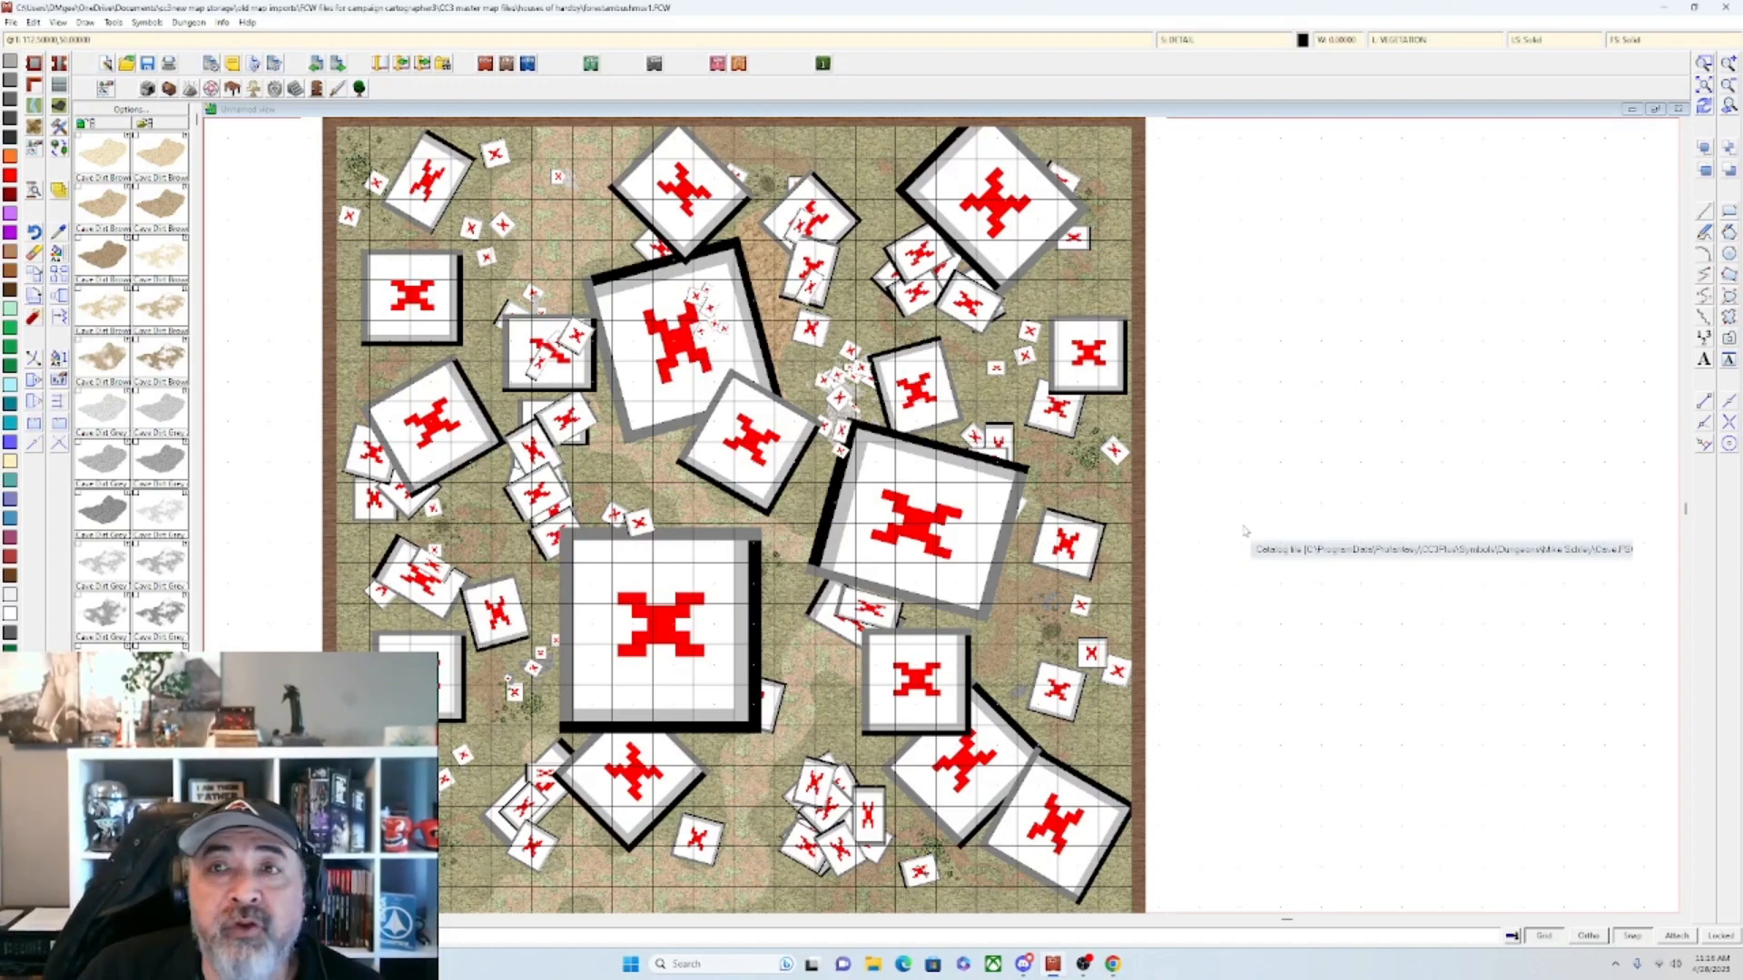
# Minimize the map window, look through the custom category folders in the desktop's DD objects sorted folder, and close it.
pyautogui.click(1665, 8)
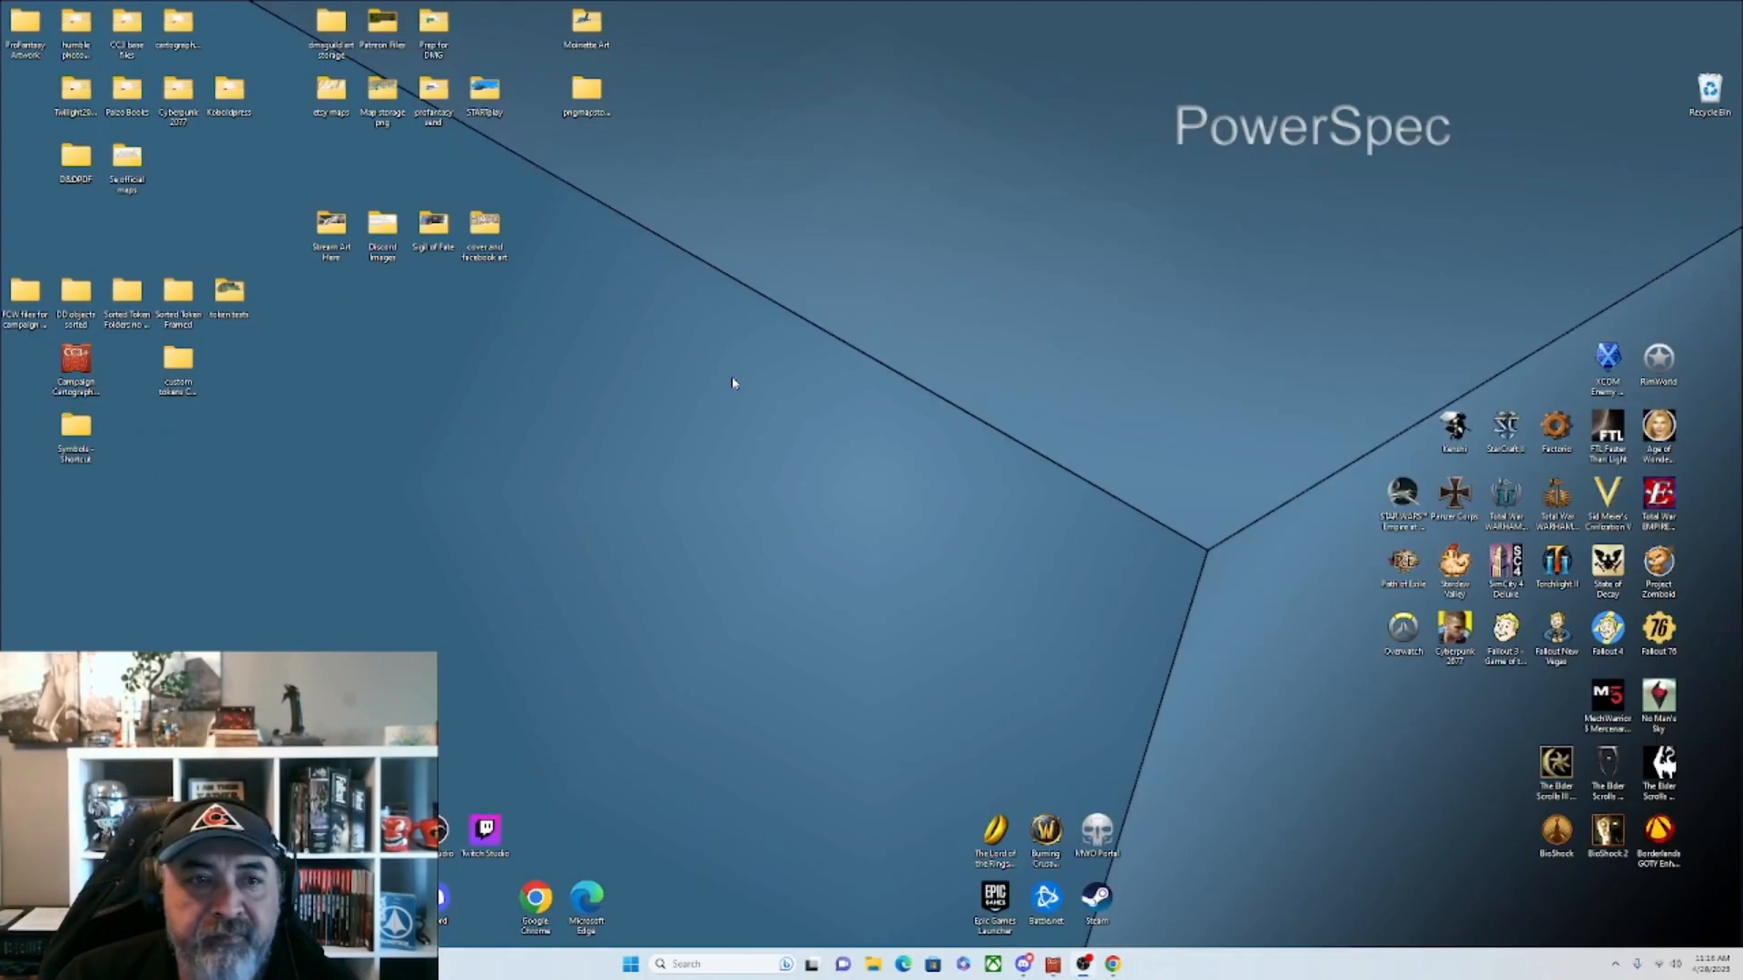
pyautogui.doubleClick(76, 295)
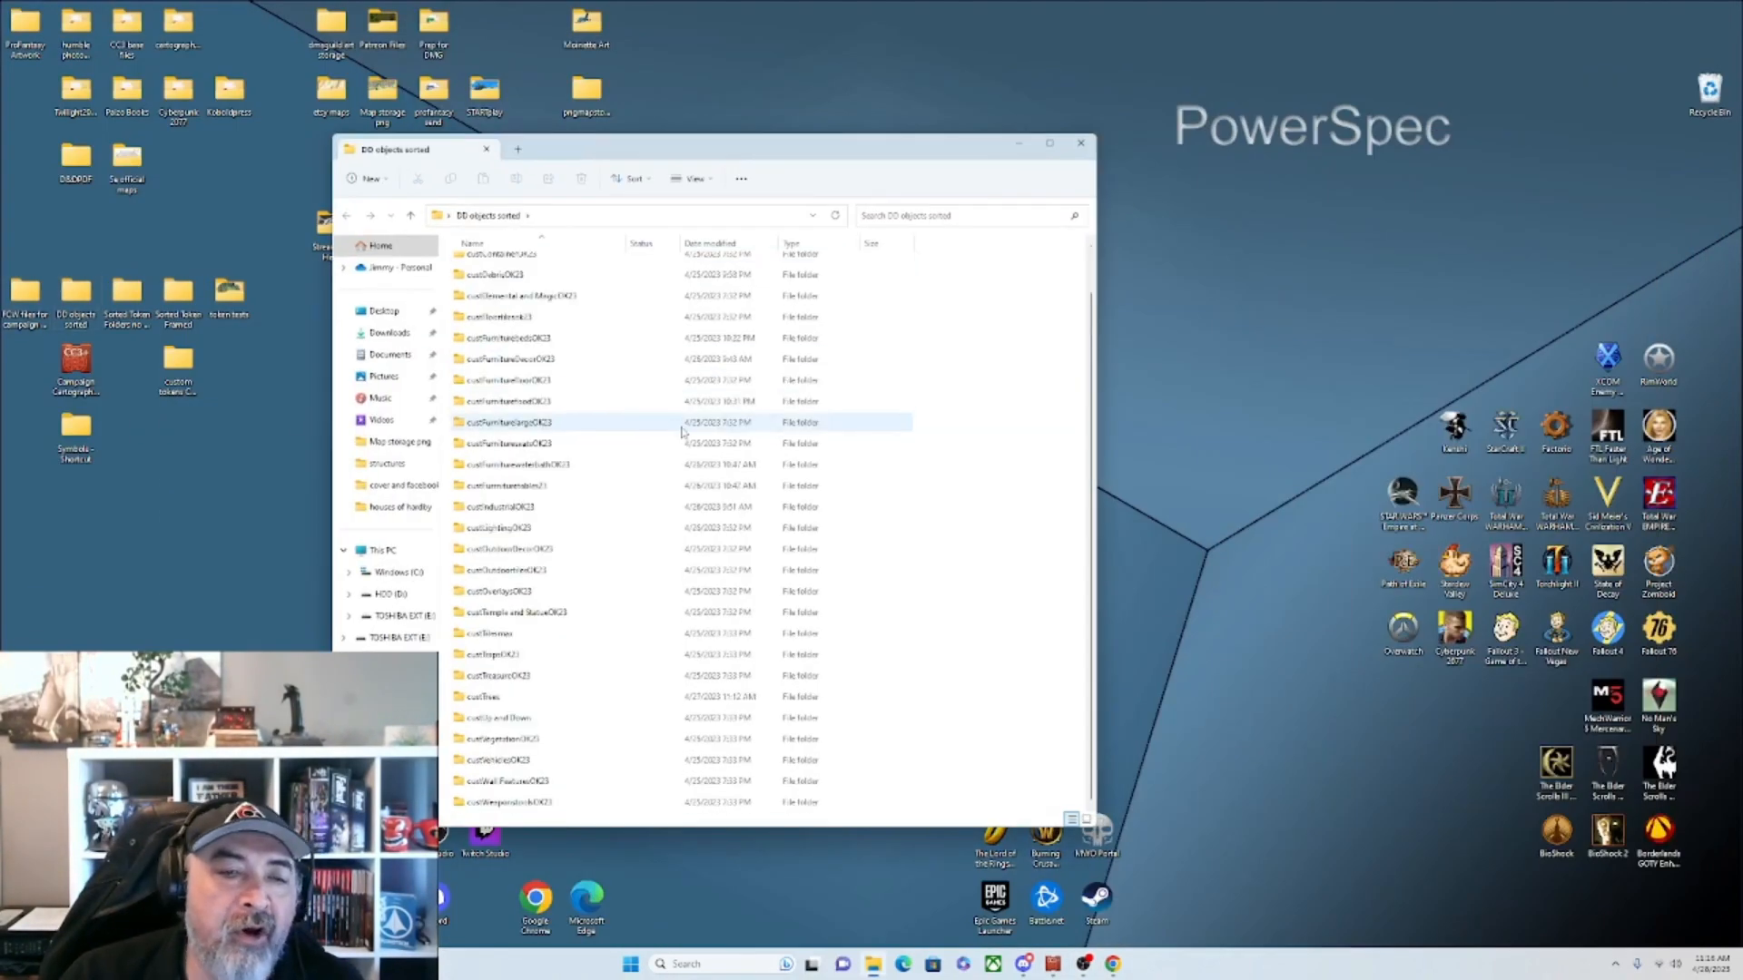
pyautogui.scroll(-1, 614, 345)
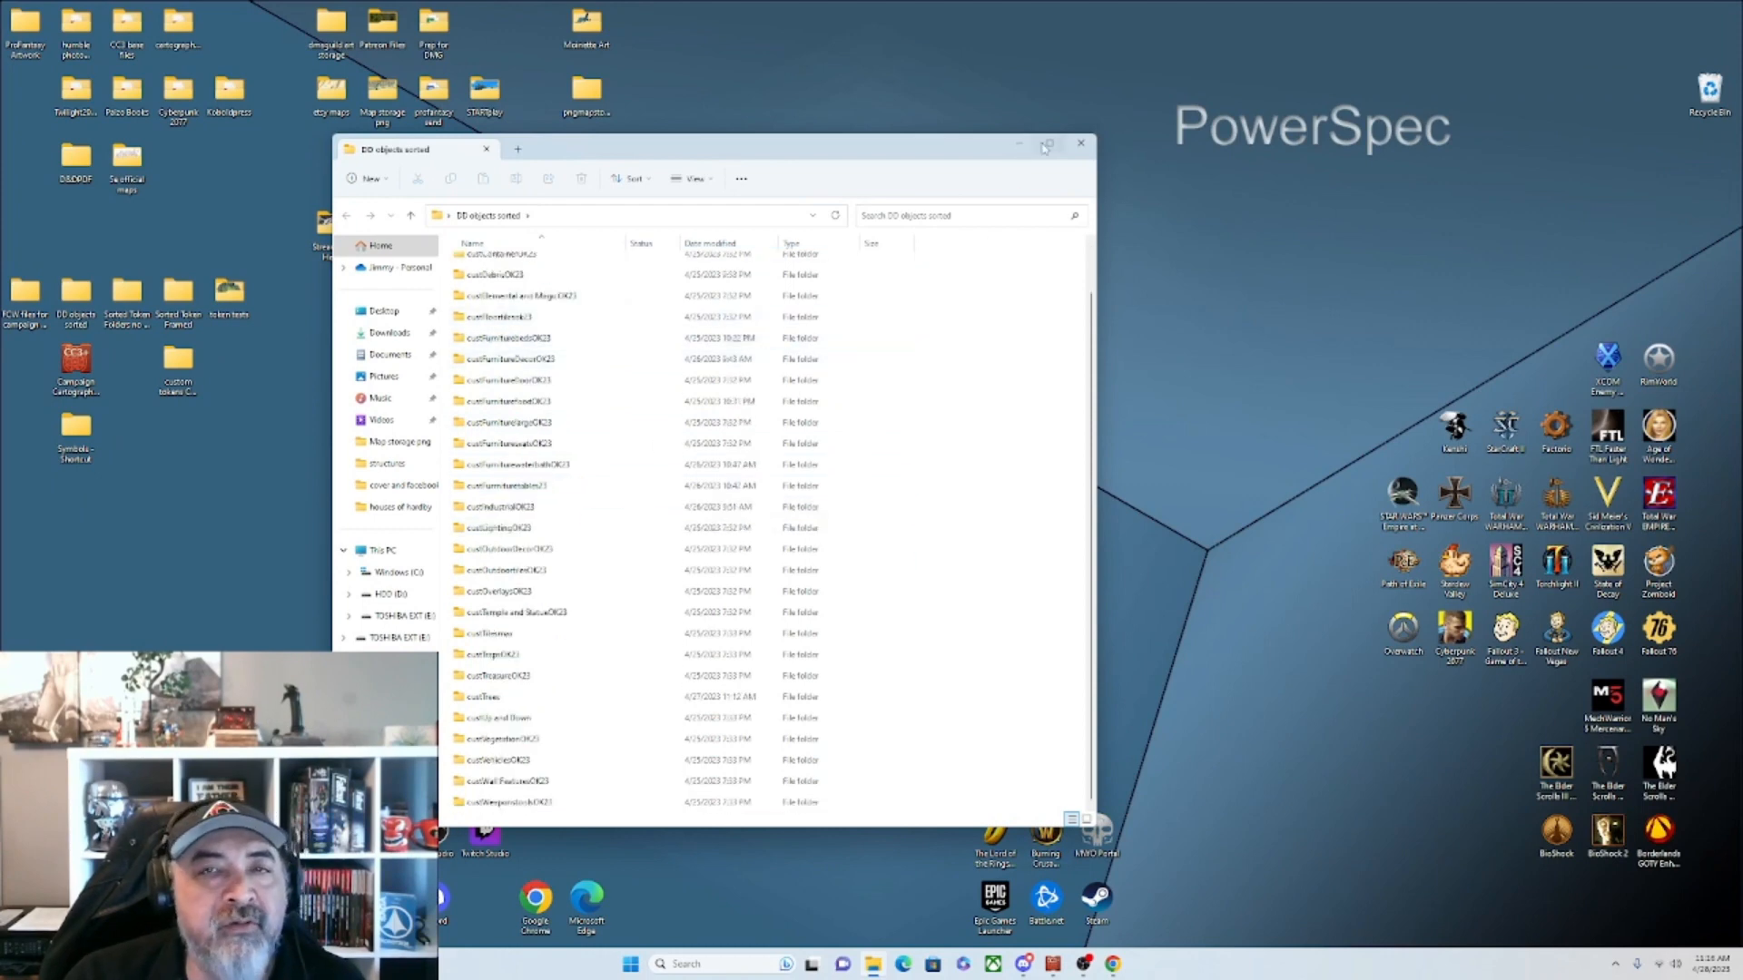
pyautogui.moveTo(1049, 147)
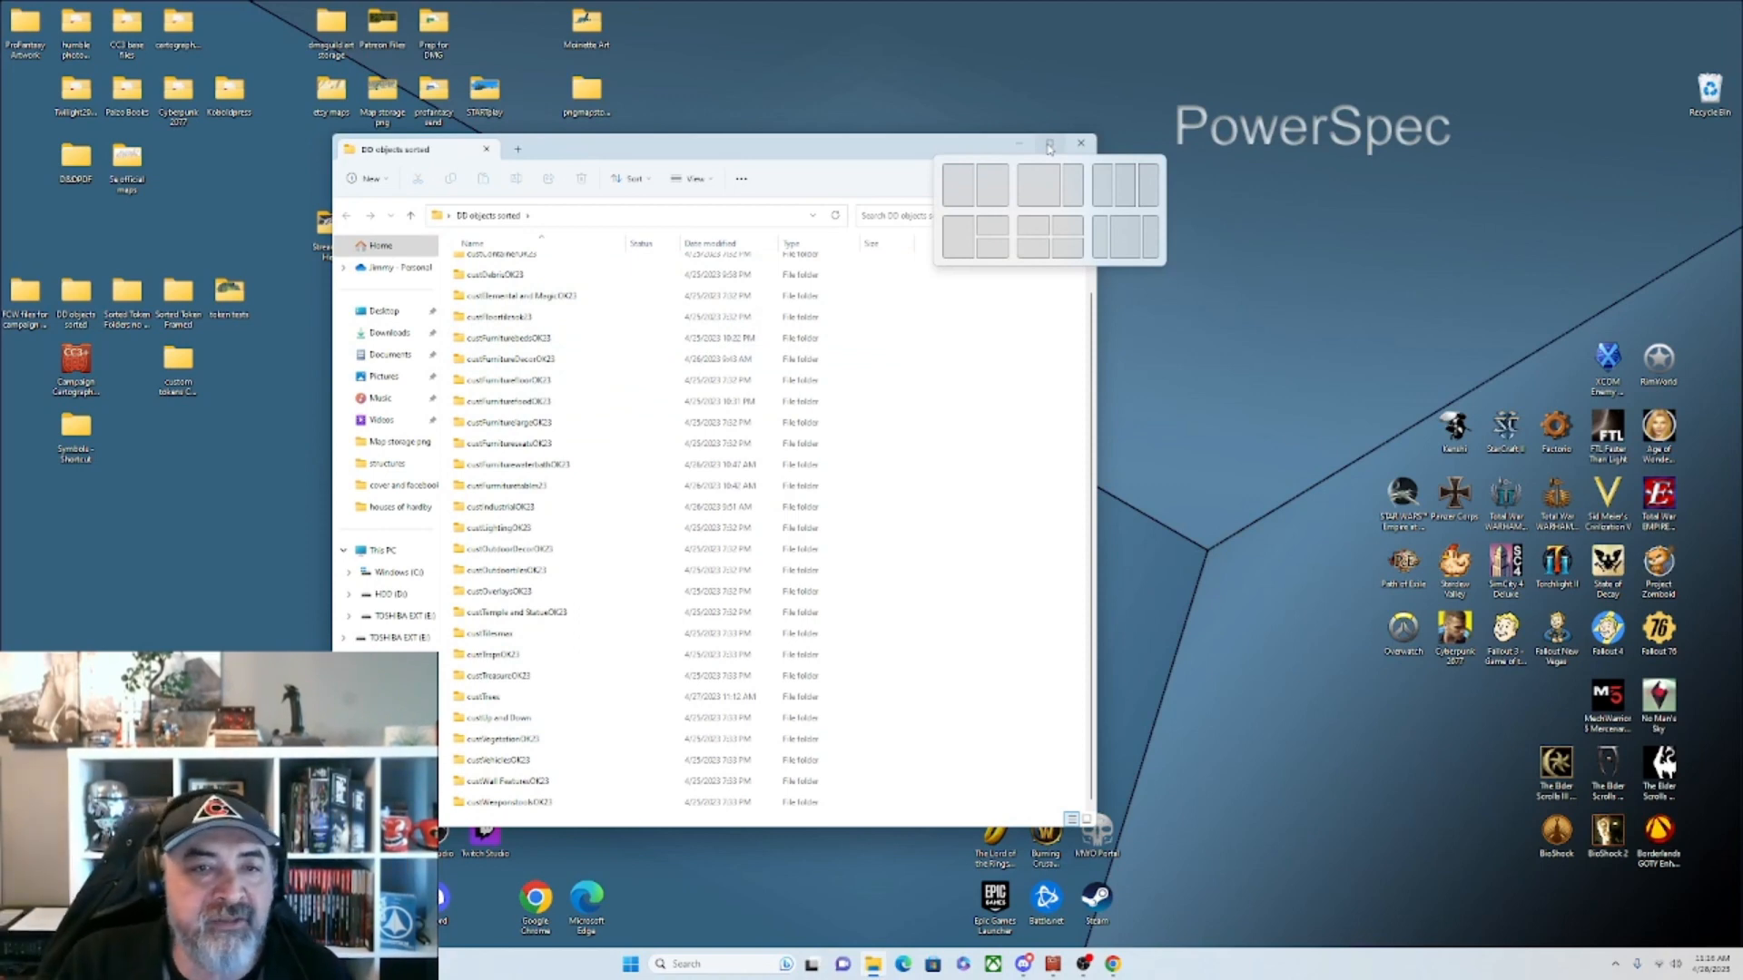
pyautogui.click(1194, 352)
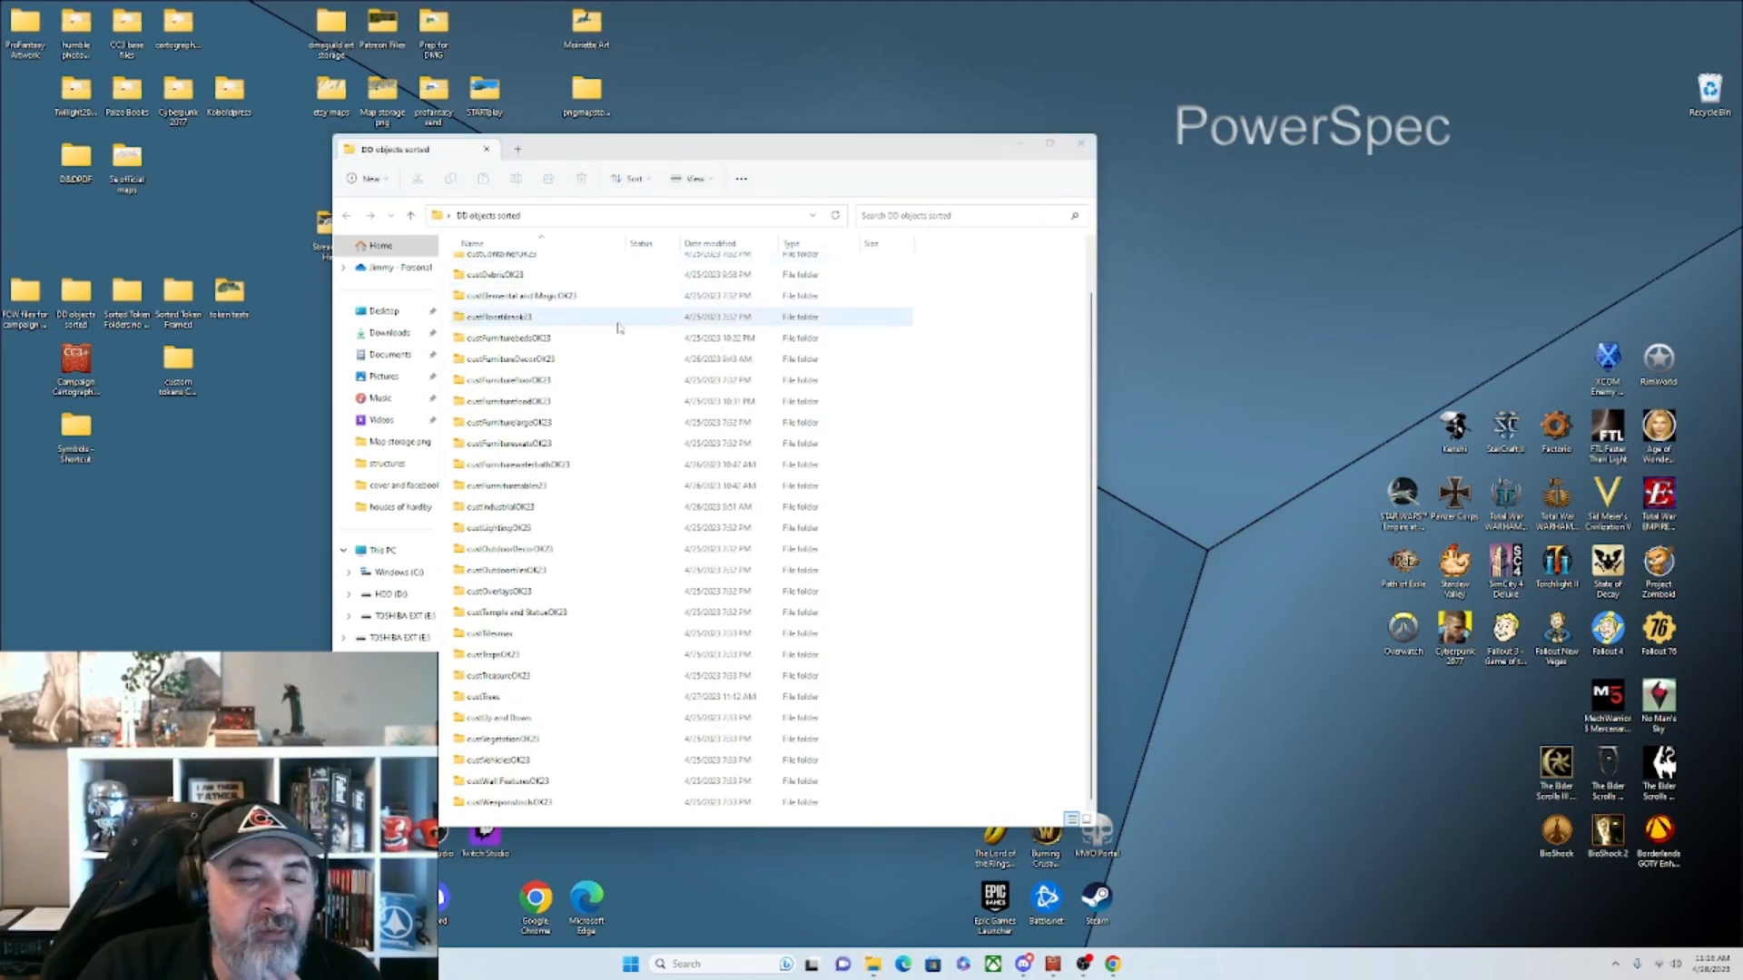
pyautogui.scroll(1, 563, 270)
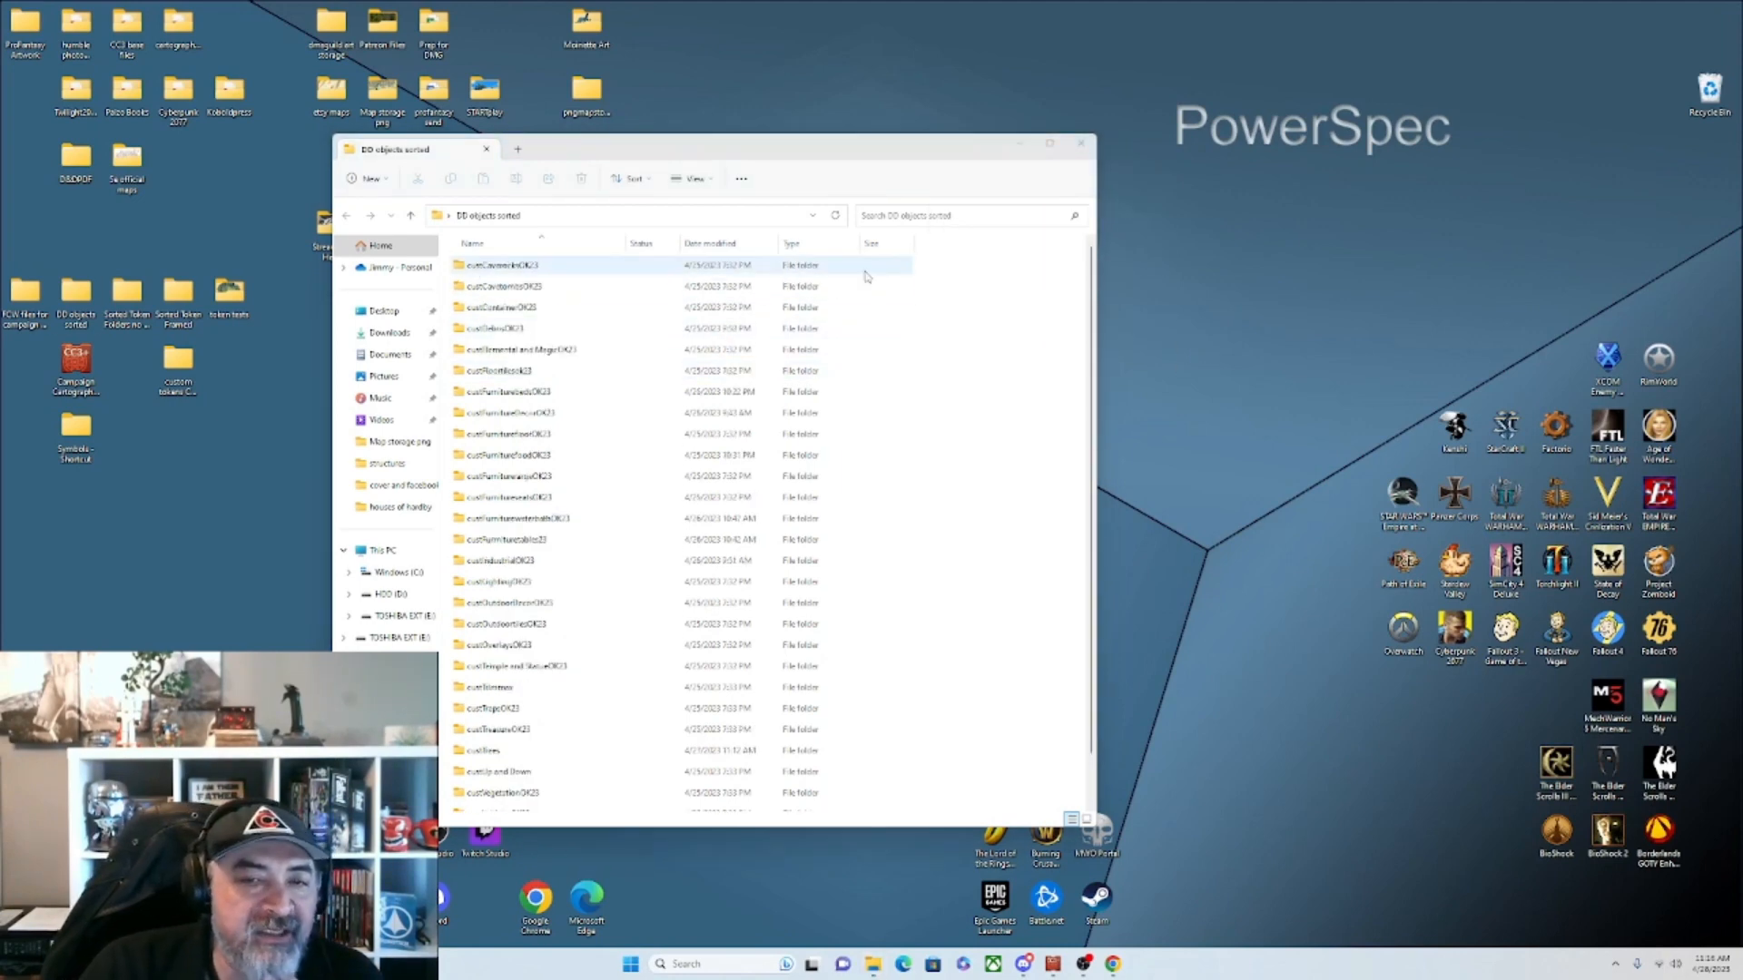
pyautogui.scroll(-1, 627, 708)
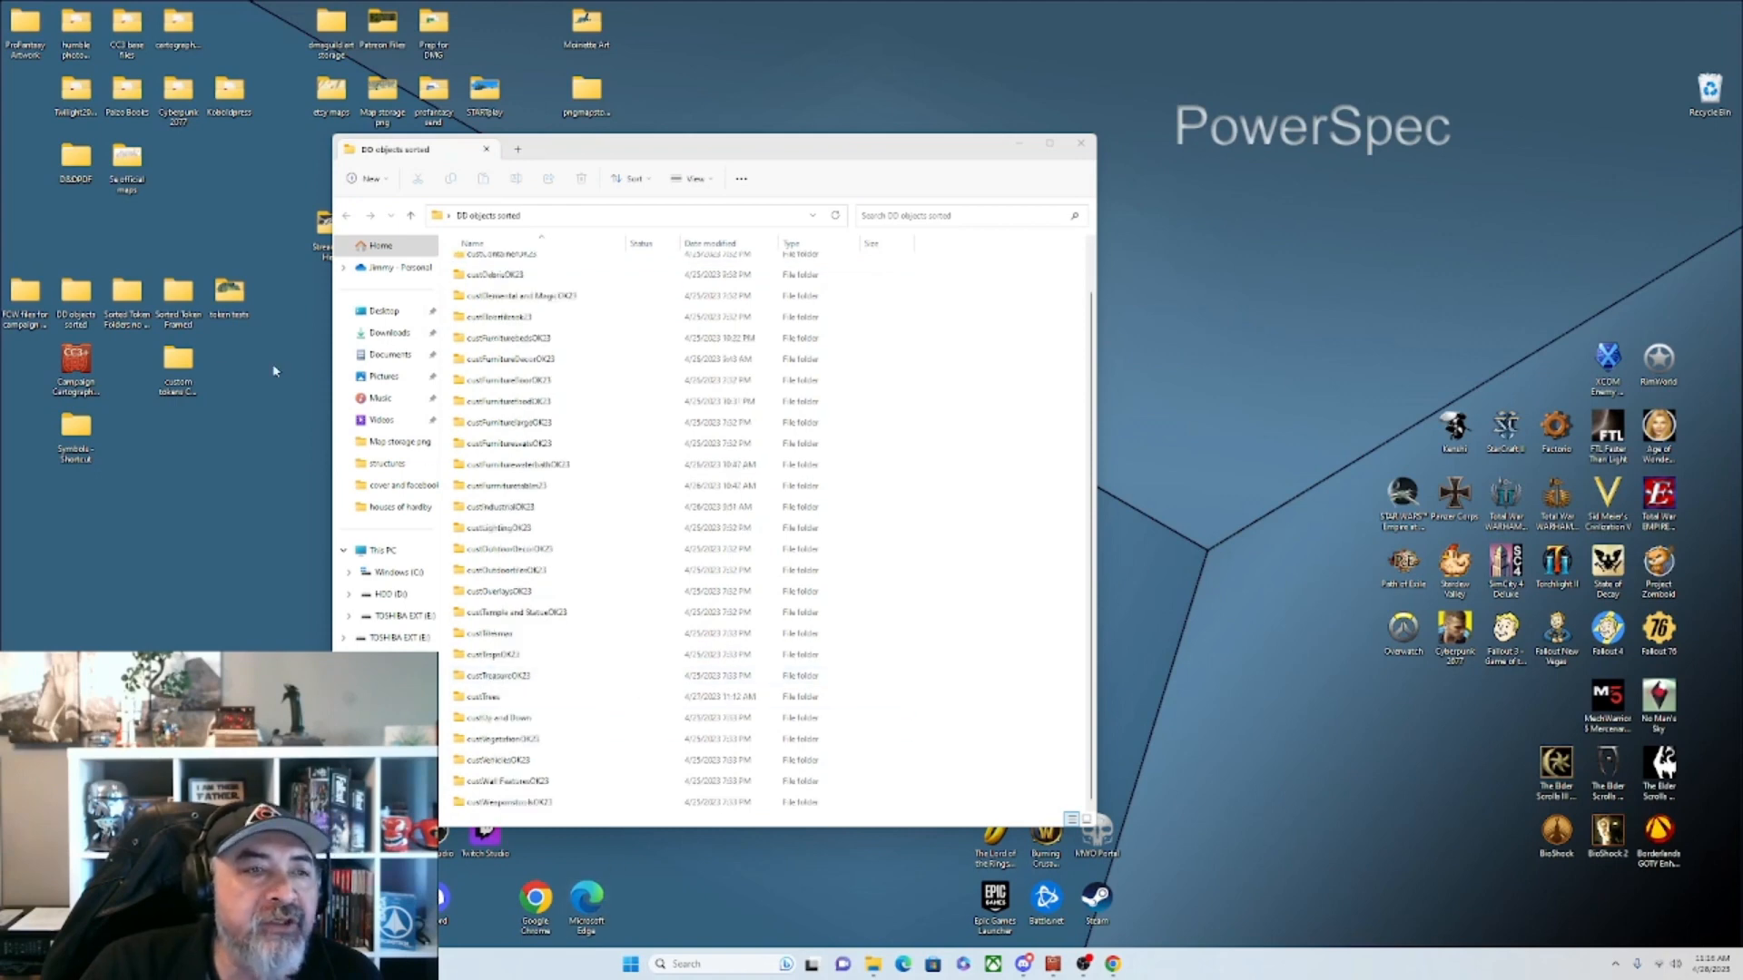
pyautogui.click(1079, 143)
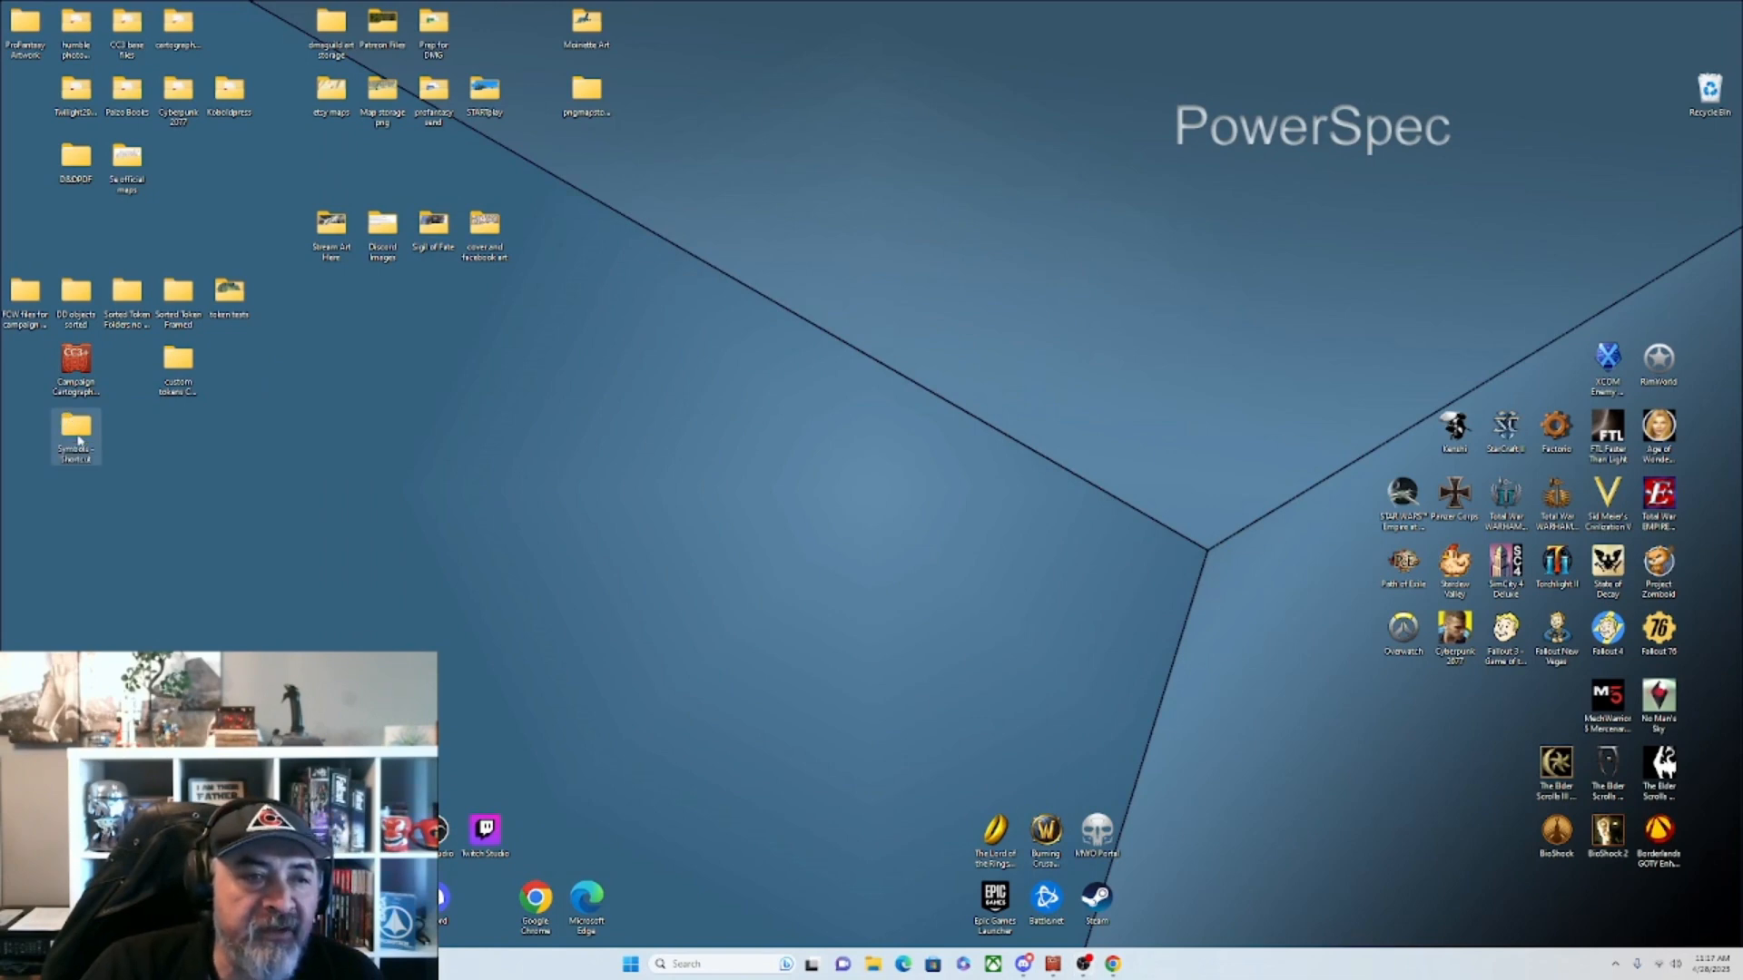
# Open the Symbols folder from its desktop shortcut and maximize the window.
pyautogui.doubleClick(79, 440)
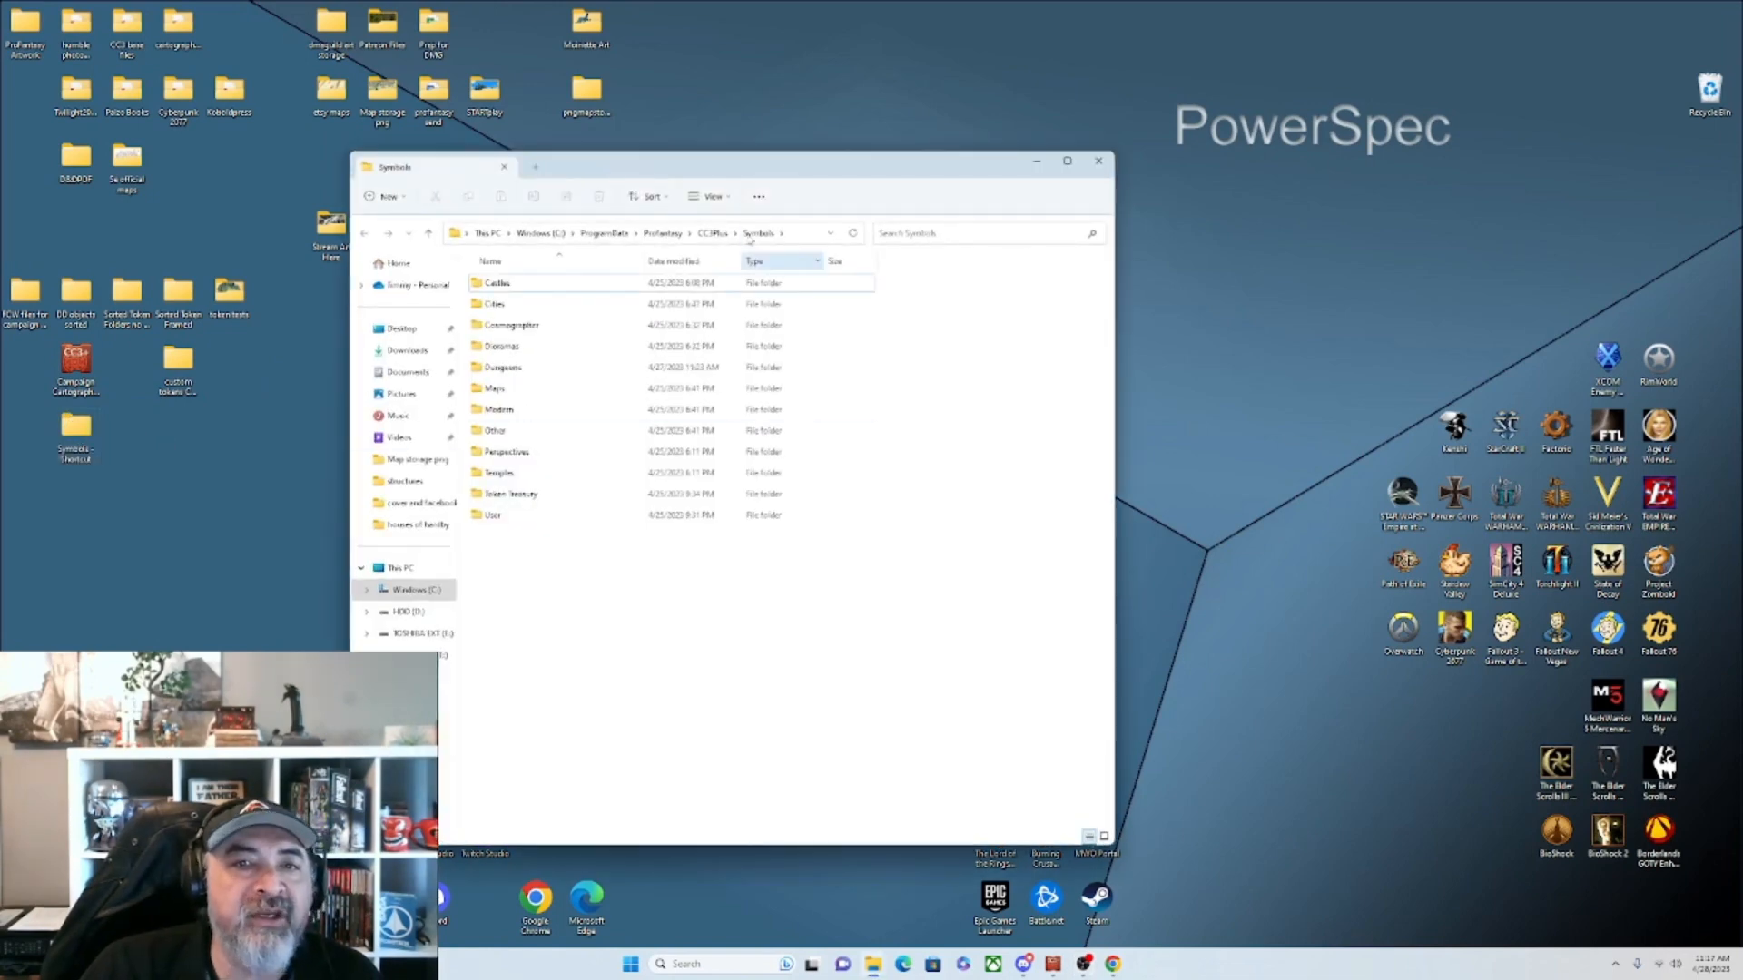
pyautogui.click(1068, 162)
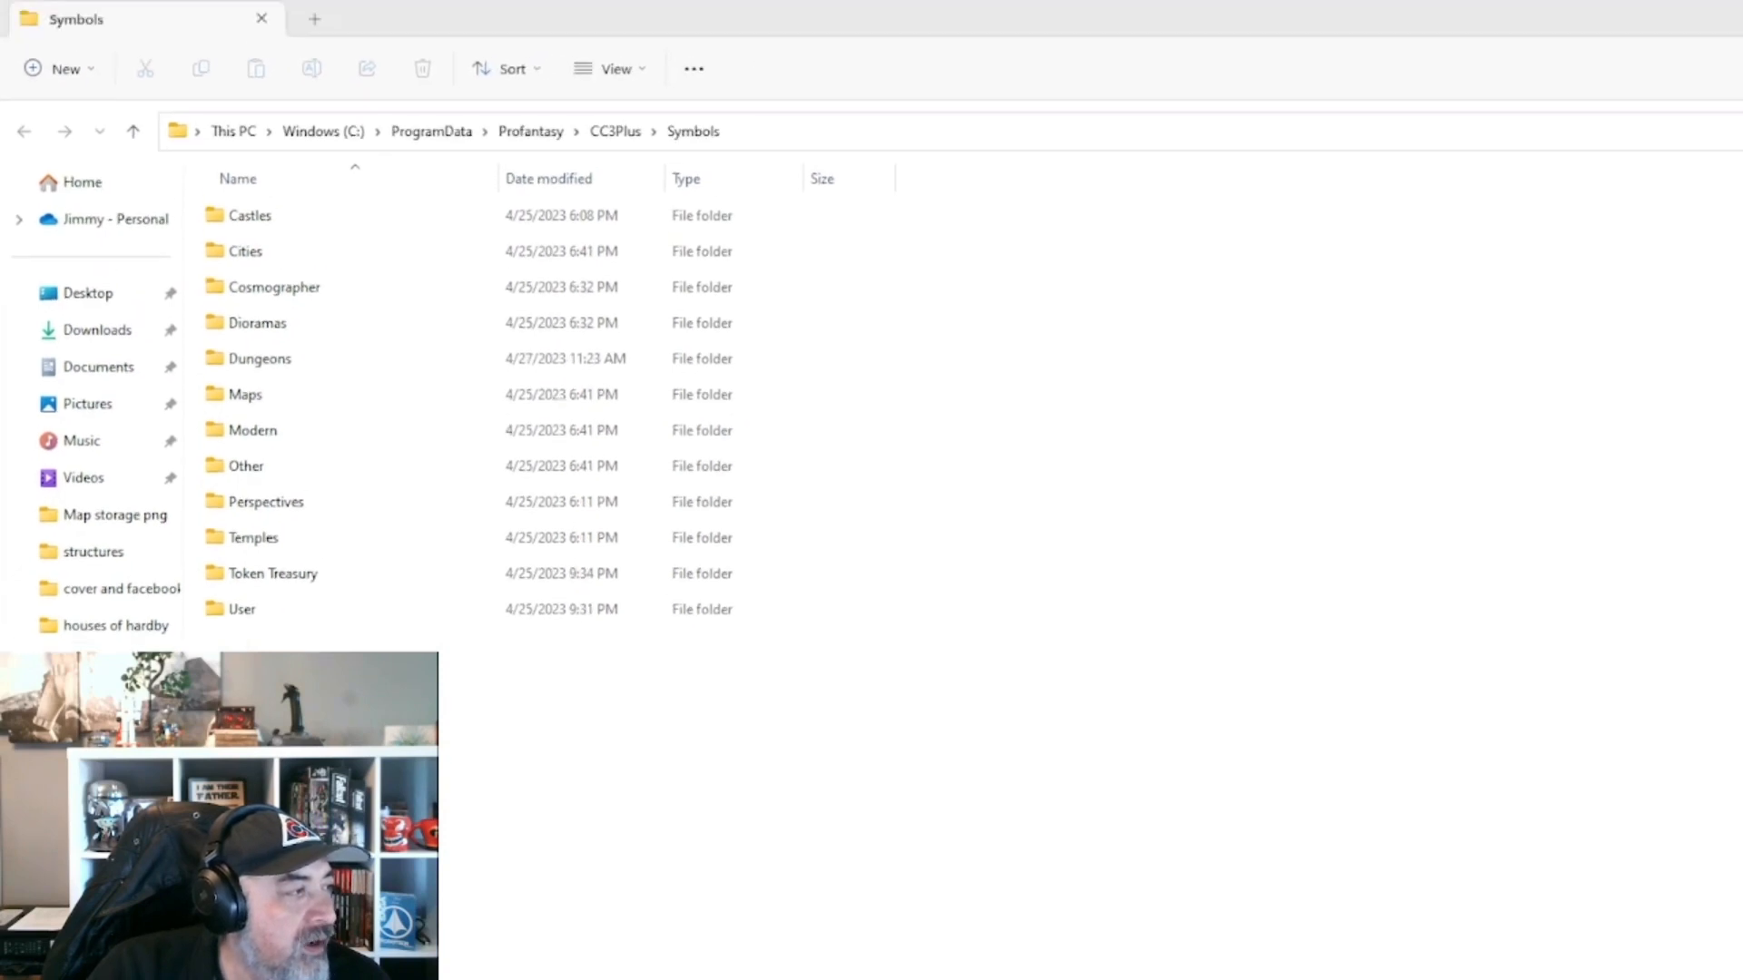
pyautogui.click(968, 948)
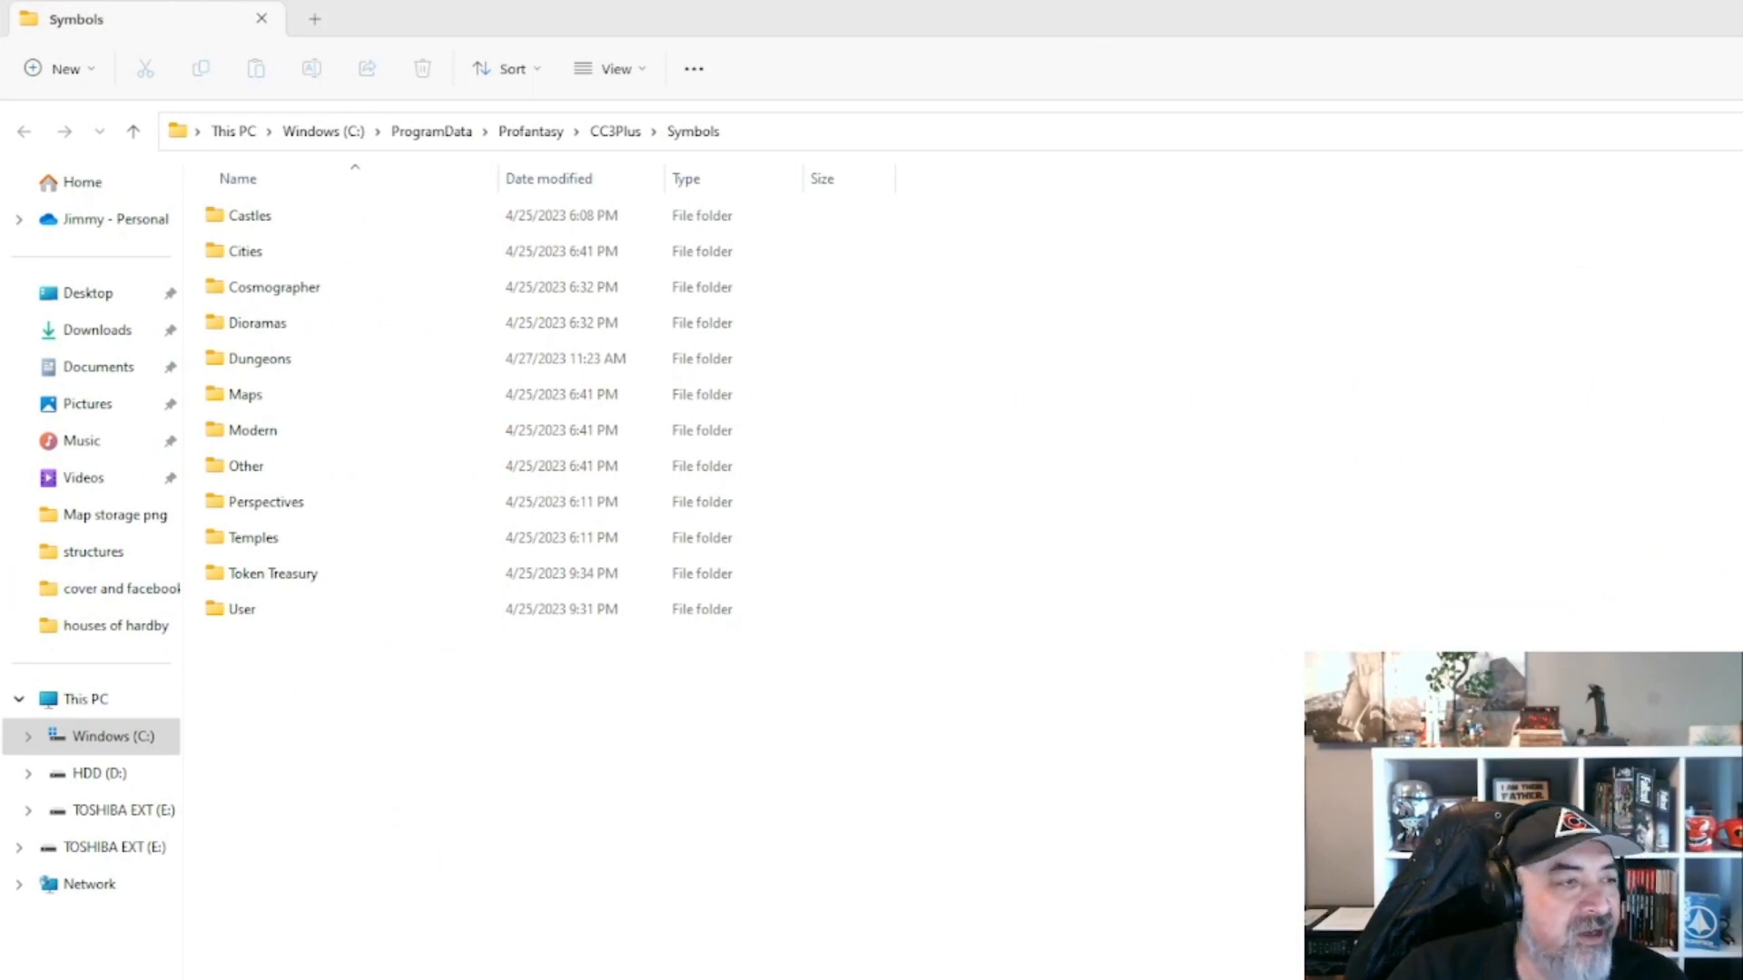
pyautogui.click(1137, 928)
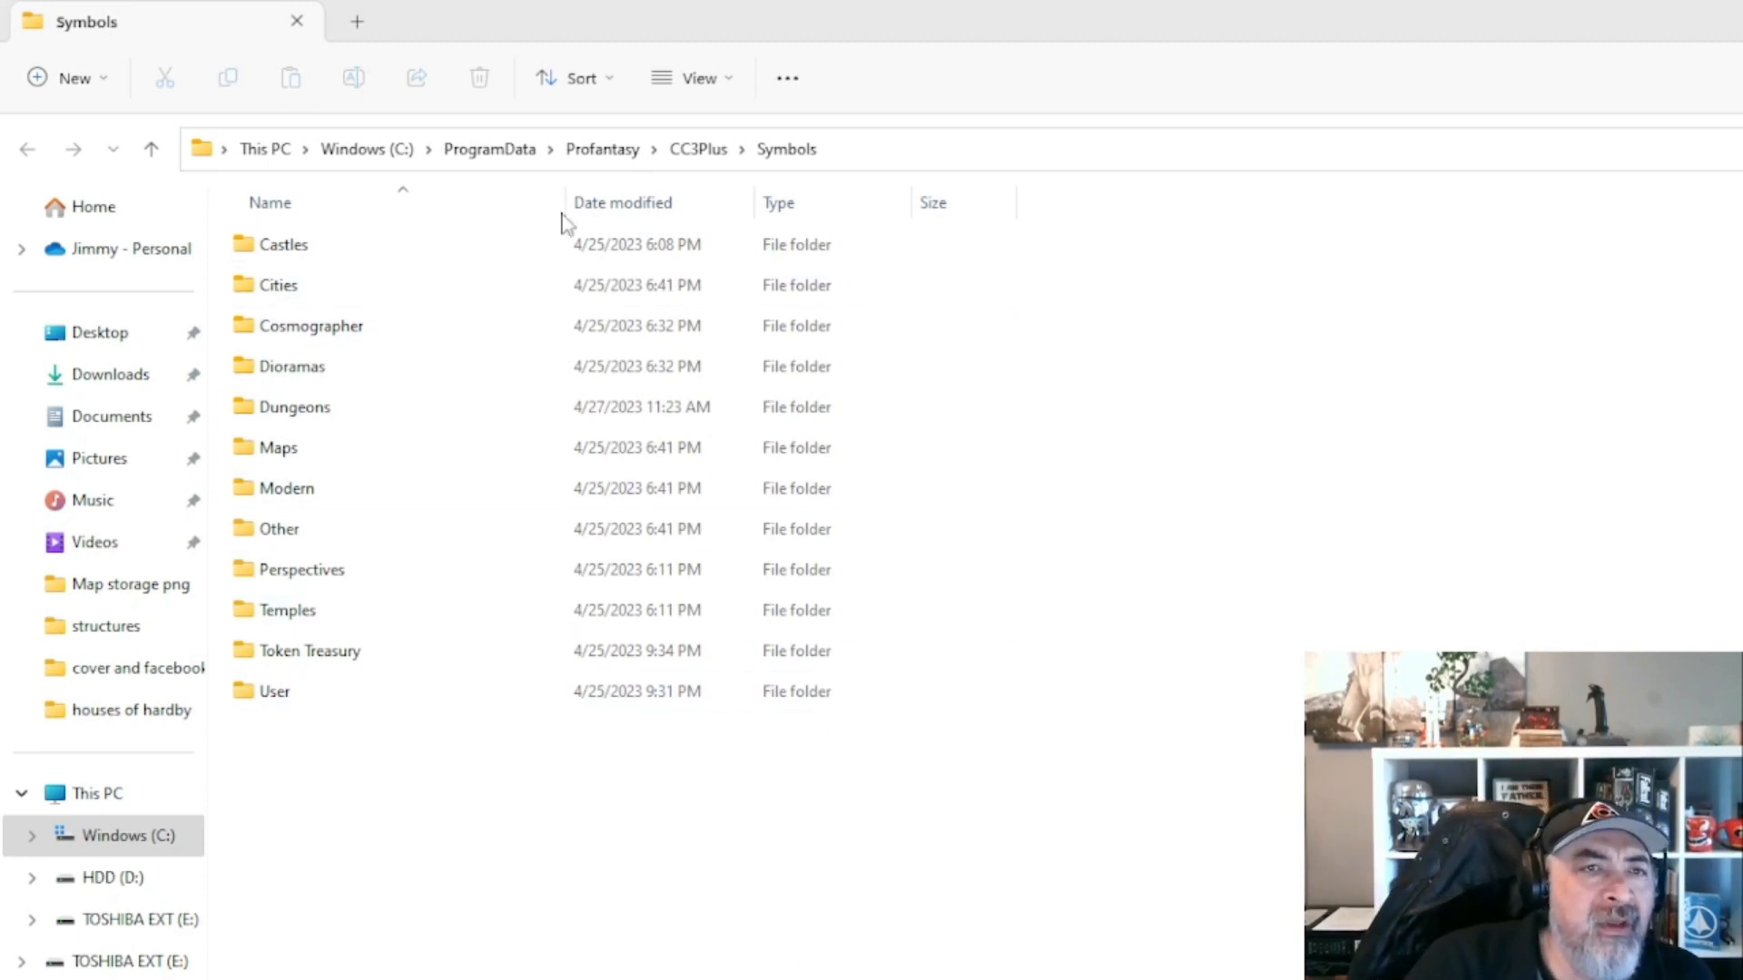
# Go up to the Profantasy folder and trace the path through CC3Plus back into Symbols.
pyautogui.click(603, 149)
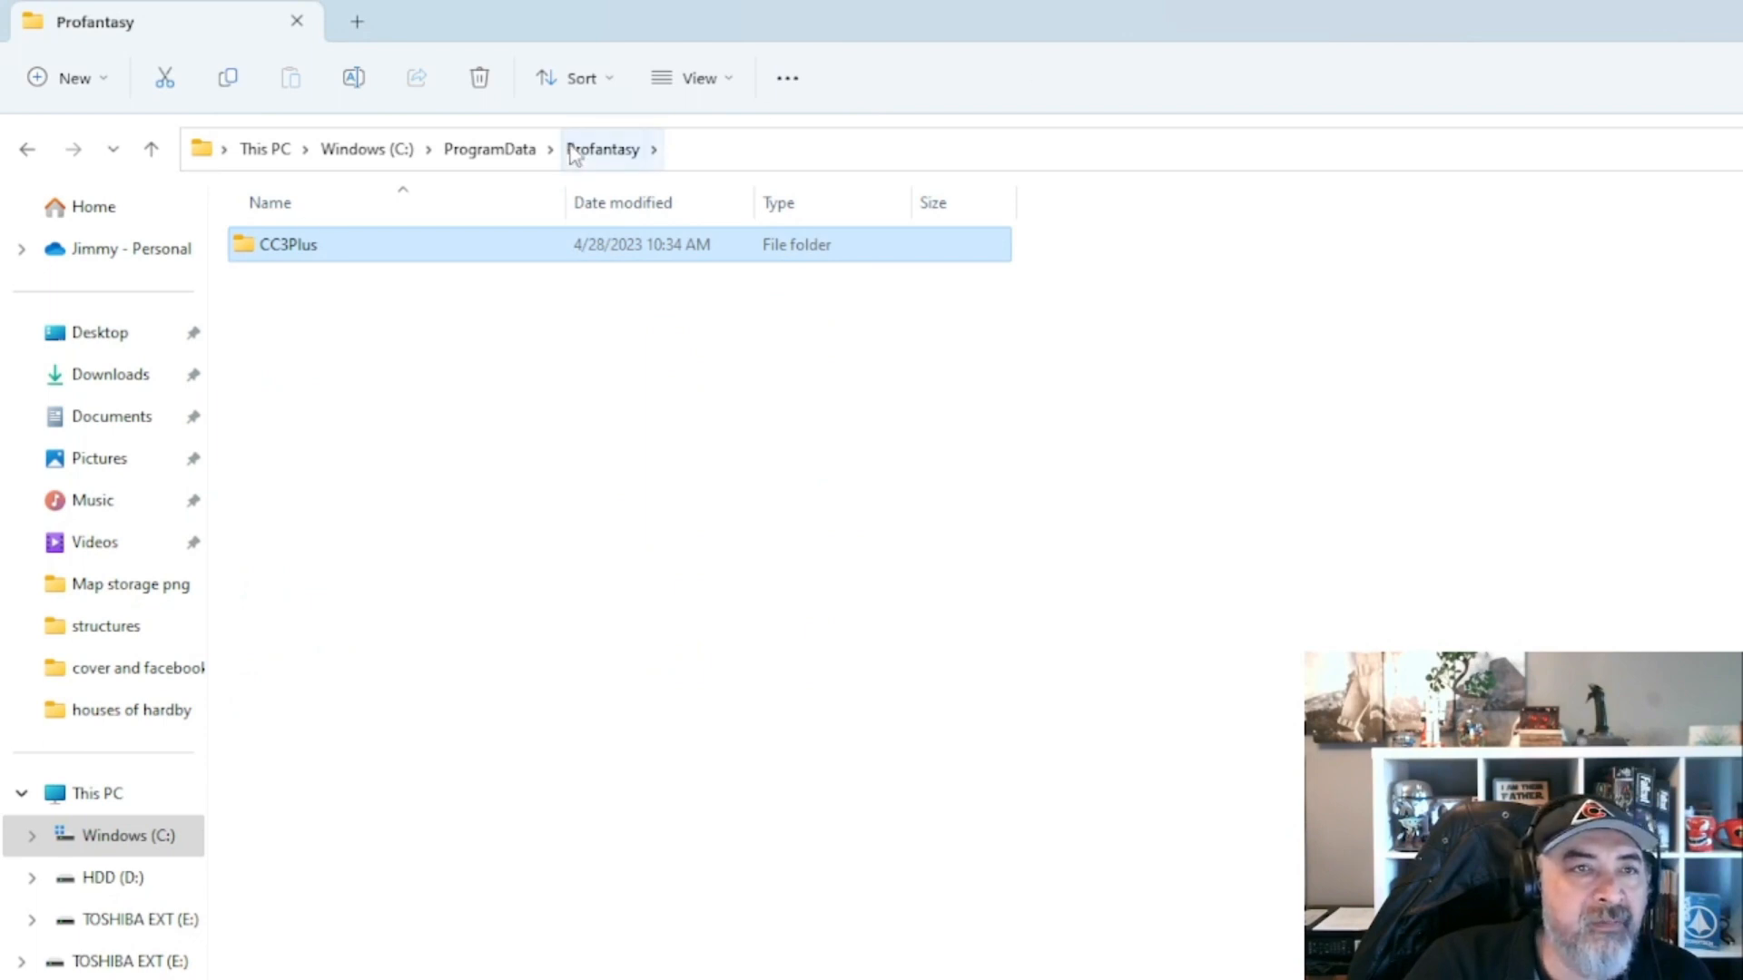
pyautogui.doubleClick(343, 245)
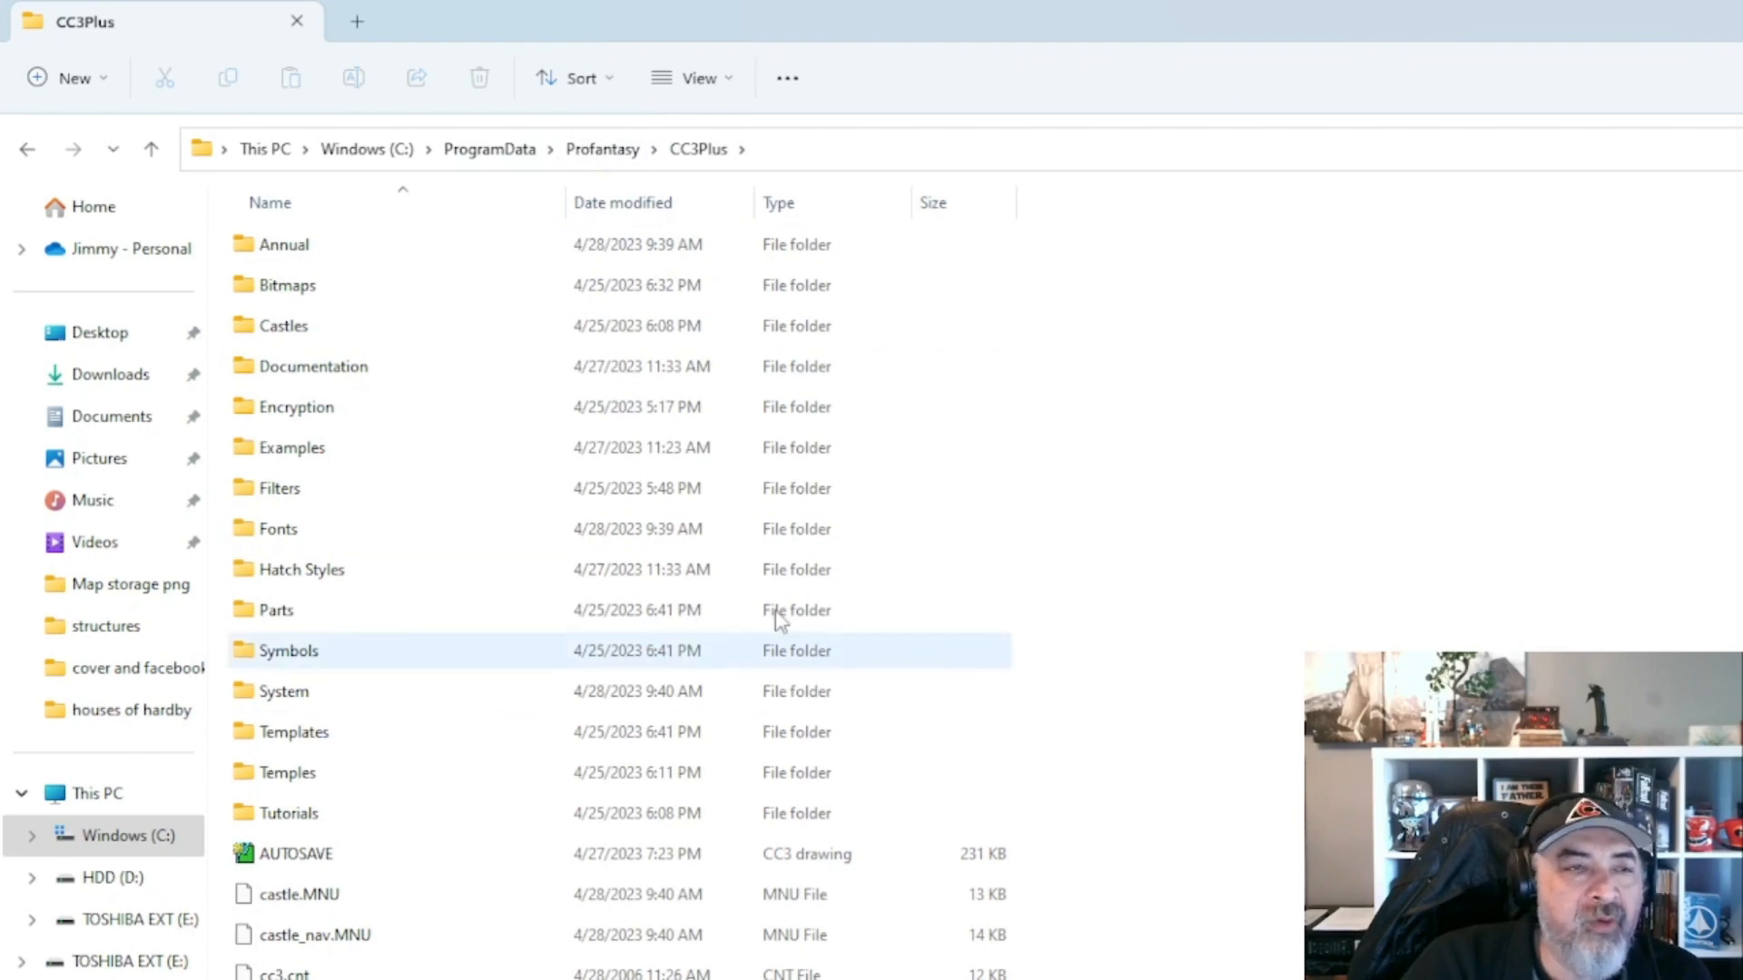
pyautogui.doubleClick(289, 650)
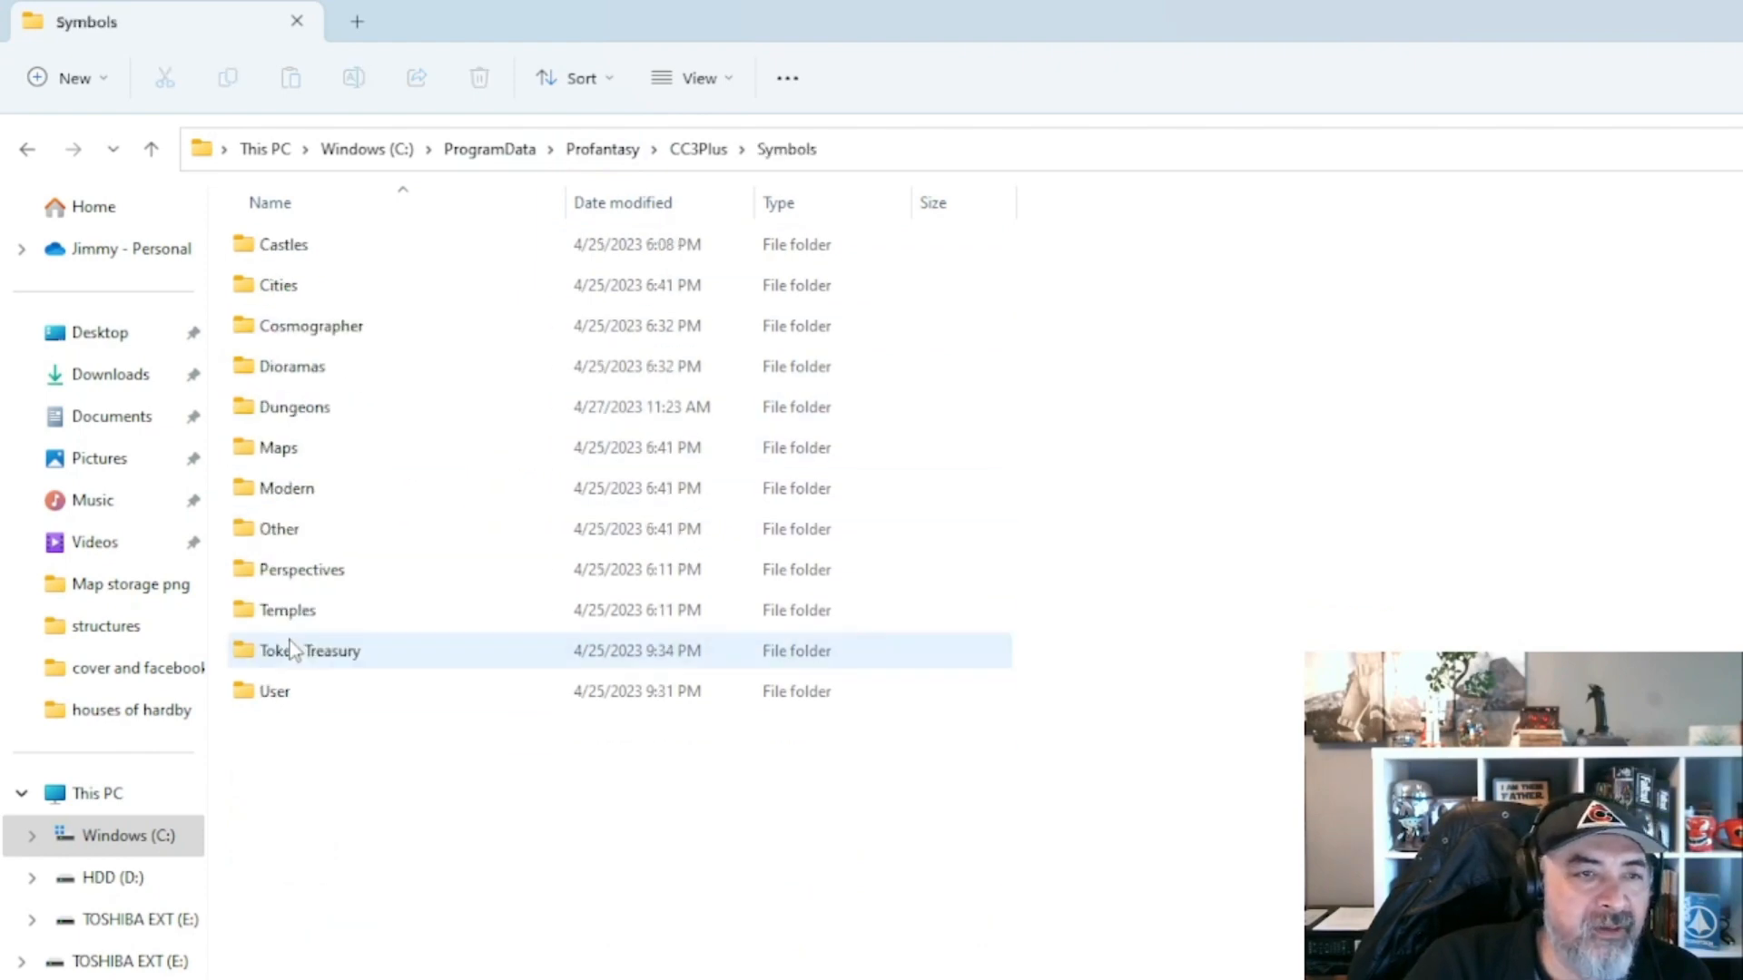
# Switch to Campaign Cartographer, load the container symbol catalog, and browse its barrels, bottles, buckets and chests.
pyautogui.hotkey('alt', 'Tab')
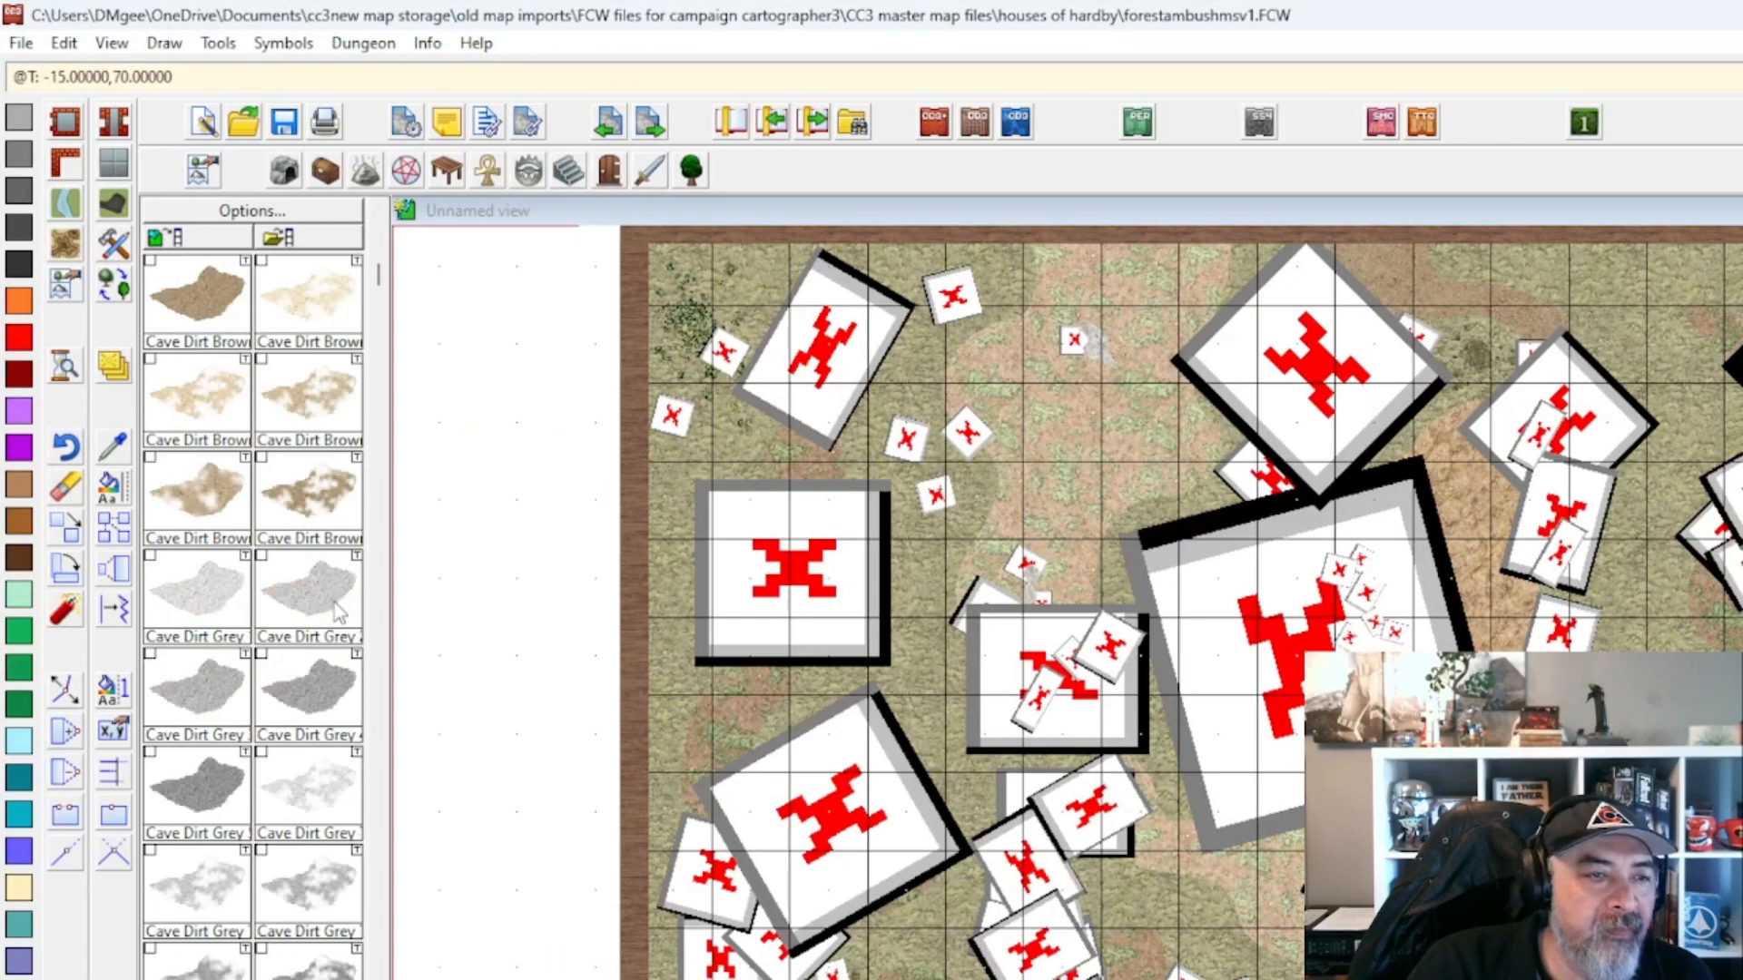
pyautogui.click(325, 171)
pyautogui.scroll(-10, 272, 610)
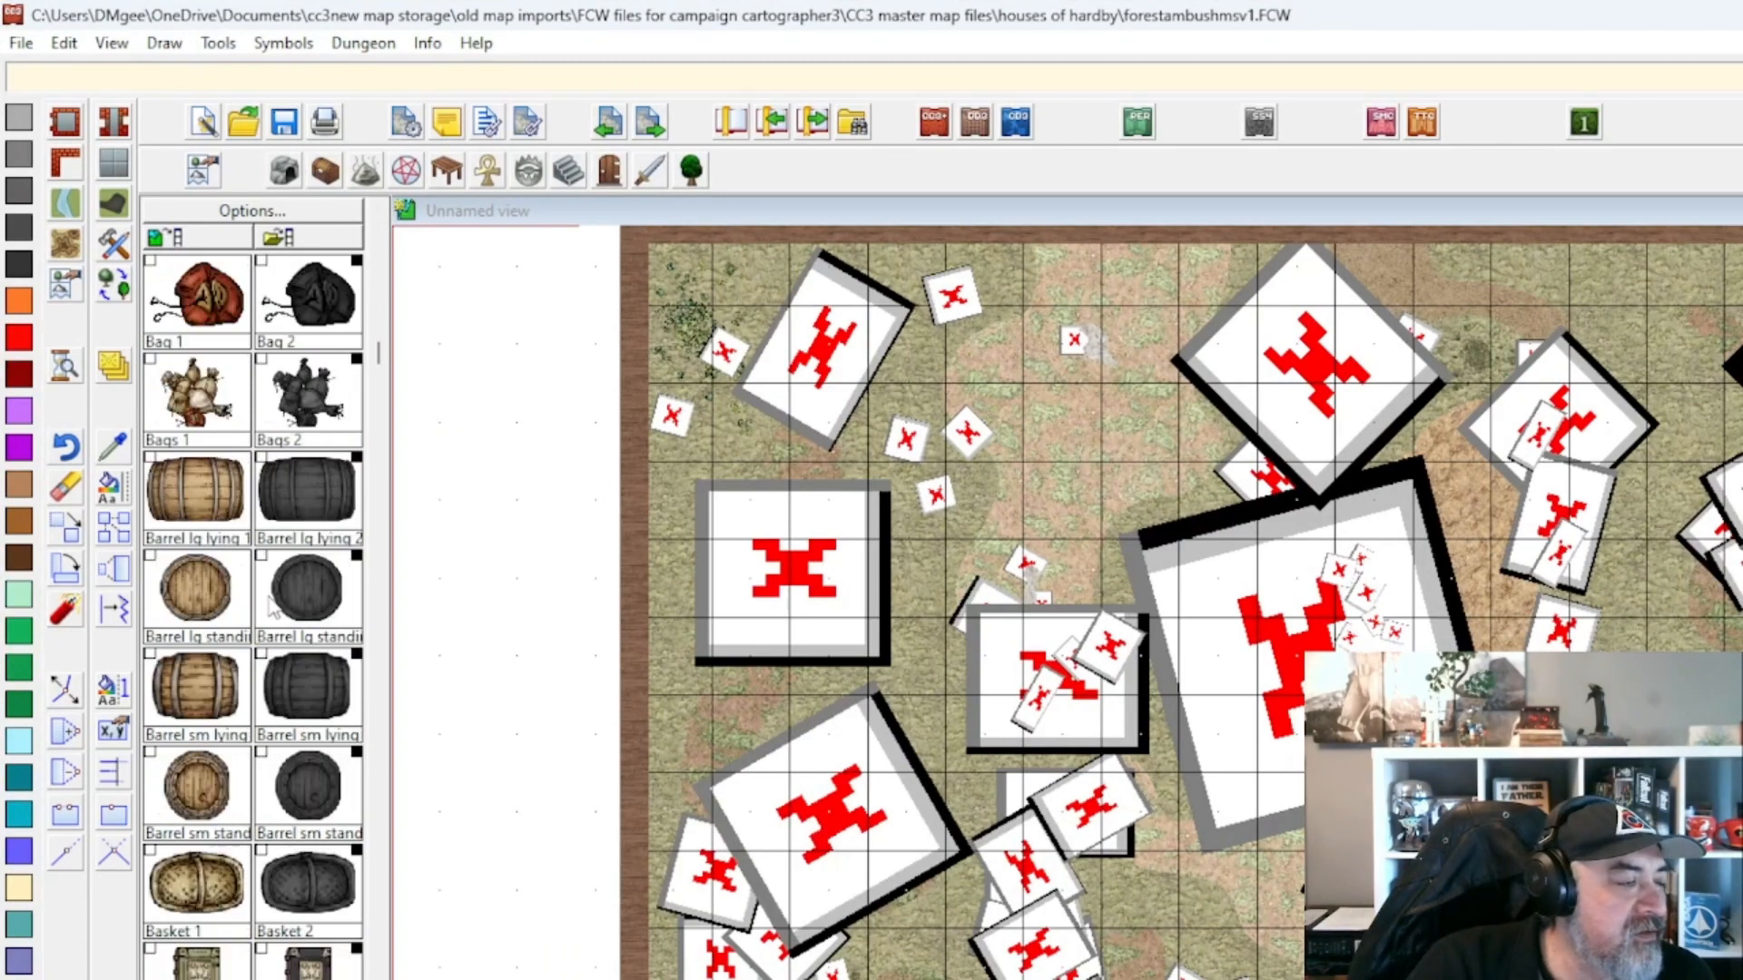
pyautogui.scroll(-5, 266, 594)
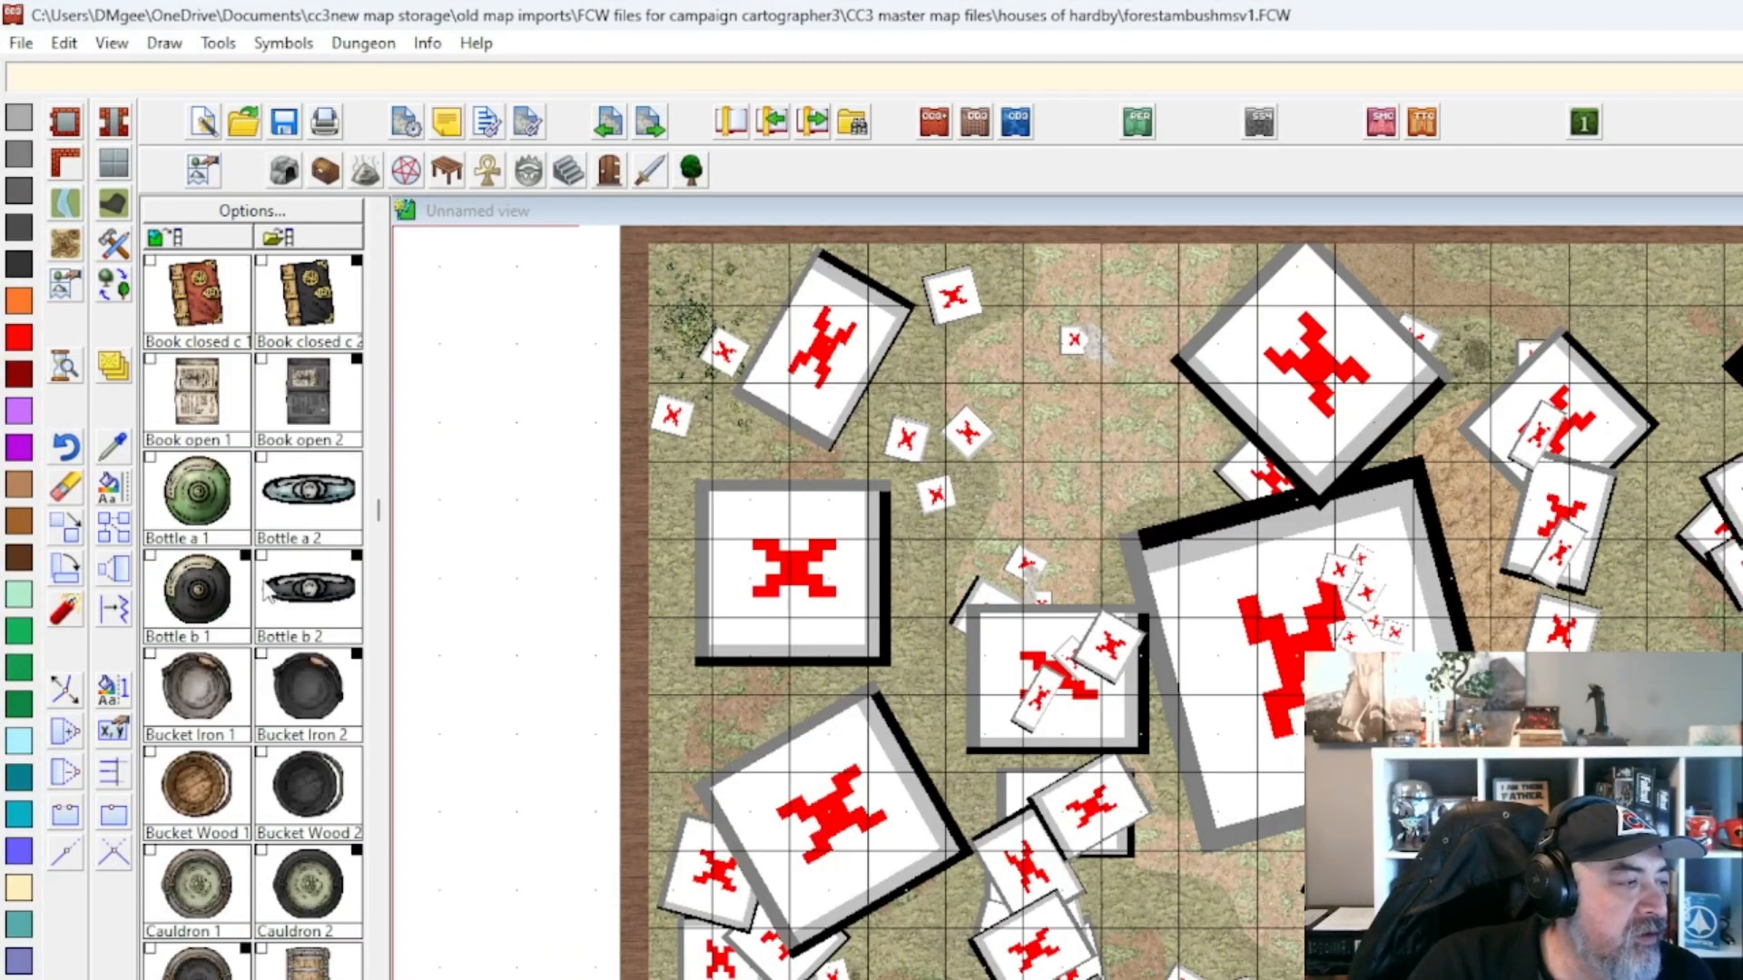
pyautogui.scroll(-1, 263, 591)
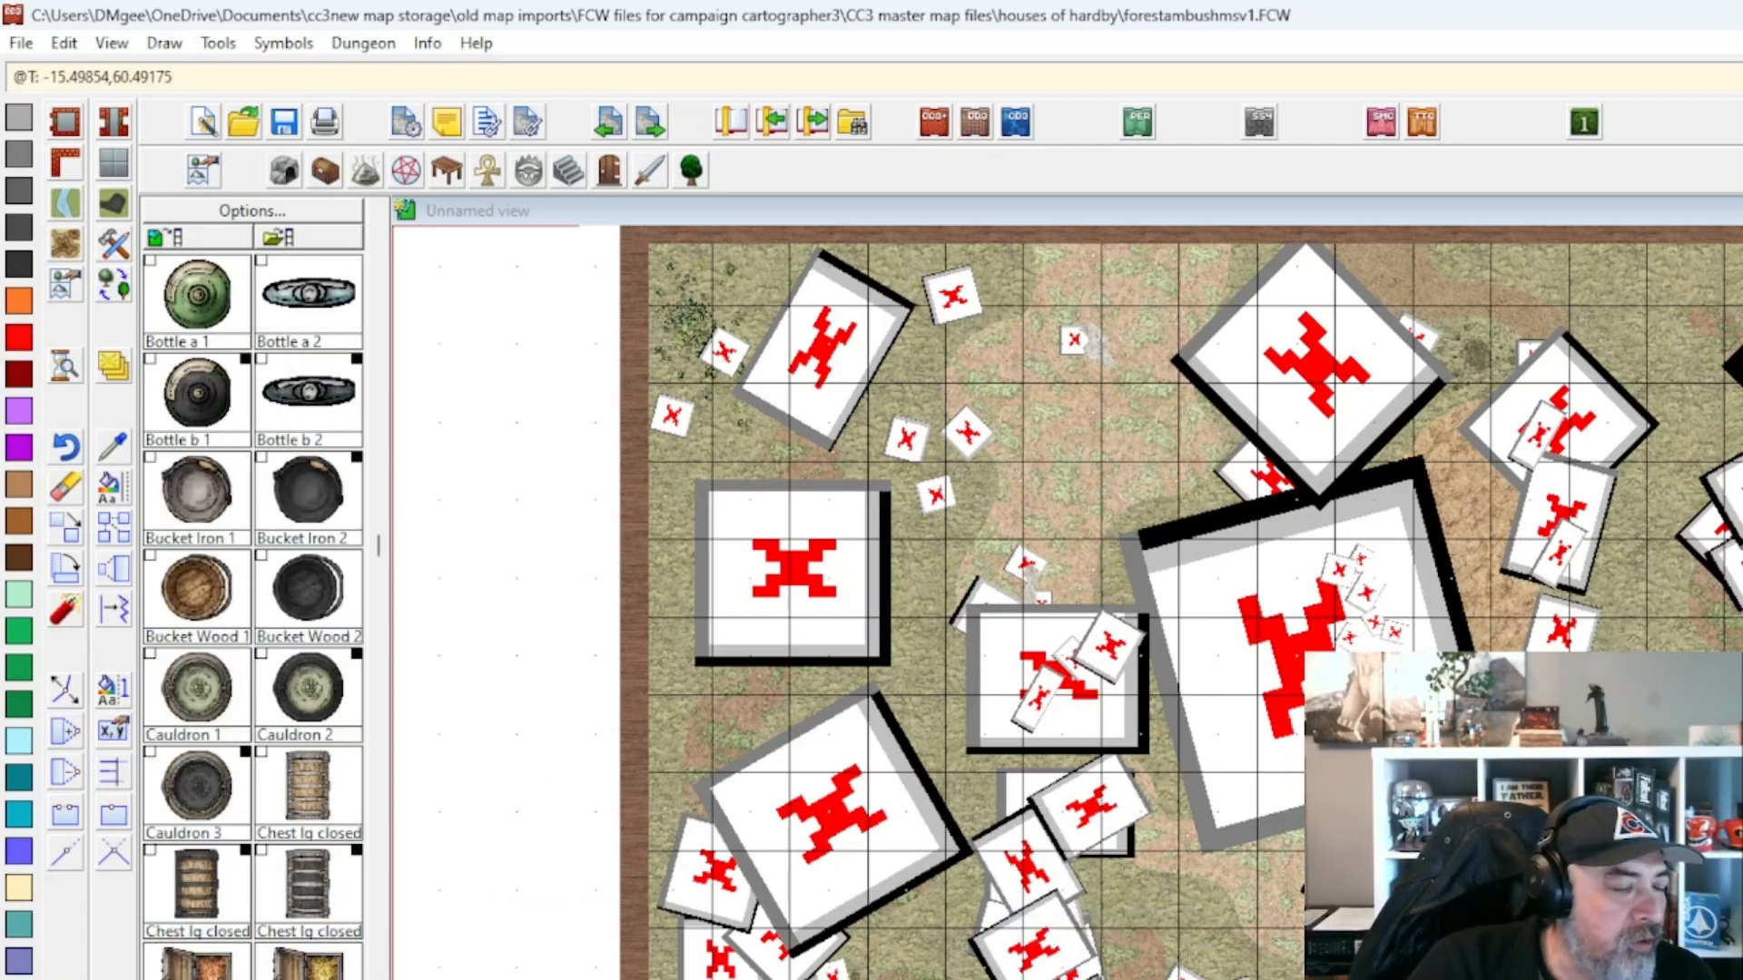
pyautogui.scroll(5, 1098, 826)
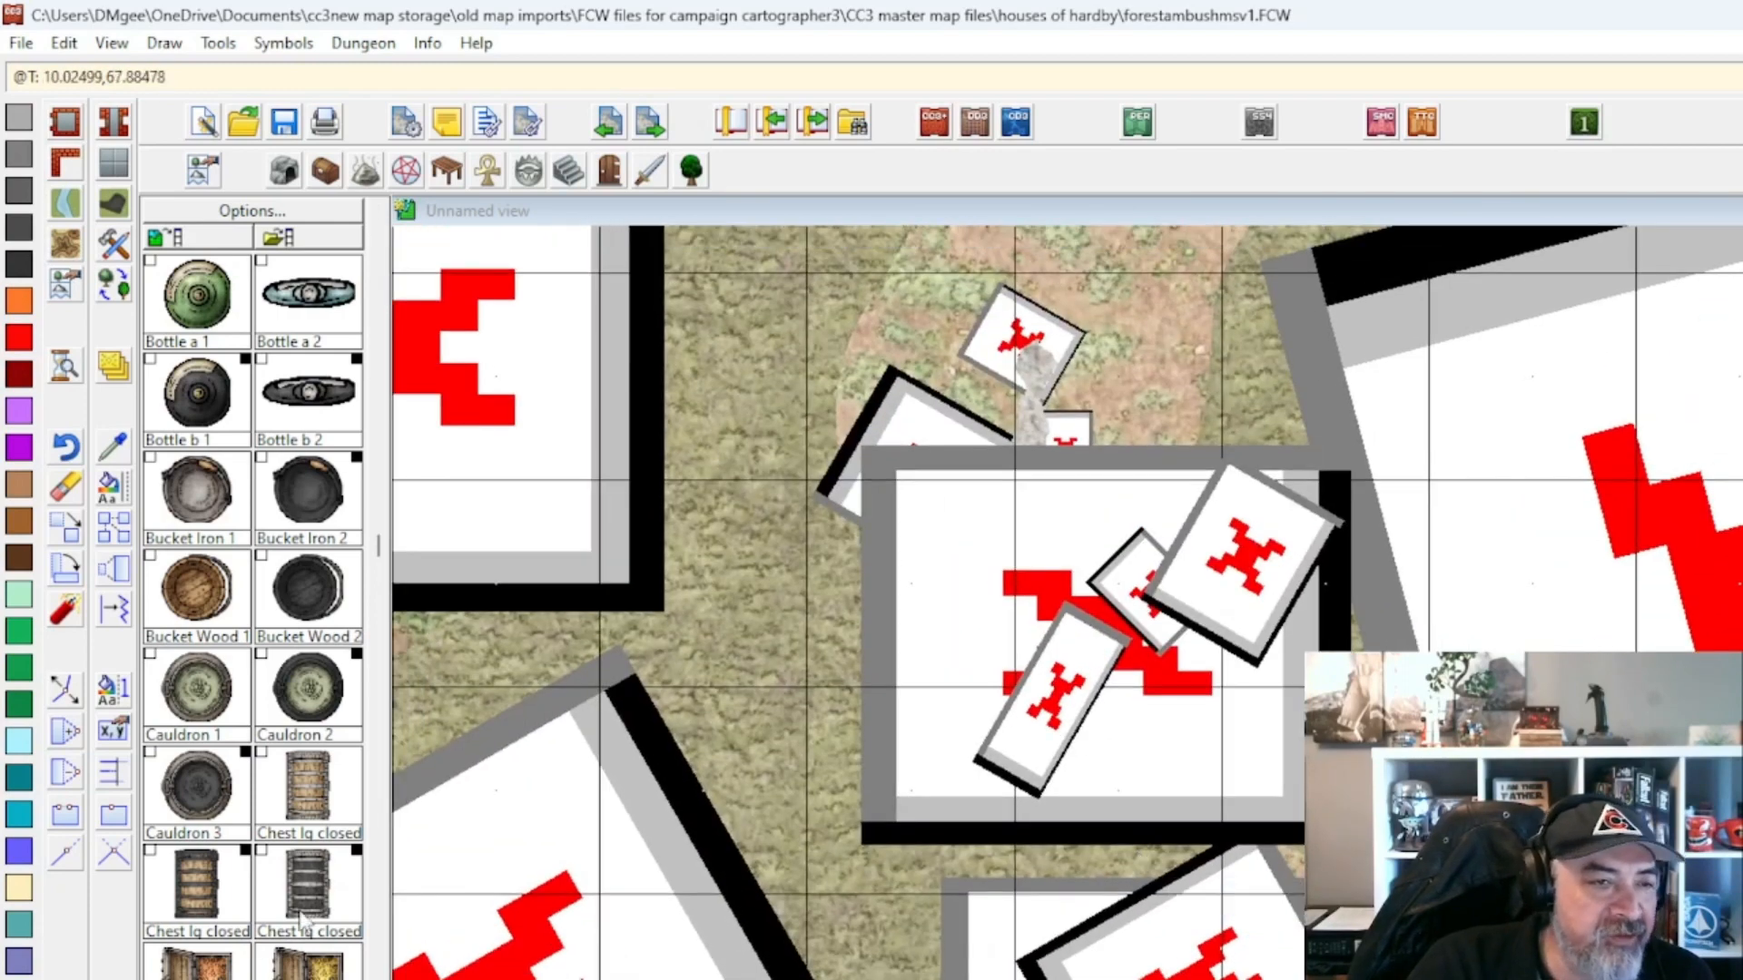
pyautogui.scroll(-1, 278, 869)
pyautogui.scroll(-1, 278, 870)
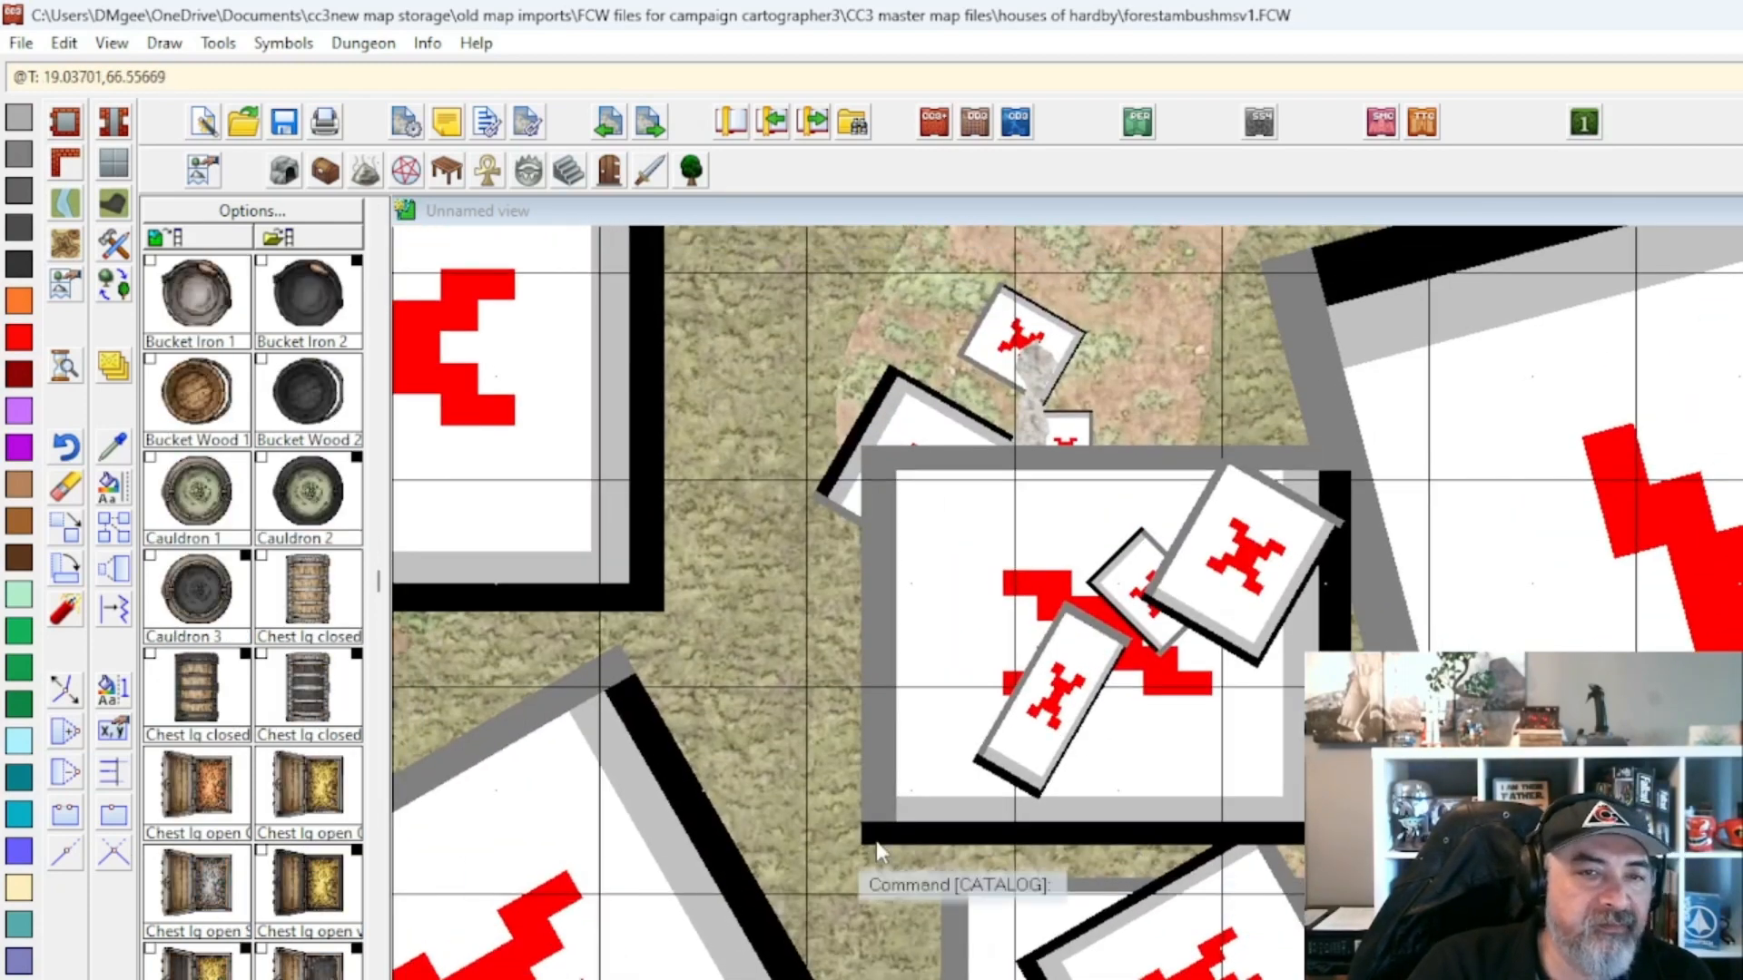
pyautogui.scroll(-3, 875, 840)
pyautogui.scroll(-3, 1108, 863)
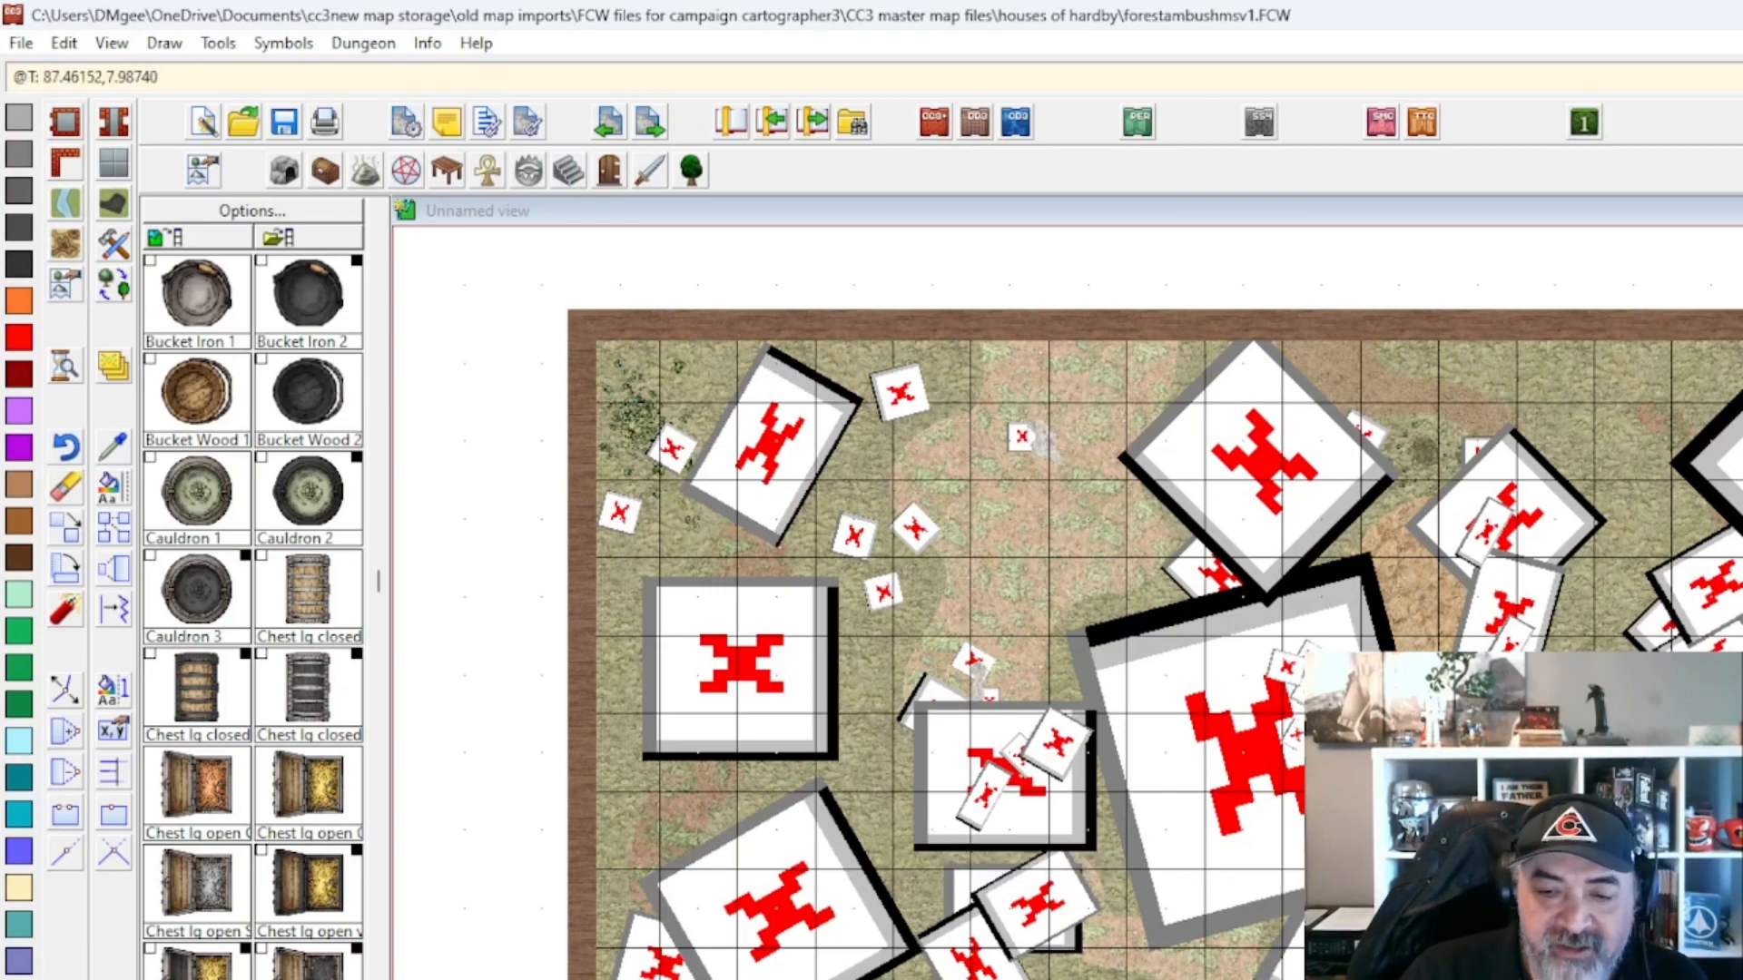
# Switch back to File Explorer, open Dungeons > Mike Schley > Cave within Symbols, and preview a symbol image.
pyautogui.hotkey('alt', 'Tab')
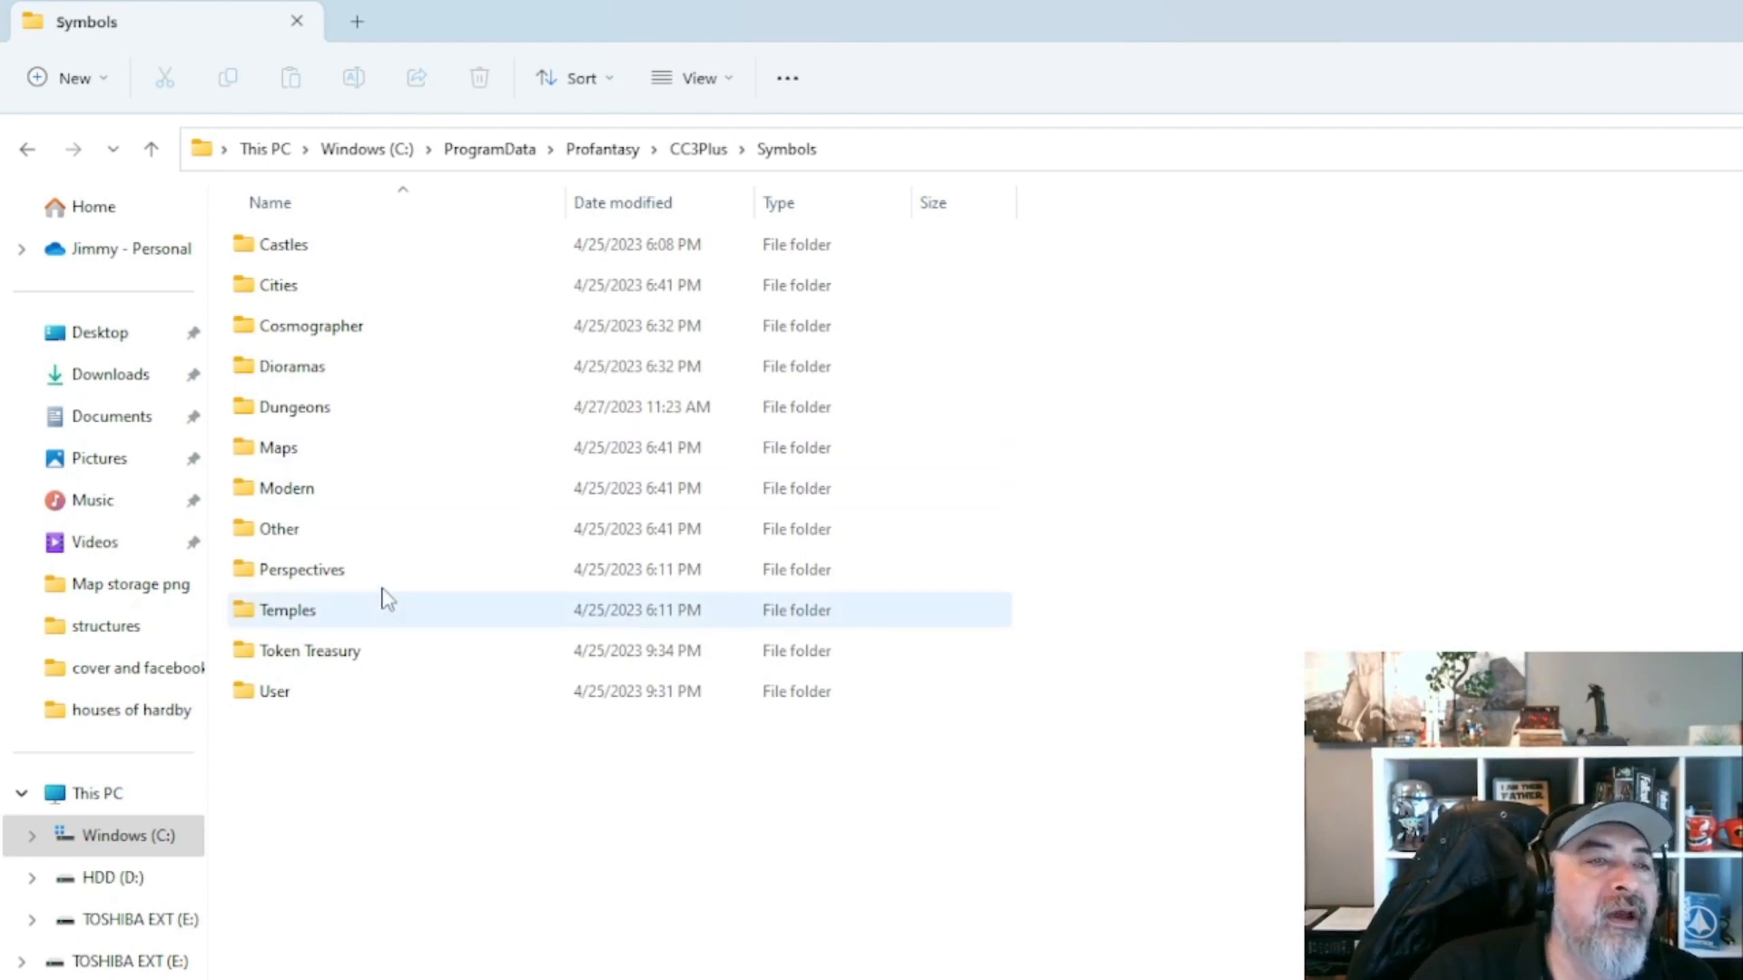
pyautogui.doubleClick(282, 409)
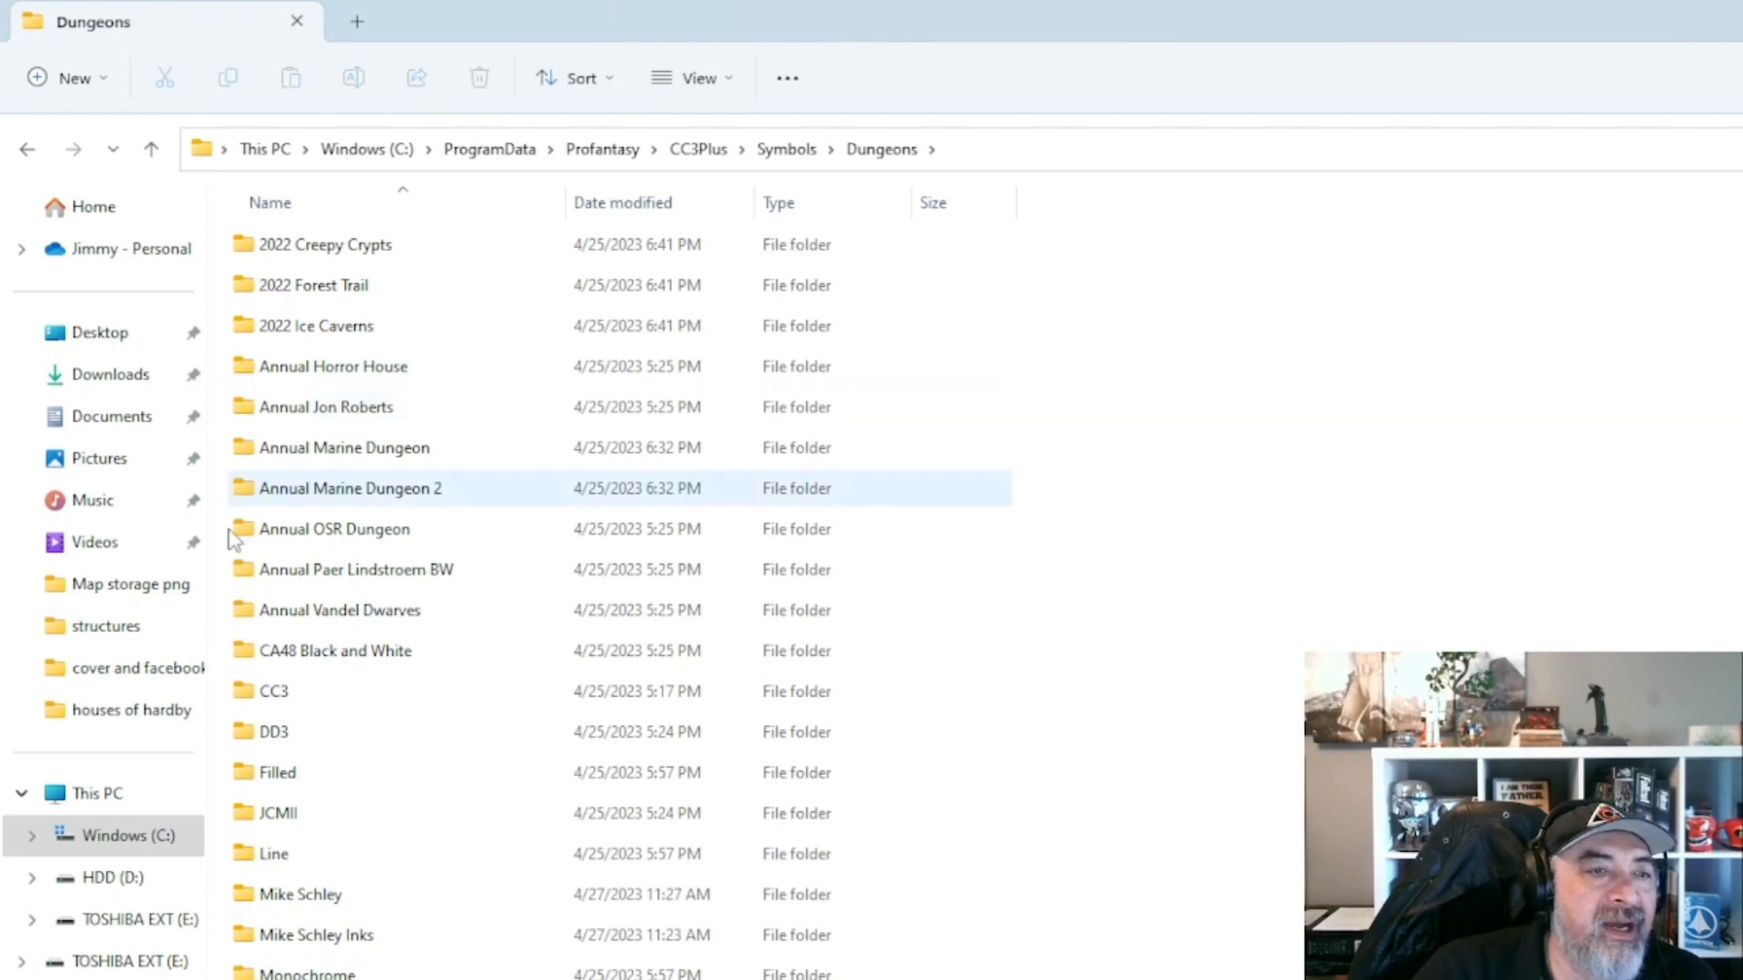
pyautogui.doubleClick(287, 897)
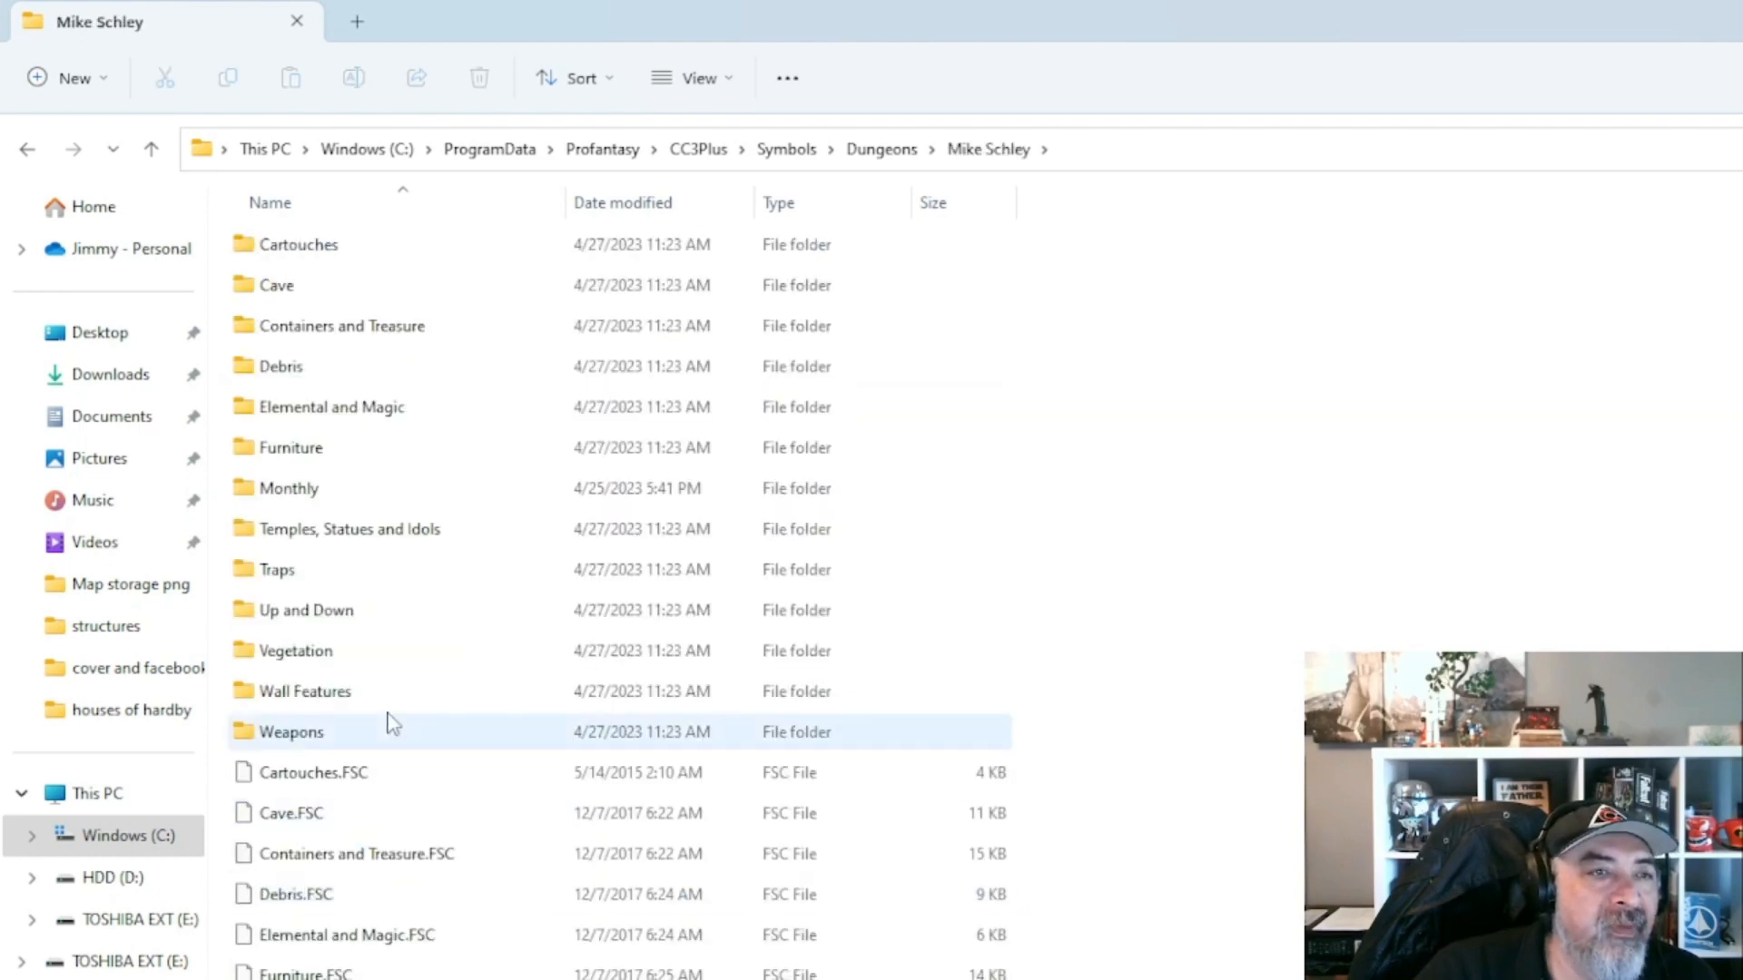
pyautogui.doubleClick(324, 292)
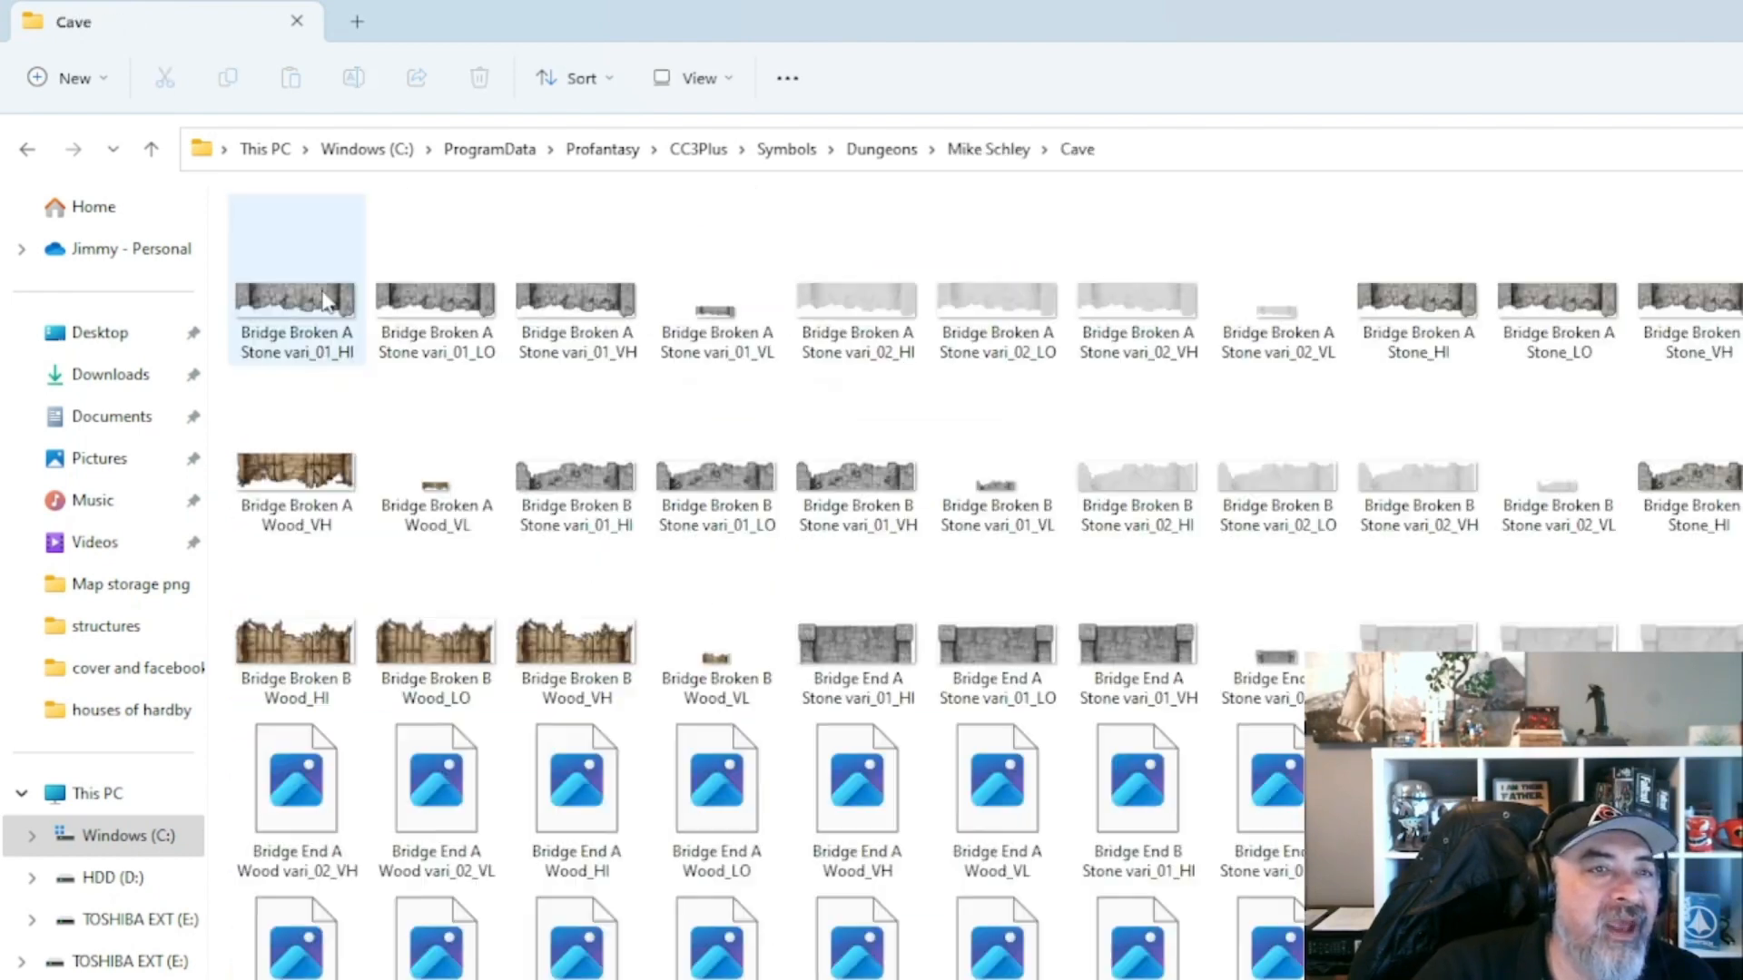
pyautogui.doubleClick(857, 944)
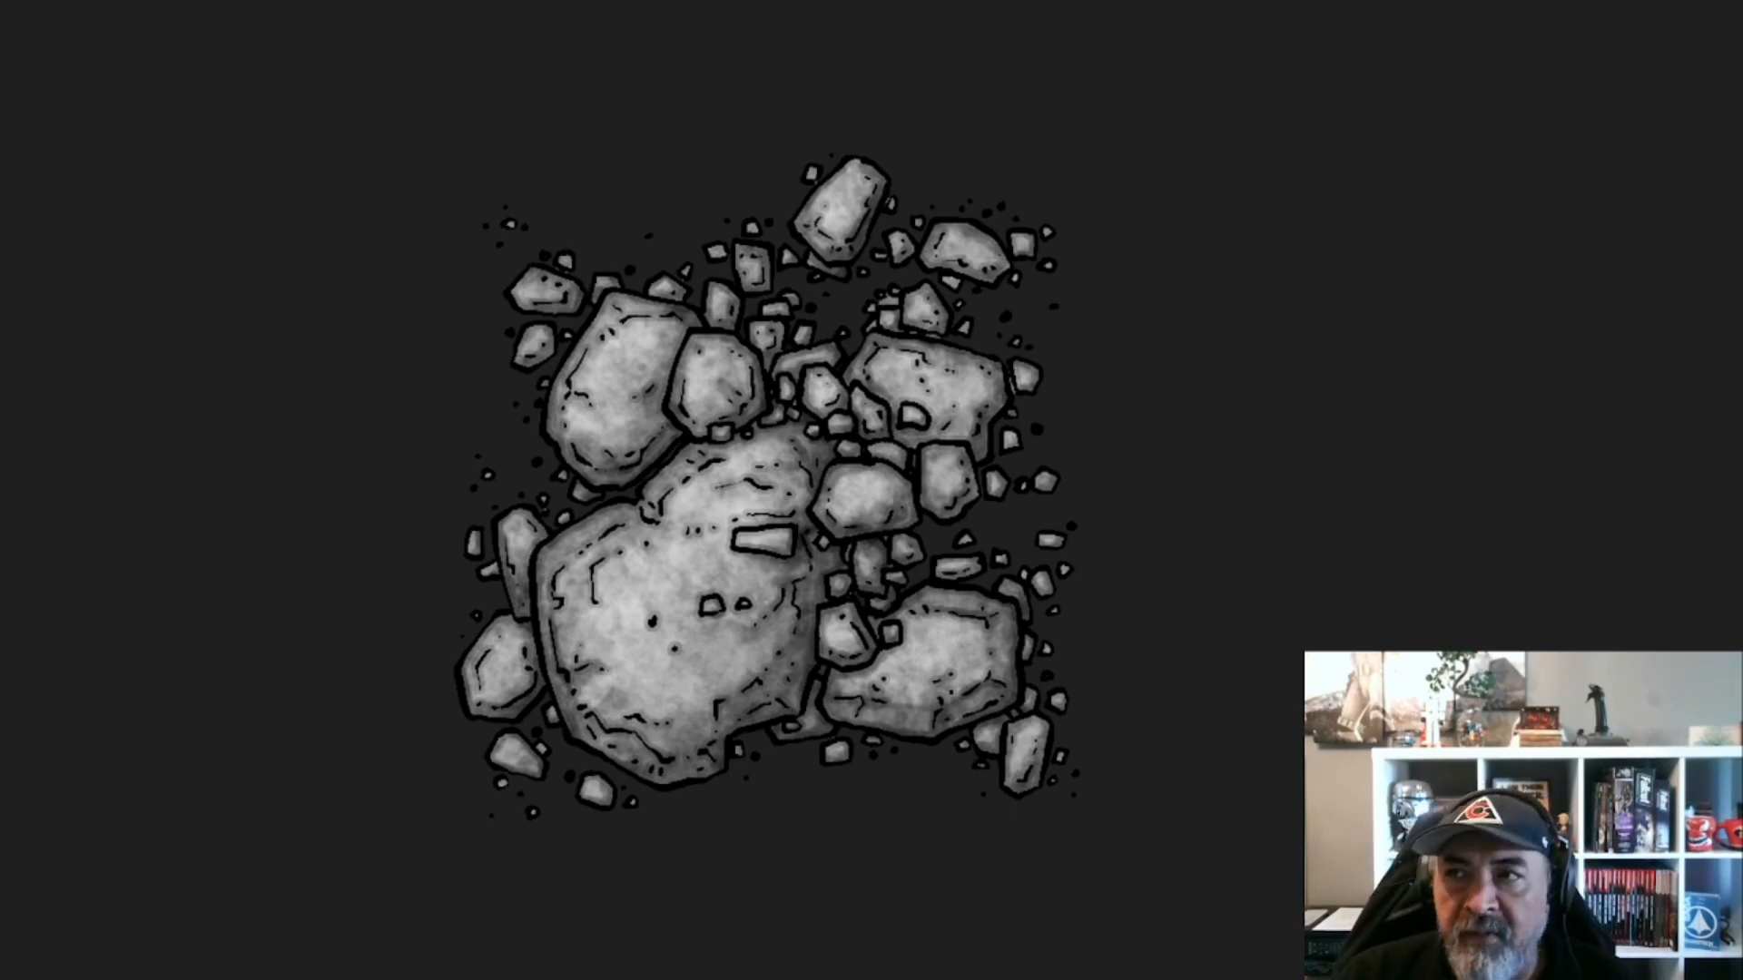
pyautogui.hotkey('alt', 'F4')
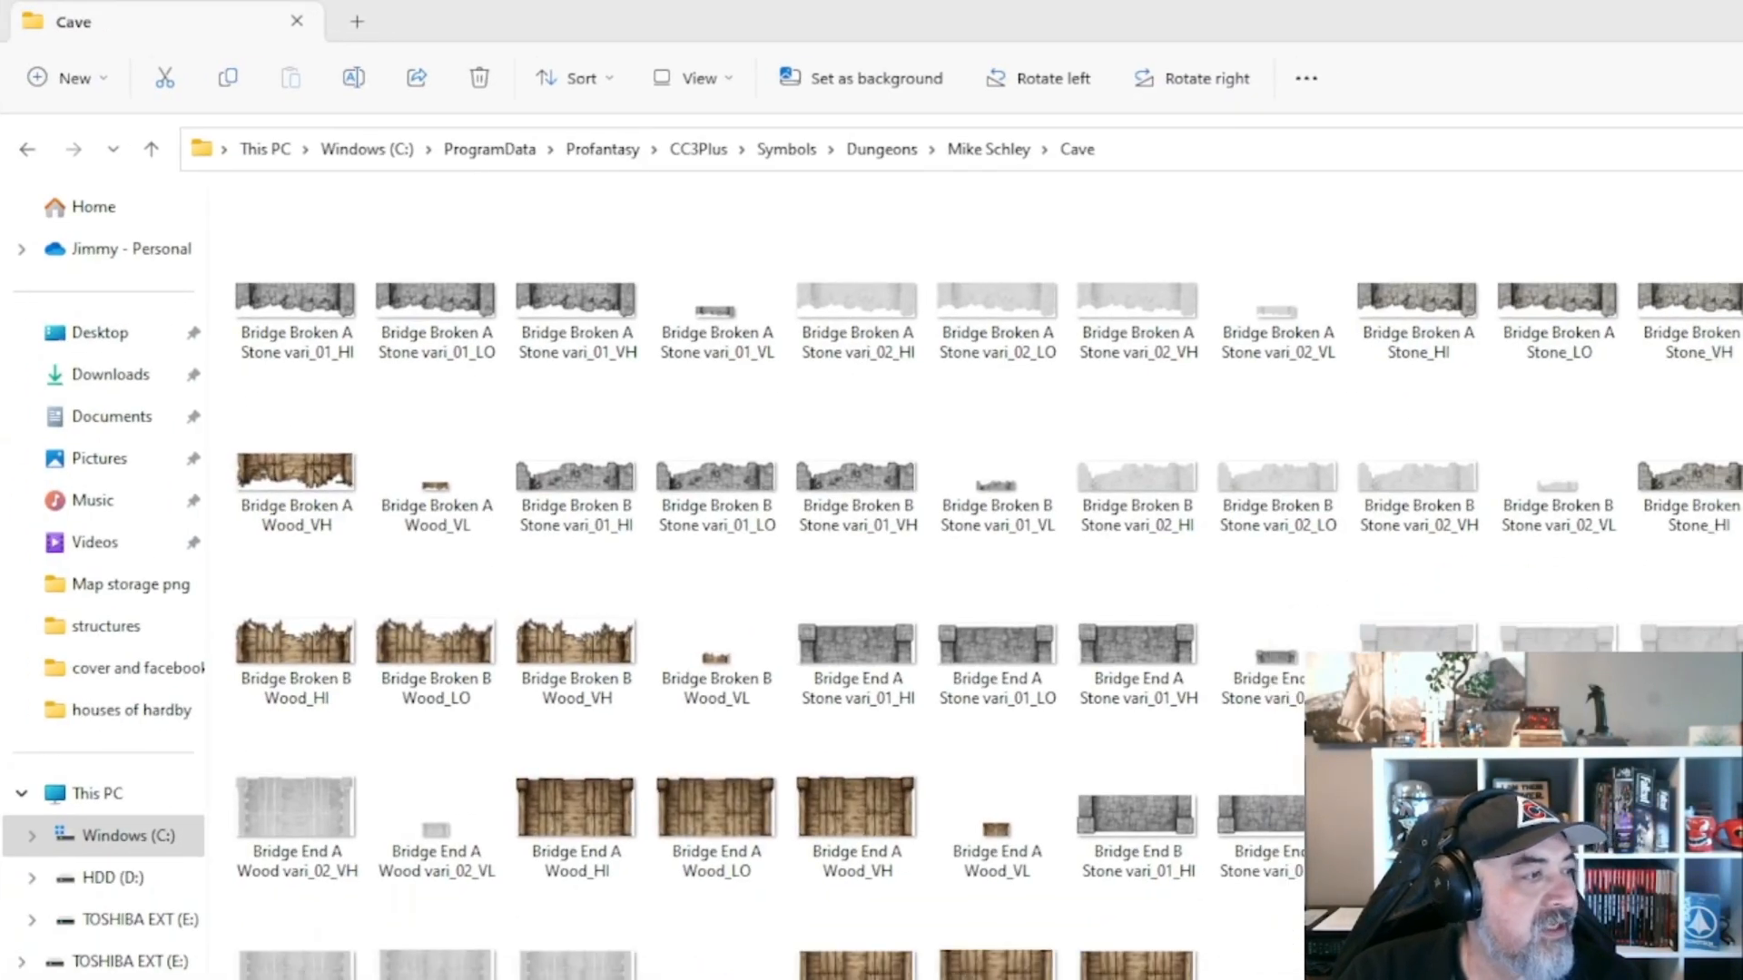
# Return to the Symbols folder, go through its category folders from Castles to User, and check the User folder's details.
pyautogui.click(820, 149)
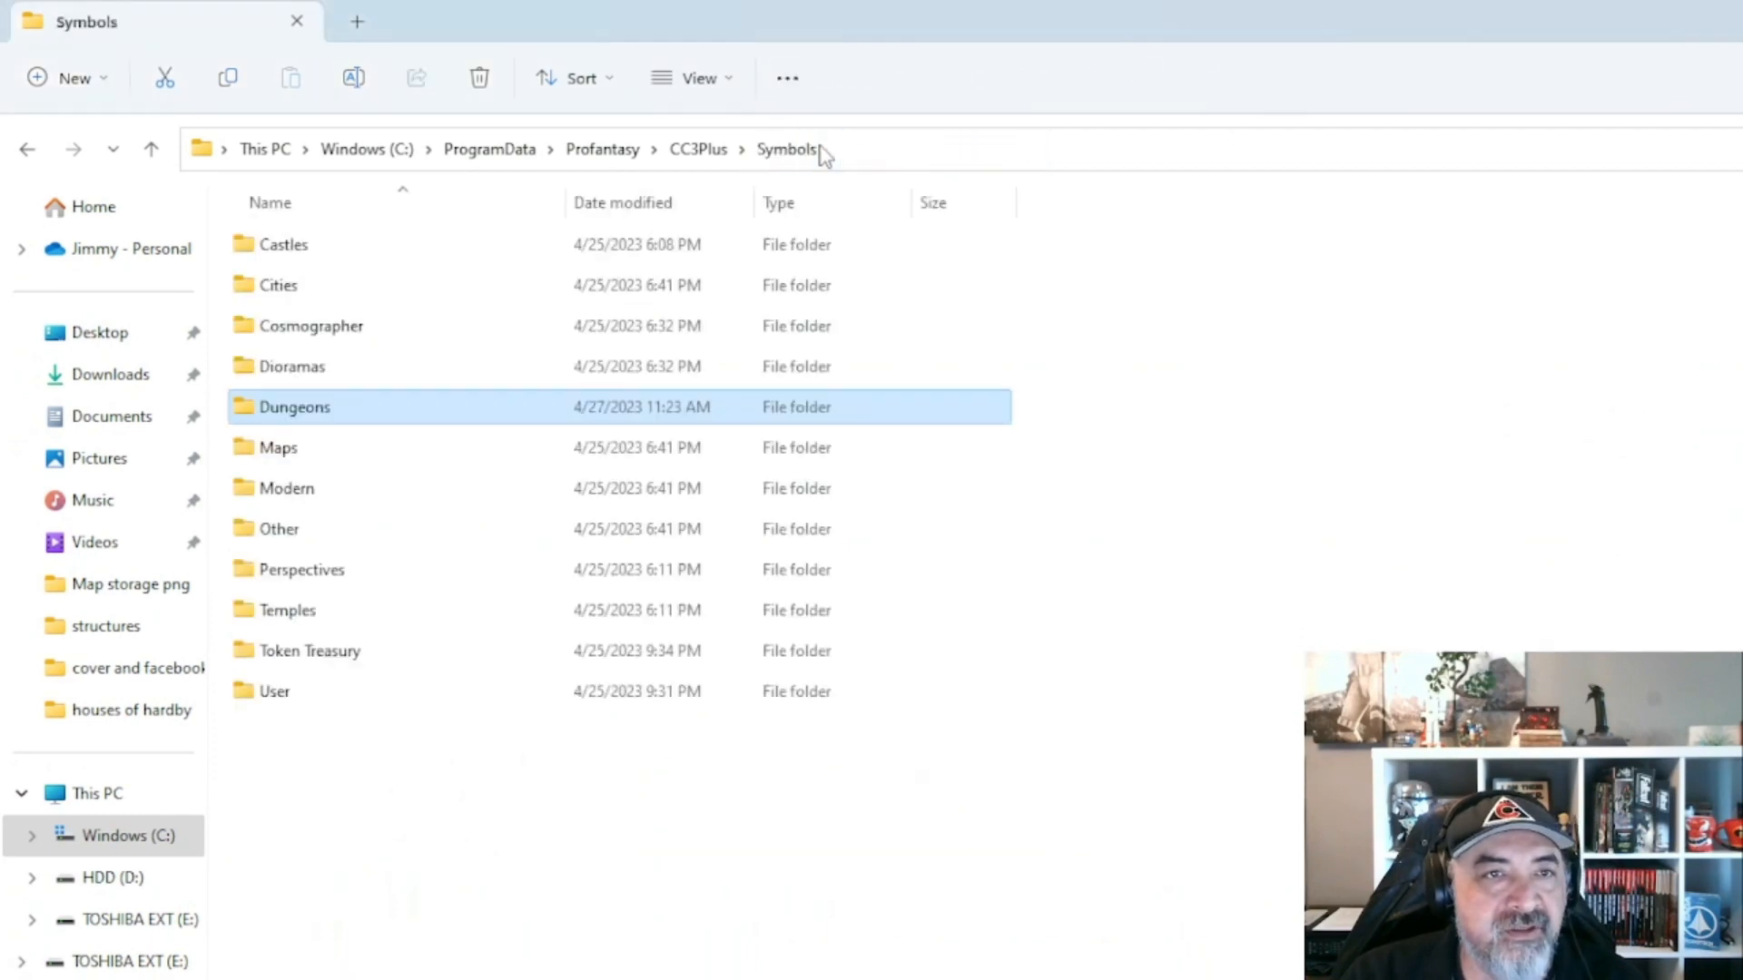
pyautogui.click(367, 262)
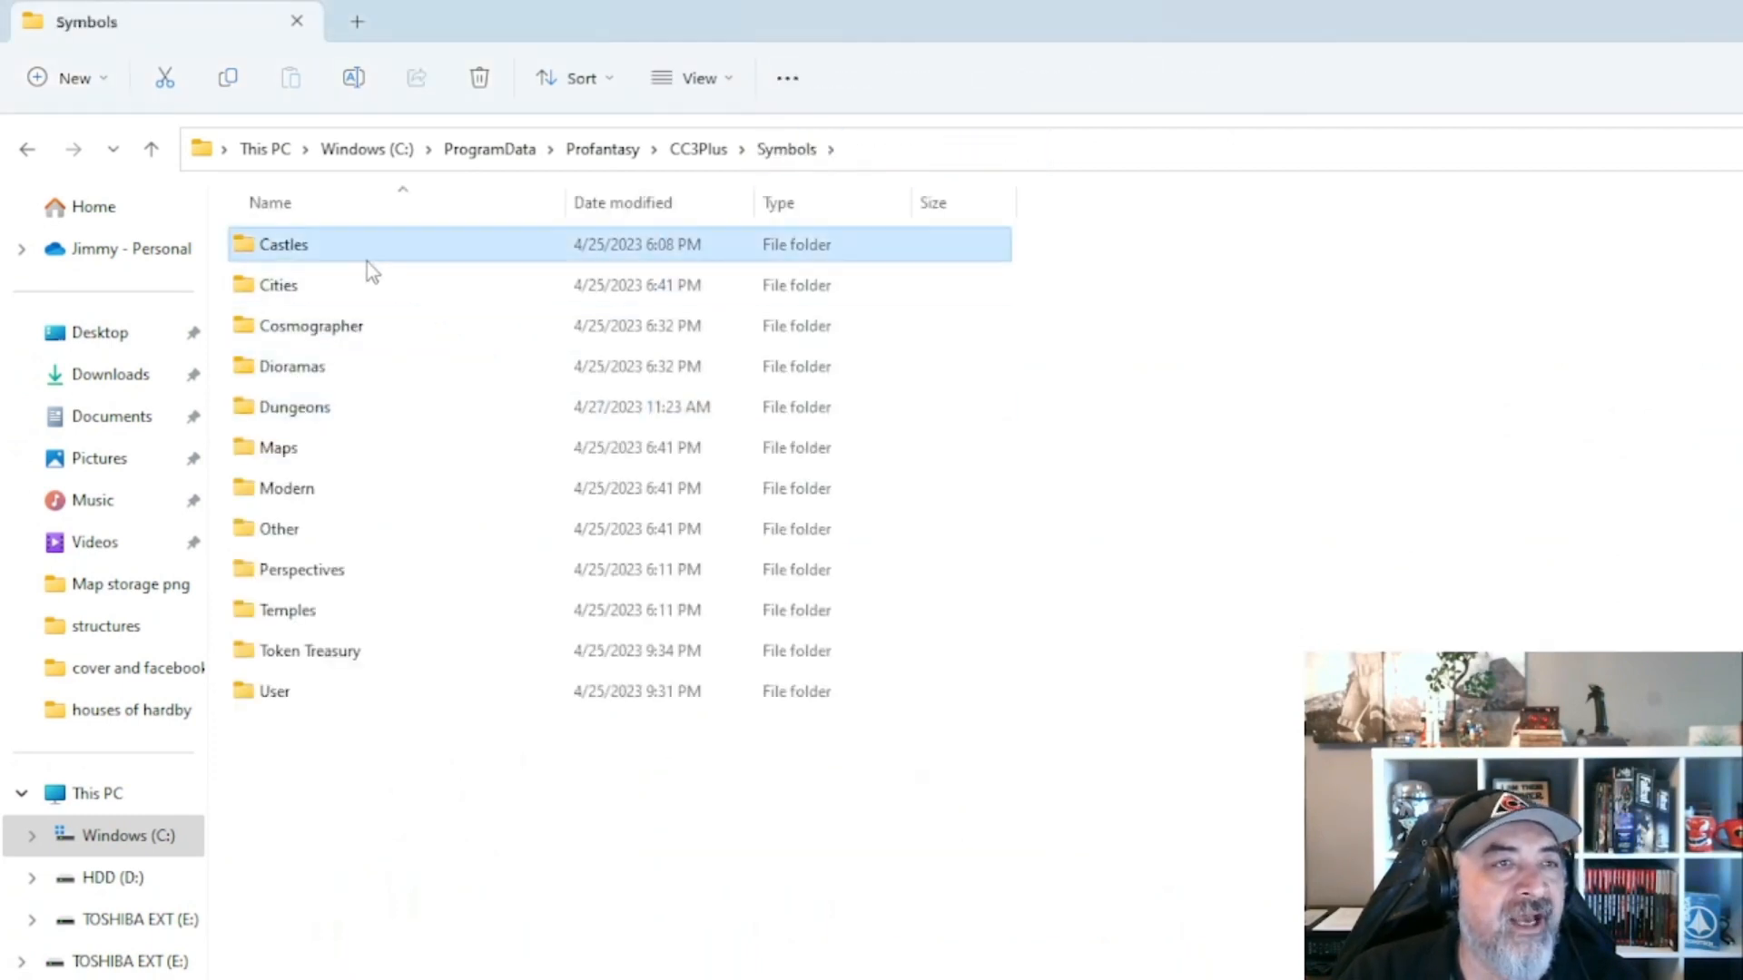
pyautogui.click(363, 286)
pyautogui.click(361, 328)
pyautogui.click(349, 367)
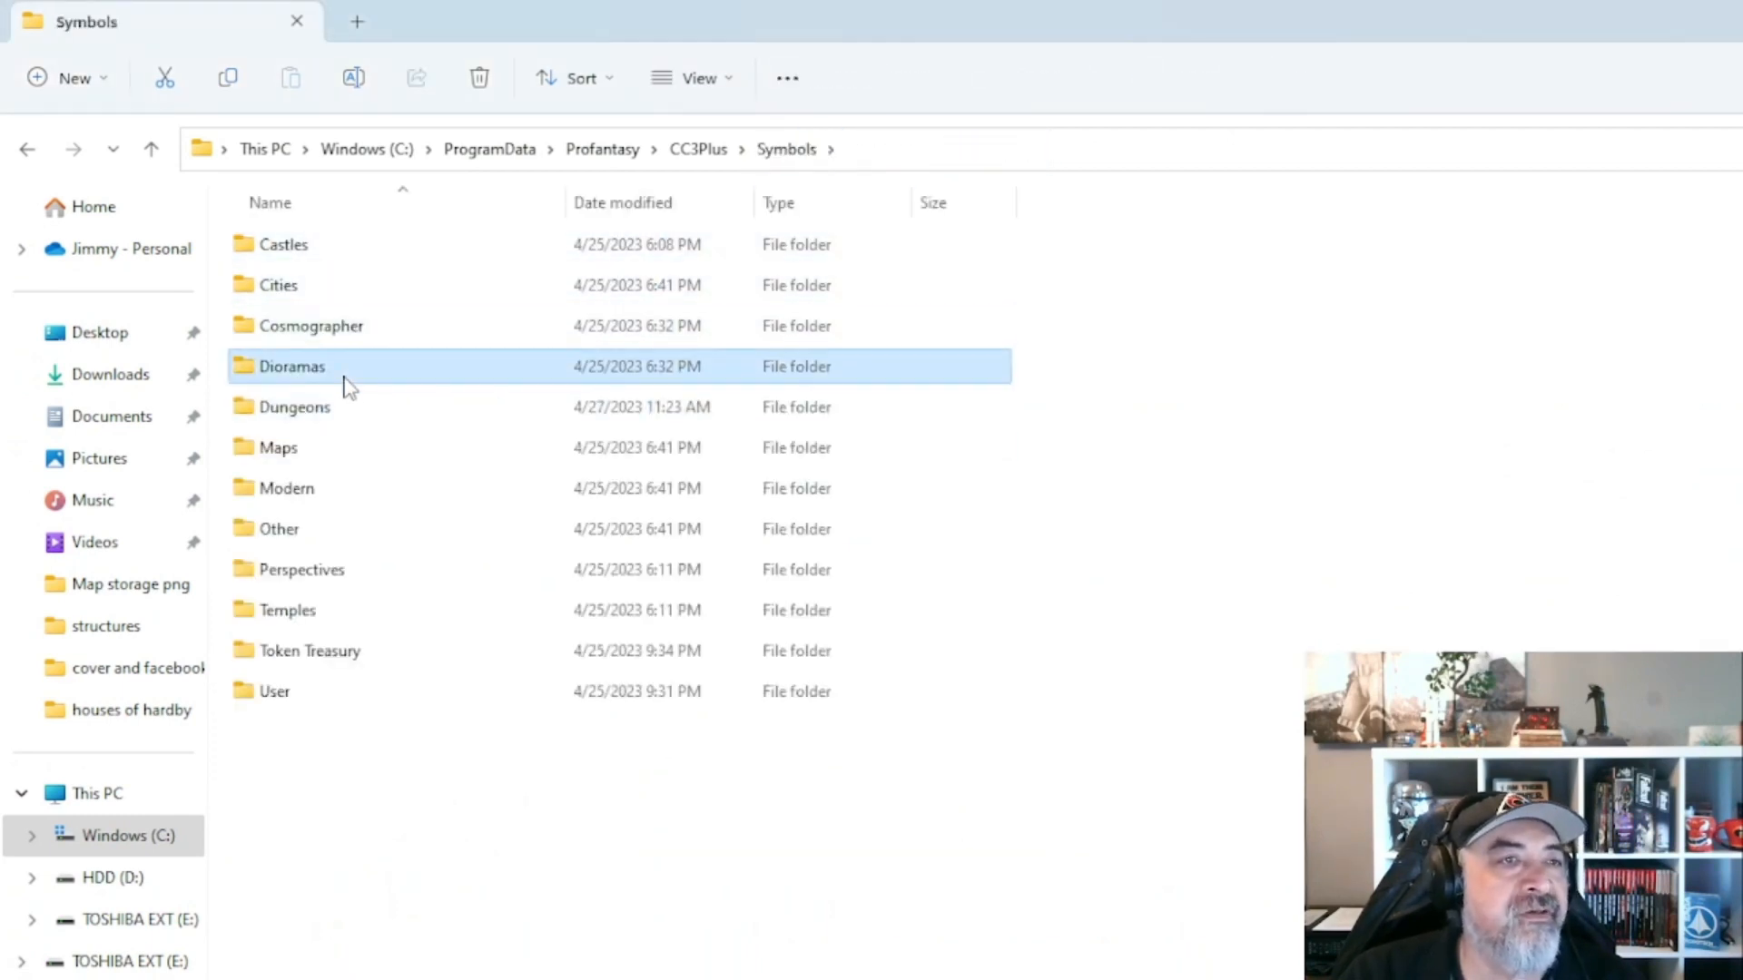
pyautogui.click(345, 413)
pyautogui.click(336, 449)
pyautogui.click(325, 490)
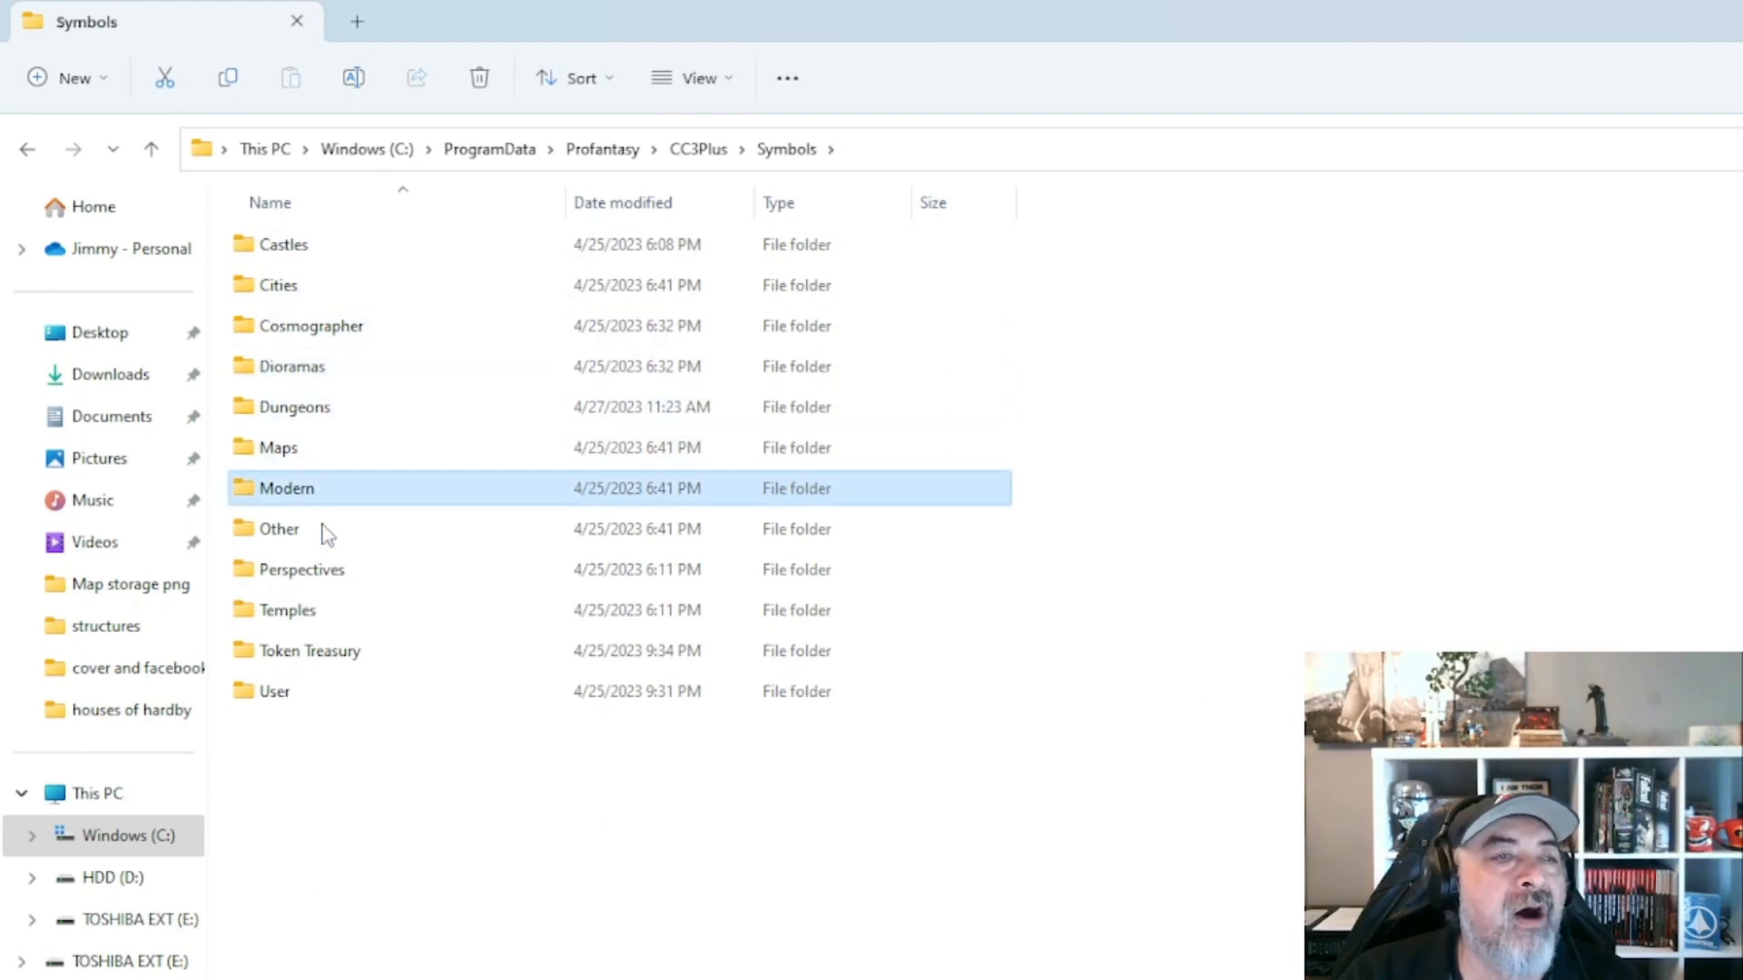
pyautogui.click(325, 531)
pyautogui.click(317, 572)
pyautogui.click(318, 610)
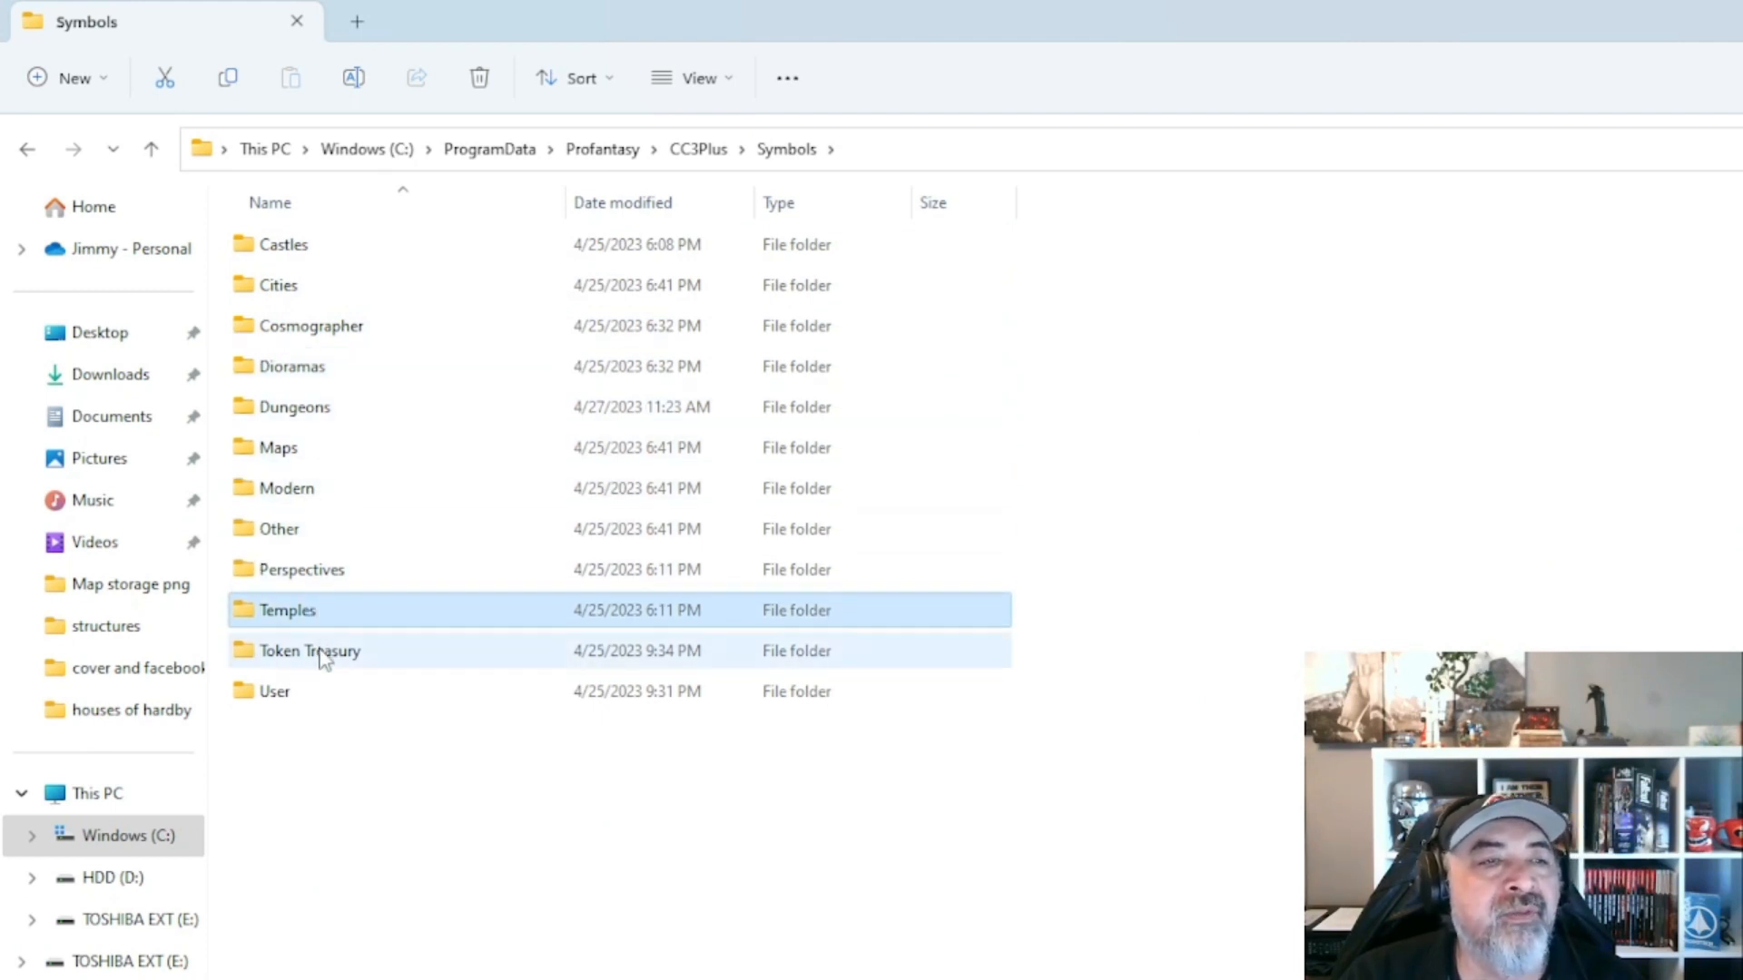
pyautogui.click(322, 655)
pyautogui.click(317, 693)
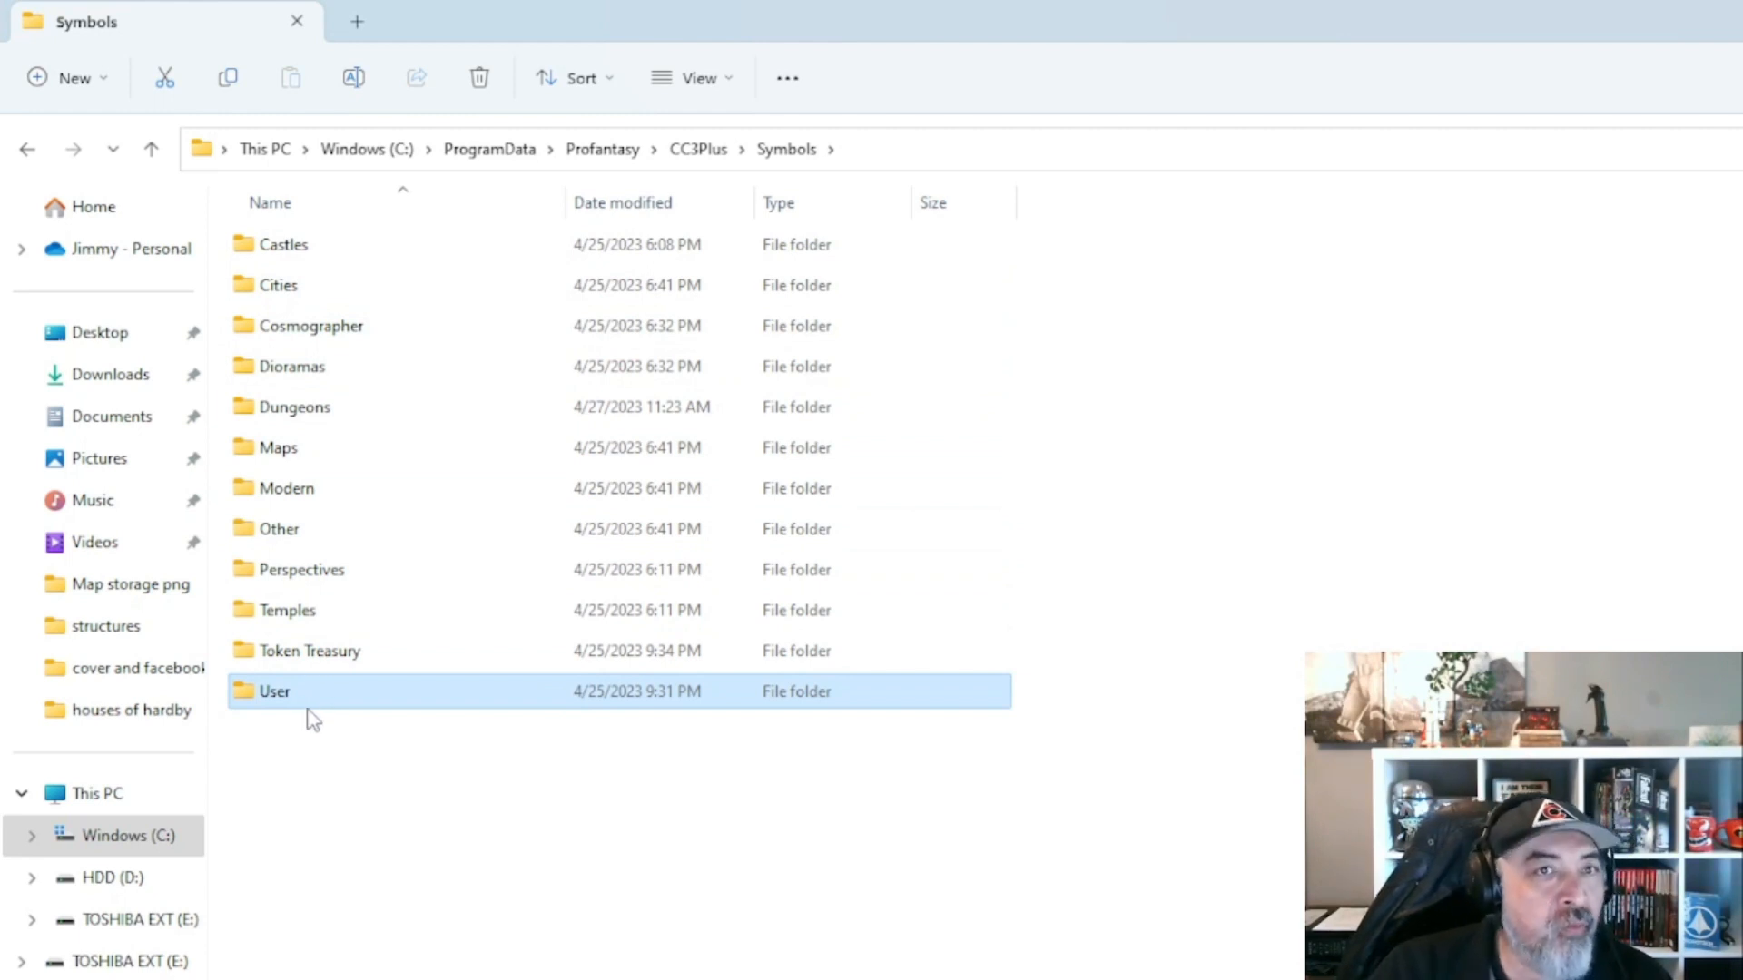
pyautogui.moveTo(327, 706)
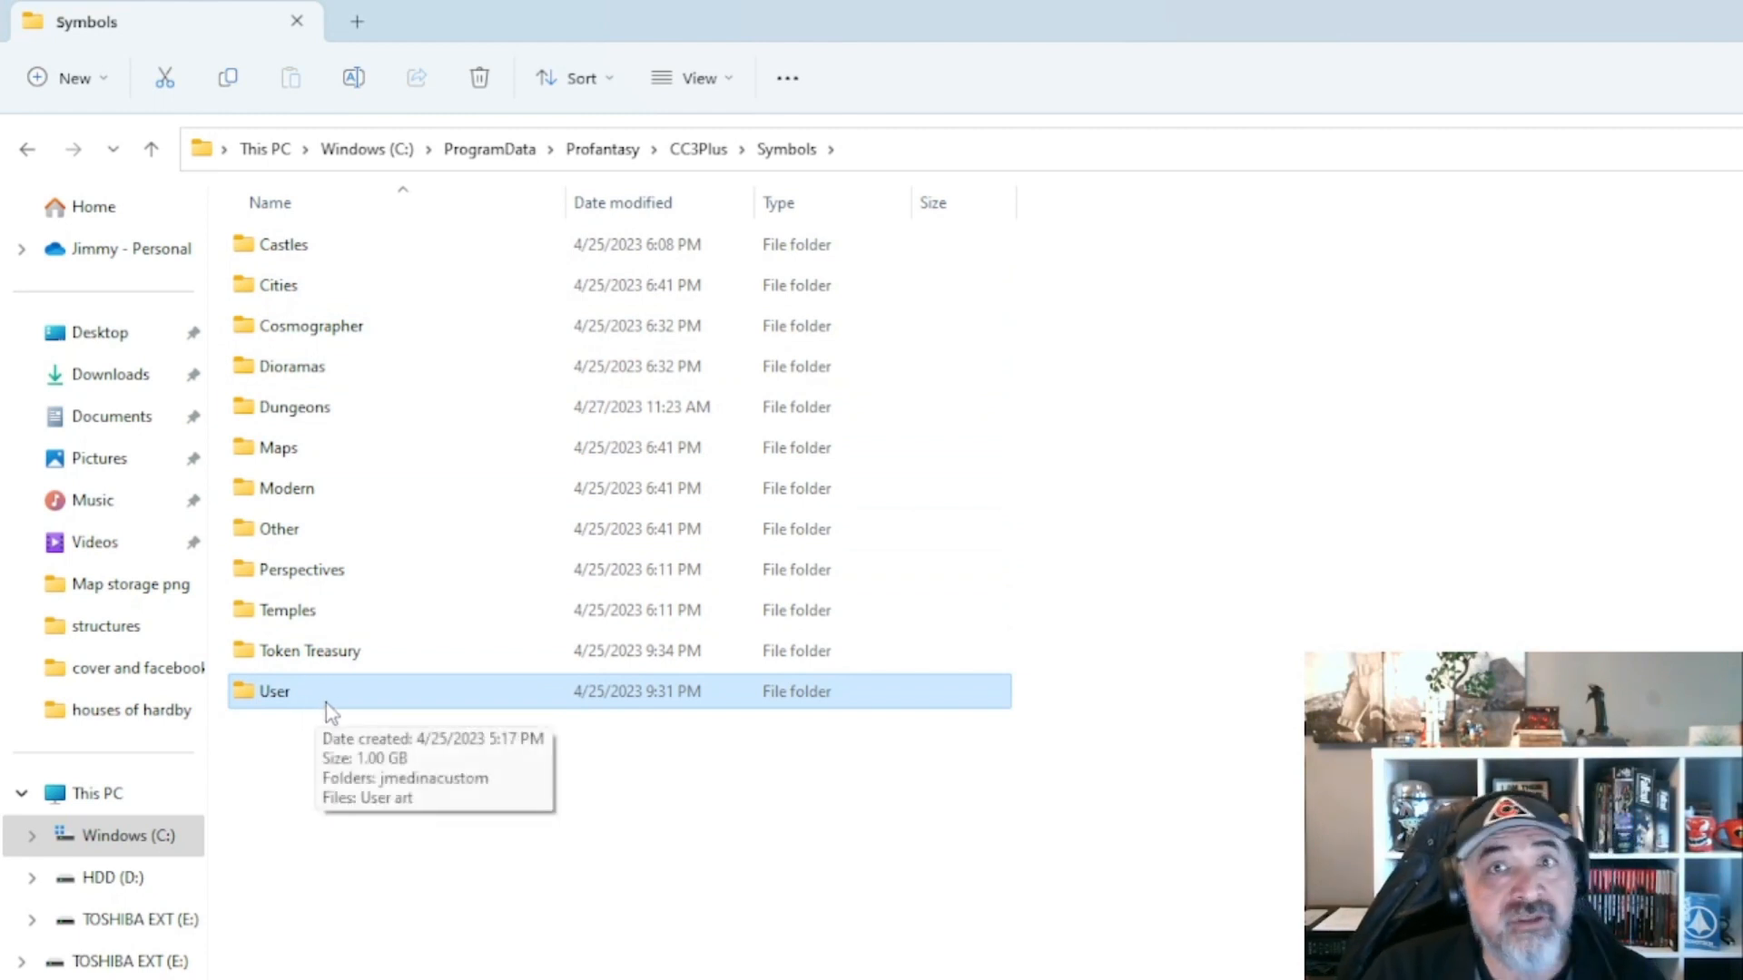
# Open the custom symbols folder inside User and look over its category folders from bagsnbaskets onward.
pyautogui.doubleClick(450, 703)
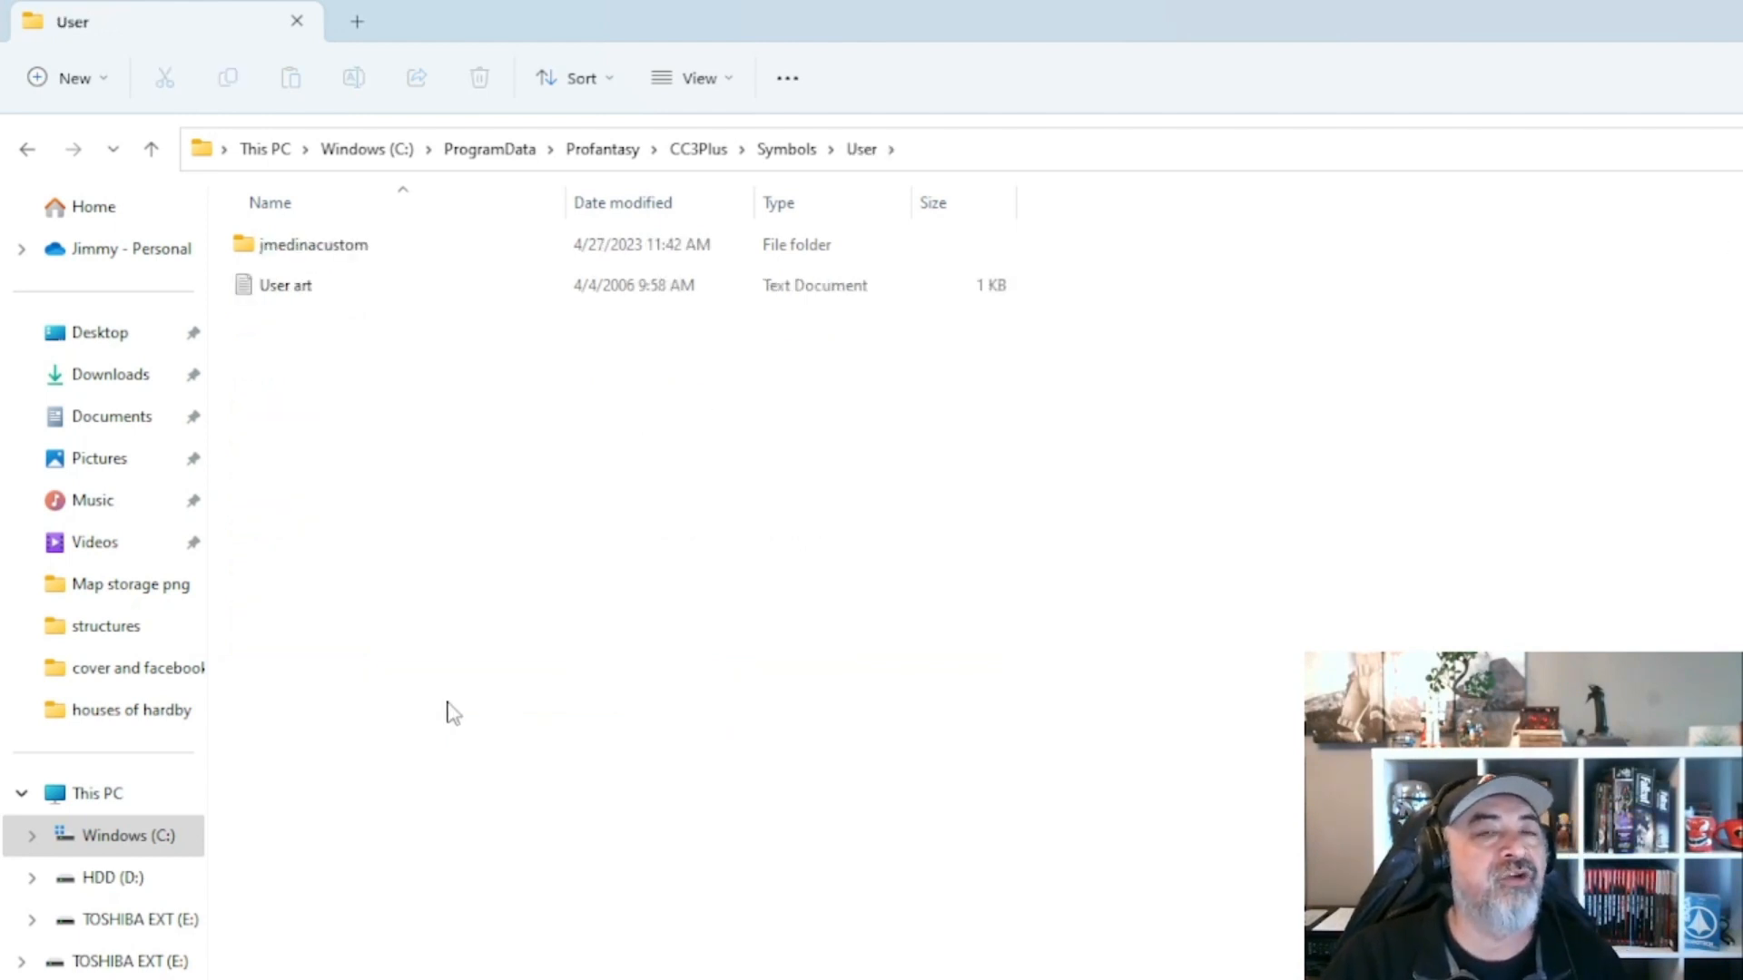
pyautogui.doubleClick(343, 248)
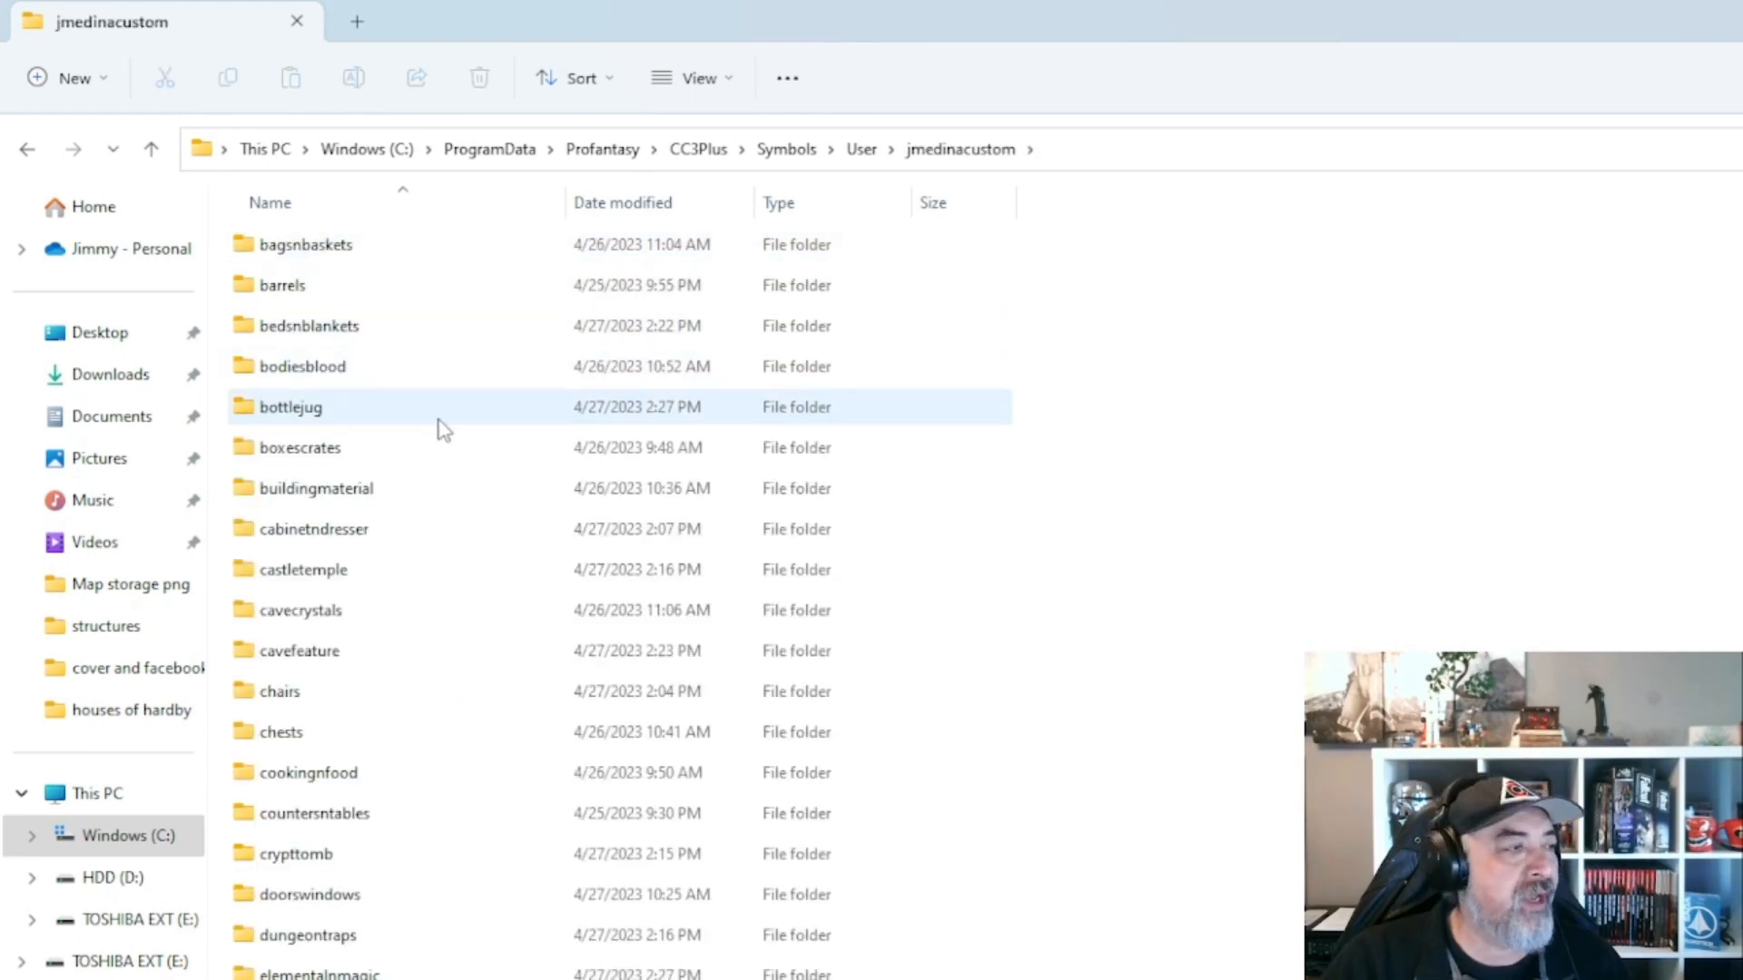
pyautogui.scroll(-1, 443, 429)
pyautogui.scroll(1, 443, 428)
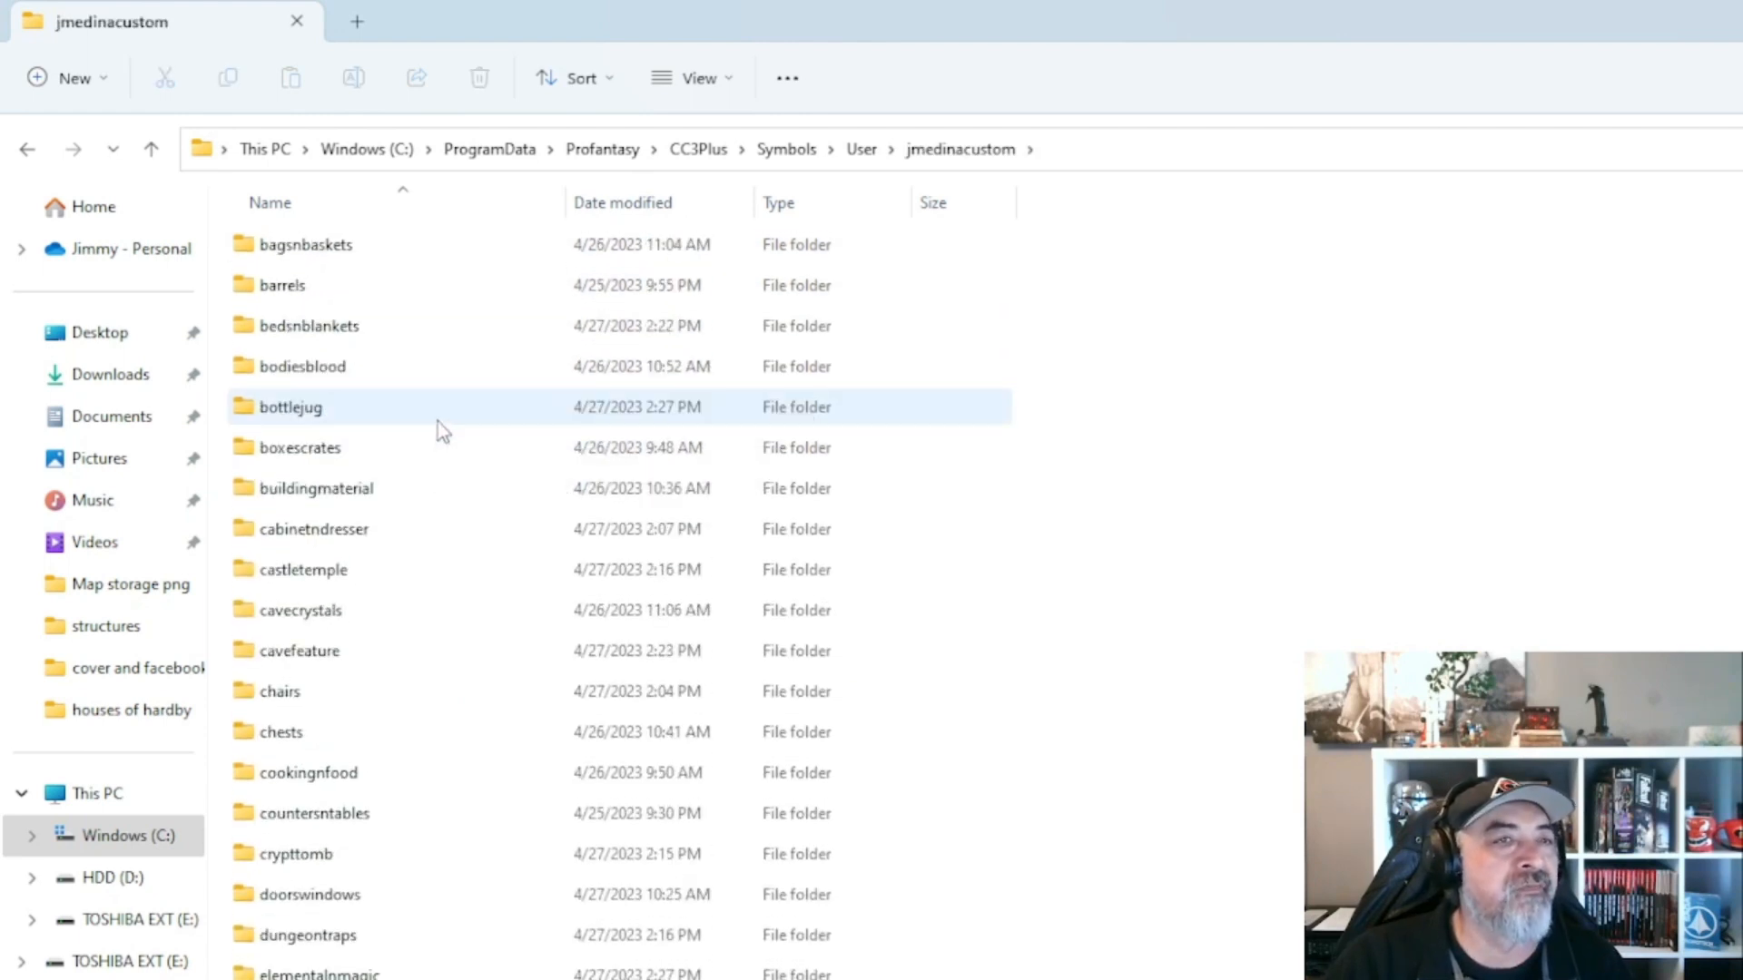
pyautogui.scroll(-1, 438, 422)
pyautogui.scroll(1, 438, 434)
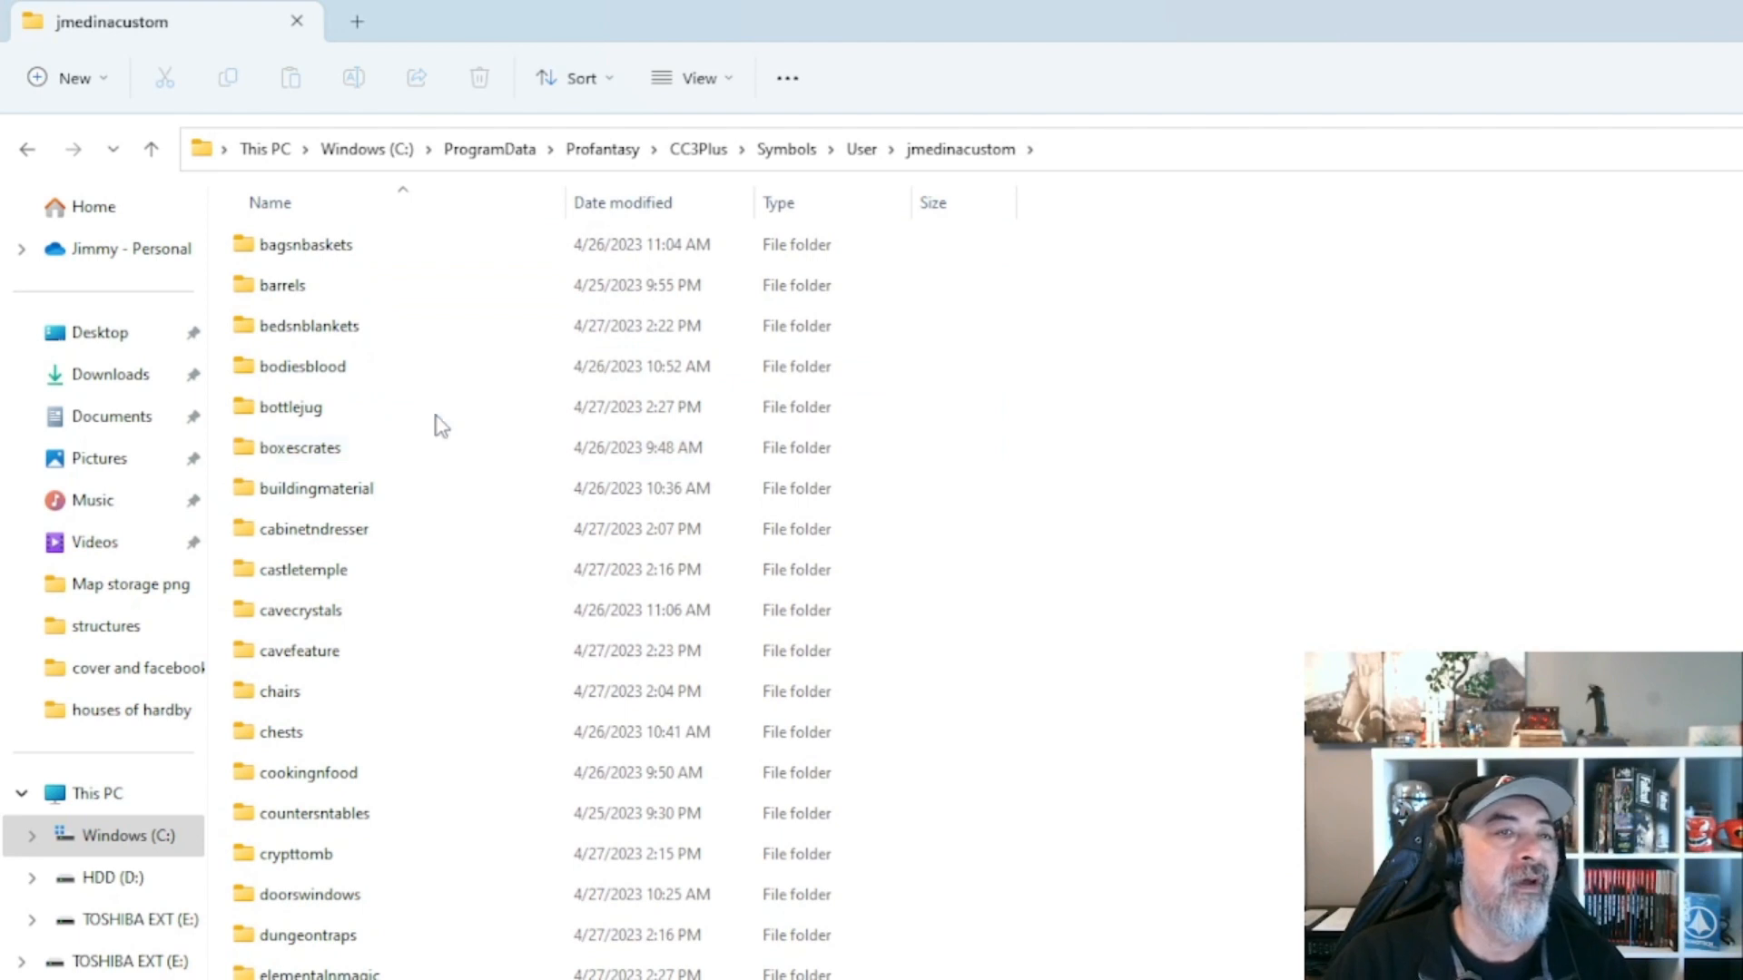
# View the images in the bagsnbaskets, barrels, bodiesblood and cavefeature folders in turn, returning to the custom symbols folder after each.
pyautogui.doubleClick(414, 247)
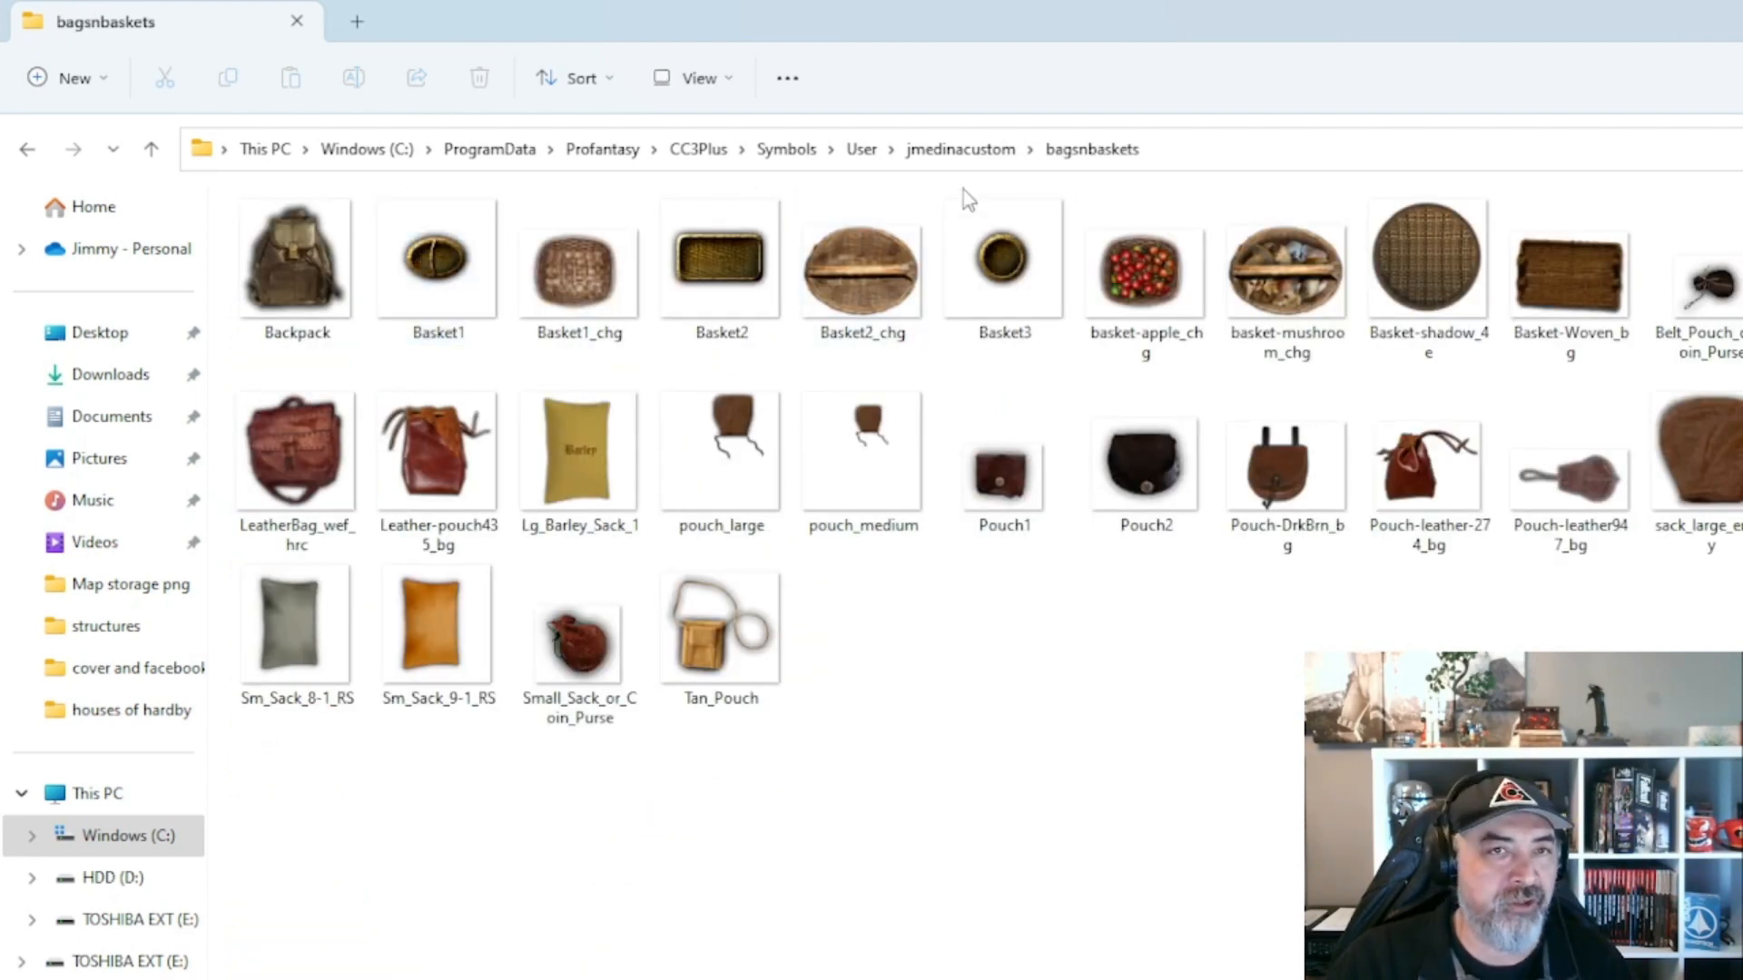
pyautogui.click(962, 151)
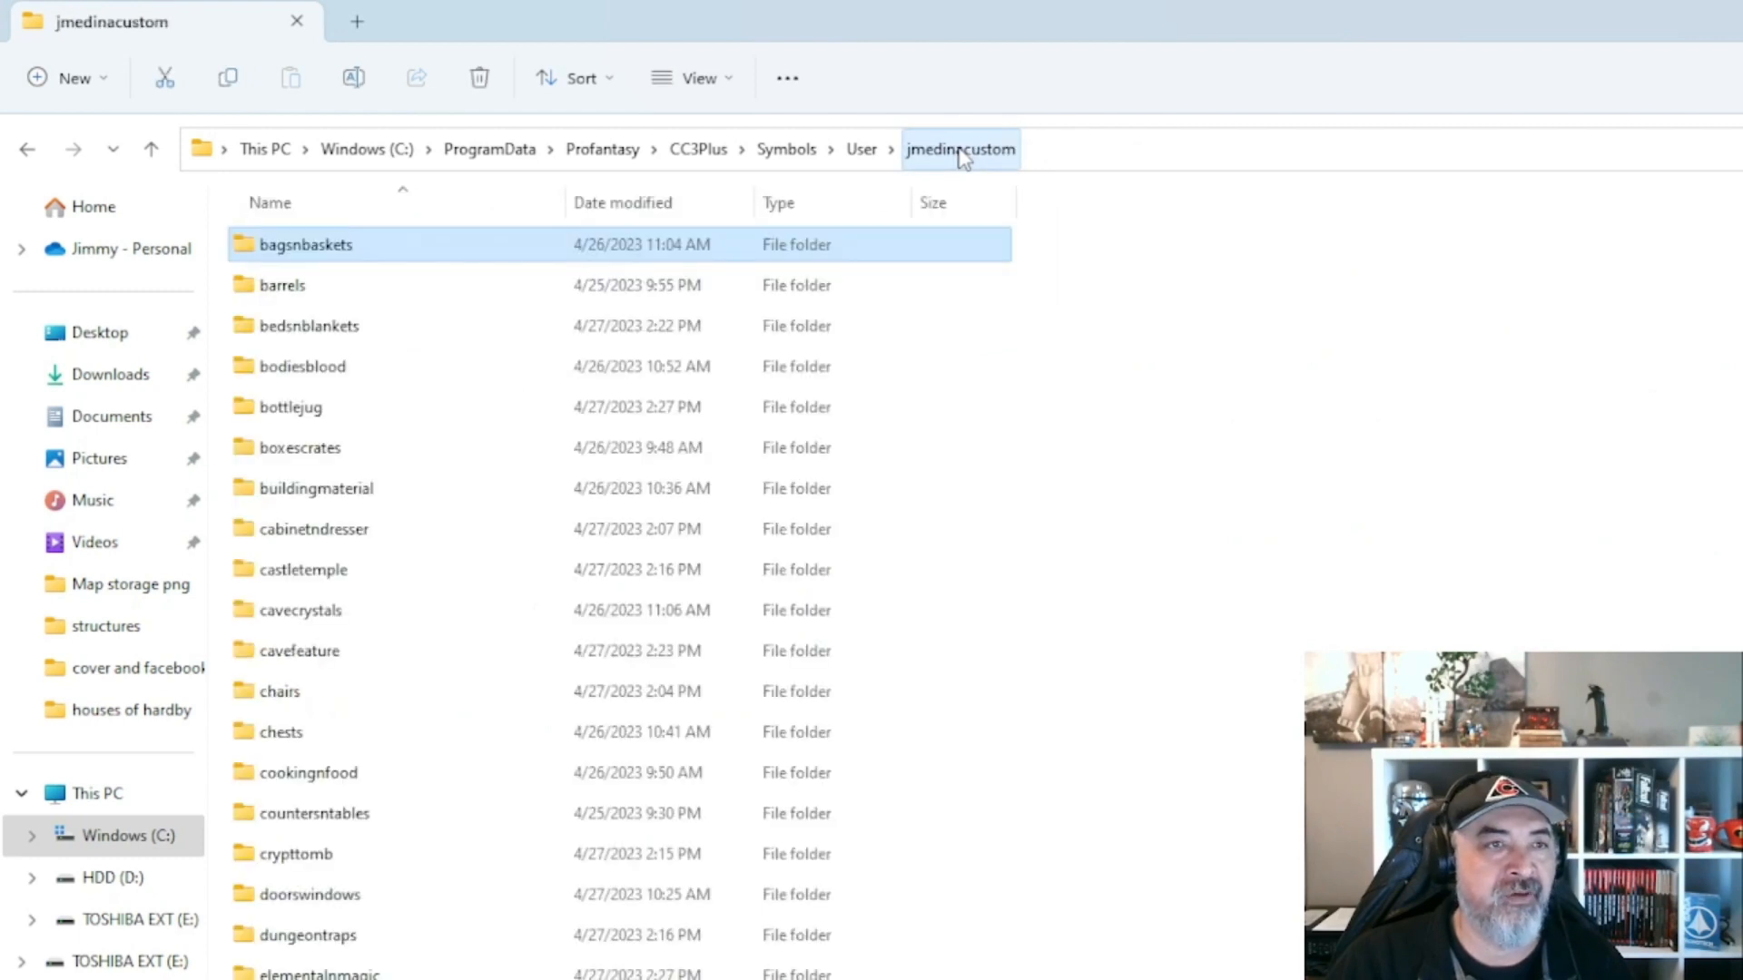
pyautogui.doubleClick(343, 284)
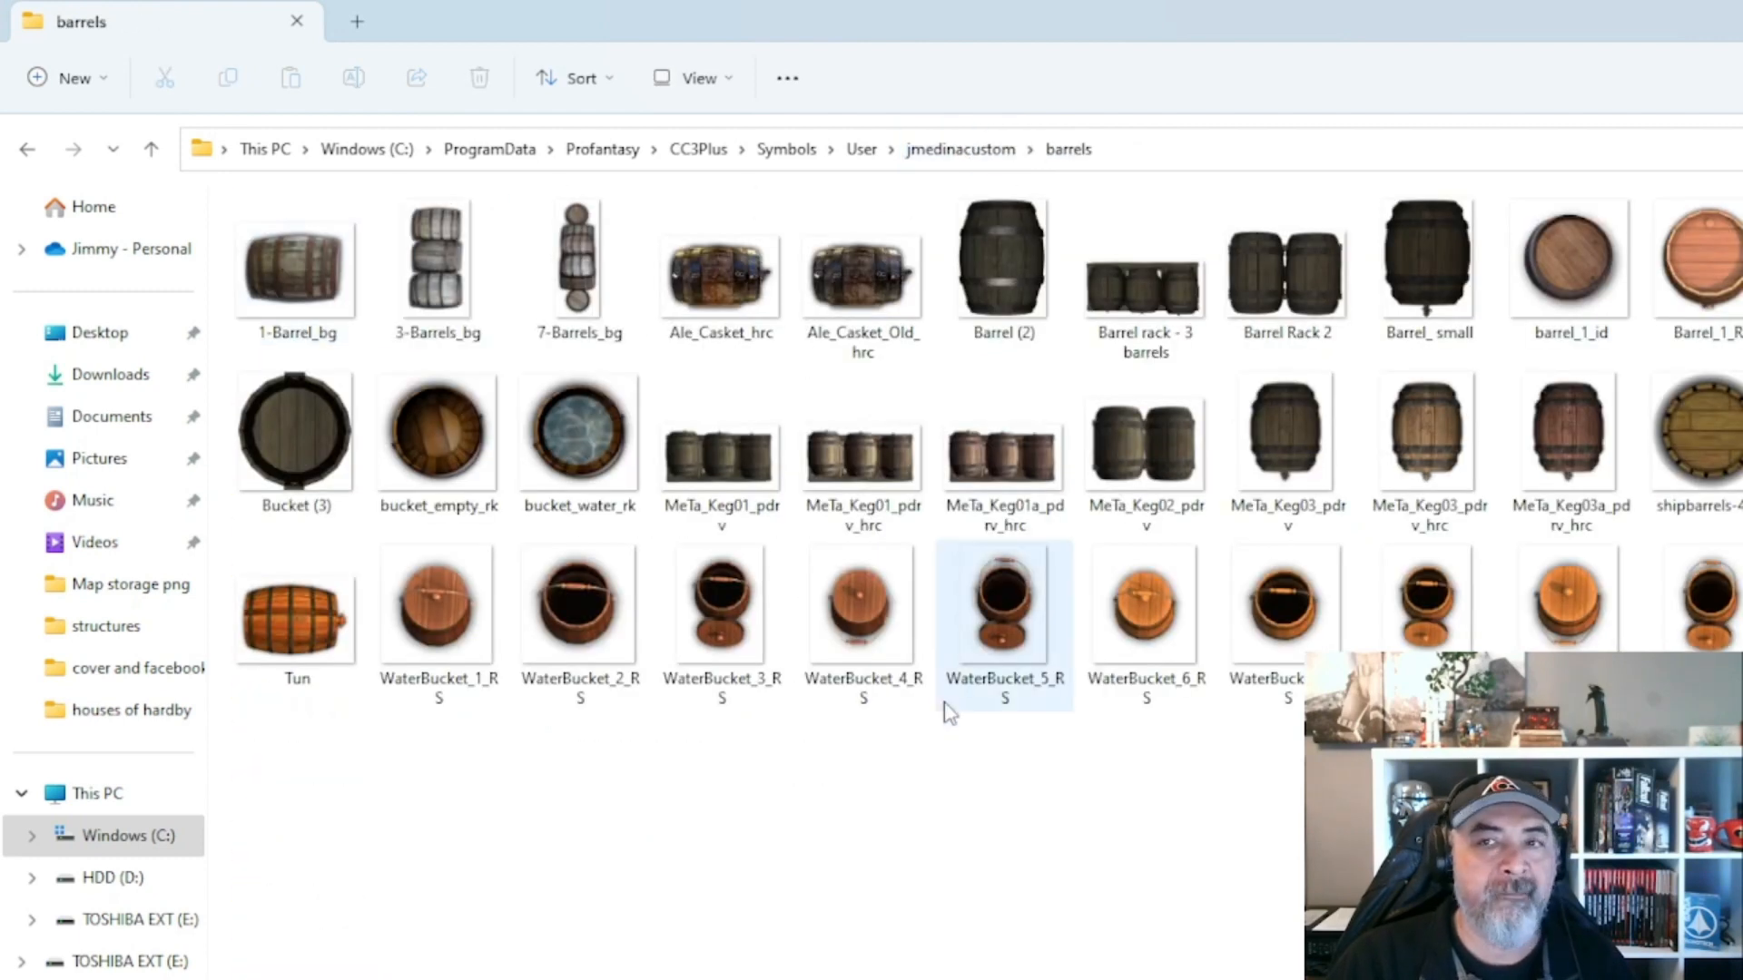
pyautogui.click(961, 154)
pyautogui.doubleClick(391, 370)
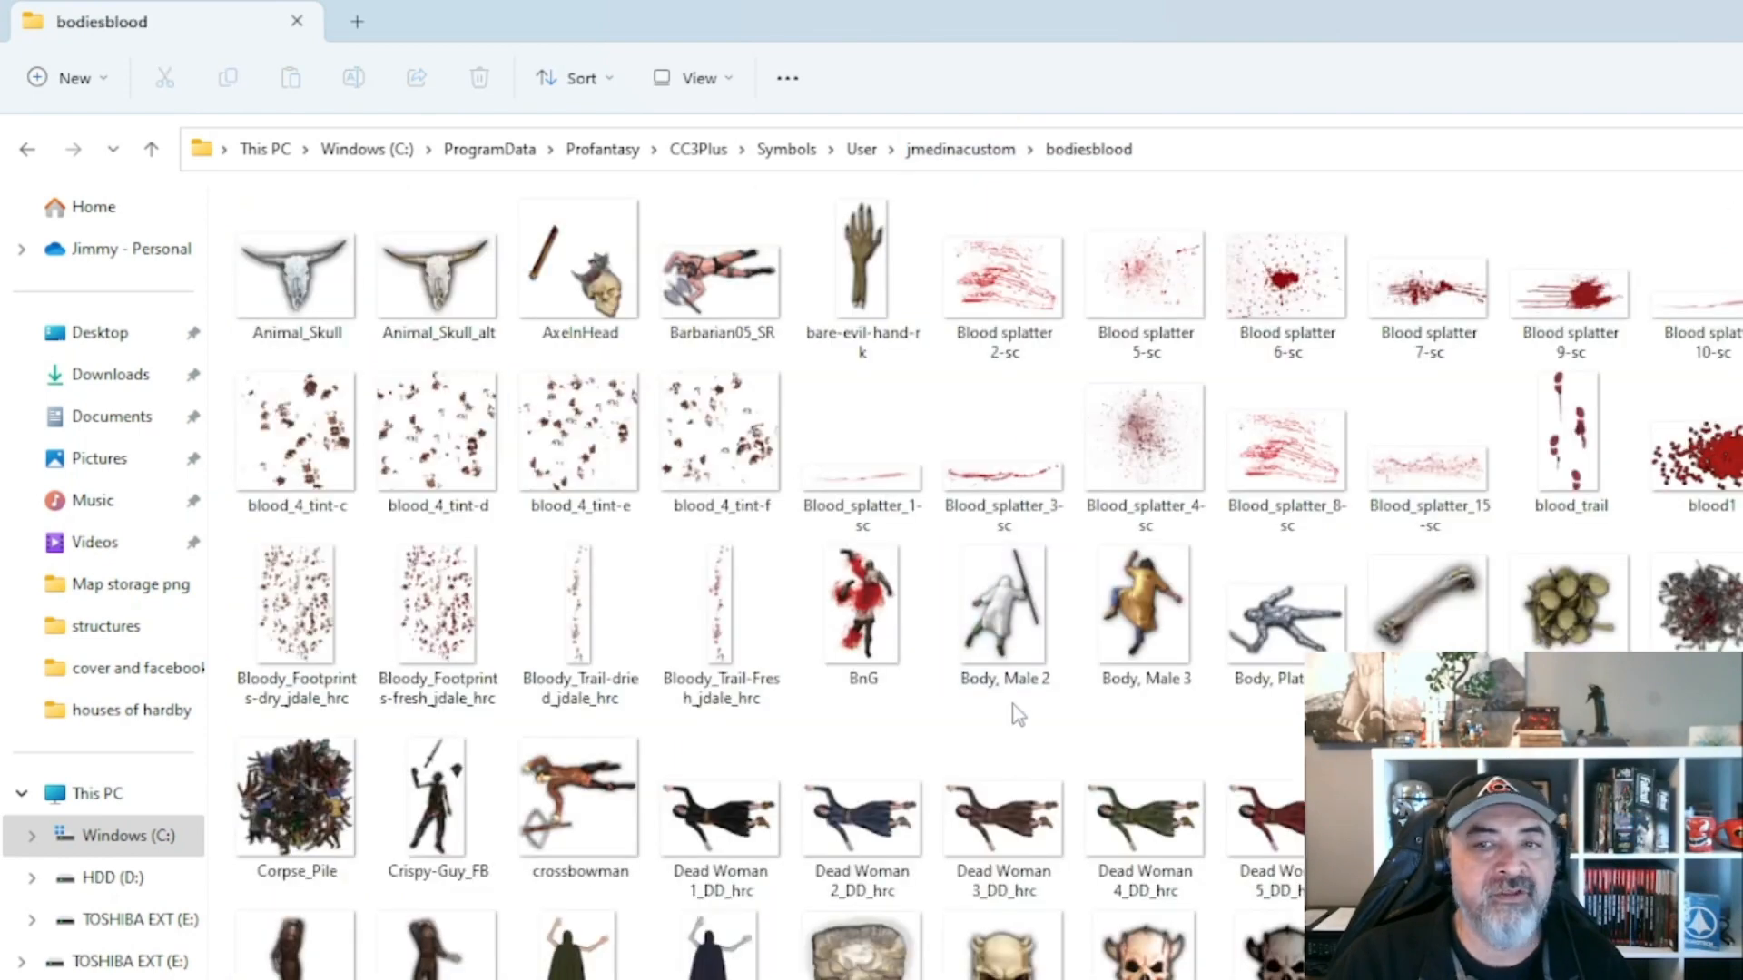
pyautogui.click(973, 154)
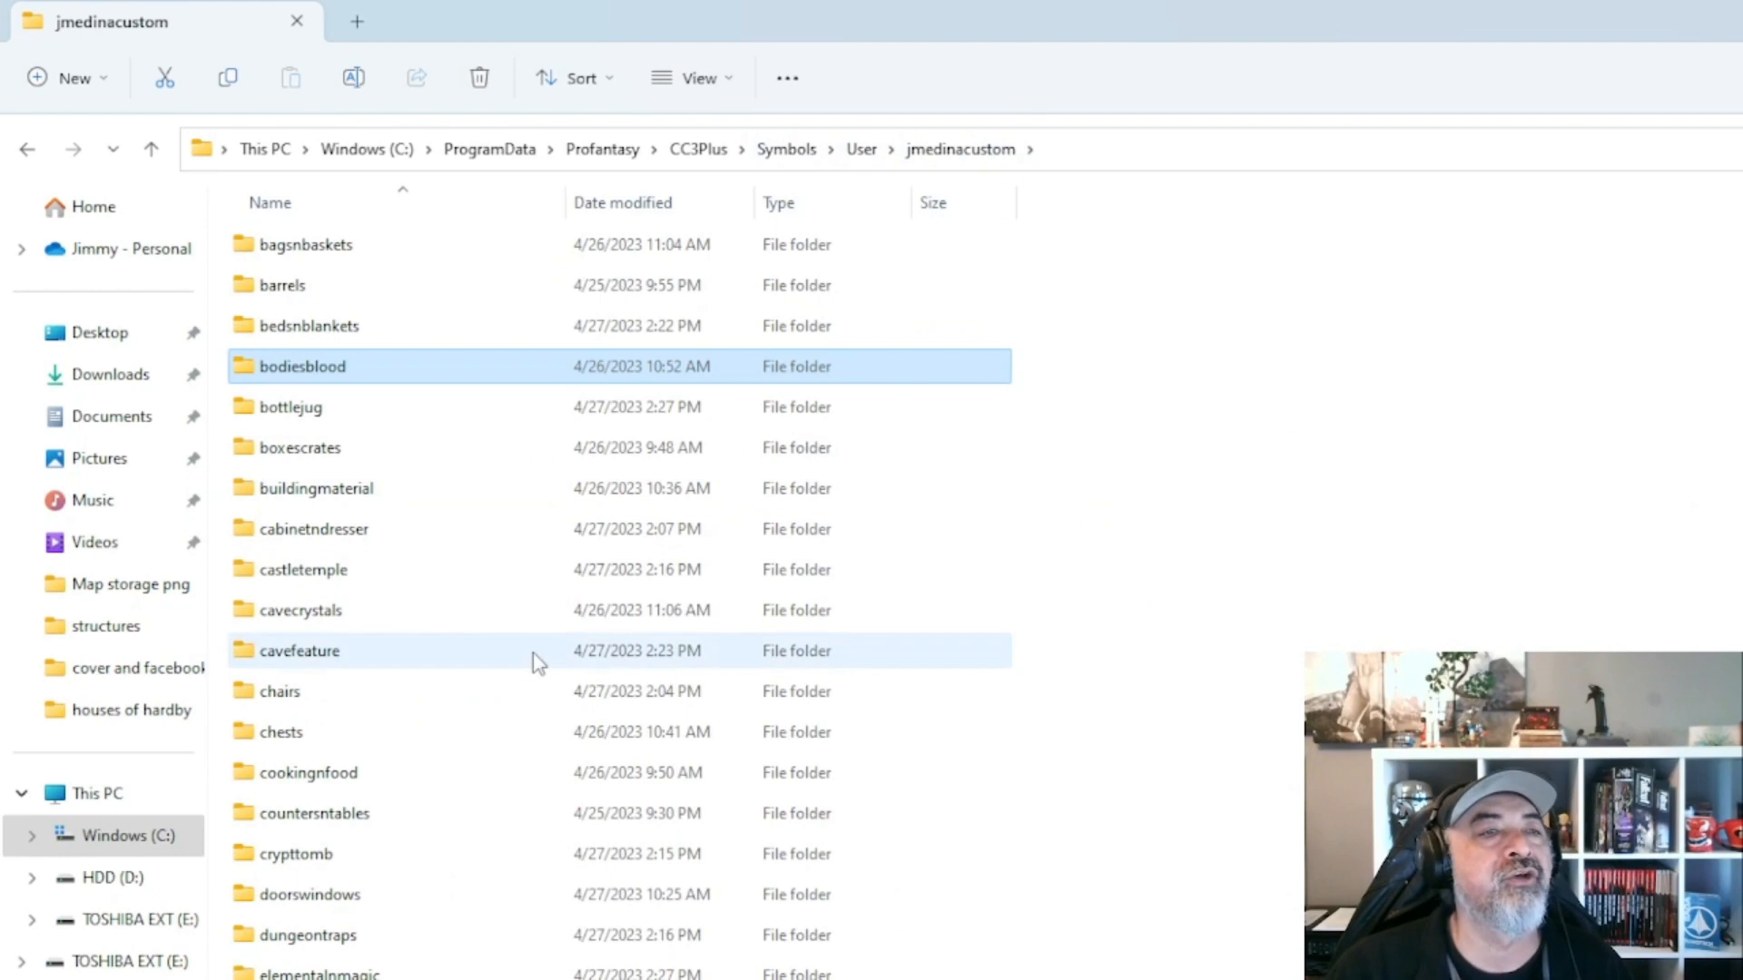
pyautogui.doubleClick(472, 654)
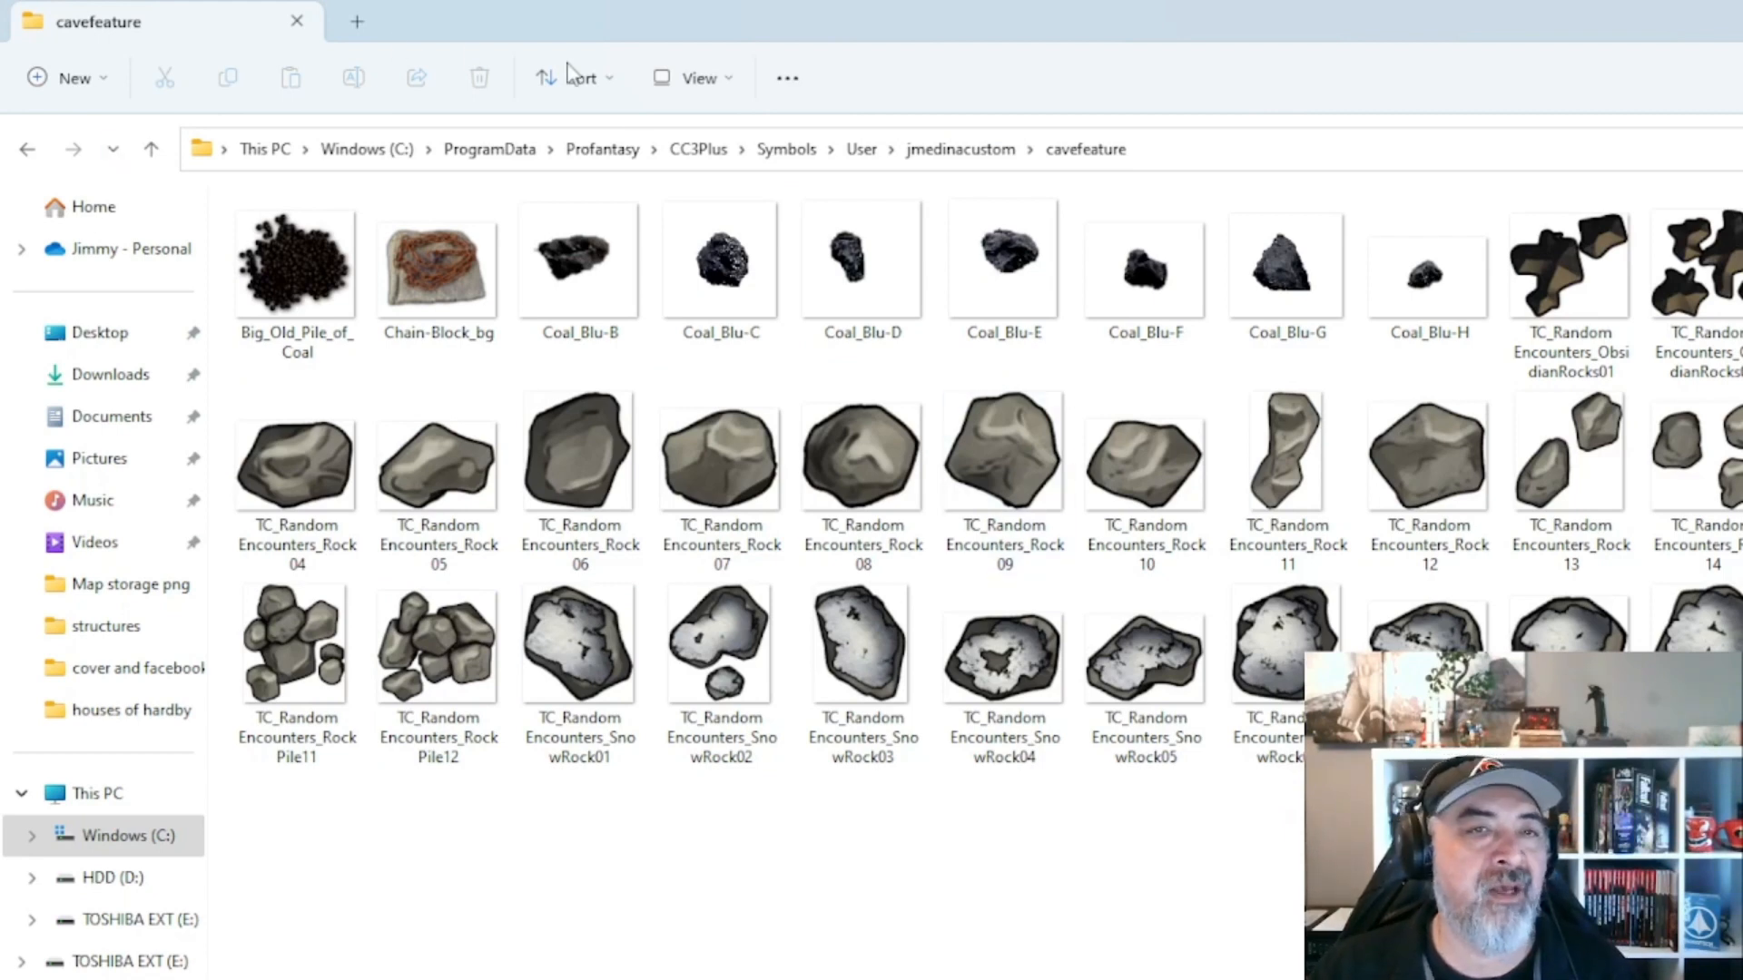
pyautogui.click(926, 154)
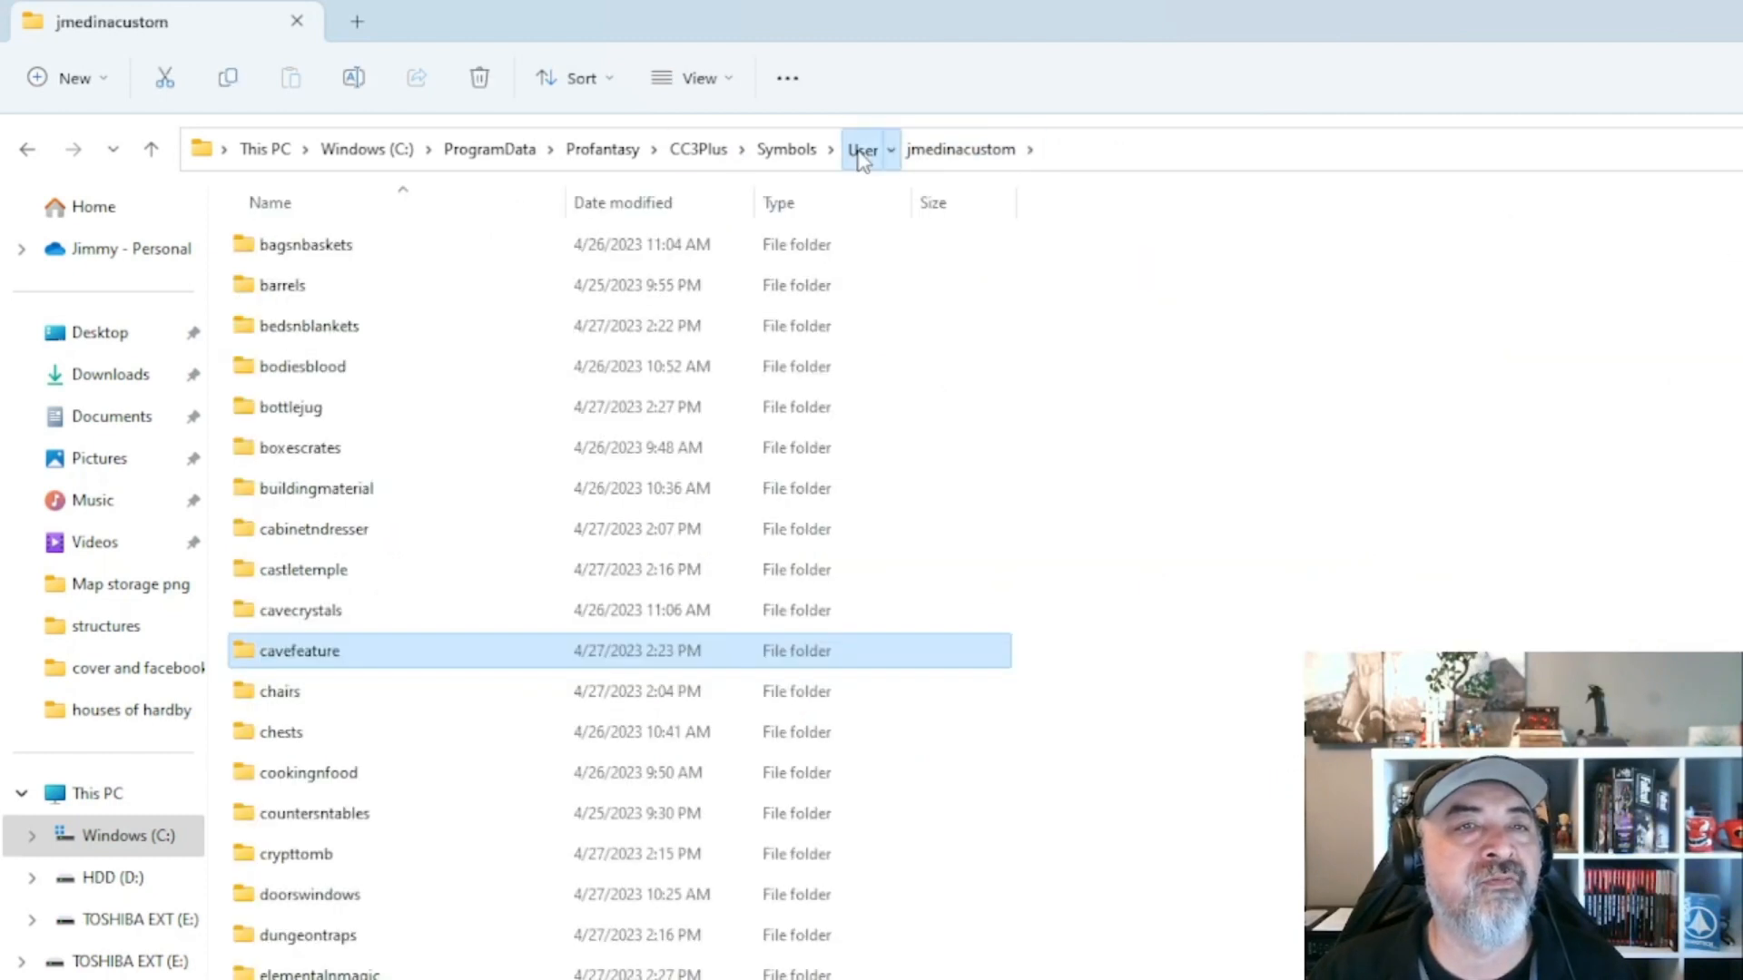
# Go back up to Symbols, look inside Dungeons and its DD3 folder, and return to Symbols.
pyautogui.click(860, 152)
pyautogui.click(786, 149)
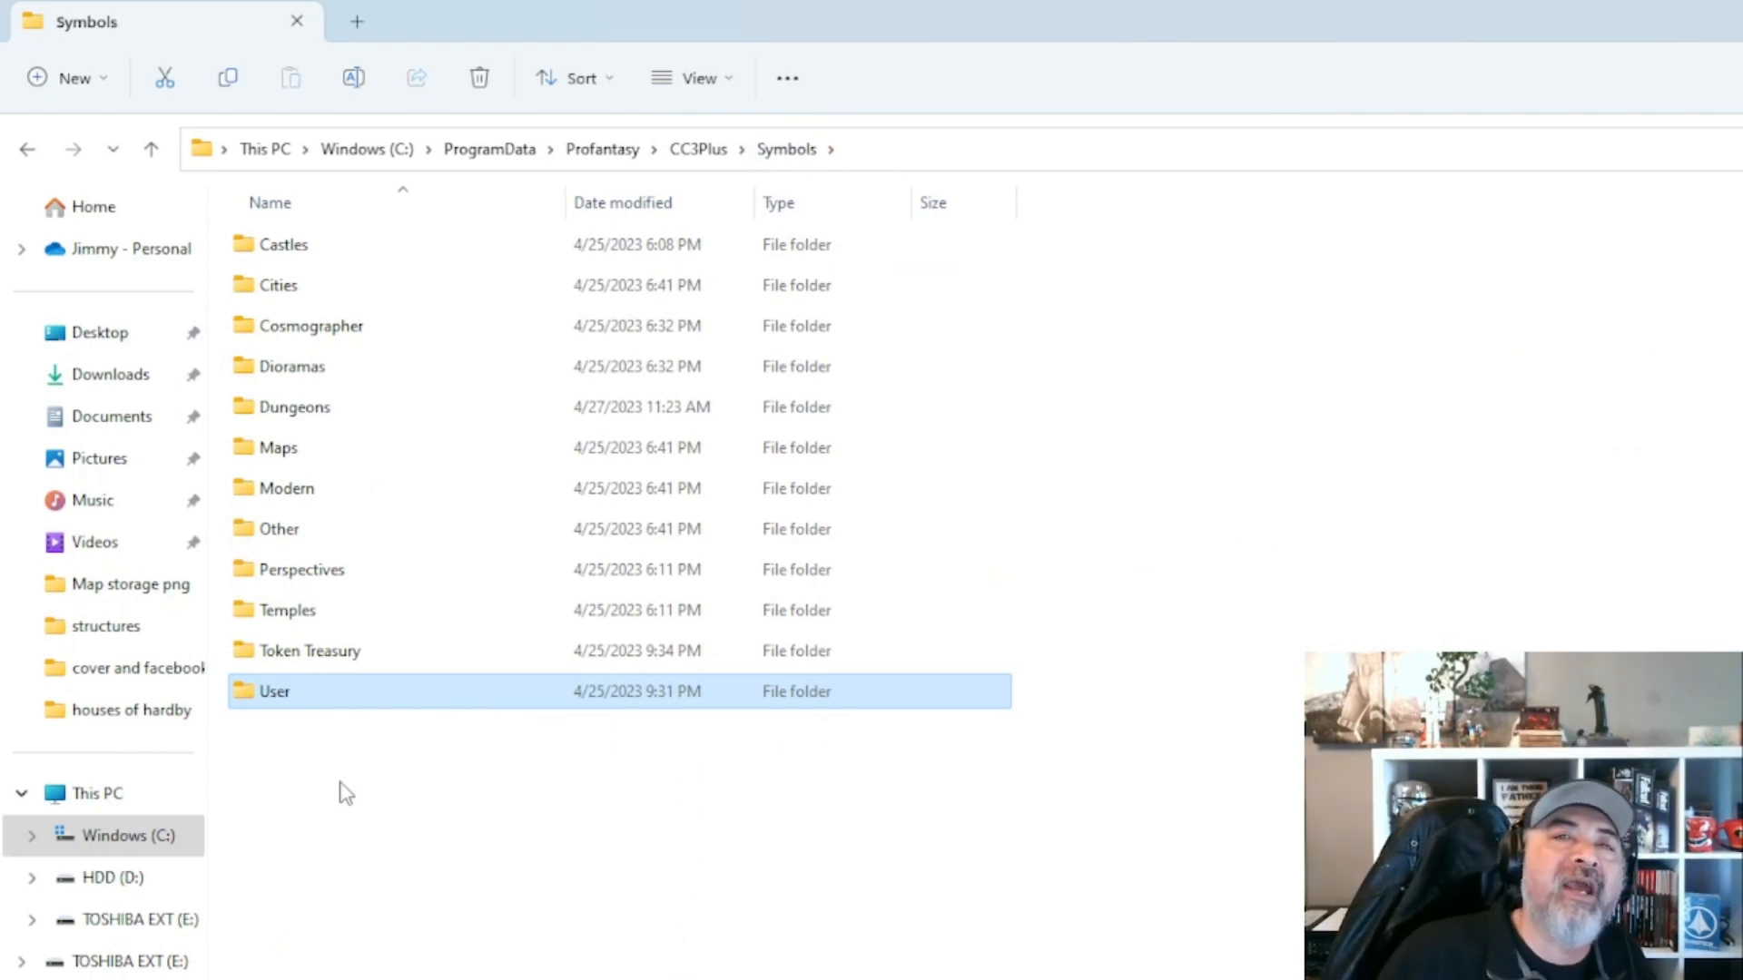
pyautogui.doubleClick(327, 407)
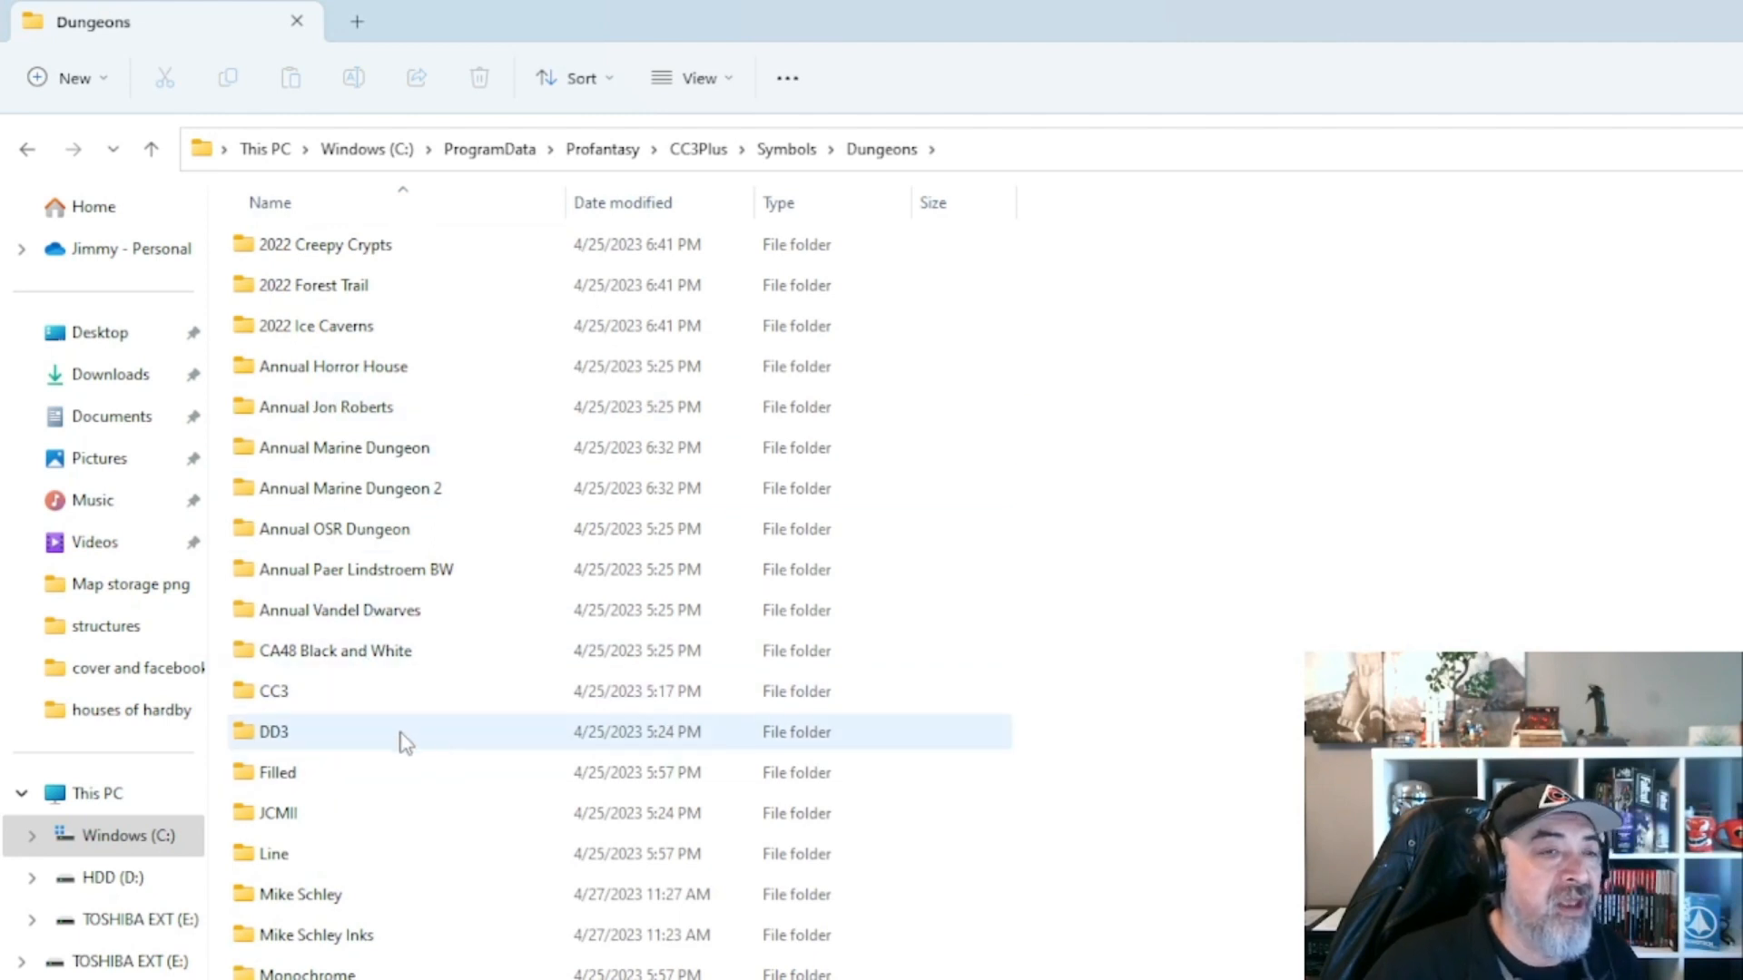
pyautogui.doubleClick(468, 724)
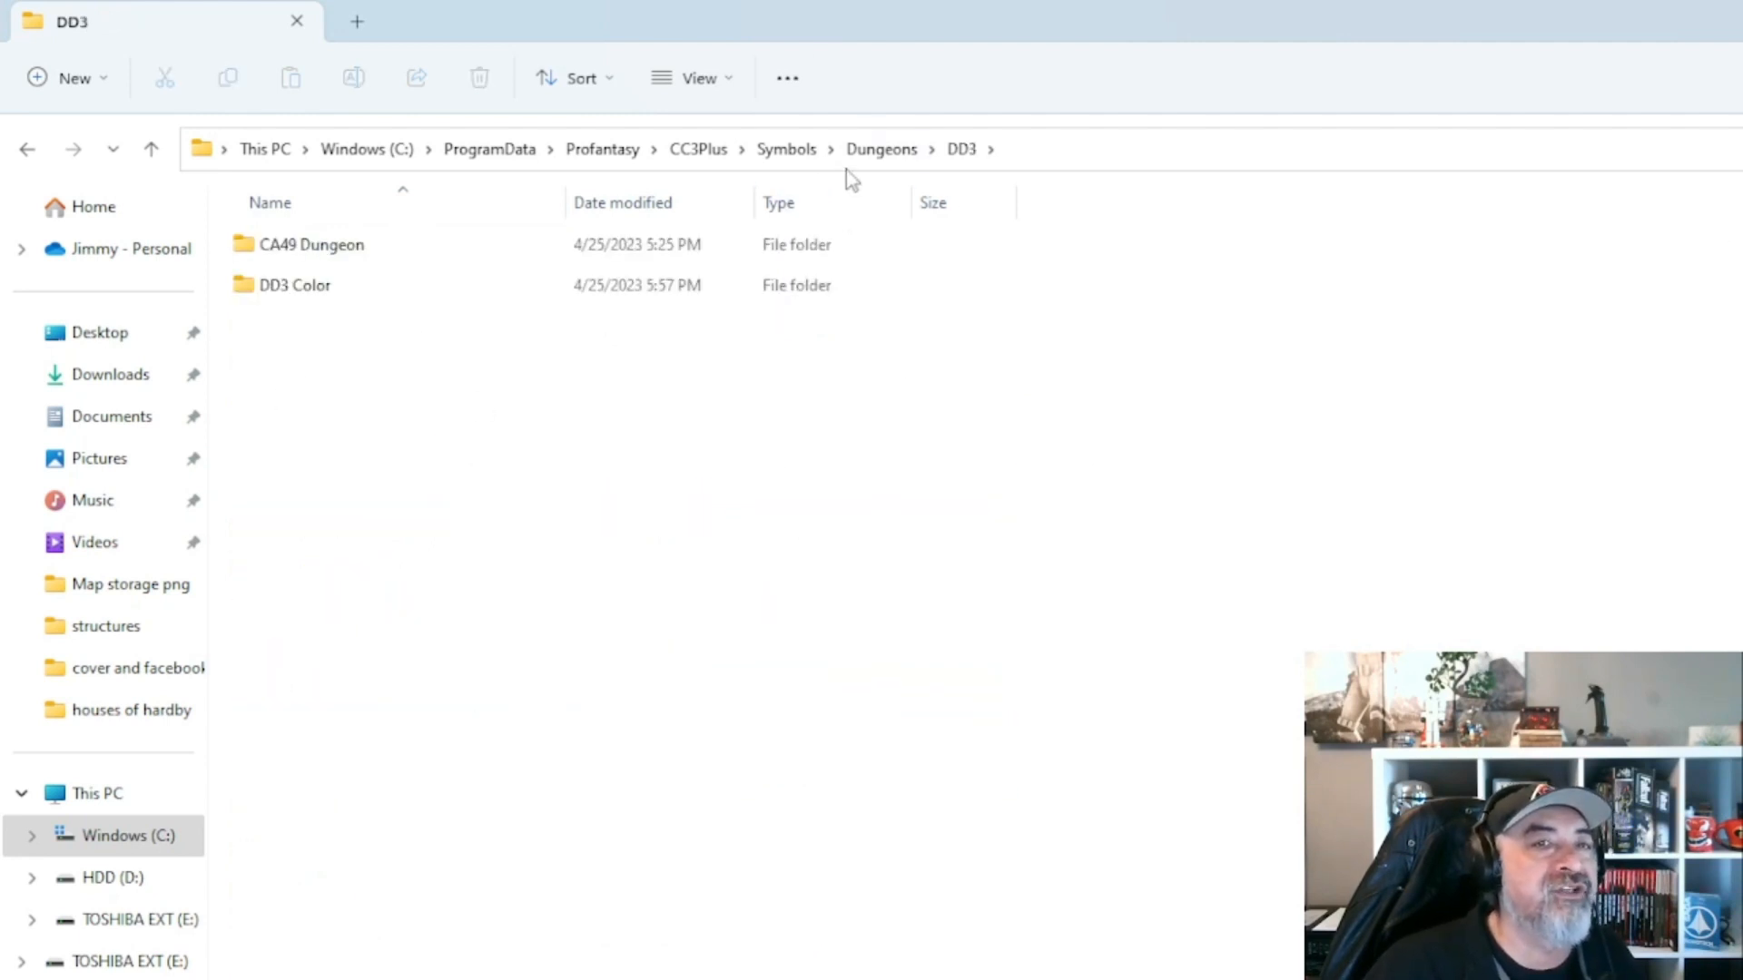
pyautogui.click(799, 152)
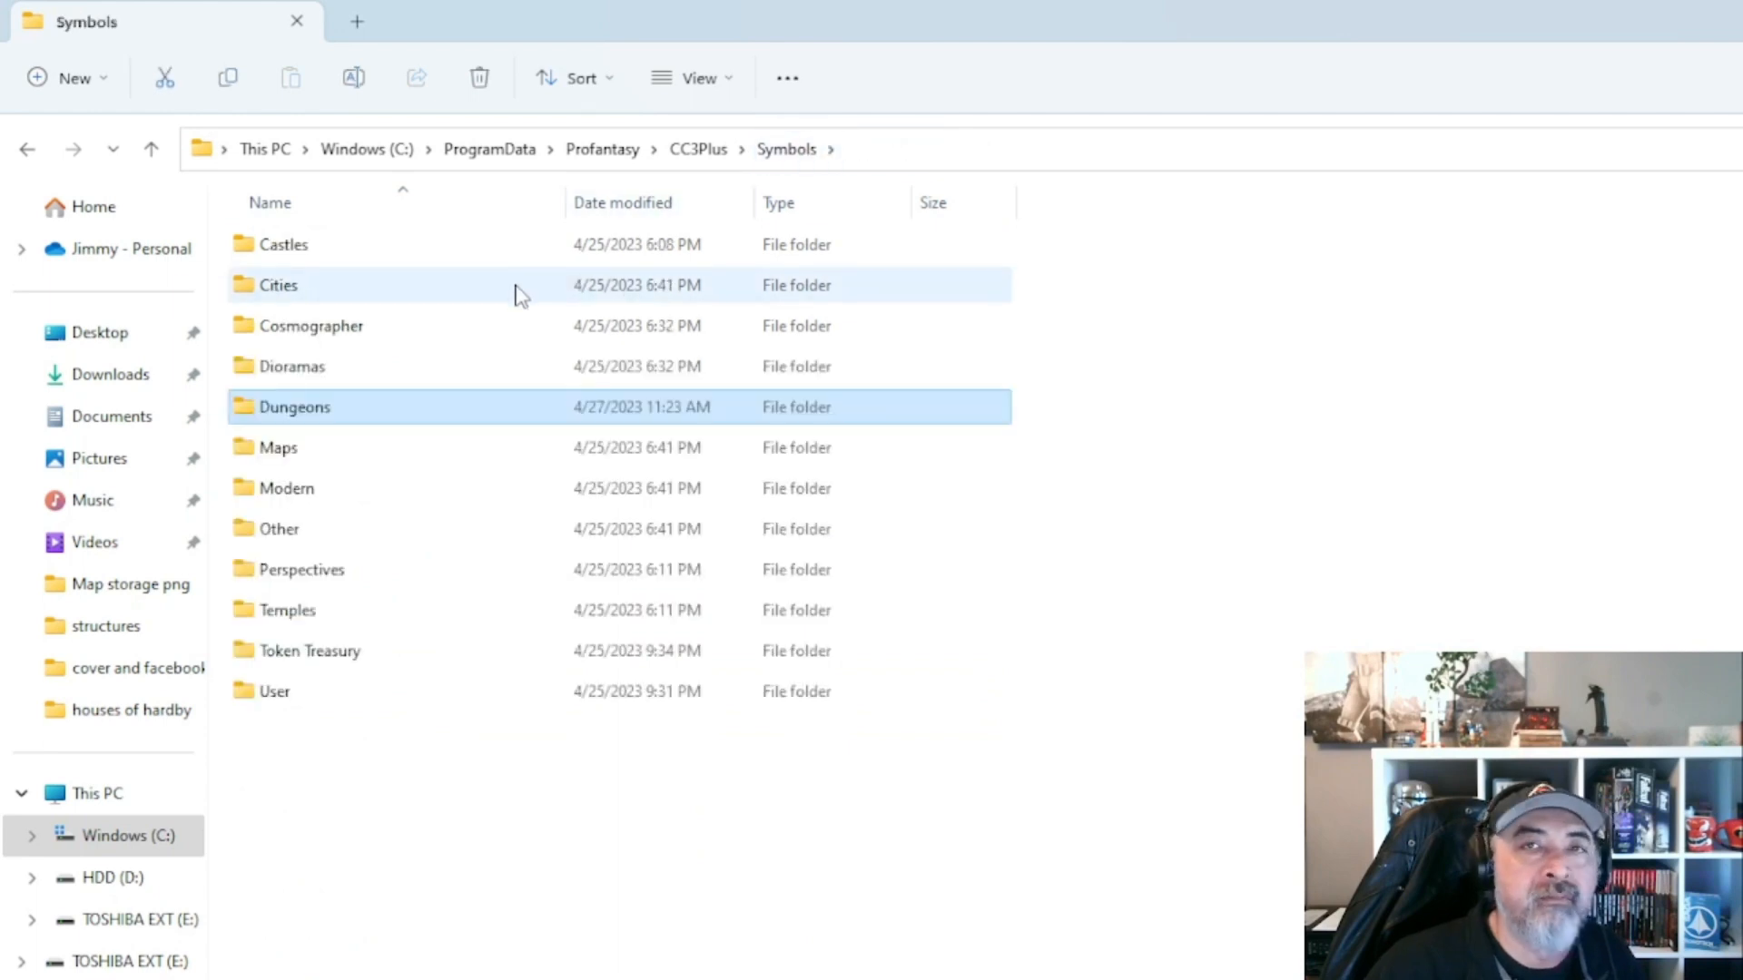
pyautogui.doubleClick(394, 418)
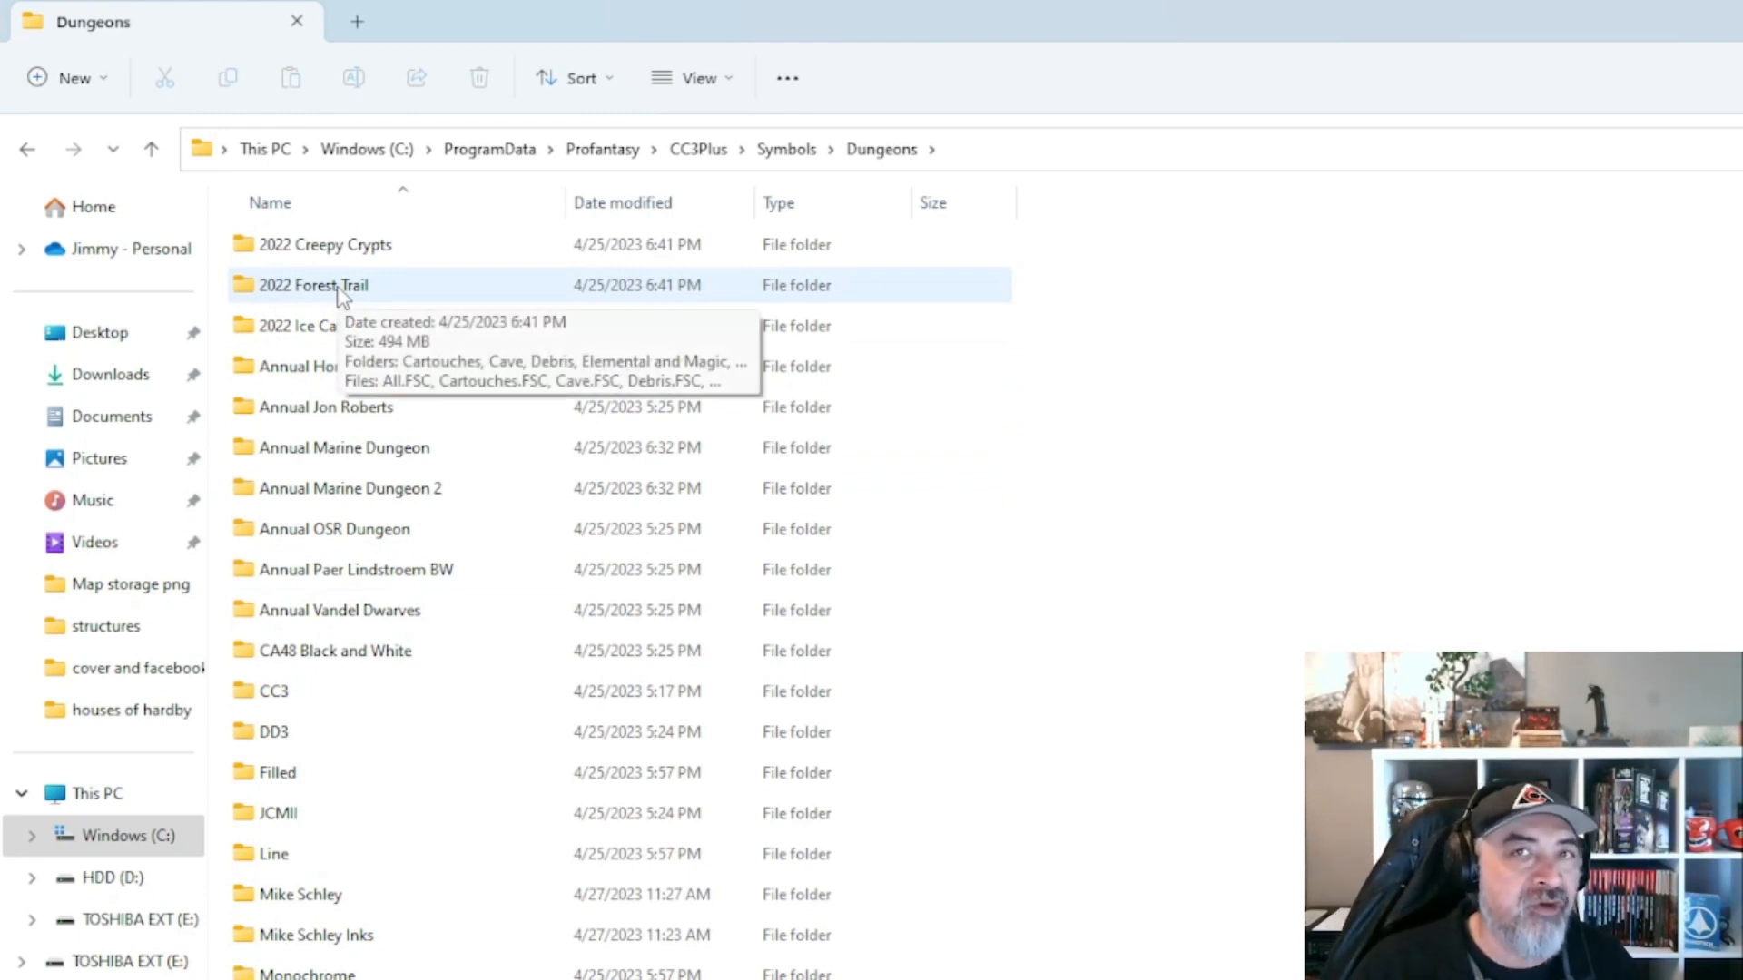
pyautogui.click(803, 152)
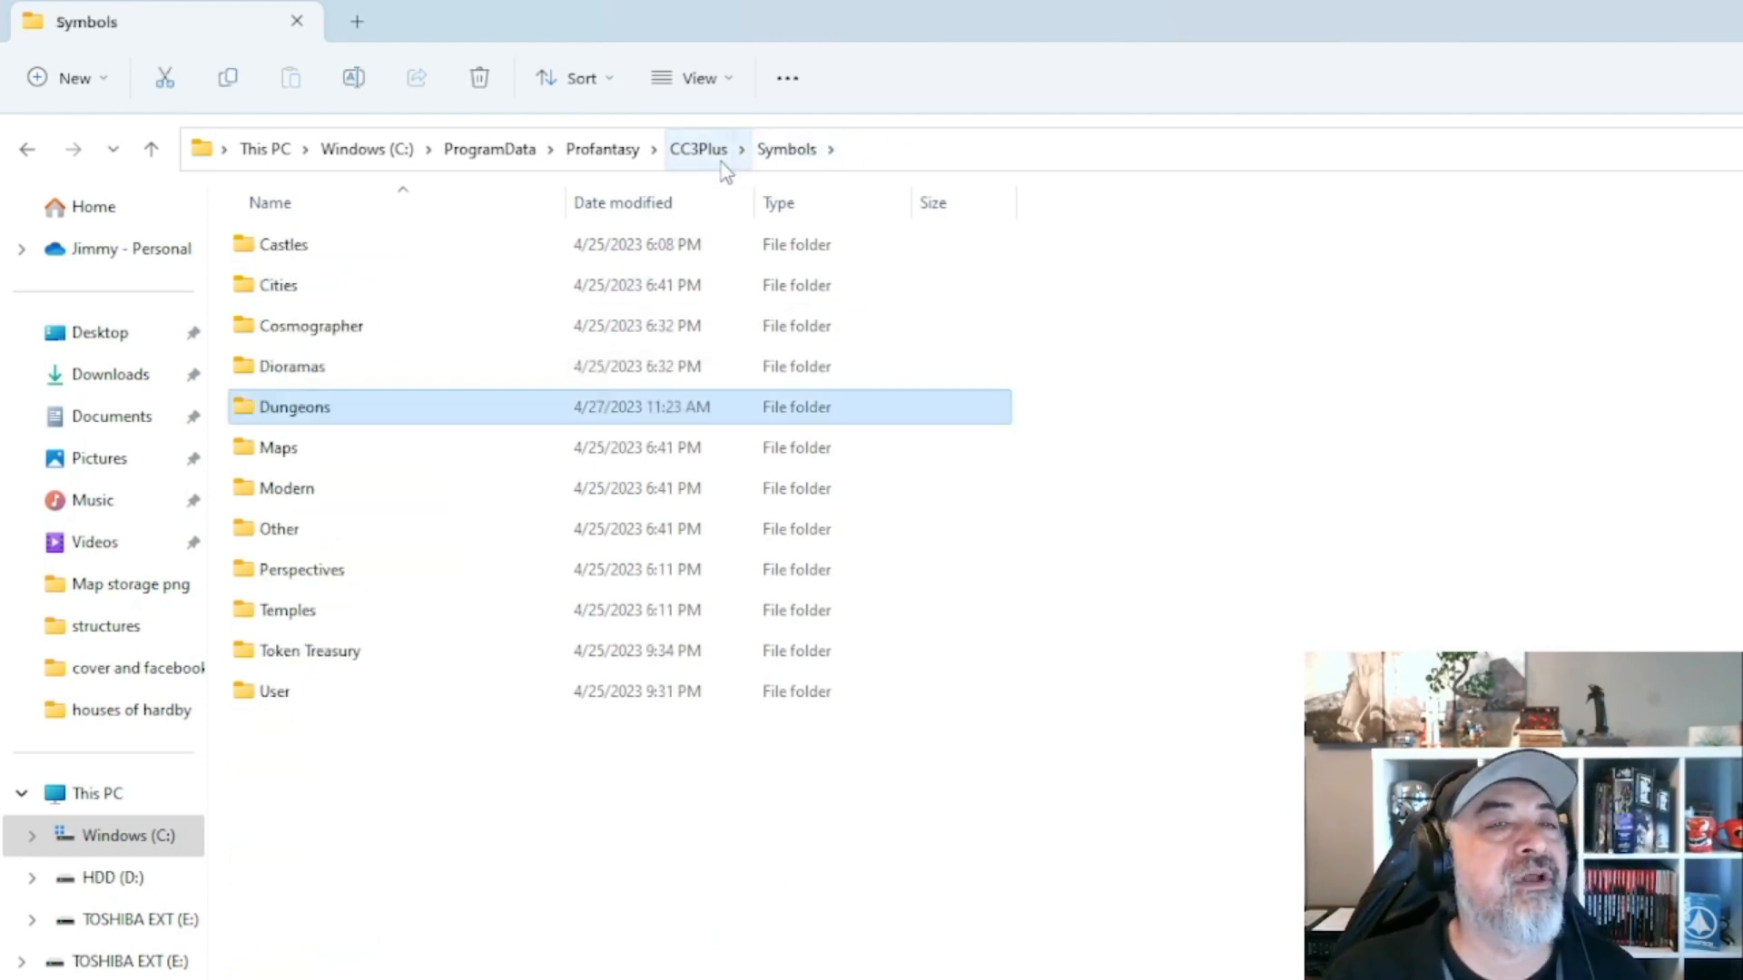
# Trace the path through User to the custom symbols folder and go back to Symbols.
pyautogui.doubleClick(423, 701)
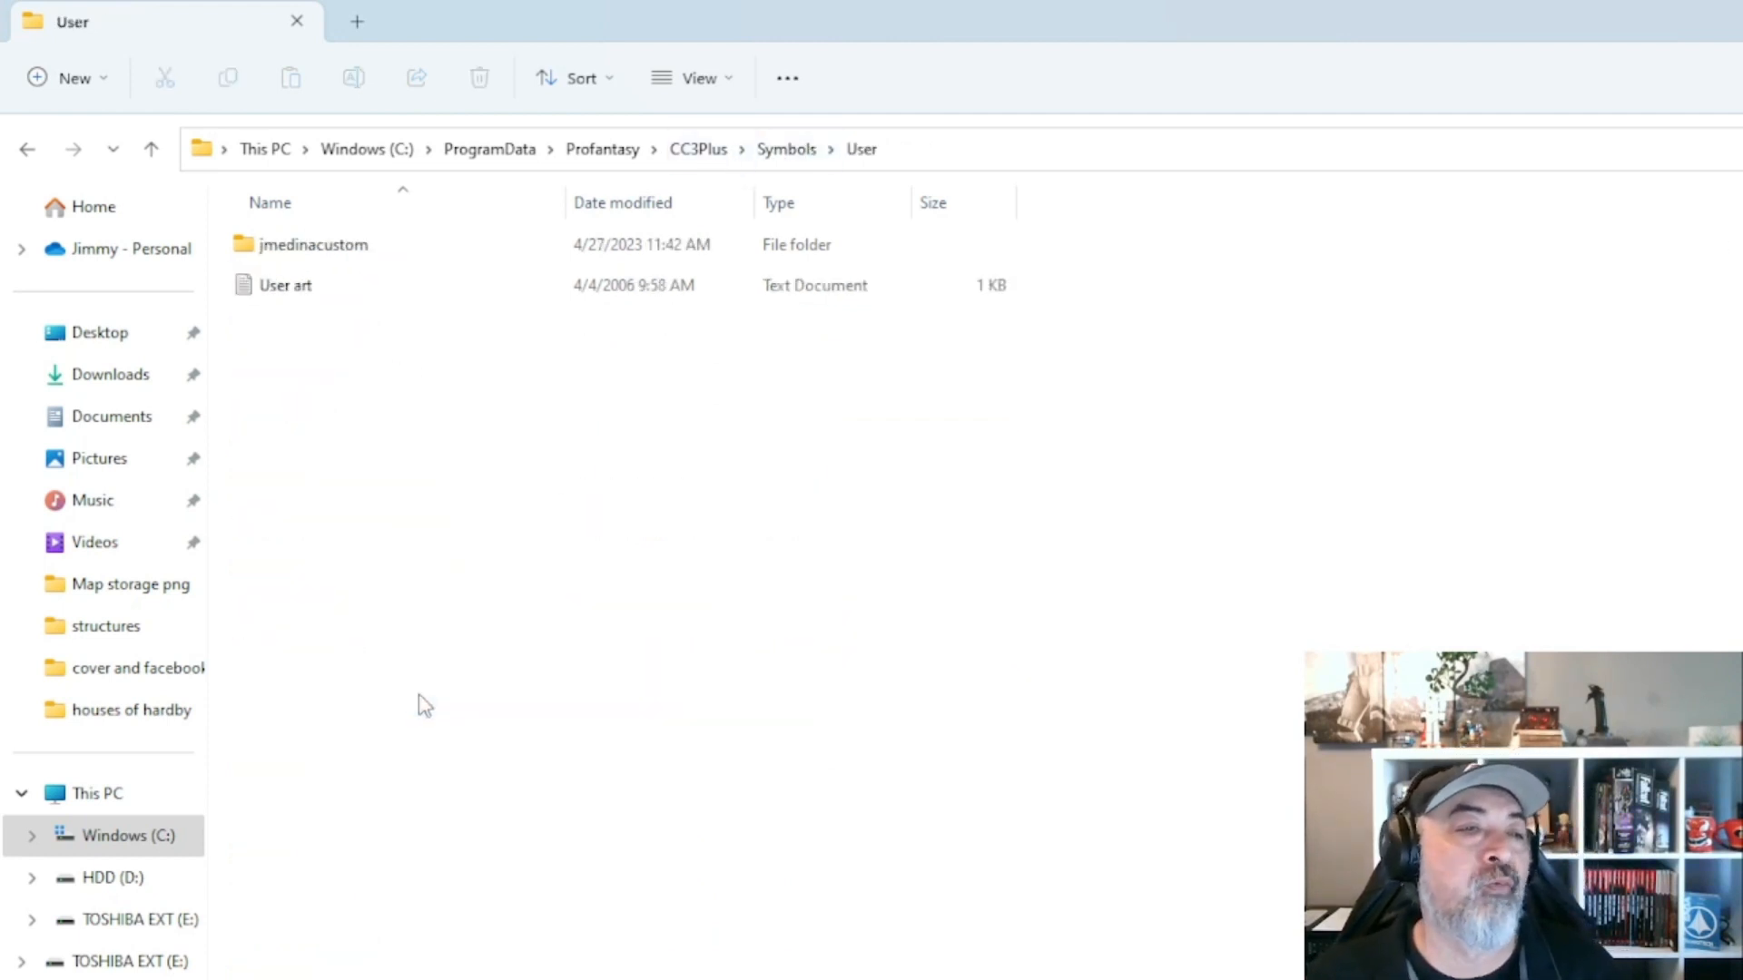
pyautogui.doubleClick(428, 252)
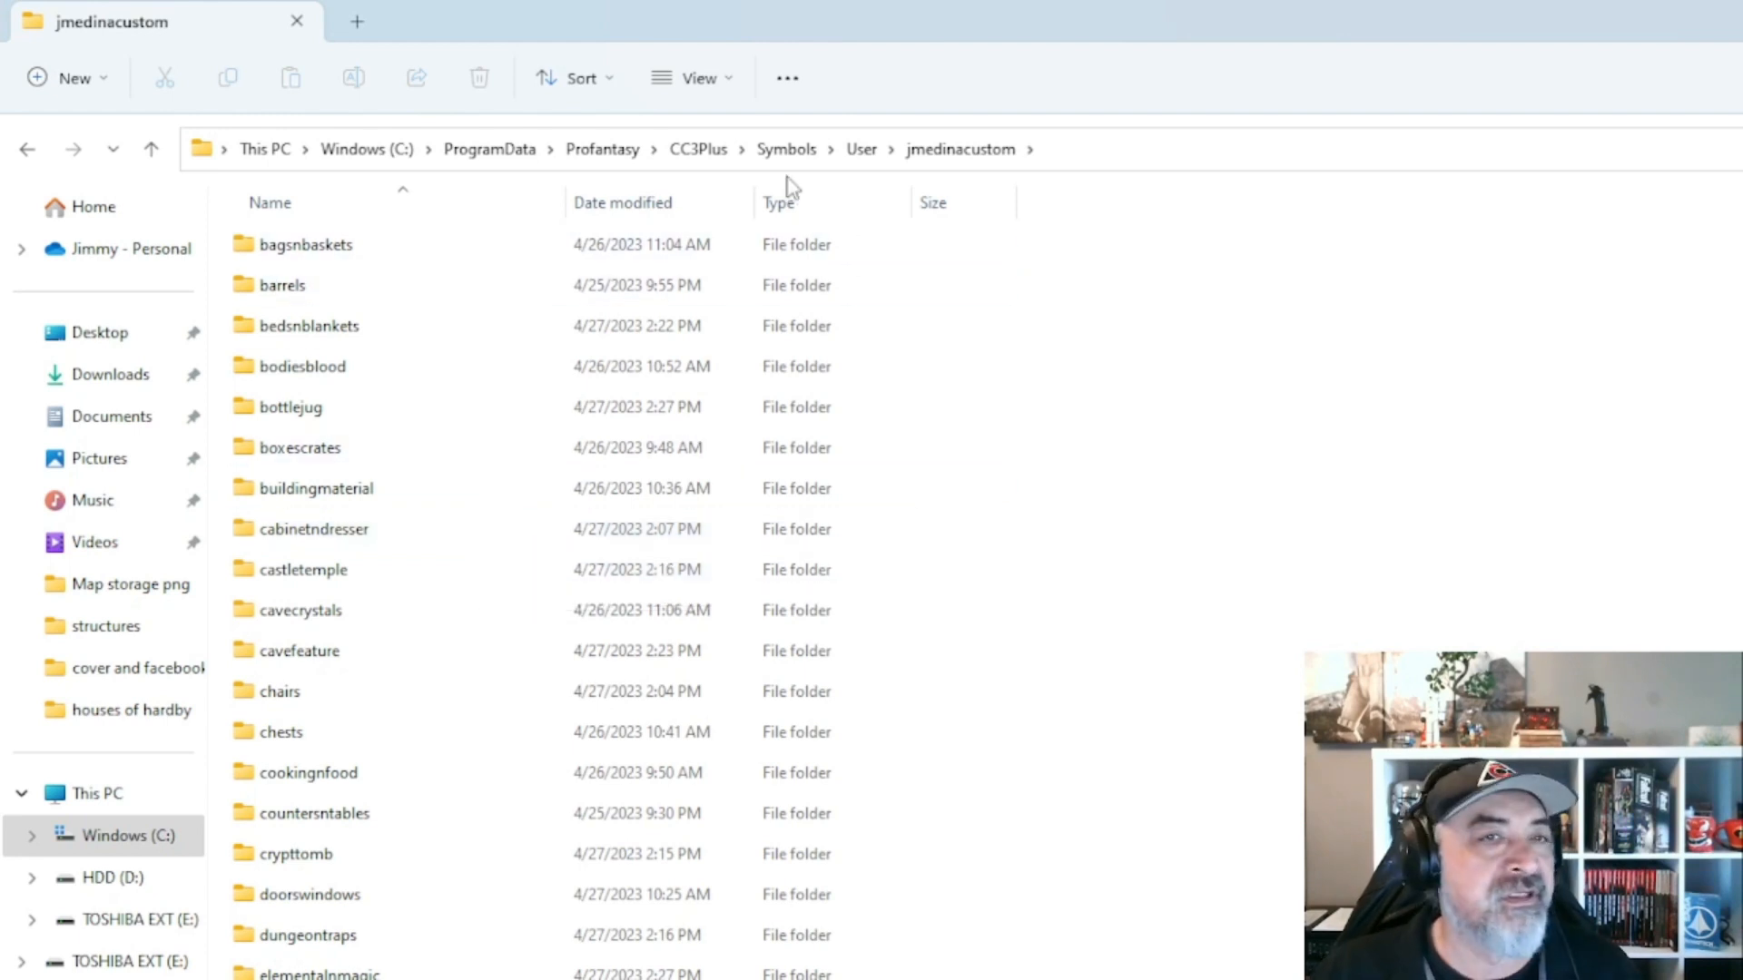
pyautogui.click(786, 150)
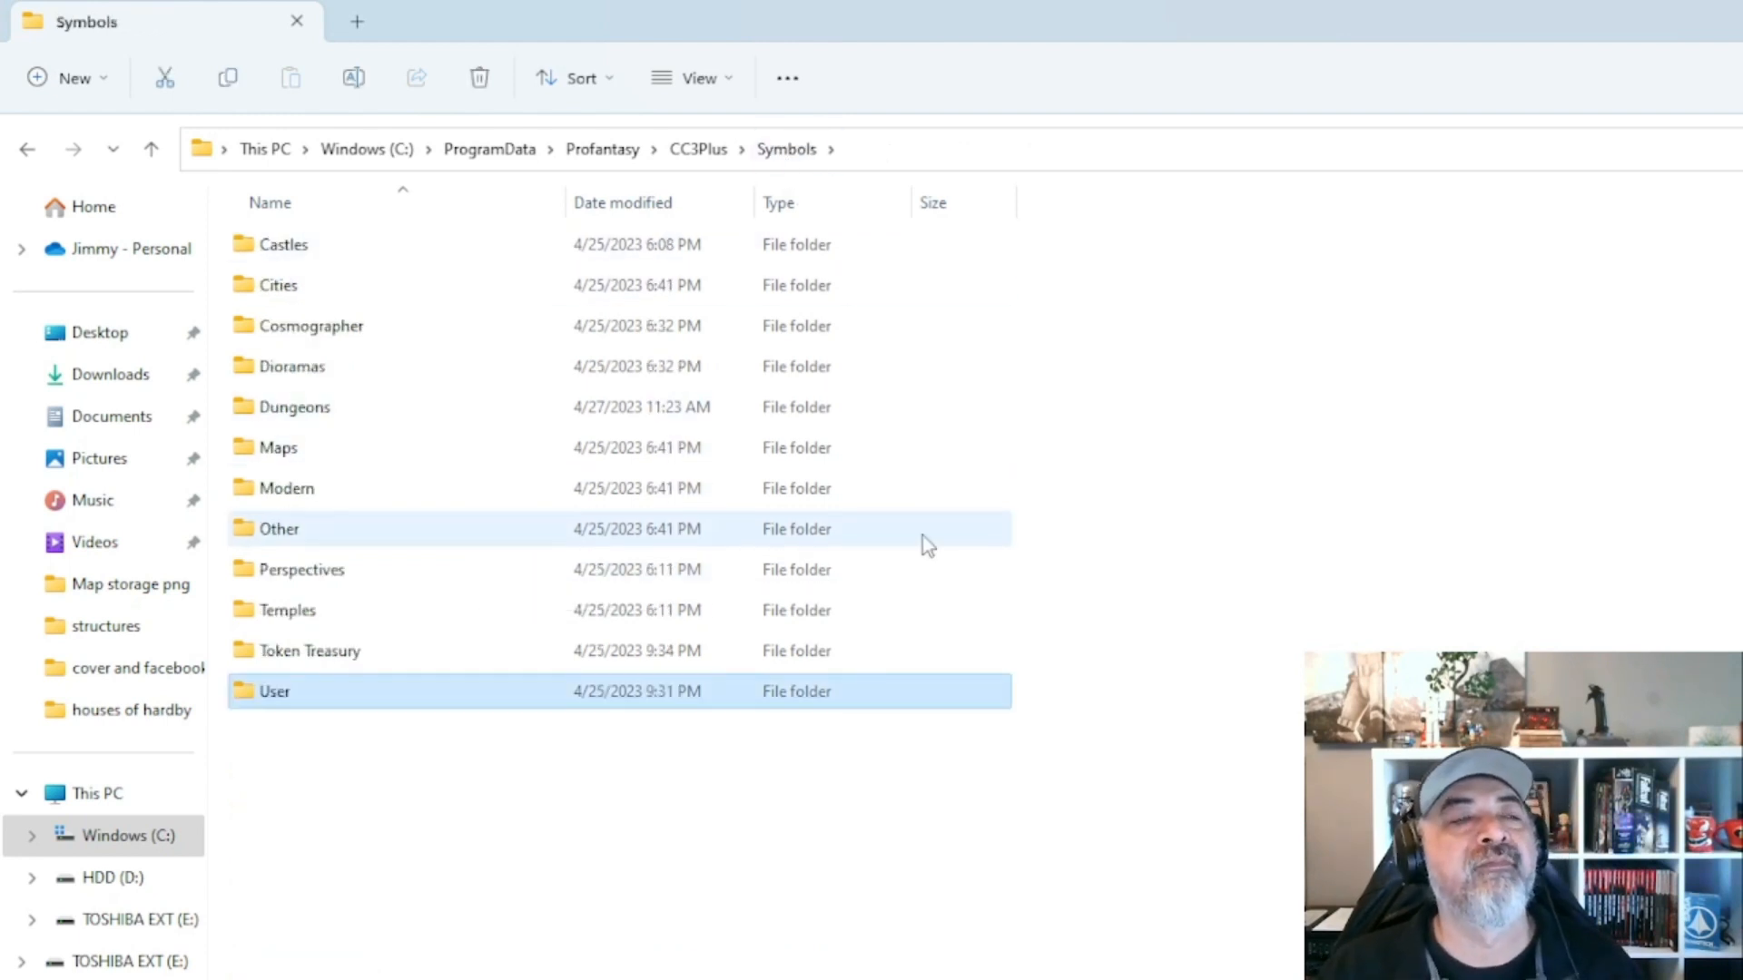
# Reopen the custom symbols folder inside User and open its chests folder.
pyautogui.moveTo(268, 698)
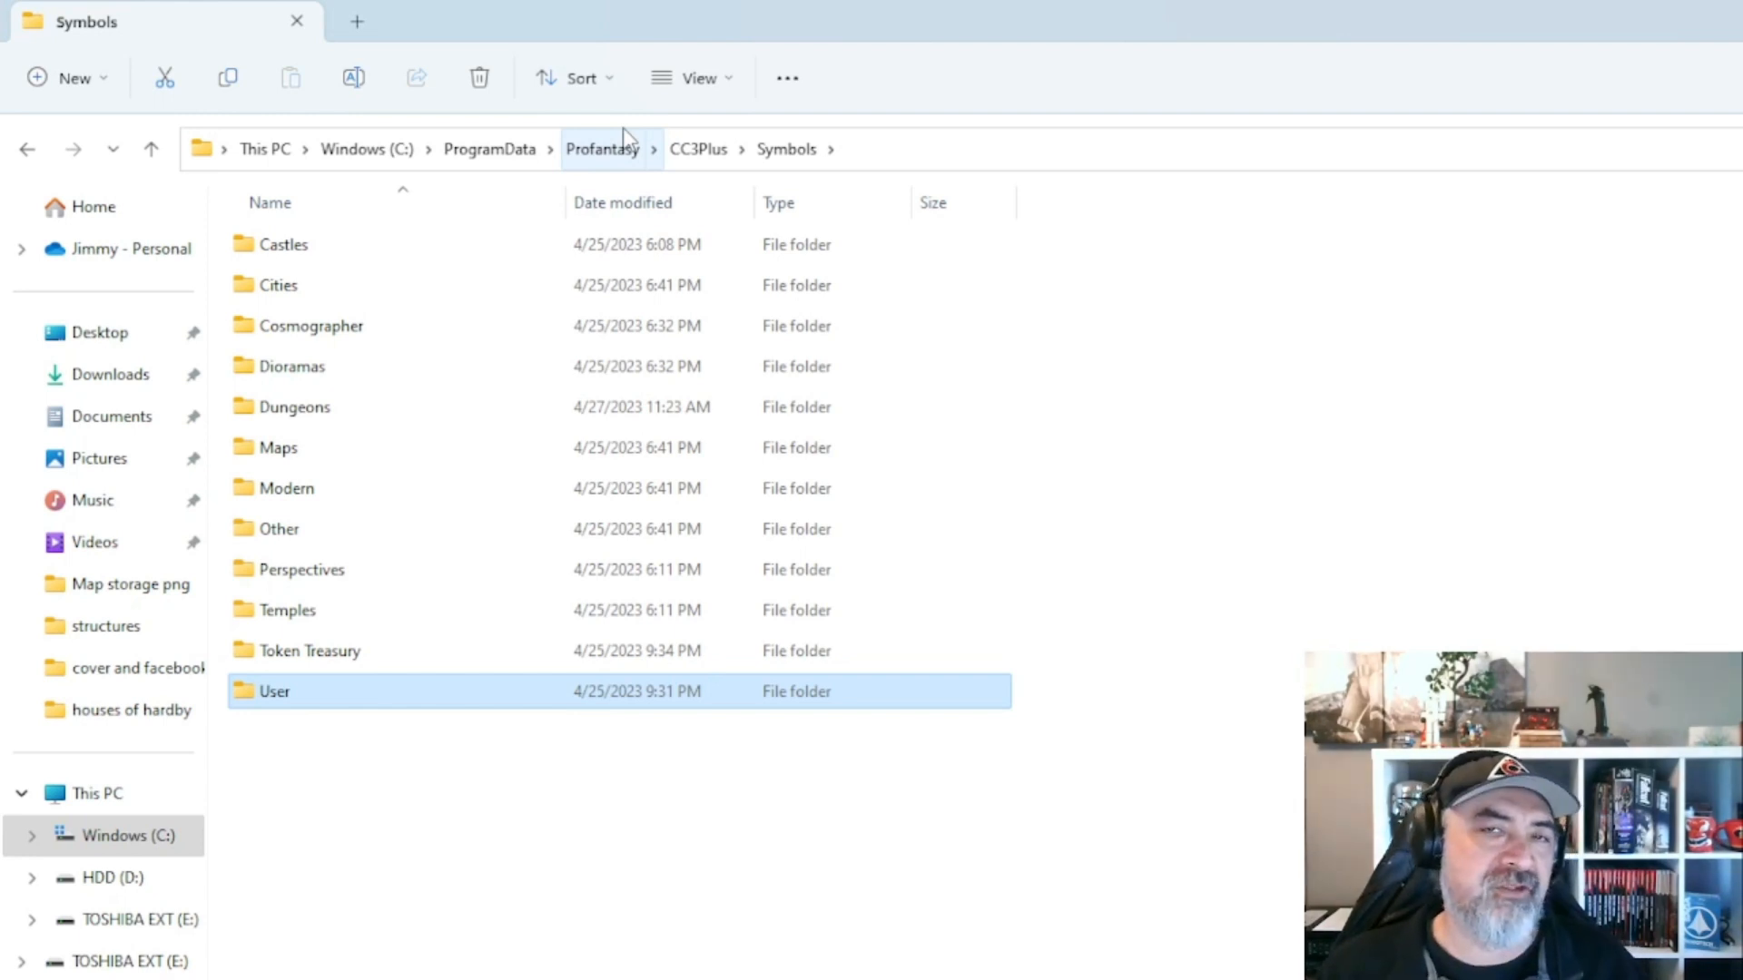
pyautogui.doubleClick(311, 697)
pyautogui.doubleClick(373, 254)
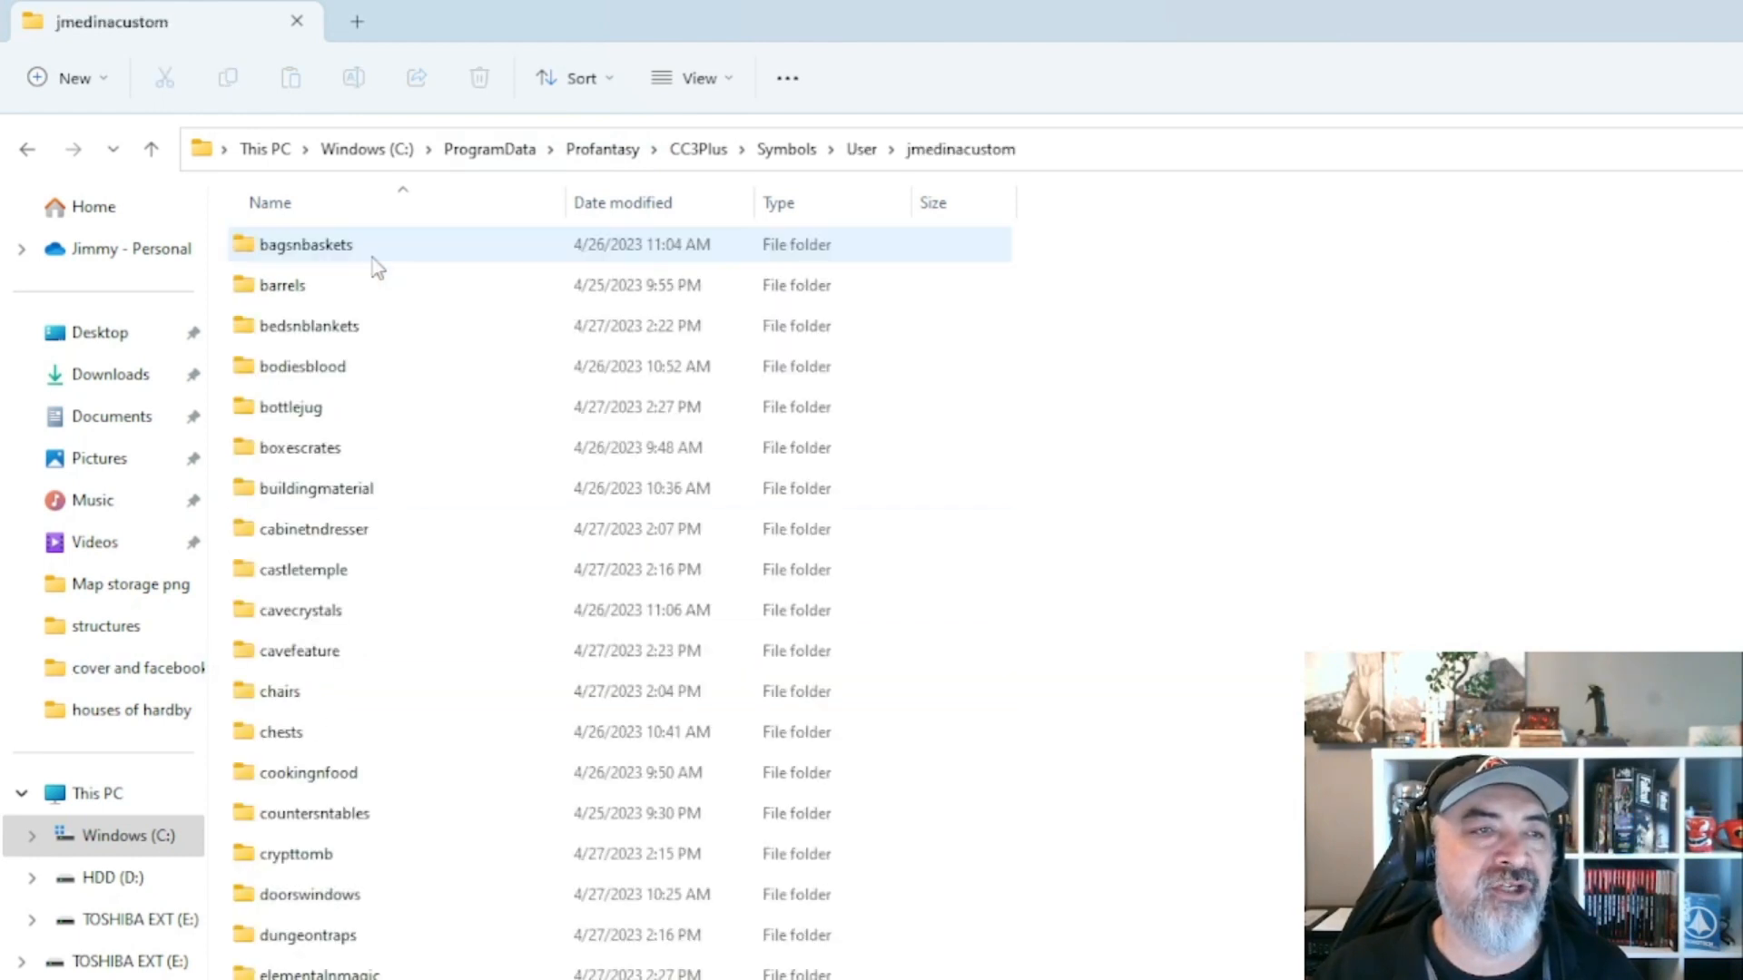
pyautogui.doubleClick(363, 733)
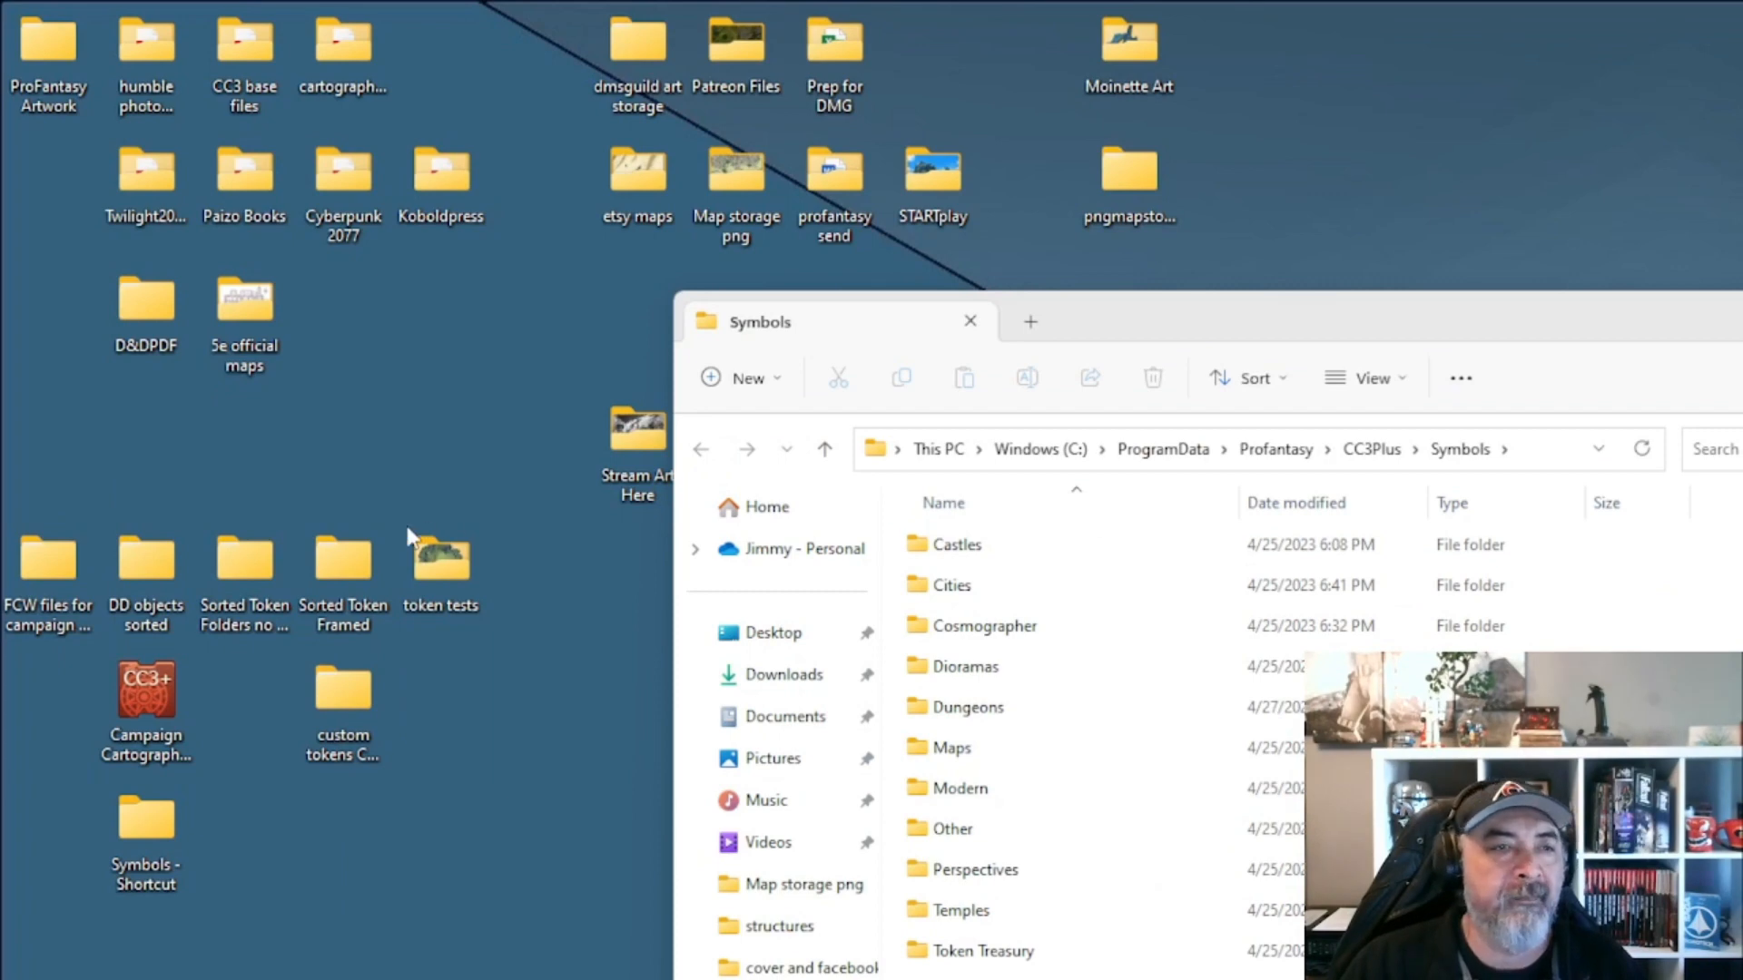
# Open the DD objects sorted folder from the desktop and arrange its window beside the Symbols window.
pyautogui.doubleClick(186, 560)
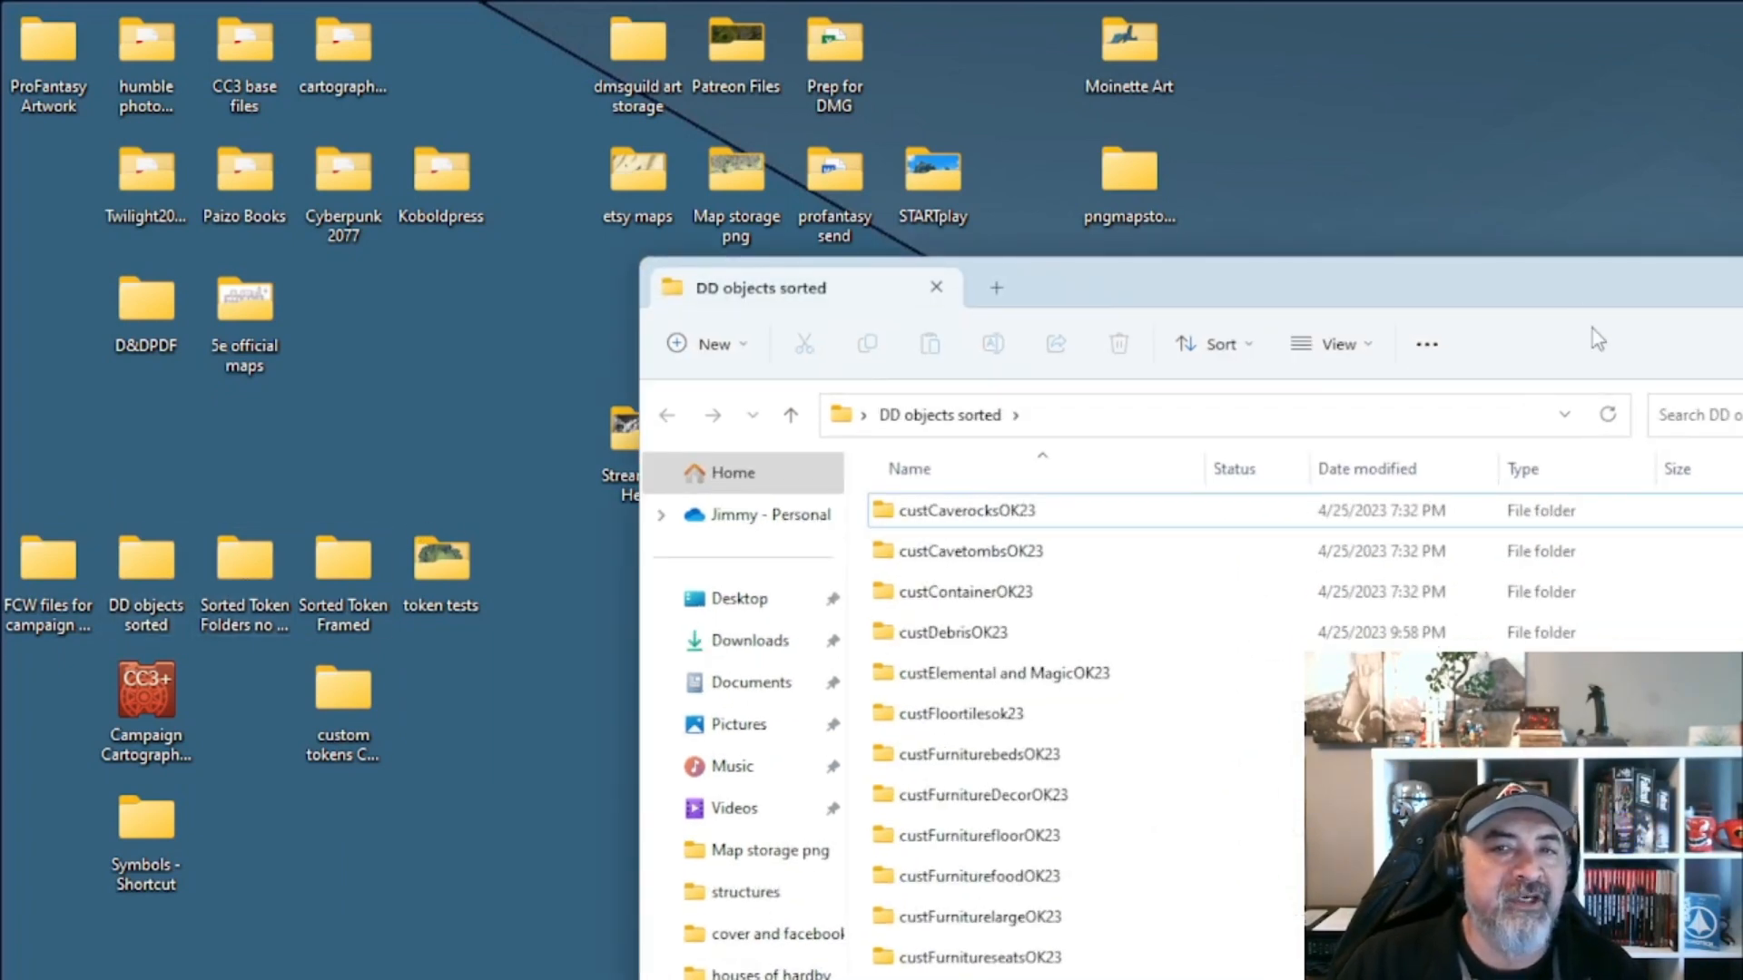
pyautogui.moveTo(1562, 283); pyautogui.dragTo(1742, 277)
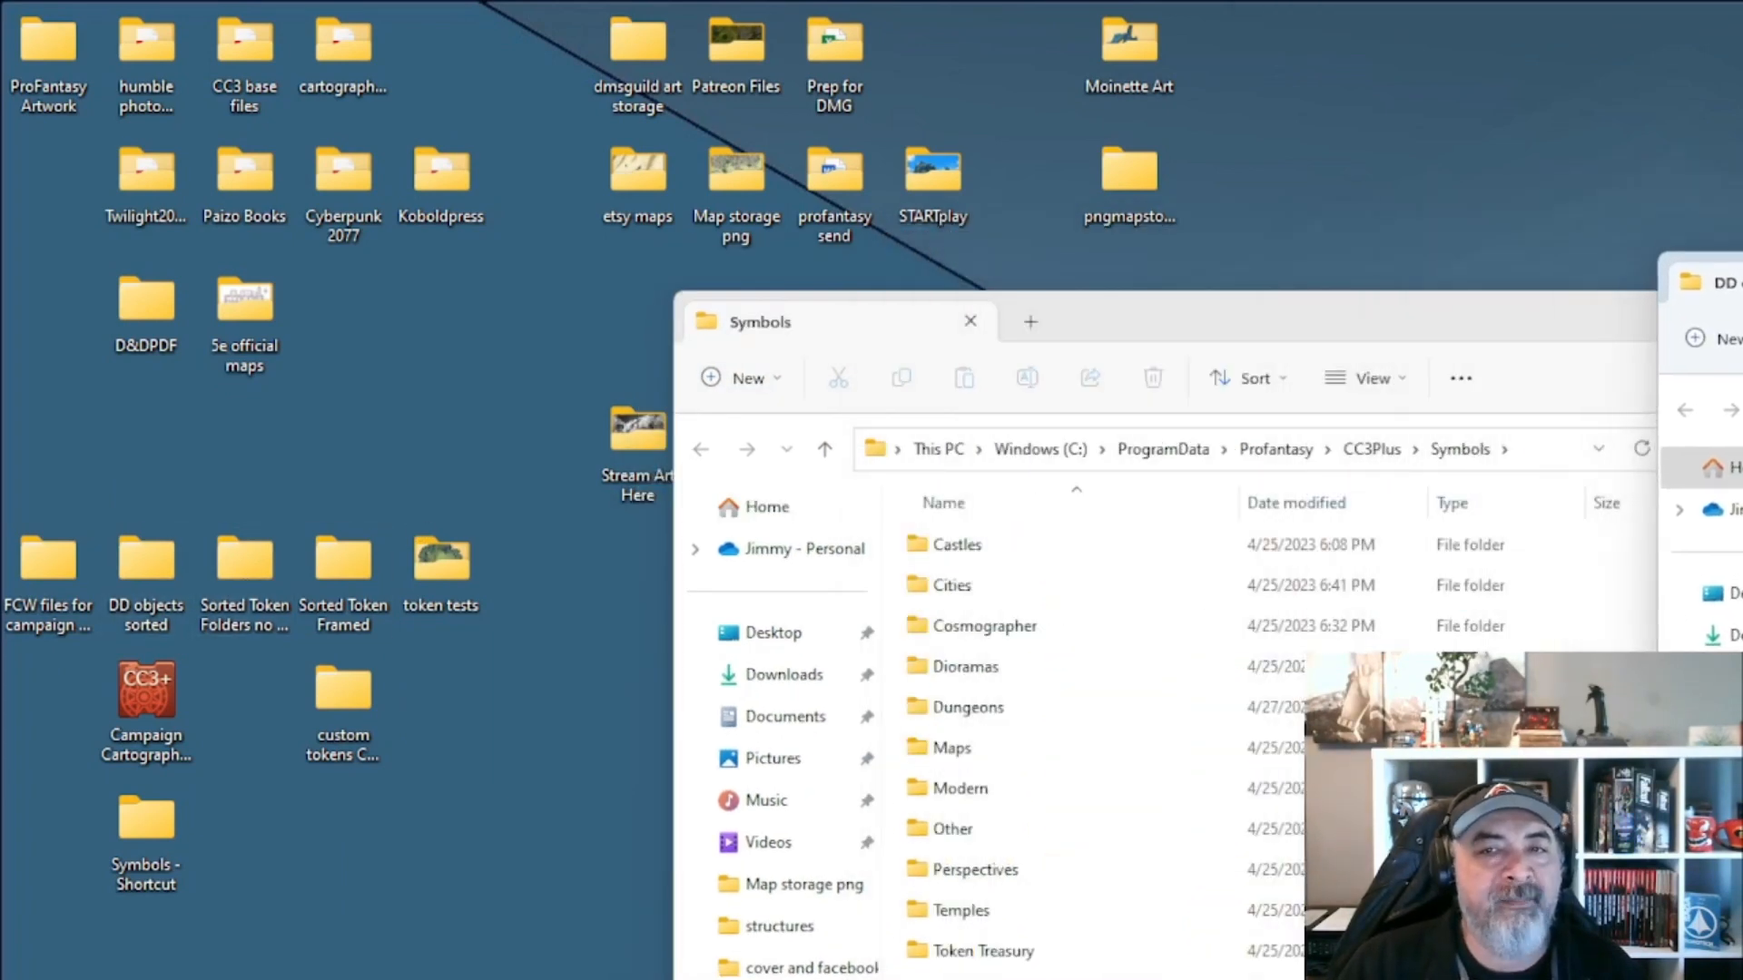
pyautogui.moveTo(1344, 314); pyautogui.dragTo(846, 277)
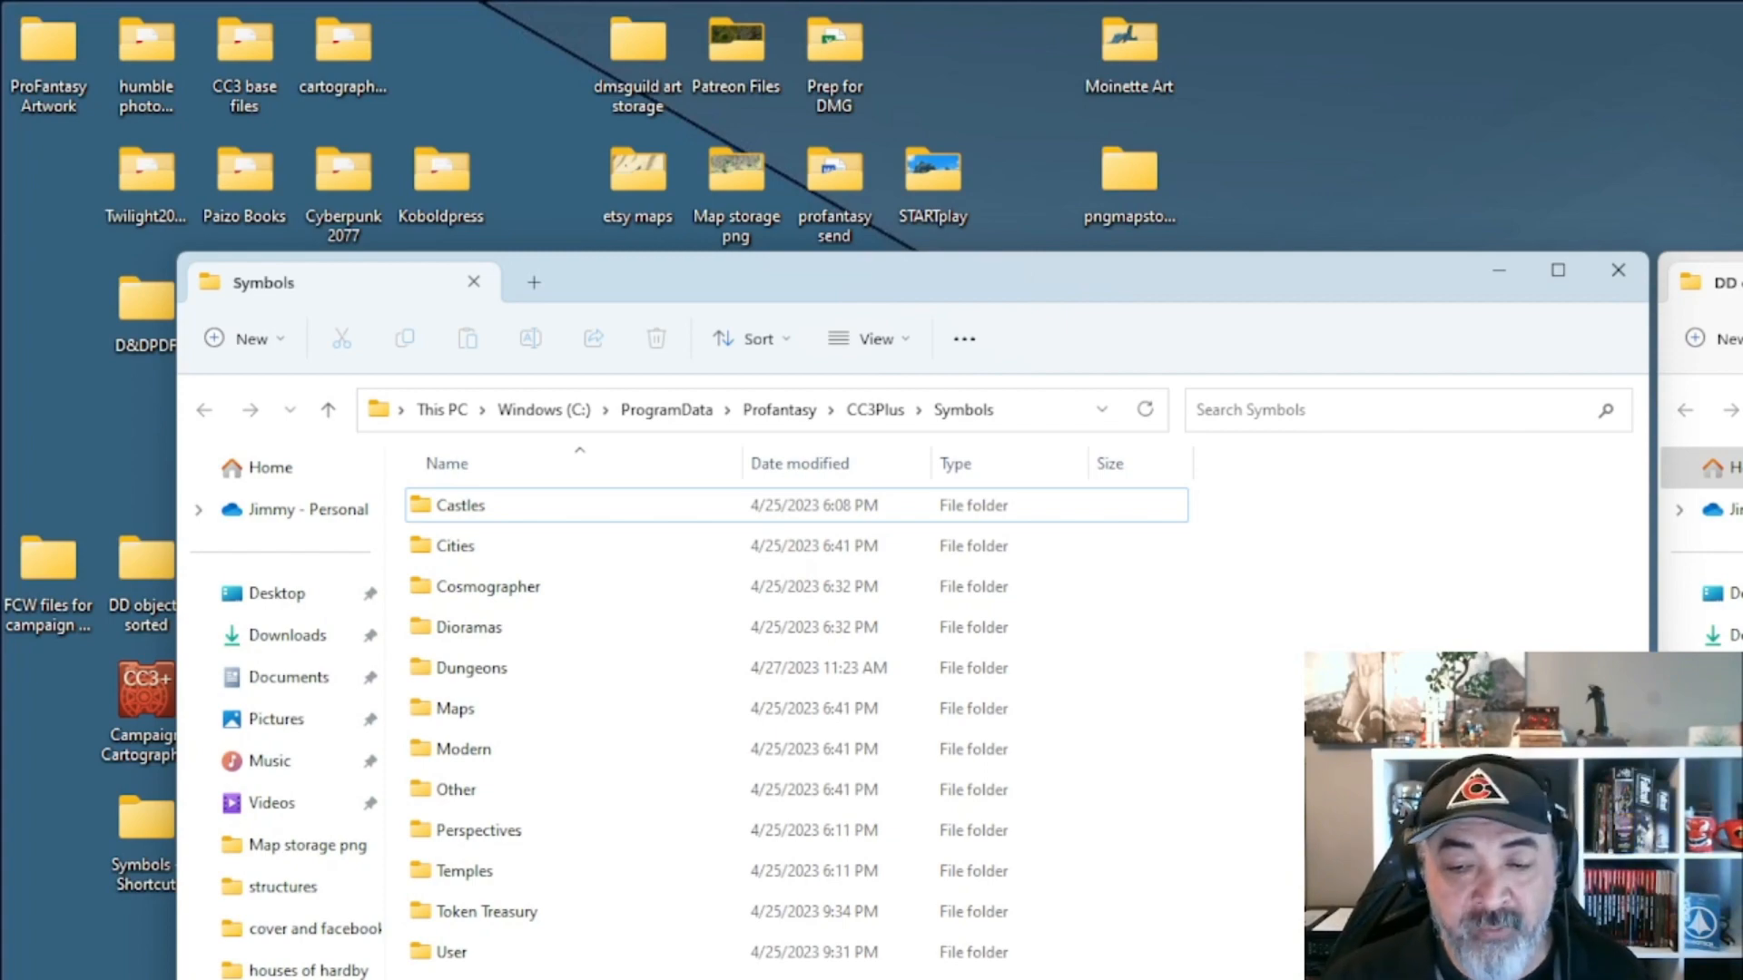
# Switch to Campaign Cartographer and examine the red X placeholders across the forestambushmsv1 map.
pyautogui.hotkey('alt', 'Tab')
pyautogui.scroll(-1, 1068, 603)
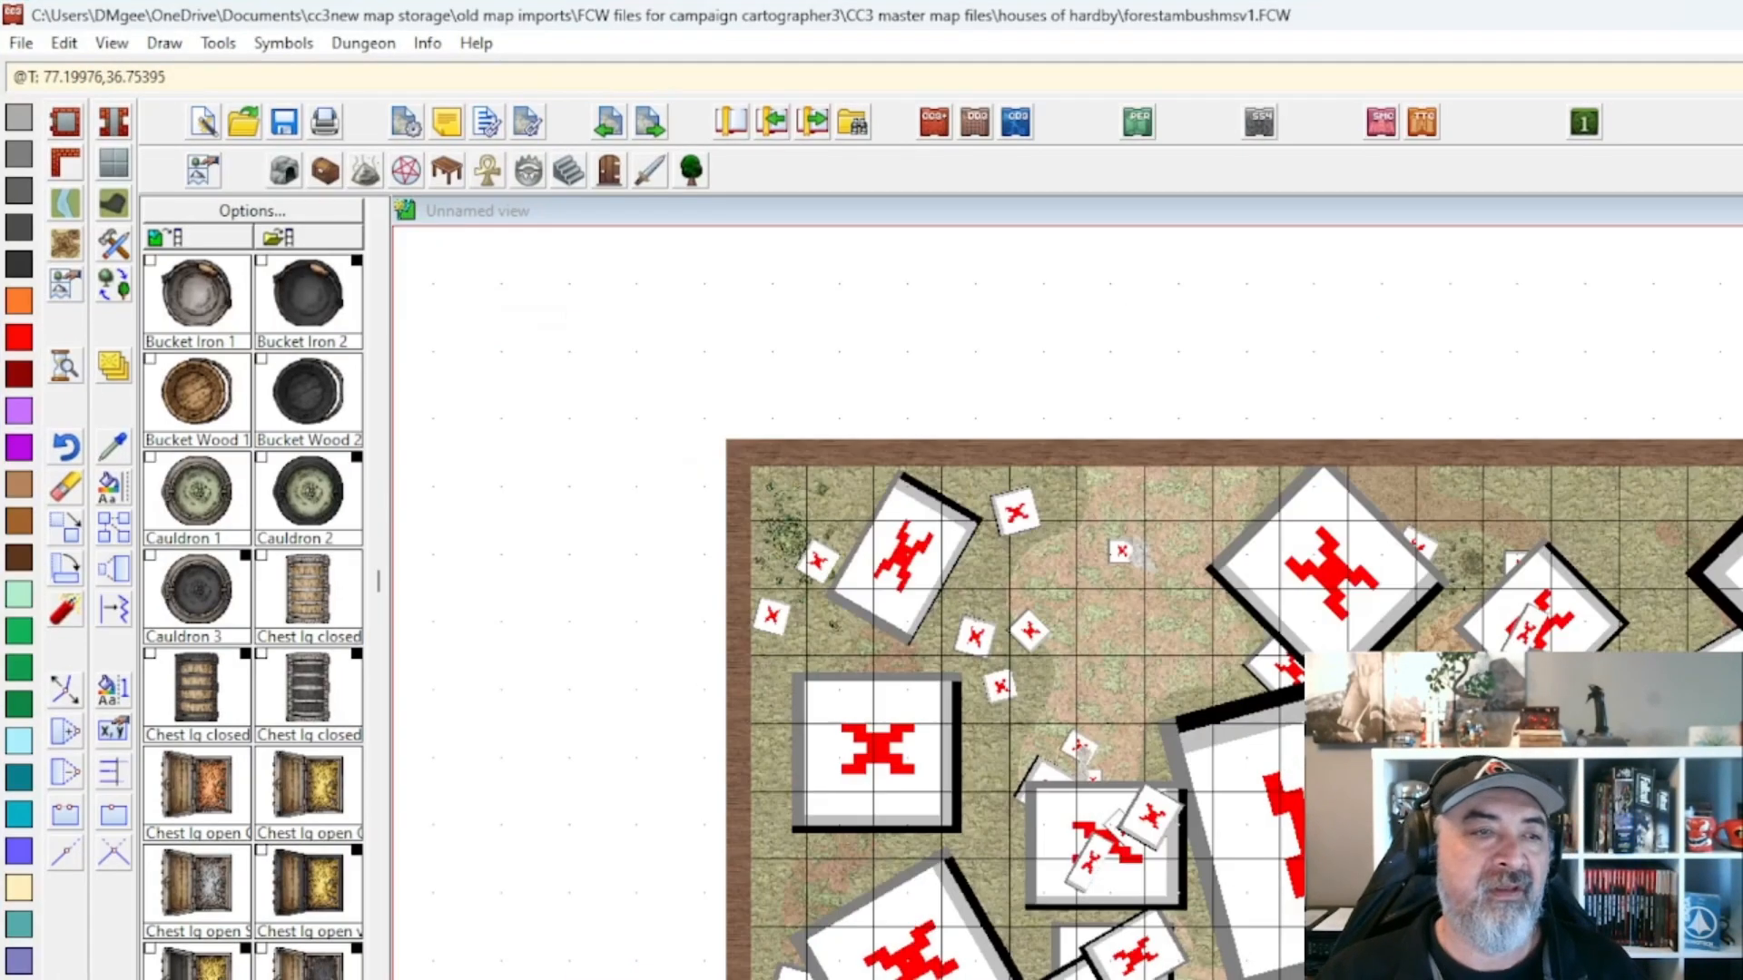
pyautogui.scroll(3, 1067, 603)
pyautogui.moveTo(872, 617); pyautogui.dragTo(1261, 583)
pyautogui.scroll(-1, 1067, 602)
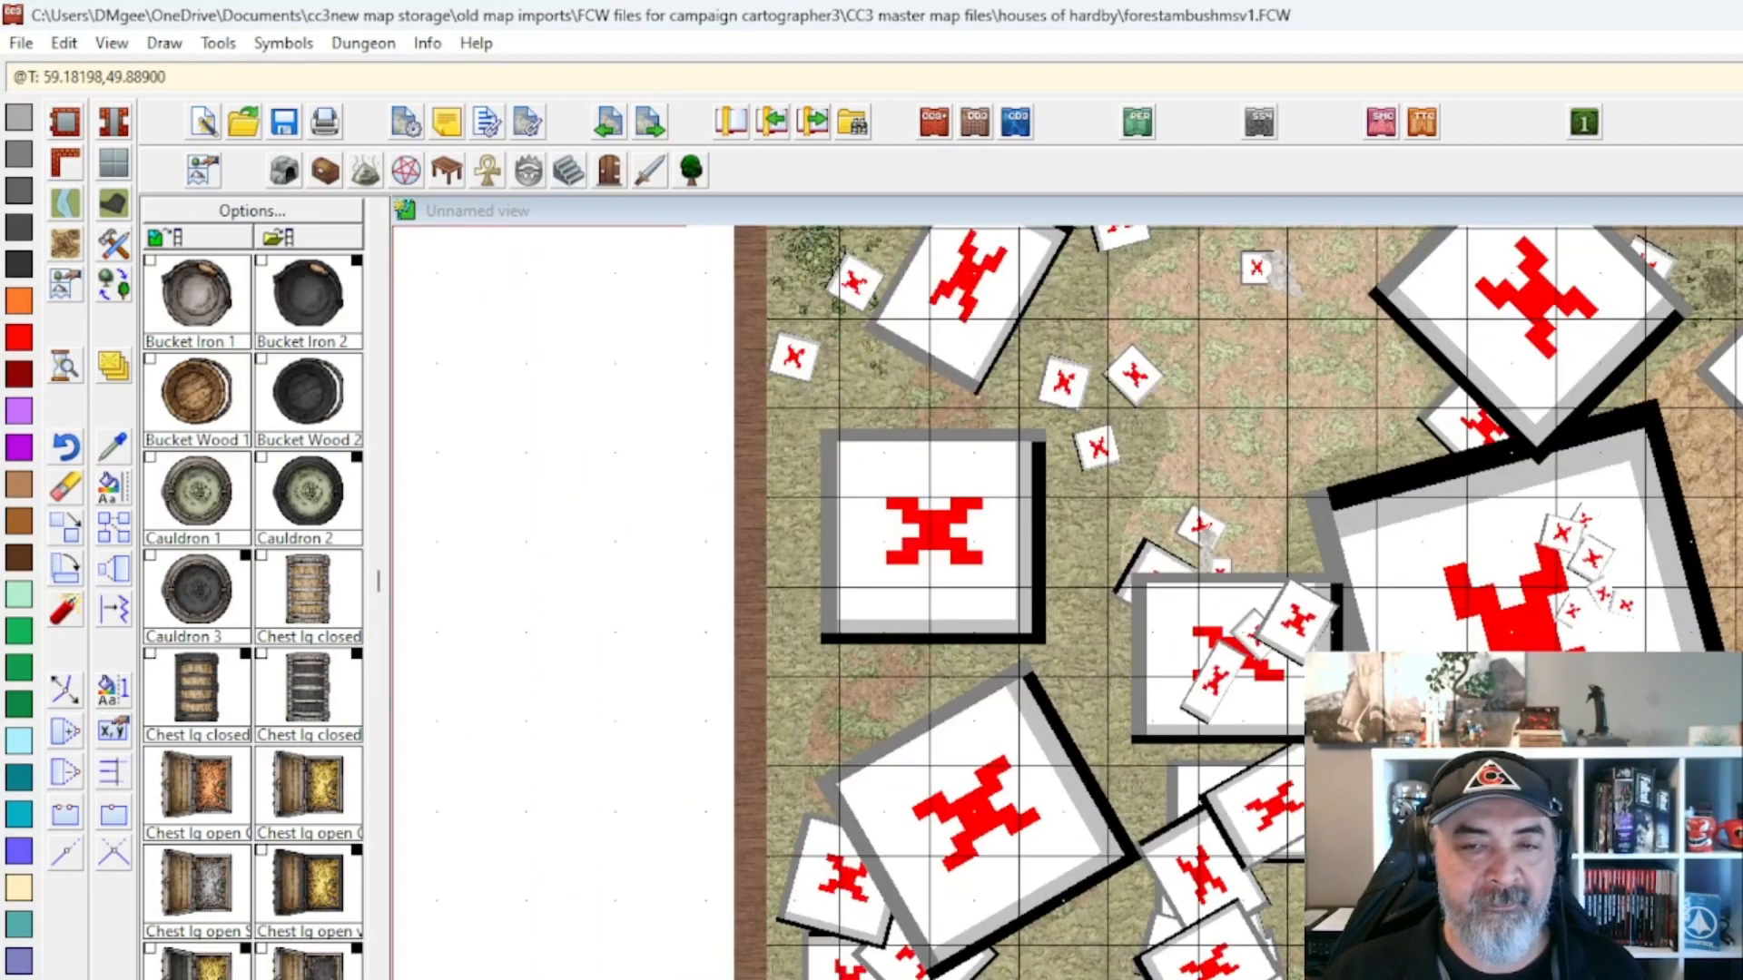
pyautogui.moveTo(1060, 522); pyautogui.dragTo(1075, 684)
pyautogui.scroll(-2, 1067, 603)
pyautogui.moveTo(1254, 689); pyautogui.dragTo(869, 514)
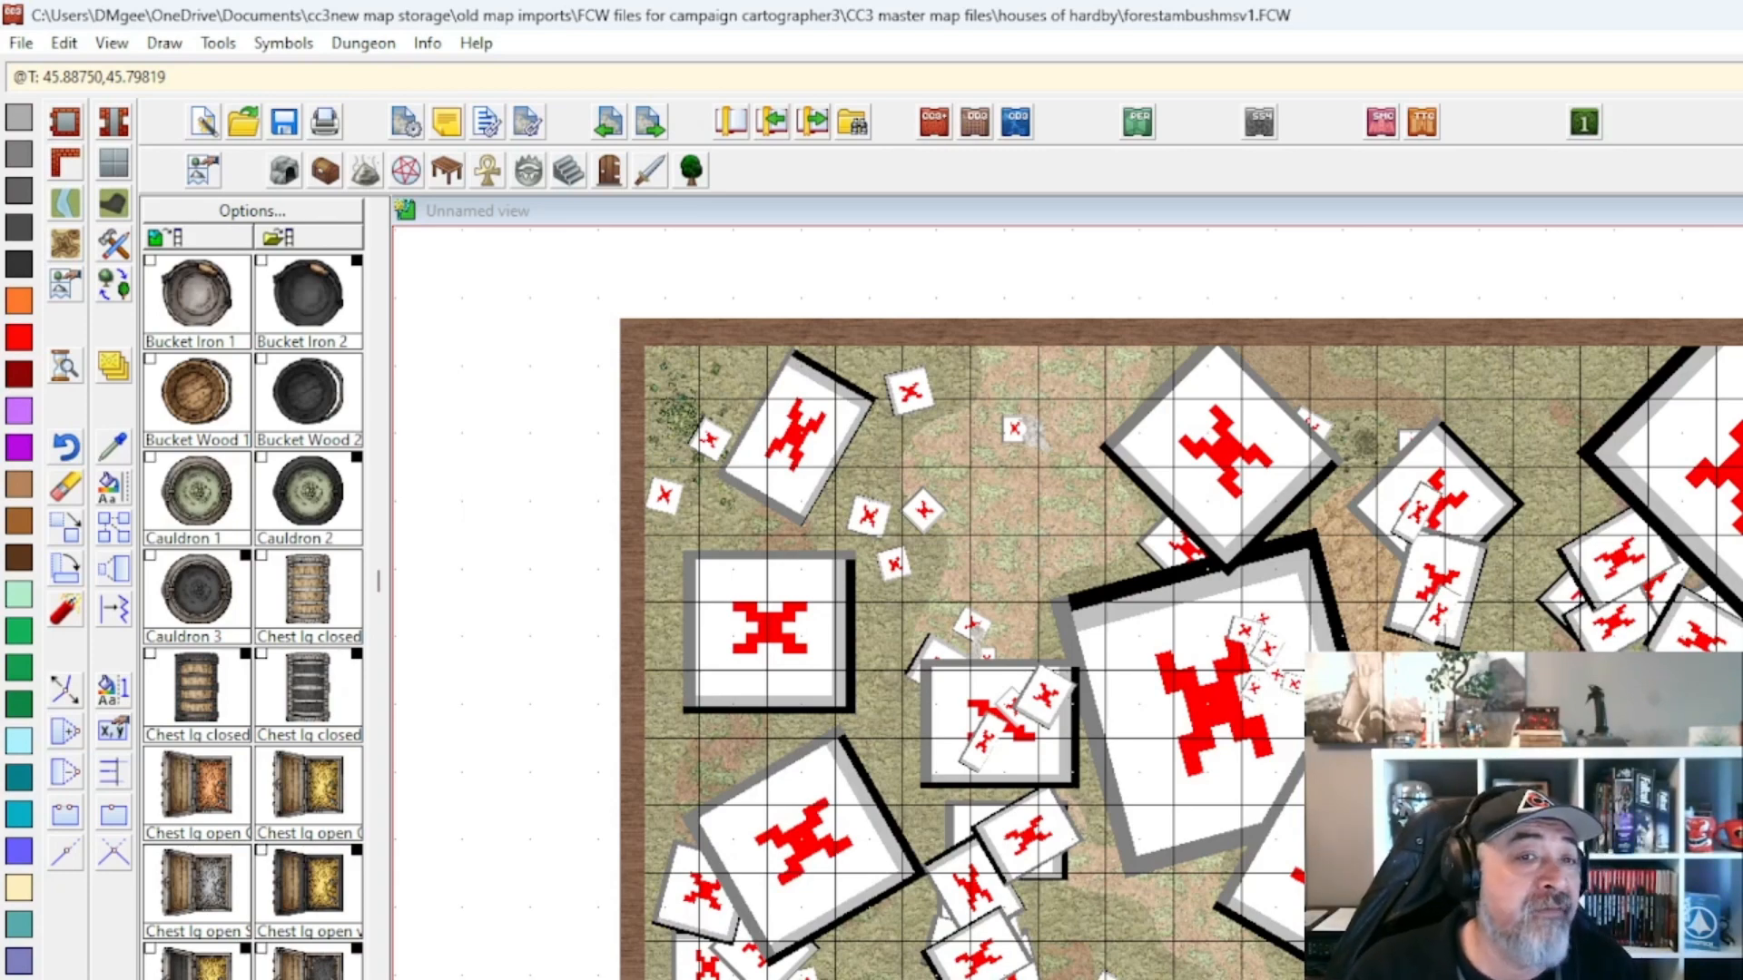
pyautogui.scroll(1, 1502, 844)
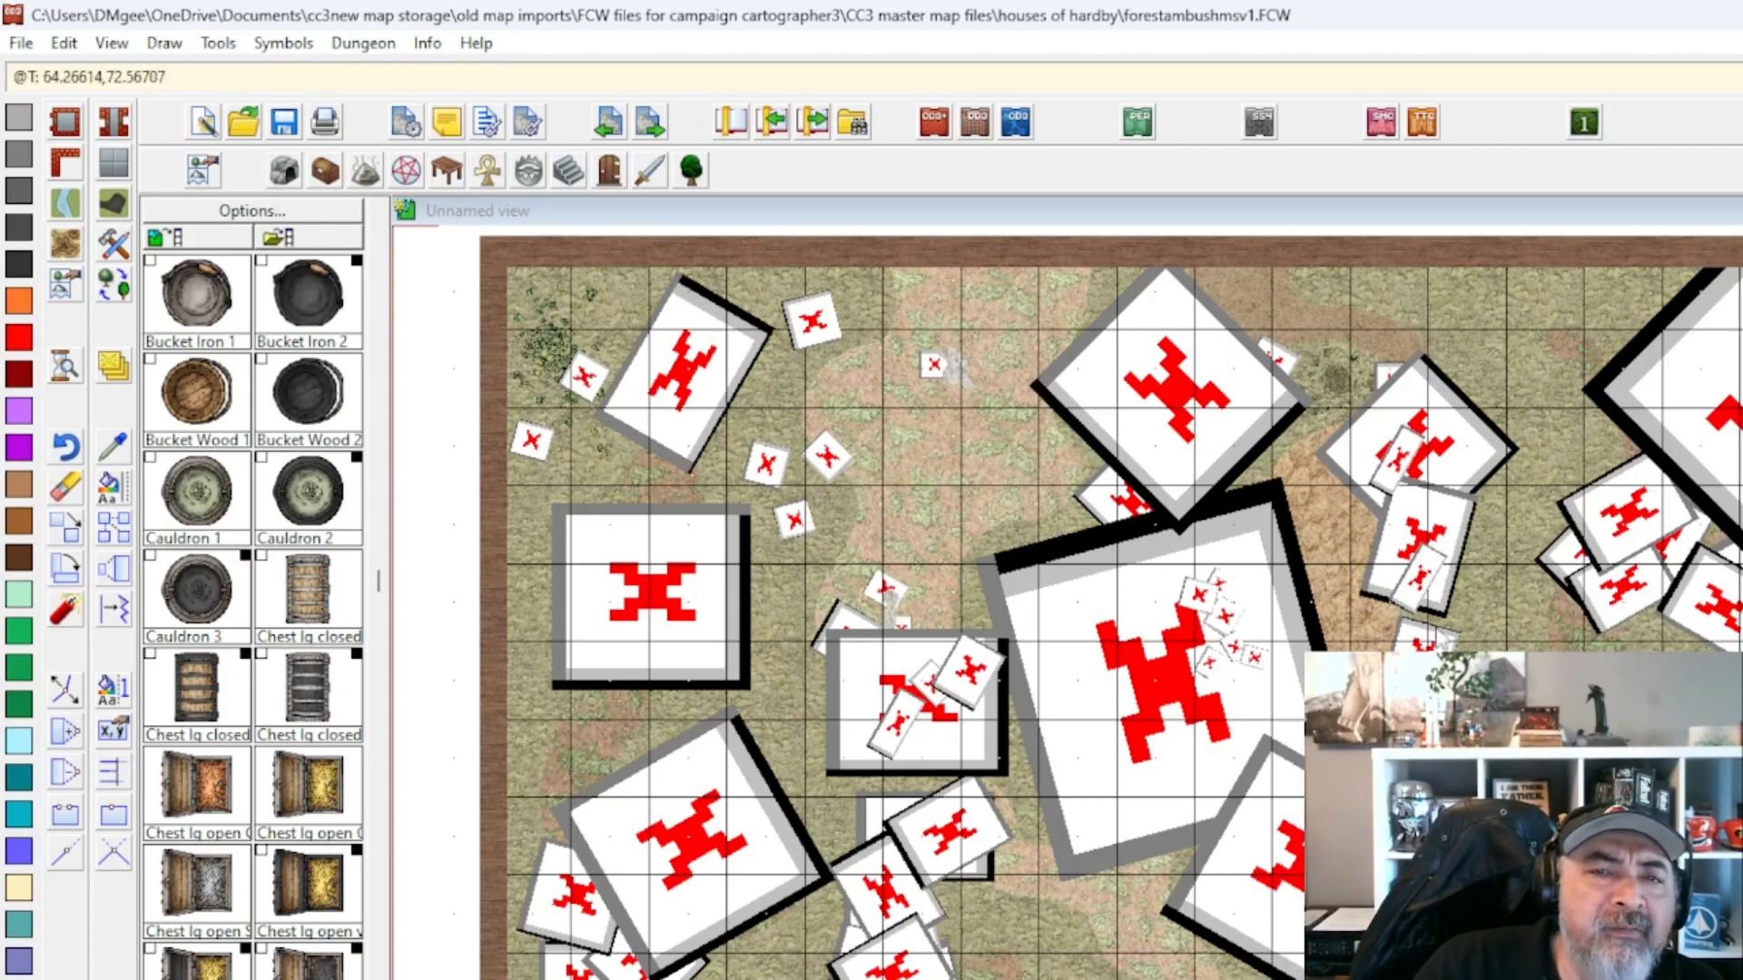
pyautogui.moveTo(1169, 660); pyautogui.dragTo(1135, 713)
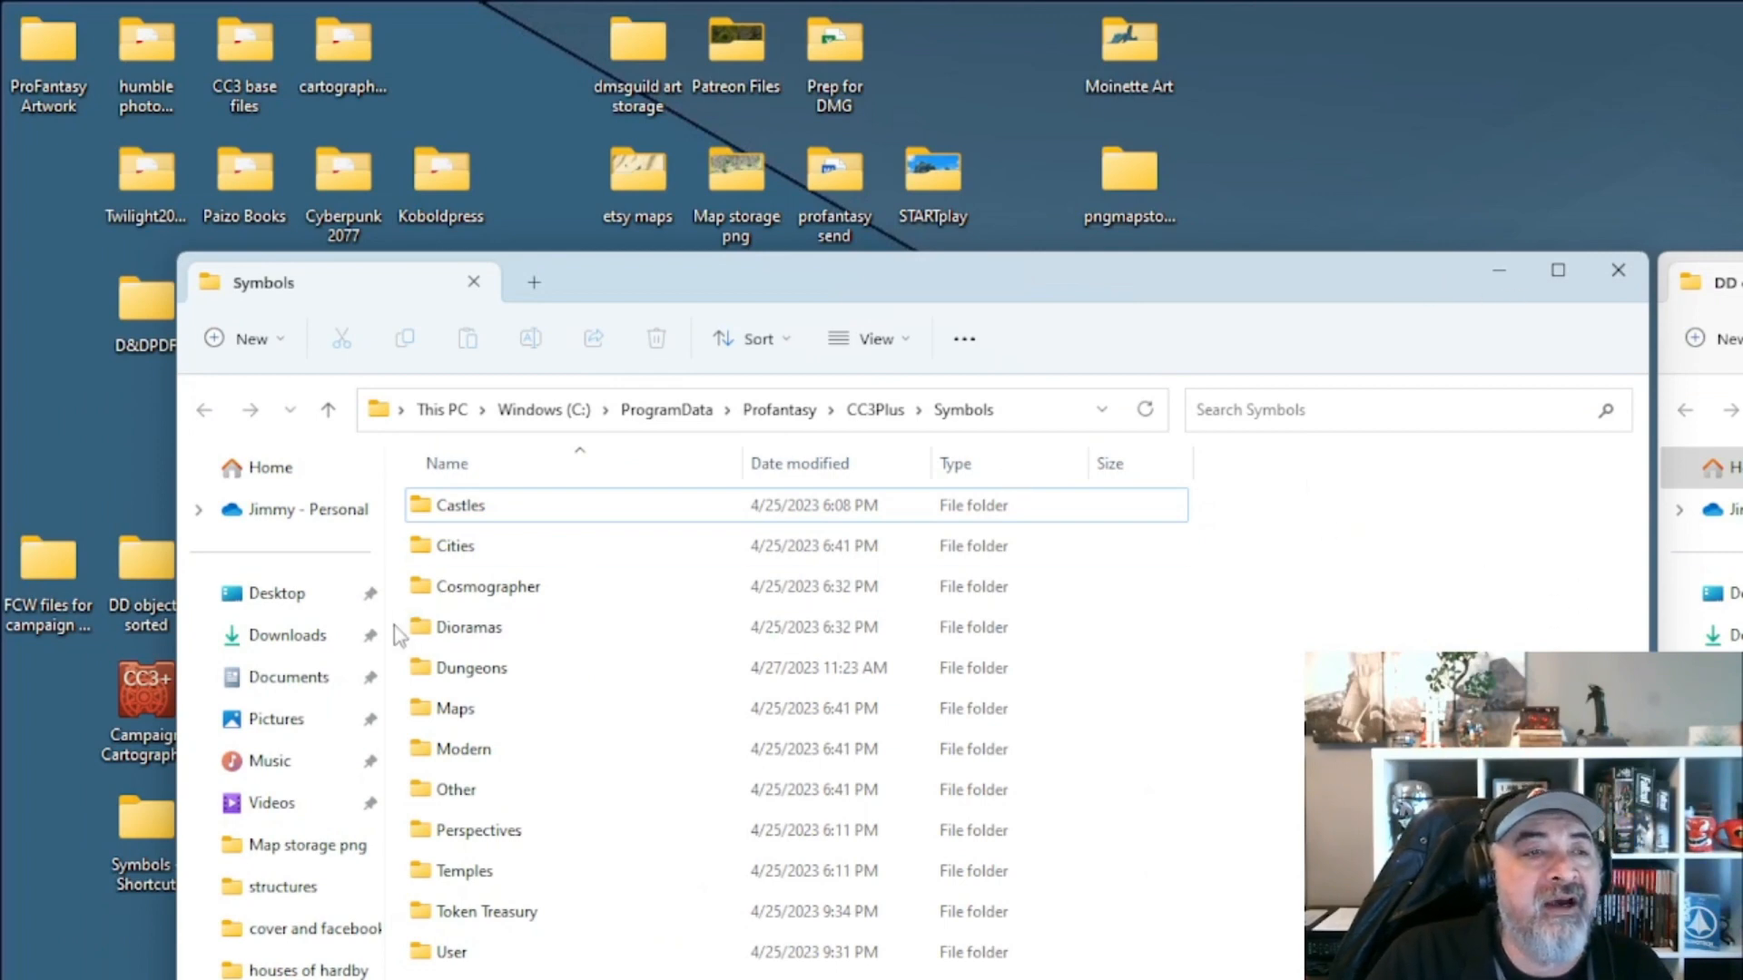
# Switch back to File Explorer, open cc3new map storage in Documents, and maximize the window.
pyautogui.click(270, 690)
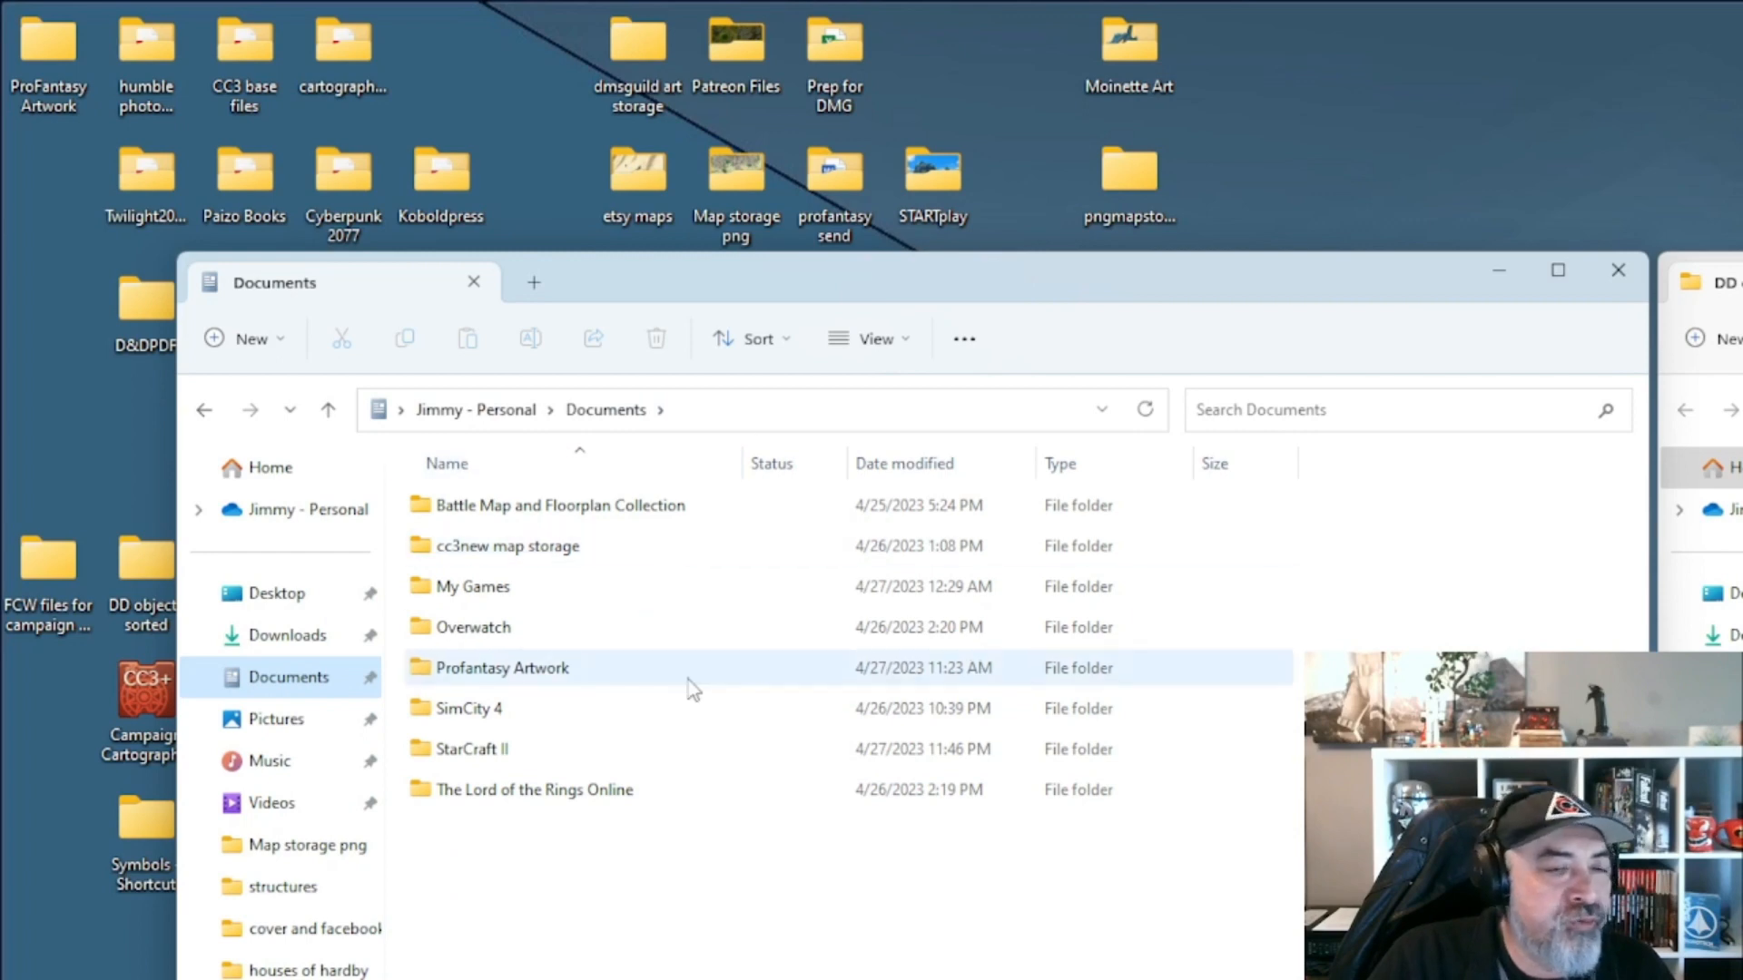
pyautogui.click(565, 559)
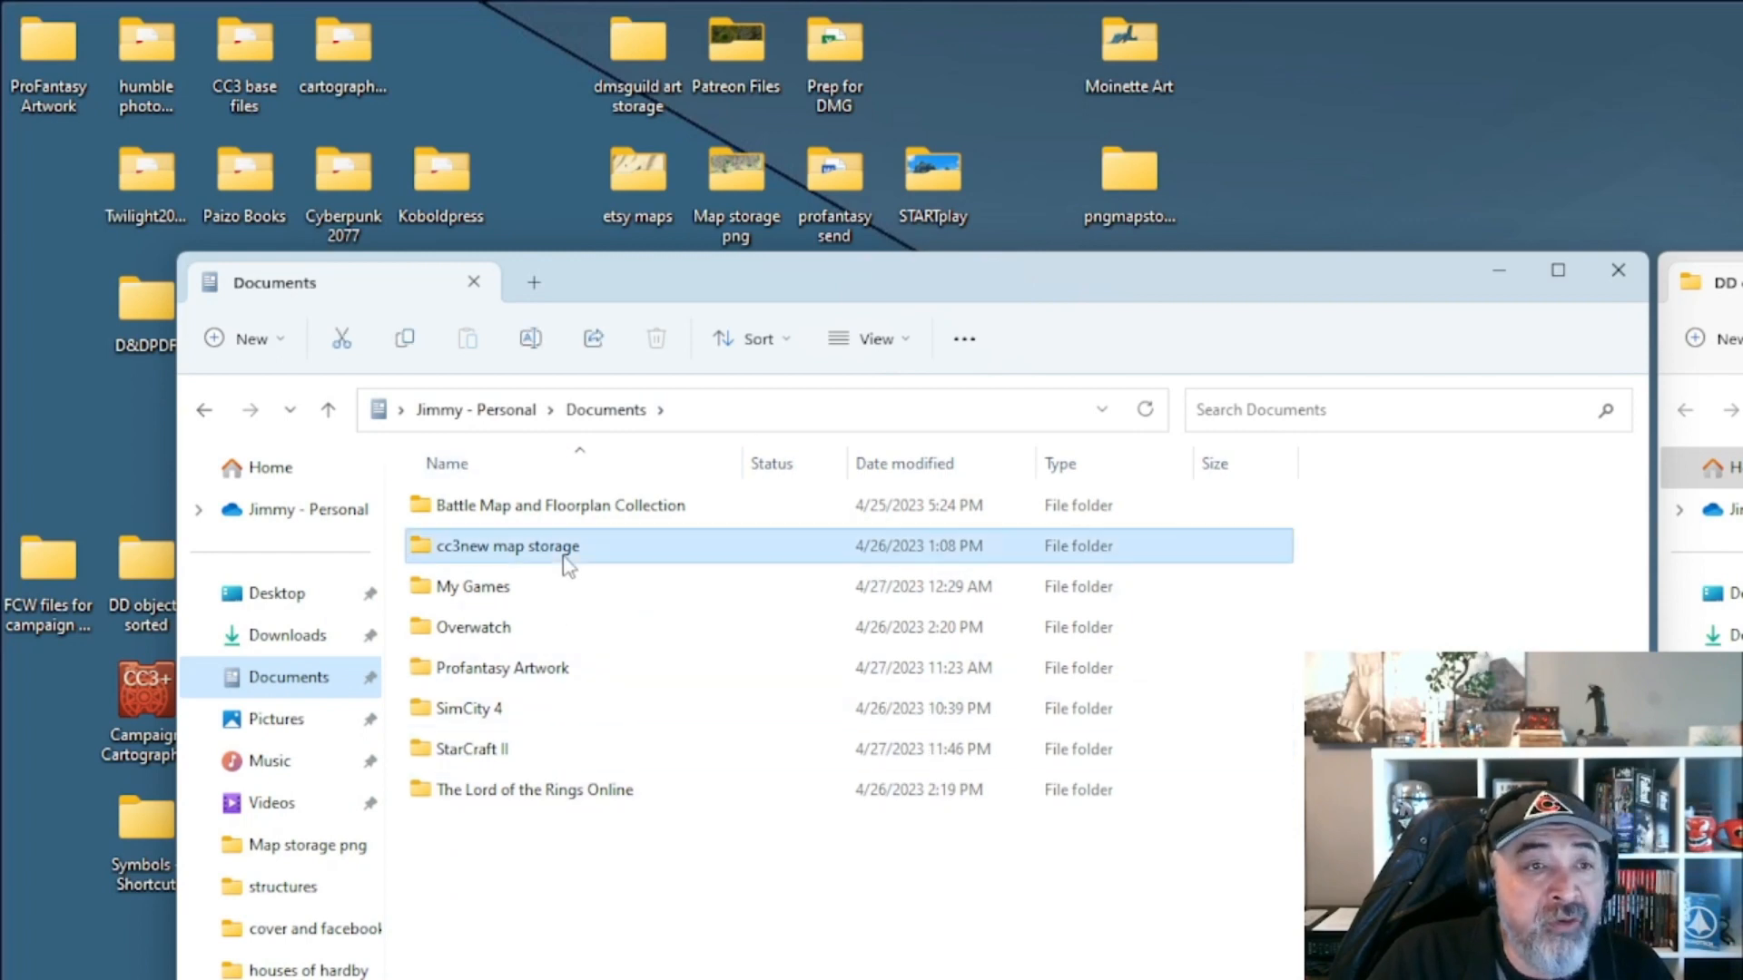
pyautogui.doubleClick(564, 557)
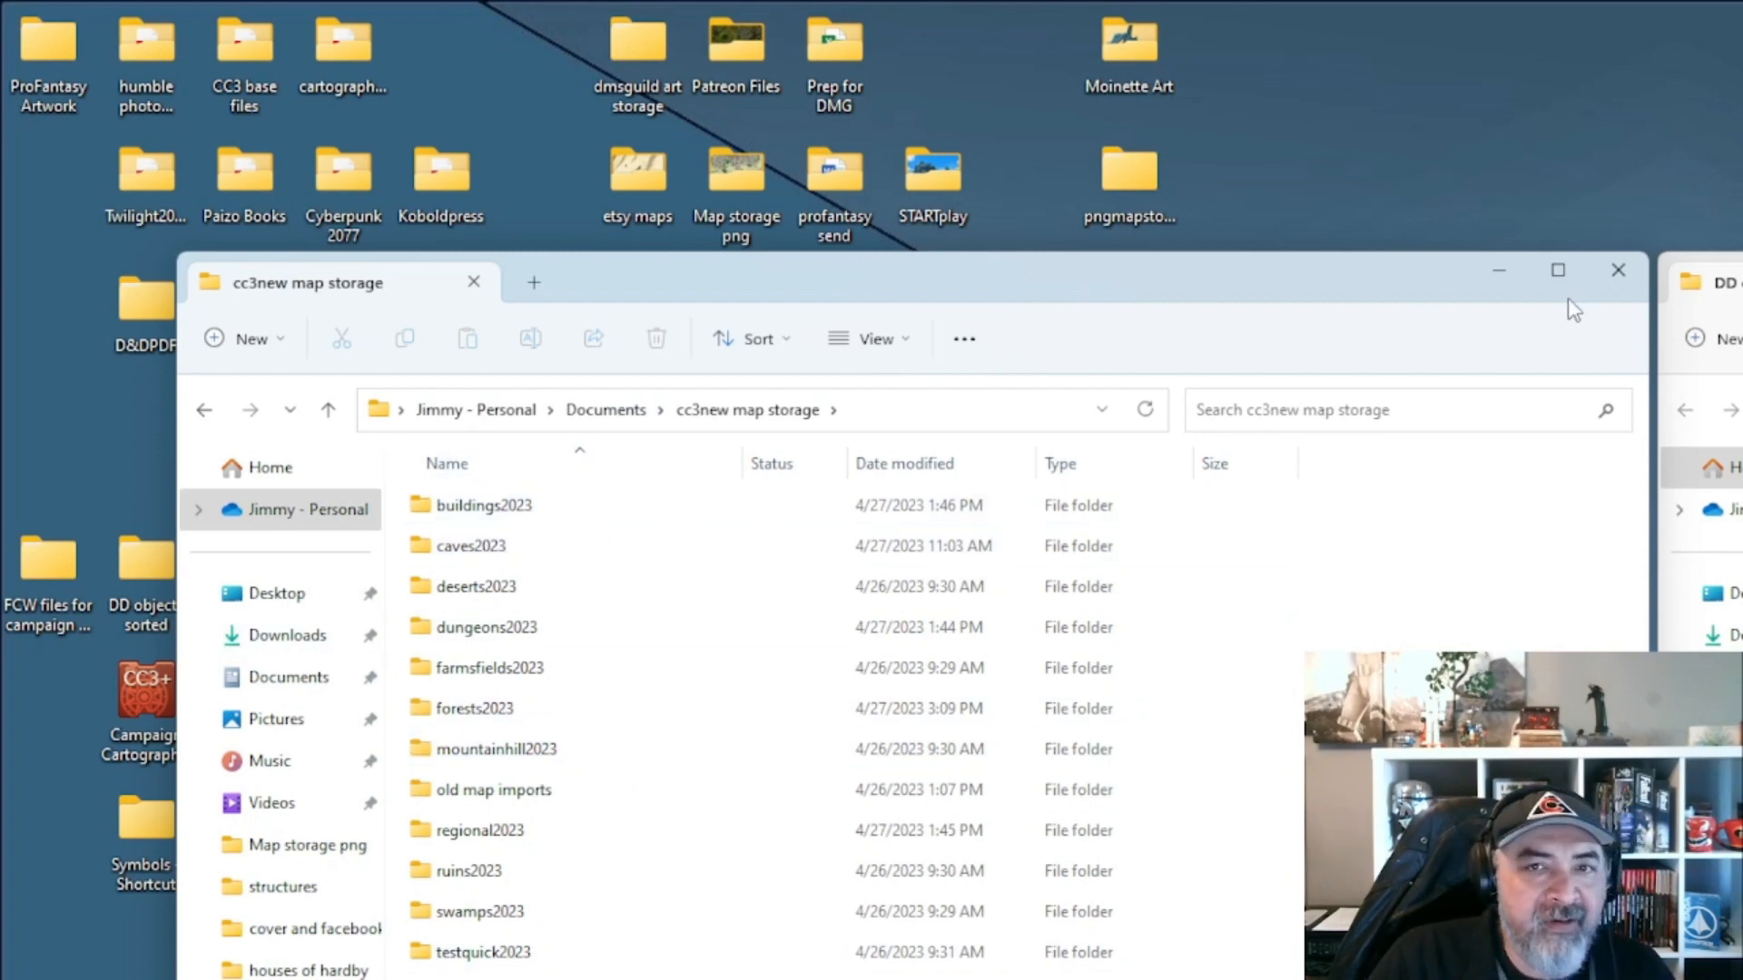
pyautogui.click(1558, 271)
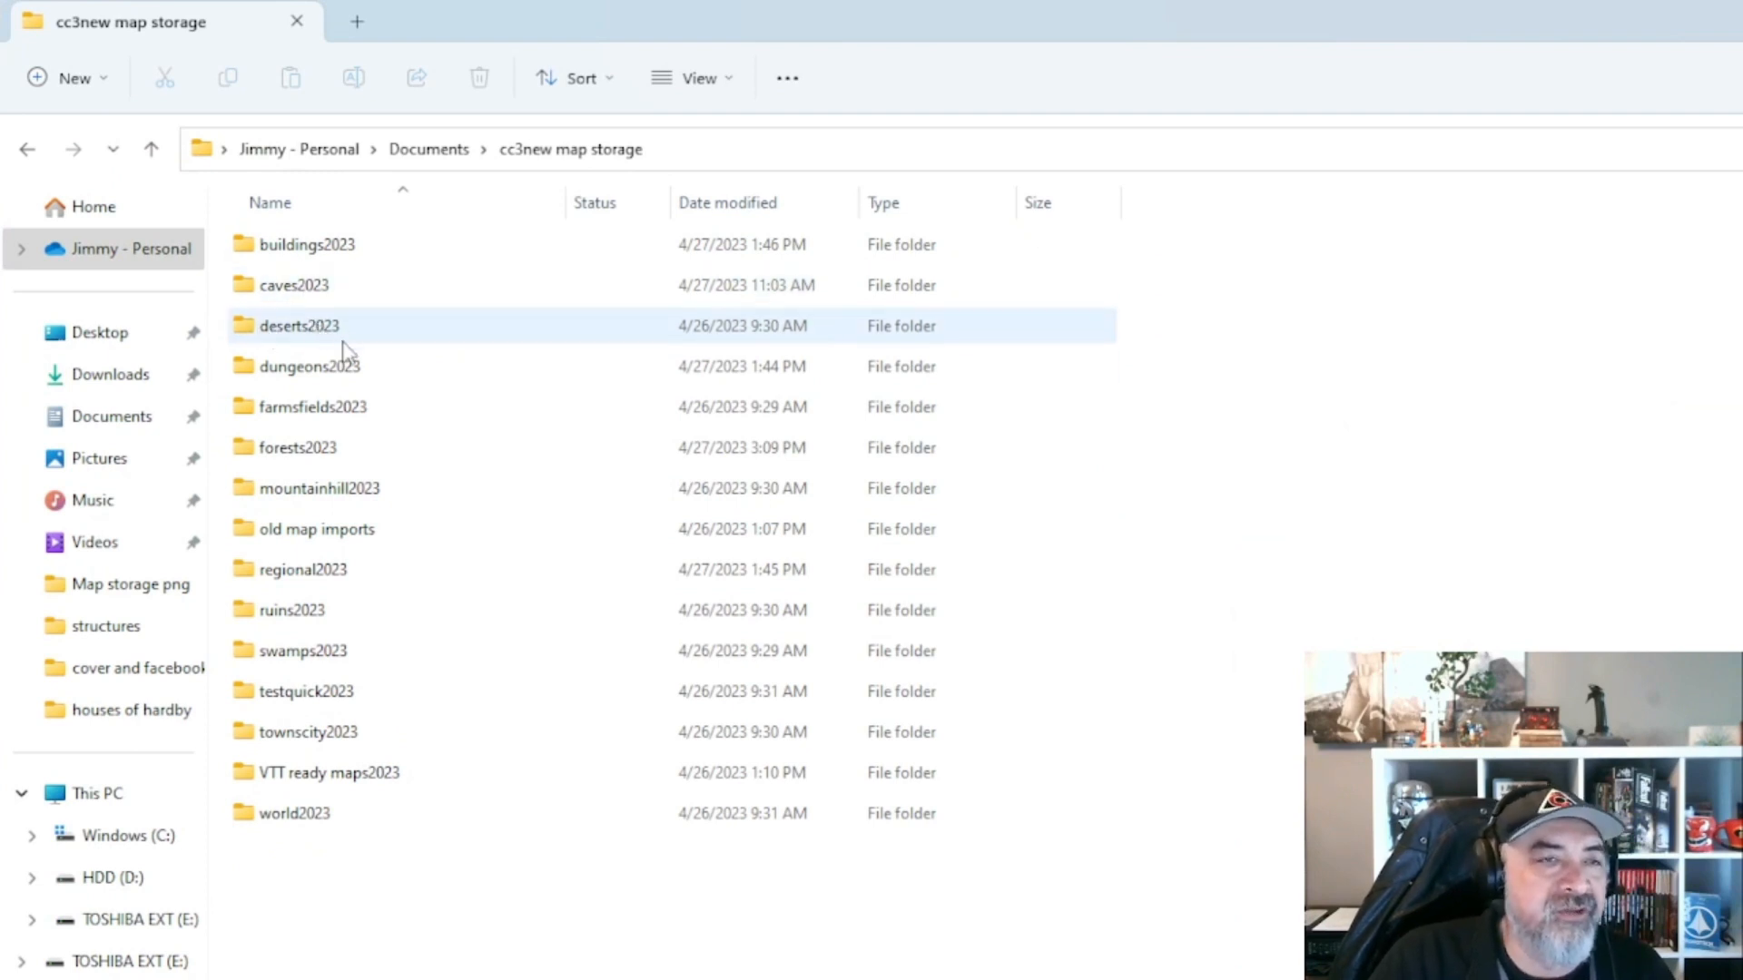
# Open the hillbanditcampmsv1 drawing from the Furyondymaps folder under old map imports, FCW files for campaign cartographer3, CC3 master map files.
pyautogui.doubleClick(348, 534)
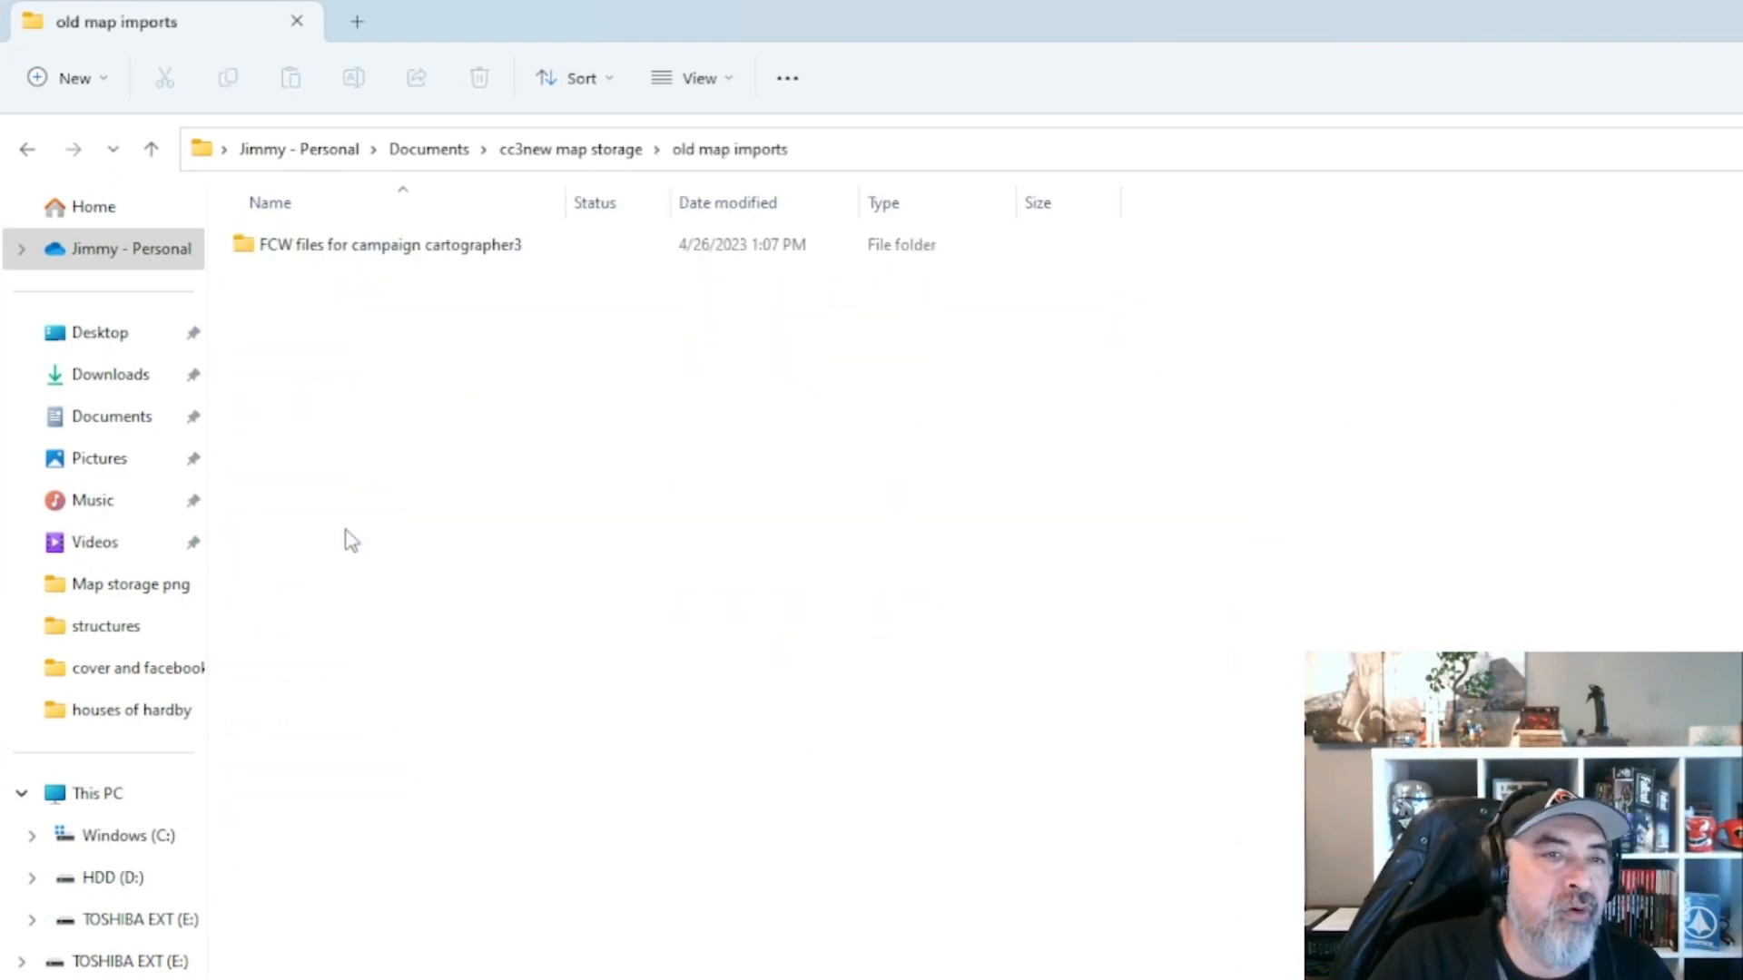
pyautogui.doubleClick(385, 258)
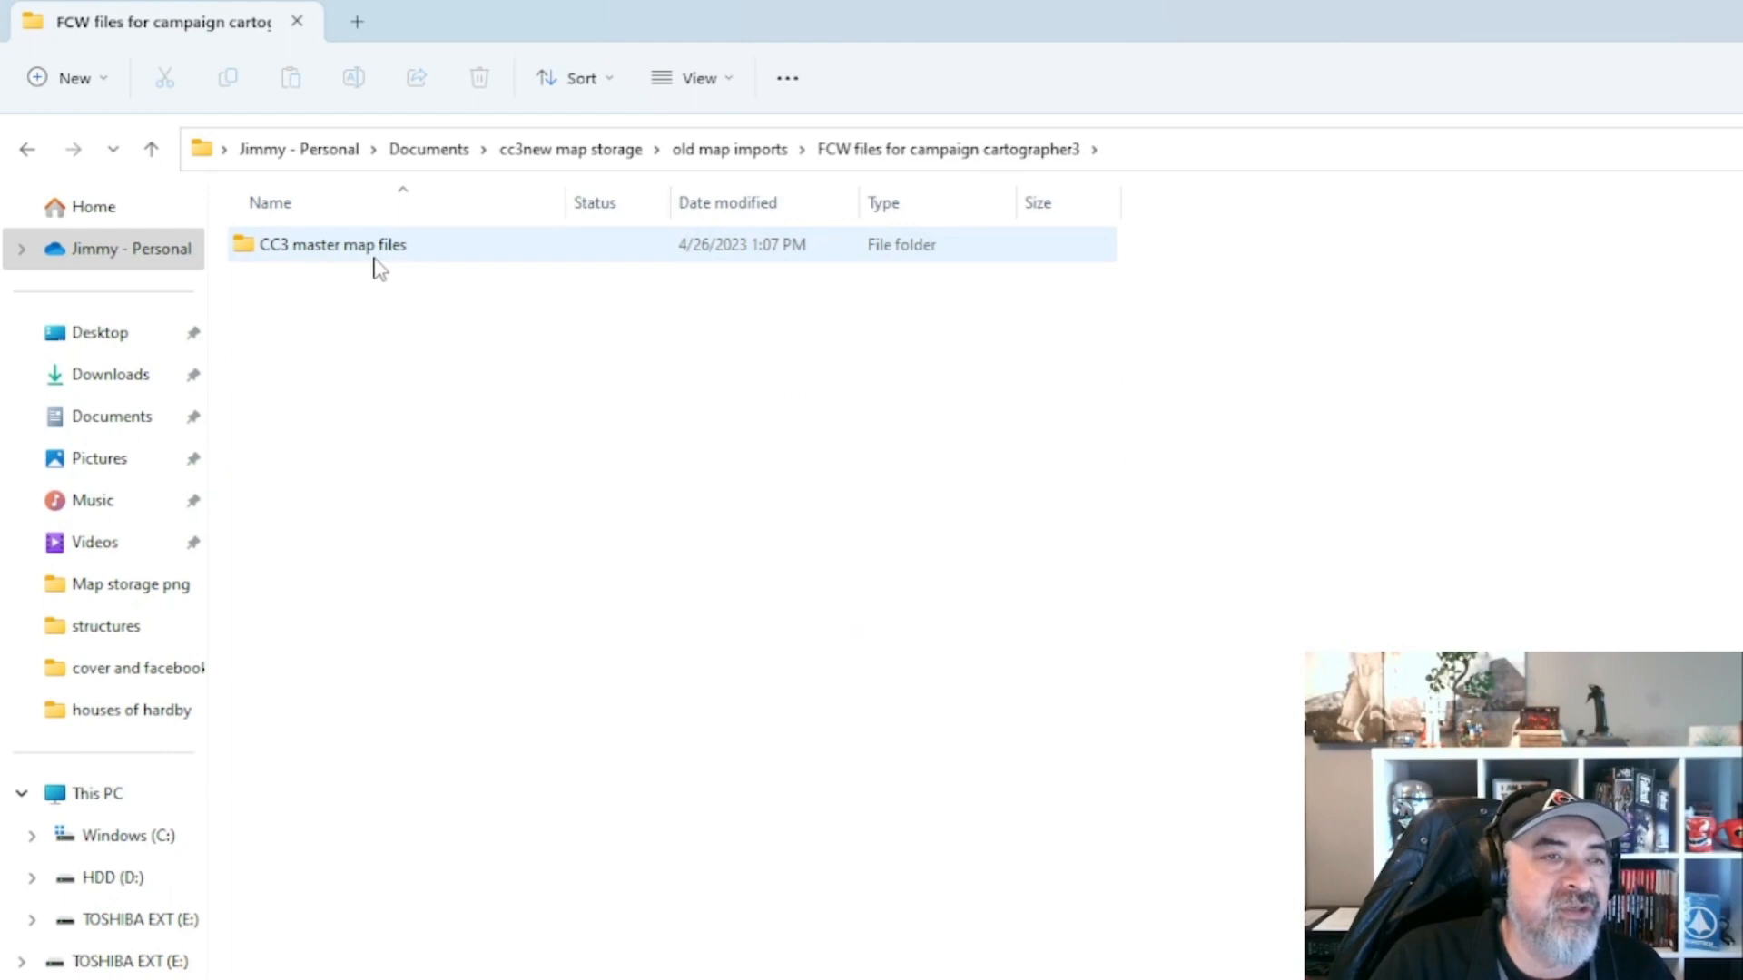
pyautogui.doubleClick(376, 263)
pyautogui.doubleClick(383, 537)
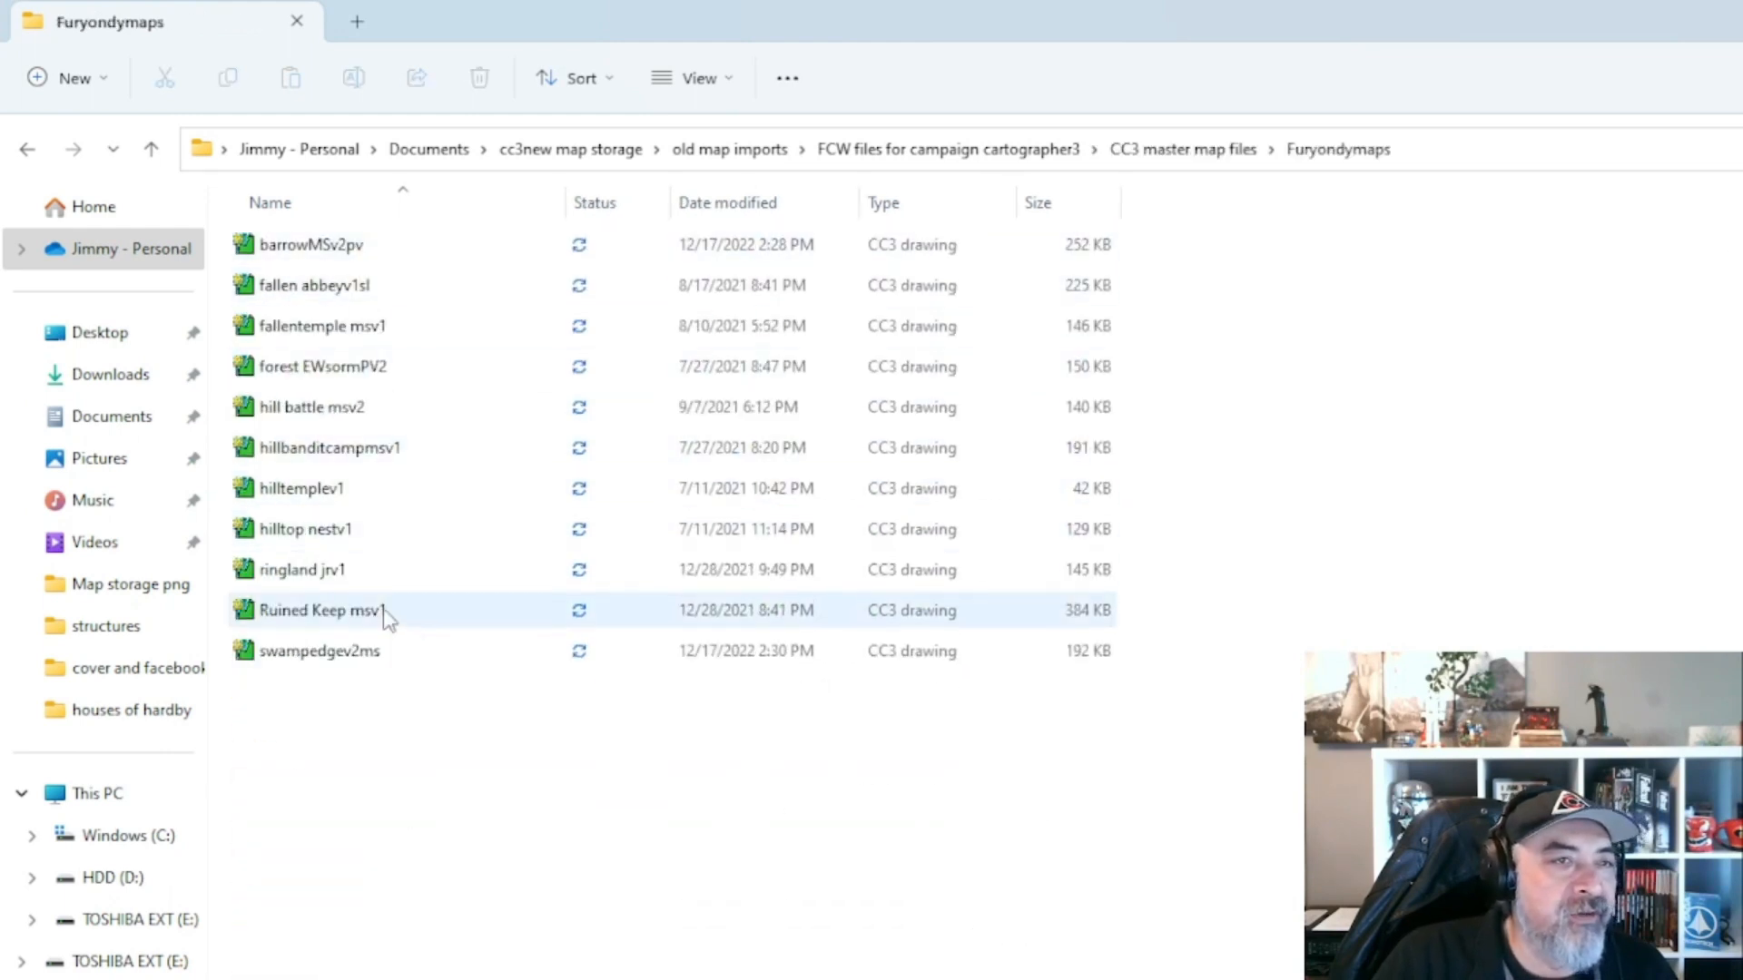
pyautogui.doubleClick(388, 449)
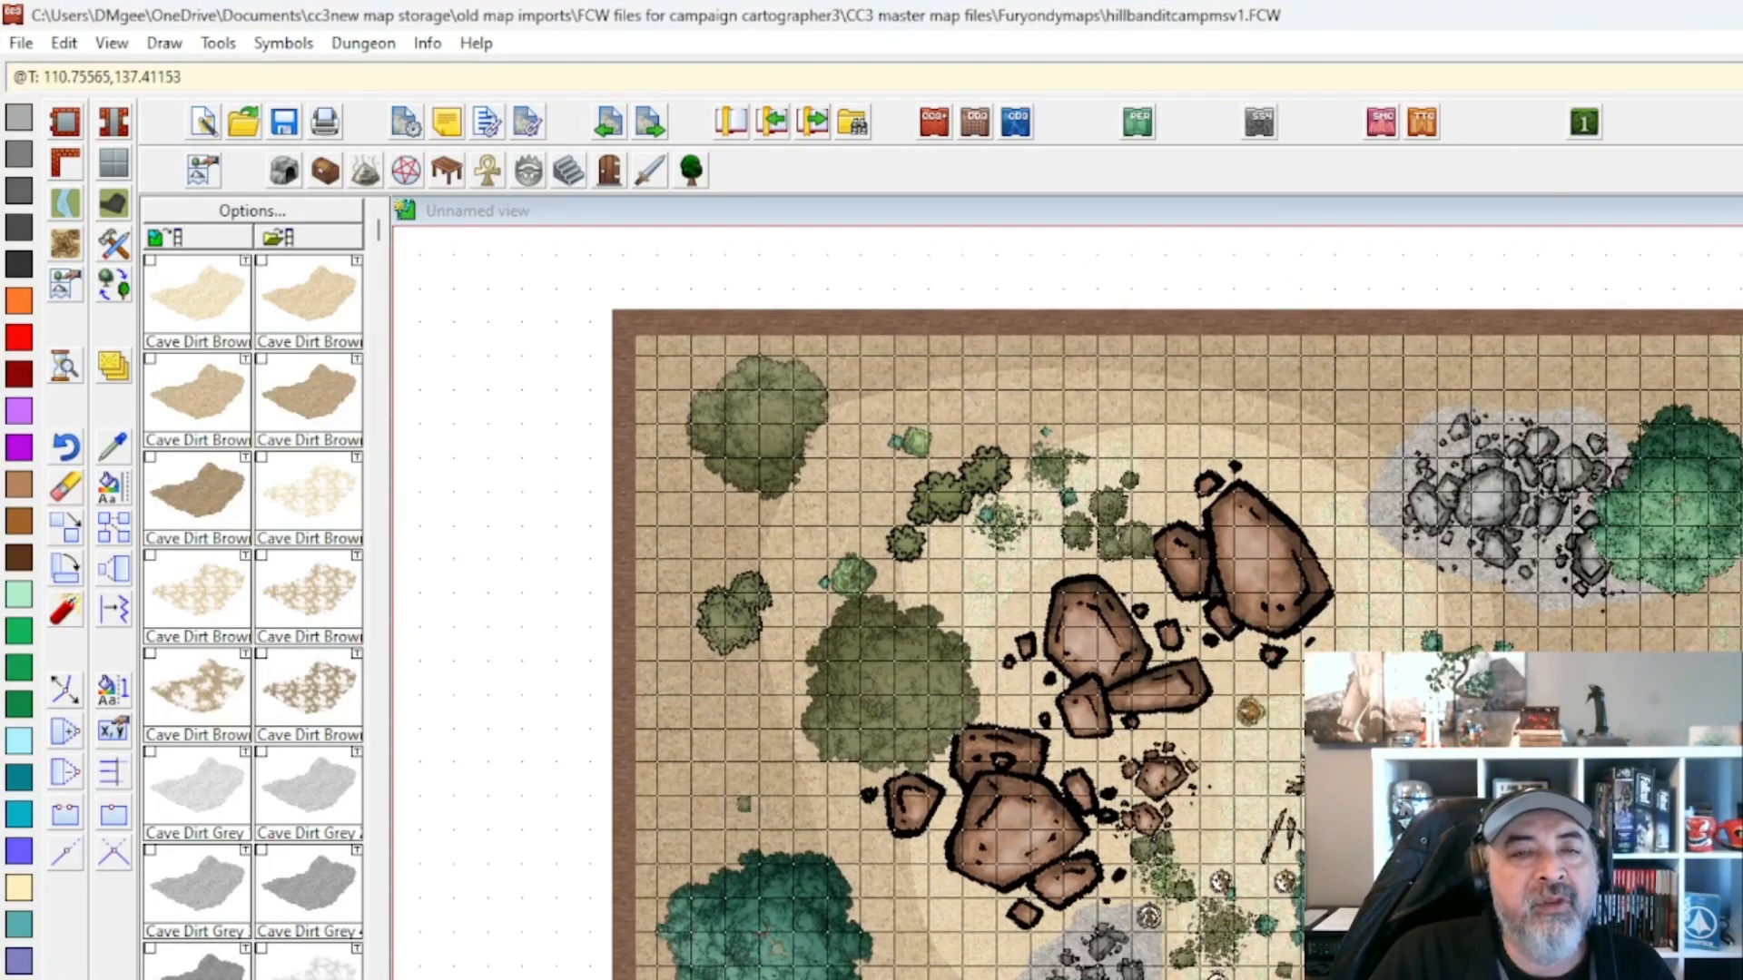
# Turn on sheet effects for the hillbanditcampmsv1 map and inspect its symbols.
pyautogui.scroll(2, 1301, 917)
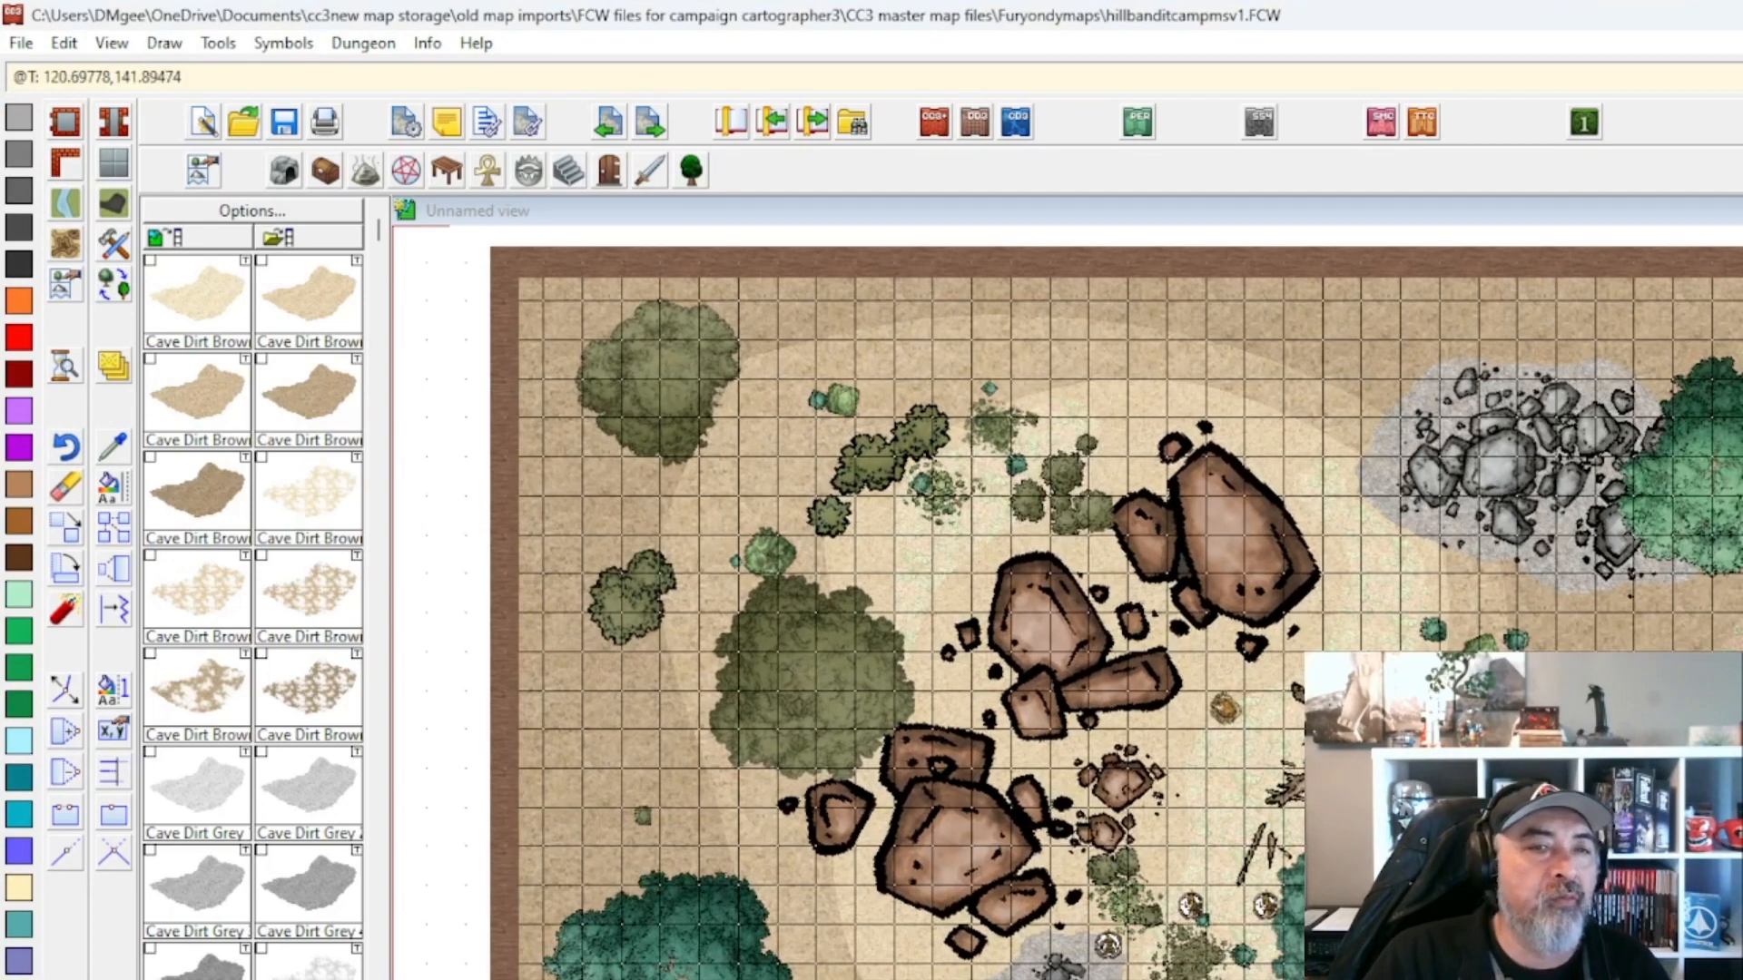
pyautogui.scroll(-1, 1460, 649)
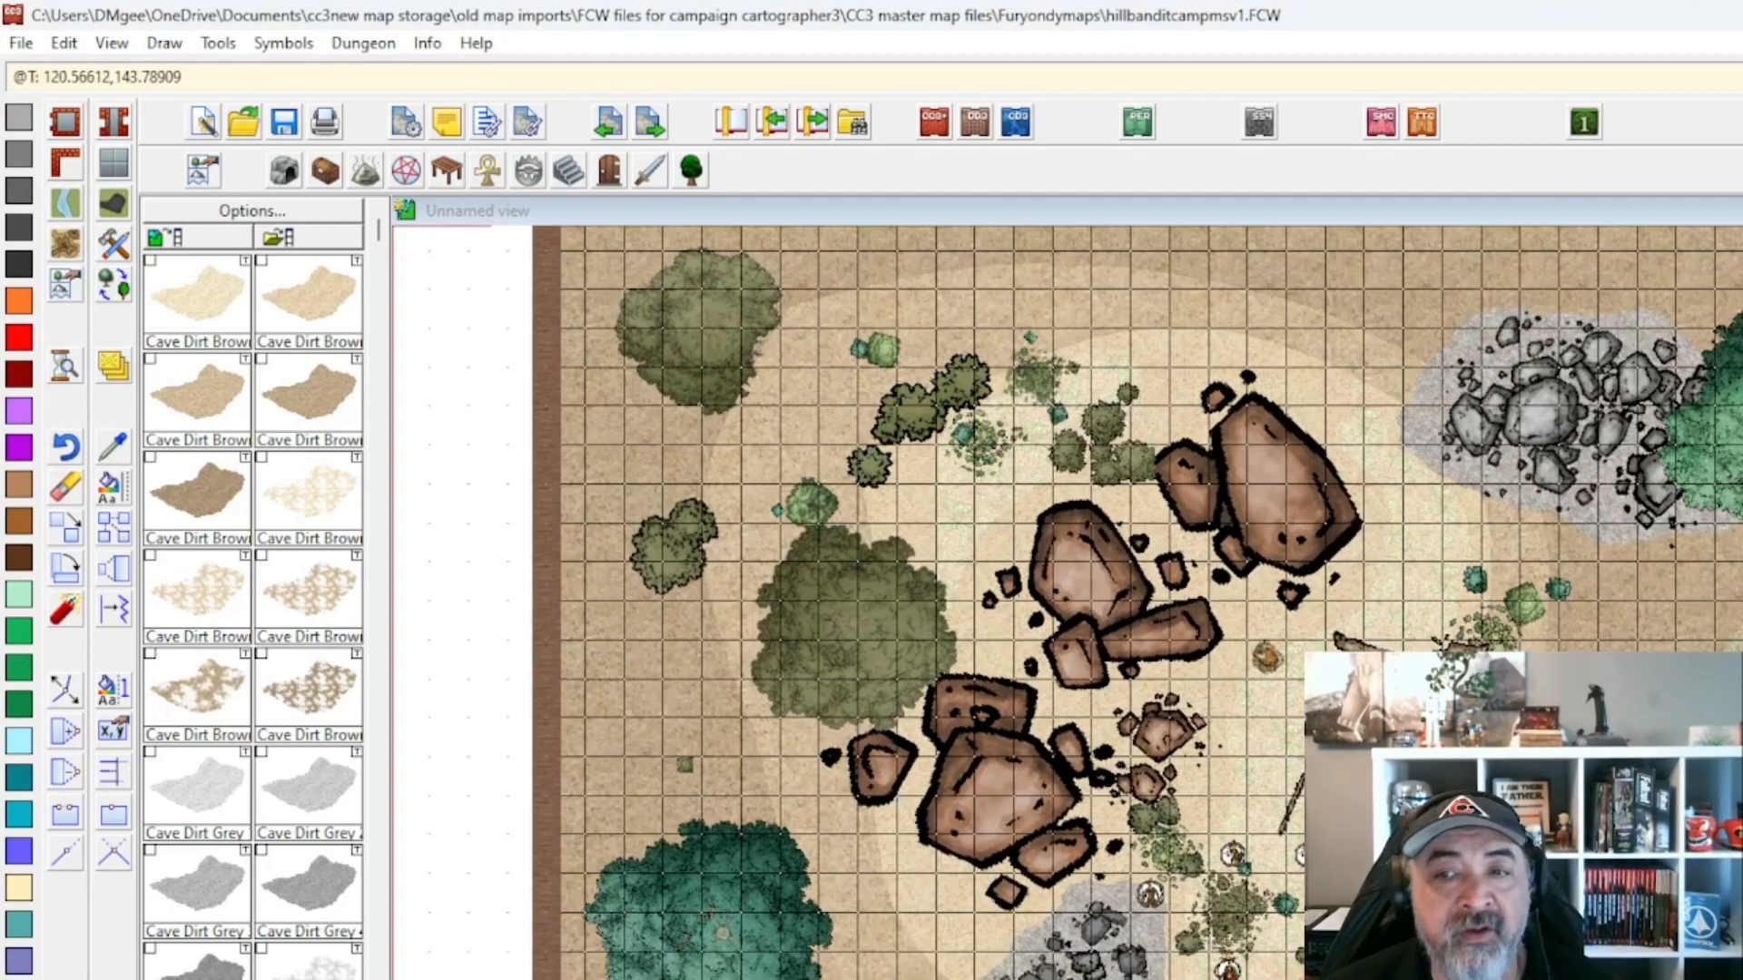
pyautogui.click(1742, 77)
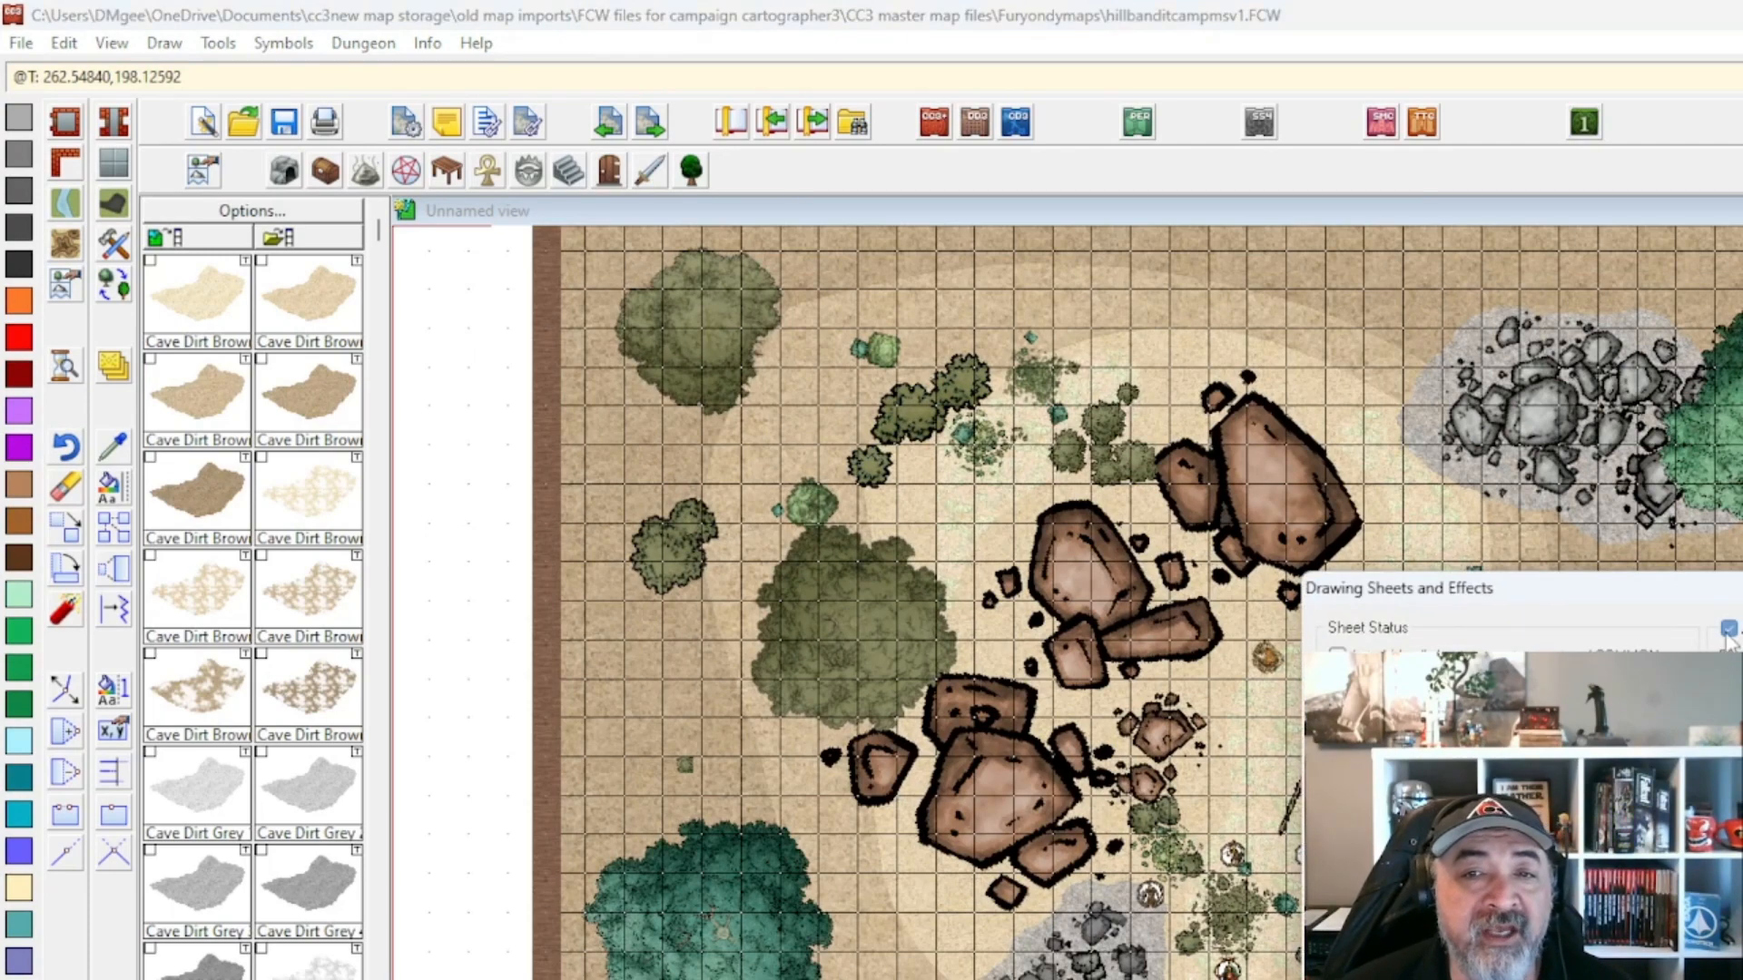
pyautogui.click(1742, 979)
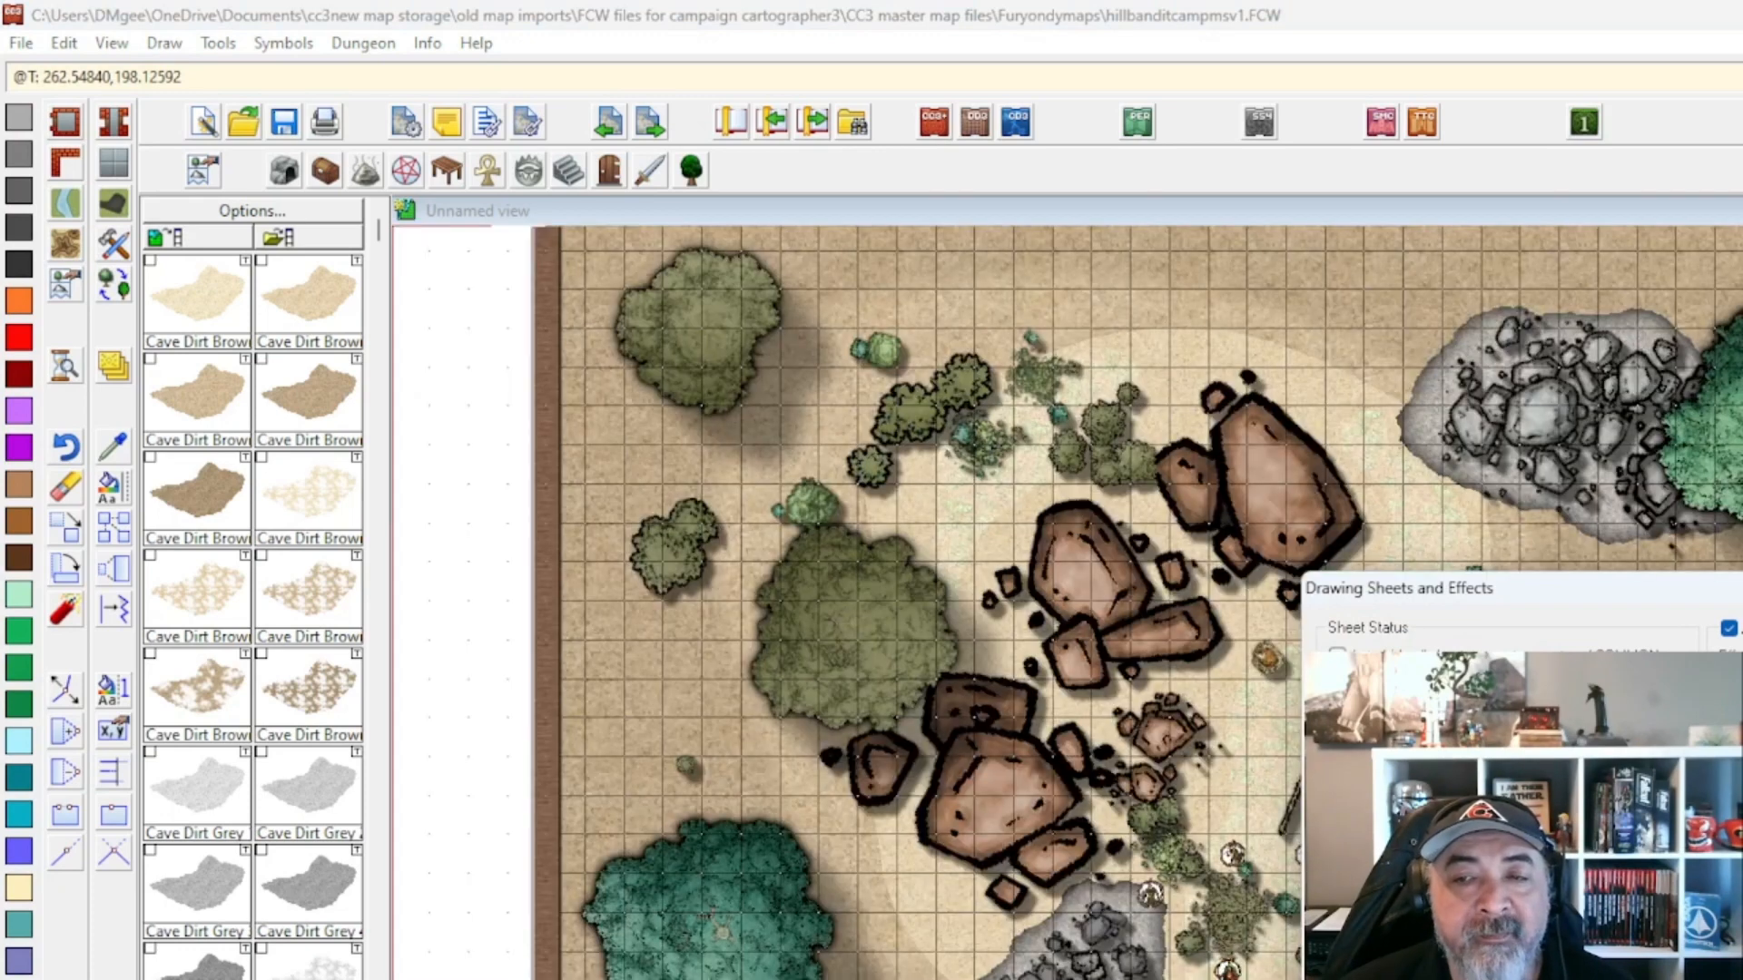
pyautogui.click(1742, 979)
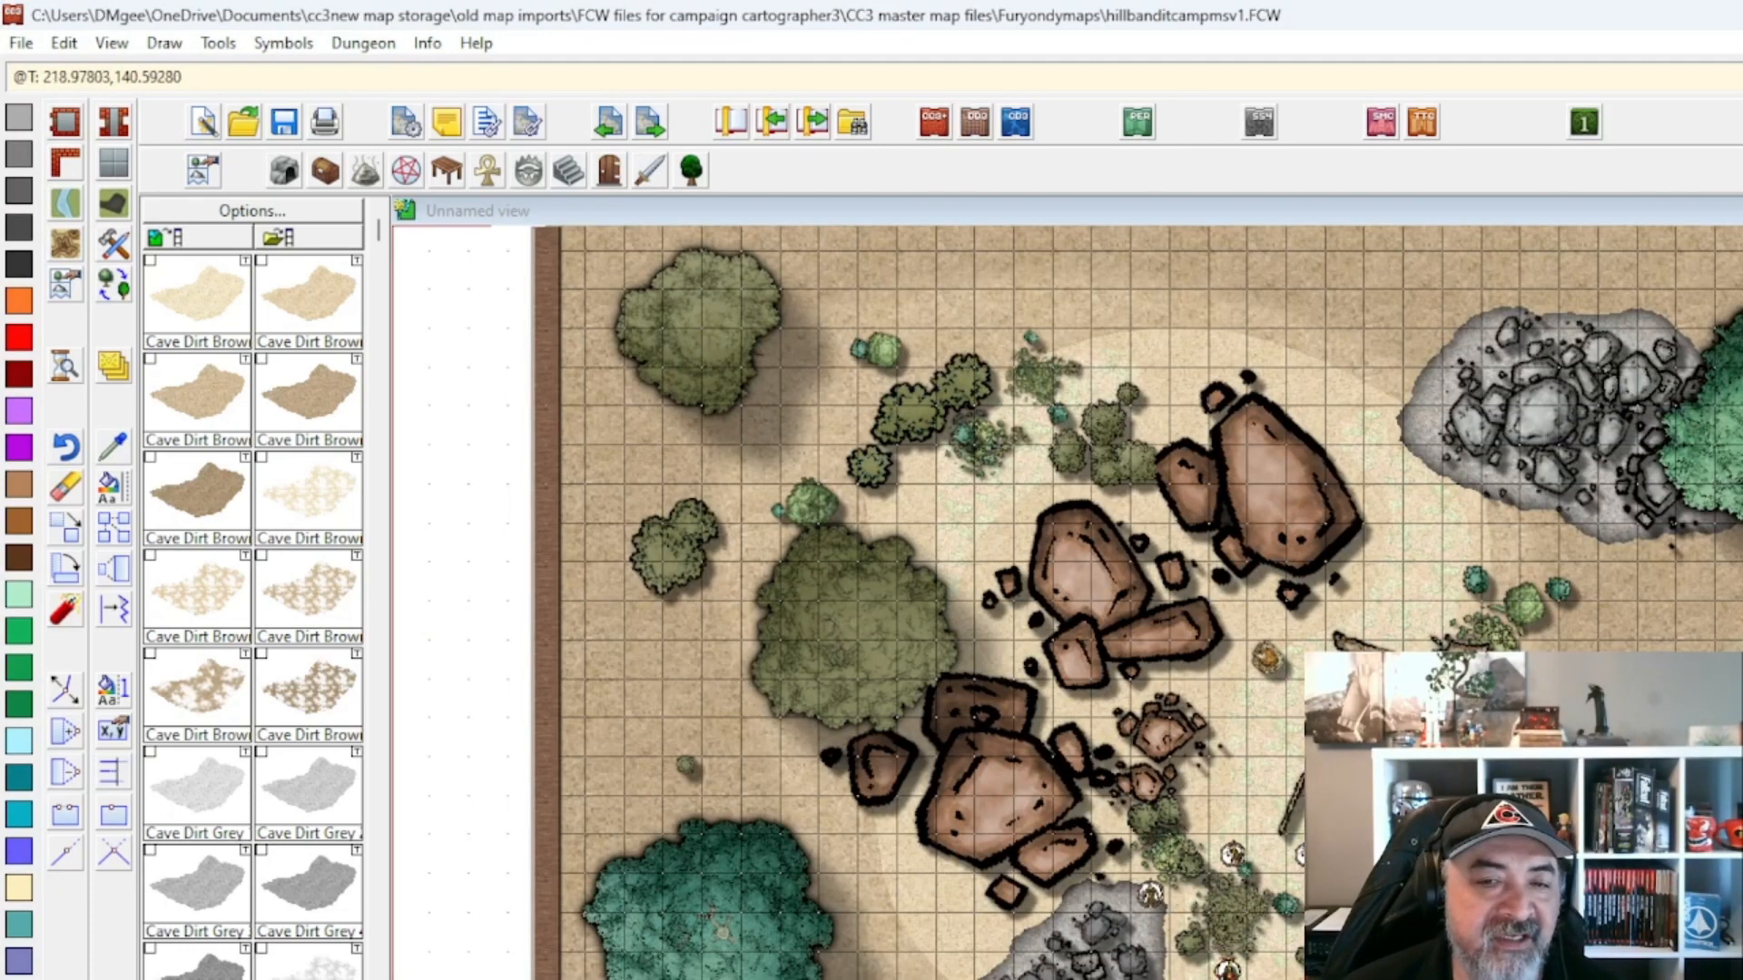
pyautogui.scroll(-2, 1742, 709)
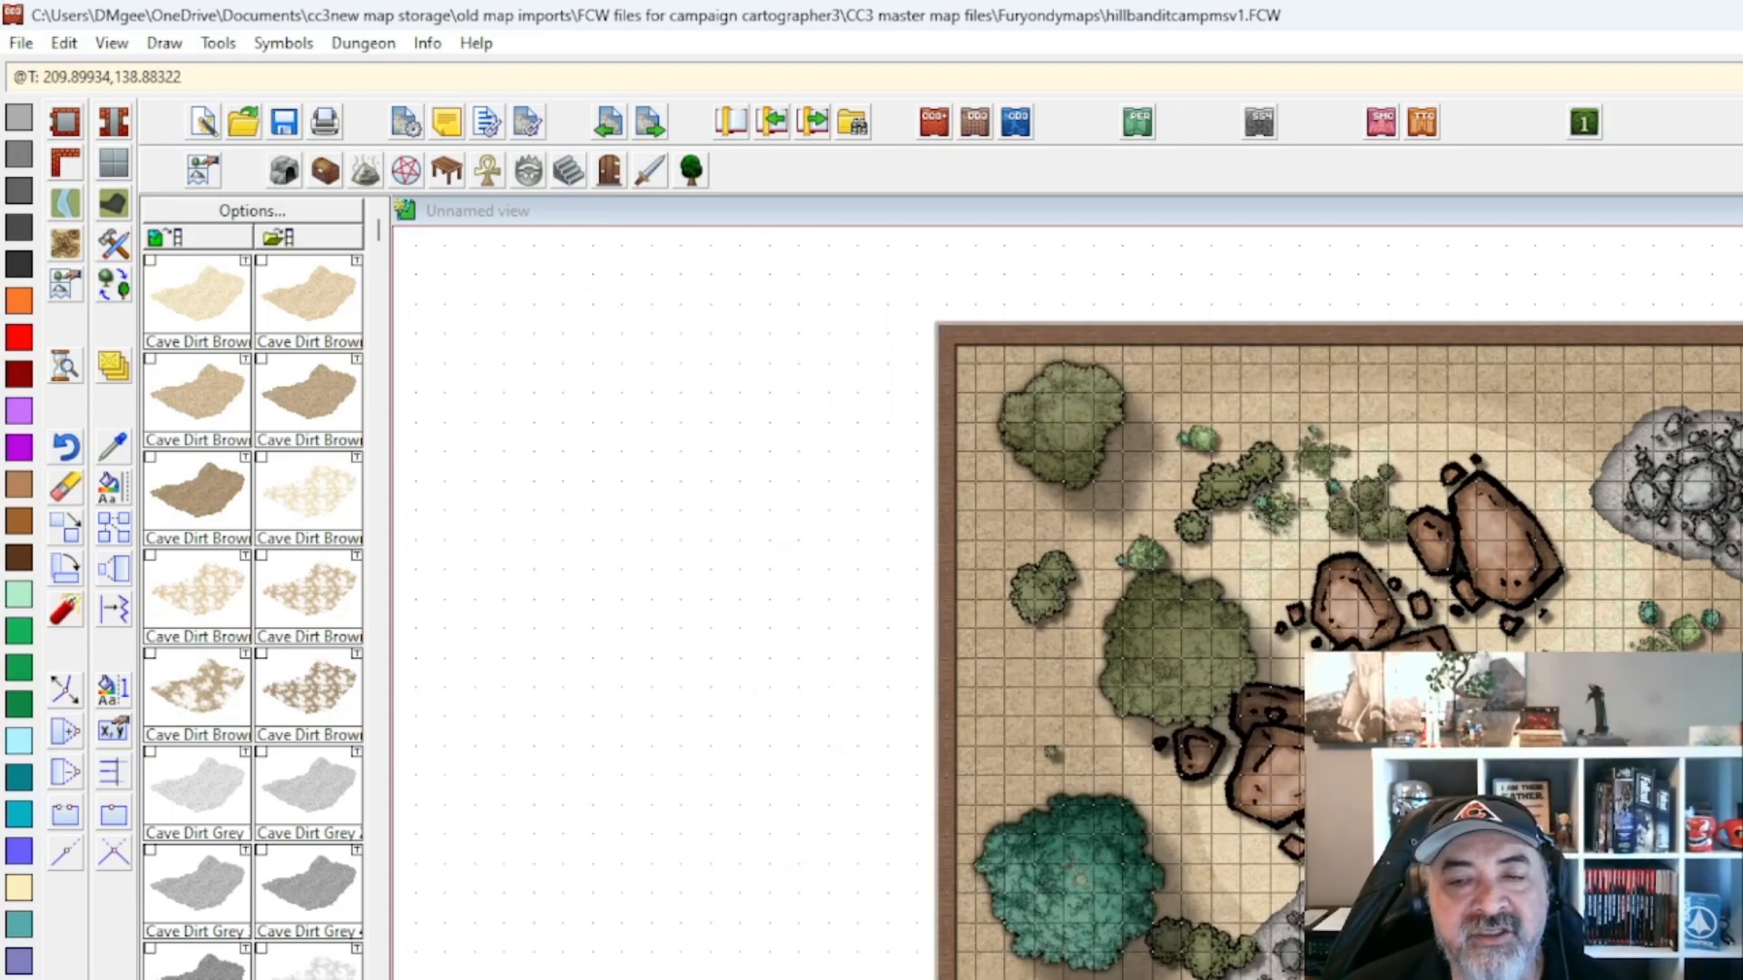
pyautogui.middleClick(1742, 726)
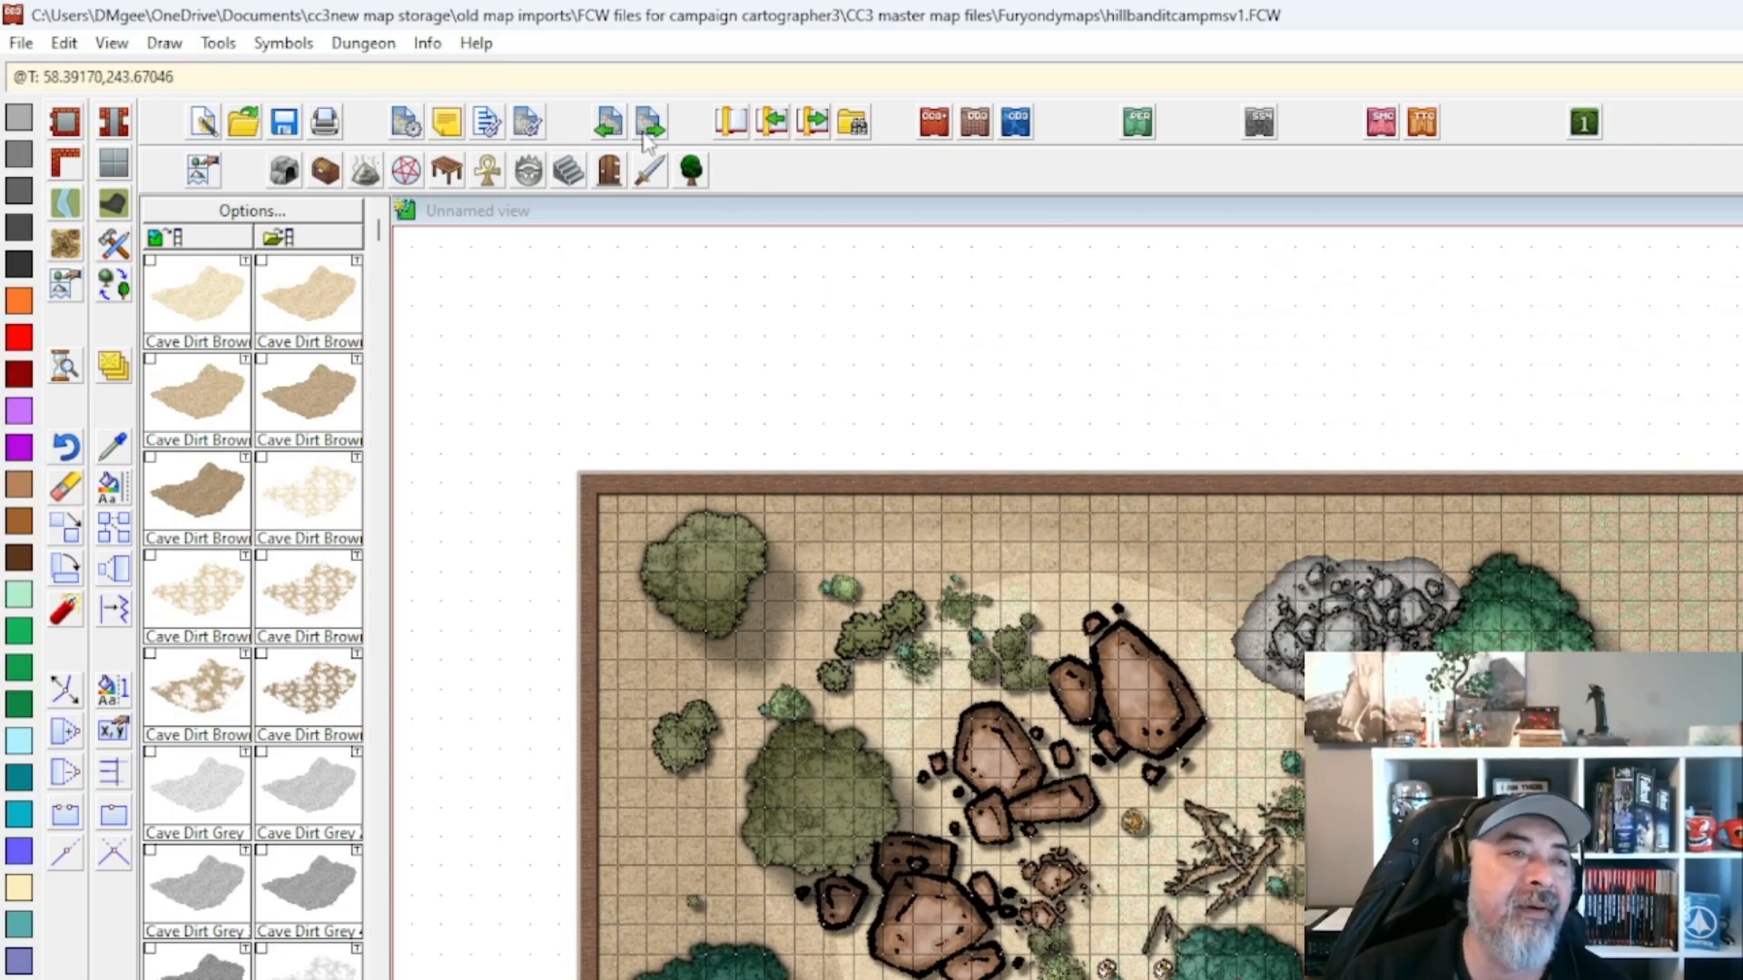
# Sort the Furyondymaps drawings by date modified, newest first, and open hilltop nestv1.
pyautogui.click(20, 44)
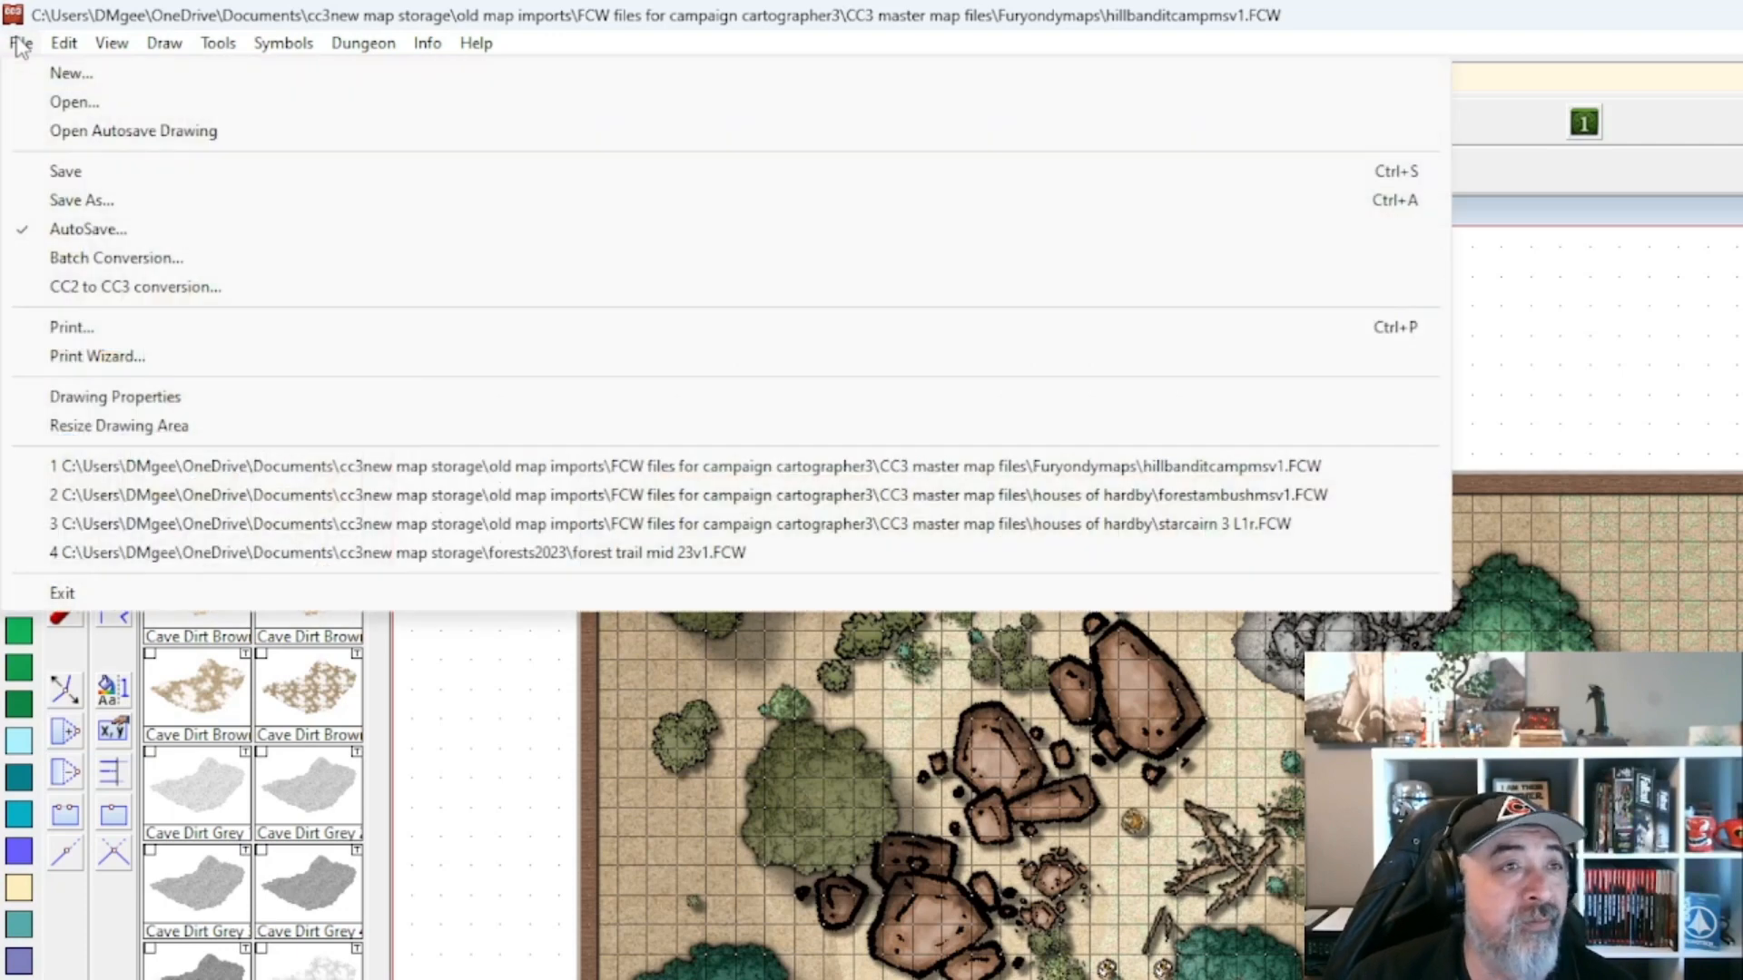
pyautogui.click(56, 102)
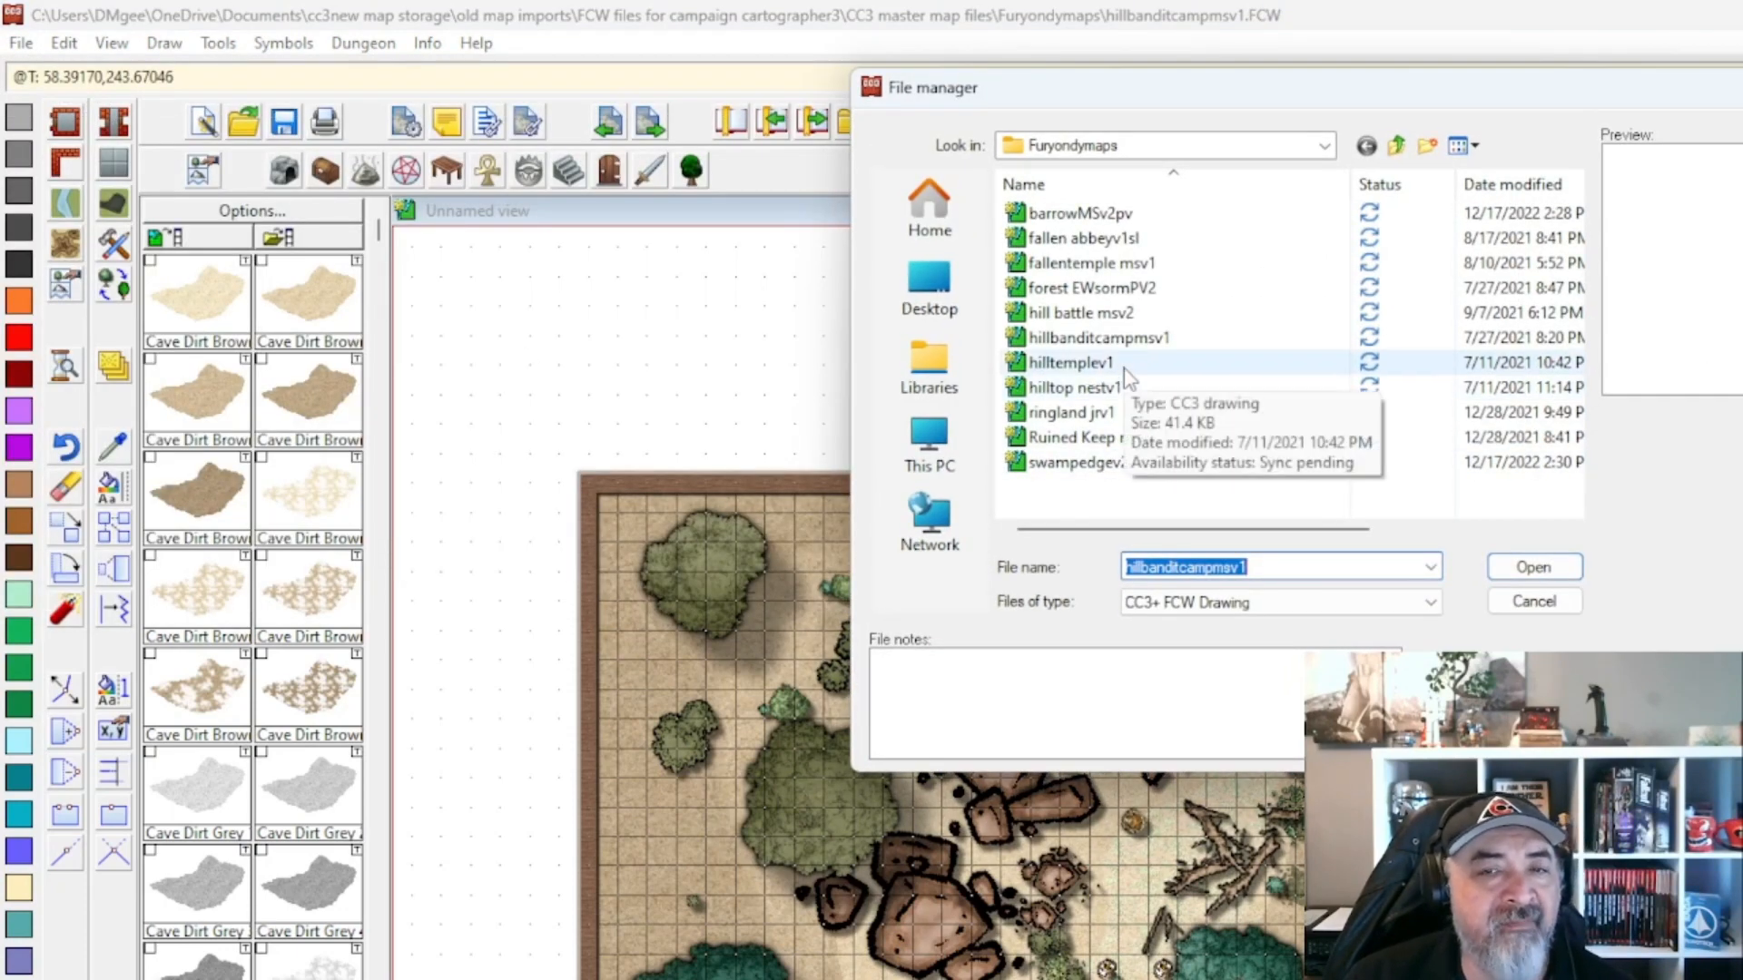
pyautogui.click(1514, 184)
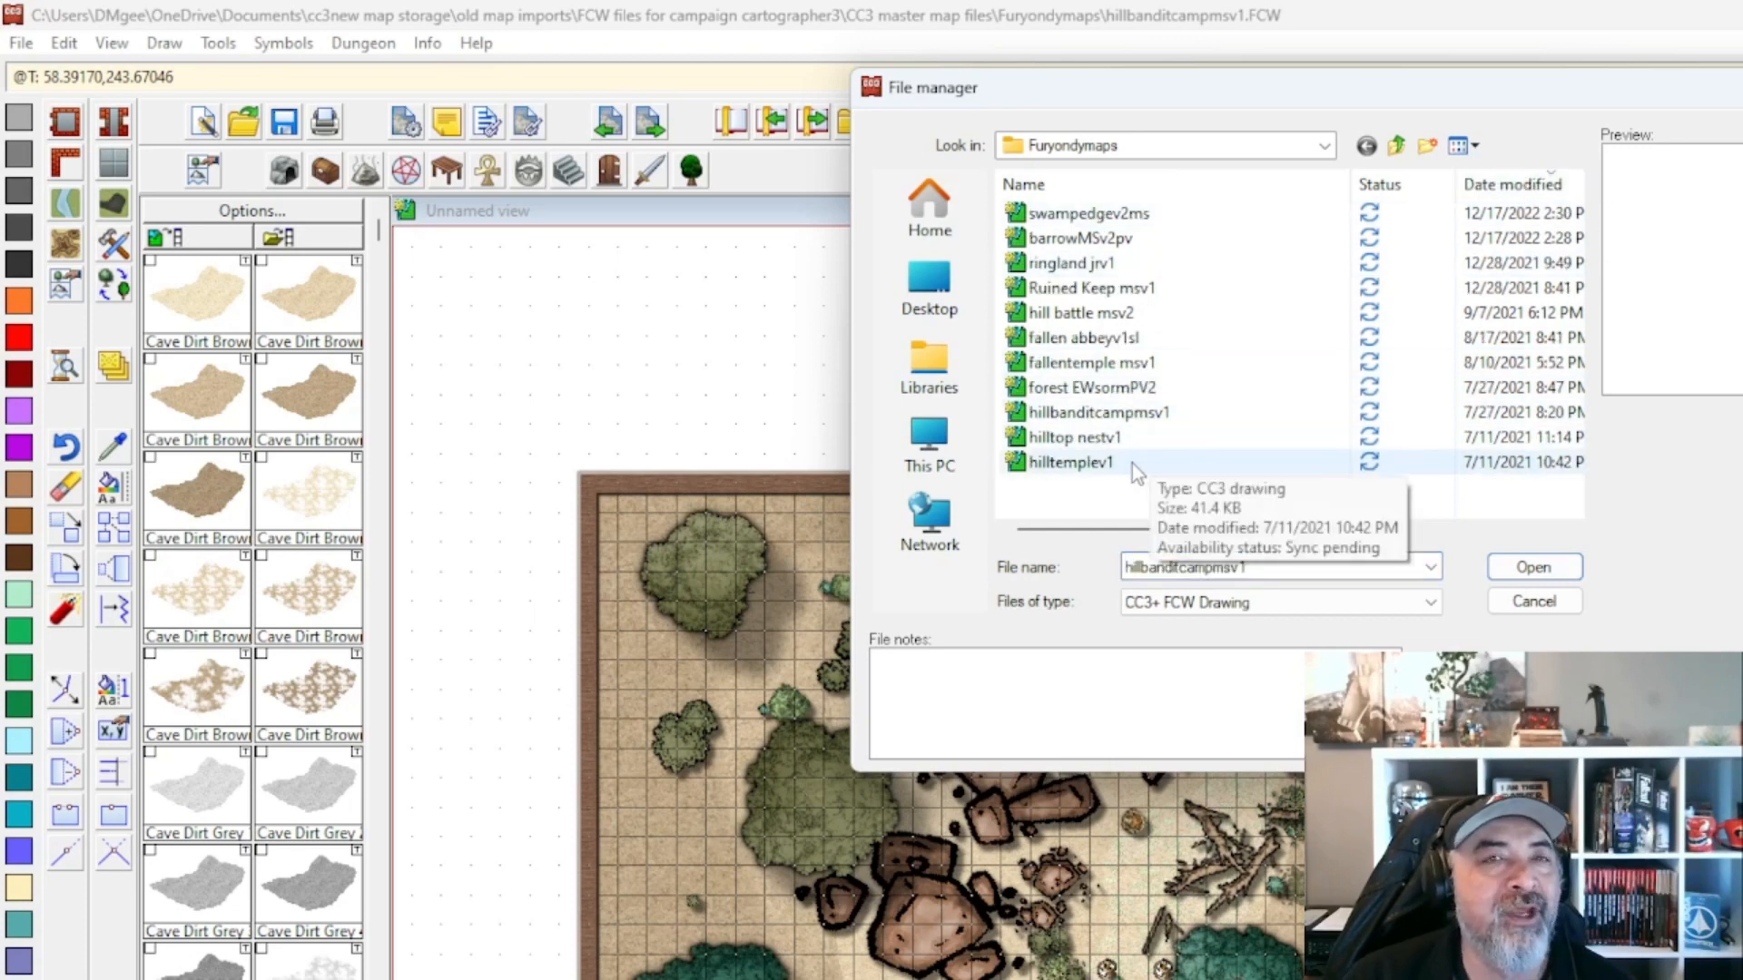
pyautogui.doubleClick(1118, 436)
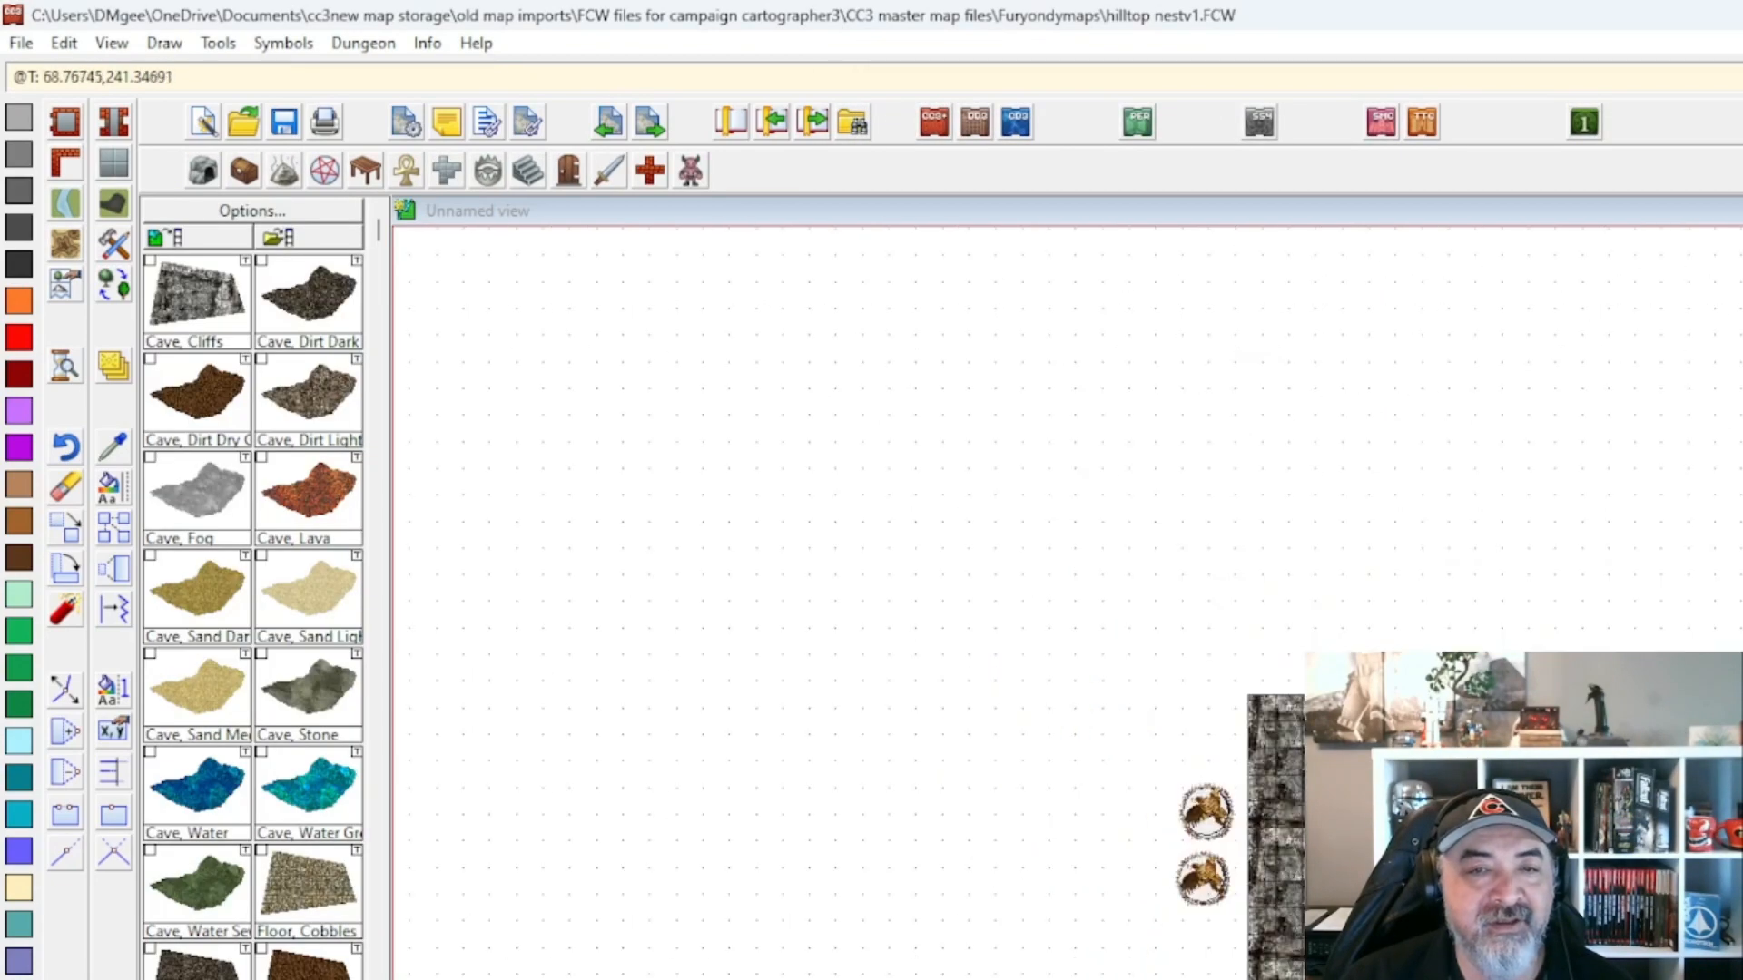
# Activate sheet effects on the hilltop nestv1 map.
pyautogui.moveTo(1455, 890)
pyautogui.mouseDown()
pyautogui.moveTo(1444, 758)
pyautogui.moveTo(1409, 909)
pyautogui.mouseUp()
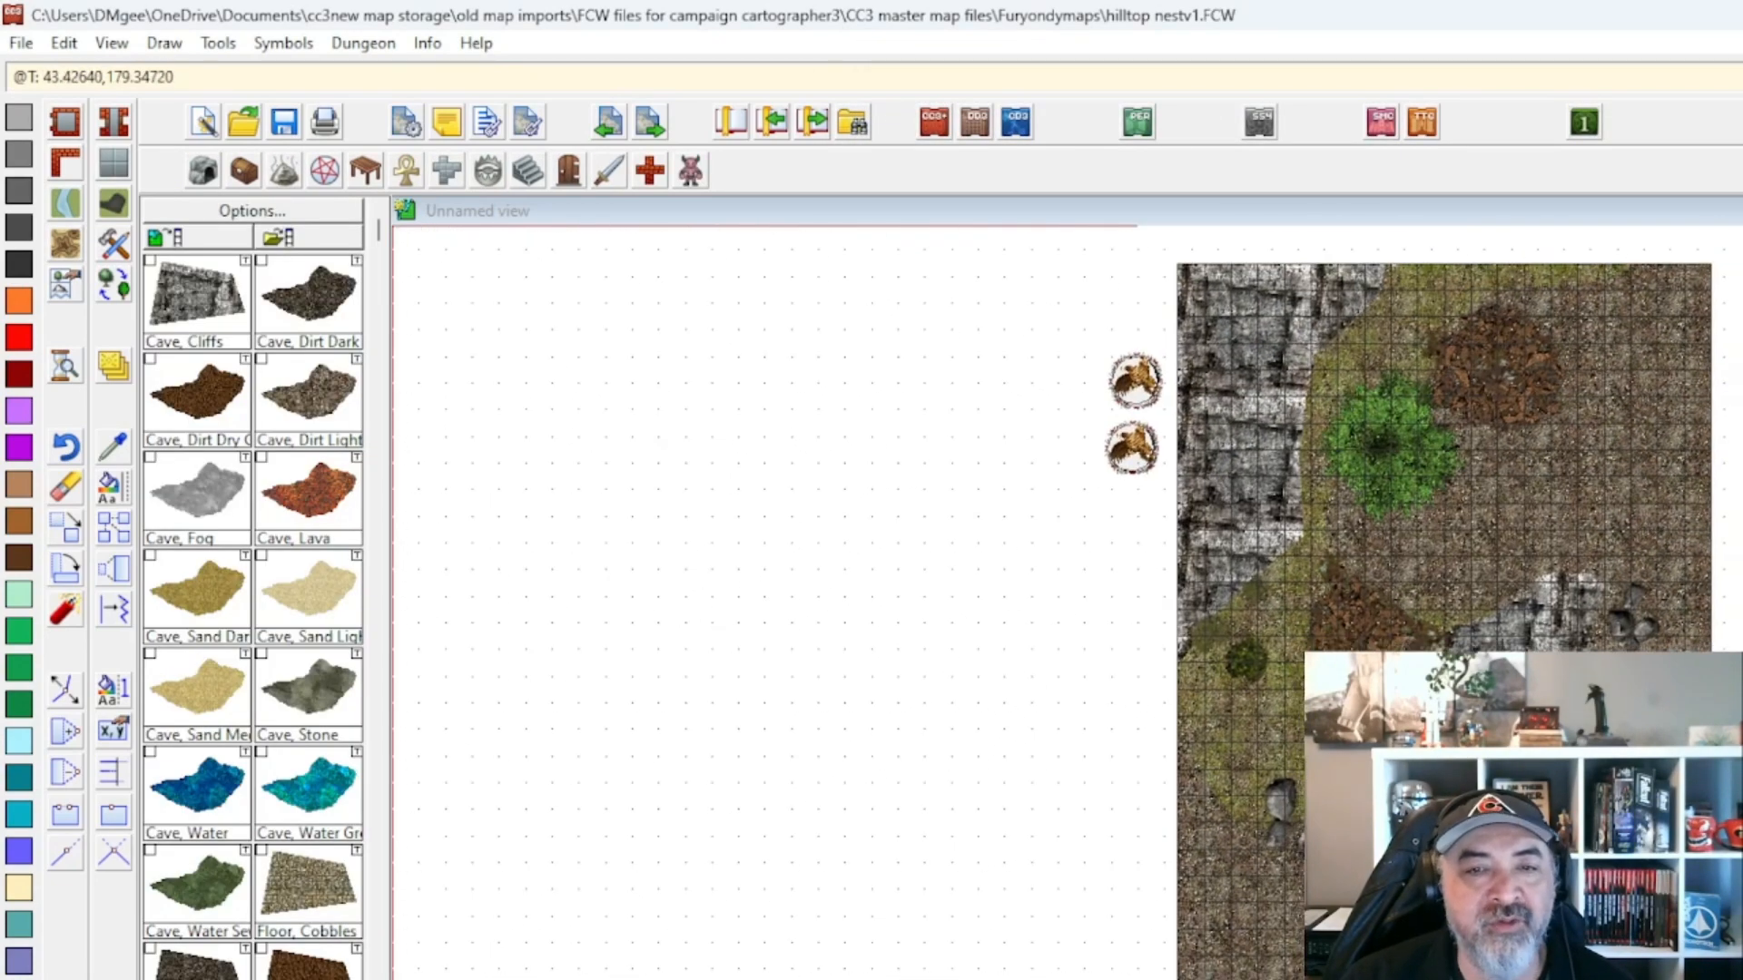
pyautogui.click(1740, 77)
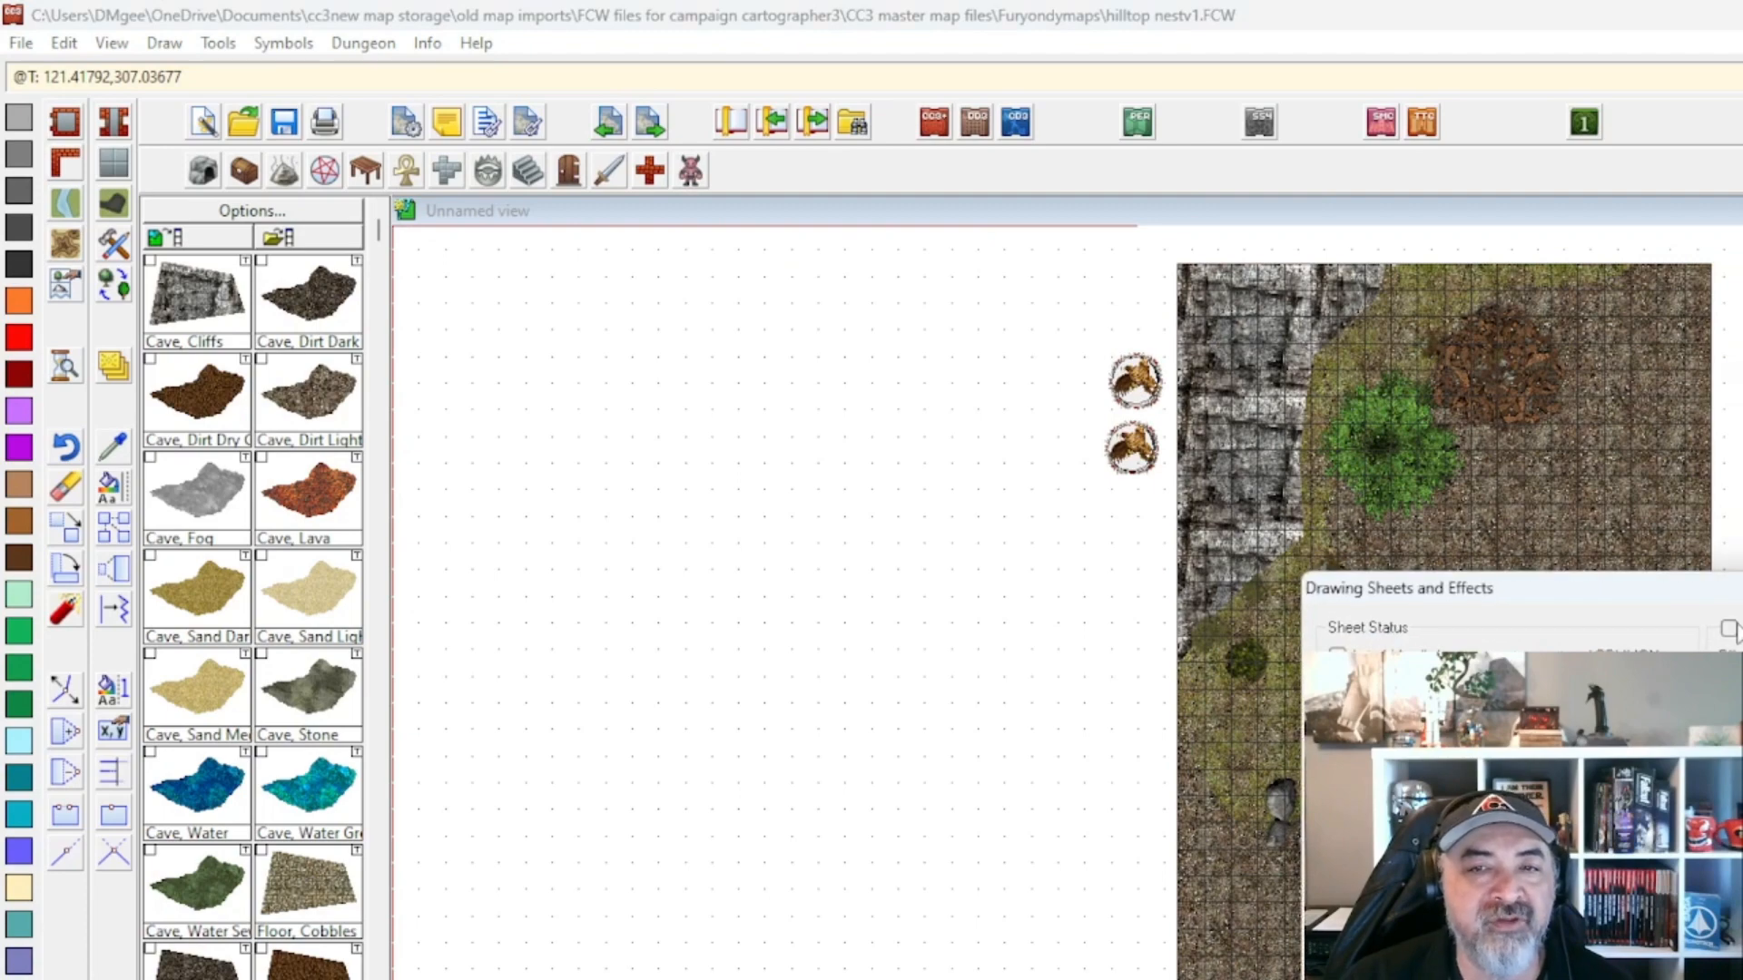
pyautogui.press('Return')
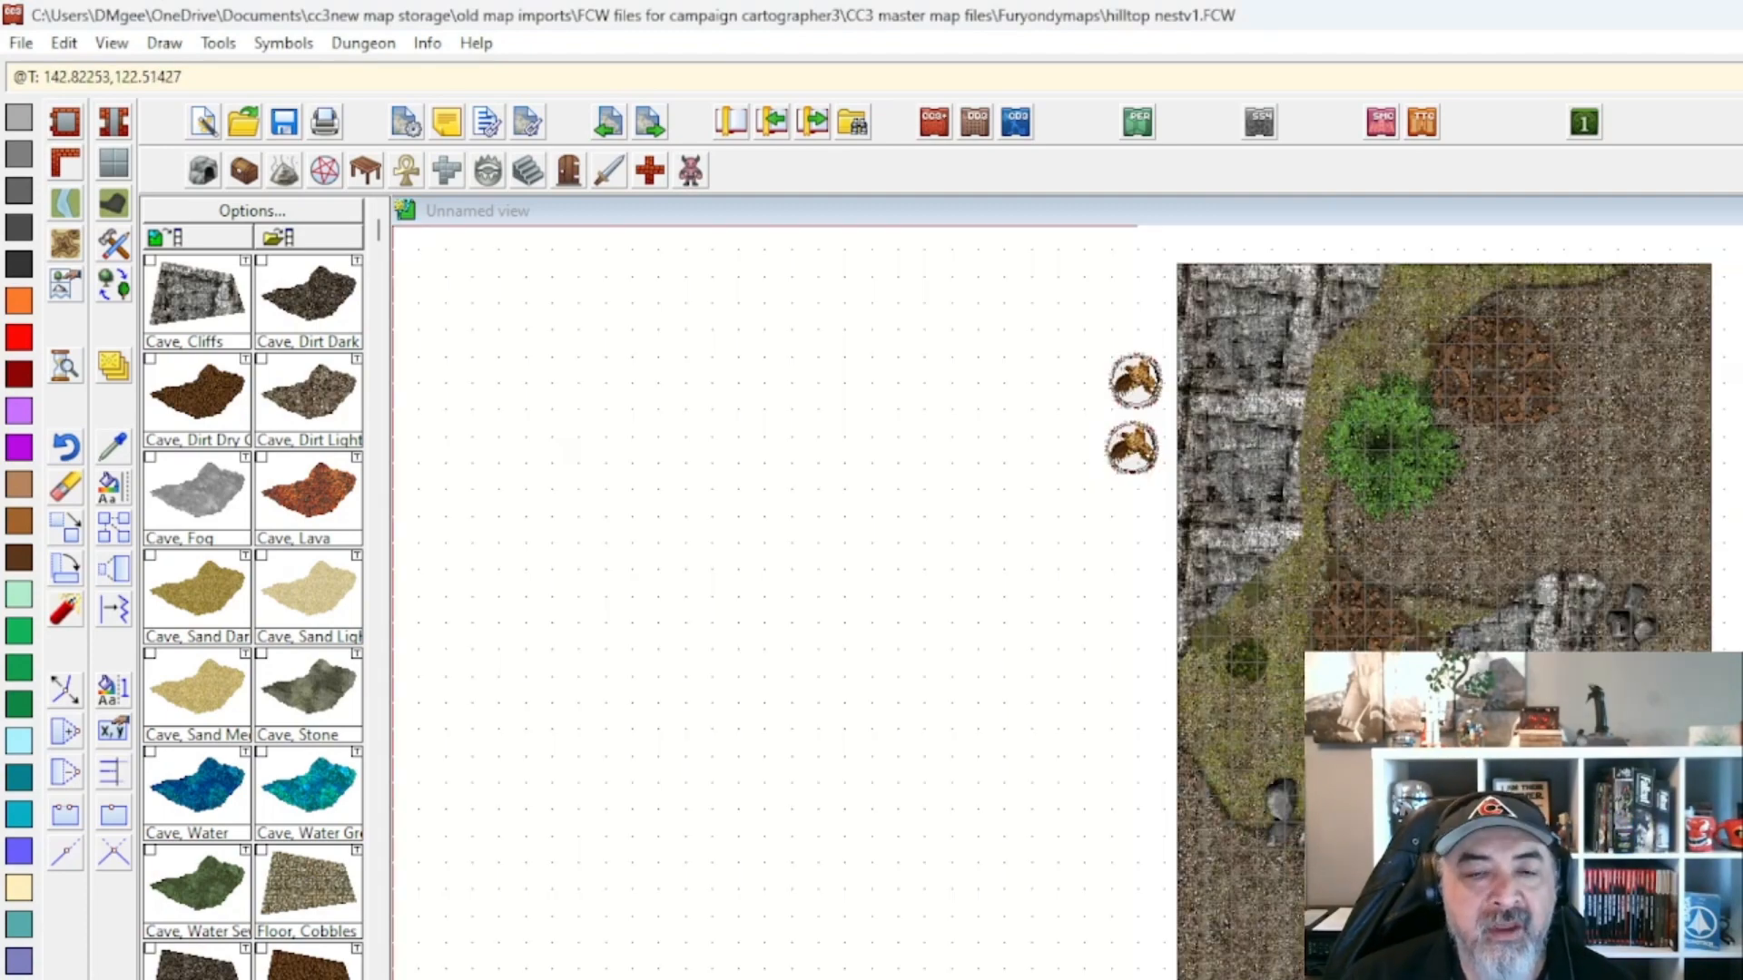
# Deactivate the sheet effects on the hilltop nestv1 map.
pyautogui.moveTo(1566, 621); pyautogui.dragTo(1572, 690)
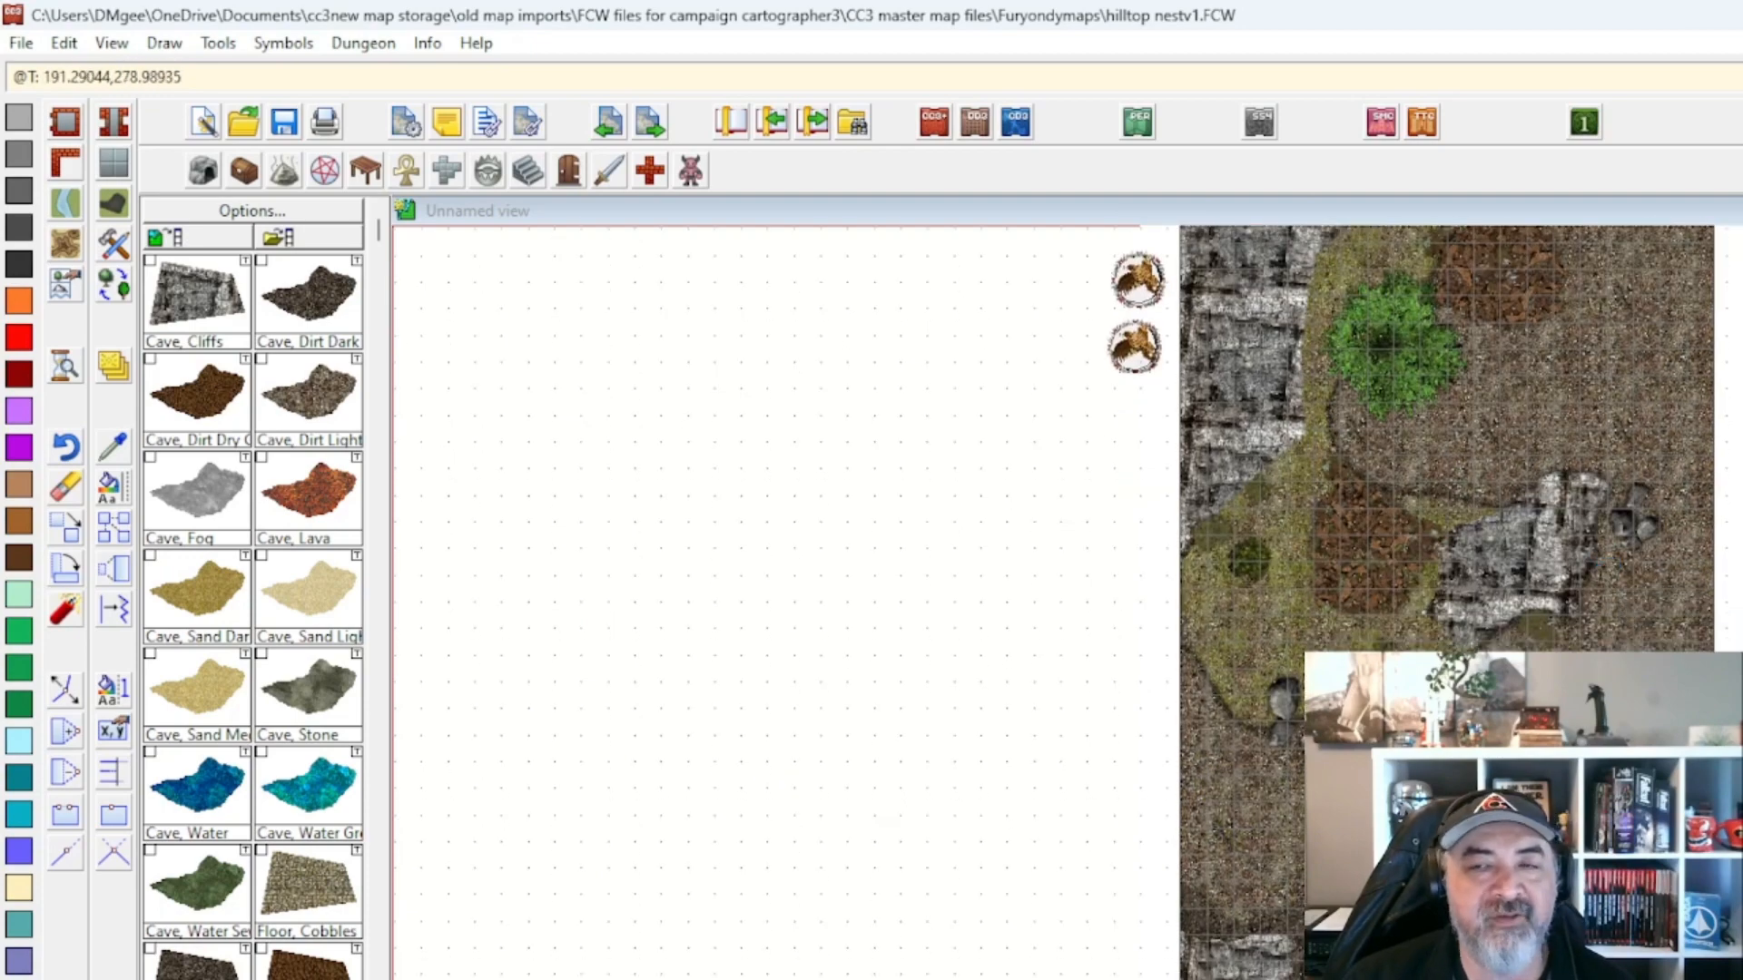
pyautogui.click(1742, 171)
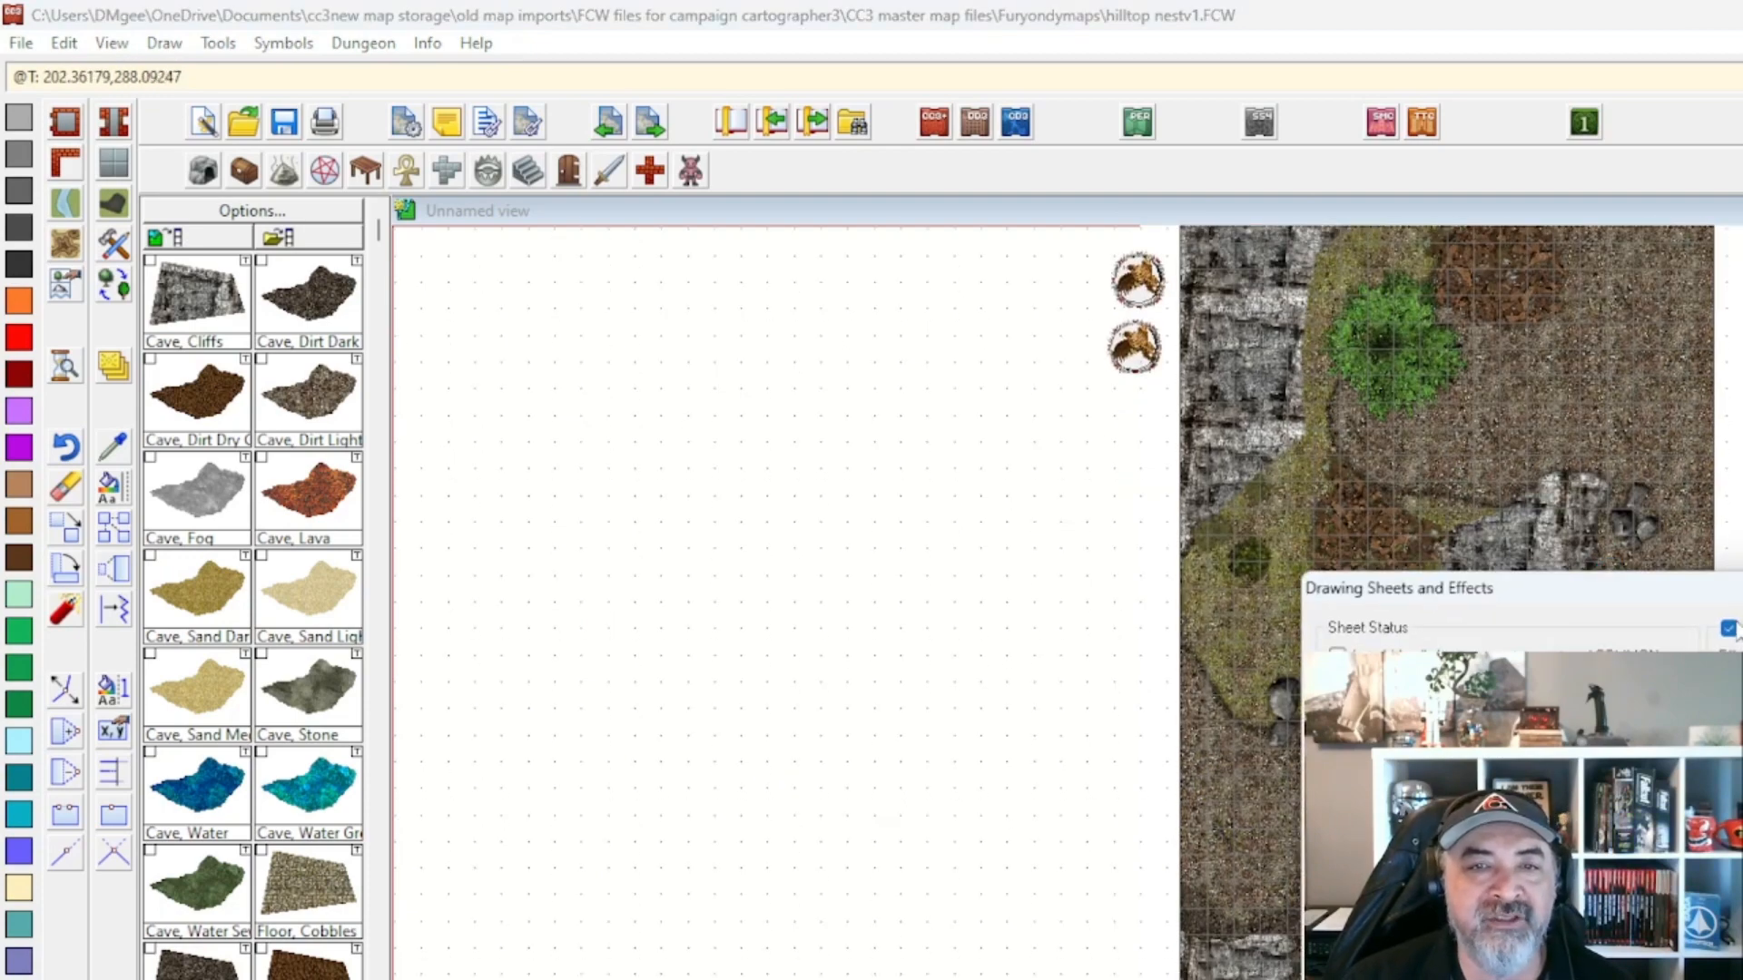
pyautogui.press('Return')
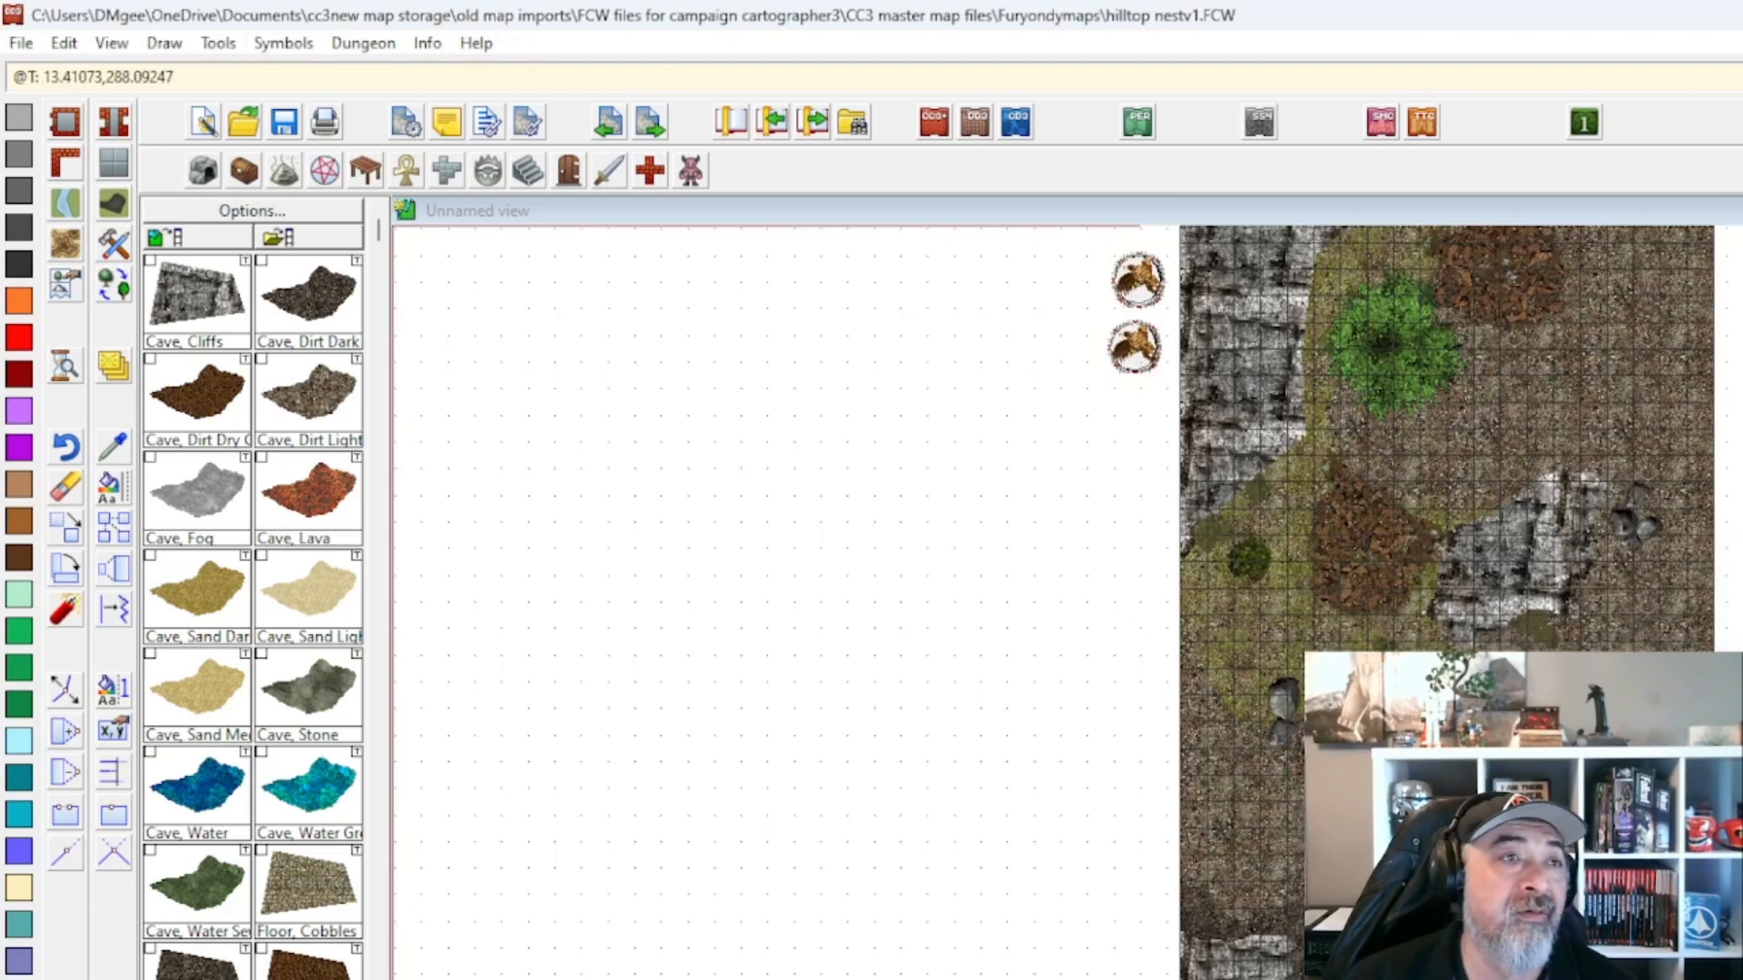
# Open the swampedgev2ms drawing from the Furyondymaps folder.
pyautogui.click(22, 45)
pyautogui.click(66, 102)
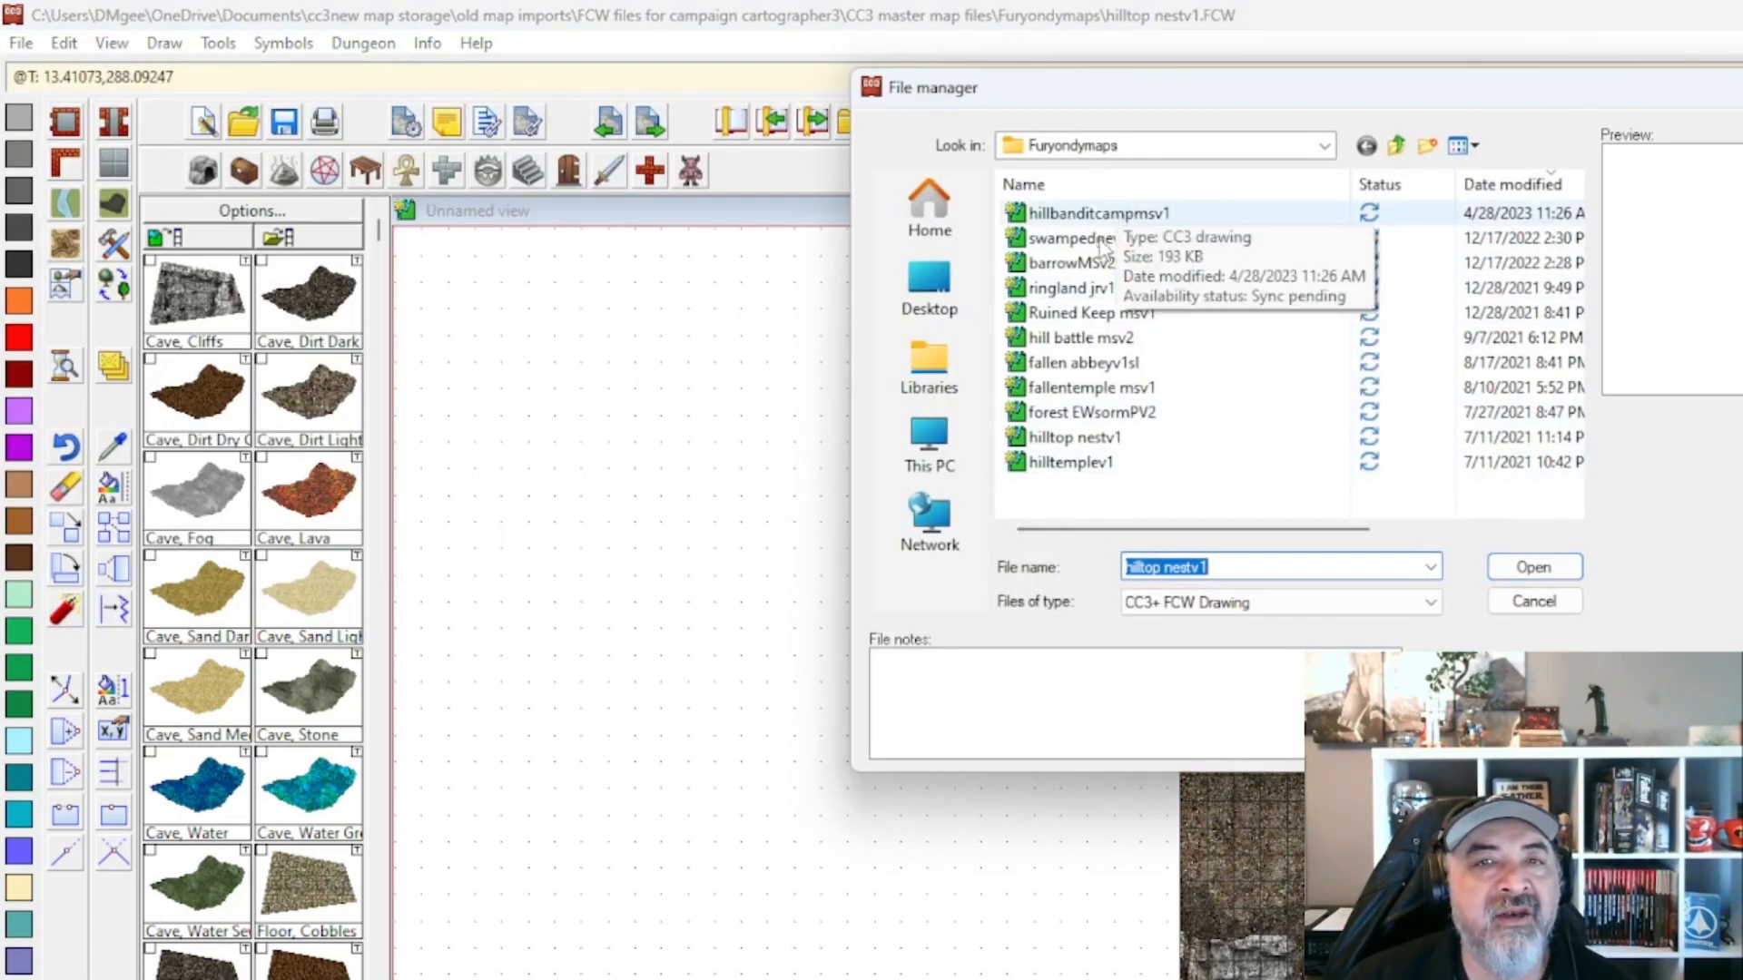
pyautogui.doubleClick(1071, 239)
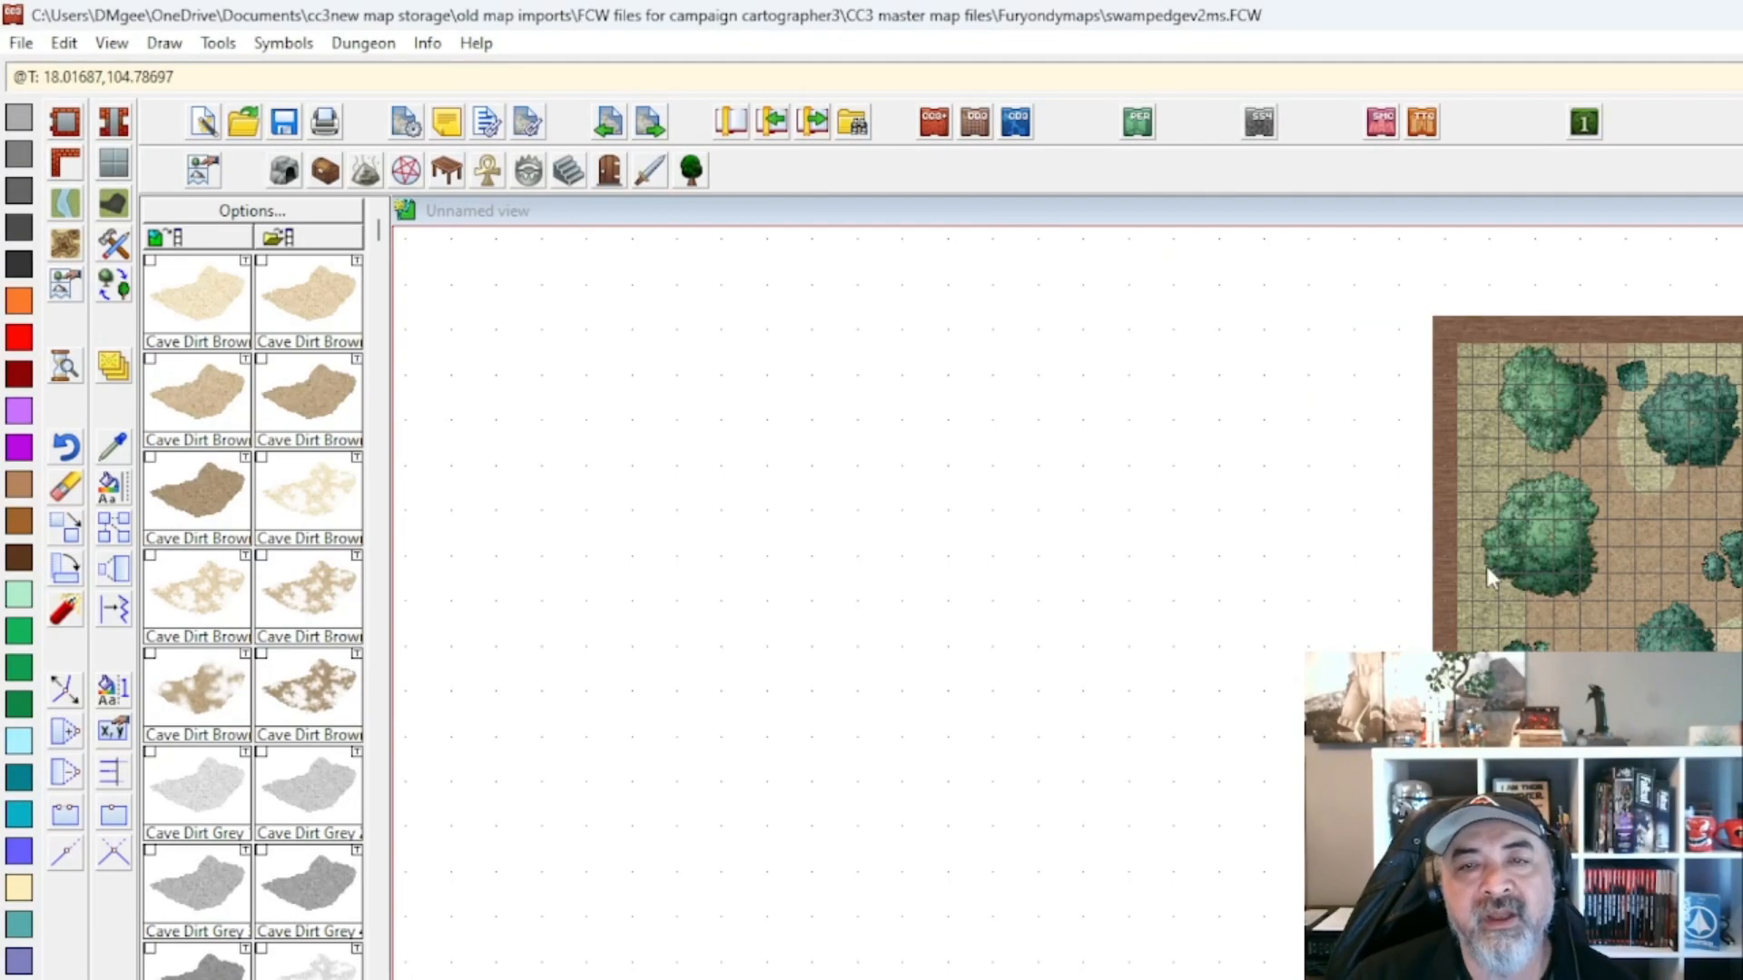
# Preview barracksgeneralv1 in the houses of hardby folder under CC3 master map files, and open the NS hill ambush v1 drawing.
pyautogui.click(20, 43)
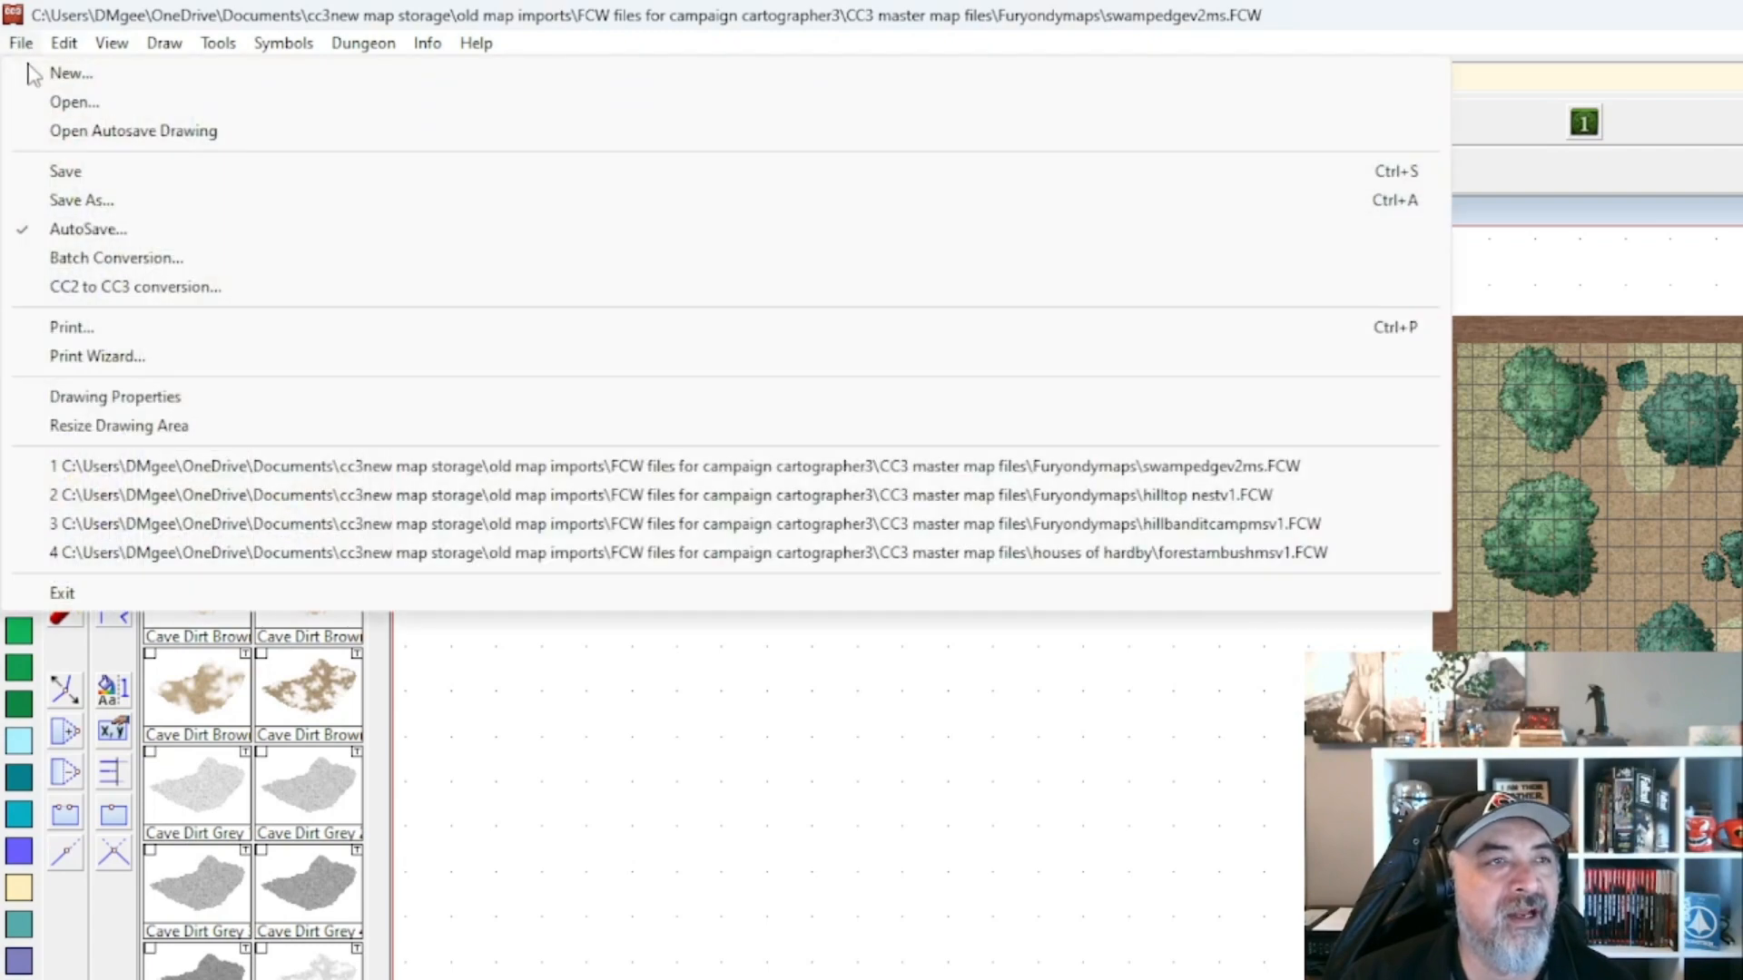
pyautogui.click(62, 101)
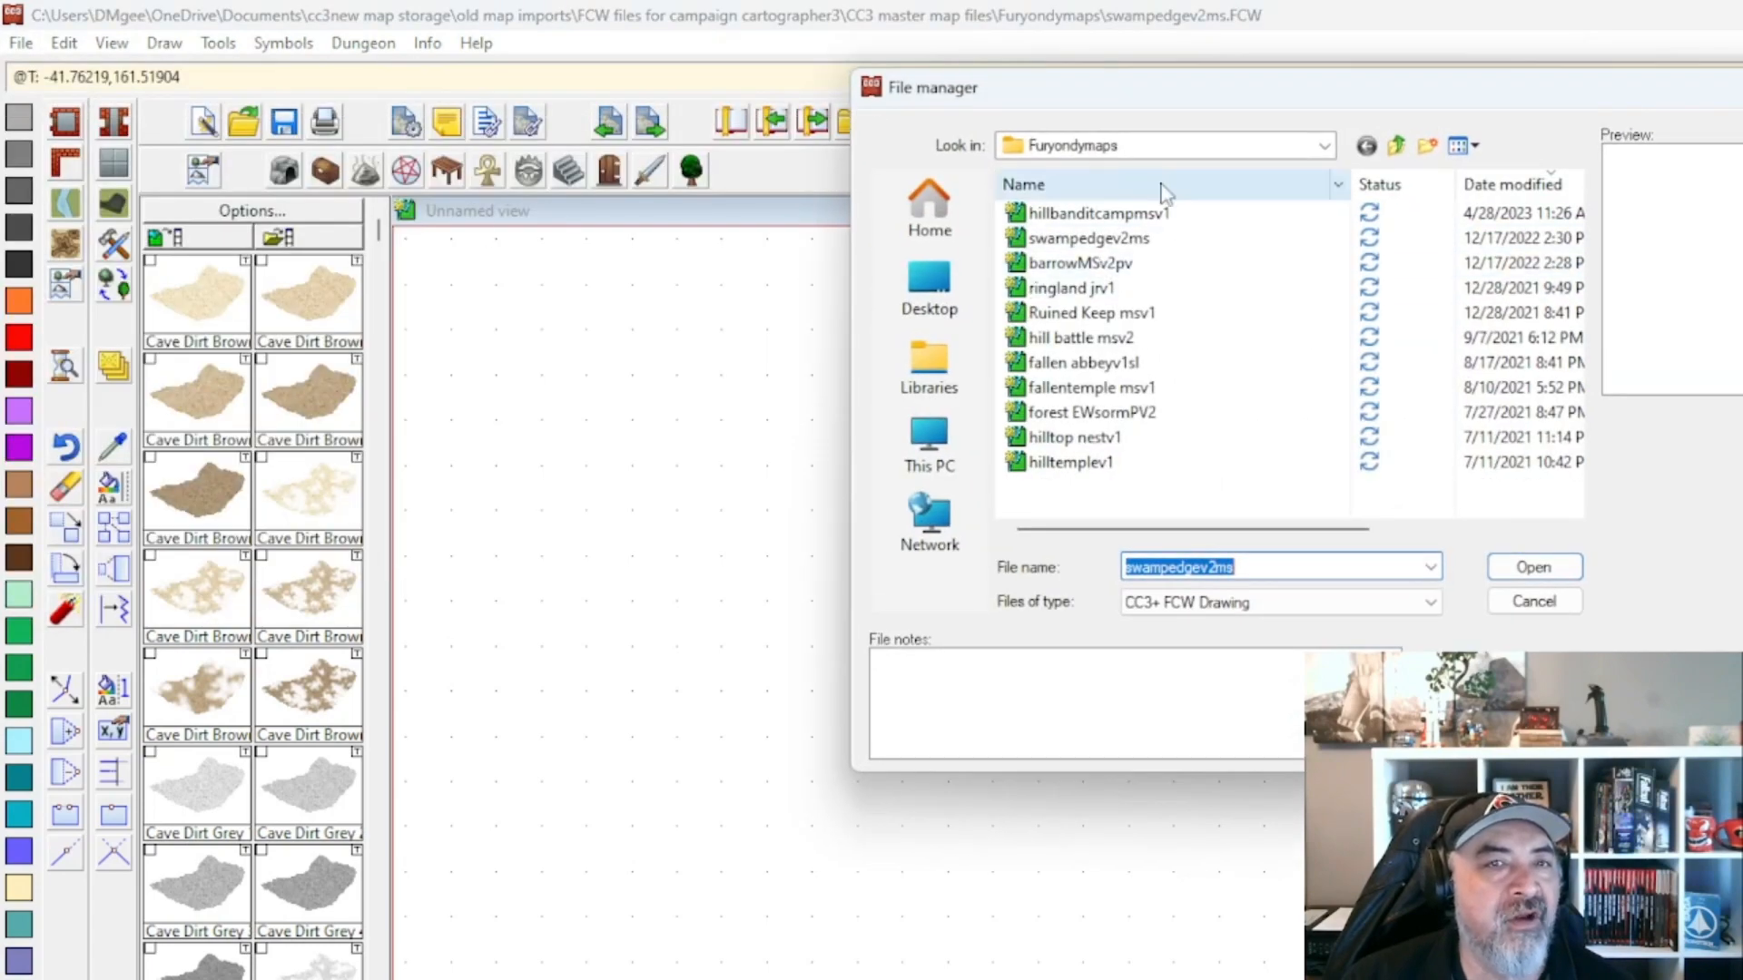
pyautogui.click(1396, 145)
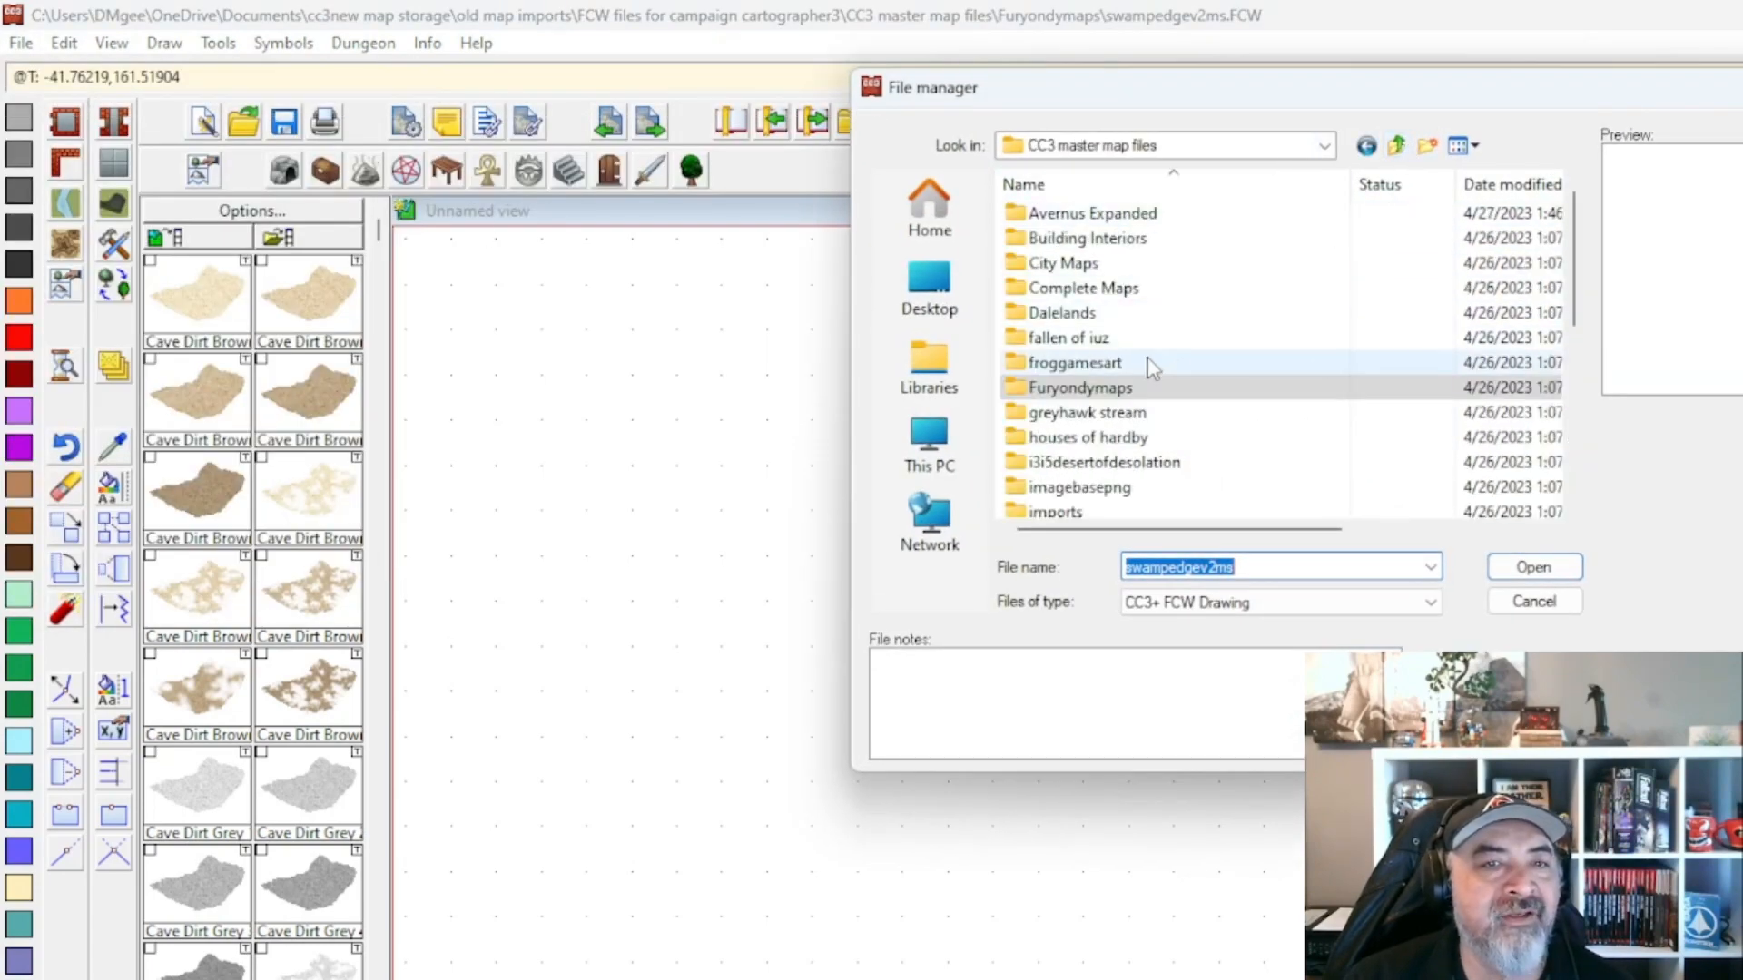
pyautogui.doubleClick(1126, 440)
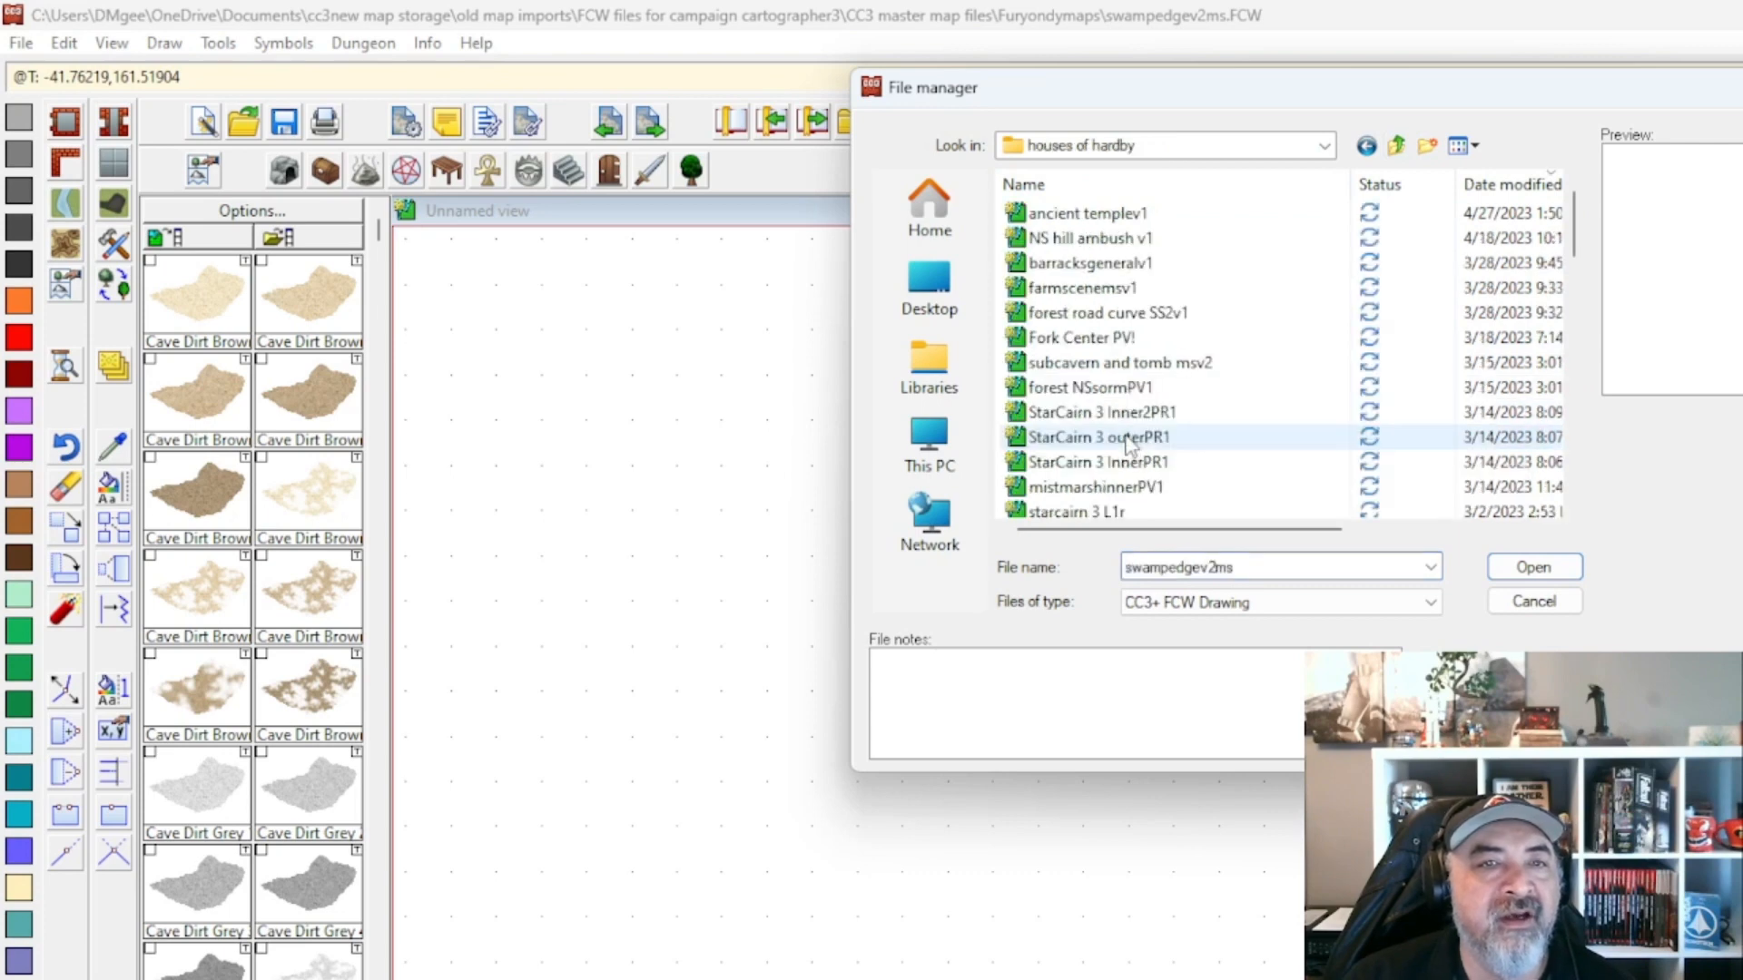
pyautogui.click(1142, 266)
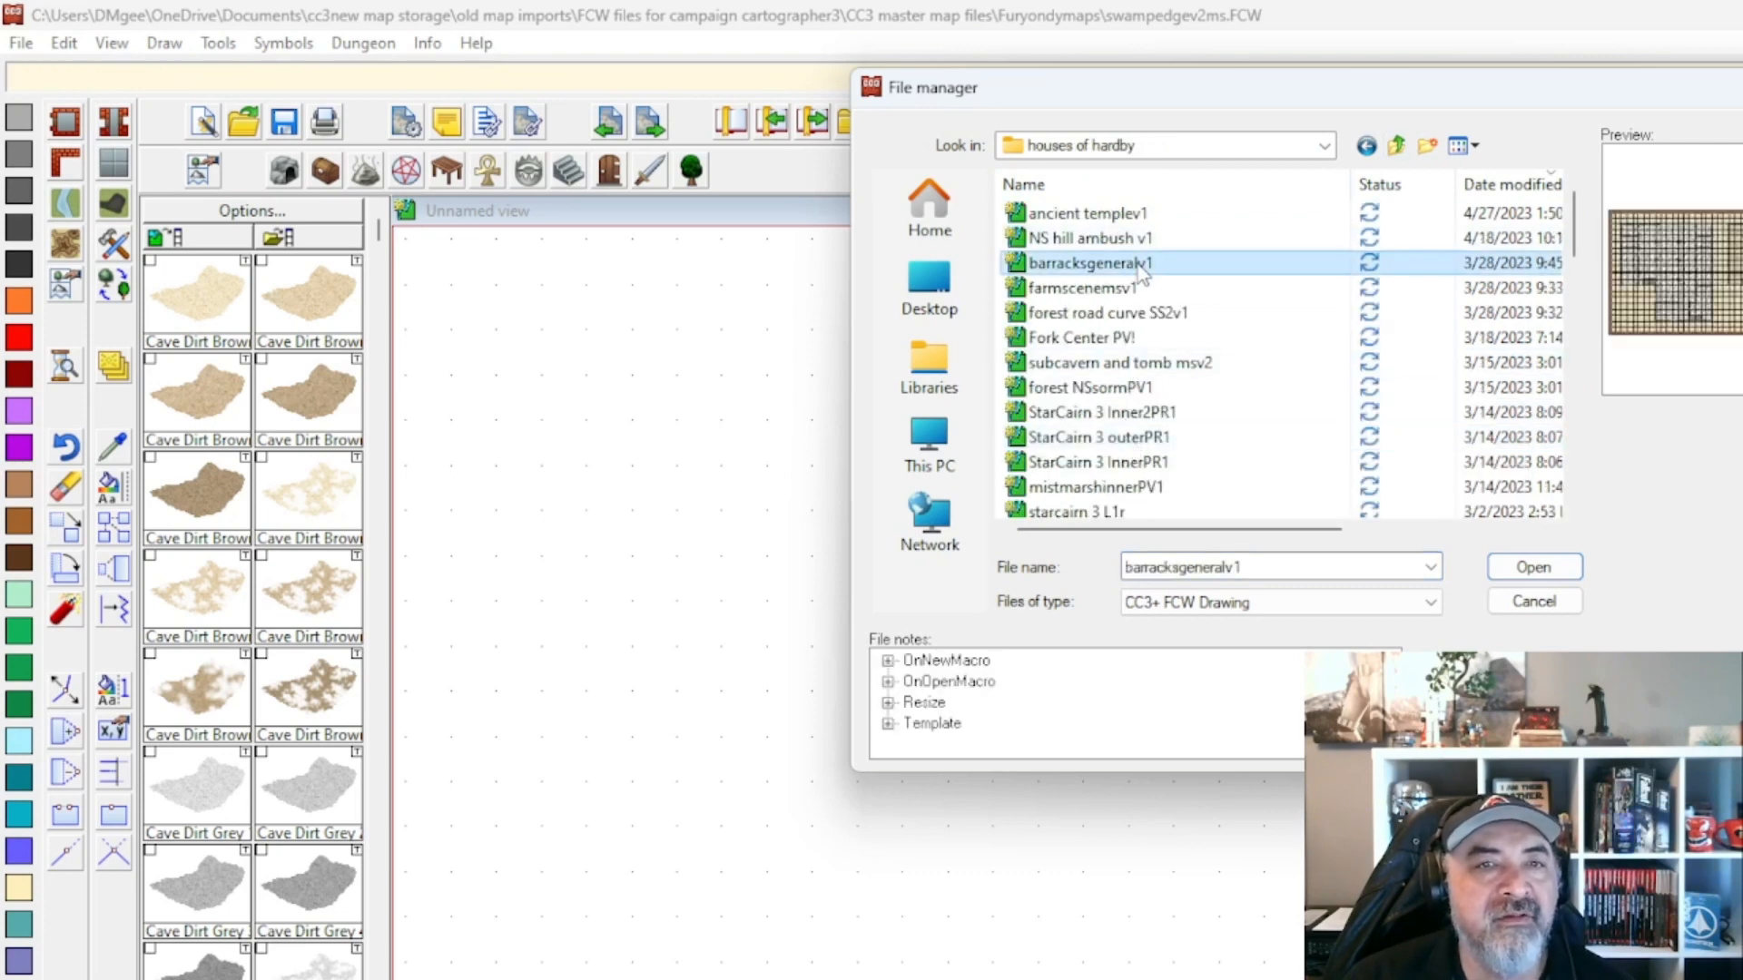
pyautogui.click(1148, 239)
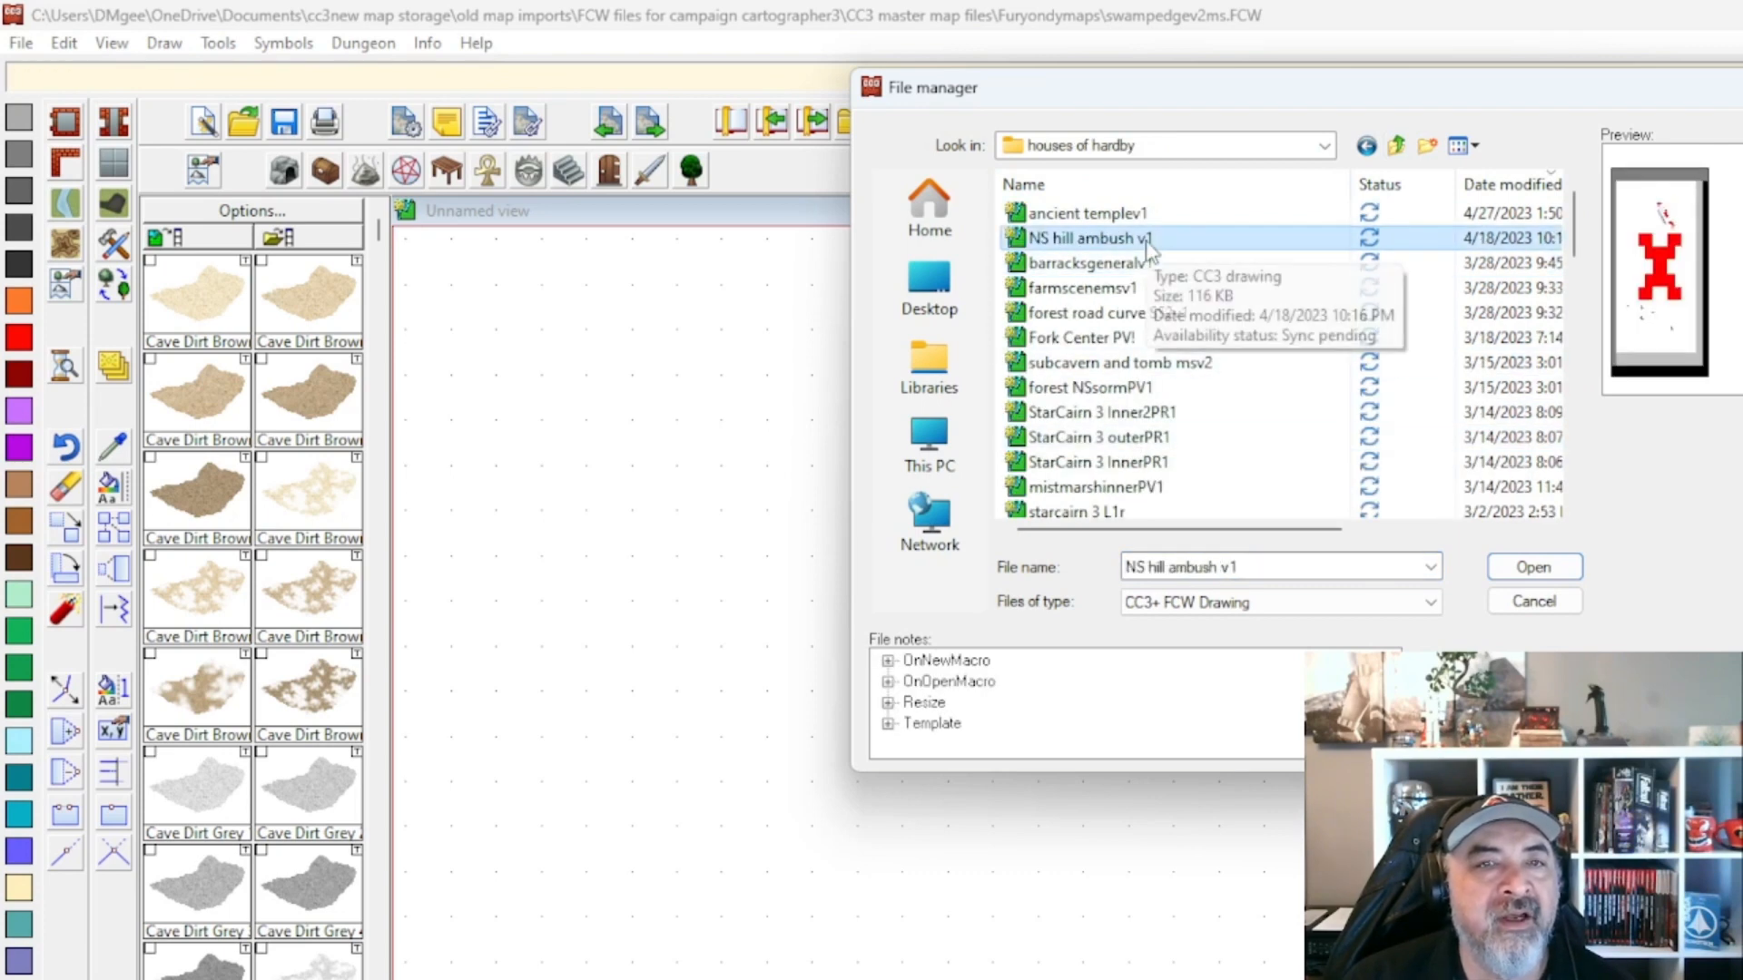
pyautogui.doubleClick(1149, 240)
# Examine the red X symbol placeholders across the NS hill ambush v1 map.
pyautogui.scroll(-3, 1301, 897)
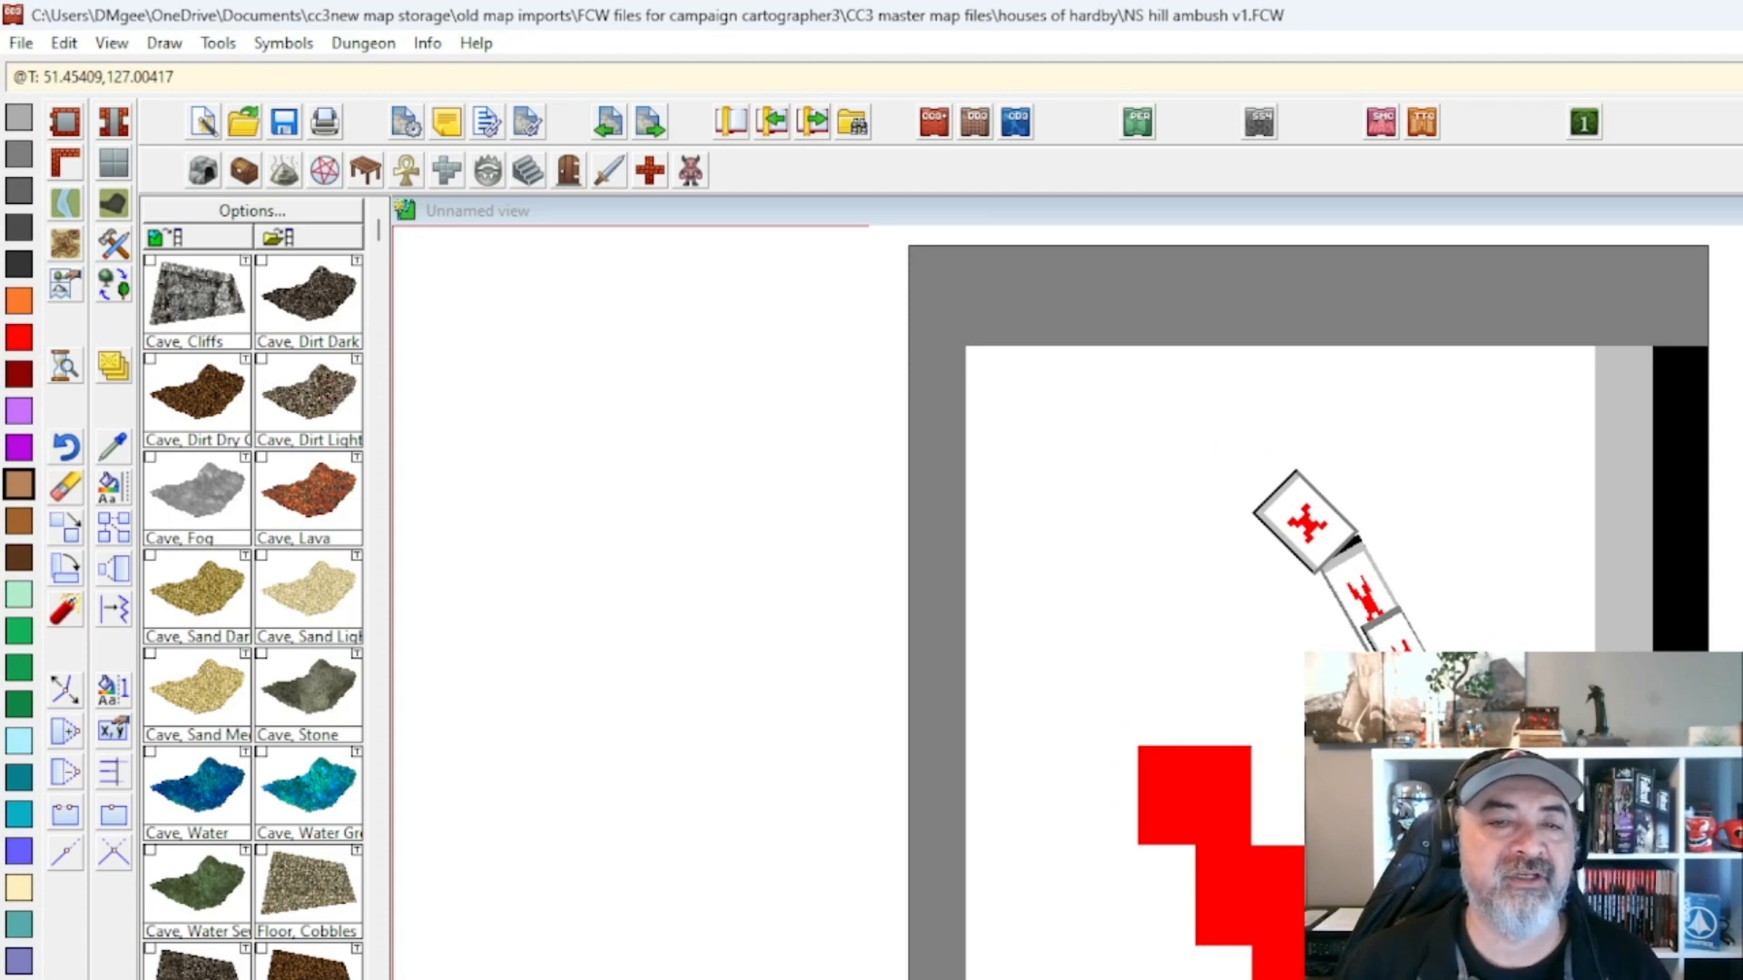
pyautogui.scroll(-1, 1321, 599)
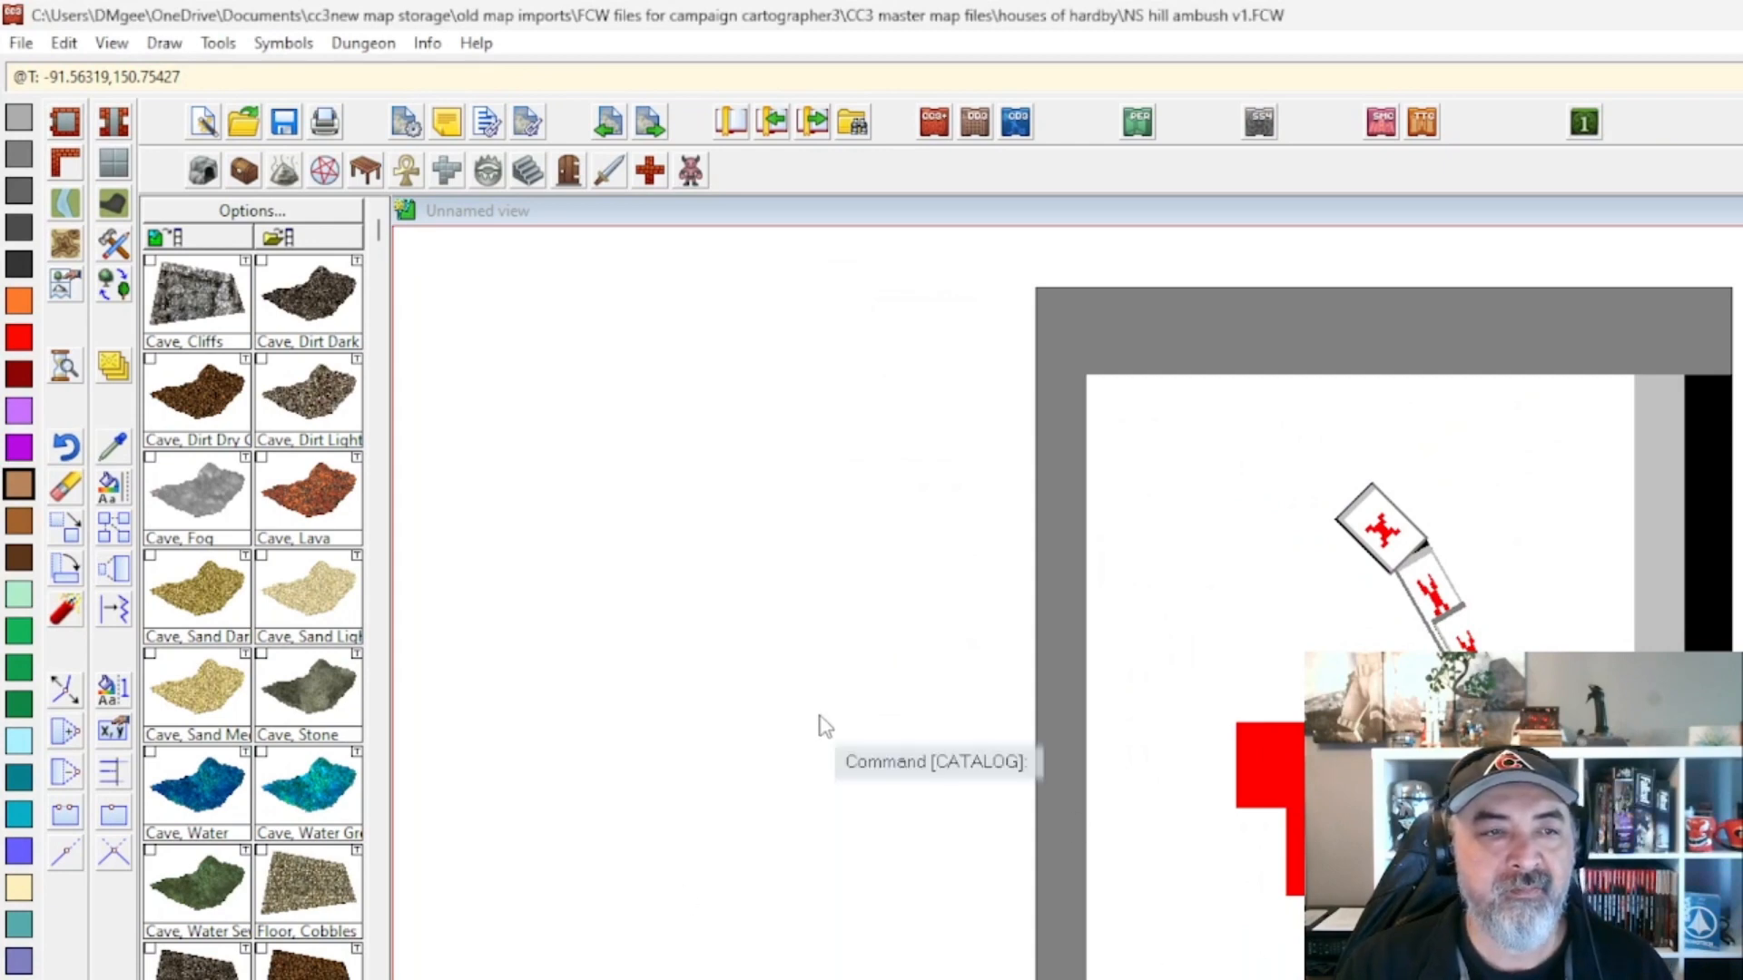
pyautogui.moveTo(820, 723); pyautogui.dragTo(373, 774)
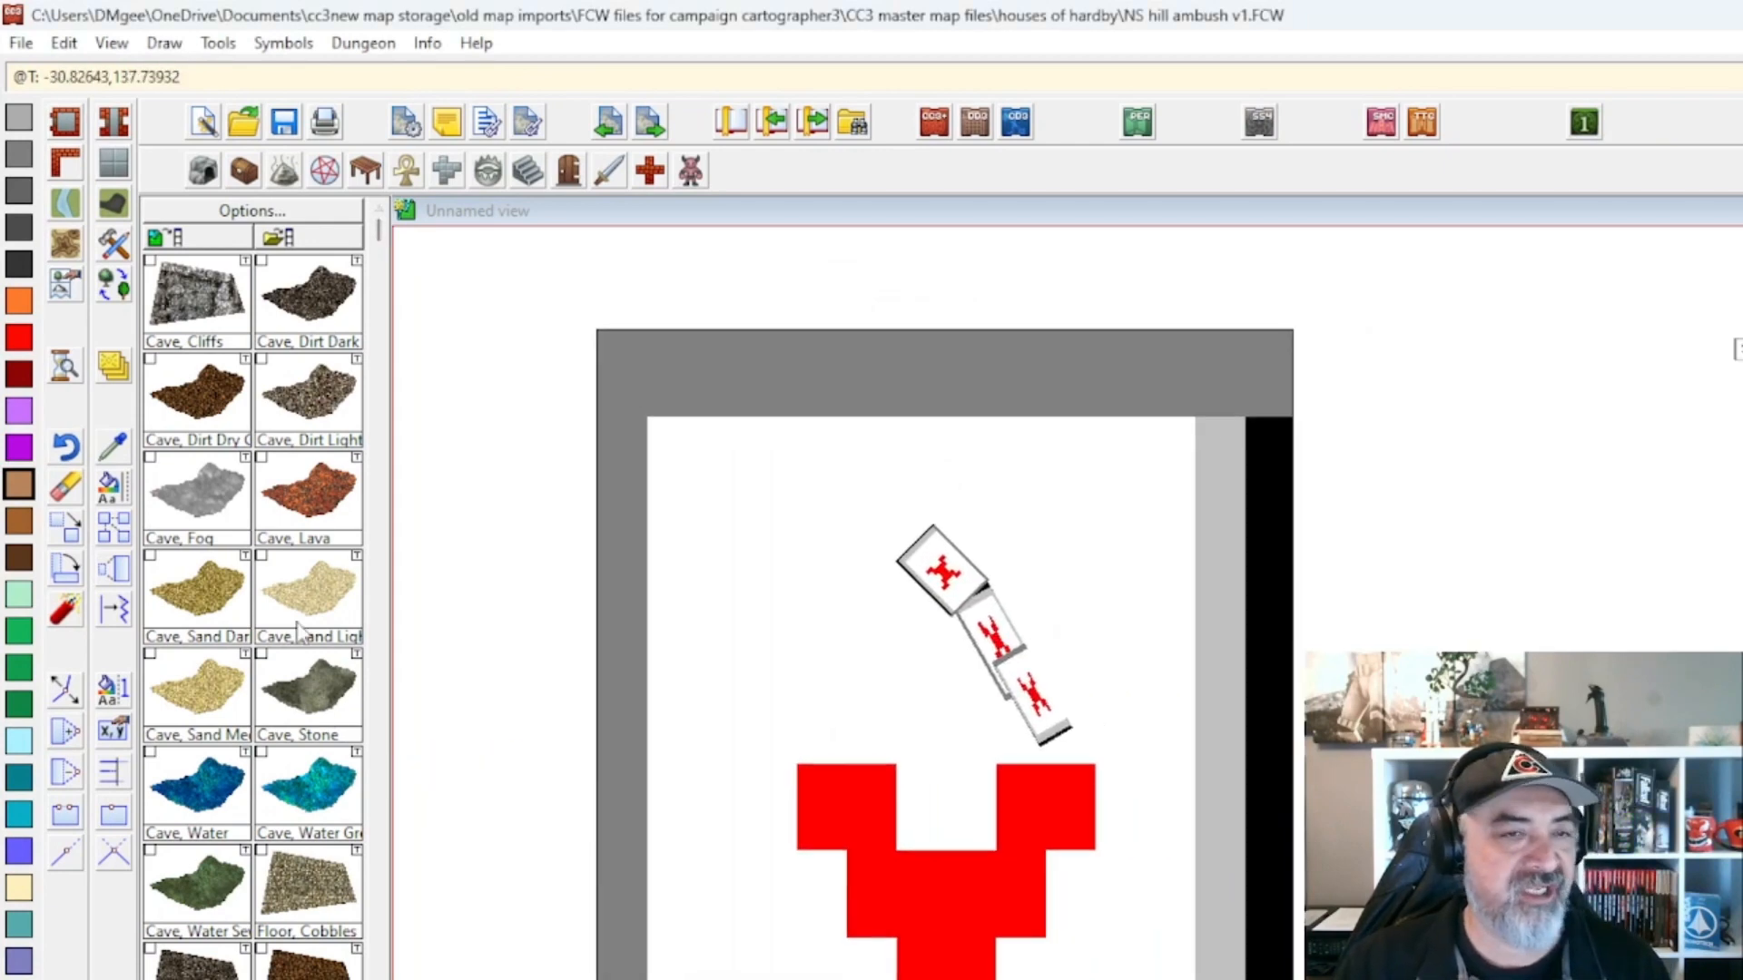
pyautogui.scroll(-1, 528, 626)
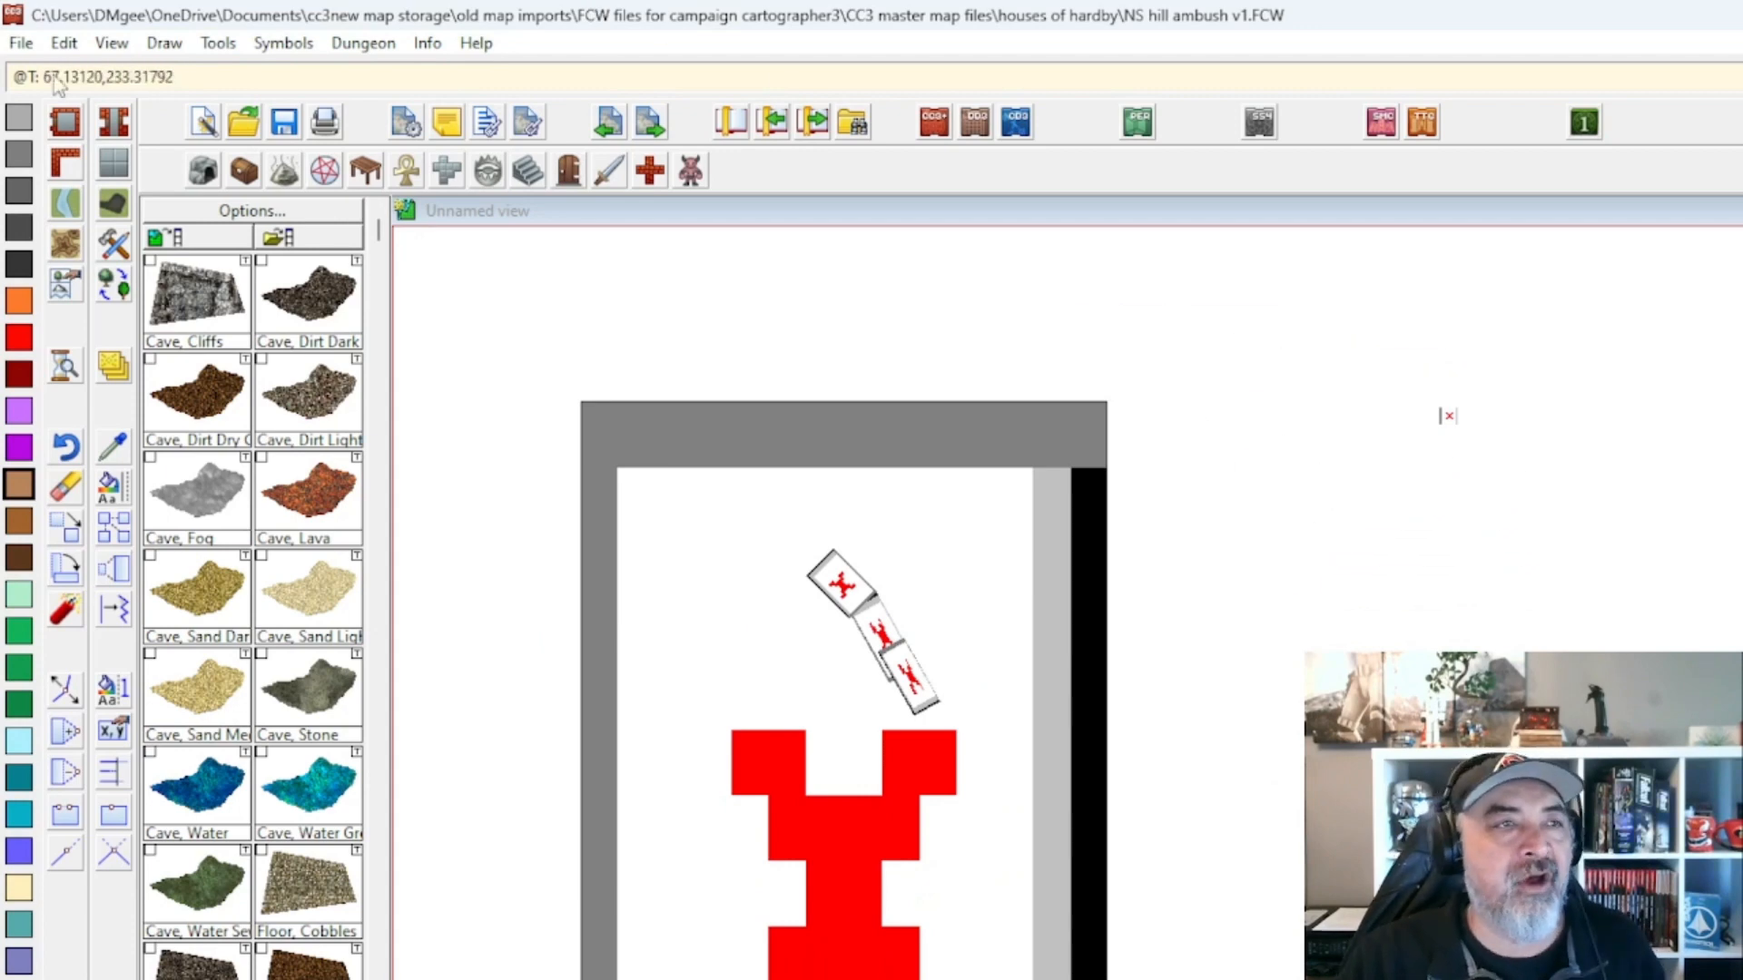
pyautogui.click(25, 45)
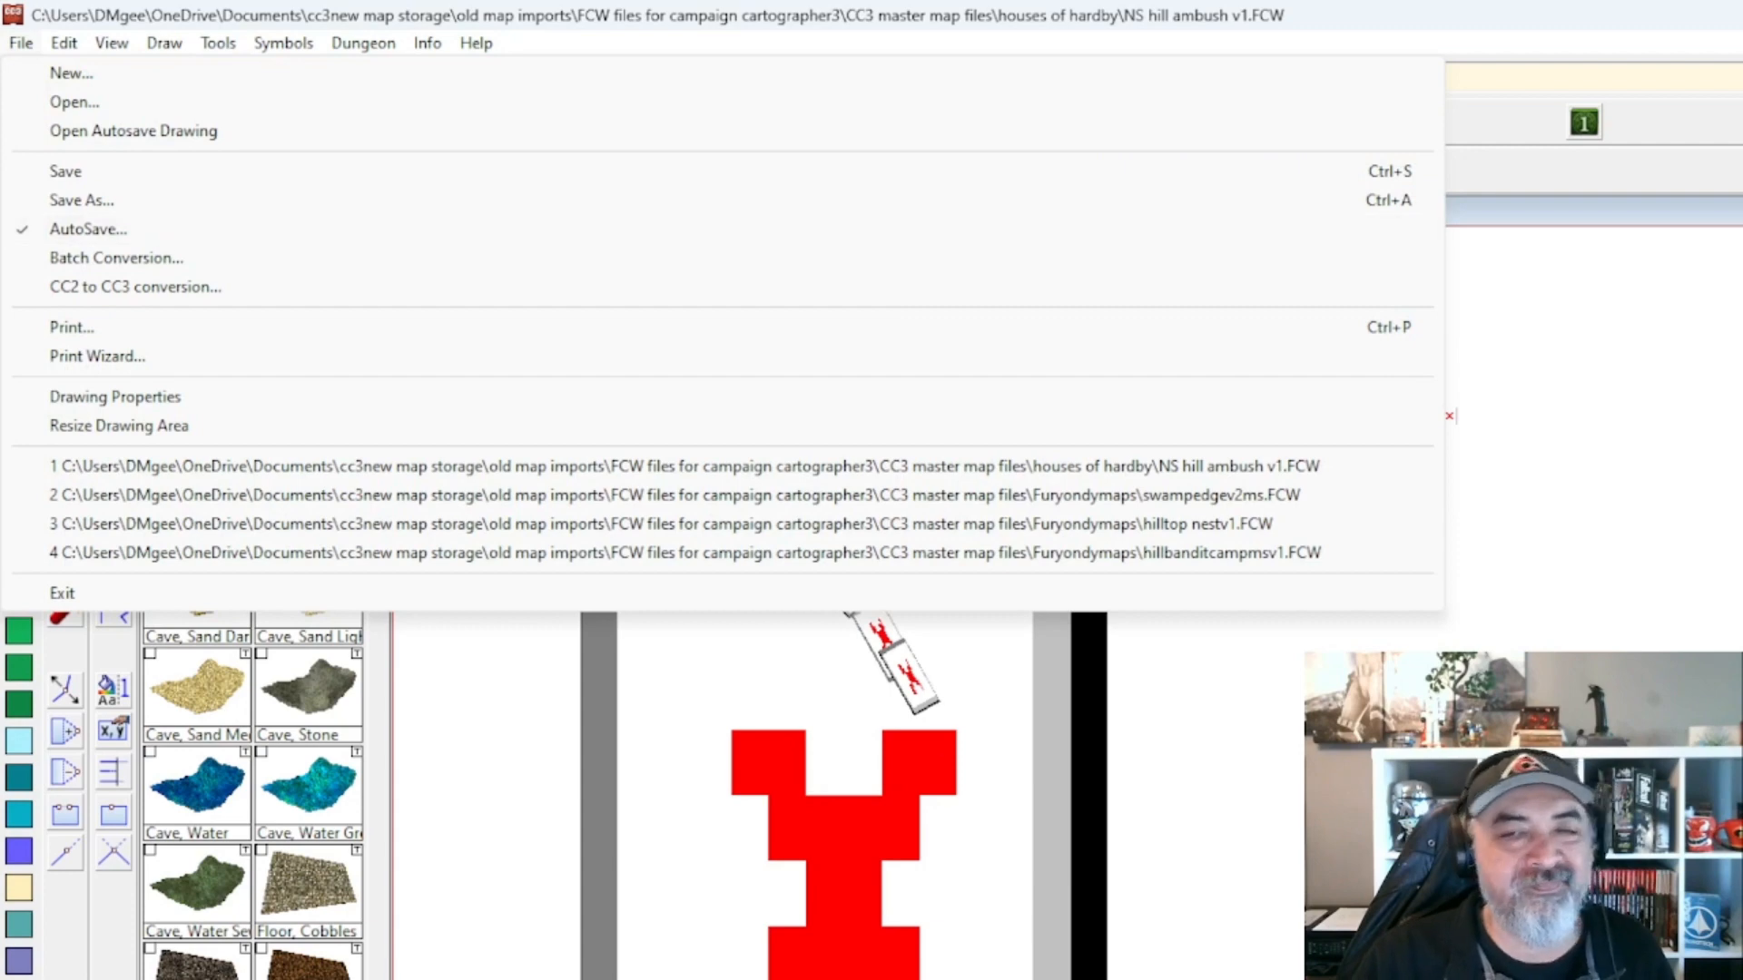
pyautogui.press('Escape')
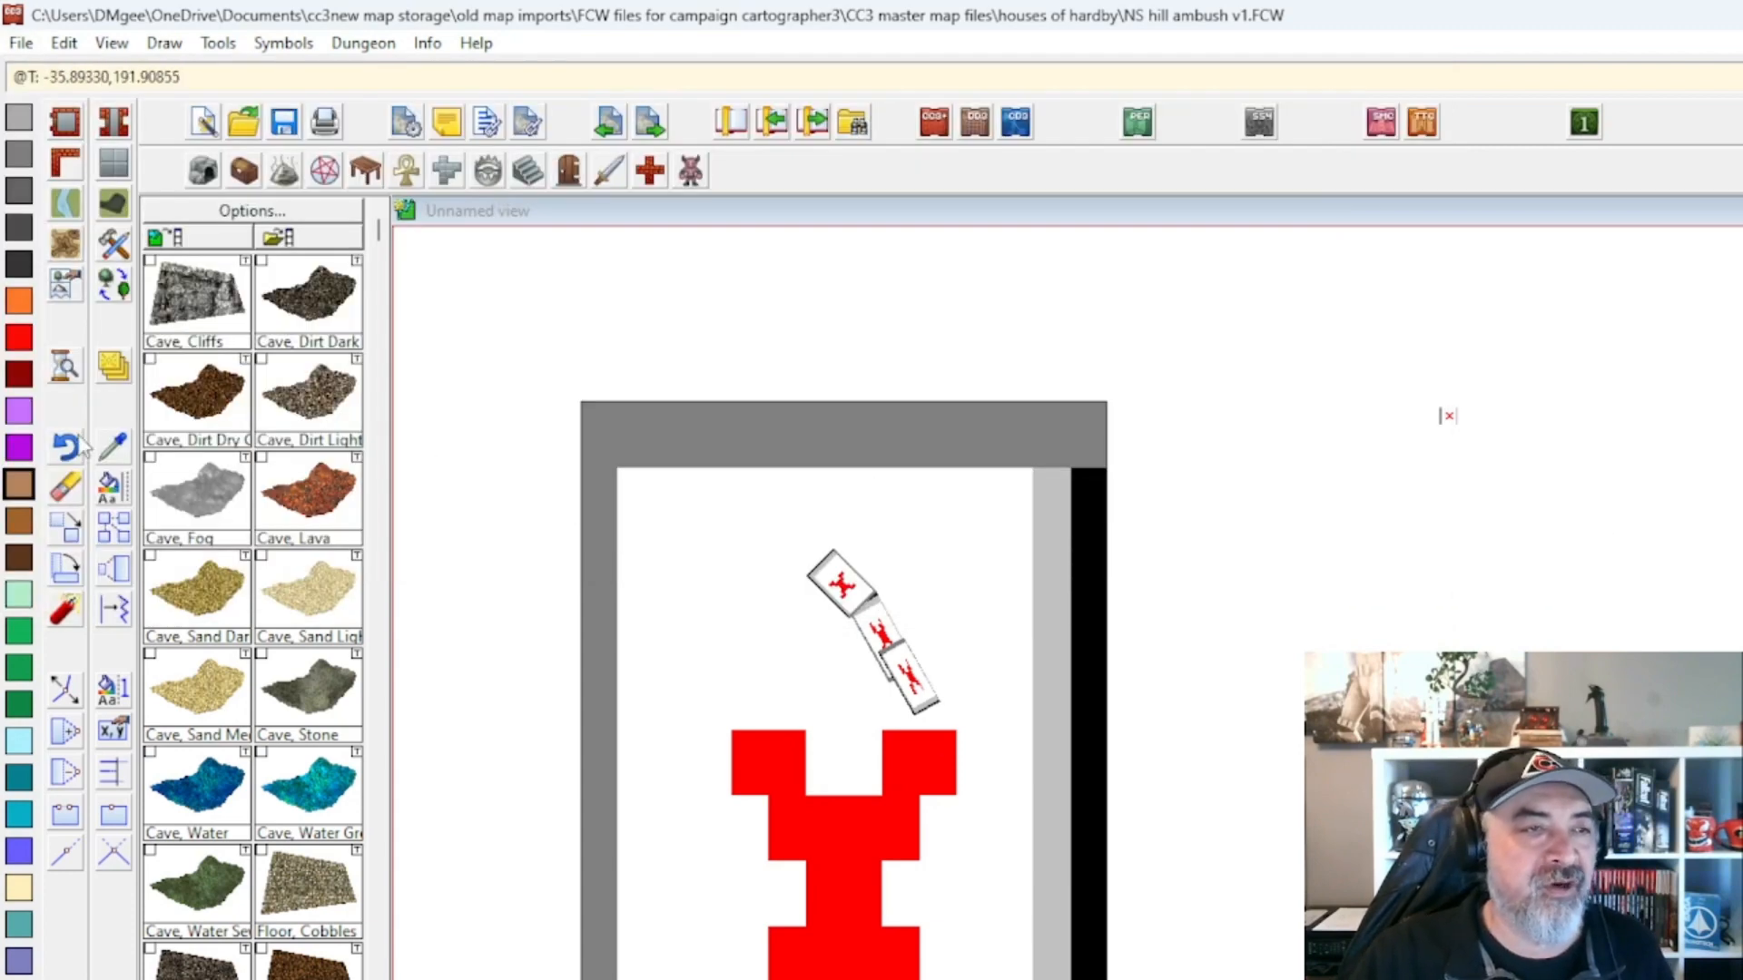
pyautogui.click(62, 491)
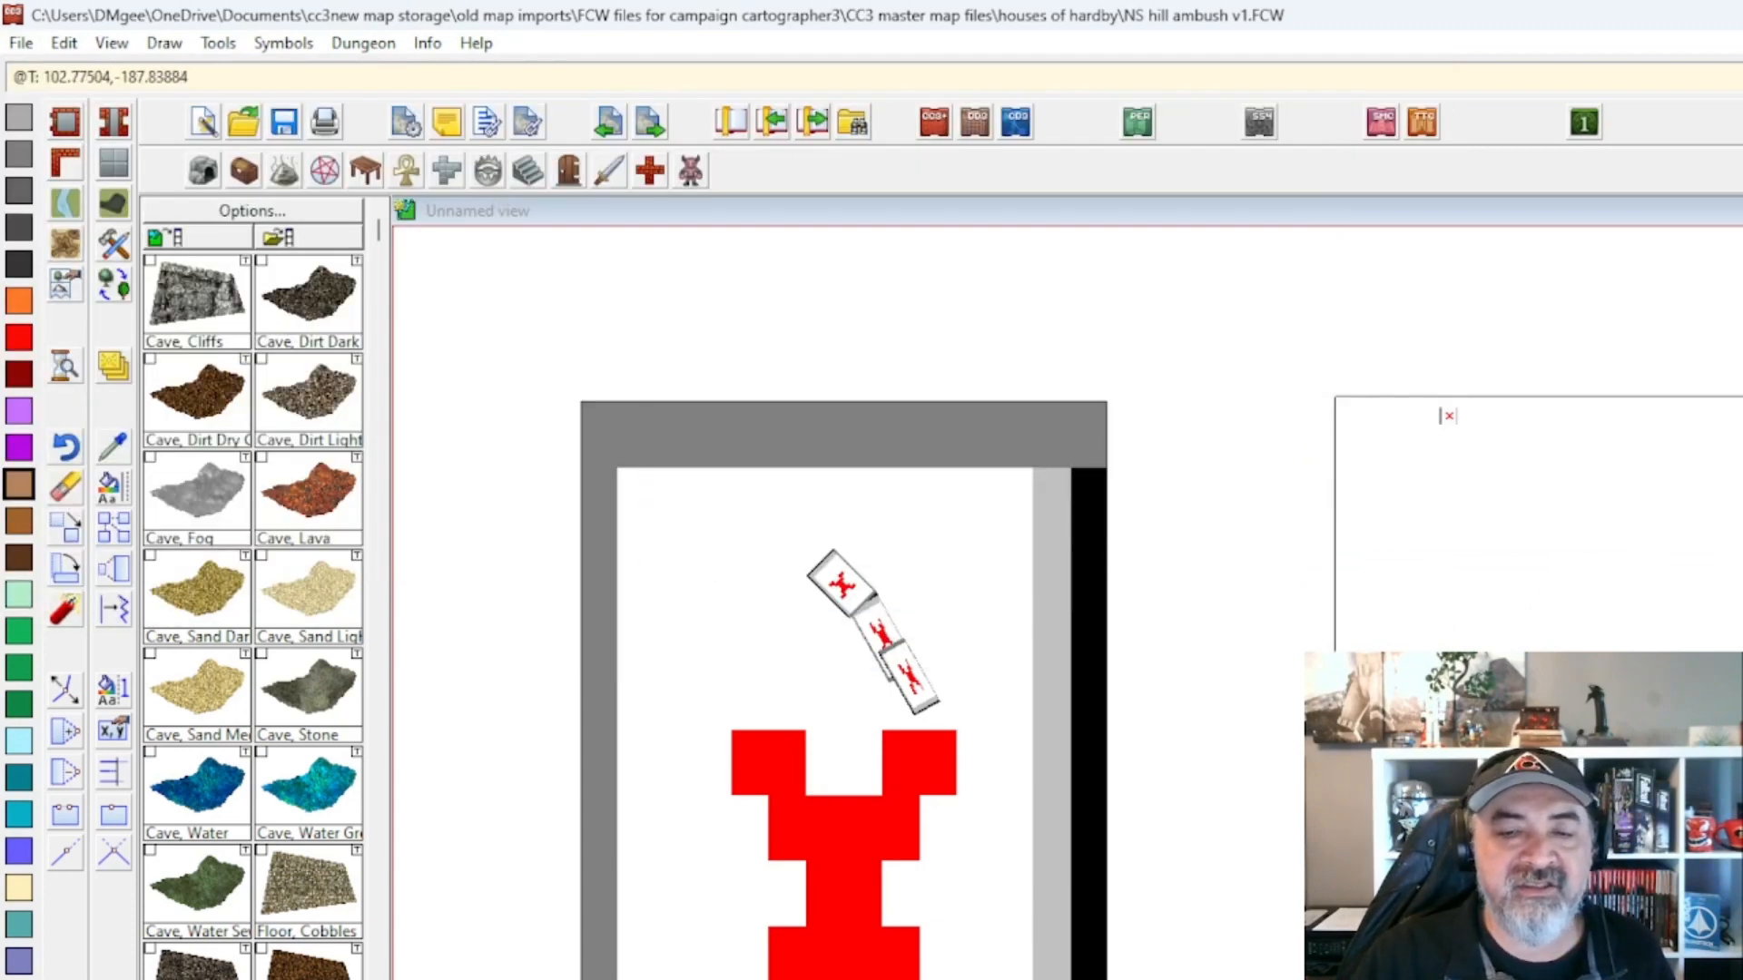
pyautogui.scroll(-1, 1449, 416)
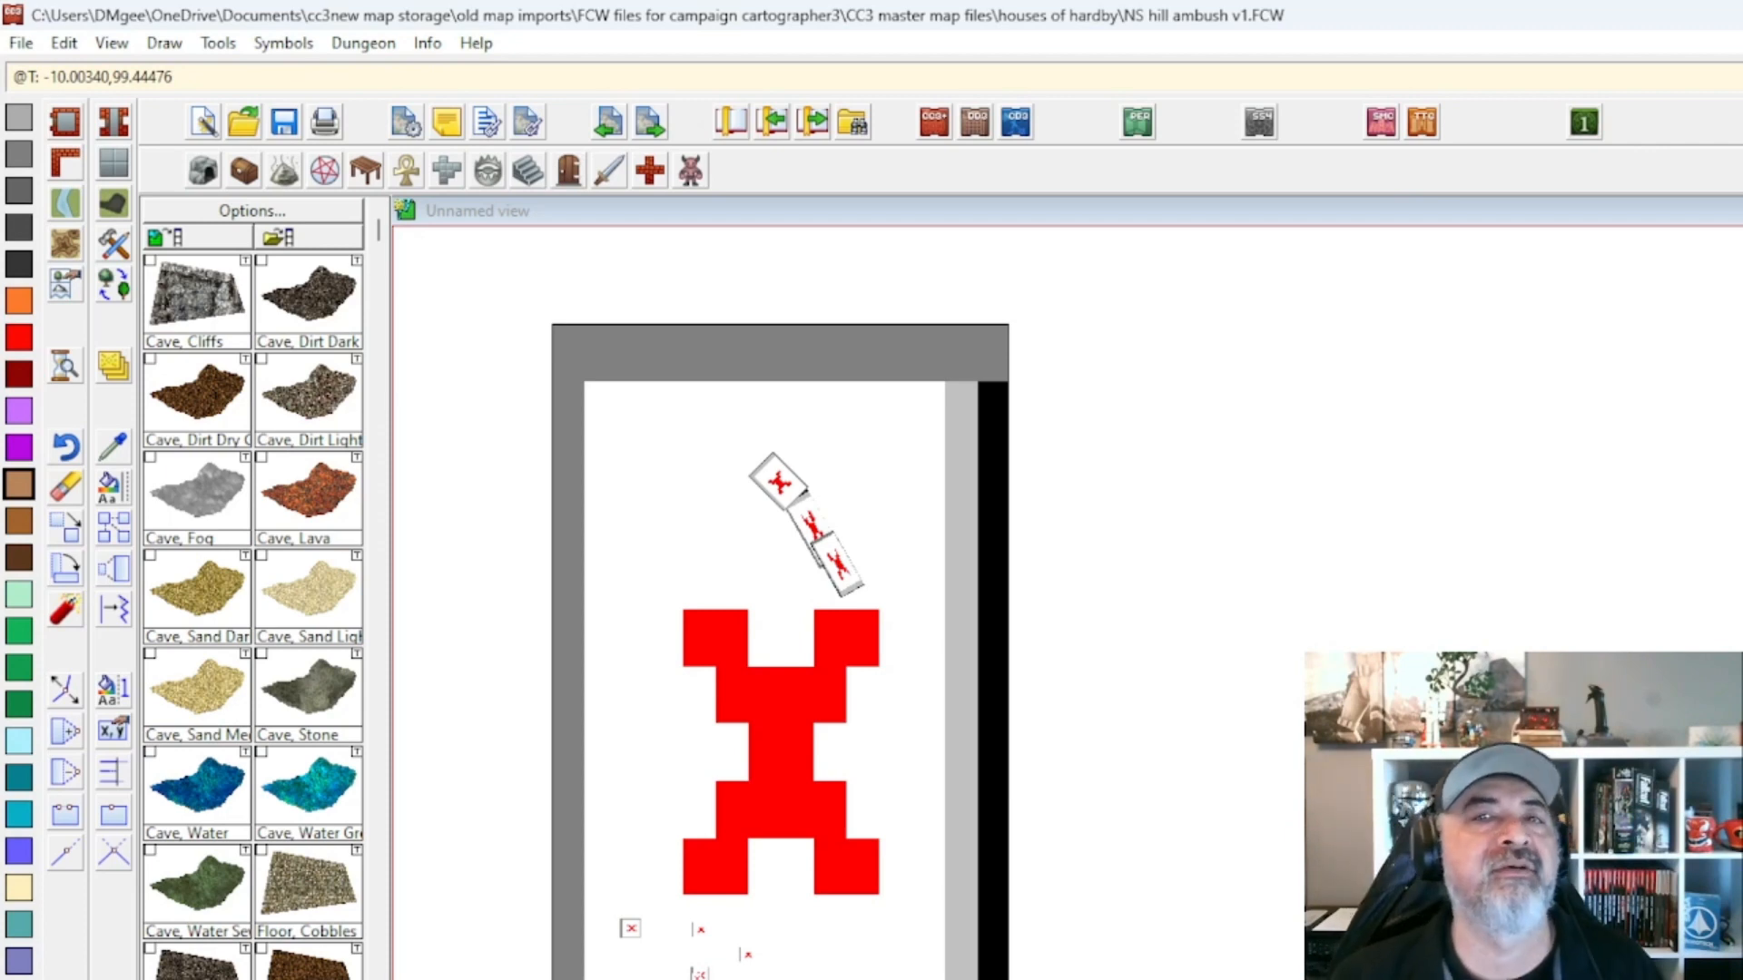
pyautogui.scroll(1, 1634, 763)
pyautogui.moveTo(1221, 599); pyautogui.dragTo(1487, 751)
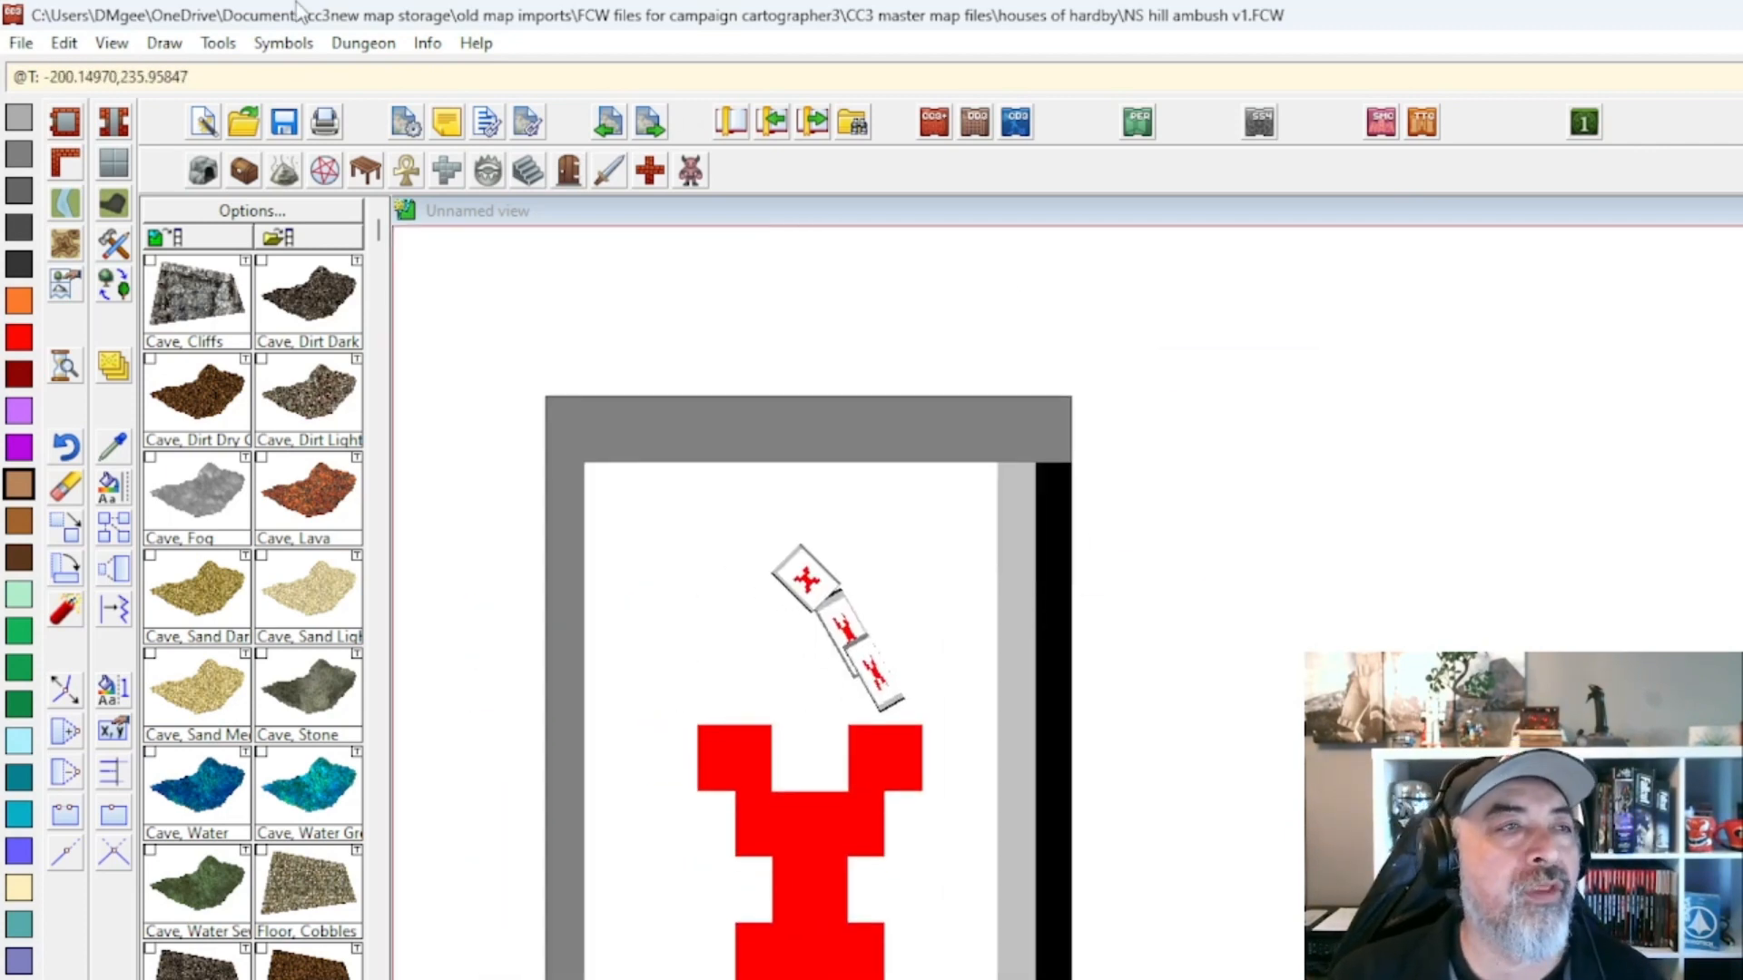
# Start a new map and choose the testquick2023 folder in cc3new map storage as its save location.
pyautogui.click(26, 44)
pyautogui.click(69, 69)
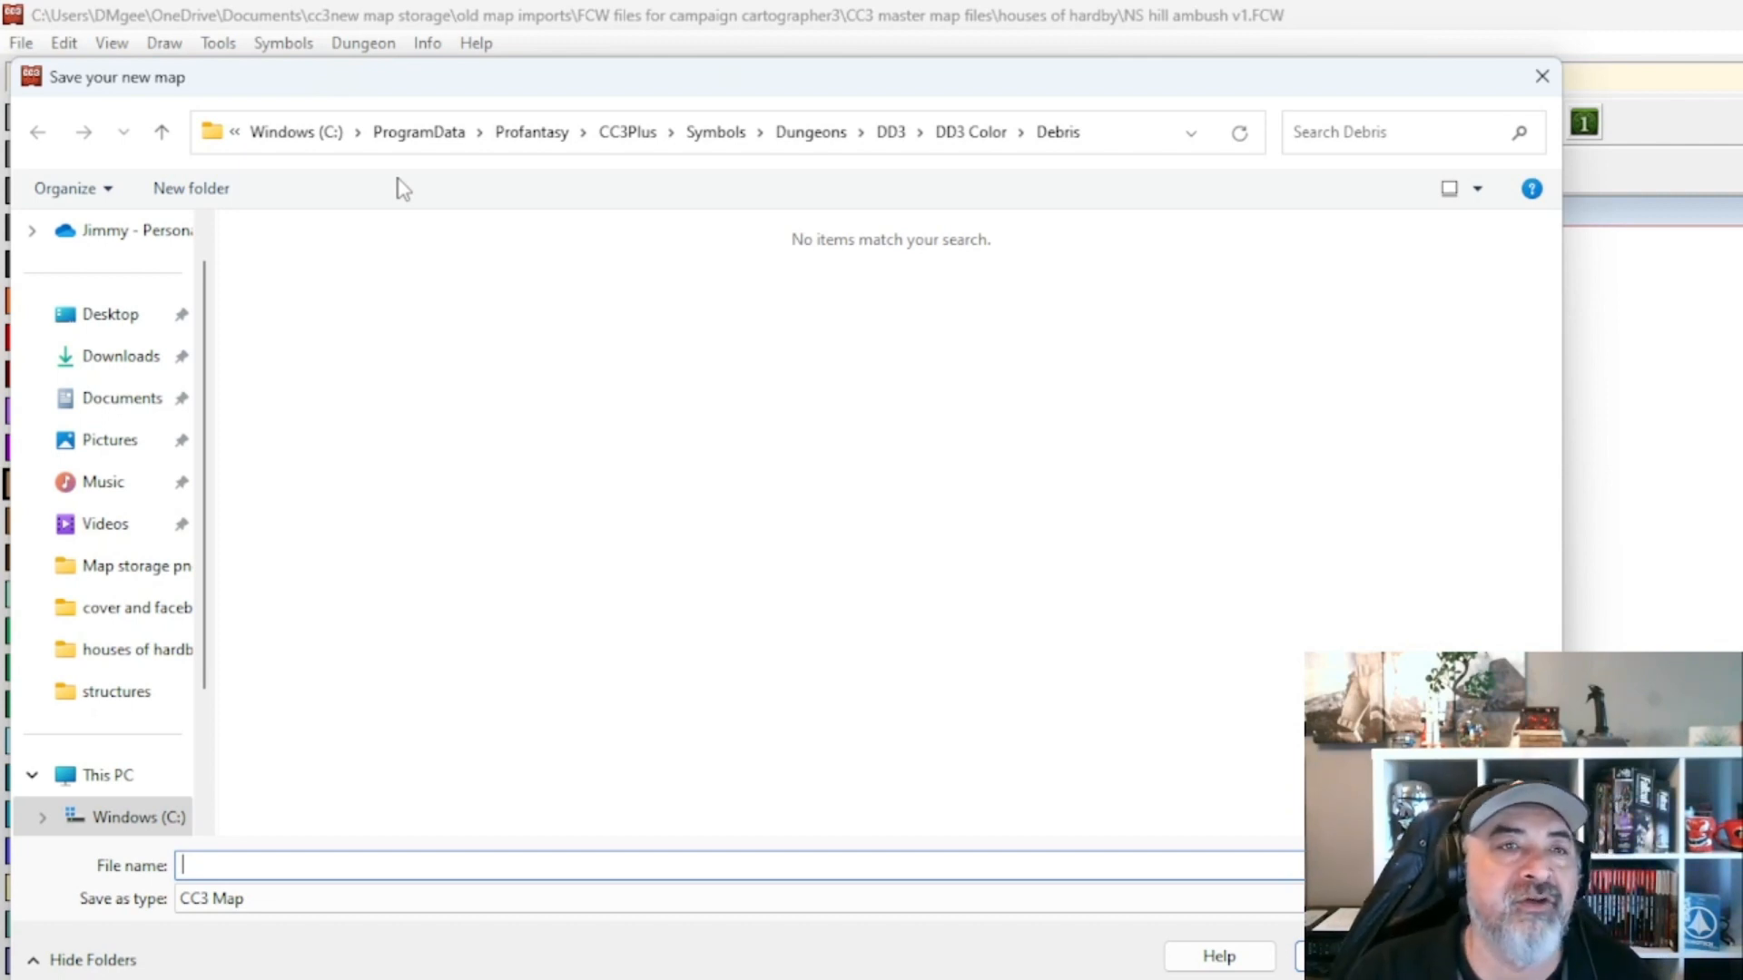
pyautogui.click(84, 400)
pyautogui.doubleClick(373, 308)
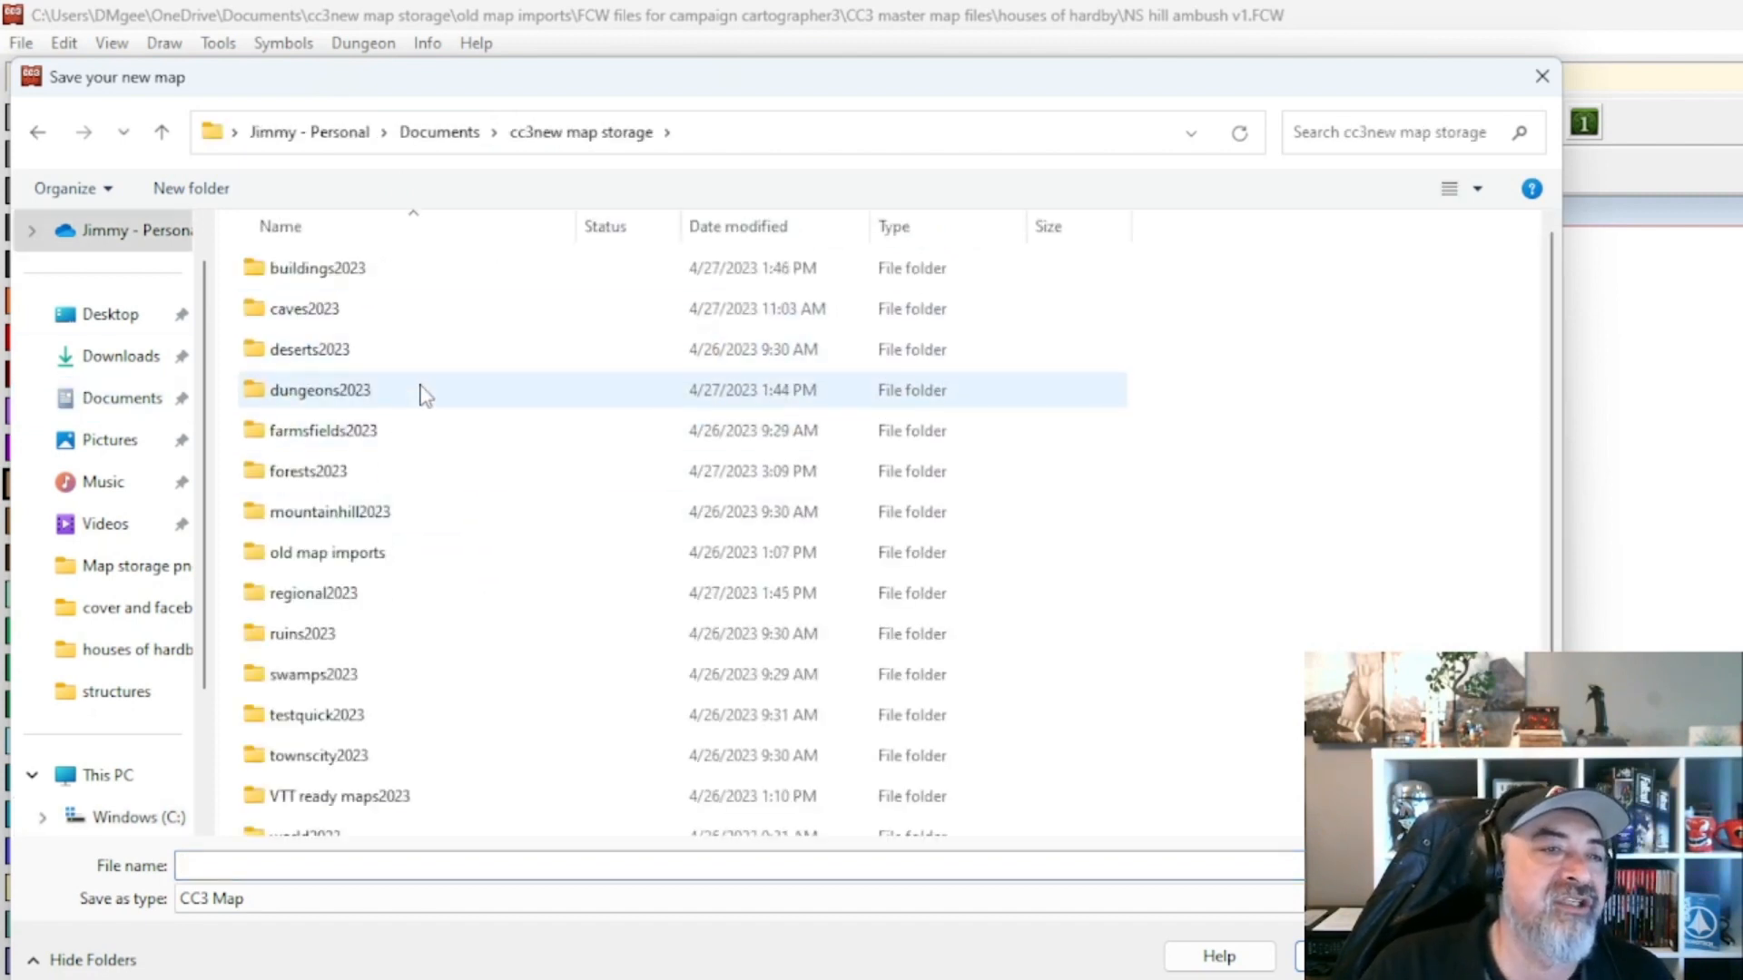
pyautogui.doubleClick(381, 713)
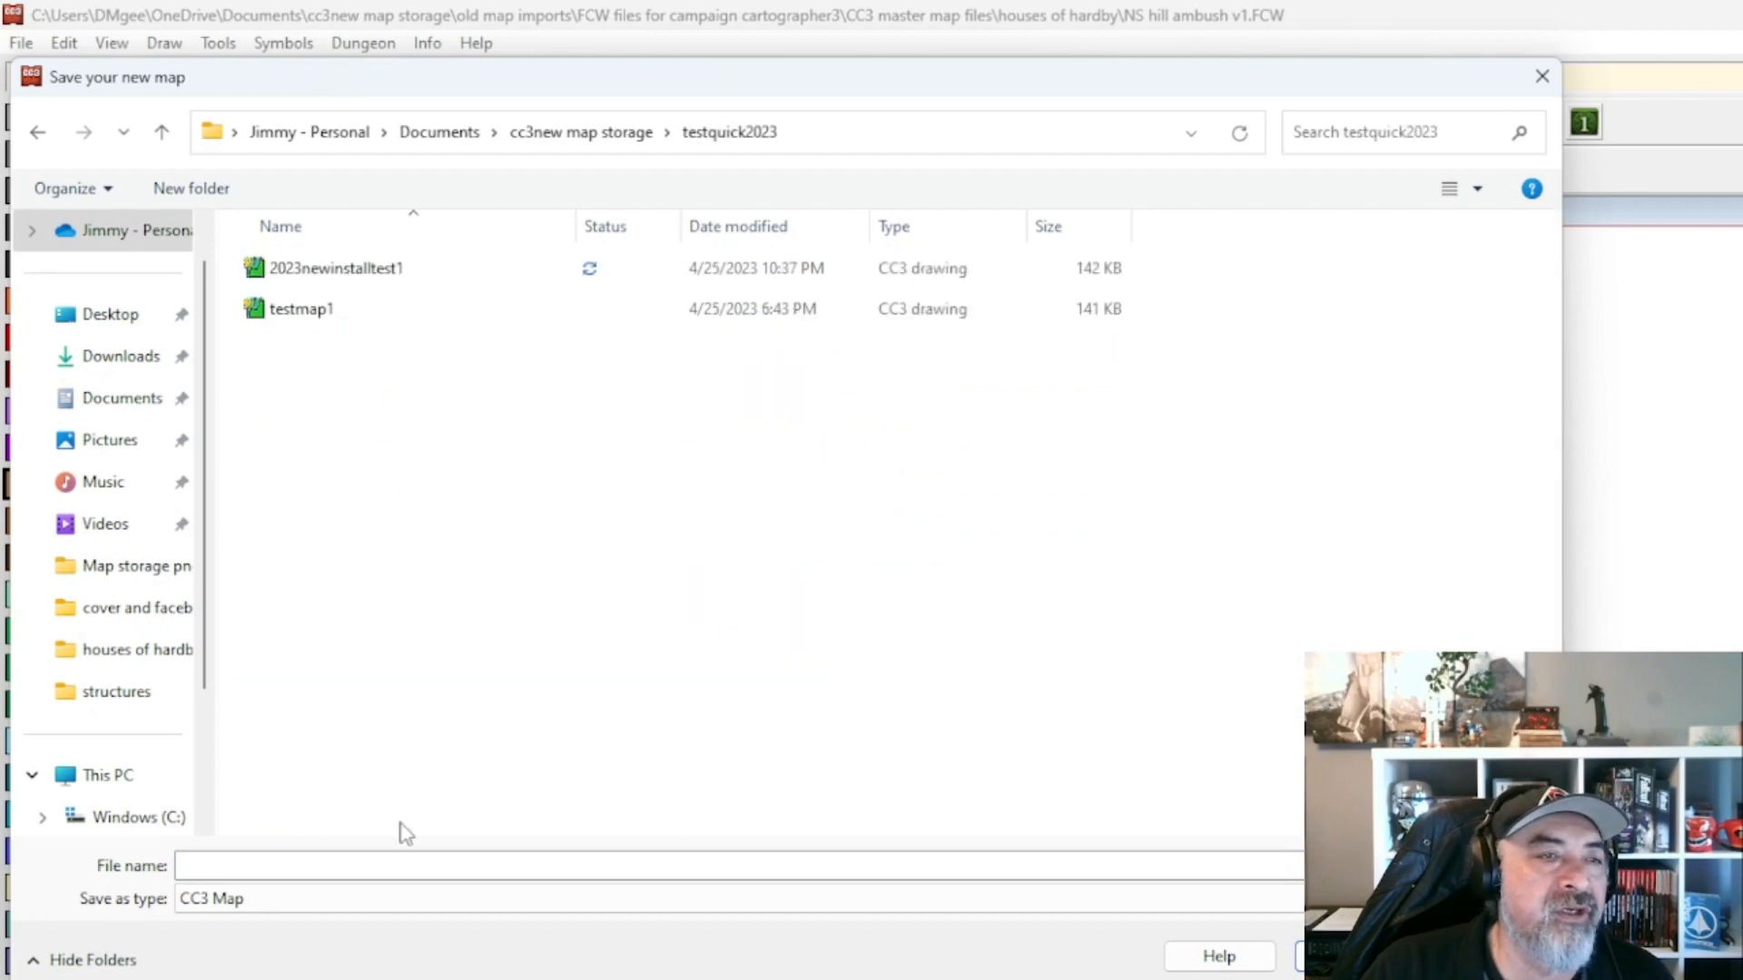
# Name the new map testdesert and save it as a CC3 Map.
pyautogui.click(343, 863)
pyautogui.write('test')
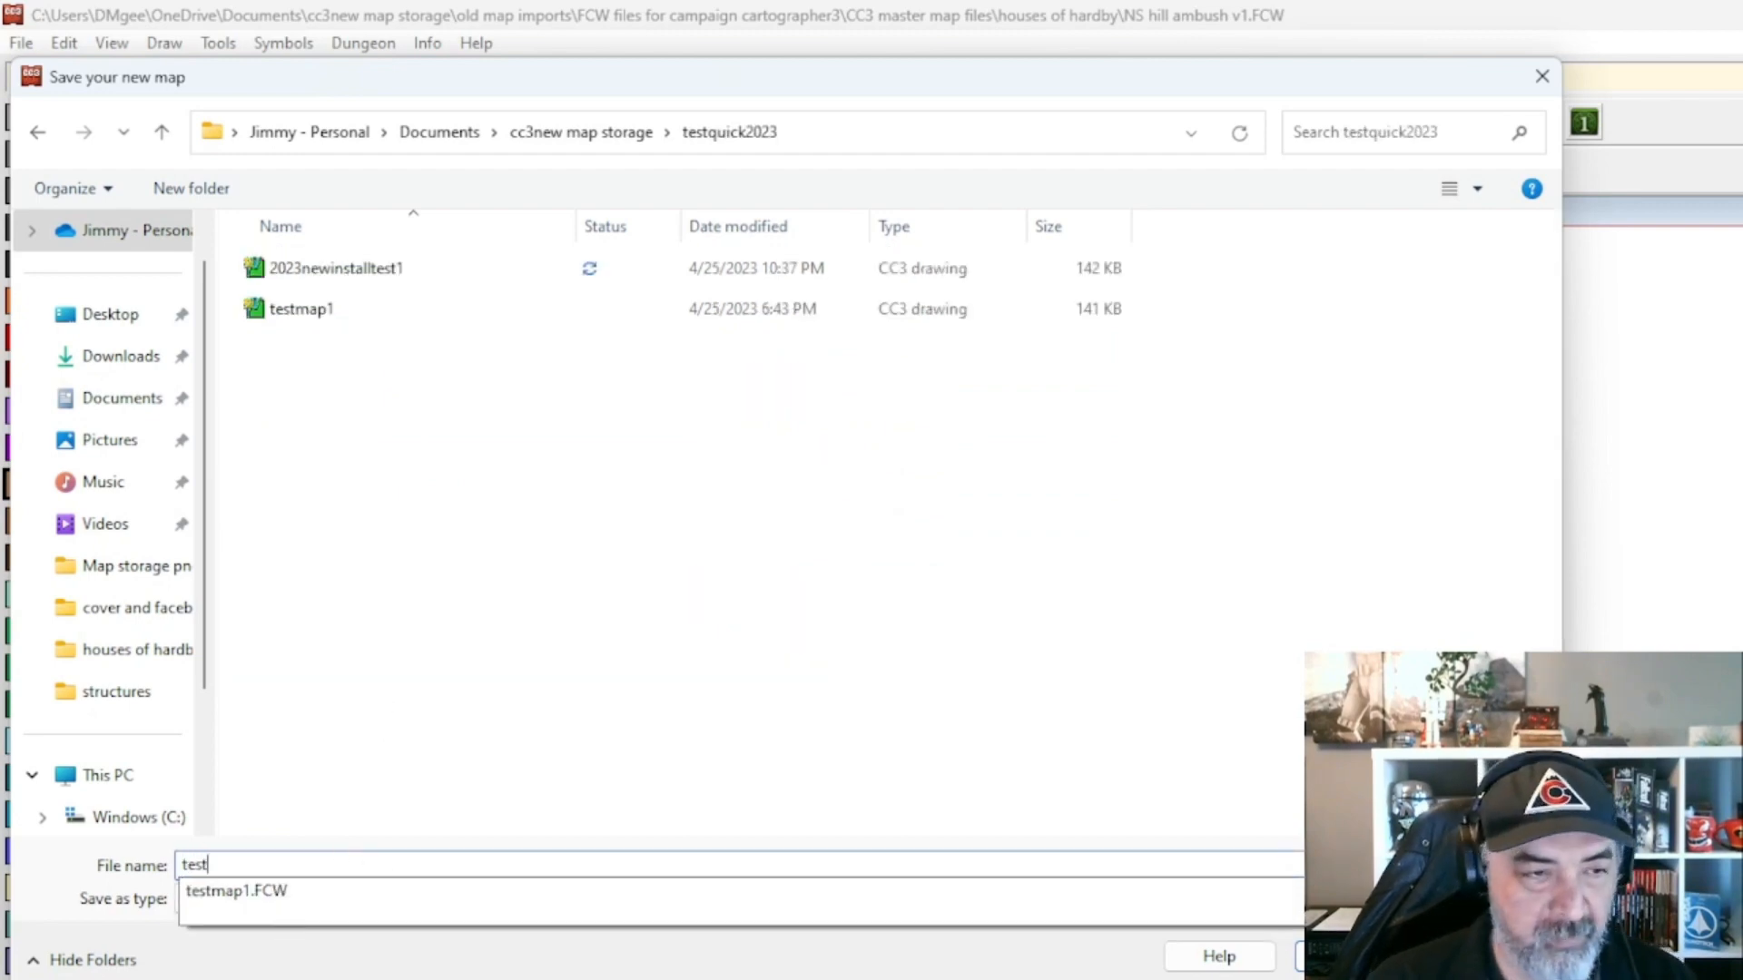
pyautogui.write('exe')
pyautogui.press('BackSpace')
pyautogui.write('desert')
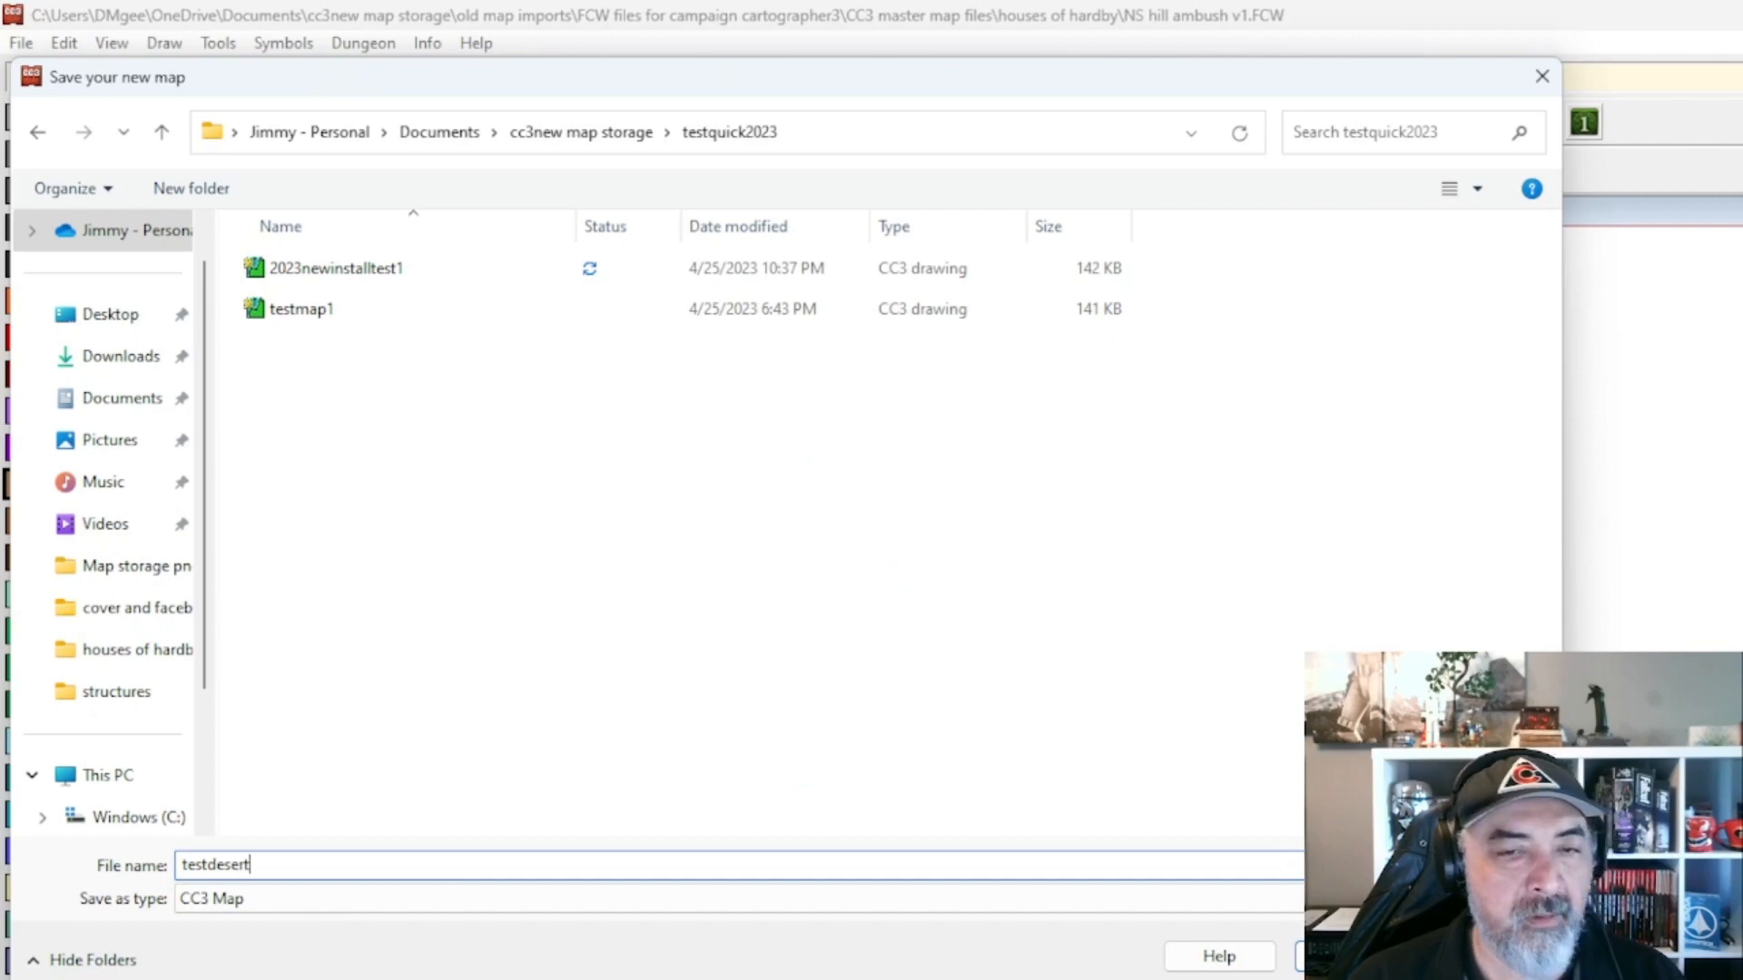
pyautogui.press('Return')
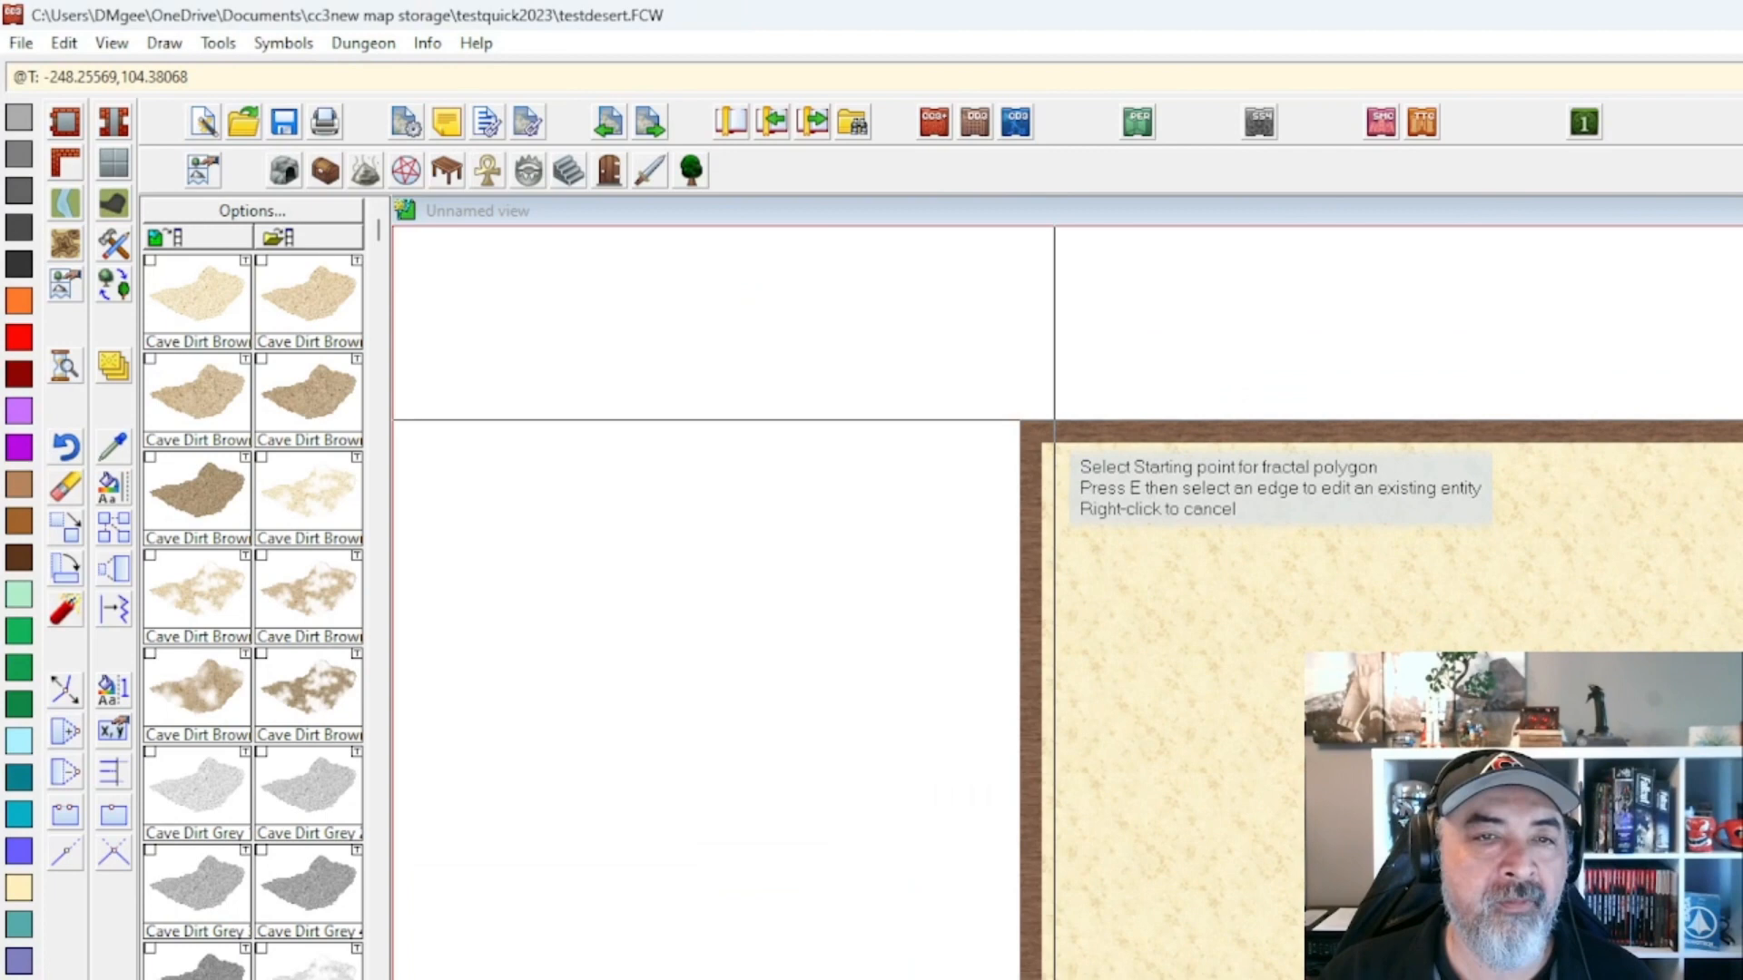
# Draw a dark brown fractal polygon tapering down from the desert map's upper-left edge.
pyautogui.click(1055, 420)
pyautogui.click(1259, 748)
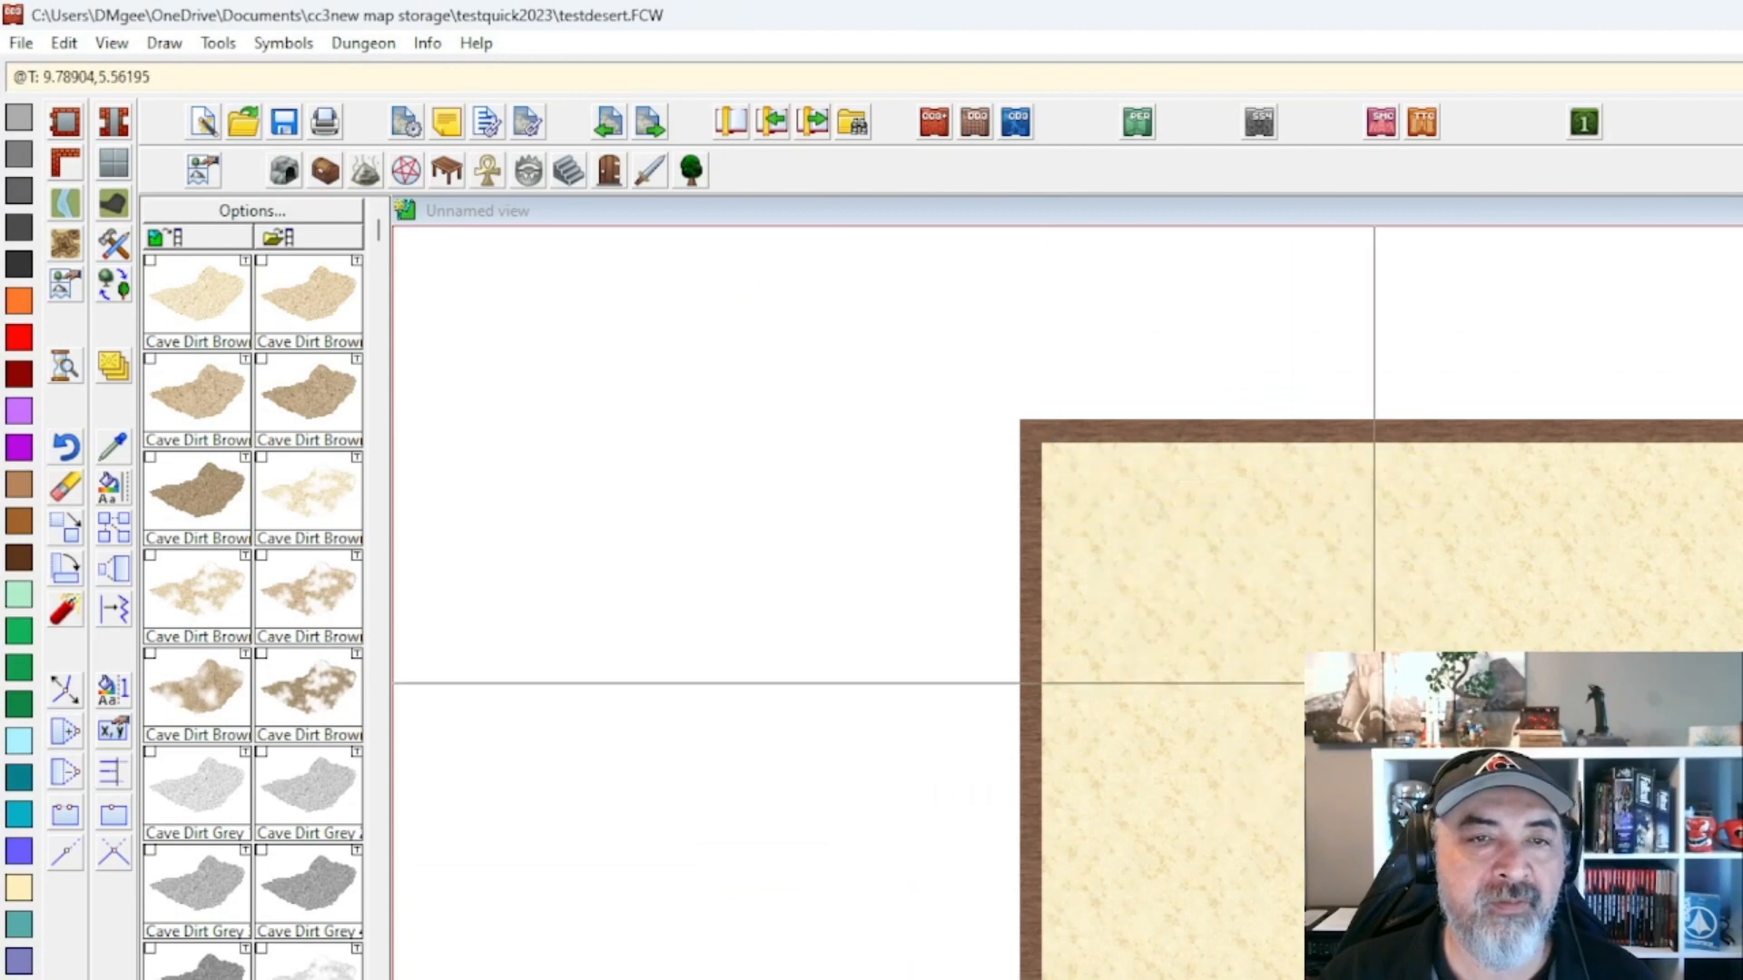
pyautogui.click(1373, 683)
pyautogui.click(1514, 426)
pyautogui.click(1240, 317)
pyautogui.click(1017, 391)
pyautogui.click(1002, 413)
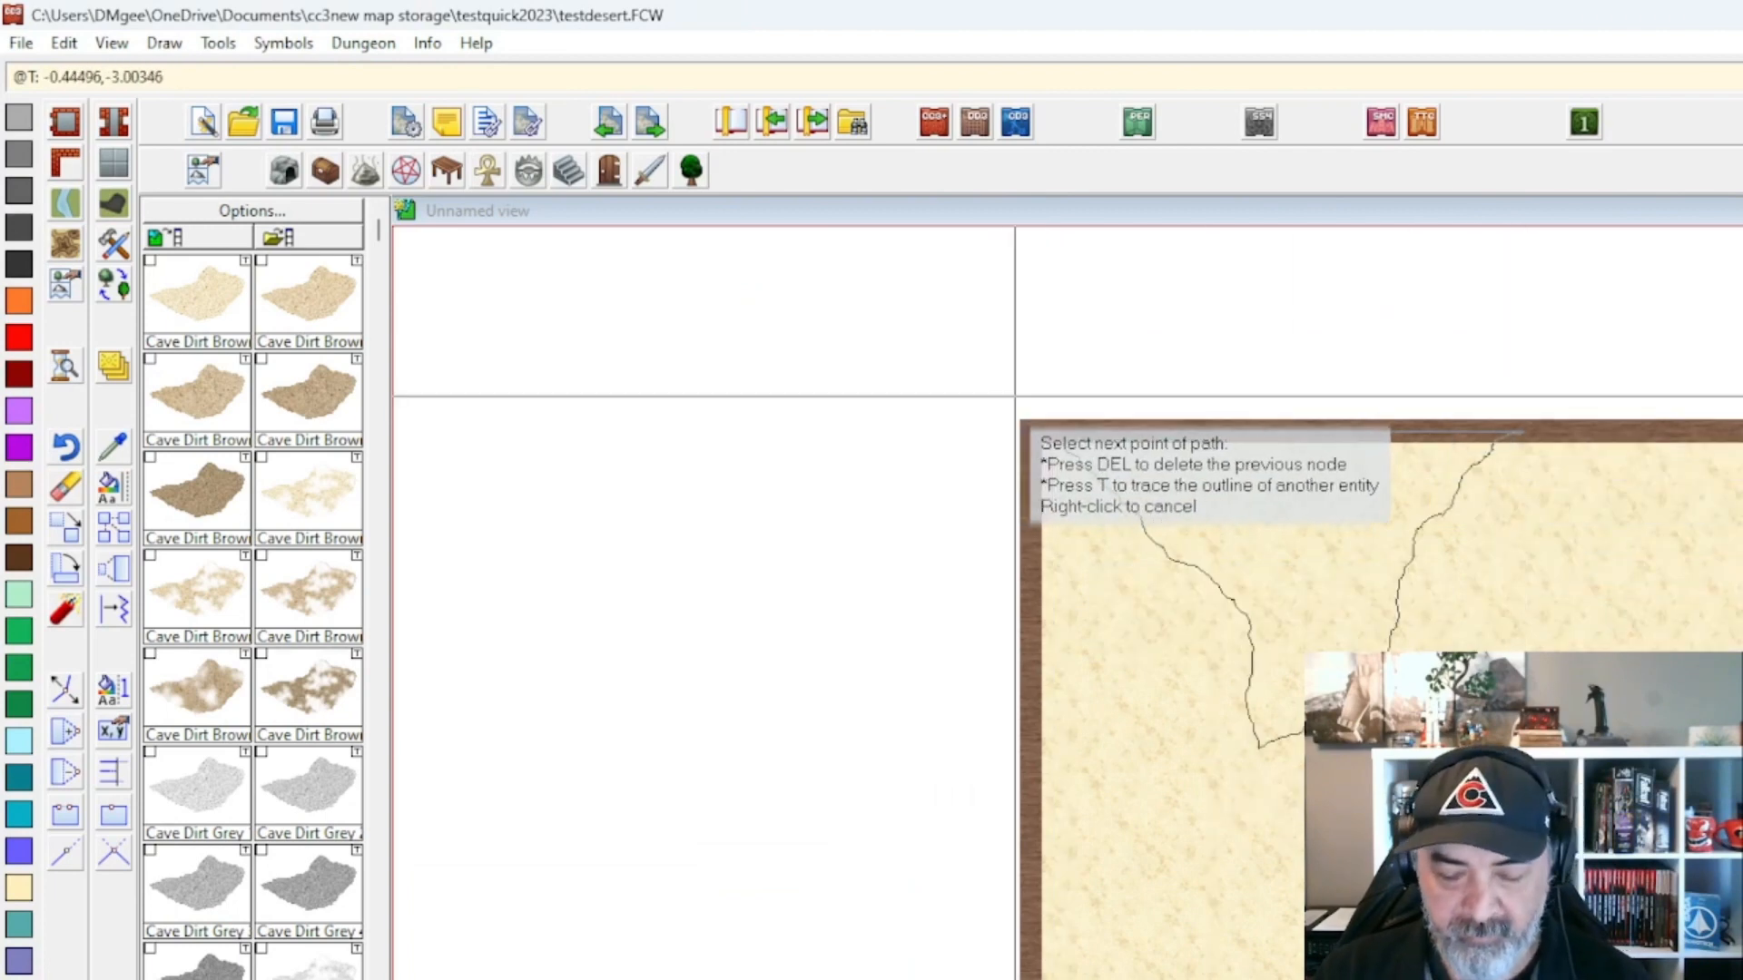
pyautogui.rightClick(1005, 394)
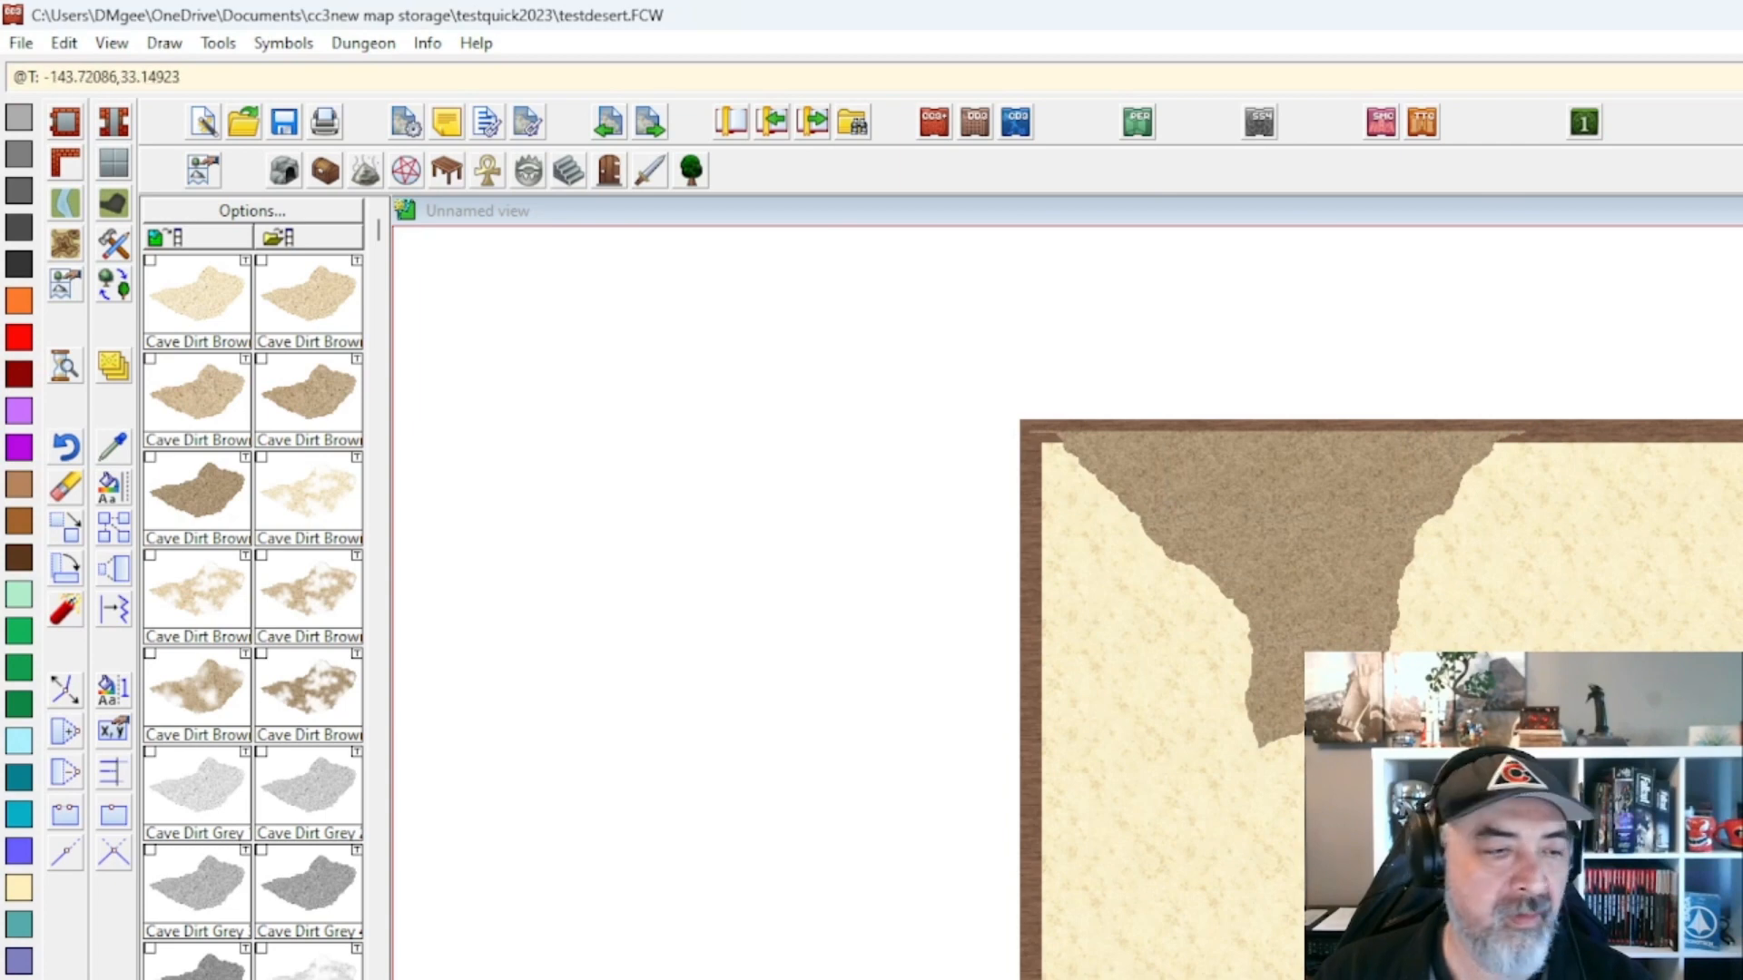
# Draw a pale sand fractal polygon across the lower-left part of the desert map.
pyautogui.click(1033, 817)
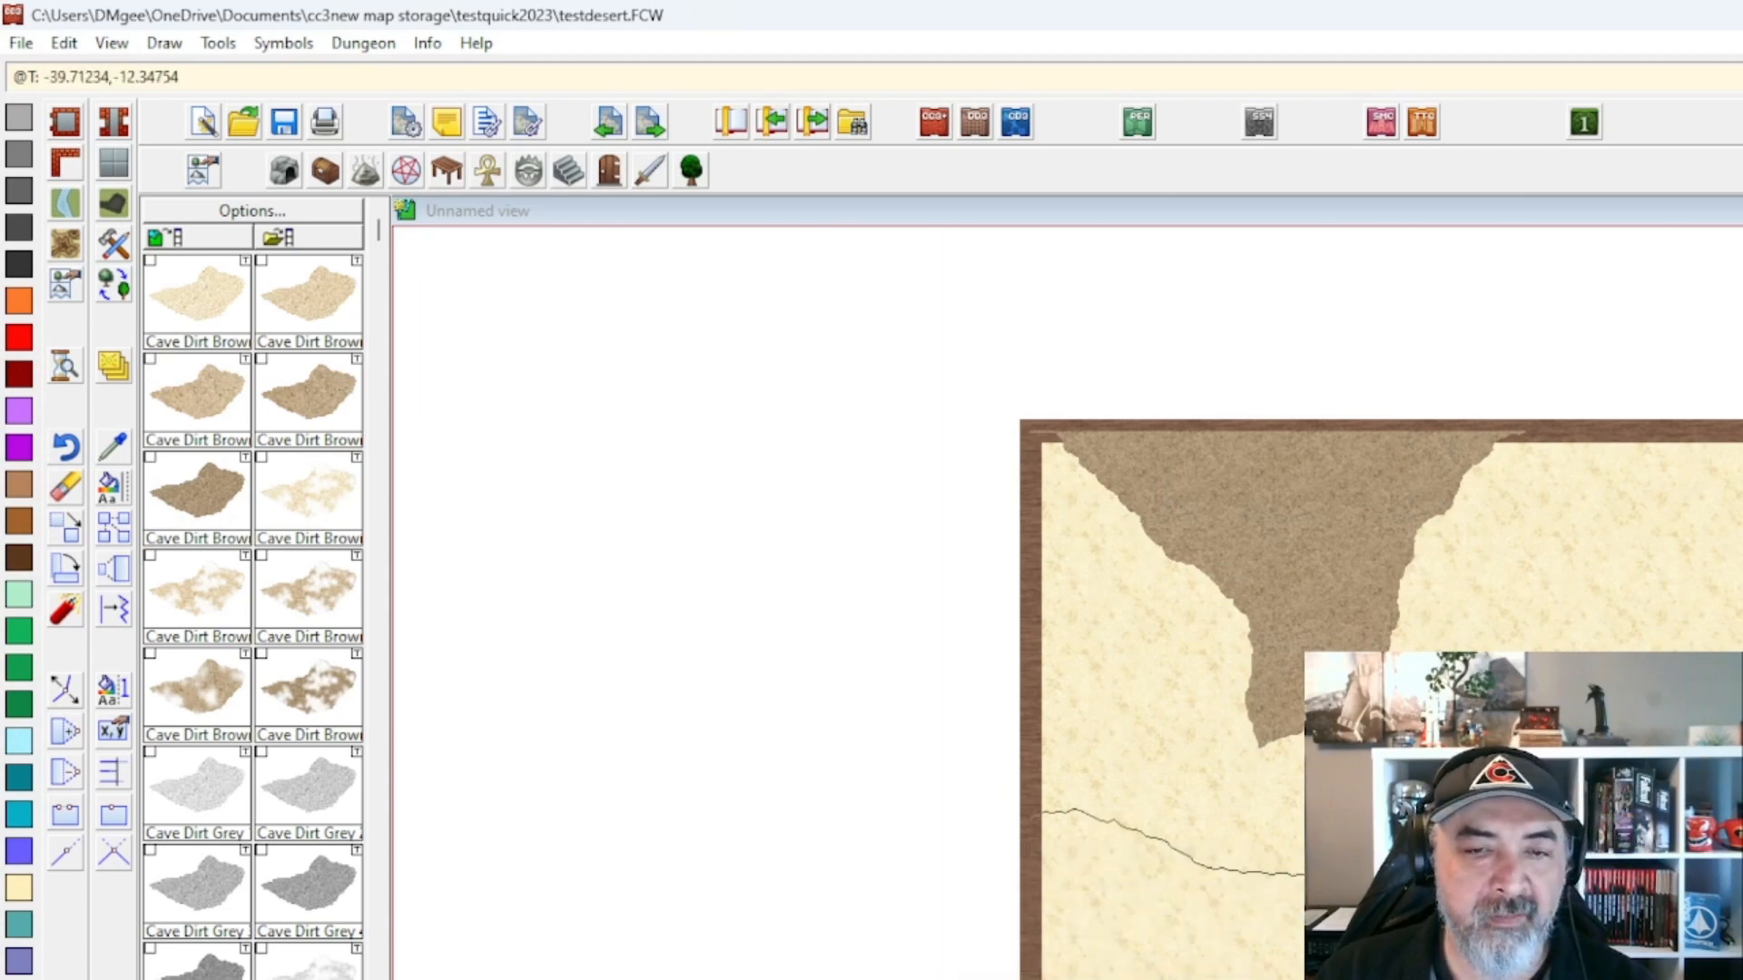
pyautogui.click(909, 979)
pyautogui.rightClick(899, 979)
pyautogui.scroll(1, 911, 979)
pyautogui.scroll(-1, 1043, 979)
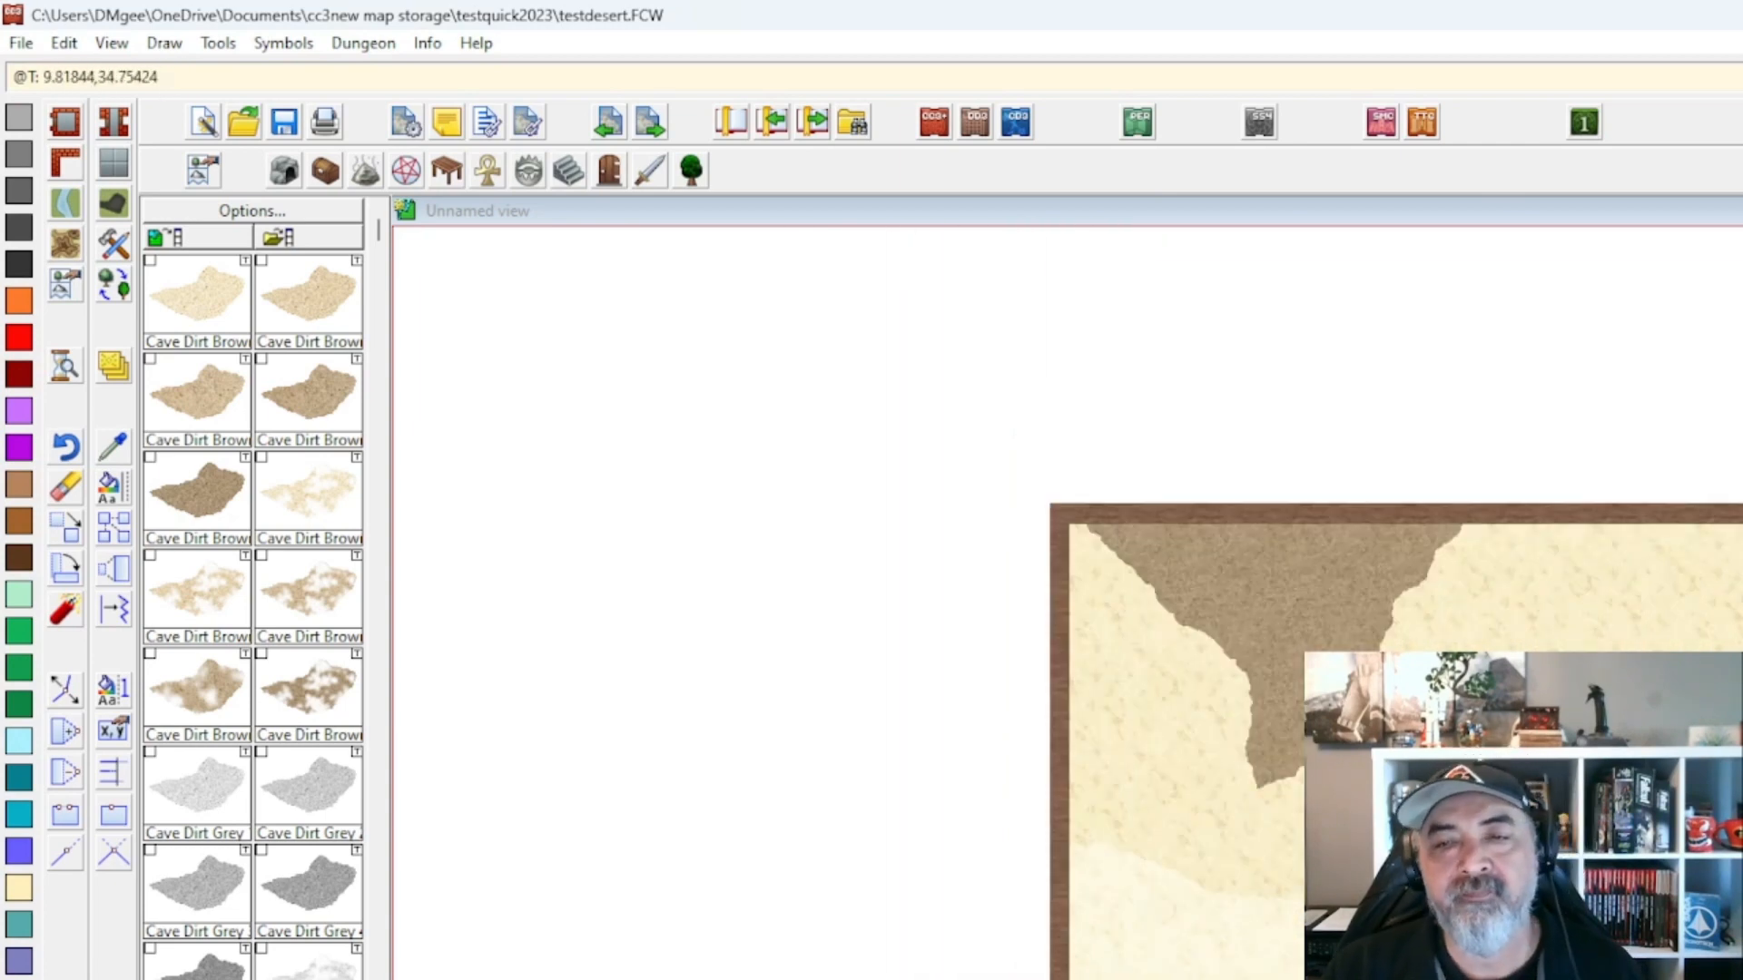
pyautogui.scroll(1, 899, 962)
pyautogui.moveTo(907, 979); pyautogui.dragTo(292, 979)
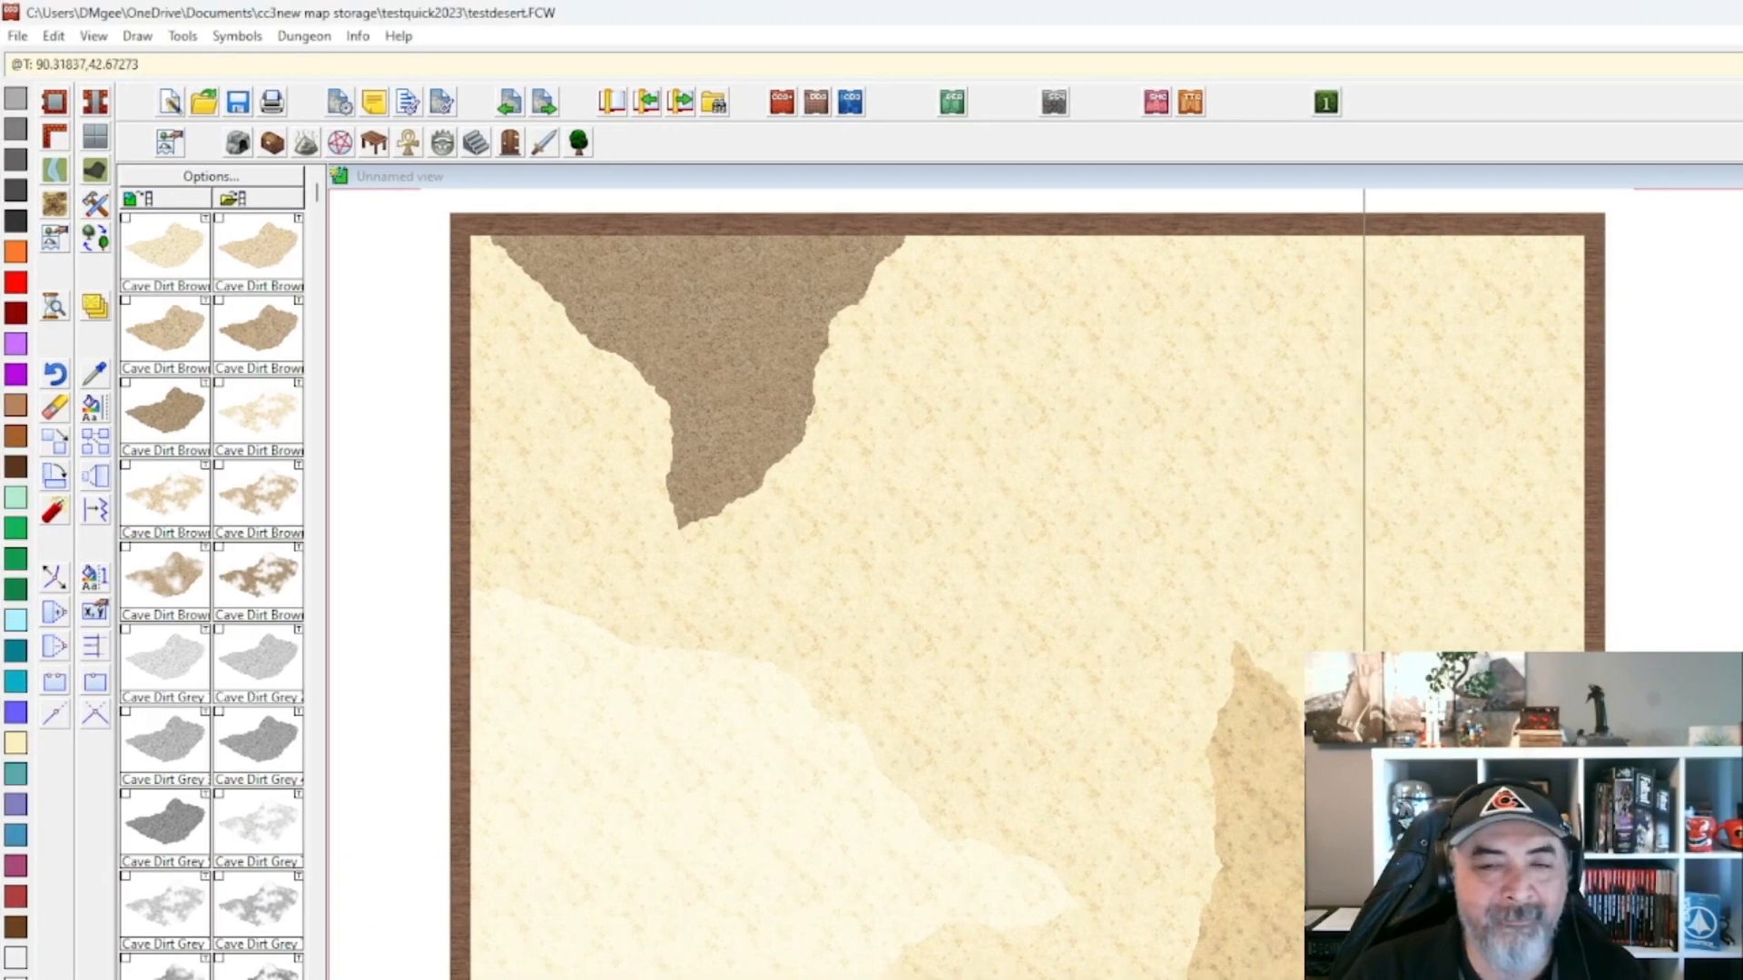
# Activate and apply the sheet effects on the testdesert map.
pyautogui.moveTo(1327, 733)
pyautogui.mouseDown()
pyautogui.moveTo(1237, 692)
pyautogui.moveTo(1318, 742)
pyautogui.mouseUp()
pyautogui.moveTo(1120, 681); pyautogui.dragTo(1166, 534)
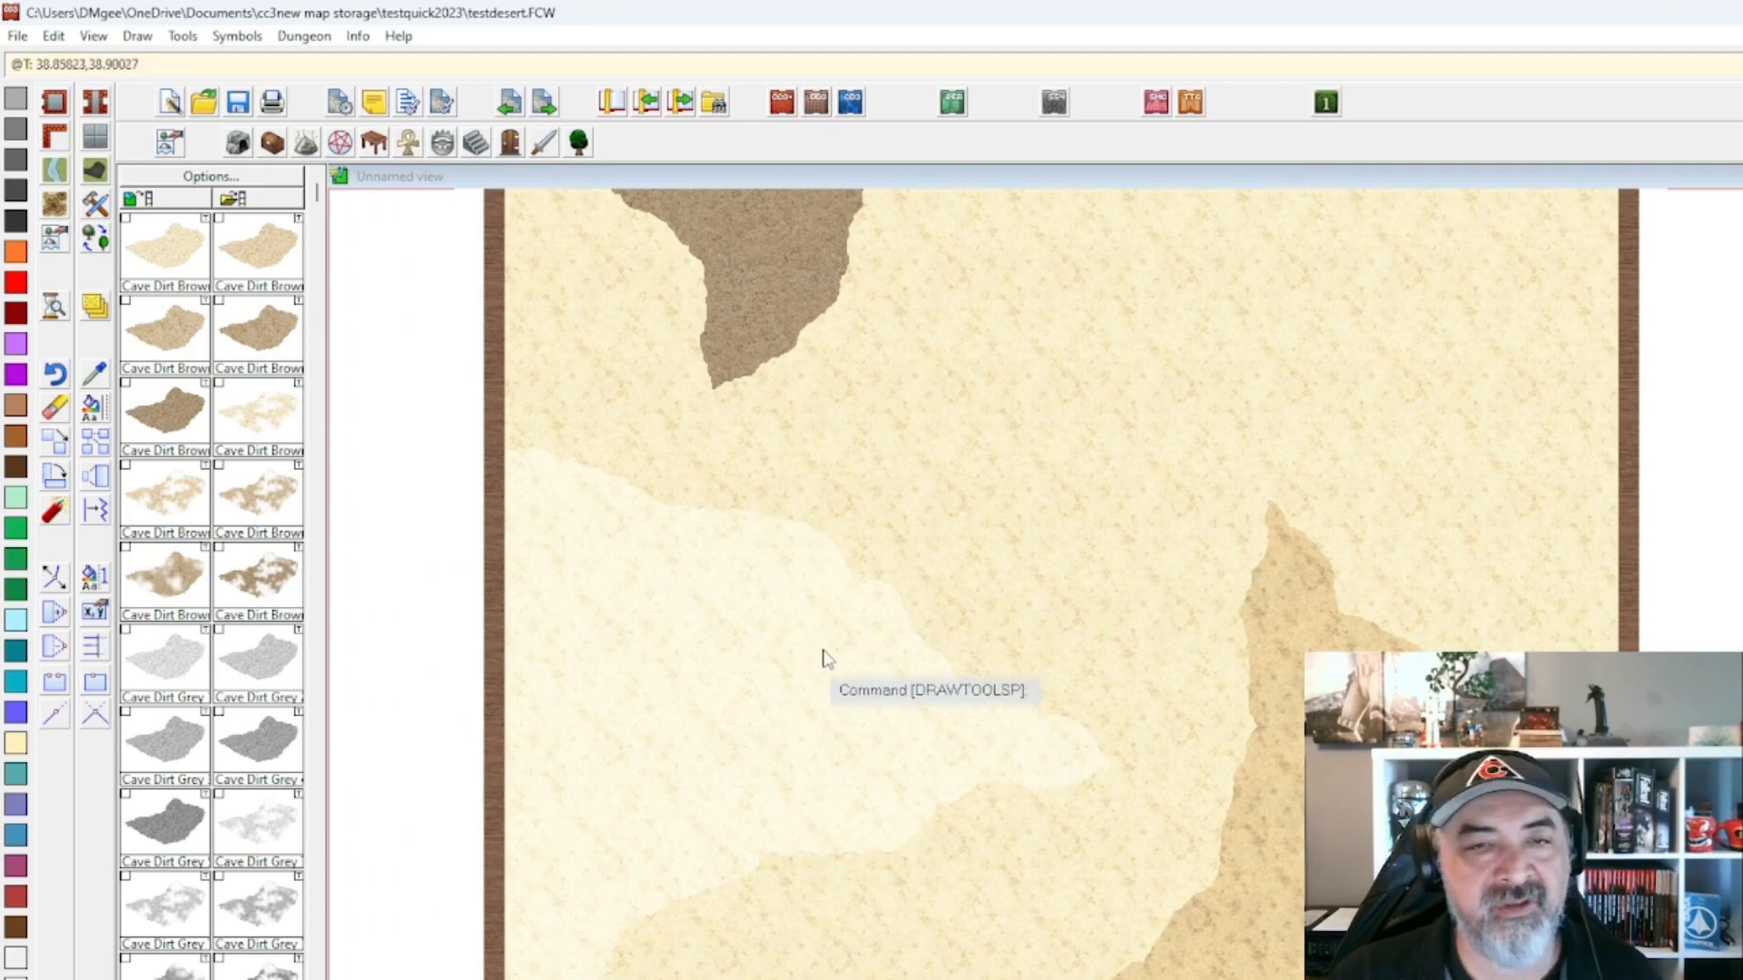
pyautogui.moveTo(841, 652); pyautogui.dragTo(854, 750)
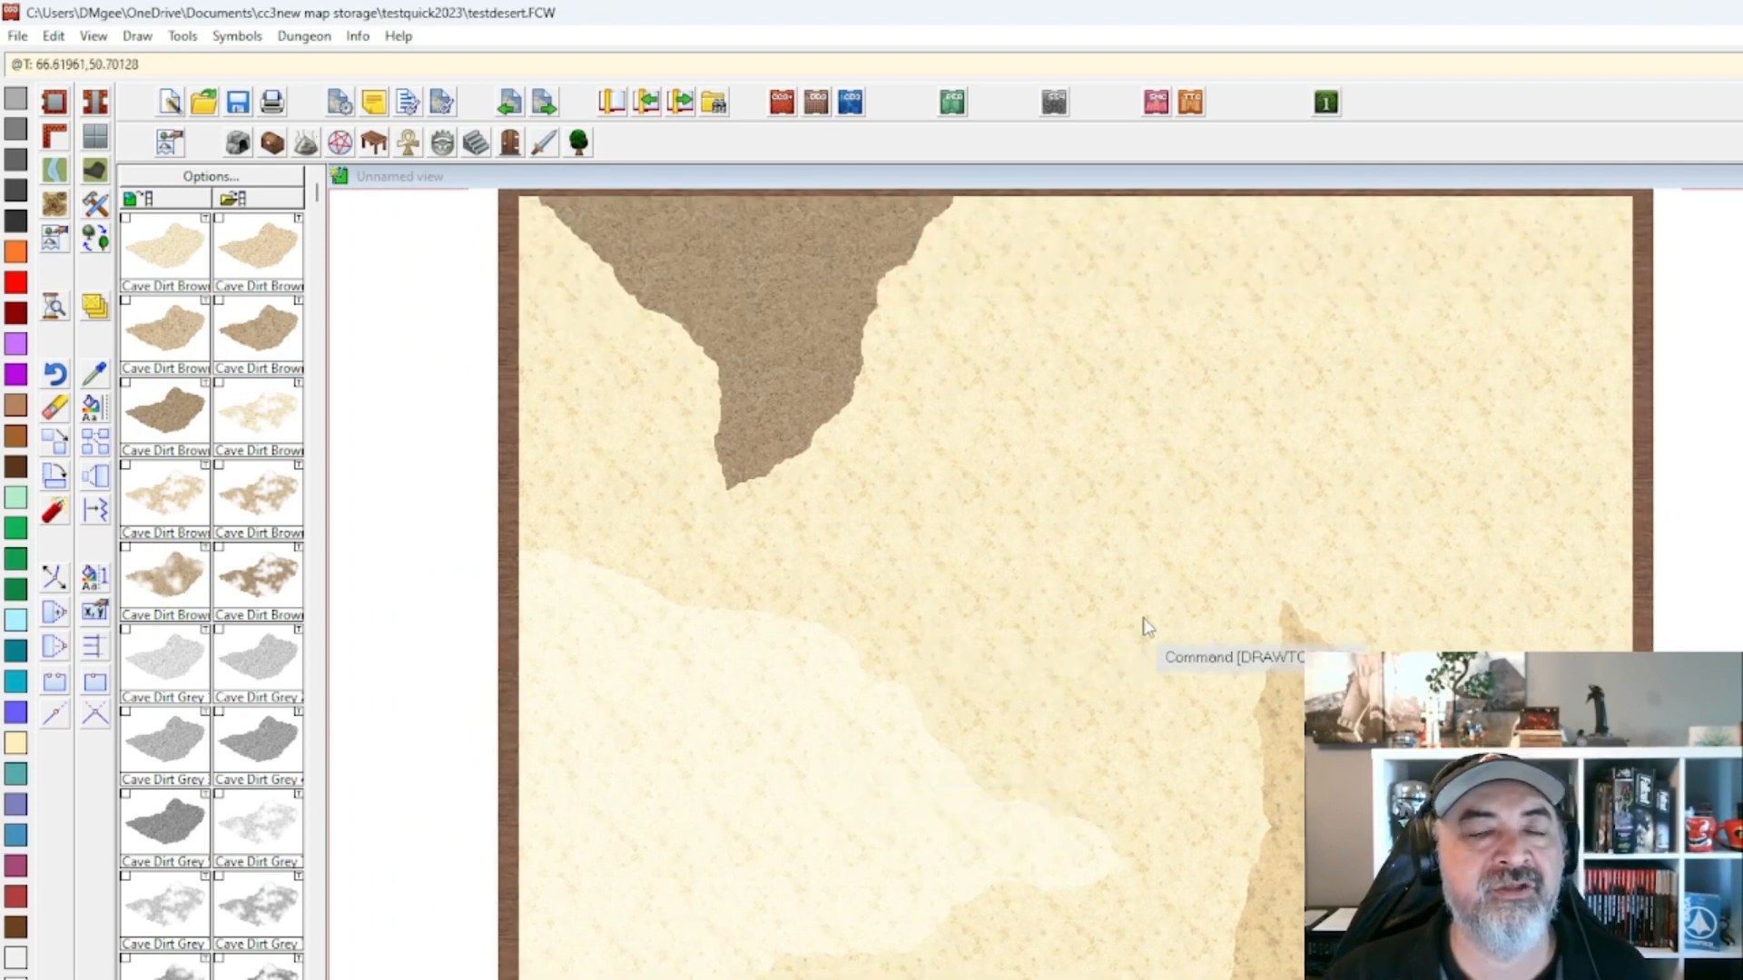
pyautogui.moveTo(1072, 703); pyautogui.dragTo(1144, 753)
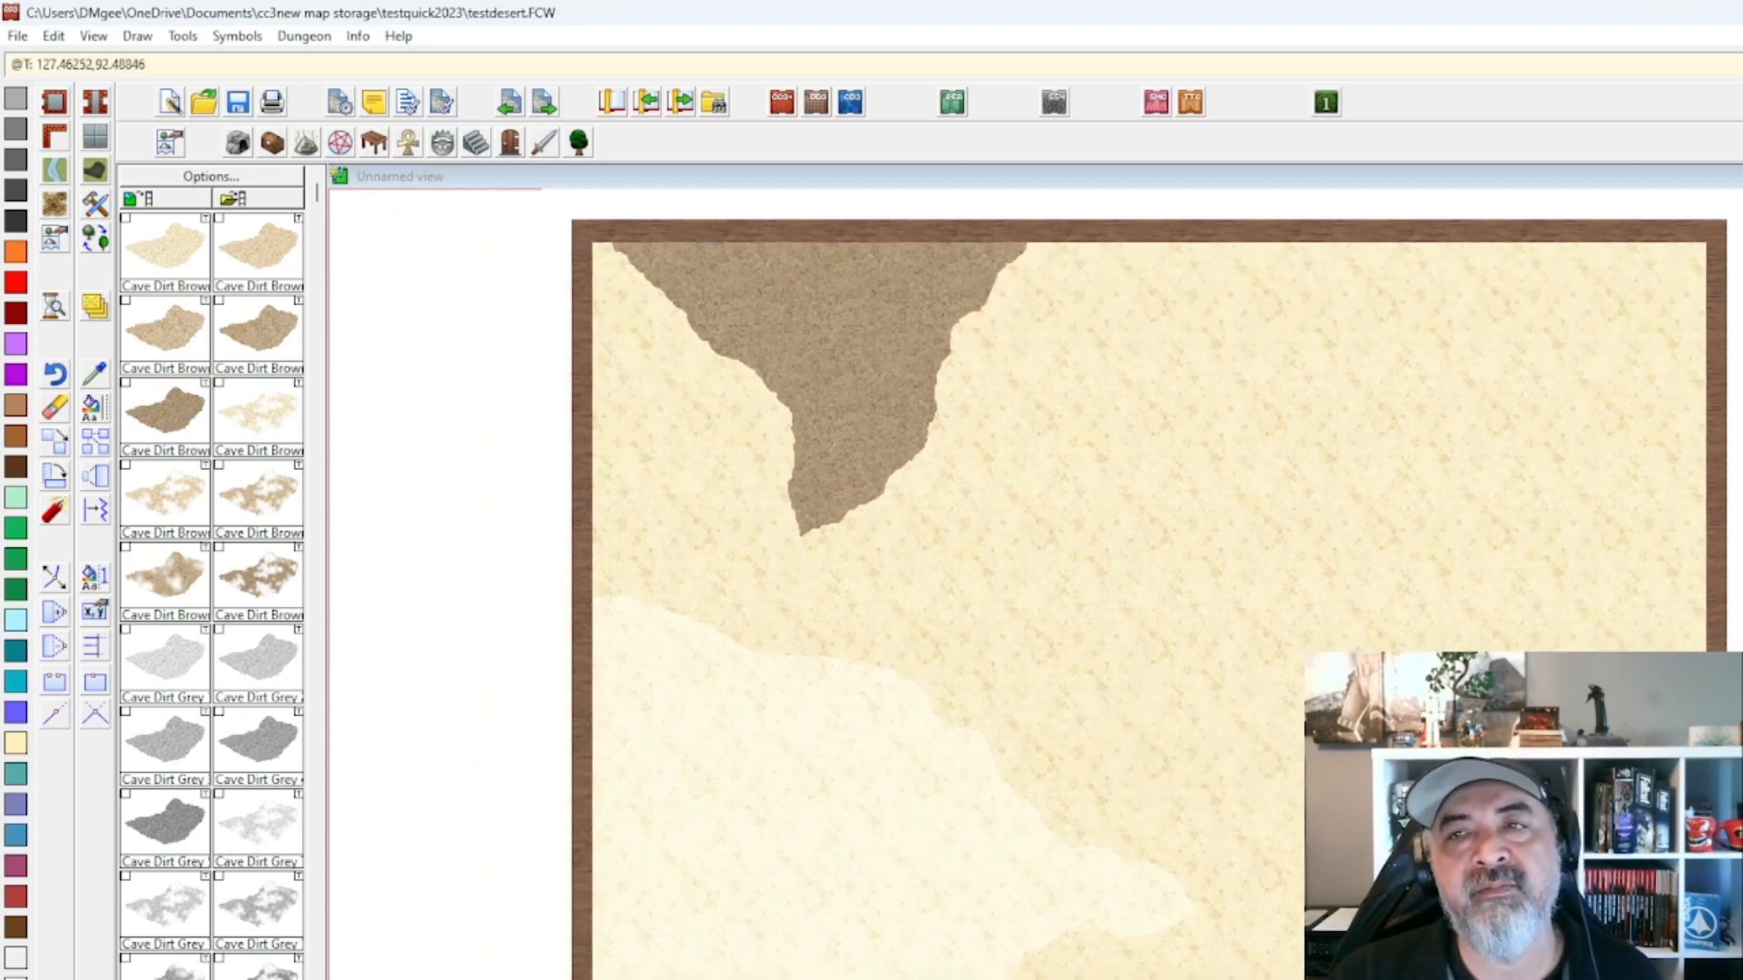
pyautogui.click(1448, 527)
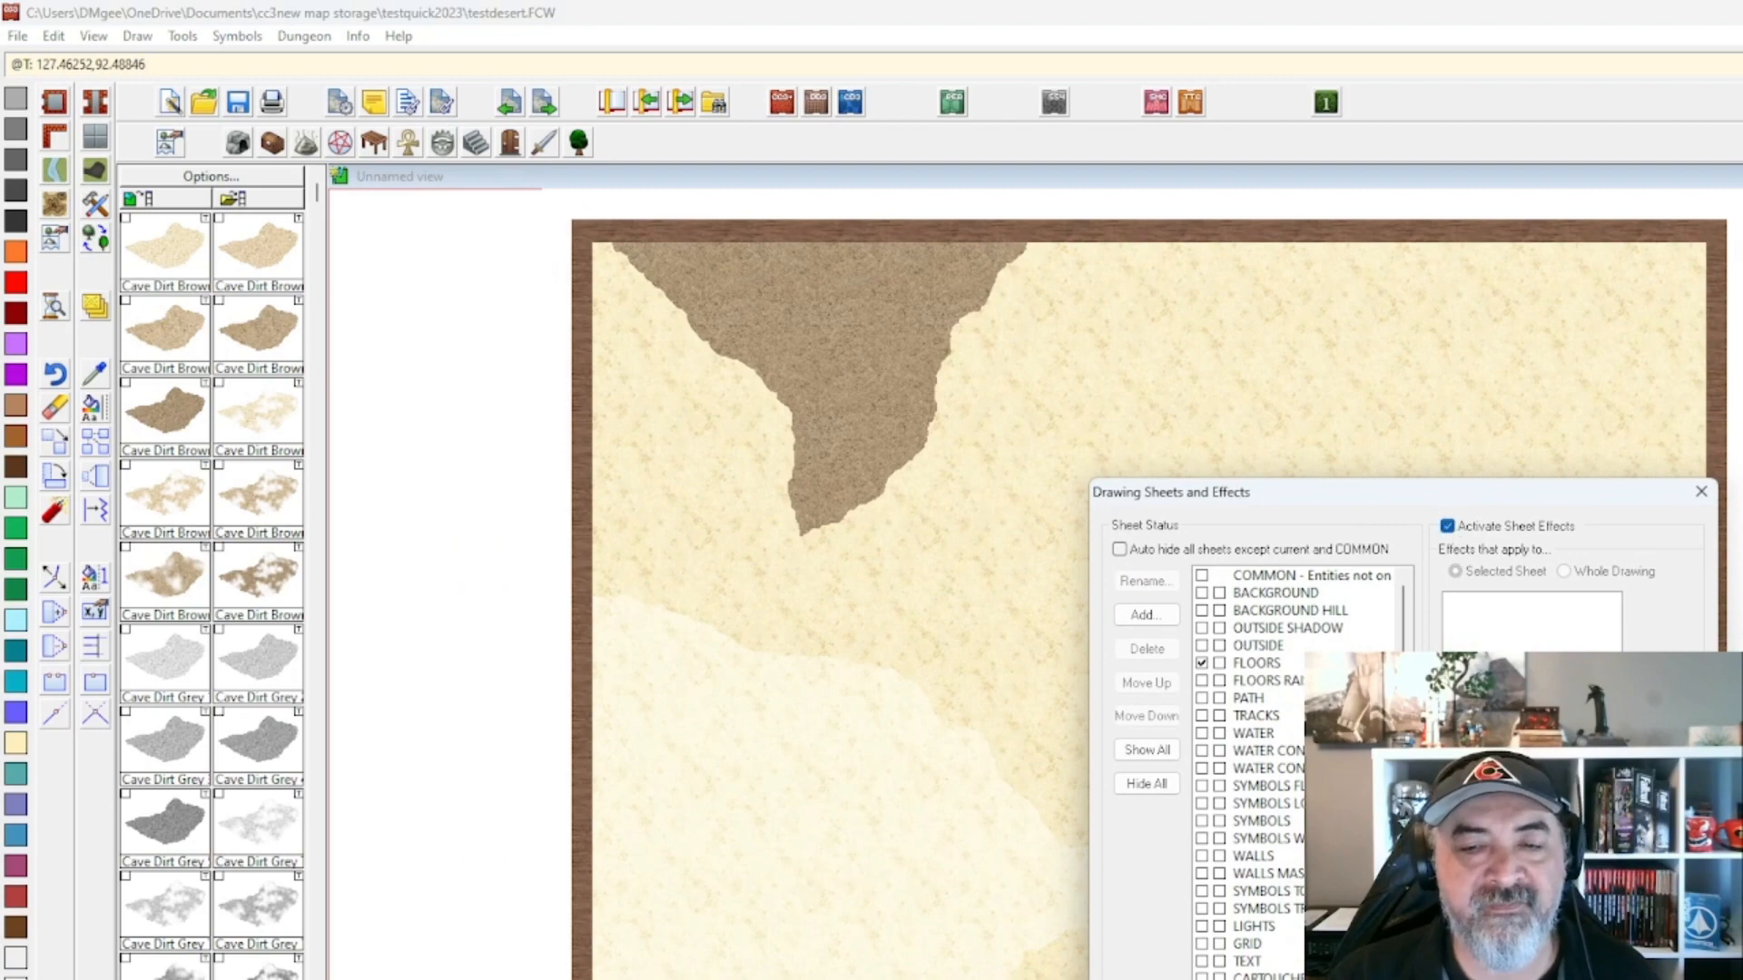
pyautogui.click(1416, 966)
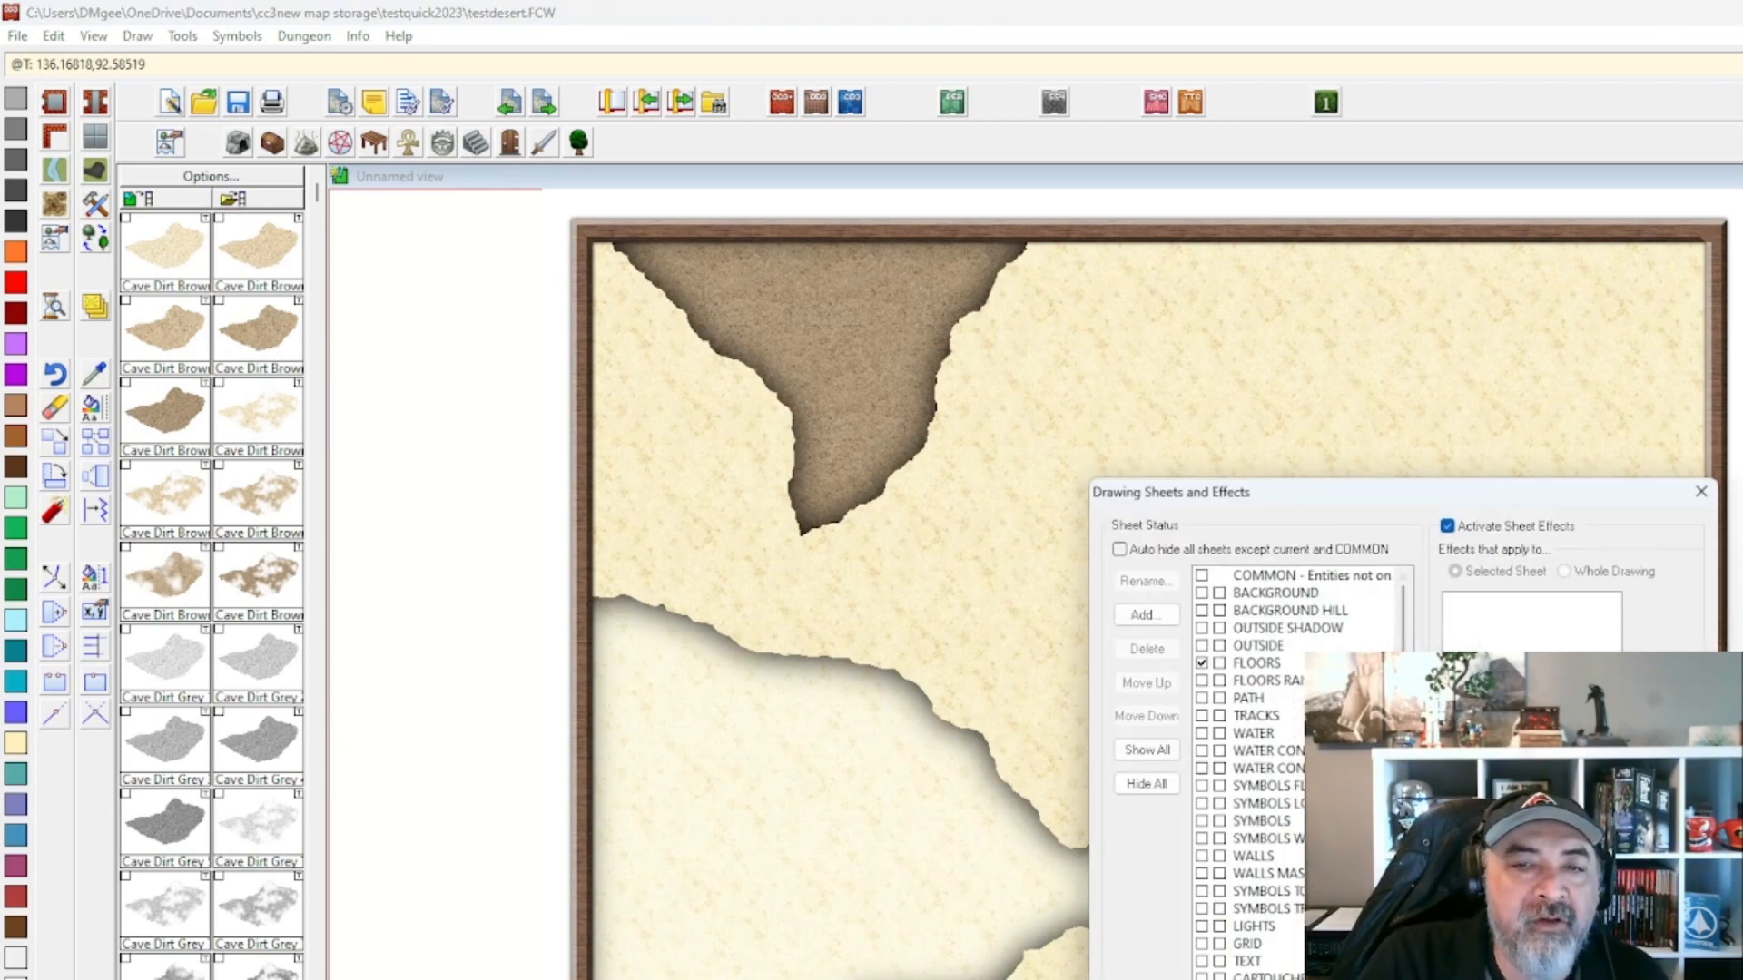
pyautogui.scroll(-1, 1289, 772)
pyautogui.scroll(1, 1289, 772)
pyautogui.scroll(-1, 1271, 772)
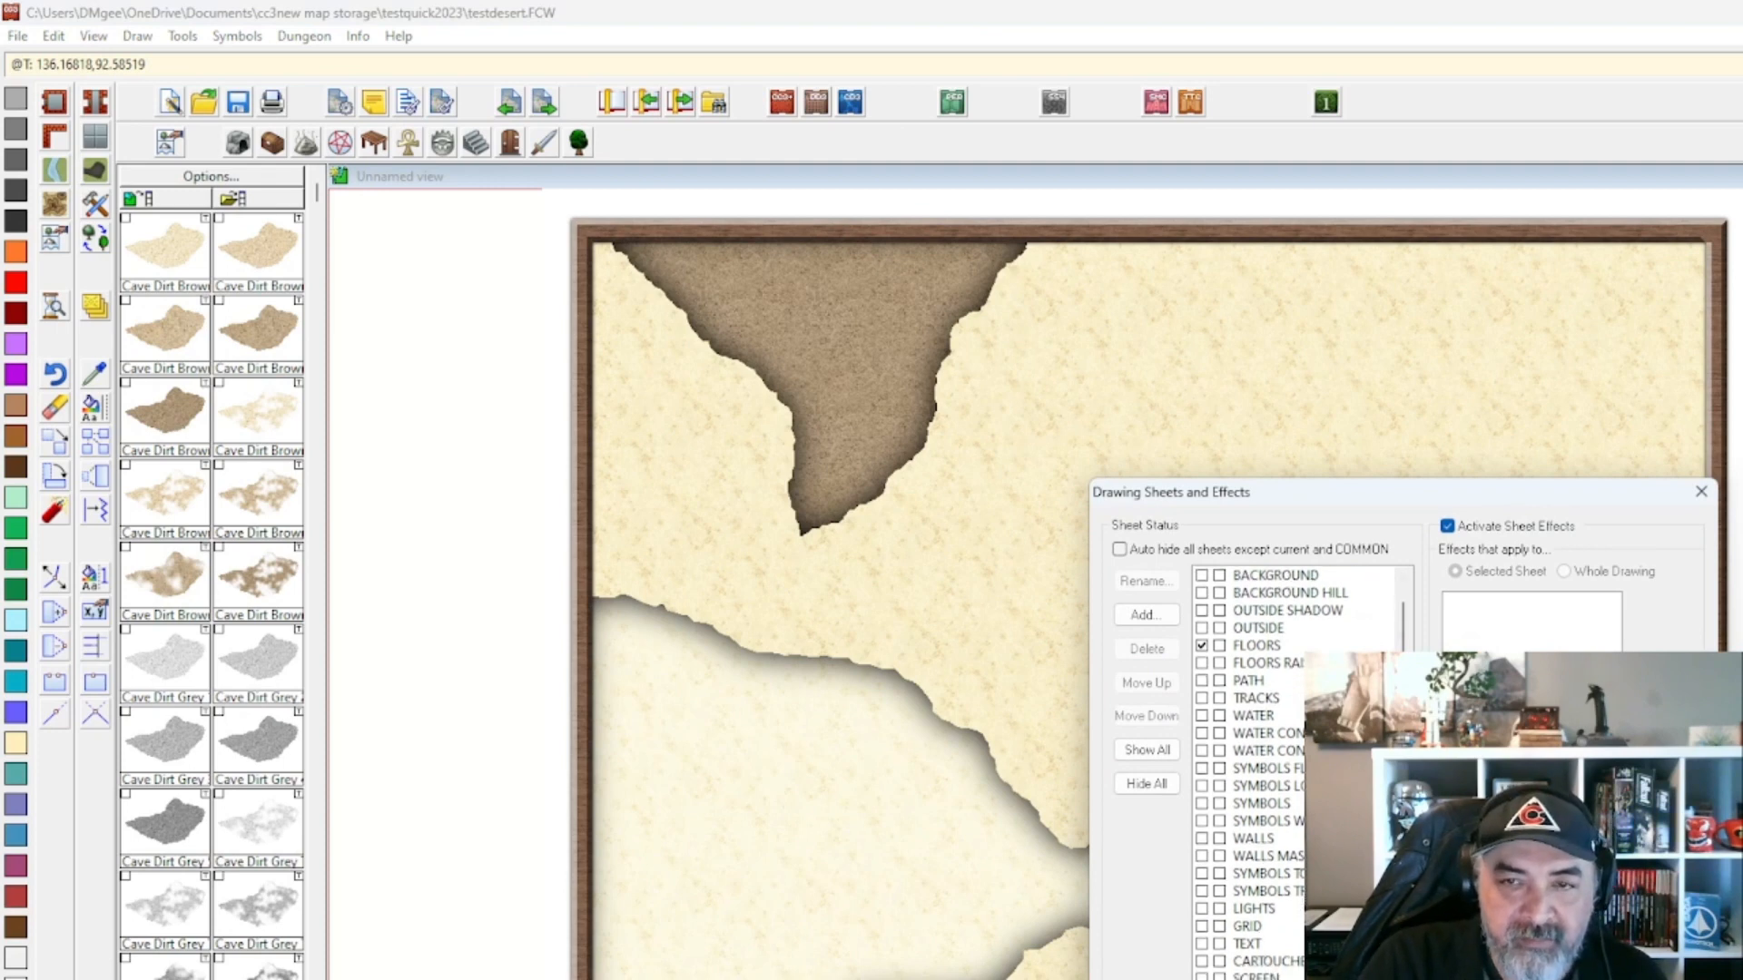
pyautogui.click(1701, 491)
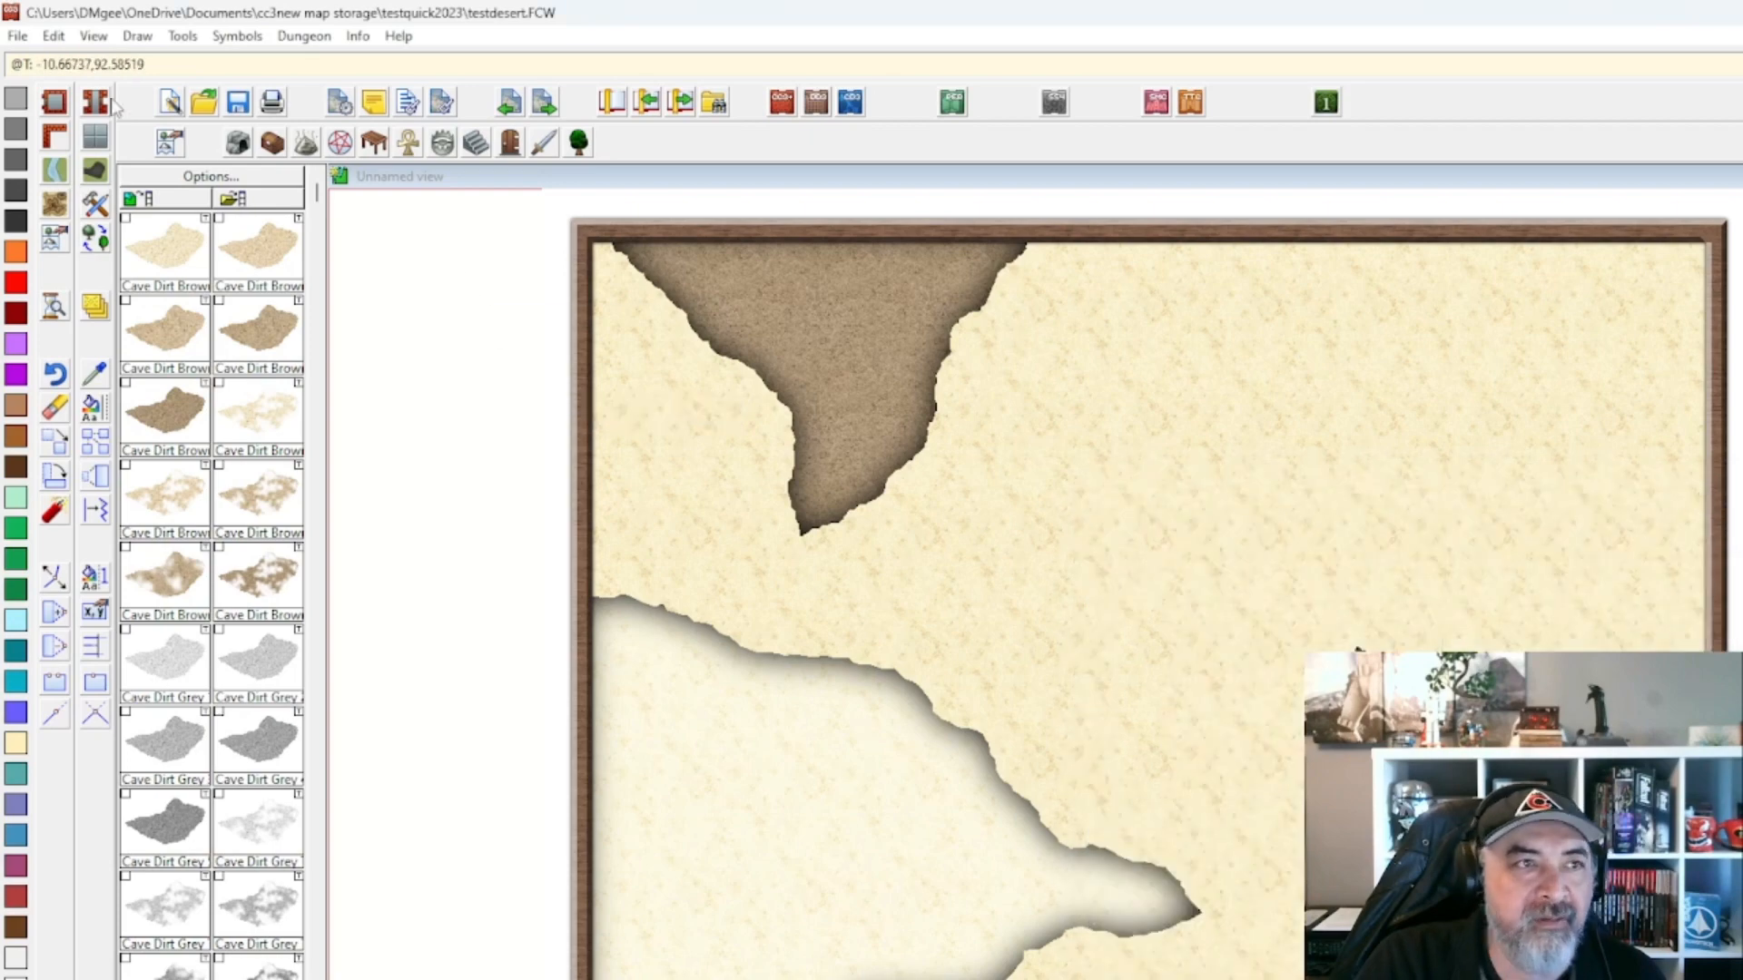
# Browse for a drawing to open in the CC3 master map files folder under old map imports.
pyautogui.click(22, 36)
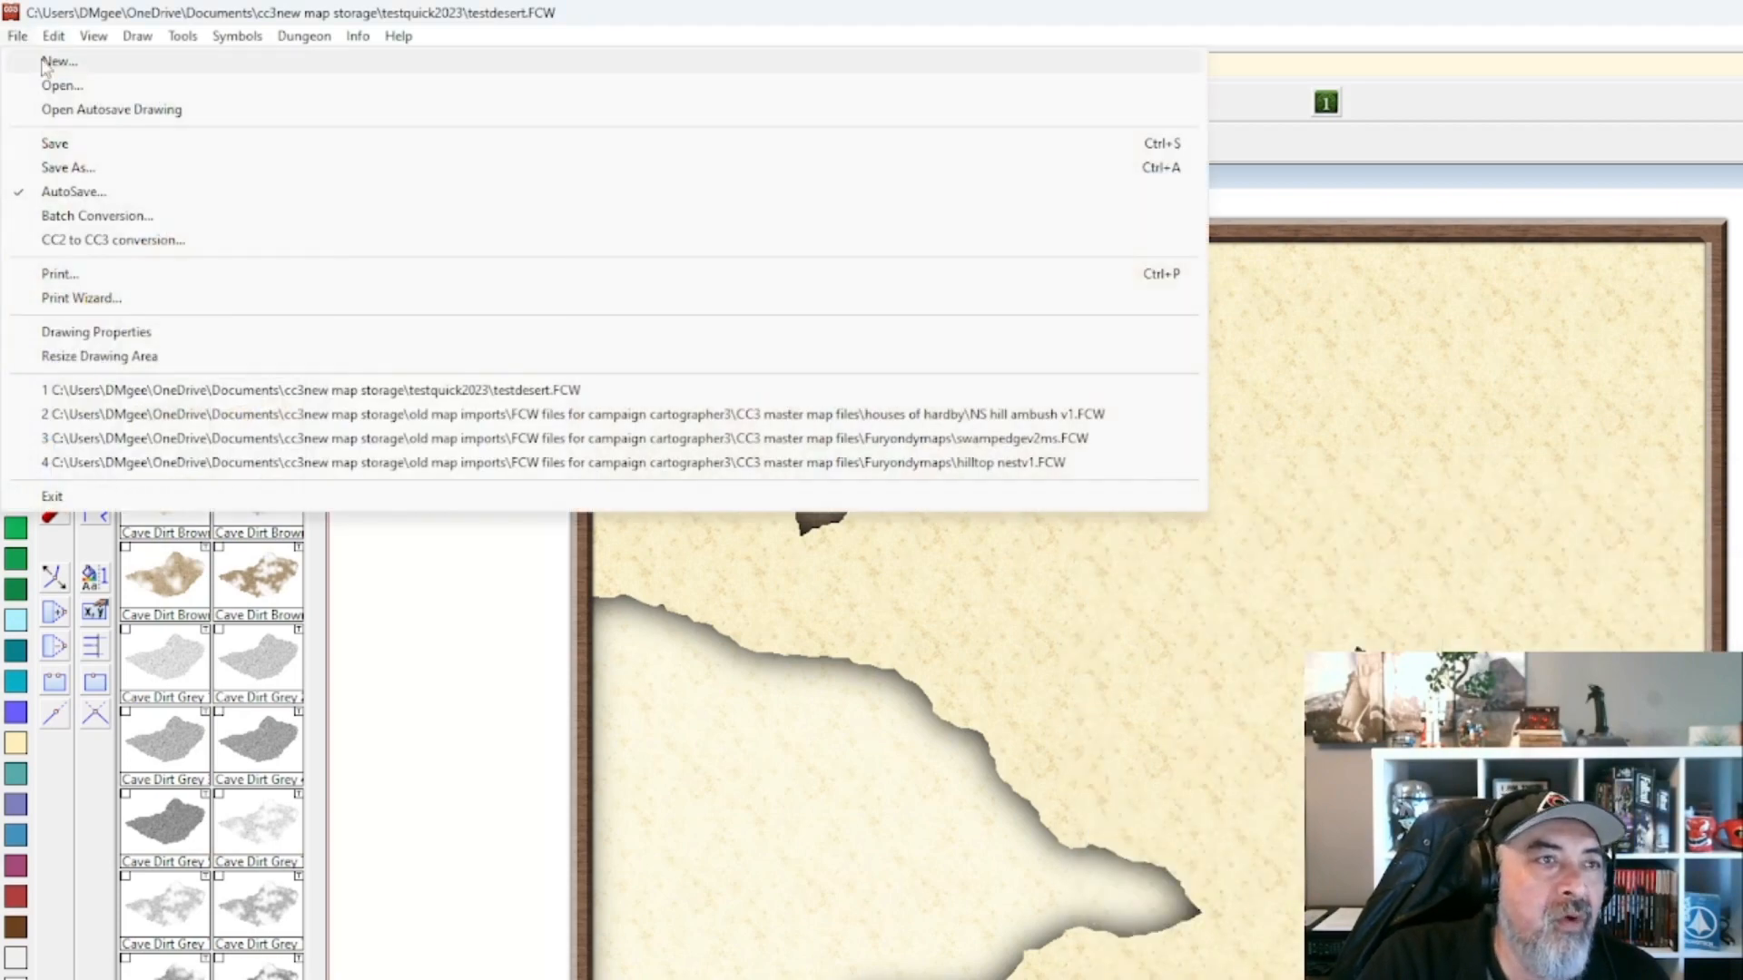
pyautogui.click(40, 91)
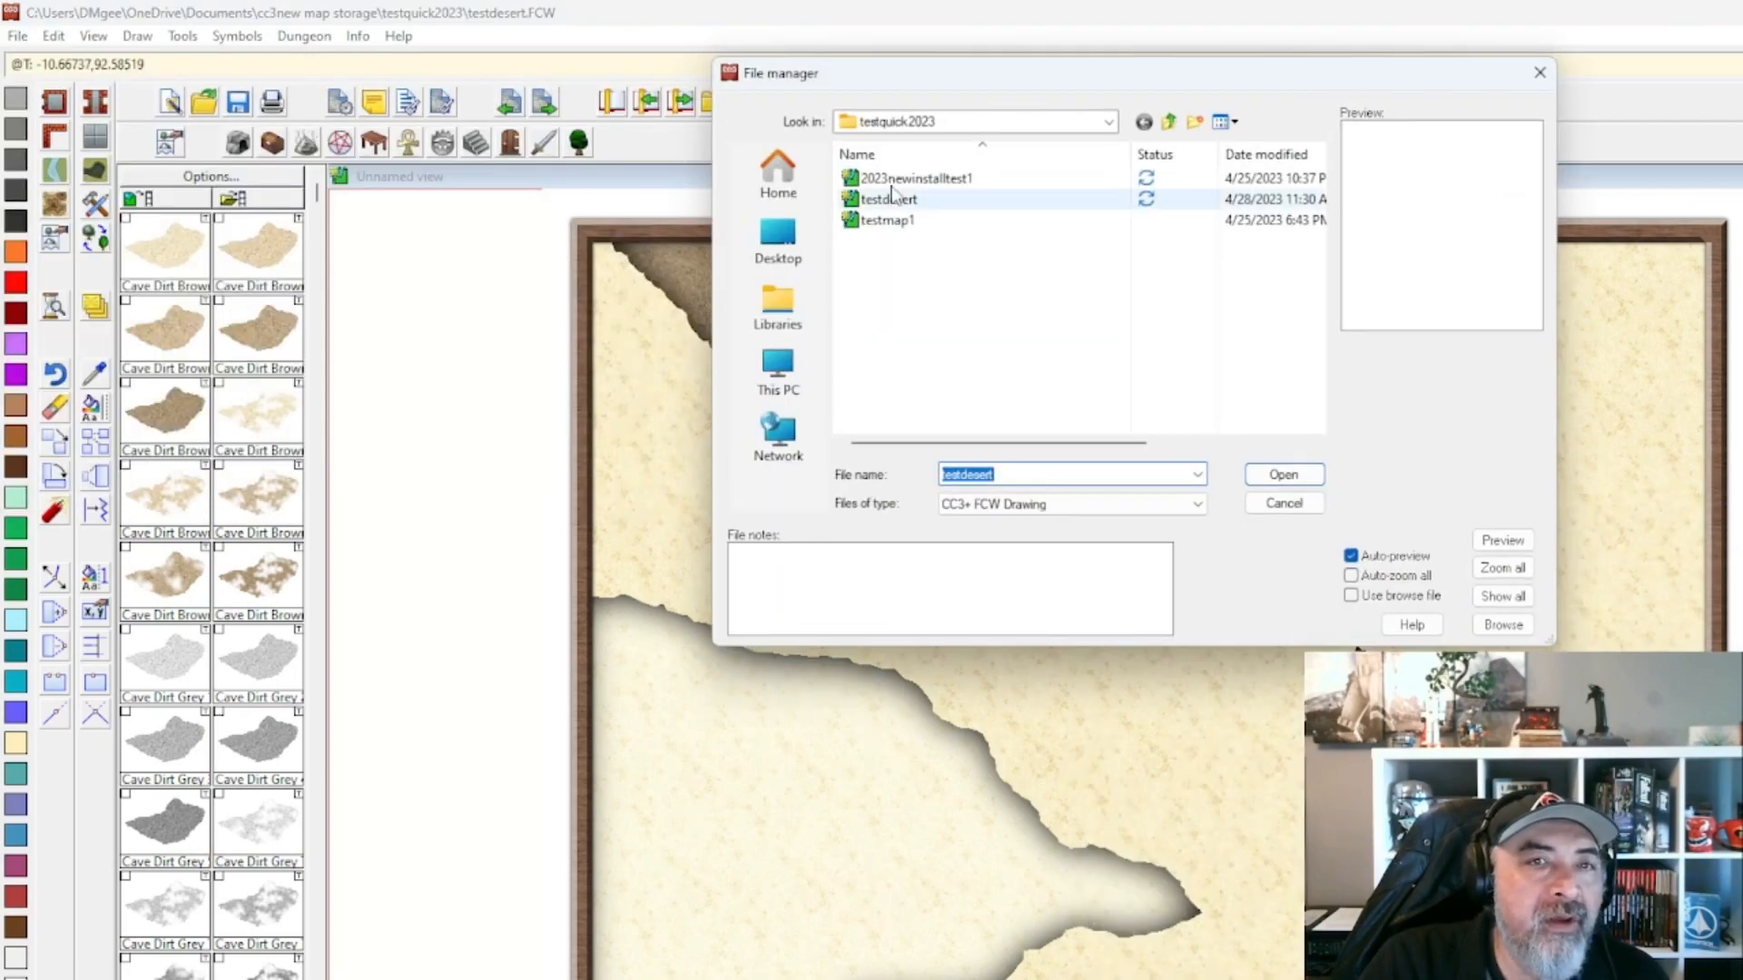
pyautogui.click(1171, 130)
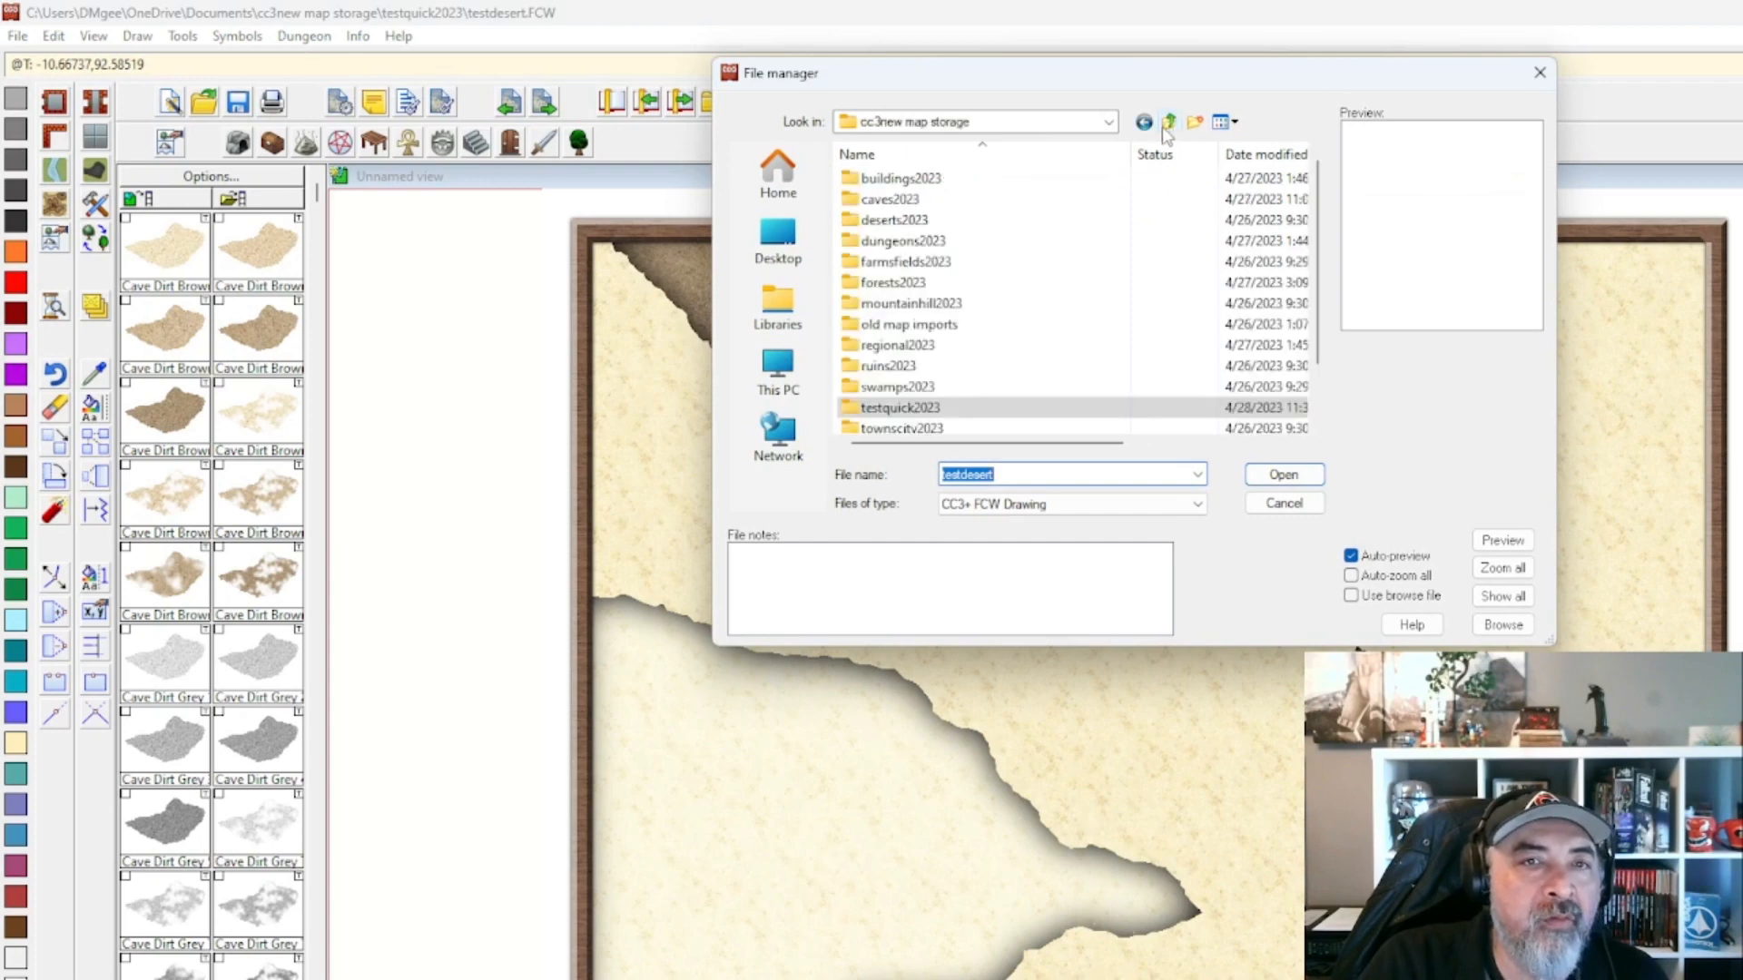
pyautogui.doubleClick(934, 325)
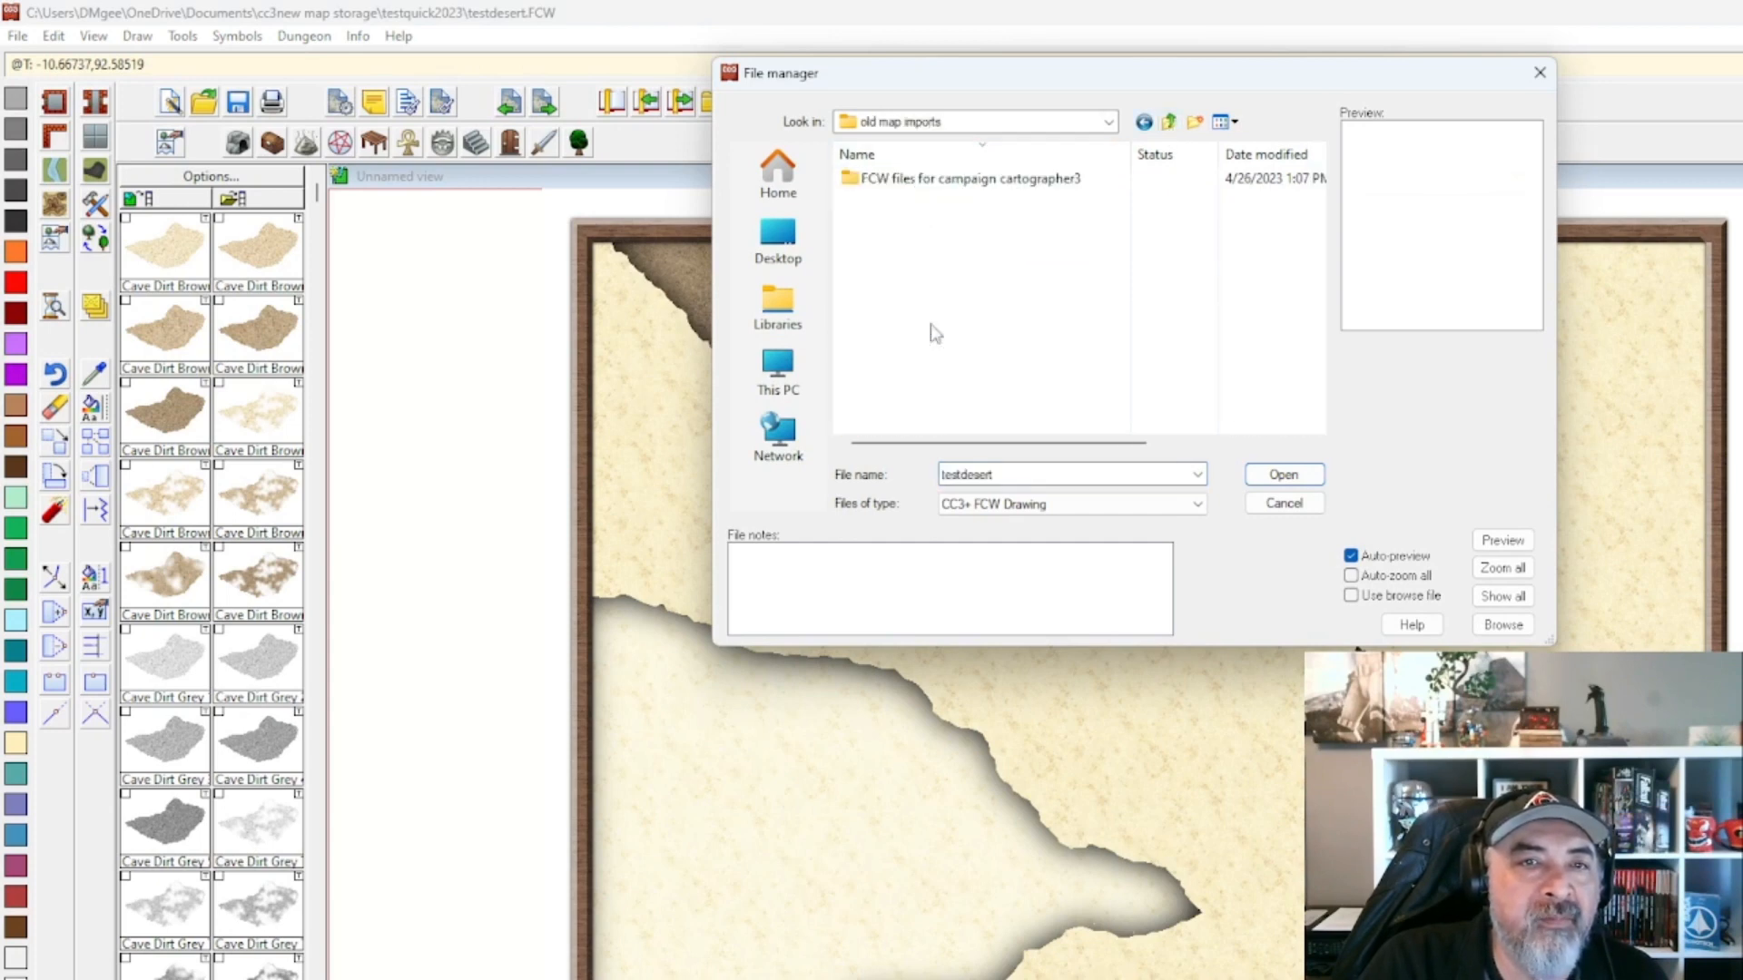
pyautogui.doubleClick(1101, 179)
pyautogui.doubleClick(949, 179)
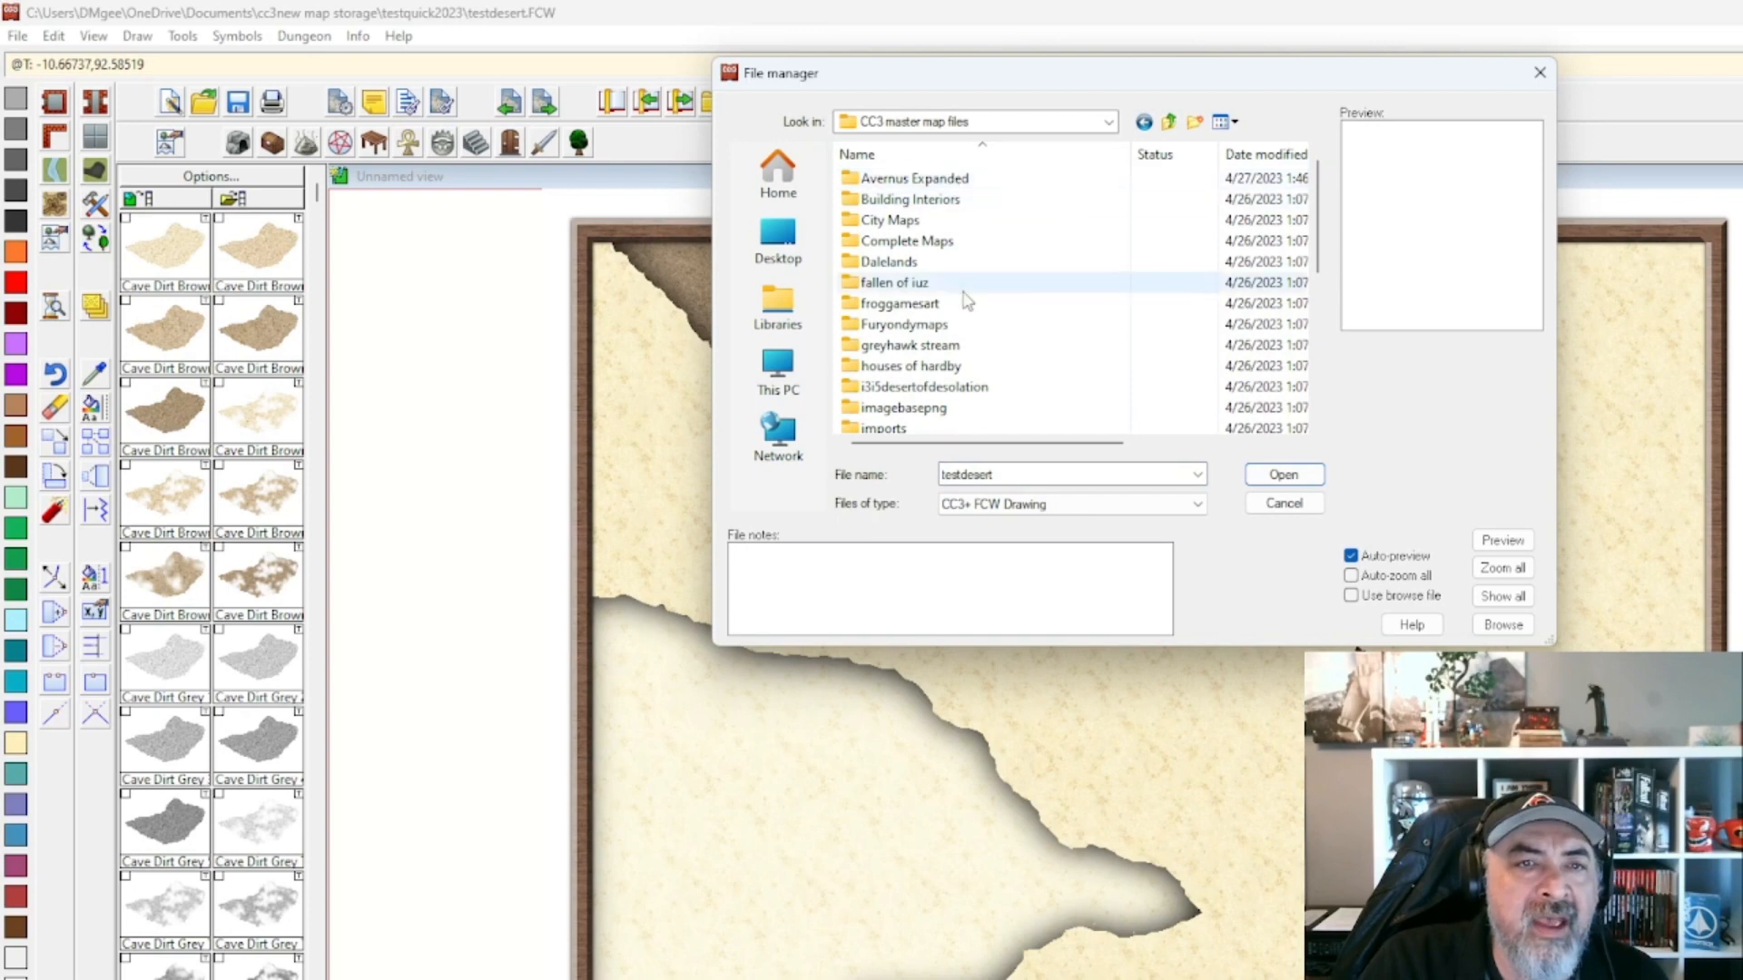
# Go into the quick battle maps folder and sort its drawings by date modified, newest first.
pyautogui.scroll(-1, 999, 318)
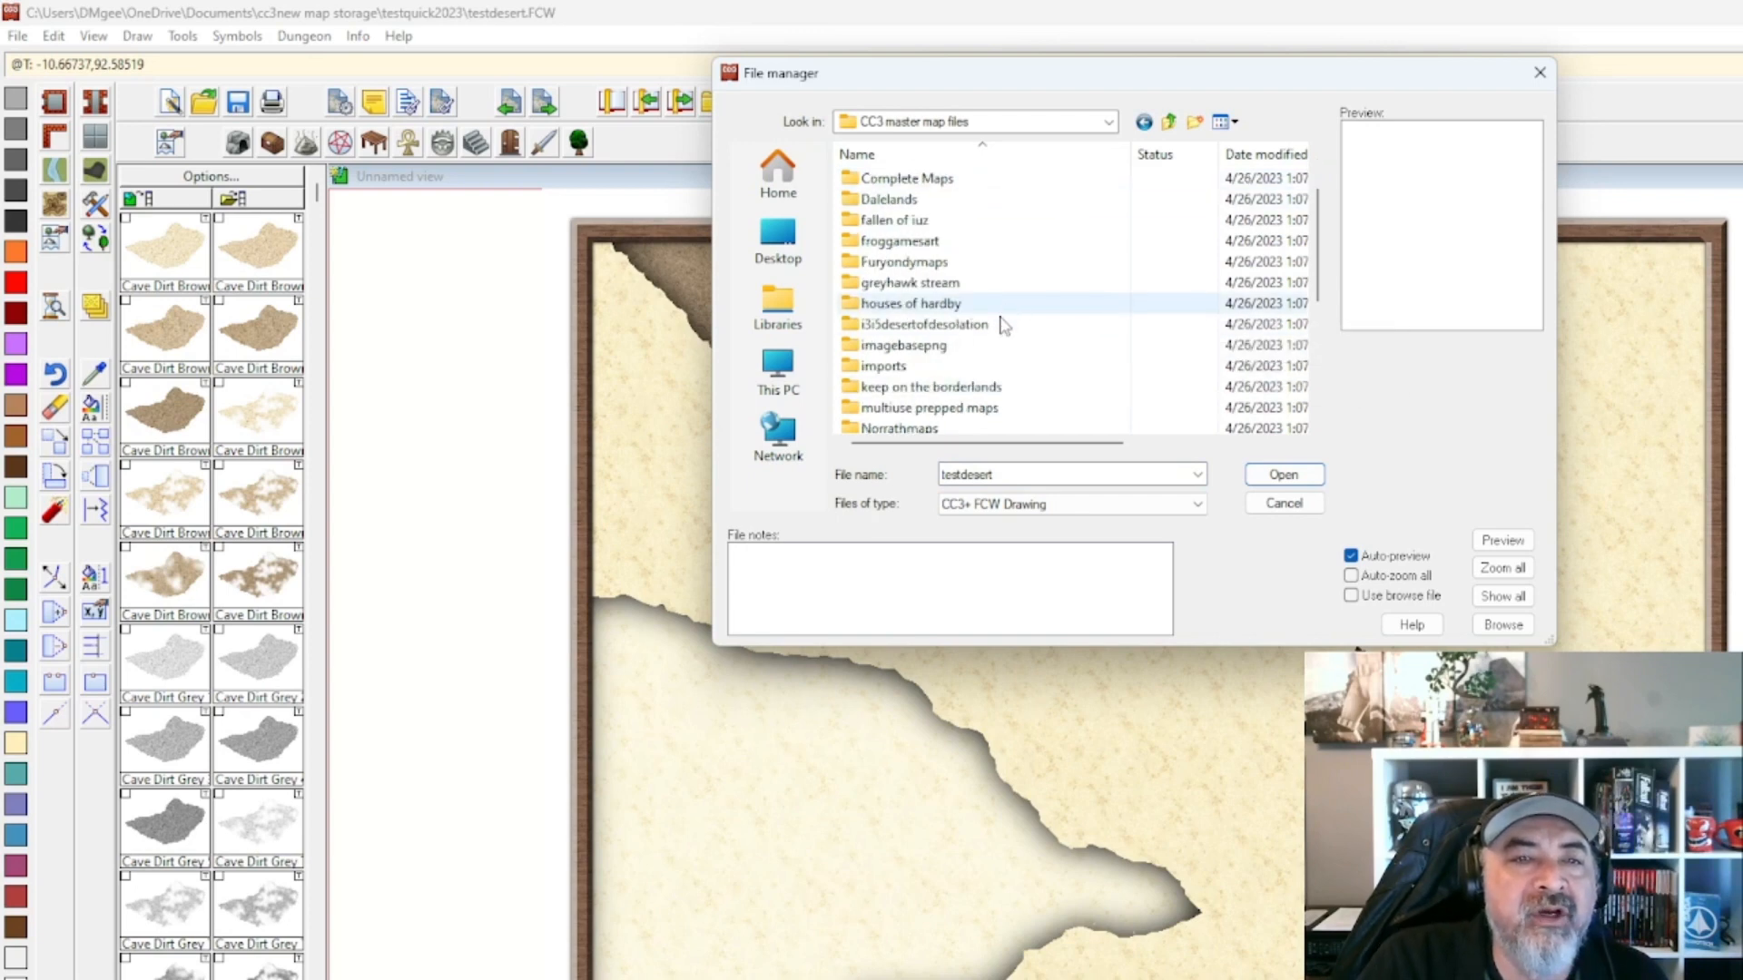
pyautogui.scroll(-1, 983, 381)
pyautogui.scroll(-1, 972, 400)
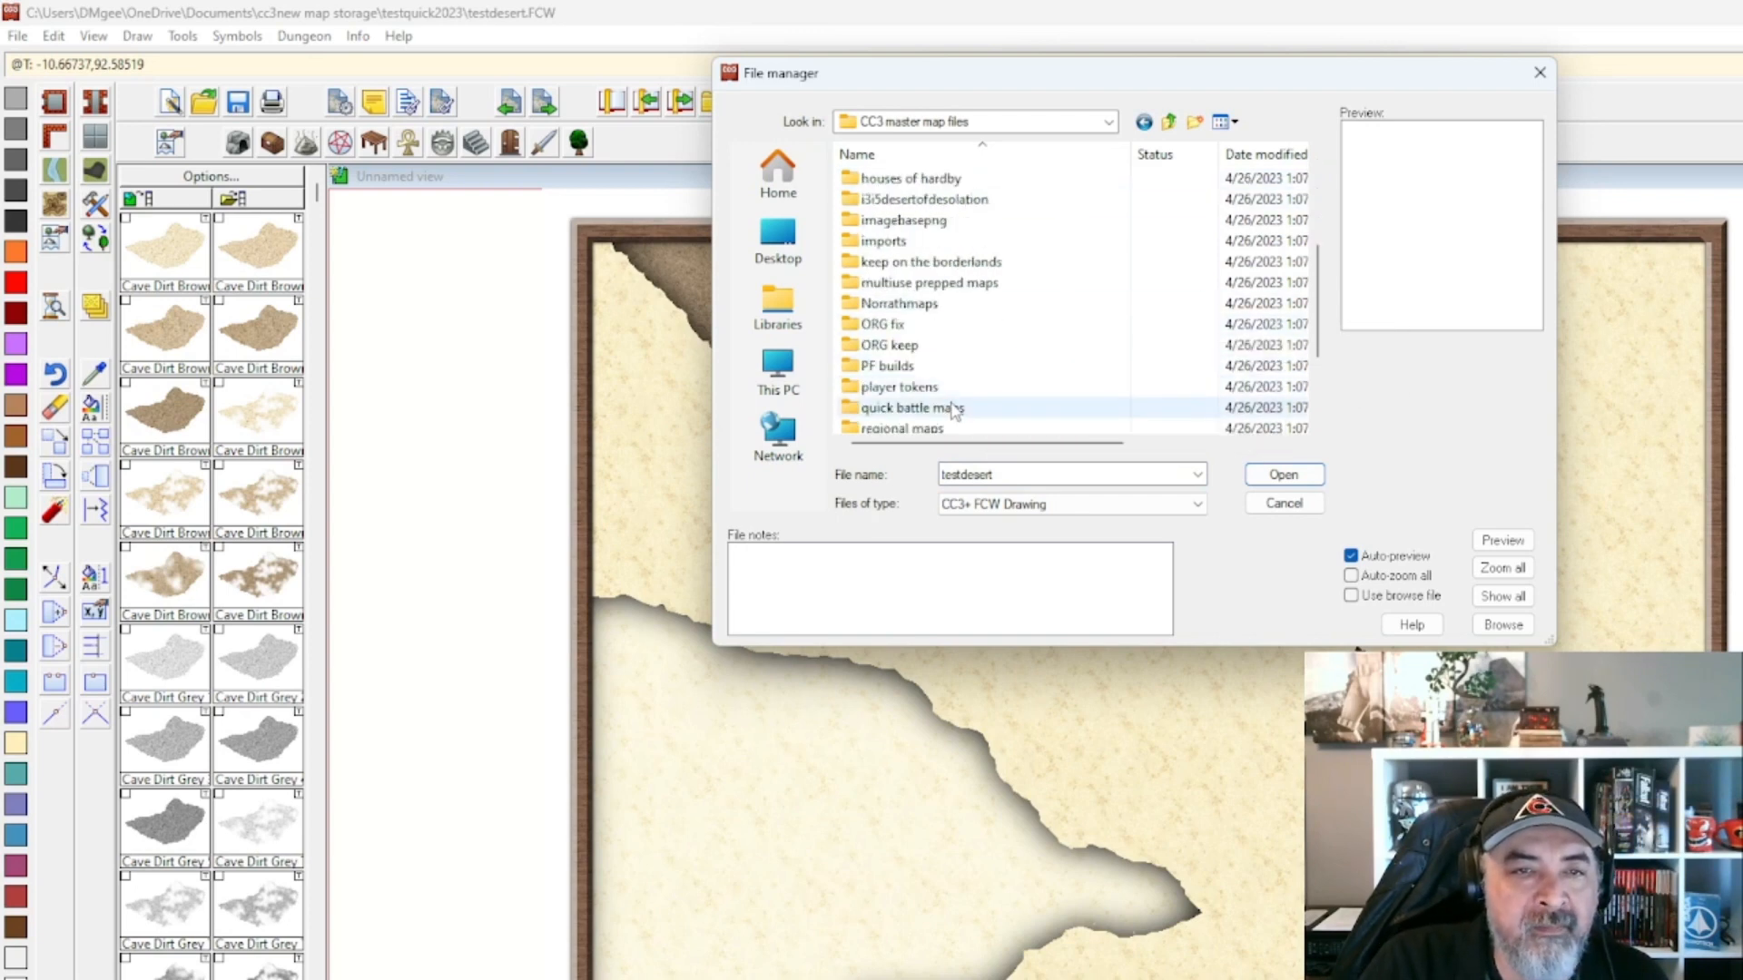
pyautogui.doubleClick(953, 409)
pyautogui.click(1262, 156)
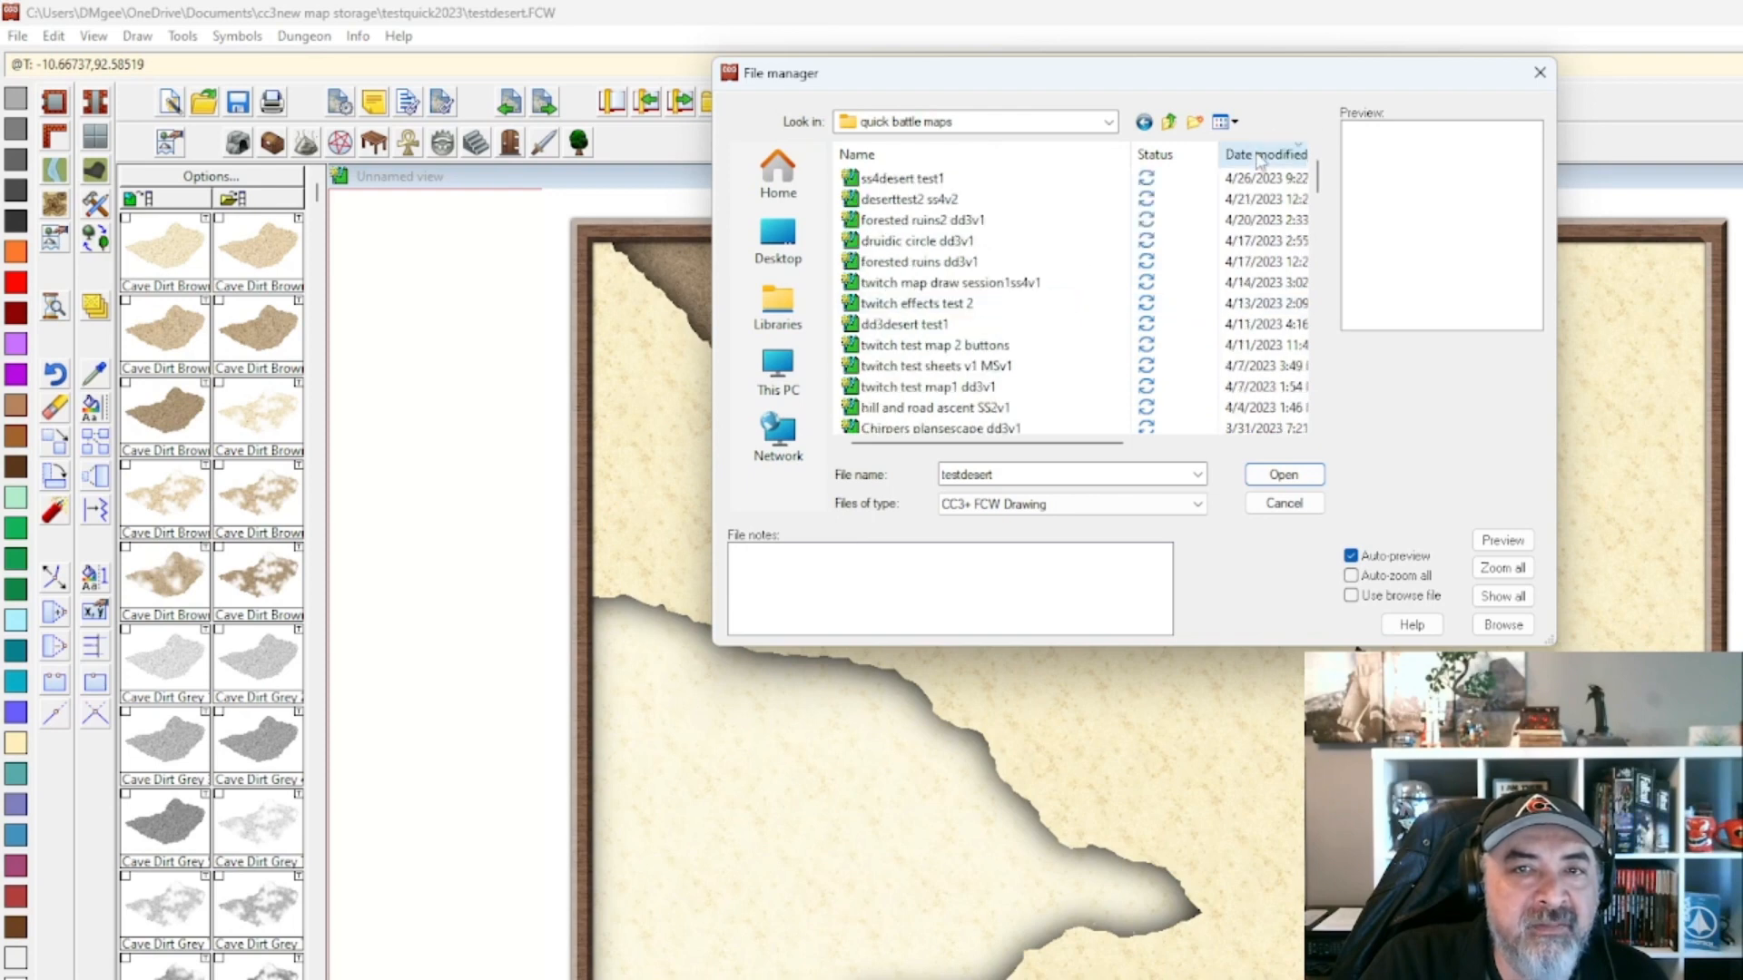
# Preview the deserttest2 ss4v2 and ss4desert test1 drawings, and open ss4desert test1.
pyautogui.click(912, 200)
pyautogui.click(920, 181)
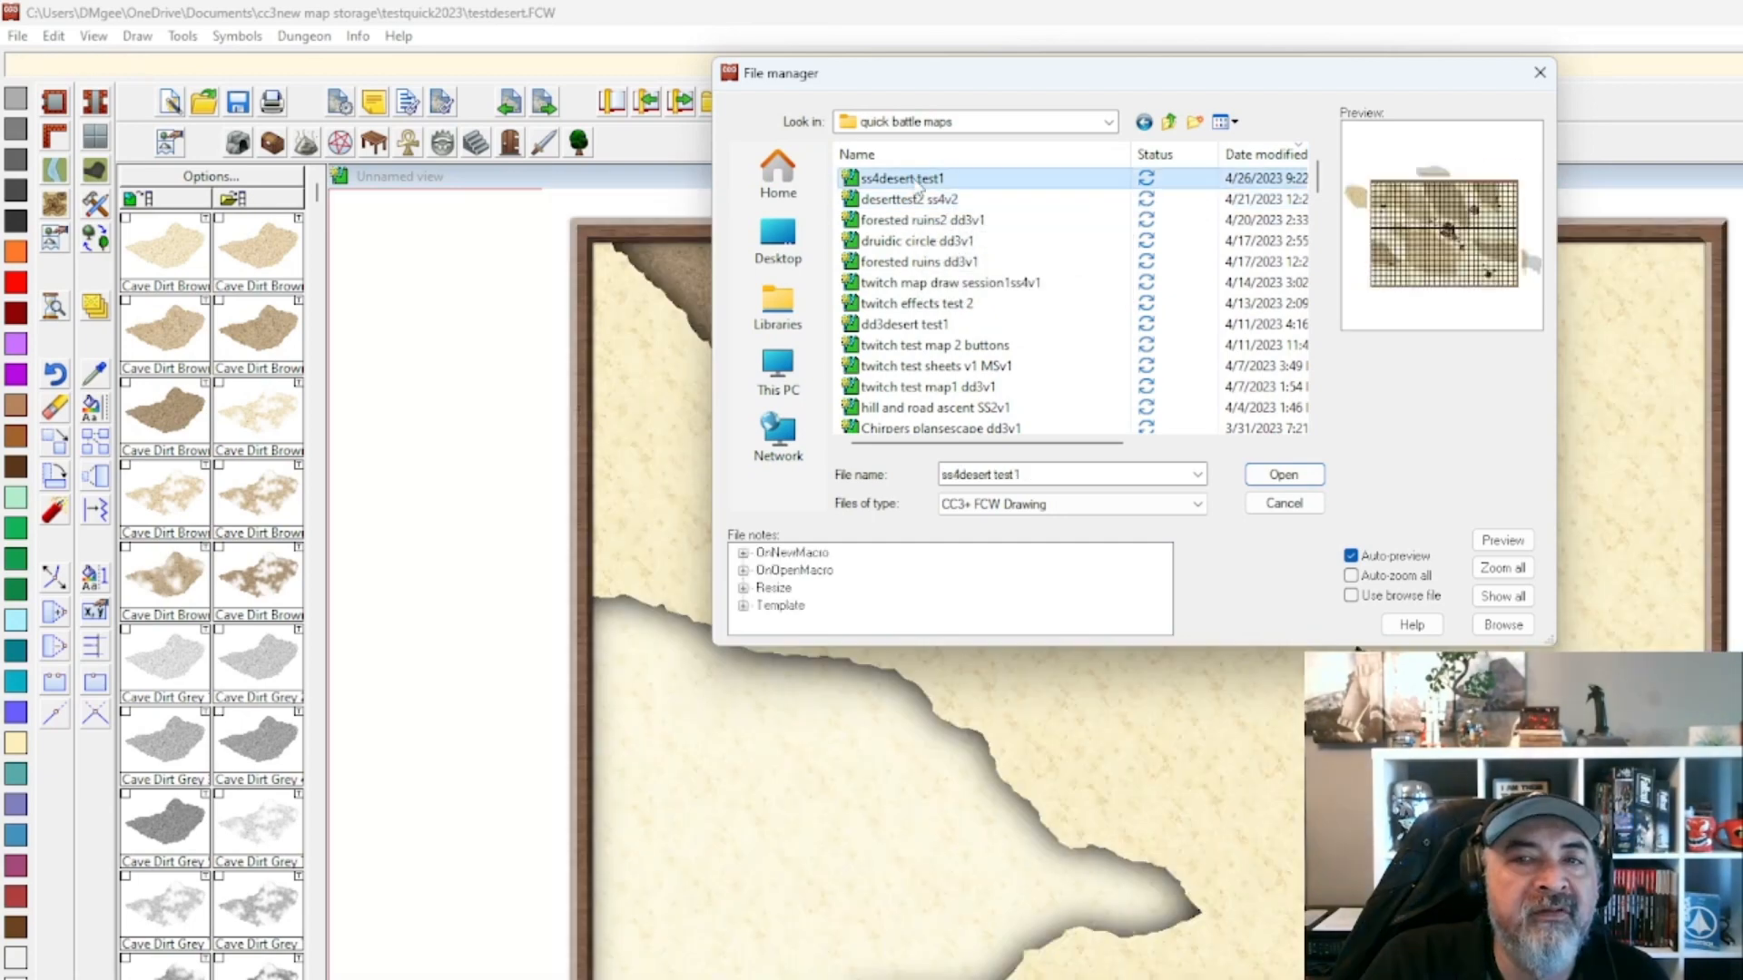
pyautogui.doubleClick(923, 182)
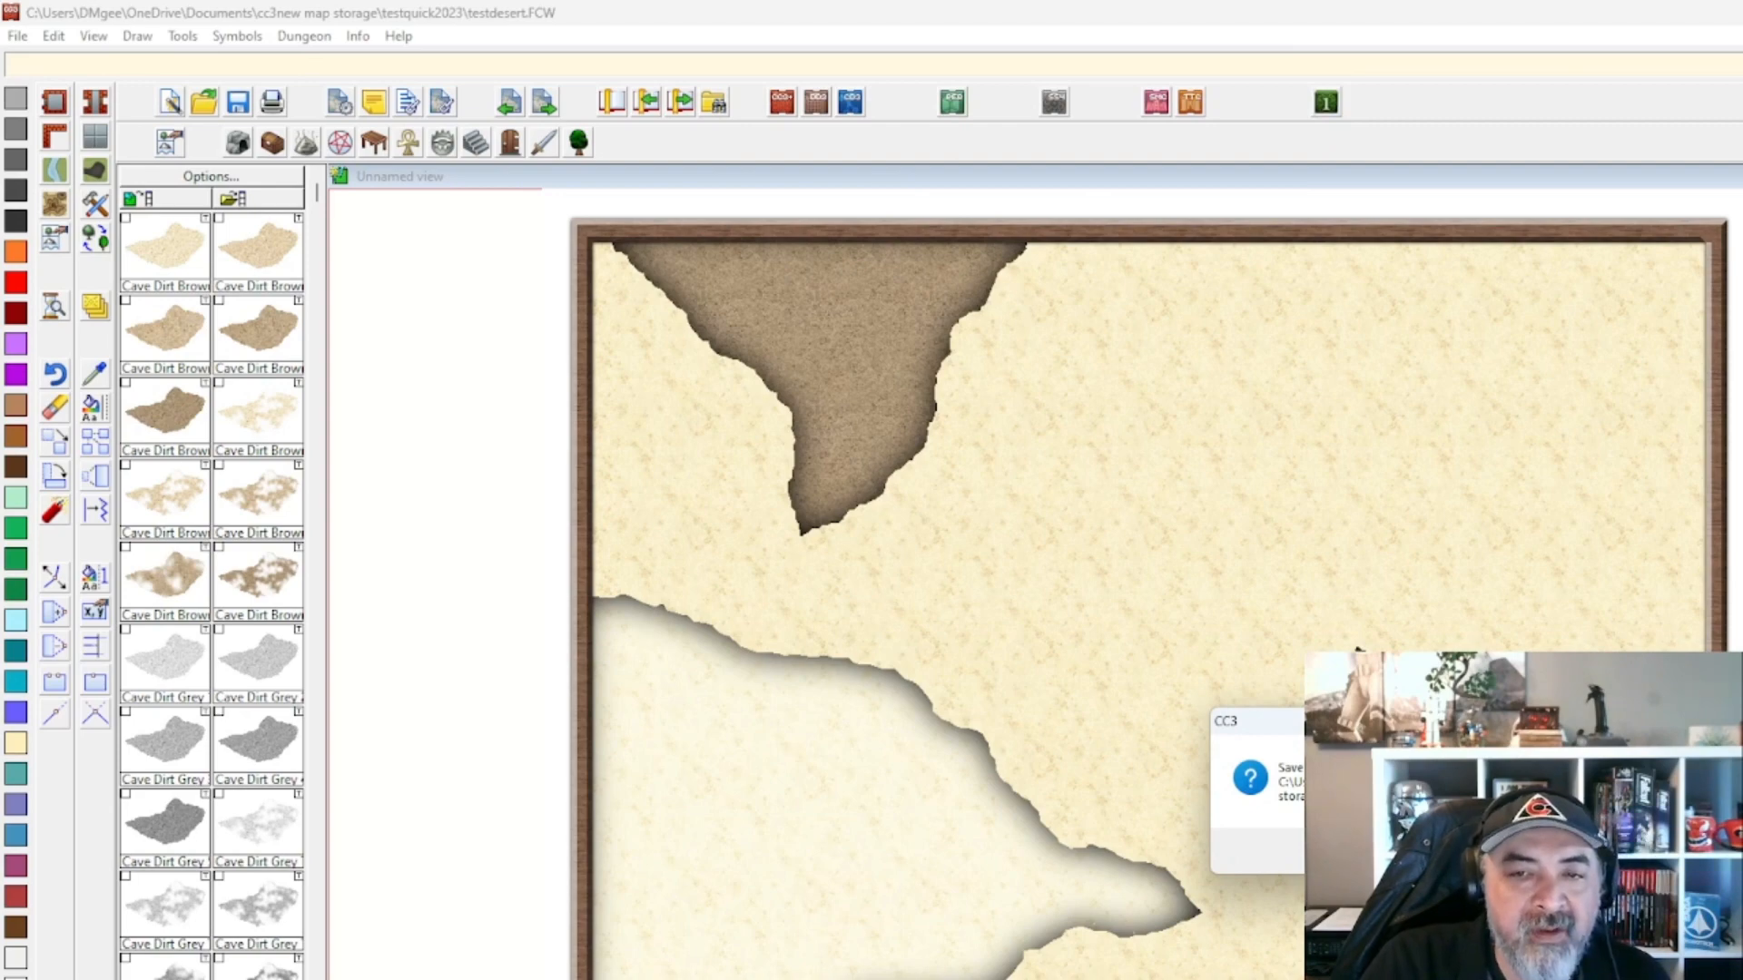
pyautogui.click(1456, 850)
# Answer the save prompt for testdesert and finish opening ss4desert test1.
pyautogui.moveTo(1595, 812); pyautogui.dragTo(1458, 826)
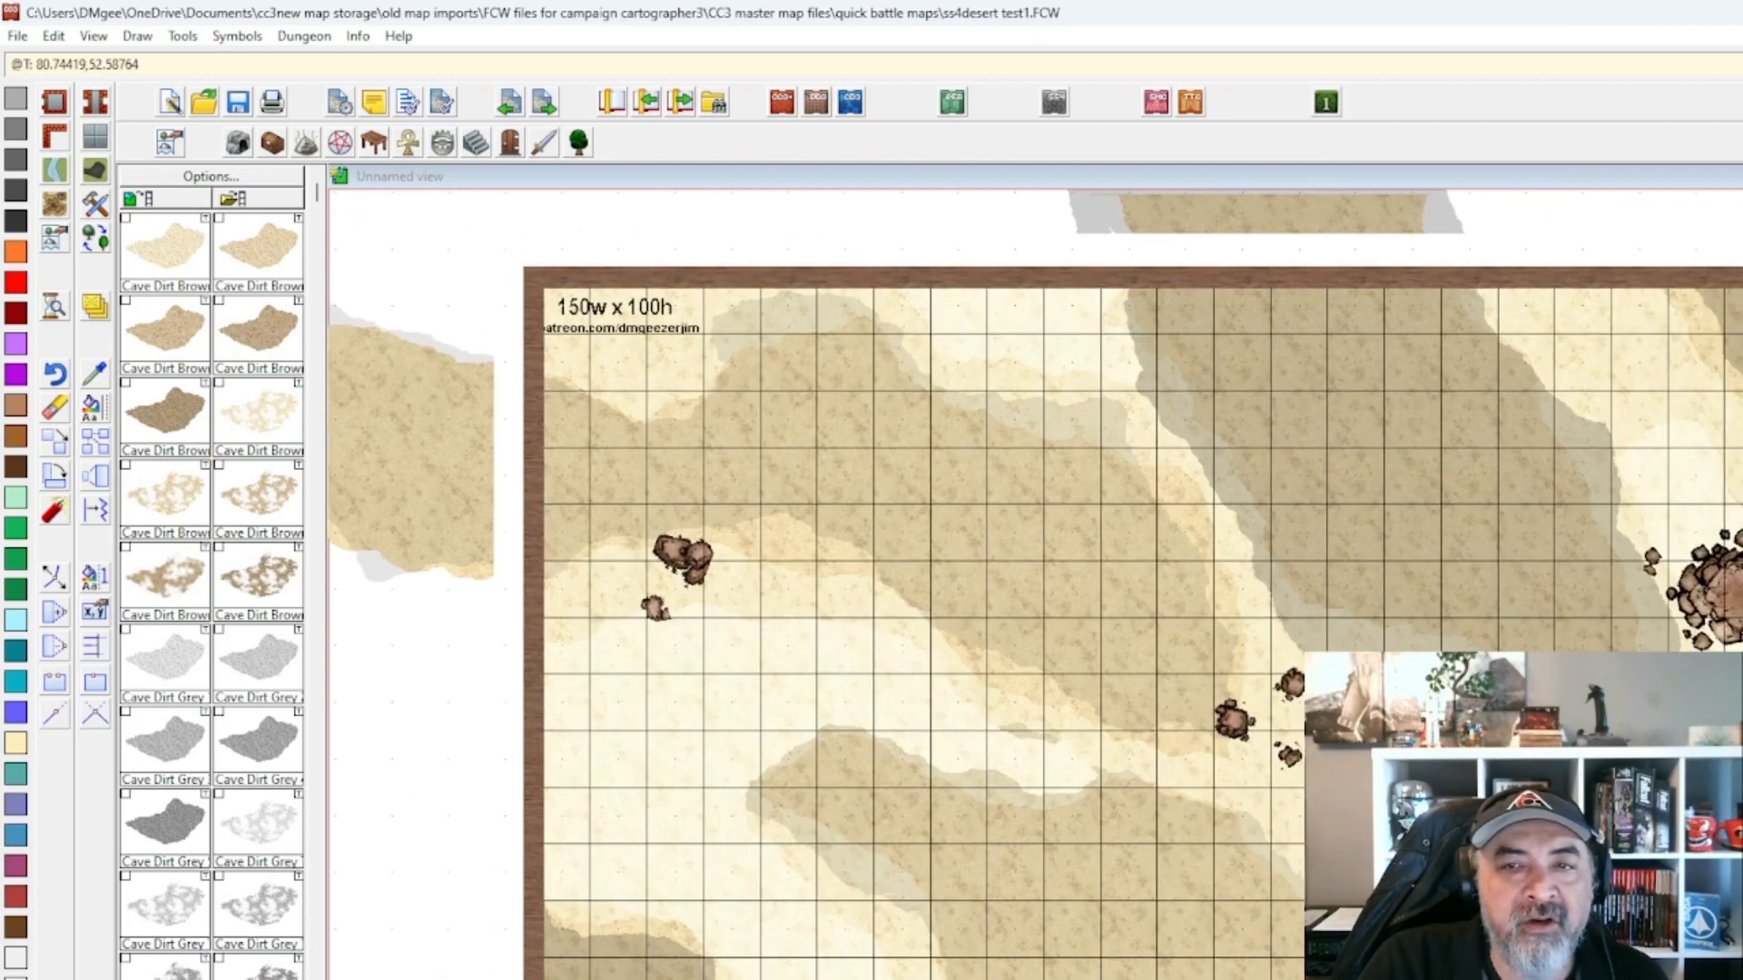
pyautogui.scroll(-1, 1034, 581)
pyautogui.moveTo(998, 544); pyautogui.dragTo(907, 563)
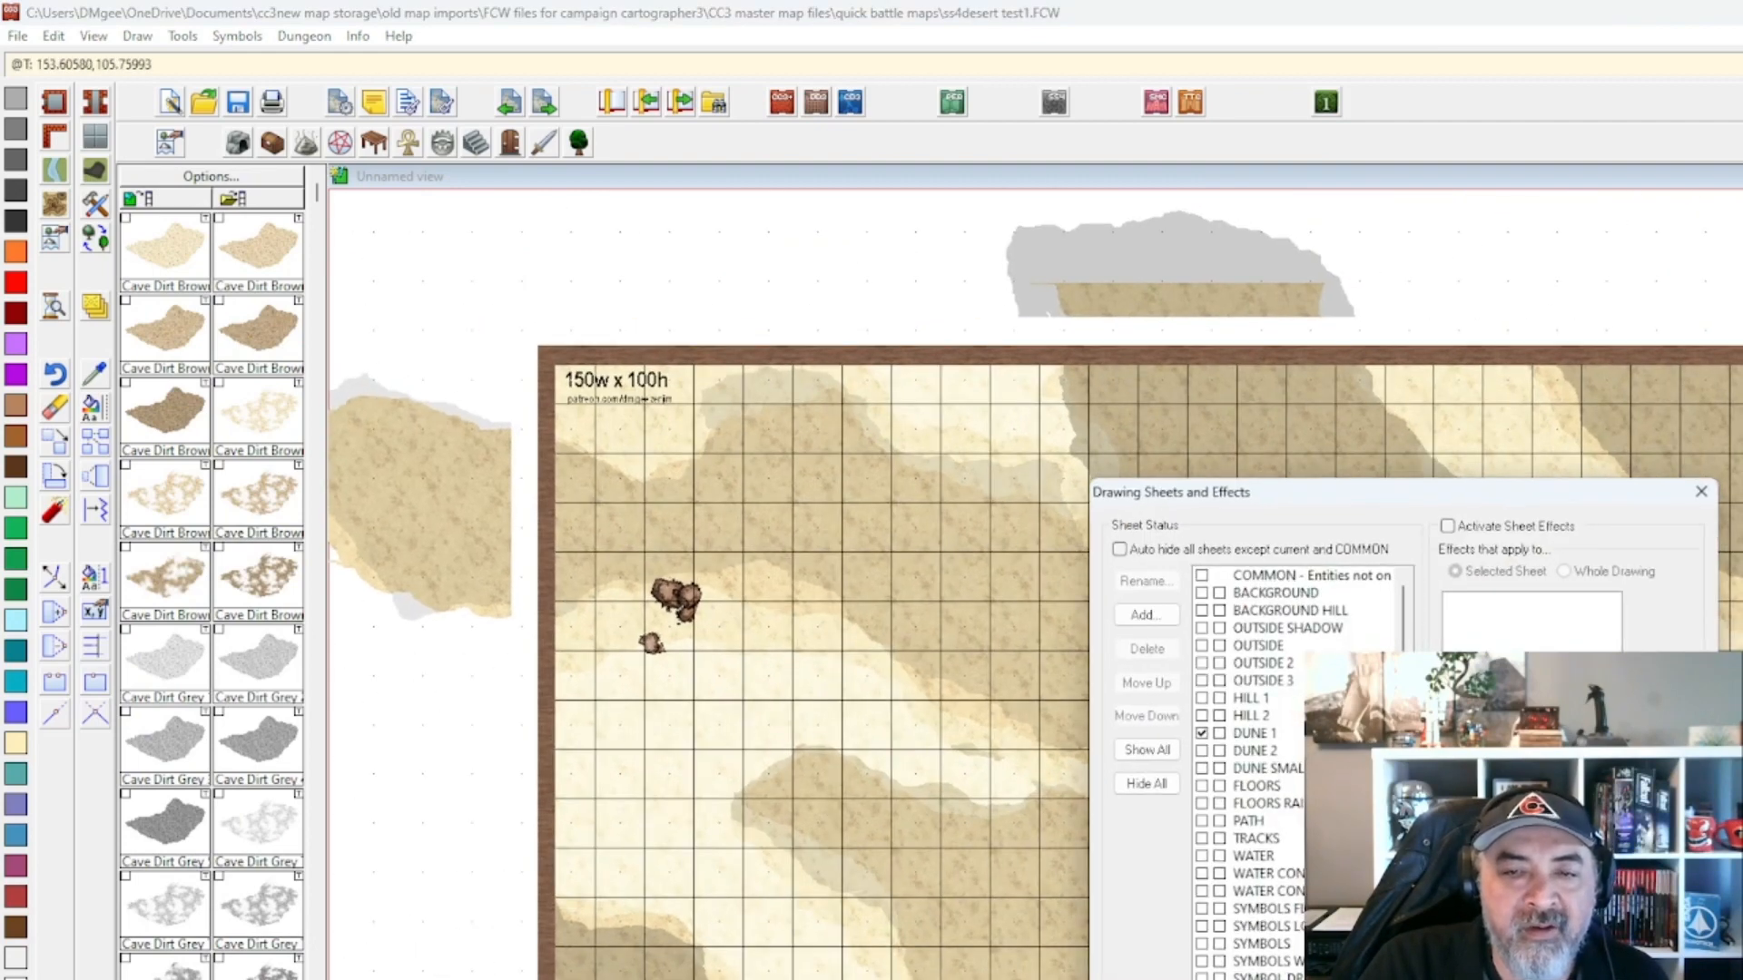
pyautogui.click(1449, 527)
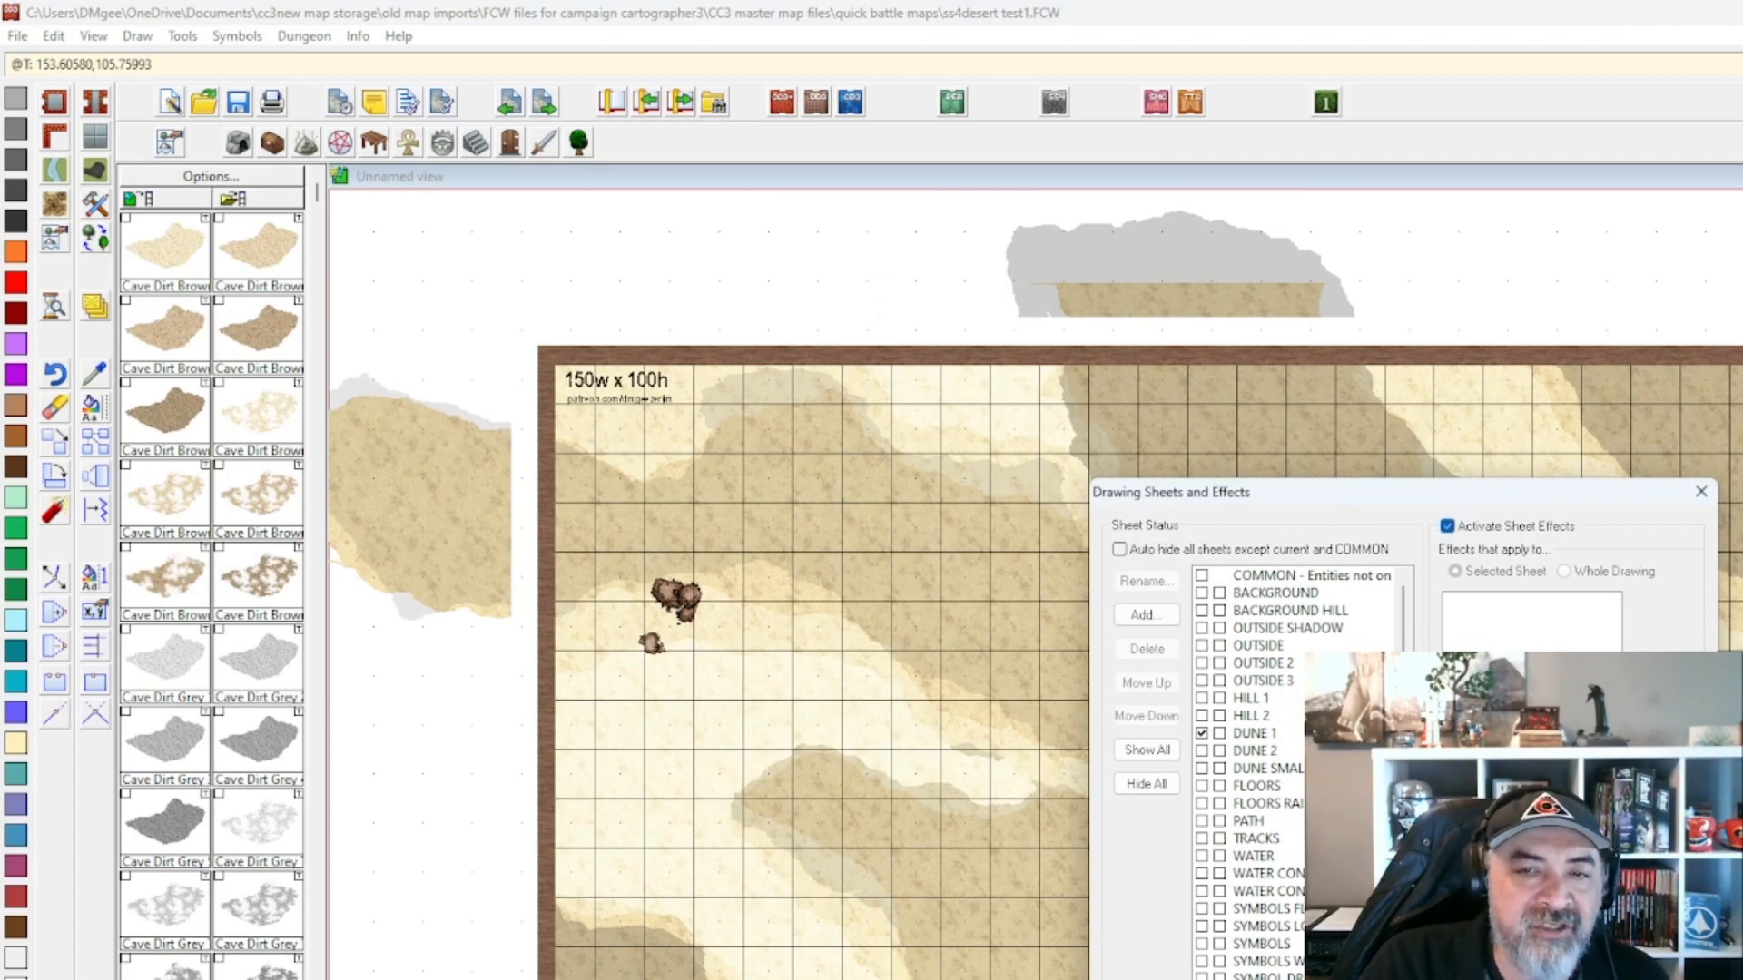
pyautogui.click(1287, 490)
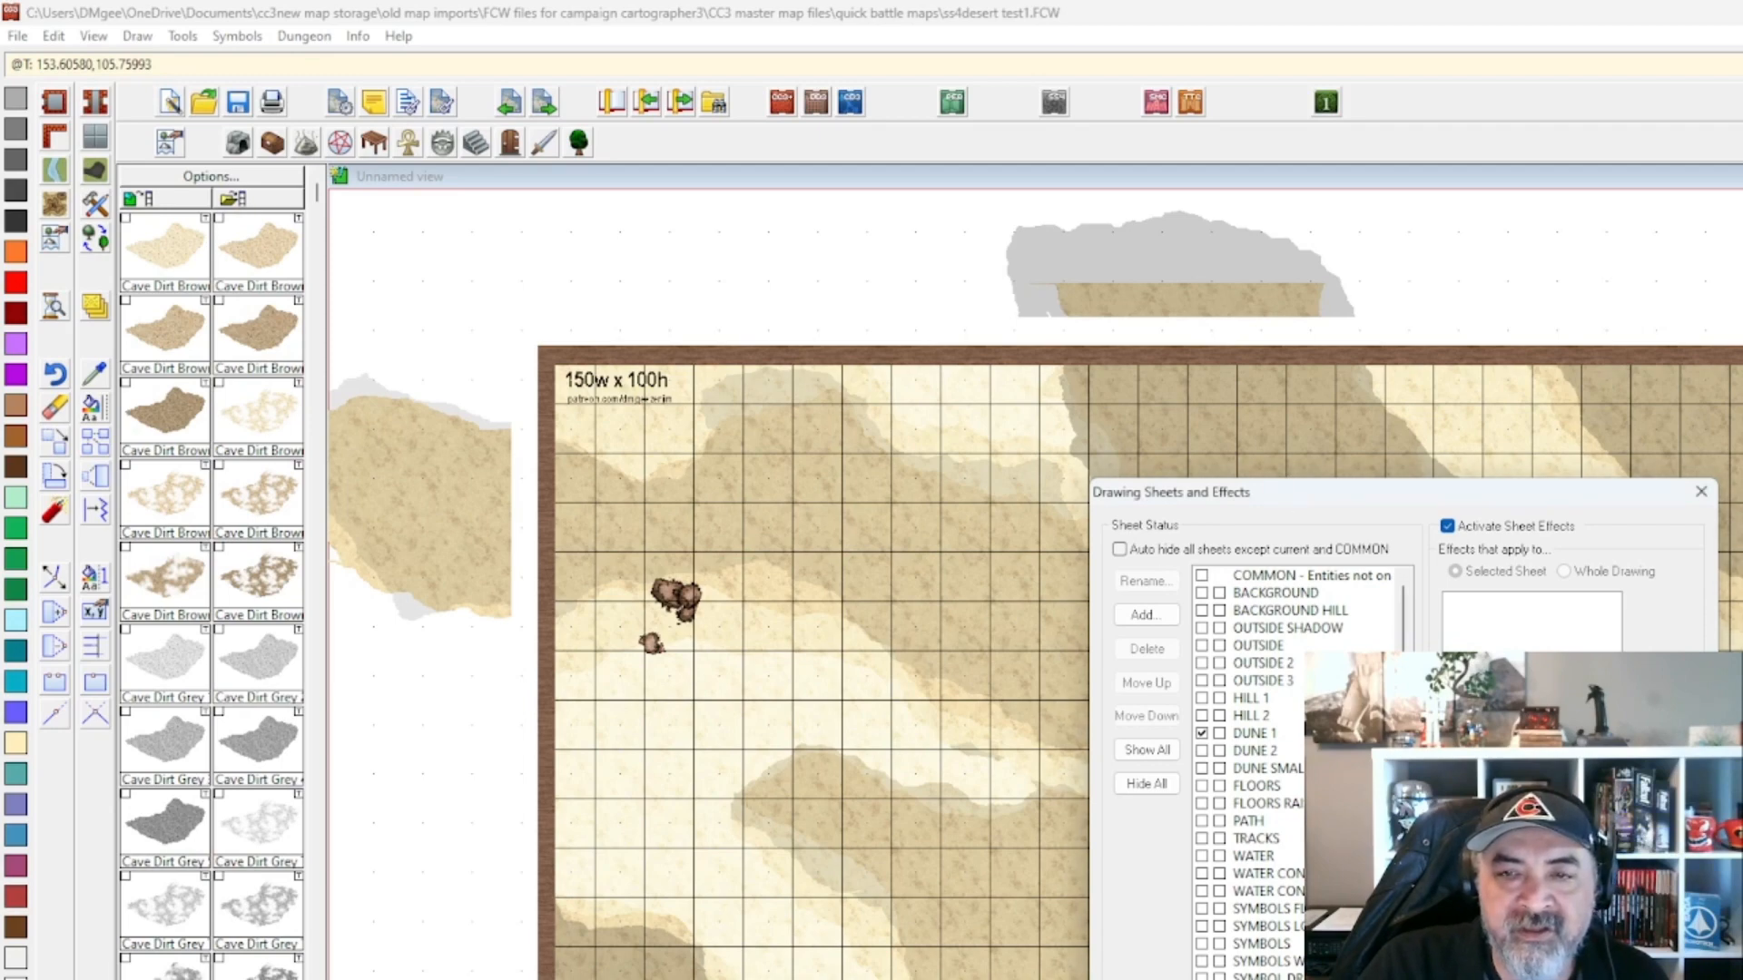
pyautogui.click(1448, 526)
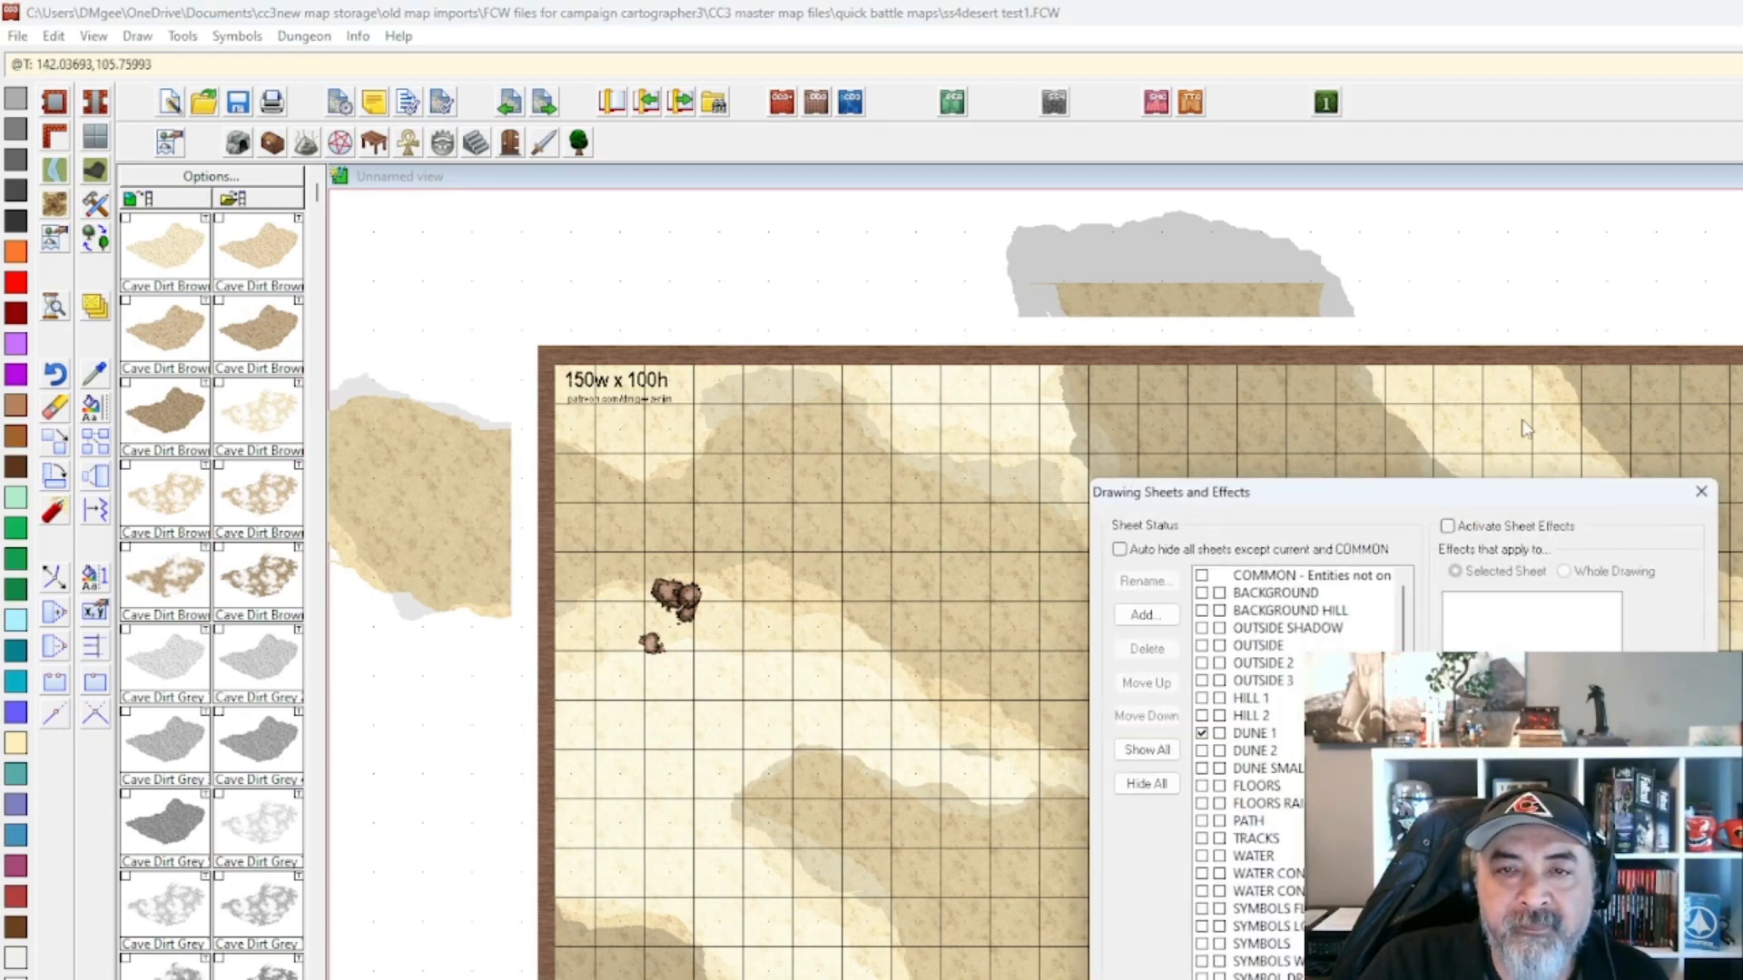
# Activate and apply the sheet effects on the ss4desert test1 map.
pyautogui.moveTo(1359, 504)
pyautogui.mouseDown()
pyautogui.moveTo(695, 253)
pyautogui.moveTo(592, 237)
pyautogui.moveTo(632, 269)
pyautogui.mouseUp()
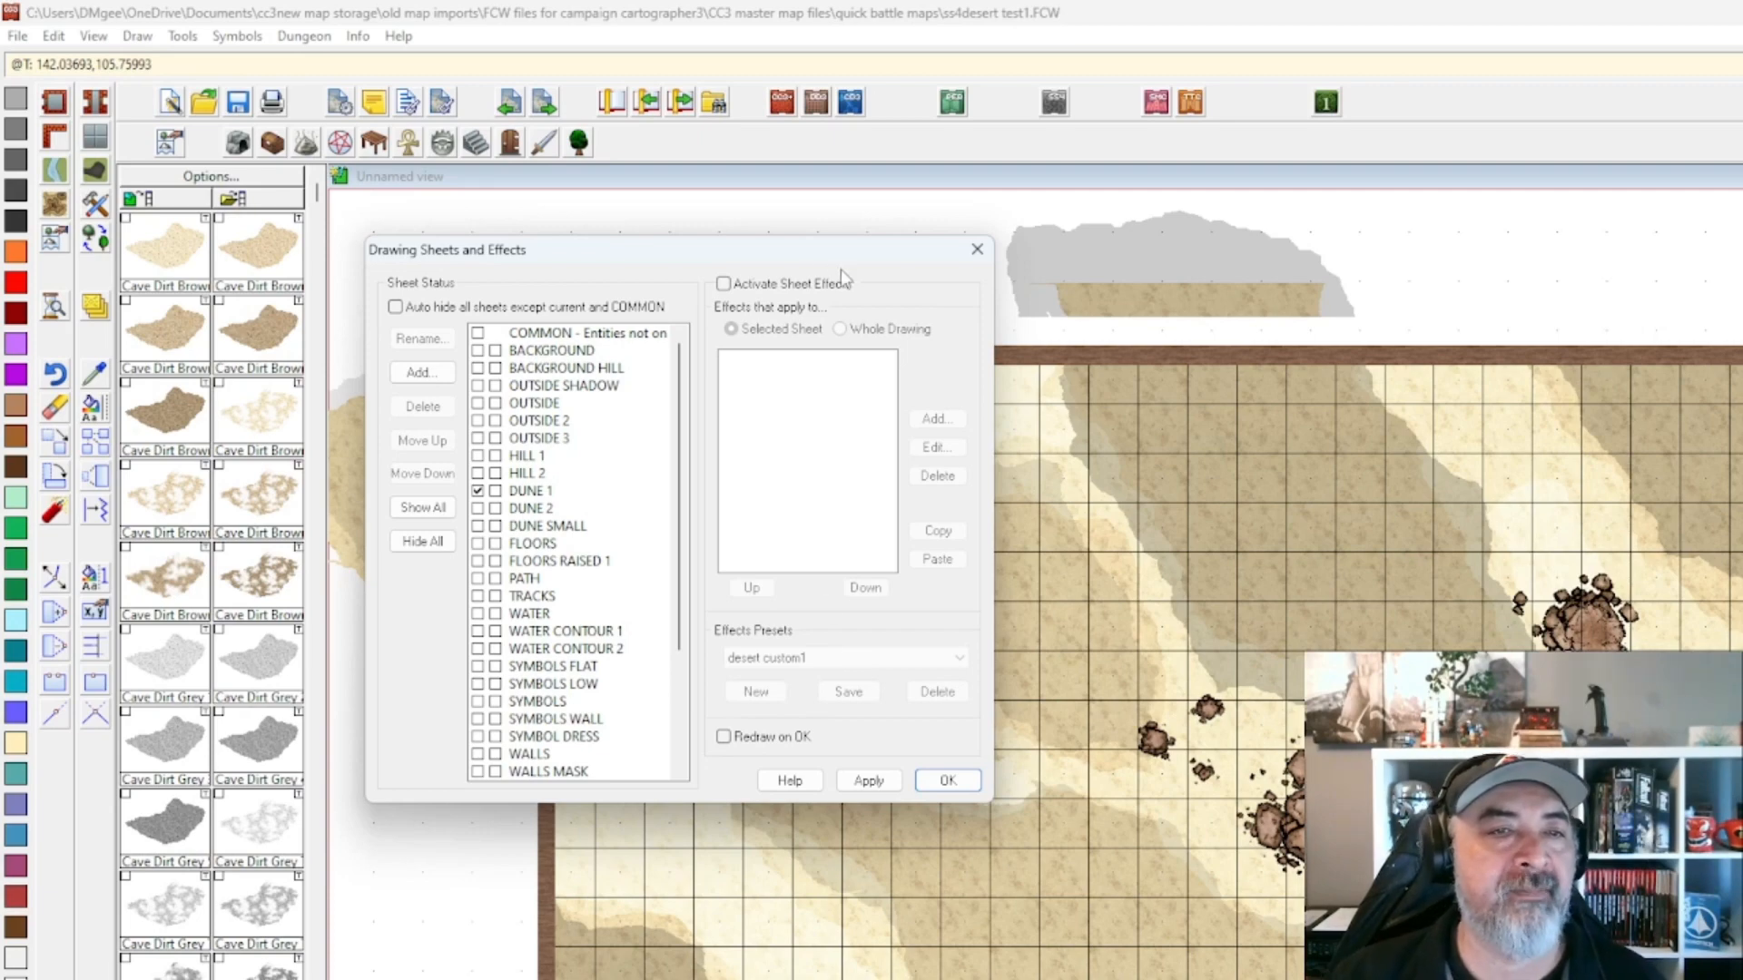
pyautogui.click(724, 283)
pyautogui.click(876, 787)
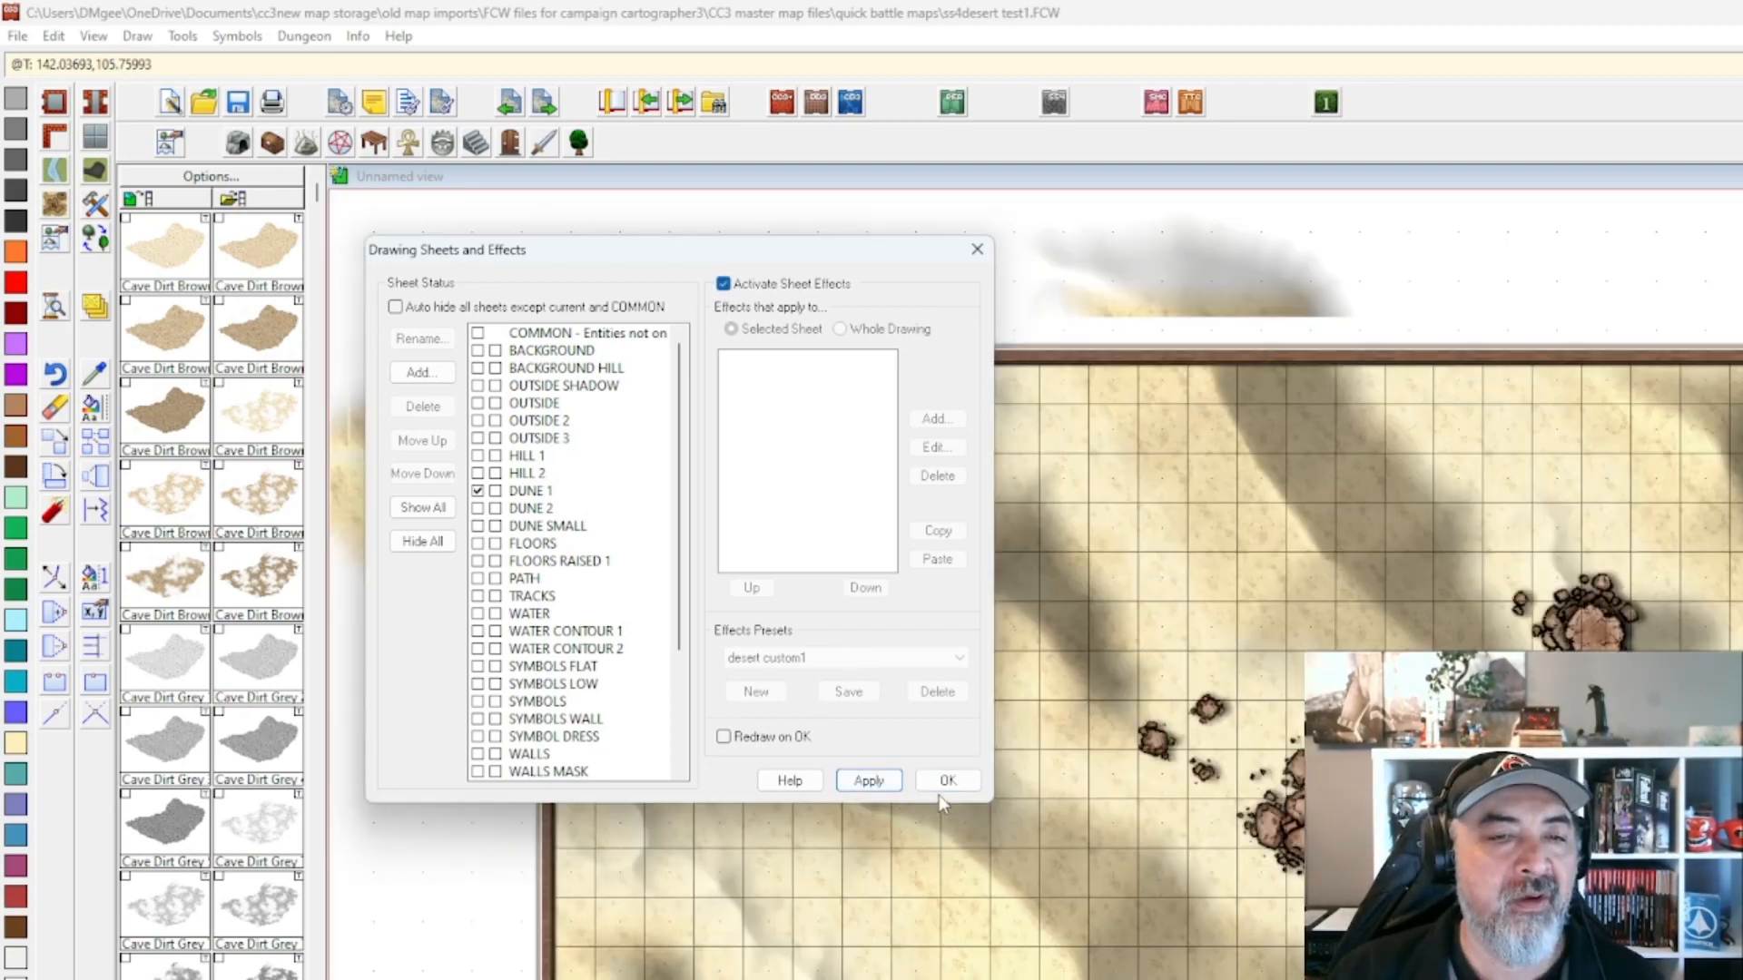
pyautogui.click(942, 782)
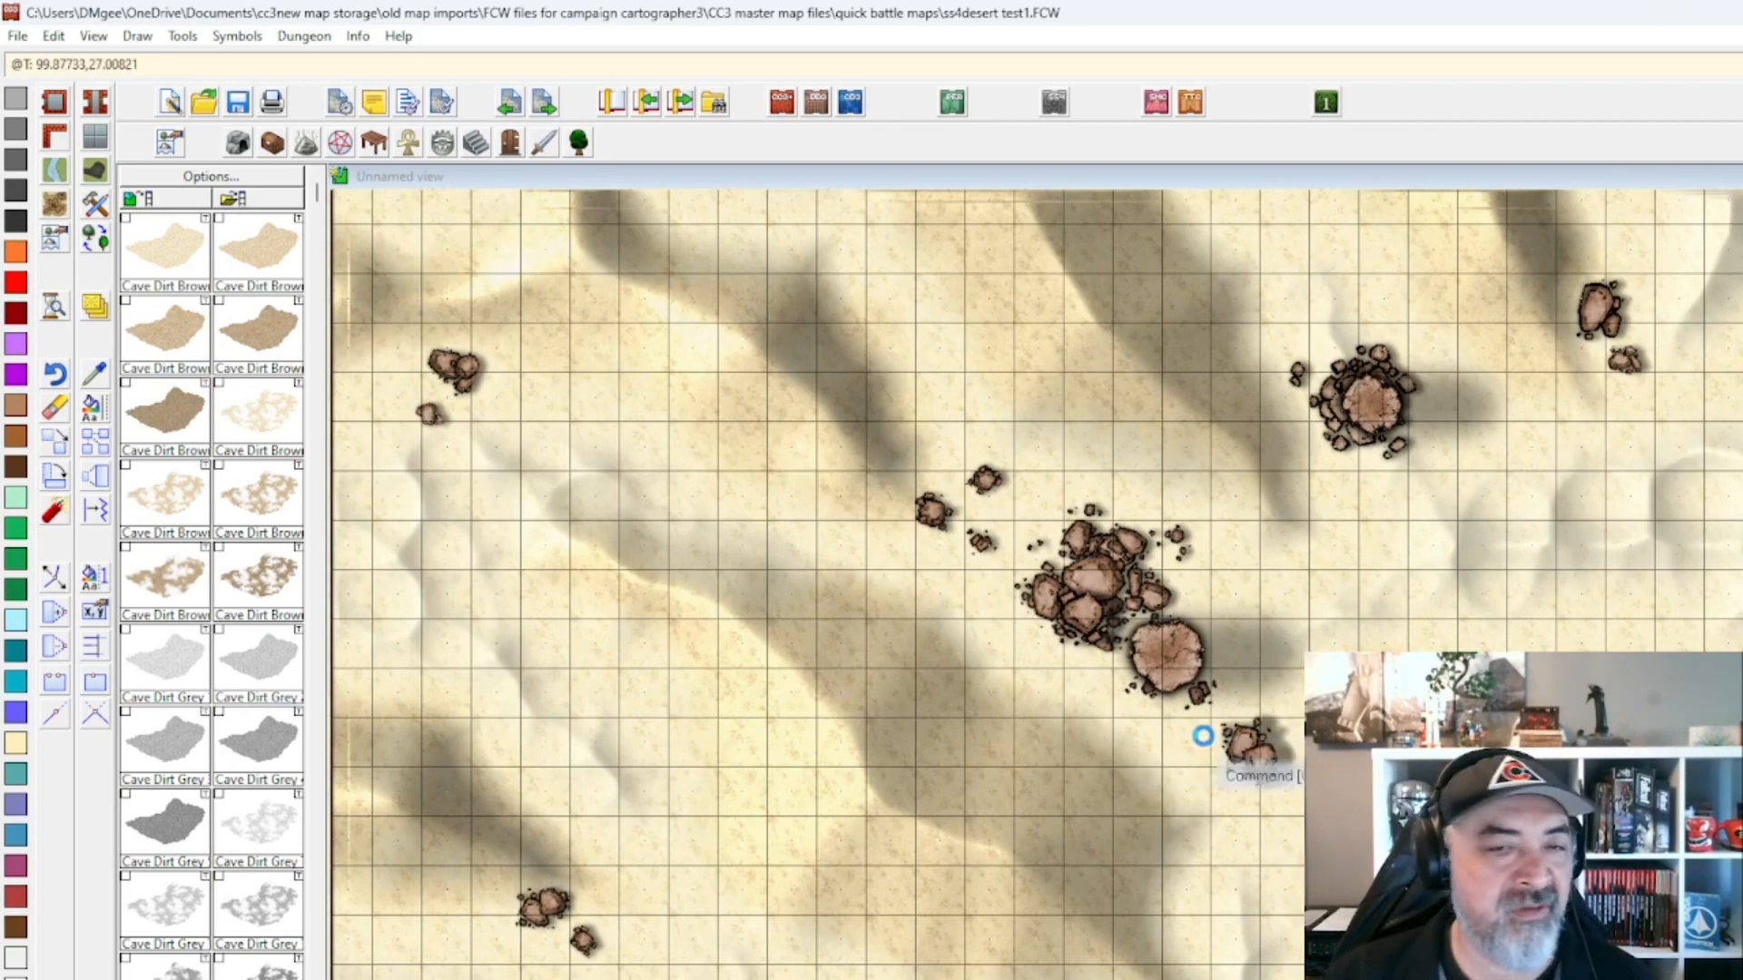
# Select the BACKGROUND sheet in the sheet effects settings of ss4desert test1, then close the settings.
pyautogui.scroll(-1, 1185, 740)
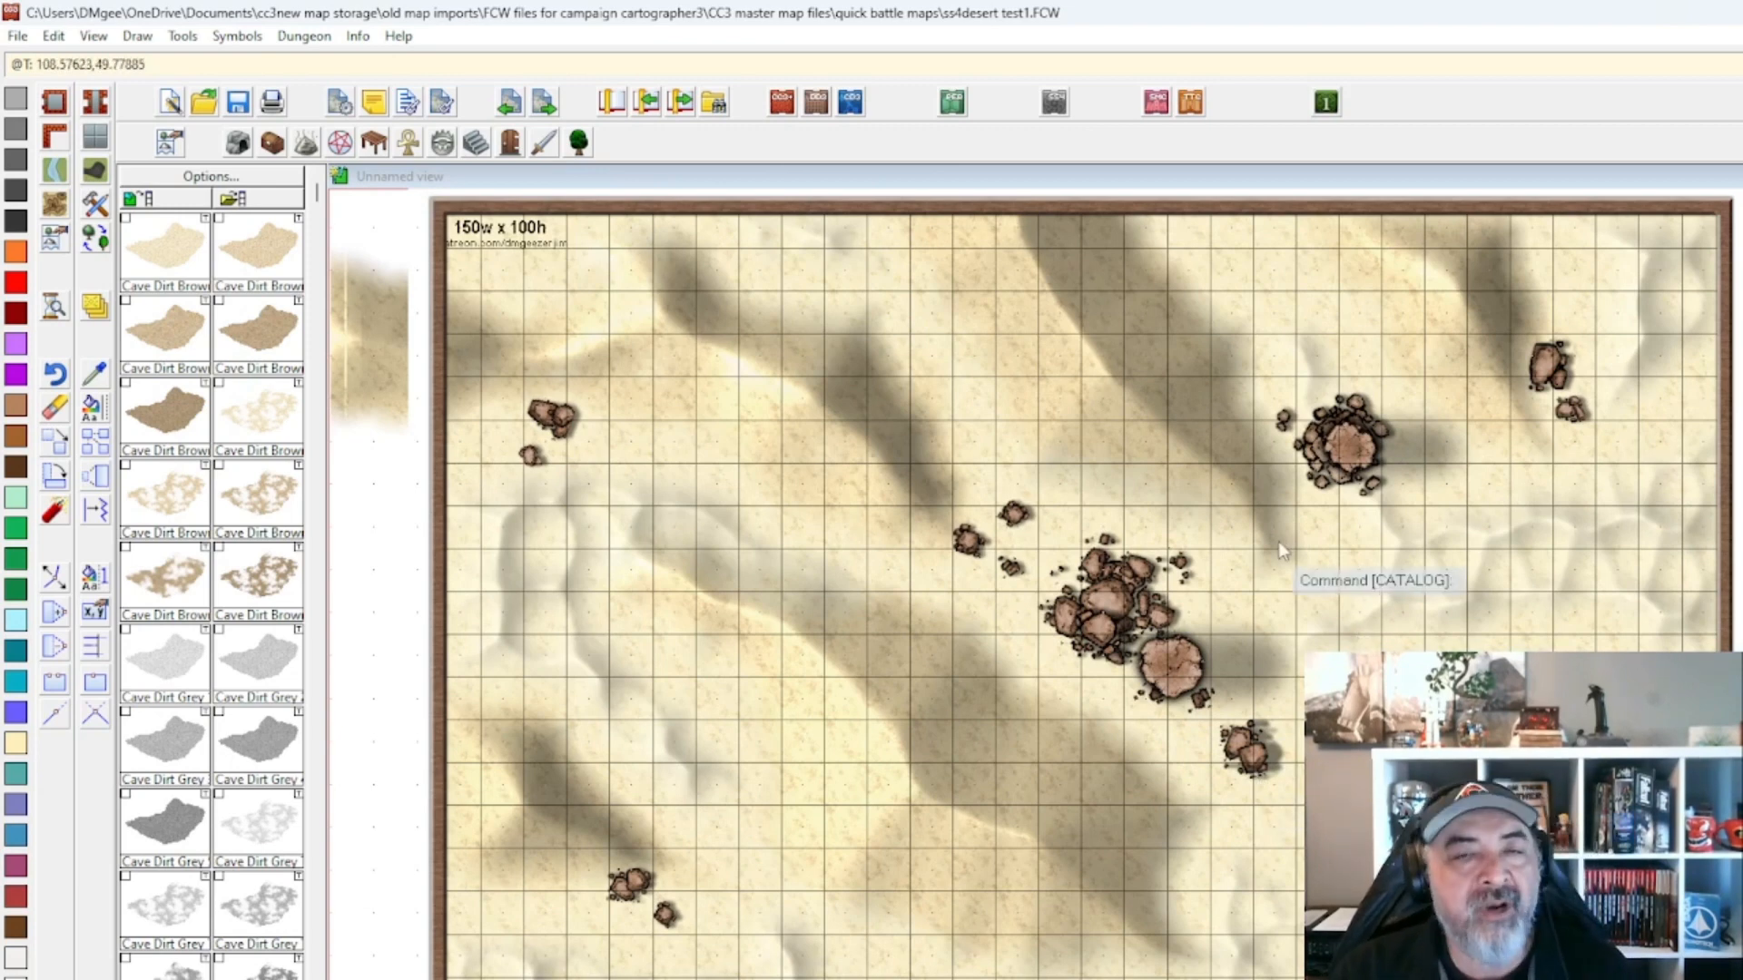
pyautogui.click(1738, 64)
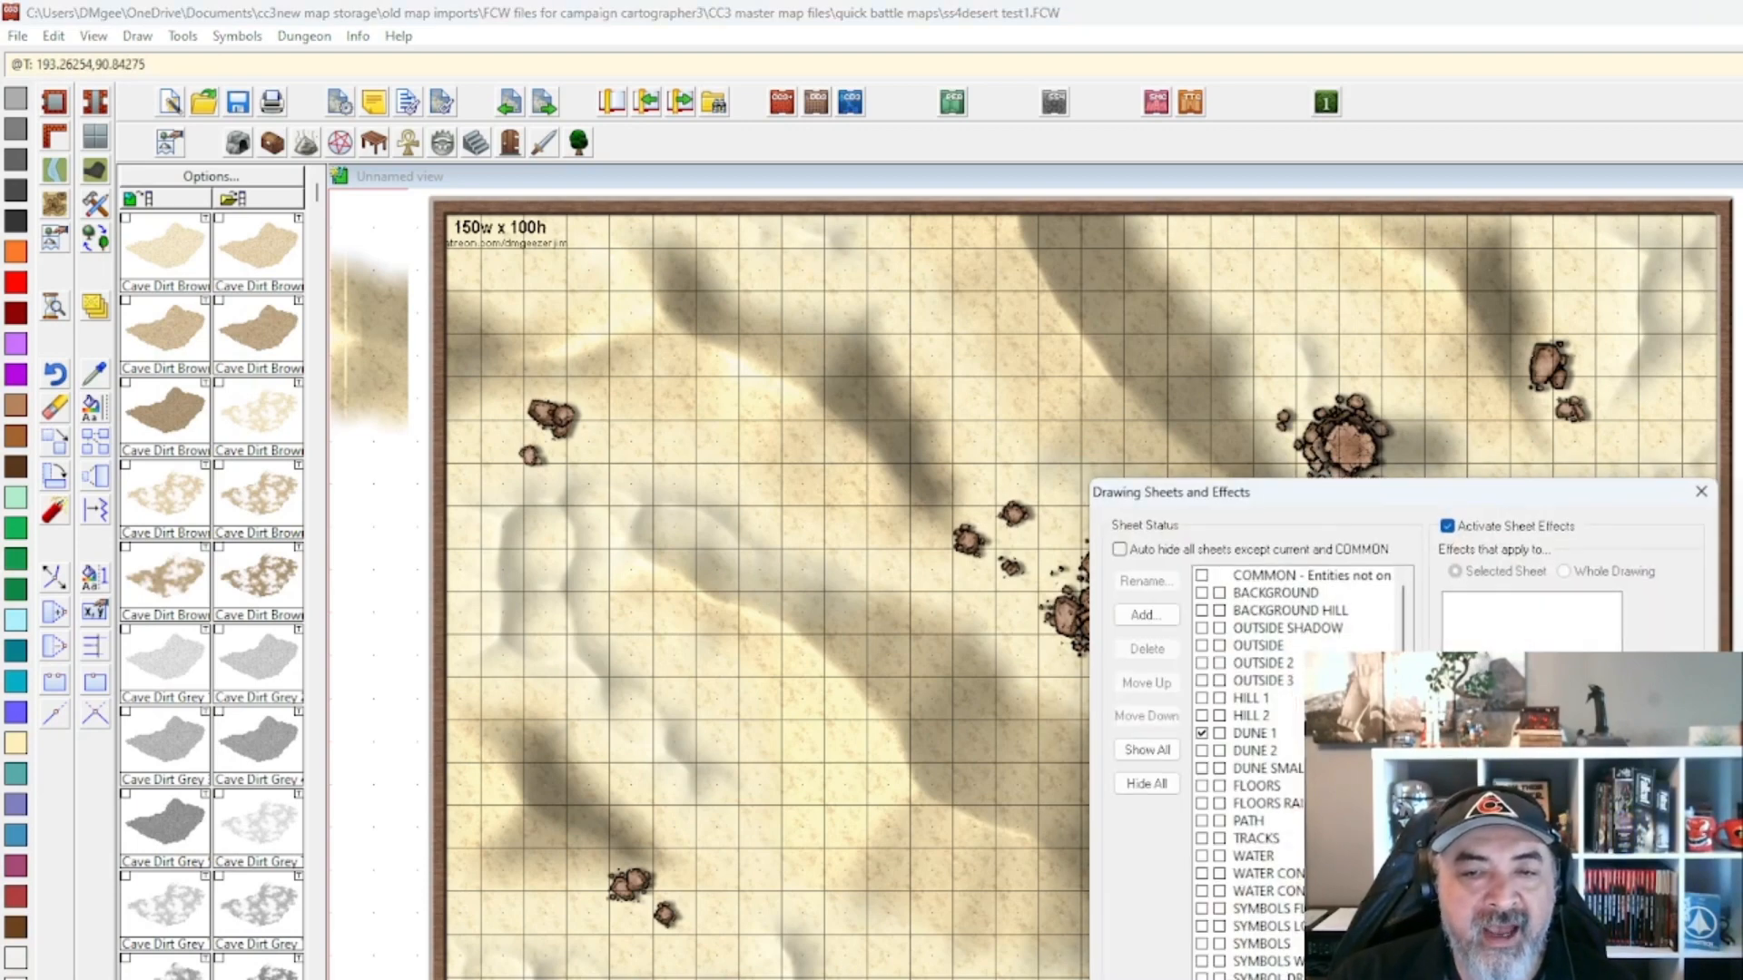
pyautogui.click(1274, 593)
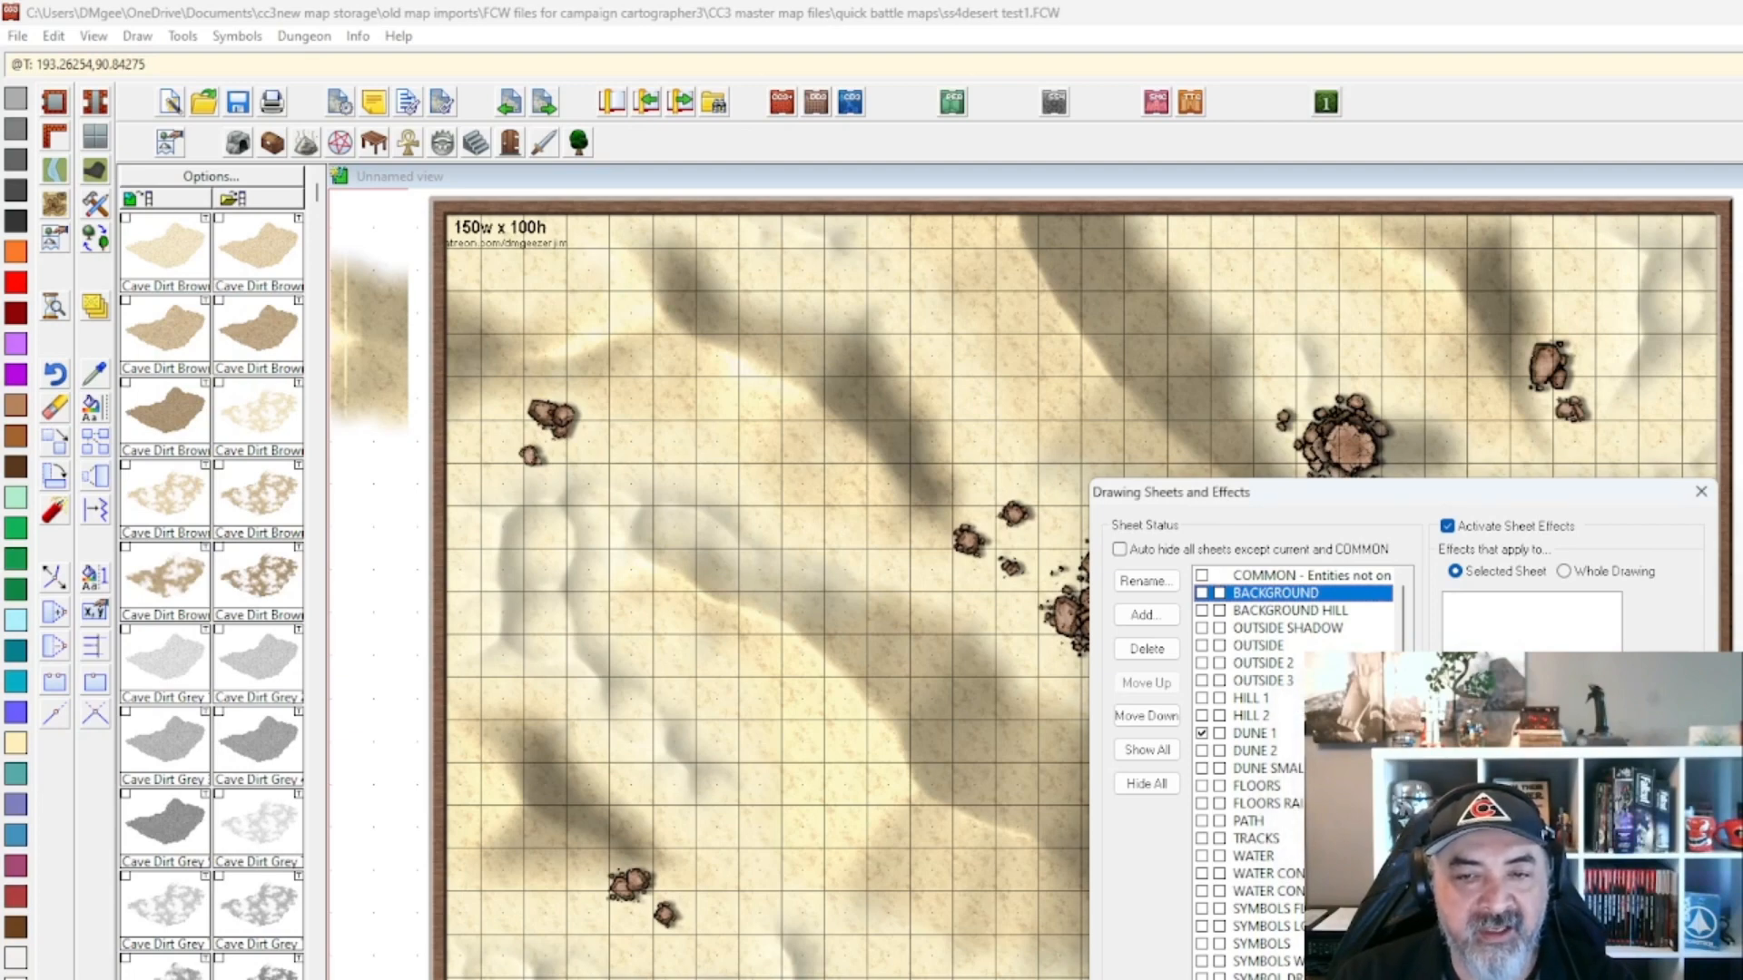
pyautogui.click(1598, 971)
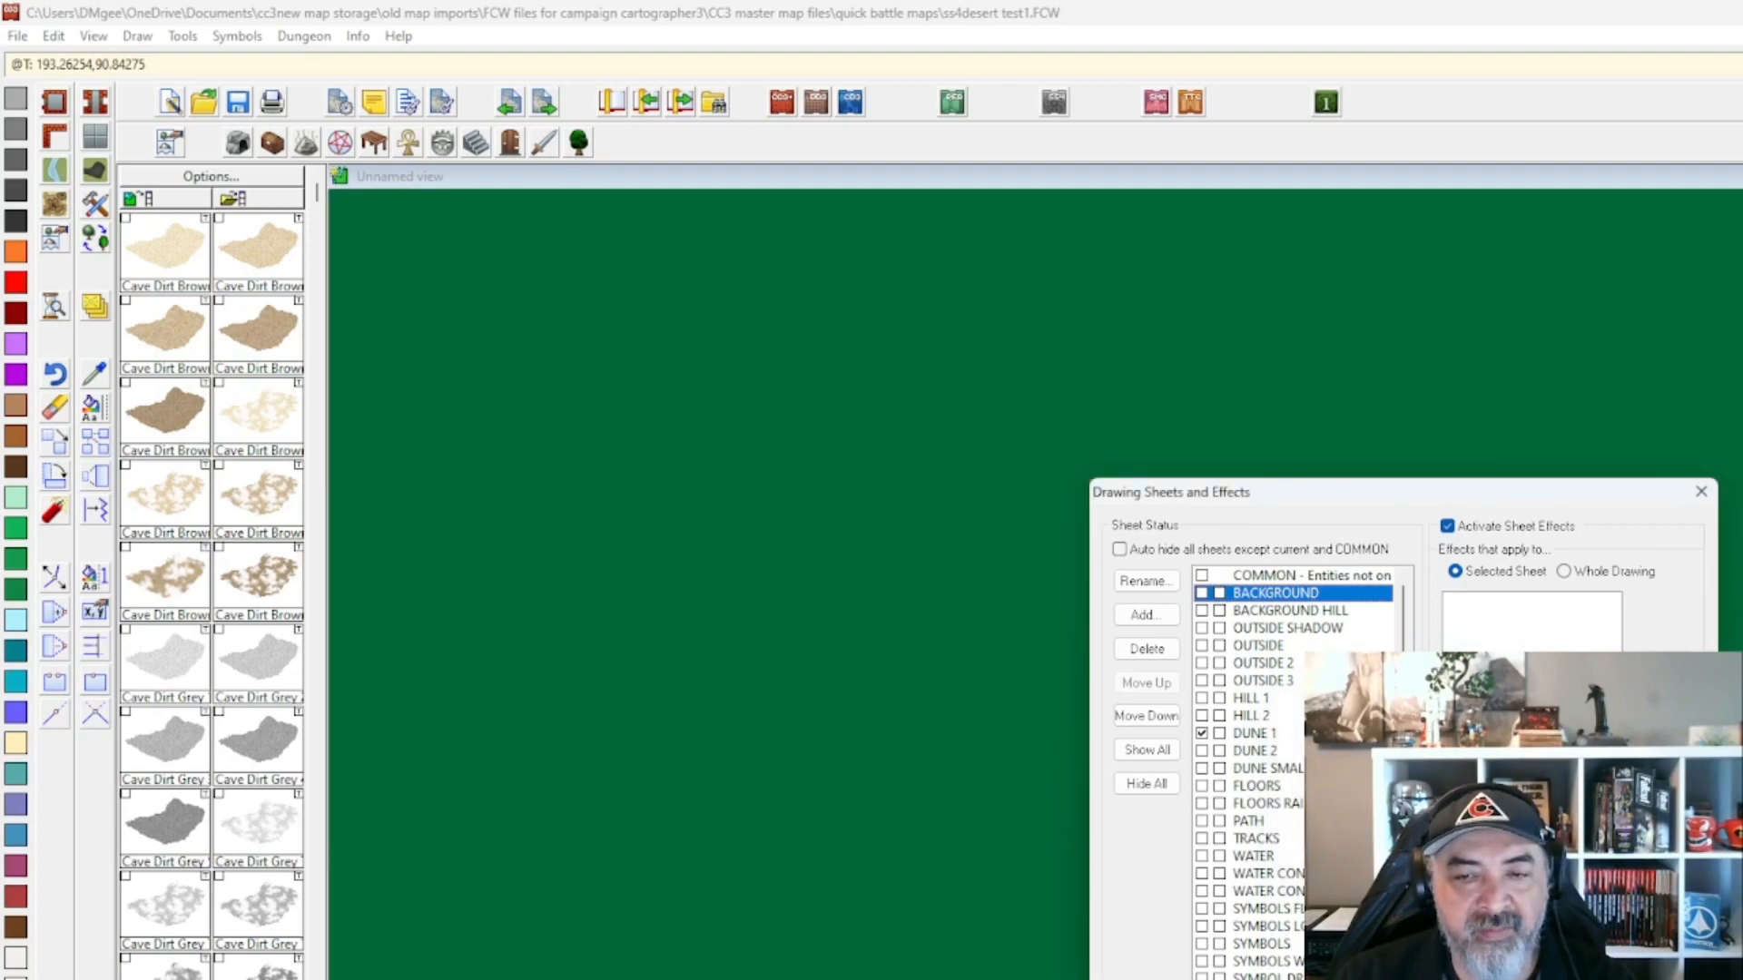
pyautogui.click(1471, 971)
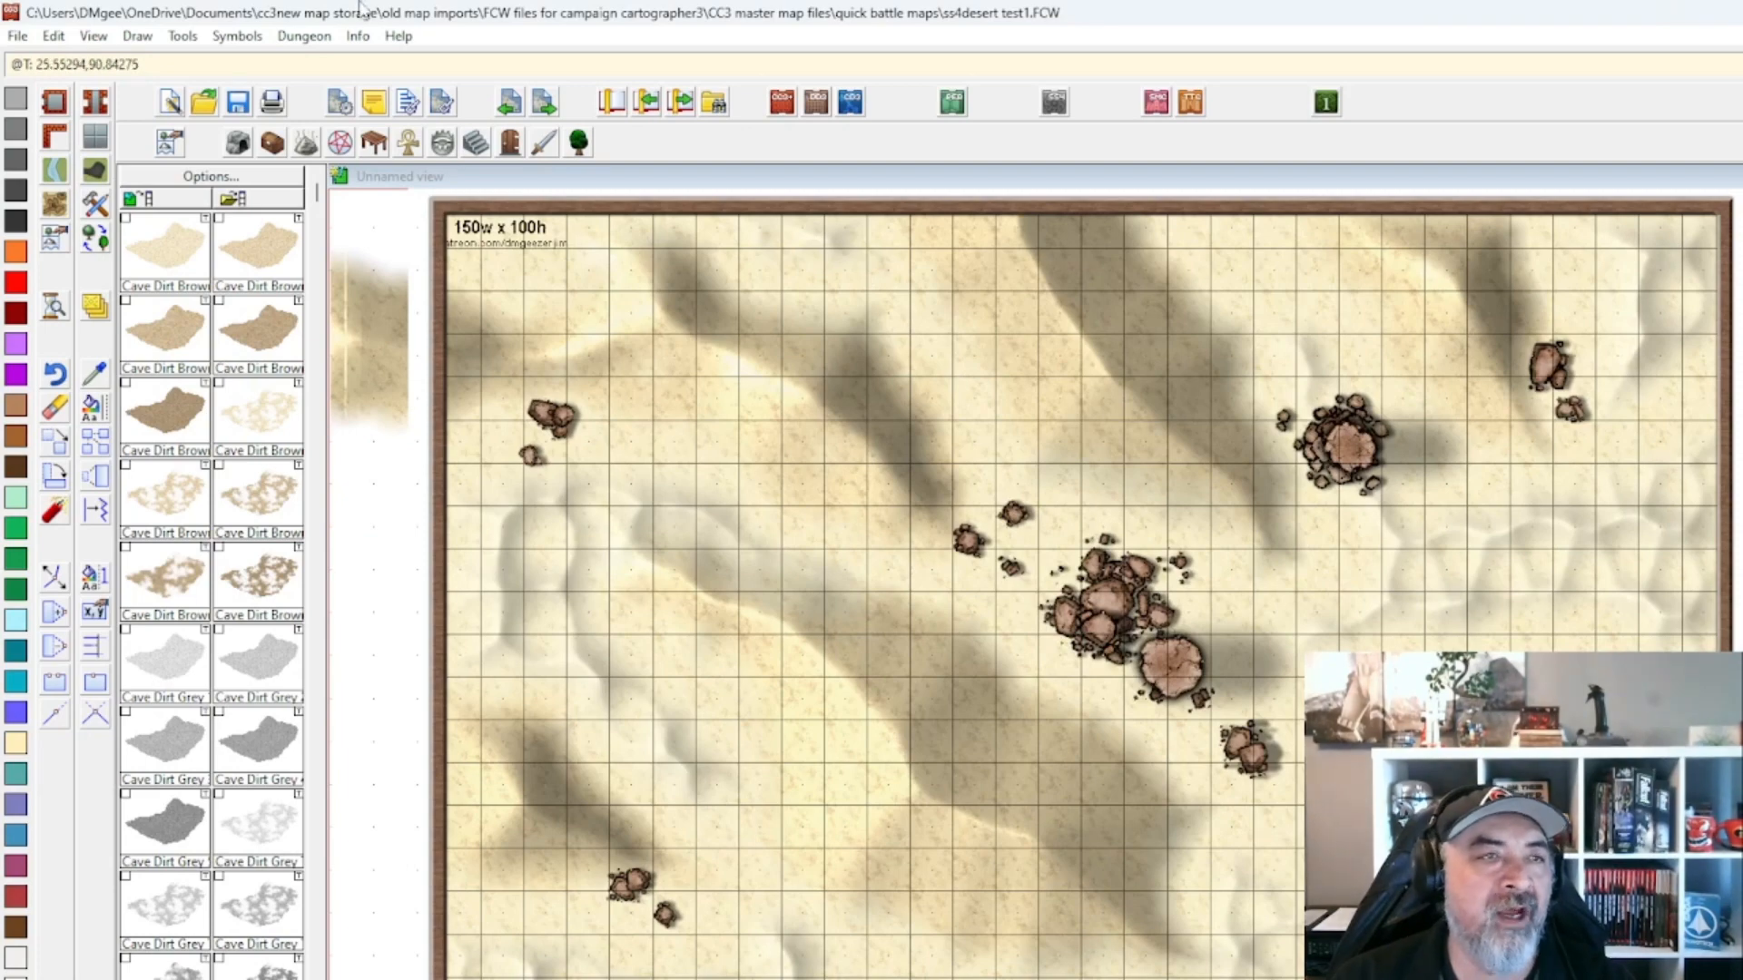
# Browse for a drawing to open, going up from quick battle maps to the cc3new map storage folder.
pyautogui.click(18, 37)
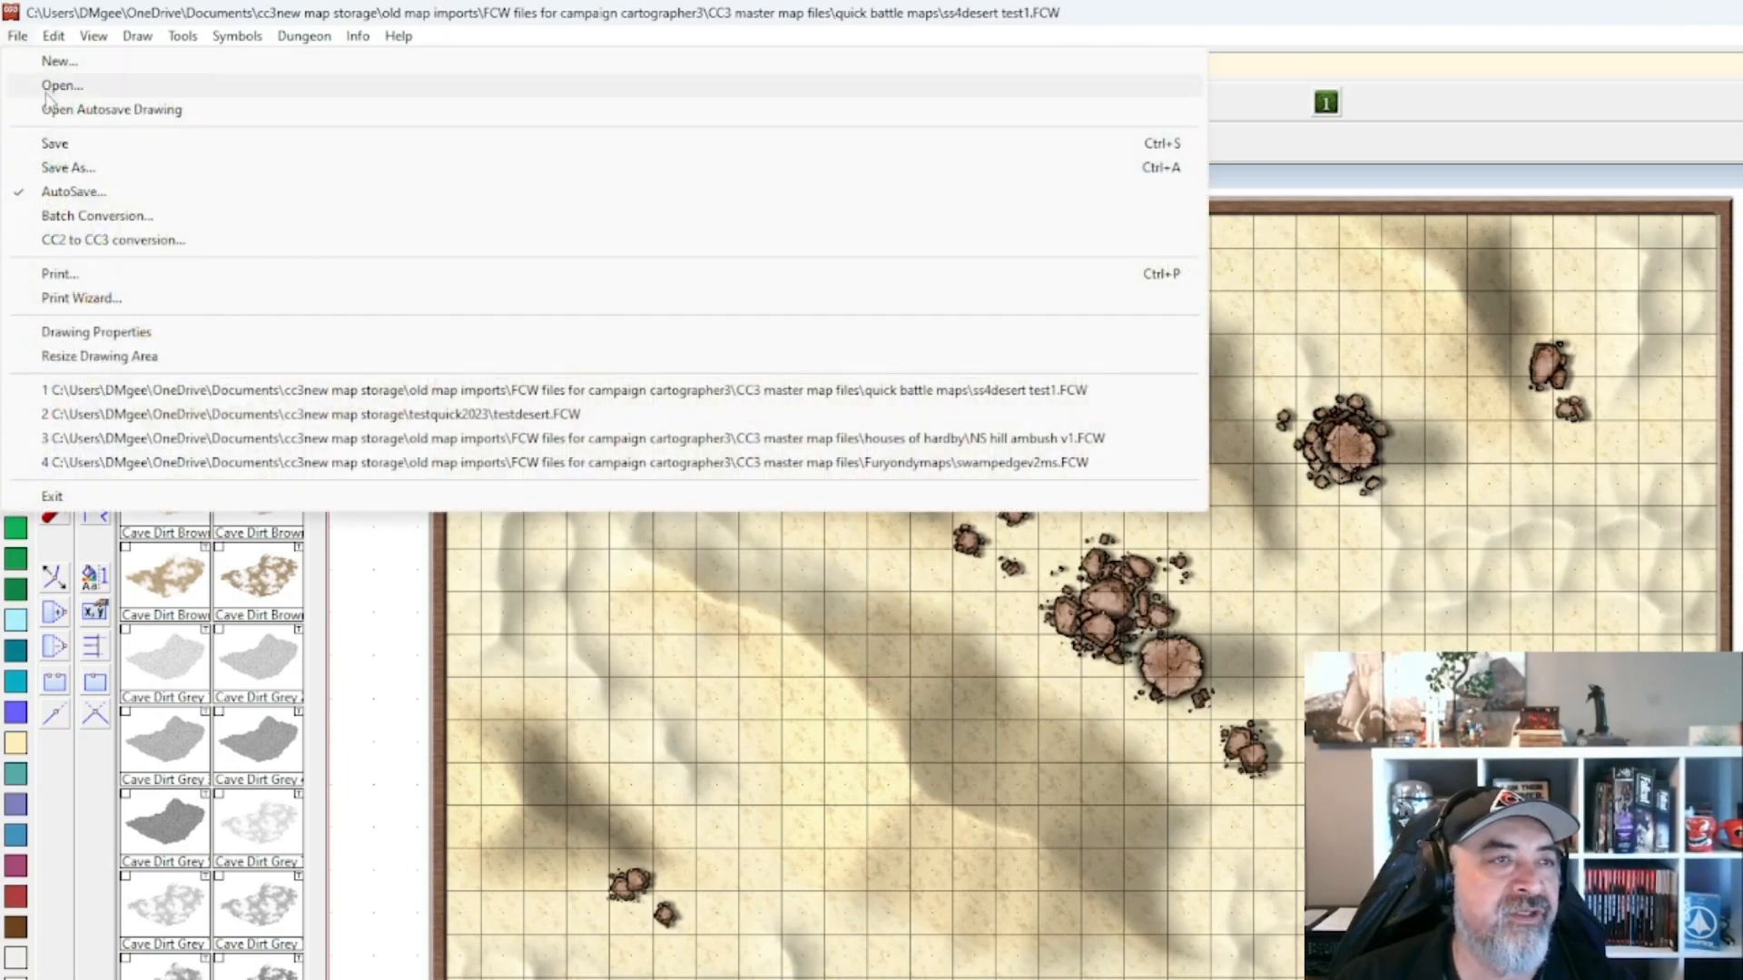
pyautogui.click(46, 87)
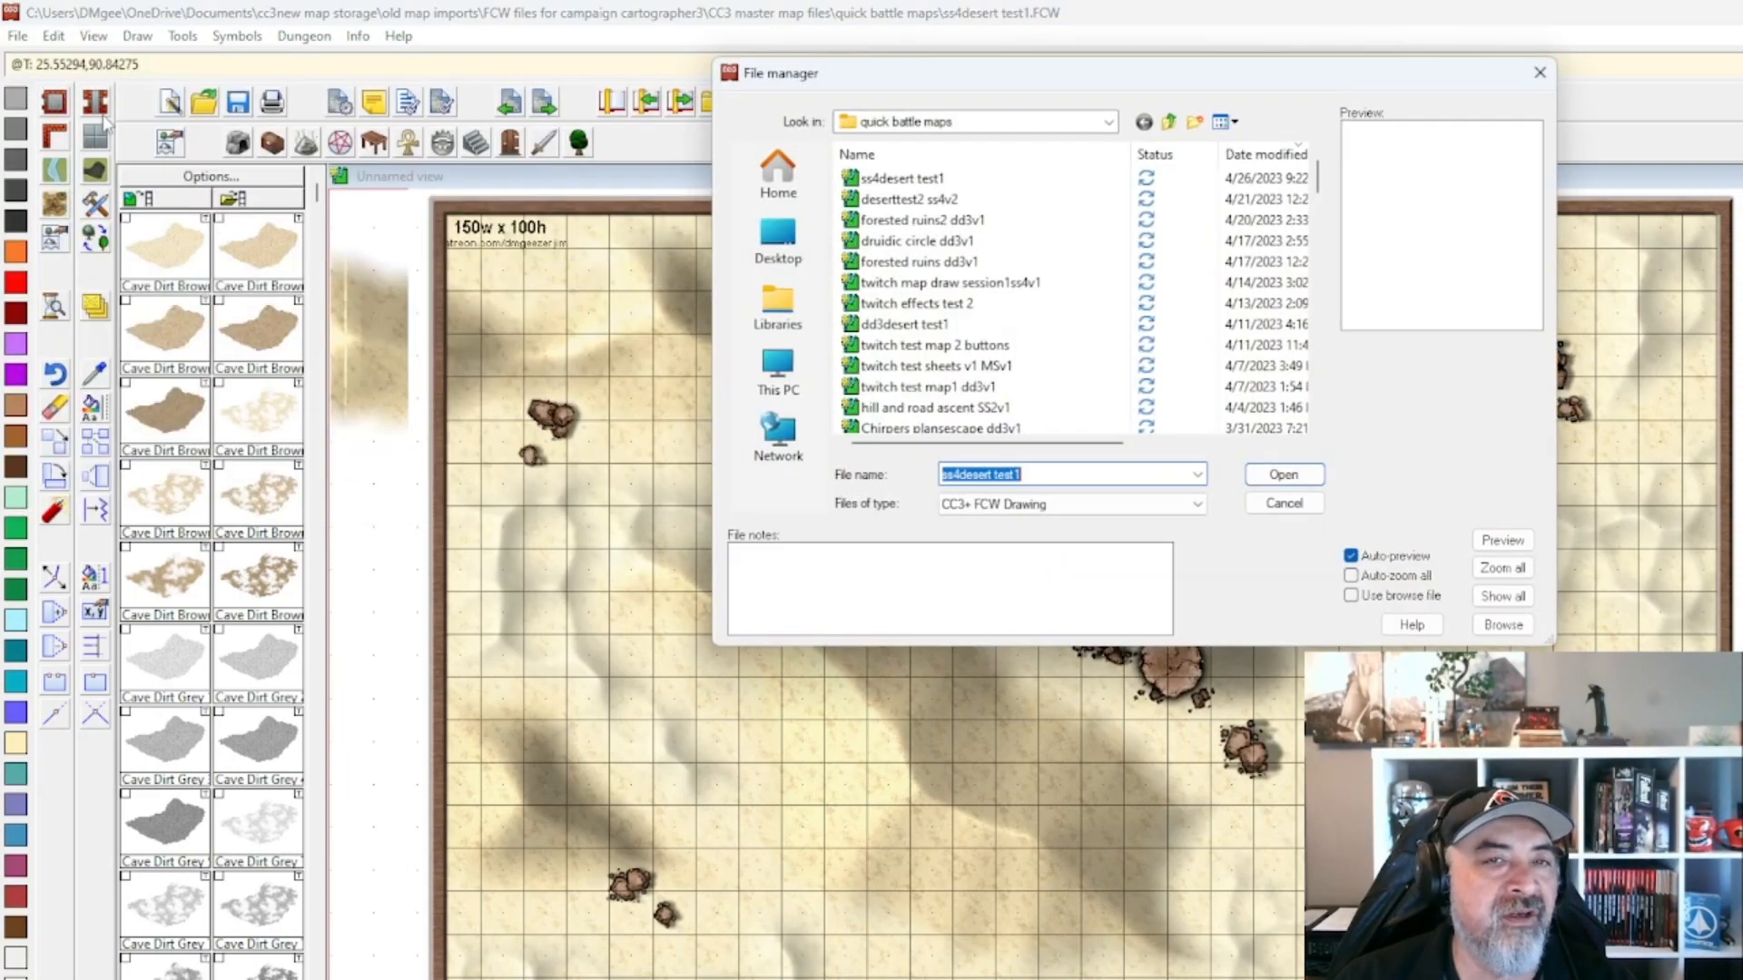
pyautogui.click(1170, 122)
pyautogui.click(1171, 122)
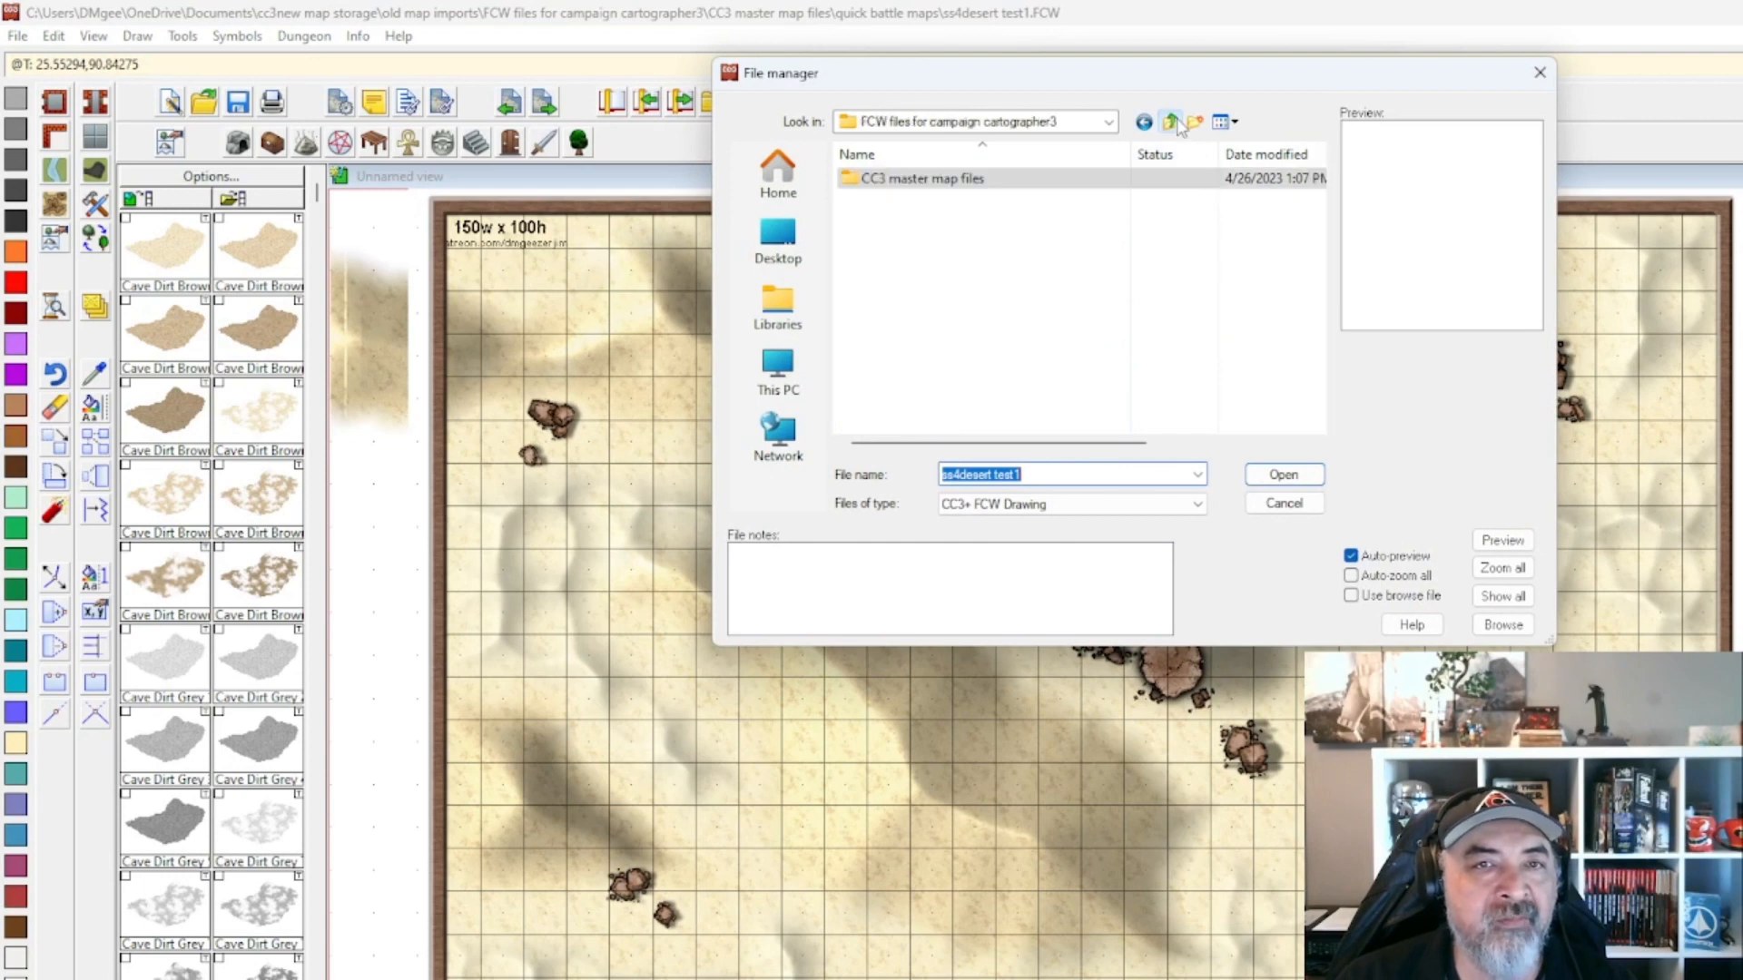
pyautogui.click(1171, 123)
pyautogui.click(1171, 123)
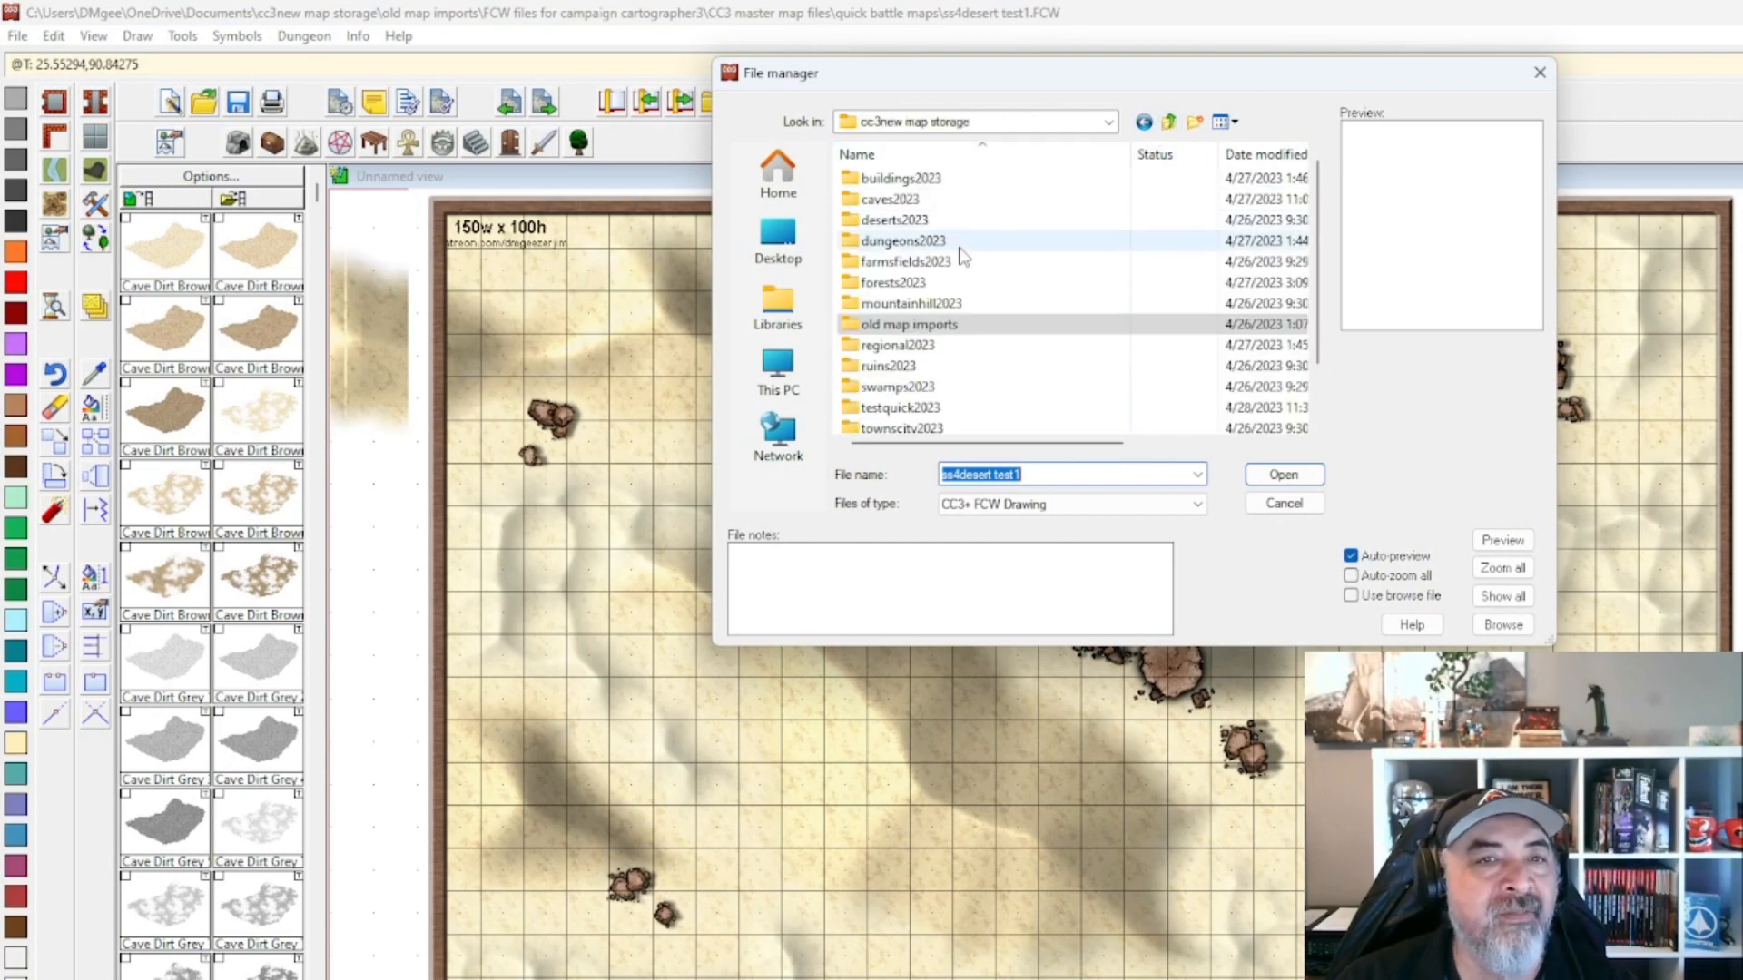
# Open the testdesert drawing from the testquick2023 folder, answering the save prompt for ss4desert test1.
pyautogui.doubleClick(944, 408)
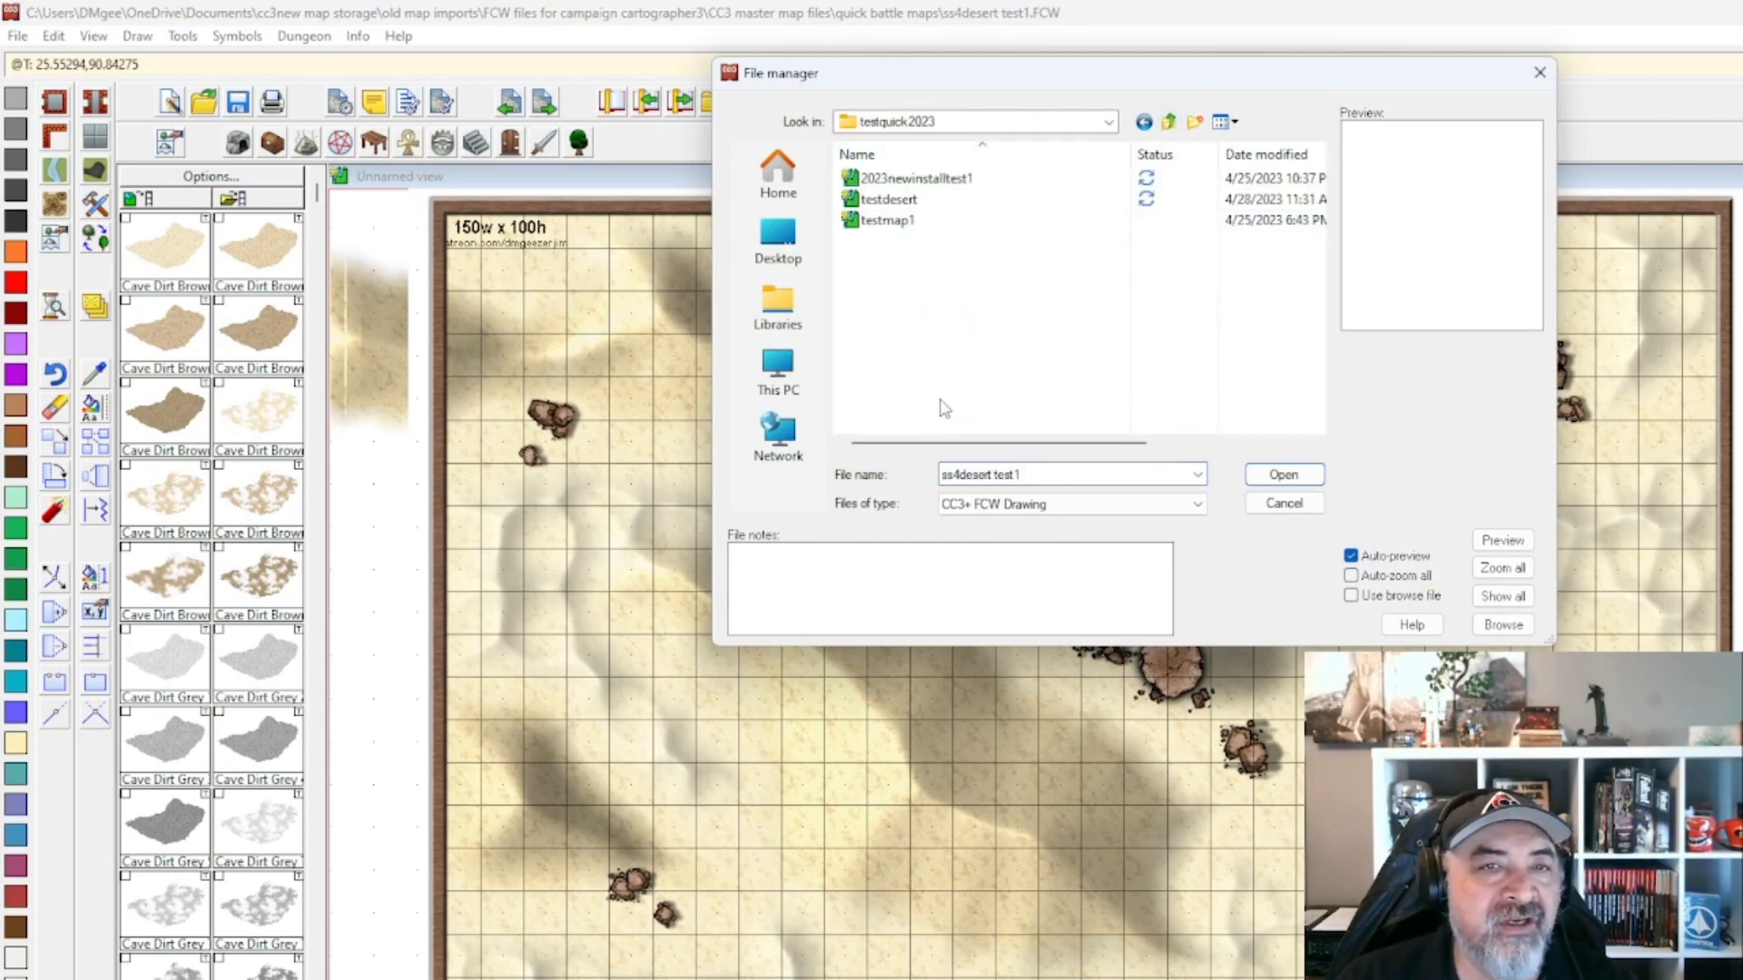
pyautogui.click(933, 201)
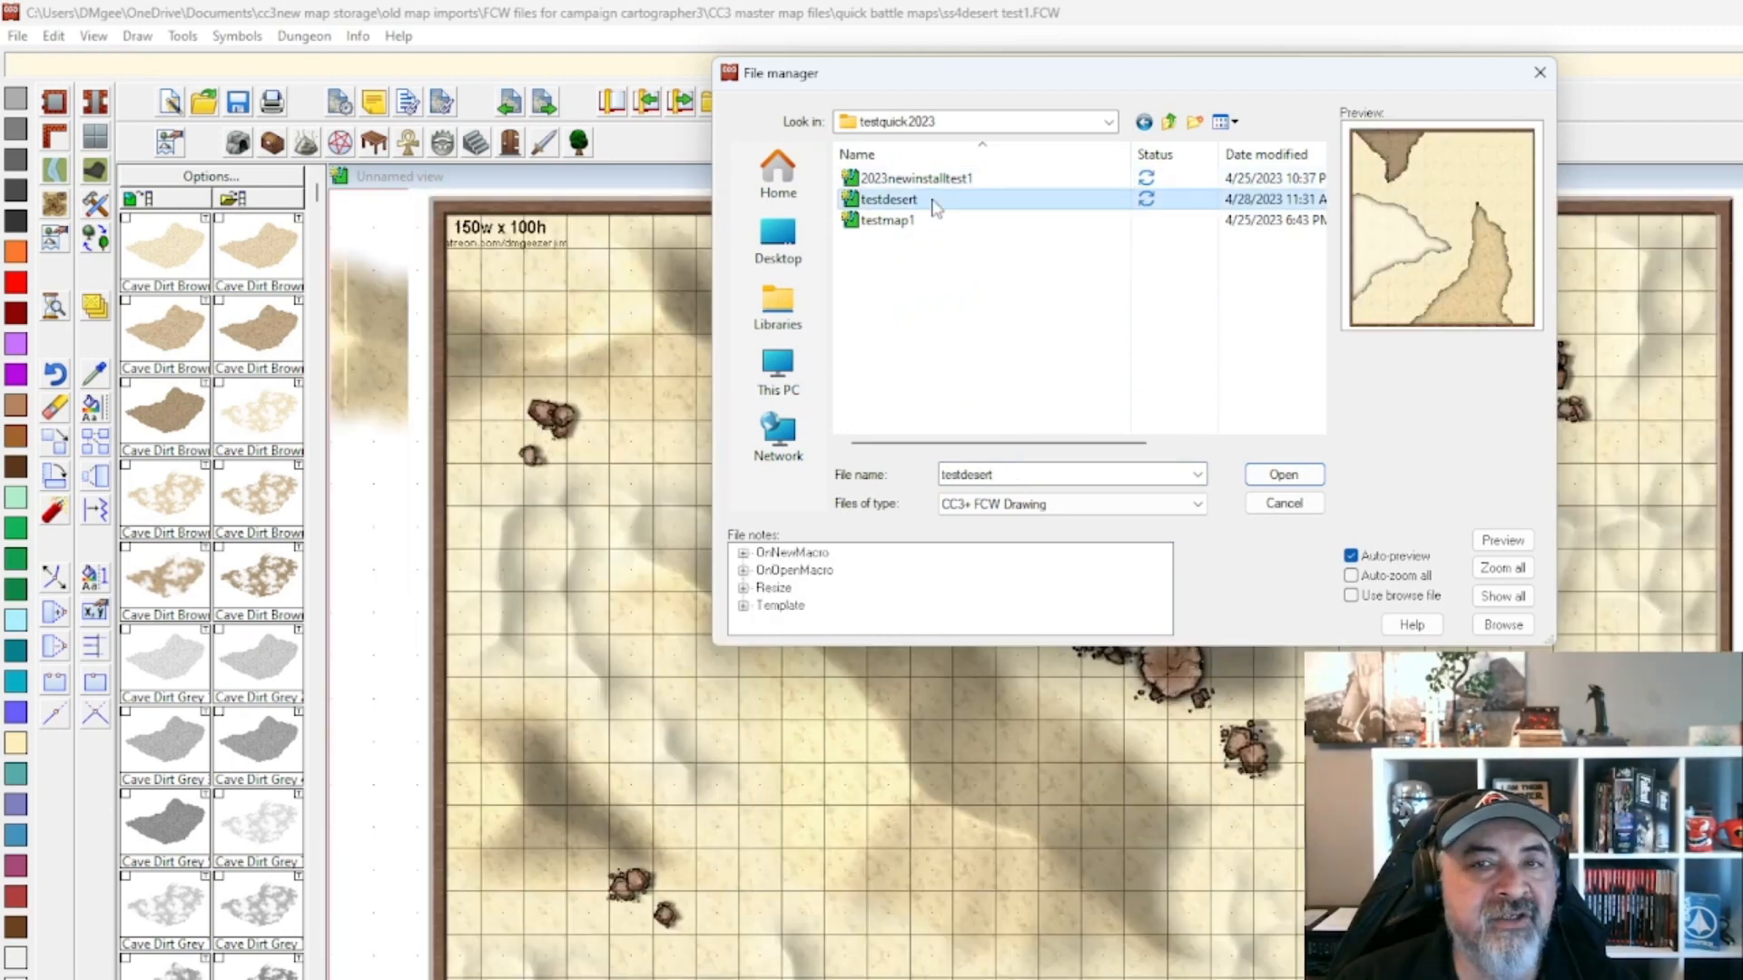
pyautogui.click(933, 201)
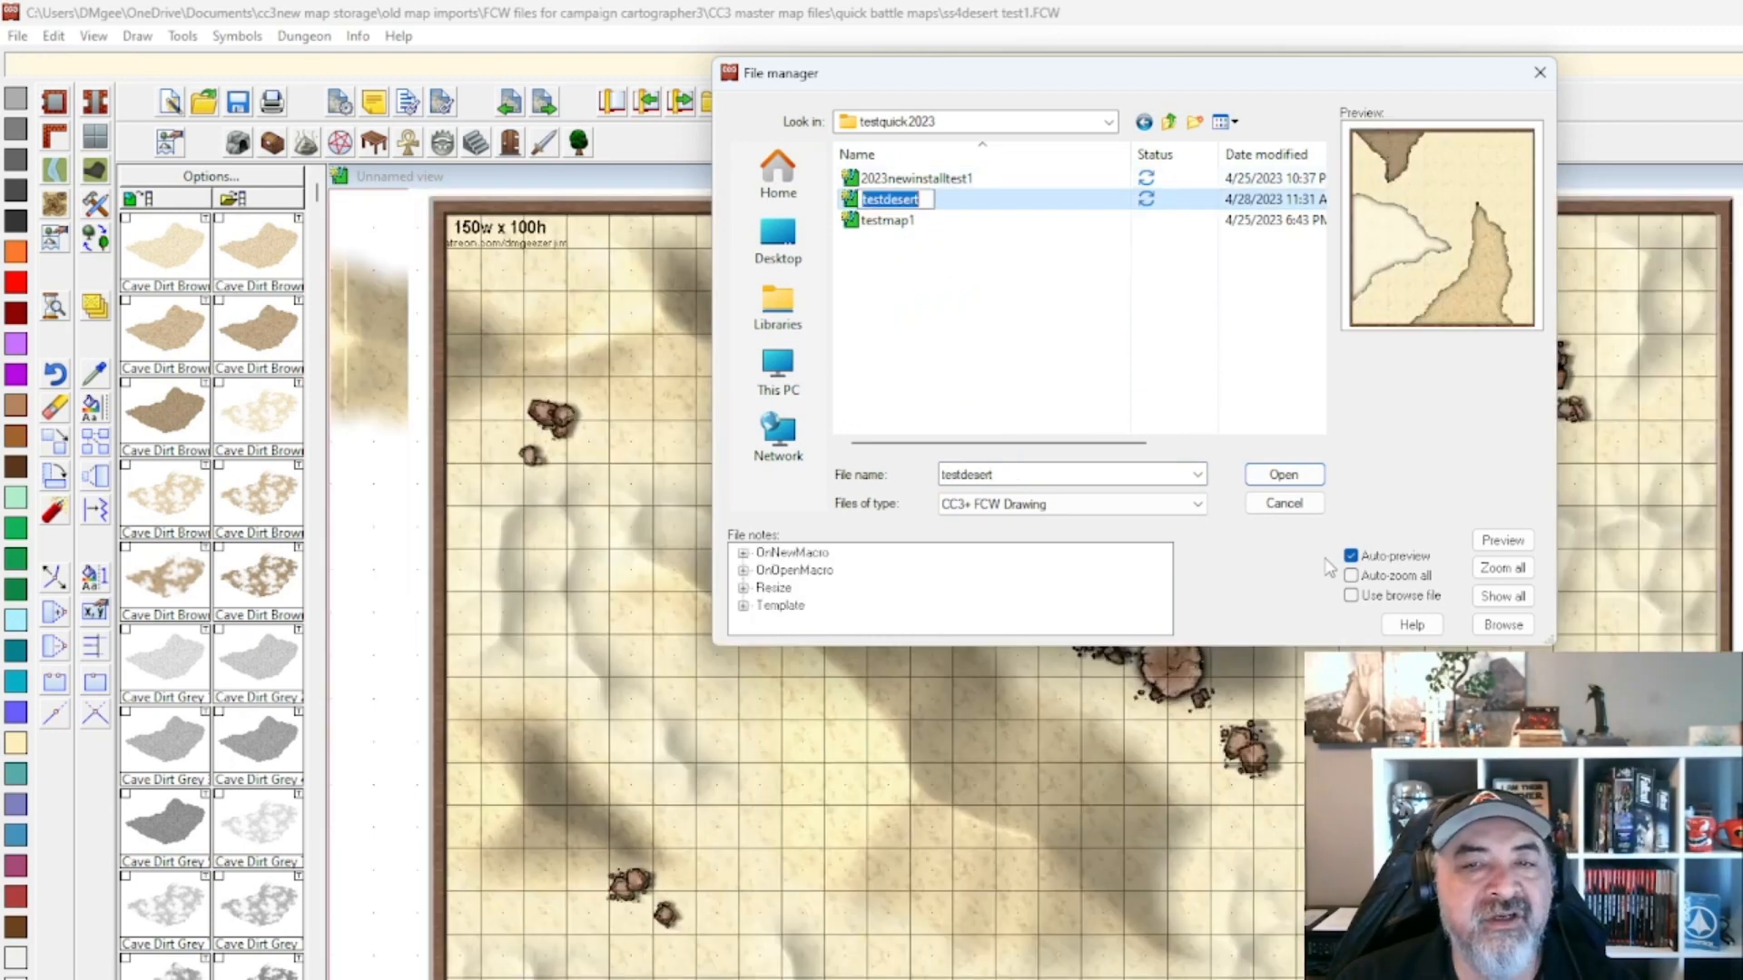
pyautogui.click(1298, 481)
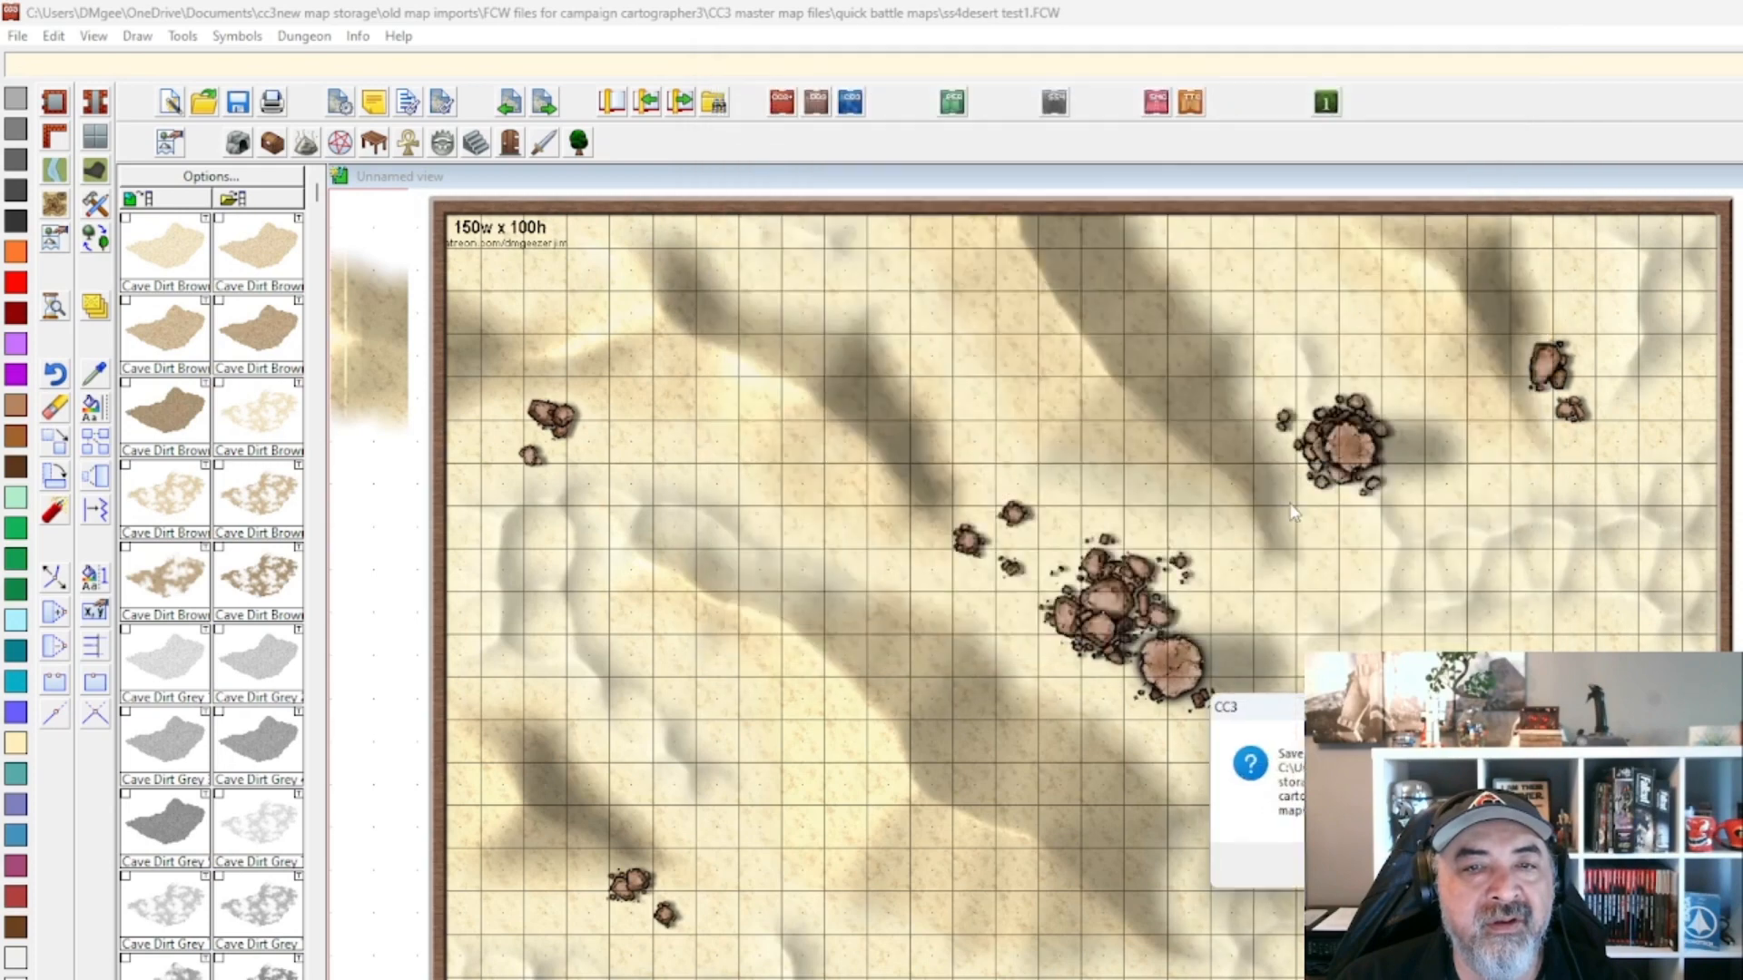
pyautogui.click(1444, 865)
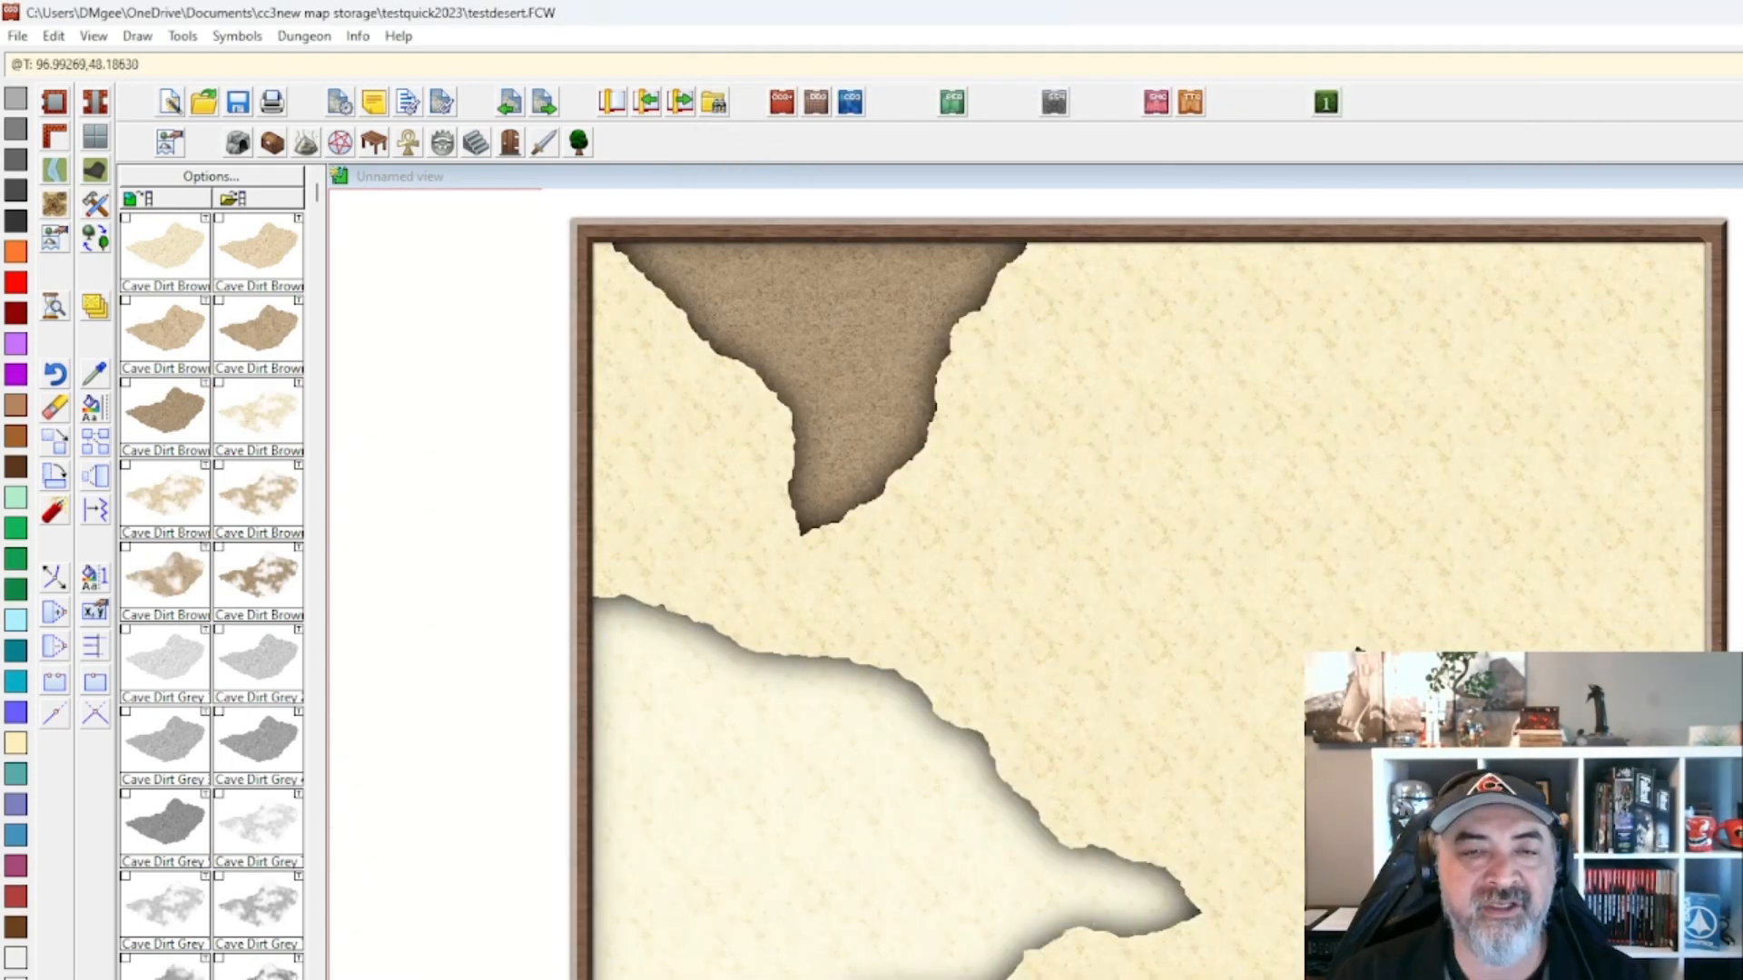
# Load the desert custom2 effects preset into the testdesert map's sheets and effects settings.
pyautogui.moveTo(1312, 621); pyautogui.dragTo(1440, 663)
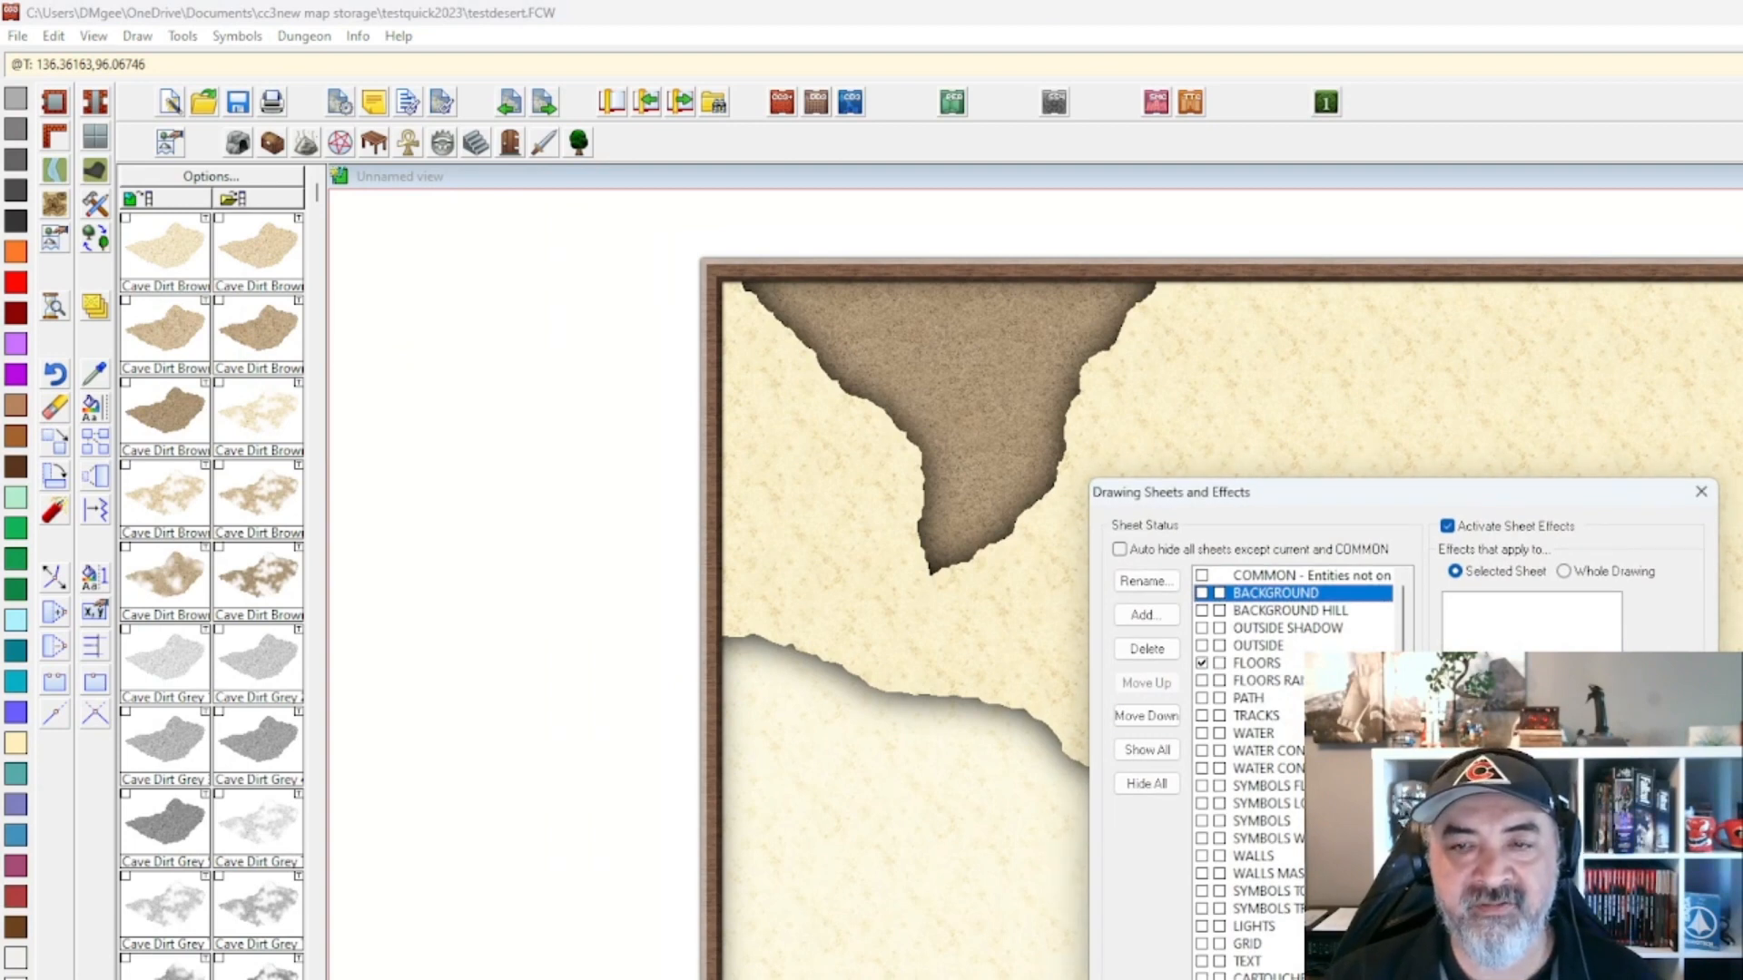
pyautogui.click(1702, 491)
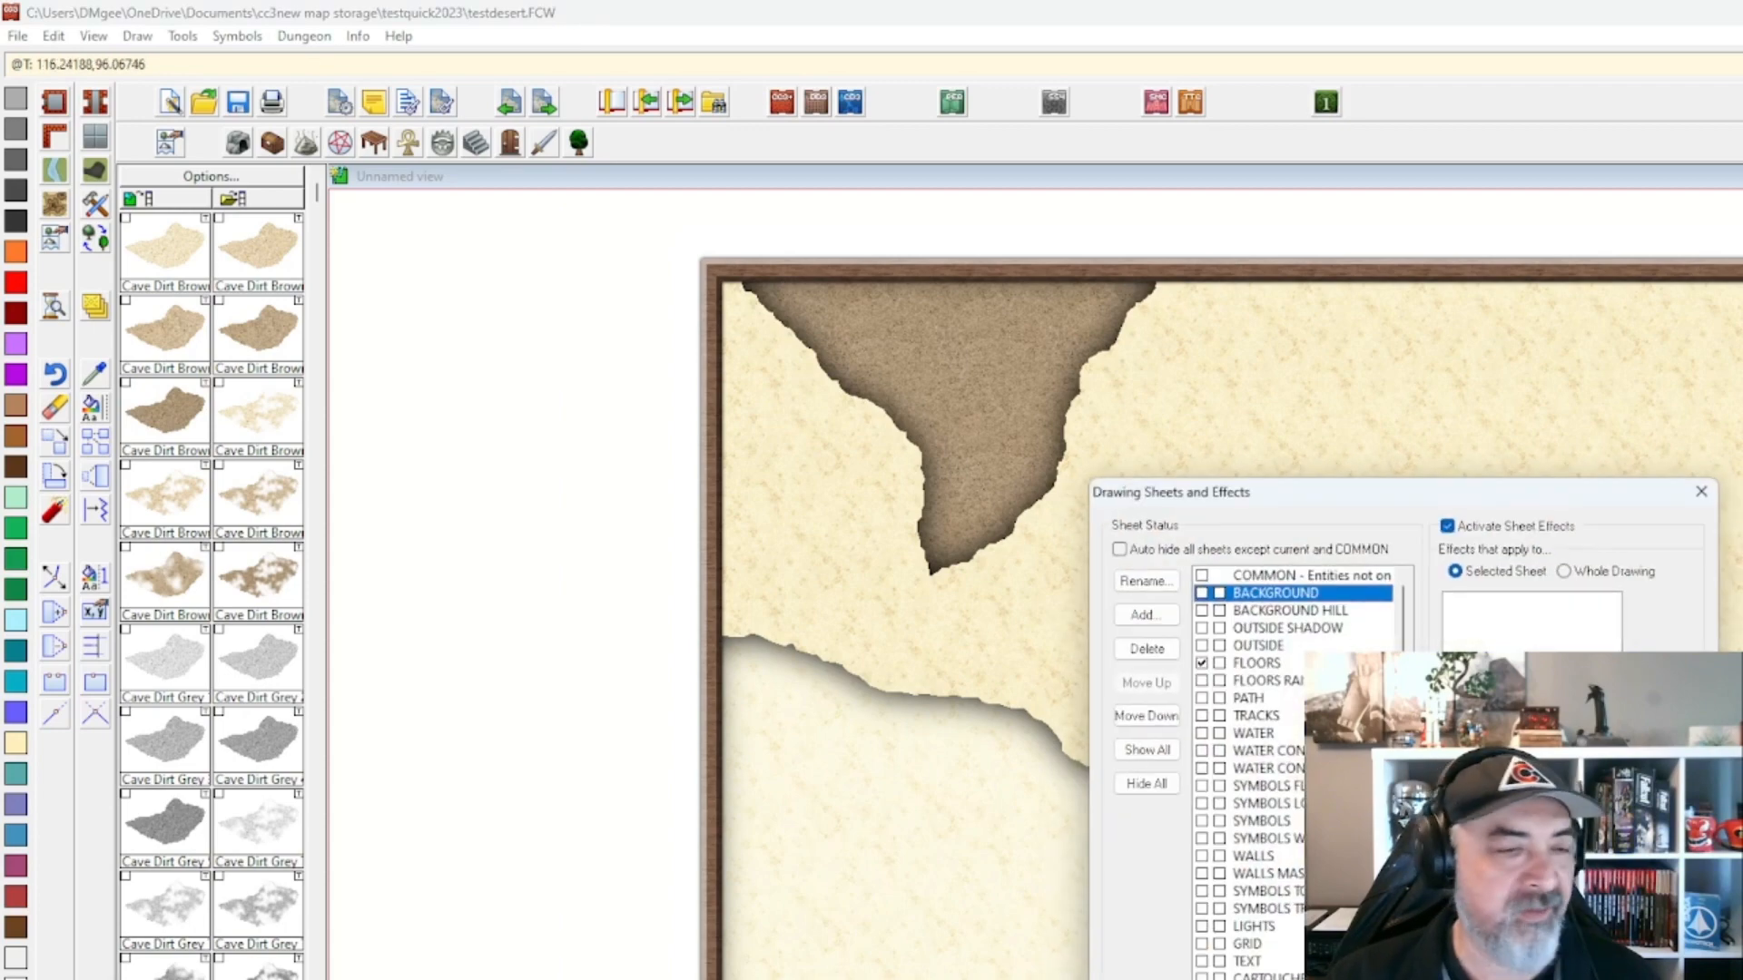
pyautogui.moveTo(1443, 498)
pyautogui.mouseDown()
pyautogui.moveTo(838, 410)
pyautogui.moveTo(788, 304)
pyautogui.moveTo(792, 252)
pyautogui.moveTo(745, 272)
pyautogui.mouseUp()
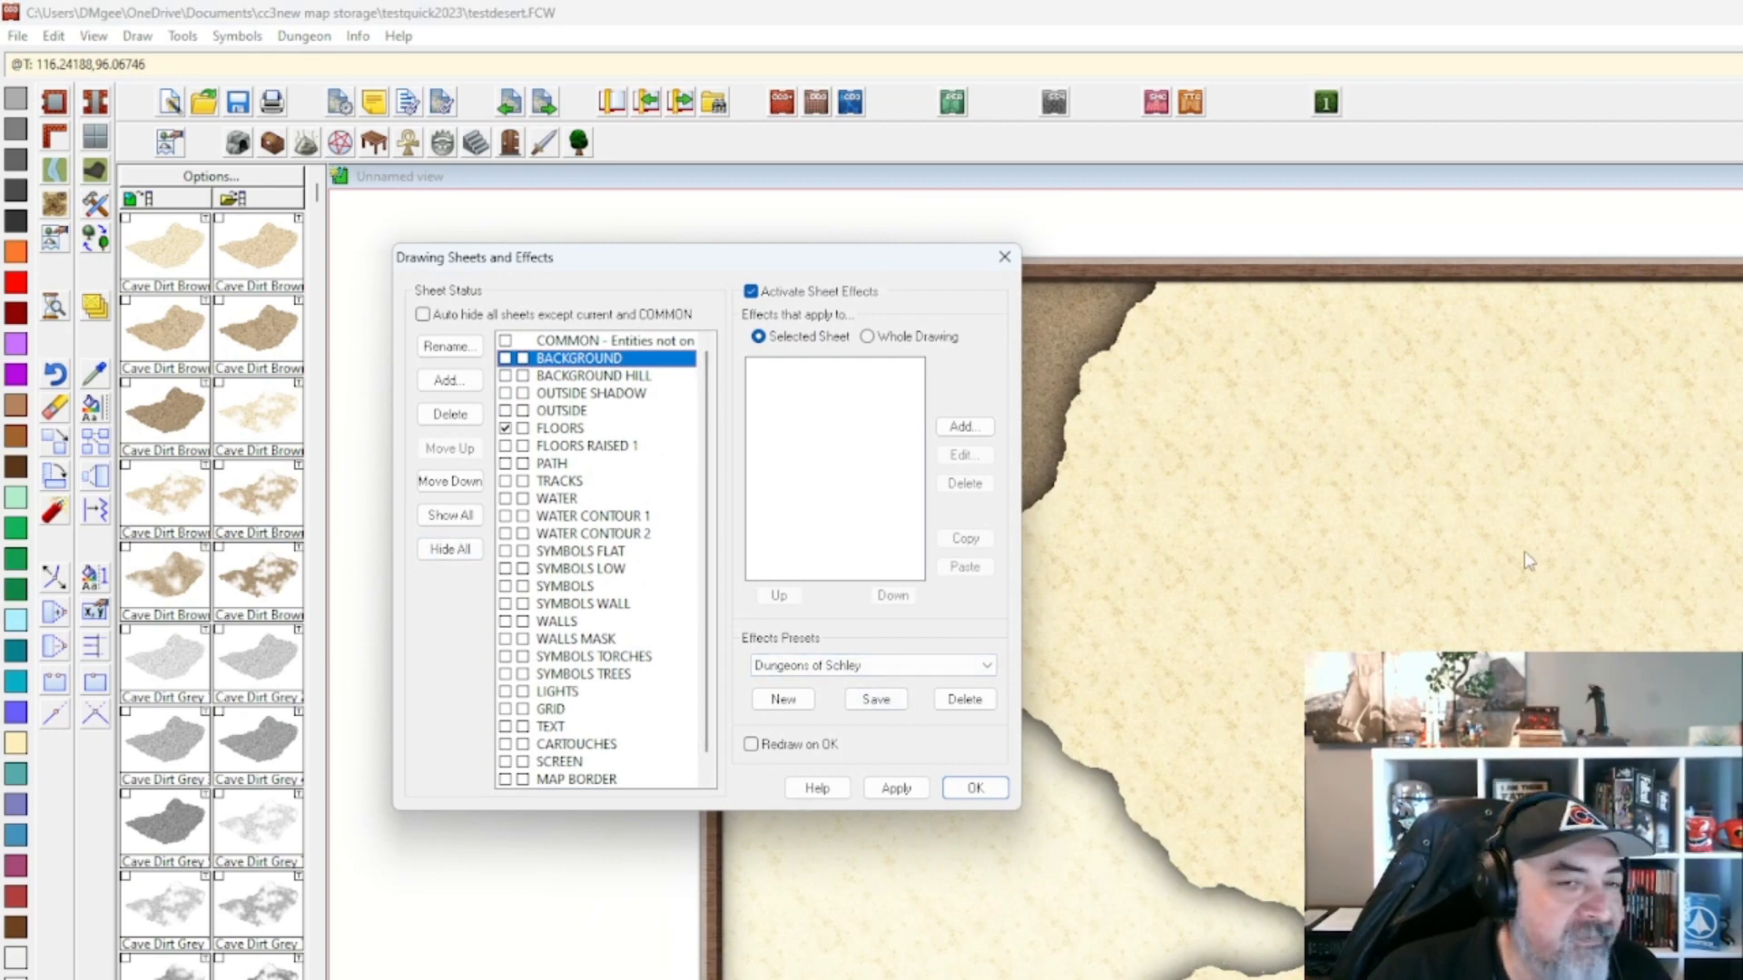
pyautogui.click(892, 669)
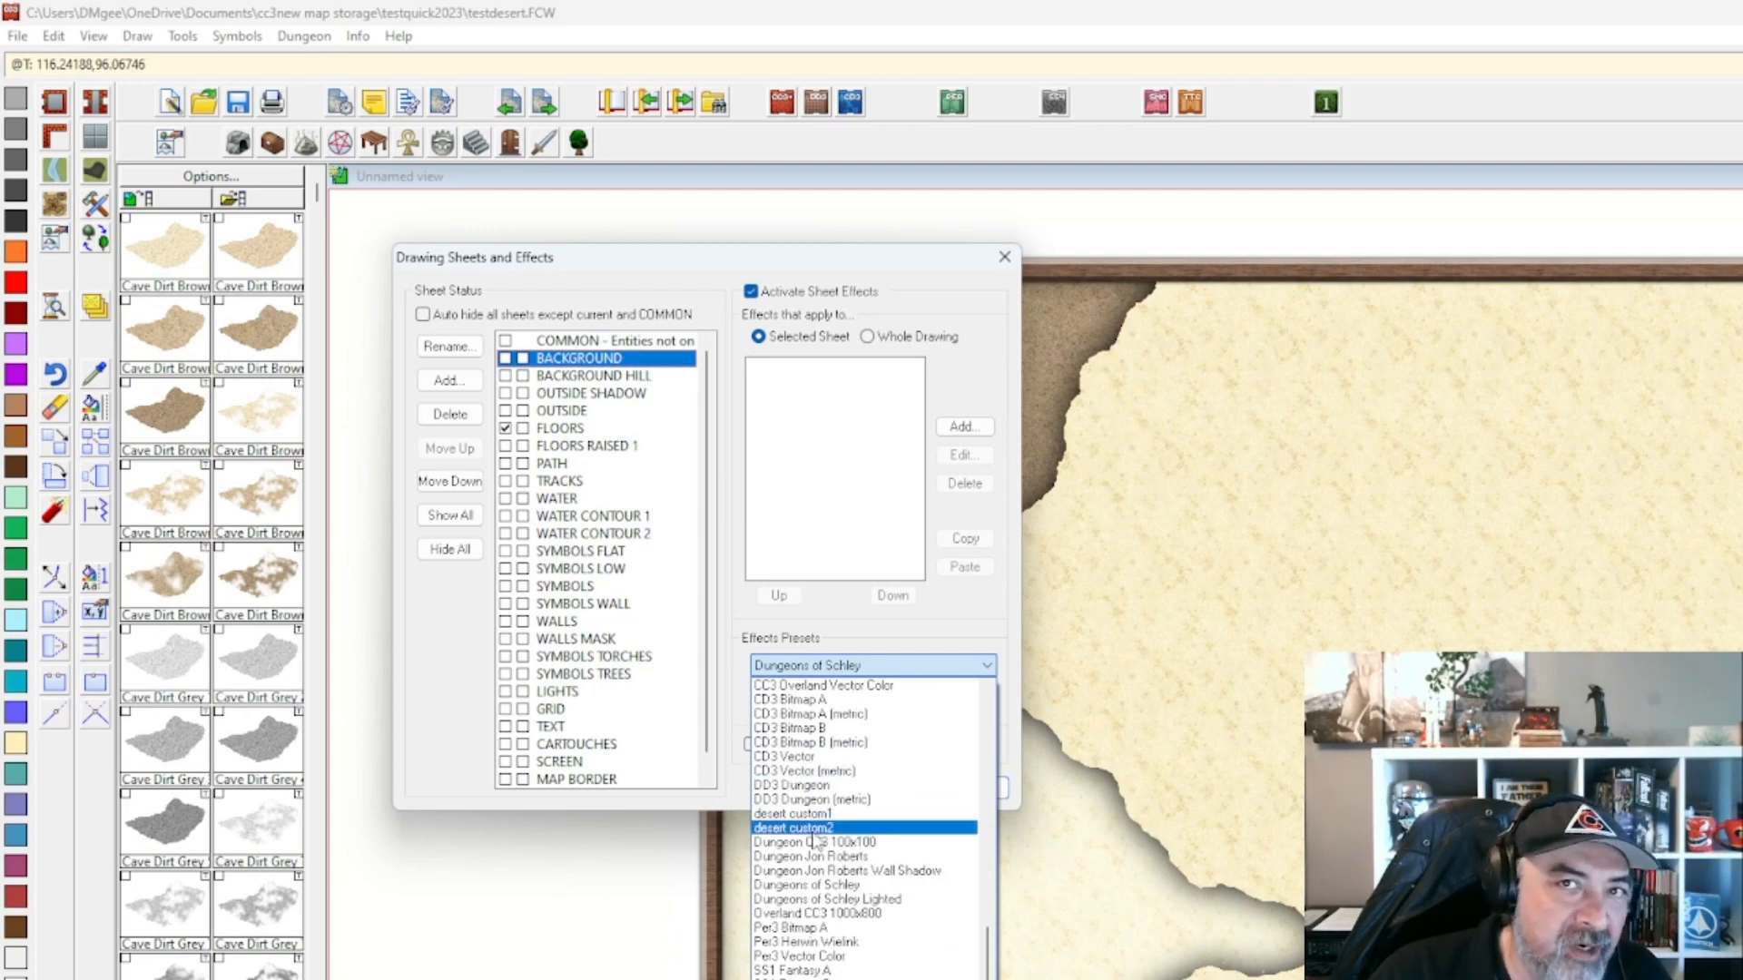
pyautogui.click(814, 830)
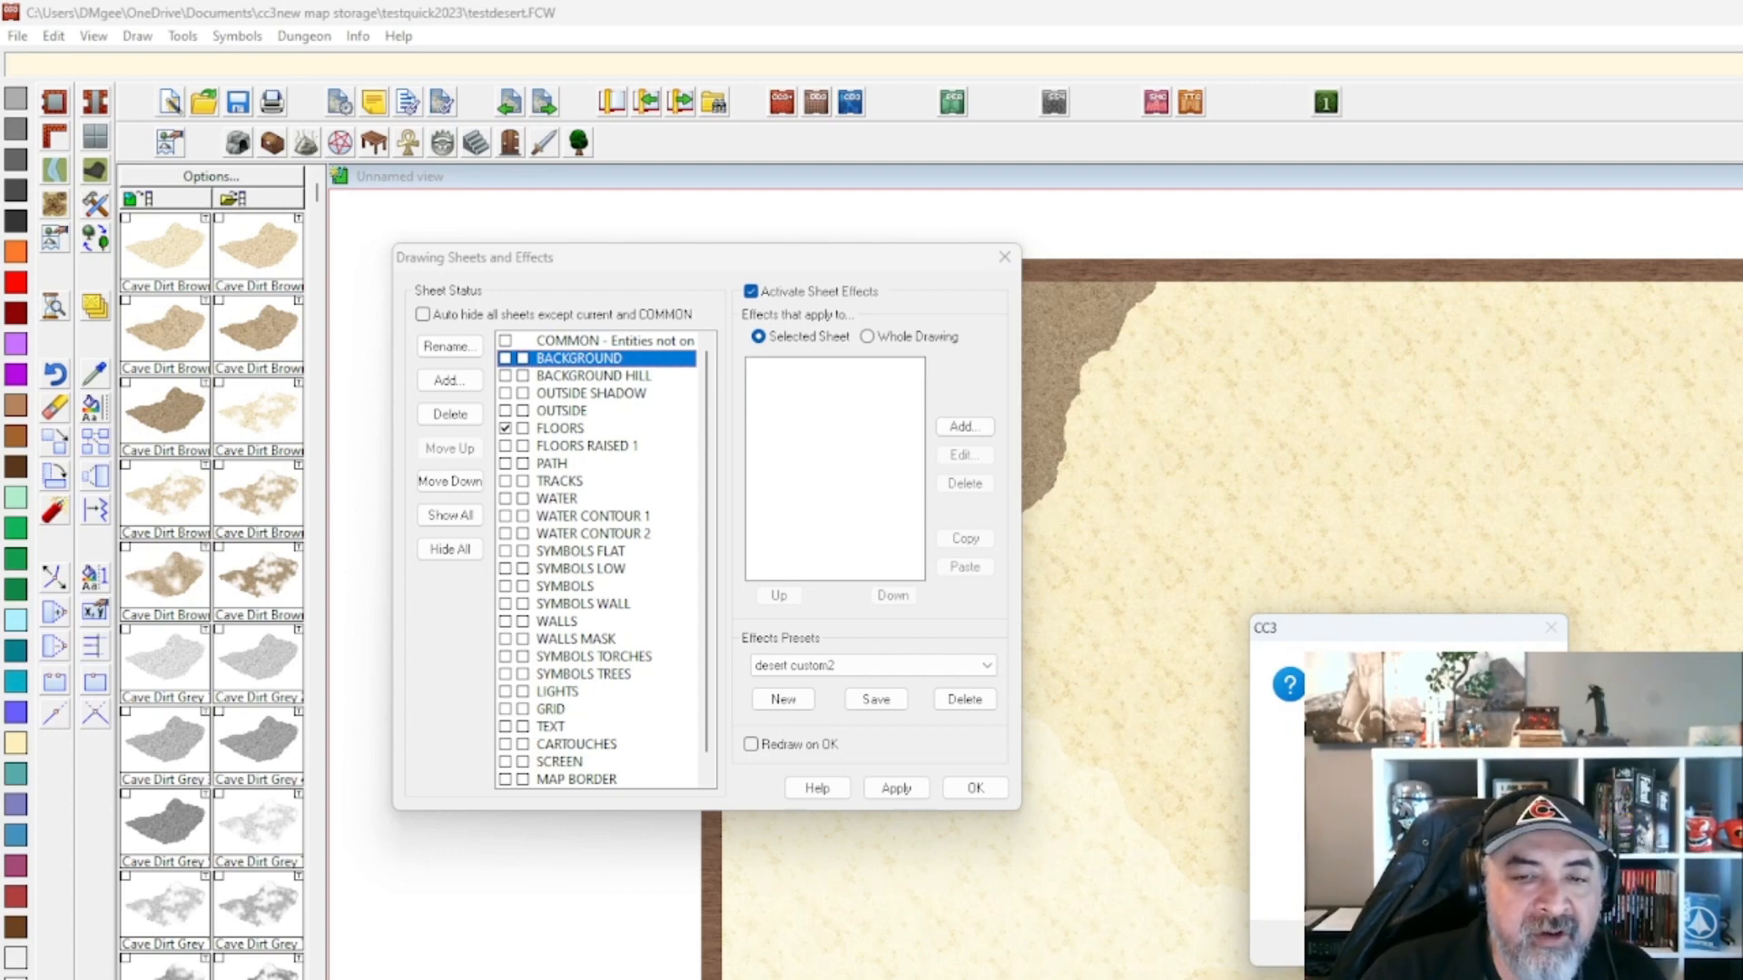
pyautogui.click(1439, 944)
# Move the newly added HILL 1 sheet up the sheet order so it sits between OUTSIDE and FLOORS.
pyautogui.scroll(-5, 572, 531)
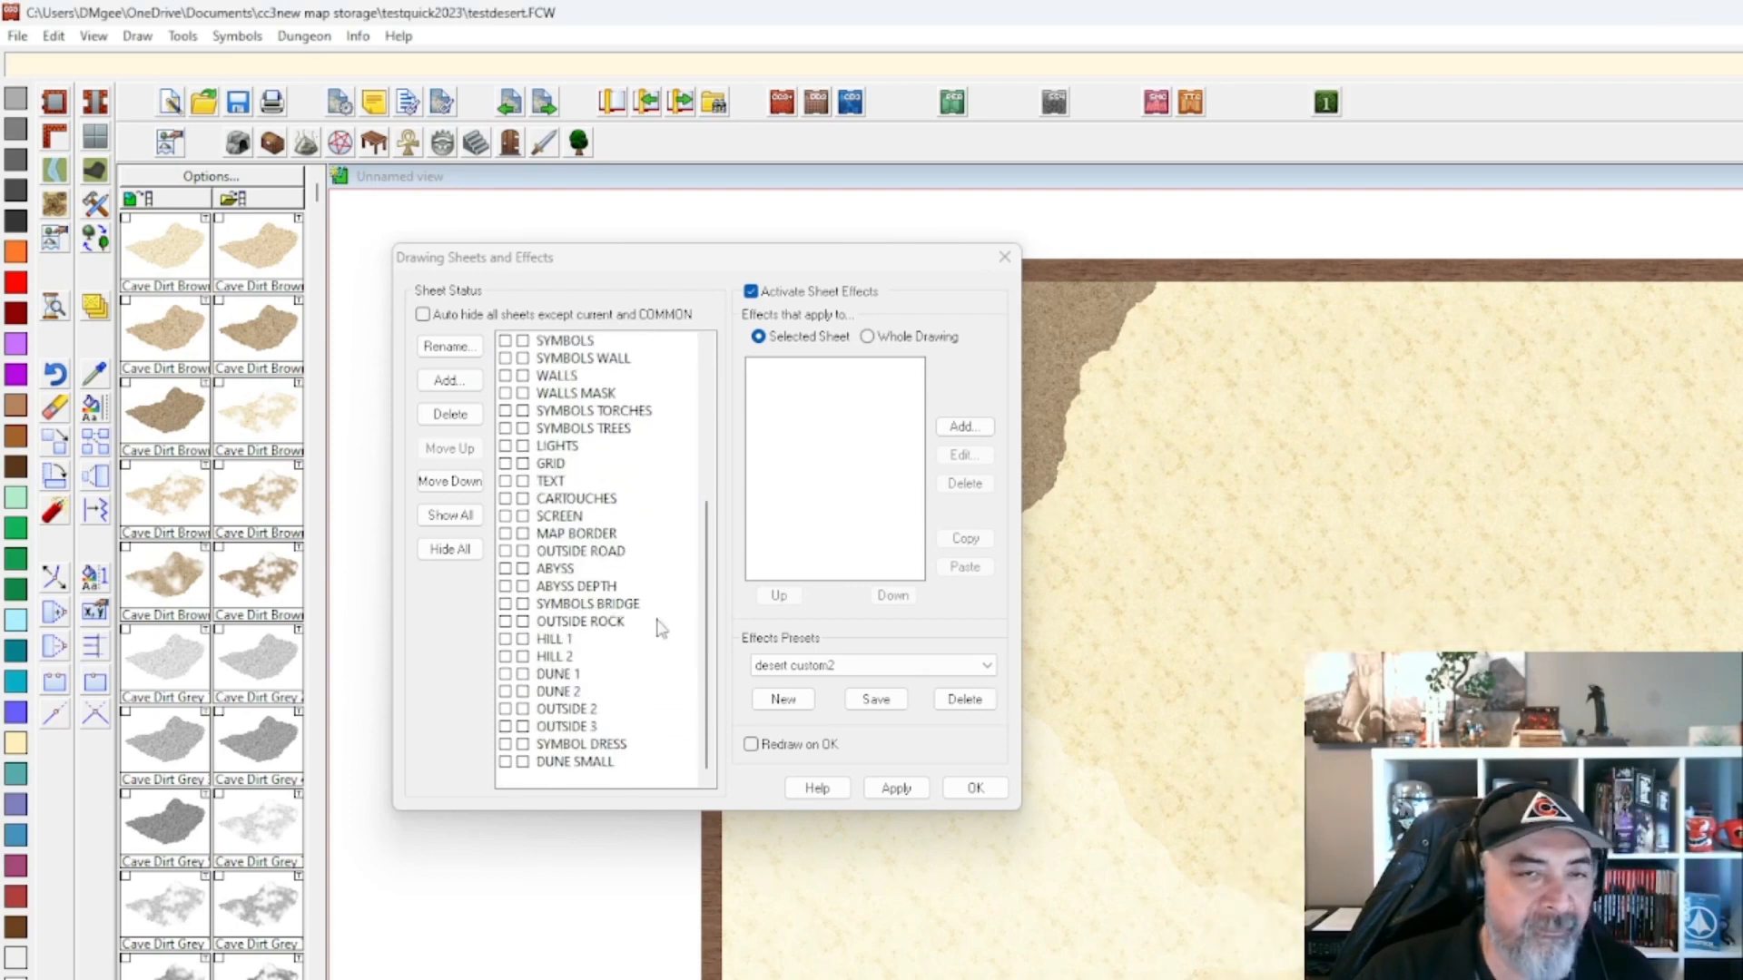
pyautogui.click(560, 640)
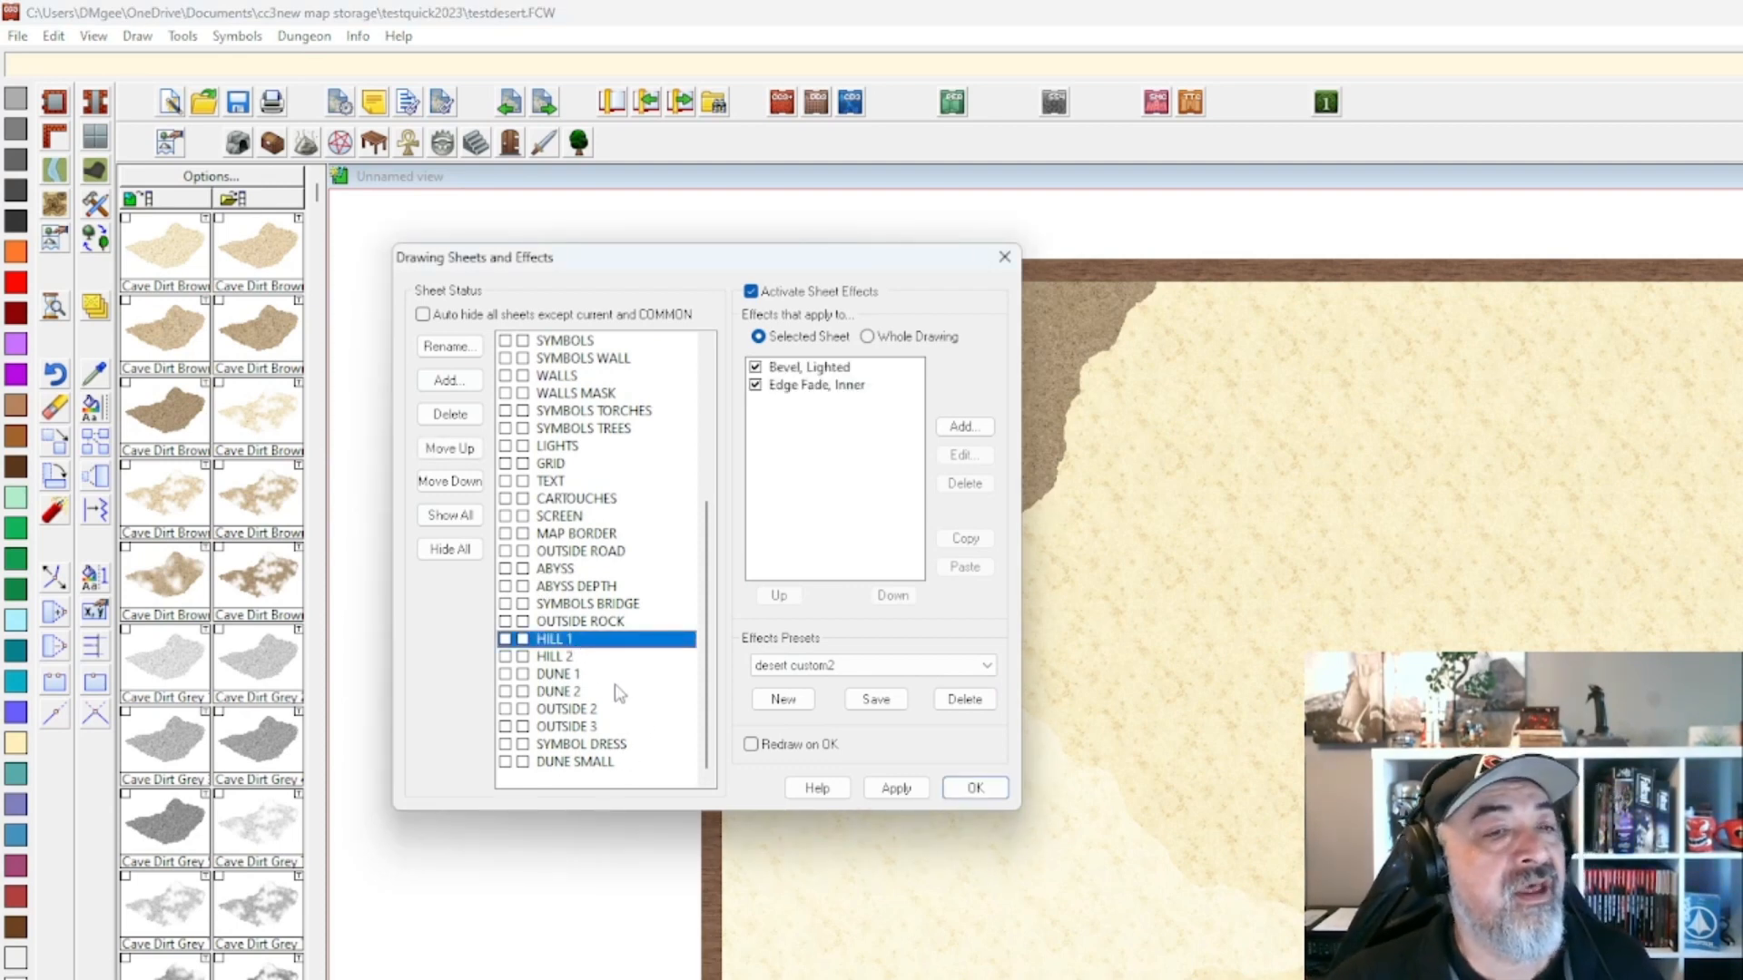
pyautogui.click(557, 658)
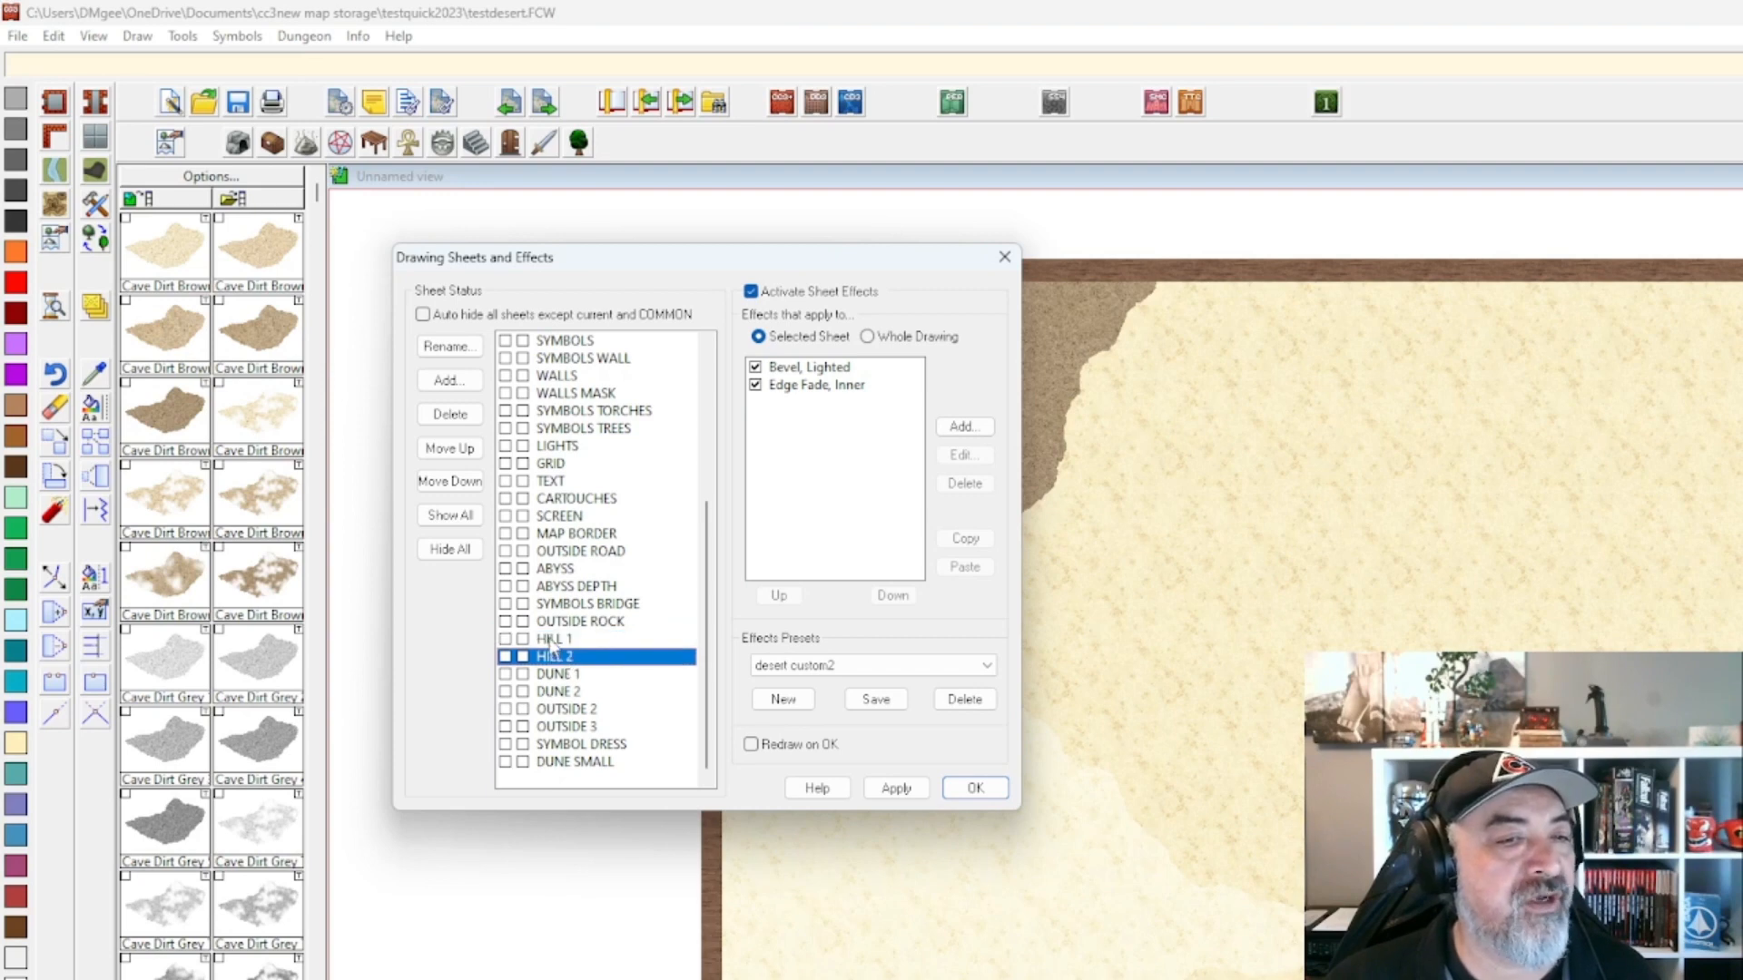
pyautogui.click(553, 641)
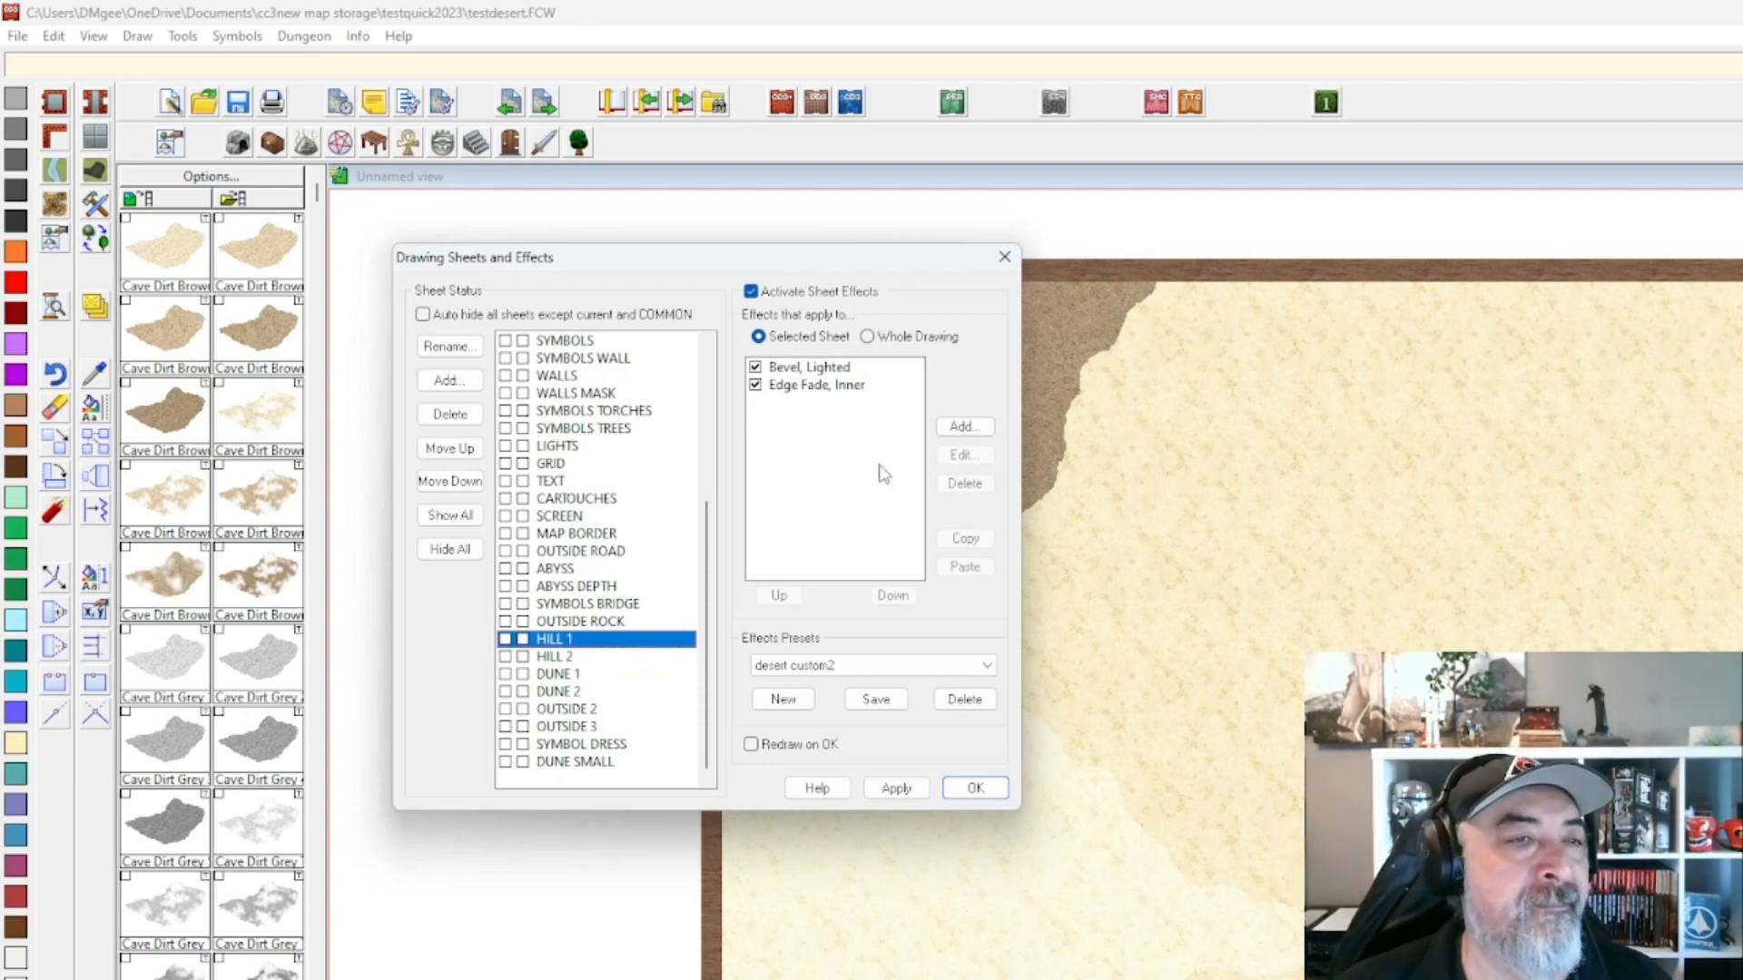
pyautogui.click(451, 449)
pyautogui.click(451, 448)
pyautogui.click(450, 449)
pyautogui.click(450, 449)
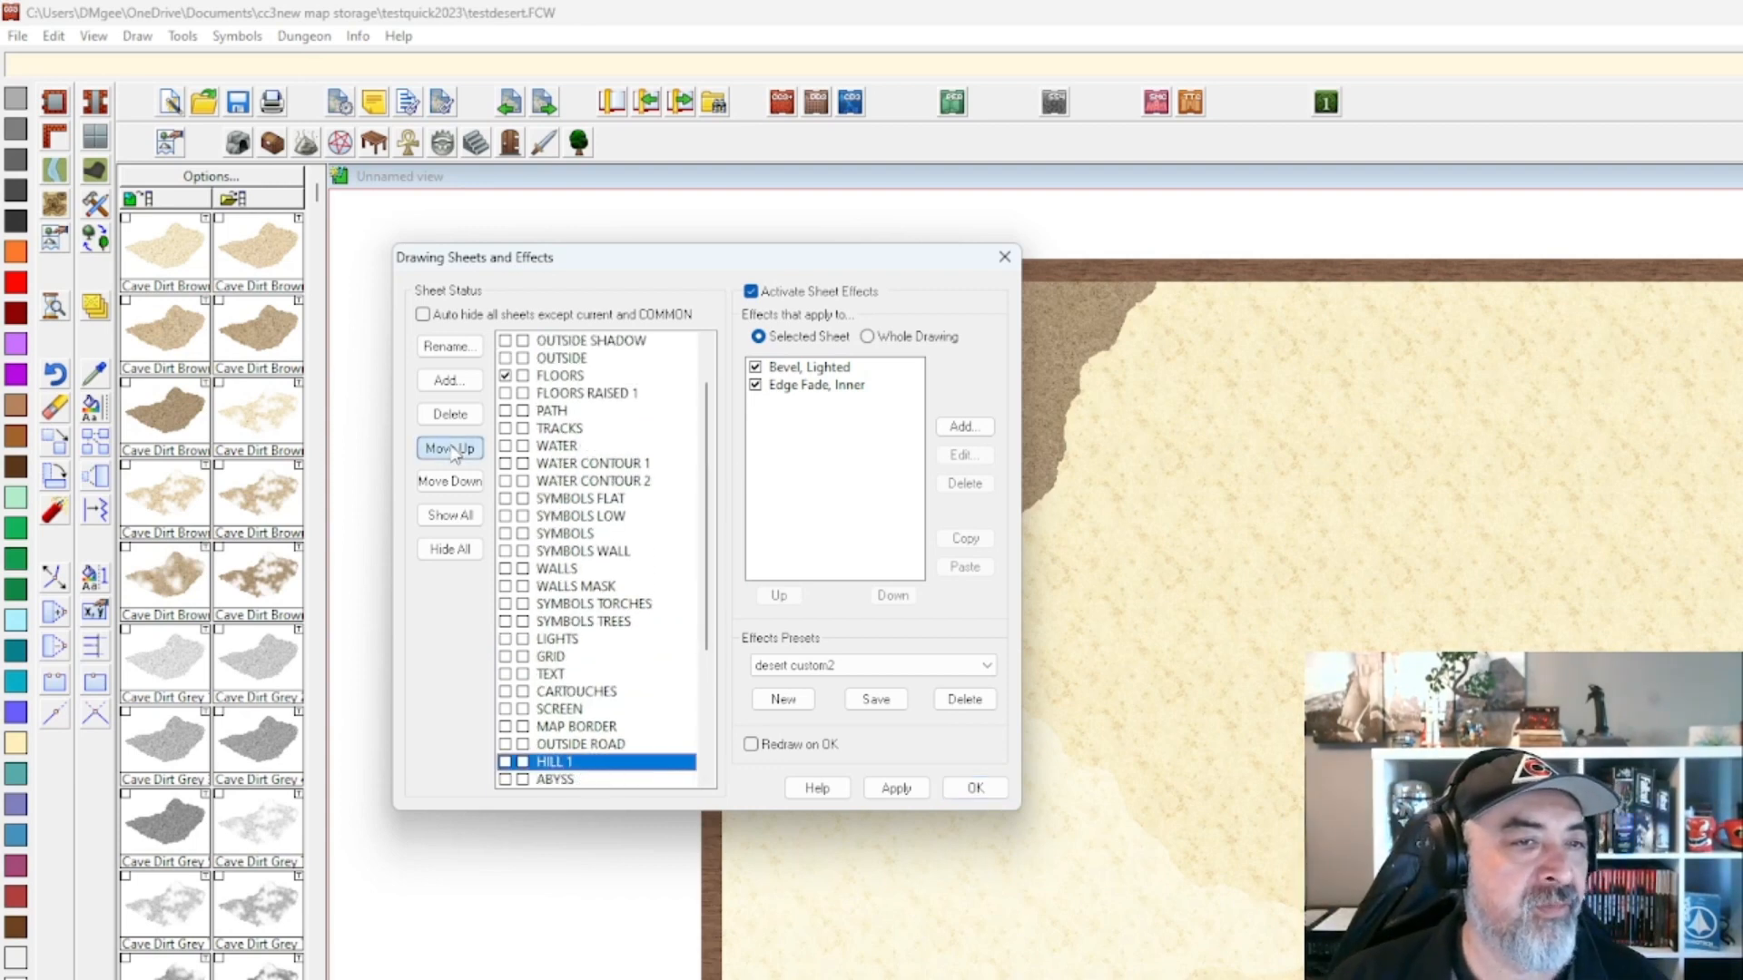
pyautogui.click(450, 449)
pyautogui.click(450, 448)
pyautogui.click(451, 449)
pyautogui.tripleClick(450, 448)
pyautogui.tripleClick(450, 448)
pyautogui.tripleClick(450, 448)
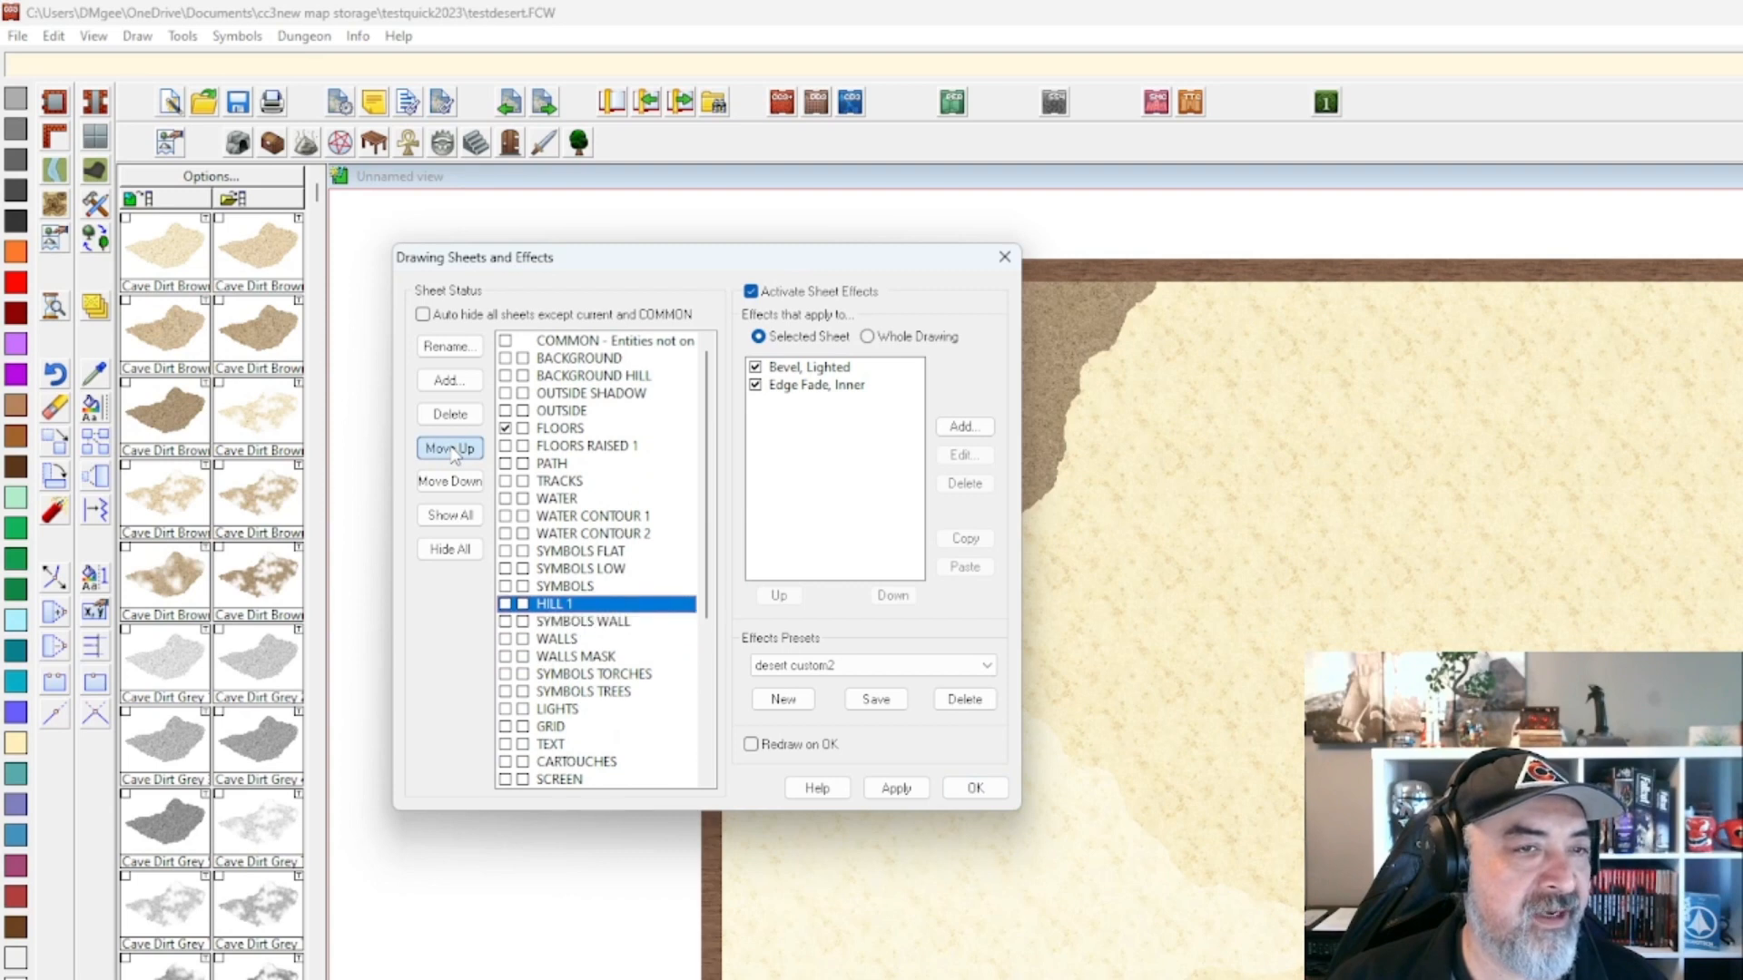
pyautogui.tripleClick(450, 448)
pyautogui.click(450, 449)
pyautogui.click(450, 448)
pyautogui.click(450, 448)
pyautogui.click(450, 448)
pyautogui.click(450, 449)
pyautogui.click(450, 449)
pyautogui.click(450, 448)
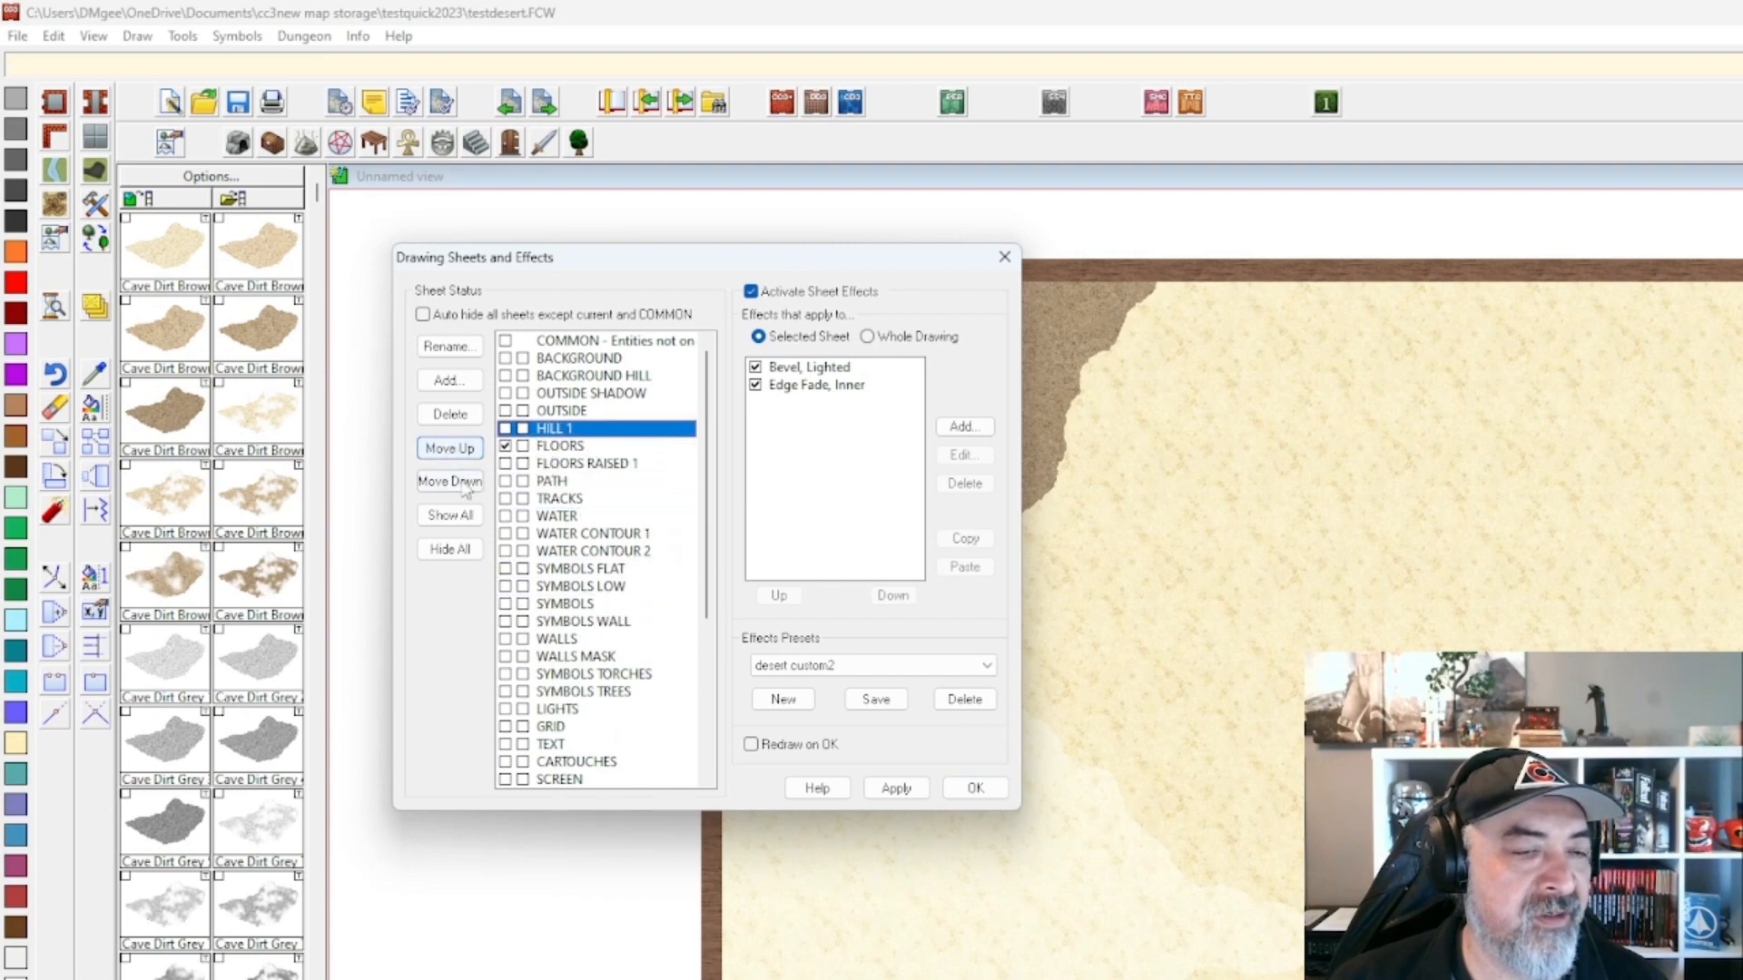
pyautogui.scroll(-5, 522, 653)
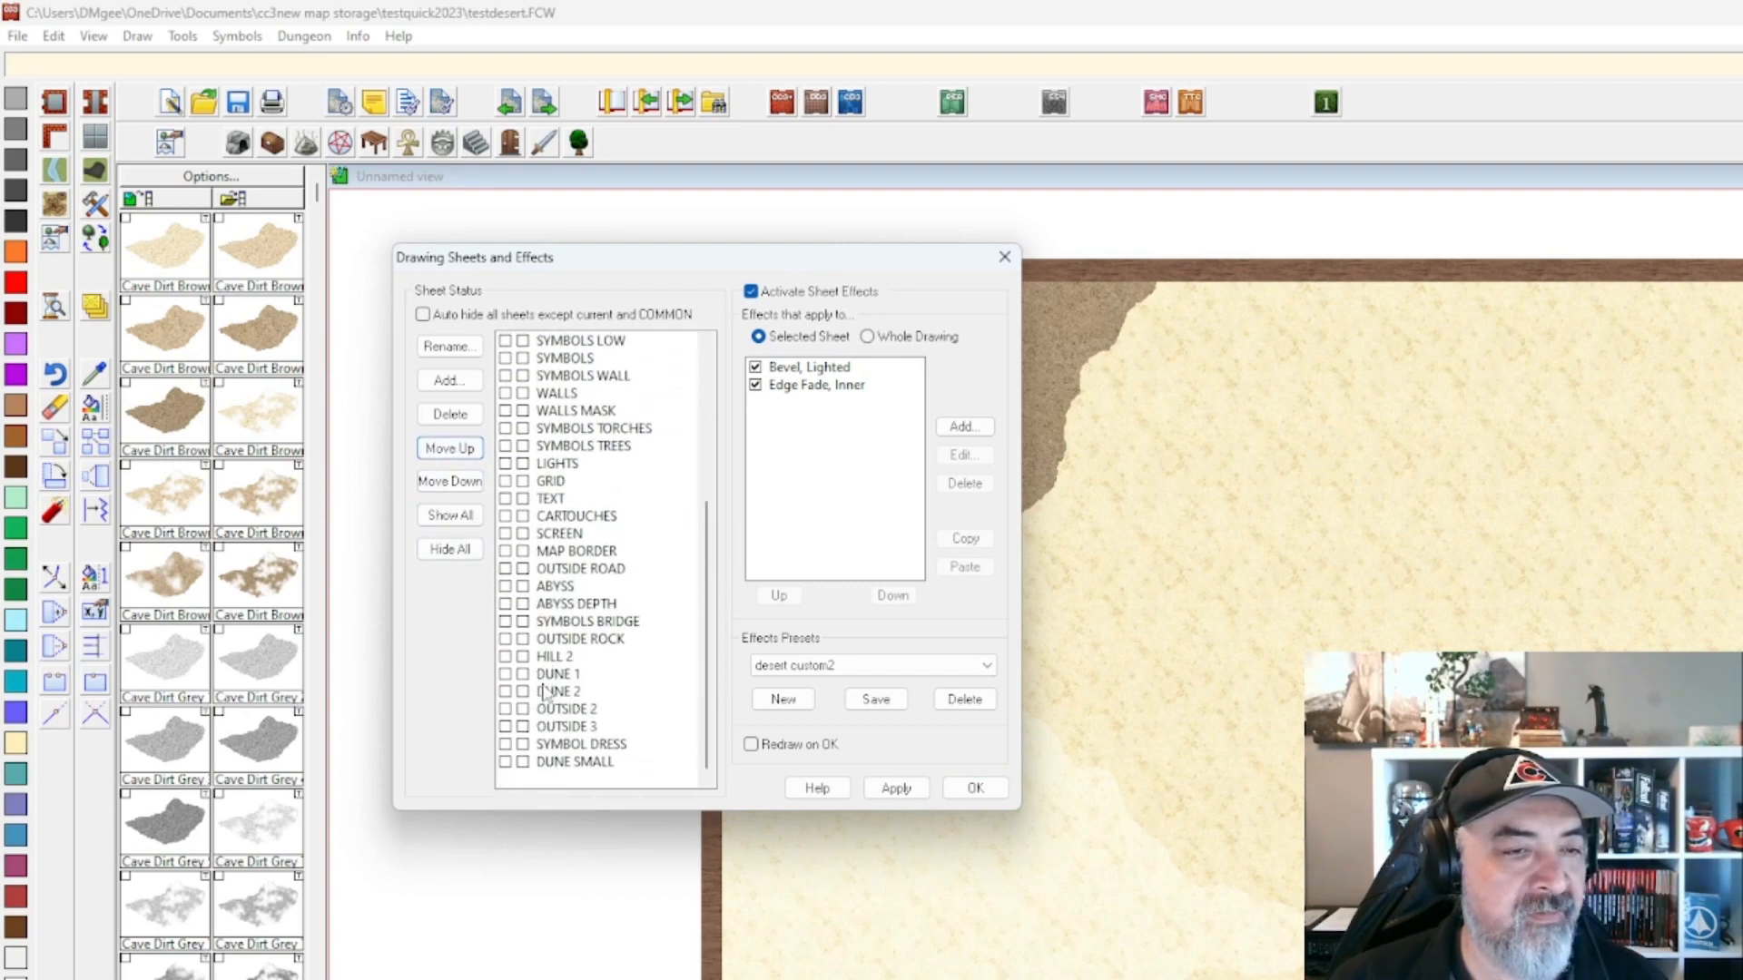
# Move the sheets HILL 2 through DUNE SMALL together up the sheet order to directly below FLOORS RAISED 1.
pyautogui.click(549, 658)
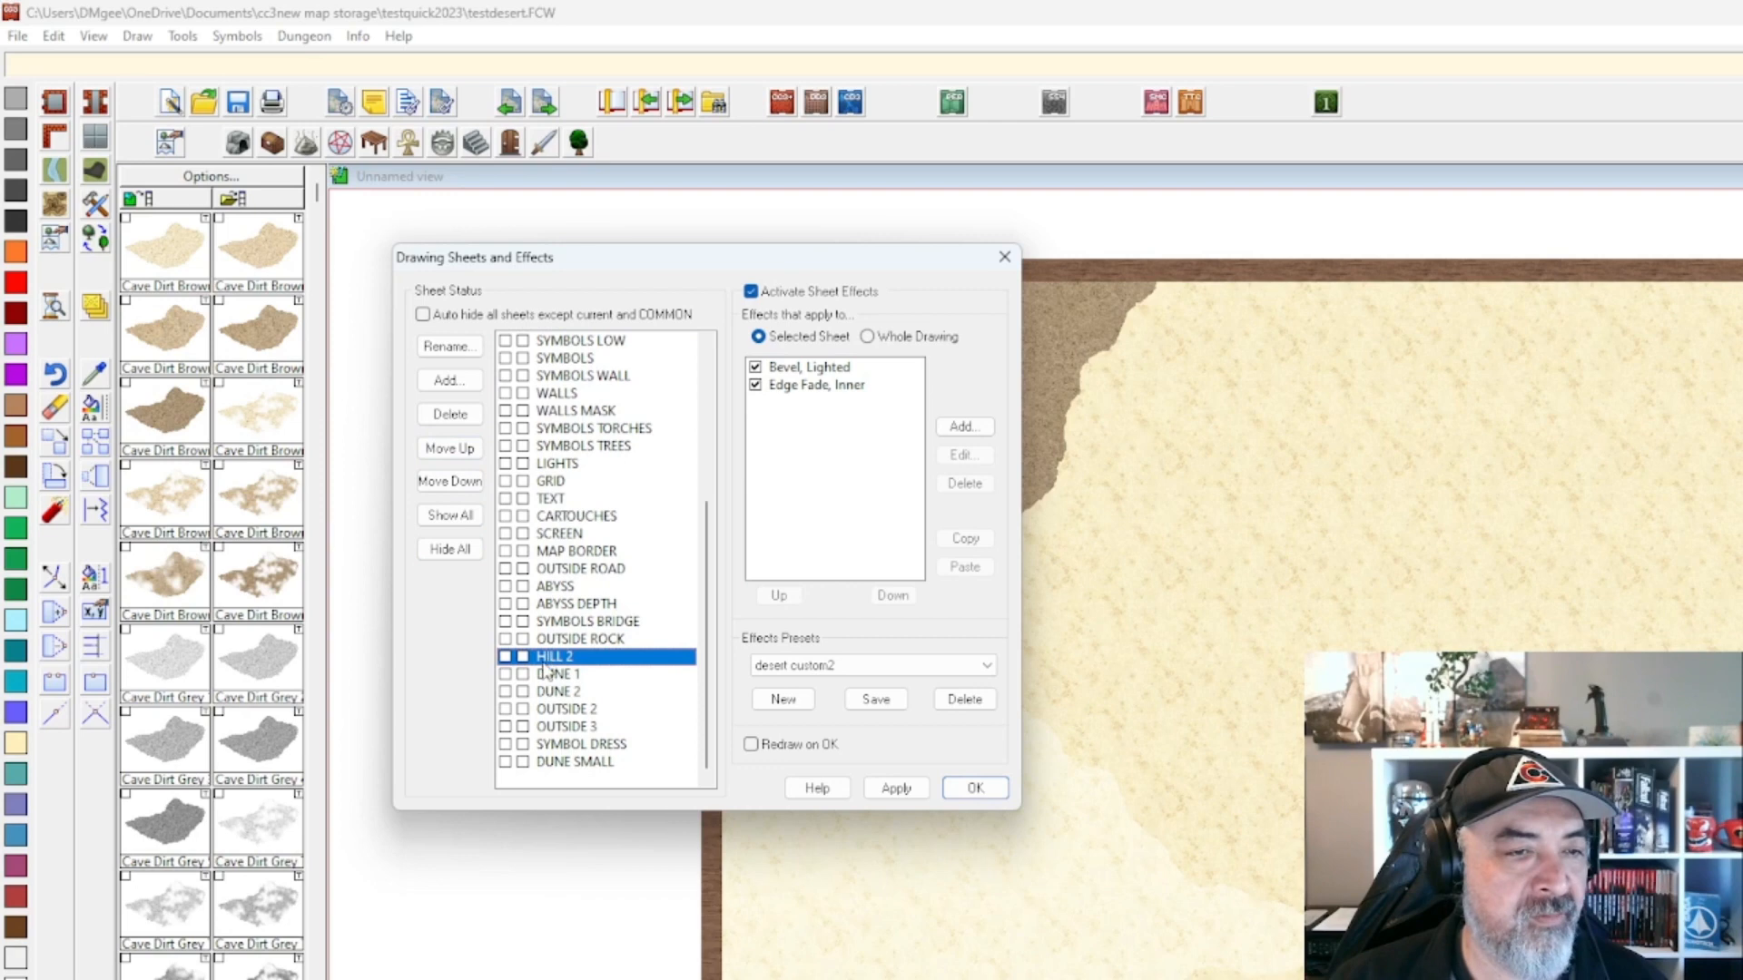
pyautogui.keyDown('shift'); pyautogui.click(556, 764); pyautogui.keyUp('shift')
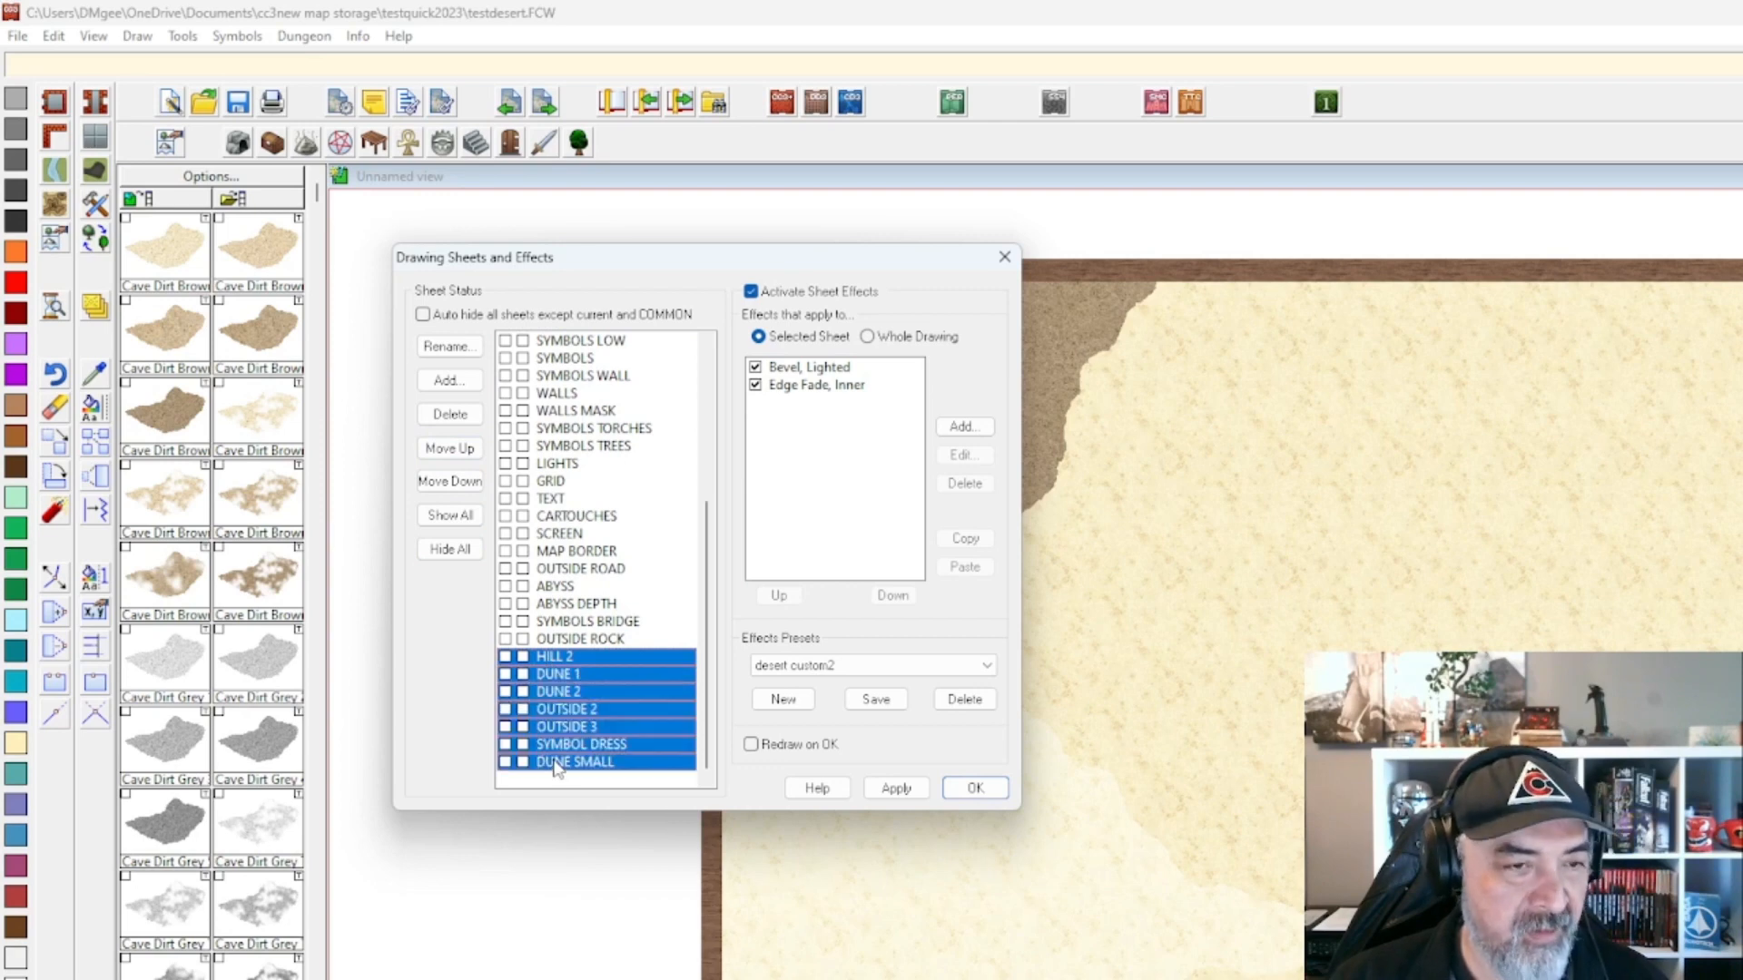
pyautogui.click(450, 450)
pyautogui.click(450, 450)
pyautogui.click(449, 451)
pyautogui.click(451, 449)
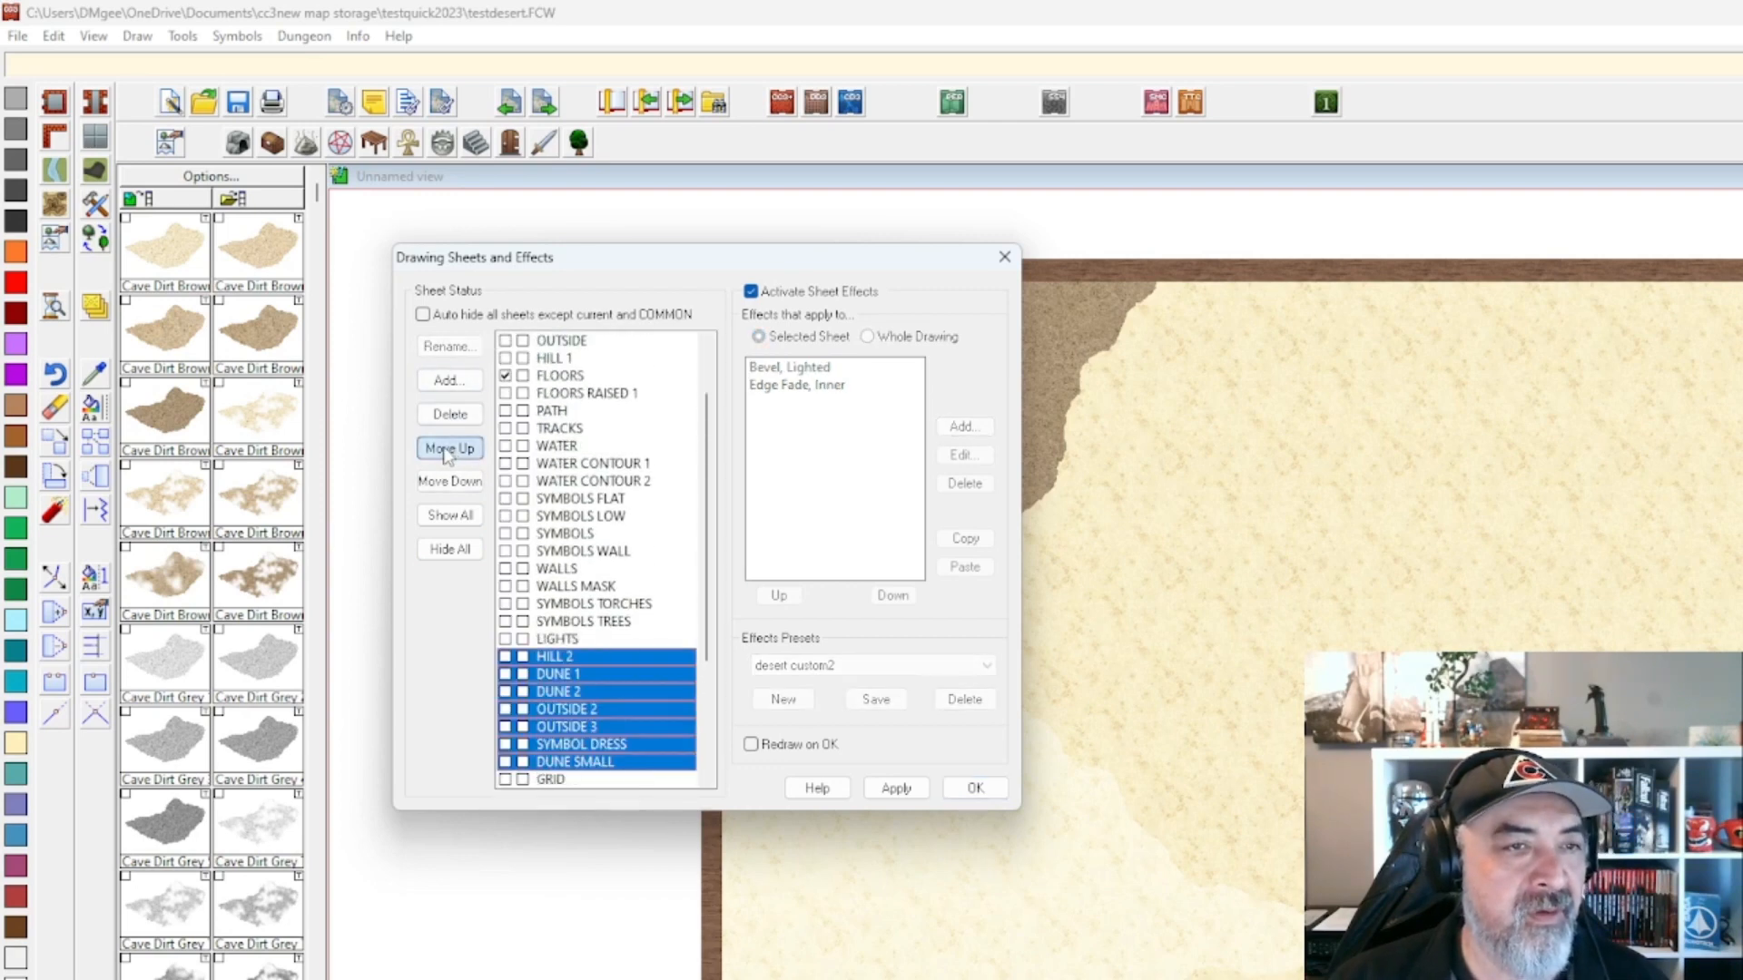
pyautogui.click(451, 446)
pyautogui.click(450, 446)
pyautogui.click(450, 446)
pyautogui.click(449, 447)
pyautogui.click(449, 447)
pyautogui.click(448, 445)
pyautogui.click(449, 446)
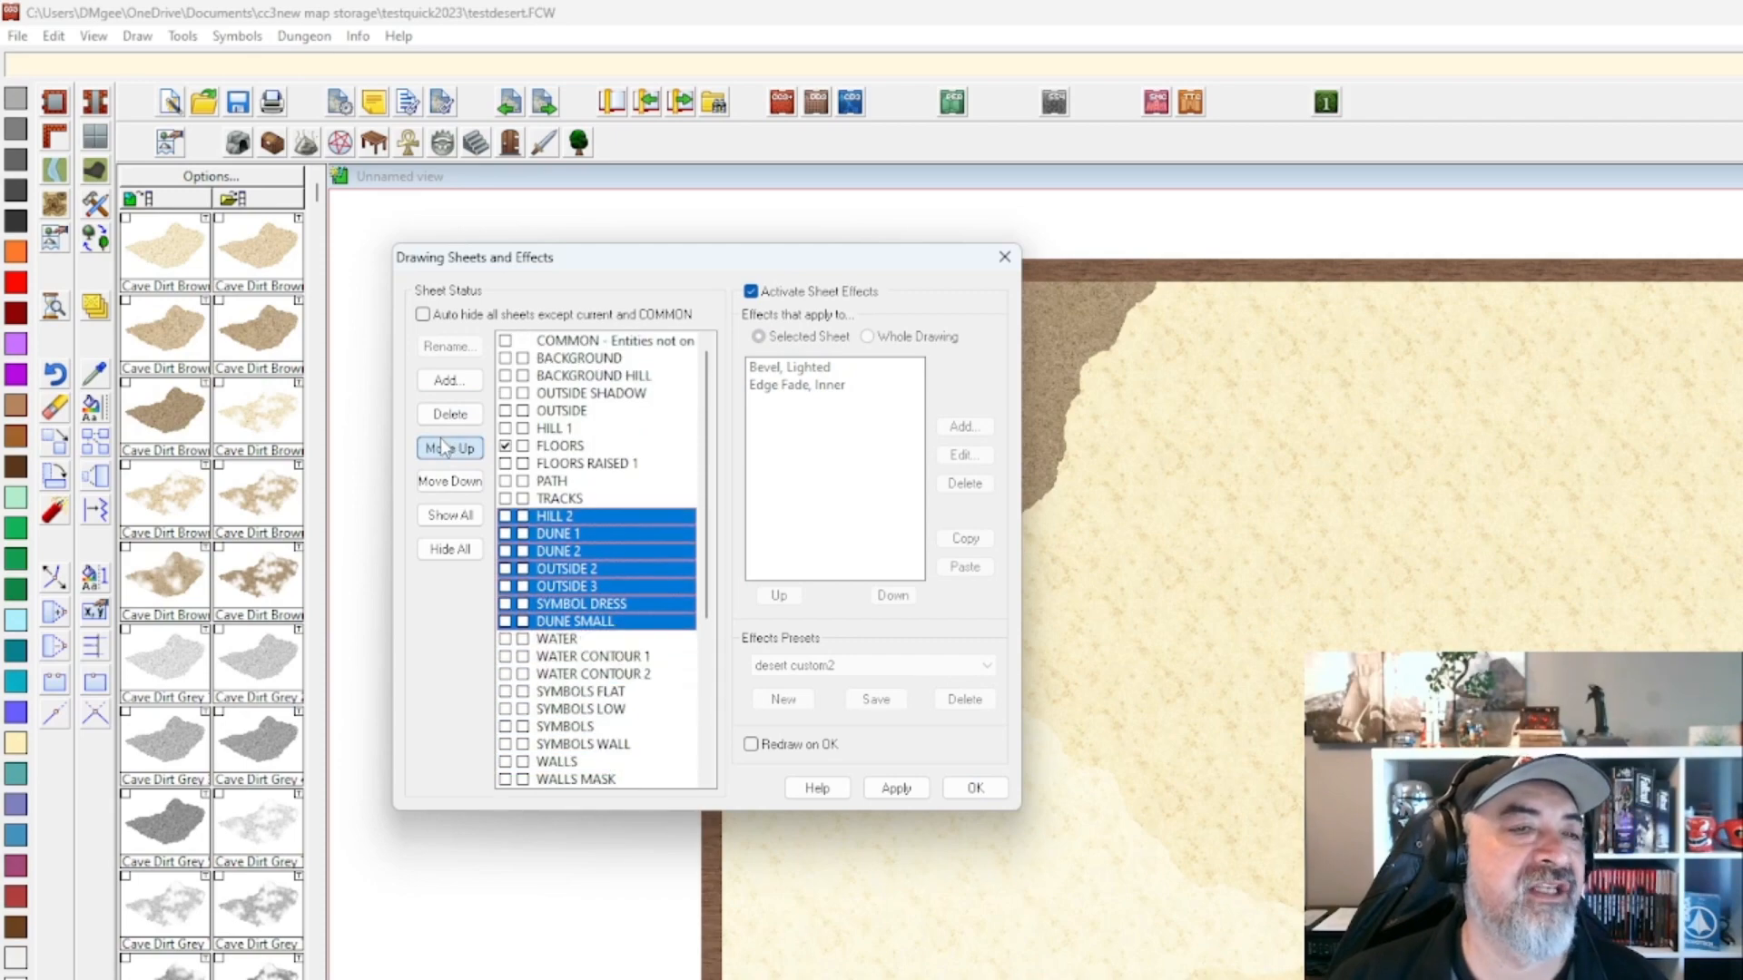
pyautogui.click(445, 444)
pyautogui.click(444, 444)
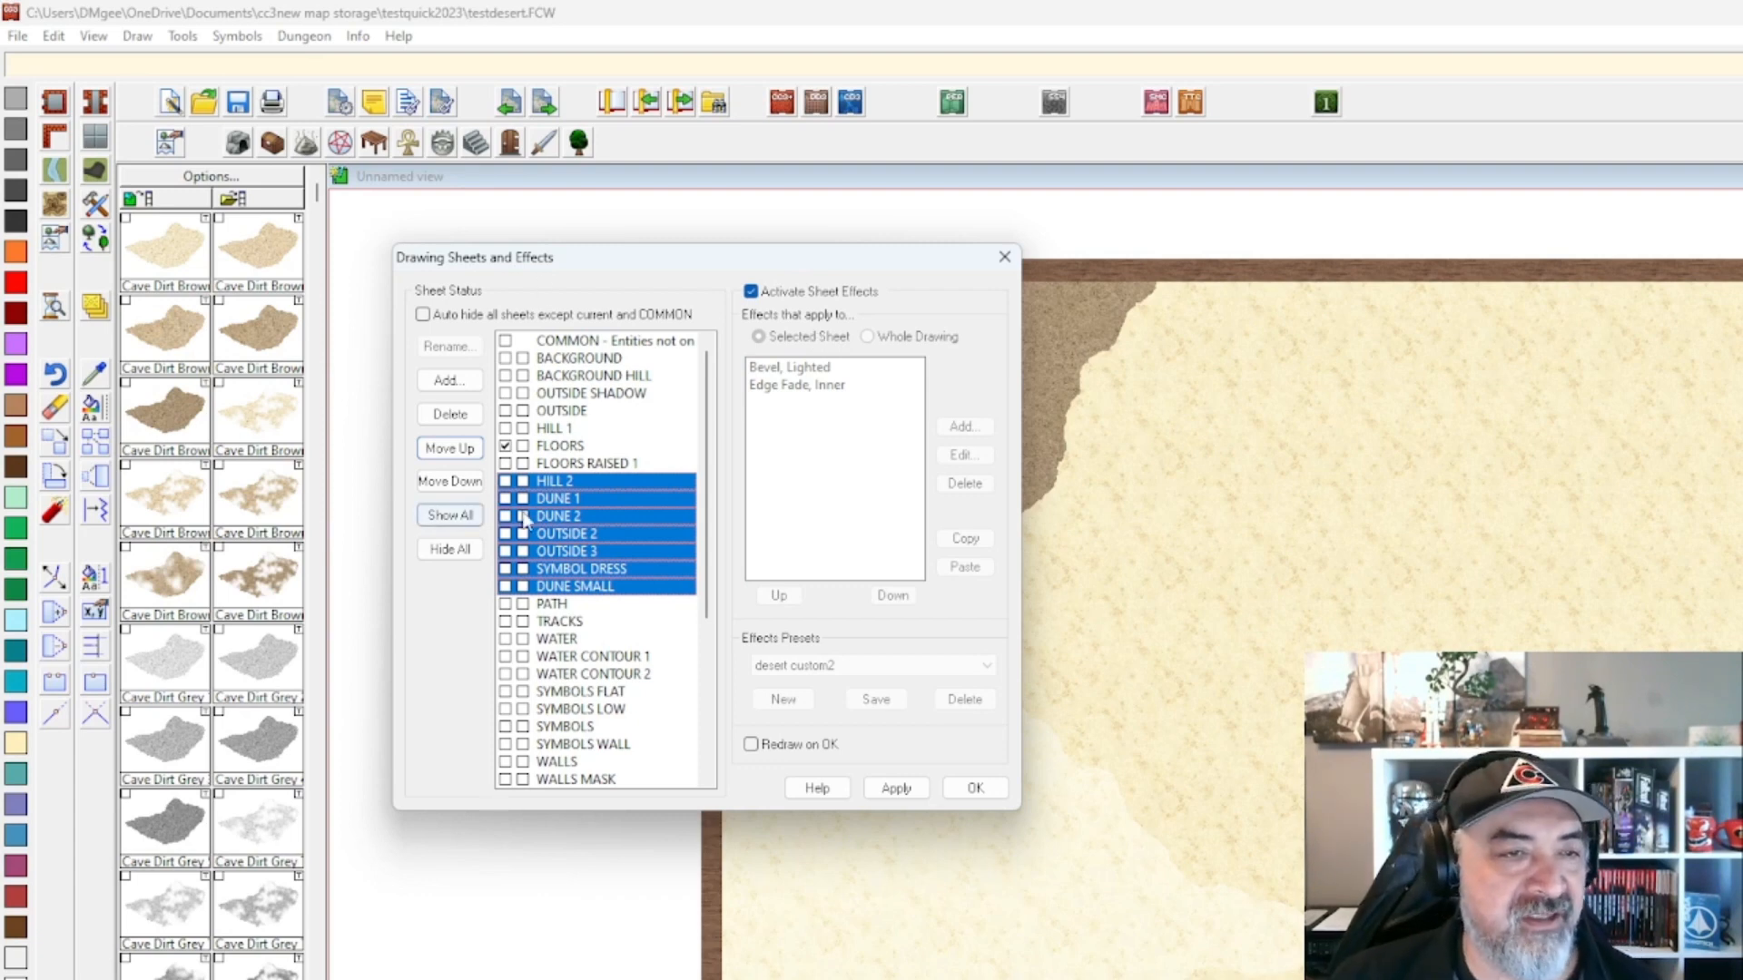
# Move the HILL 2 sheet up so it sits between HILL 1 and FLOORS.
pyautogui.click(575, 482)
pyautogui.click(450, 449)
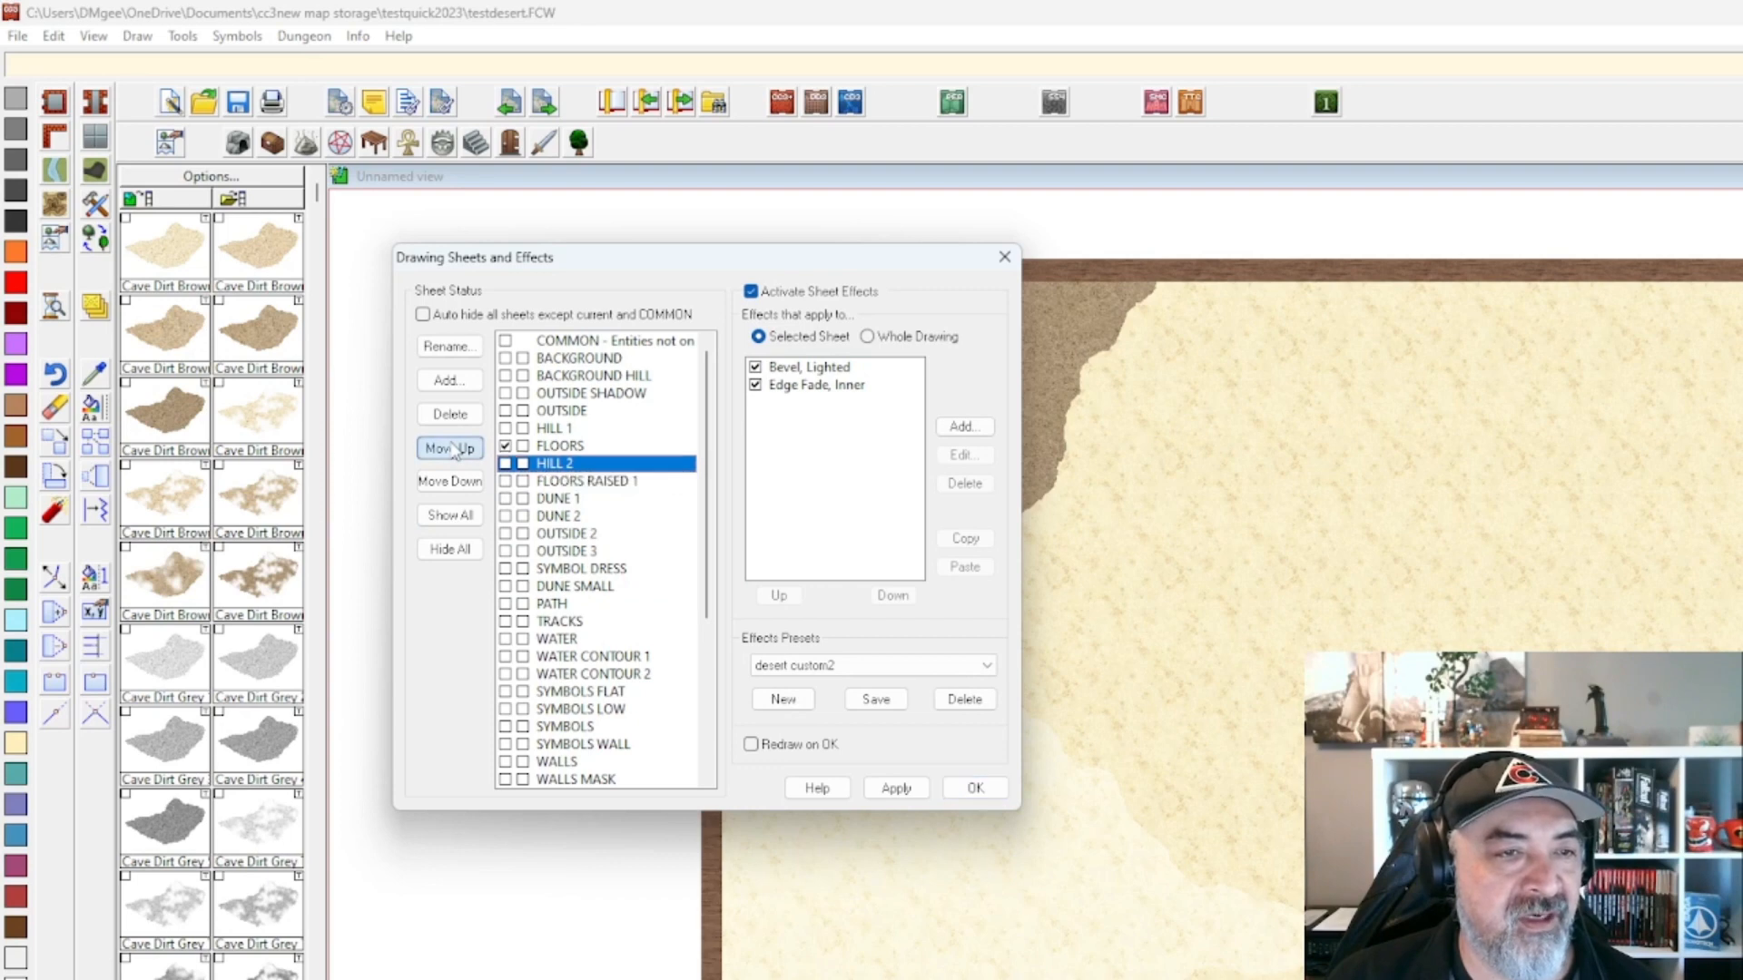
pyautogui.click(450, 450)
# Move the OUTSIDE 2 and OUTSIDE 3 sheets up together to directly below OUTSIDE.
pyautogui.click(557, 535)
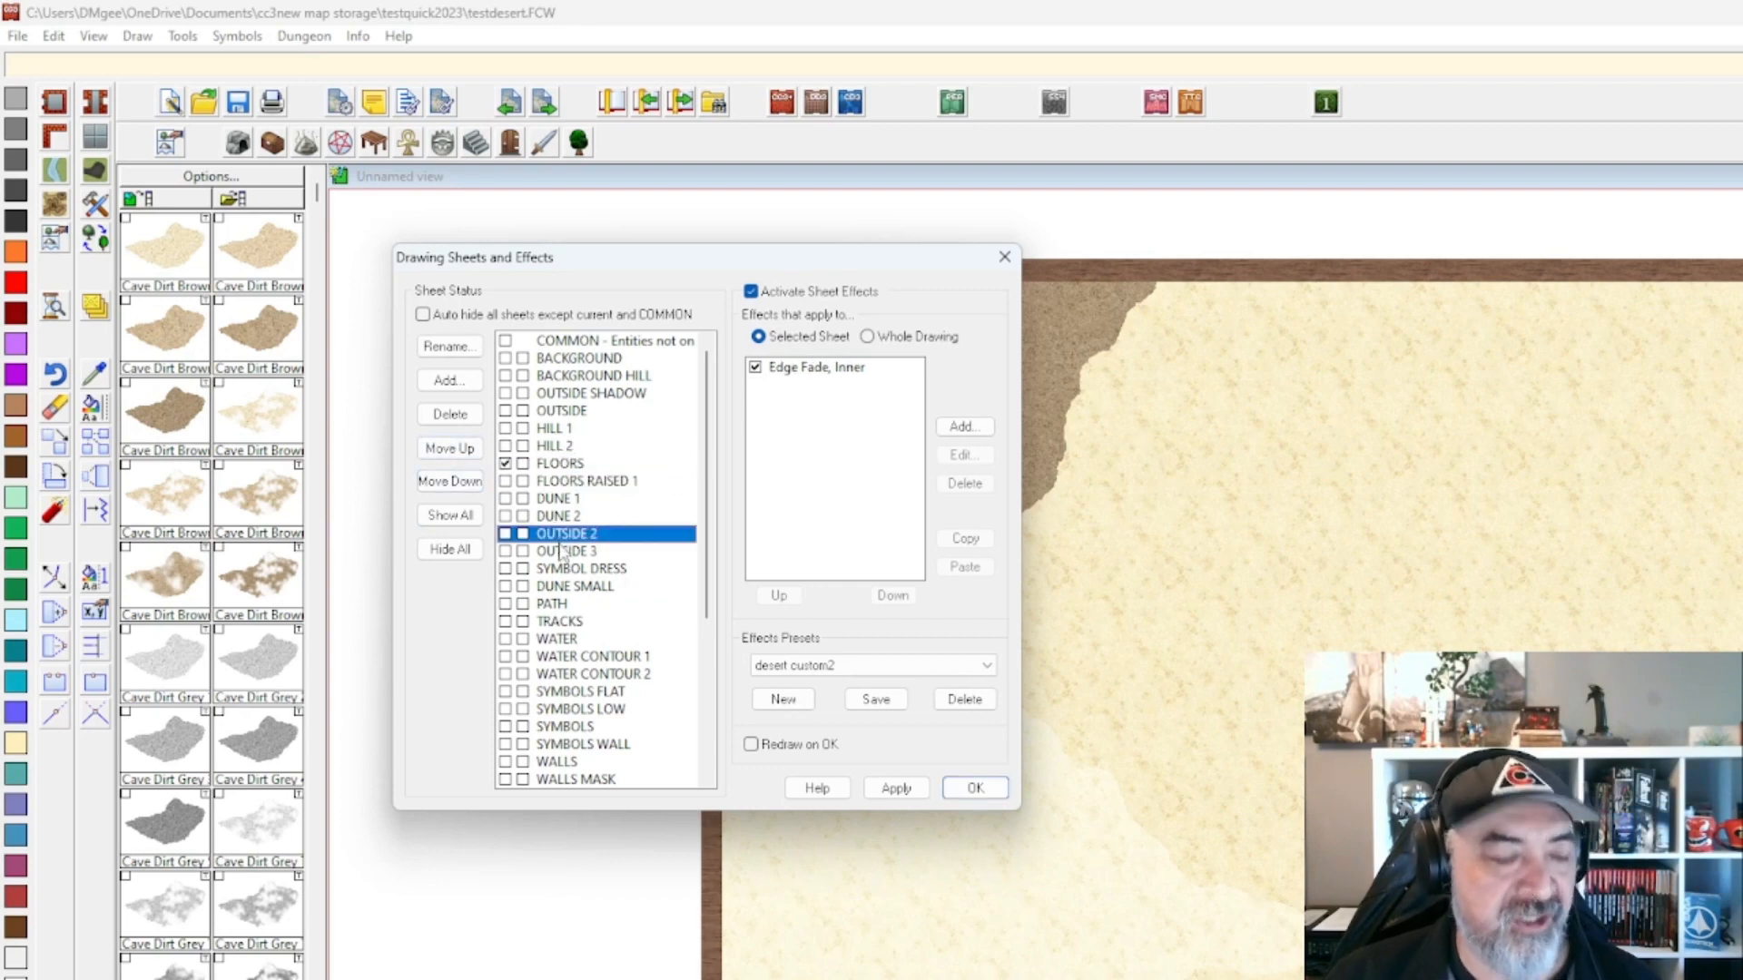
pyautogui.keyDown('shift'); pyautogui.click(560, 551); pyautogui.keyUp('shift')
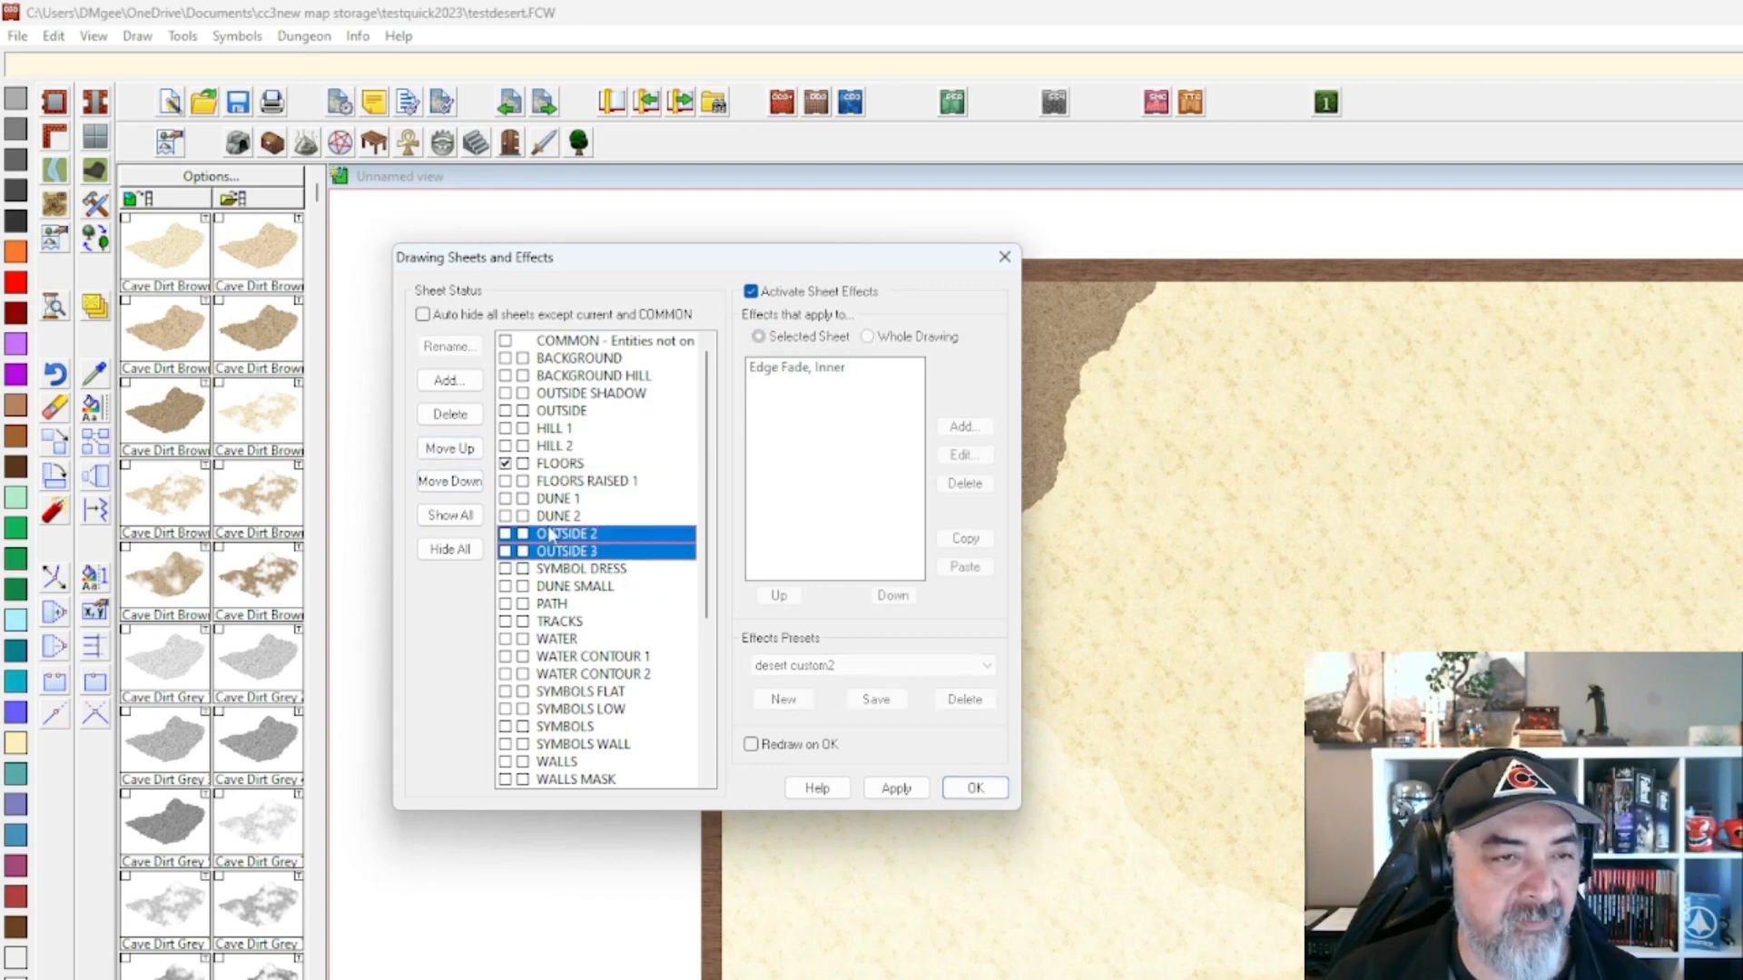
pyautogui.click(458, 450)
pyautogui.click(459, 449)
pyautogui.click(458, 449)
pyautogui.click(459, 449)
pyautogui.click(459, 449)
pyautogui.click(458, 449)
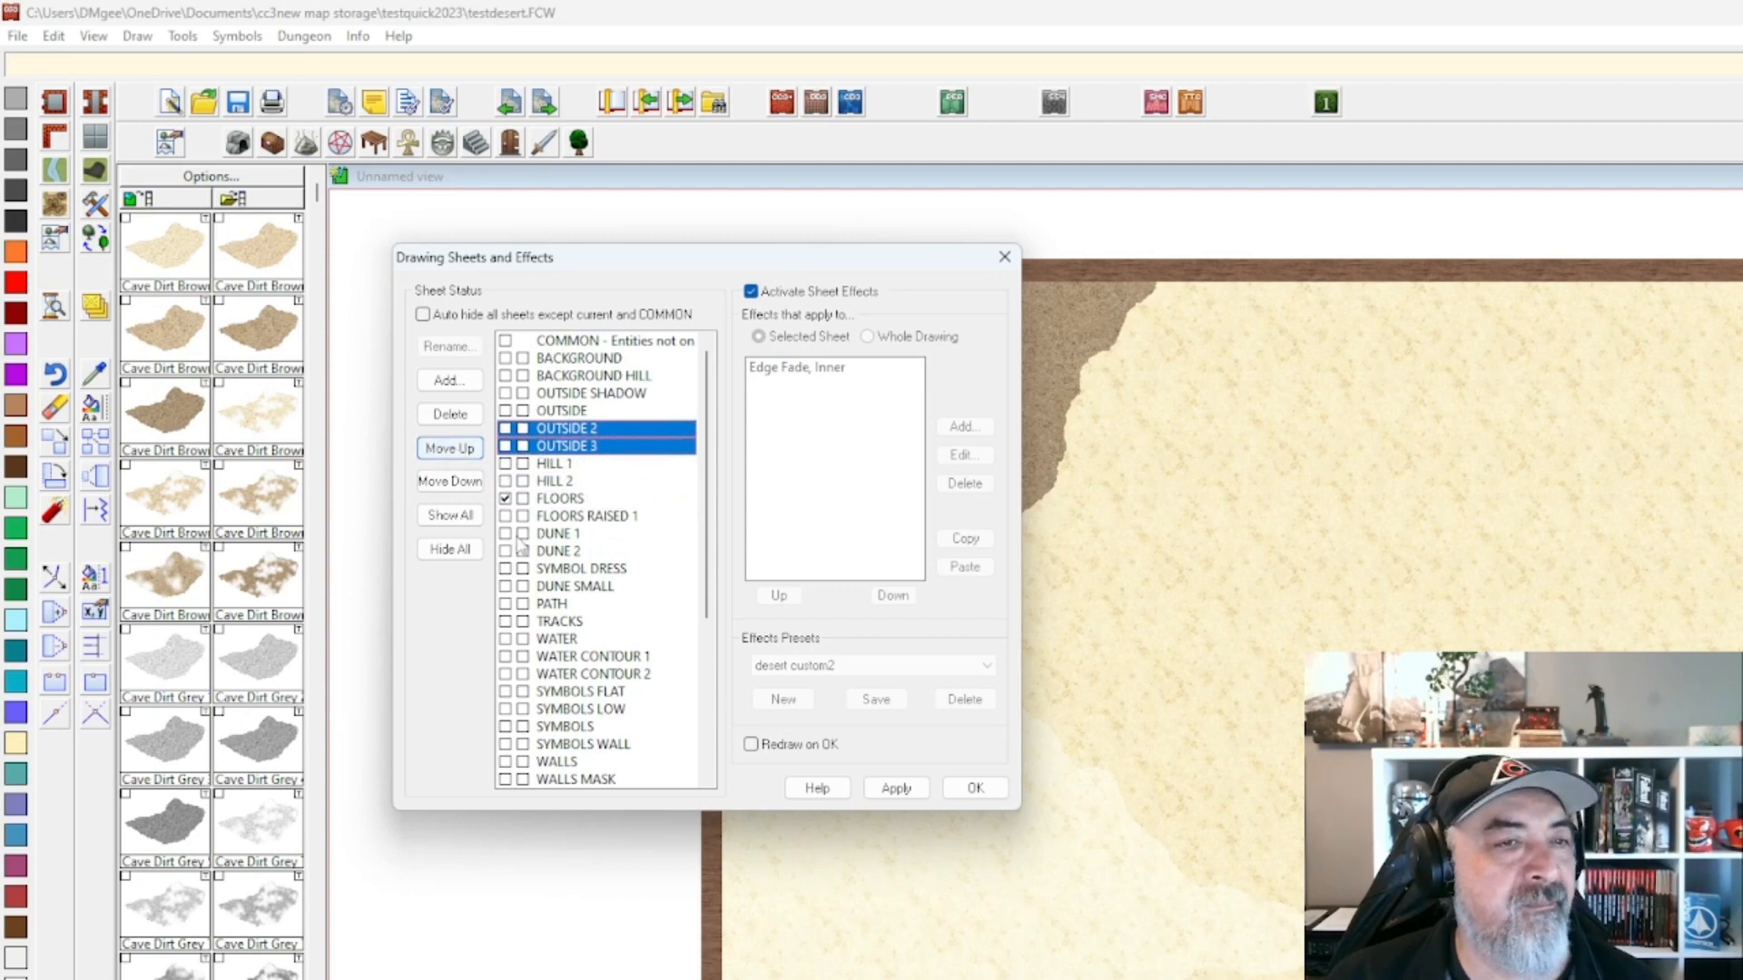
# Move the FLOORS and FLOORS RAISED 1 sheets down together to sit between SYMBOL DRESS and DUNE SMALL.
pyautogui.click(563, 536)
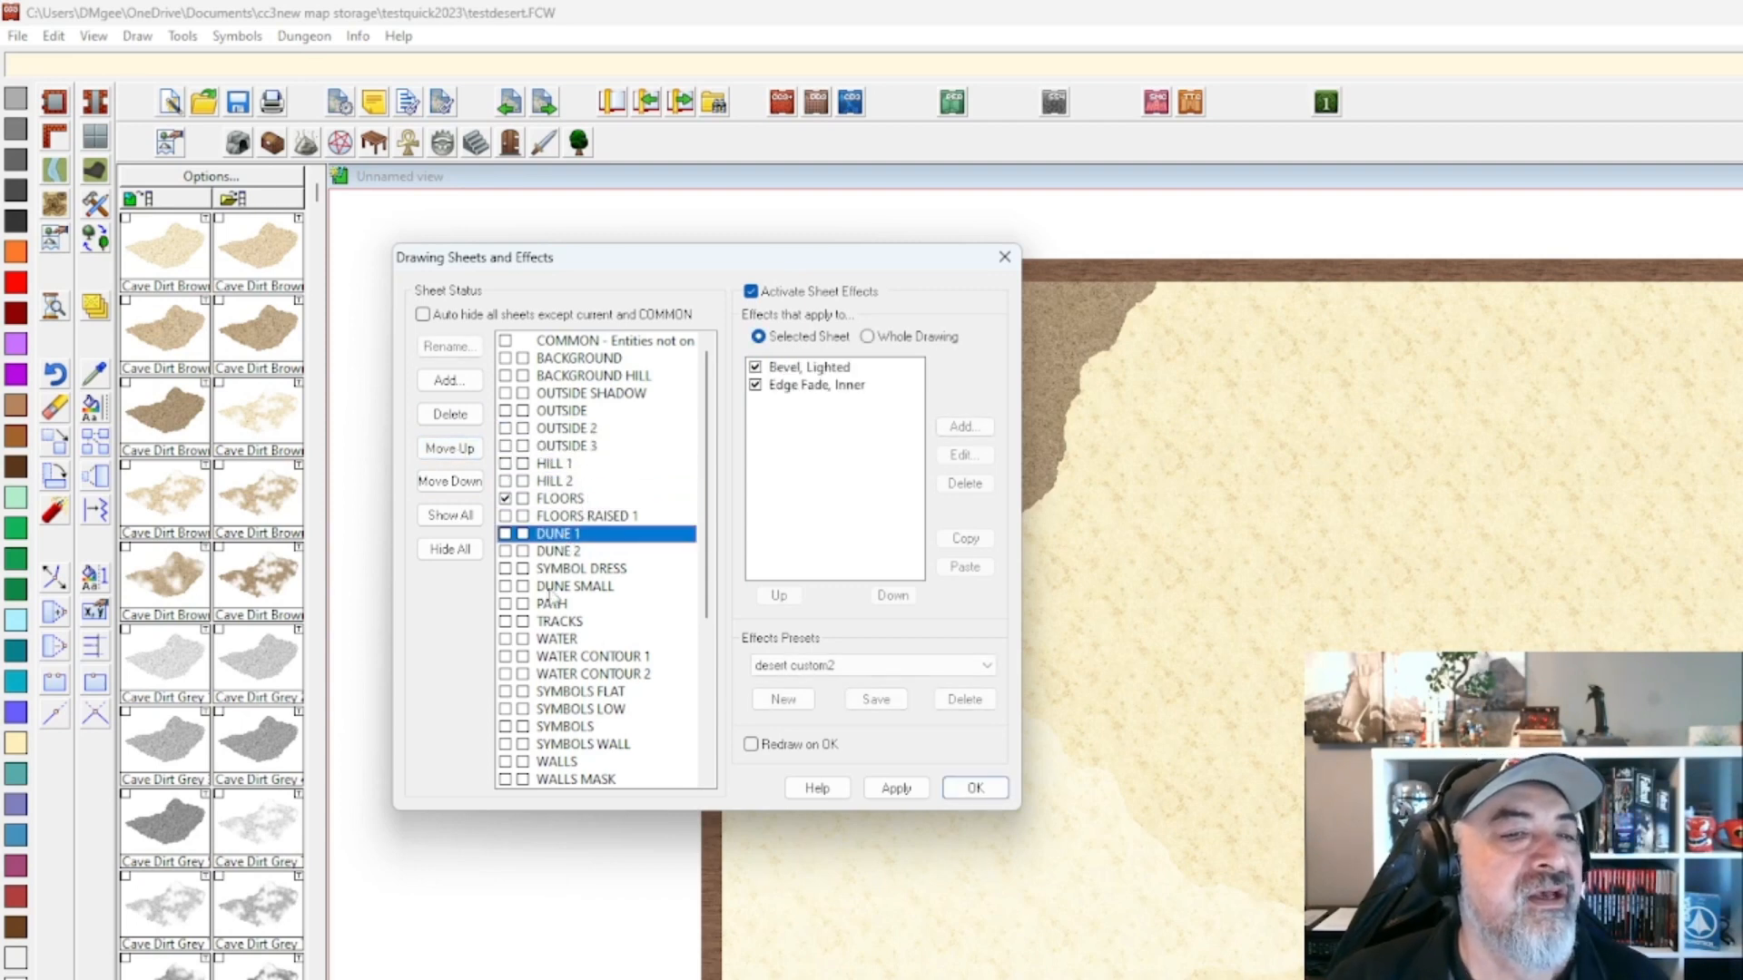
pyautogui.click(553, 588)
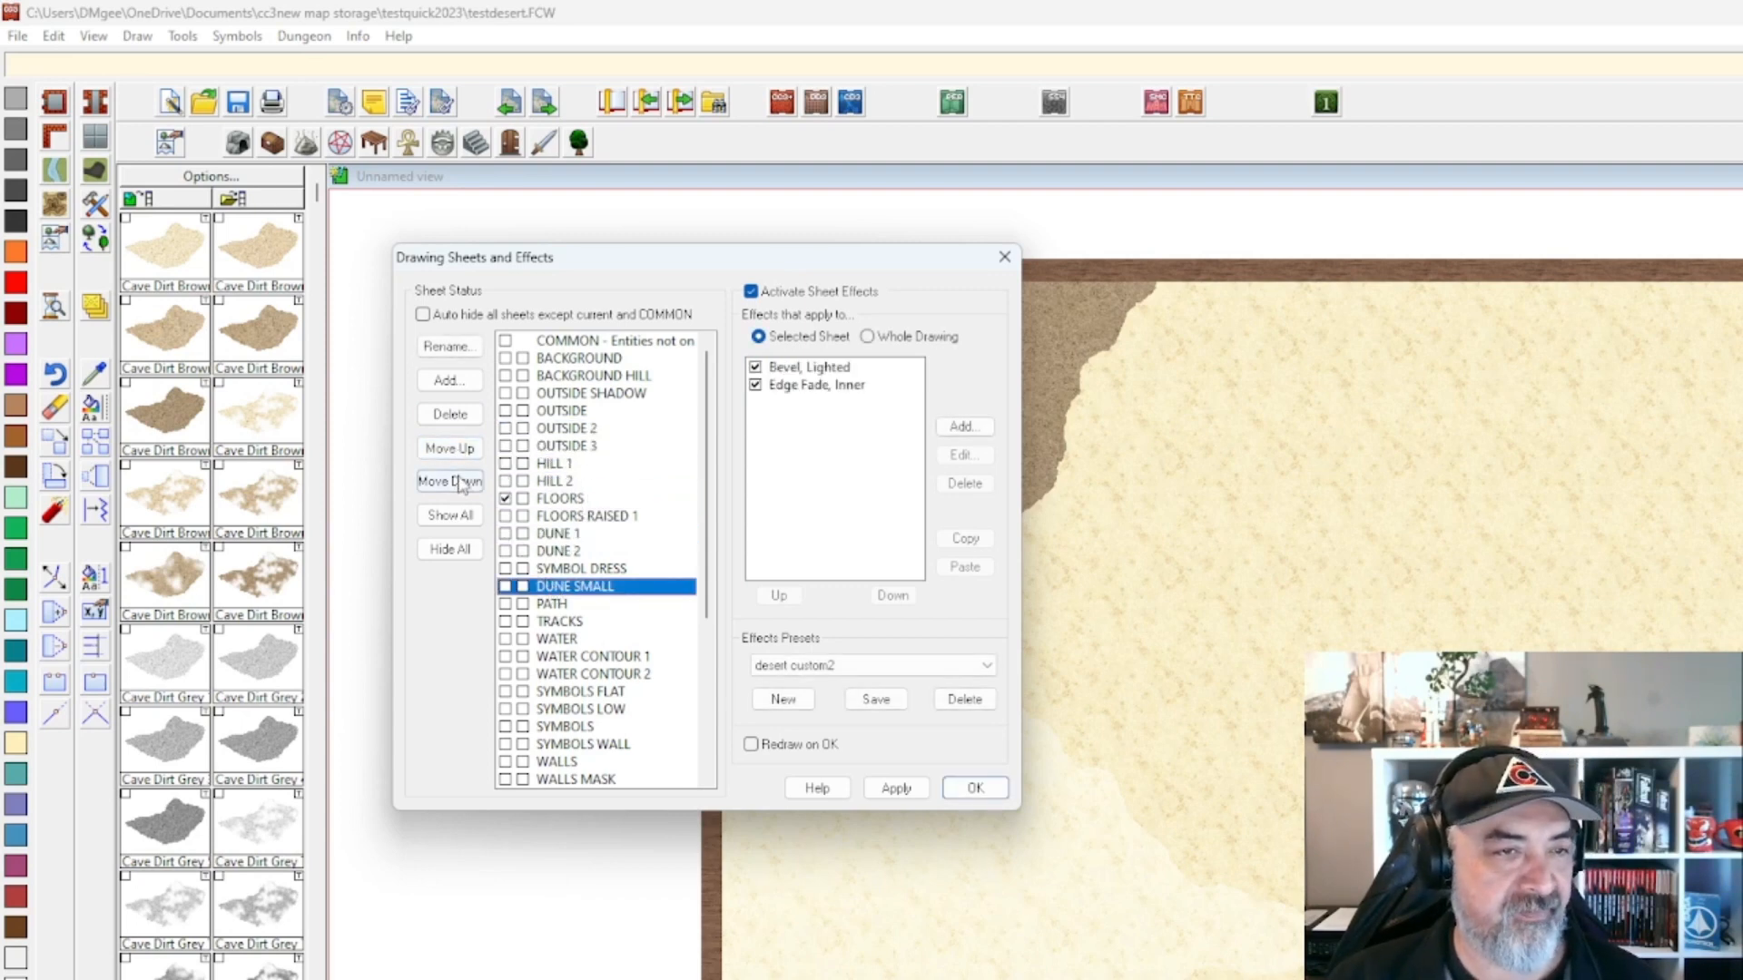
pyautogui.click(553, 501)
pyautogui.keyDown('shift'); pyautogui.click(557, 515); pyautogui.keyUp('shift')
pyautogui.click(467, 484)
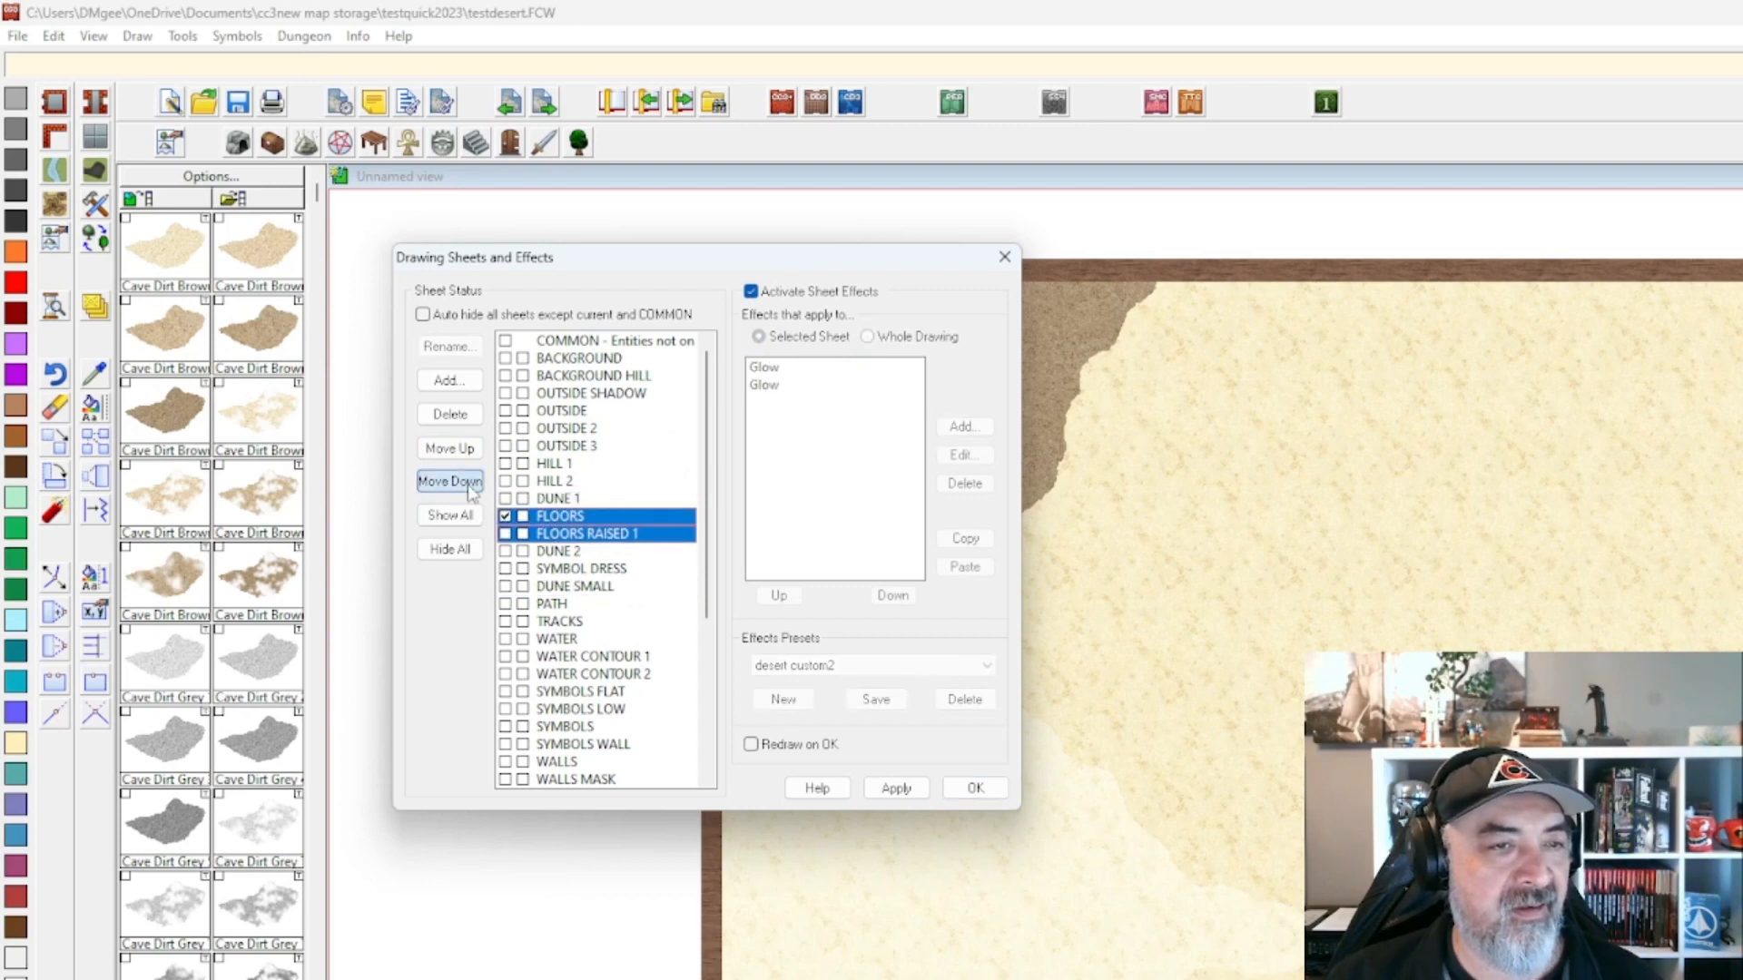
pyautogui.click(468, 484)
pyautogui.click(468, 486)
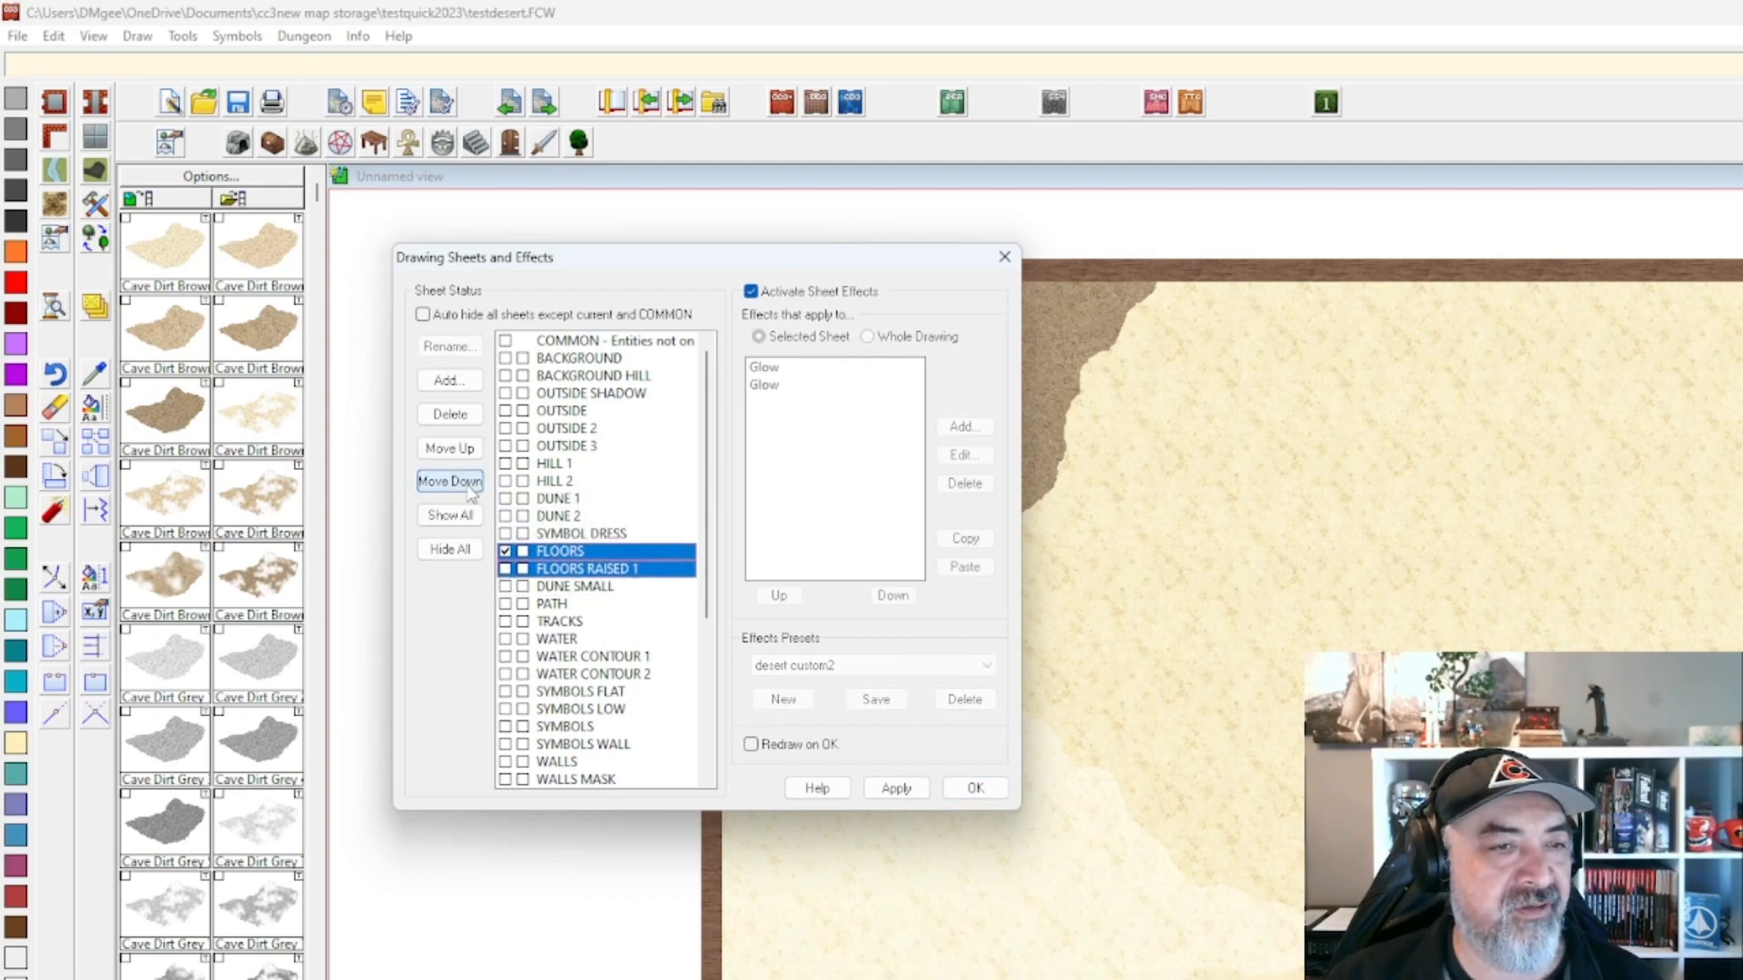
# Move the DUNE SMALL sheet up so it sits between DUNE 2 and SYMBOL DRESS.
pyautogui.click(575, 586)
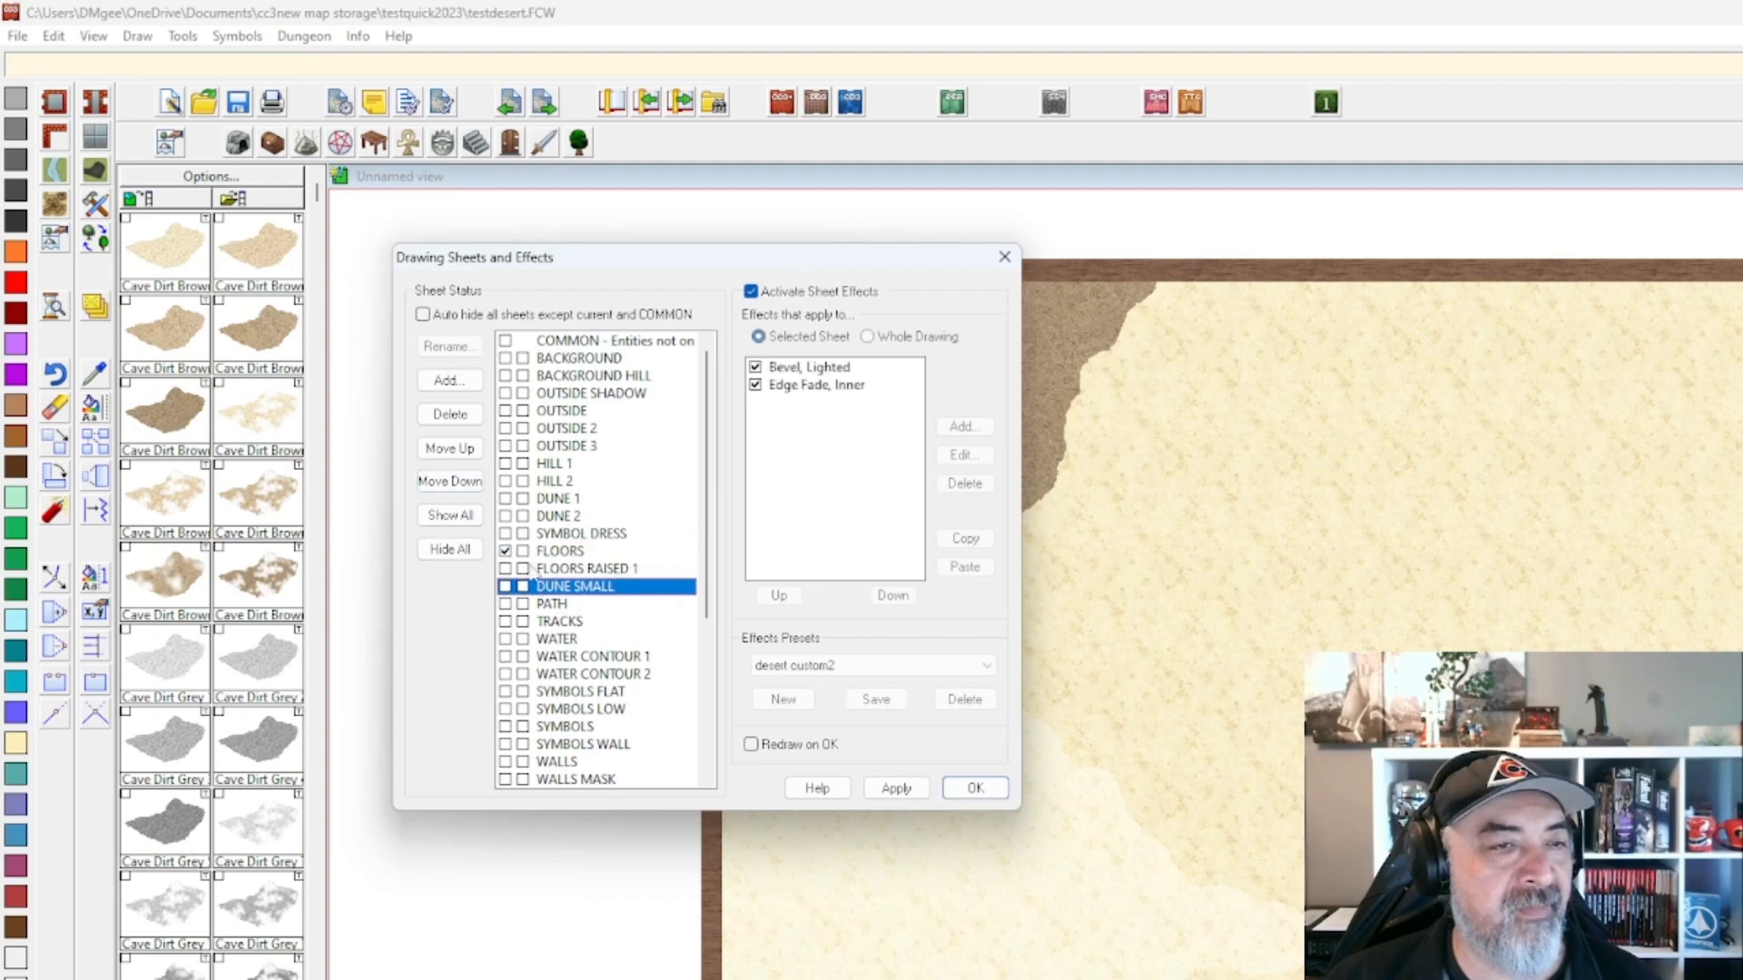
pyautogui.click(451, 448)
pyautogui.click(452, 449)
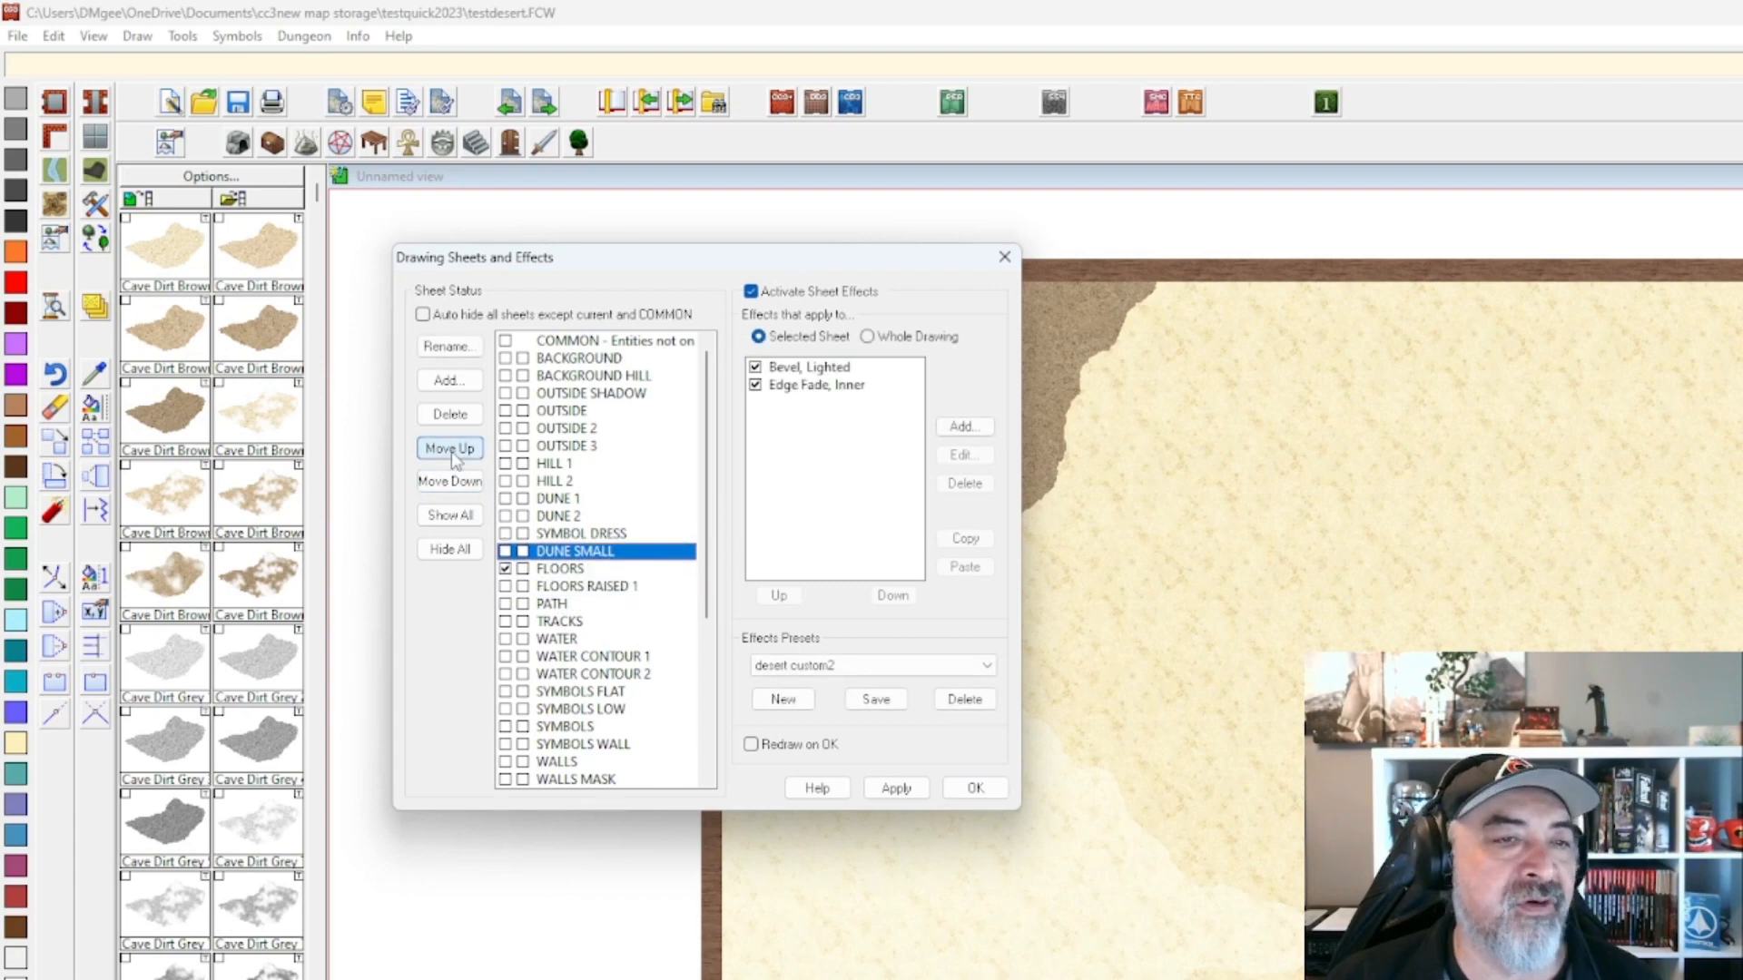
pyautogui.click(452, 449)
# Move the SYMBOL DRESS sheet down the order so it sits between SYMBOLS and SYMBOLS WALL.
pyautogui.click(593, 554)
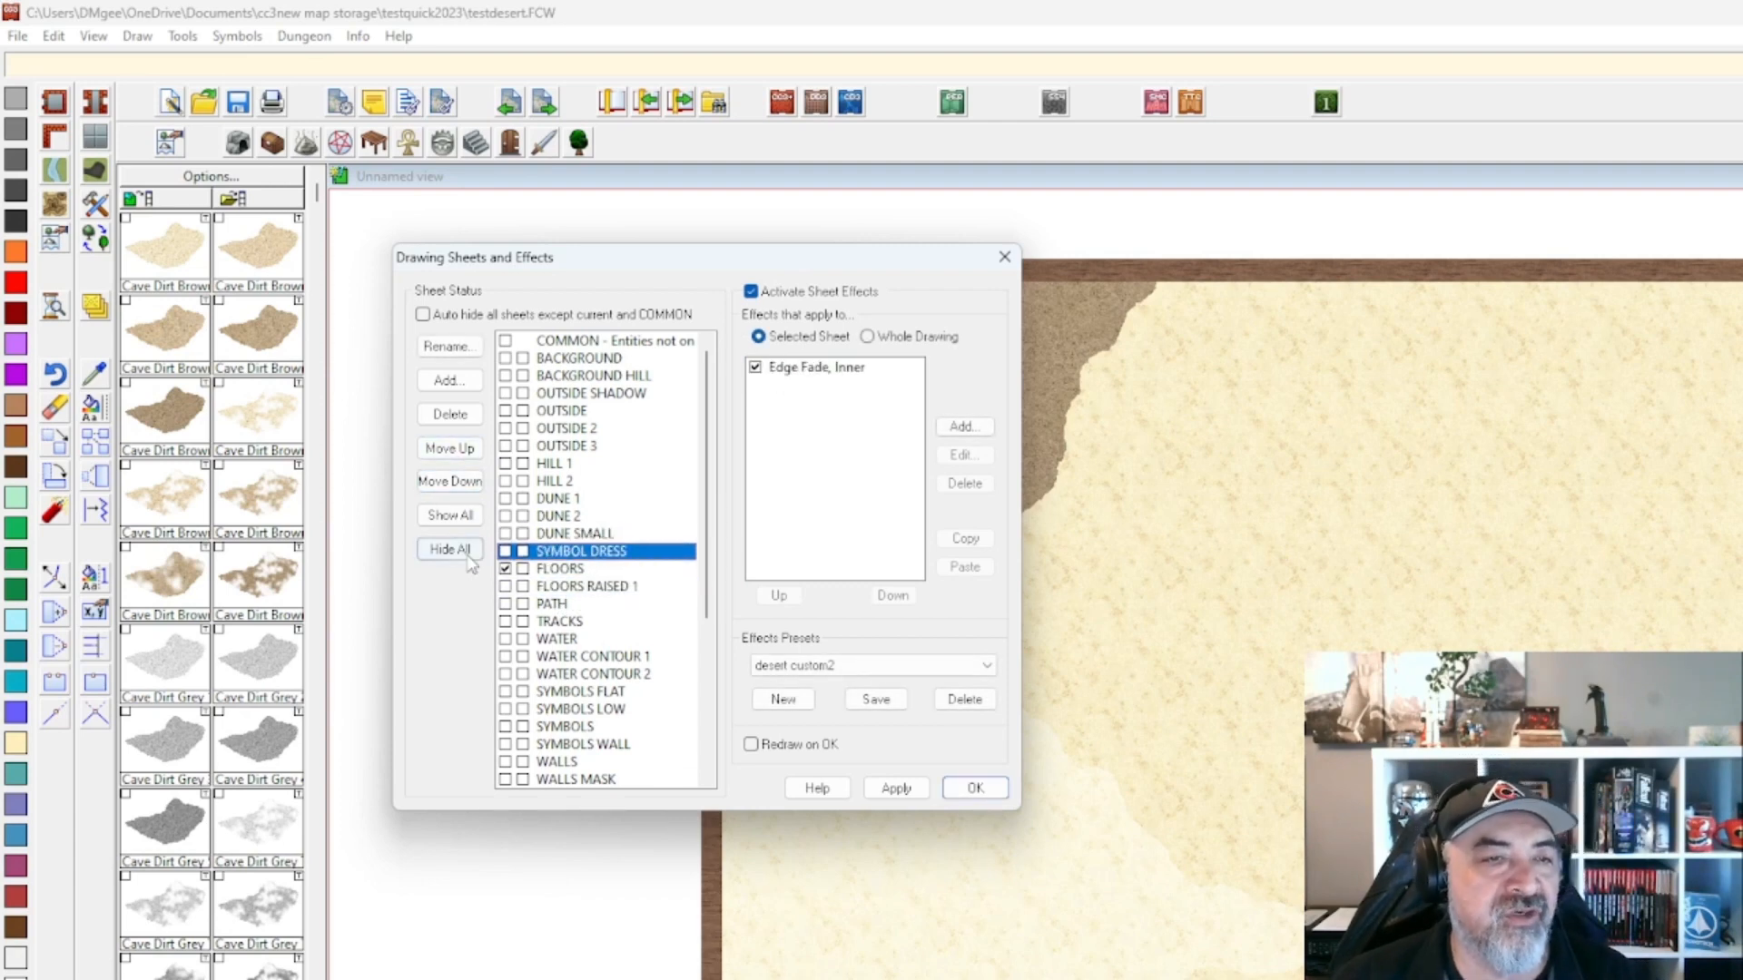
pyautogui.click(450, 482)
pyautogui.click(449, 482)
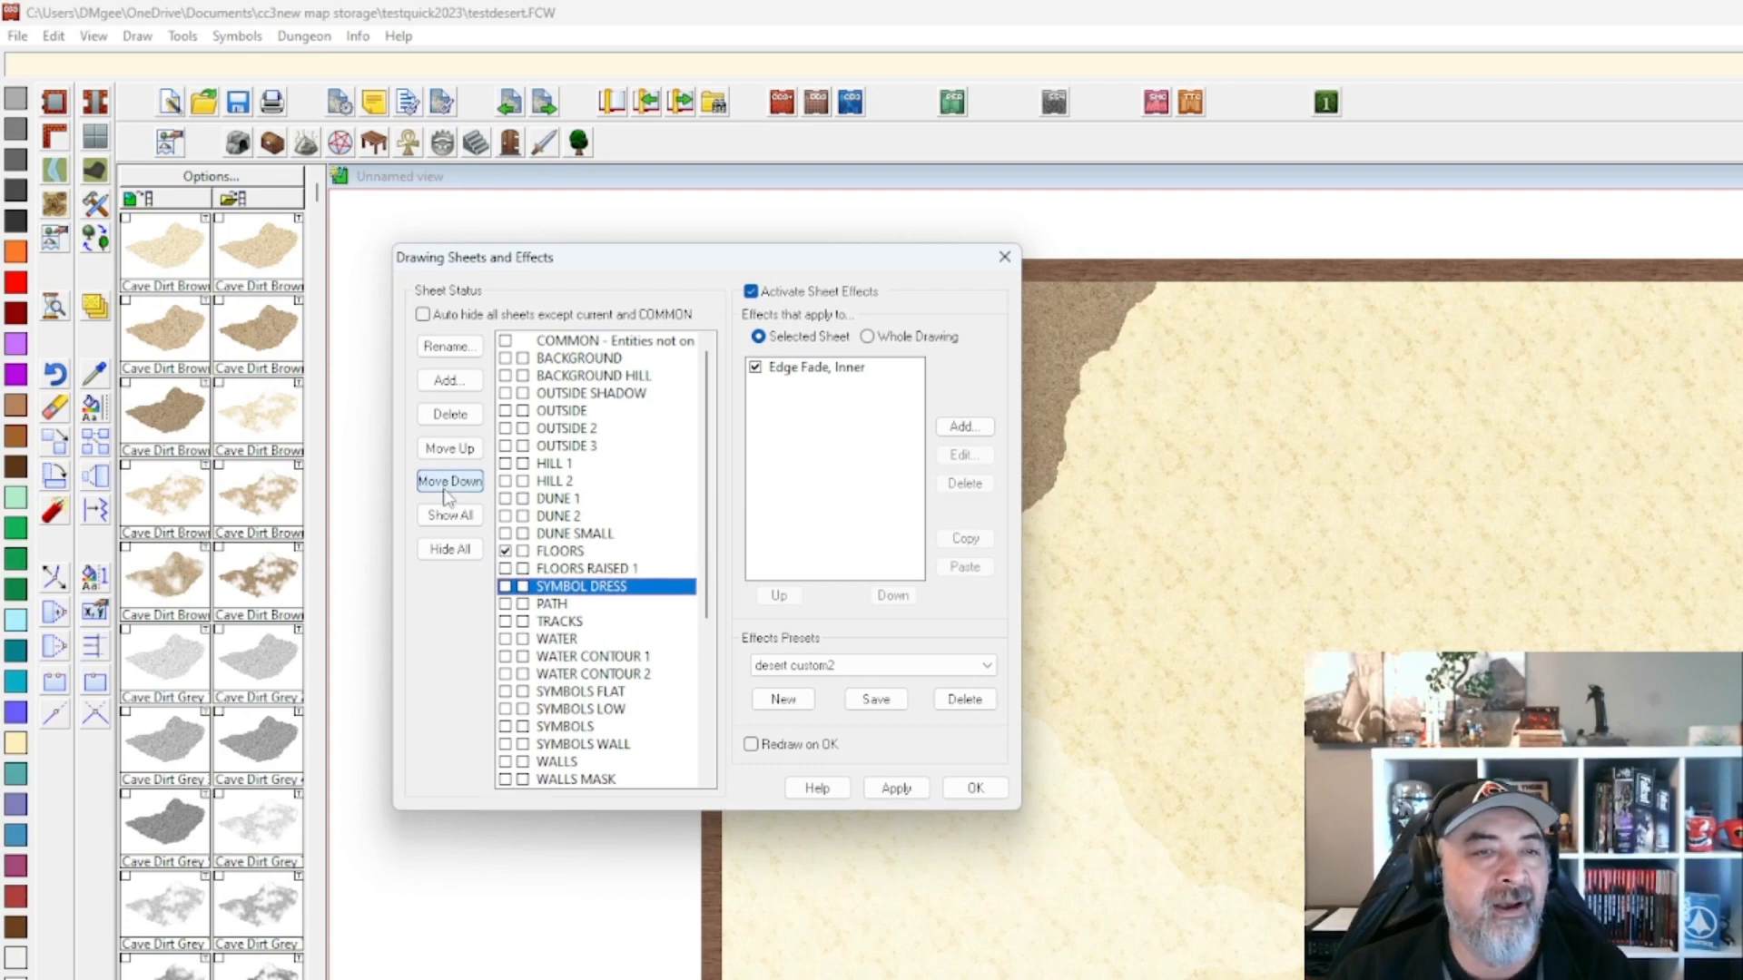
pyautogui.click(446, 489)
pyautogui.click(446, 490)
pyautogui.click(446, 489)
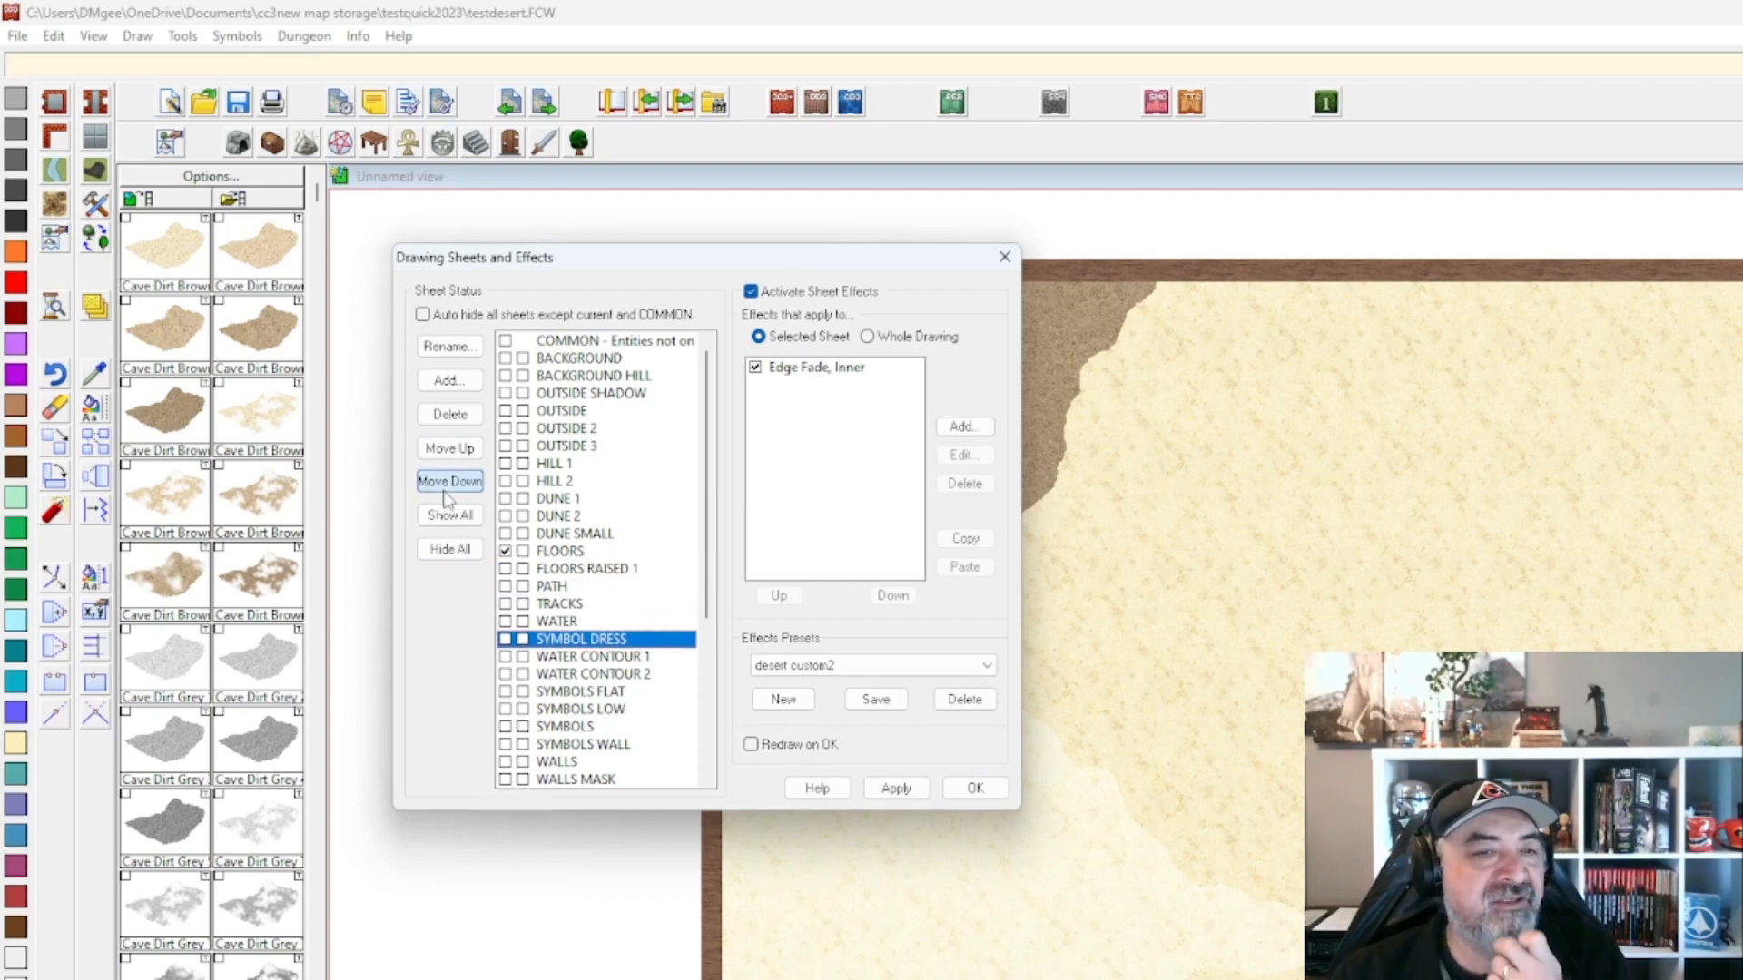
pyautogui.click(447, 489)
pyautogui.click(447, 489)
pyautogui.click(447, 489)
pyautogui.click(448, 489)
pyautogui.click(447, 489)
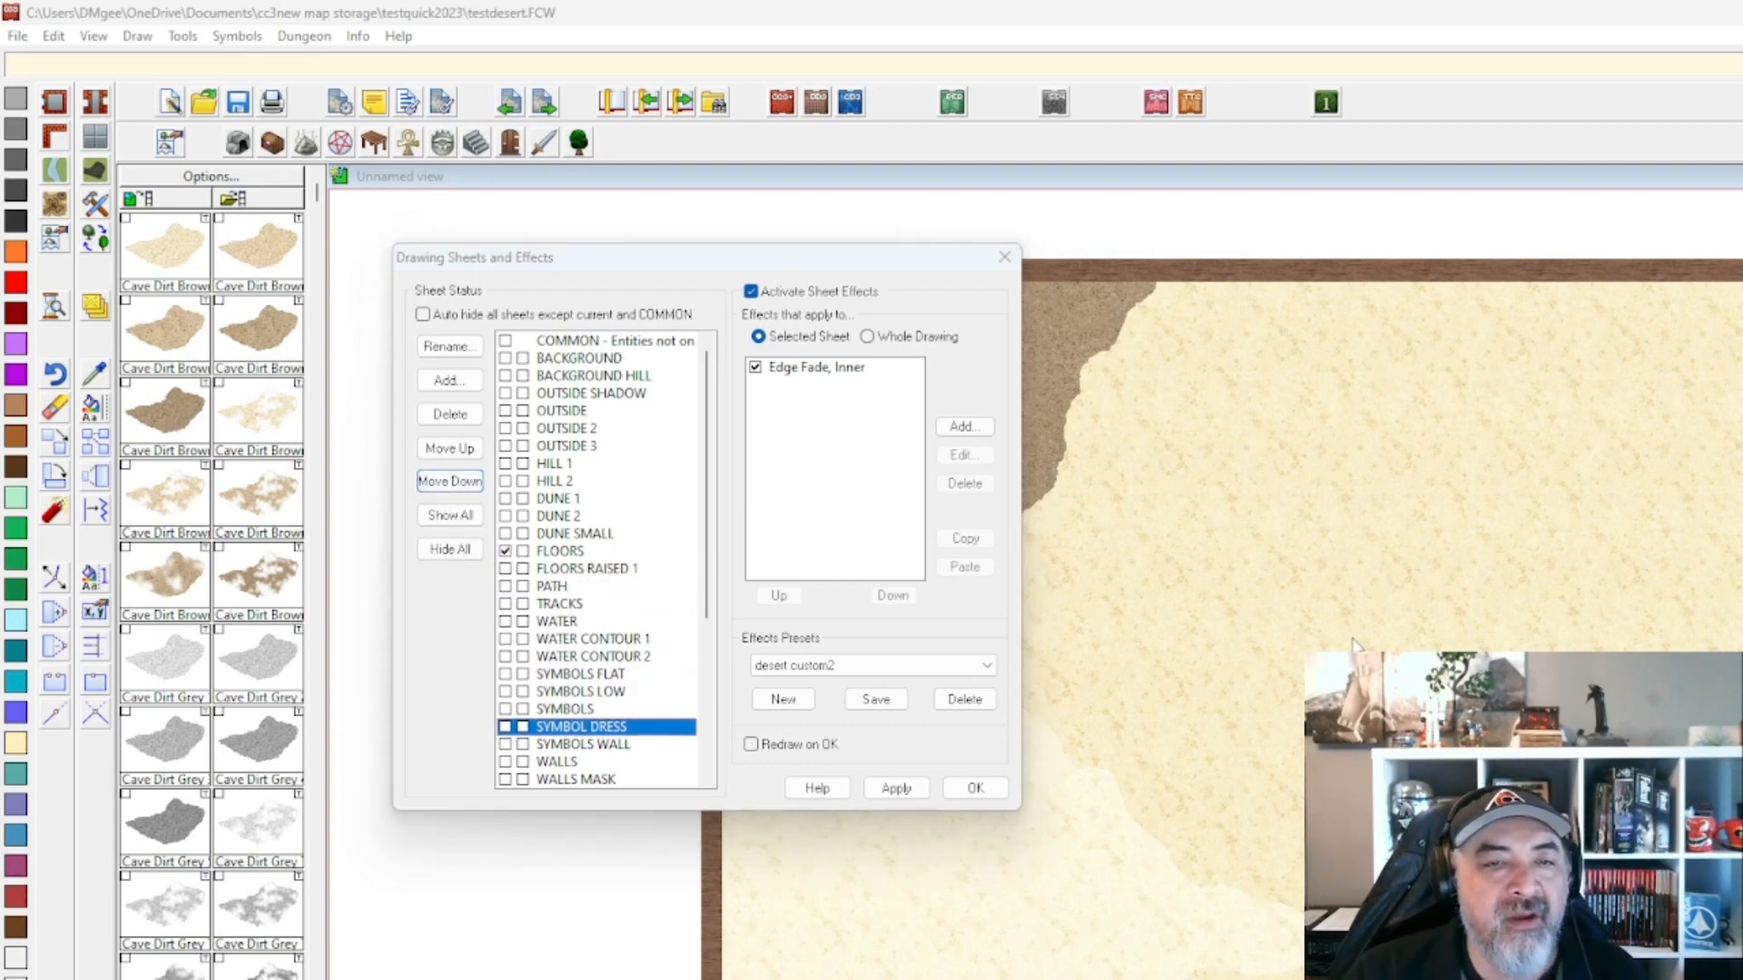
# Apply the reordered sheets and their effects to the testdesert map and look over the redrawn terrain.
pyautogui.click(896, 788)
pyautogui.click(976, 789)
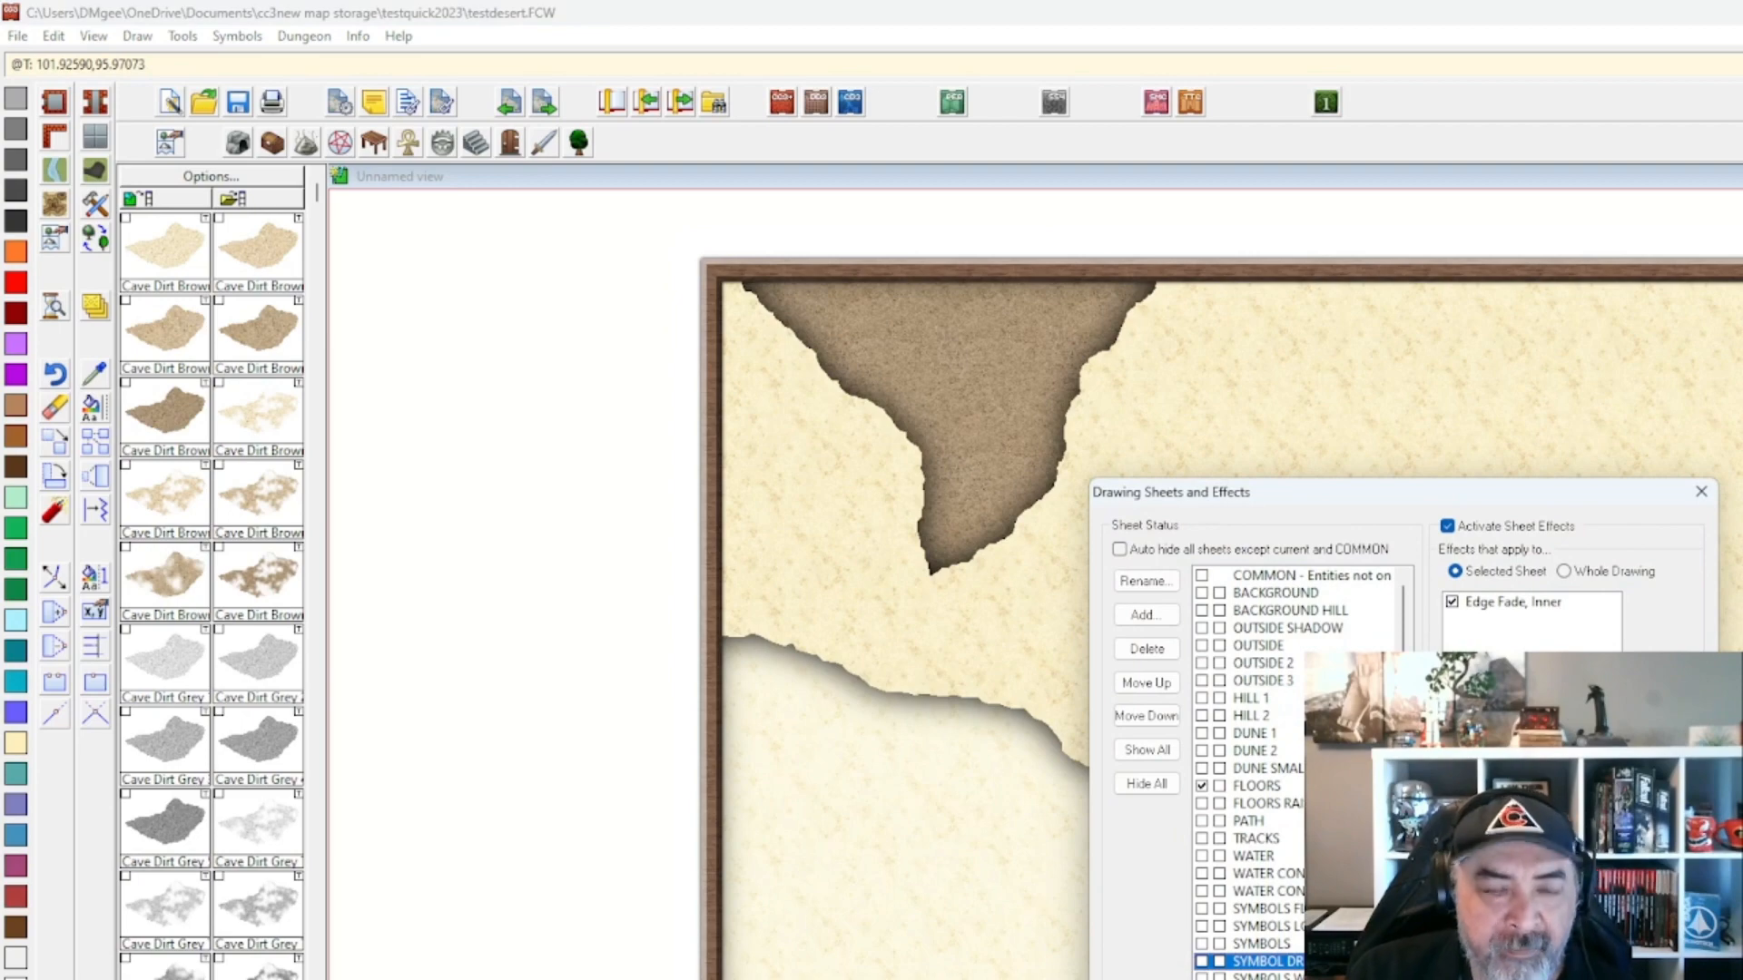
pyautogui.press('Escape')
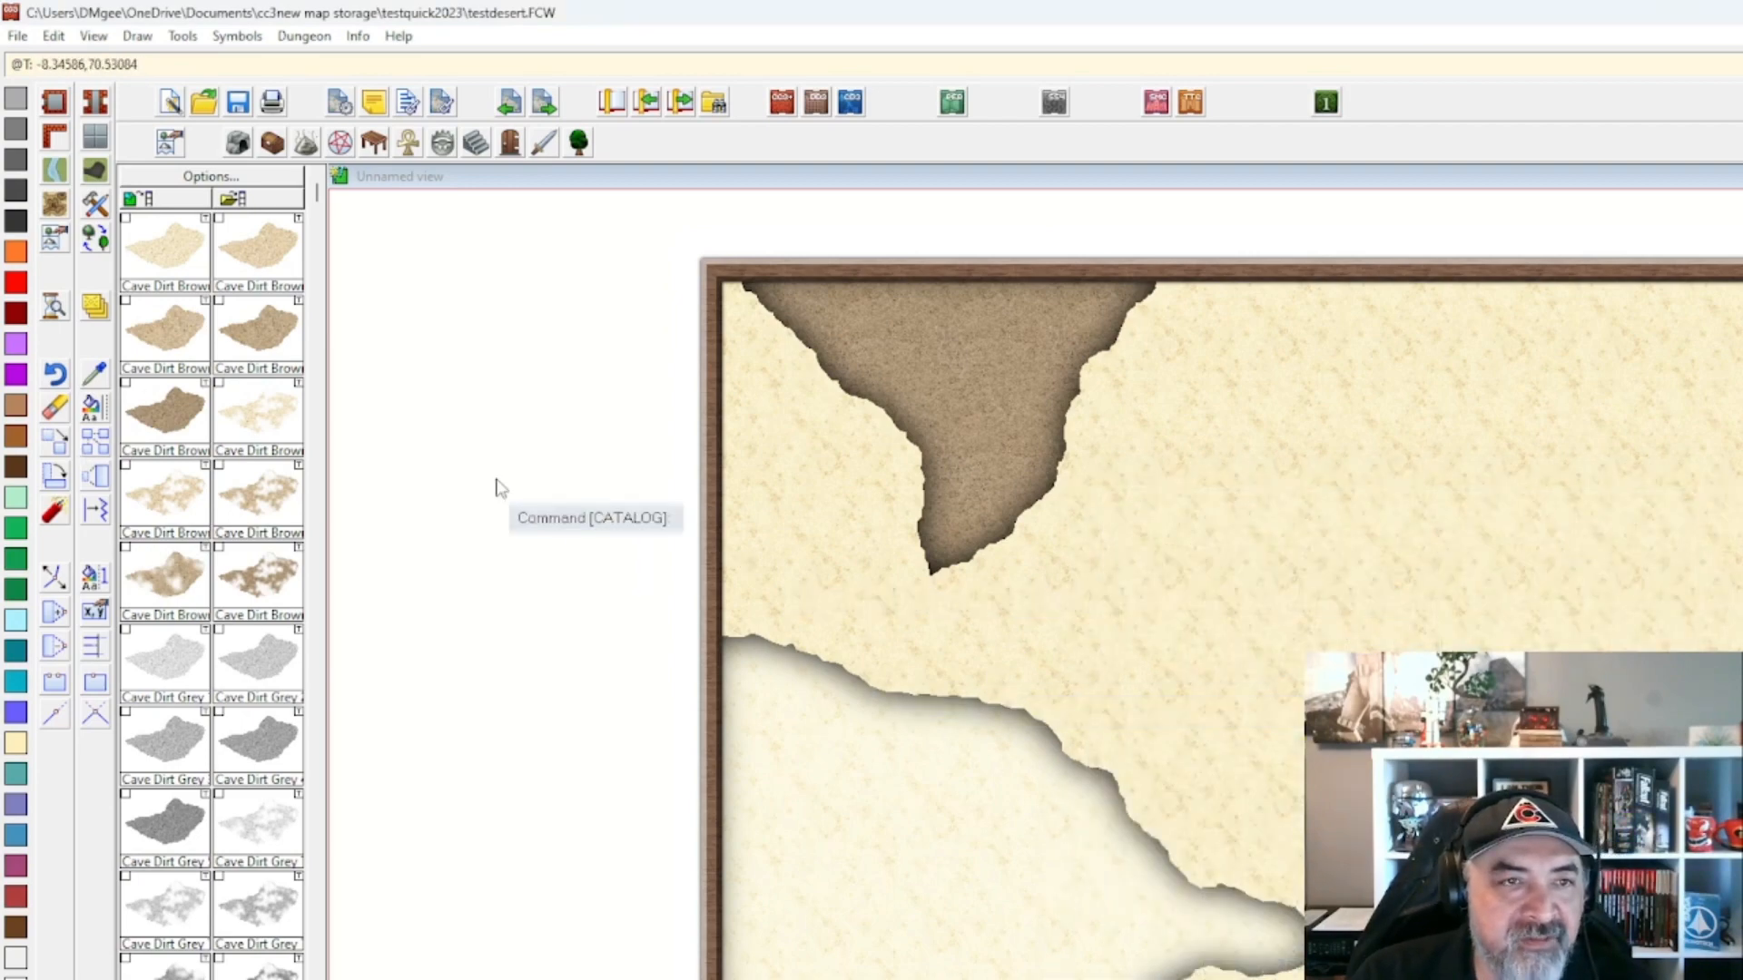
pyautogui.scroll(1, 508, 503)
pyautogui.scroll(3, 591, 622)
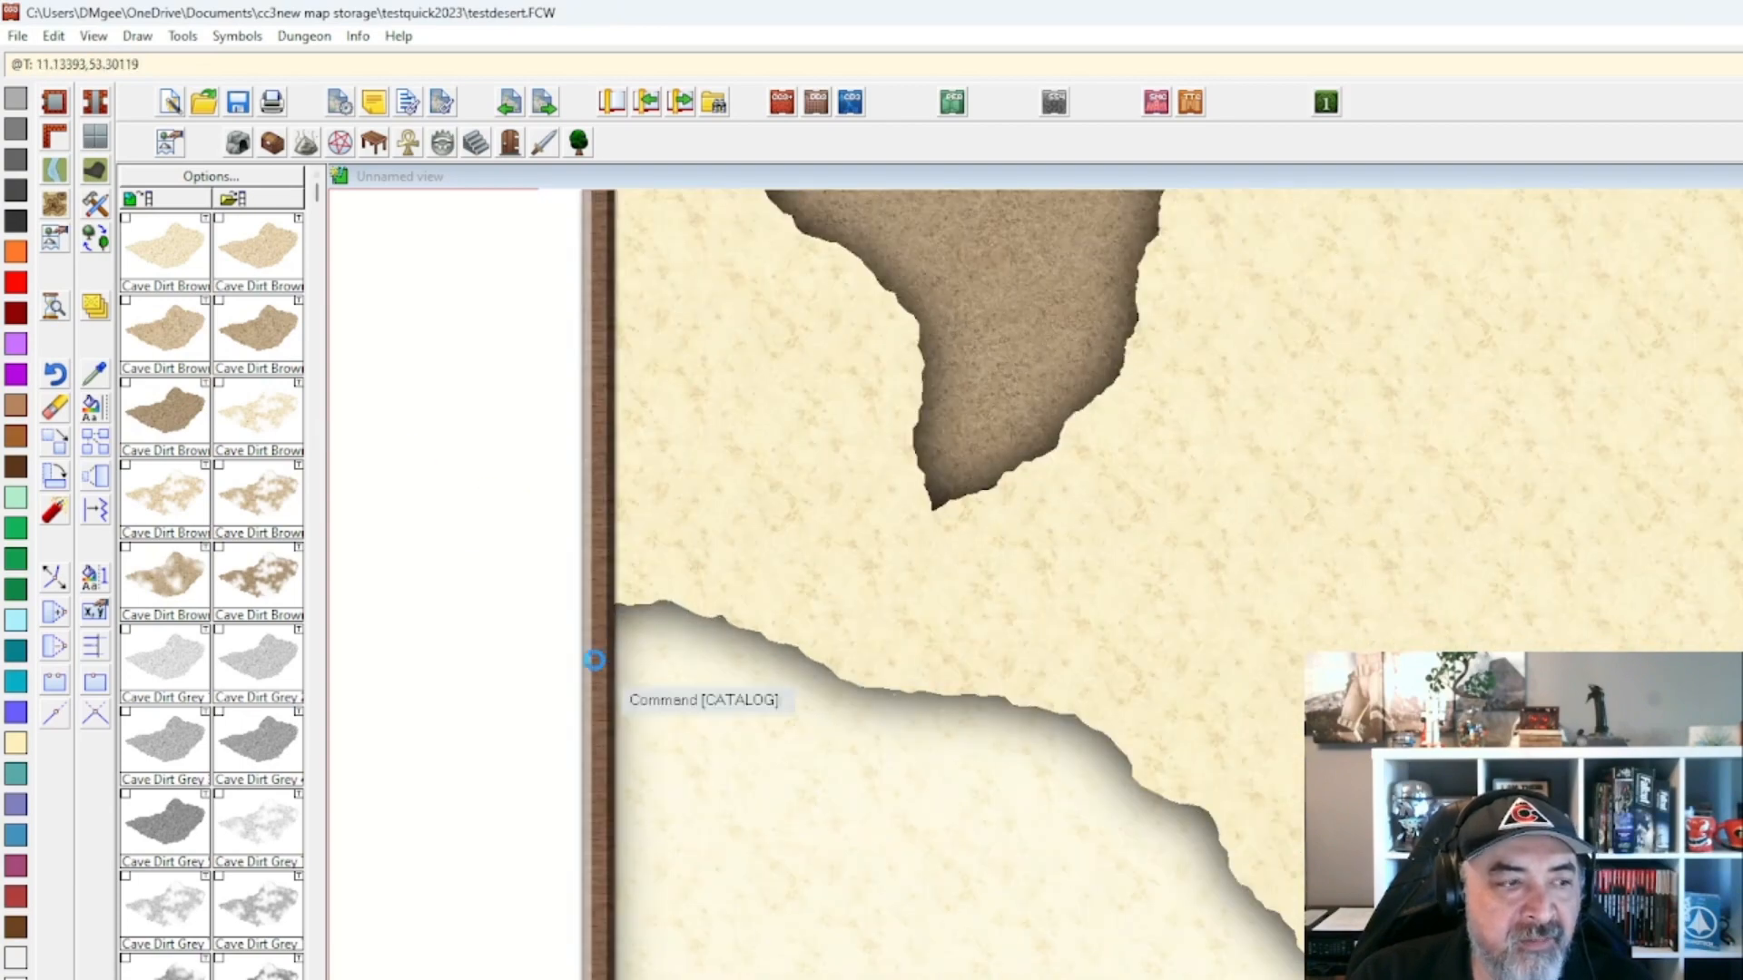
pyautogui.scroll(-2, 572, 665)
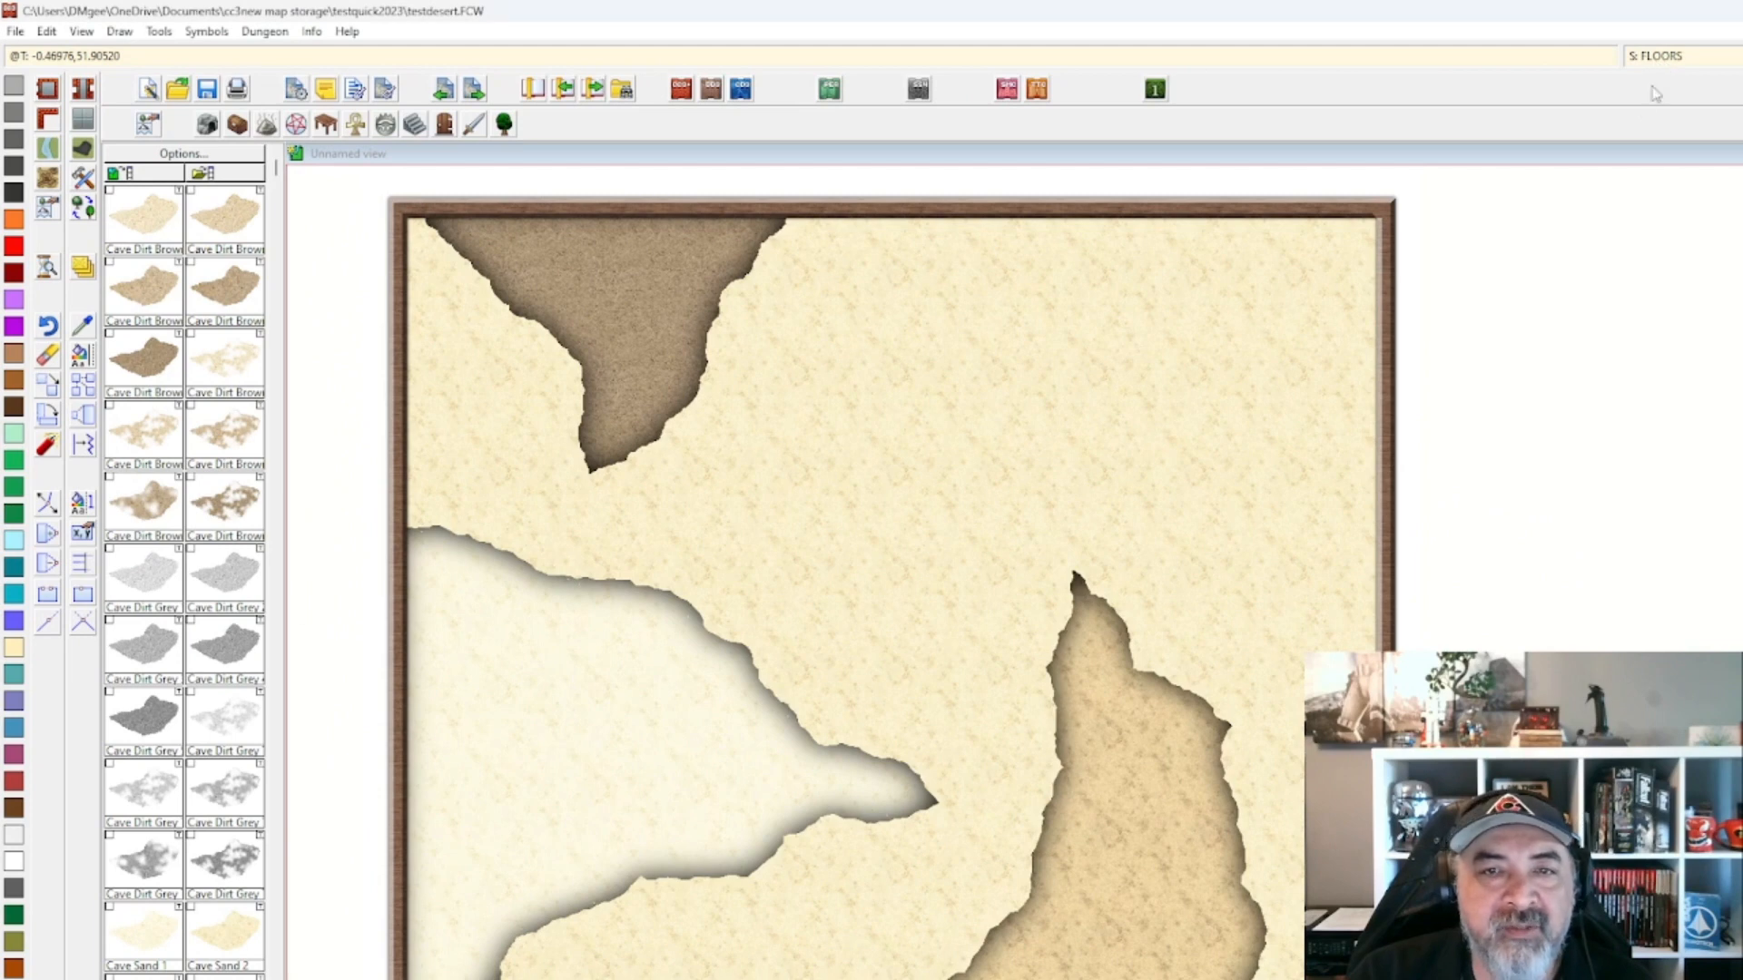
pyautogui.moveTo(805, 633); pyautogui.dragTo(839, 648)
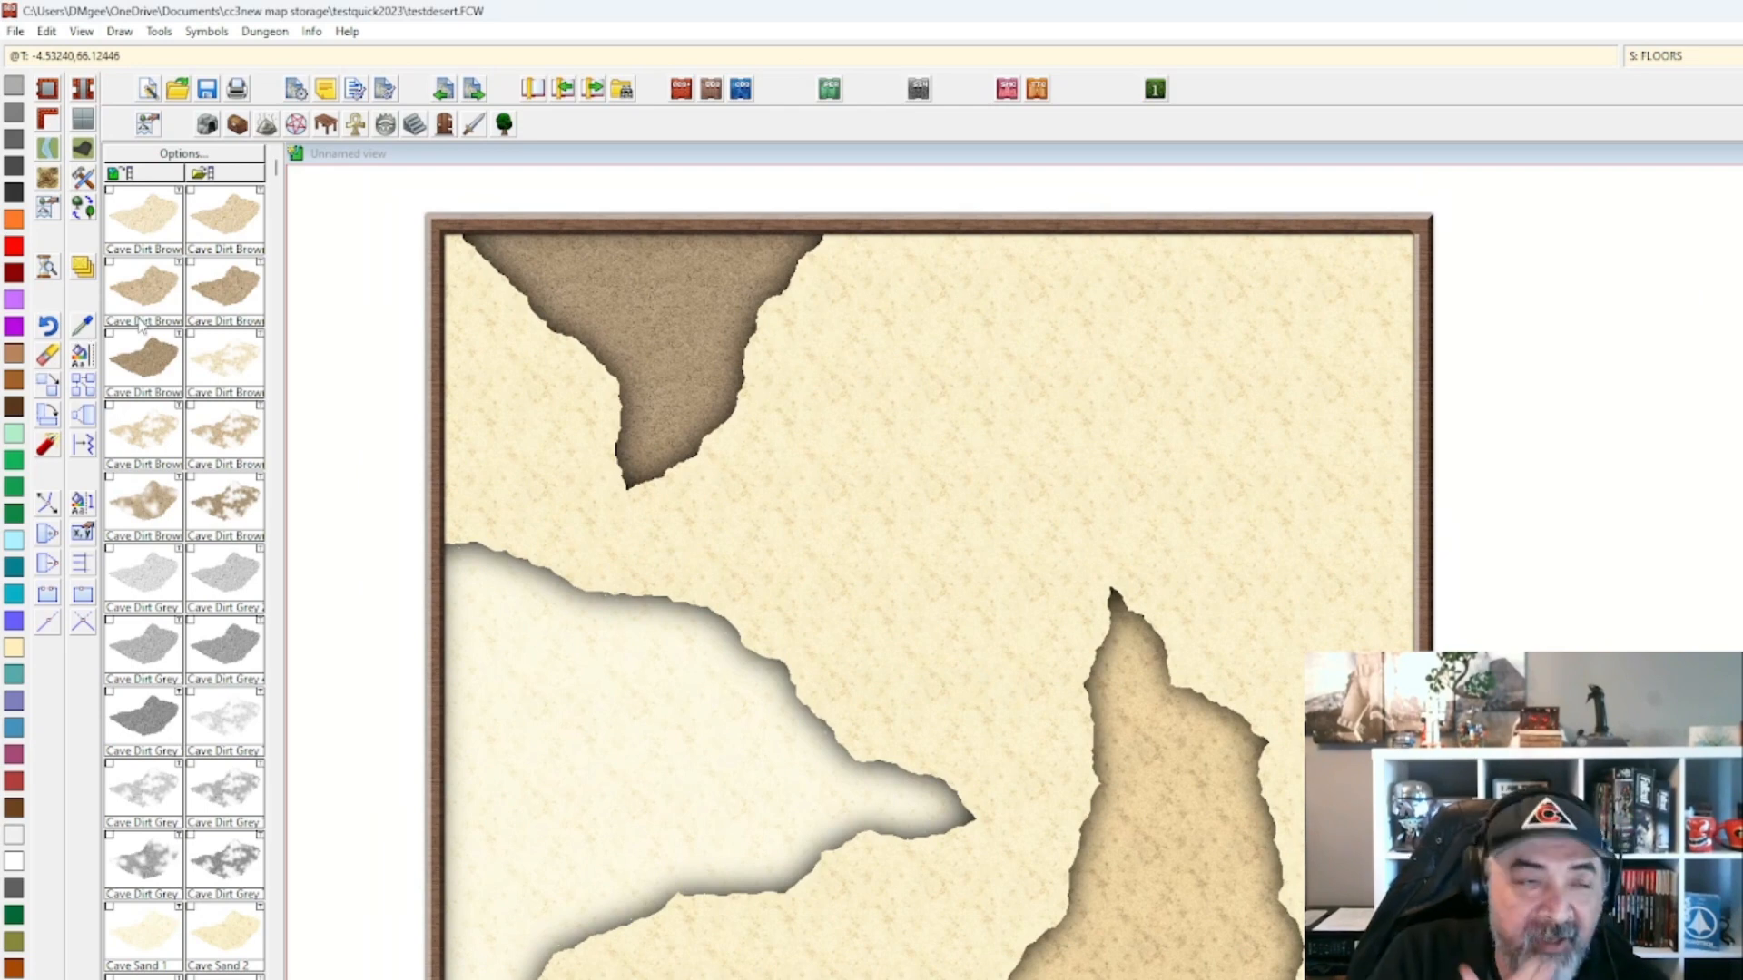
# Start and cancel Change Properties to show its floating prompt, and turn off Display Floating Prompt in the interface options.
pyautogui.click(84, 355)
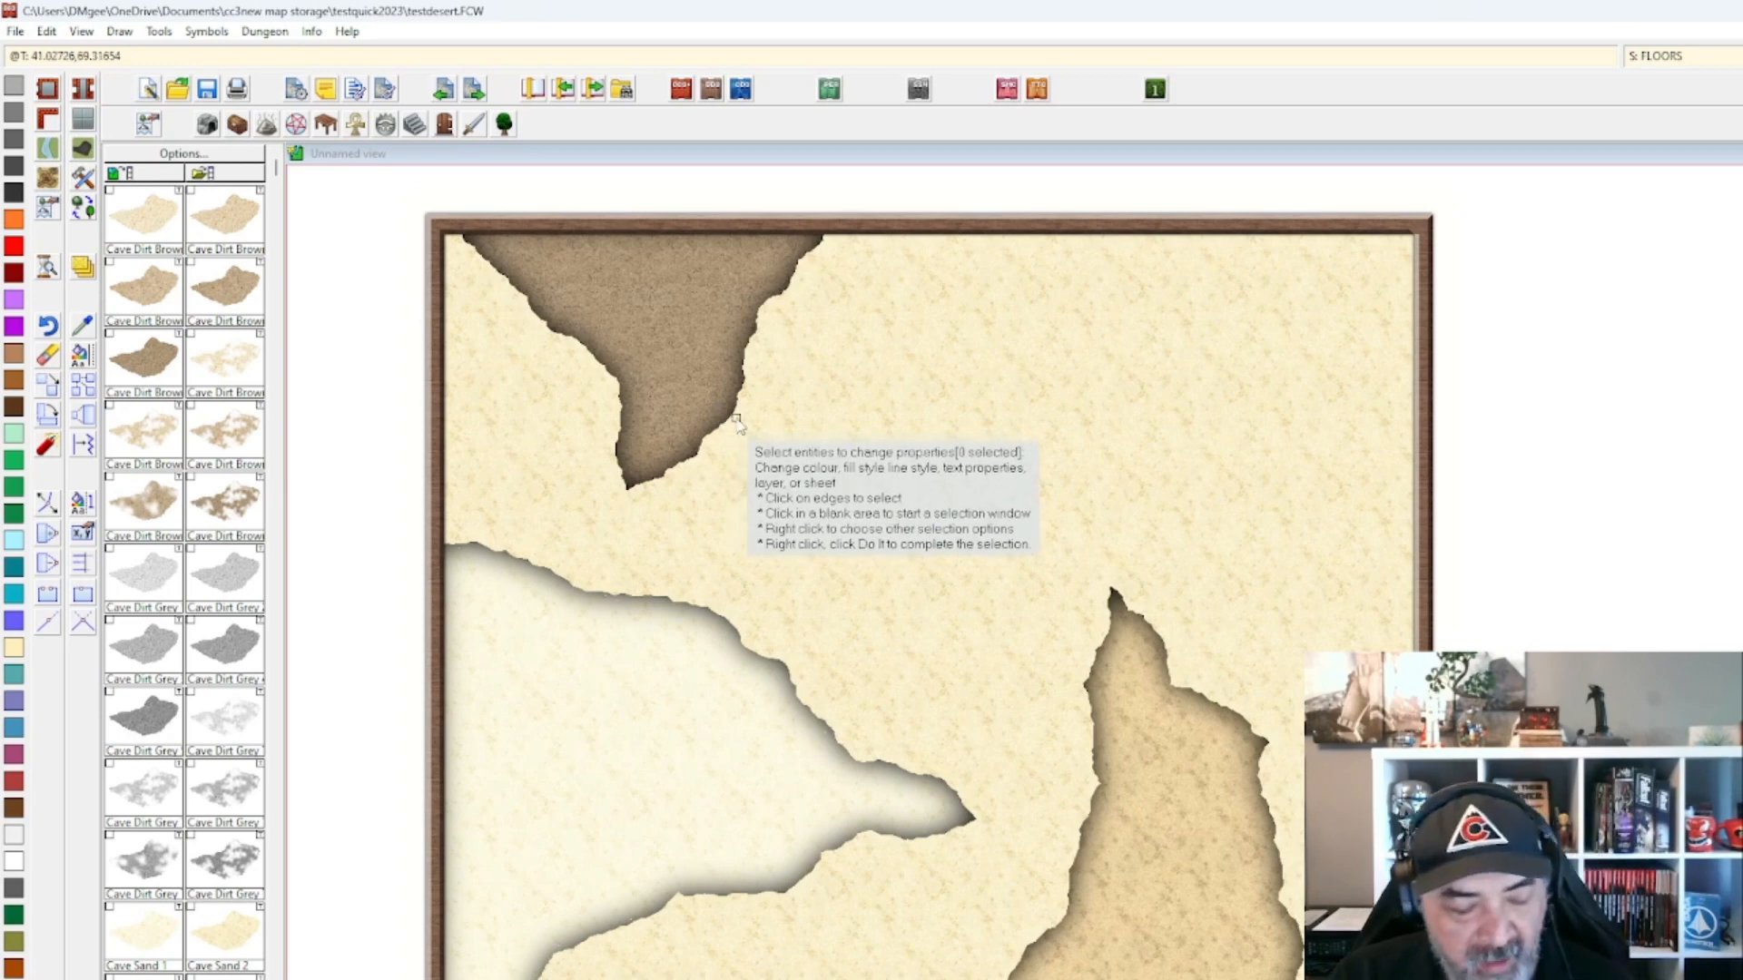
pyautogui.press('Escape')
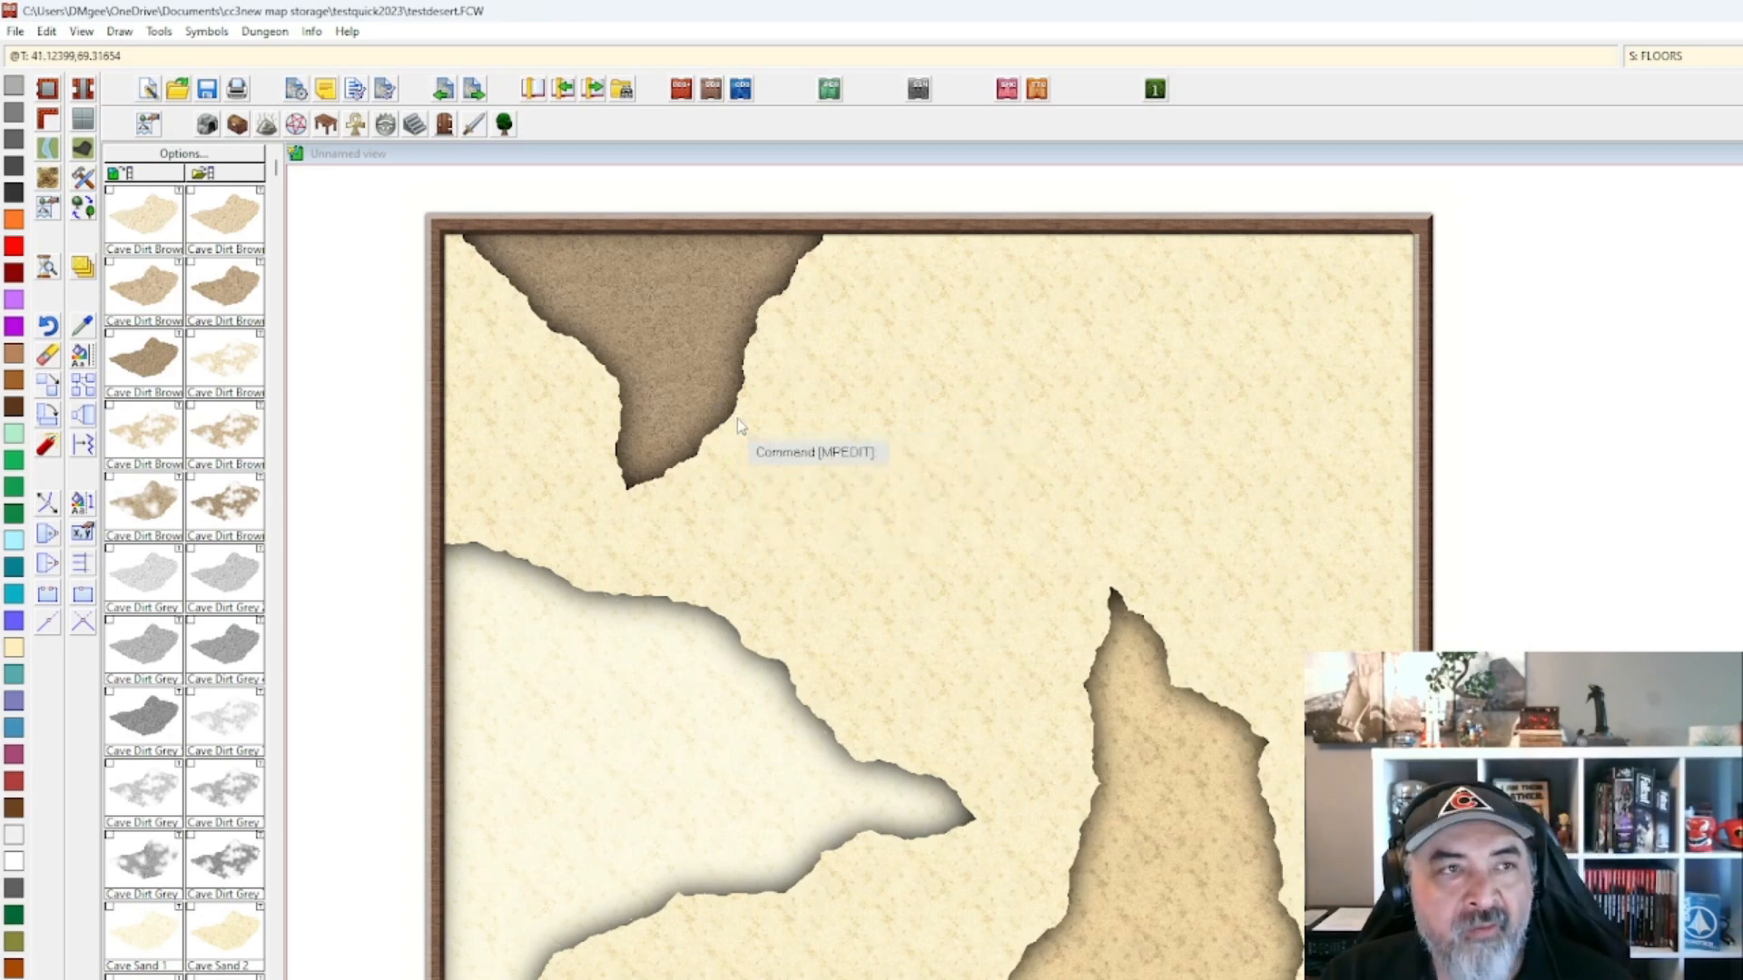
pyautogui.click(161, 32)
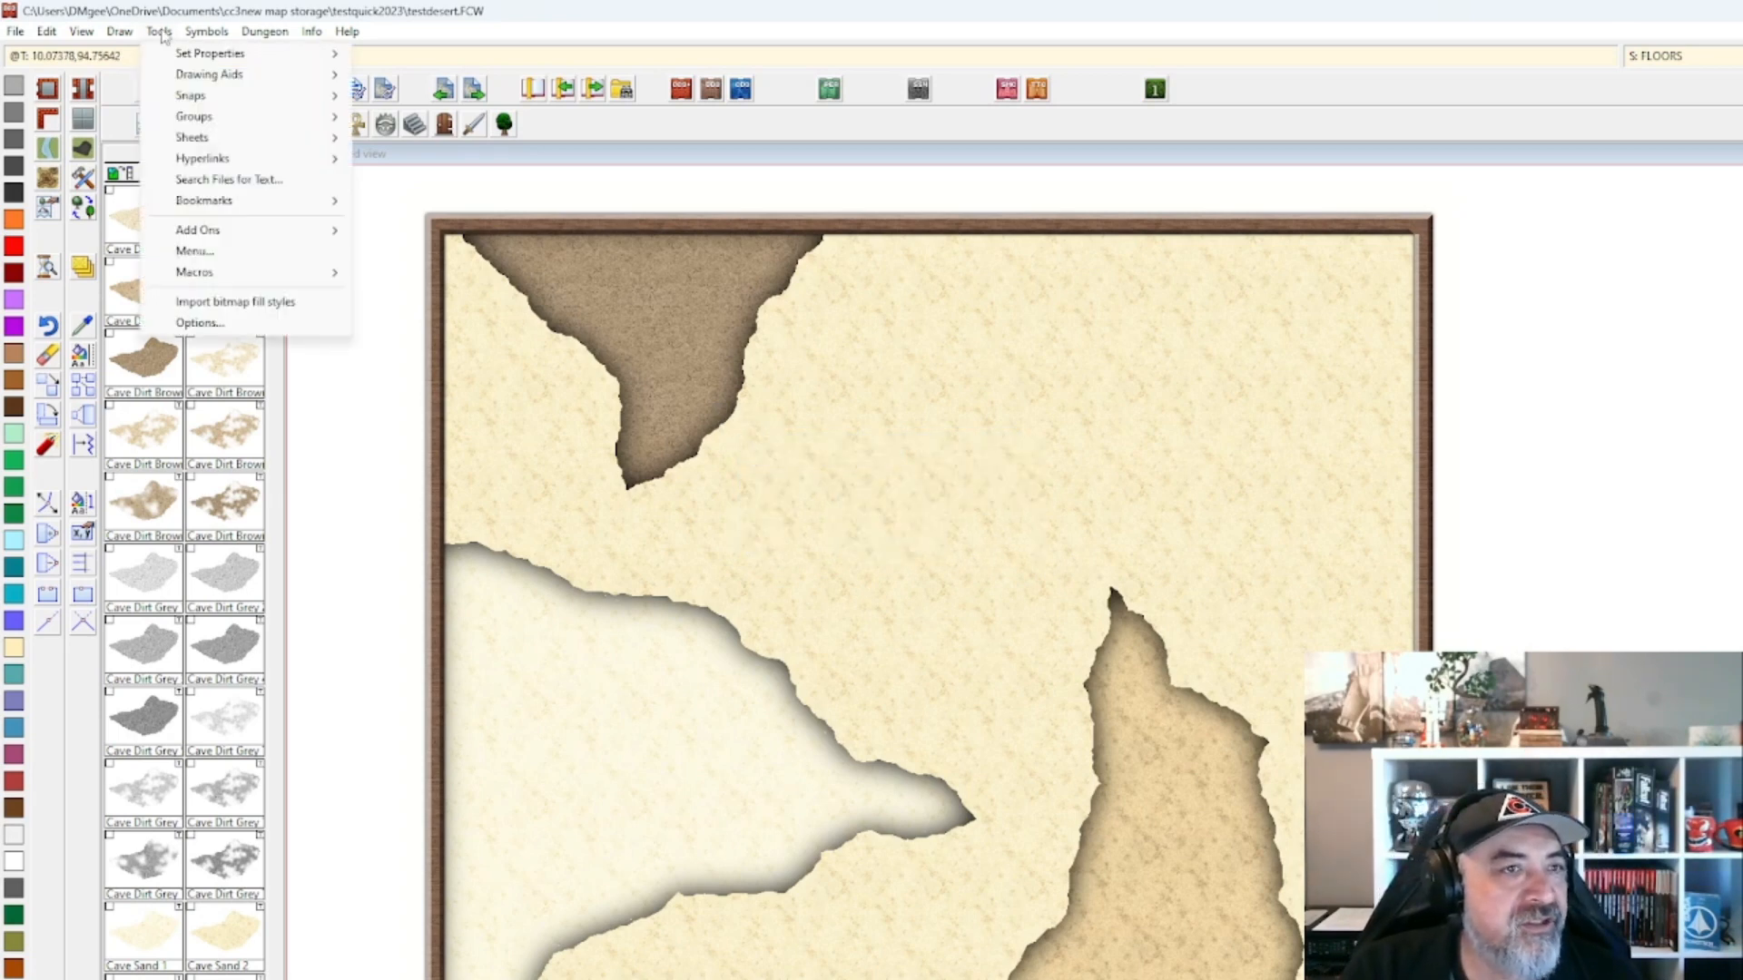
pyautogui.click(199, 324)
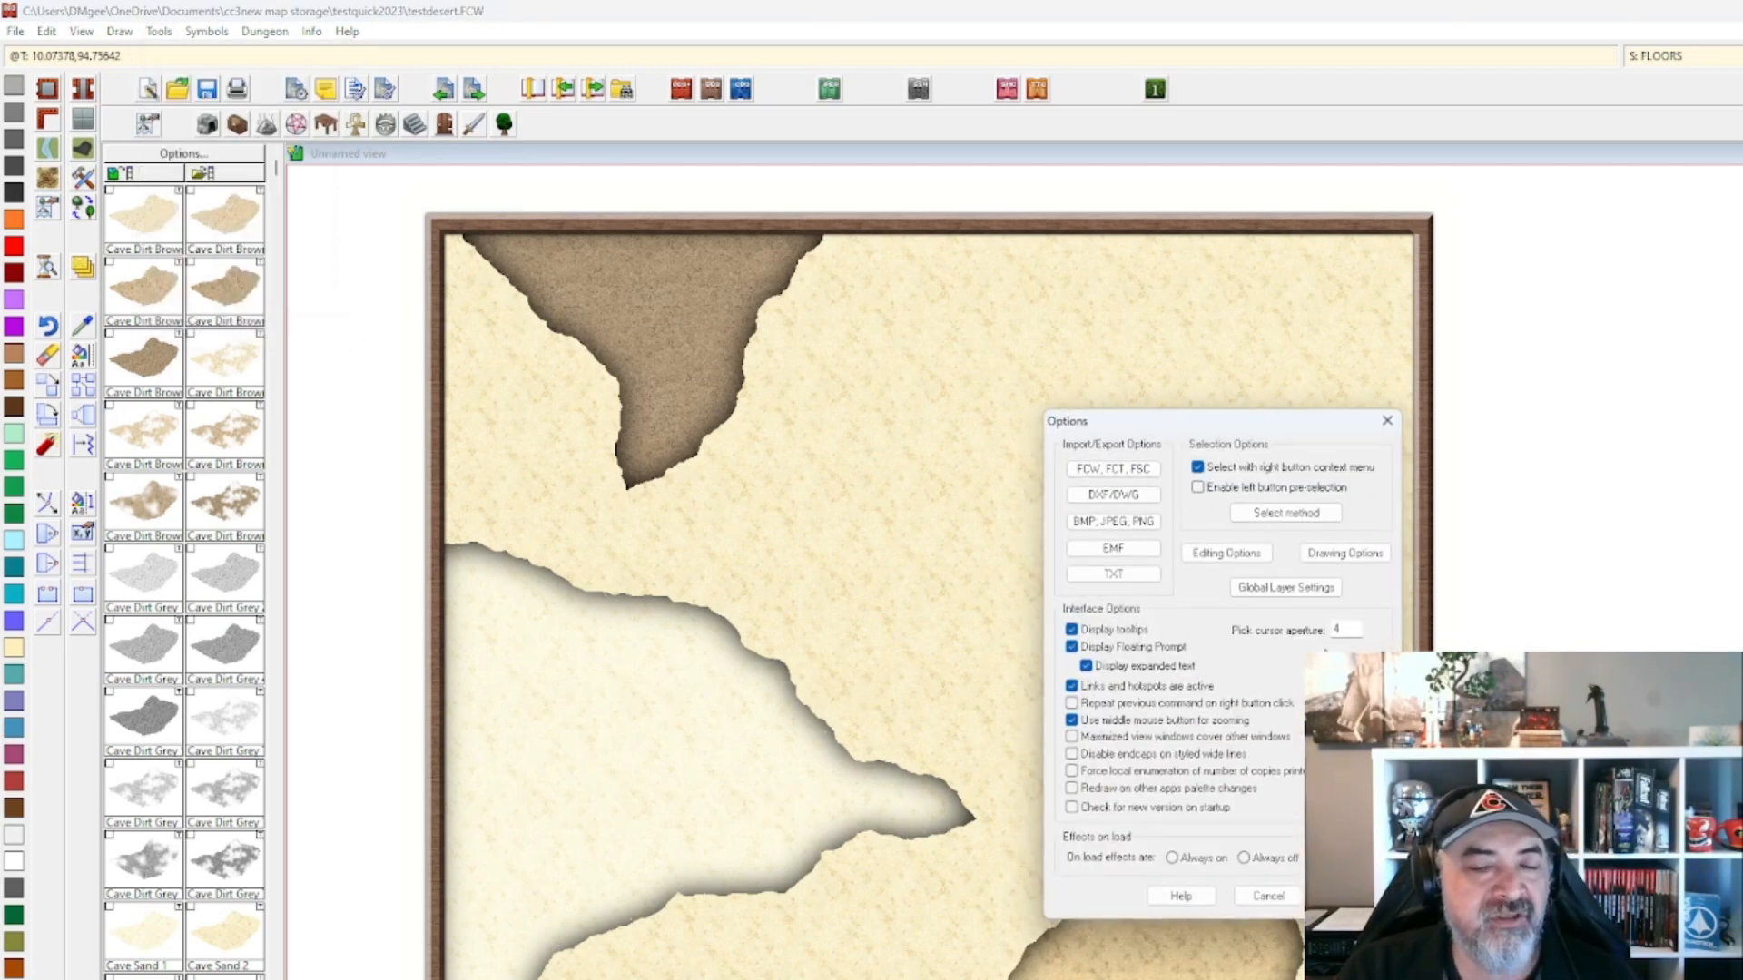
pyautogui.click(1072, 647)
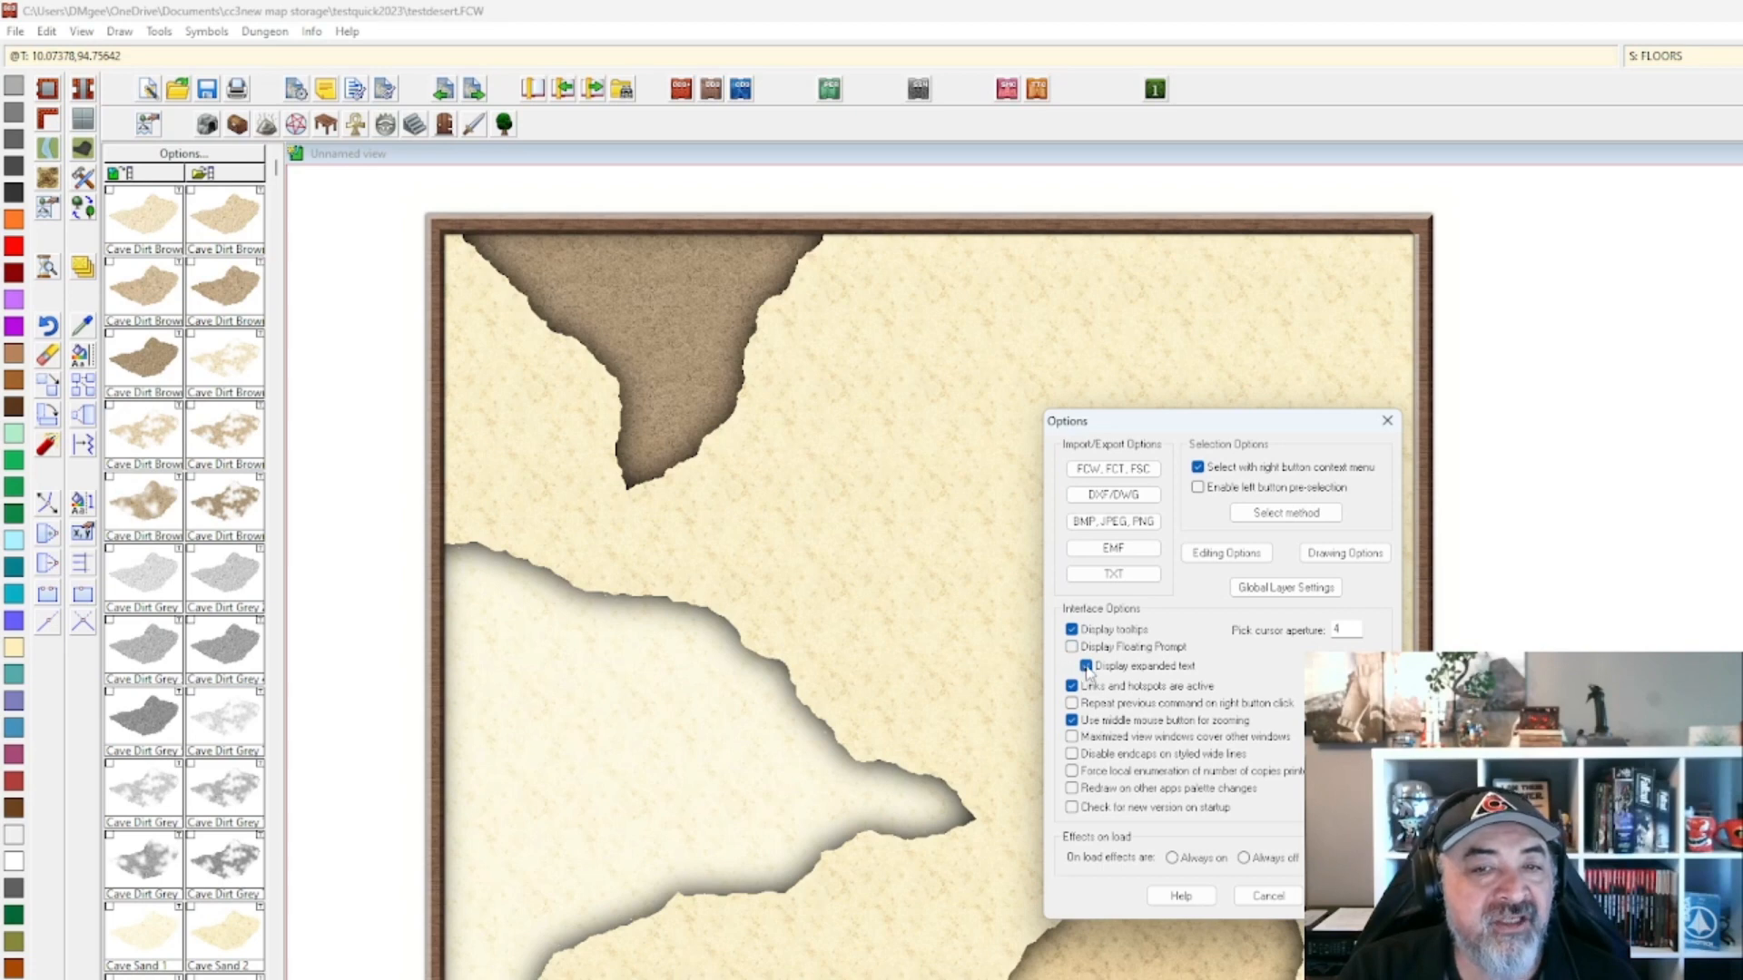
pyautogui.click(1268, 896)
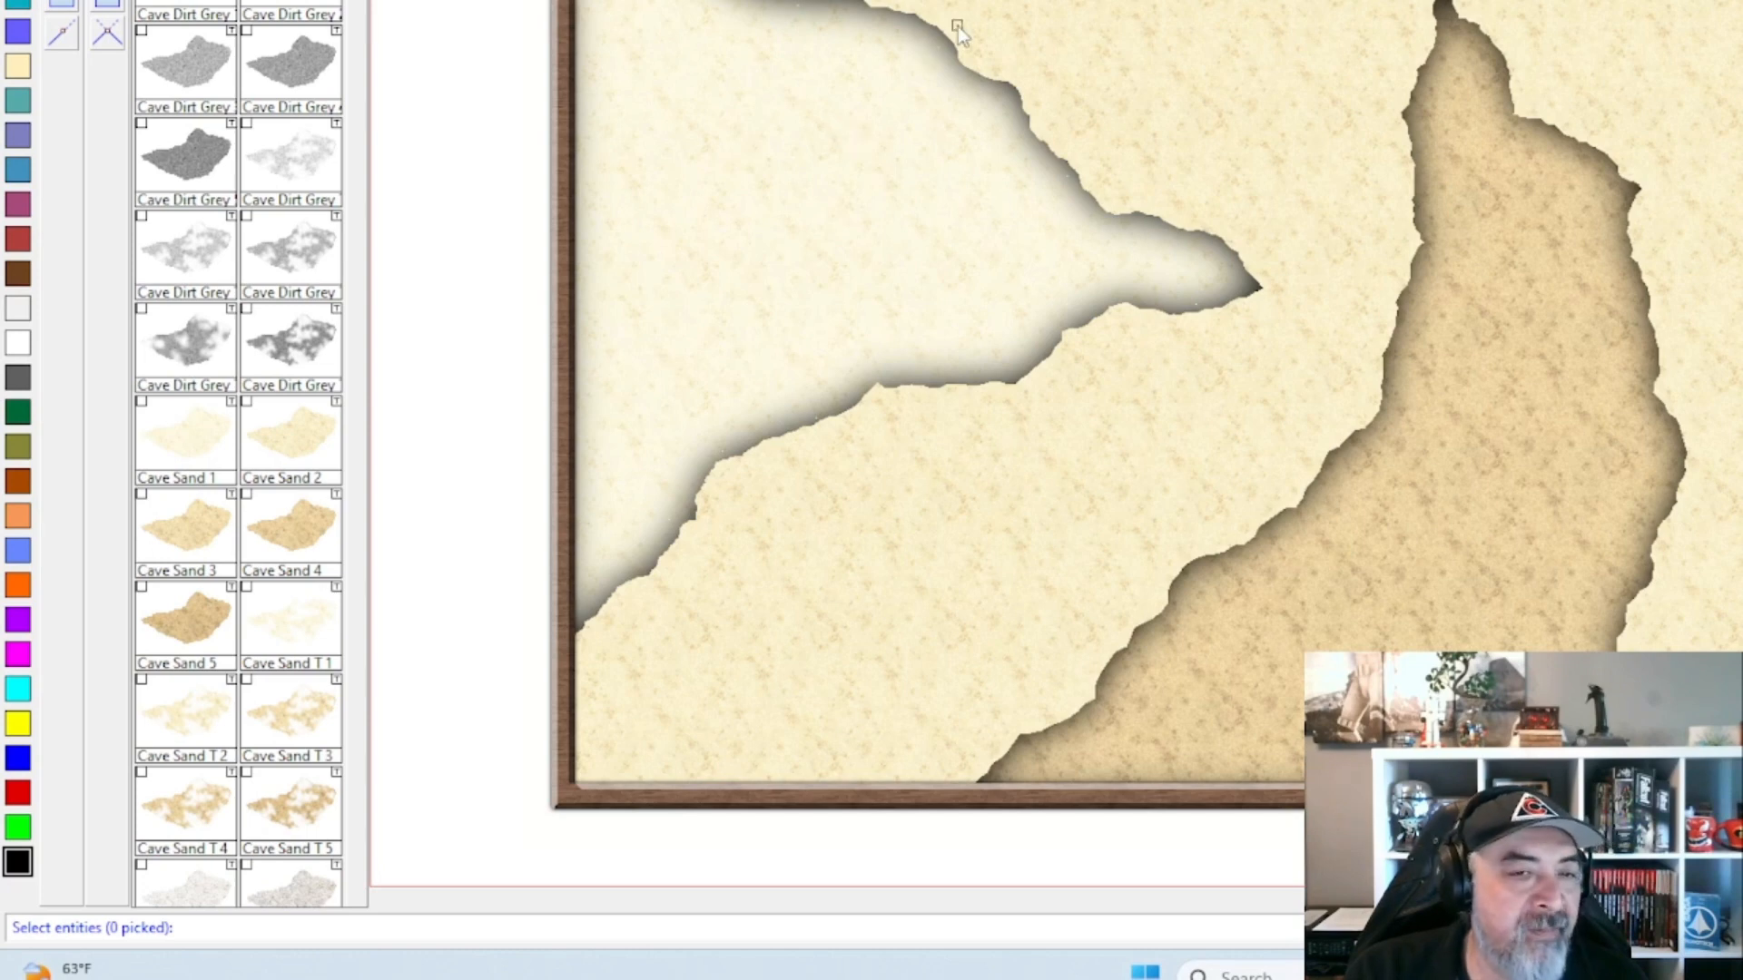
# Cancel and repeat the Change Properties command to check how its prompts appear on the command line.
pyautogui.press('Escape')
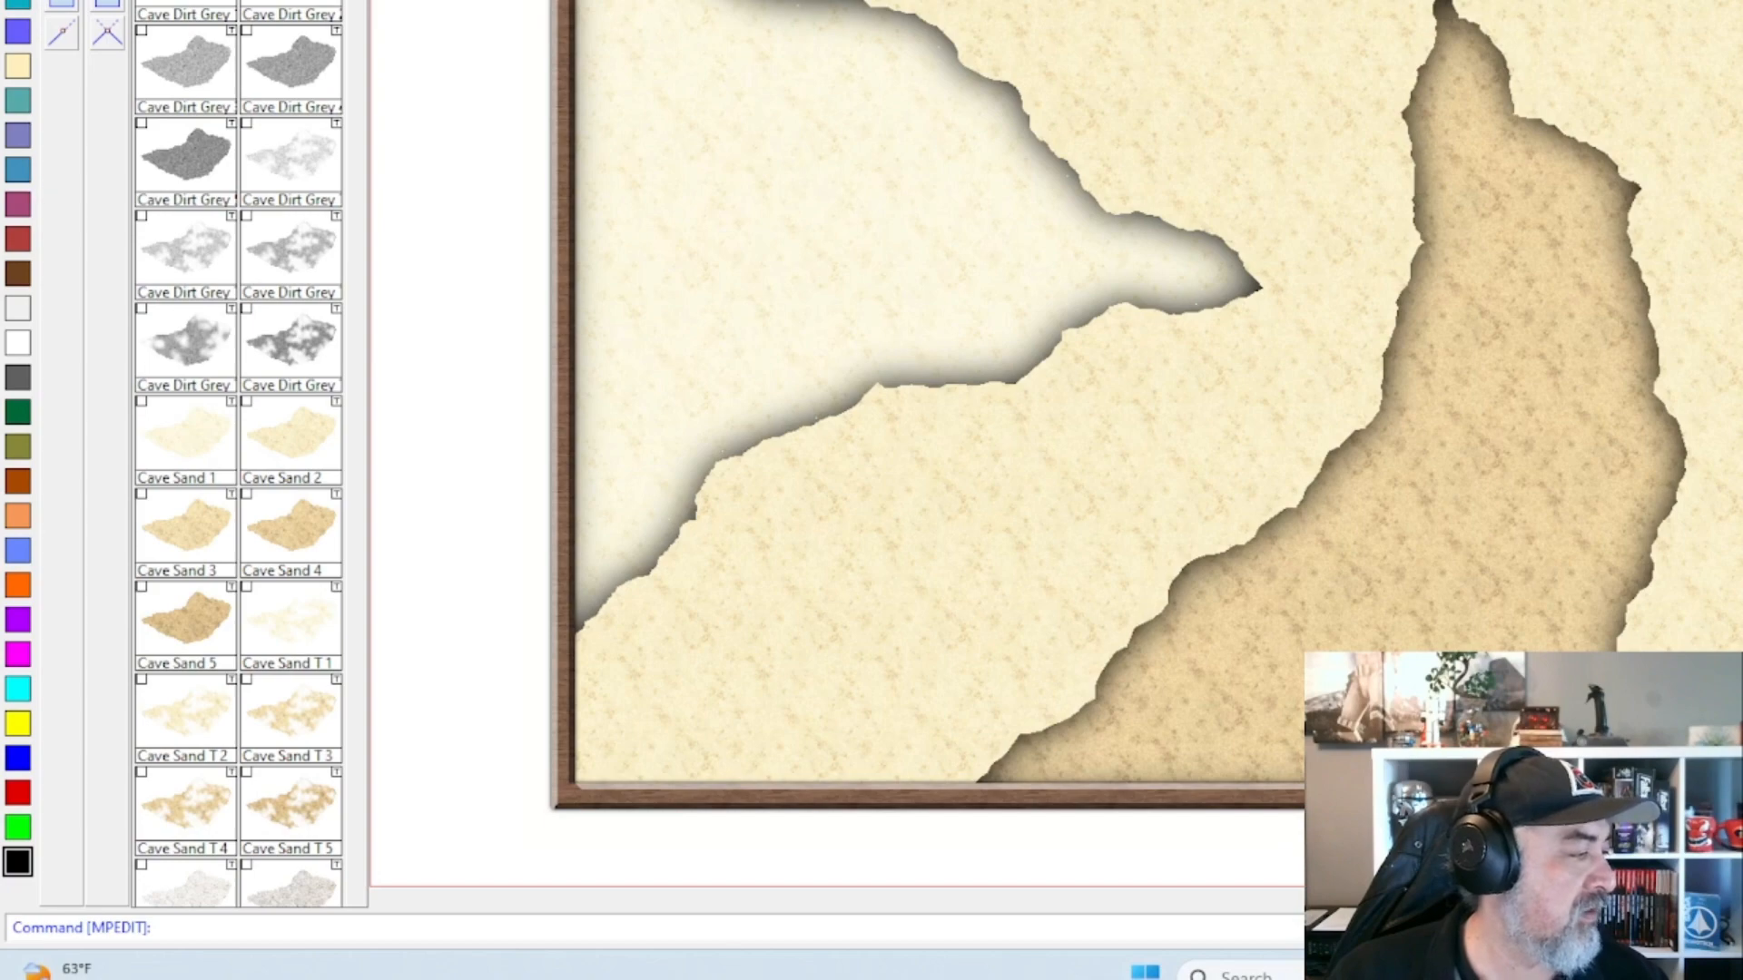
pyautogui.press('Return')
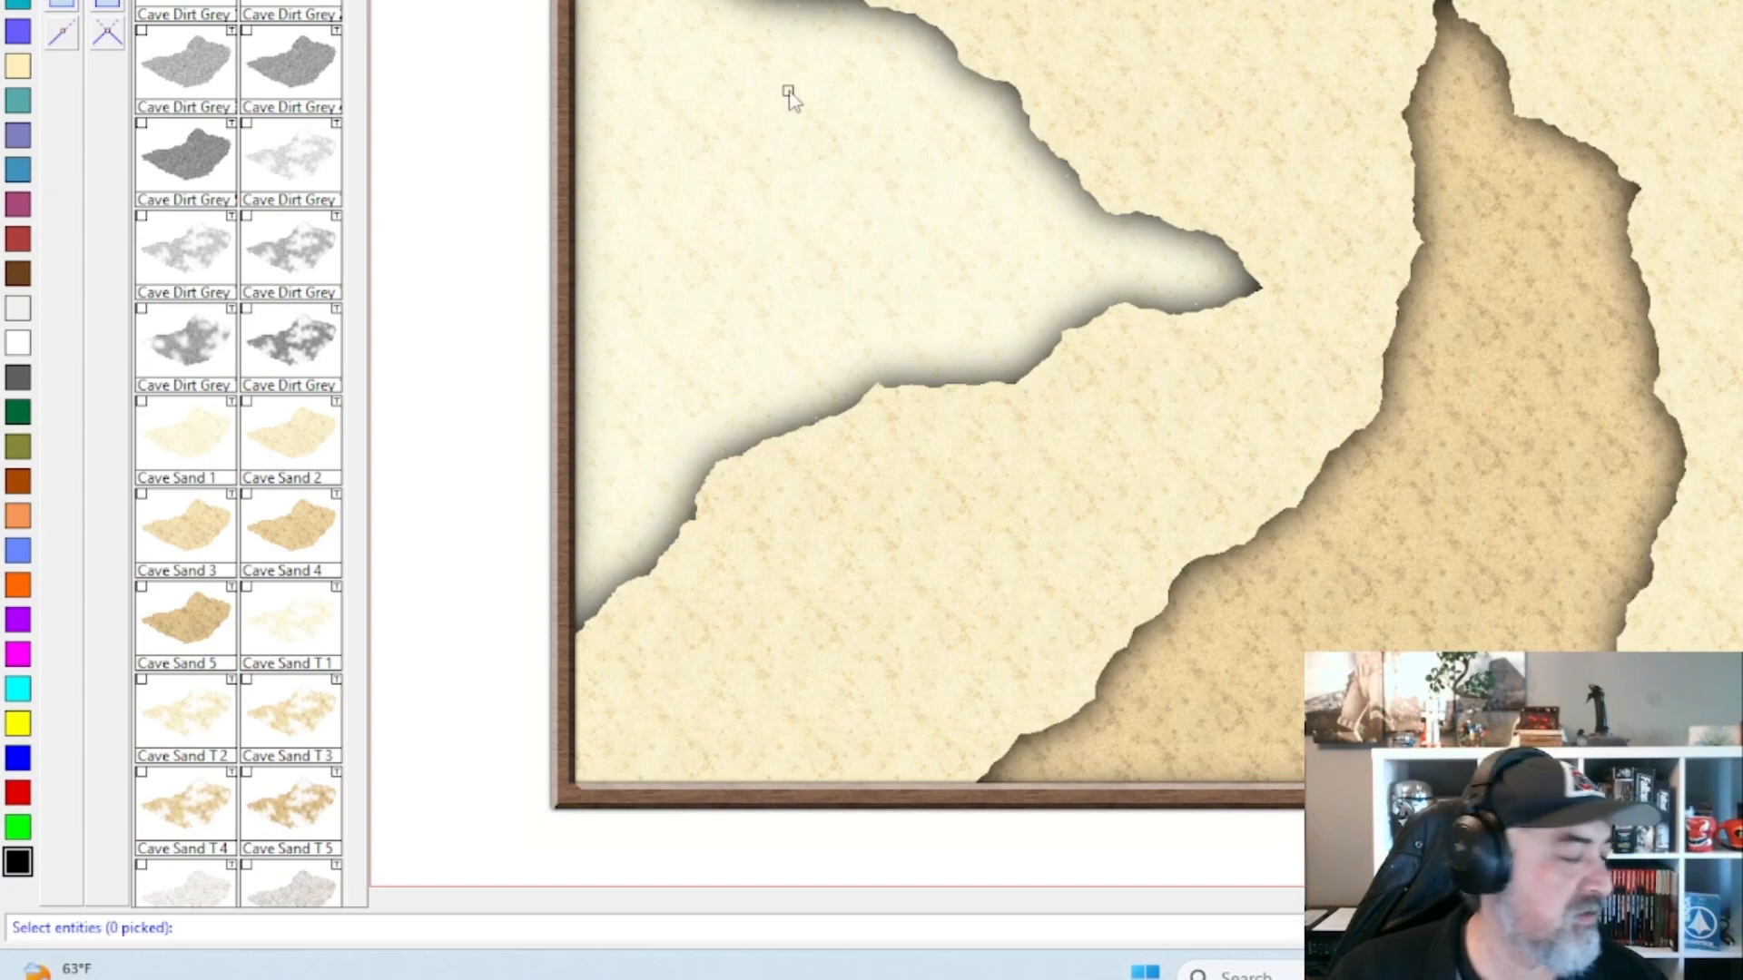
pyautogui.press('Escape')
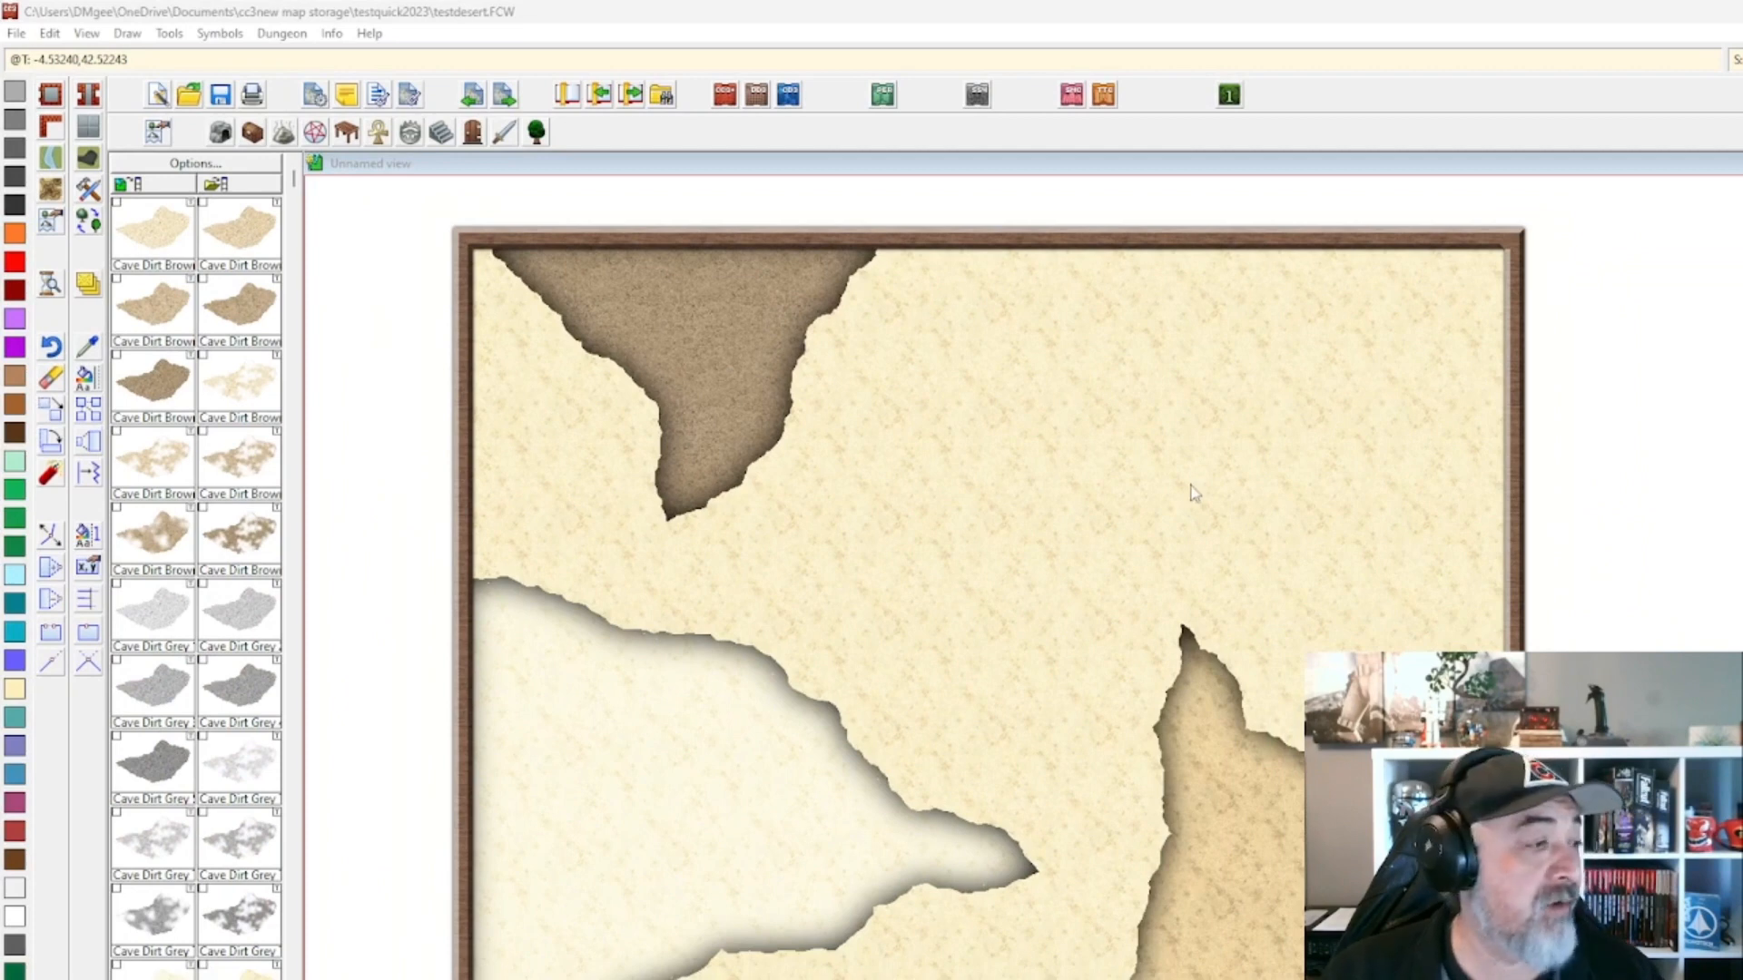
# Enable the floating prompt with expanded text in the interface options.
pyautogui.click(173, 35)
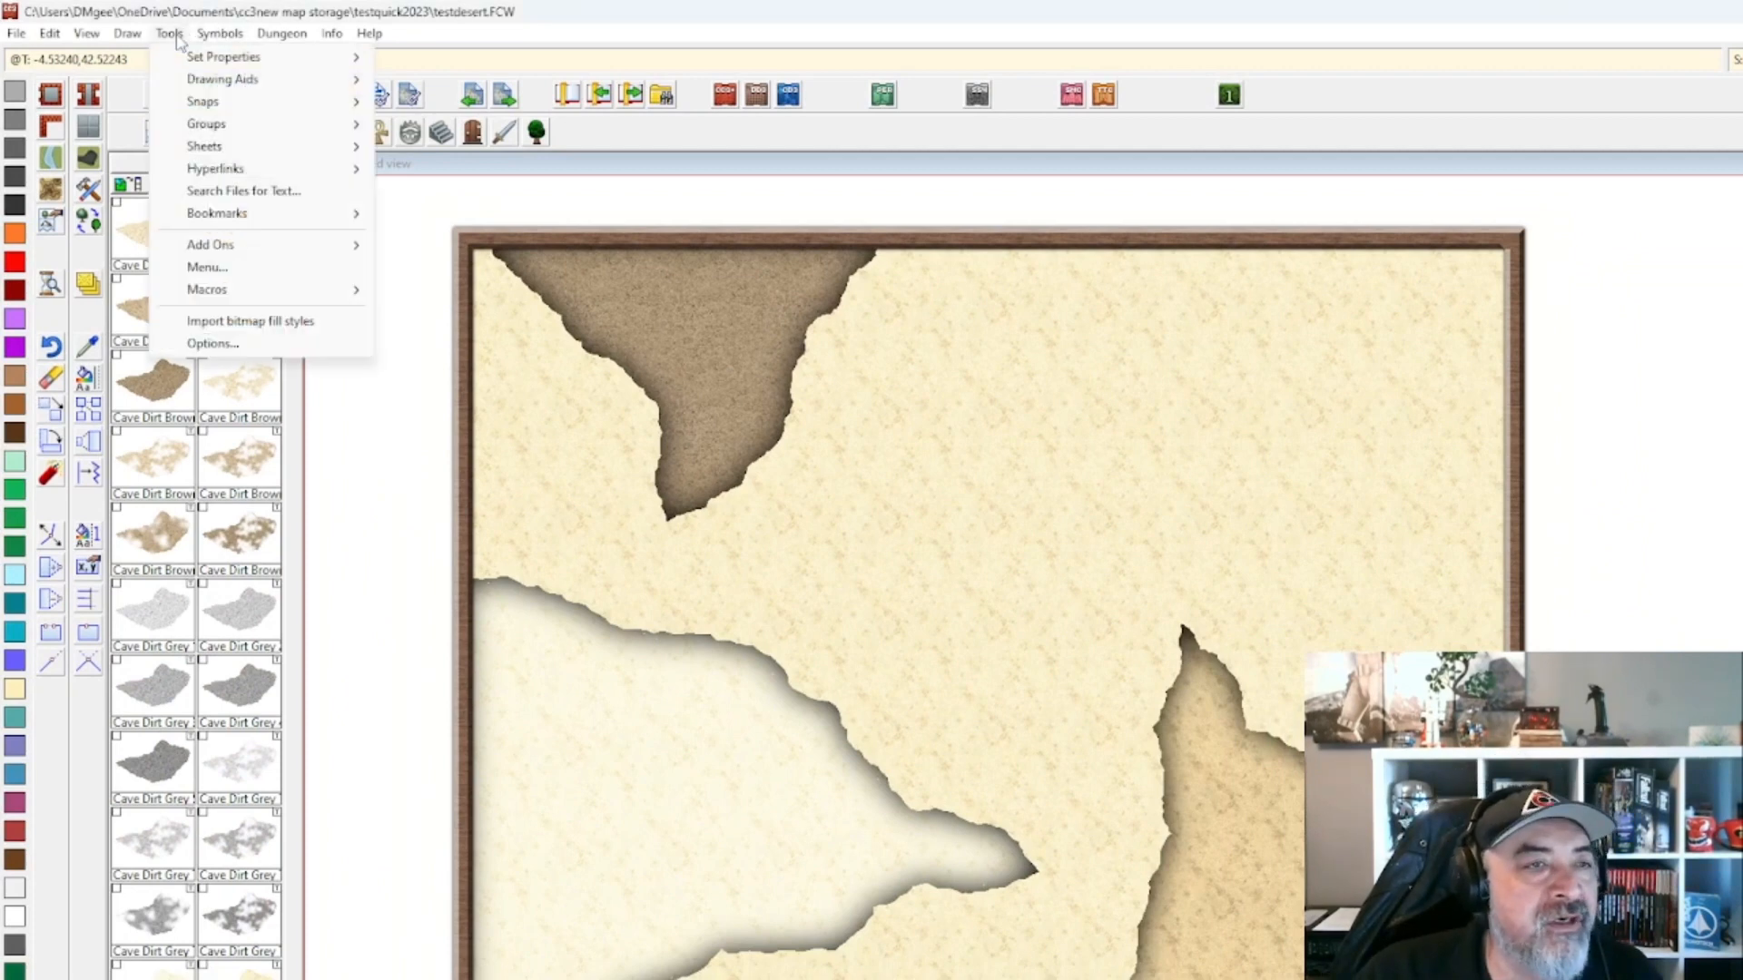
pyautogui.click(218, 344)
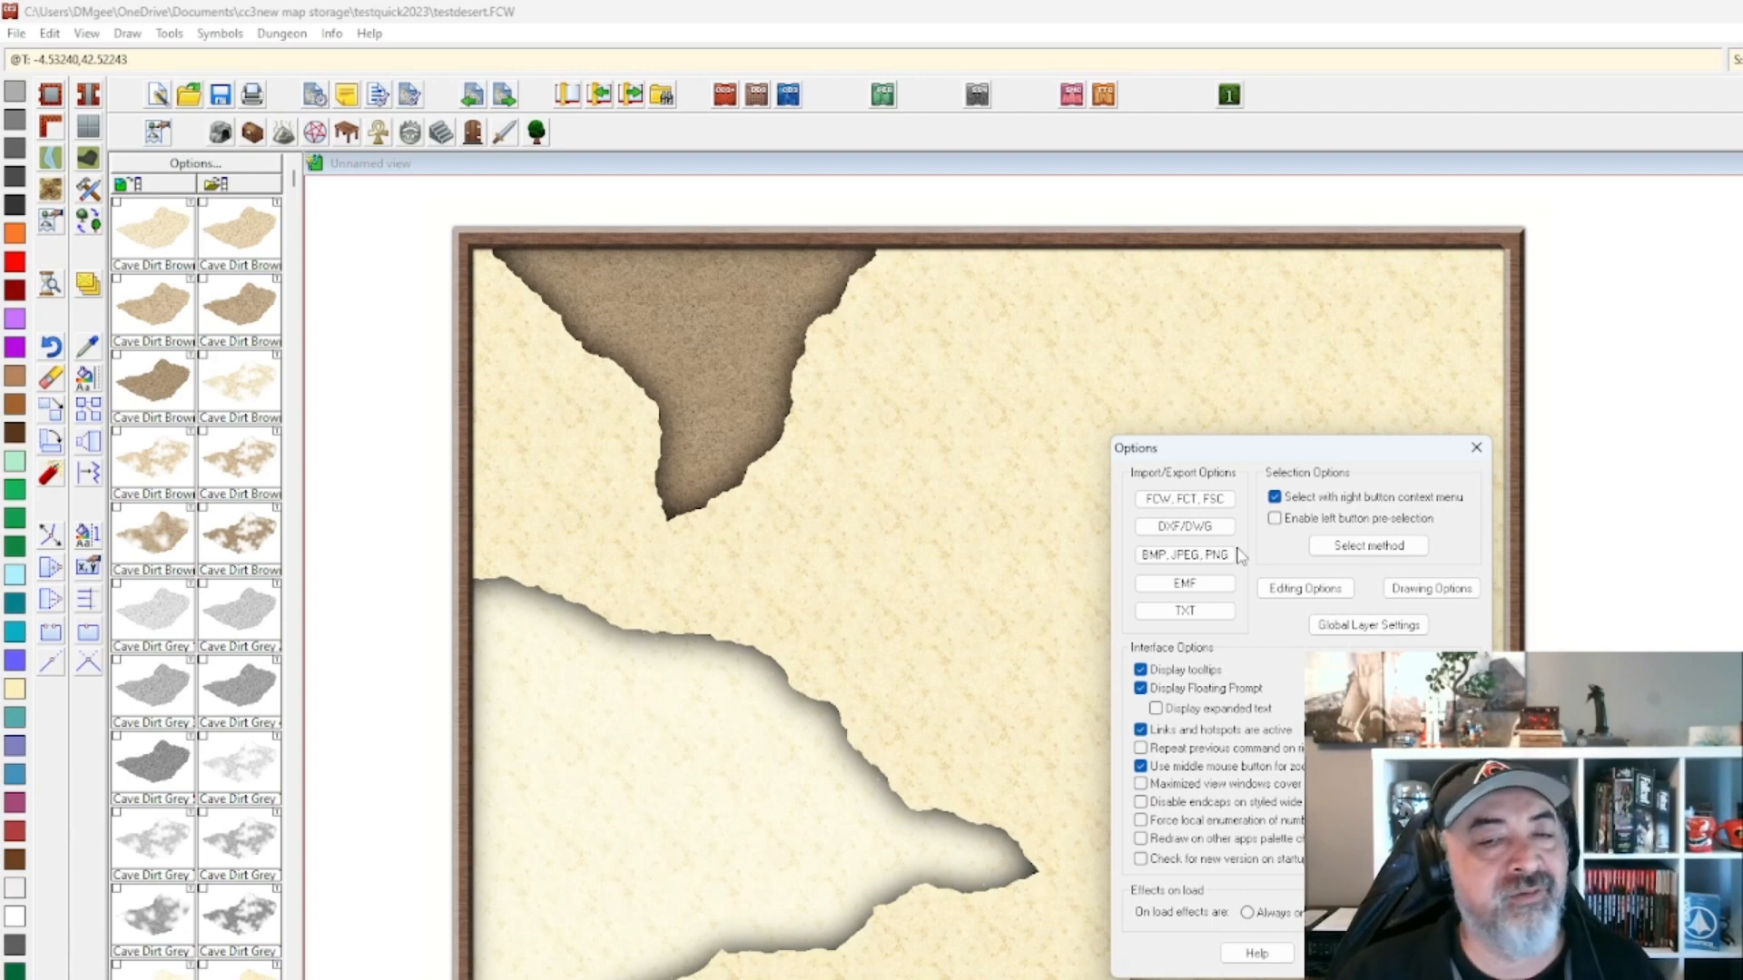
pyautogui.click(1157, 709)
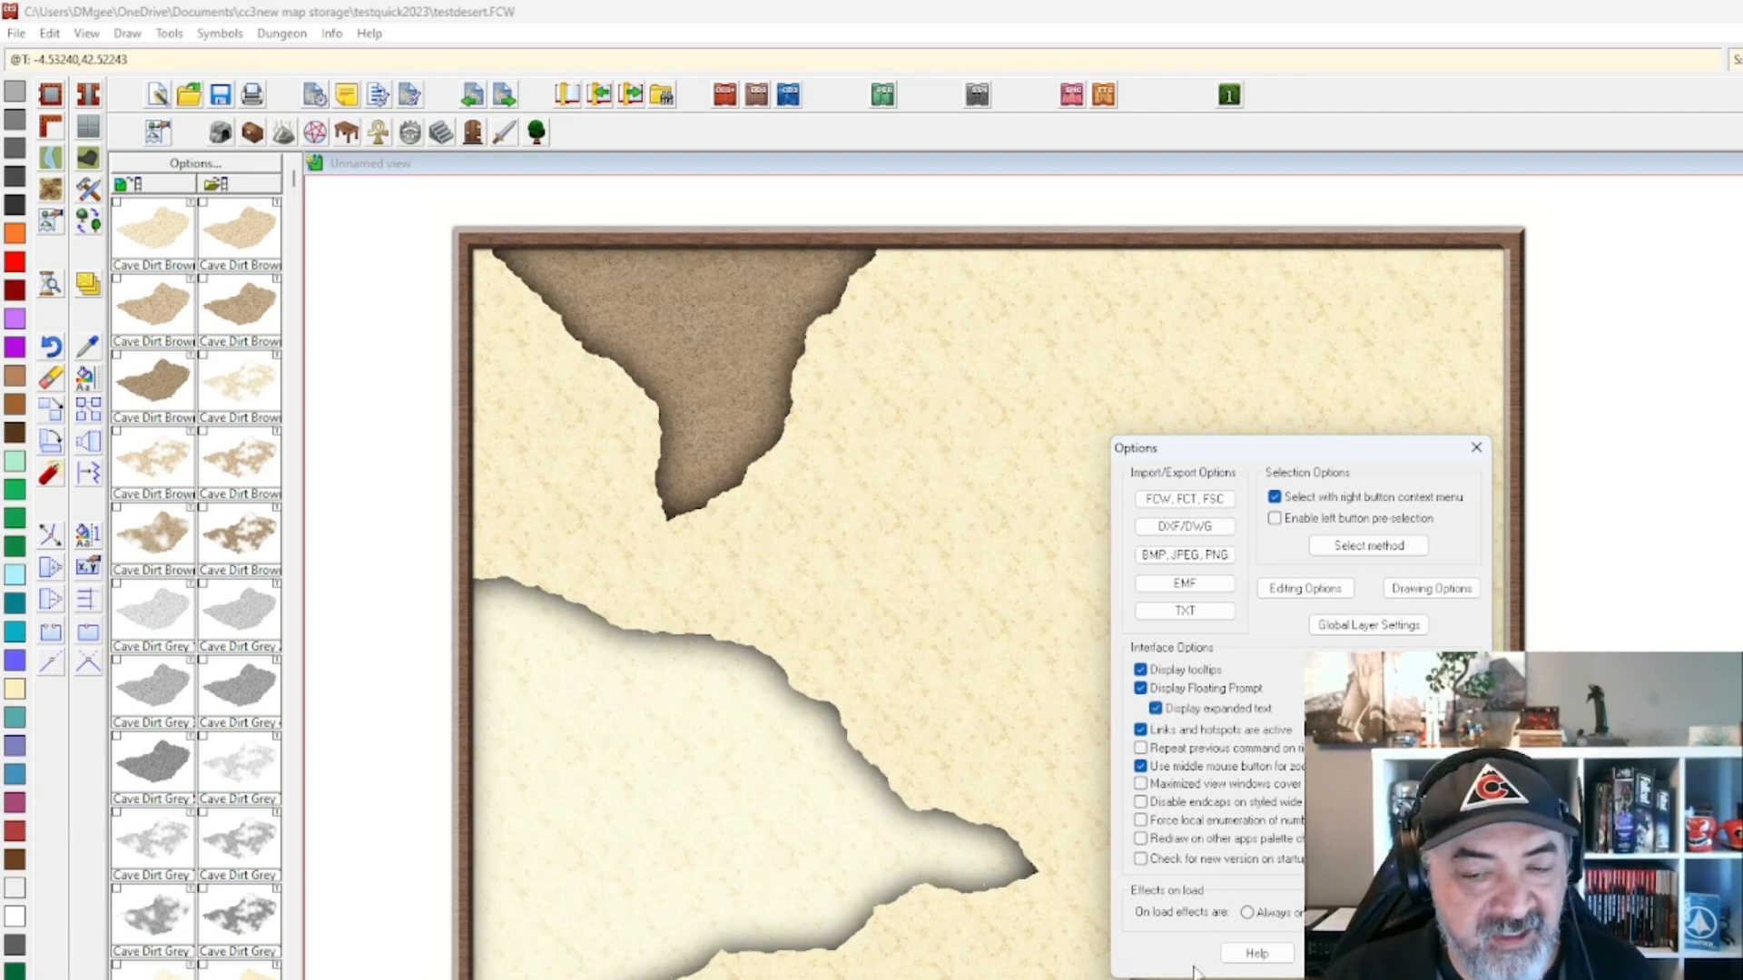
pyautogui.click(1441, 953)
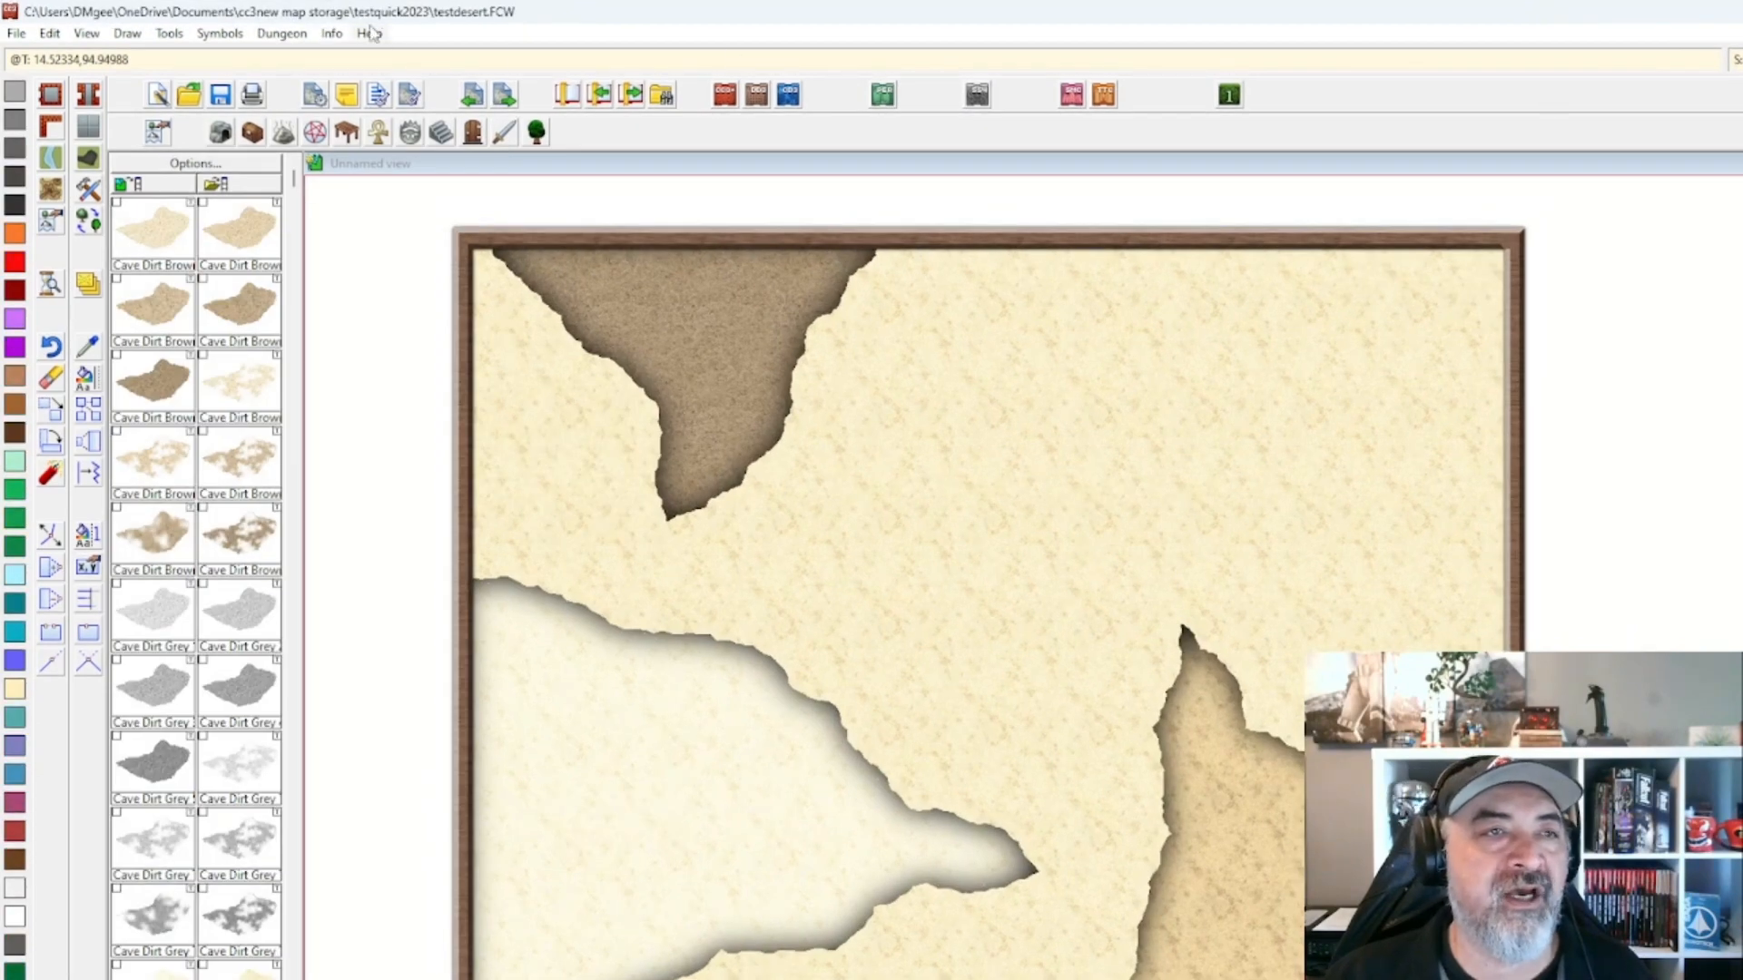
# Open the Tome of Ultimate Mapping manual, look over its wall shadow and light source instructions, and close it.
pyautogui.click(370, 34)
pyautogui.click(458, 123)
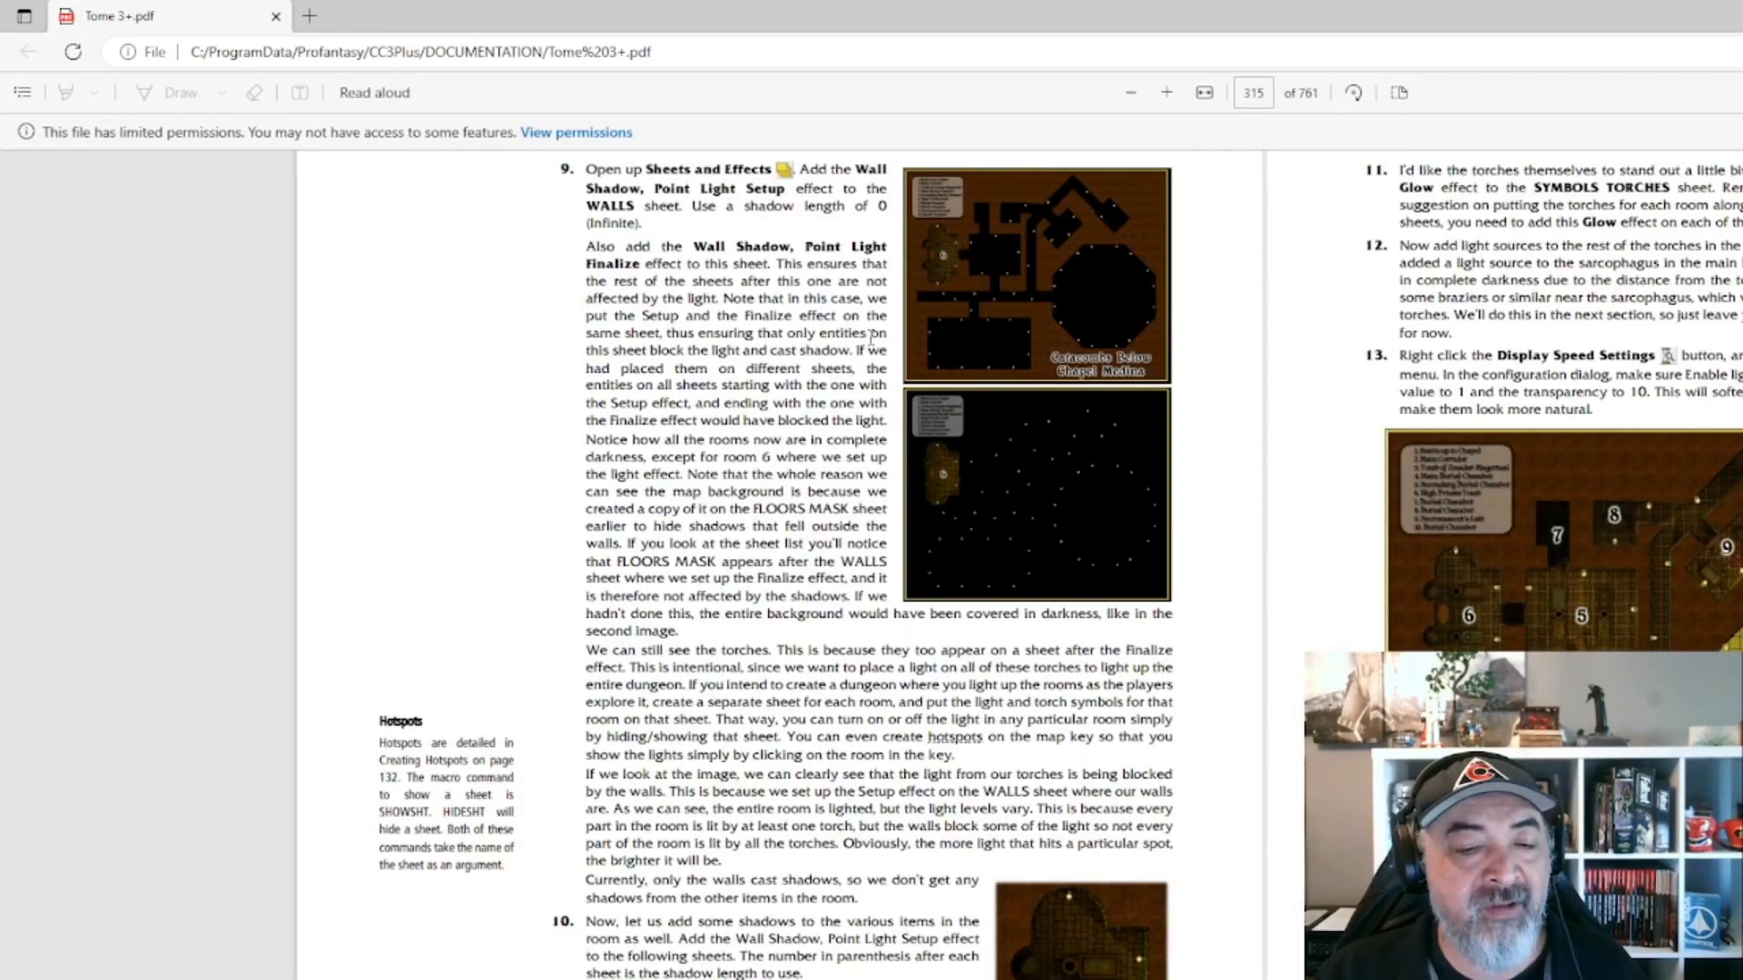
pyautogui.scroll(-8, 814, 484)
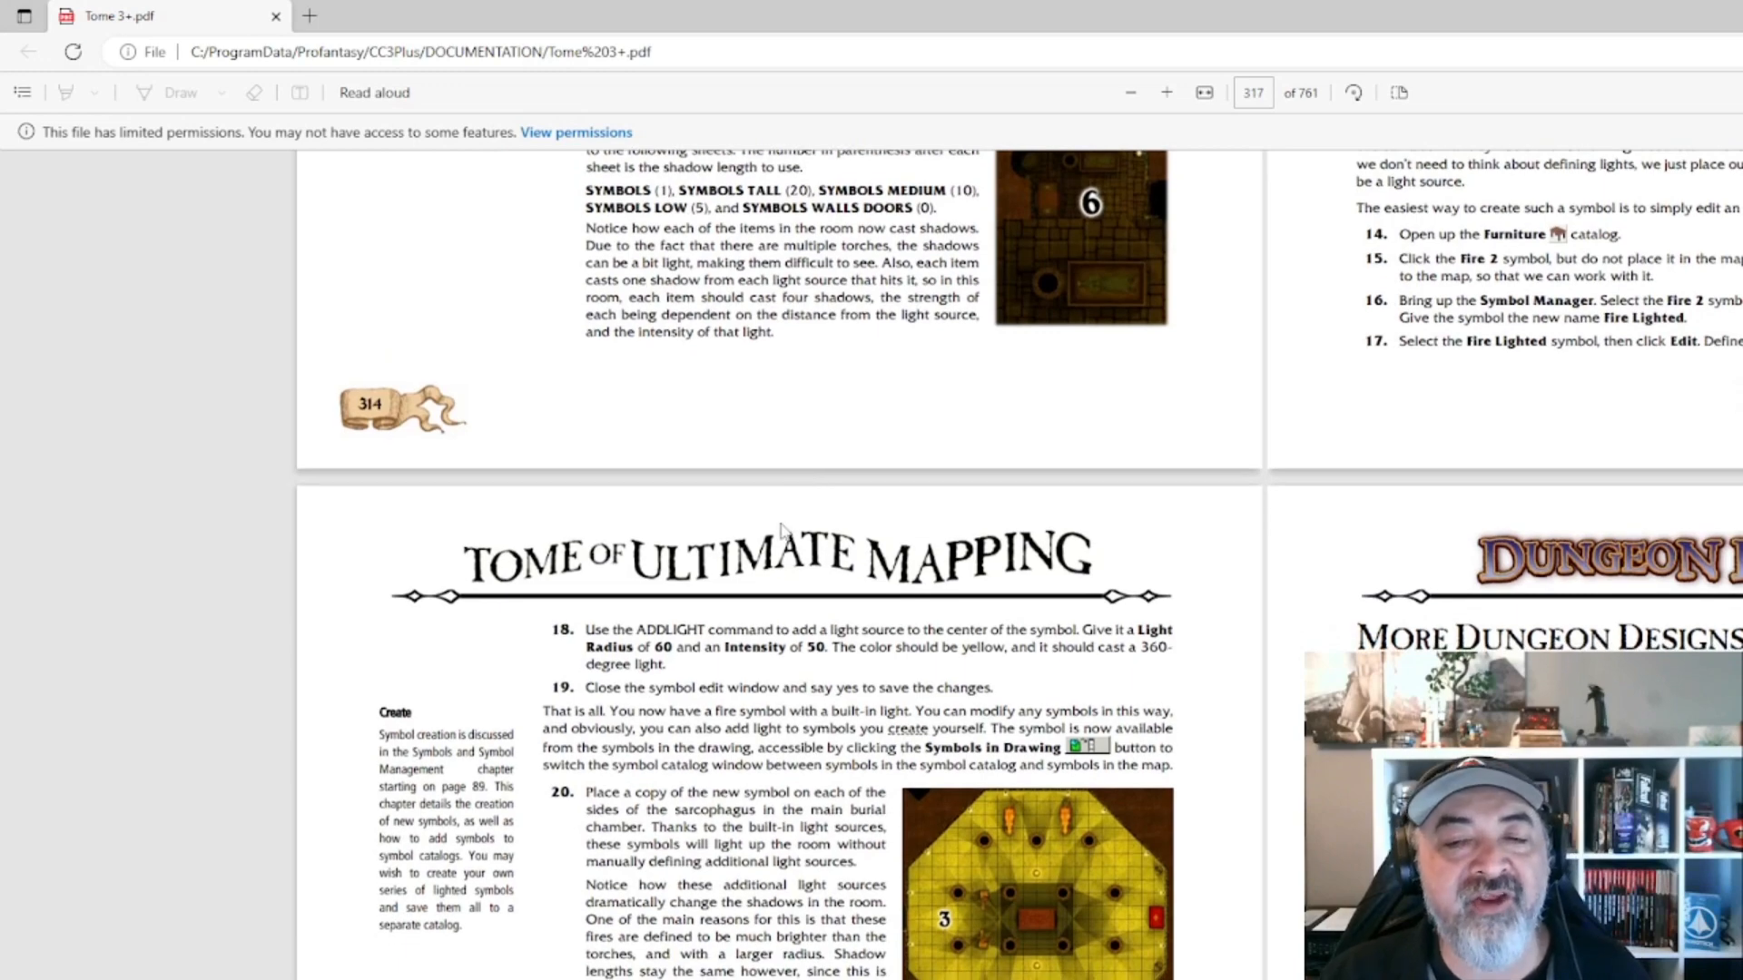
pyautogui.scroll(8, 786, 532)
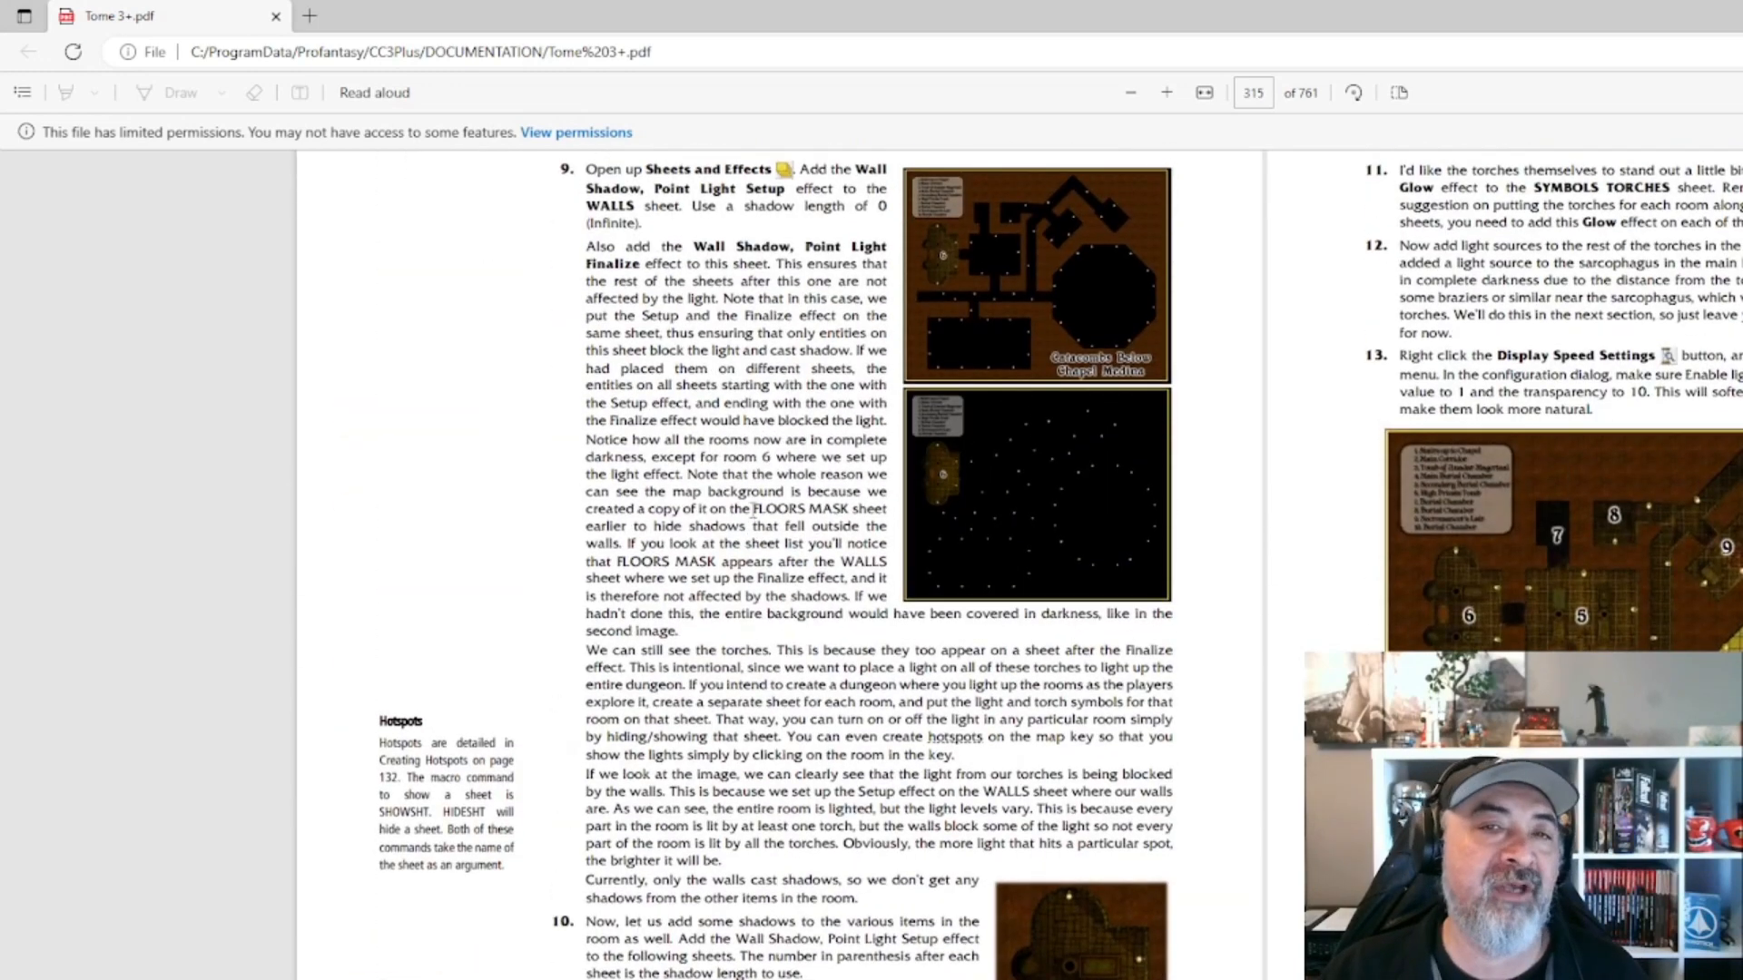
pyautogui.scroll(2, 735, 506)
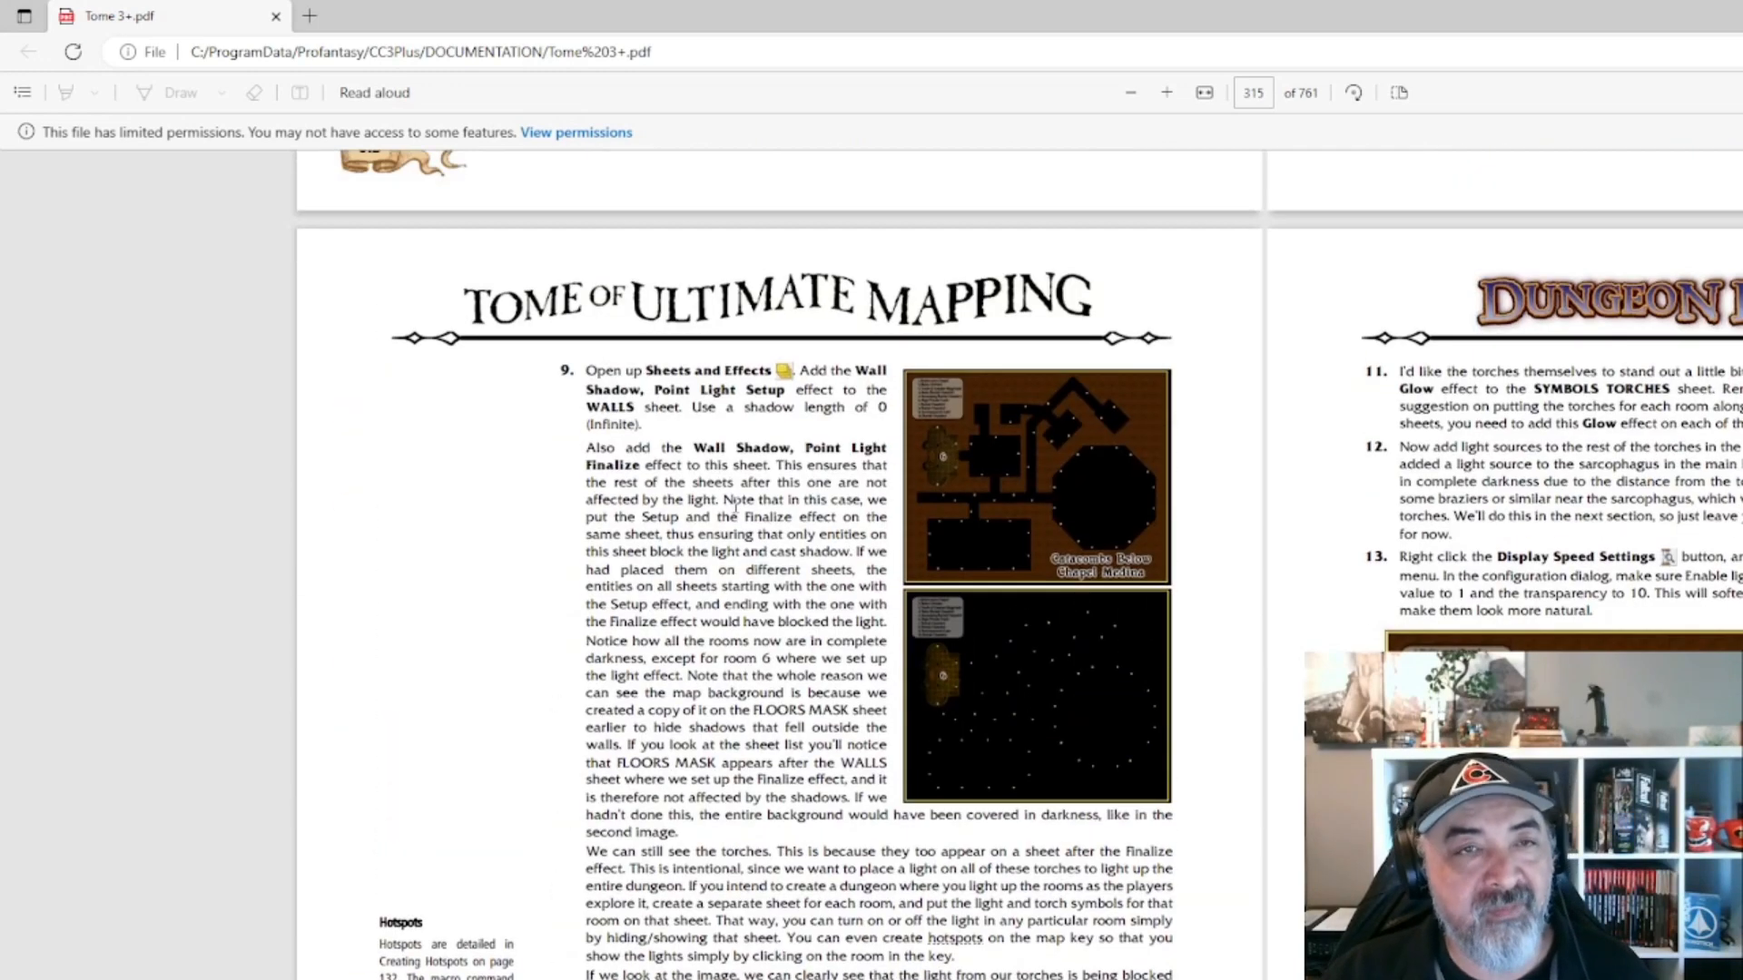
pyautogui.click(276, 17)
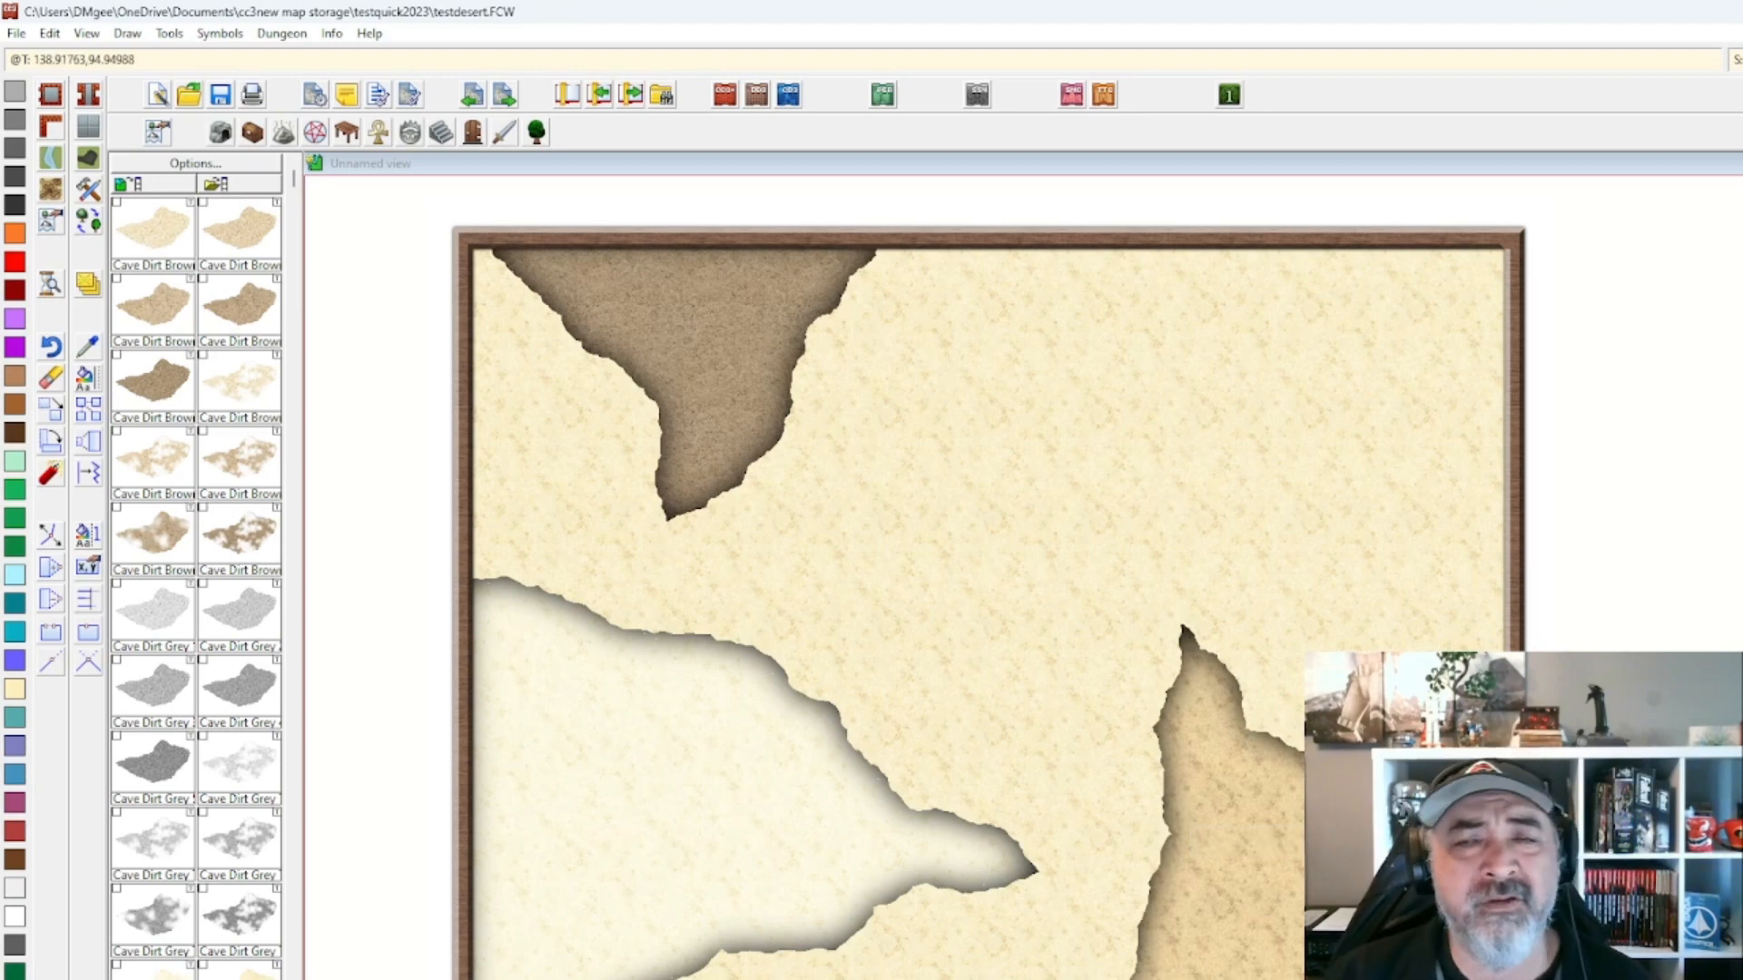
# Start Change Properties to show its expanded floating prompt and draw a selection window across the terrain.
pyautogui.click(97, 375)
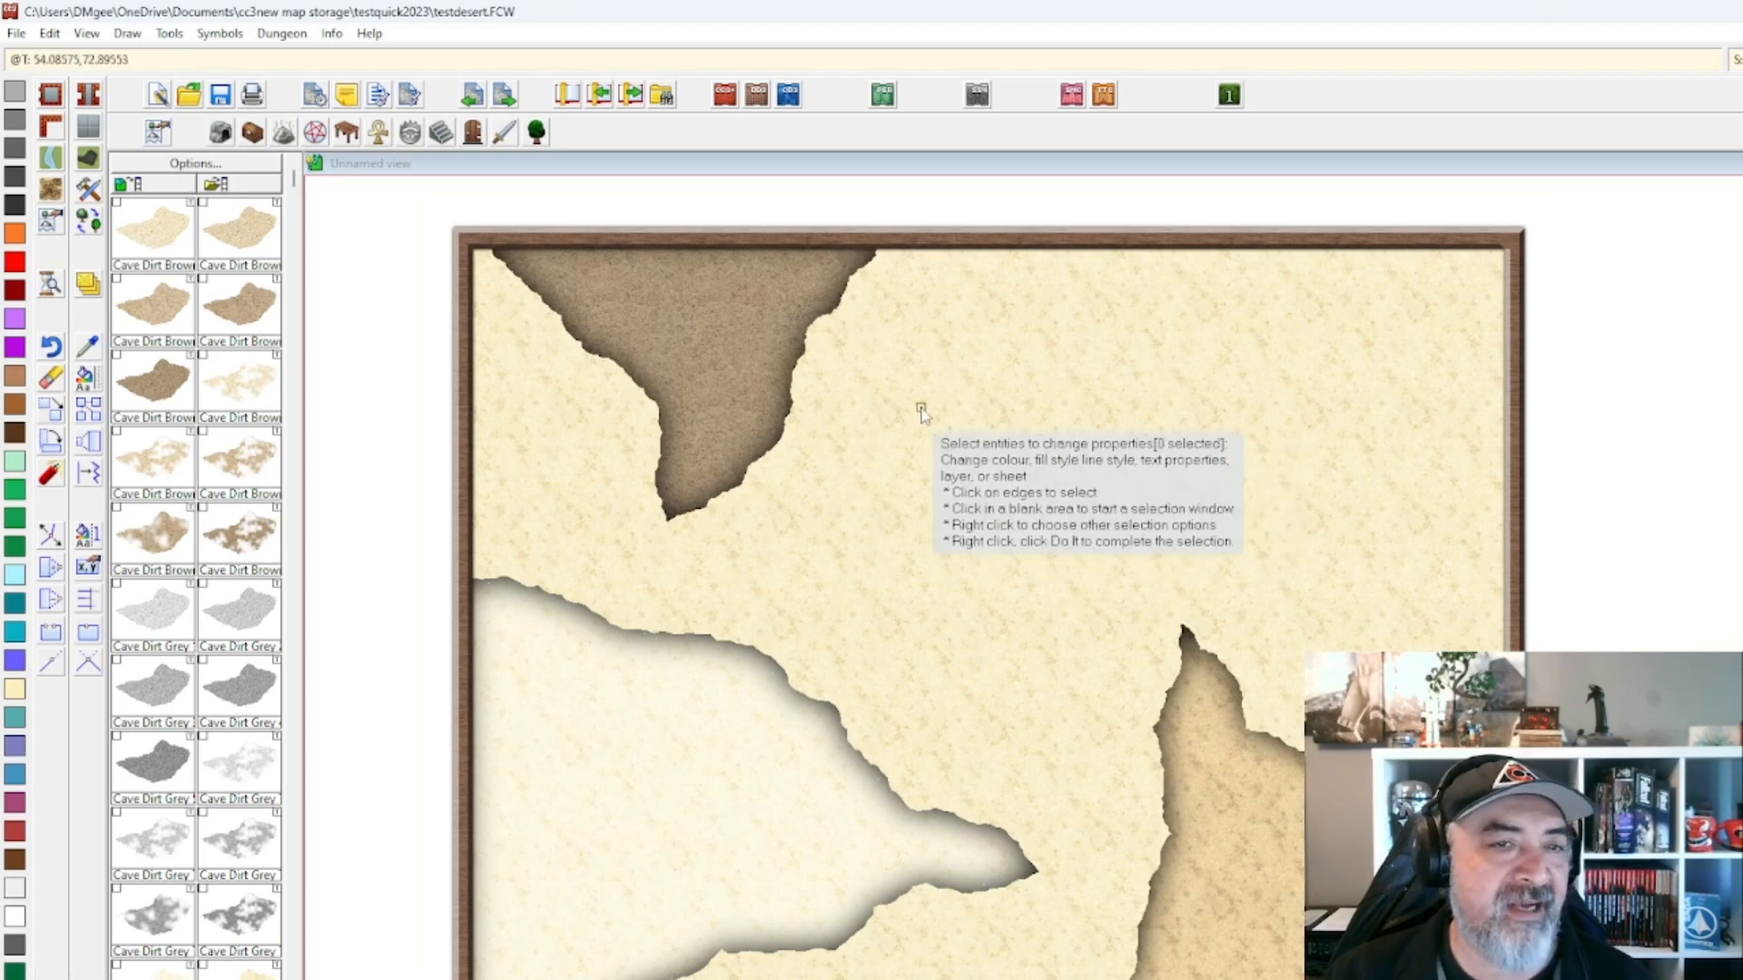
pyautogui.click(742, 451)
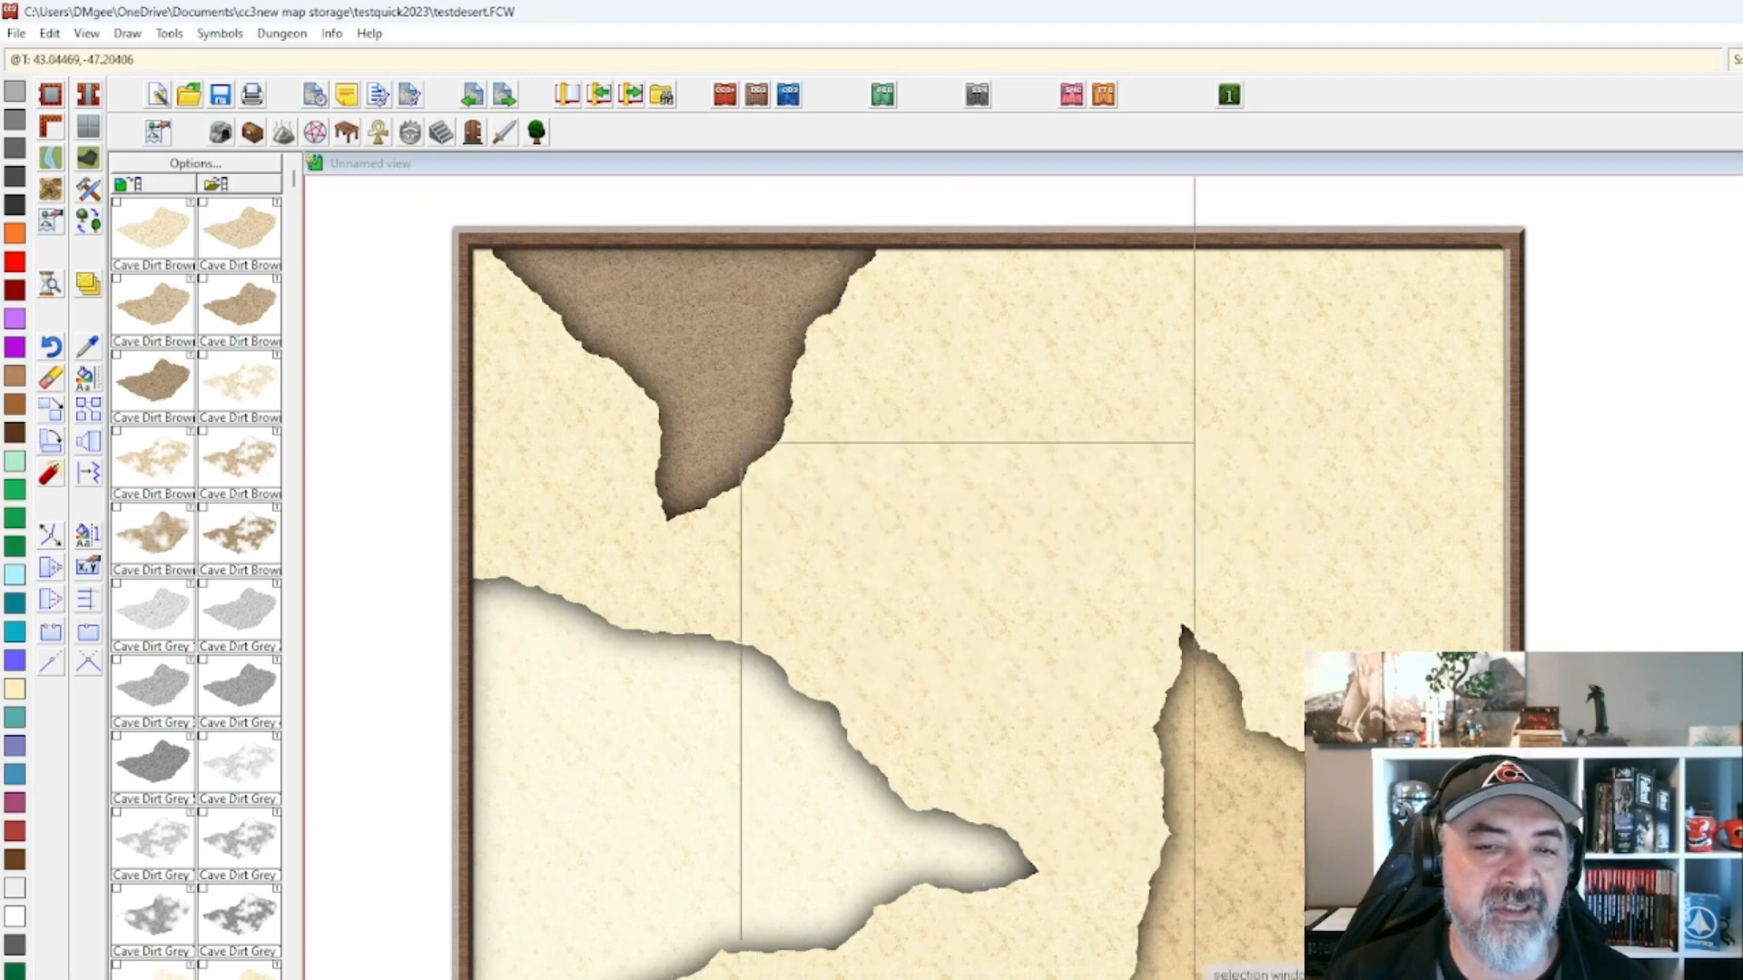
pyautogui.click(1528, 635)
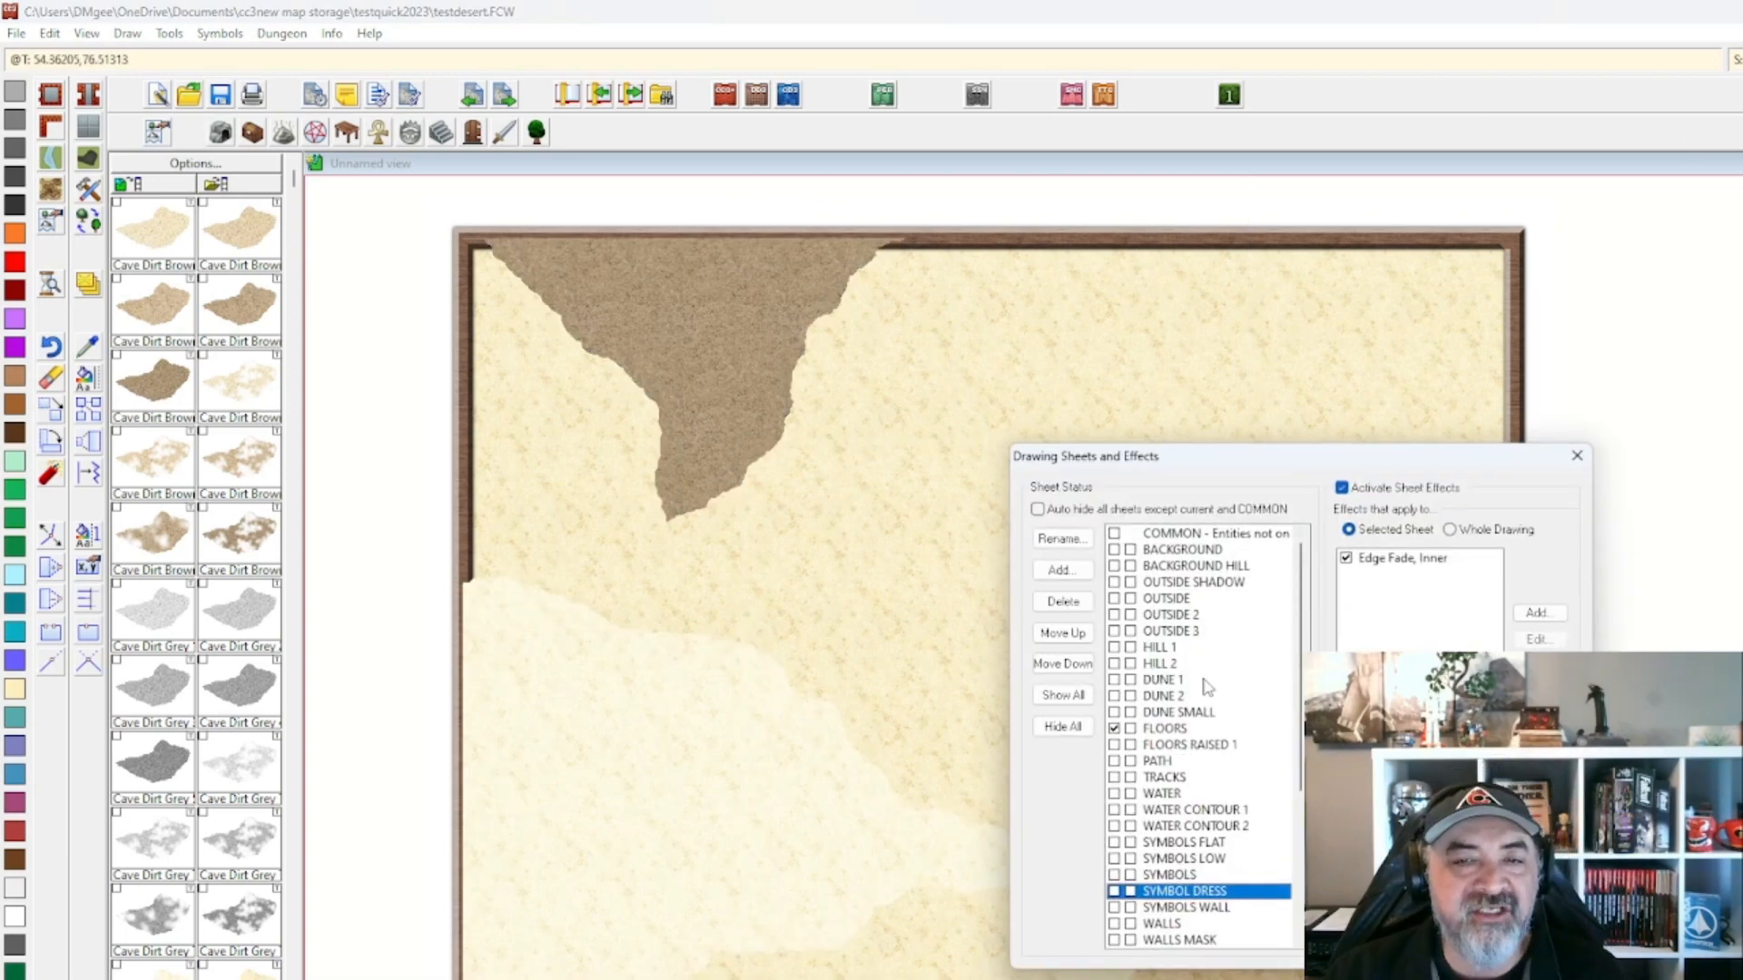
# Make DUNE 1 the current sheet in the sheets and effects settings.
pyautogui.click(1119, 681)
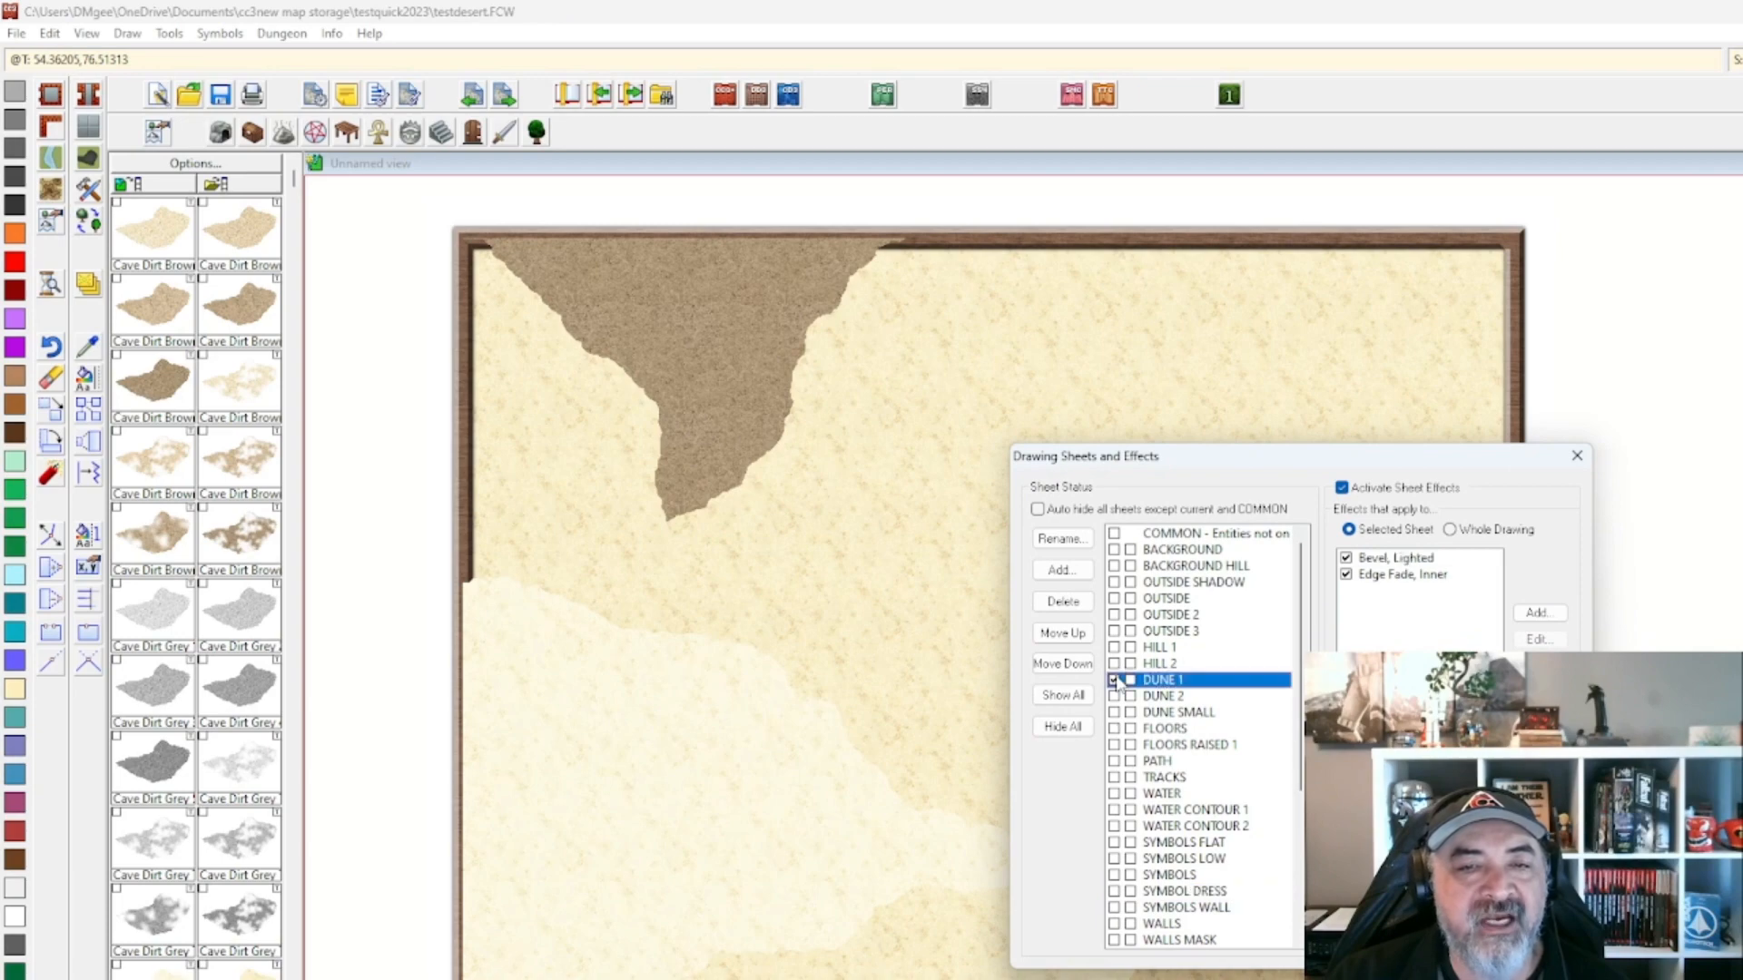
pyautogui.click(1115, 680)
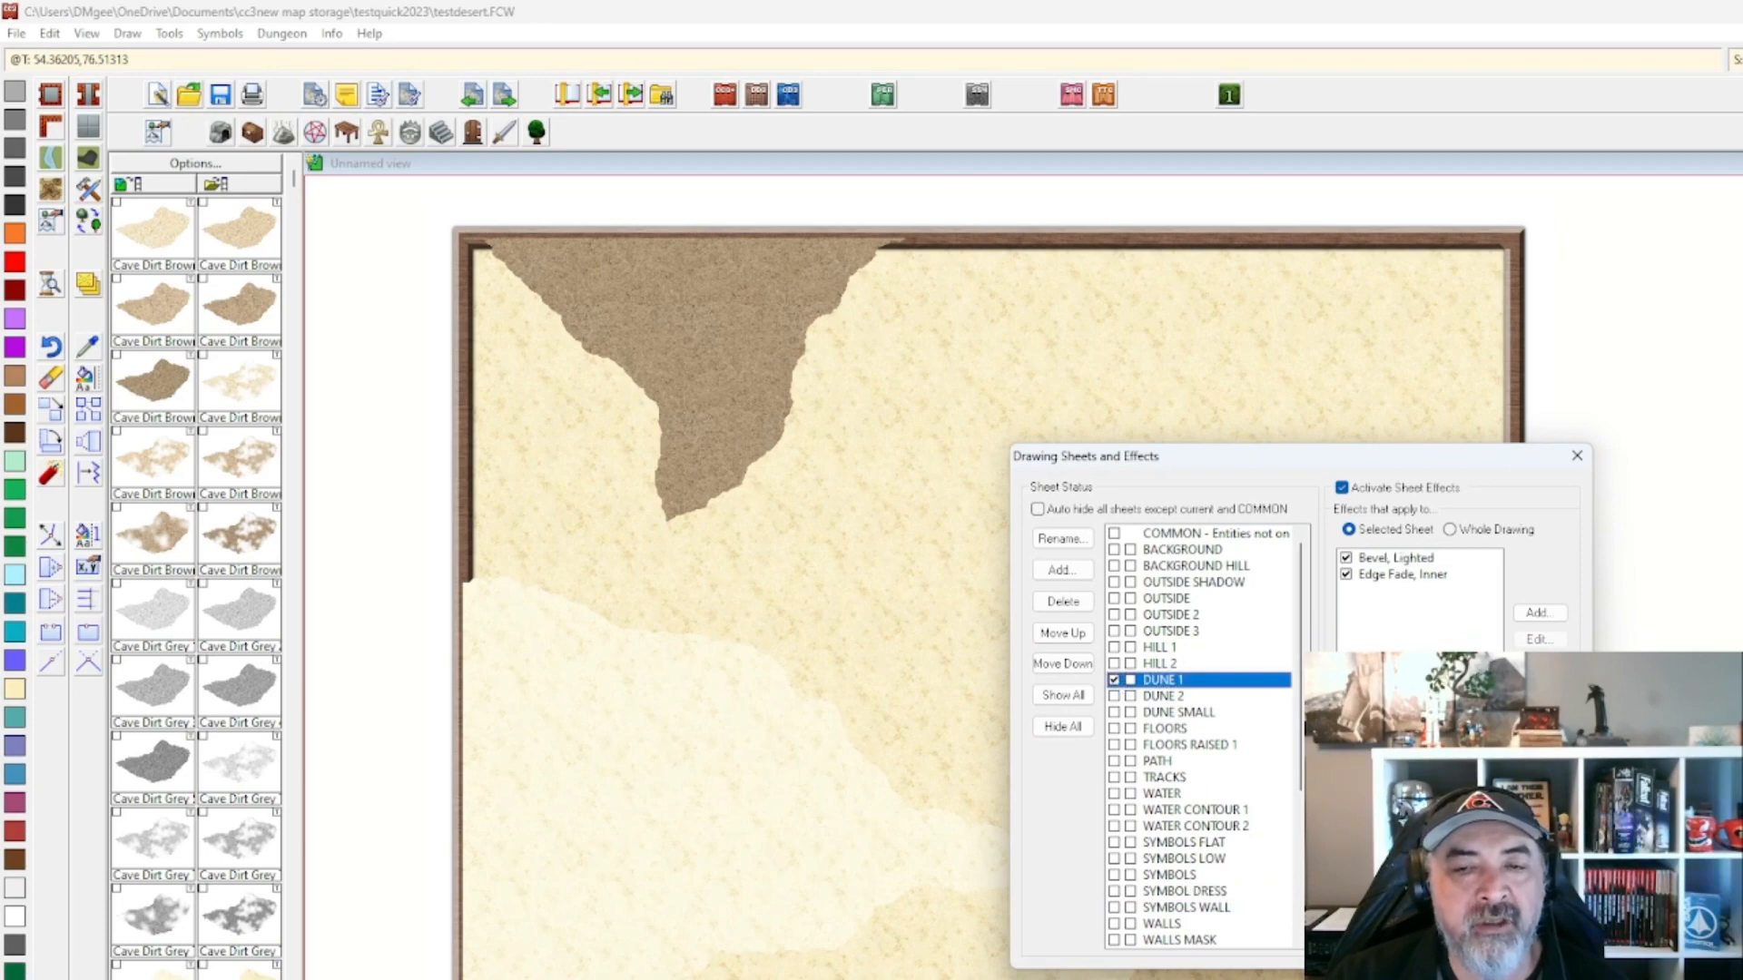
pyautogui.press('Return')
# Move the terrain areas onto the DUNE 1 sheet with Change Properties and save the testdesert map.
pyautogui.scroll(1, 1370, 914)
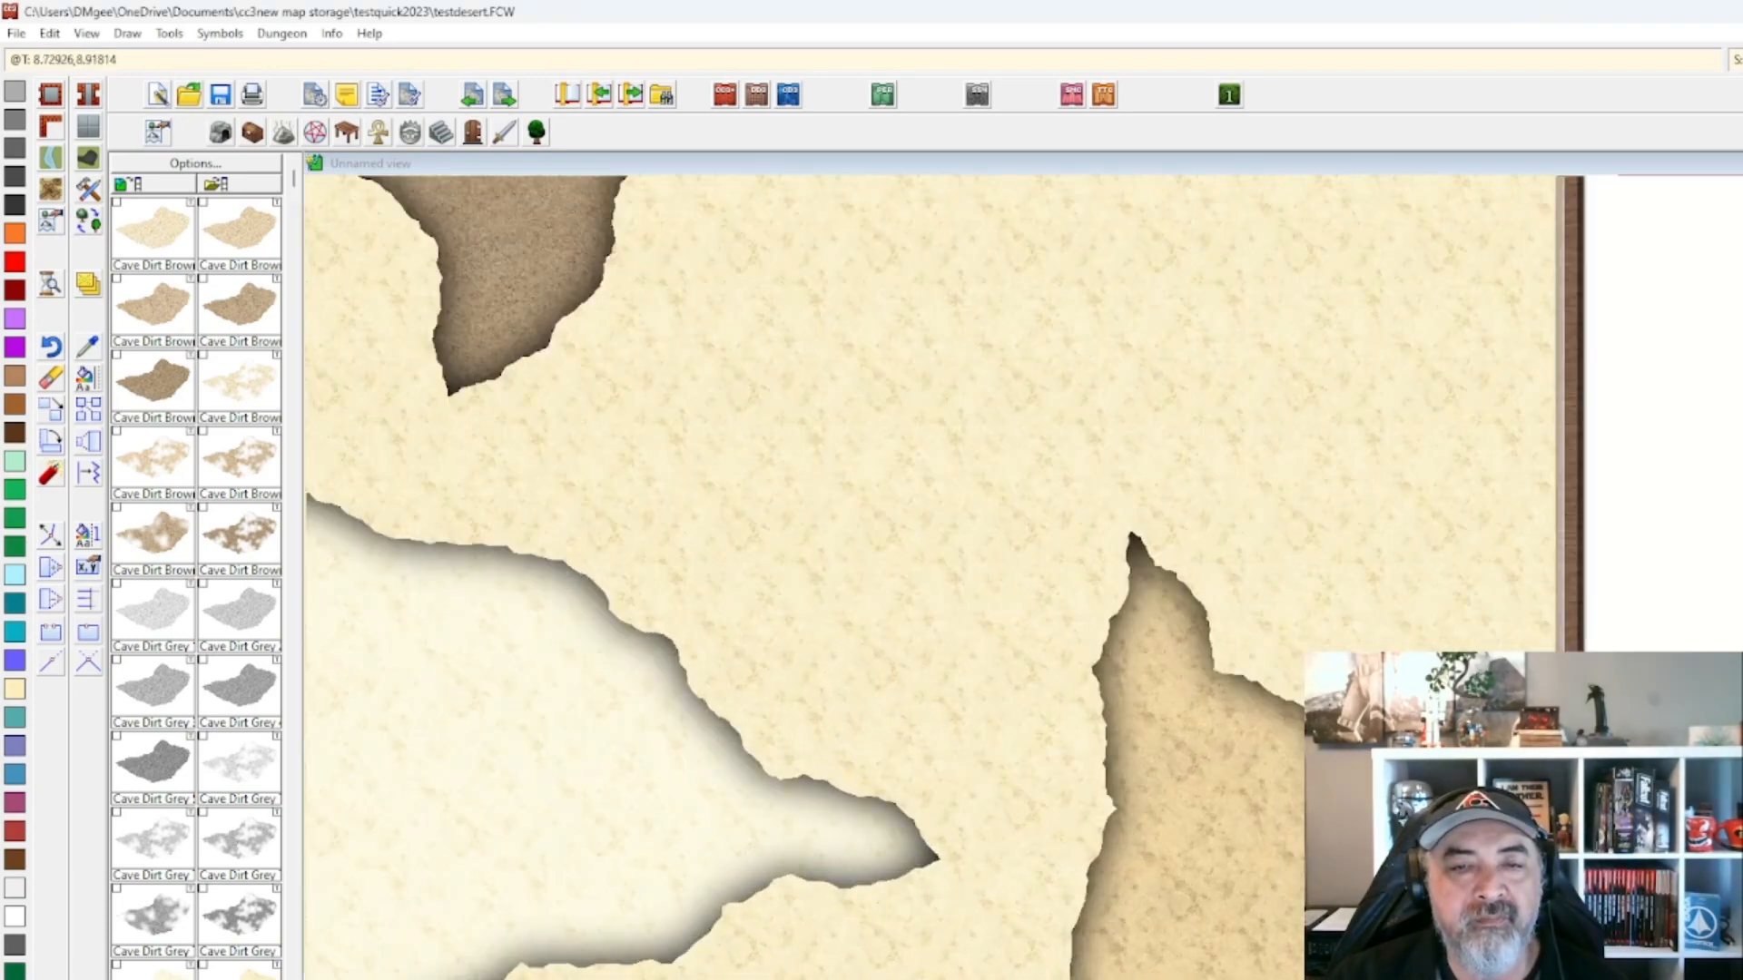
pyautogui.scroll(-1, 1356, 863)
pyautogui.moveTo(1357, 864); pyautogui.dragTo(1543, 899)
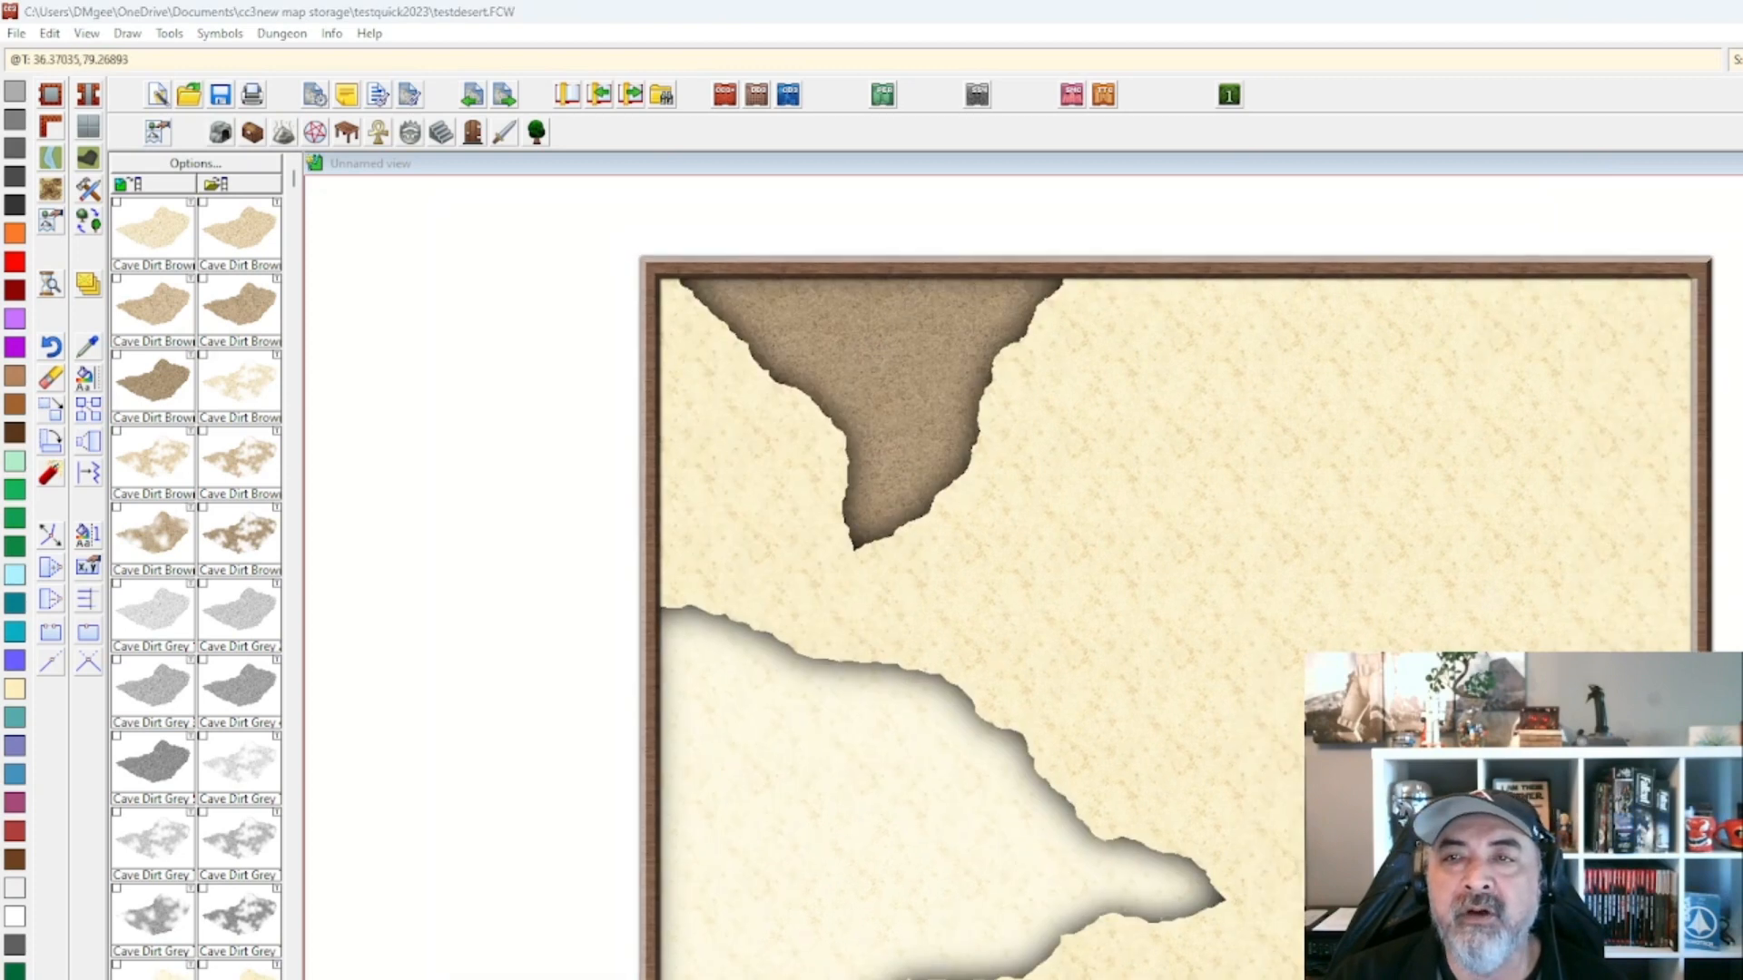
pyautogui.click(1736, 60)
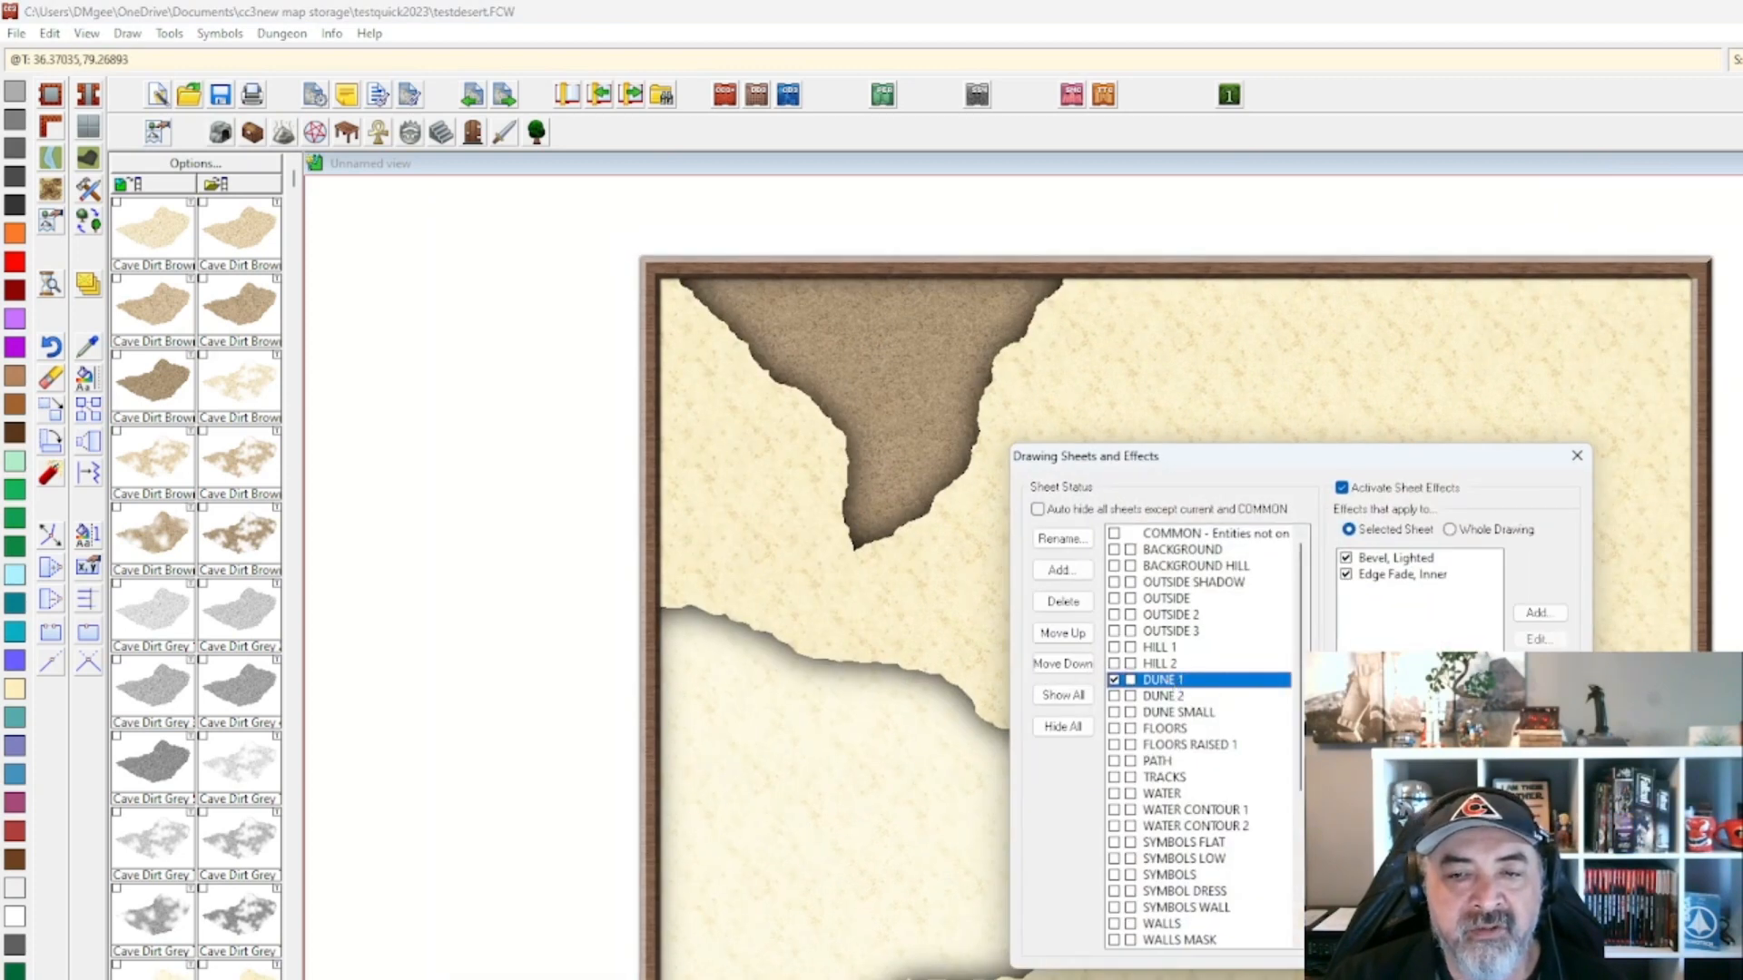
pyautogui.click(1489, 941)
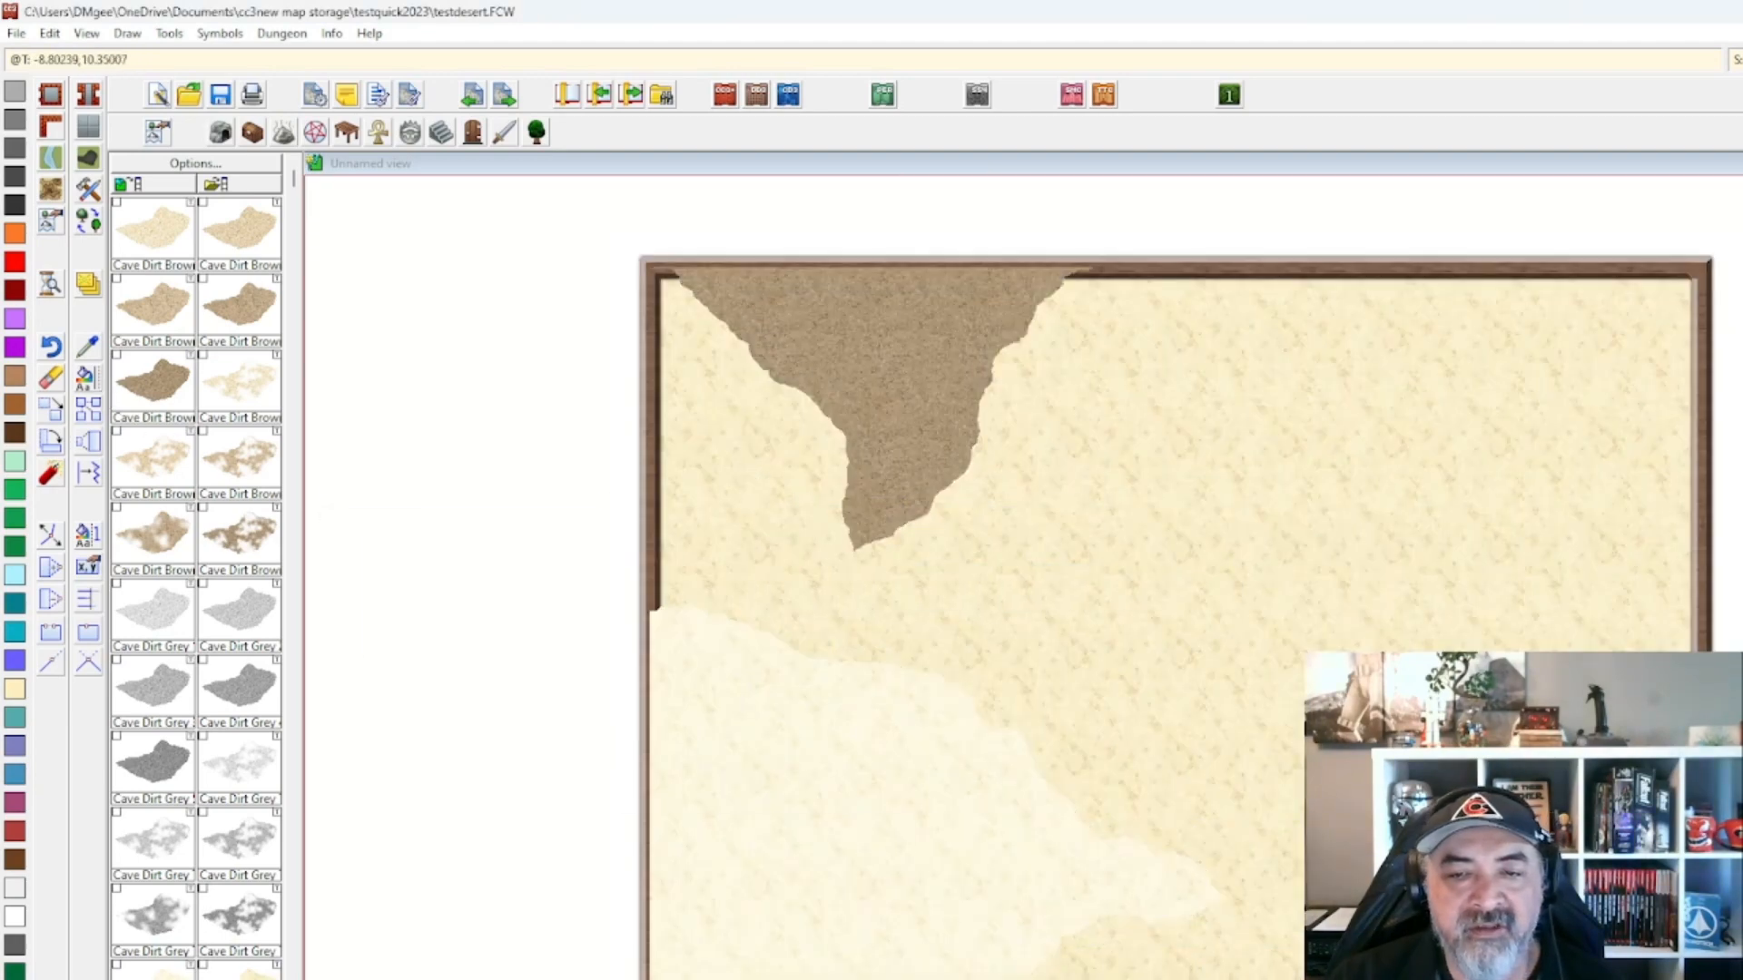
pyautogui.click(1167, 760)
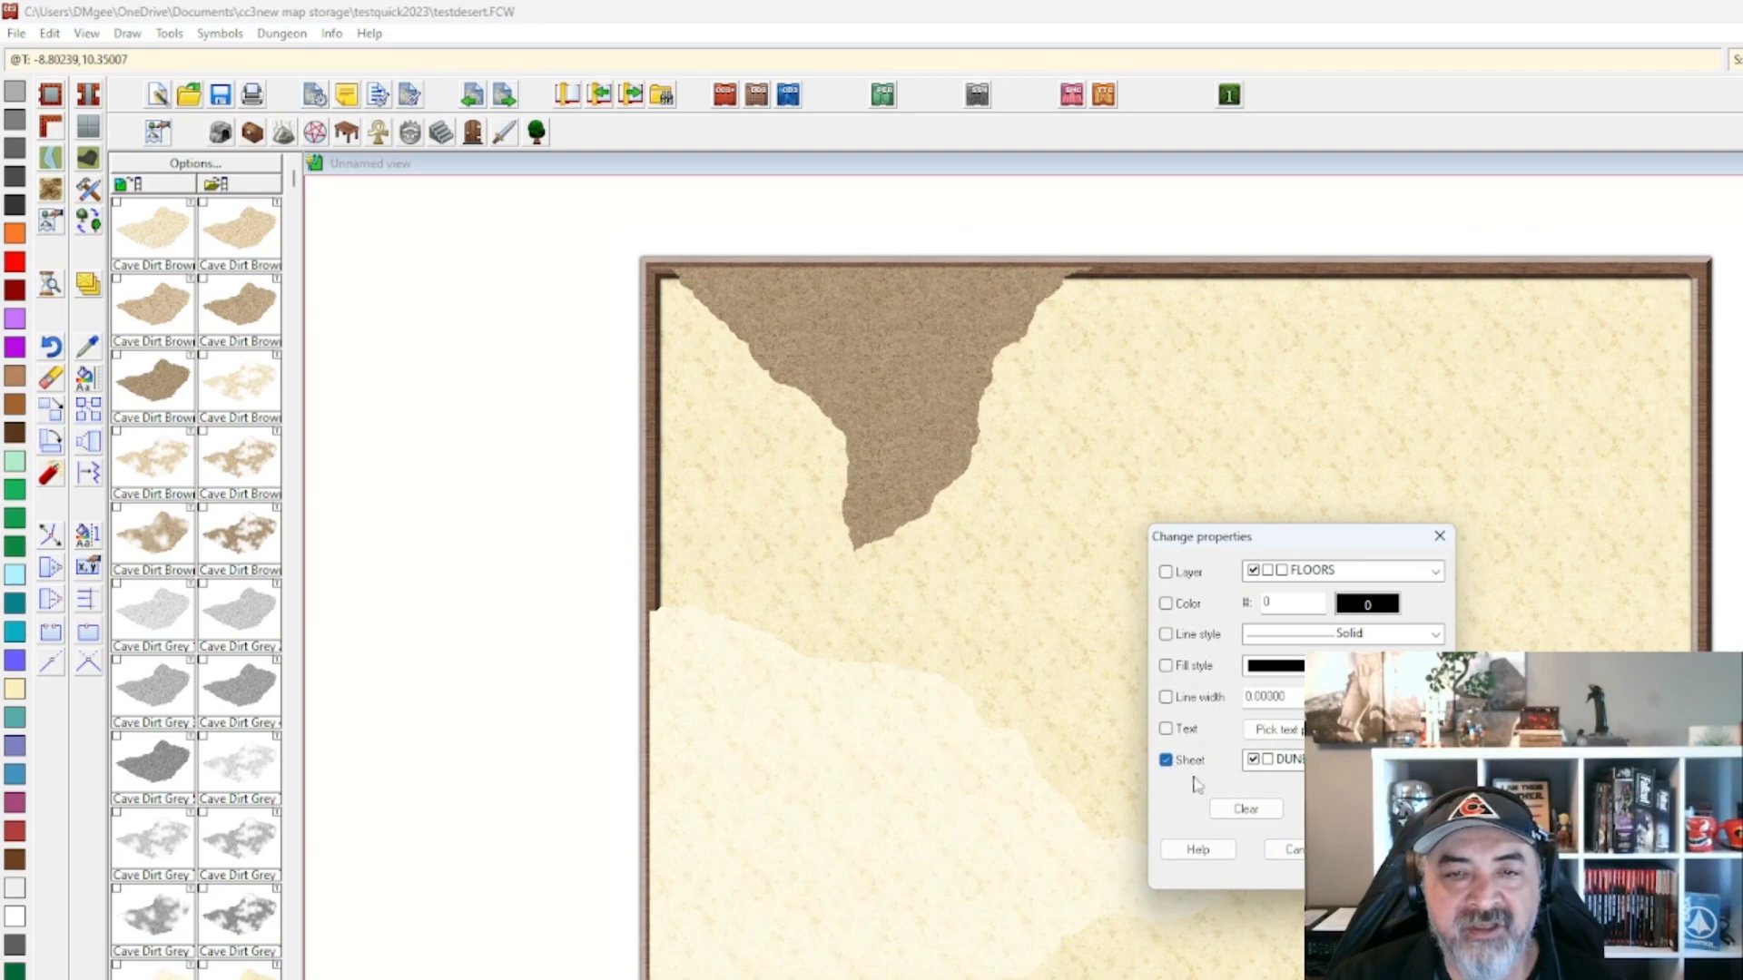
pyautogui.click(1435, 572)
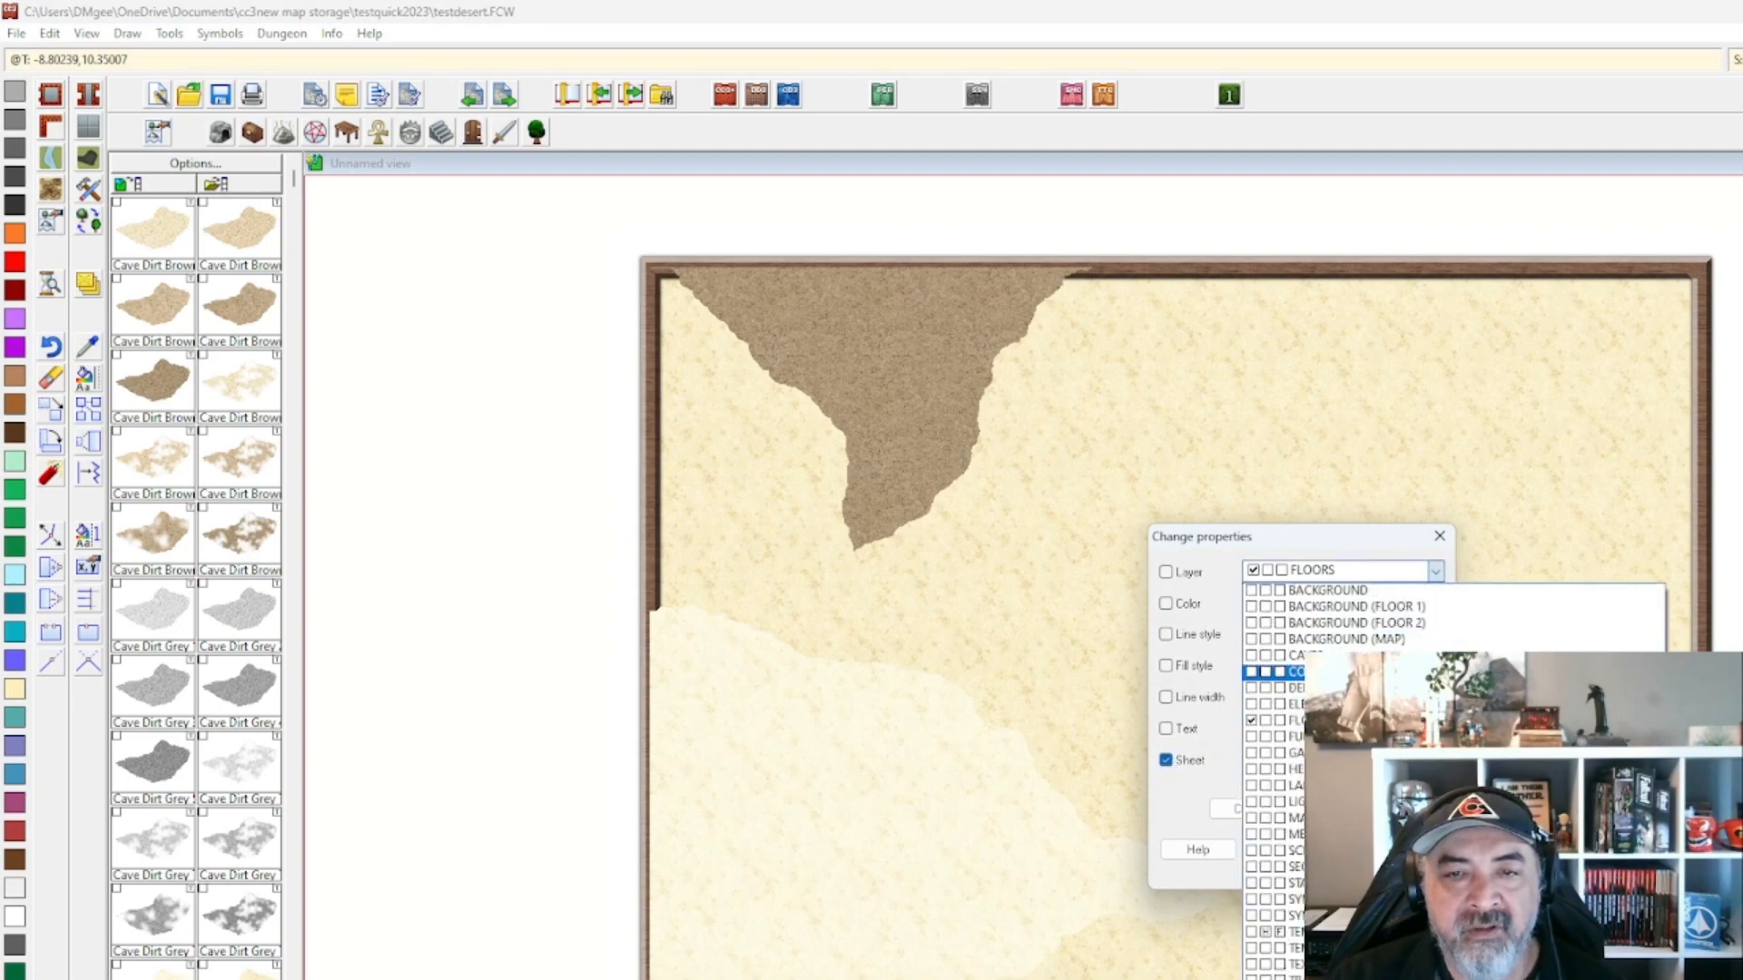
pyautogui.click(1307, 655)
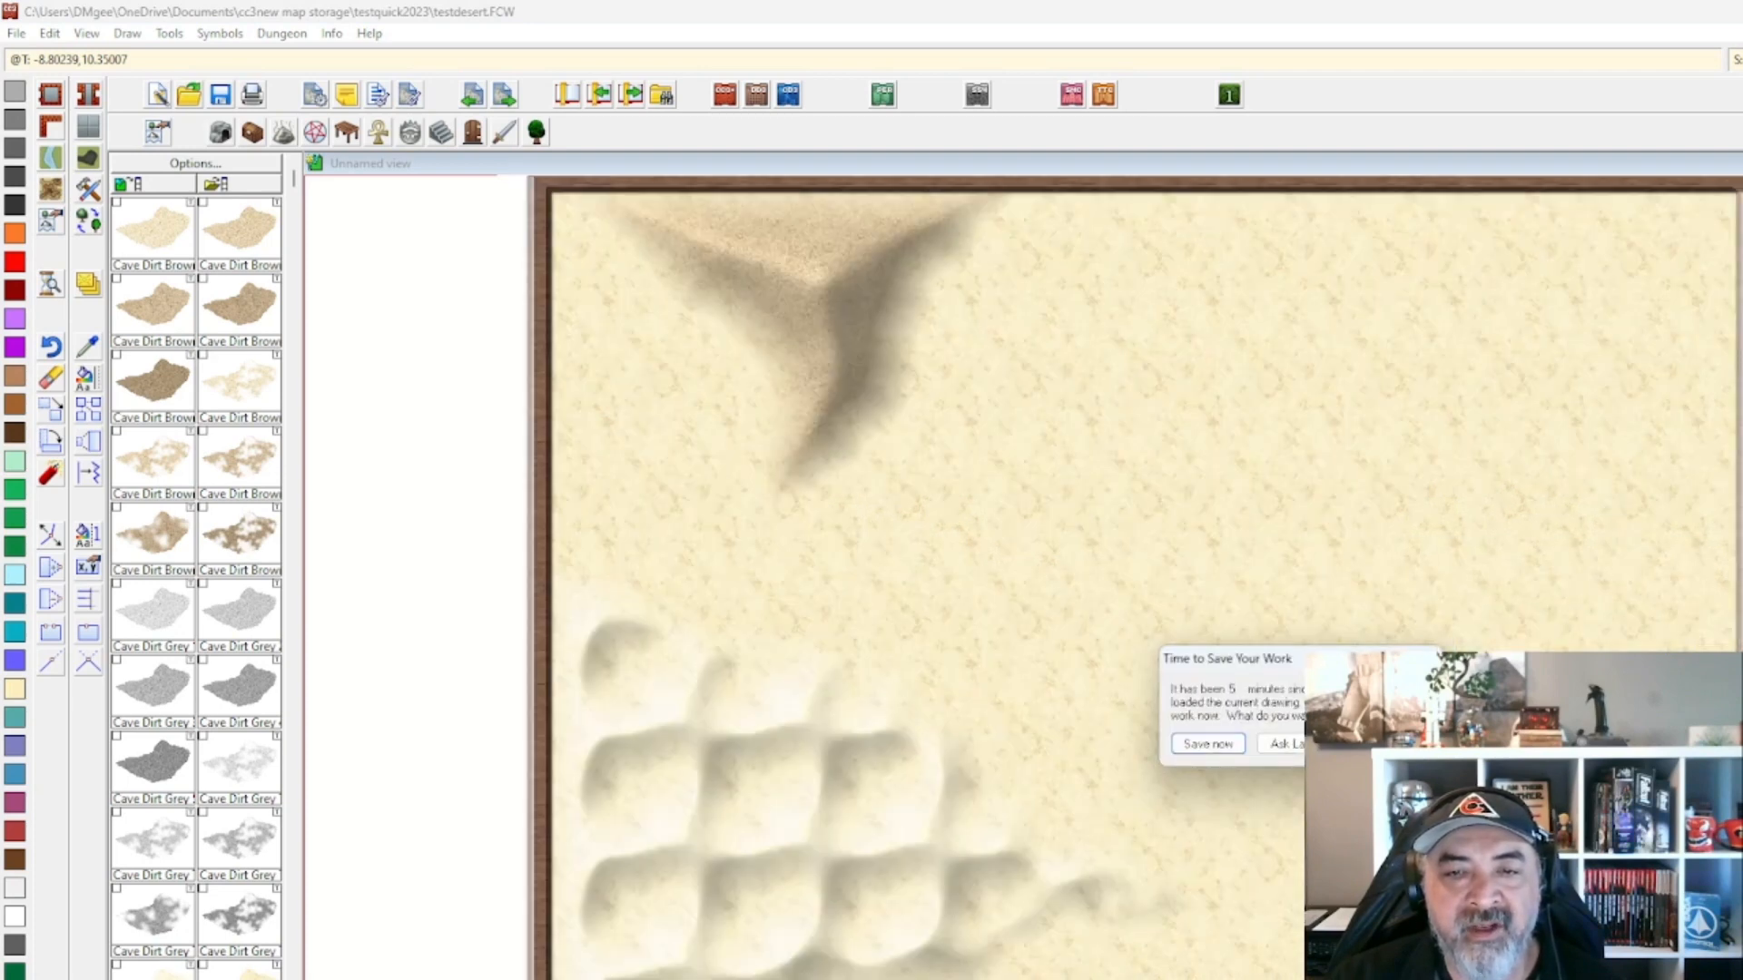
pyautogui.click(1208, 745)
# Examine how the bevel and edge fade effects render the dunes at different zoom levels.
pyautogui.scroll(-2, 1234, 742)
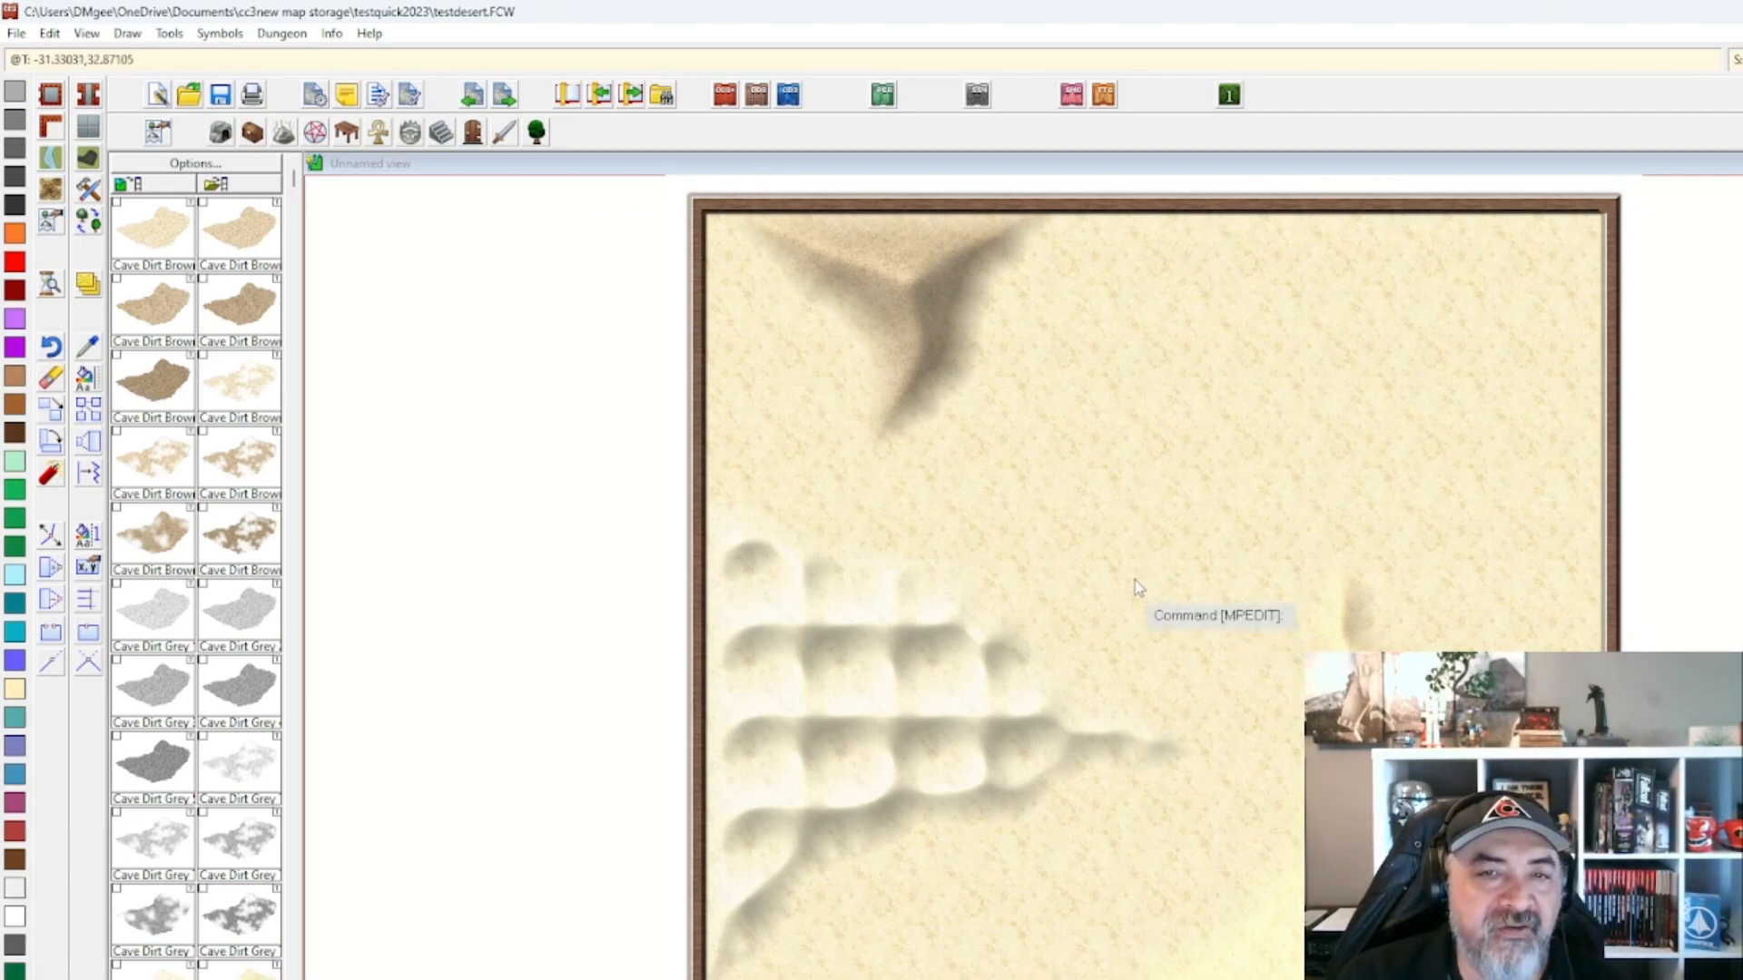
pyautogui.scroll(1, 1158, 681)
pyautogui.scroll(1, 1156, 680)
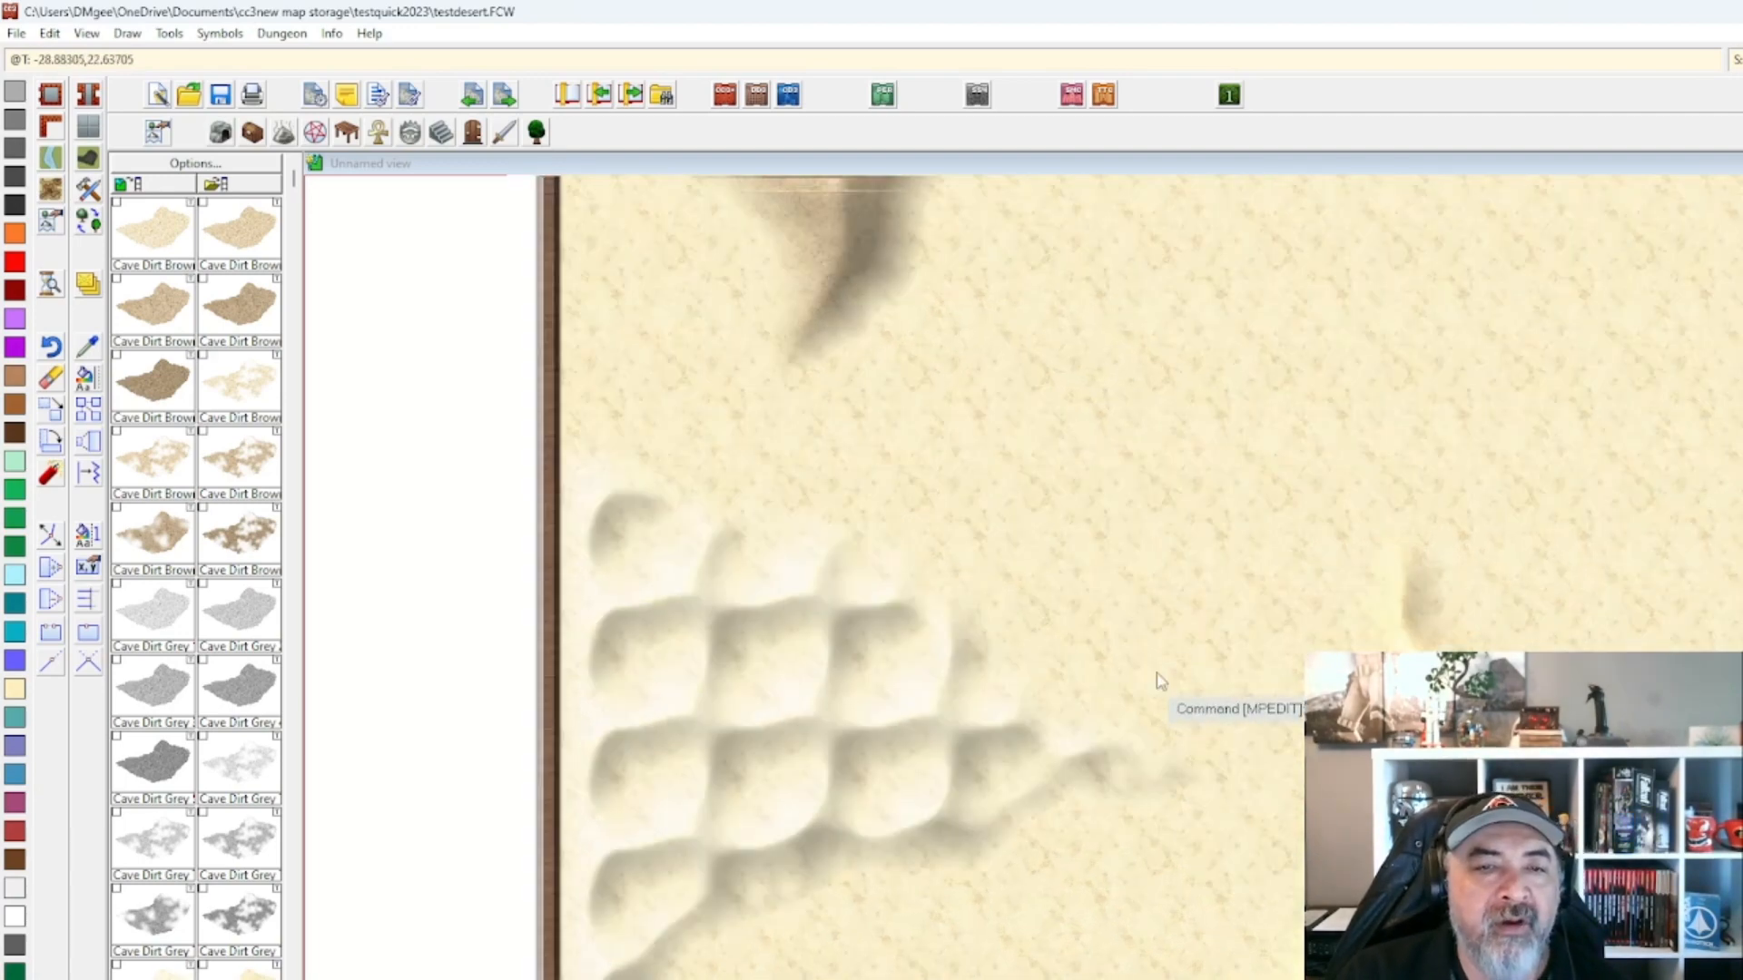
pyautogui.scroll(1, 1180, 572)
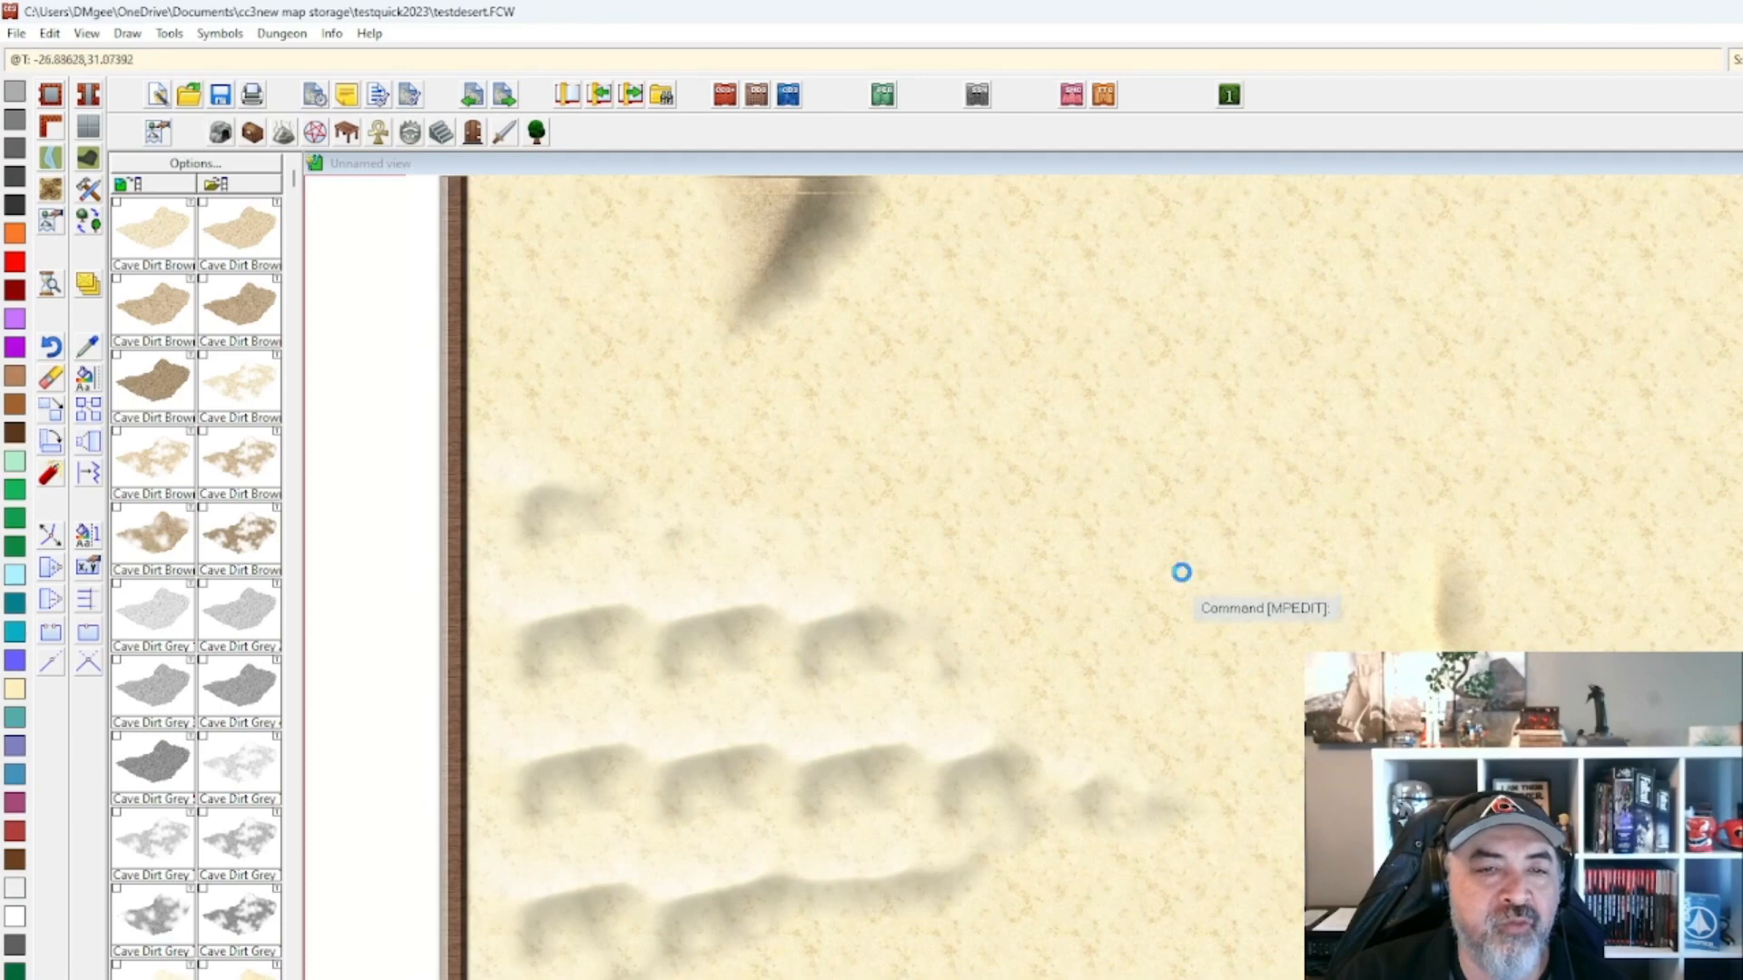
pyautogui.scroll(-3, 1182, 574)
pyautogui.moveTo(1282, 721); pyautogui.dragTo(745, 463)
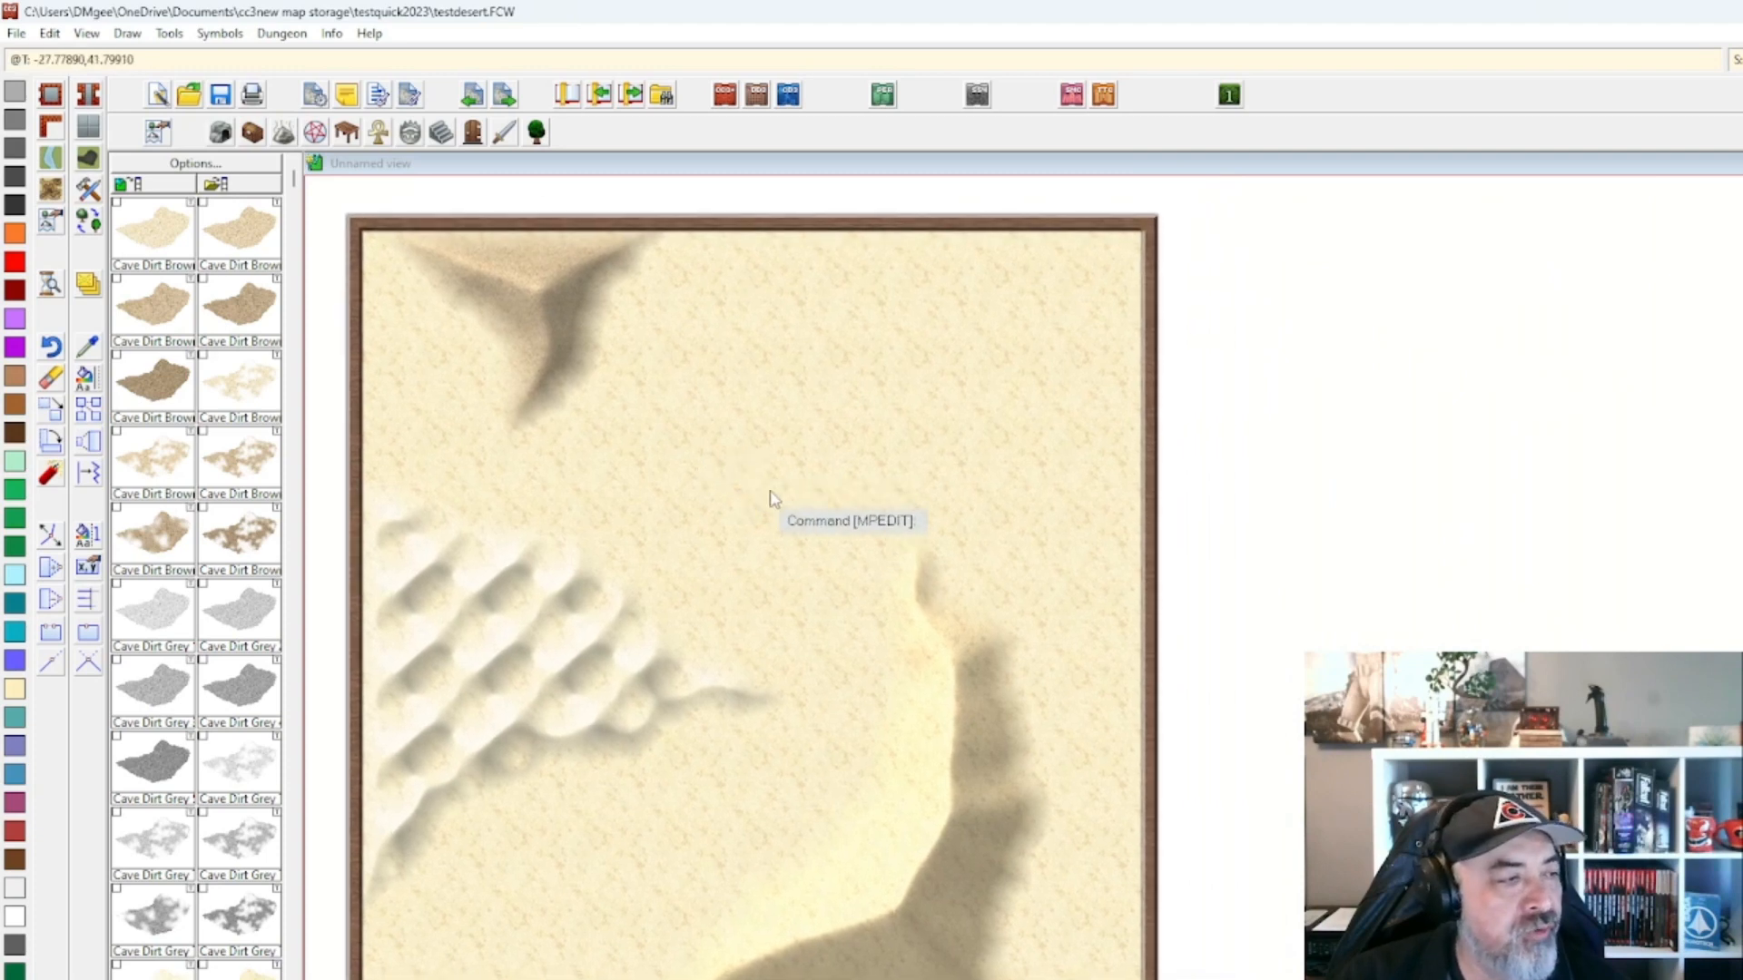
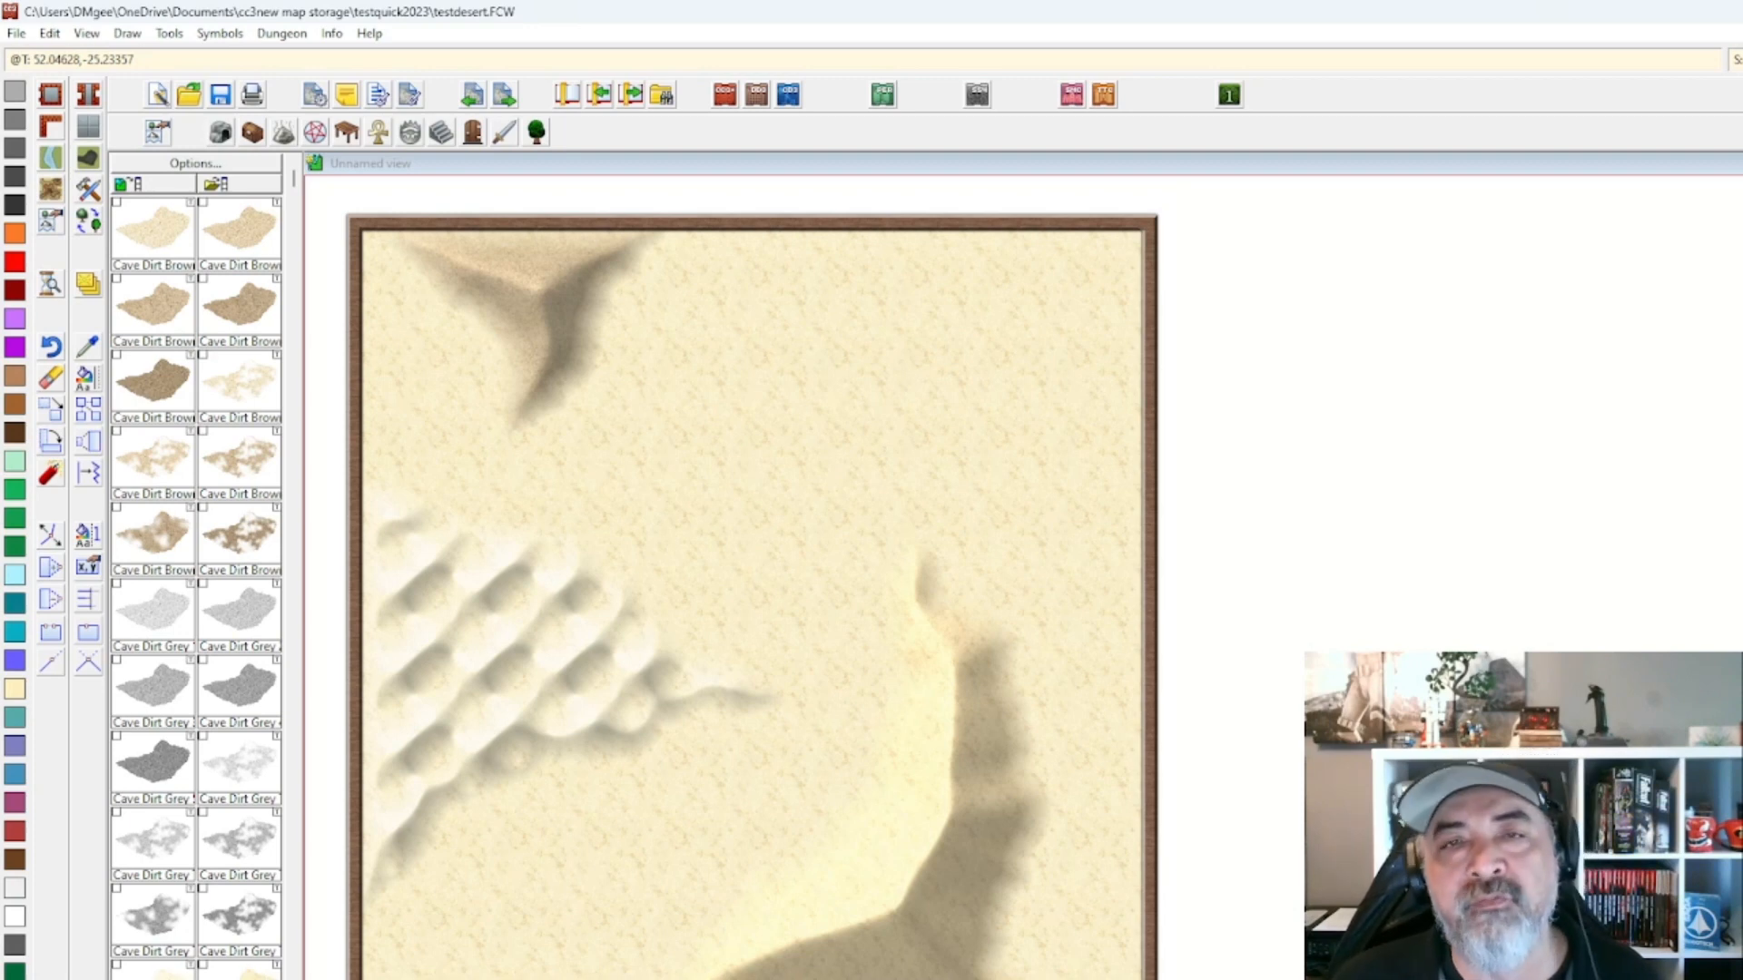
pyautogui.scroll(1, 1419, 977)
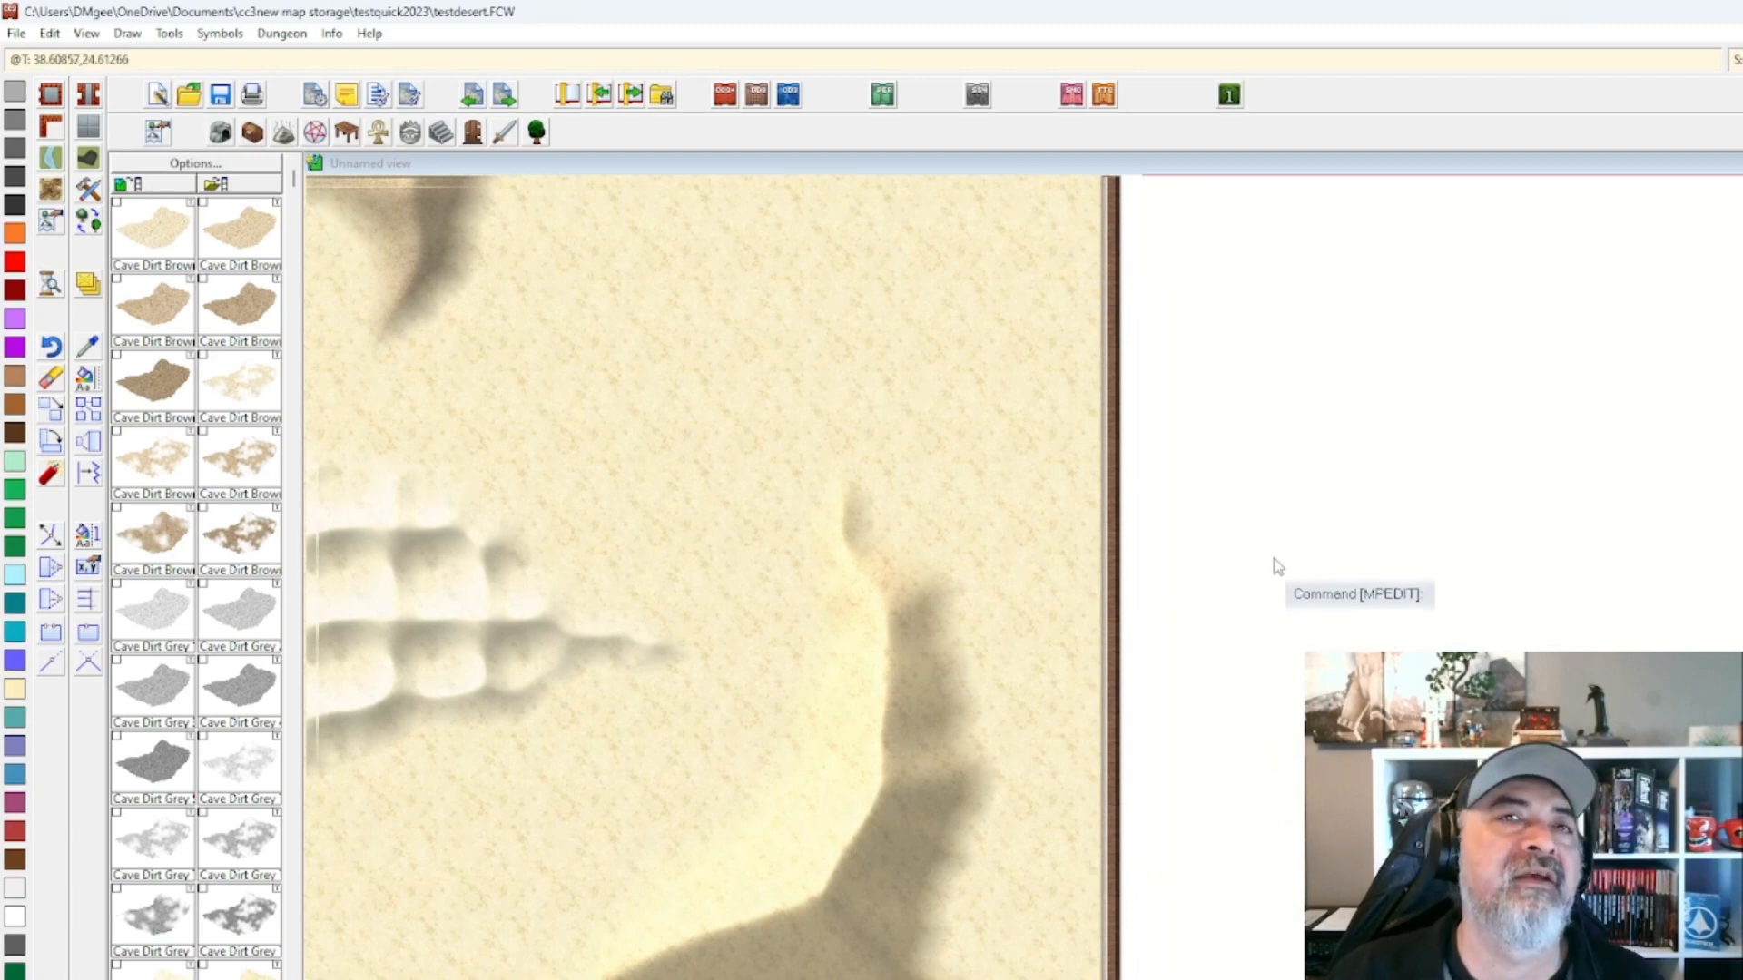
pyautogui.moveTo(1302, 574); pyautogui.dragTo(1404, 586)
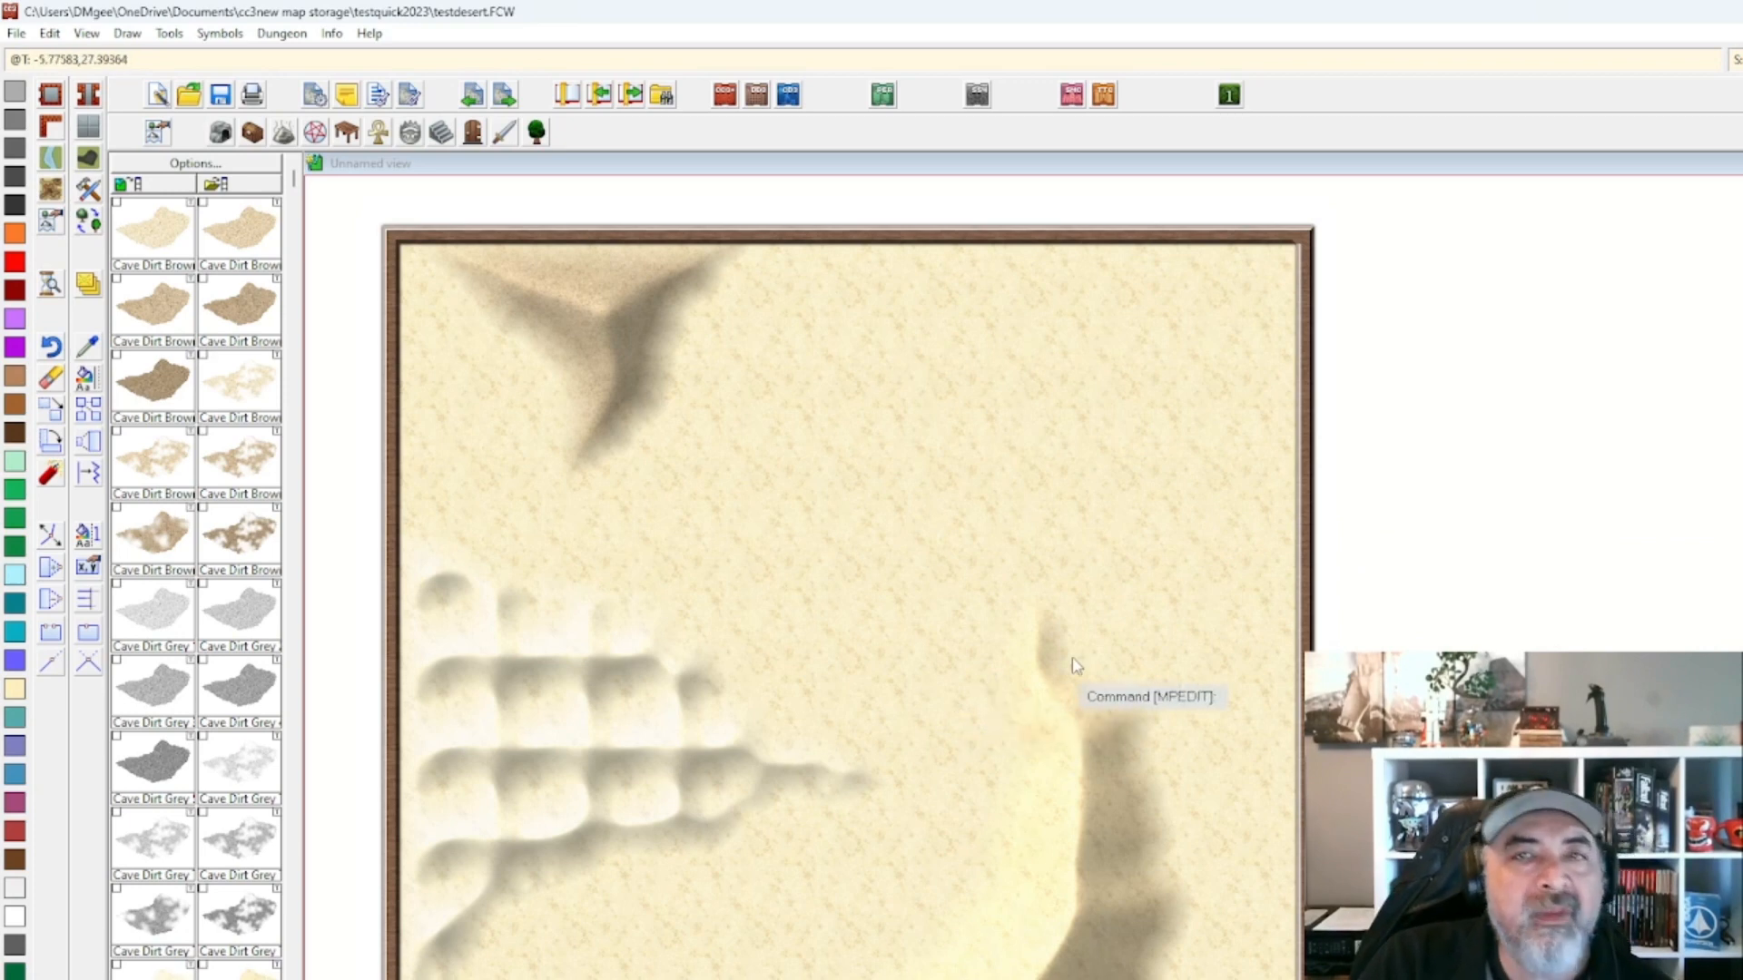
# Review the full list of drawing sheets and the effects assigned to DUNE 1, leaving the settings as they are.
pyautogui.click(1736, 60)
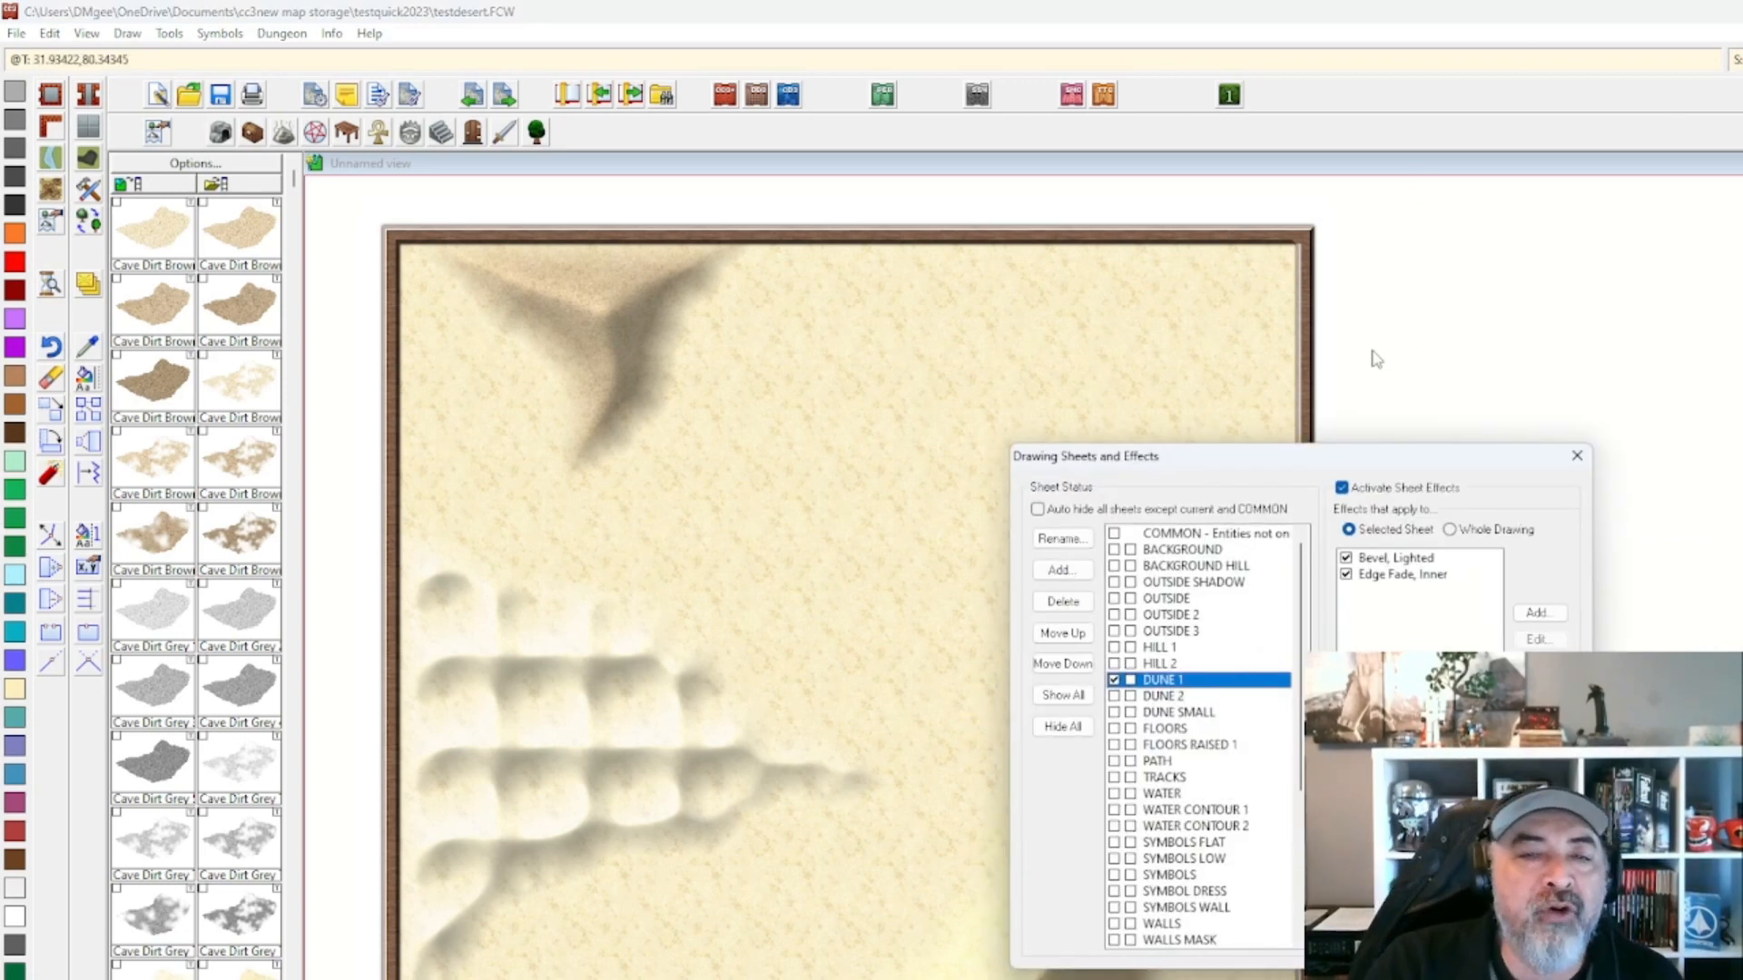
pyautogui.scroll(-4, 1154, 709)
pyautogui.scroll(-2, 1154, 711)
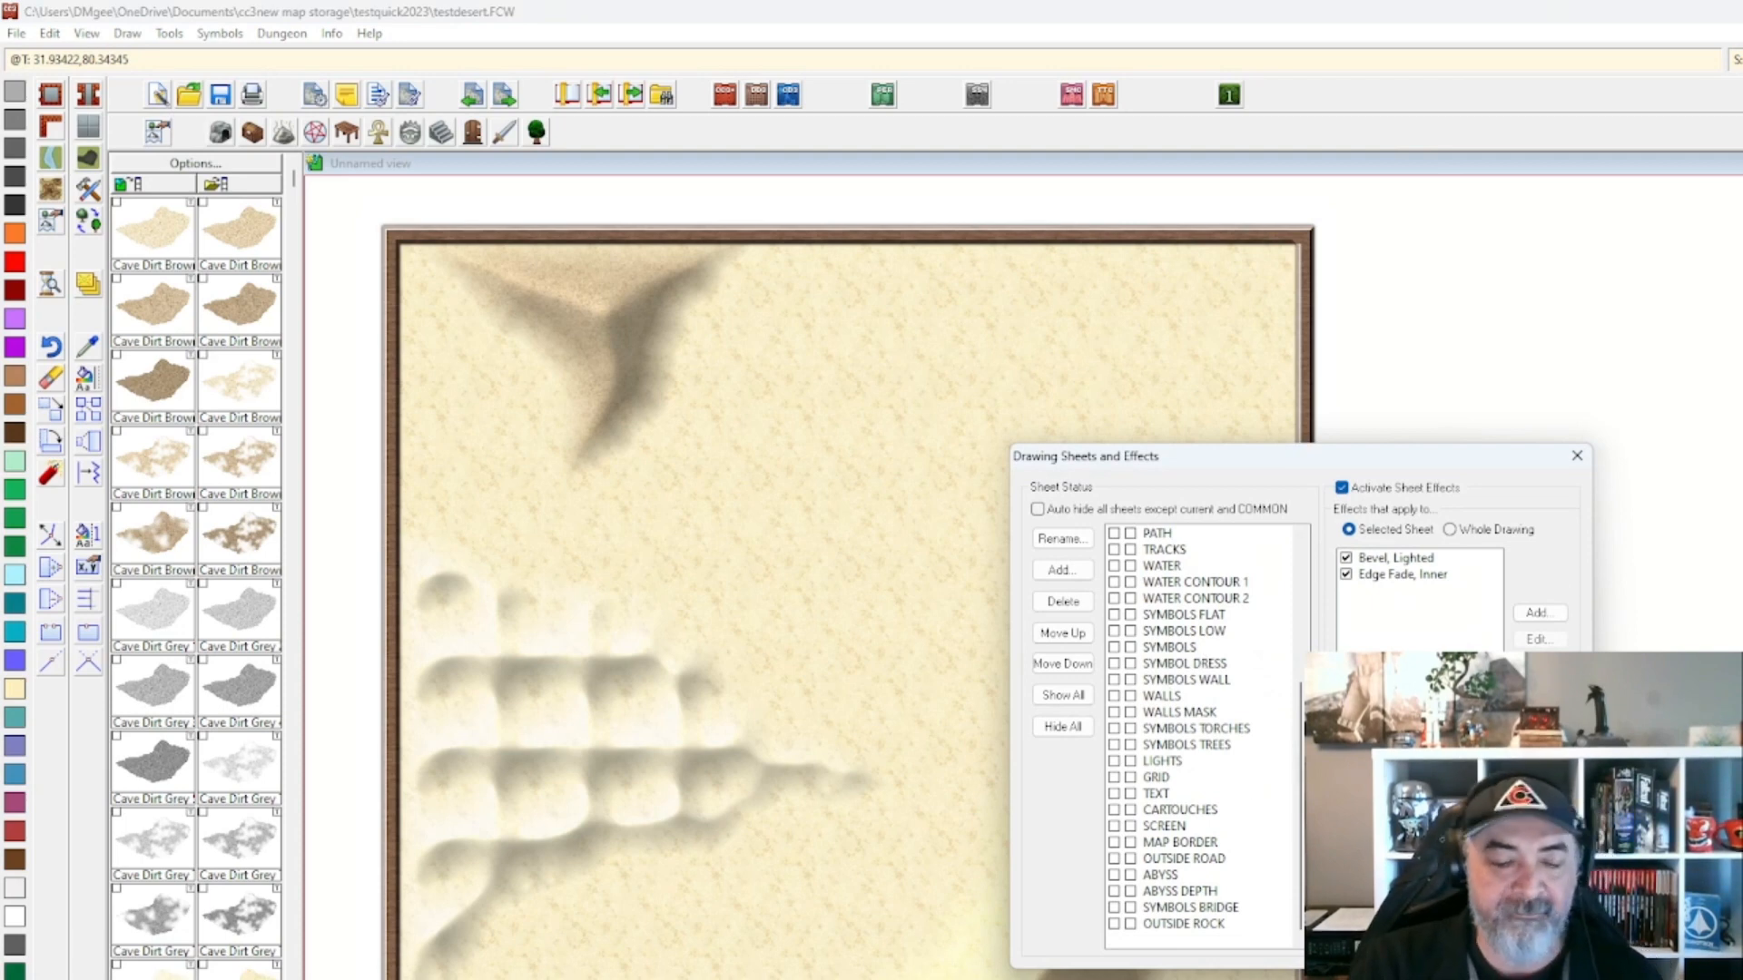
pyautogui.click(1365, 942)
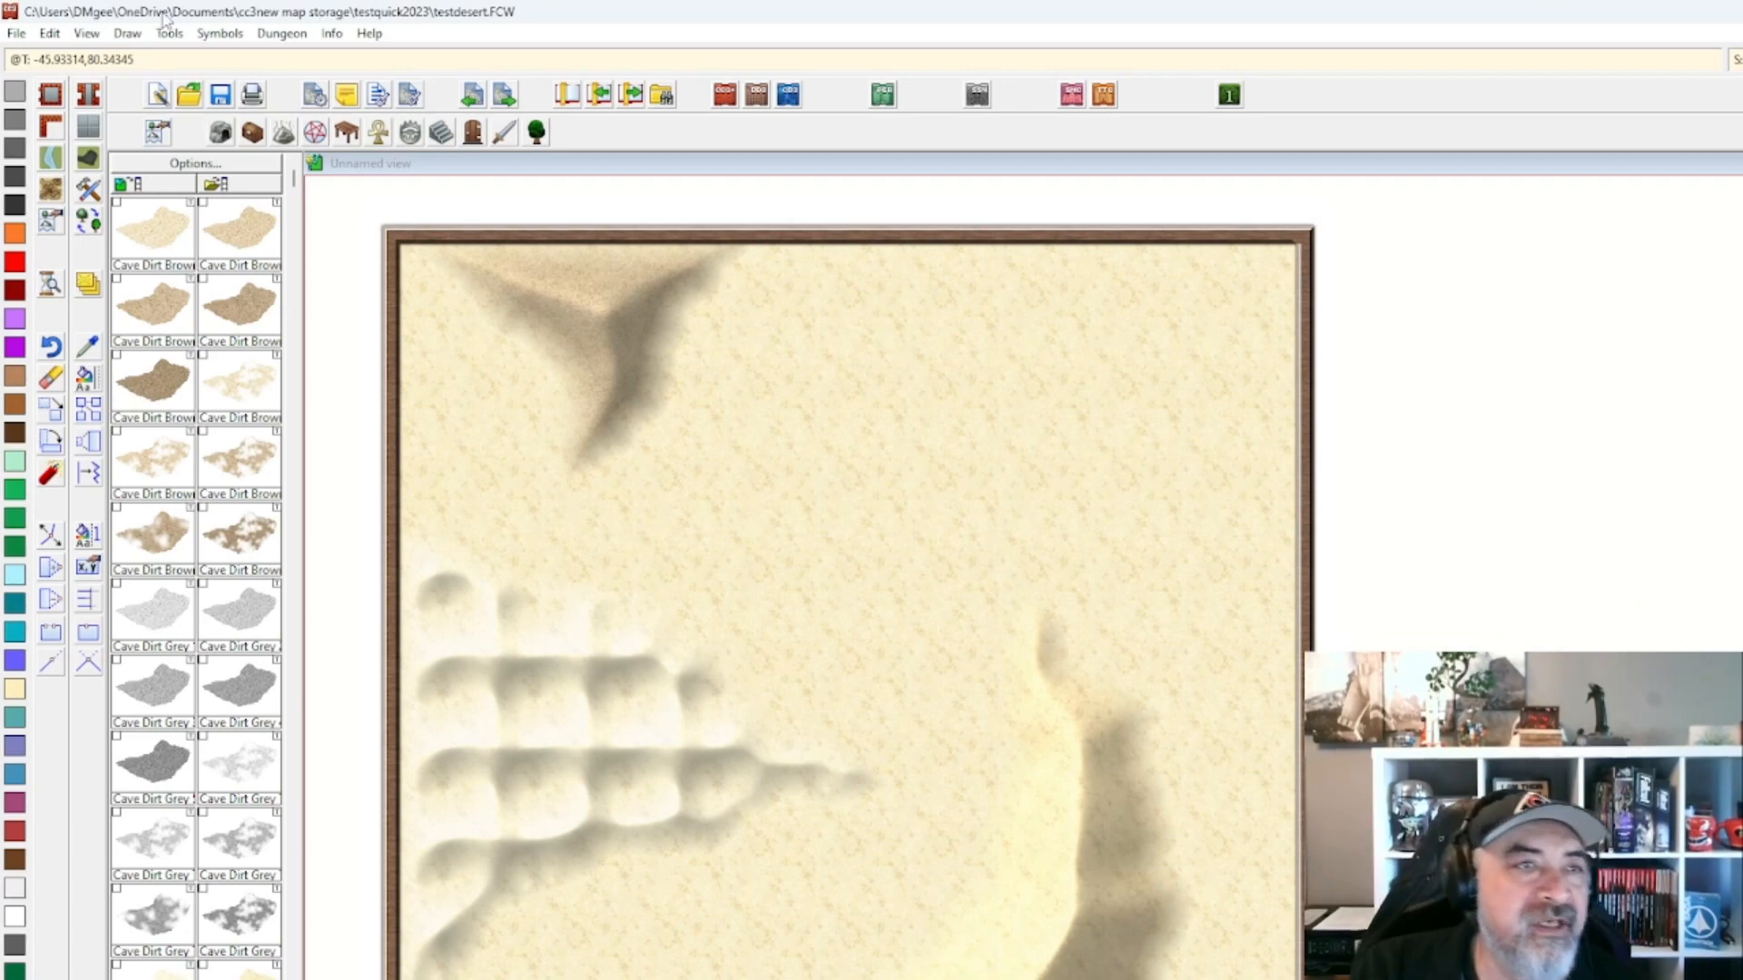
# Browse for a drawing to open in the CC3 master map files folder within old map imports.
pyautogui.click(85, 34)
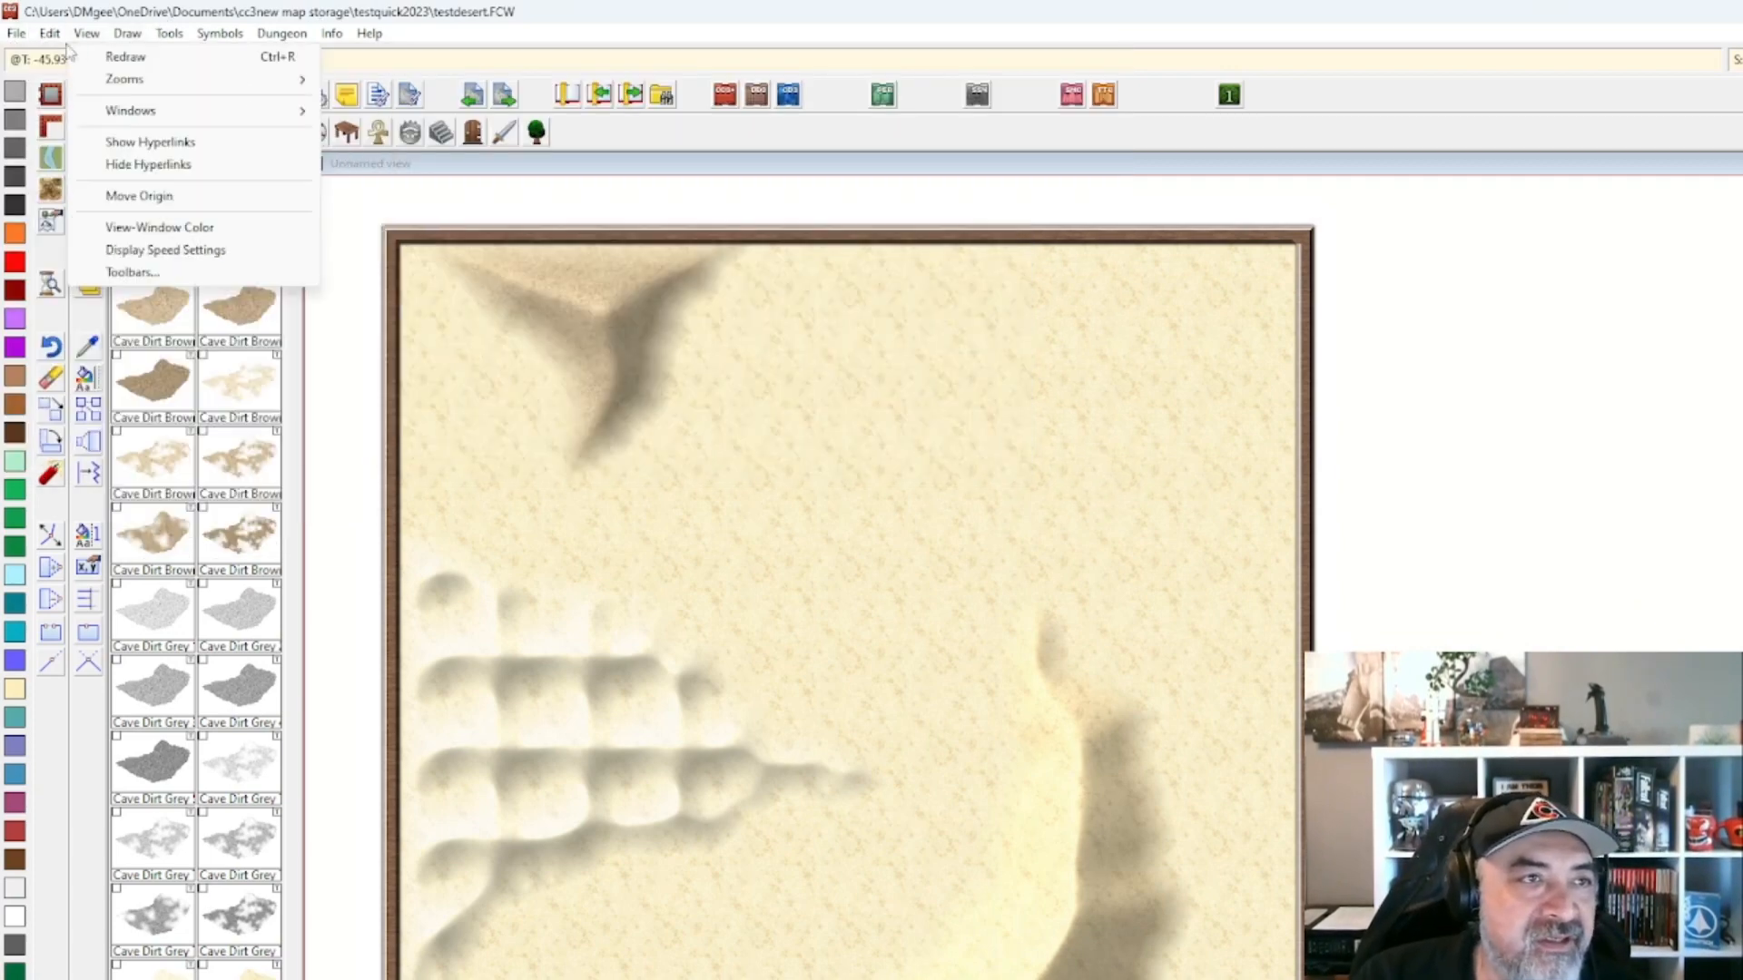
pyautogui.click(16, 34)
pyautogui.click(54, 80)
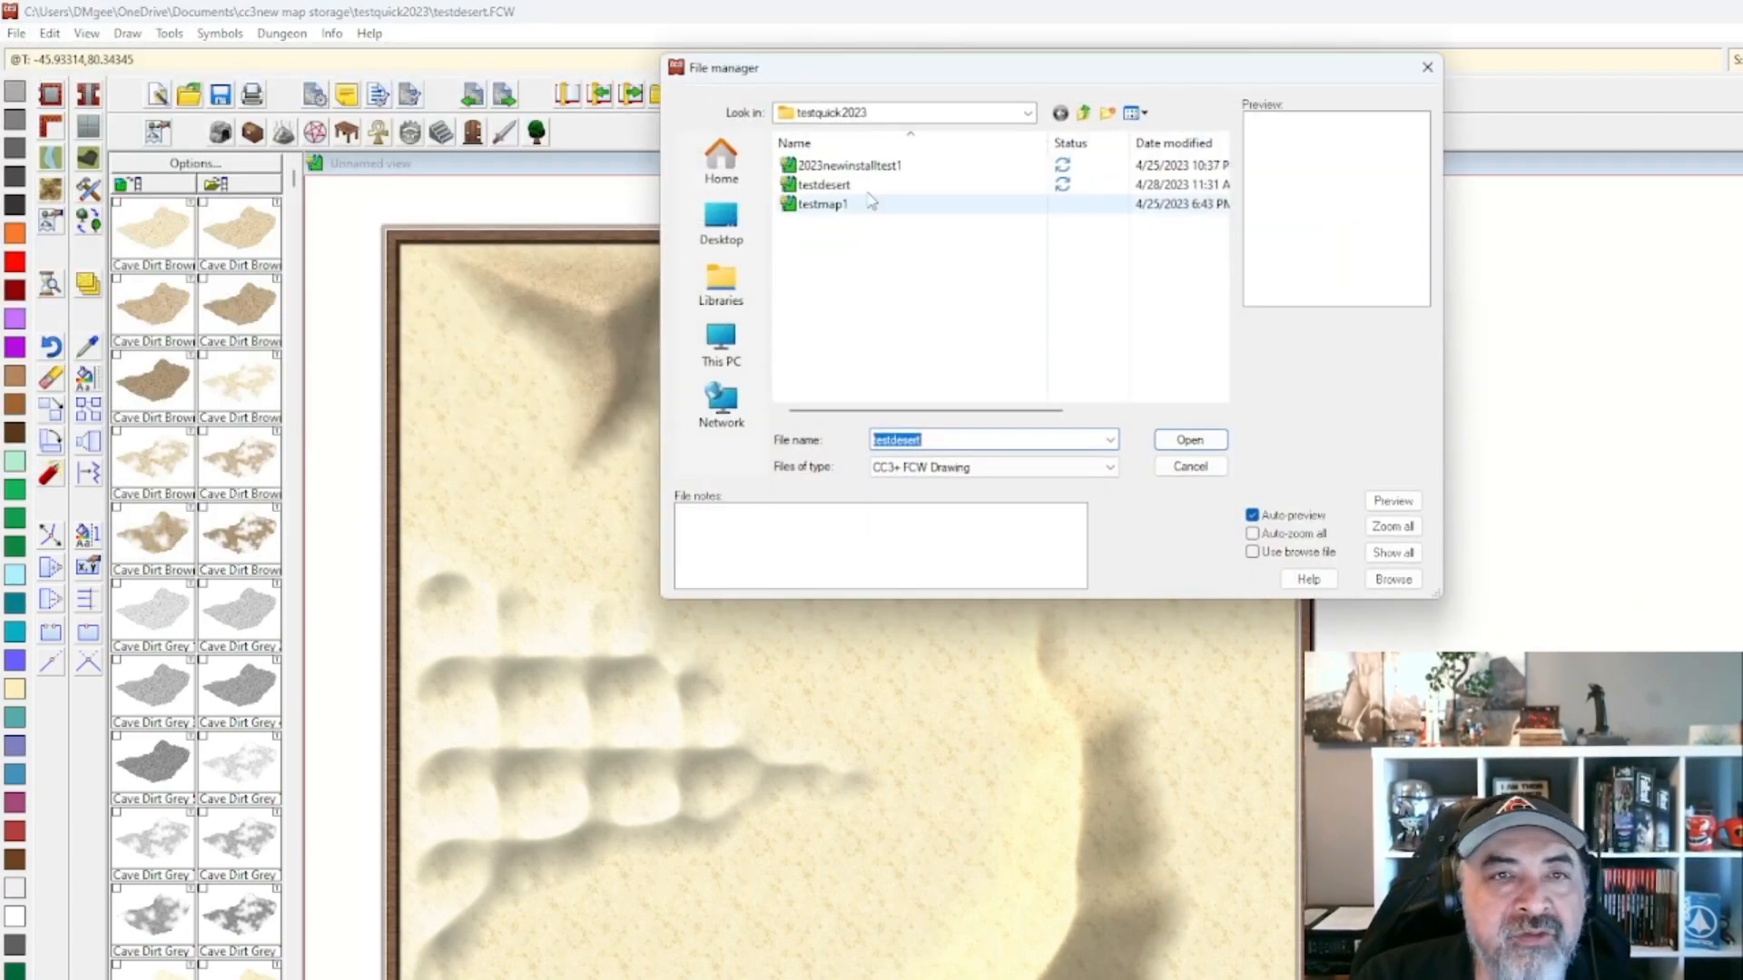
pyautogui.click(1082, 112)
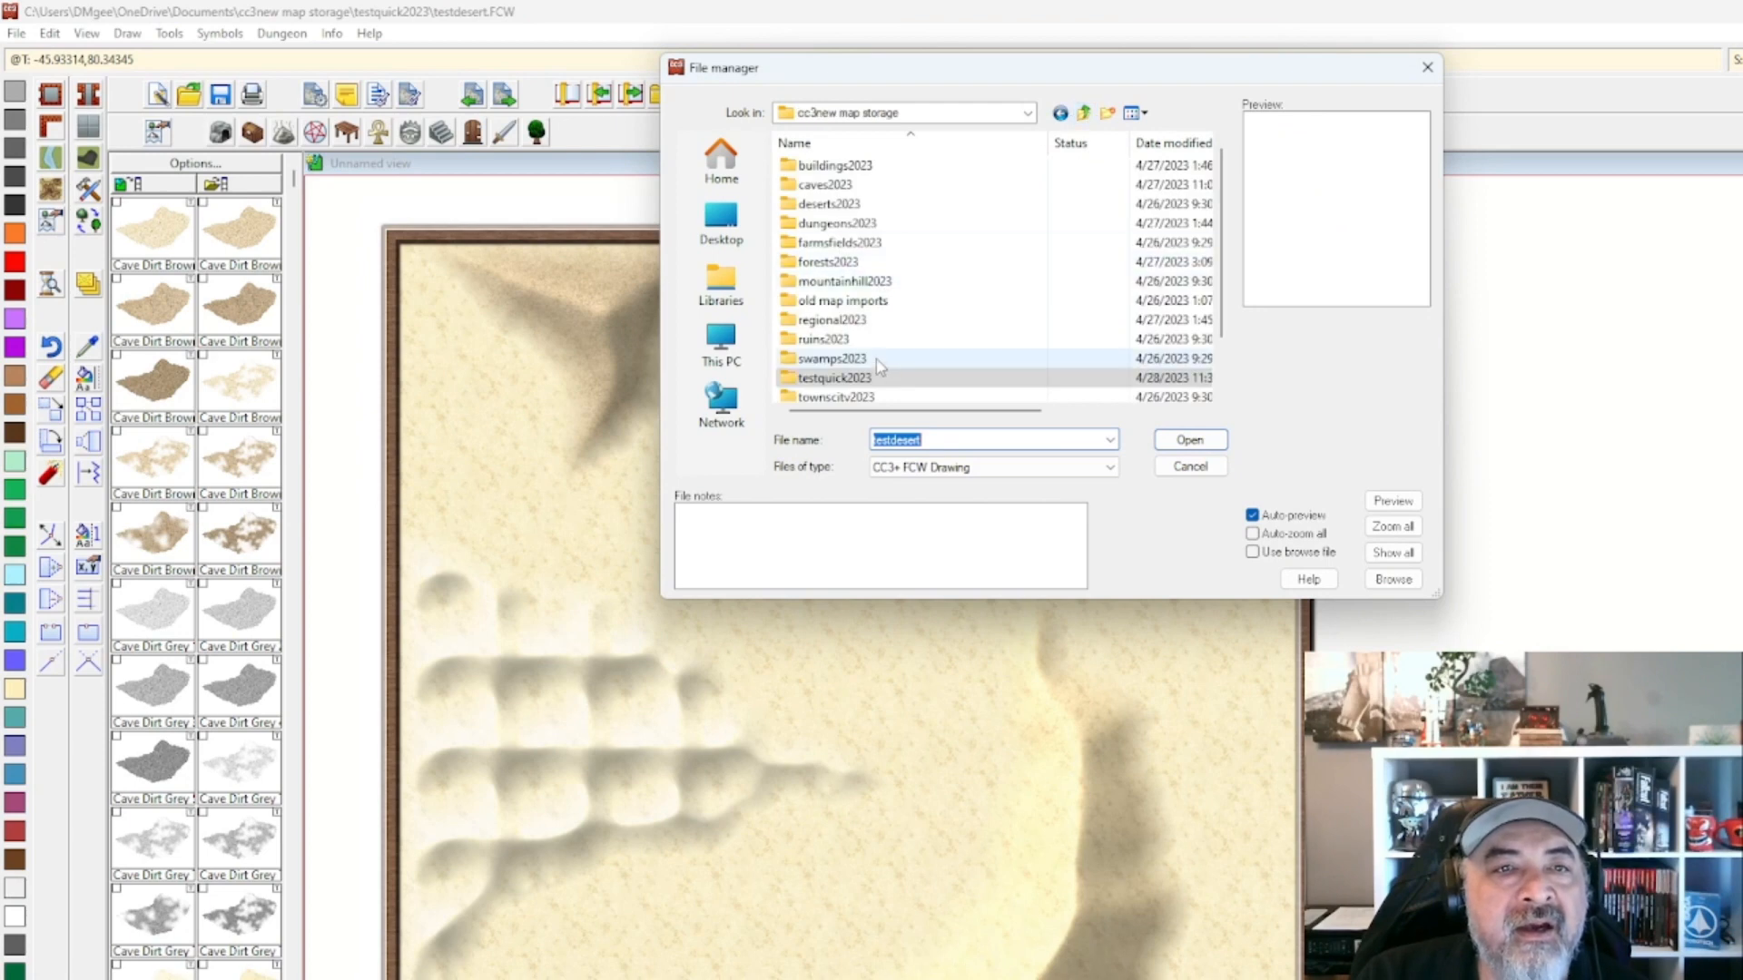
pyautogui.doubleClick(886, 301)
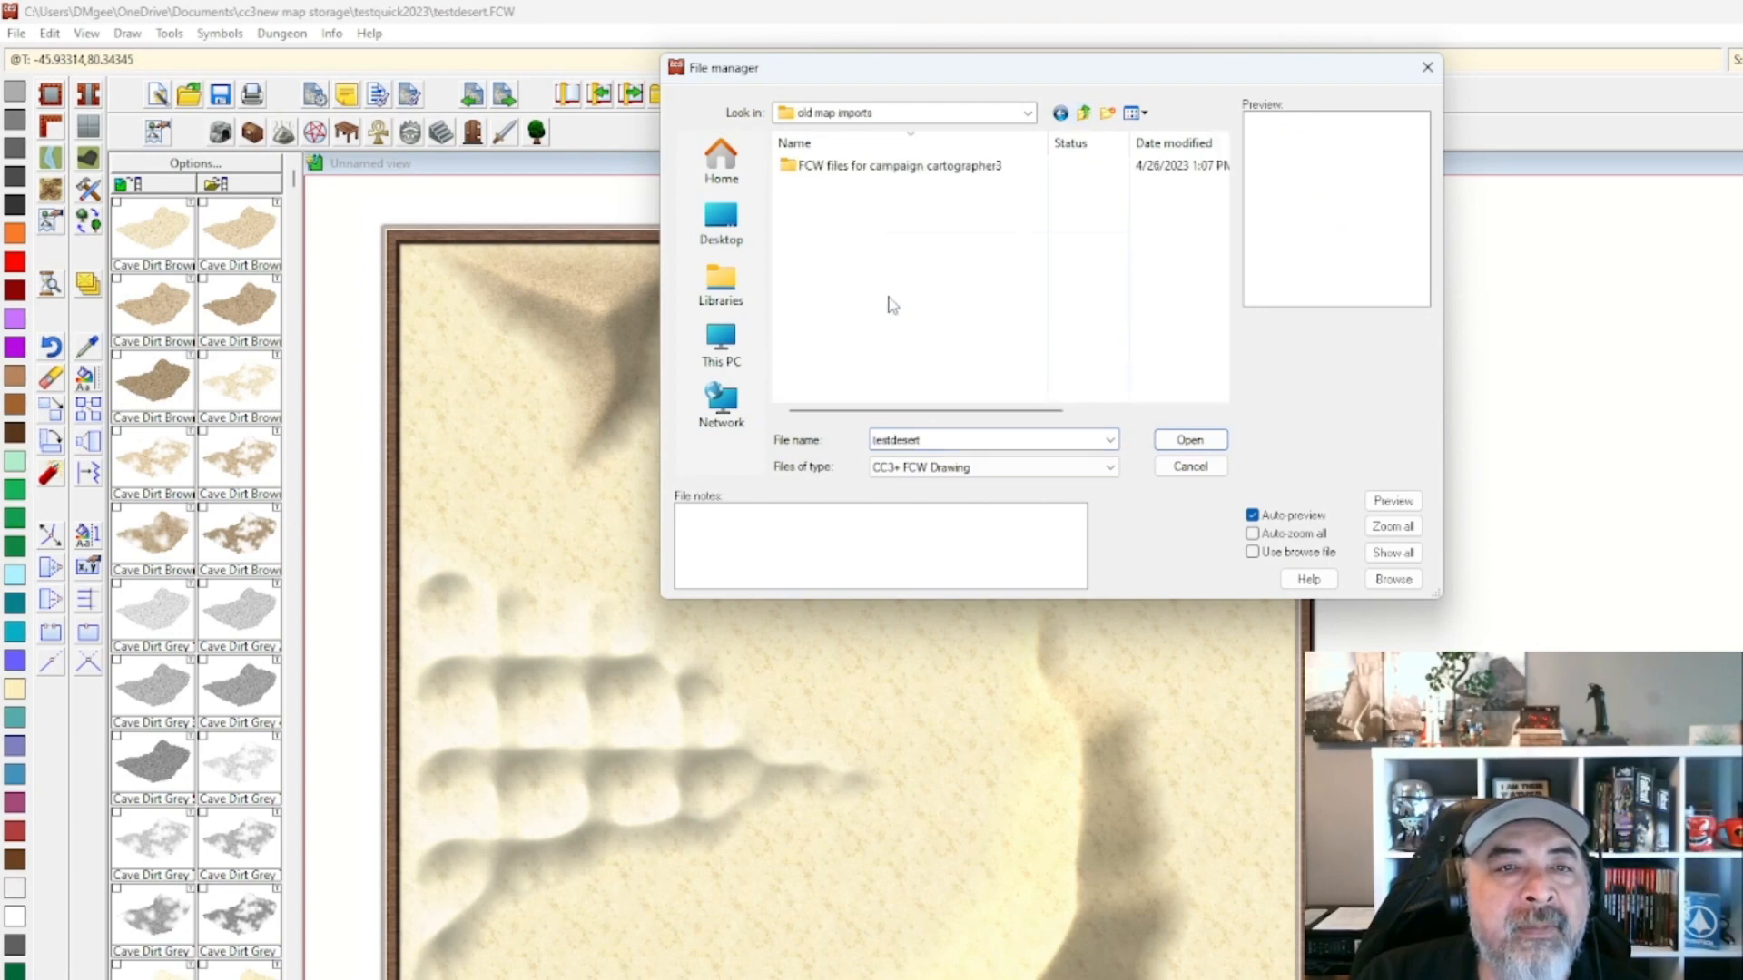
pyautogui.doubleClick(925, 169)
pyautogui.doubleClick(925, 169)
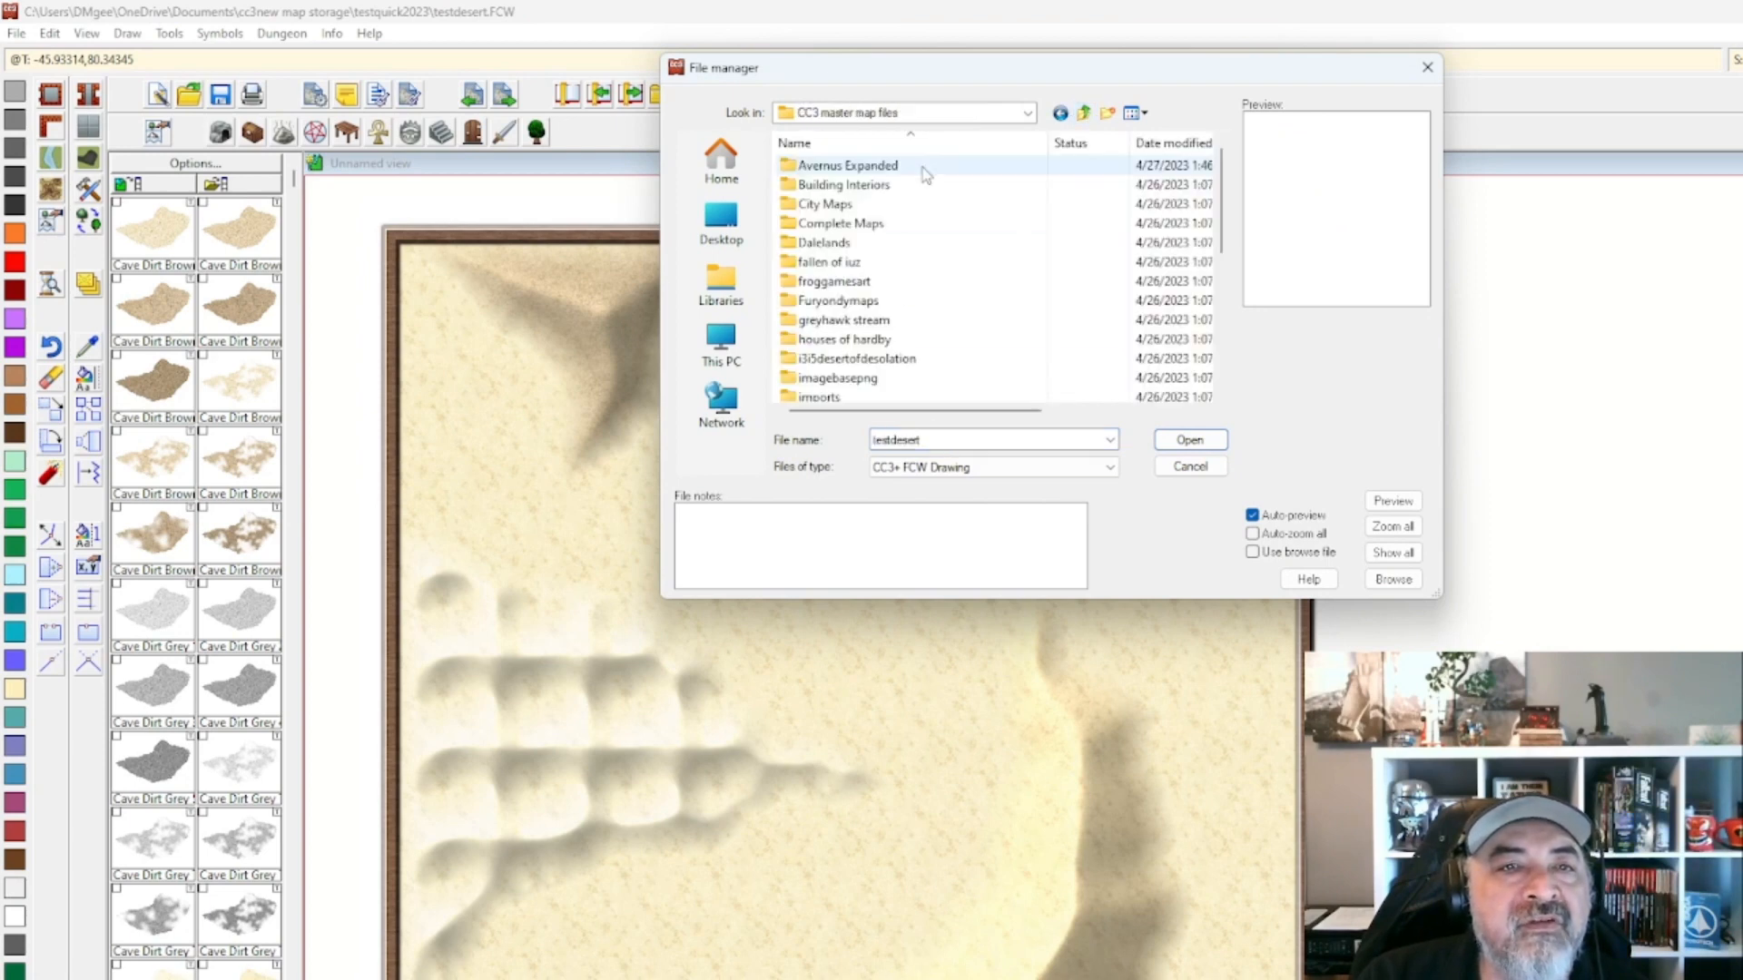
# Review the maps in the Complete Maps and multiuse prepped maps folders, sorting the latter by date modified.
pyautogui.click(902, 227)
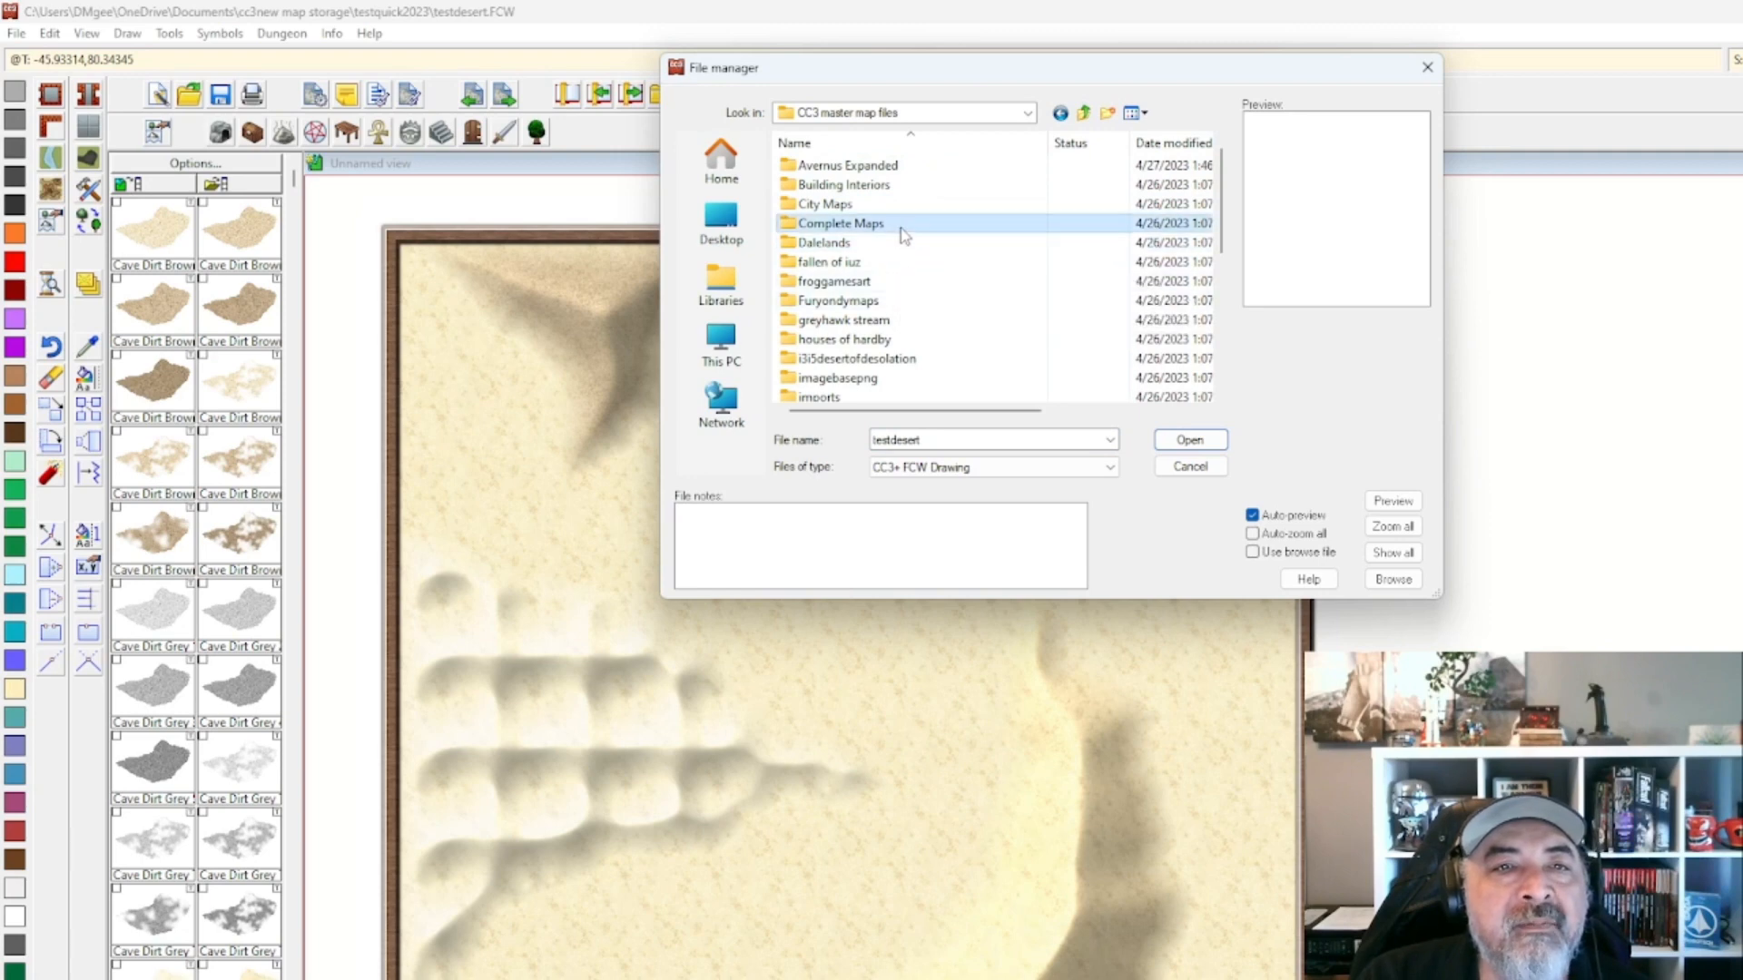
pyautogui.click(904, 229)
pyautogui.click(926, 230)
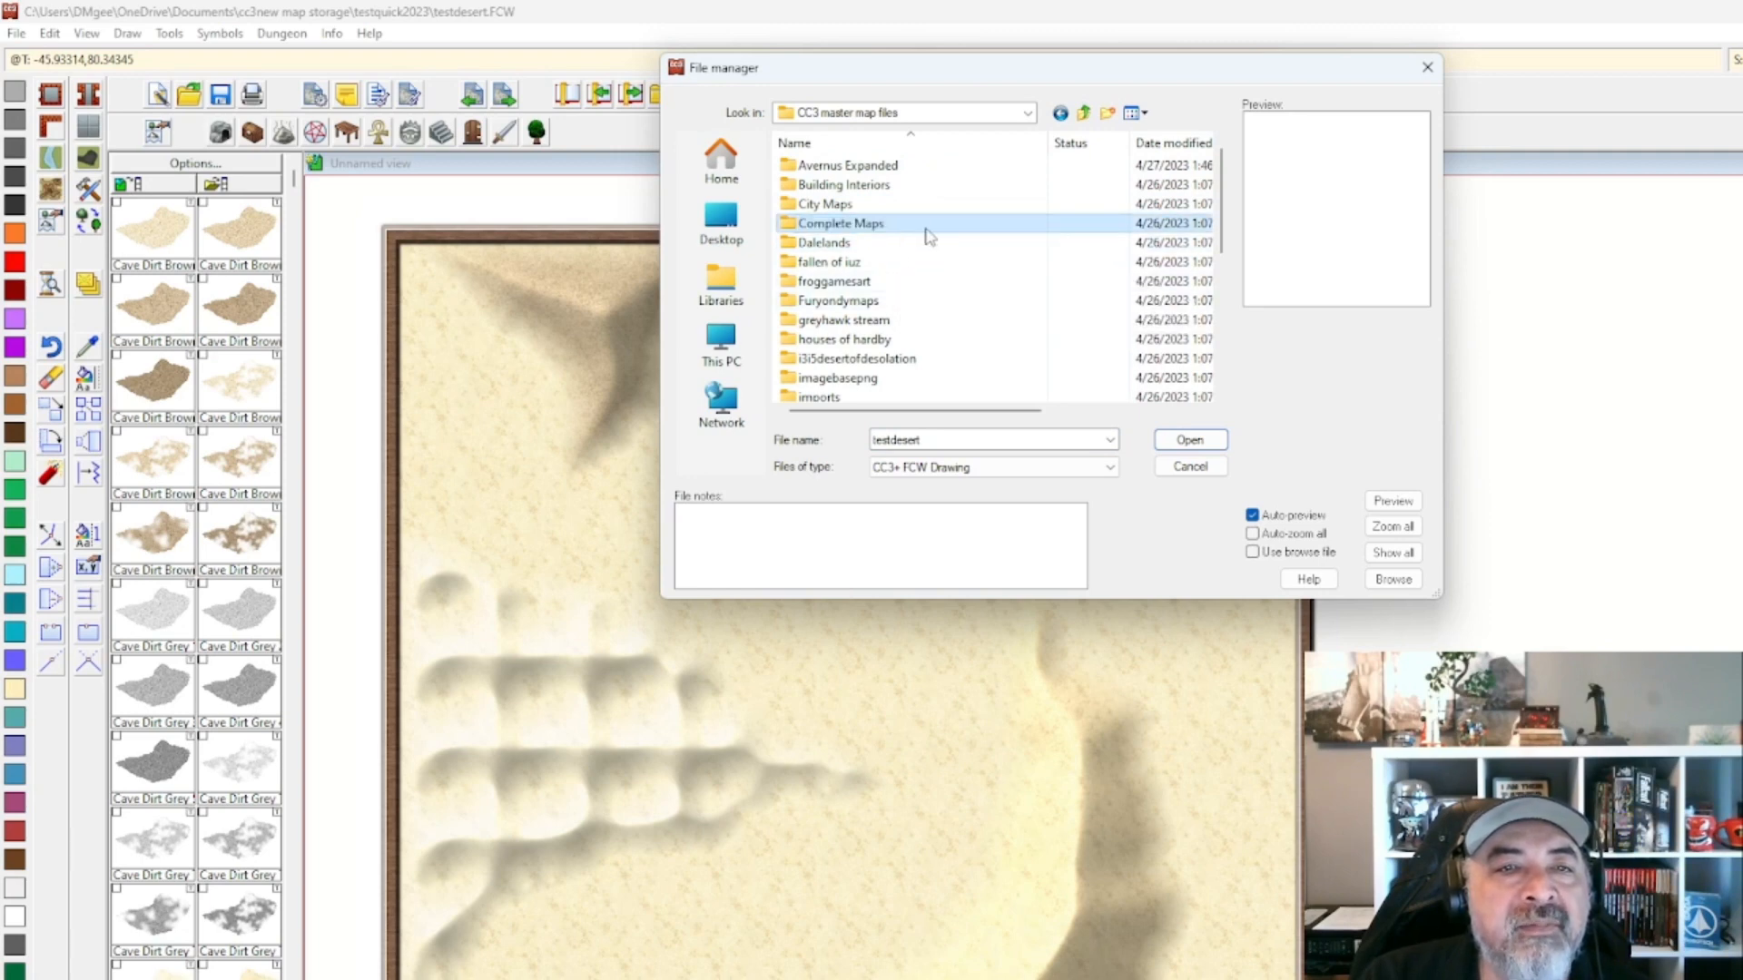
pyautogui.doubleClick(929, 236)
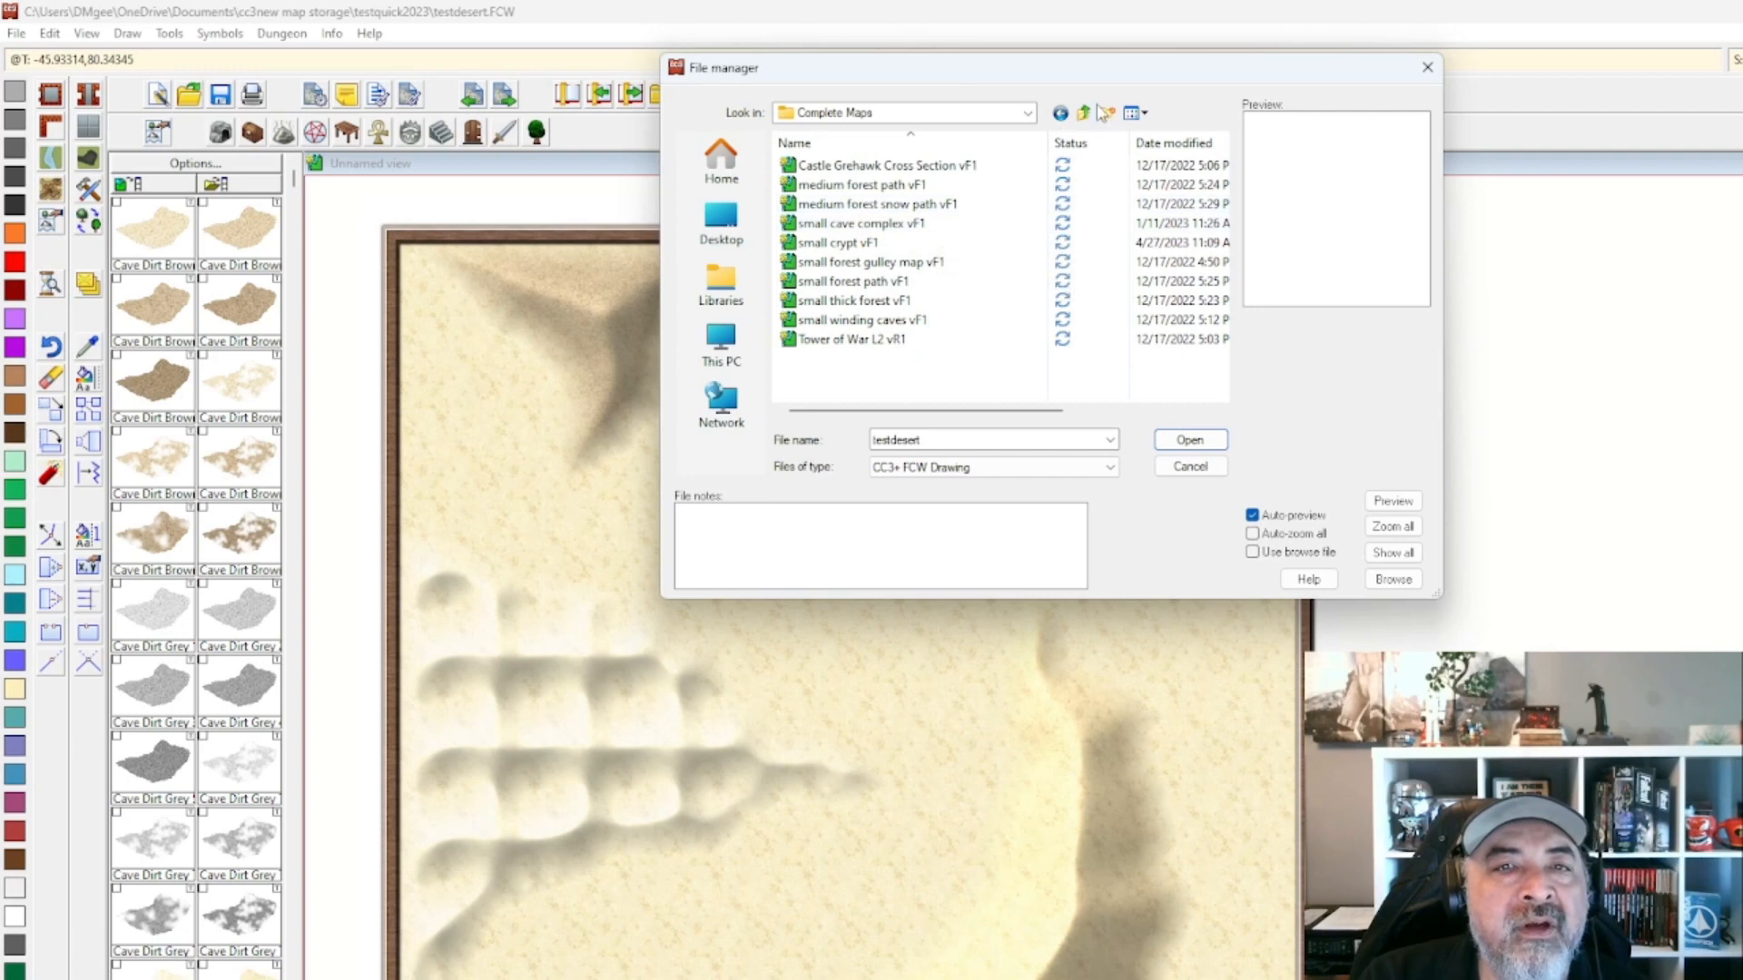
pyautogui.click(1058, 113)
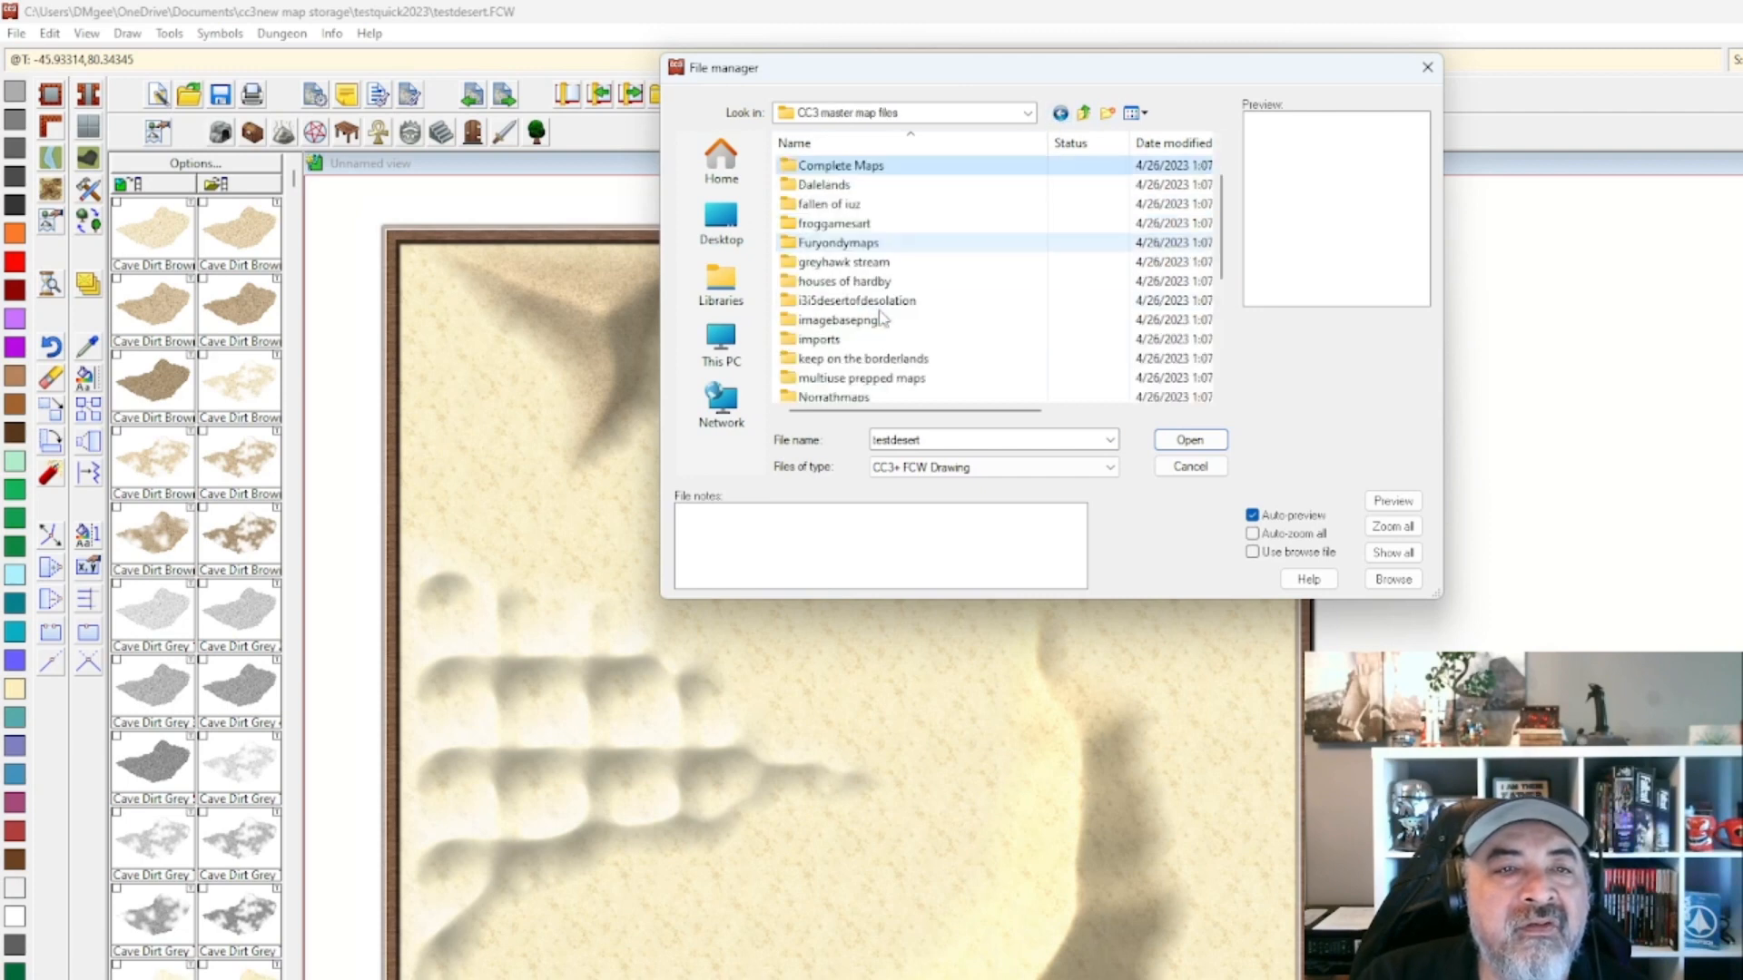
pyautogui.scroll(-1, 894, 332)
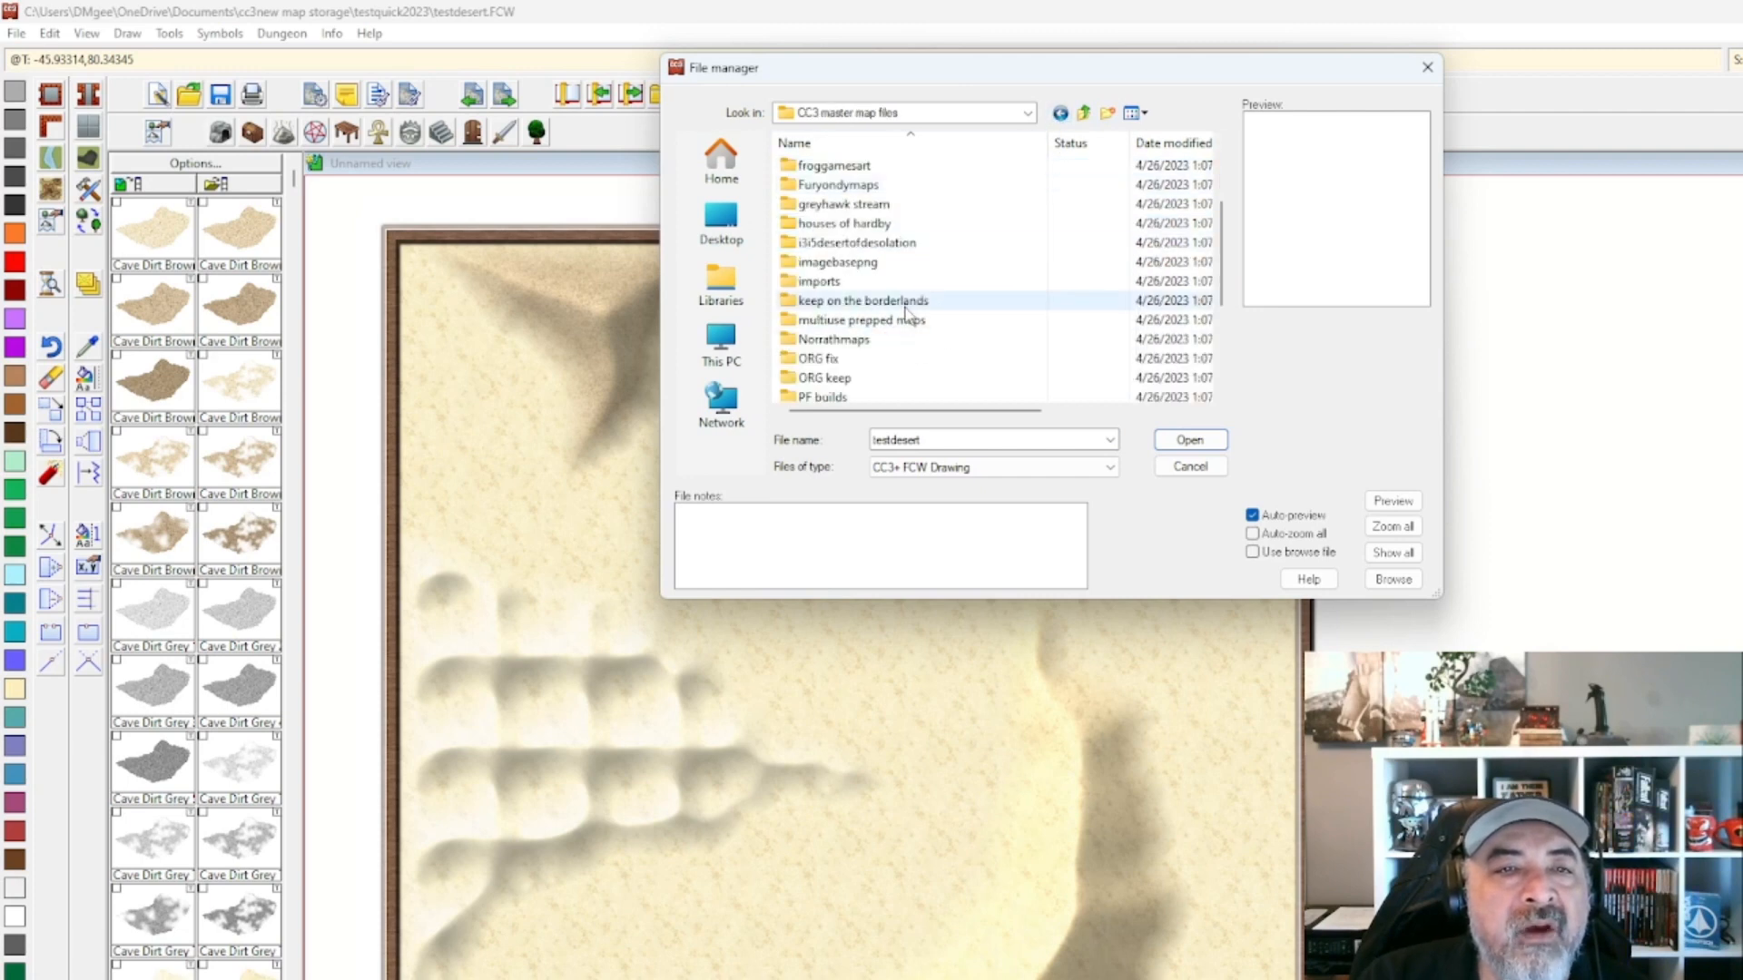
pyautogui.doubleClick(905, 318)
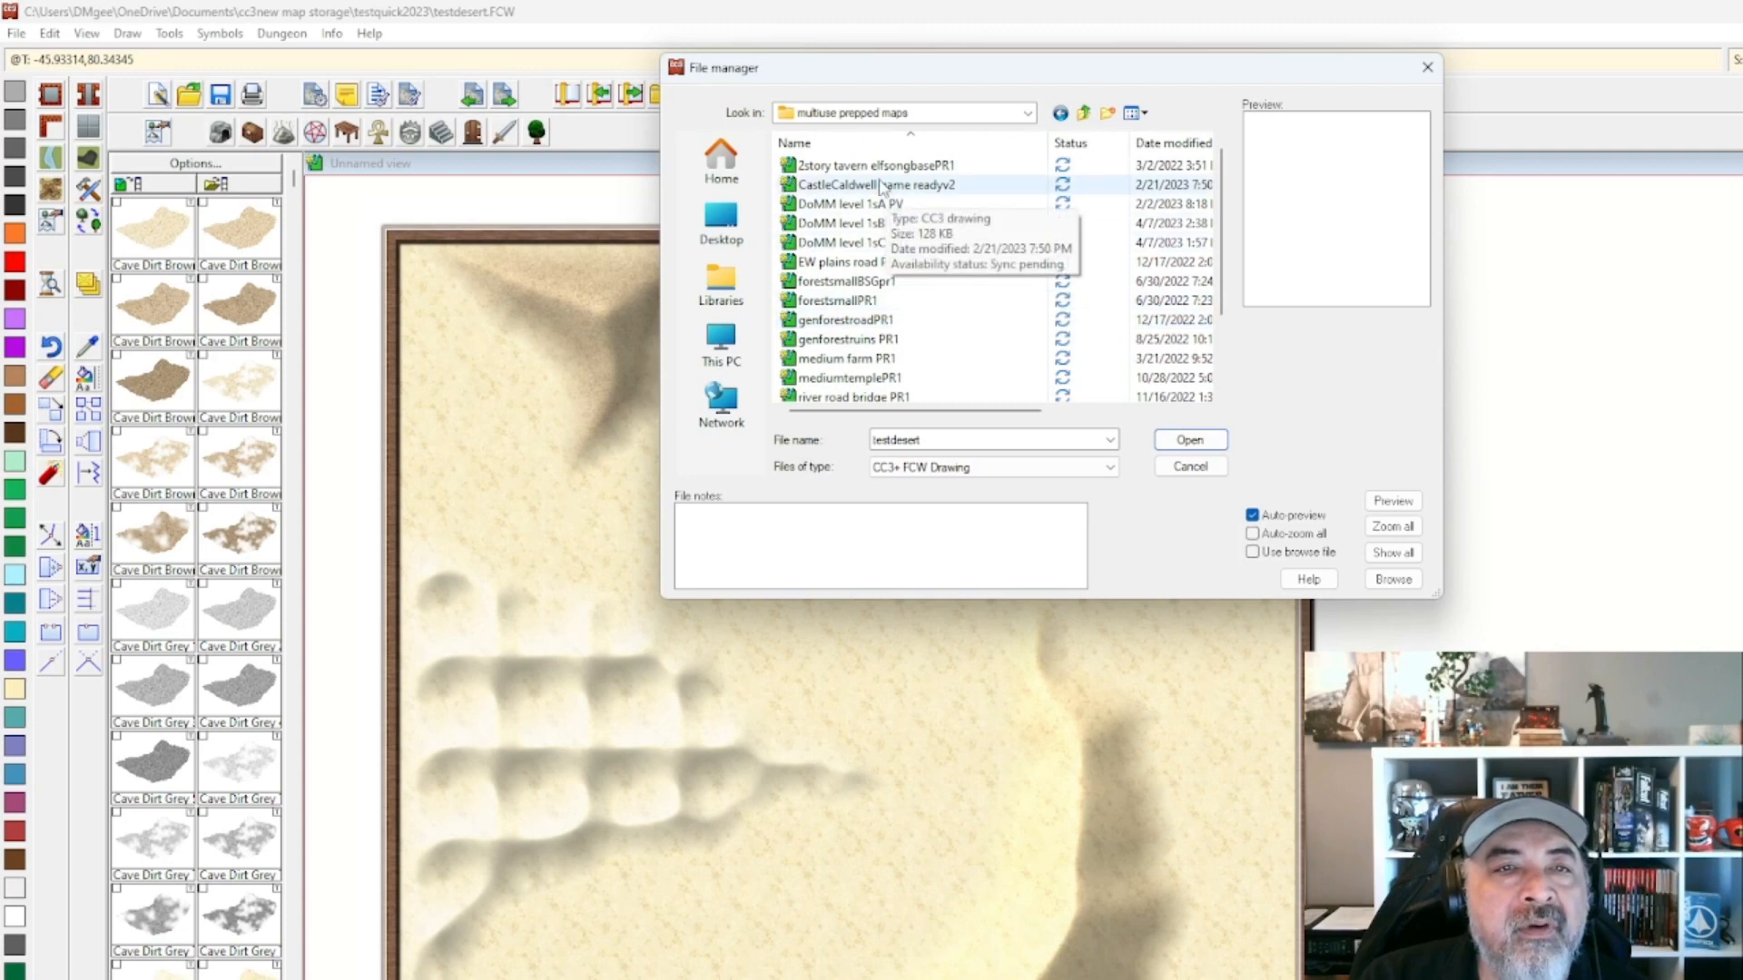
pyautogui.click(1173, 142)
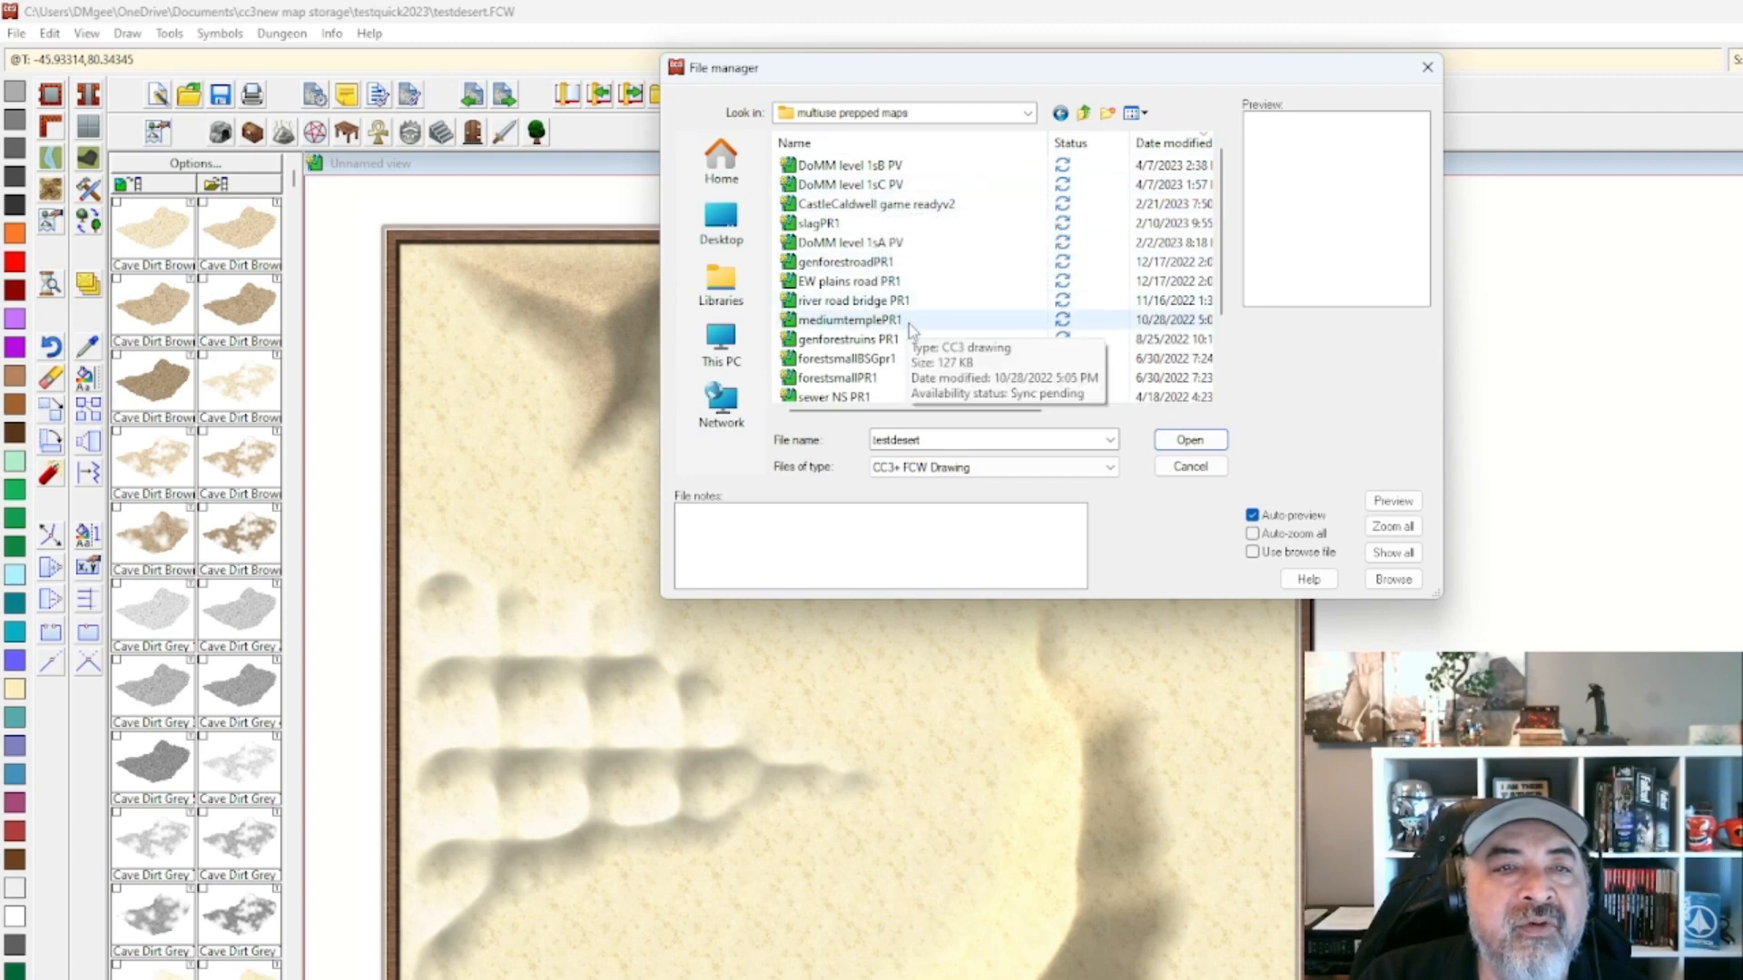
# Try to open the forested ruins dd3v1 map from the quick battle maps folder.
pyautogui.click(1080, 112)
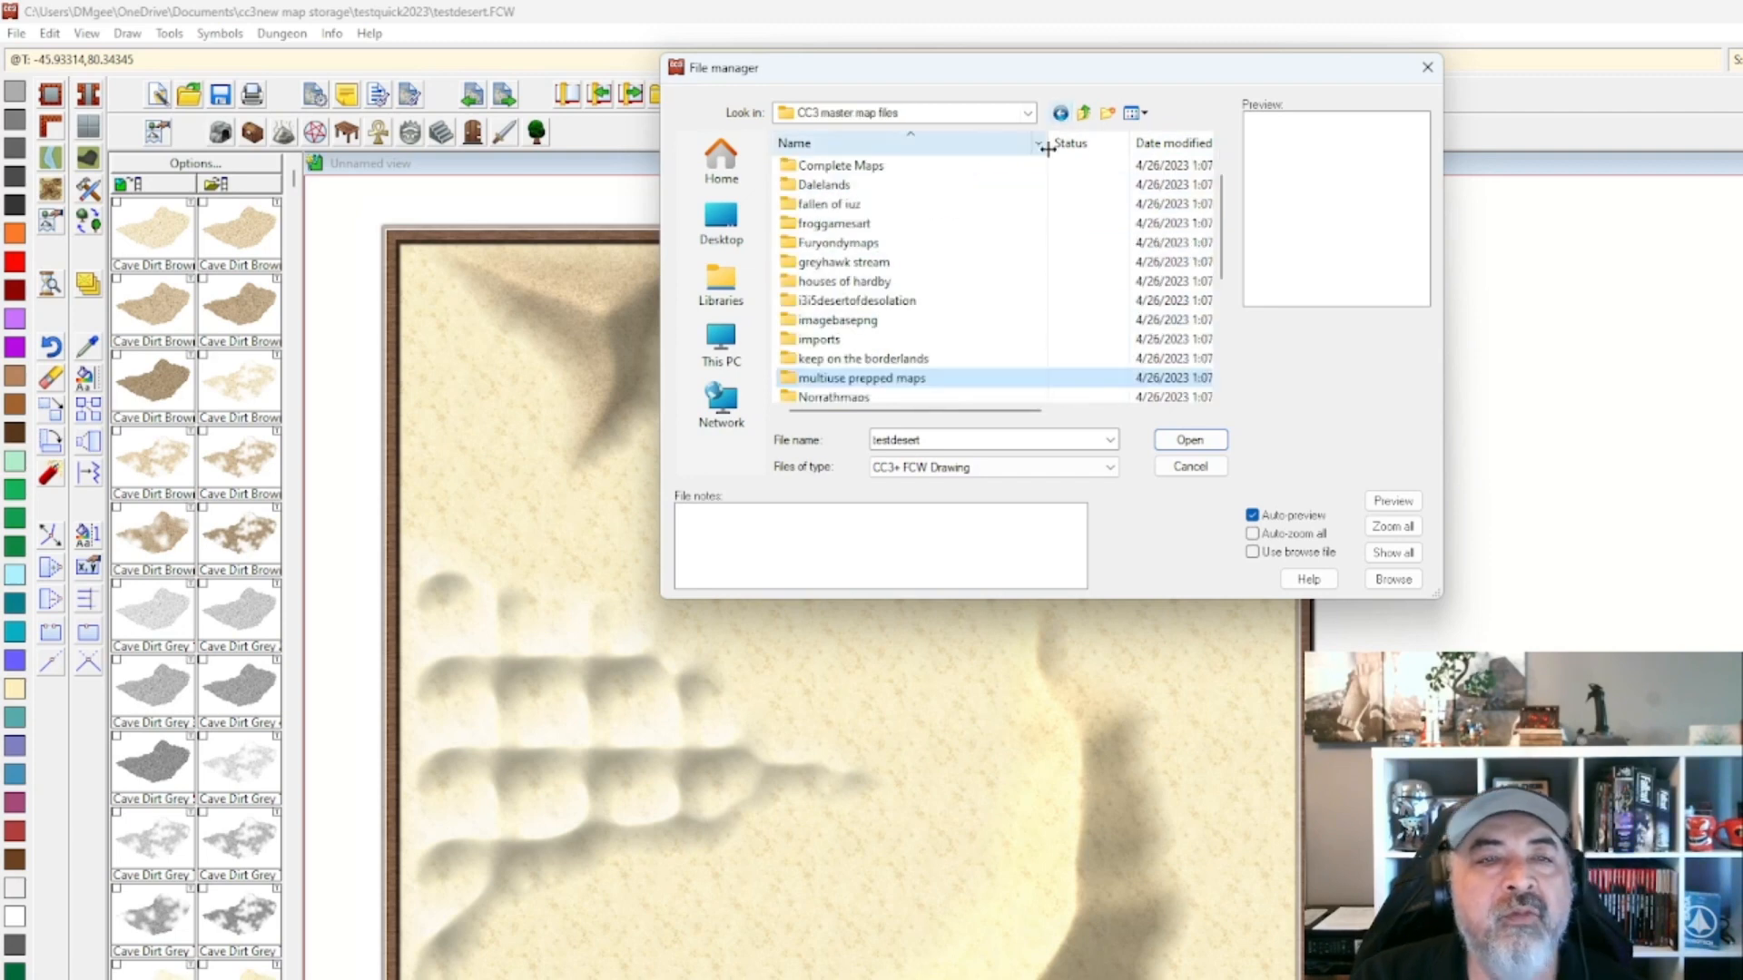
pyautogui.scroll(-1, 910, 368)
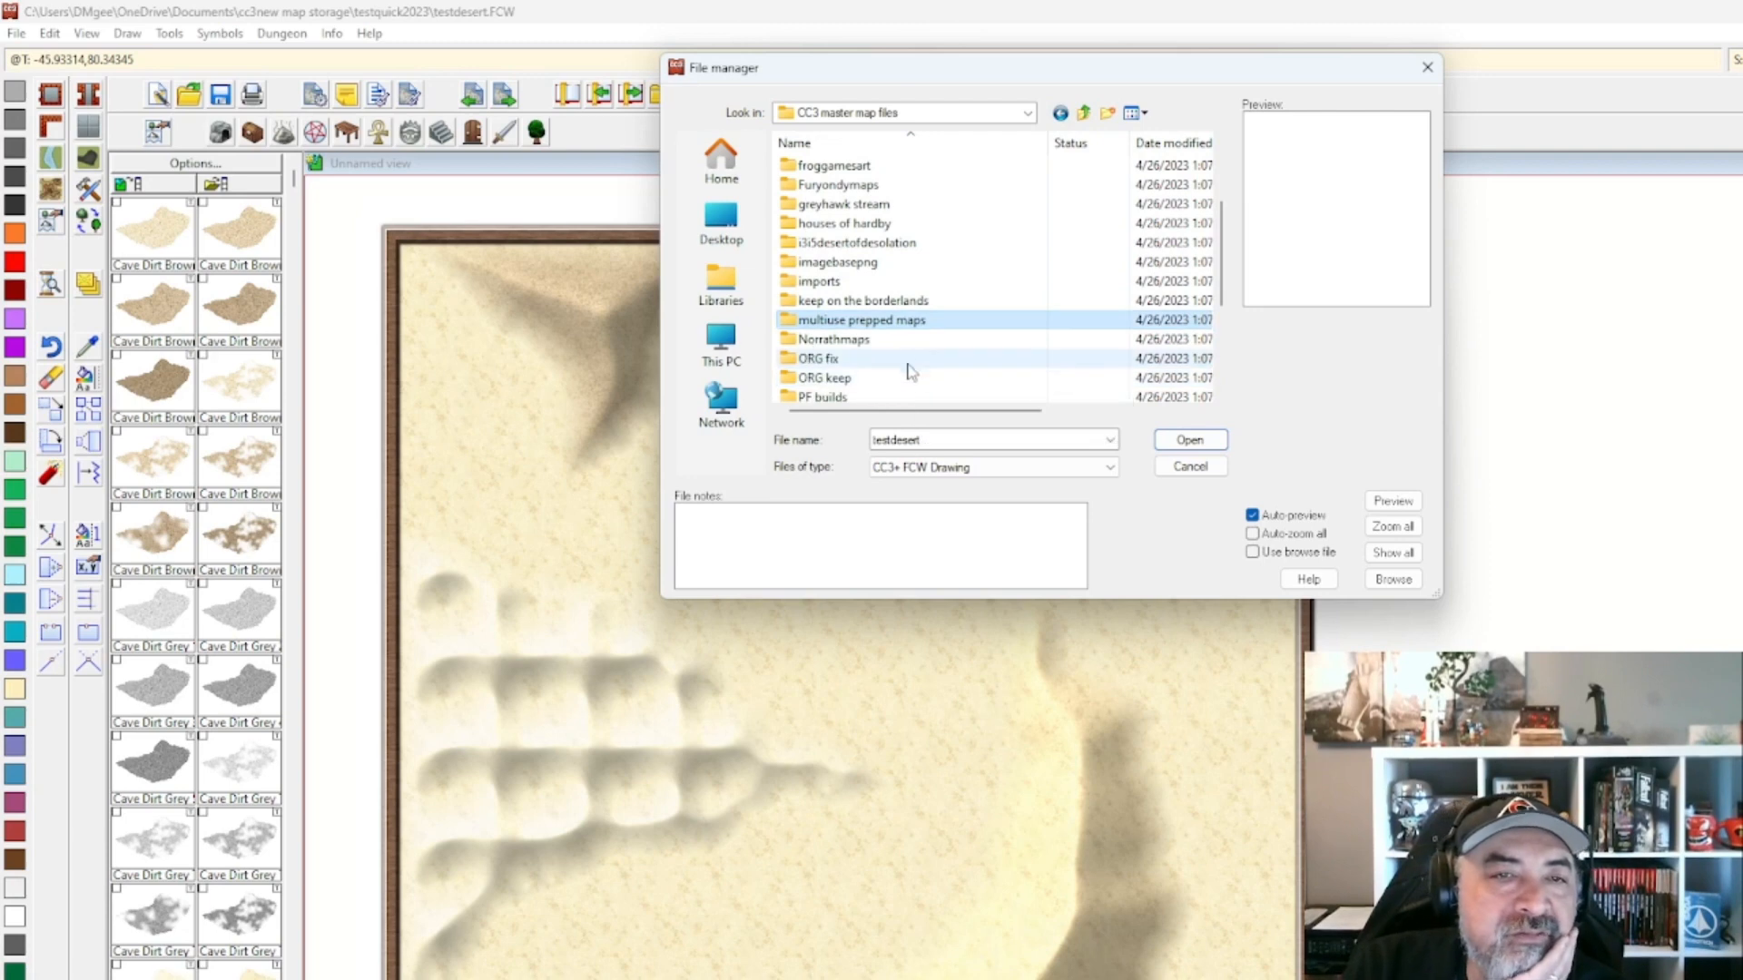
pyautogui.scroll(-1, 902, 359)
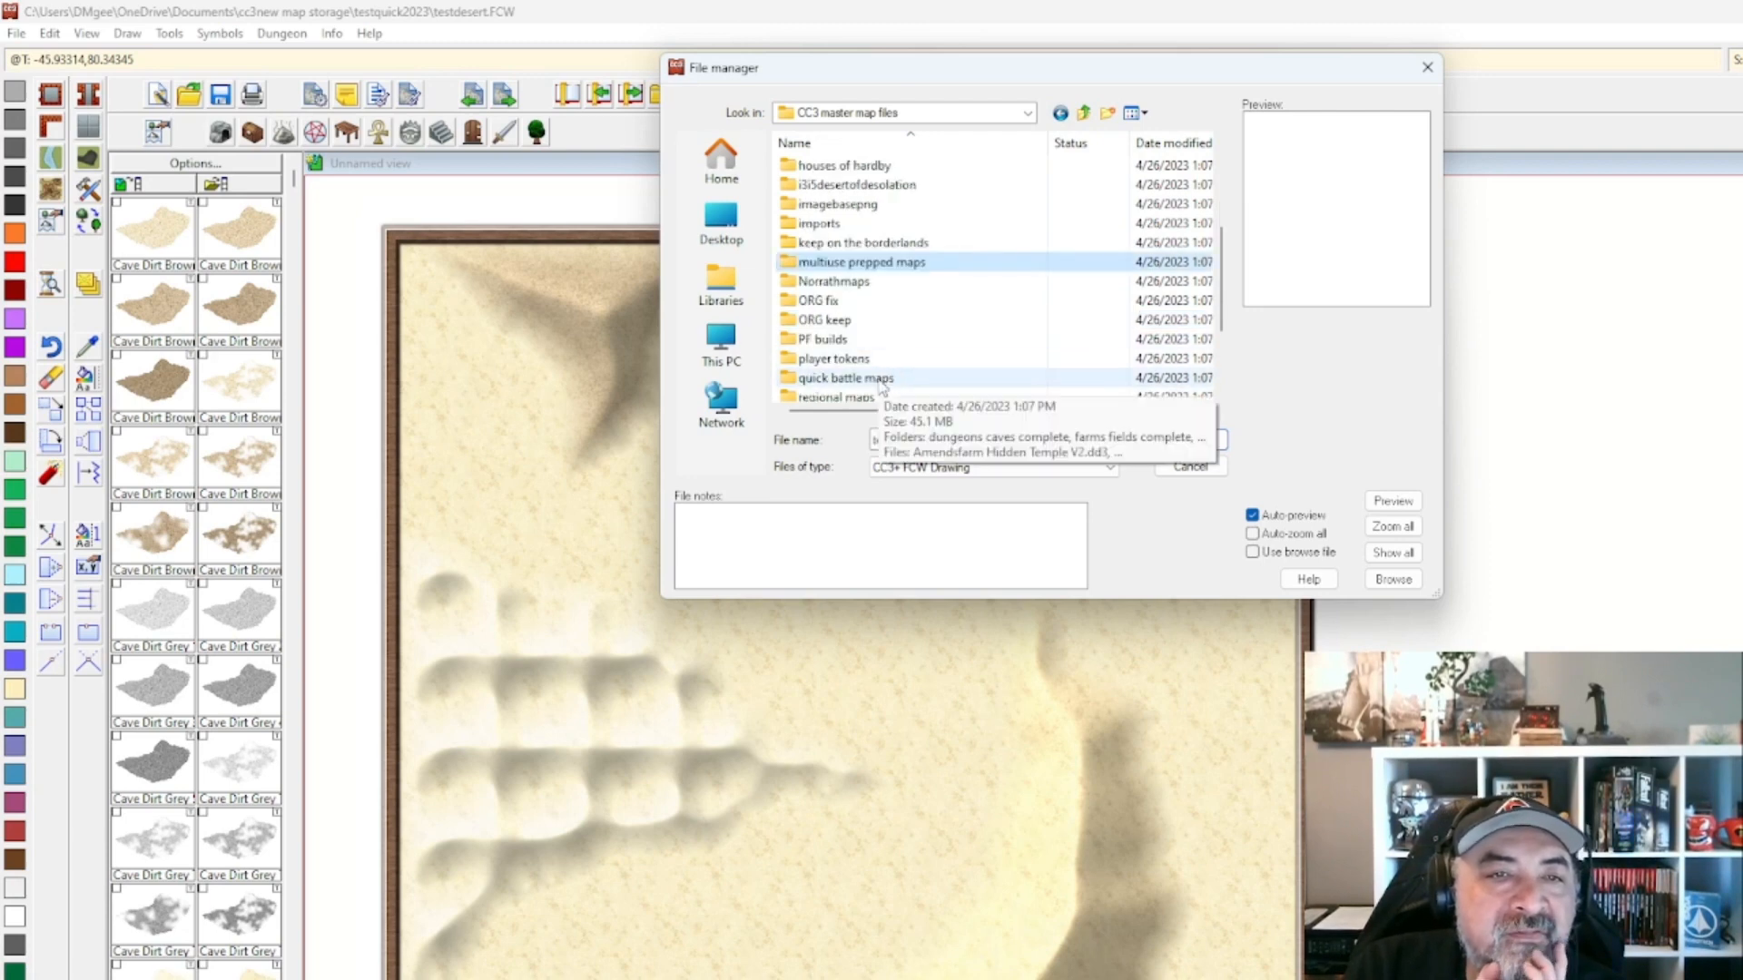
pyautogui.doubleClick(879, 381)
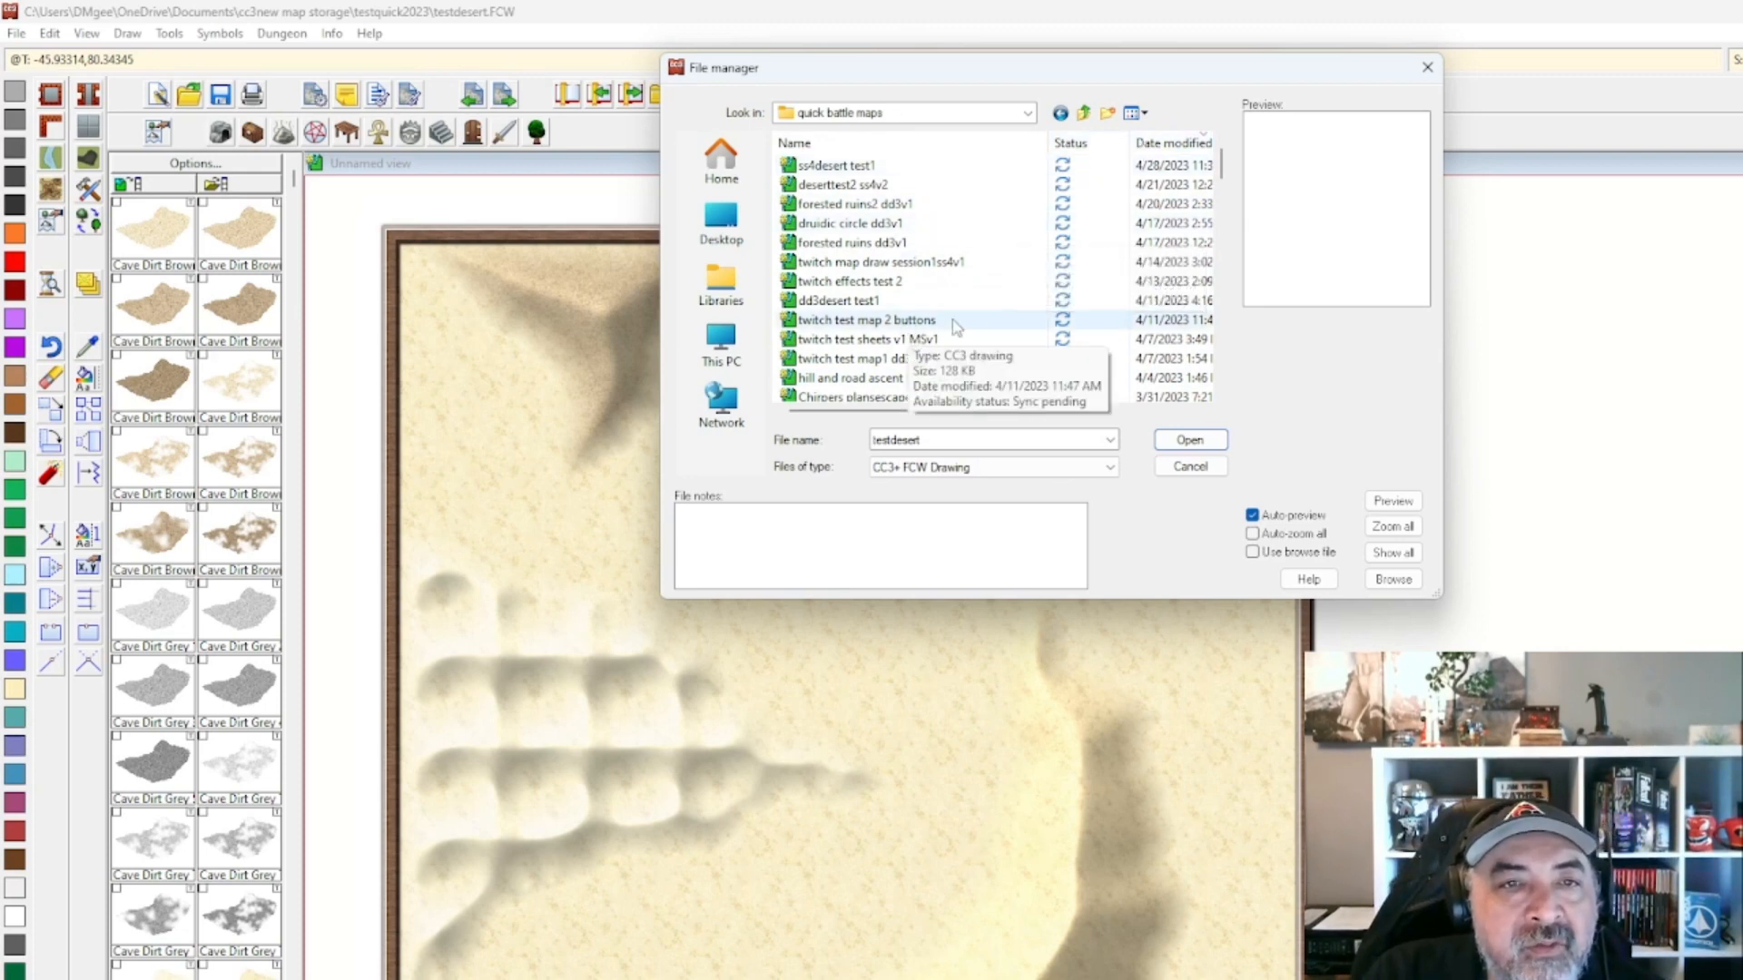
pyautogui.doubleClick(903, 243)
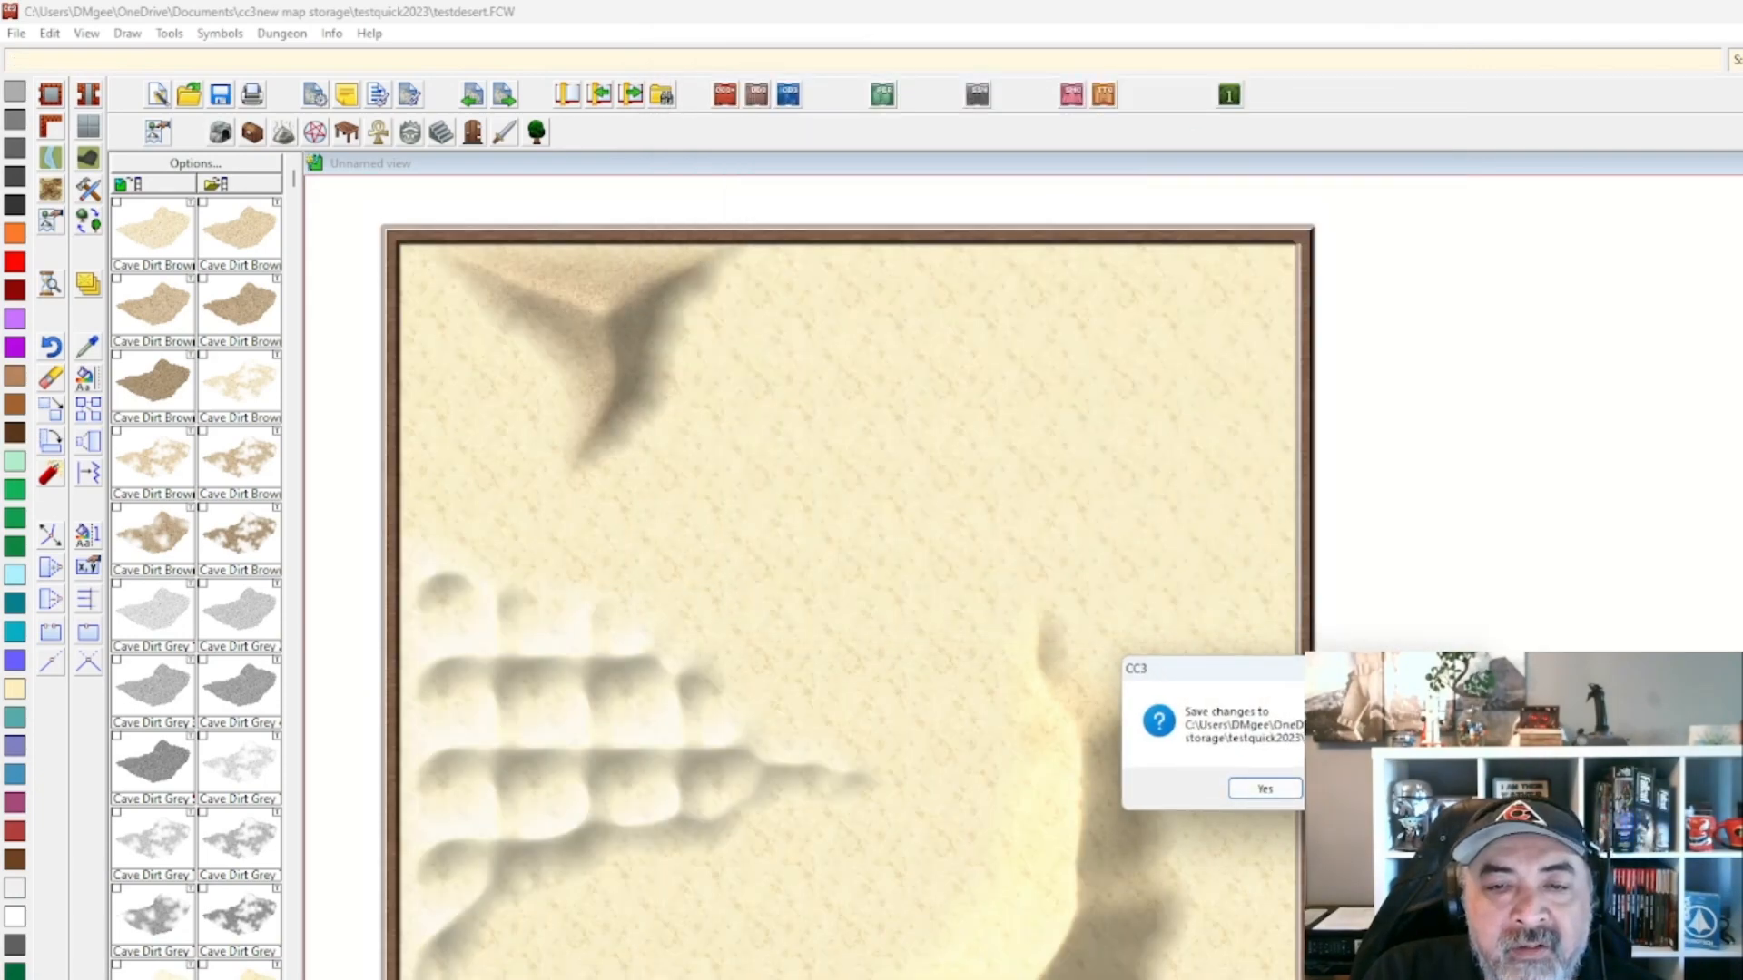
pyautogui.click(1347, 789)
pyautogui.click(1454, 795)
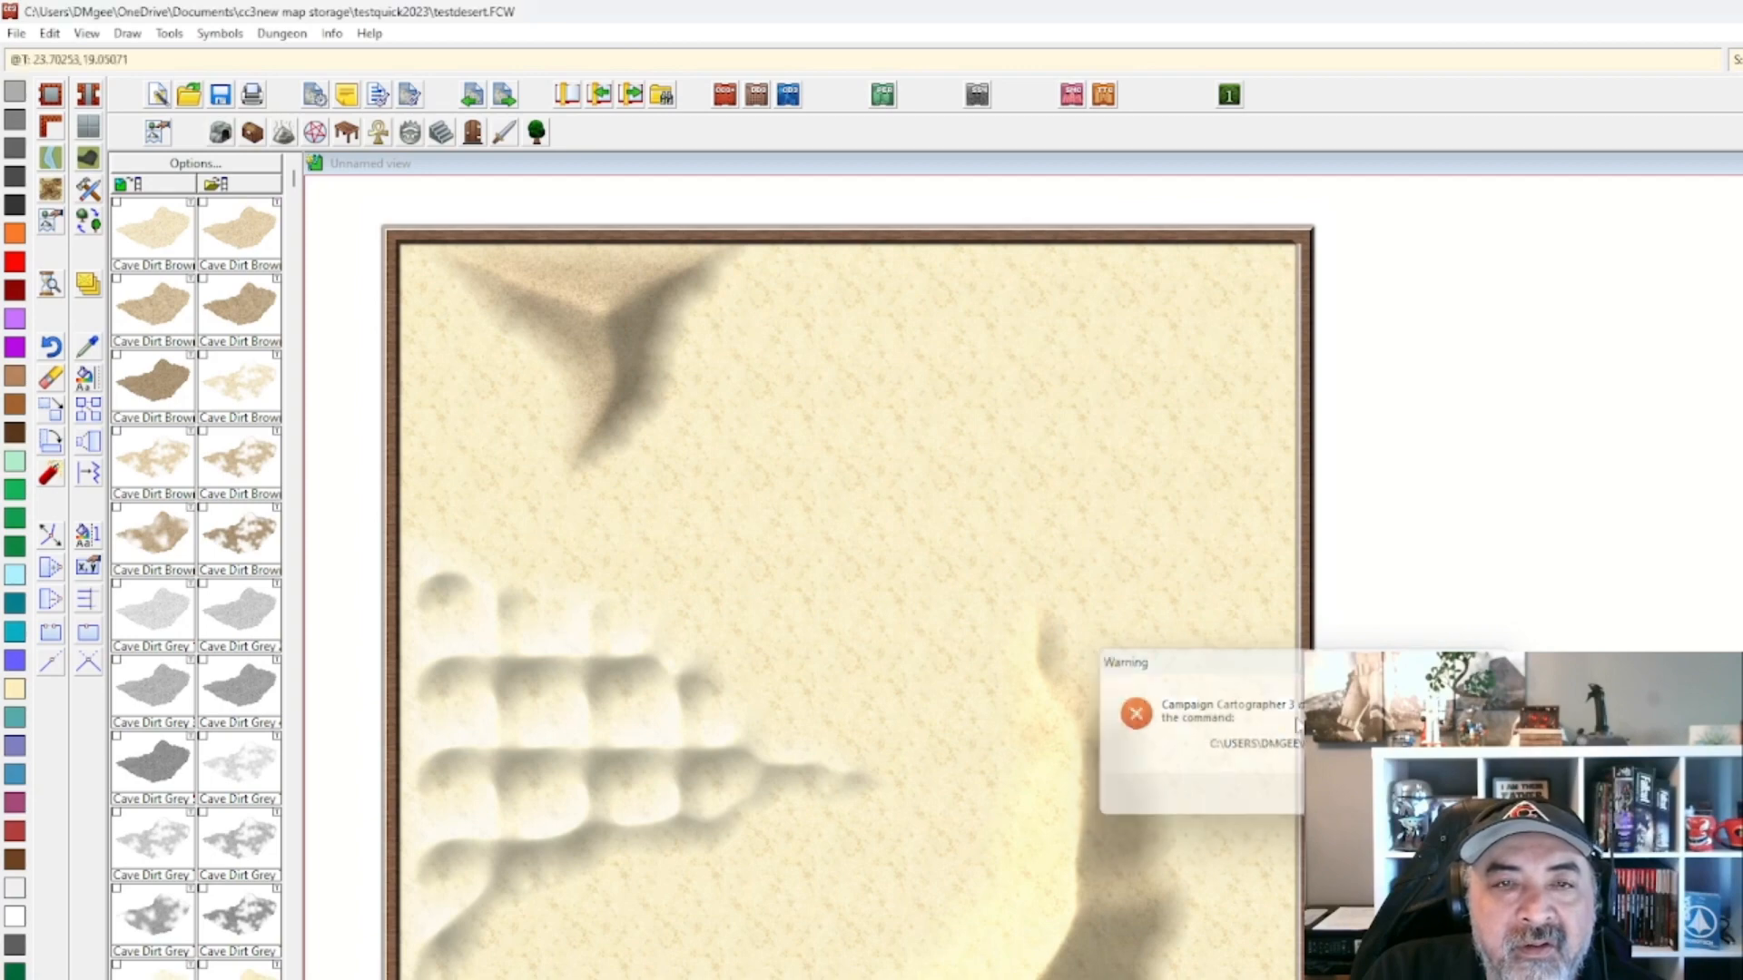
# Start opening a drawing again and browse through old map imports to the quick battle maps folder.
pyautogui.click(17, 32)
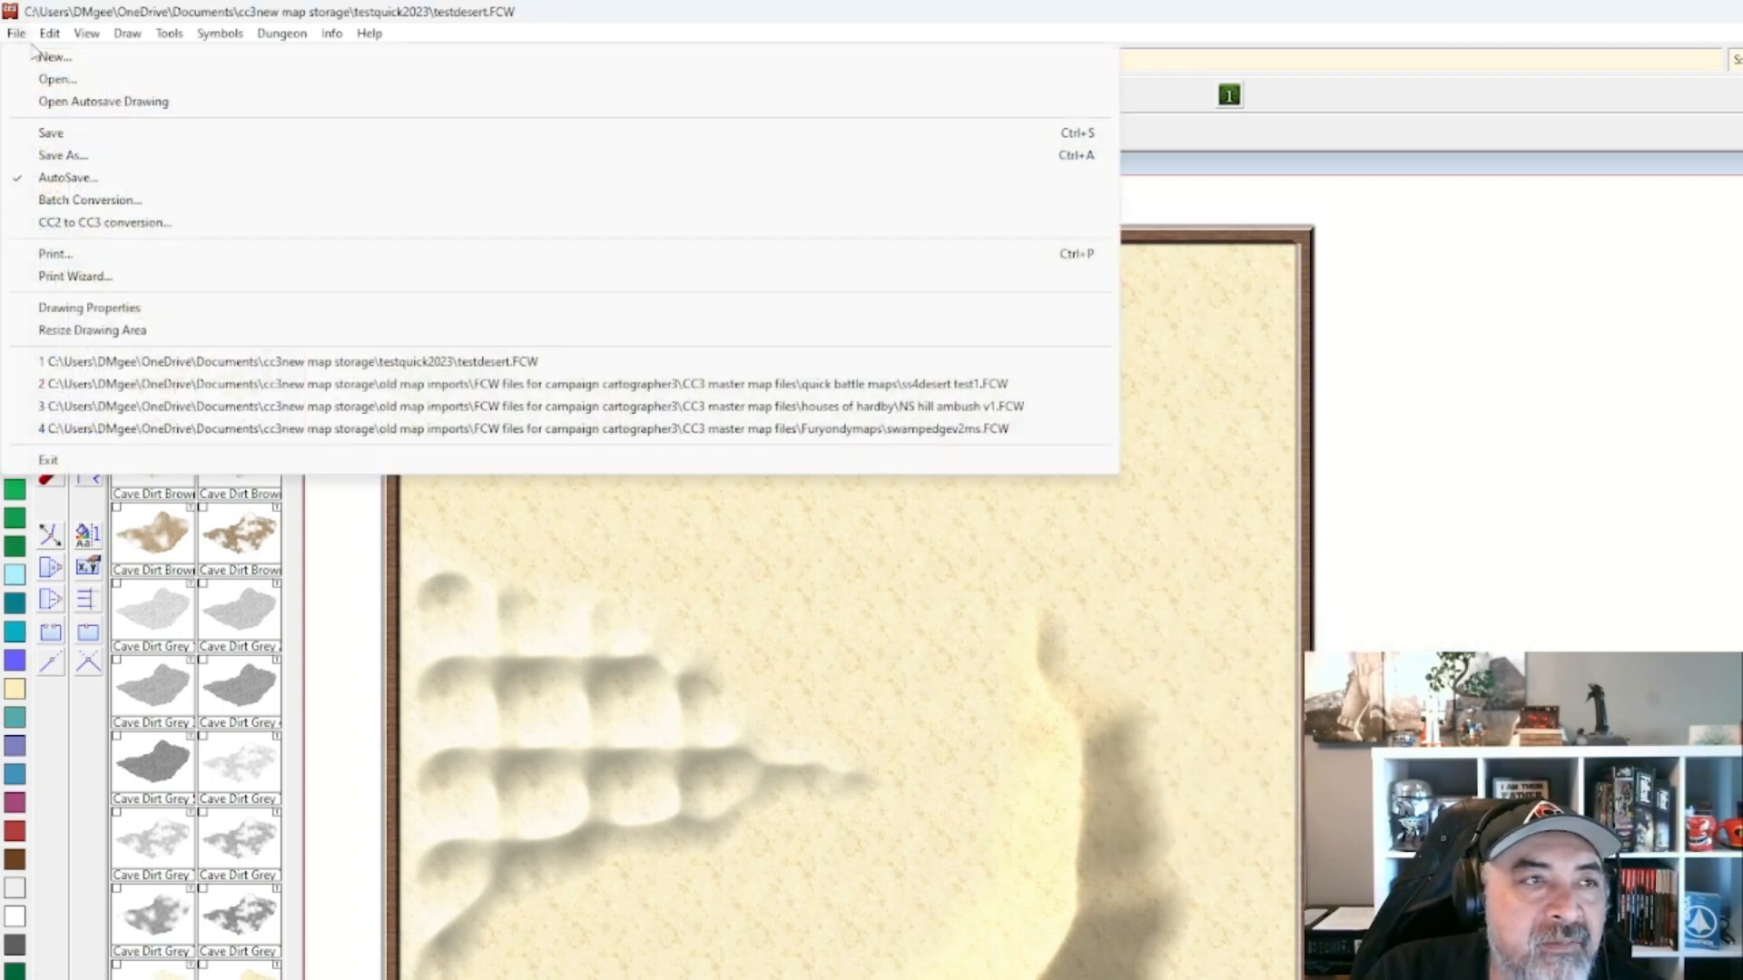
pyautogui.click(57, 79)
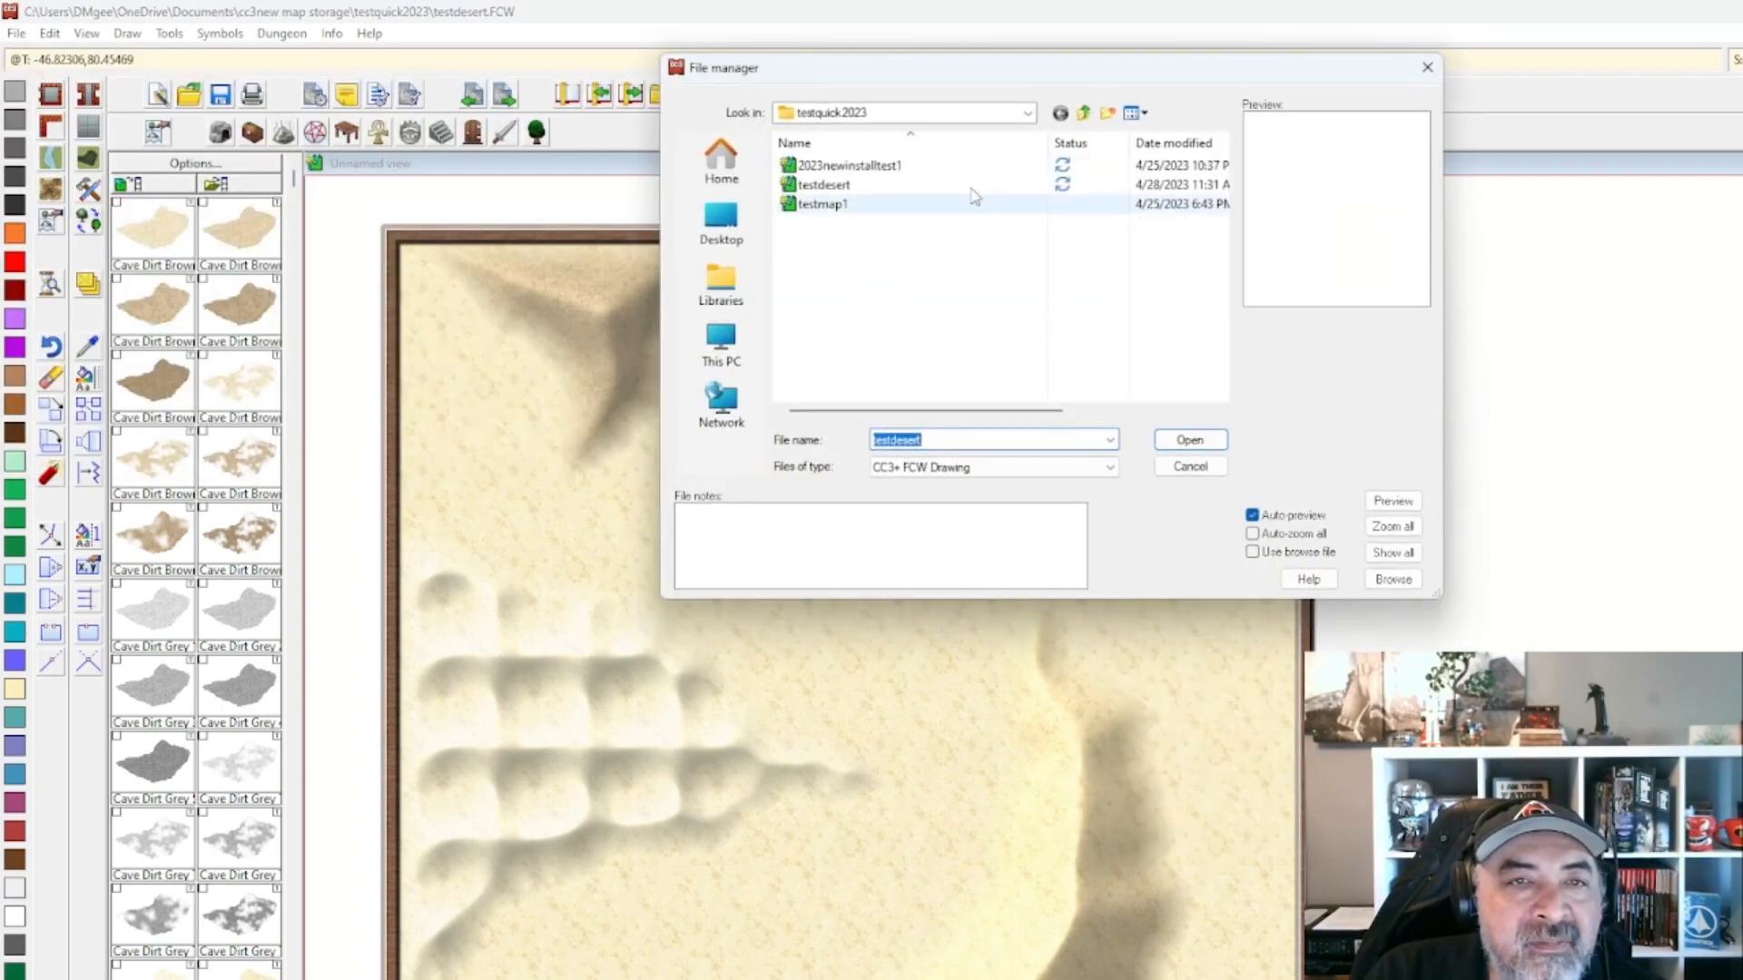
pyautogui.click(1083, 112)
pyautogui.doubleClick(915, 303)
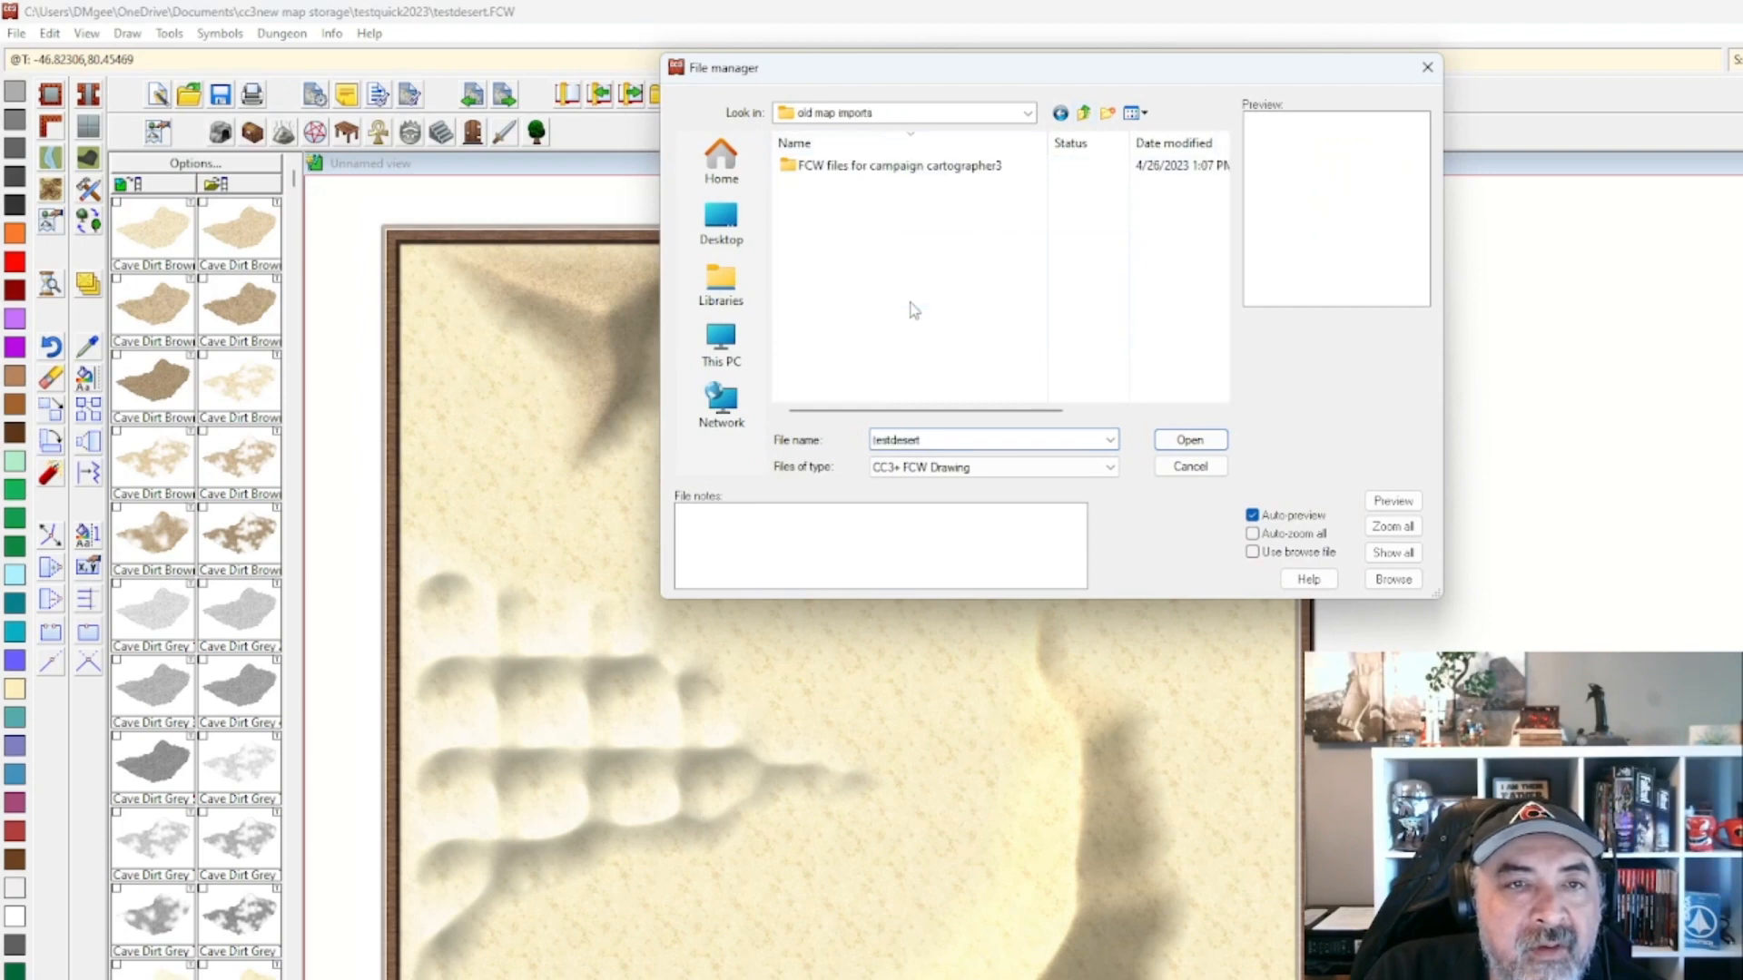
pyautogui.doubleClick(863, 167)
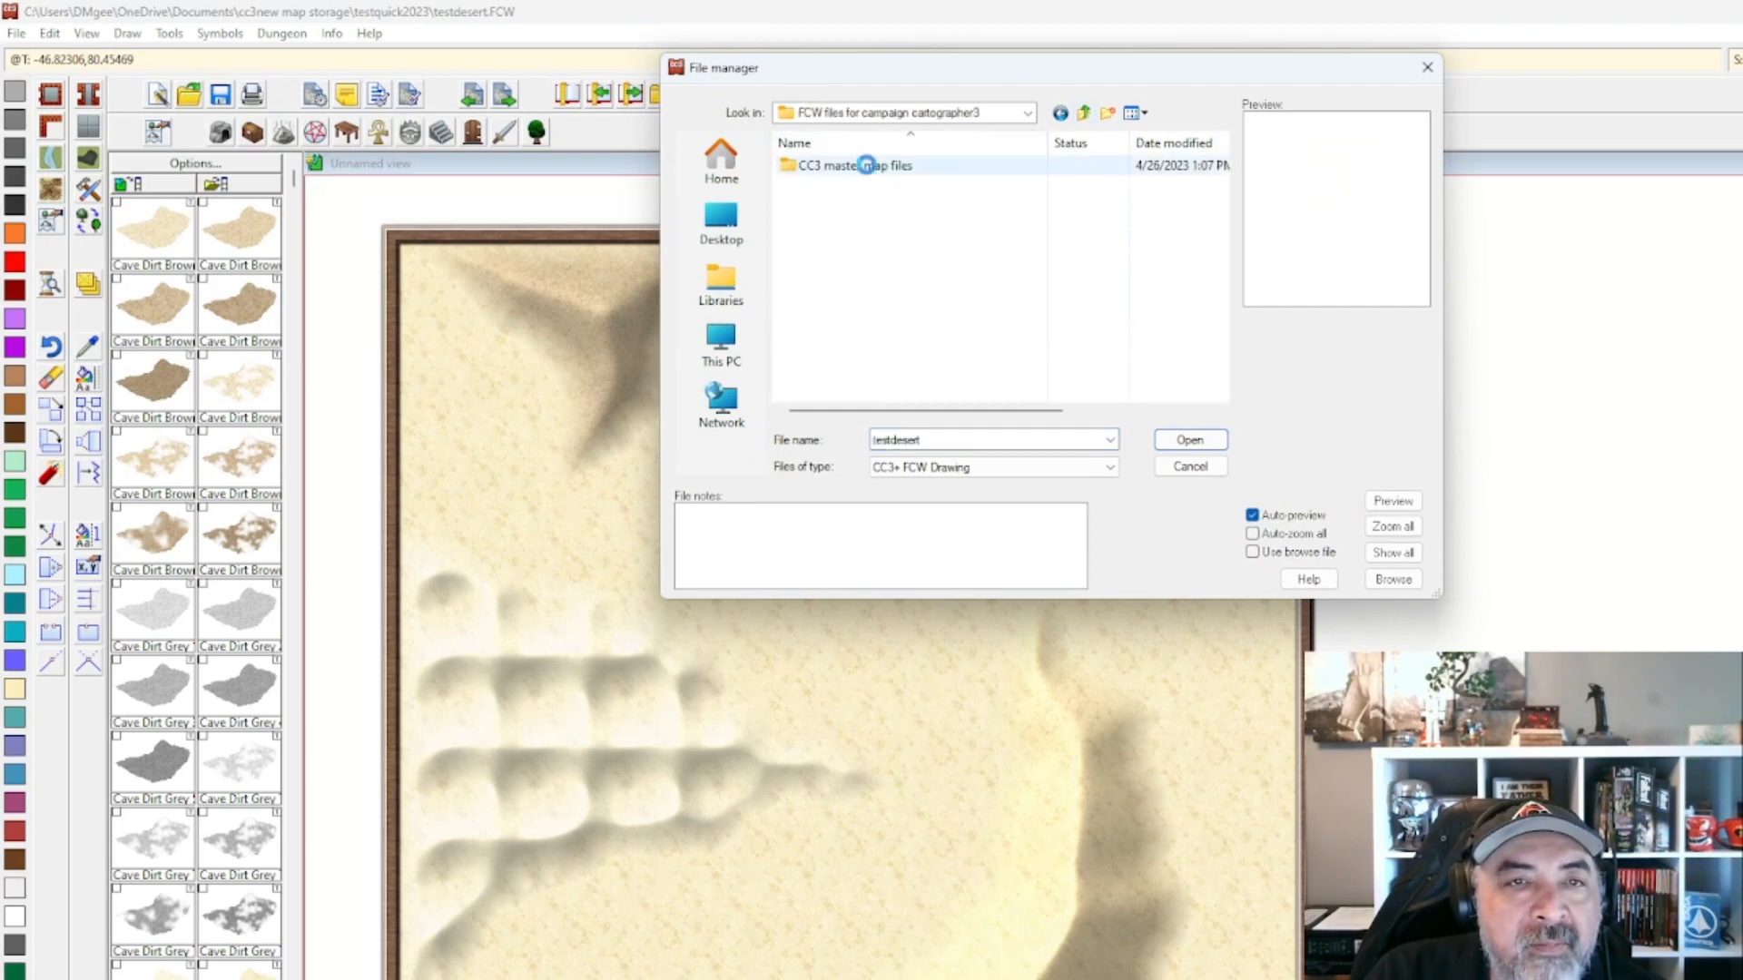
pyautogui.scroll(-3, 874, 338)
pyautogui.scroll(-2, 874, 338)
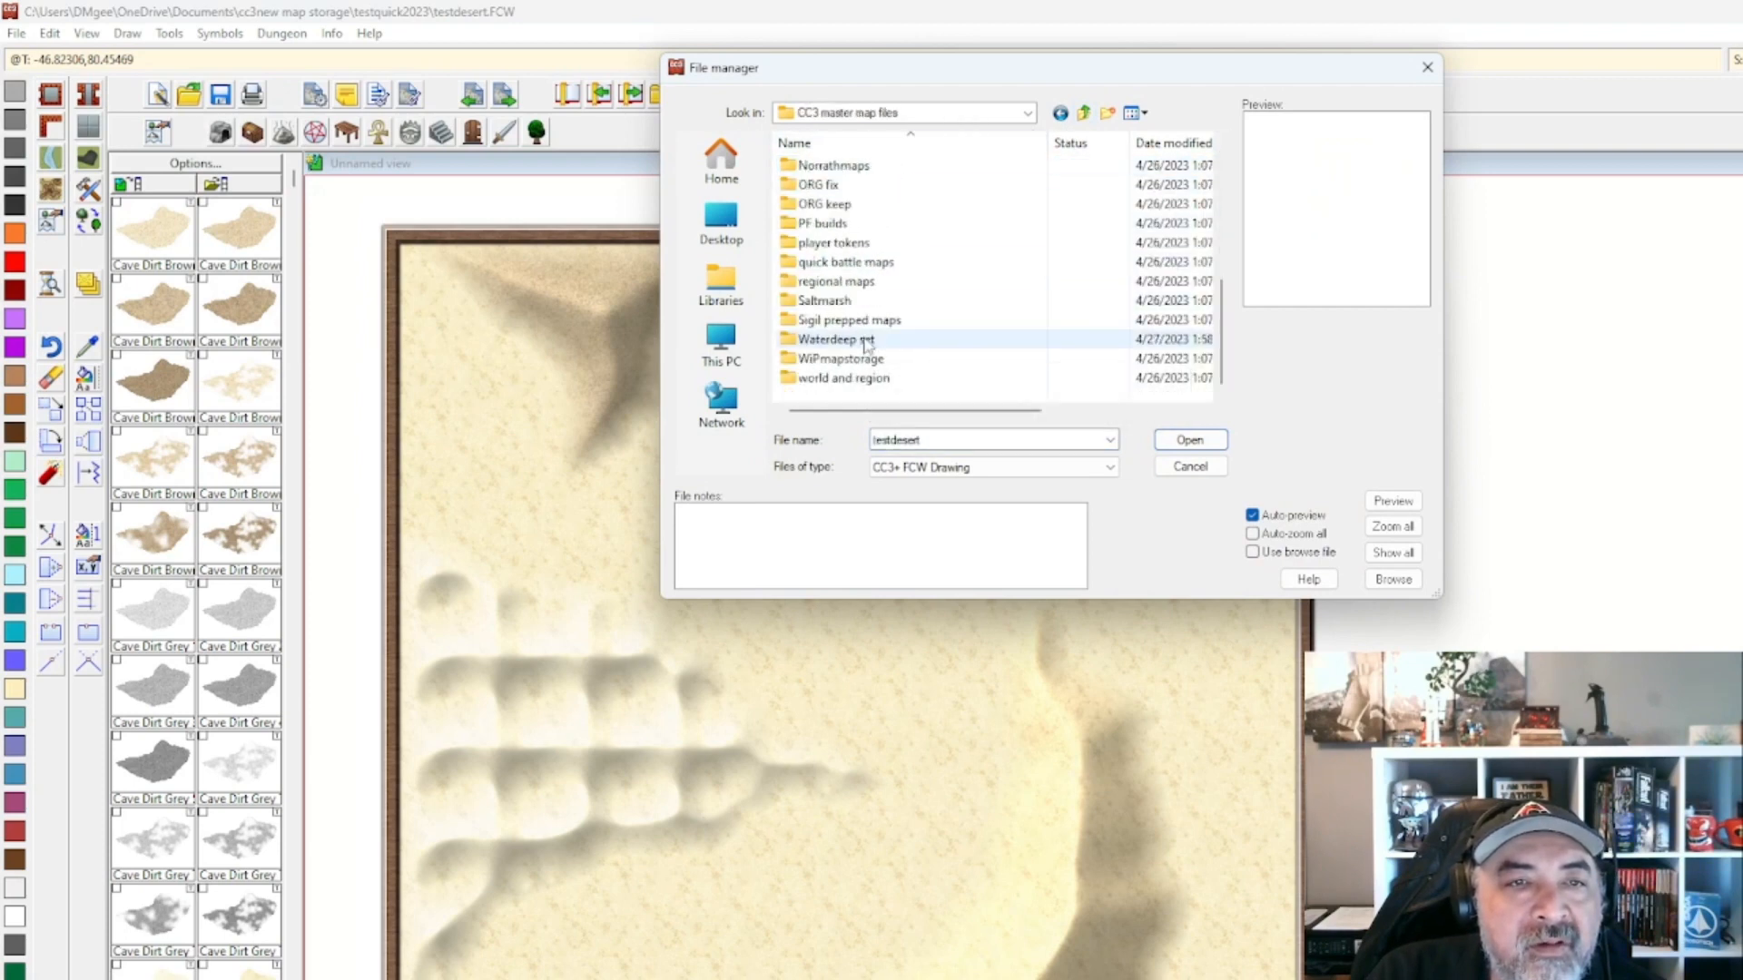
pyautogui.doubleClick(862, 265)
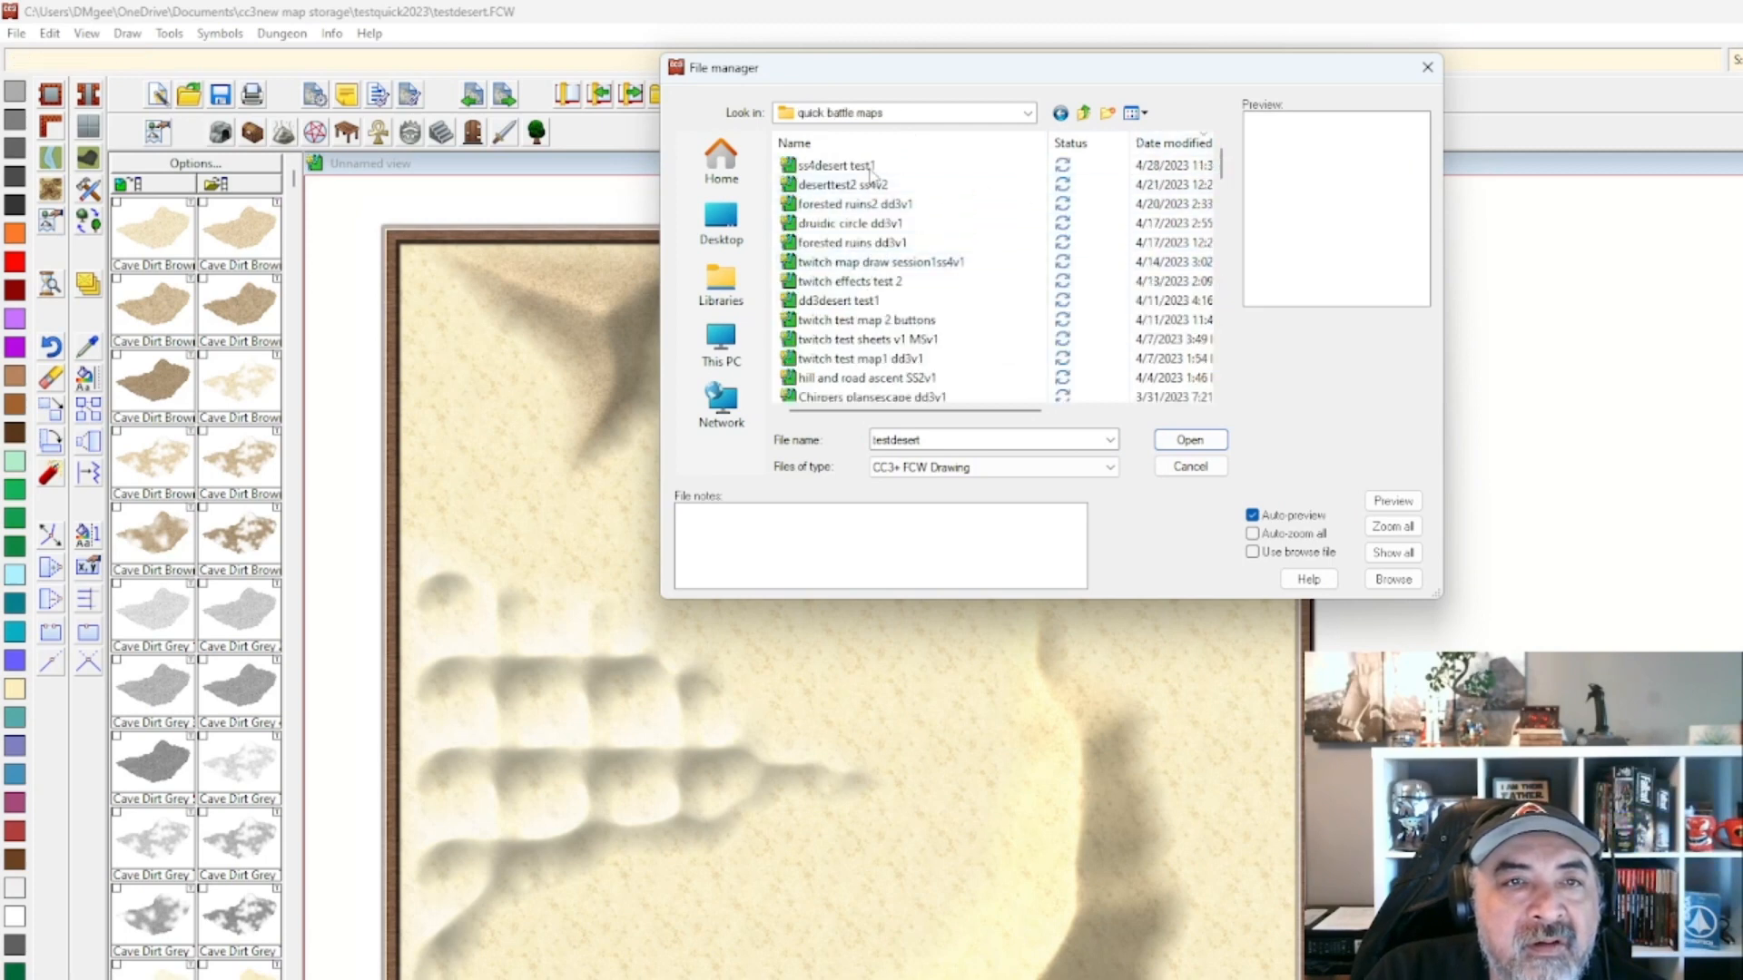
# Compare the previews of the ss4desert test1, deserttest2 ss4v2, forested ruins2 dd3v1 and druidic circle dd3v1 maps.
pyautogui.click(869, 169)
pyautogui.click(856, 186)
pyautogui.click(859, 205)
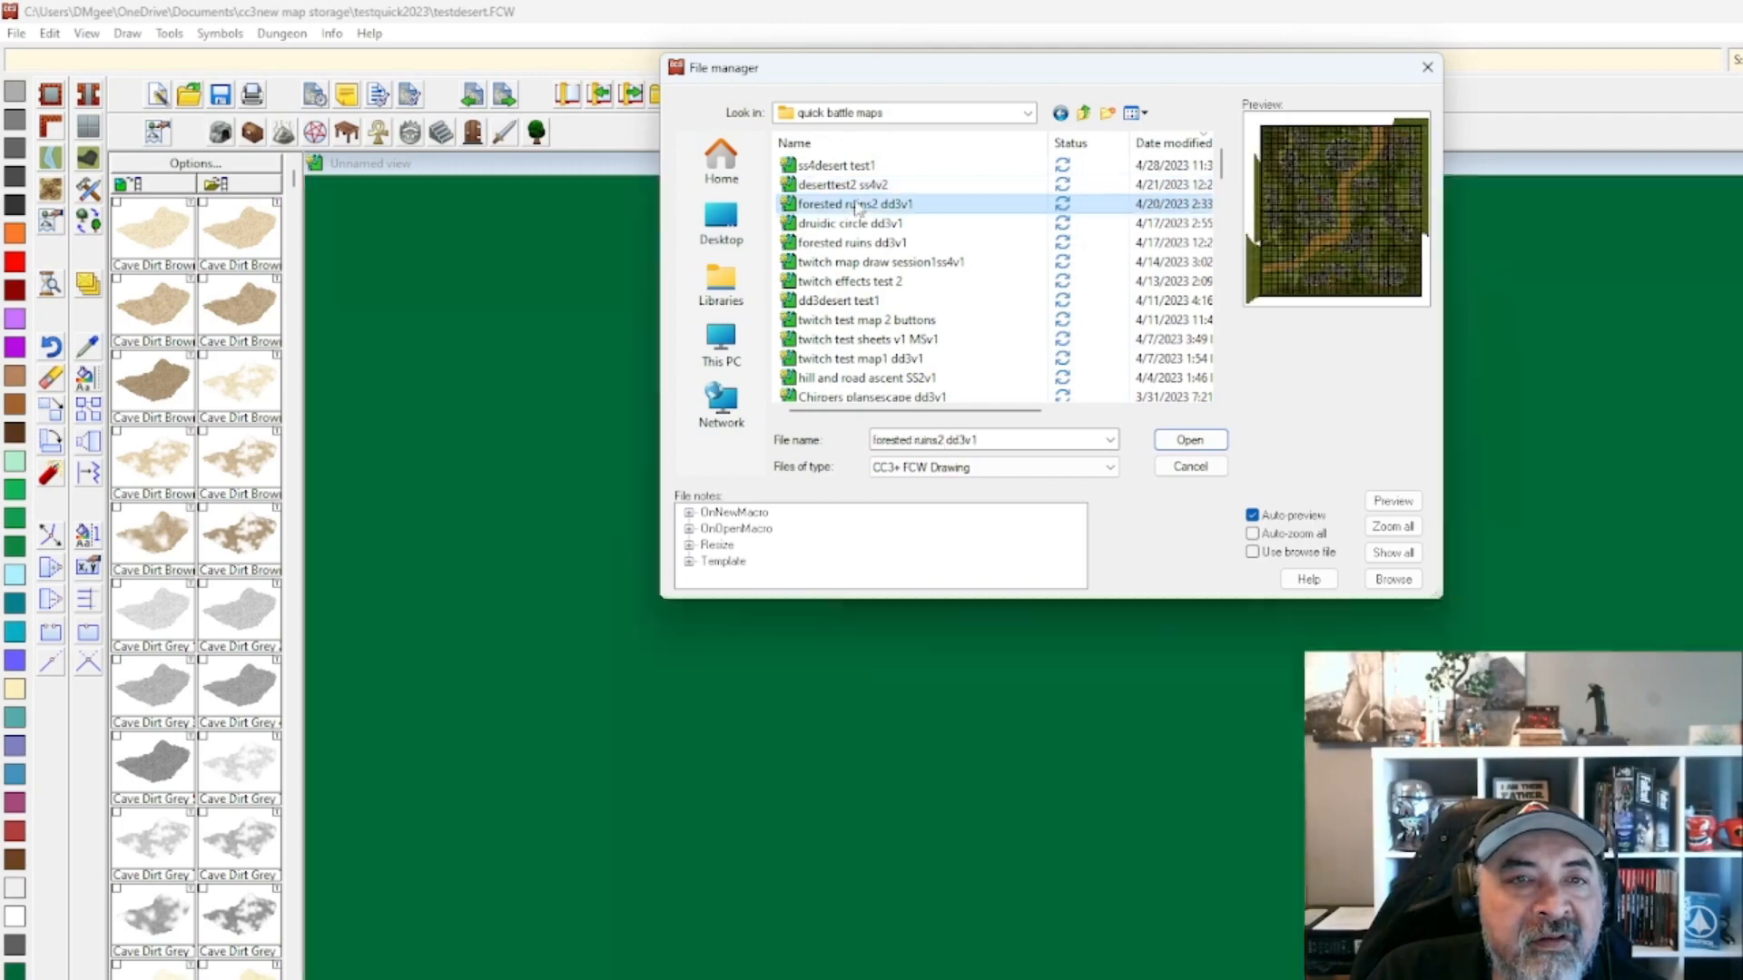
pyautogui.click(864, 224)
pyautogui.click(872, 206)
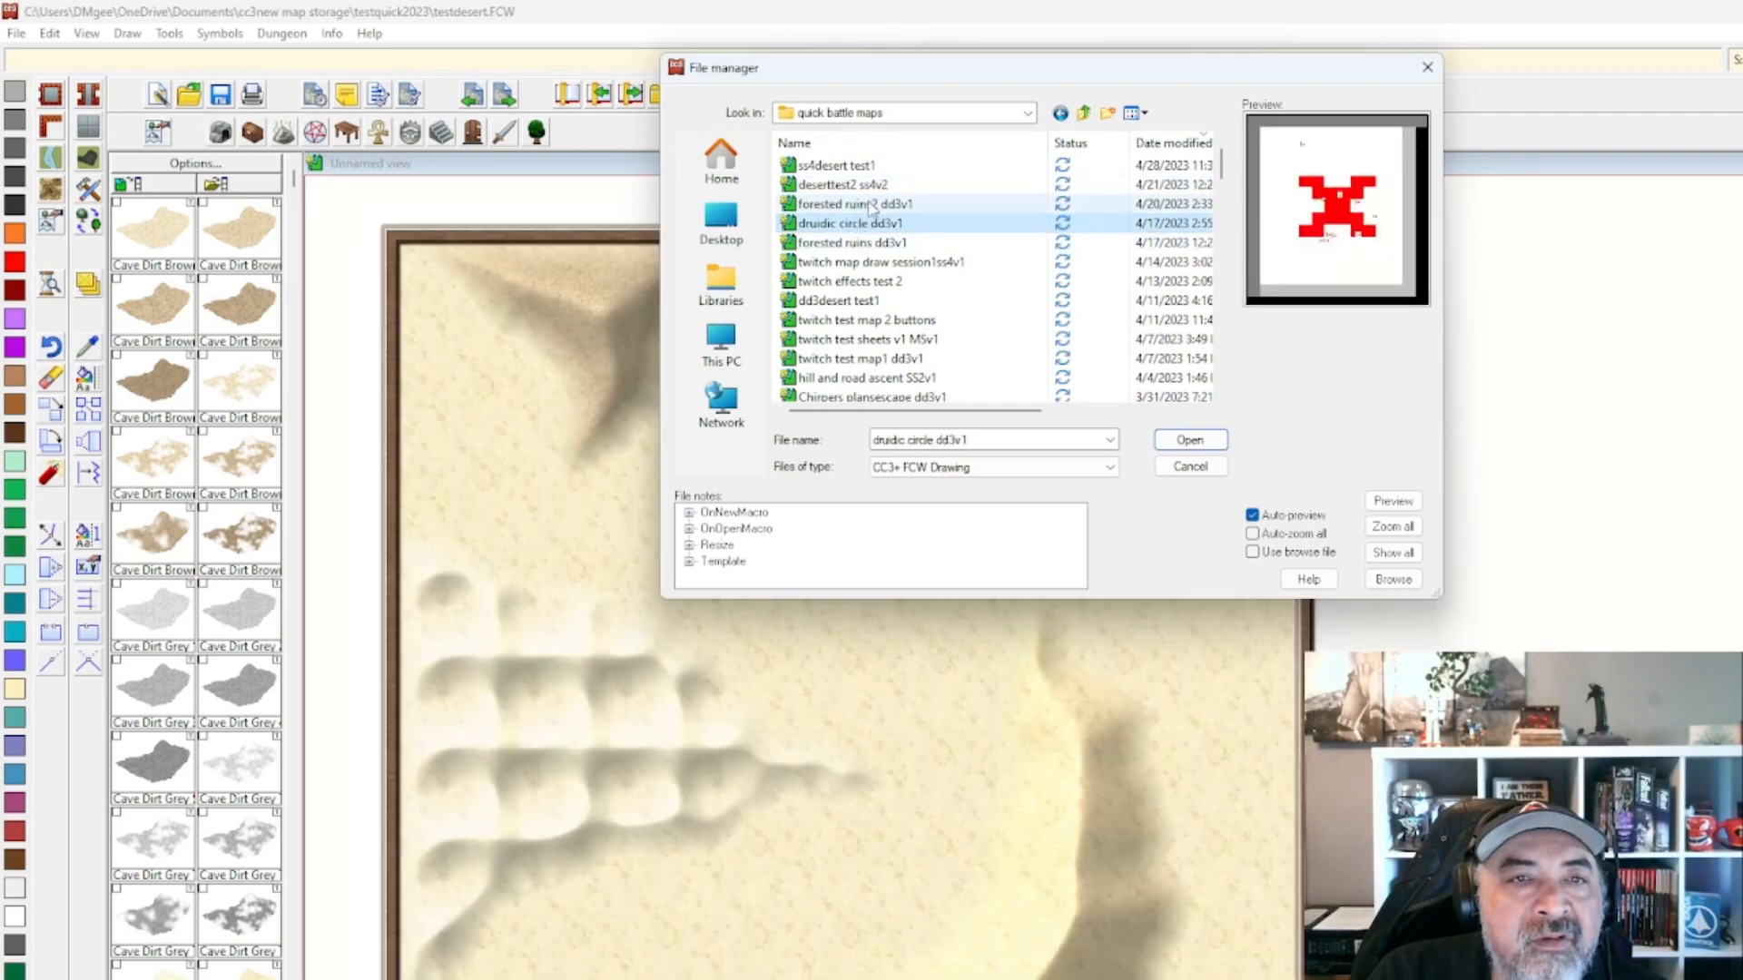
pyautogui.click(862, 185)
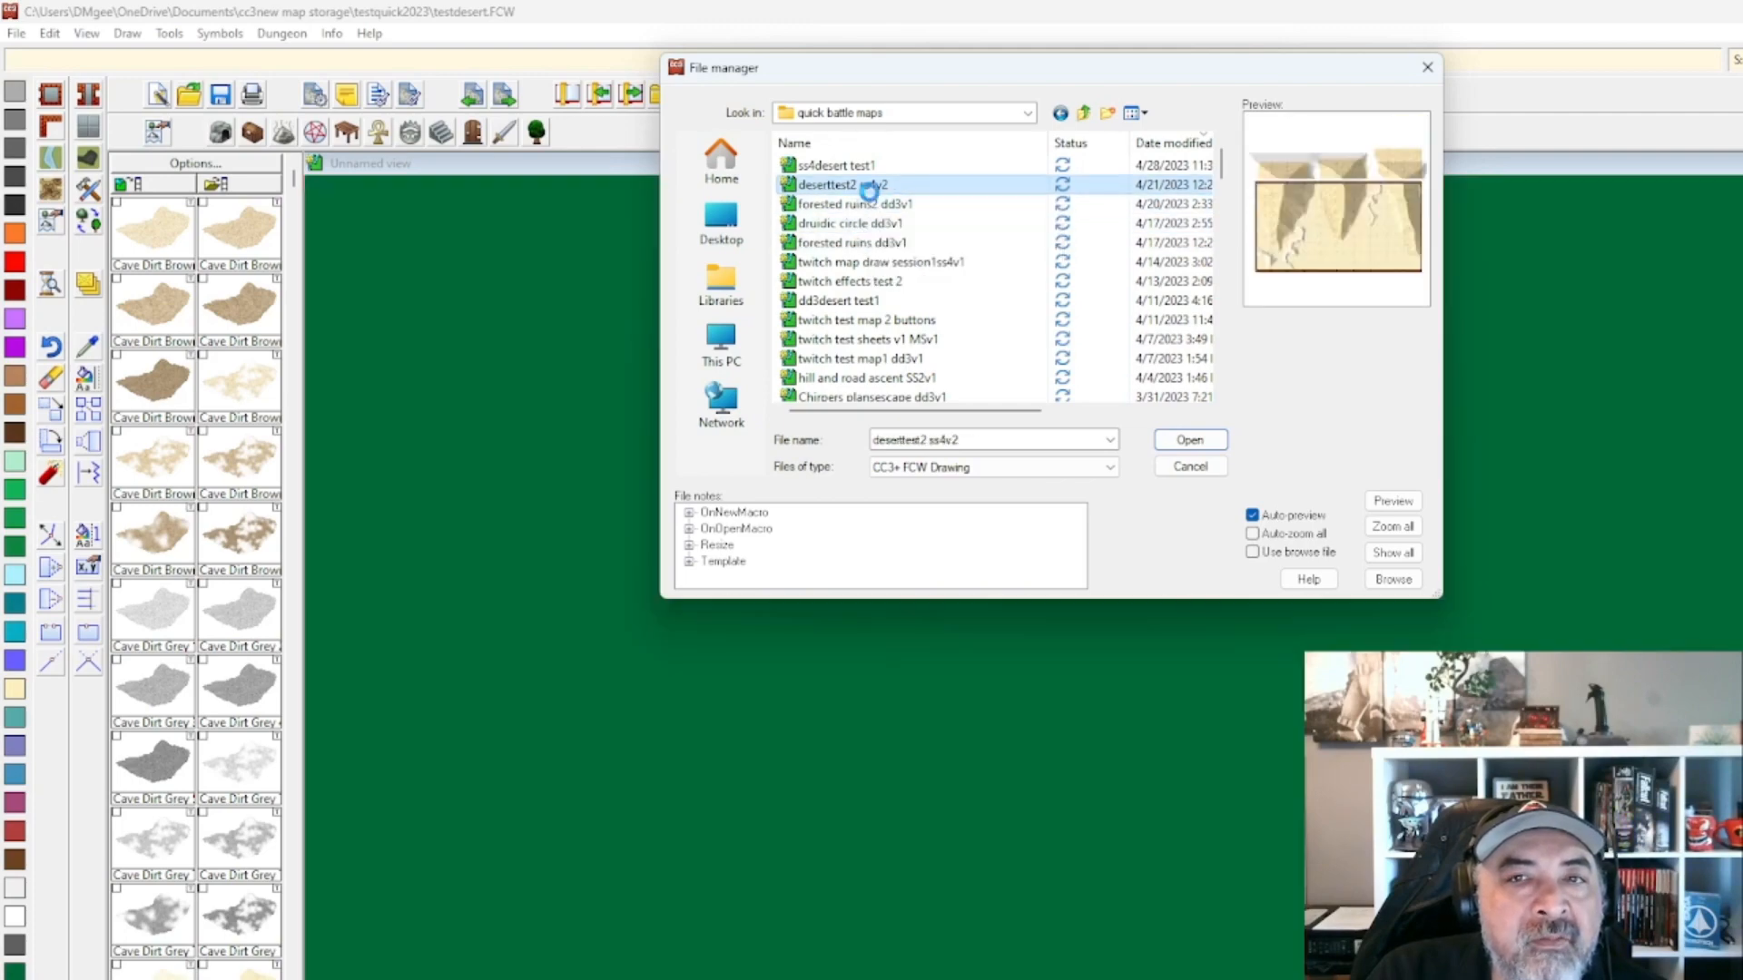
# Open the forested ruins2 dd3v1 map, saving the changes to testdesert.
pyautogui.click(867, 203)
pyautogui.doubleClick(867, 204)
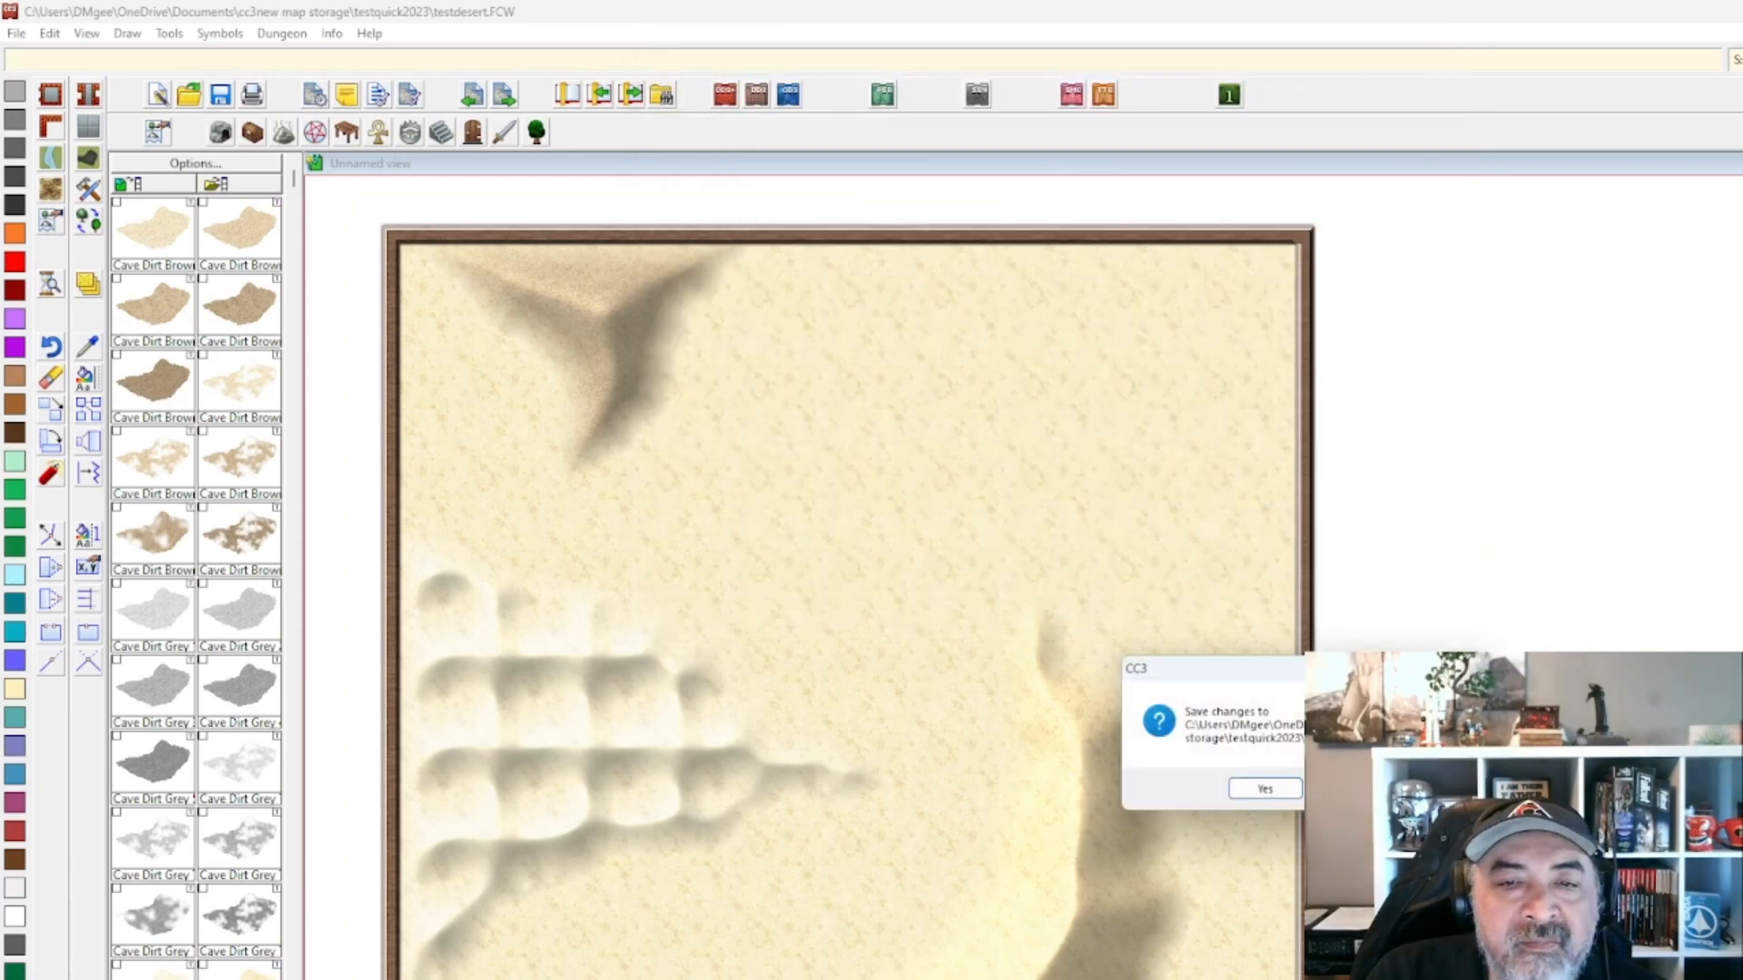
pyautogui.click(1265, 788)
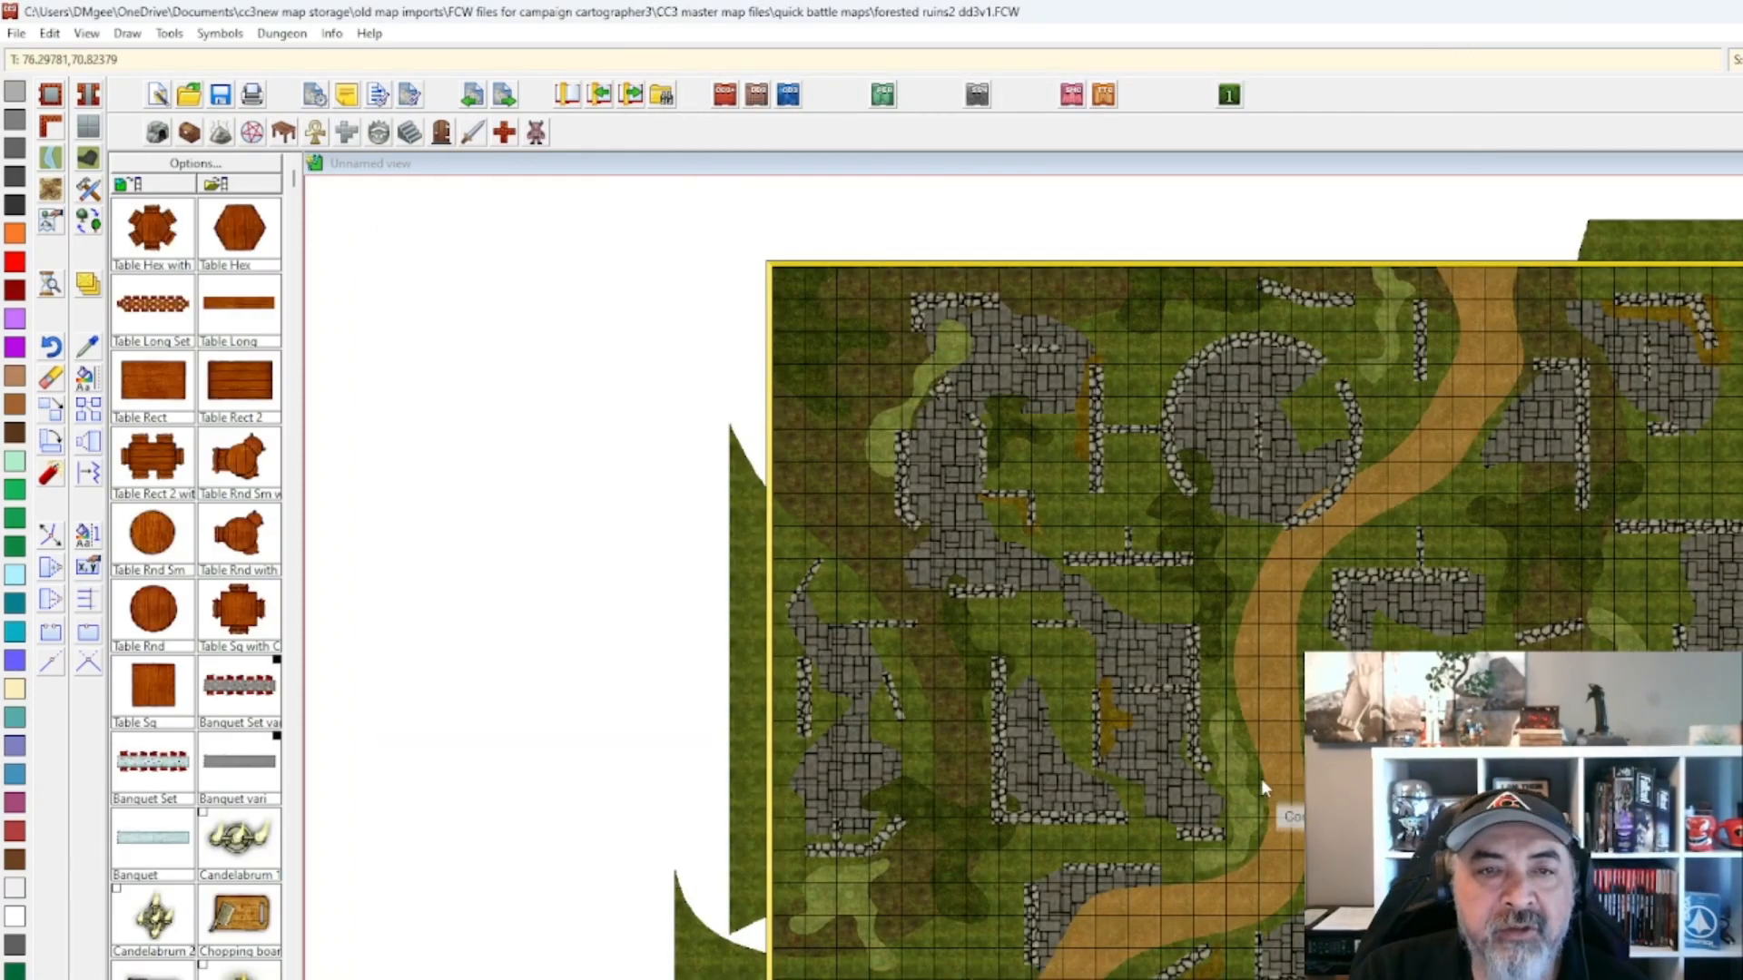
# Examine the layout of the ruins, road and surrounding terrain across the forested ruins2 map.
pyautogui.scroll(1, 1262, 788)
pyautogui.moveTo(1227, 782); pyautogui.dragTo(942, 804)
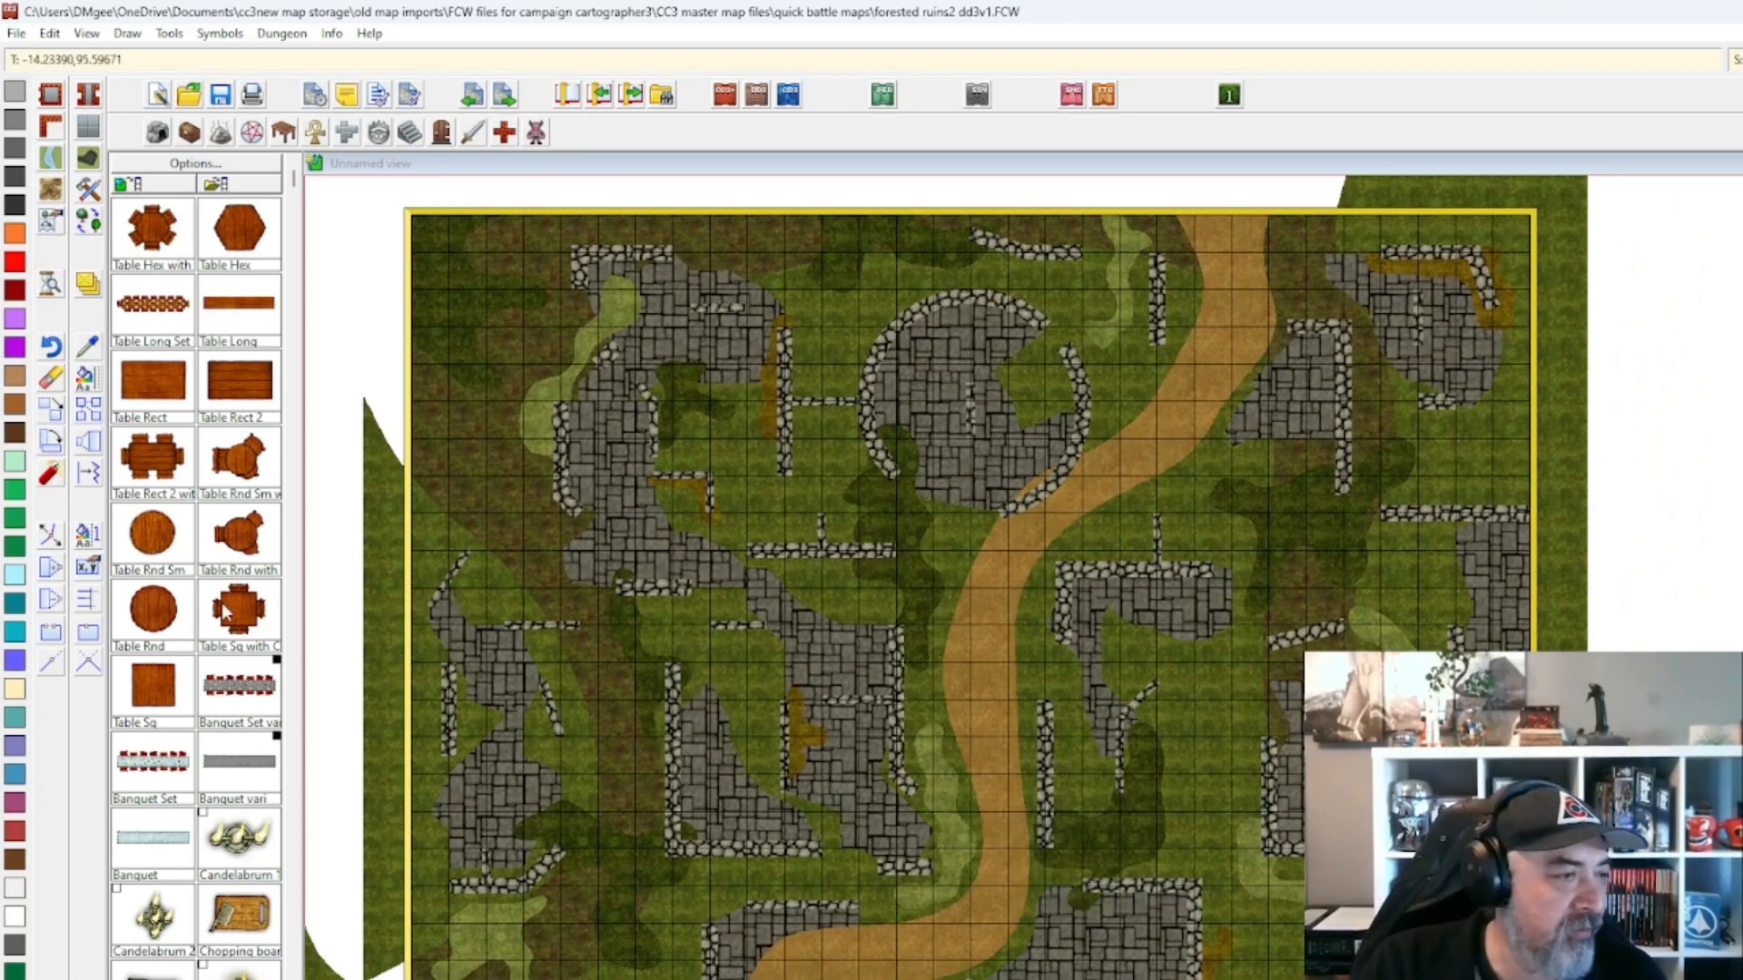
pyautogui.scroll(-1, 1015, 610)
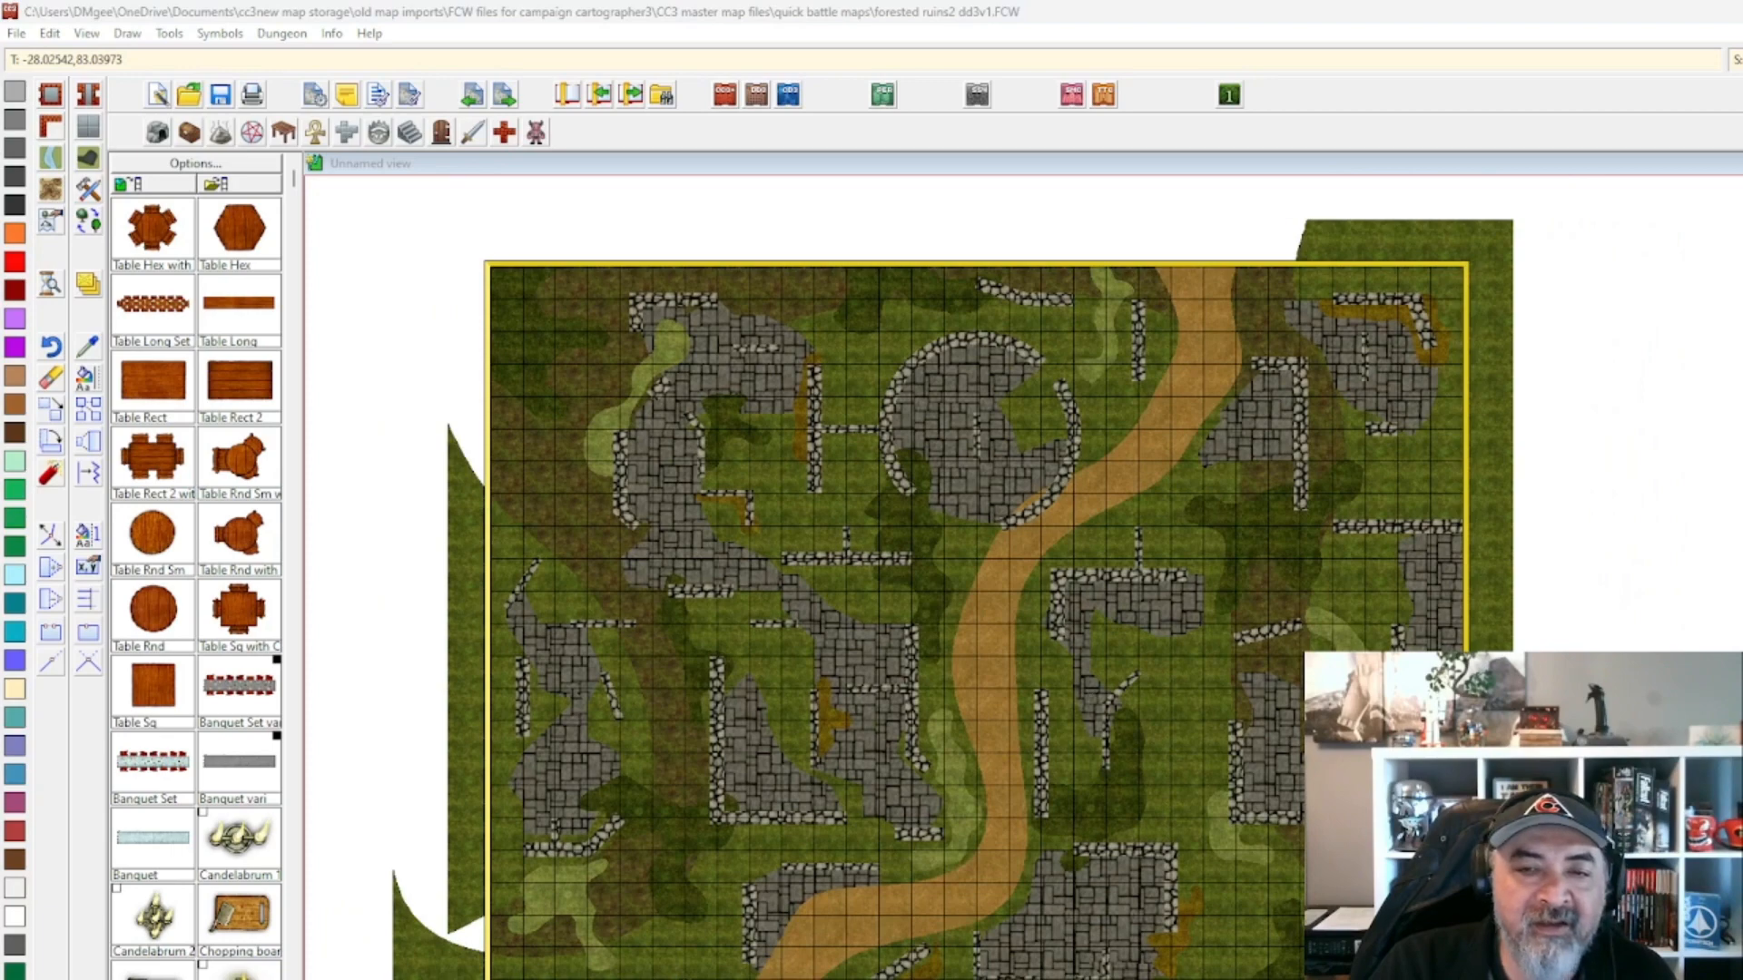
pyautogui.scroll(-1, 1404, 842)
pyautogui.middleClick(1586, 831)
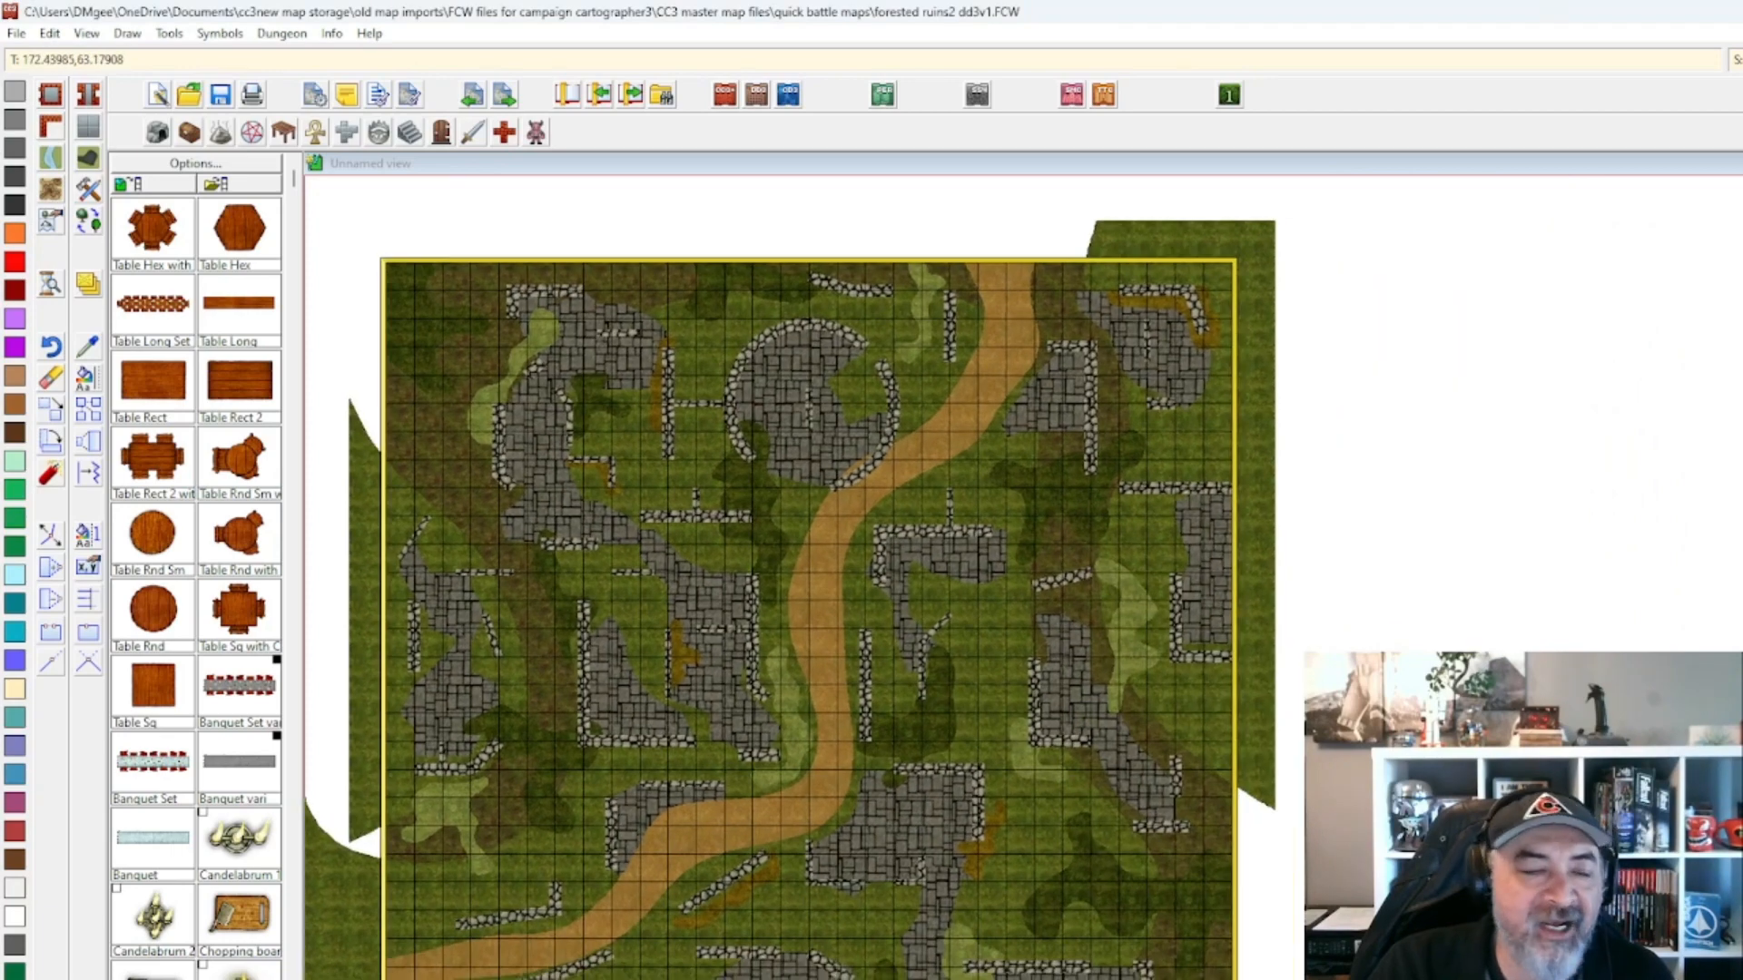
pyautogui.moveTo(1355, 751); pyautogui.dragTo(1423, 665)
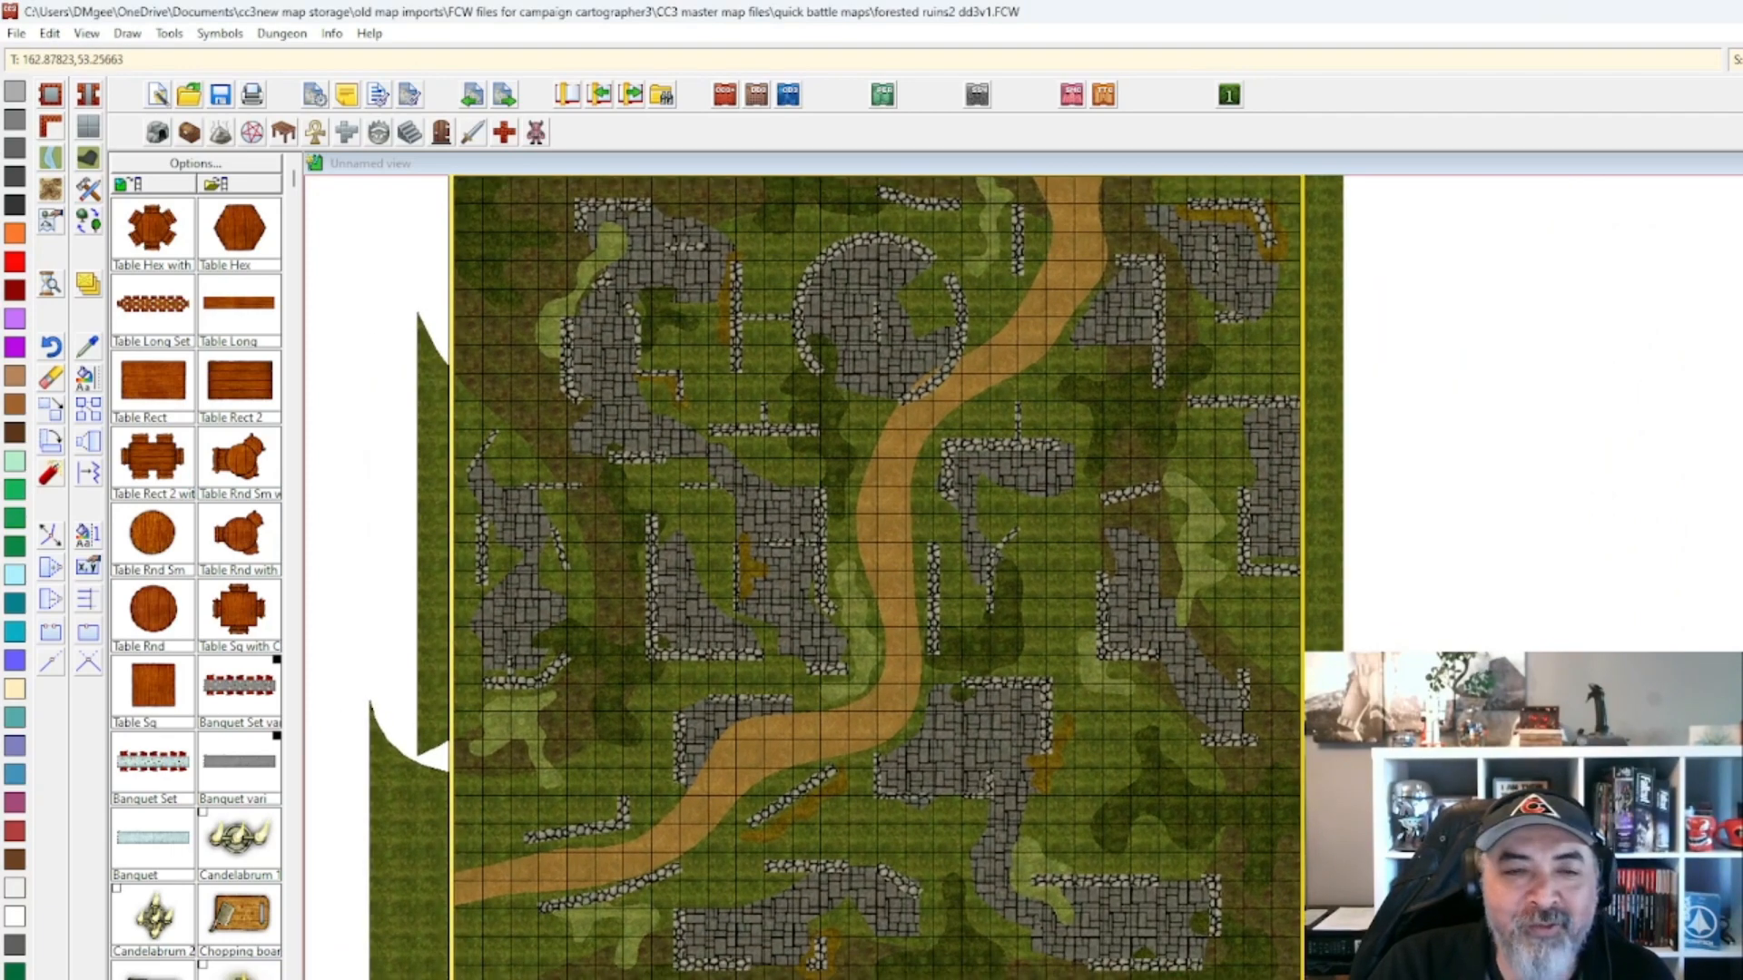
pyautogui.moveTo(1368, 736)
pyautogui.mouseDown()
pyautogui.moveTo(1539, 841)
pyautogui.moveTo(1483, 786)
pyautogui.moveTo(1440, 794)
pyautogui.moveTo(1538, 799)
pyautogui.moveTo(1525, 806)
pyautogui.mouseUp()
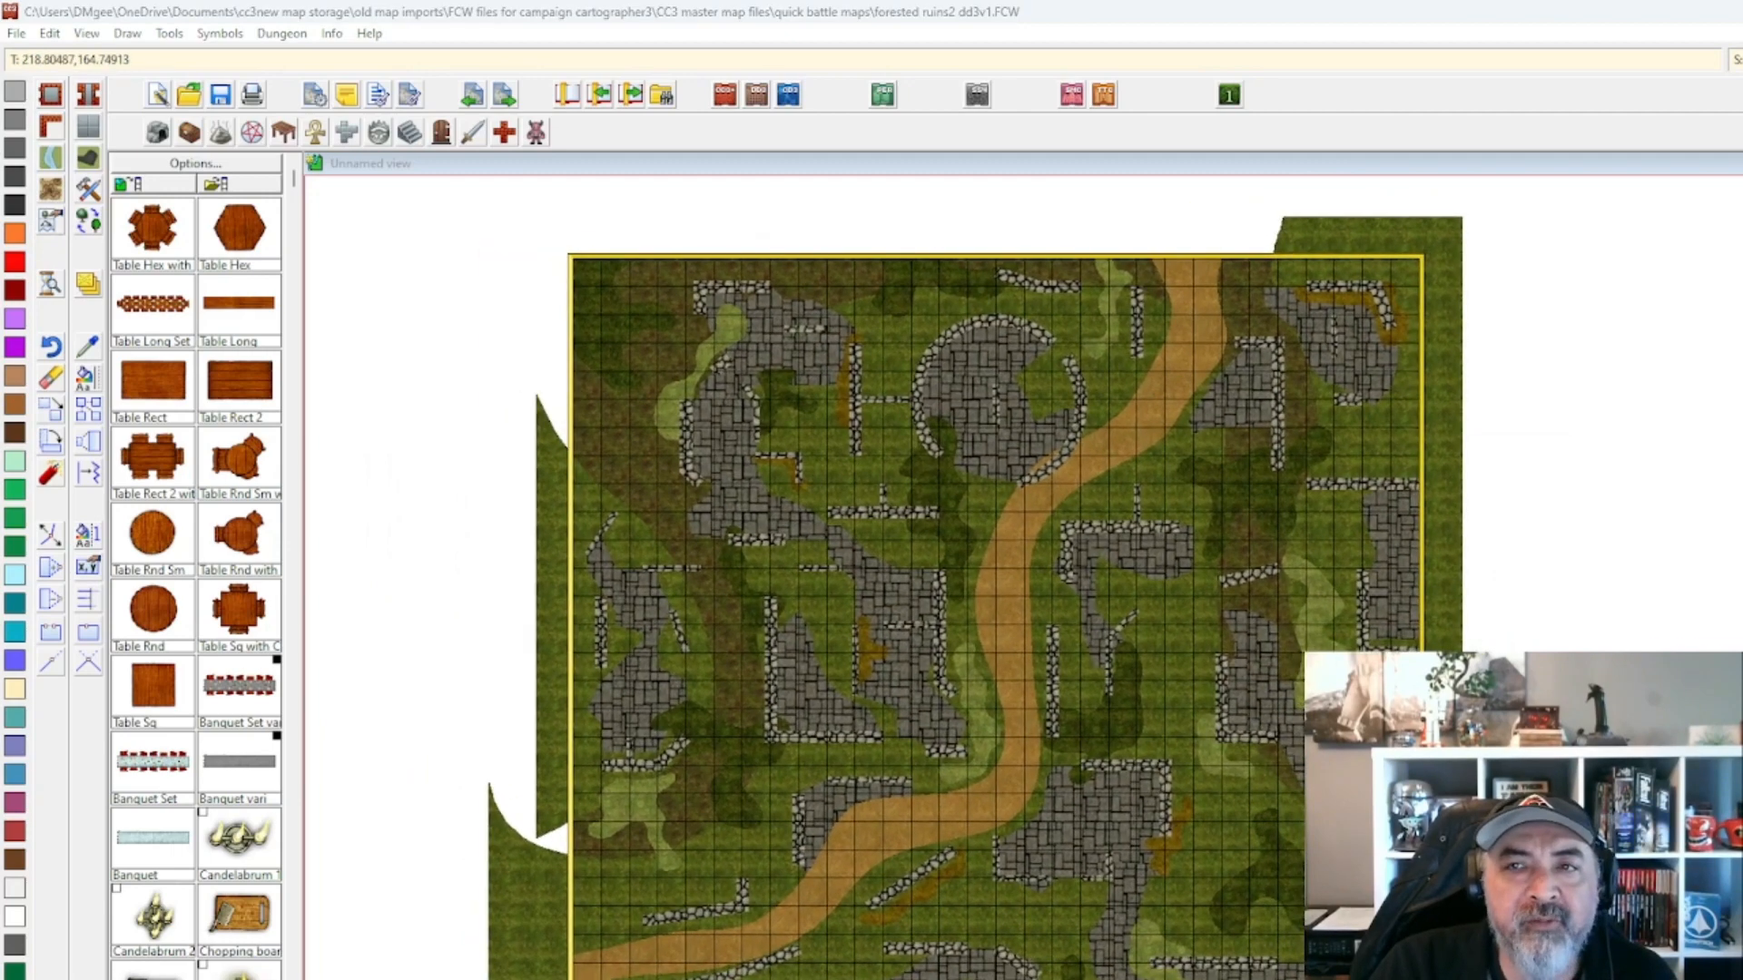
# Activate the sheet effects for the forested ruins map and apply them to the drawing.
pyautogui.click(1736, 60)
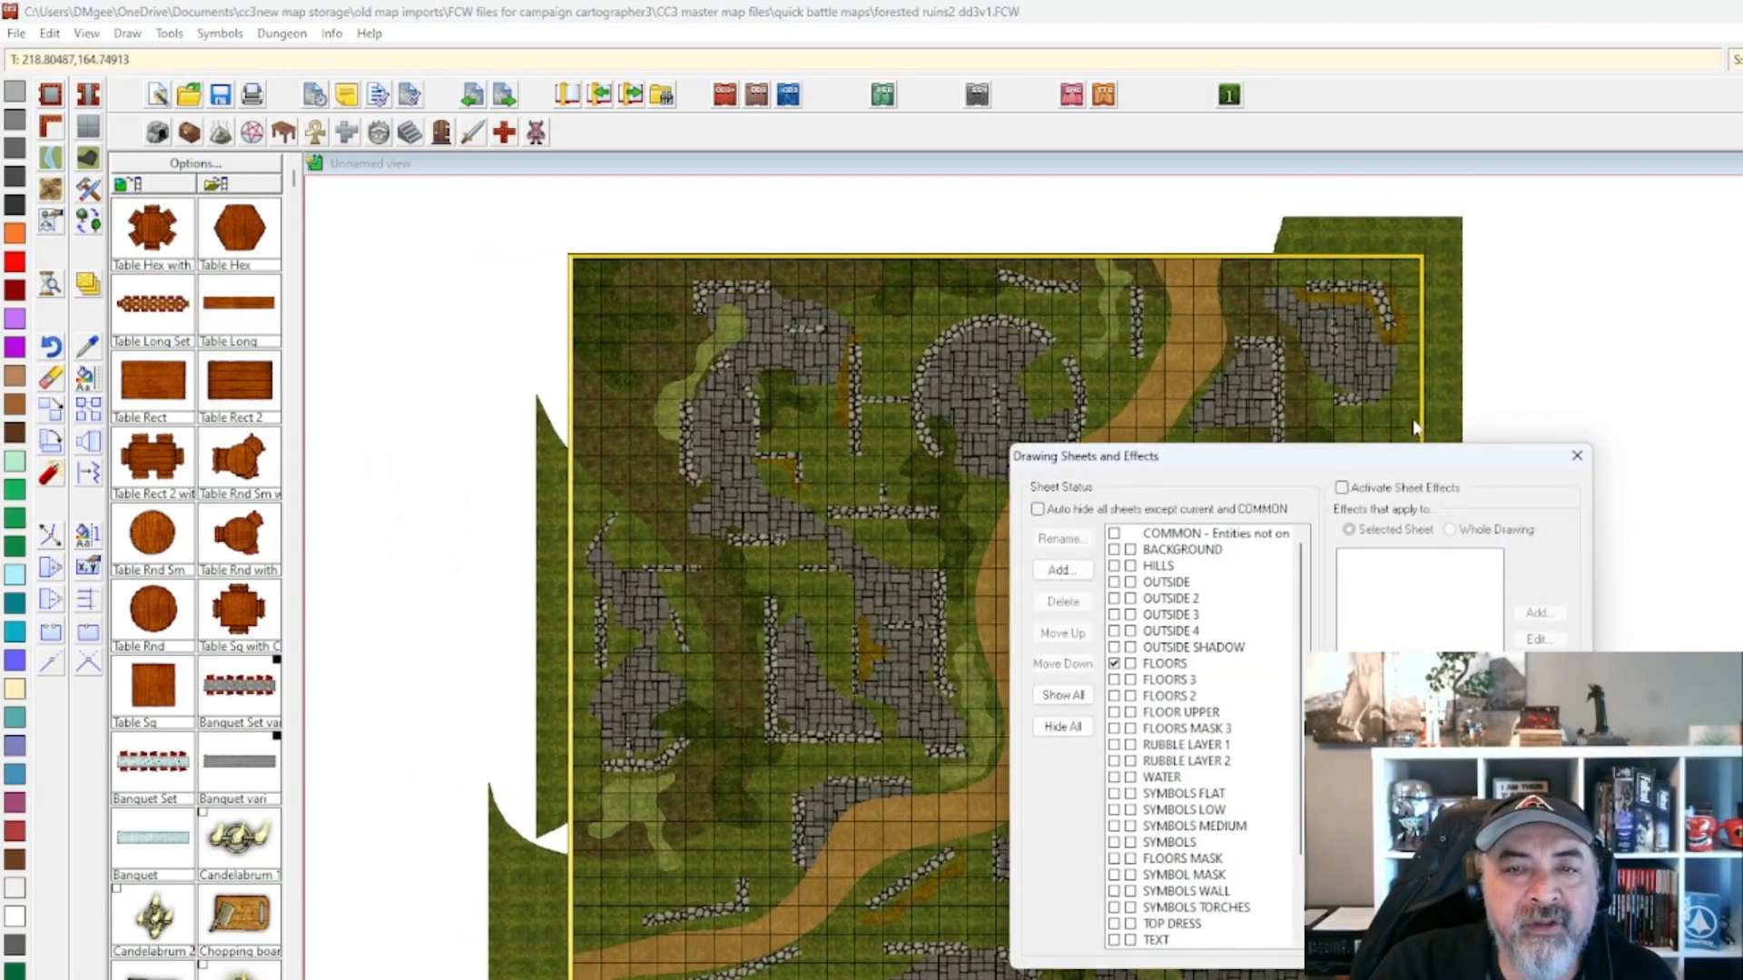
pyautogui.click(1342, 488)
pyautogui.click(1362, 946)
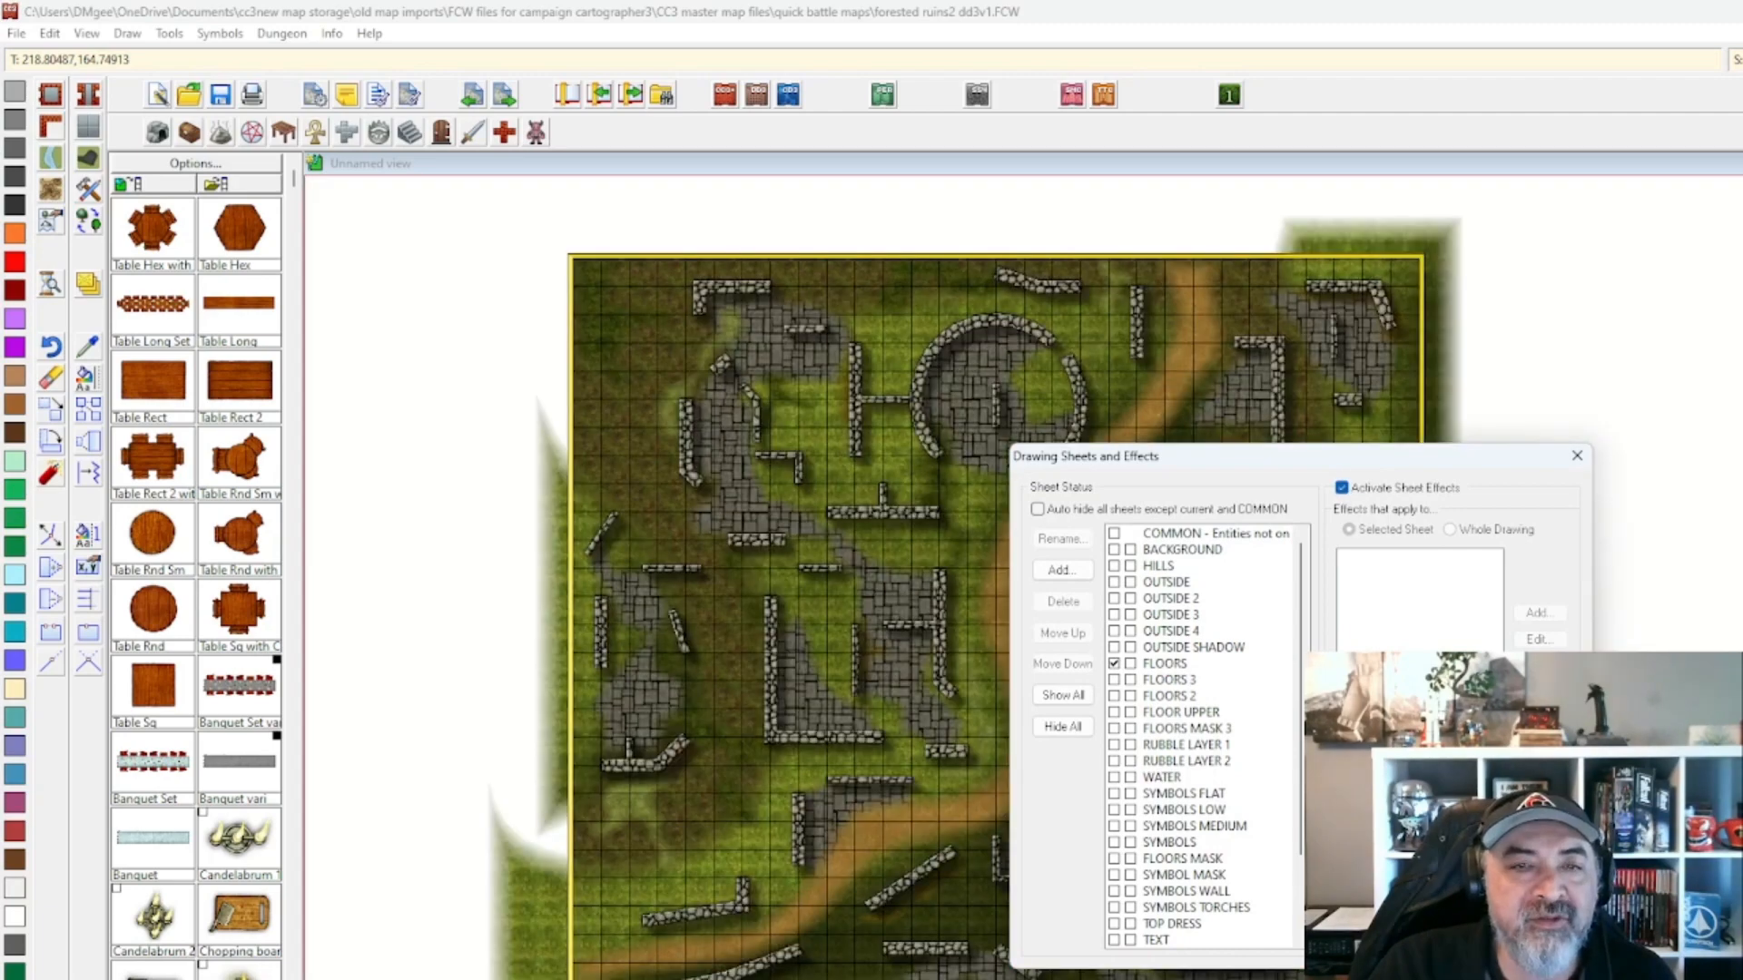
pyautogui.click(1416, 946)
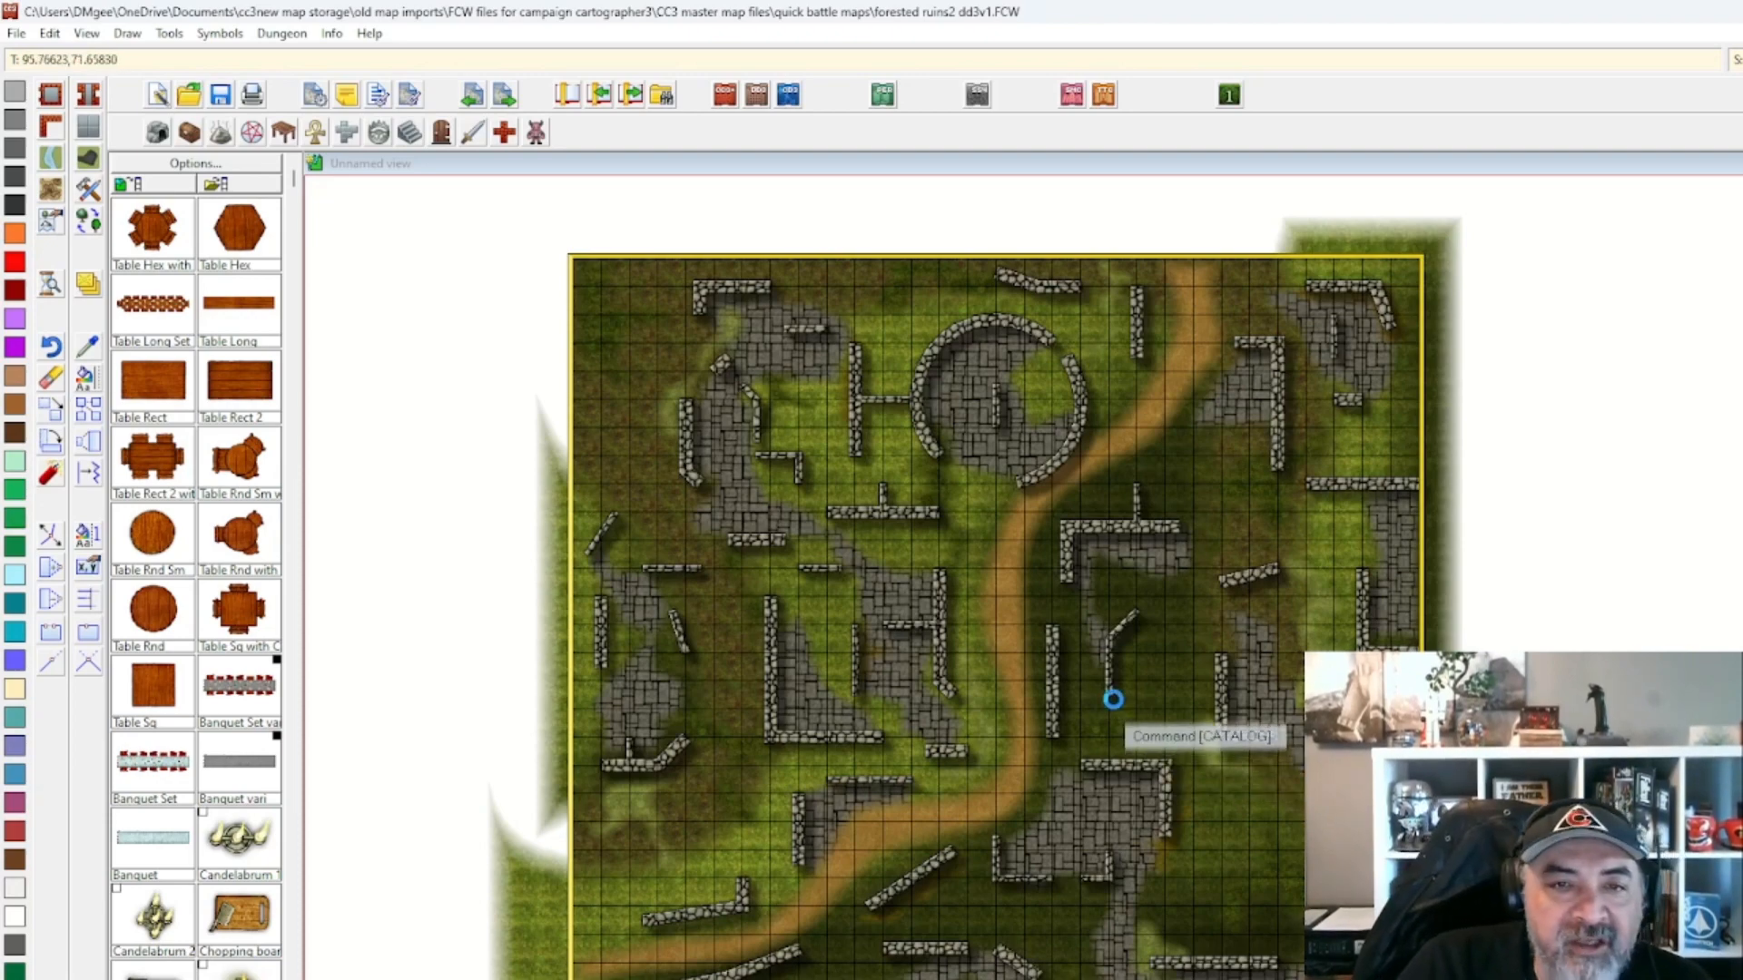
# Hide the HEX/SQUARE GRID layer so the ruins map is shown without its grid.
pyautogui.scroll(2, 1111, 701)
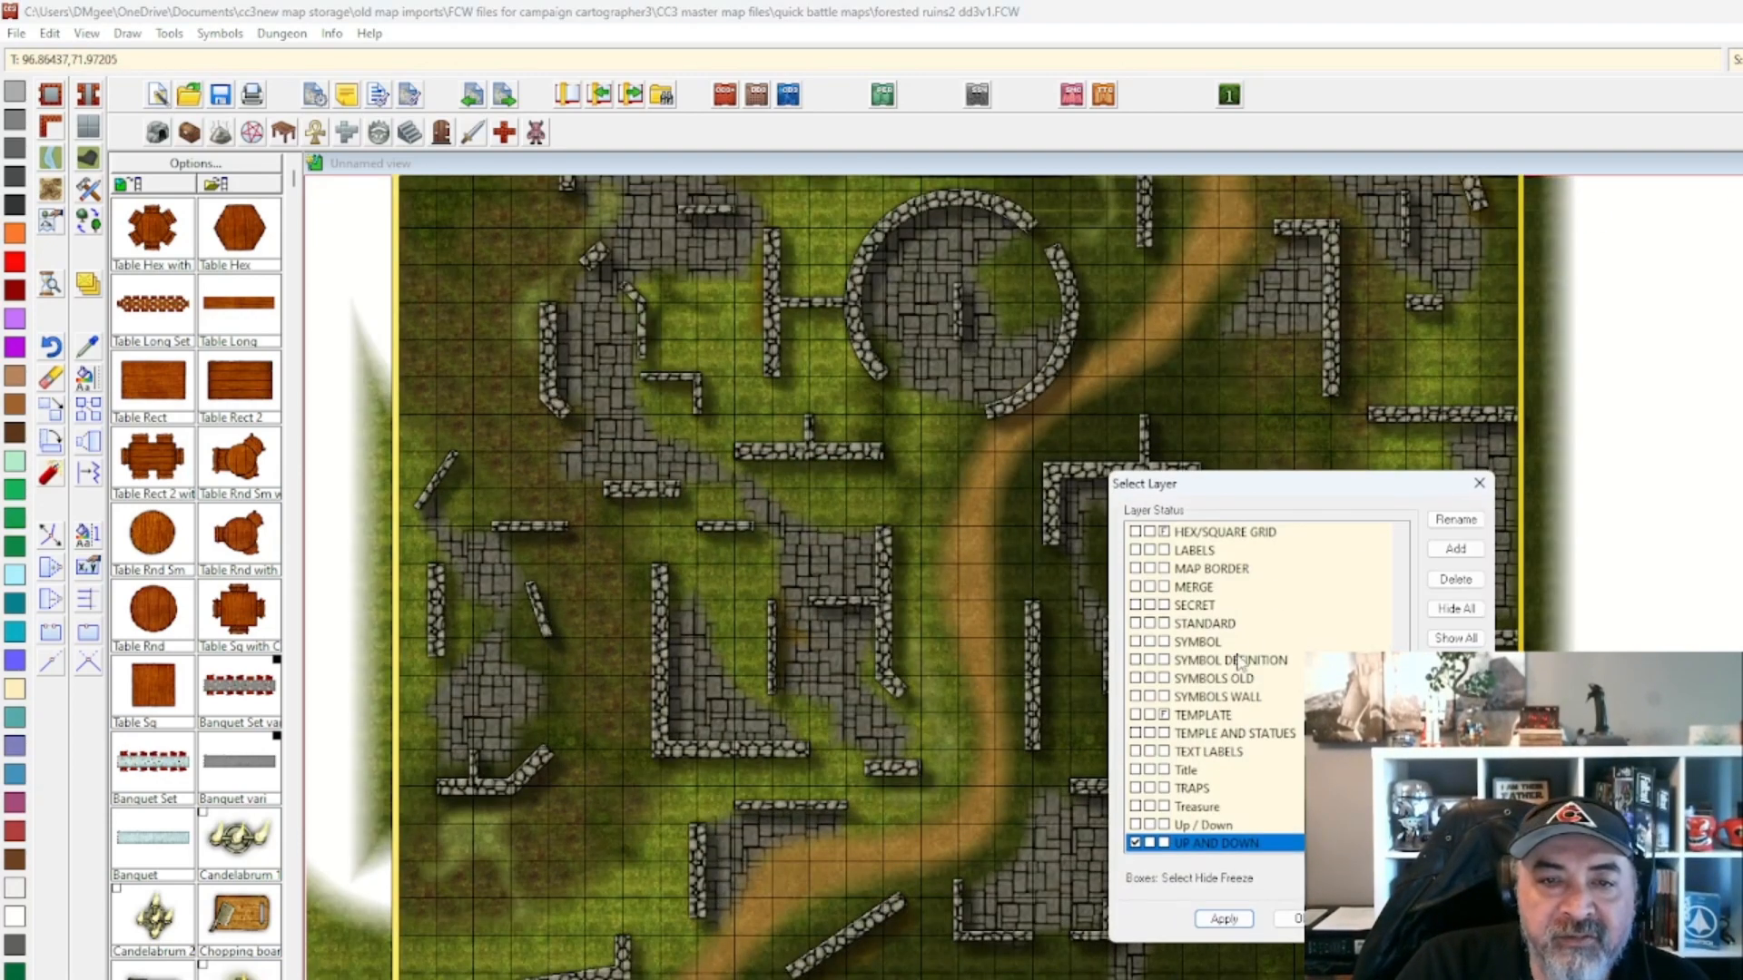
pyautogui.scroll(3, 1163, 755)
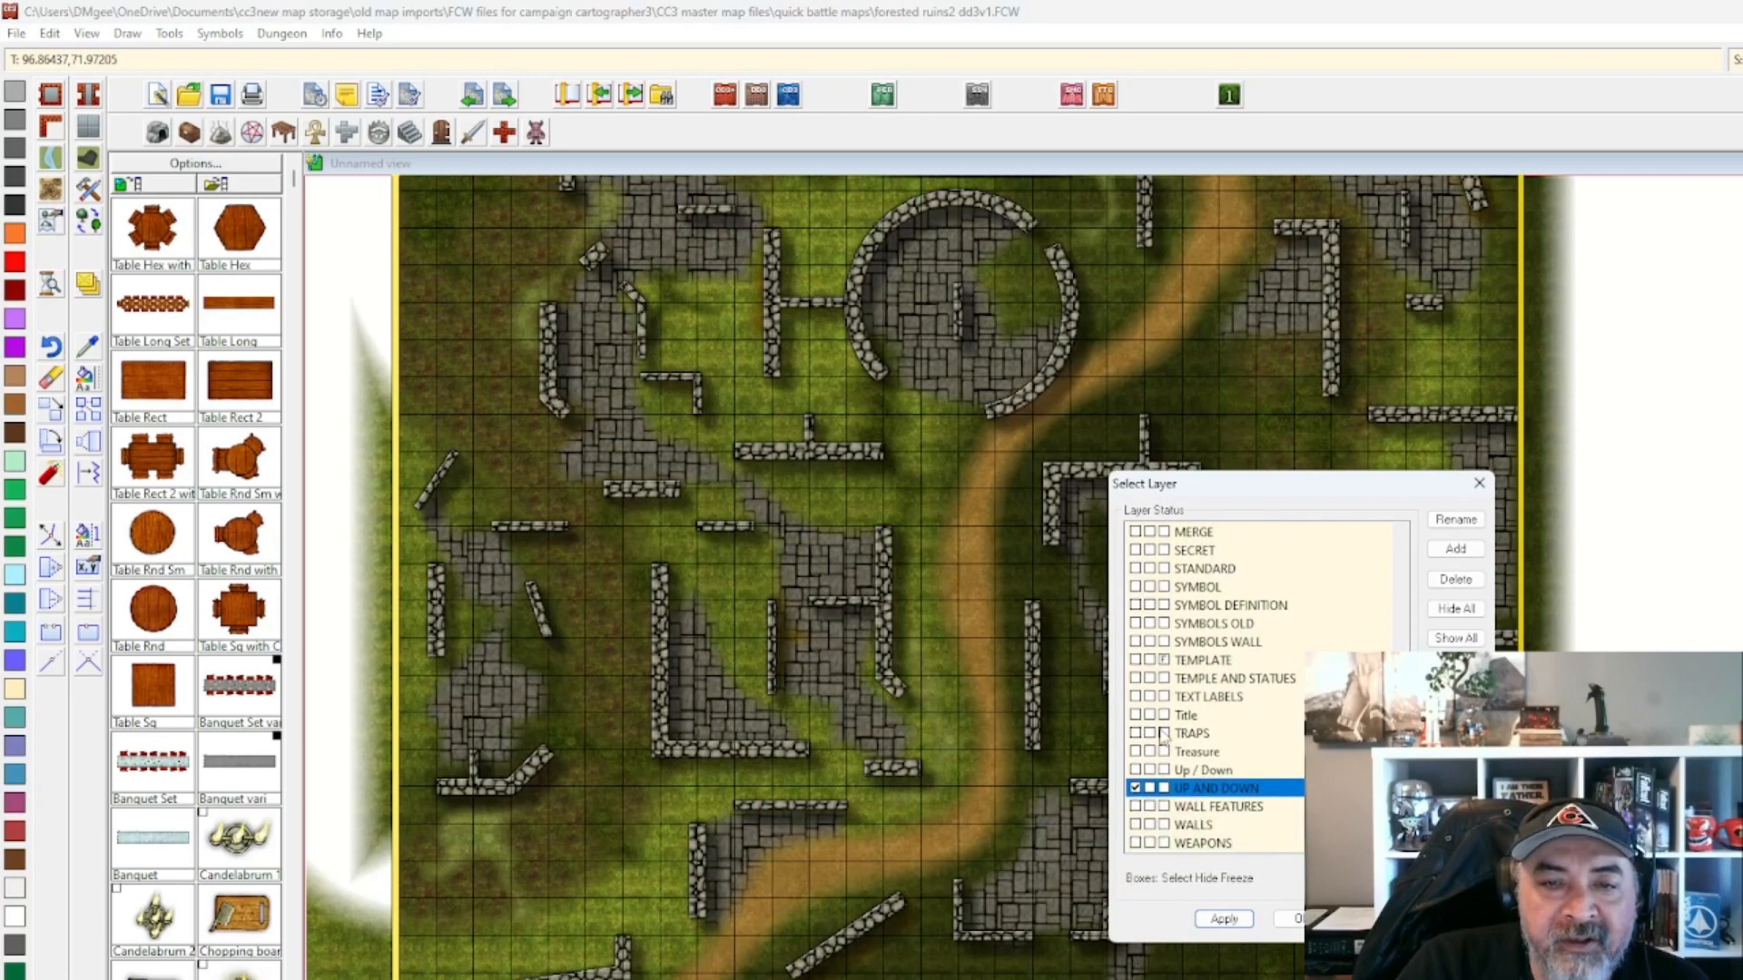
pyautogui.click(1149, 642)
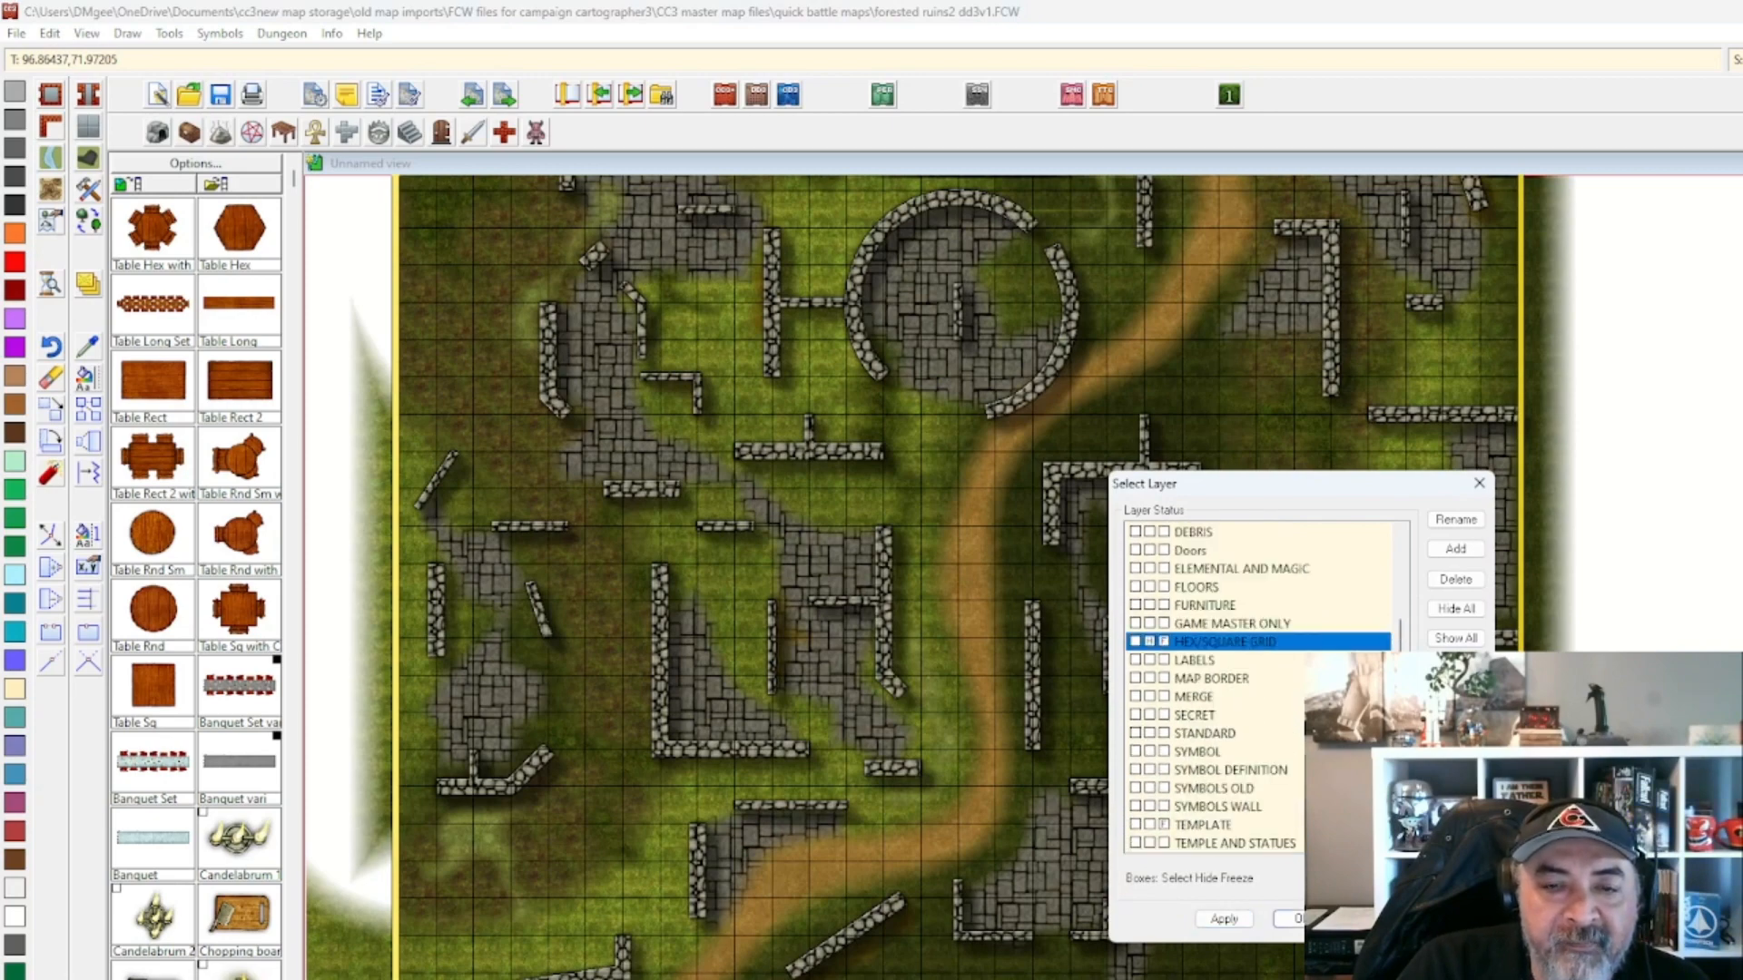
pyautogui.click(1223, 918)
pyautogui.click(1296, 919)
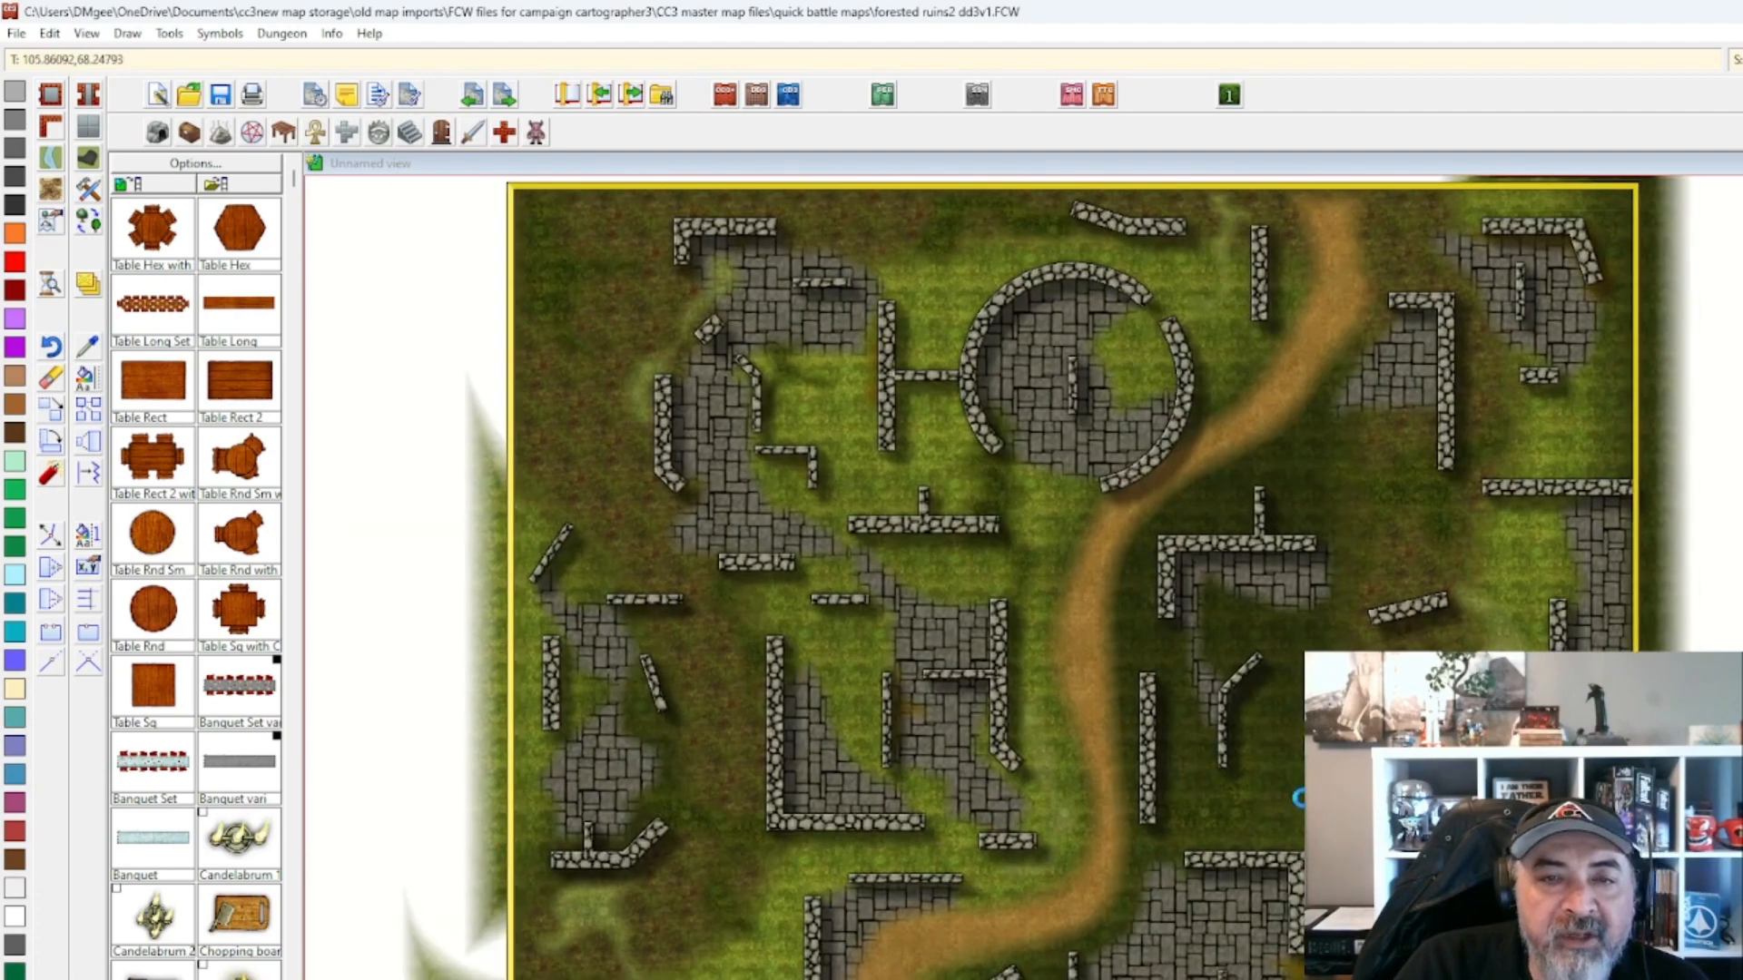
pyautogui.moveTo(1386, 733); pyautogui.dragTo(1325, 774)
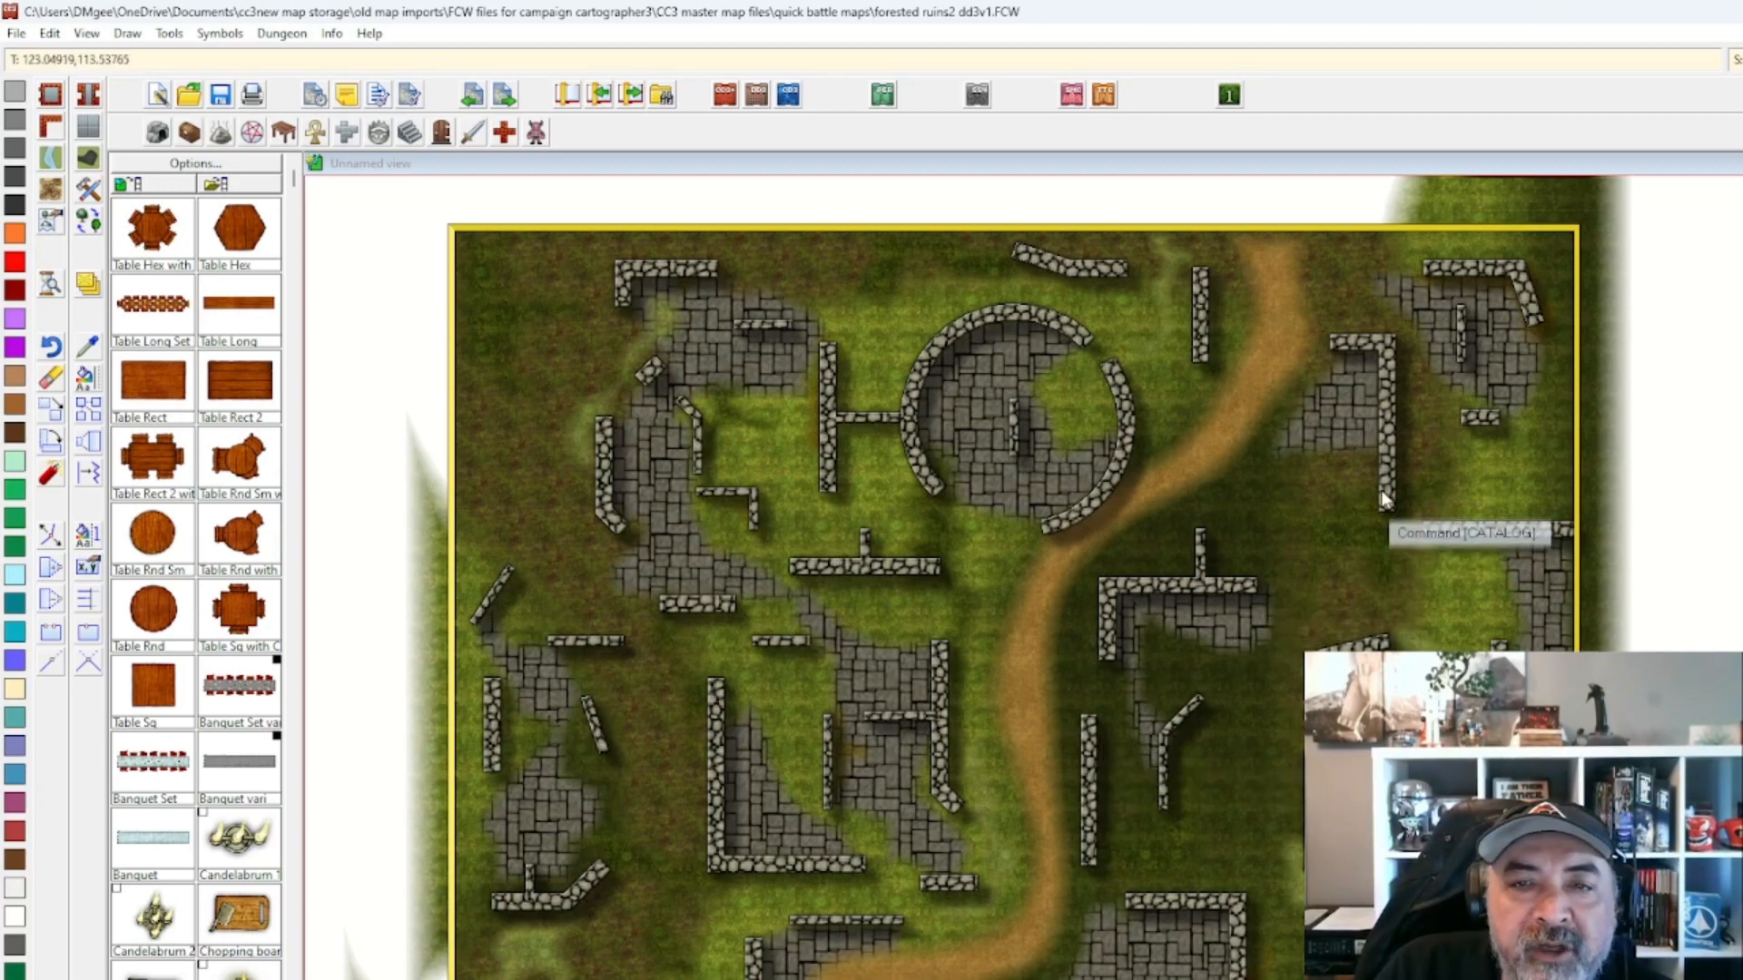
# Examine the sheet list and the effects assigned to the BACKGROUND, OUTSIDE, FLOORS and FLOORS 3 sheets.
pyautogui.click(1736, 60)
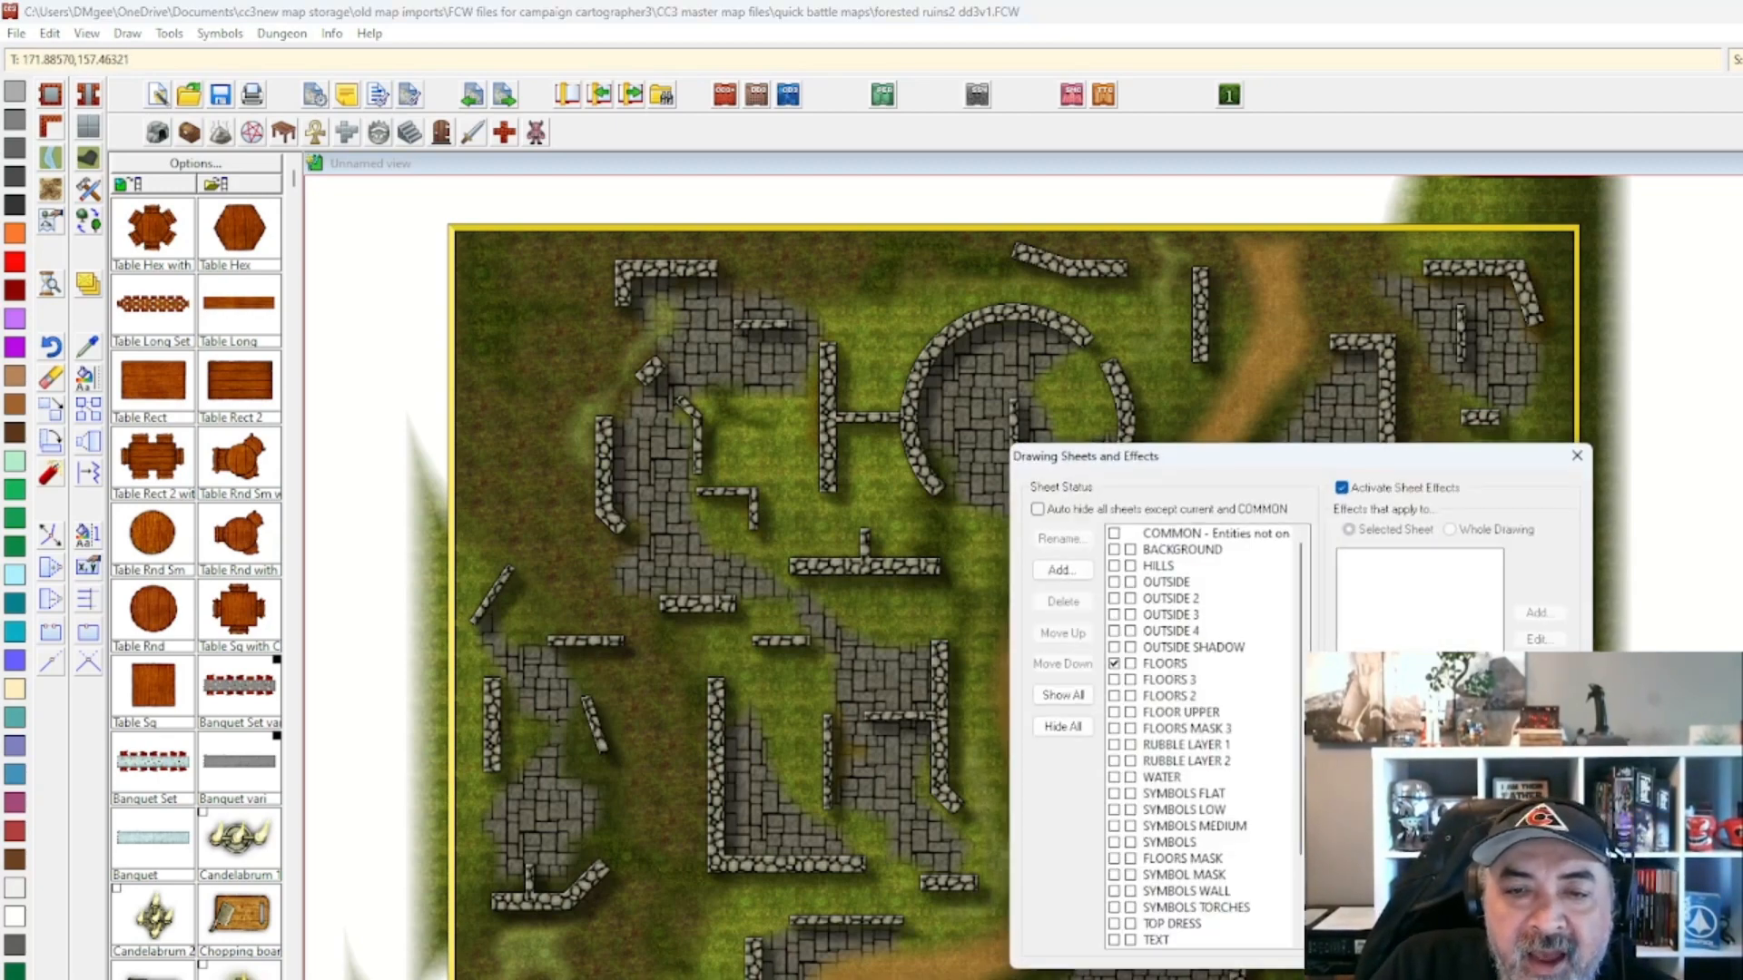
pyautogui.click(1177, 566)
pyautogui.click(1192, 552)
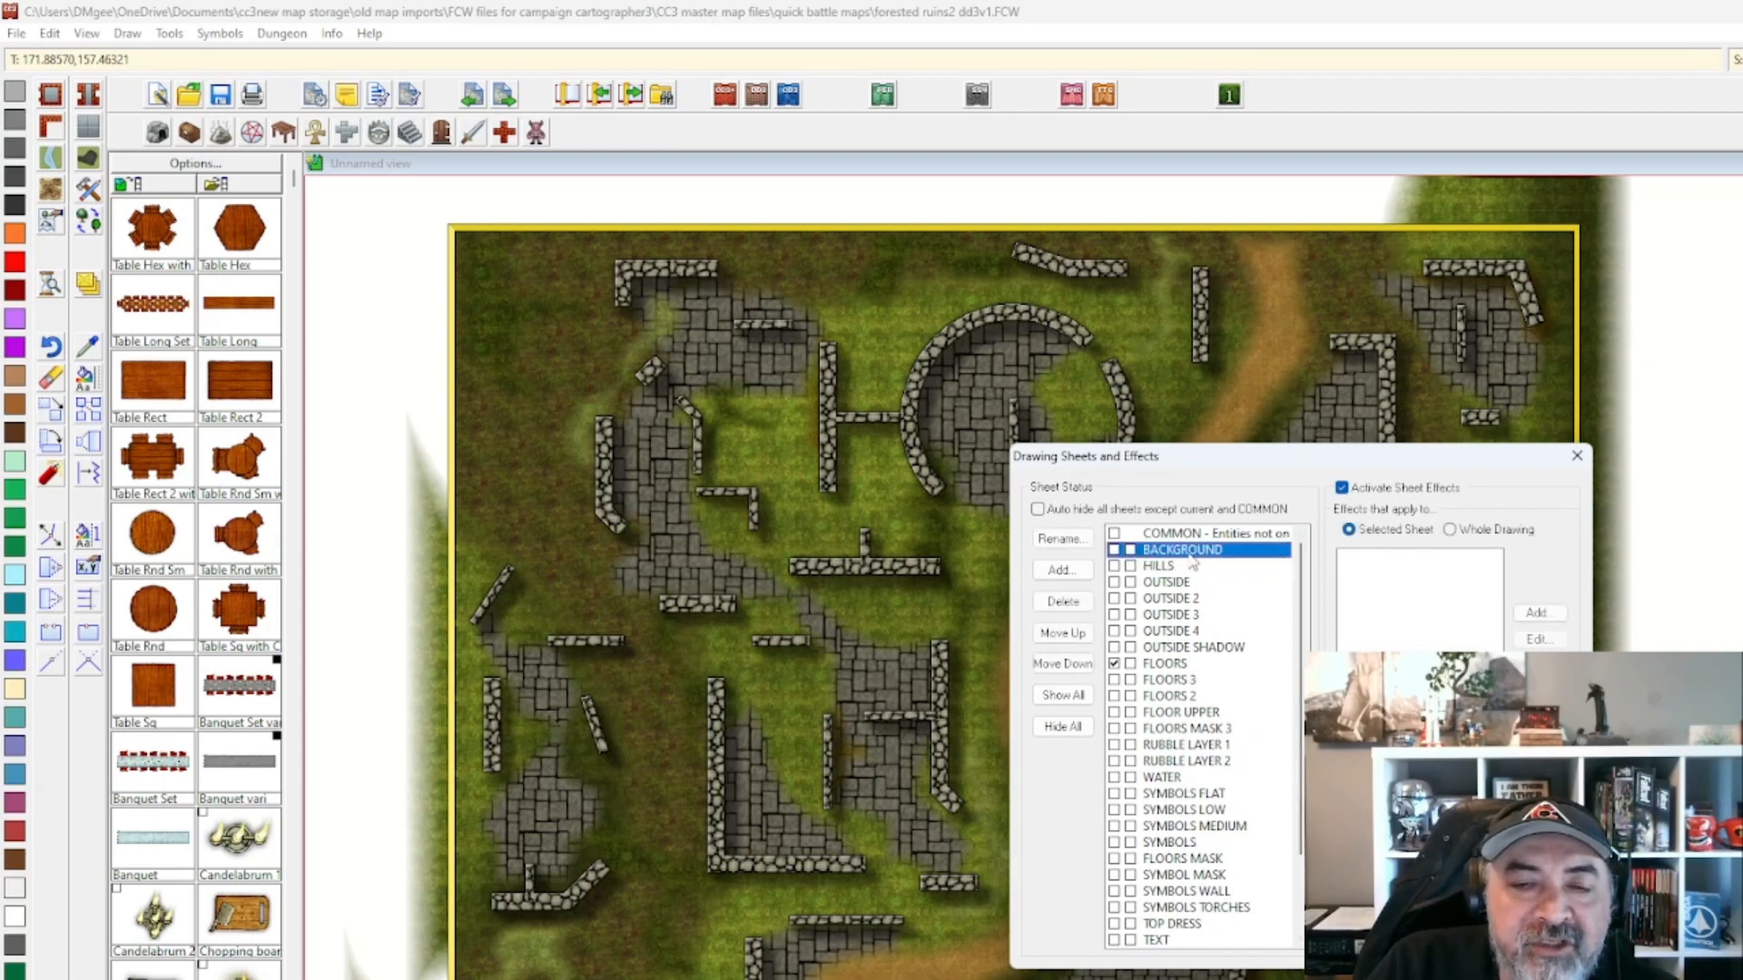
pyautogui.scroll(-2, 1178, 664)
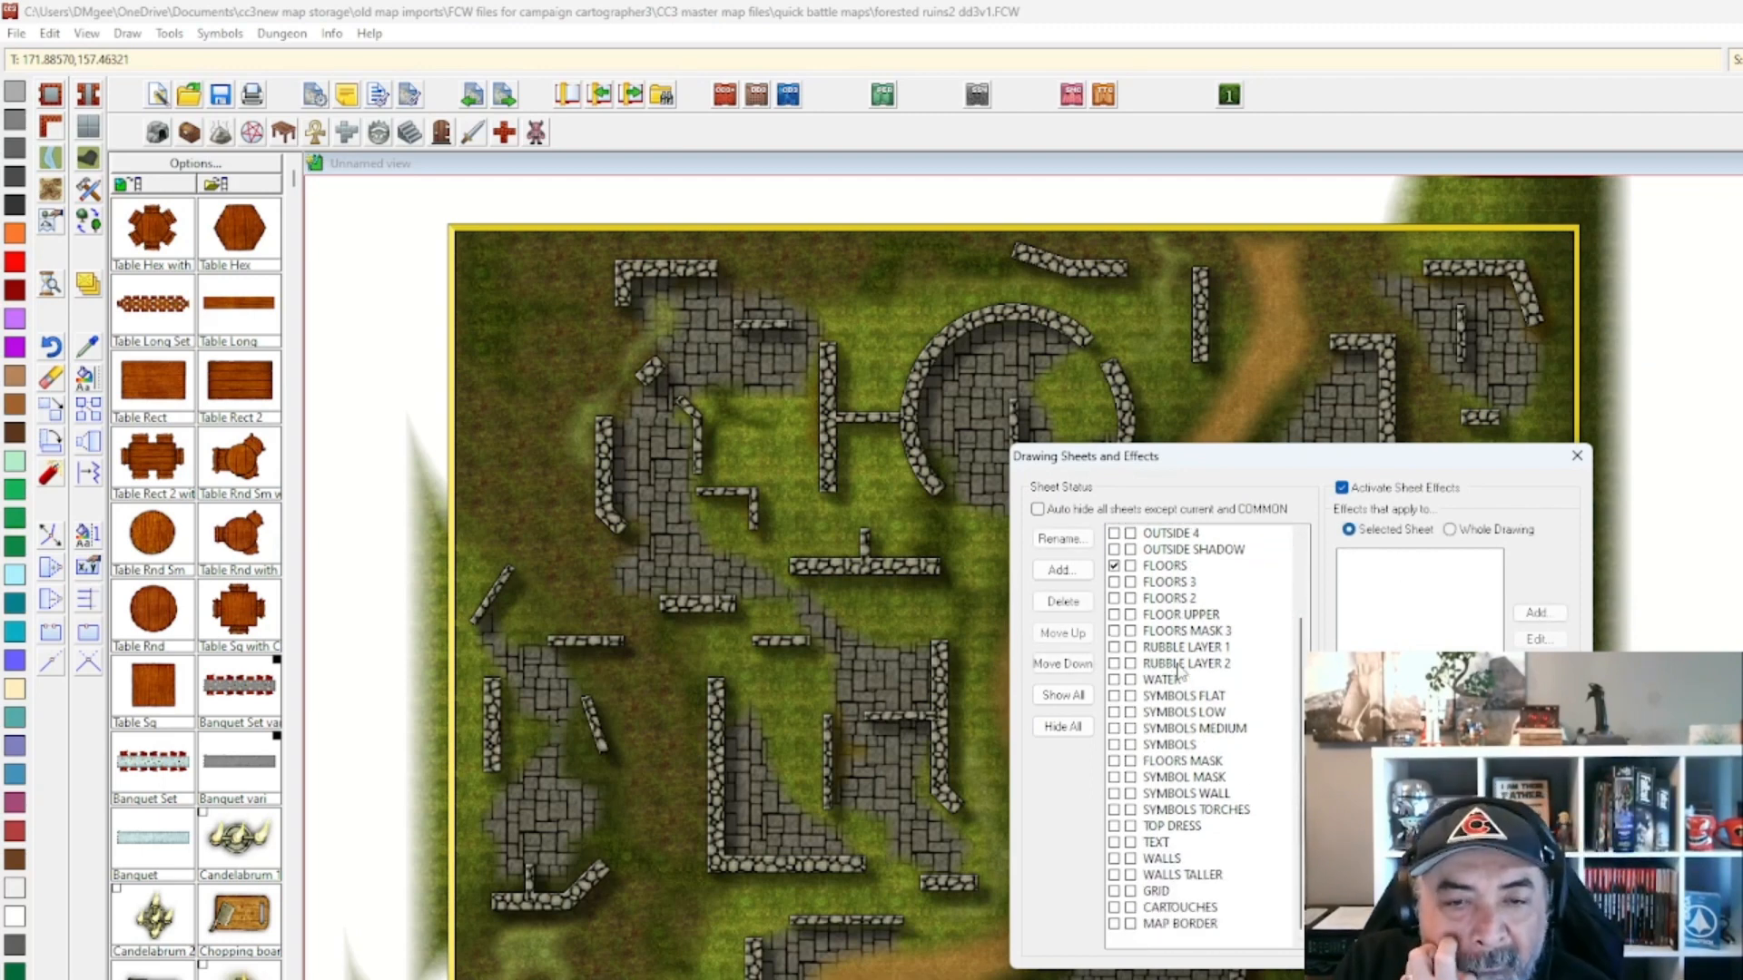
pyautogui.scroll(2, 1178, 697)
pyautogui.click(1173, 600)
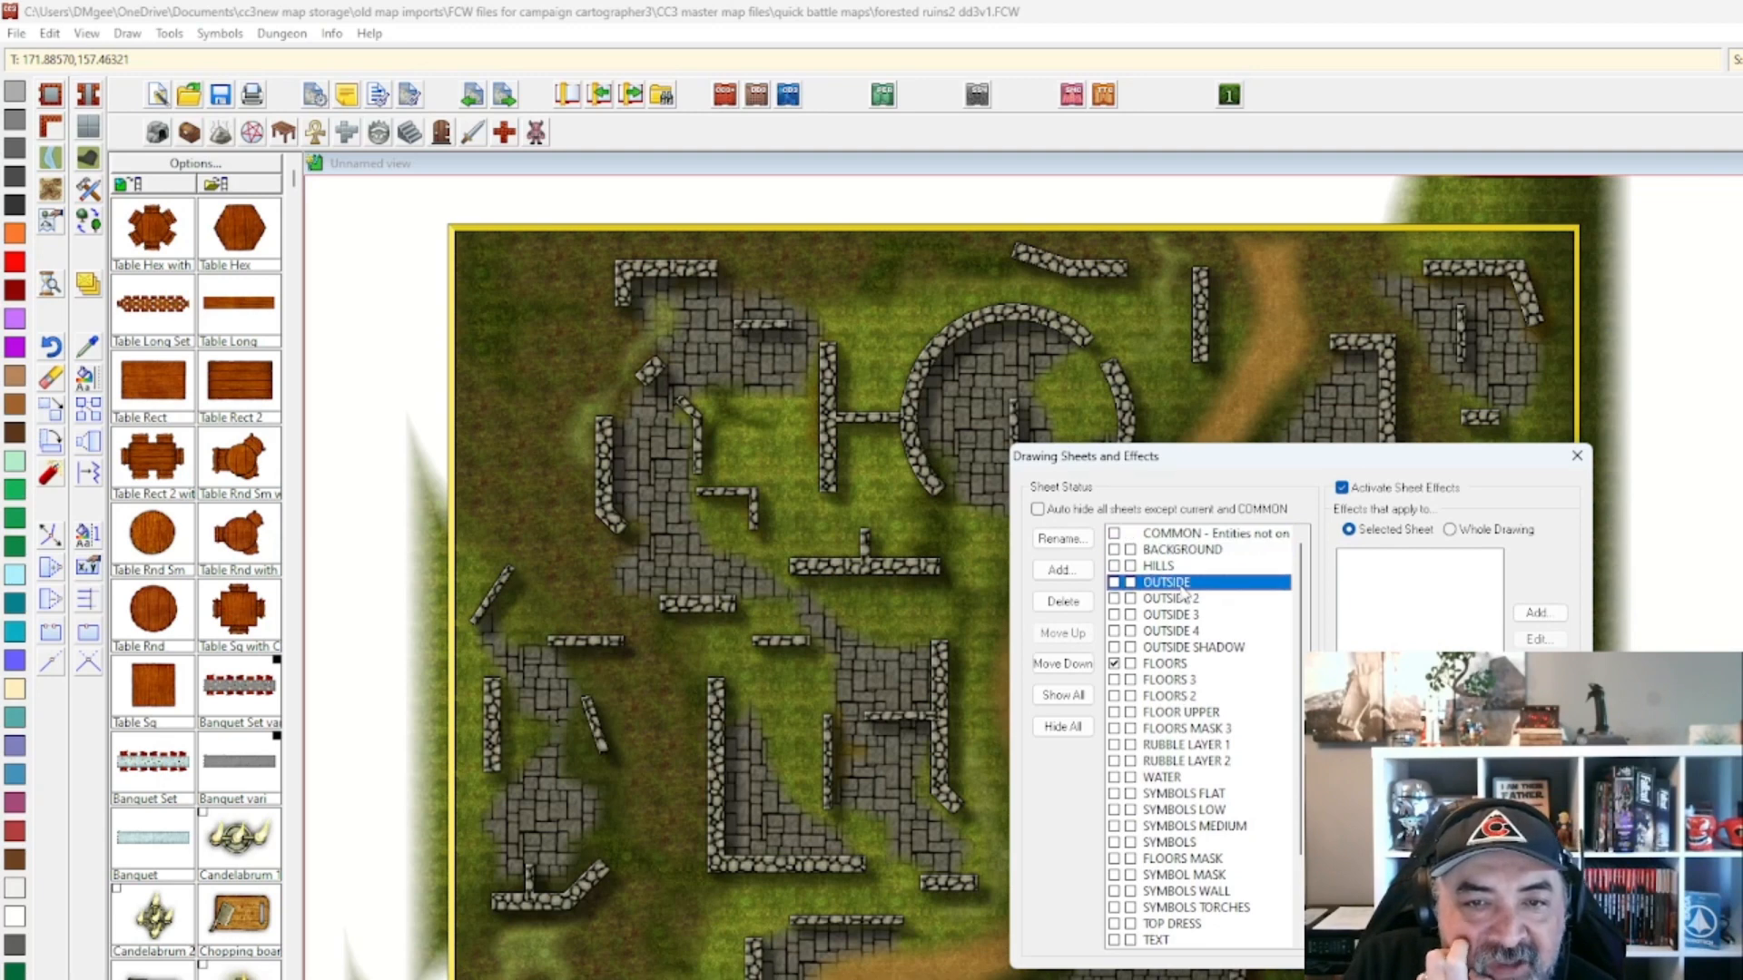
pyautogui.click(1170, 632)
pyautogui.click(1167, 664)
pyautogui.click(1164, 681)
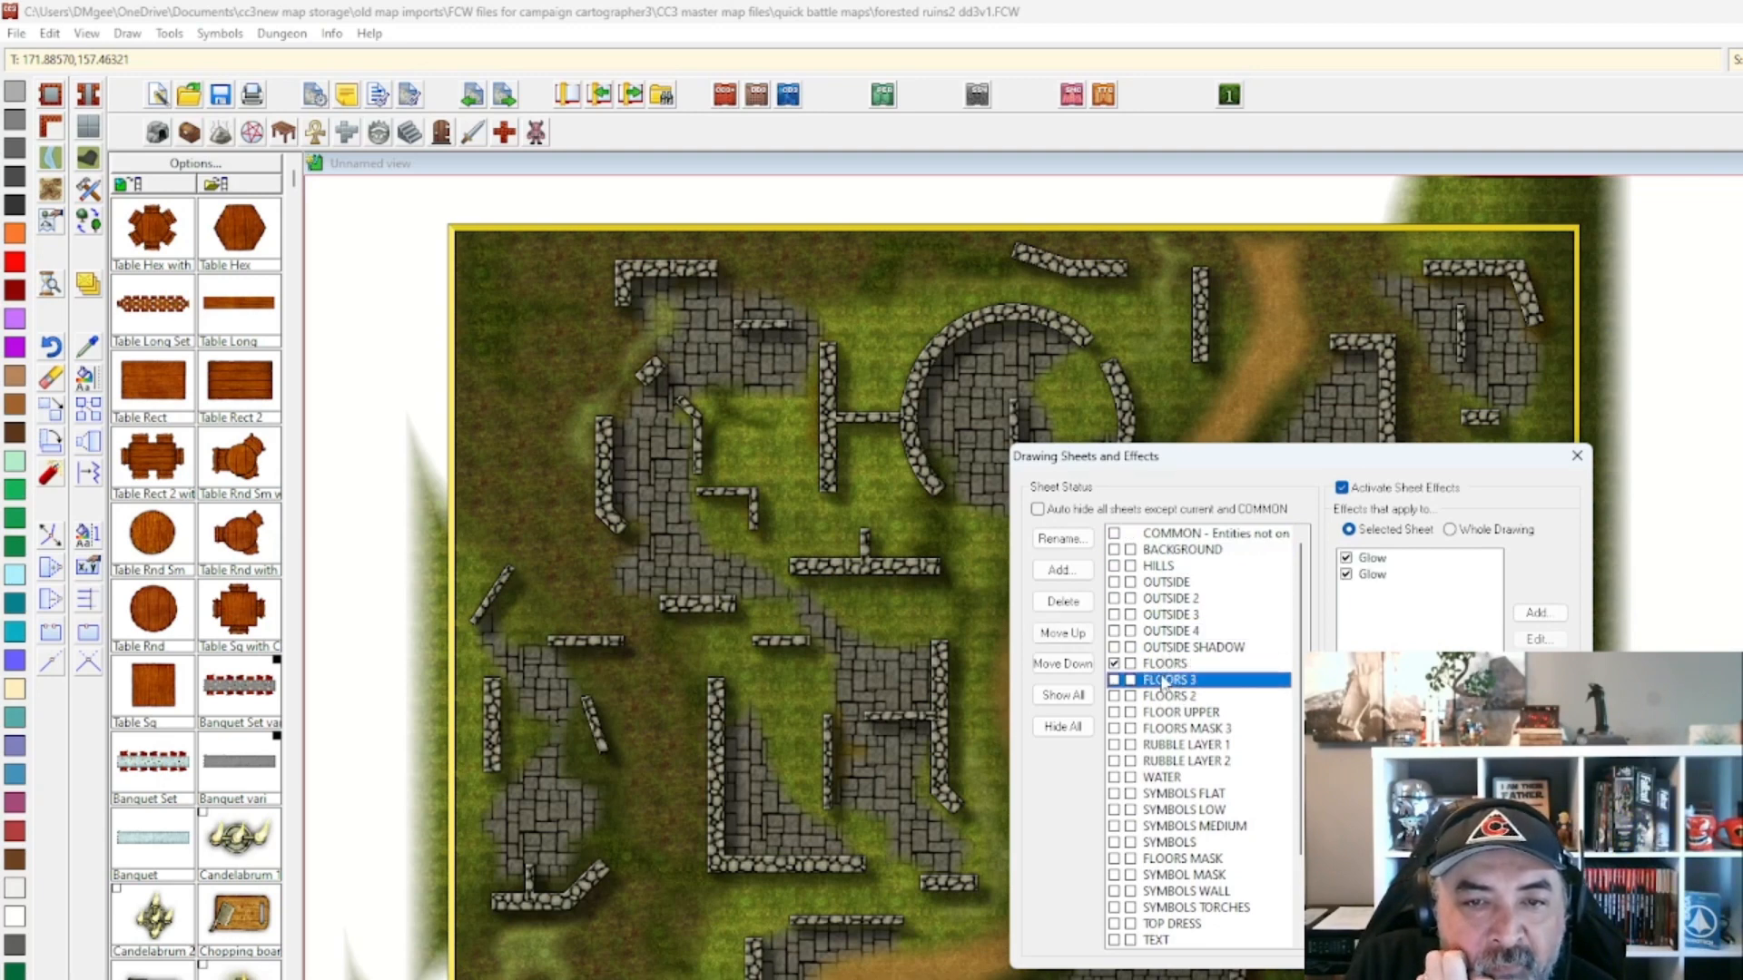
# Check the effects assigned to the FLOORS 2, FLOORS MASK 3 and HILLS sheets.
pyautogui.click(1163, 697)
pyautogui.click(1163, 728)
pyautogui.scroll(-1, 1151, 712)
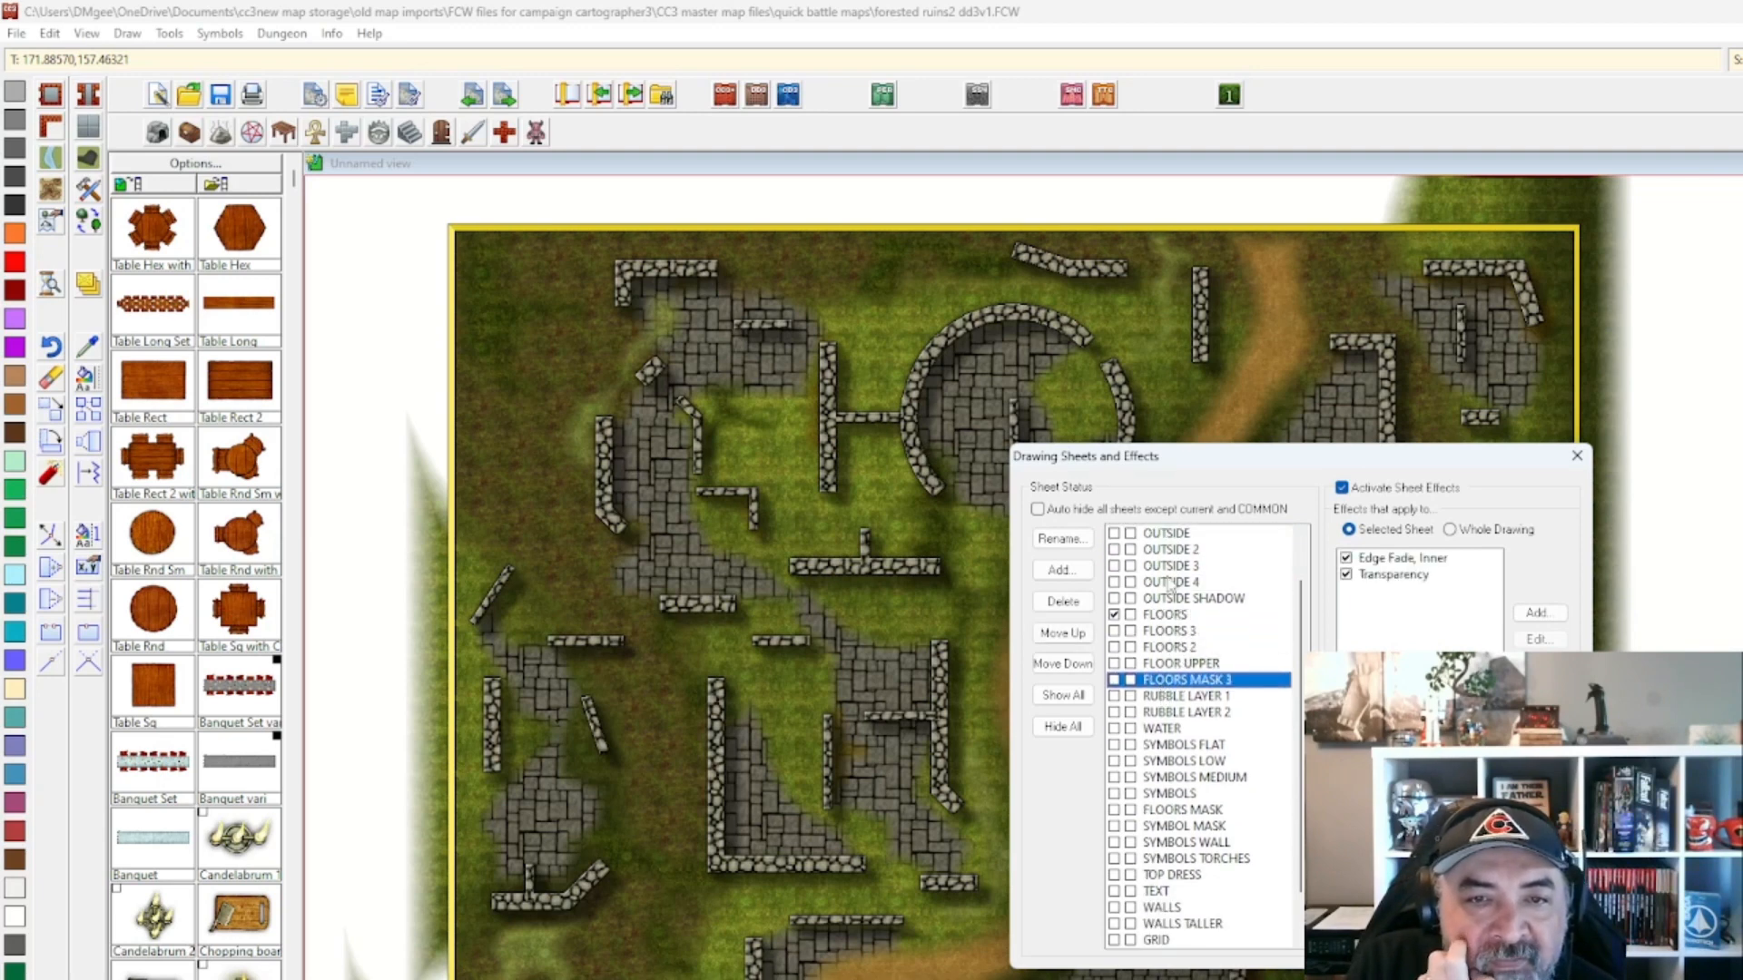
pyautogui.scroll(1, 1139, 586)
pyautogui.scroll(1, 1139, 603)
pyautogui.click(1164, 569)
pyautogui.scroll(-2, 1160, 590)
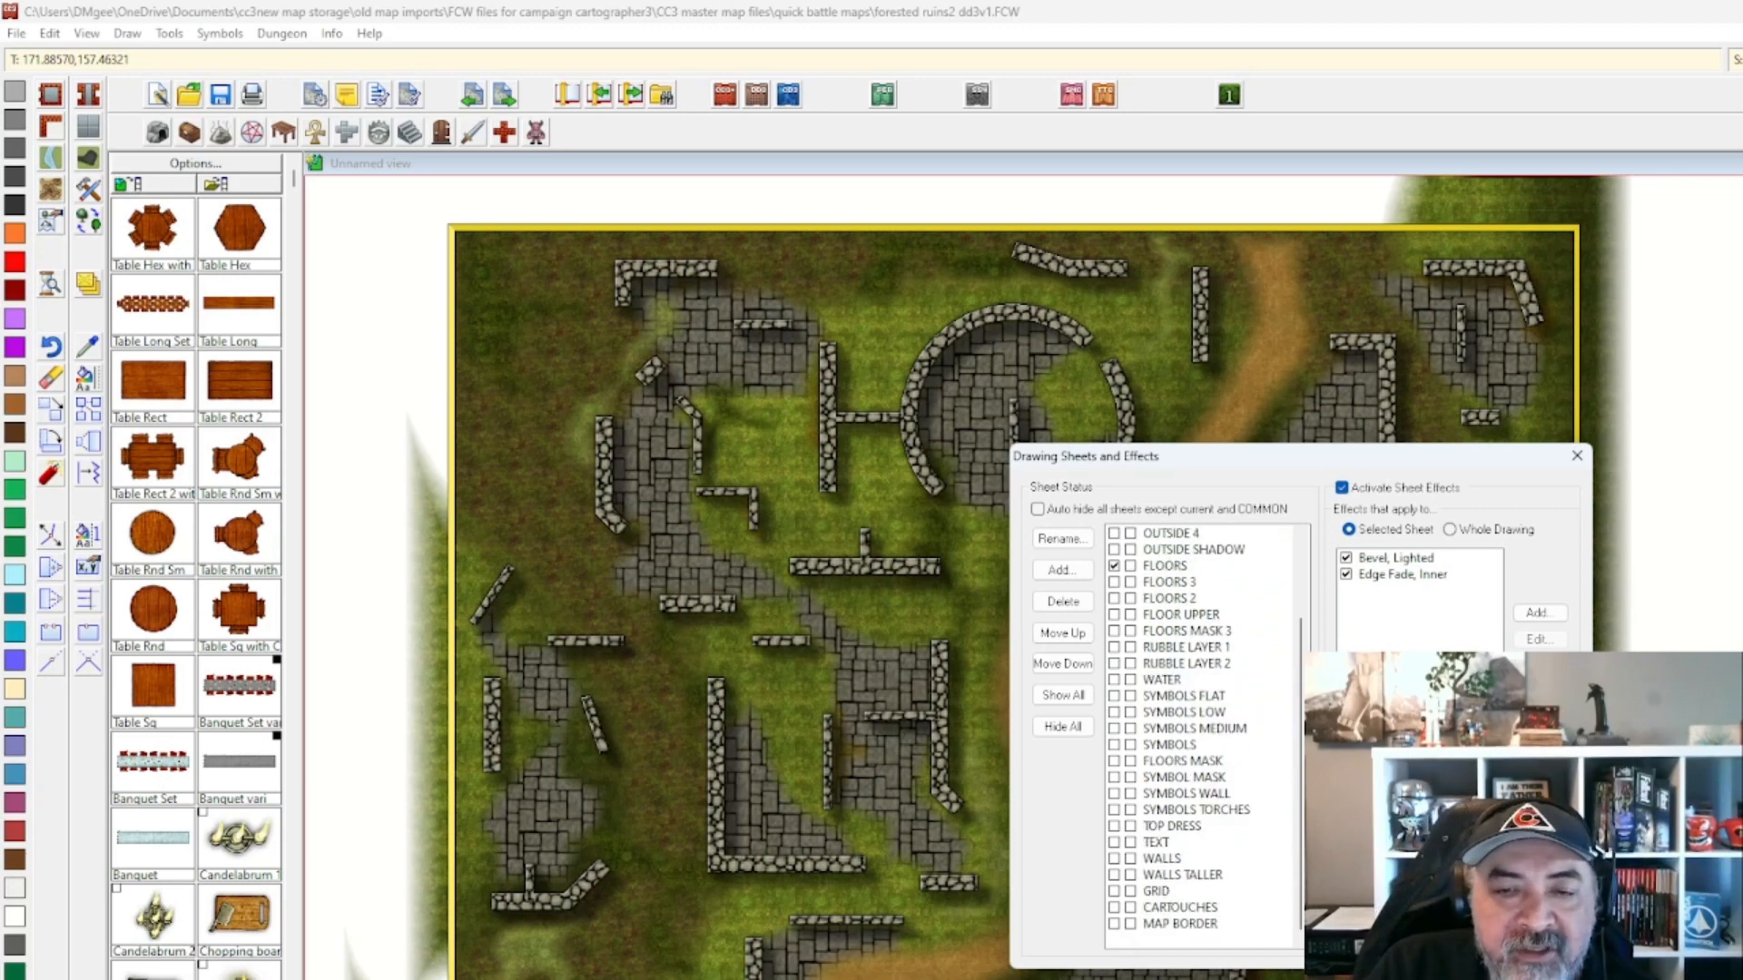
# Save the current sheet effects under a name beginning with DD3 custom and apply the sheet settings to the drawing.
pyautogui.click(1540, 808)
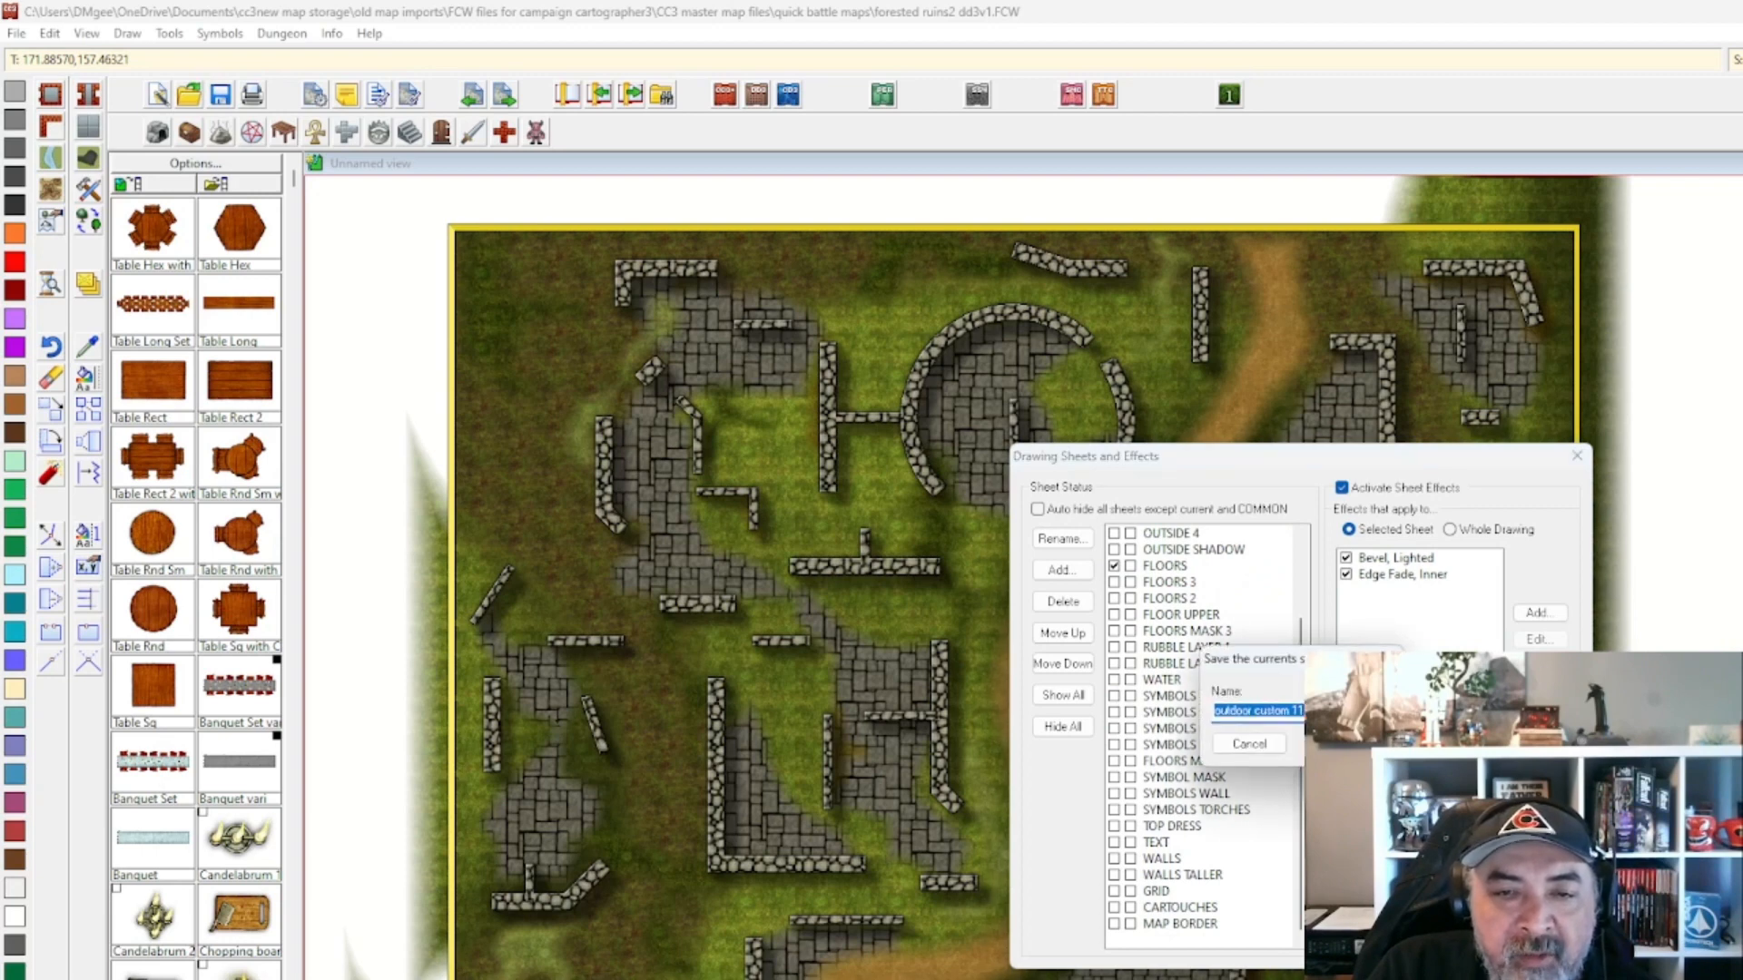
pyautogui.press('BackSpace')
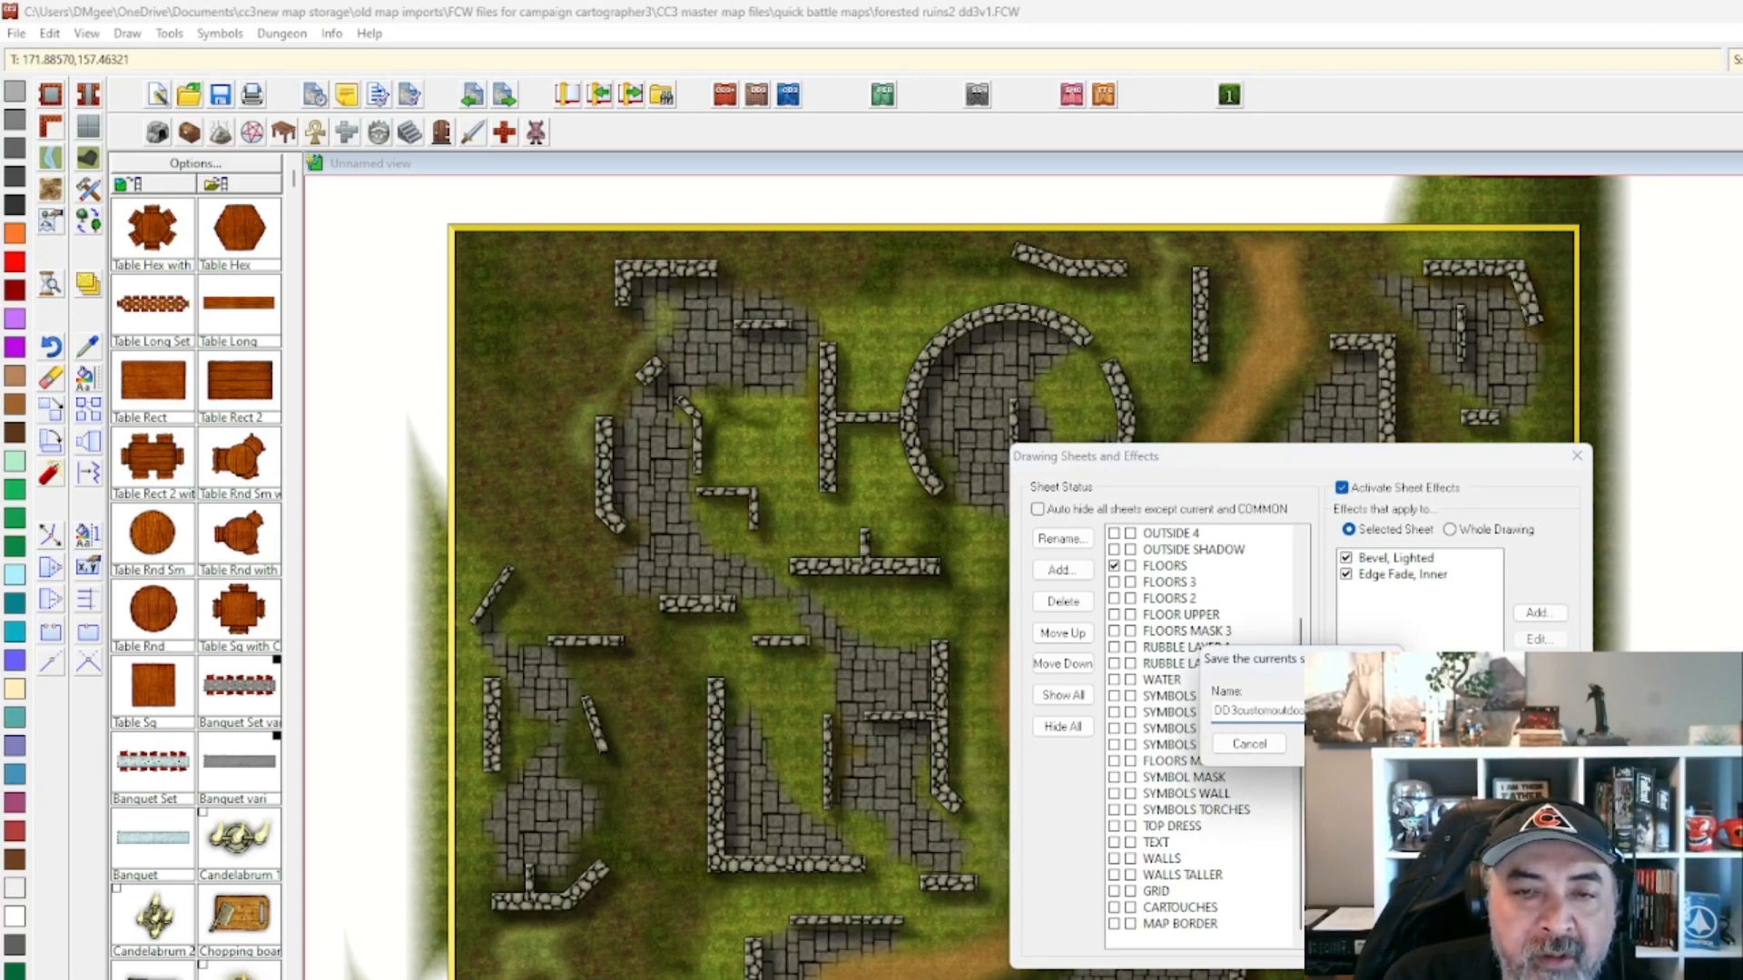
pyautogui.press('BackSpace')
pyautogui.press('BackSpace')
pyautogui.press('BackSpace')
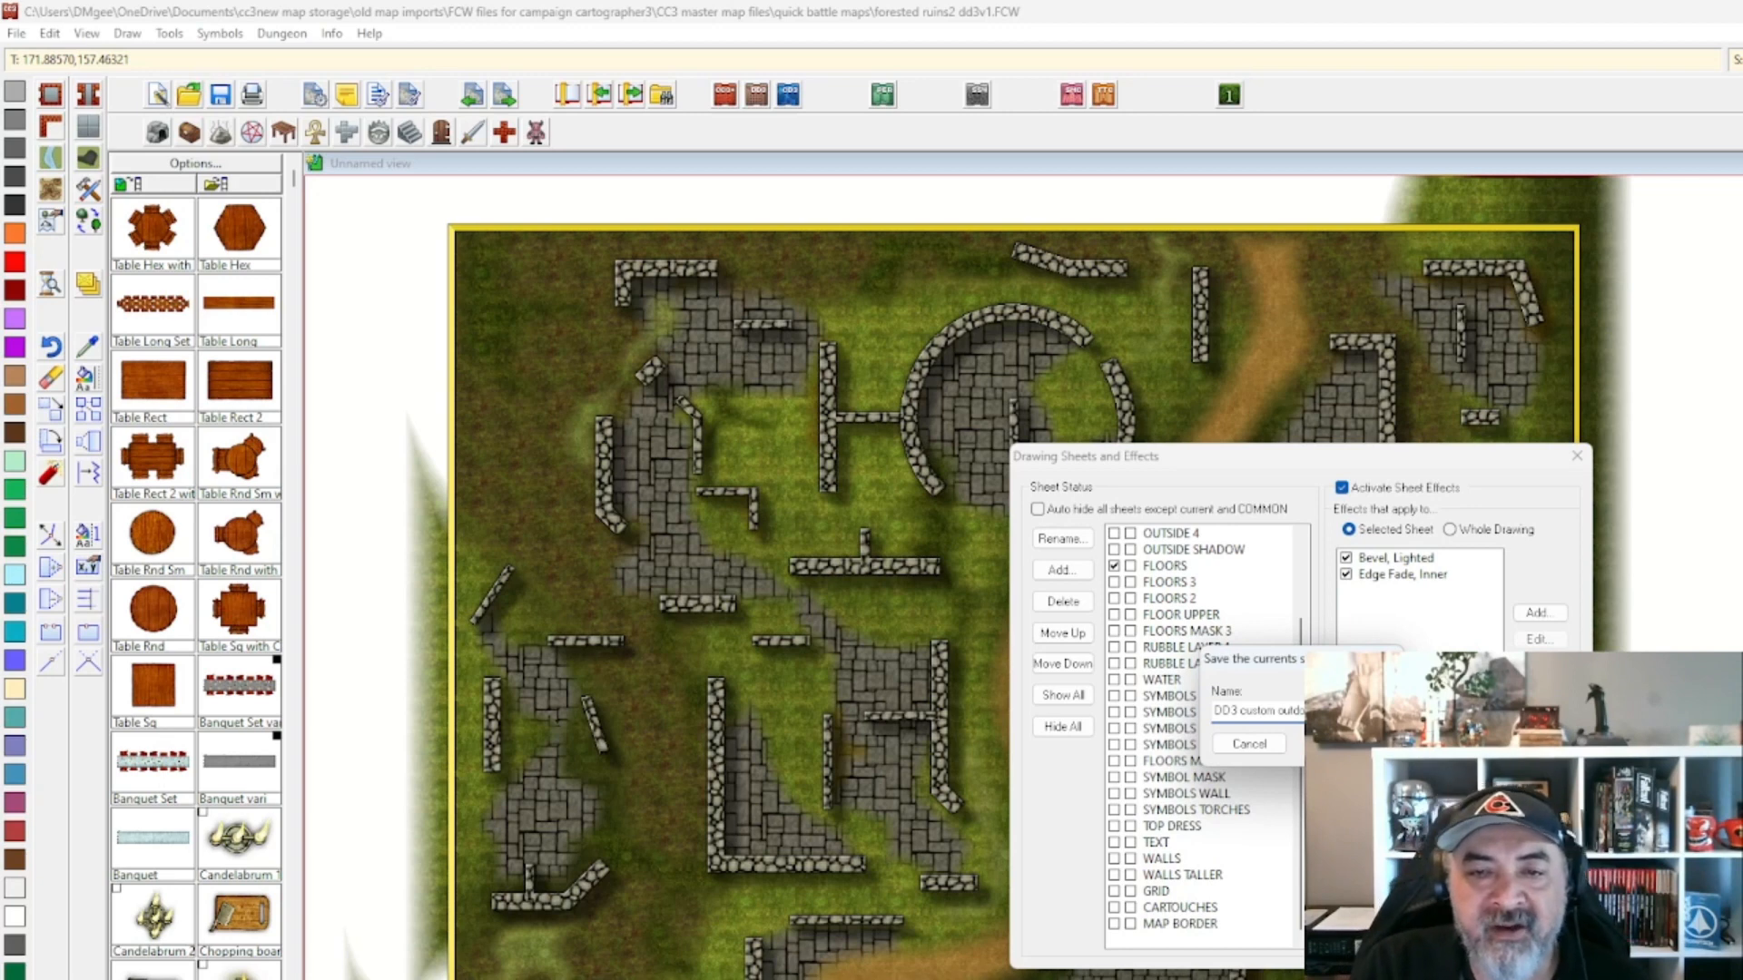
pyautogui.press('Return')
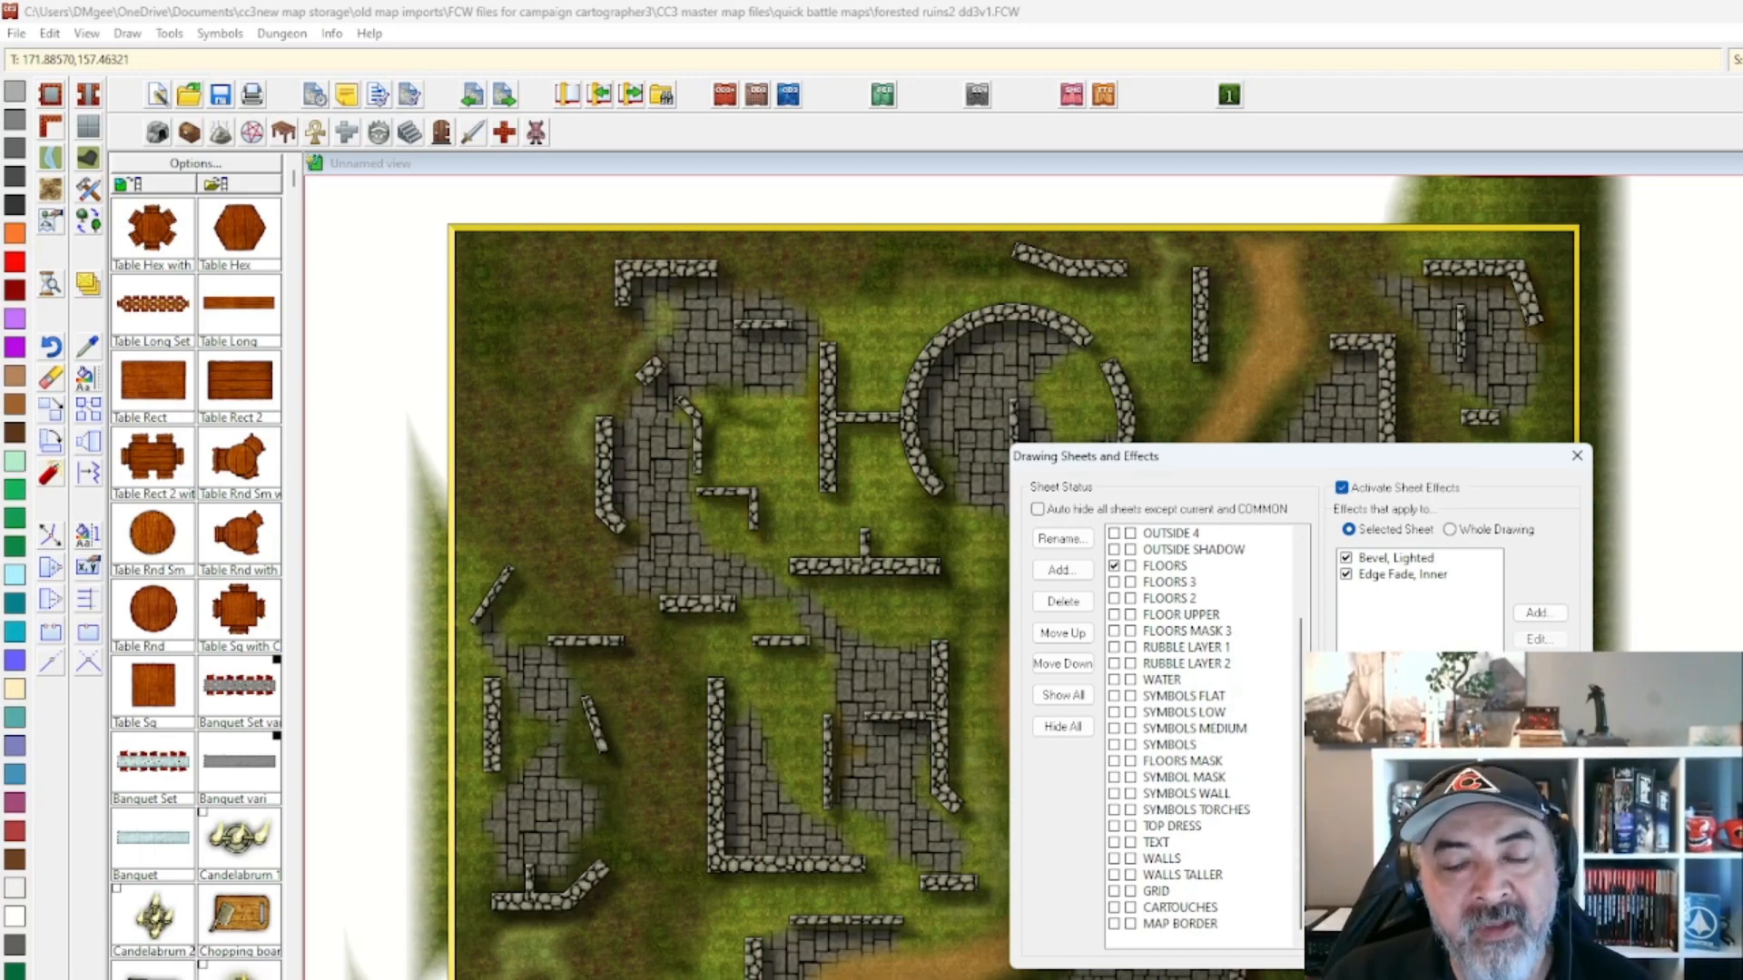
pyautogui.click(1534, 943)
pyautogui.click(1375, 943)
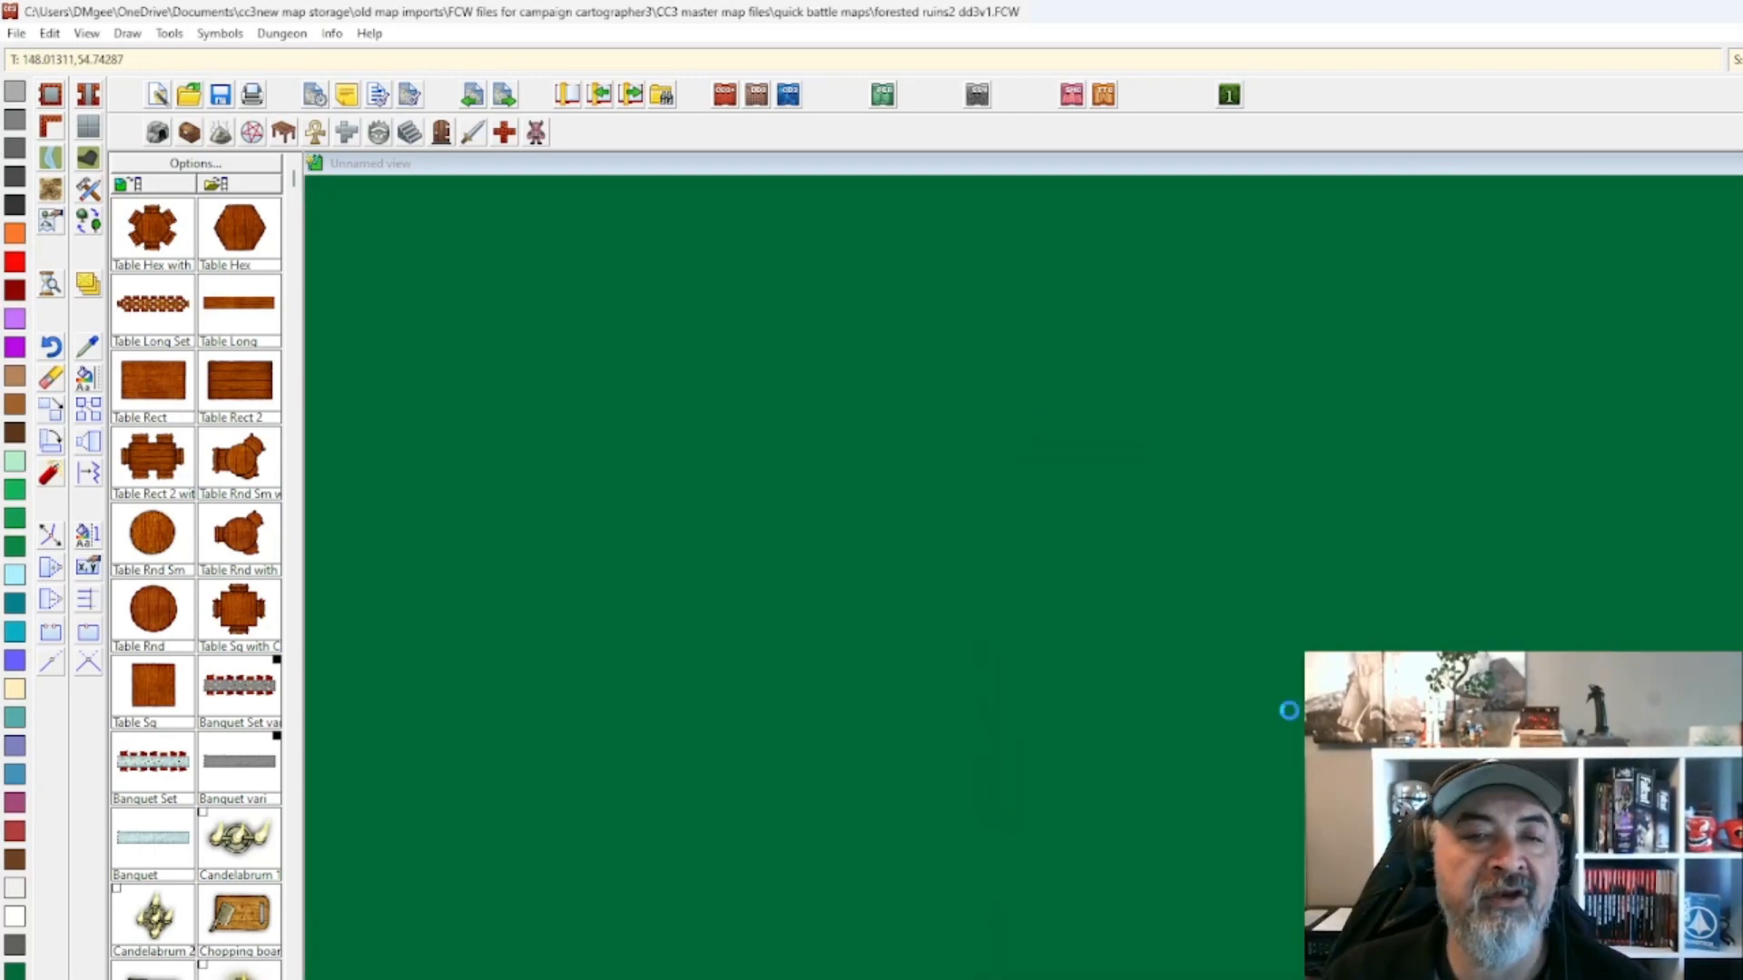
# Browse the saved drawings up to the cc3new map storage folder, look inside ruins2023 and leave without opening a file.
pyautogui.click(16, 34)
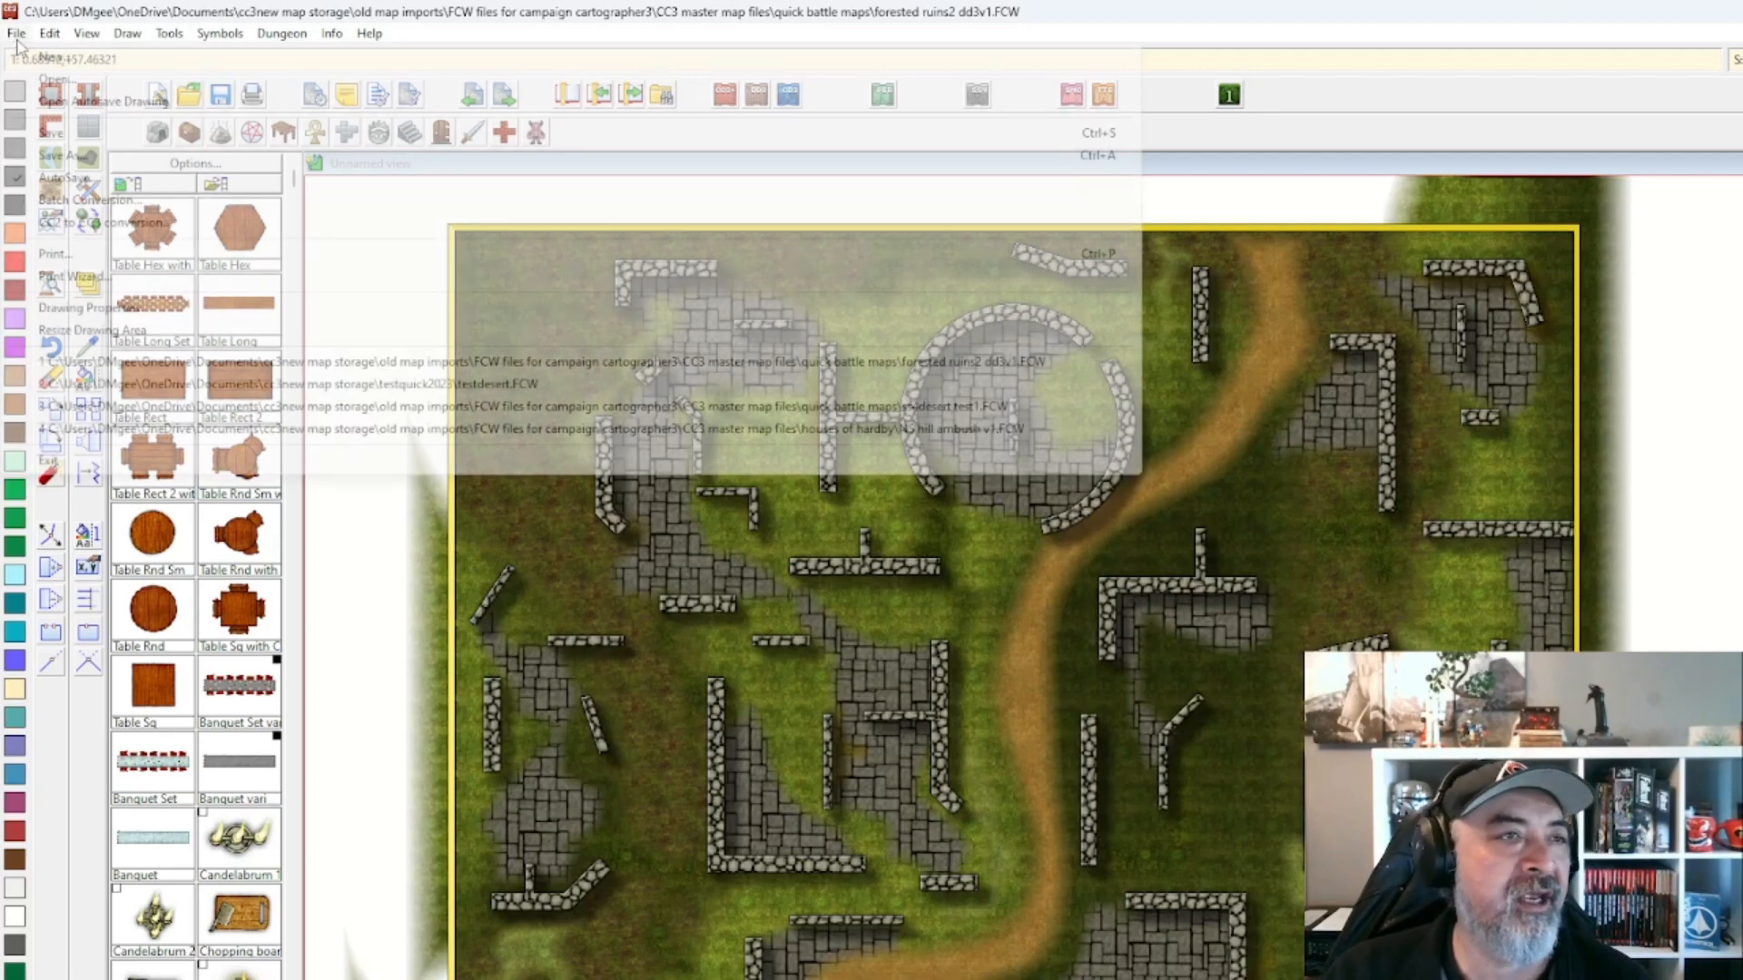
pyautogui.click(52, 80)
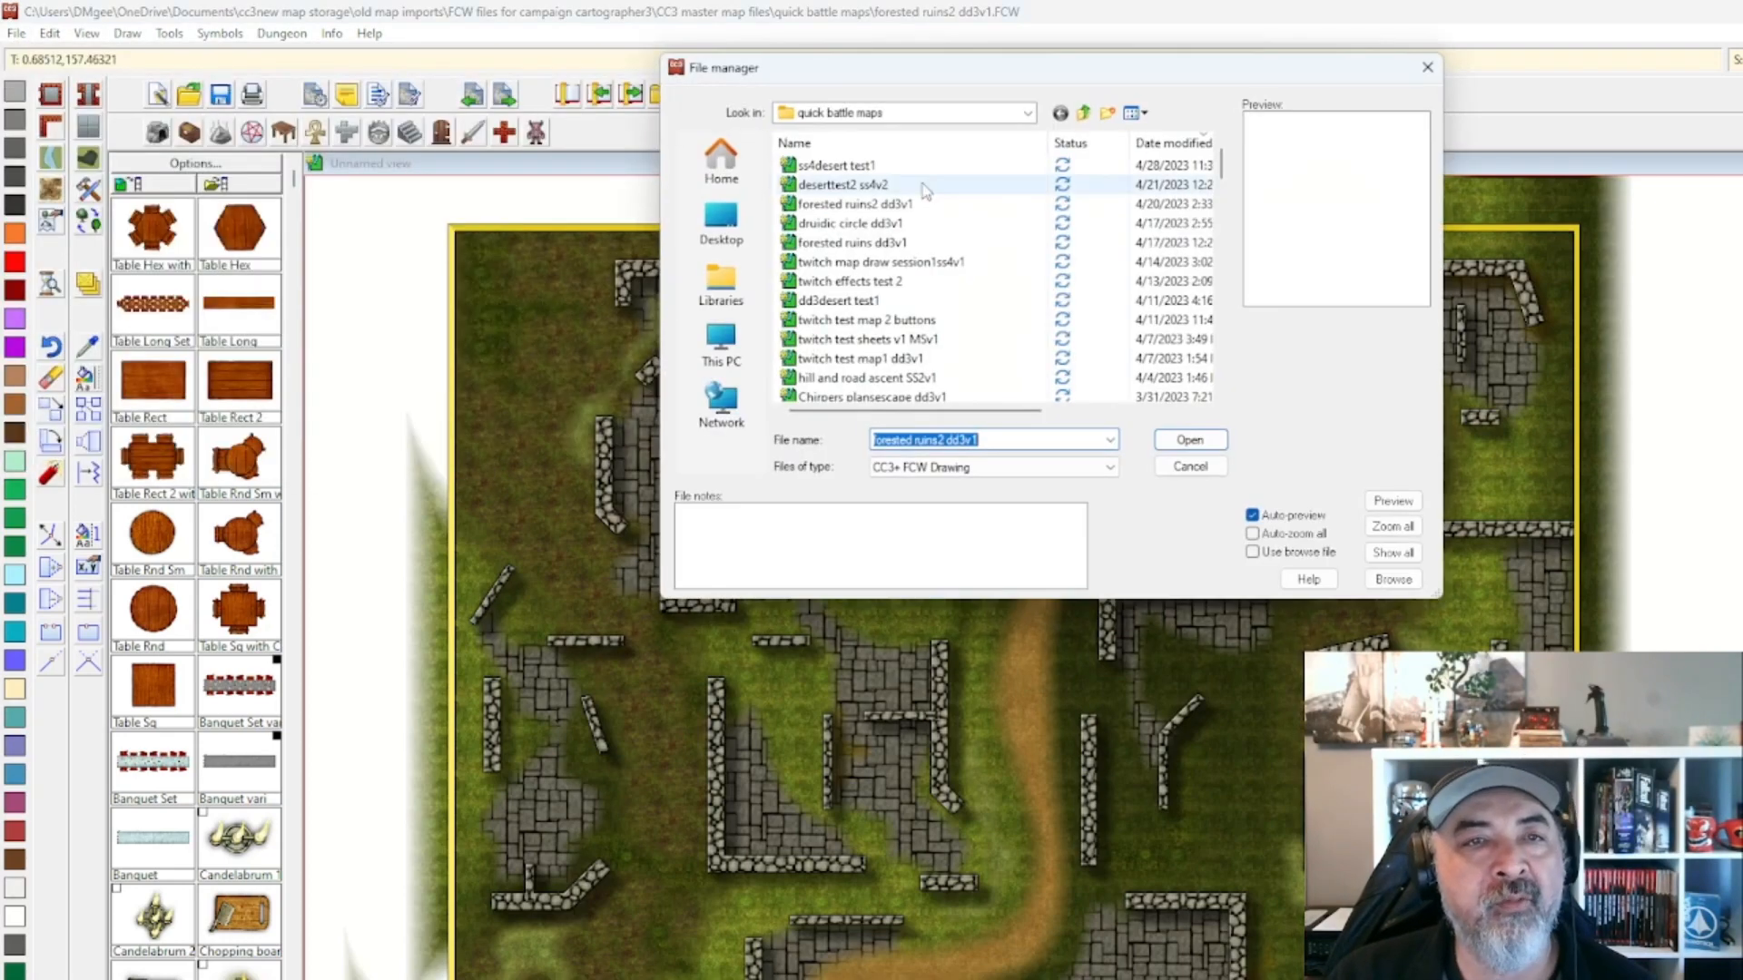
pyautogui.click(1085, 113)
pyautogui.click(1089, 113)
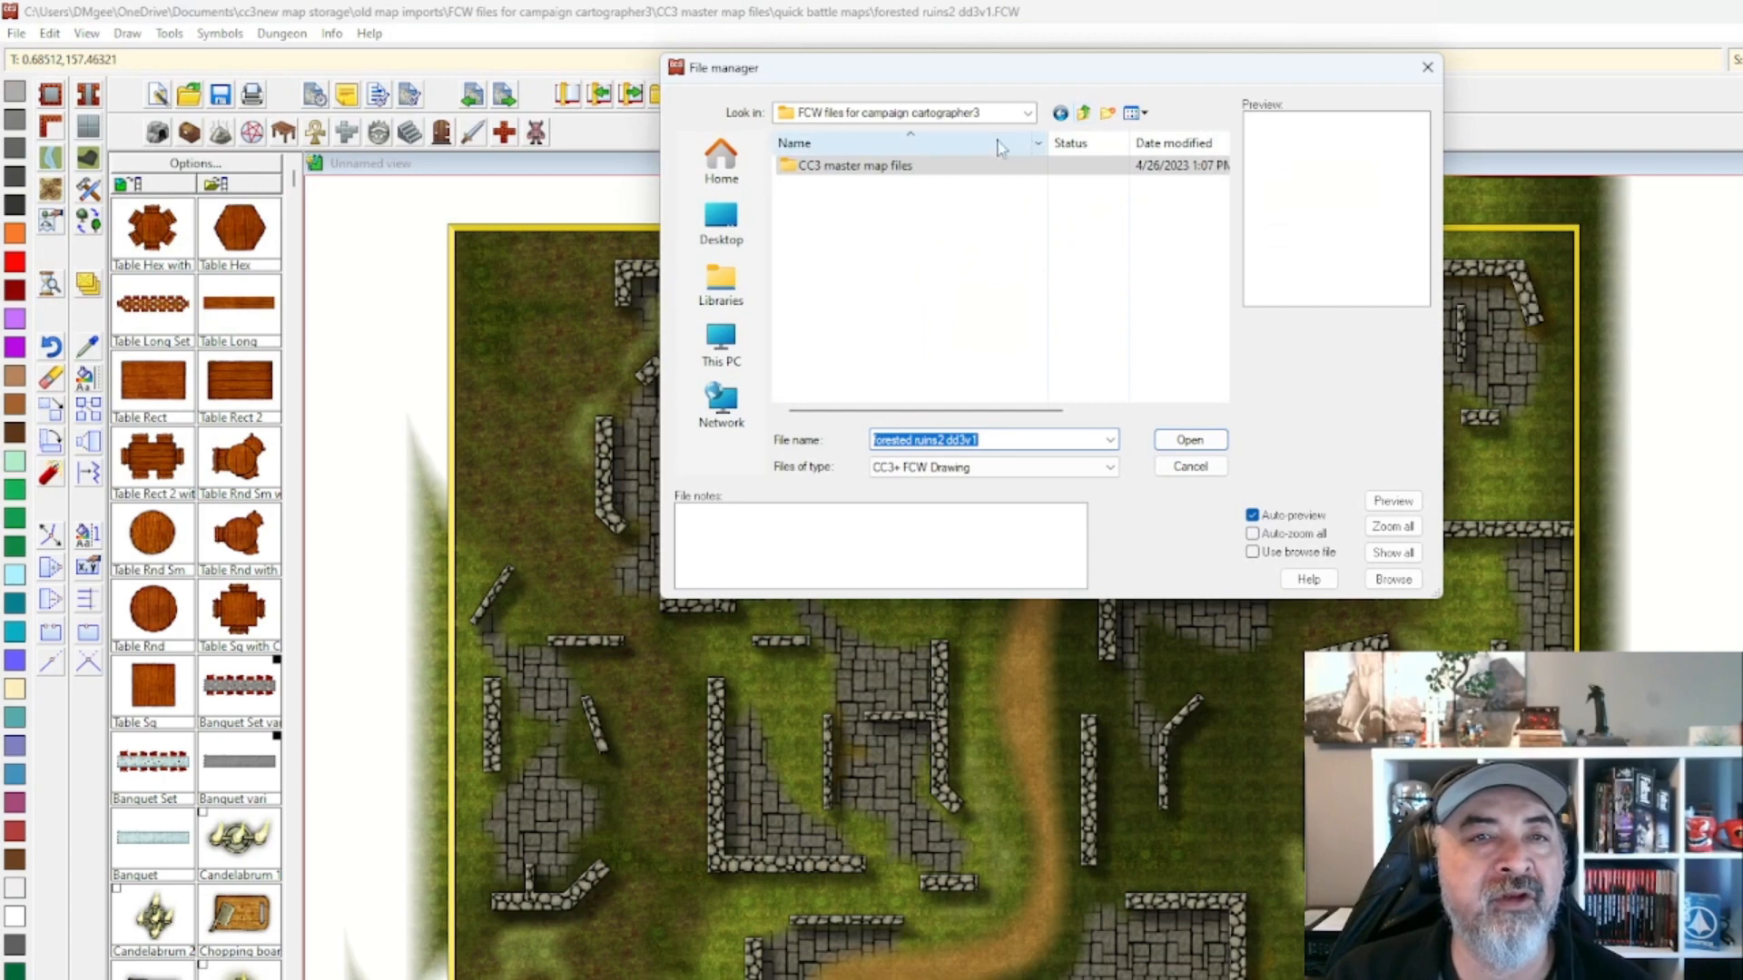
pyautogui.click(1085, 114)
pyautogui.click(1086, 113)
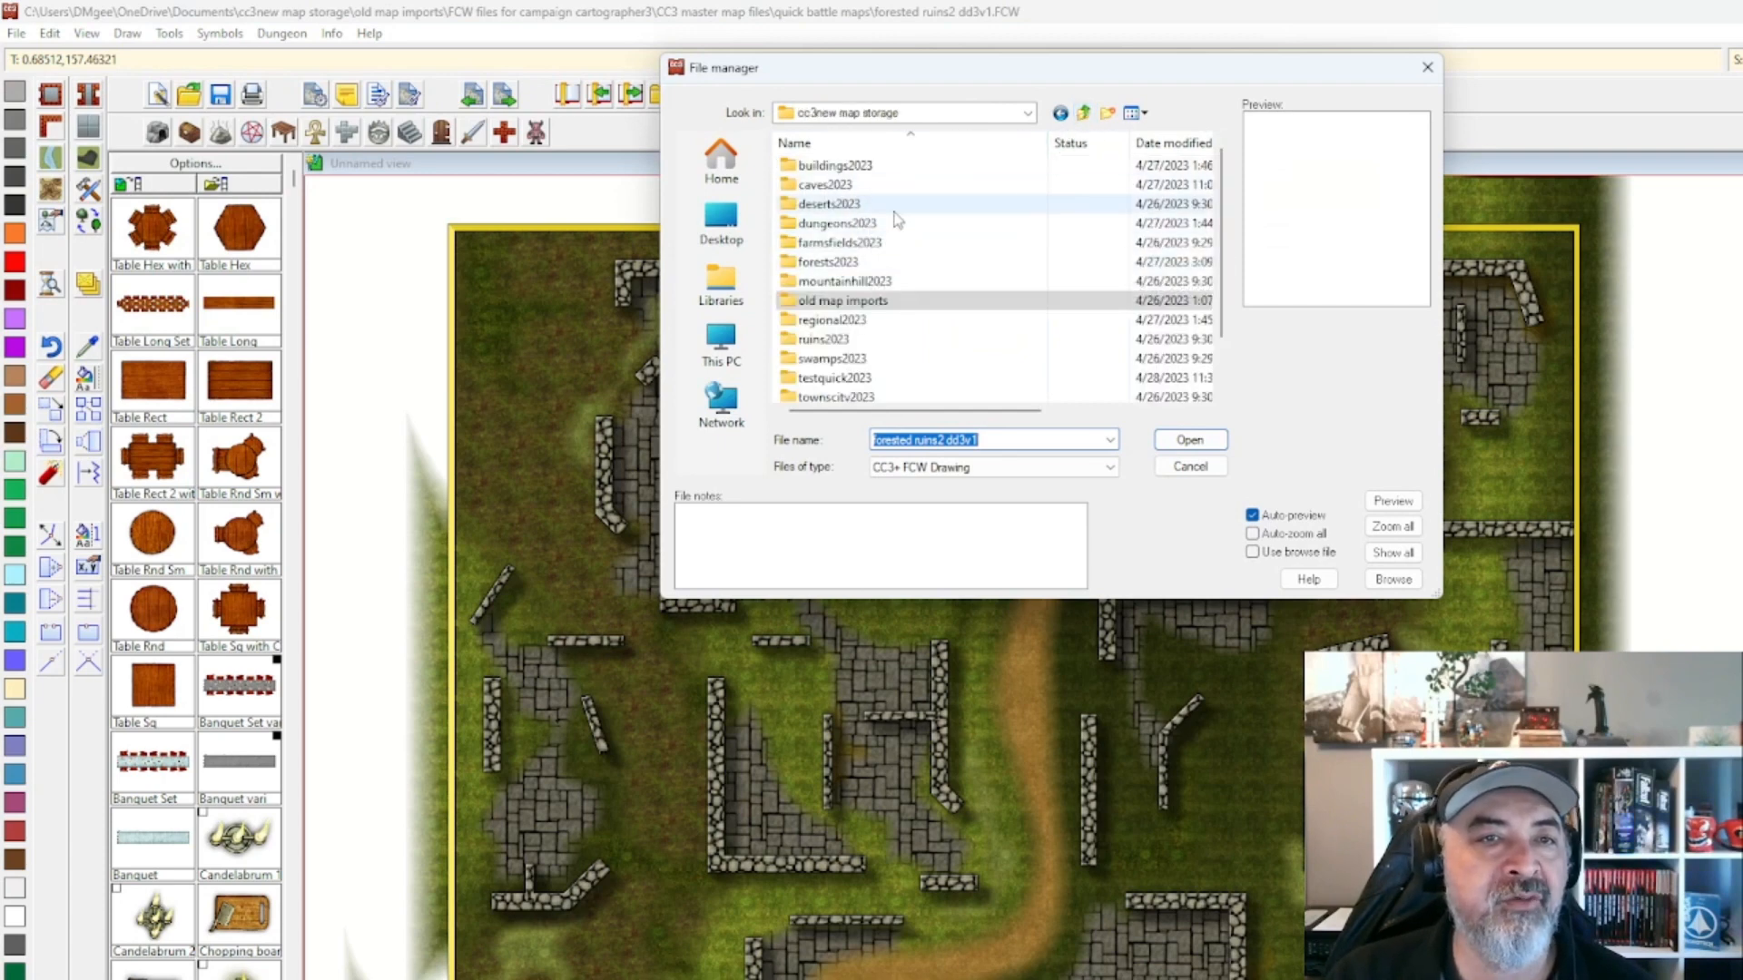
pyautogui.doubleClick(901, 345)
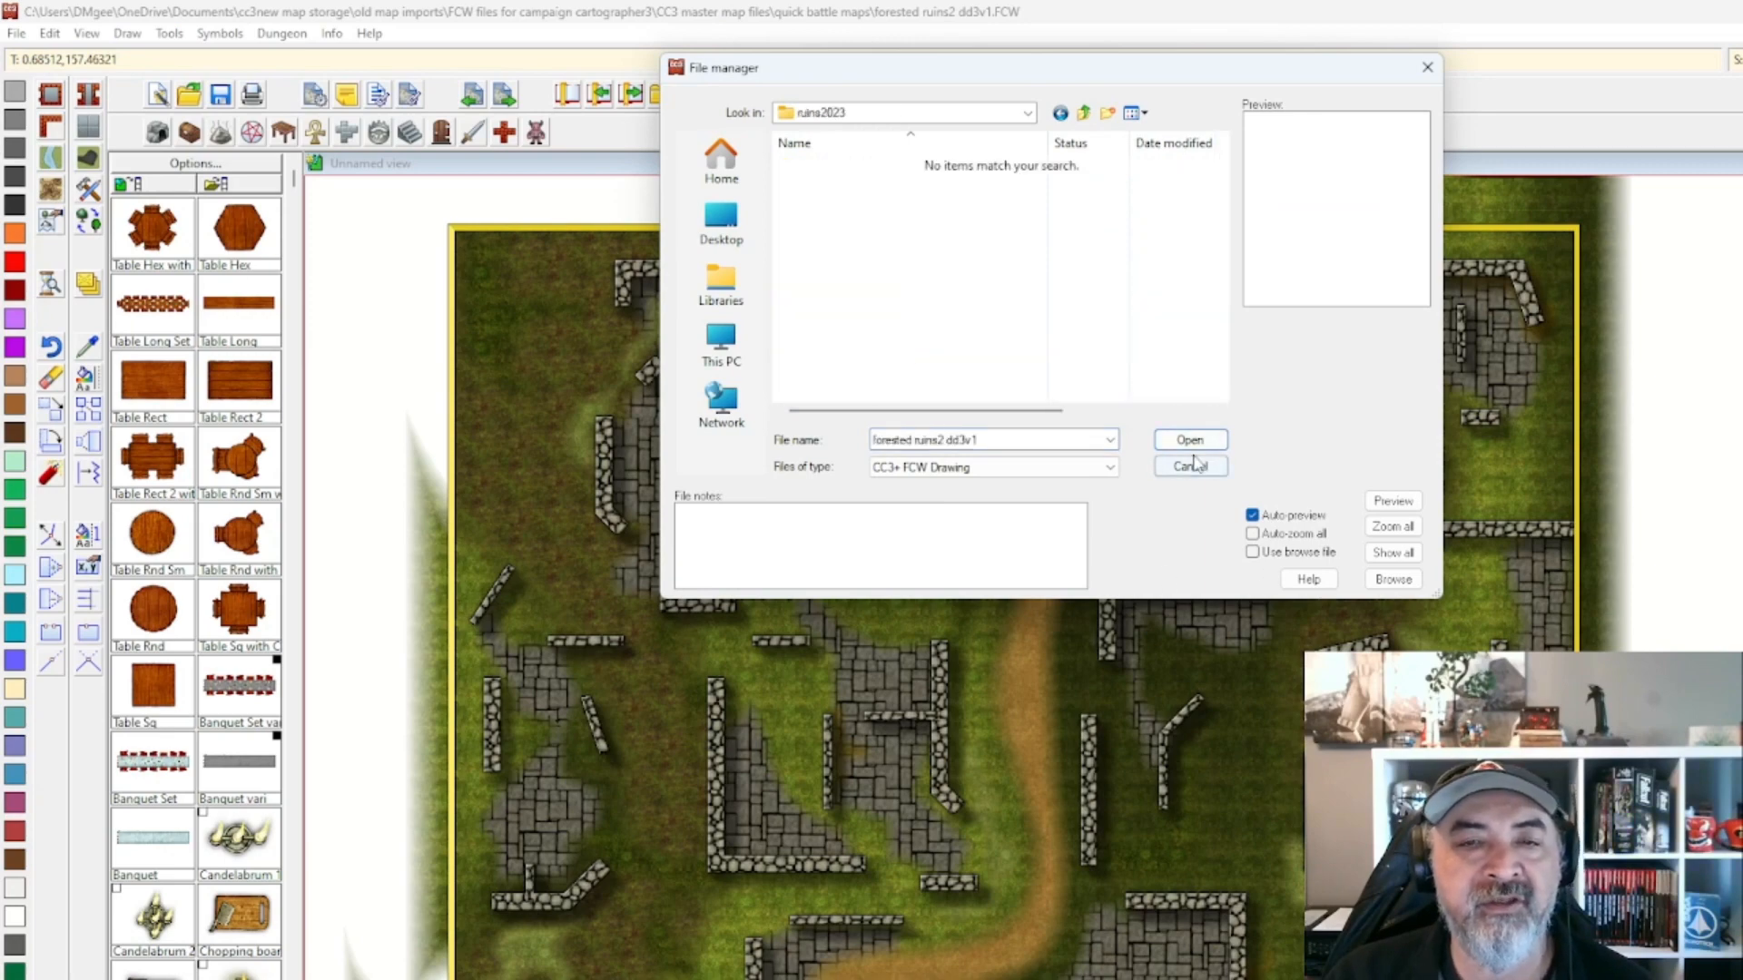
pyautogui.click(1418, 72)
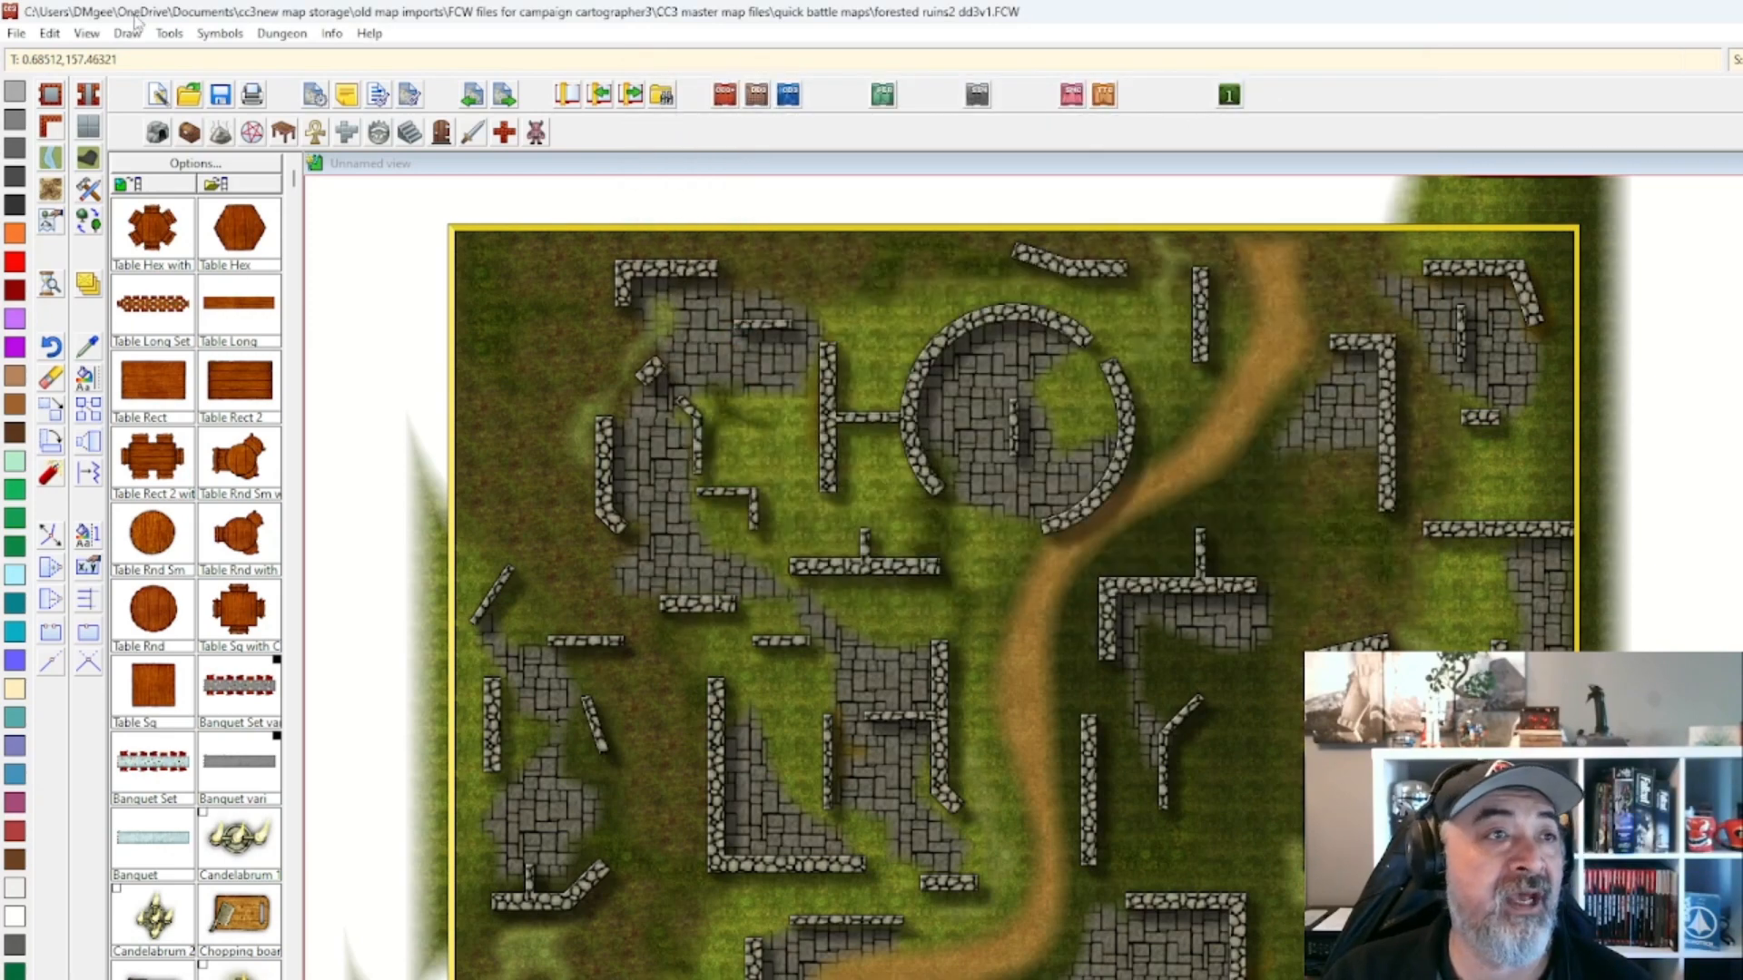
# Start a new dungeon map, saving the changes to forested ruins2 dd3v1, and choose the DD3 dungeon map style.
pyautogui.click(17, 33)
pyautogui.click(54, 56)
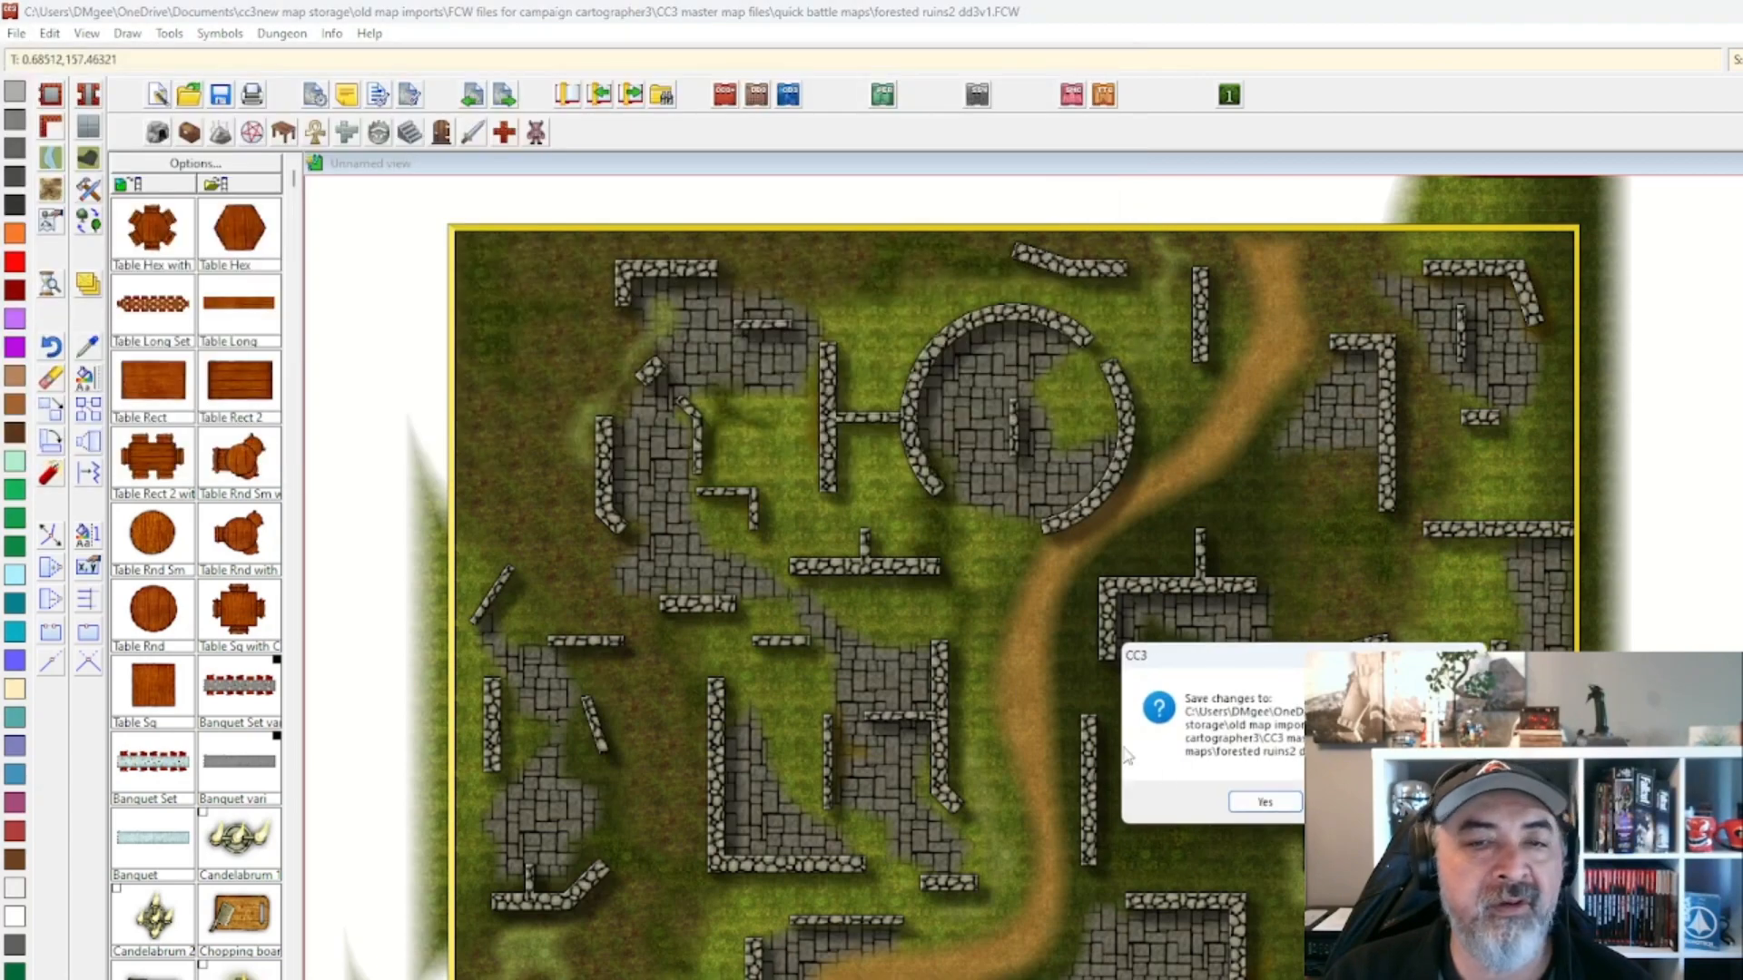
pyautogui.click(1265, 804)
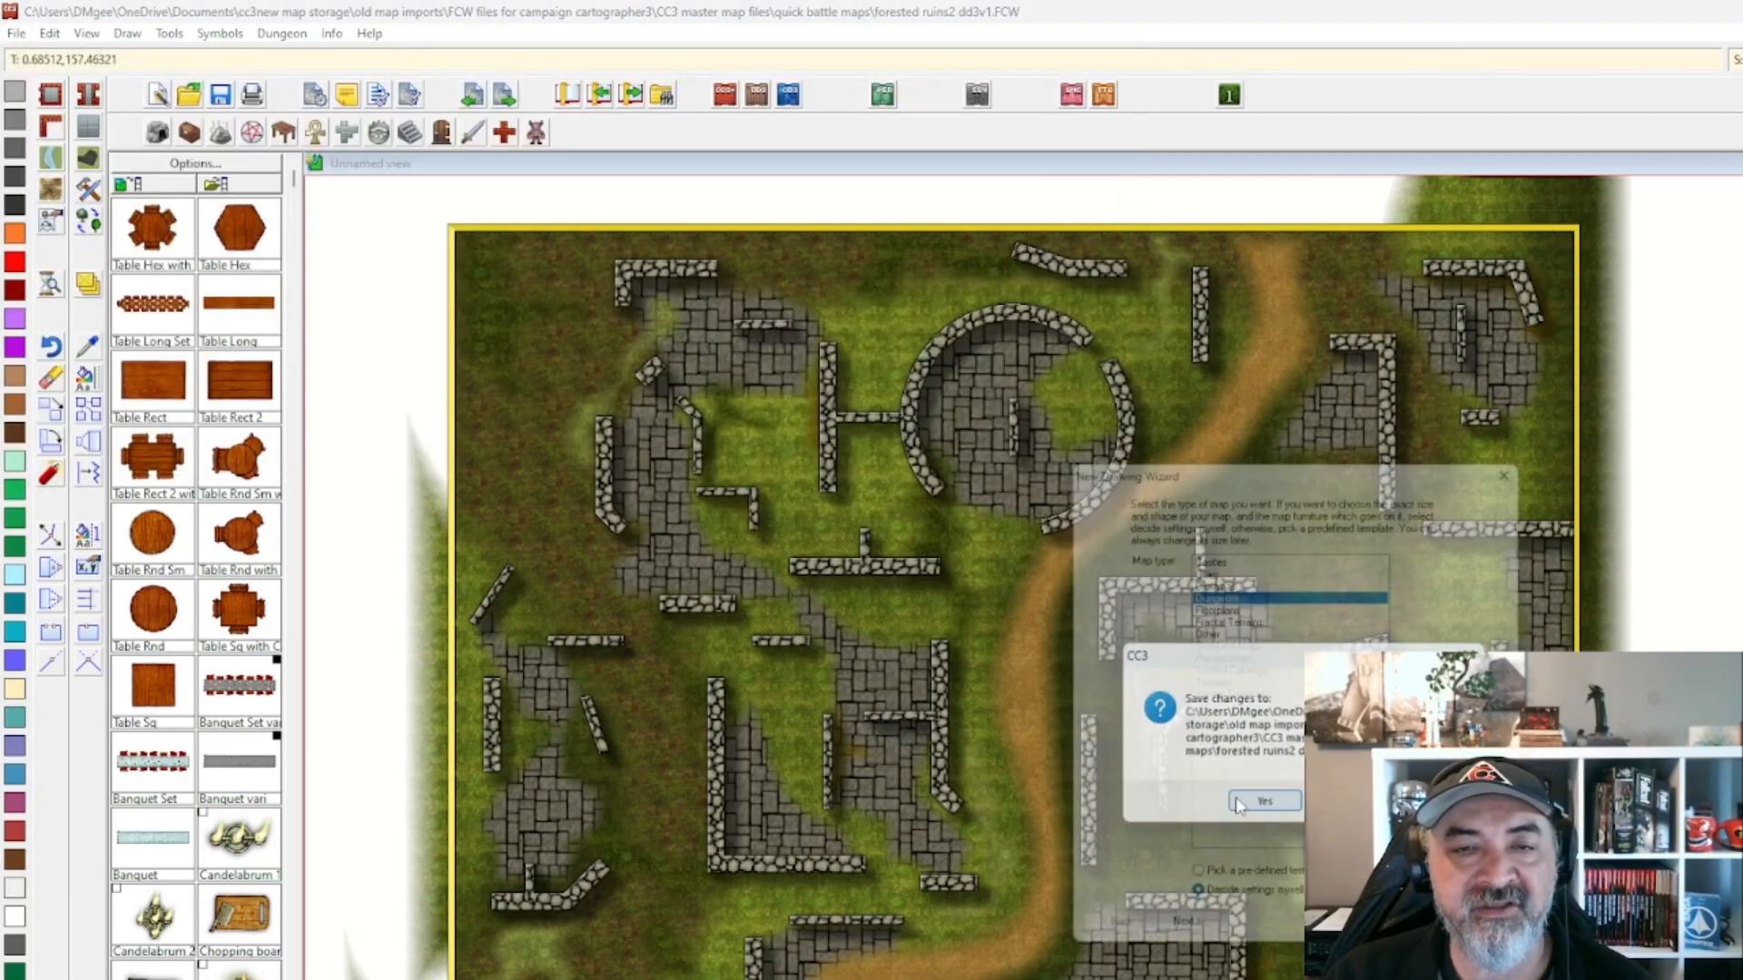
pyautogui.click(1159, 944)
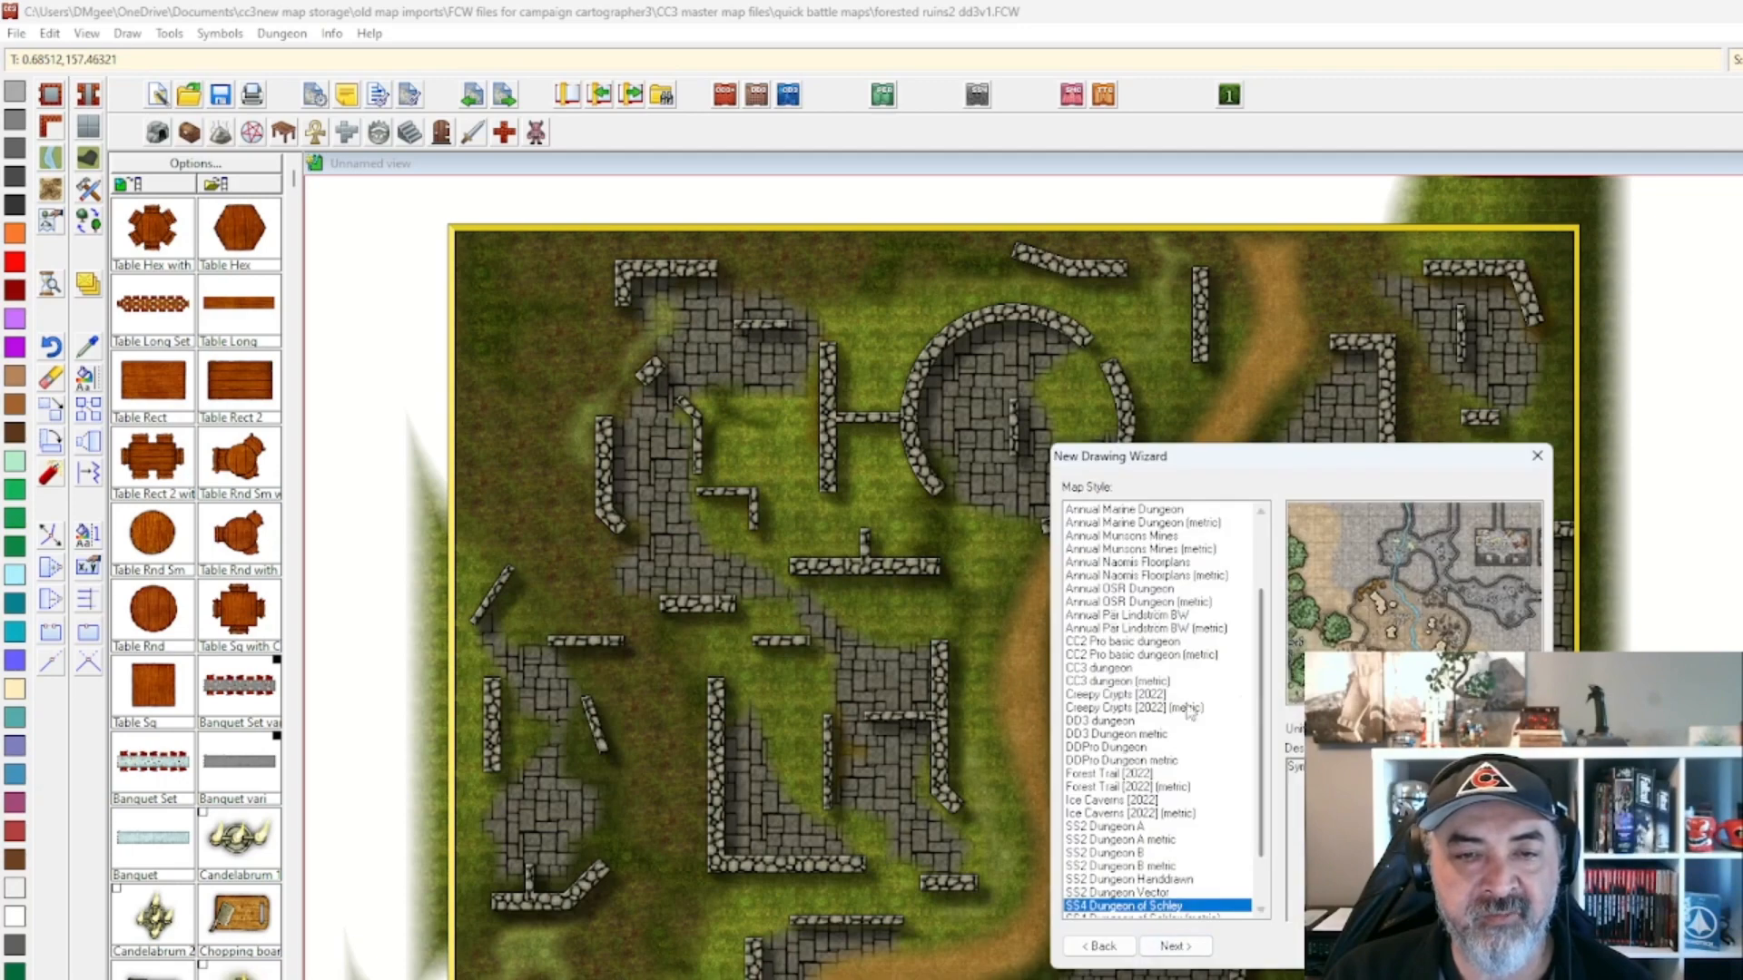
pyautogui.click(1121, 747)
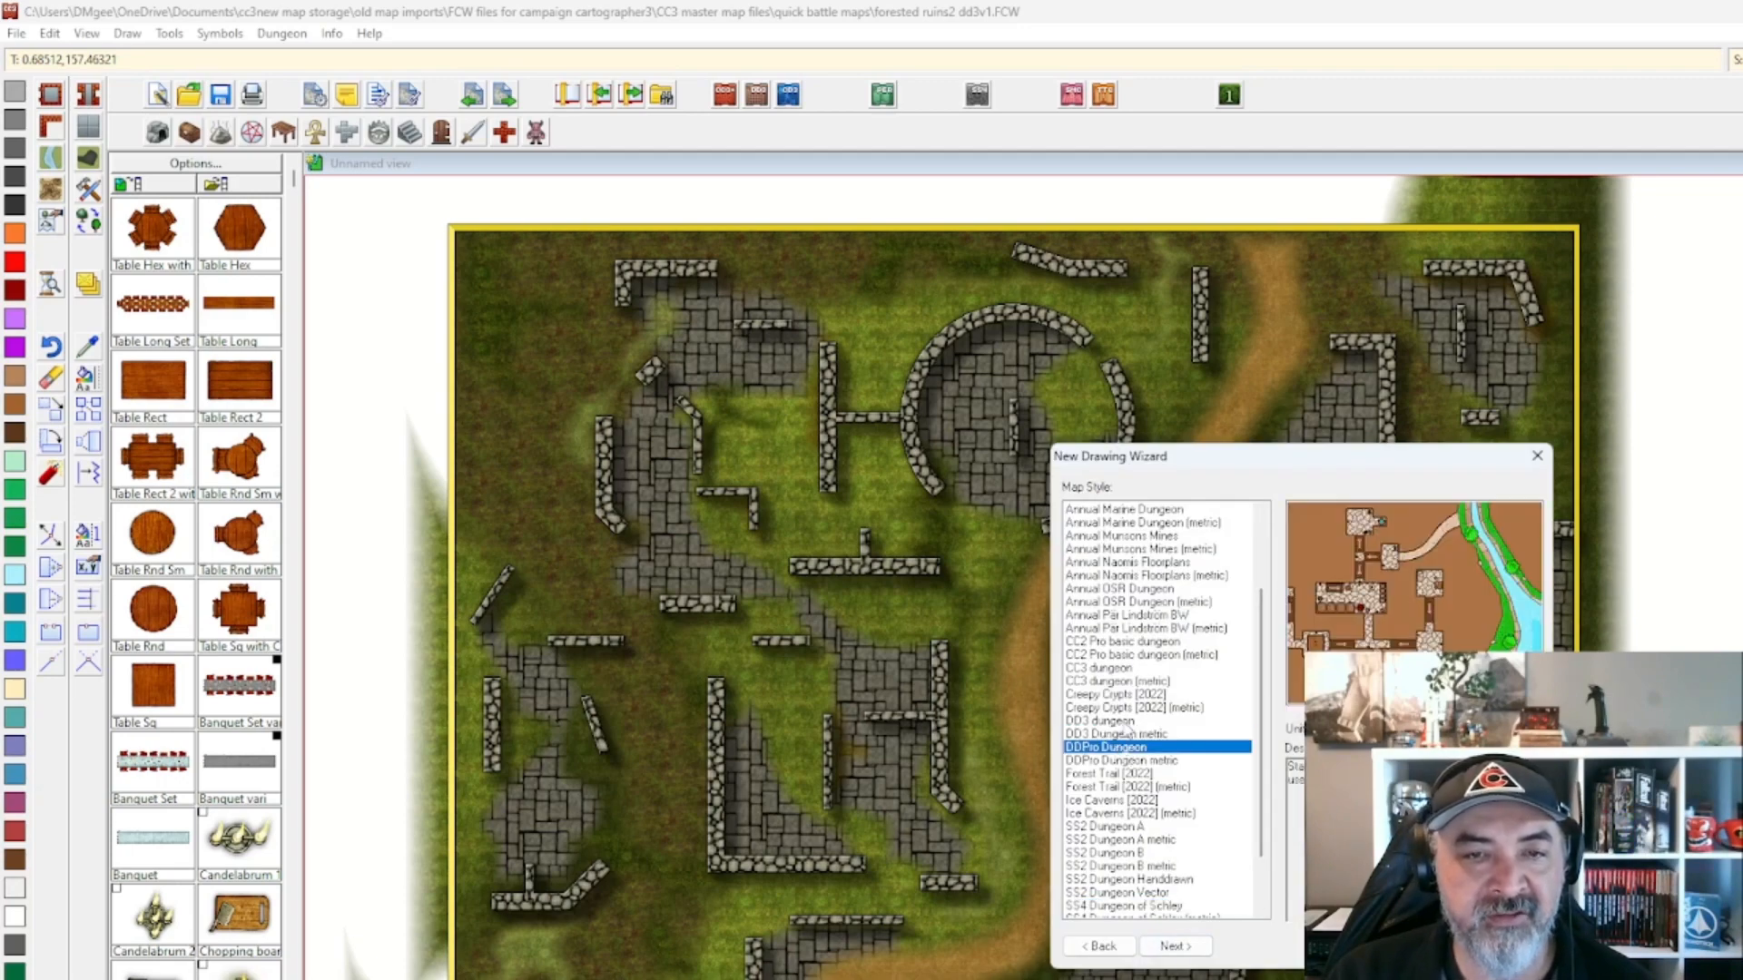
pyautogui.click(1128, 722)
# Examine the other dungeon map styles offered for the new drawing, from the annual styles to the SS4 ones.
pyautogui.scroll(3, 1132, 722)
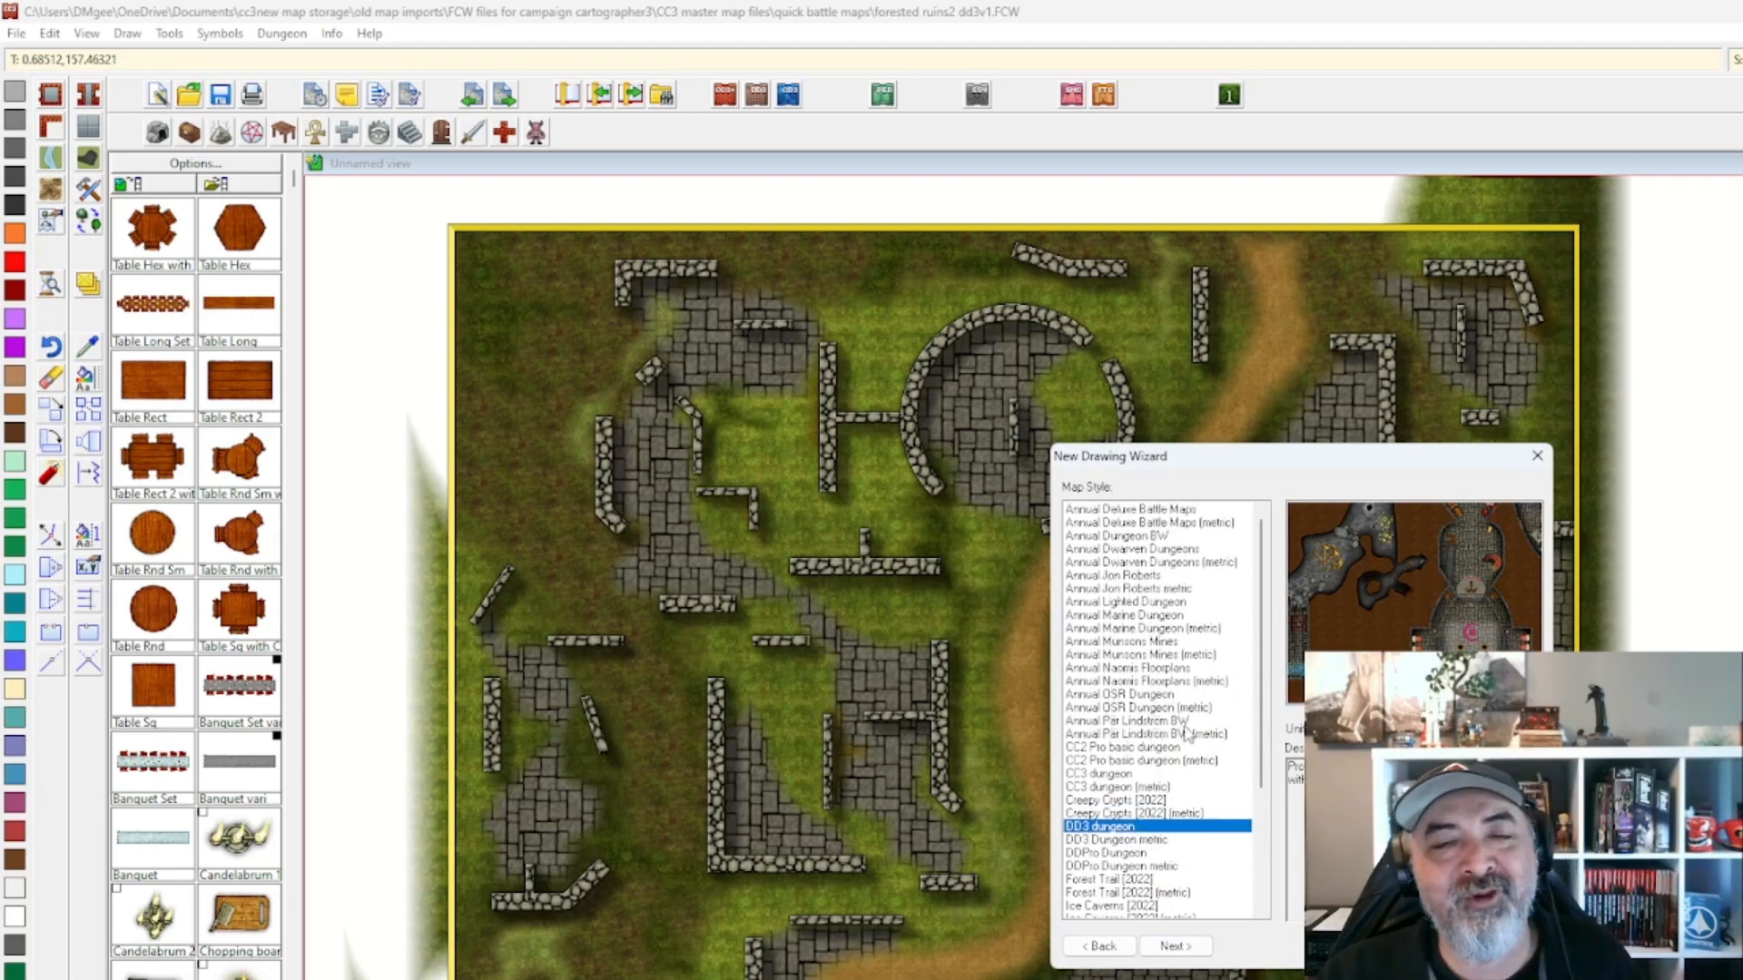
pyautogui.scroll(-2, 1183, 744)
pyautogui.scroll(-2, 1182, 744)
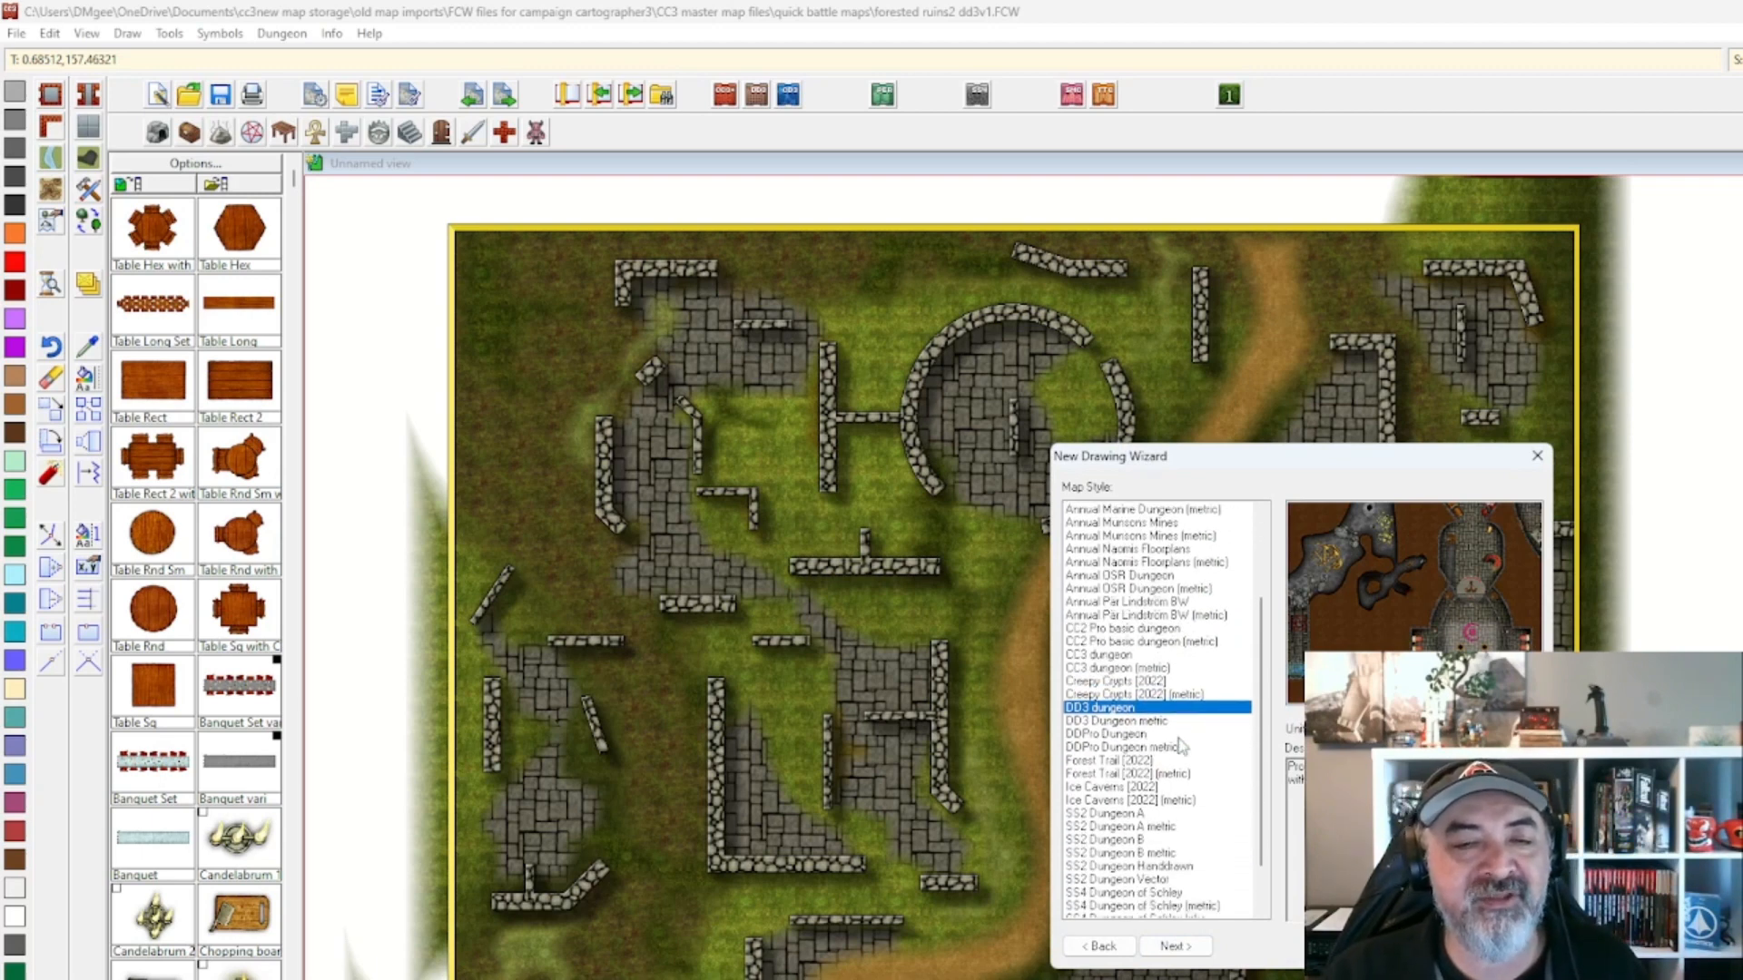
pyautogui.scroll(-1, 1166, 757)
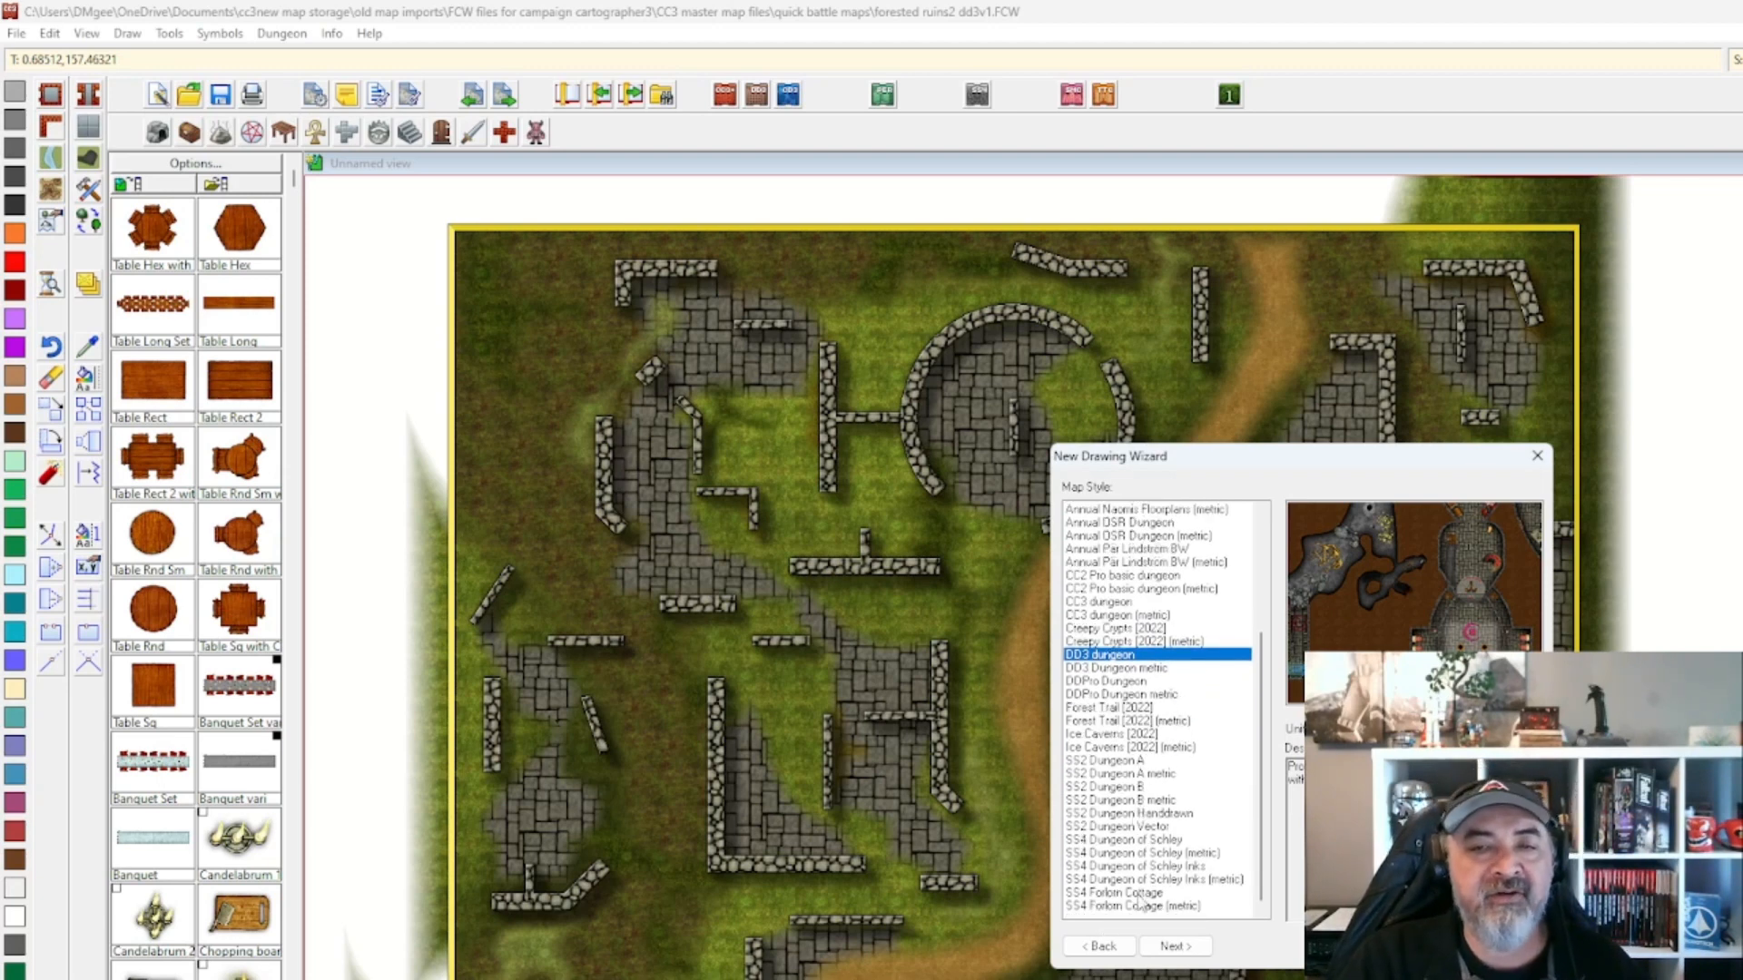
pyautogui.scroll(1, 1196, 805)
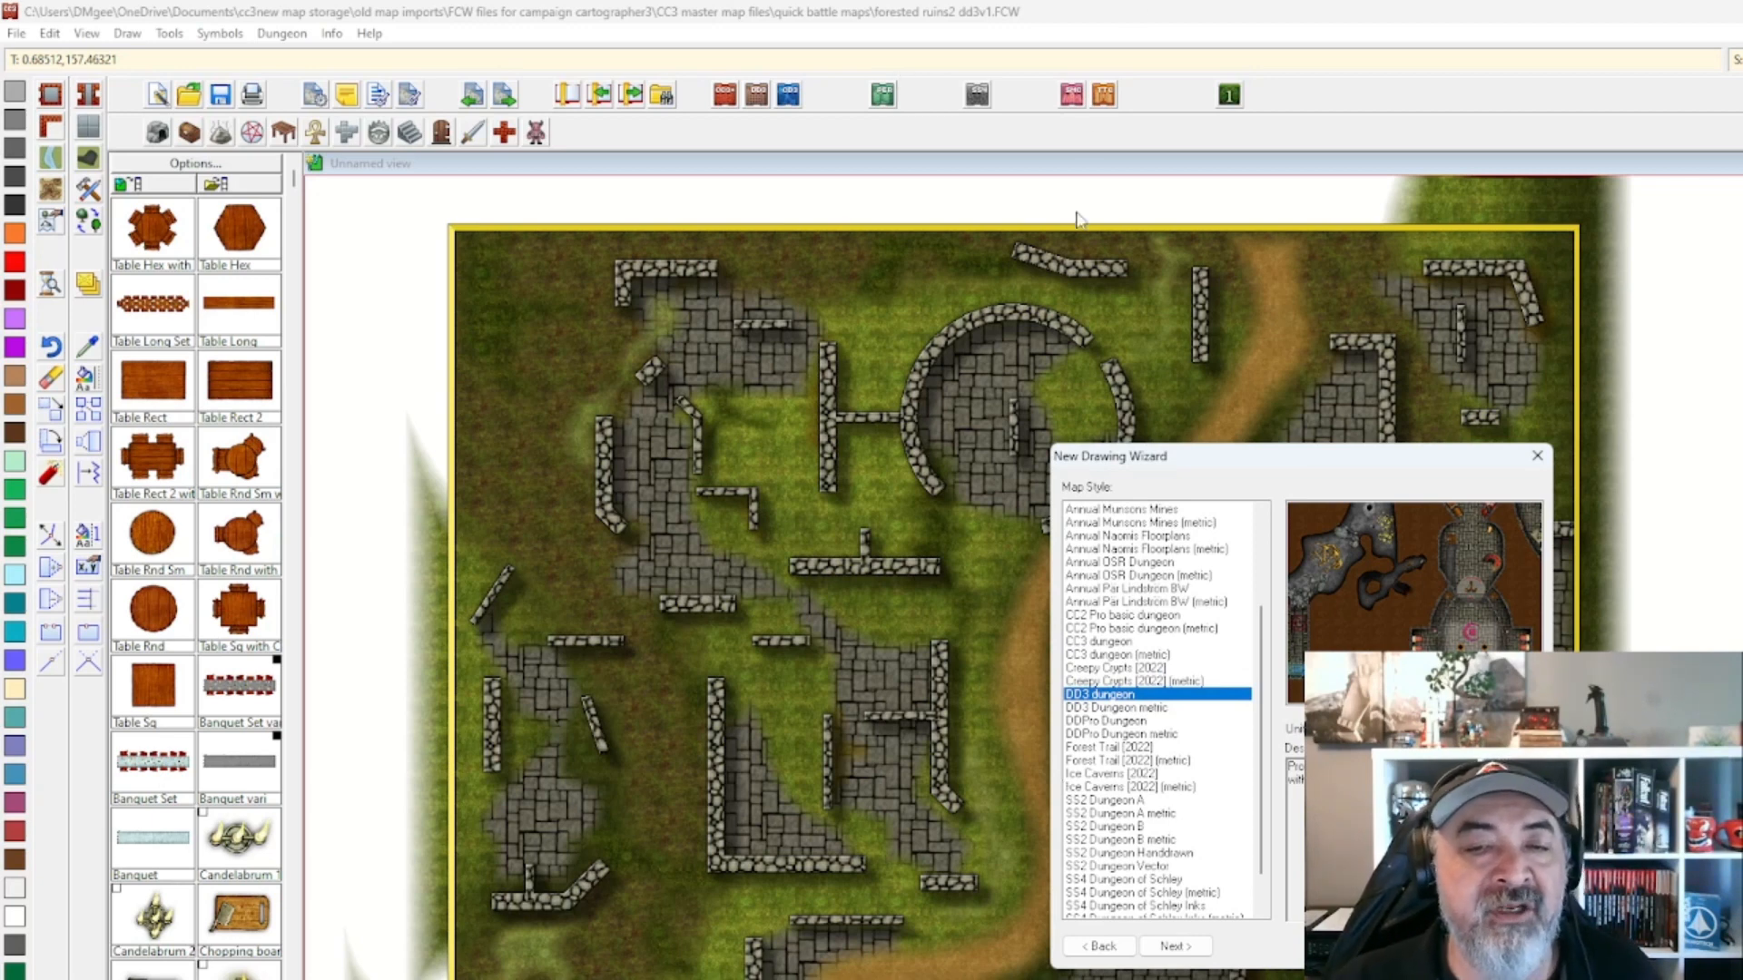
pyautogui.scroll(-1, 1171, 518)
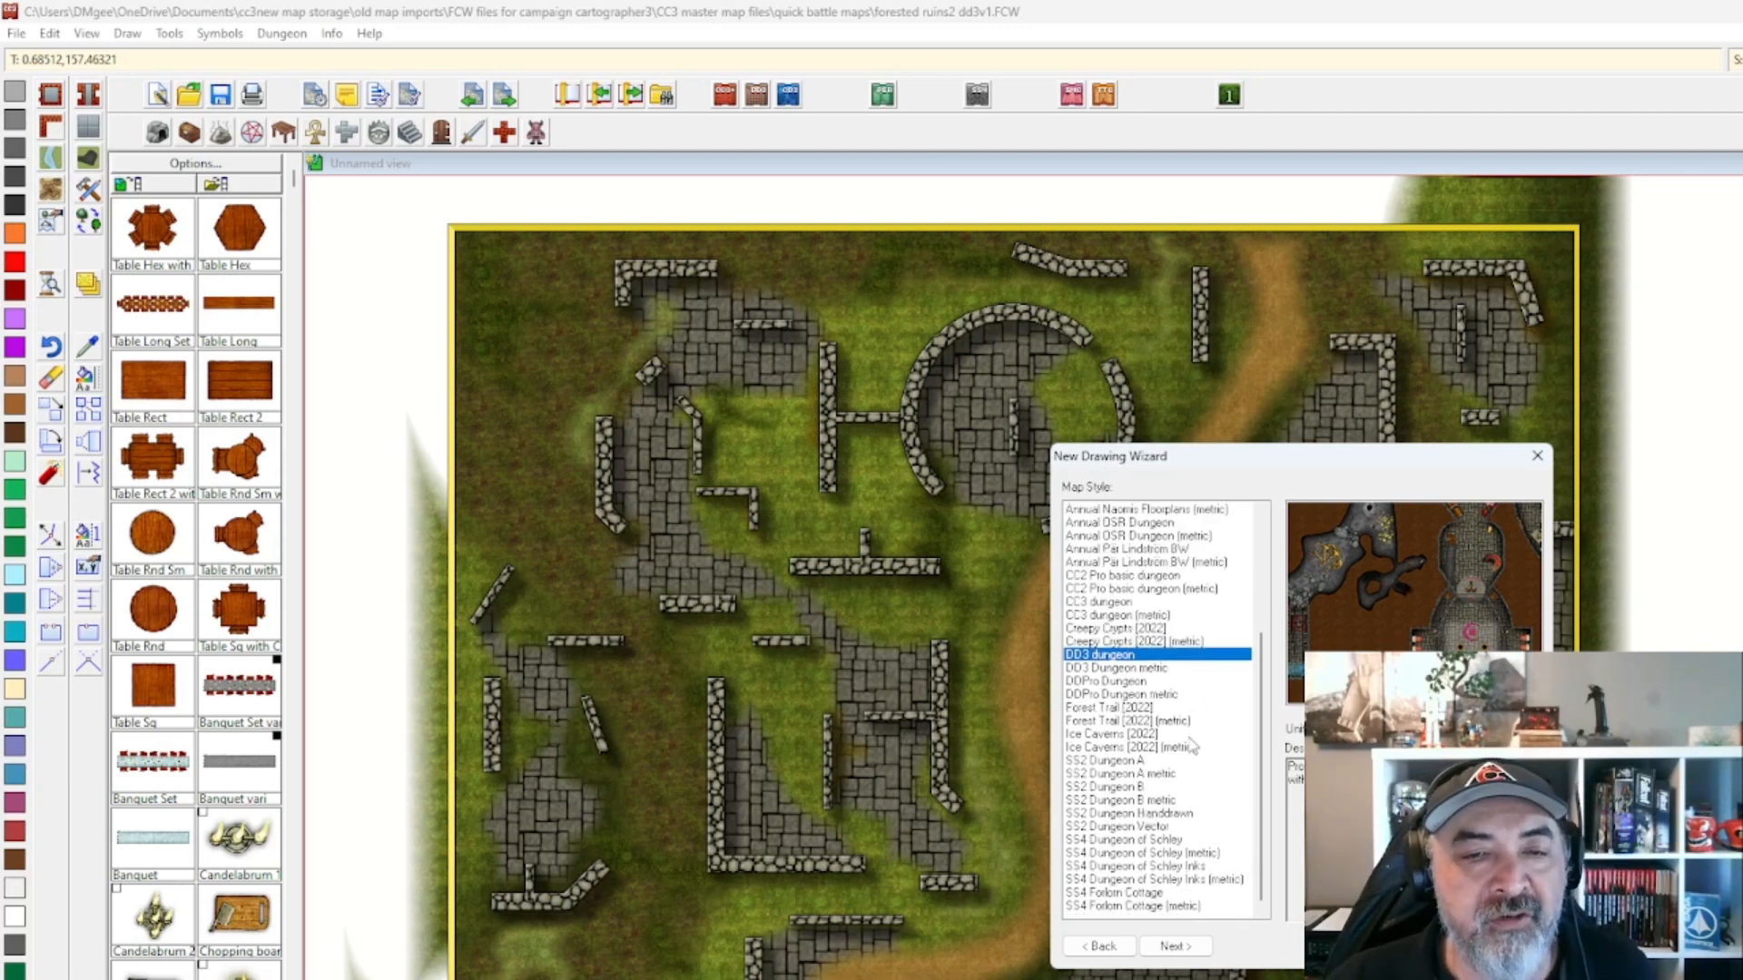
pyautogui.scroll(4, 1191, 747)
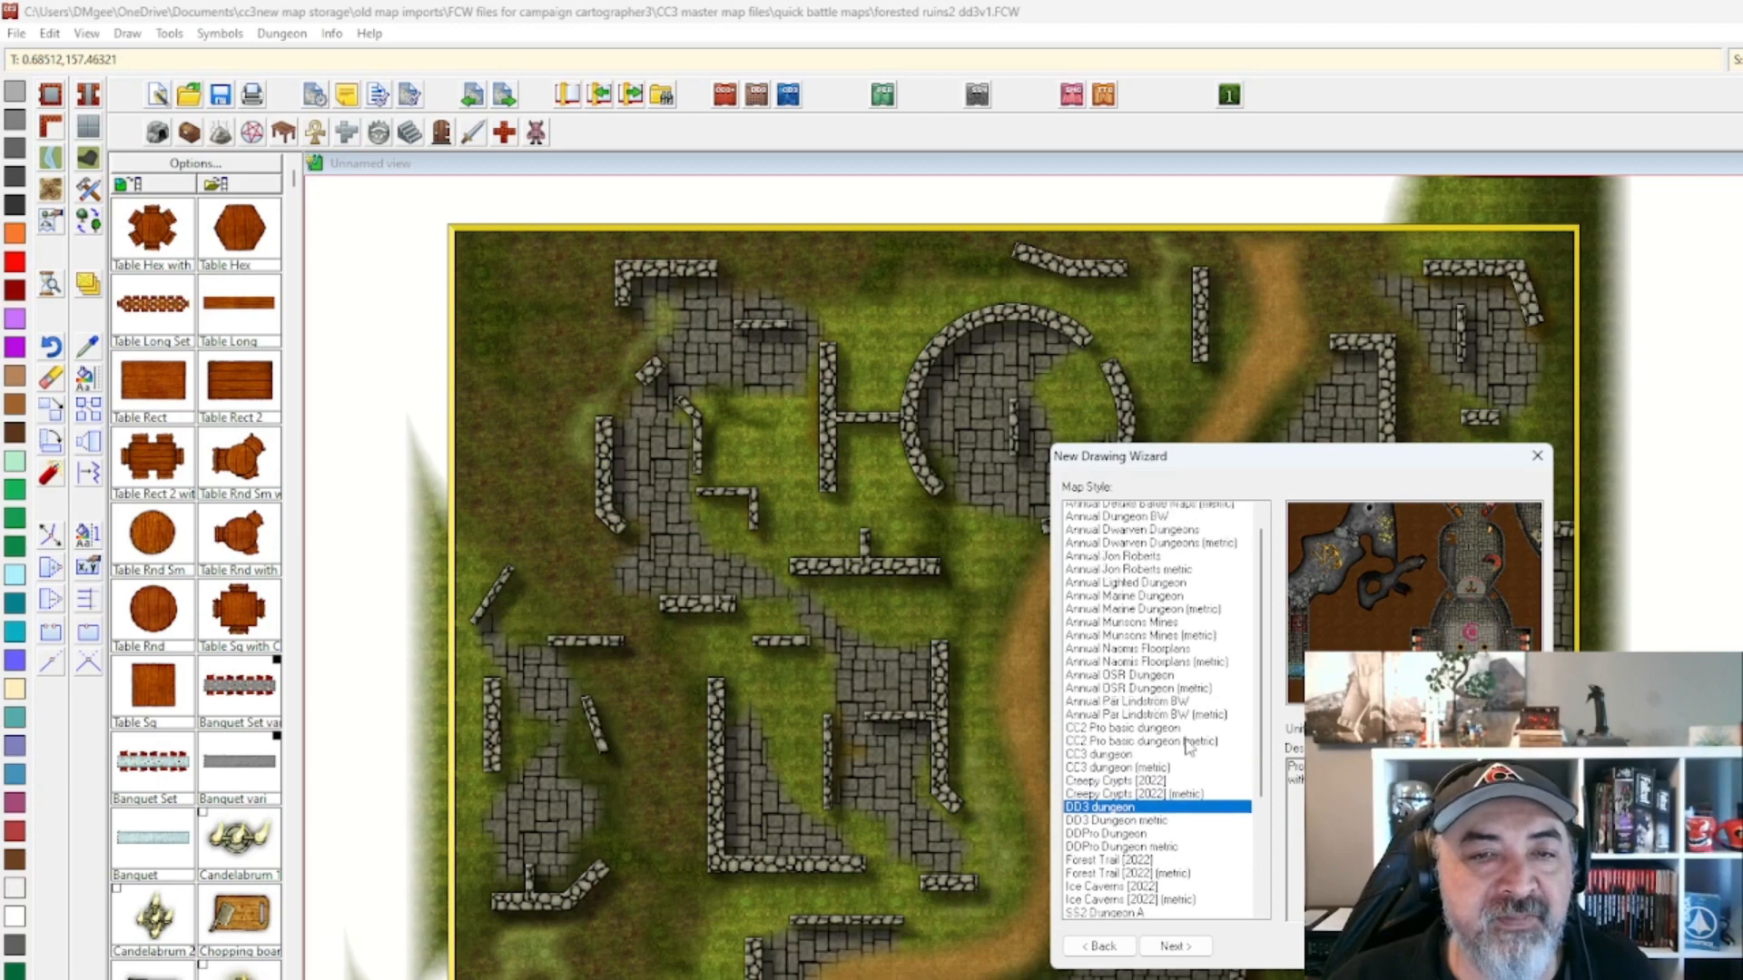
# Use the DD3 dungeon style for the new map and set its dimensions to 100 wide by 100 high.
pyautogui.scroll(1, 1192, 746)
pyautogui.scroll(-4, 1191, 744)
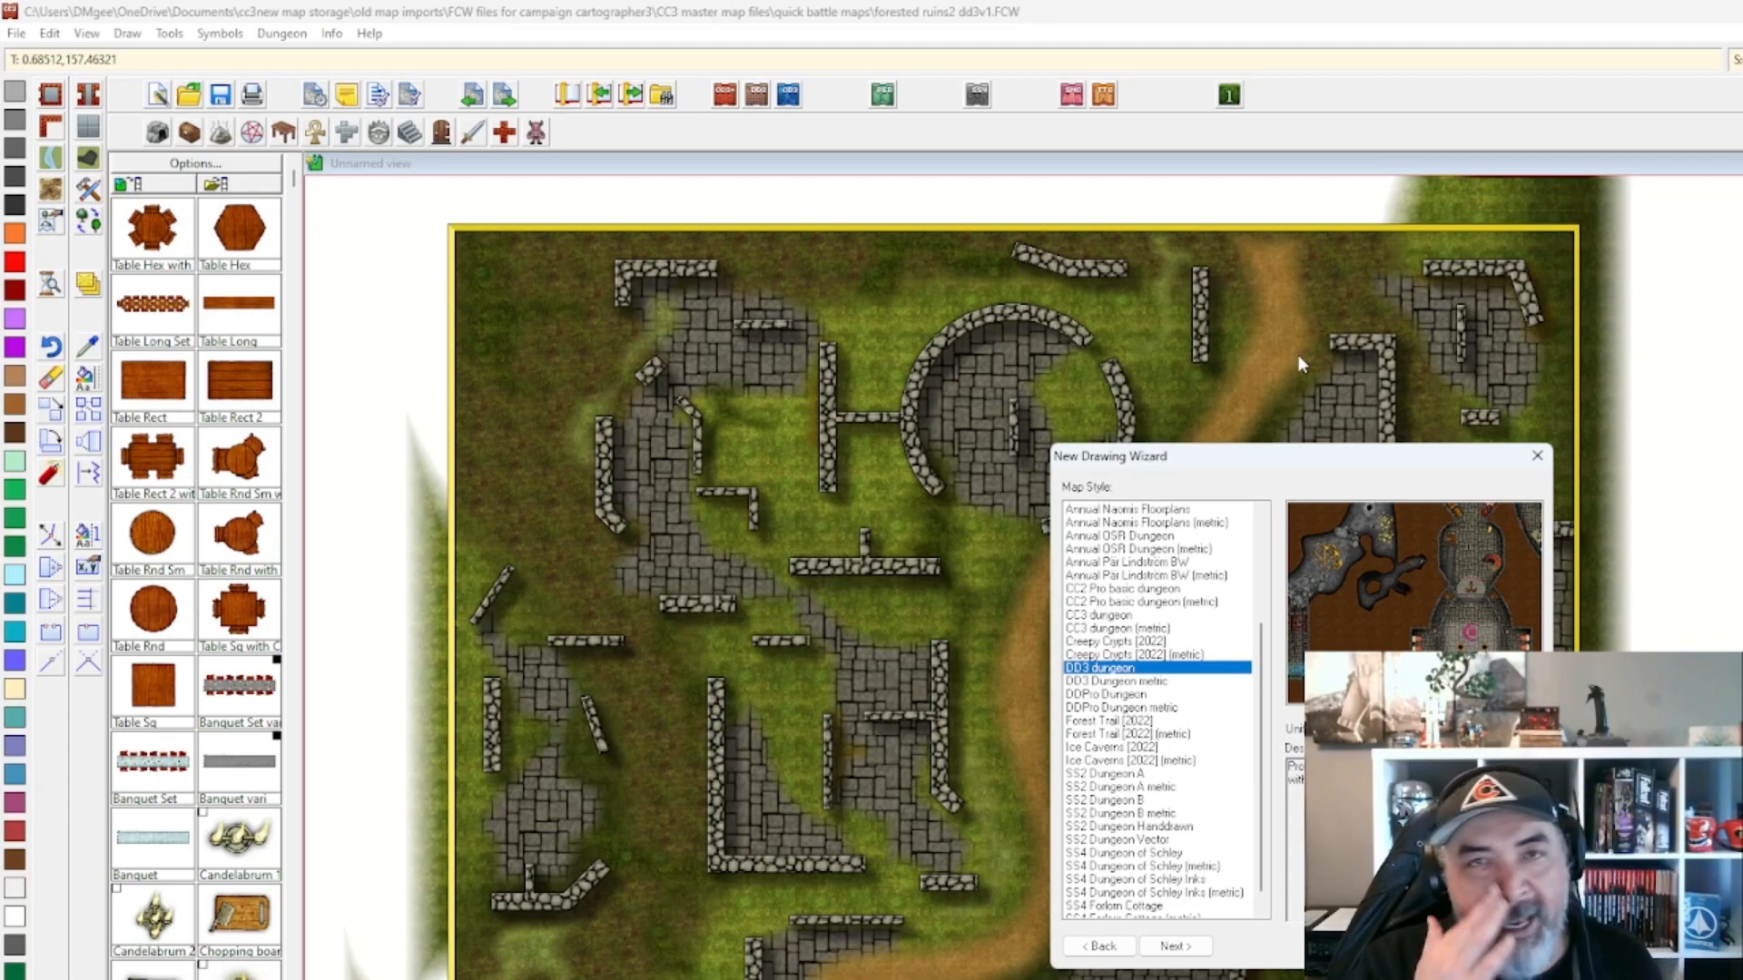
pyautogui.click(1185, 949)
pyautogui.doubleClick(1145, 845)
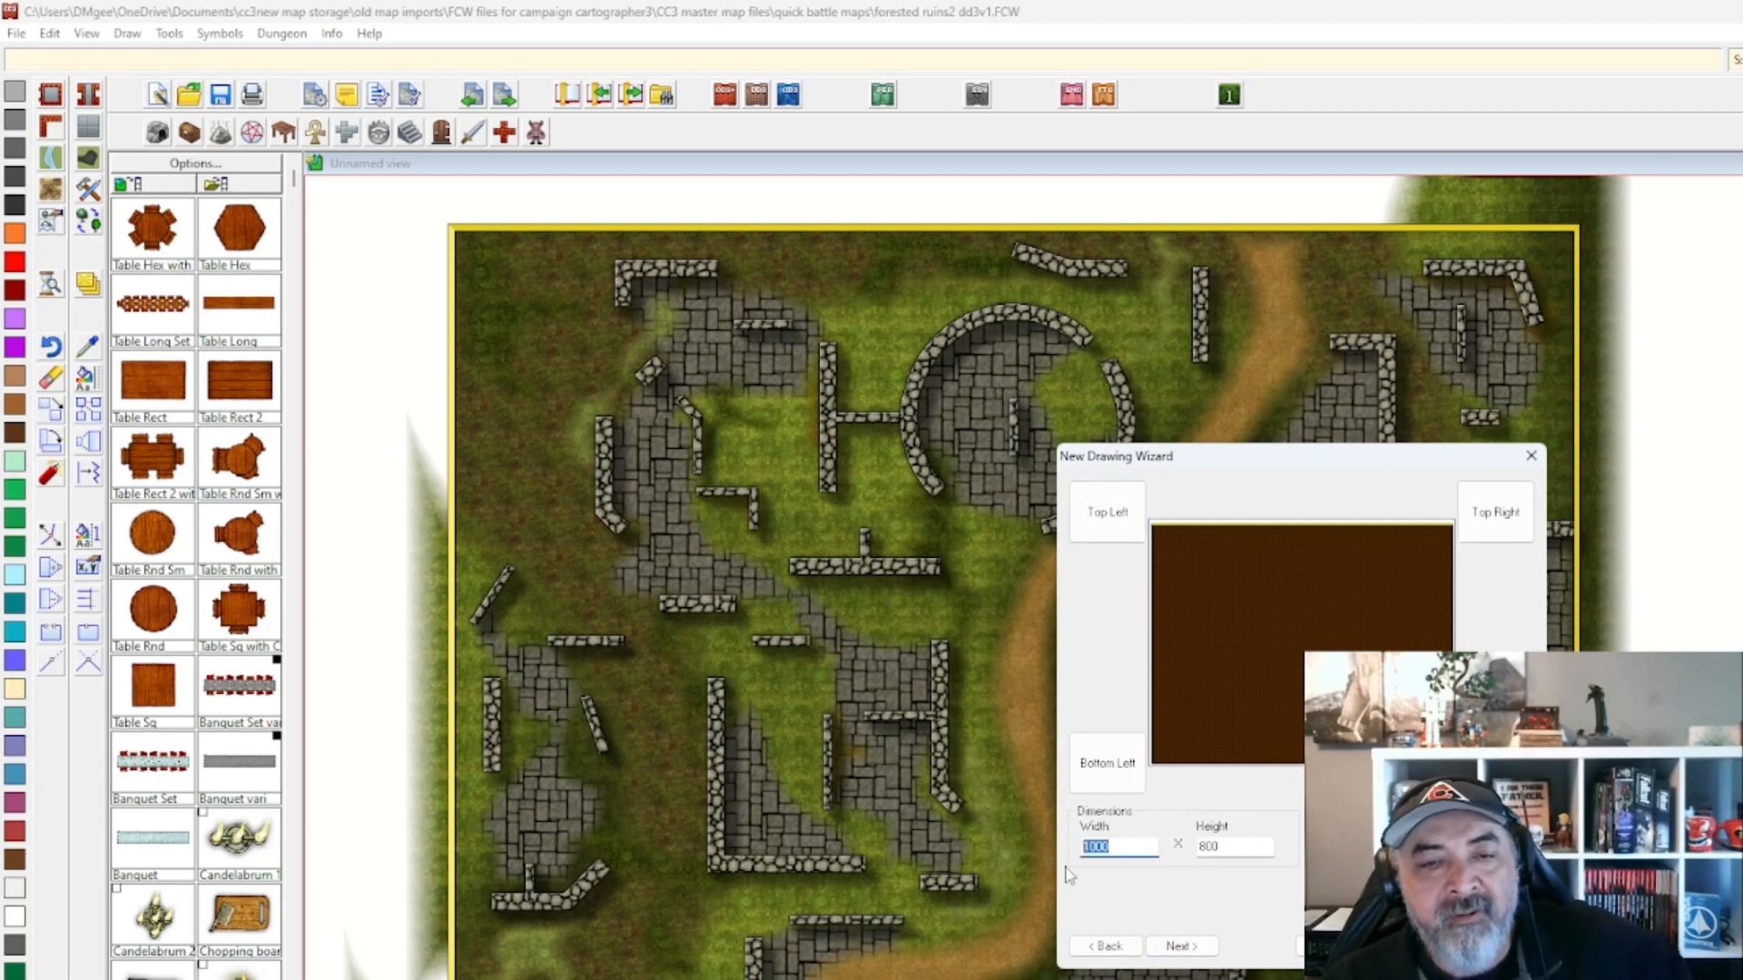
pyautogui.write('200')
pyautogui.press('BackSpace')
pyautogui.press('BackSpace')
pyautogui.press('BackSpace')
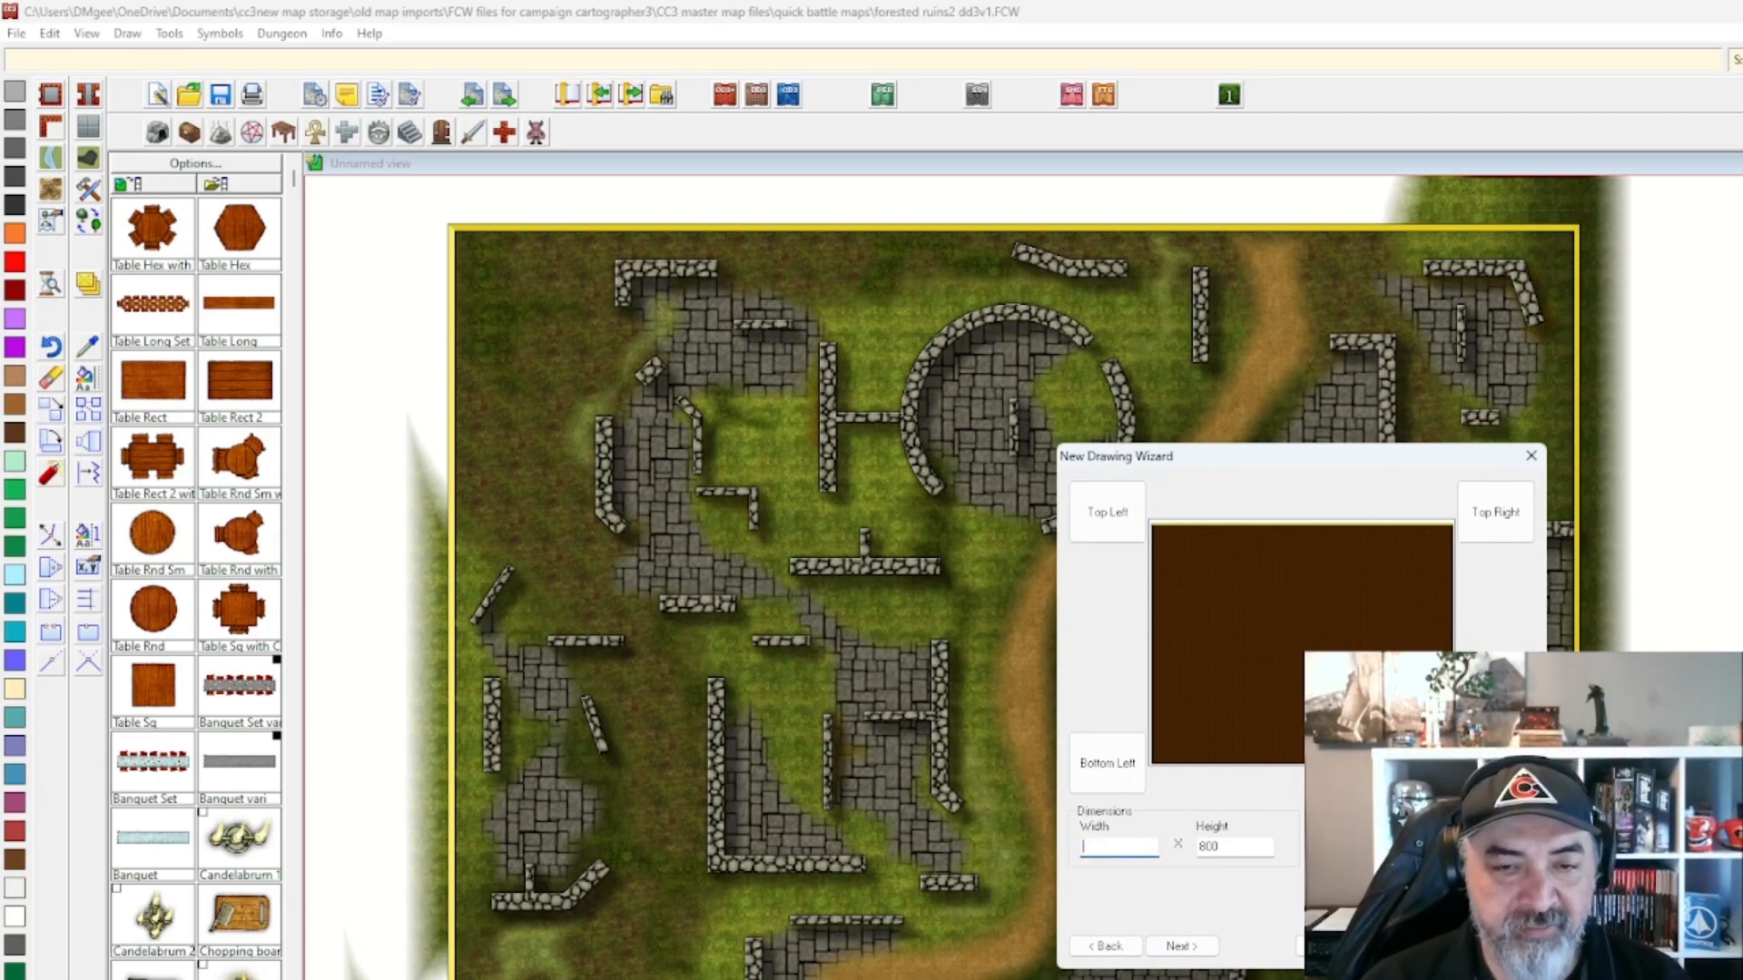
pyautogui.write('1090')
pyautogui.press('Tab')
pyautogui.press('BackSpace')
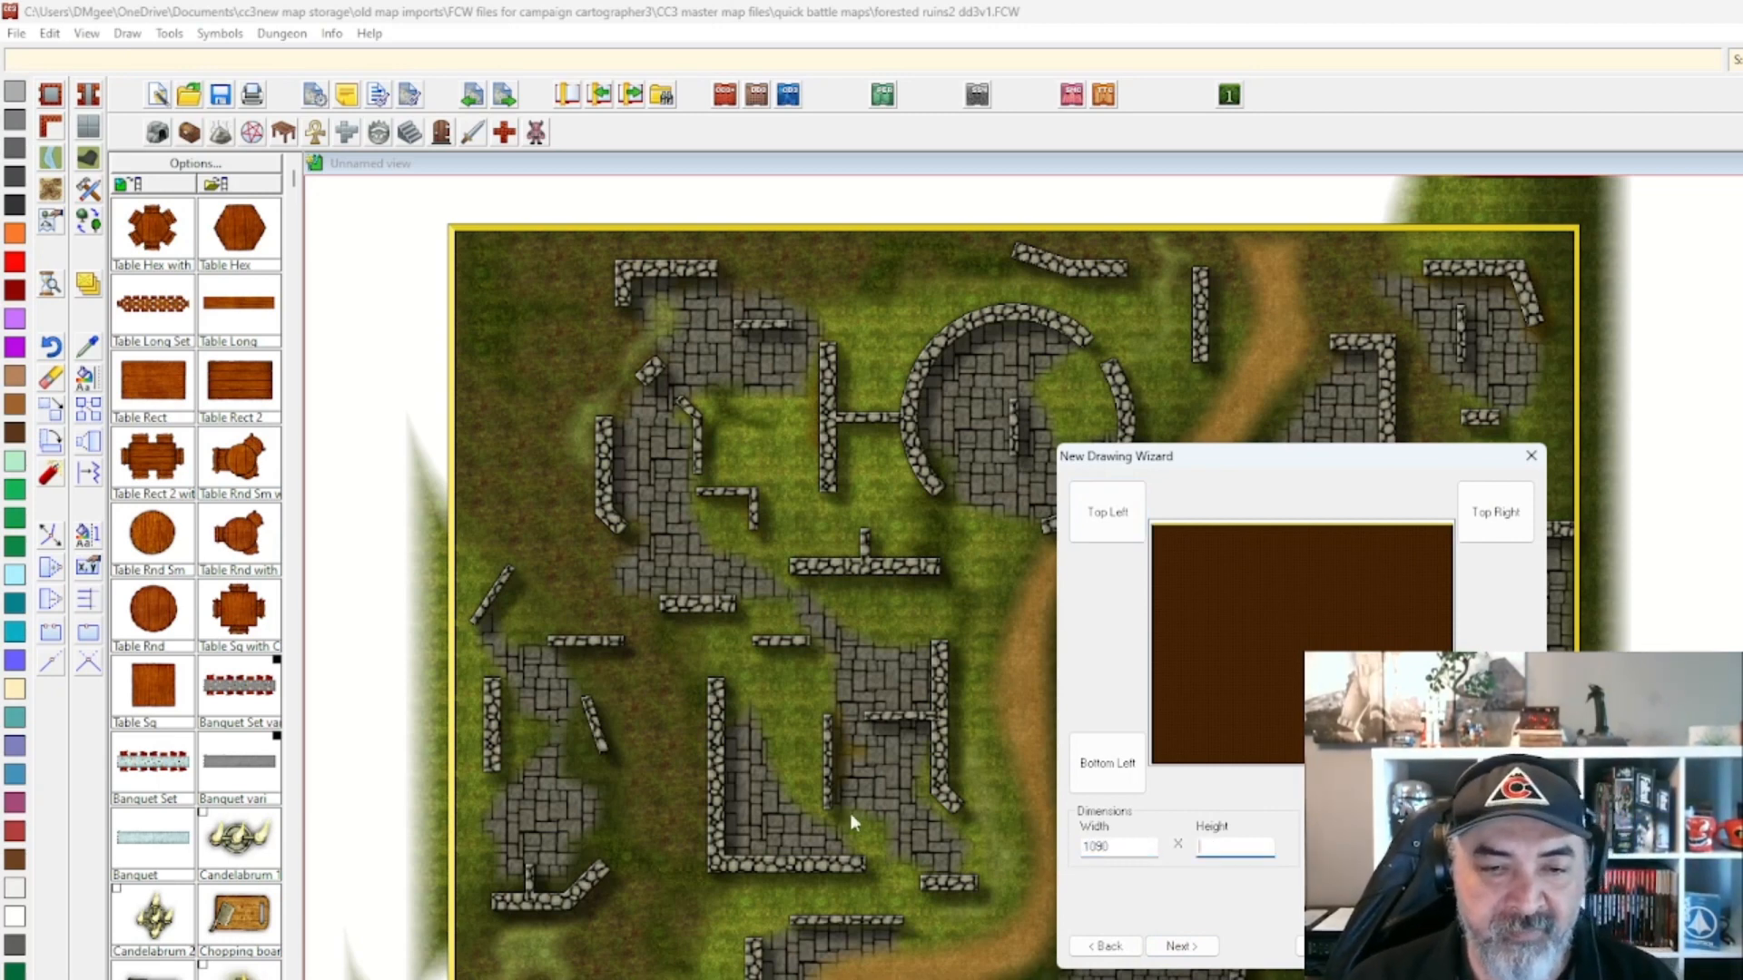
pyautogui.click(1128, 842)
pyautogui.press('BackSpace')
pyautogui.press('BackSpace')
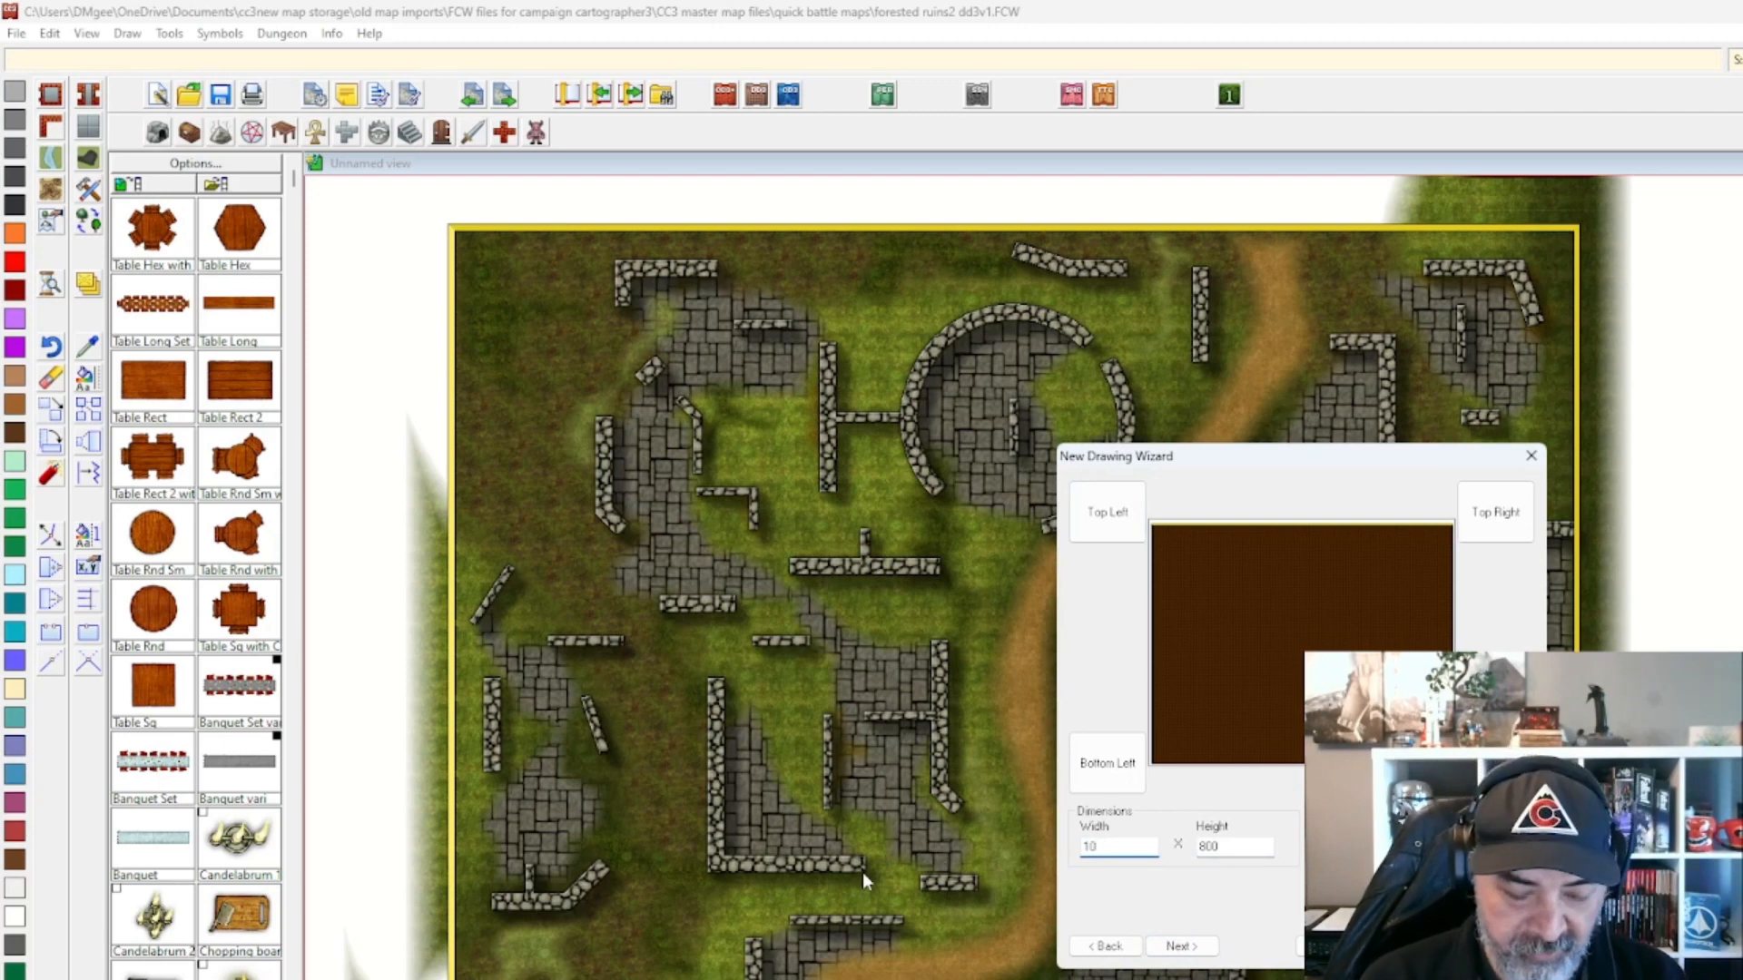
pyautogui.write('0')
pyautogui.press('Tab')
pyautogui.write('10')
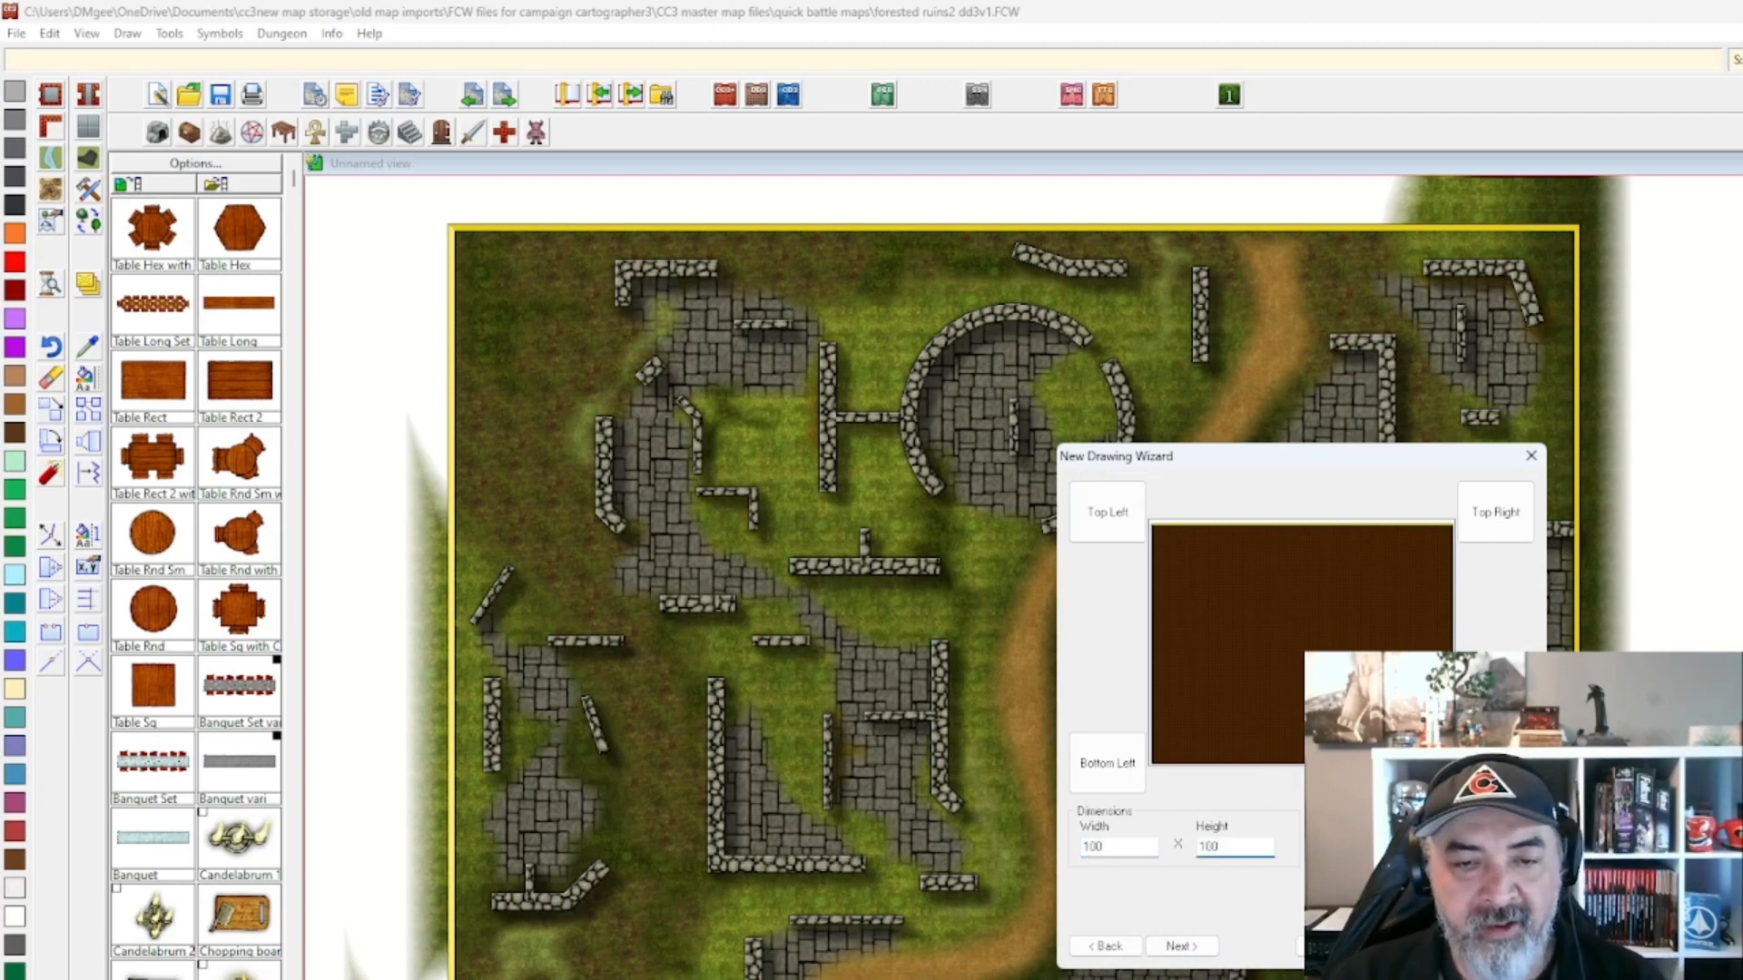
# Set the new map's background fill style to Dirt Brown 2.
pyautogui.click(1180, 946)
pyautogui.click(1225, 839)
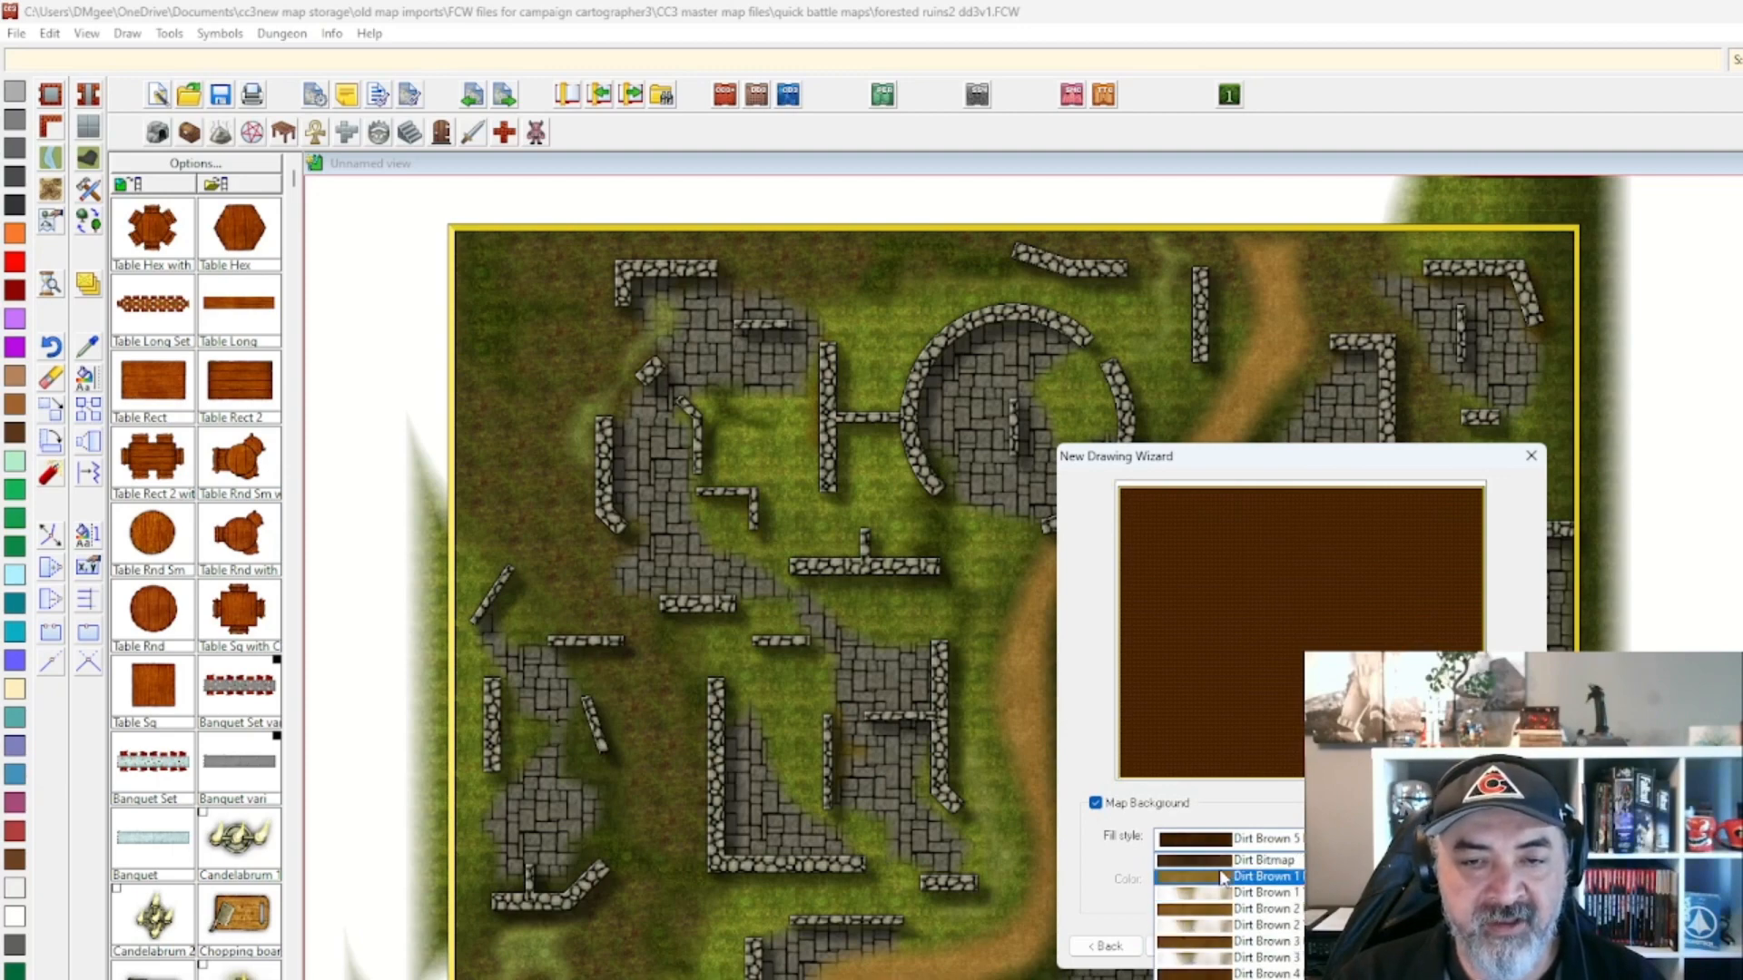
pyautogui.click(1214, 910)
pyautogui.click(1180, 946)
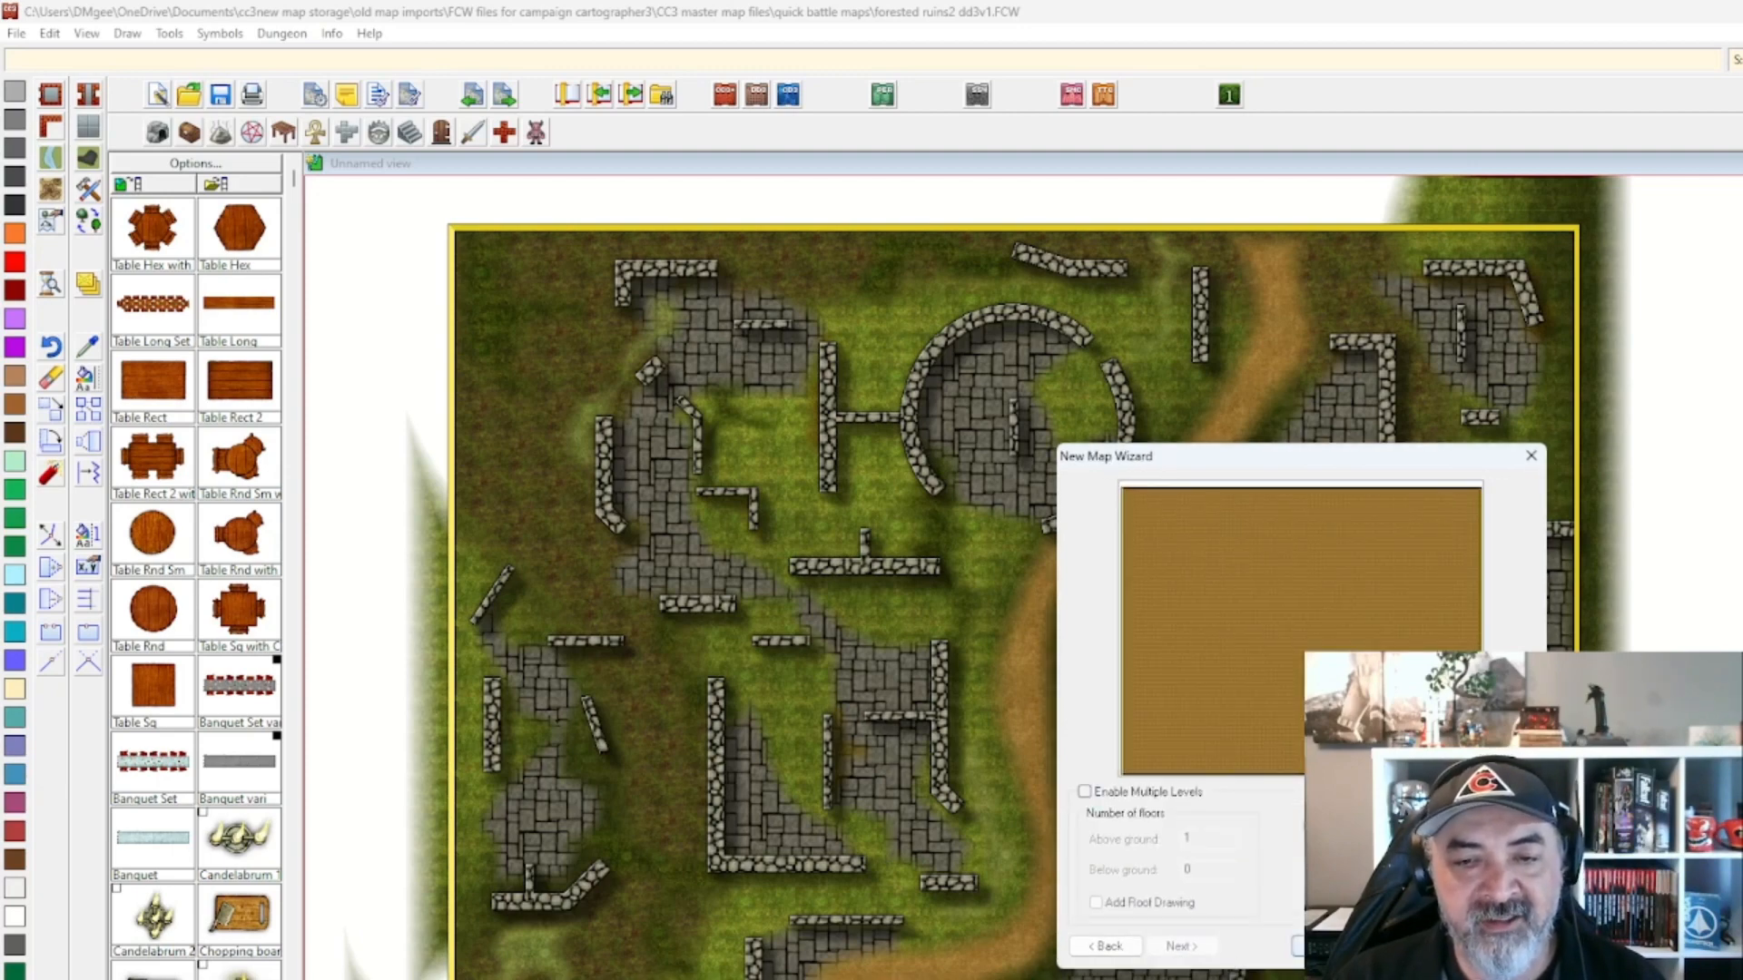
# Finish the new map setup and save the map in the testquick2023 folder as dd3outdoortest1.
pyautogui.click(1297, 944)
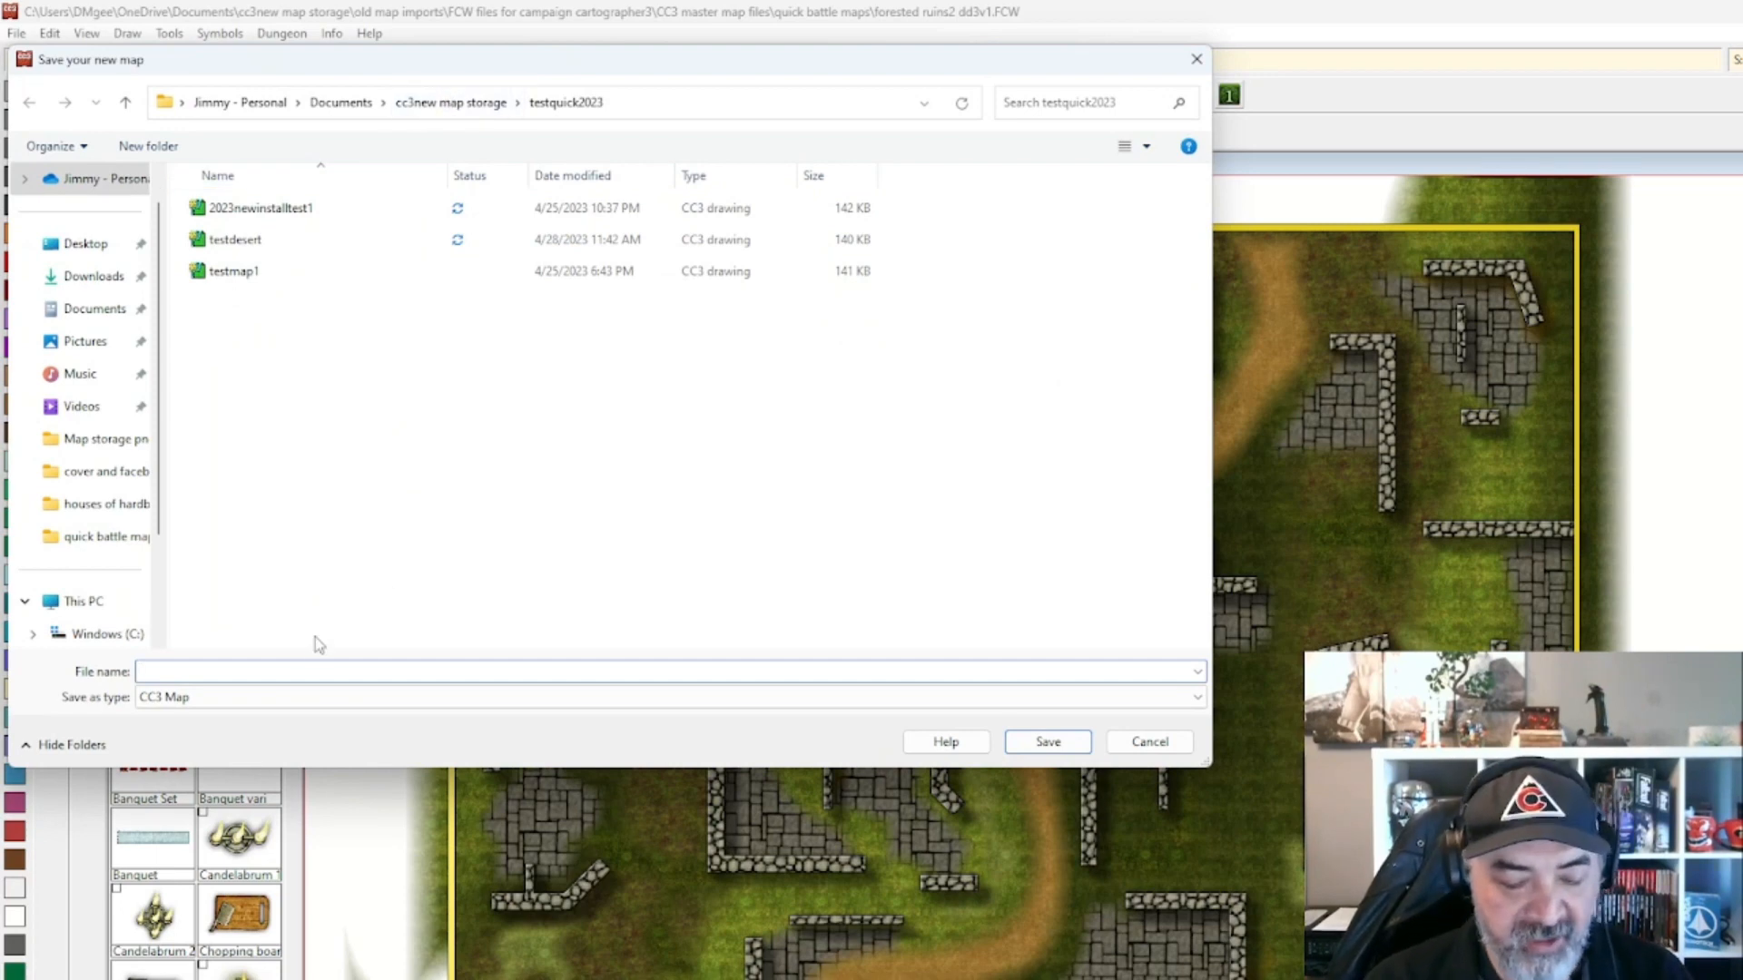
pyautogui.write('dd3out')
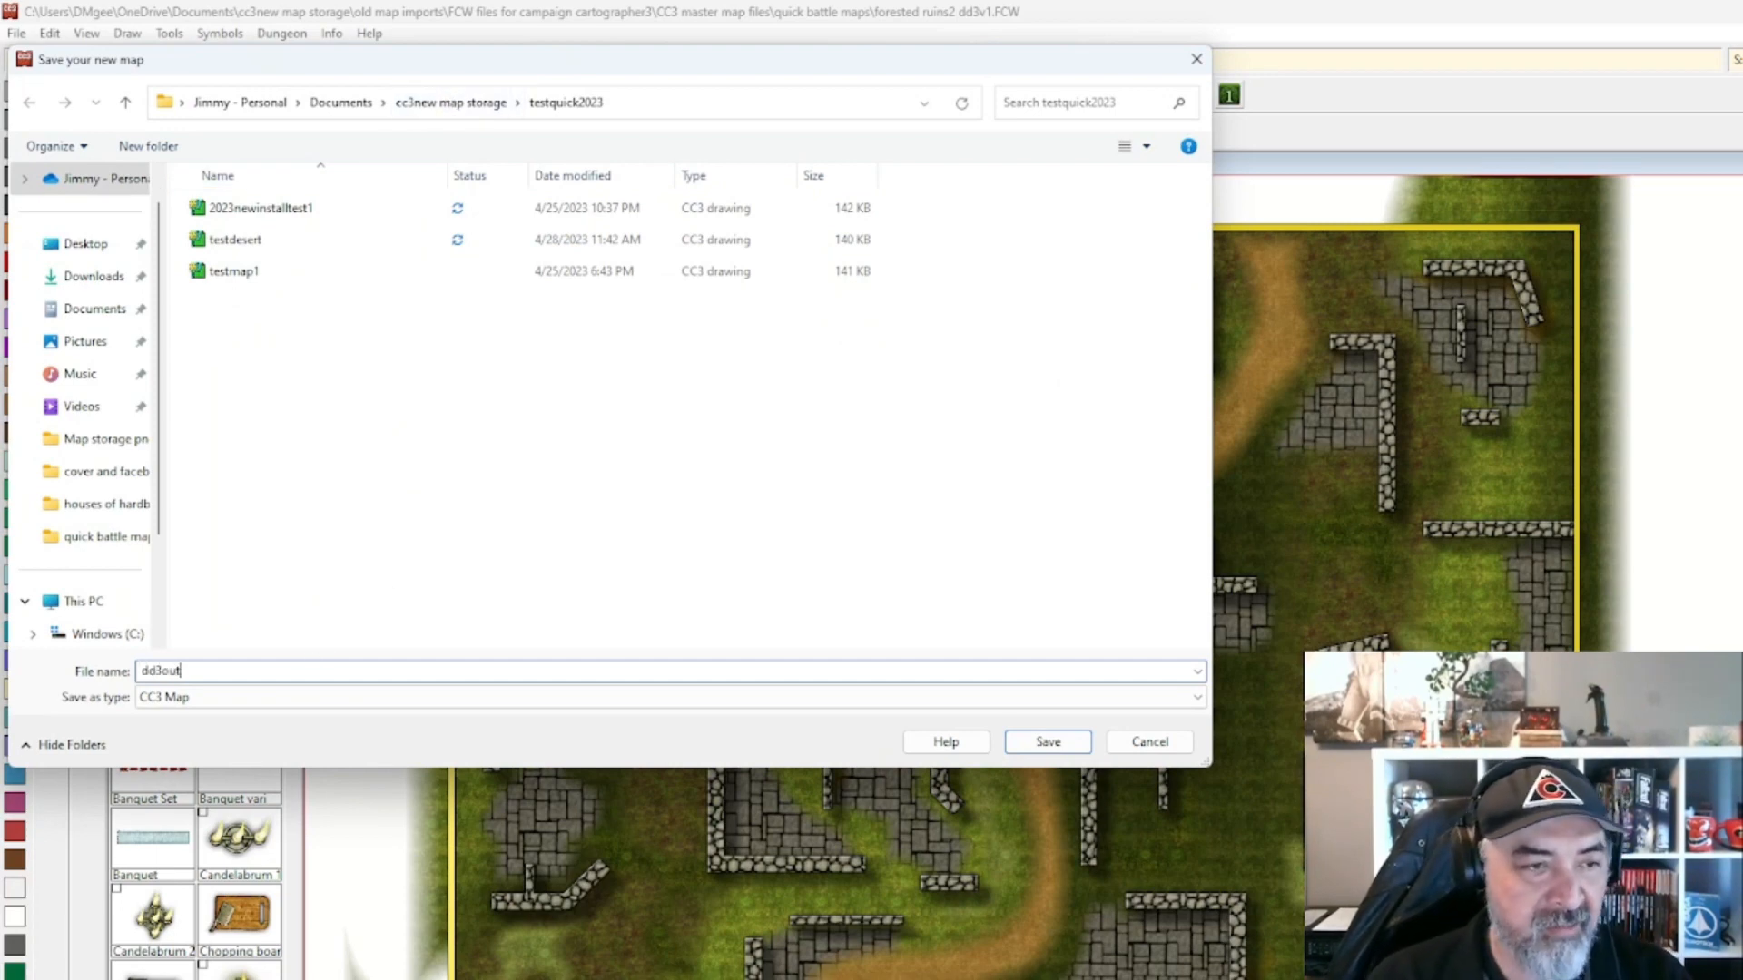
pyautogui.write('doortest1')
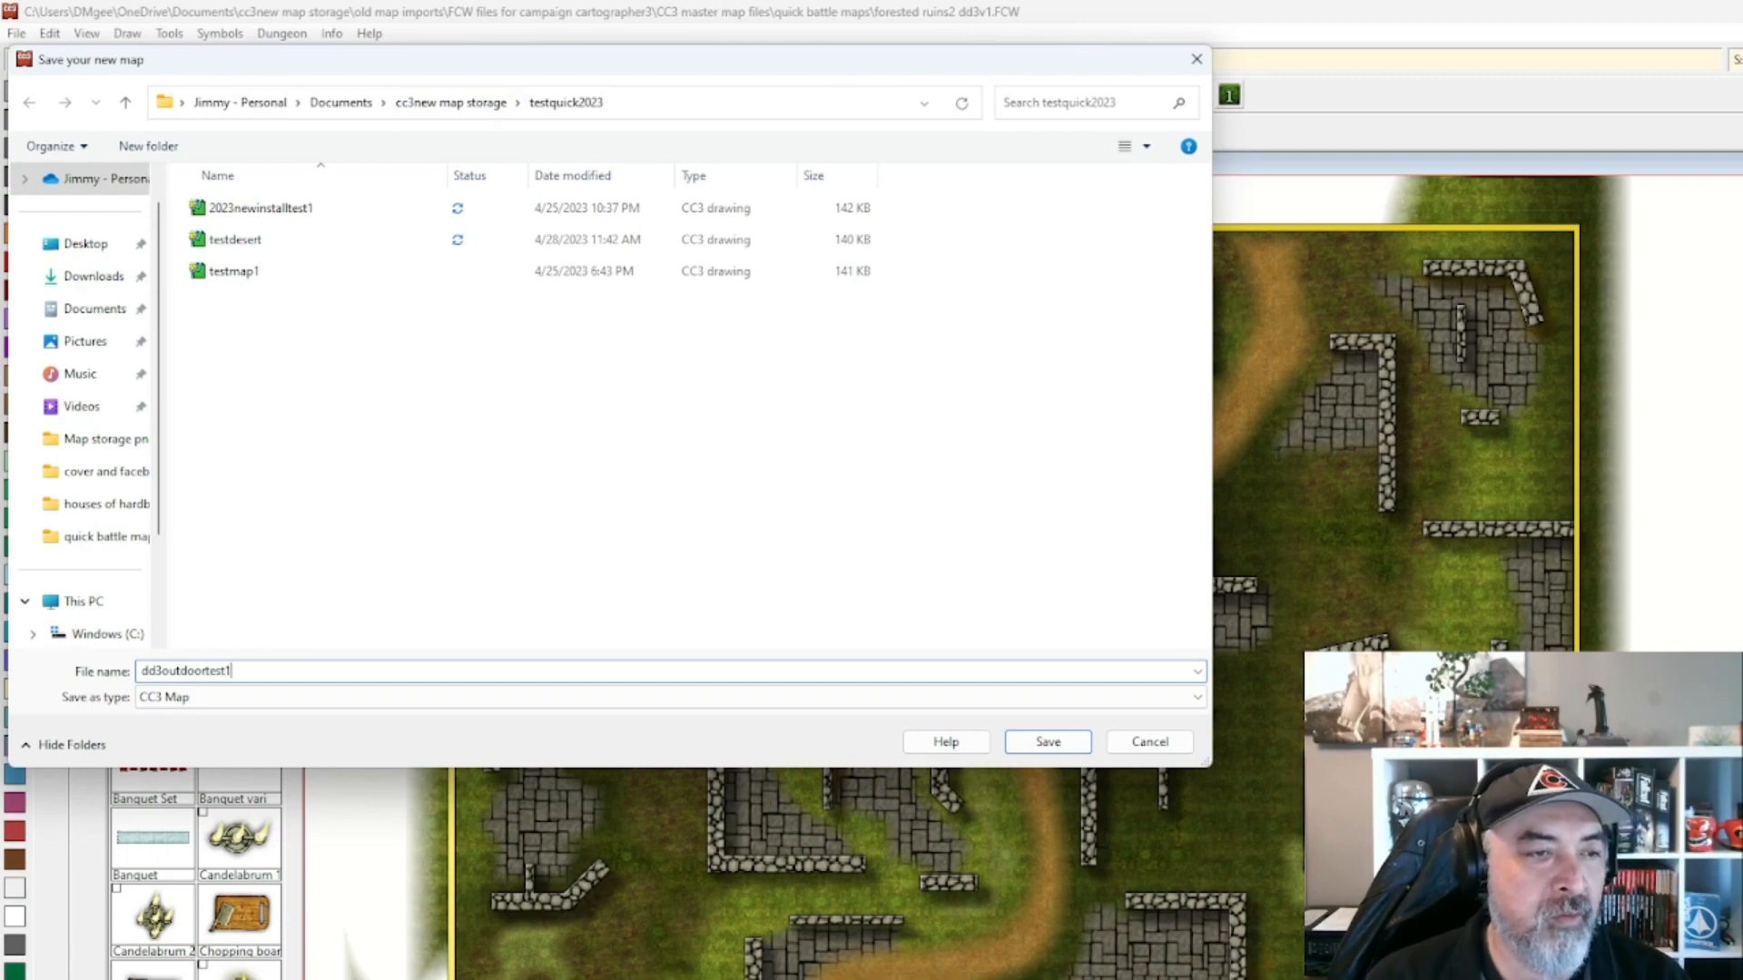
pyautogui.press('Return')
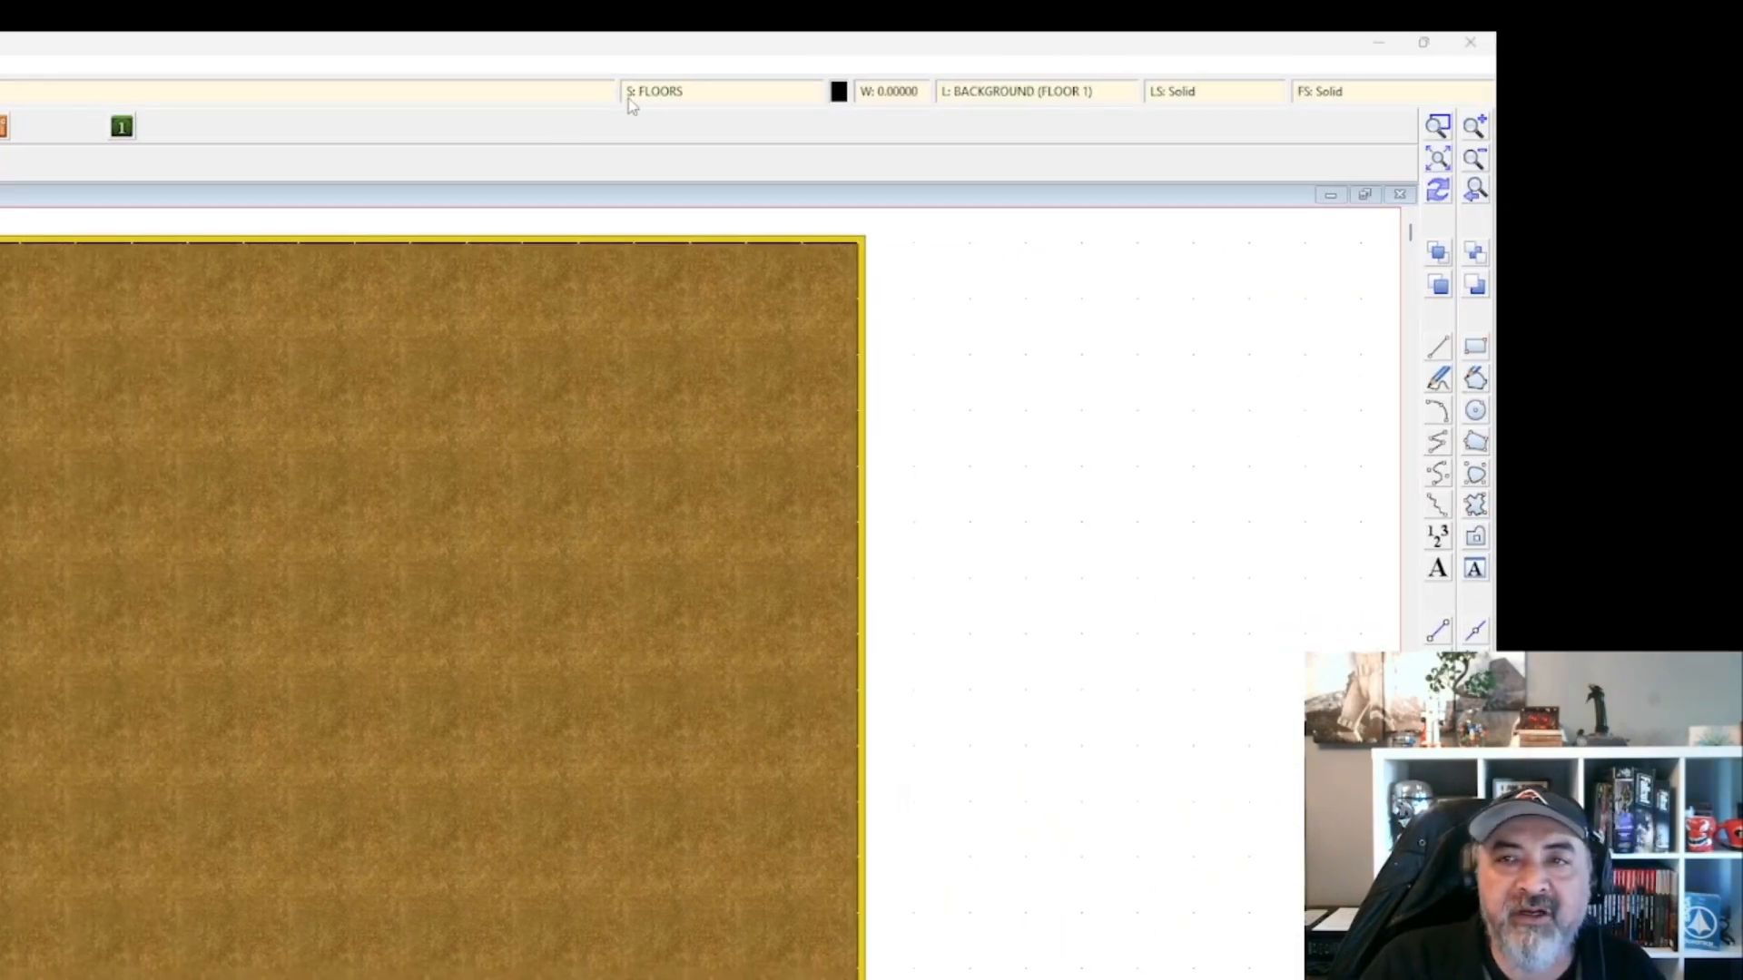
# Open the drawing's sheets and effects settings and examine which effects are assigned to sheets such as OUTSIDE, FLOORS, SYMBOLS and WALLS.
pyautogui.click(697, 89)
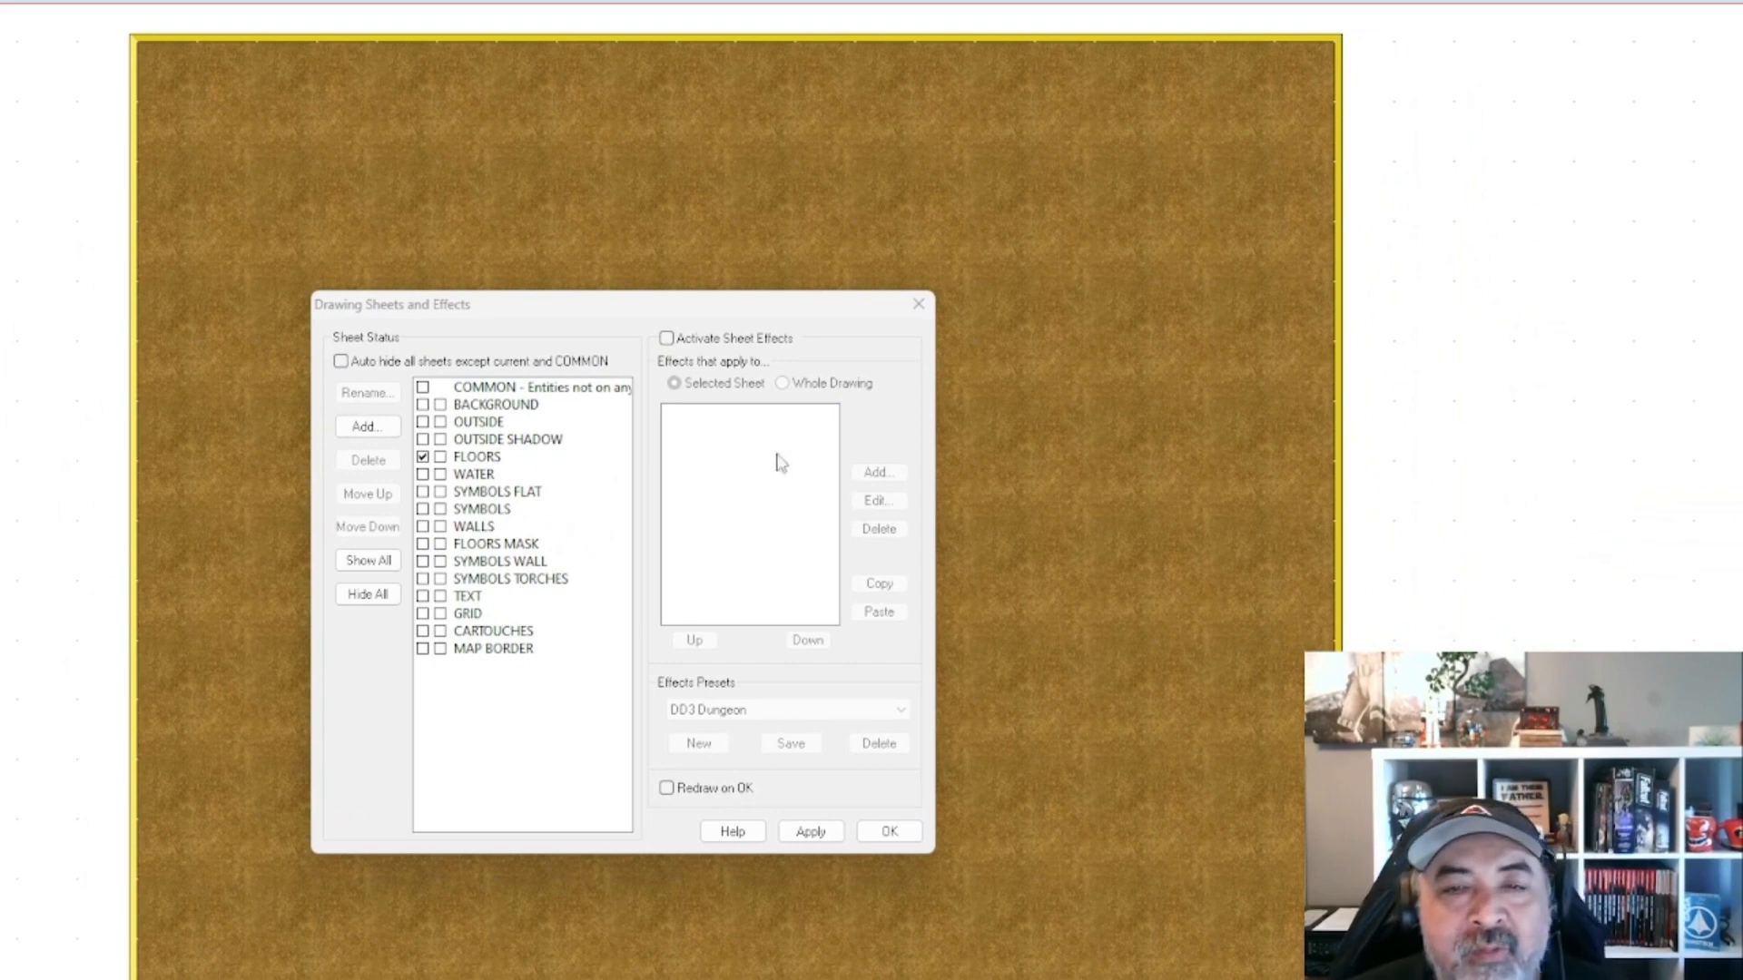
pyautogui.click(899, 336)
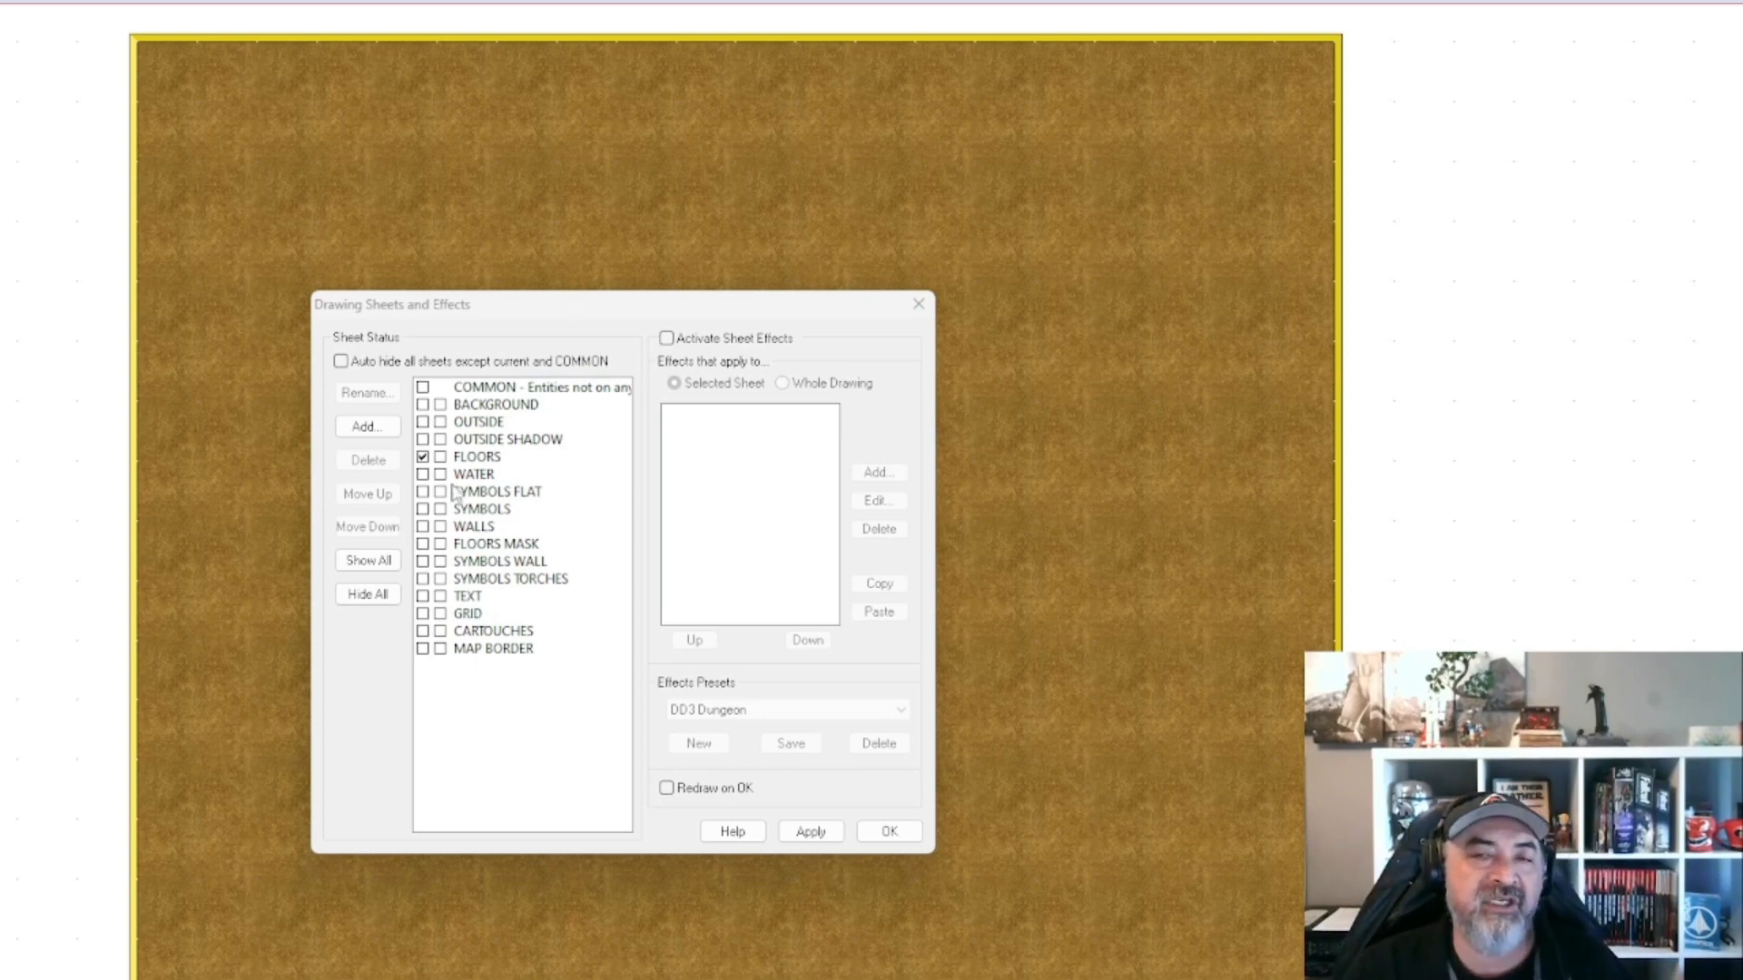
pyautogui.click(488, 423)
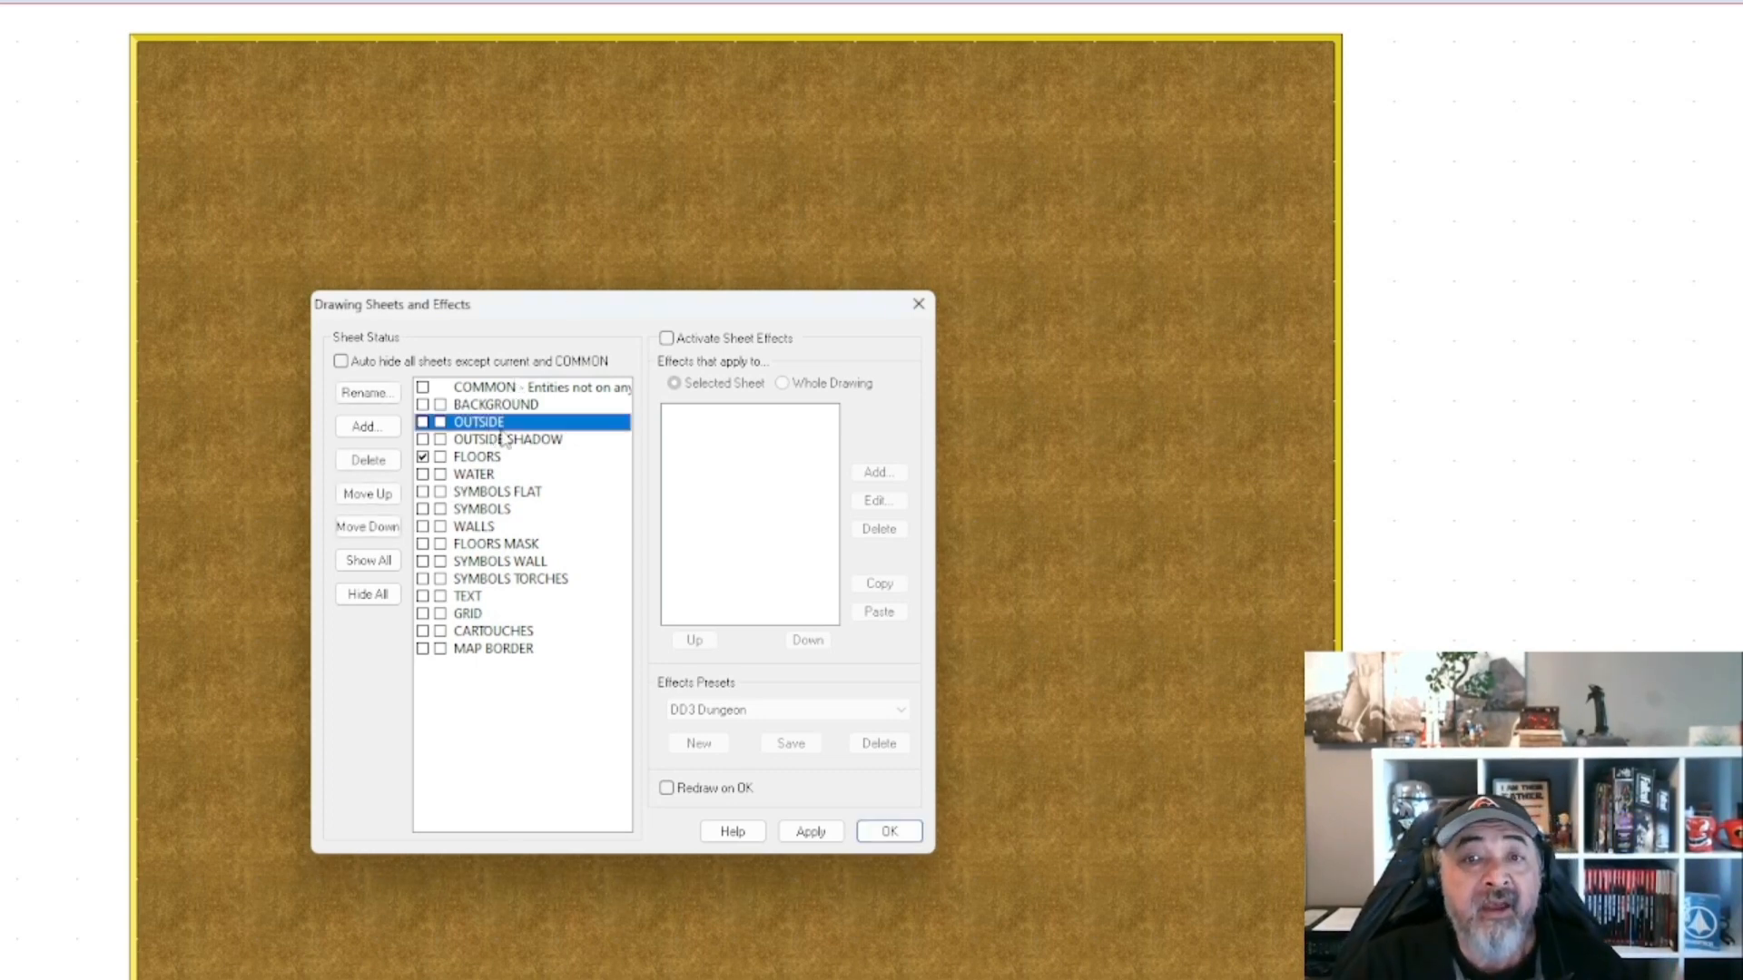
pyautogui.click(508, 441)
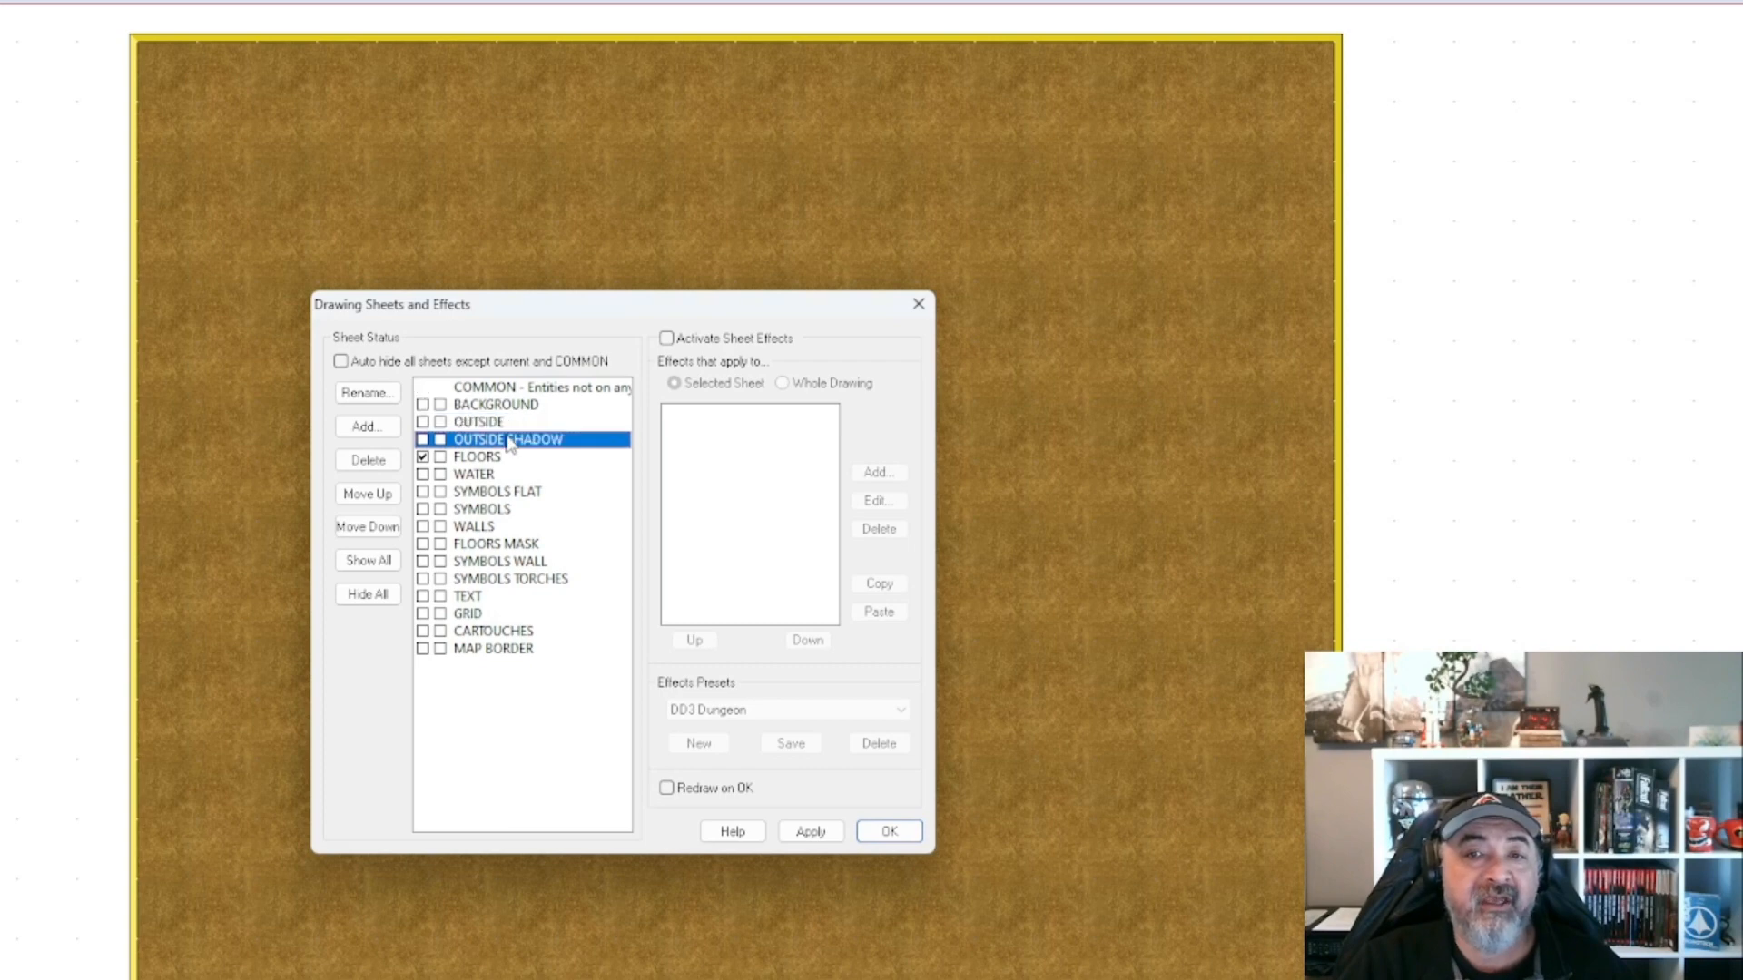
pyautogui.click(496, 458)
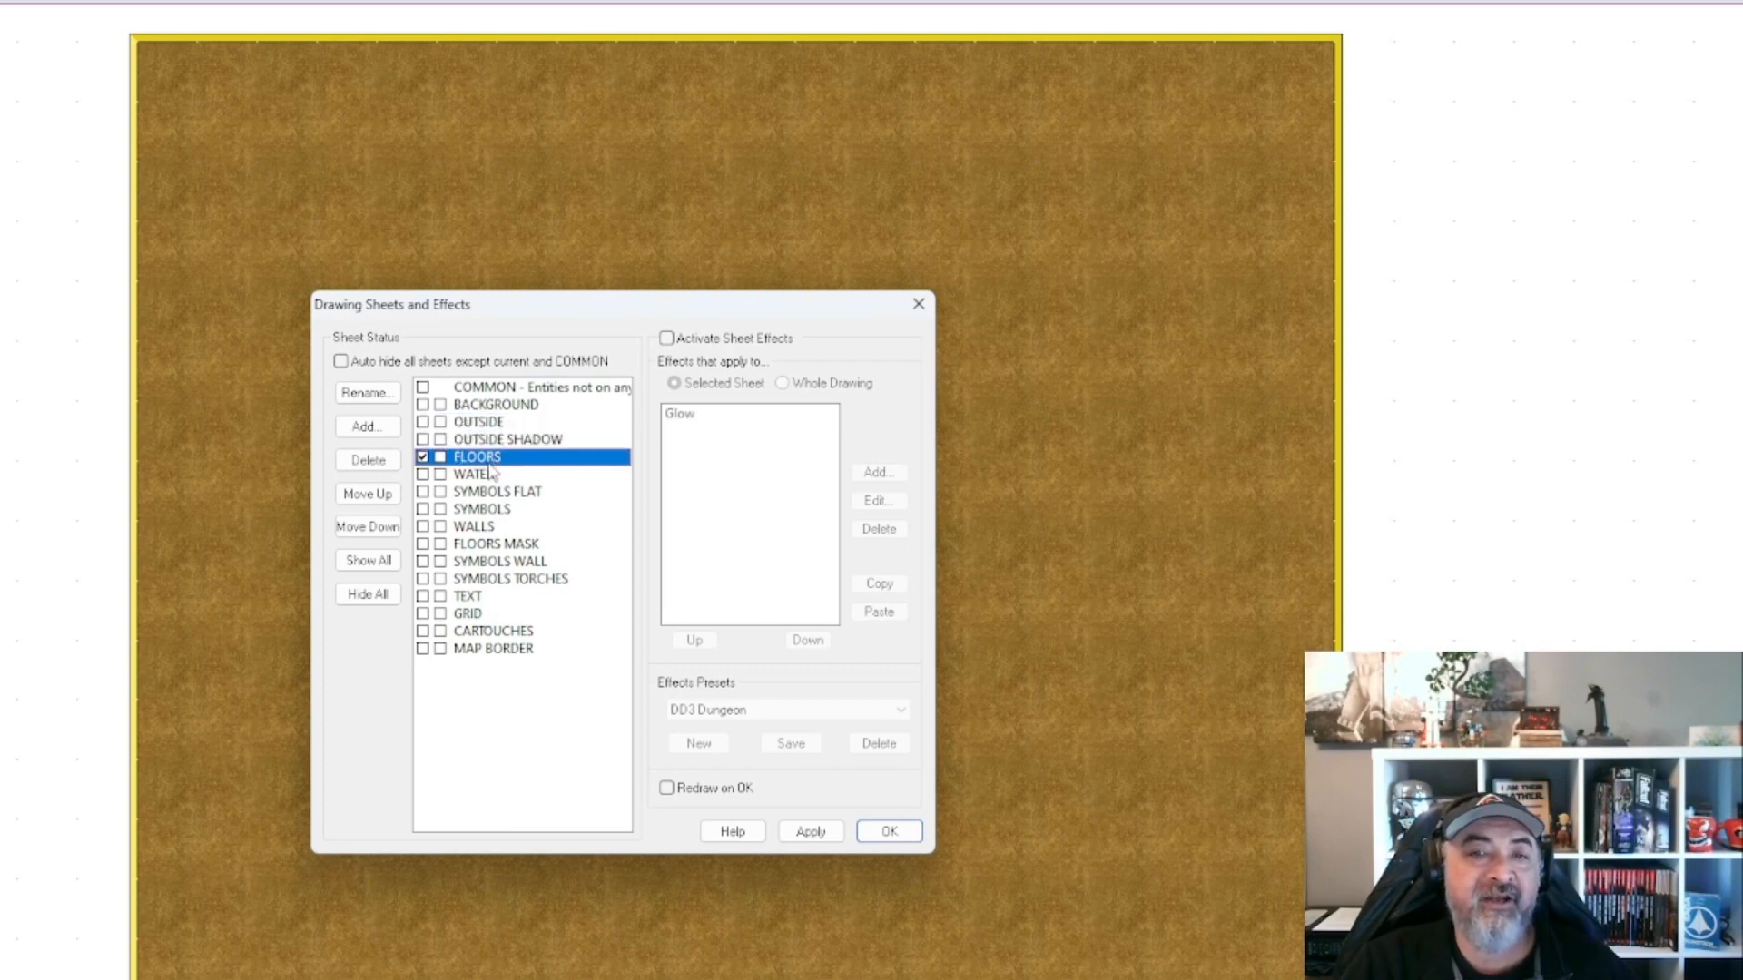
pyautogui.click(487, 475)
pyautogui.click(483, 493)
pyautogui.click(477, 530)
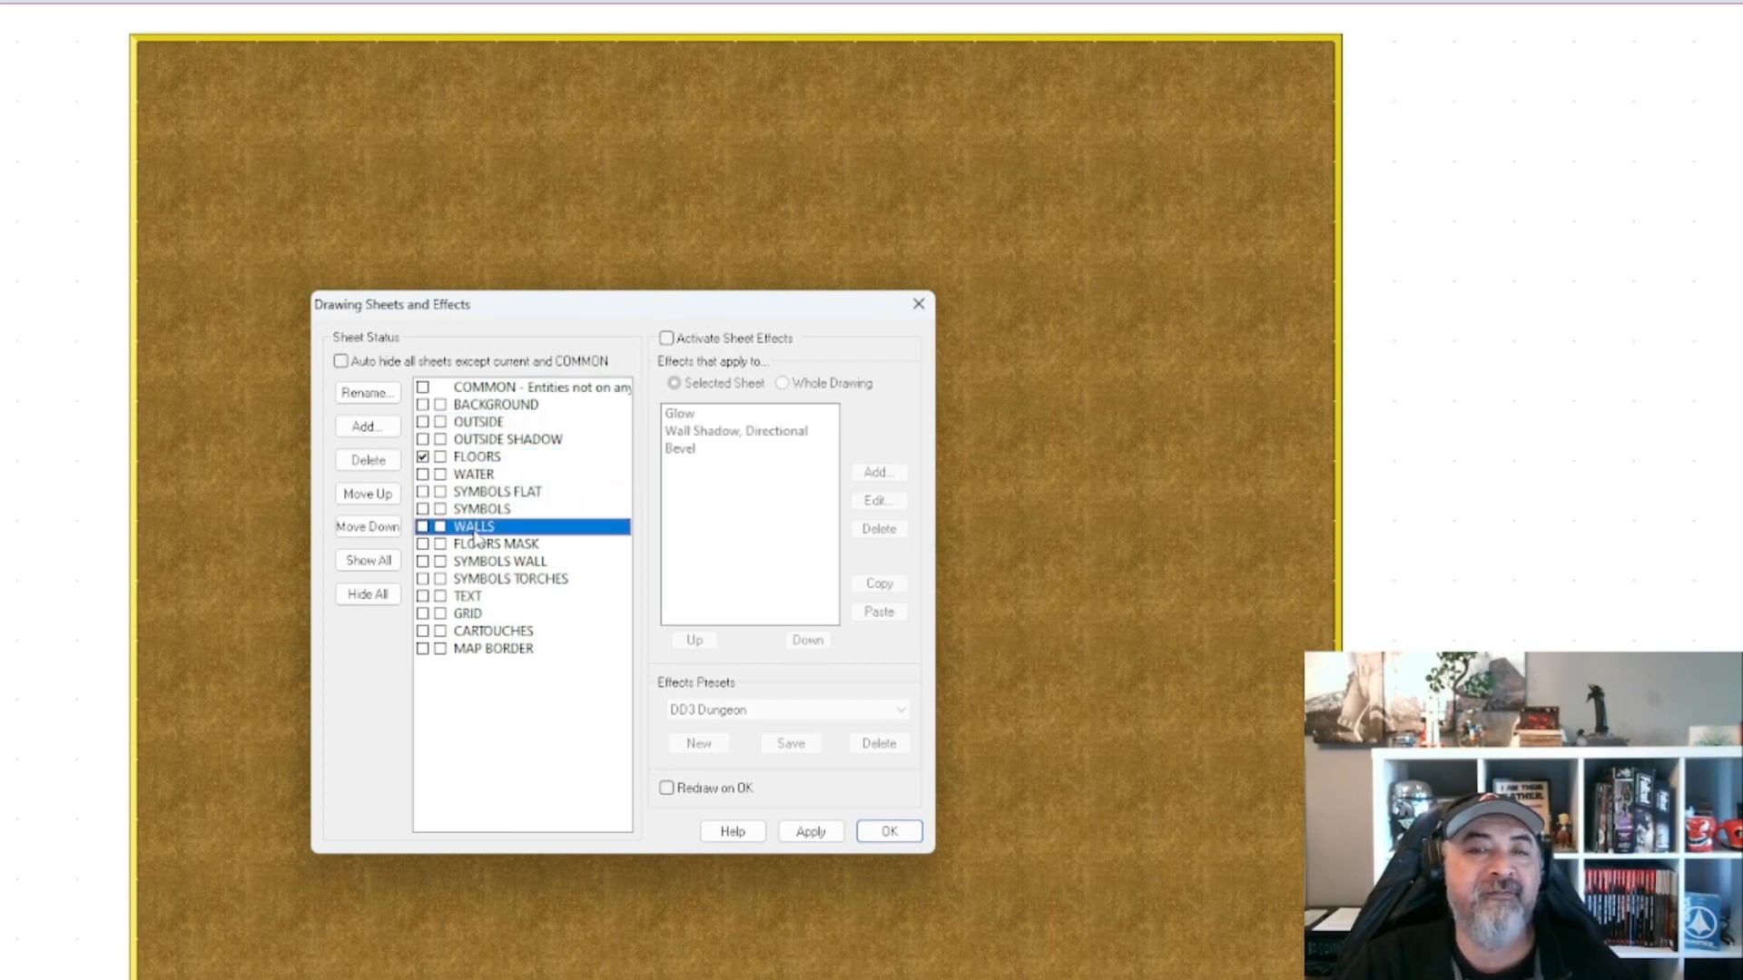
pyautogui.click(485, 513)
pyautogui.click(477, 530)
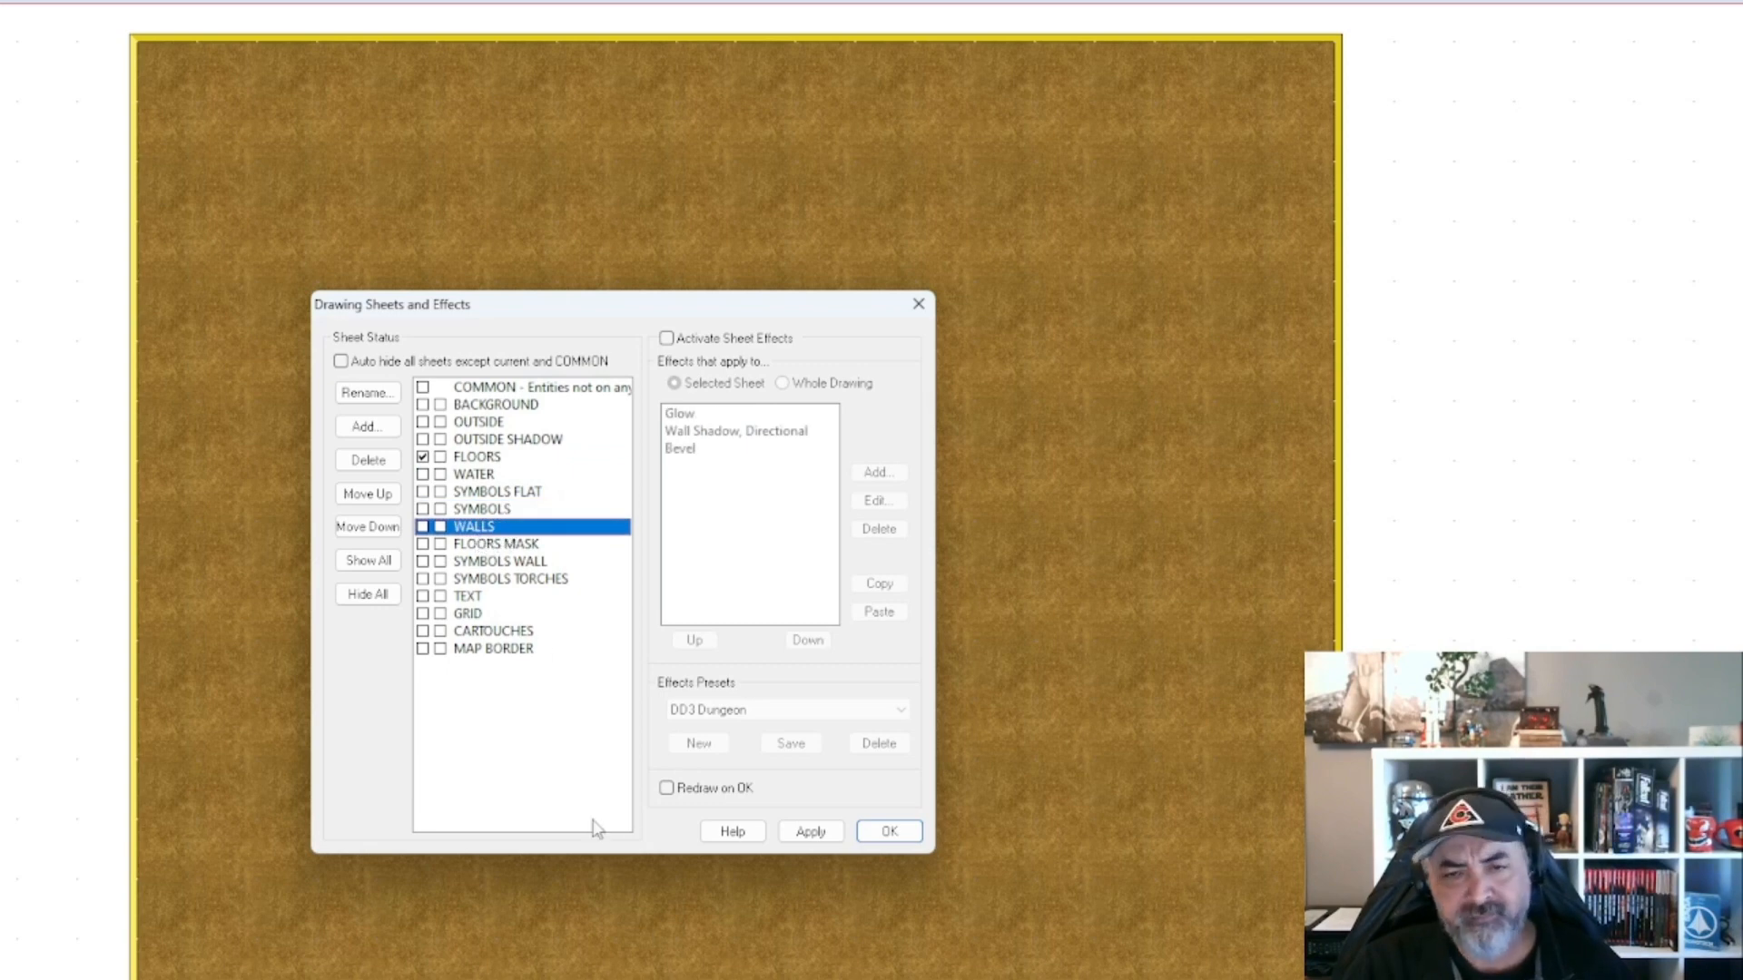
pyautogui.click(505, 828)
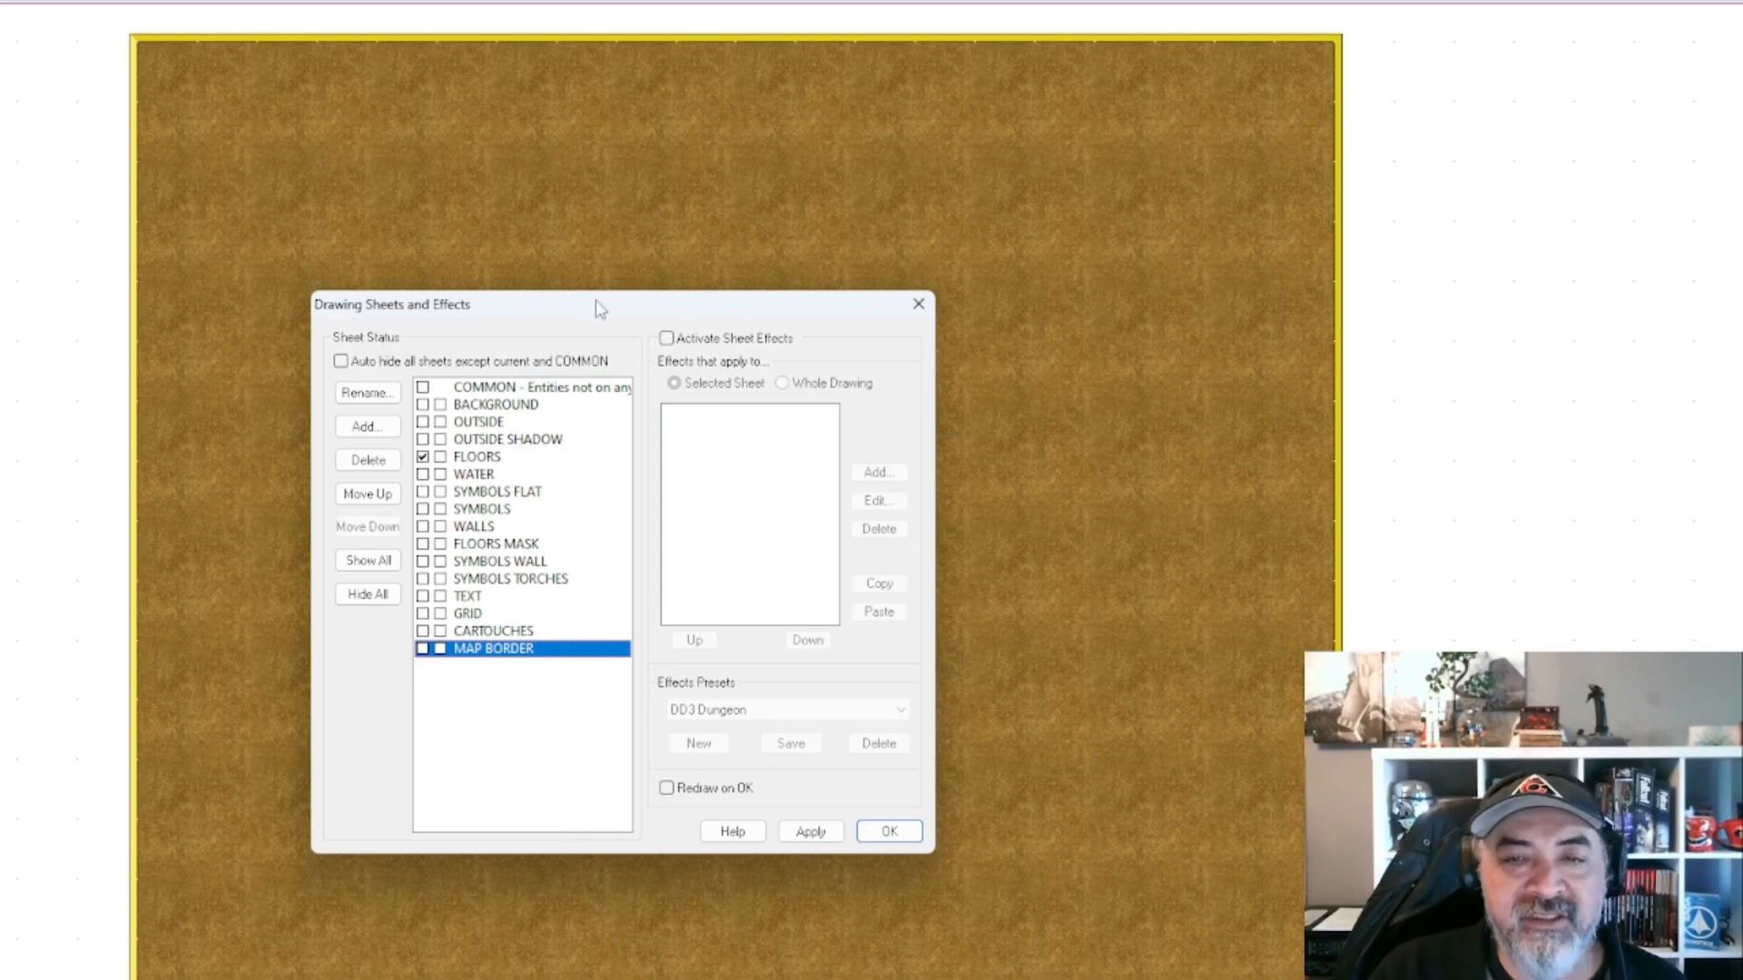
# Activate sheet effects, select the SYMBOLS sheet and look through the available effects presets.
pyautogui.click(668, 339)
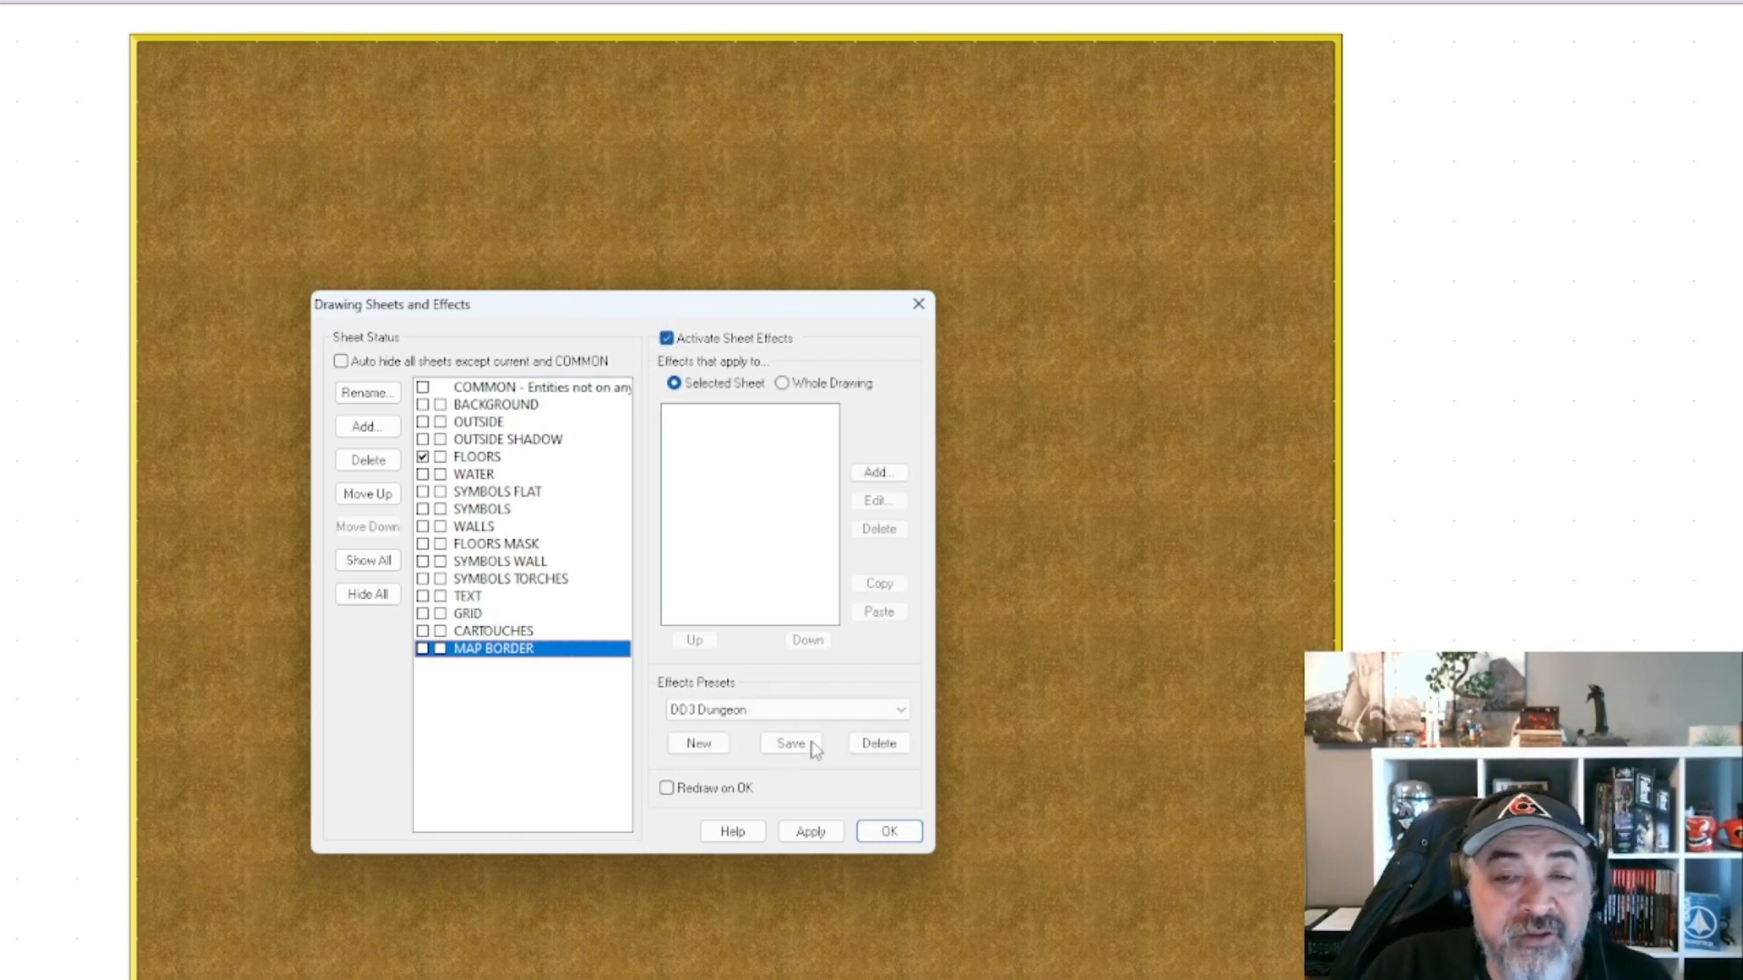
pyautogui.click(509, 512)
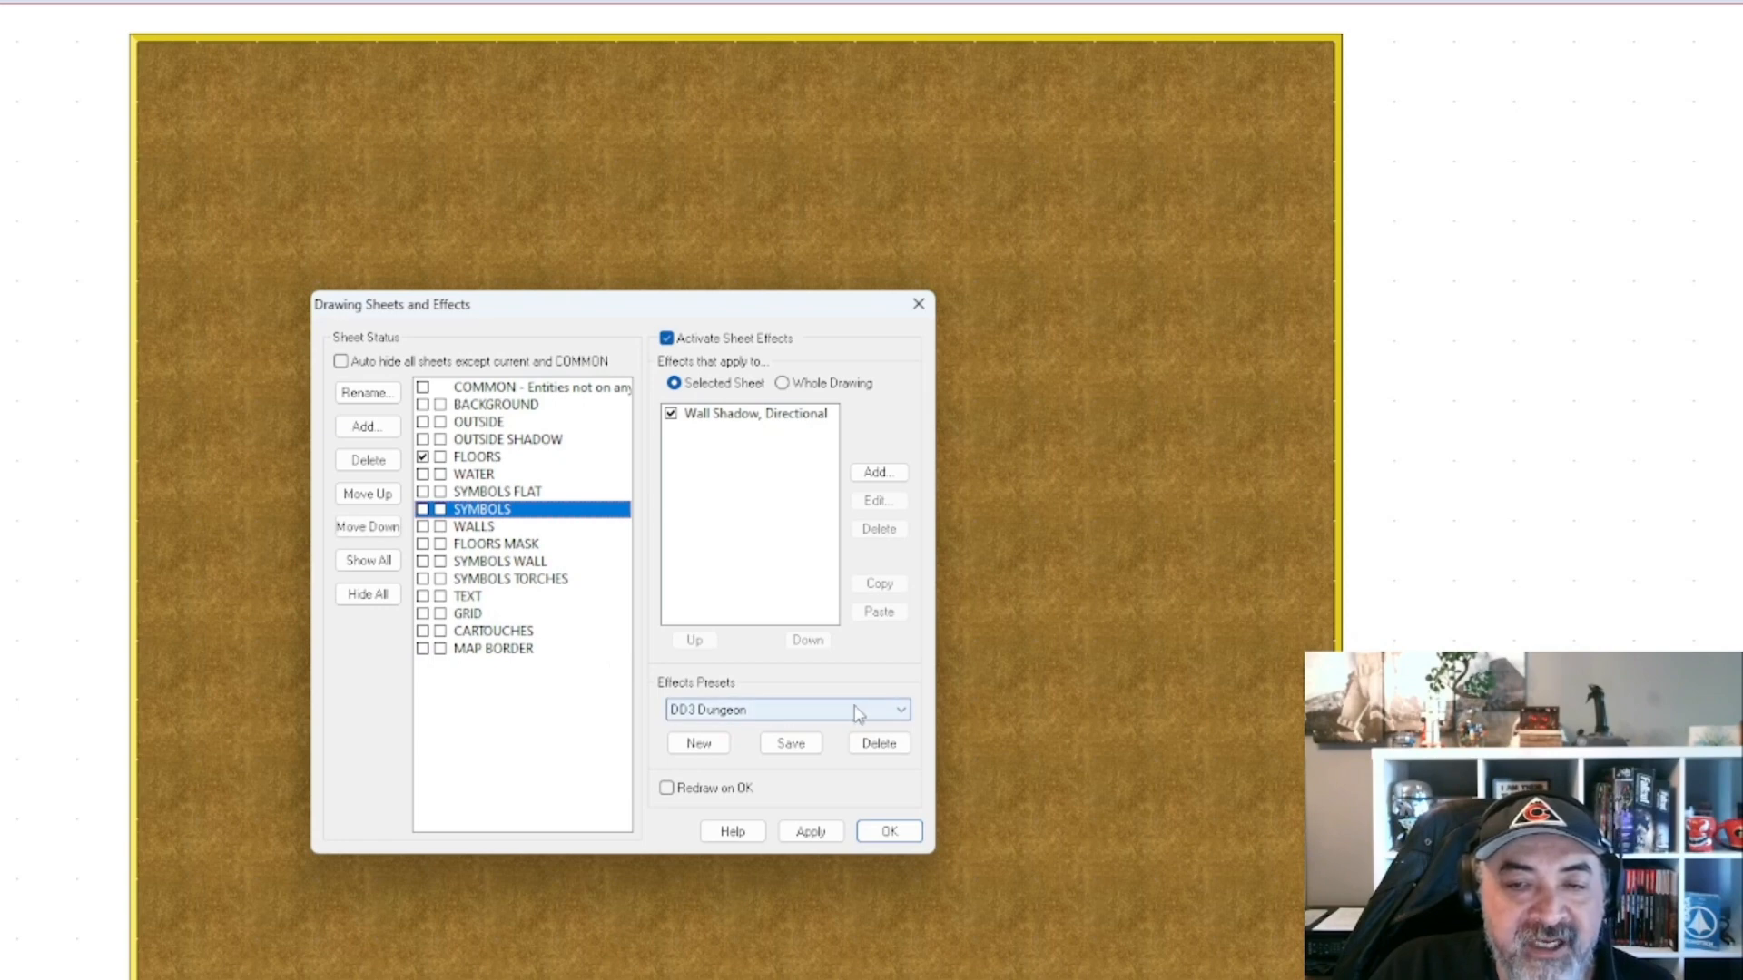
pyautogui.click(892, 713)
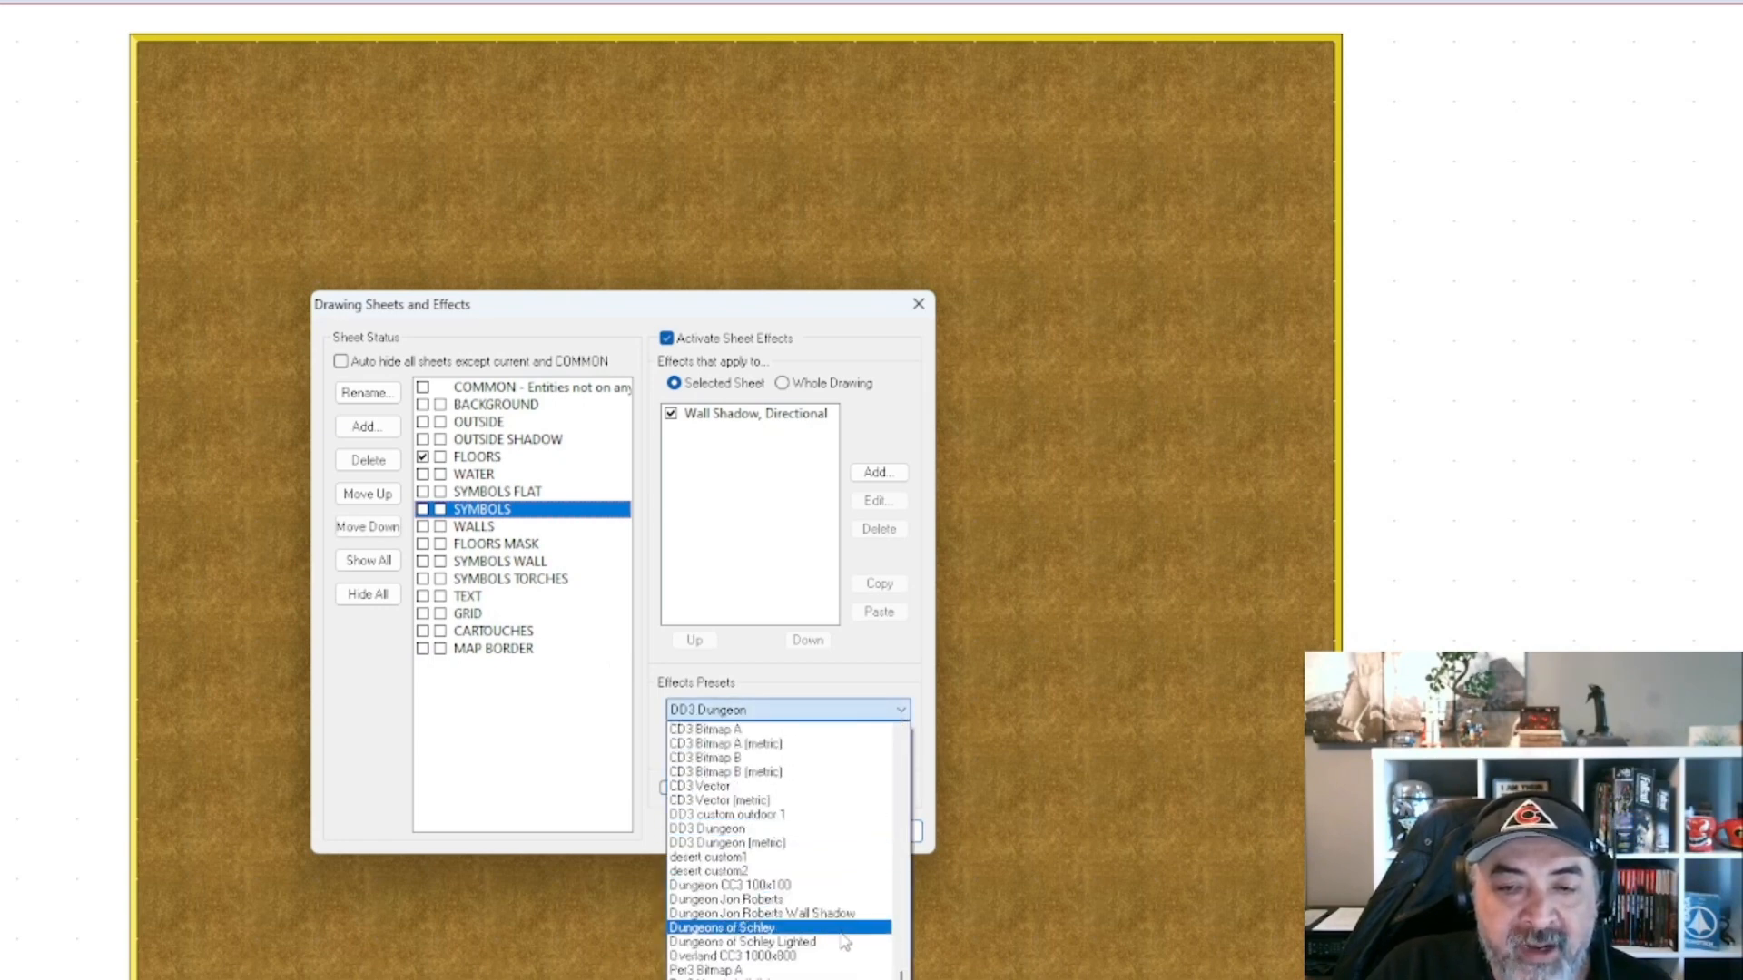
pyautogui.scroll(5, 843, 944)
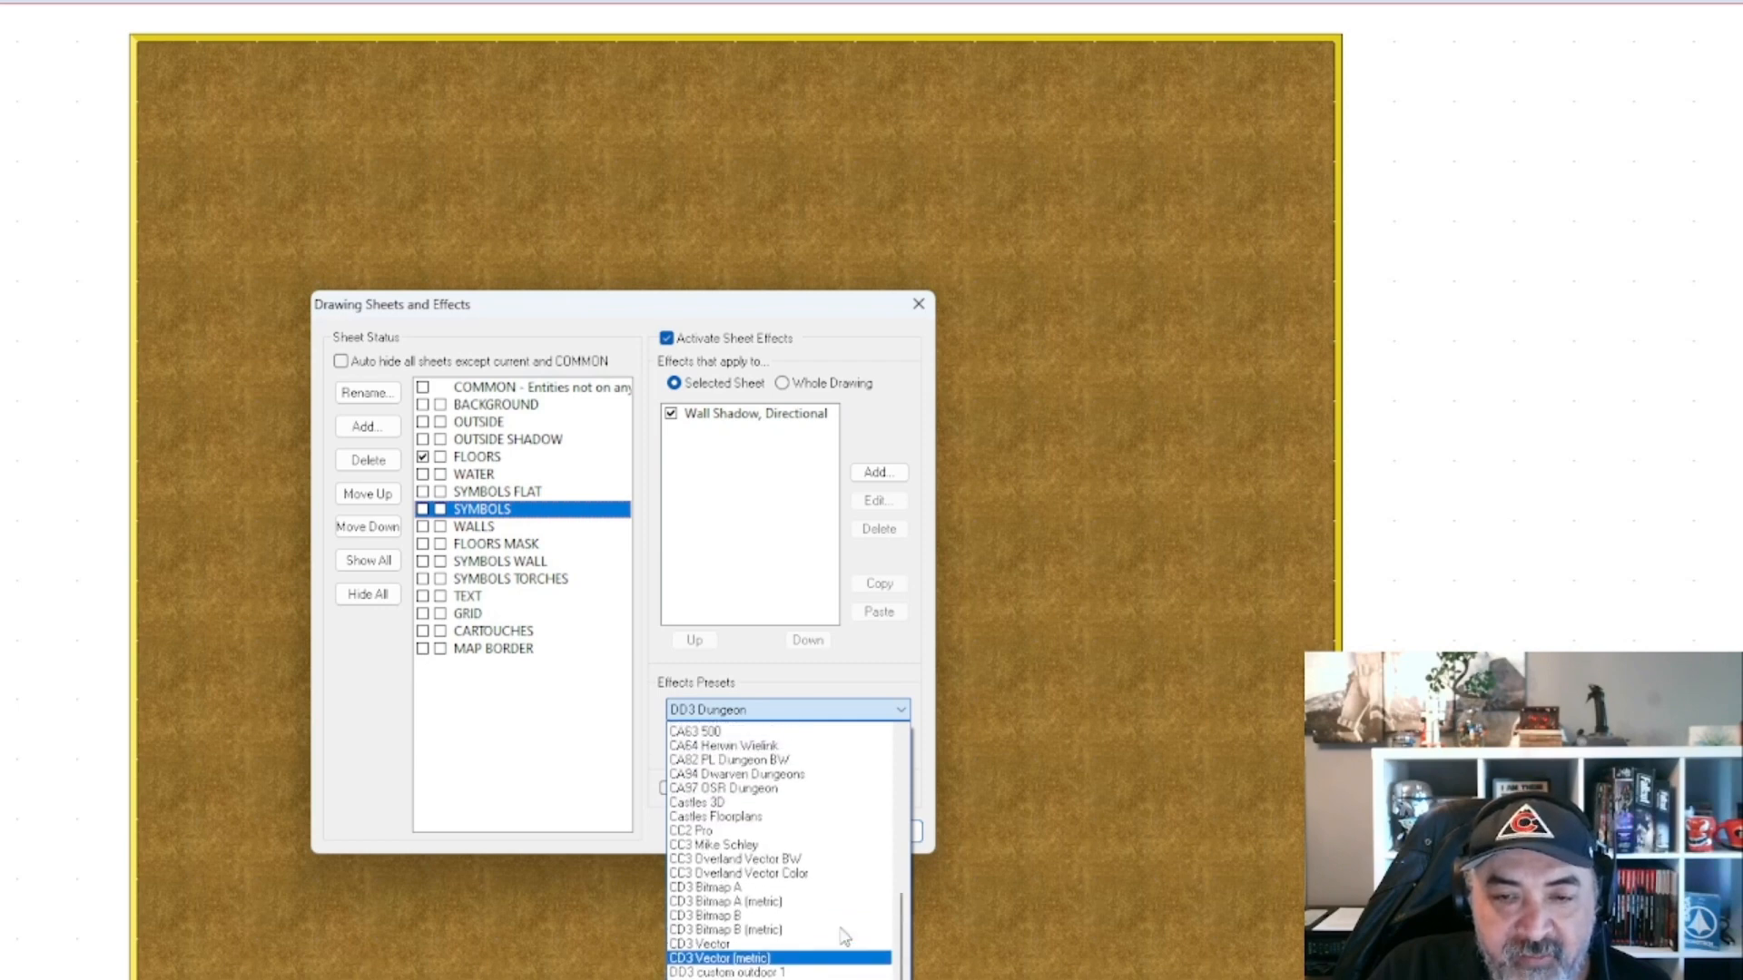
pyautogui.scroll(3, 844, 922)
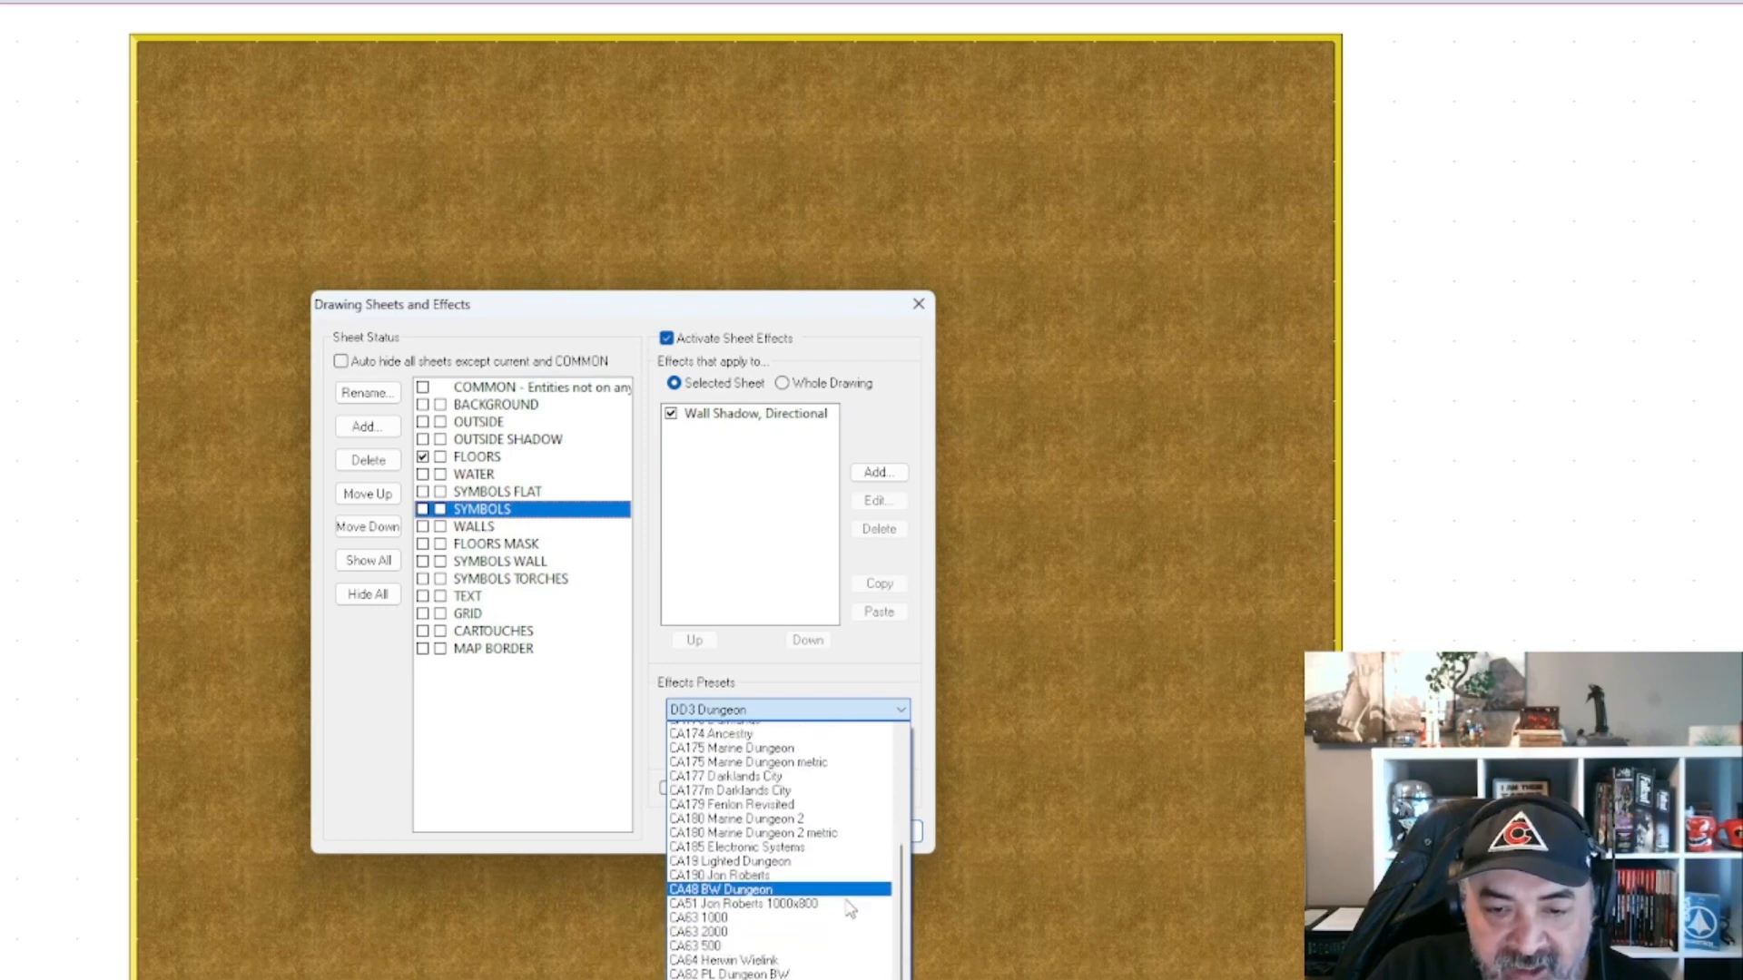
pyautogui.scroll(-2, 844, 910)
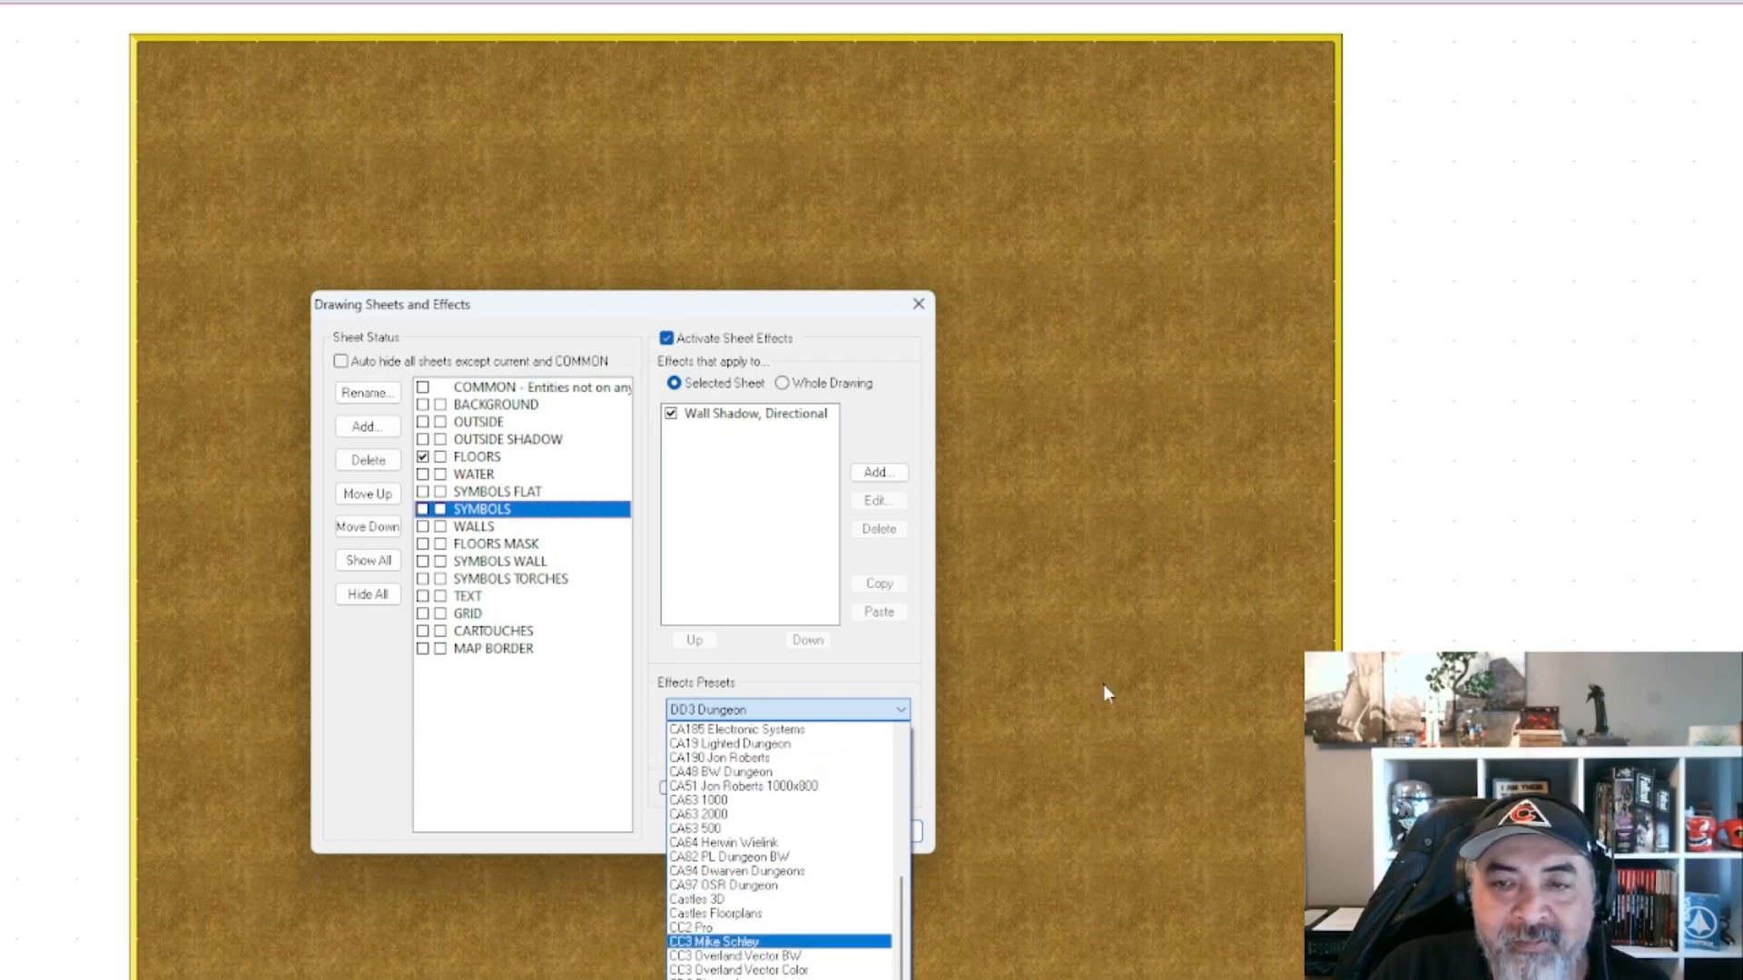
pyautogui.press('Escape')
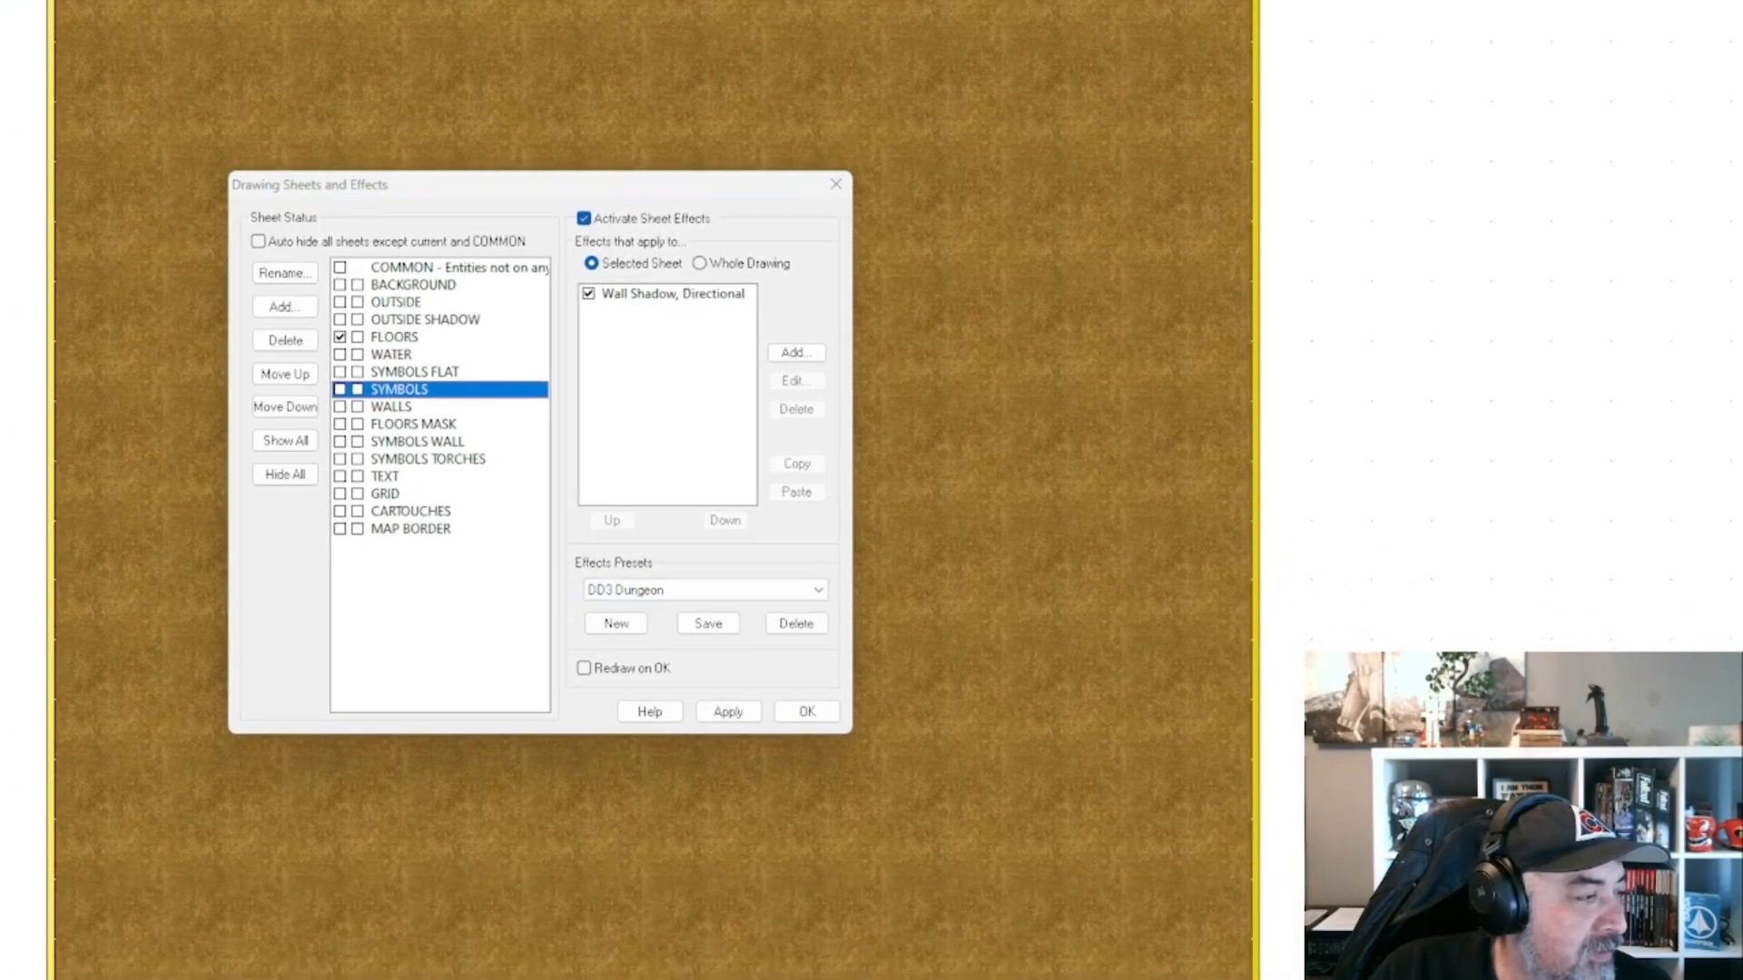
# Load the DD3 custom outdoor 1 effects preset with its missing sheets added, and accept the settings with sheet effects deactivated.
pyautogui.click(739, 594)
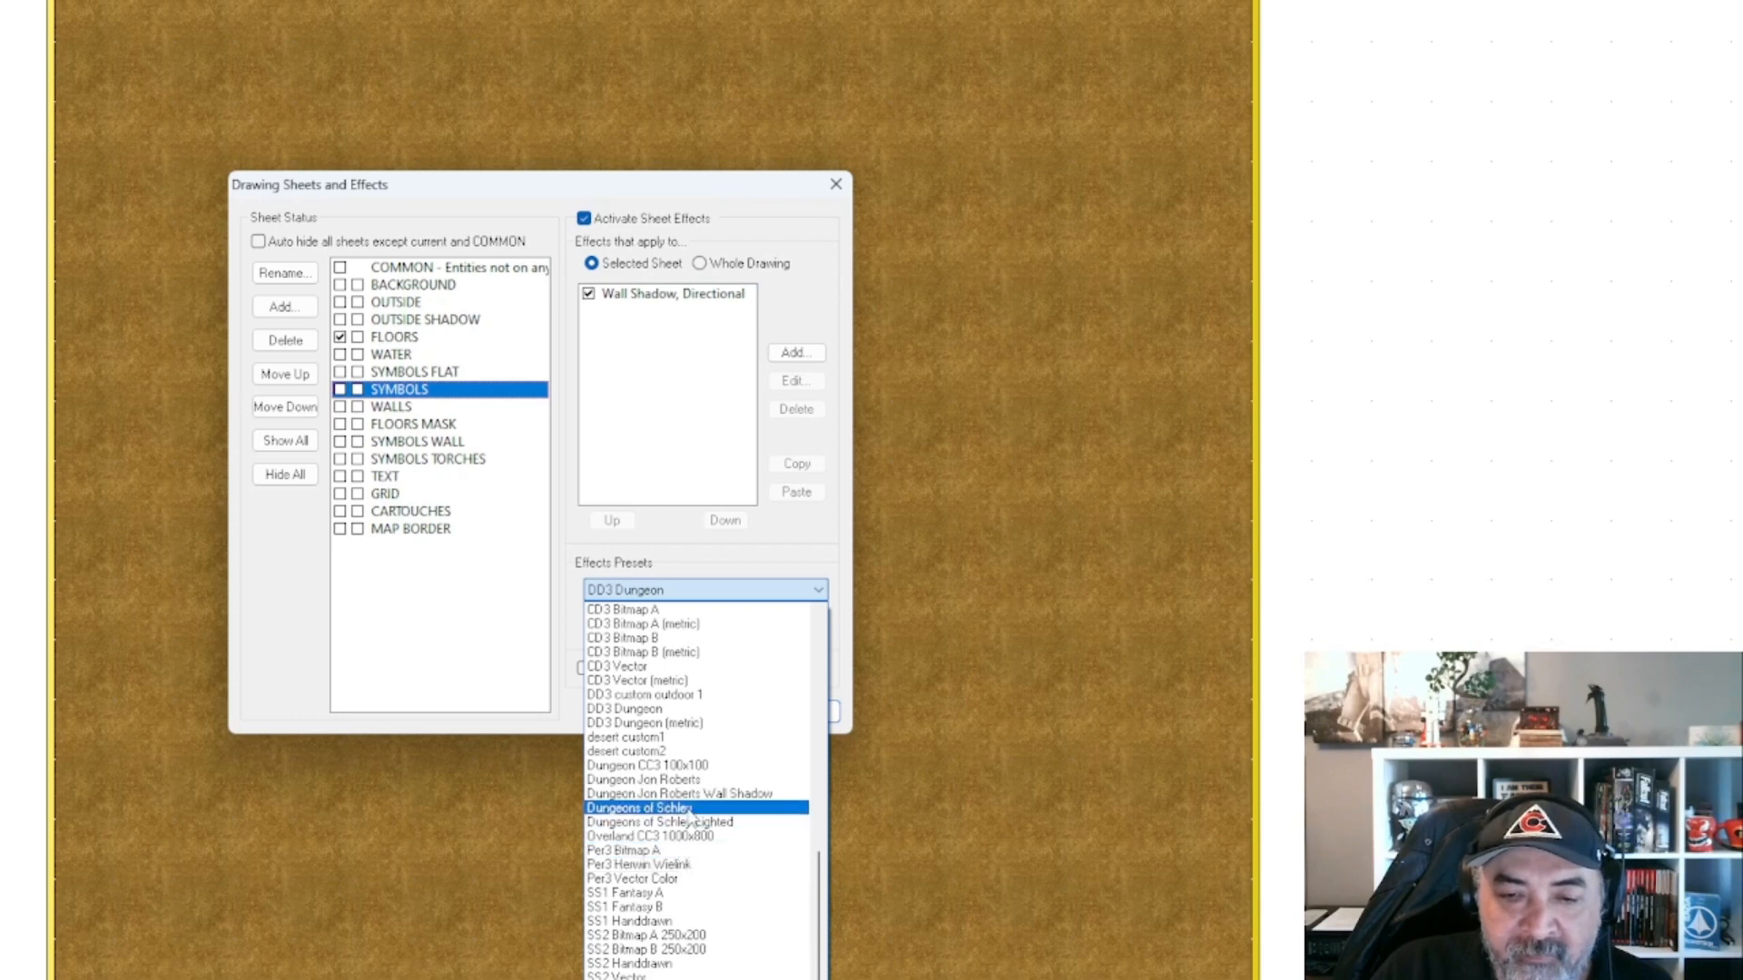
pyautogui.click(680, 706)
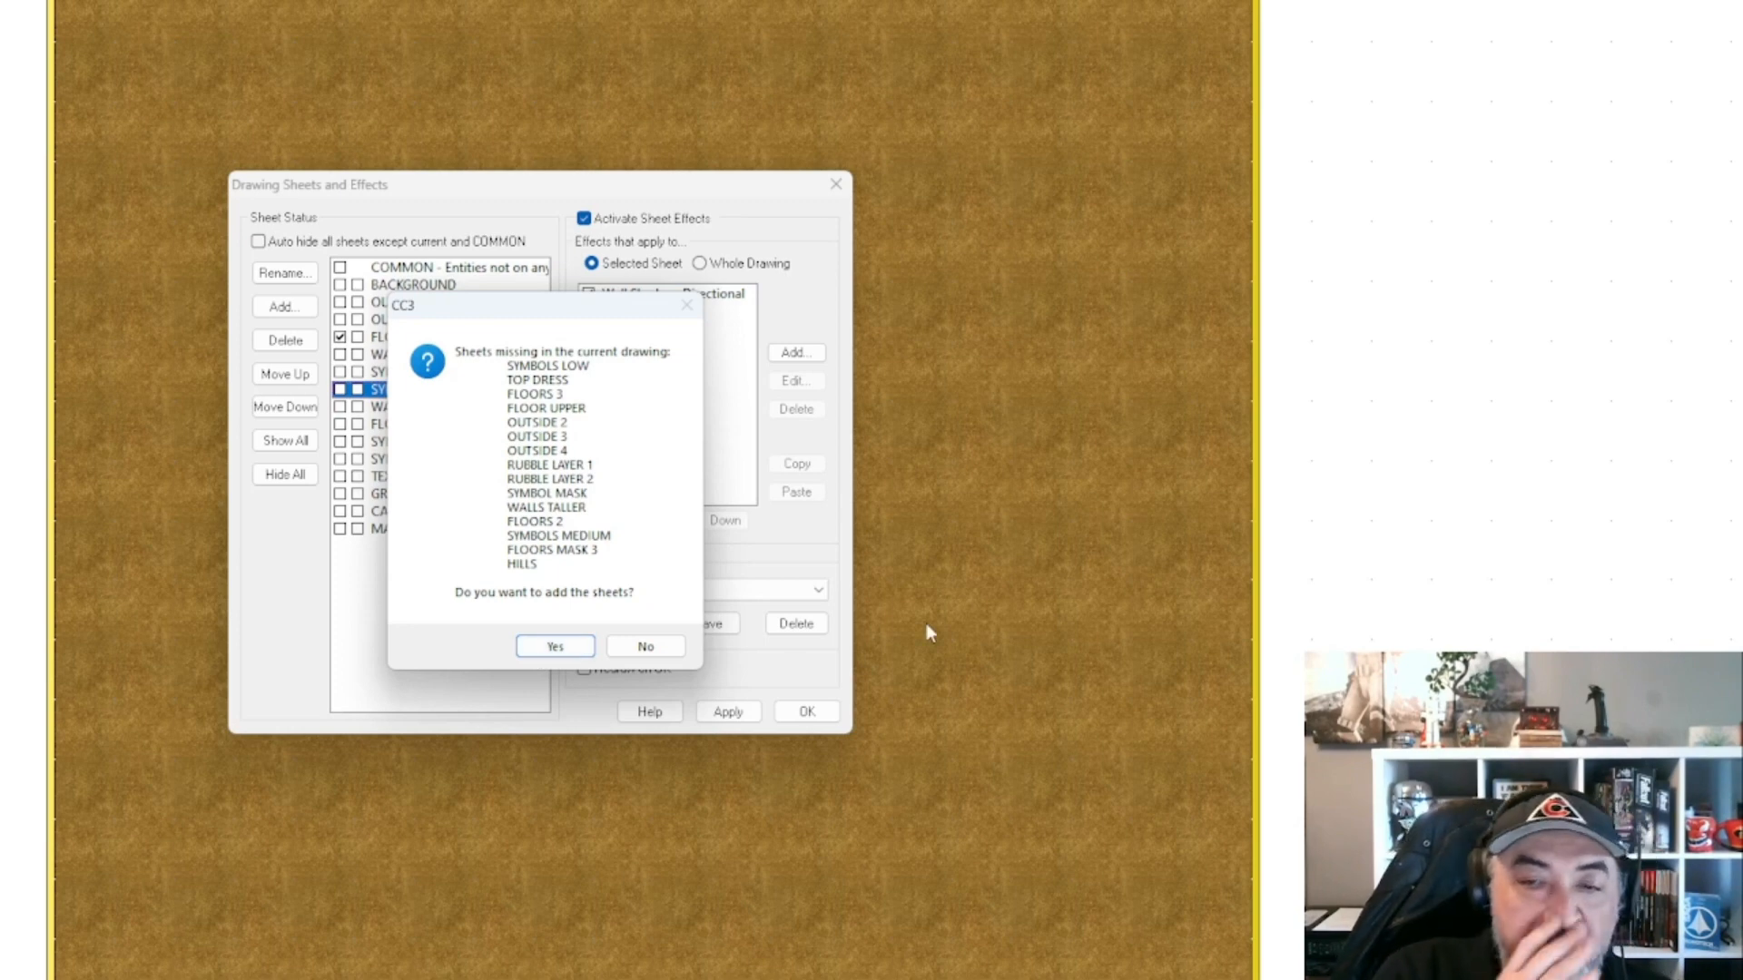
pyautogui.click(564, 647)
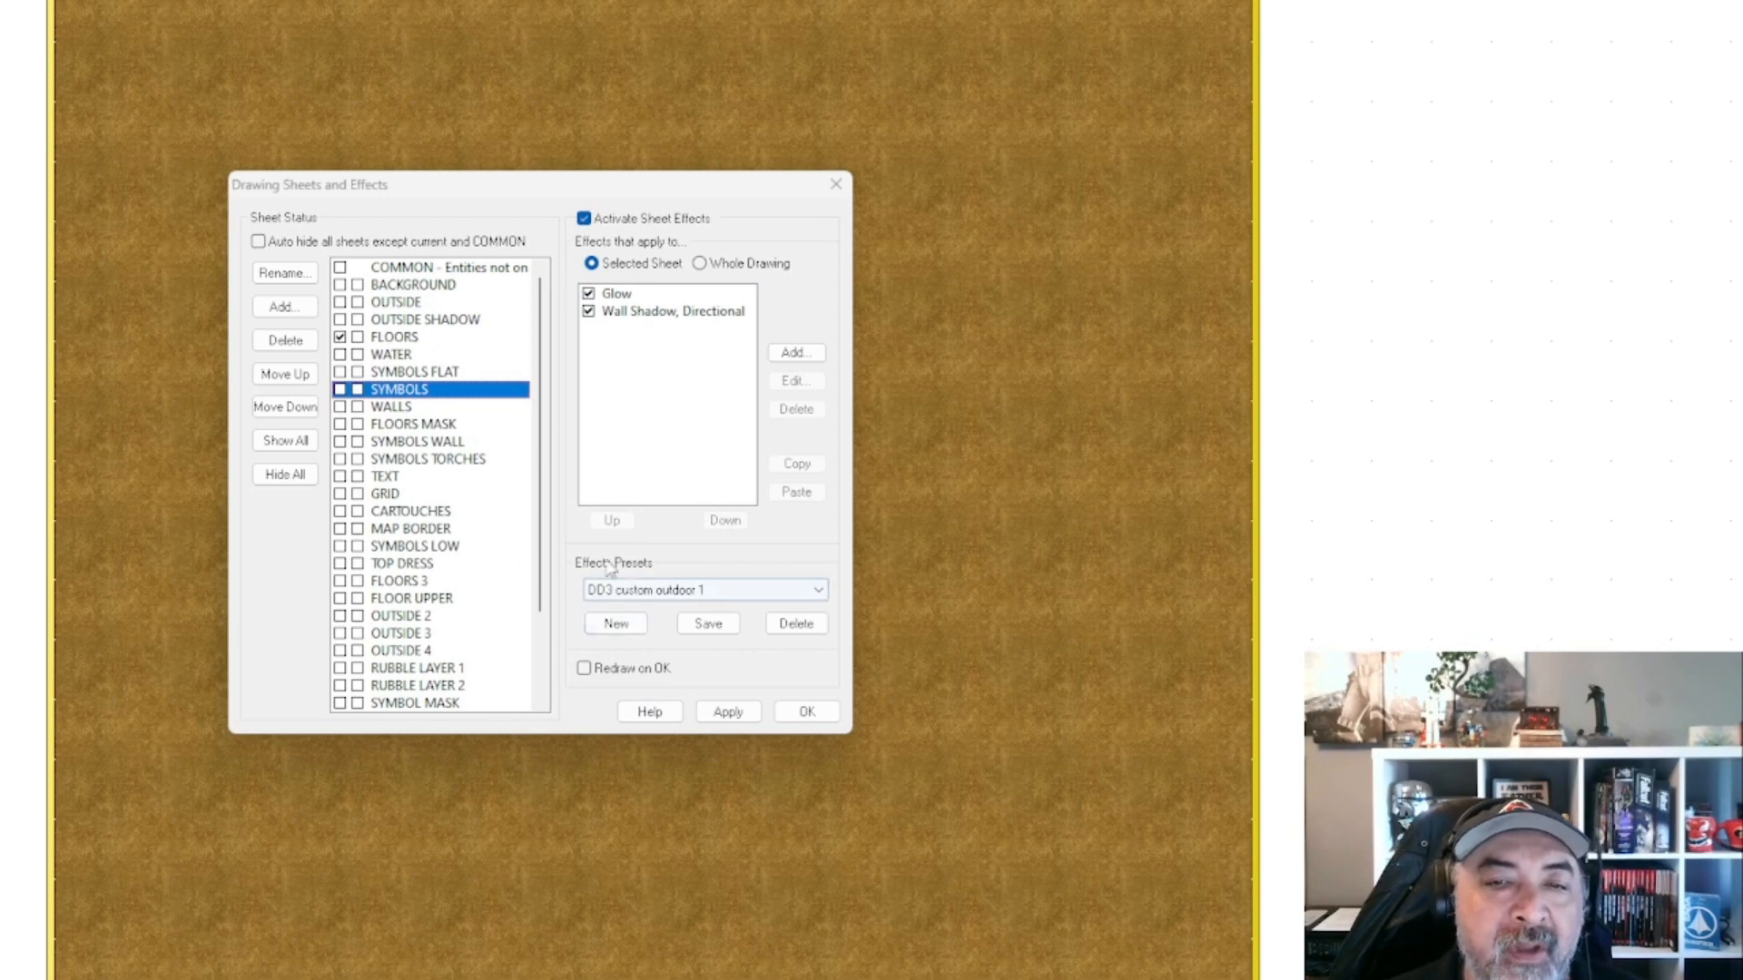
pyautogui.scroll(-2, 506, 505)
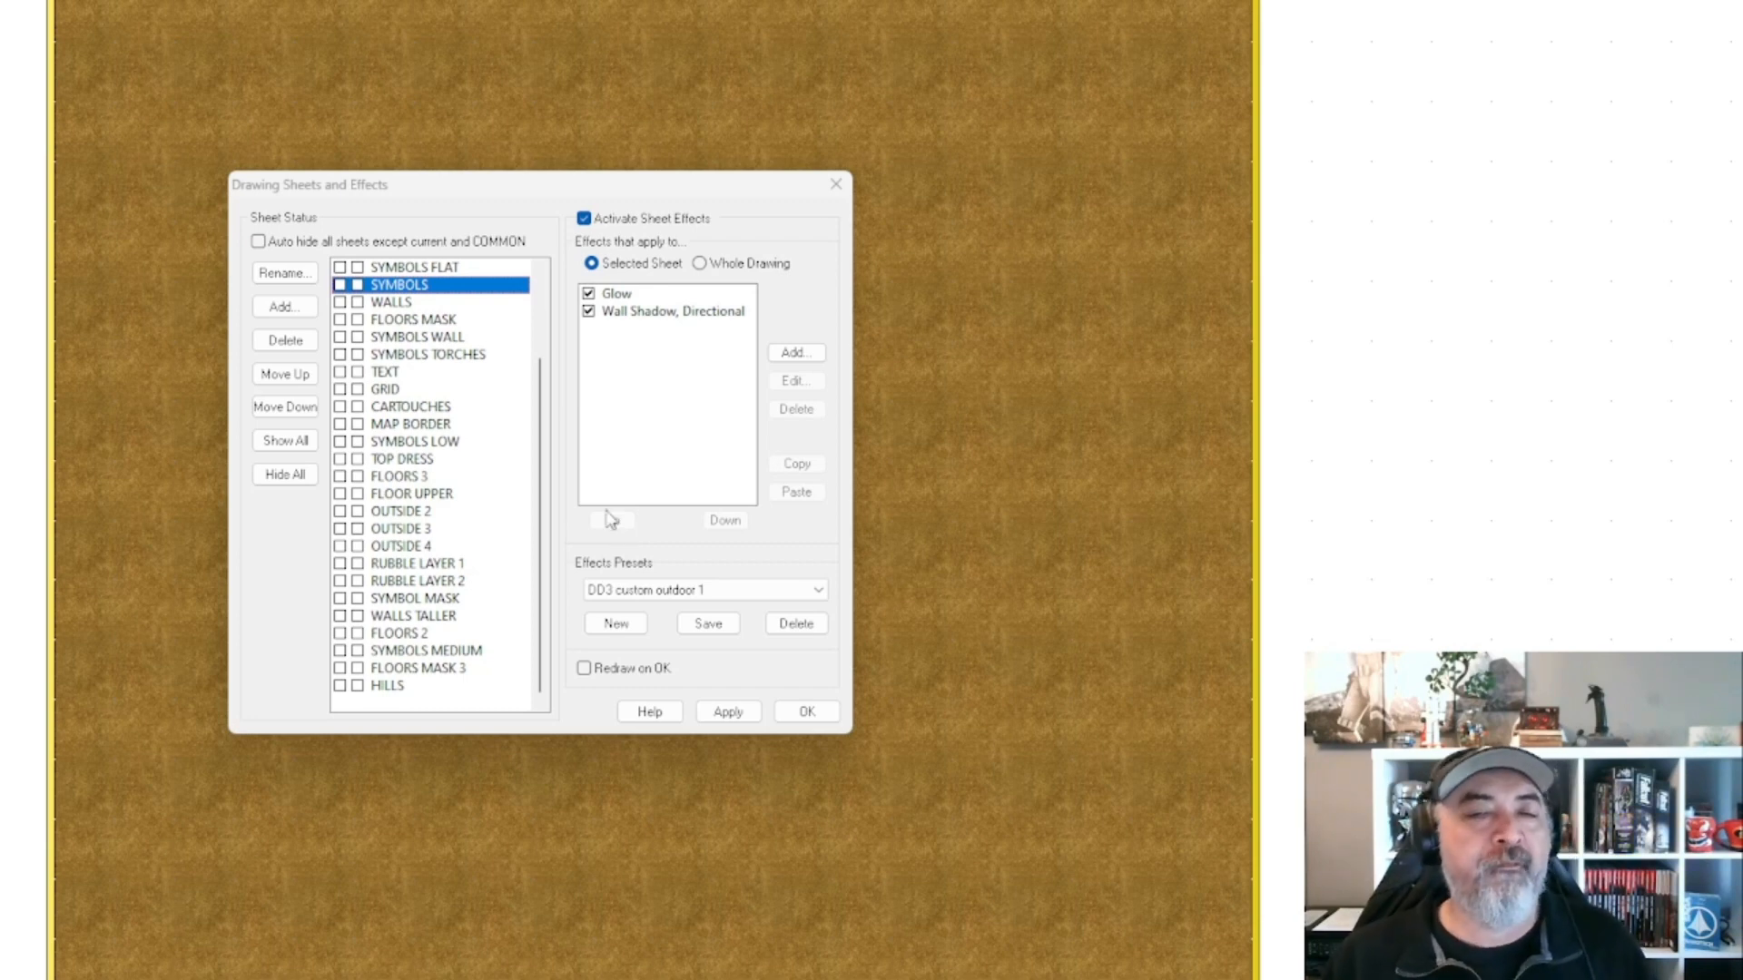
pyautogui.click(583, 219)
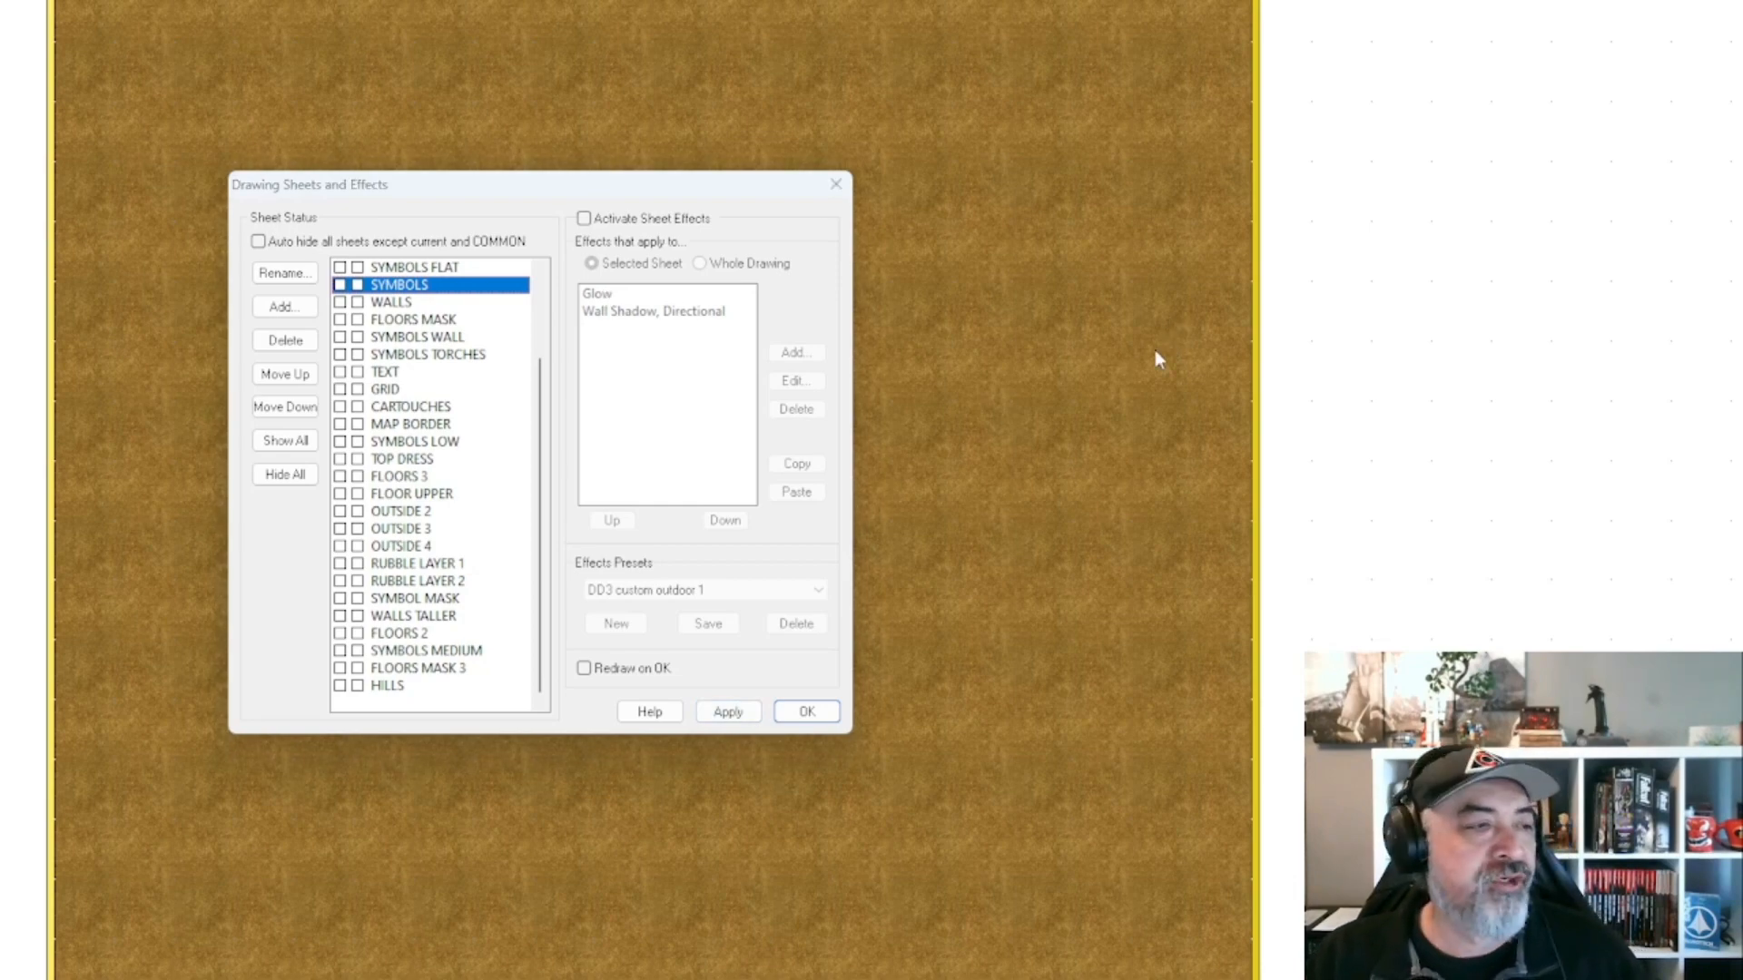
pyautogui.click(807, 711)
pyautogui.moveTo(983, 503); pyautogui.dragTo(430, 465)
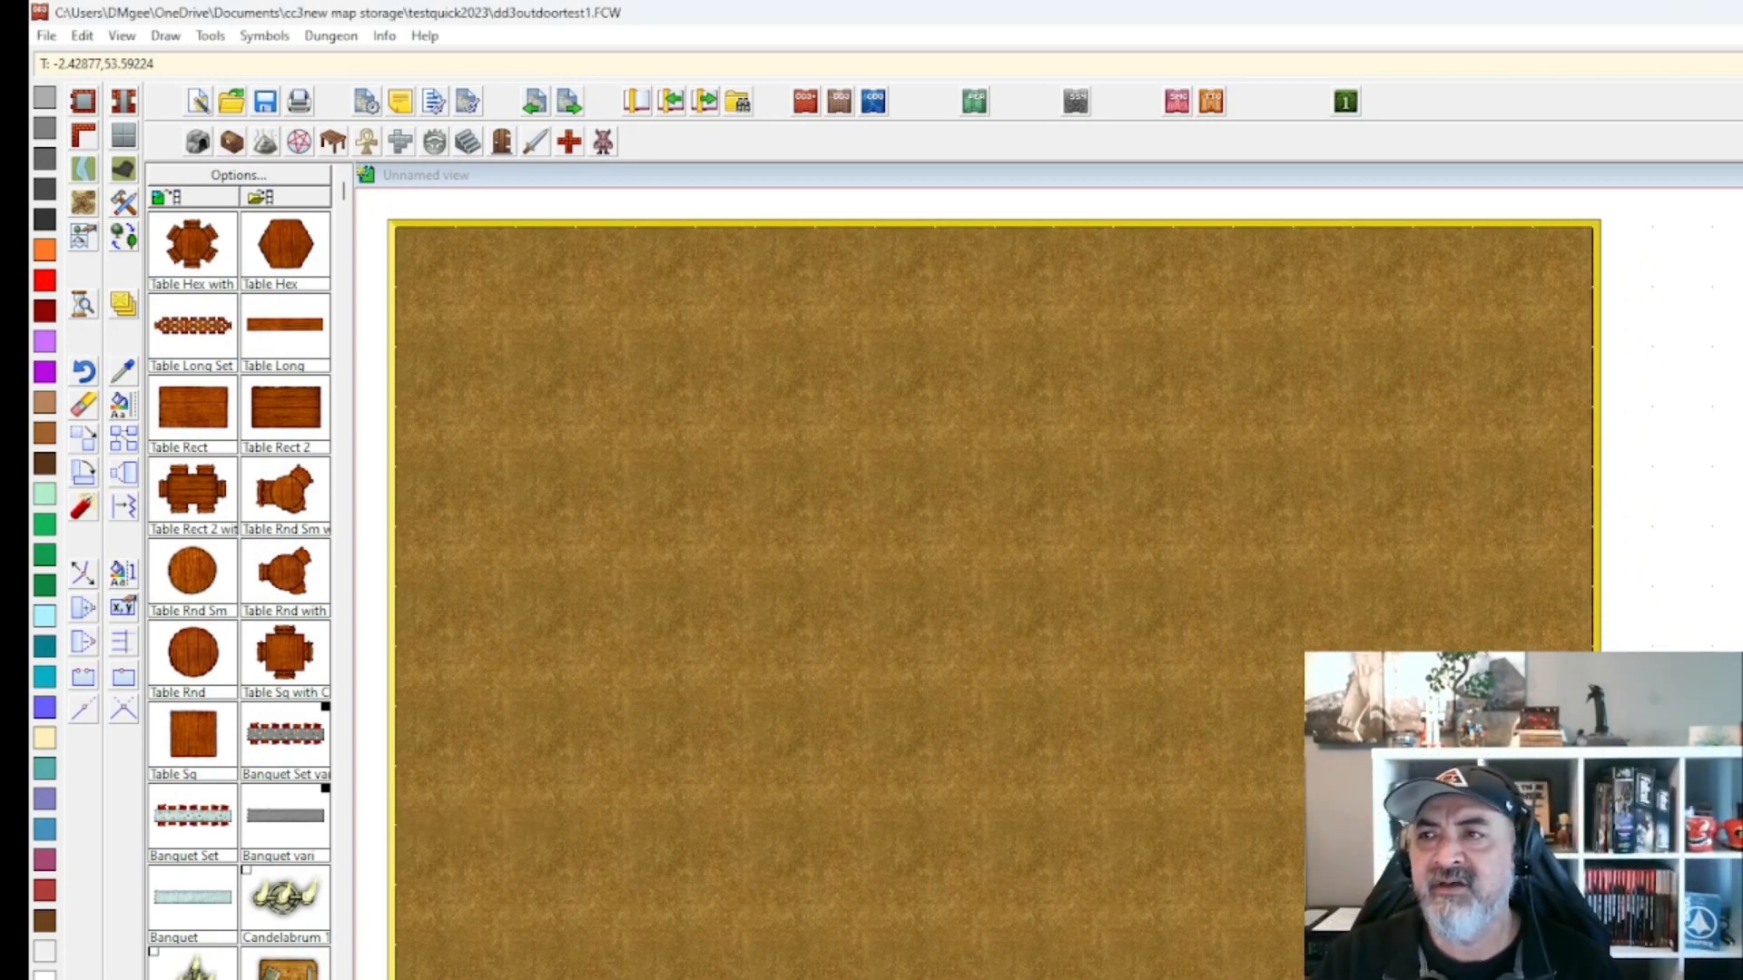
pyautogui.press('super+Down')
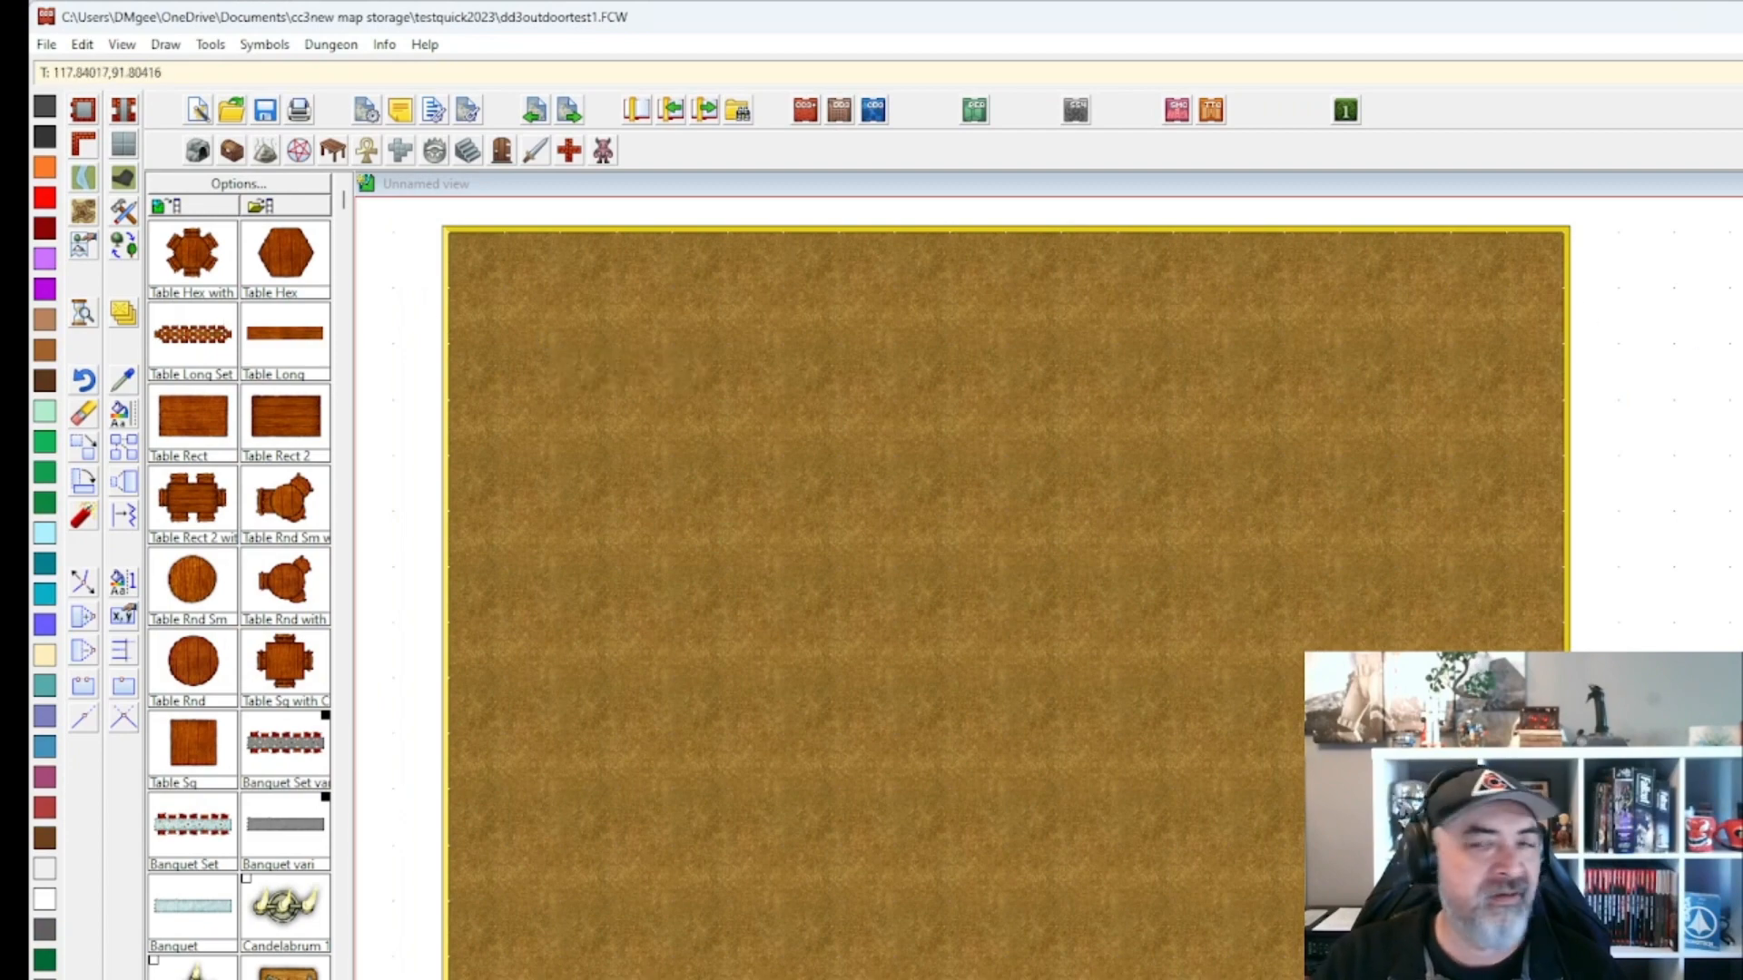
pyautogui.press('super+Up')
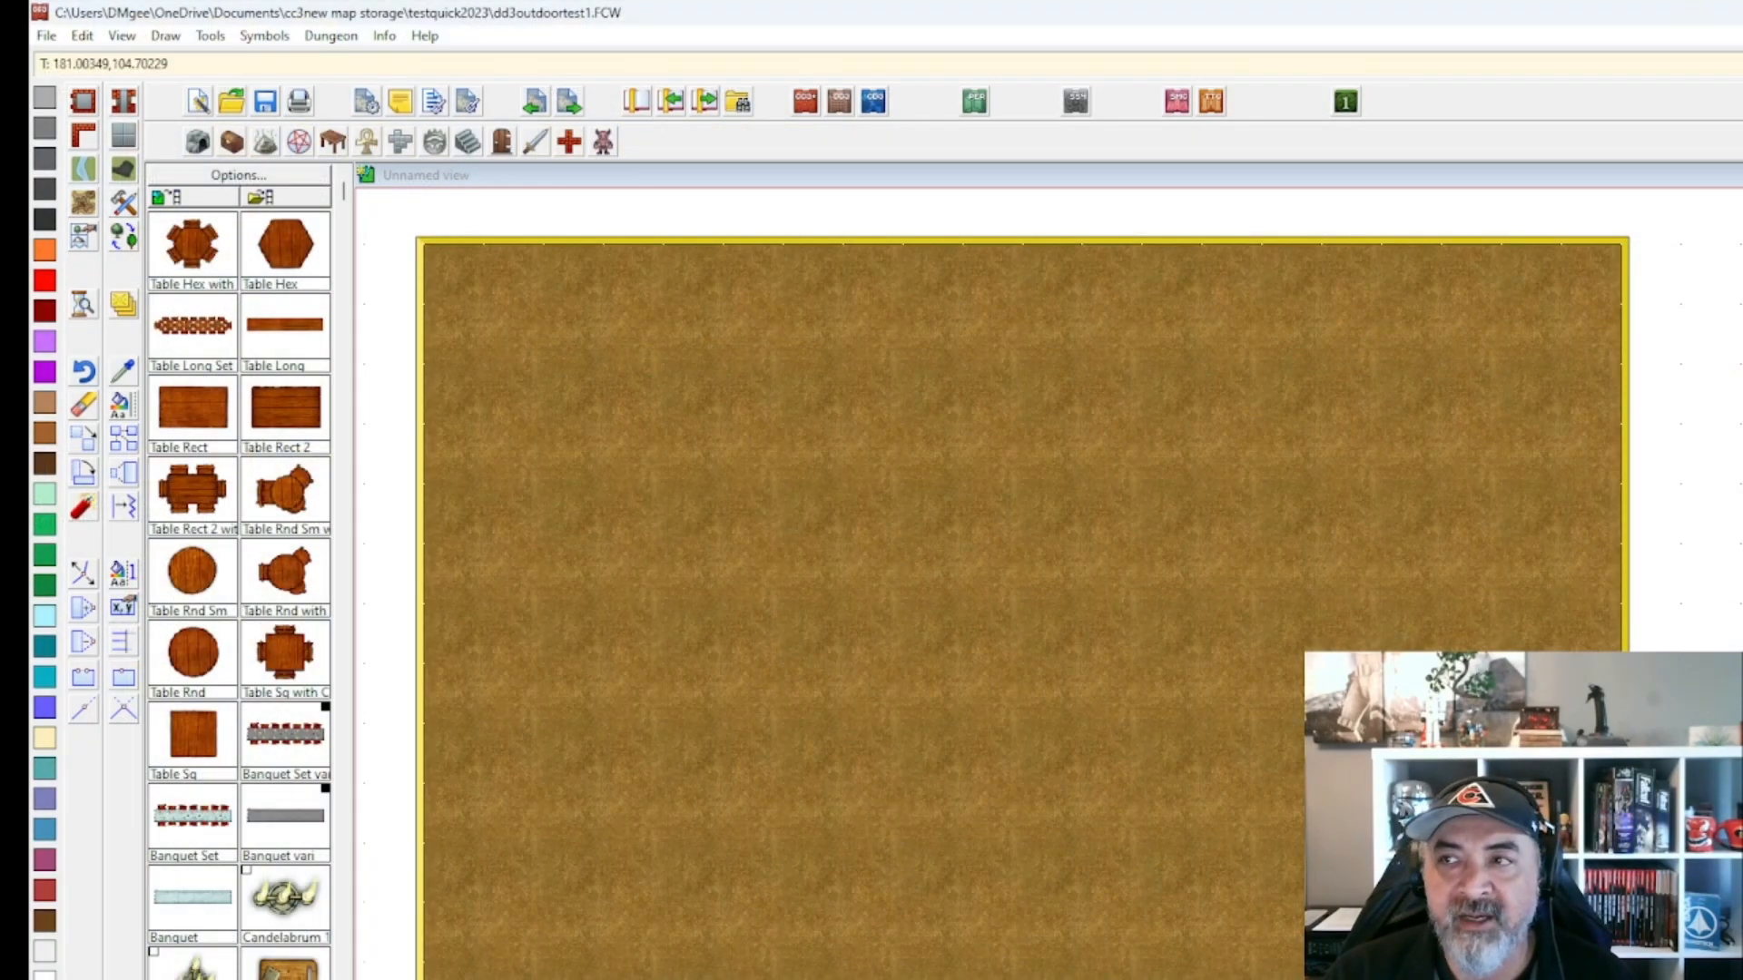
# Look over the placed symbols and the sheet list of the older forestambushmsv1 map.
pyautogui.hotkey('alt', 'F4')
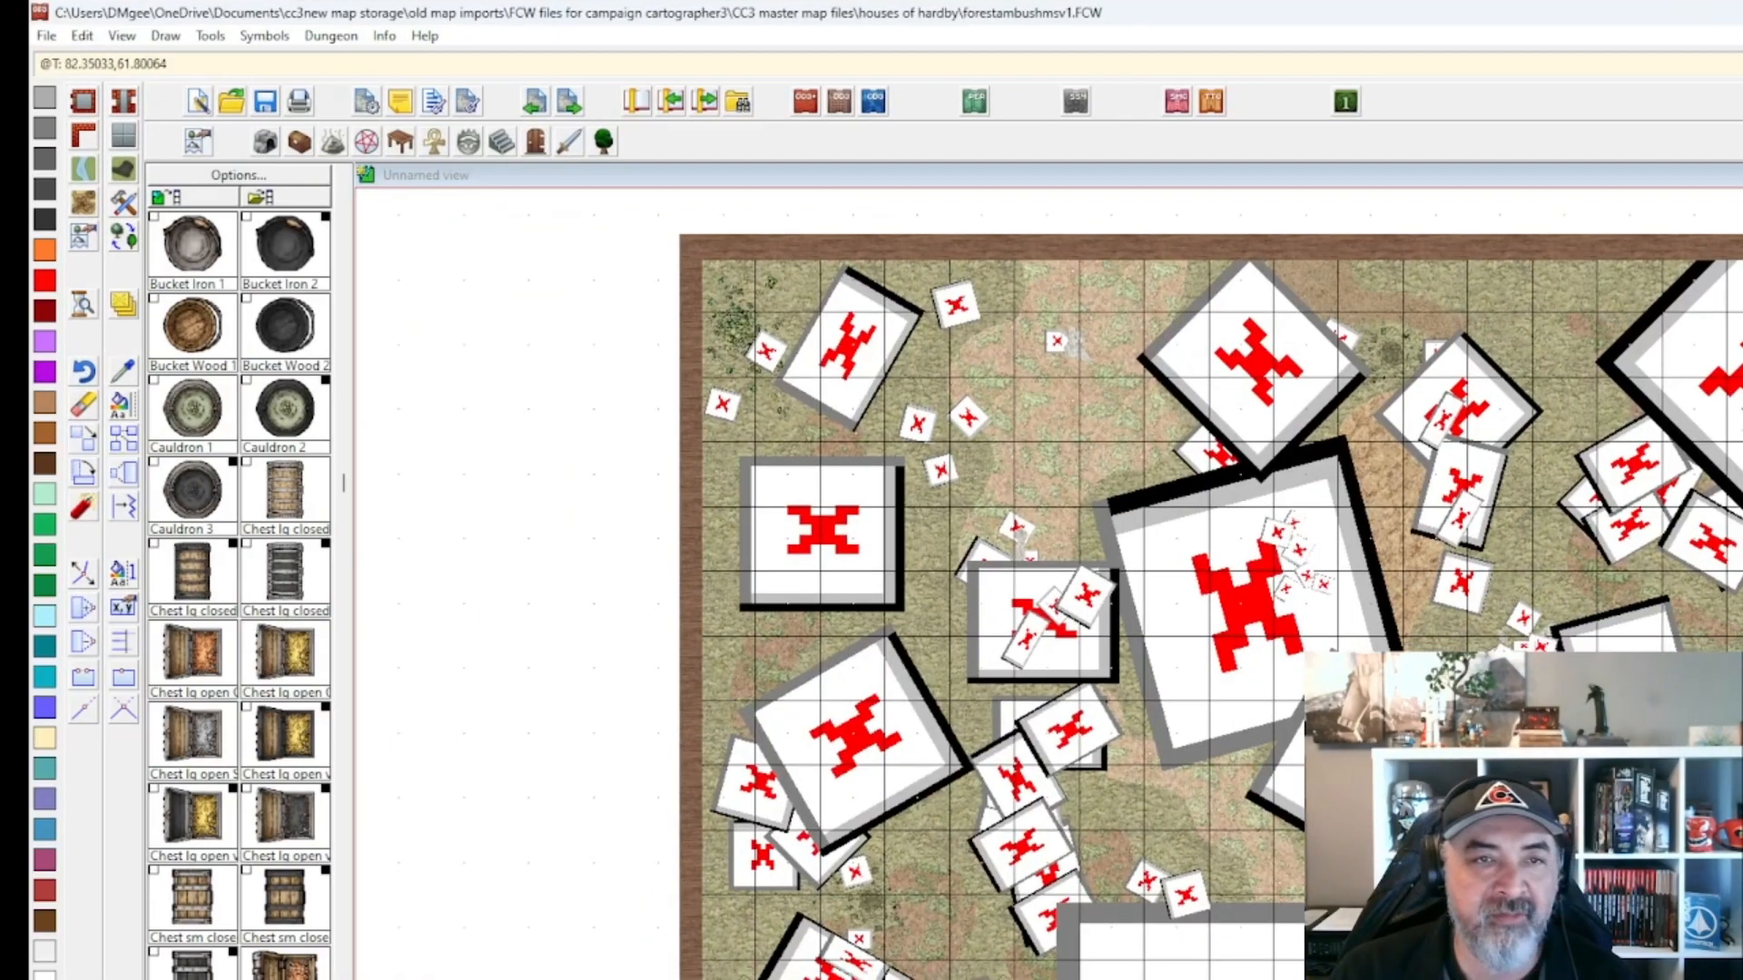
pyautogui.moveTo(1519, 634); pyautogui.dragTo(1257, 625)
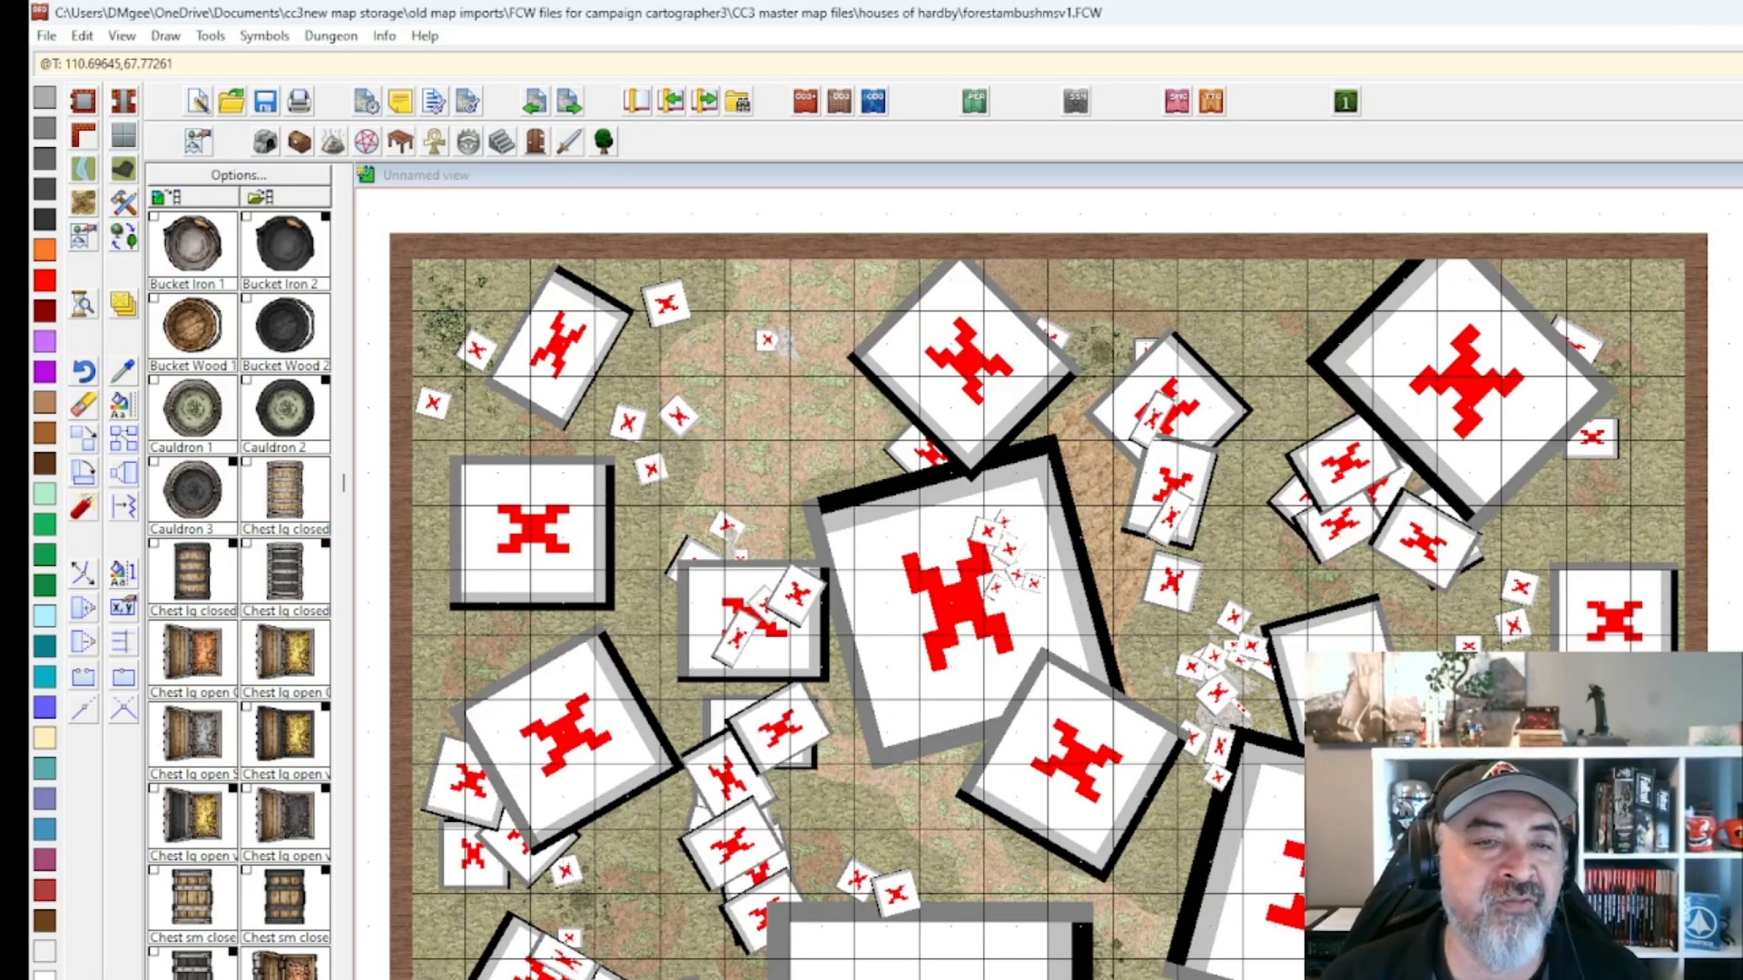
pyautogui.scroll(-3, 1632, 549)
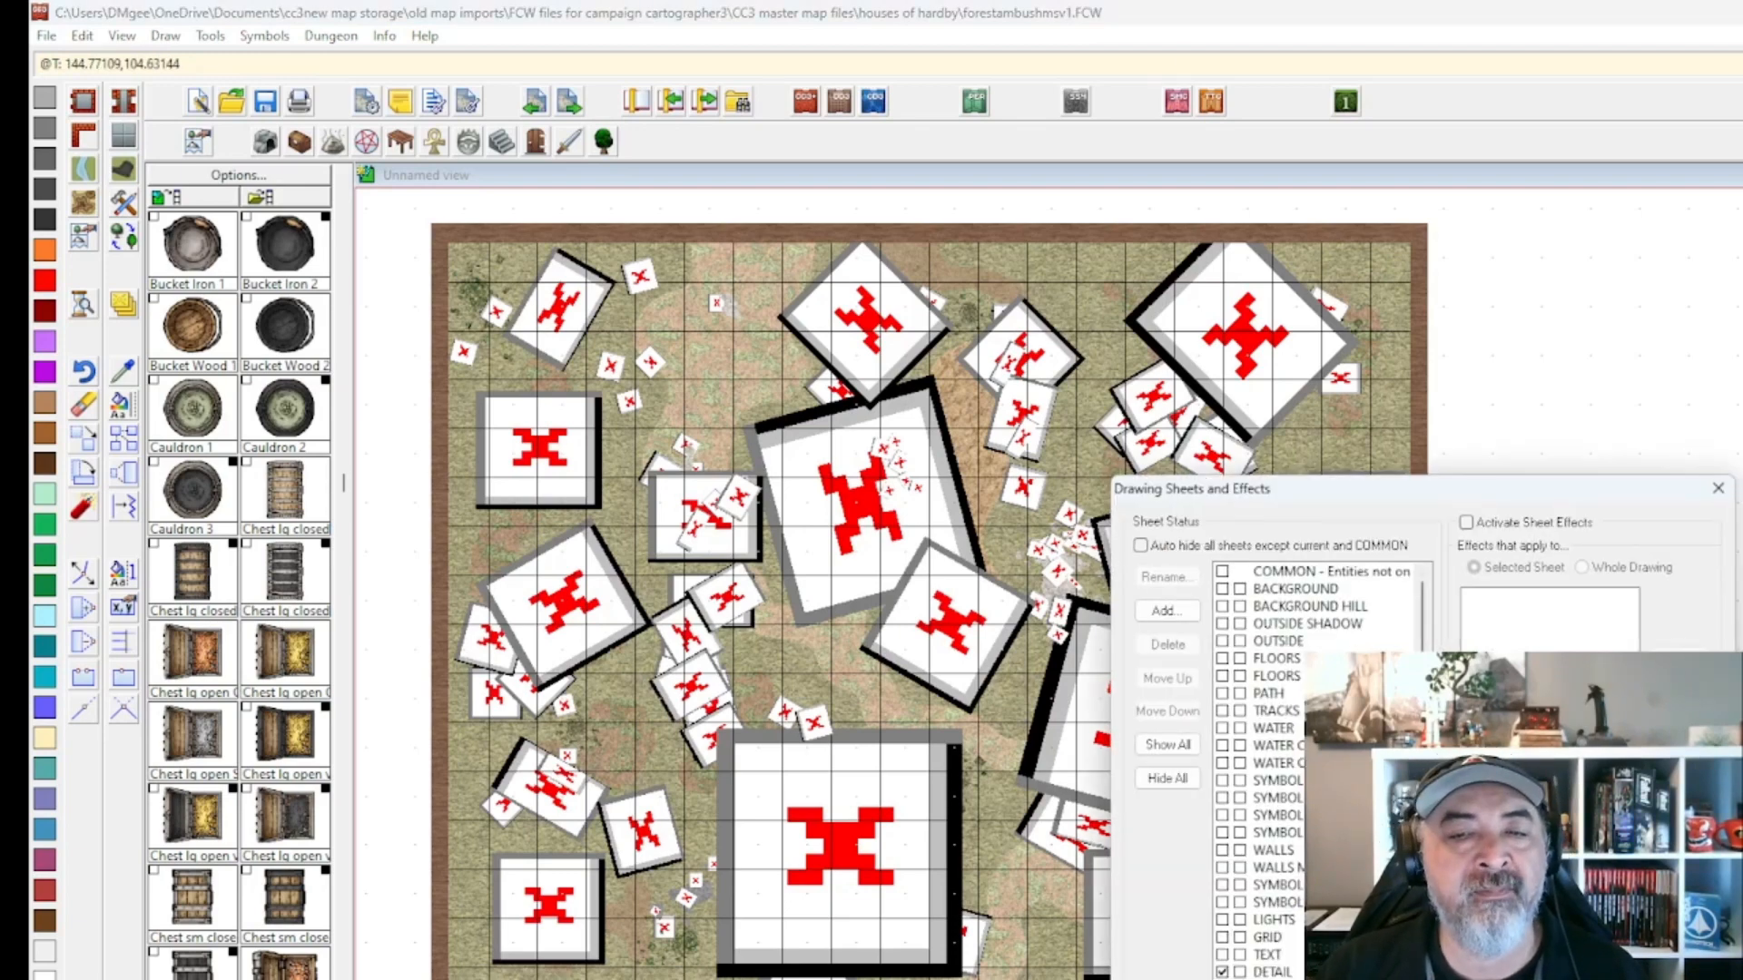
pyautogui.click(1719, 488)
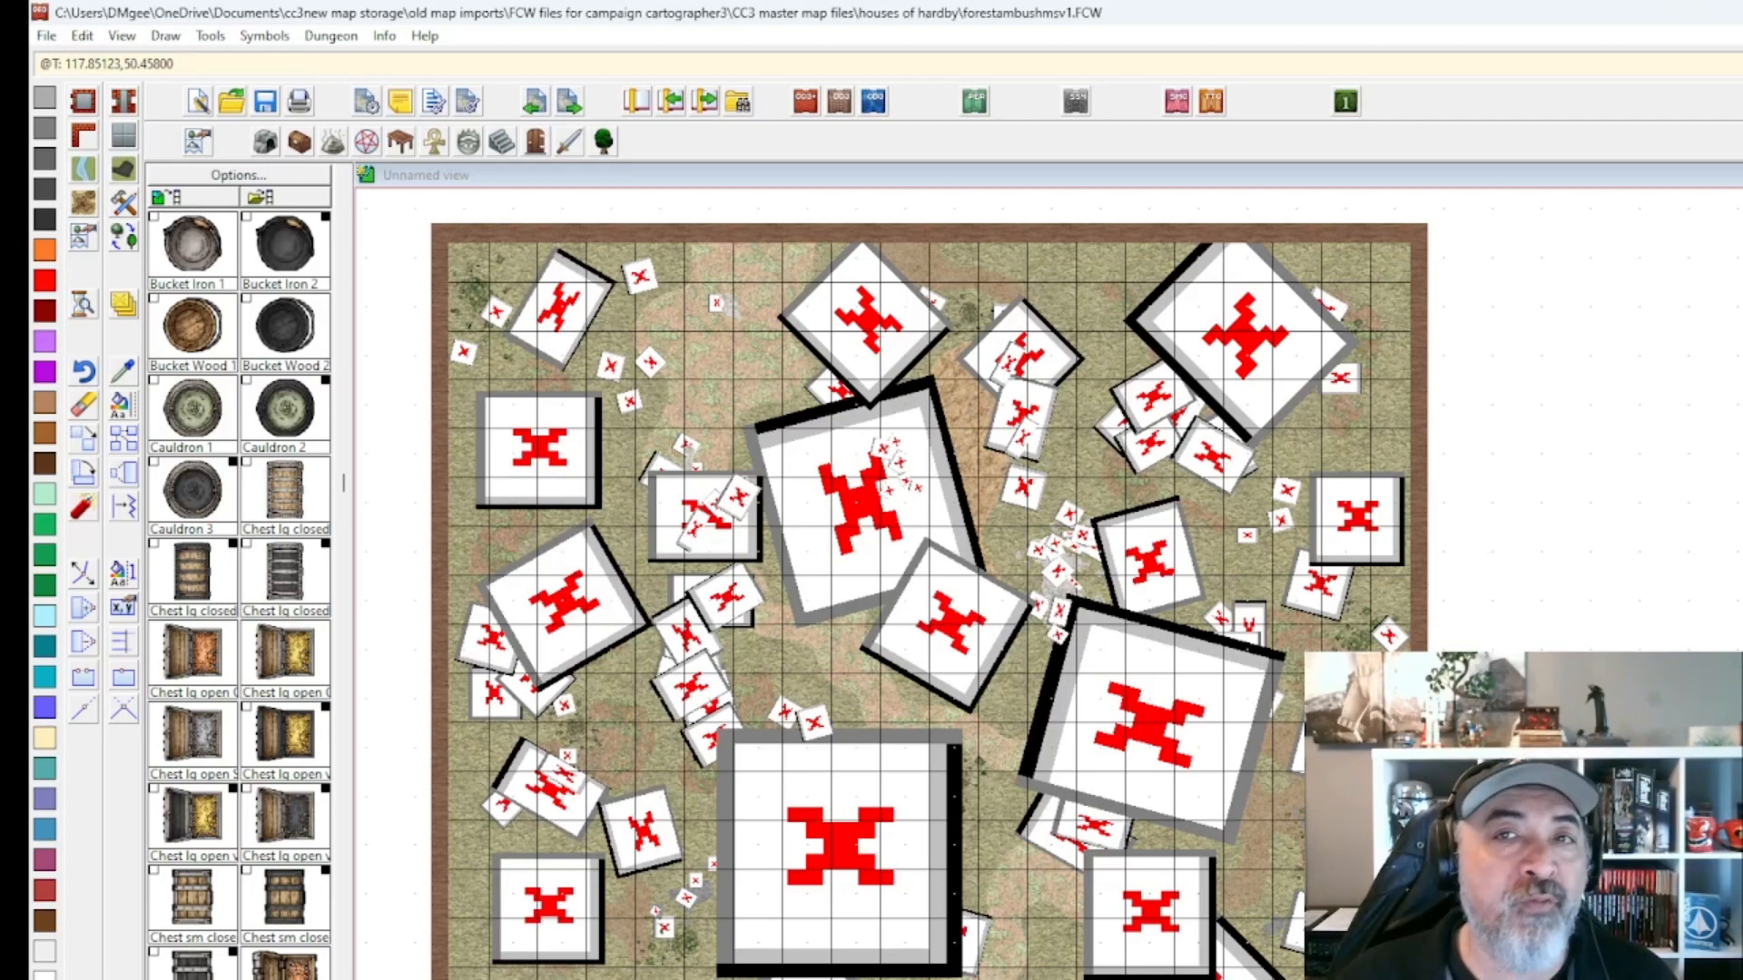
# Close the DD objects sorted folder window and return to the dd3outdoortest1 map in Campaign Cartographer.
pyautogui.hotkey('alt', 'Tab')
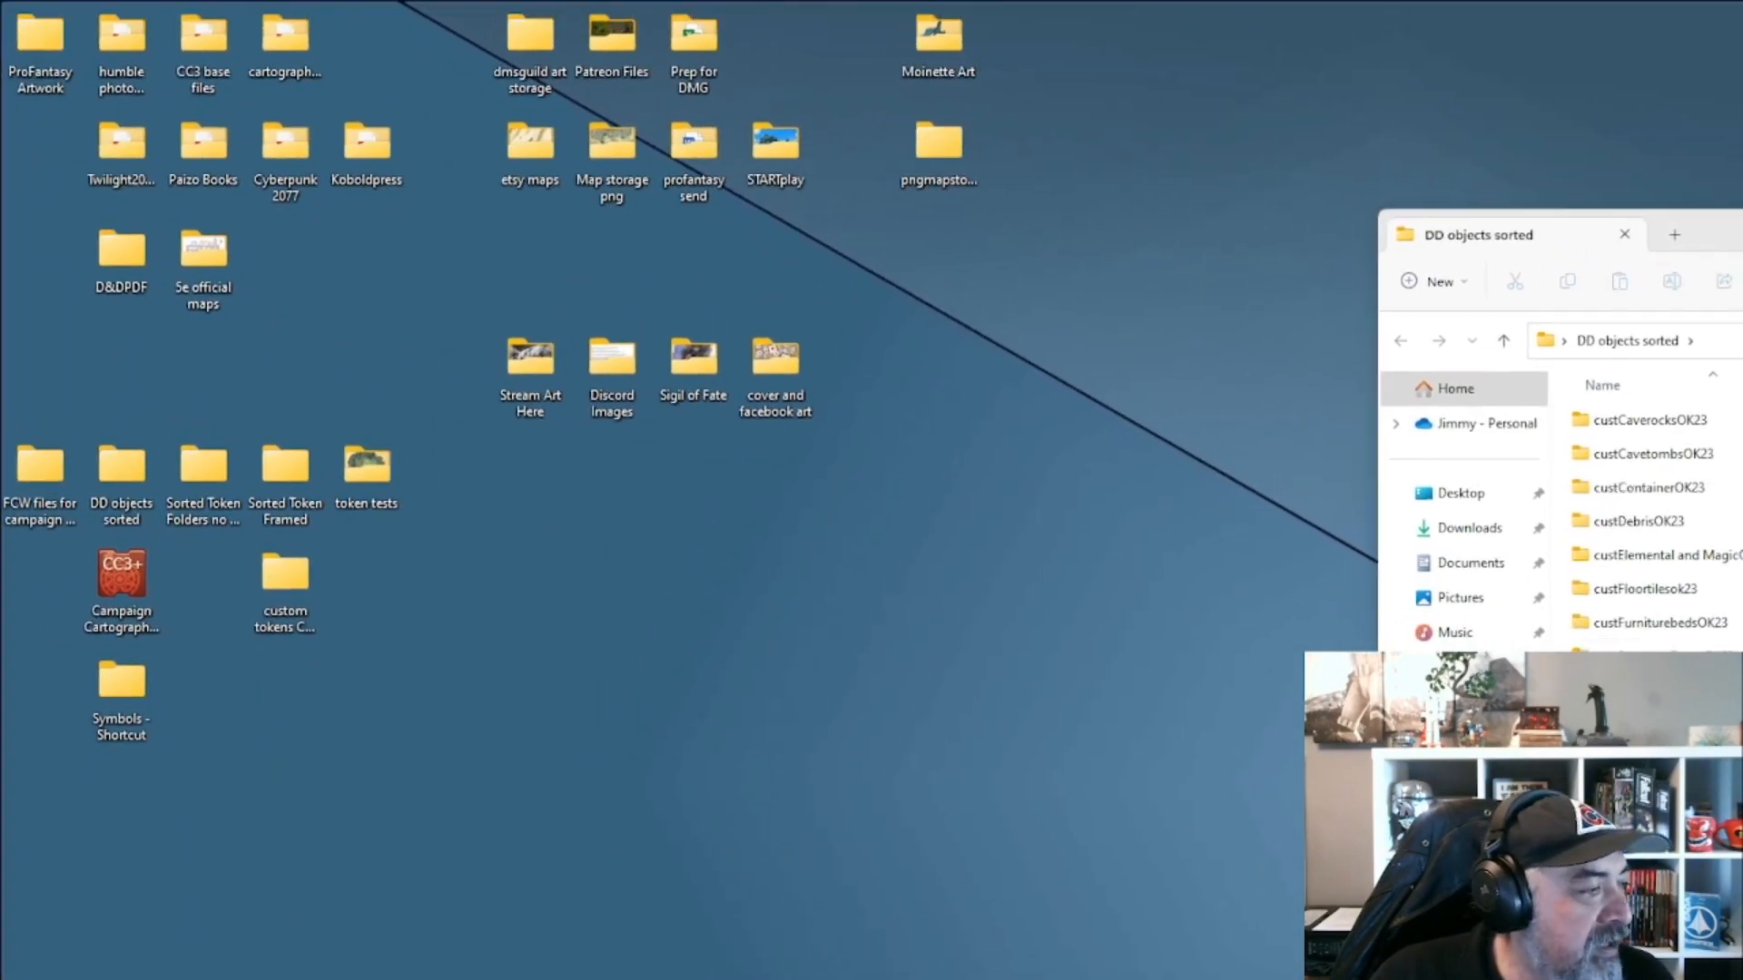
pyautogui.hotkey('alt', 'F4')
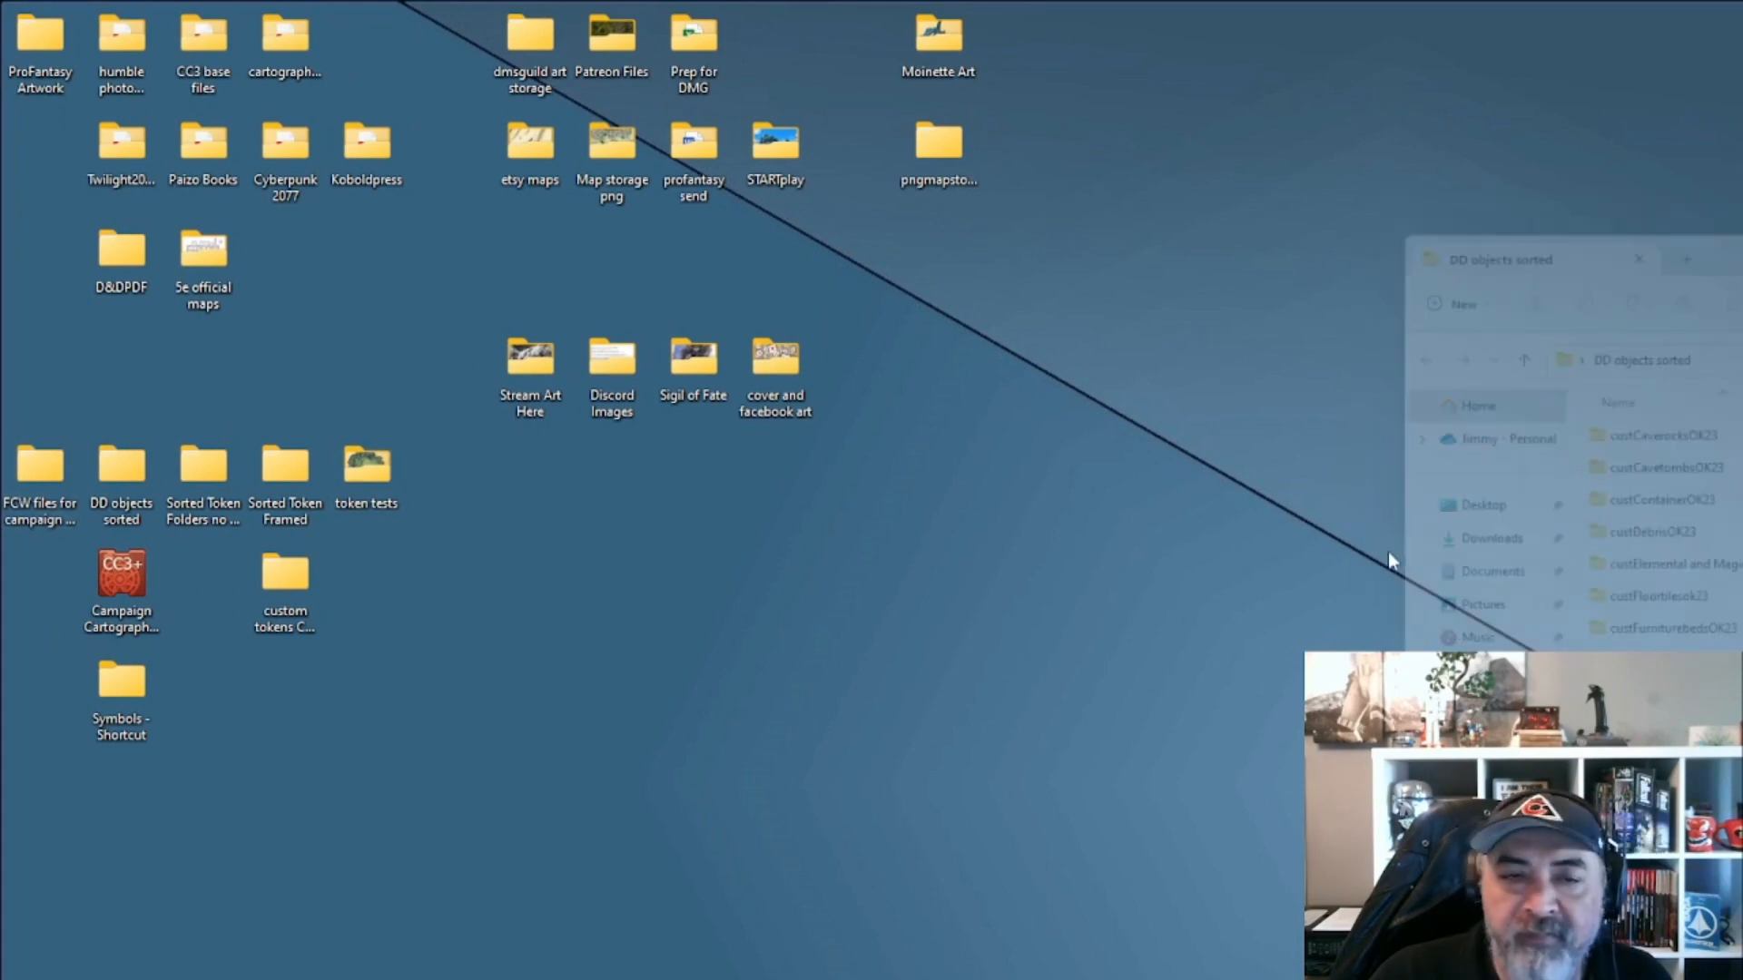
pyautogui.doubleClick(122, 577)
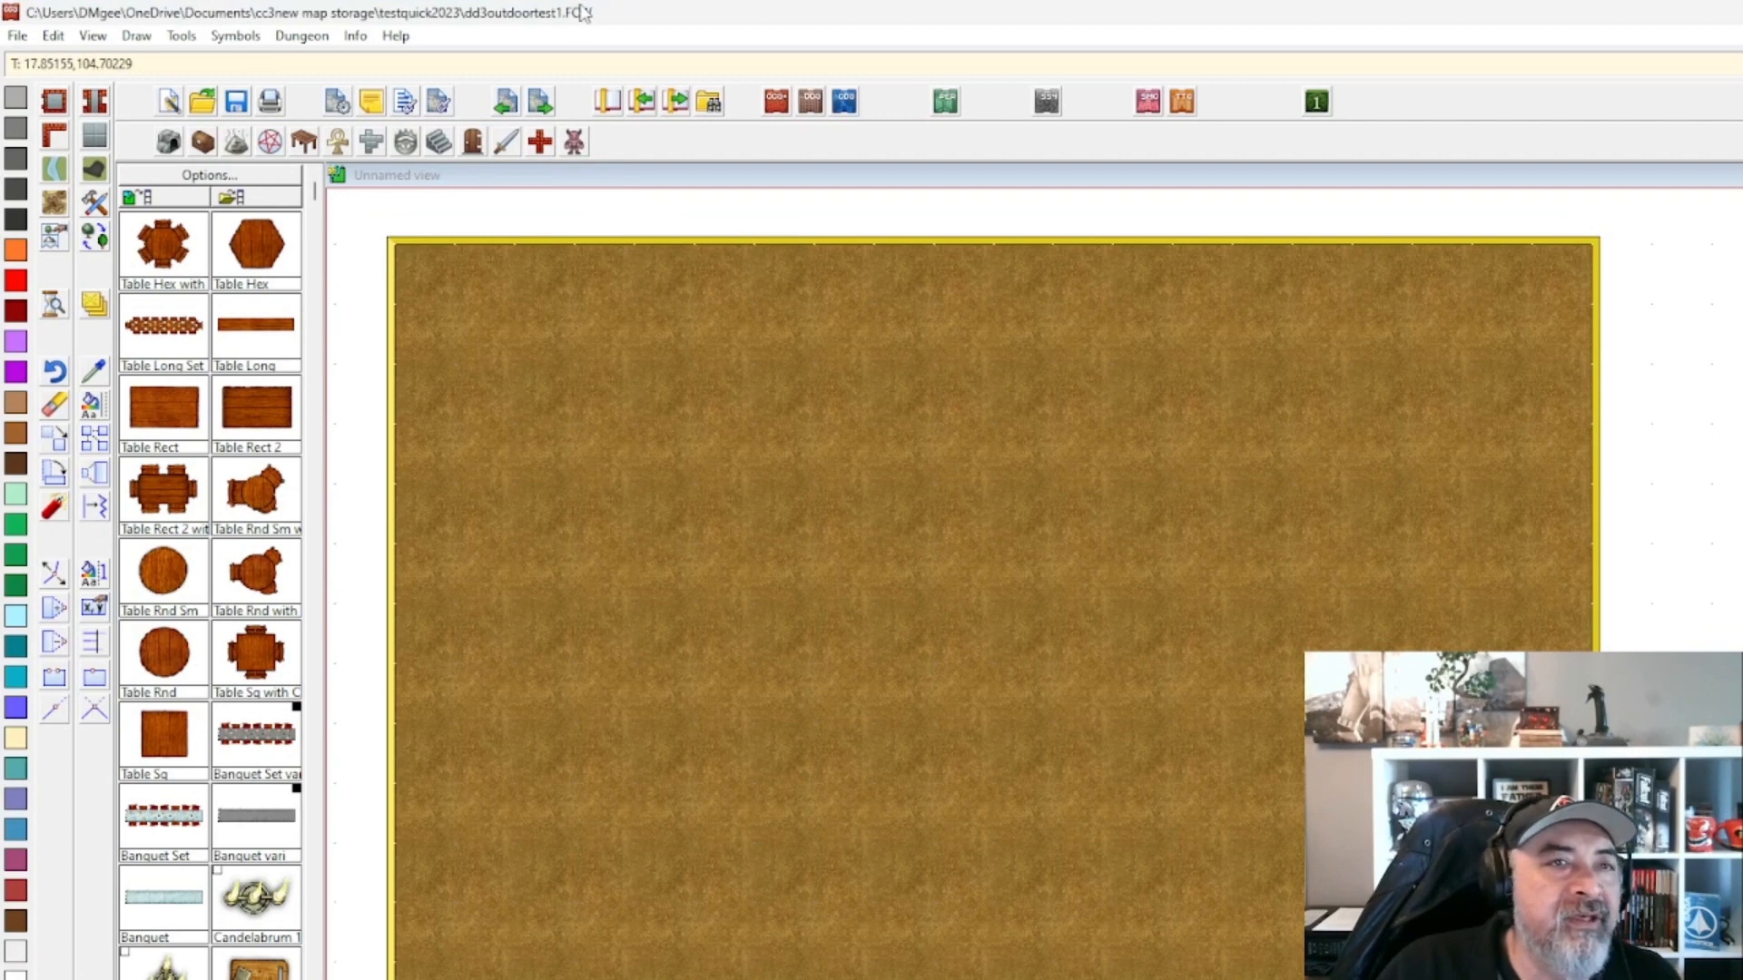
pyautogui.click(229, 35)
pyautogui.click(517, 5)
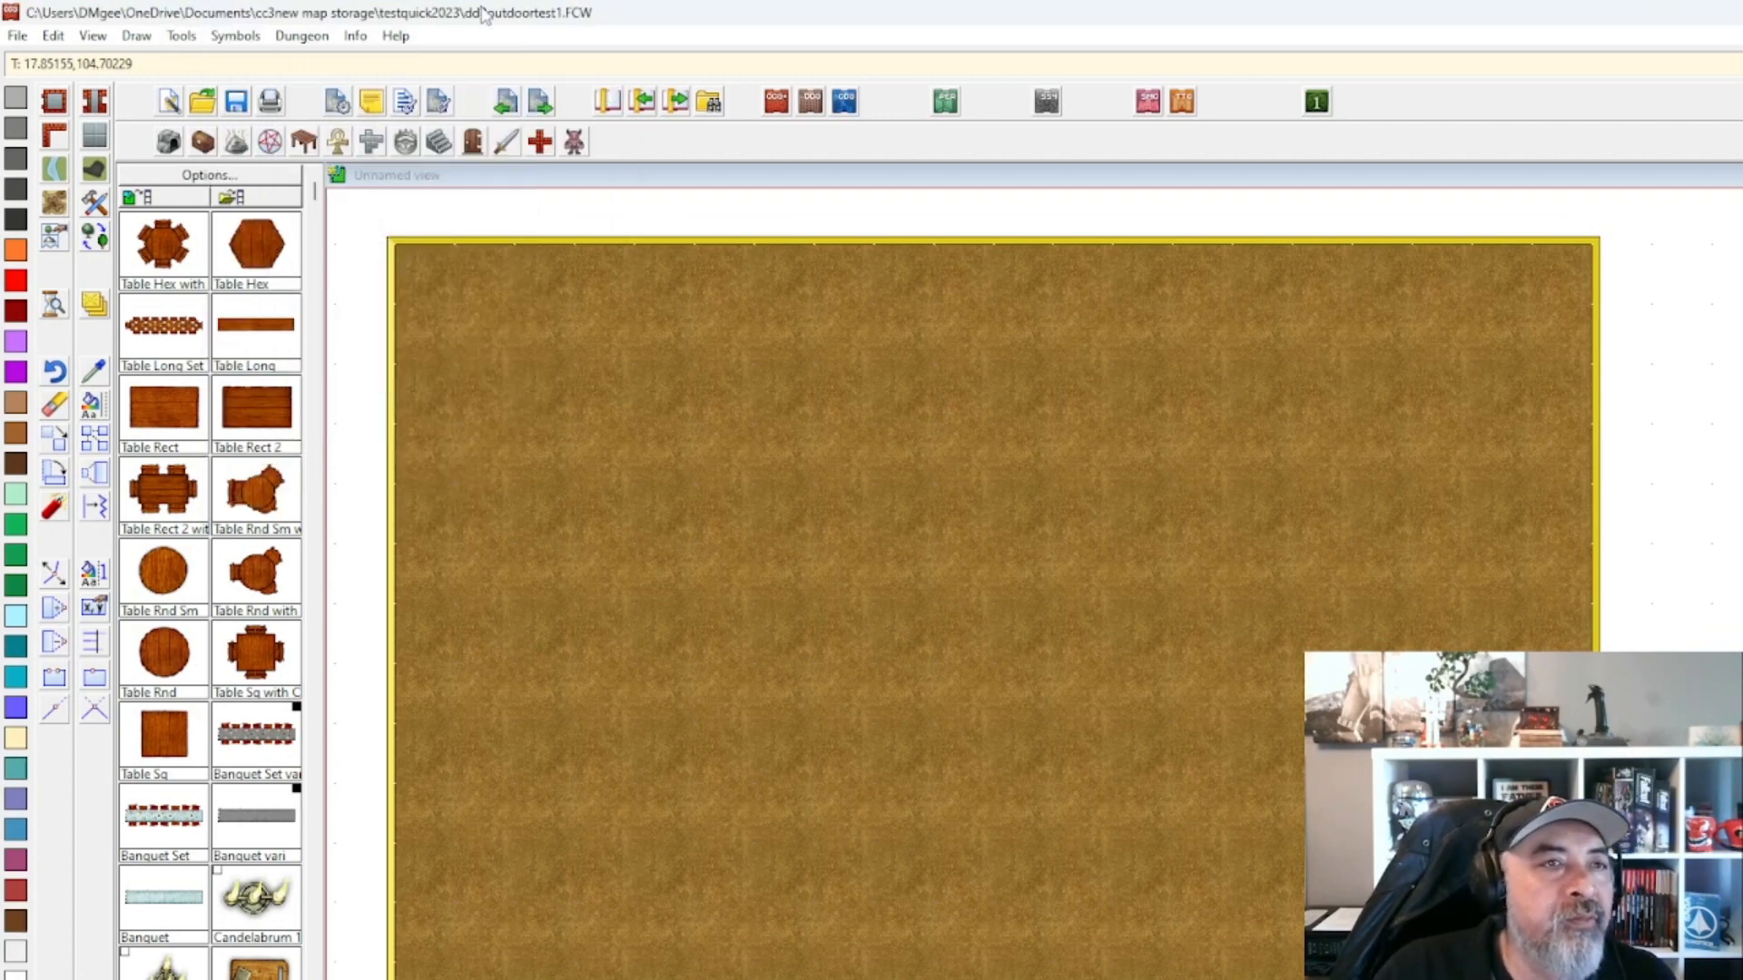
pyautogui.click(17, 35)
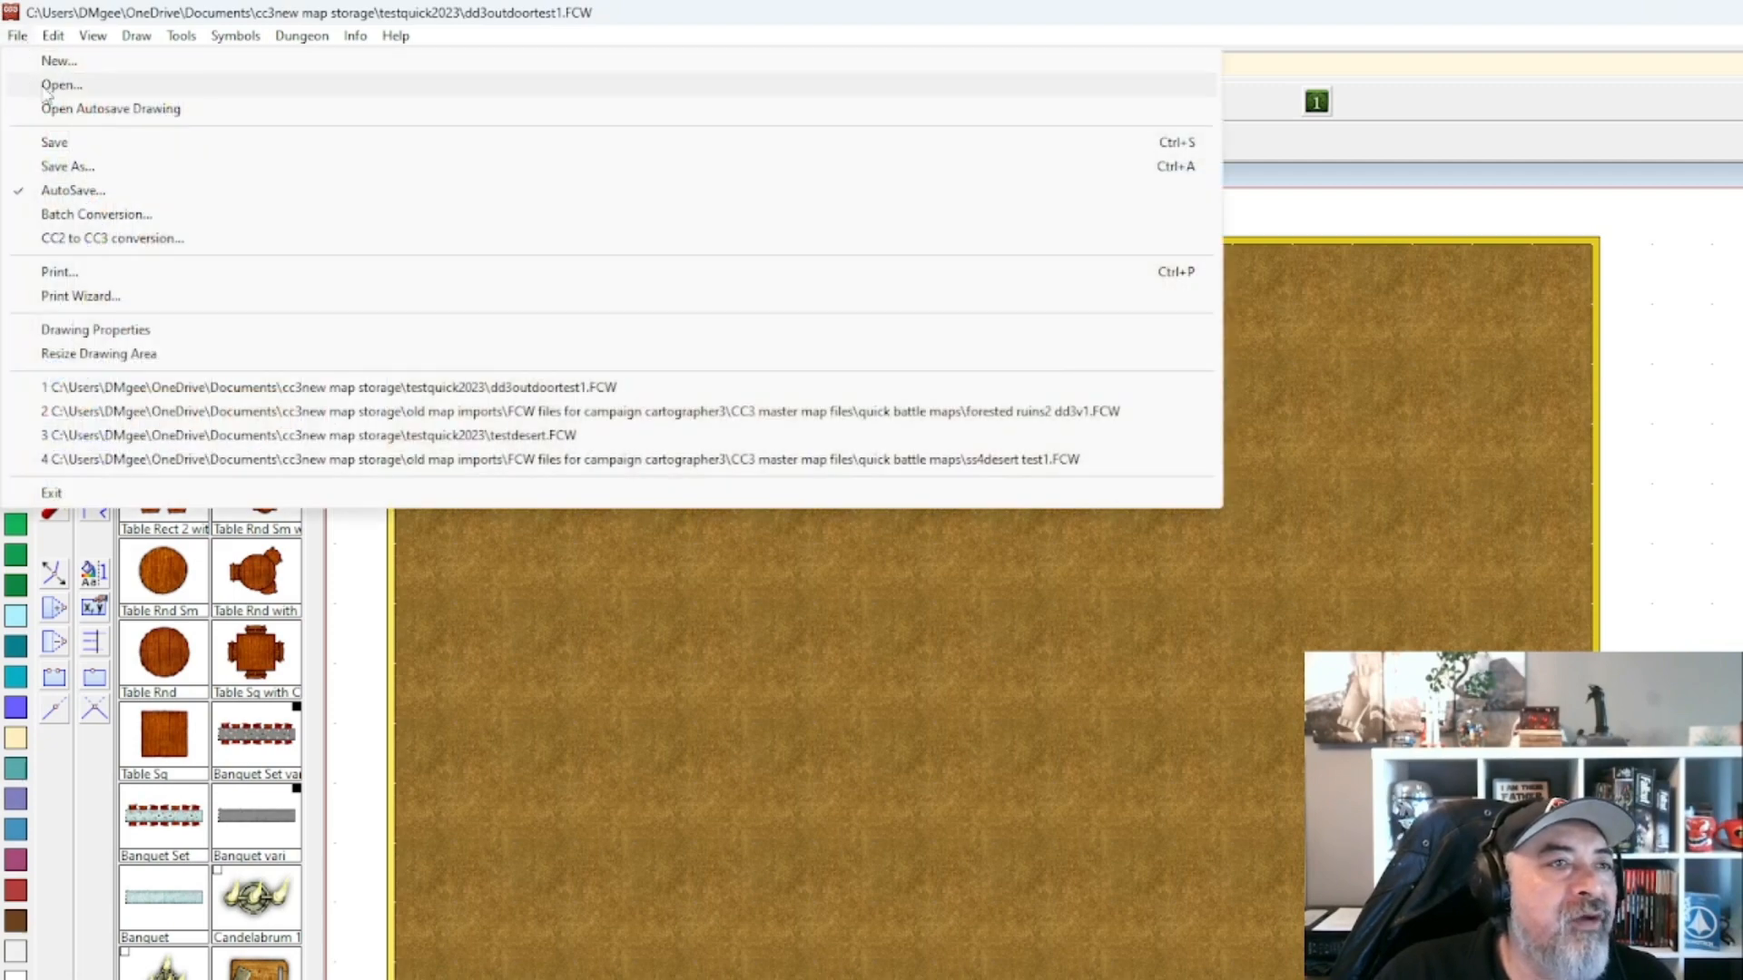
pyautogui.click(47, 87)
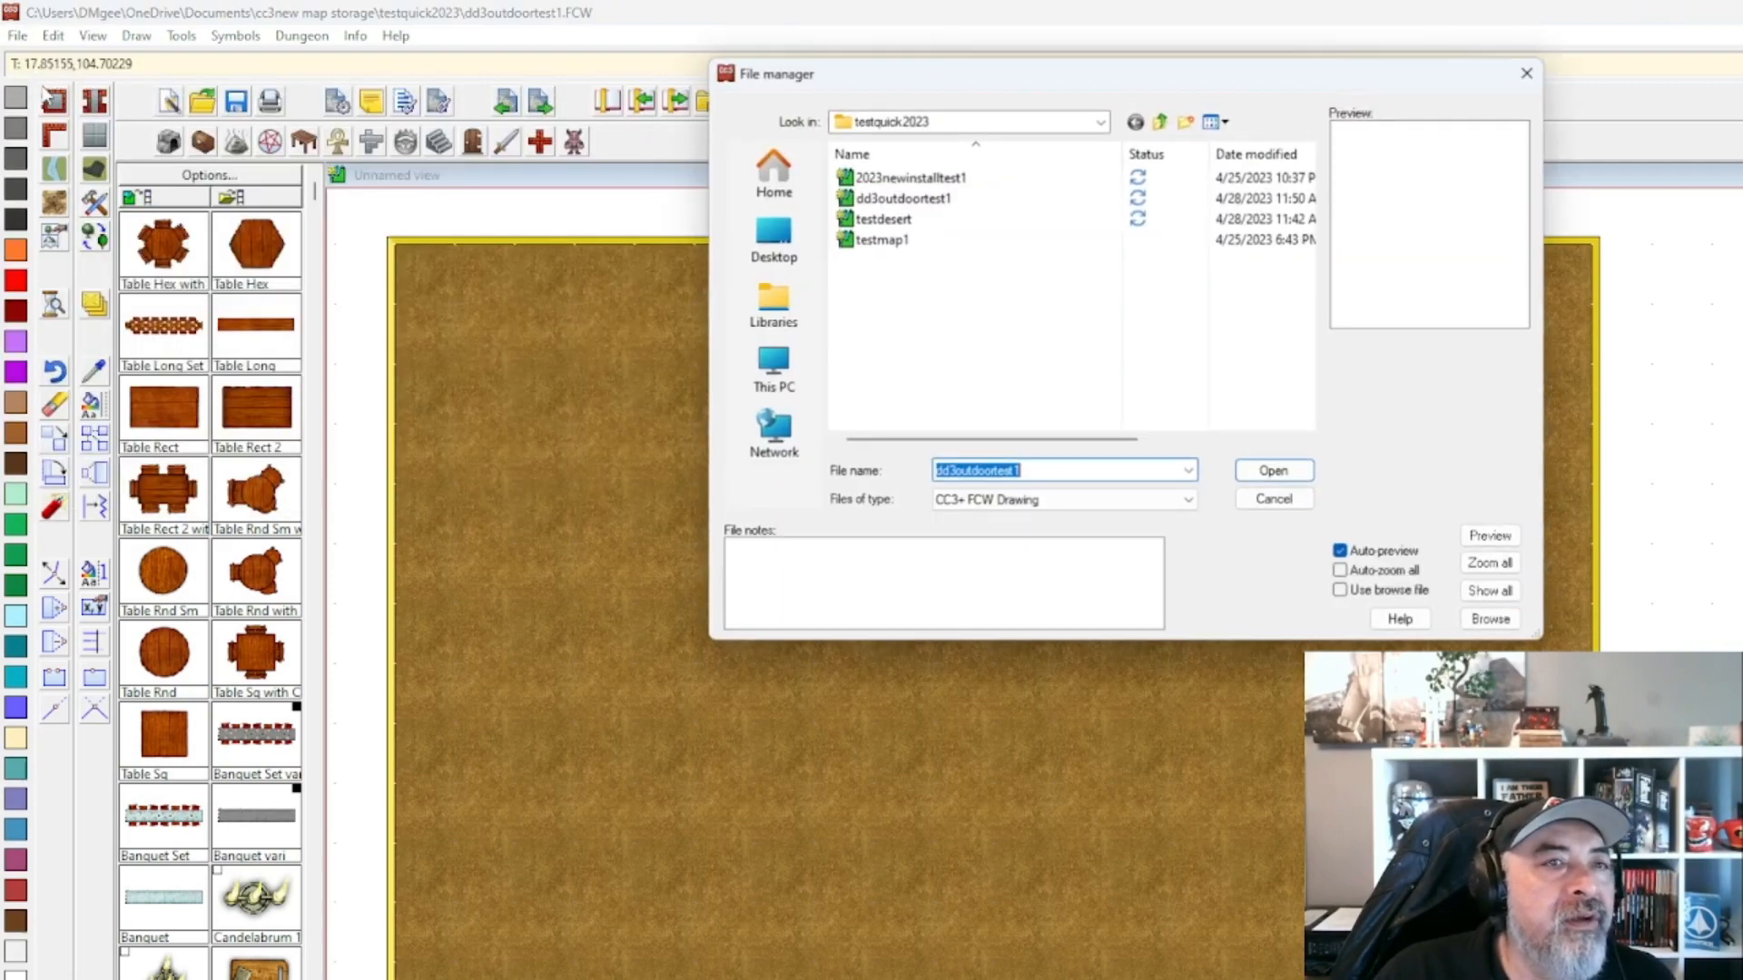
pyautogui.click(1162, 124)
pyautogui.click(1162, 124)
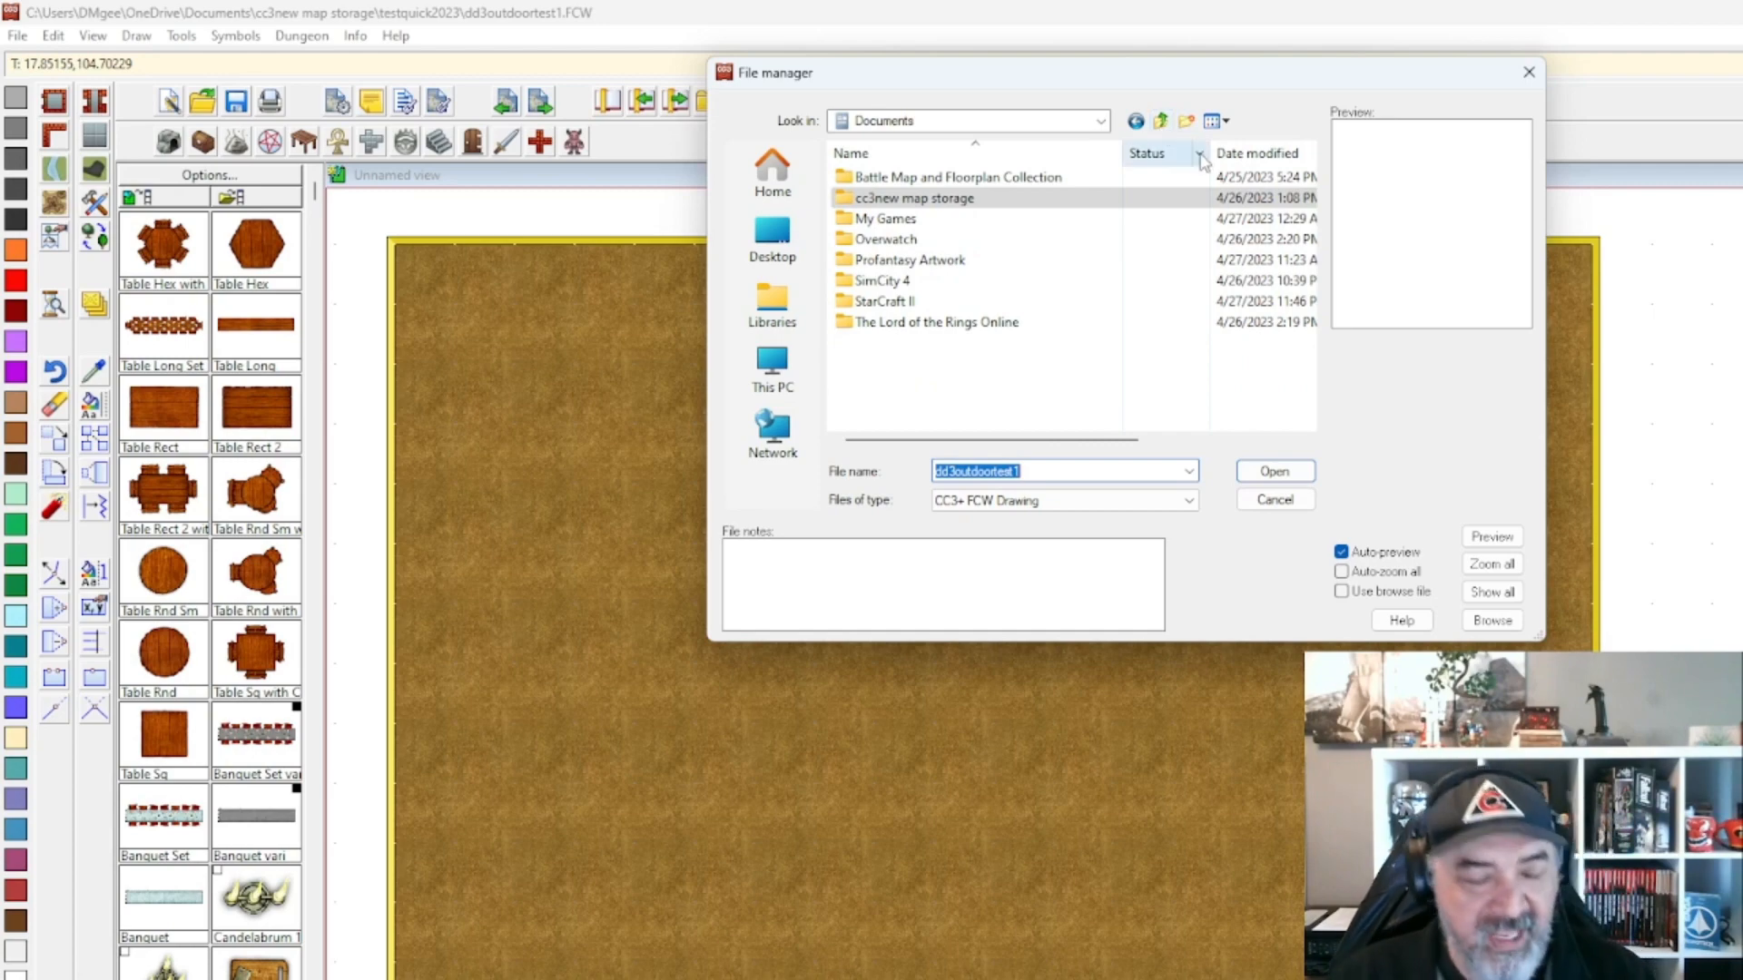
pyautogui.press('Escape')
# Browse the symbol catalogs up to the CC3Plus Symbols folder and copy that folder's address.
pyautogui.click(232, 197)
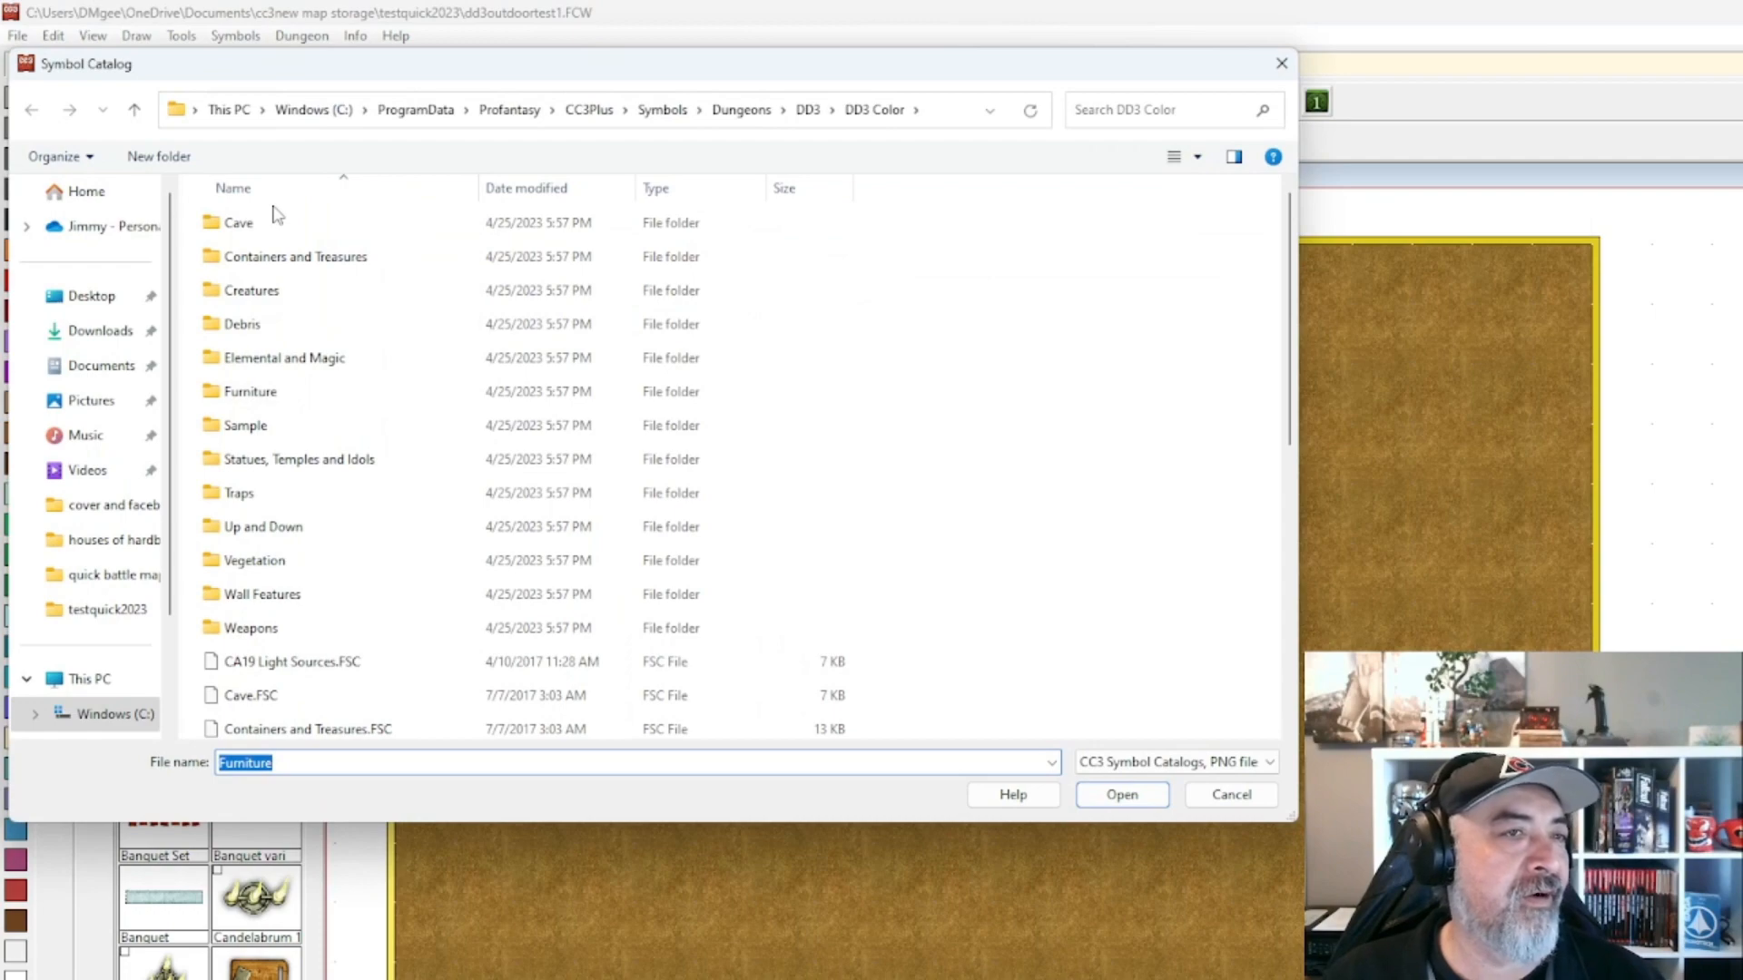
pyautogui.press('Return')
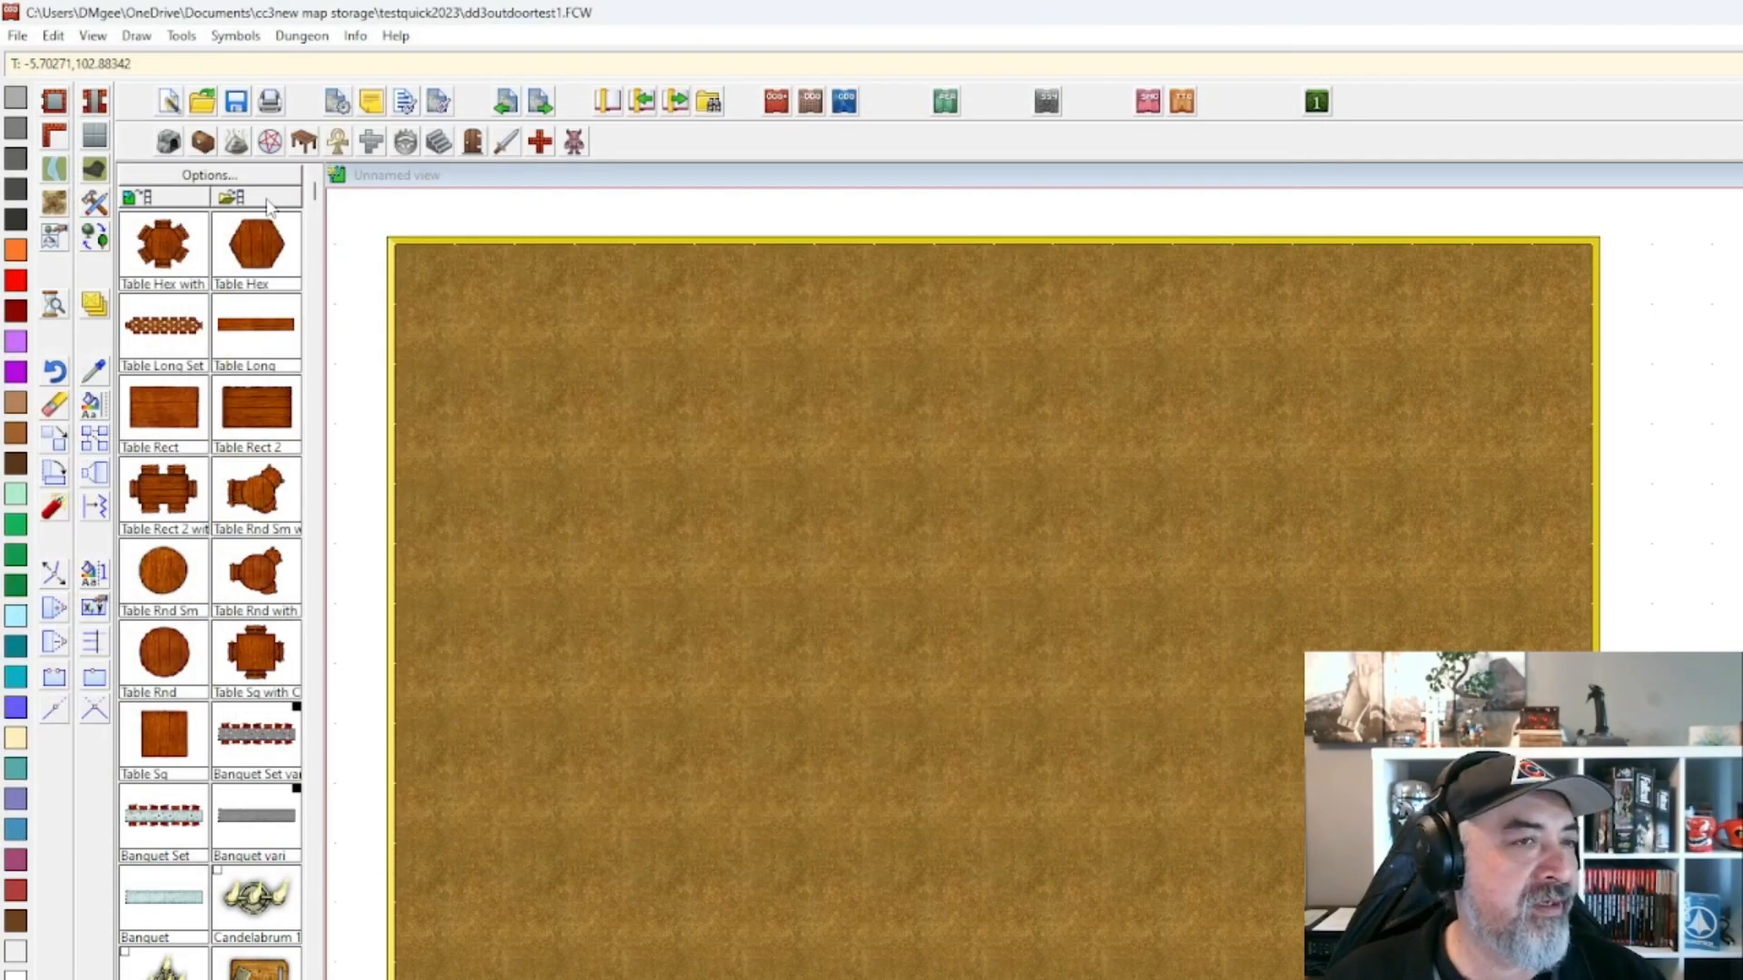
pyautogui.click(269, 208)
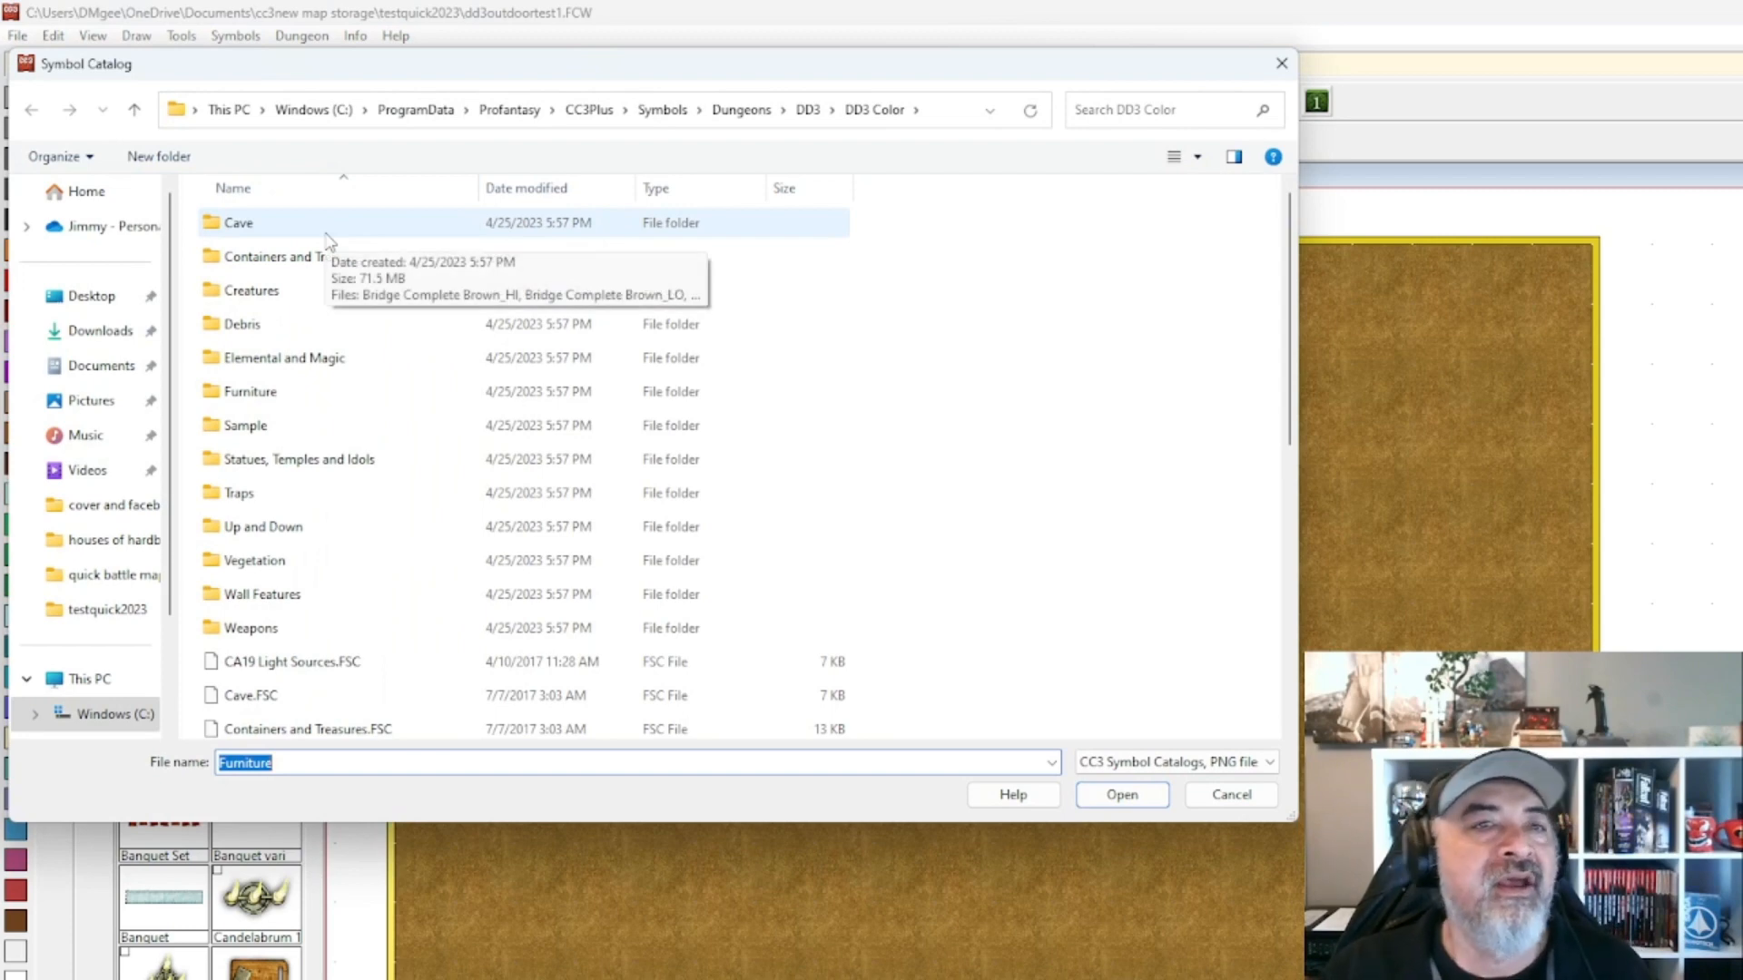
pyautogui.click(658, 110)
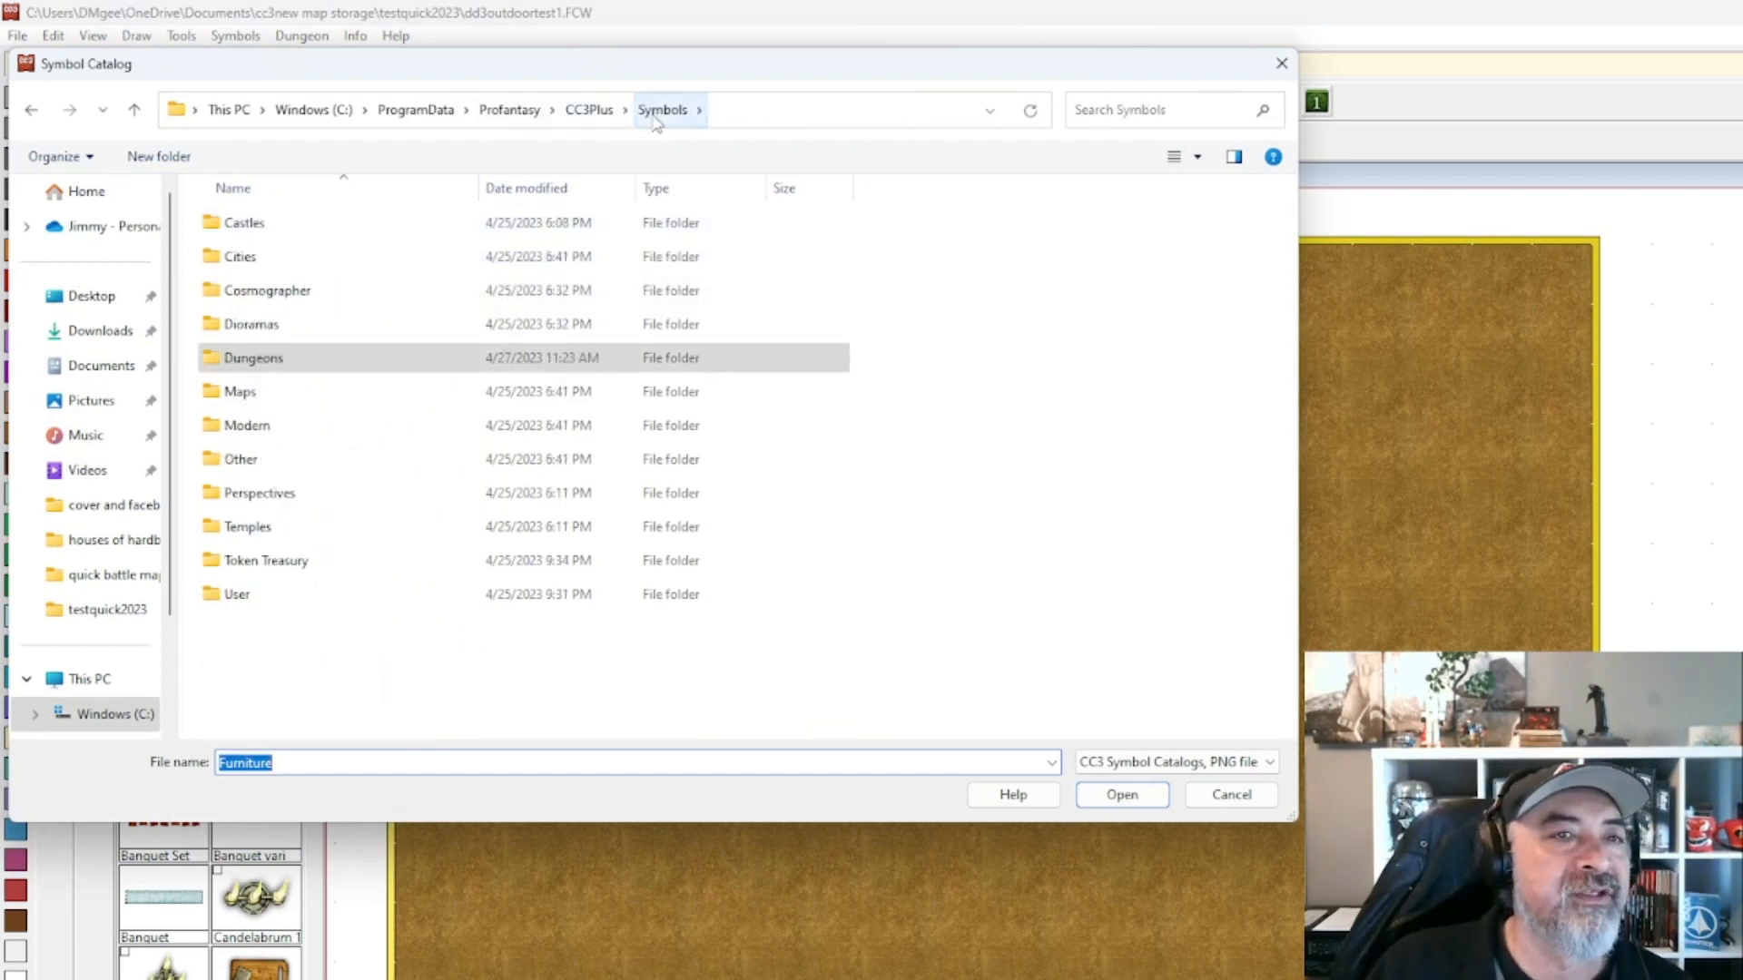
pyautogui.rightClick(668, 118)
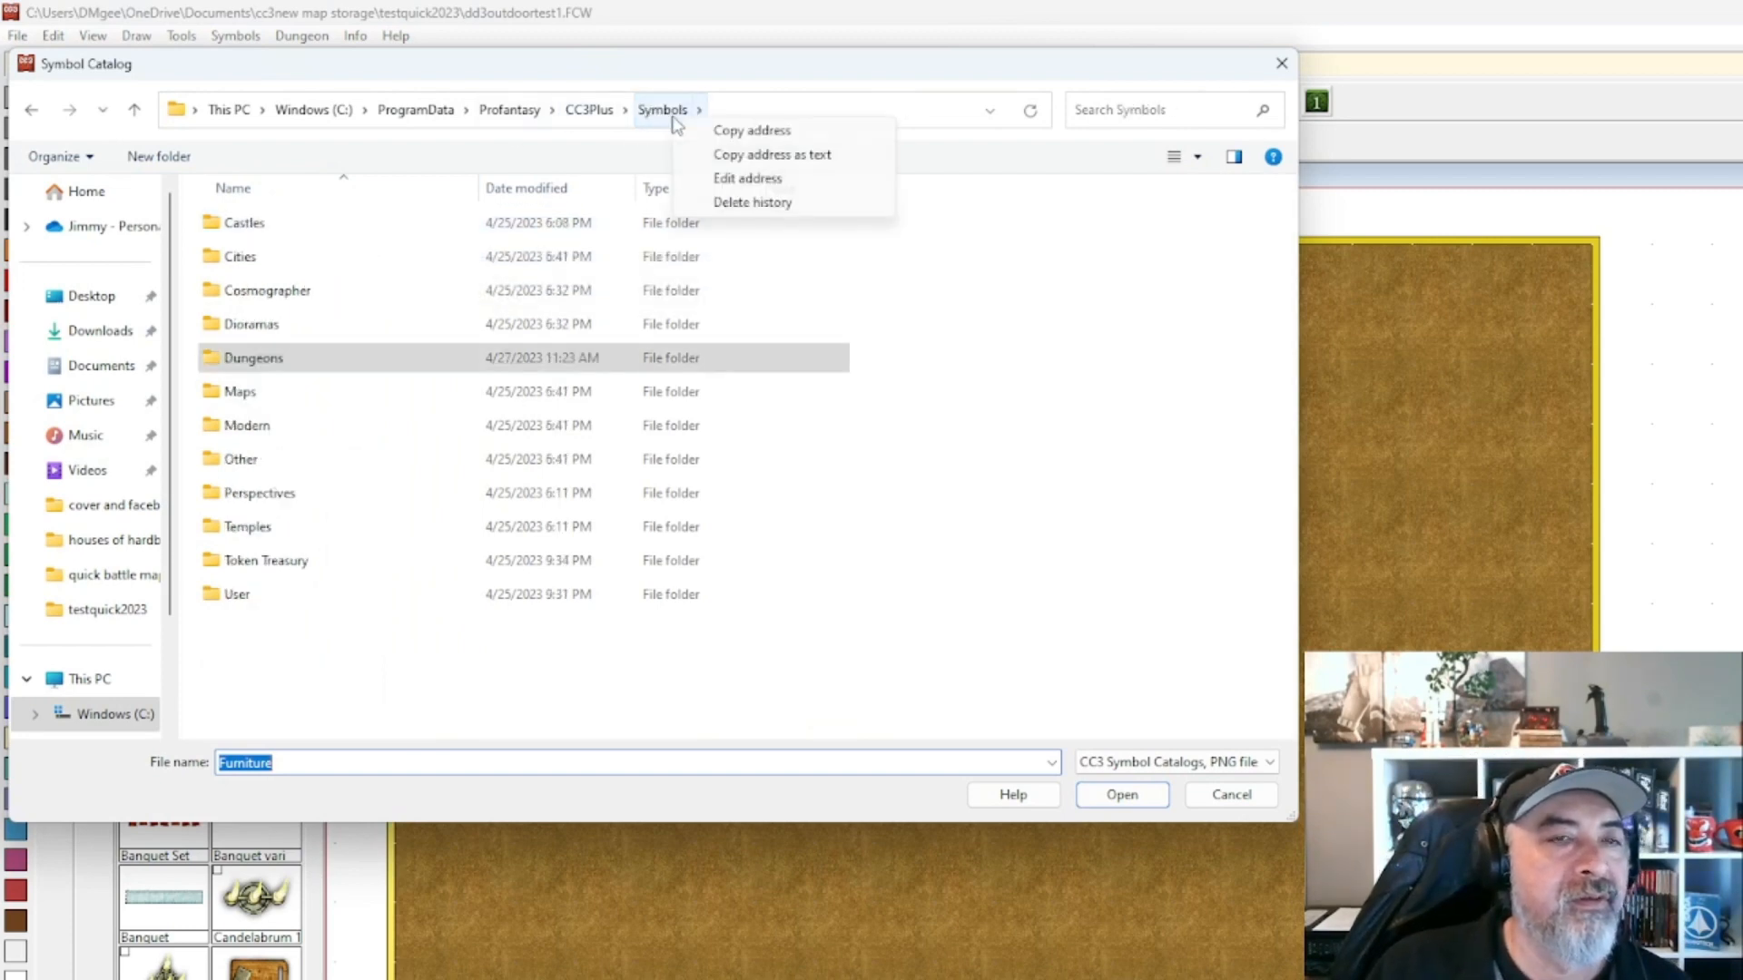
pyautogui.click(754, 132)
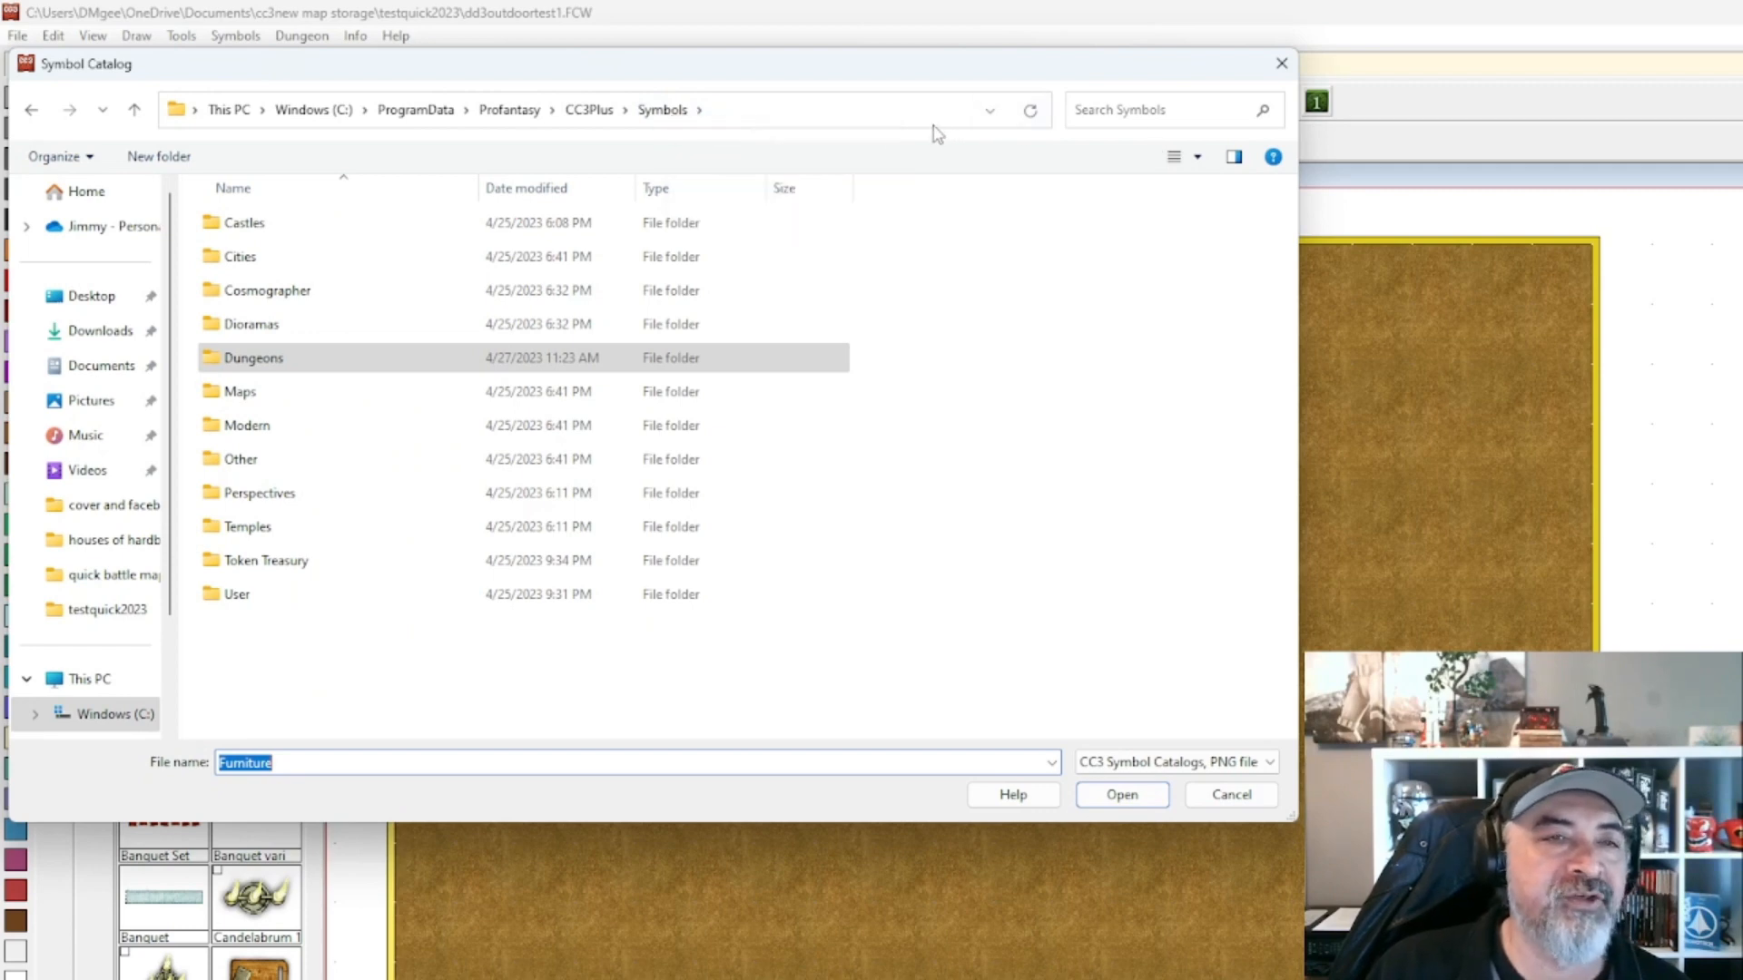
pyautogui.click(991, 537)
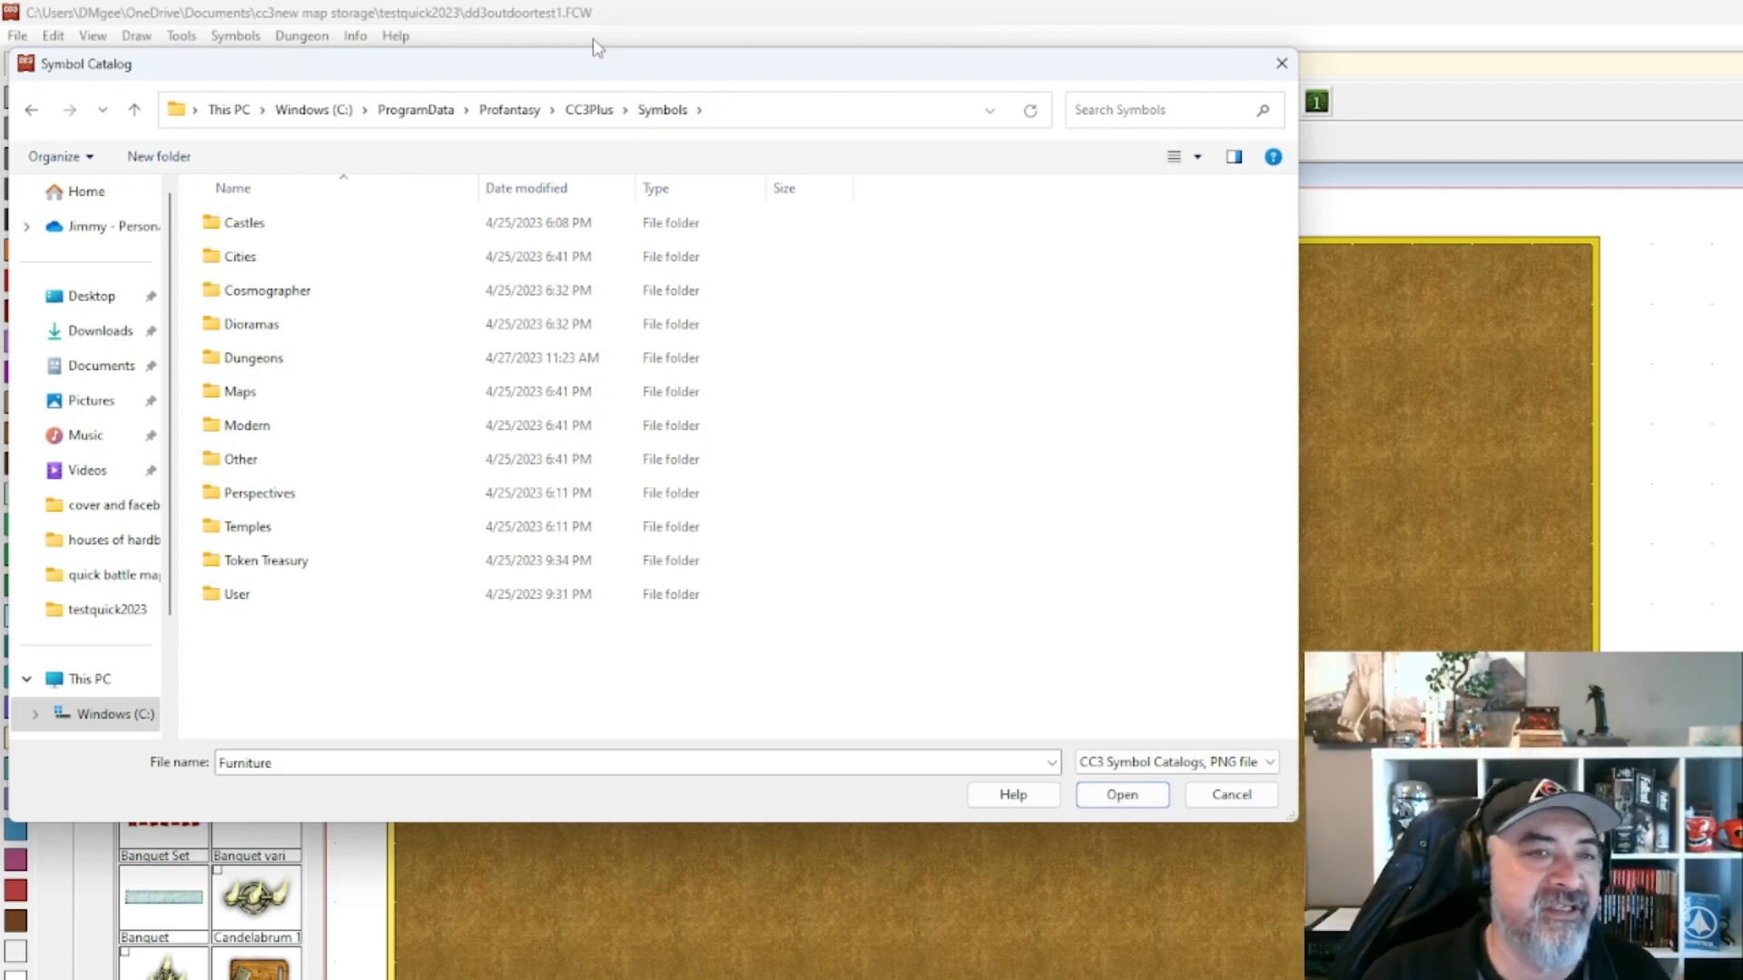
# Examine the custom symbol subfolders stored under Symbols > User, from bagsnbaskets through waternbath.
pyautogui.doubleClick(293, 603)
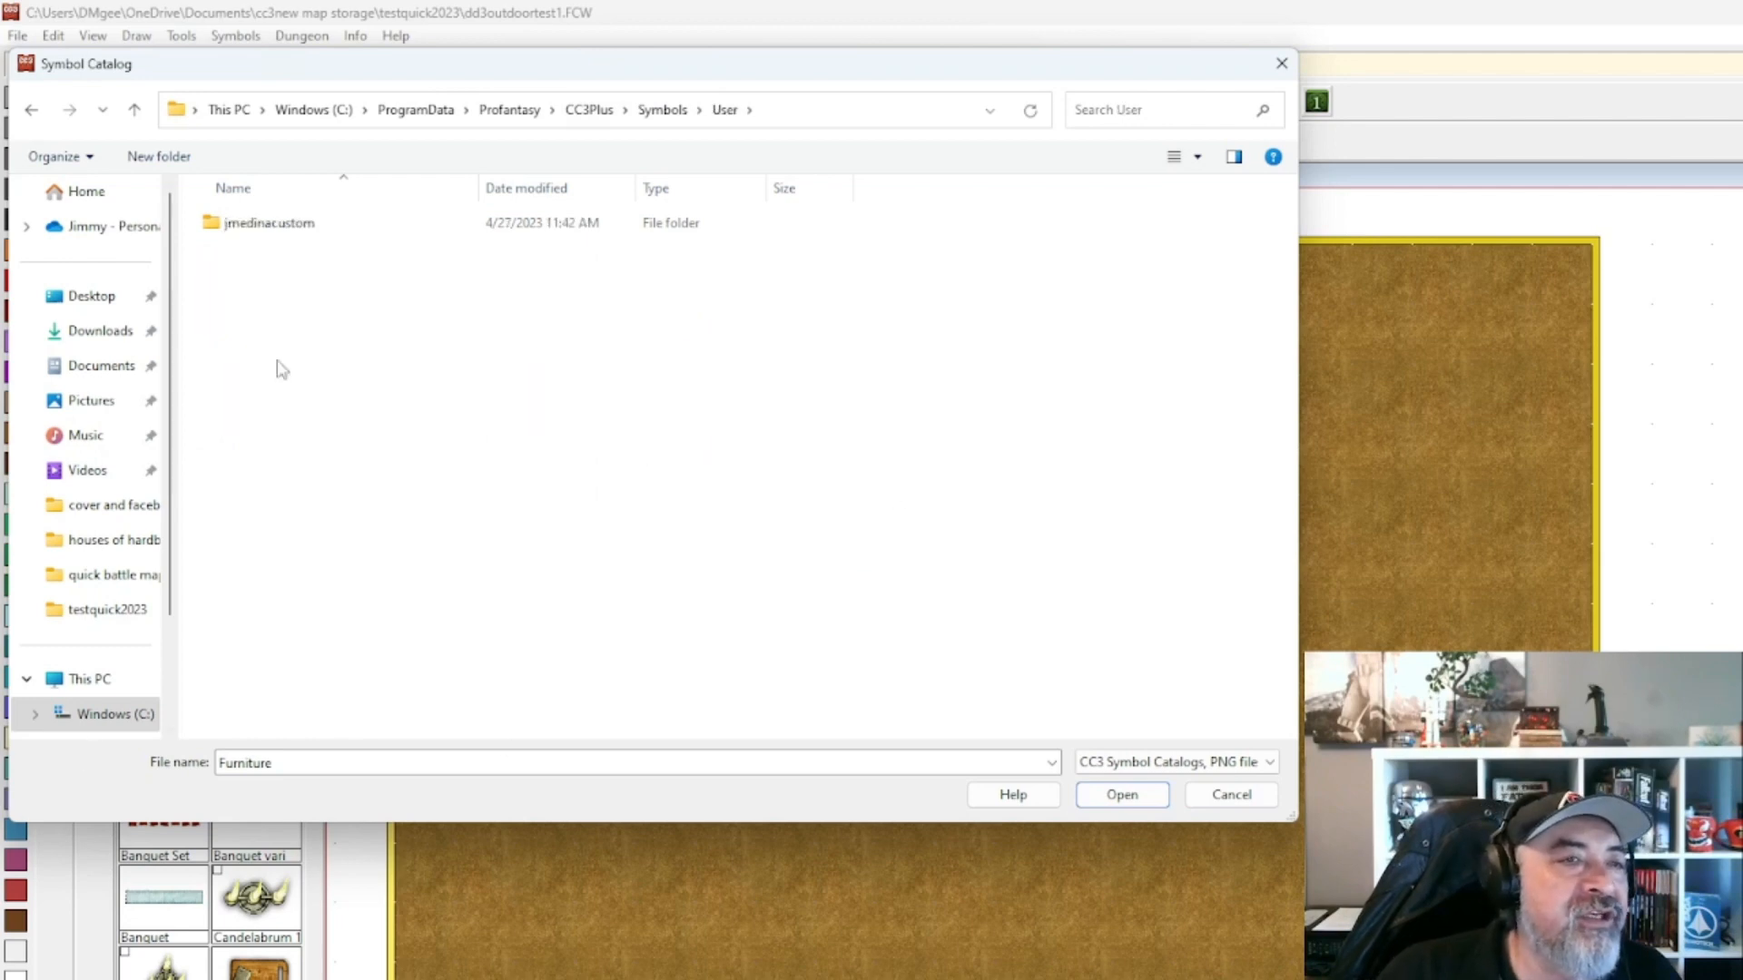
pyautogui.doubleClick(276, 227)
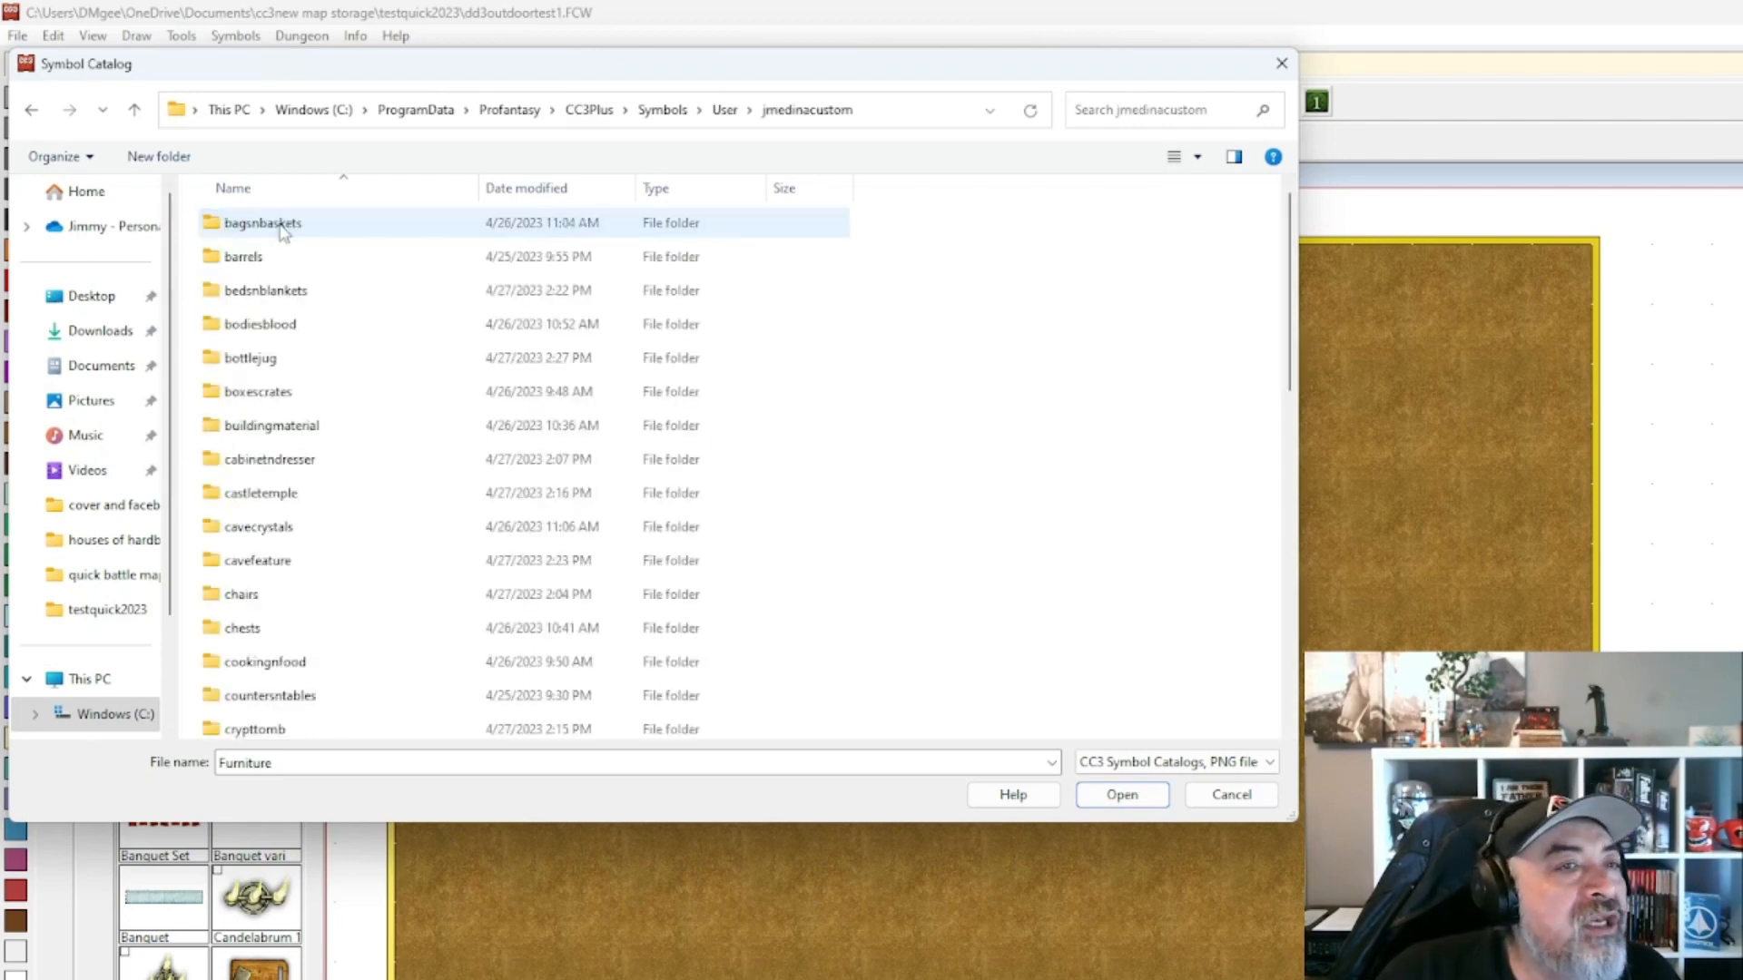
pyautogui.click(726, 110)
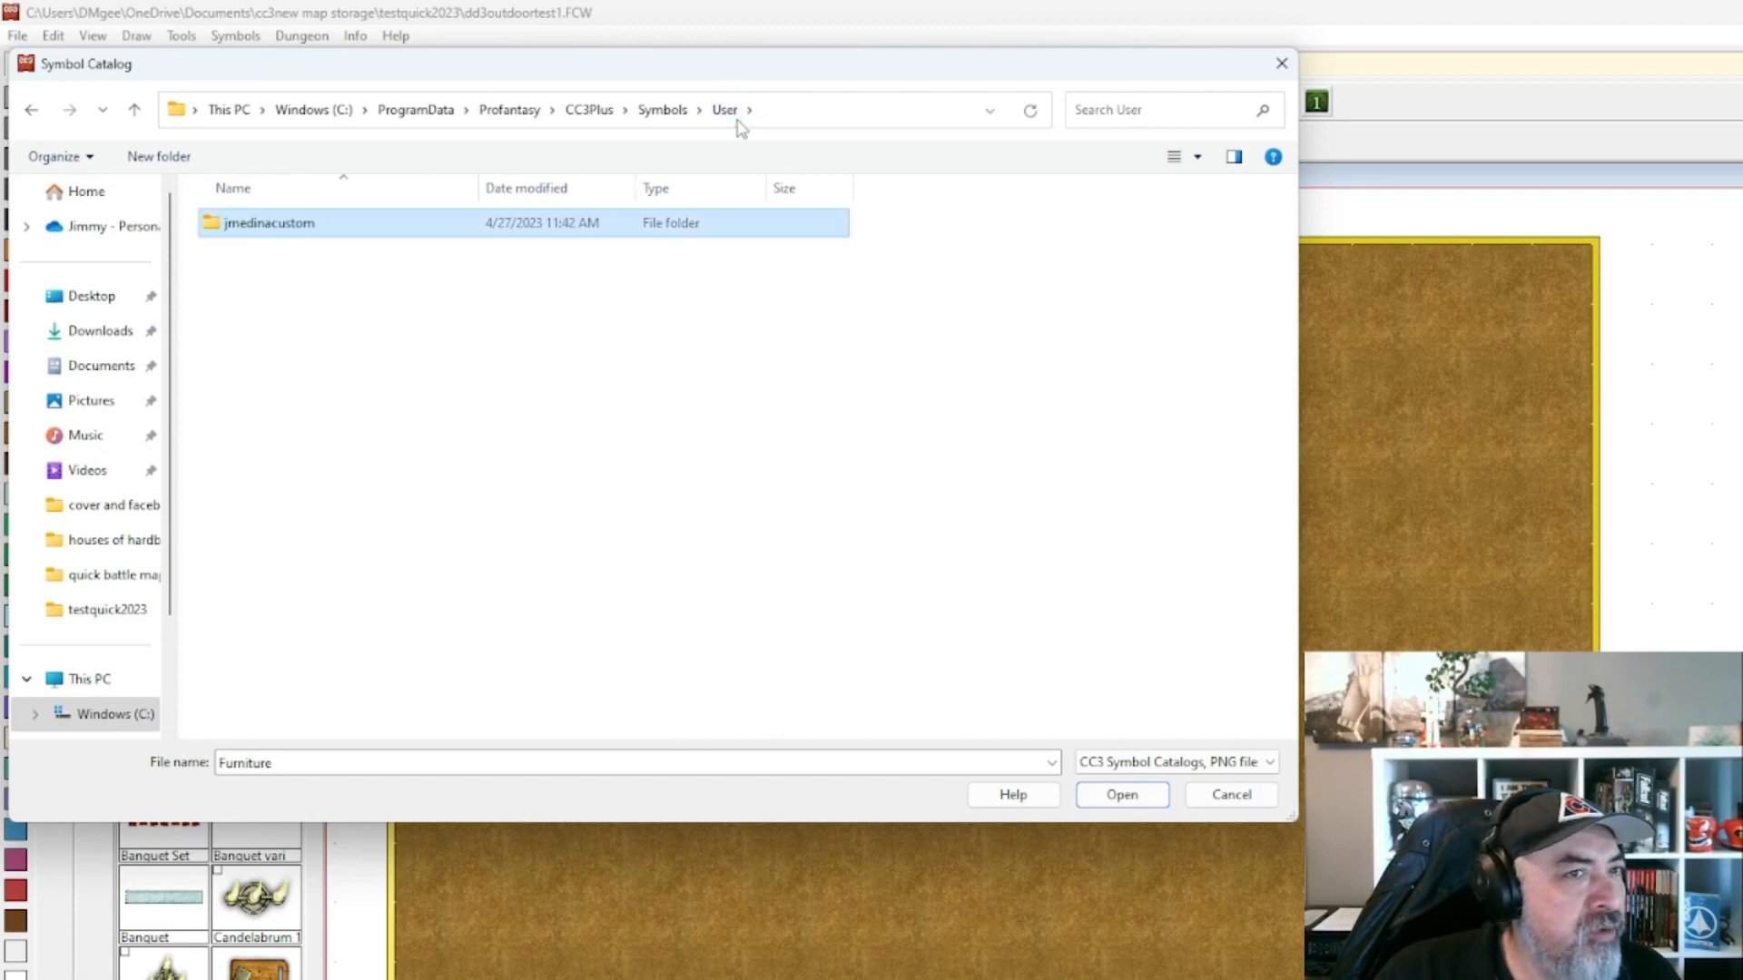
pyautogui.click(676, 113)
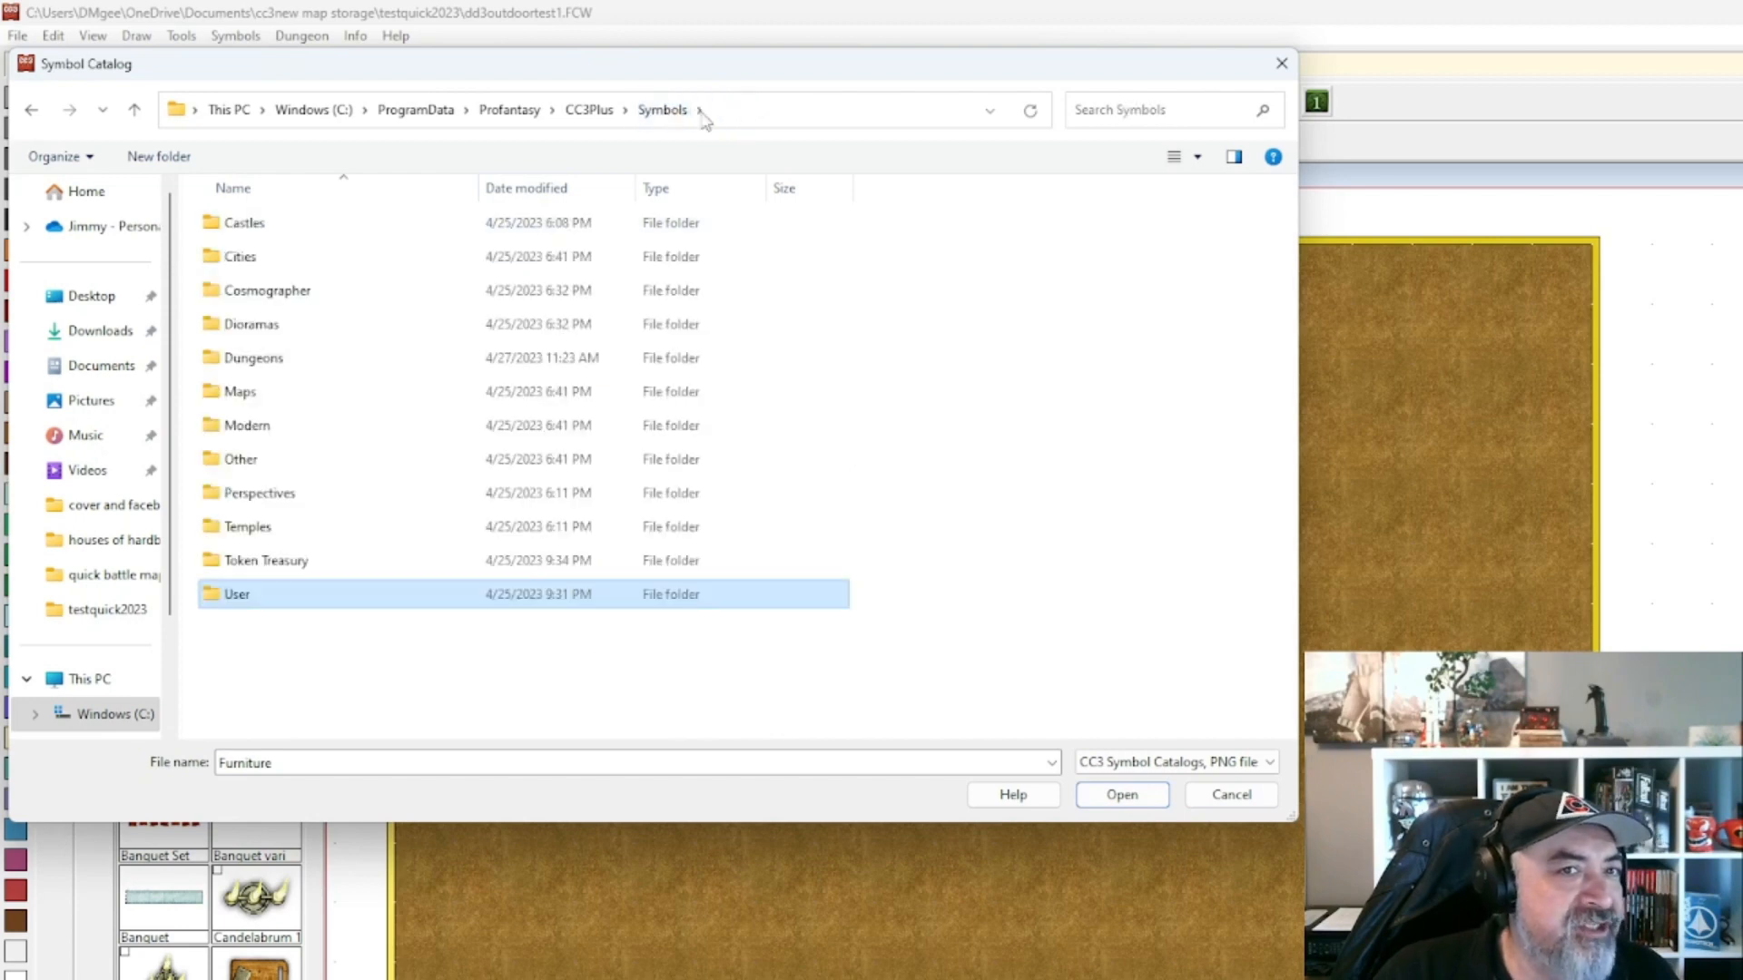
pyautogui.doubleClick(296, 594)
pyautogui.doubleClick(255, 228)
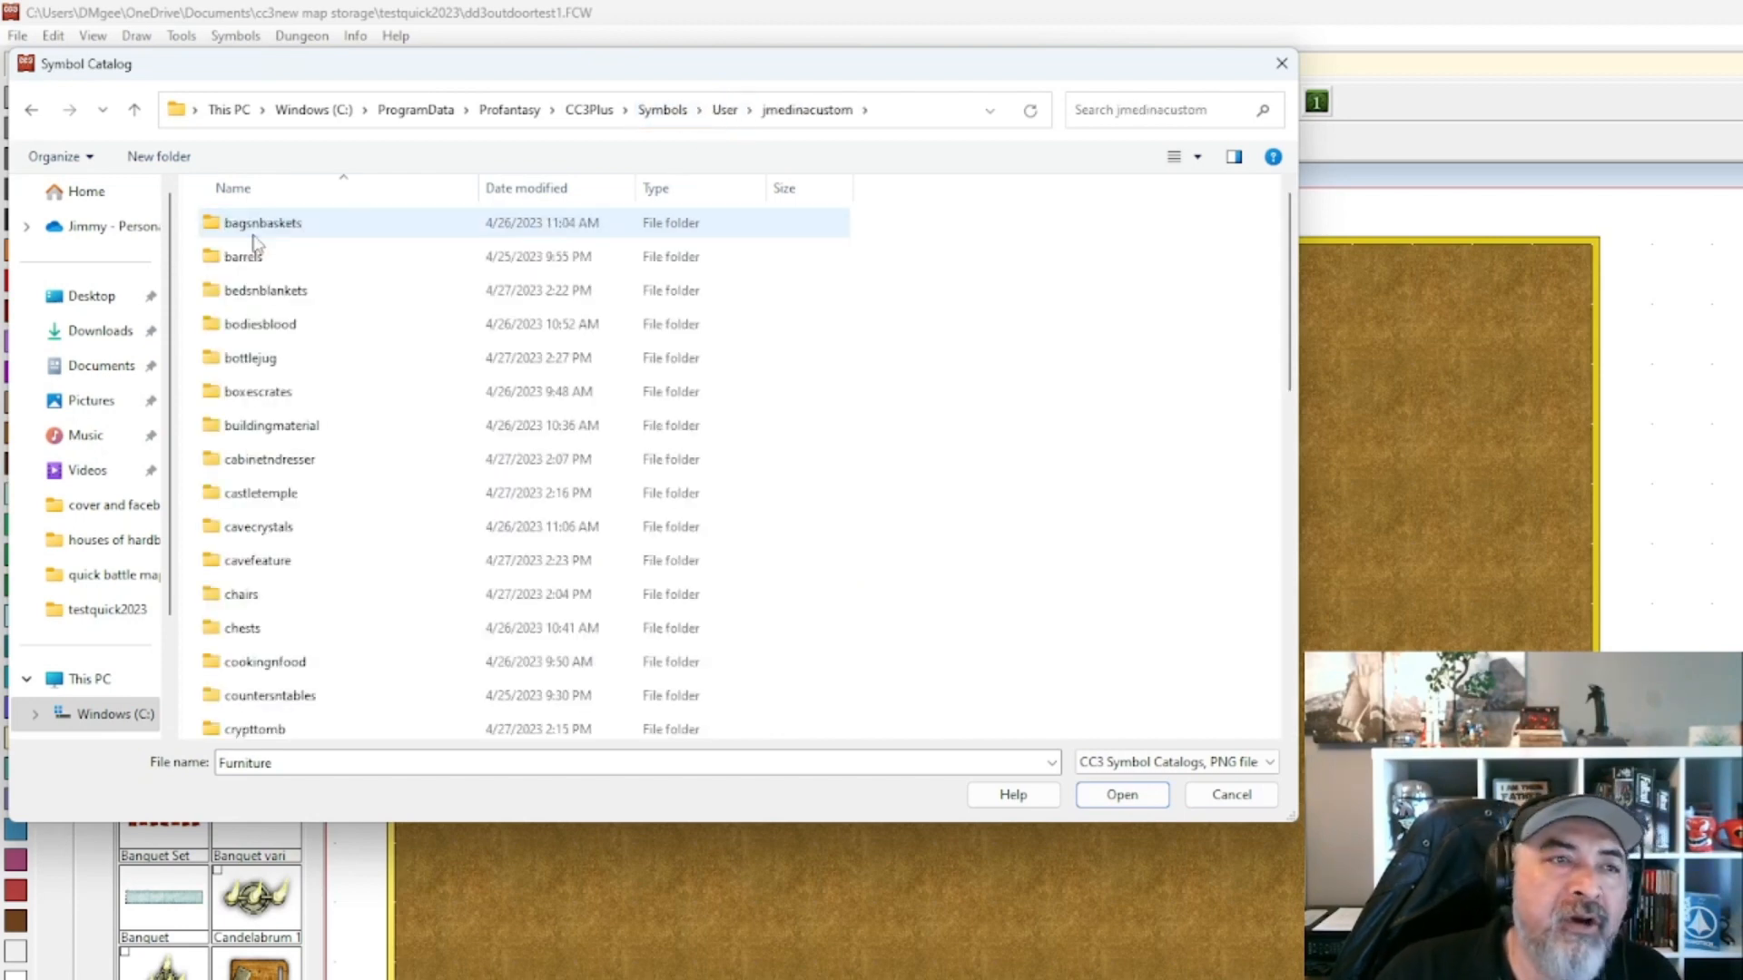
pyautogui.scroll(-10, 531, 413)
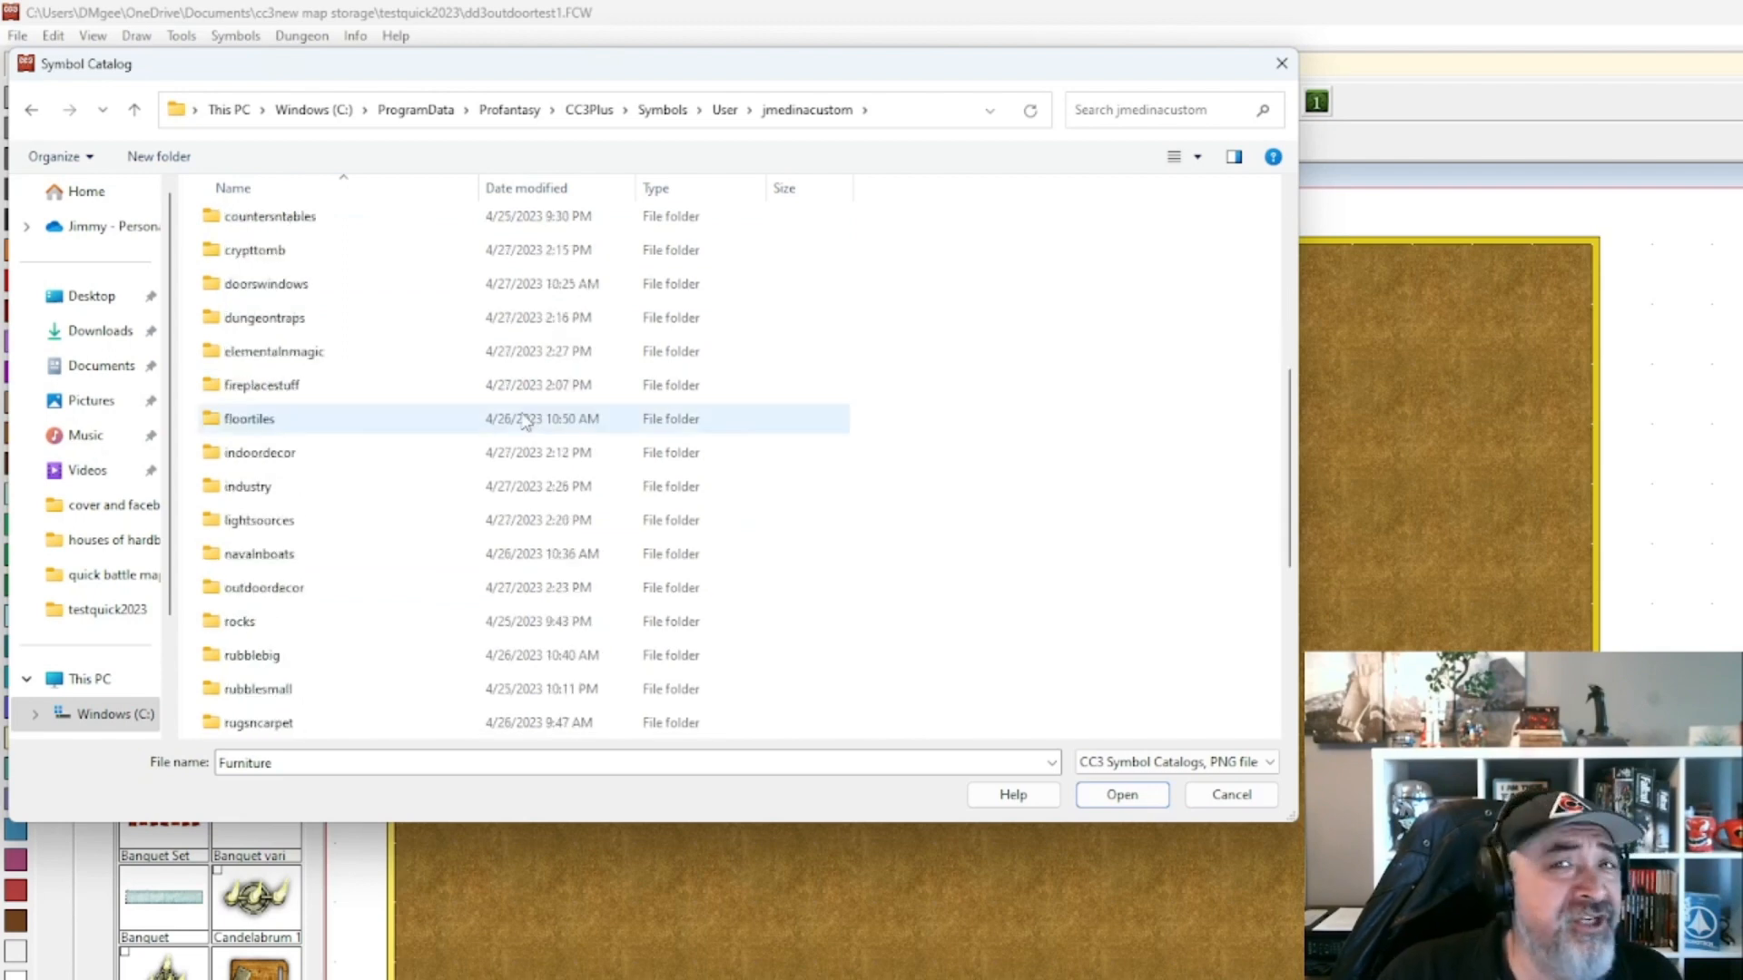
pyautogui.scroll(10, 601, 392)
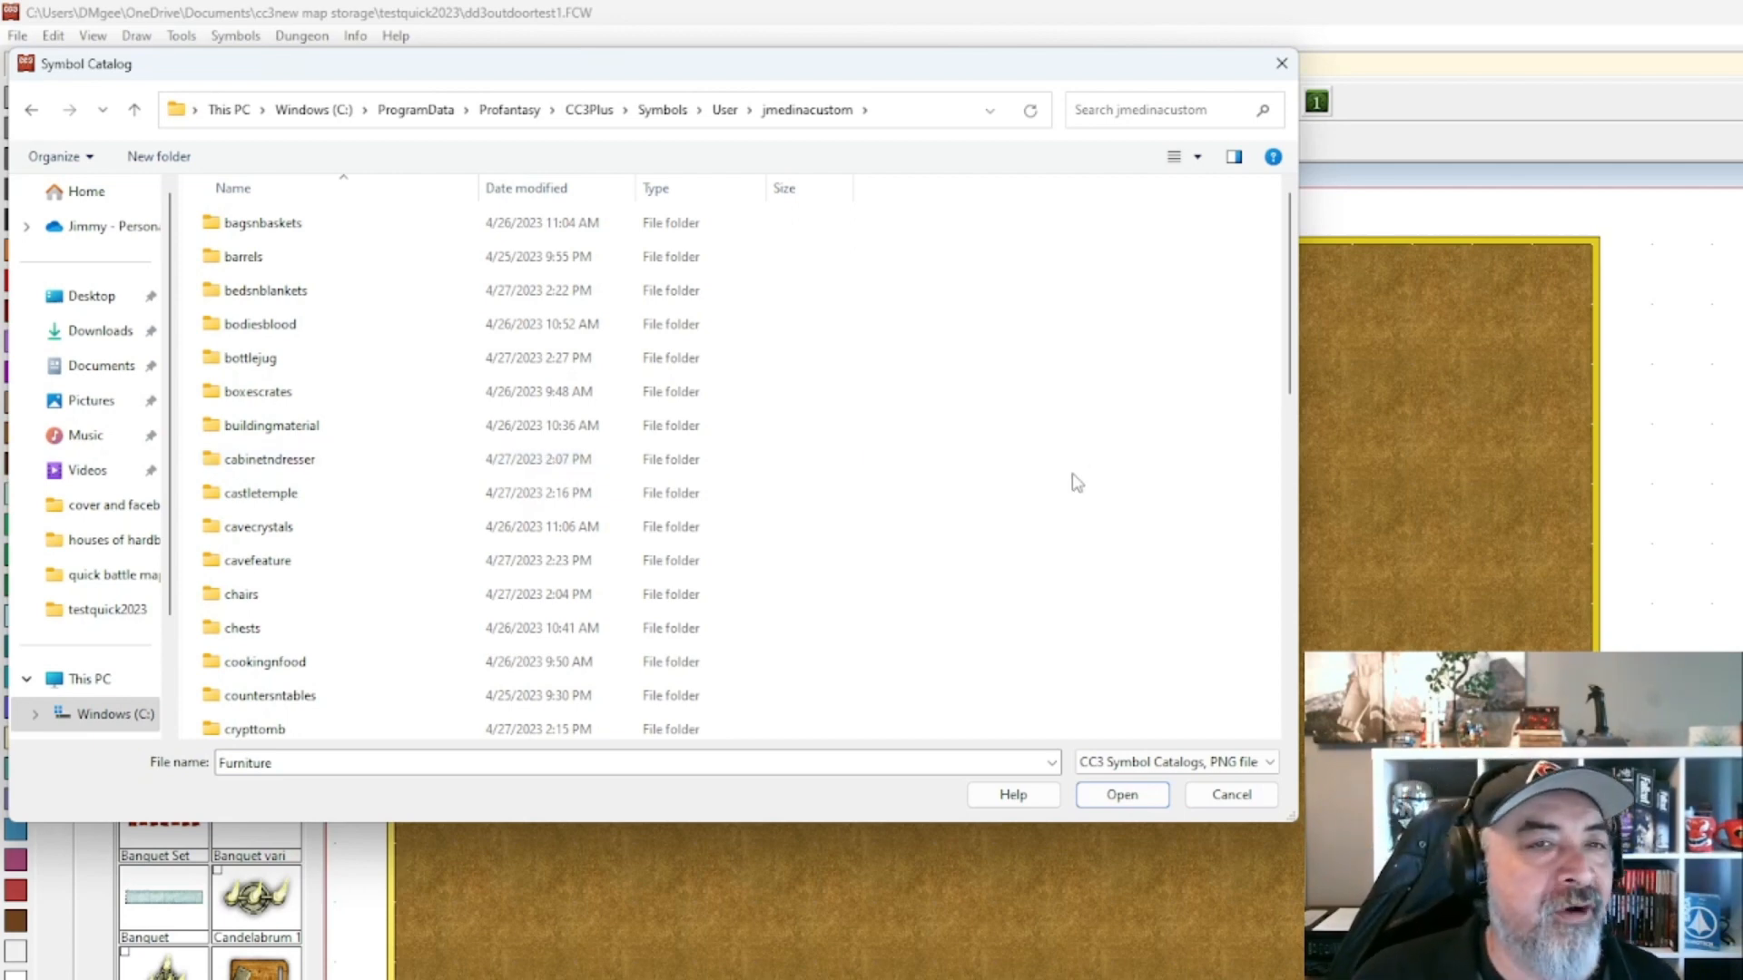
pyautogui.scroll(-7, 1069, 481)
pyautogui.scroll(-2, 1069, 481)
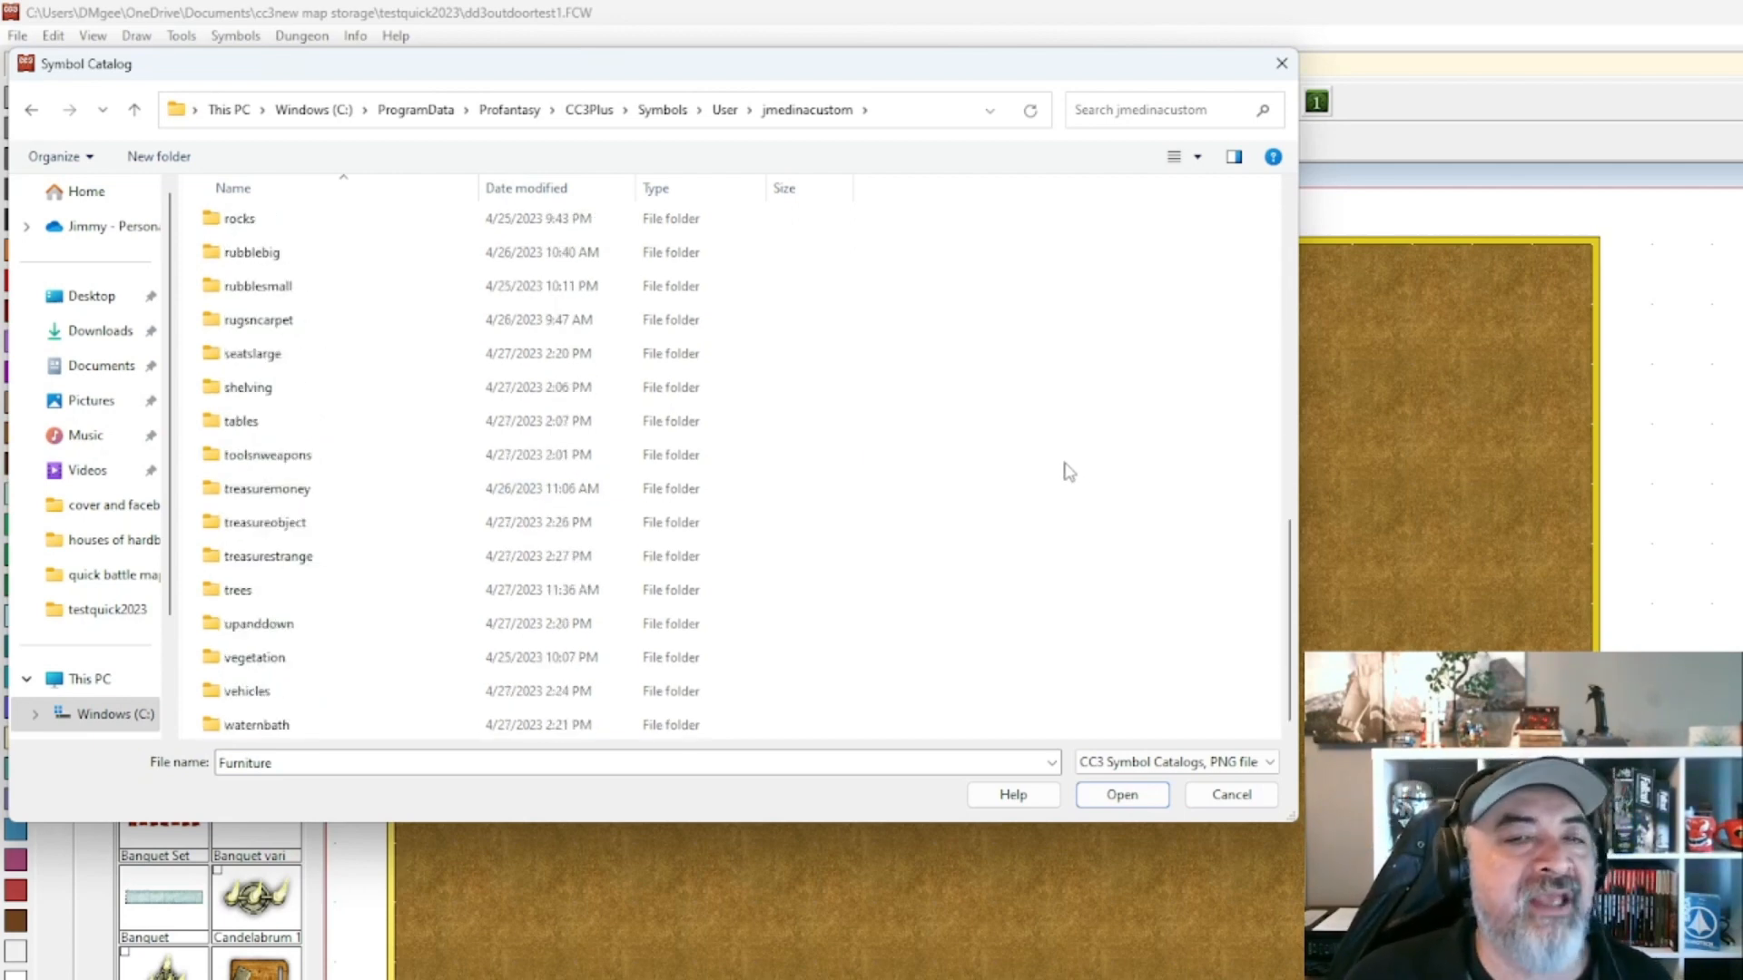
pyautogui.scroll(9, 1062, 451)
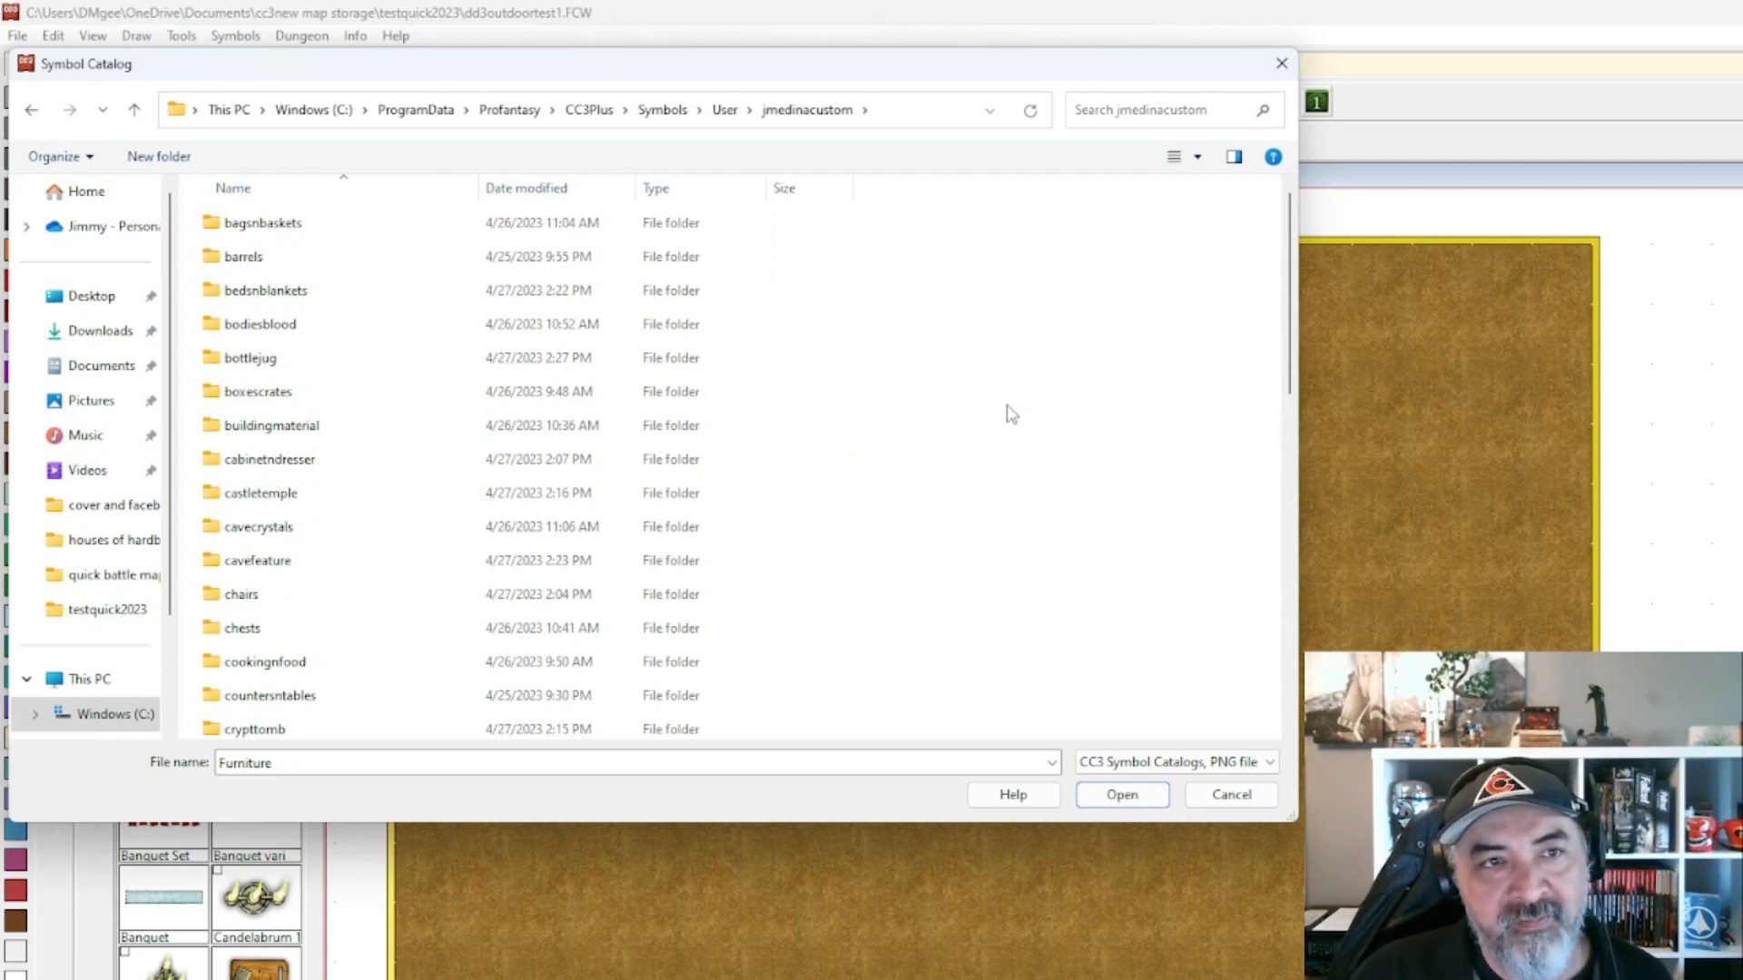
# Return to the User folder inside Symbols and copy its custom symbols folder.
pyautogui.click(725, 111)
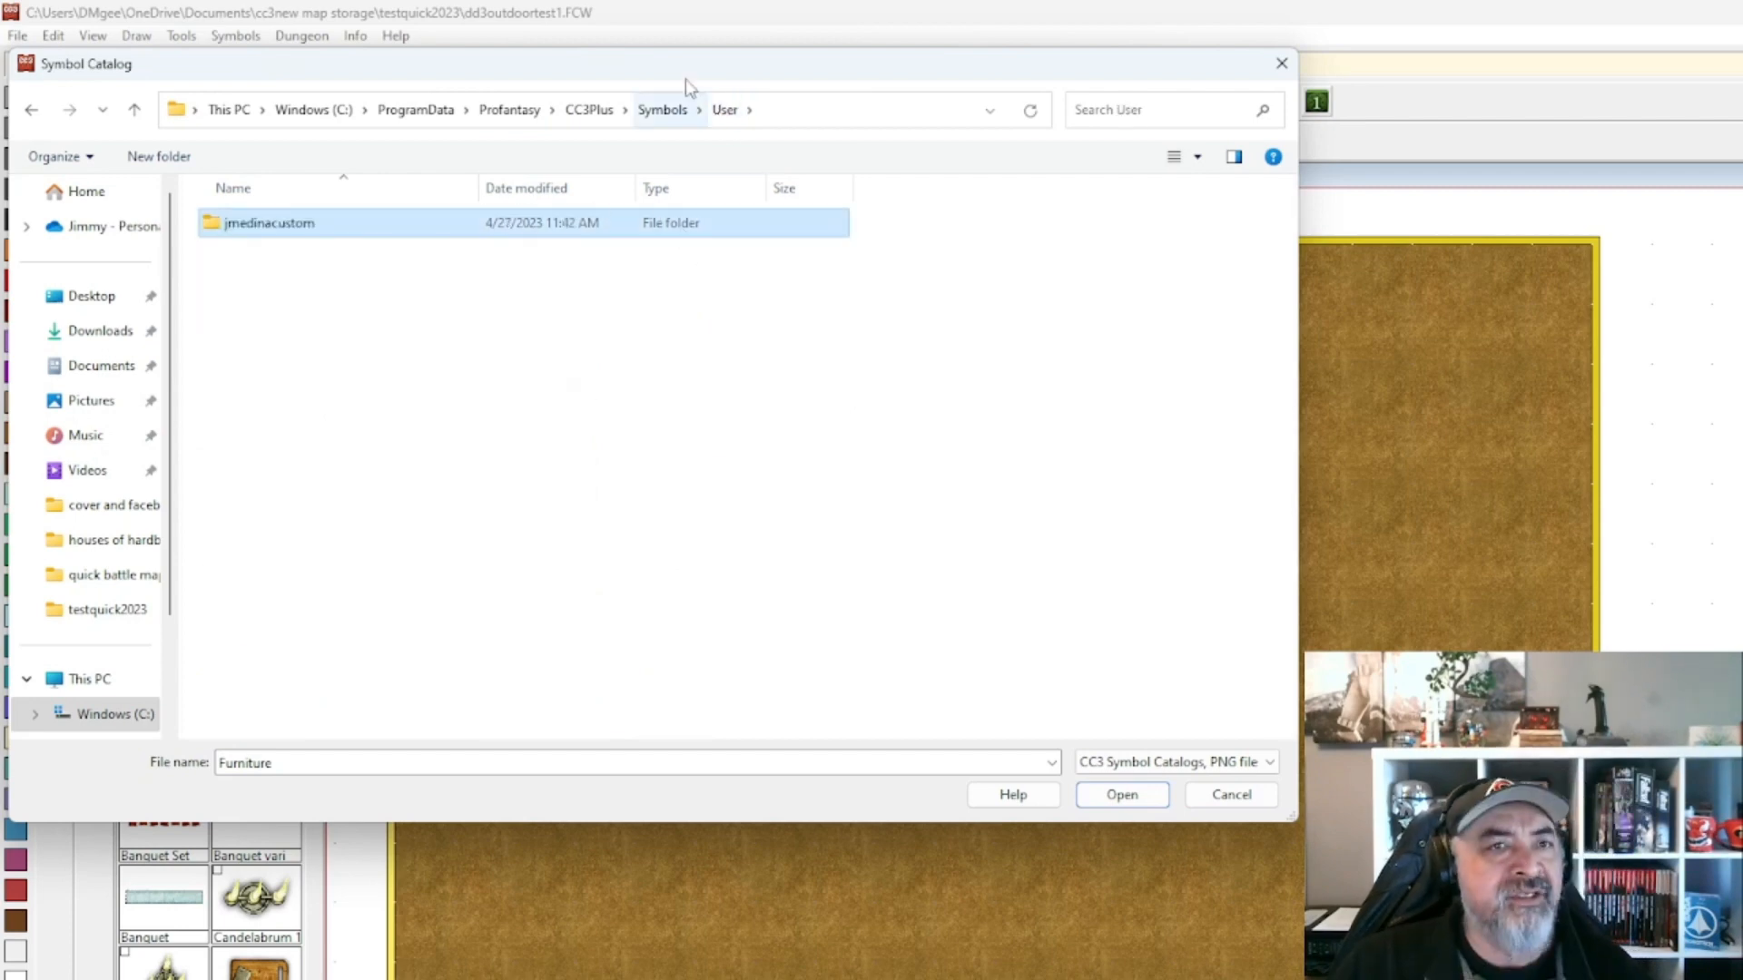
pyautogui.click(679, 111)
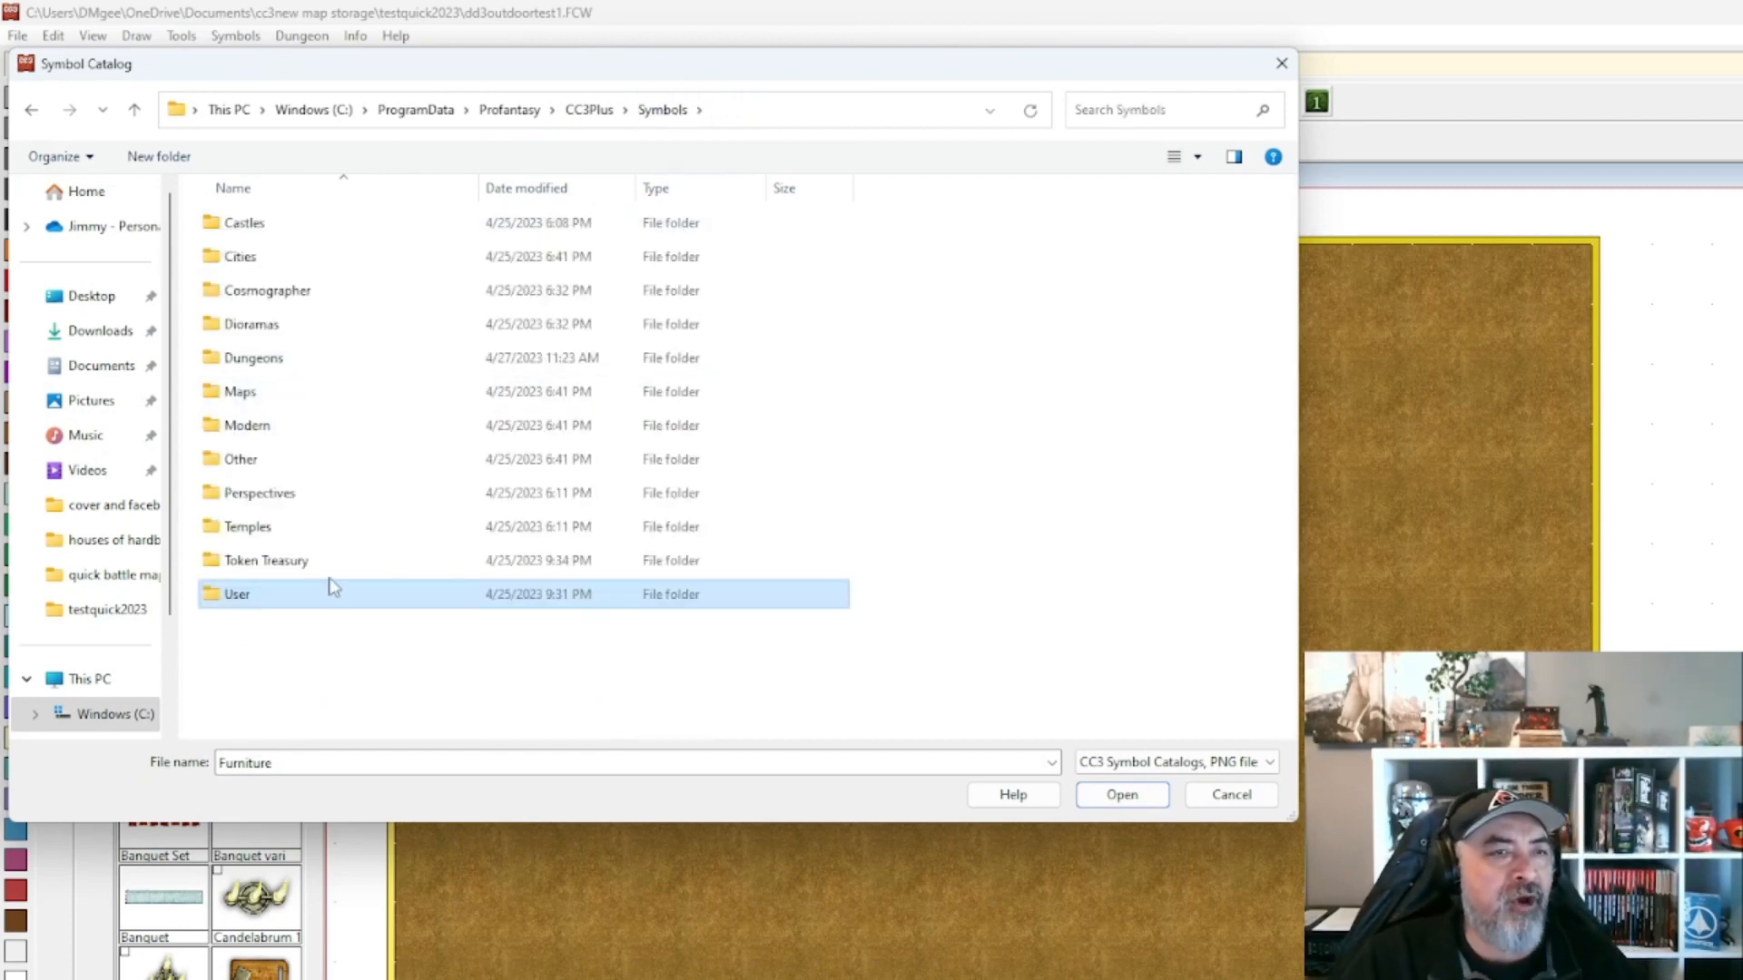
pyautogui.doubleClick(282, 596)
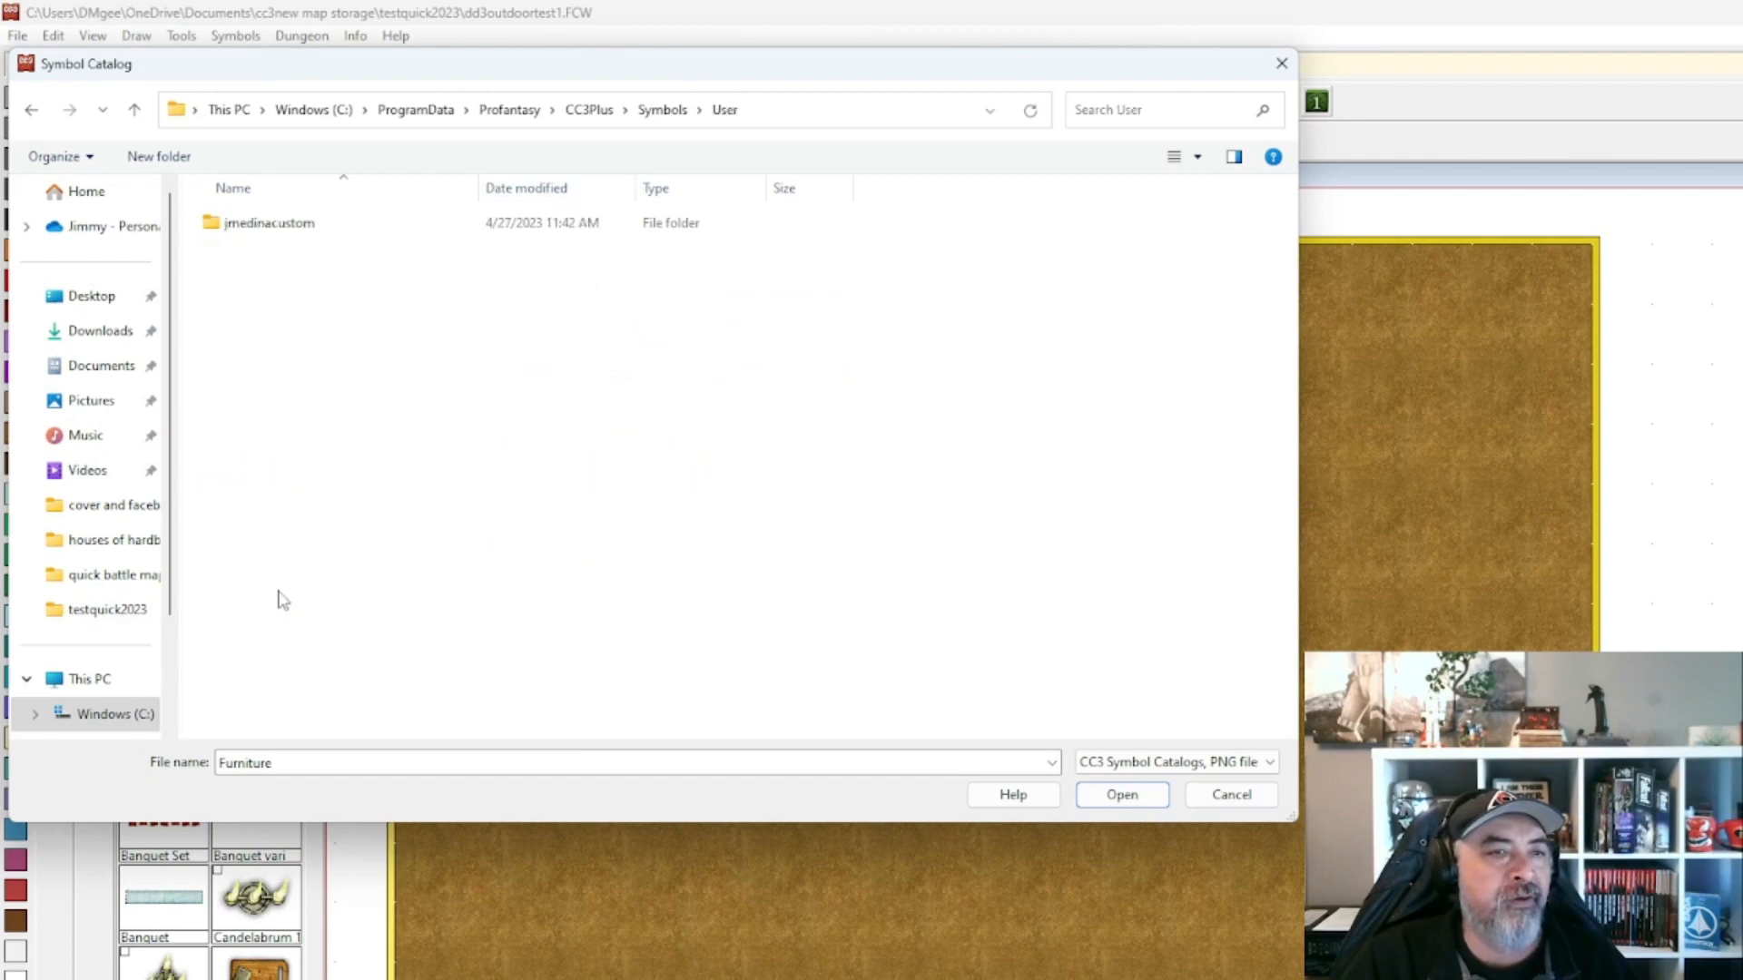
pyautogui.click(305, 226)
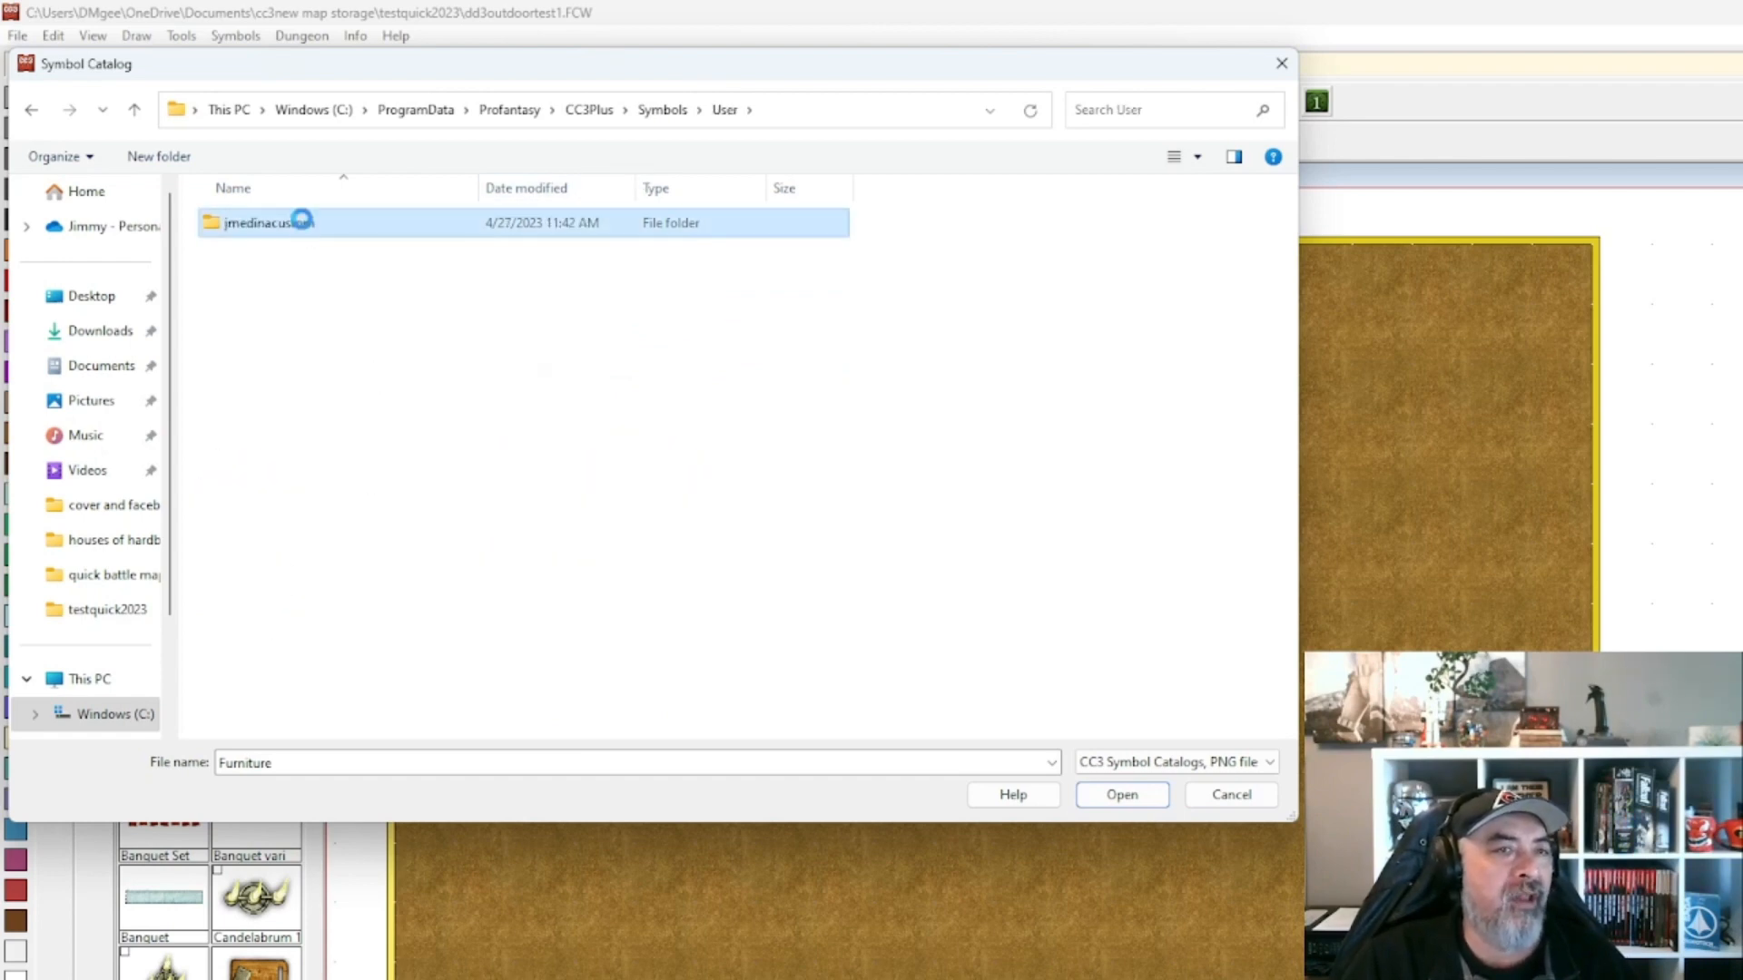
pyautogui.rightClick(305, 226)
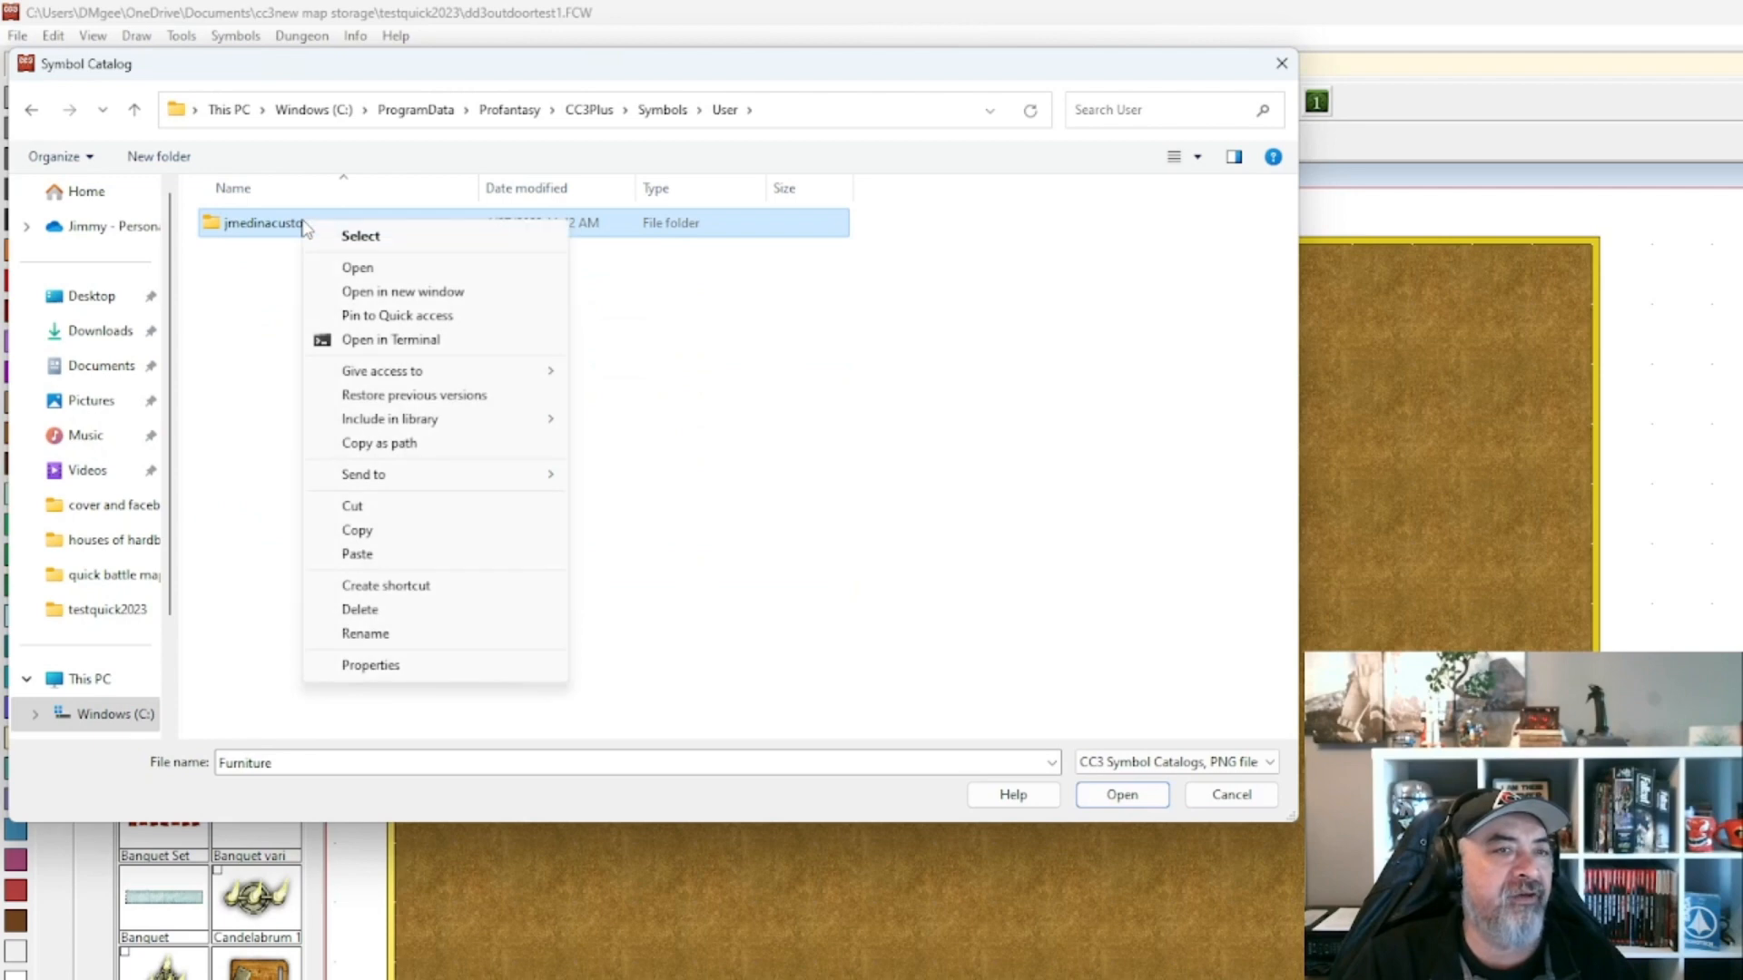
pyautogui.click(245, 420)
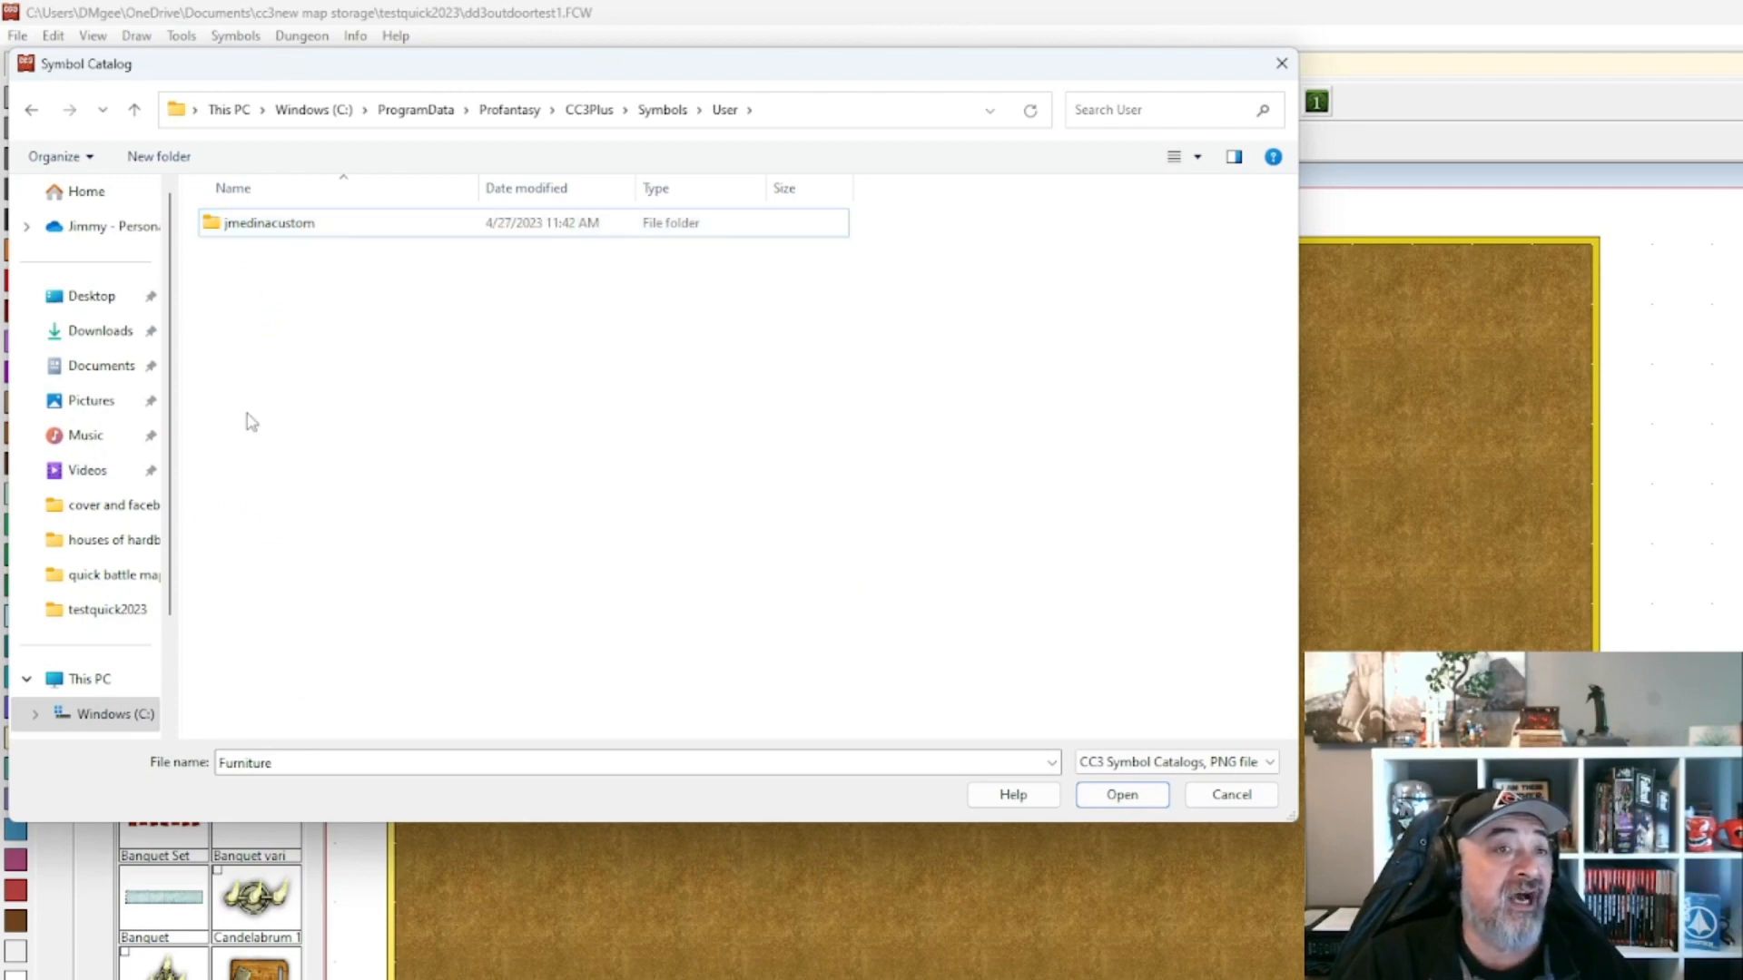
pyautogui.click(285, 234)
pyautogui.rightClick(285, 235)
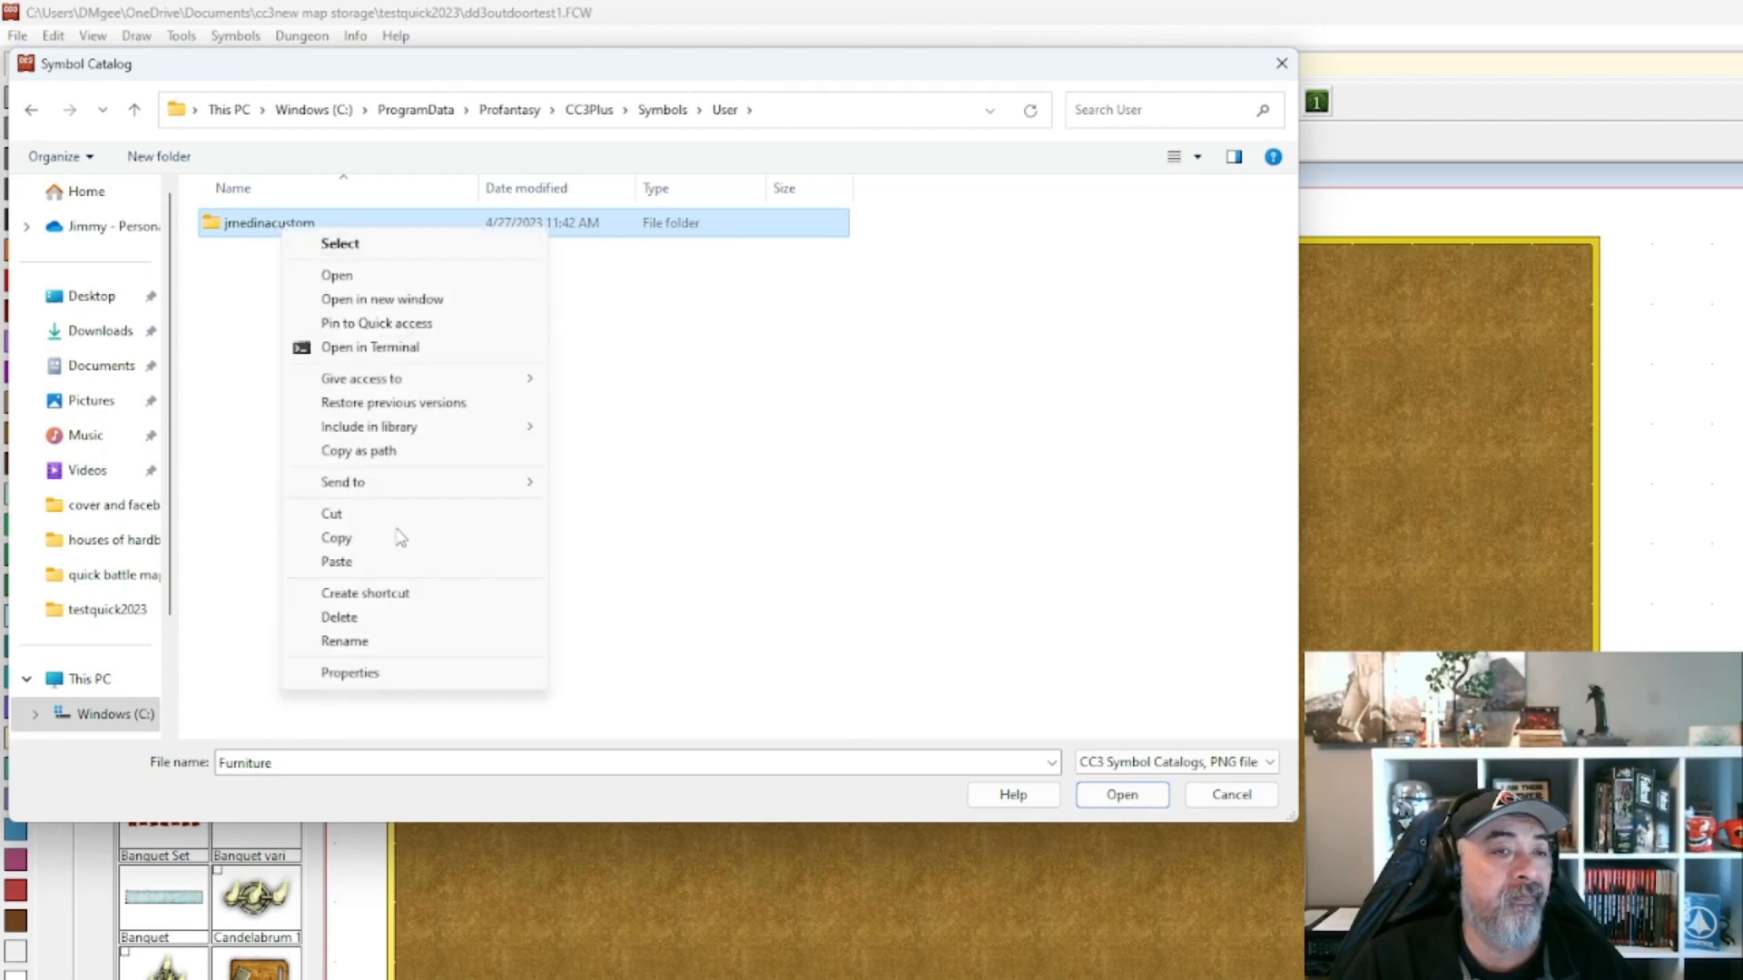
pyautogui.click(359, 545)
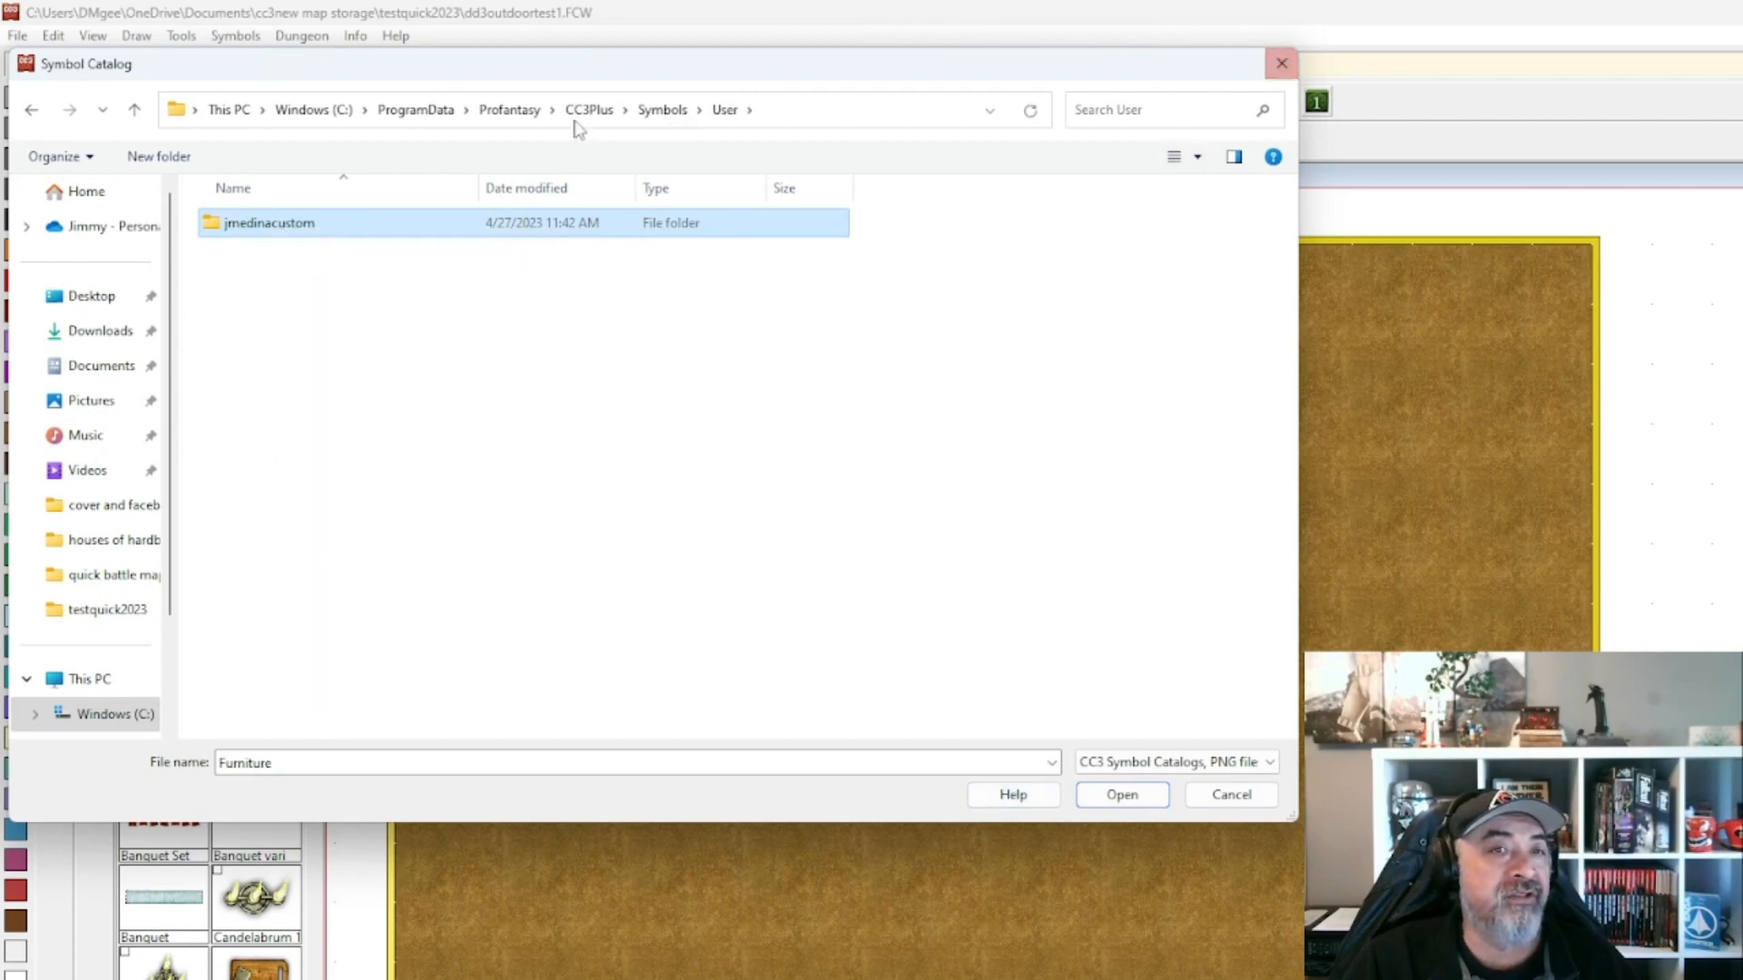
# Return to the Symbols folder, then close the symbol catalog browser and show the desktop.
pyautogui.click(662, 109)
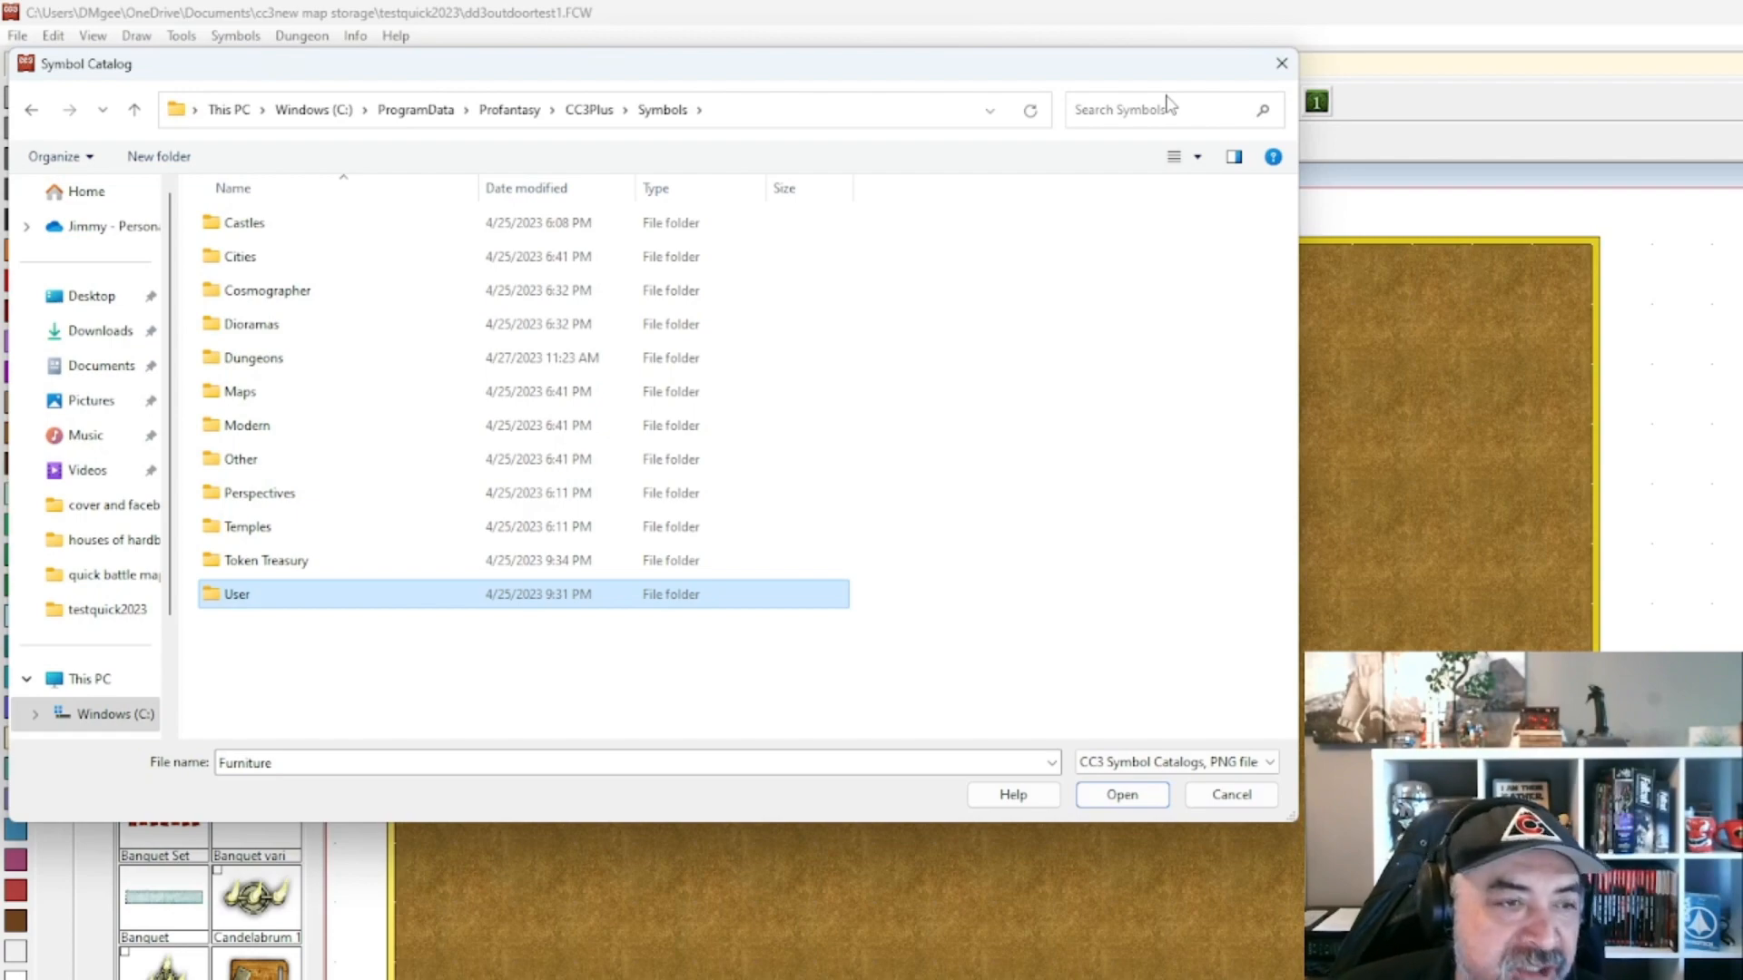
pyautogui.click(1284, 65)
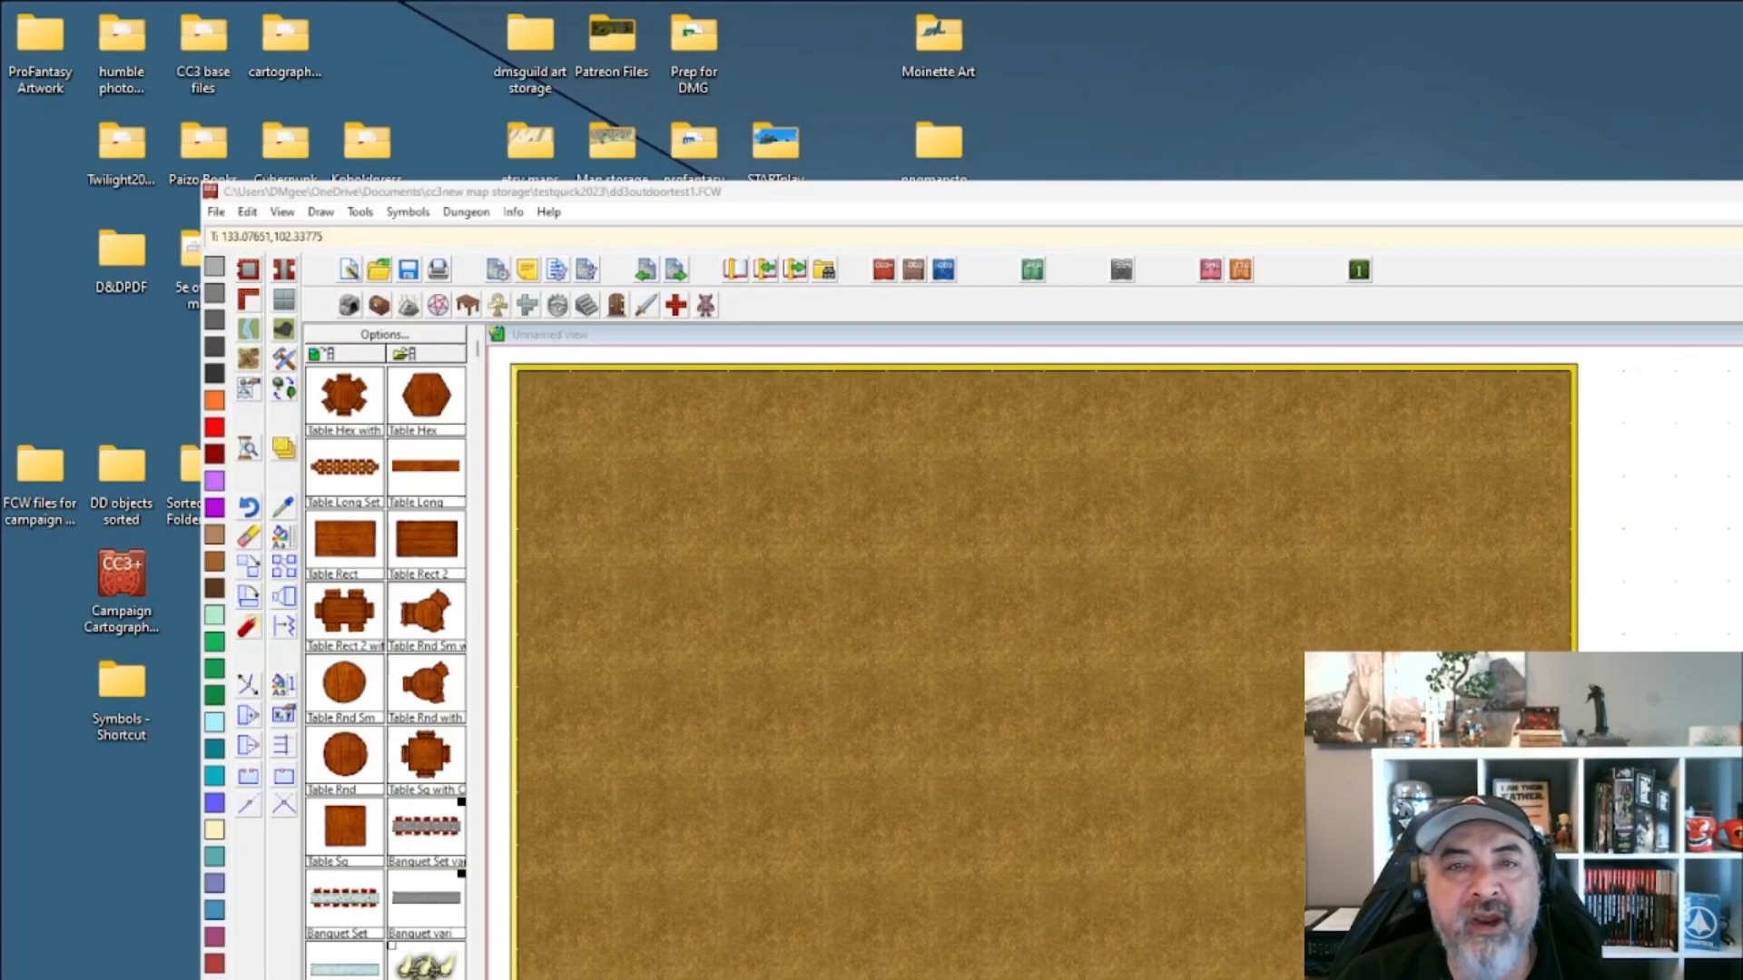
pyautogui.press('super+d')
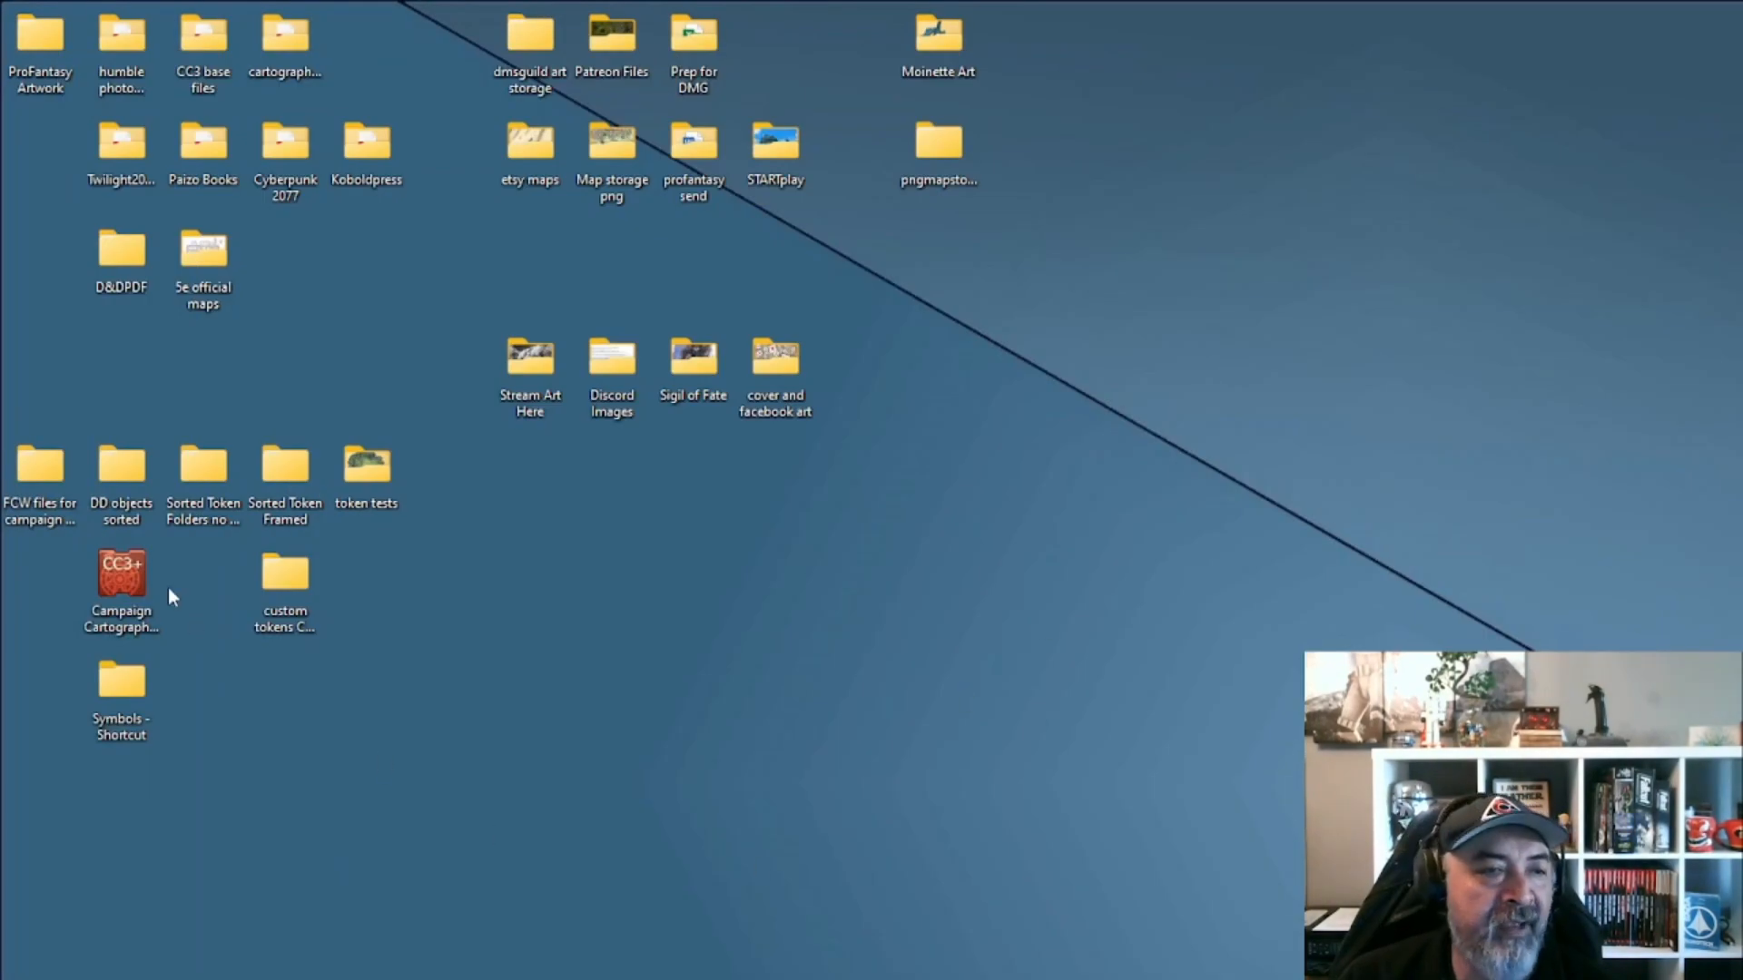
# Open the desktop shortcut to the Symbols folder and go from there to the Bitmaps folder under CC3Plus.
pyautogui.doubleClick(134, 665)
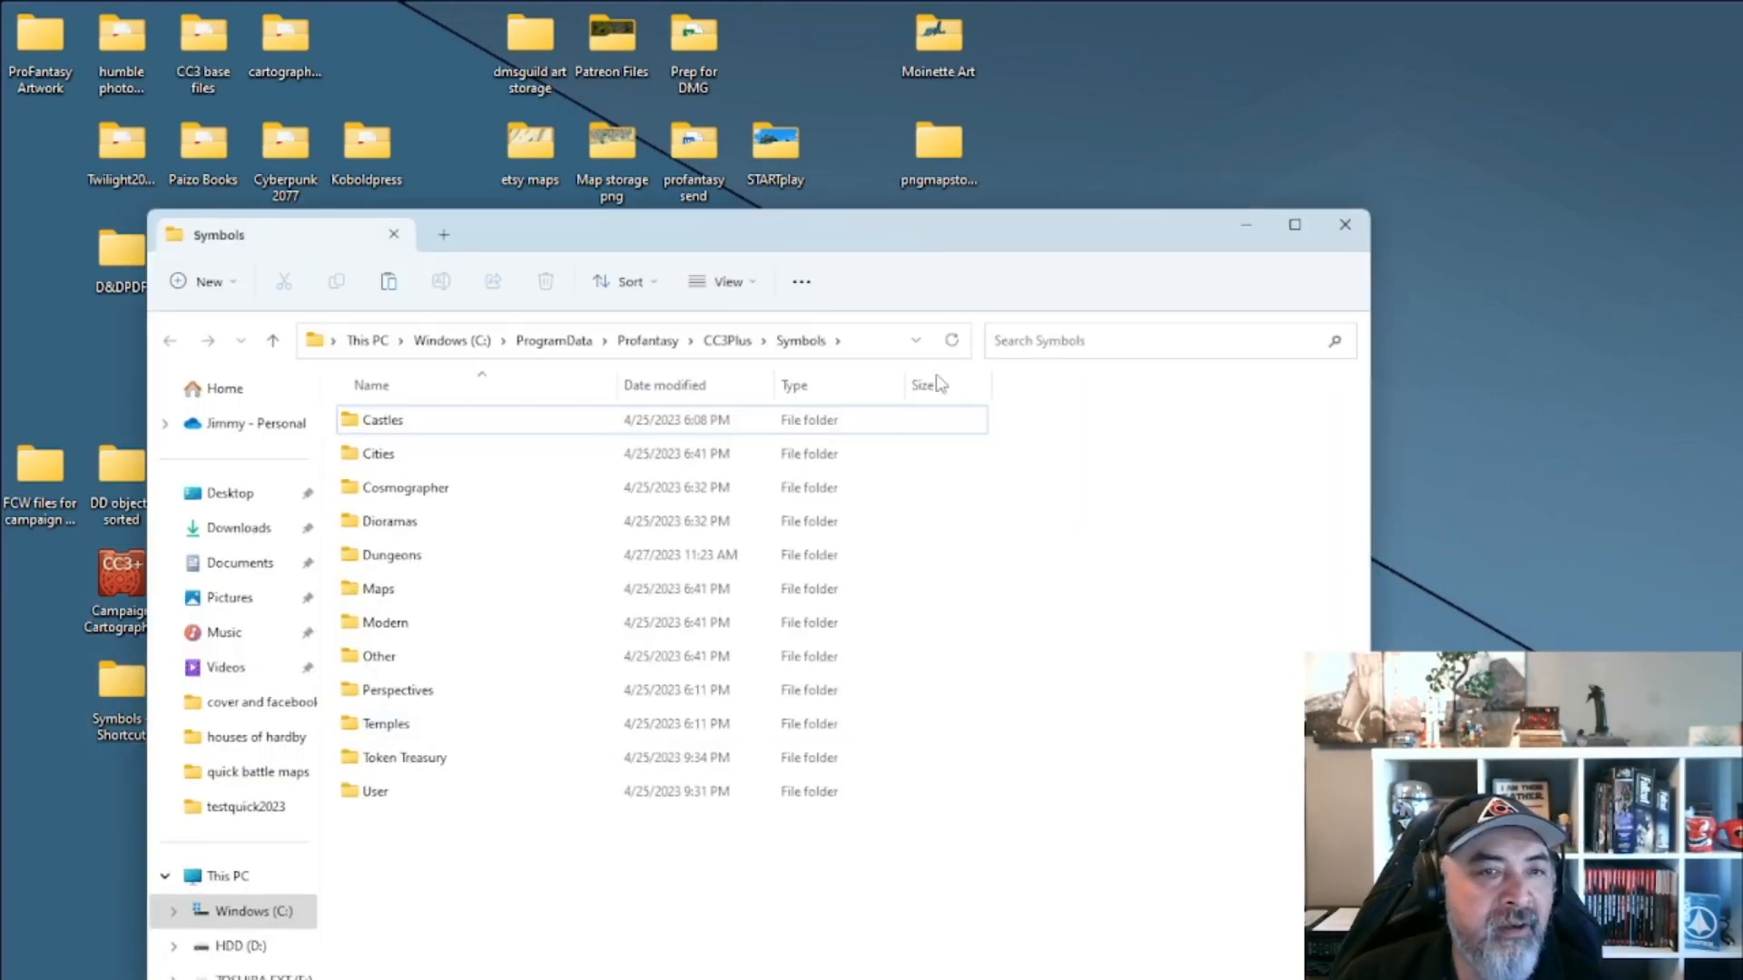
pyautogui.click(729, 341)
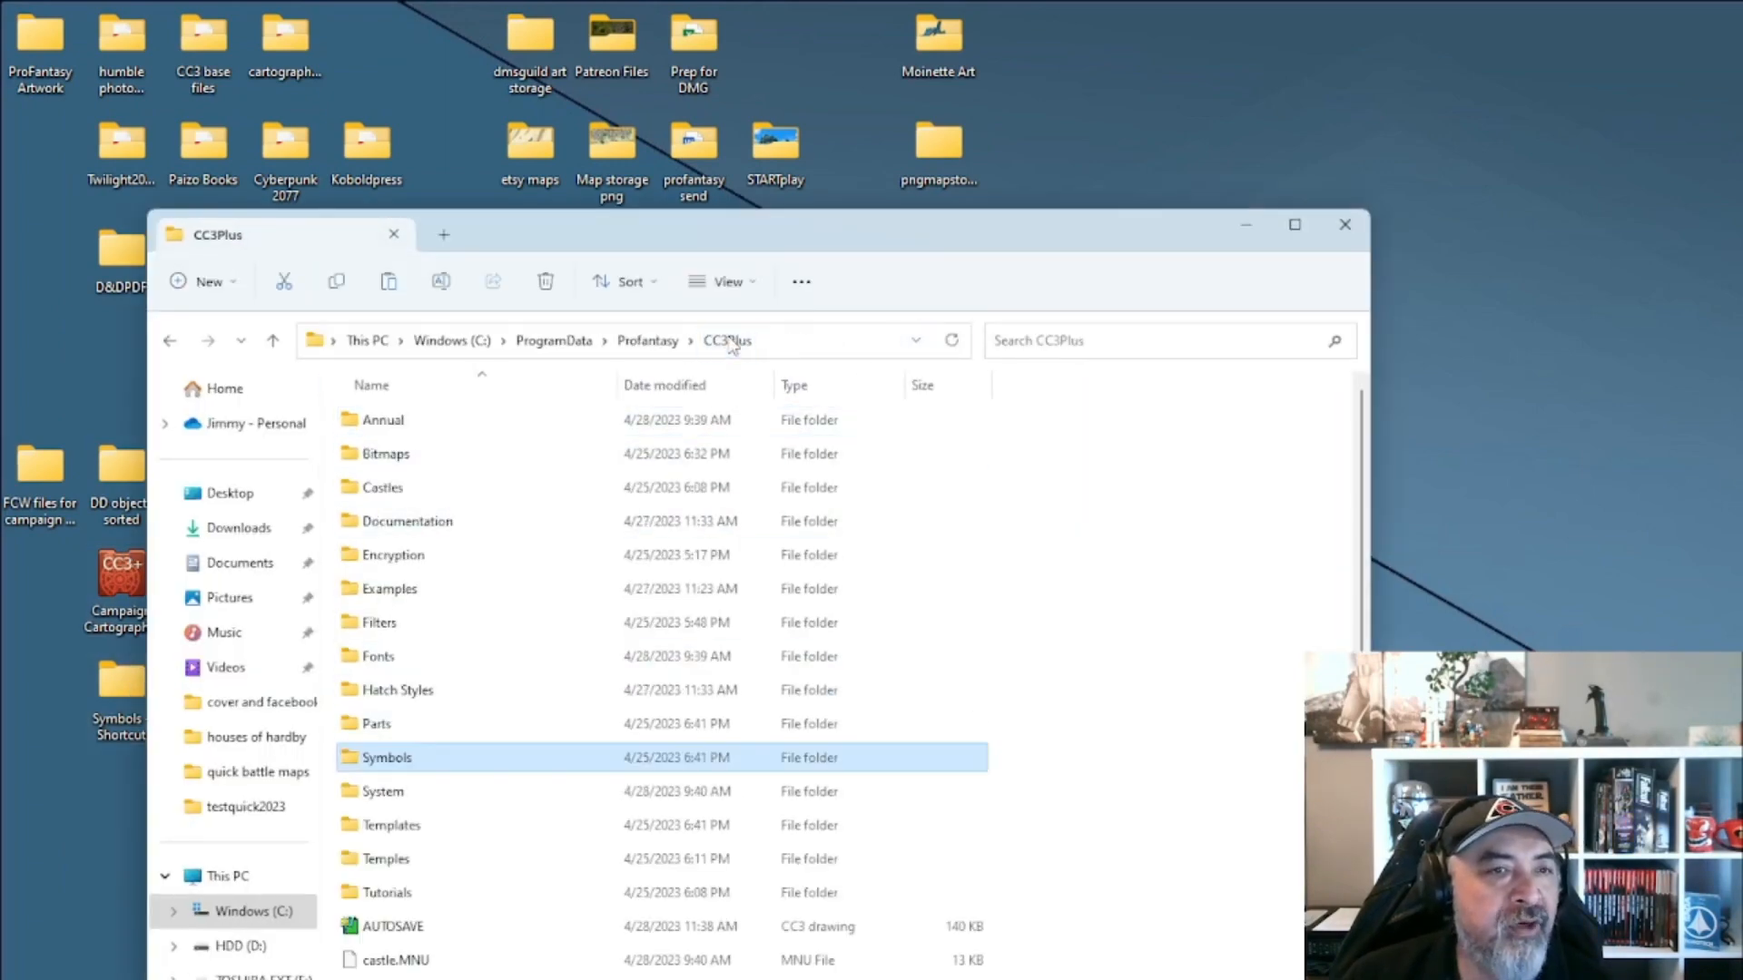
pyautogui.doubleClick(427, 456)
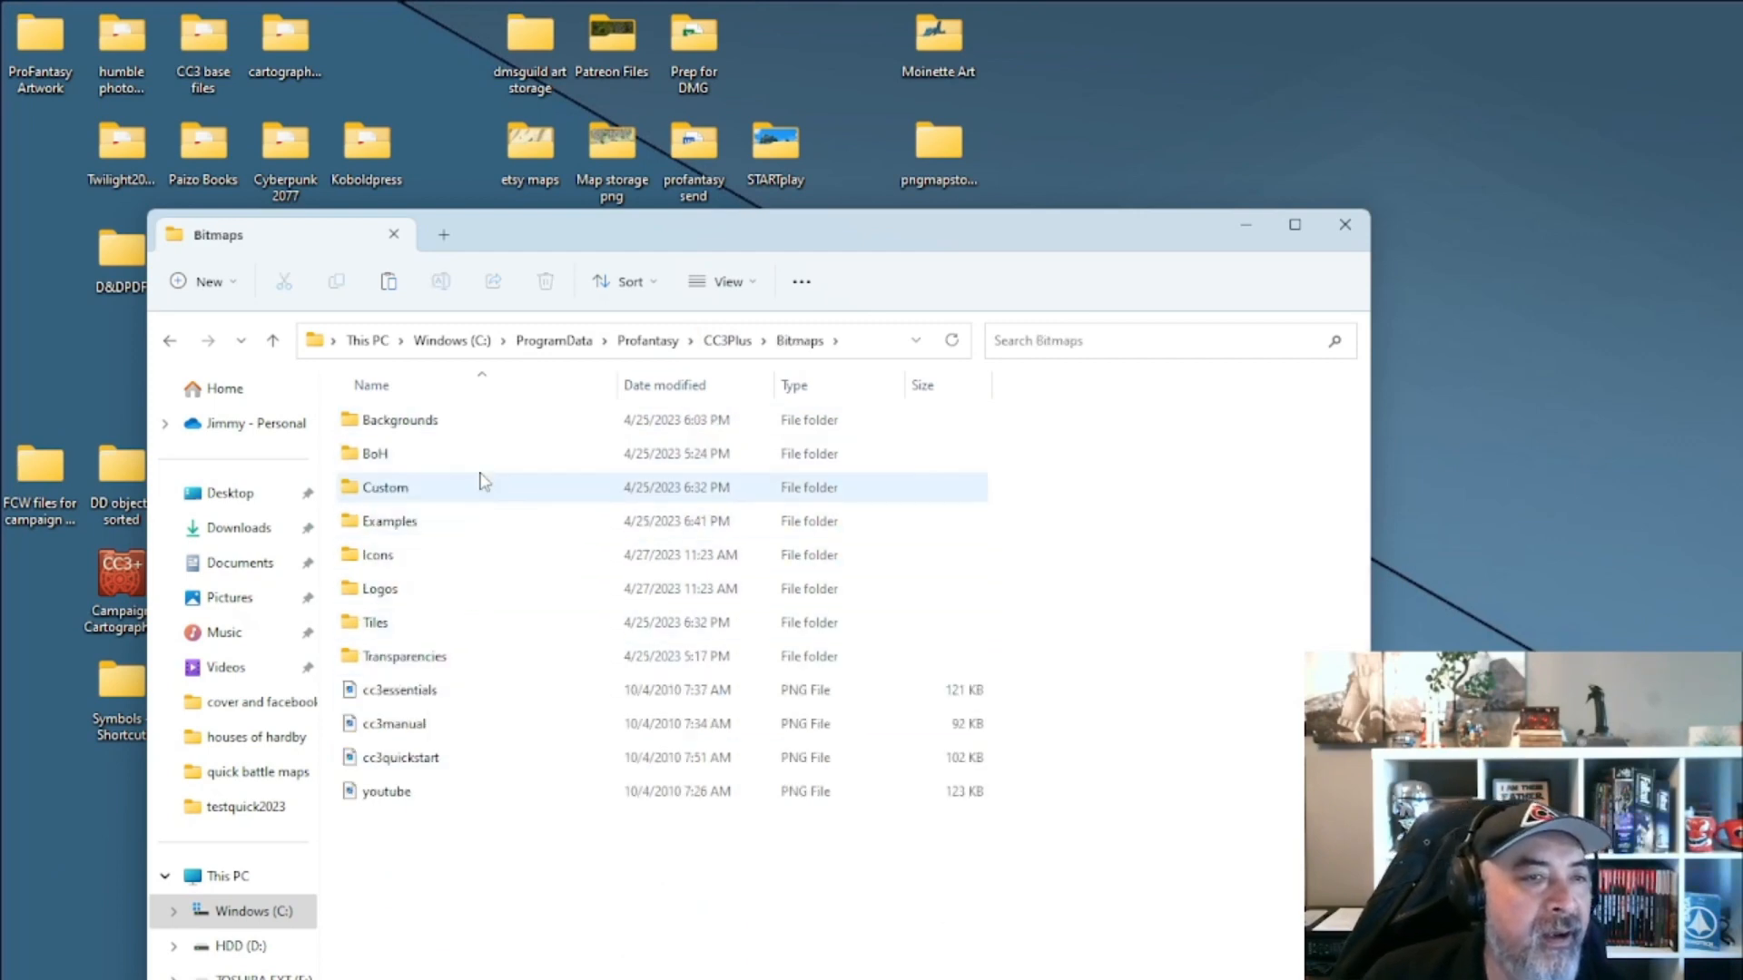
# Examine the Backgrounds, Custom and Tiles subfolders of Bitmaps, returning to Bitmaps after each.
pyautogui.doubleClick(491, 430)
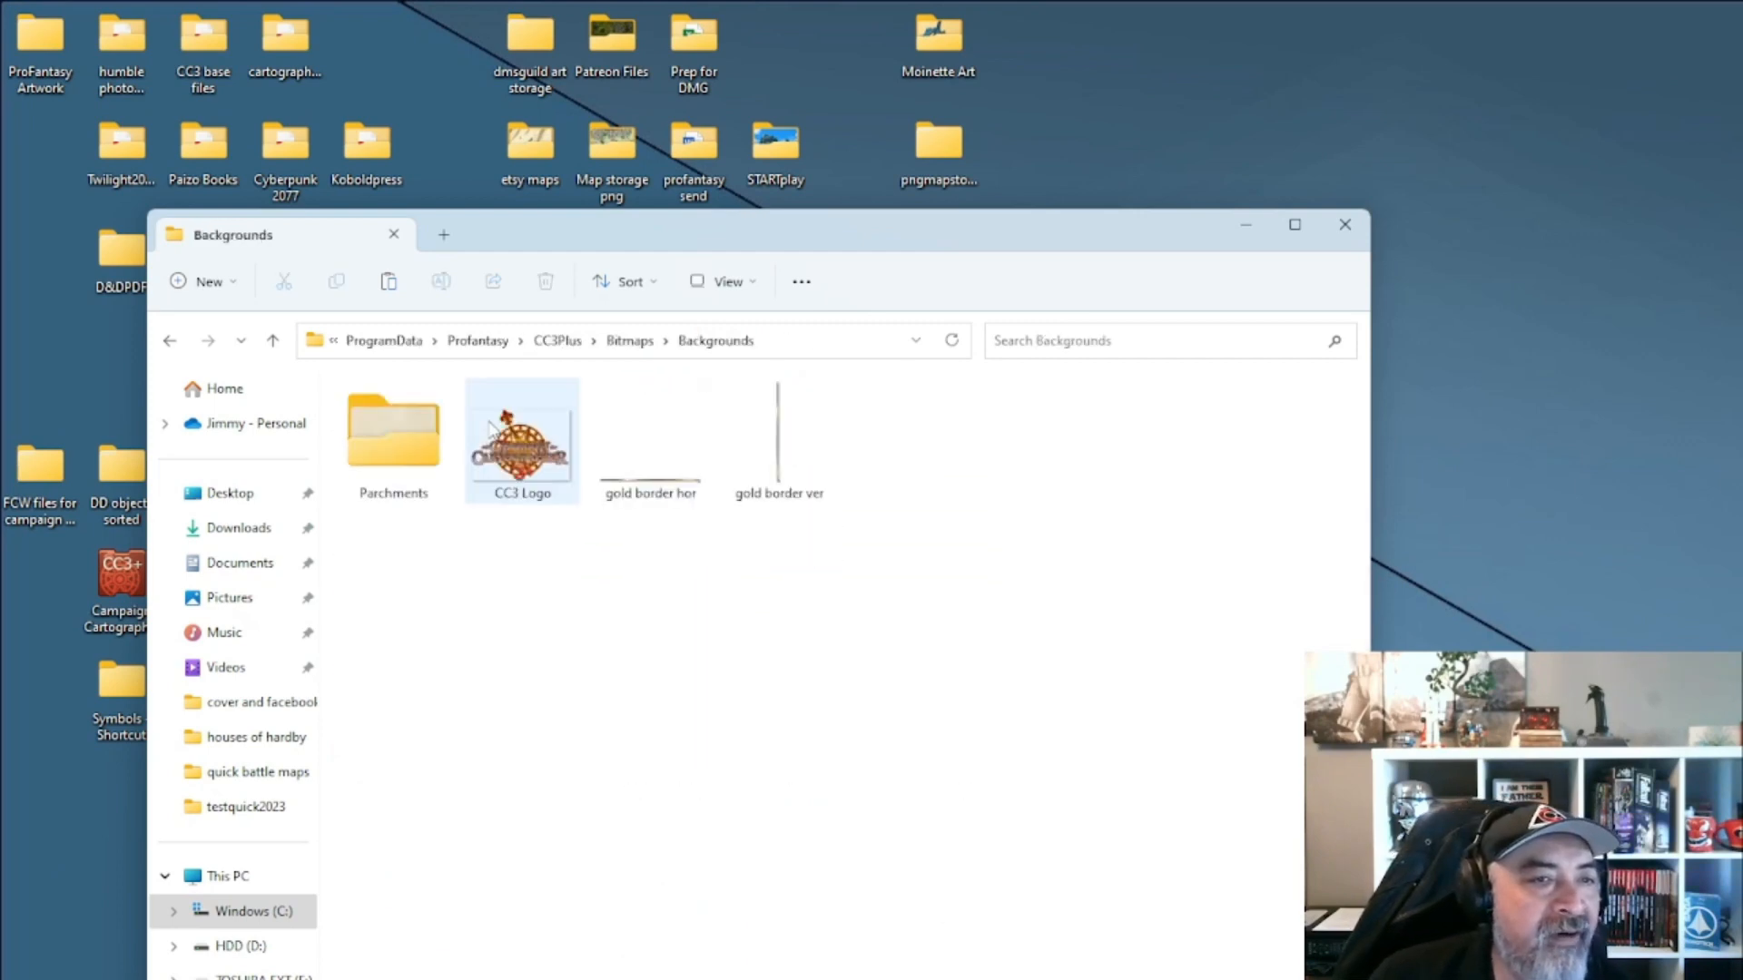
pyautogui.click(658, 344)
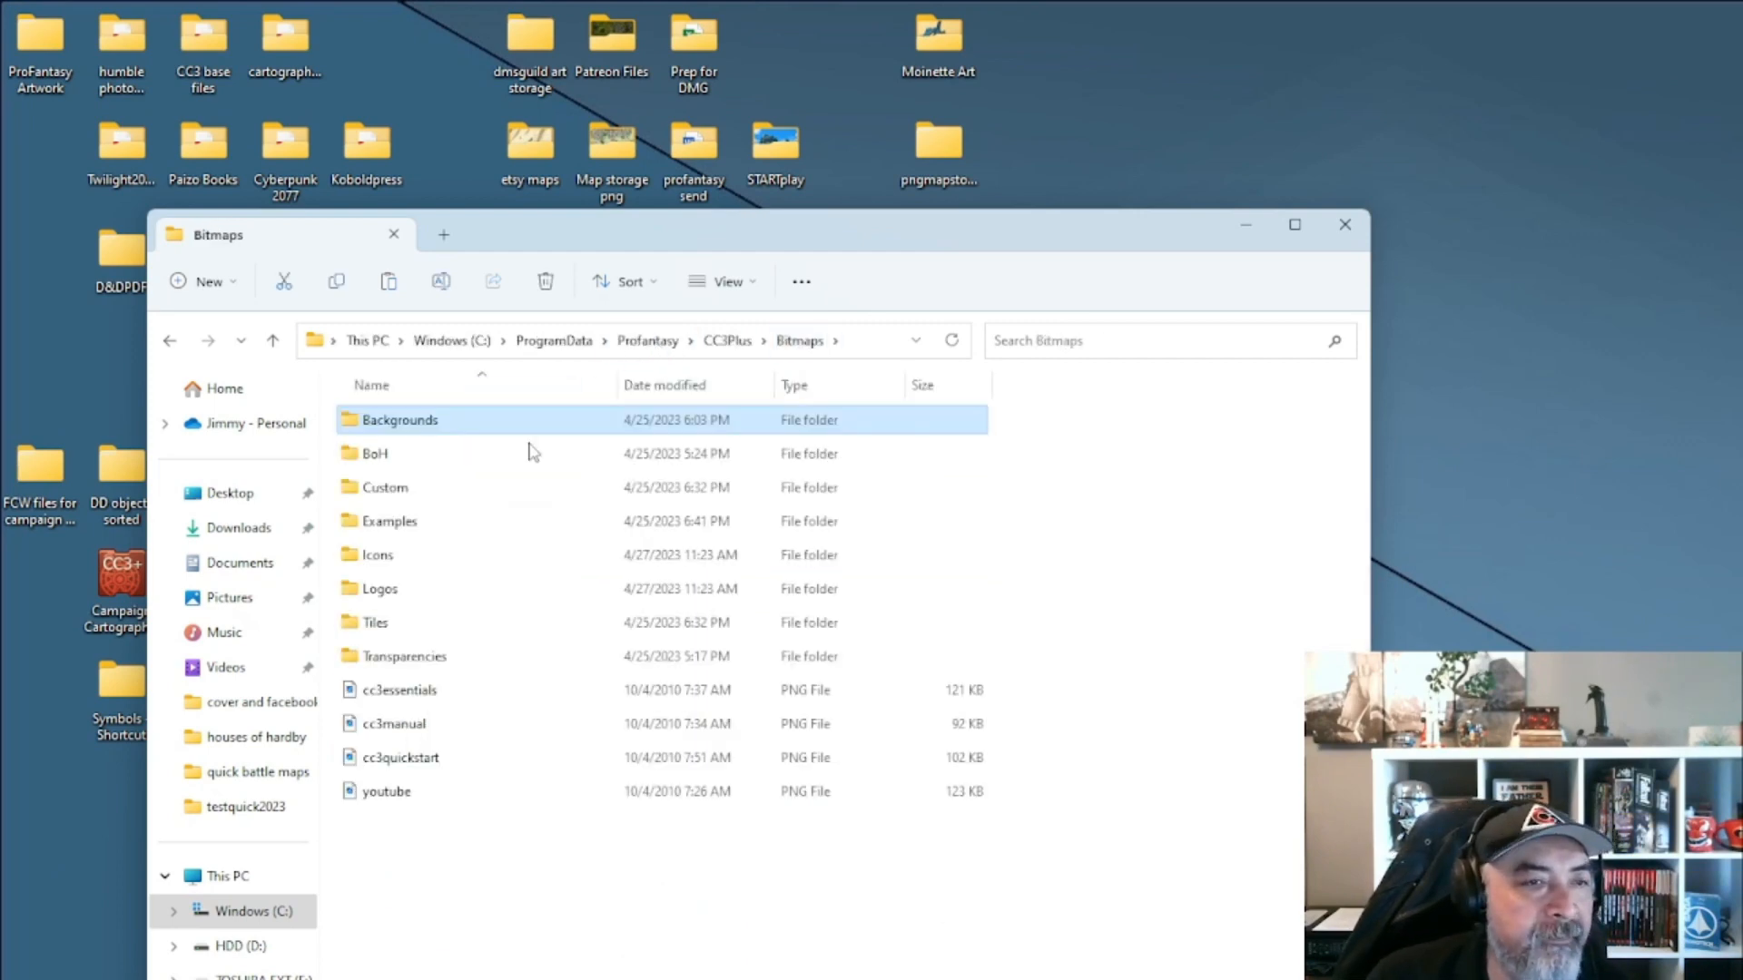
pyautogui.doubleClick(420, 487)
pyautogui.click(731, 341)
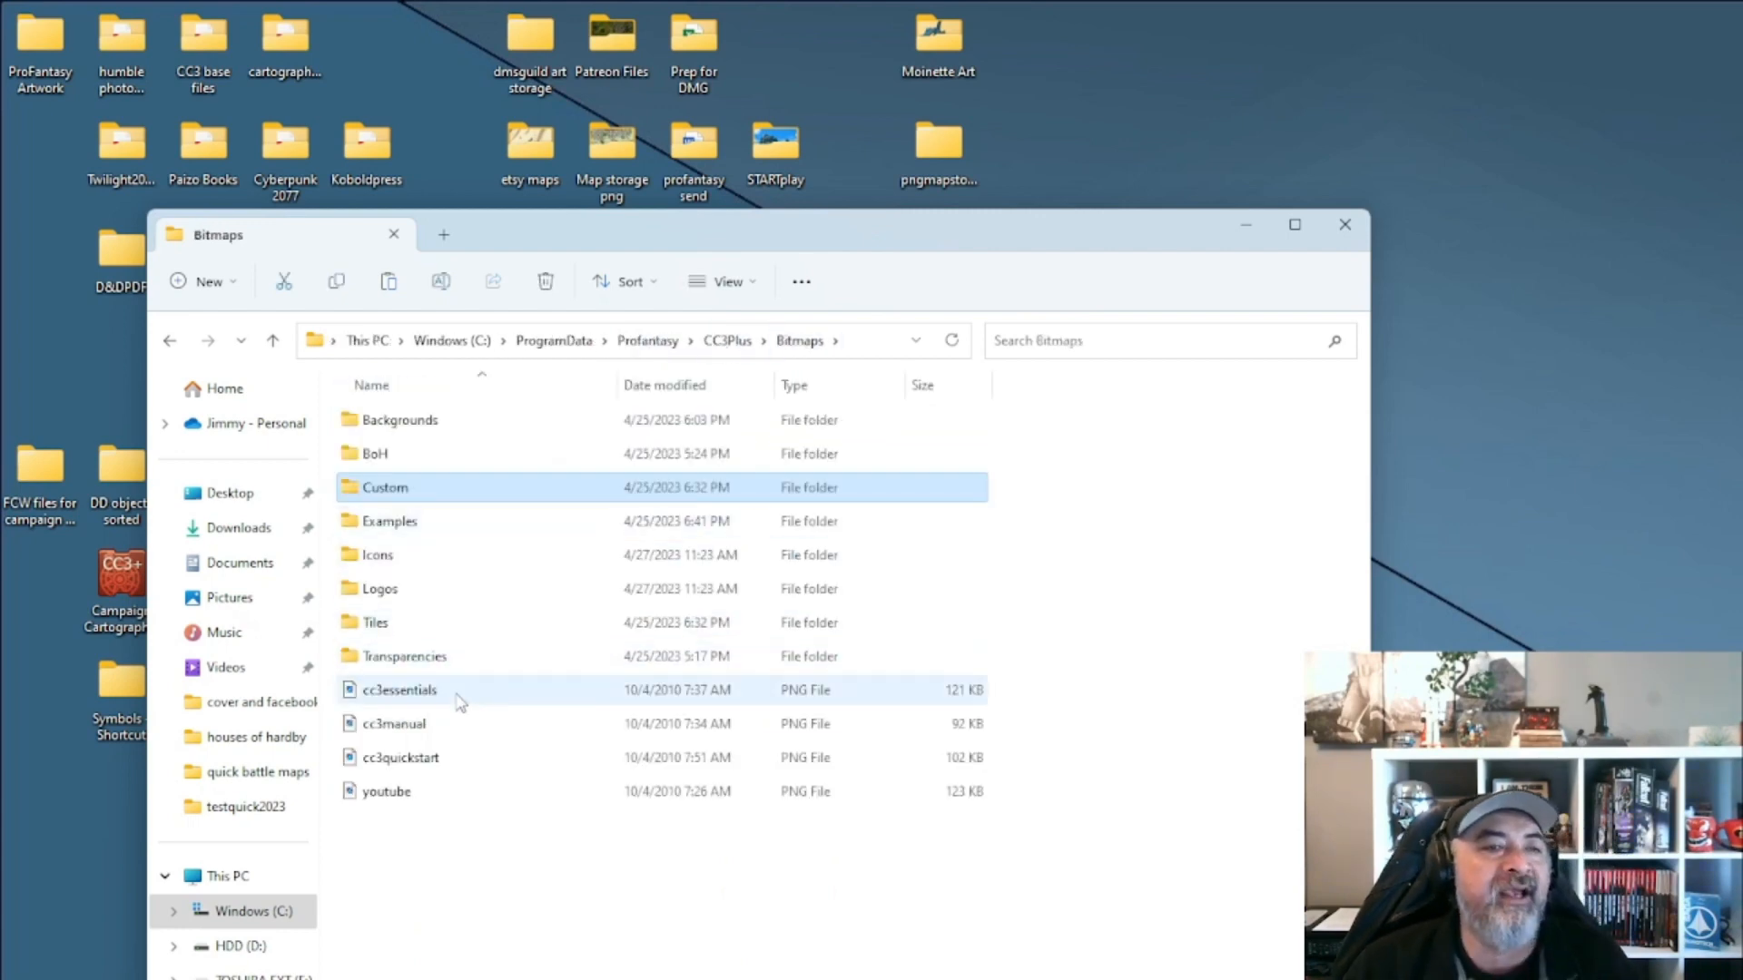
pyautogui.doubleClick(408, 627)
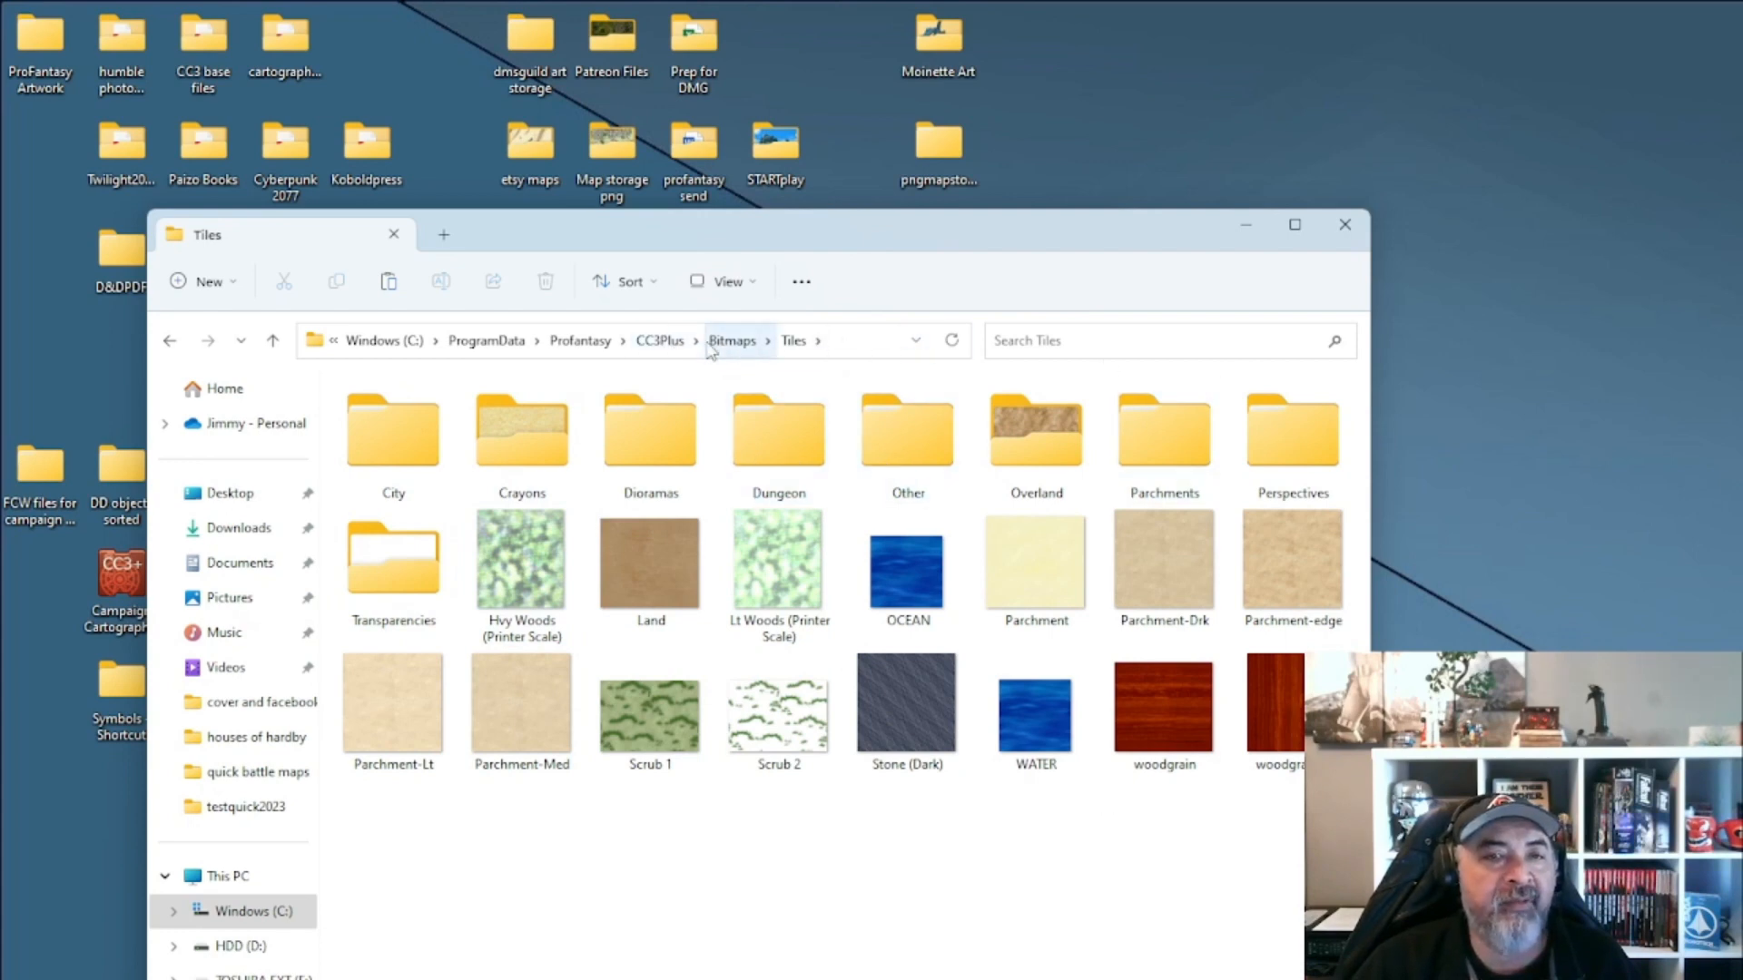
pyautogui.click(735, 357)
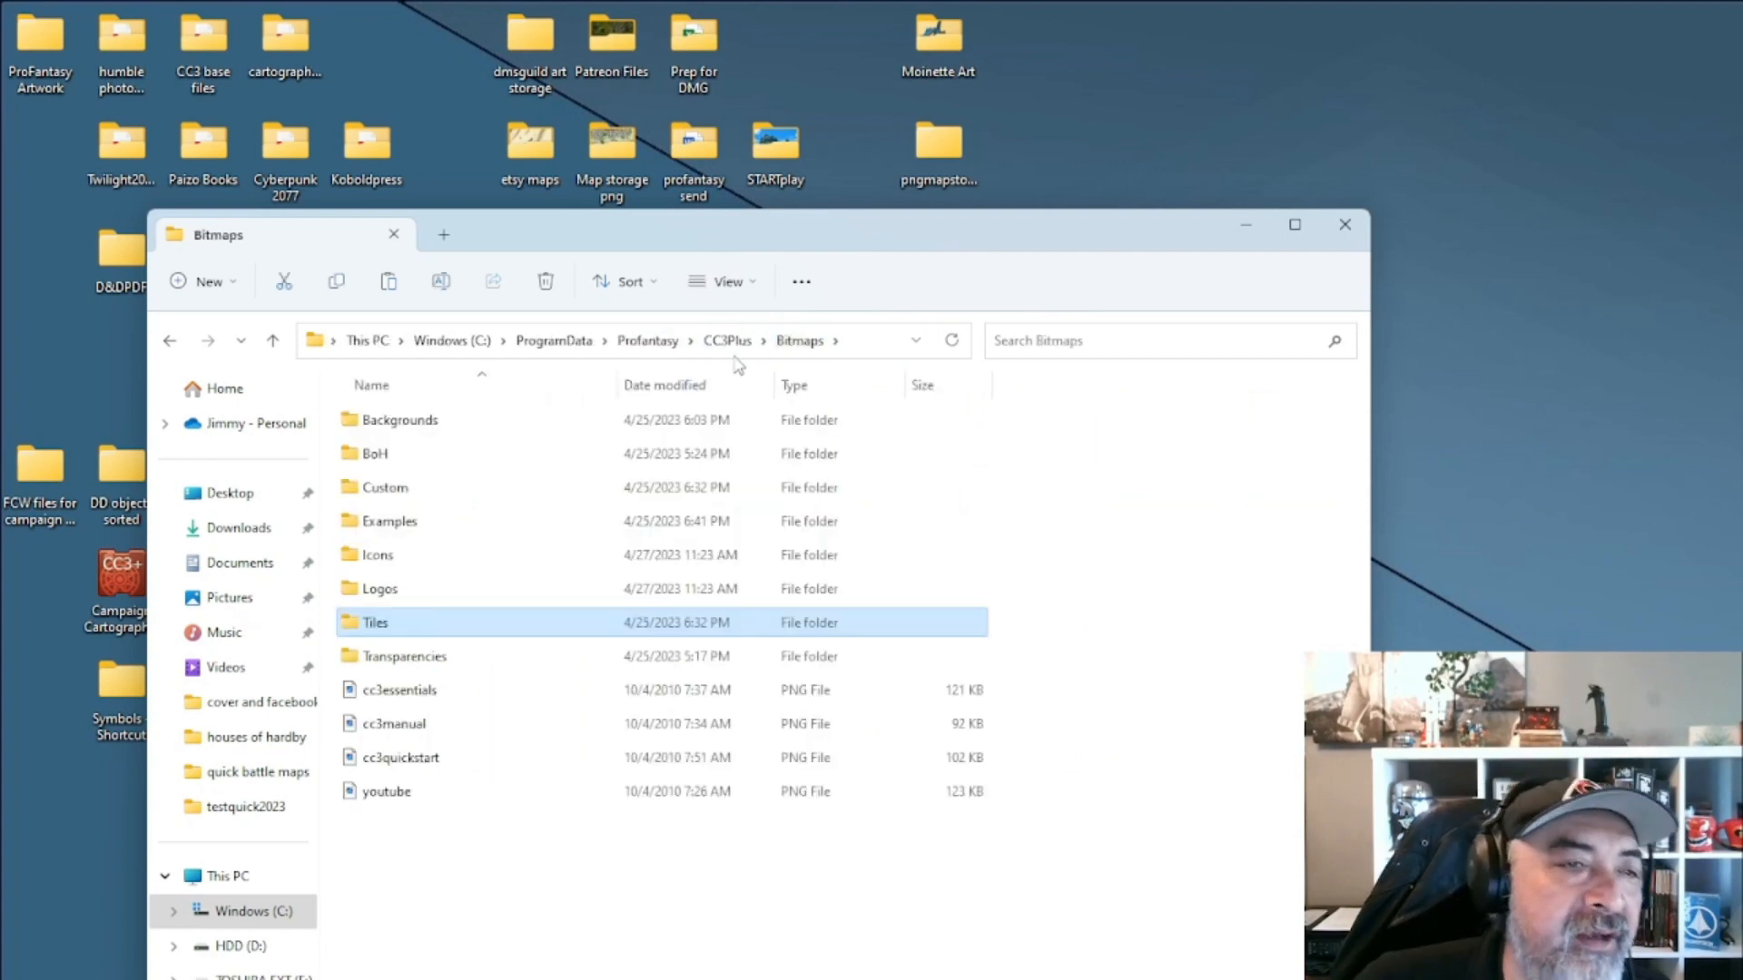
# Open custTilesmax in the DD objects sorted desktop folder, view its Brick textures full screen, and return to the tile folder list.
pyautogui.moveTo(930, 238); pyautogui.dragTo(1478, 253)
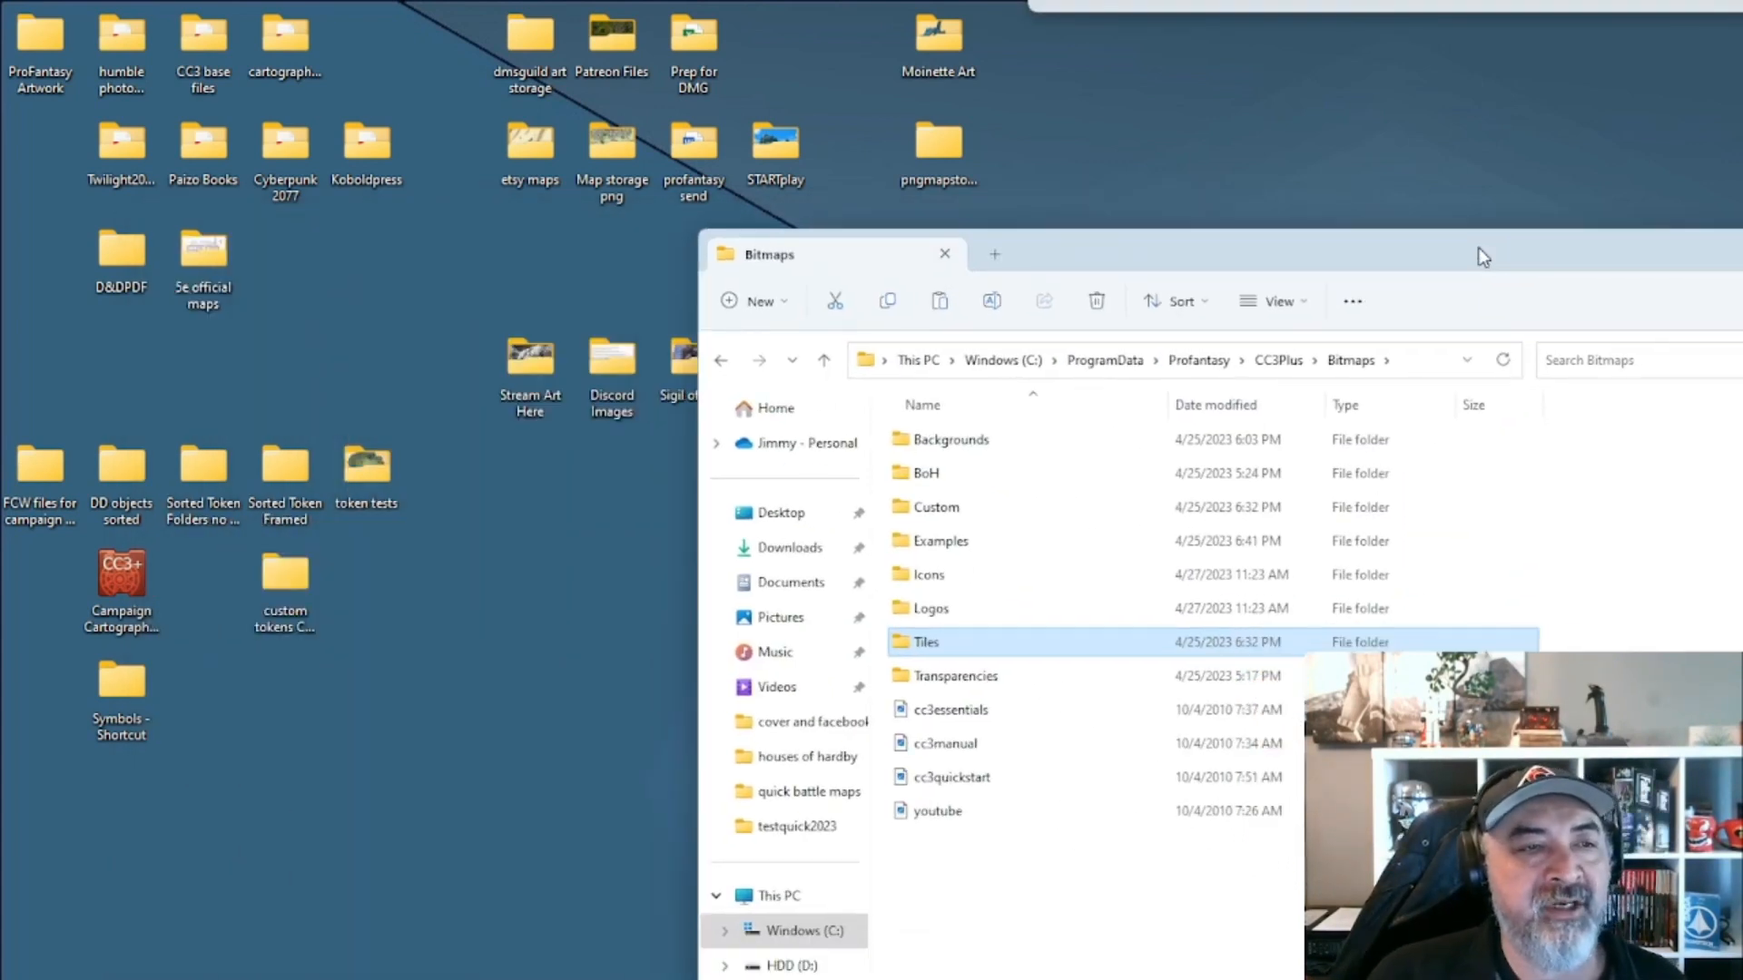
pyautogui.doubleClick(95, 479)
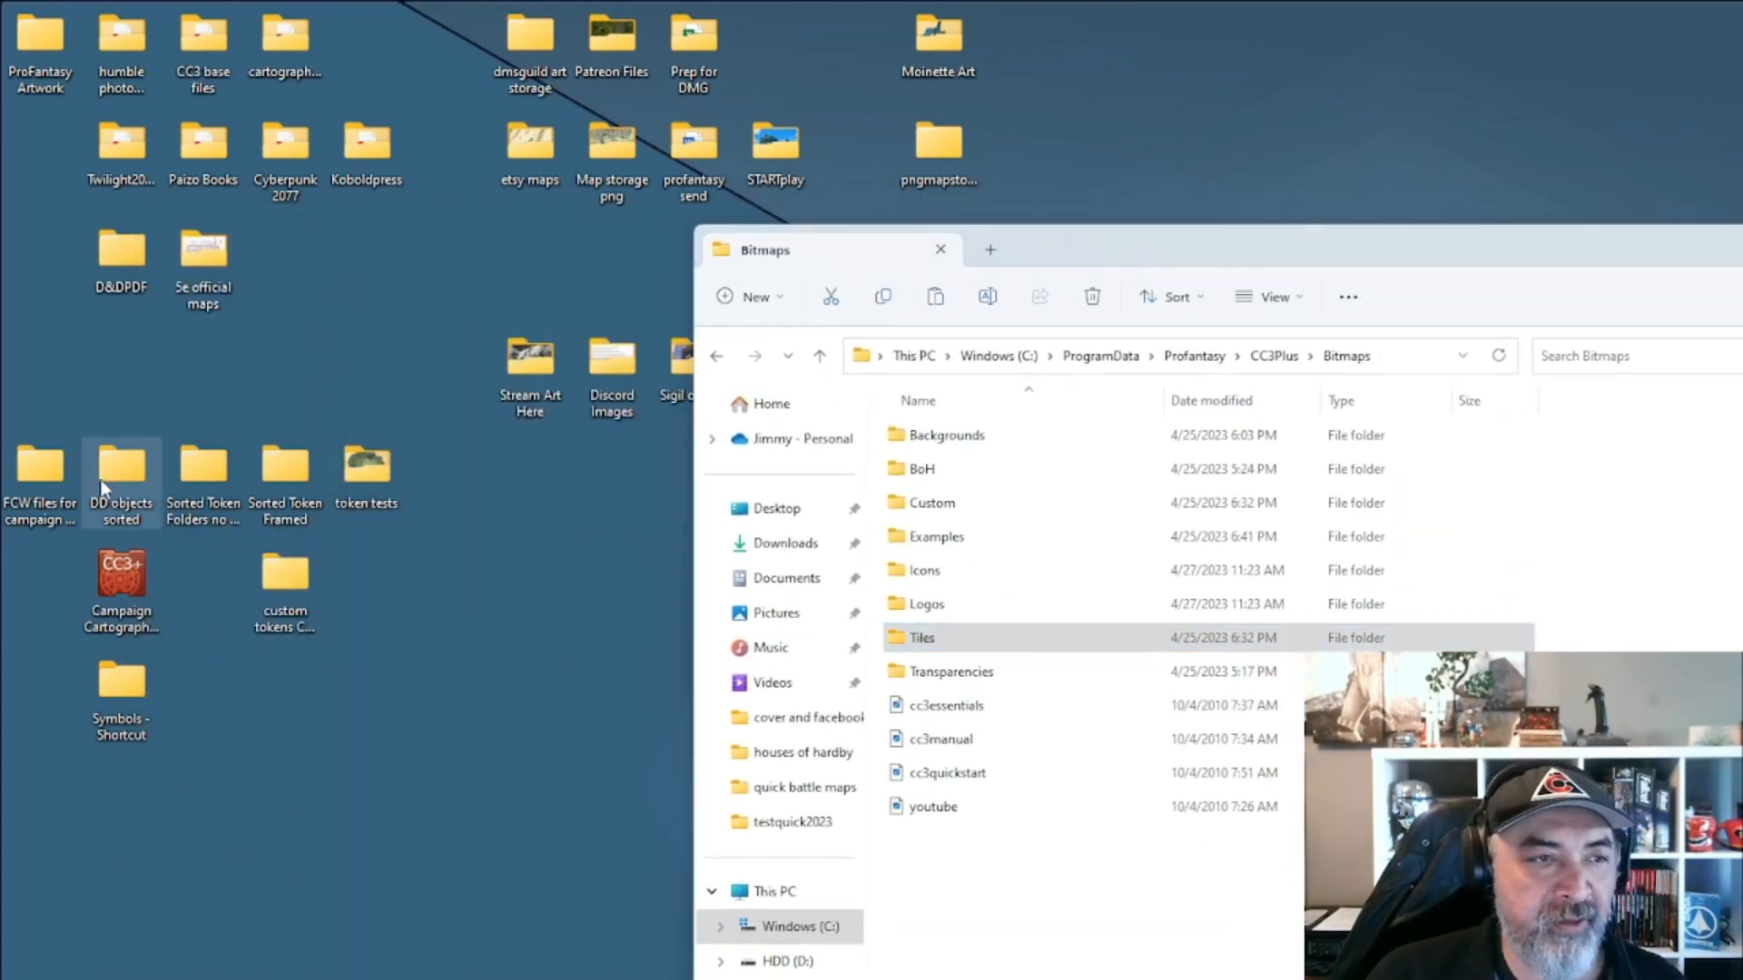
pyautogui.scroll(-2, 1044, 786)
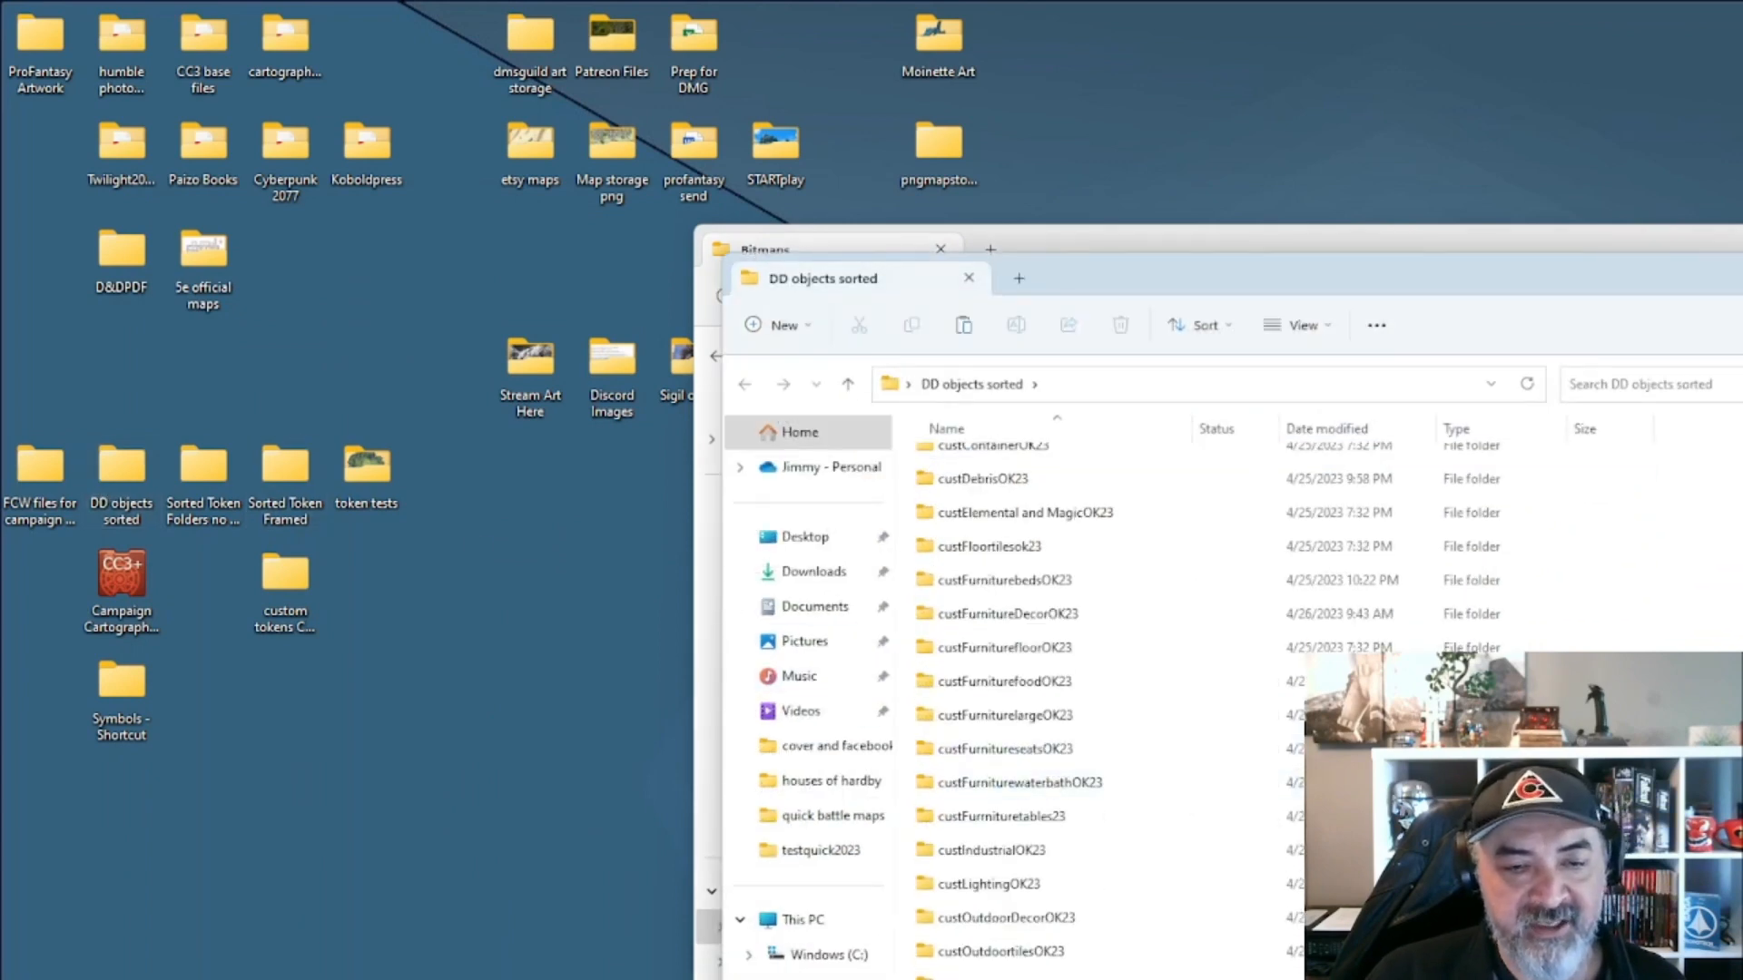
pyautogui.doubleClick(1008, 976)
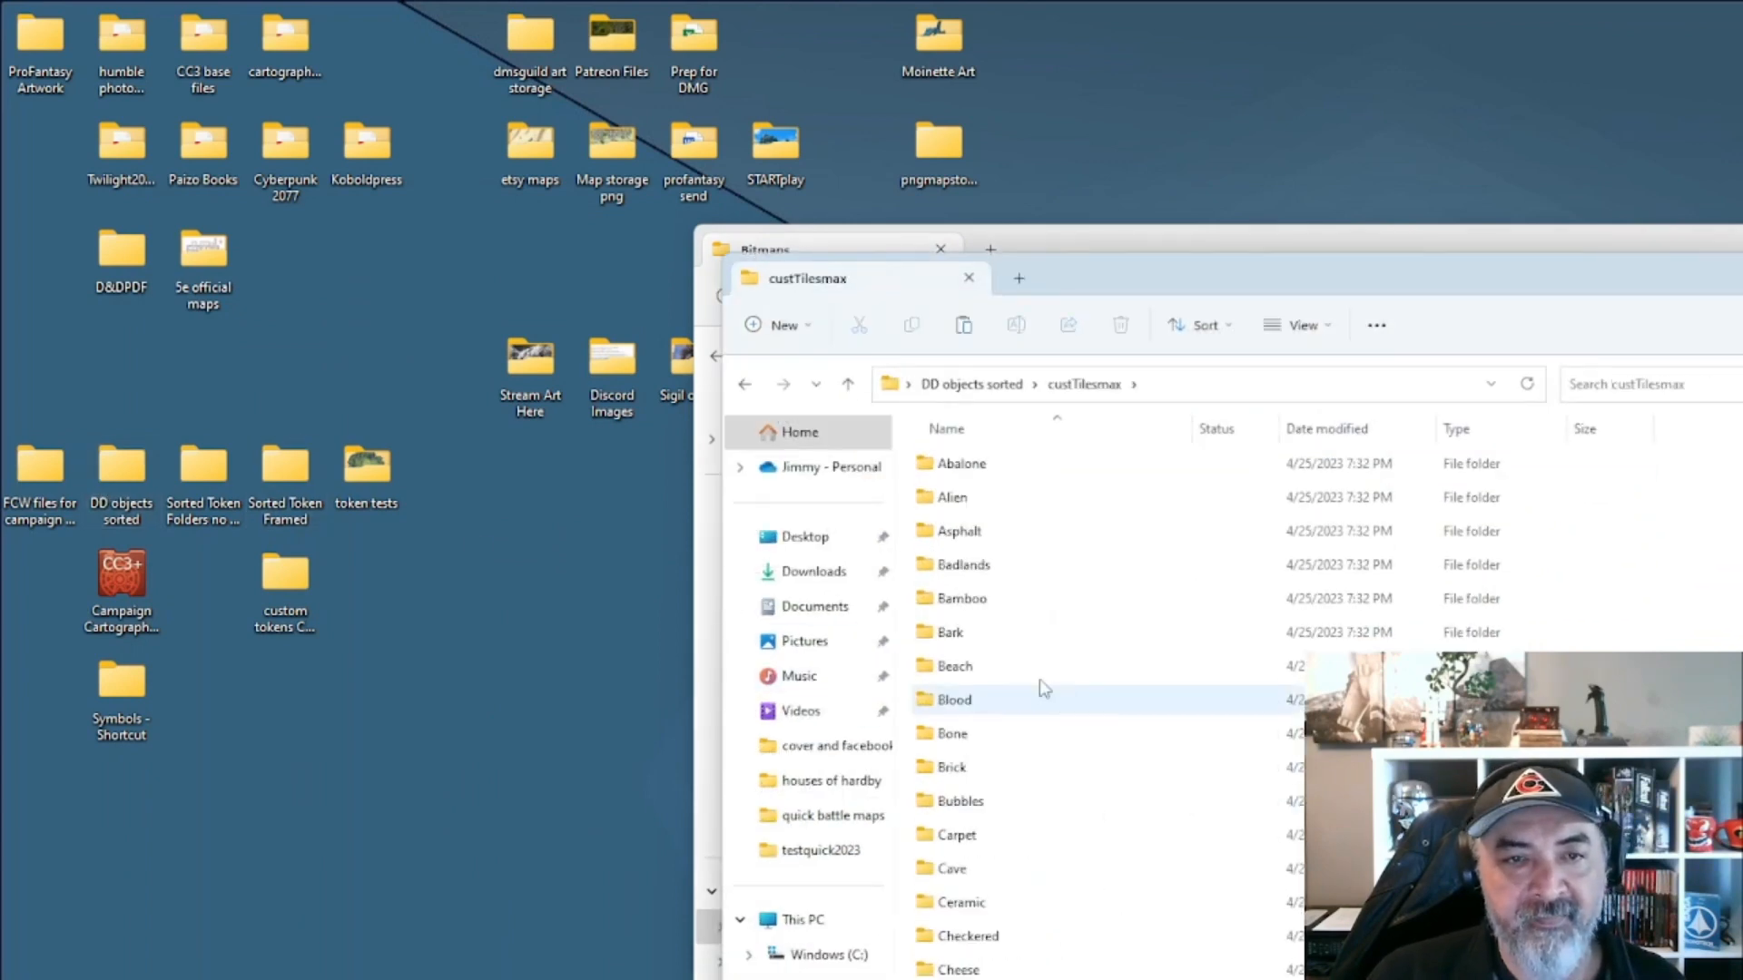
pyautogui.doubleClick(1048, 764)
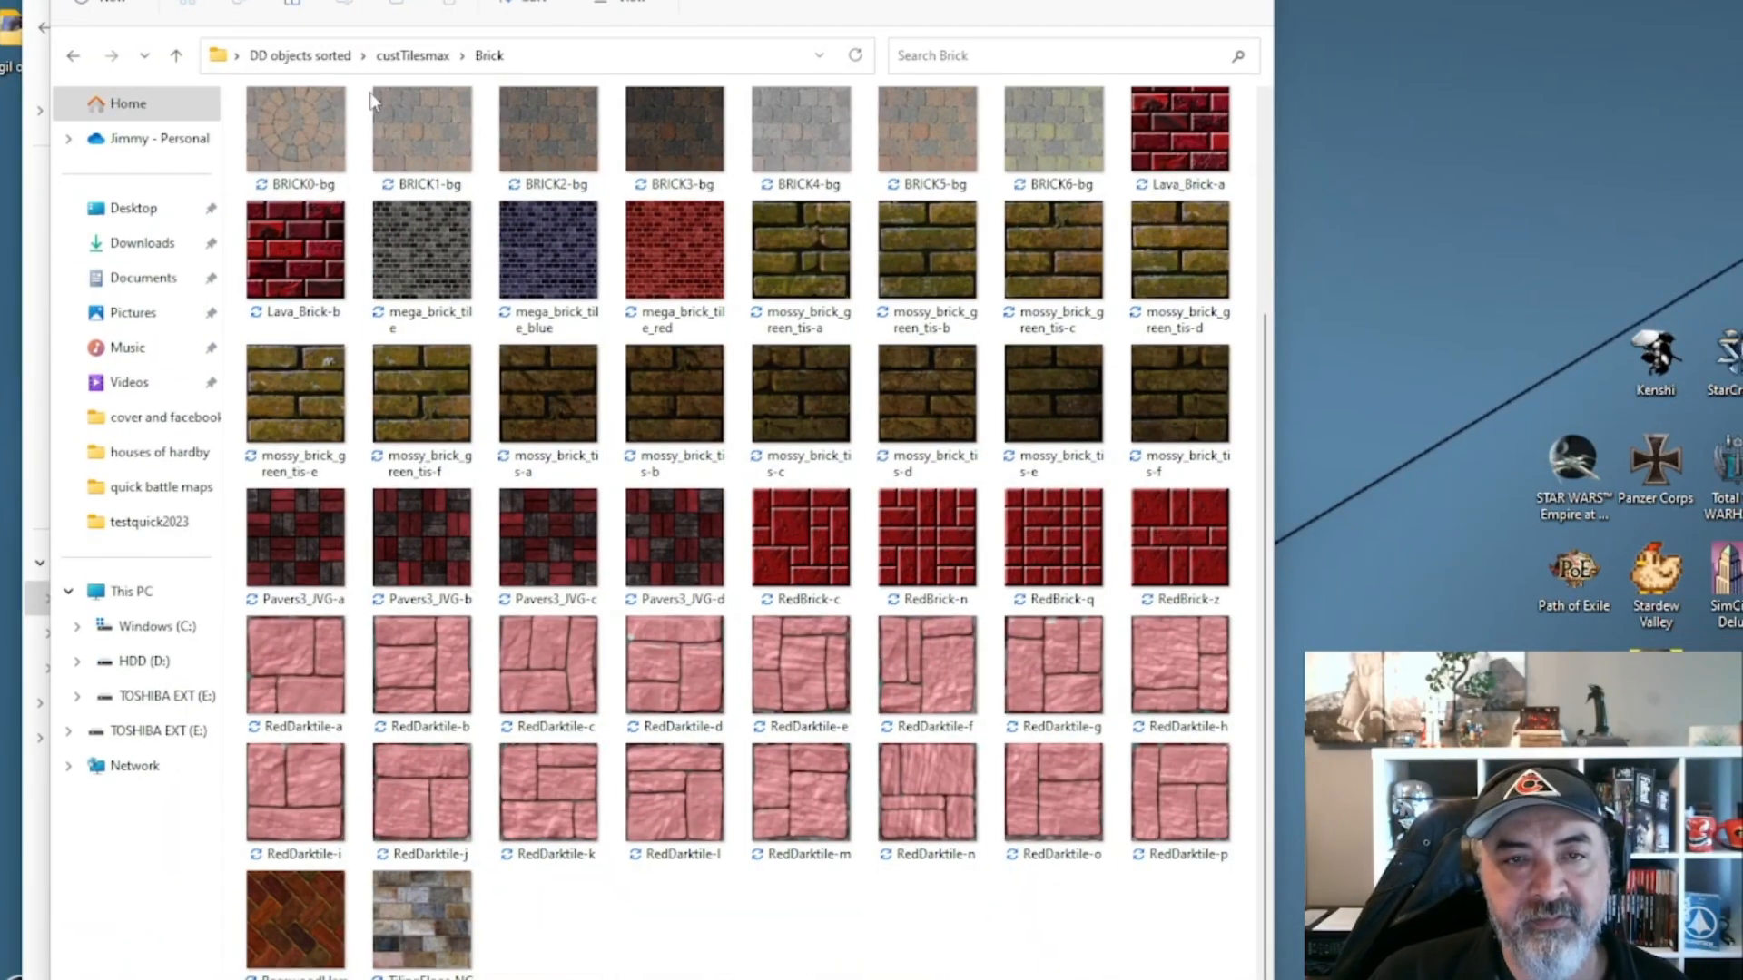
pyautogui.click(1198, 0)
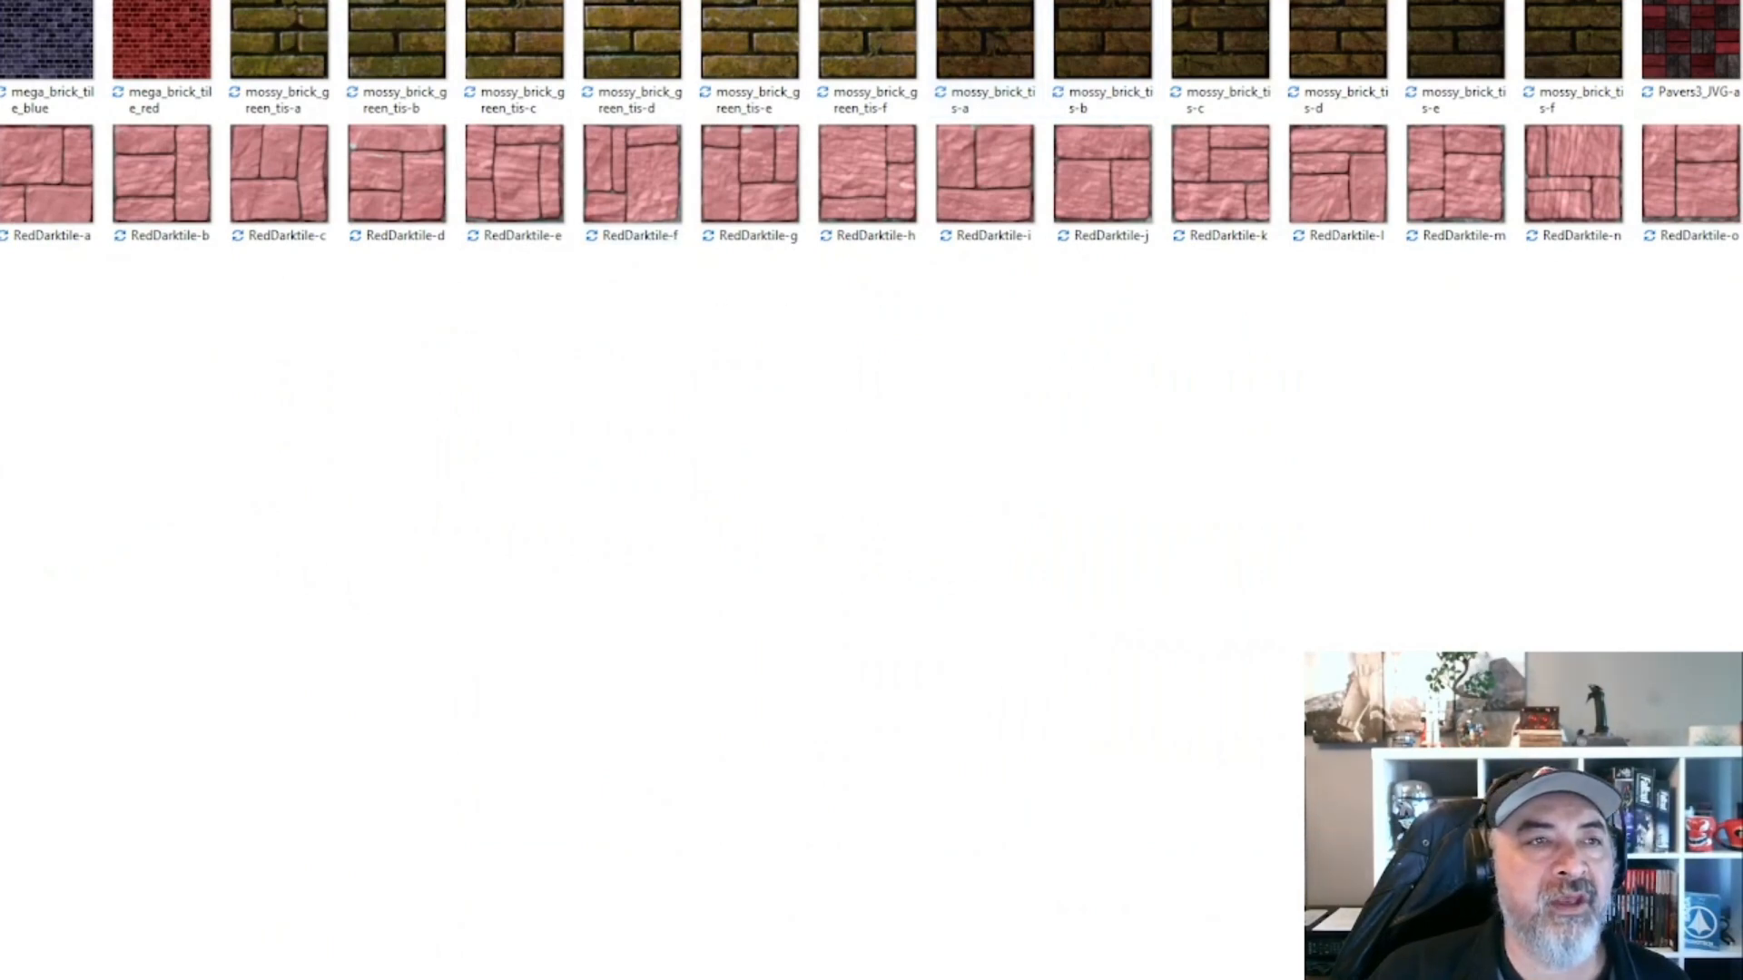
pyautogui.hotkey('alt', 'Left')
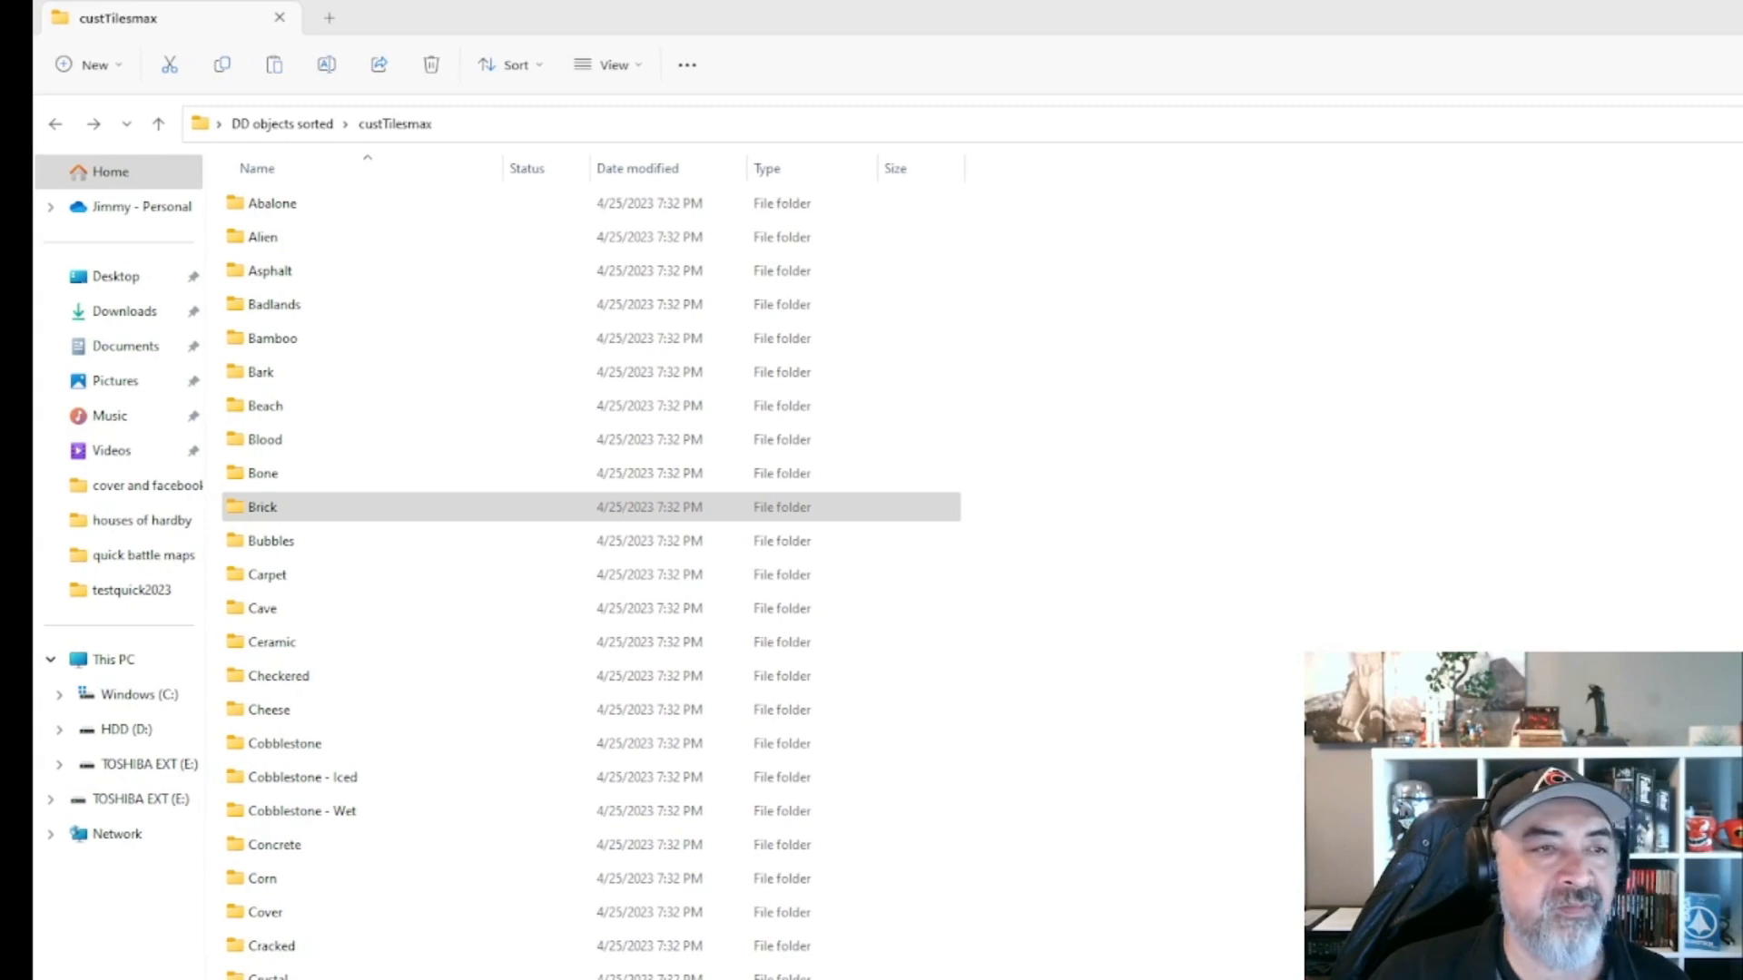
# Open the ceramic-tile-white-jrl-c image from the Ceramic folder, inspect the texture up close, and close the image.
pyautogui.doubleClick(471, 650)
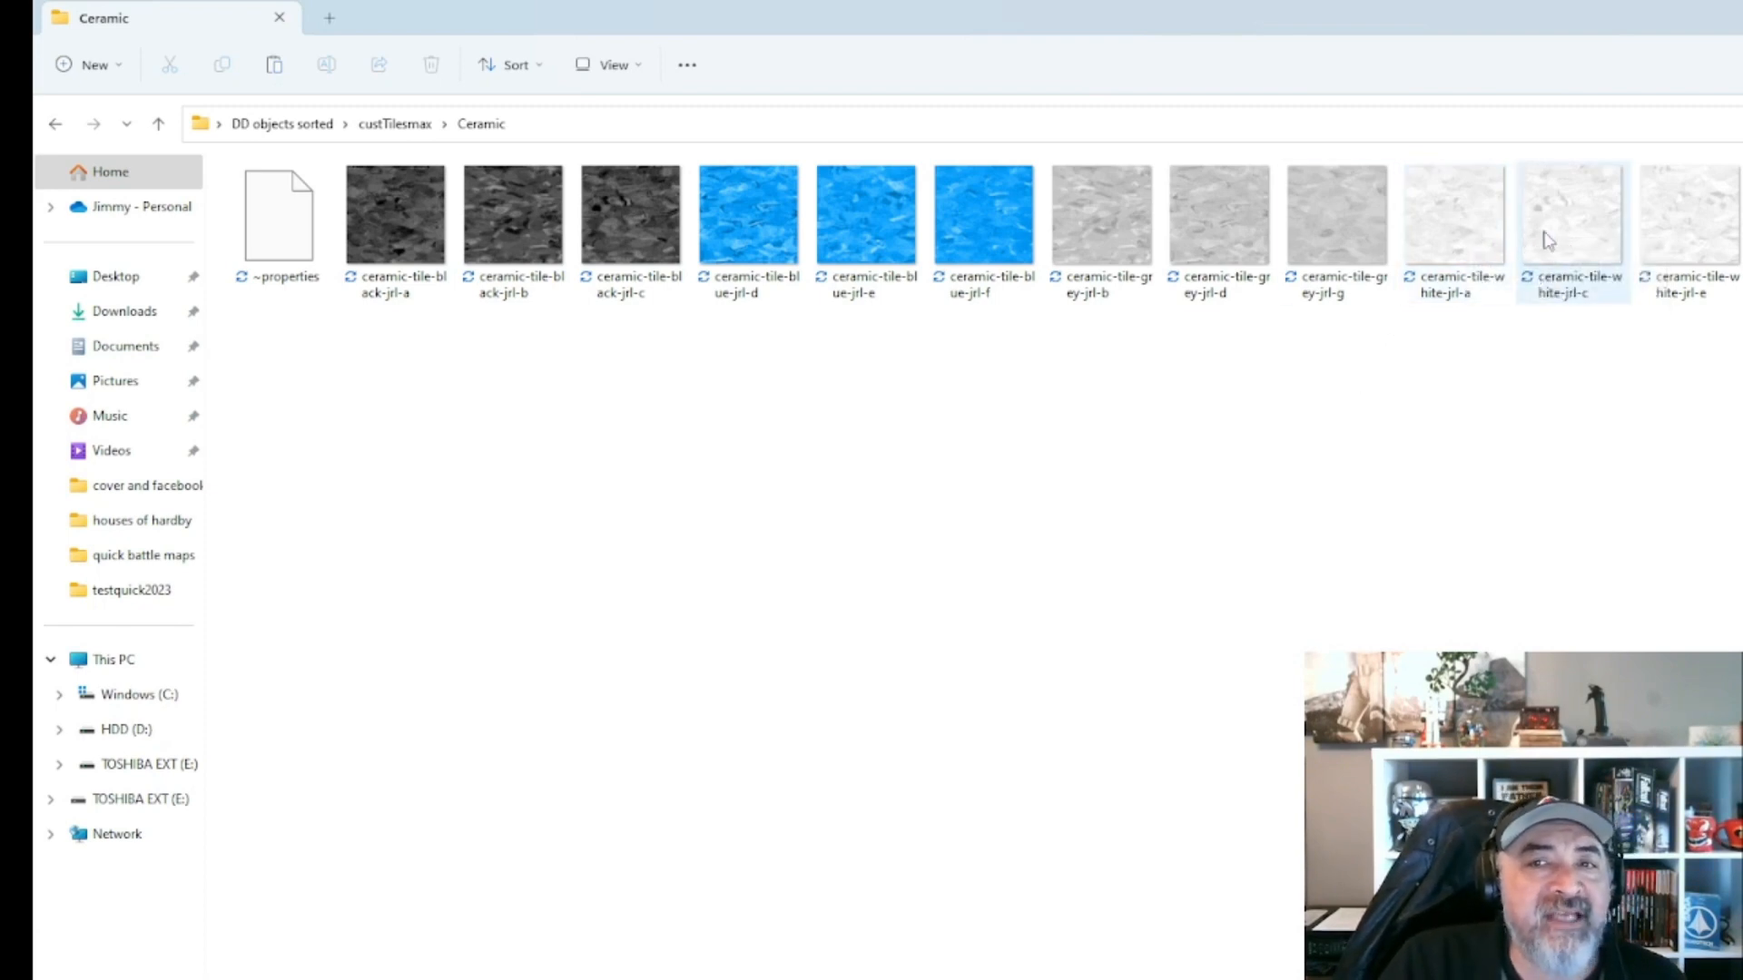
pyautogui.doubleClick(1591, 238)
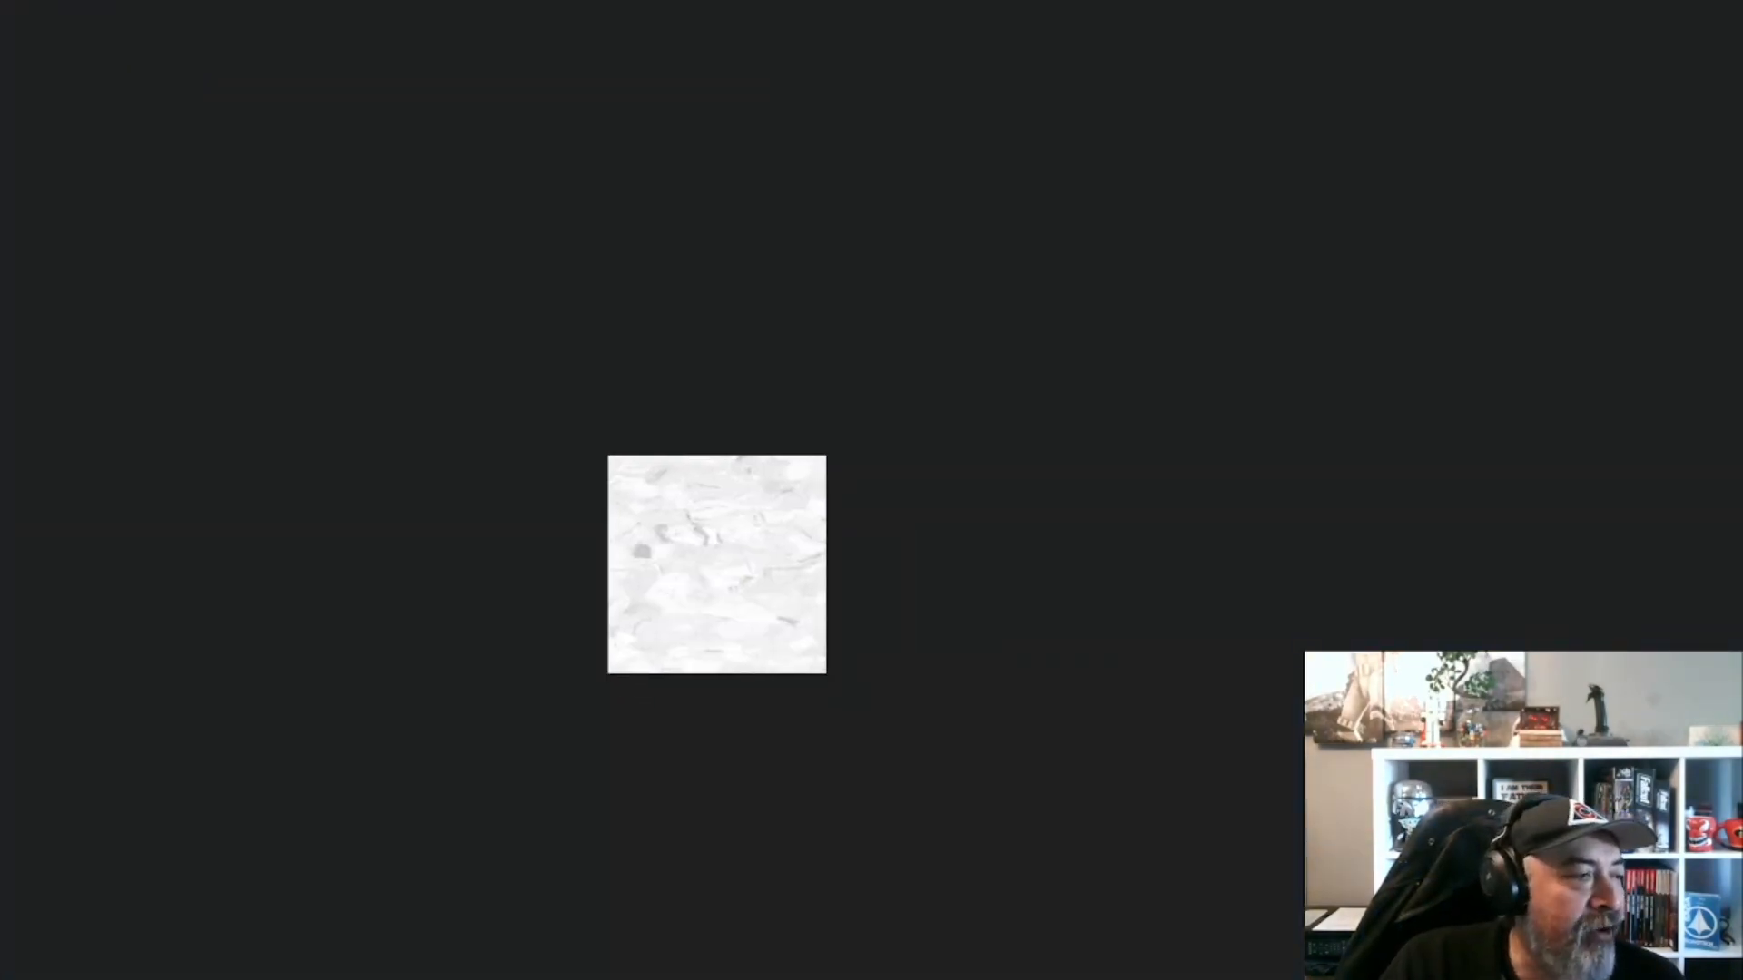
pyautogui.scroll(7, 503, 426)
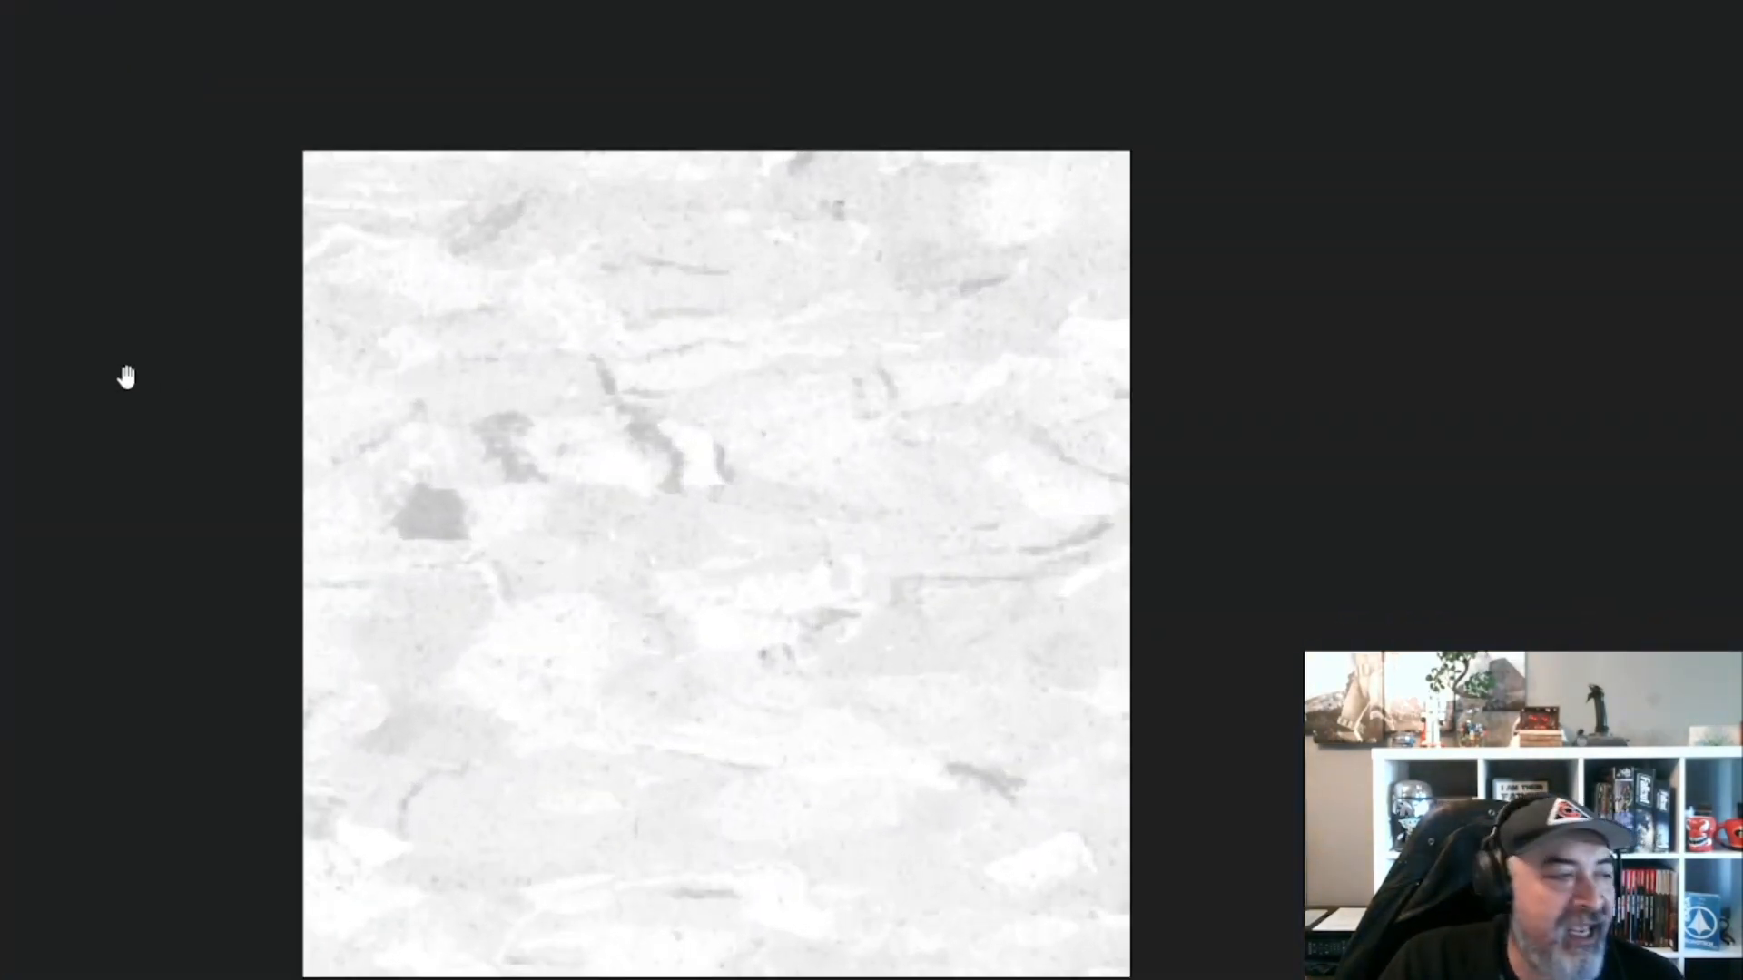
pyautogui.scroll(-2, 82, 358)
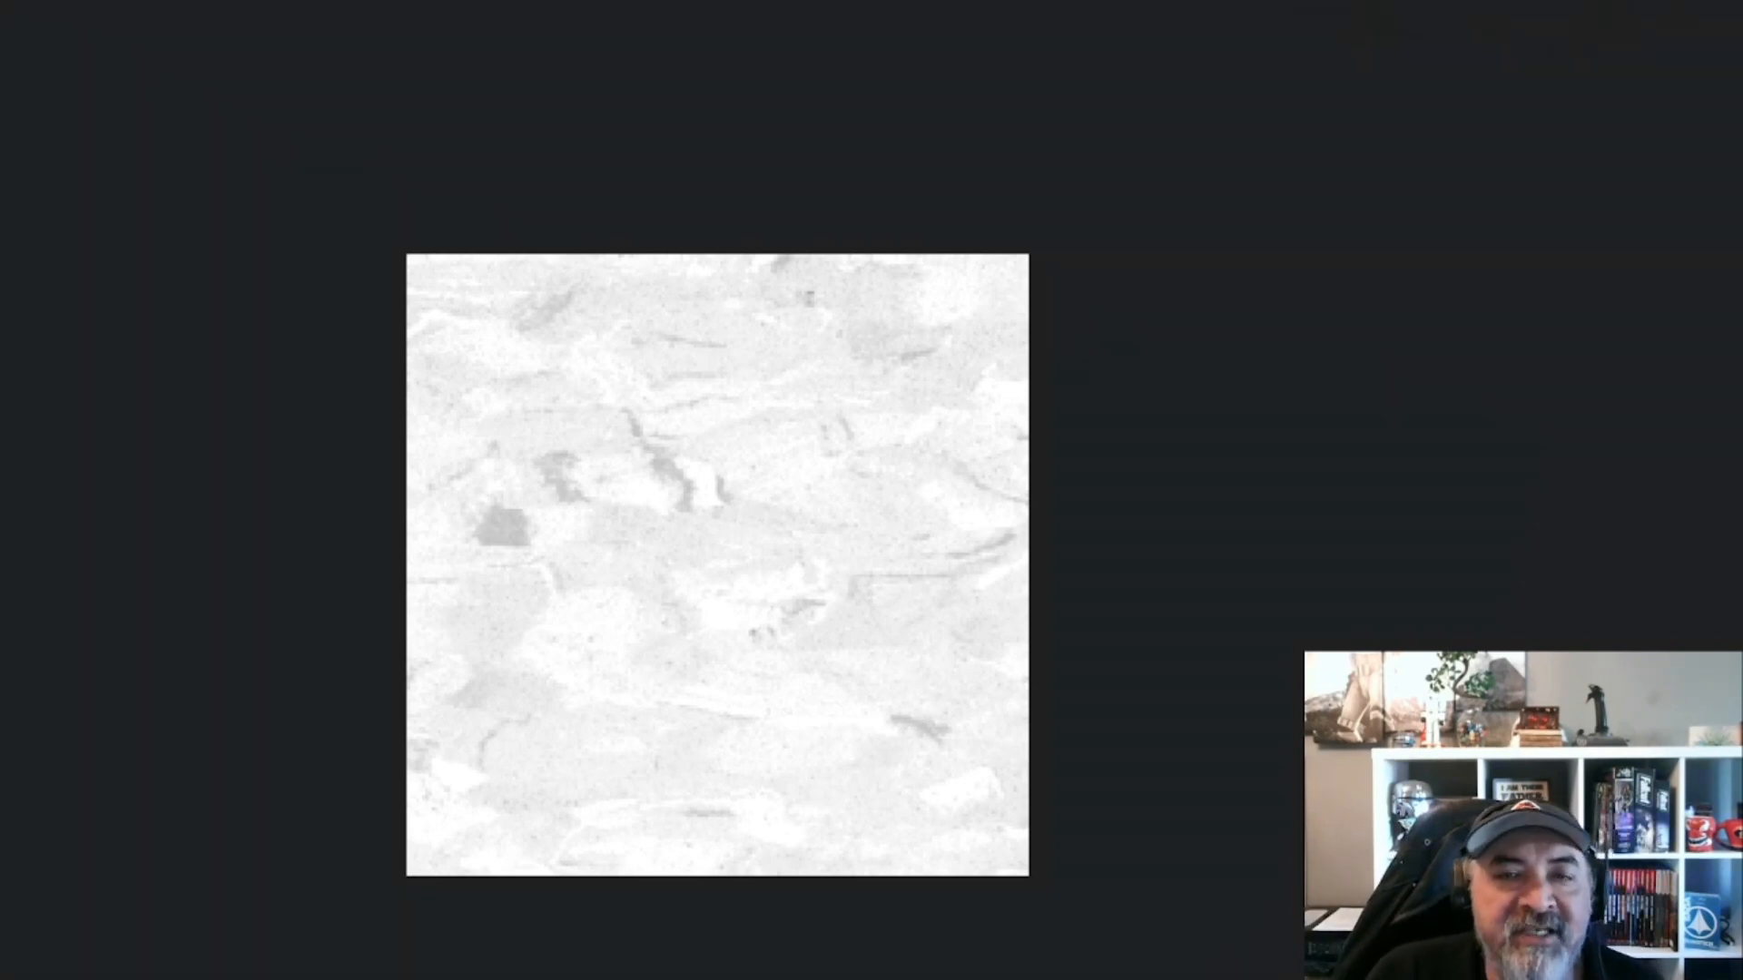
pyautogui.hotkey('alt', 'F4')
# Close the Ceramic tile folder window and the Bitmaps folder window.
pyautogui.click(380, 395)
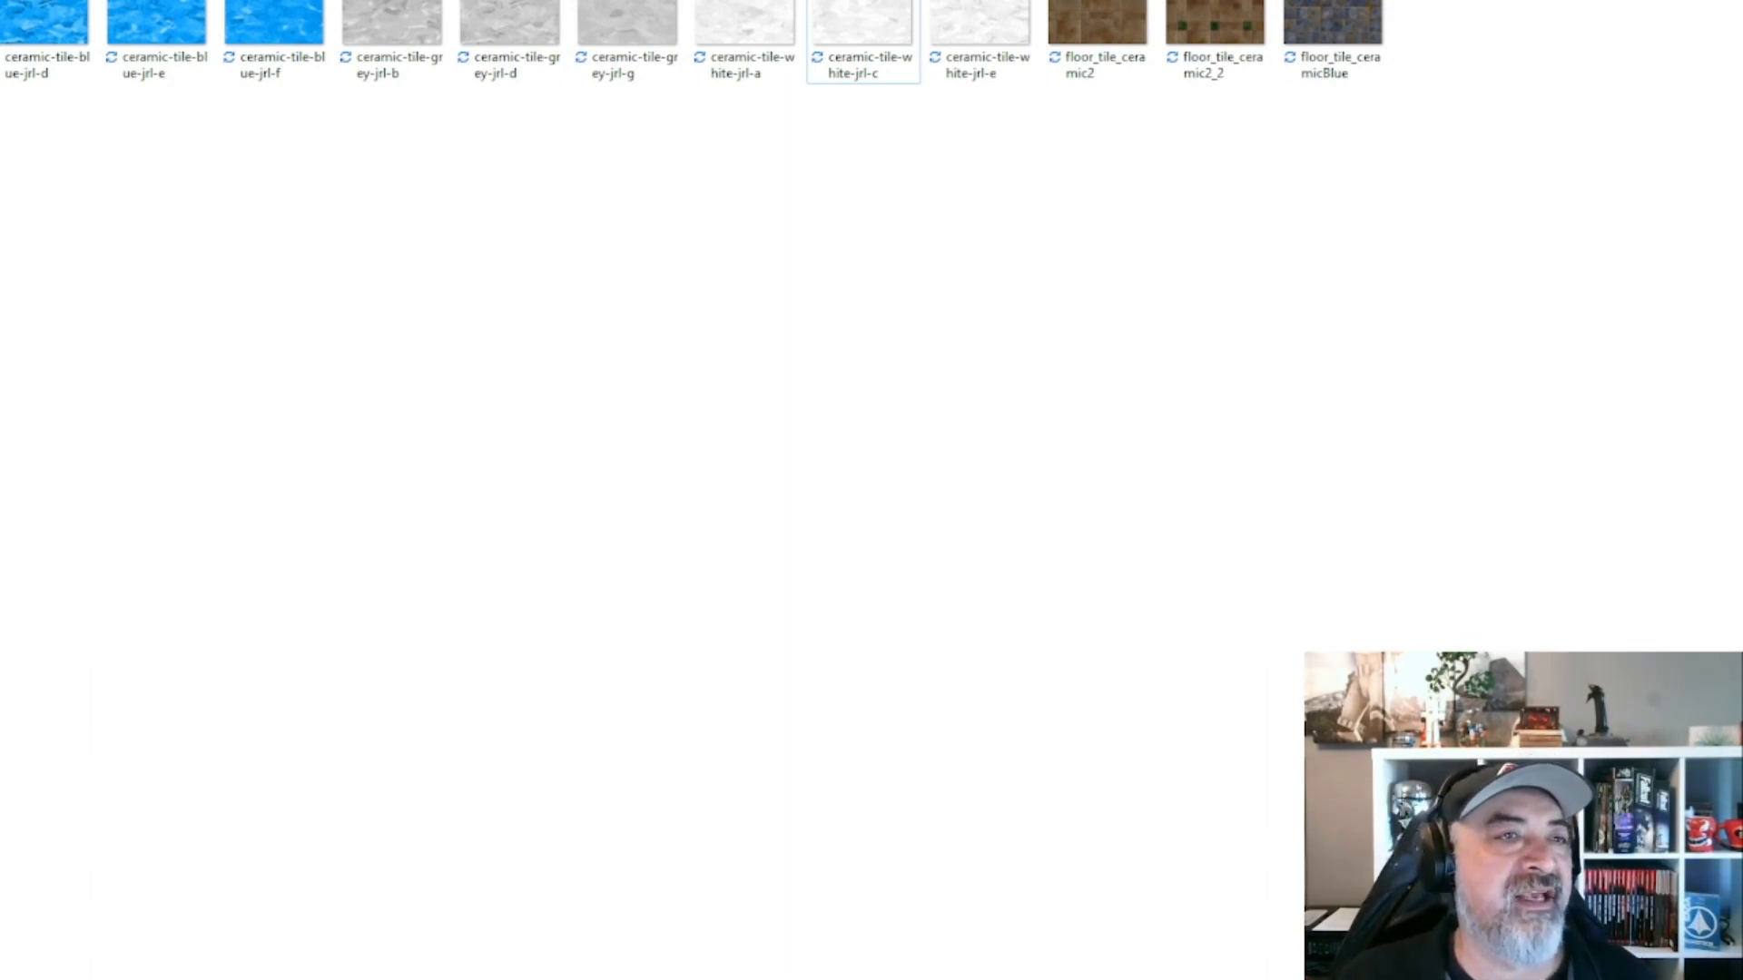
pyautogui.hotkey('alt', 'F4')
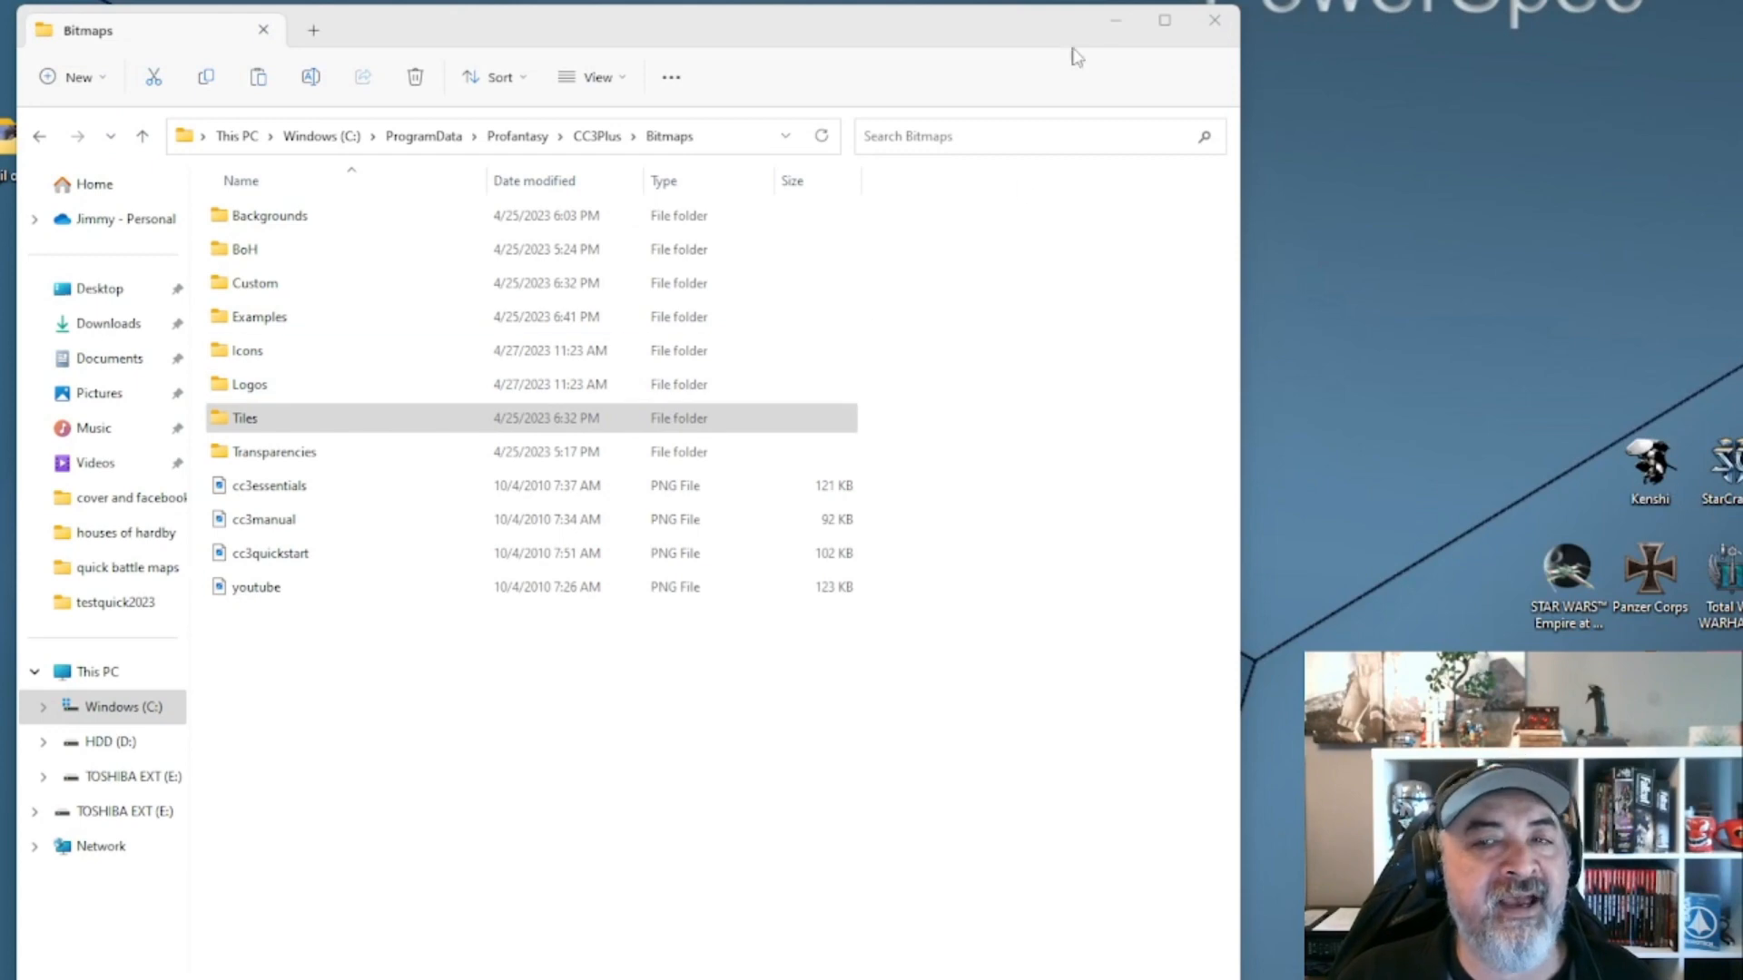
pyautogui.click(1213, 19)
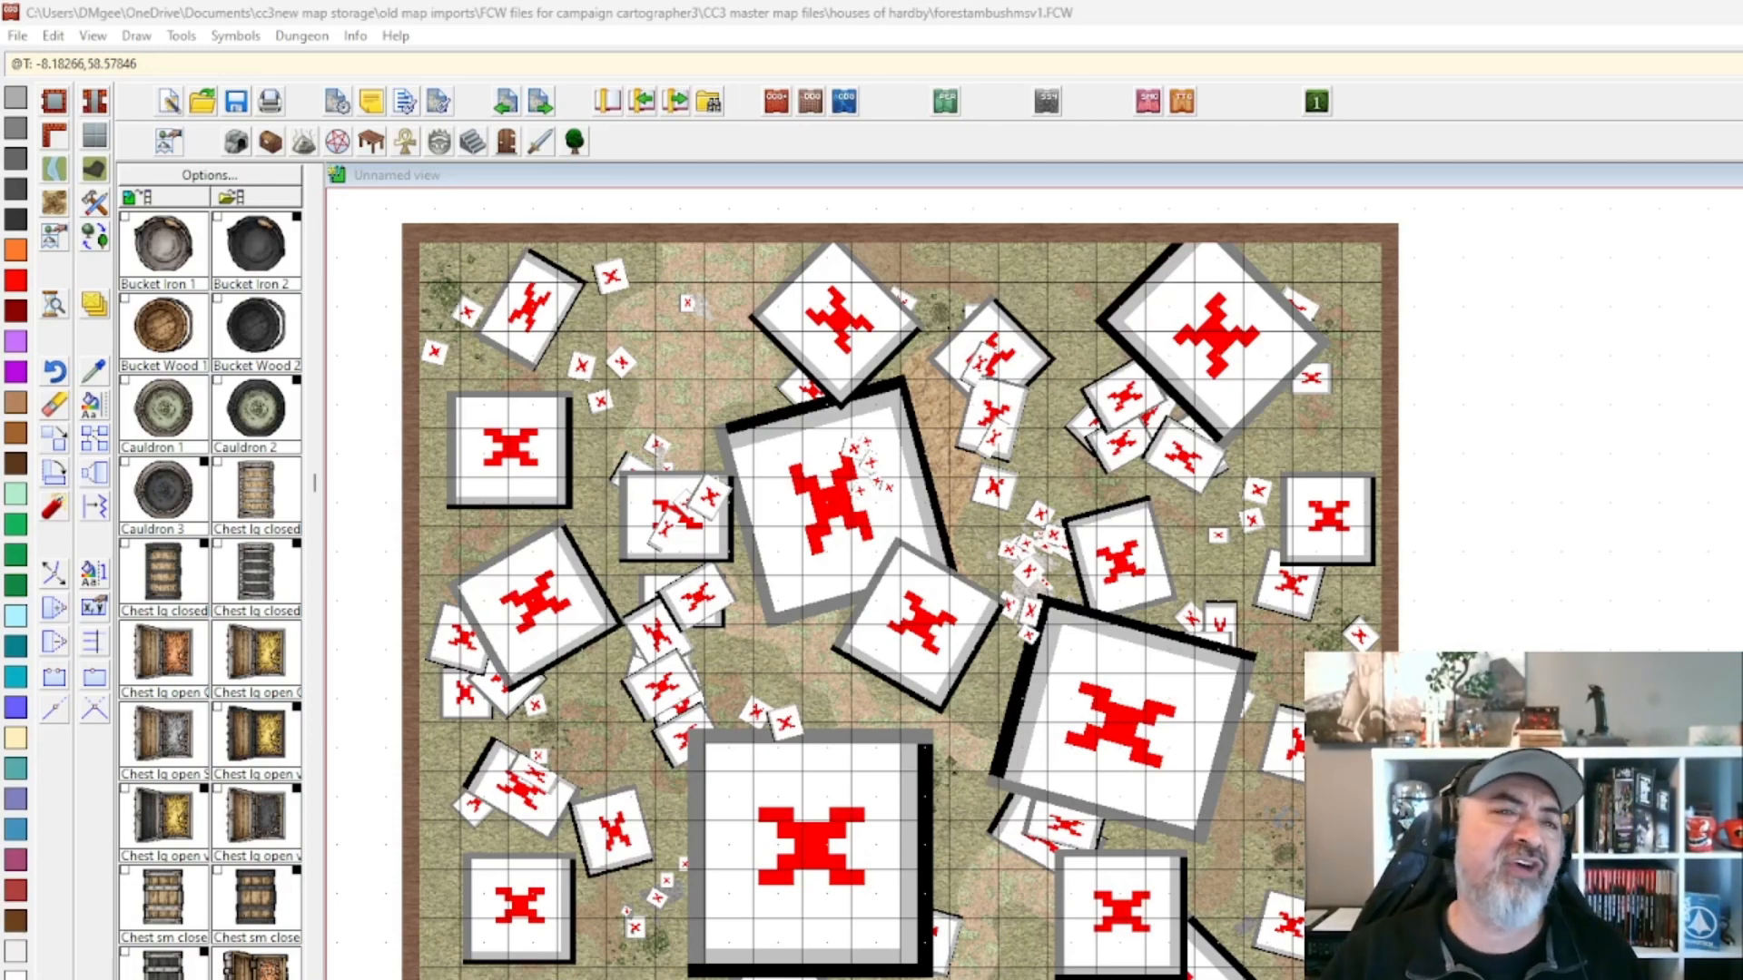
# Check the catalog file path of a missing symbol marked with a red X on the forestambushmsv1 map.
pyautogui.click(150, 6)
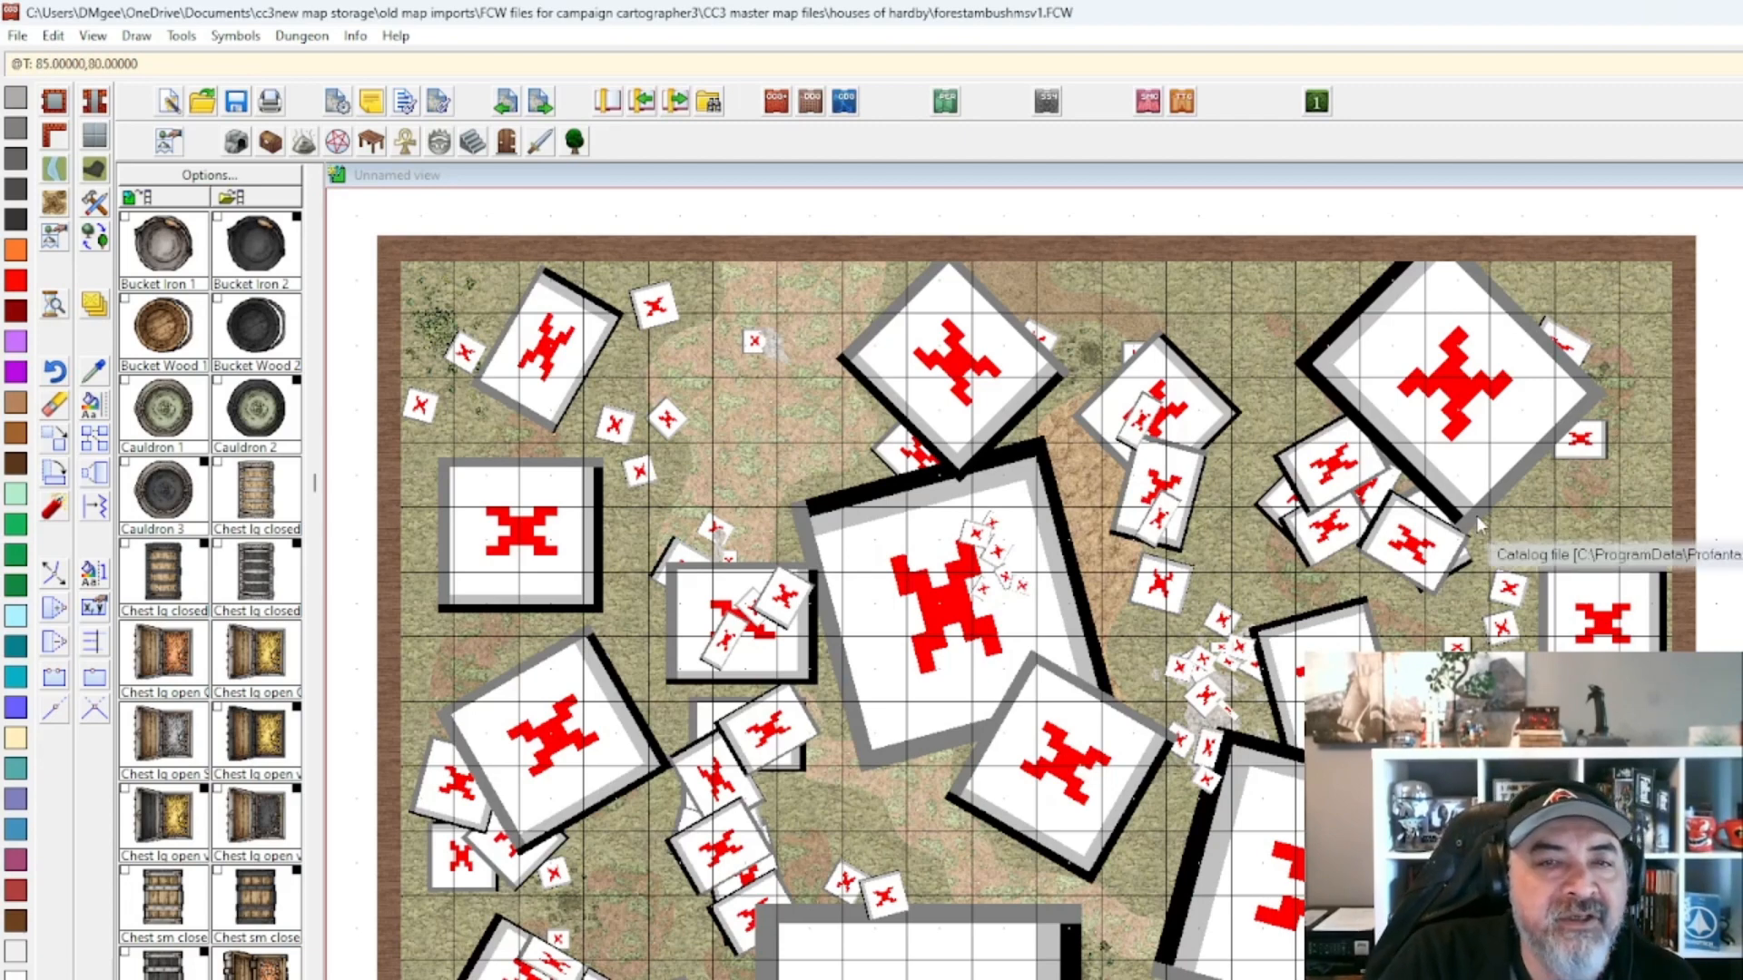
pyautogui.moveTo(1476, 515)
pyautogui.mouseDown()
pyautogui.moveTo(1521, 529)
pyautogui.moveTo(1496, 509)
pyautogui.mouseUp()
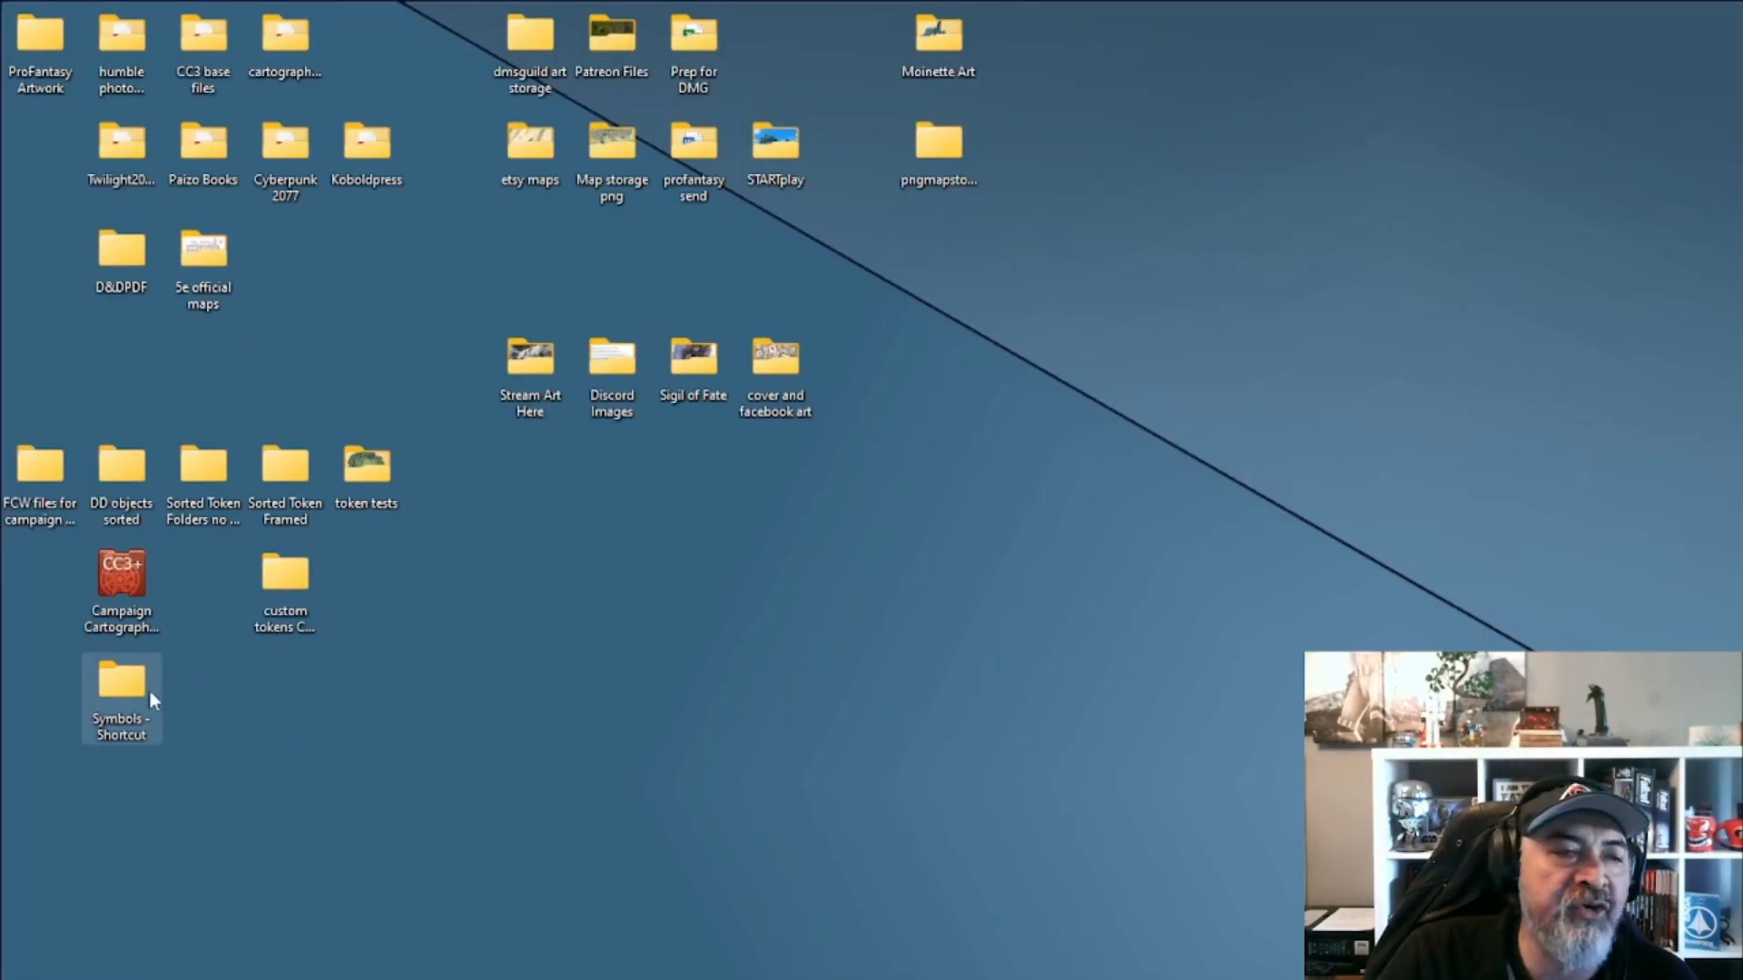
# Open the Symbols shortcut on the desktop and trace its path up through Profantasy to ProgramData.
pyautogui.doubleClick(151, 694)
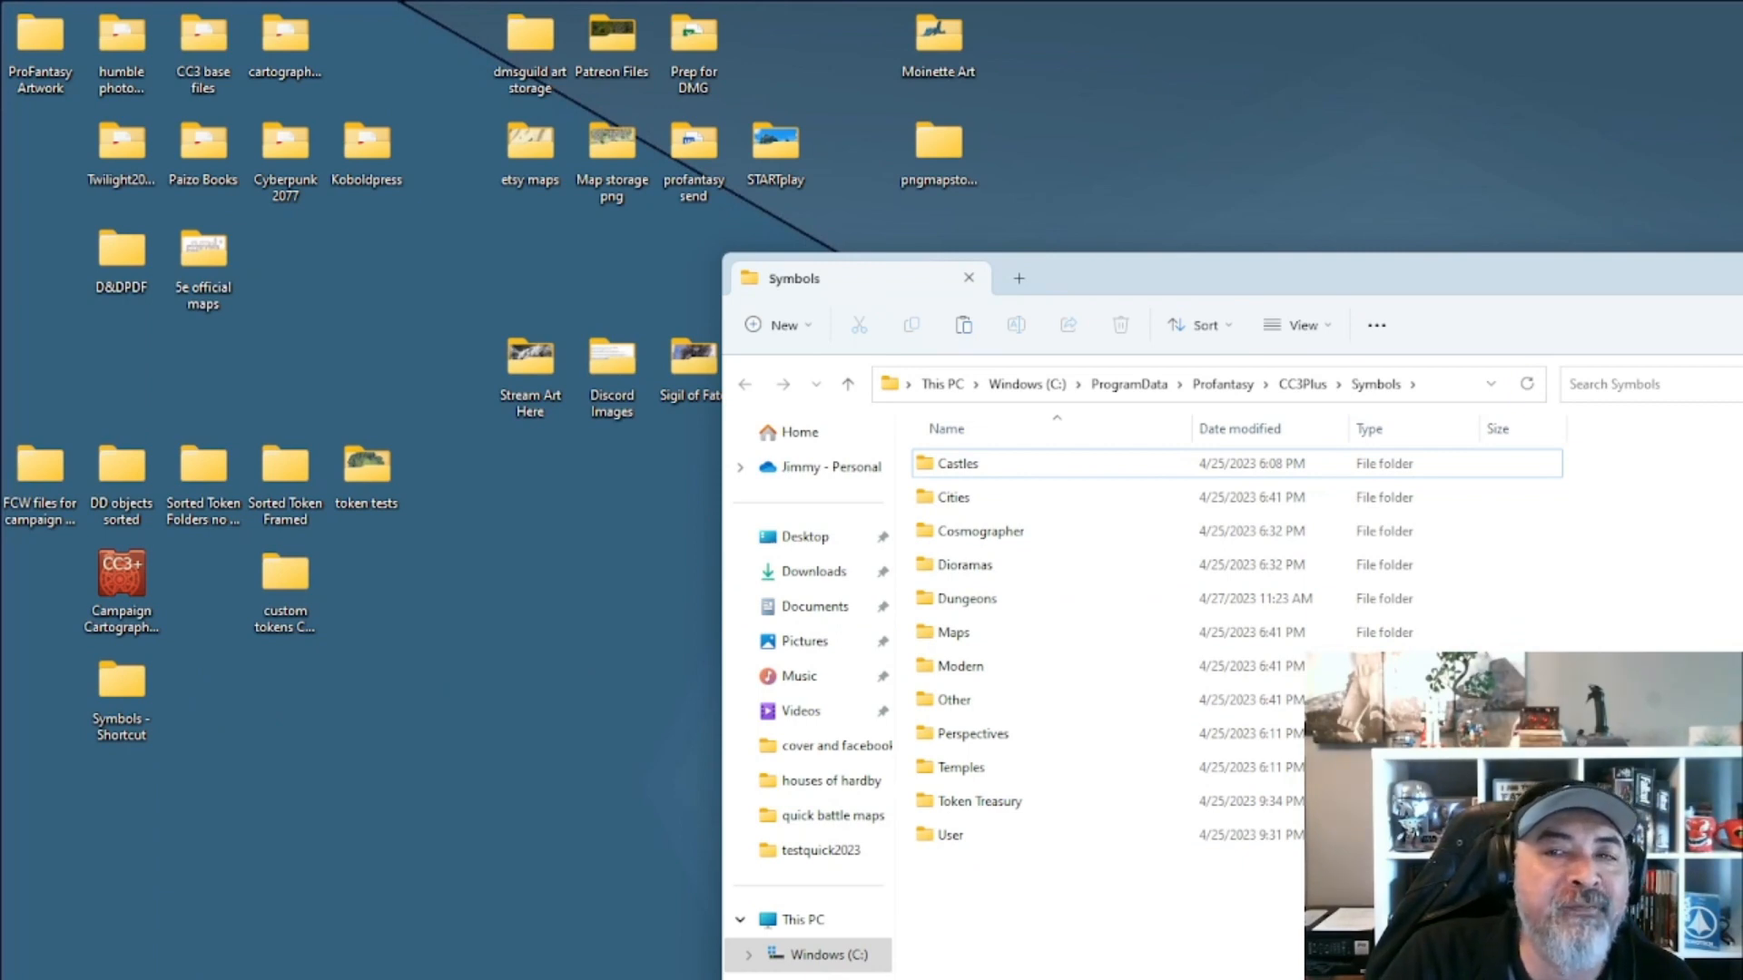
pyautogui.click(1217, 396)
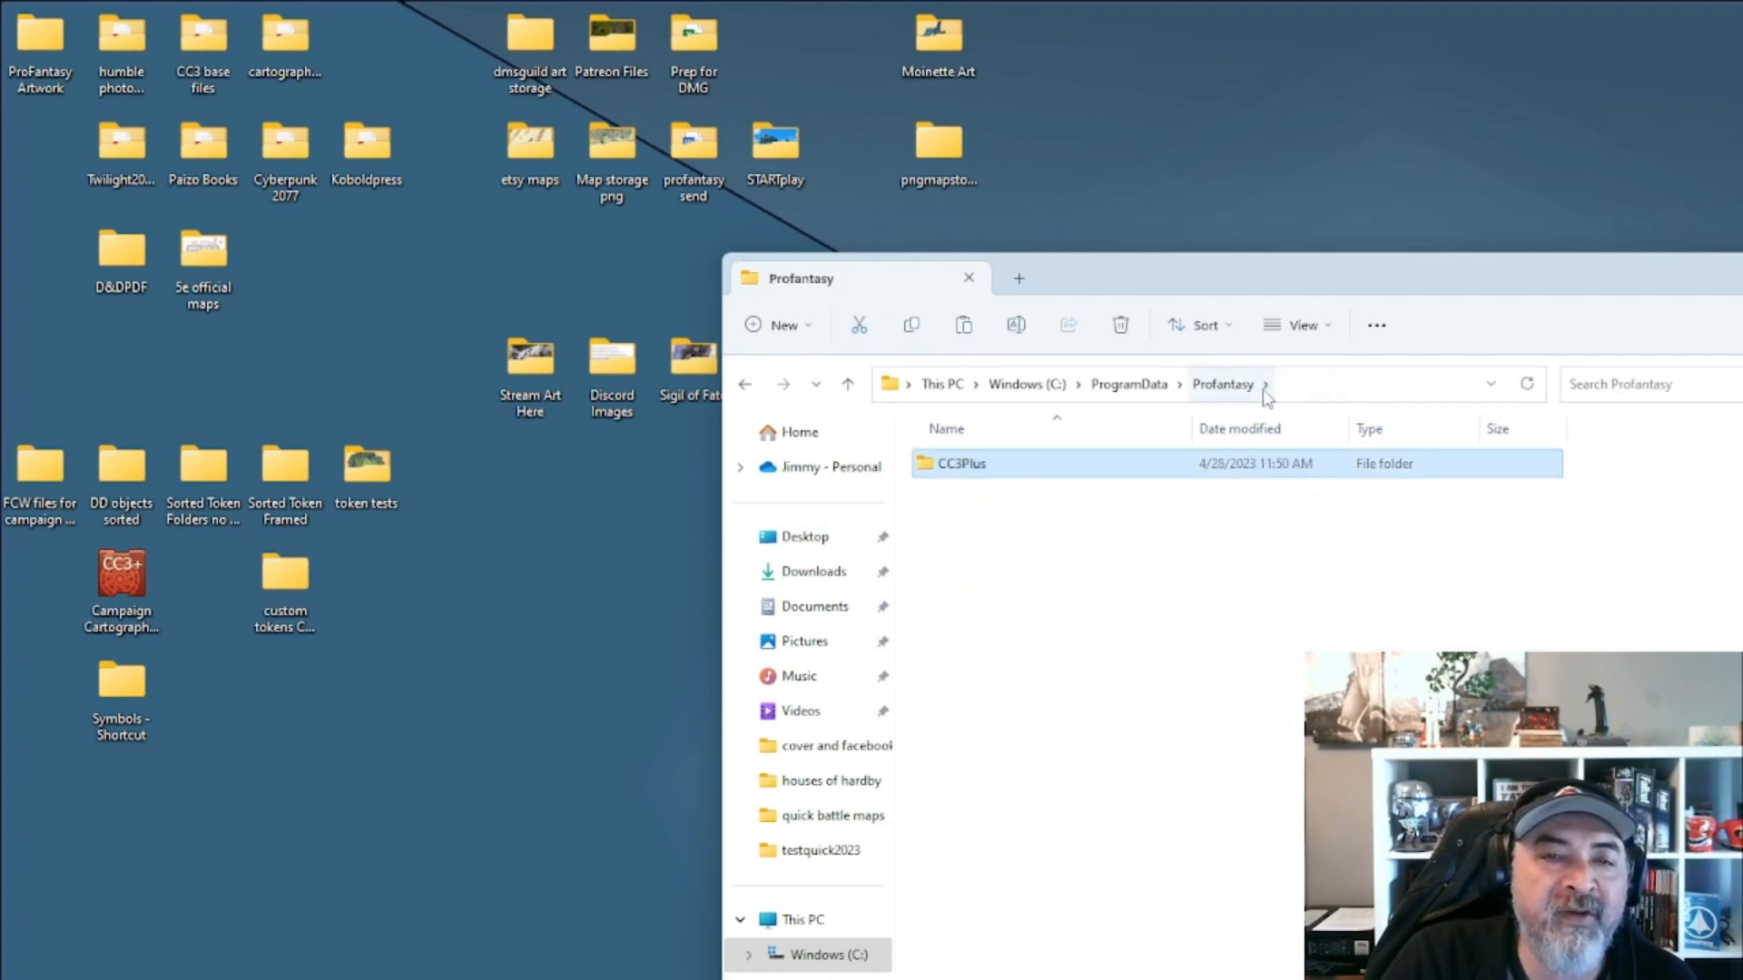
pyautogui.click(1129, 385)
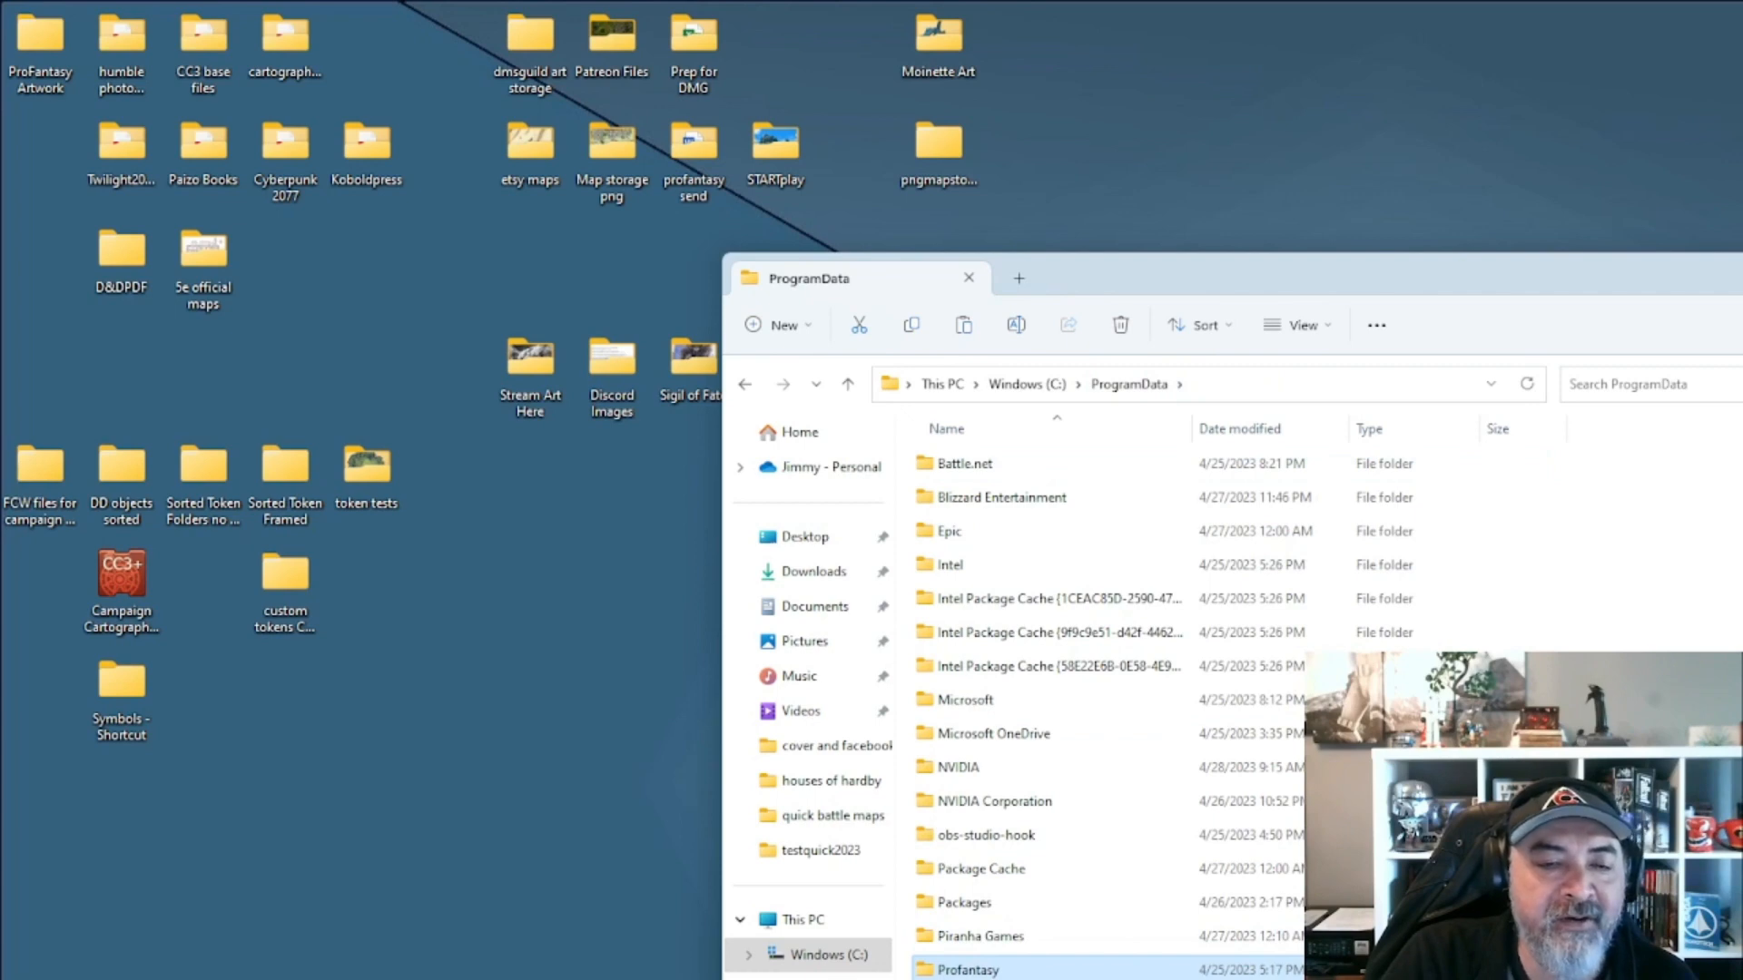
# Browse from ProgramData through Profantasy, CC3Plus, Symbols and User into the custom symbols folder.
pyautogui.doubleClick(1122, 970)
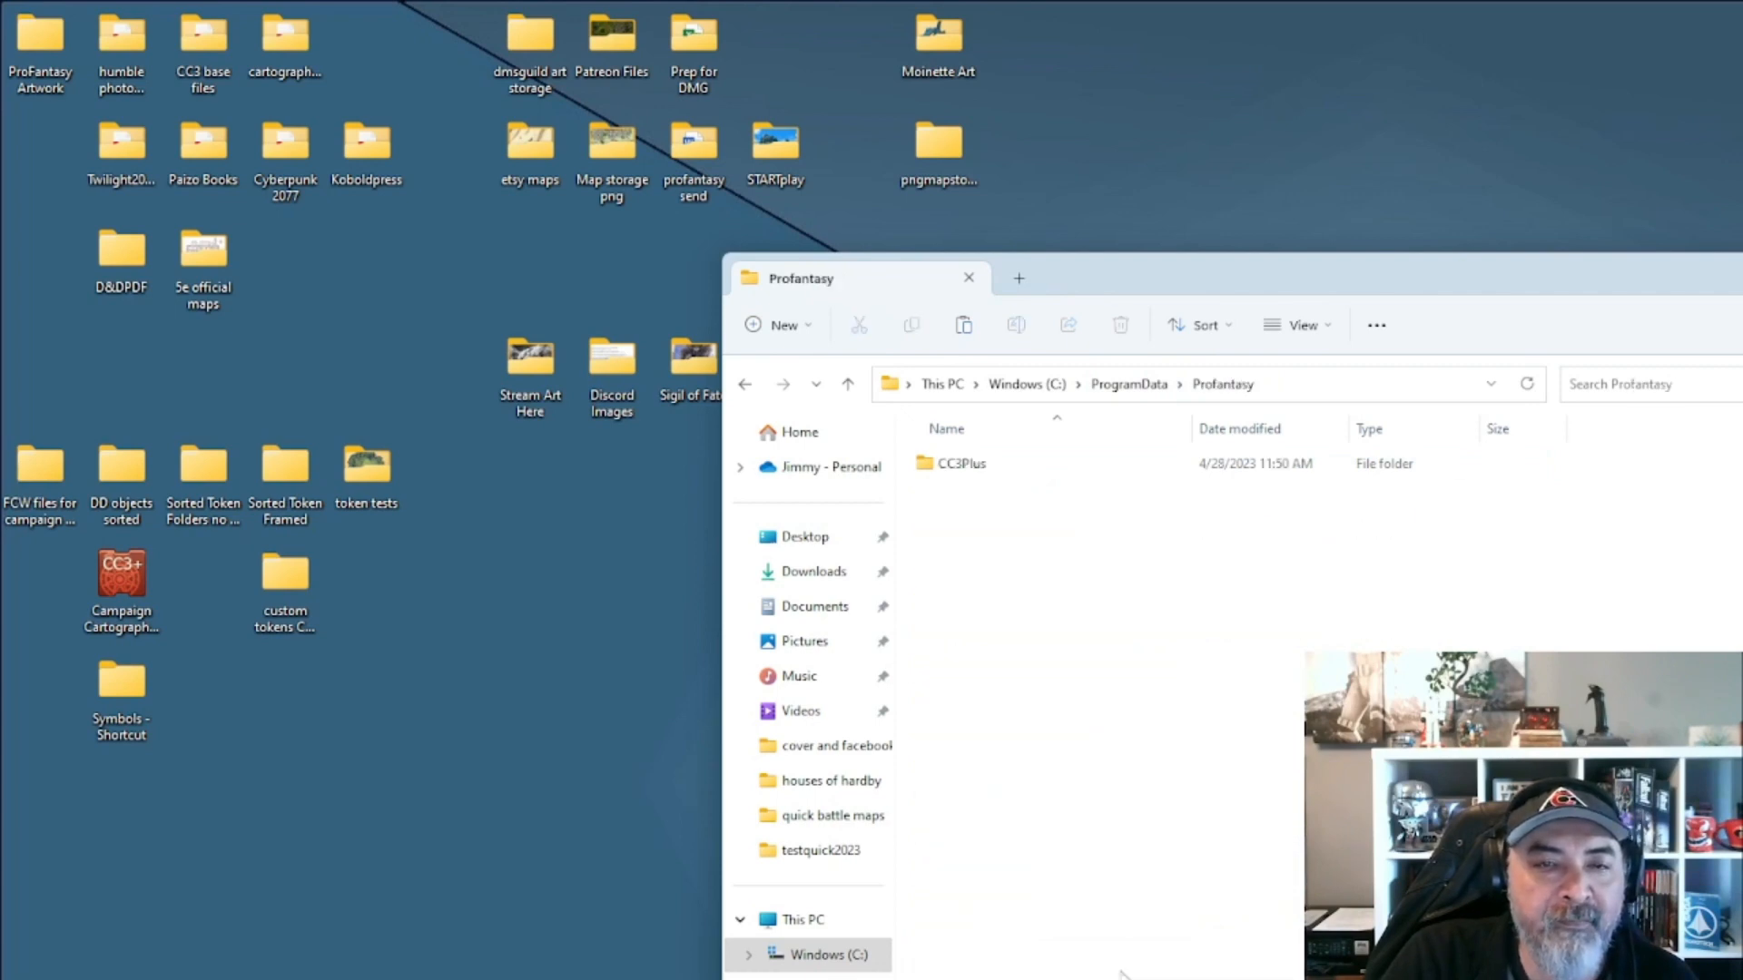
pyautogui.click(1267, 389)
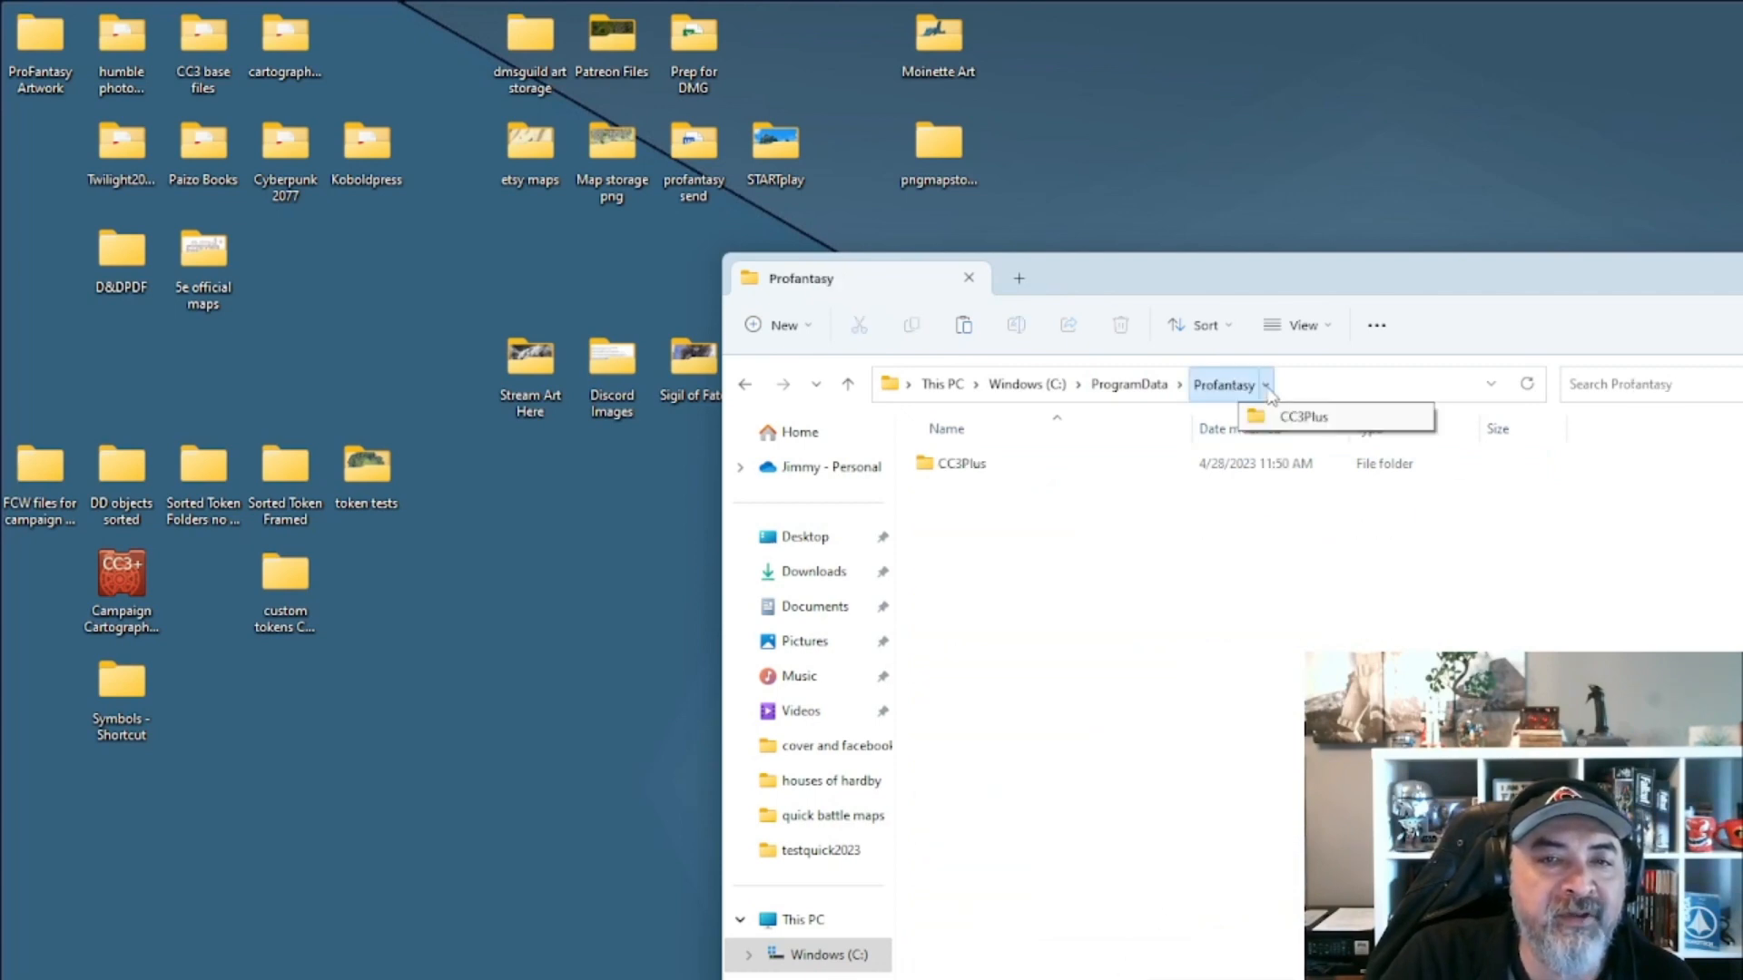
pyautogui.click(1298, 416)
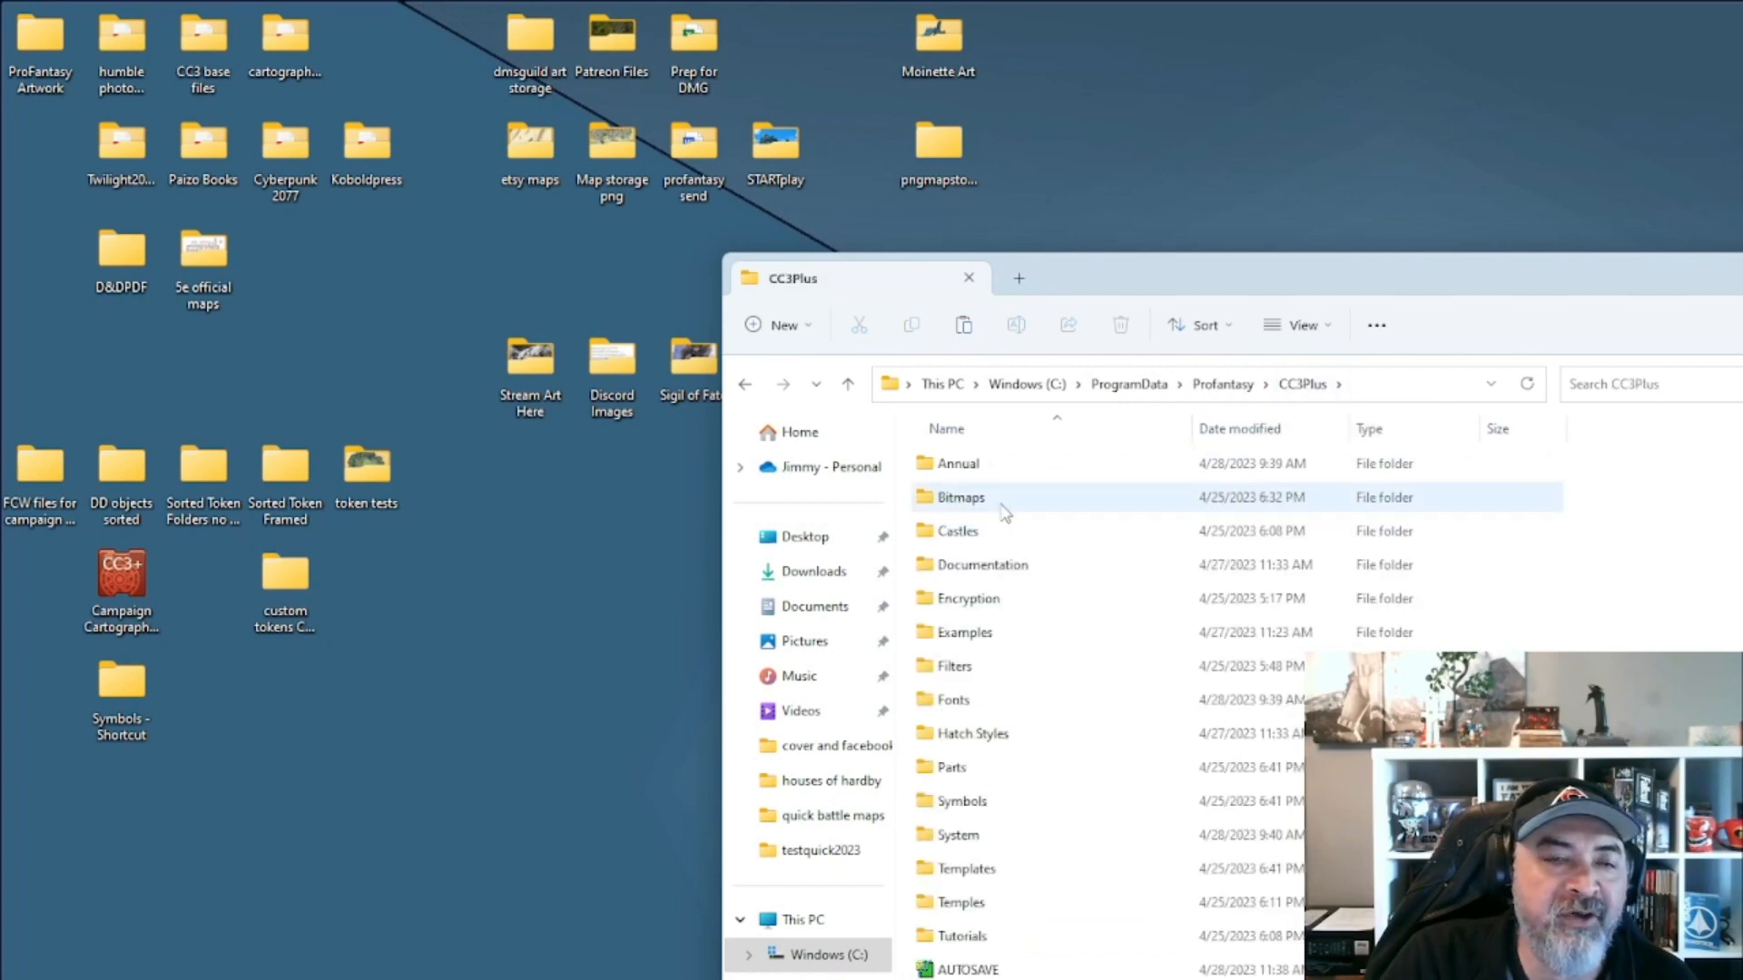
pyautogui.doubleClick(996, 804)
pyautogui.doubleClick(965, 840)
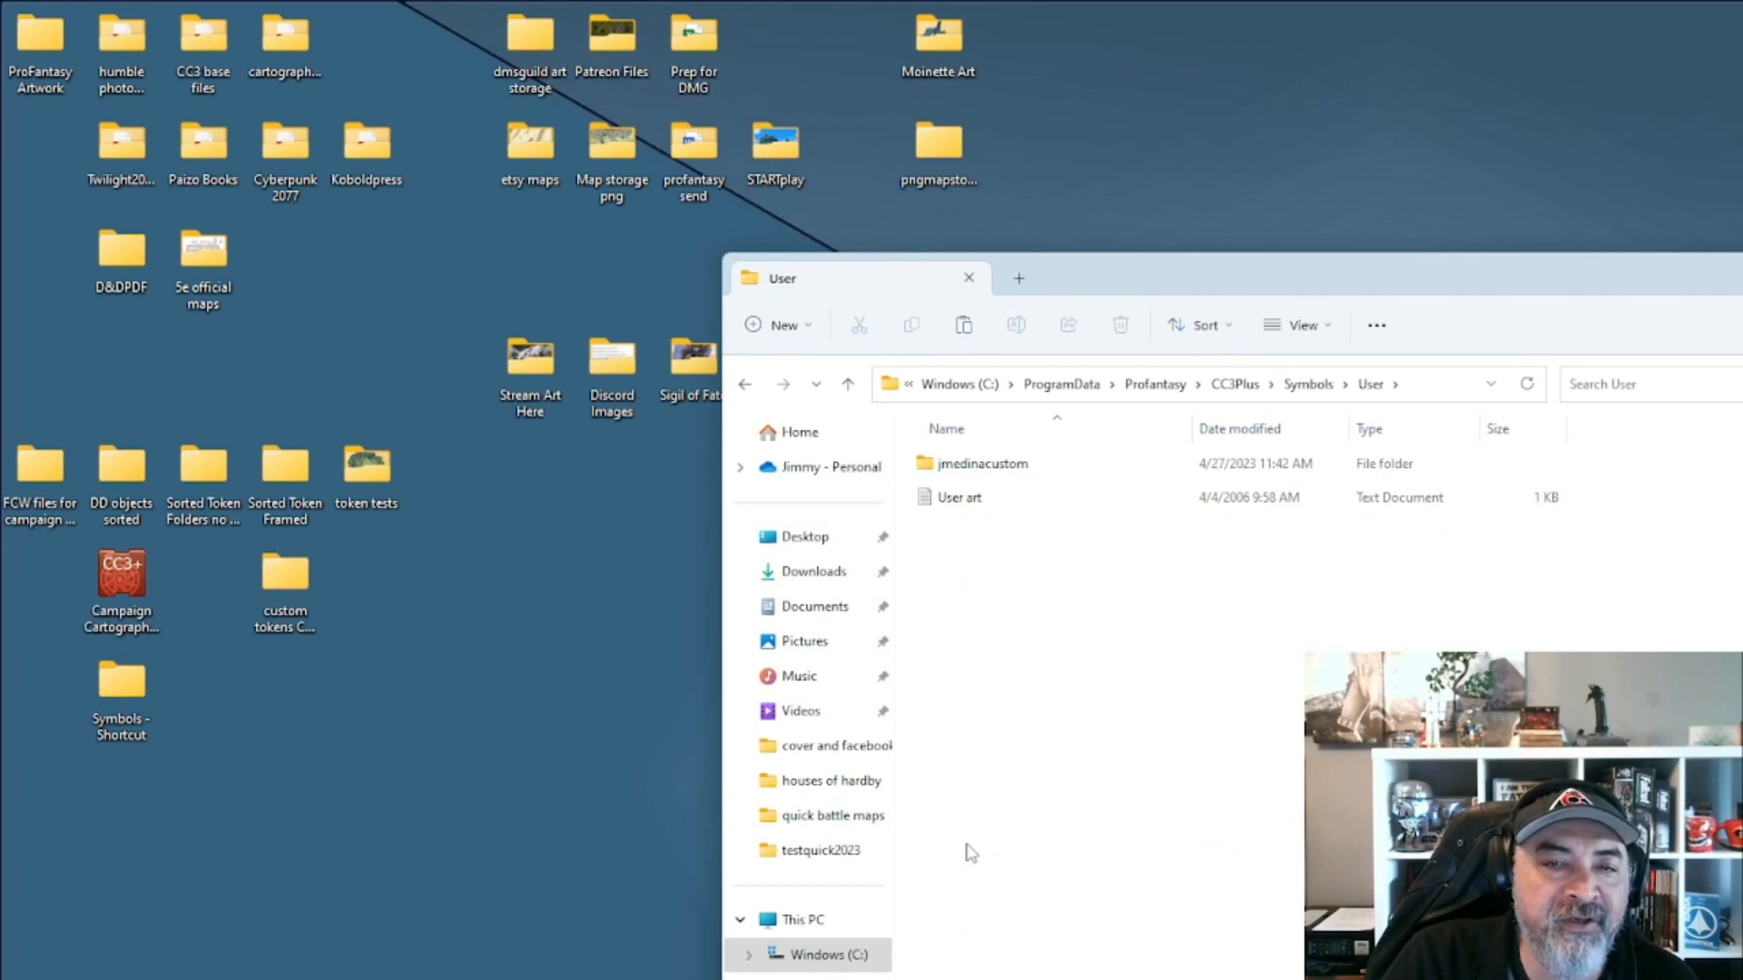
pyautogui.doubleClick(1012, 466)
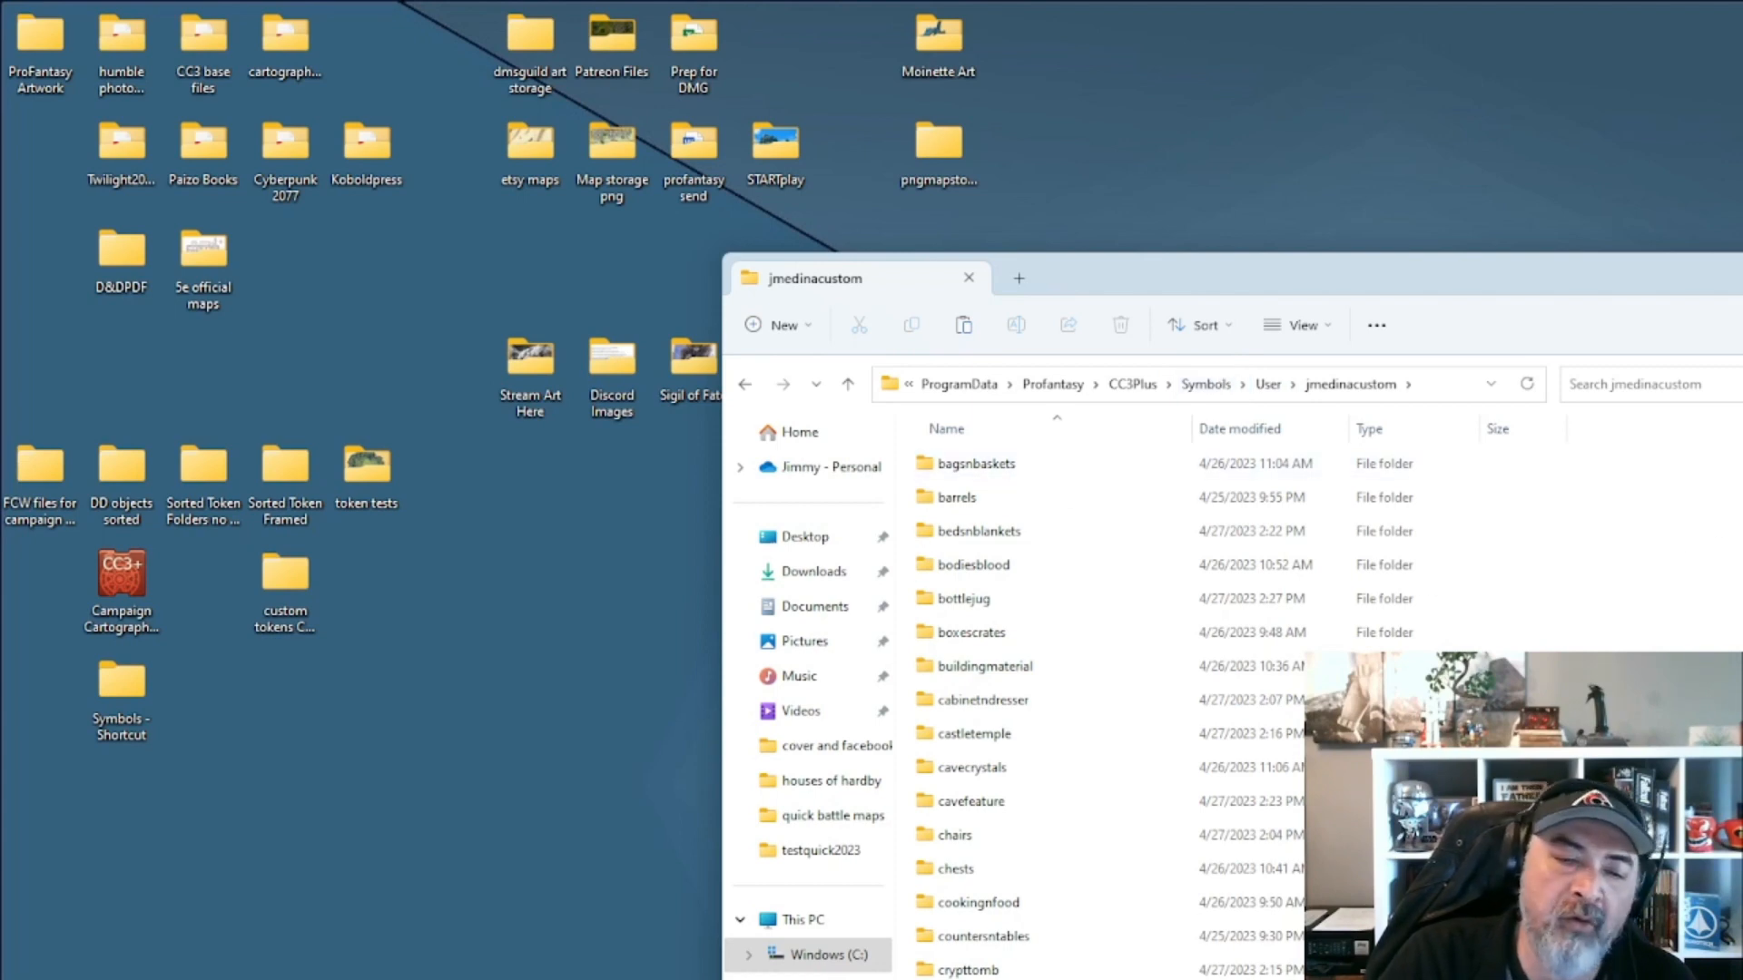
# Look through the subfolders of the custom symbols folder, go back up to Symbols and close the folder window.
pyautogui.scroll(-5, 1107, 708)
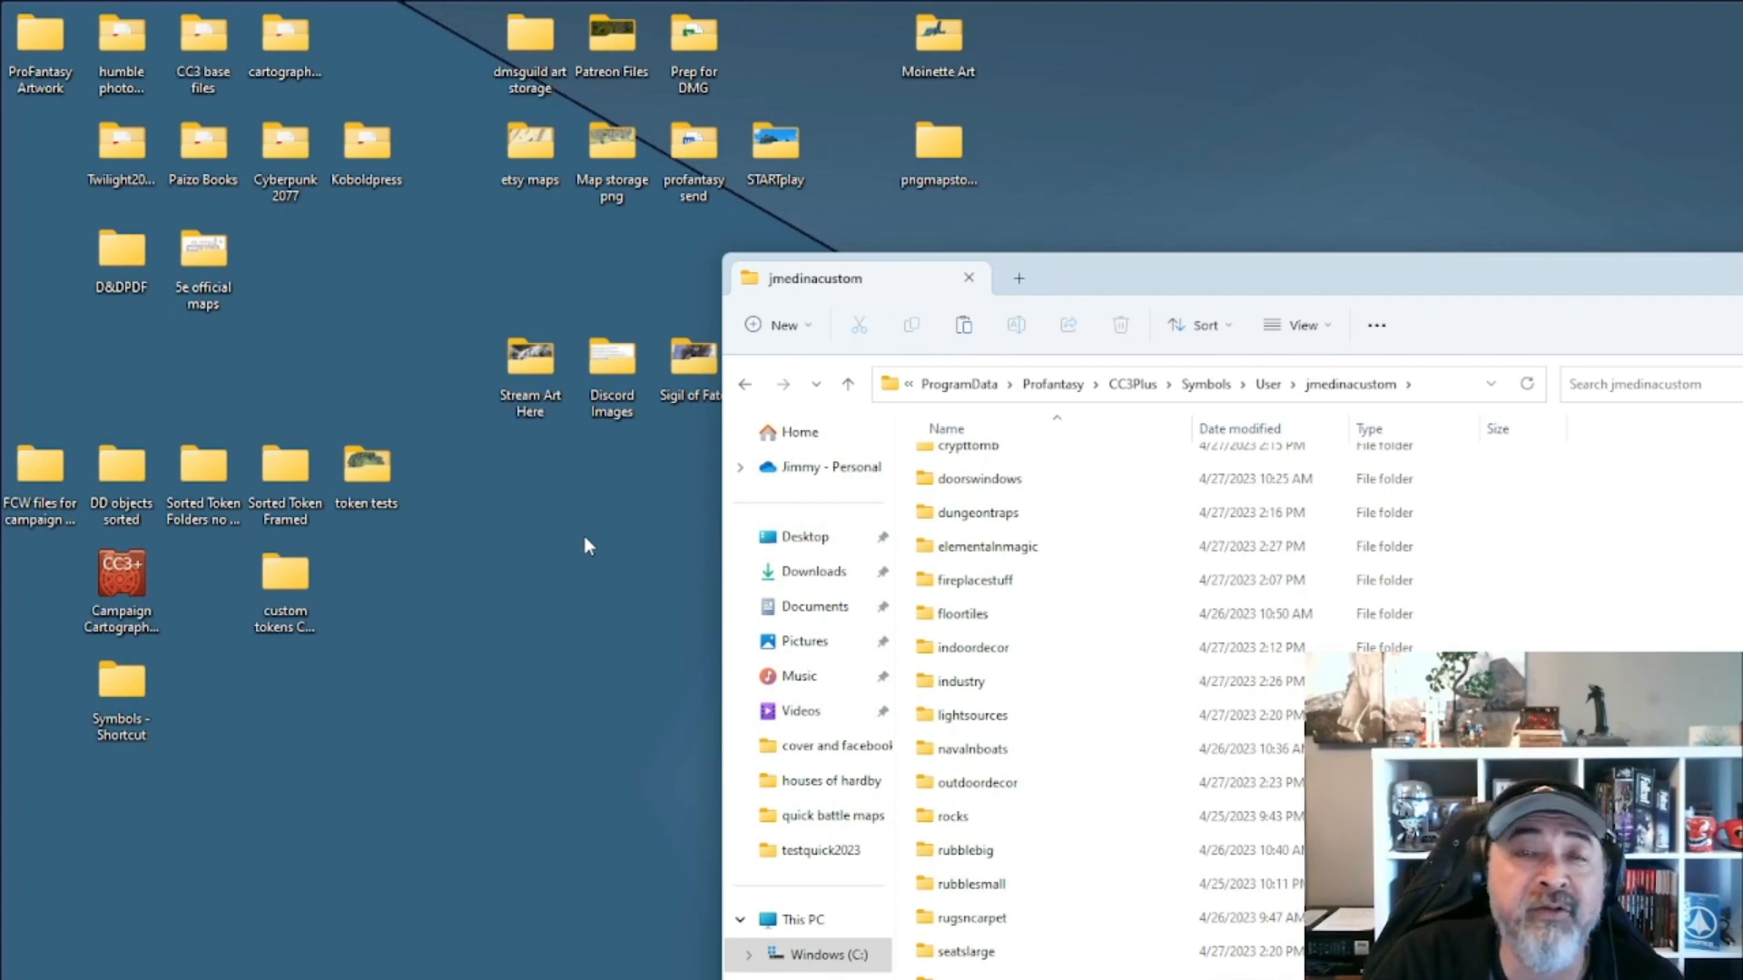
pyautogui.click(1205, 384)
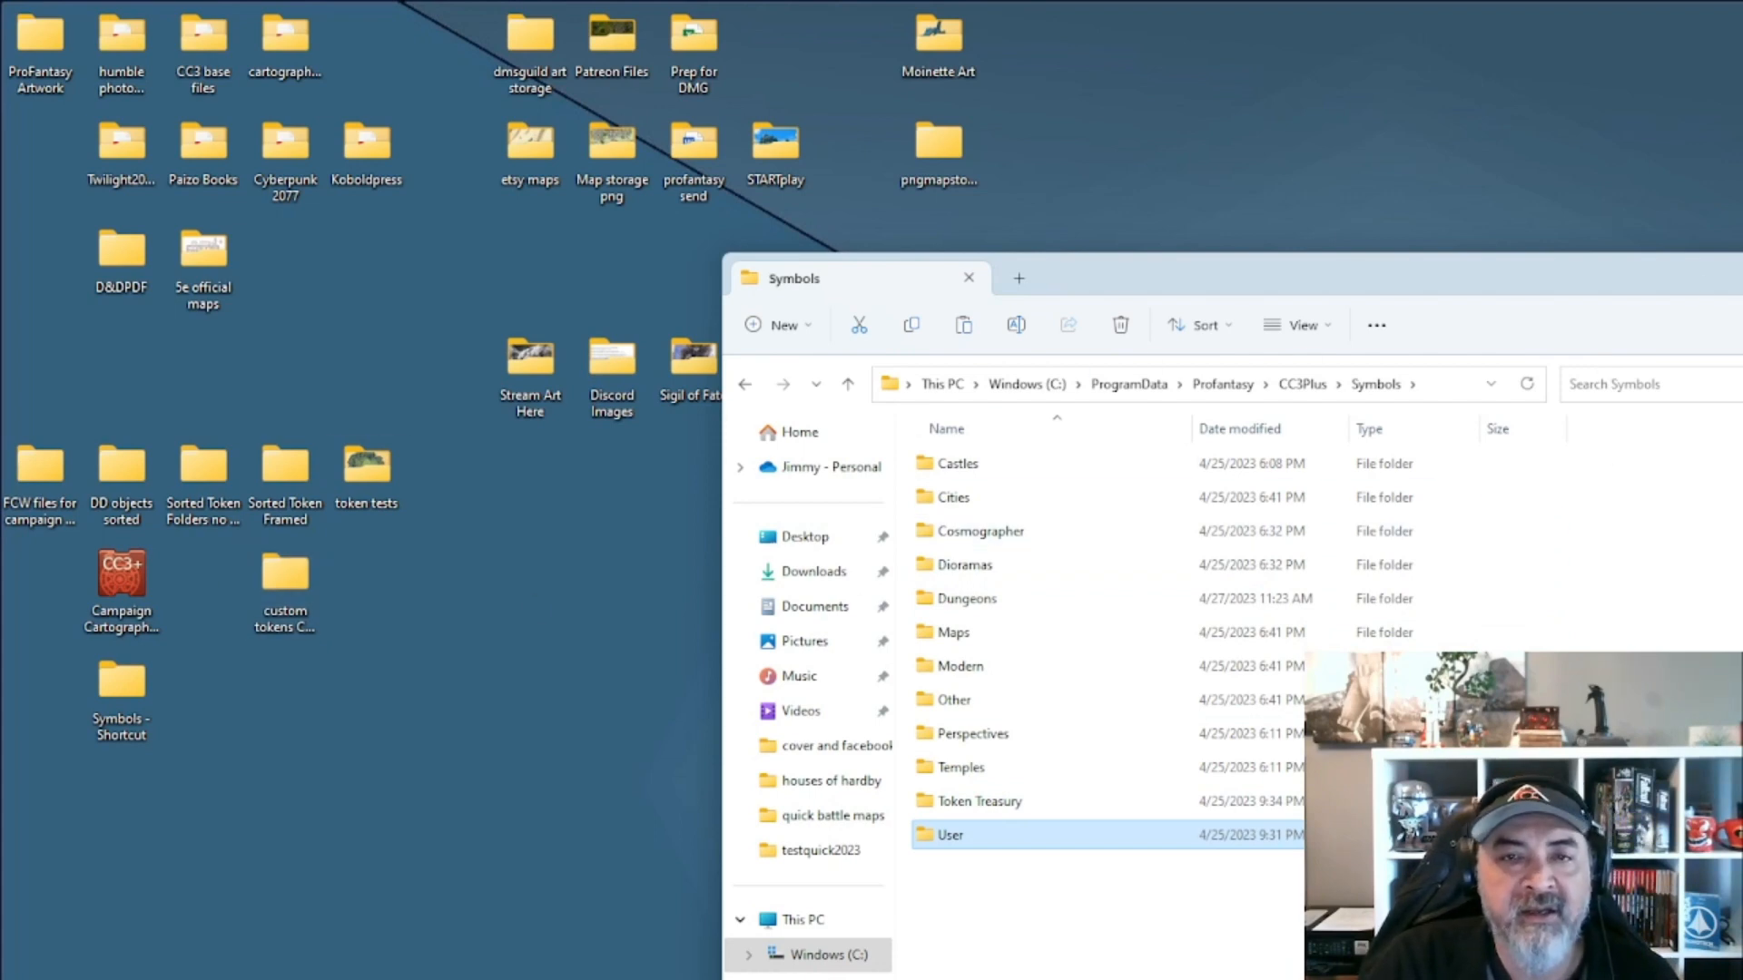
pyautogui.hotkey('alt', 'F4')
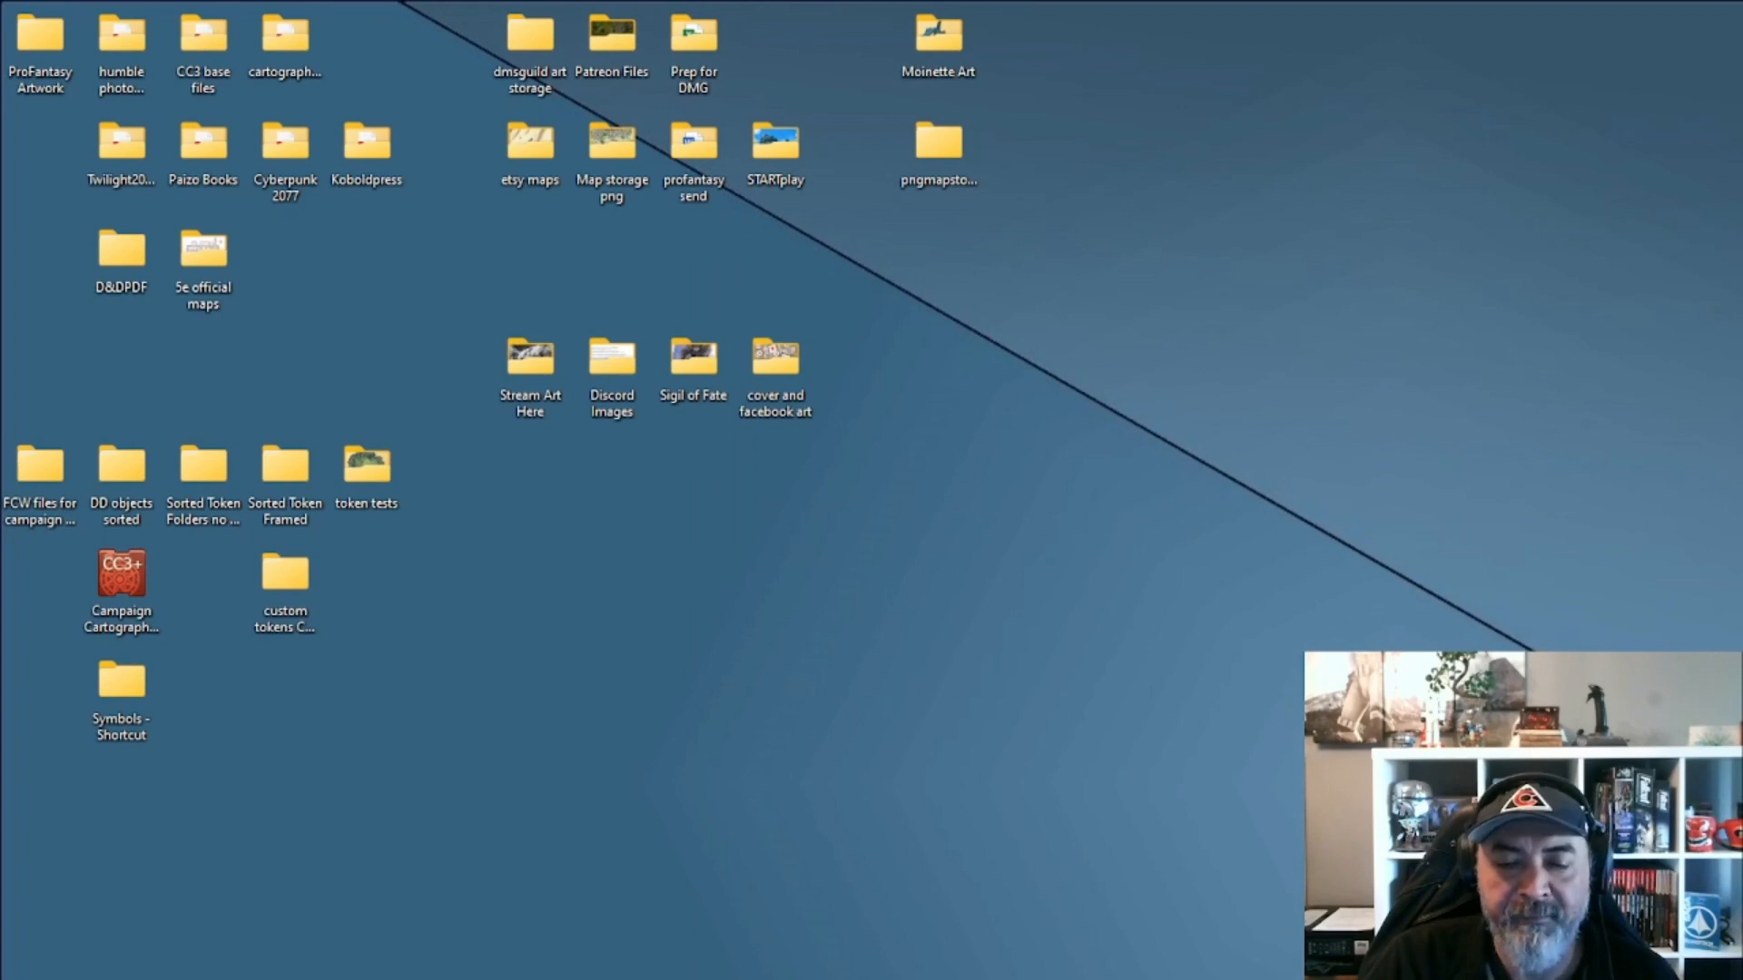
# Switch back to the dd3outdoortest1 map in Campaign Cartographer and save it from the save reminder.
pyautogui.hotkey('alt', 'Tab')
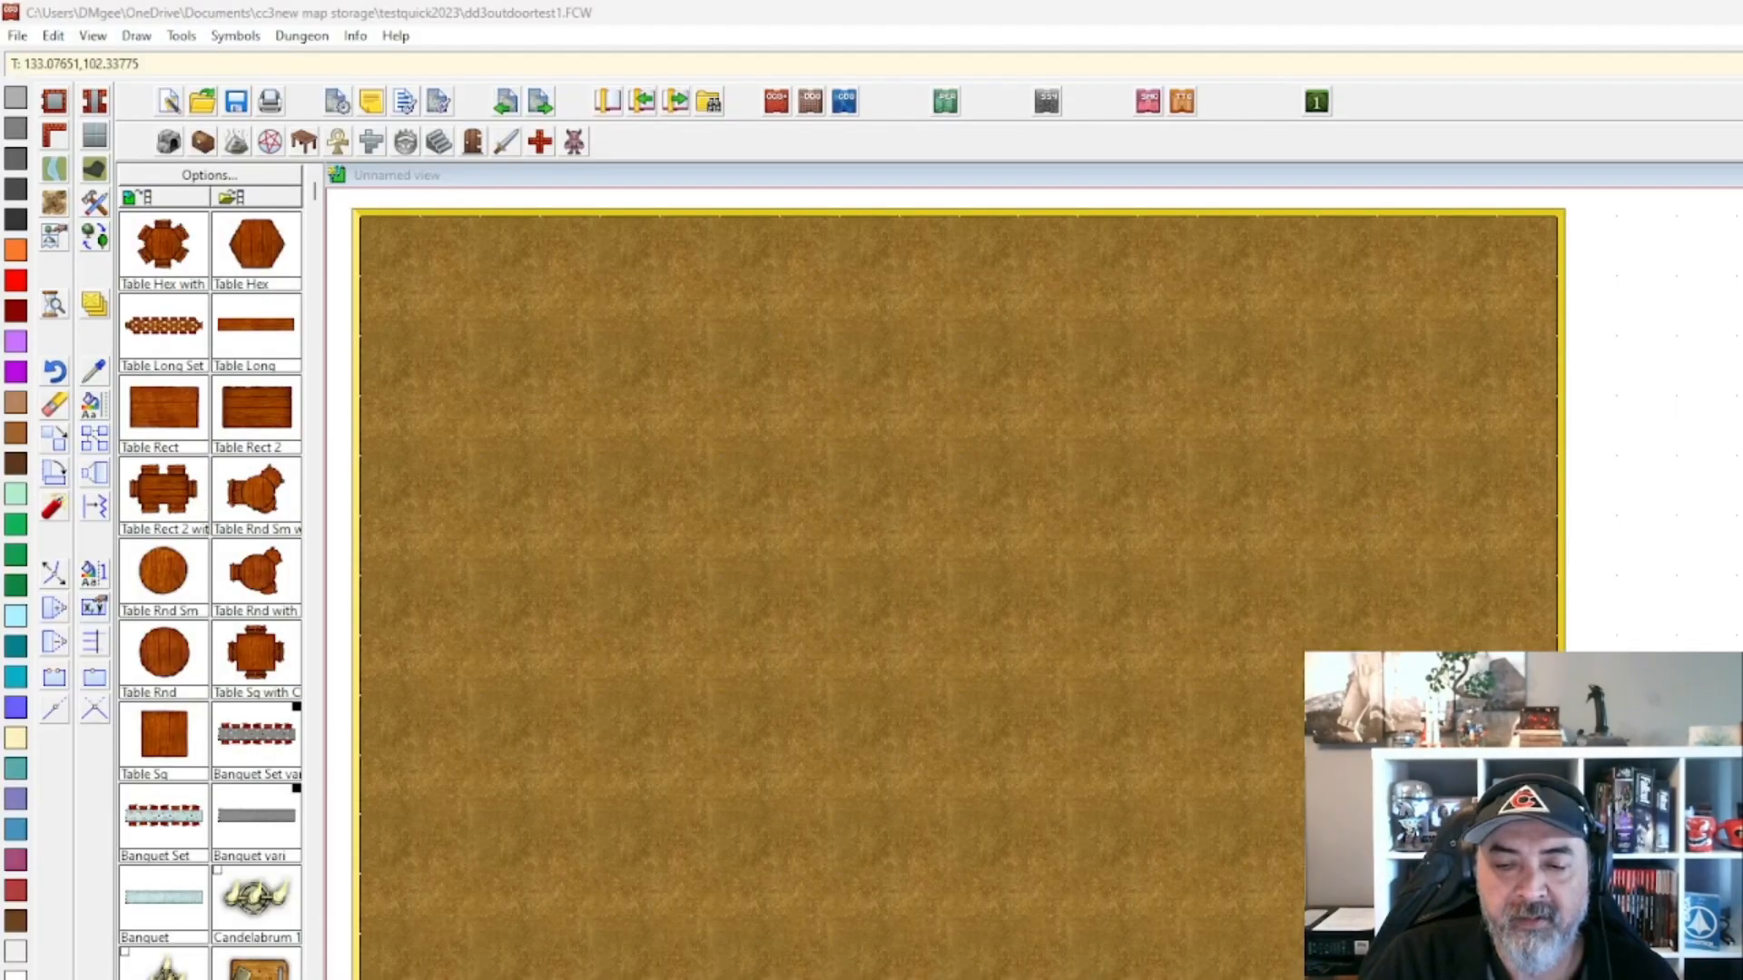
pyautogui.hotkey('ctrl', 'o')
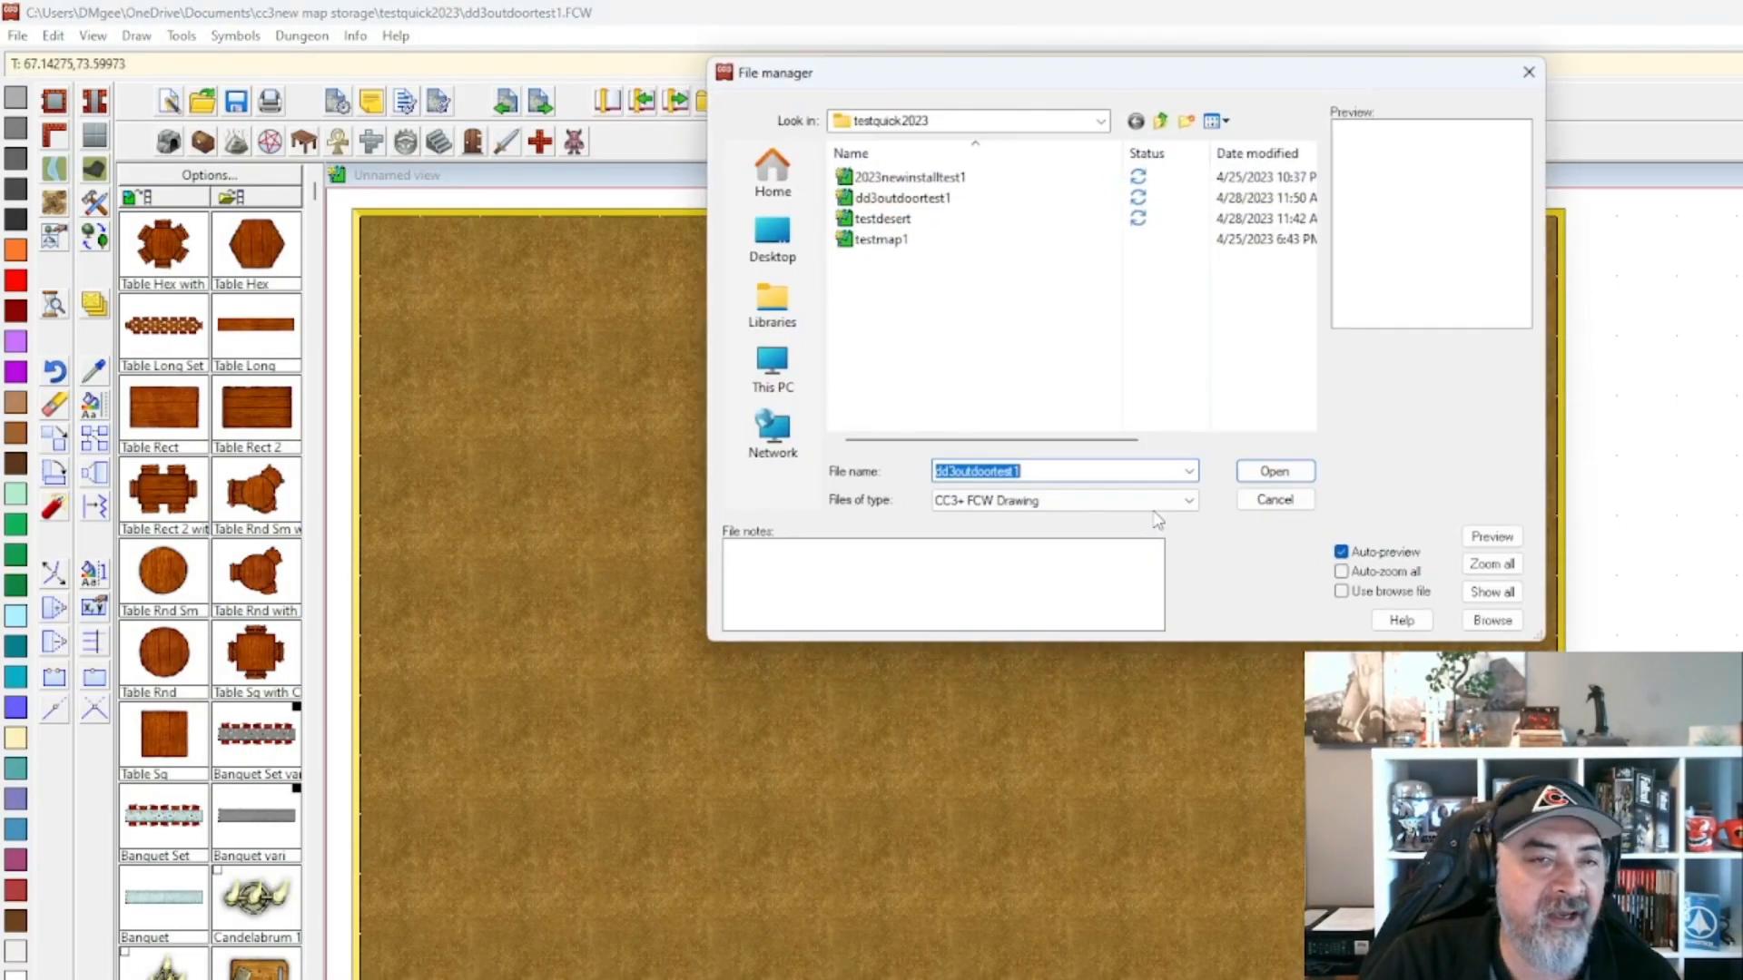
pyautogui.click(1527, 72)
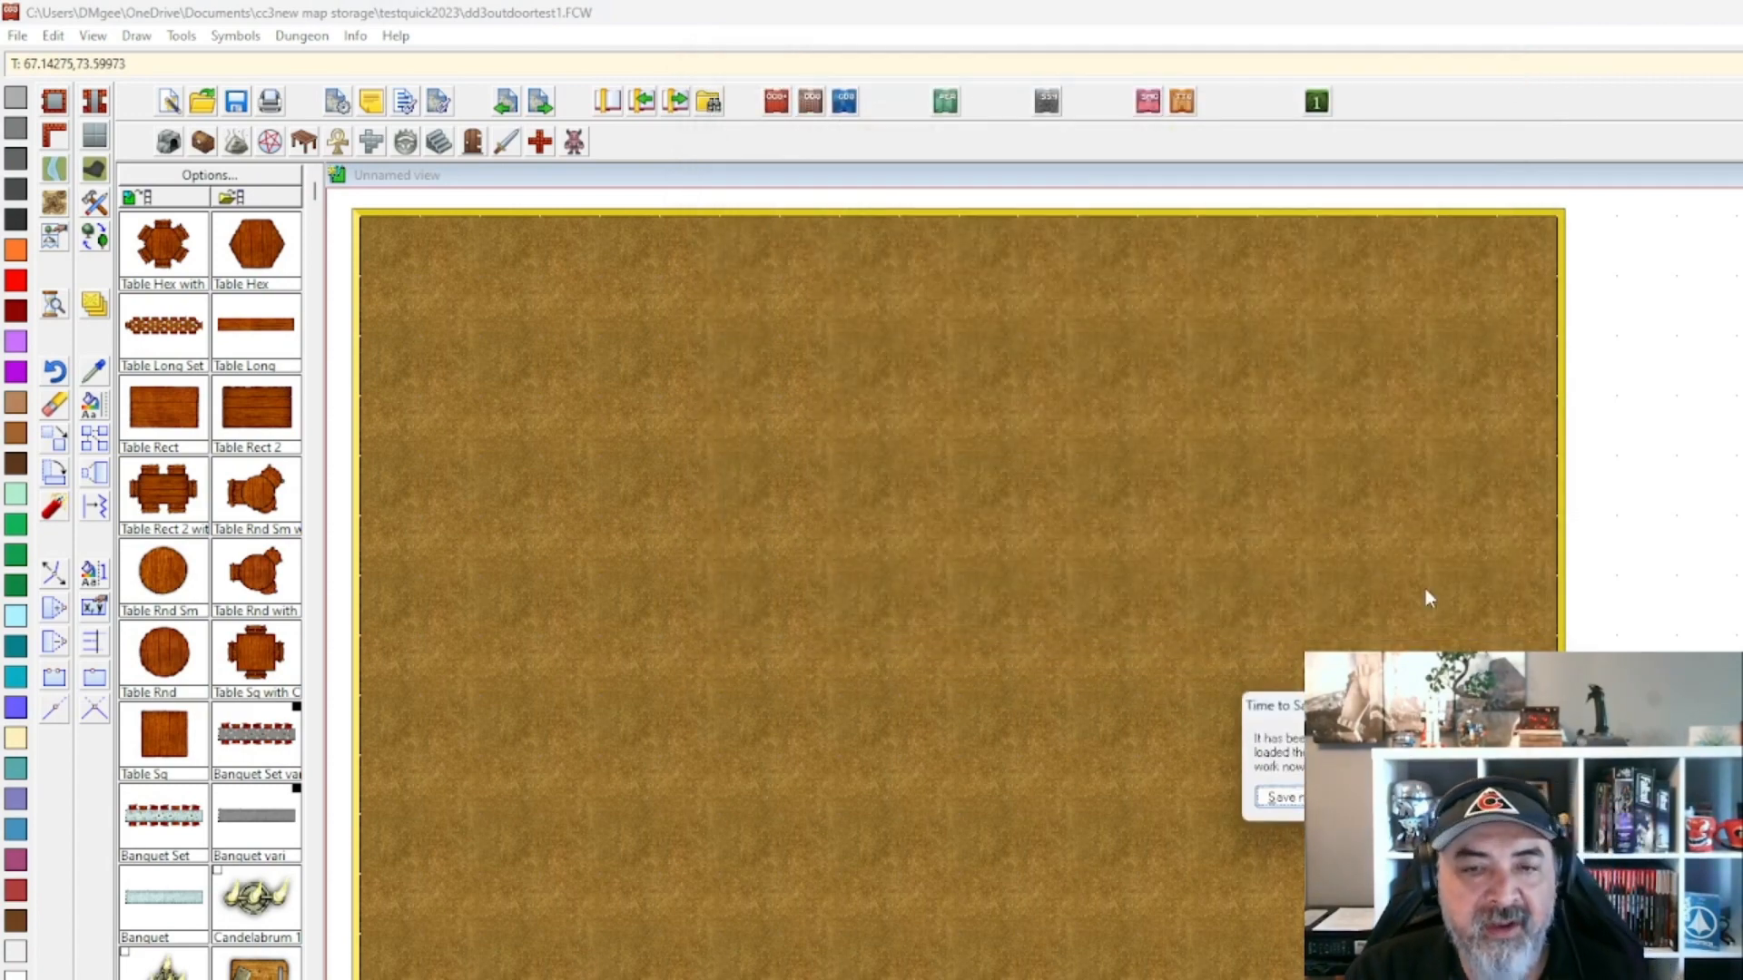
pyautogui.click(1284, 798)
pyautogui.moveTo(1171, 398); pyautogui.dragTo(1309, 442)
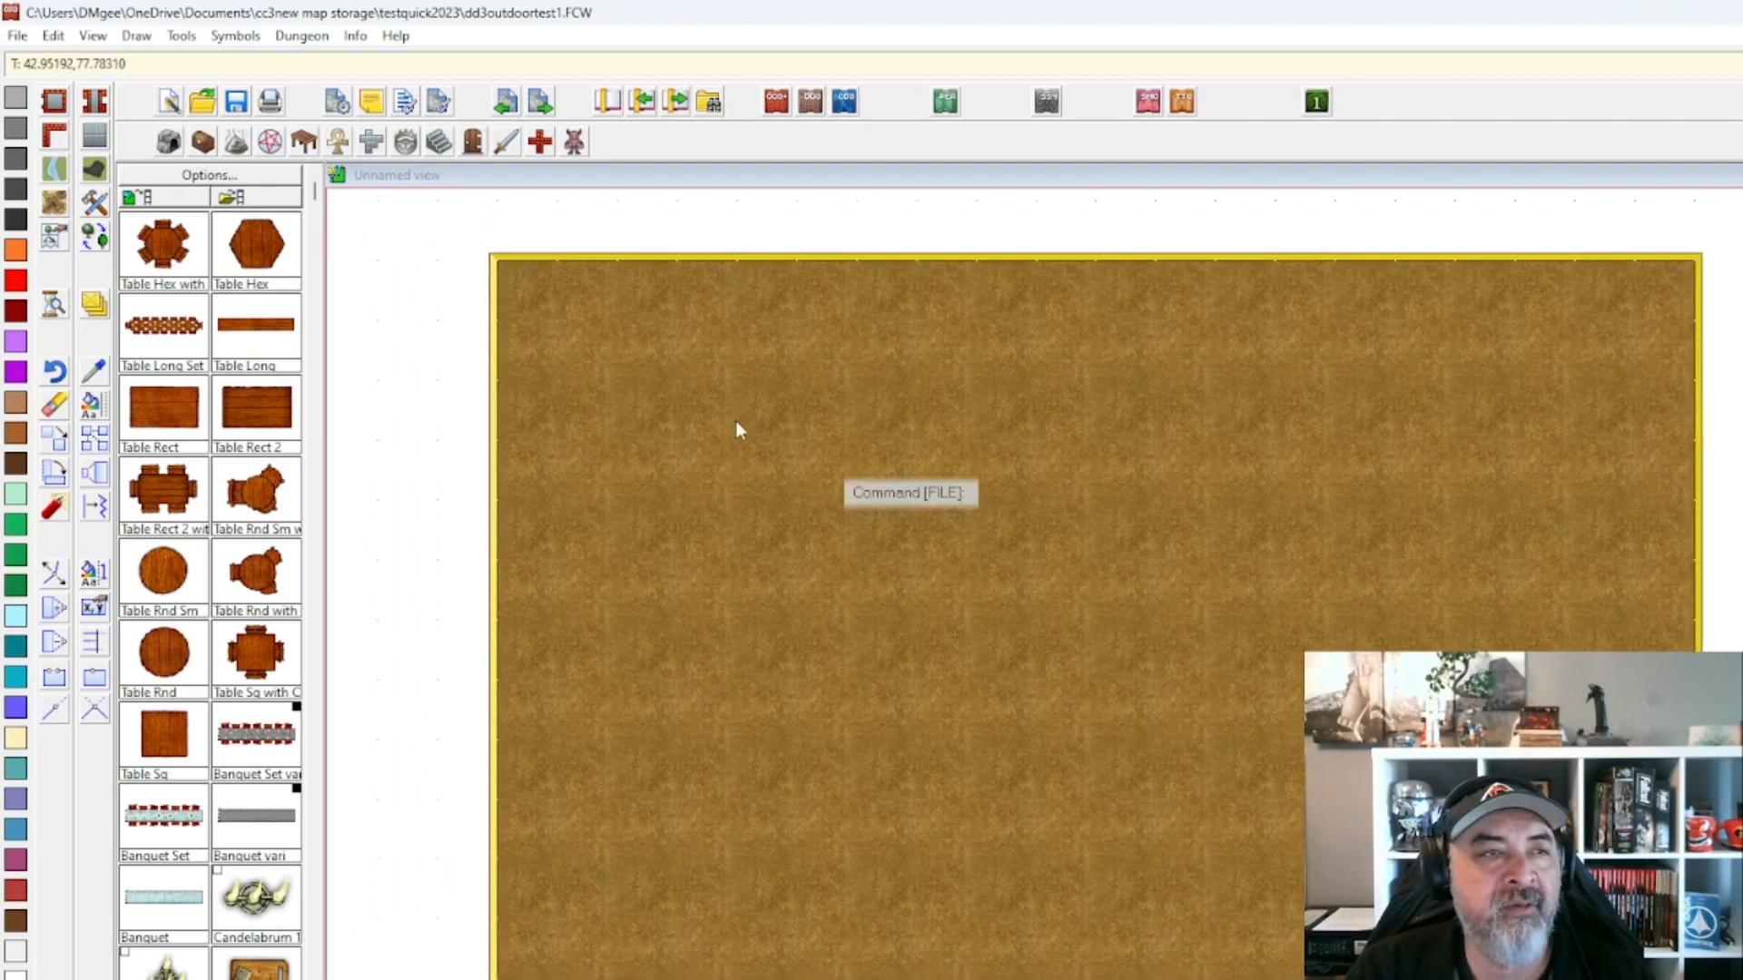
# Start a new drawing with map type Dungeons, deciding the settings manually instead of using a predefined template.
pyautogui.click(17, 35)
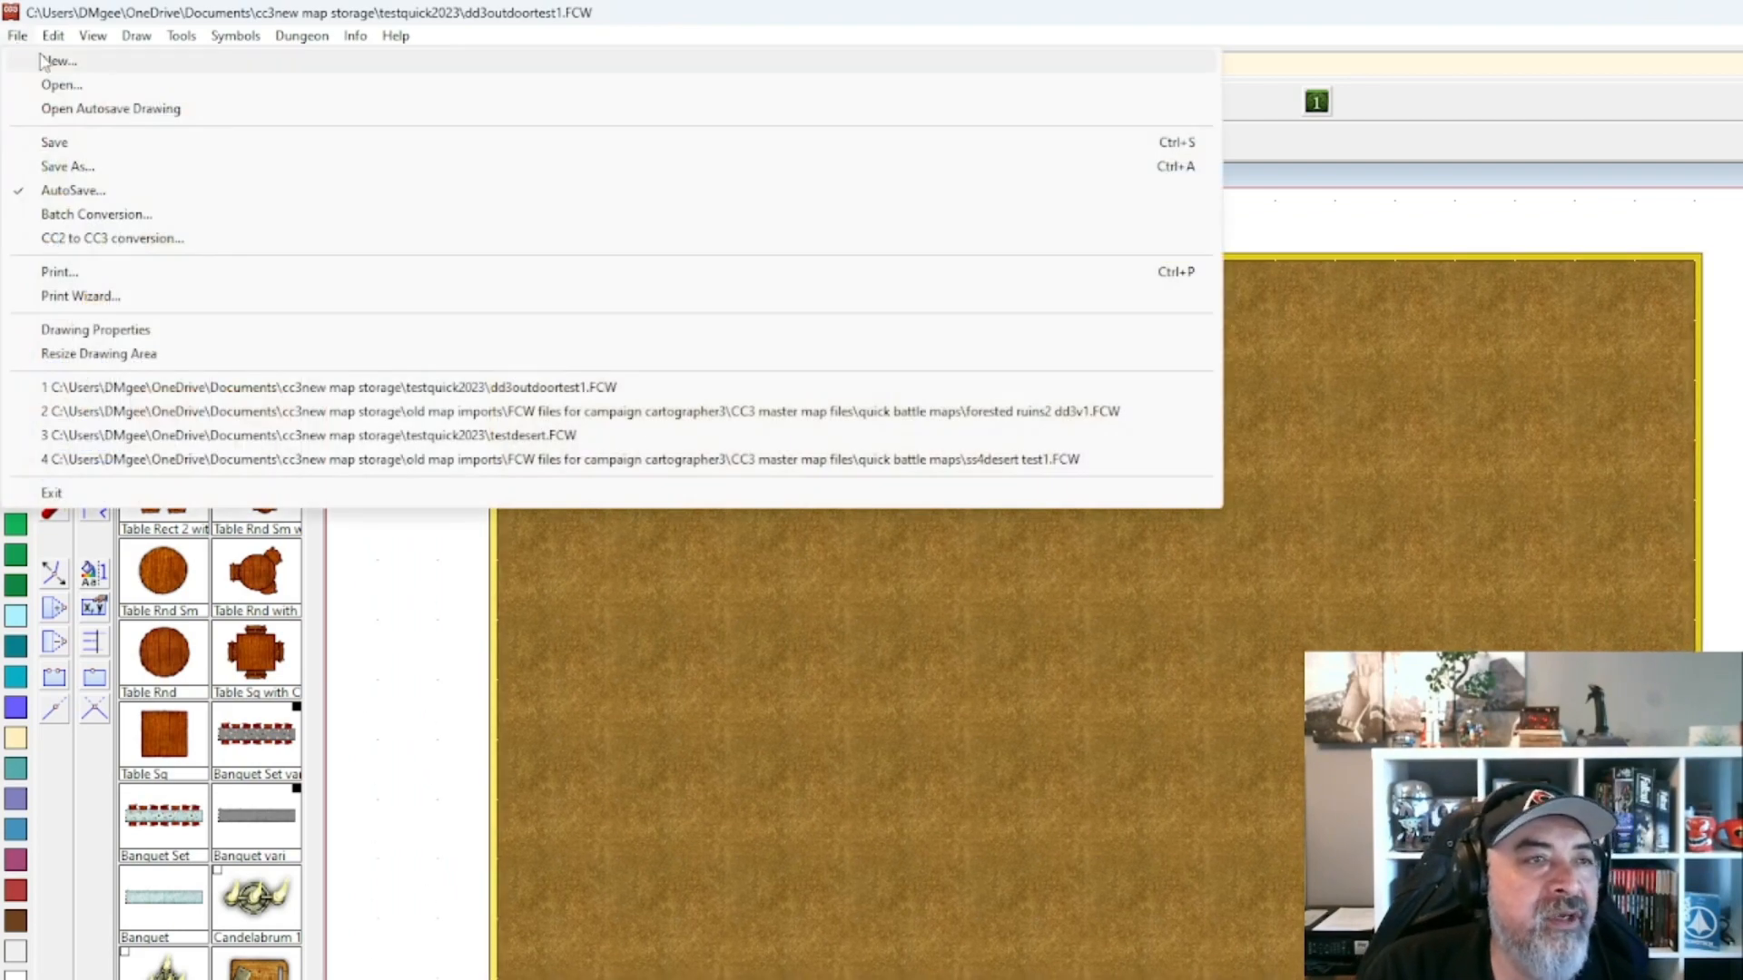
pyautogui.click(56, 61)
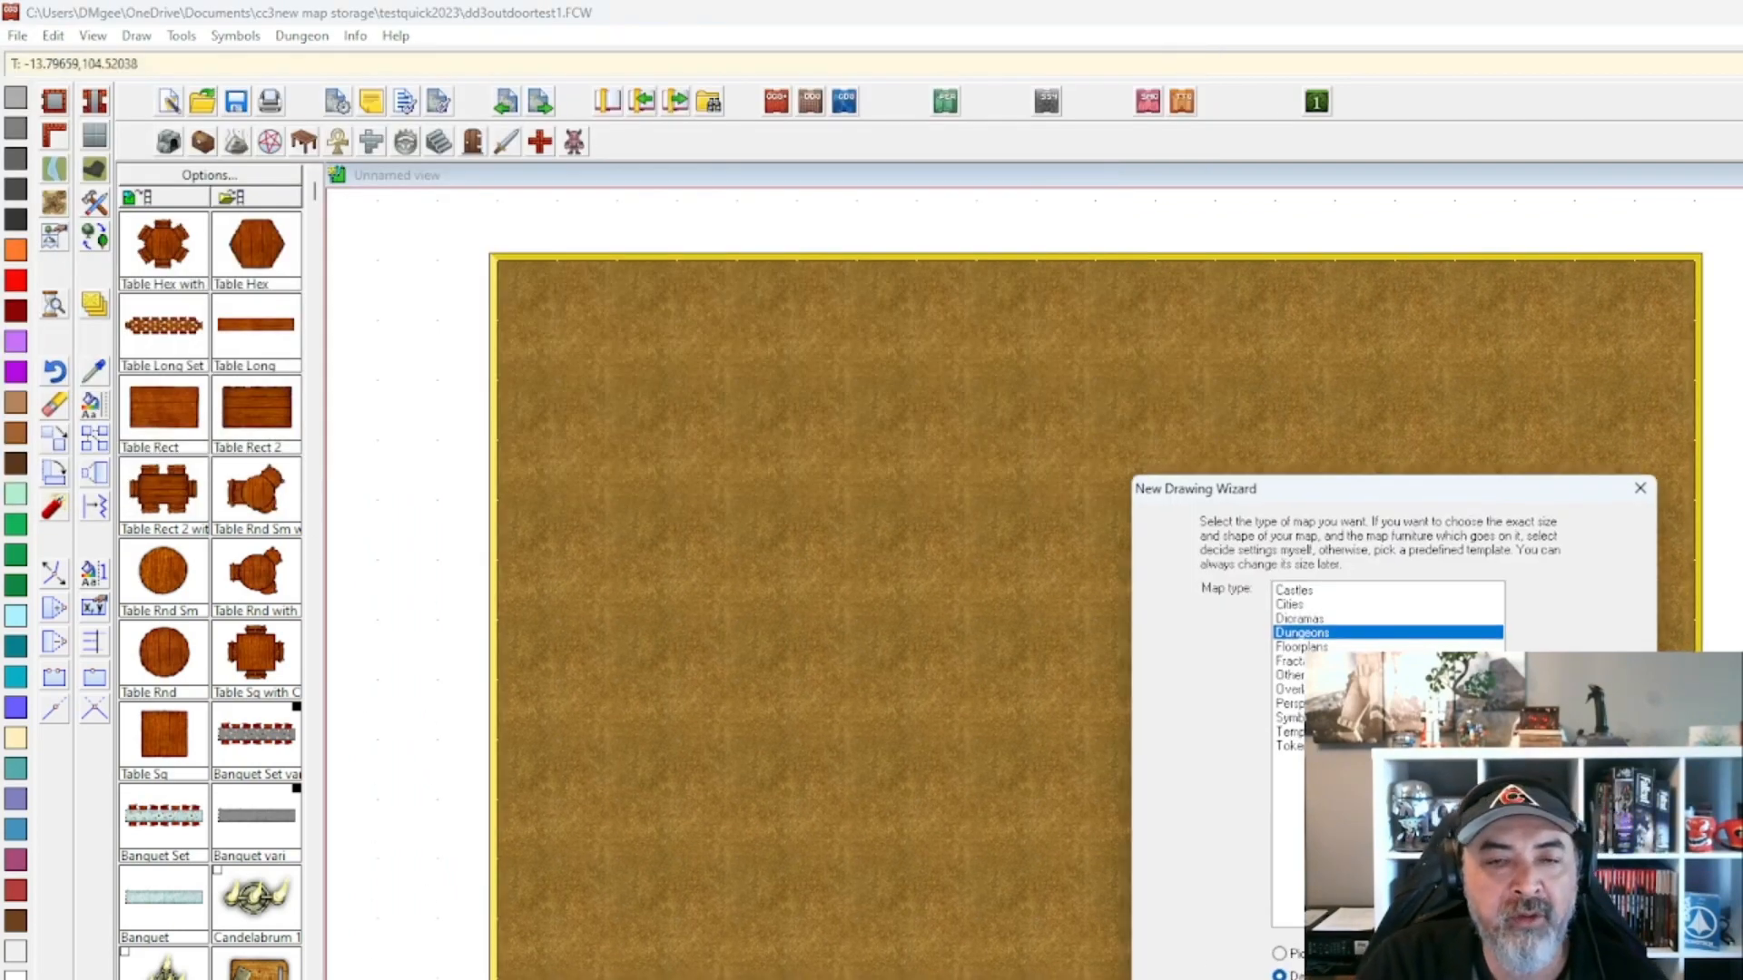
pyautogui.press('Return')
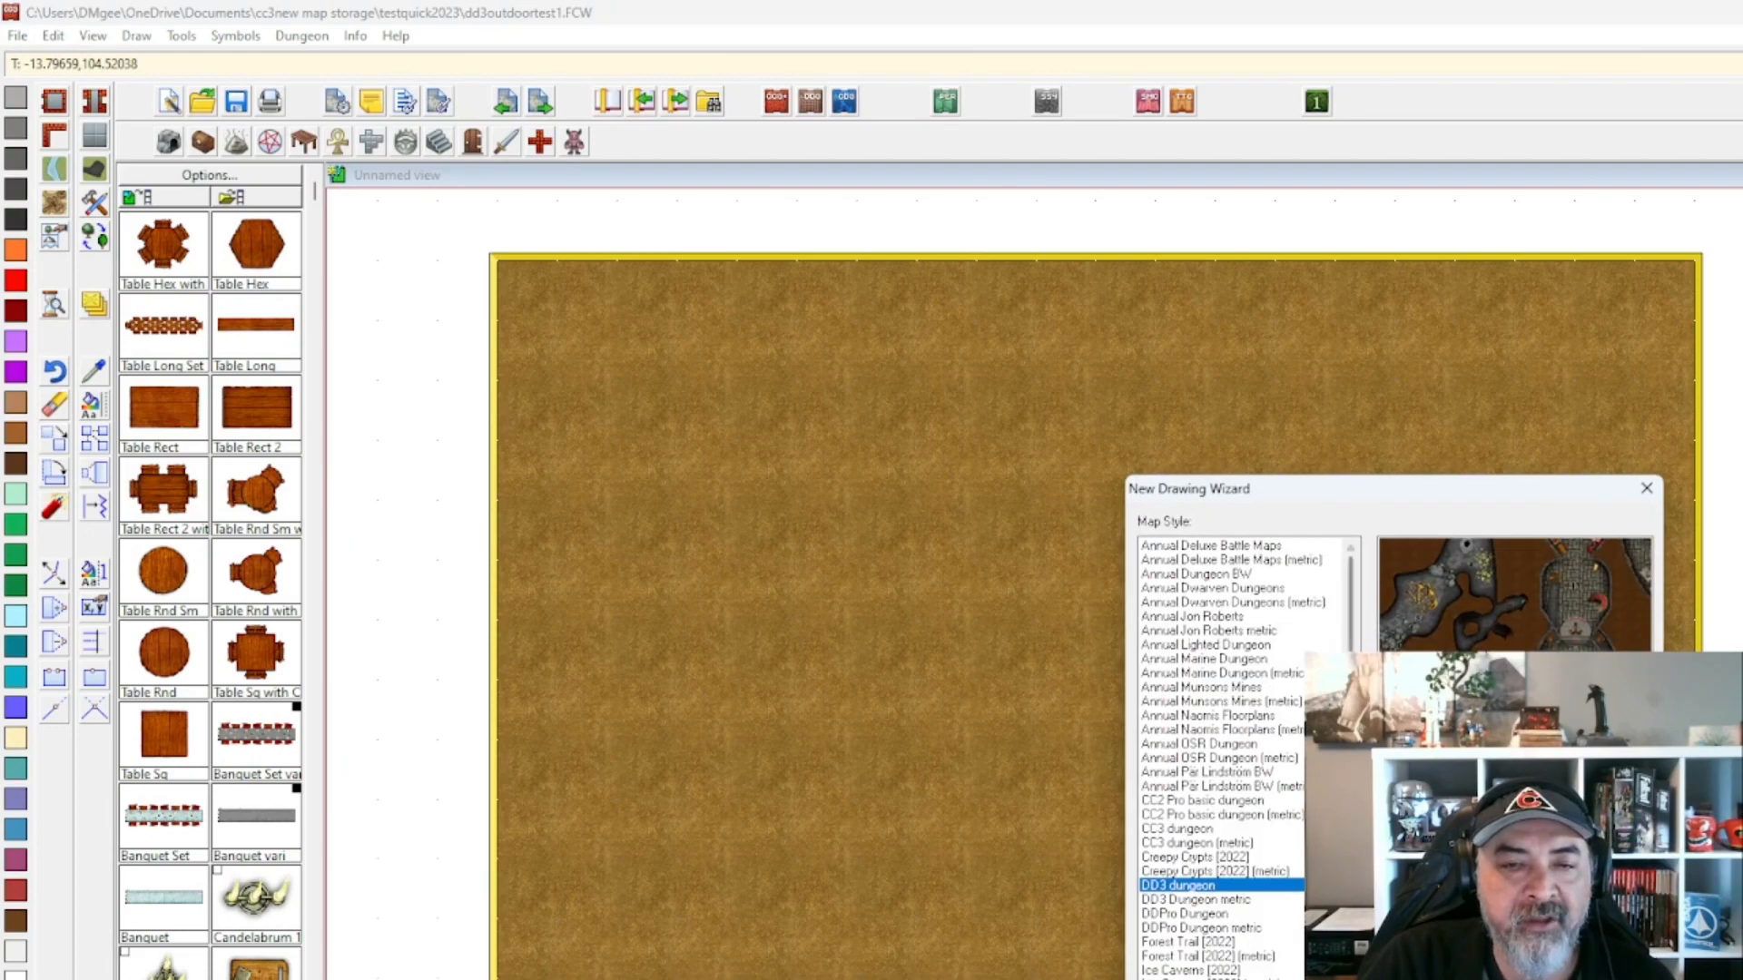
# Preview the dungeon map styles, including CC3, Creepy Crypts, DD3, DDPro, Forest Trail, Ice Caverns and SS2.
pyautogui.scroll(-4, 1221, 758)
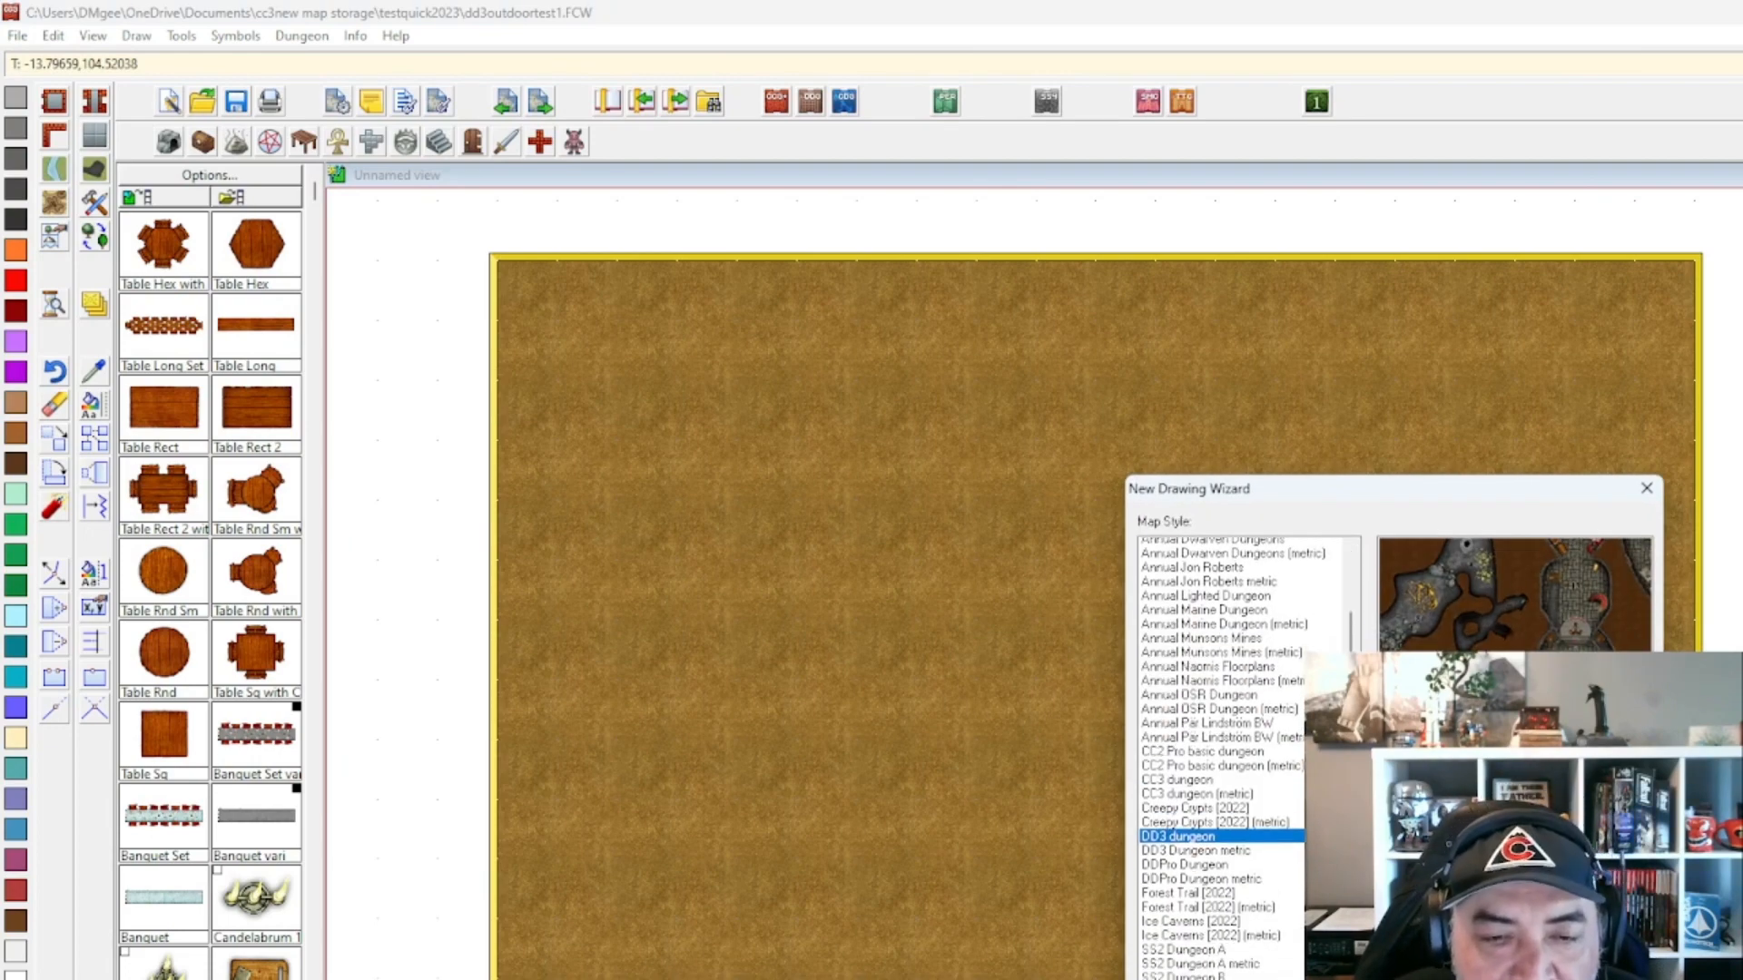
pyautogui.scroll(4, 1266, 726)
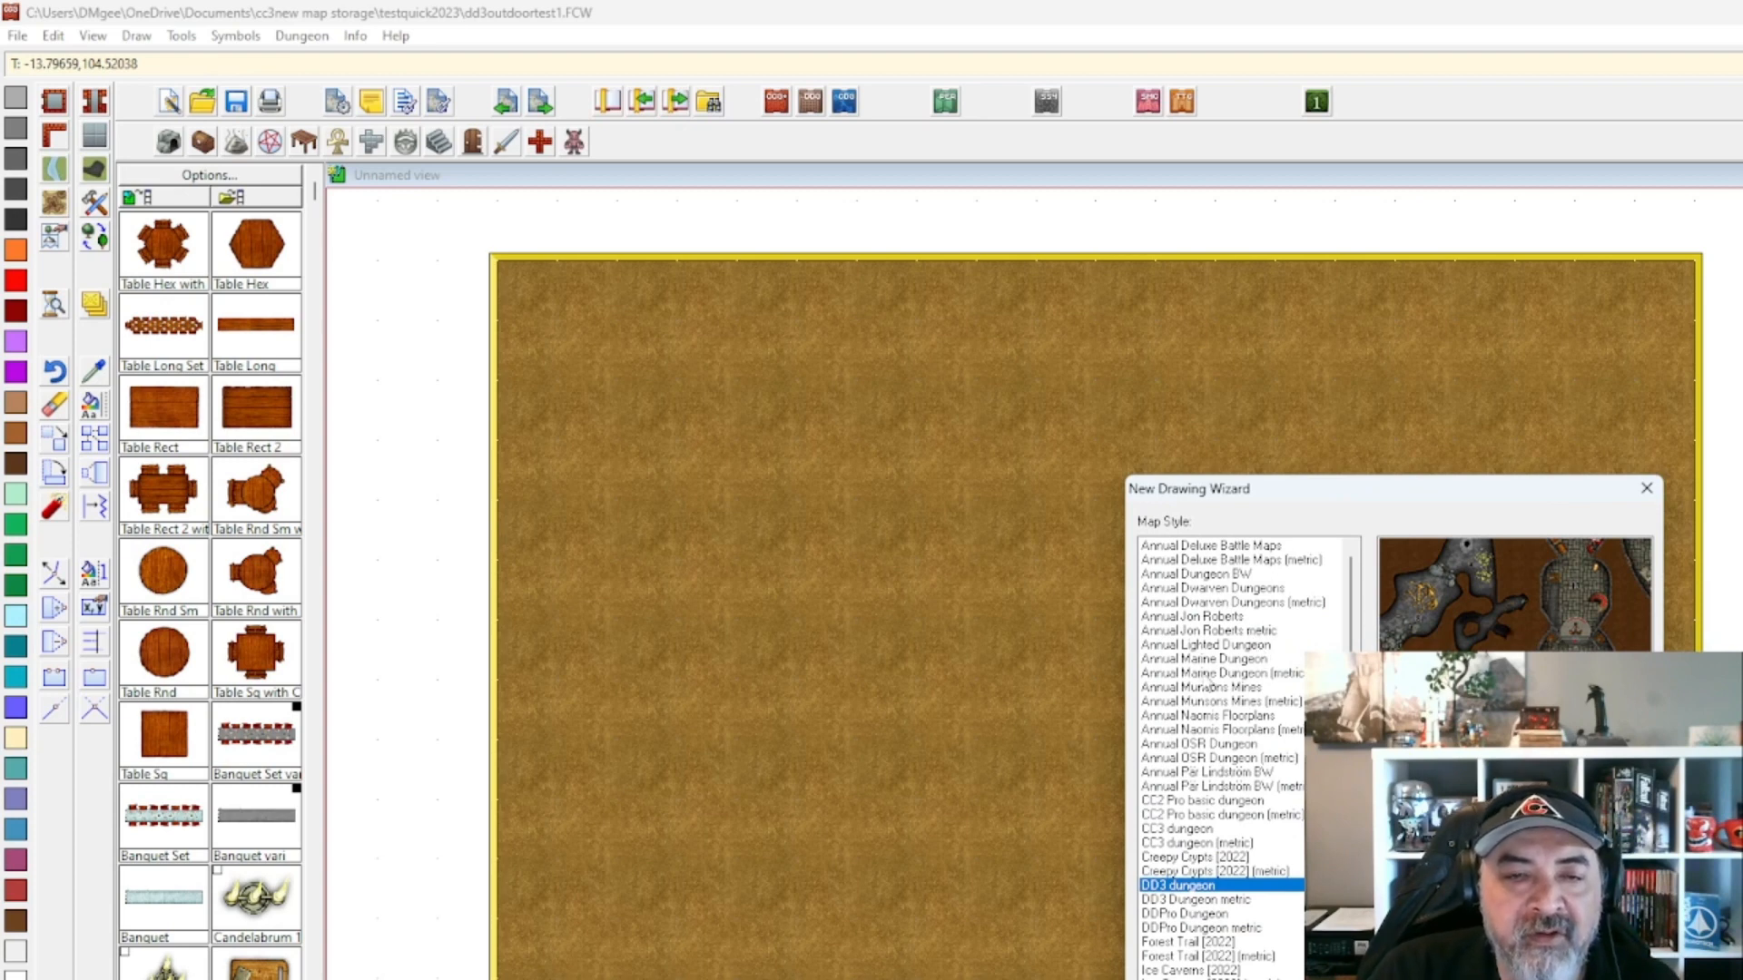
pyautogui.click(1191, 800)
pyautogui.click(1185, 829)
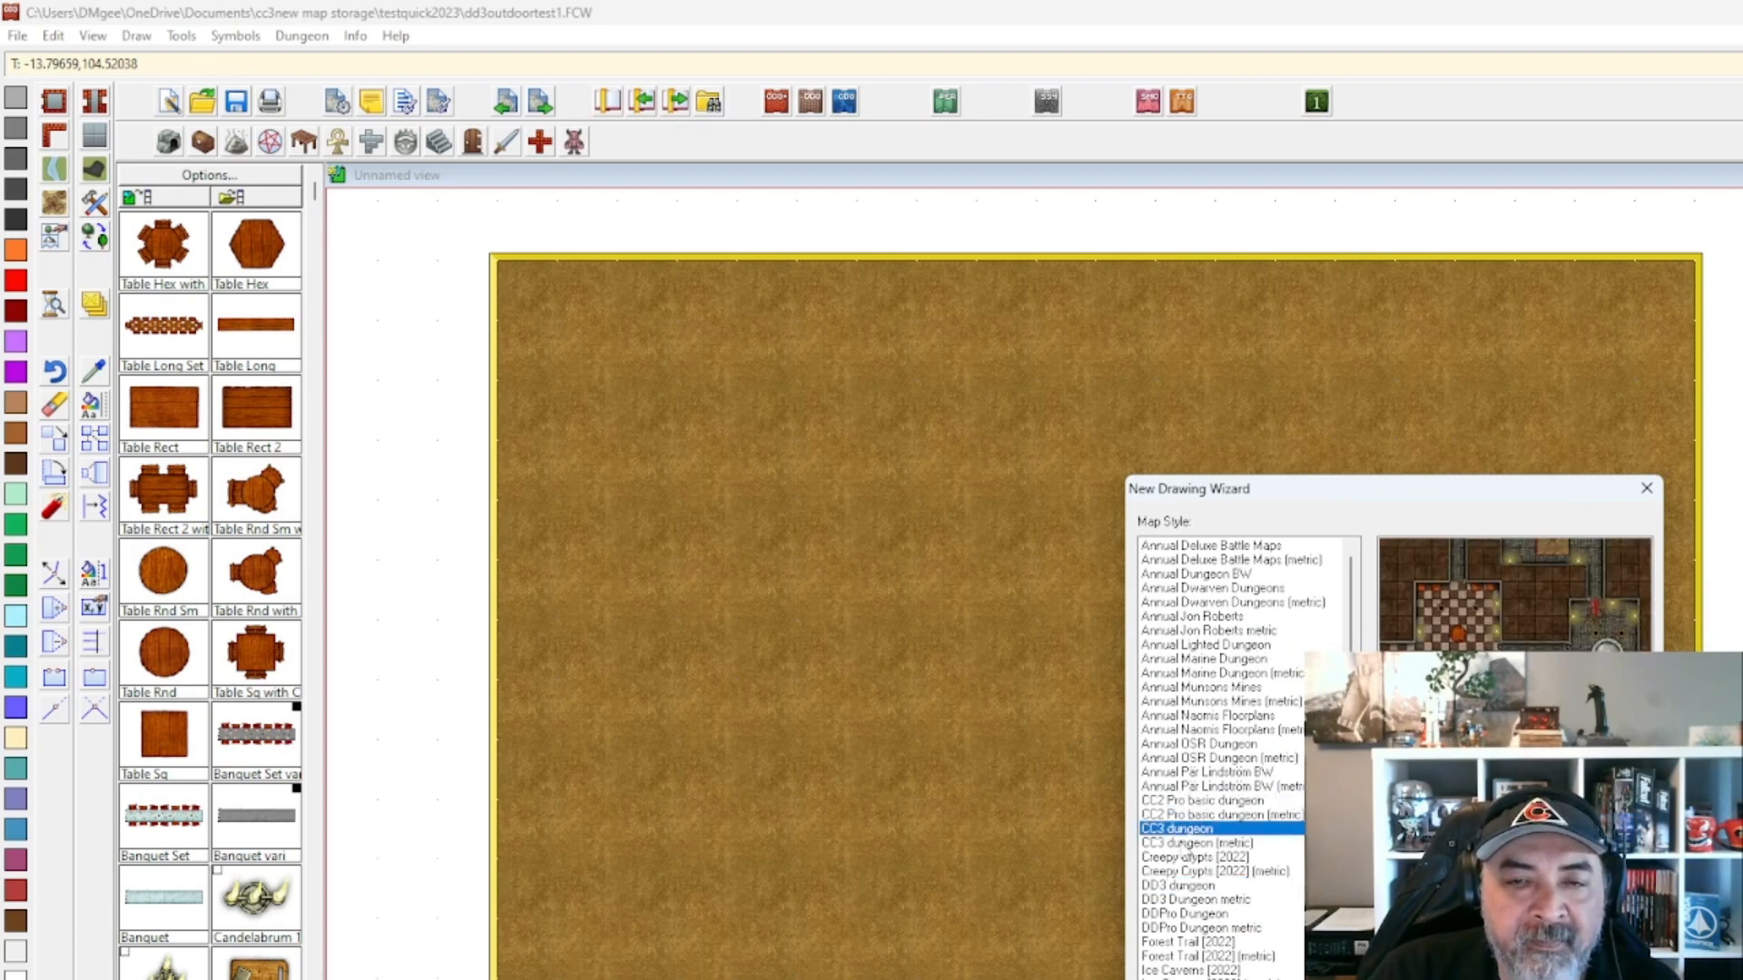
pyautogui.click(1185, 857)
pyautogui.click(1186, 885)
pyautogui.click(1186, 898)
pyautogui.click(1183, 928)
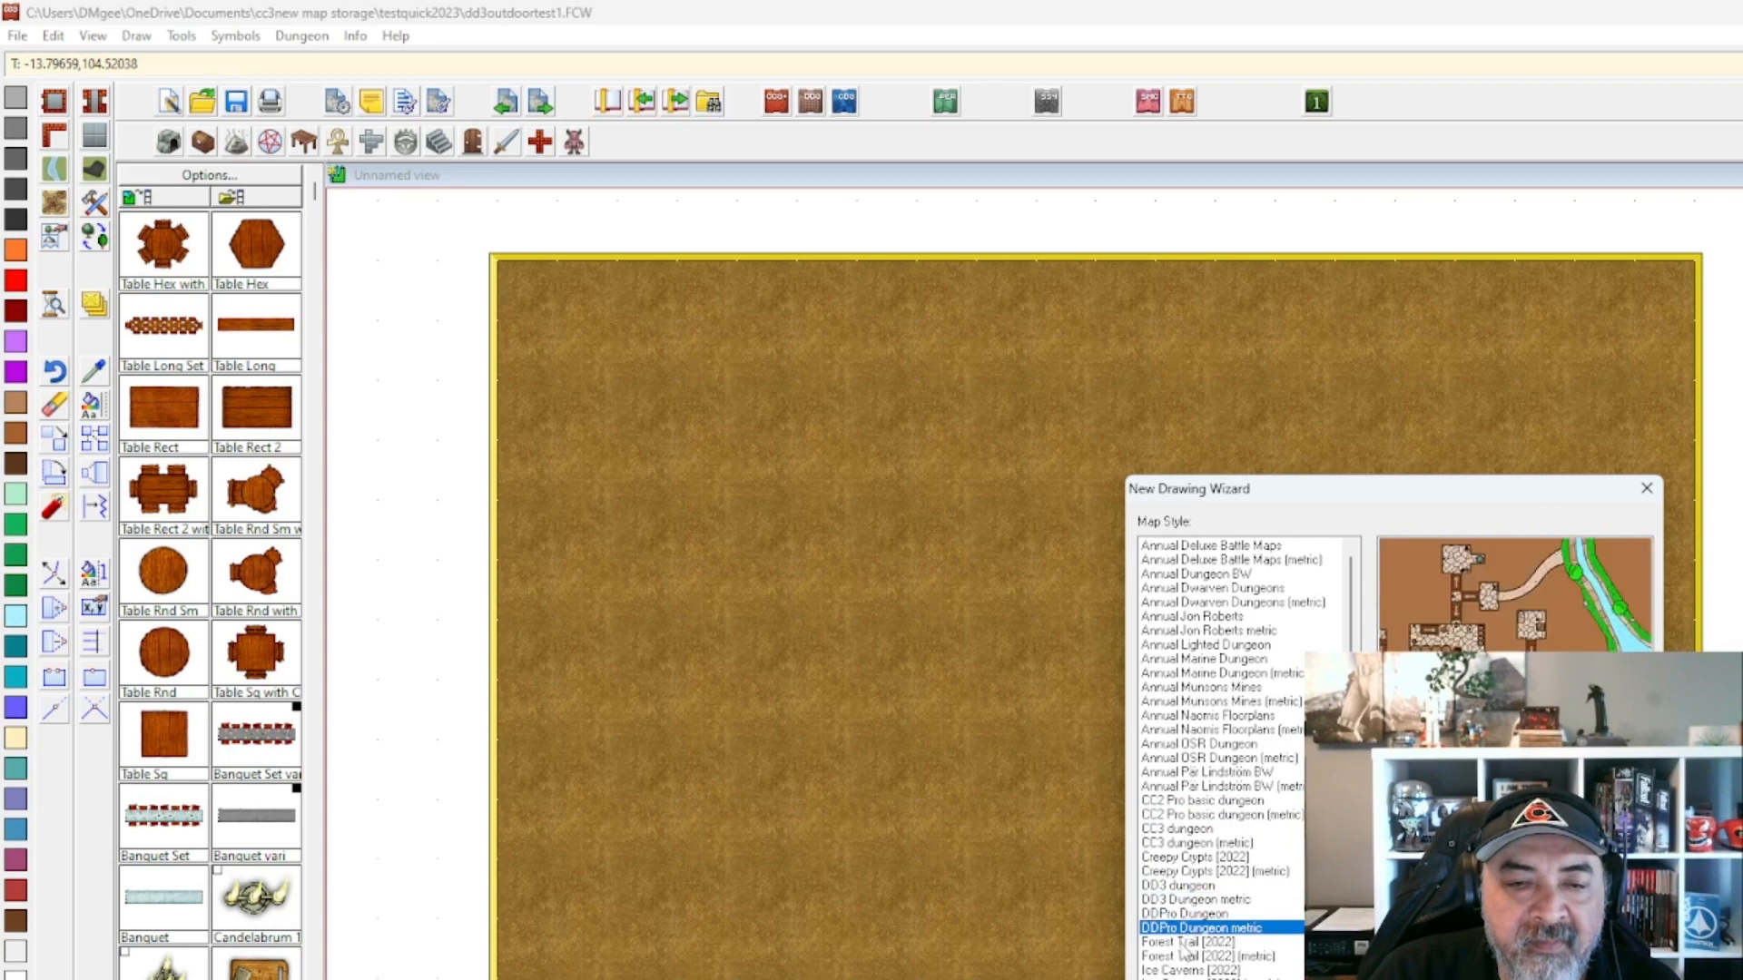
pyautogui.click(1183, 943)
pyautogui.scroll(-3, 1183, 944)
pyautogui.click(1185, 843)
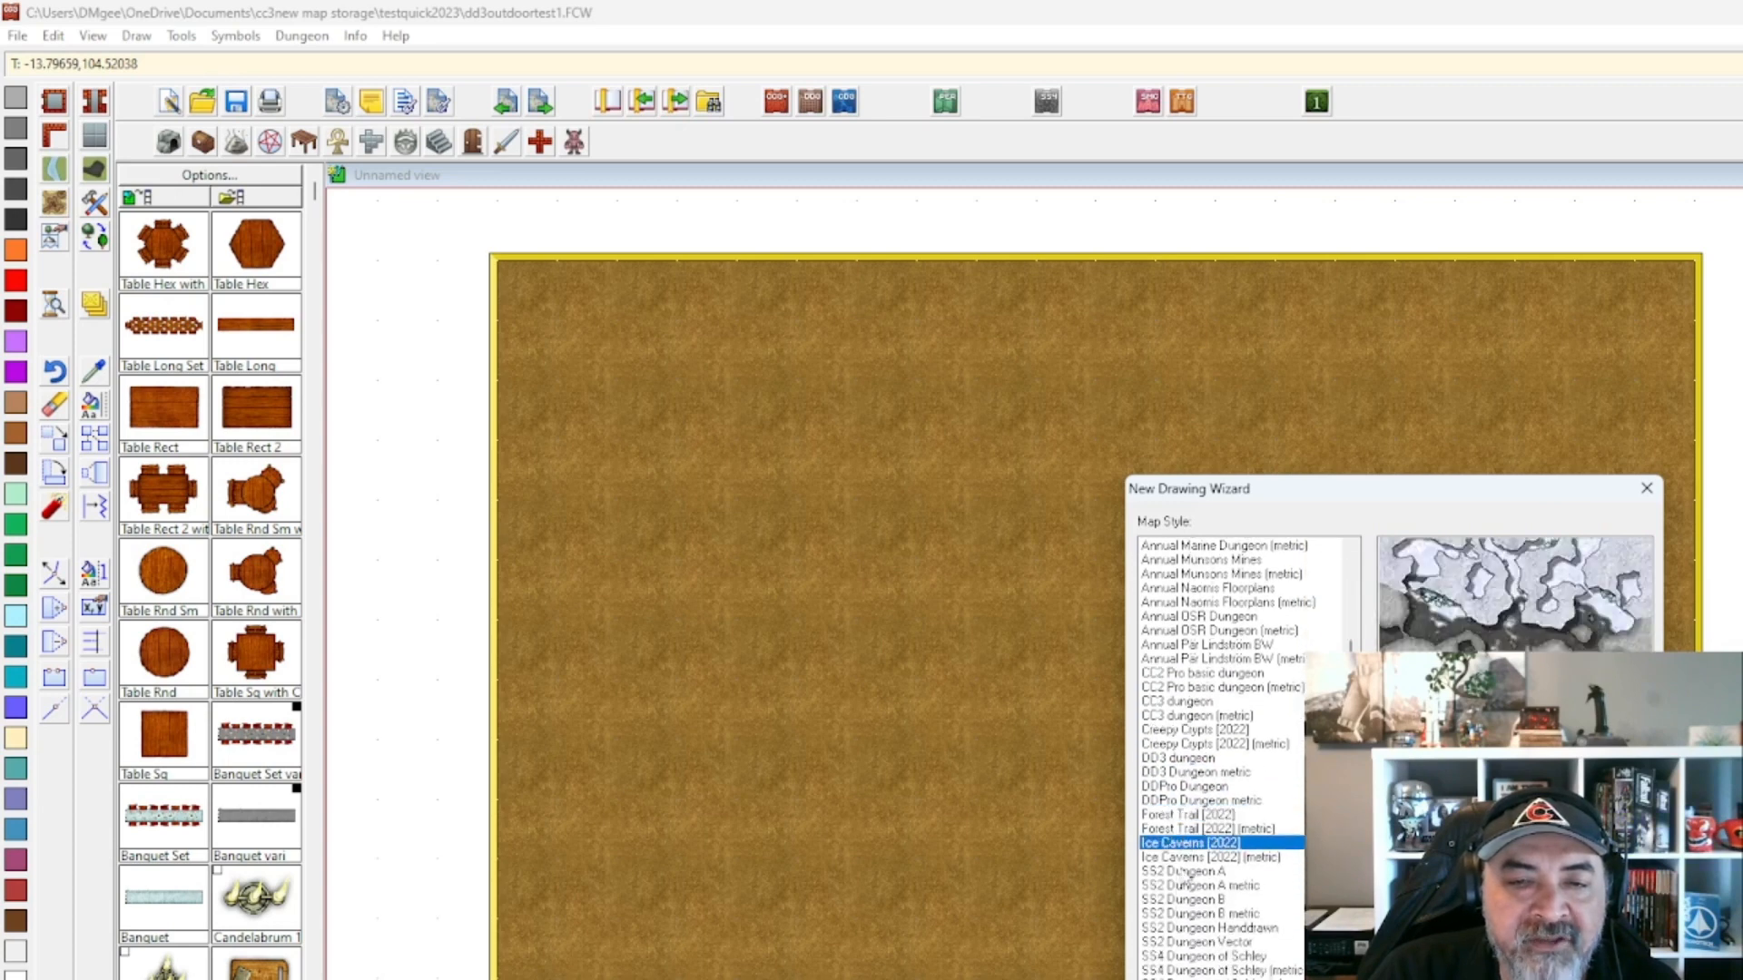
pyautogui.click(1182, 871)
pyautogui.click(1178, 914)
pyautogui.scroll(-2, 1175, 925)
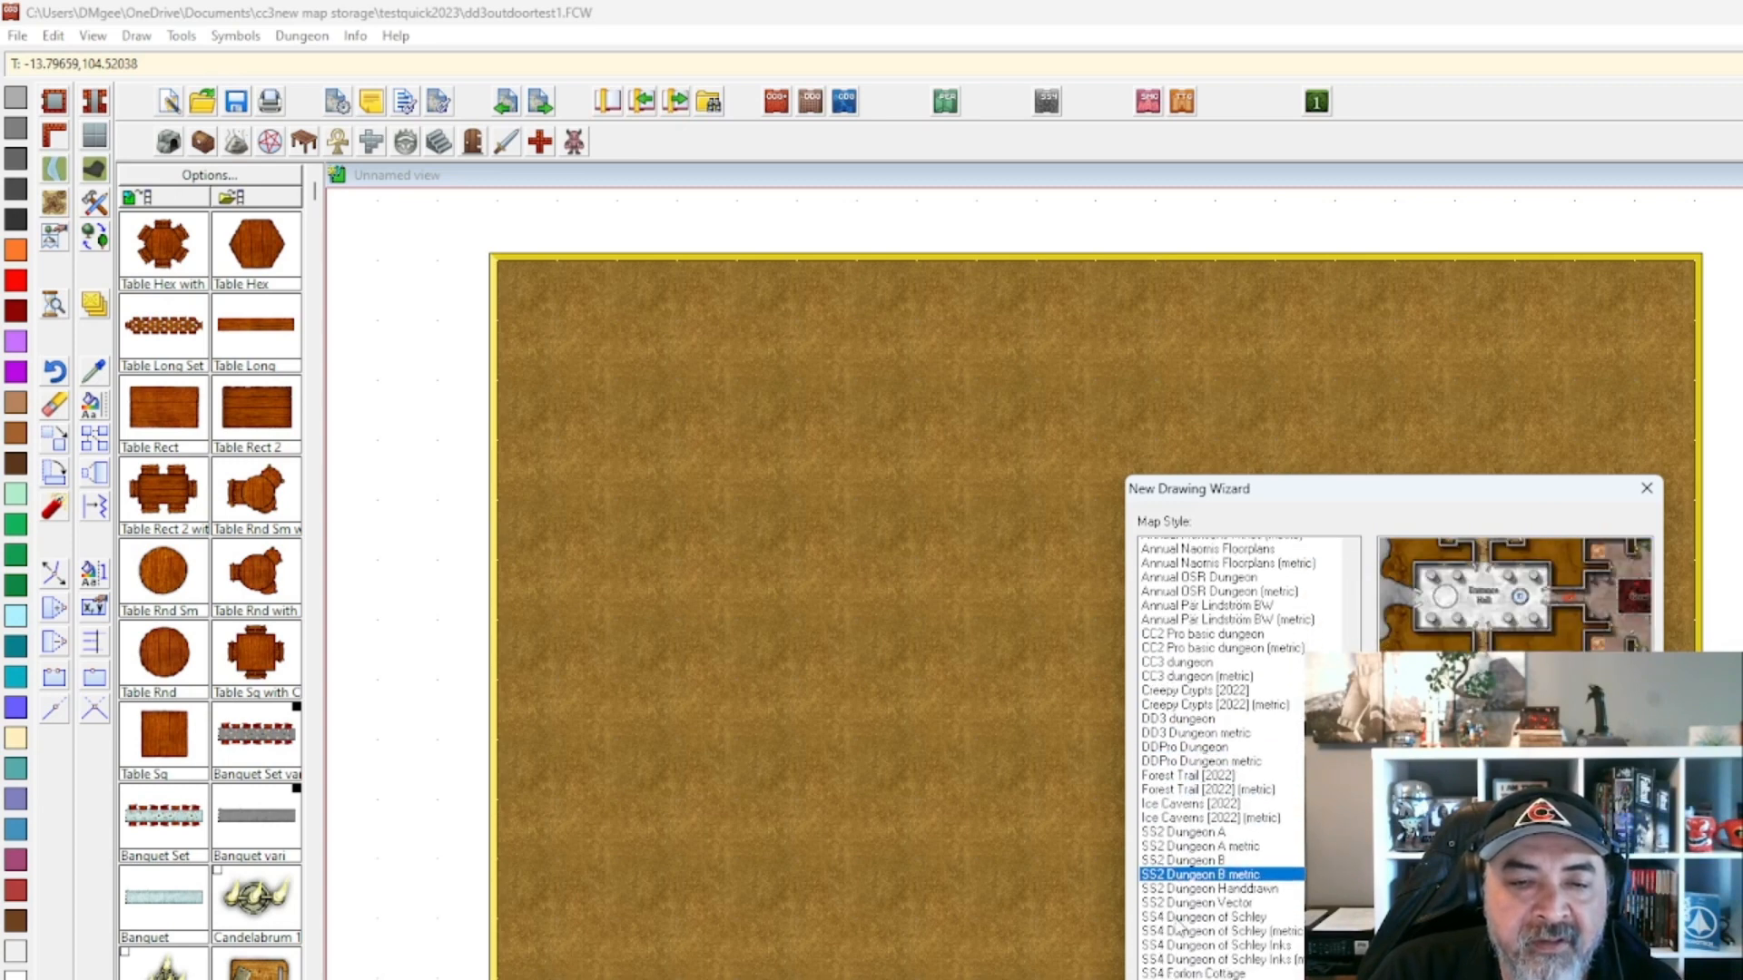
pyautogui.scroll(4, 1171, 889)
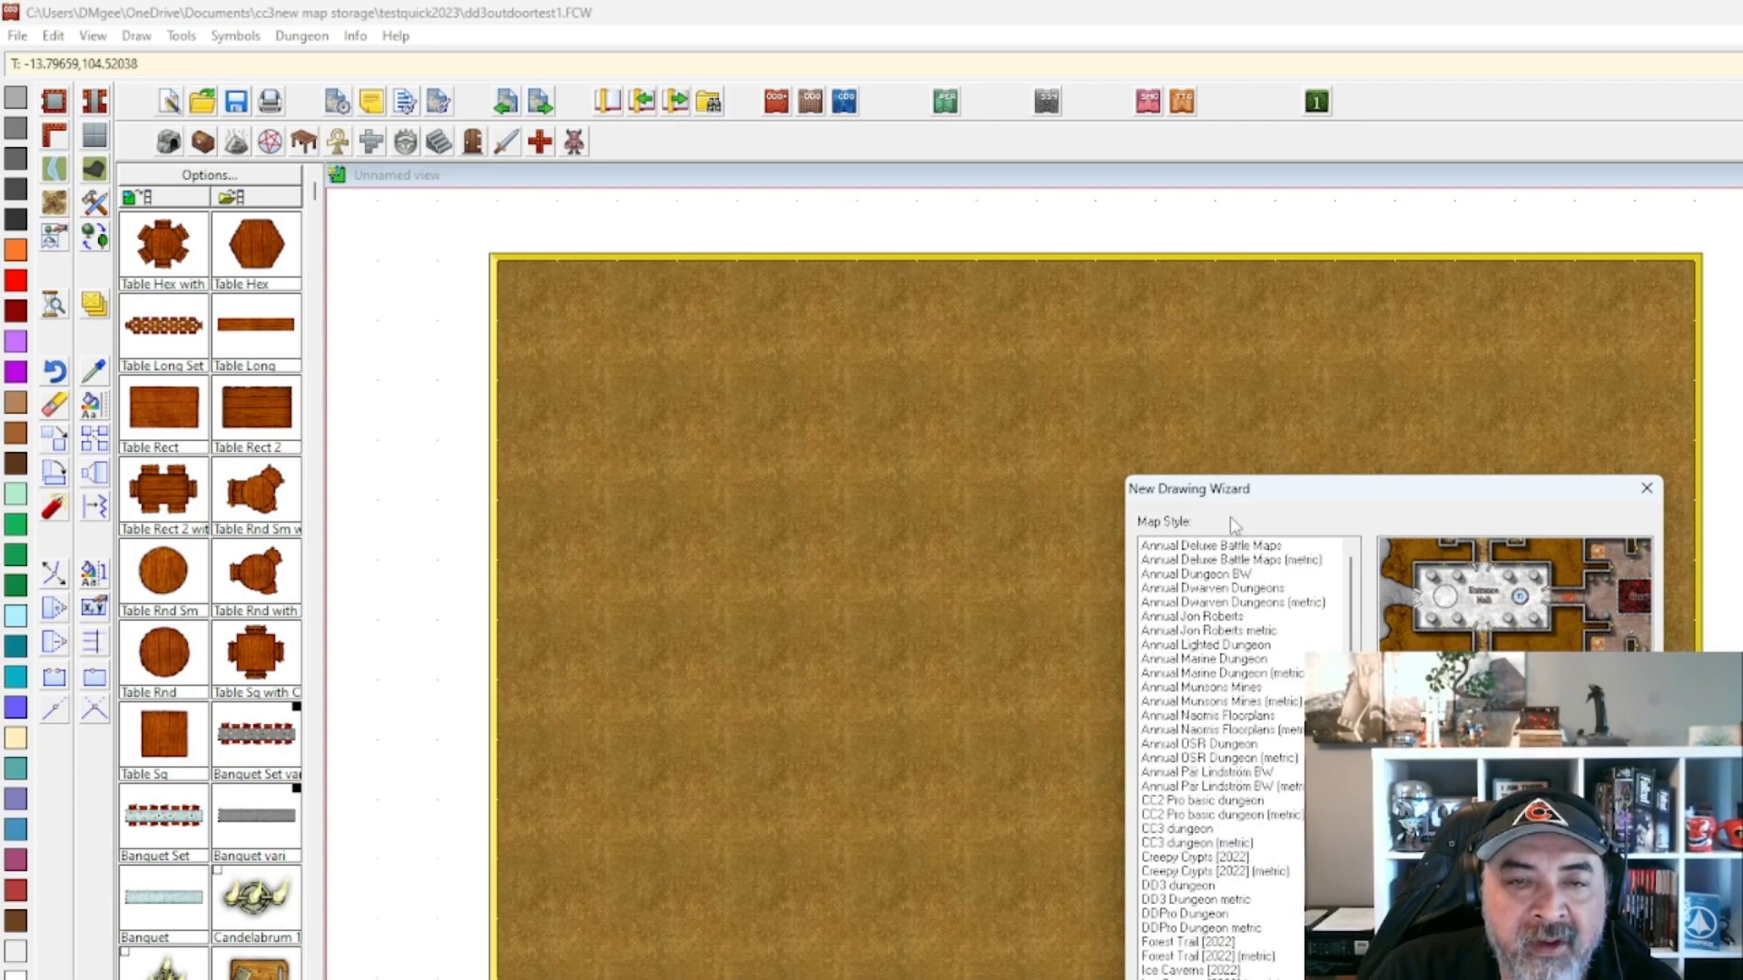
# Compare the Annual dungeon styles and choose Annual Marine Dungeon as the map style.
pyautogui.click(1180, 589)
pyautogui.click(1197, 574)
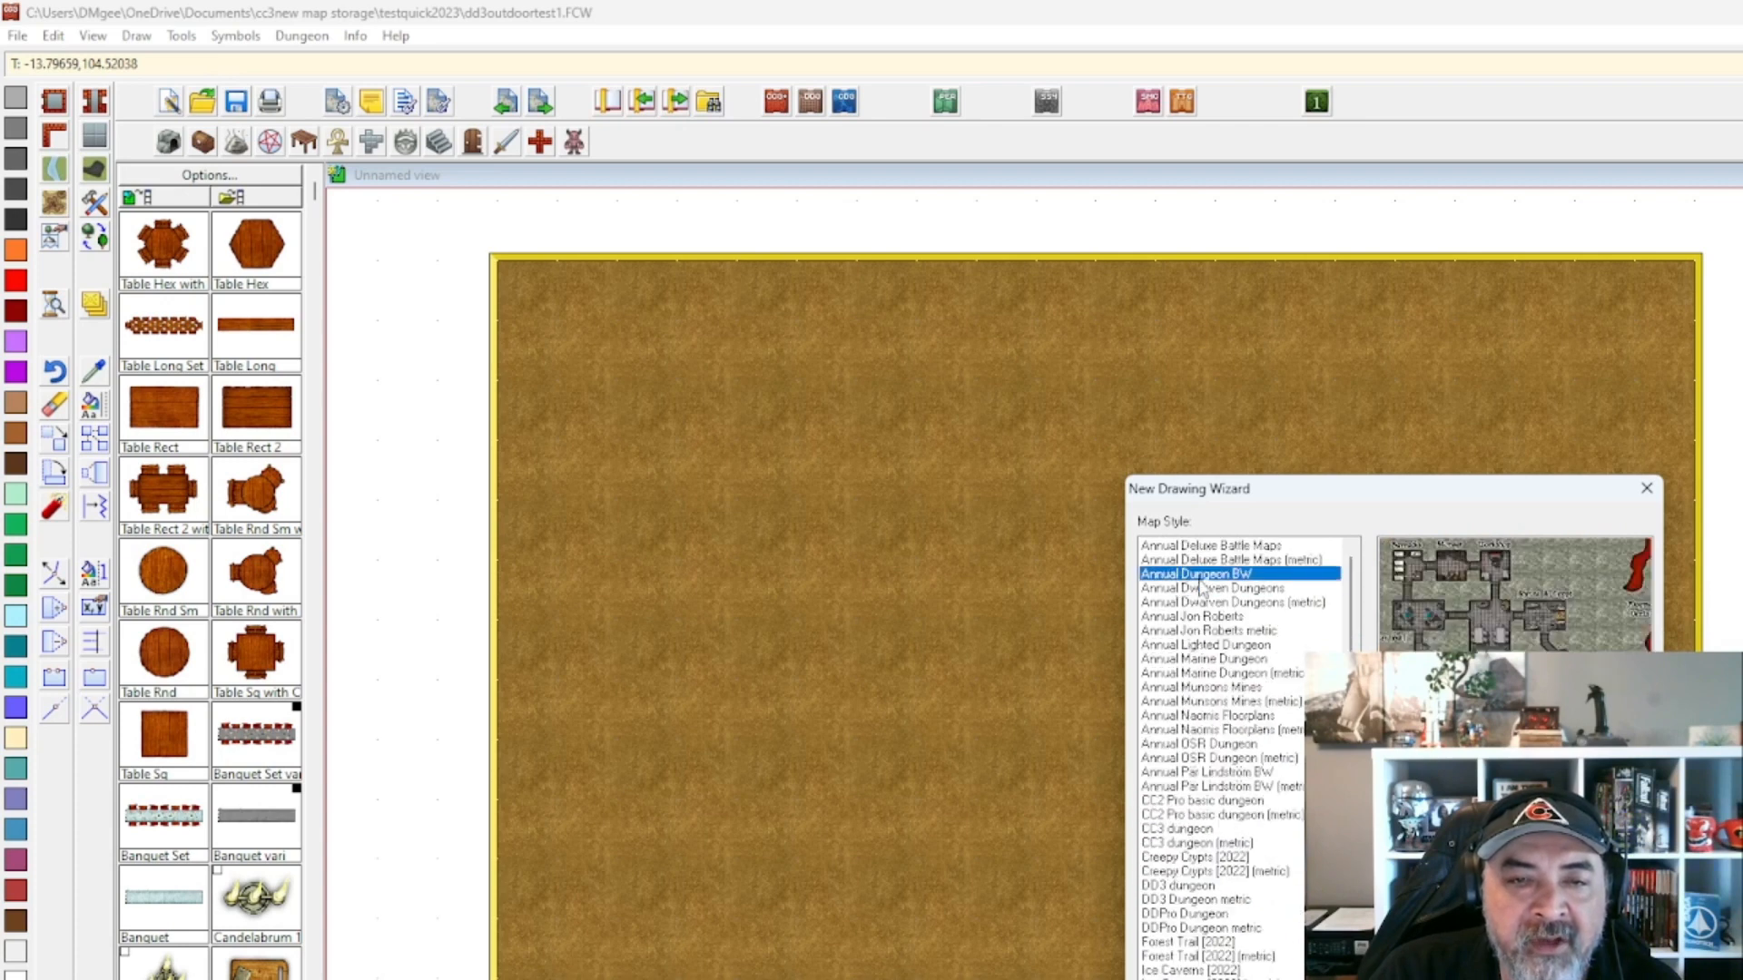
pyautogui.click(1189, 616)
pyautogui.click(1190, 645)
pyautogui.click(1193, 660)
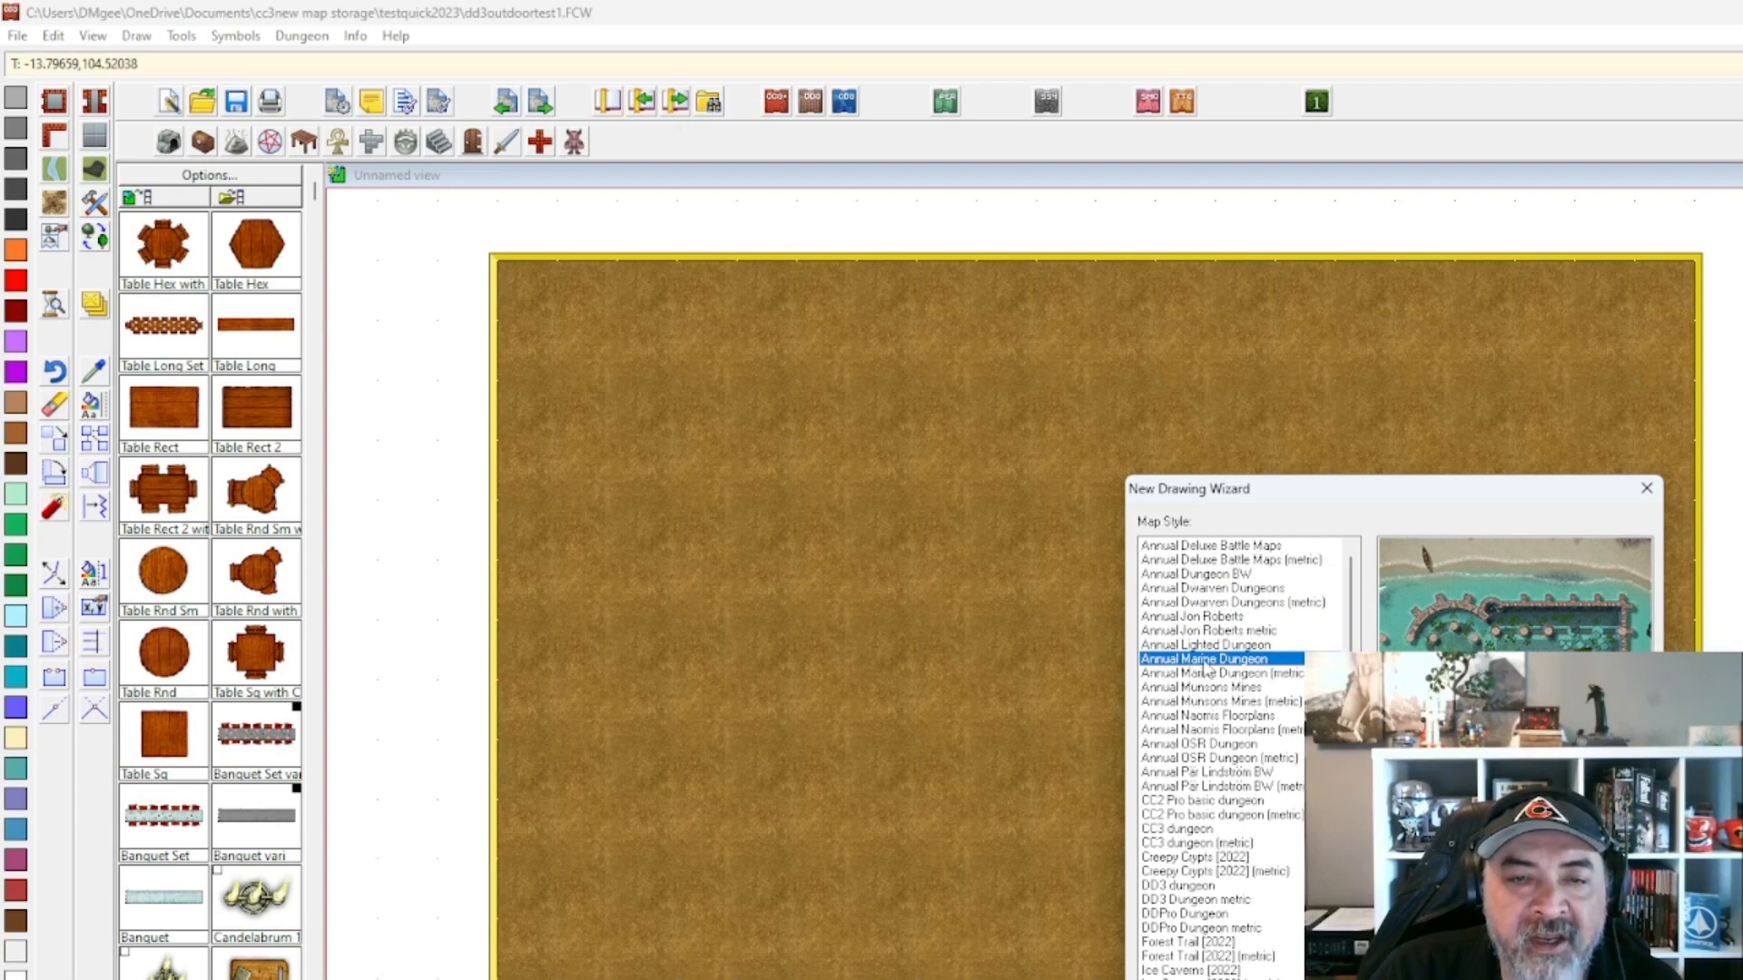
pyautogui.press('Return')
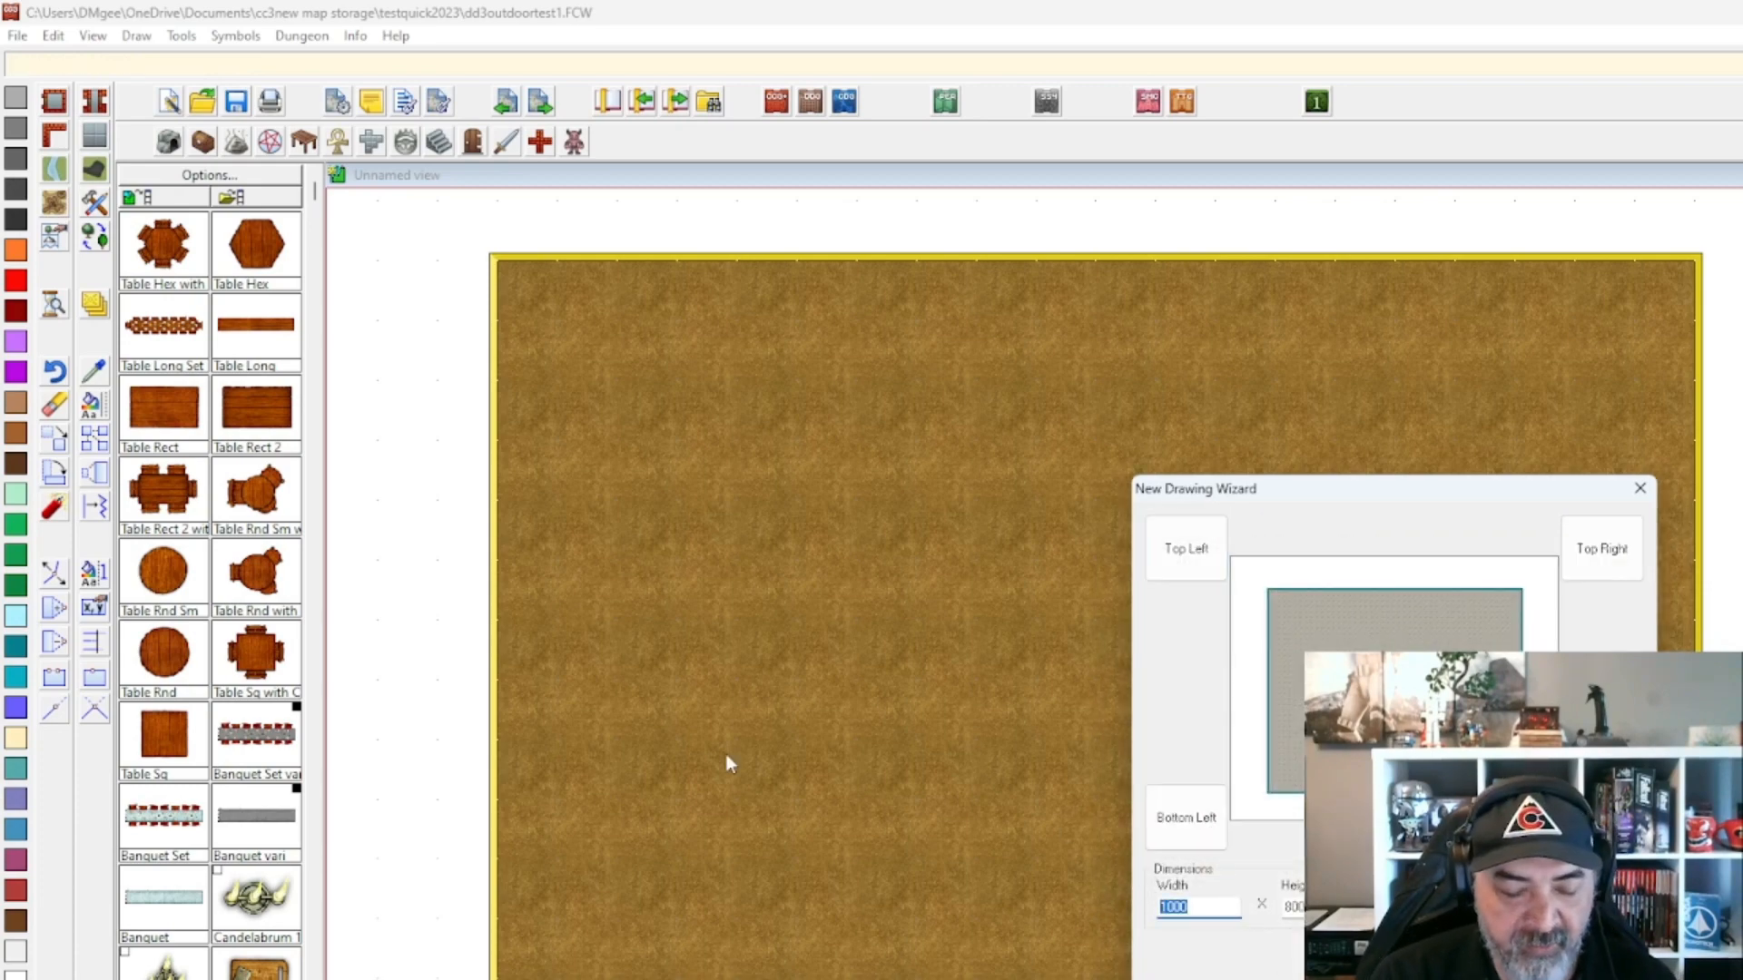
# Set the new map's dimensions to 200 wide by 150 high.
pyautogui.write('1200')
pyautogui.press('BackSpace')
pyautogui.press('BackSpace')
pyautogui.press('BackSpace')
pyautogui.press('BackSpace')
pyautogui.write('200')
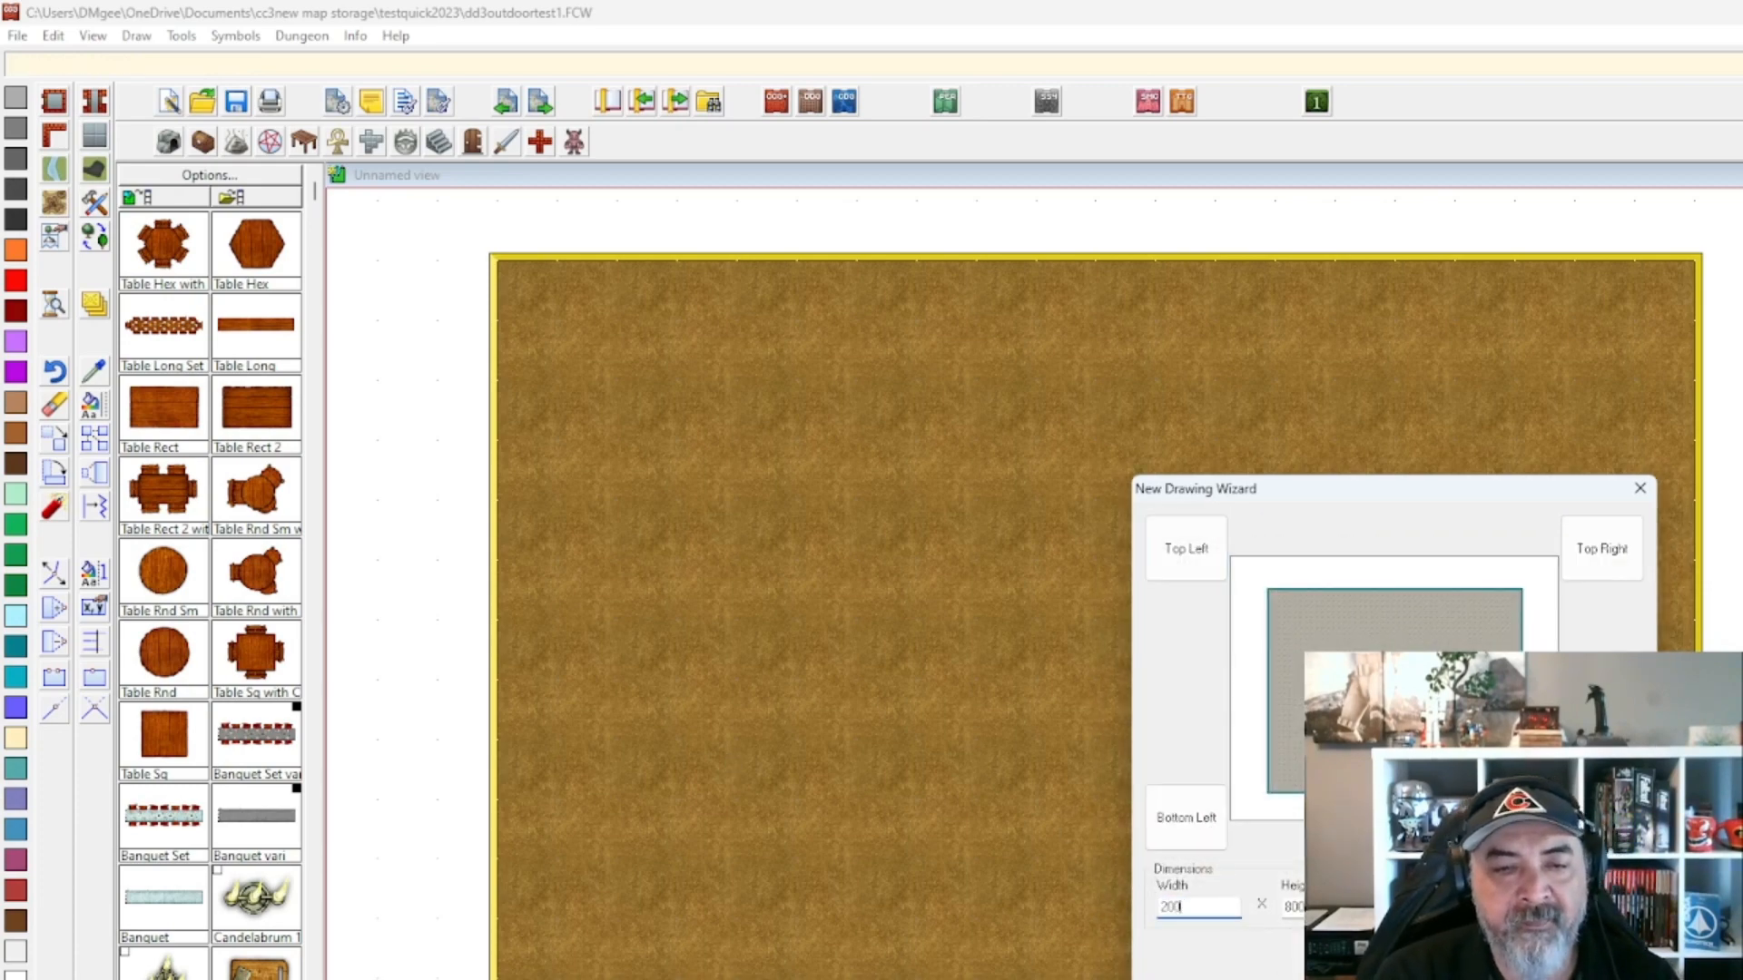
pyautogui.press('Tab')
pyautogui.write('1')
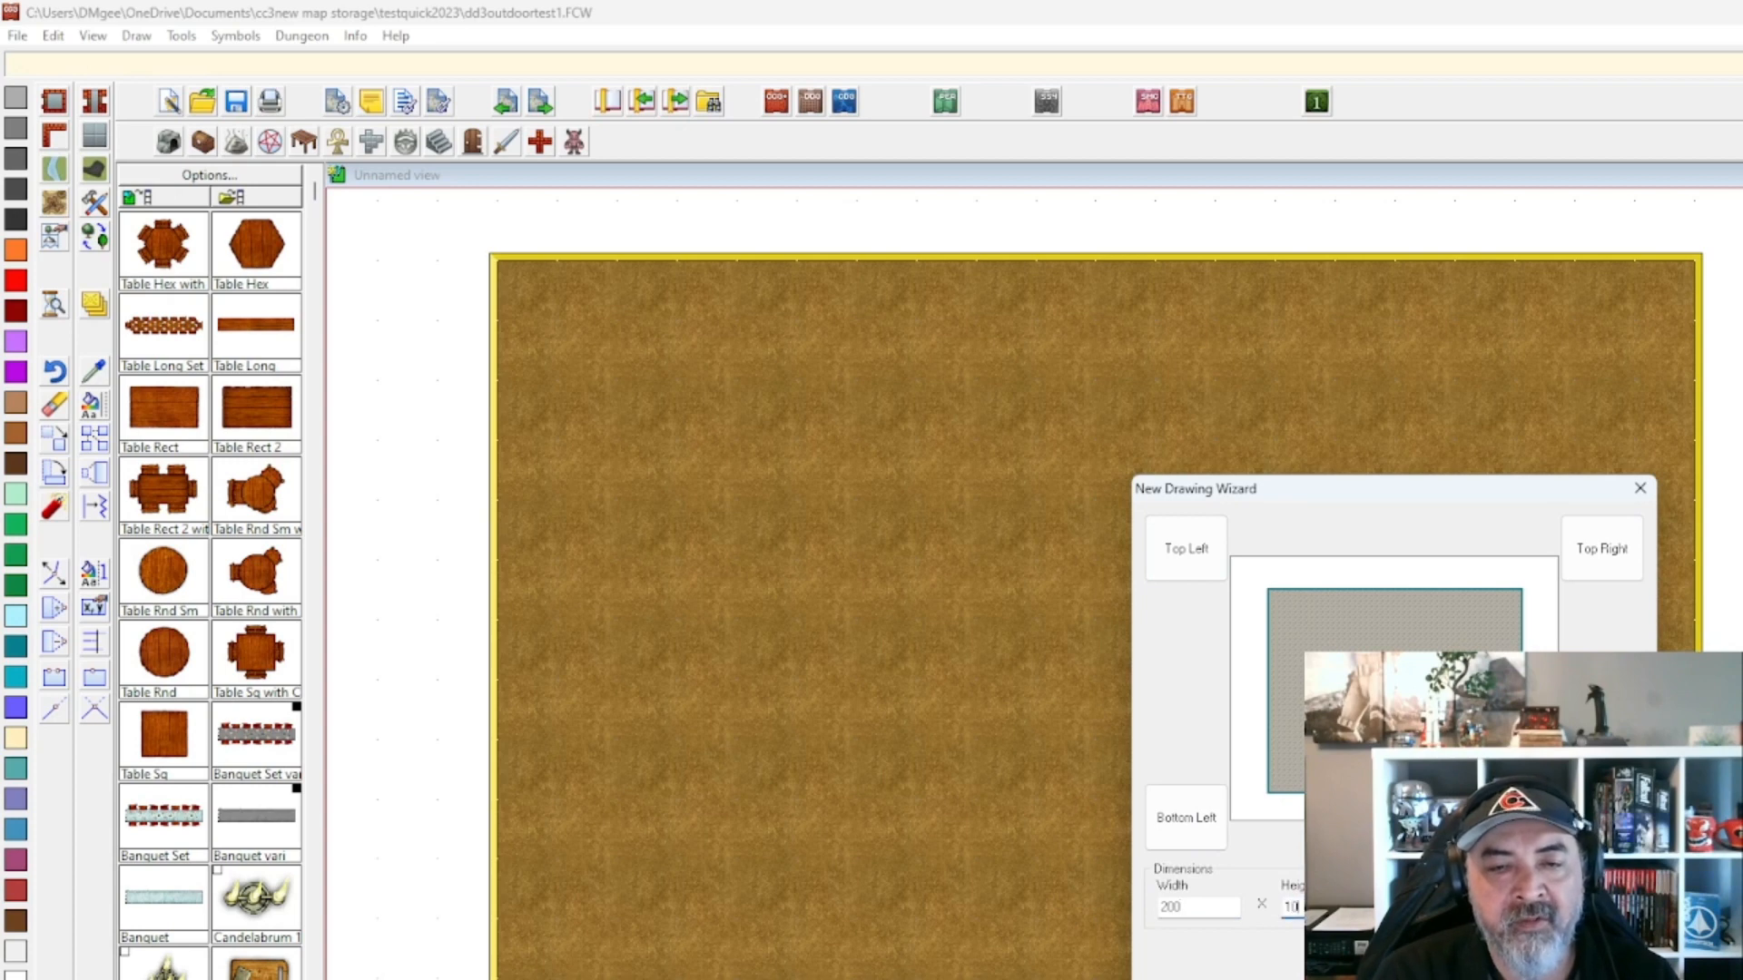
pyautogui.write('50')
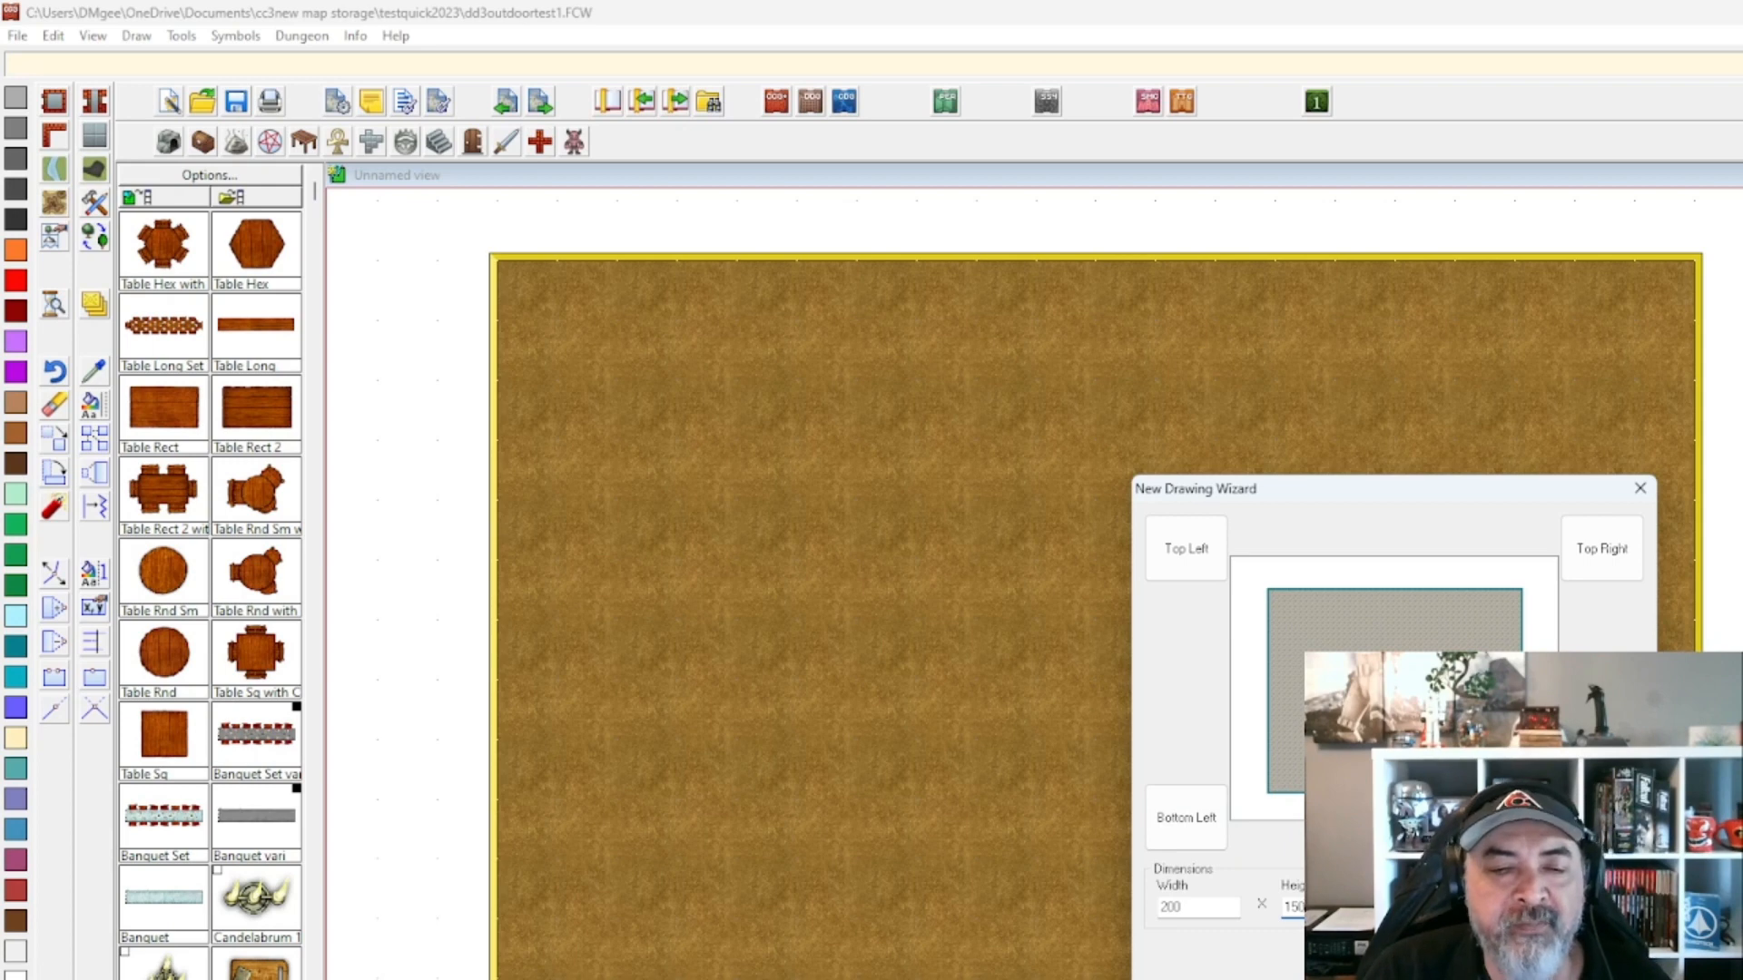
pyautogui.press('Return')
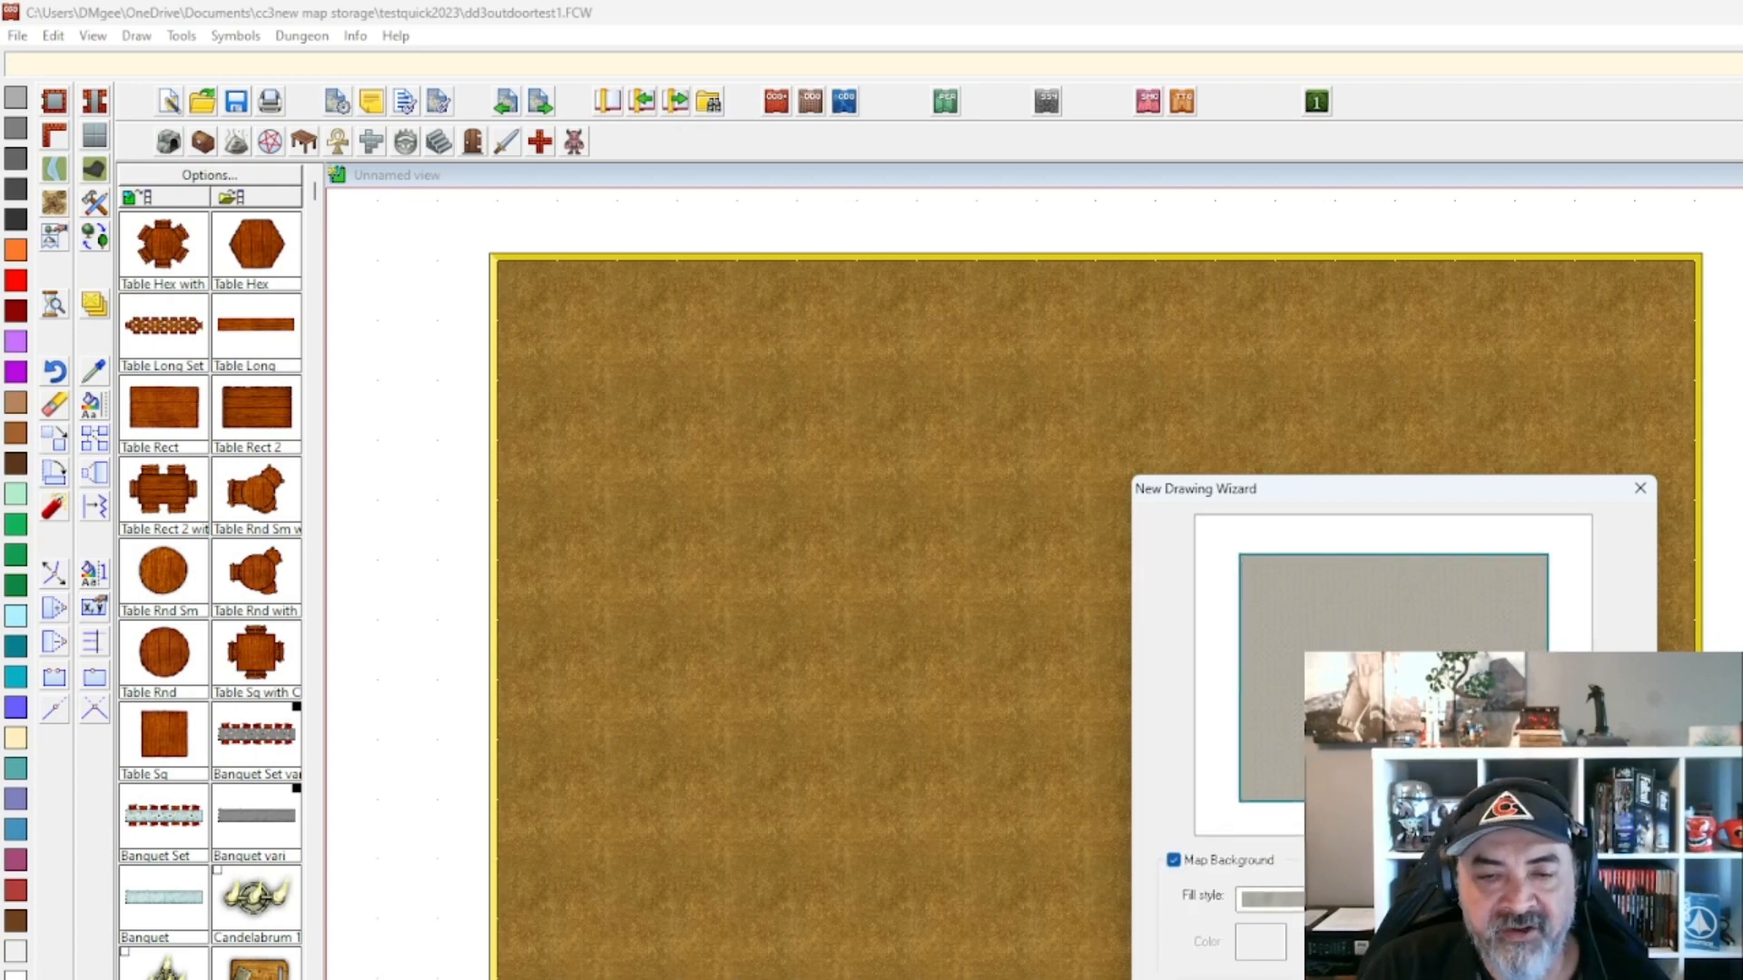
# Set the map background to a light sand fill and complete the wizard settings without multiple levels.
pyautogui.click(1434, 899)
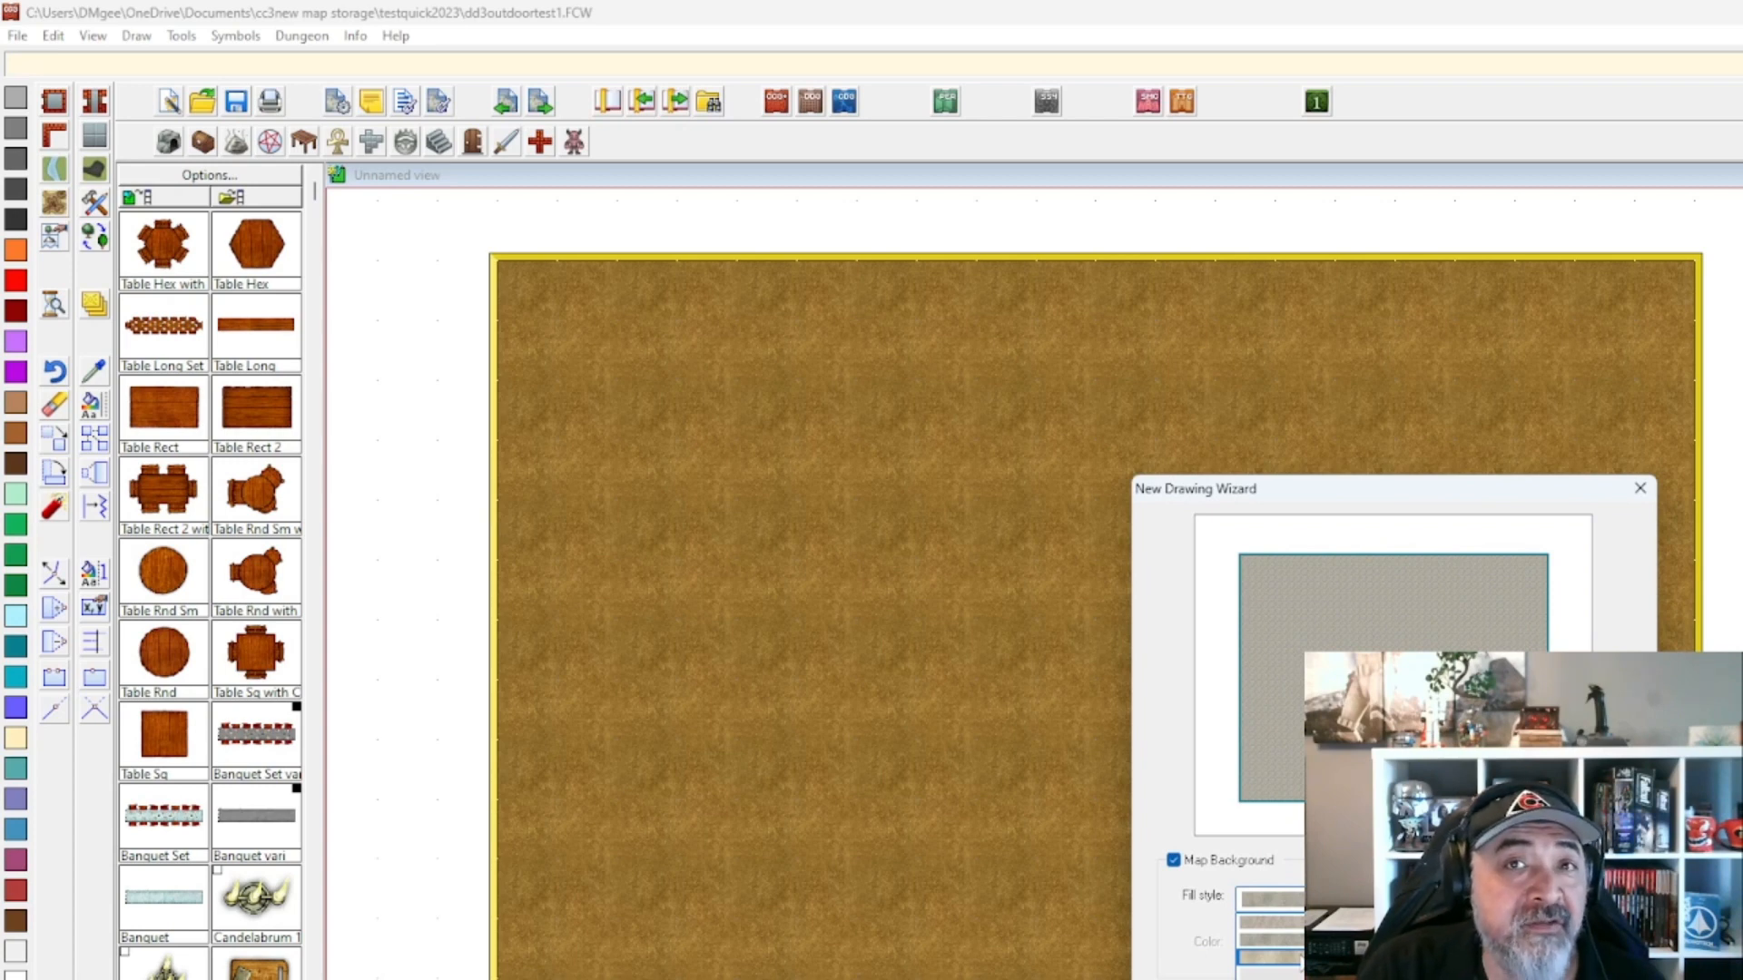
pyautogui.click(1302, 961)
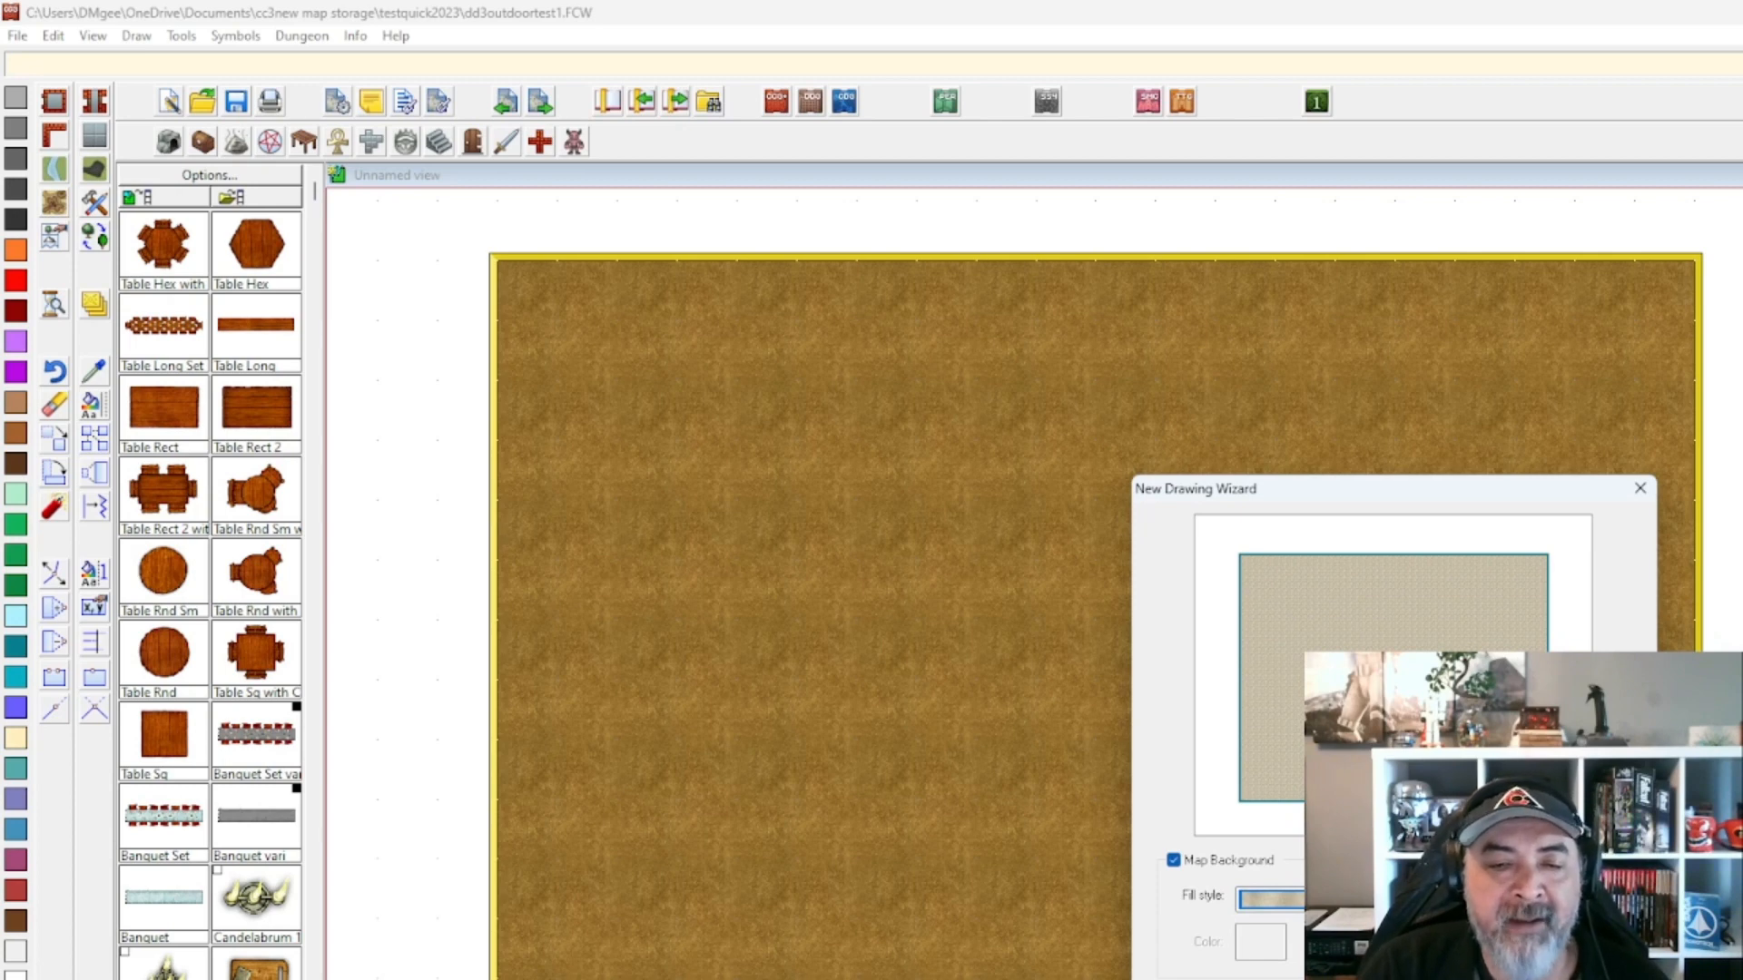
pyautogui.click(1471, 976)
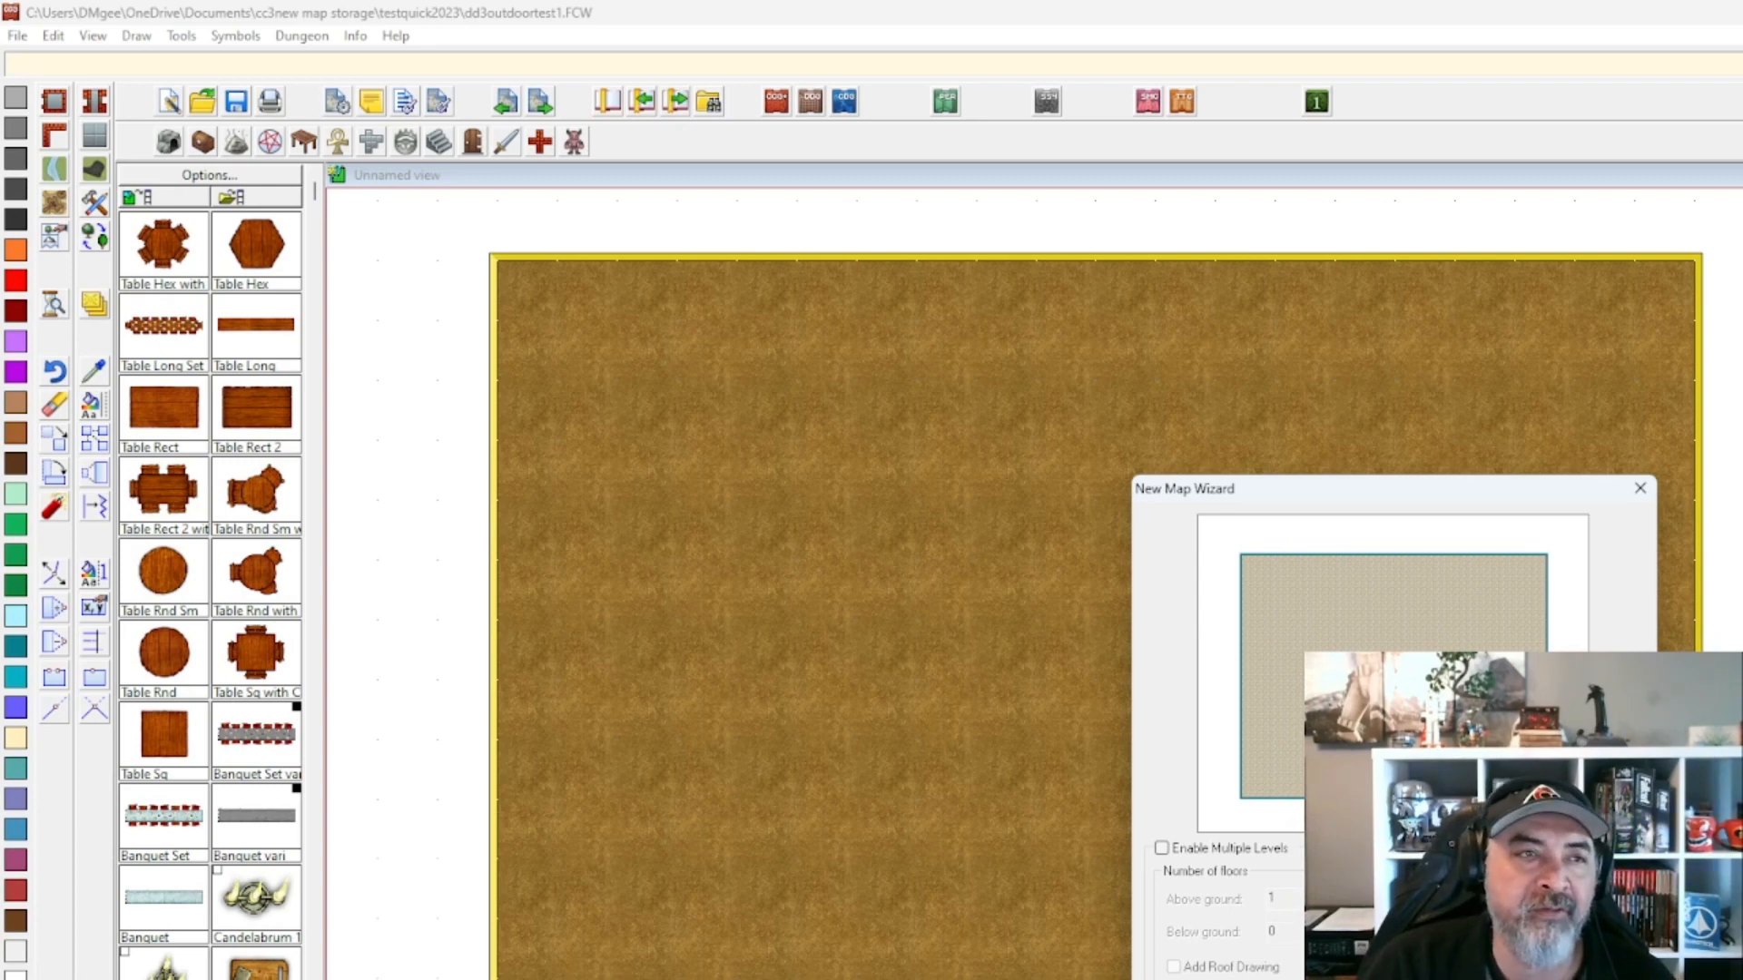
pyautogui.click(1403, 973)
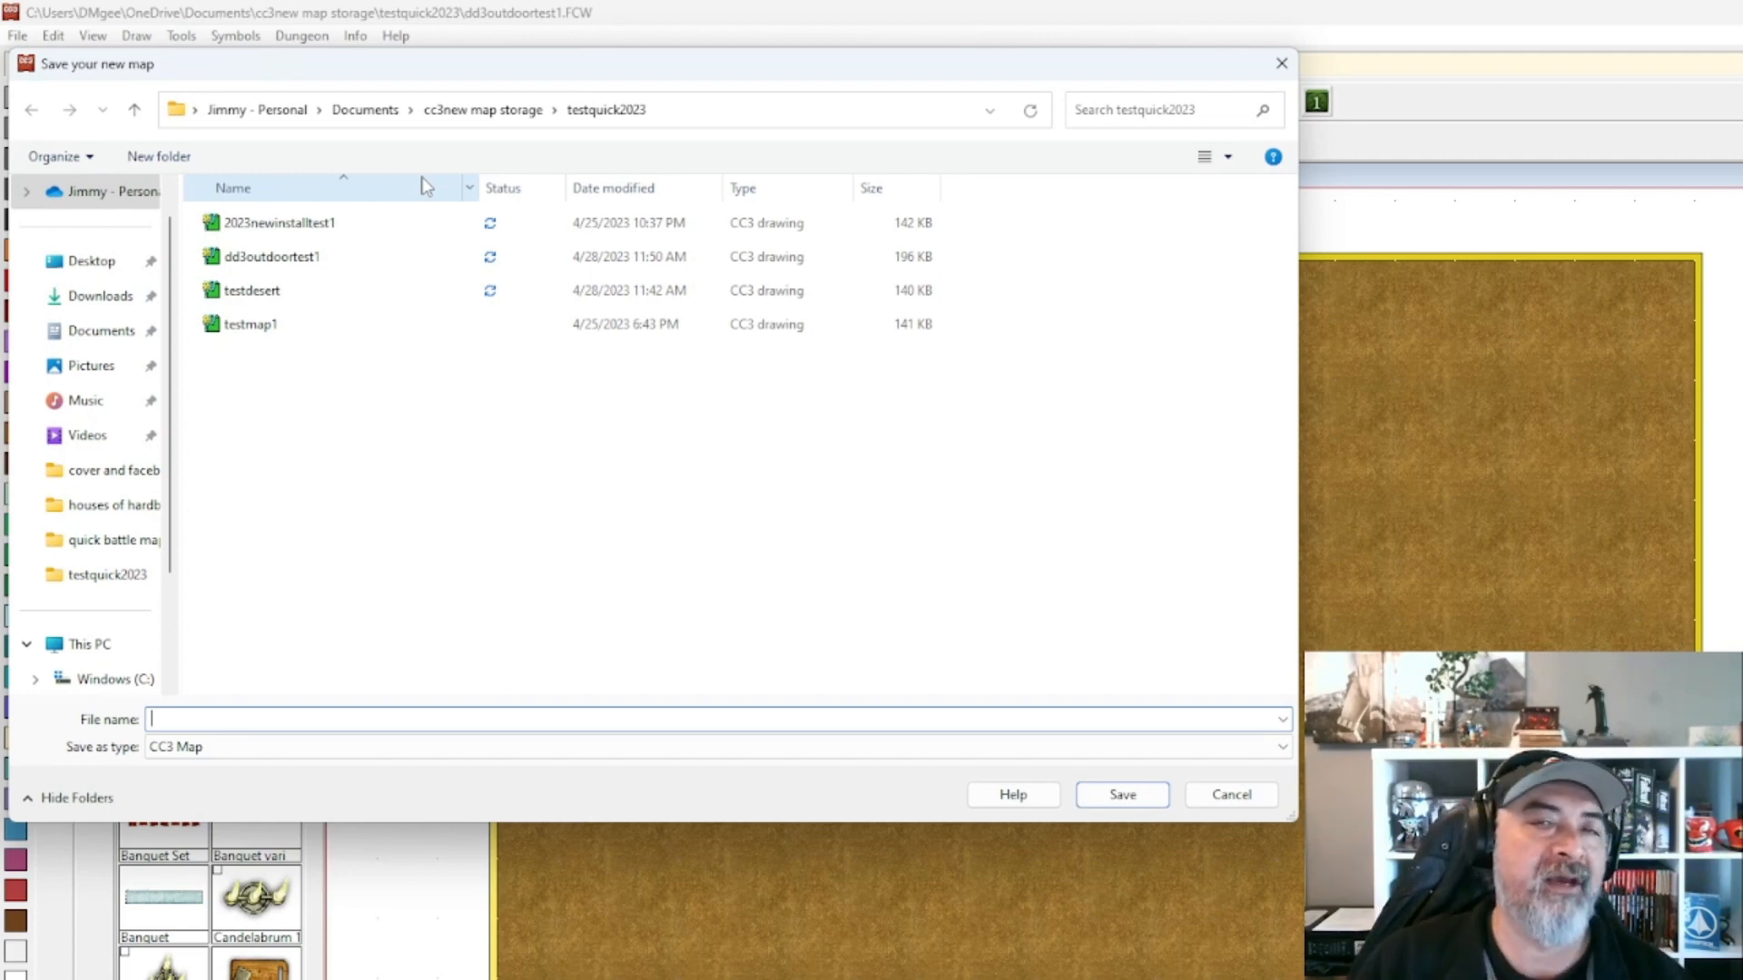
# Save the new map as "beachruins test v1" in the testquick2023 folder.
pyautogui.write('sd')
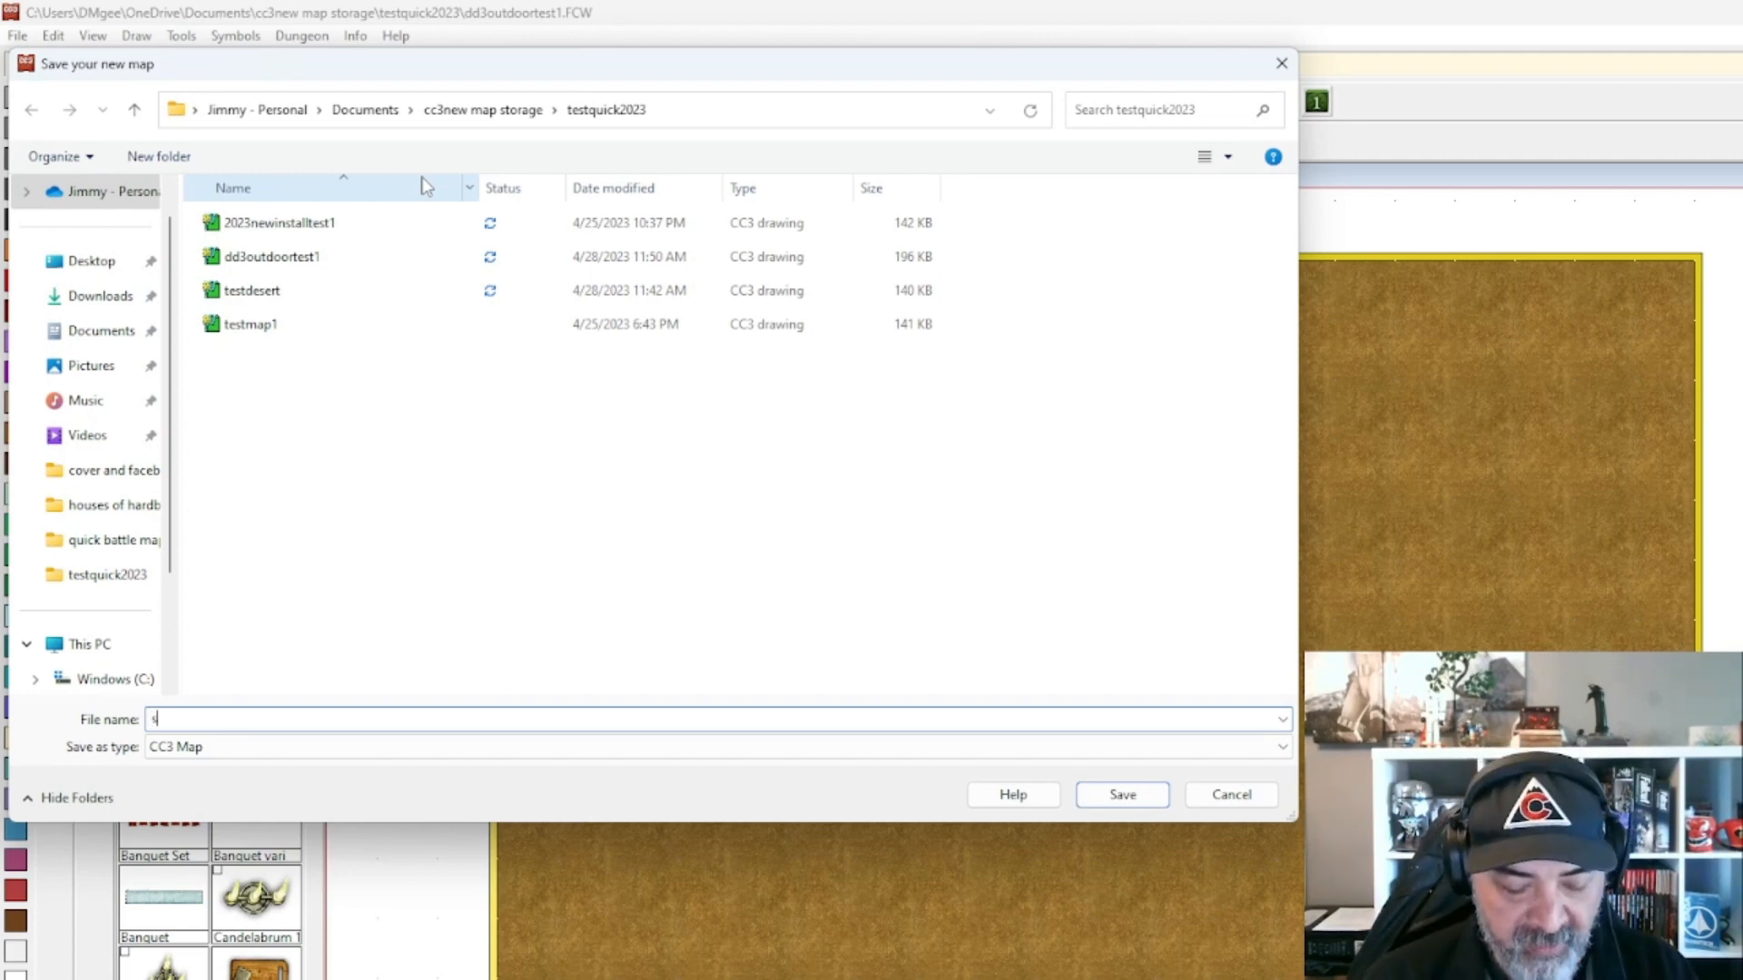
pyautogui.press('BackSpace')
pyautogui.press('BackSpace')
pyautogui.write('bd')
pyautogui.press('BackSpace')
pyautogui.write('eah')
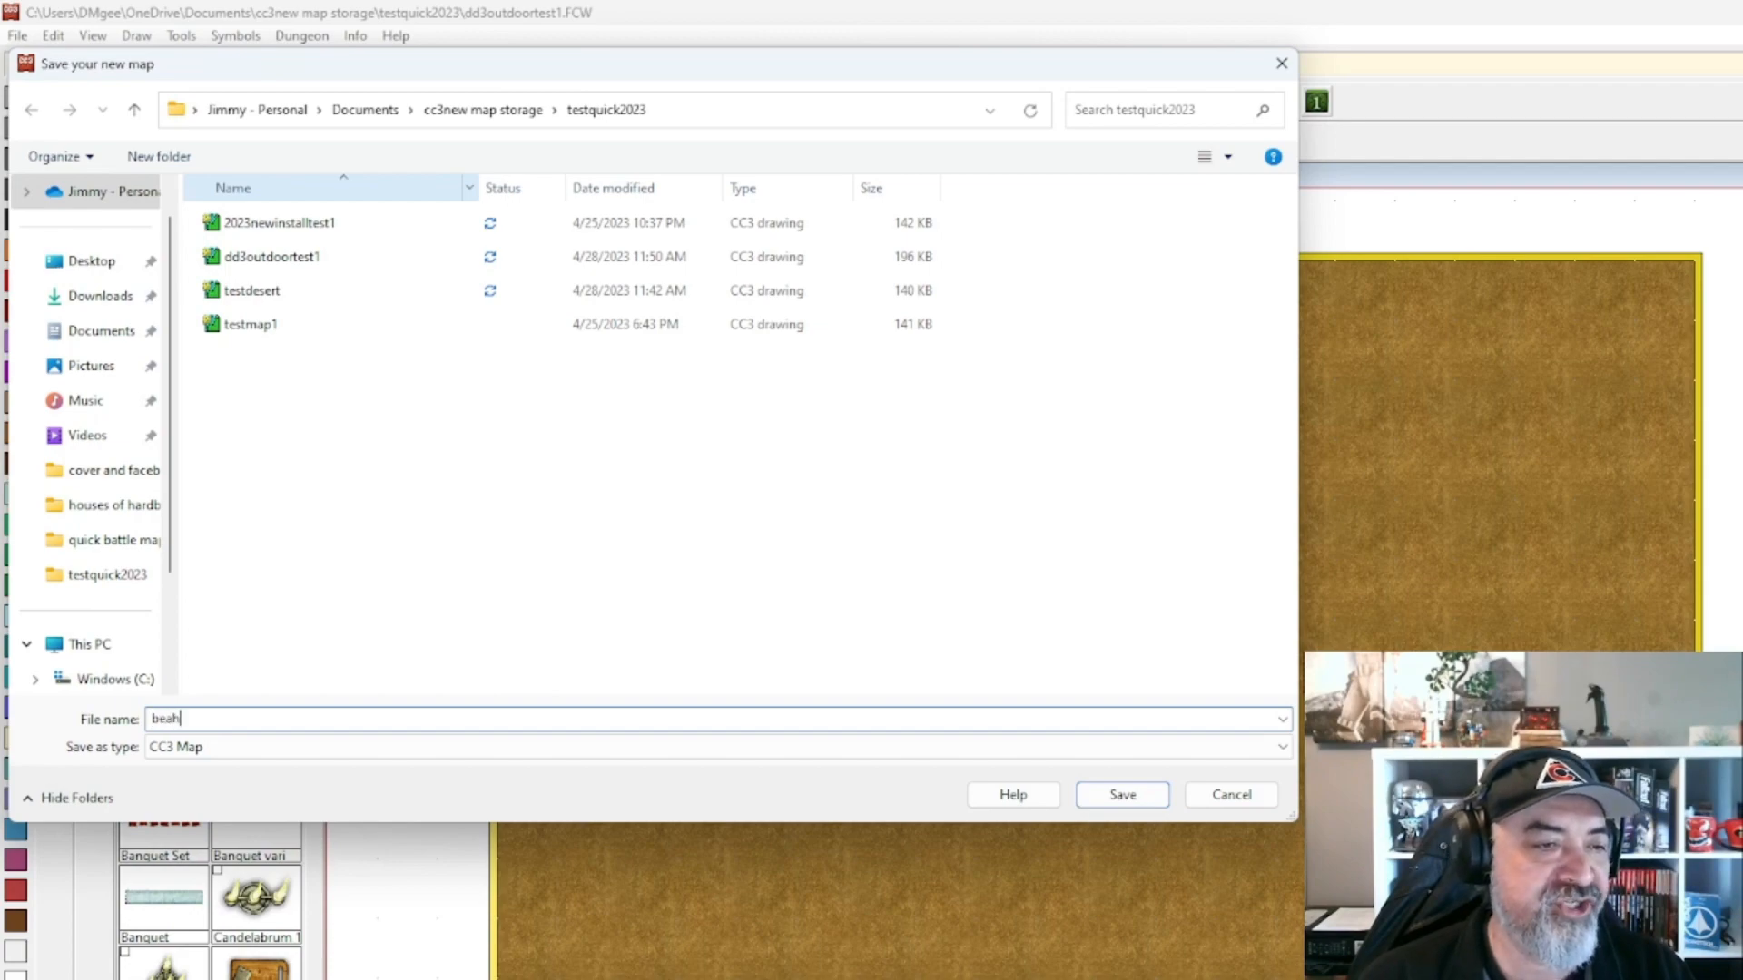
pyautogui.write('hruins test v1')
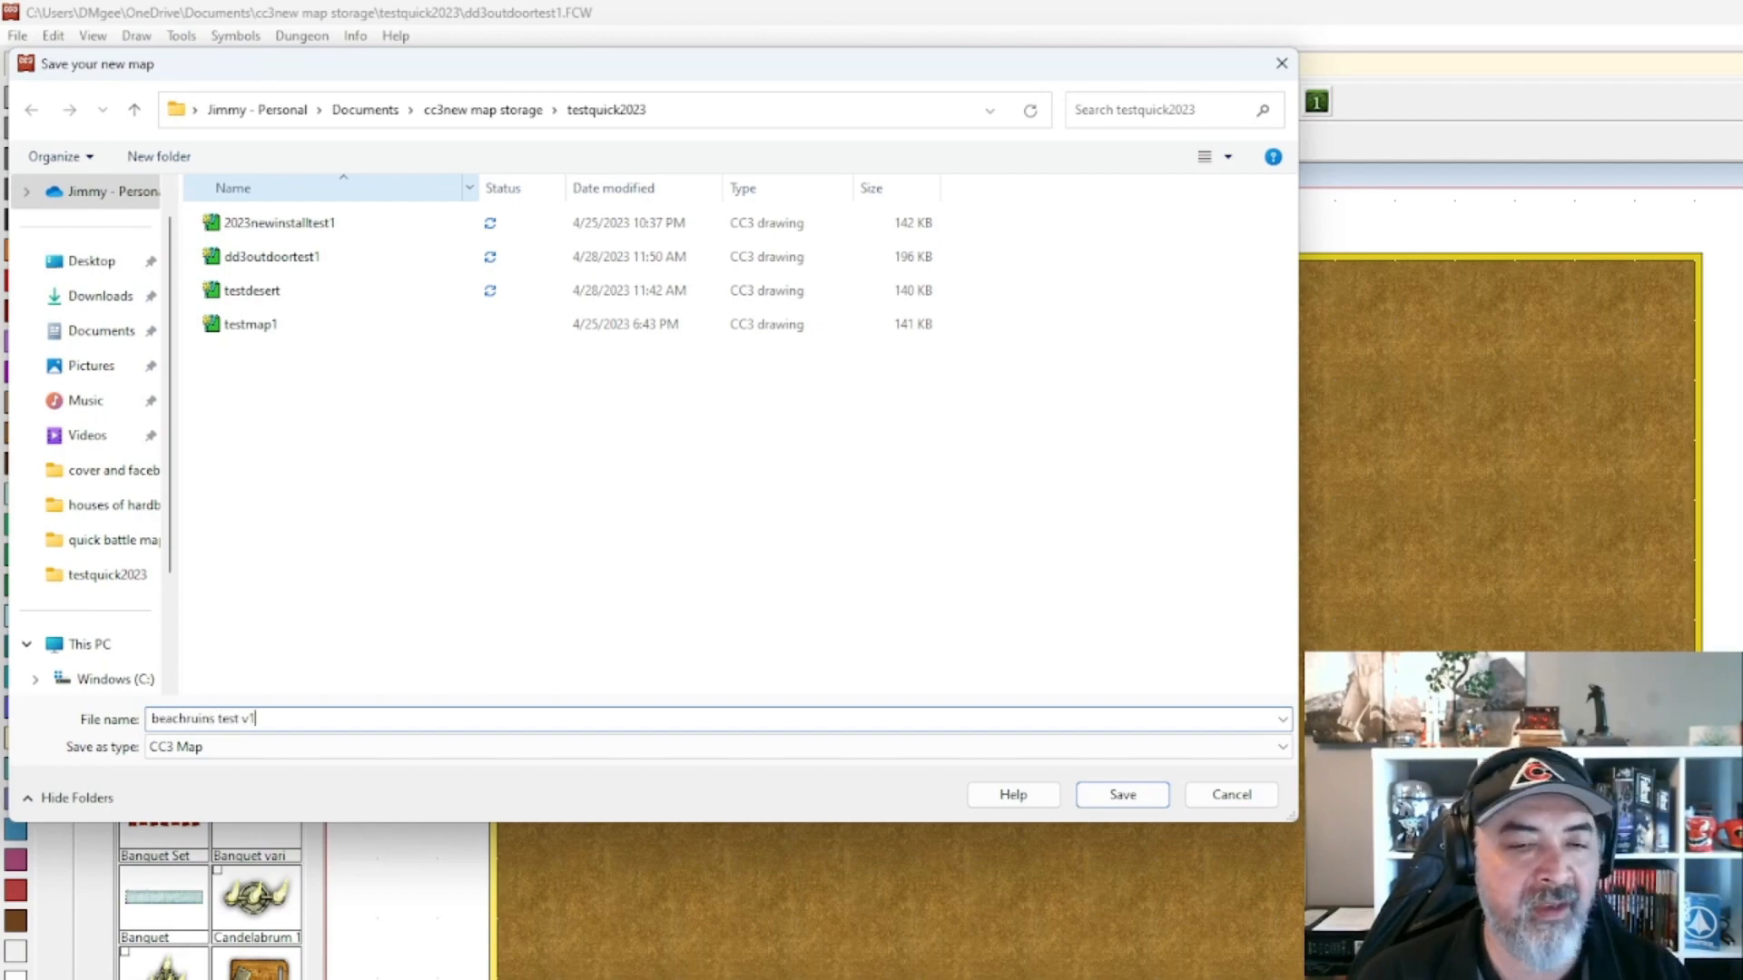
pyautogui.press('Return')
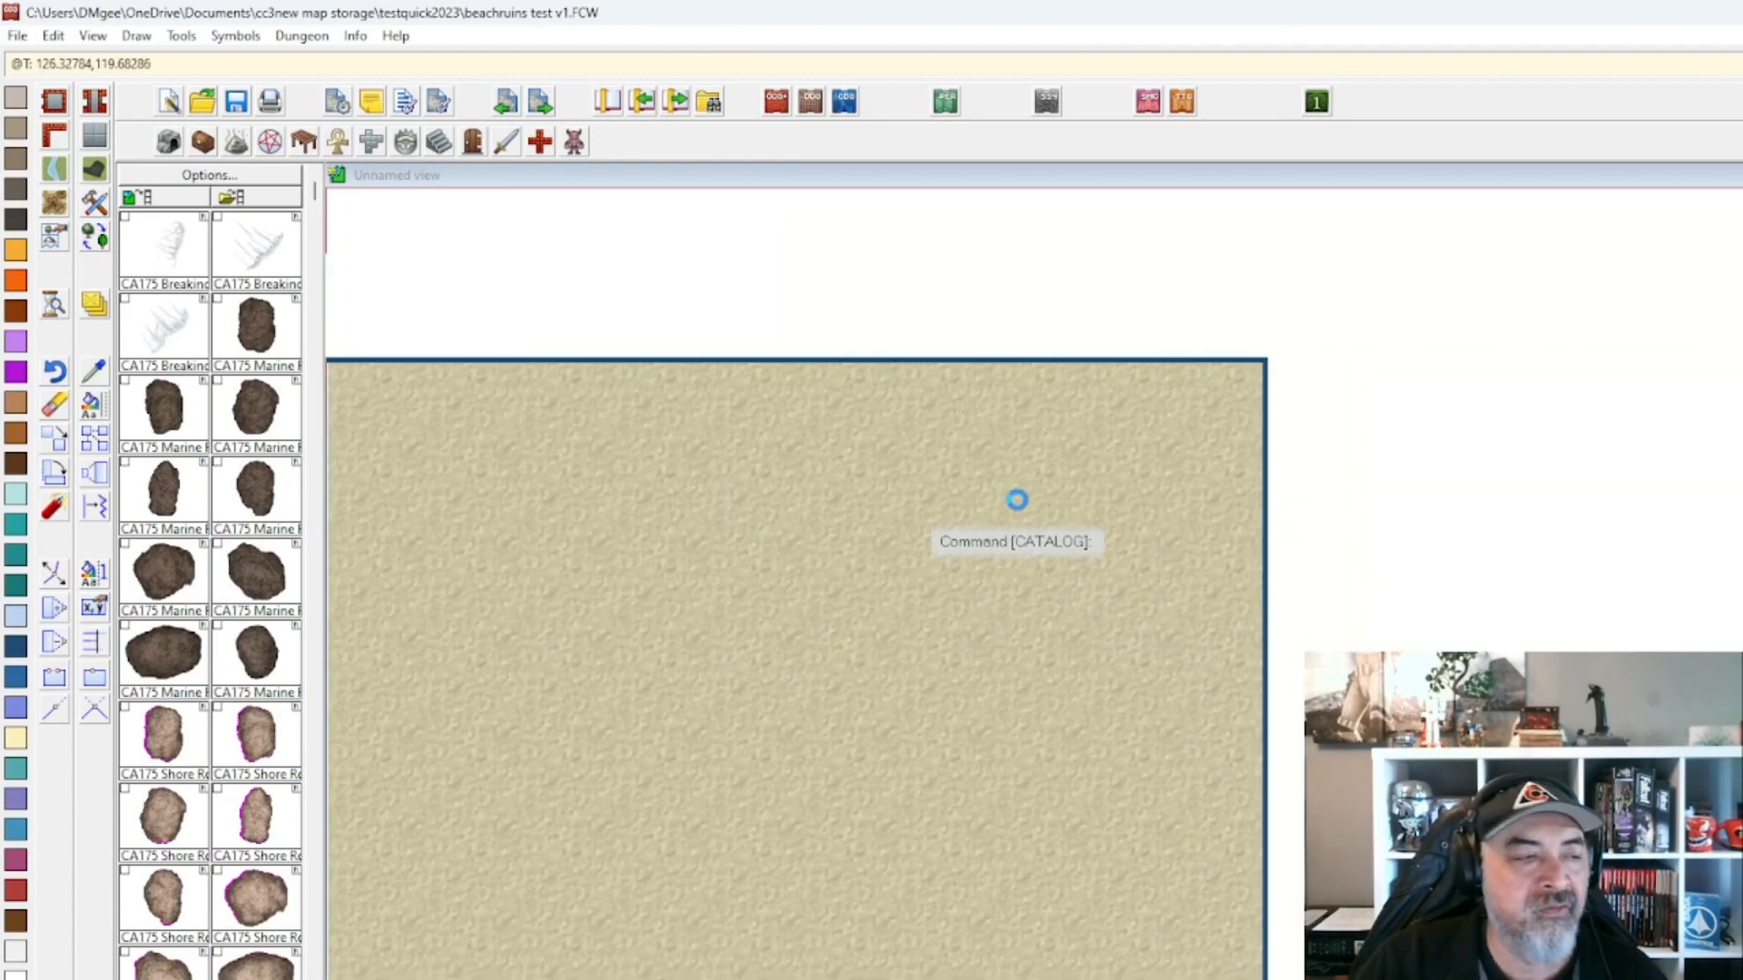
# Turn off the sheet effects for the beach ruins map.
pyautogui.scroll(2, 1511, 352)
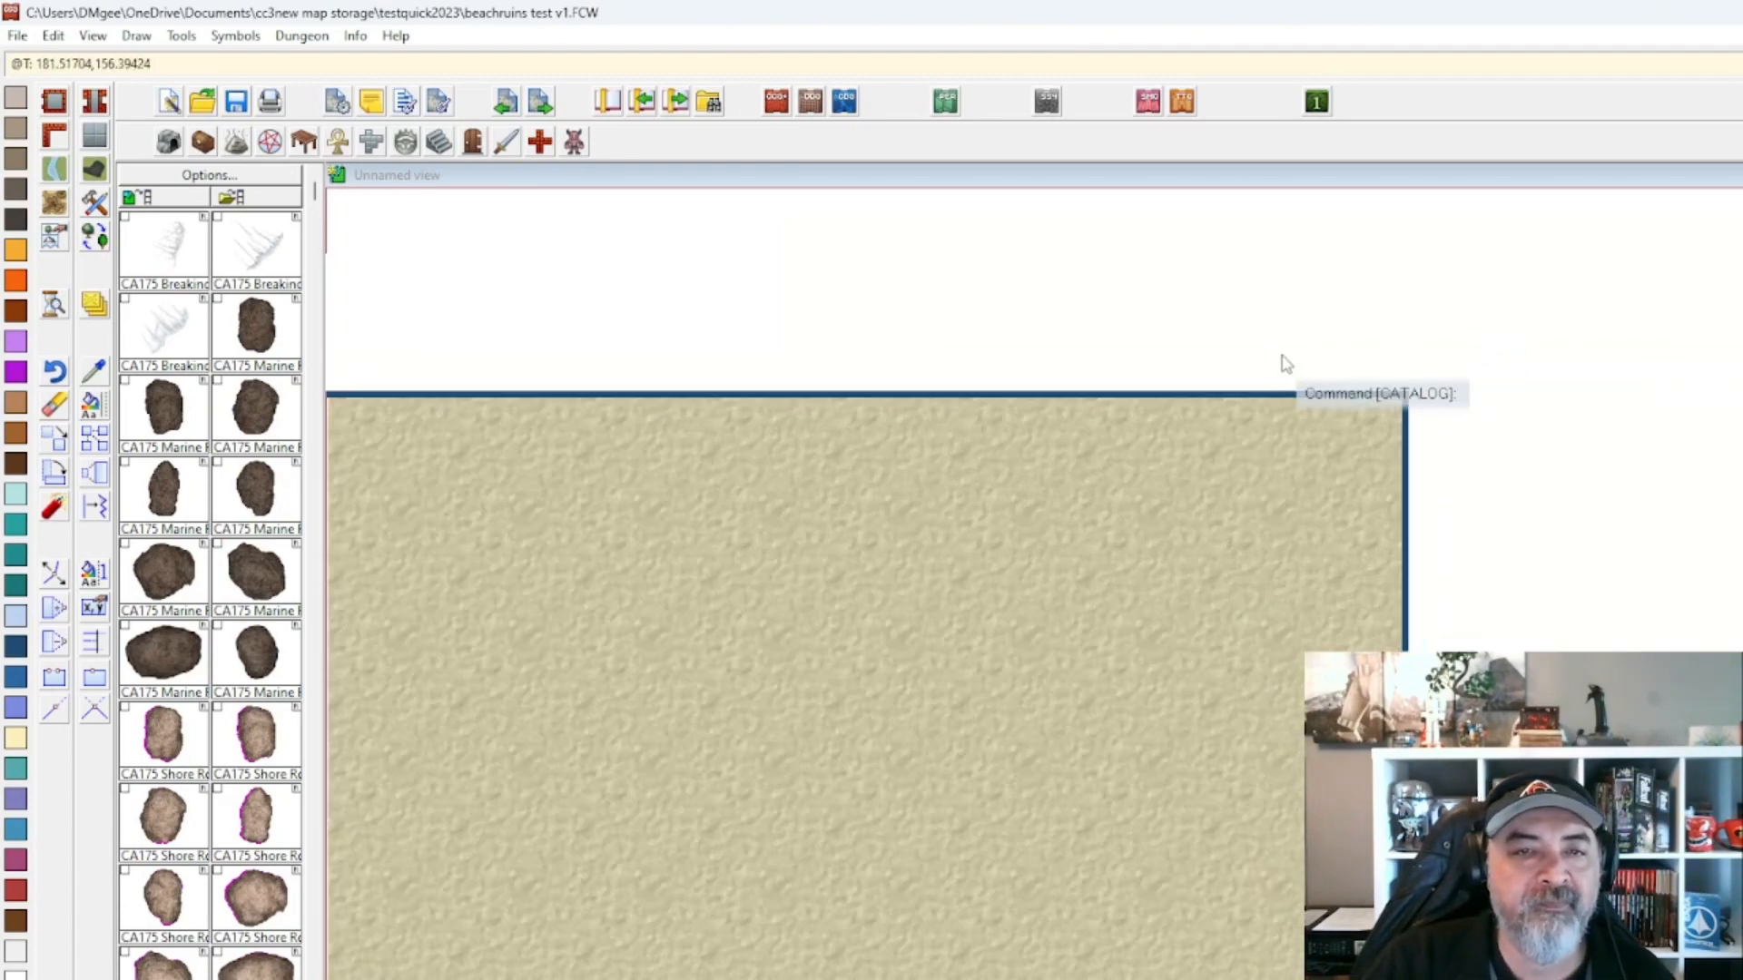
pyautogui.moveTo(1317, 341); pyautogui.dragTo(1384, 313)
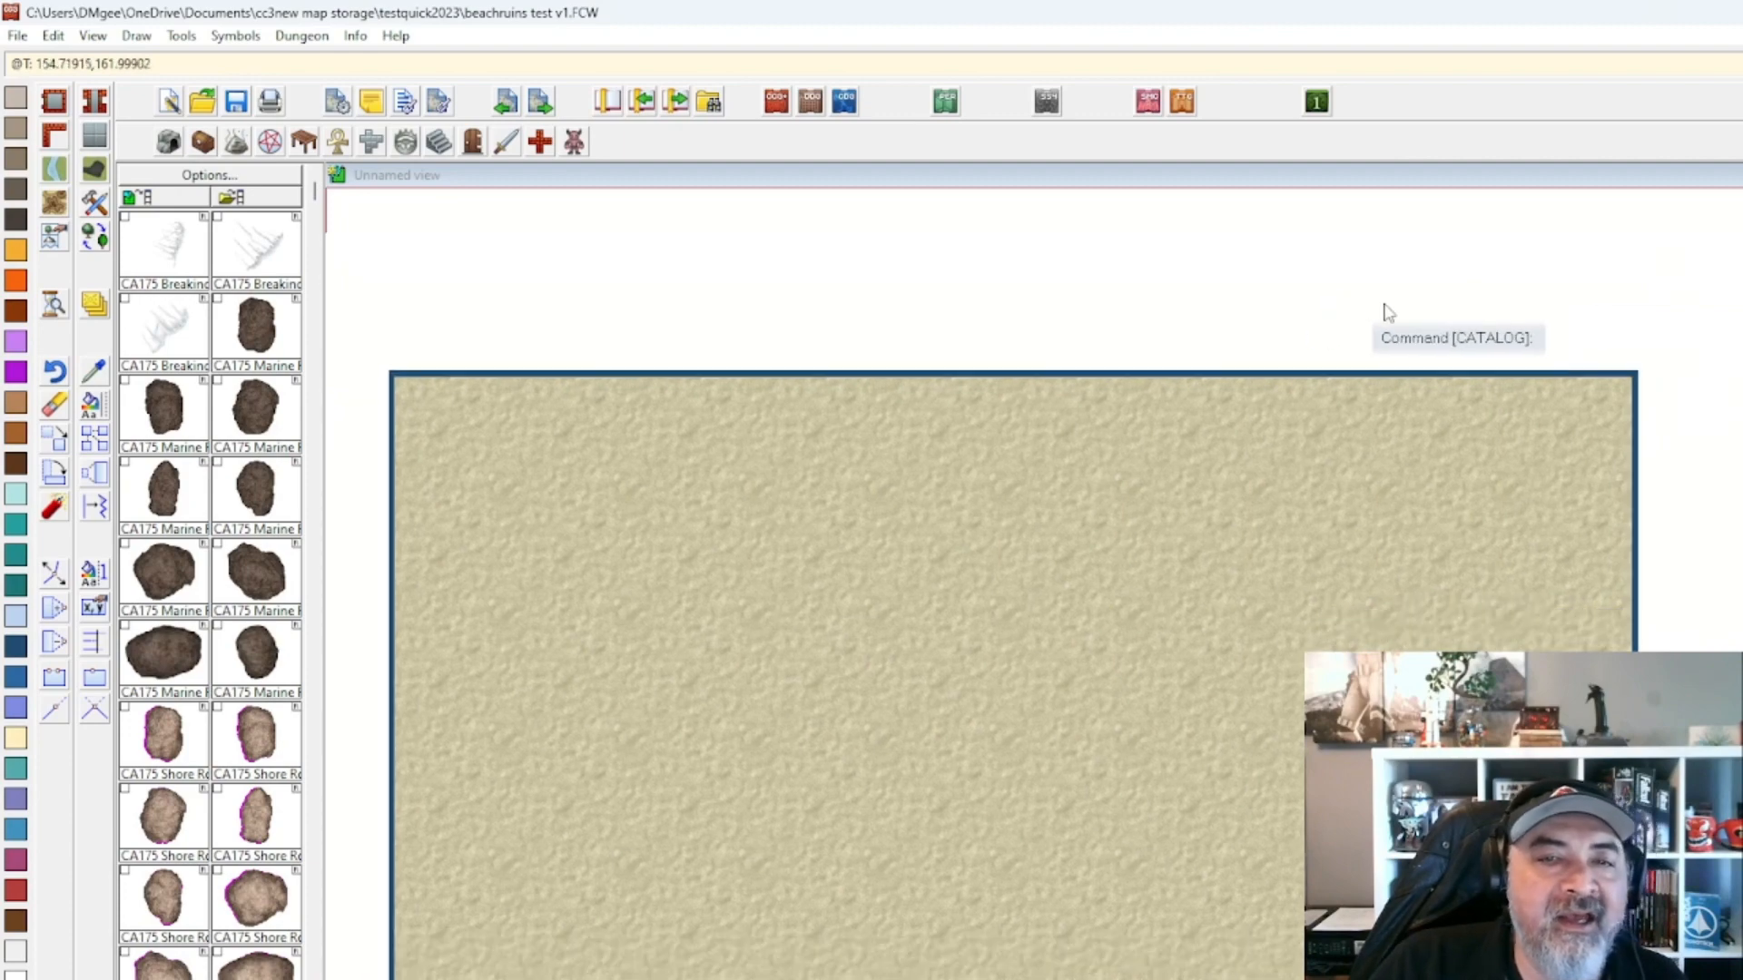
pyautogui.click(1437, 524)
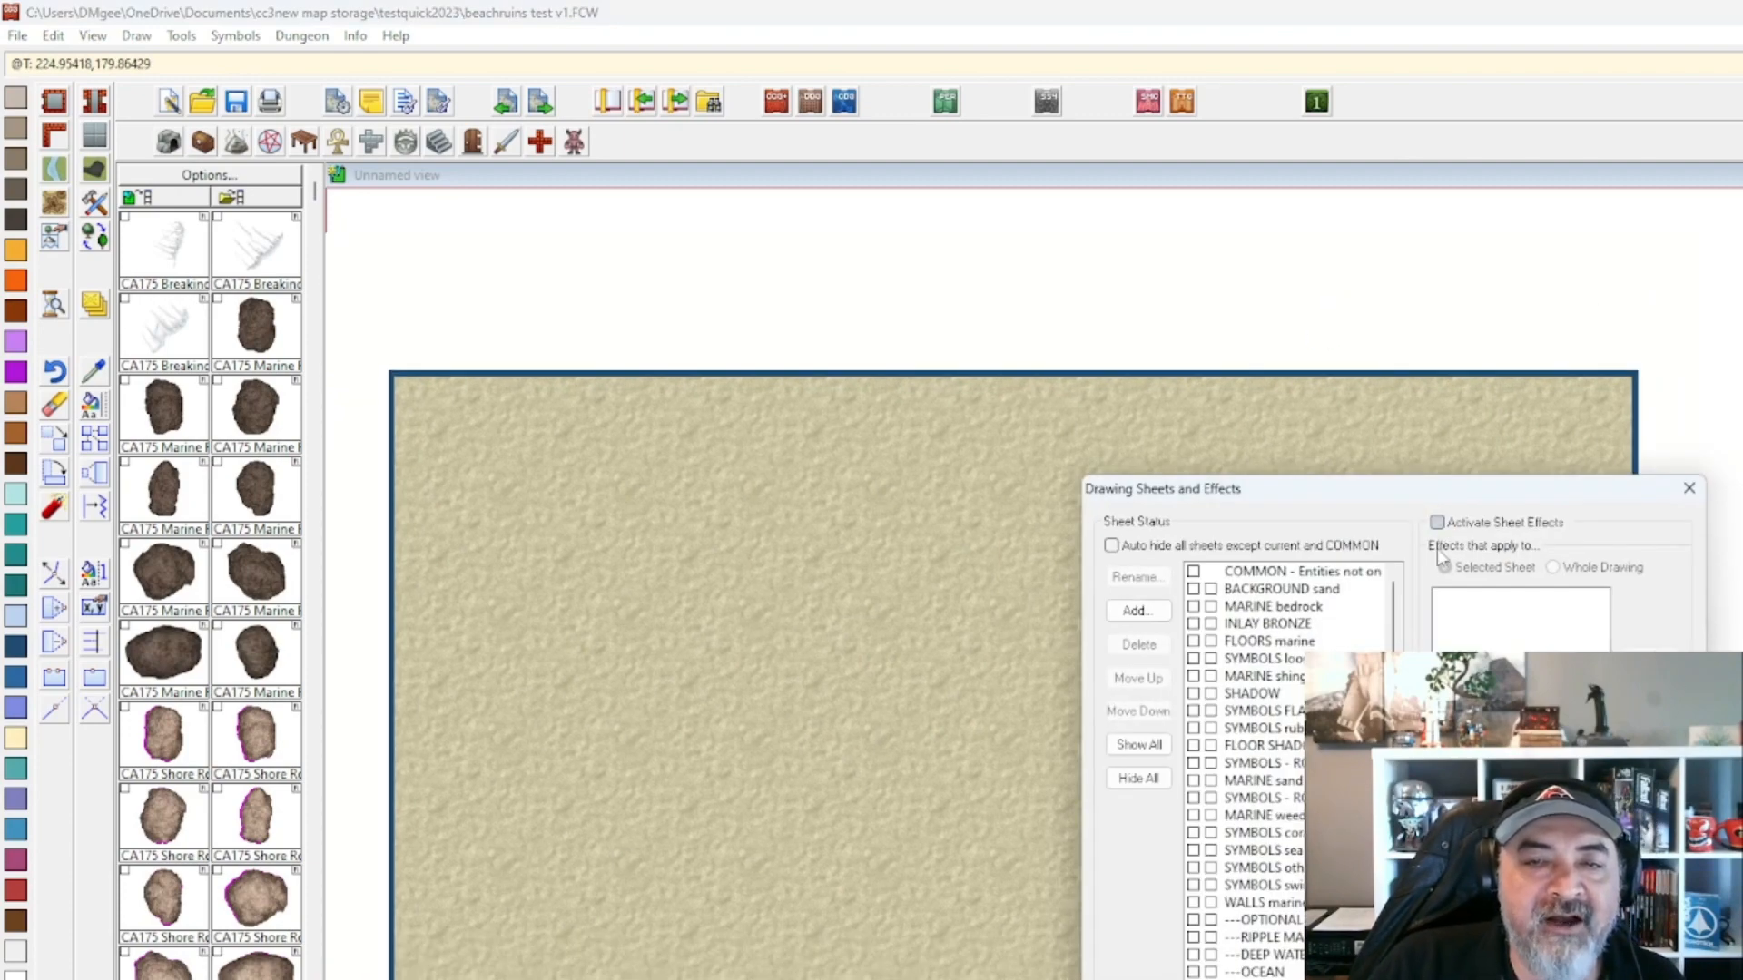
pyautogui.press('Return')
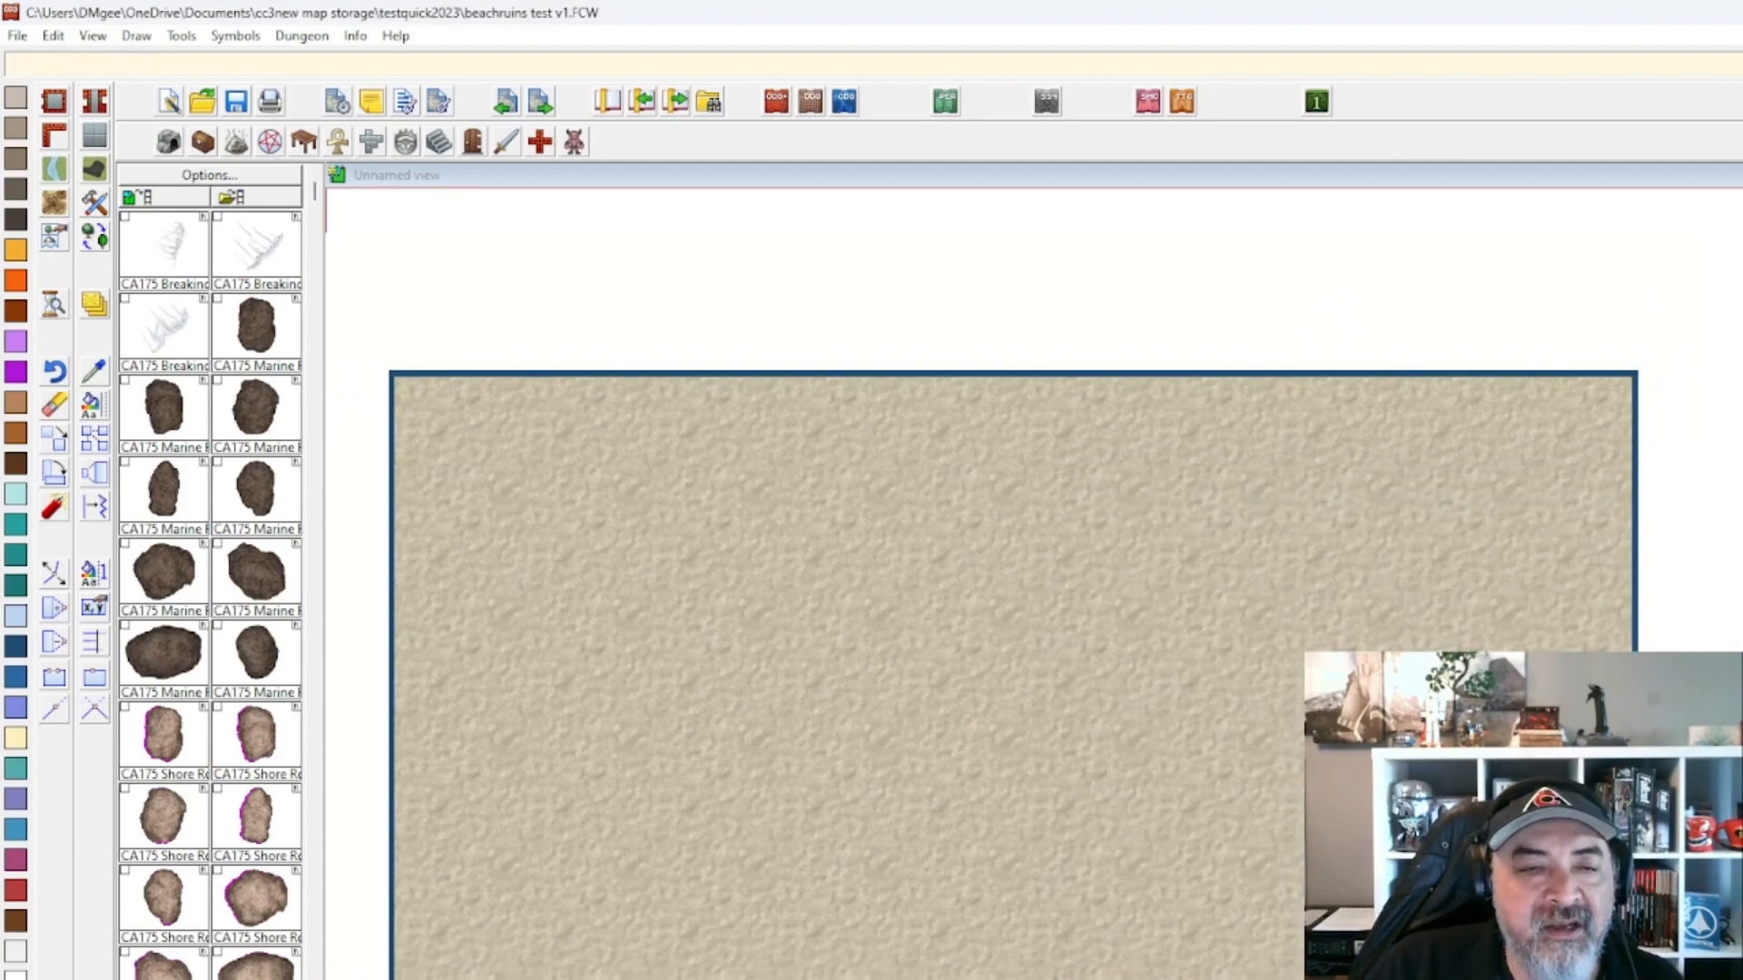
# Examine the effects assigned to the drawing sheets from BACKGROUND sand through SHADOW and look through the rest of the sheet list.
pyautogui.moveTo(1489, 908); pyautogui.dragTo(1516, 815)
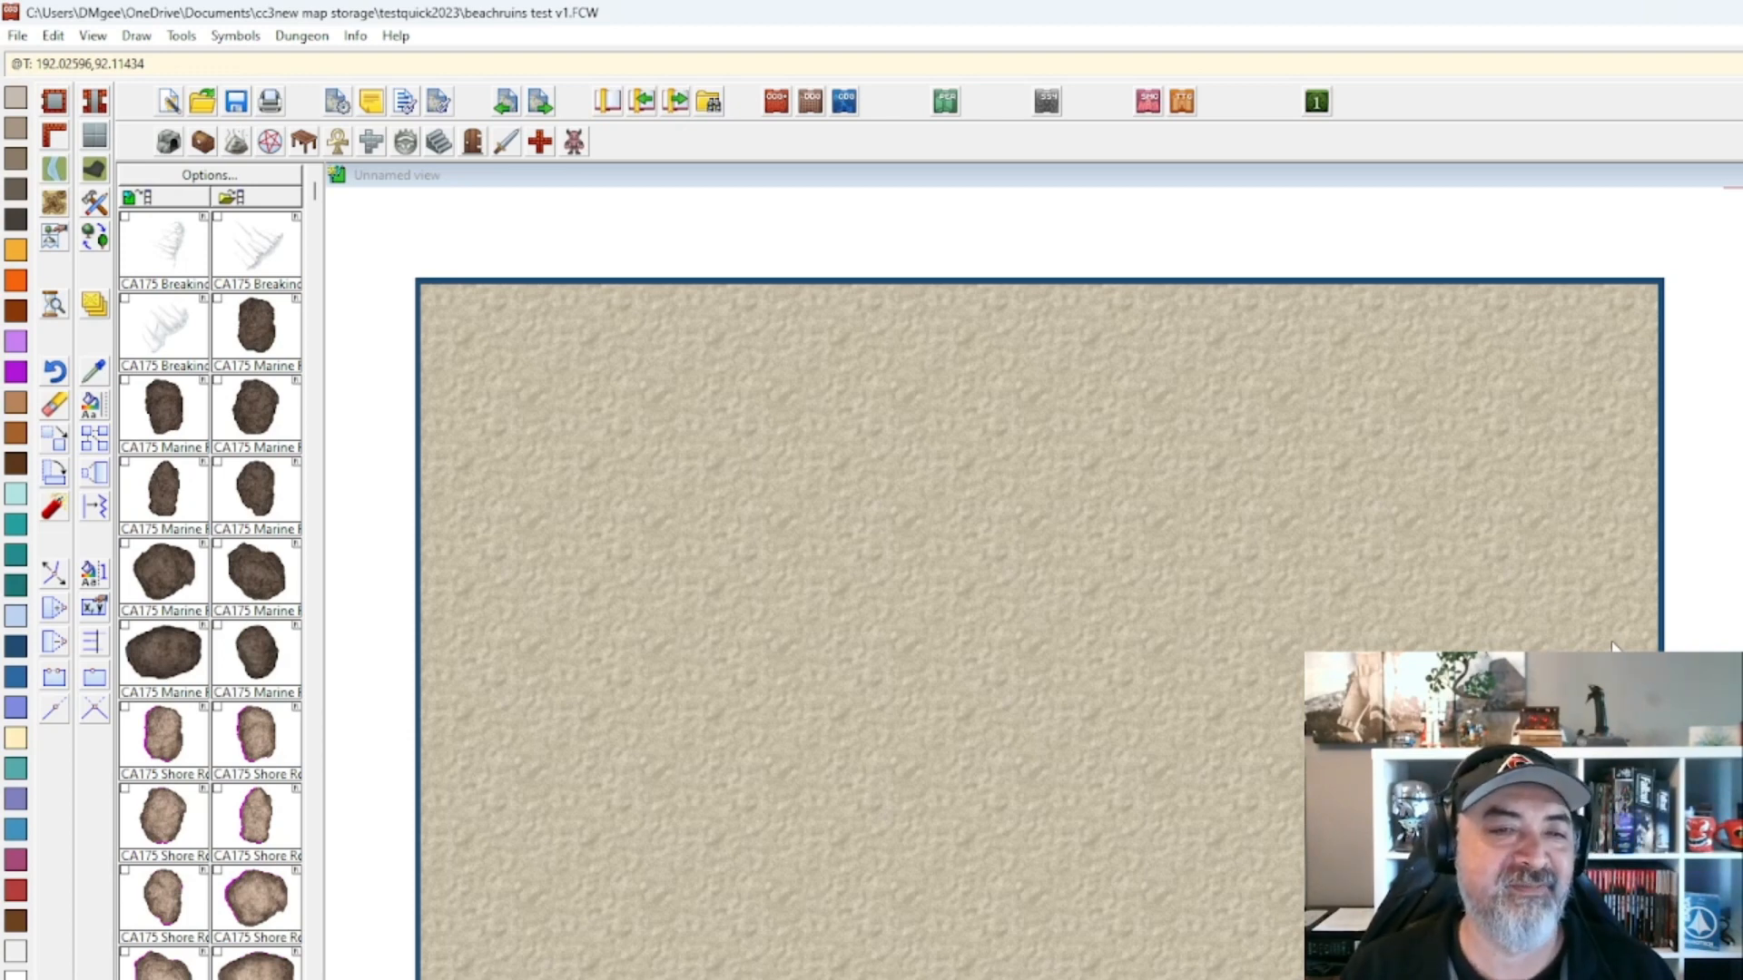
pyautogui.scroll(1, 1362, 671)
pyautogui.moveTo(991, 680); pyautogui.dragTo(1422, 757)
pyautogui.click(1741, 64)
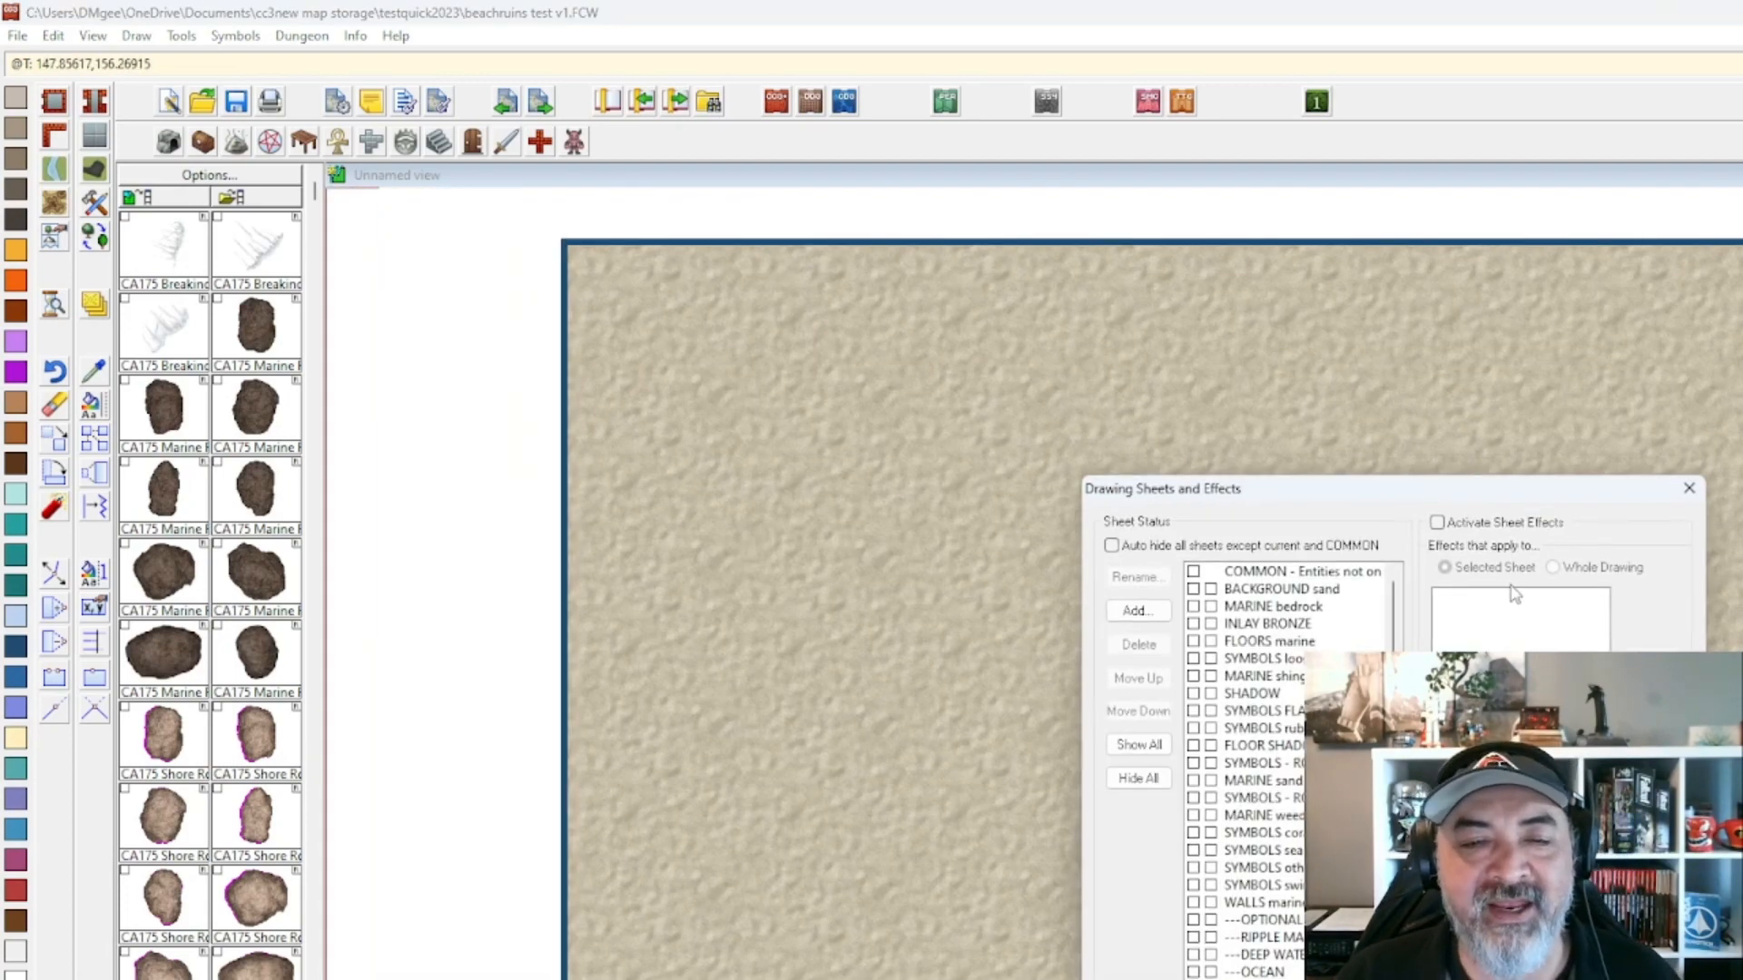
pyautogui.scroll(-2, 1323, 632)
pyautogui.scroll(2, 1324, 654)
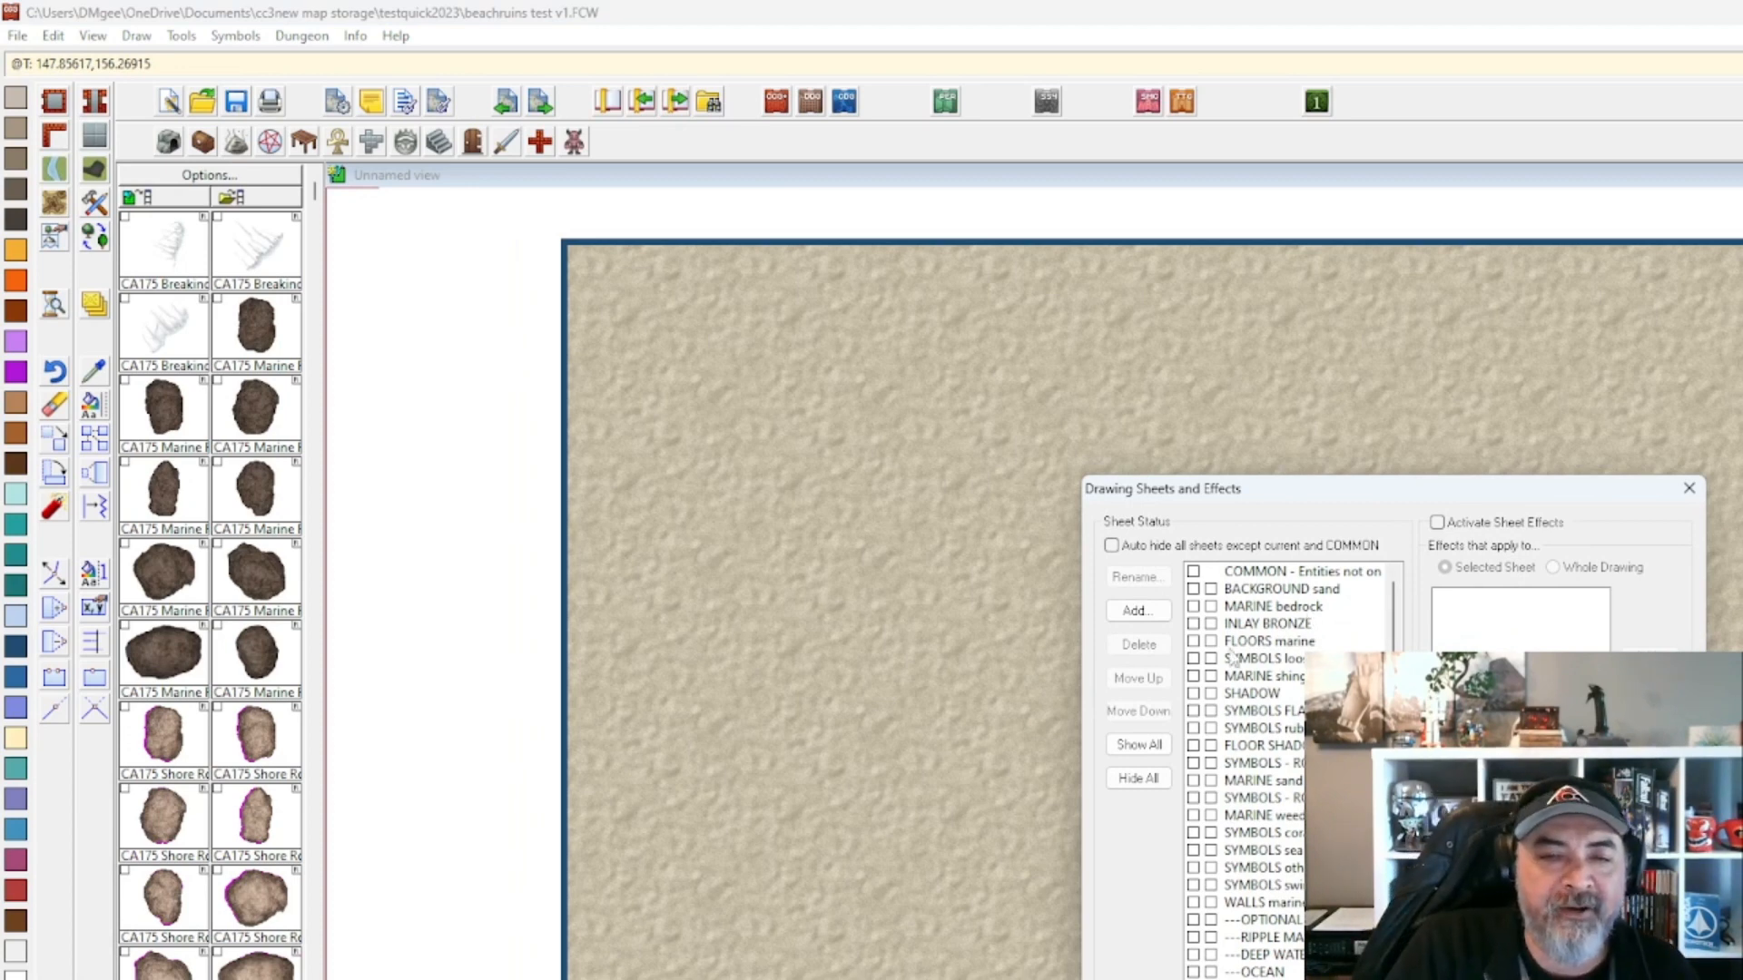
pyautogui.click(1297, 590)
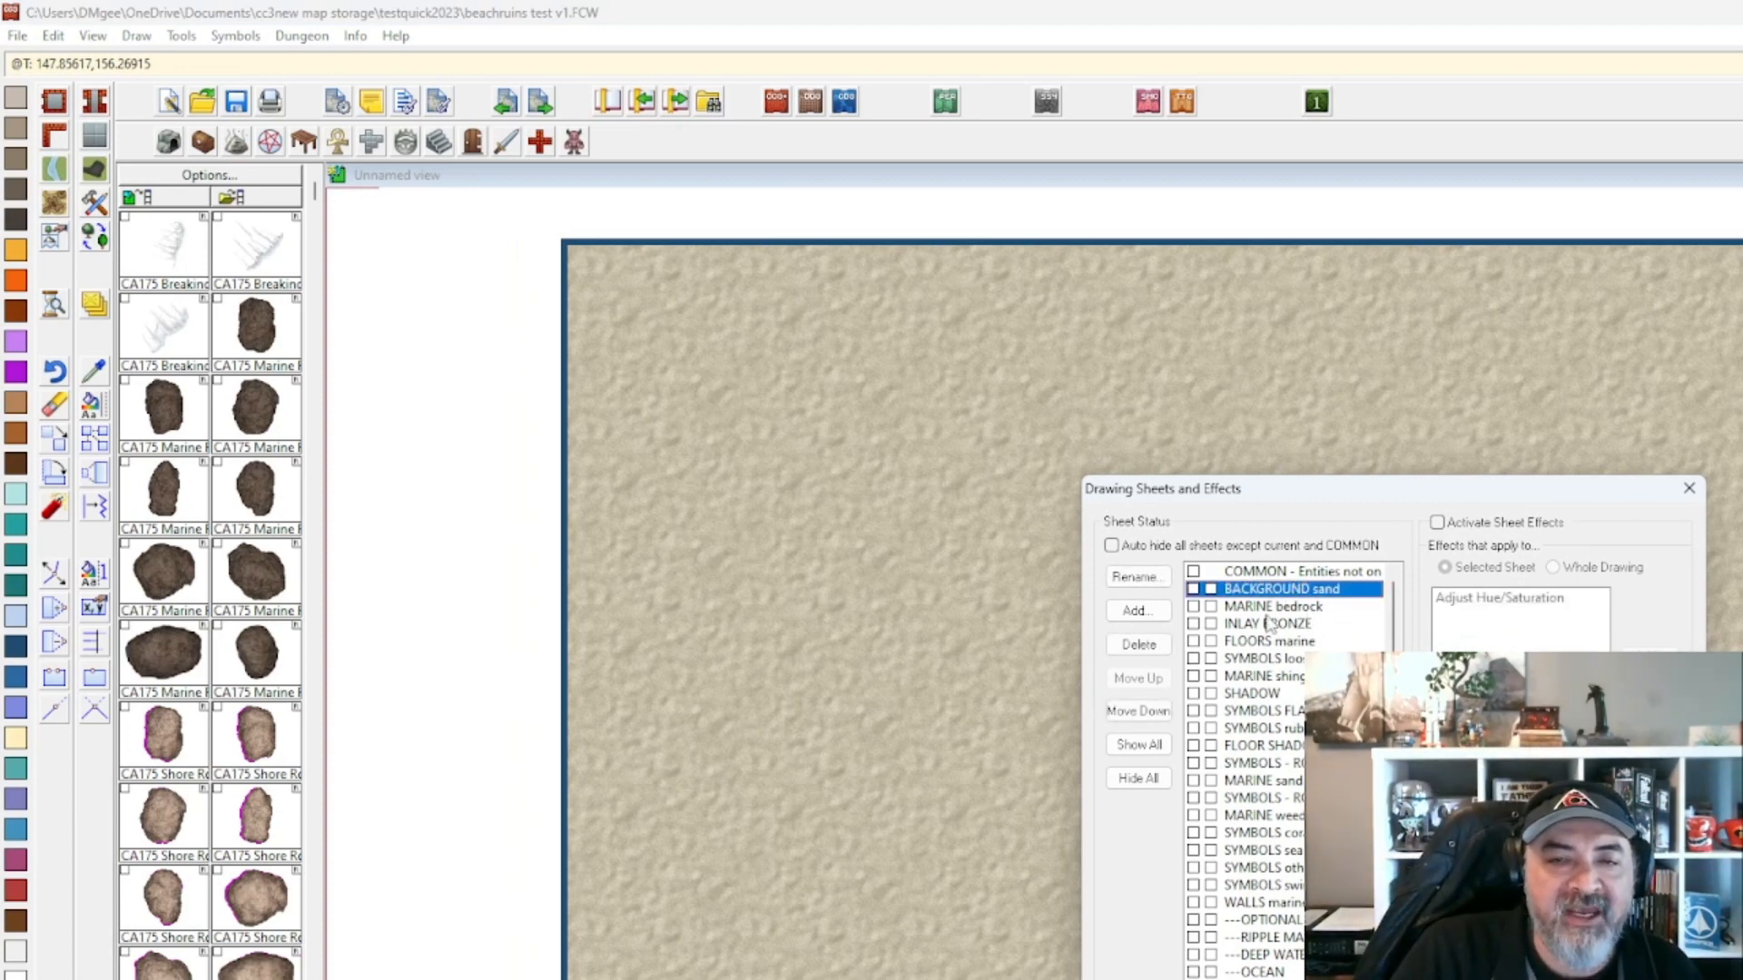
pyautogui.click(1273, 606)
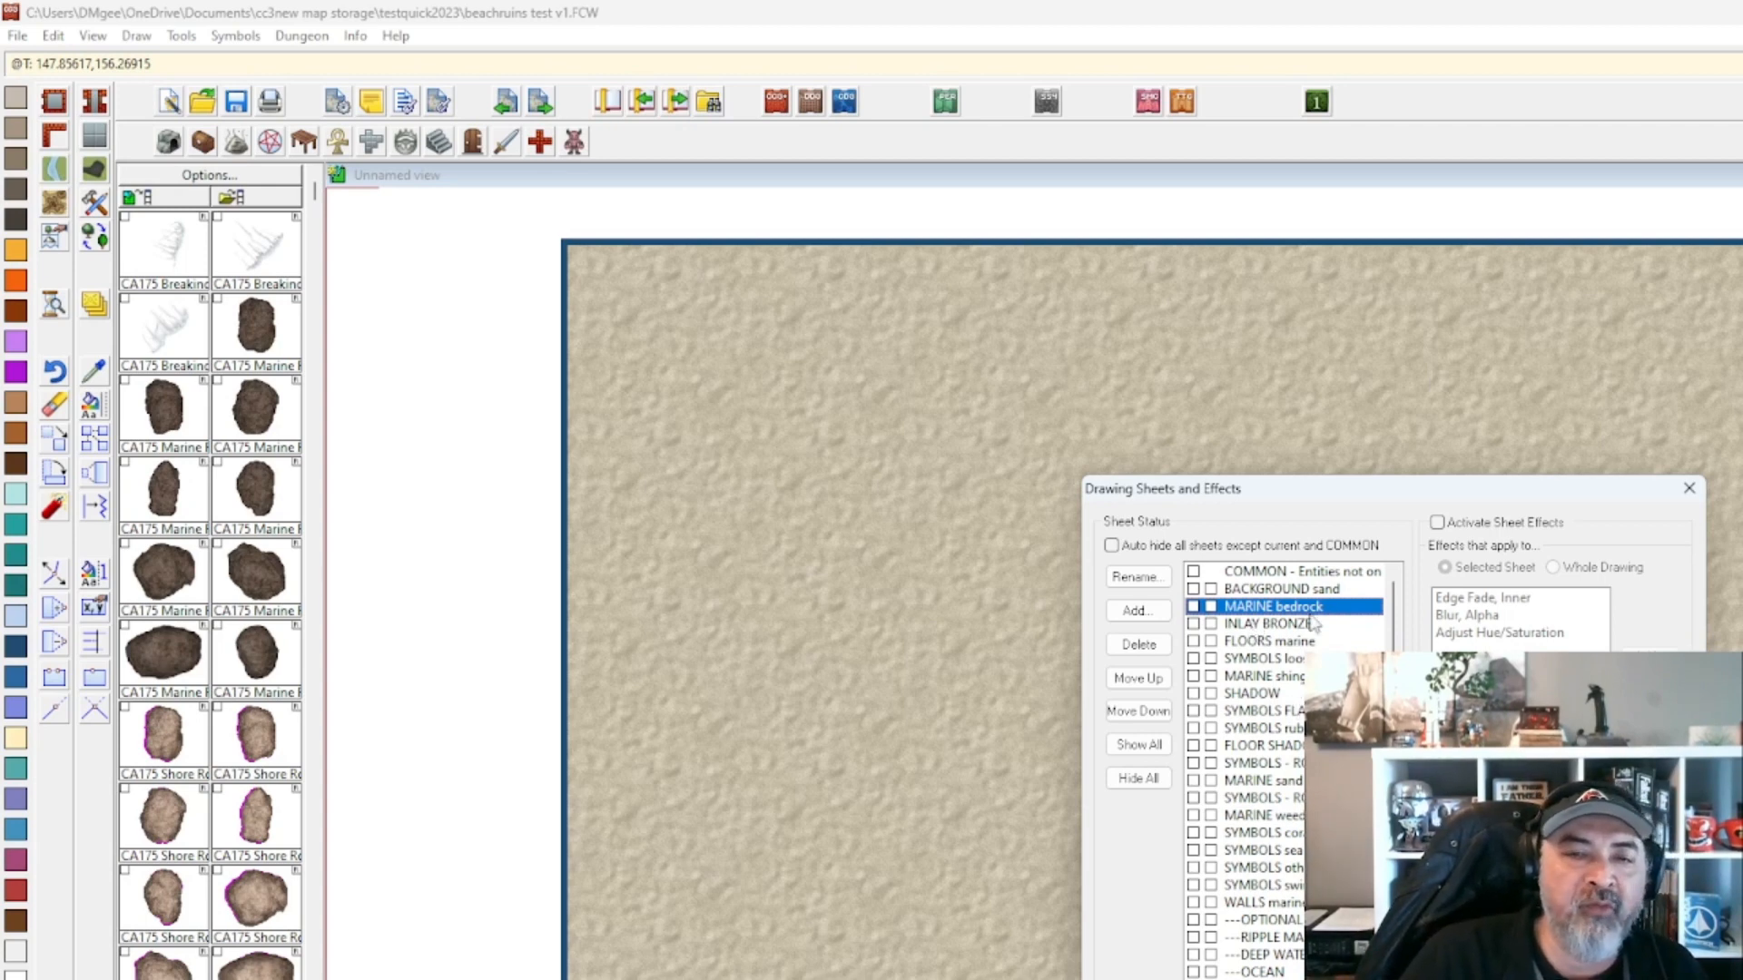
pyautogui.click(1242, 625)
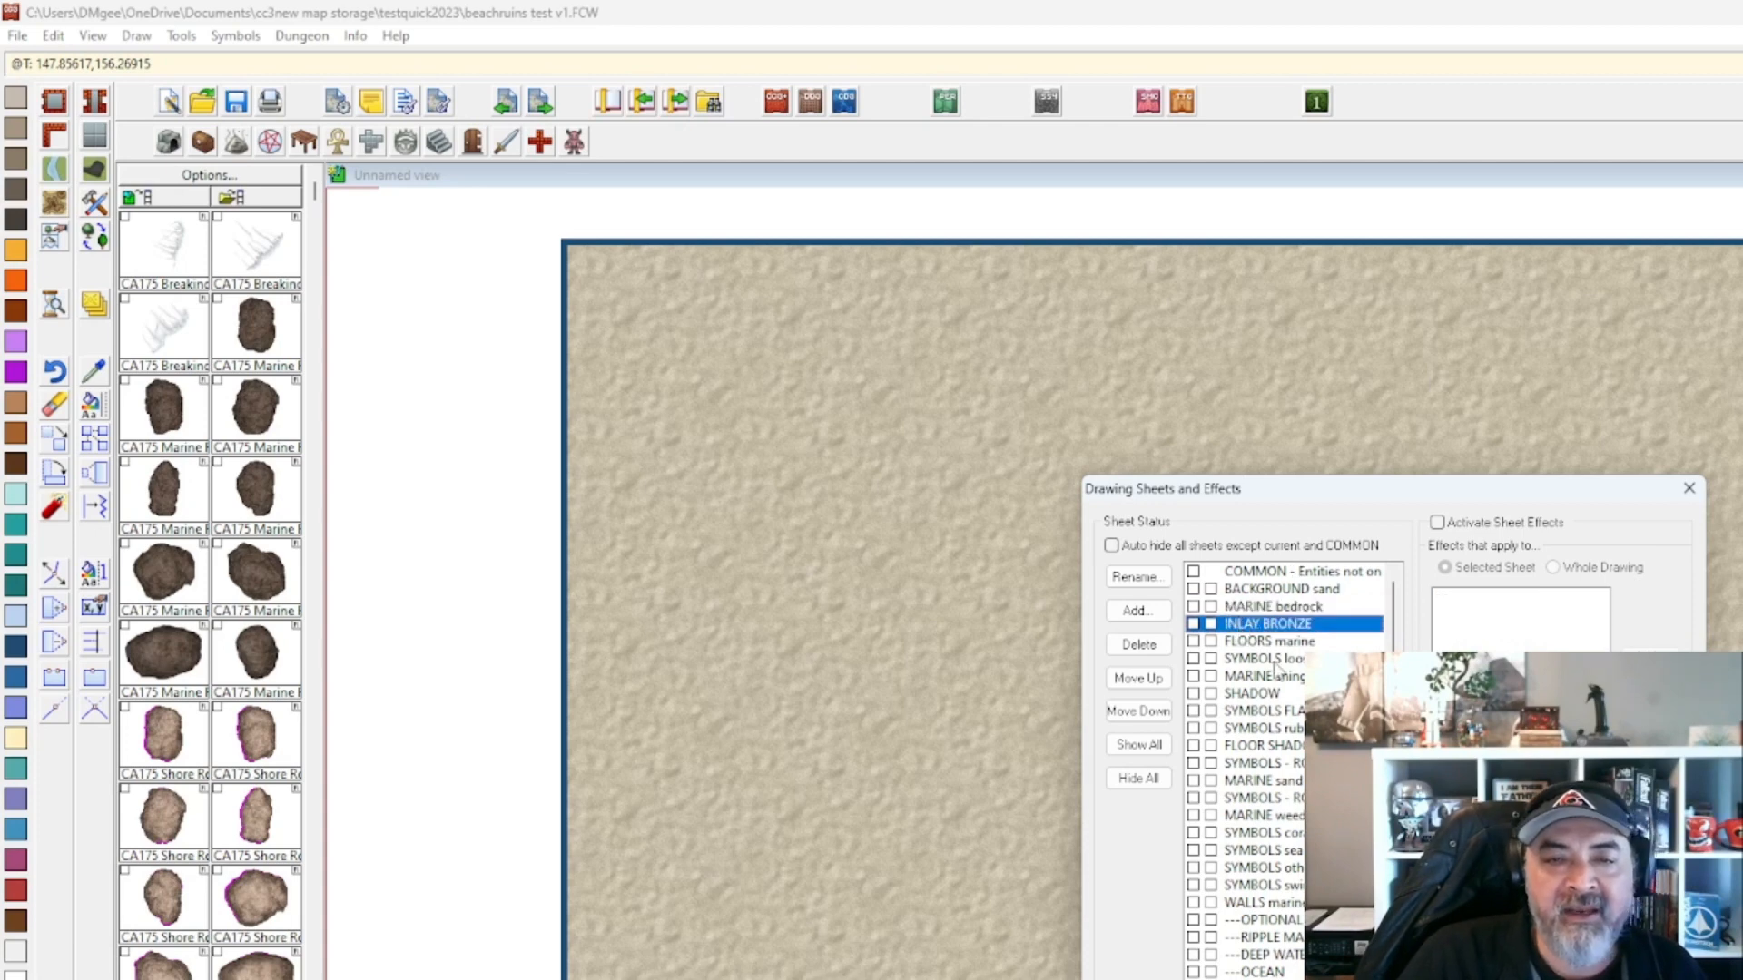
pyautogui.click(1273, 642)
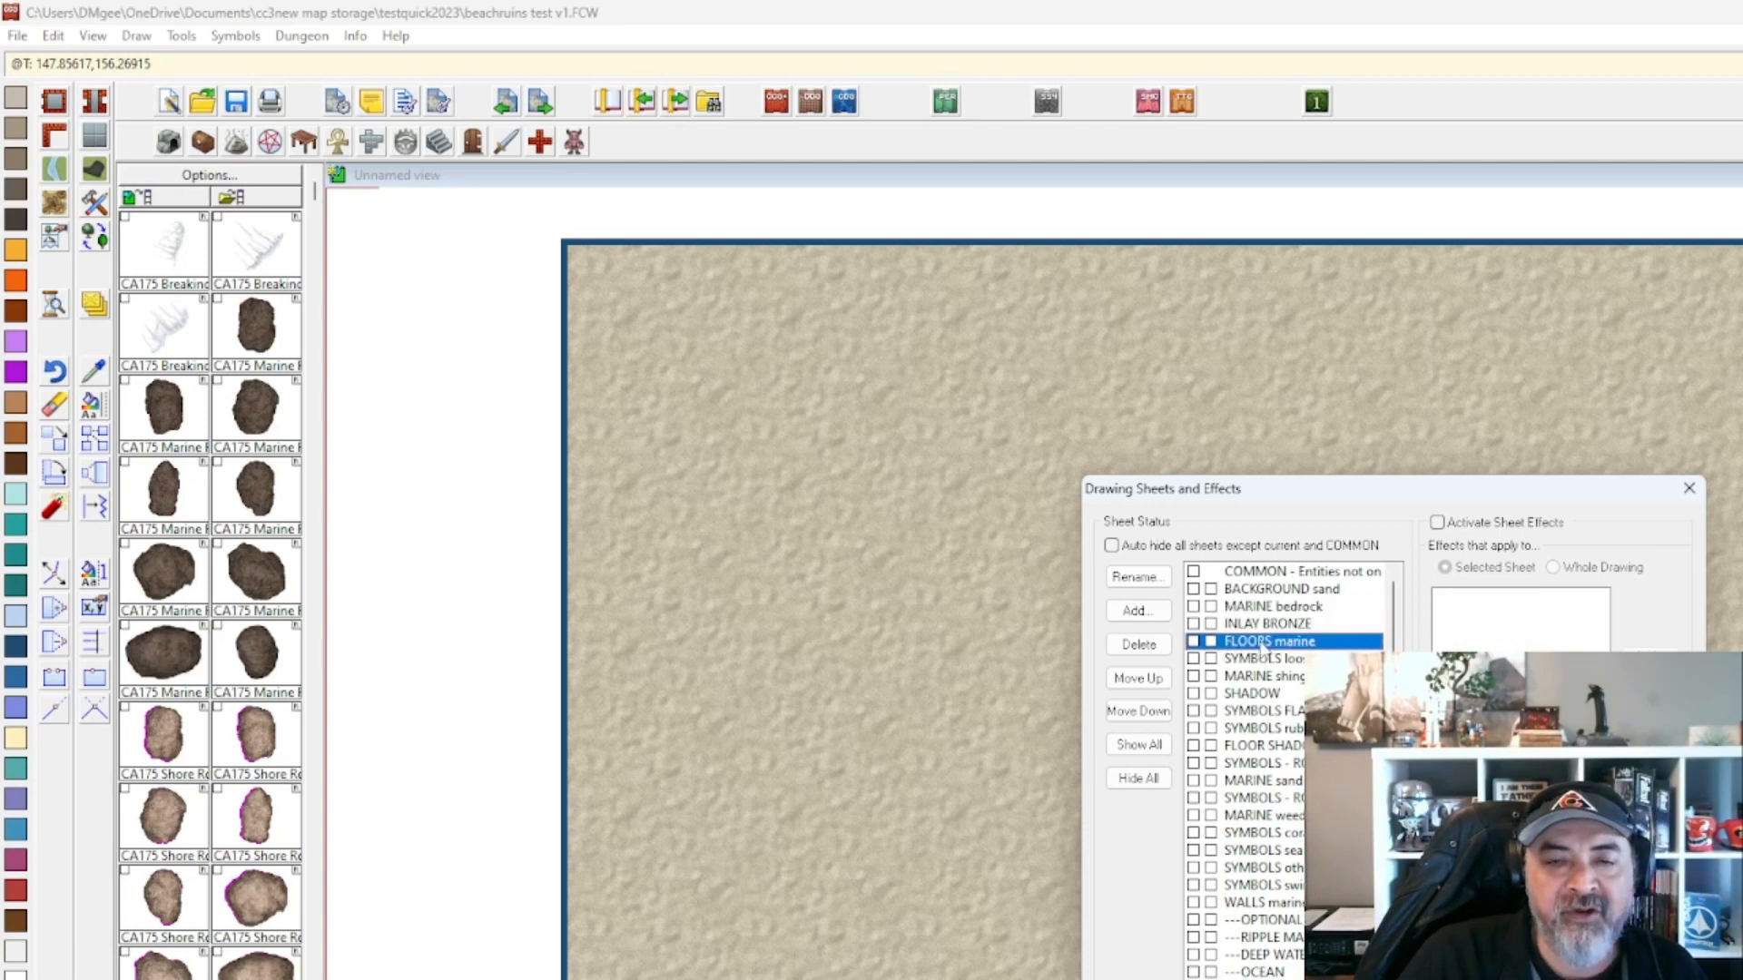
pyautogui.click(1291, 661)
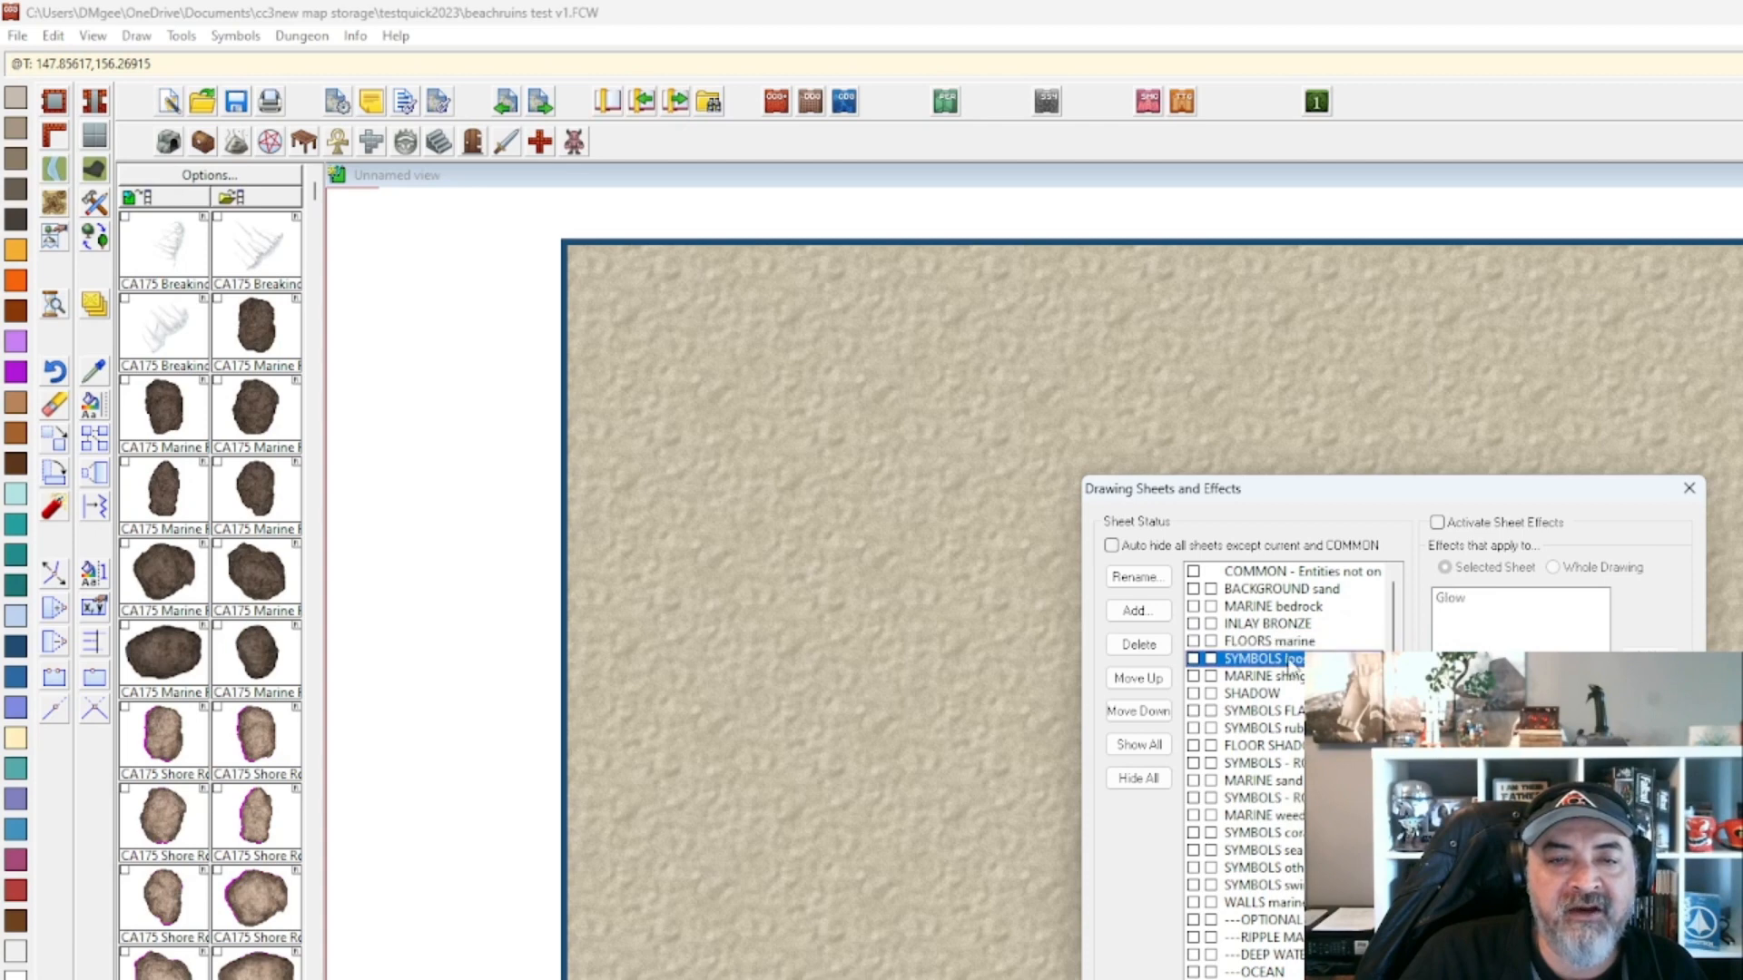
pyautogui.click(1270, 679)
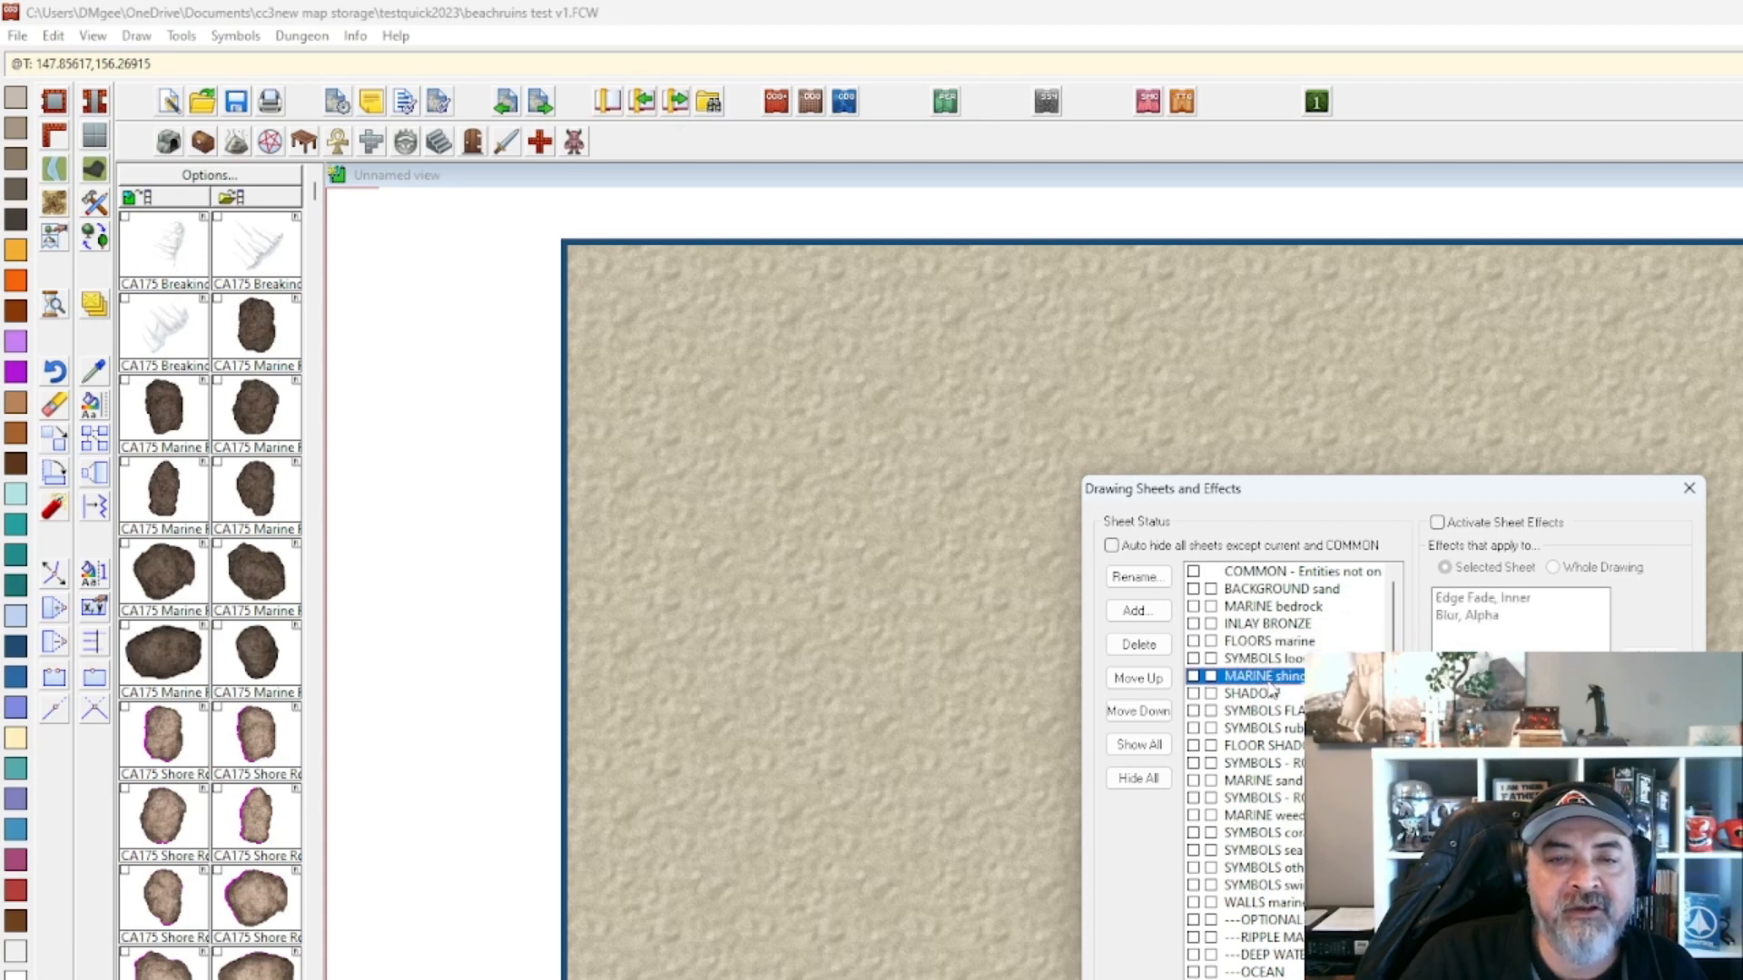
pyautogui.click(1267, 694)
pyautogui.press('Up')
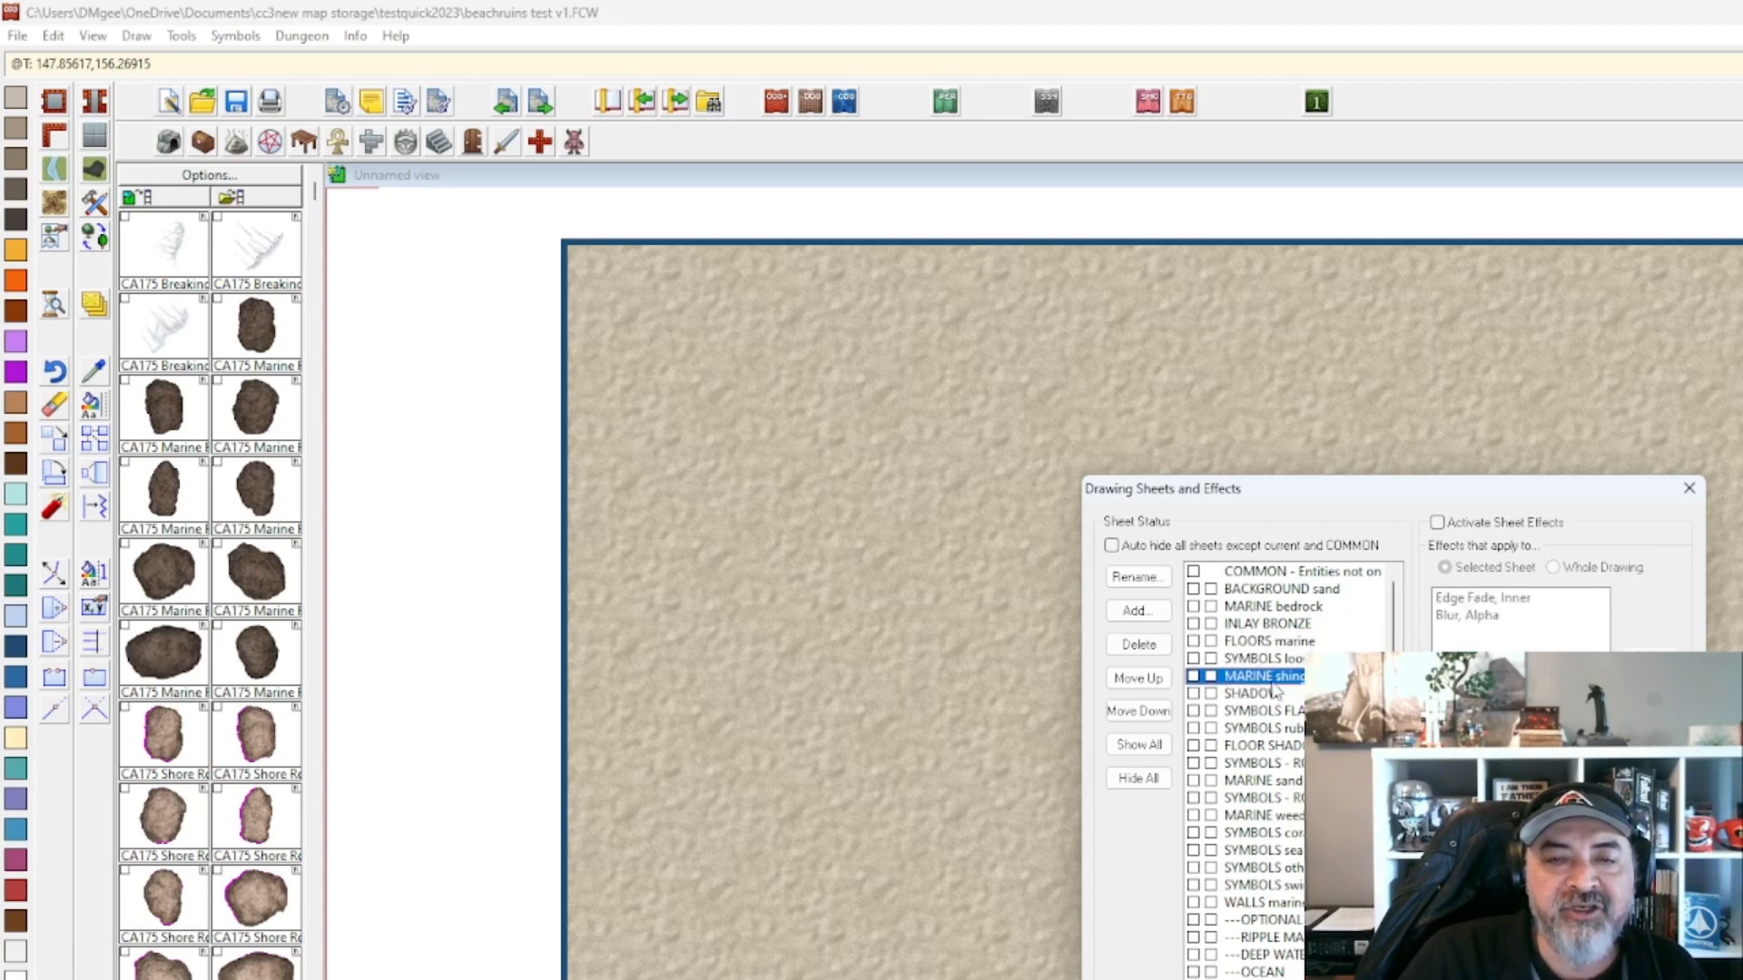
pyautogui.press('Down')
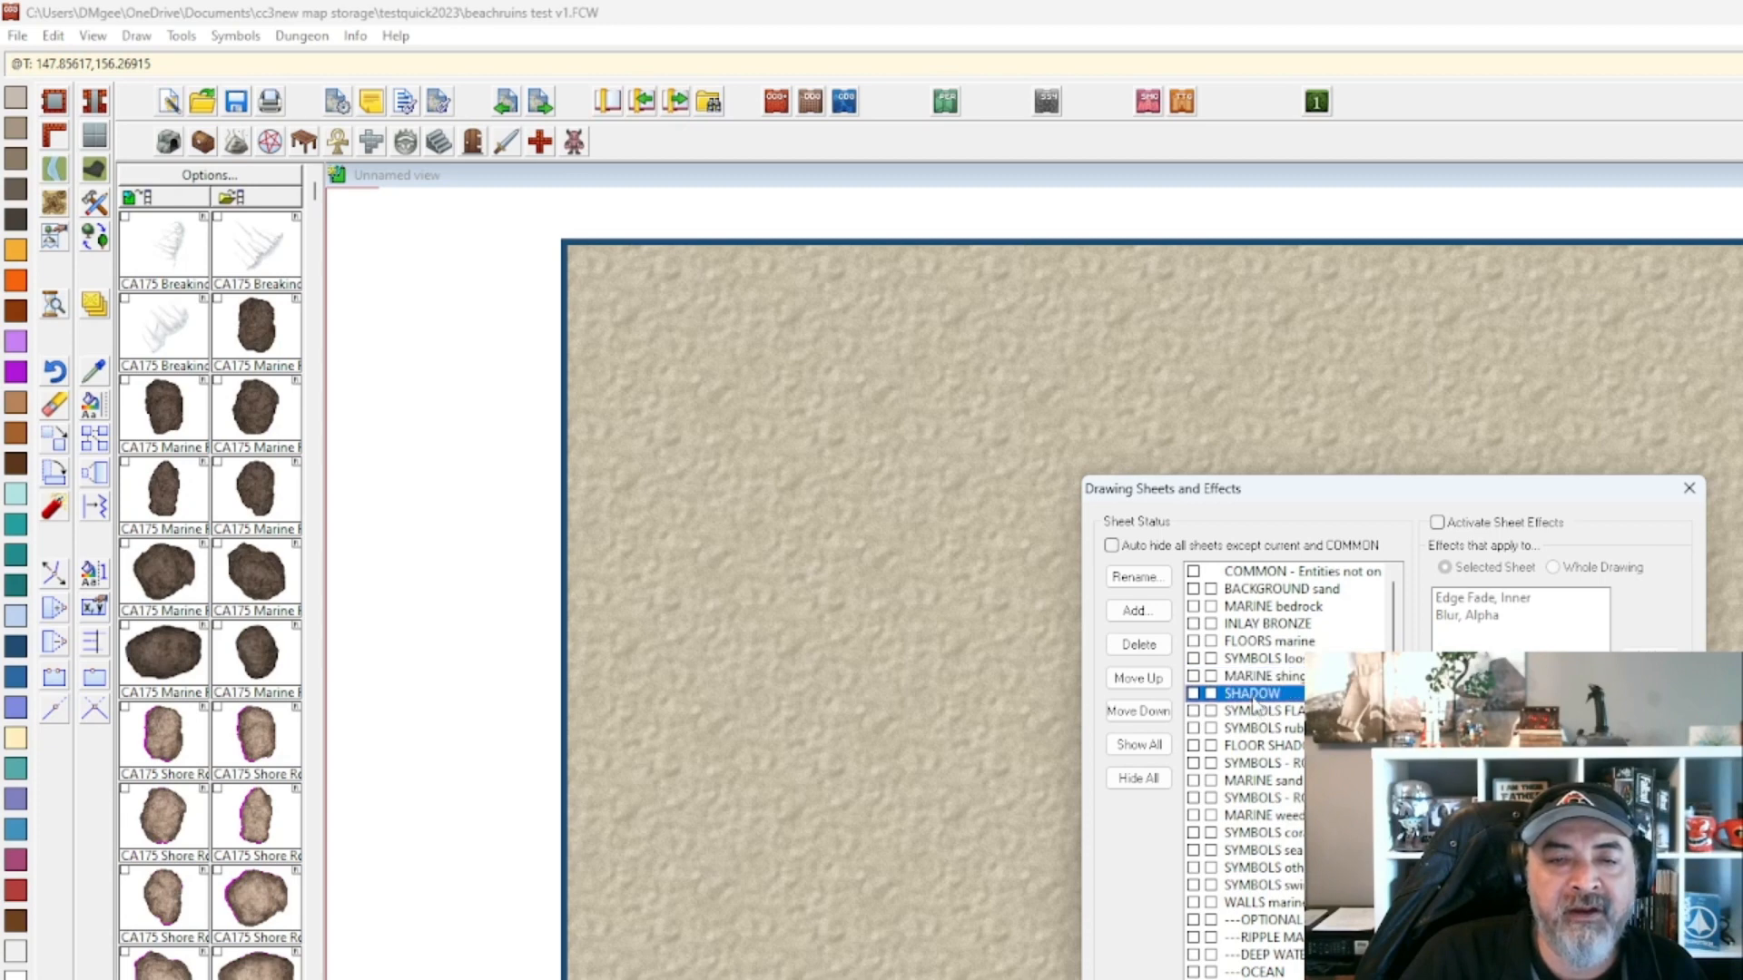
pyautogui.scroll(-6, 1253, 703)
pyautogui.scroll(-1, 1254, 708)
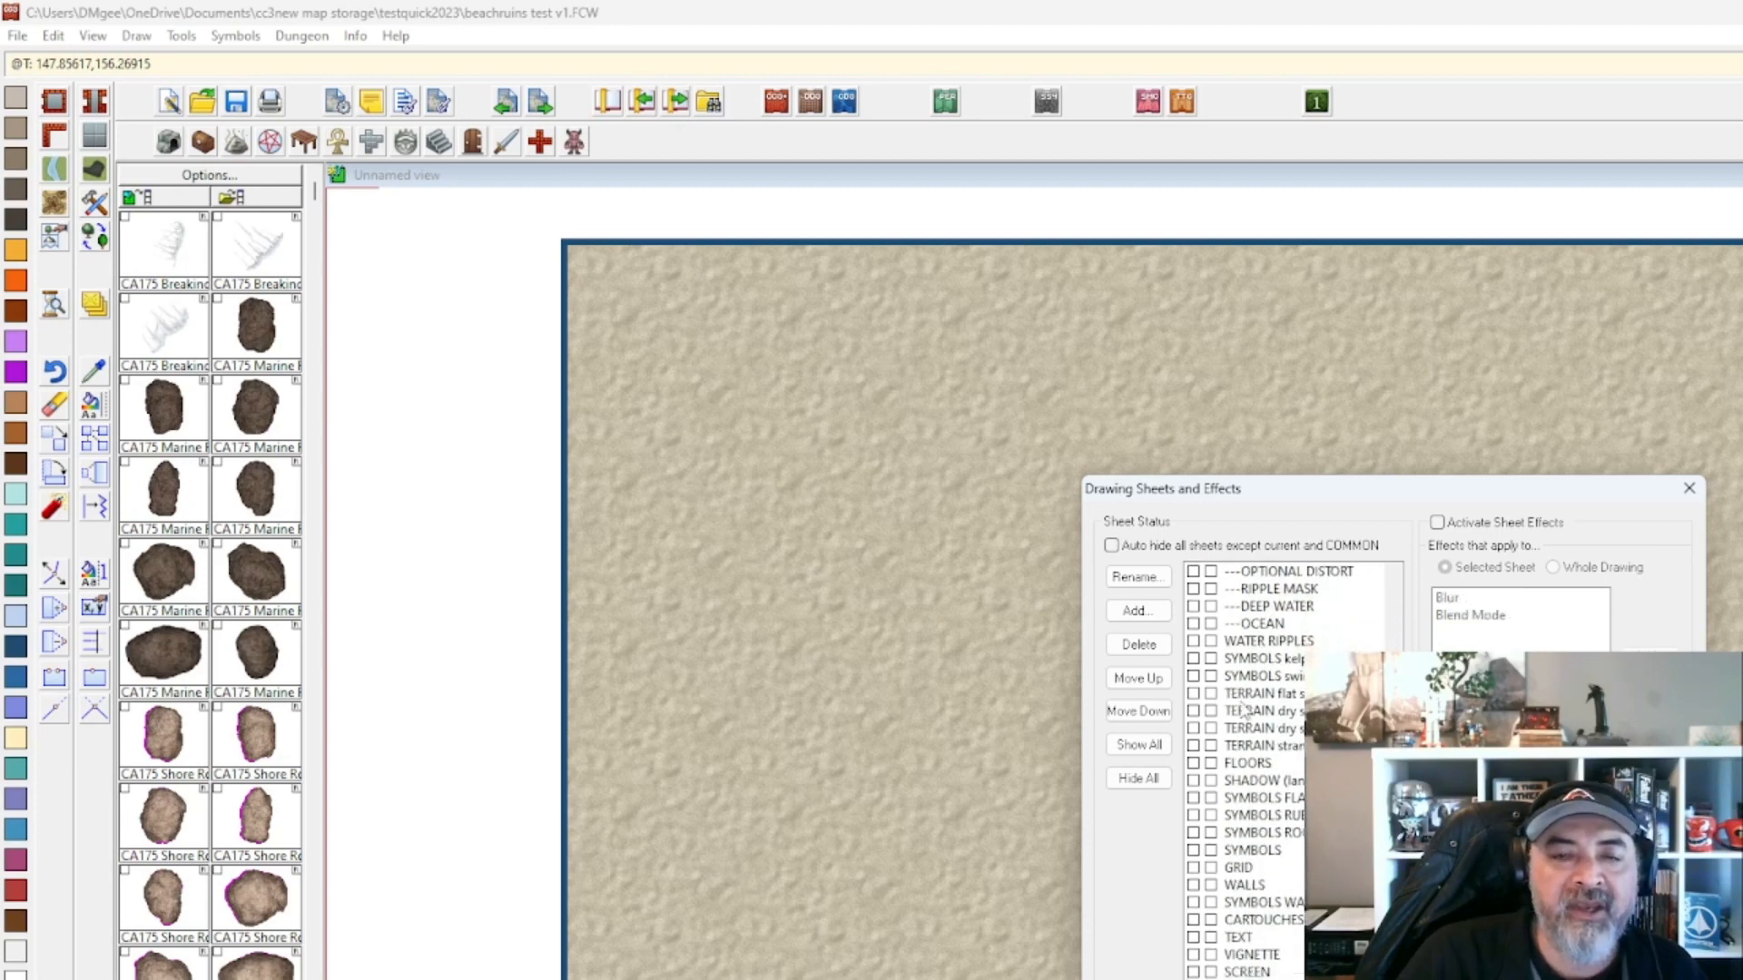
pyautogui.scroll(7, 1252, 685)
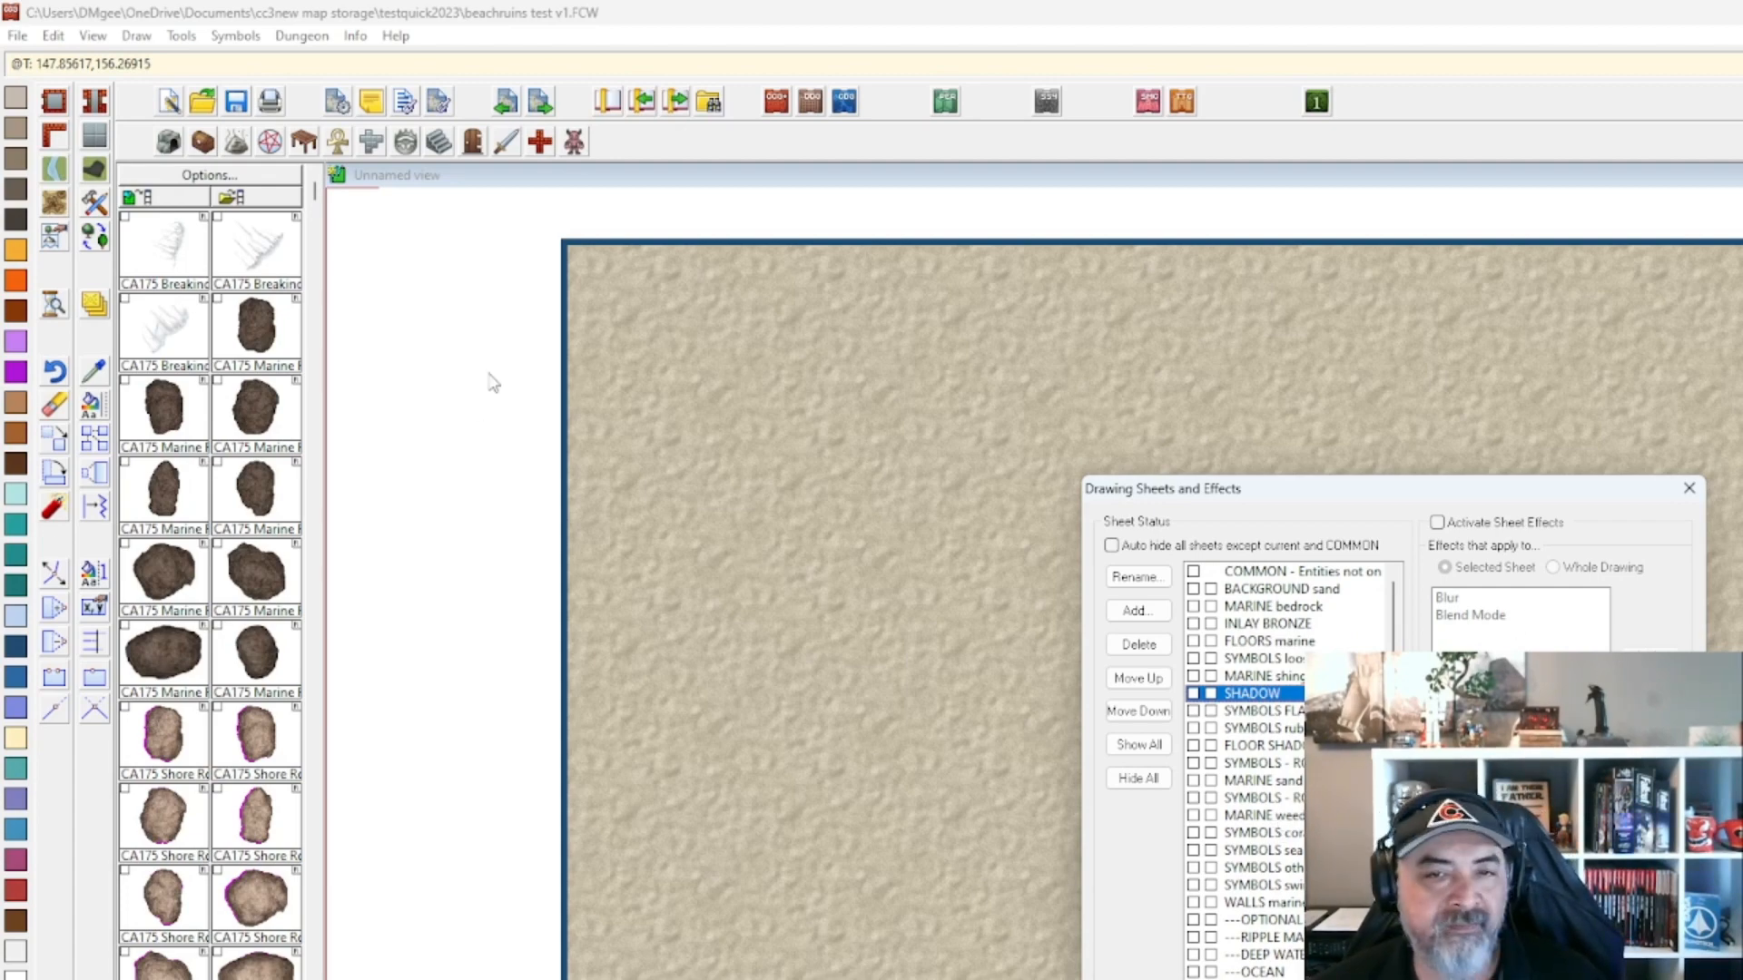
# Examine the effects on the SYMBOLS FLAT marine, SYMBOLS rubble, FLOOR SHADOW and MARINE sand ON rocks sheets, leaving them as they are.
pyautogui.moveTo(1278, 500)
pyautogui.mouseDown()
pyautogui.moveTo(1002, 408)
pyautogui.moveTo(951, 359)
pyautogui.moveTo(748, 341)
pyautogui.mouseUp()
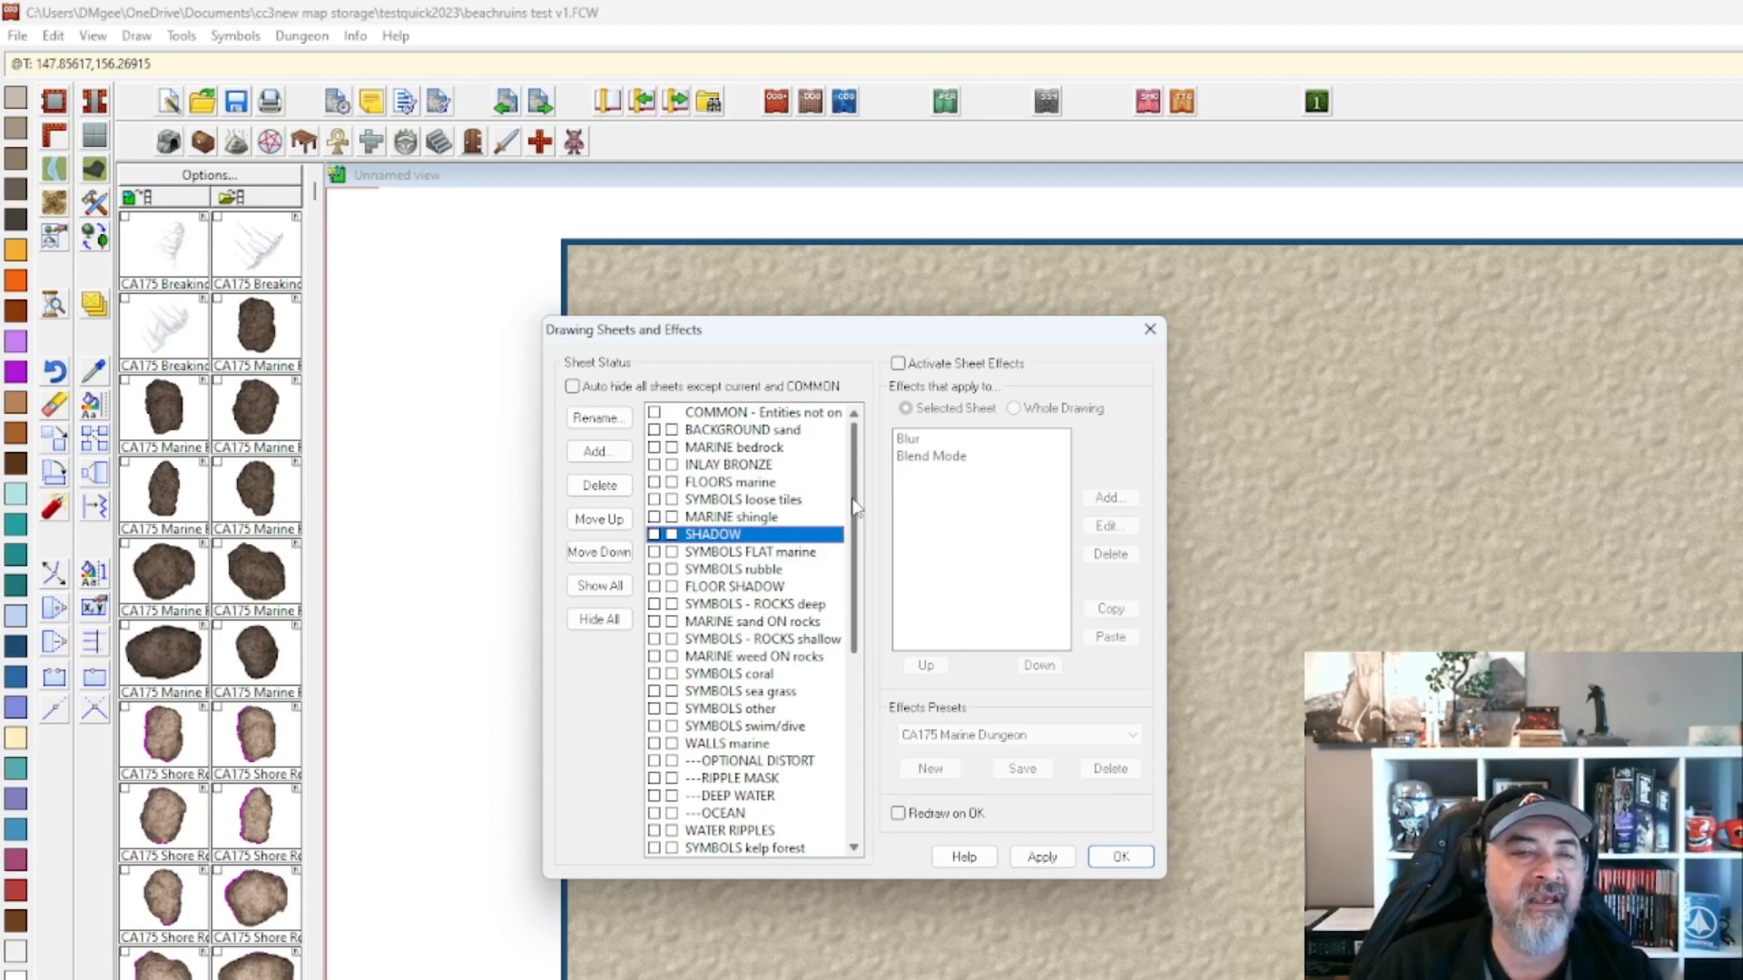
pyautogui.moveTo(854, 508); pyautogui.dragTo(853, 544)
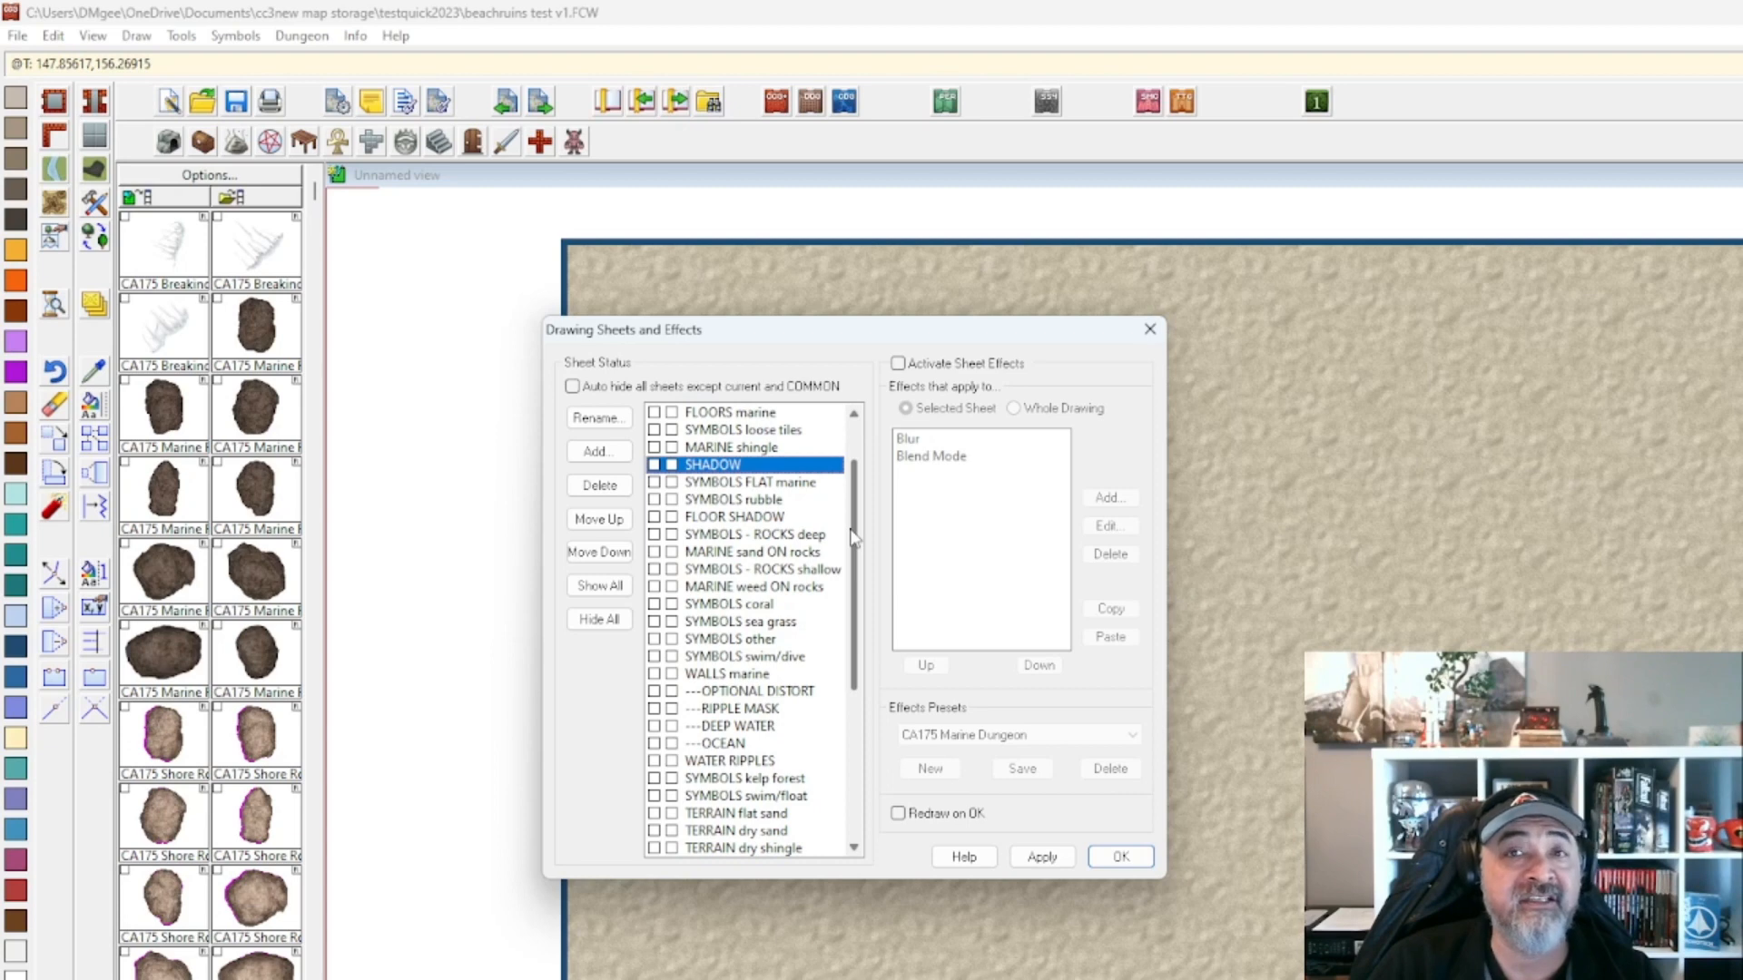
pyautogui.scroll(2, 853, 538)
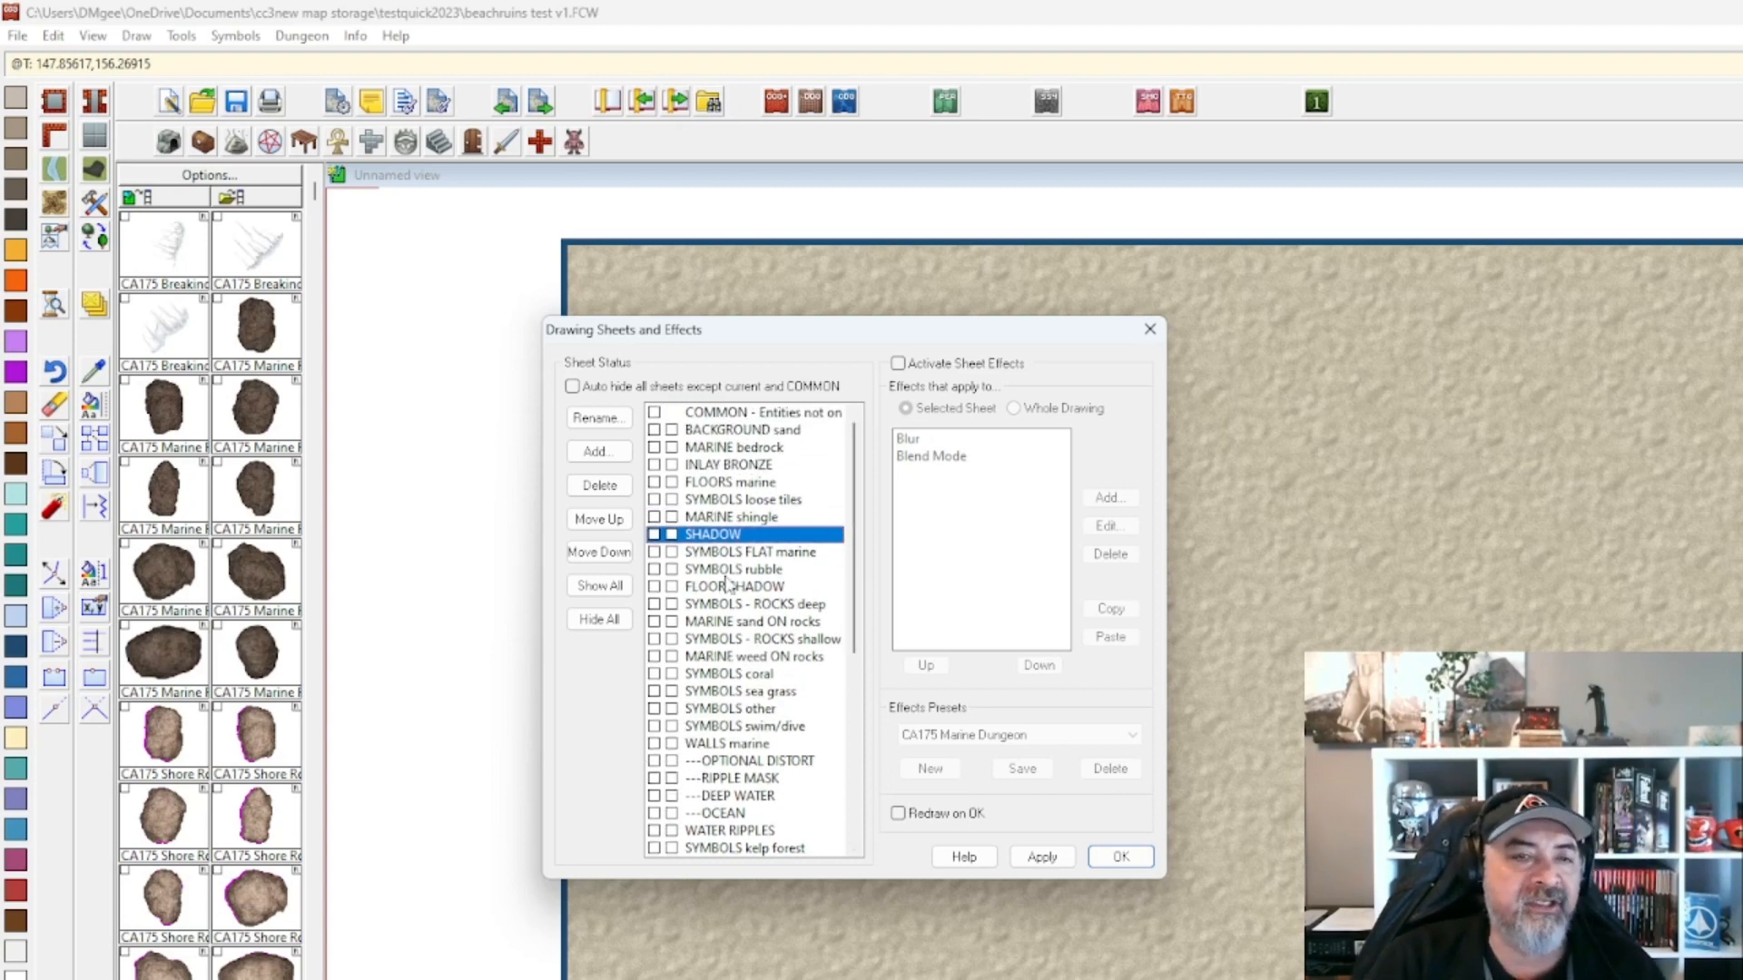
pyautogui.click(772, 555)
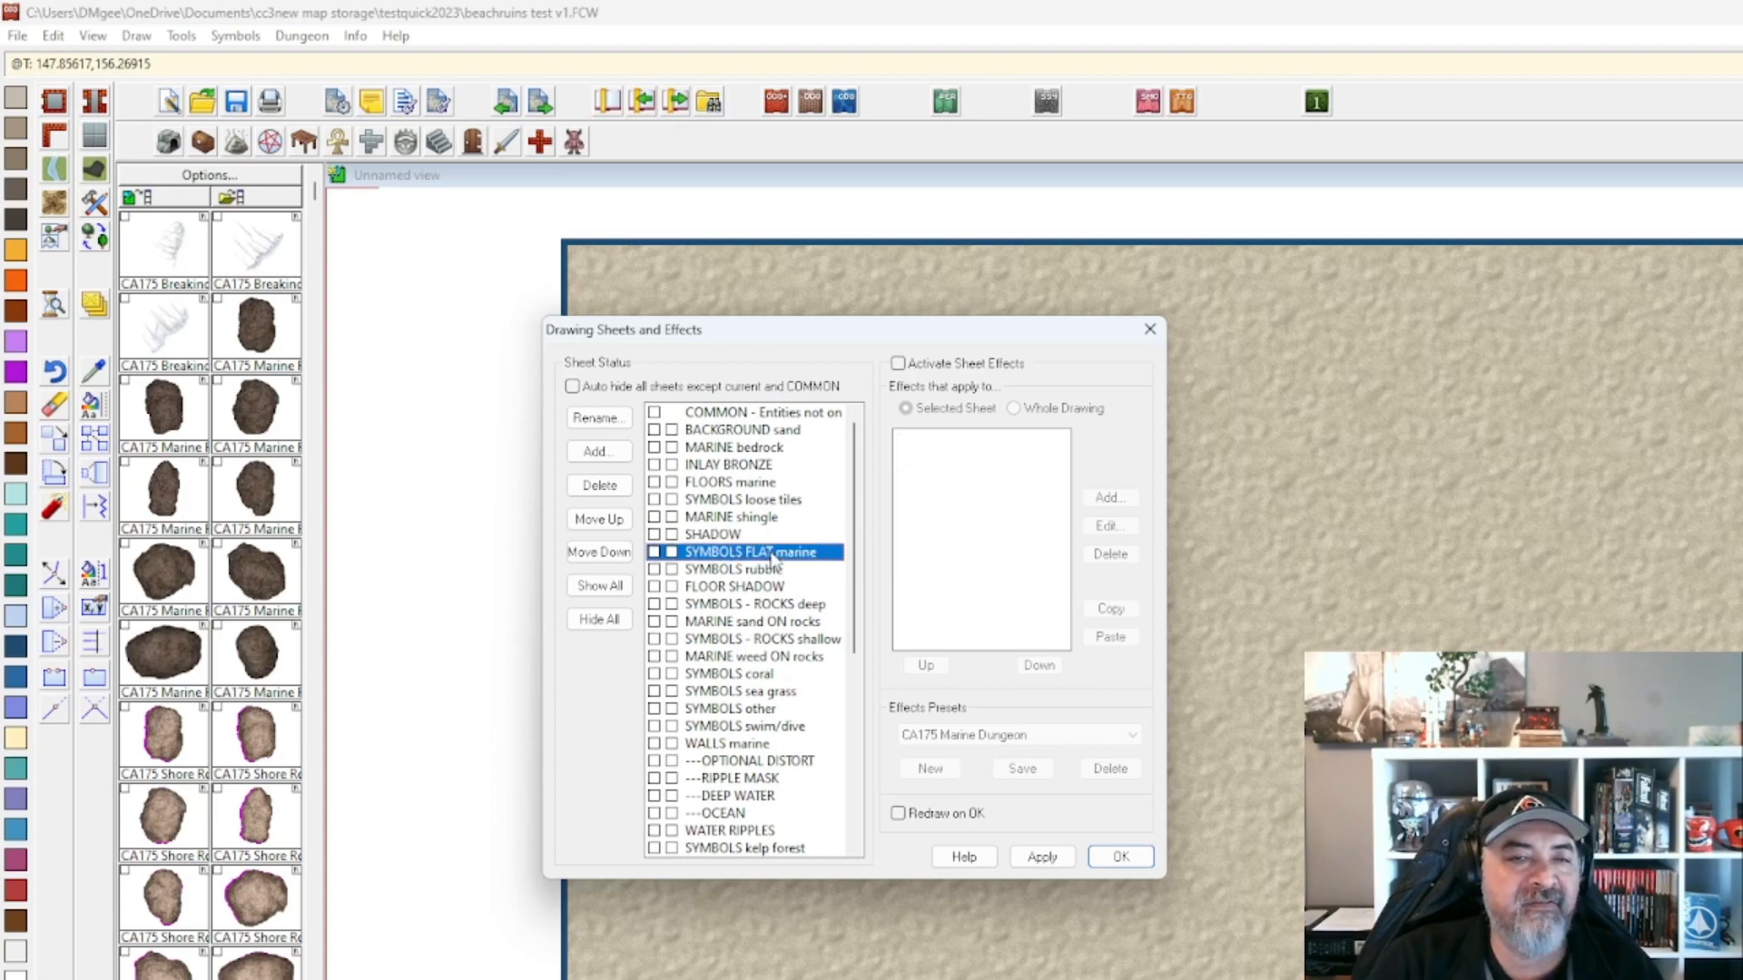
pyautogui.click(771, 571)
pyautogui.click(772, 588)
pyautogui.click(776, 623)
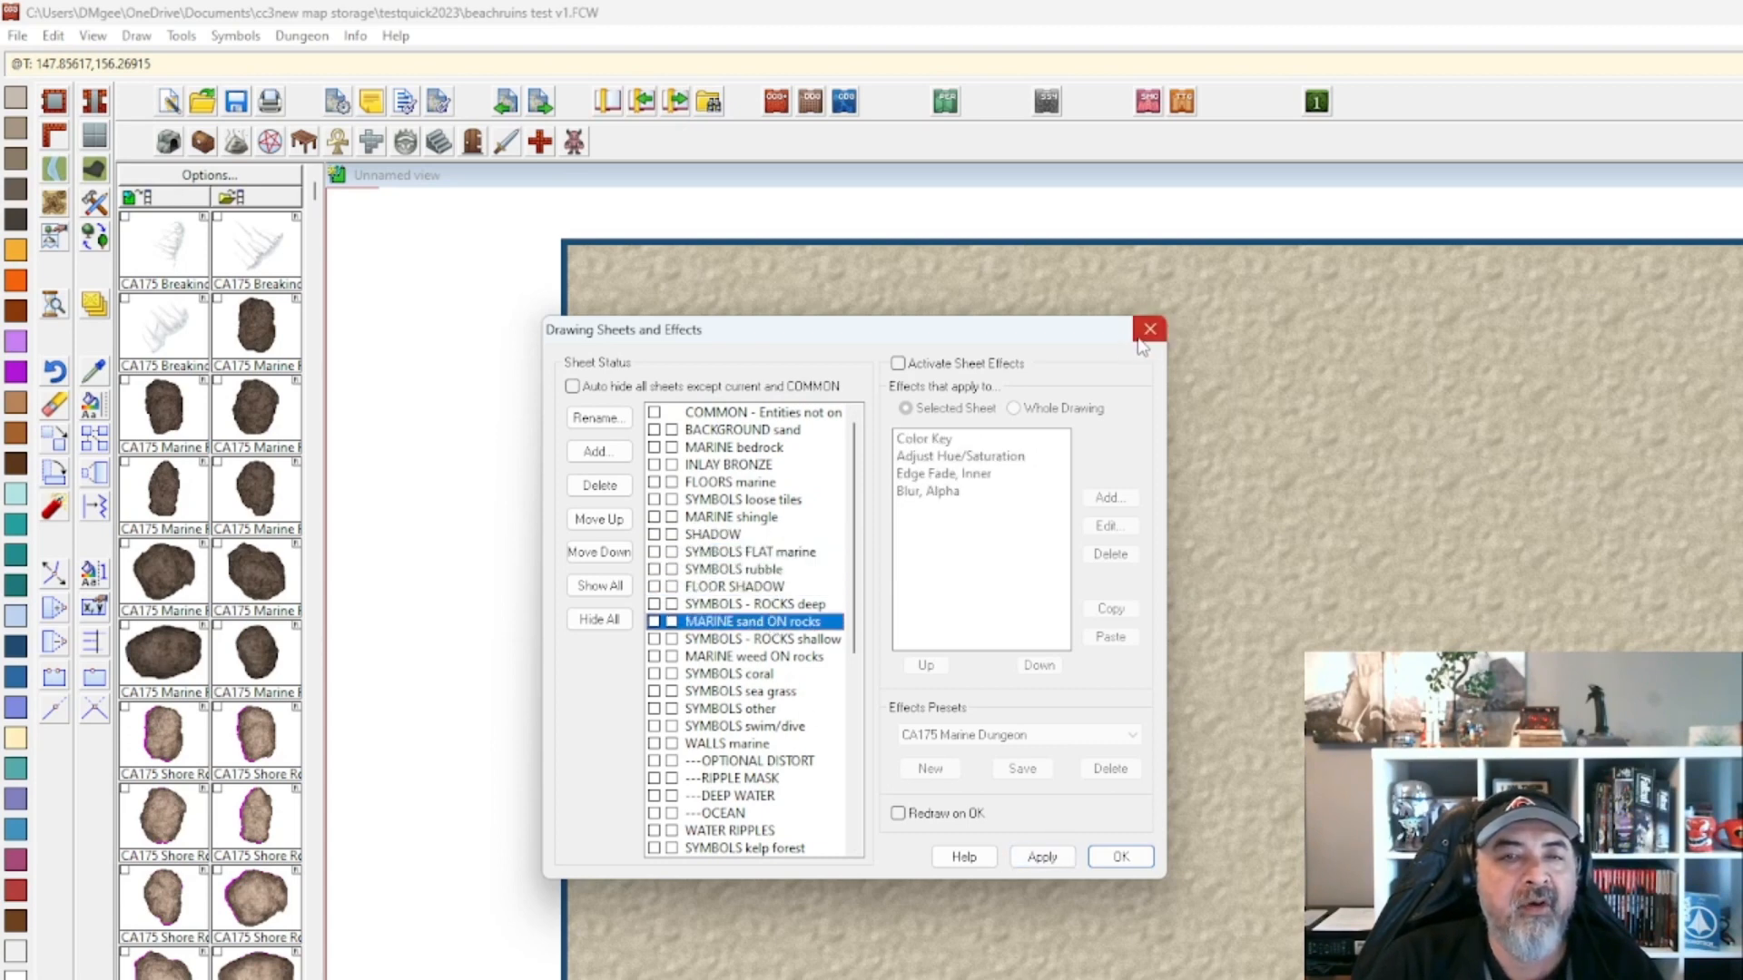
pyautogui.click(1119, 857)
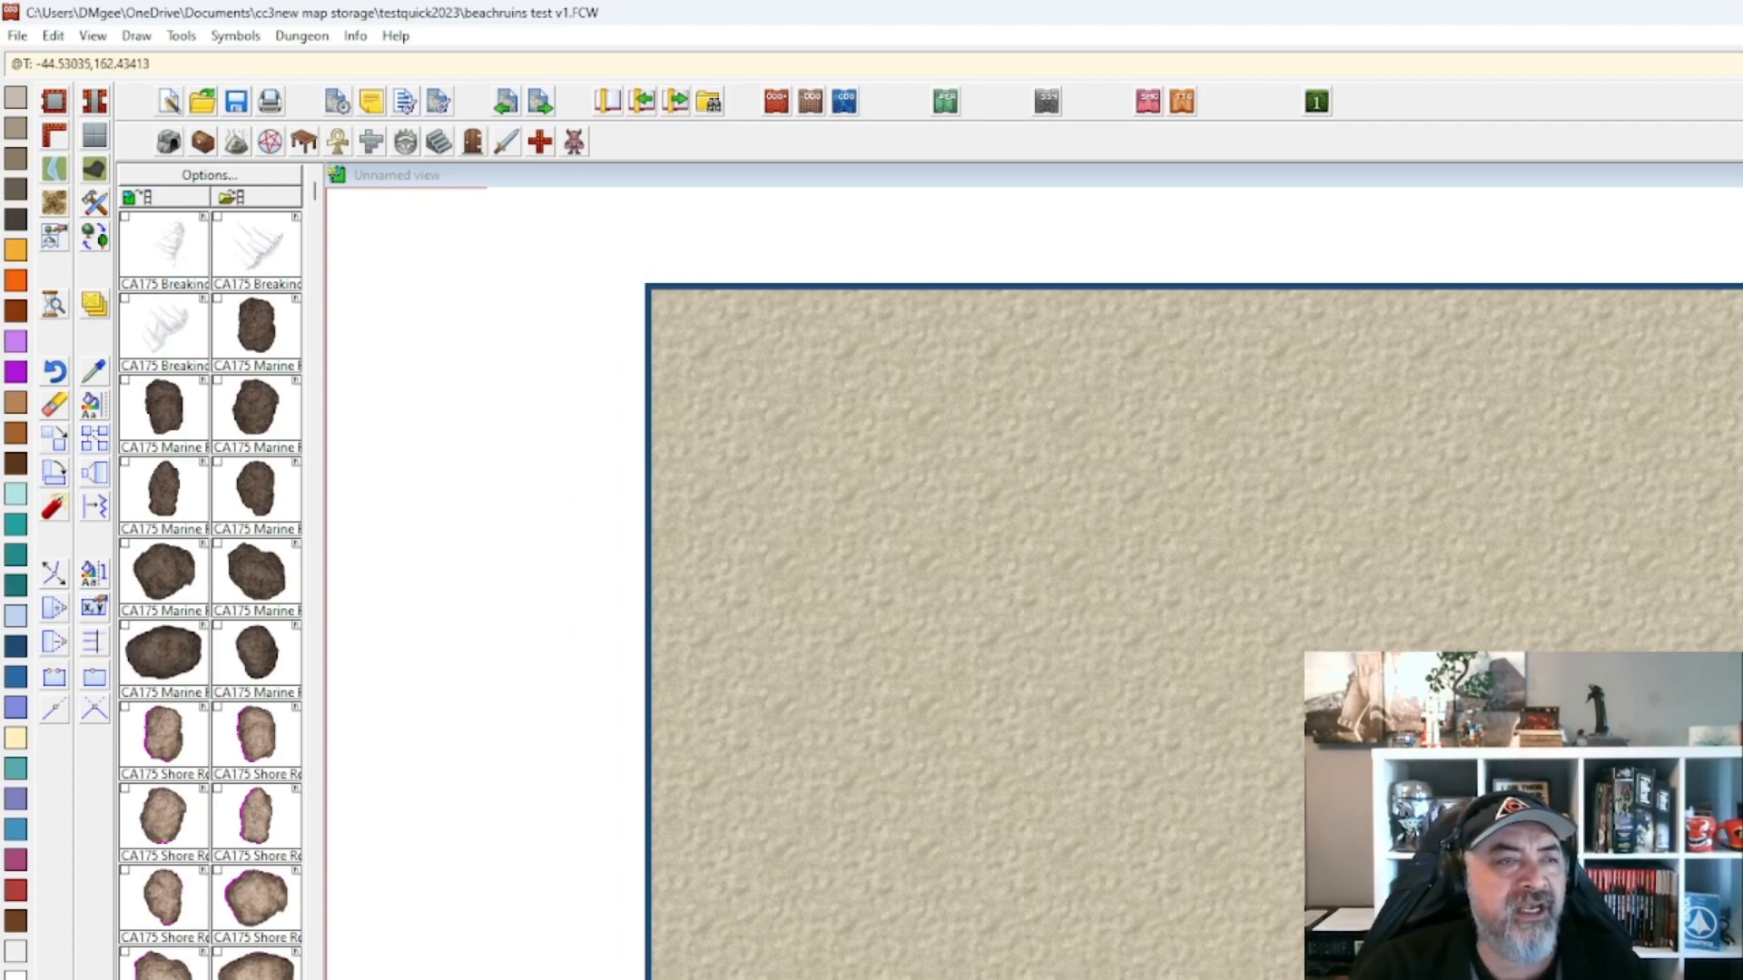
# Draw an ocean area with the Water, default, ocean tool along the map's east side, with an irregular curved shoreline extending past the map border.
pyautogui.click(66, 159)
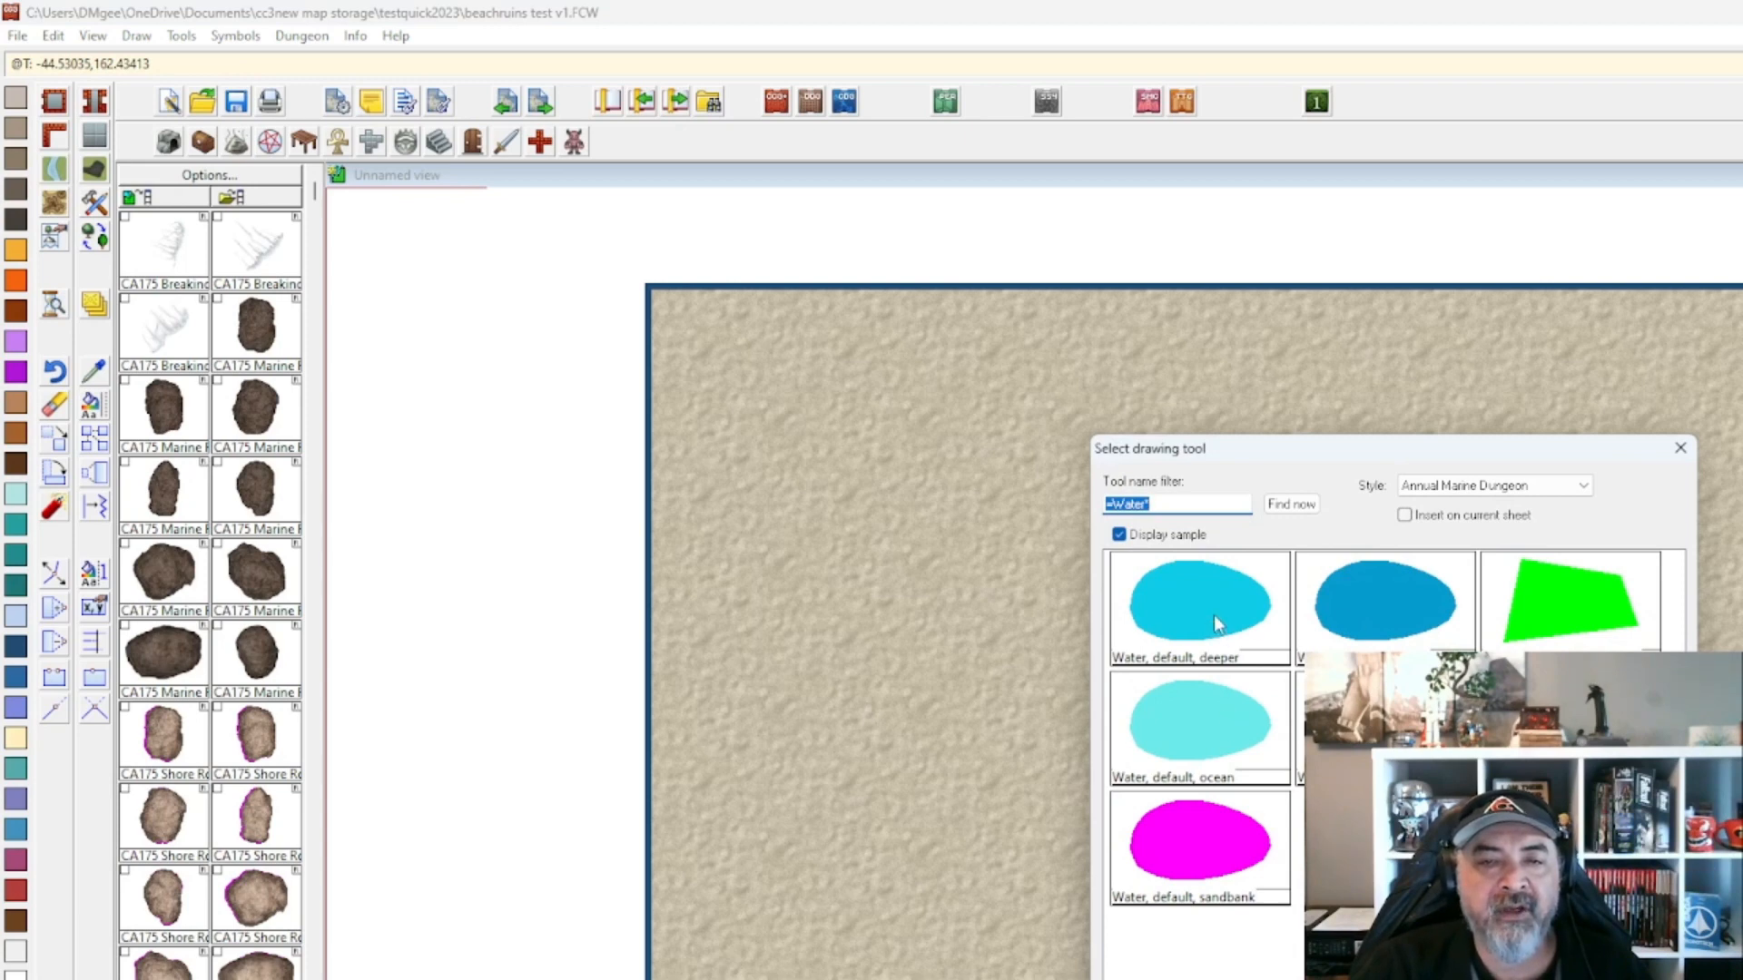
pyautogui.click(1184, 759)
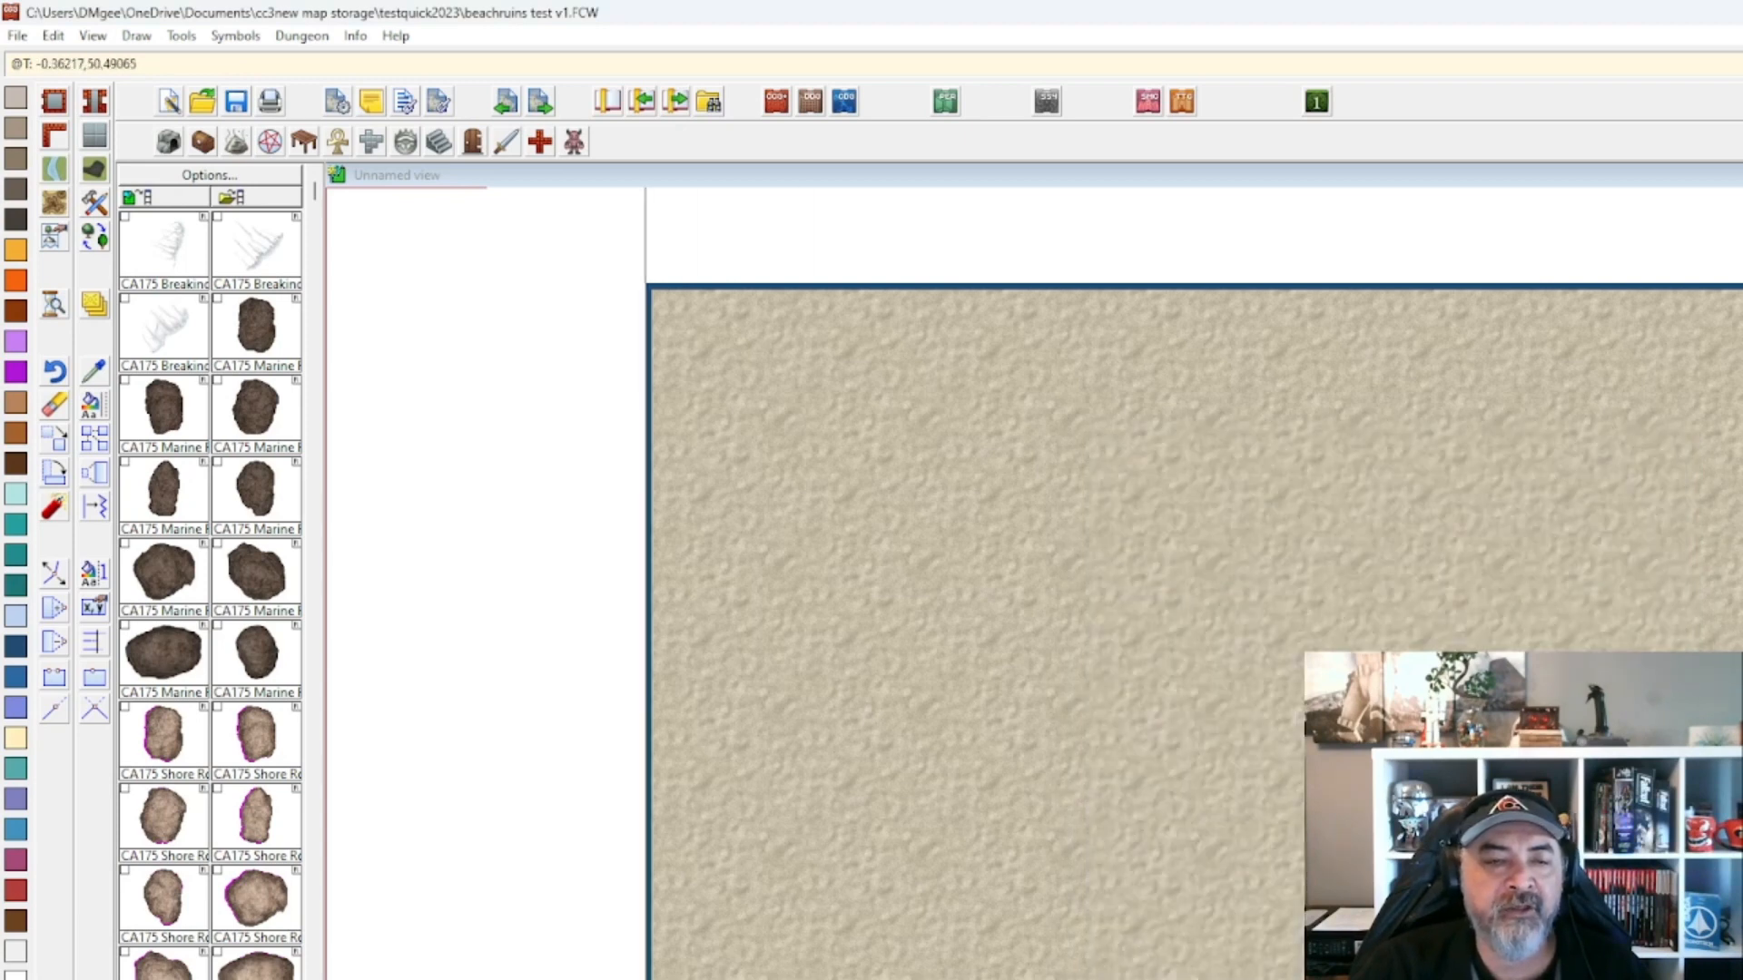
pyautogui.click(1125, 894)
pyautogui.click(1240, 828)
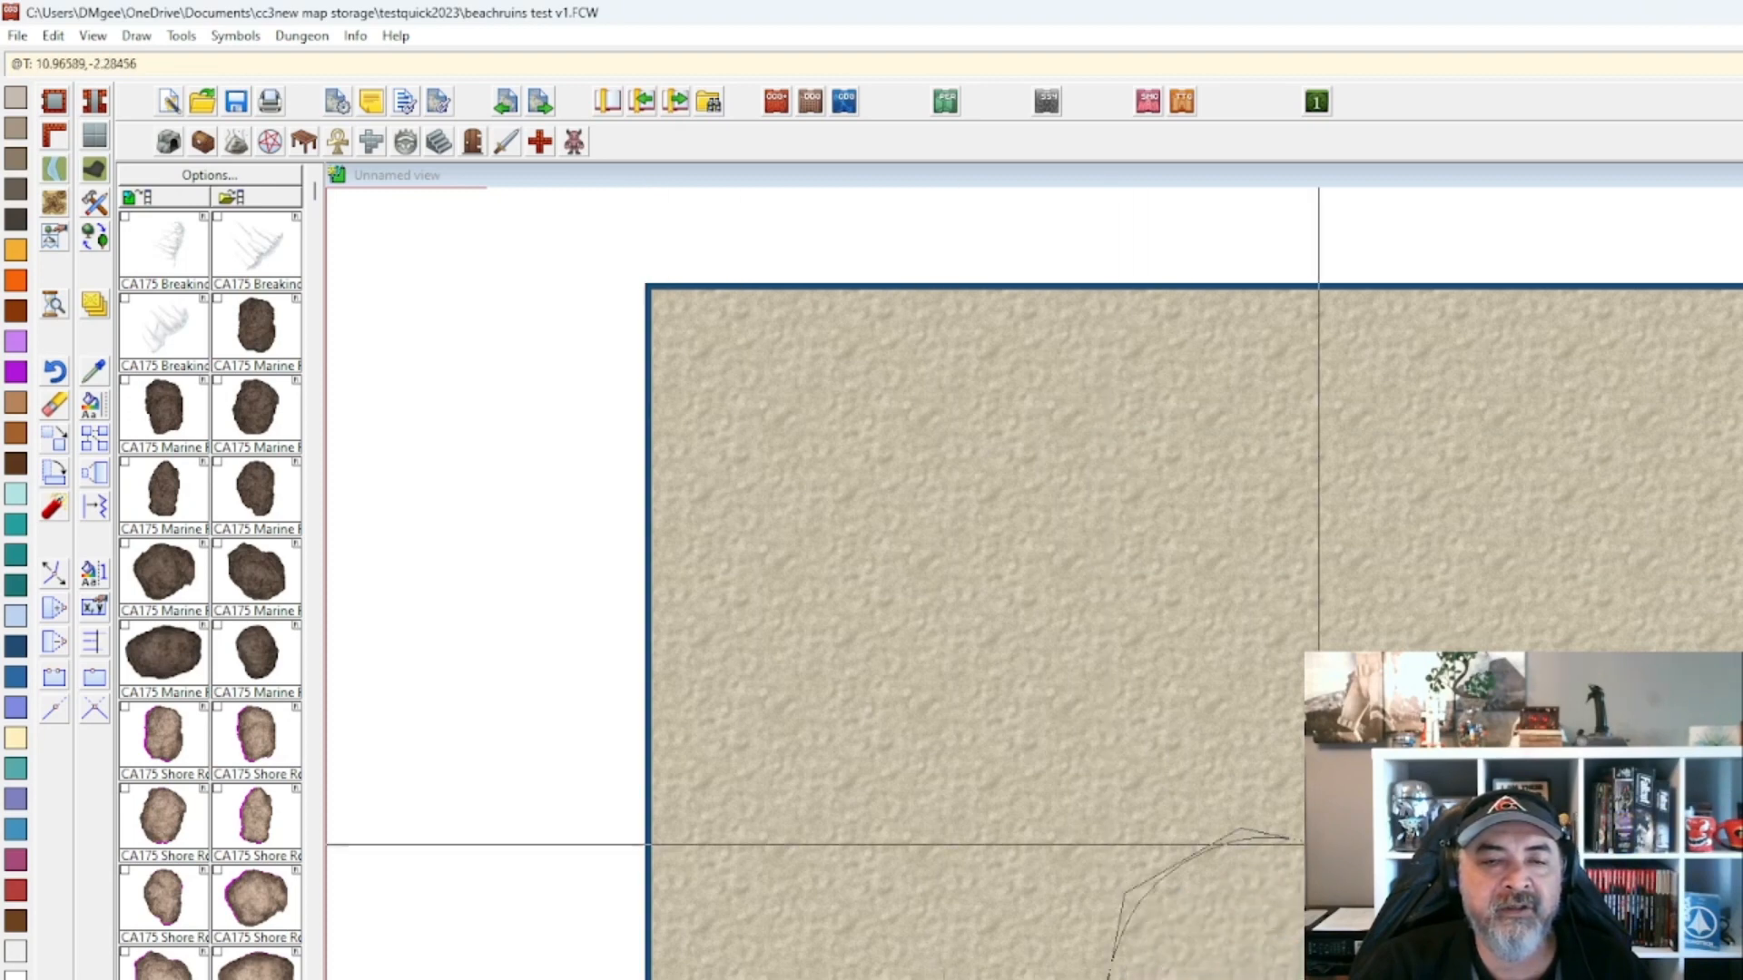
pyautogui.click(1419, 946)
pyautogui.click(1710, 872)
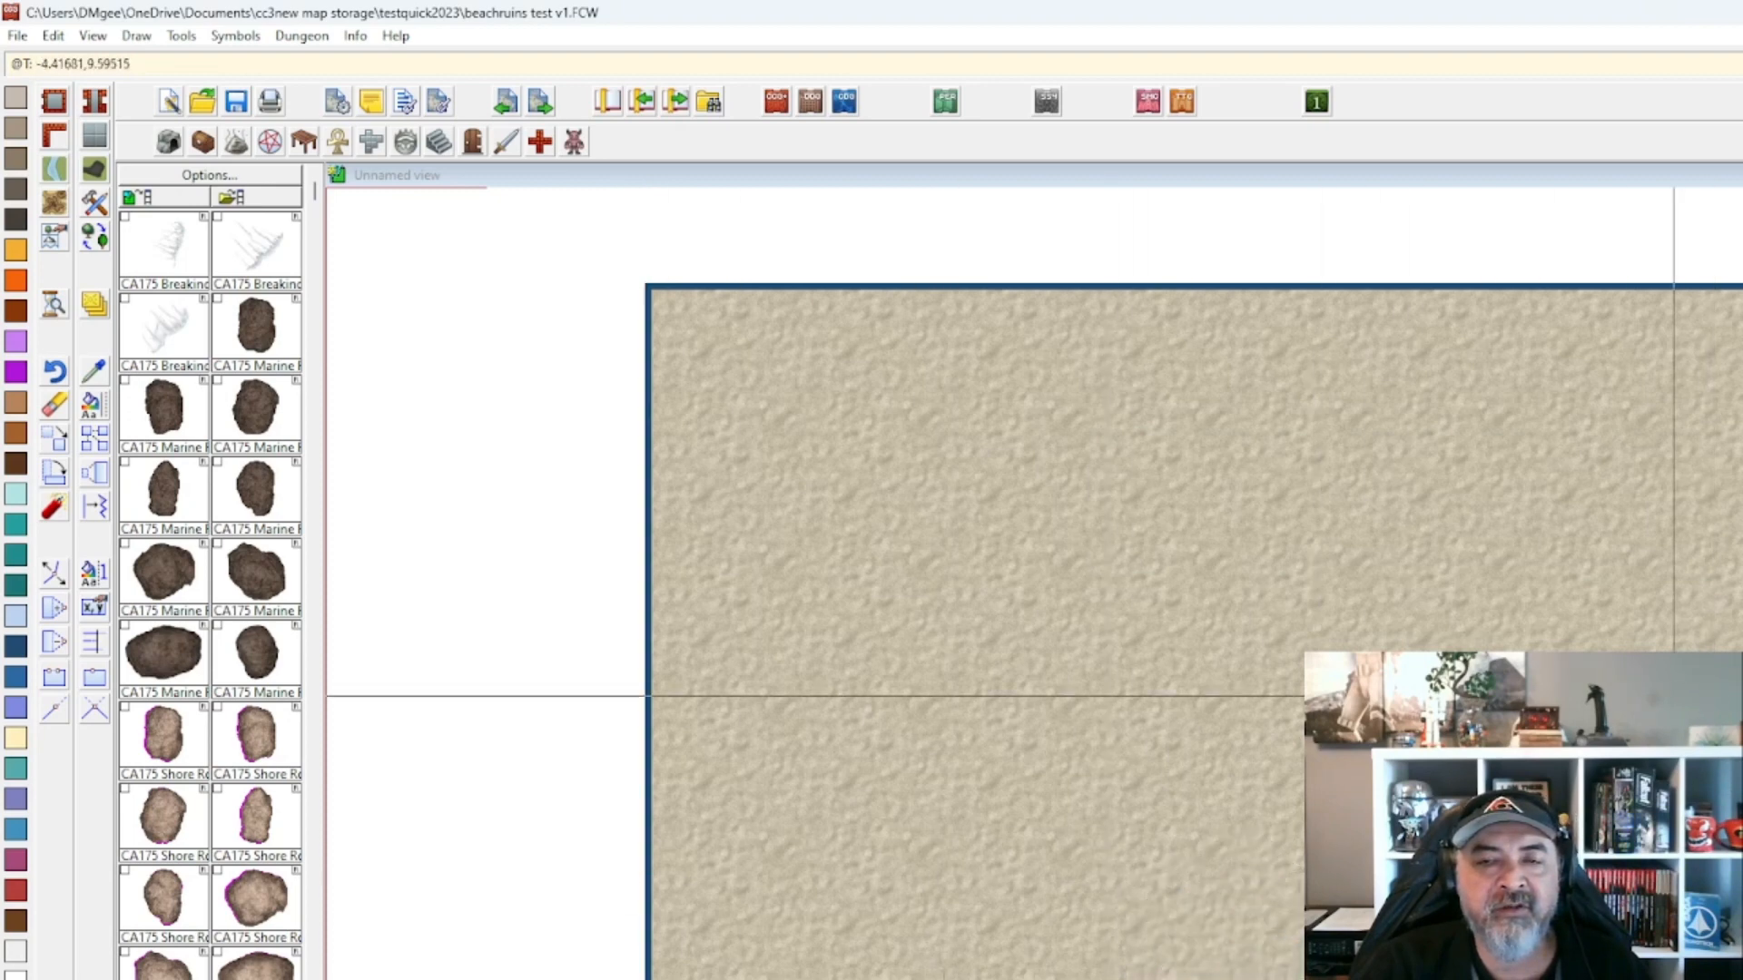
pyautogui.click(1569, 594)
pyautogui.click(1556, 513)
pyautogui.click(1651, 424)
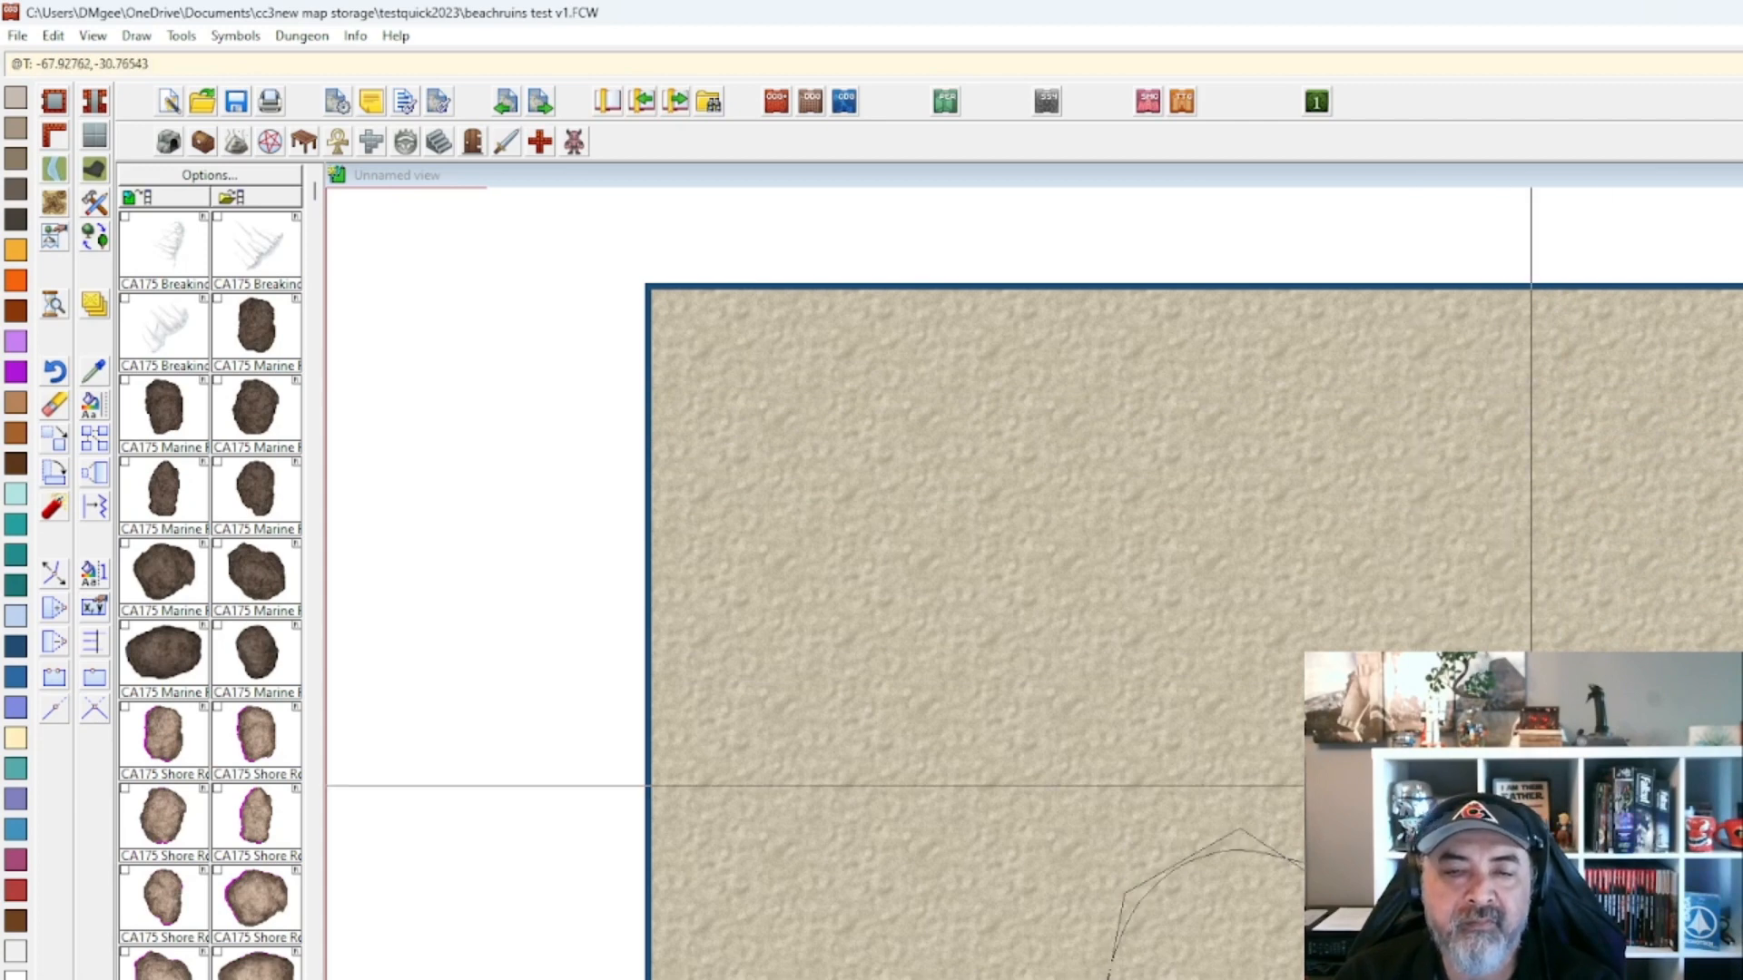
pyautogui.click(1472, 664)
pyautogui.click(1384, 642)
pyautogui.click(1309, 657)
pyautogui.click(1234, 642)
pyautogui.click(1165, 542)
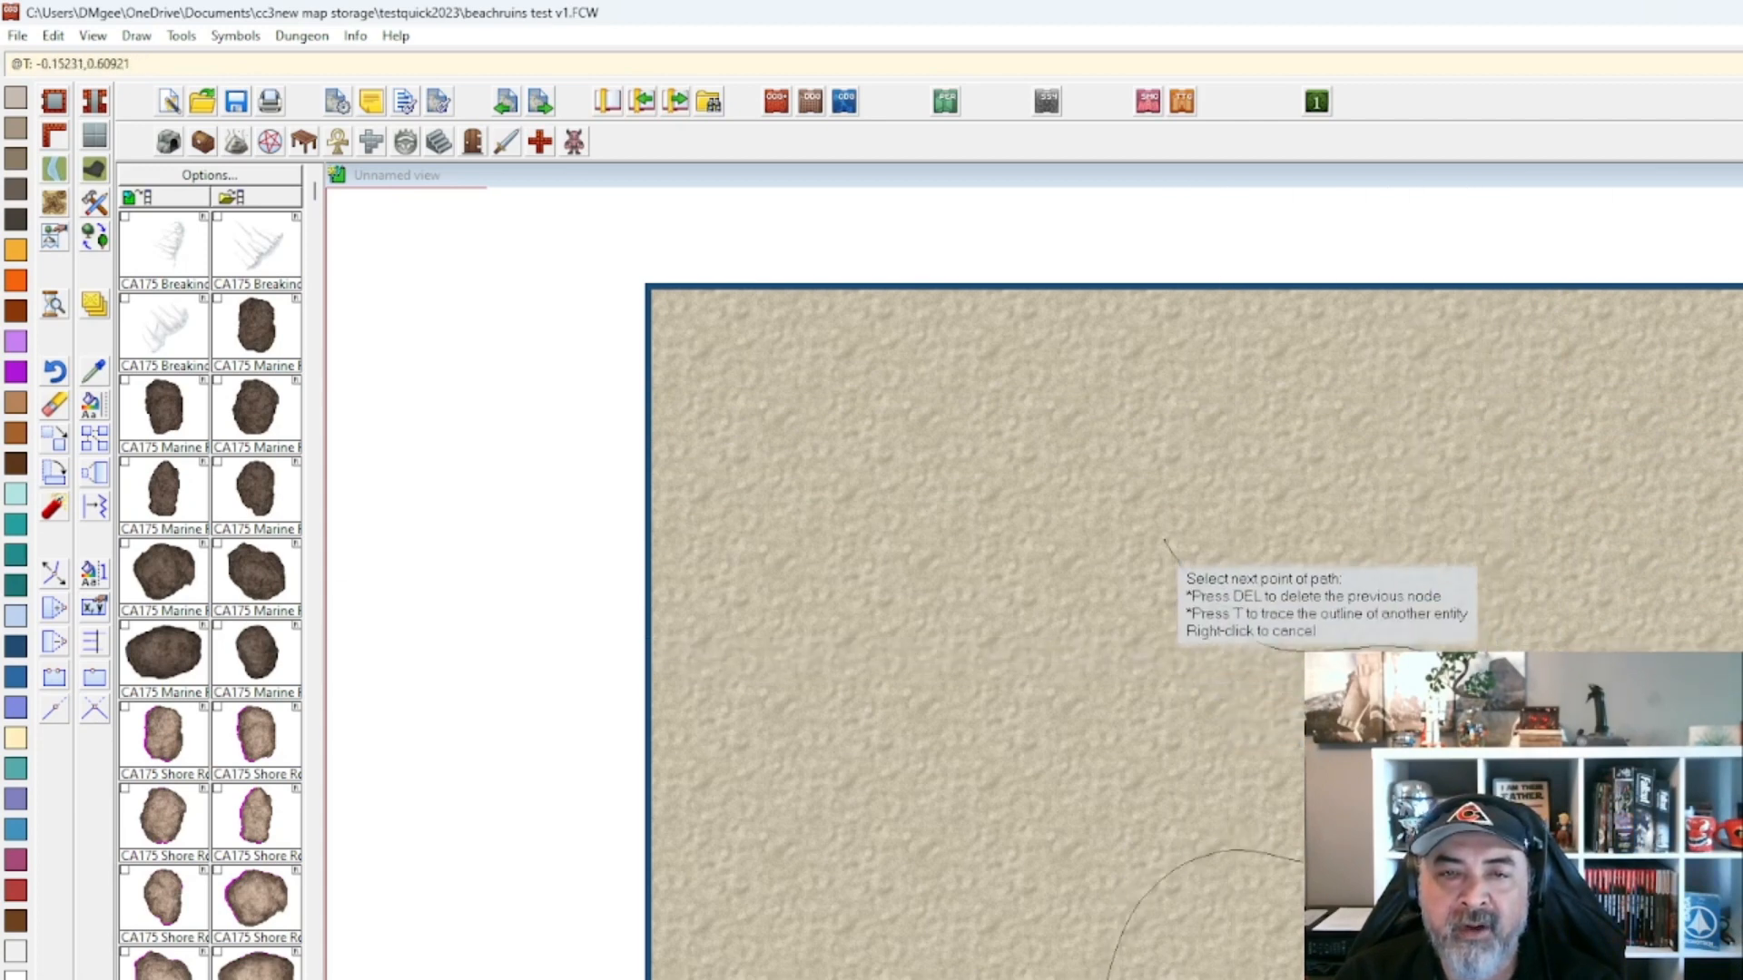
pyautogui.click(1160, 477)
pyautogui.click(1196, 399)
pyautogui.click(1286, 353)
pyautogui.click(1358, 262)
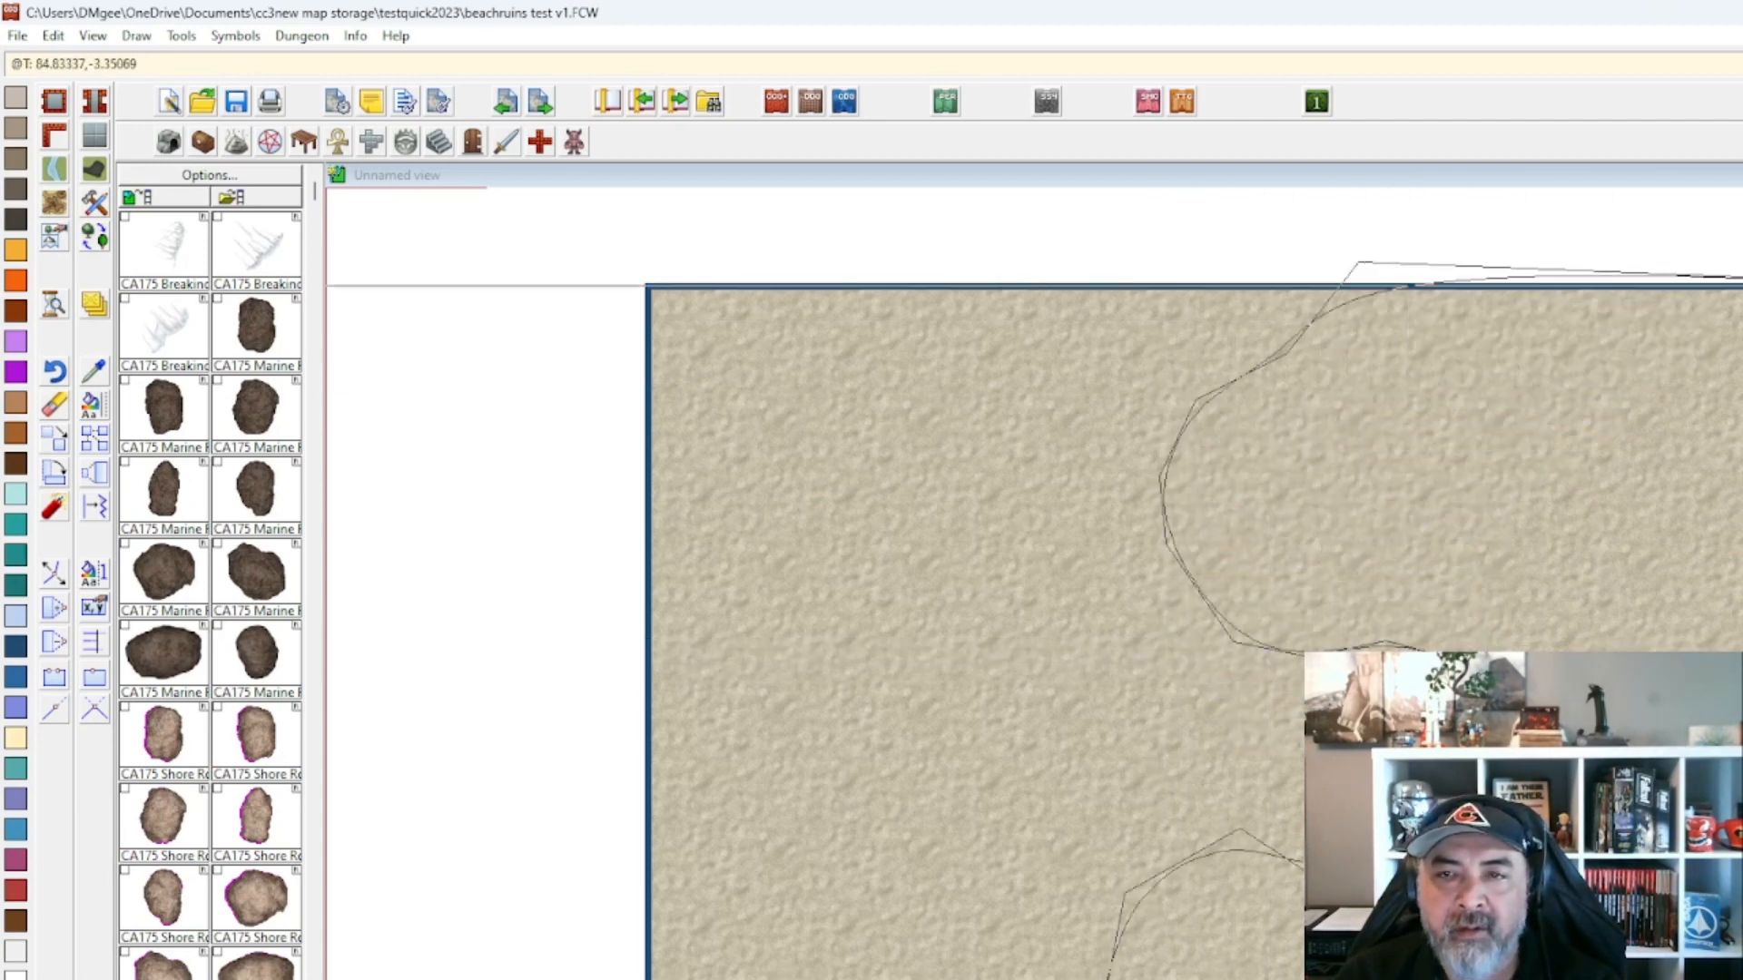
pyautogui.click(1409, 222)
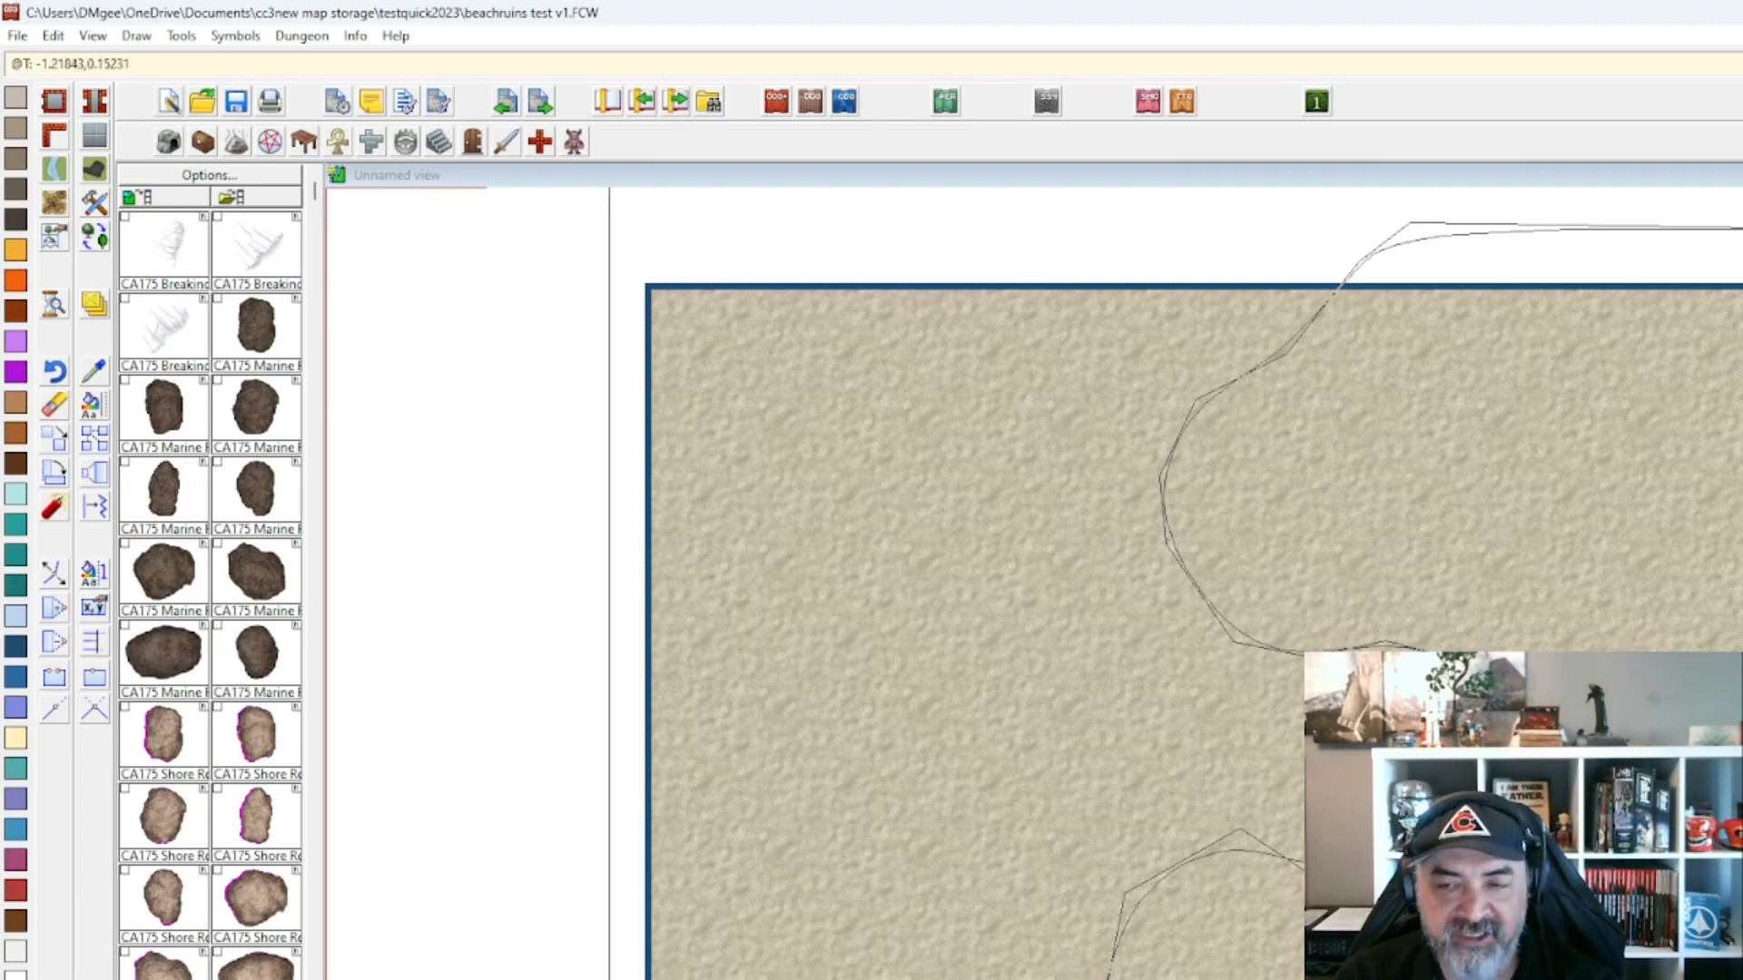
pyautogui.rightClick(609, 979)
# Turn on the sheet effects and check how the ocean's edges blend along the shoreline and the map border.
pyautogui.scroll(1, 1316, 979)
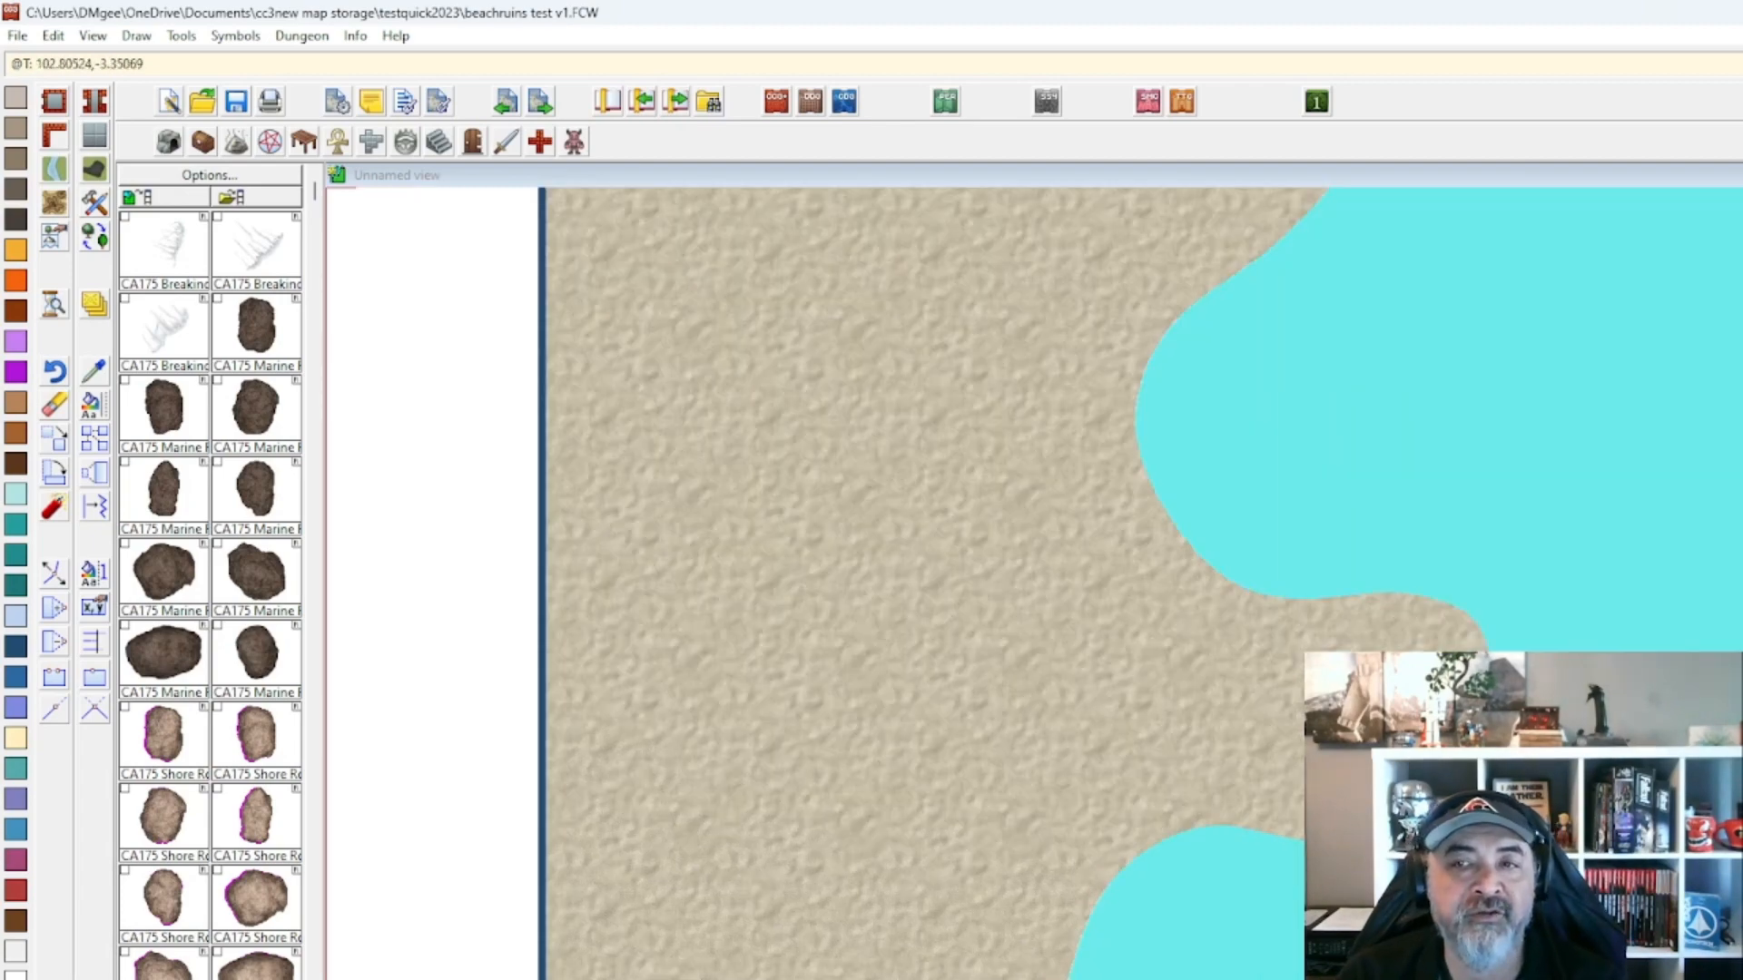
pyautogui.scroll(-2, 1353, 979)
pyautogui.moveTo(1397, 931); pyautogui.dragTo(1408, 964)
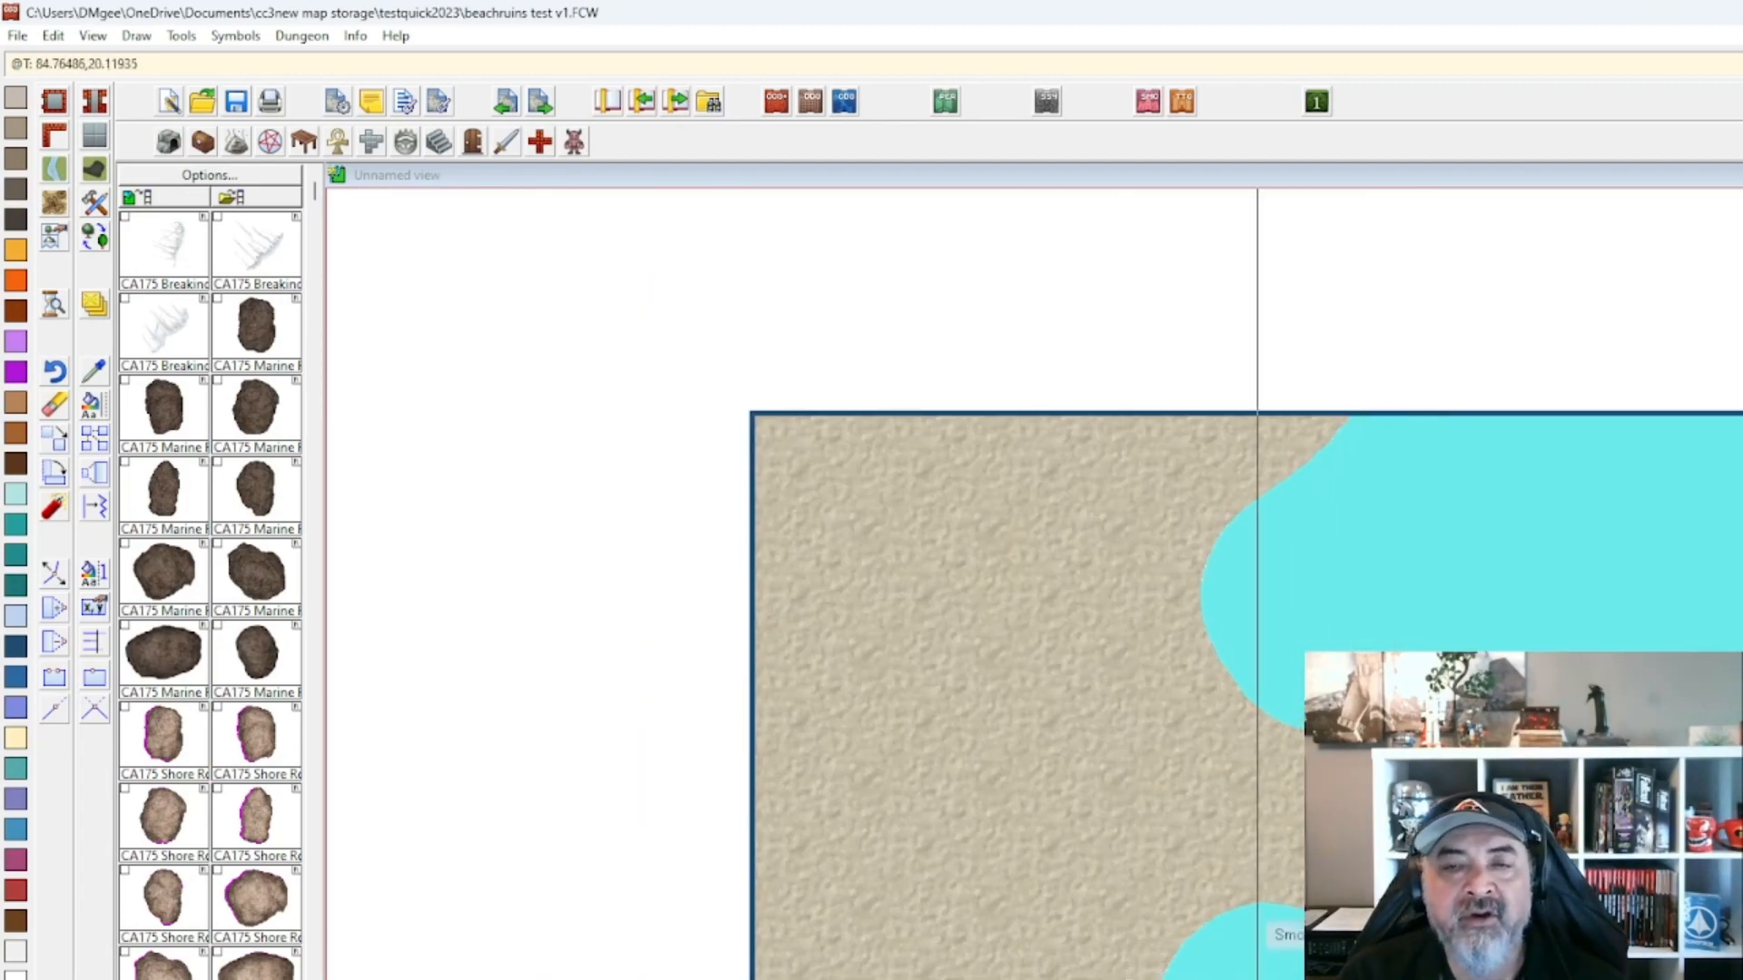
pyautogui.click(1741, 64)
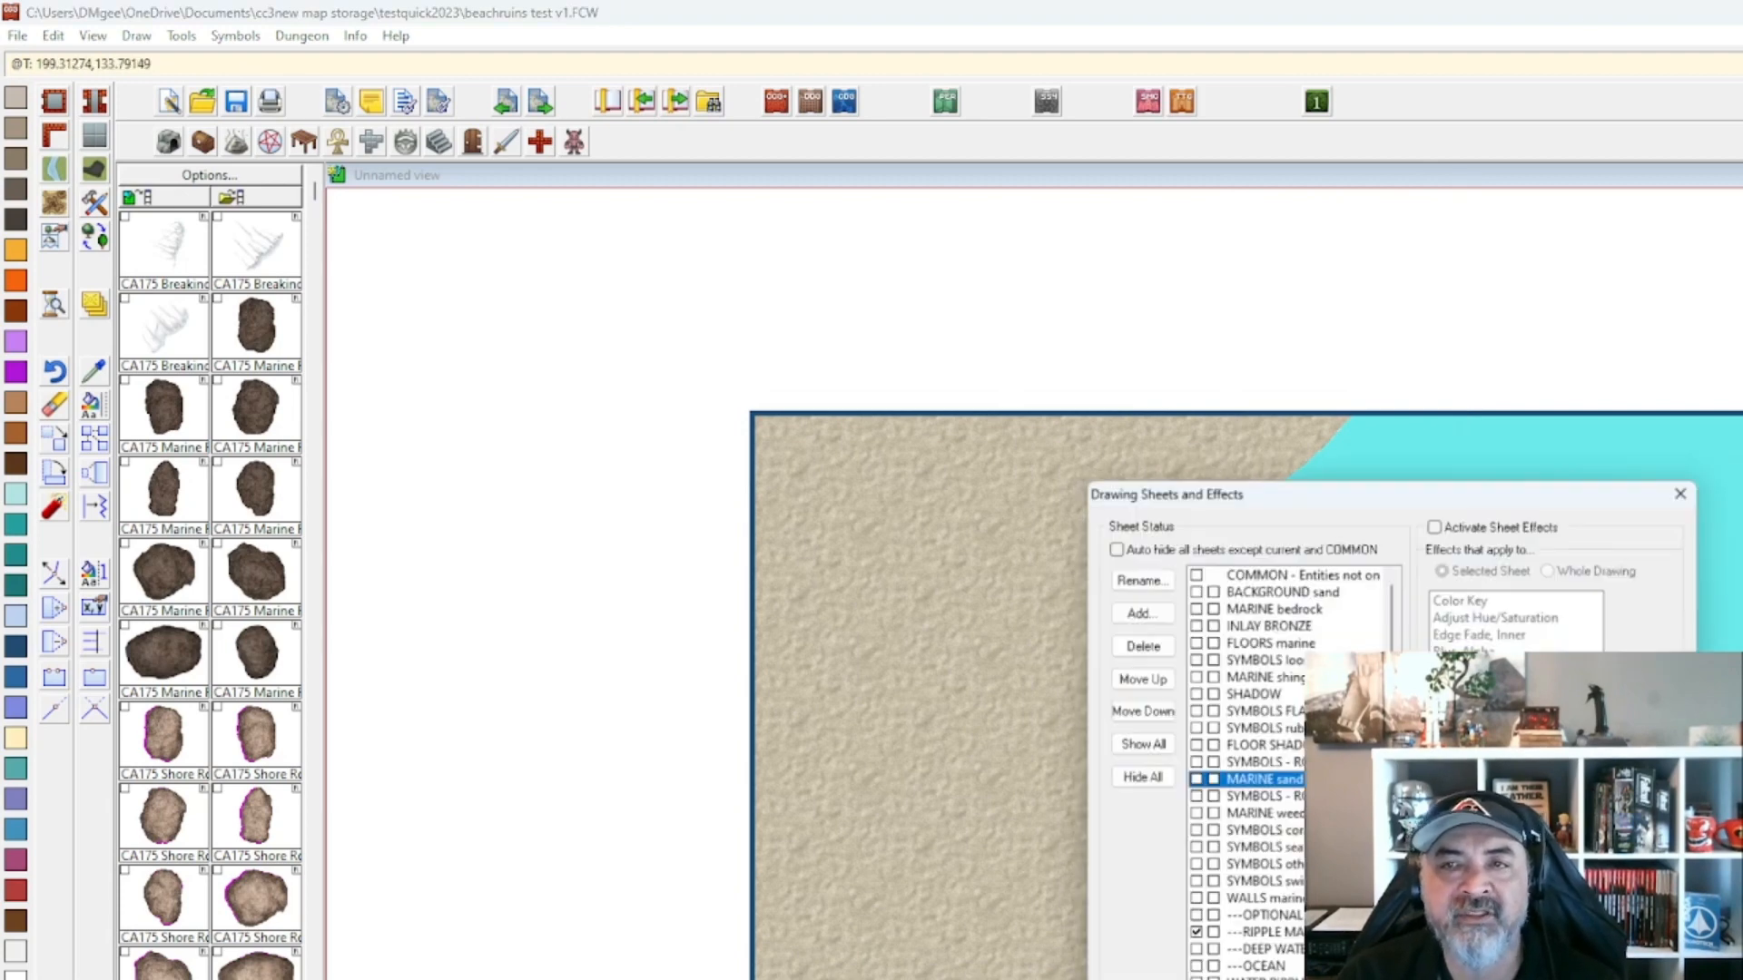
pyautogui.click(1438, 522)
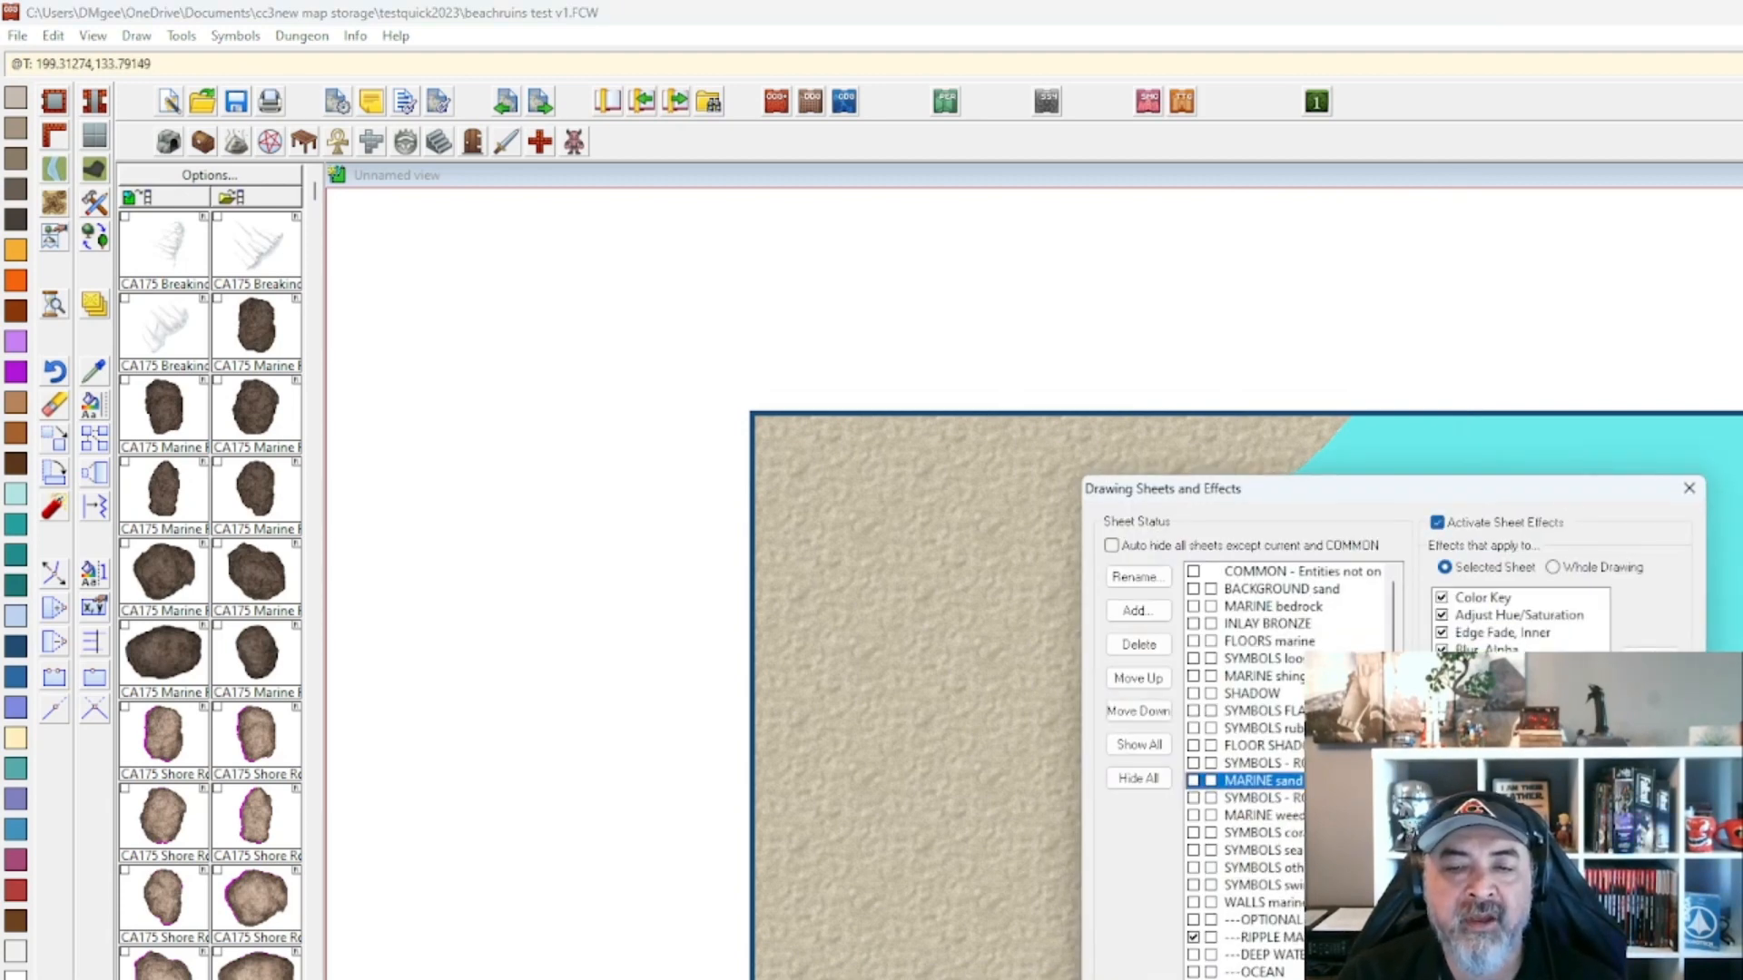
pyautogui.click(1588, 979)
pyautogui.click(1521, 979)
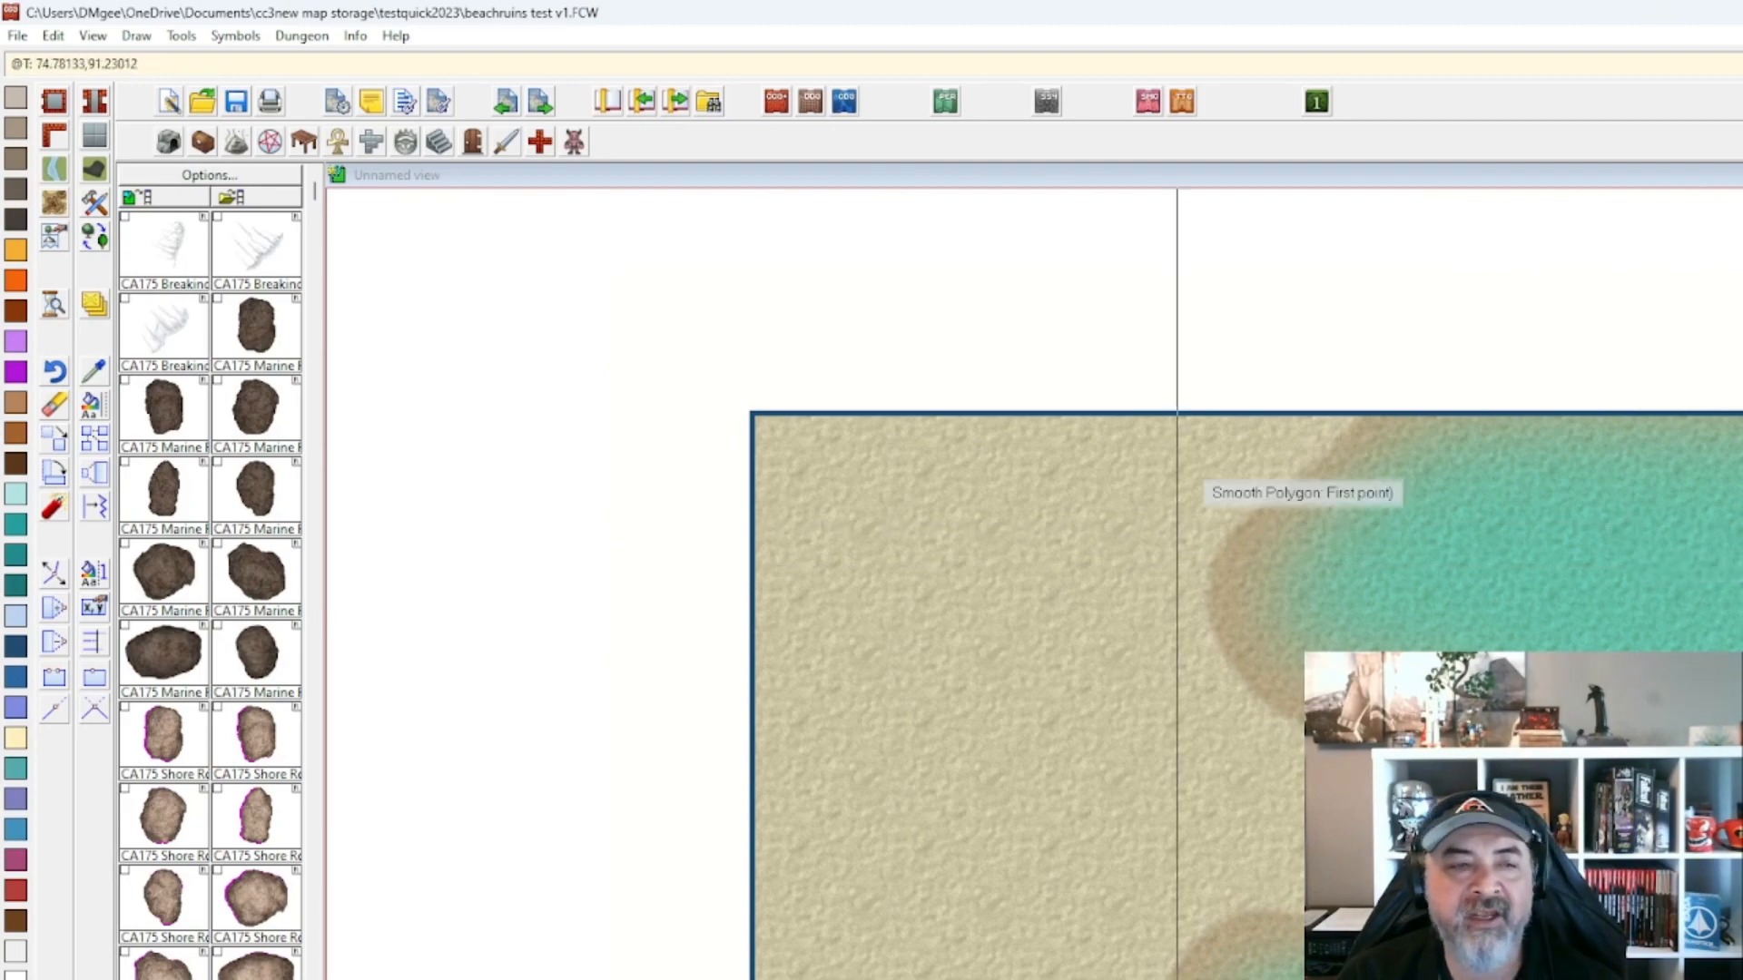
pyautogui.middleClick(1650, 426)
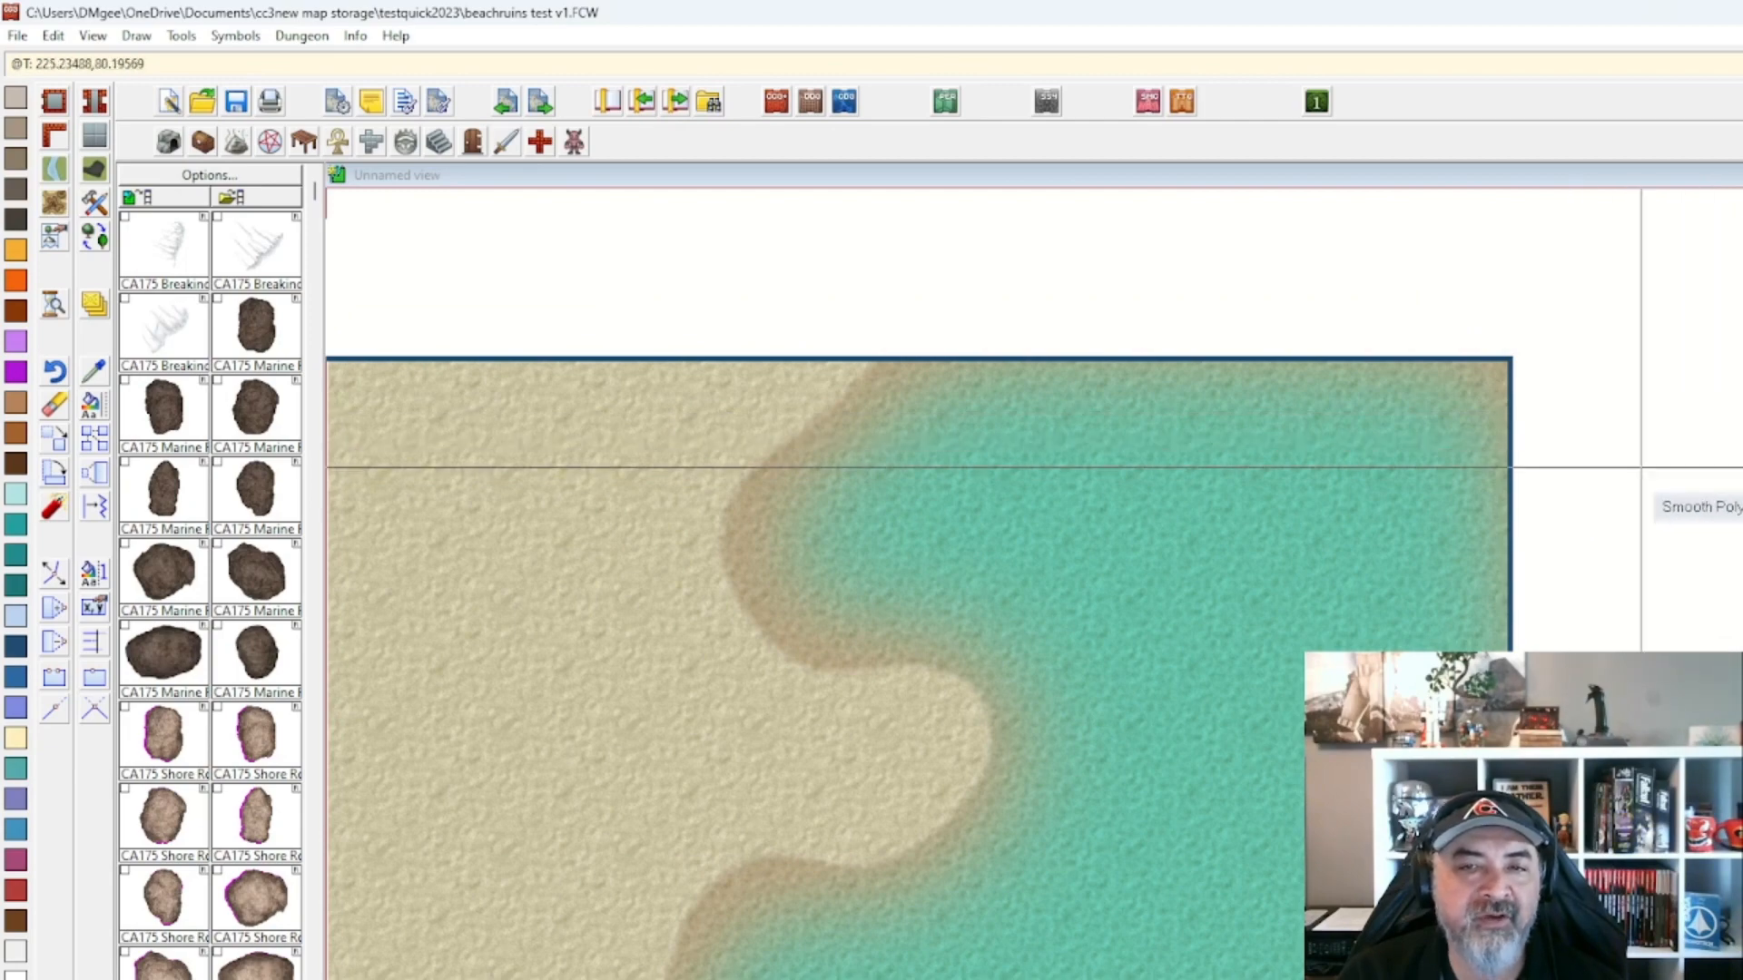
pyautogui.moveTo(1641, 468); pyautogui.dragTo(1724, 449)
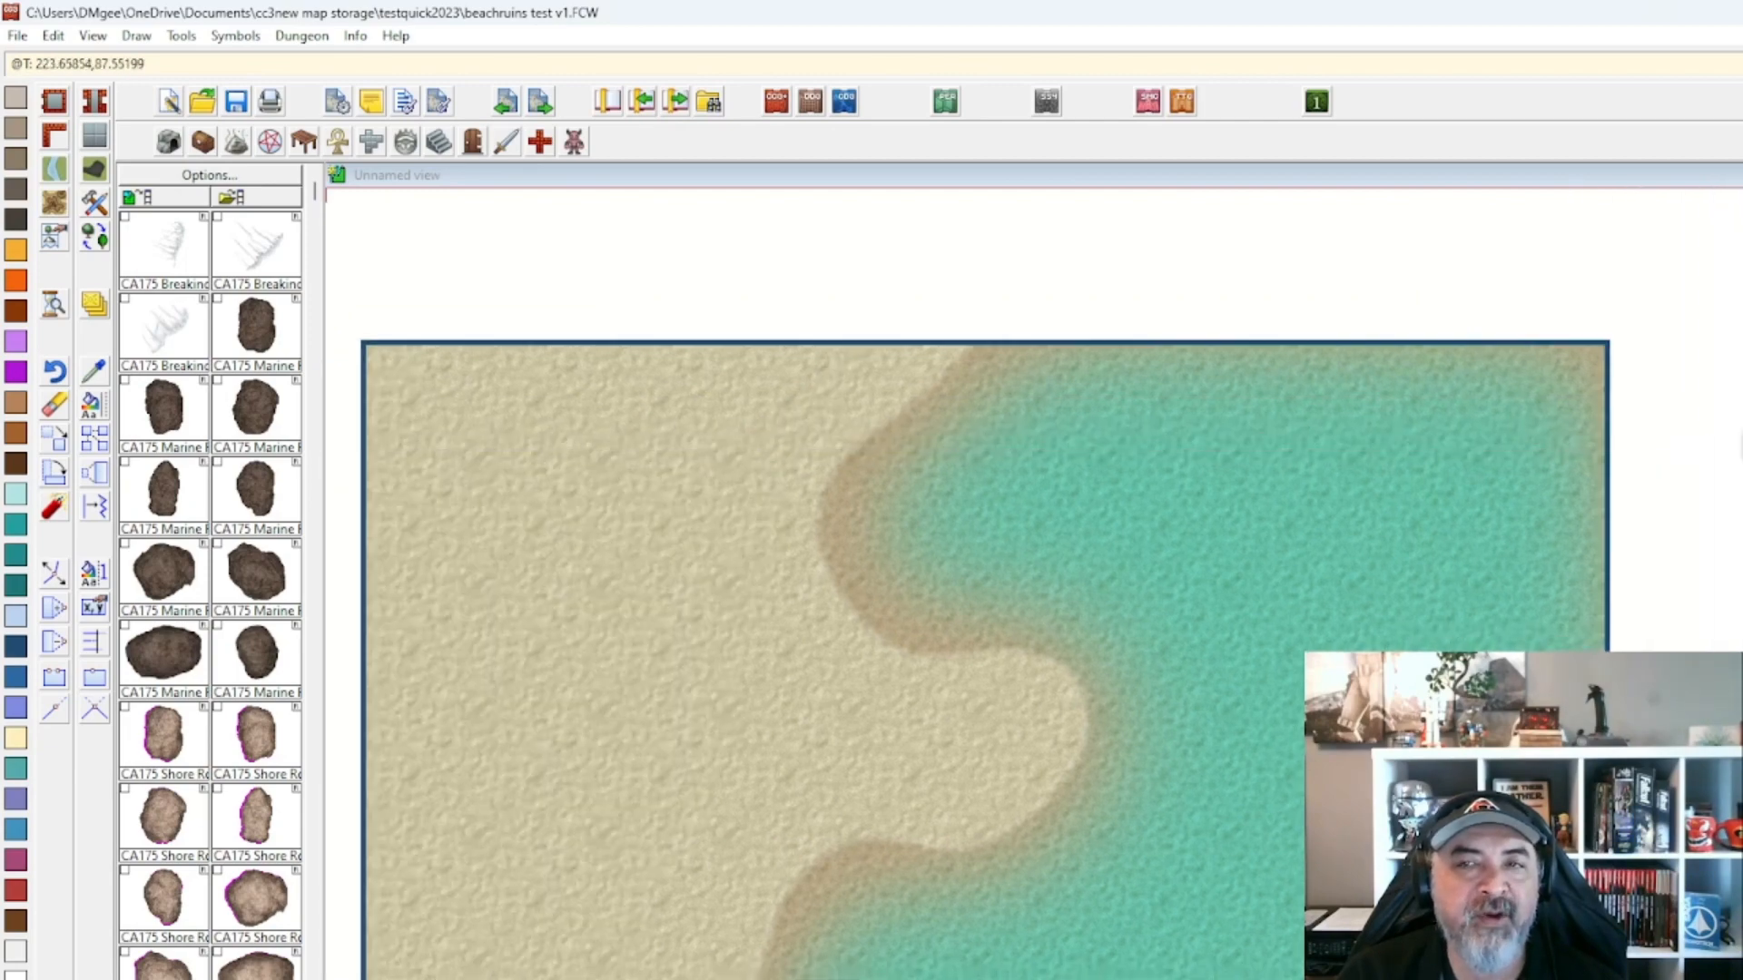
# Turn off the sheet effects so the ocean shape can be edited.
pyautogui.hotkey('ctrl', 'e')
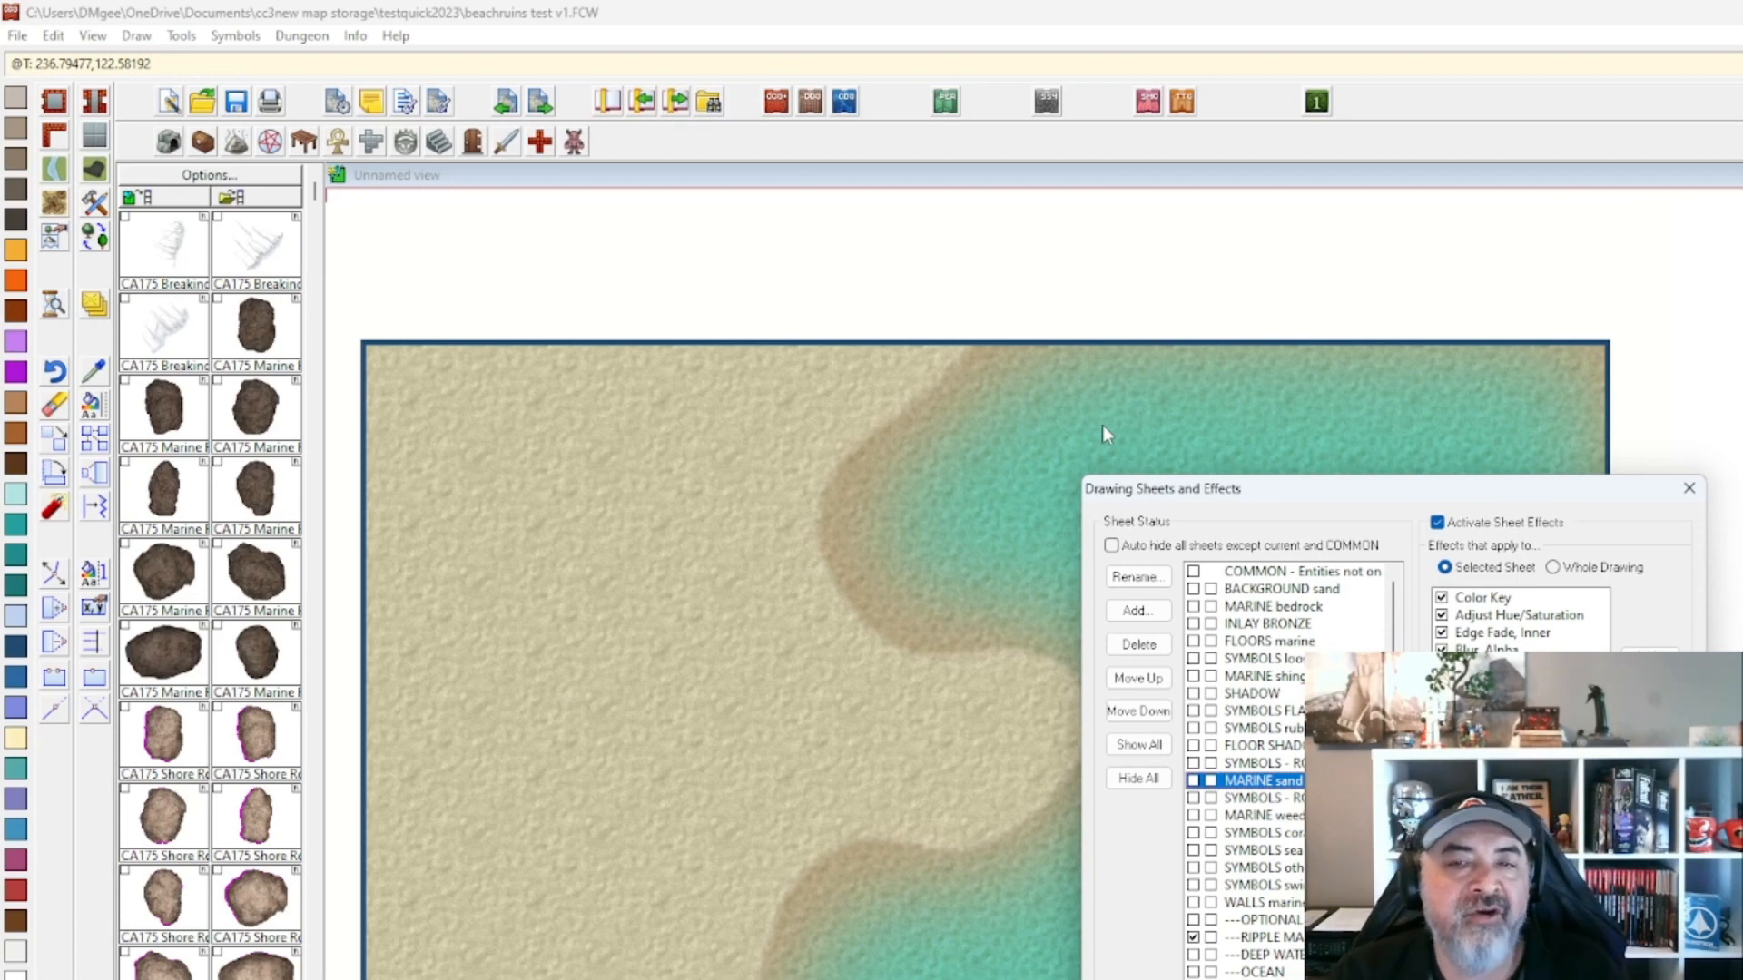
pyautogui.click(1437, 523)
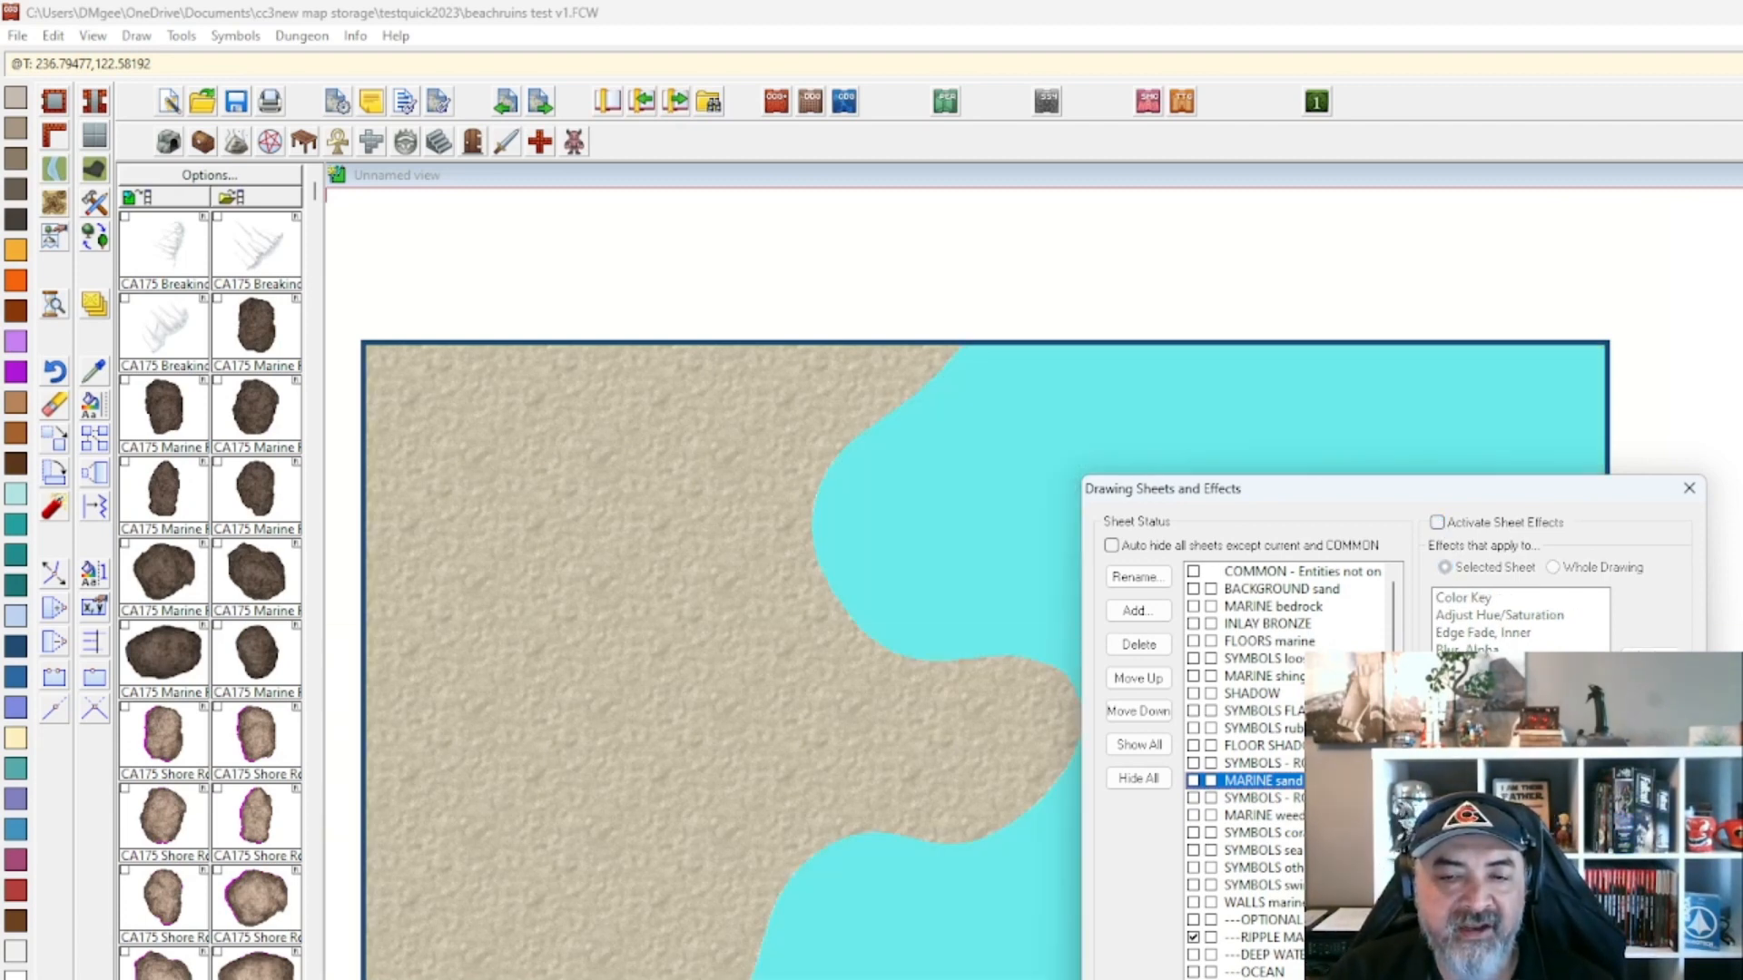
pyautogui.press('Return')
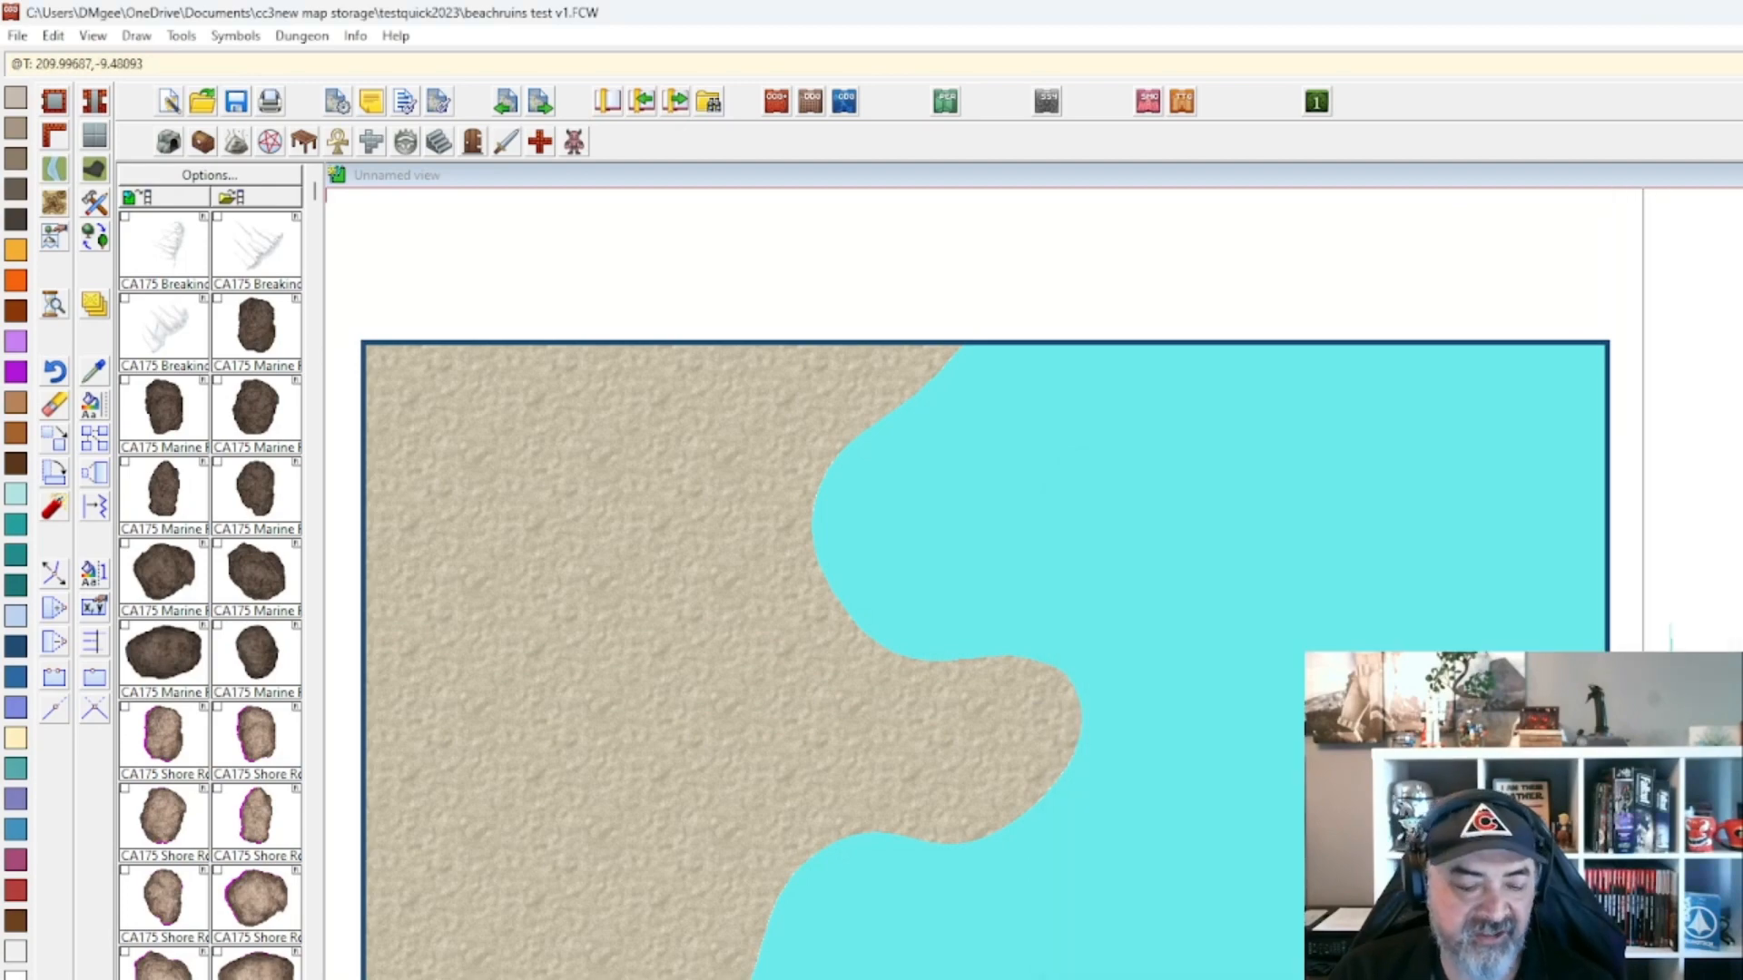
# Scale up the ocean shape so its outer edges extend well beyond the map border, keeping the shoreline across the sand.
pyautogui.scroll(-1, 1688, 979)
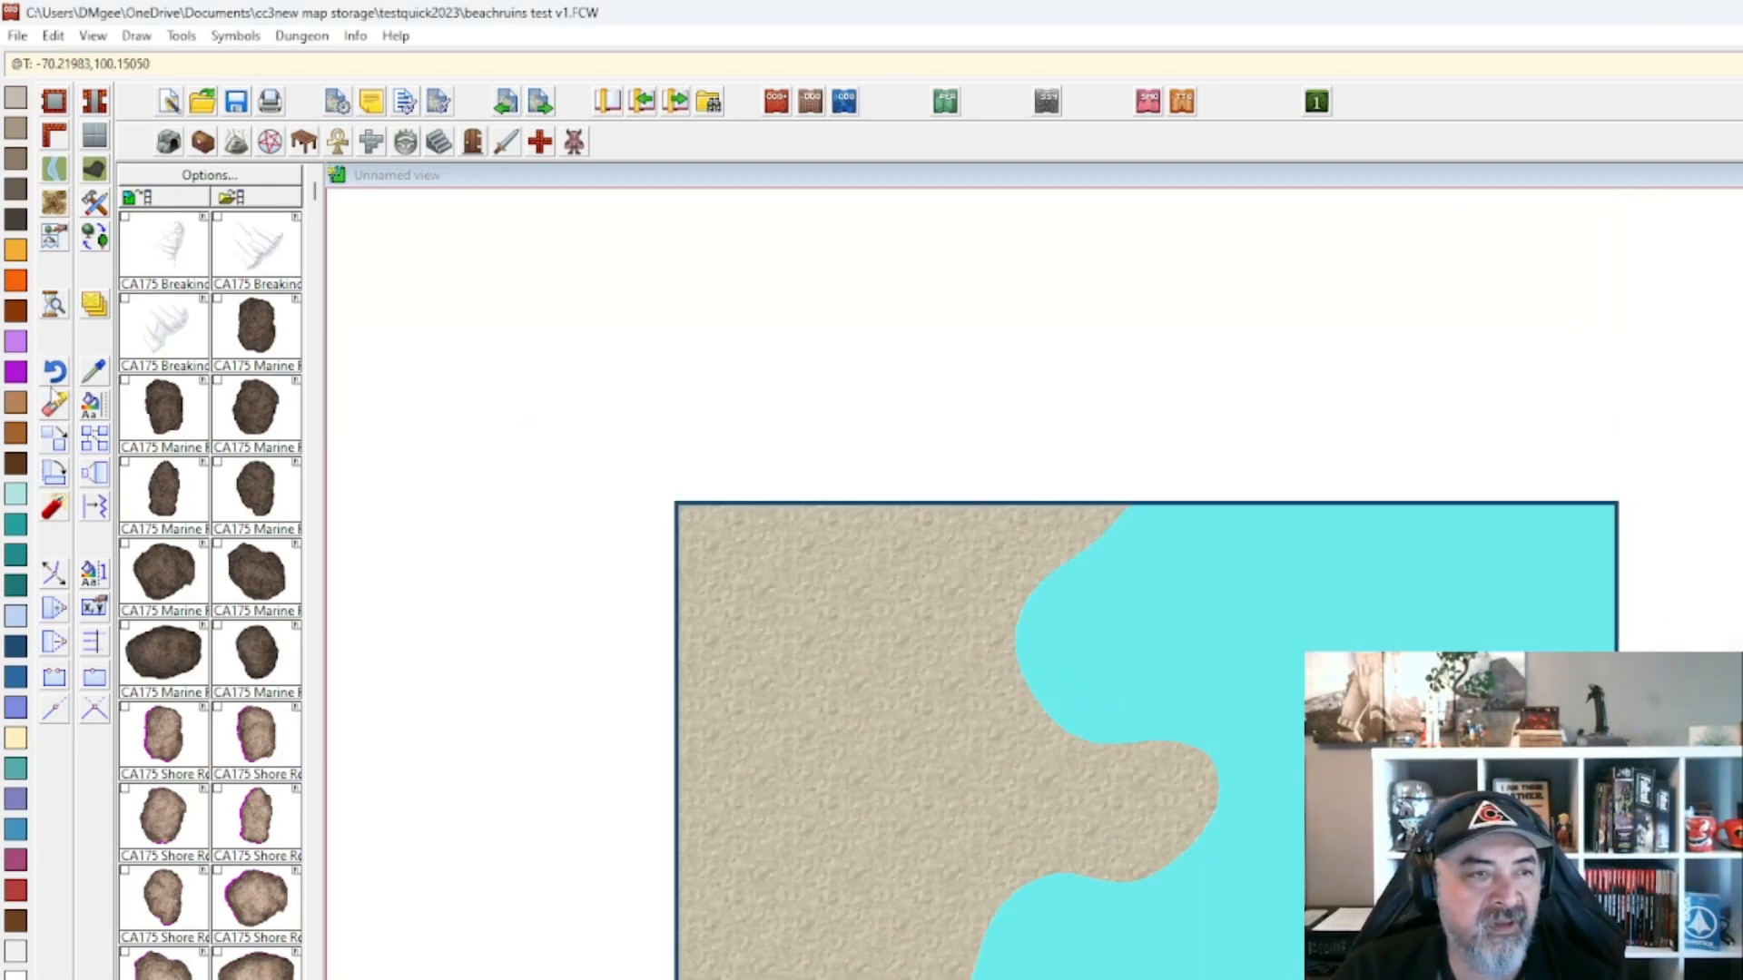
pyautogui.click(54, 401)
pyautogui.click(1116, 765)
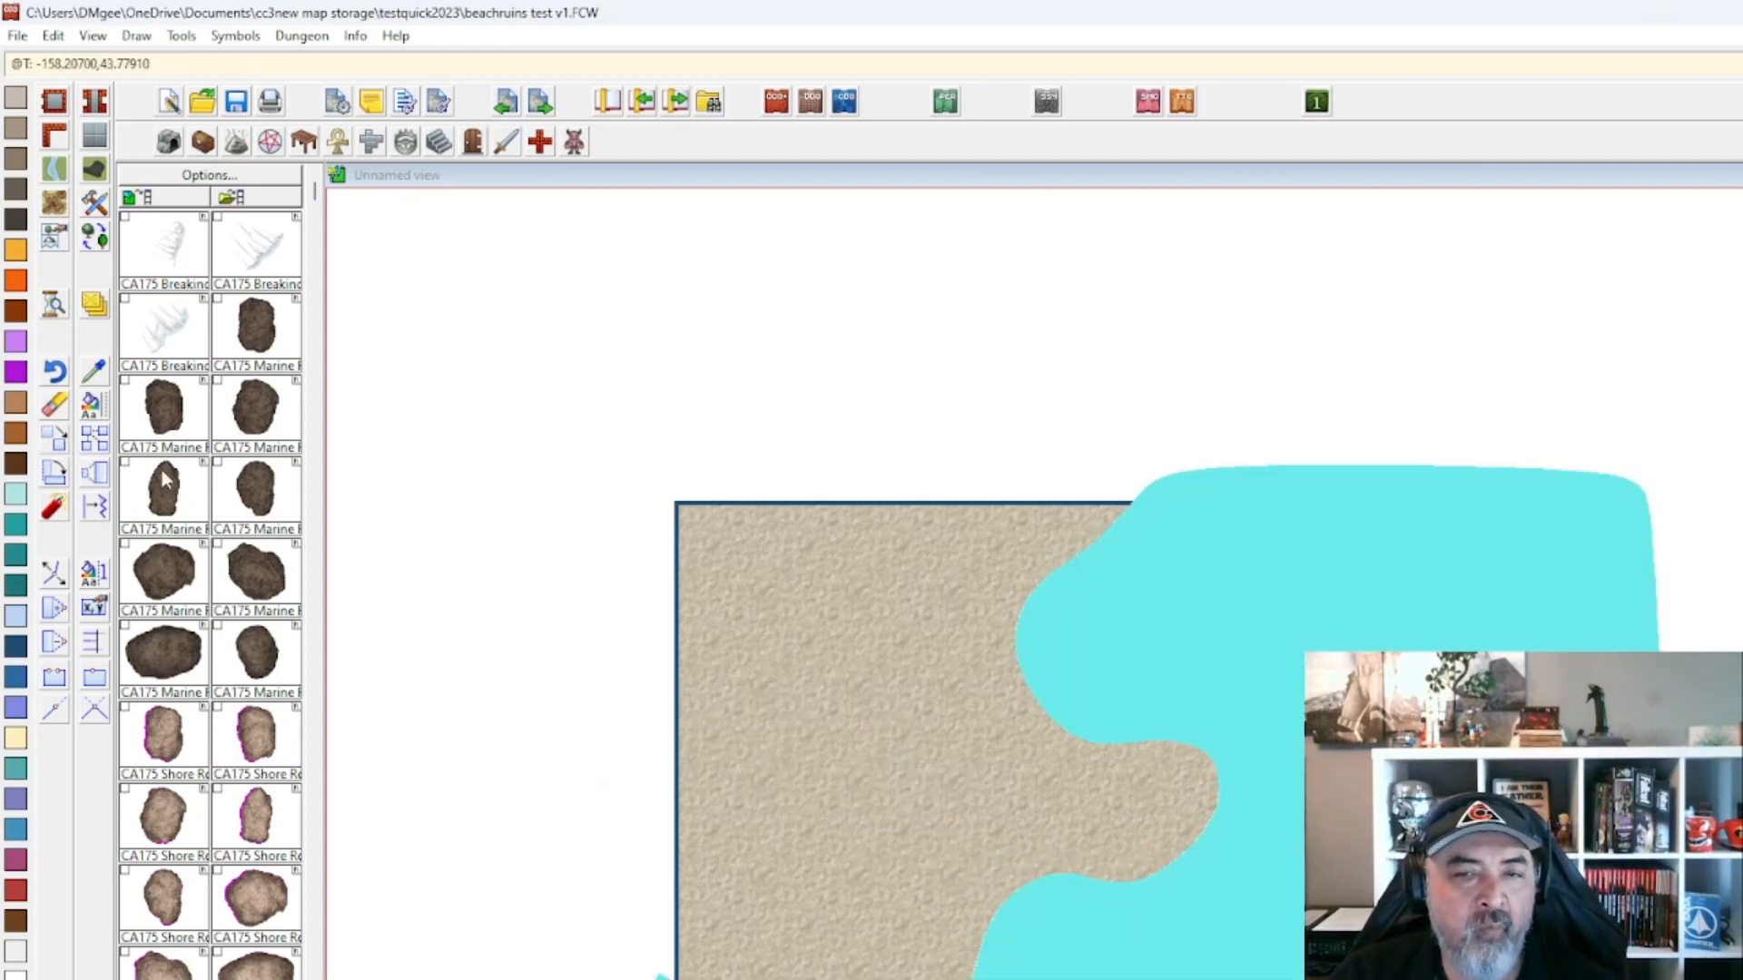
pyautogui.click(1653, 975)
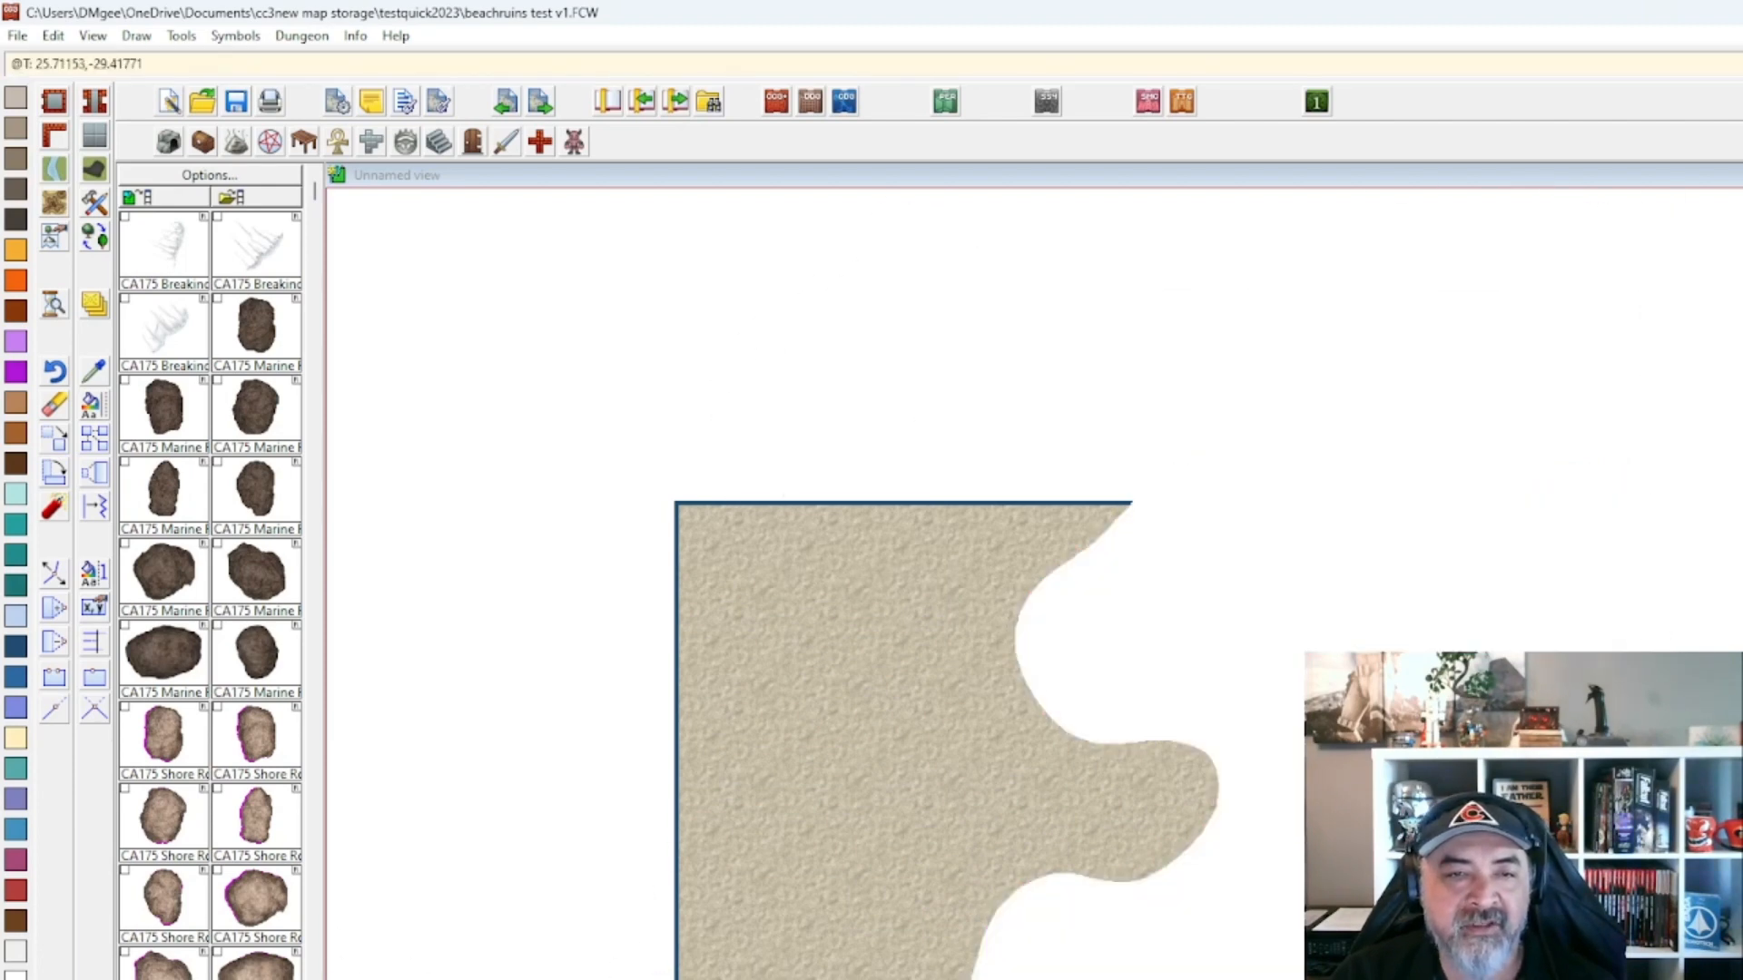
pyautogui.click(1443, 771)
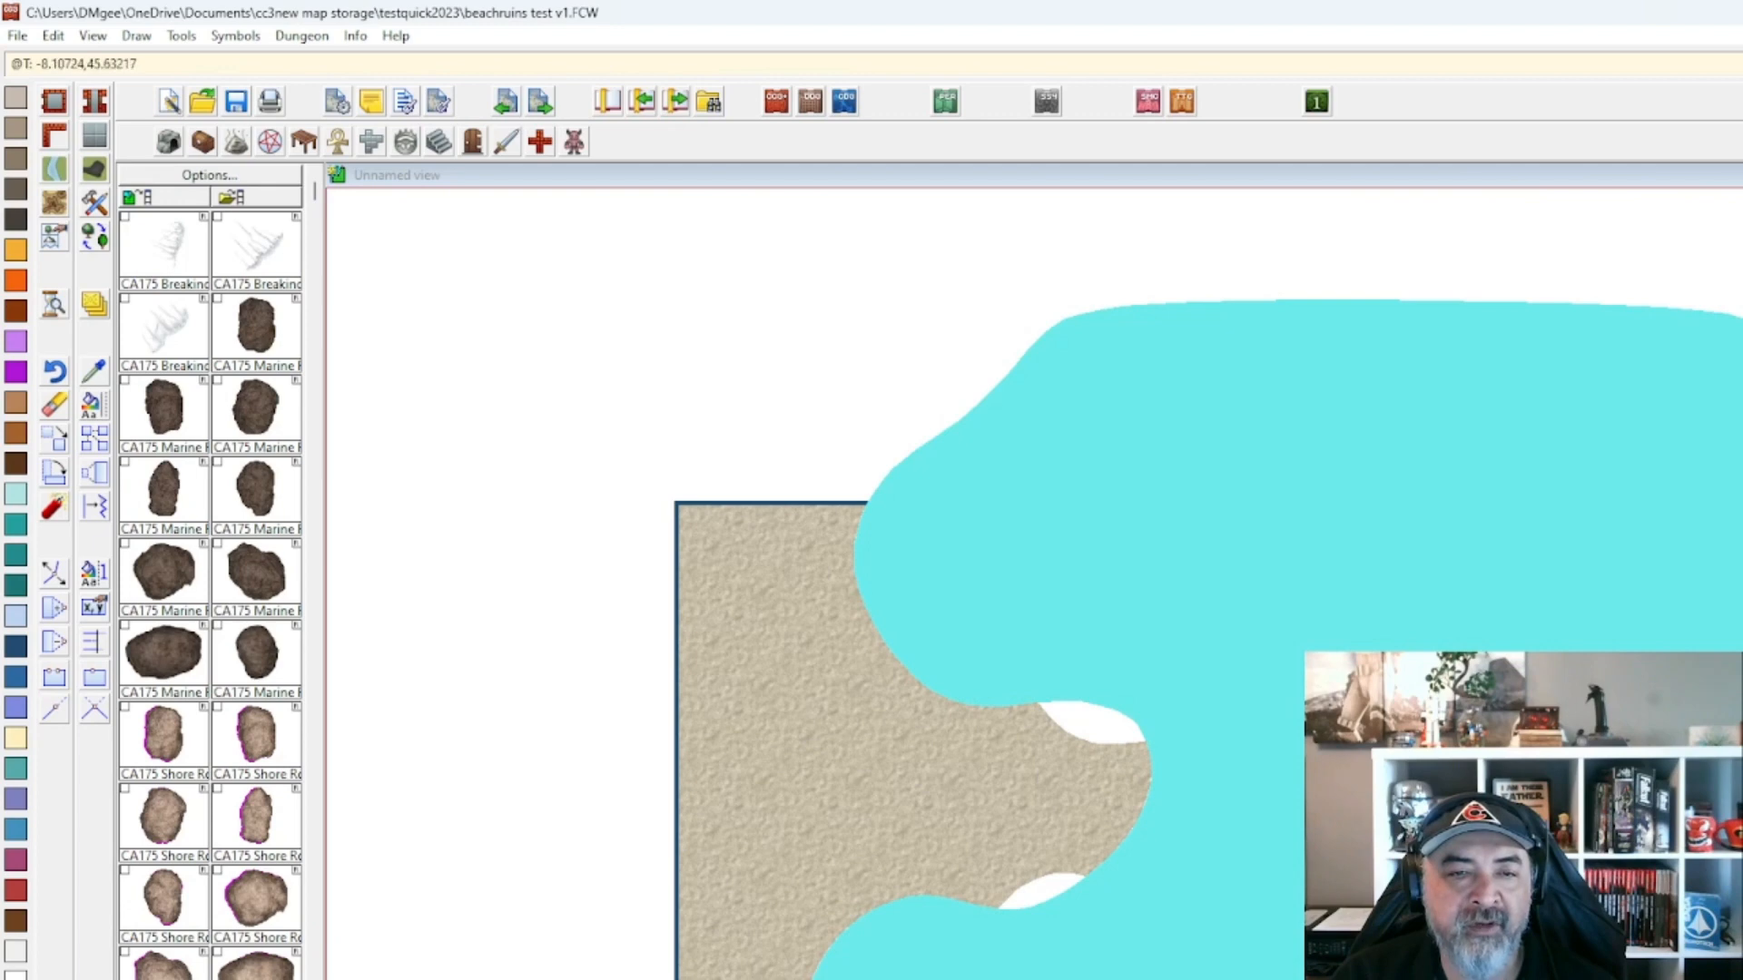
# Reactivate the sheet effects to preview the enlarged ocean on the whole map.
pyautogui.scroll(-2, 1207, 640)
pyautogui.scroll(1, 1673, 393)
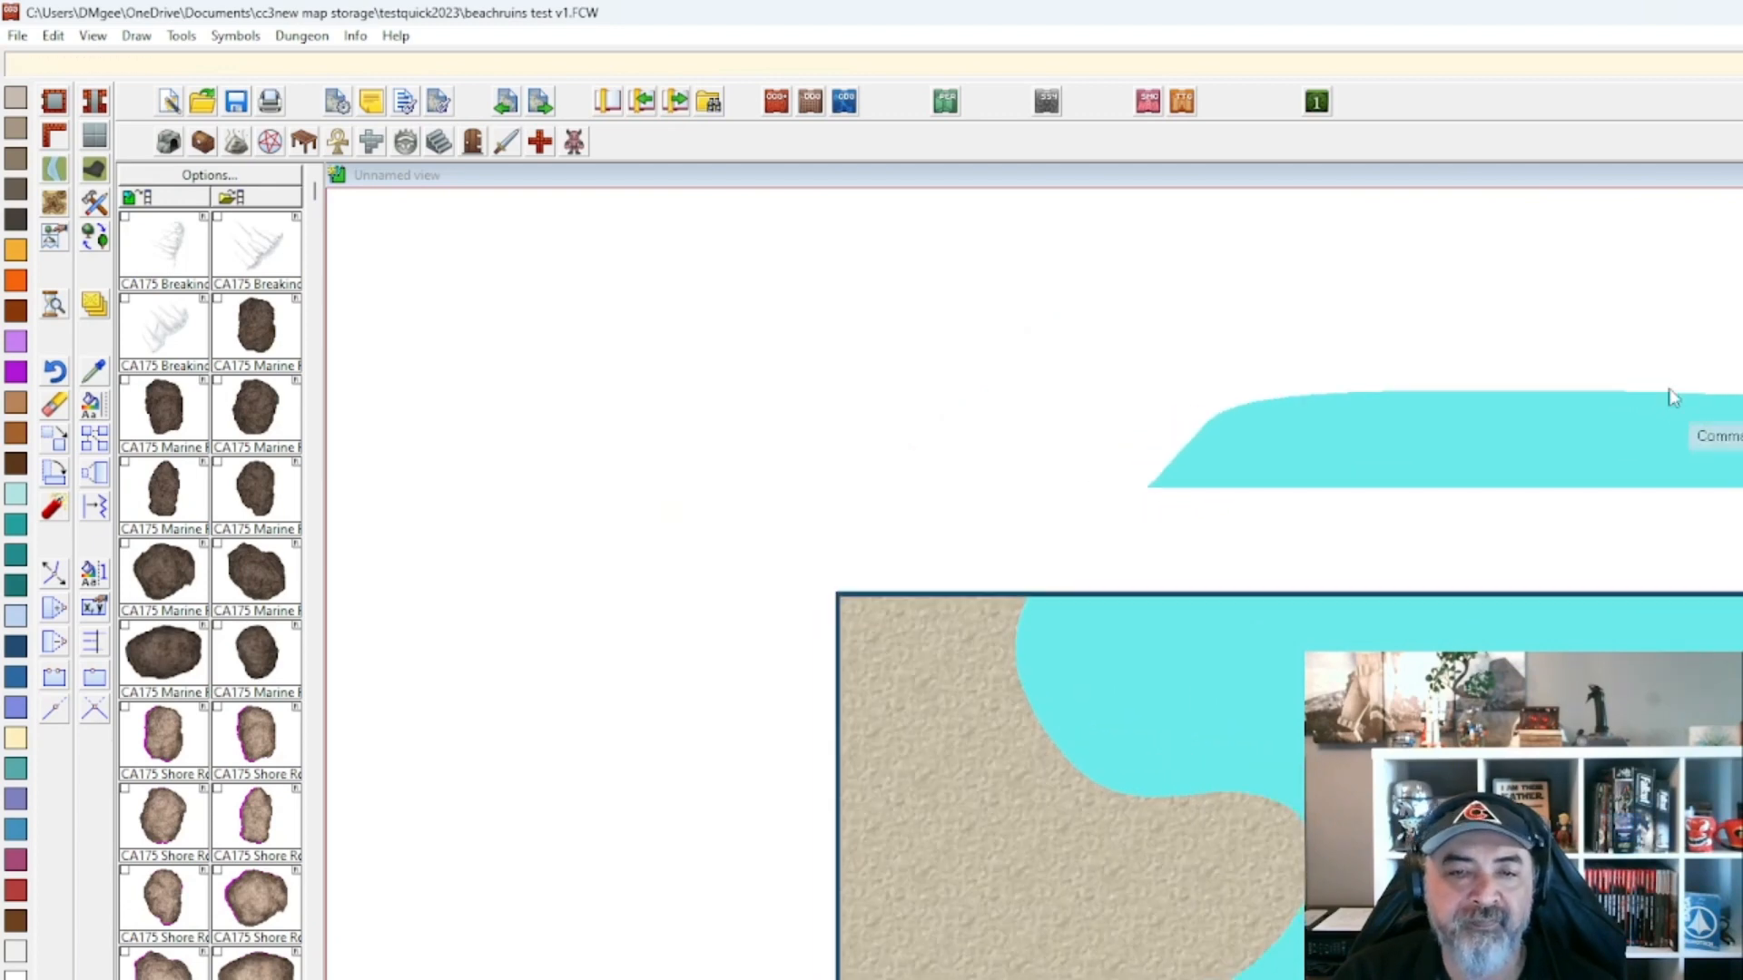
pyautogui.click(1741, 64)
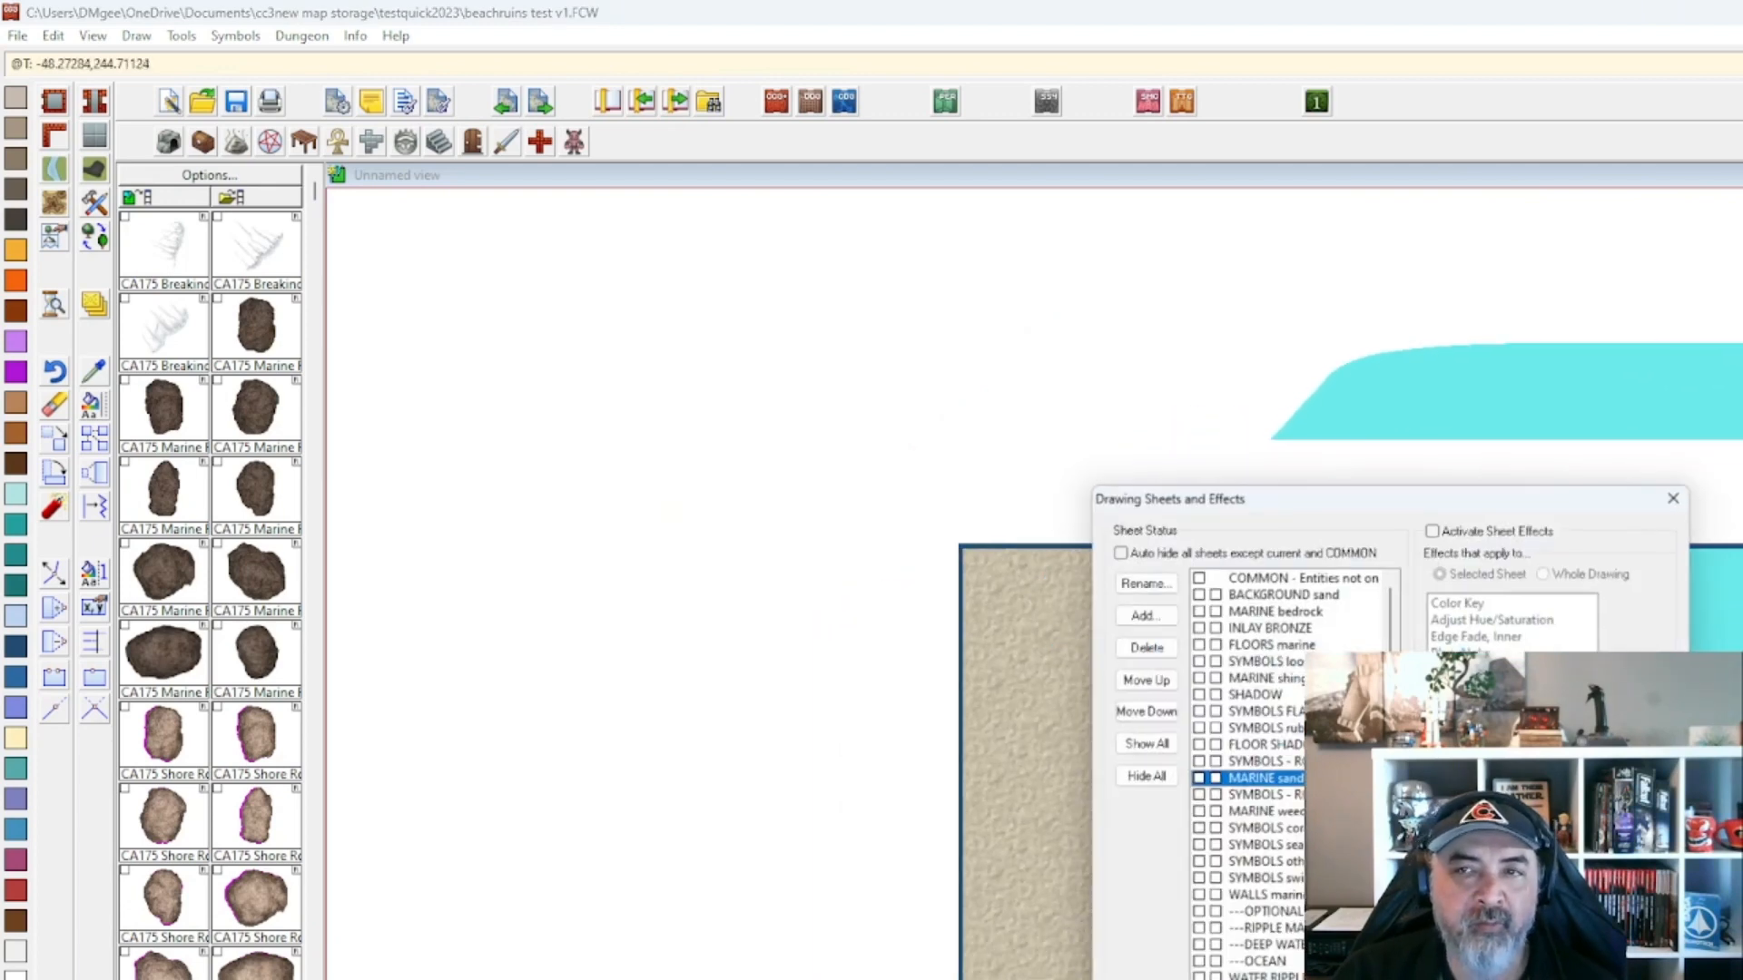
pyautogui.click(1452, 524)
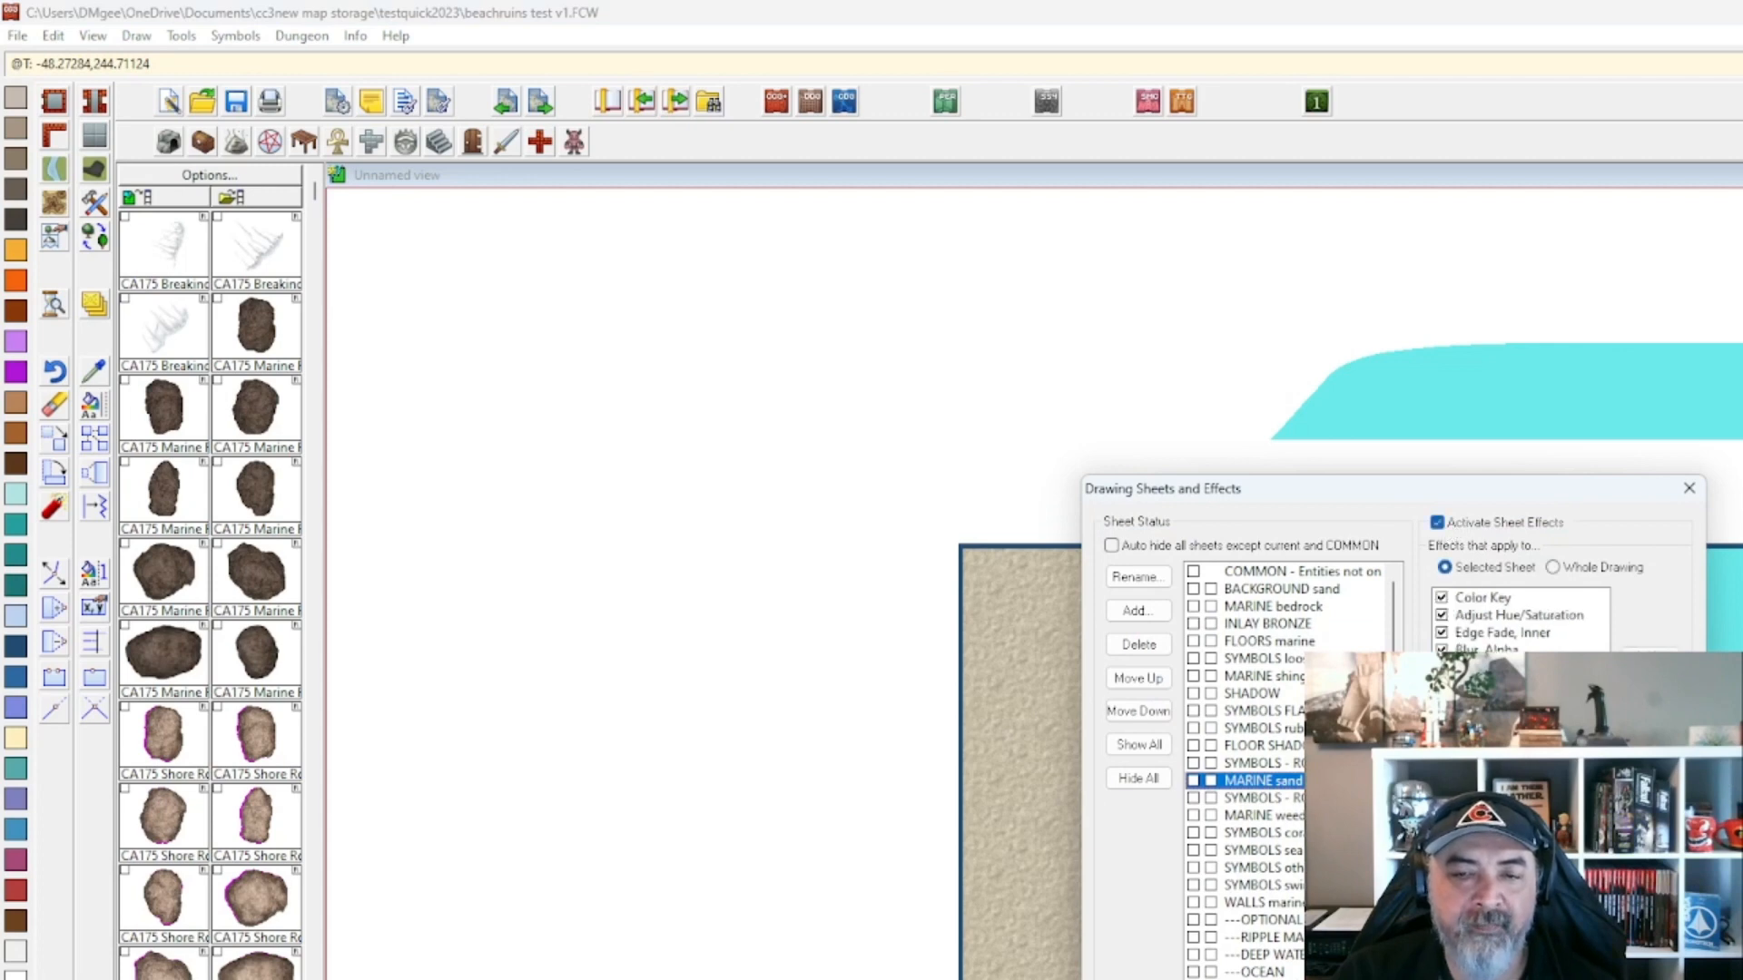
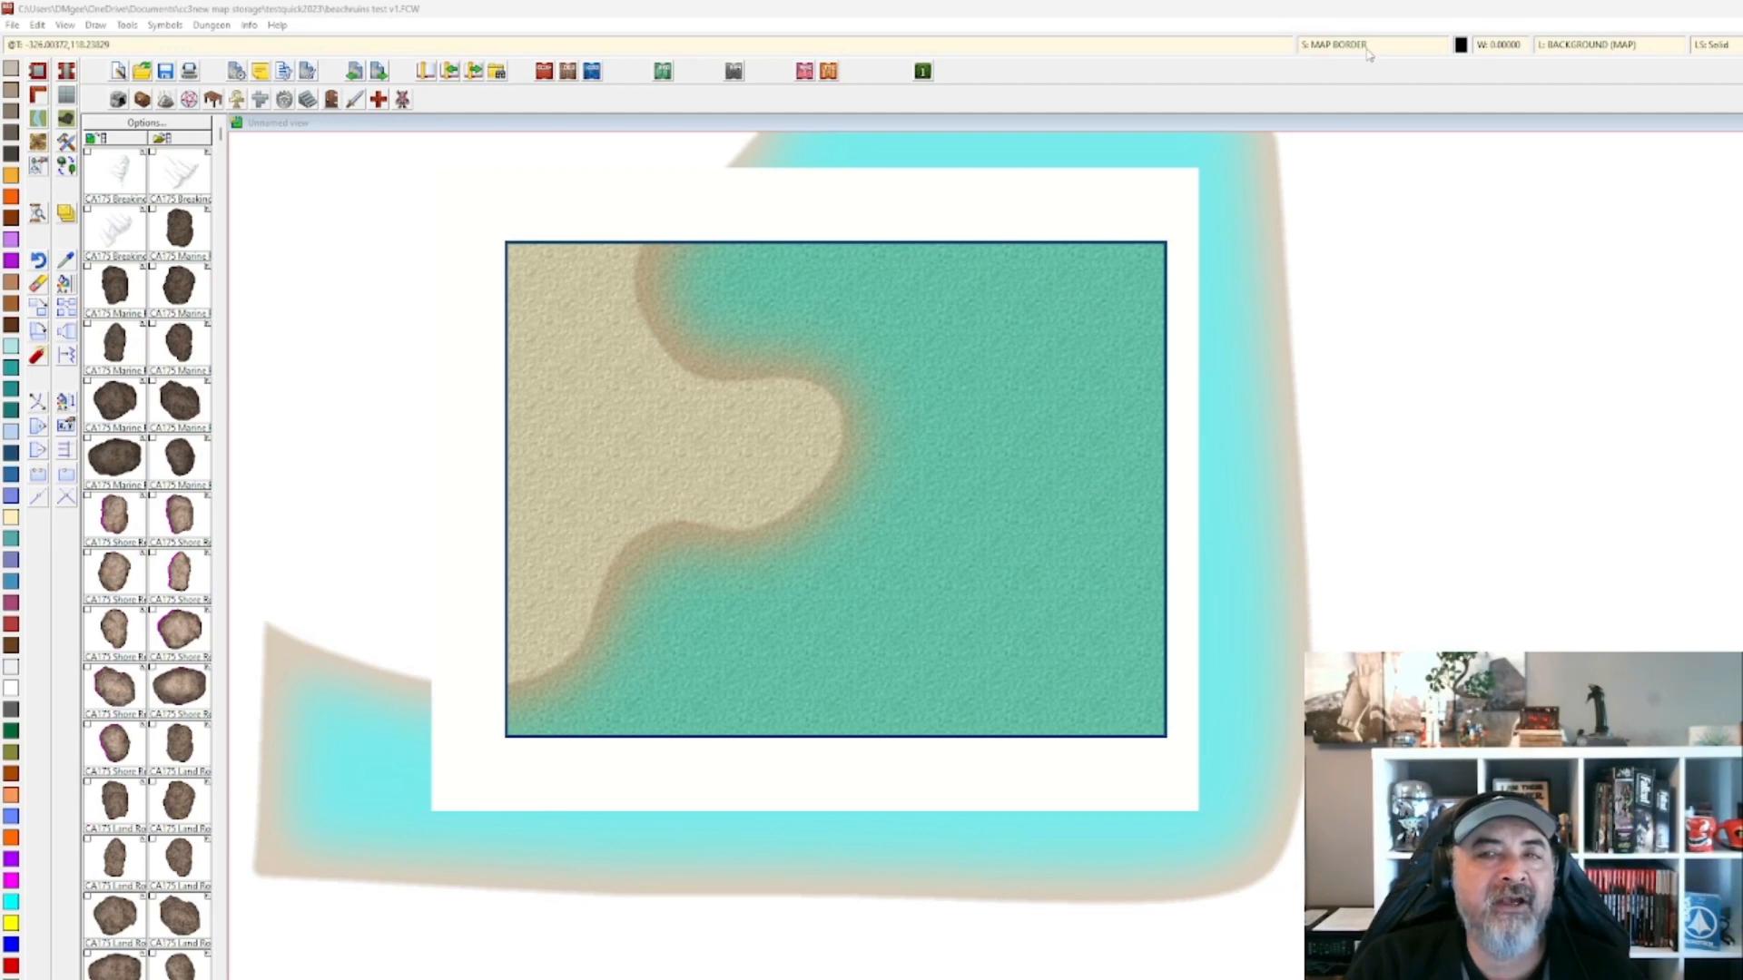
# Deactivate the sheet effects again and apply the change to the map.
pyautogui.click(1330, 45)
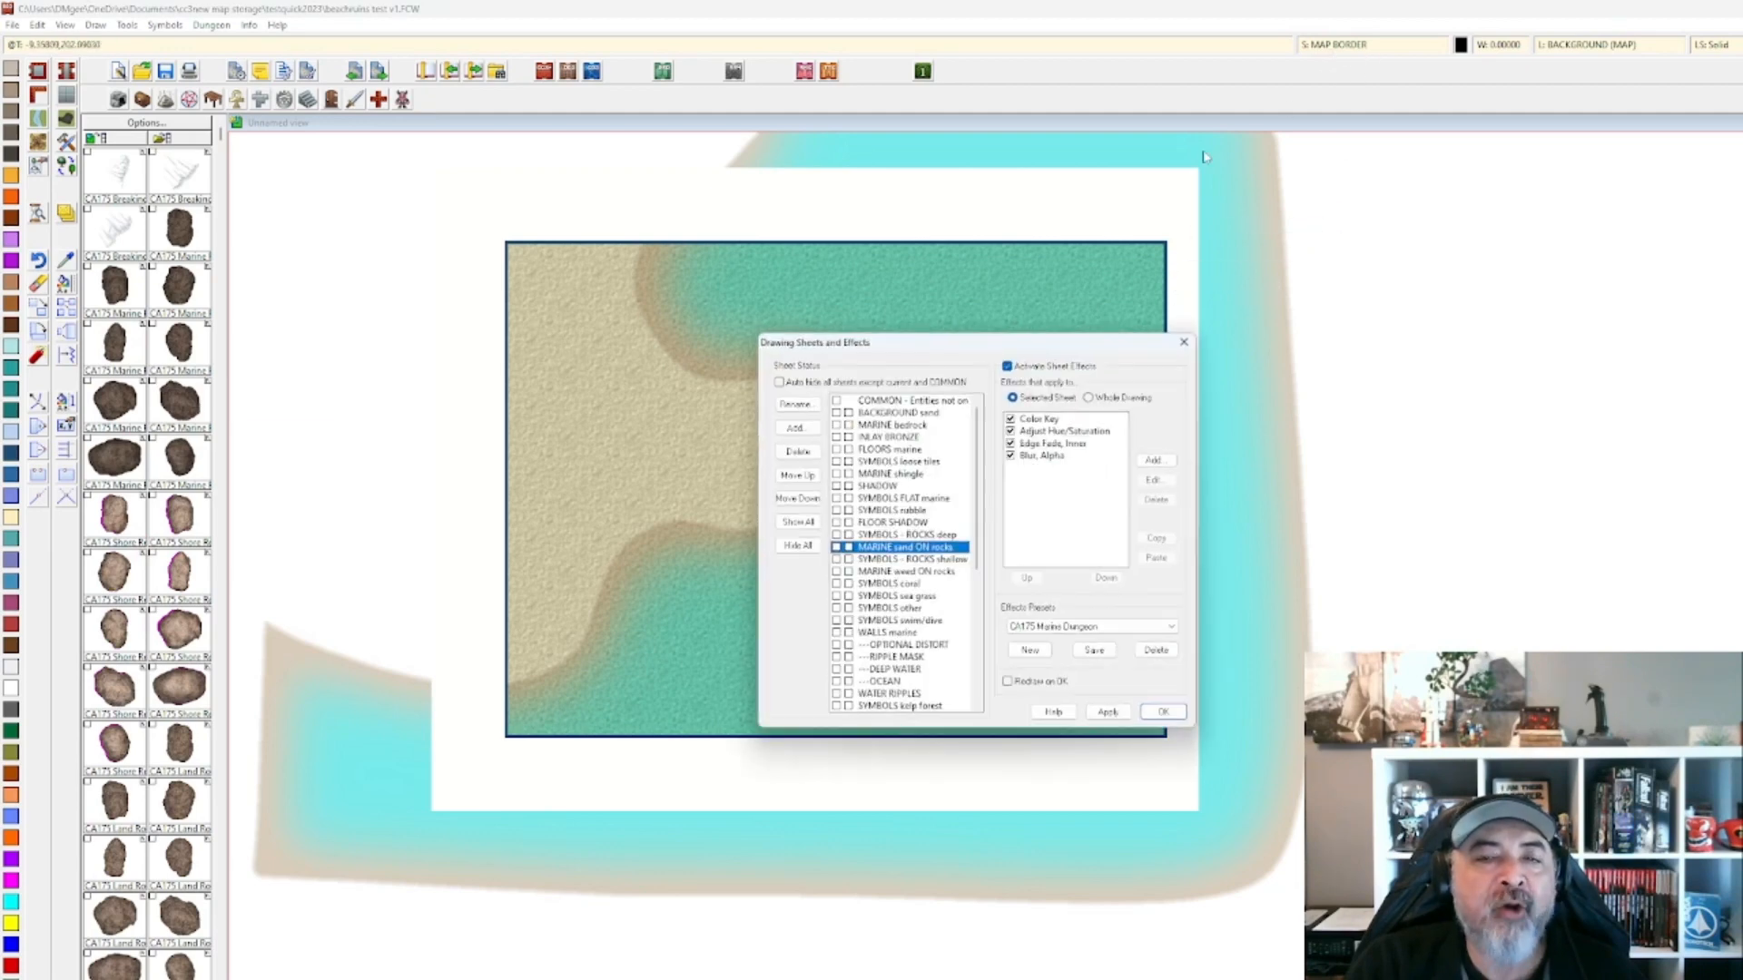
pyautogui.click(1007, 366)
pyautogui.click(1108, 712)
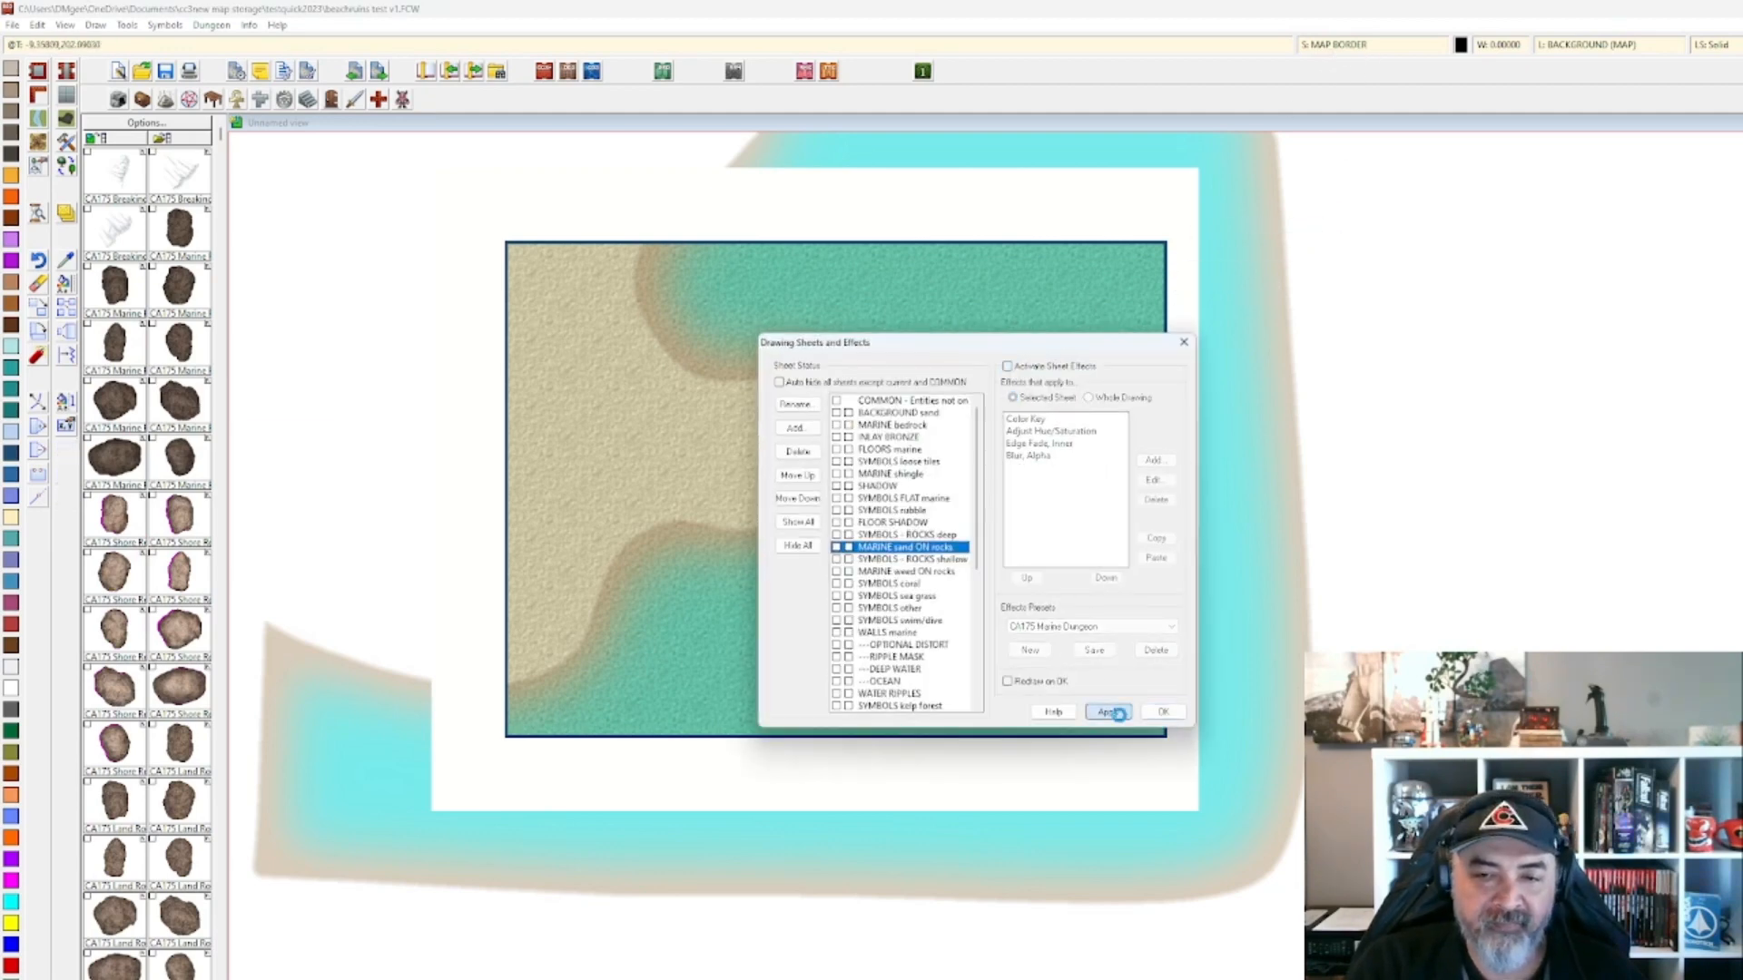
pyautogui.click(1163, 712)
# Enlarge the ocean shape much further so it covers nearly all of the sand and reaches far outside the map.
pyautogui.scroll(-1, 1180, 632)
pyautogui.scroll(-3, 1180, 622)
pyautogui.moveTo(1173, 501); pyautogui.dragTo(1117, 531)
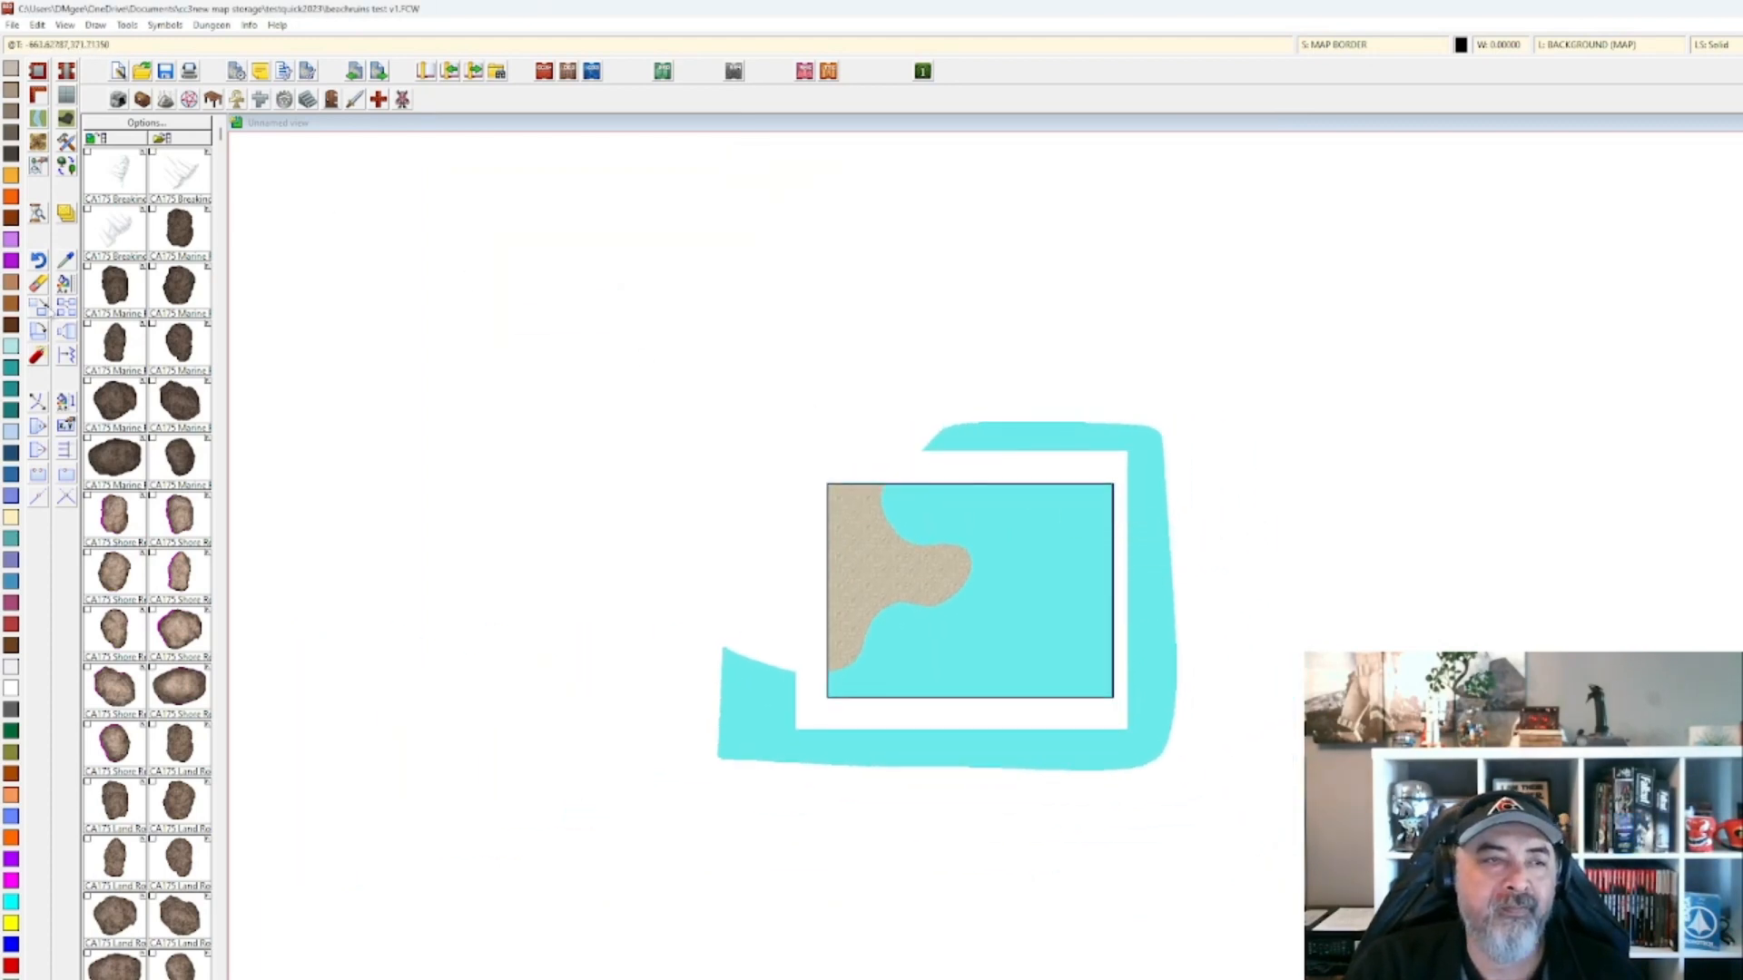
pyautogui.click(38, 307)
pyautogui.click(1193, 686)
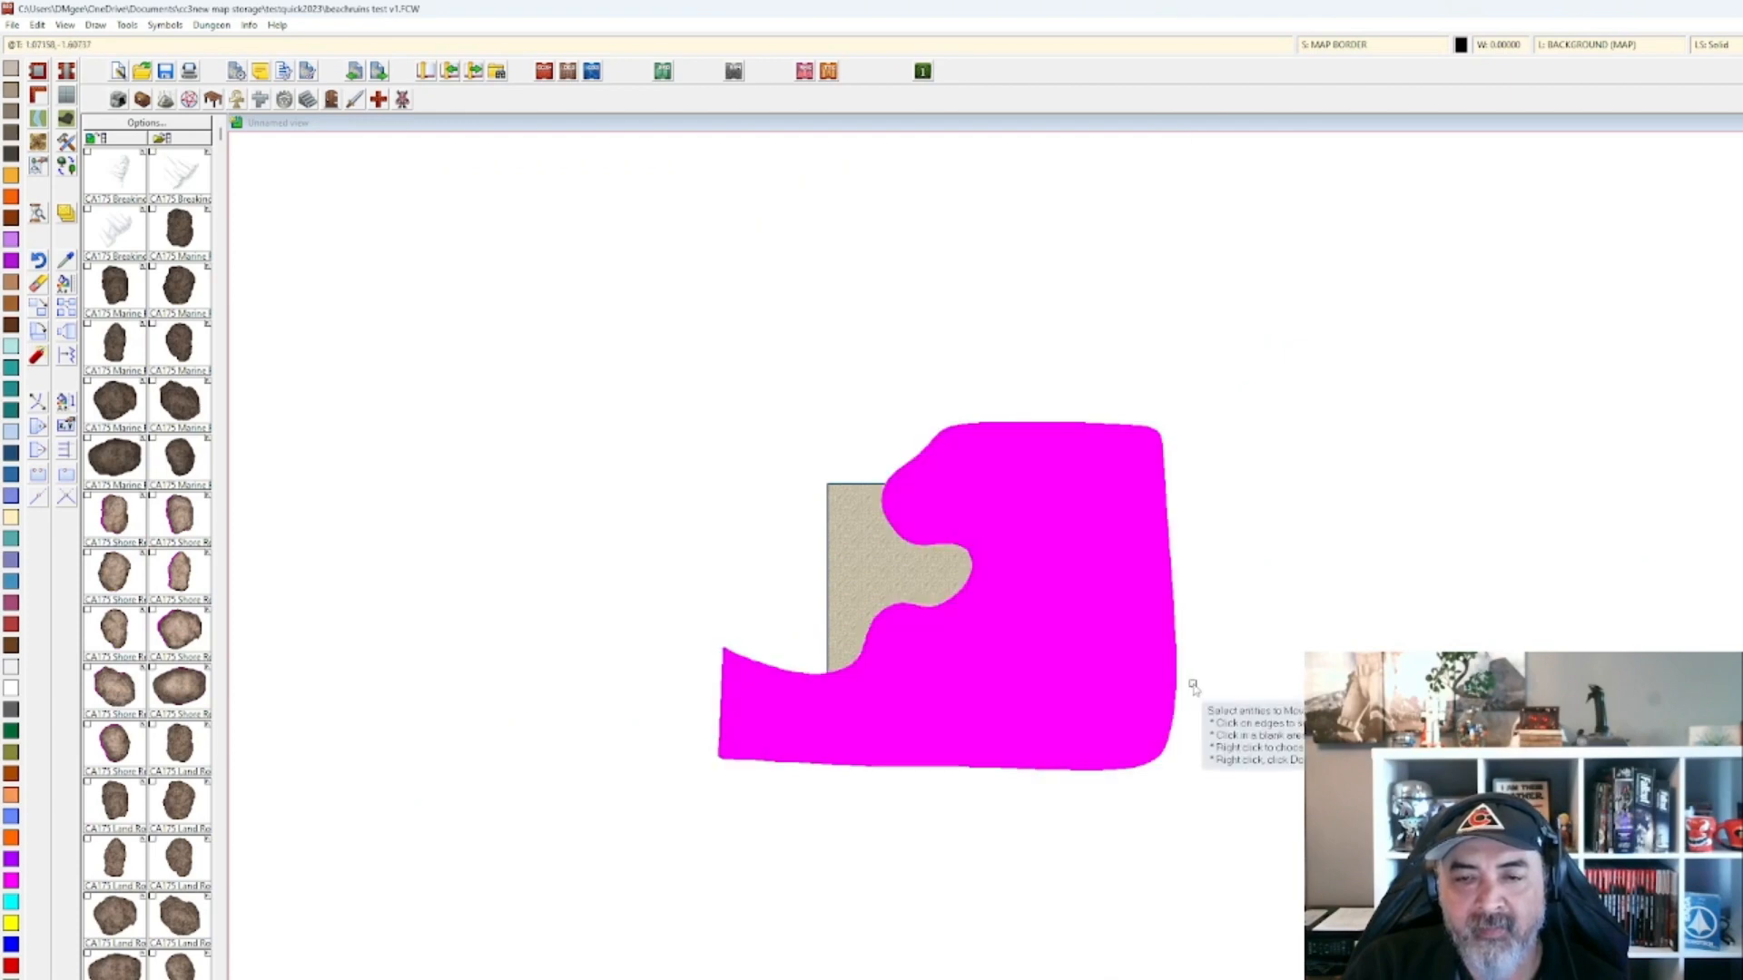
pyautogui.rightClick(1192, 686)
pyautogui.click(1191, 689)
pyautogui.click(1188, 688)
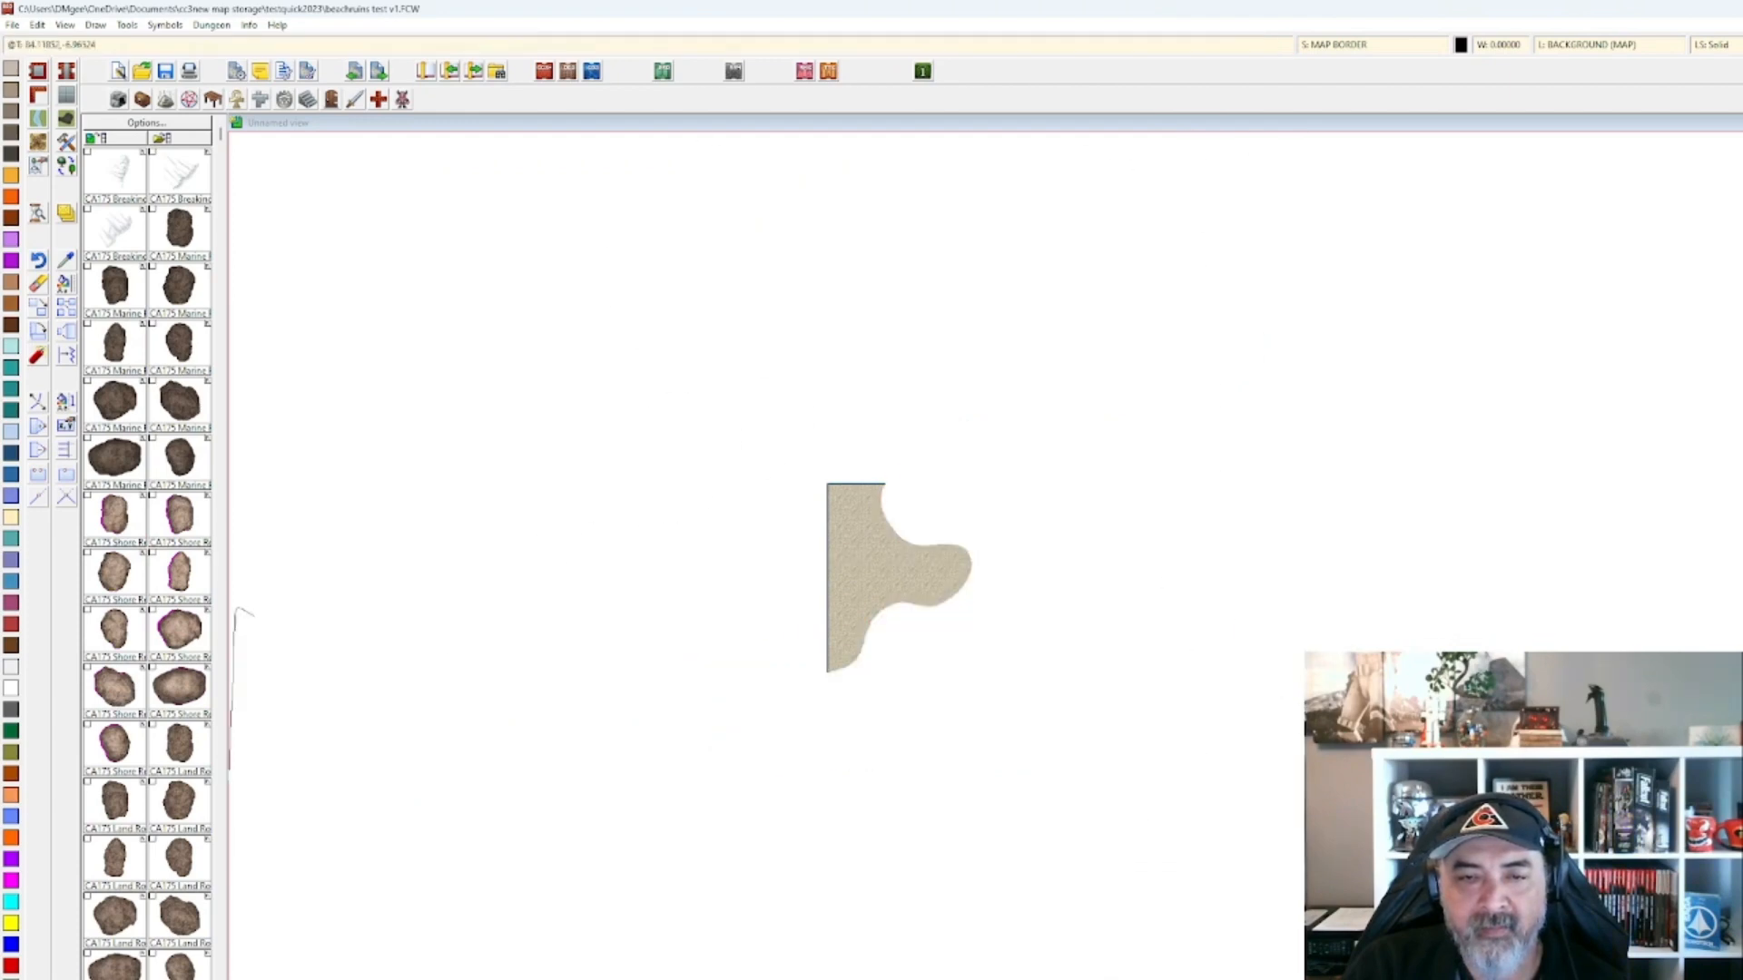
pyautogui.click(1370, 785)
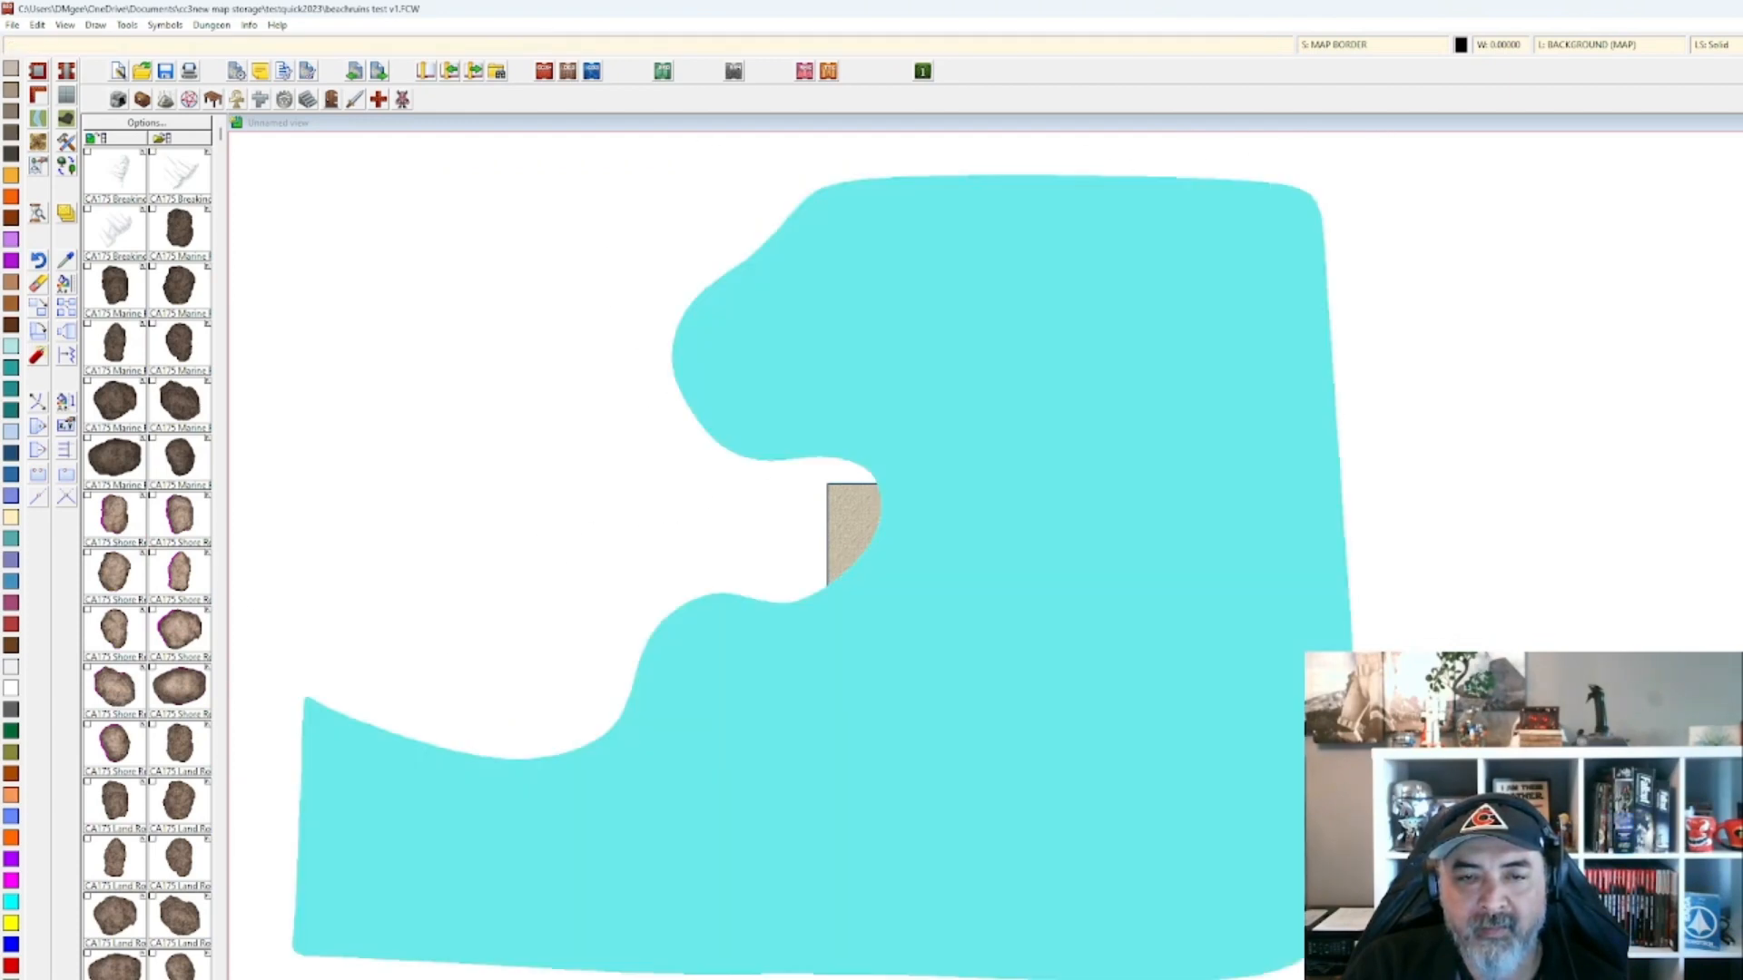
# Turn the sheet effects back on to render the oversized ocean.
pyautogui.scroll(-4, 1332, 611)
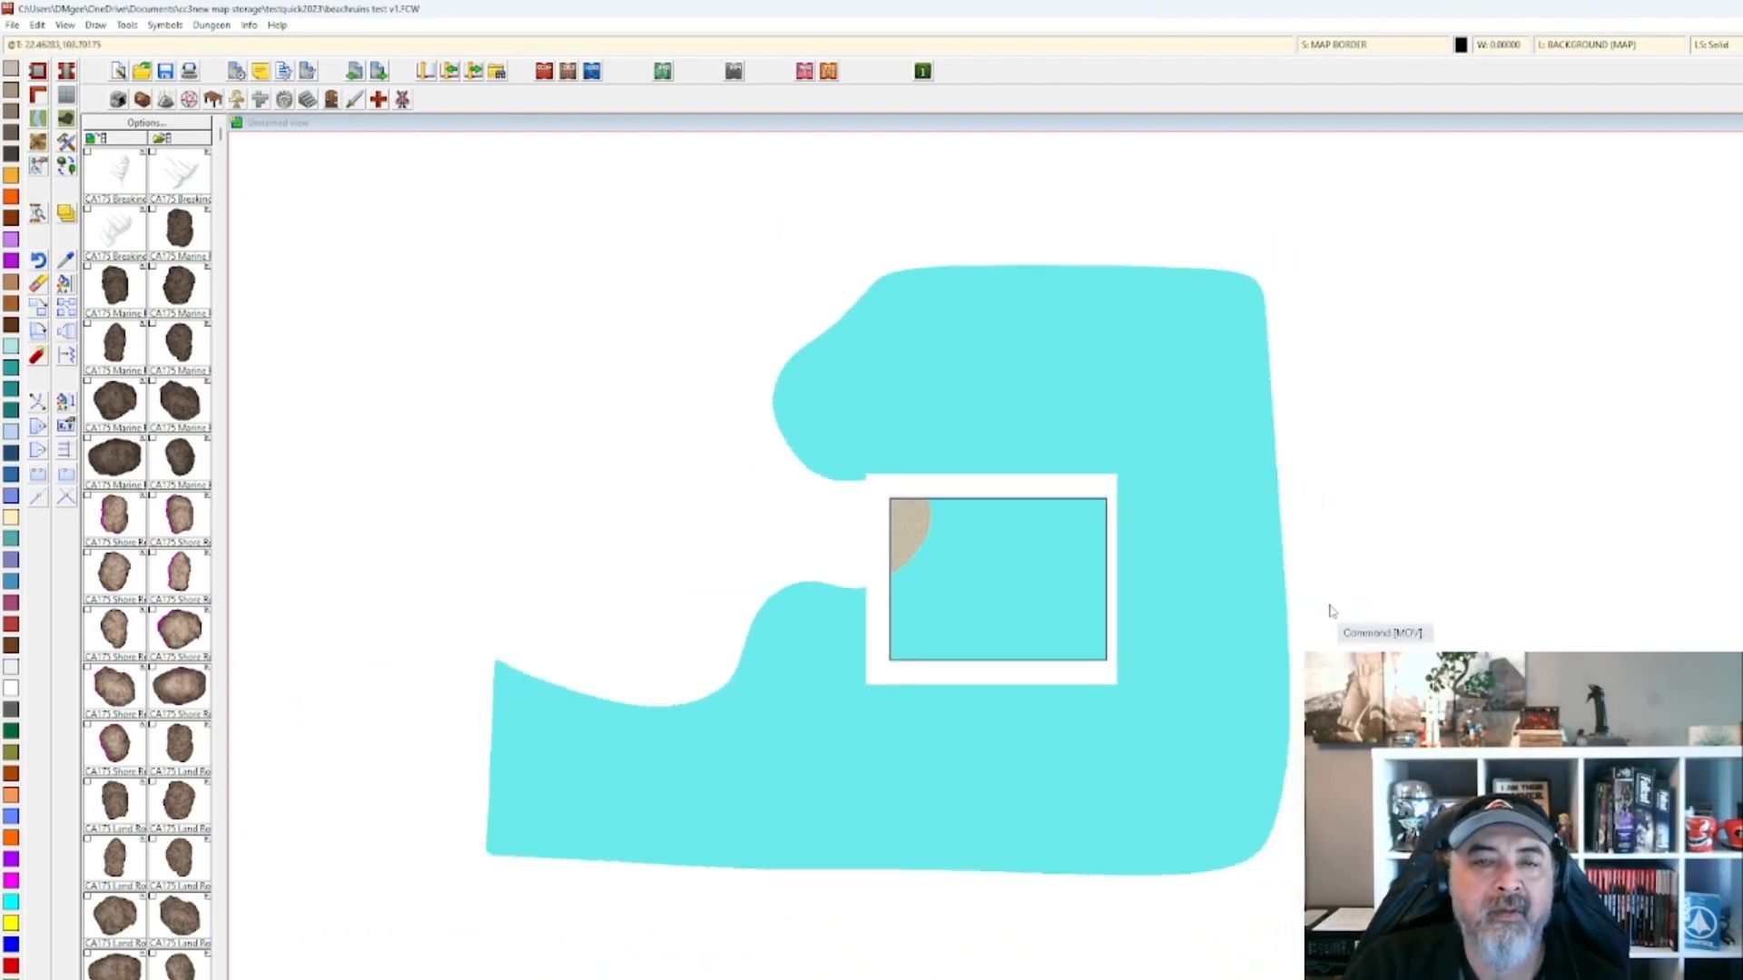
pyautogui.click(1349, 47)
pyautogui.click(1008, 366)
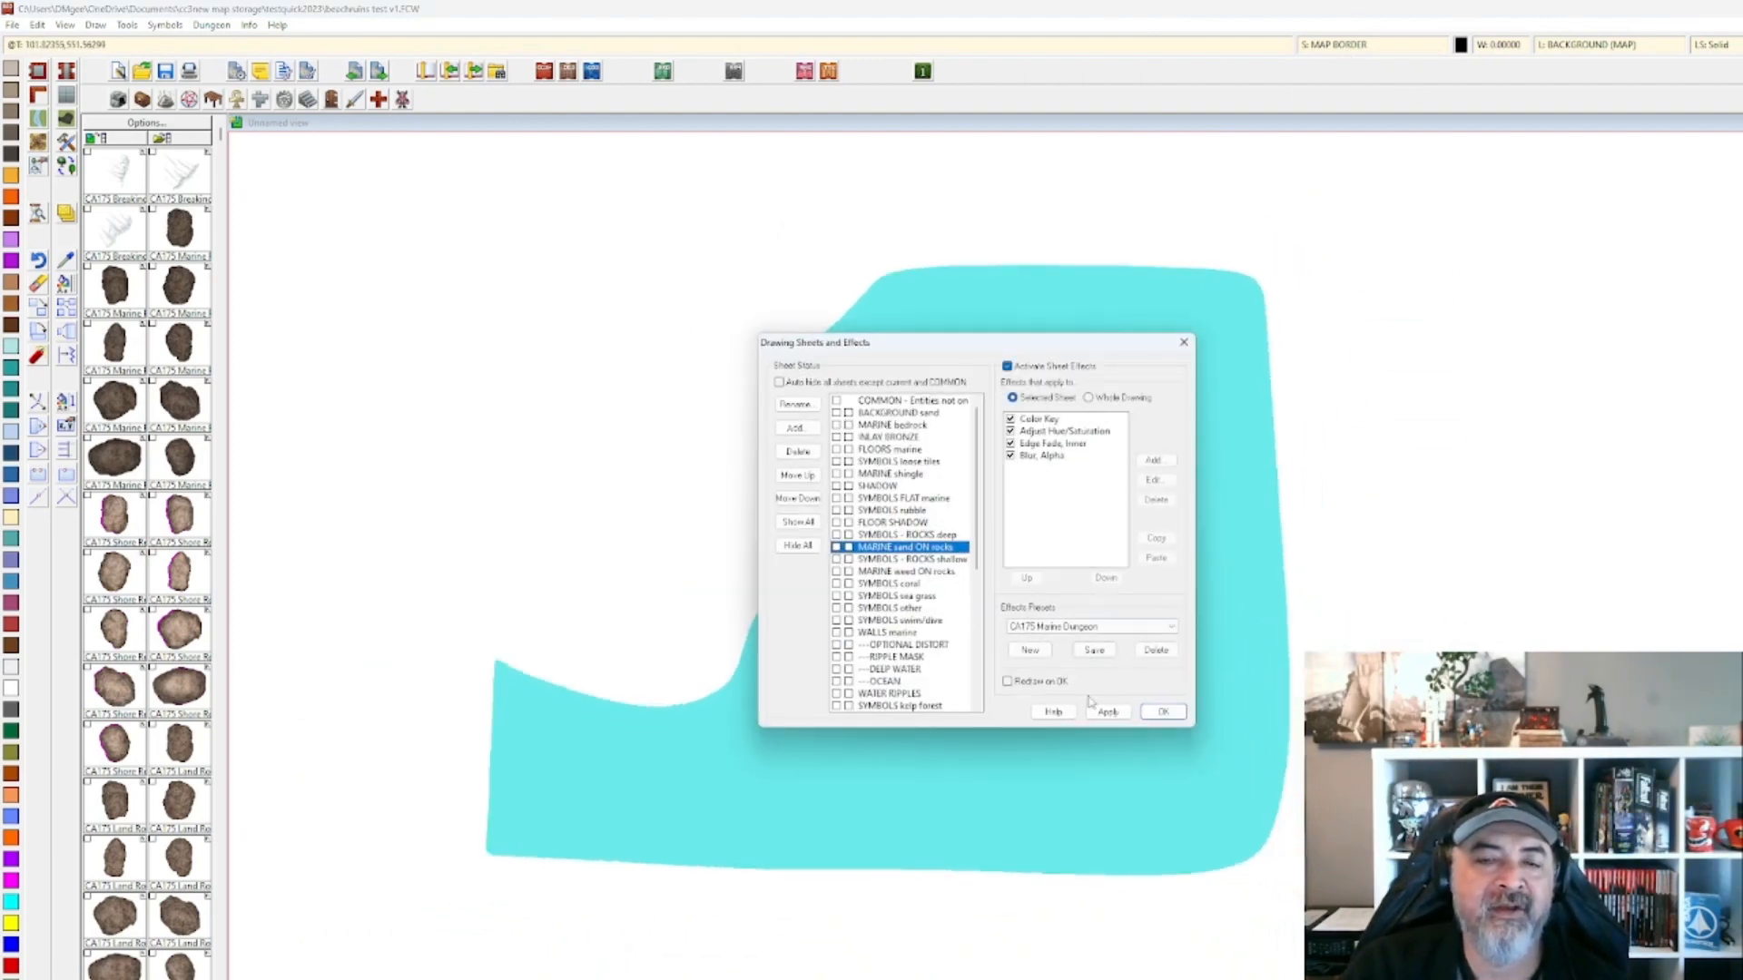
pyautogui.click(1108, 712)
pyautogui.click(1162, 712)
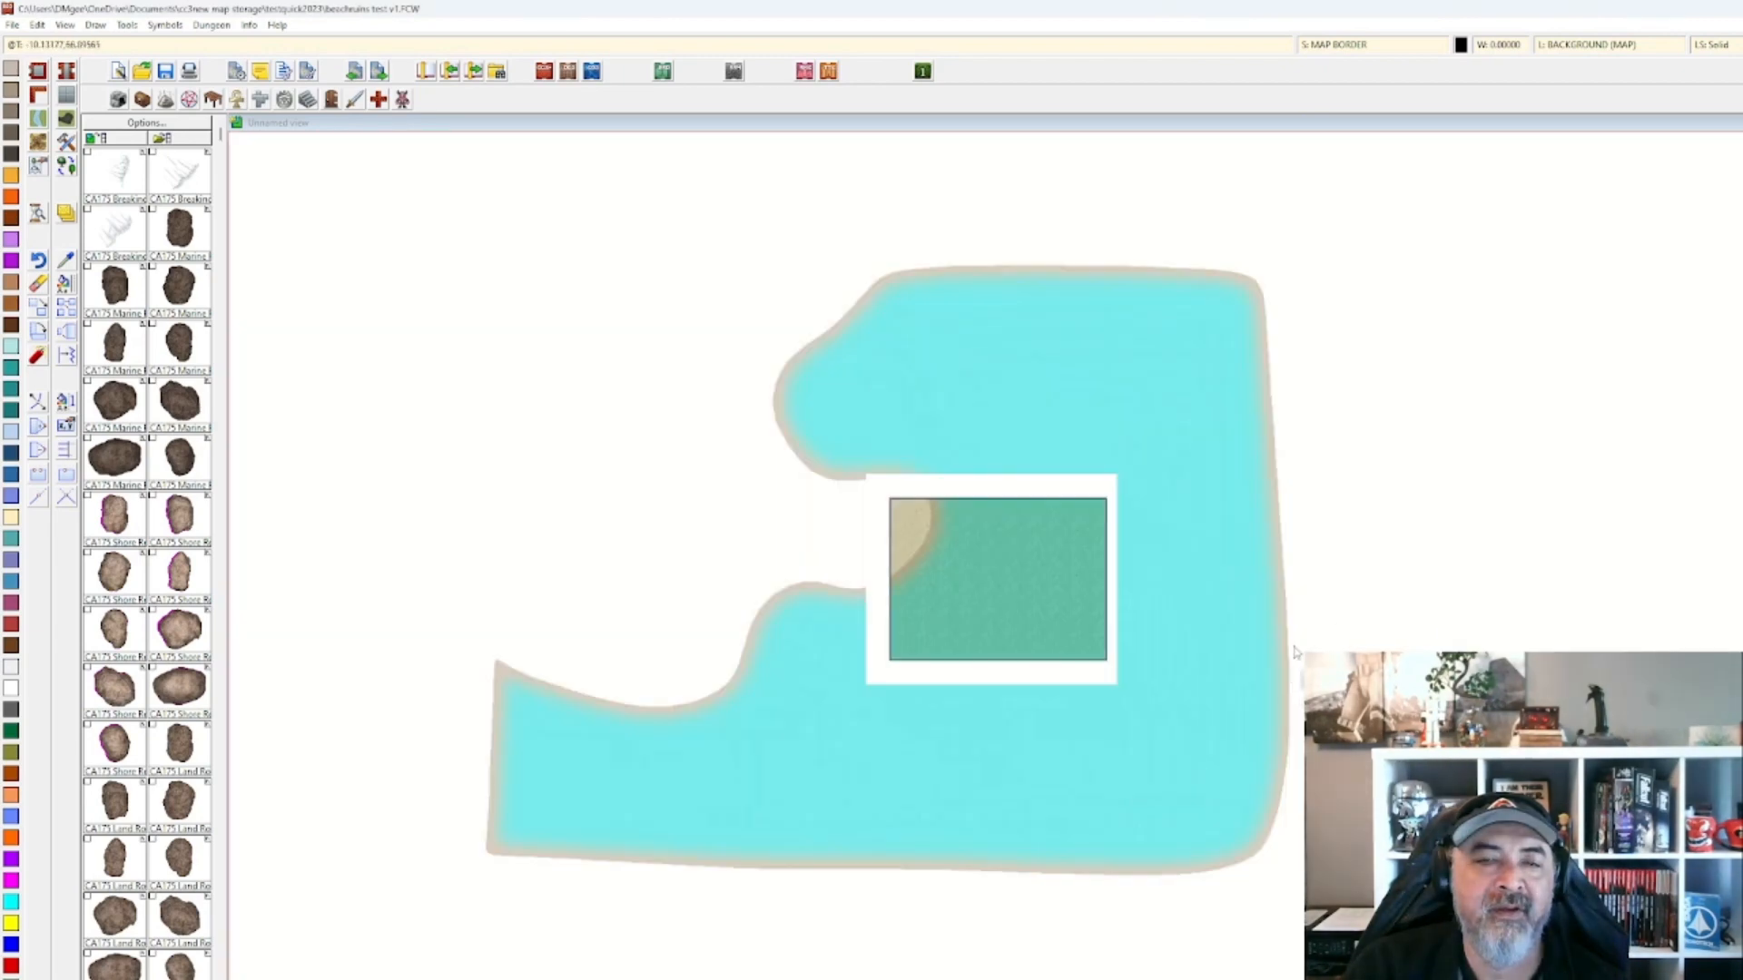
# Scale the ocean shape back down so a curved sandy headland remains on the map's west side, and save the map.
pyautogui.scroll(-1, 1487, 350)
pyautogui.scroll(-1, 1487, 351)
pyautogui.moveTo(1480, 353); pyautogui.dragTo(1101, 339)
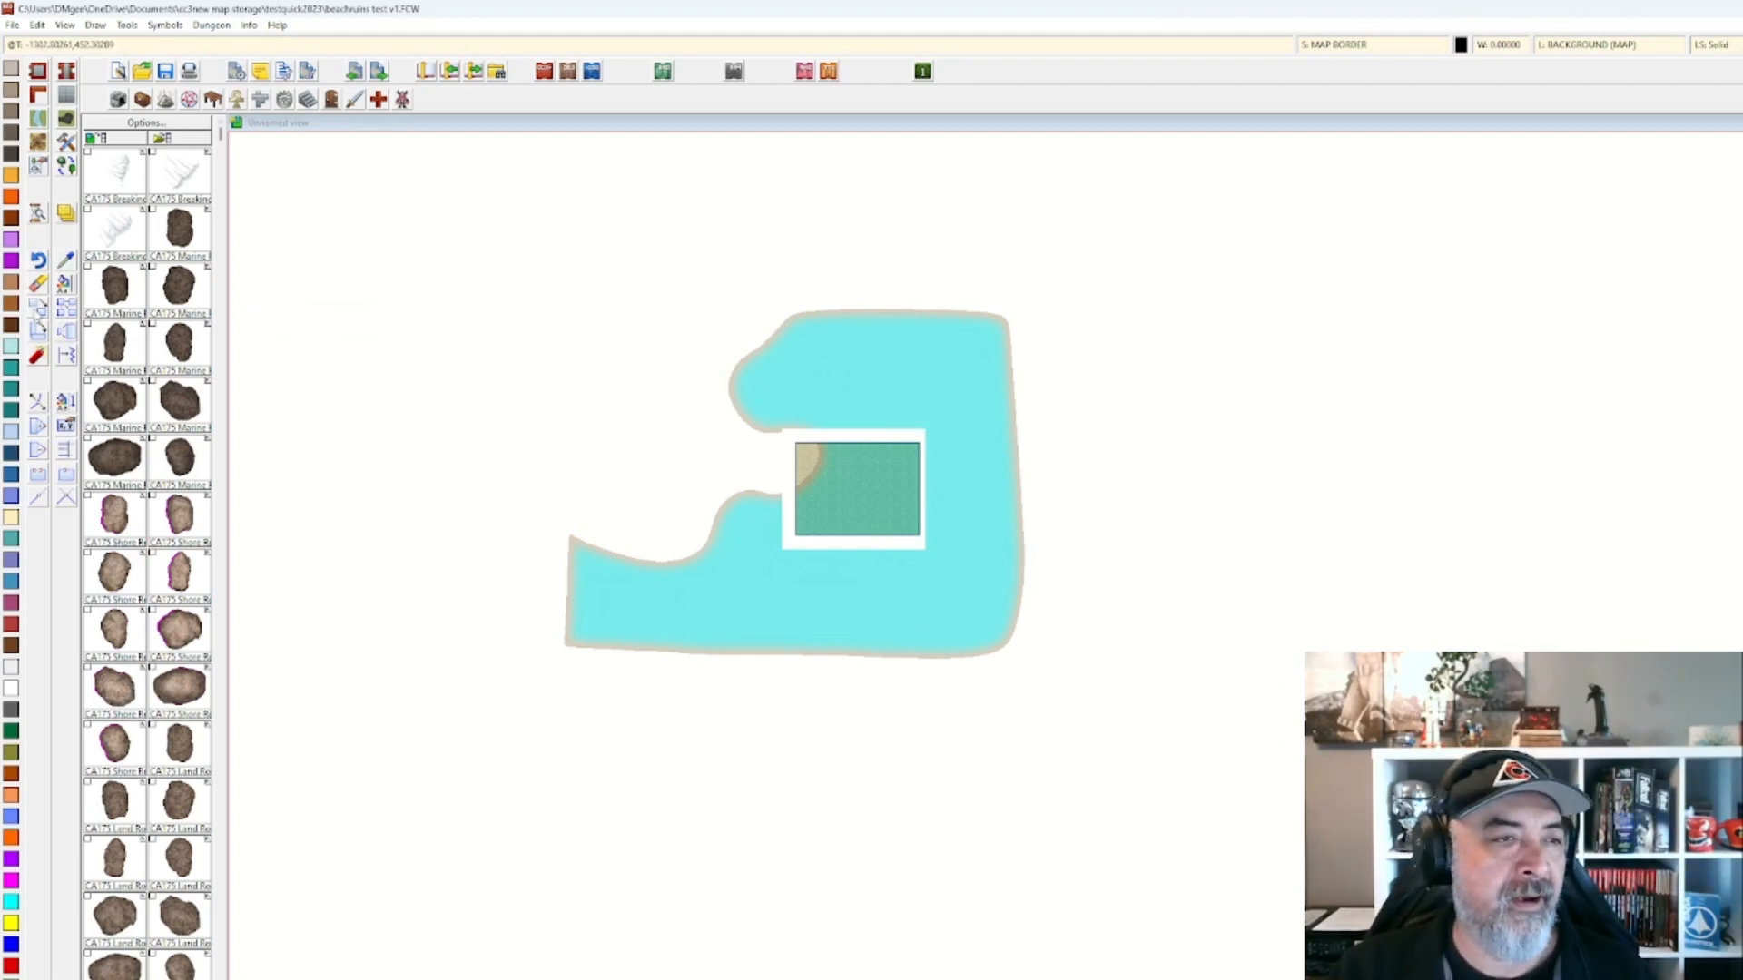
pyautogui.click(38, 309)
pyautogui.click(832, 294)
pyautogui.click(853, 328)
pyautogui.rightClick(854, 329)
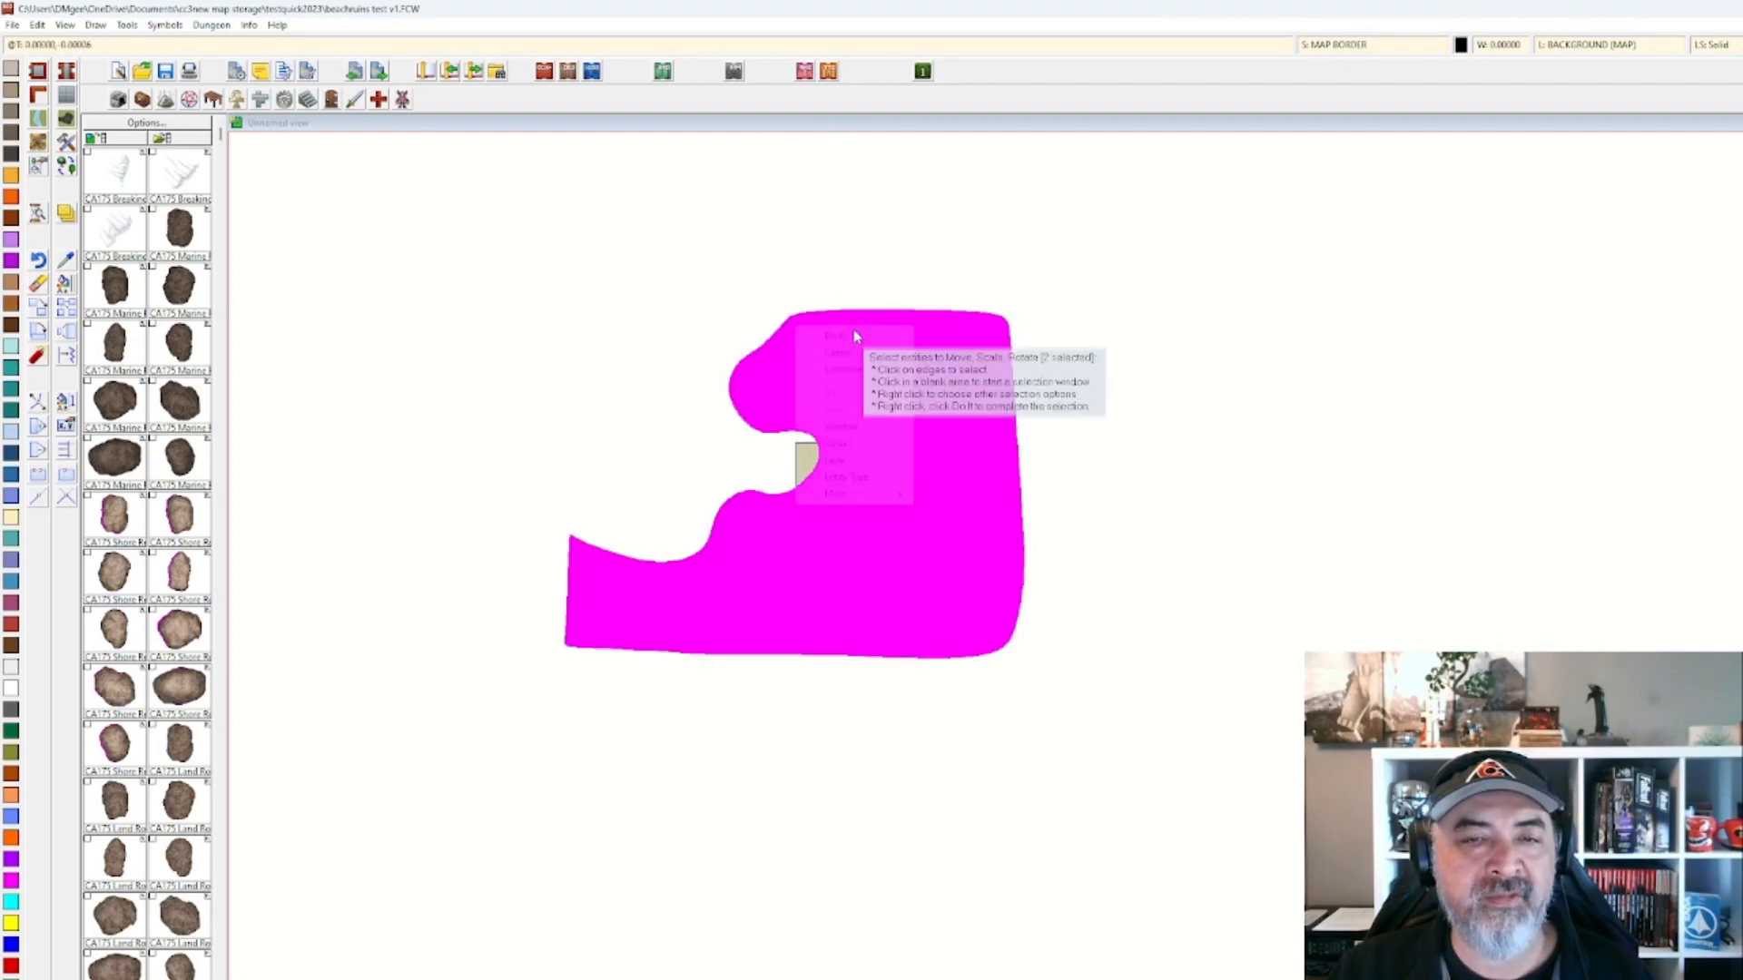
pyautogui.click(851, 335)
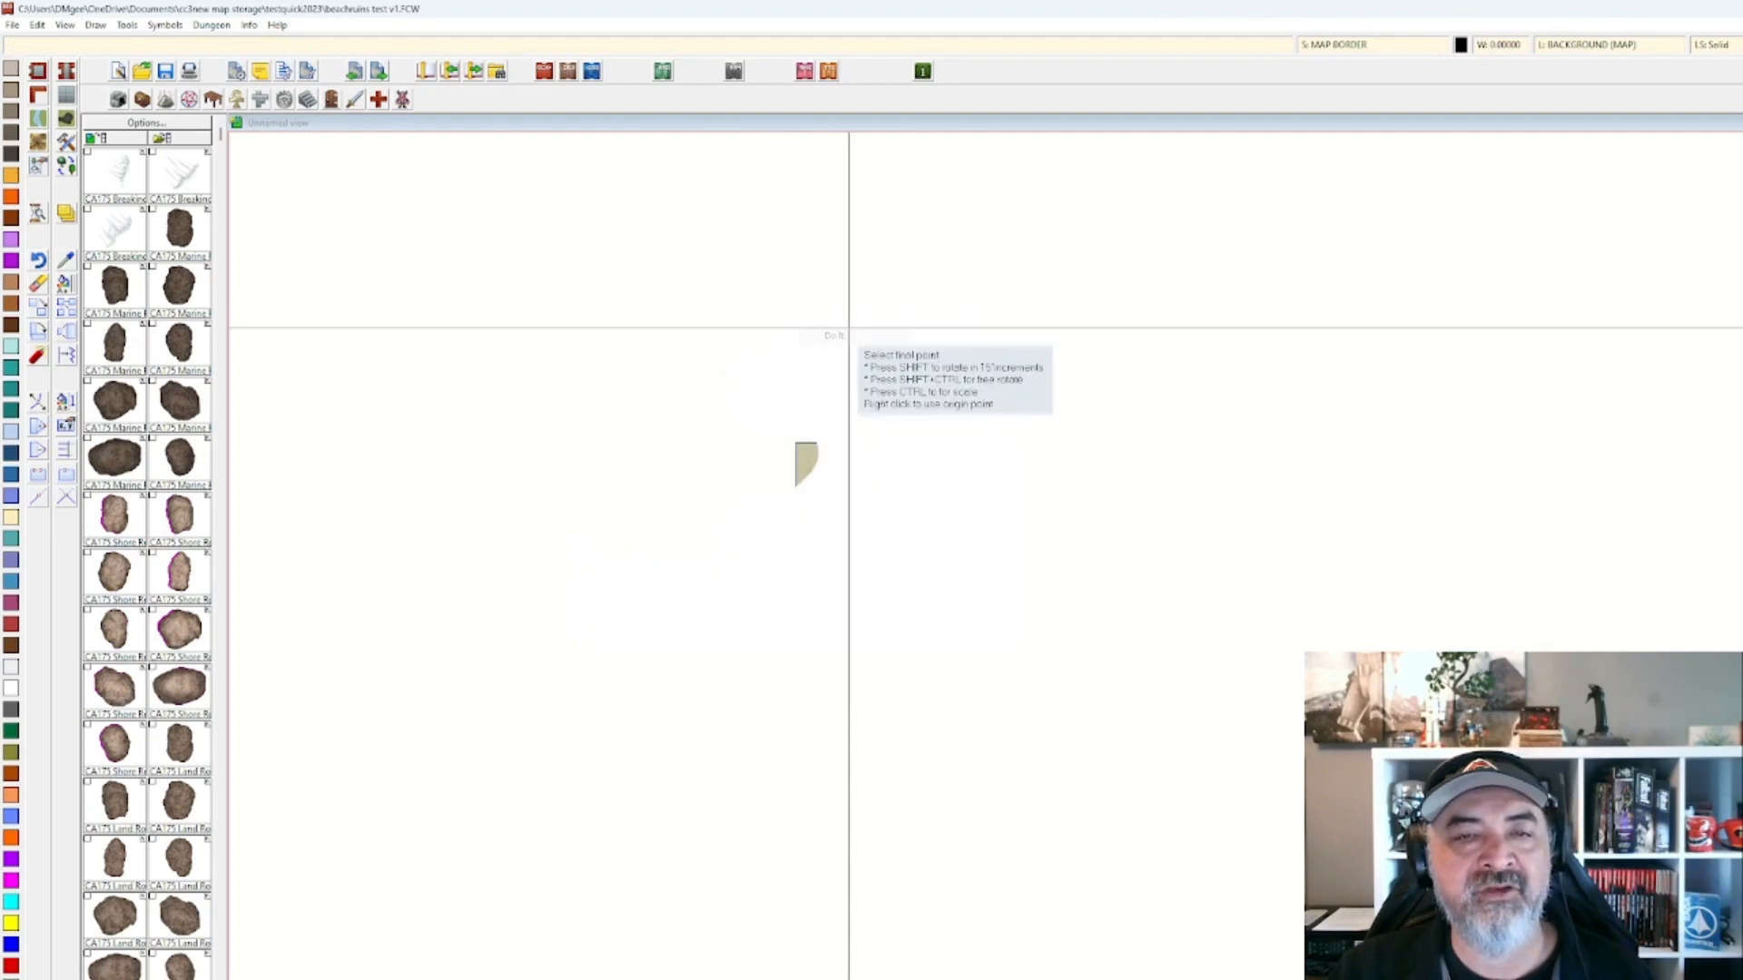
pyautogui.click(890, 421)
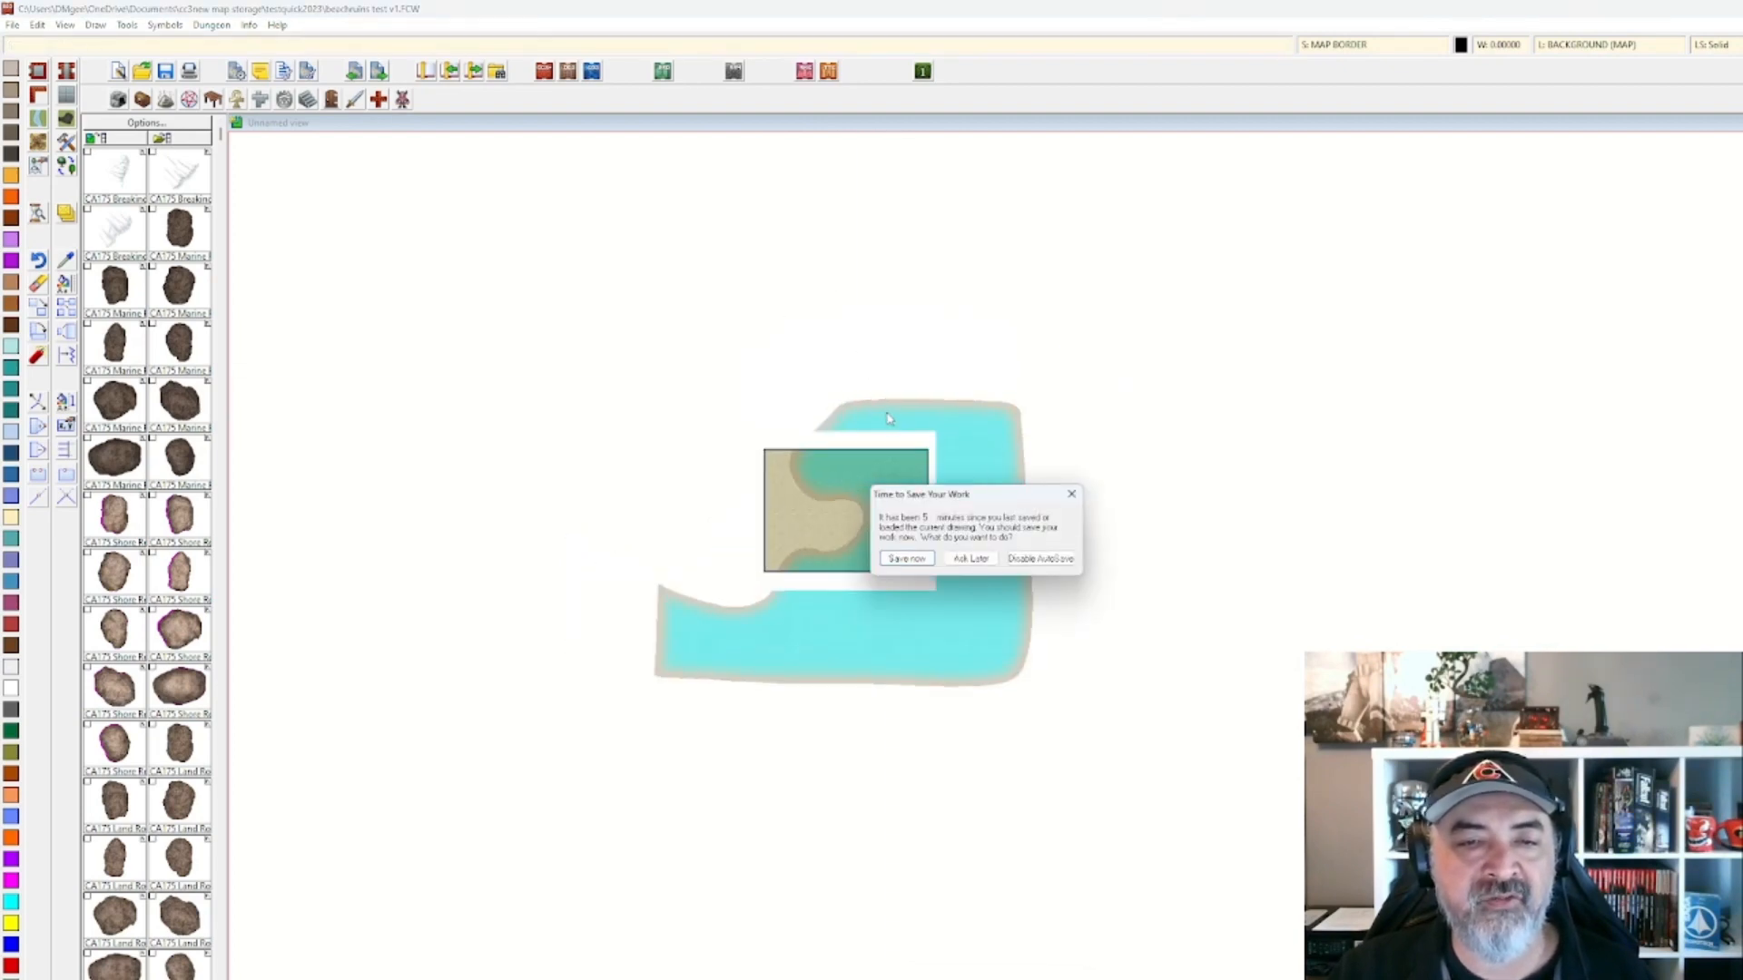
pyautogui.click(907, 559)
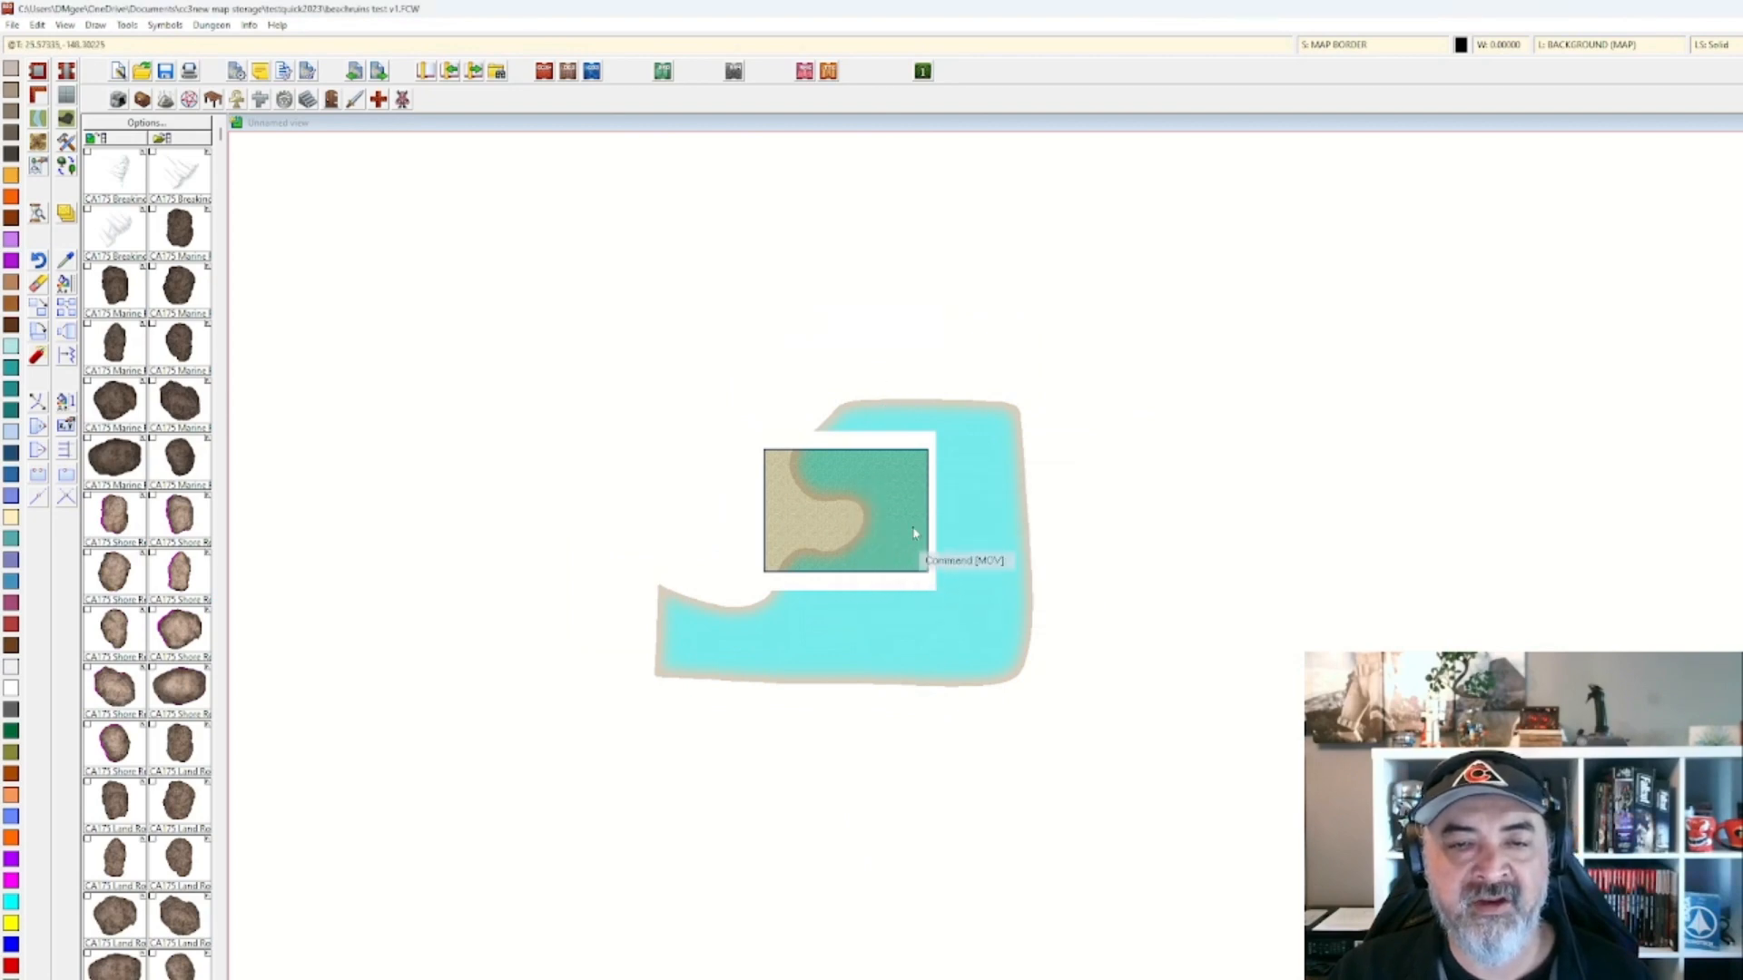
# Deactivate the sheet effects and apply the change to show the plain ocean and sand shapes.
pyautogui.scroll(5, 919, 419)
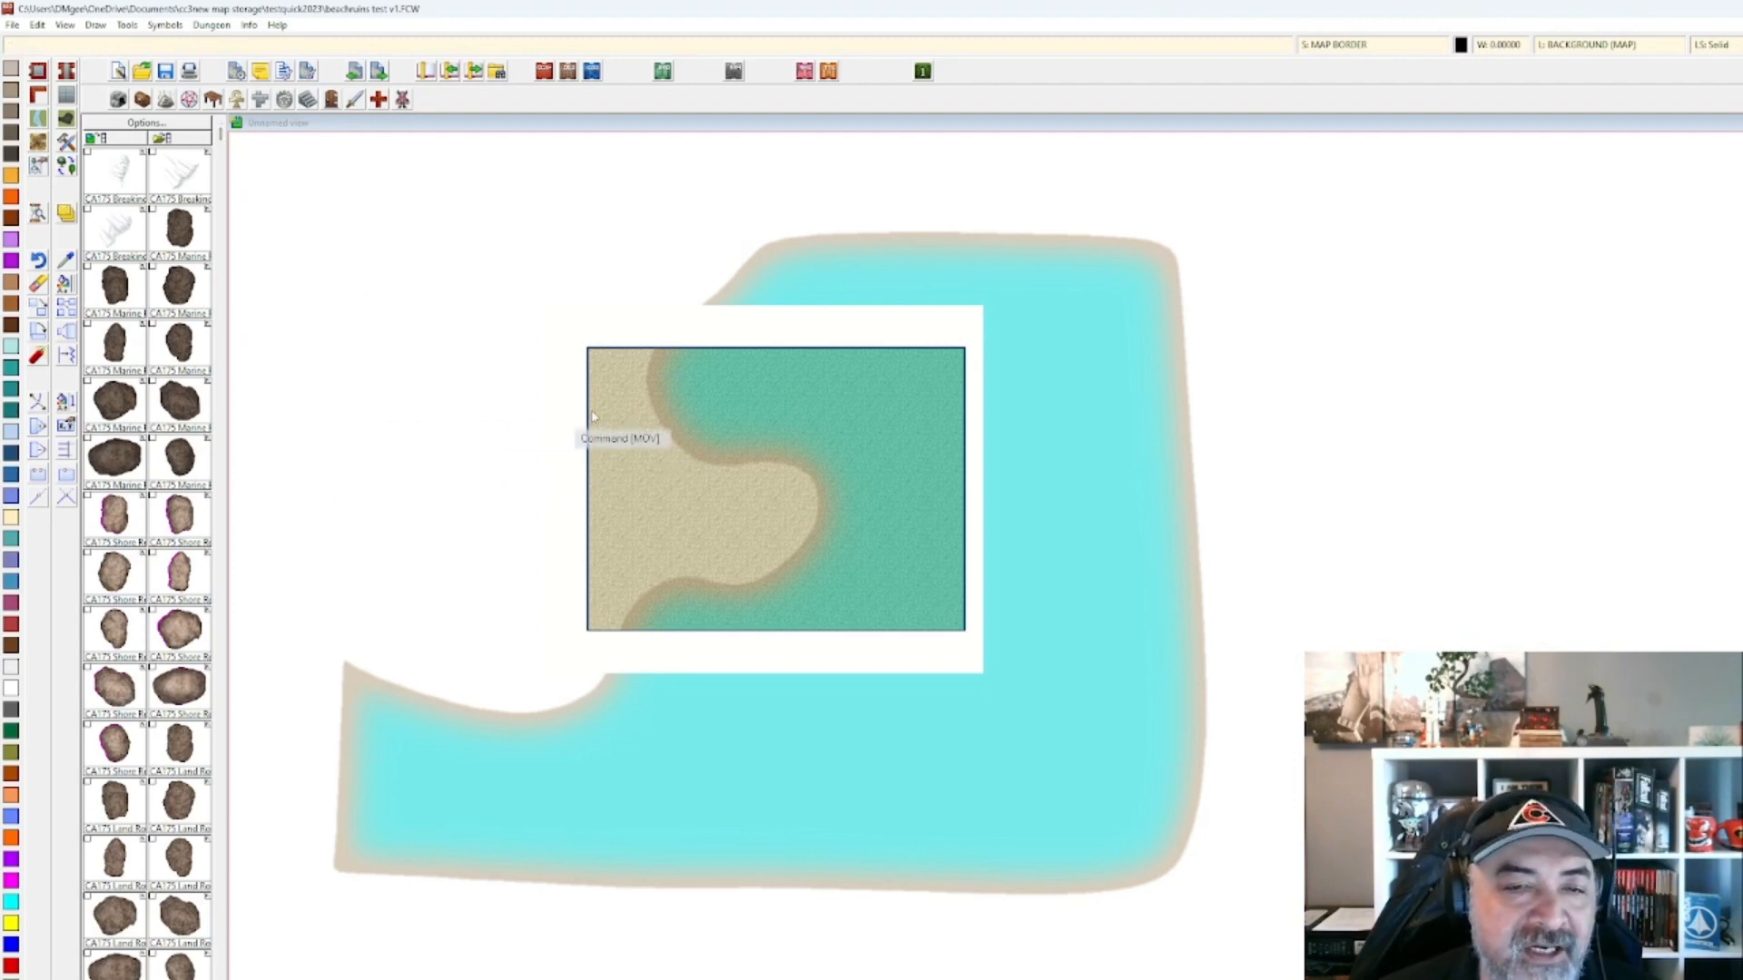
pyautogui.scroll(1, 714, 397)
pyautogui.moveTo(714, 397); pyautogui.dragTo(880, 393)
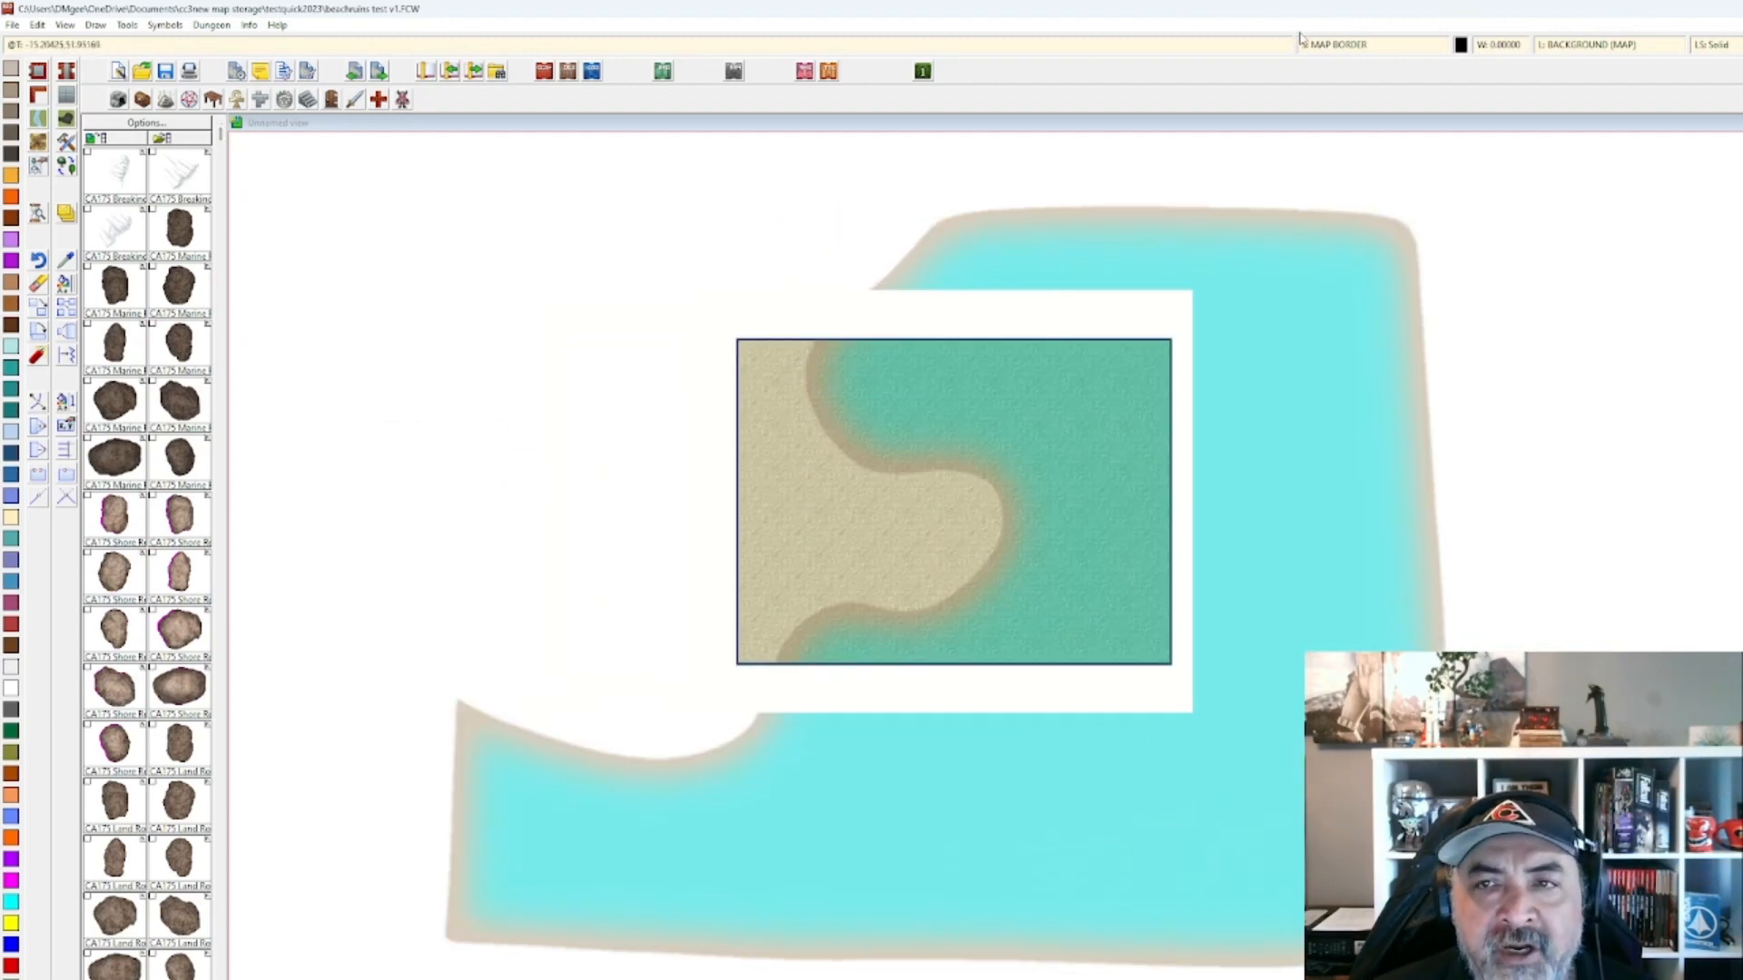
pyautogui.click(1327, 46)
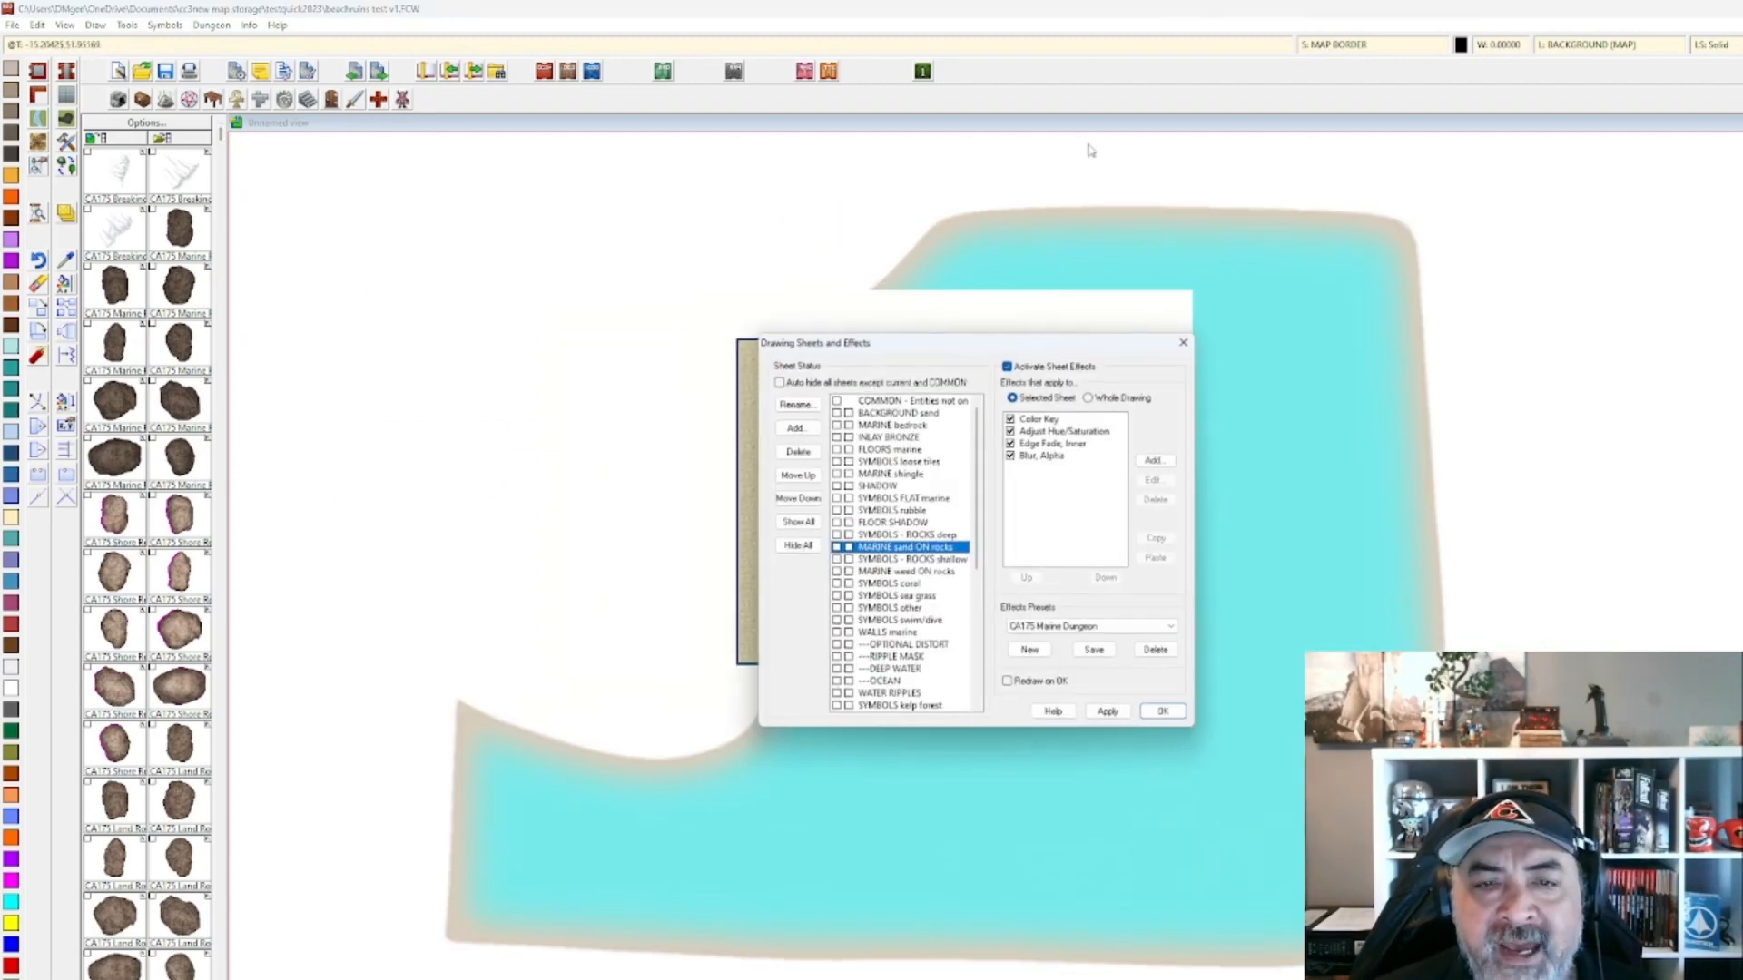
pyautogui.click(1109, 713)
pyautogui.click(1163, 712)
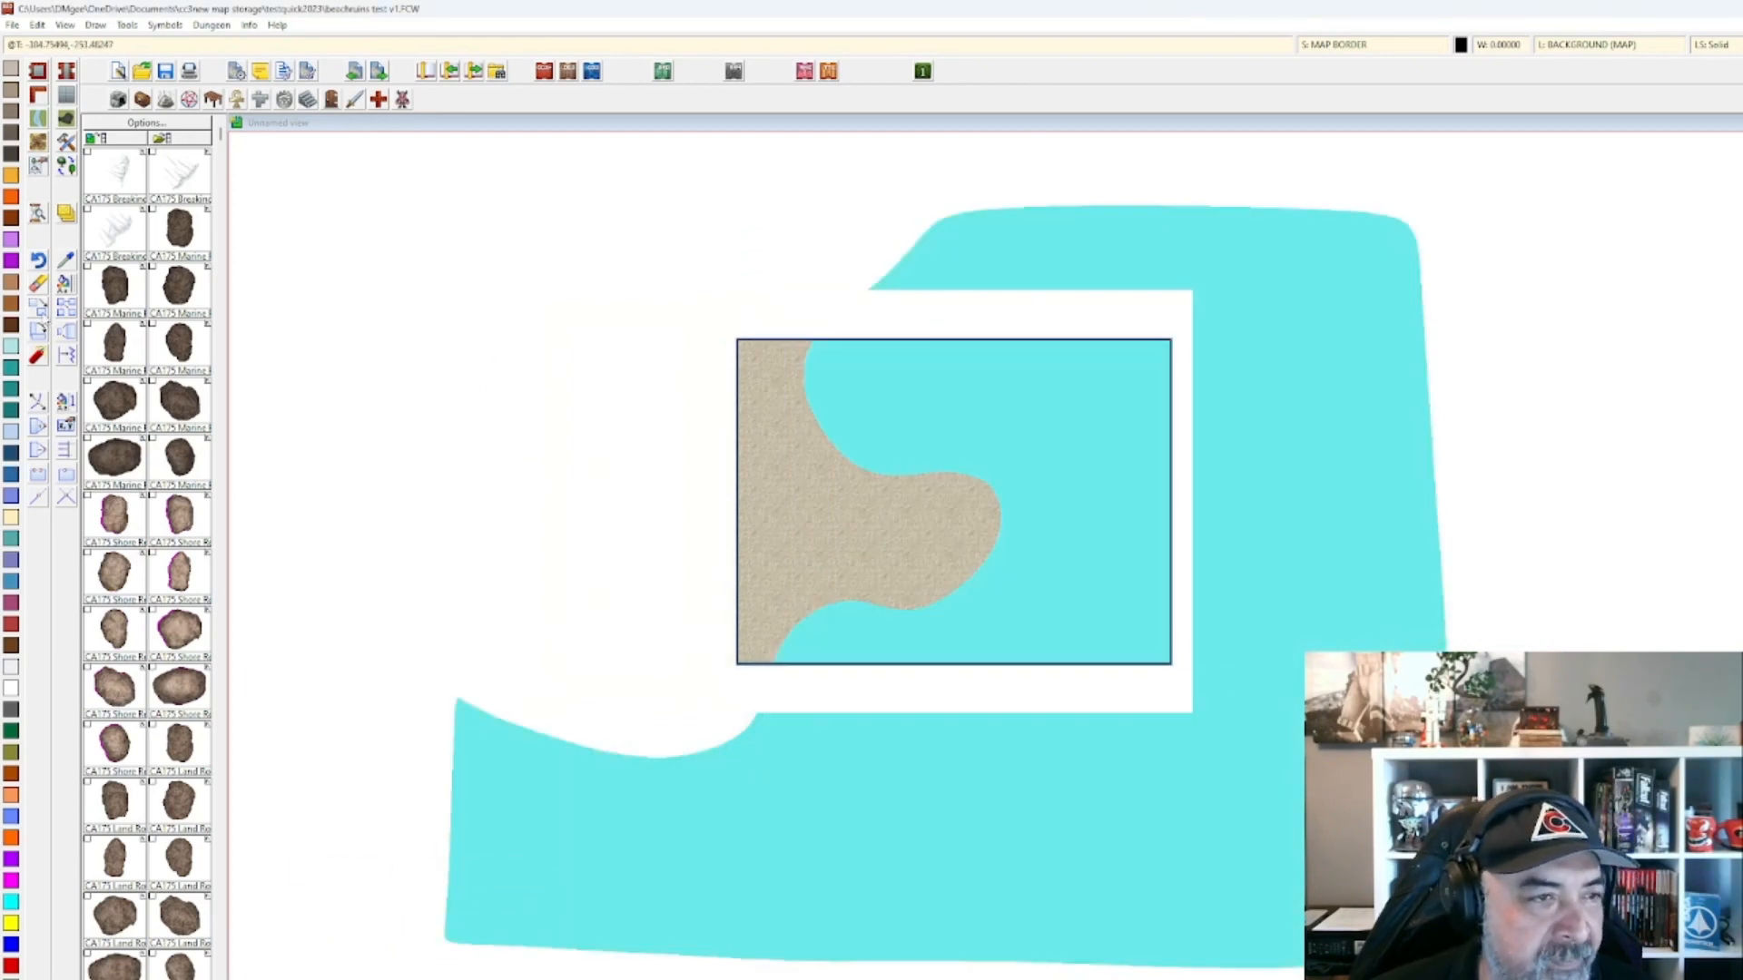
# Scale the ocean shape down and reposition it so the sandy headland's southern shore curves into the map's southwest corner.
pyautogui.click(1463, 953)
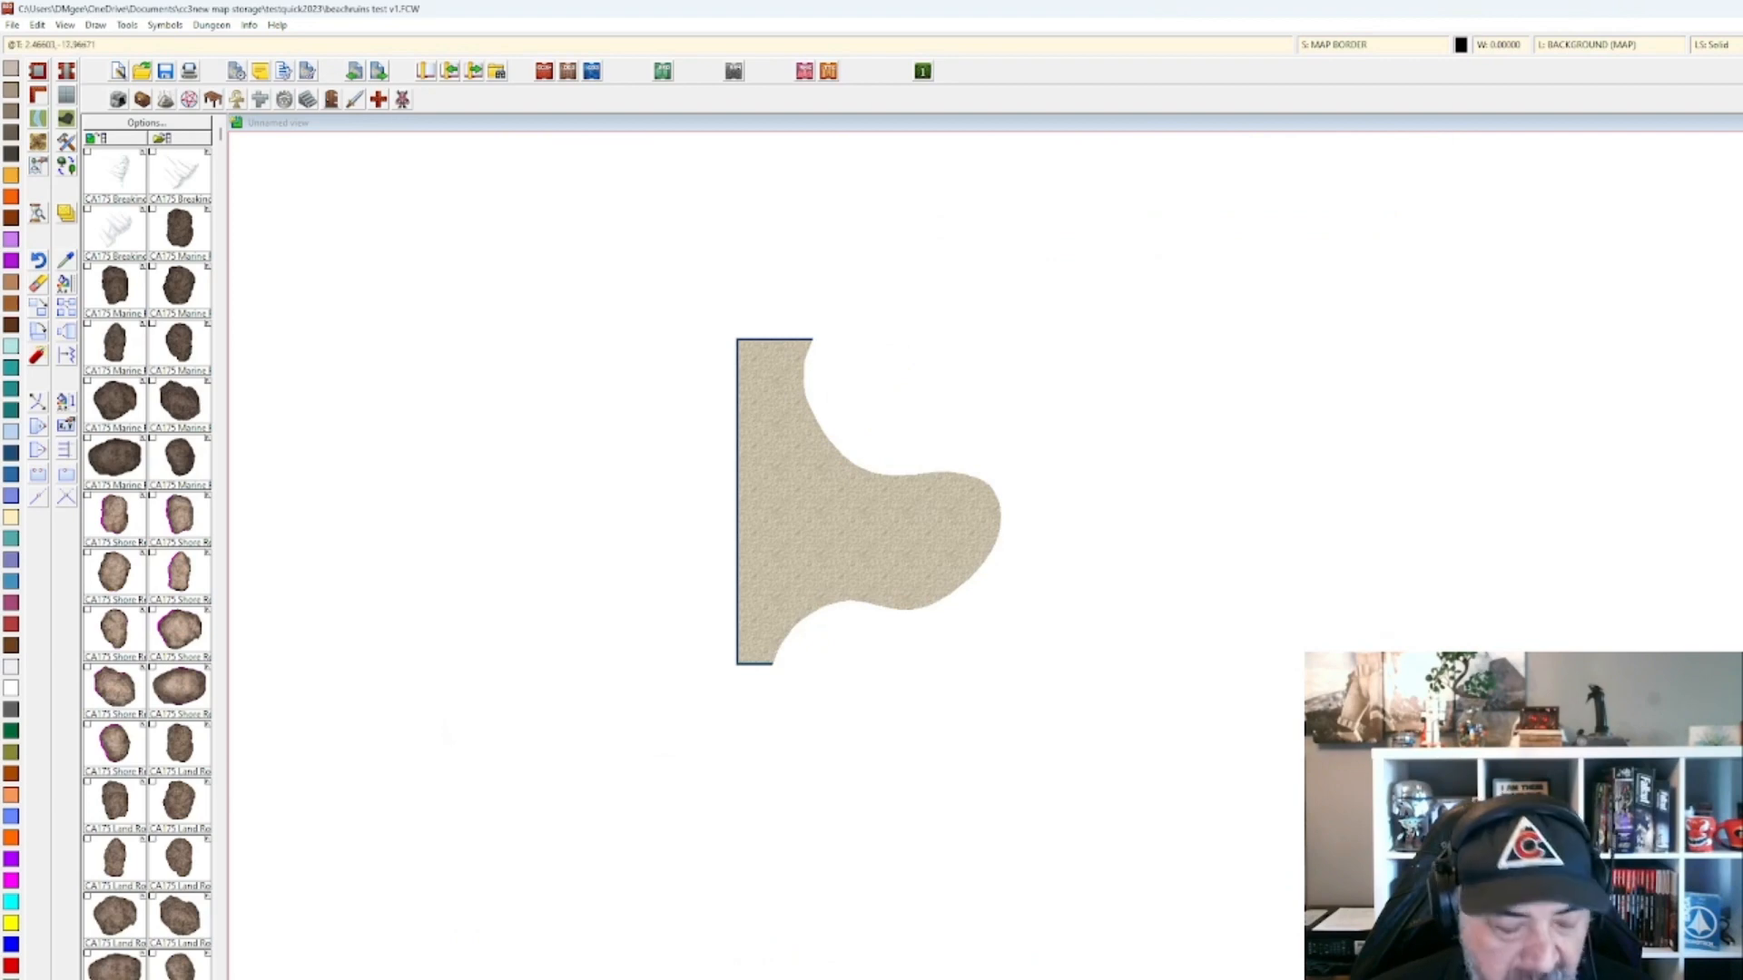
pyautogui.scroll(2, 1447, 789)
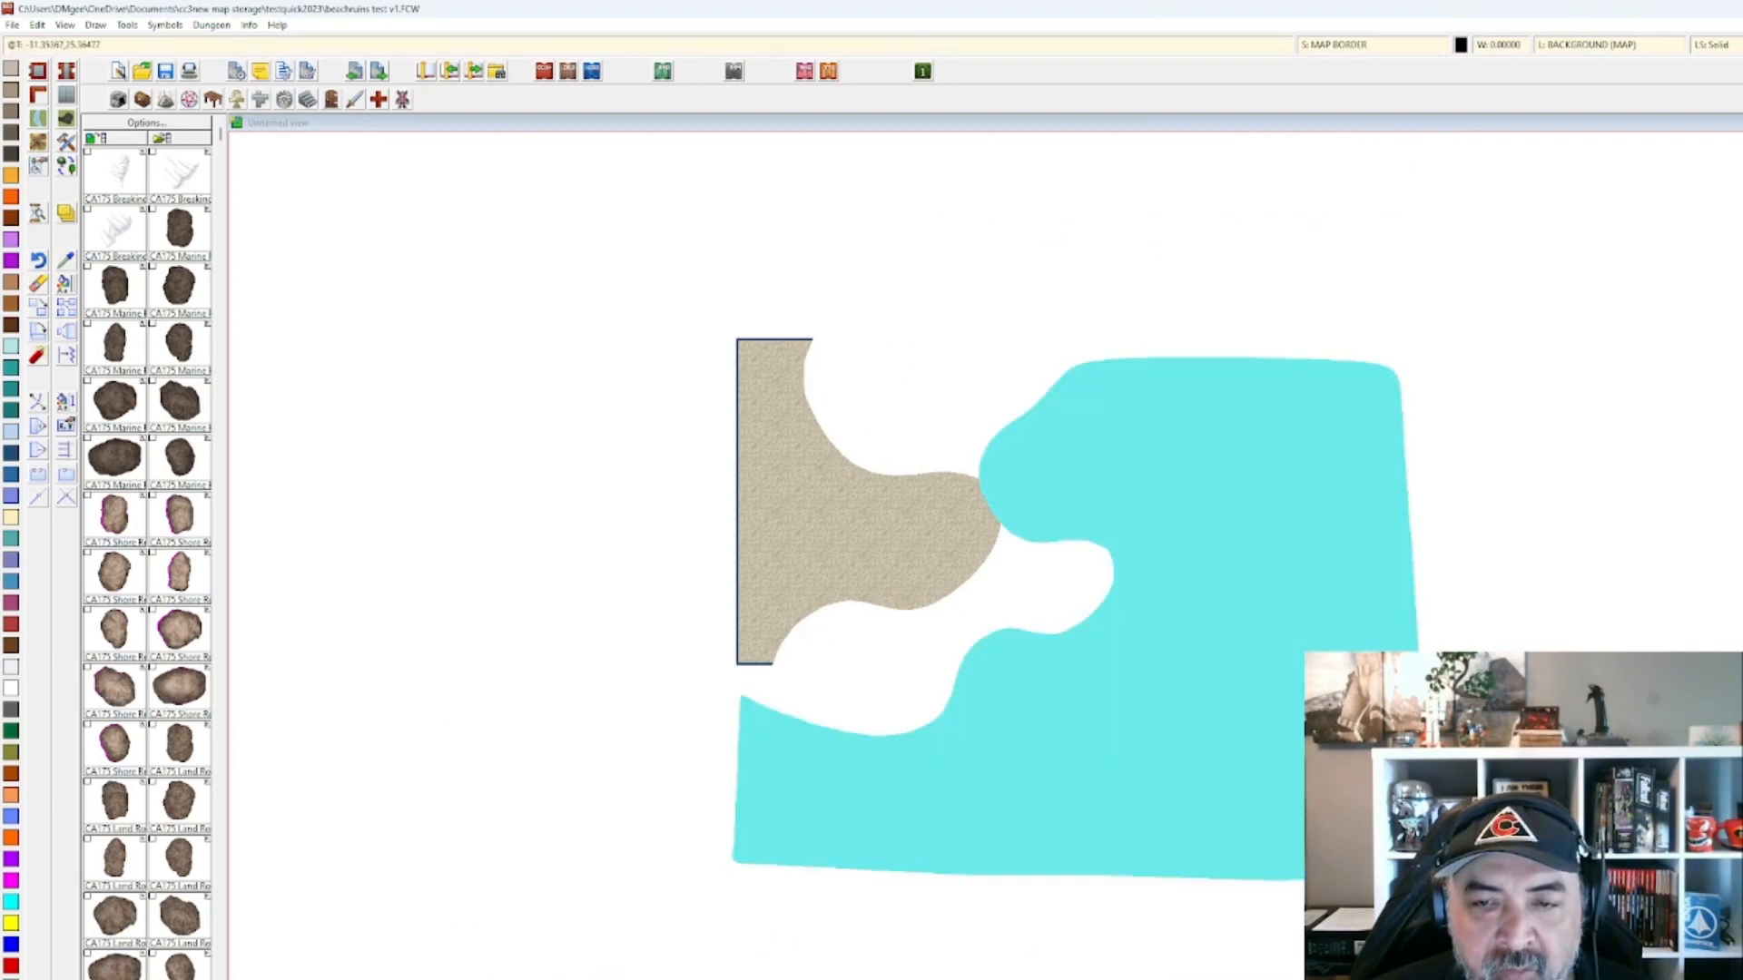
pyautogui.click(1412, 755)
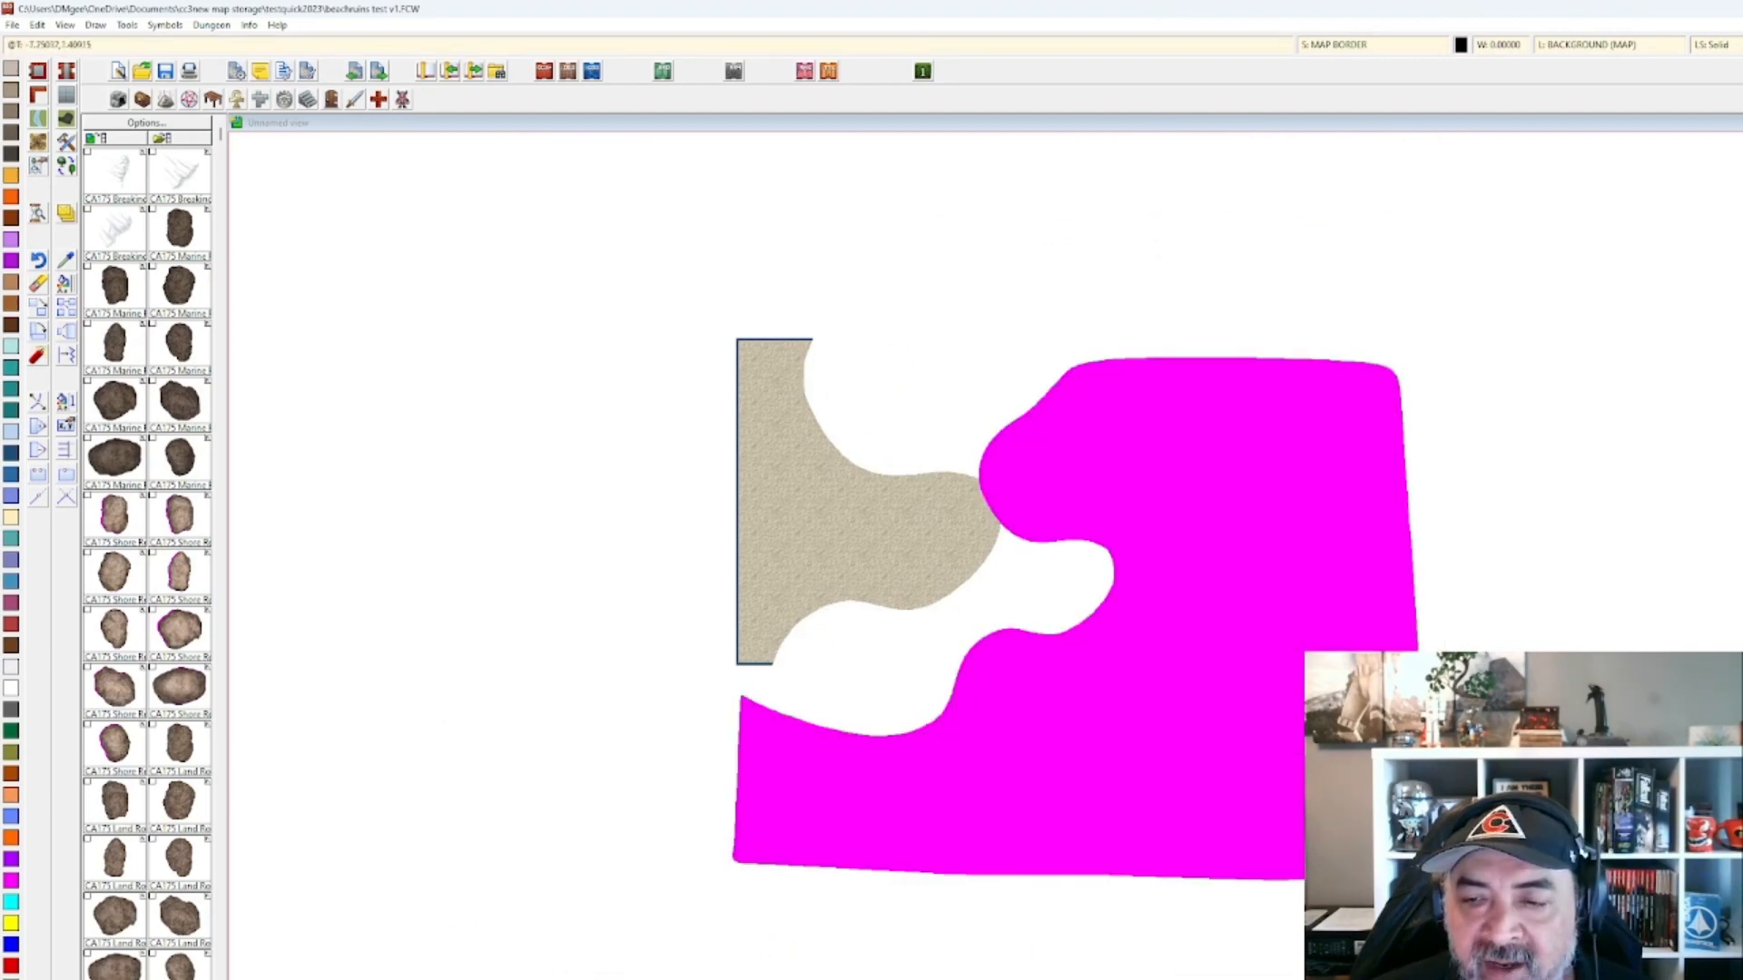
pyautogui.rightClick(1413, 756)
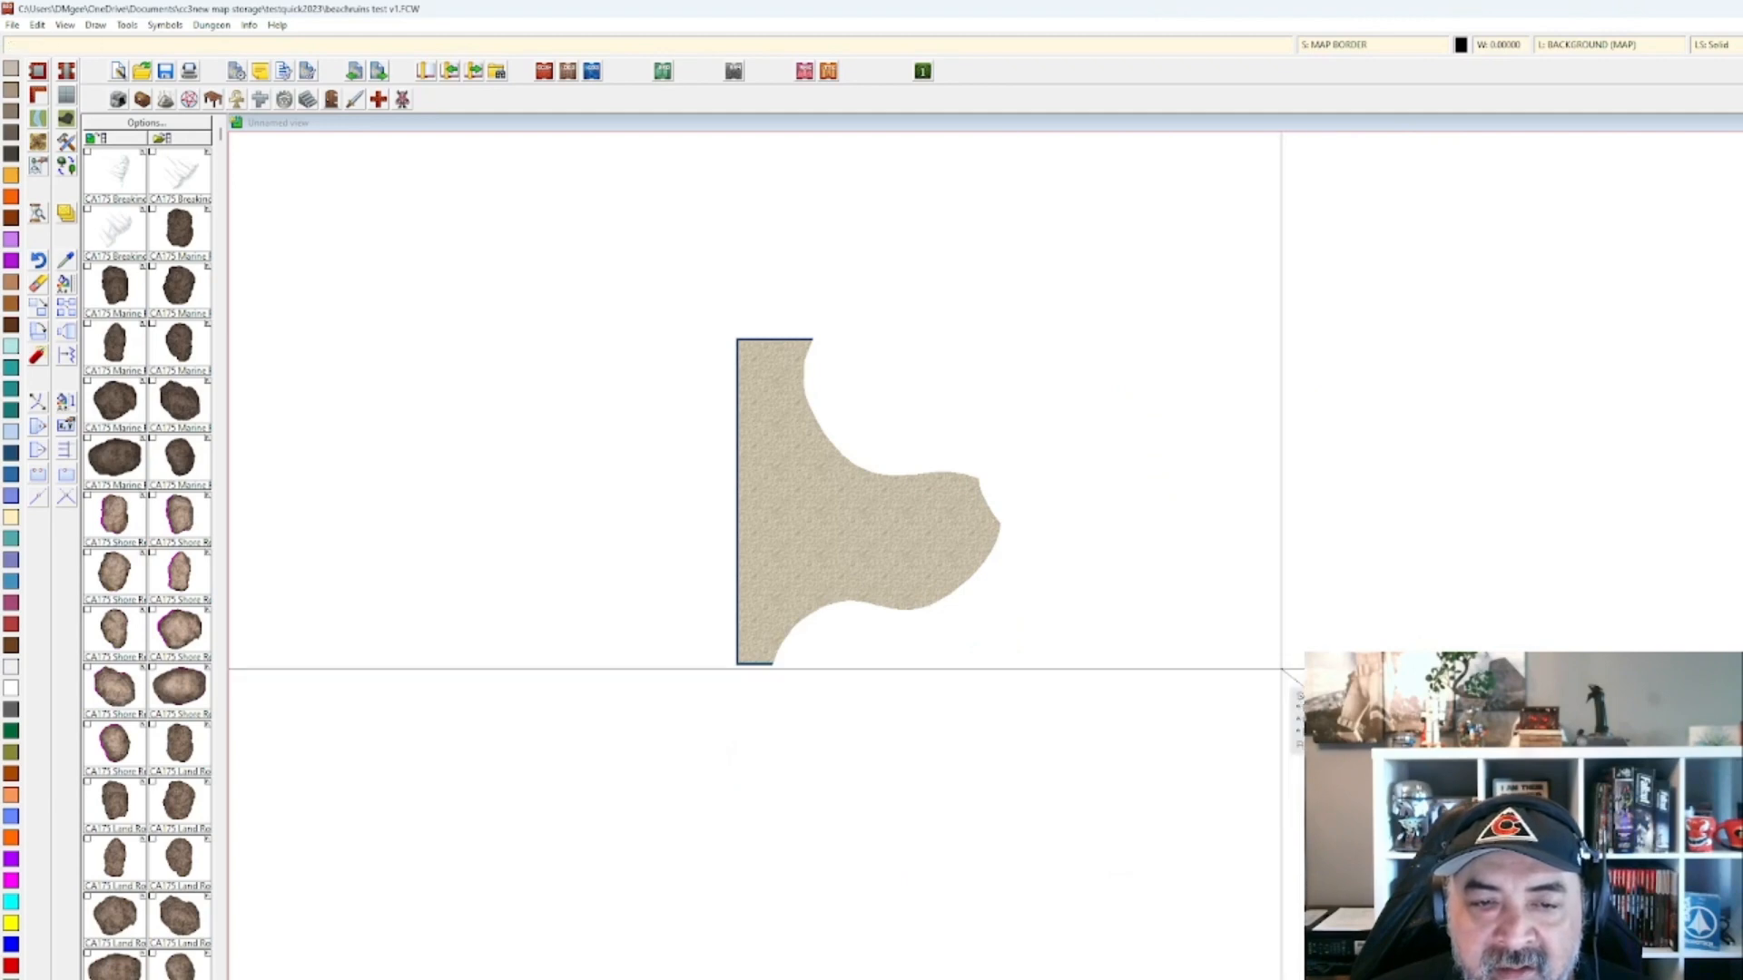
pyautogui.scroll(1, 1296, 697)
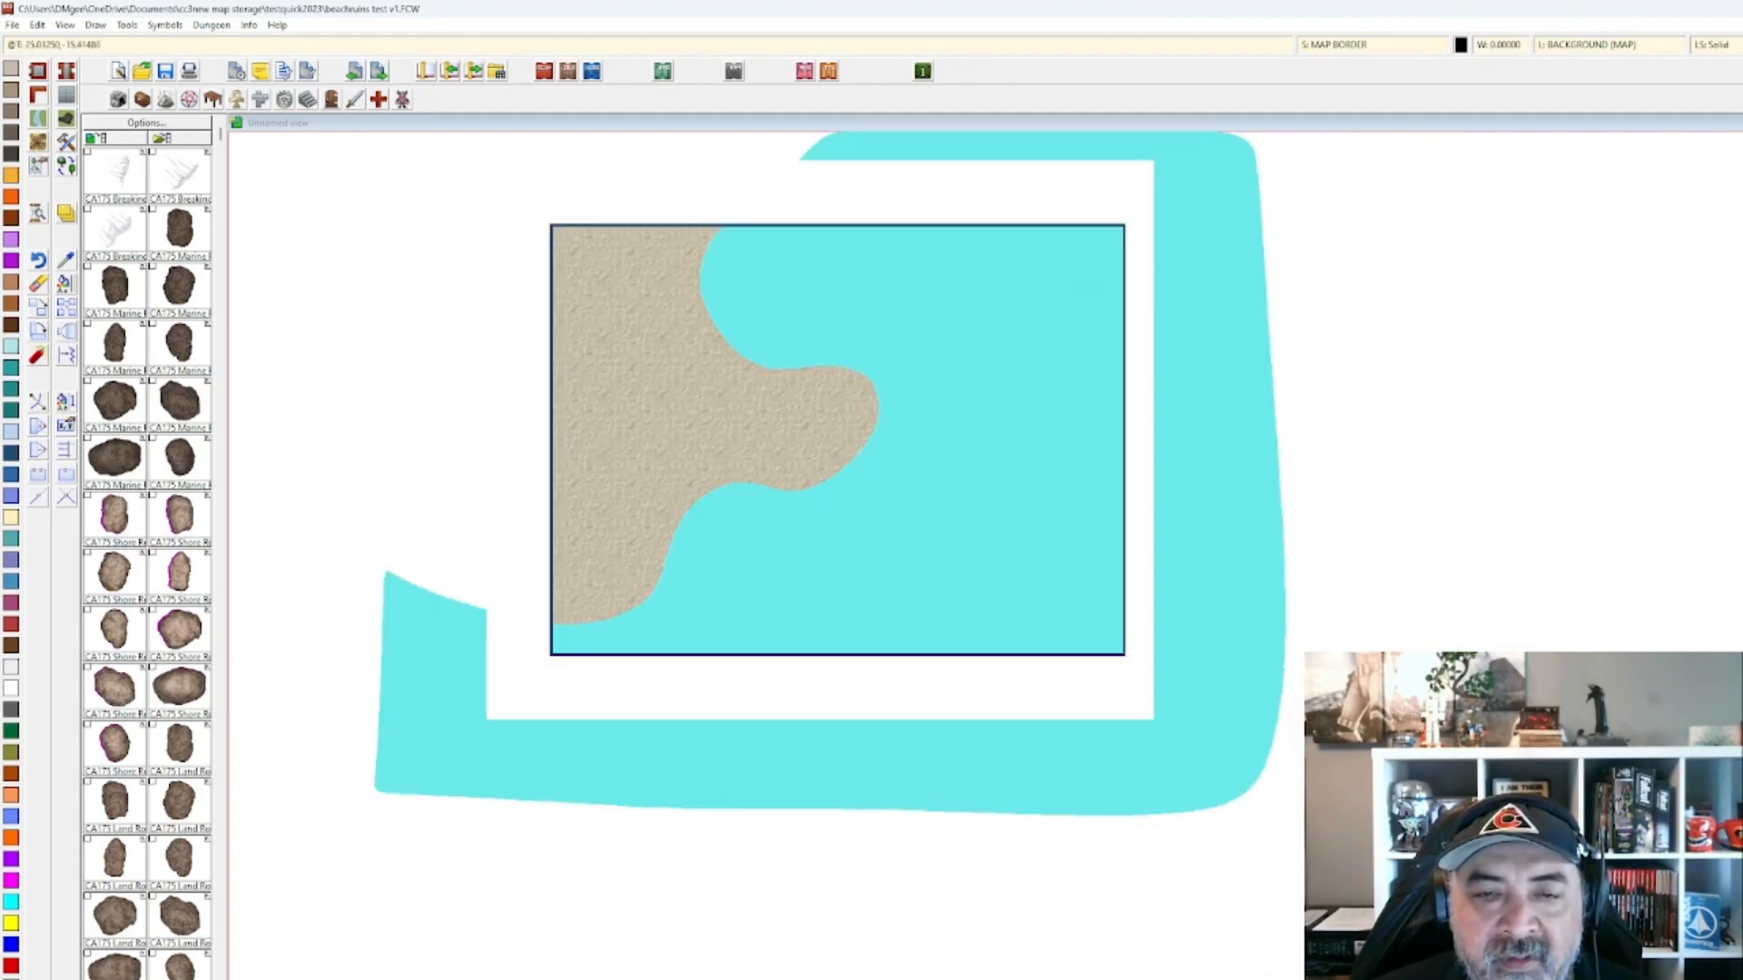
pyautogui.scroll(-1, 1194, 650)
pyautogui.scroll(1, 1303, 158)
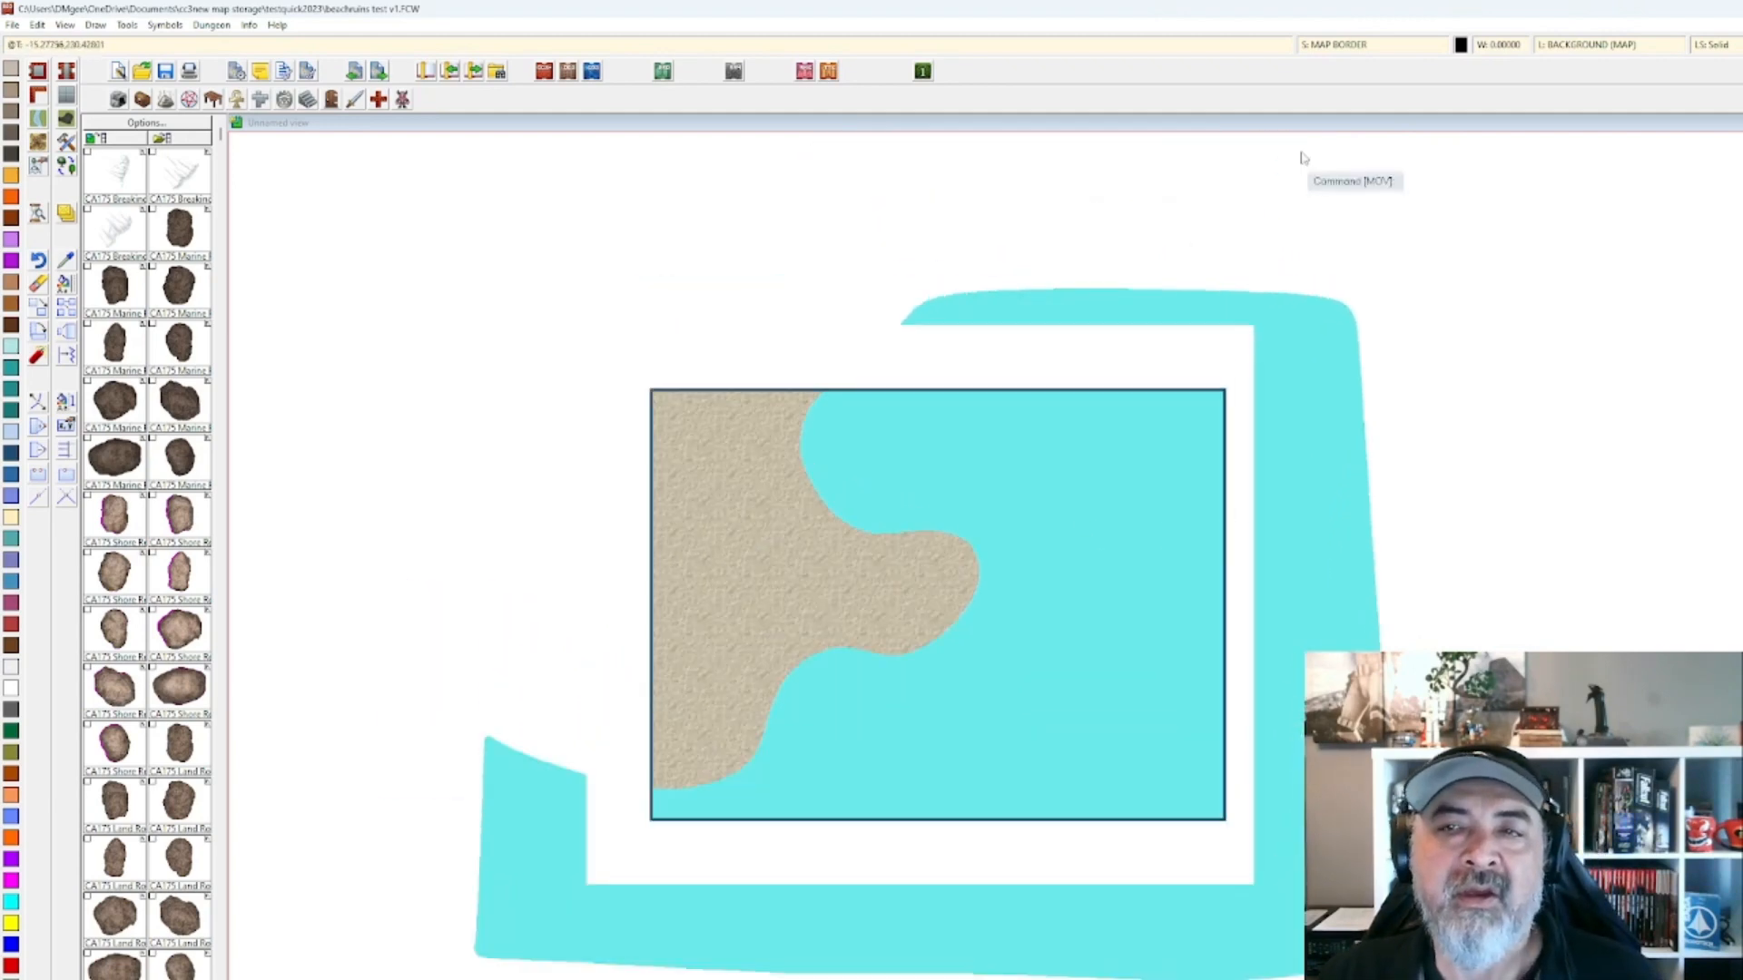
pyautogui.scroll(1, 1303, 158)
pyautogui.moveTo(972, 304); pyautogui.dragTo(1341, 167)
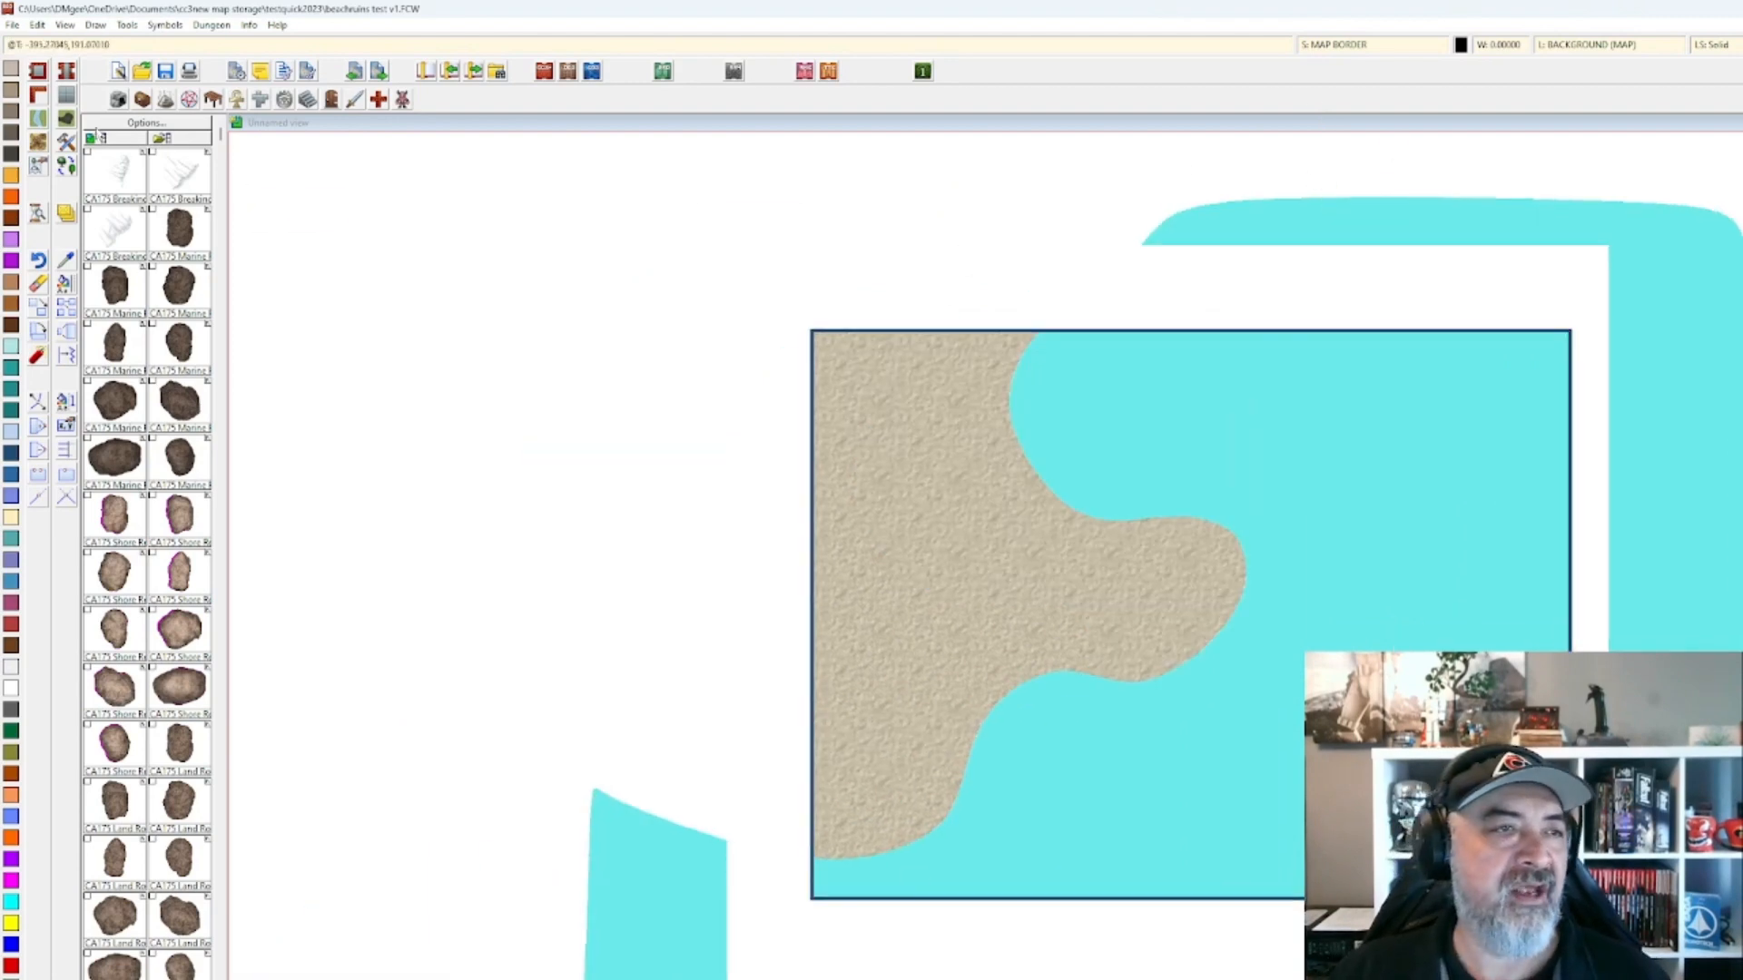
# Look through the Annual Marine Dungeon drawing tools for a seabed terrain.
pyautogui.click(41, 142)
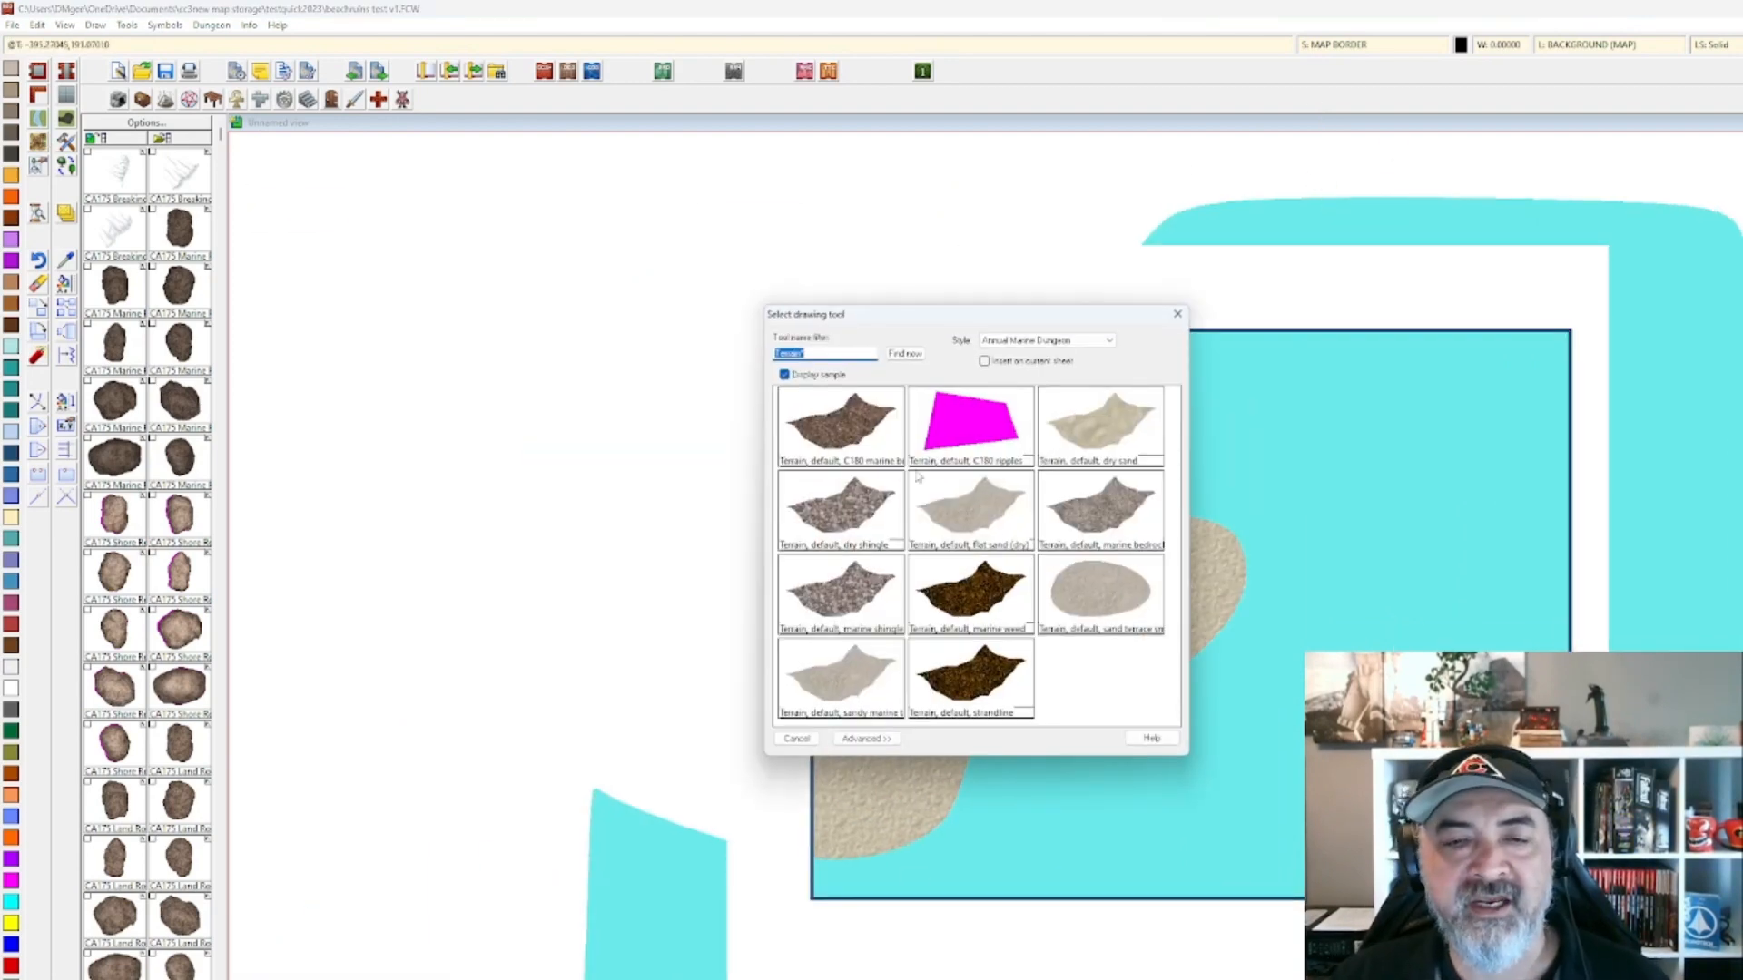
pyautogui.doubleClick(814, 435)
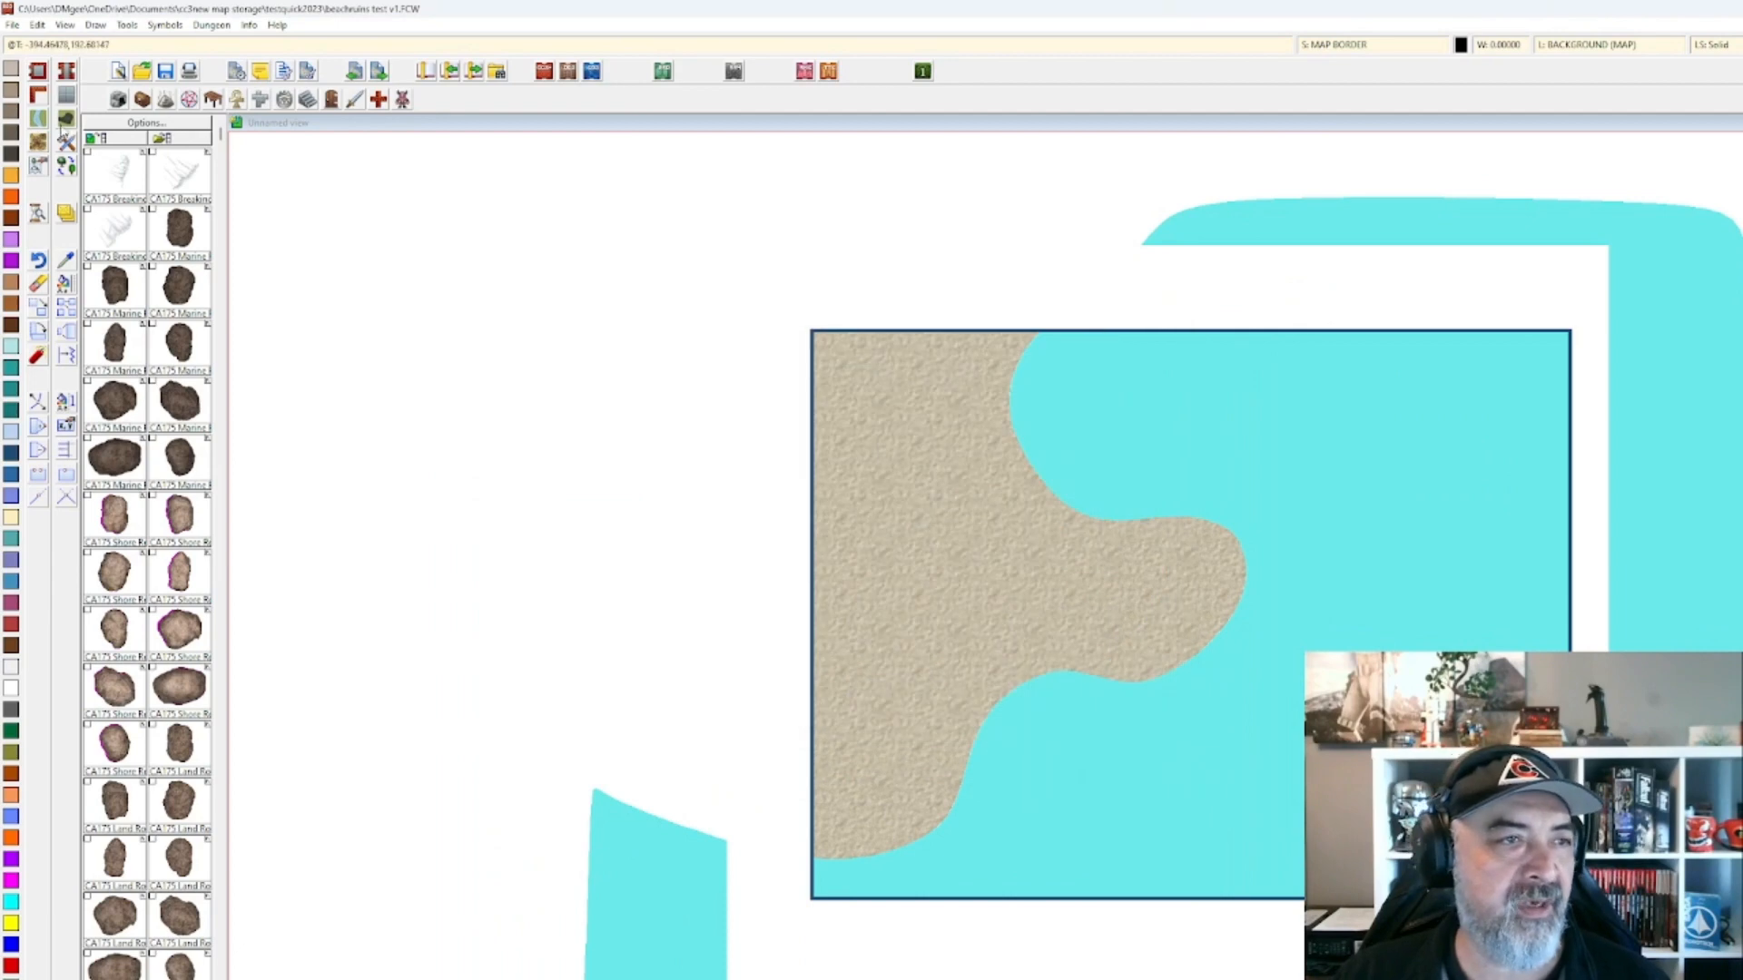
pyautogui.click(66, 117)
pyautogui.press('Return')
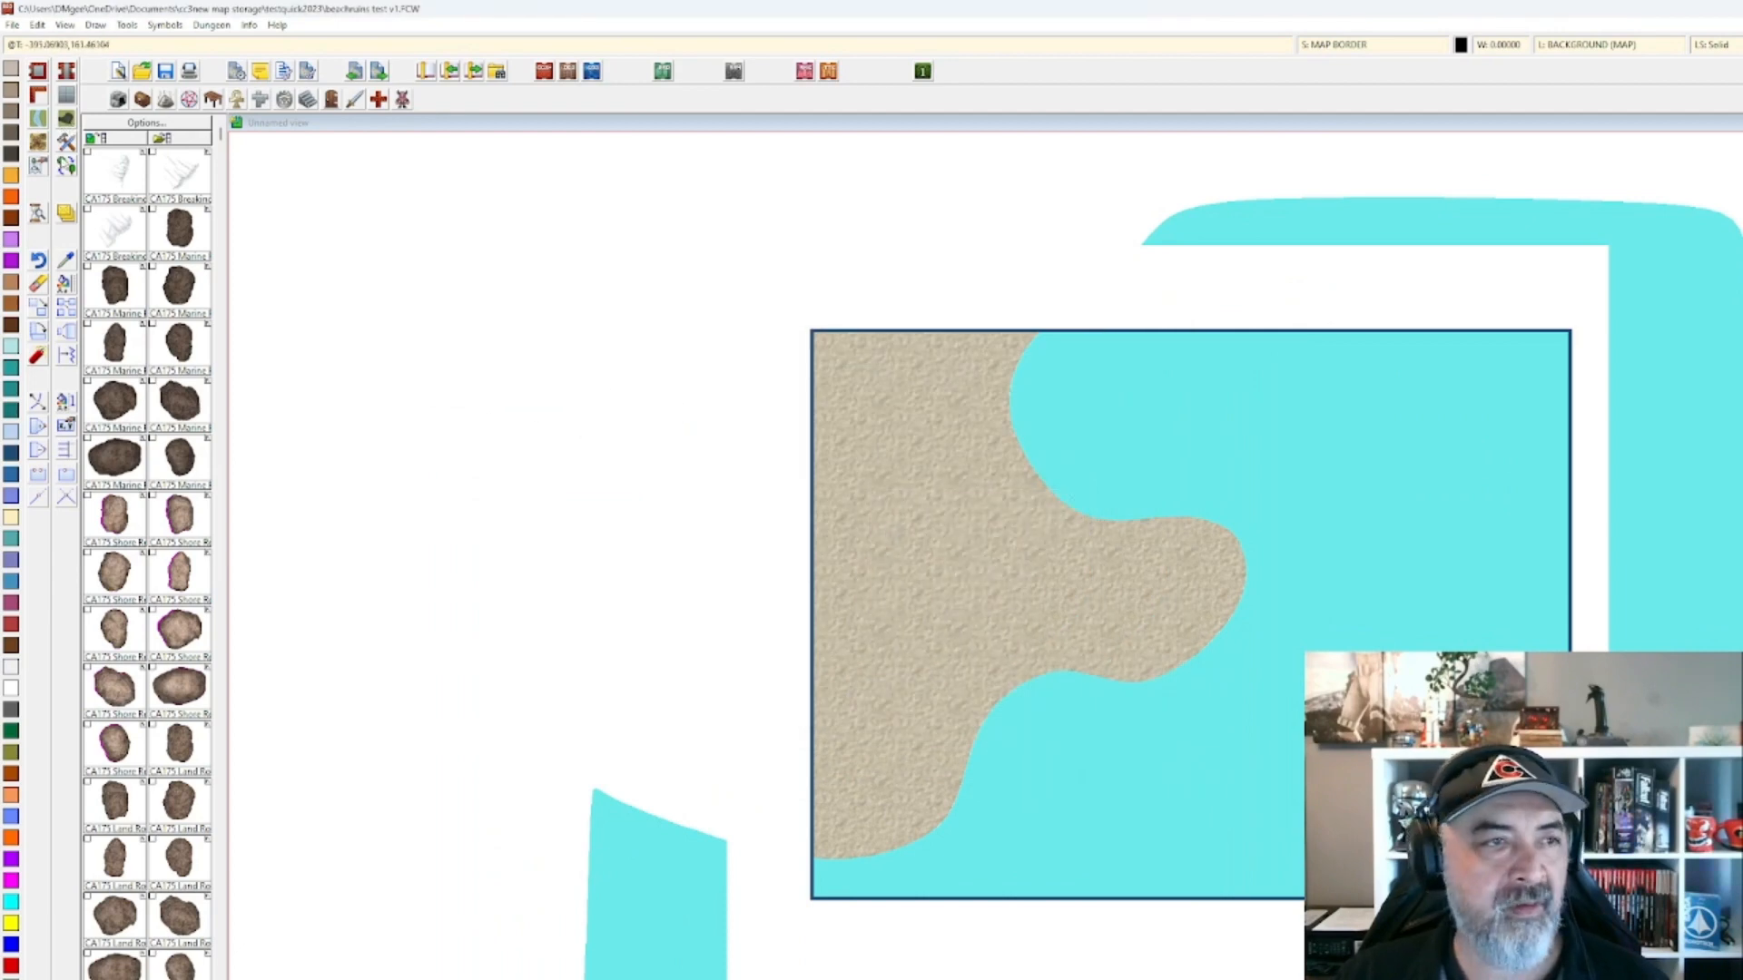
pyautogui.click(65, 164)
pyautogui.scroll(-2, 935, 467)
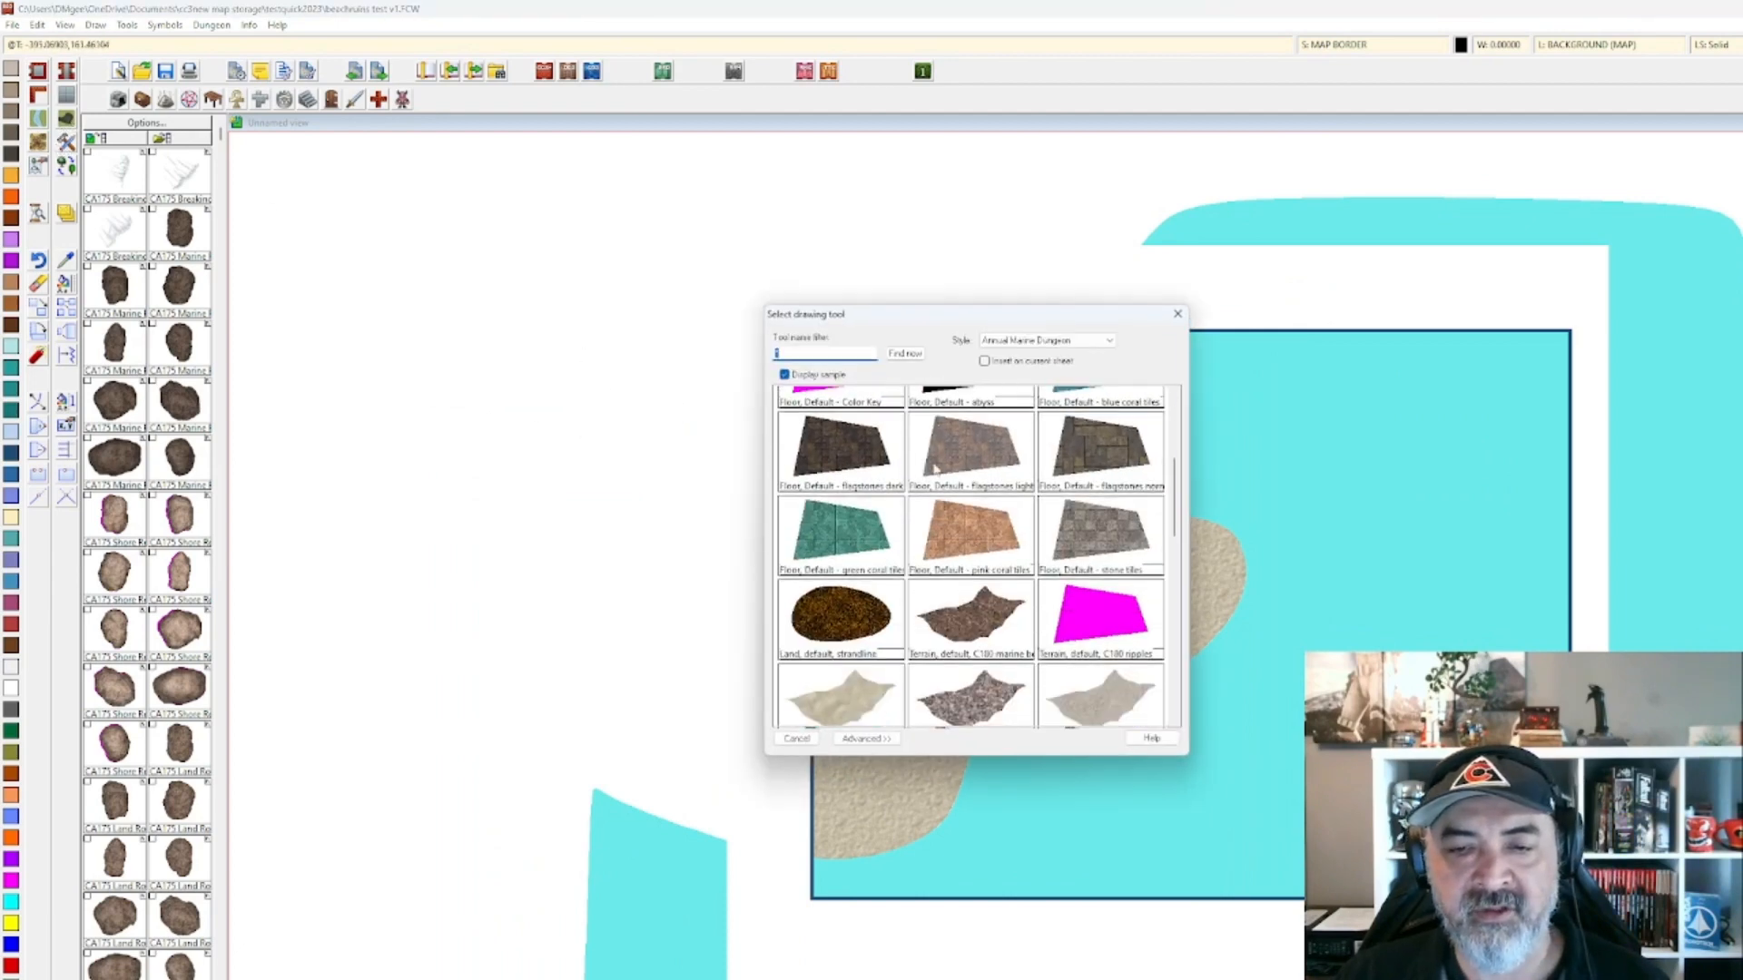
pyautogui.scroll(-3, 938, 470)
pyautogui.scroll(-3, 936, 474)
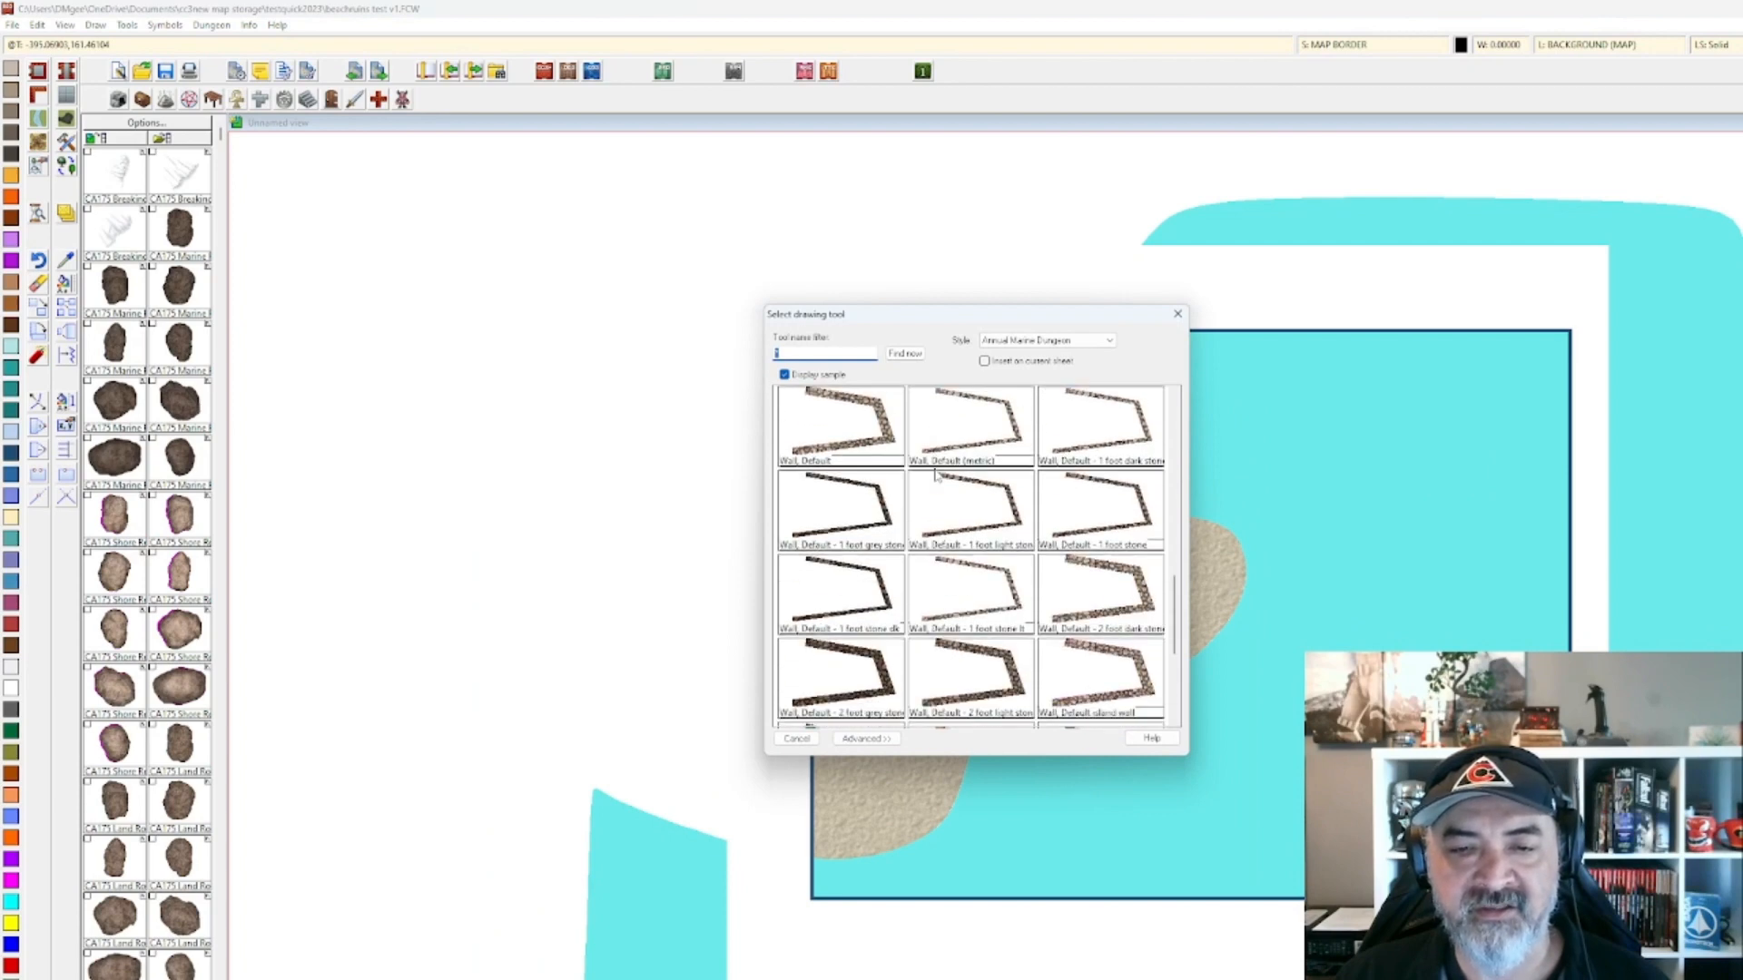
pyautogui.scroll(-3, 938, 481)
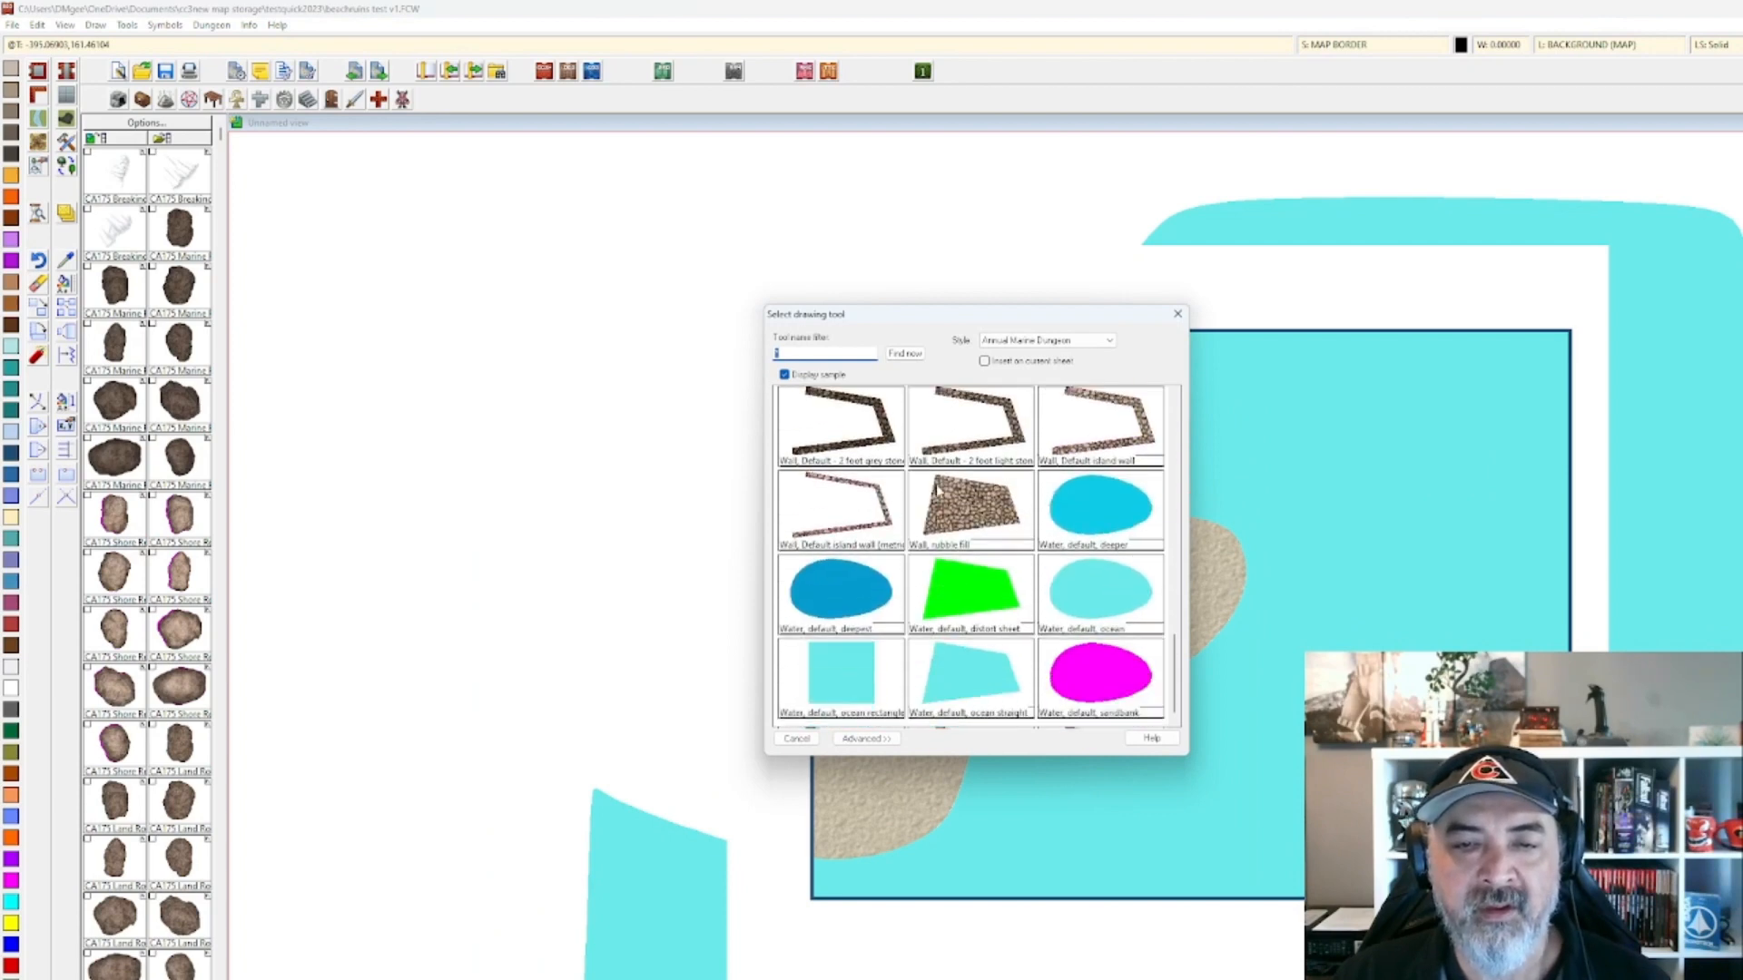
pyautogui.scroll(9, 944, 498)
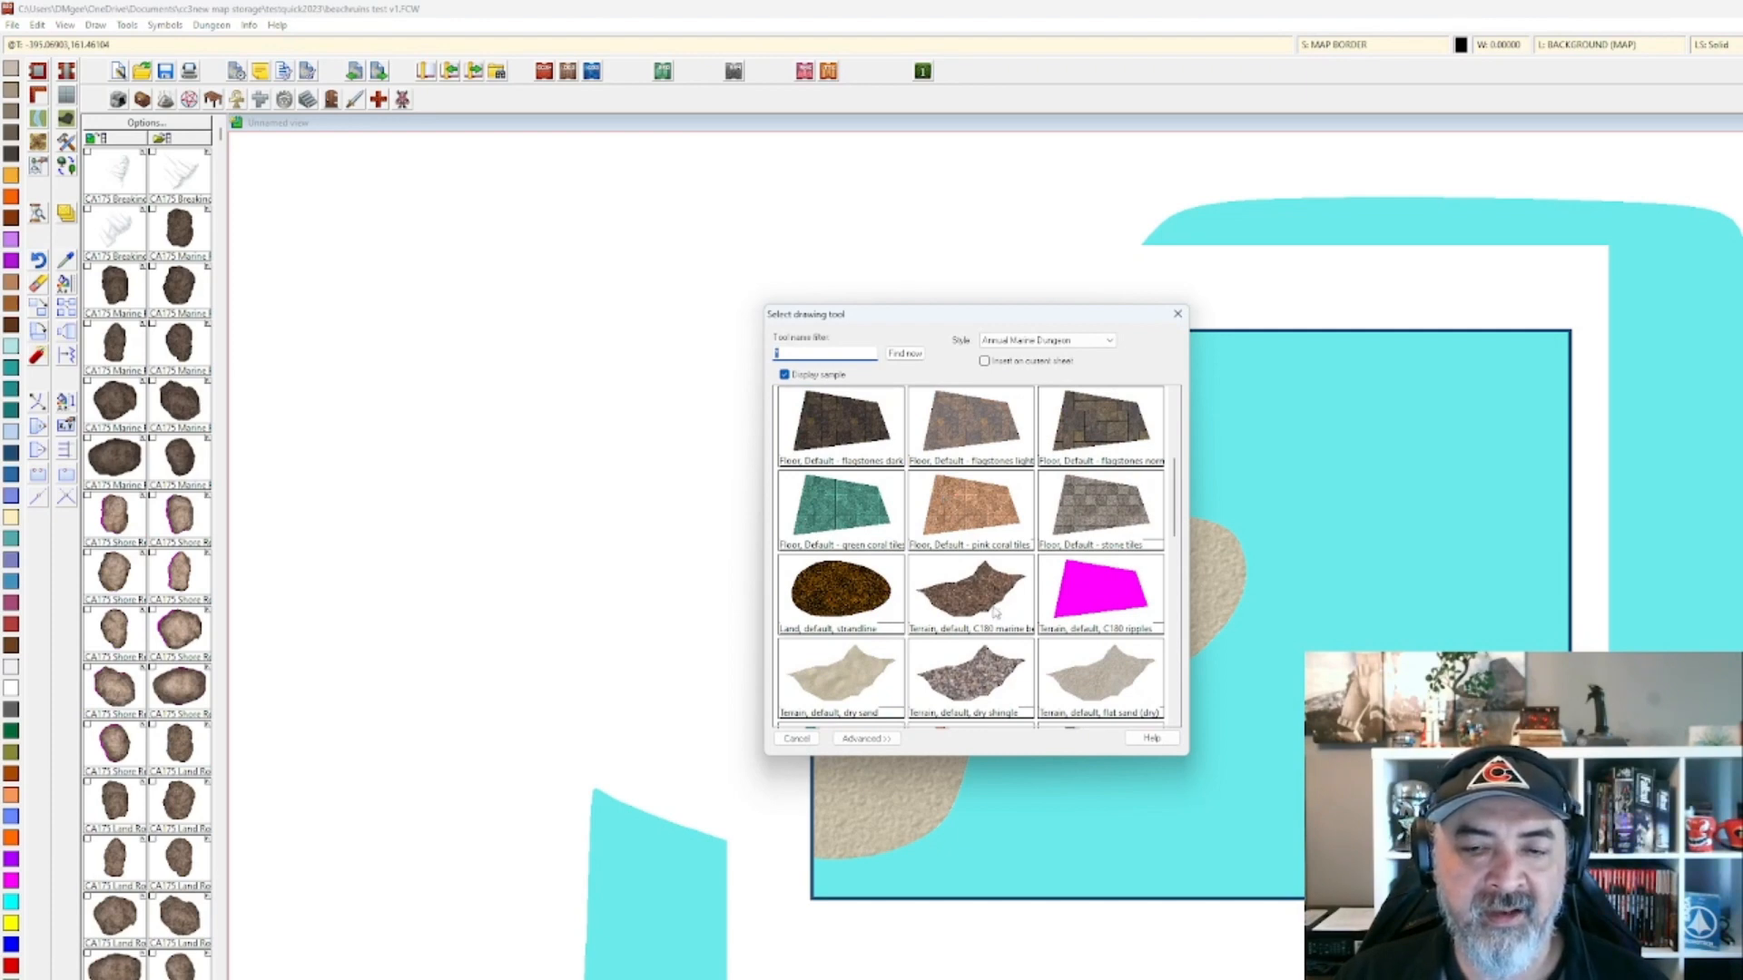
pyautogui.scroll(-3, 995, 613)
# Draw a large default marine bedrock terrain polygon filling the northeast part of the sea and extending past the map border.
pyautogui.click(864, 517)
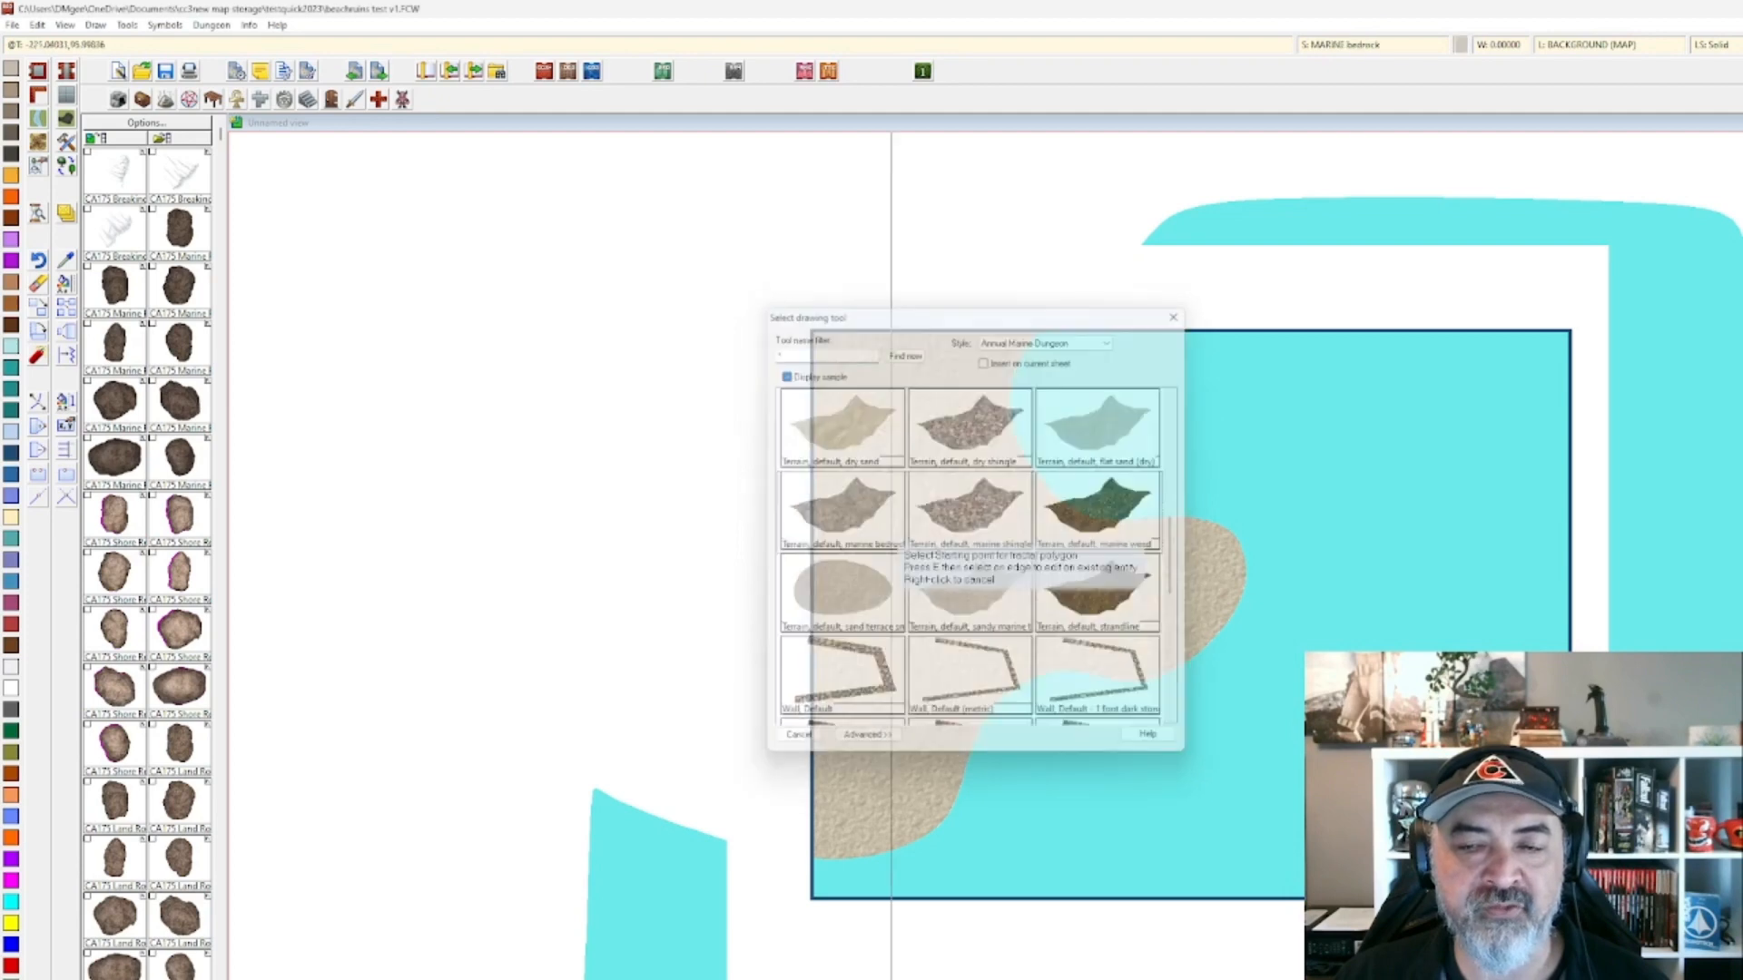
pyautogui.click(1307, 405)
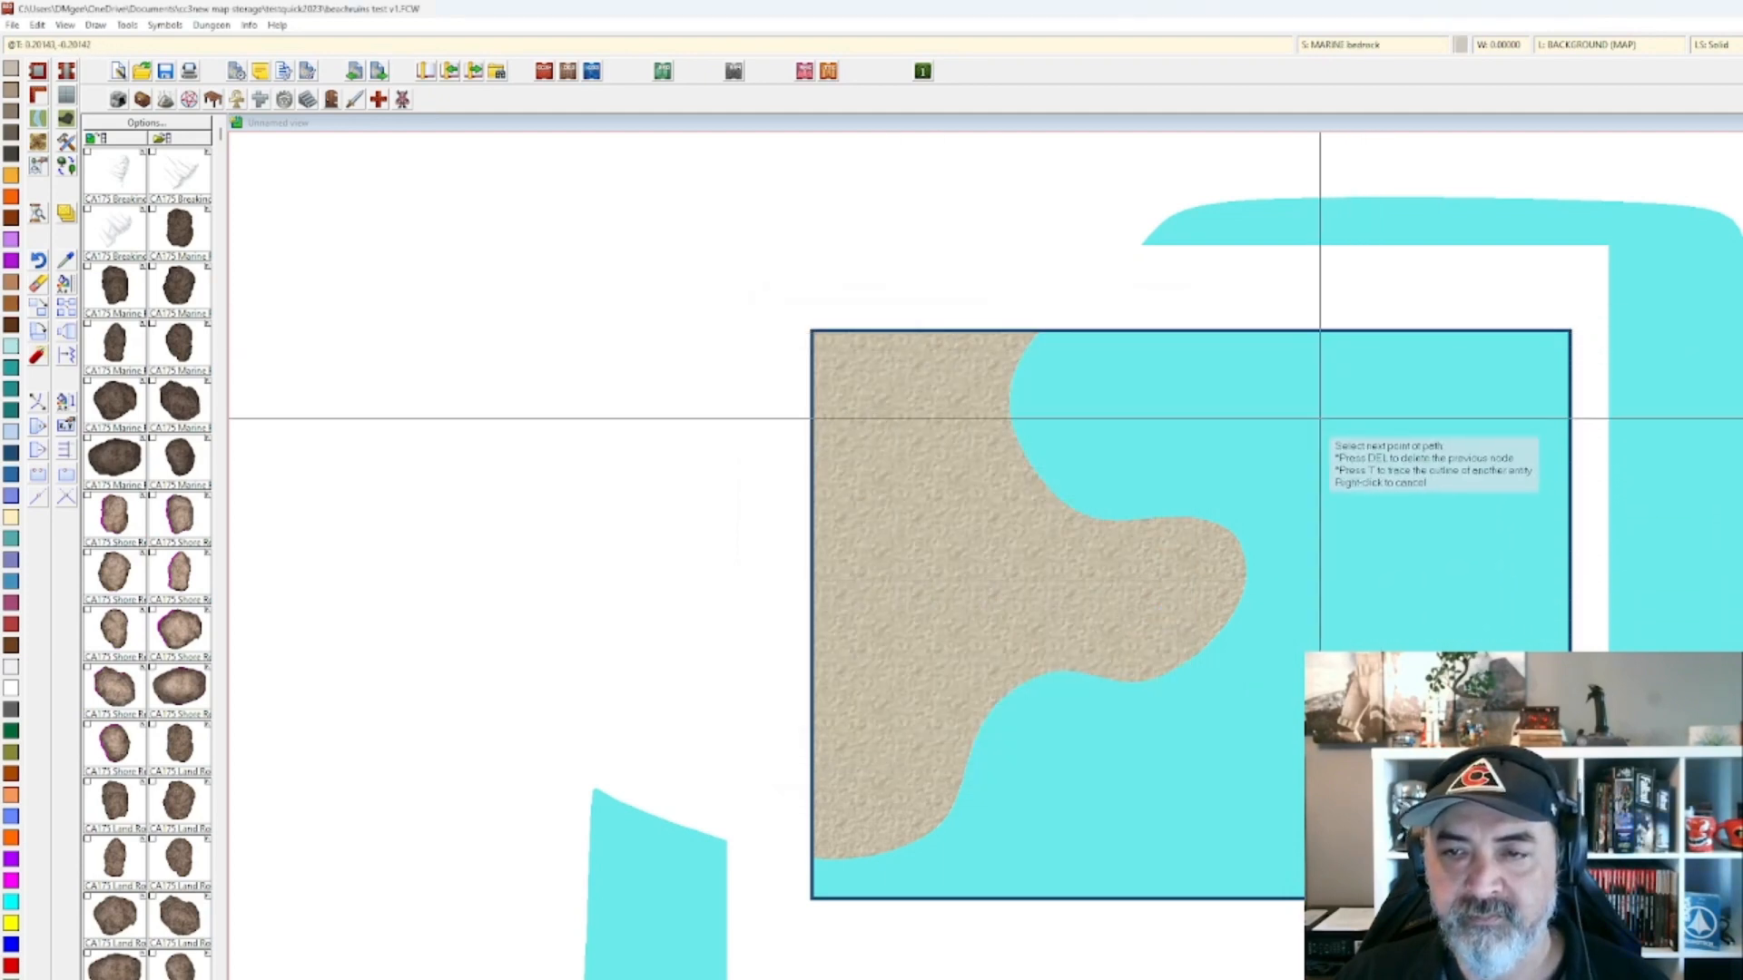
pyautogui.click(1366, 486)
pyautogui.click(1368, 561)
pyautogui.click(1460, 633)
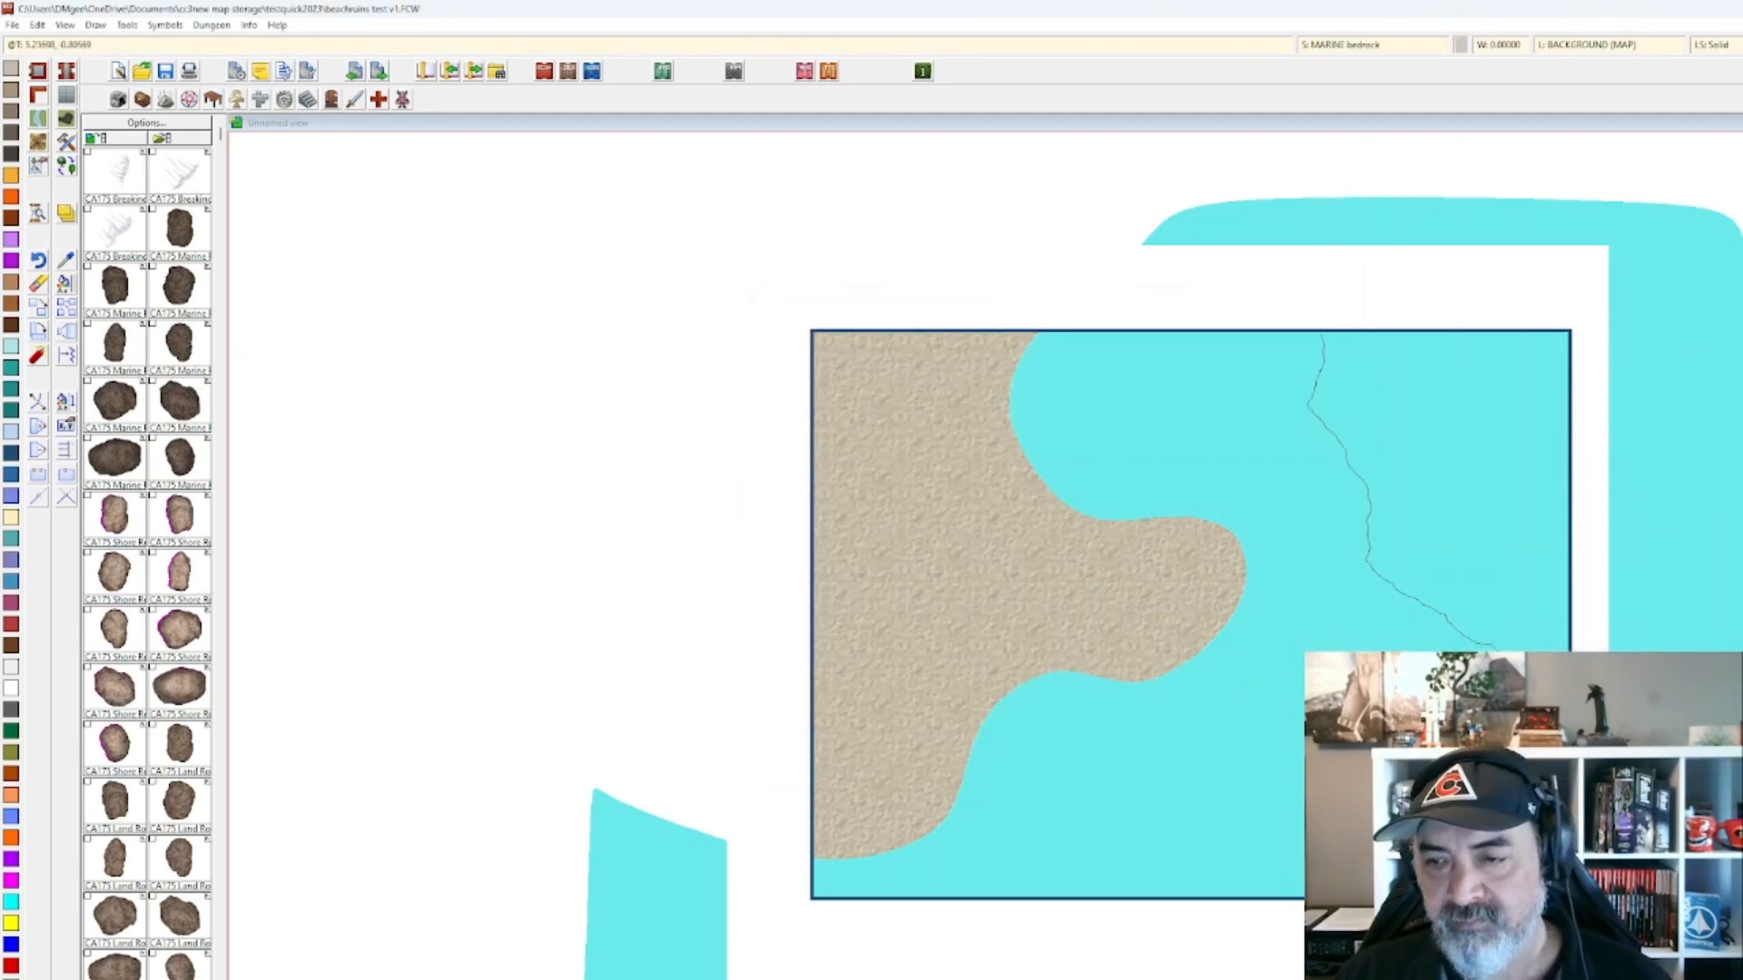
pyautogui.click(1581, 666)
pyautogui.click(1577, 276)
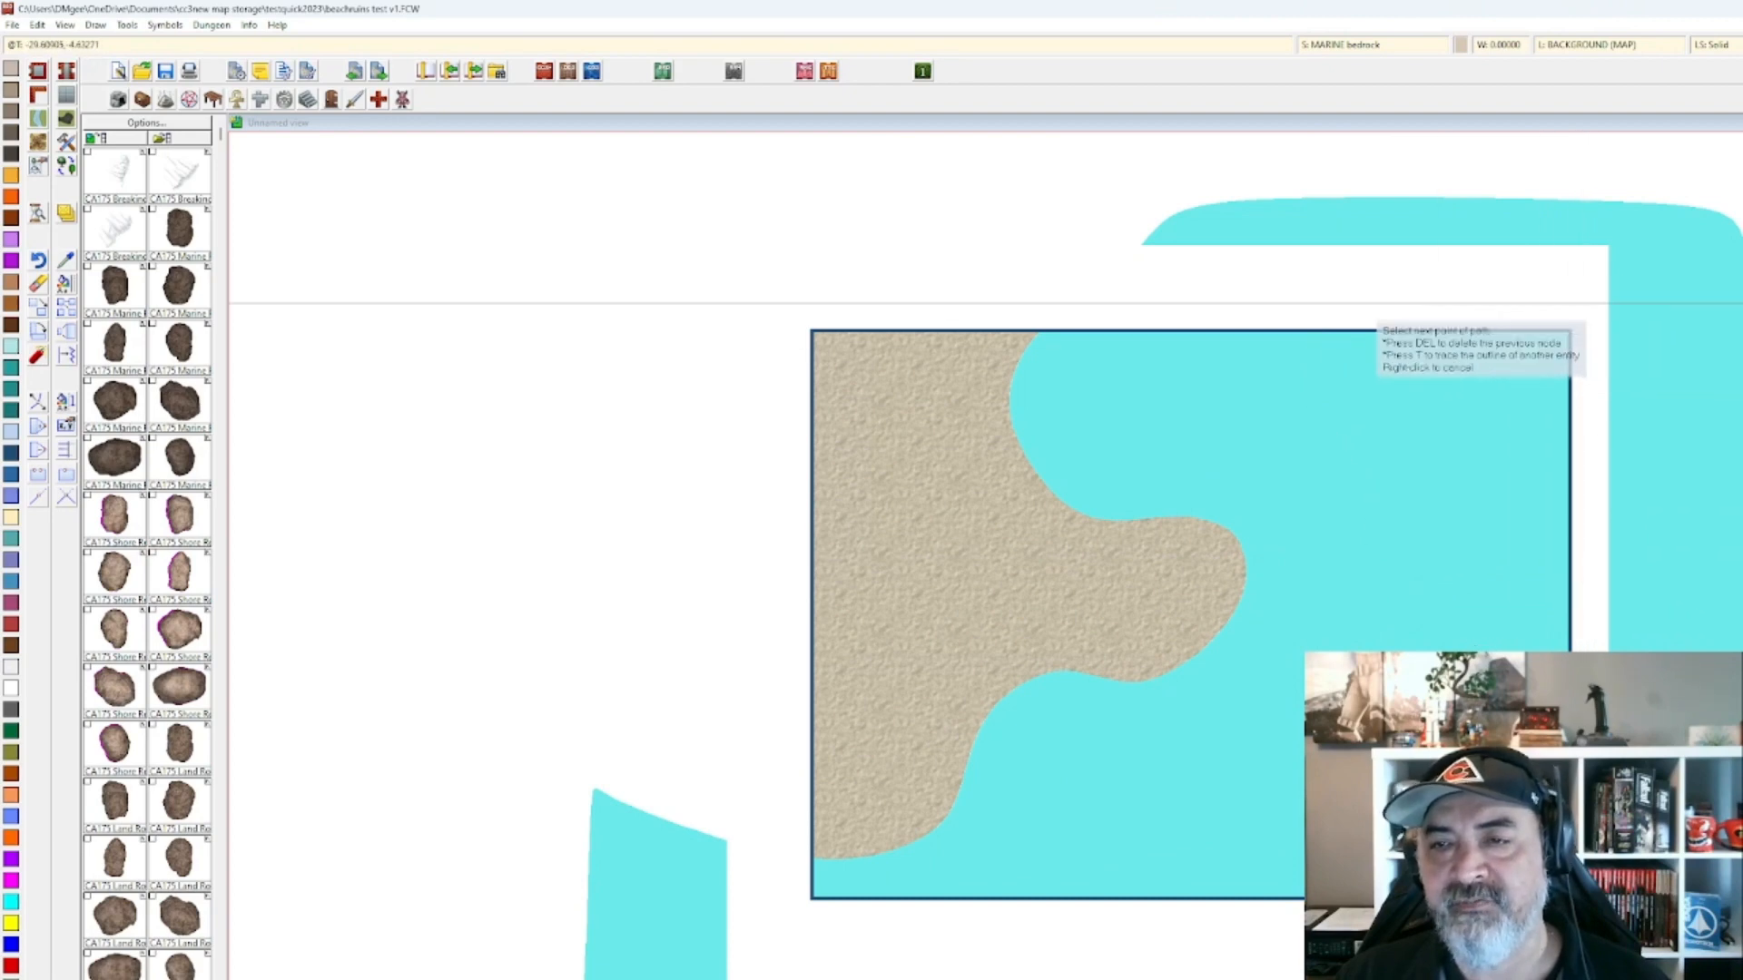
pyautogui.click(1353, 303)
pyautogui.click(1326, 331)
pyautogui.rightClick(1331, 333)
# Activate the sheet effects and apply them to render the sea and seabed.
pyautogui.scroll(1, 1351, 411)
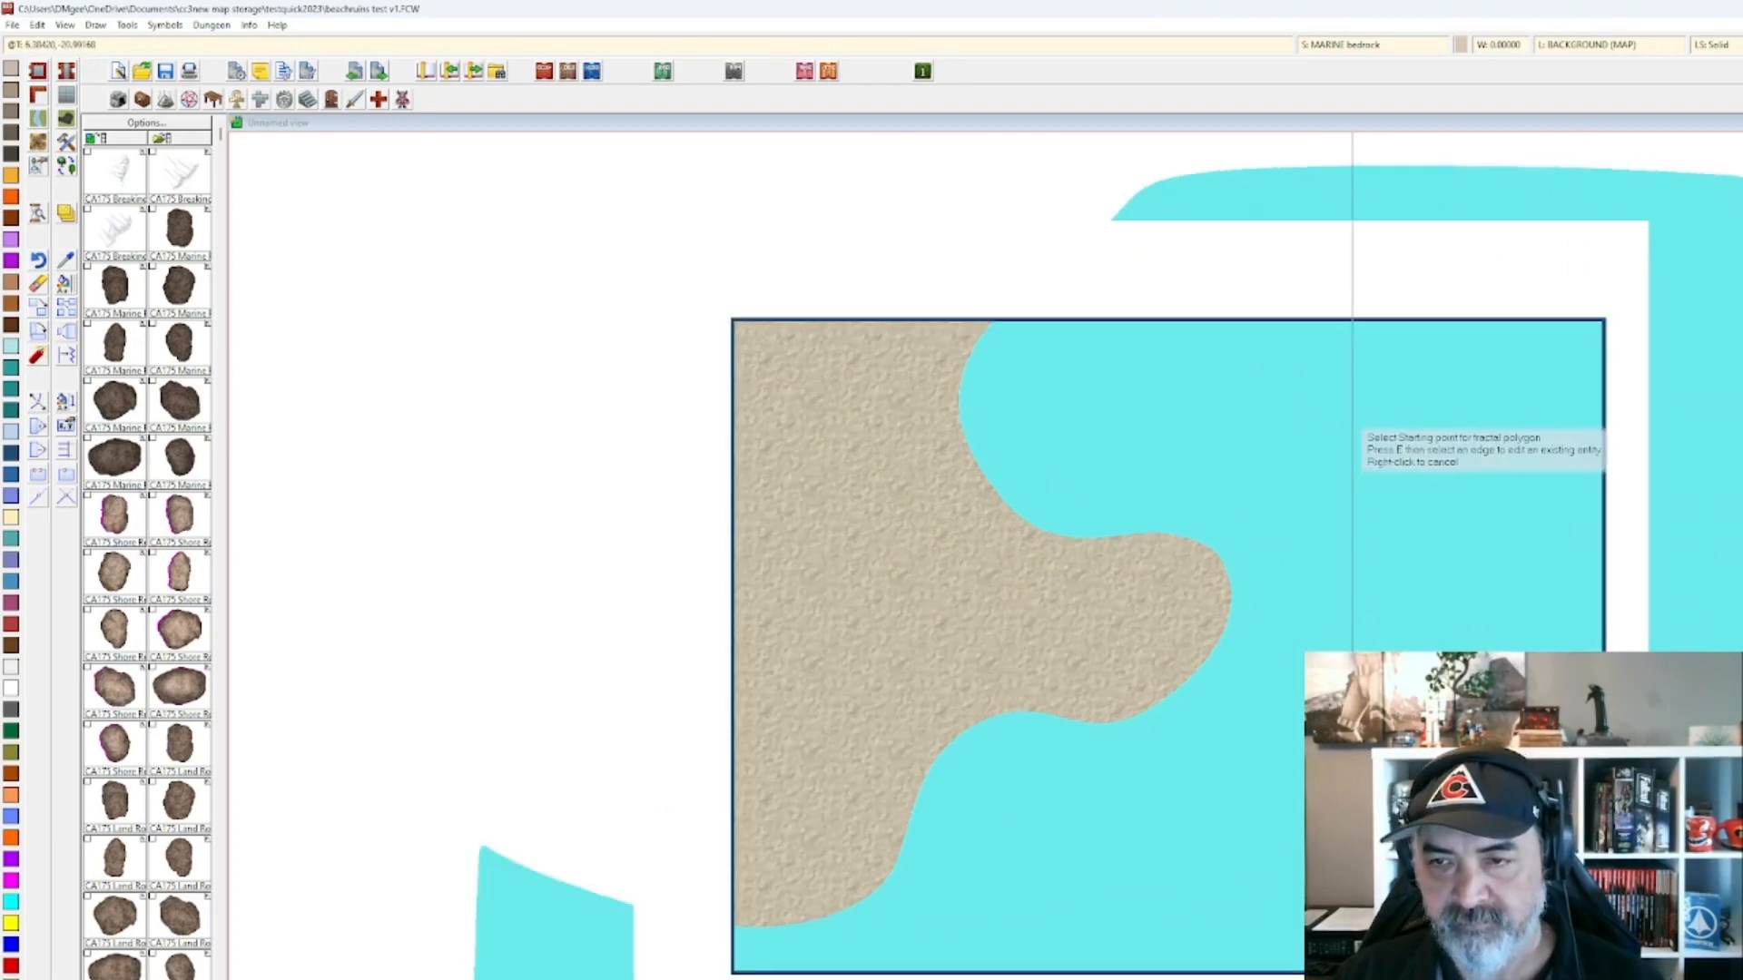
pyautogui.click(1357, 47)
pyautogui.click(1007, 366)
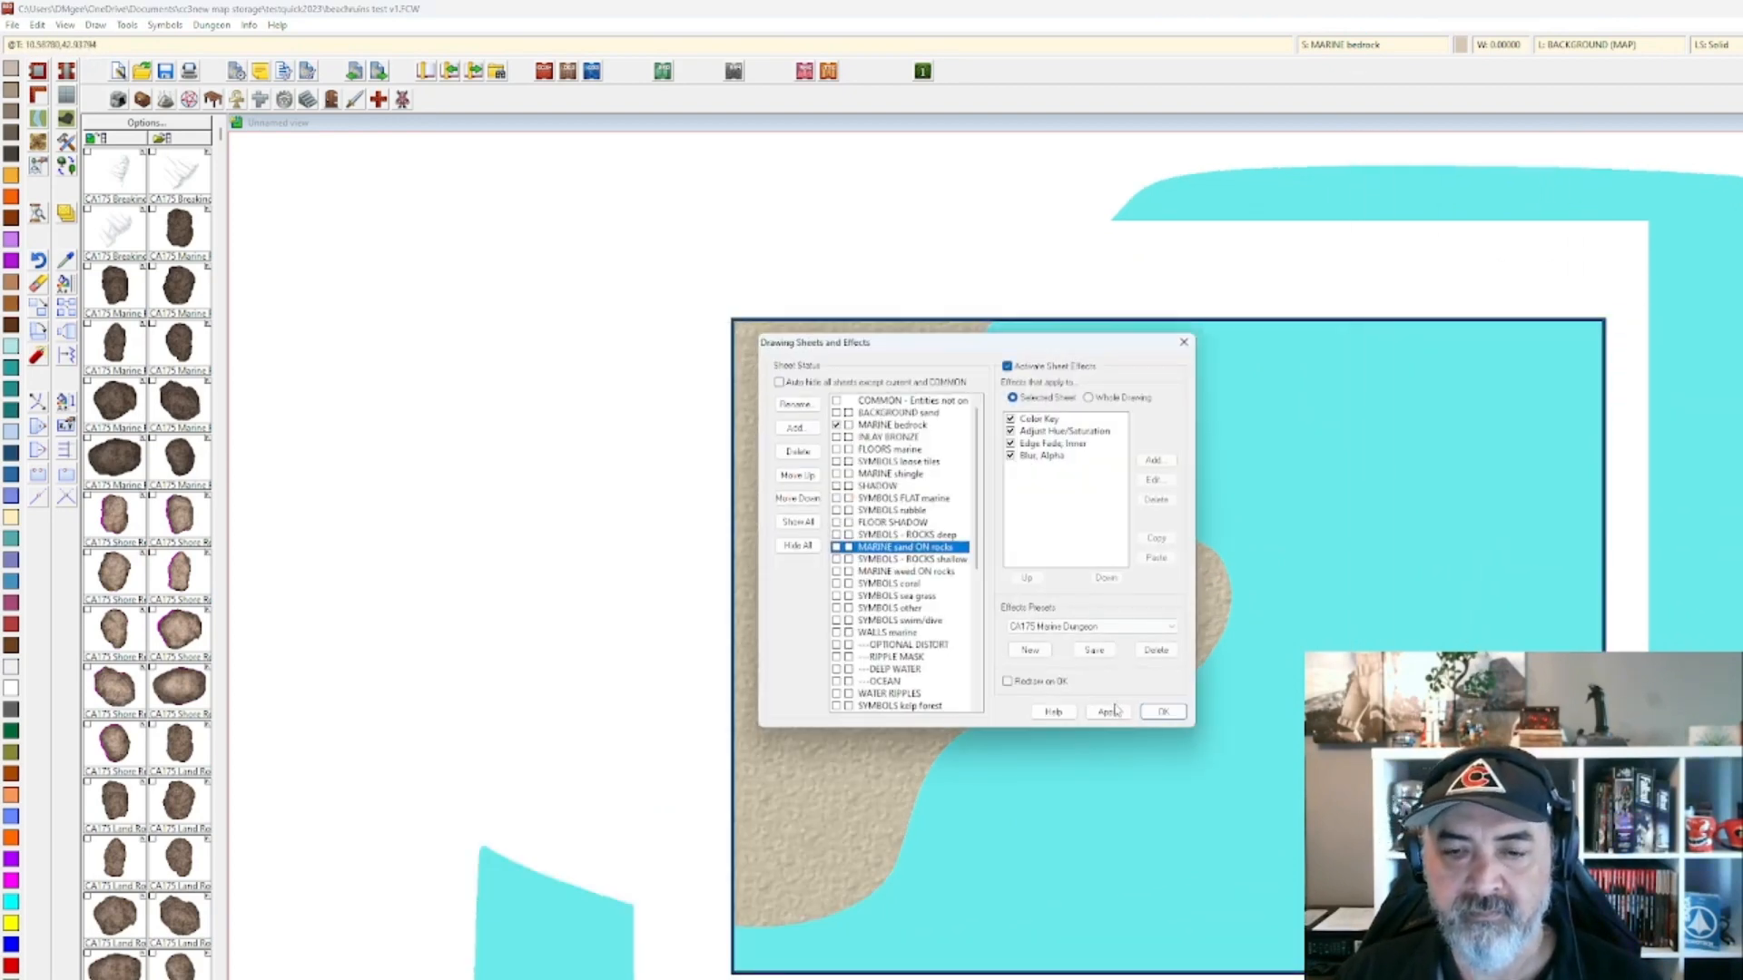
pyautogui.click(1107, 712)
pyautogui.click(1162, 712)
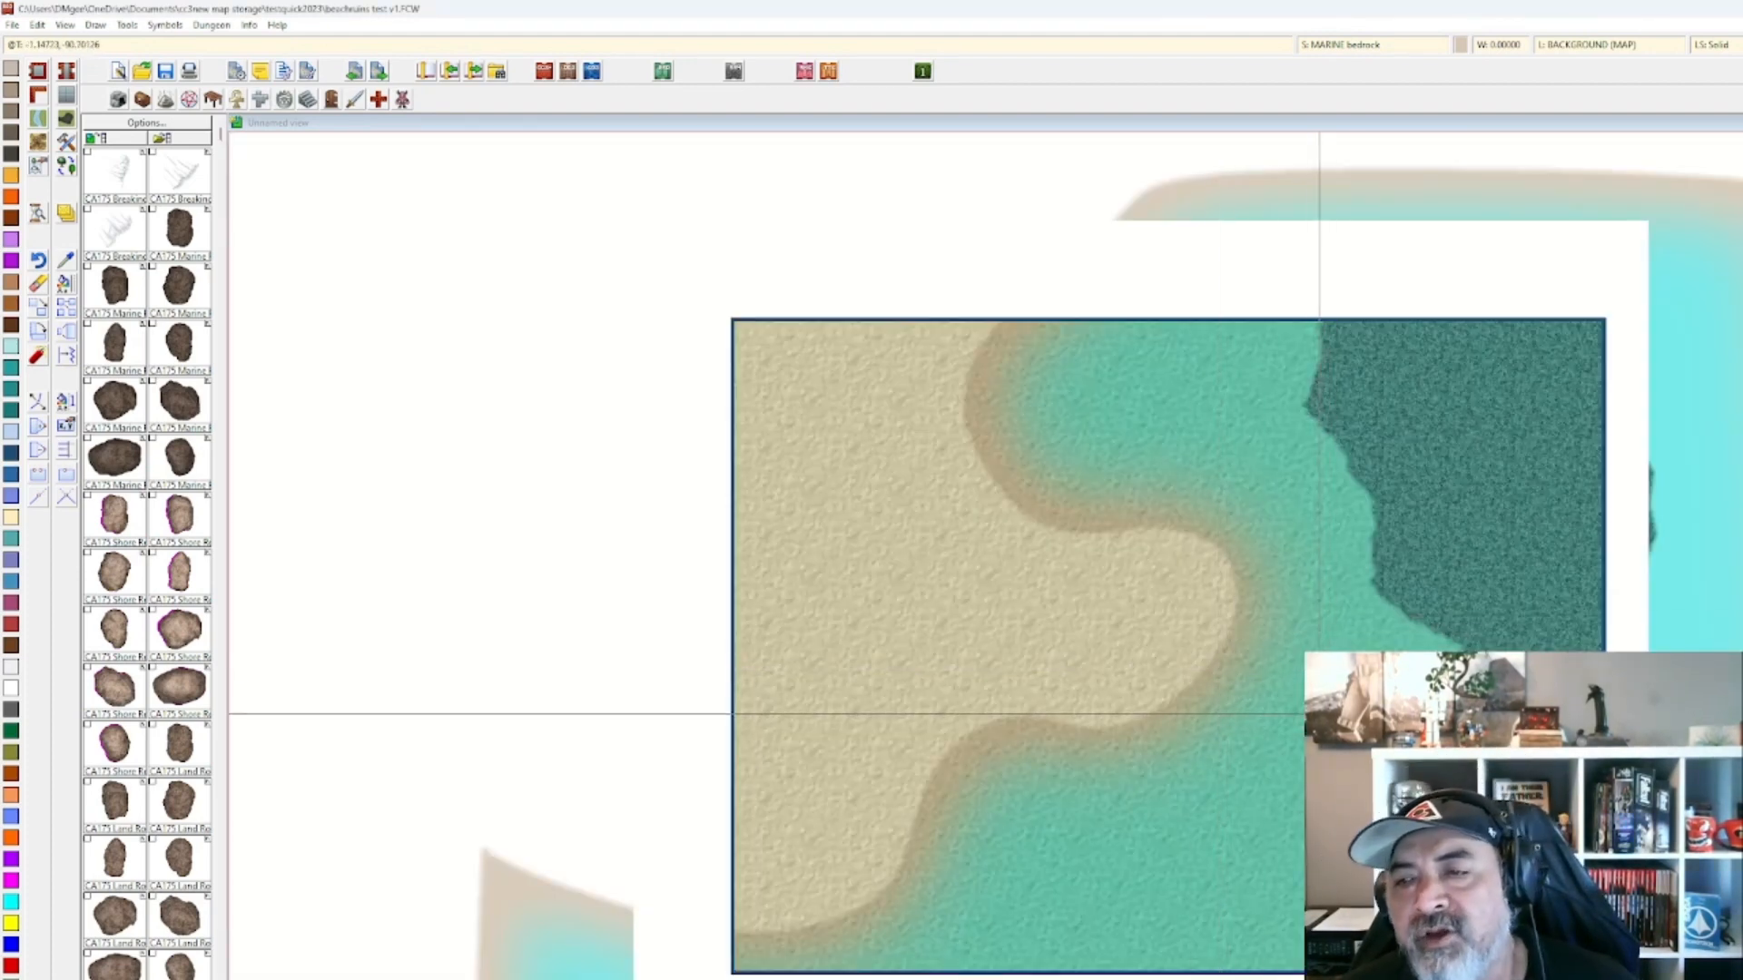
# Erase the large marine bedrock polygon from the northeast part of the sea.
pyautogui.scroll(1, 1321, 715)
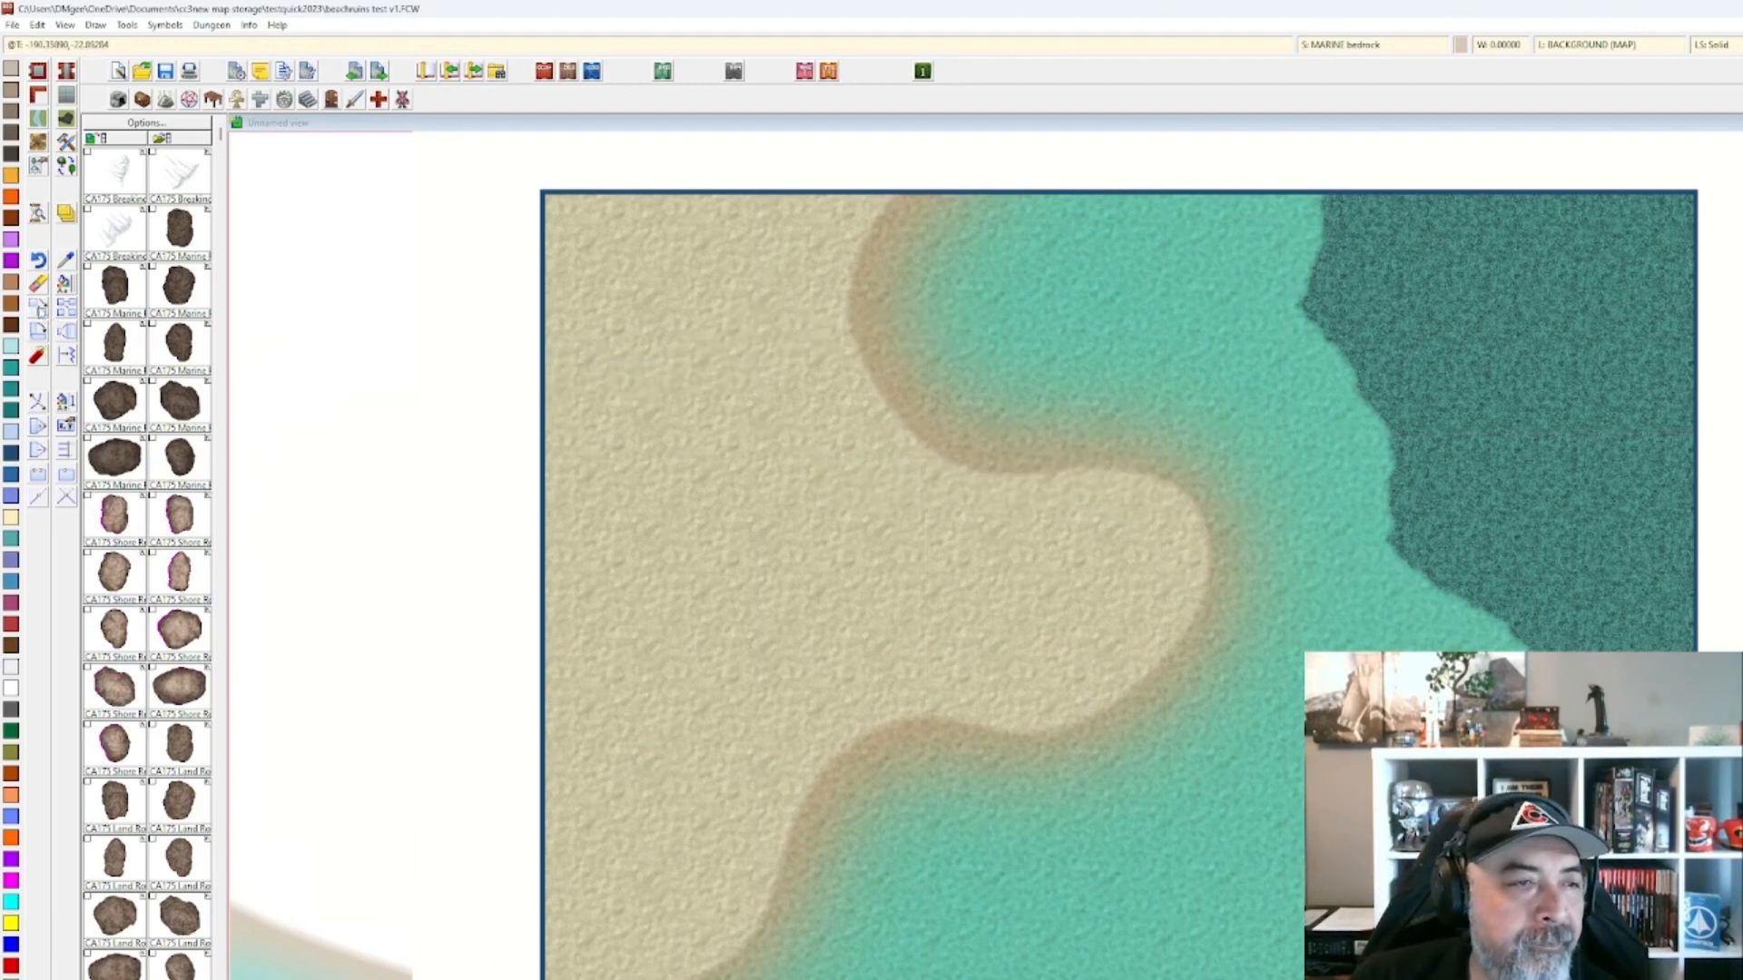
pyautogui.click(41, 311)
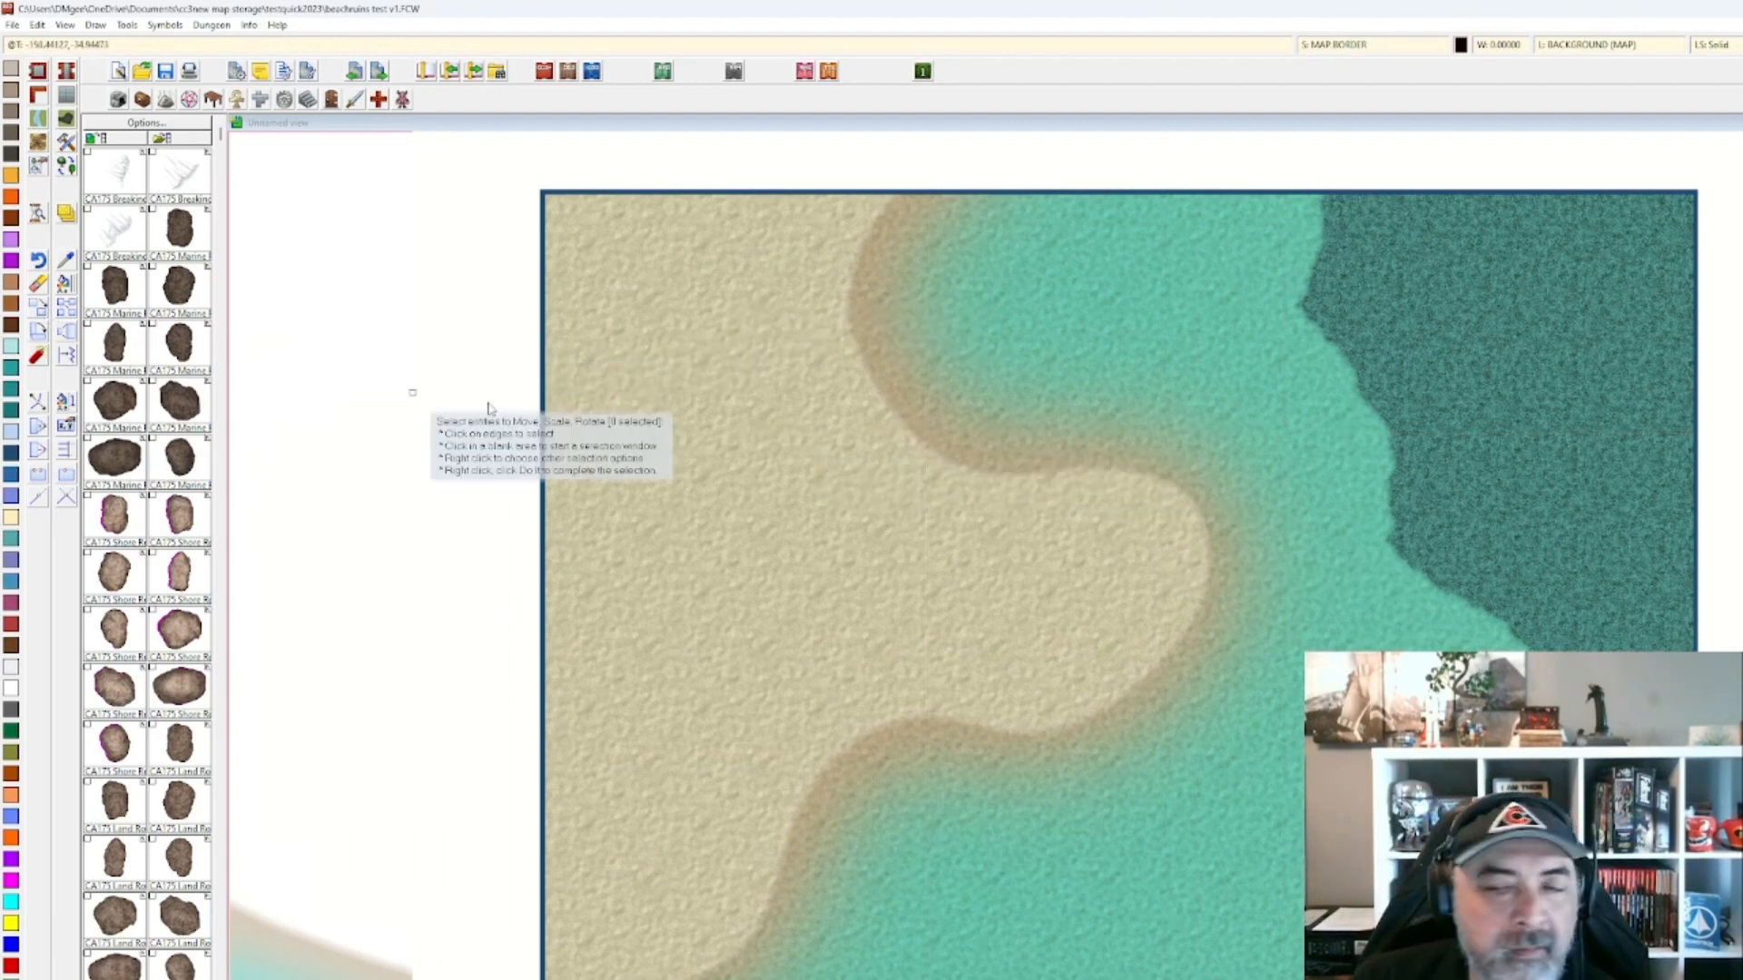
pyautogui.click(41, 289)
pyautogui.click(1523, 642)
pyautogui.rightClick(1524, 646)
pyautogui.click(1551, 657)
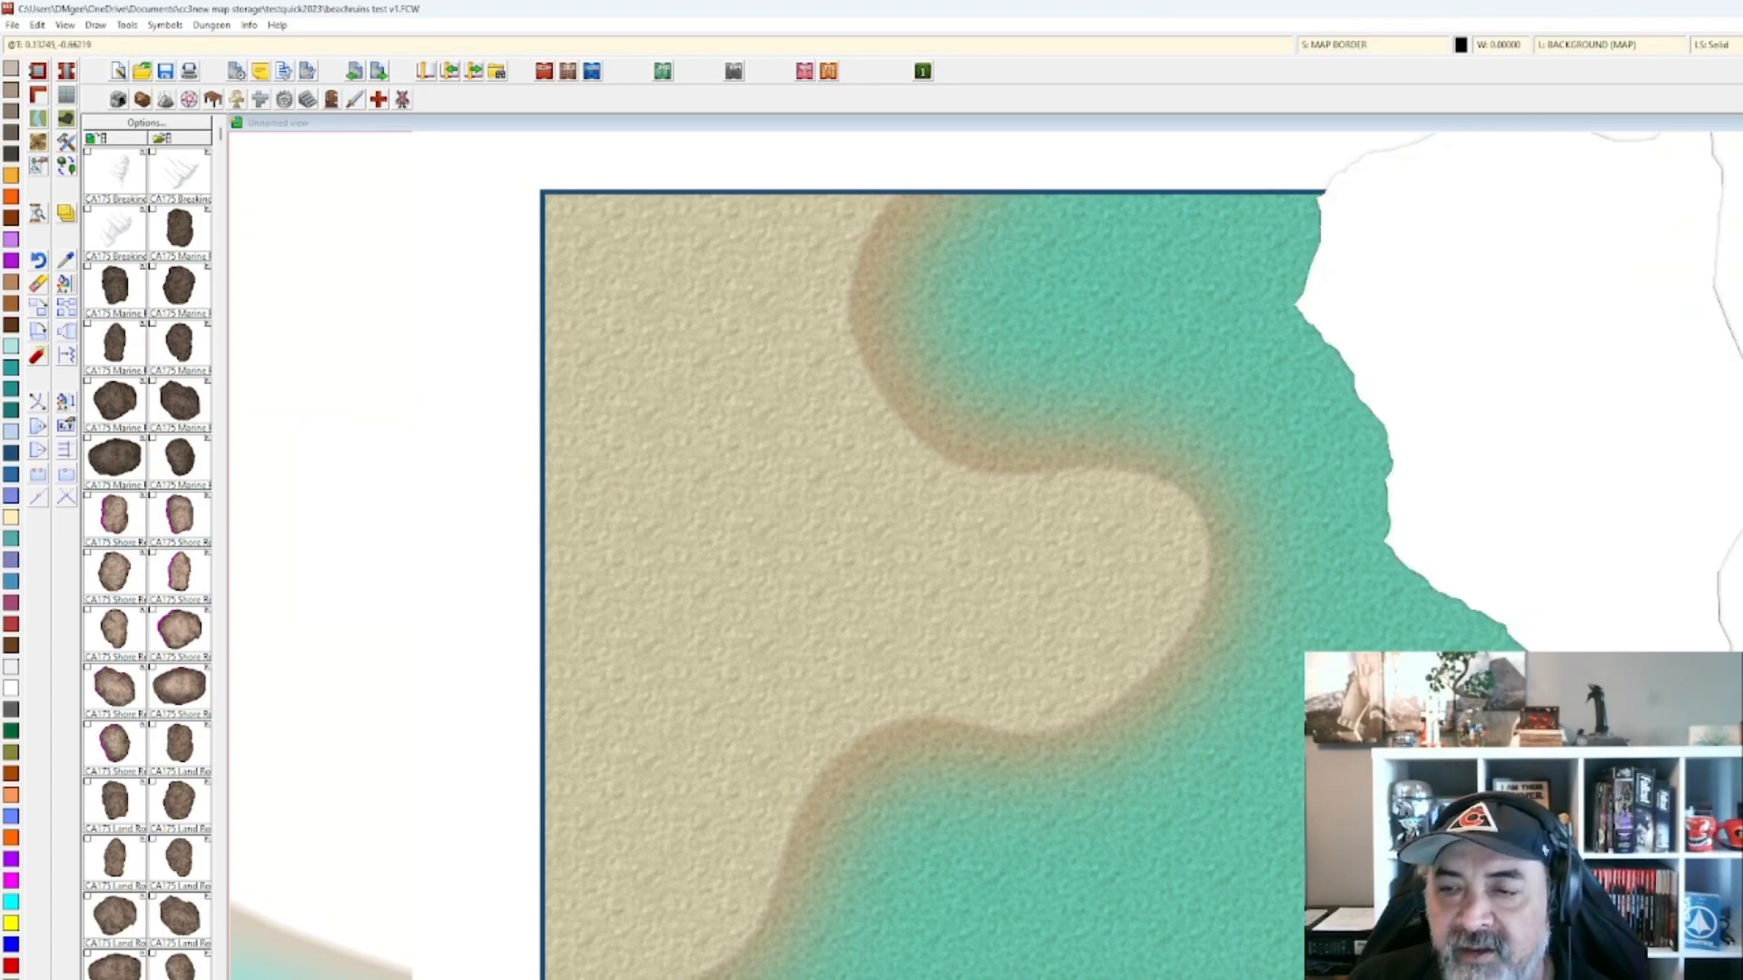
# Draw a narrow, winding default marine bedrock strip running from beyond the map's north border southeast into the sea.
pyautogui.scroll(1, 1554, 661)
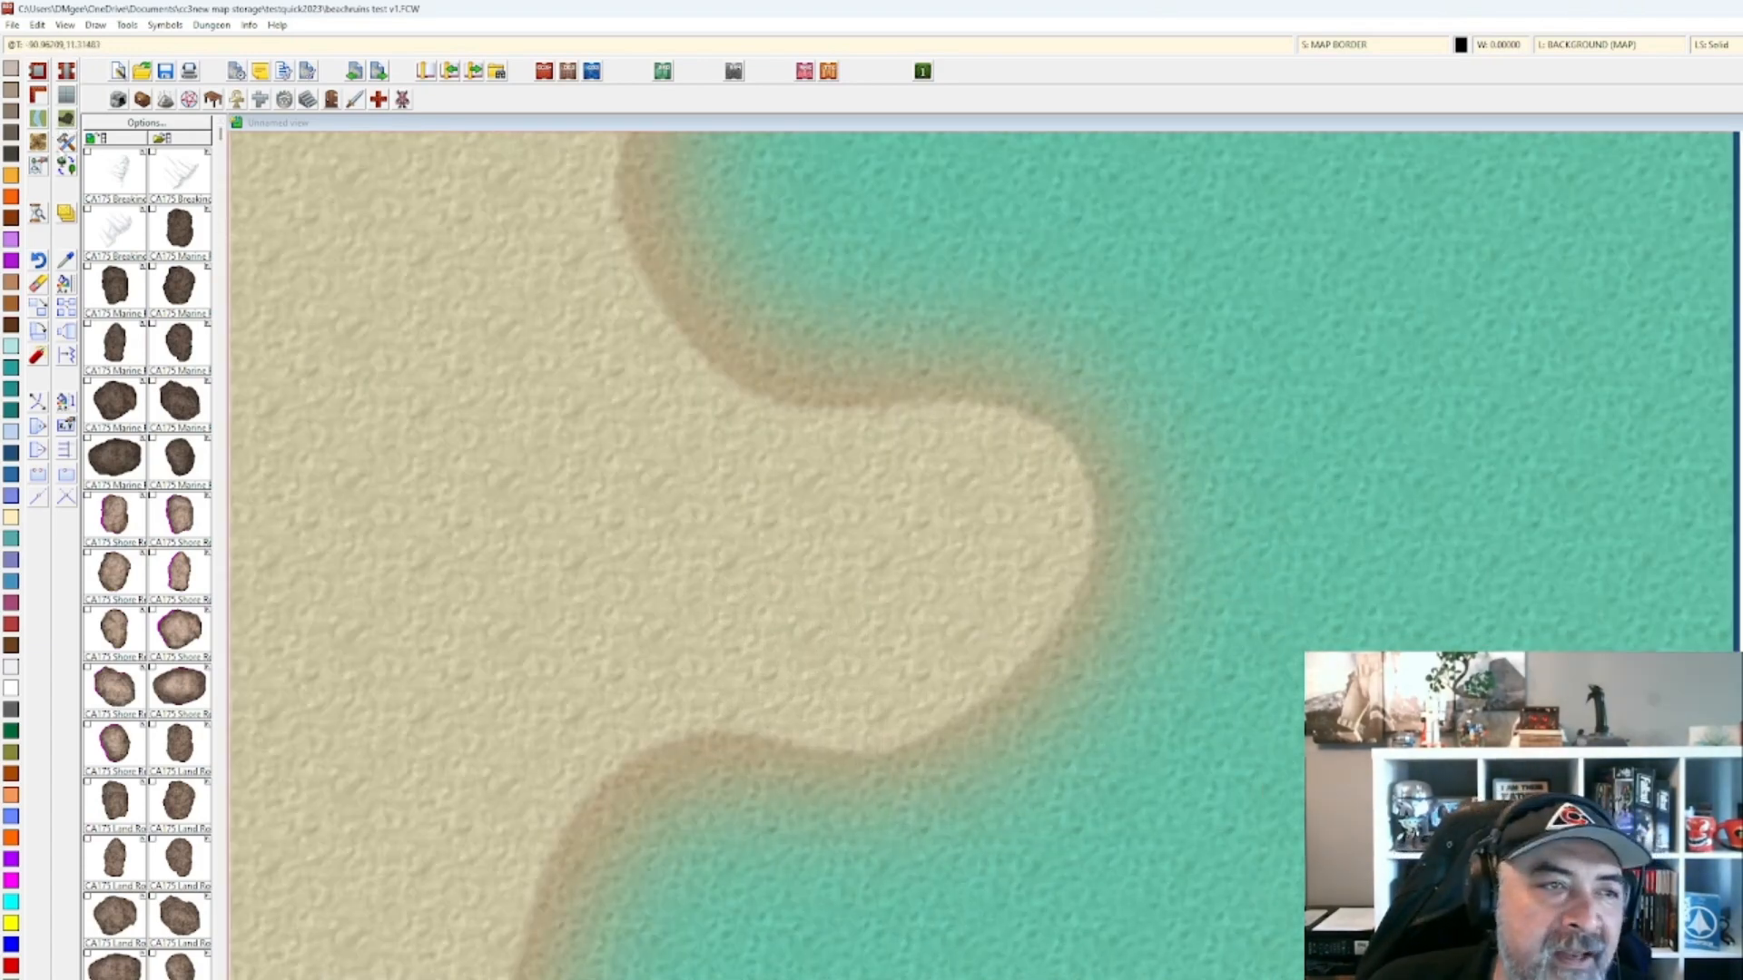
pyautogui.click(67, 142)
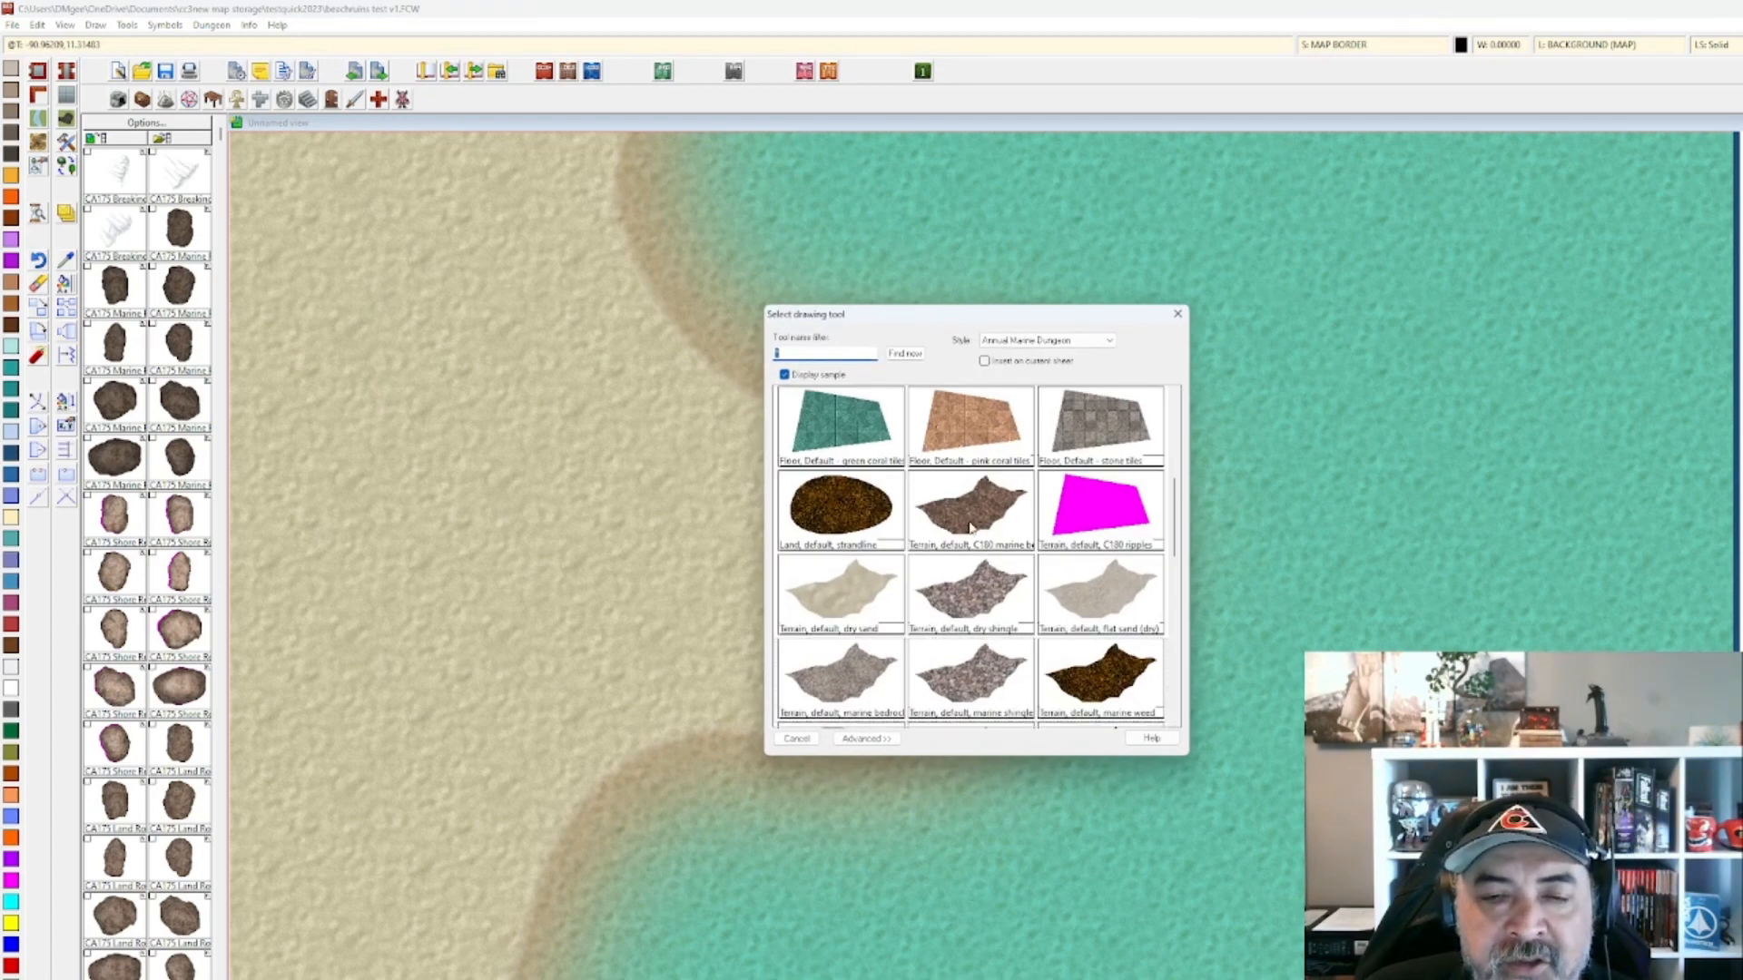
pyautogui.scroll(-3, 971, 526)
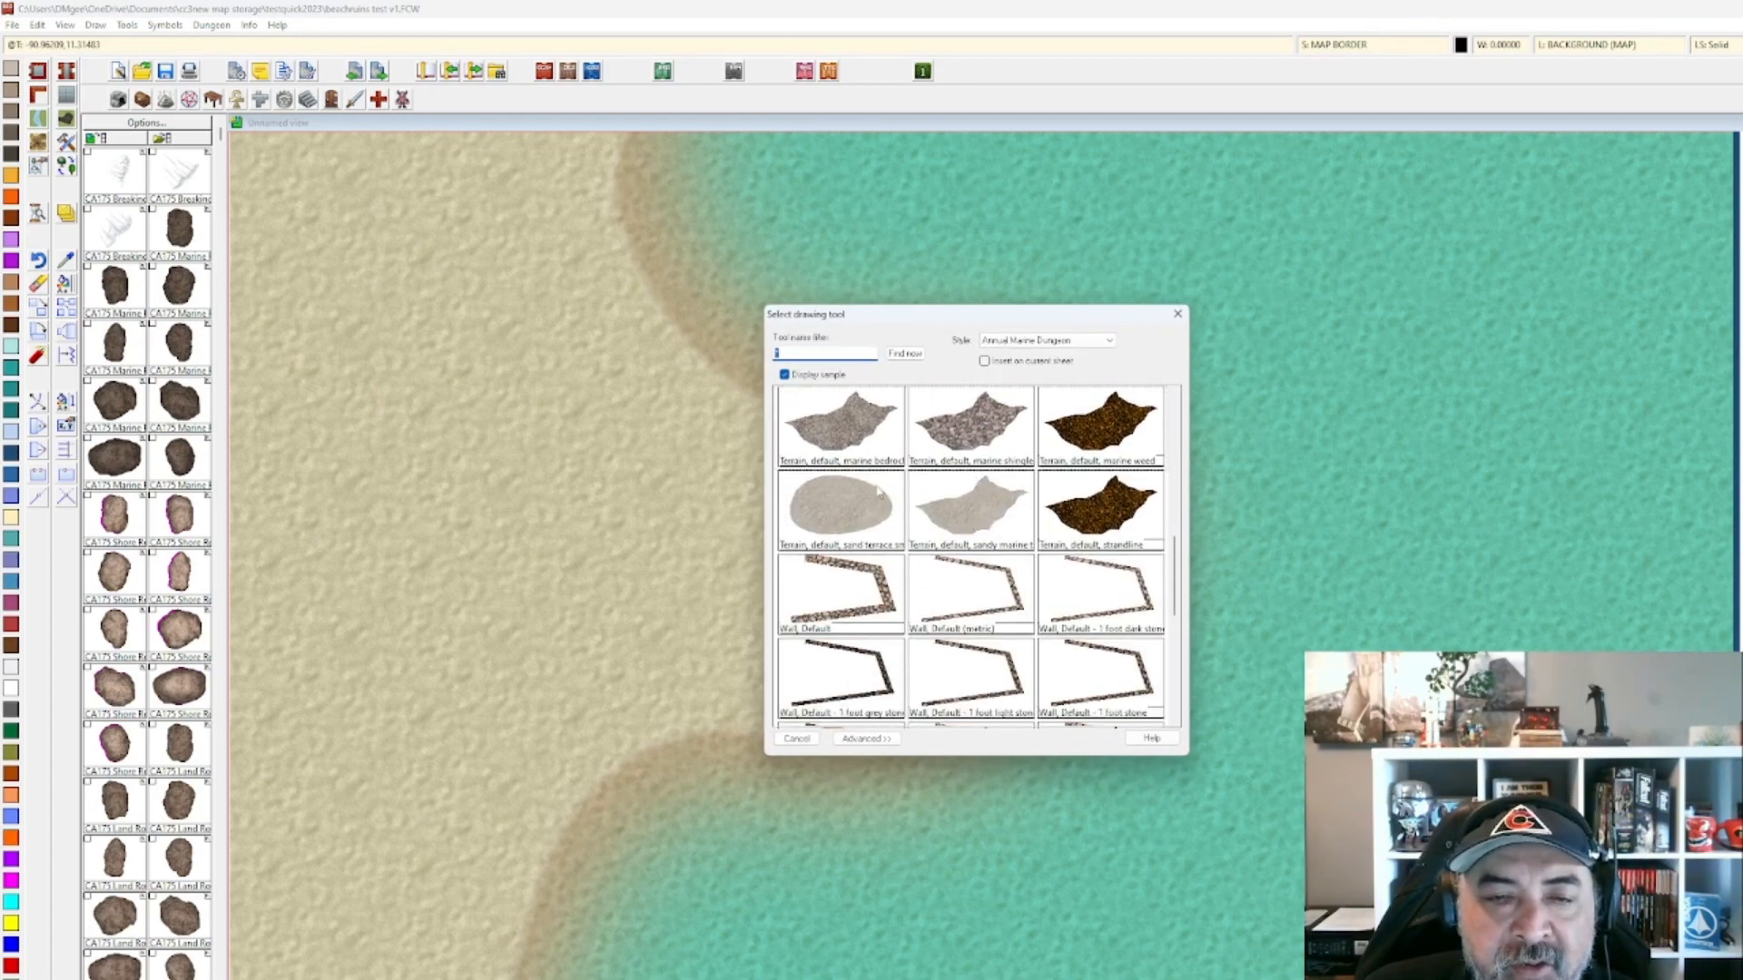
pyautogui.click(831, 438)
pyautogui.moveTo(1110, 459); pyautogui.dragTo(1147, 699)
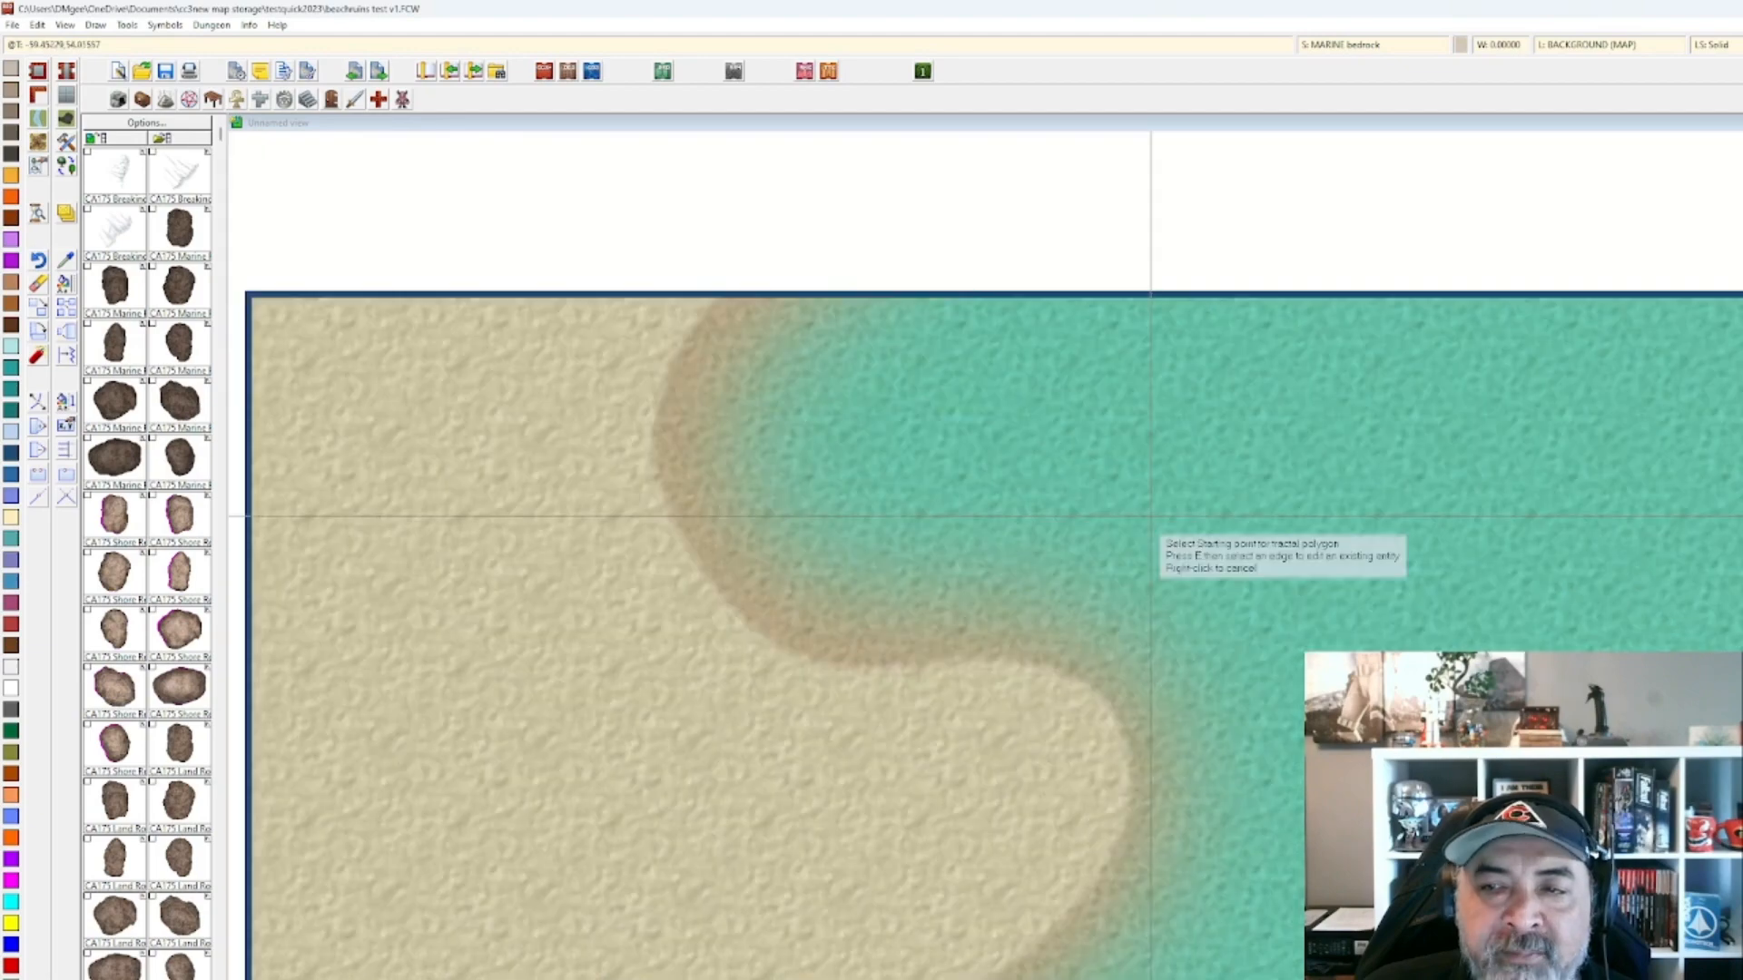
pyautogui.click(1212, 289)
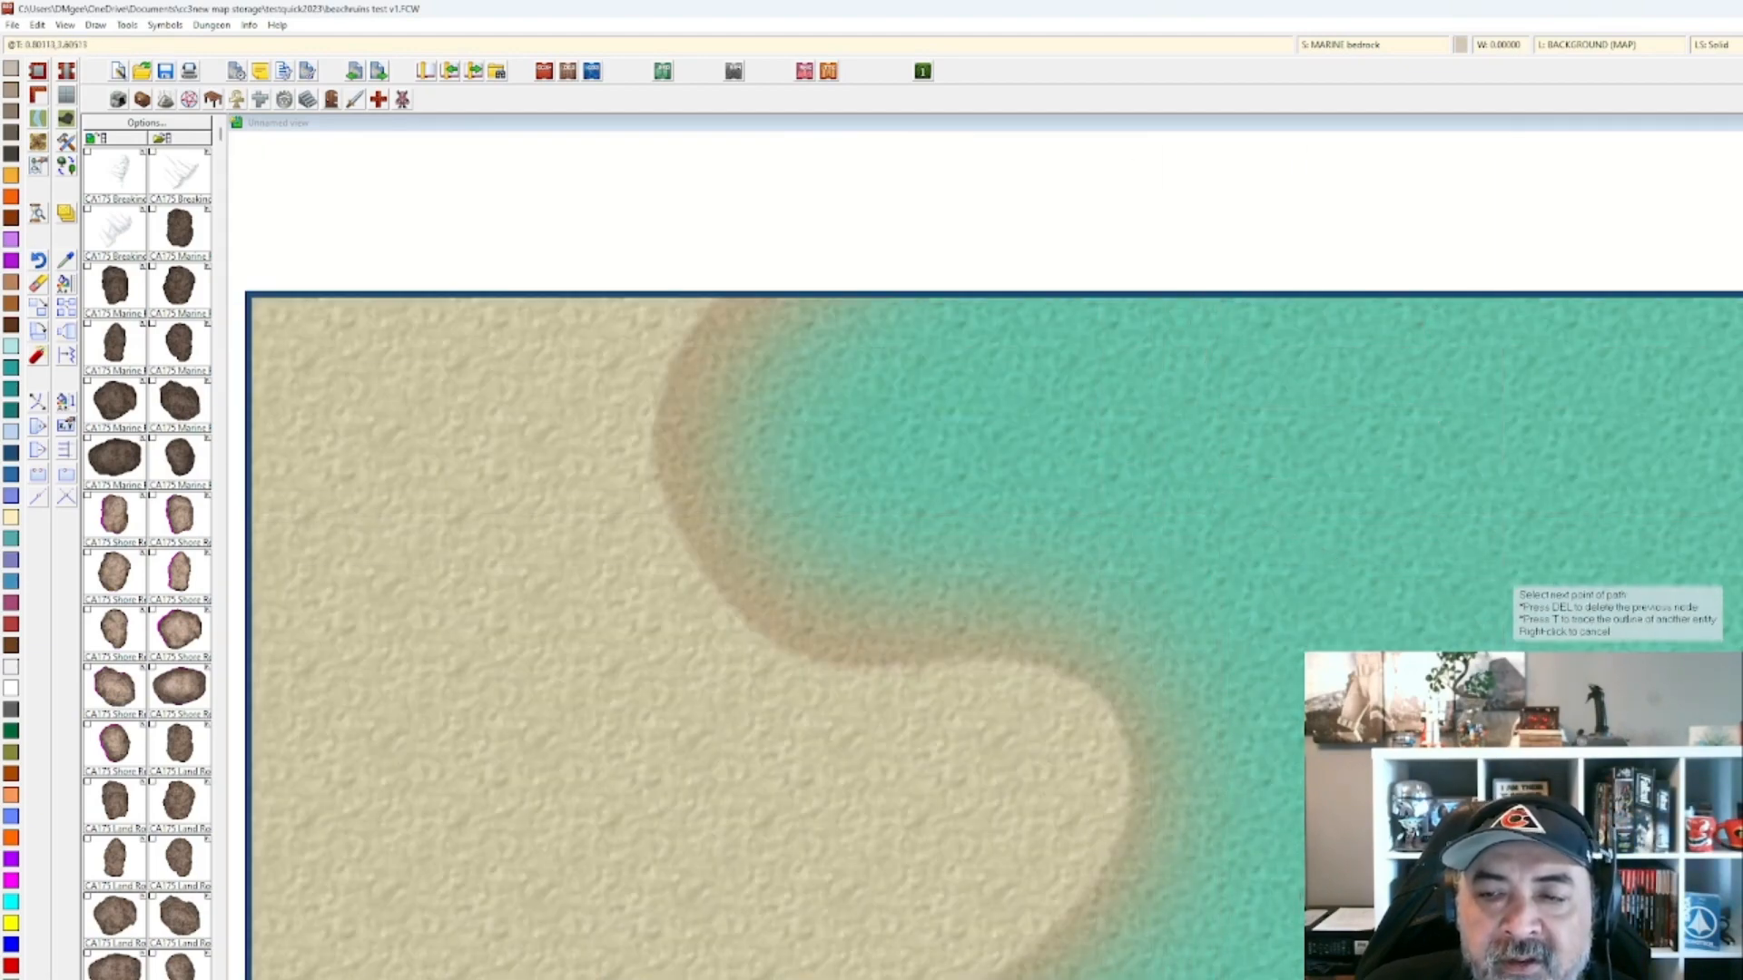
pyautogui.click(1470, 507)
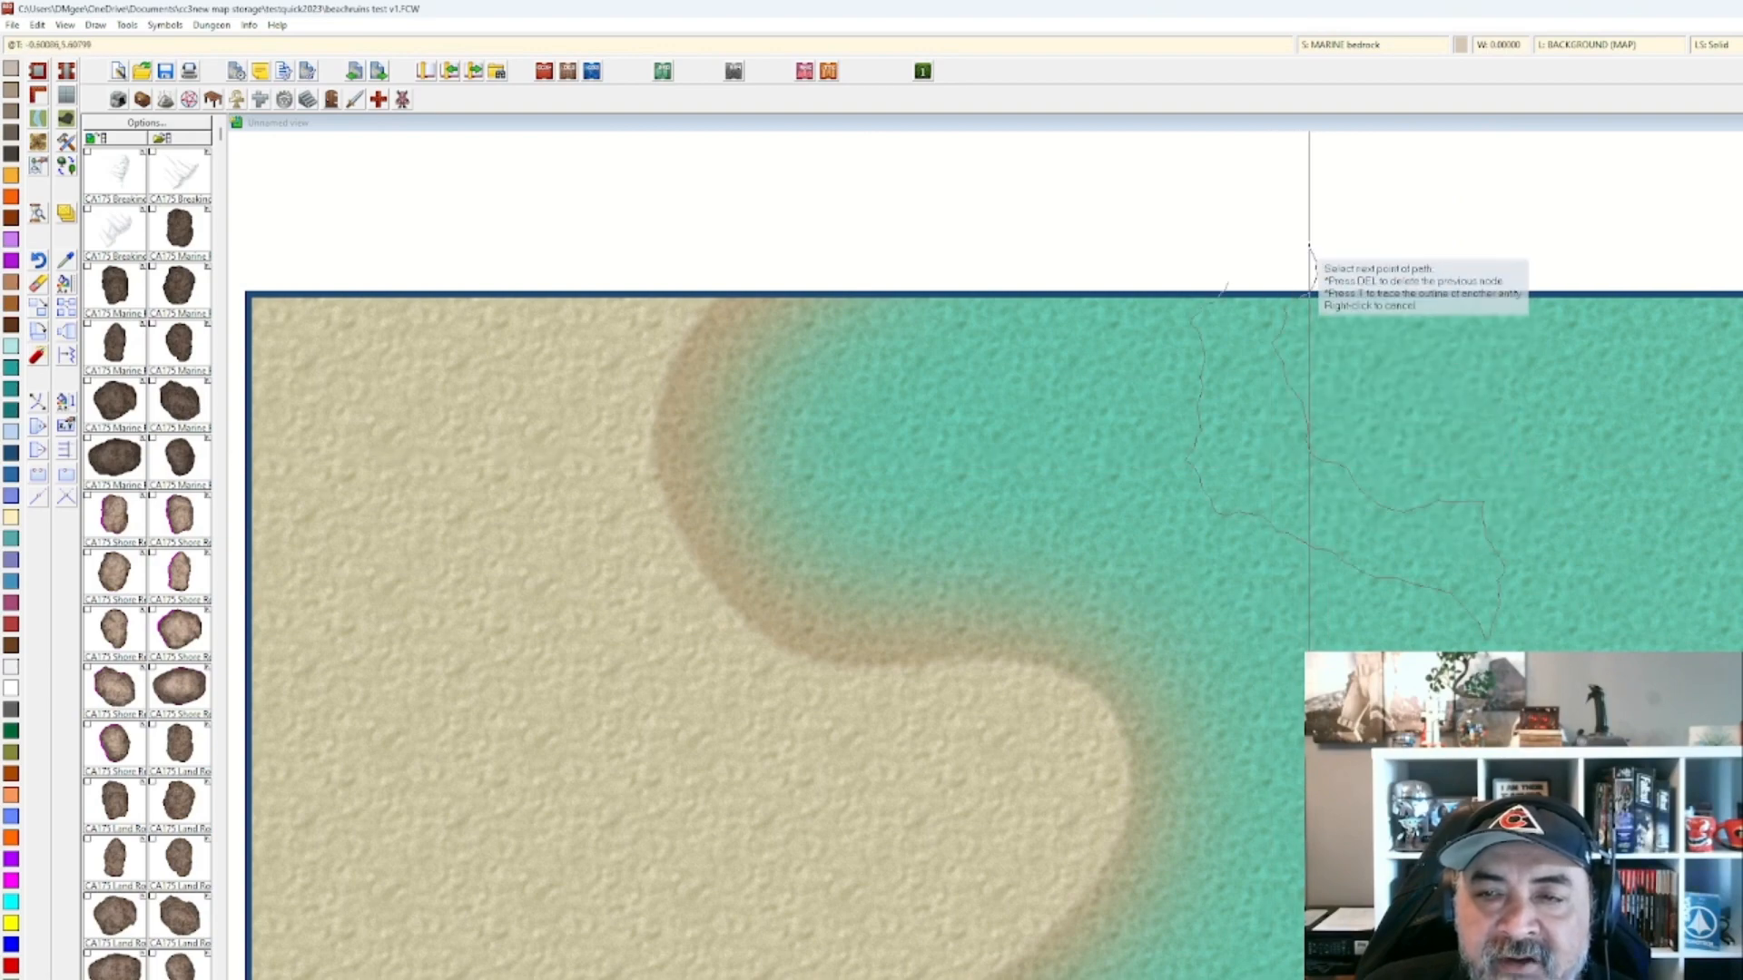
pyautogui.click(1206, 200)
pyautogui.click(1242, 279)
pyautogui.rightClick(1251, 287)
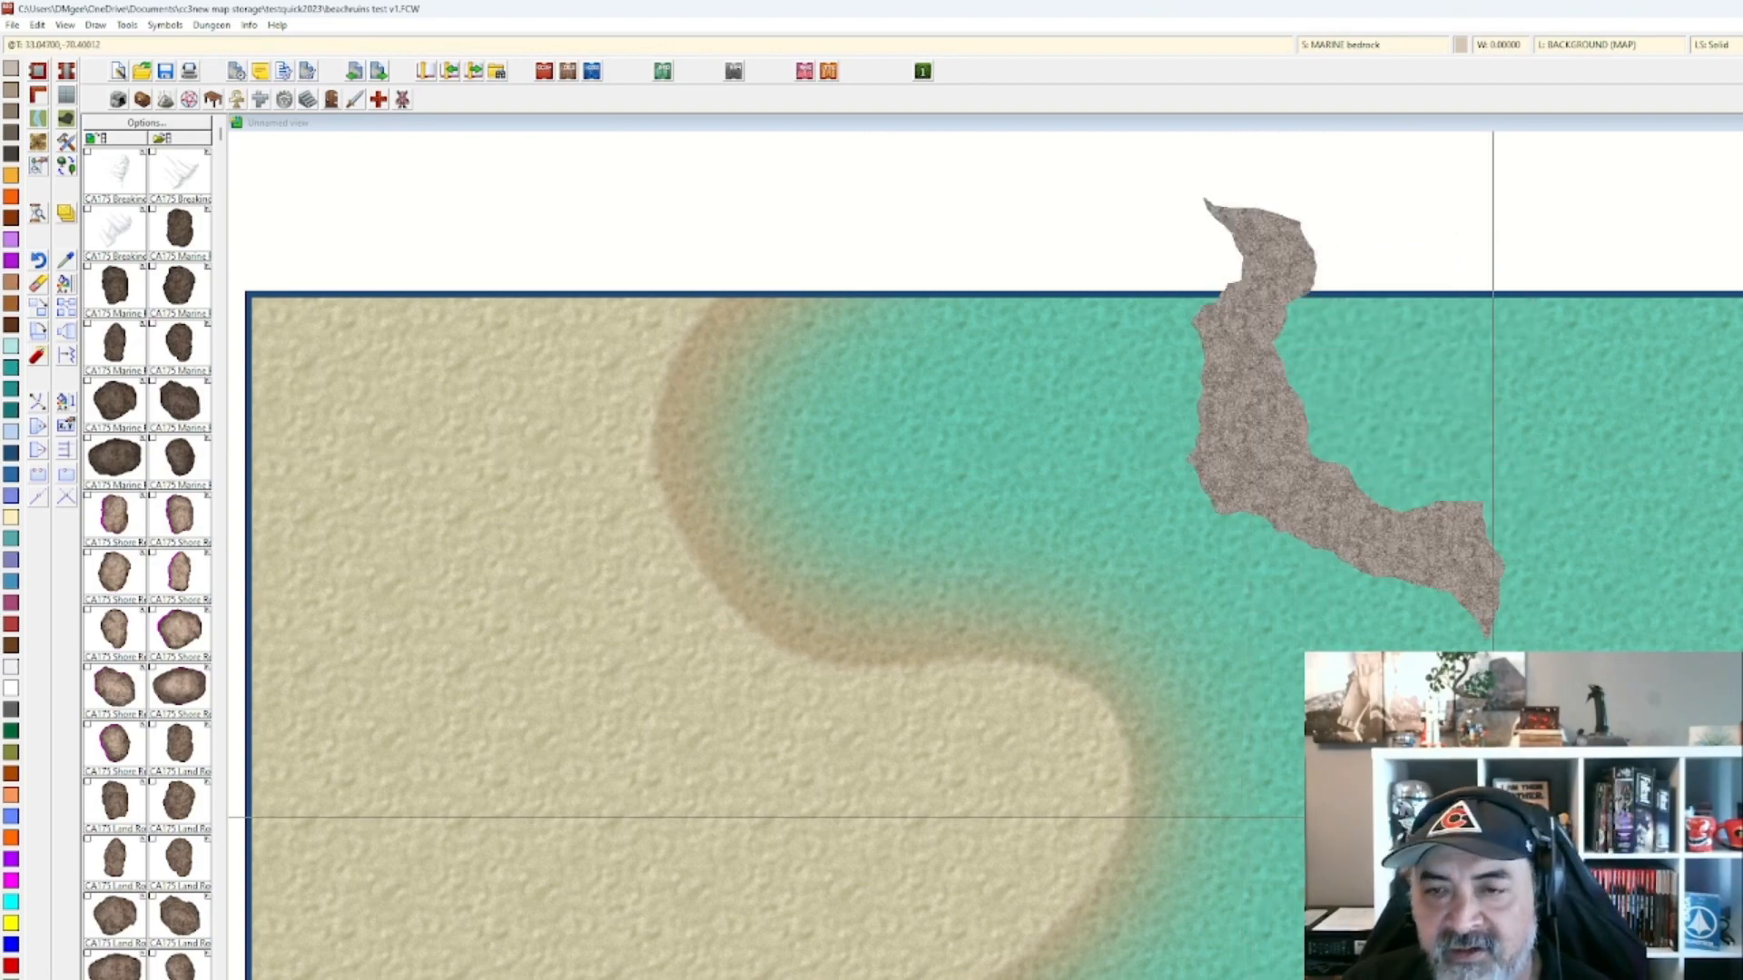
# Draw a curved marine bedrock patch in the eastern sea, south of the first bedrock strip.
pyautogui.scroll(2, 1453, 726)
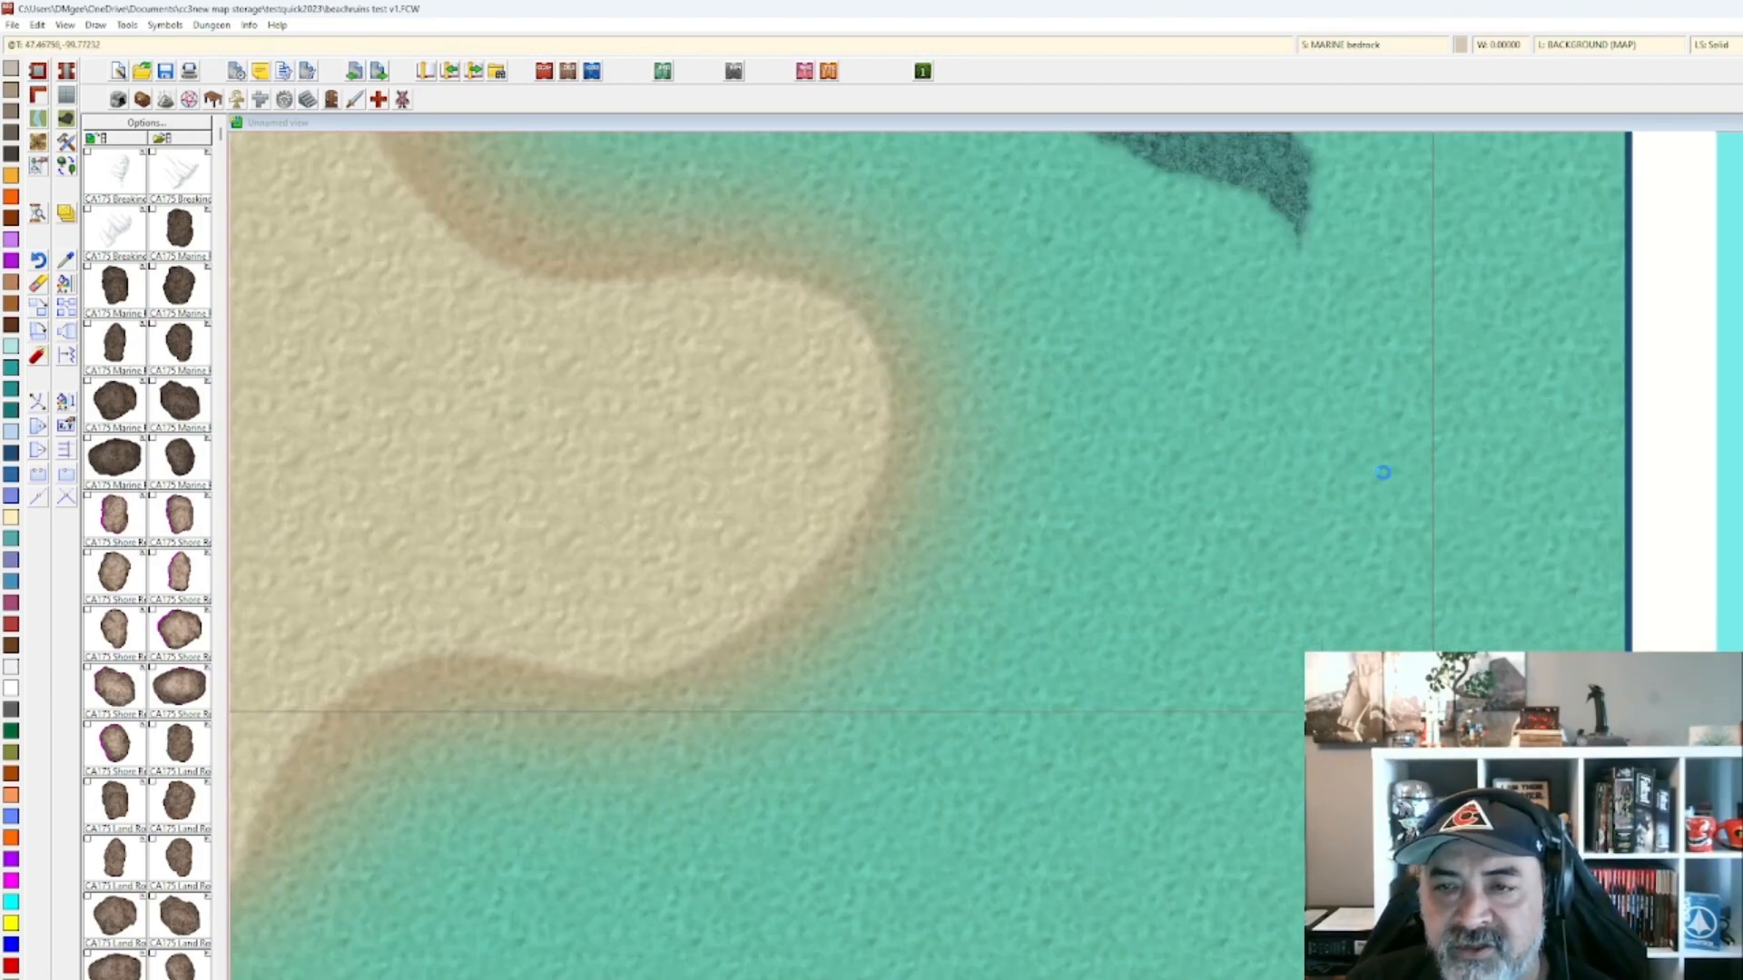
pyautogui.click(1180, 658)
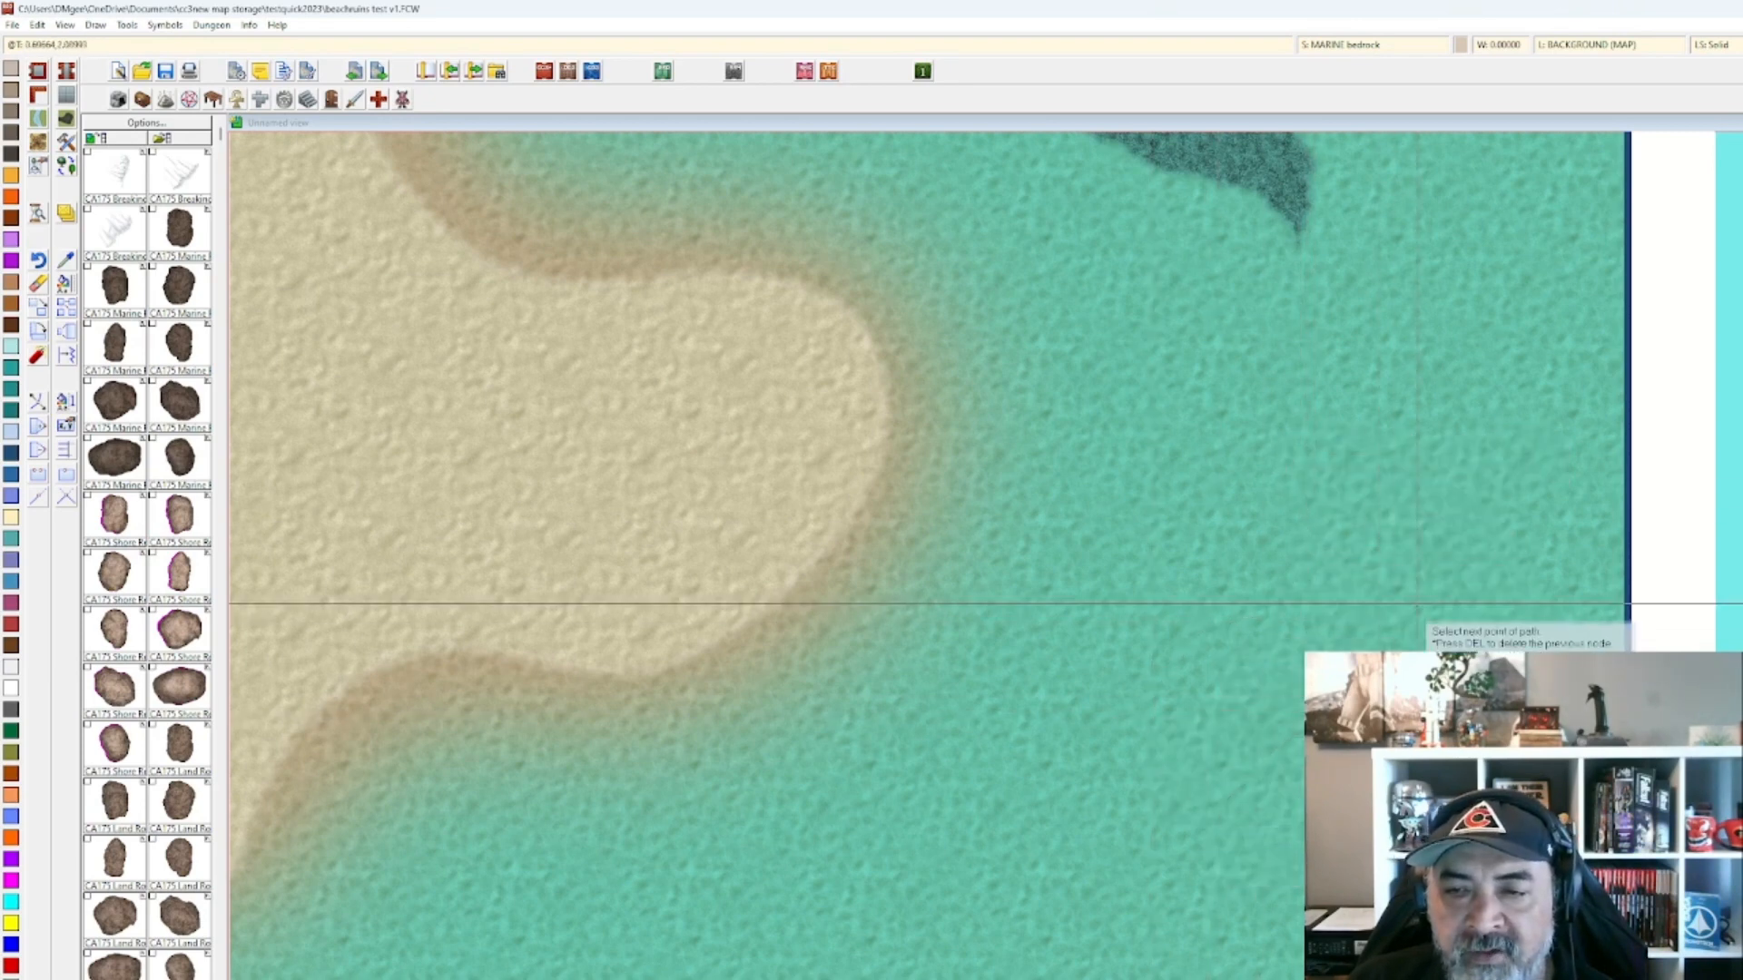
pyautogui.click(1403, 398)
pyautogui.click(1312, 395)
pyautogui.rightClick(1301, 405)
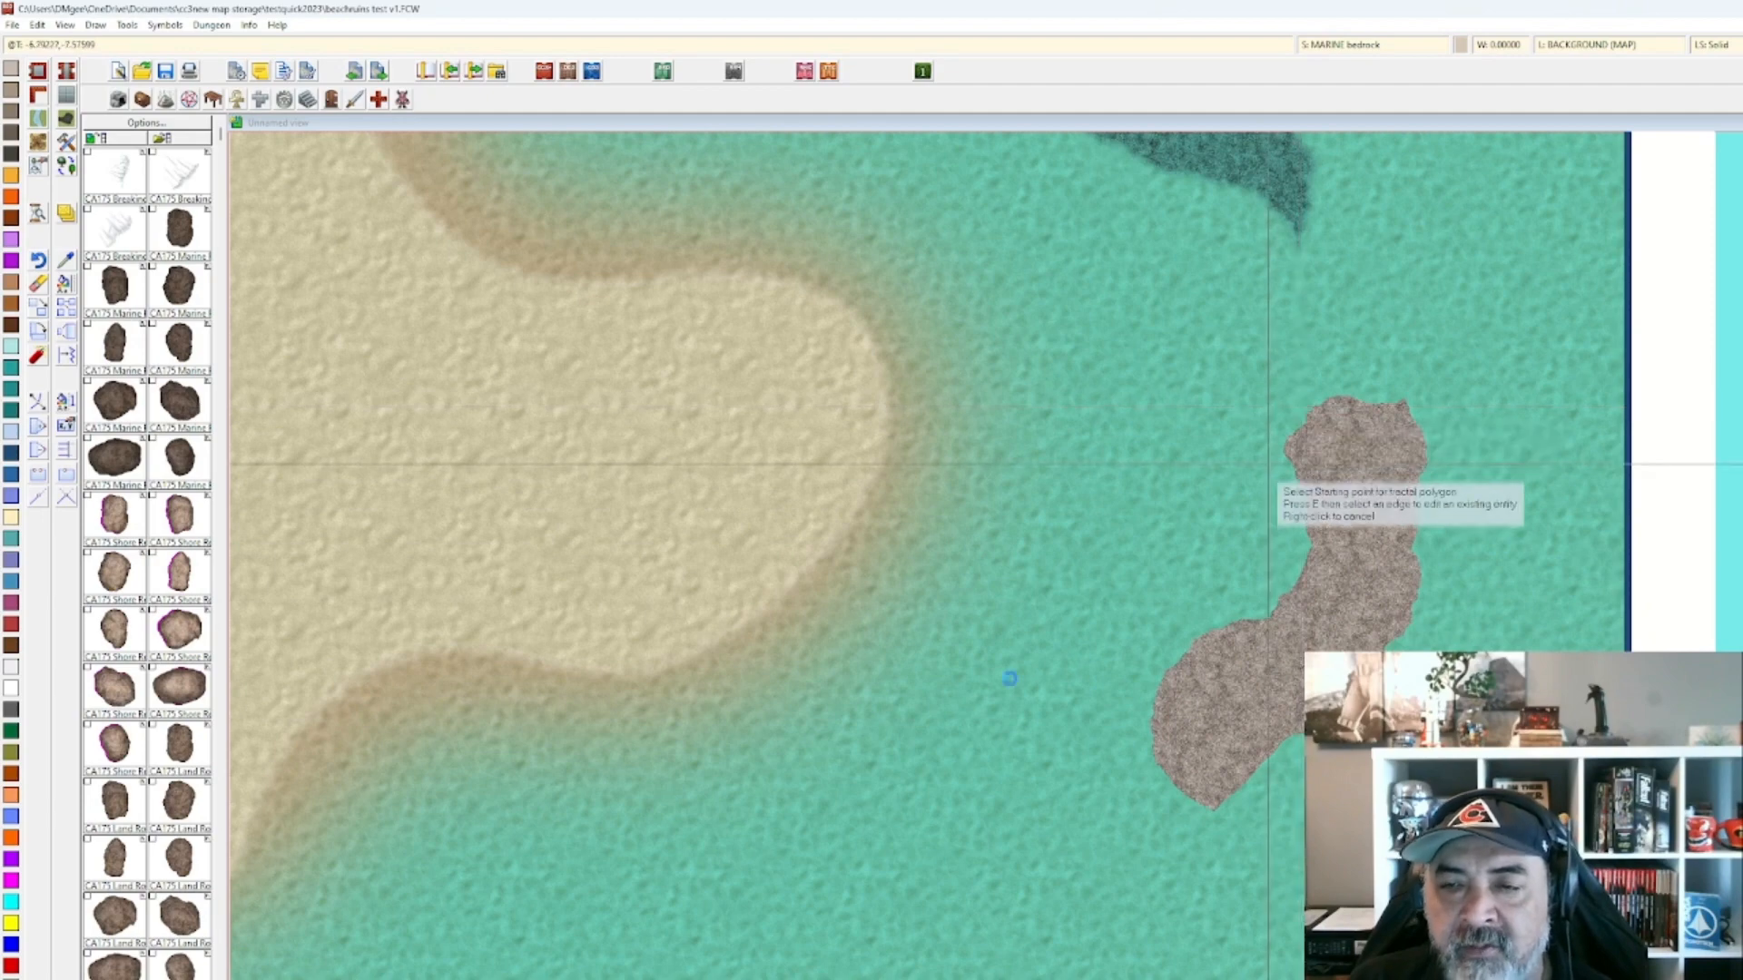
# Draw an irregular marine bedrock strip running from beyond the map's south border northeast into the sea.
pyautogui.scroll(-3, 1009, 678)
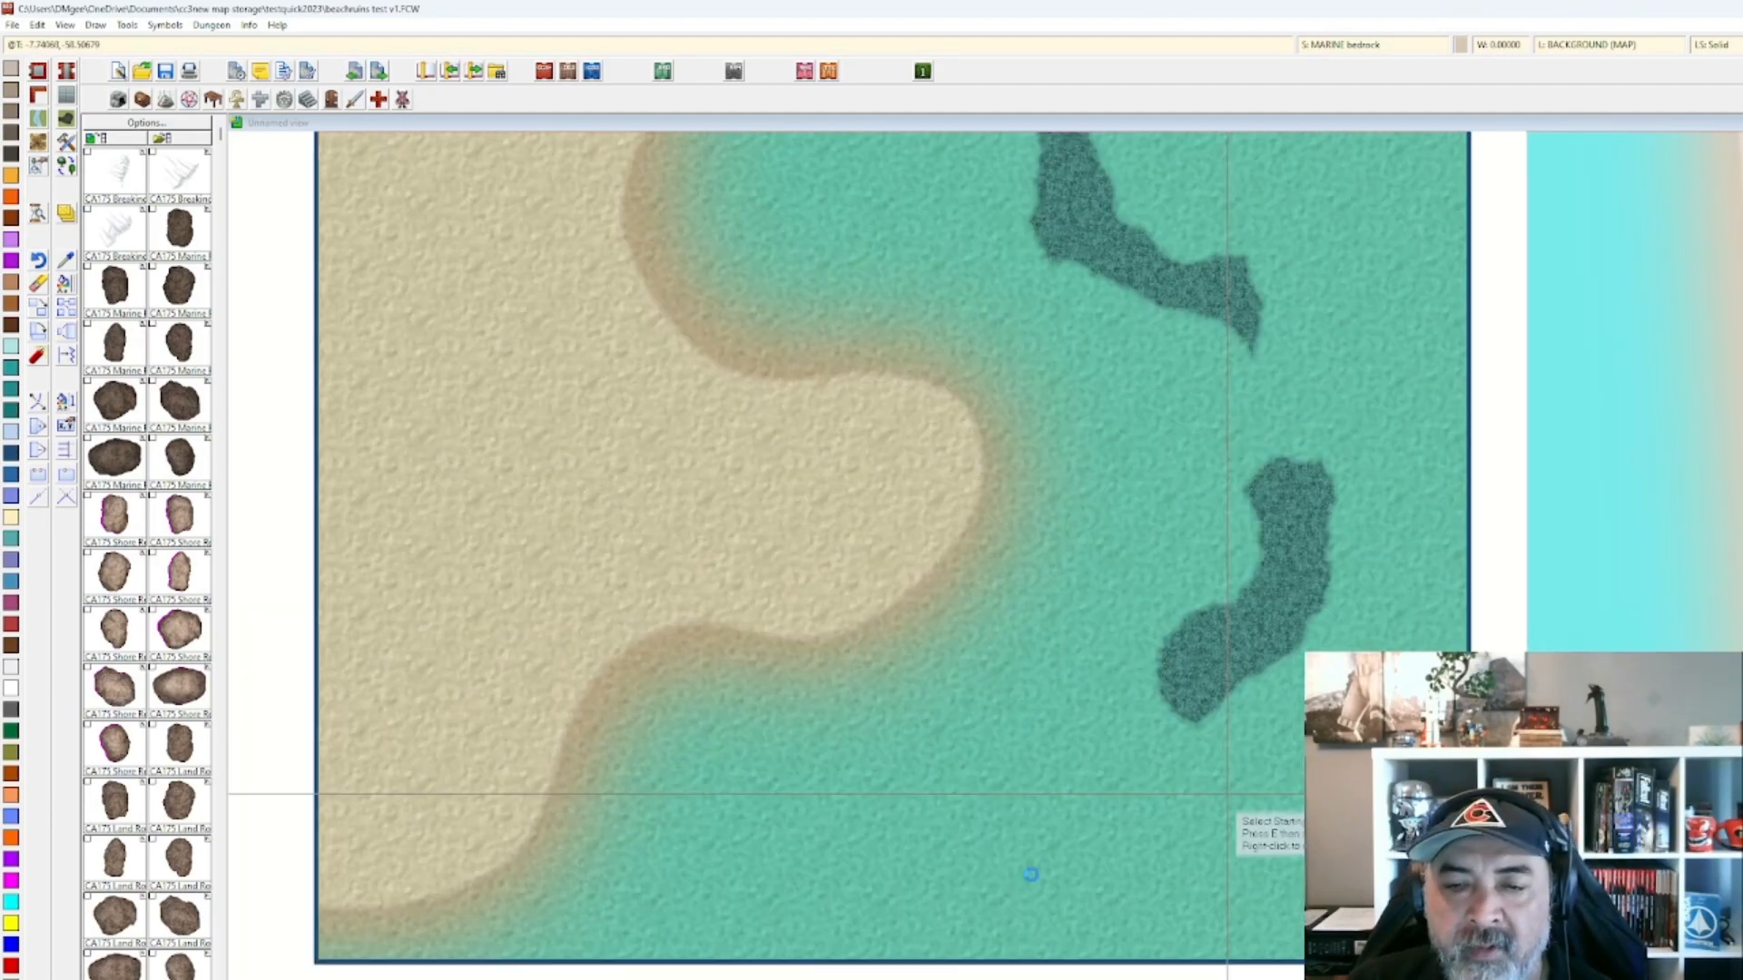
pyautogui.click(788, 929)
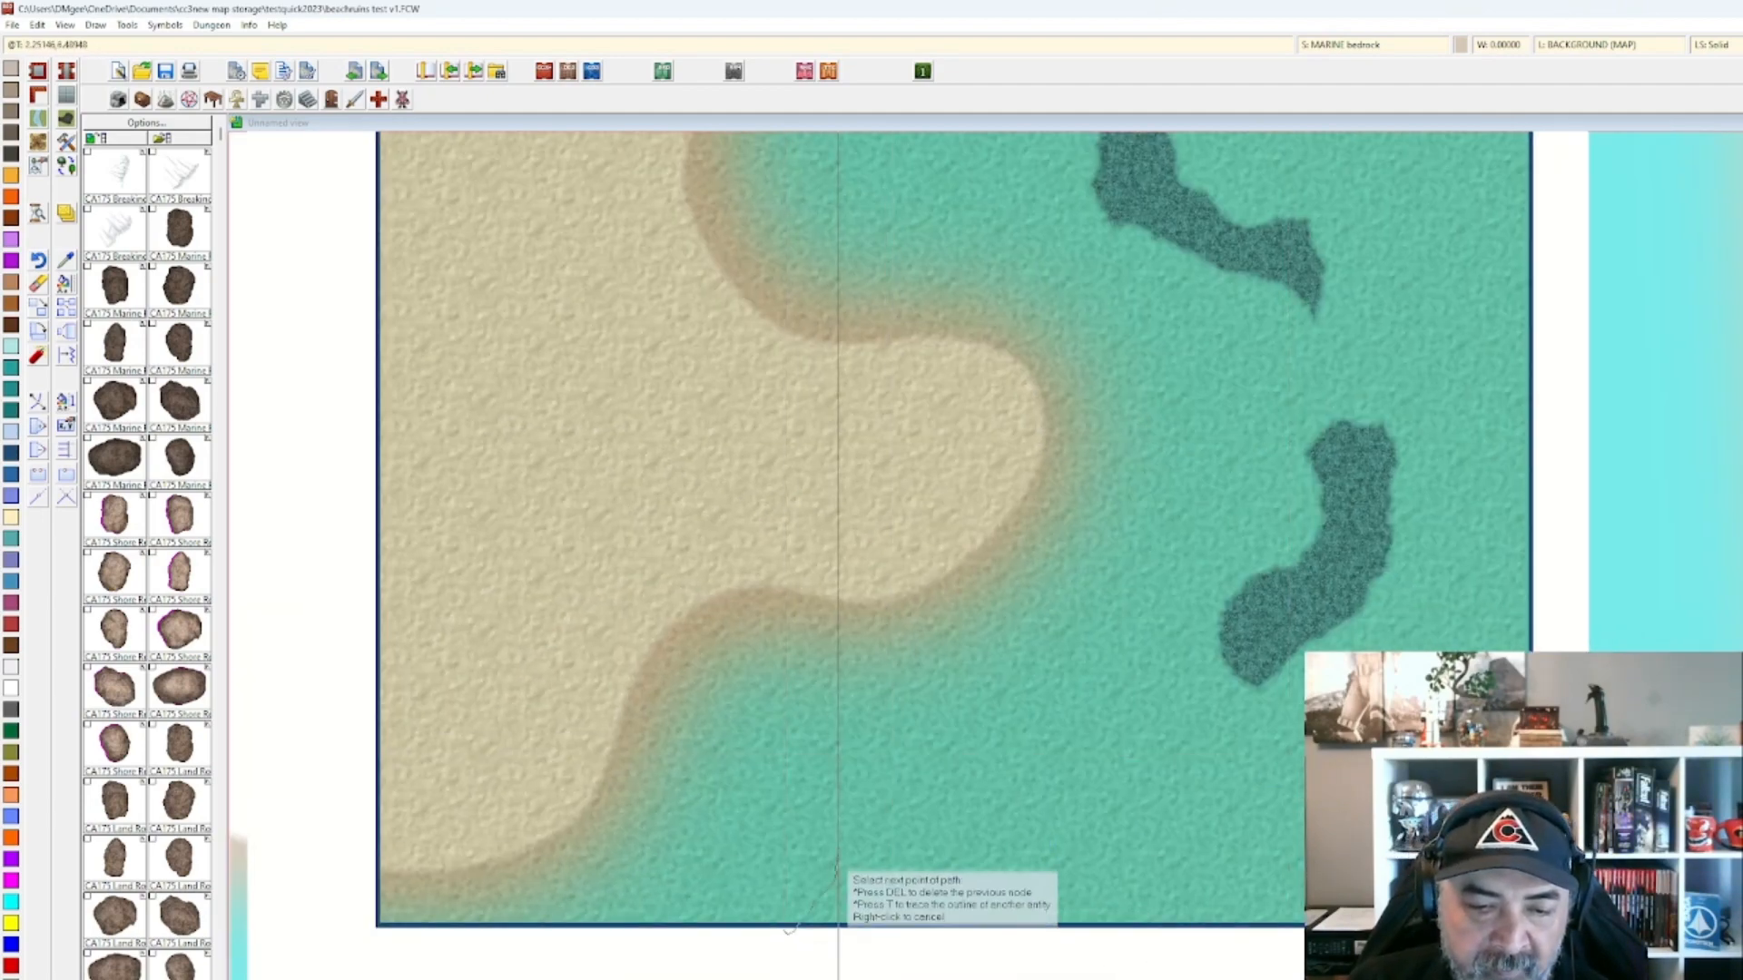
pyautogui.click(840, 811)
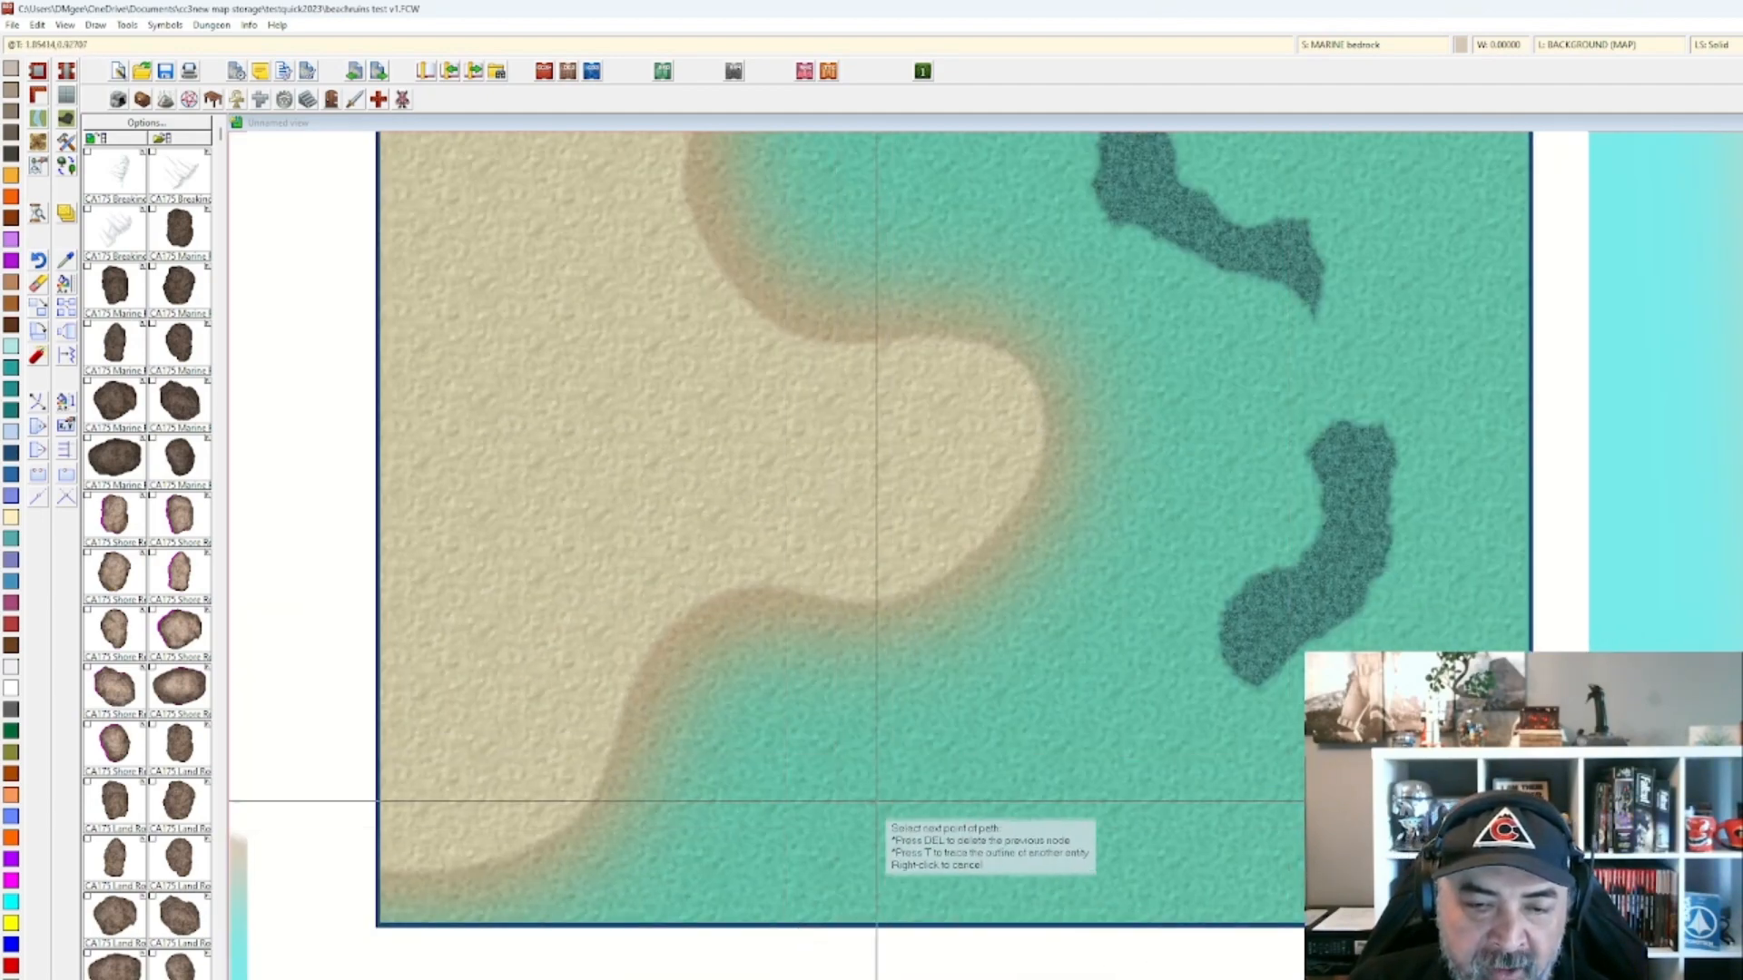
pyautogui.click(1139, 779)
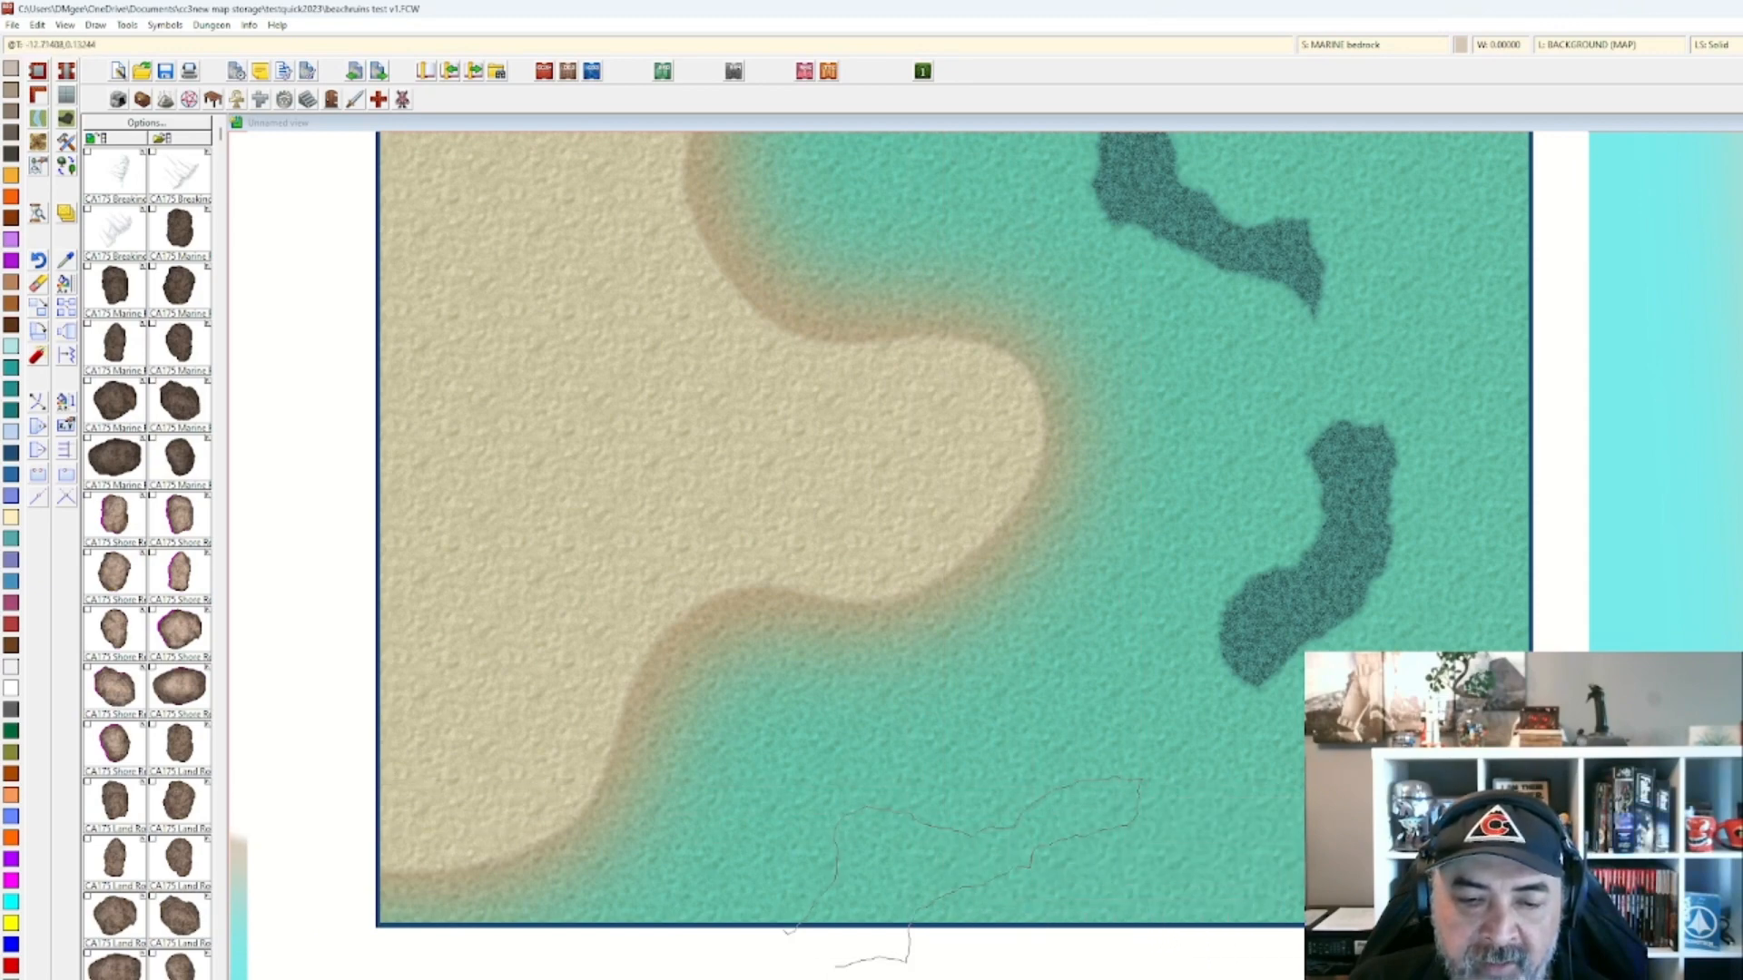
pyautogui.rightClick(752, 957)
pyautogui.scroll(-2, 986, 661)
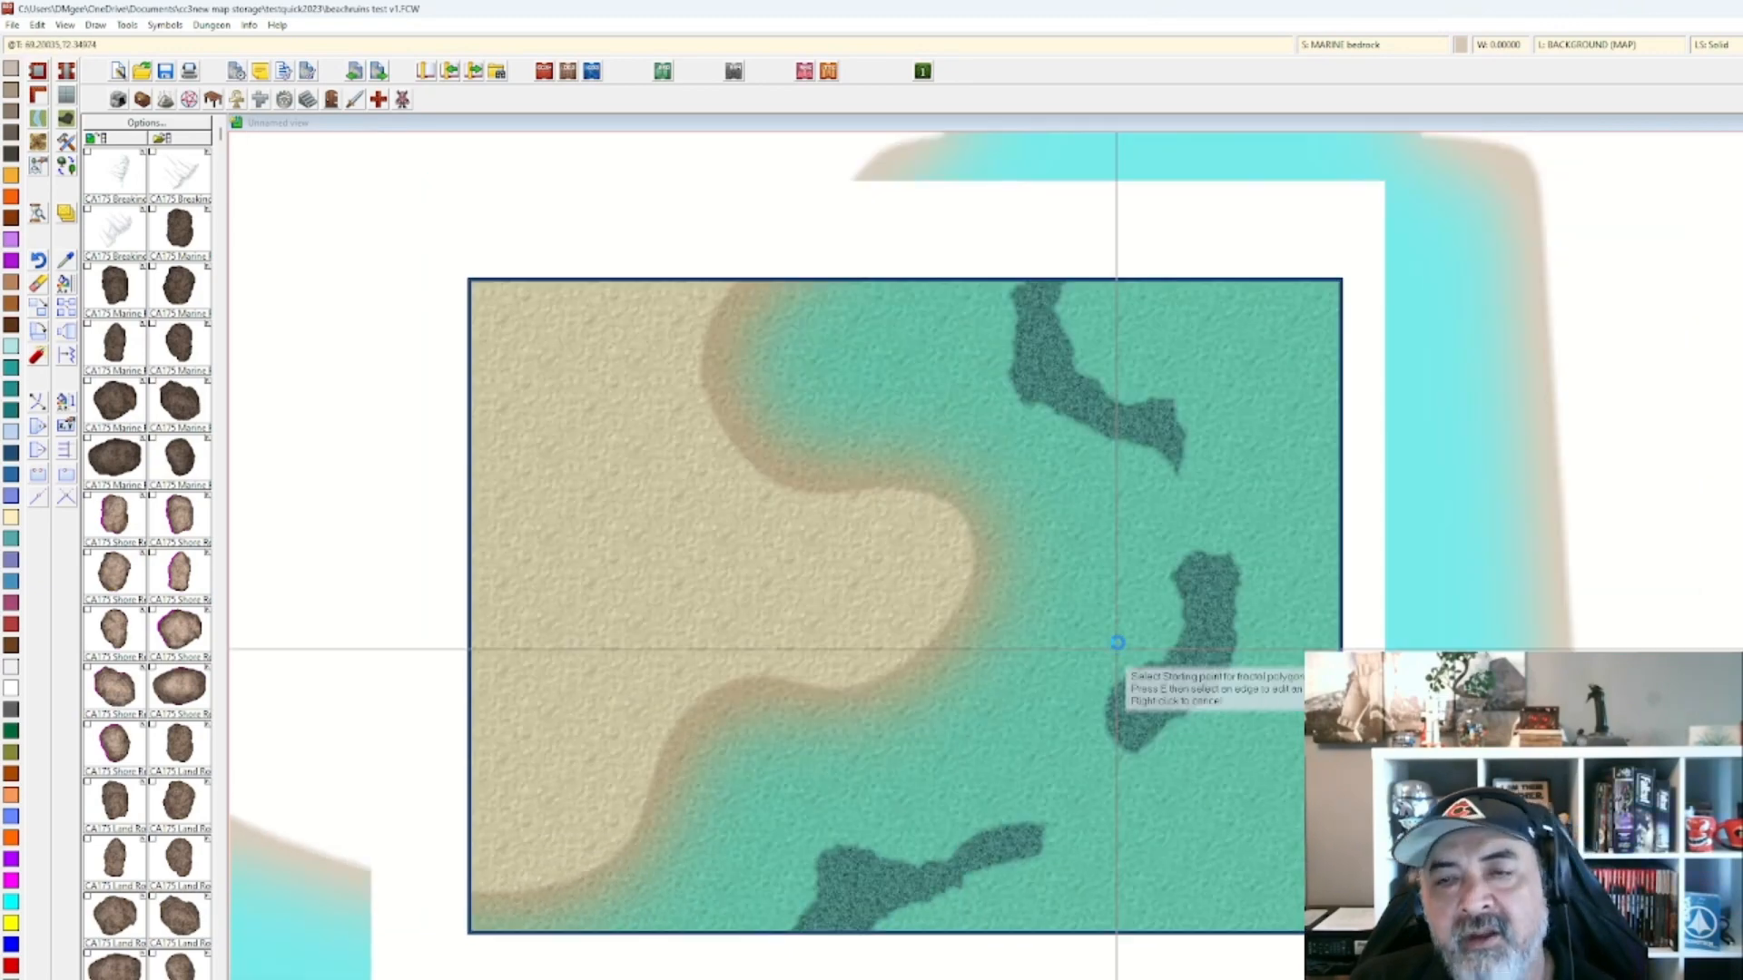
pyautogui.middleClick(1116, 649)
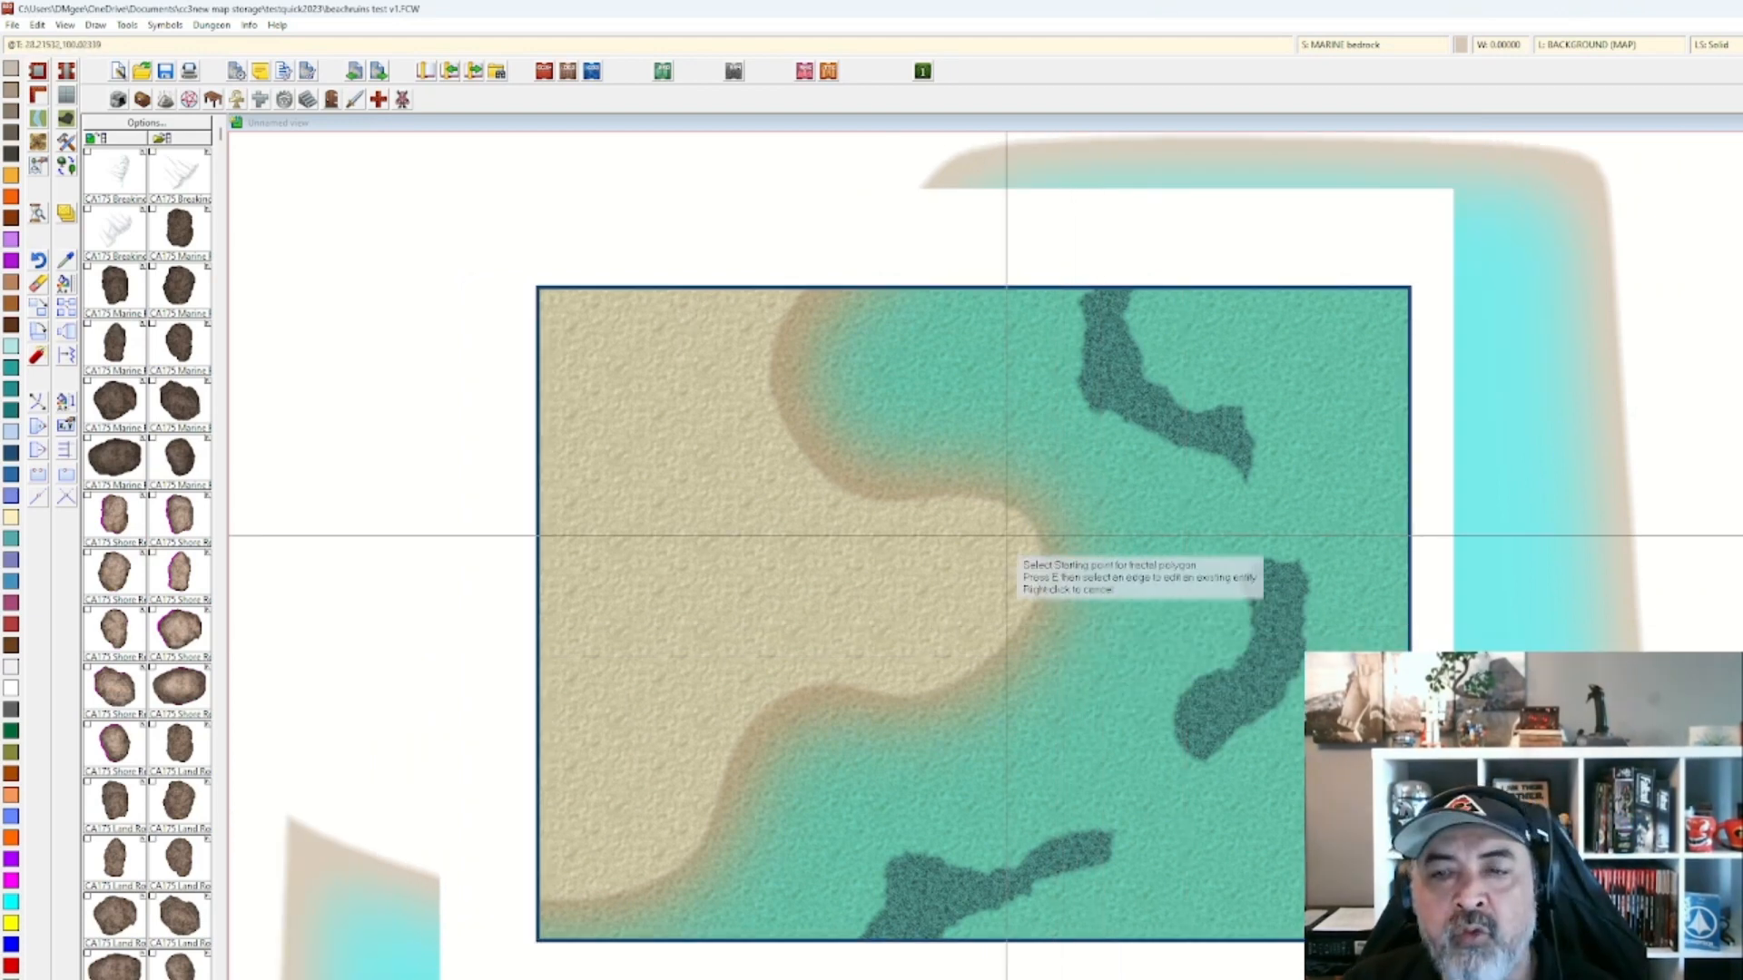
# Load the CA175 Skirmish Vegetation symbol catalog and browse to its weed and algae symbols.
pyautogui.click(405, 98)
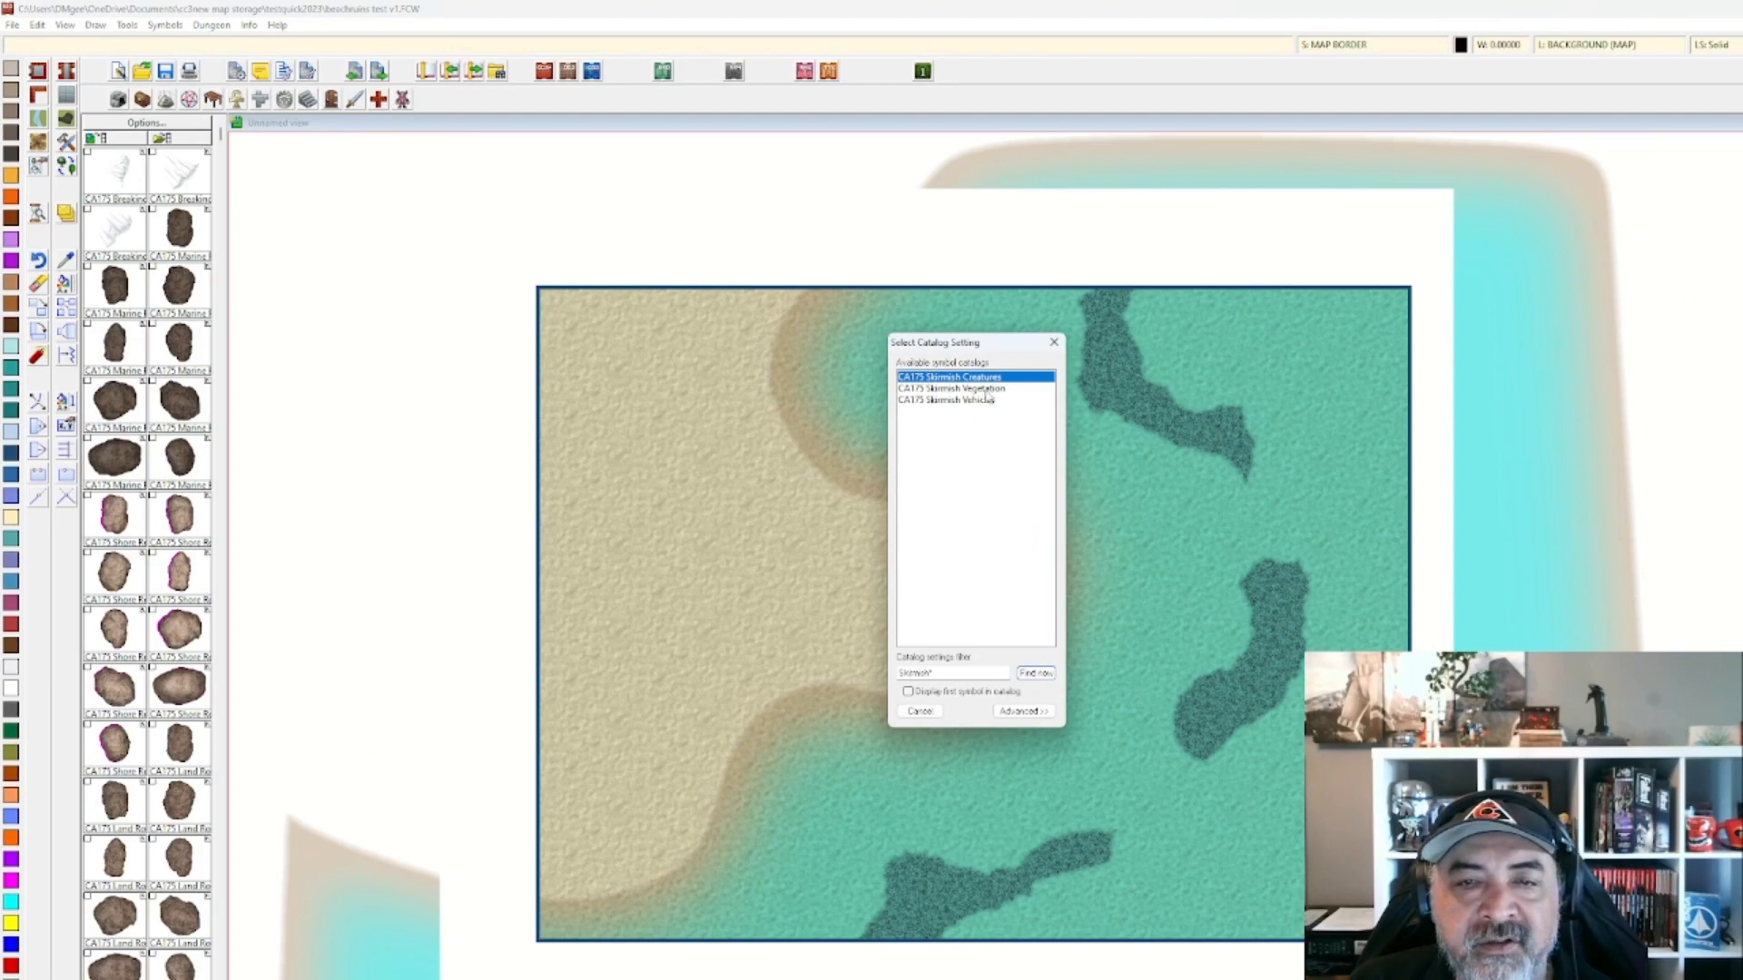
pyautogui.doubleClick(986, 390)
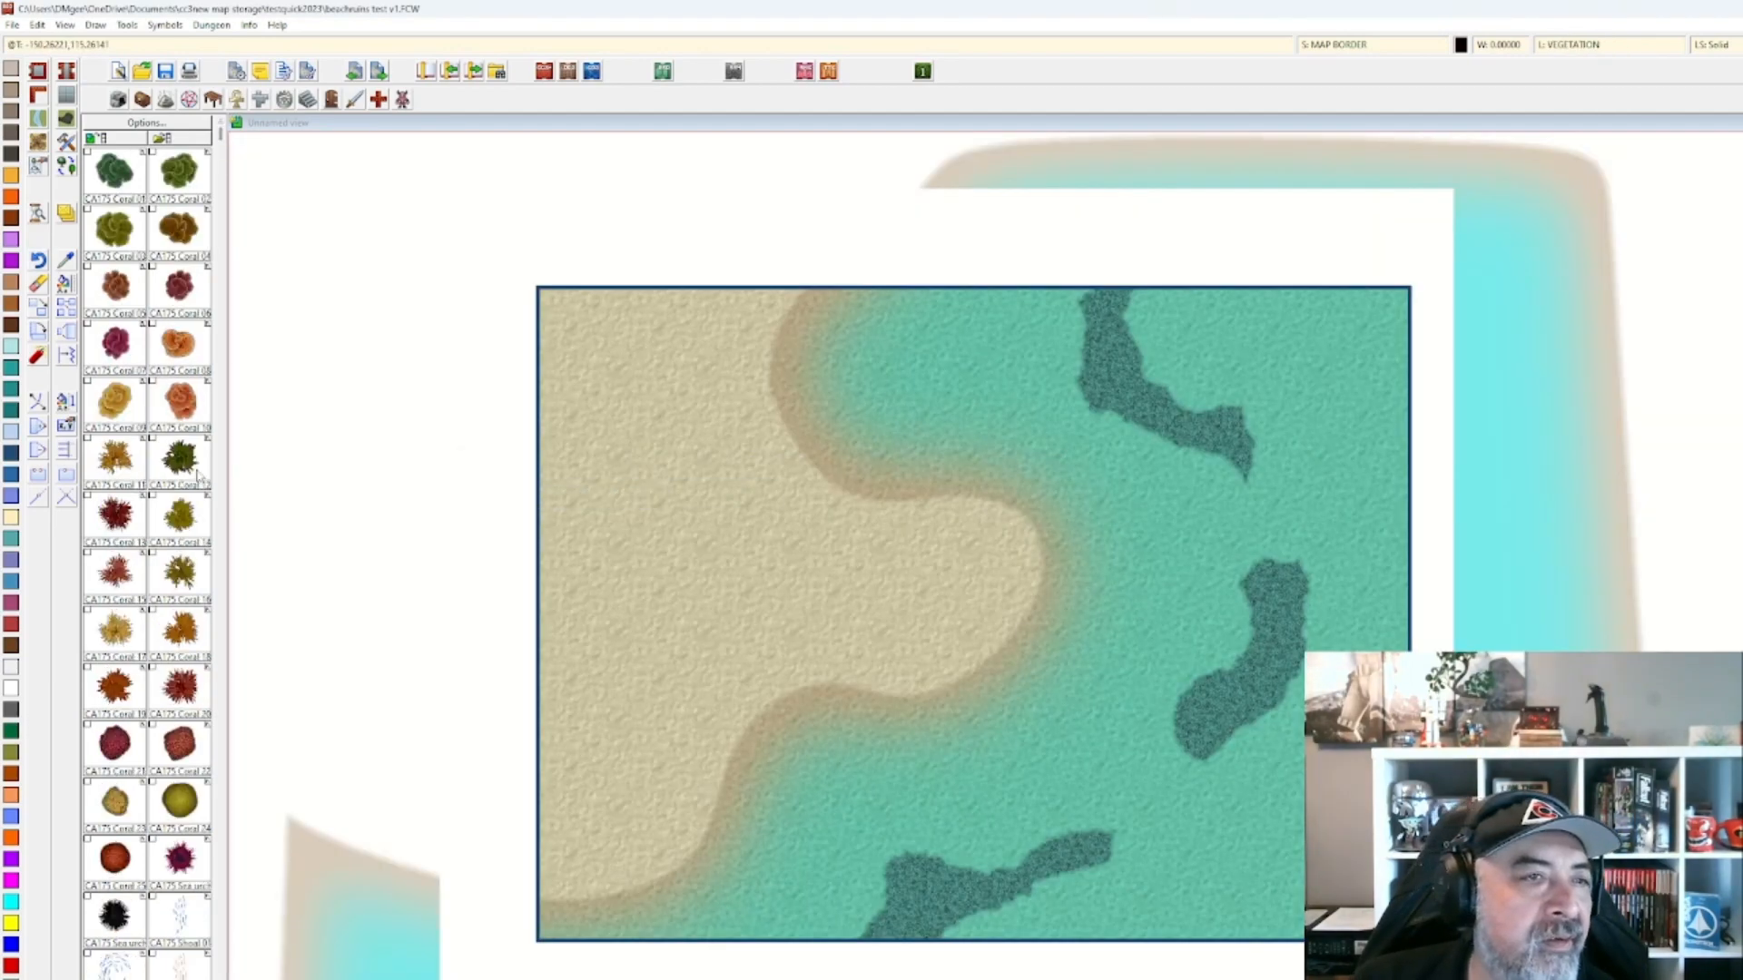
pyautogui.scroll(-15, 200, 474)
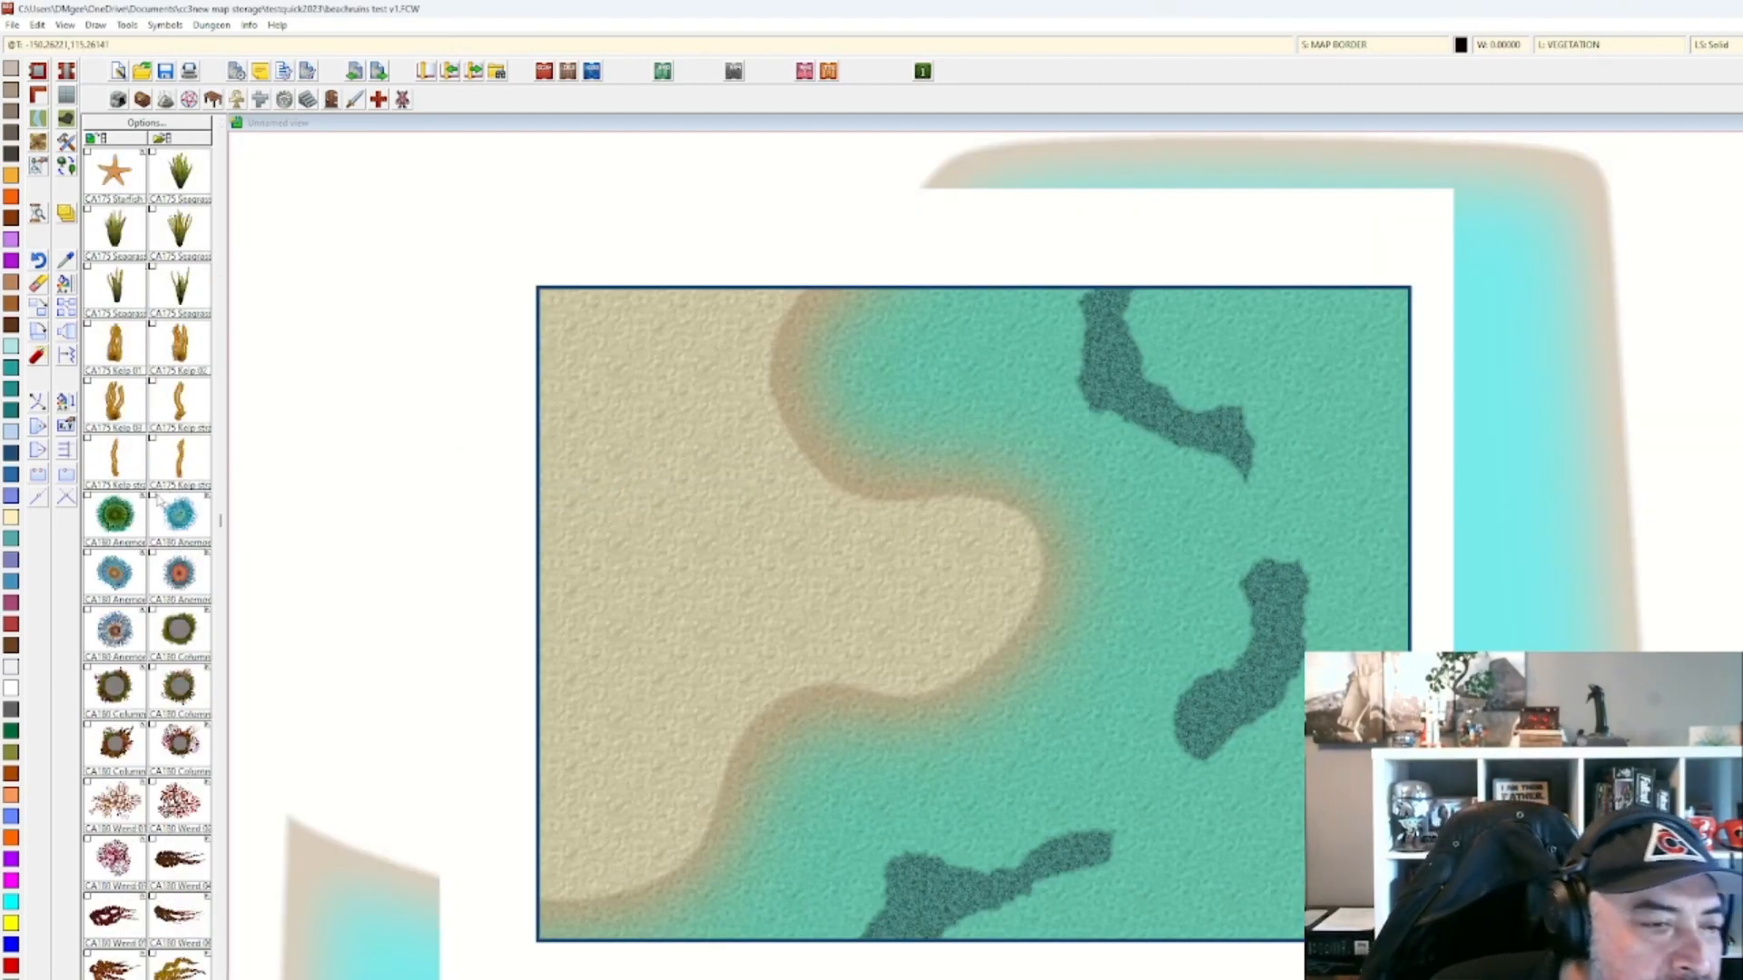
pyautogui.scroll(-10, 156, 499)
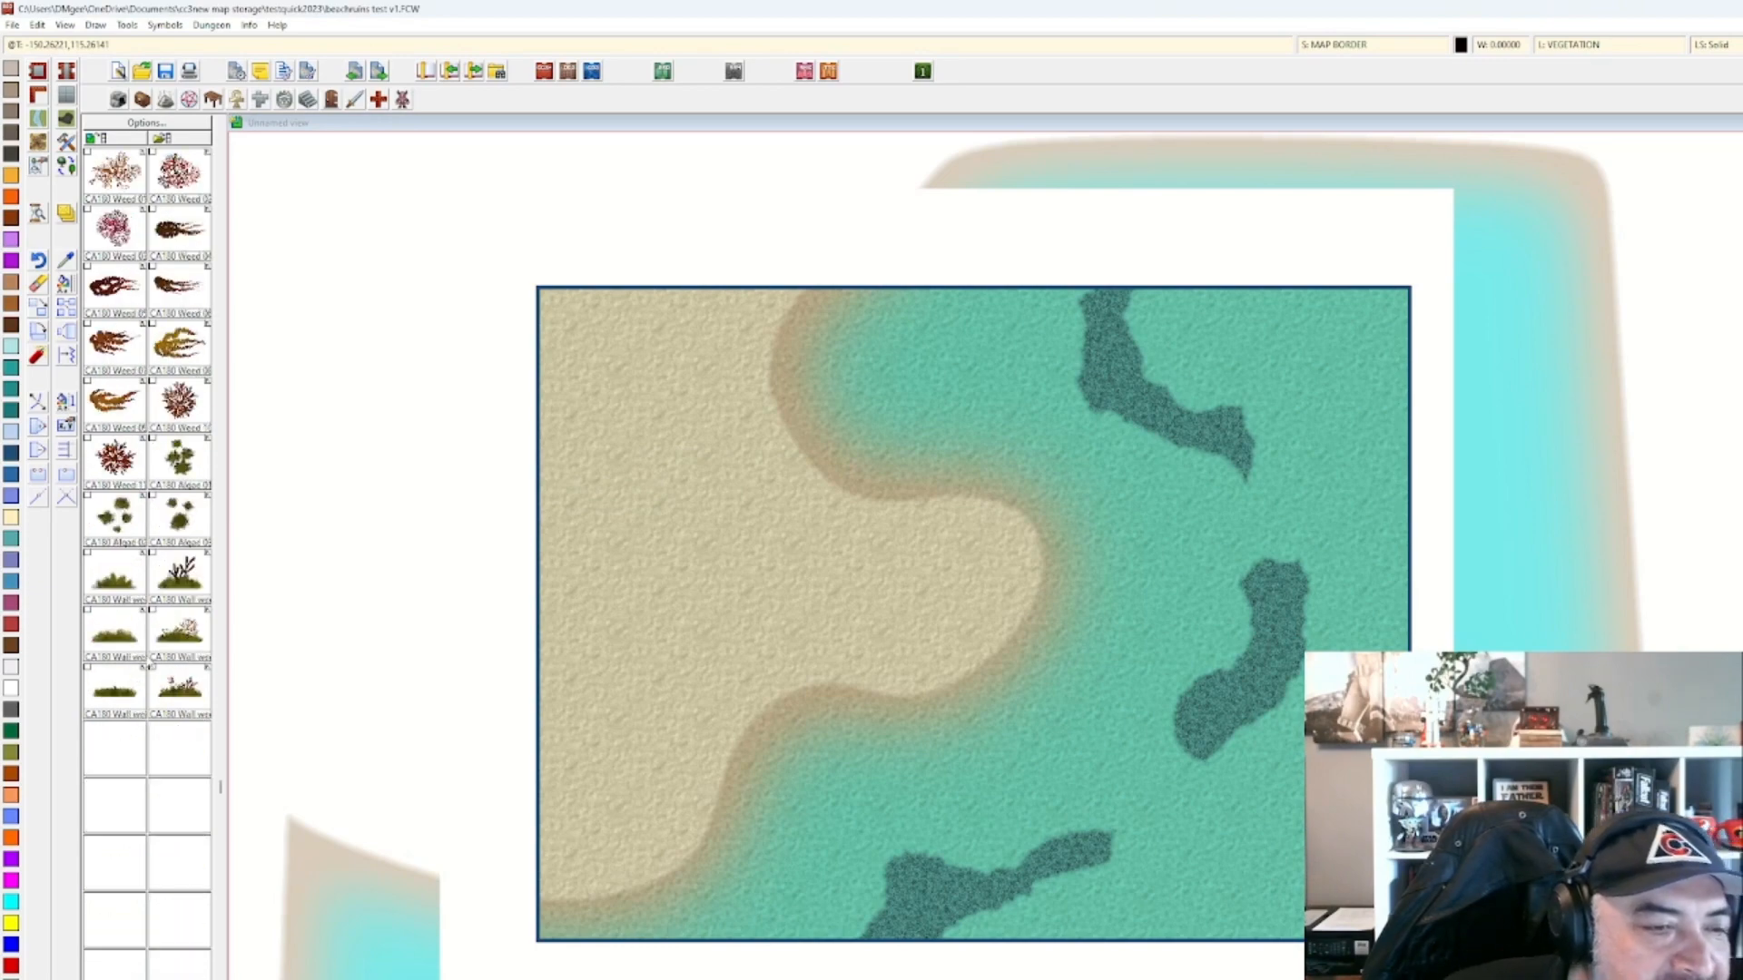
# Place a rotated CA180 wall weed symbol with dark red branches on the northwest edge of the eastern bedrock patch's lower end.
pyautogui.click(200, 593)
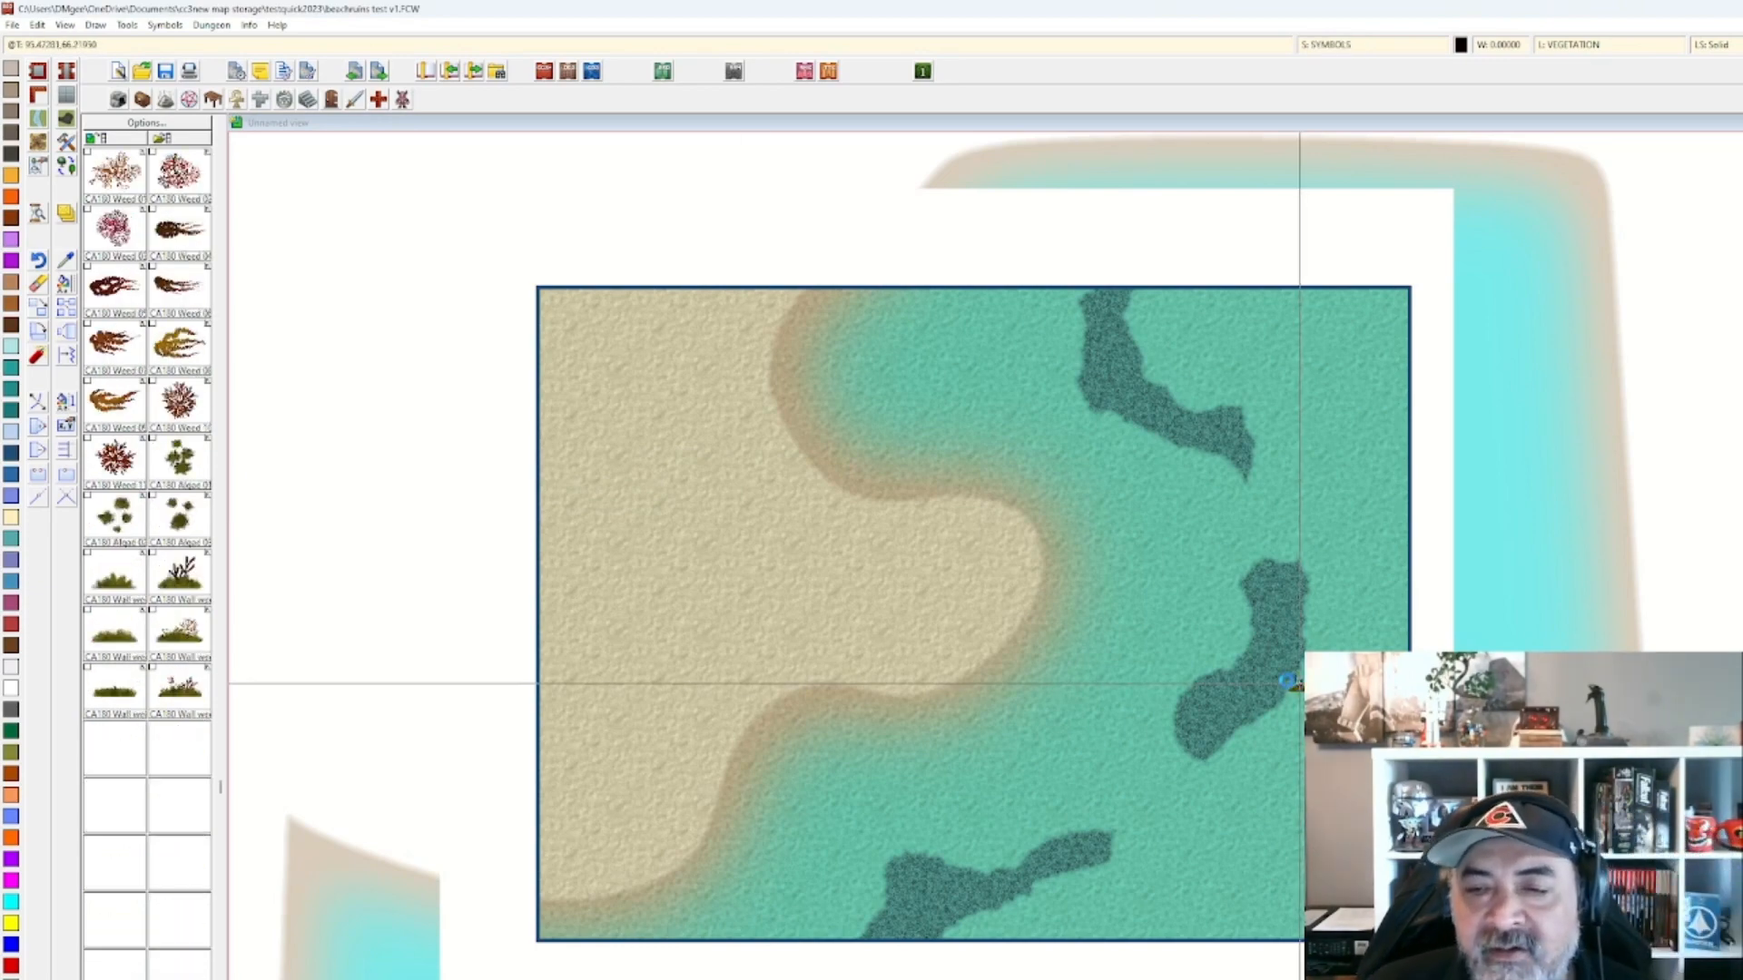
pyautogui.scroll(2, 1300, 683)
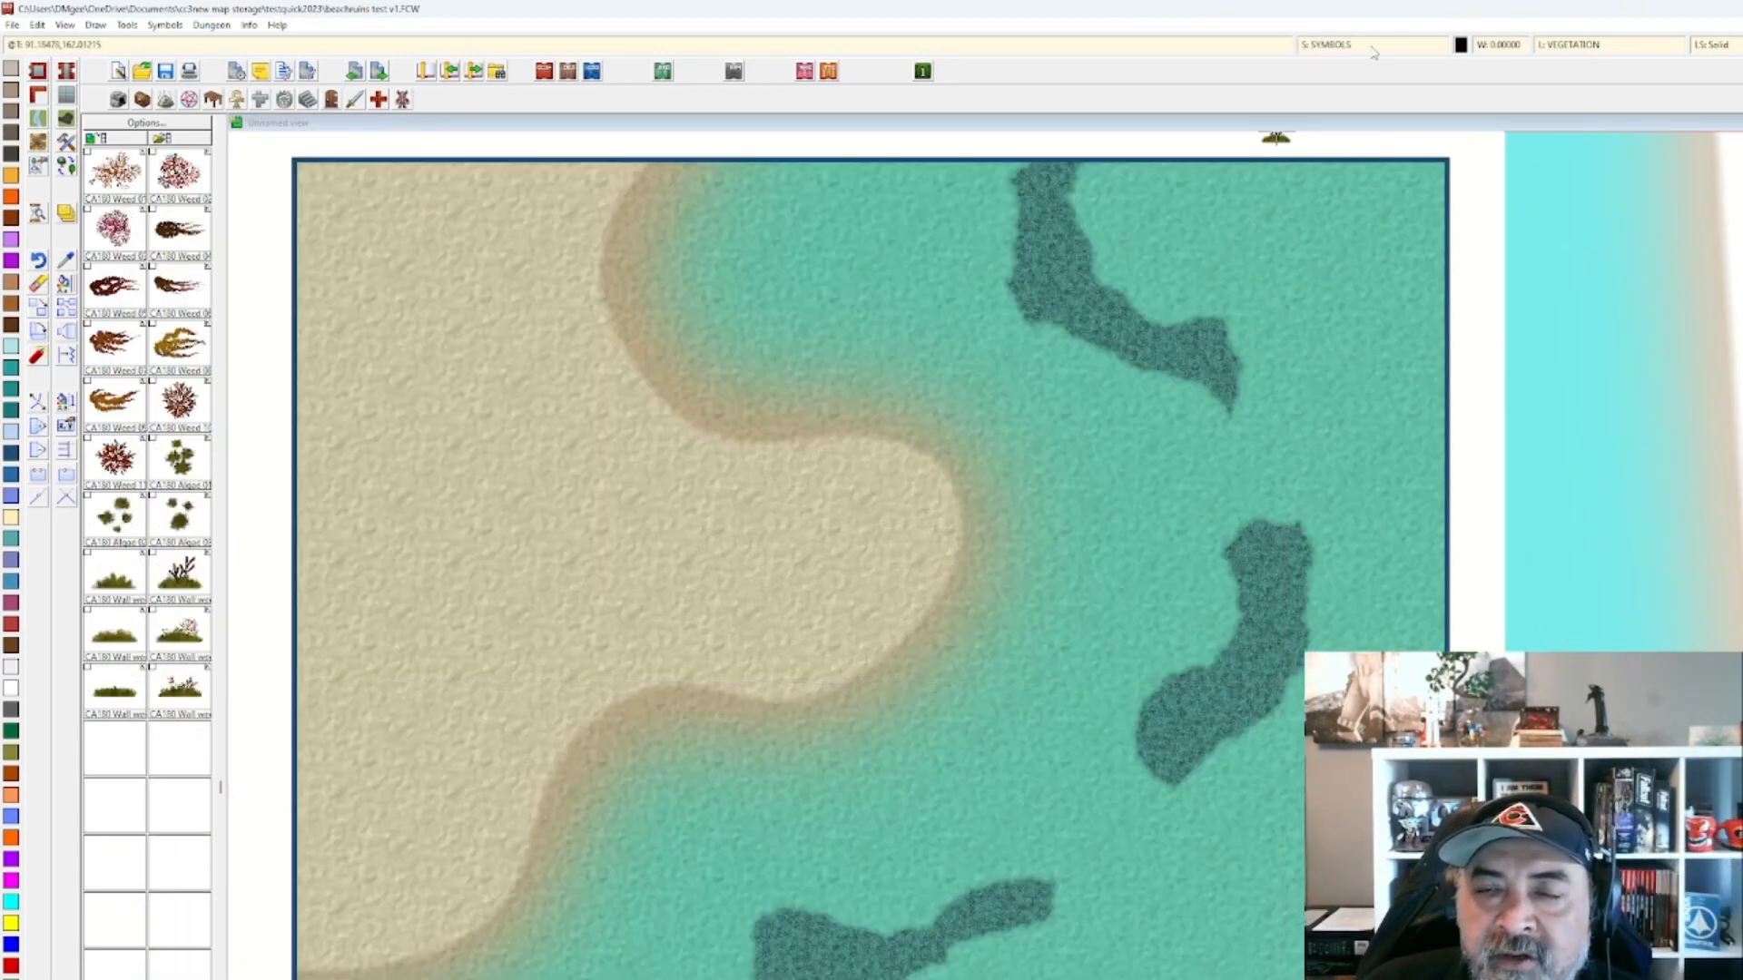
pyautogui.scroll(1, 1166, 699)
pyautogui.click(1165, 701)
pyautogui.scroll(2, 1167, 697)
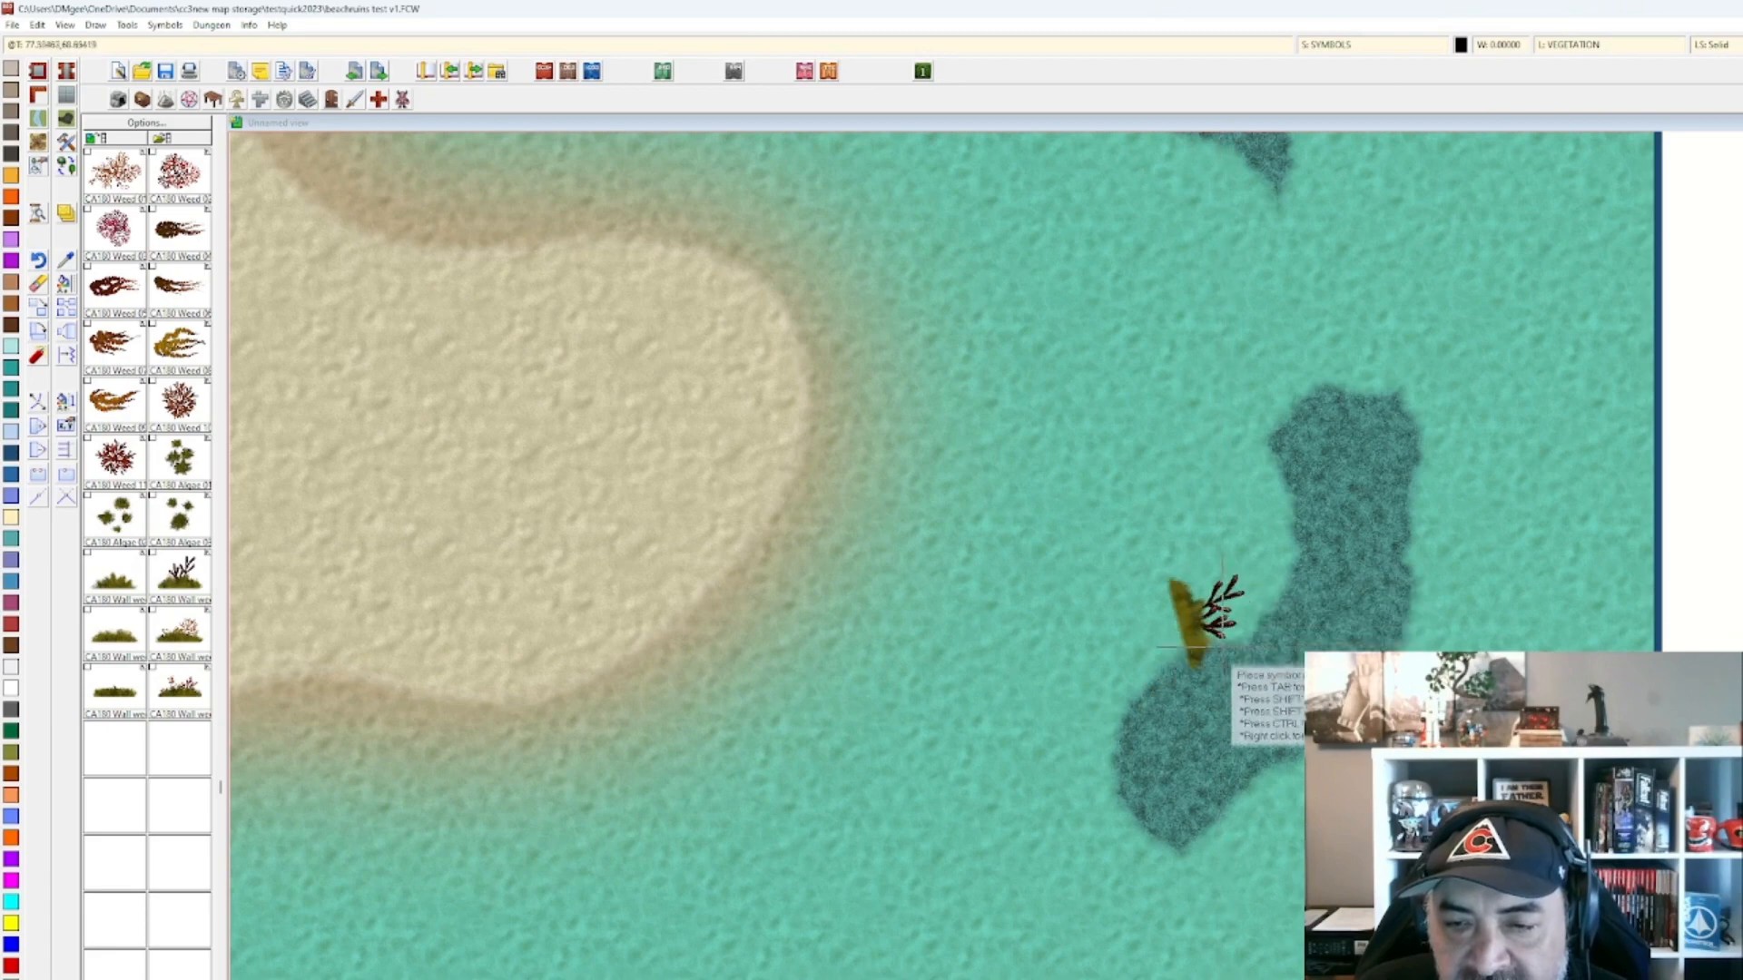
pyautogui.press('shift')
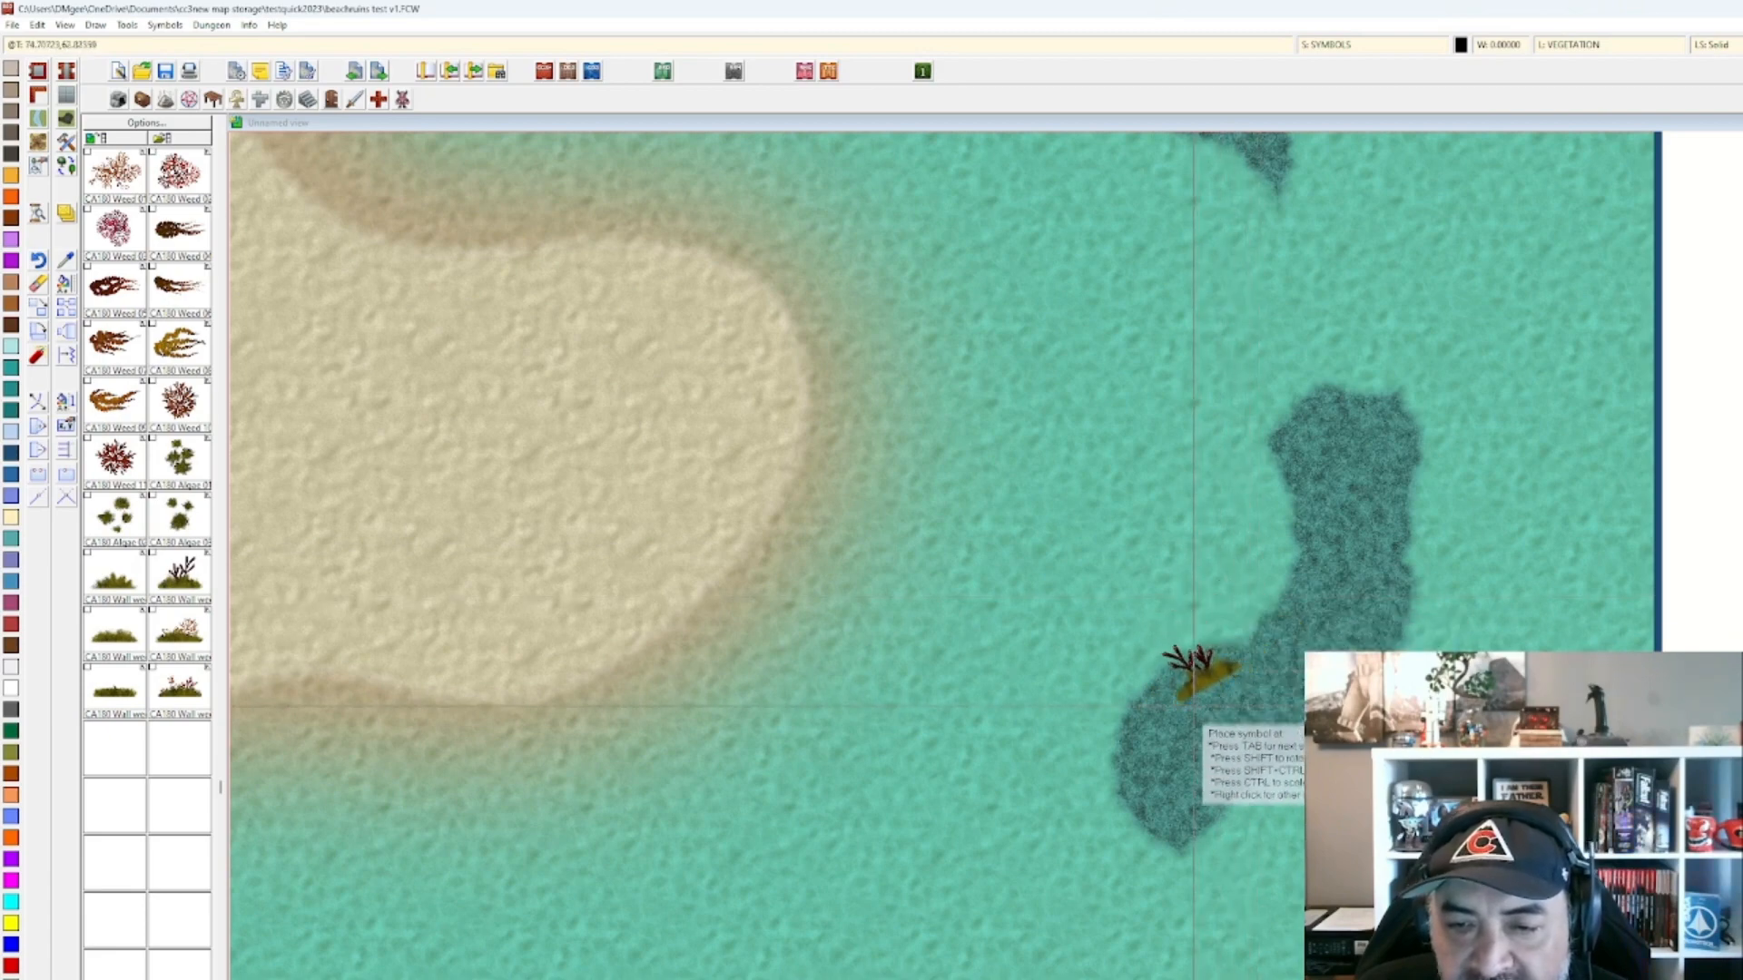
pyautogui.click(1182, 647)
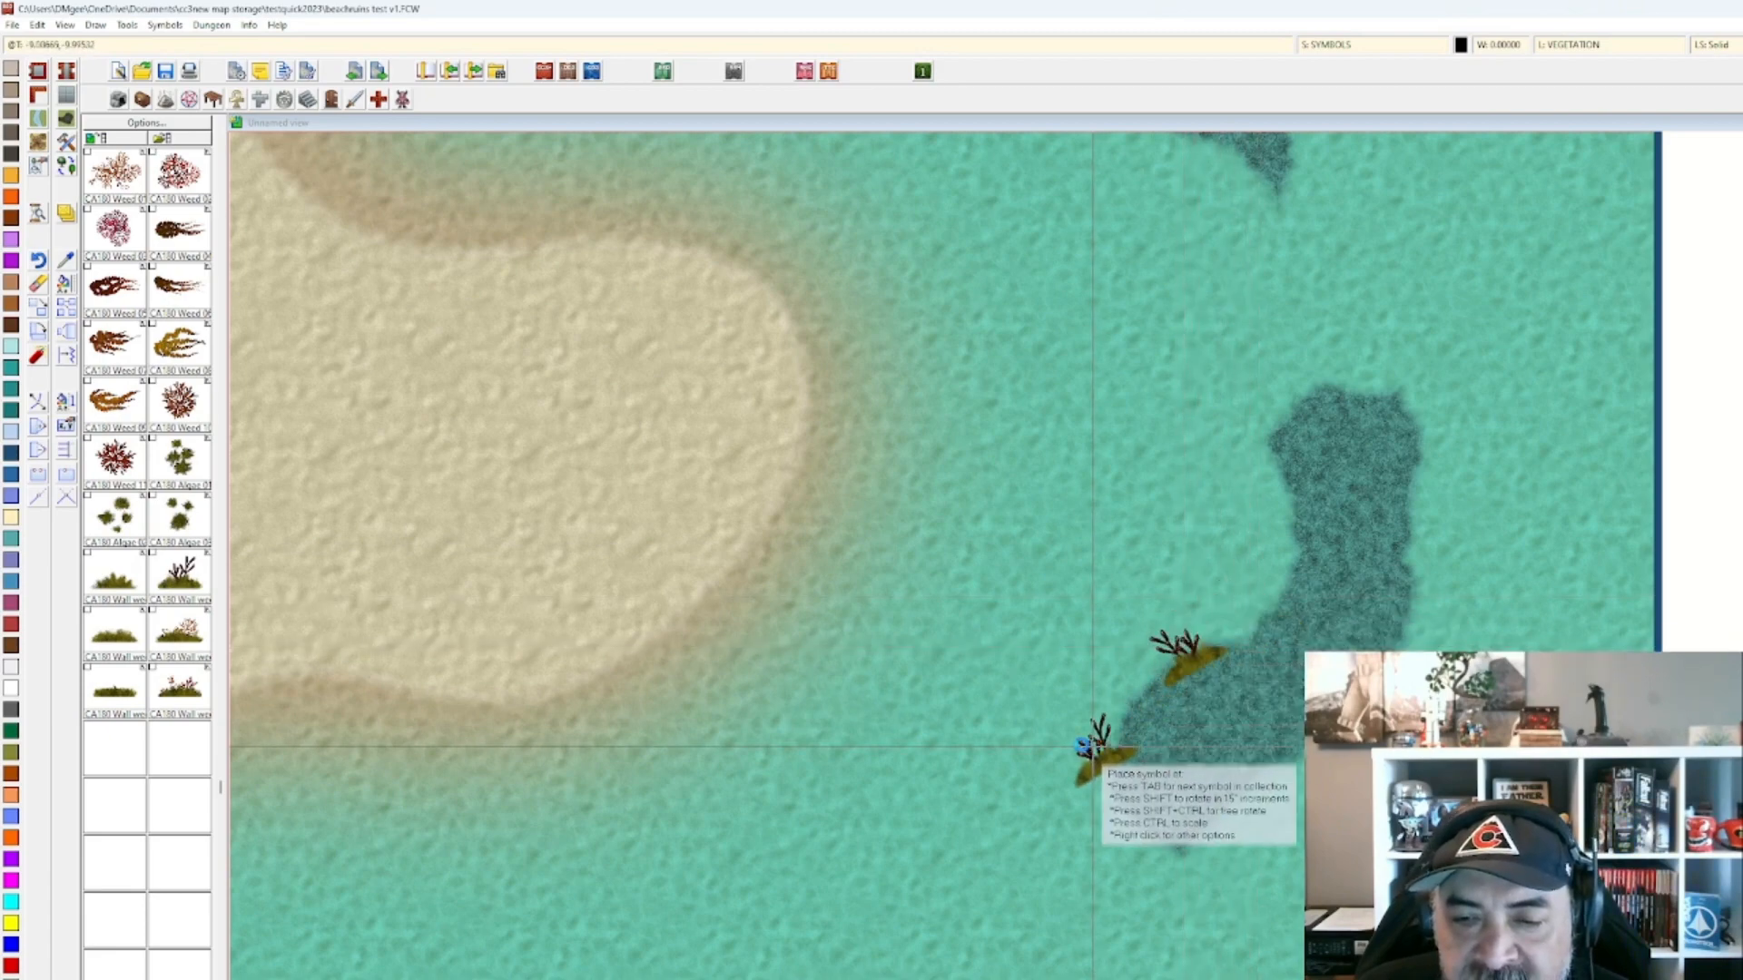
pyautogui.scroll(1, 1094, 747)
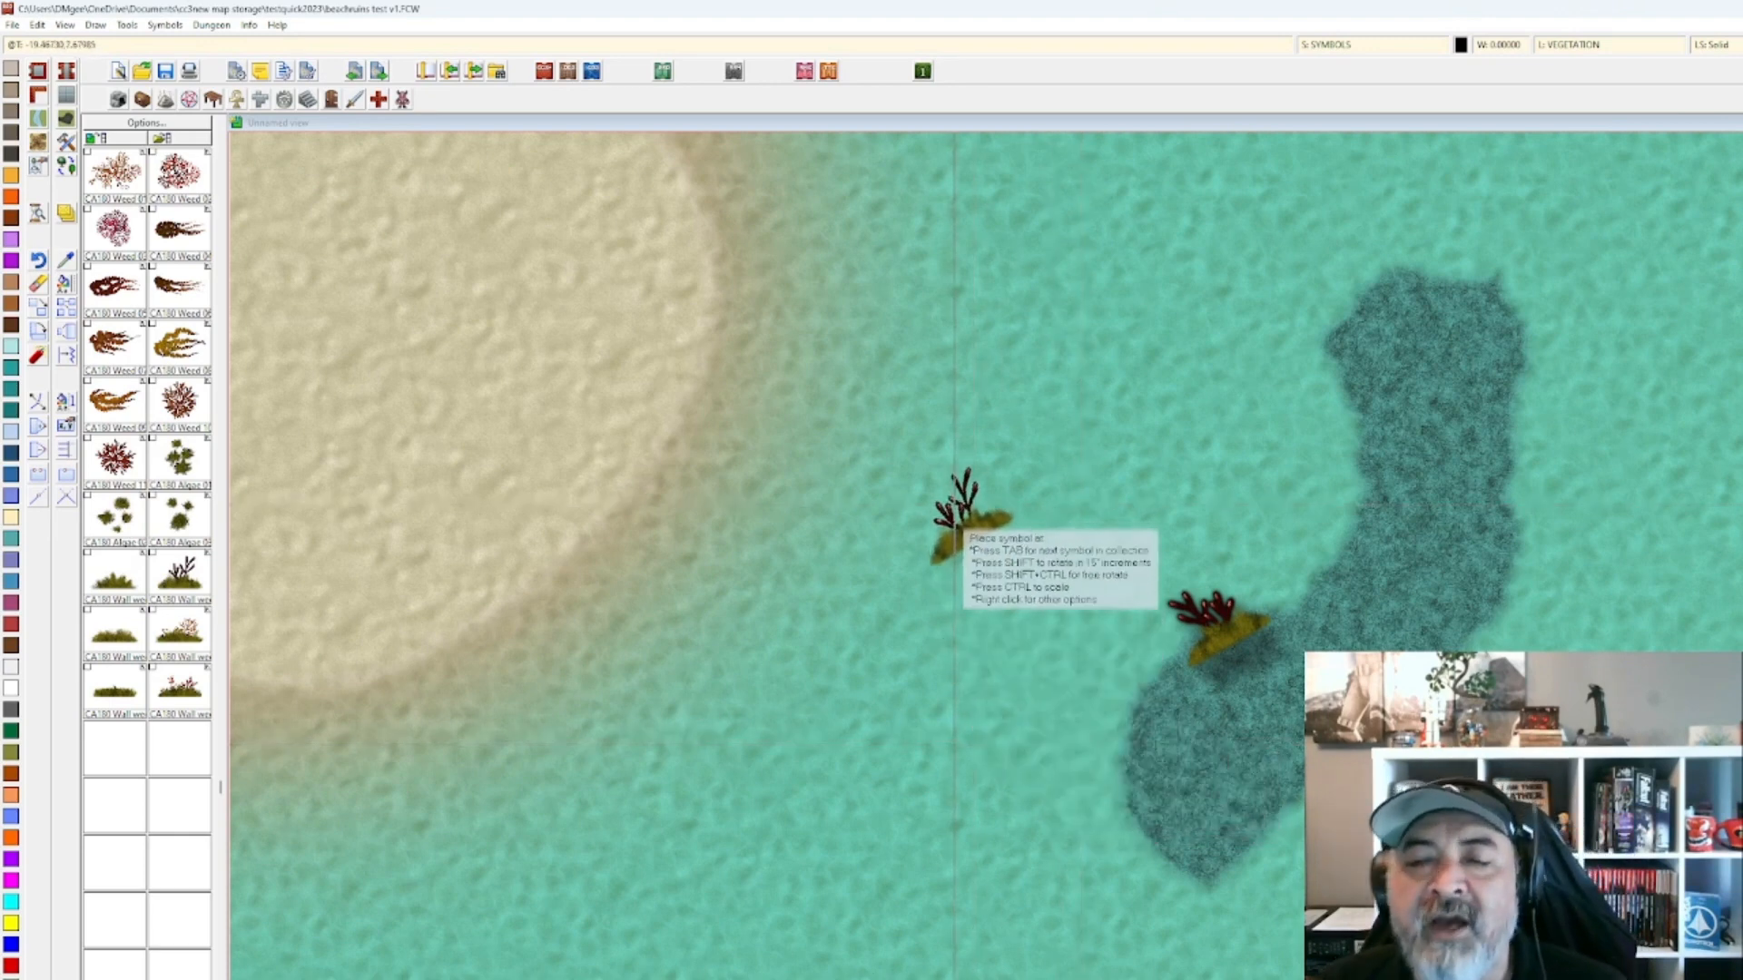
# Place a CA180 Algae 01 symbol in the open water between the beach point and the eastern bedrock patch.
pyautogui.click(179, 457)
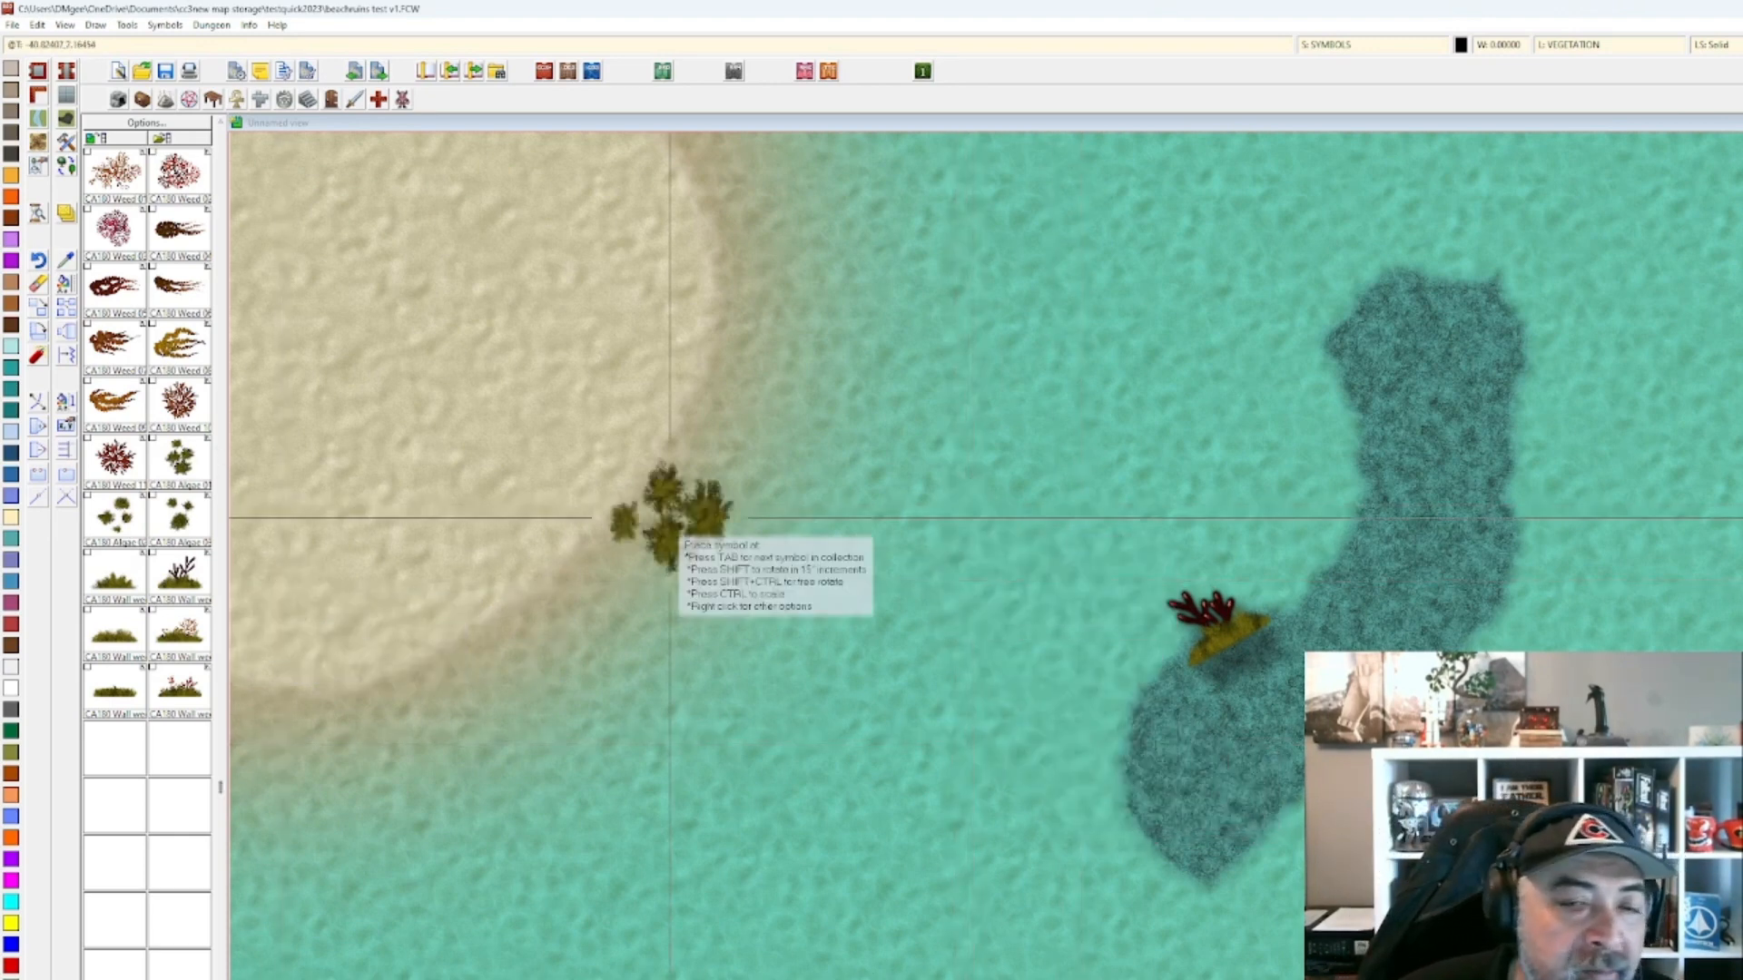
pyautogui.click(1069, 443)
pyautogui.scroll(-1, 901, 674)
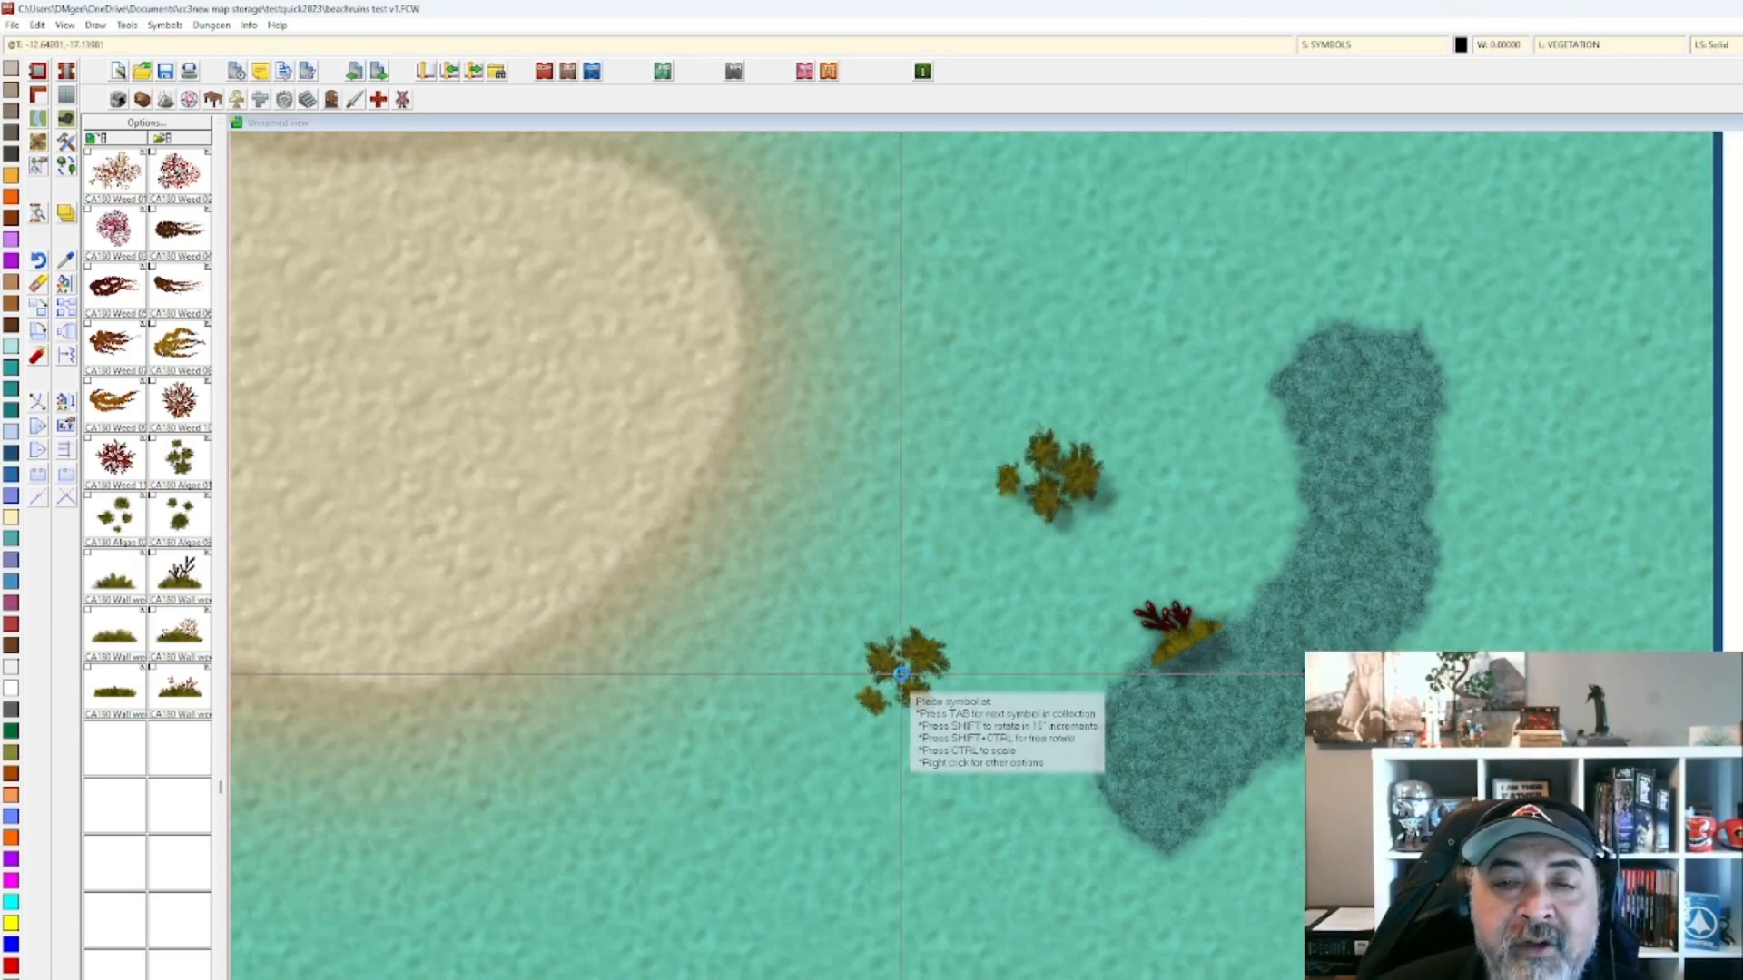
pyautogui.scroll(-1, 901, 673)
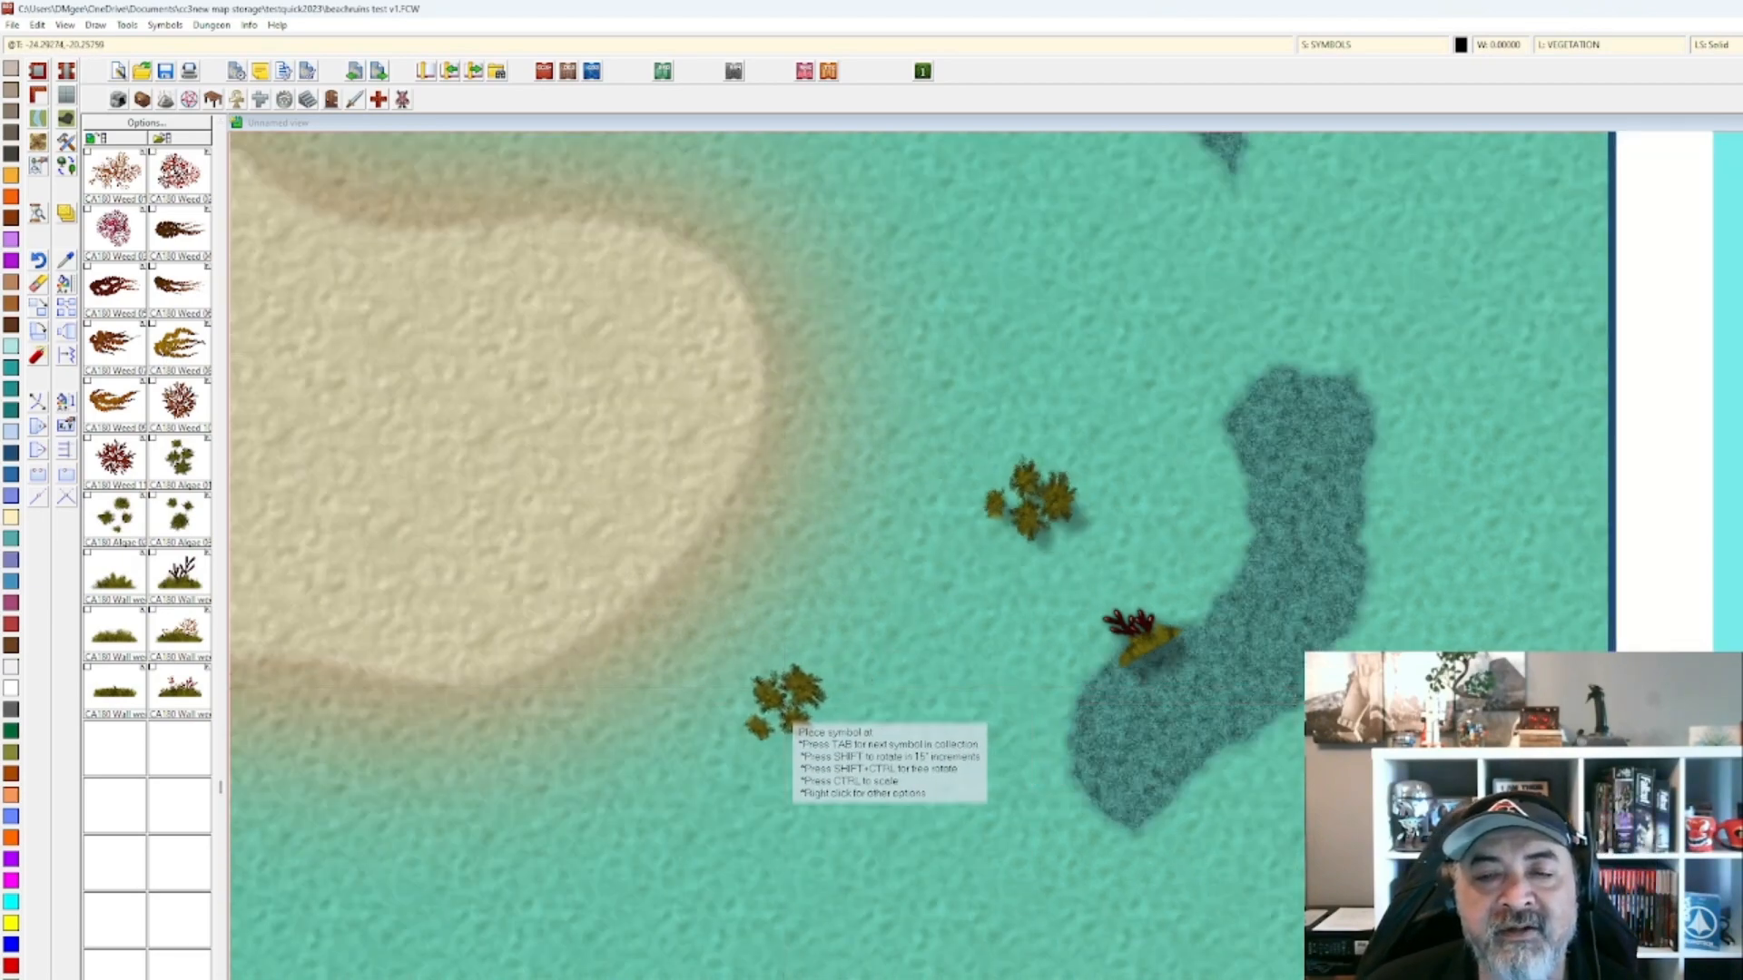
# Place a yellow CA180 Weed 08 symbol on the northeast end of the eastern bedrock patch.
pyautogui.click(180, 345)
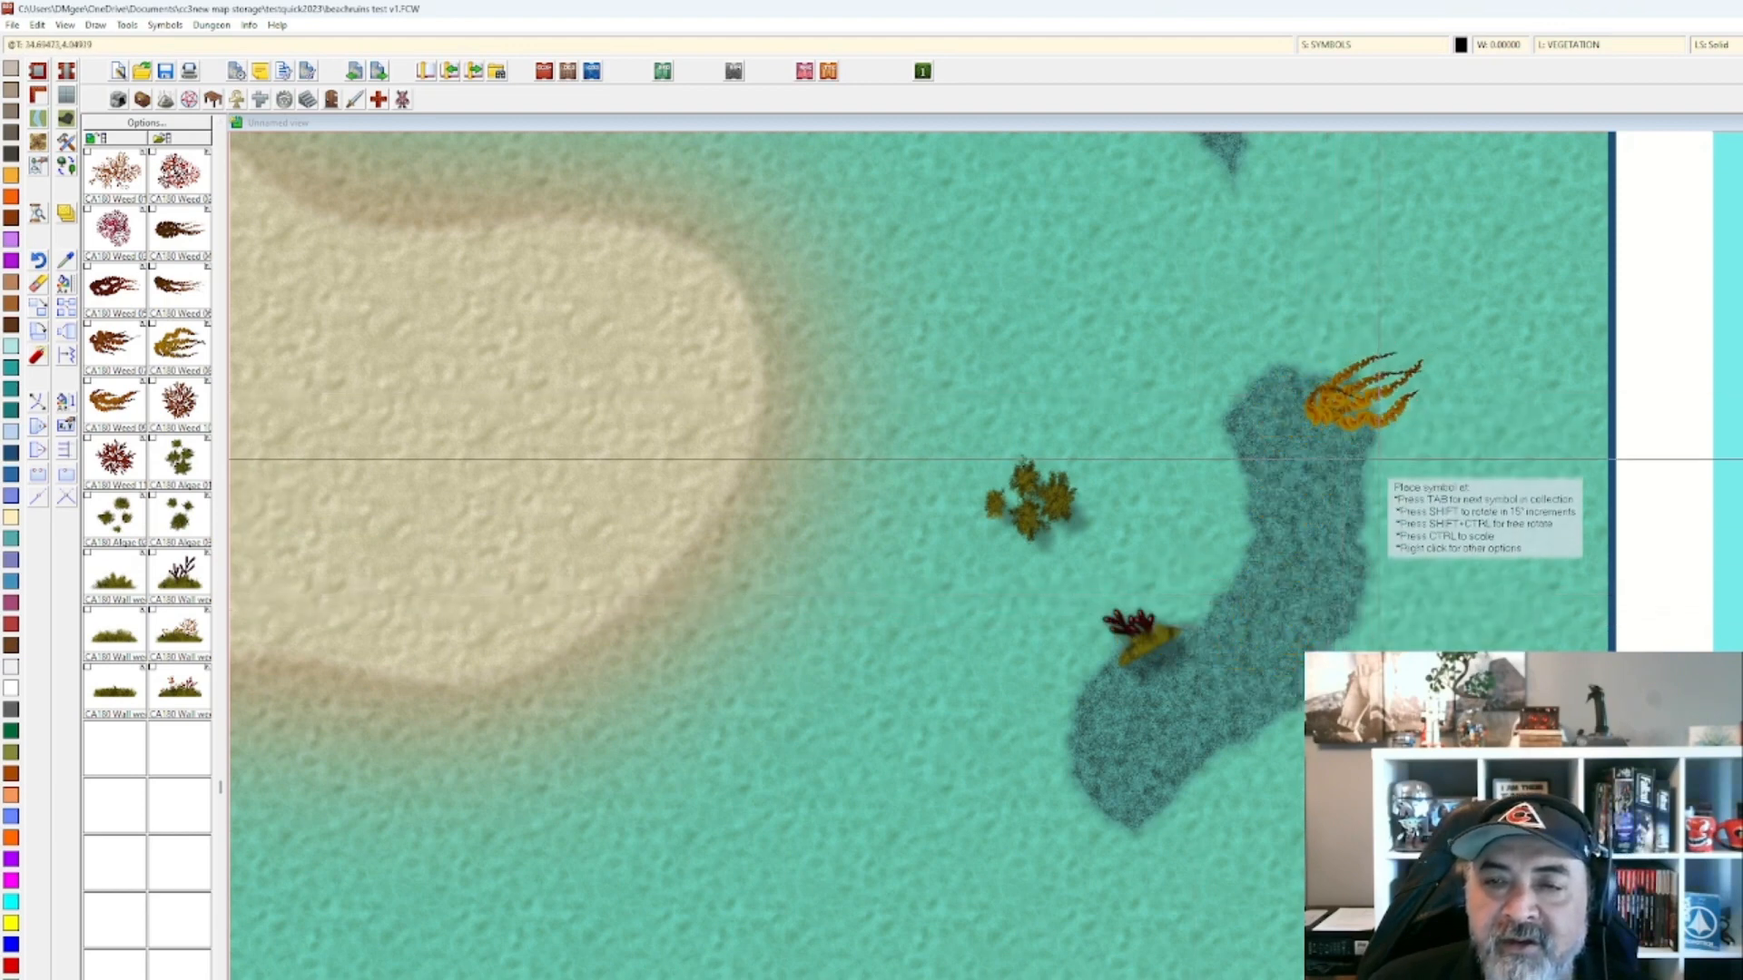
pyautogui.click(1342, 392)
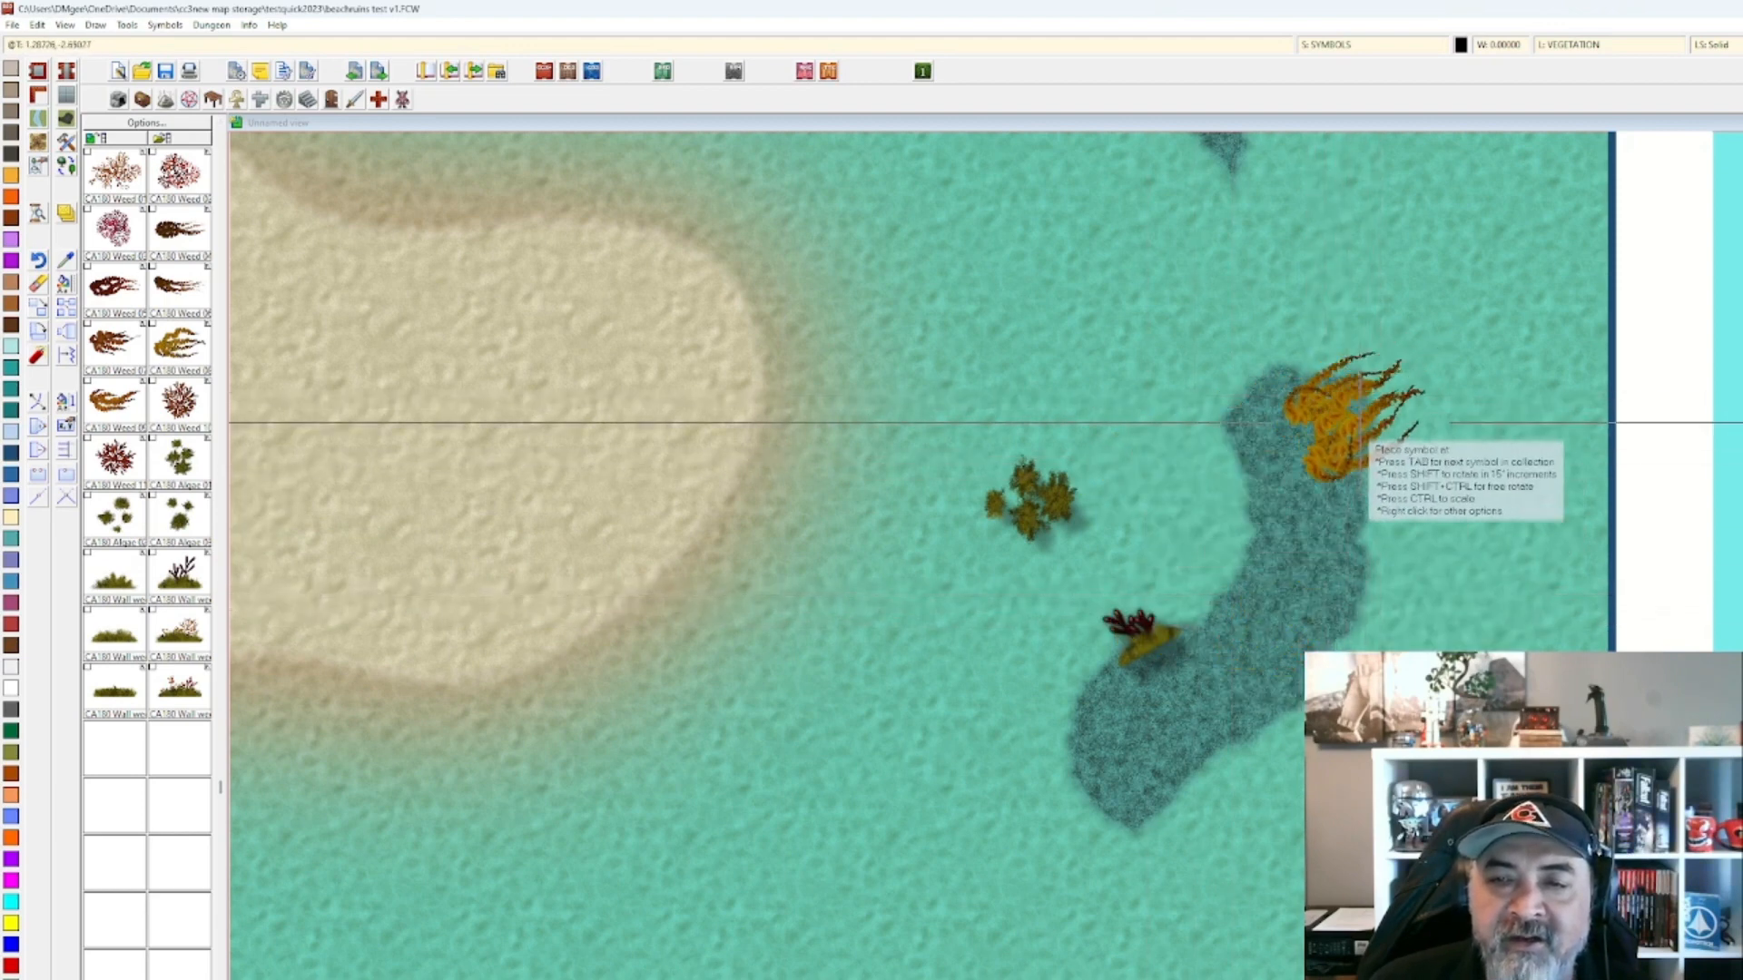
pyautogui.scroll(-3, 1371, 516)
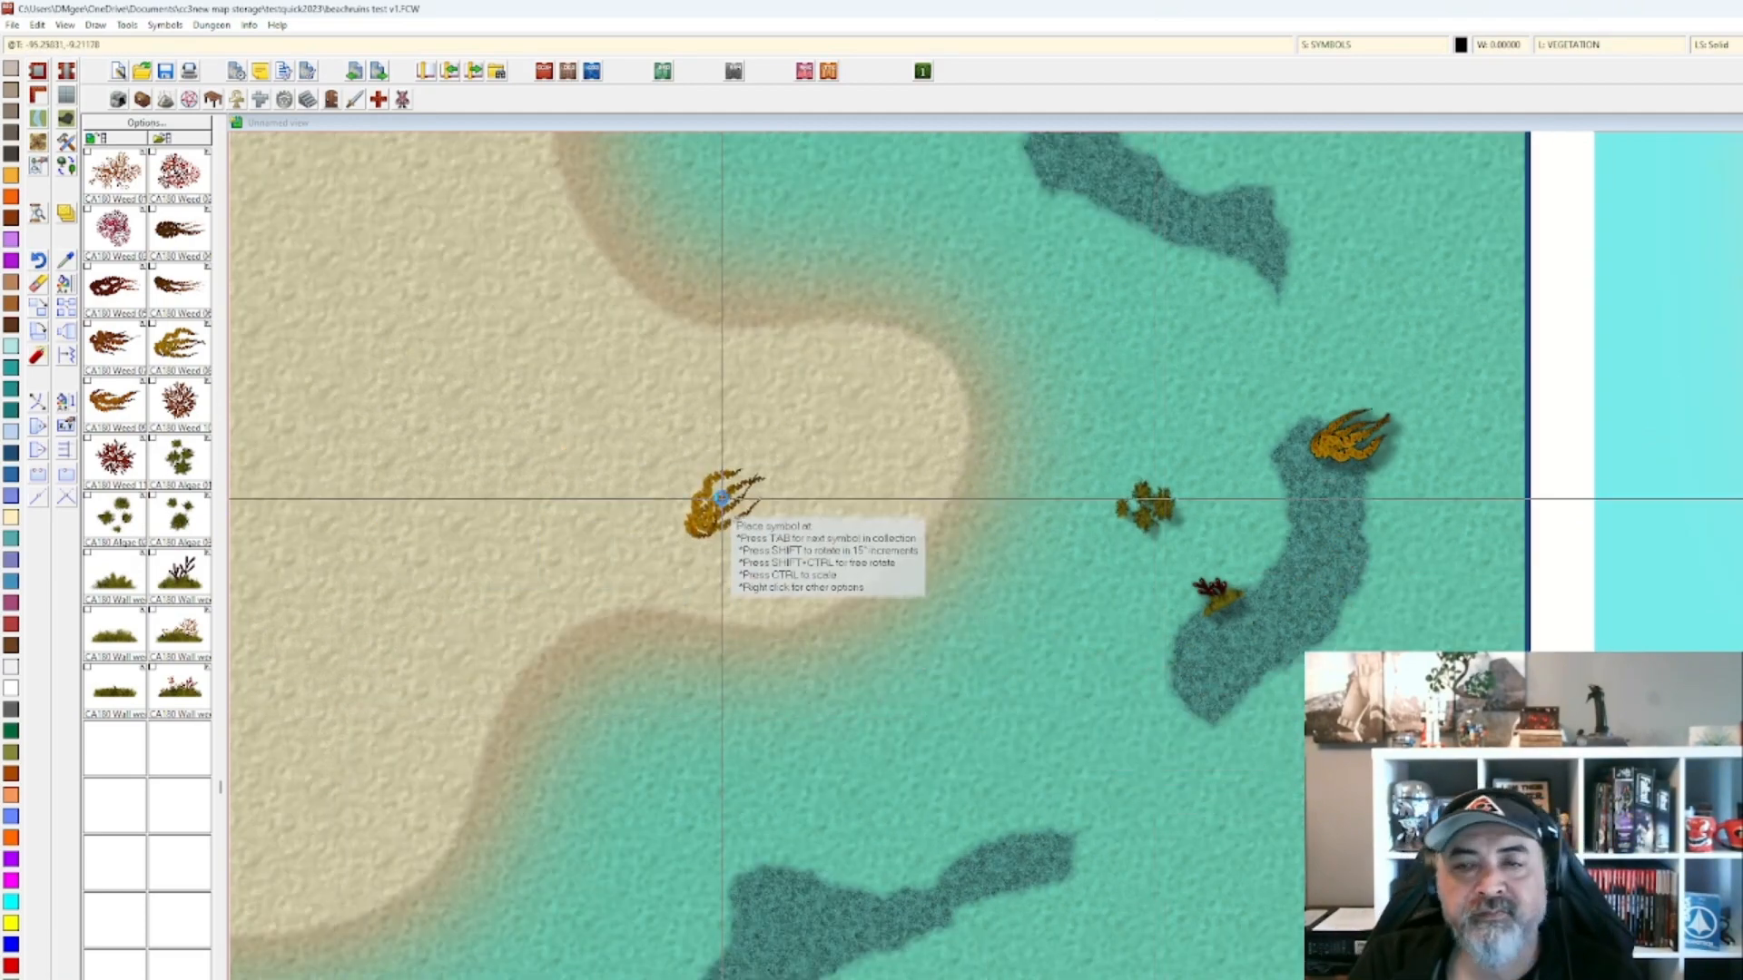
pyautogui.scroll(-2, 720, 491)
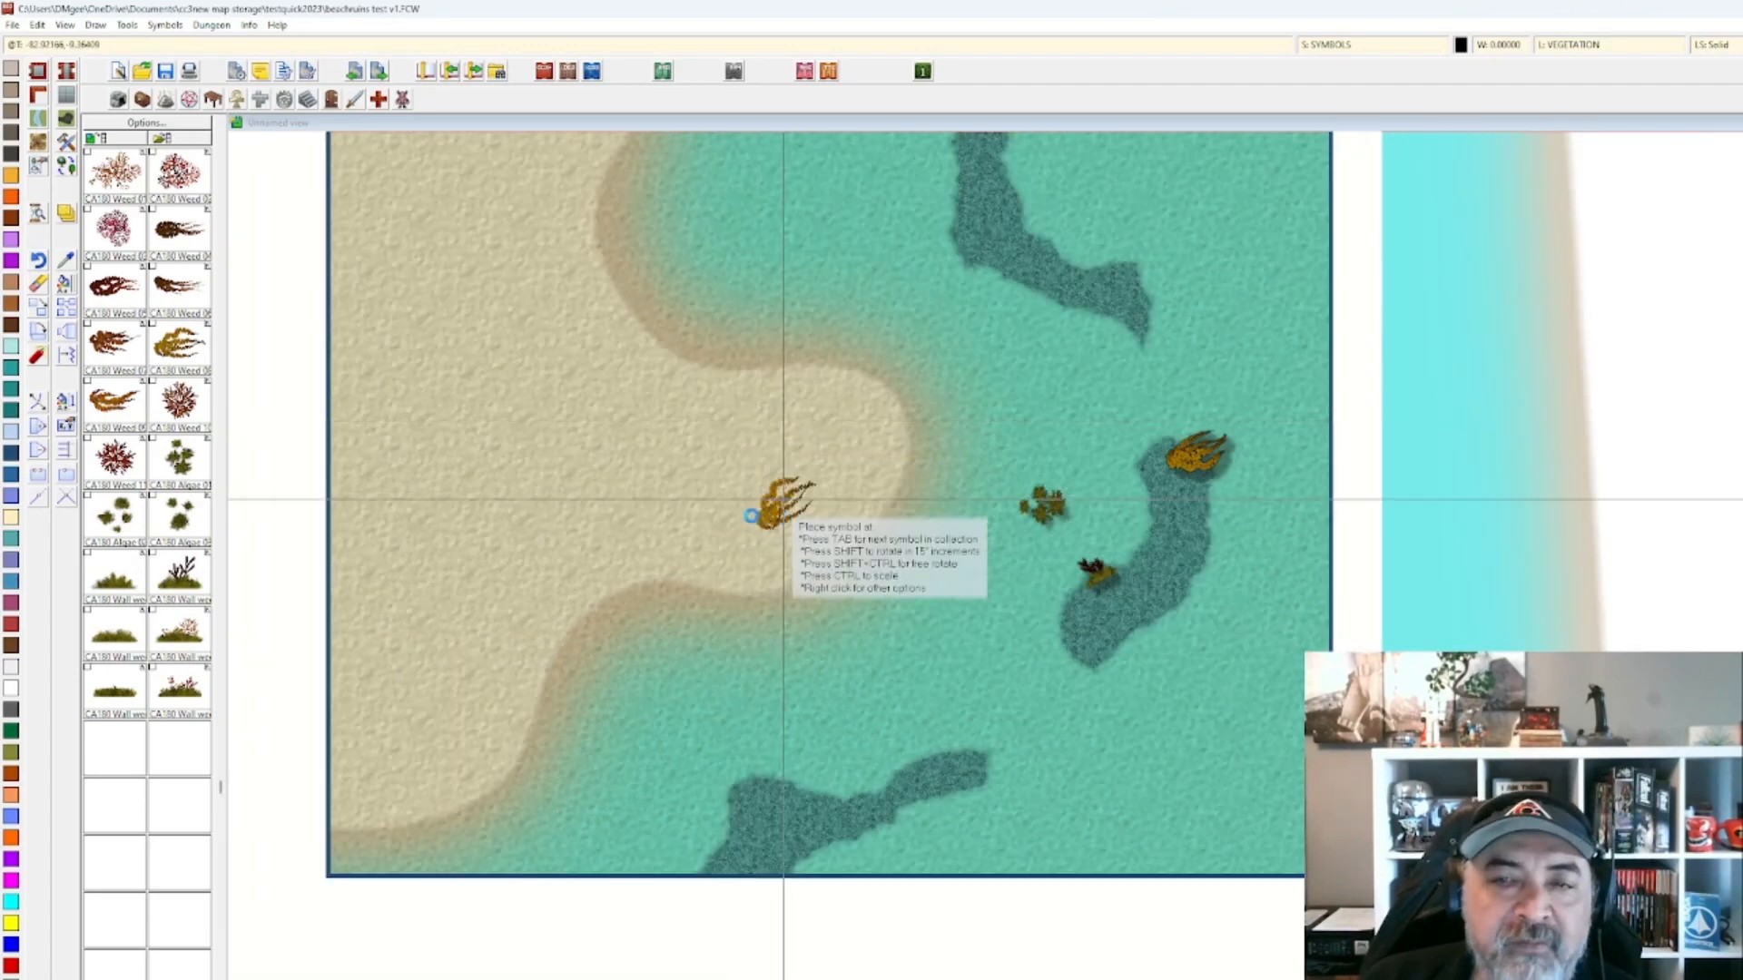
pyautogui.moveTo(750, 516)
pyautogui.mouseDown()
pyautogui.moveTo(732, 499)
pyautogui.moveTo(729, 522)
pyautogui.mouseUp()
# Draw an irregular light C180 flagstone floor polygon over the map's northeast corner, tapering south into the sea and extending past the border.
pyautogui.click(65, 100)
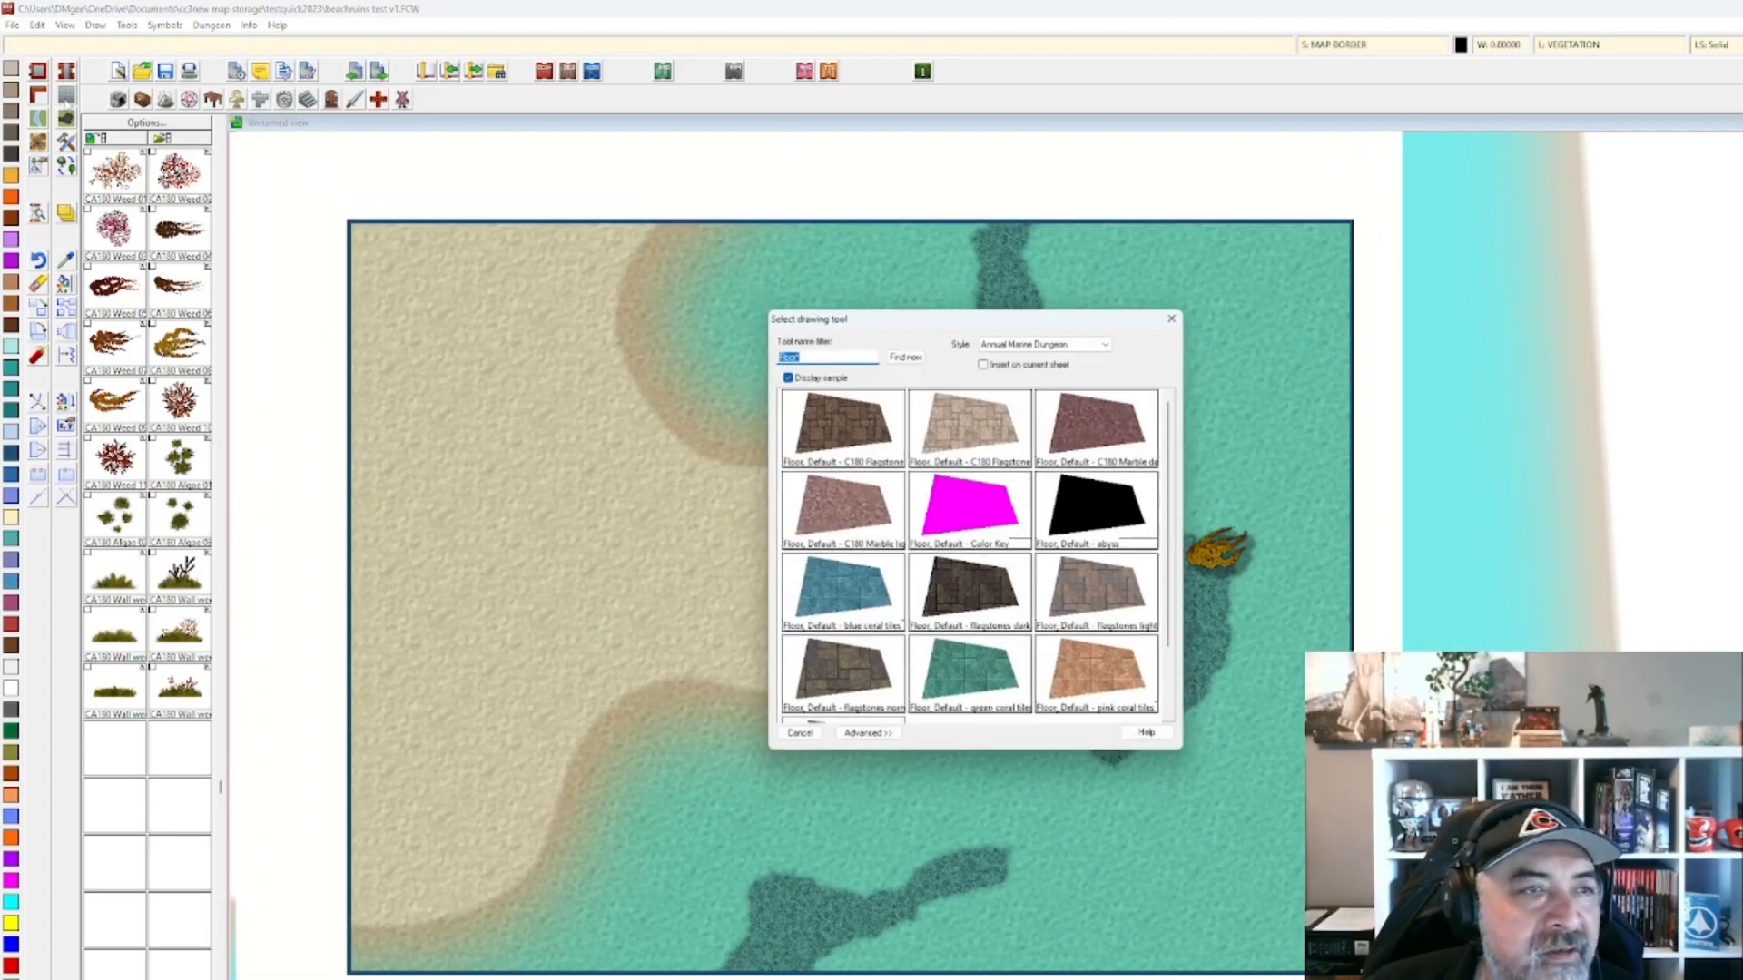
pyautogui.doubleClick(971, 423)
pyautogui.click(1183, 214)
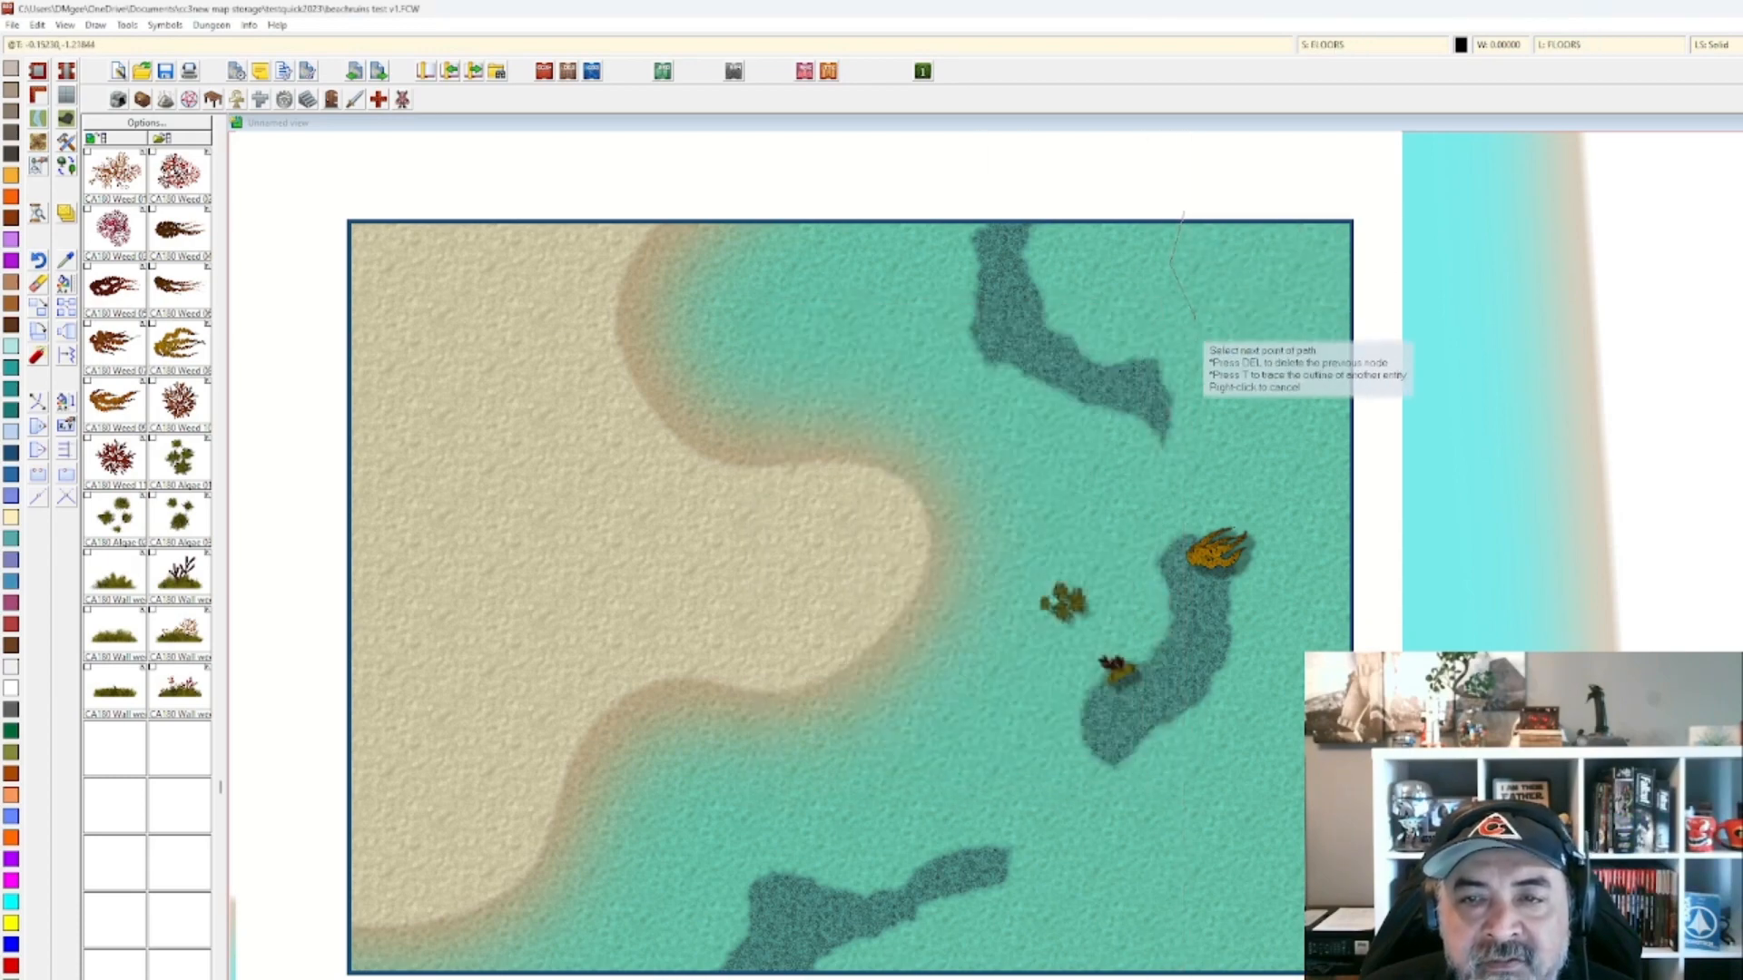
pyautogui.click(1203, 383)
pyautogui.click(1239, 411)
pyautogui.click(1257, 488)
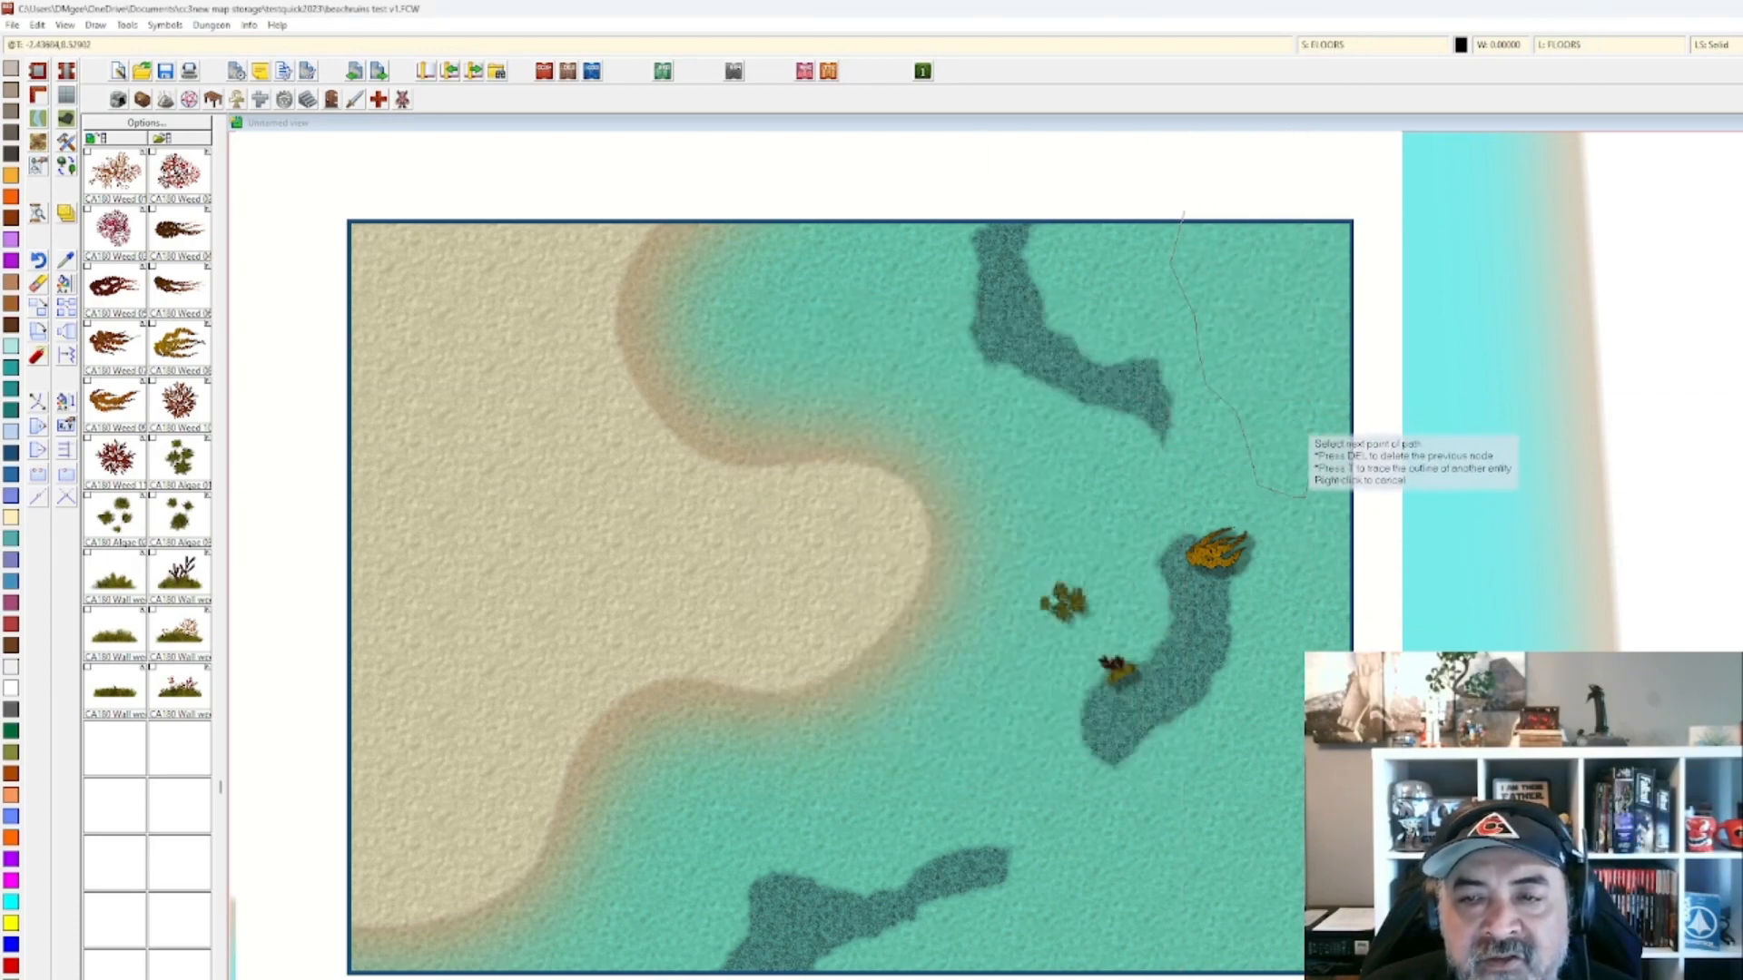
pyautogui.click(1297, 412)
pyautogui.click(1305, 372)
pyautogui.click(1330, 347)
pyautogui.click(1353, 345)
pyautogui.click(1368, 320)
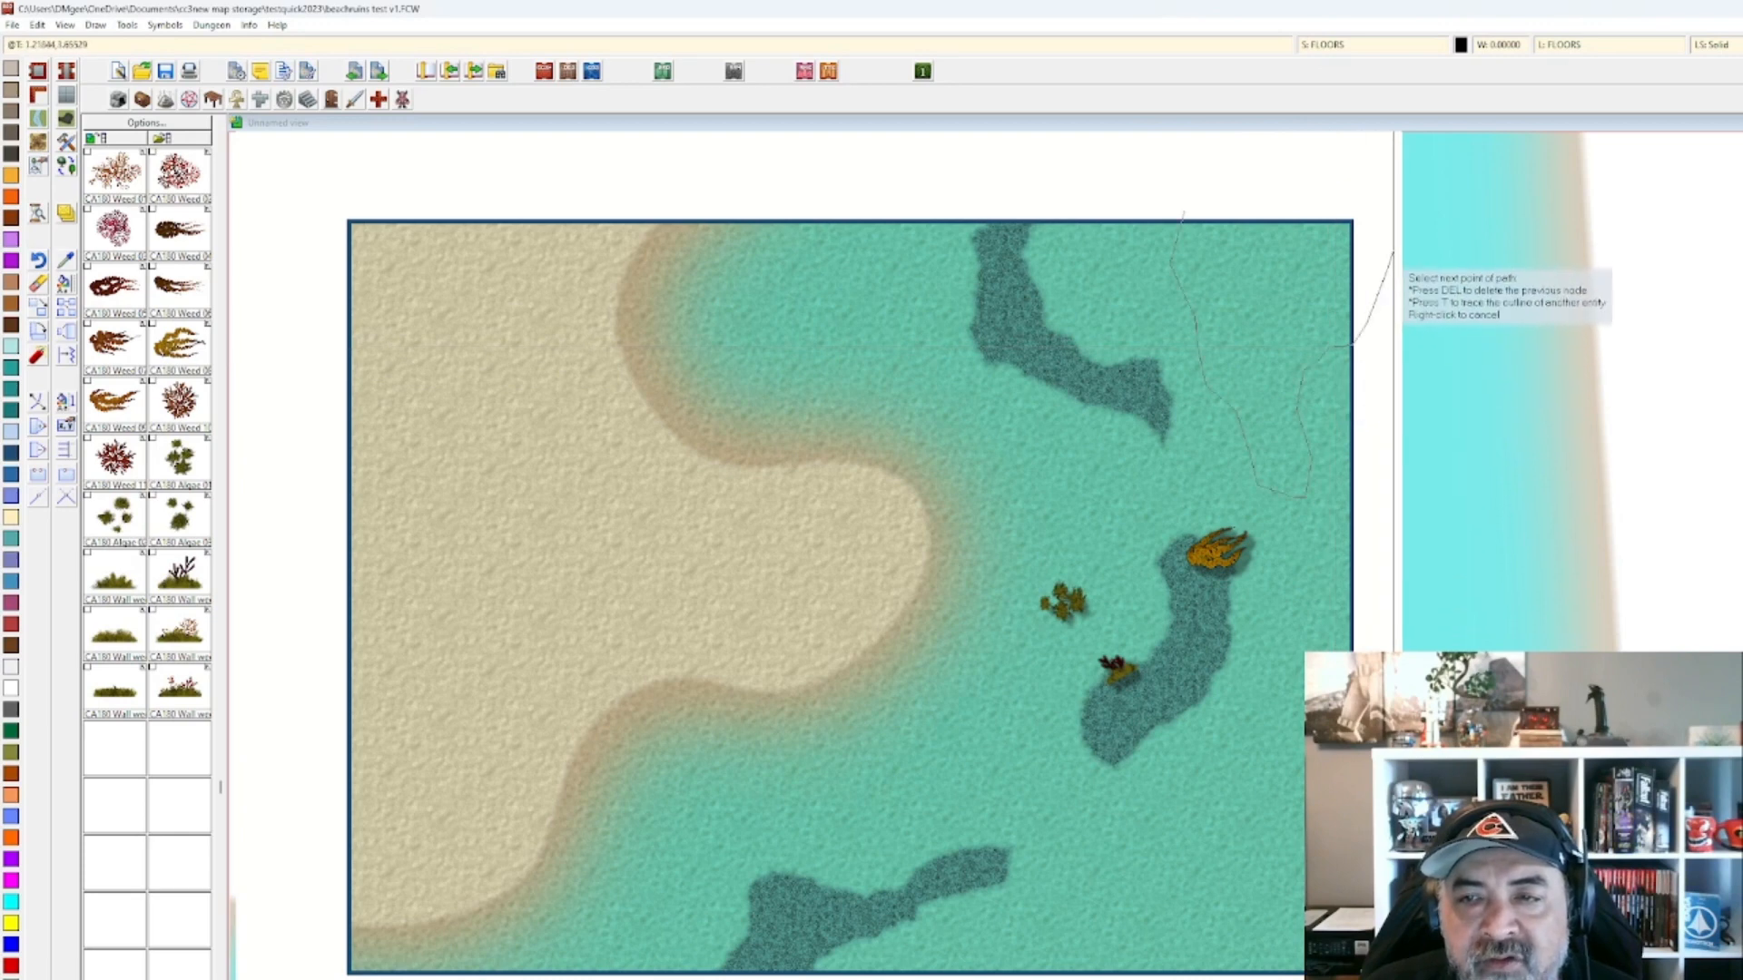
pyautogui.click(1387, 261)
pyautogui.click(1385, 191)
pyautogui.click(1316, 189)
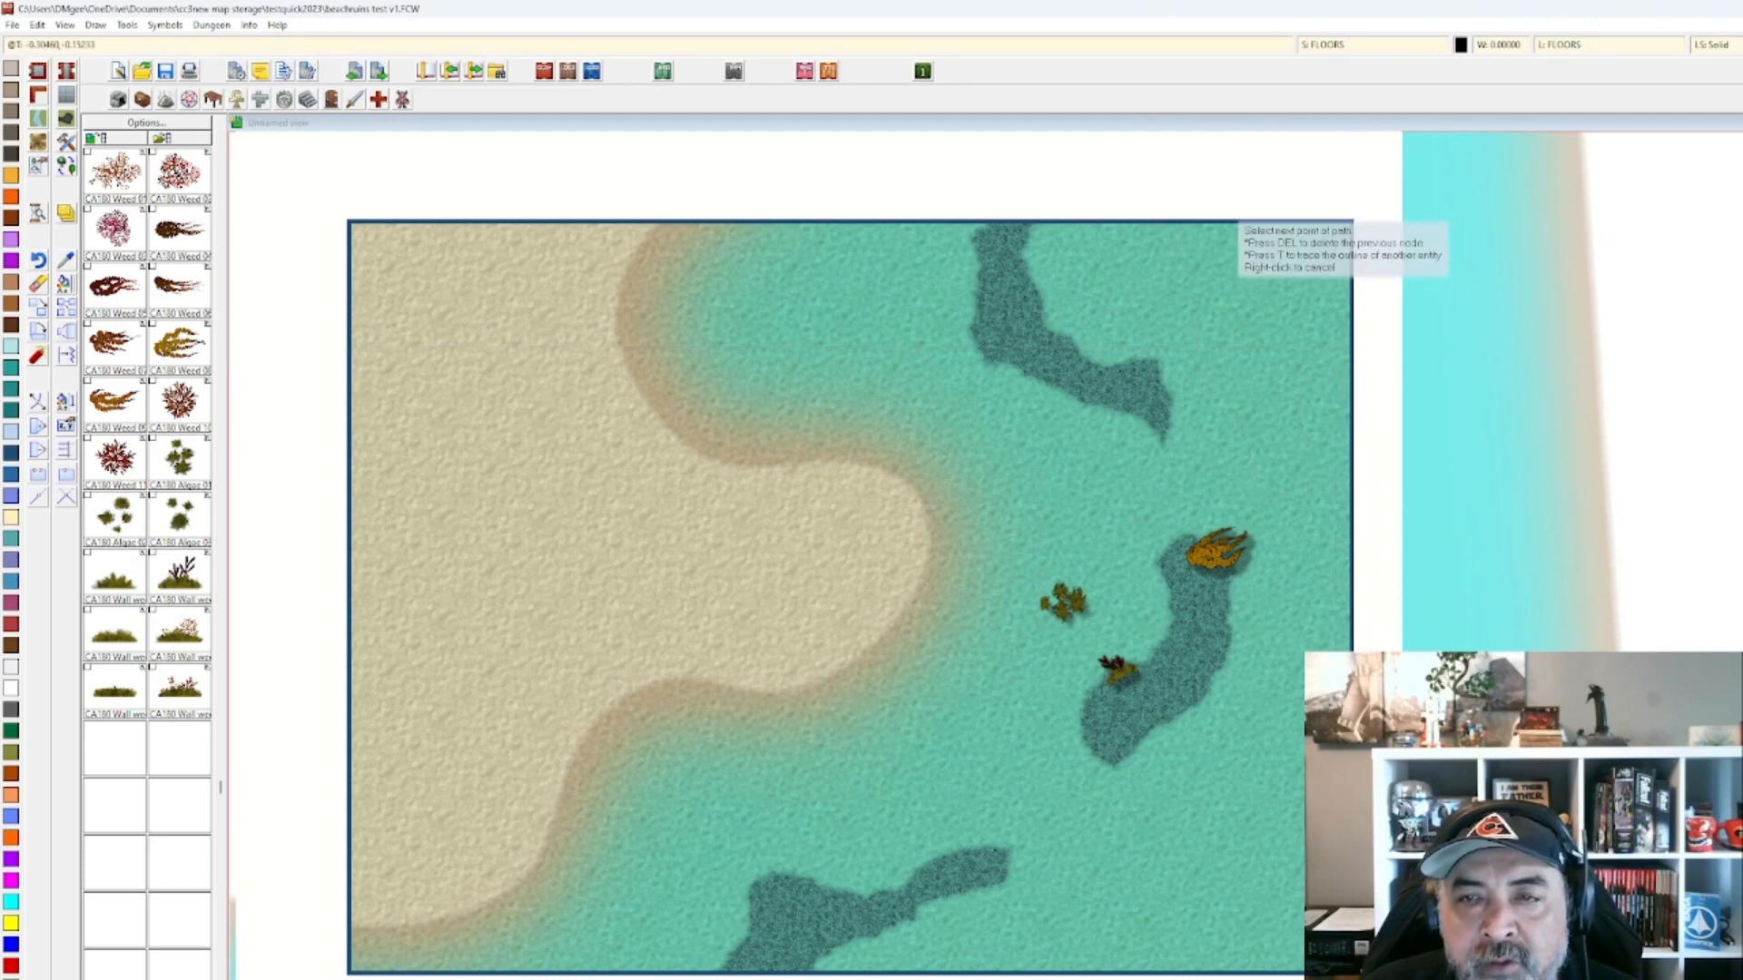
pyautogui.rightClick(1186, 206)
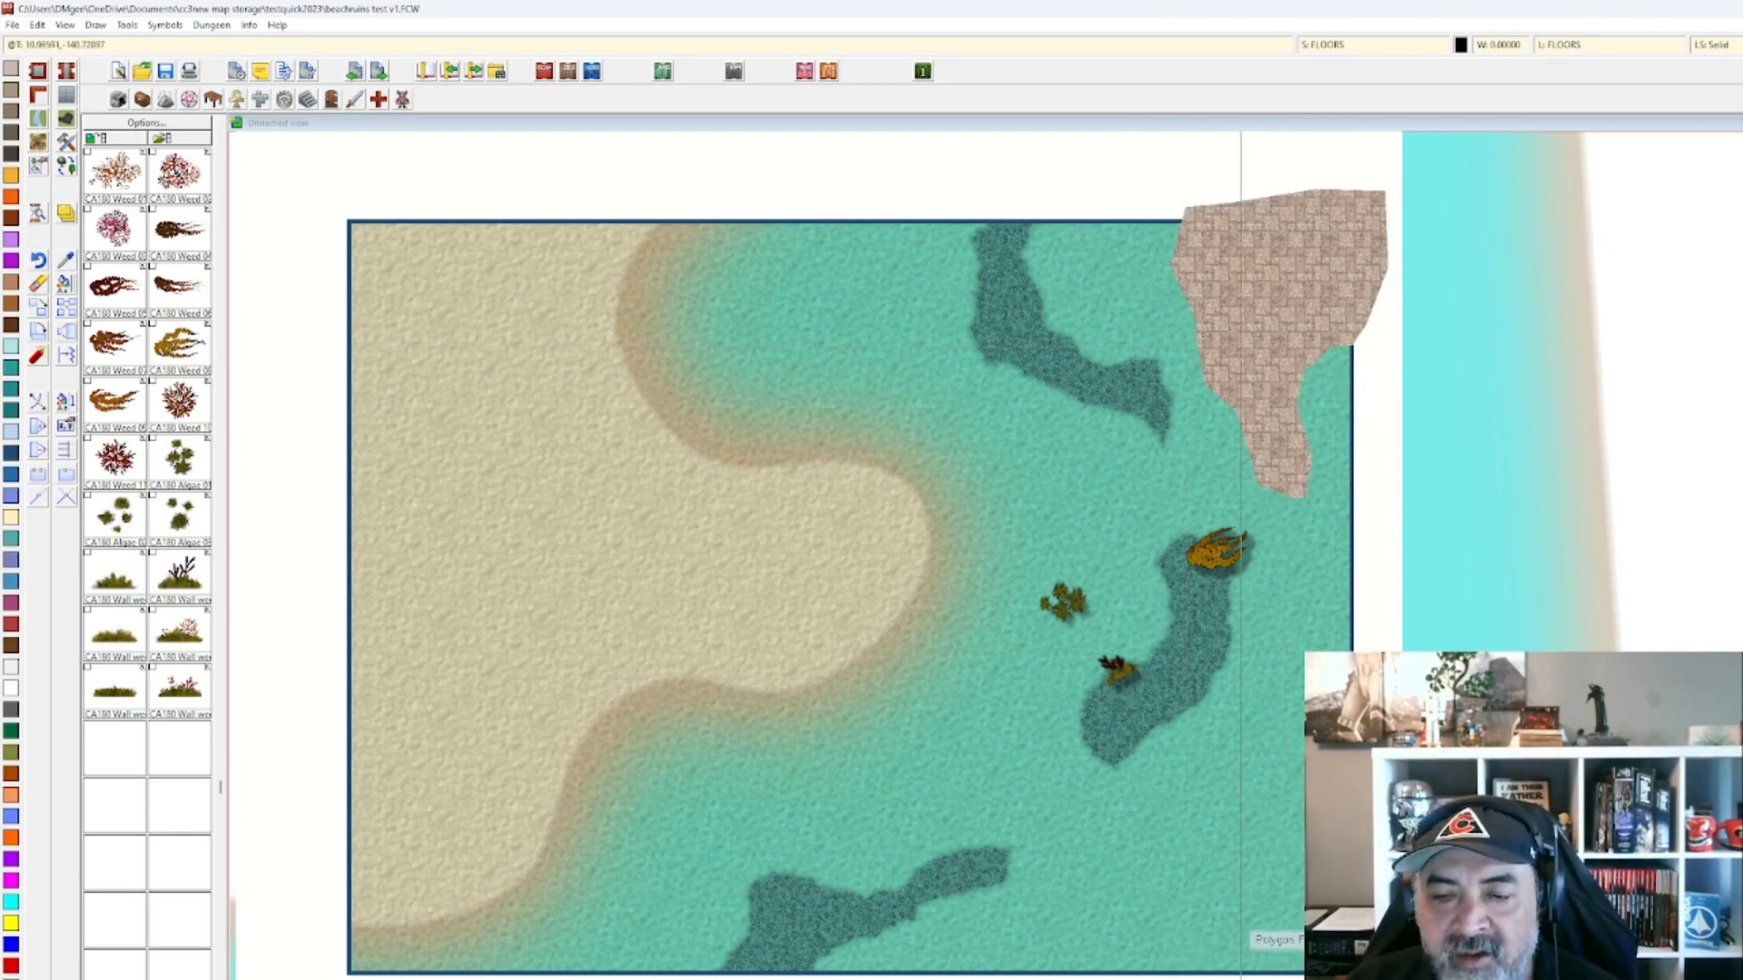
# Draw a second irregular light C180 flagstone floor polygon over the map's southeast corner.
pyautogui.click(1223, 977)
pyautogui.click(1187, 912)
pyautogui.click(1197, 870)
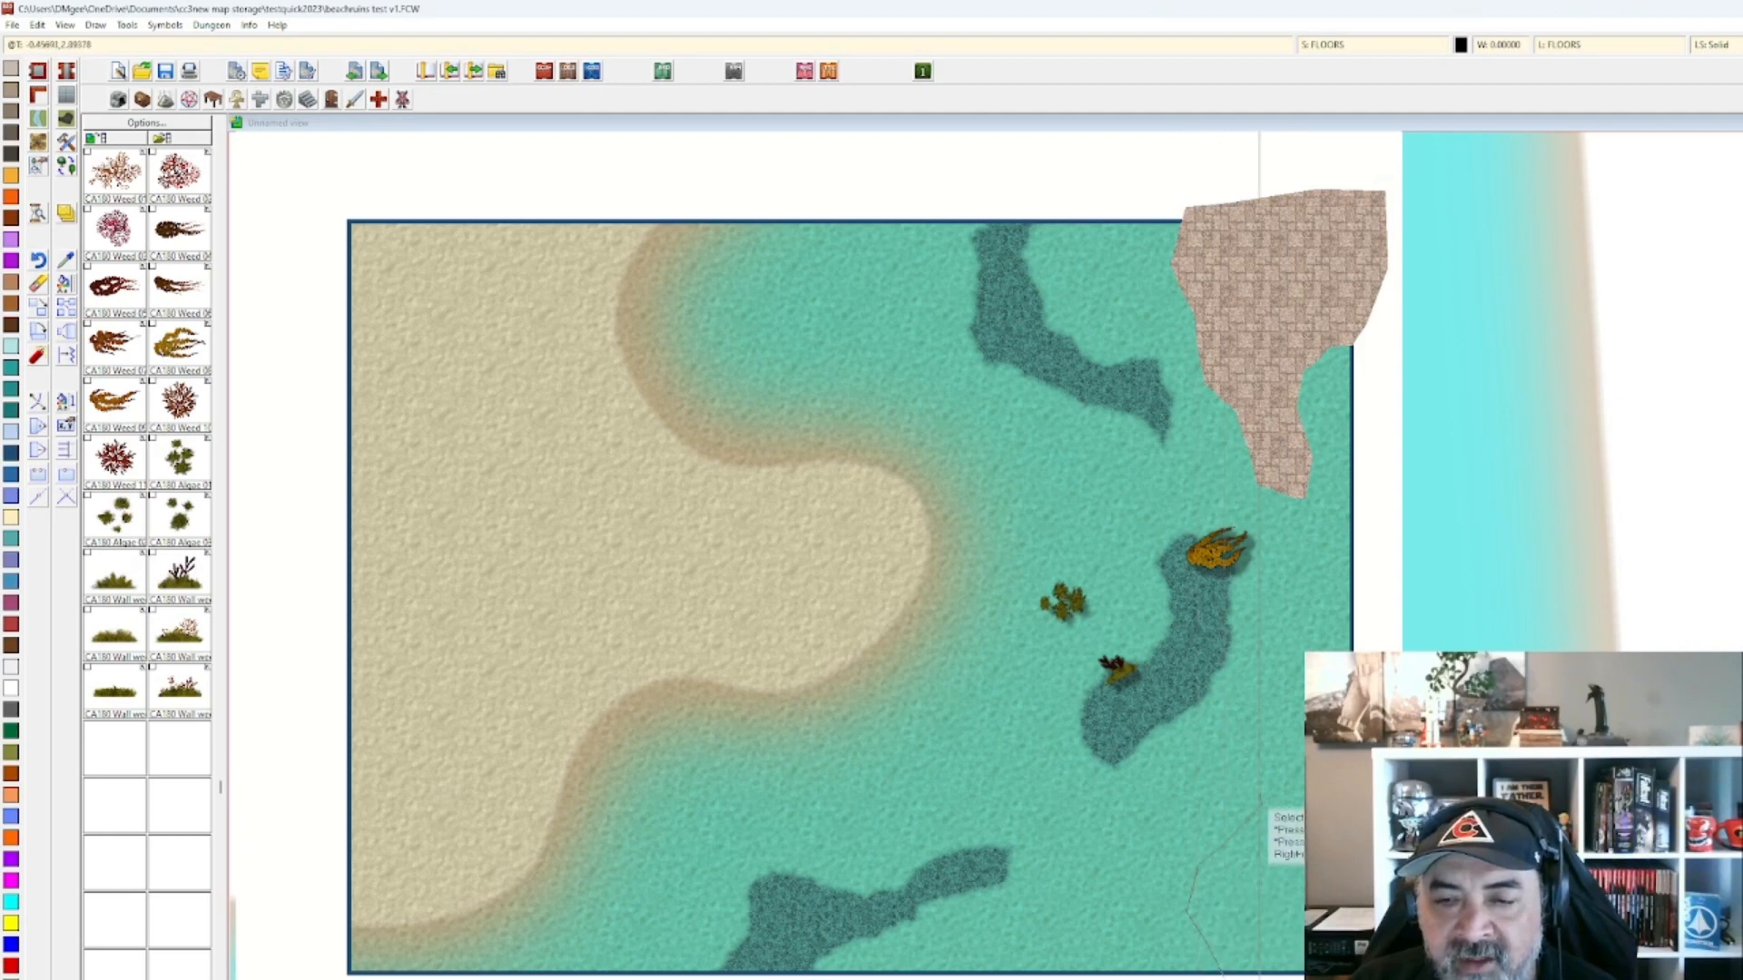
pyautogui.click(1259, 803)
pyautogui.click(1255, 737)
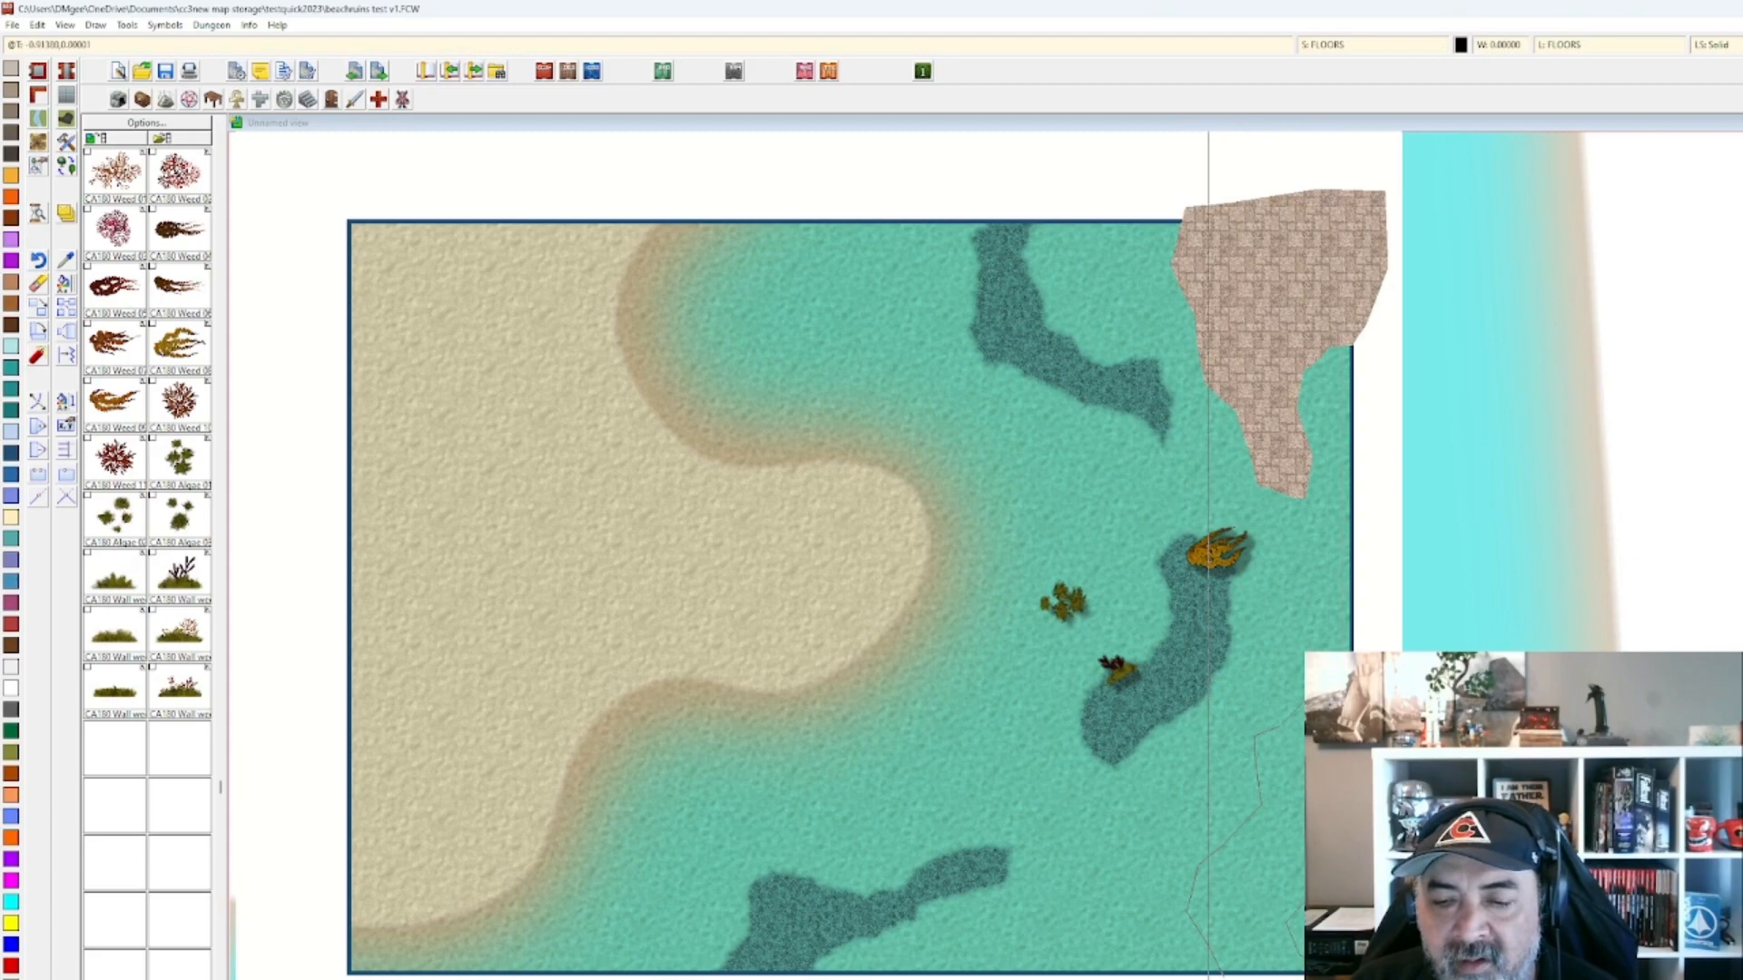
pyautogui.rightClick(1208, 963)
pyautogui.scroll(1, 1222, 921)
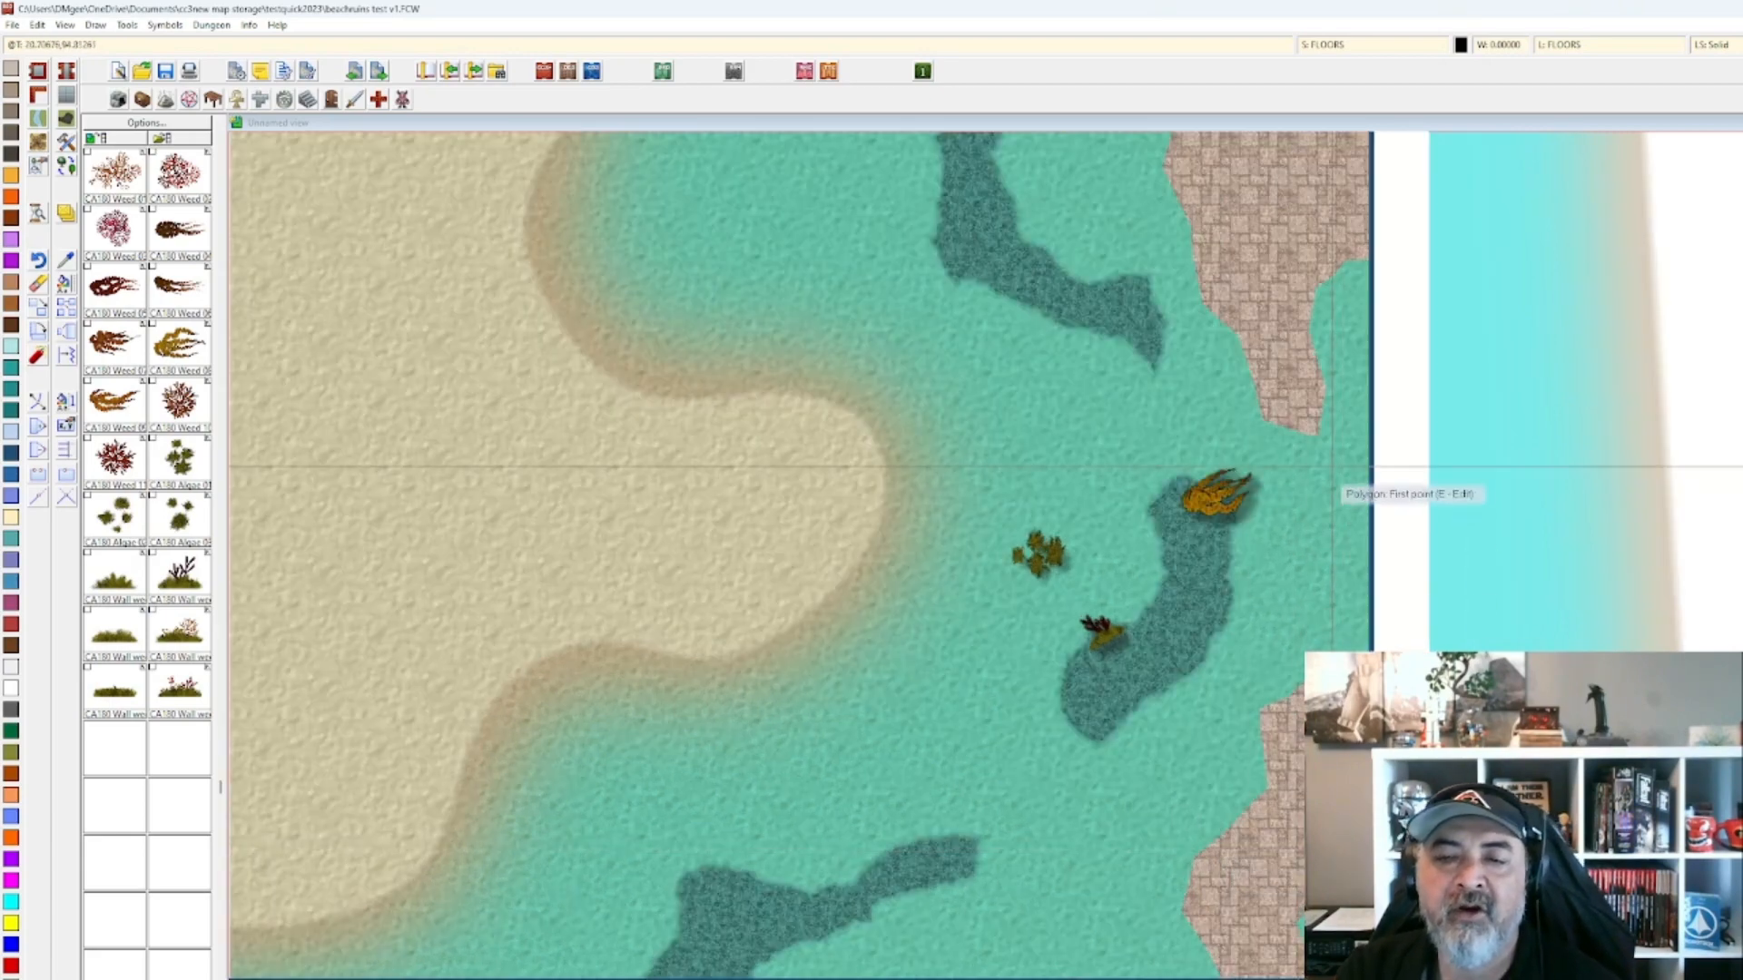
pyautogui.scroll(-1, 1325, 451)
pyautogui.scroll(-1, 1319, 443)
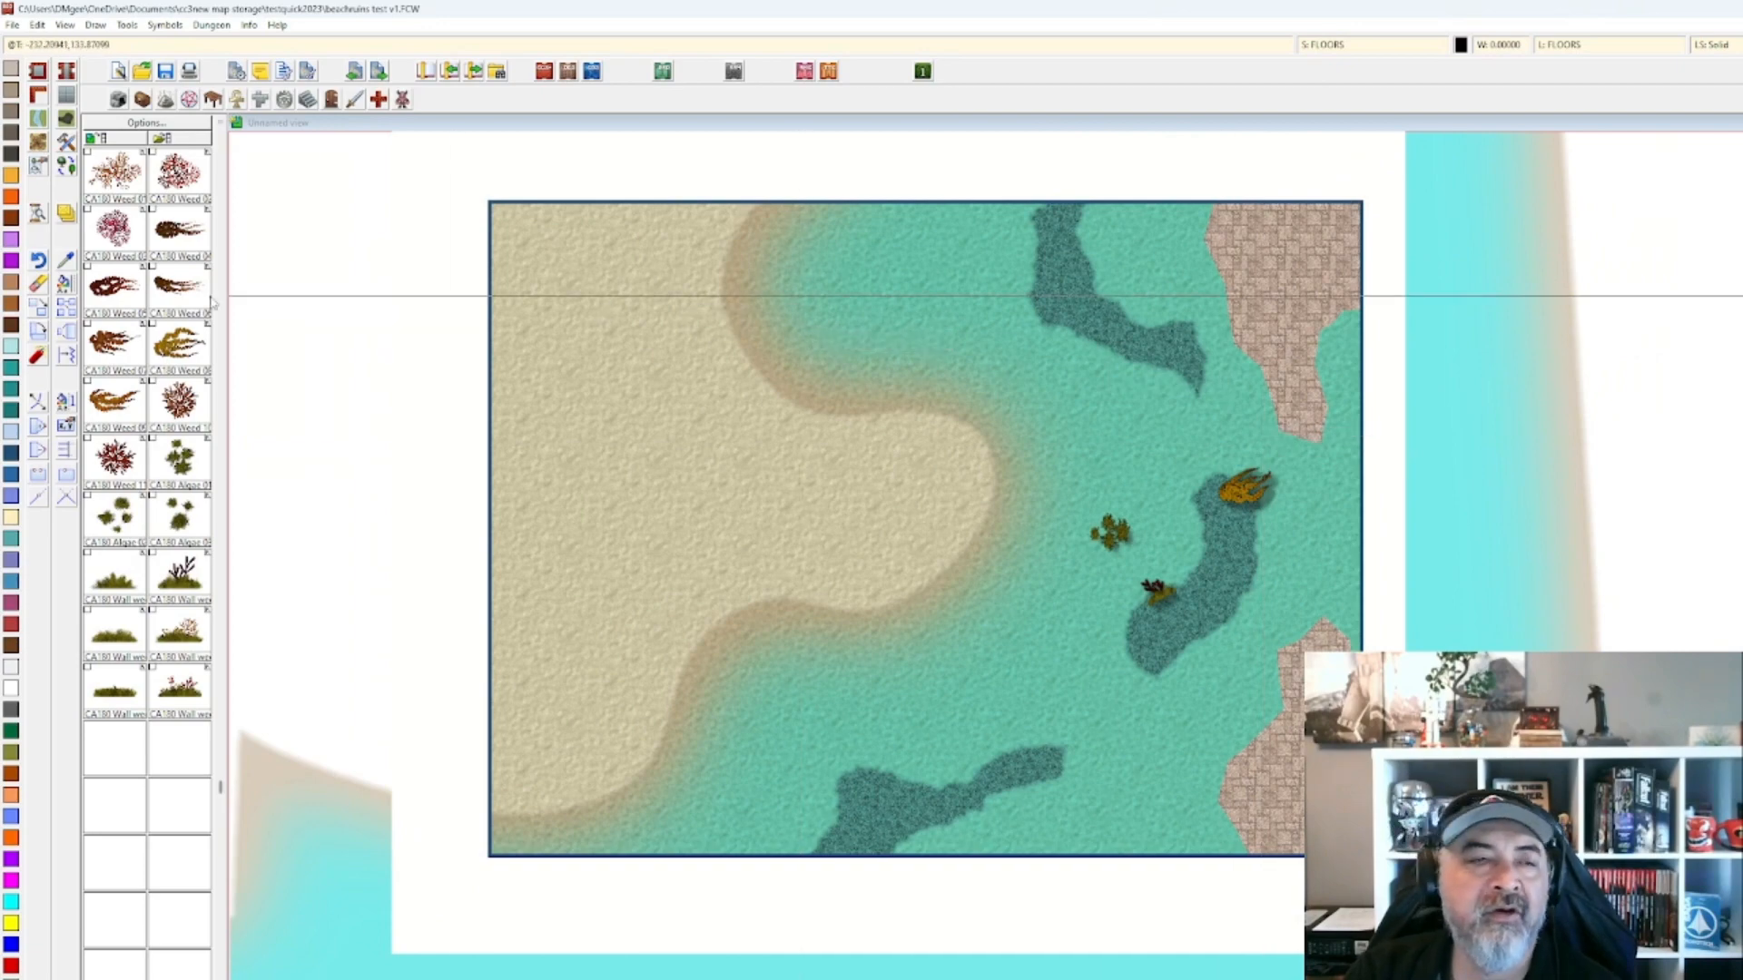
pyautogui.click(67, 142)
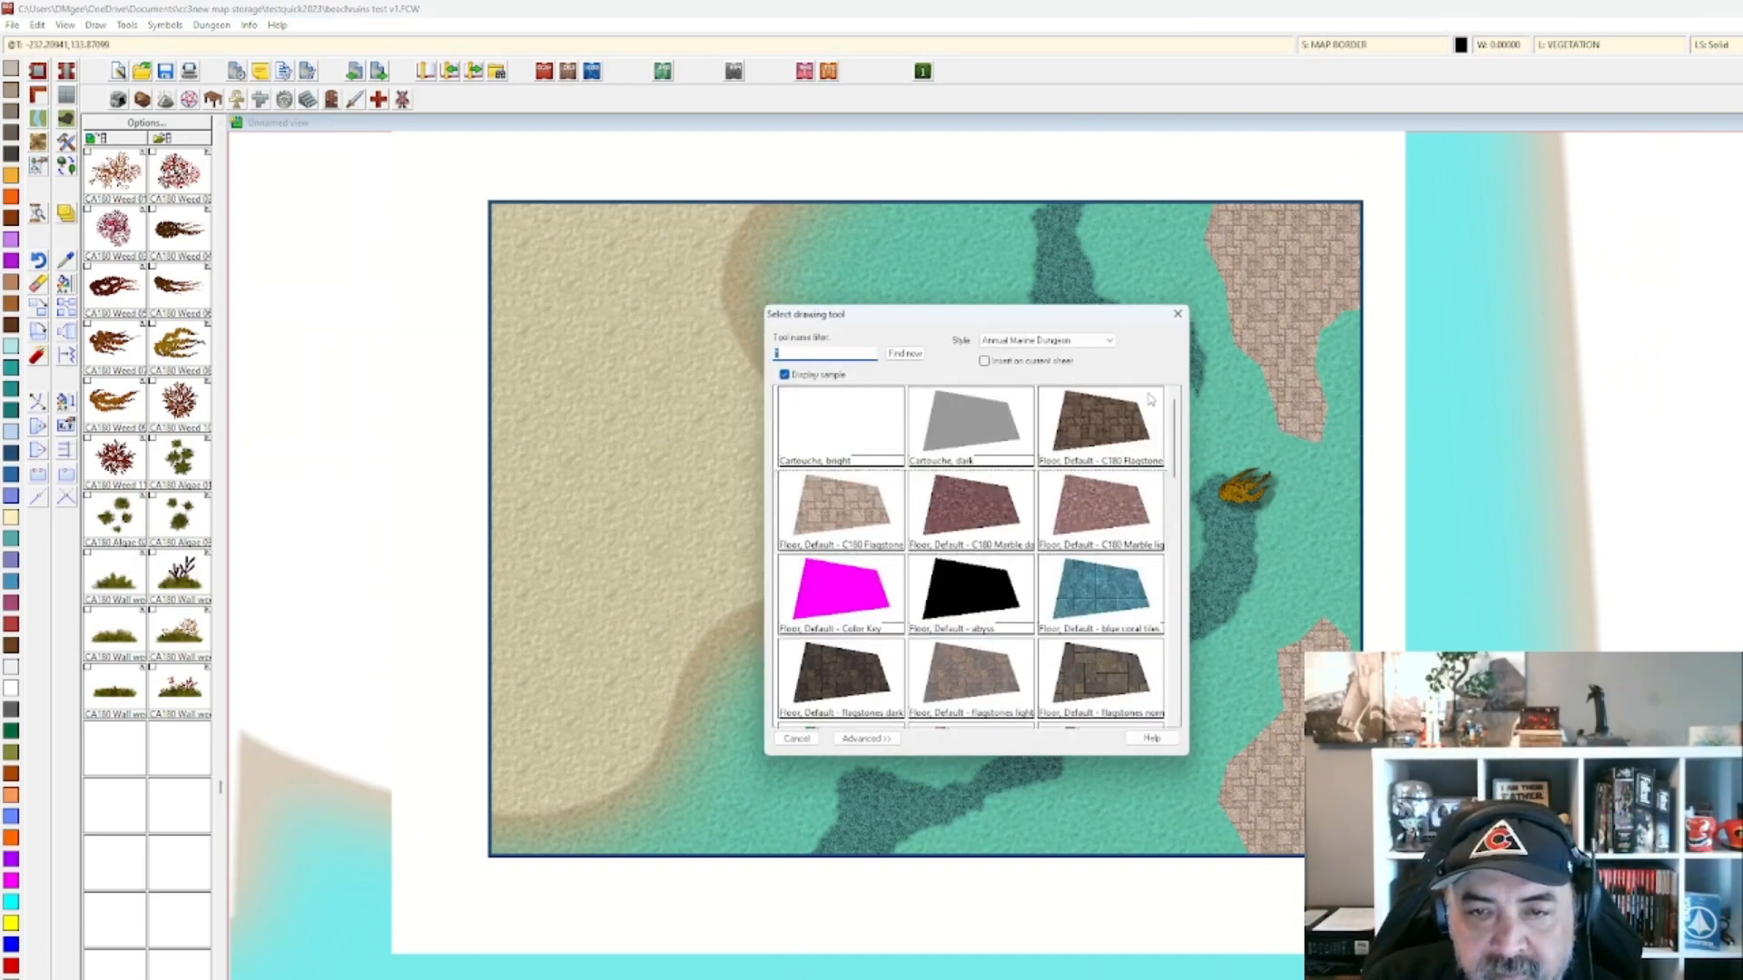
pyautogui.scroll(-3, 1128, 466)
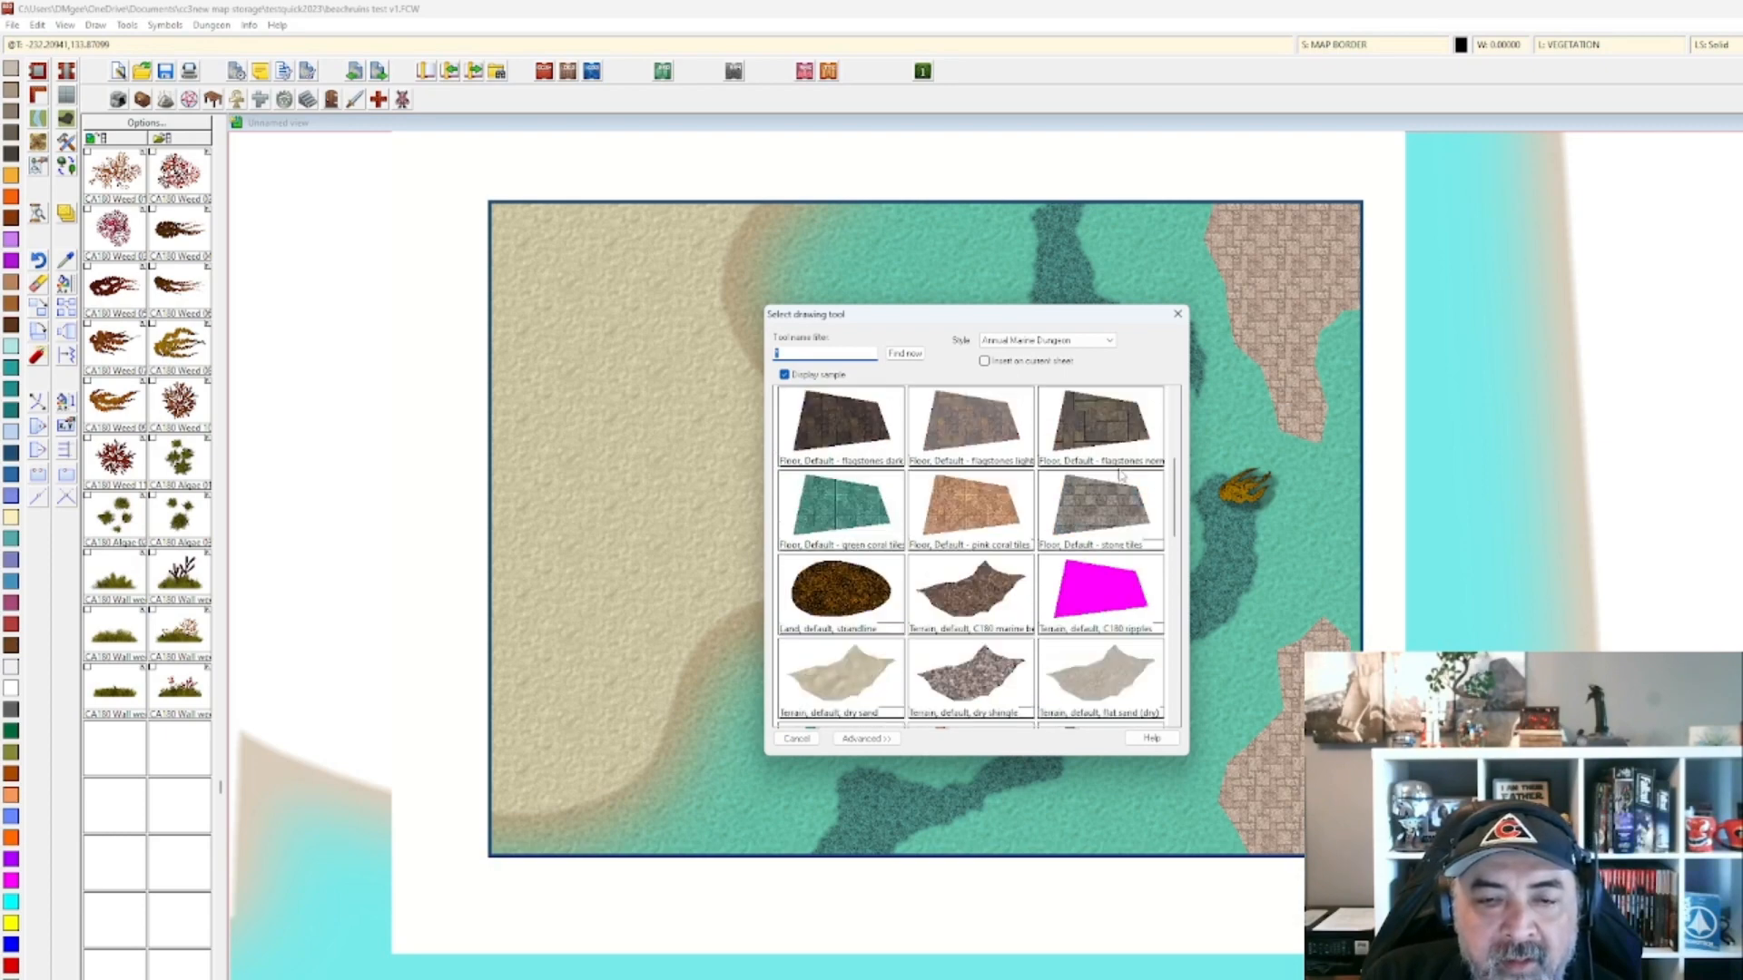
pyautogui.scroll(-3, 1122, 474)
pyautogui.scroll(3, 1122, 474)
pyautogui.press('Escape')
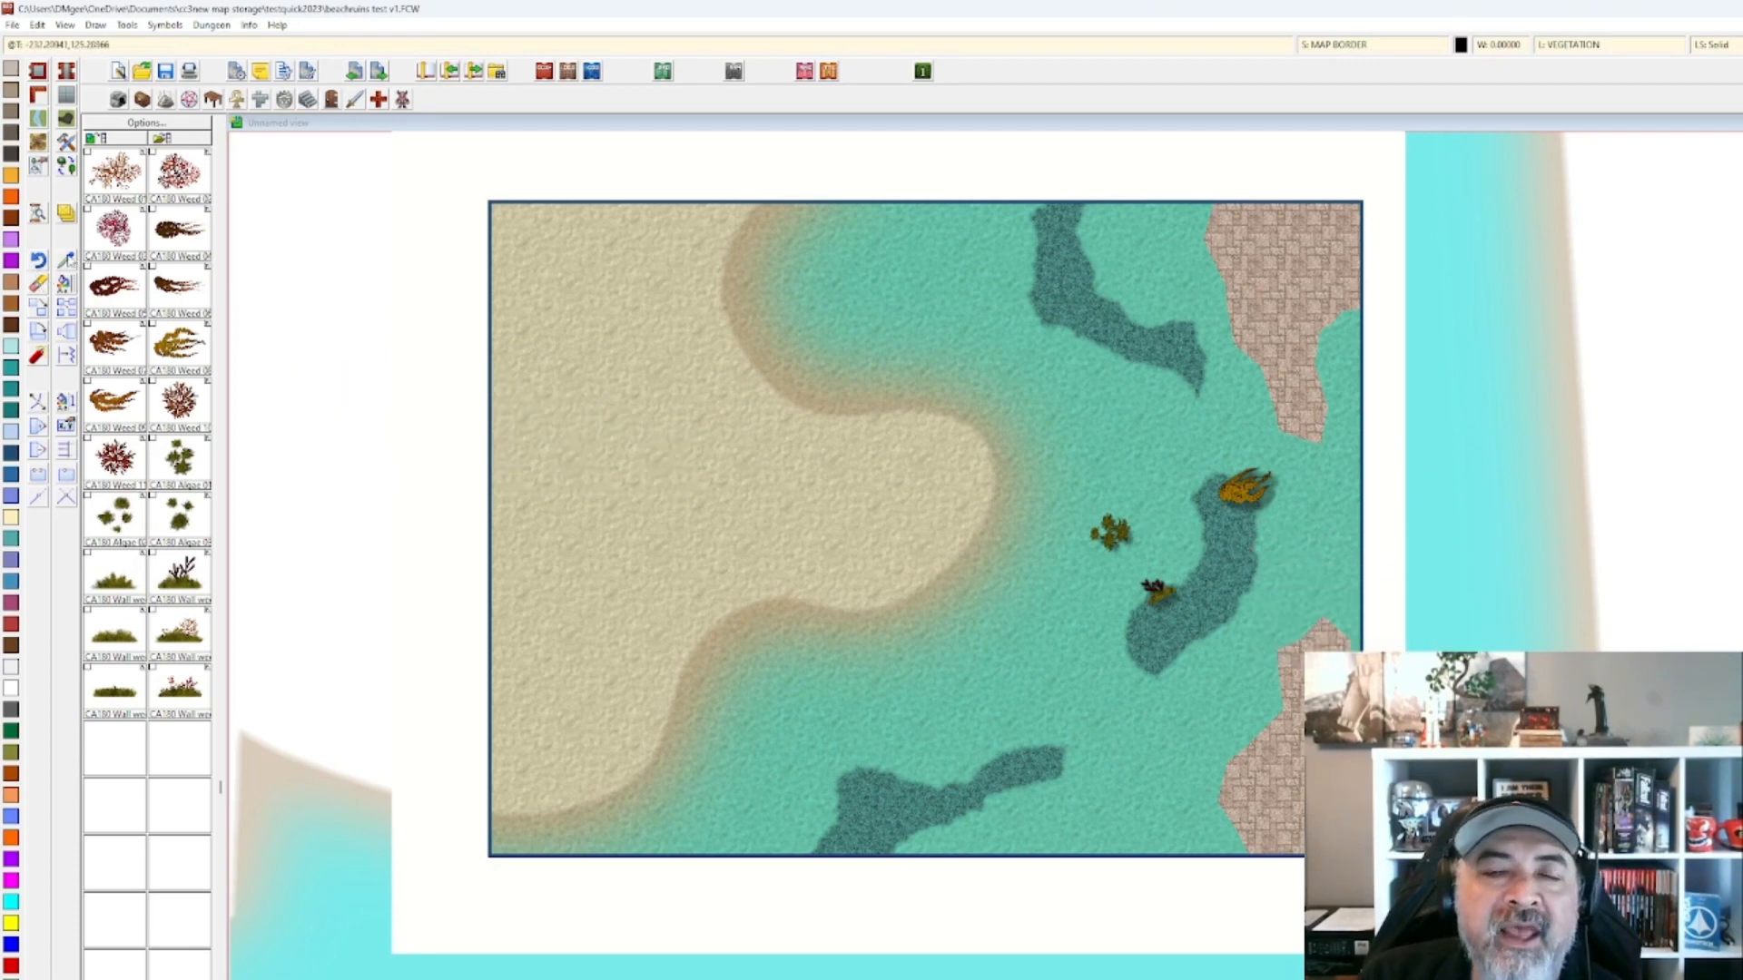
# Take the properties of the northern bedrock patch and move both flagstone floors to the MARINE bedrock sheet and BACKGROUND (MAP) layer.
pyautogui.click(65, 261)
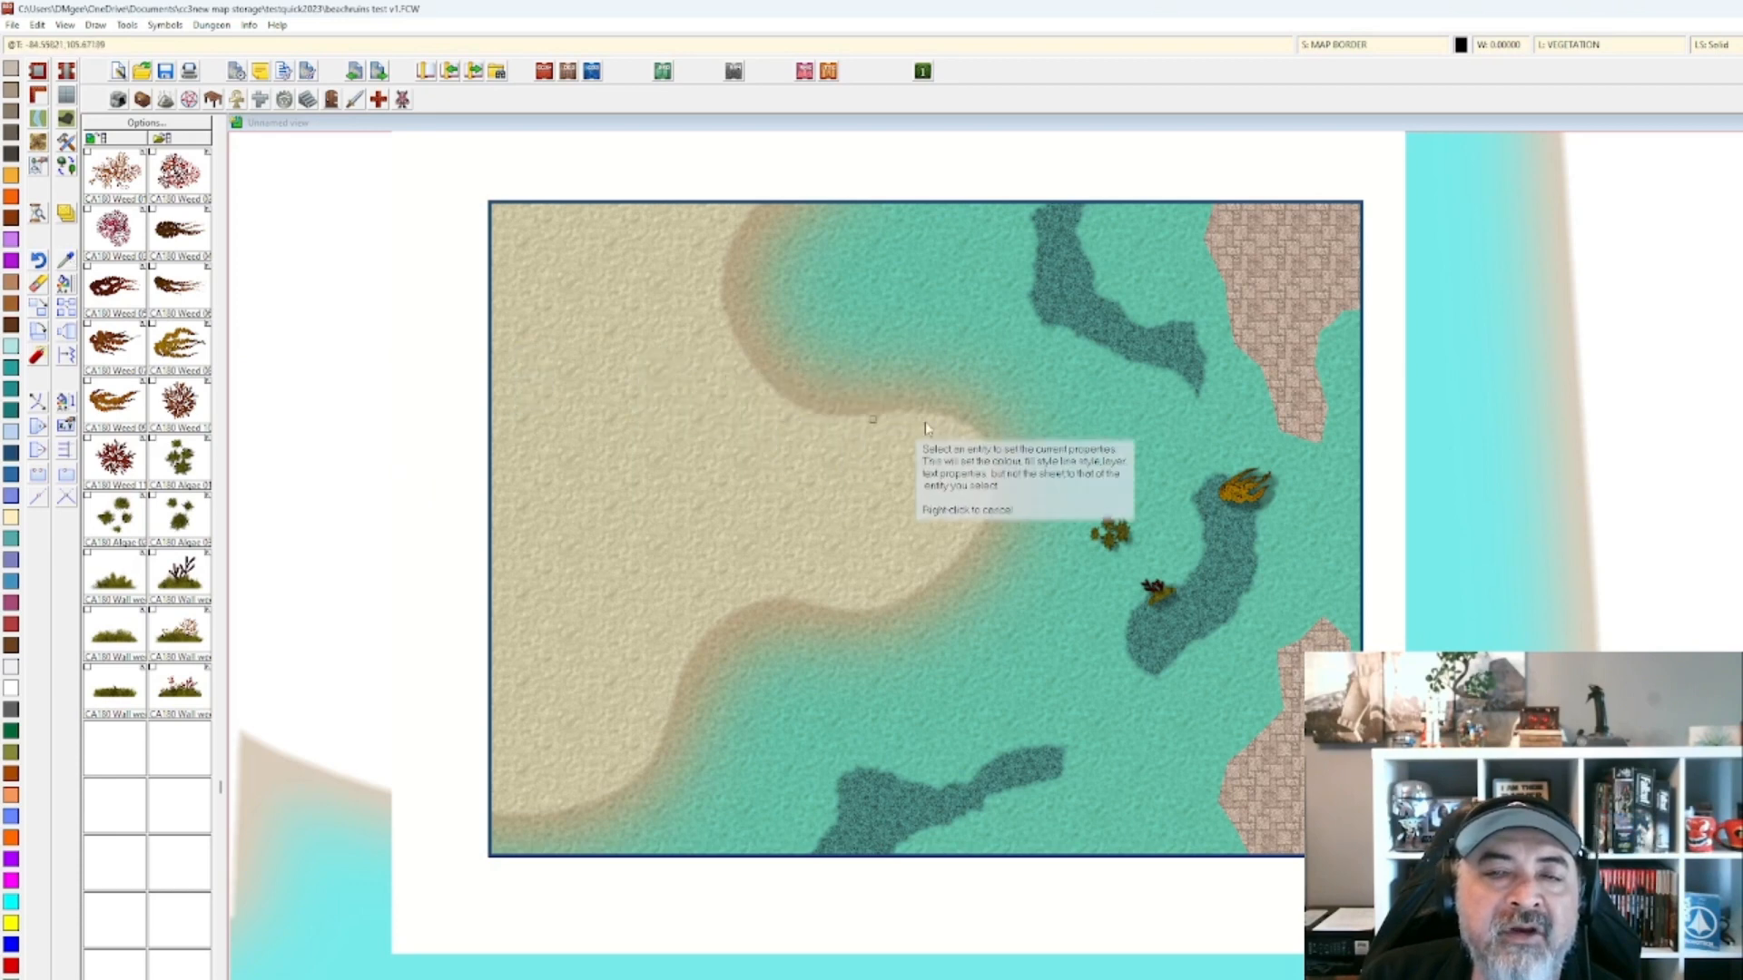
pyautogui.click(1163, 371)
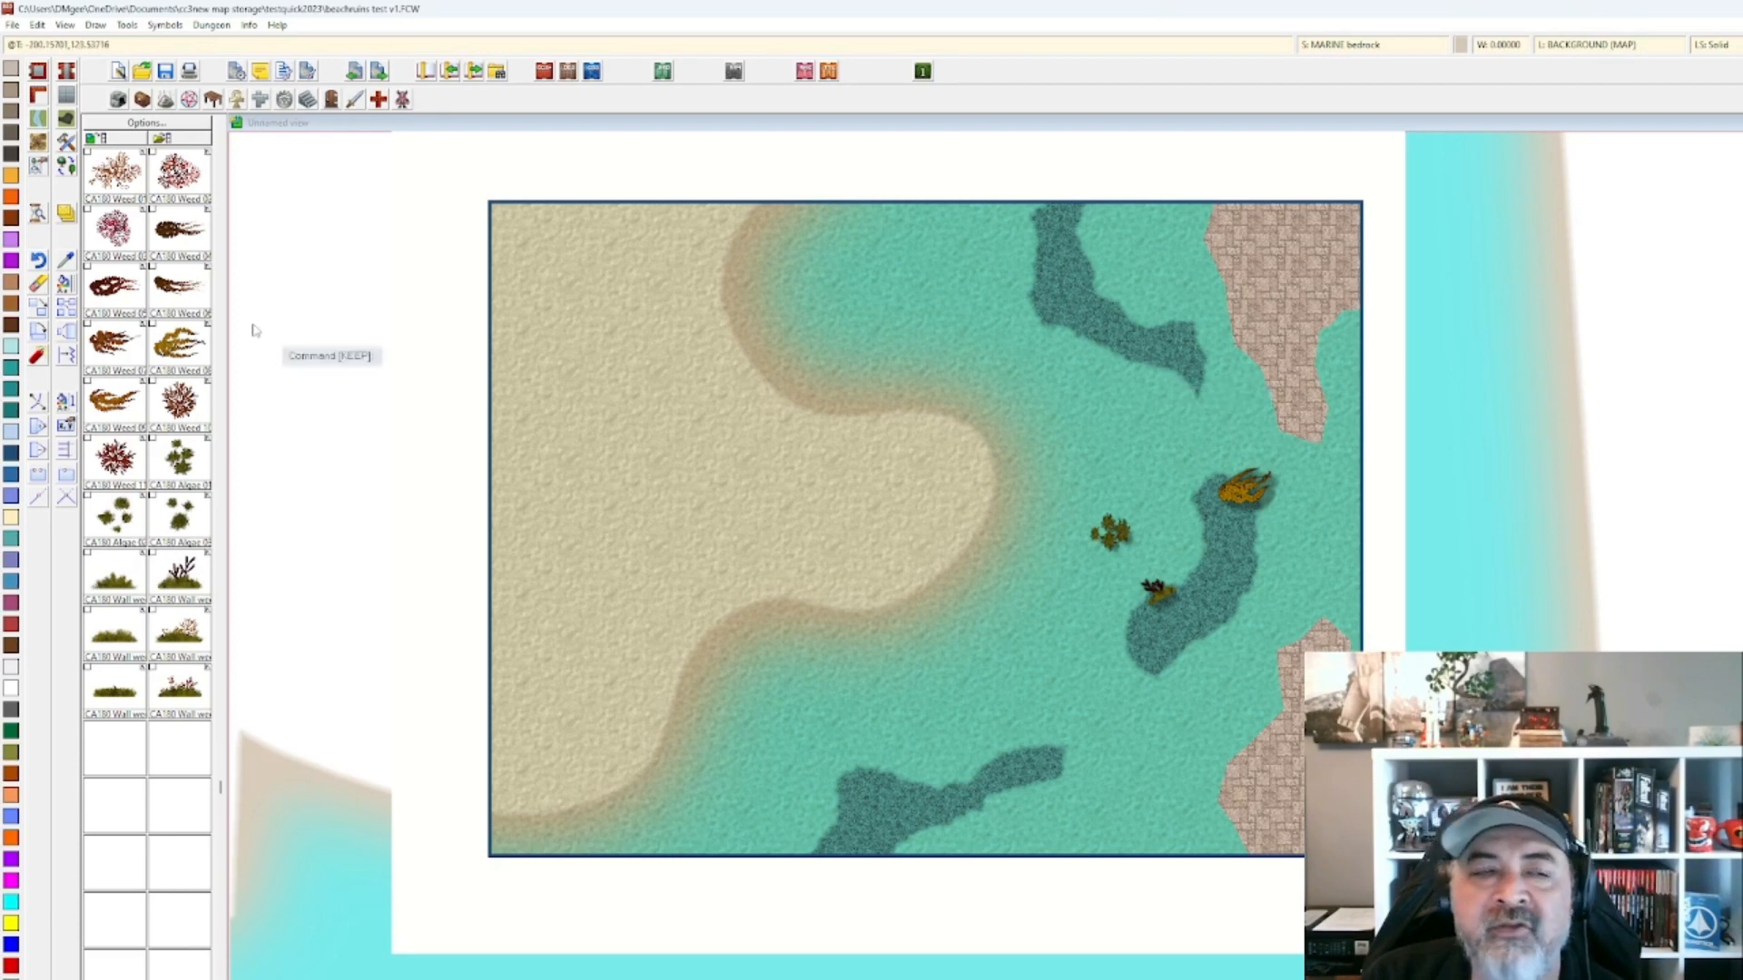
pyautogui.click(65, 284)
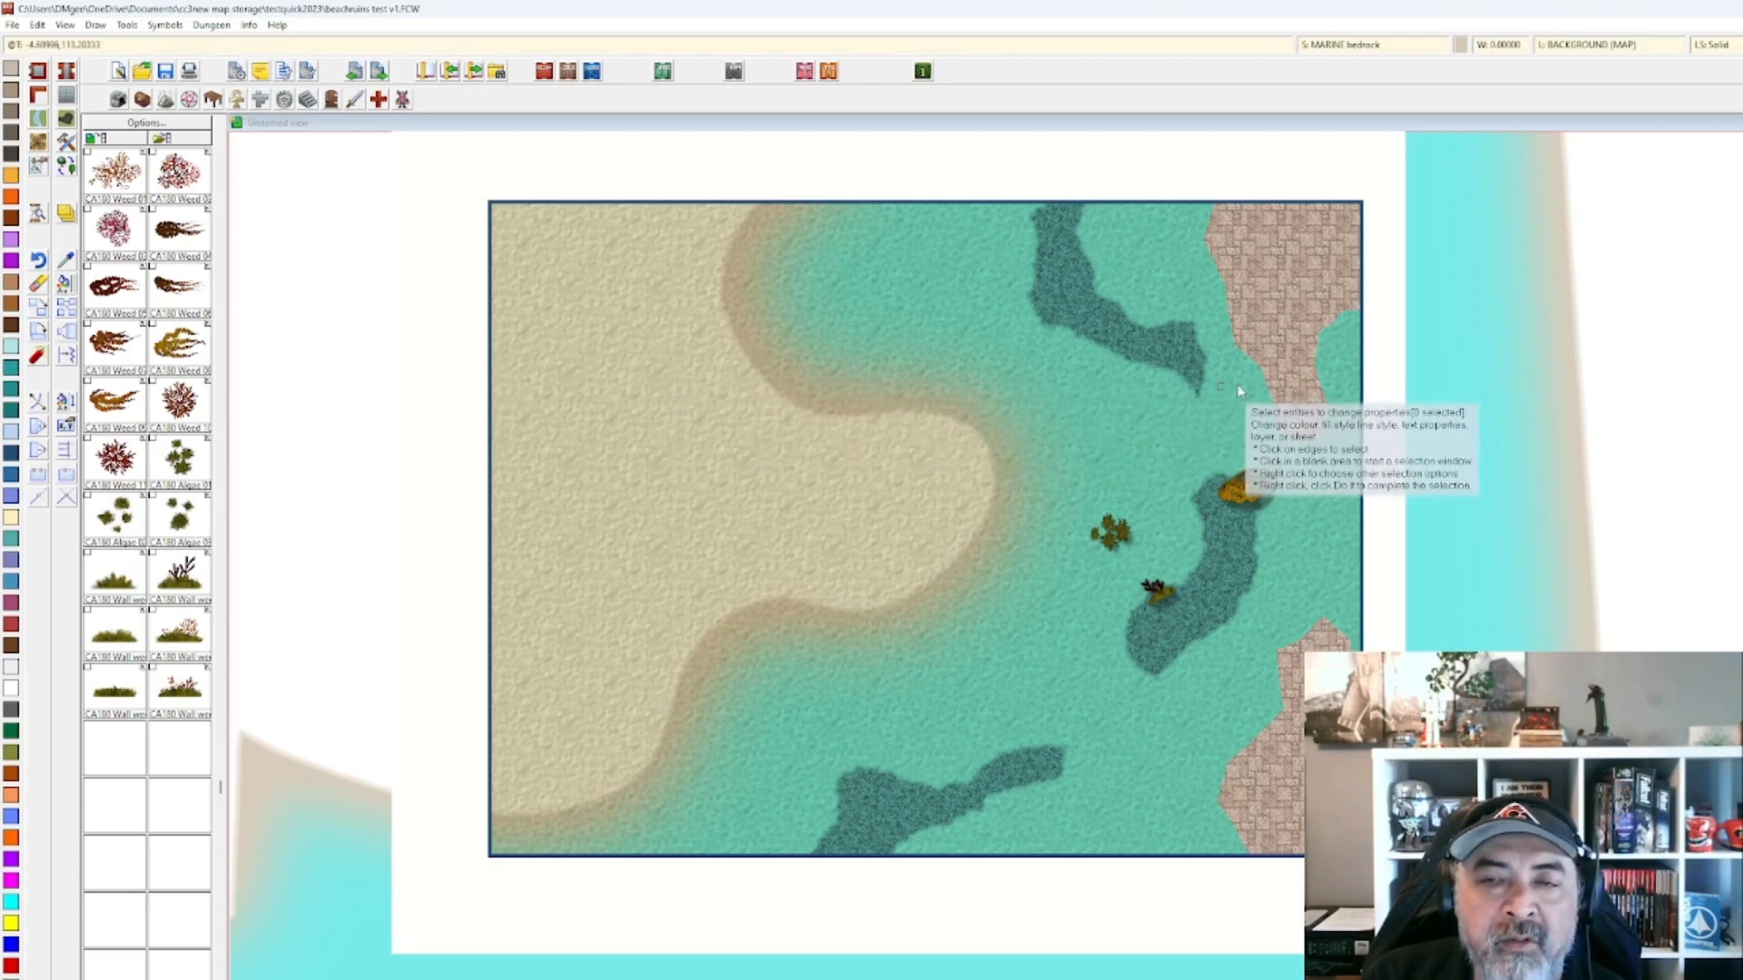
pyautogui.click(1277, 405)
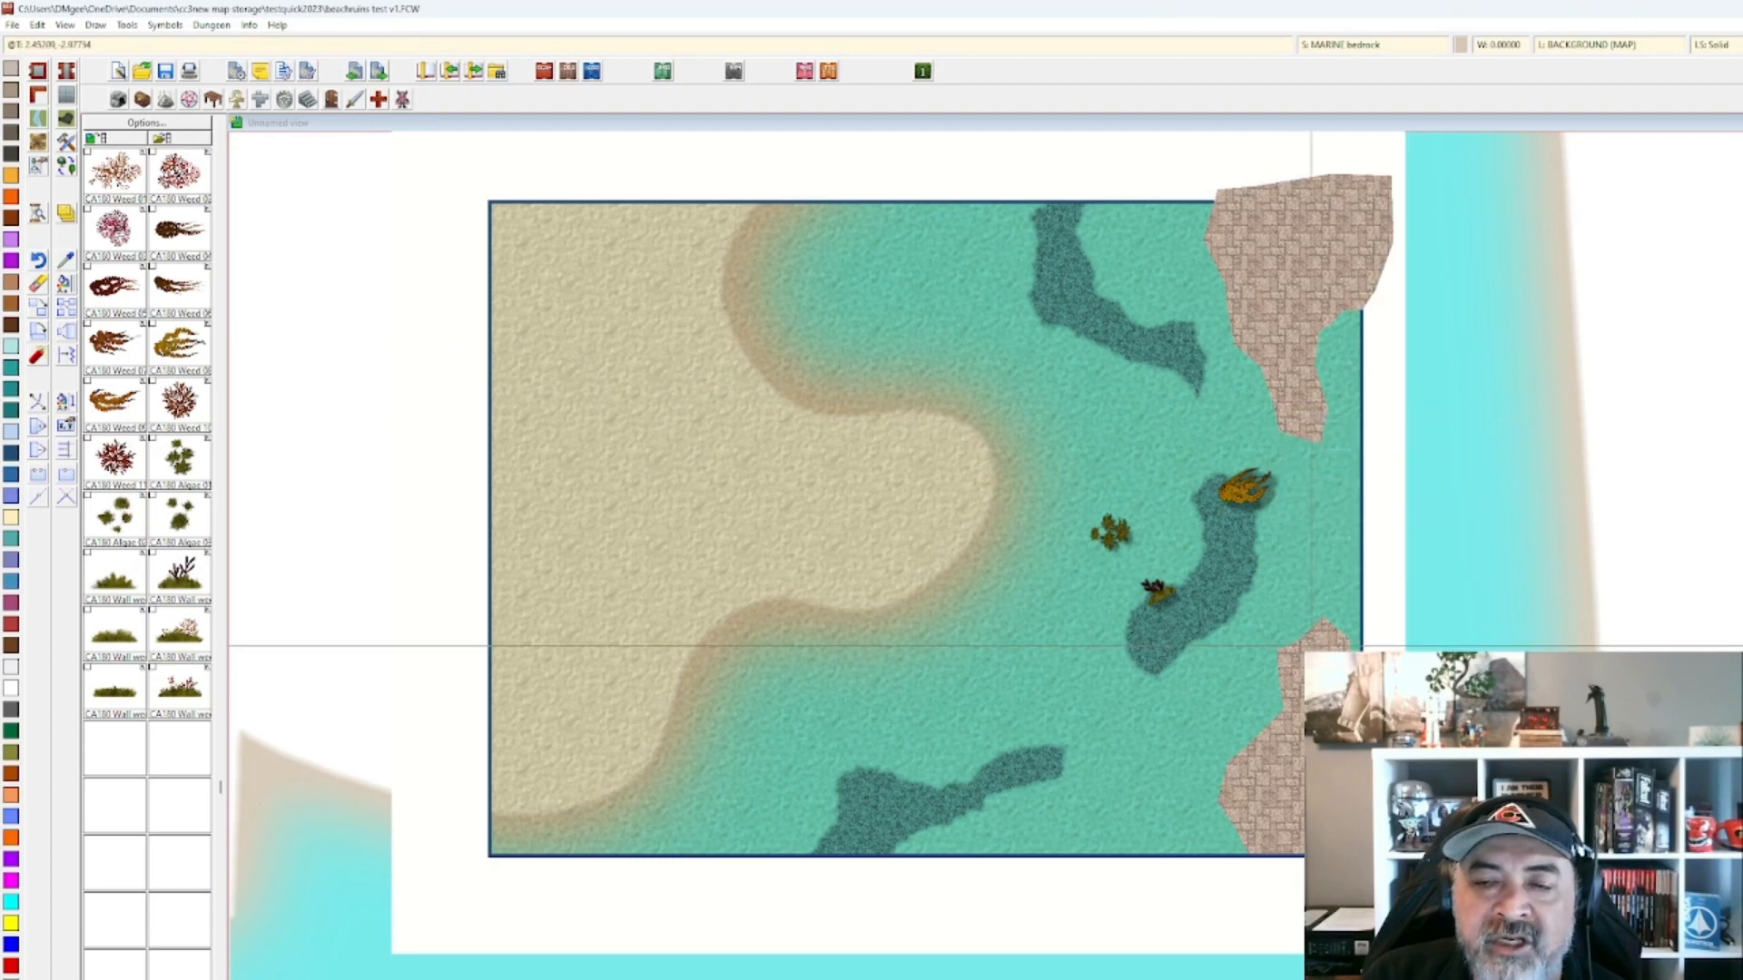
pyautogui.click(1311, 646)
pyautogui.rightClick(1244, 604)
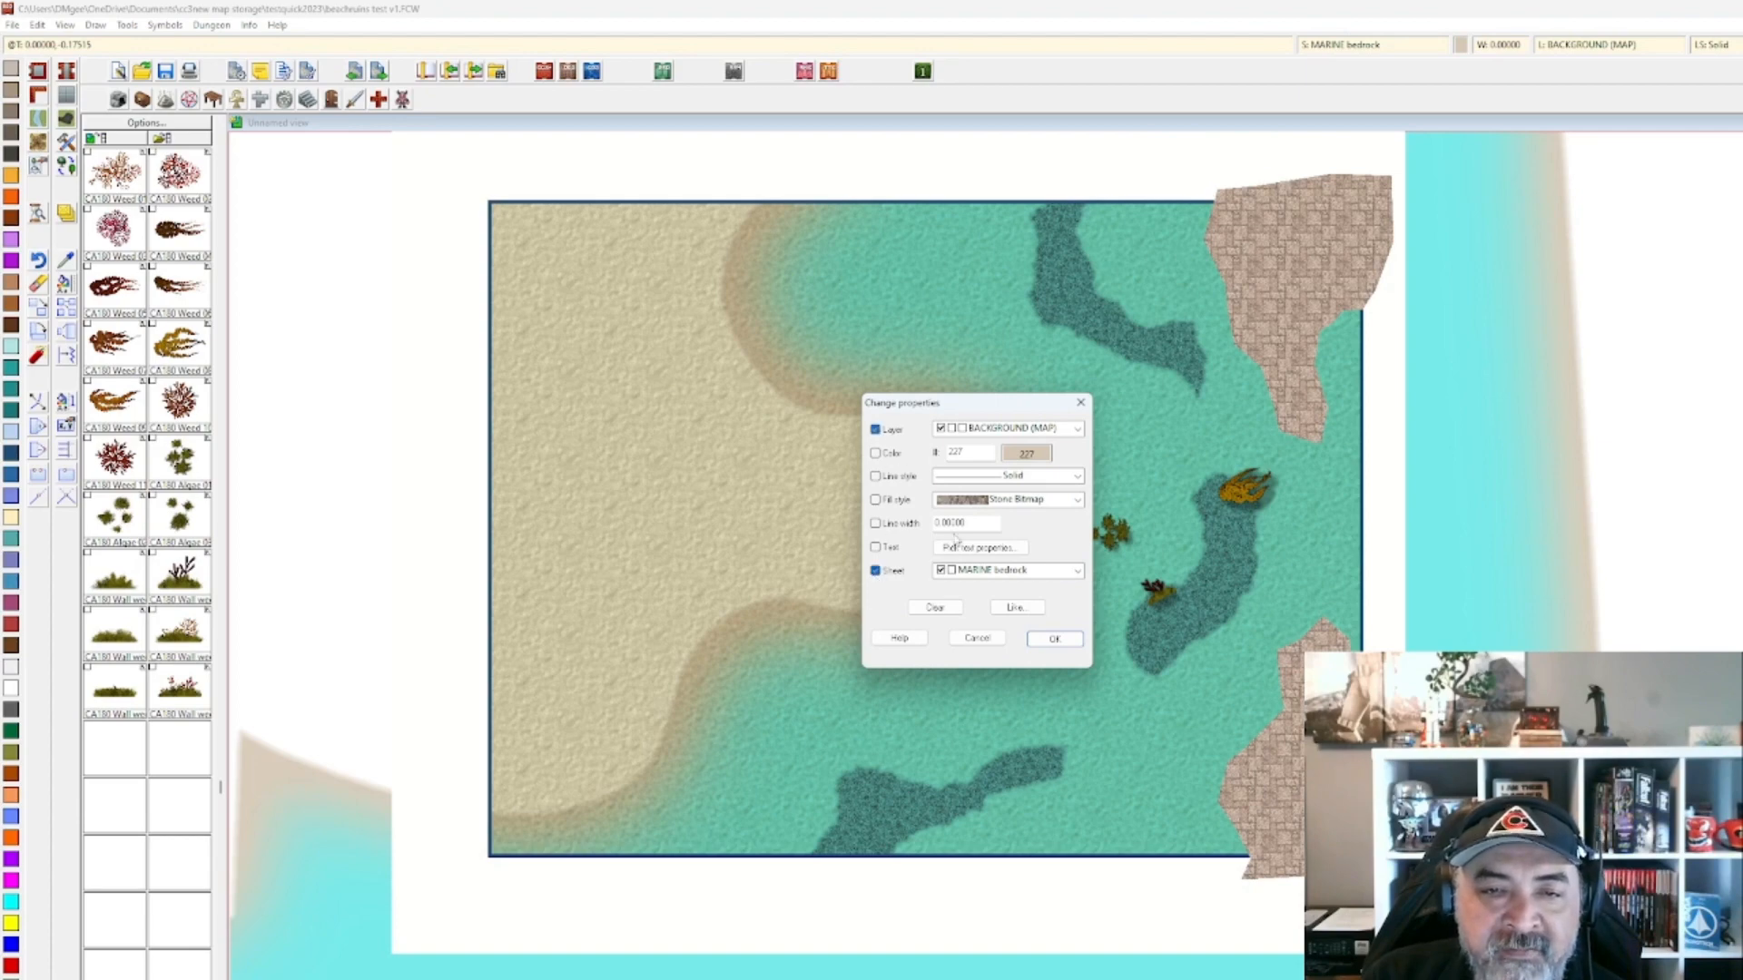
pyautogui.click(1056, 640)
pyautogui.scroll(1, 1267, 598)
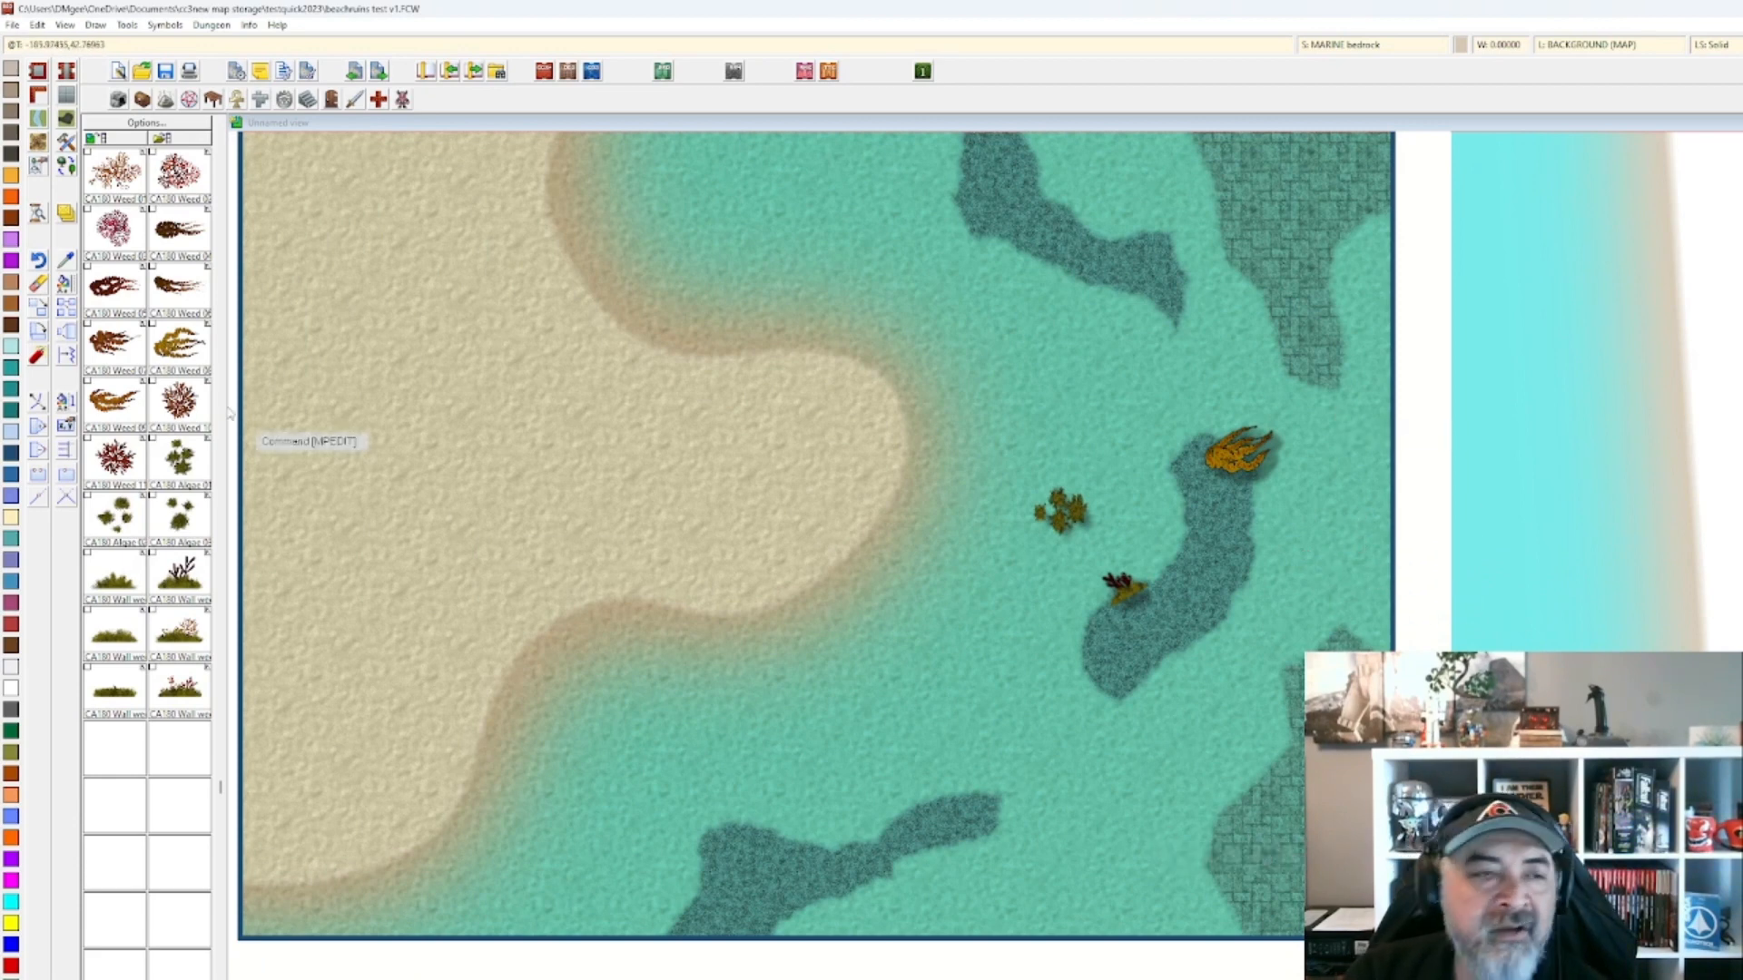
# Draw a stone wall from the map's south border northeast toward the southeast flagstone floor, on the WALLS sheet.
pyautogui.rightClick(33, 96)
pyautogui.doubleClick(1096, 574)
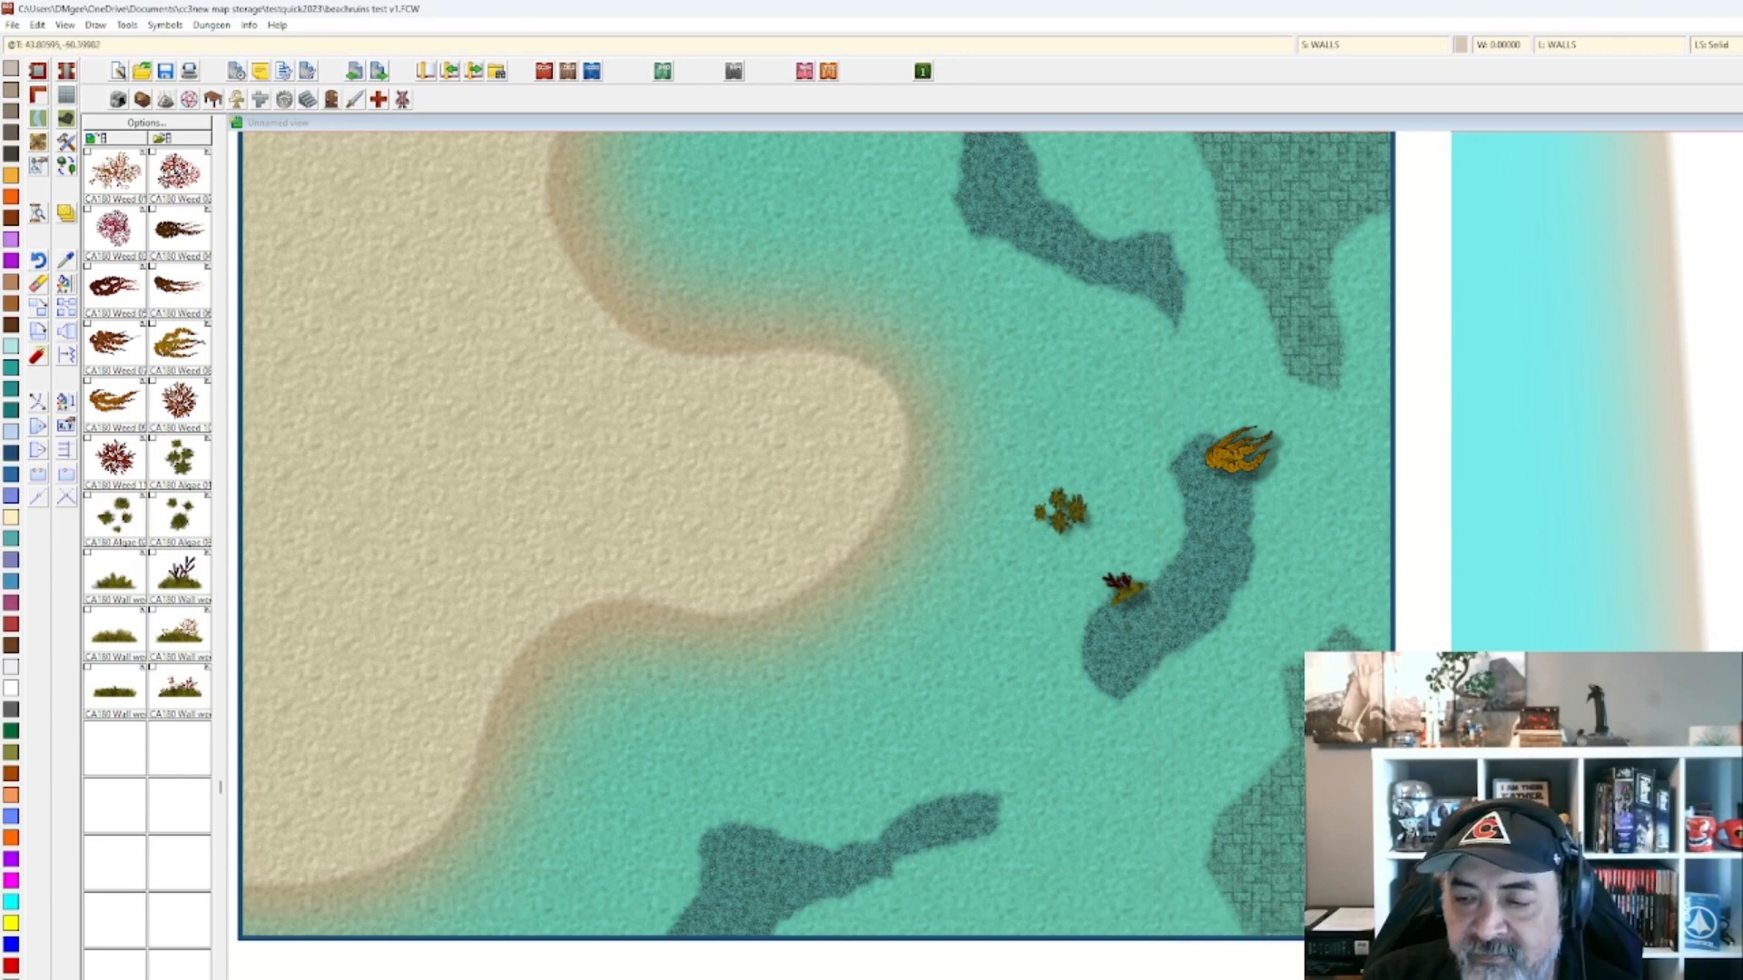
pyautogui.click(1130, 944)
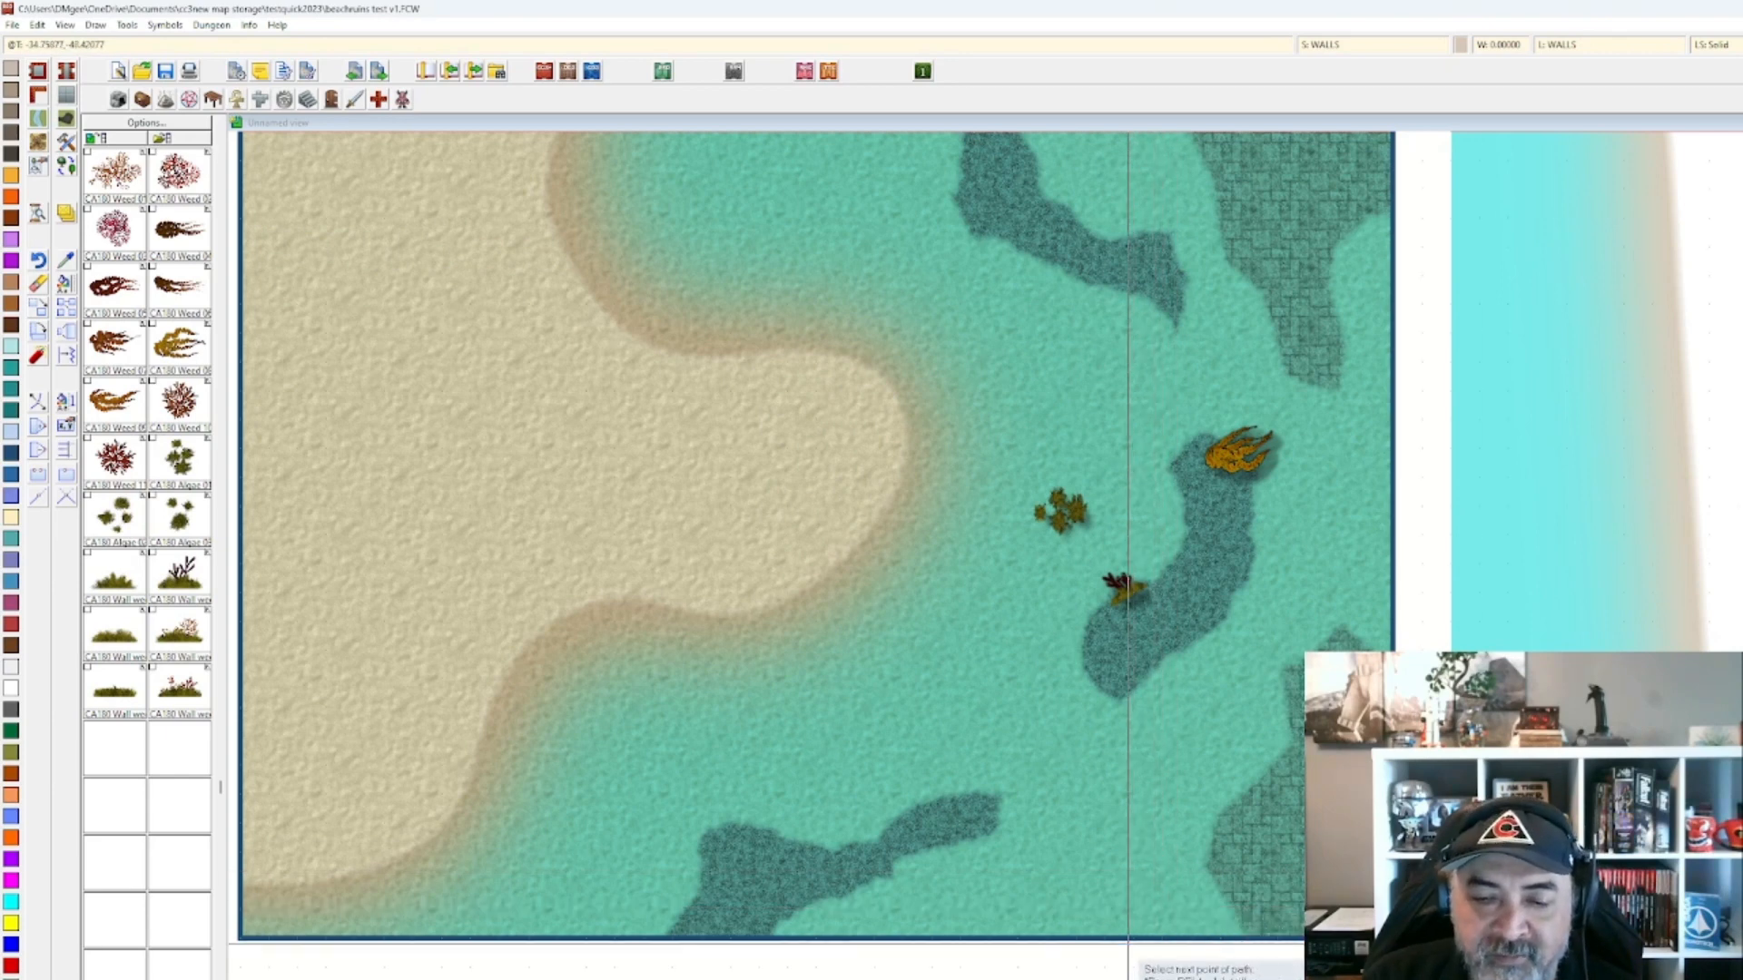
pyautogui.click(1225, 750)
pyautogui.rightClick(1231, 739)
pyautogui.scroll(1, 1243, 754)
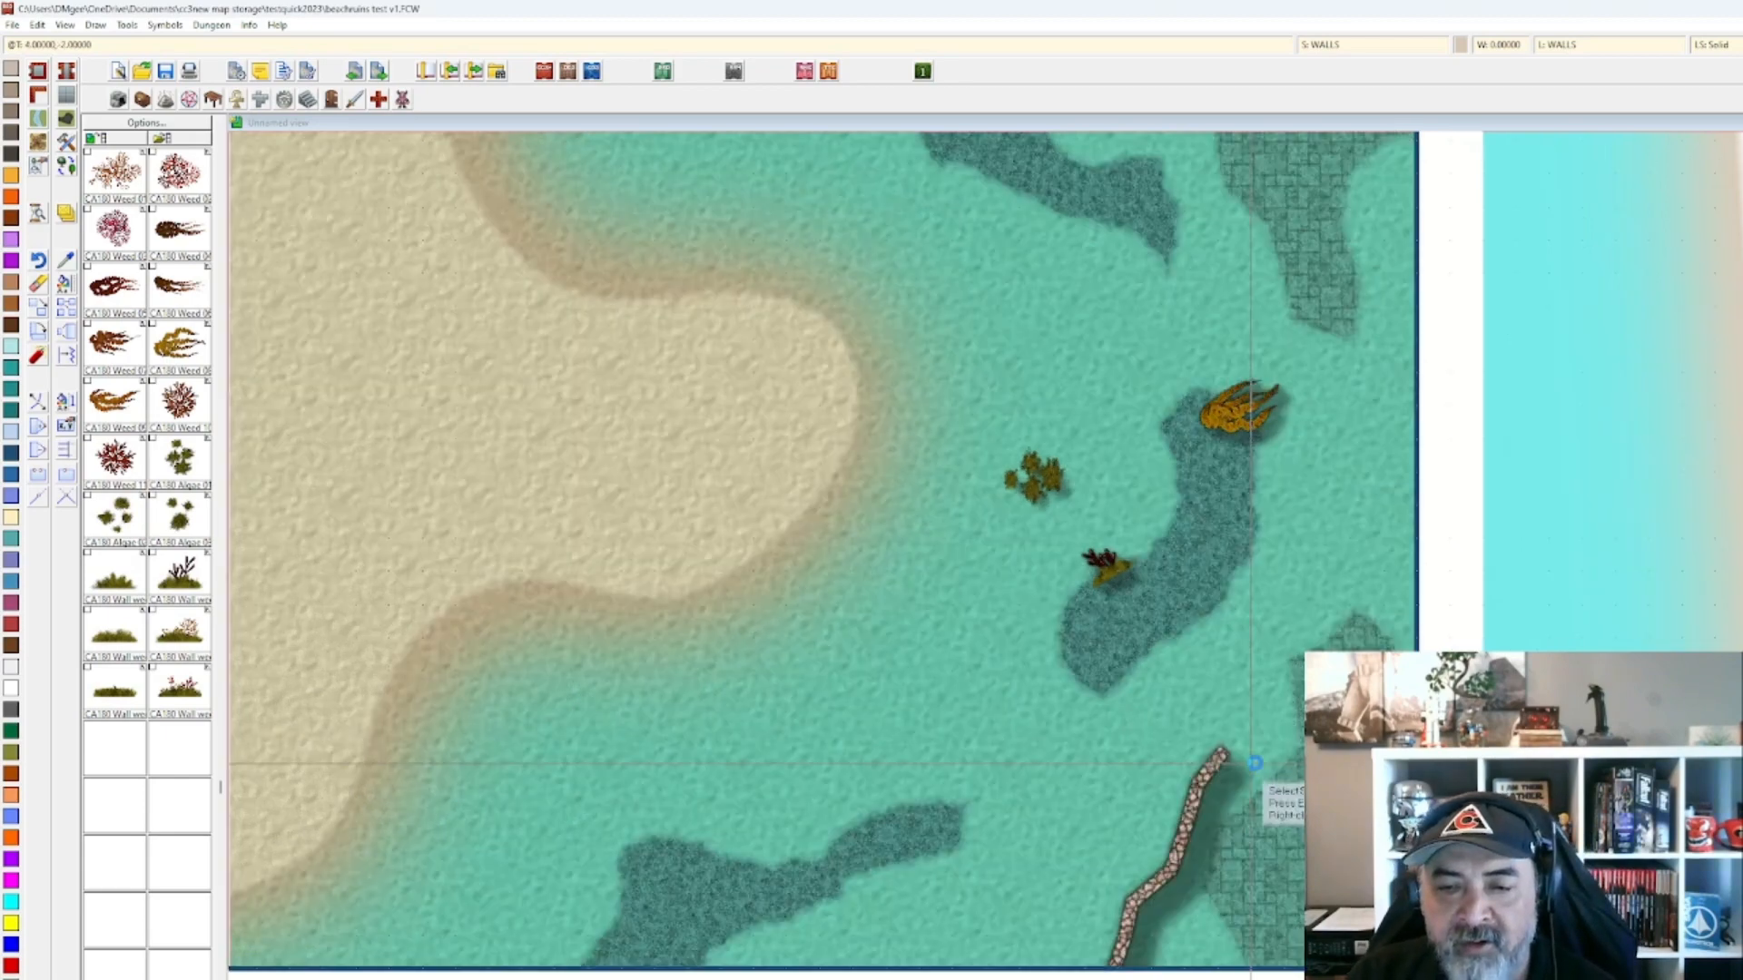
pyautogui.scroll(1, 1253, 763)
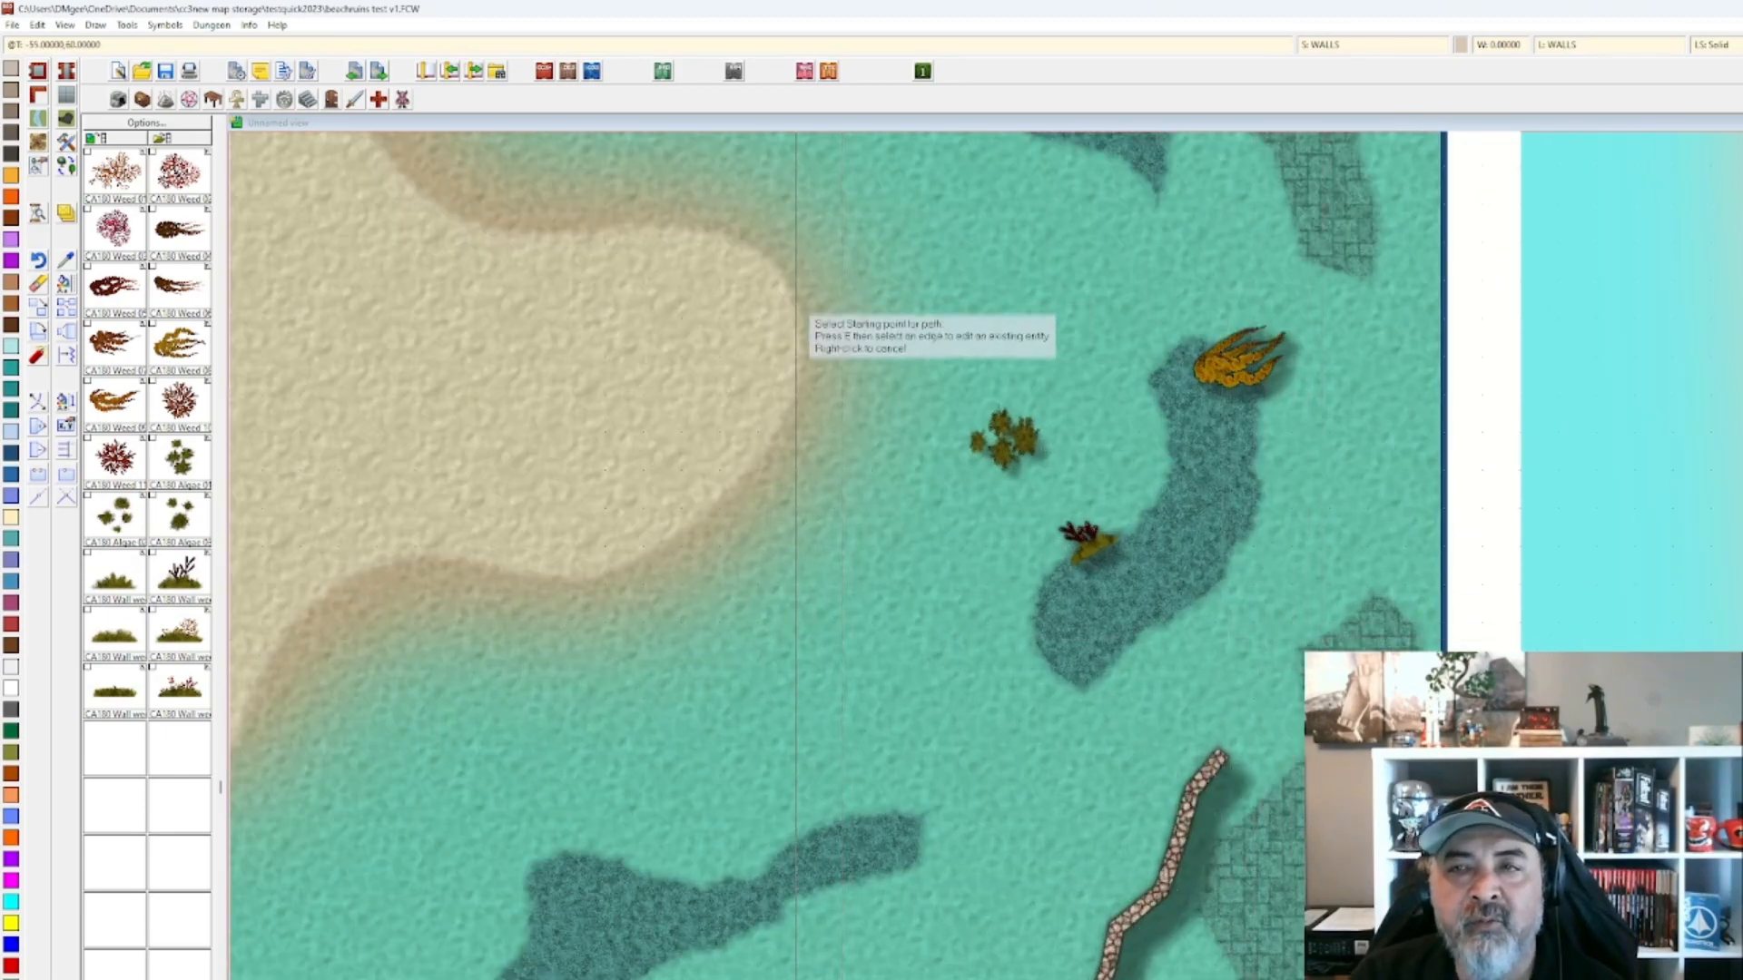
# Examine the order of the drawing sheets, comparing WALLS marine and the ocean sheets with the WALLS sheet.
pyautogui.click(1330, 45)
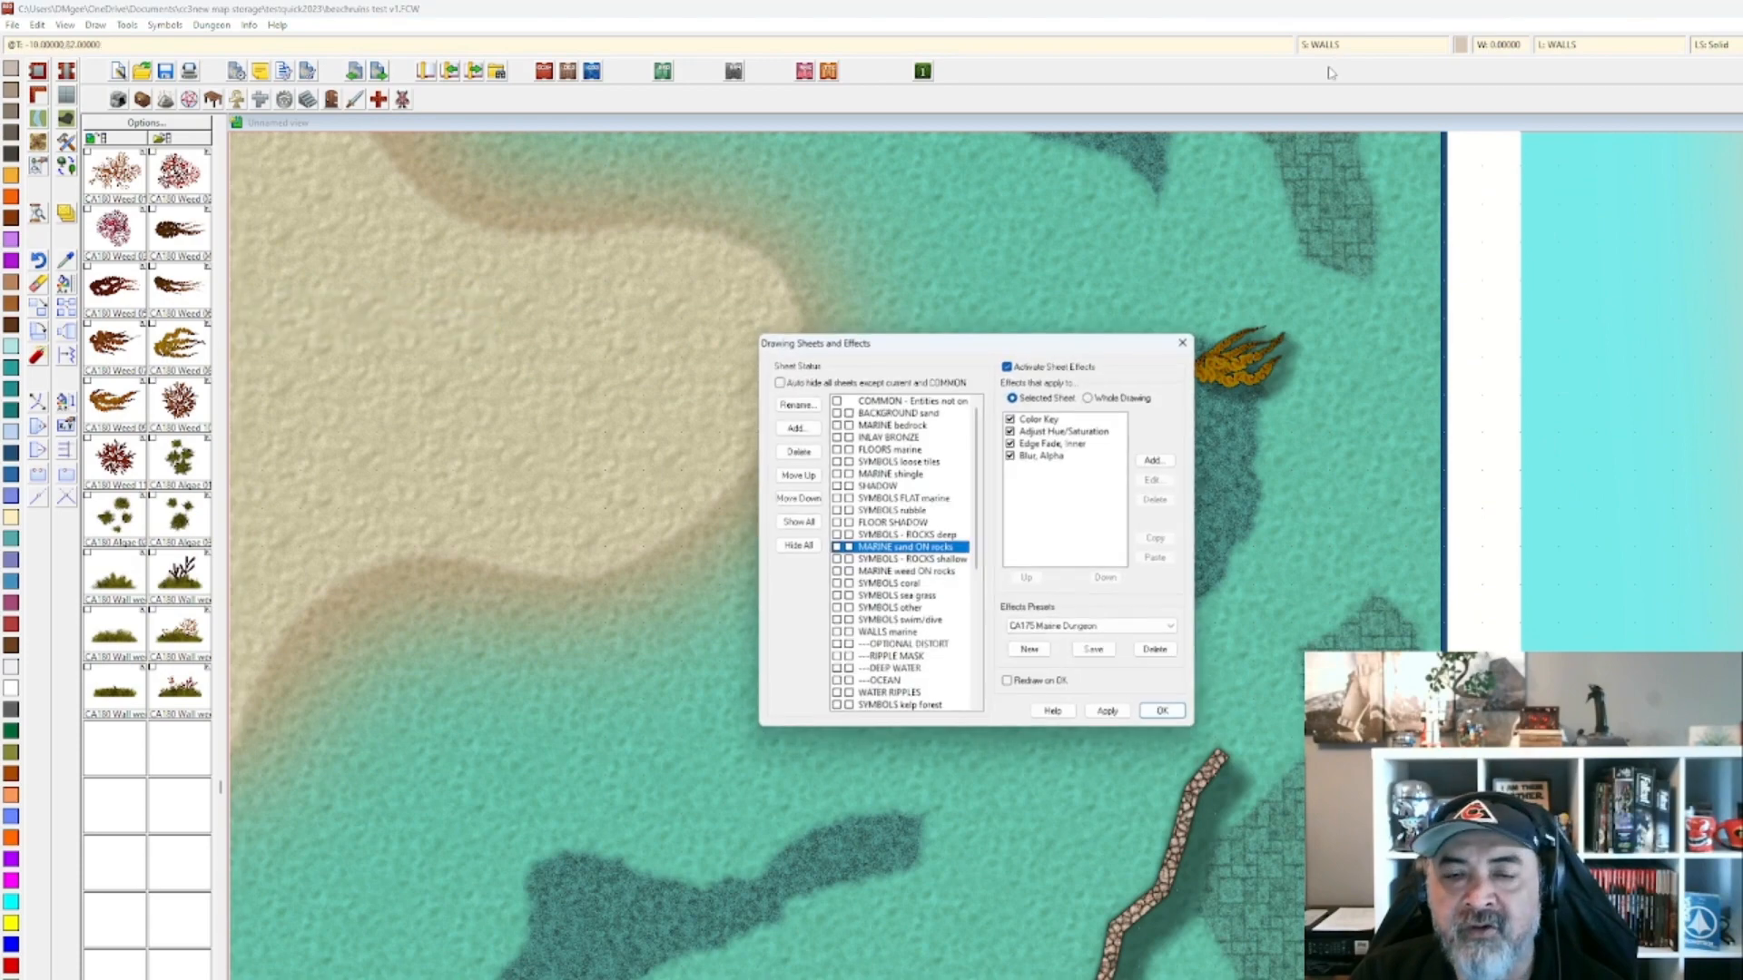
pyautogui.scroll(-1, 919, 607)
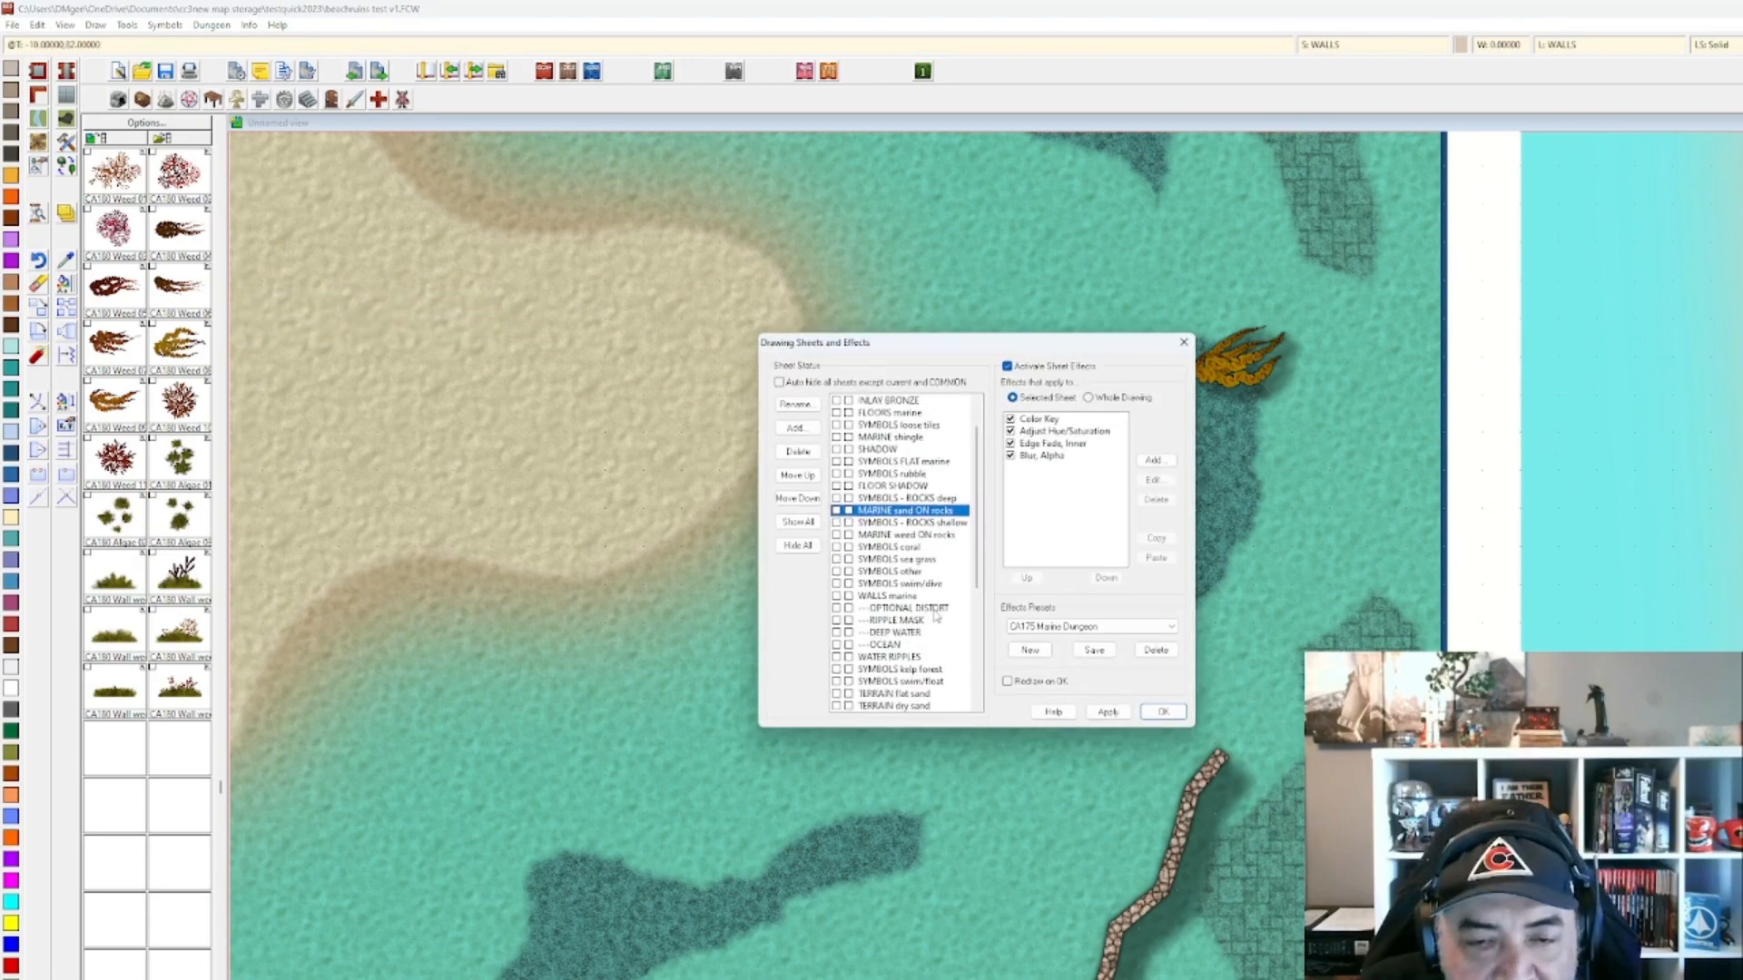
pyautogui.scroll(-4, 938, 617)
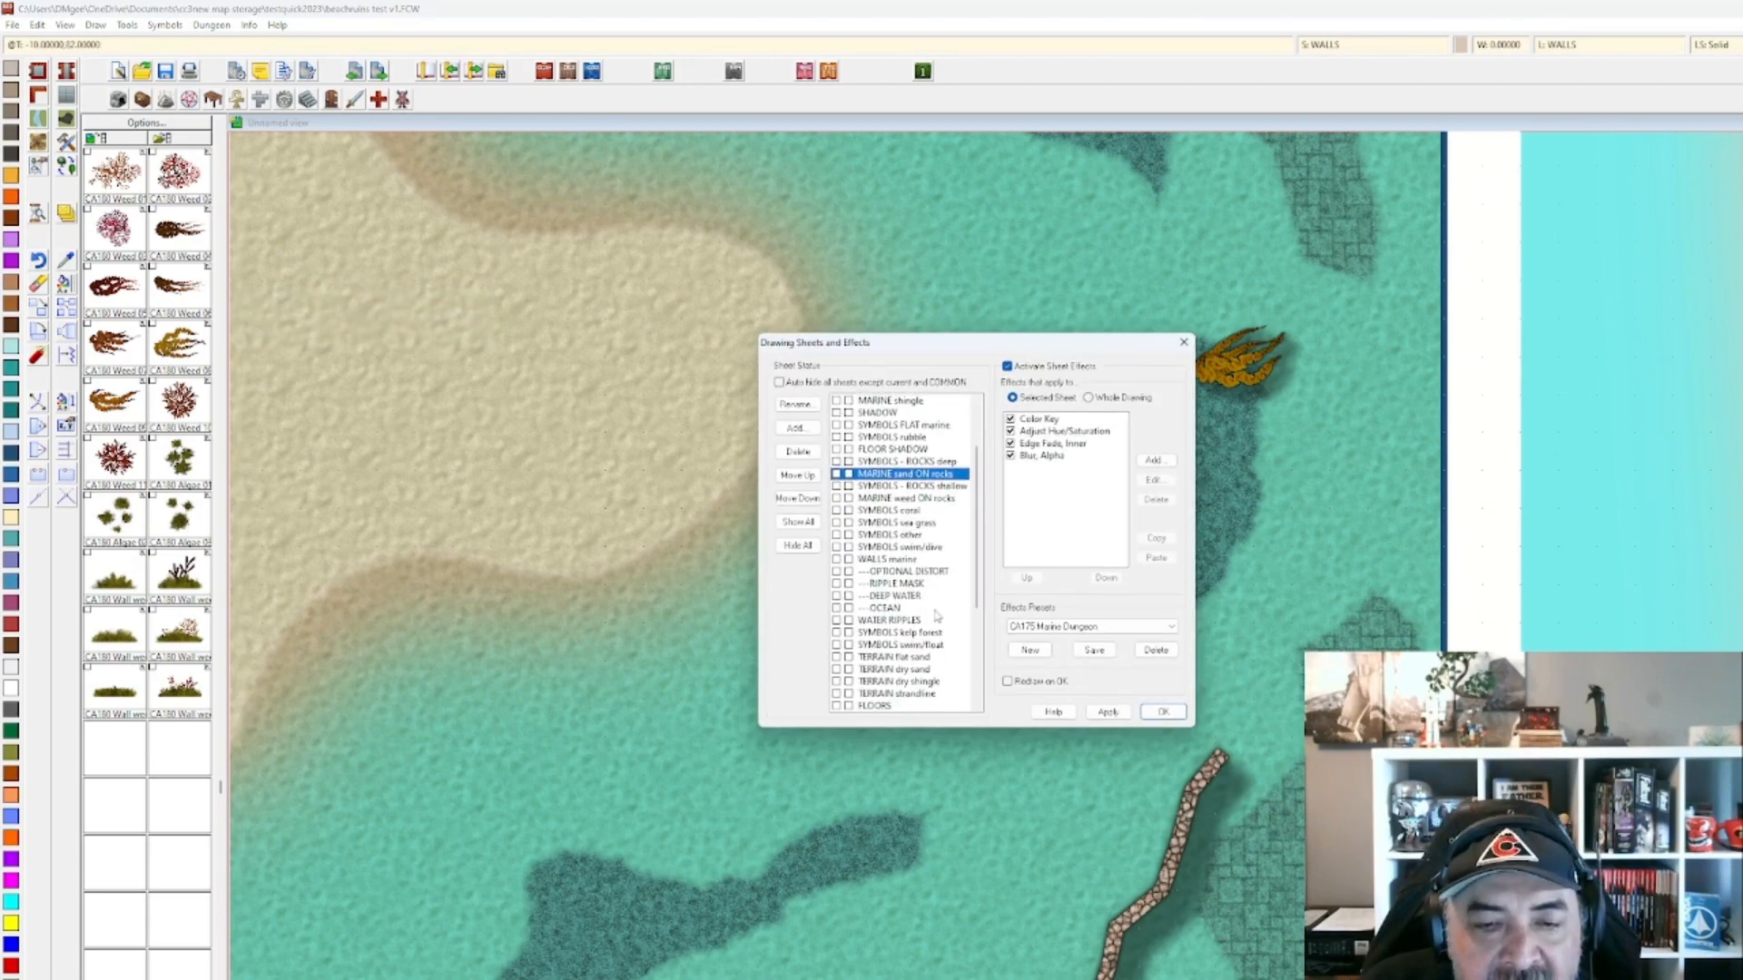
pyautogui.scroll(-2, 938, 616)
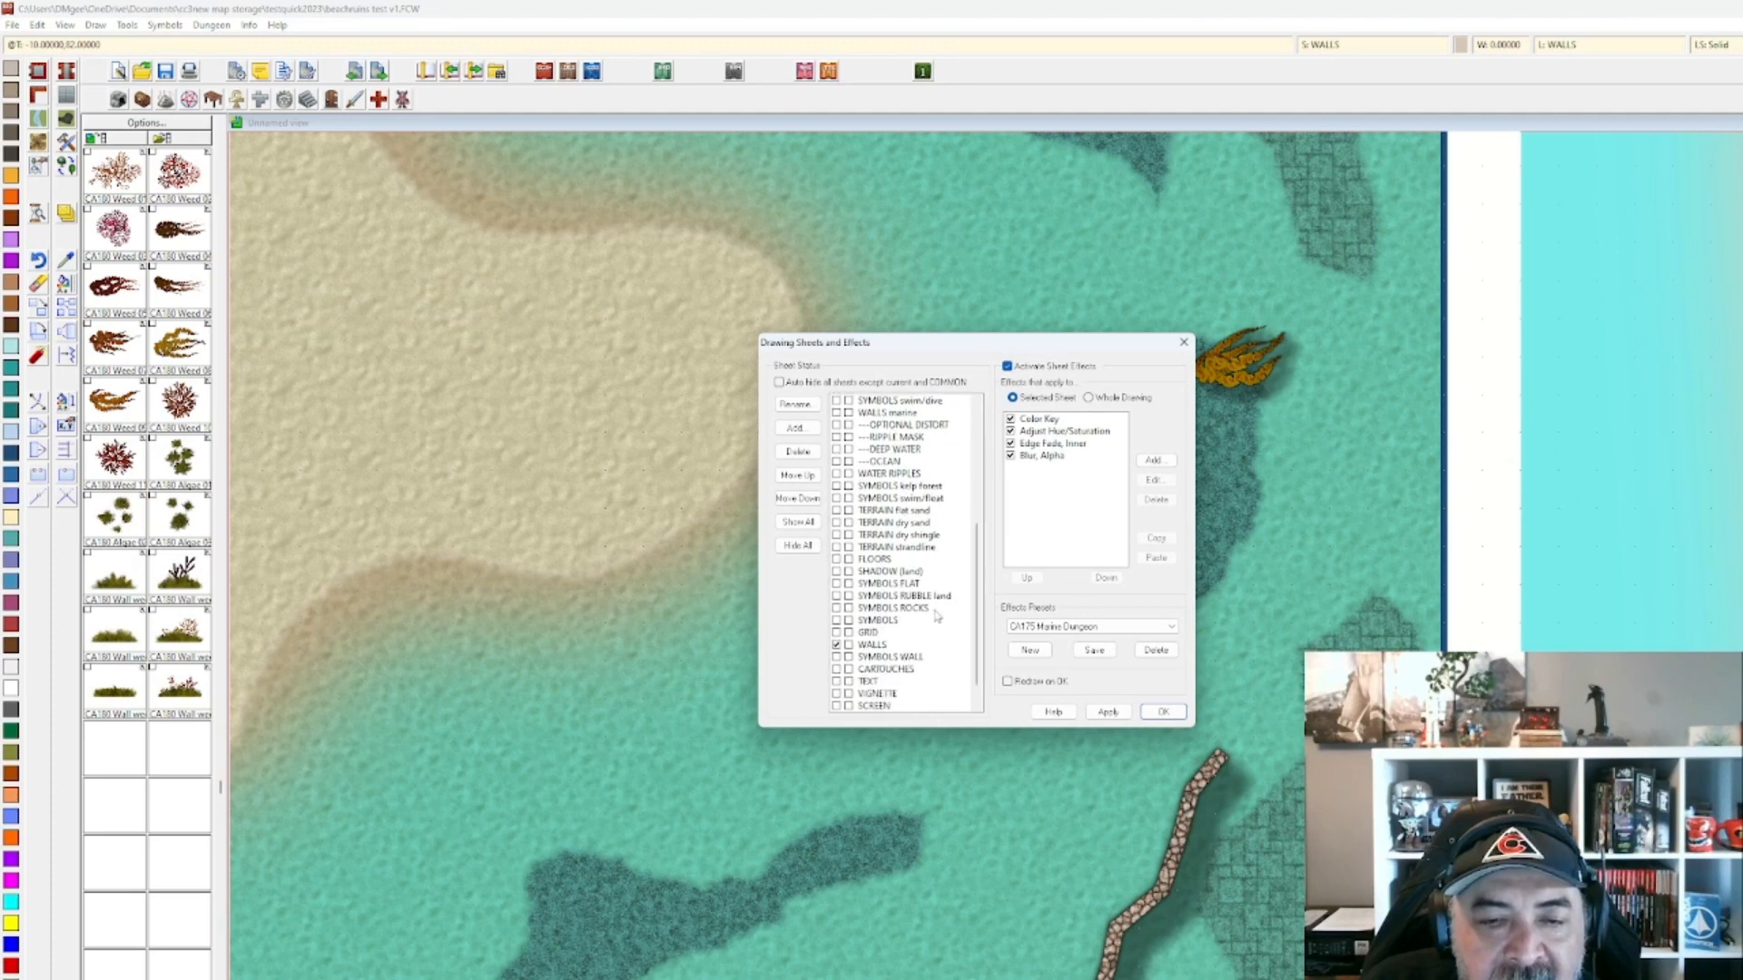
pyautogui.scroll(1, 938, 616)
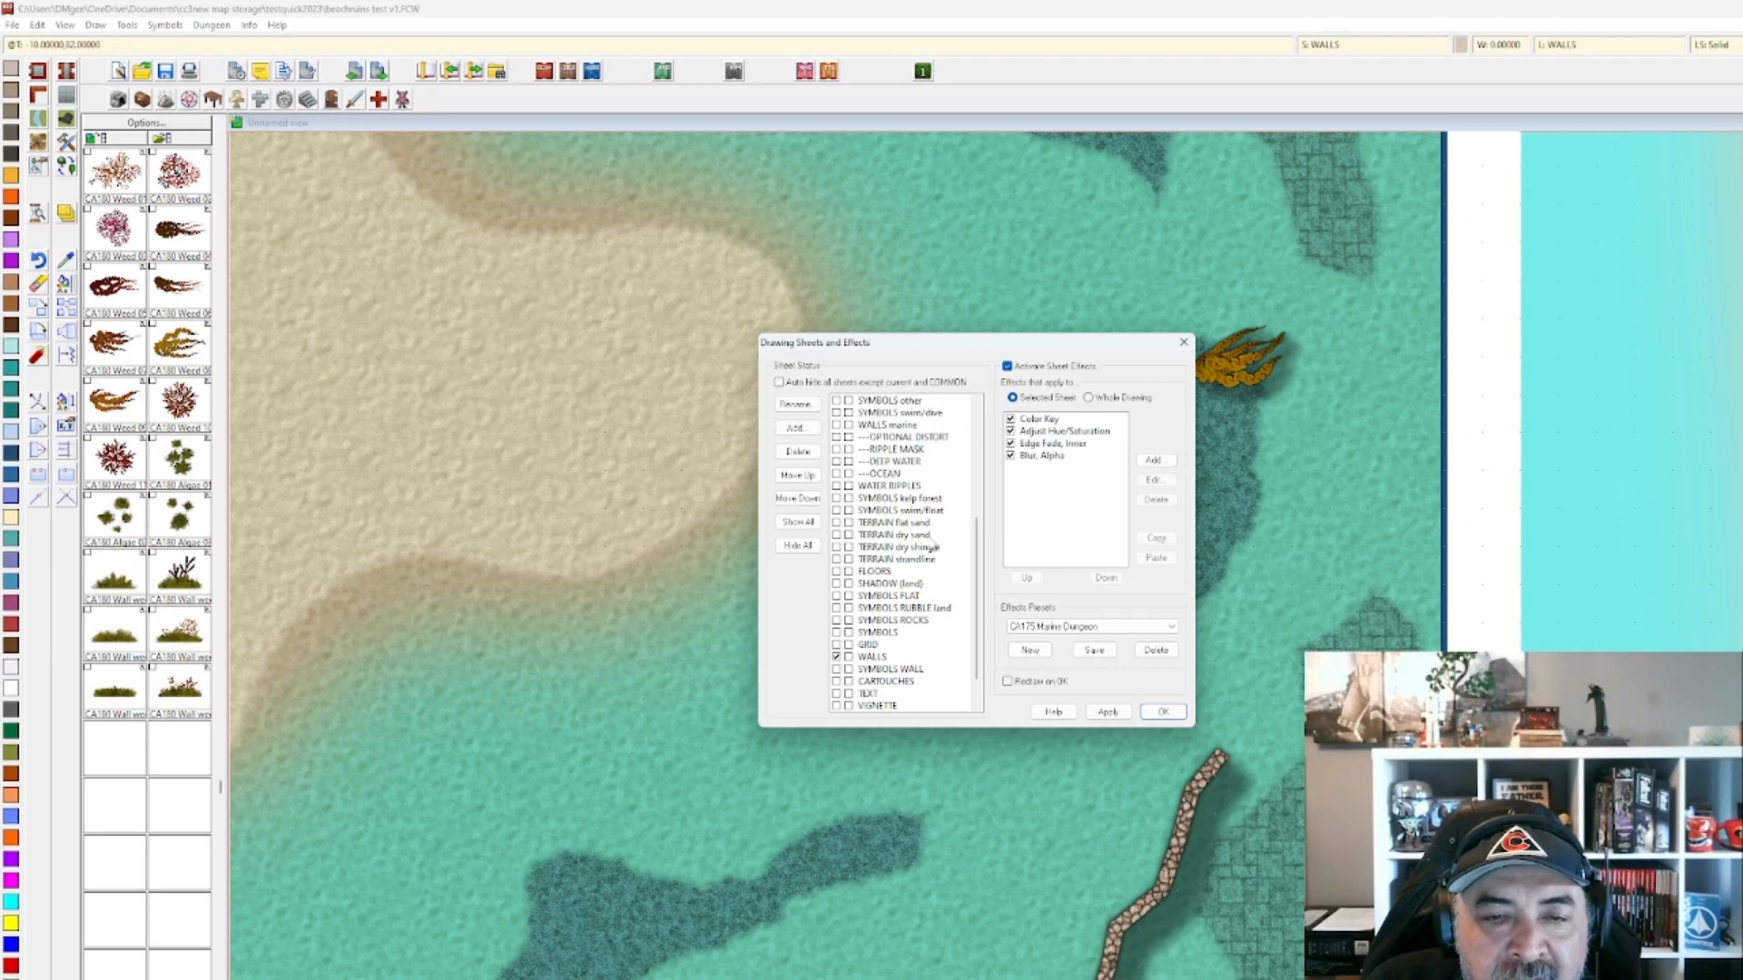
pyautogui.scroll(1, 938, 522)
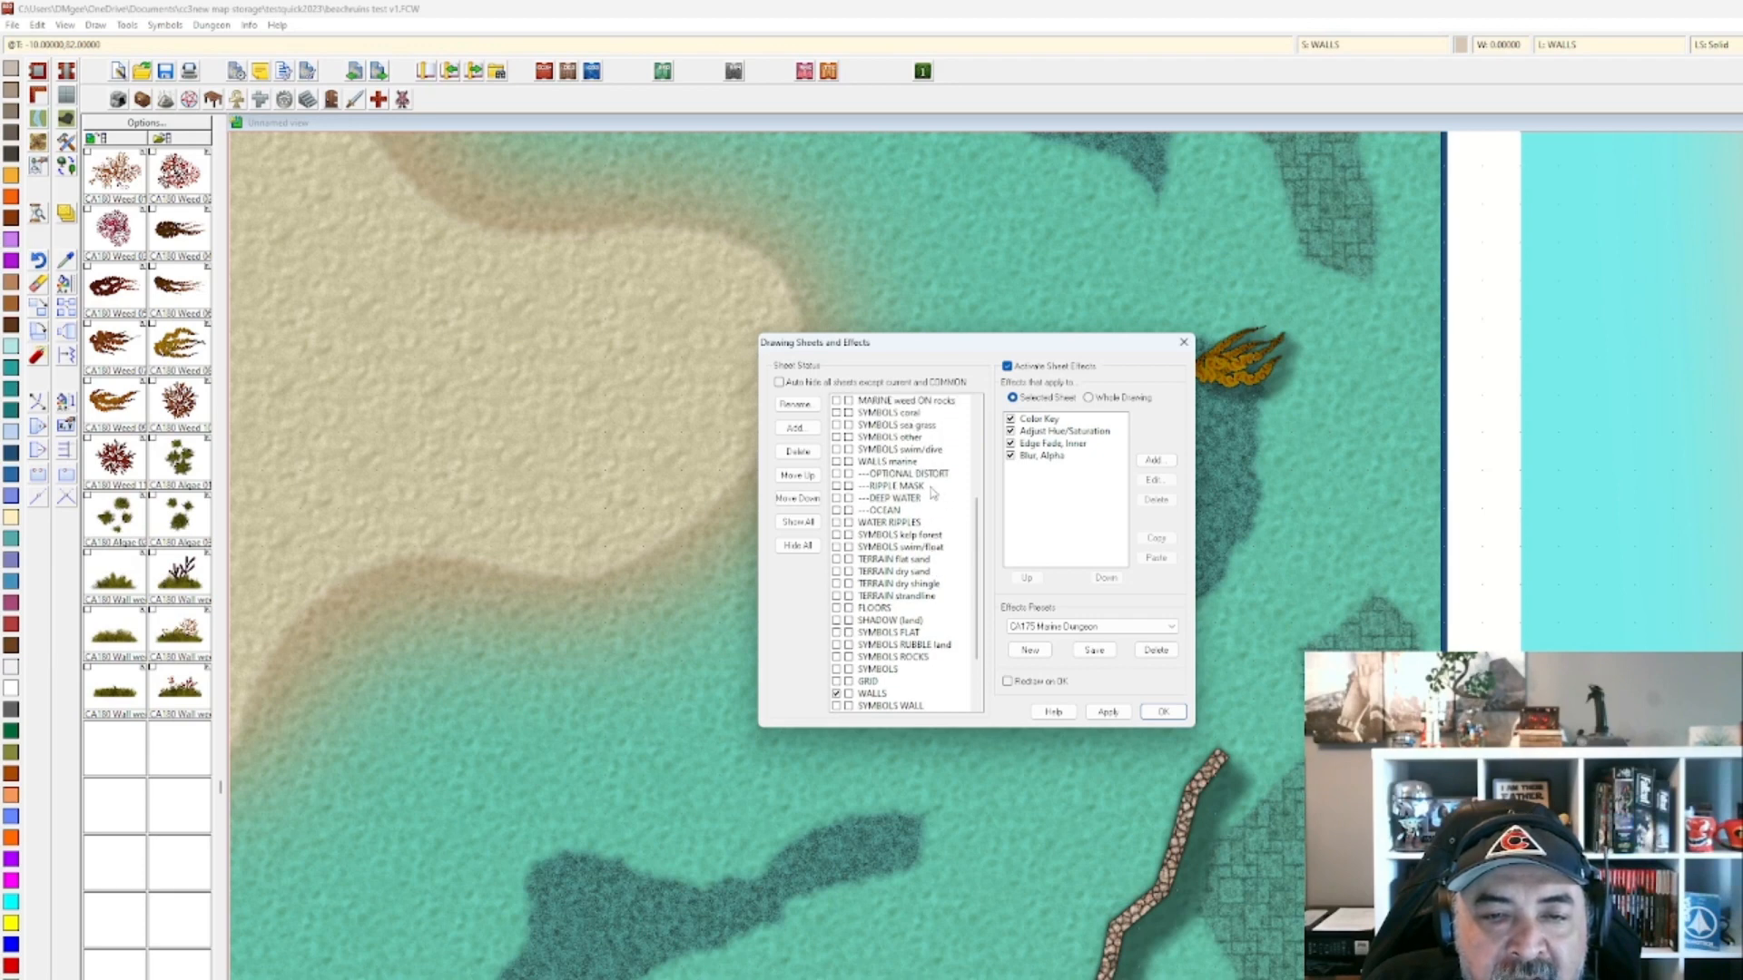
pyautogui.scroll(1, 933, 493)
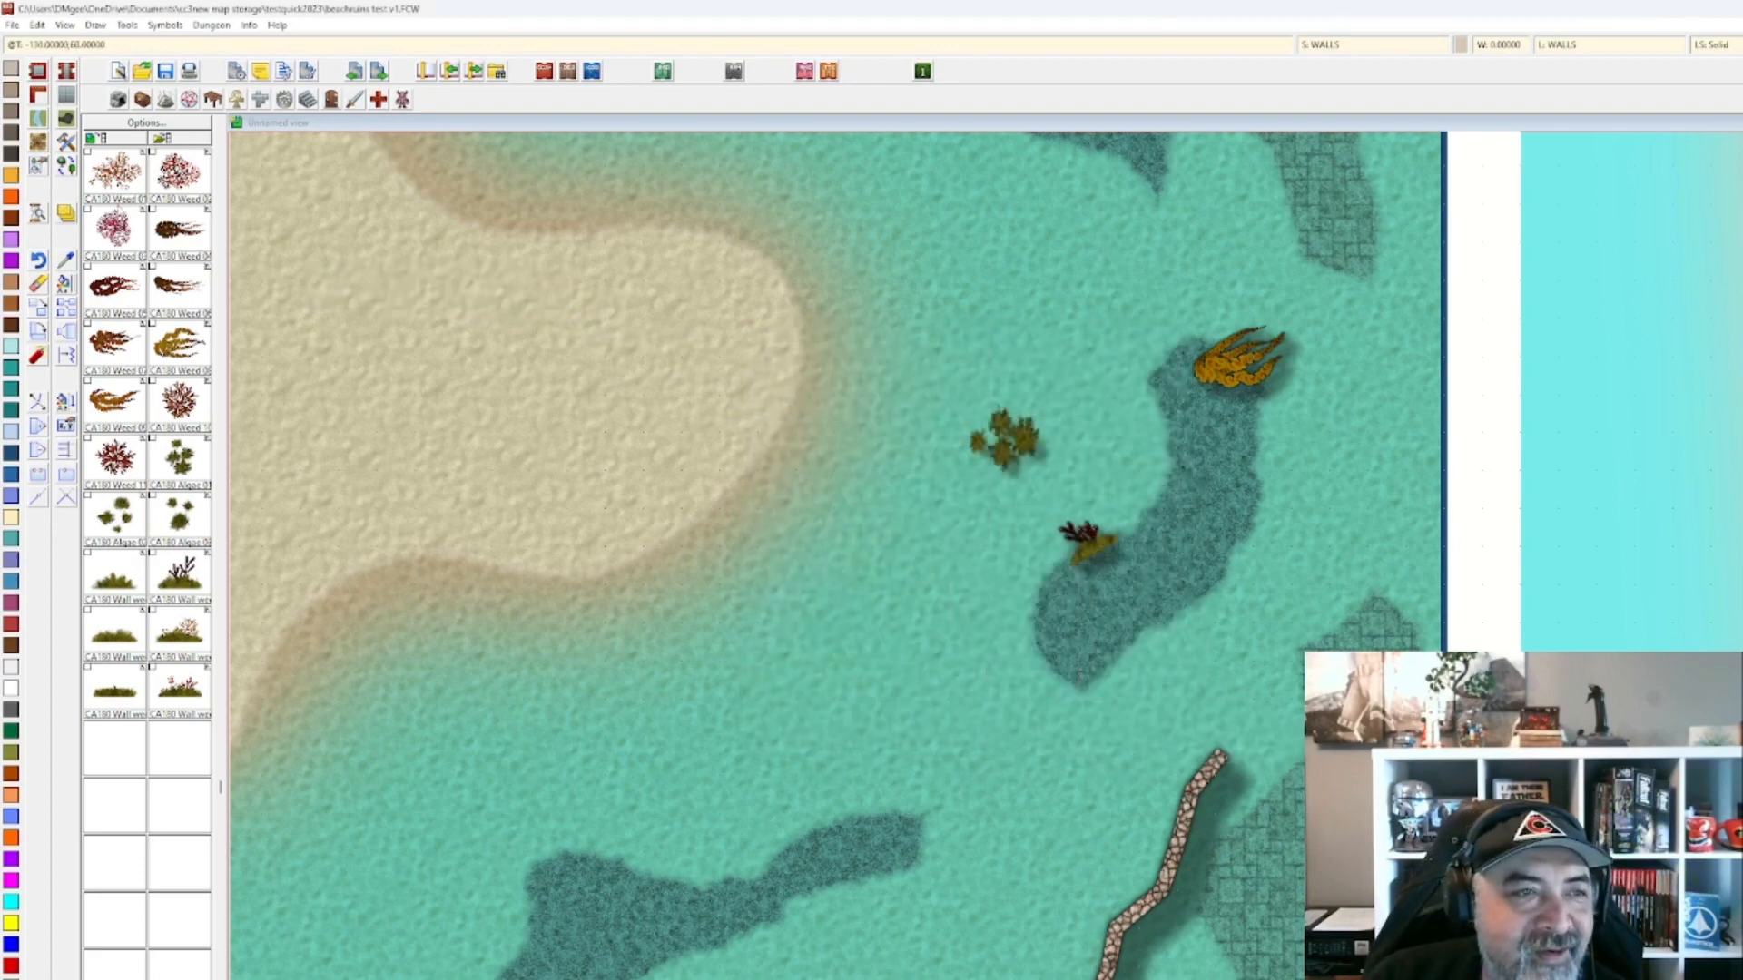
# Draw an irregular marine weed terrain patch in the water south of the algae and west of the eastern bedrock patch.
pyautogui.click(66, 142)
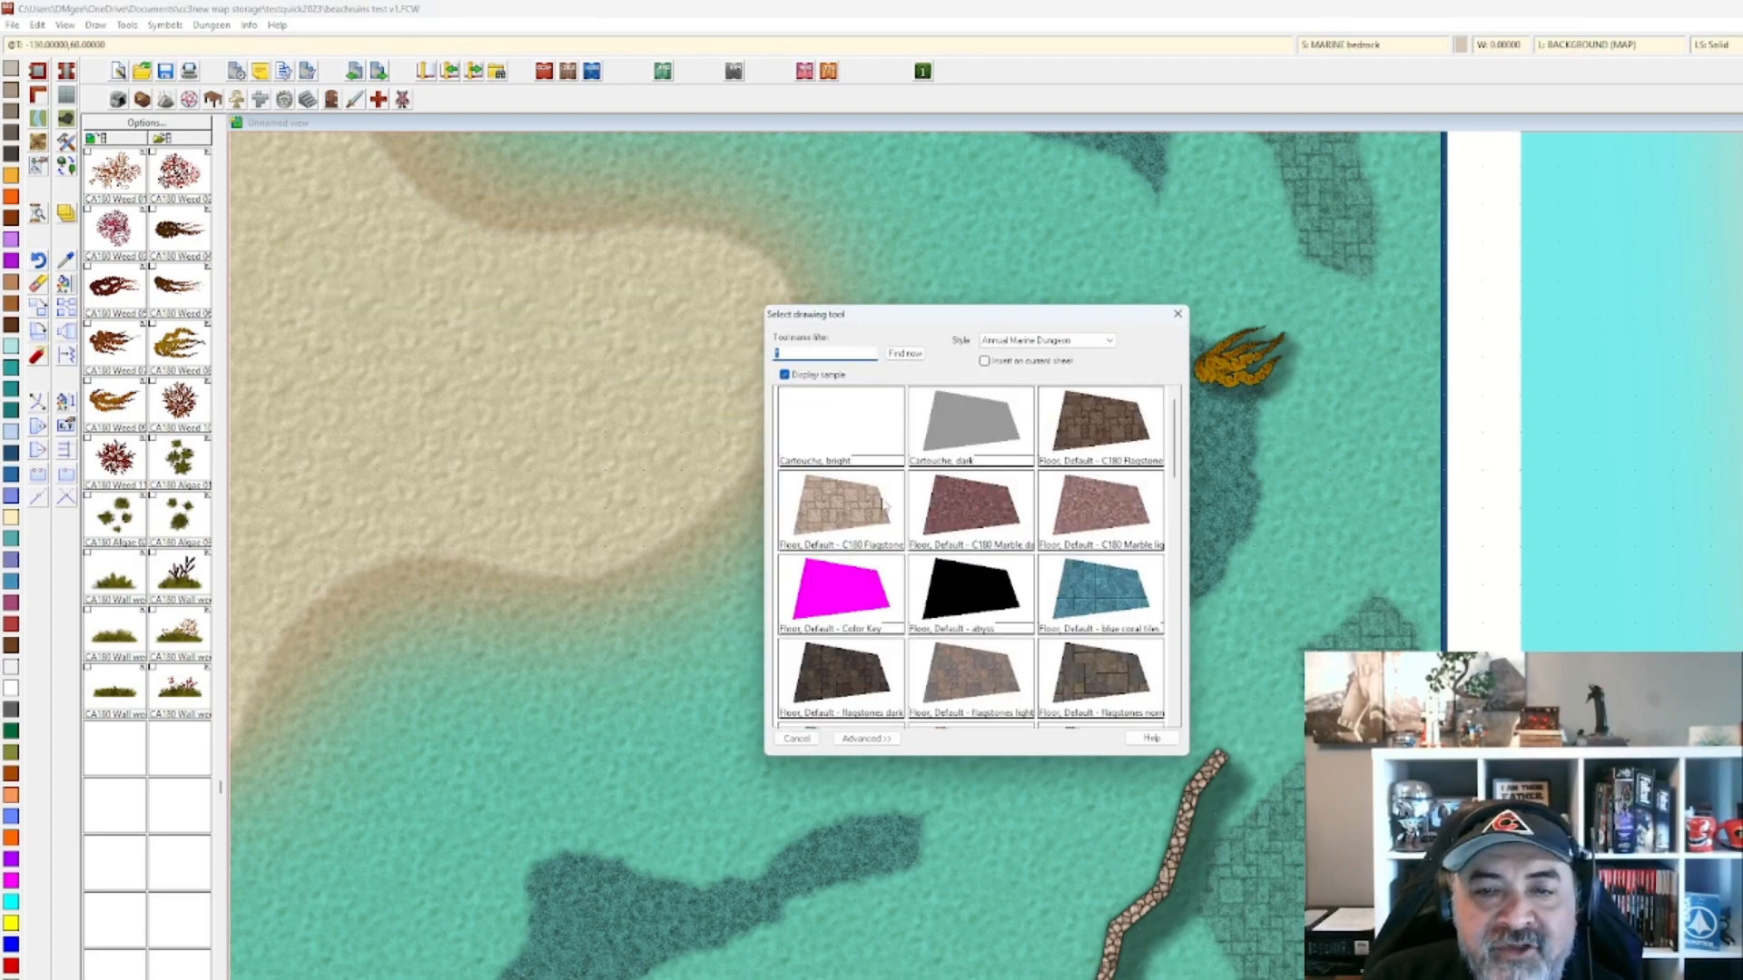
pyautogui.scroll(-3, 971, 506)
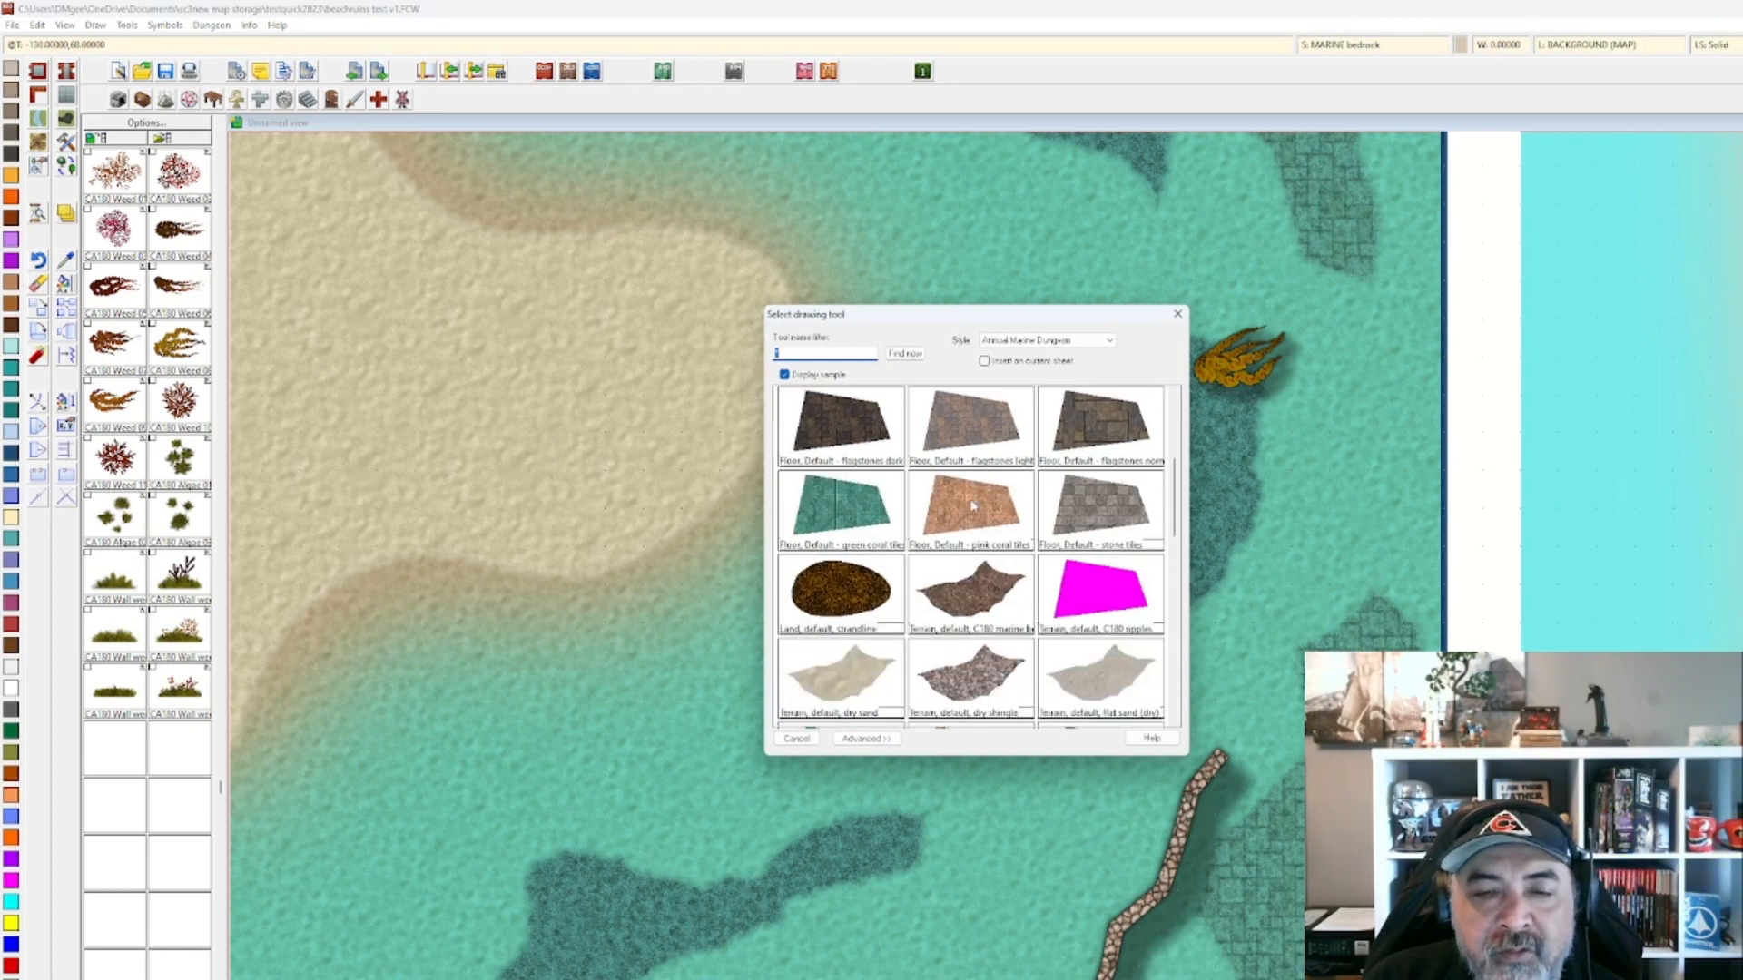
pyautogui.scroll(-3, 955, 567)
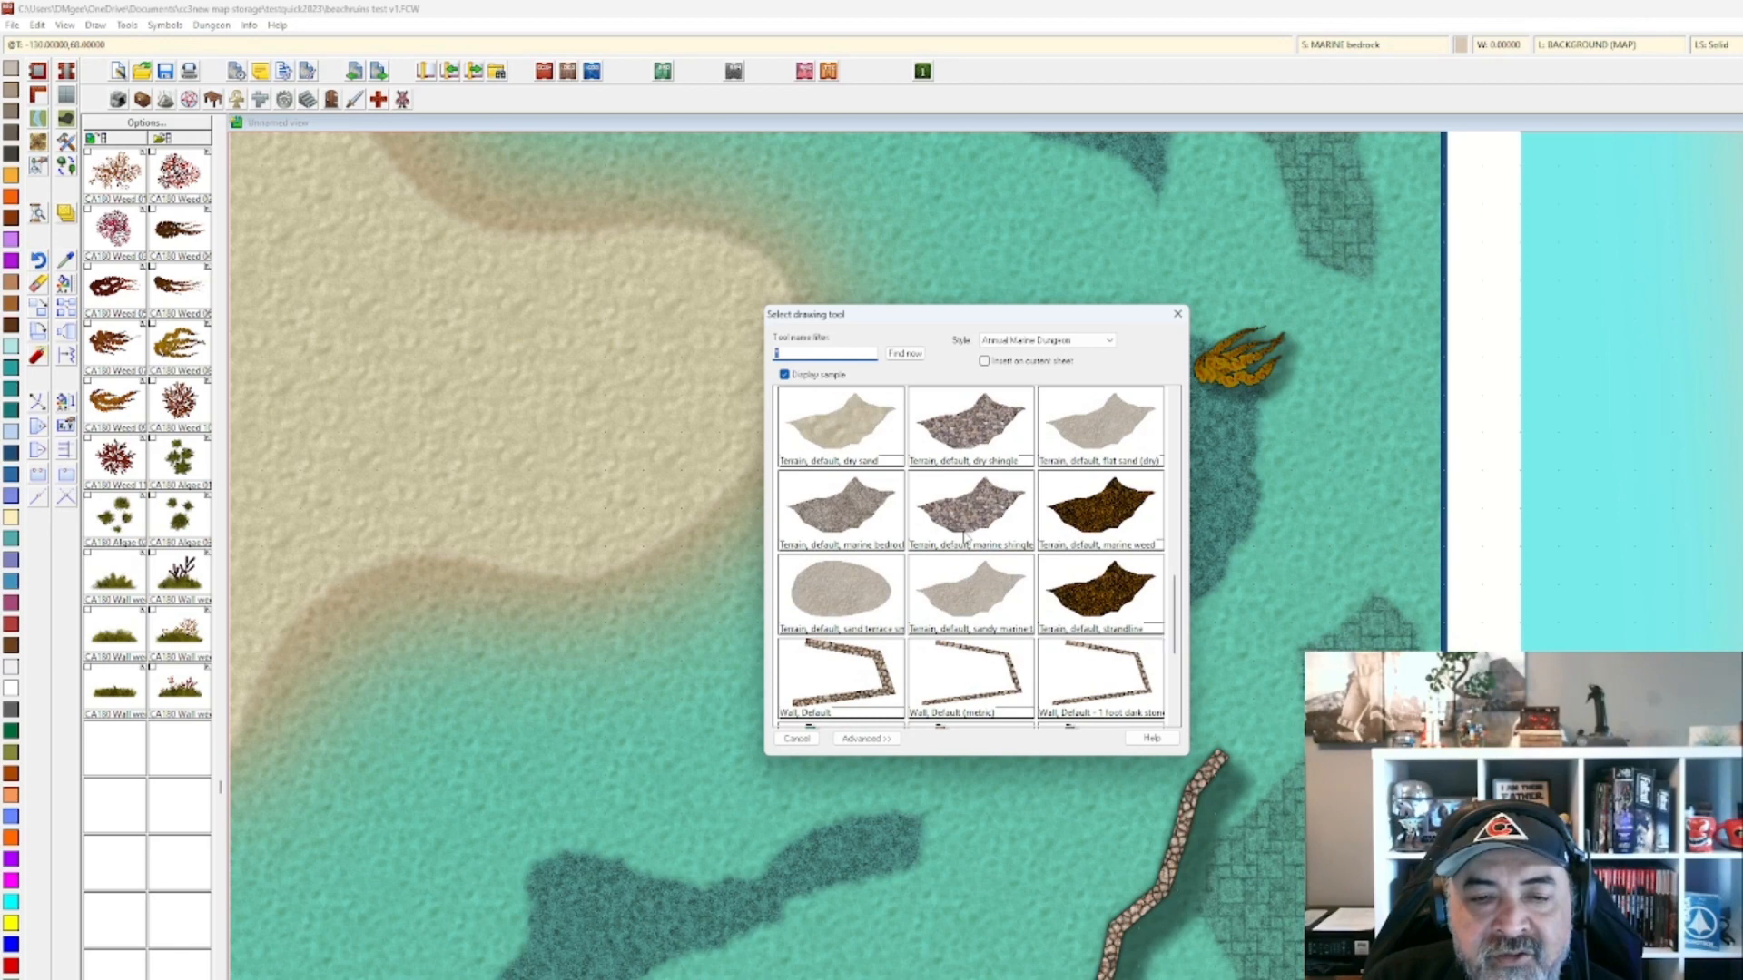
pyautogui.scroll(-4, 964, 537)
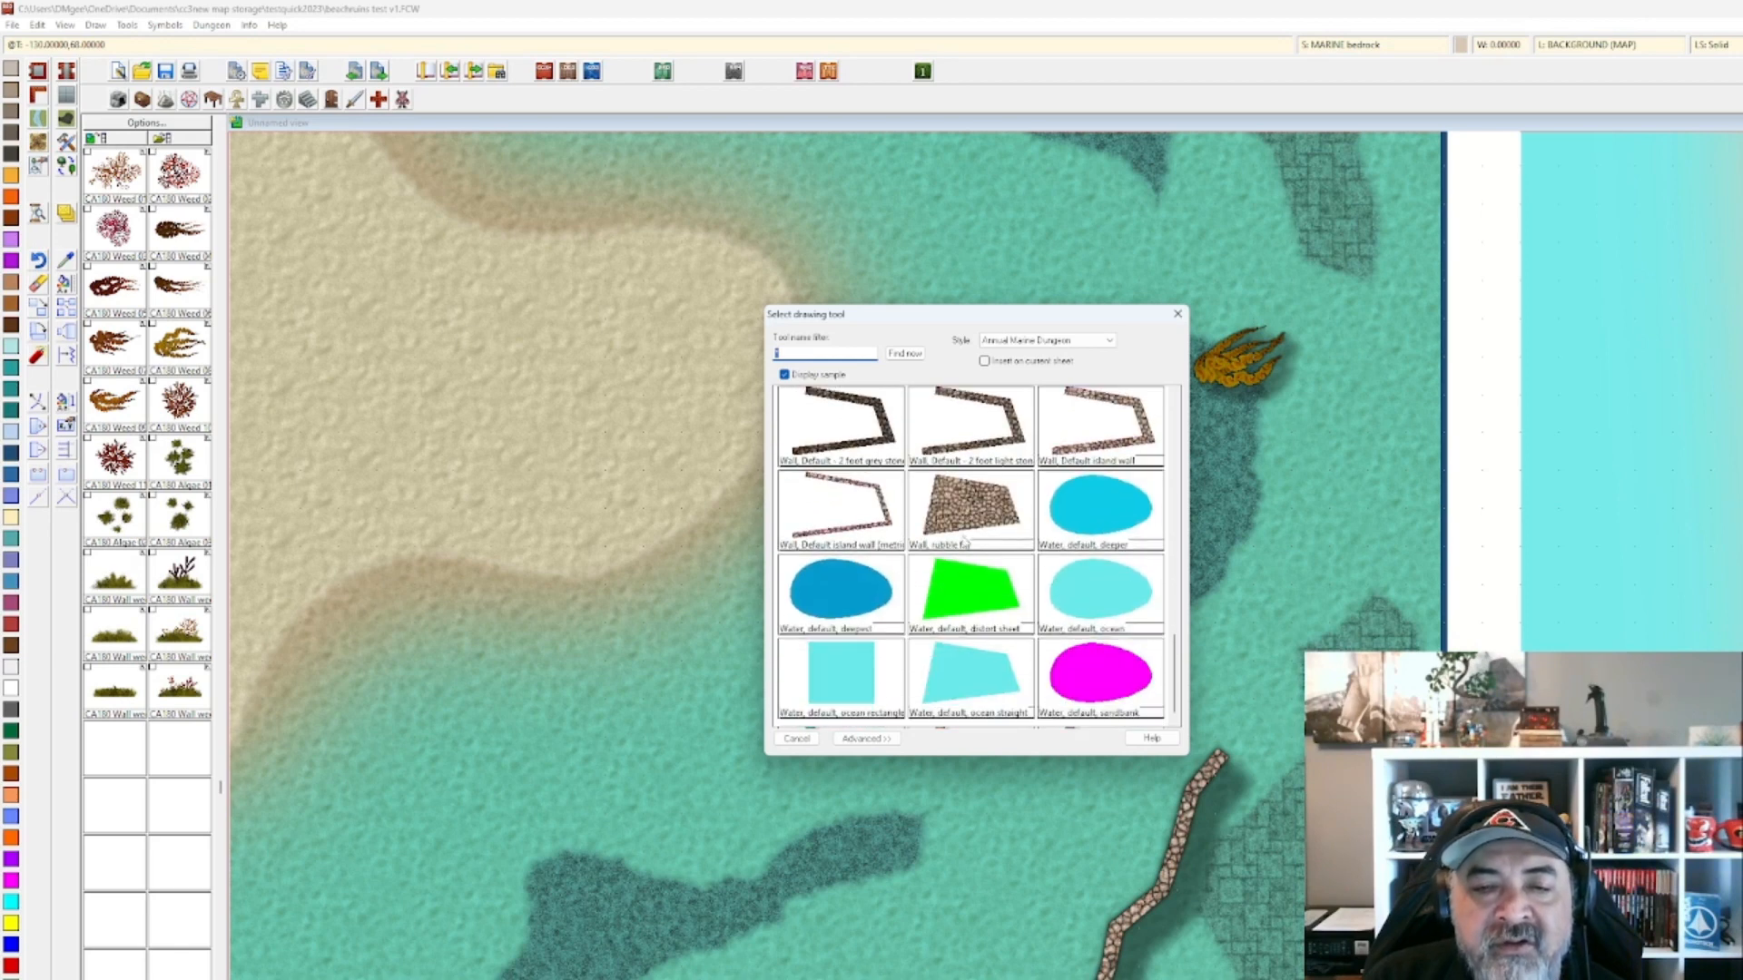
pyautogui.scroll(4, 964, 539)
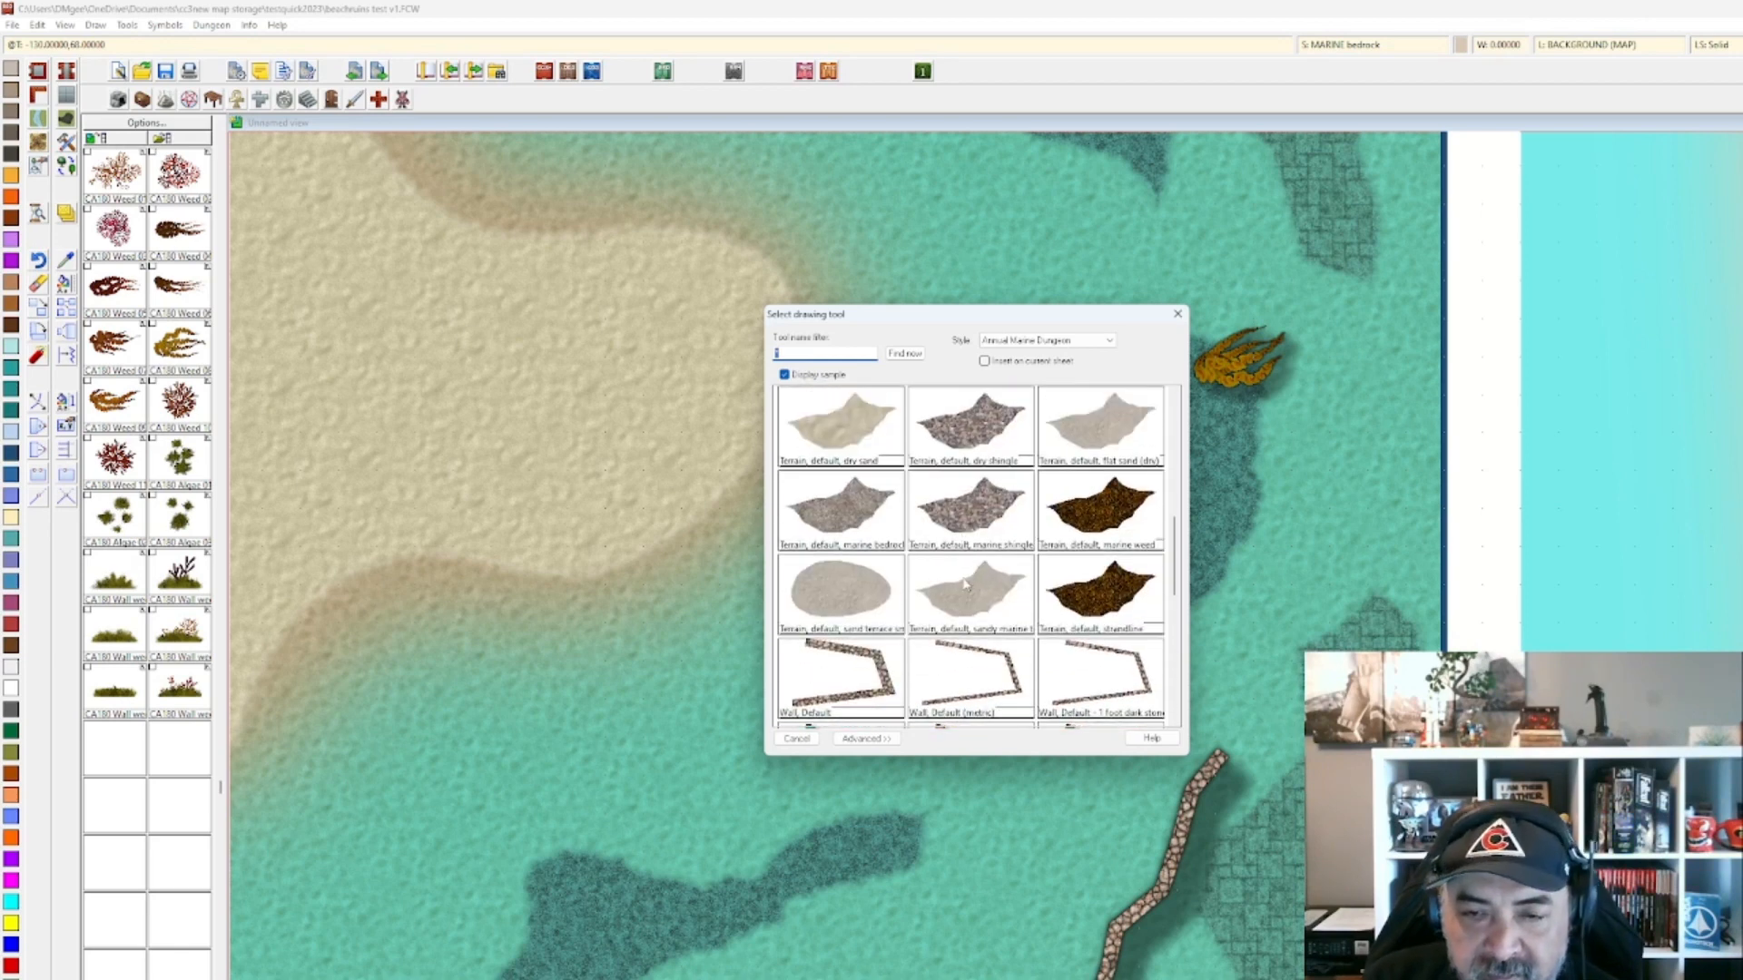
pyautogui.doubleClick(1090, 523)
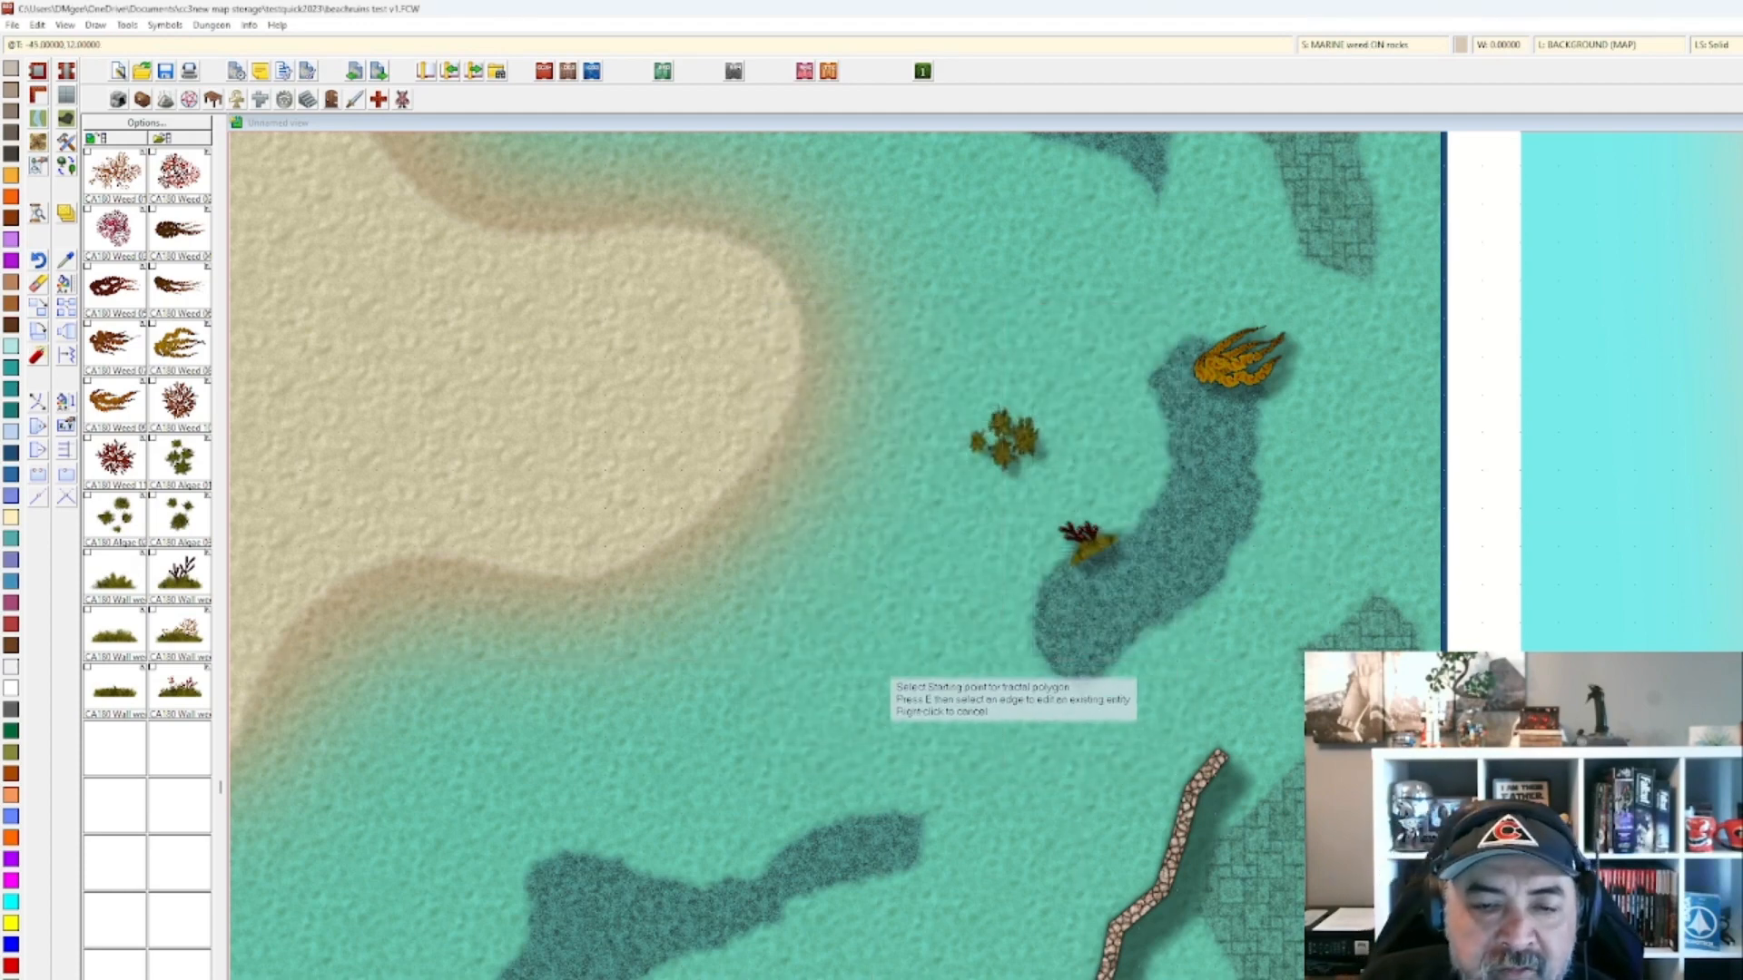
pyautogui.click(869, 655)
pyautogui.moveTo(942, 548)
pyautogui.mouseDown()
pyautogui.moveTo(1009, 516)
pyautogui.moveTo(1003, 585)
pyautogui.moveTo(948, 622)
pyautogui.moveTo(949, 667)
pyautogui.mouseUp()
pyautogui.rightClick(921, 708)
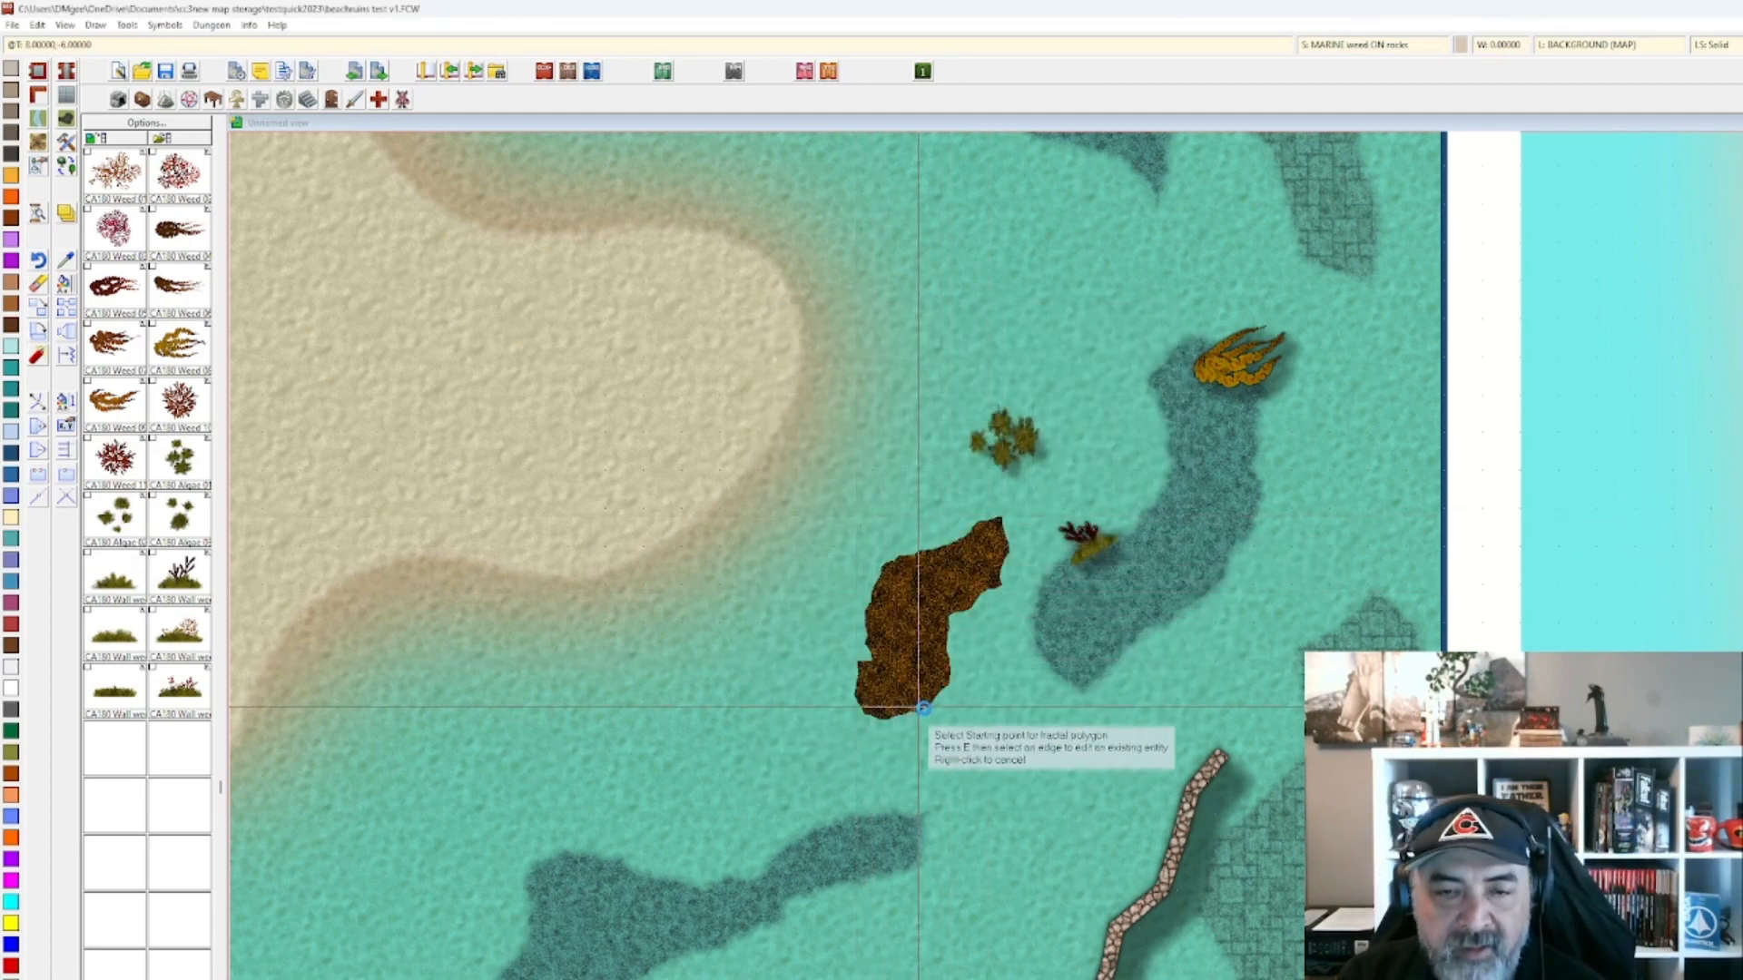
pyautogui.scroll(2, 926, 704)
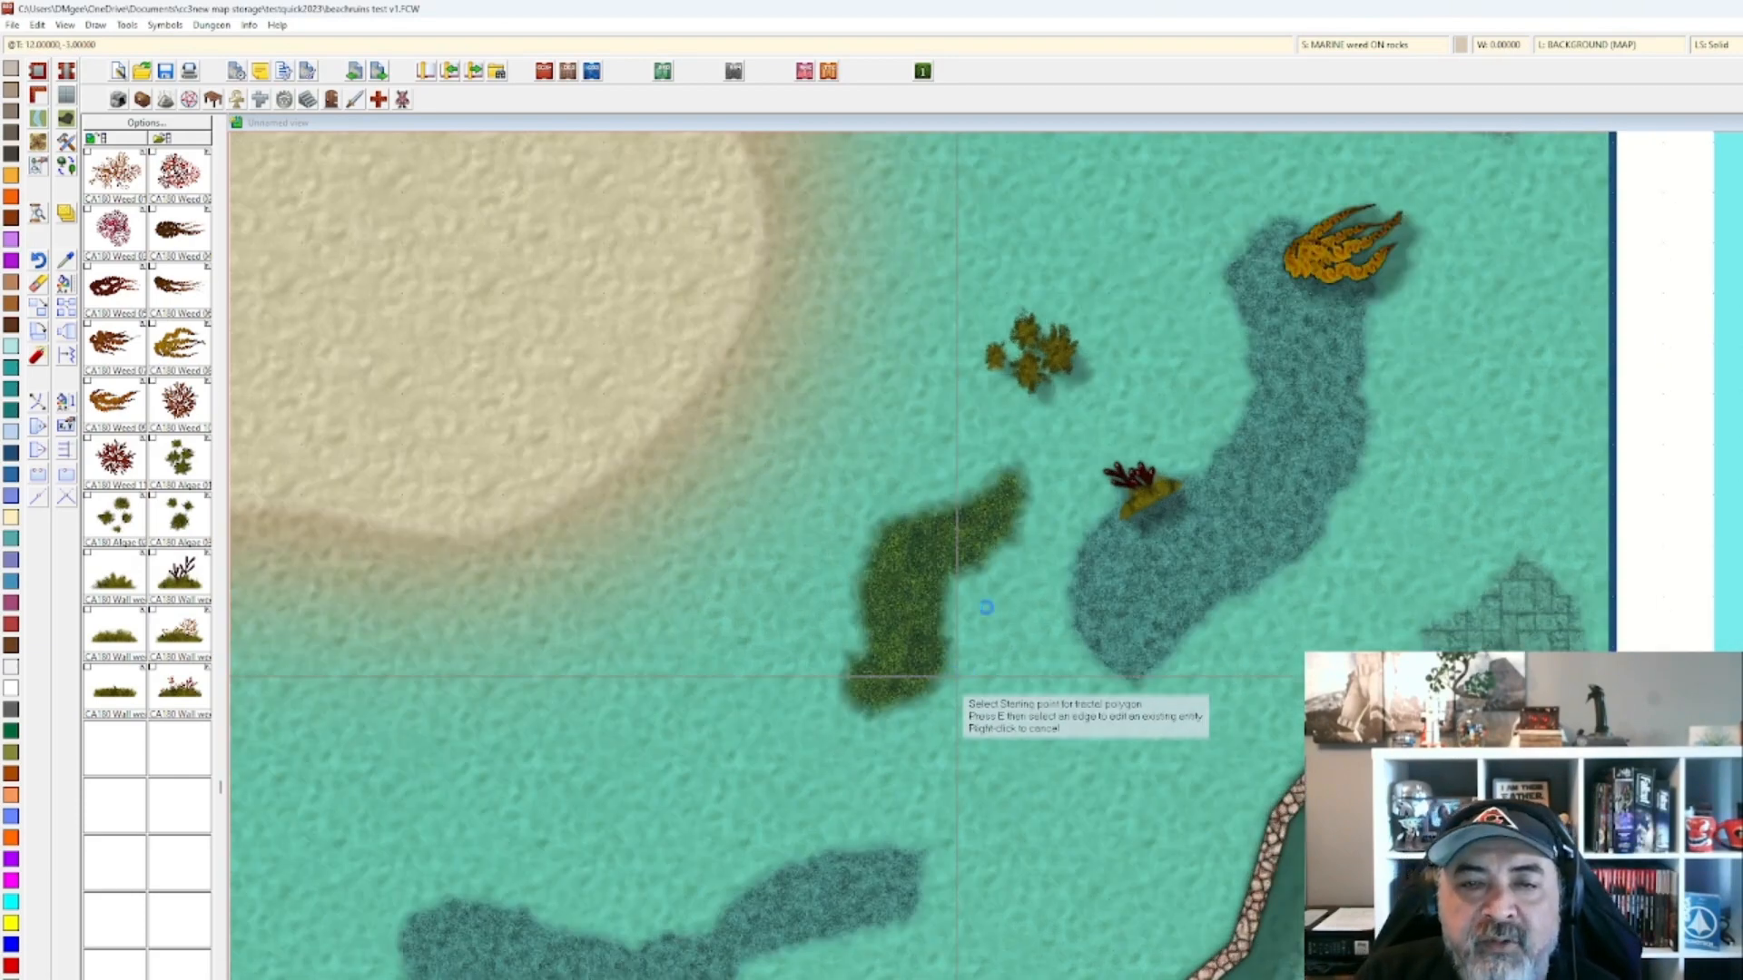
pyautogui.scroll(1, 955, 676)
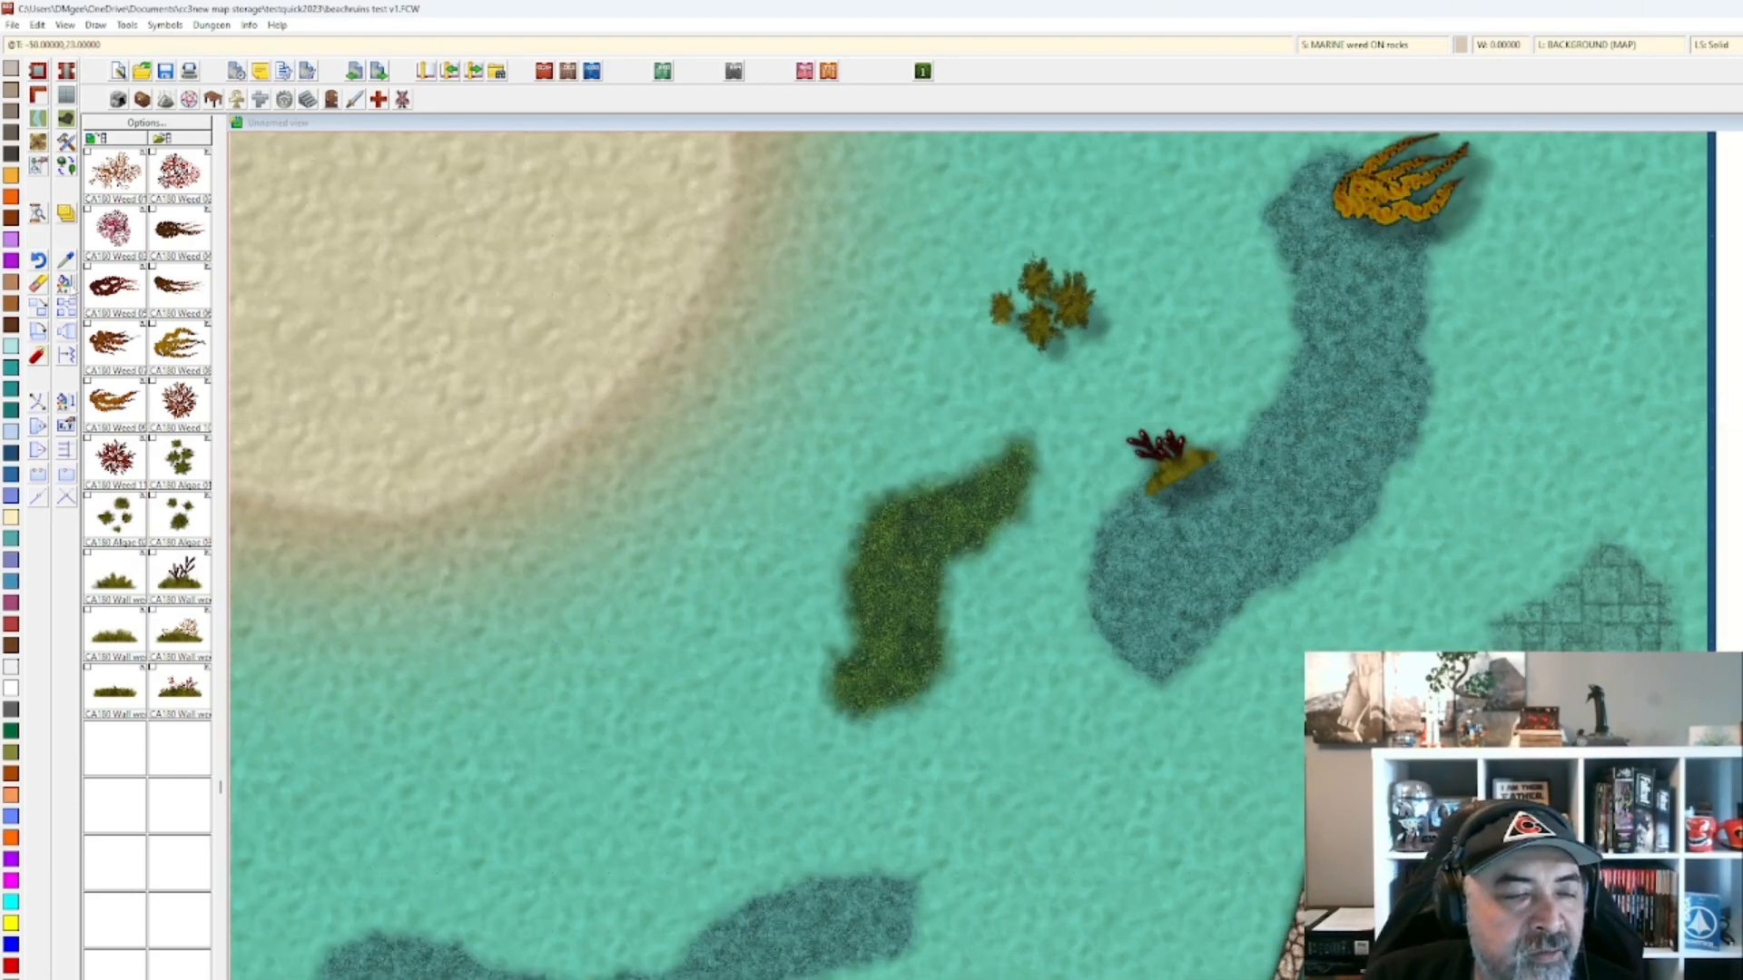
pyautogui.click(69, 285)
pyautogui.click(1012, 288)
pyautogui.click(1082, 312)
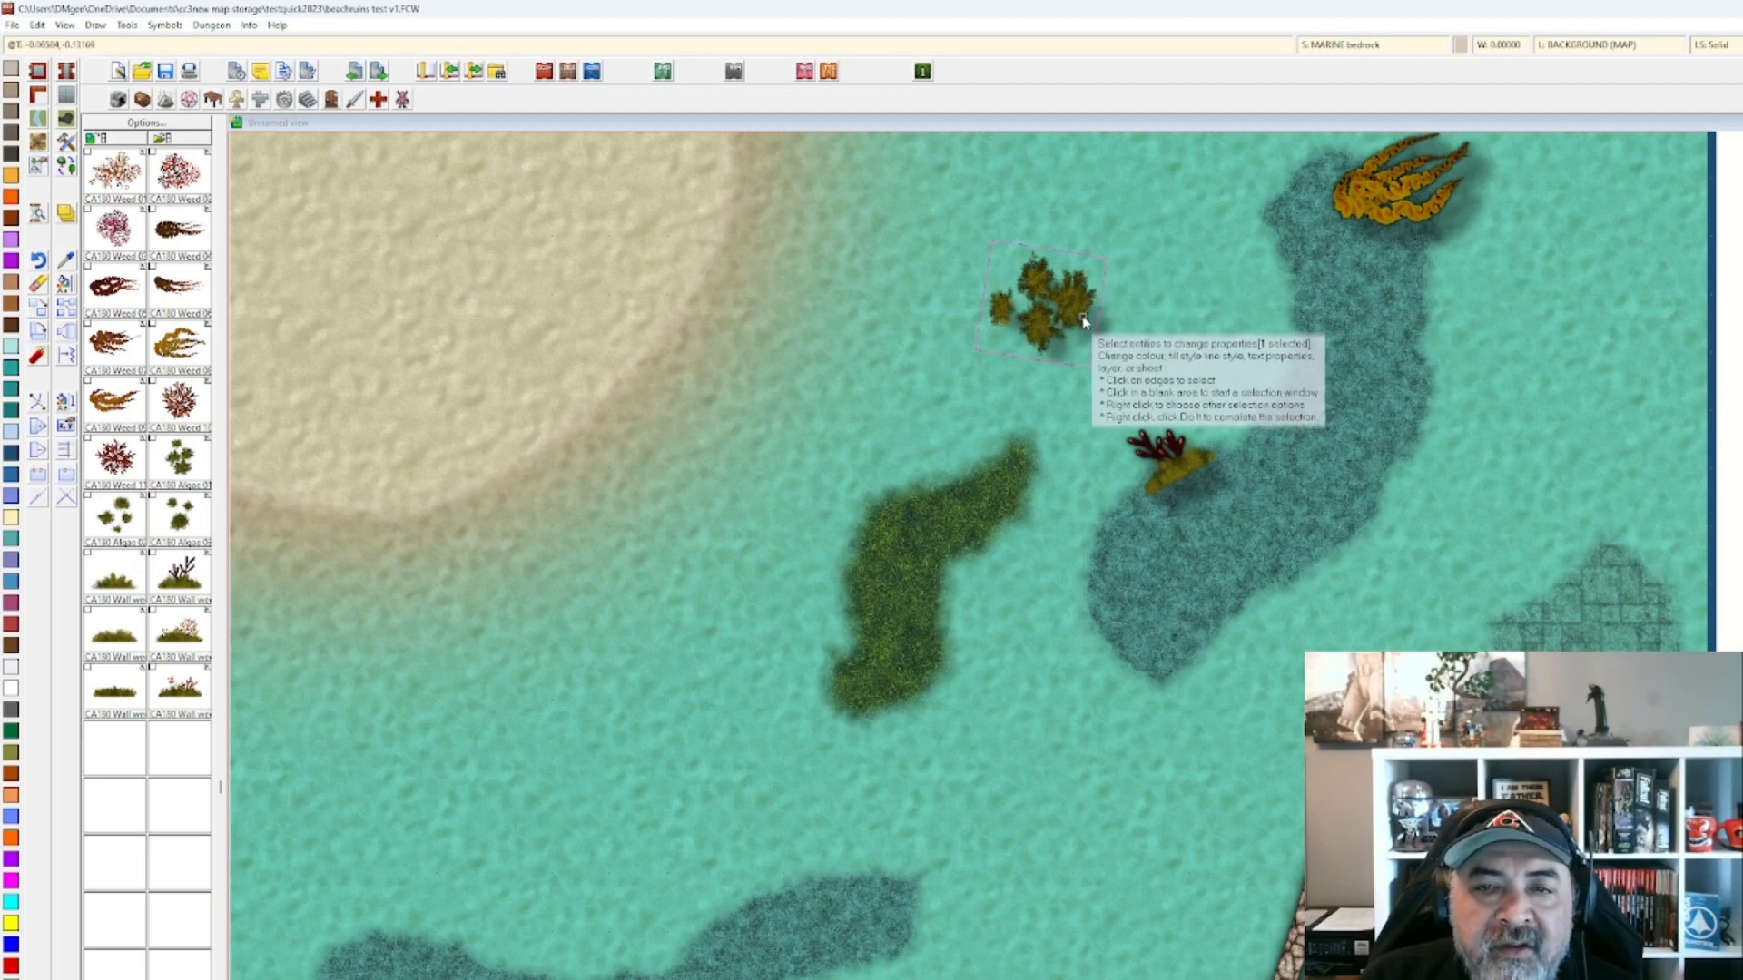
pyautogui.rightClick(1081, 312)
pyautogui.click(1074, 325)
pyautogui.click(976, 638)
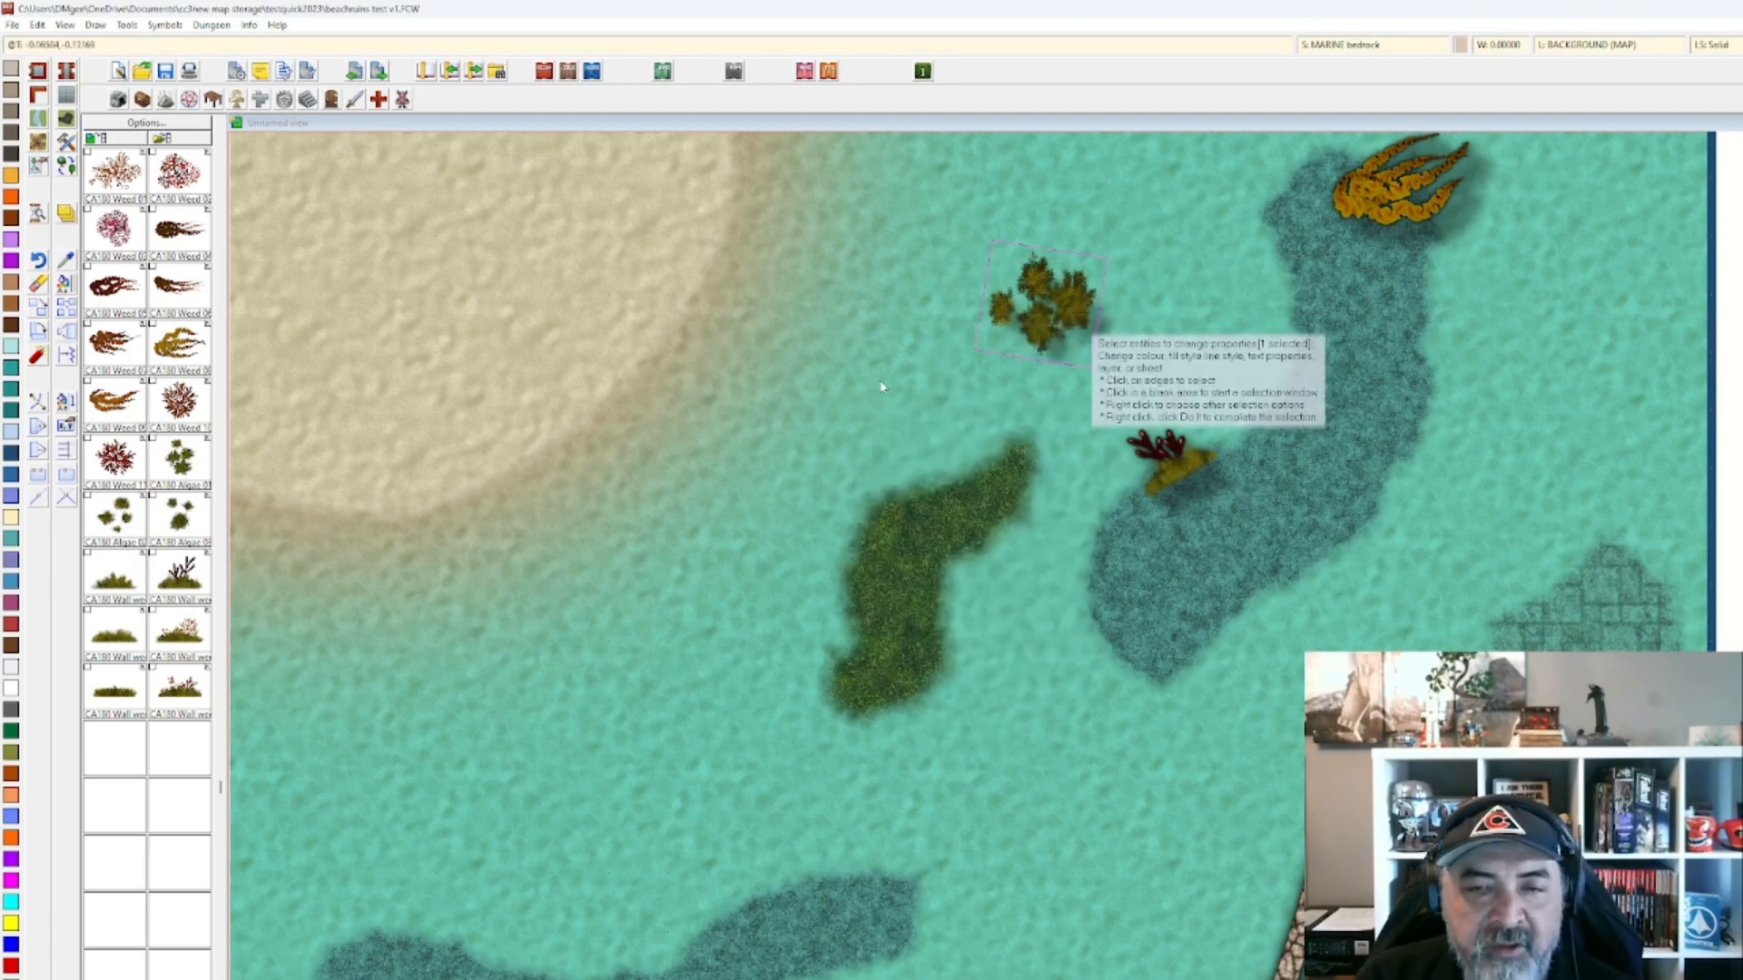
# Move the algae symbol onto the upper part of the marine weed patch and scale it down.
pyautogui.click(45, 312)
pyautogui.click(986, 259)
pyautogui.click(1075, 330)
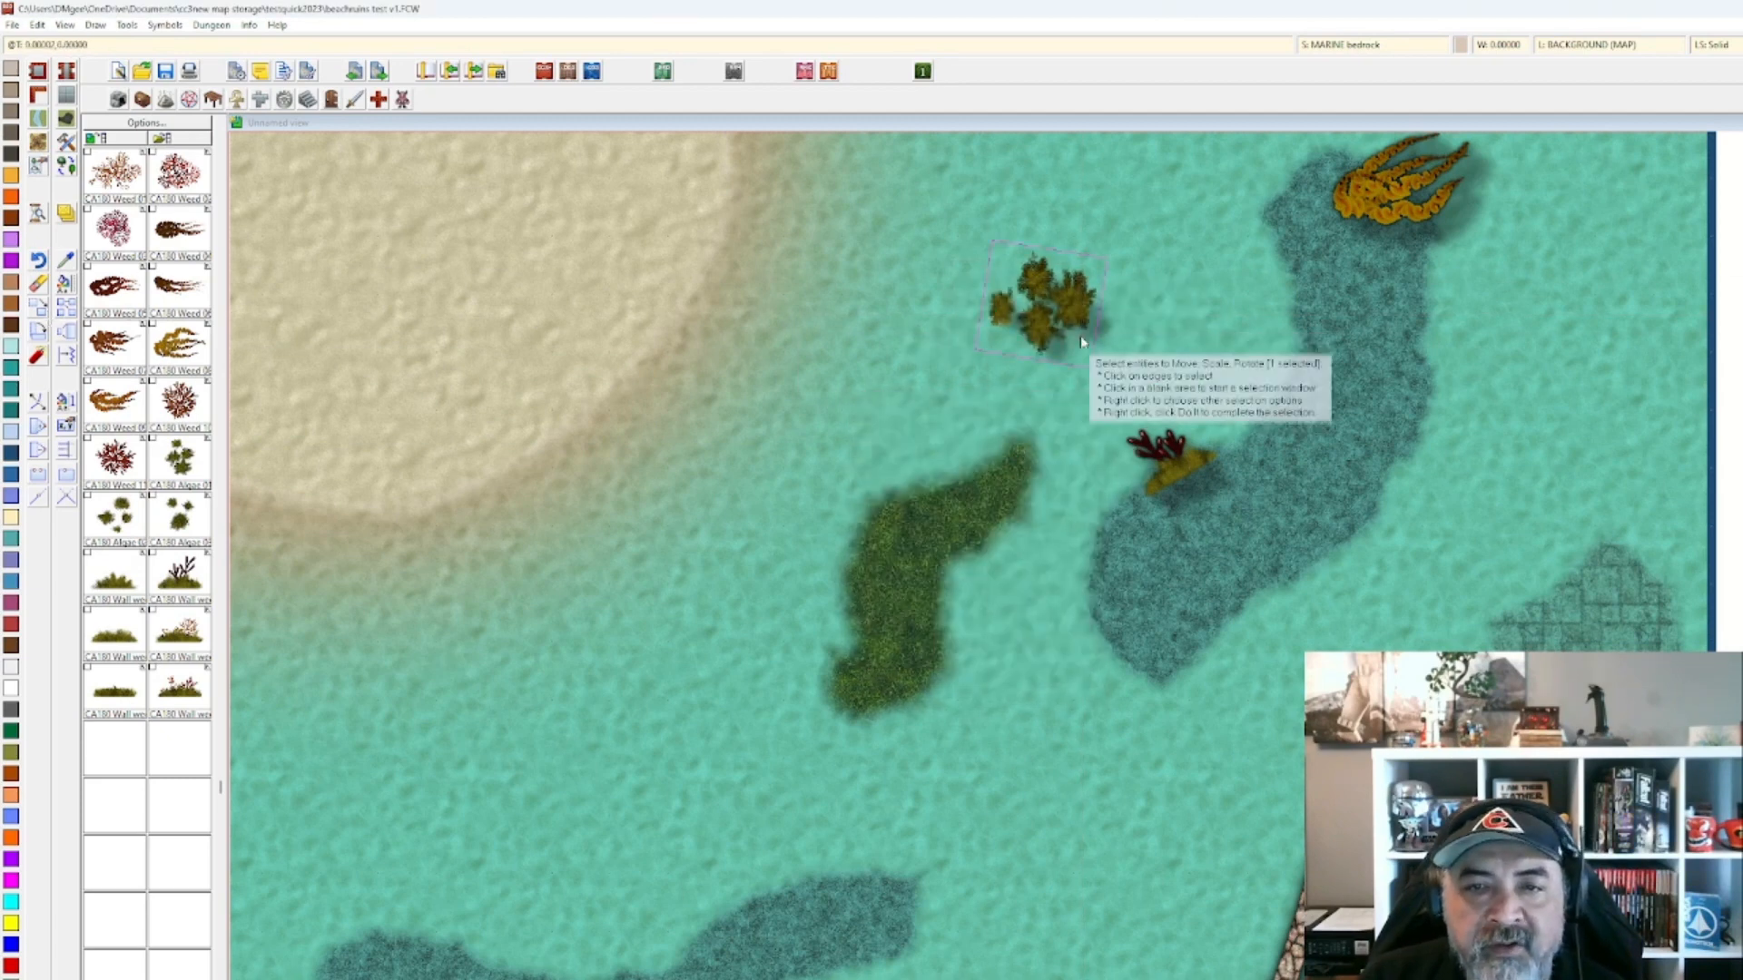
pyautogui.rightClick(1075, 331)
pyautogui.click(1067, 343)
pyautogui.click(1061, 353)
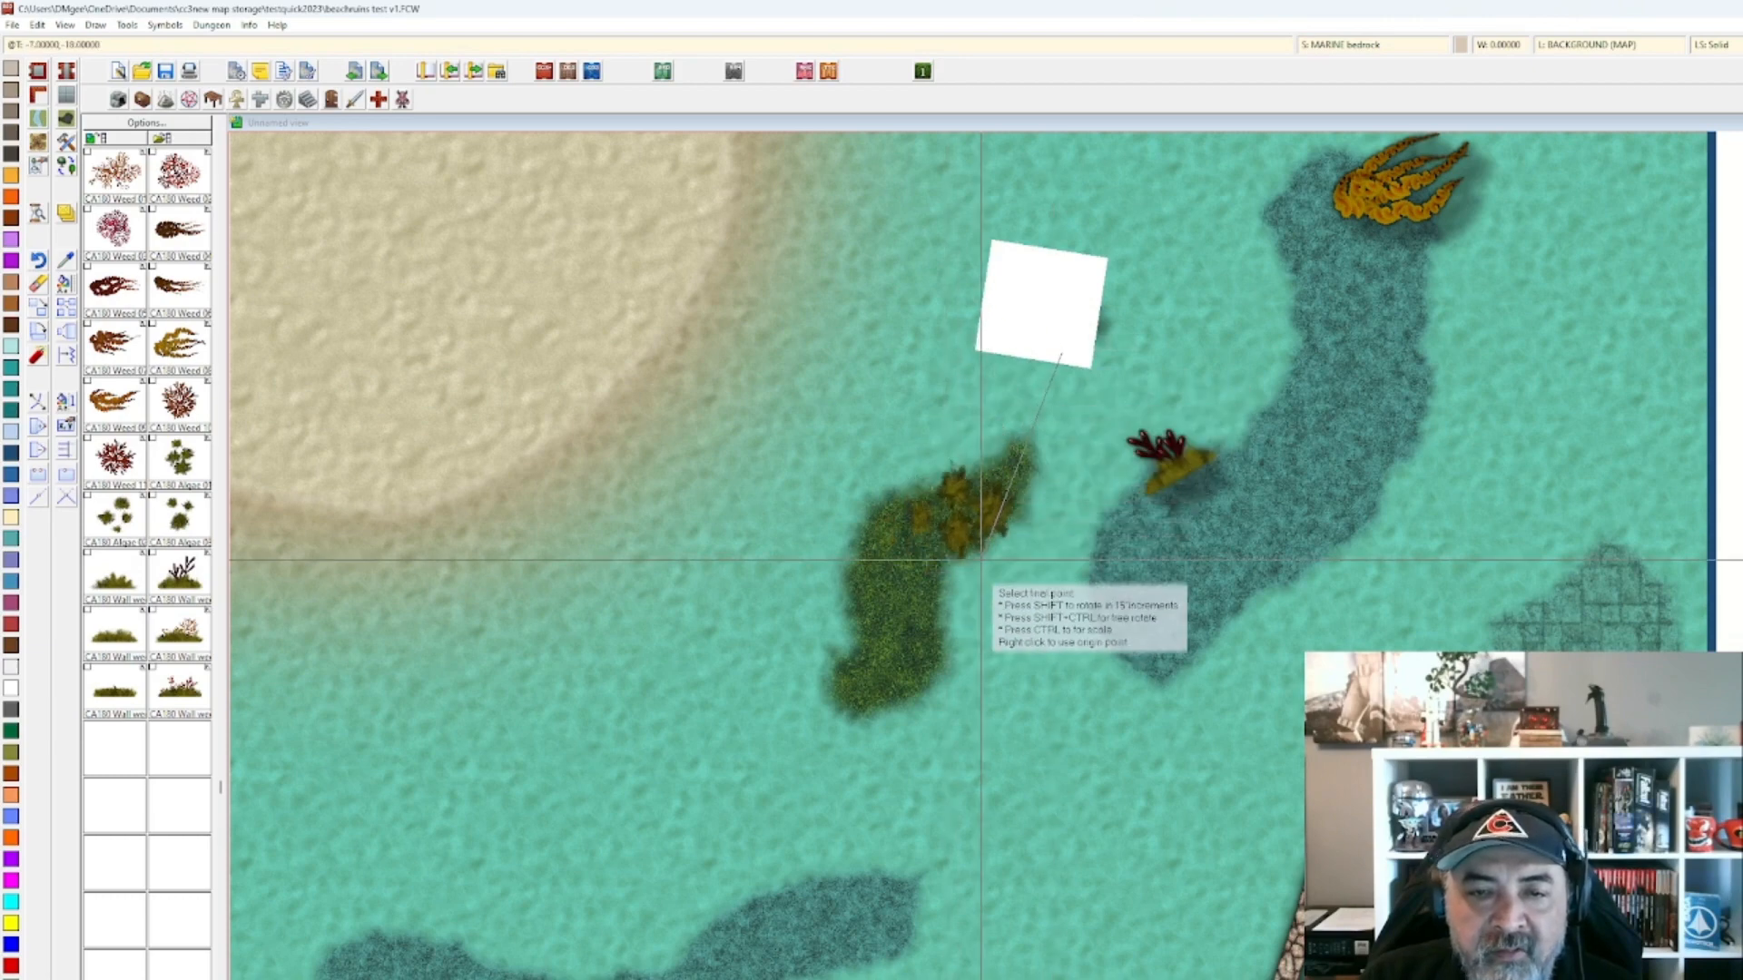
pyautogui.press('ctrl')
pyautogui.click(913, 604)
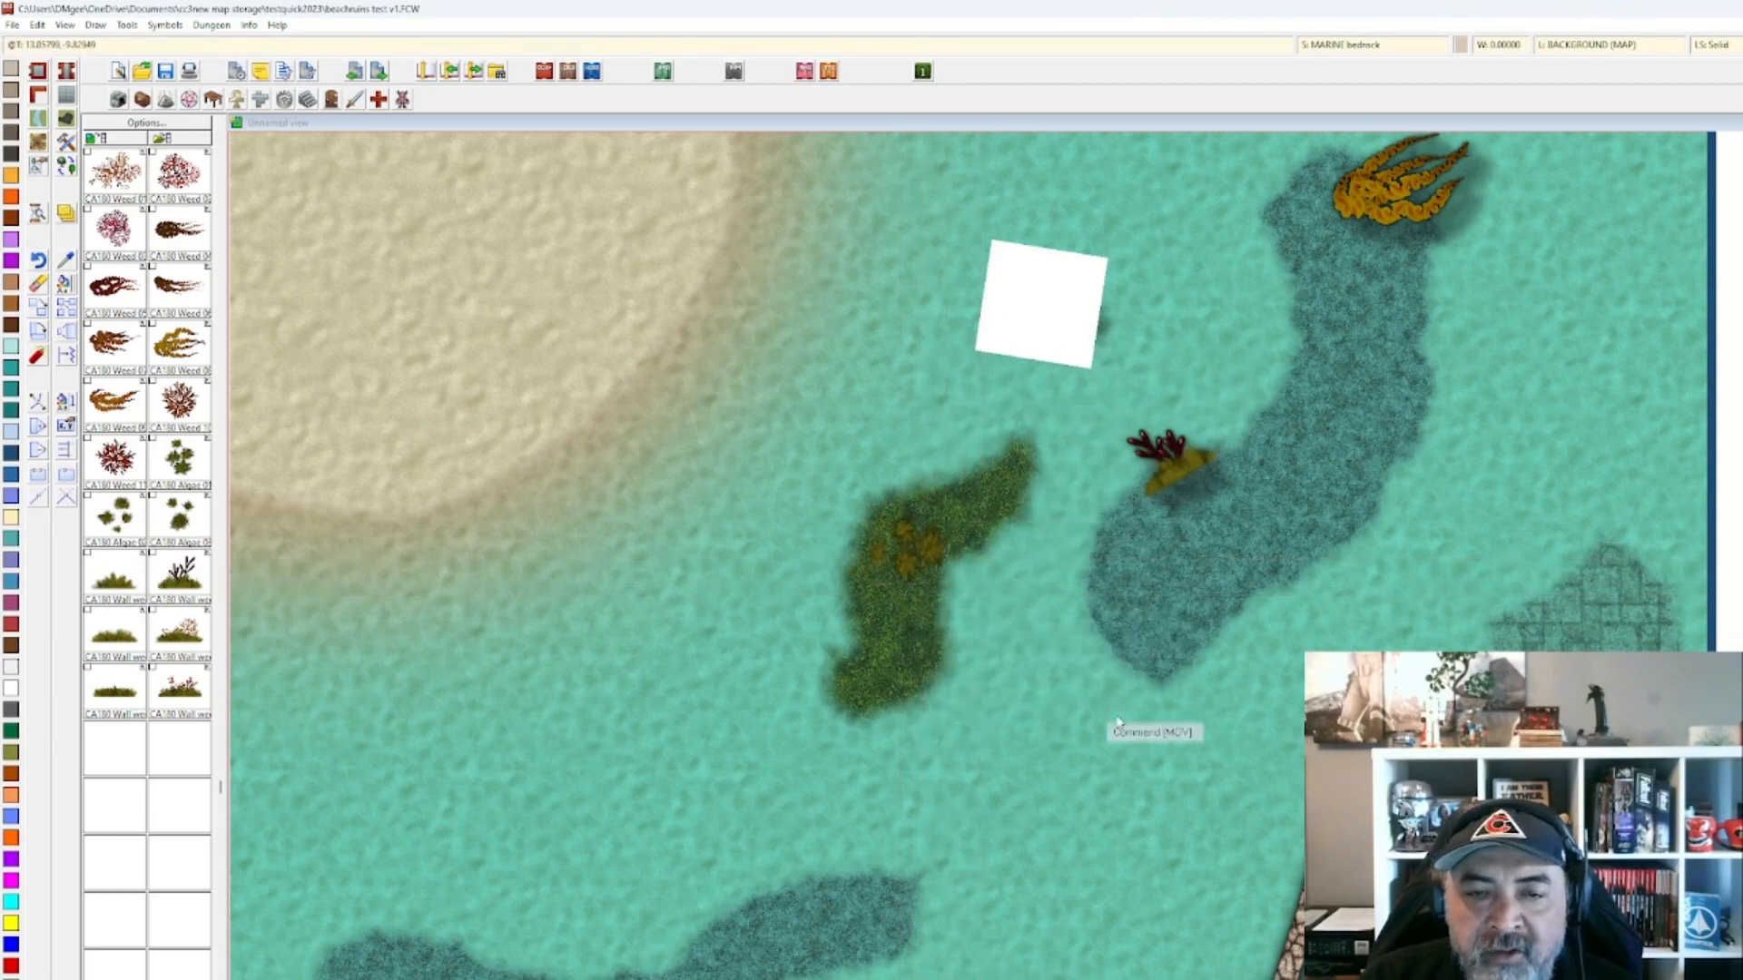
# Start another move, scale and rotate operation around the marine weed patch.
pyautogui.scroll(1, 999, 487)
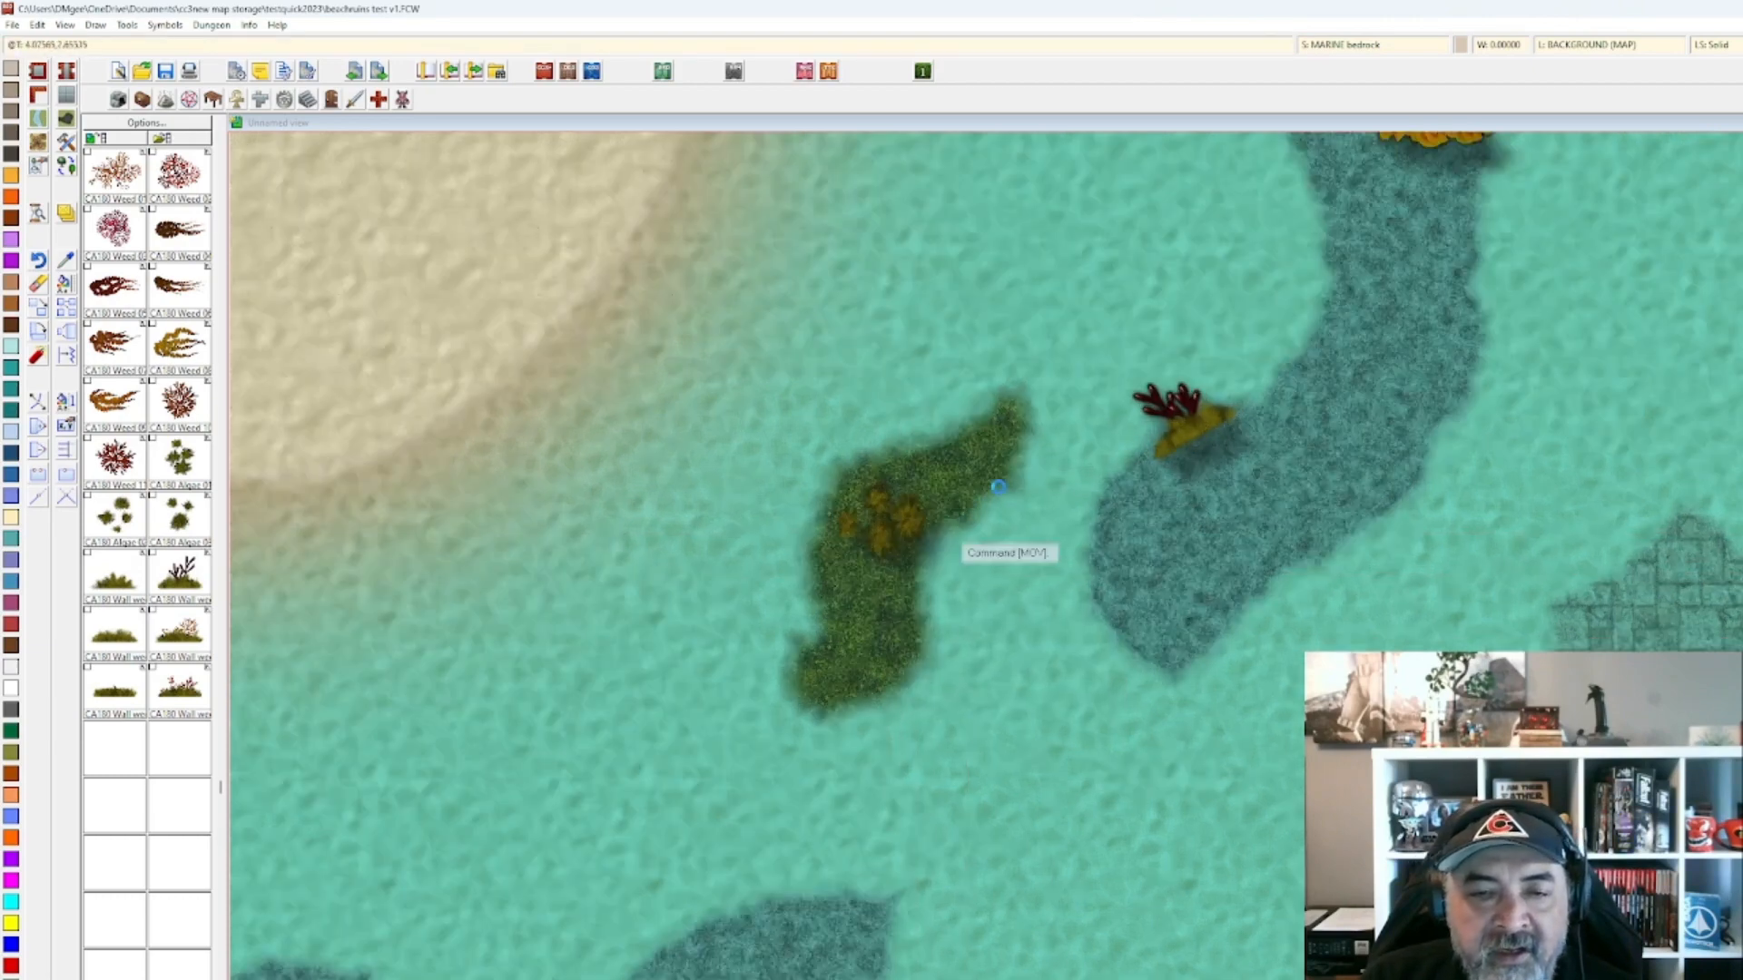
pyautogui.click(32, 311)
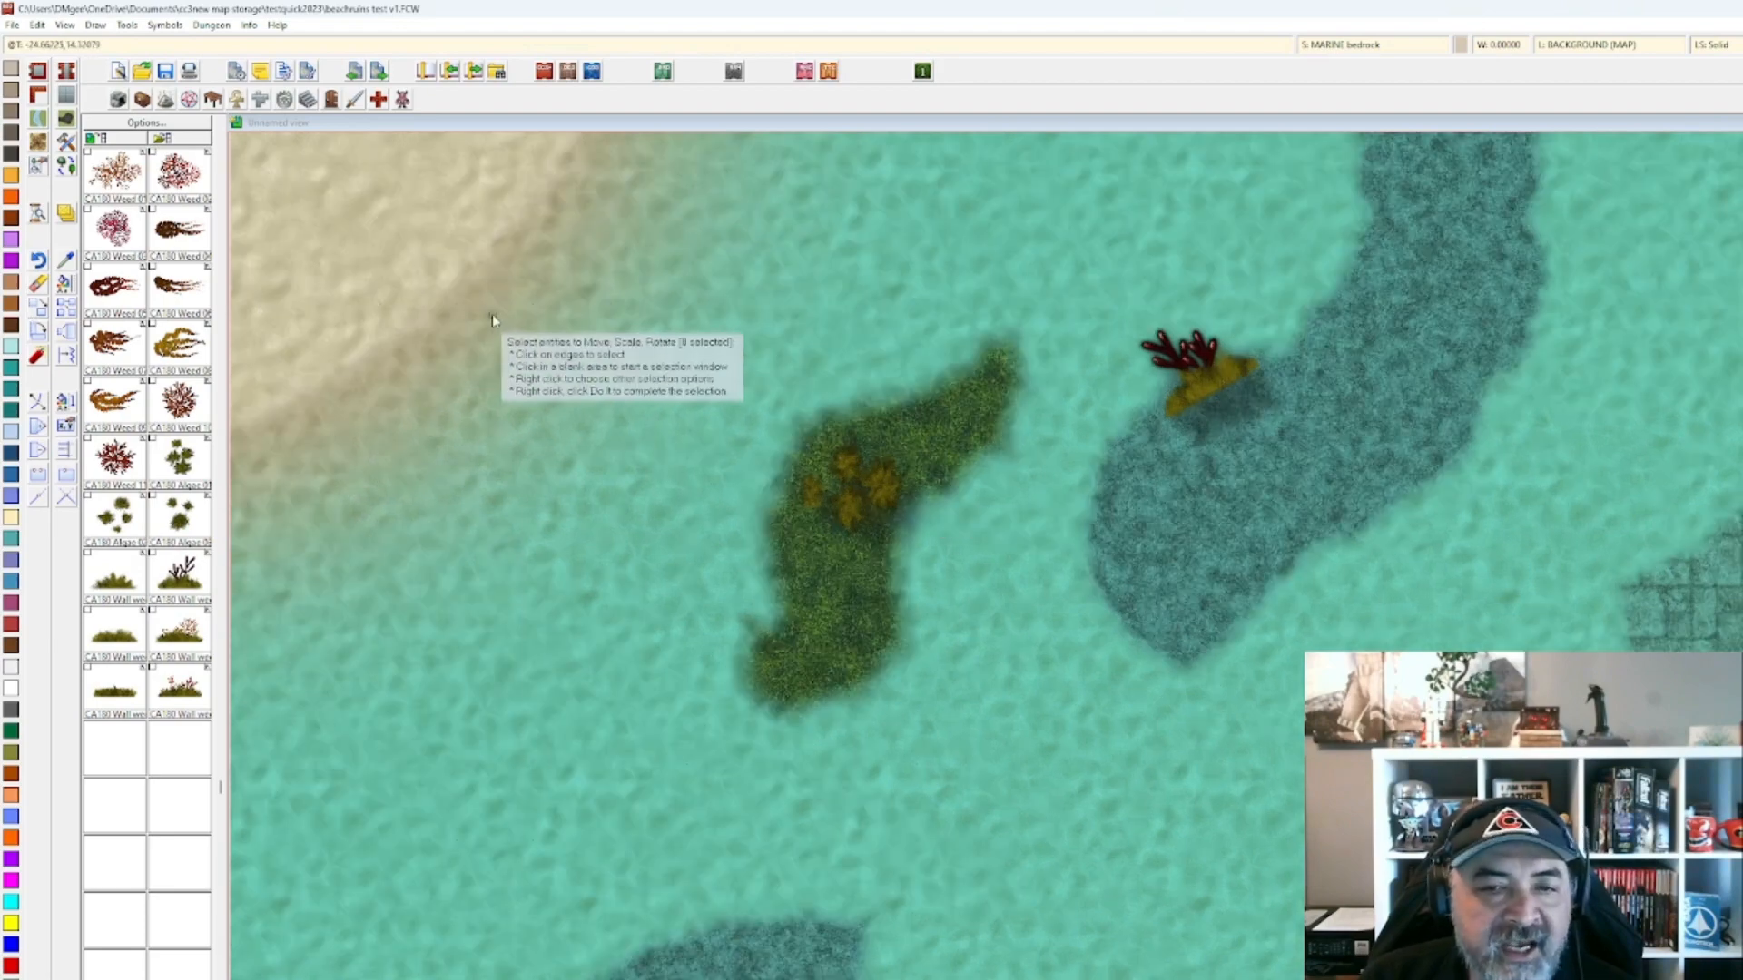
# Move the green algae patch and its weeds onto the curved bedrock patch and scale them down.
pyautogui.click(491, 318)
pyautogui.click(911, 638)
pyautogui.rightClick(858, 649)
pyautogui.click(901, 658)
pyautogui.click(901, 653)
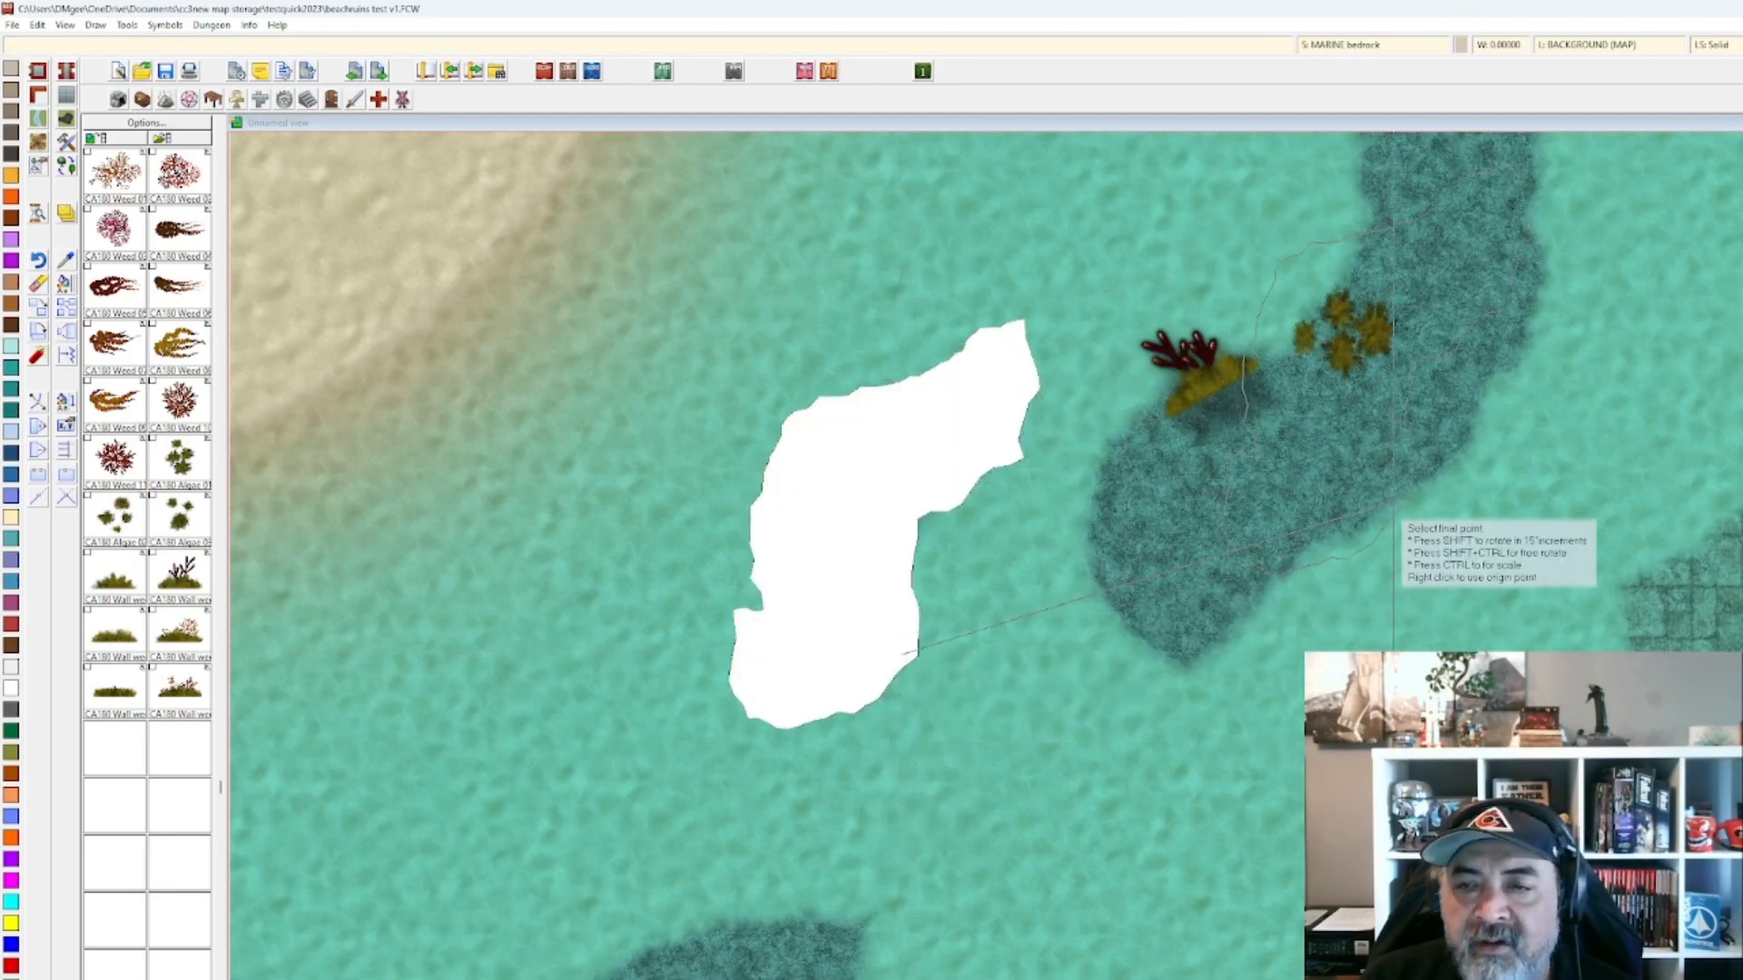
pyautogui.press('ctrl')
pyautogui.click(1405, 450)
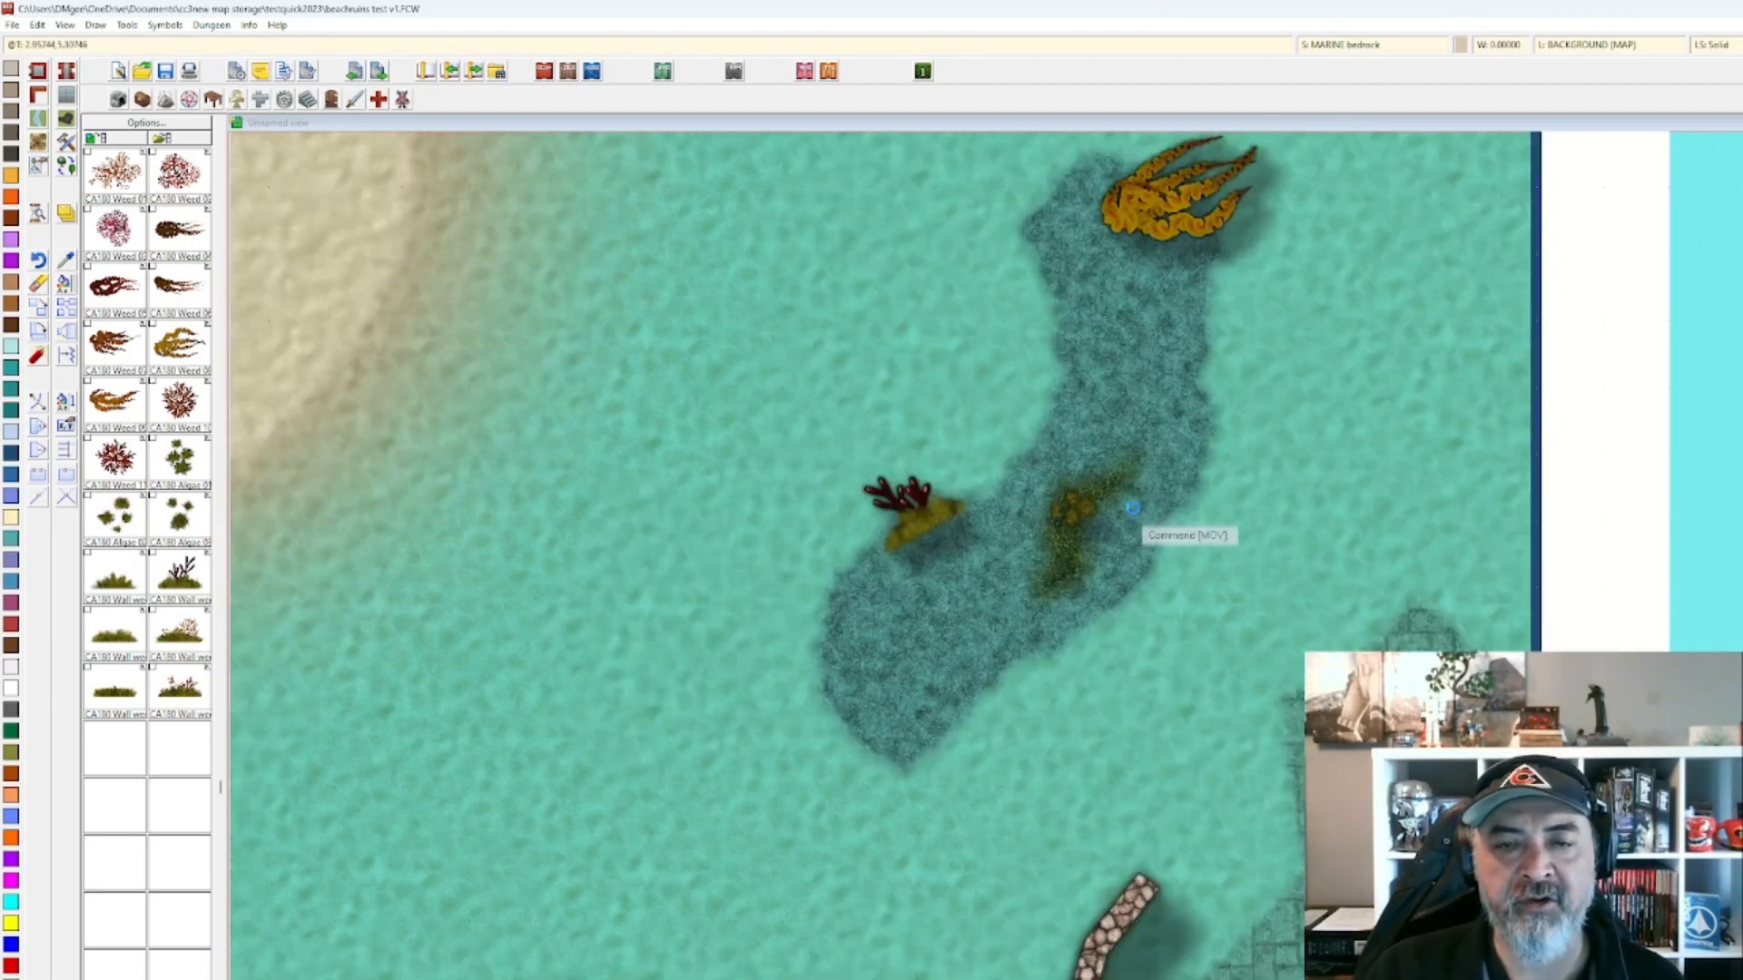
# Move and rotate the stone wall so it runs diagonally from the sand across the shoreline into the water.
pyautogui.scroll(-2, 1132, 508)
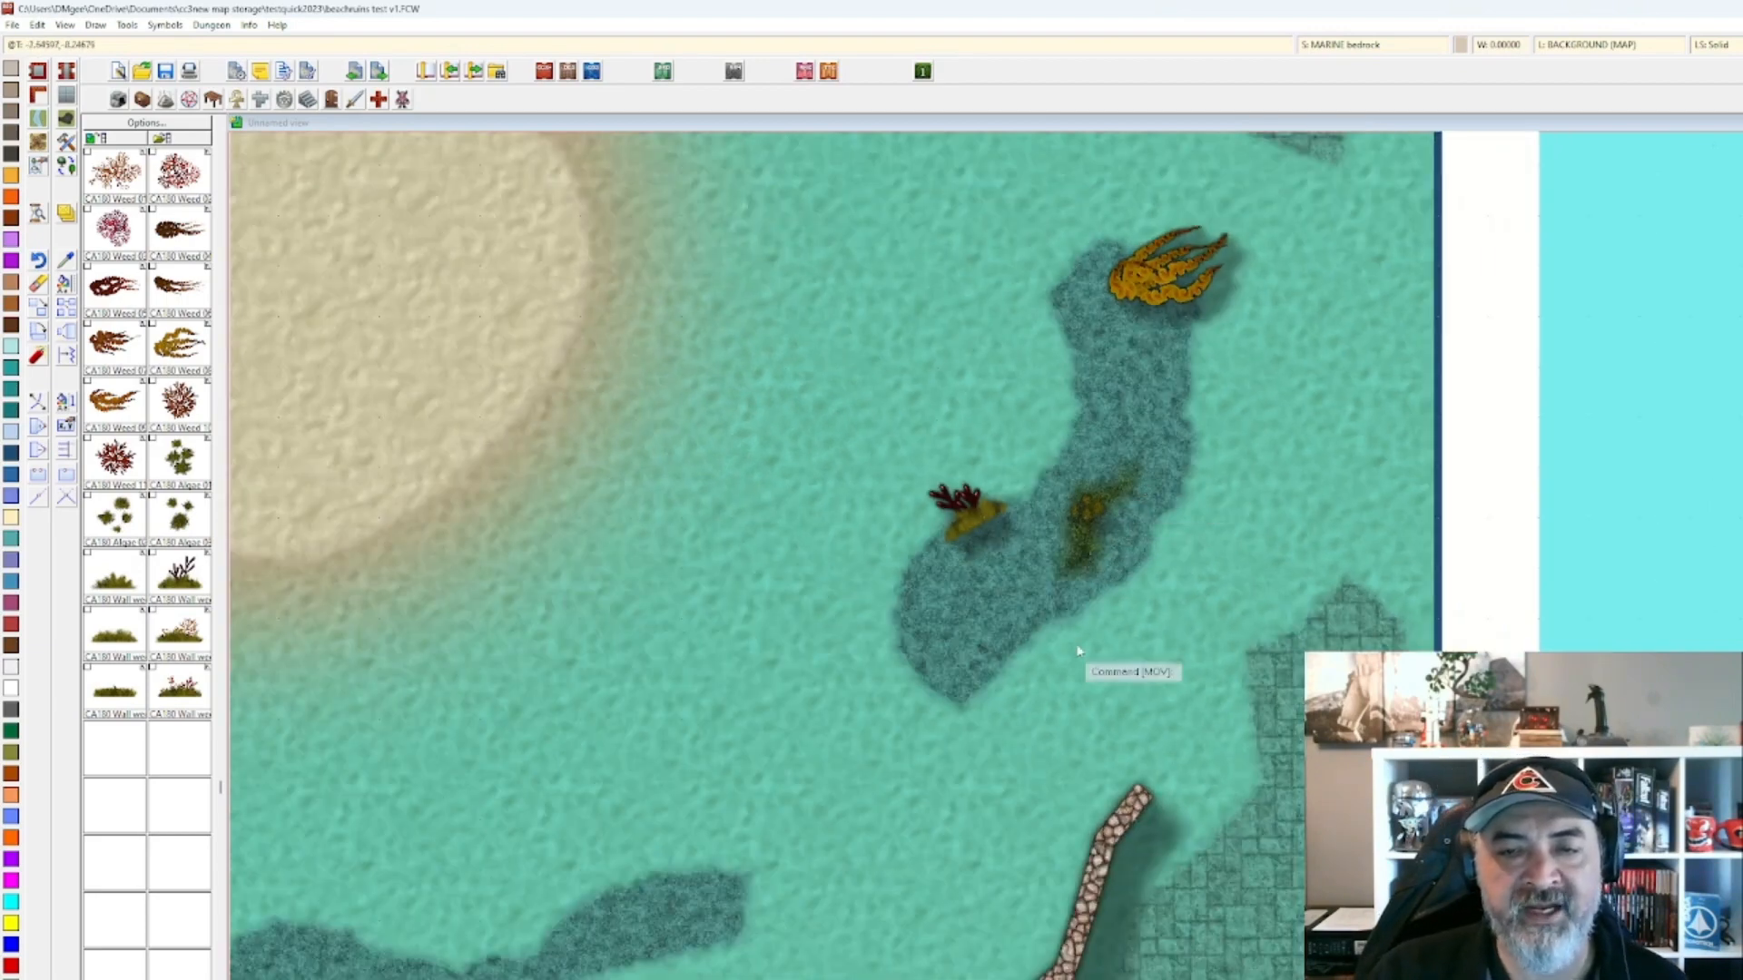
pyautogui.scroll(-2, 1077, 600)
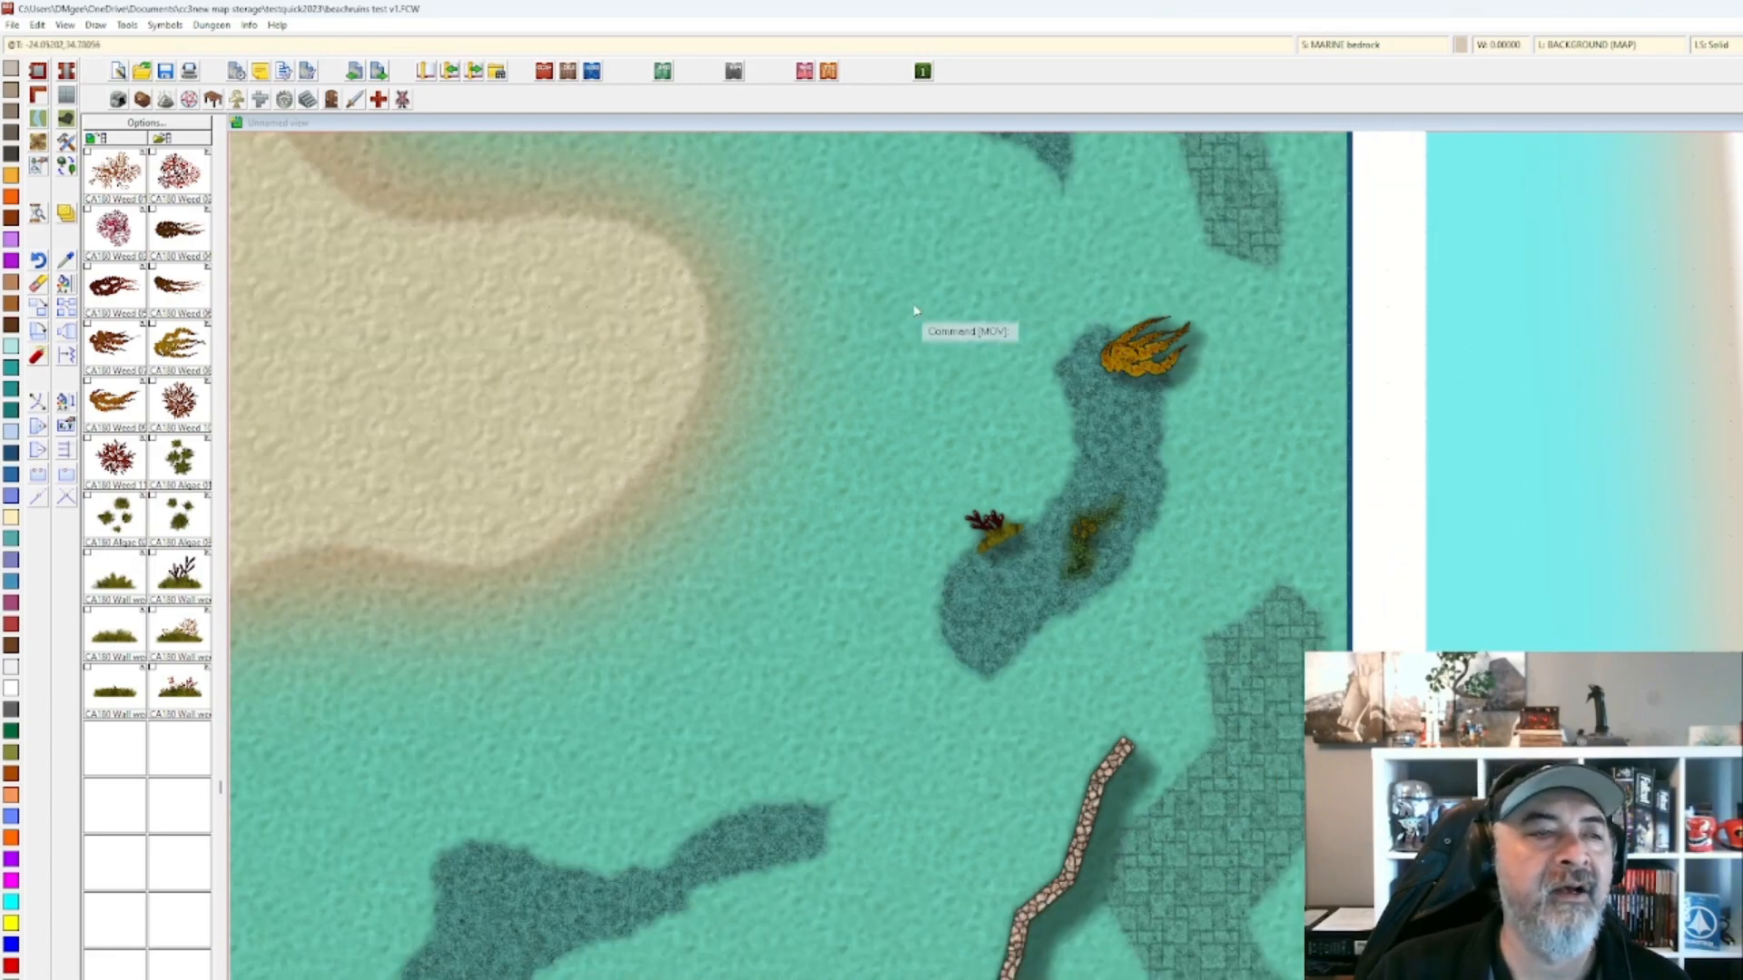
pyautogui.scroll(-1, 1142, 344)
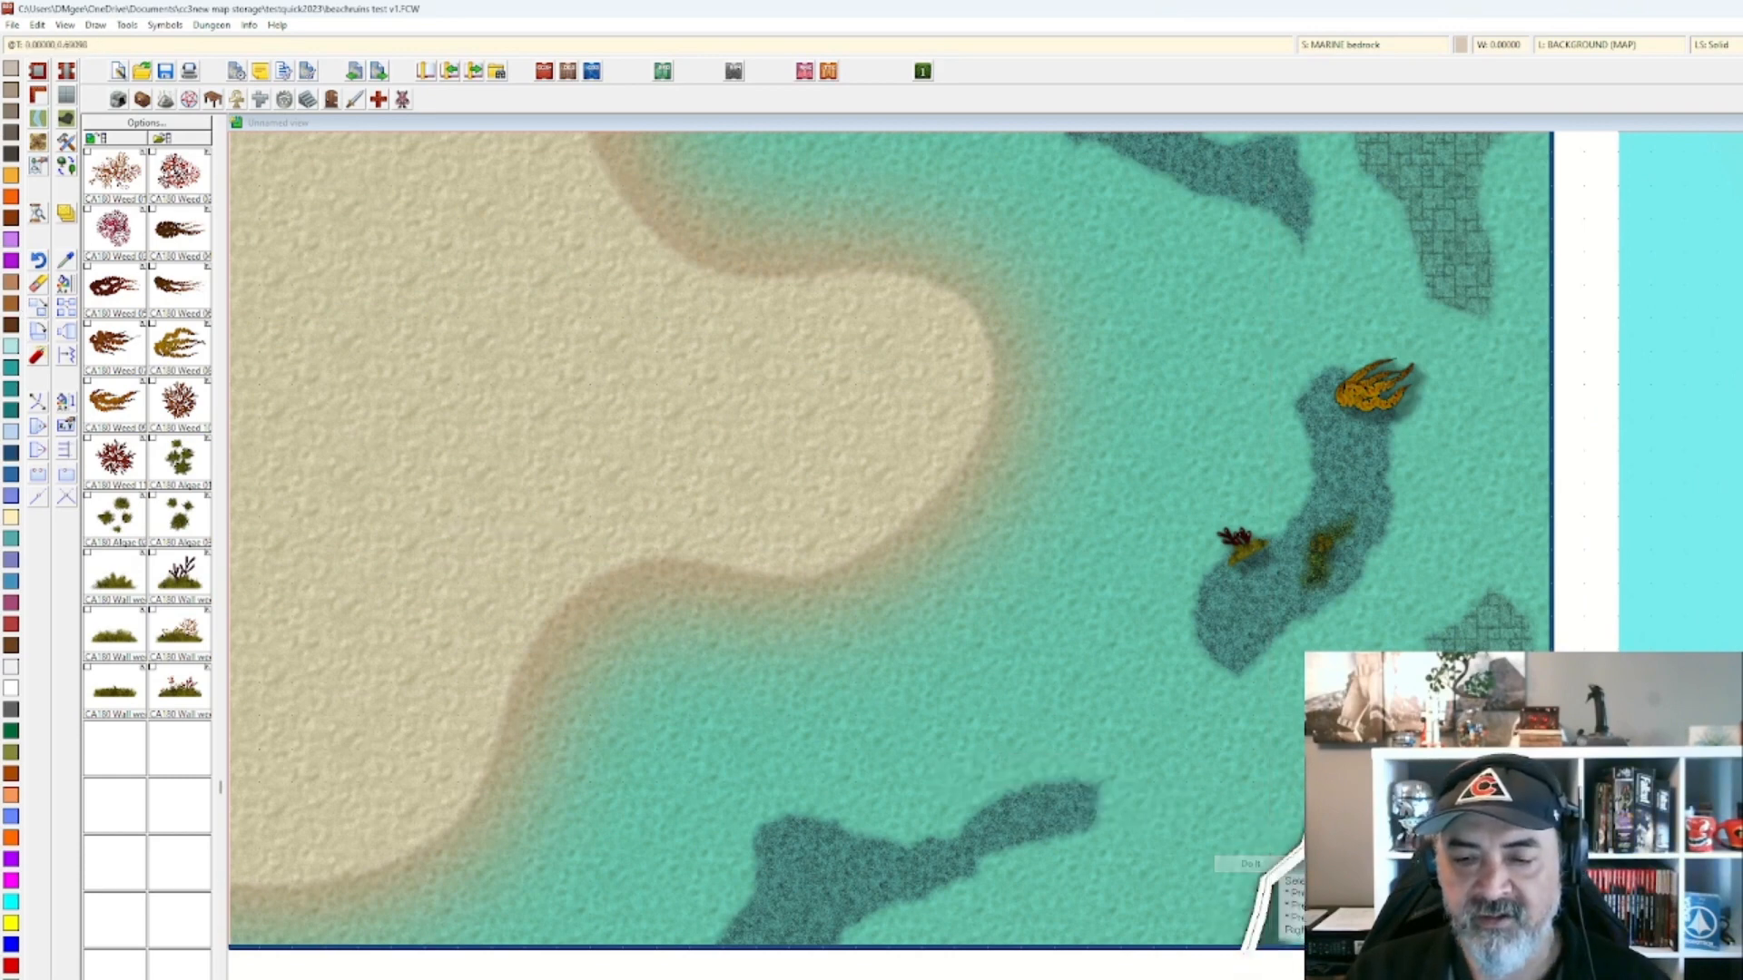
pyautogui.press('shift')
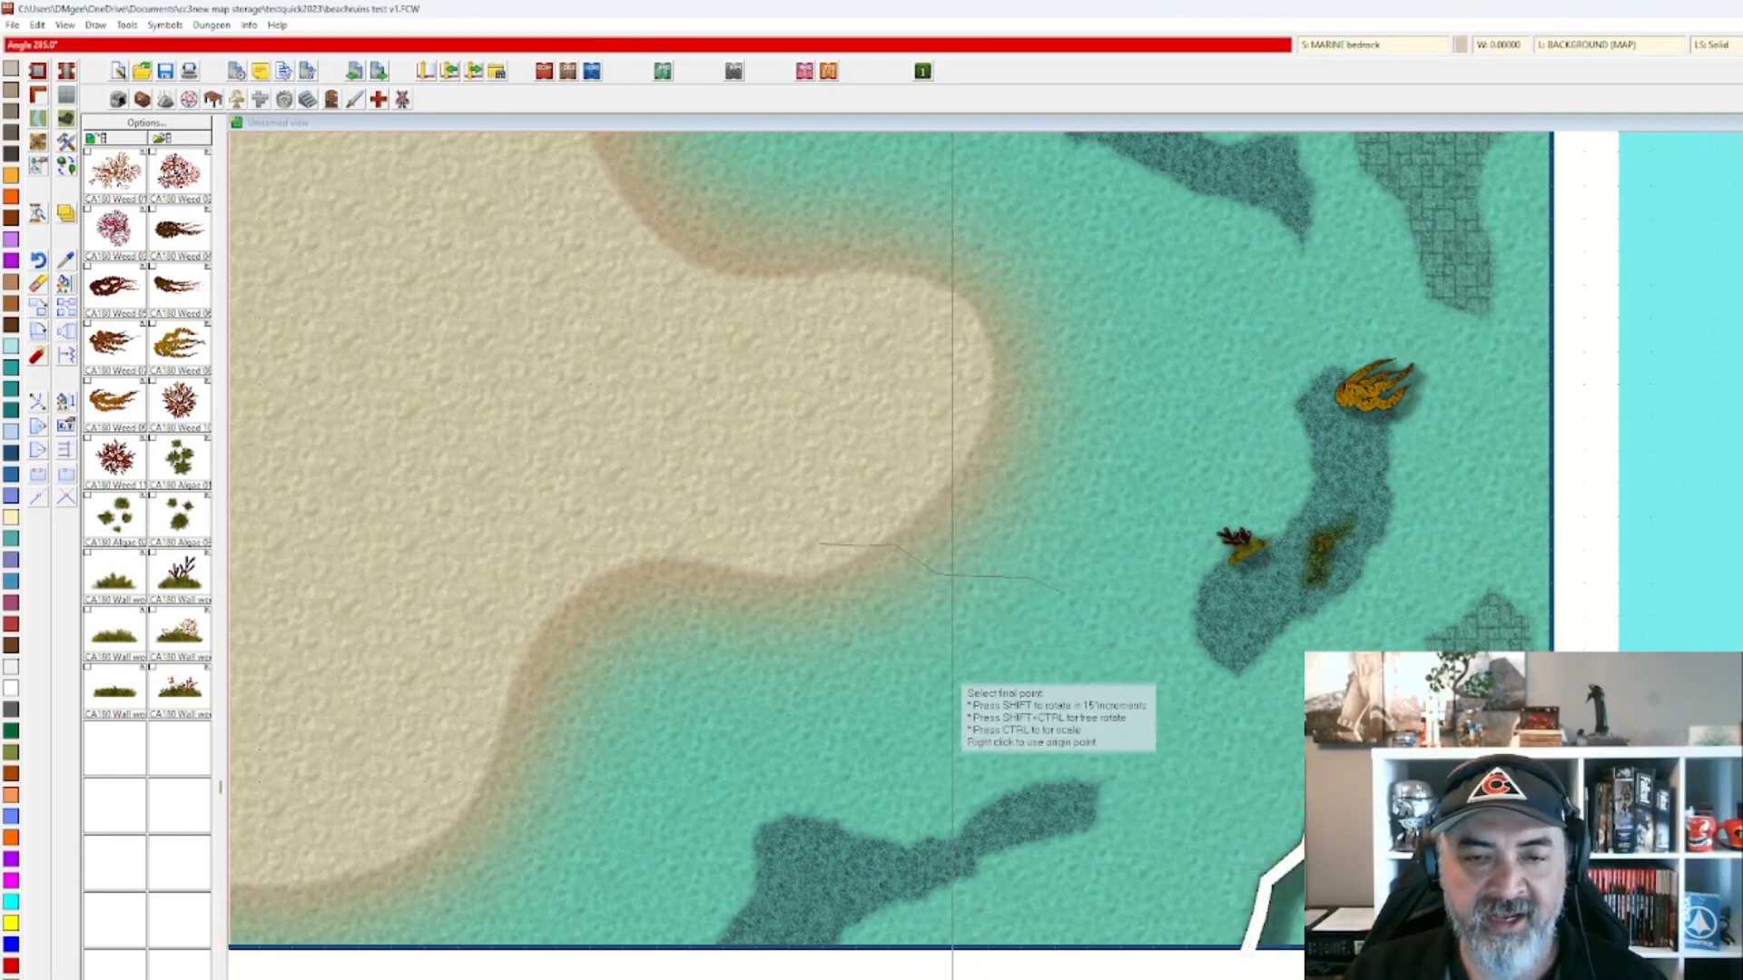
pyautogui.press('ctrl')
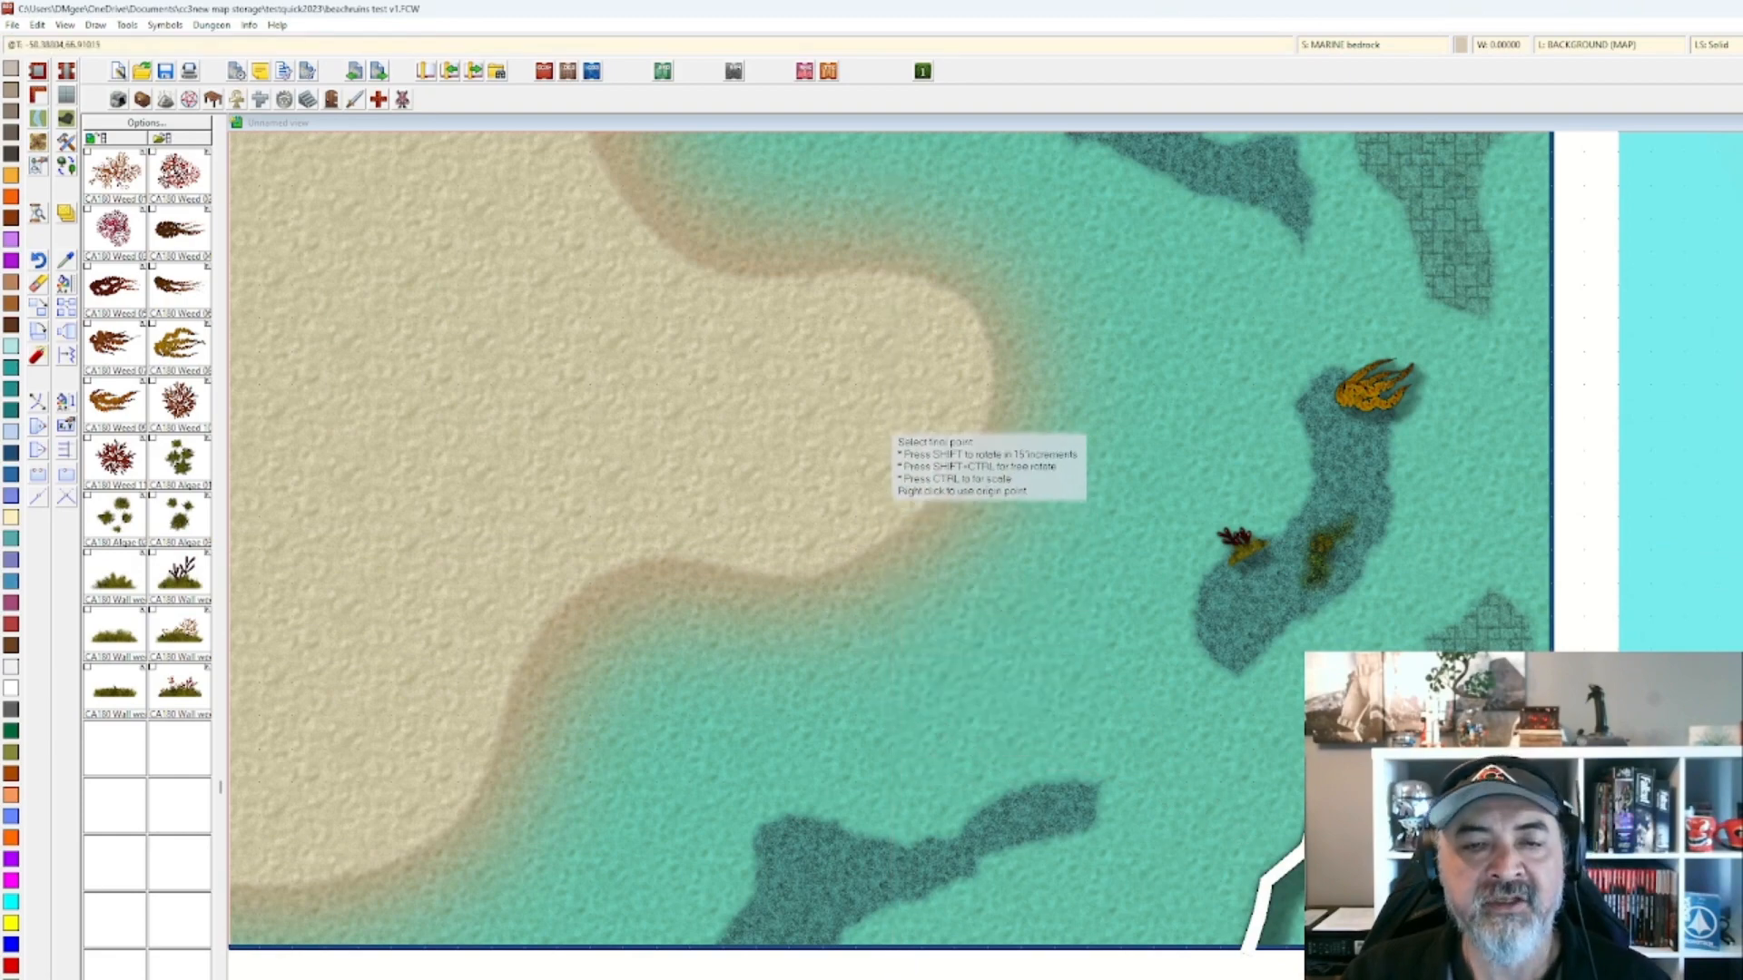
pyautogui.click(917, 473)
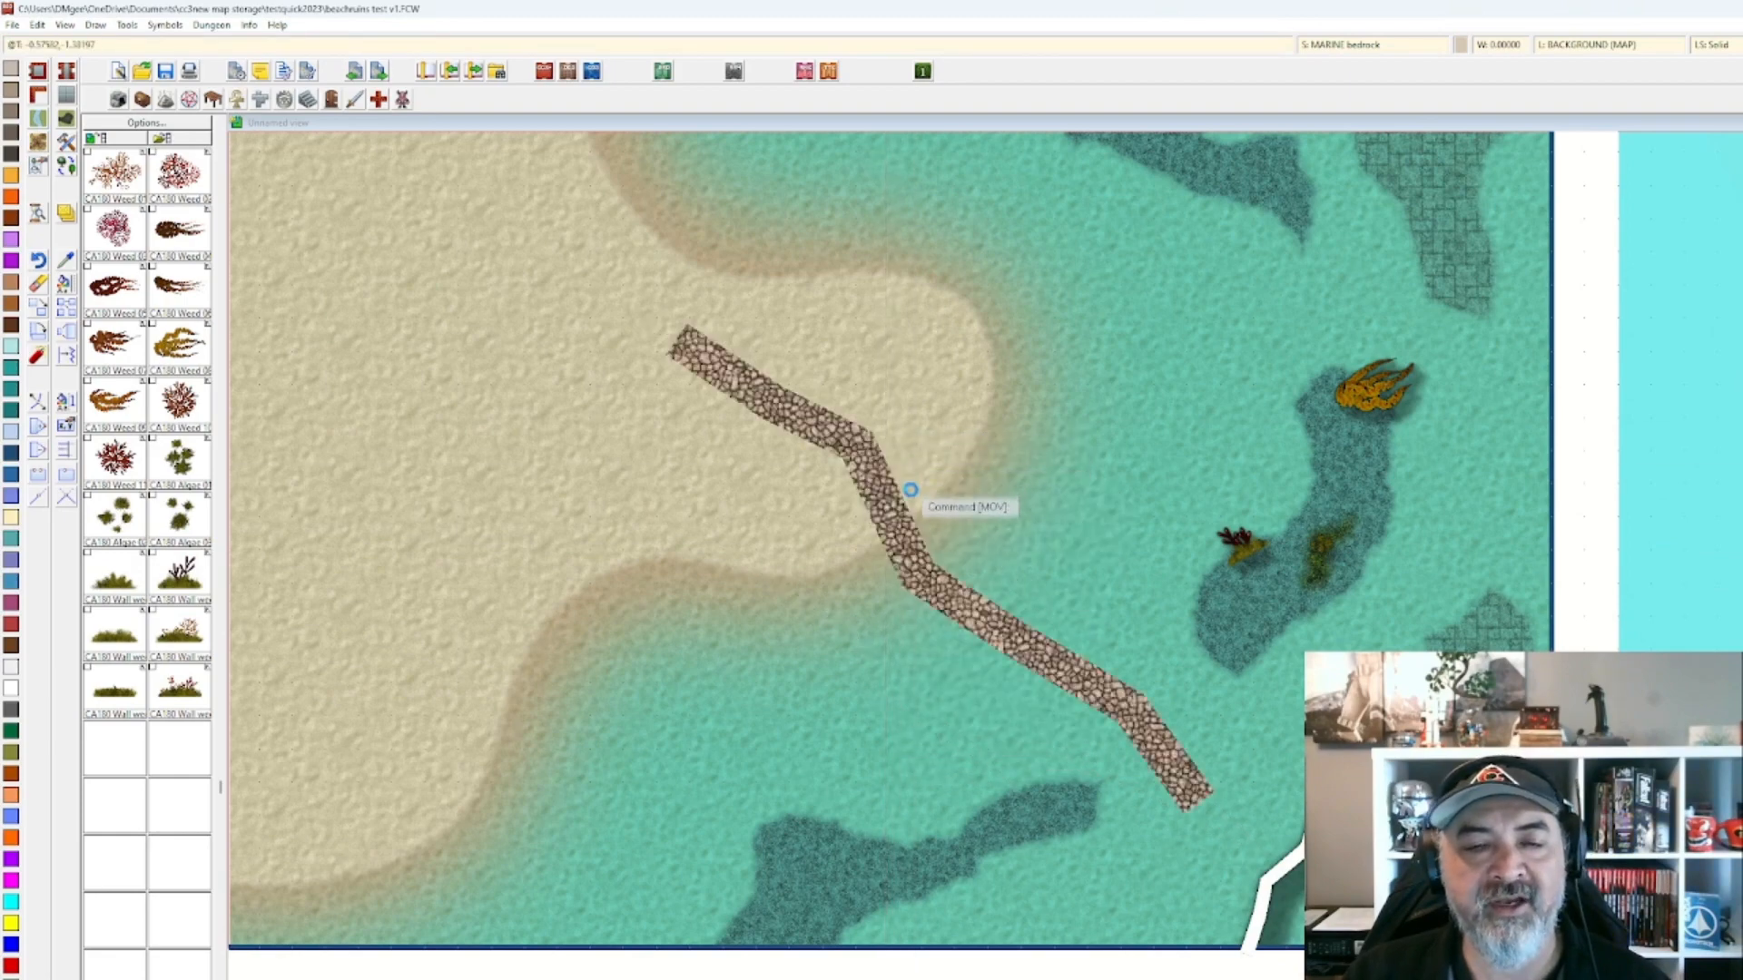
pyautogui.scroll(-1, 915, 479)
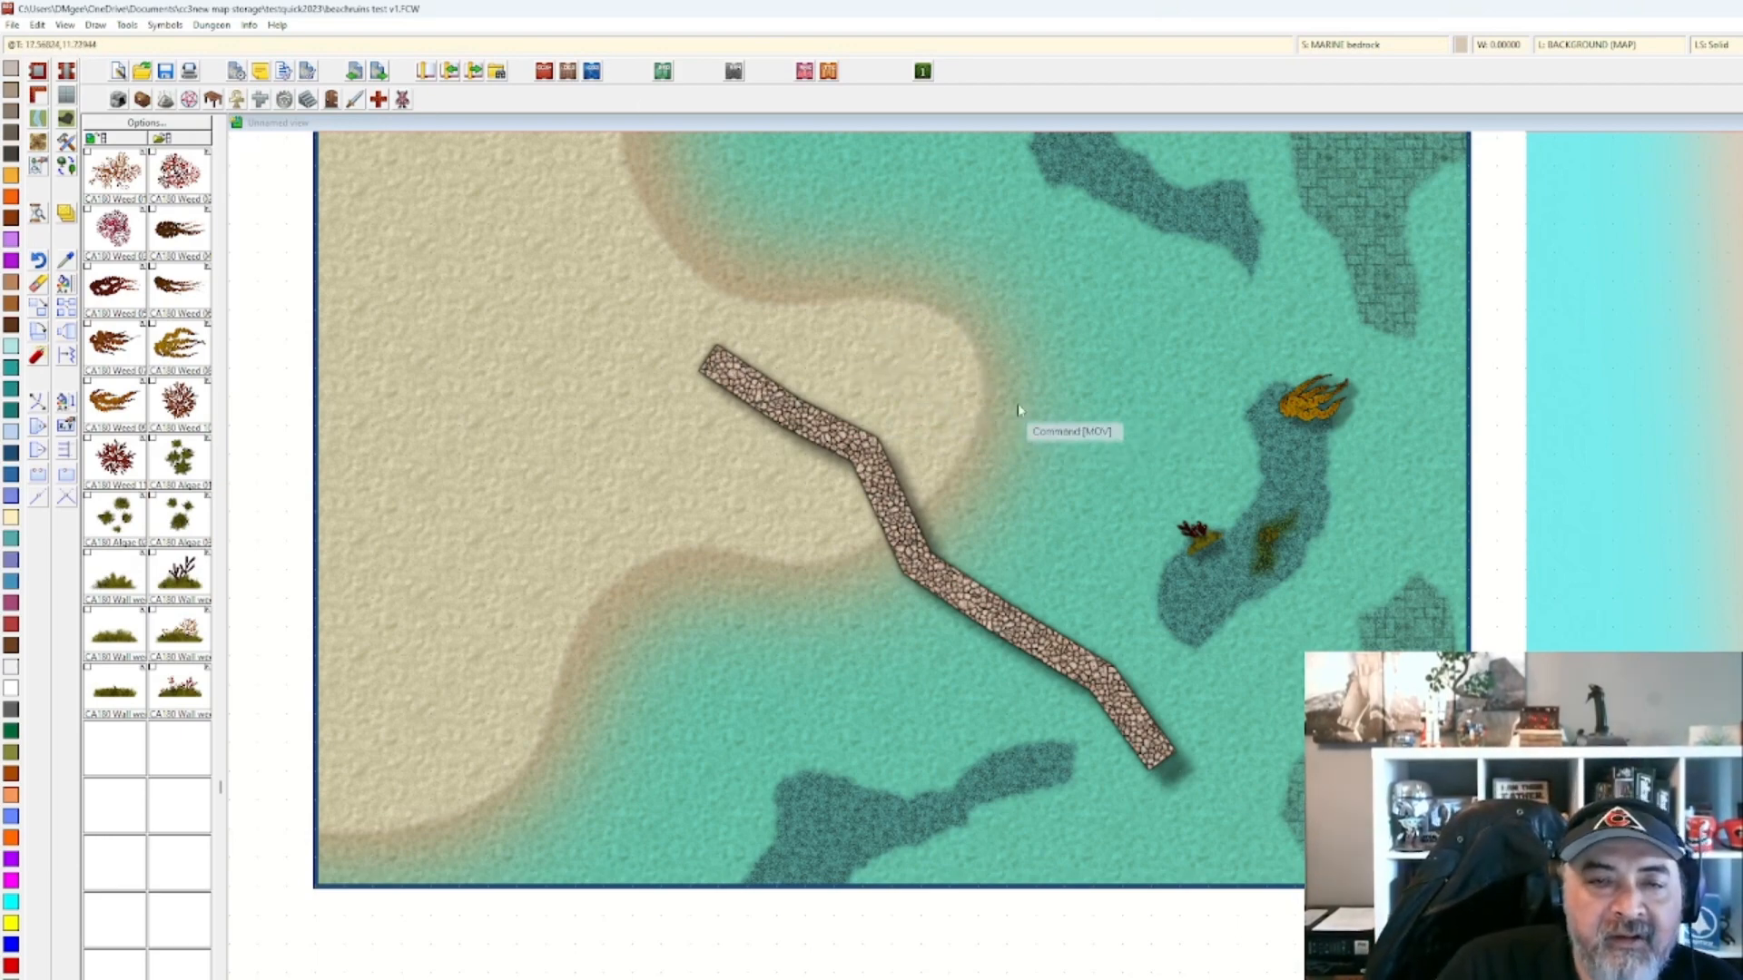
# Examine the order of the drawing sheets, from the marine sheets through to the land terrain and symbol sheets.
pyautogui.click(1353, 44)
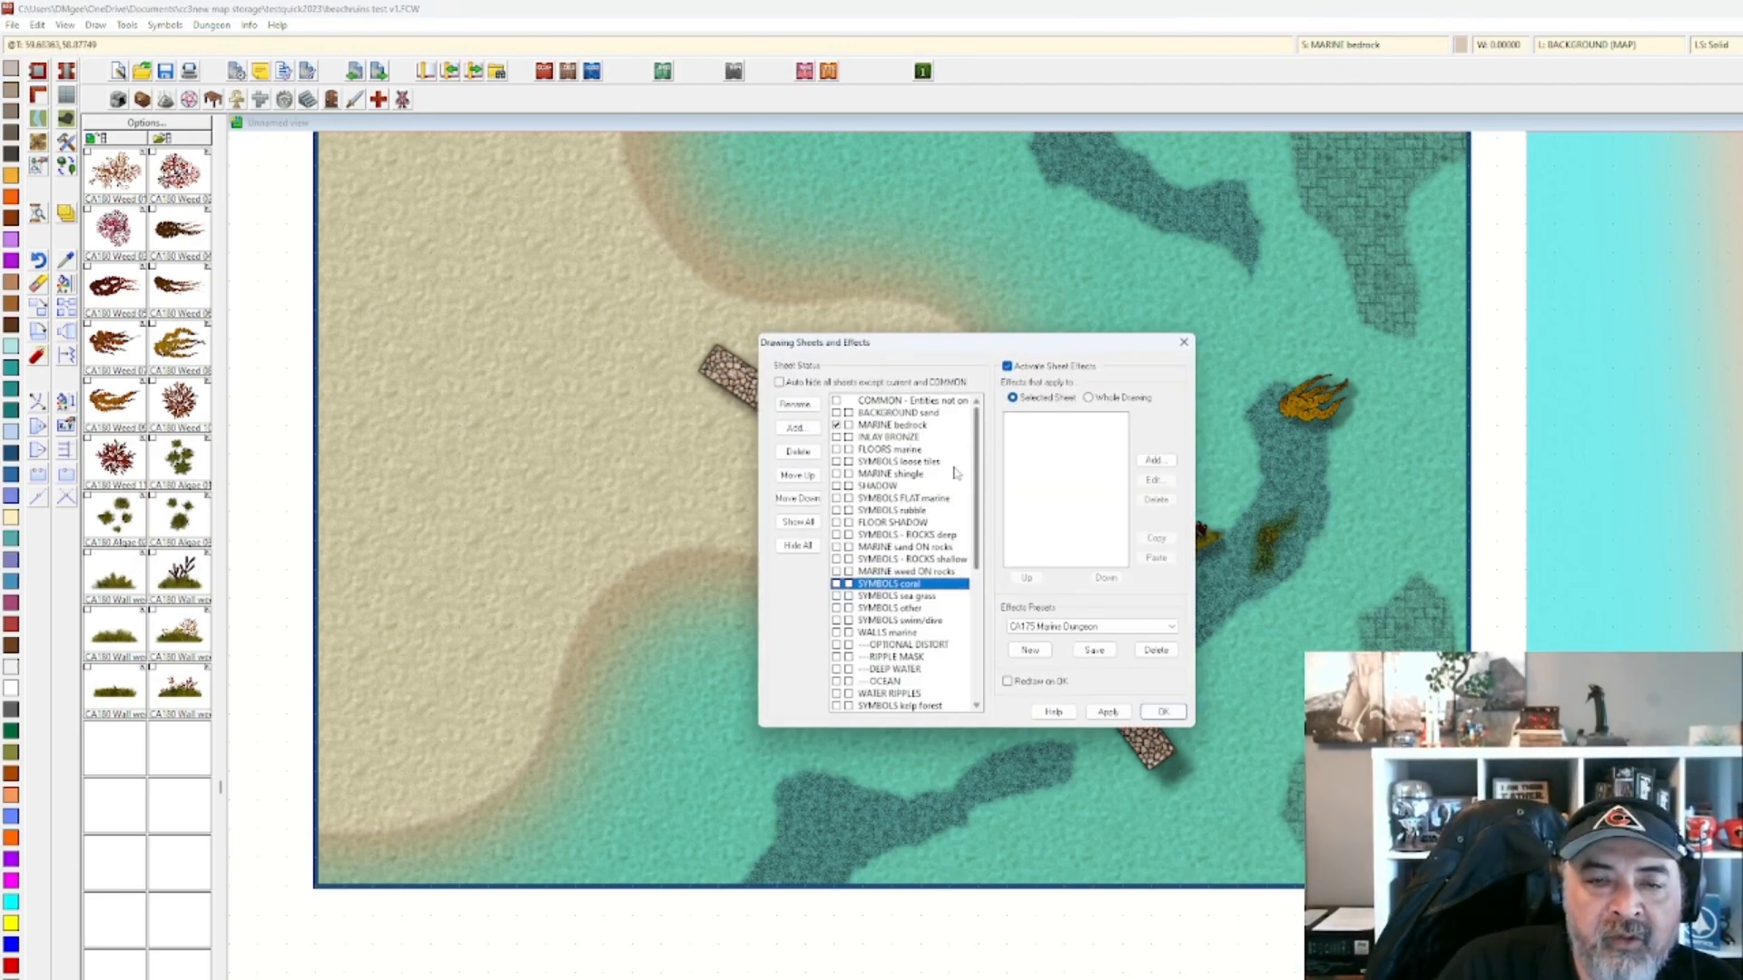
pyautogui.scroll(-3, 912, 626)
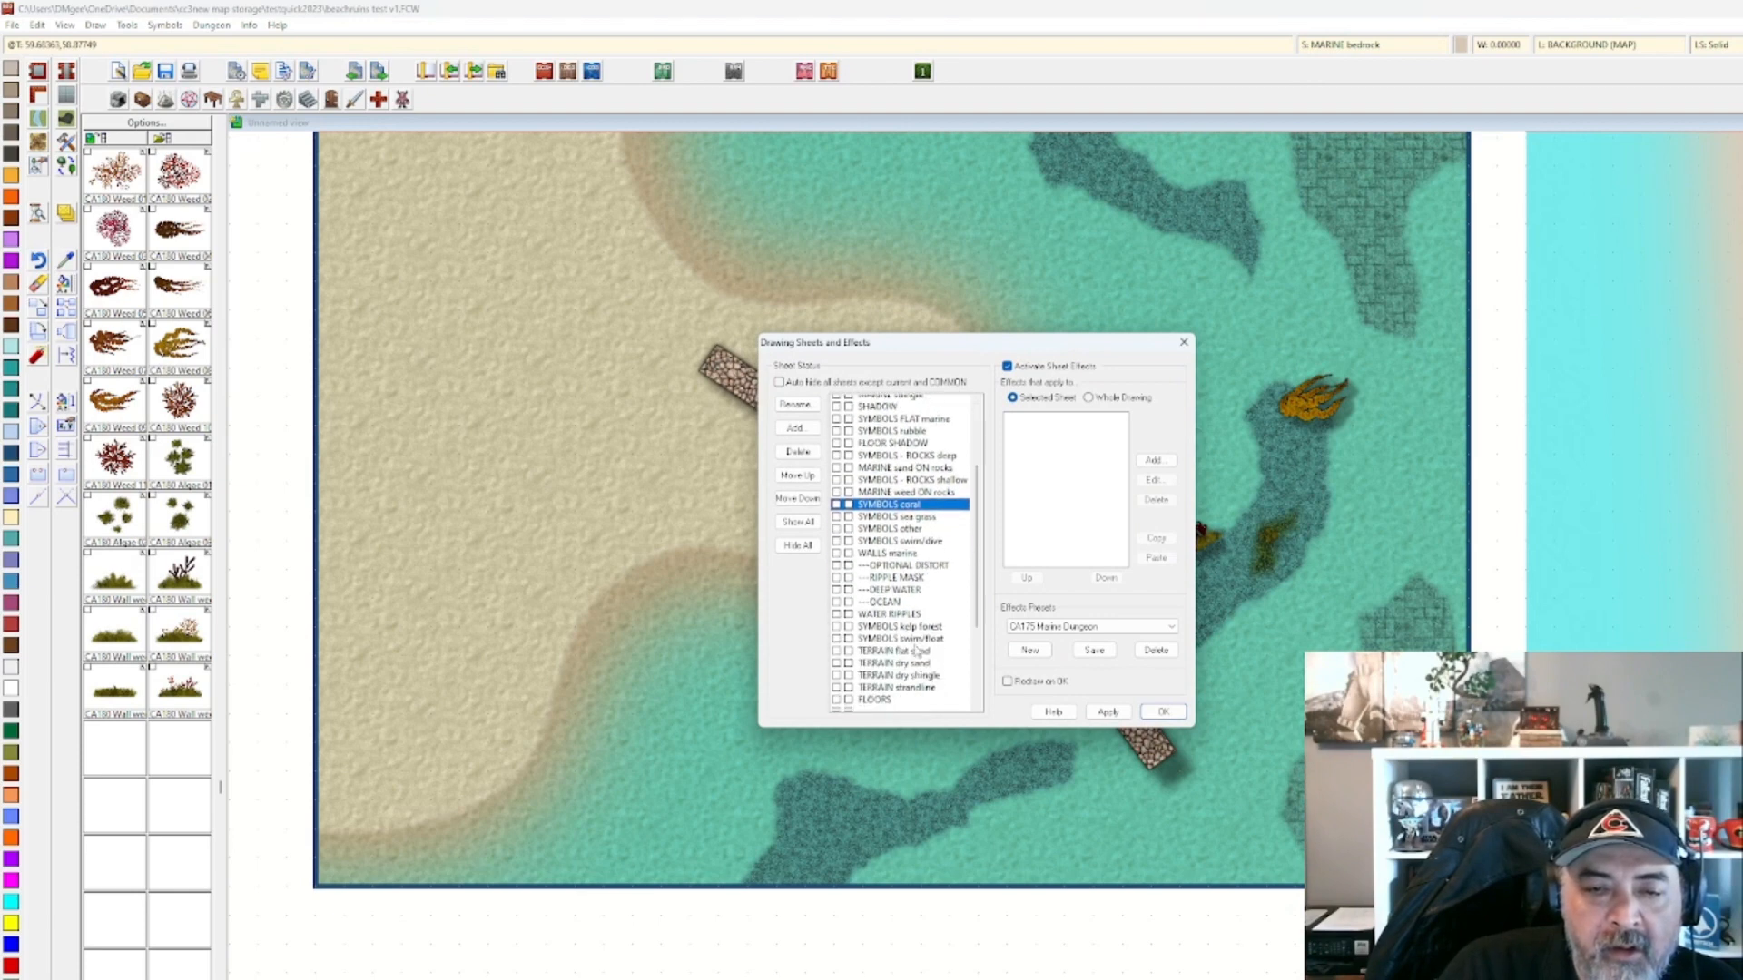
pyautogui.scroll(-1, 917, 651)
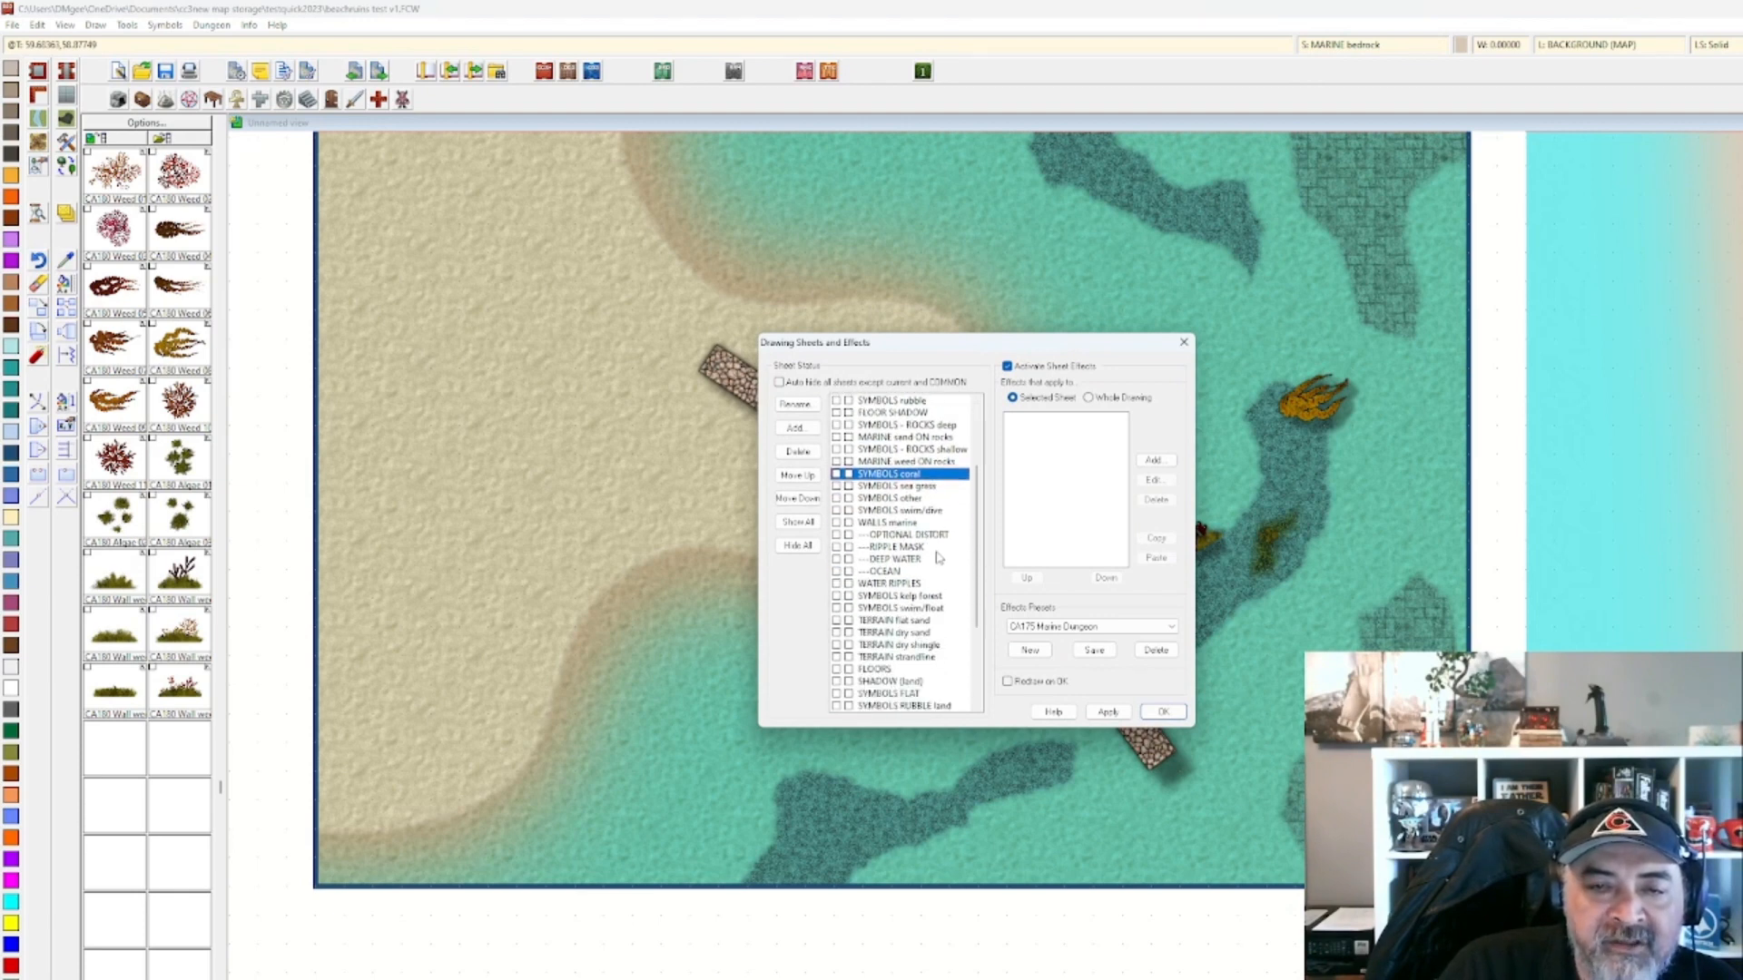
pyautogui.scroll(4, 939, 556)
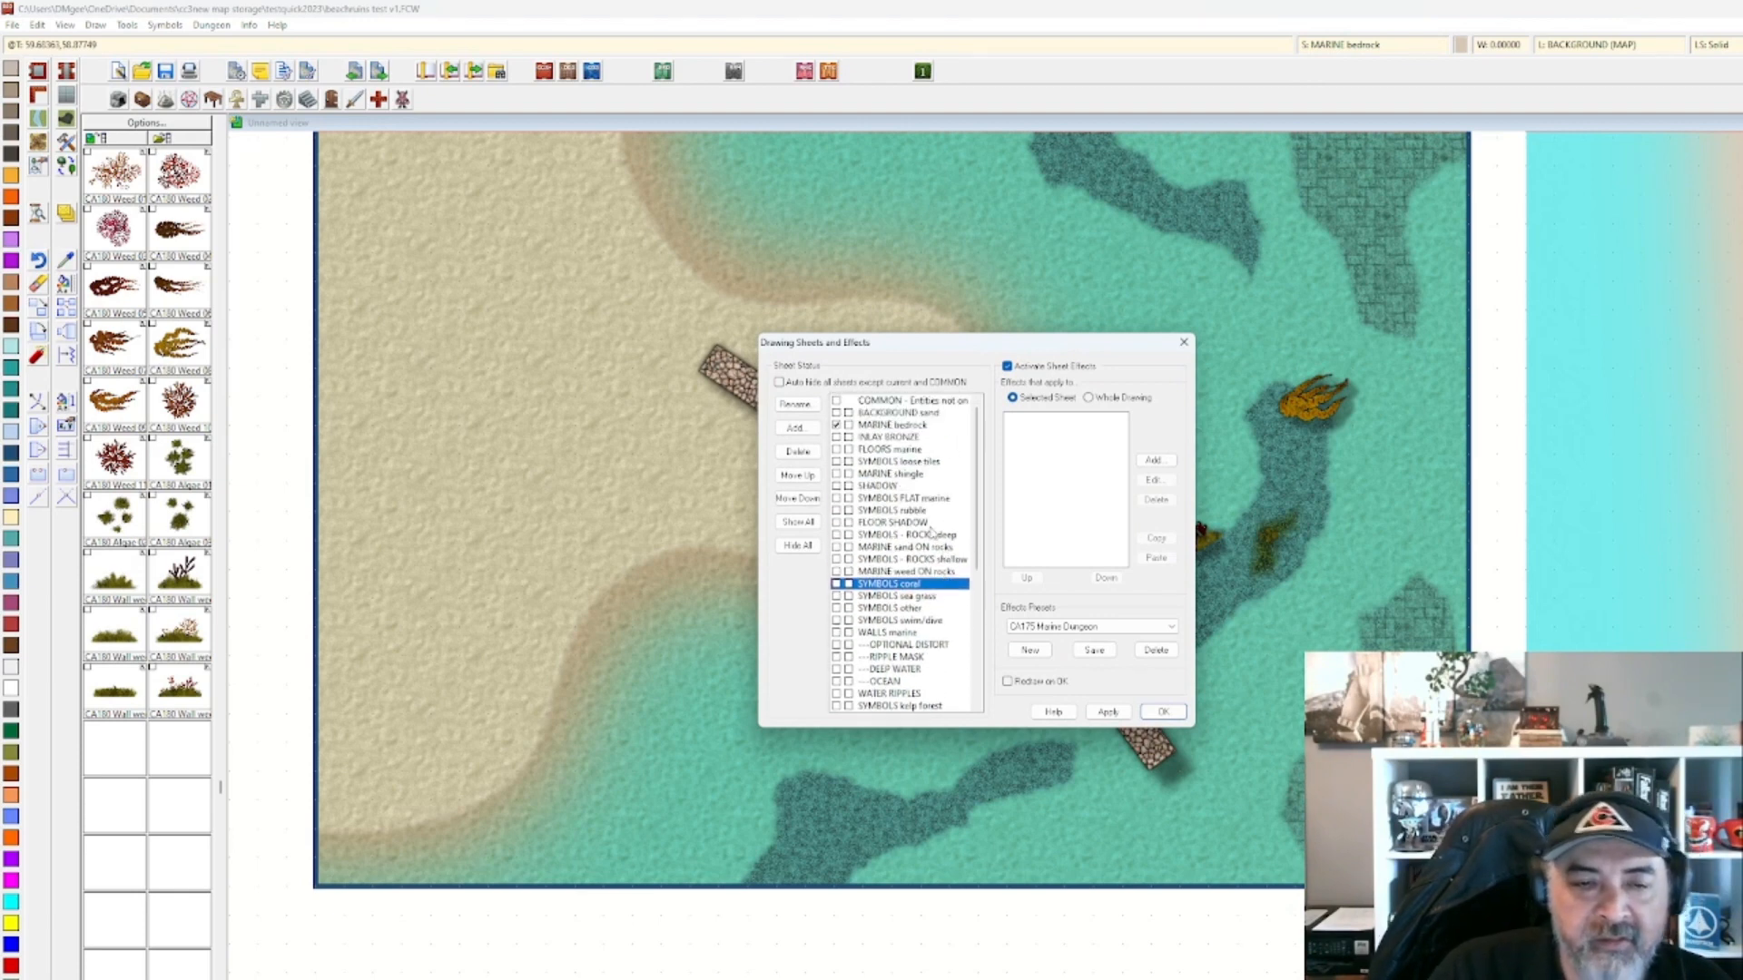
pyautogui.press('Return')
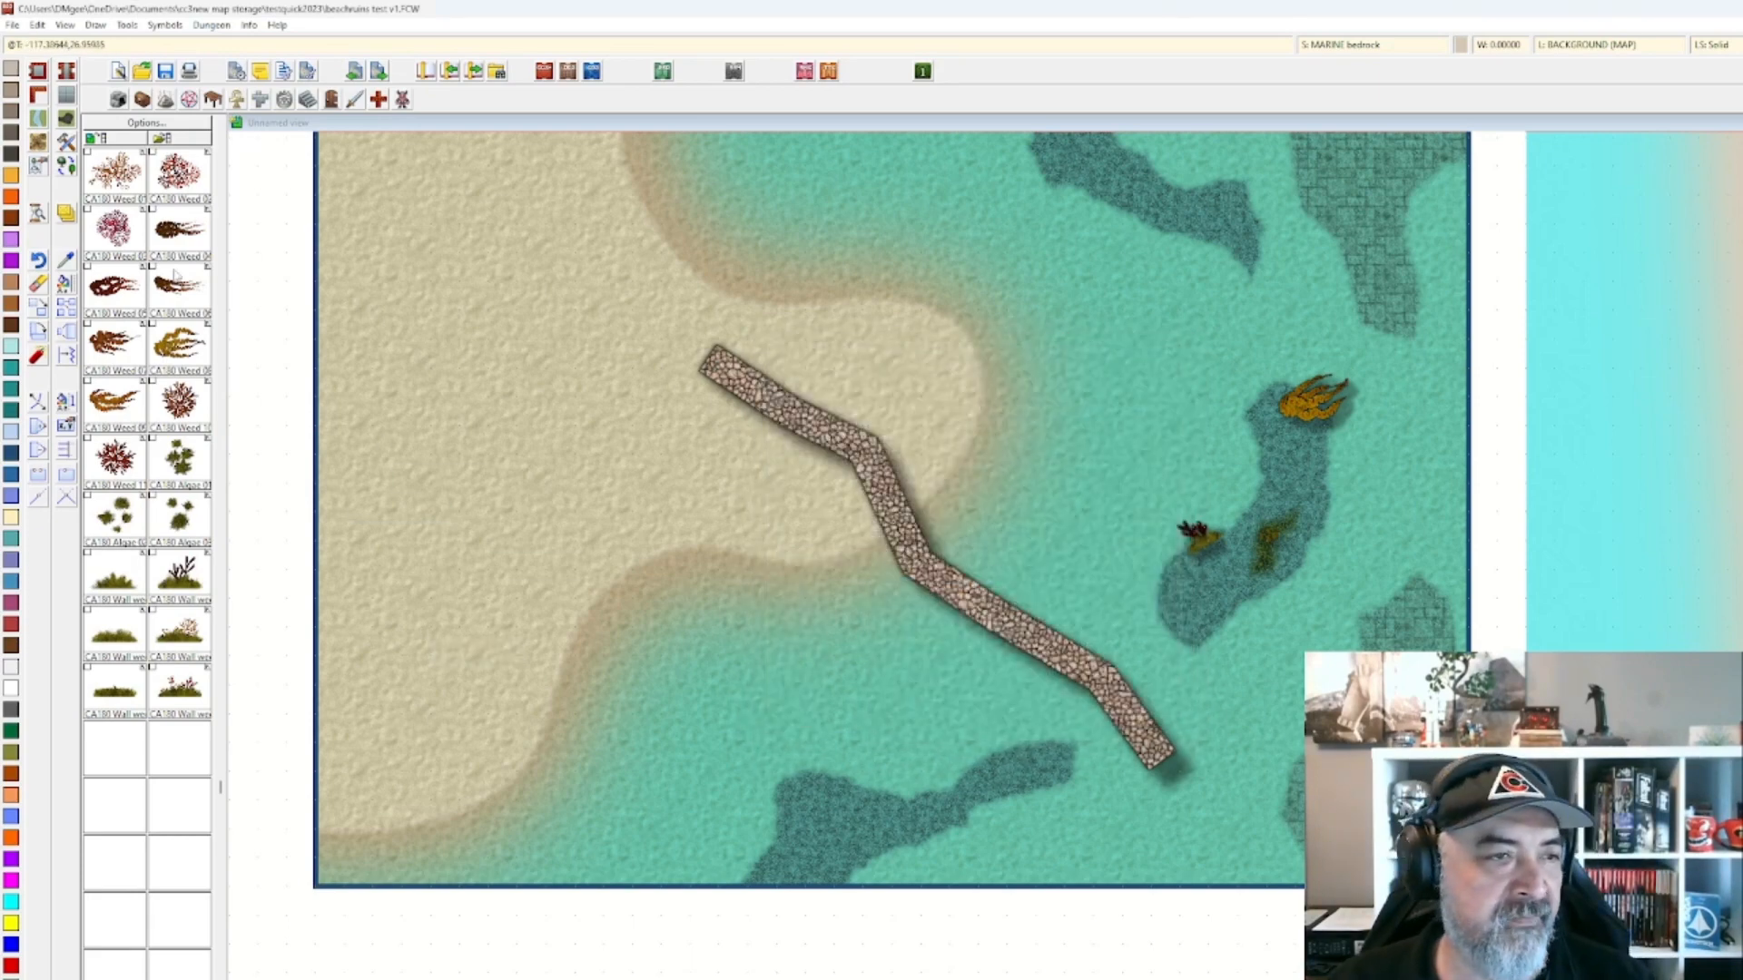
pyautogui.click(65, 259)
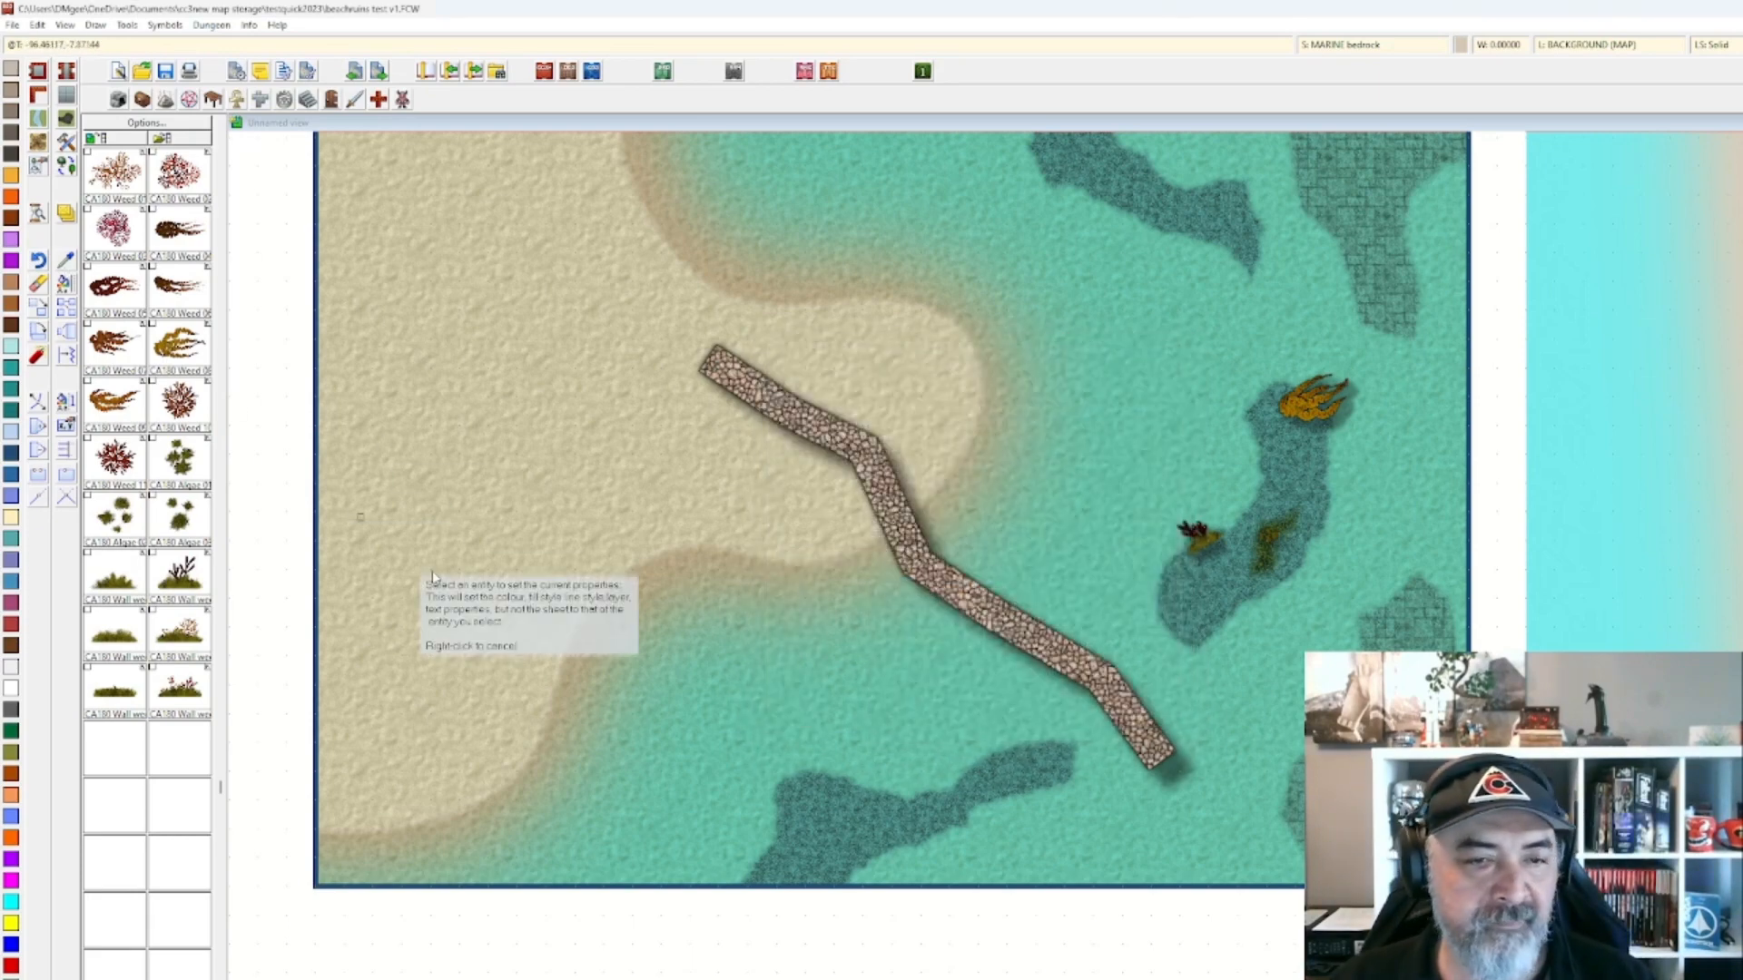
pyautogui.rightClick(710, 549)
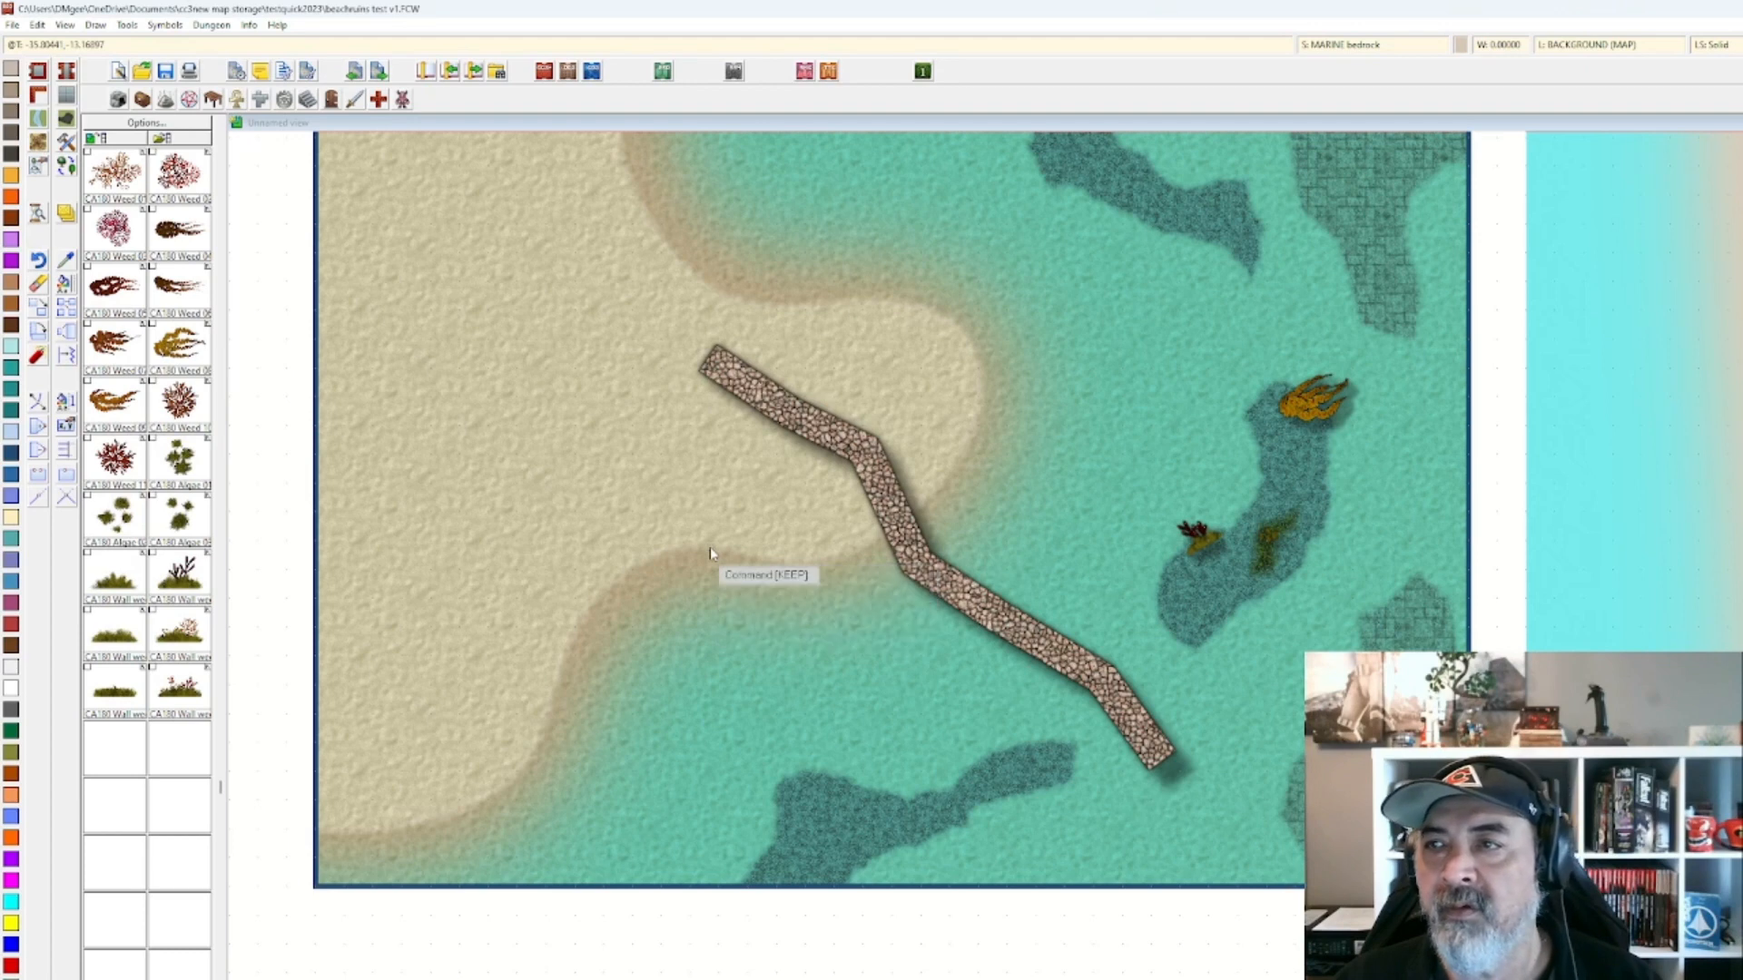
pyautogui.rightClick(709, 555)
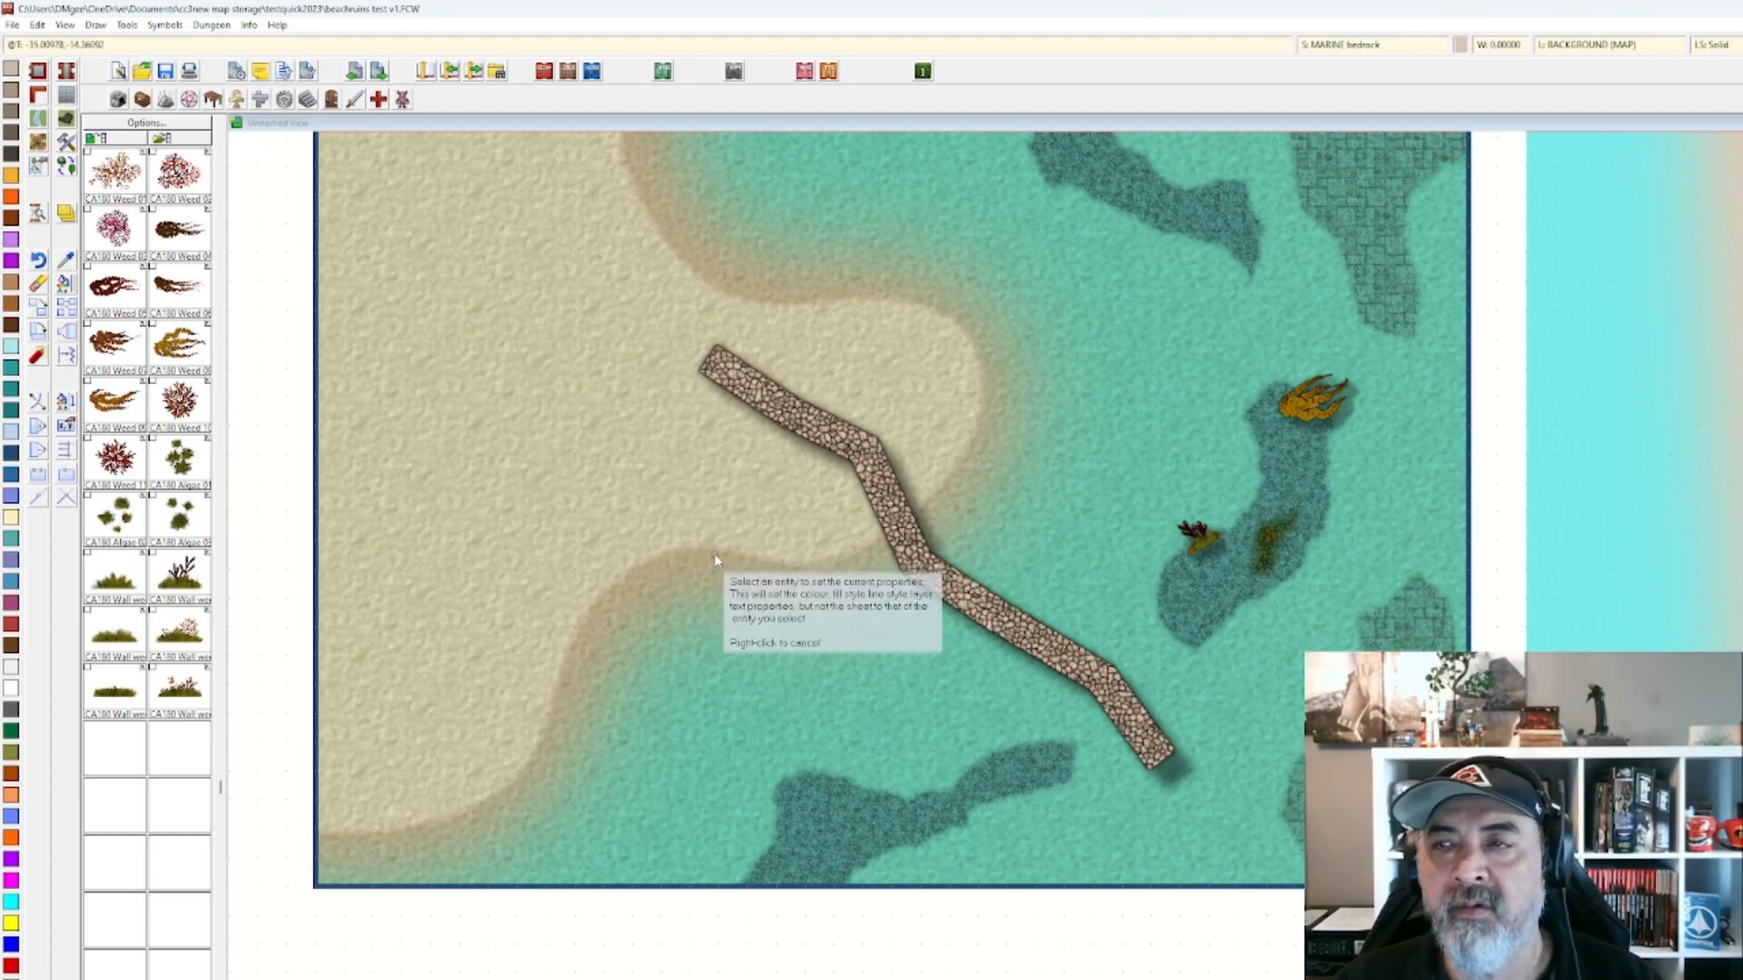
pyautogui.rightClick(713, 556)
pyautogui.rightClick(984, 560)
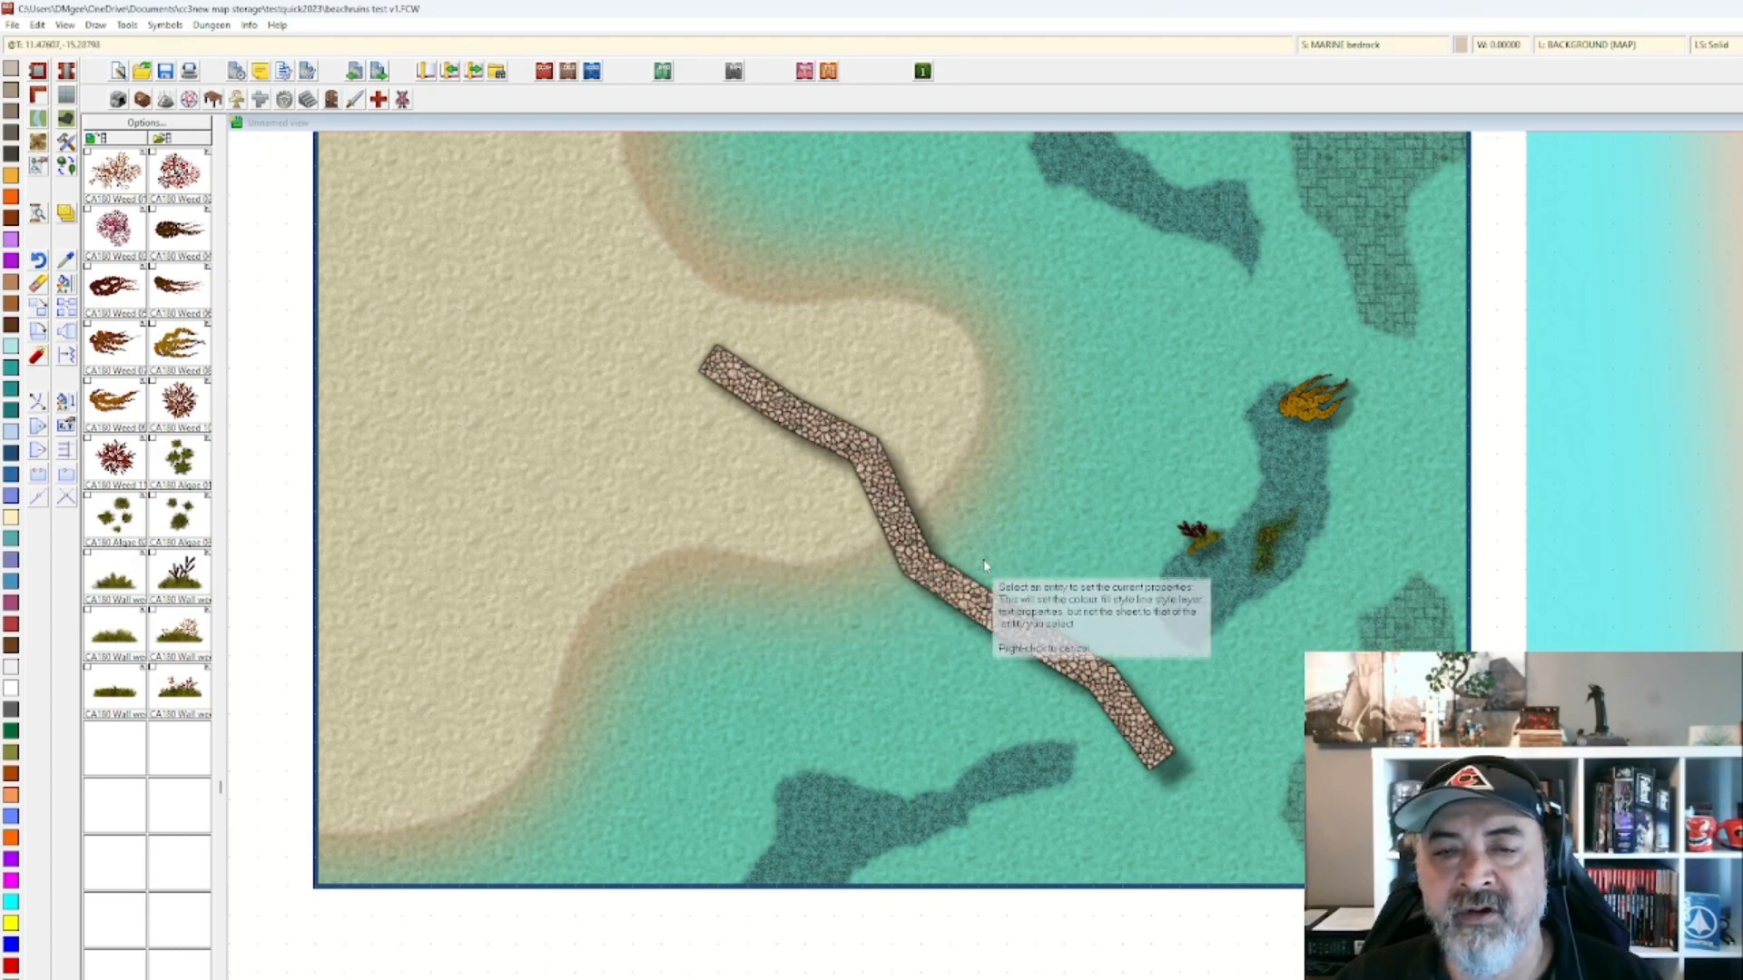
pyautogui.rightClick(987, 553)
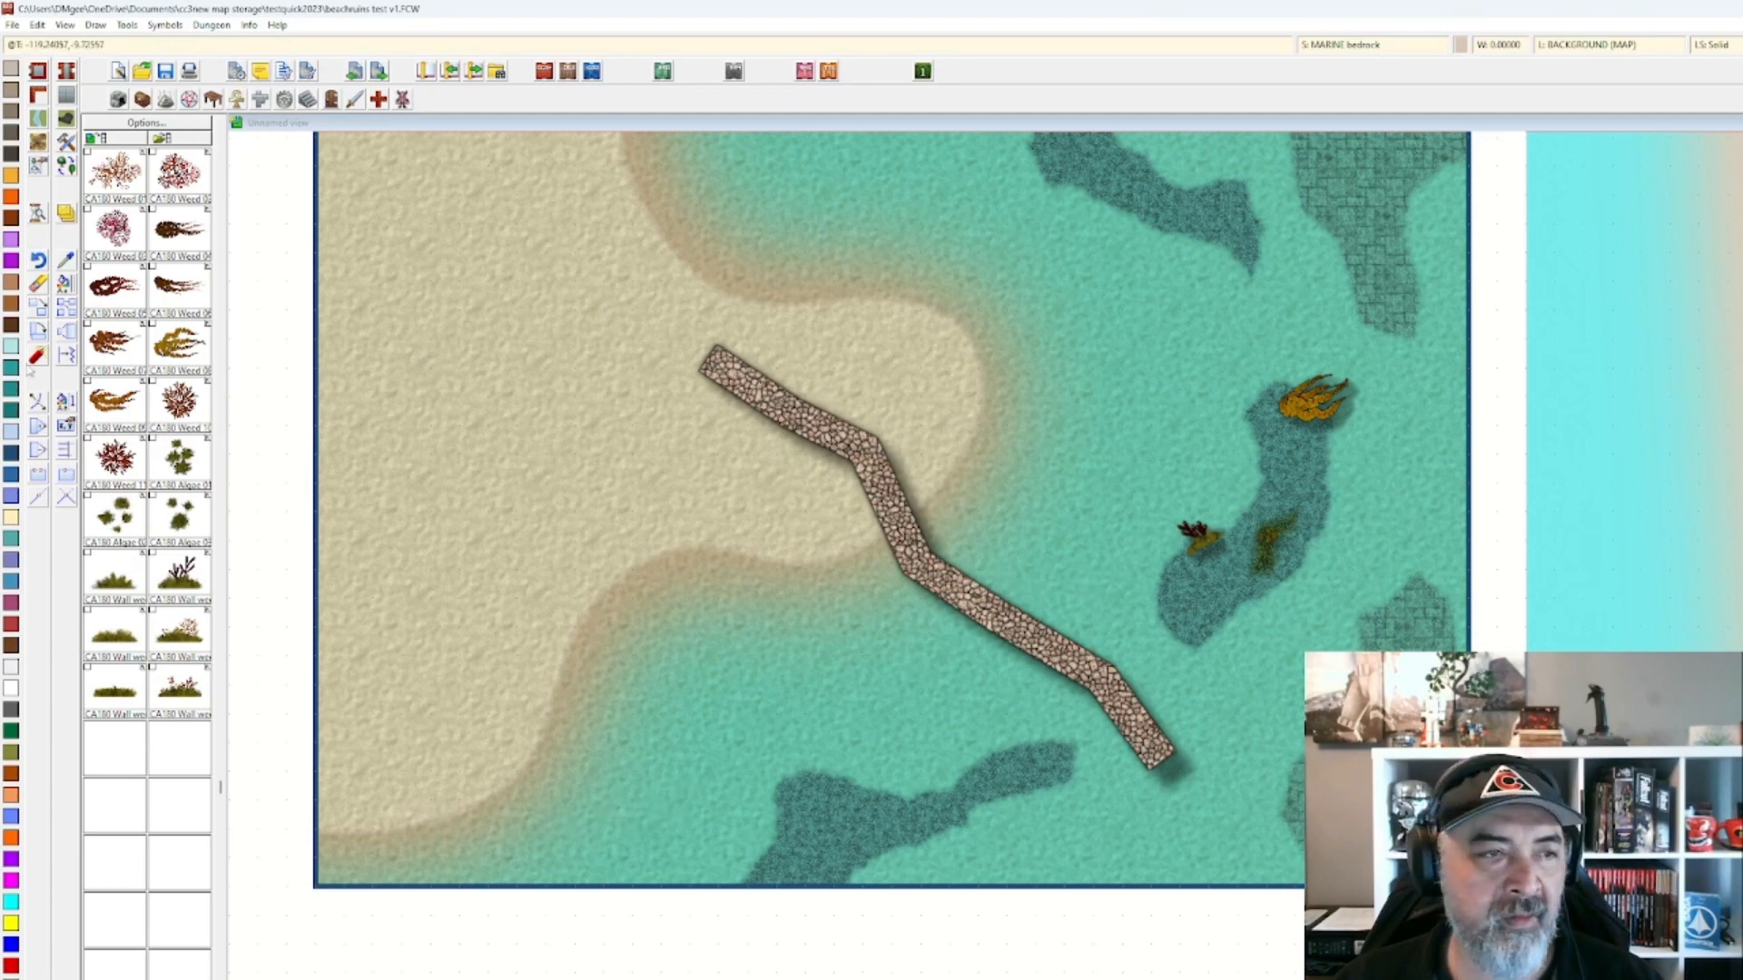
# Set the current drawing properties from the entity at the beach's lower shoreline.
pyautogui.click(72, 258)
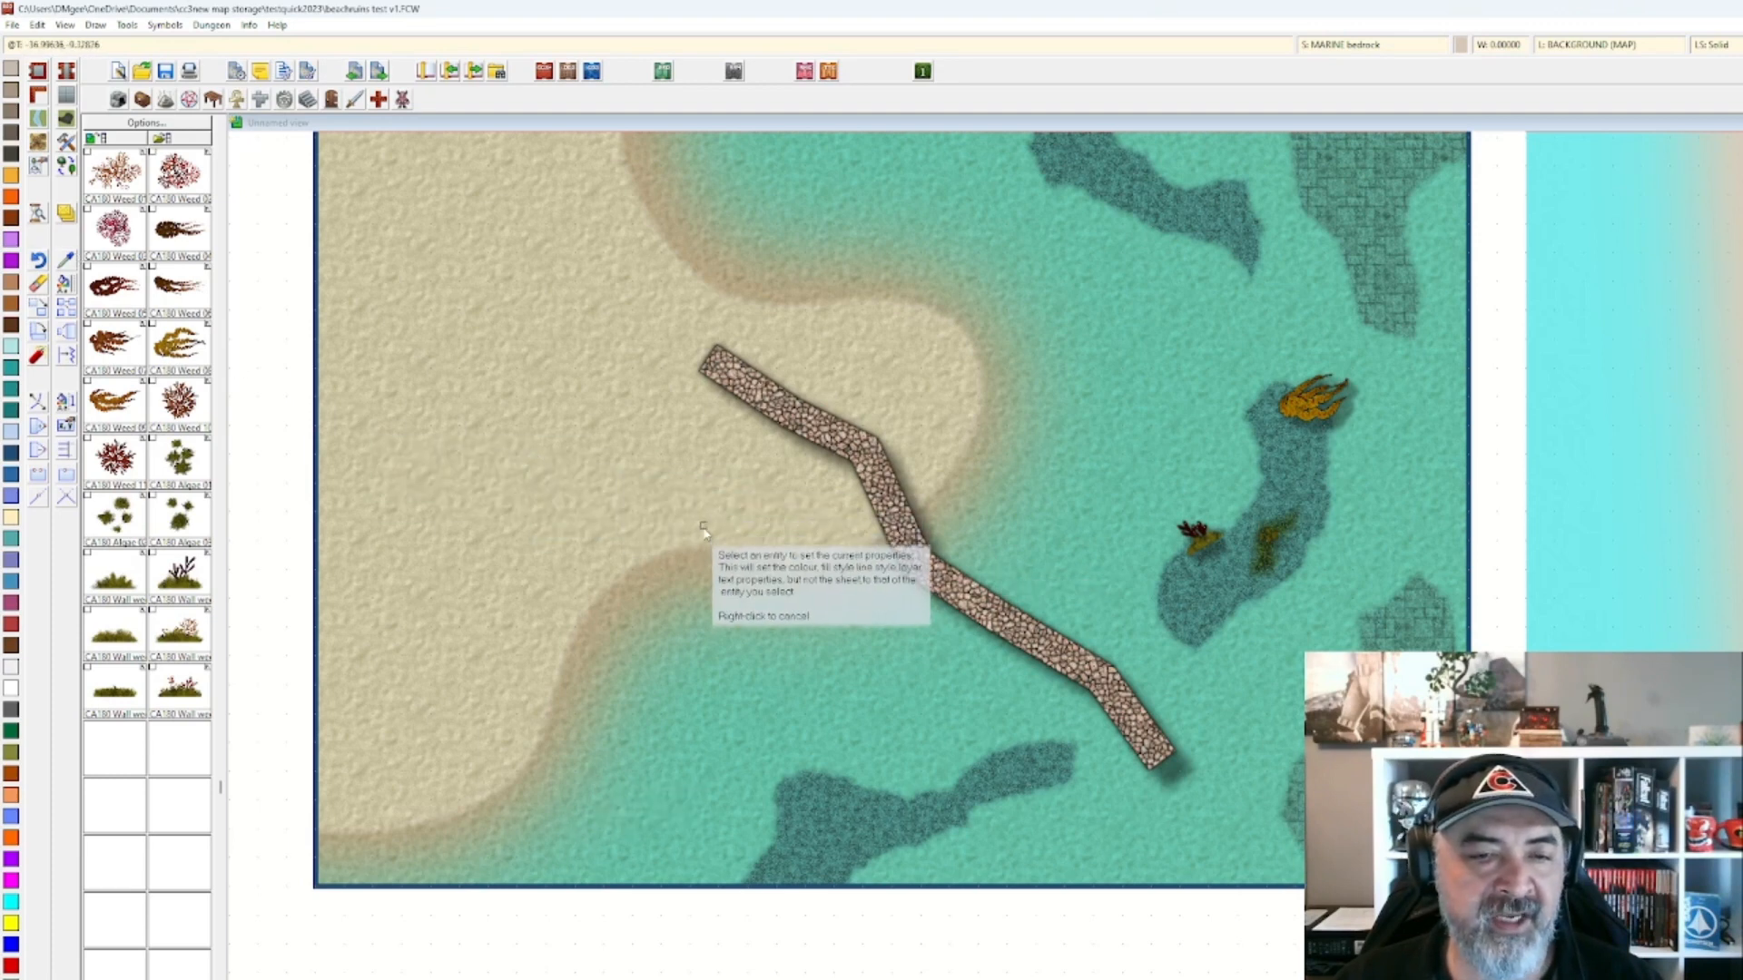
pyautogui.click(720, 573)
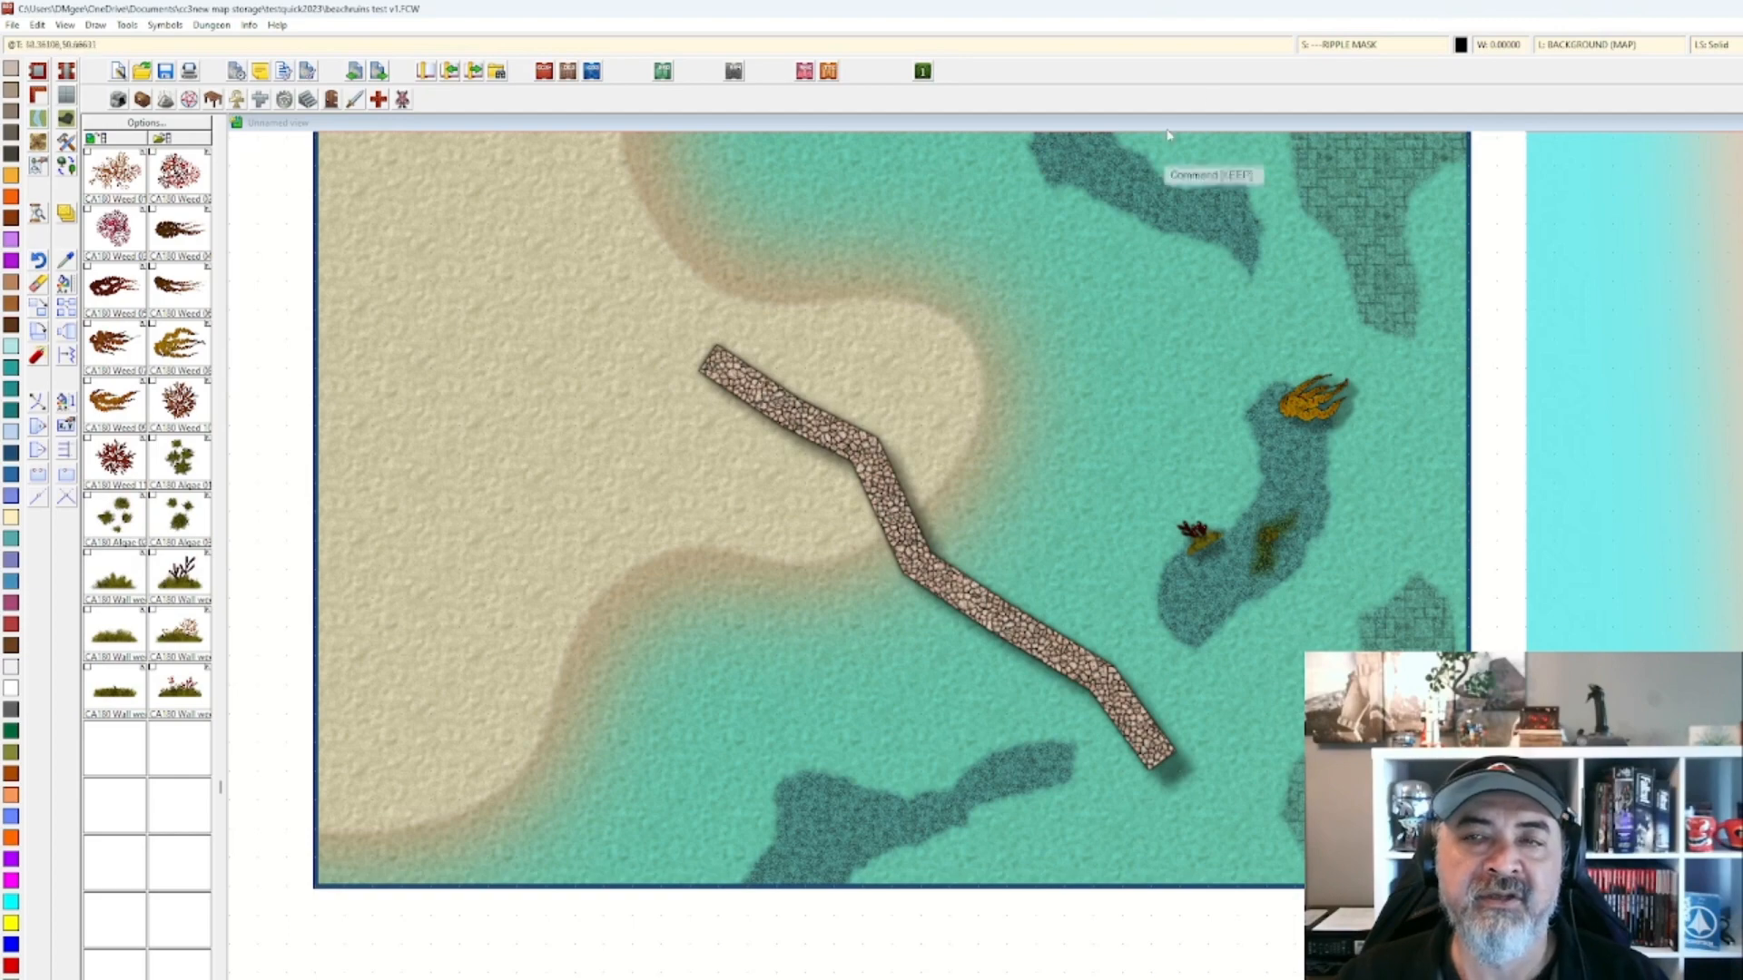
# Examine the full sheet order, including the effects on the RIPPLE MASK sheet and where the SYMBOLS WALL sheet sits.
pyautogui.click(1342, 47)
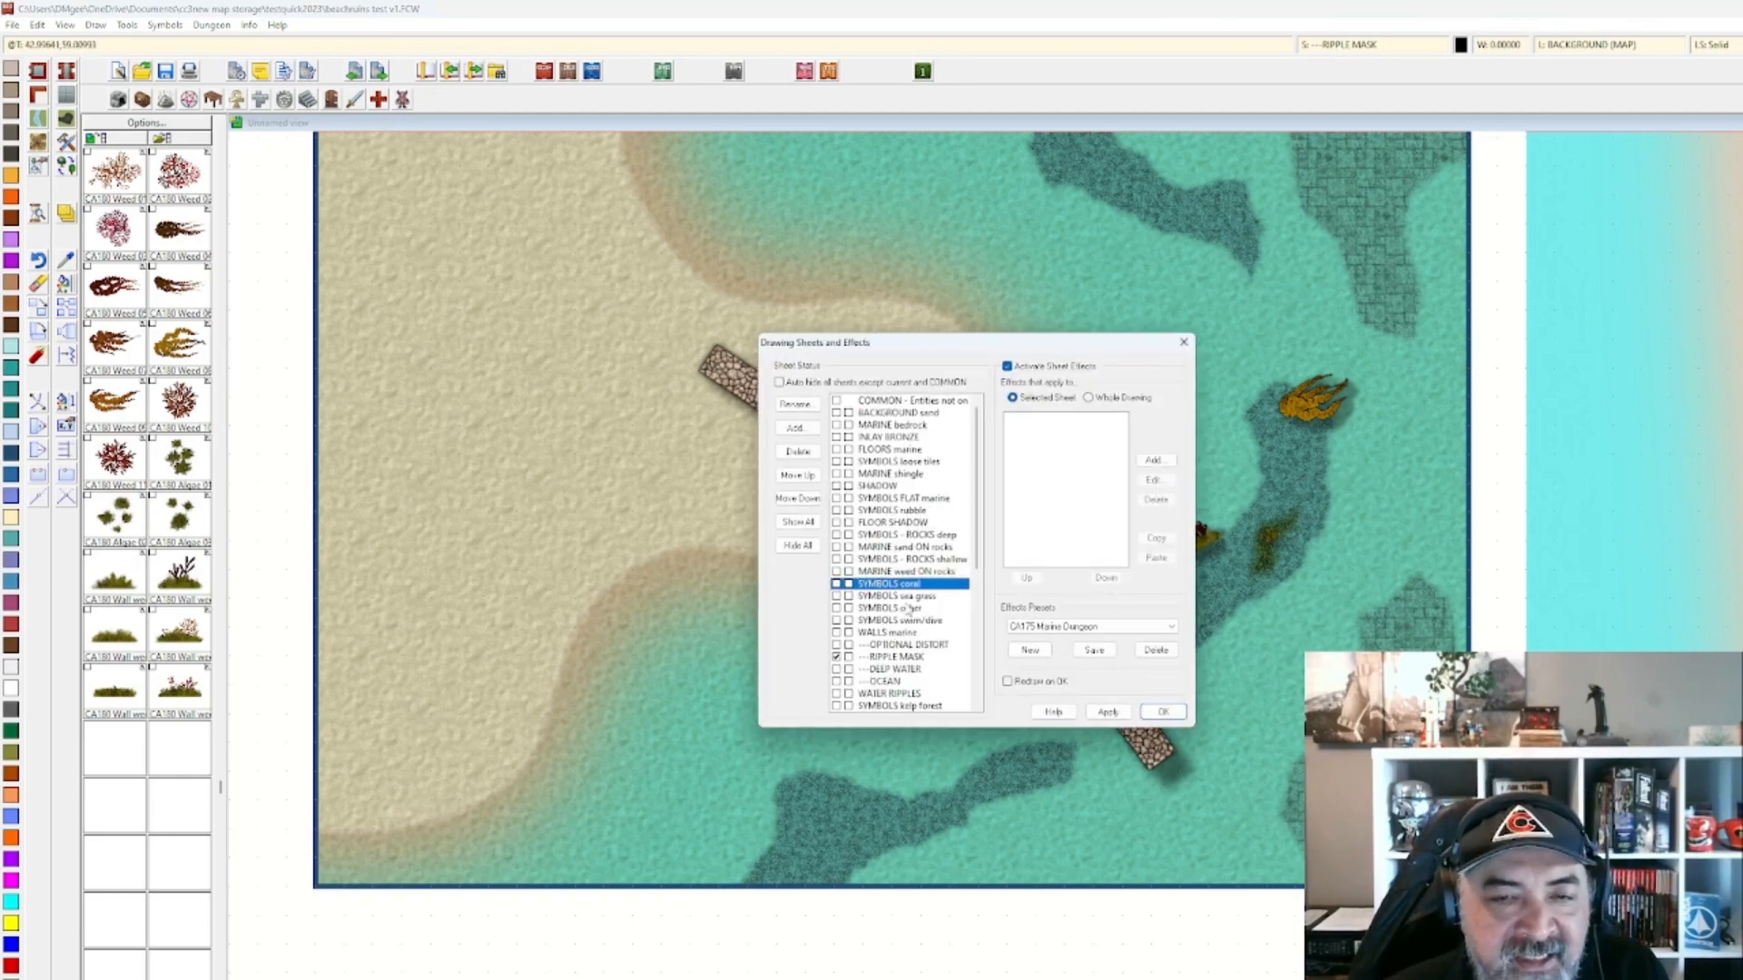
pyautogui.scroll(-2, 907, 607)
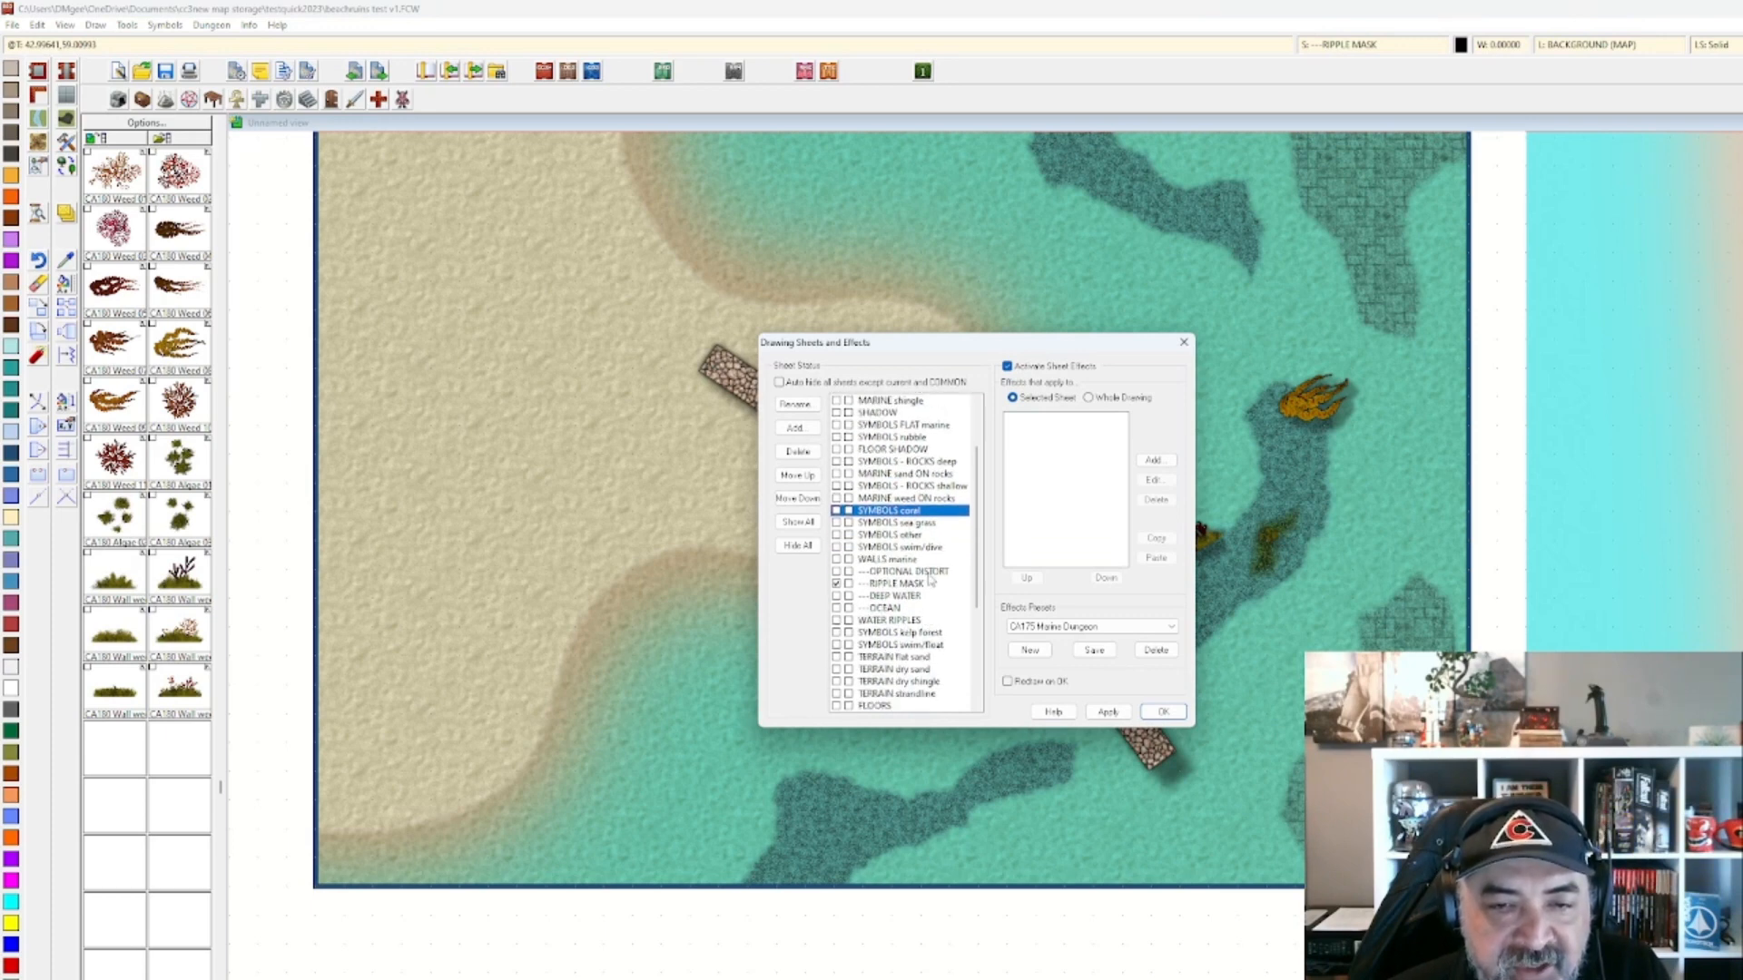
pyautogui.scroll(2, 925, 493)
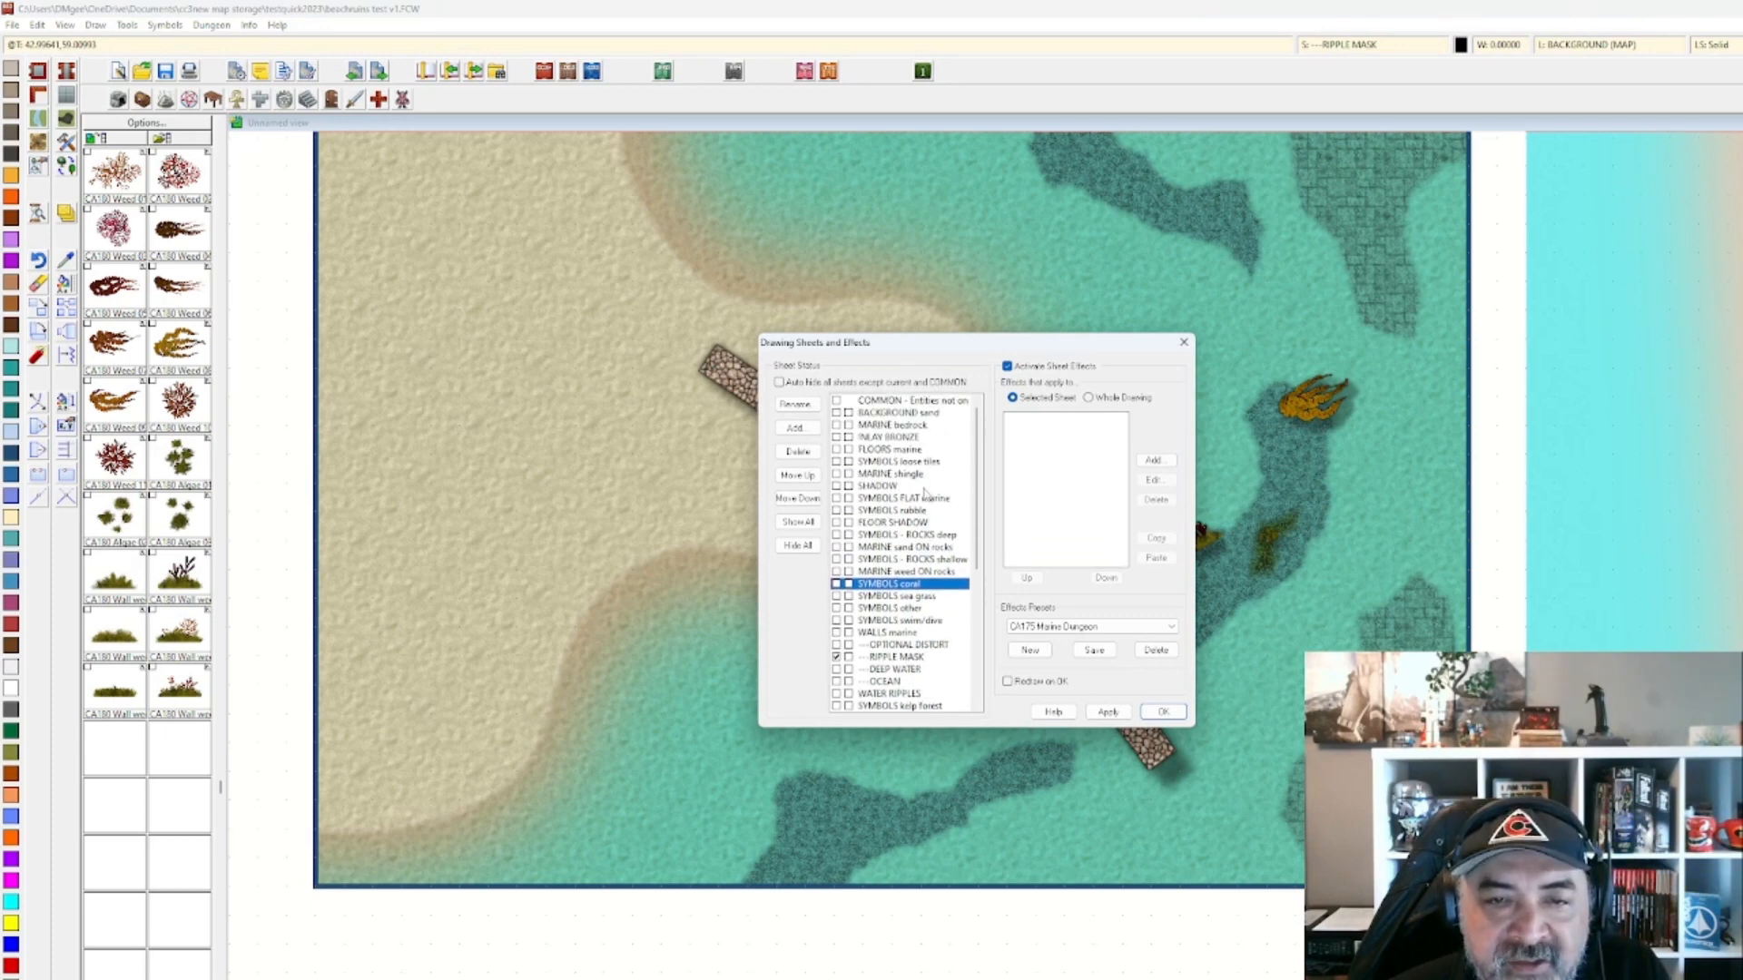
pyautogui.scroll(-5, 925, 493)
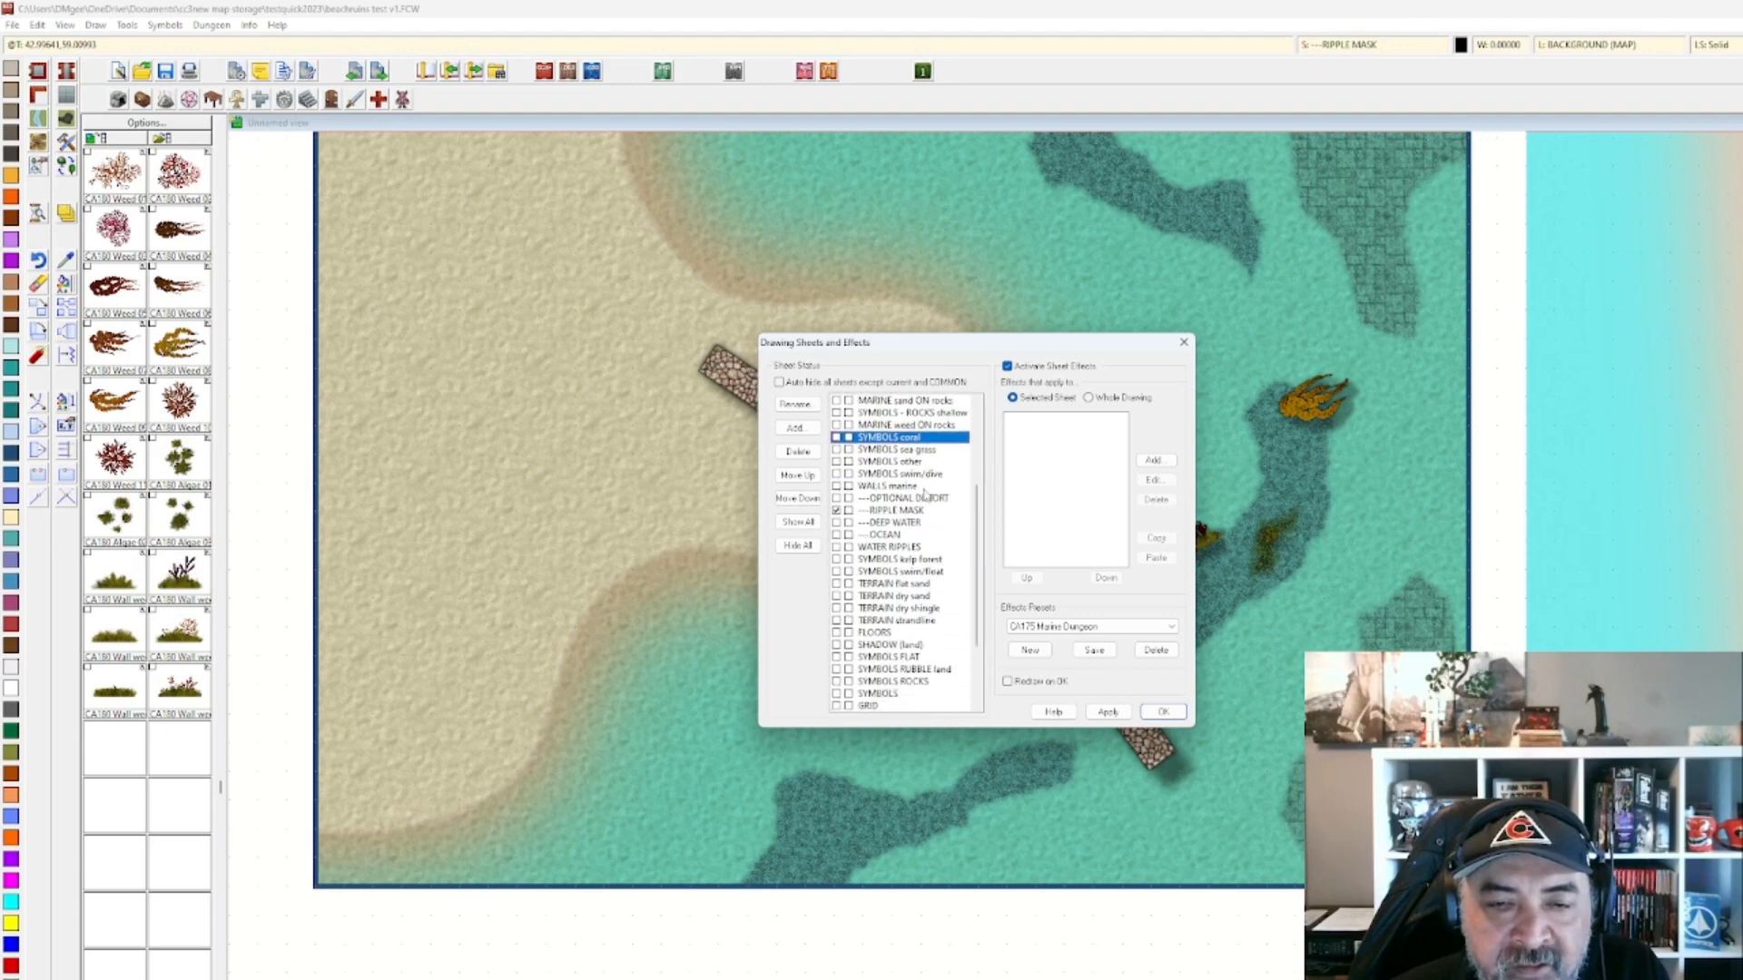
pyautogui.scroll(-2, 925, 495)
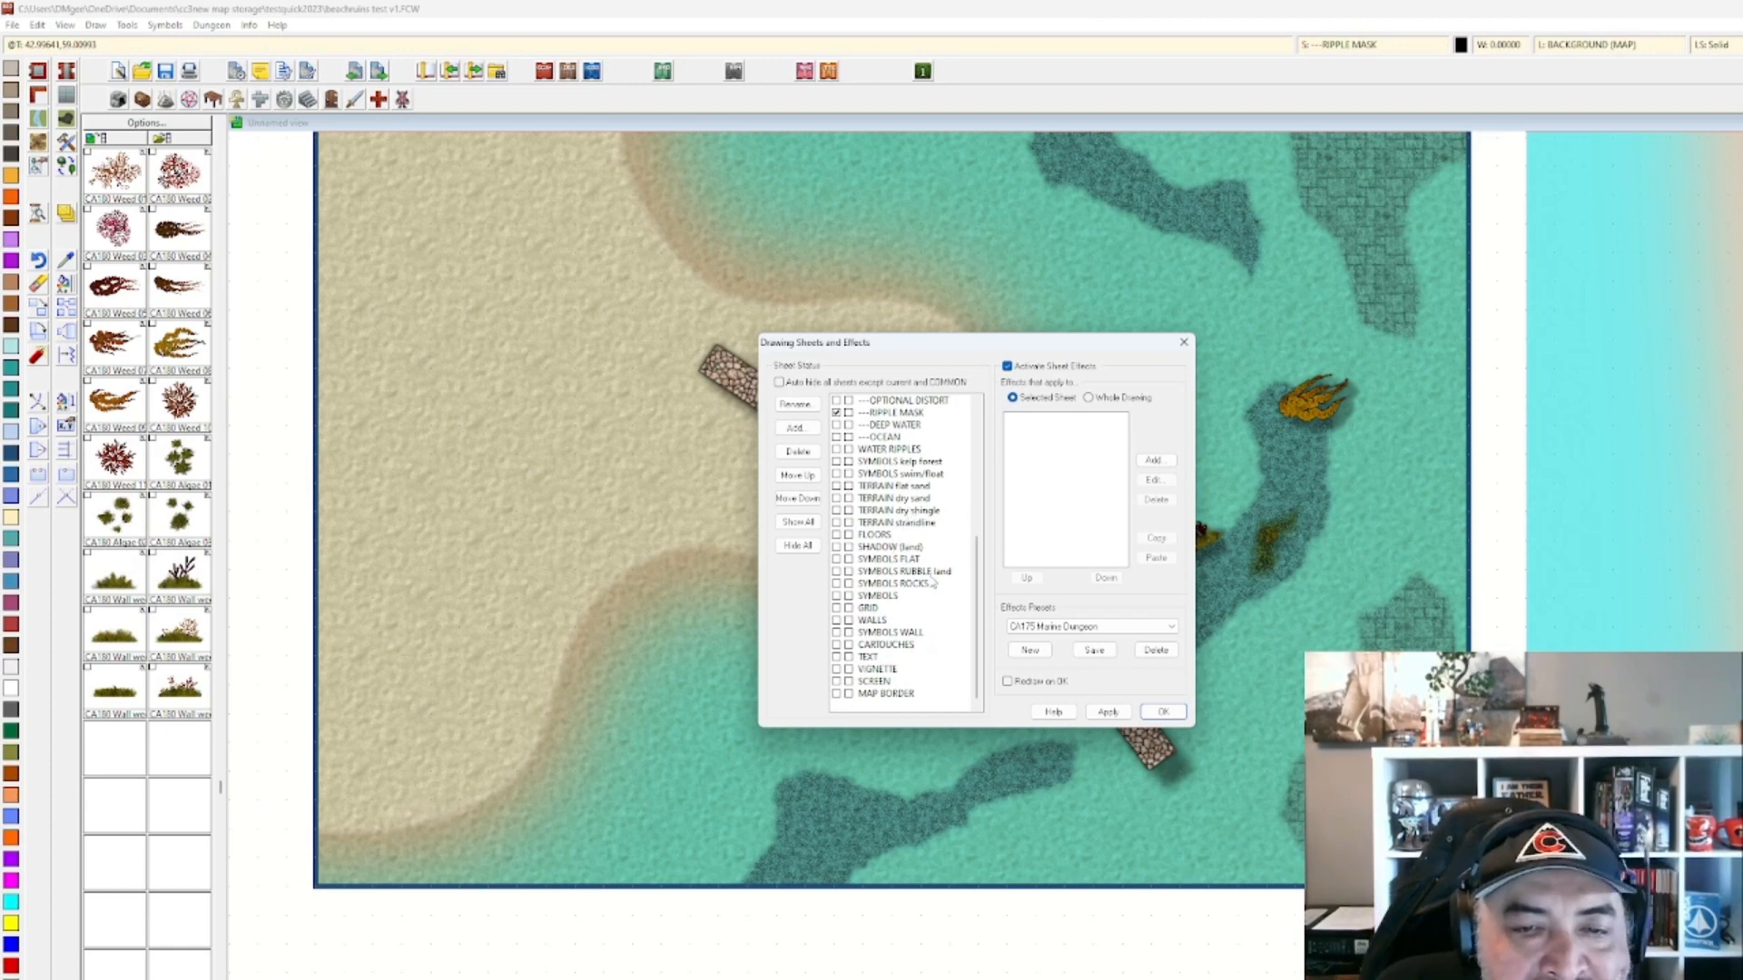
pyautogui.scroll(1, 928, 586)
pyautogui.scroll(1, 930, 582)
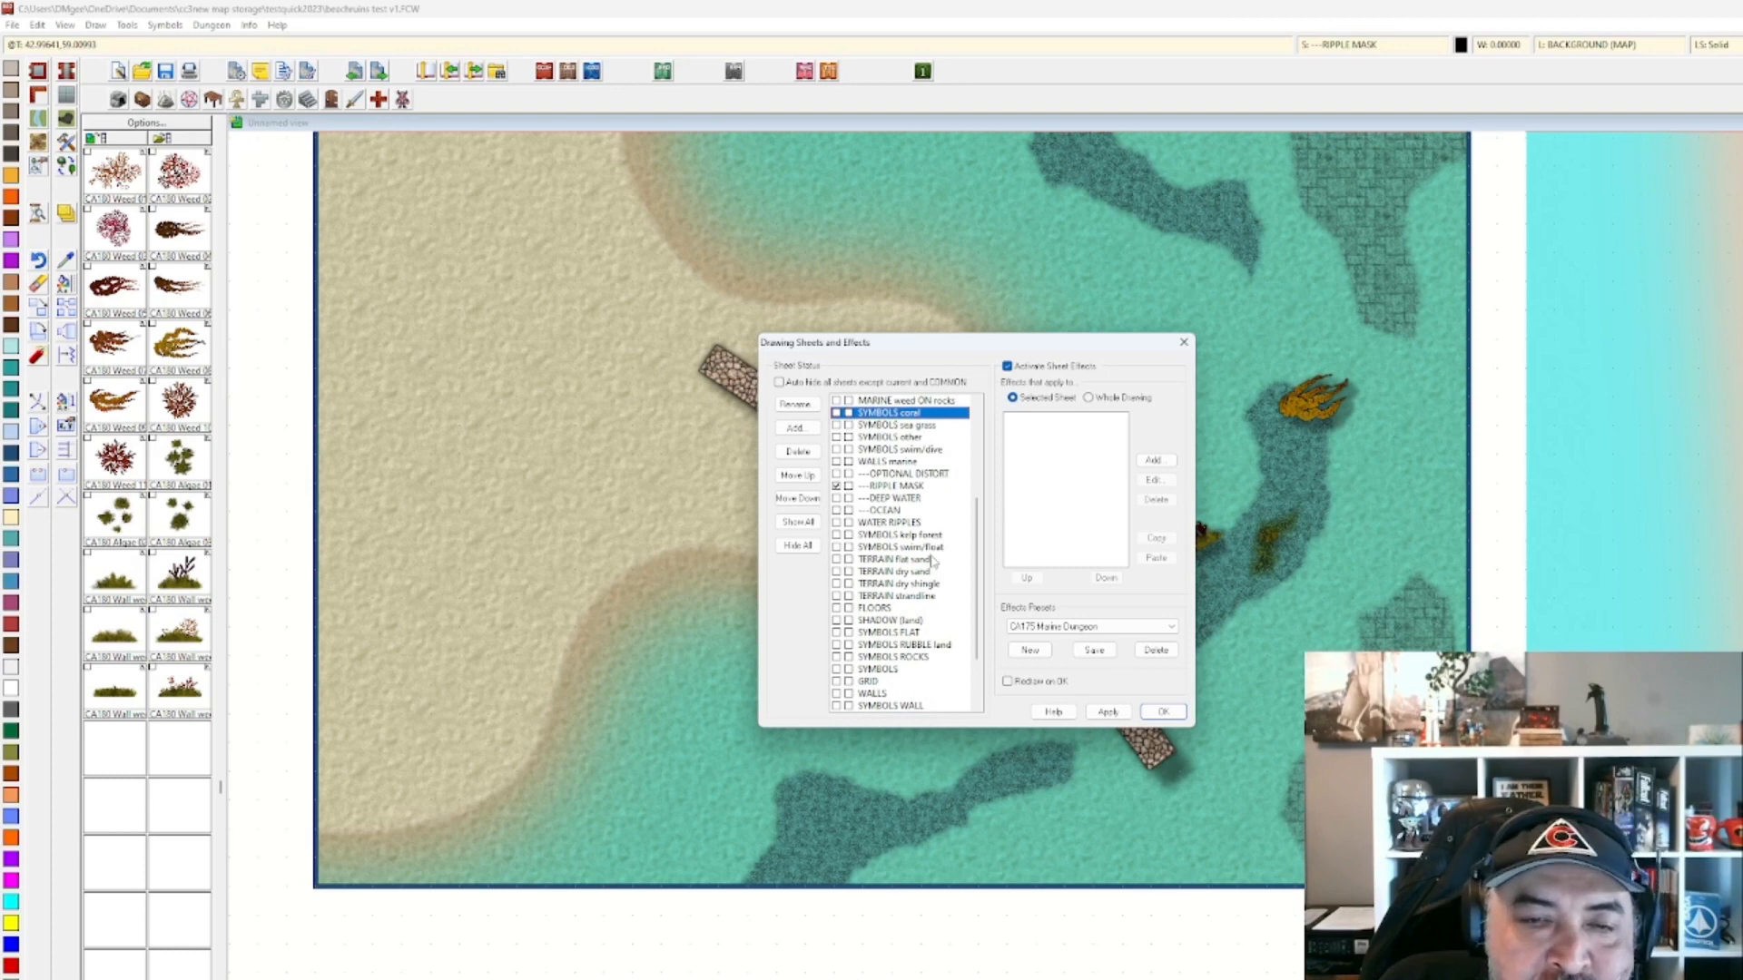
pyautogui.scroll(3, 951, 558)
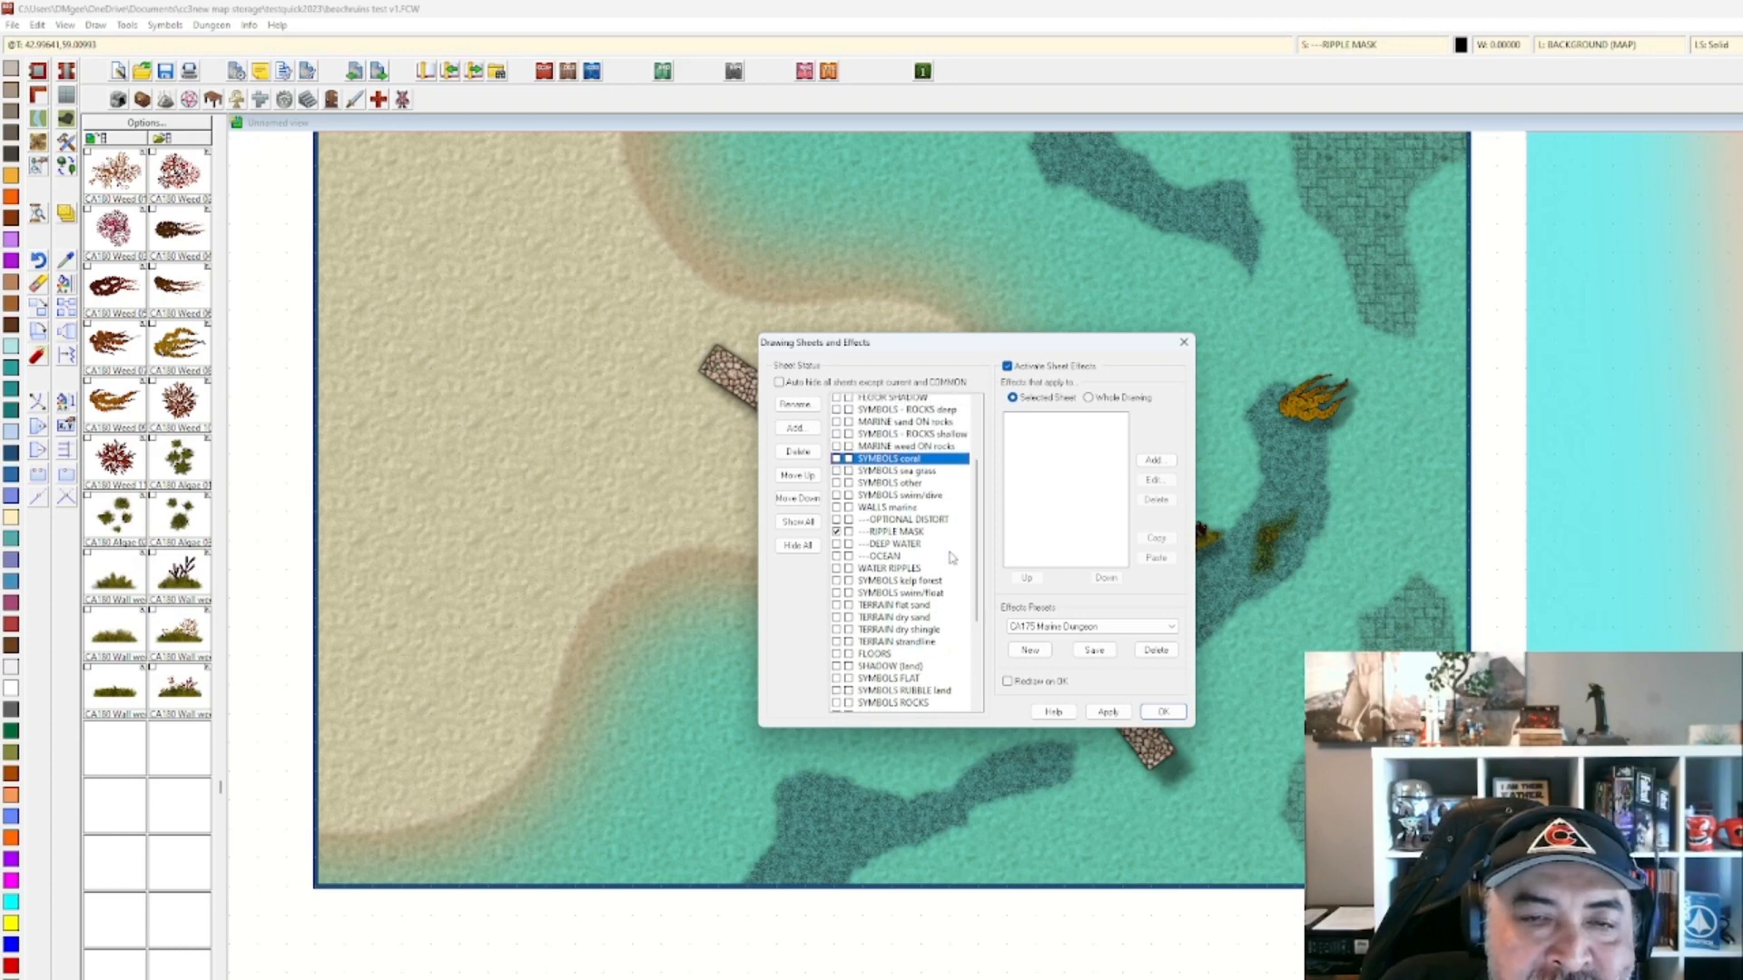
pyautogui.scroll(2, 950, 558)
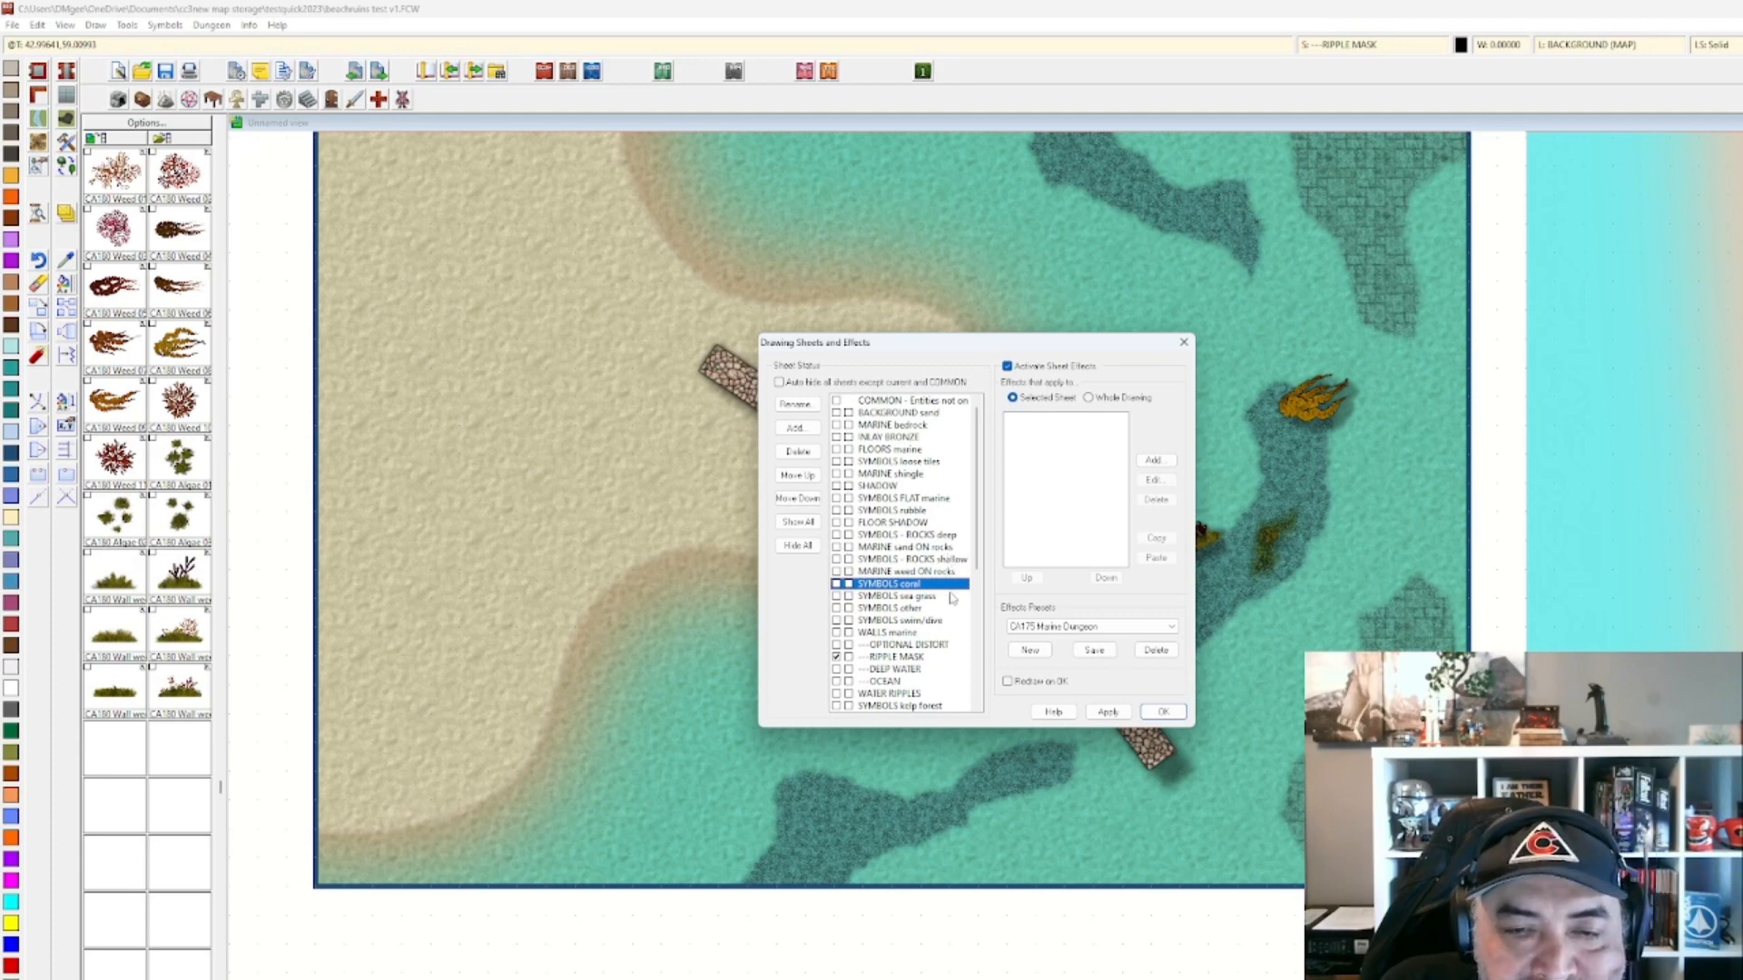
pyautogui.click(904, 657)
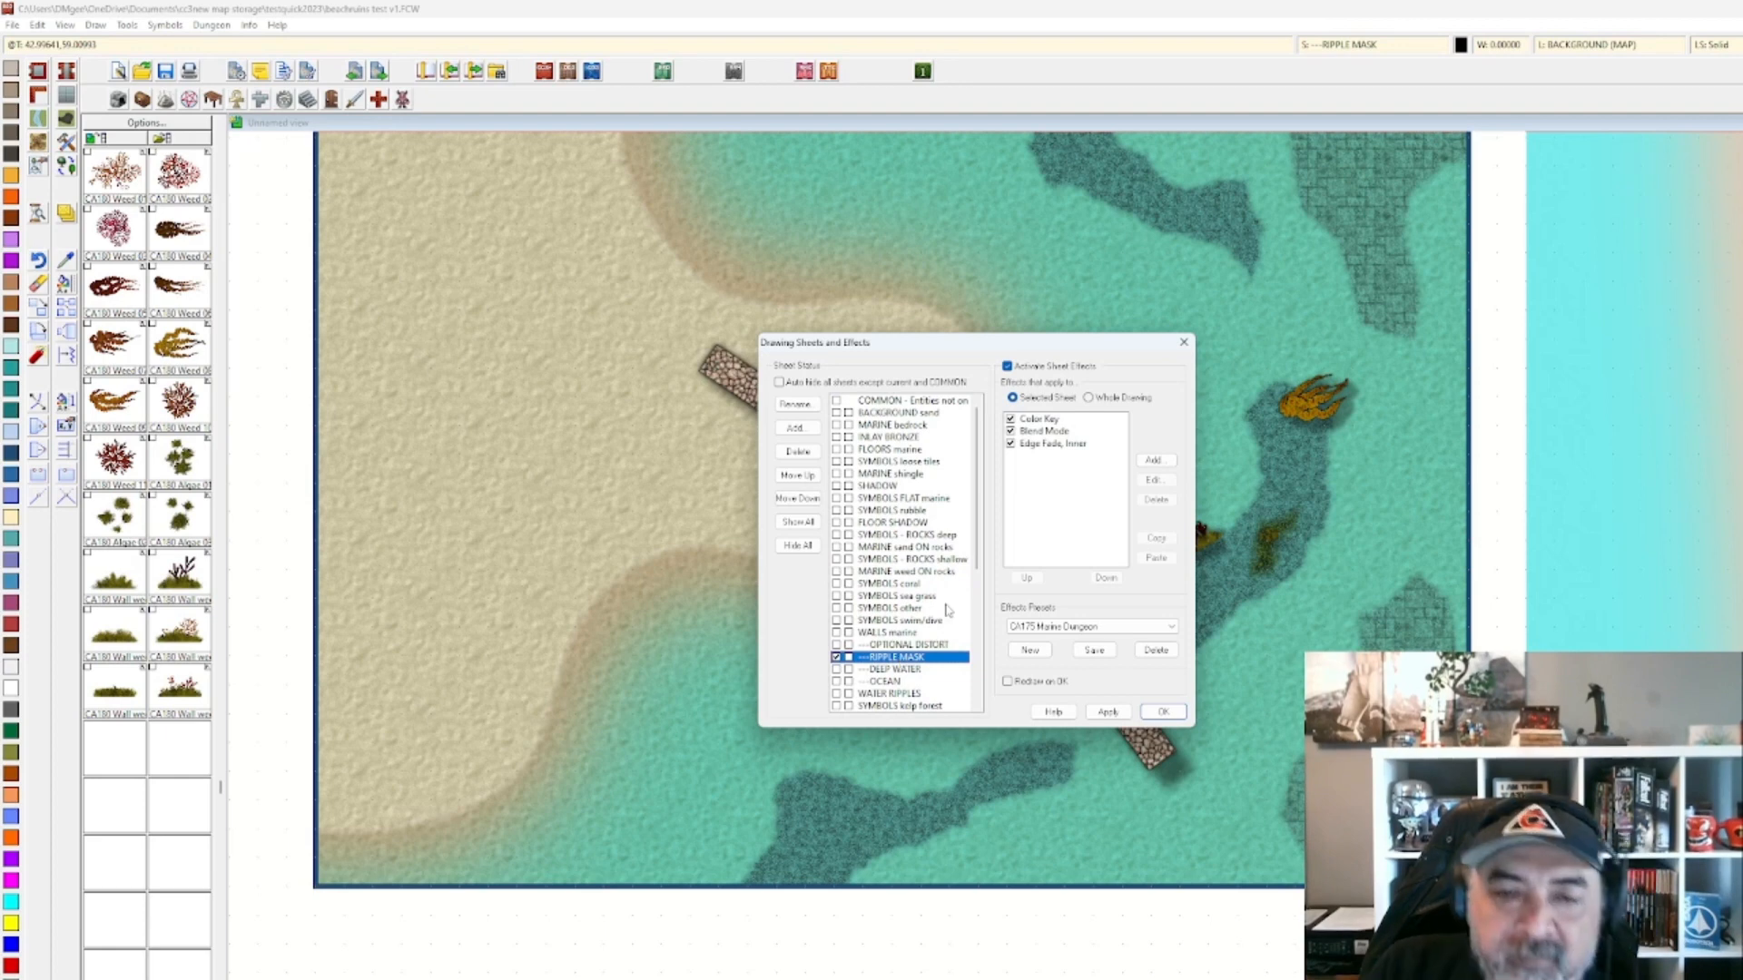
pyautogui.scroll(-1, 932, 620)
pyautogui.scroll(-4, 932, 620)
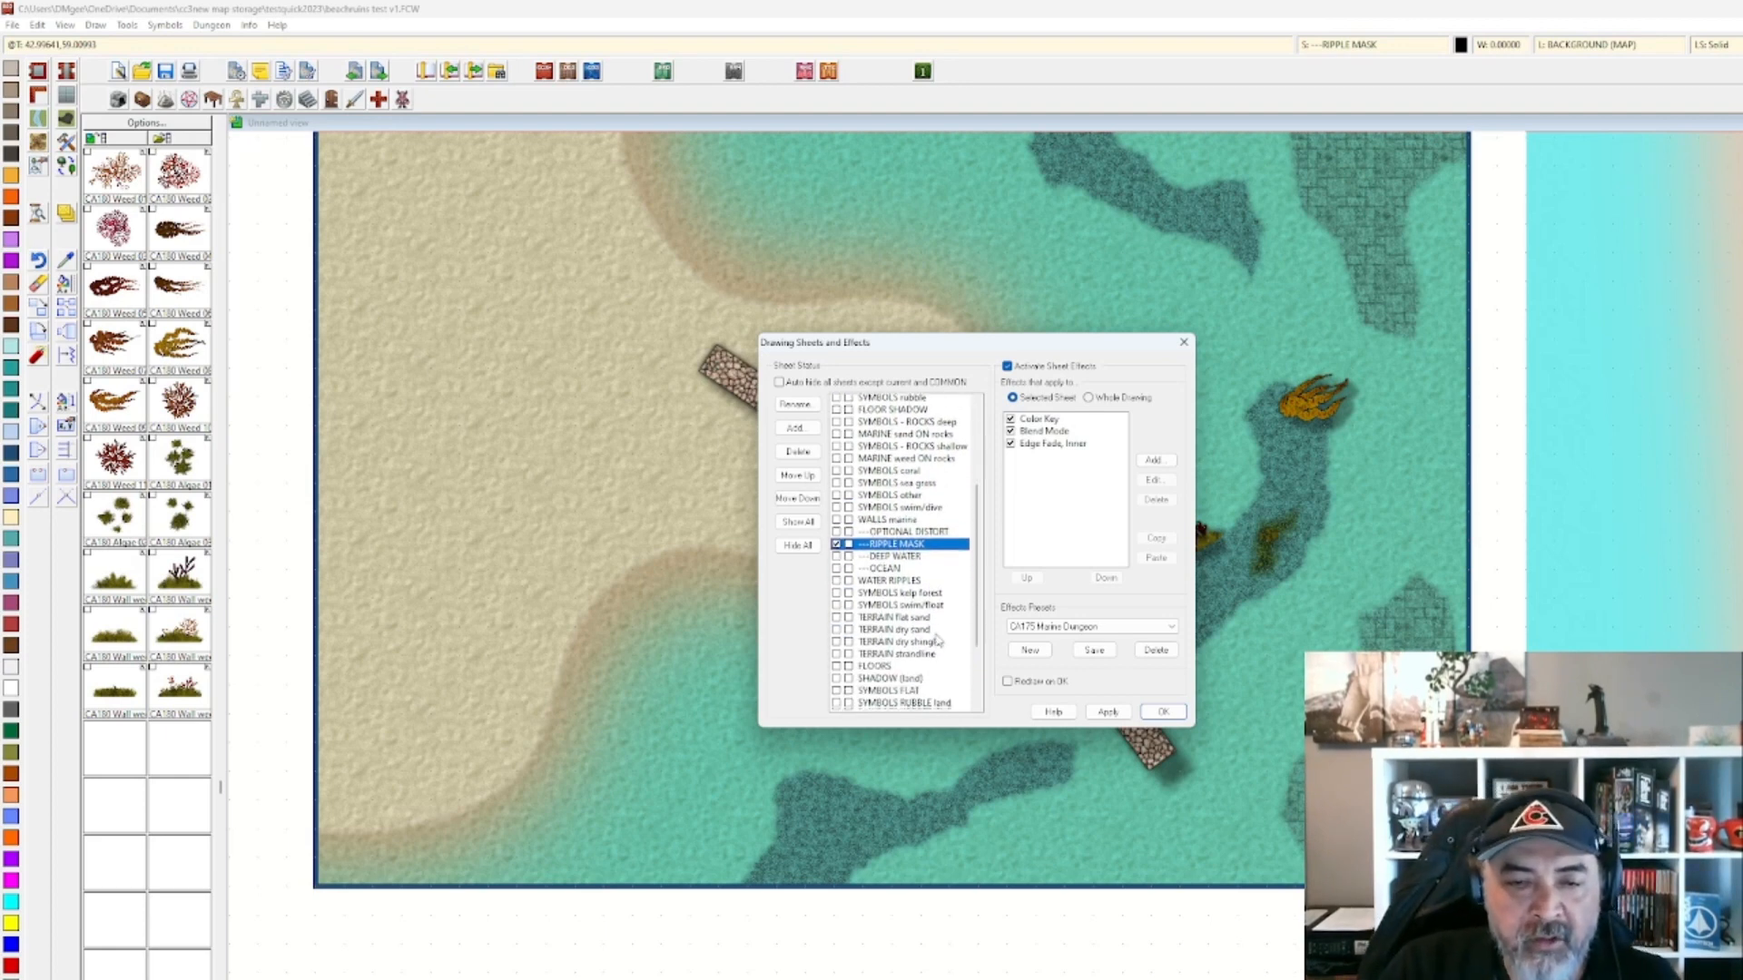
pyautogui.scroll(-1, 931, 662)
pyautogui.click(930, 658)
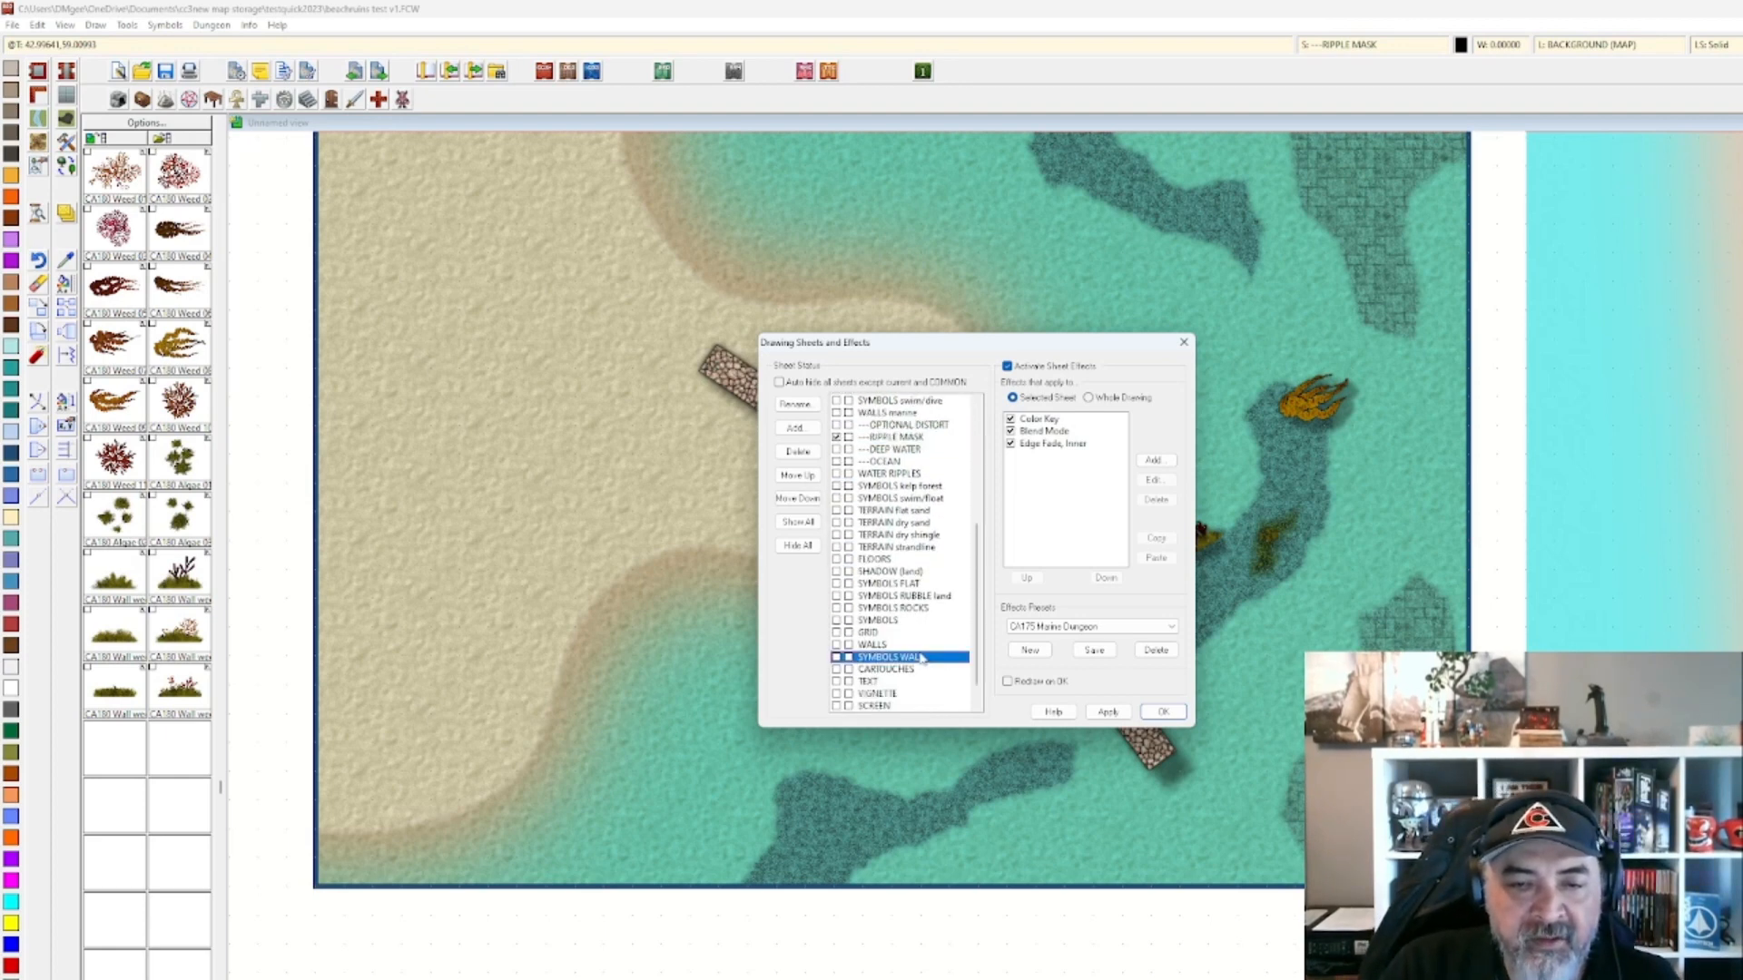
pyautogui.press('Return')
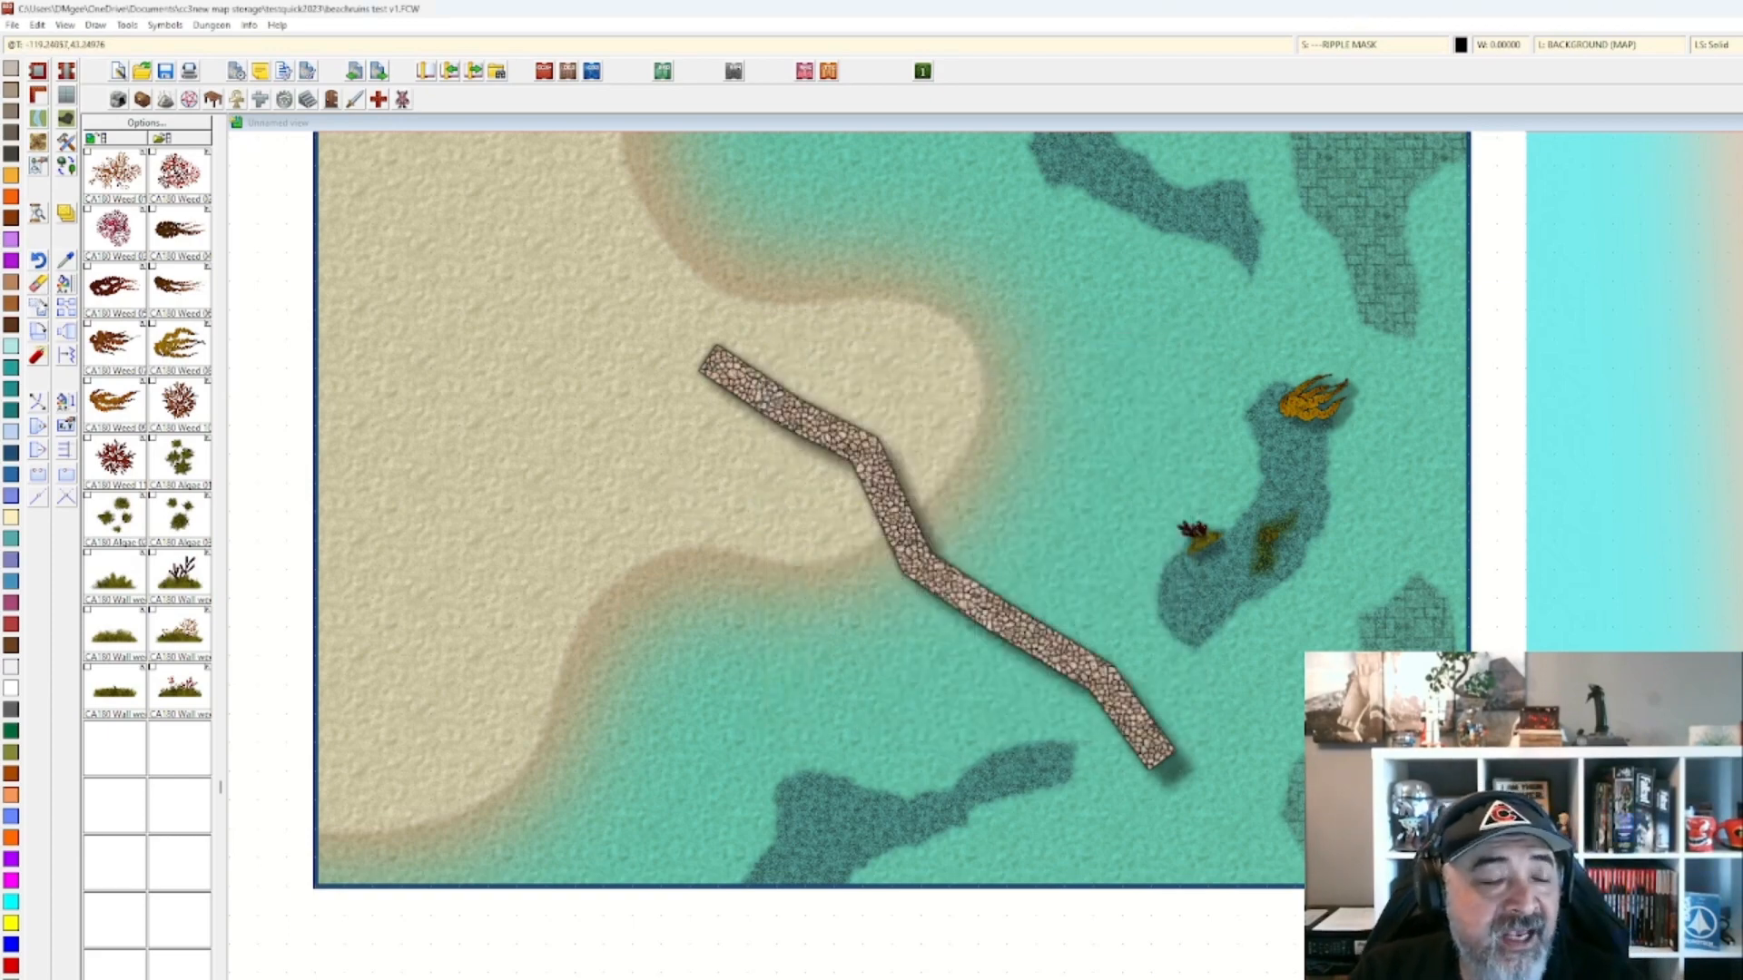
# Pick up the stone wall and set it back in place across the shoreline, and save the drawing.
pyautogui.click(37, 308)
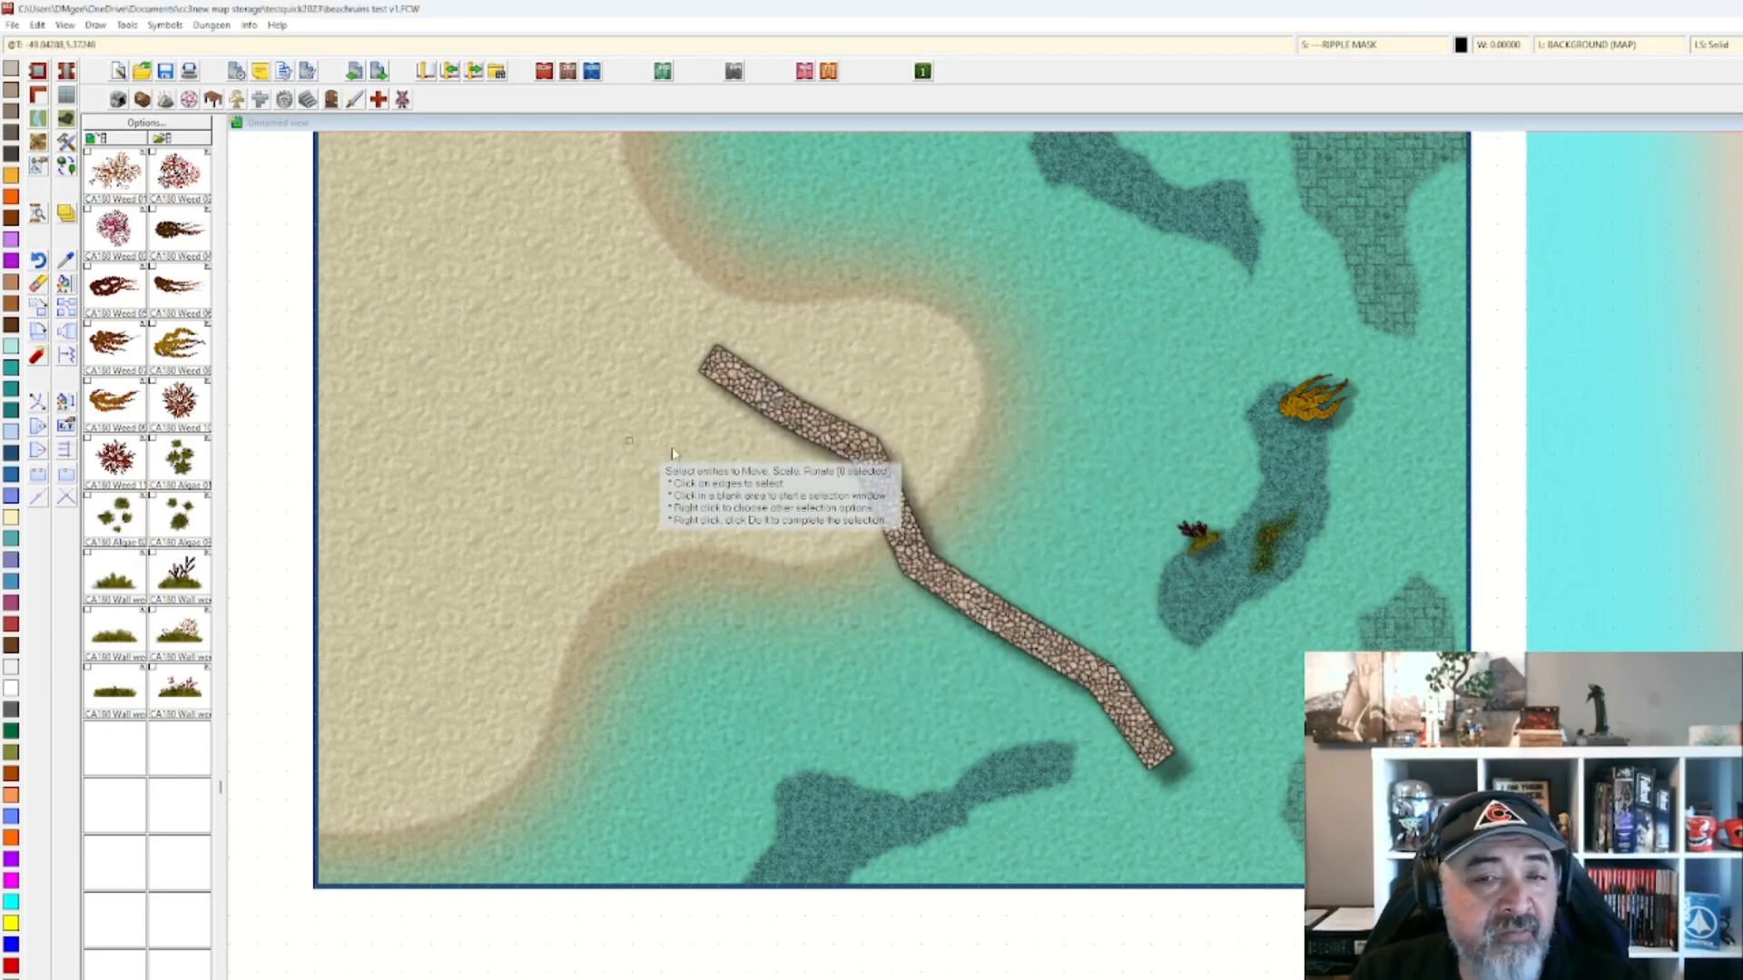
pyautogui.click(914, 451)
pyautogui.click(779, 487)
pyautogui.rightClick(770, 476)
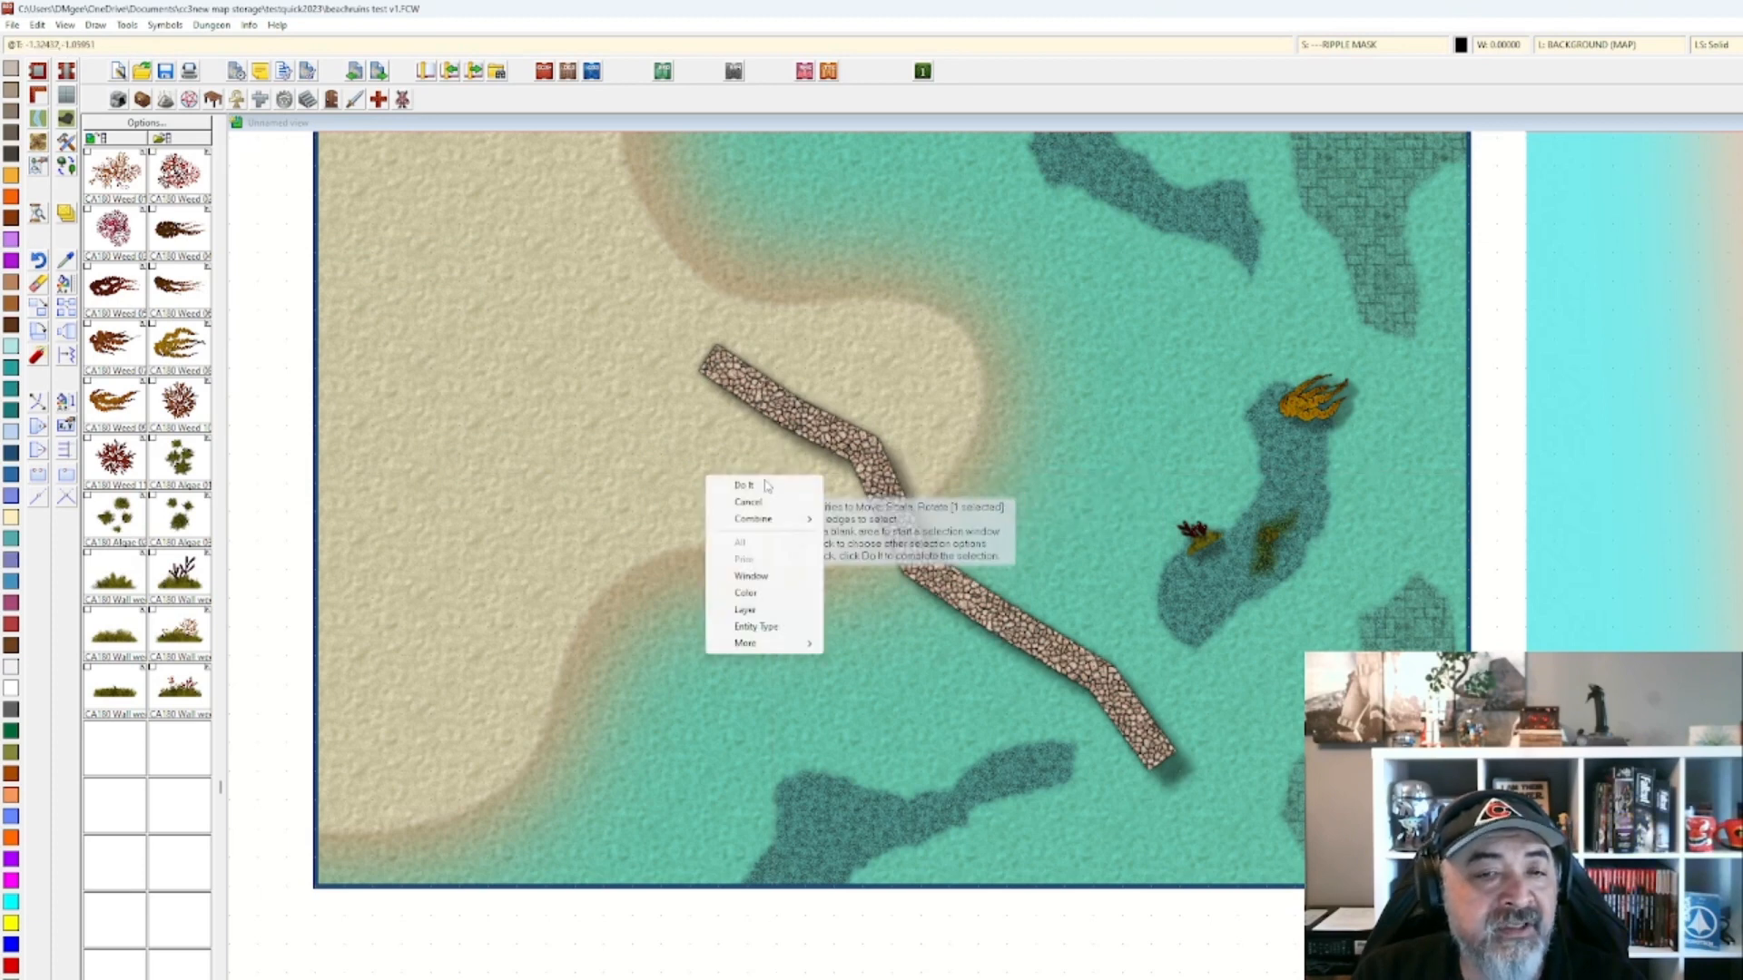
pyautogui.click(767, 484)
pyautogui.click(767, 481)
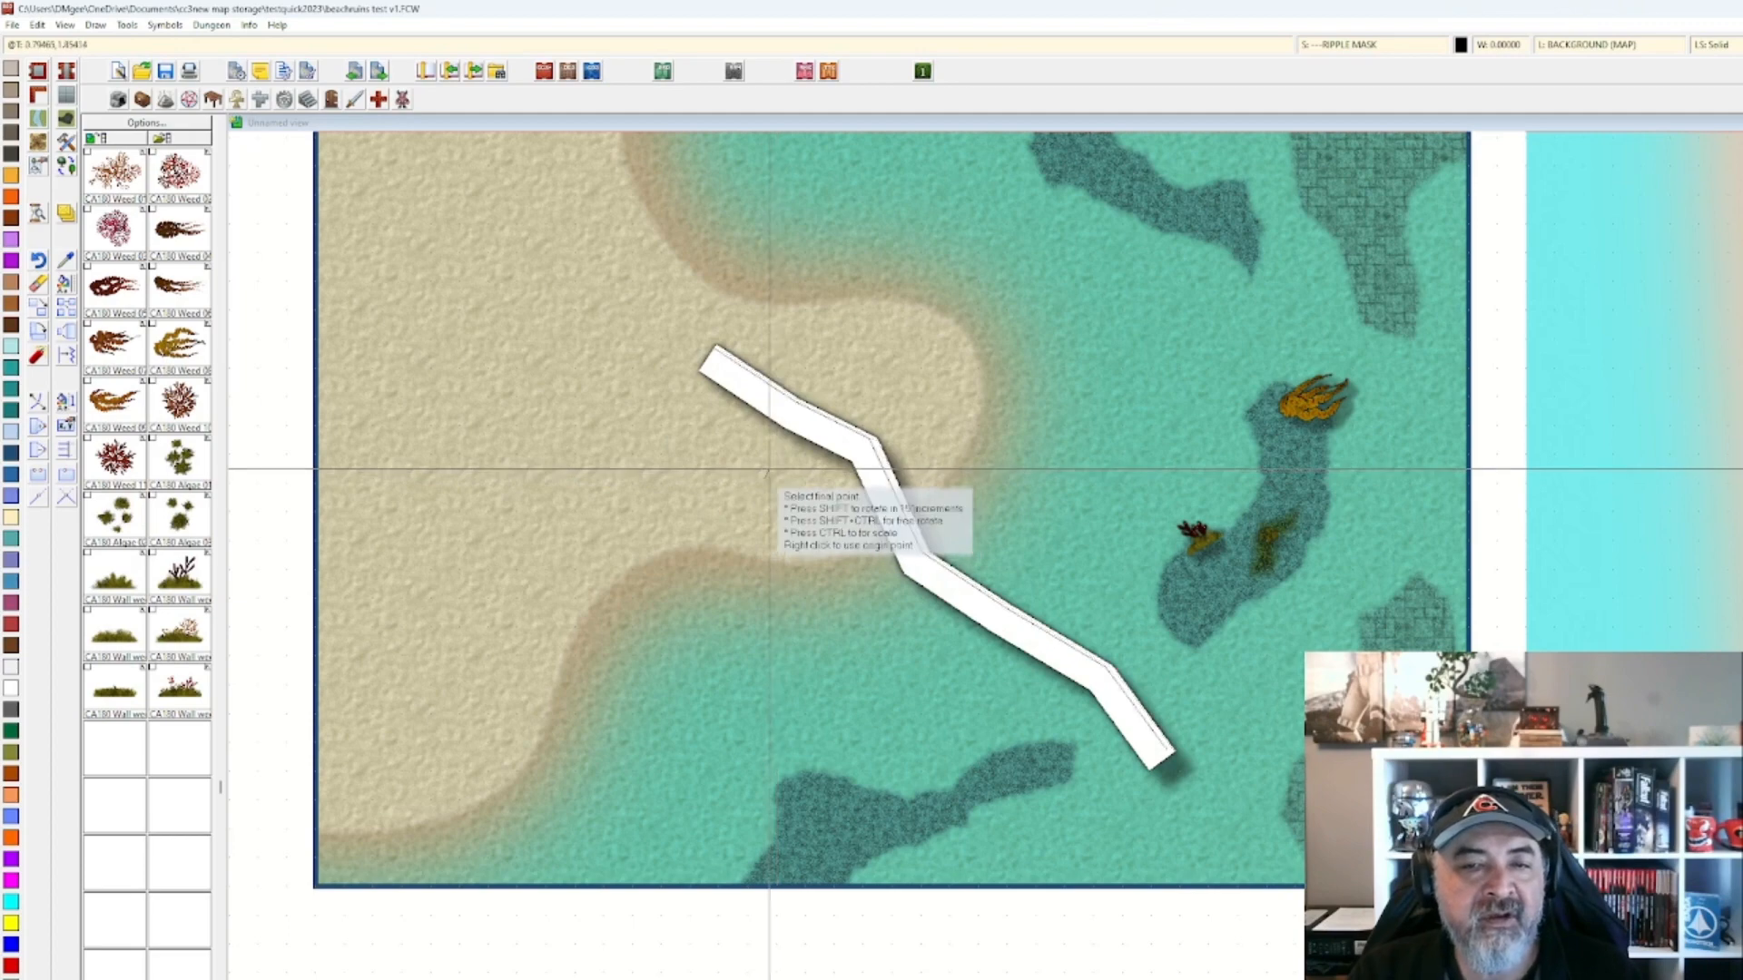
pyautogui.click(769, 470)
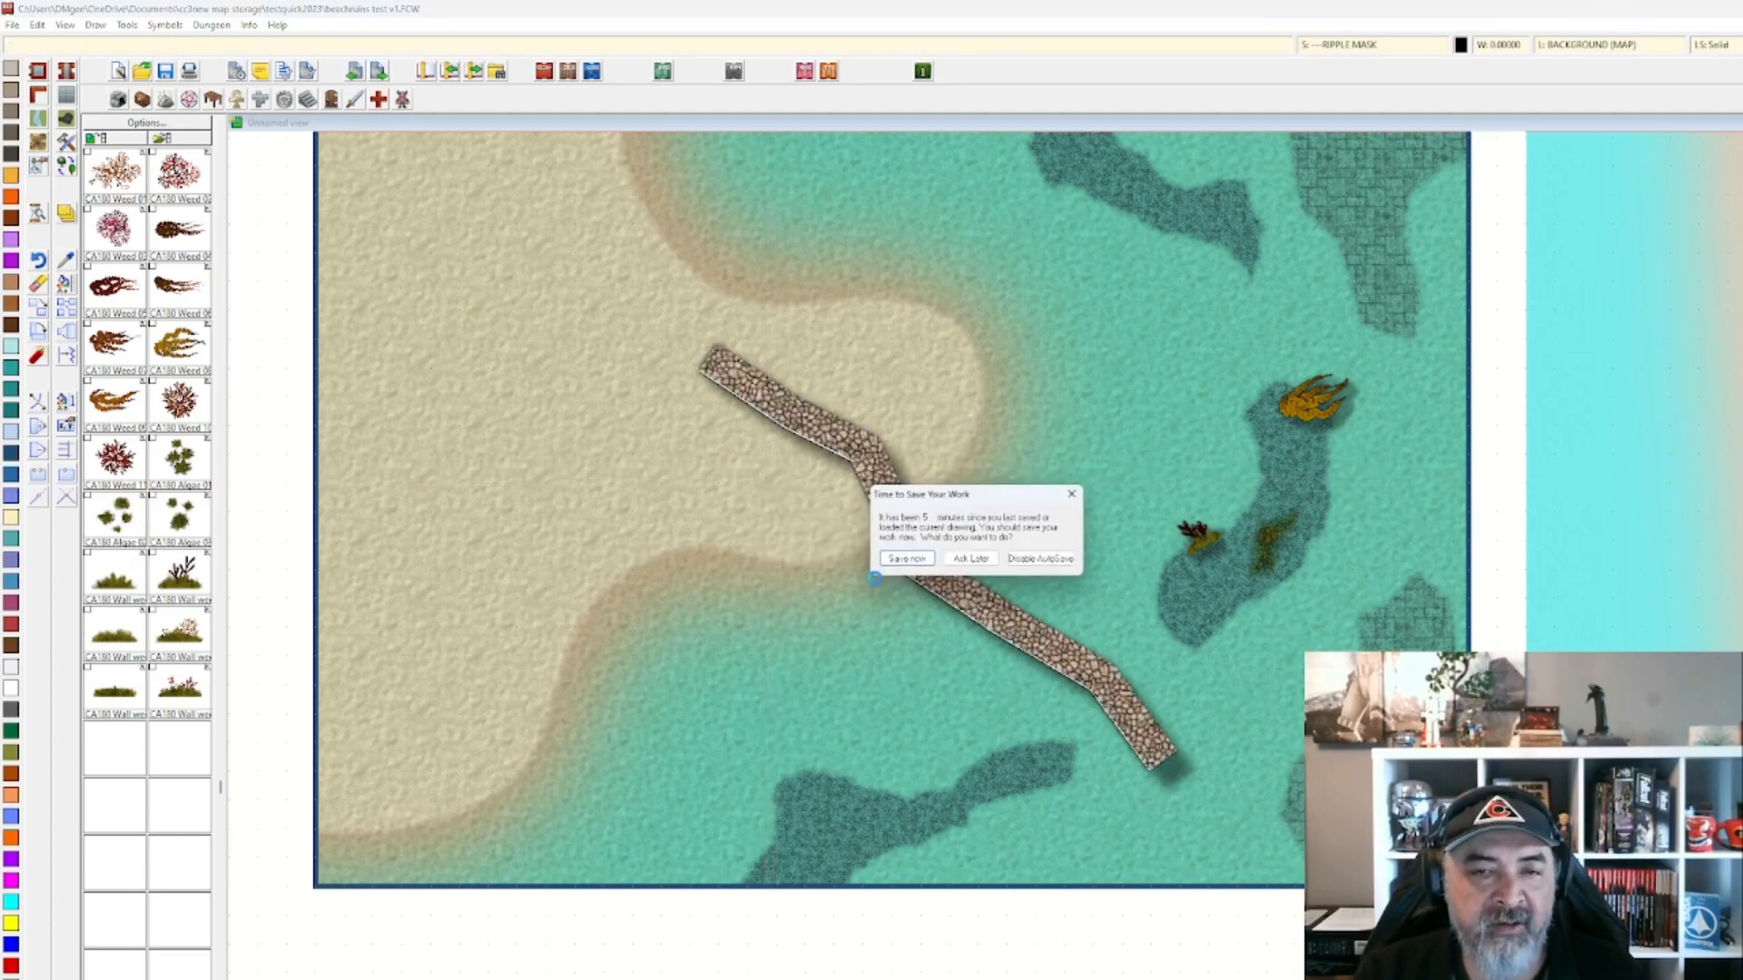
pyautogui.click(904, 559)
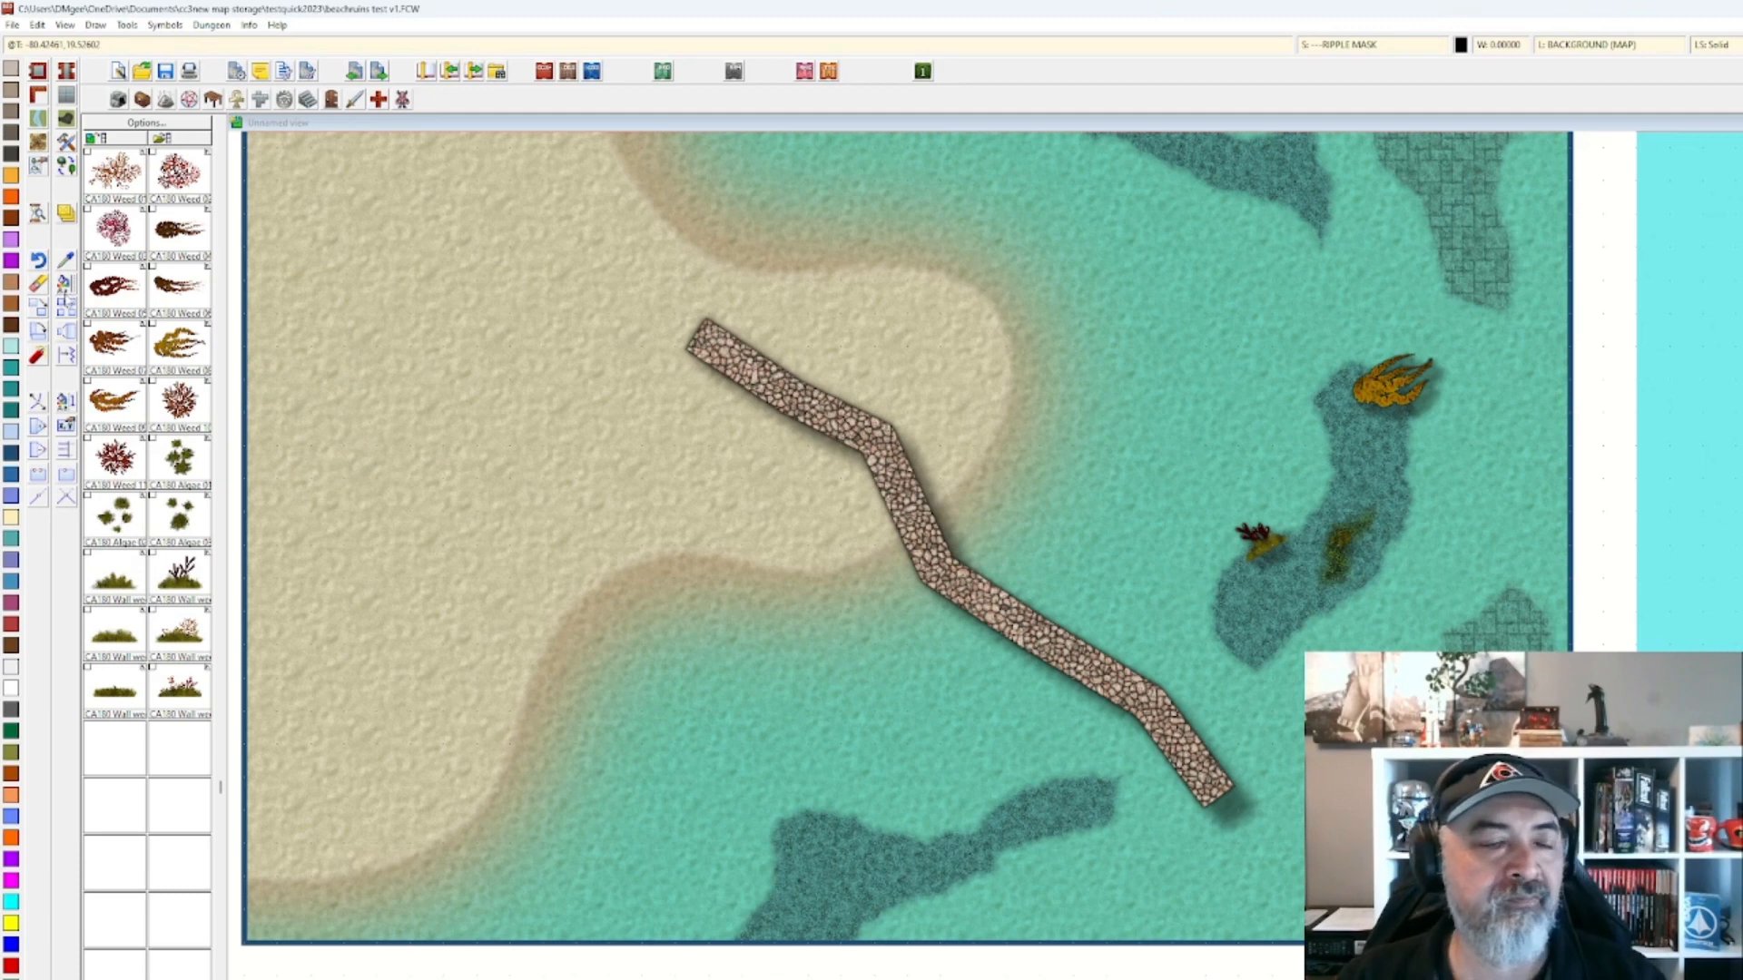
# Examine the sheet options in the stone wall's properties and the sheet order around WALLS and SYMBOLS WALL.
pyautogui.click(69, 287)
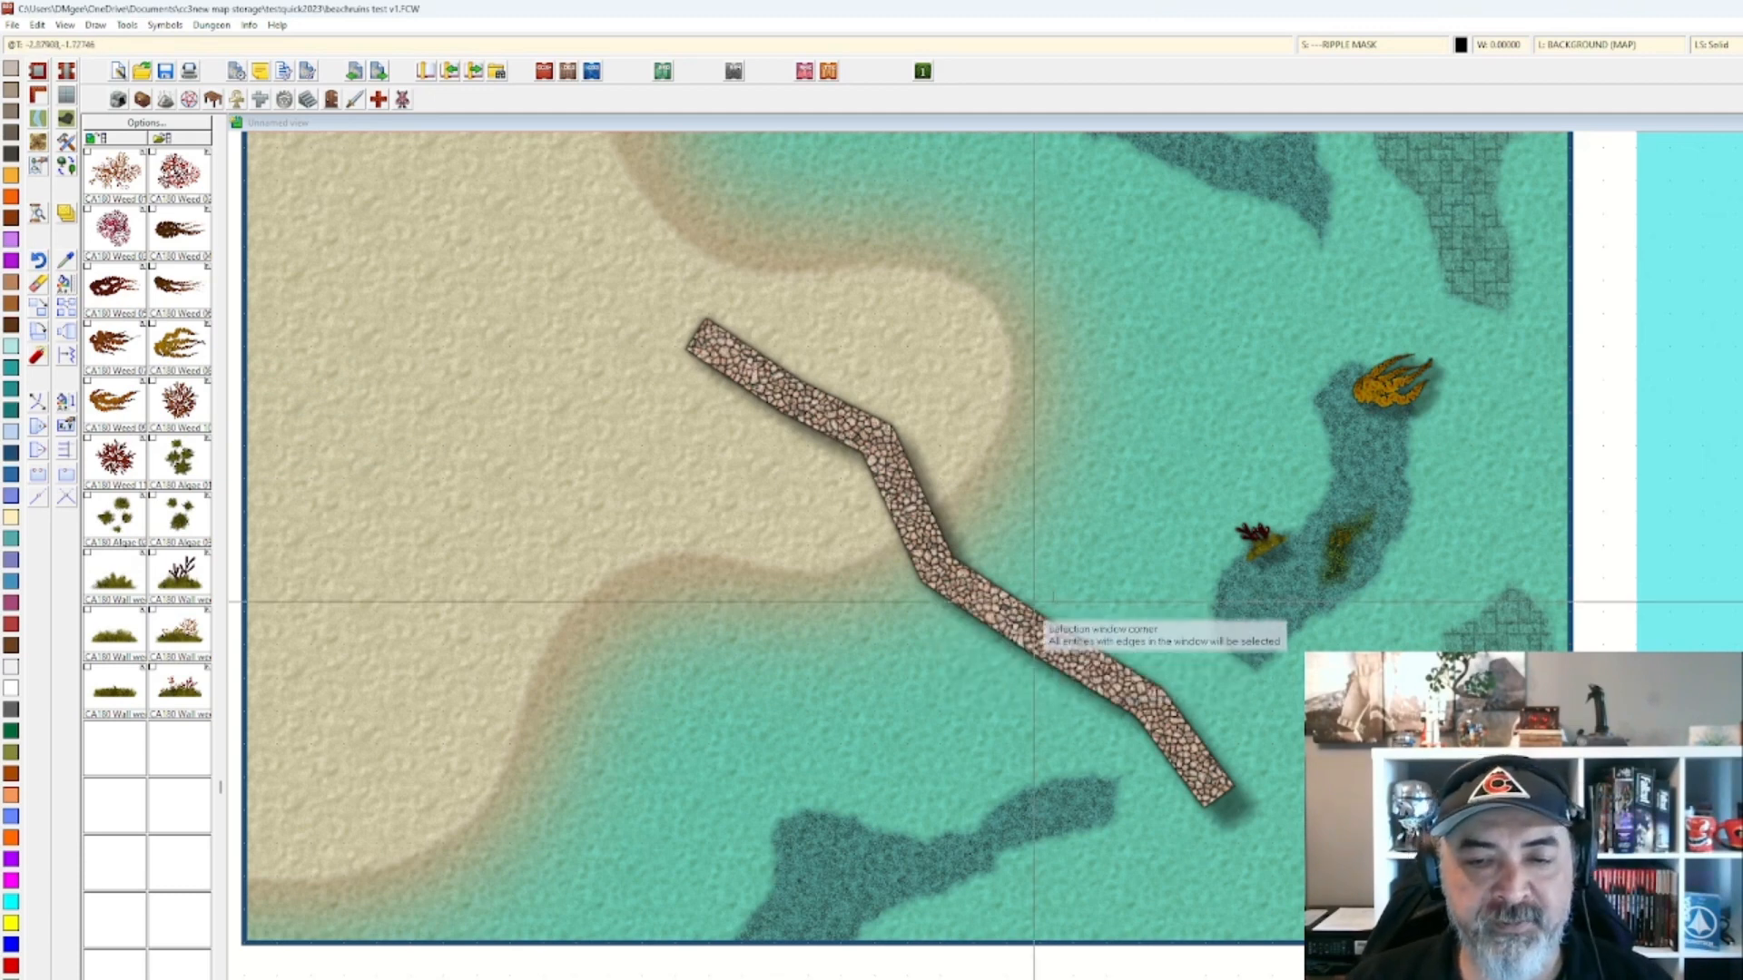
pyautogui.click(1050, 625)
pyautogui.rightClick(982, 639)
pyautogui.click(962, 644)
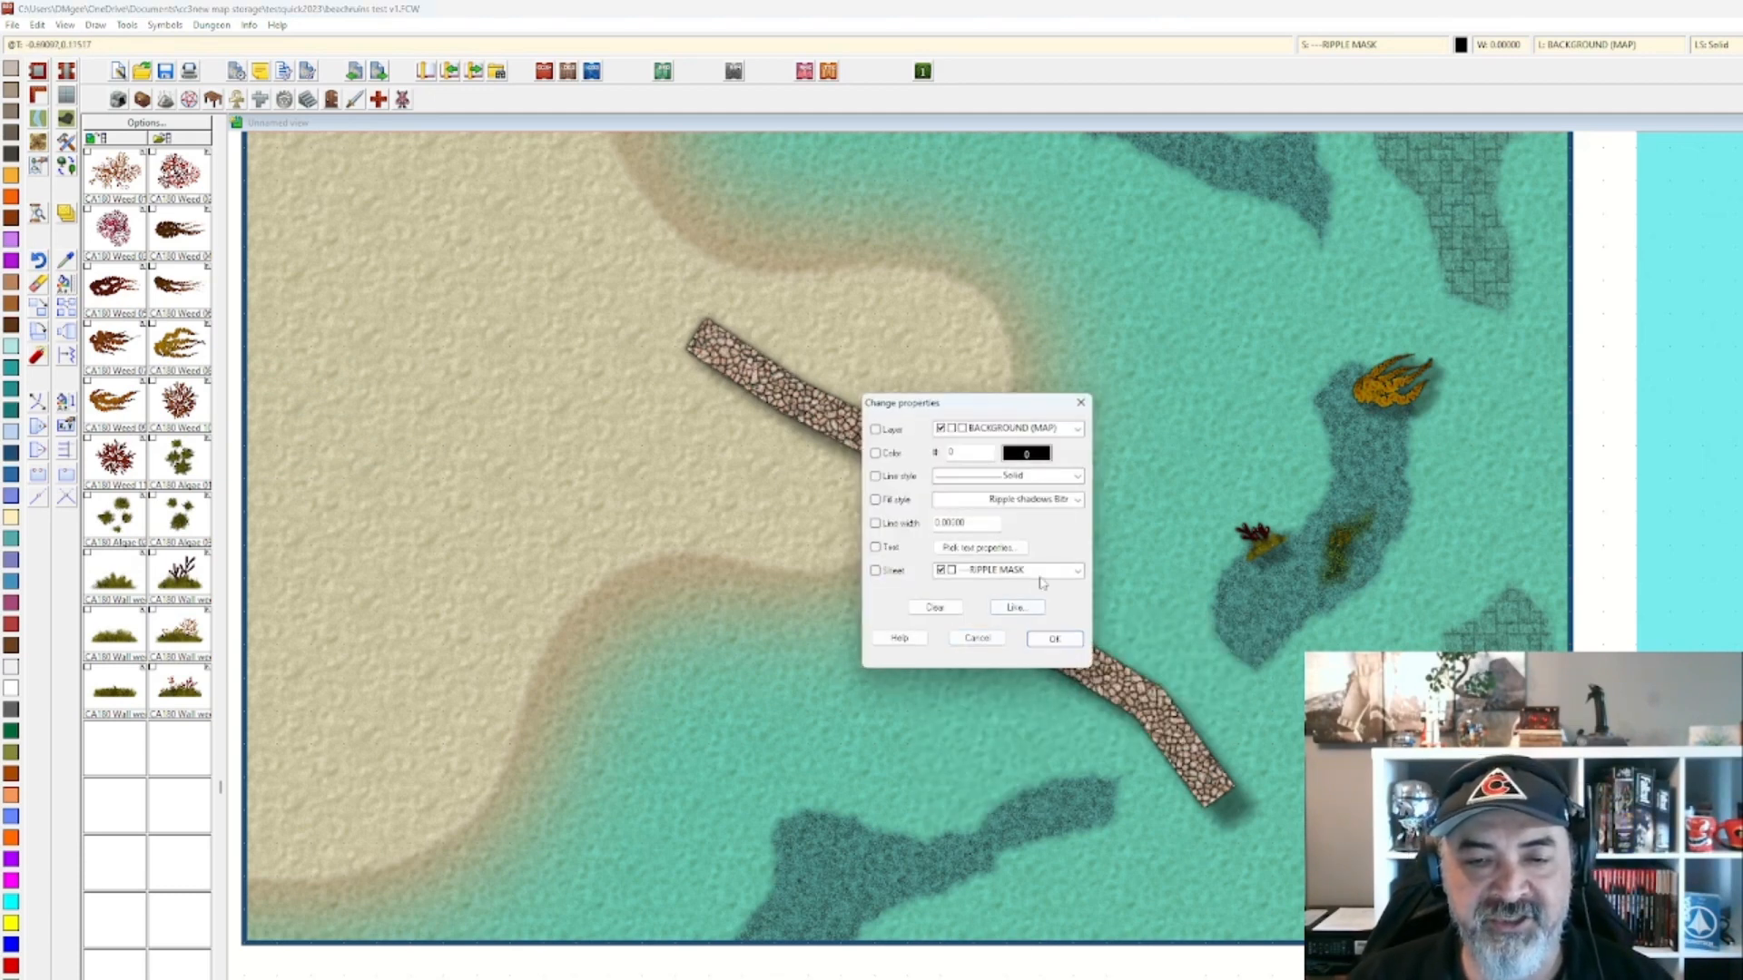
pyautogui.click(1078, 571)
pyautogui.click(1003, 655)
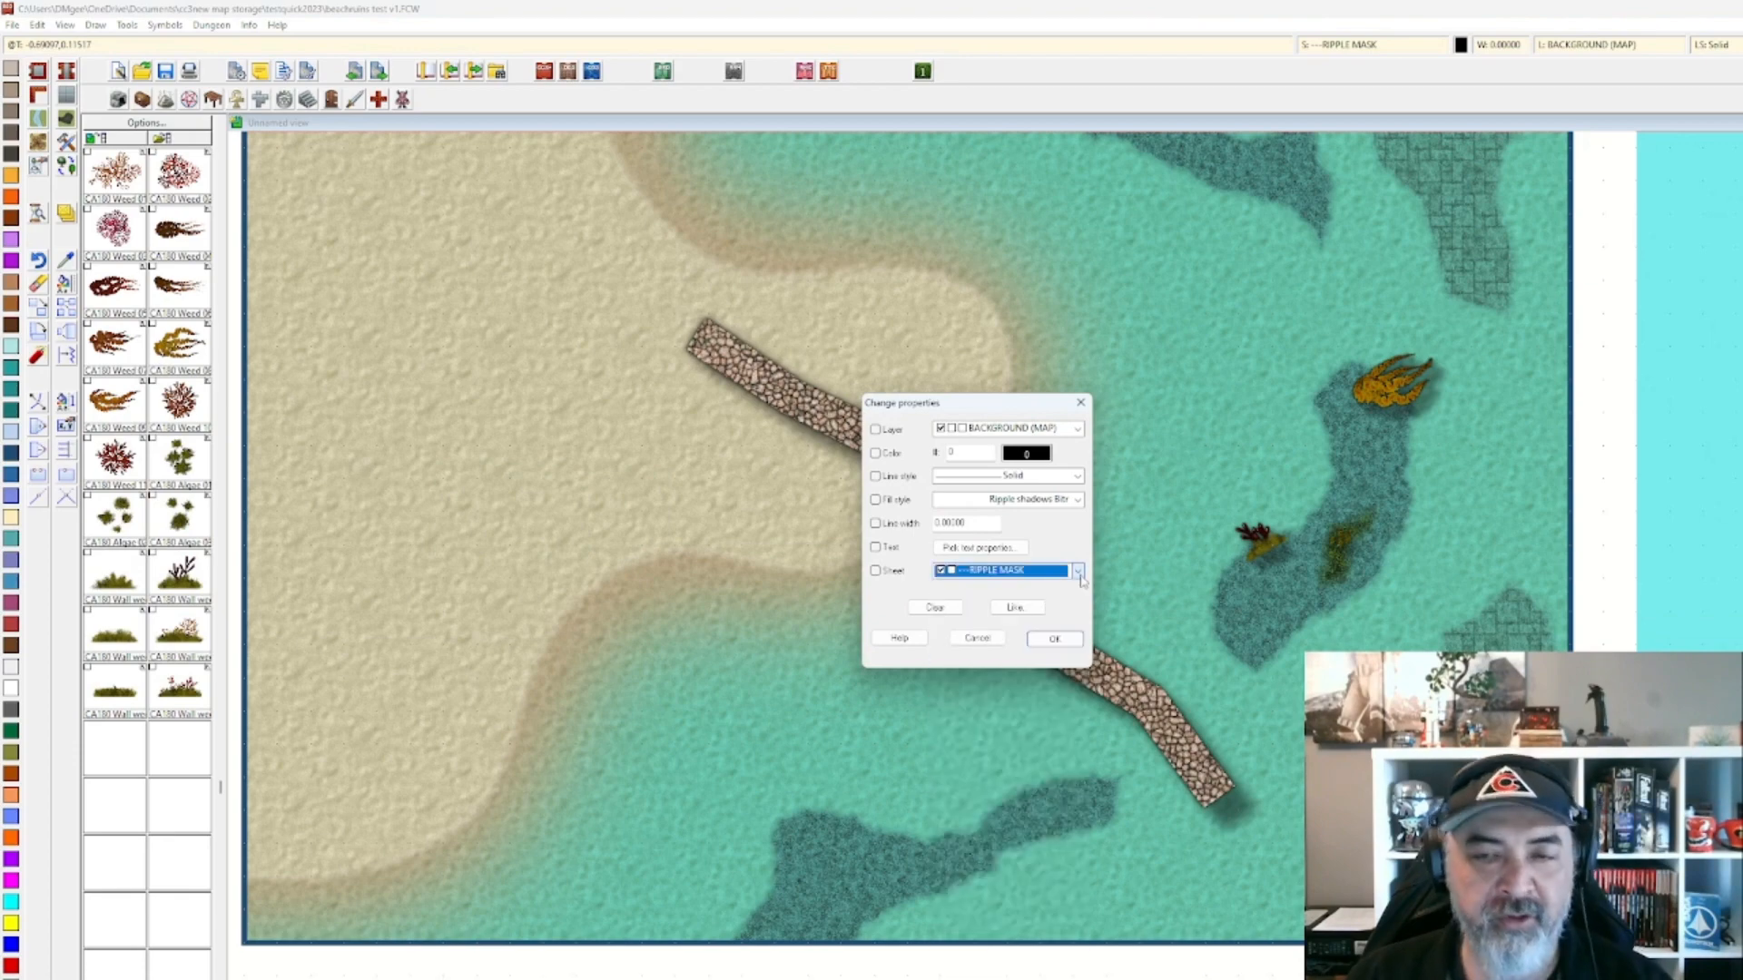
pyautogui.click(1054, 639)
pyautogui.click(1353, 46)
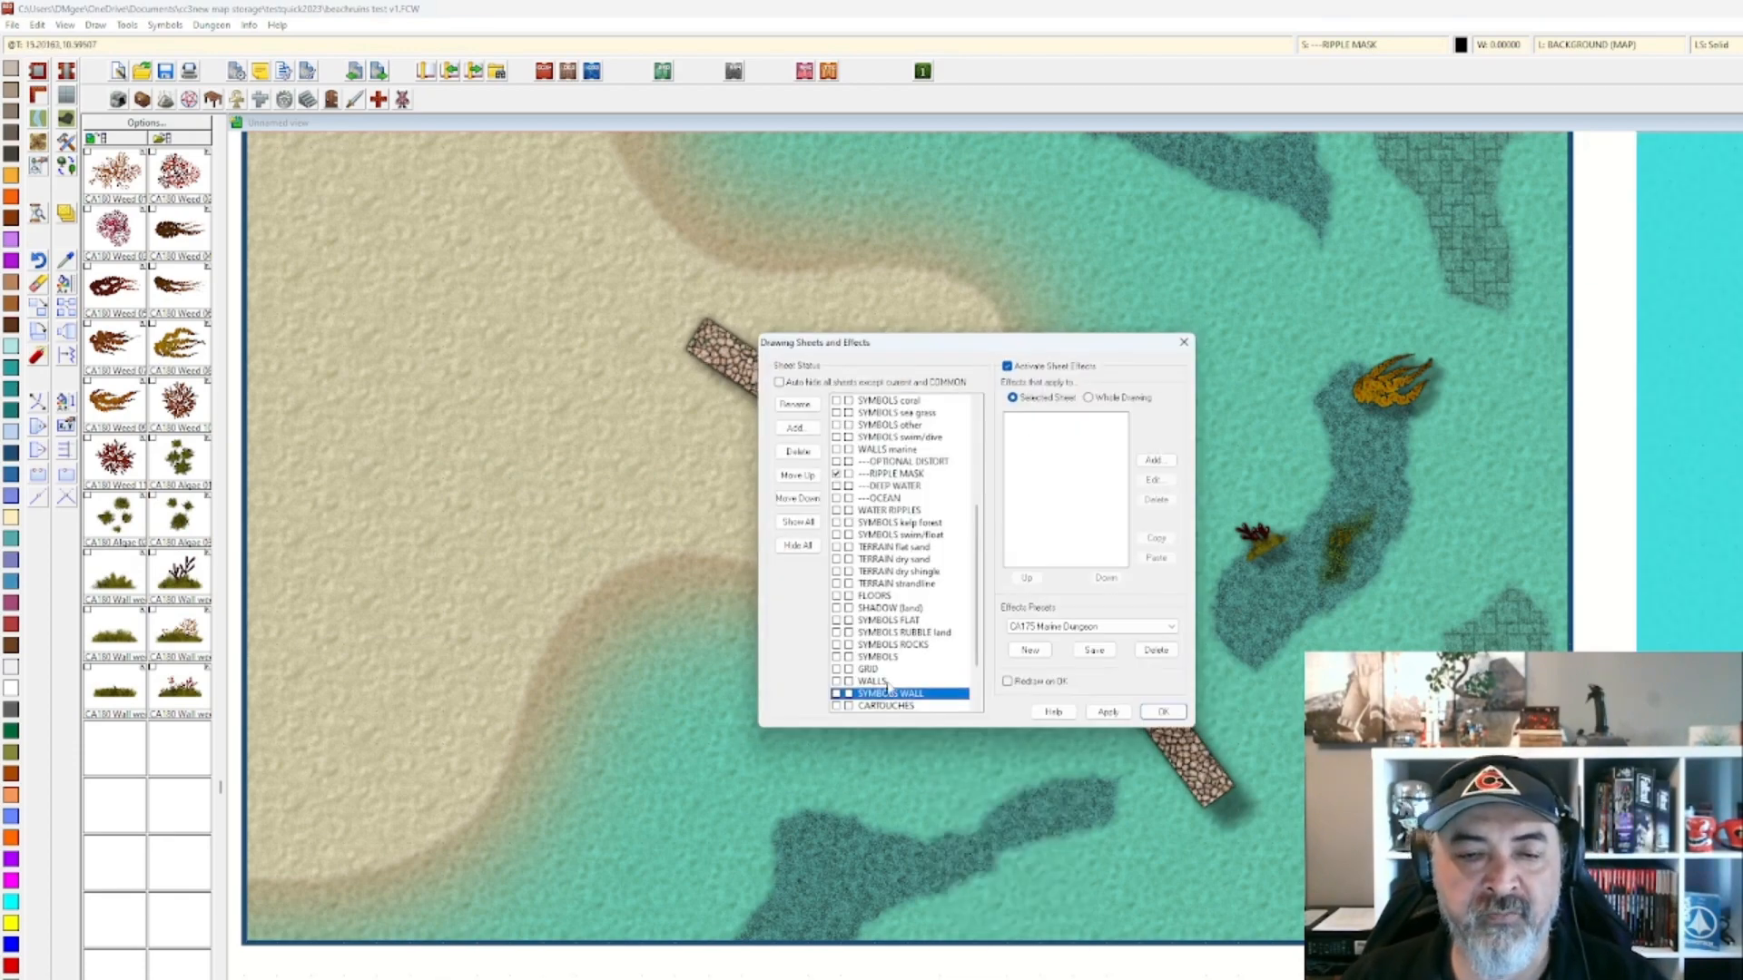
pyautogui.press('Return')
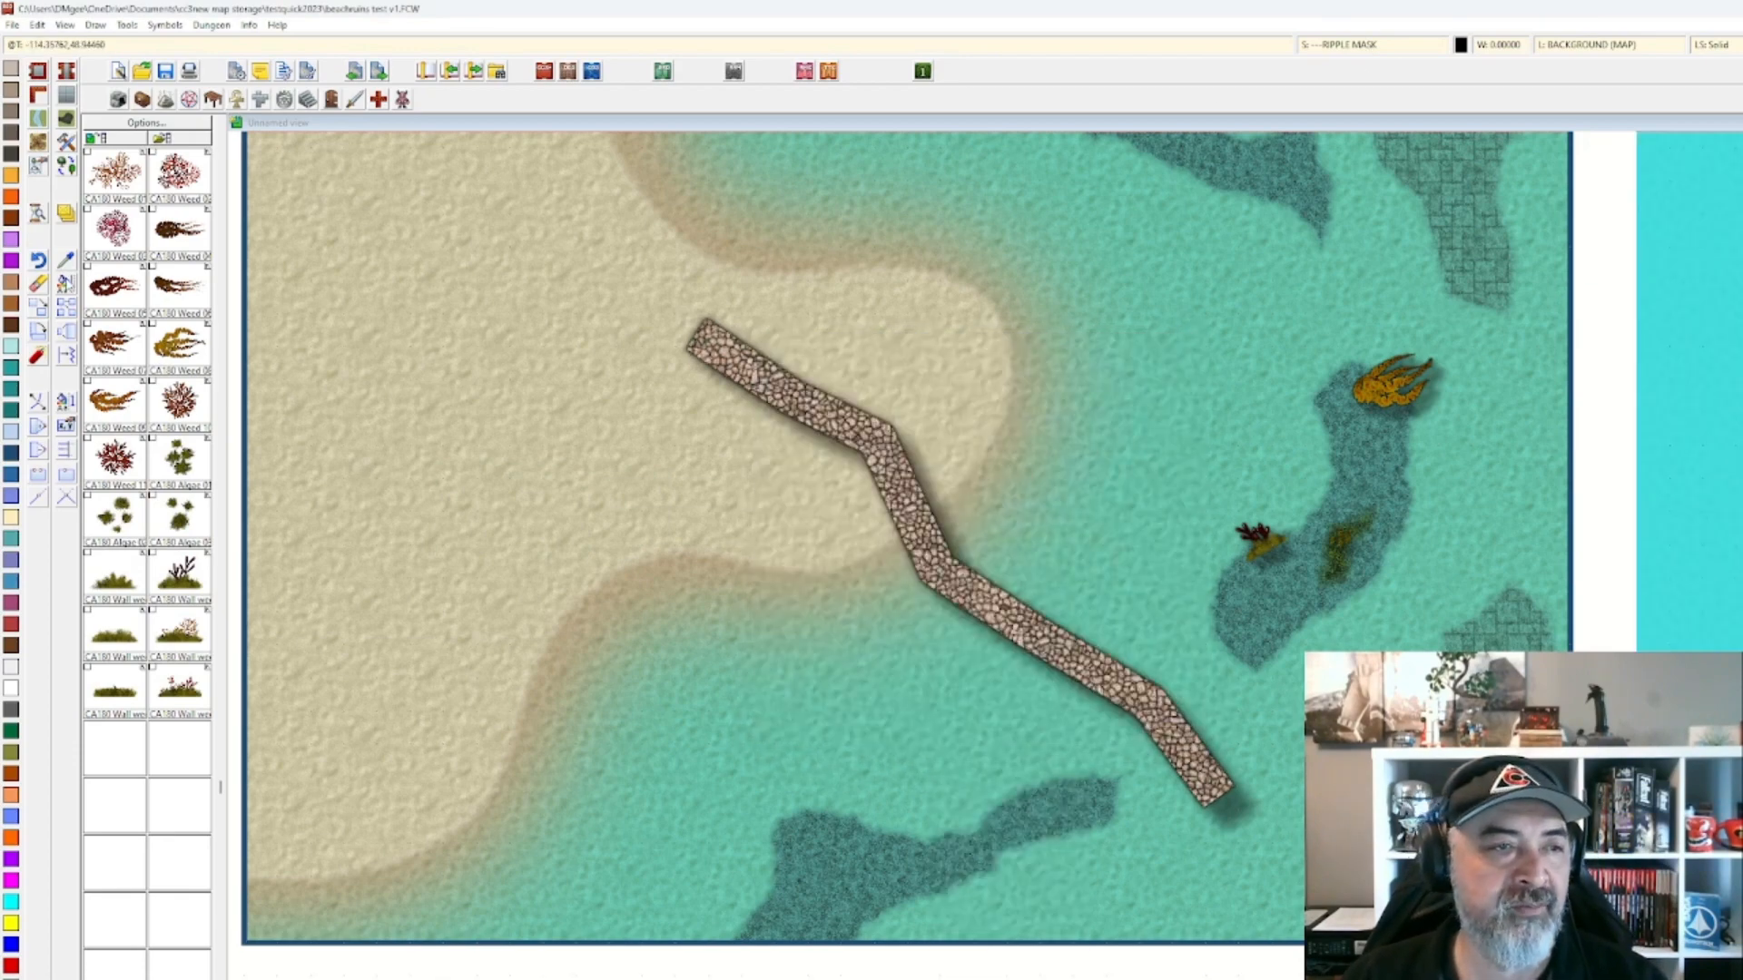
# Set the current drawing properties from the stone wall and move the WALLS sheet up to just before the RIPPLE MASK sheet.
pyautogui.click(1016, 626)
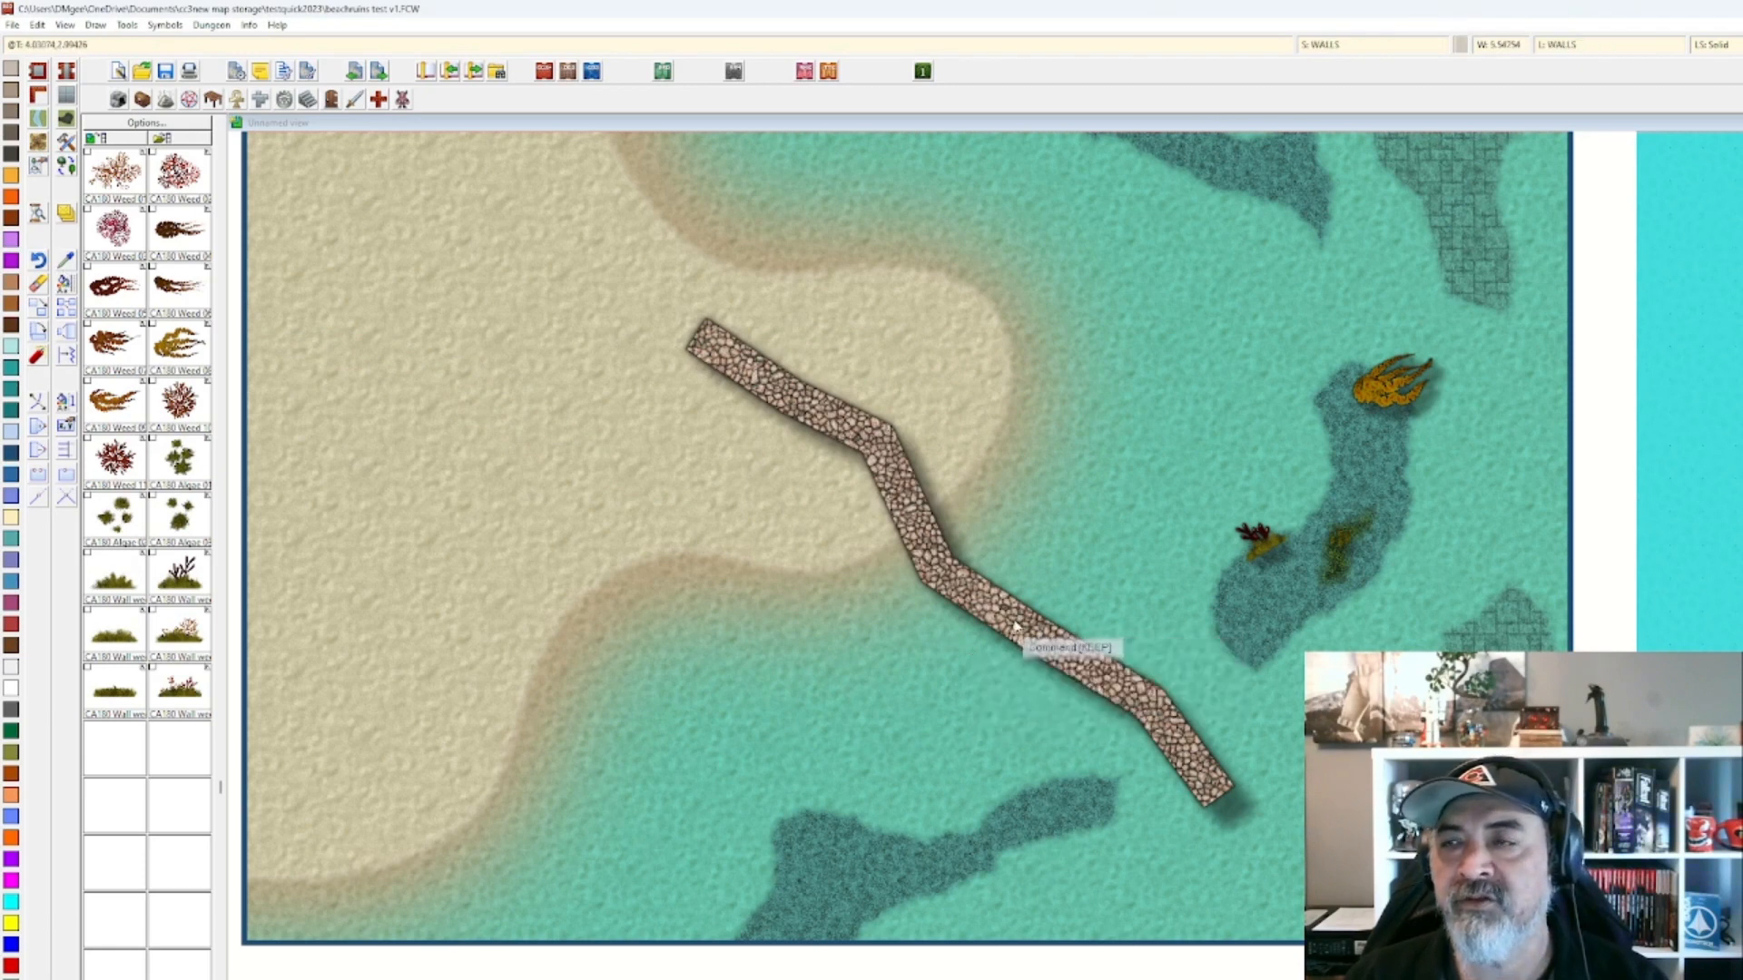
pyautogui.click(1353, 45)
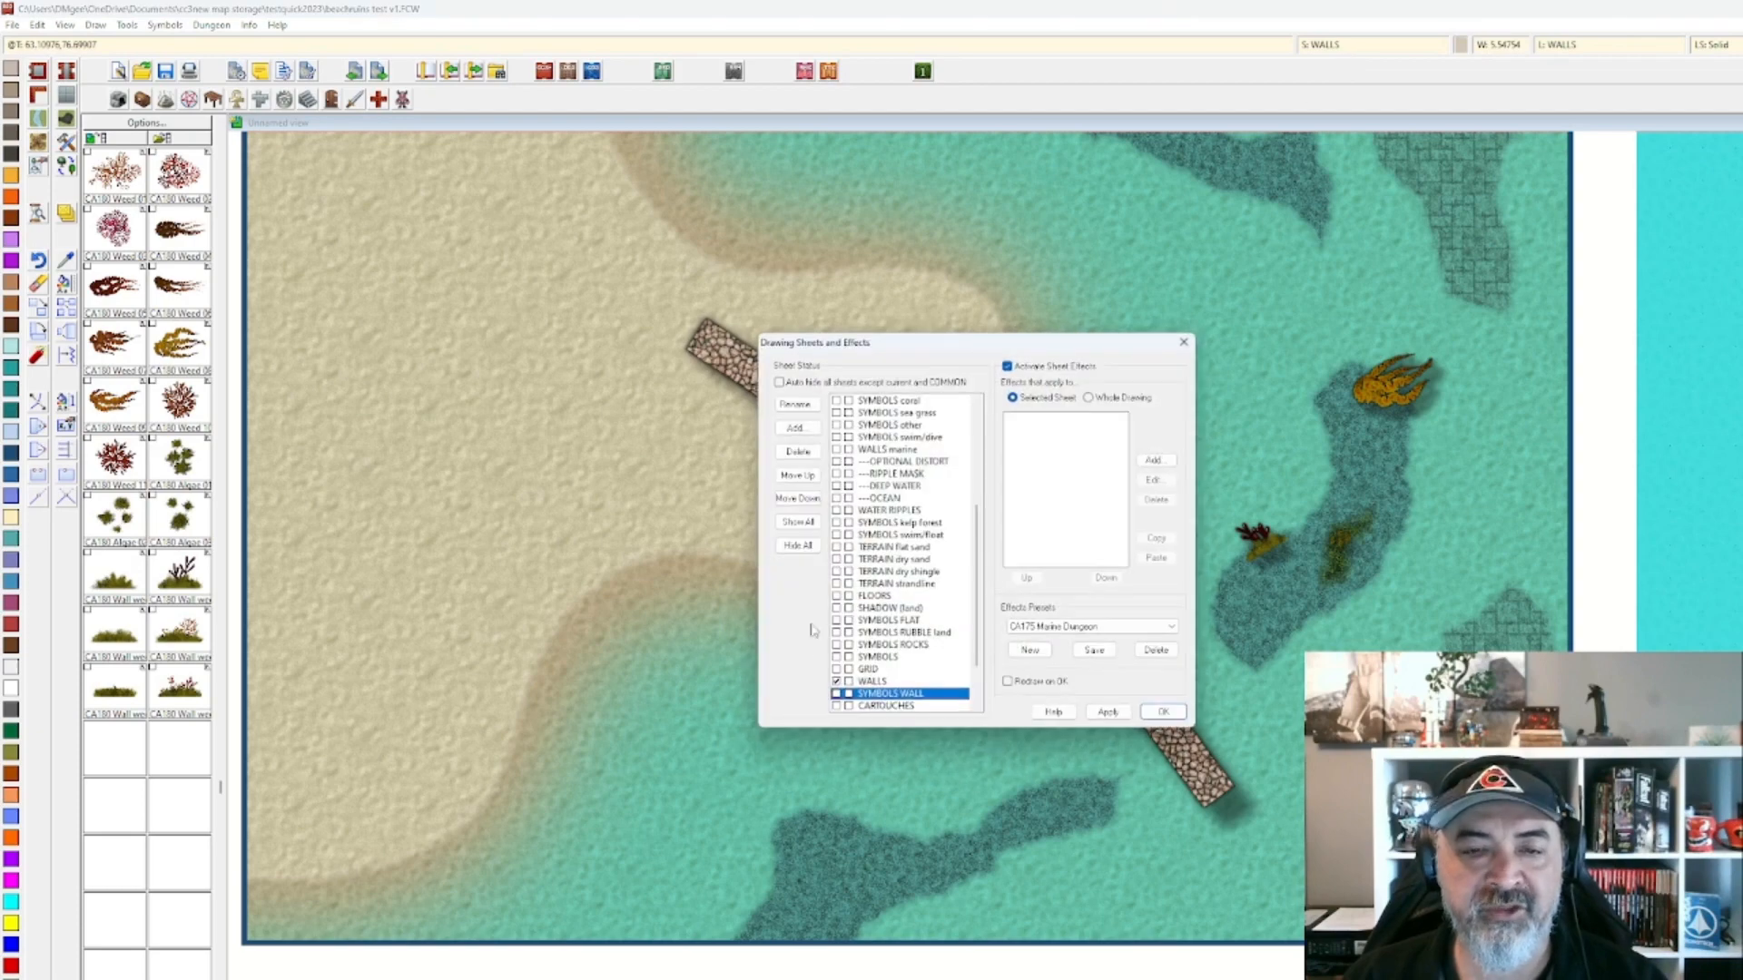
pyautogui.click(871, 681)
pyautogui.click(798, 474)
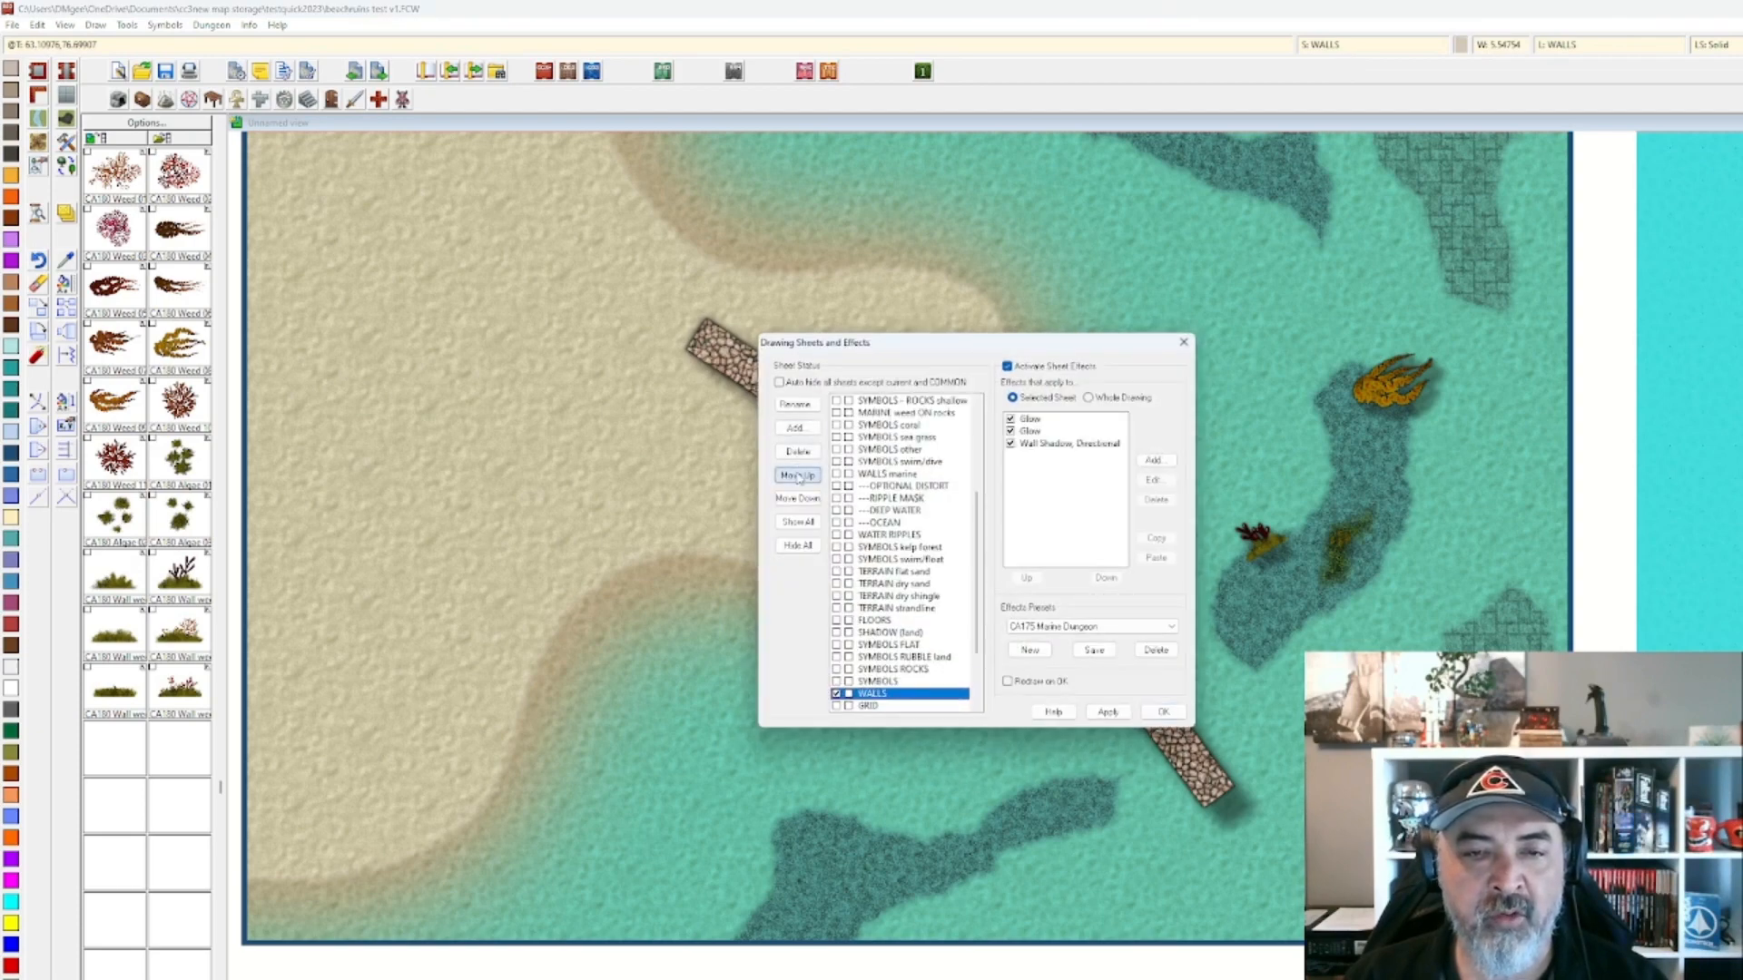
pyautogui.click(798, 475)
pyautogui.click(798, 475)
pyautogui.click(798, 474)
pyautogui.click(797, 474)
pyautogui.click(798, 475)
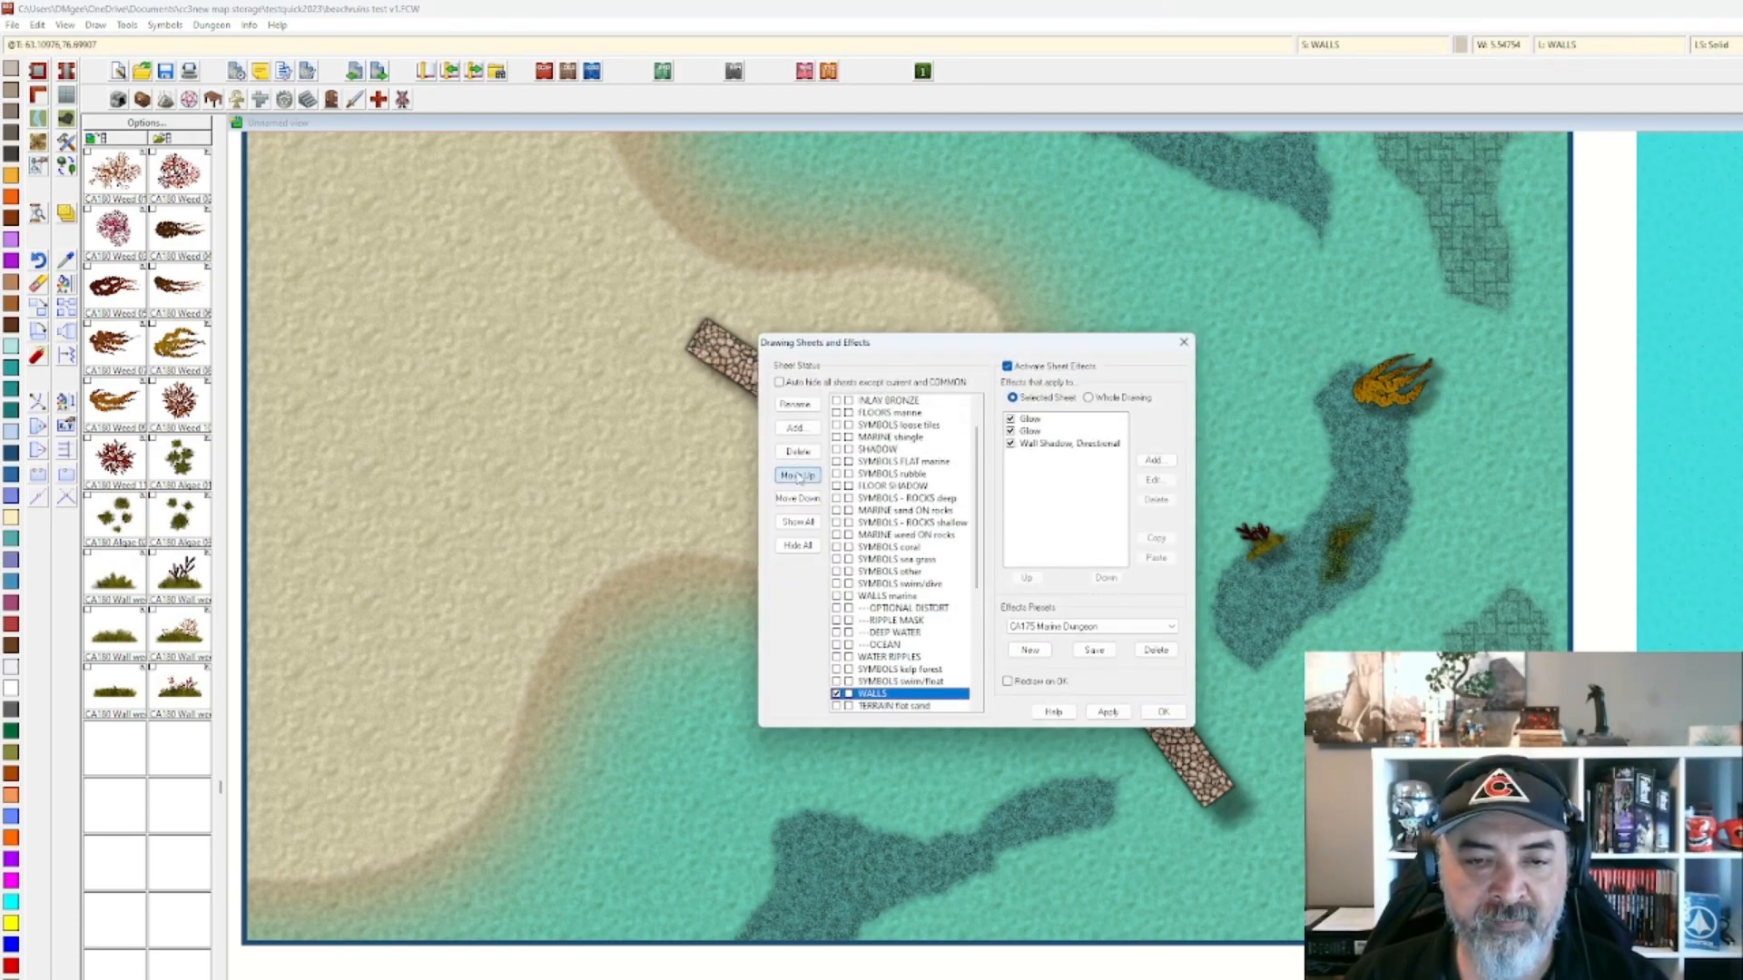
pyautogui.click(798, 474)
pyautogui.click(798, 475)
pyautogui.click(798, 475)
pyautogui.click(798, 474)
pyautogui.click(798, 475)
pyautogui.click(797, 475)
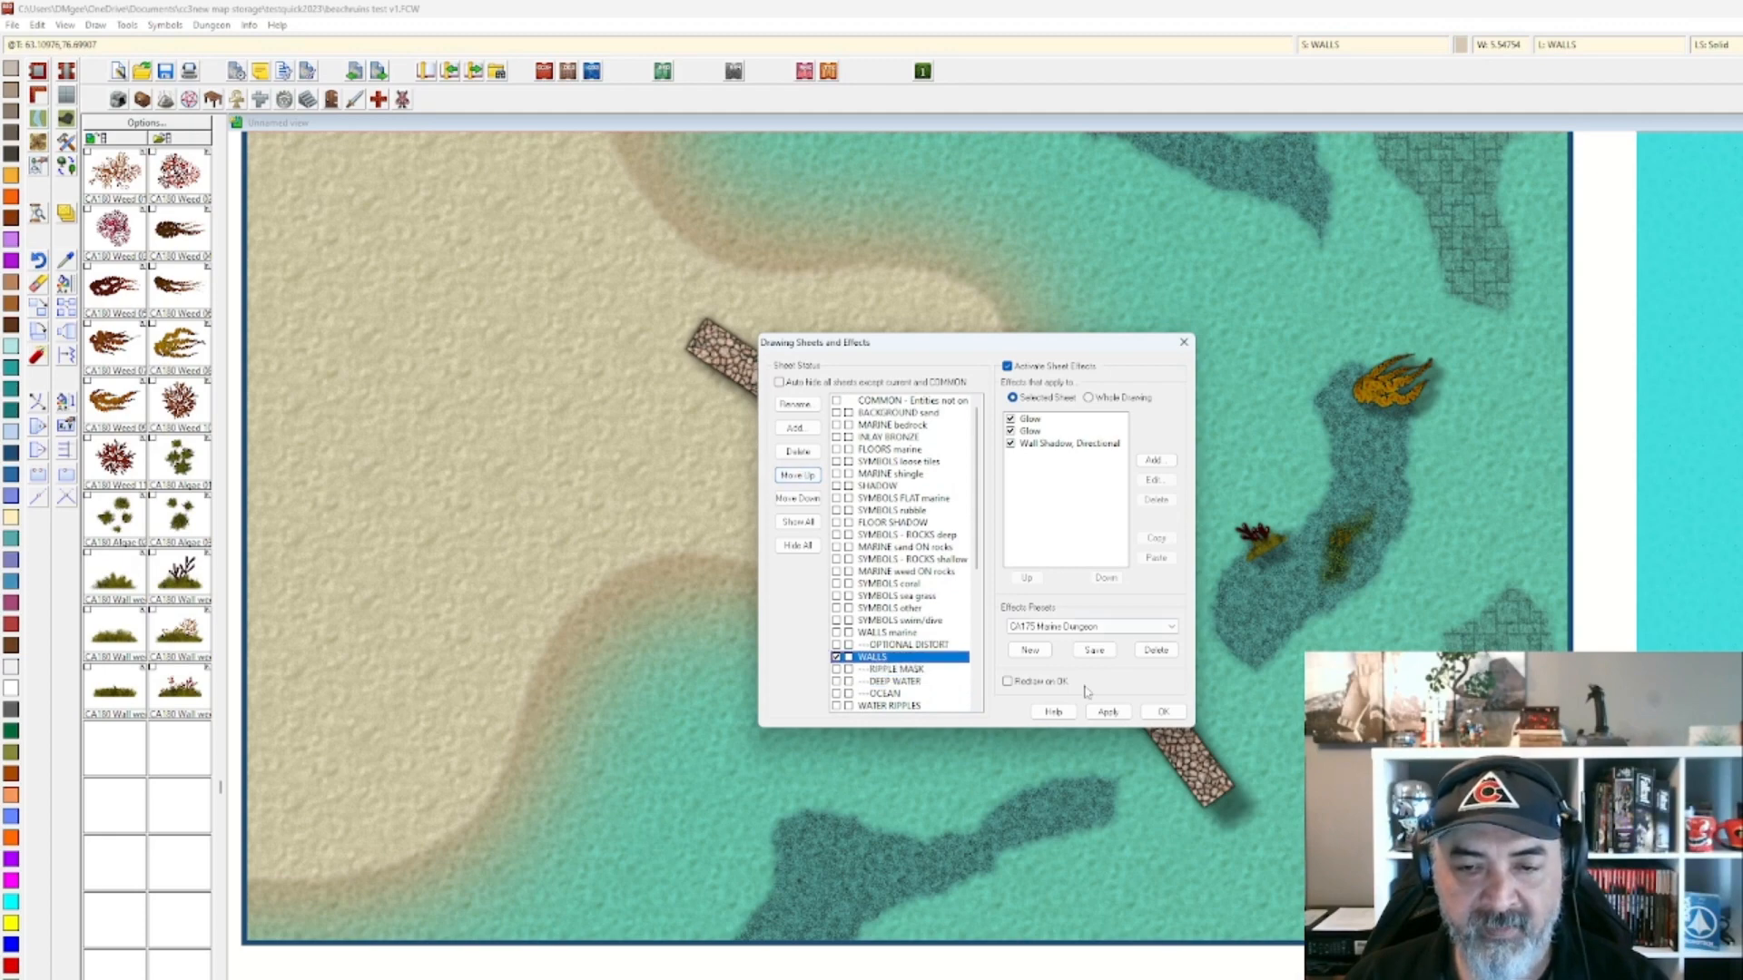
pyautogui.click(1111, 712)
pyautogui.click(1165, 710)
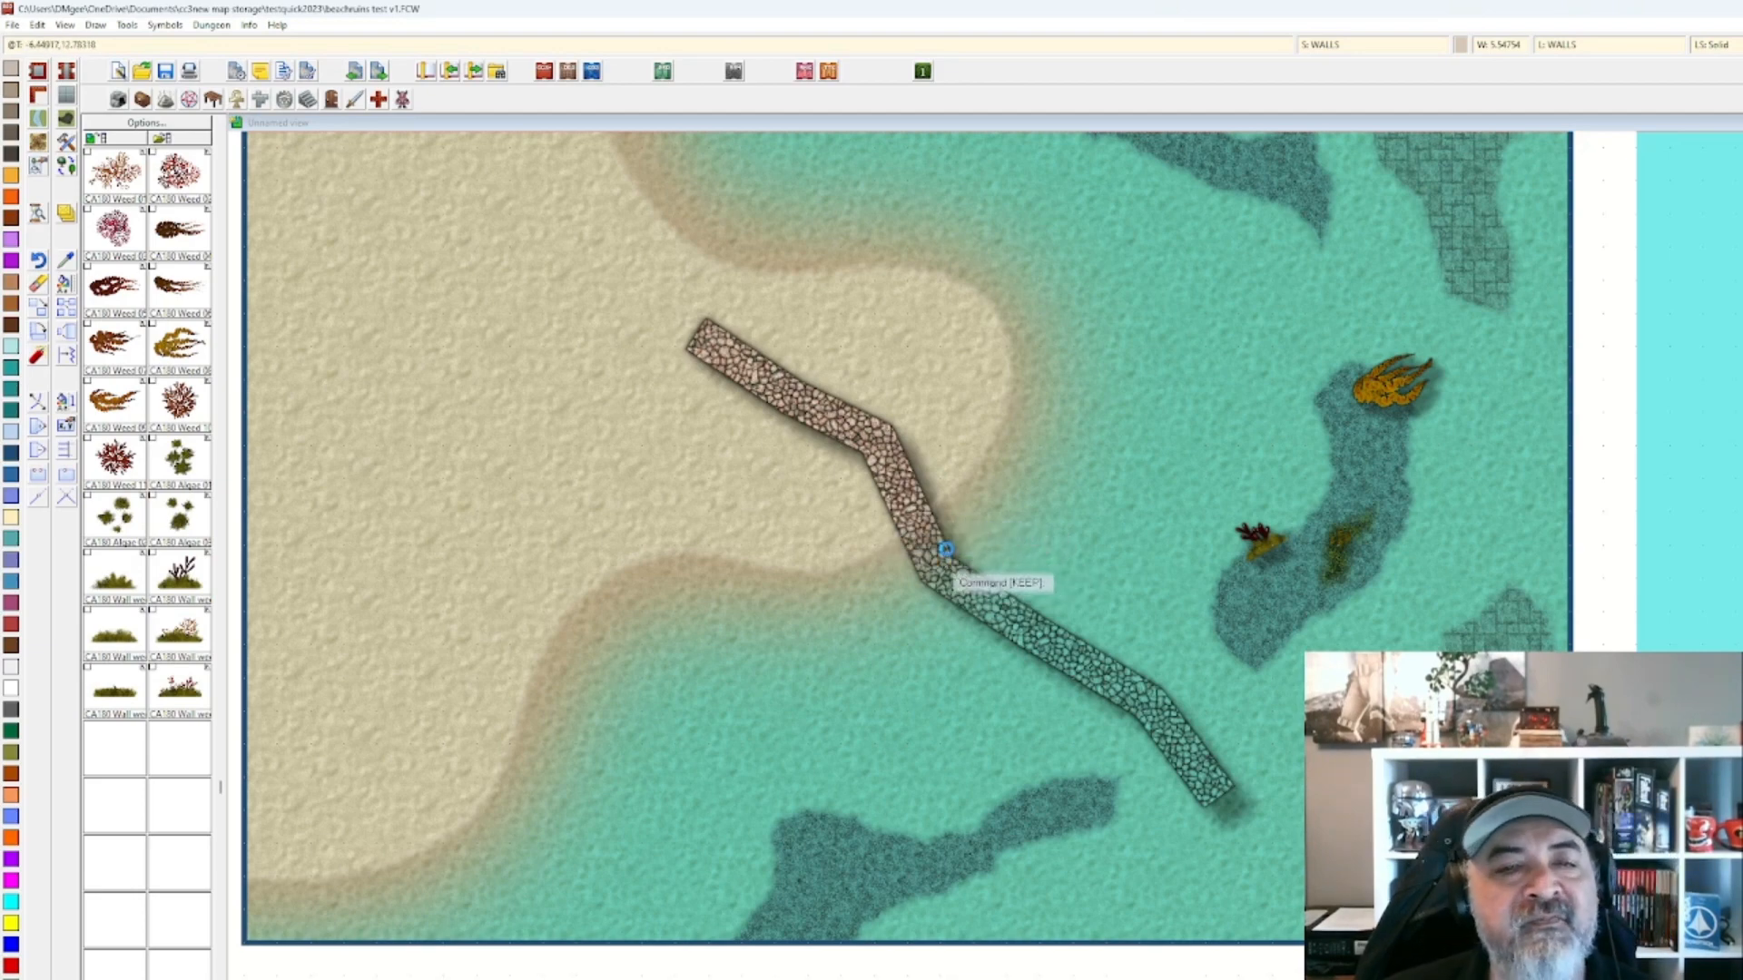
# Choose the first default C180 Flagstones floor drawing tool and set the grid system to 5' Grid, 2 Snap.
pyautogui.scroll(-2, 944, 559)
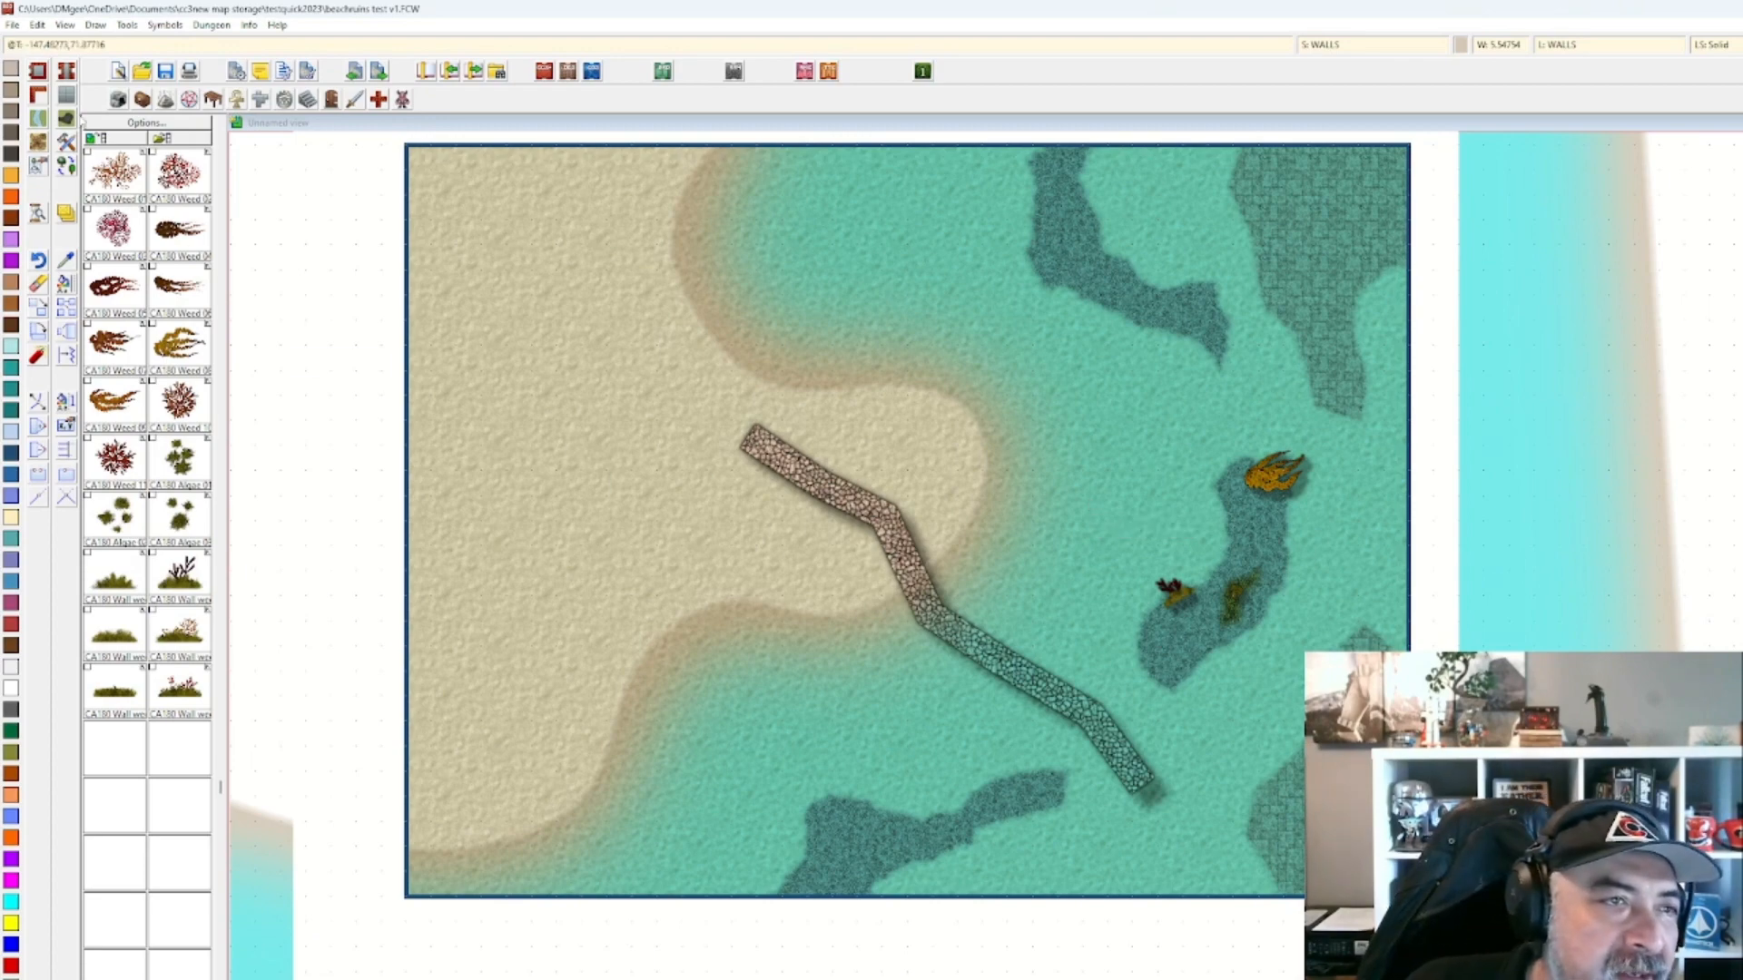
pyautogui.click(67, 98)
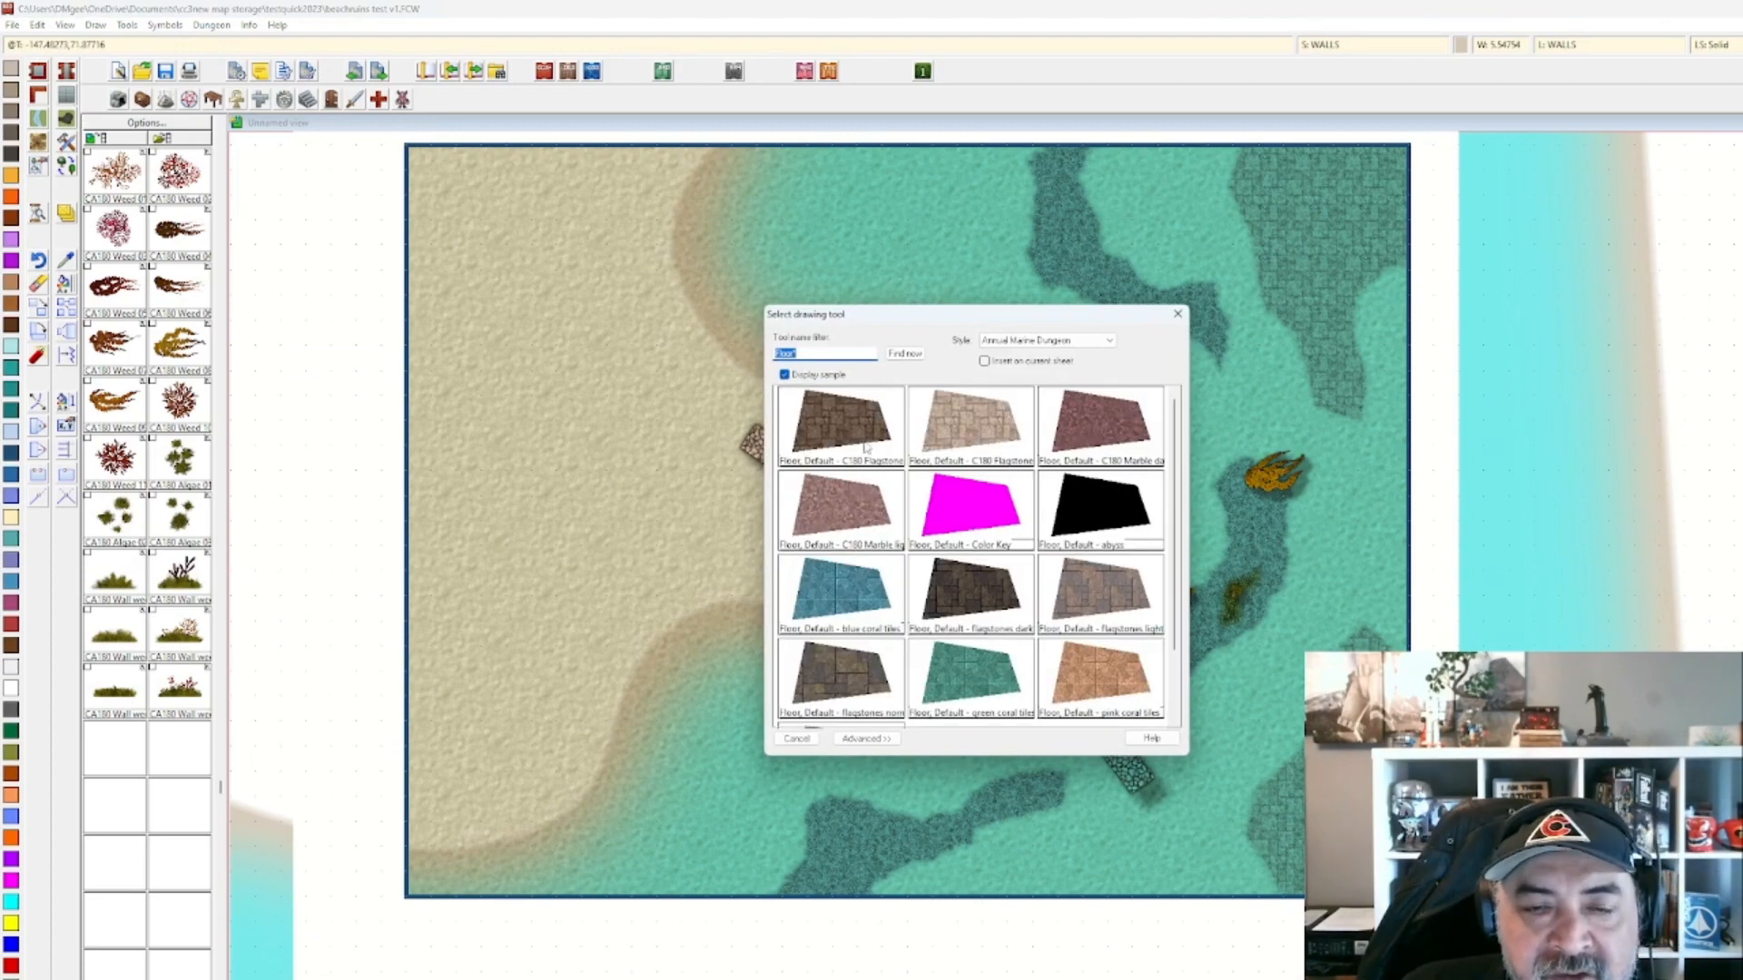
pyautogui.click(865, 447)
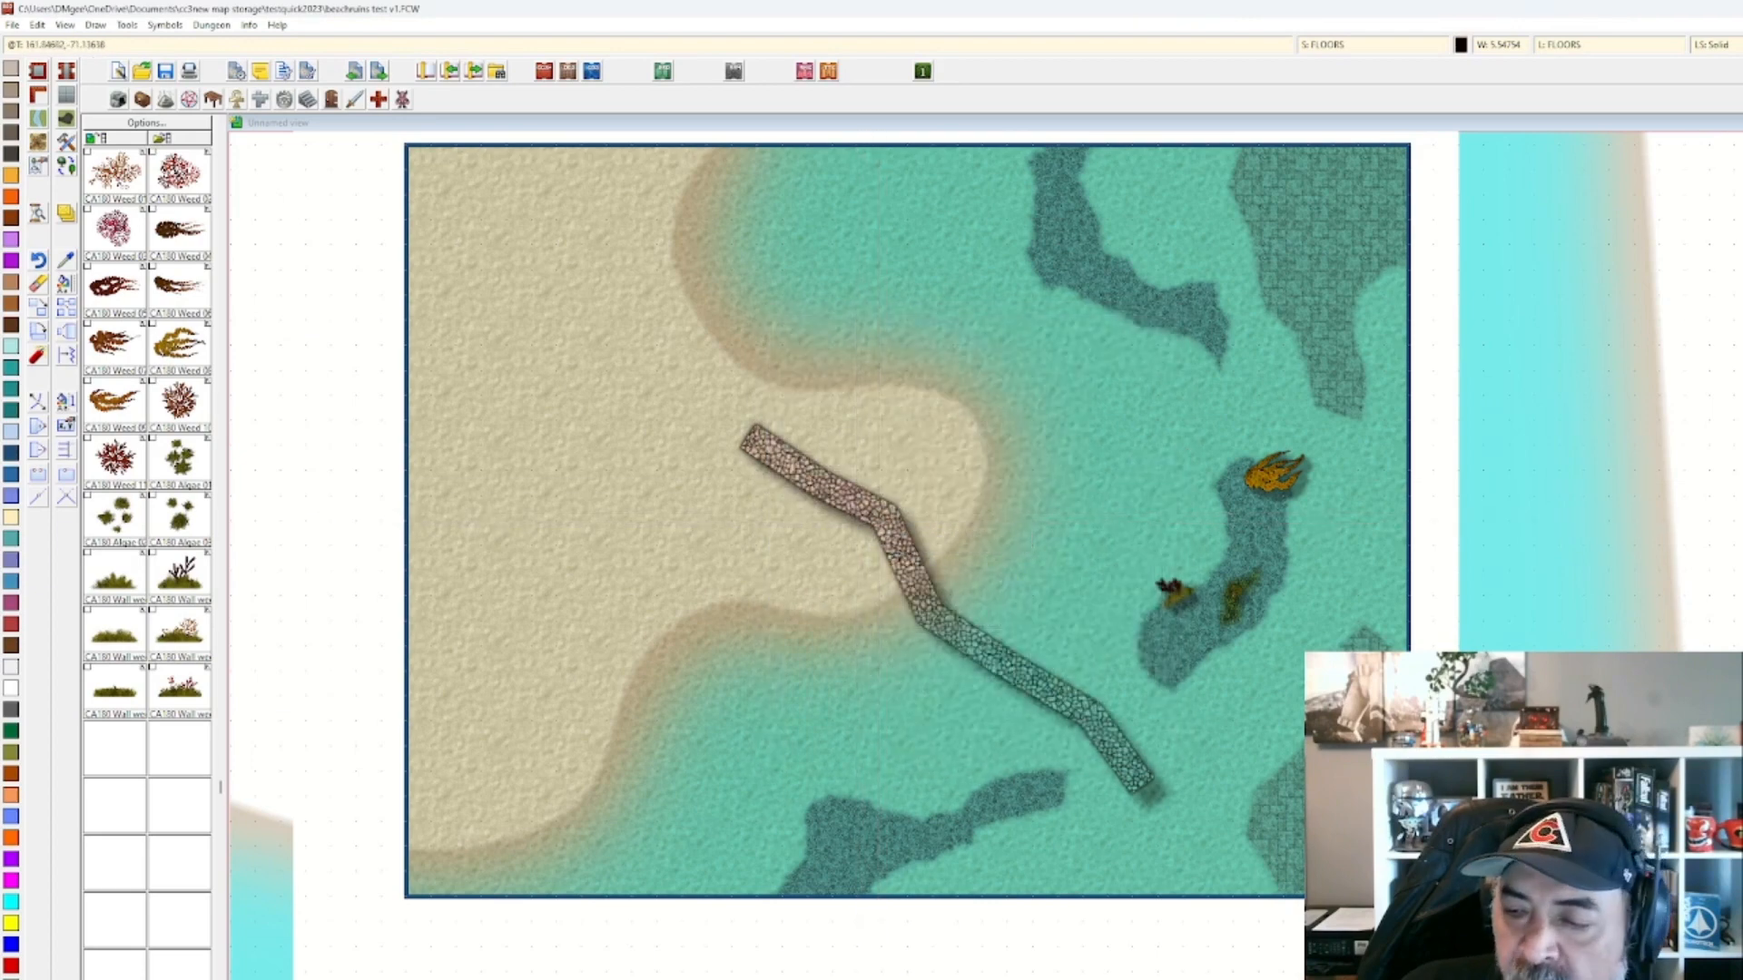
pyautogui.rightClick(1716, 970)
pyautogui.scroll(-2, 948, 505)
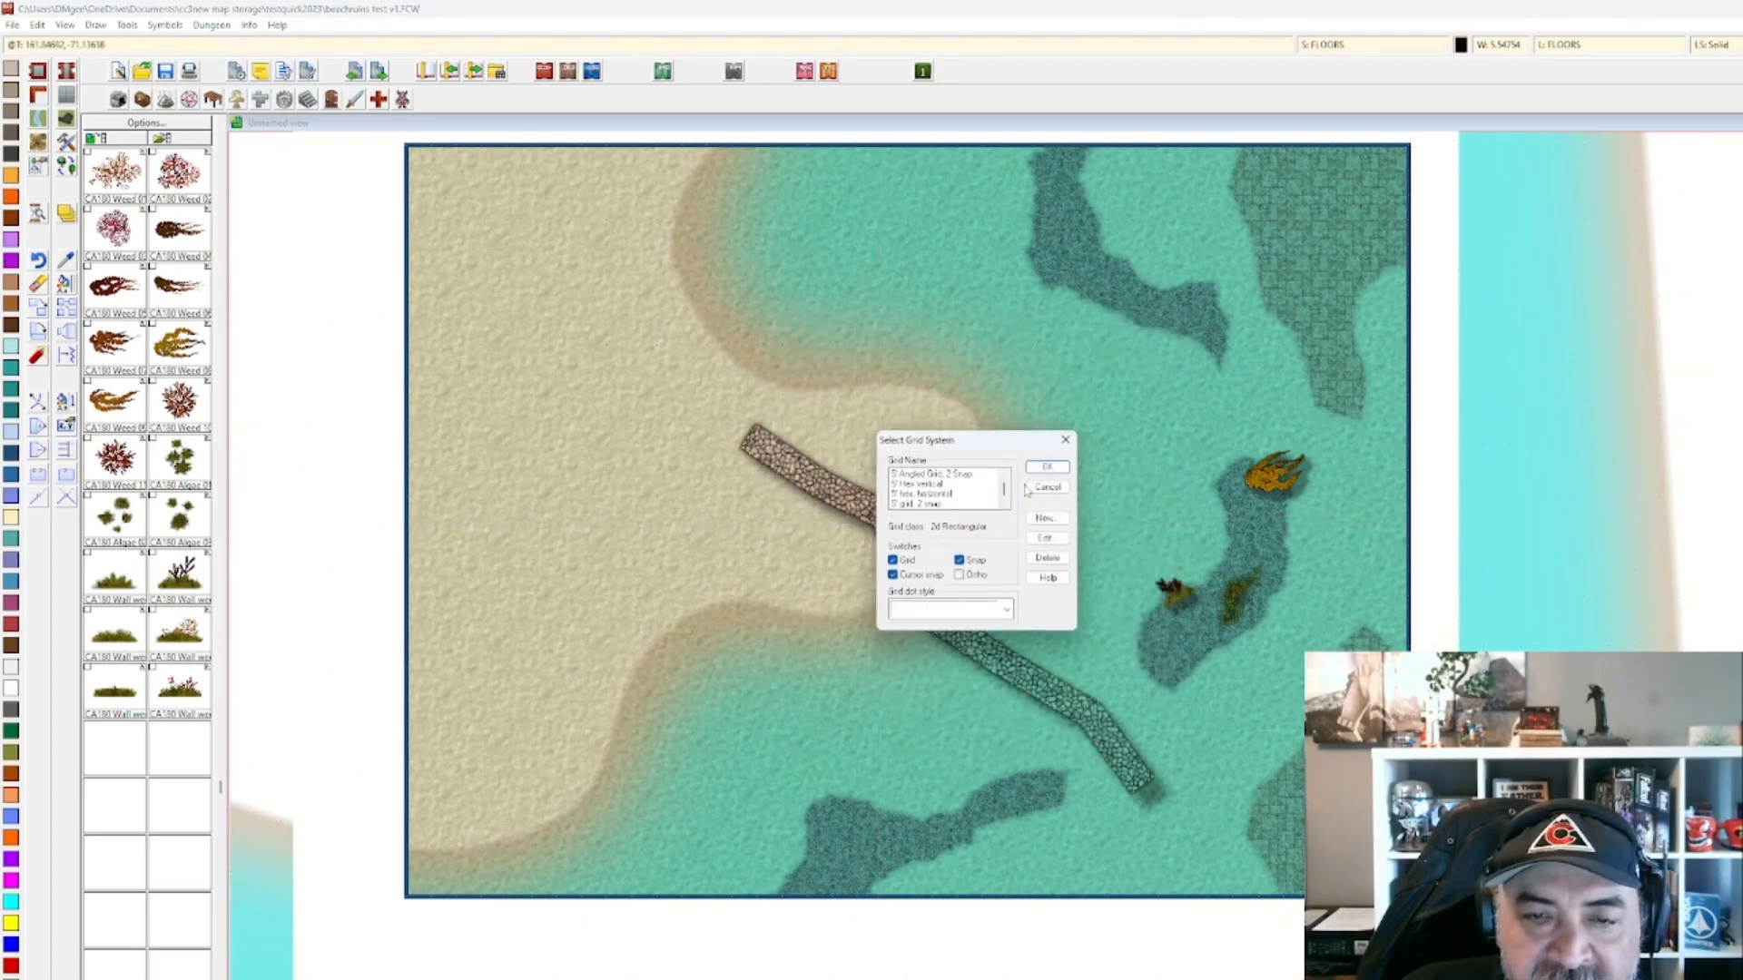
pyautogui.scroll(3, 930, 495)
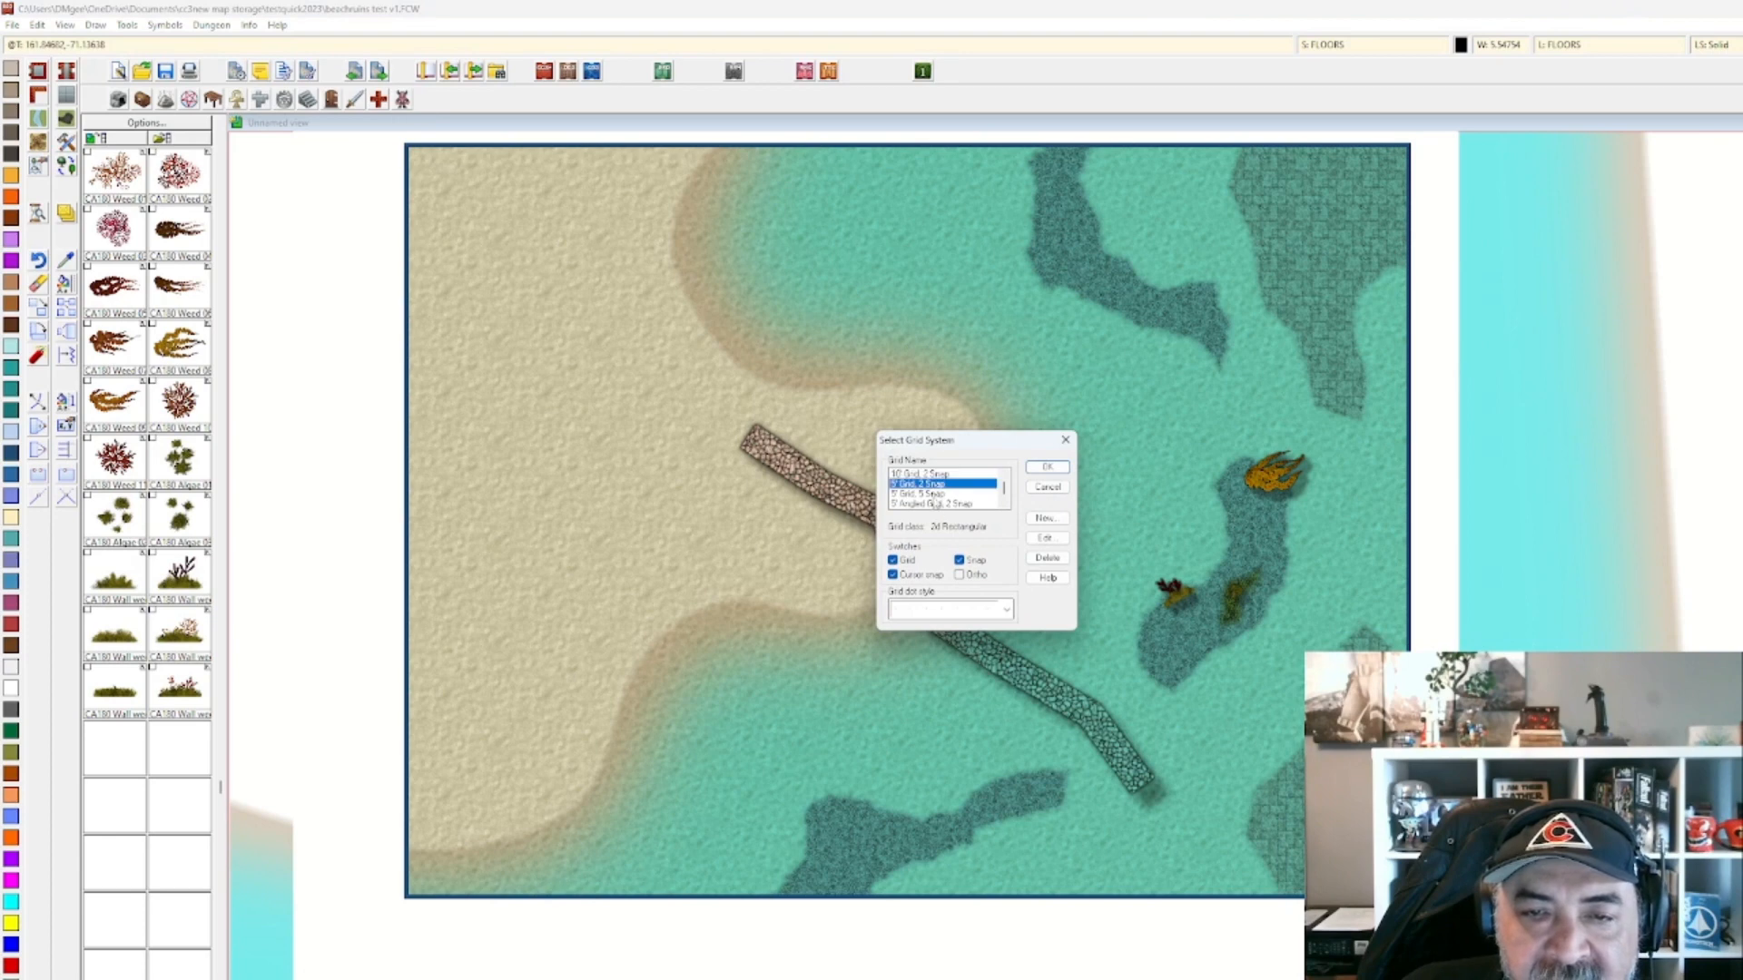
pyautogui.click(1049, 466)
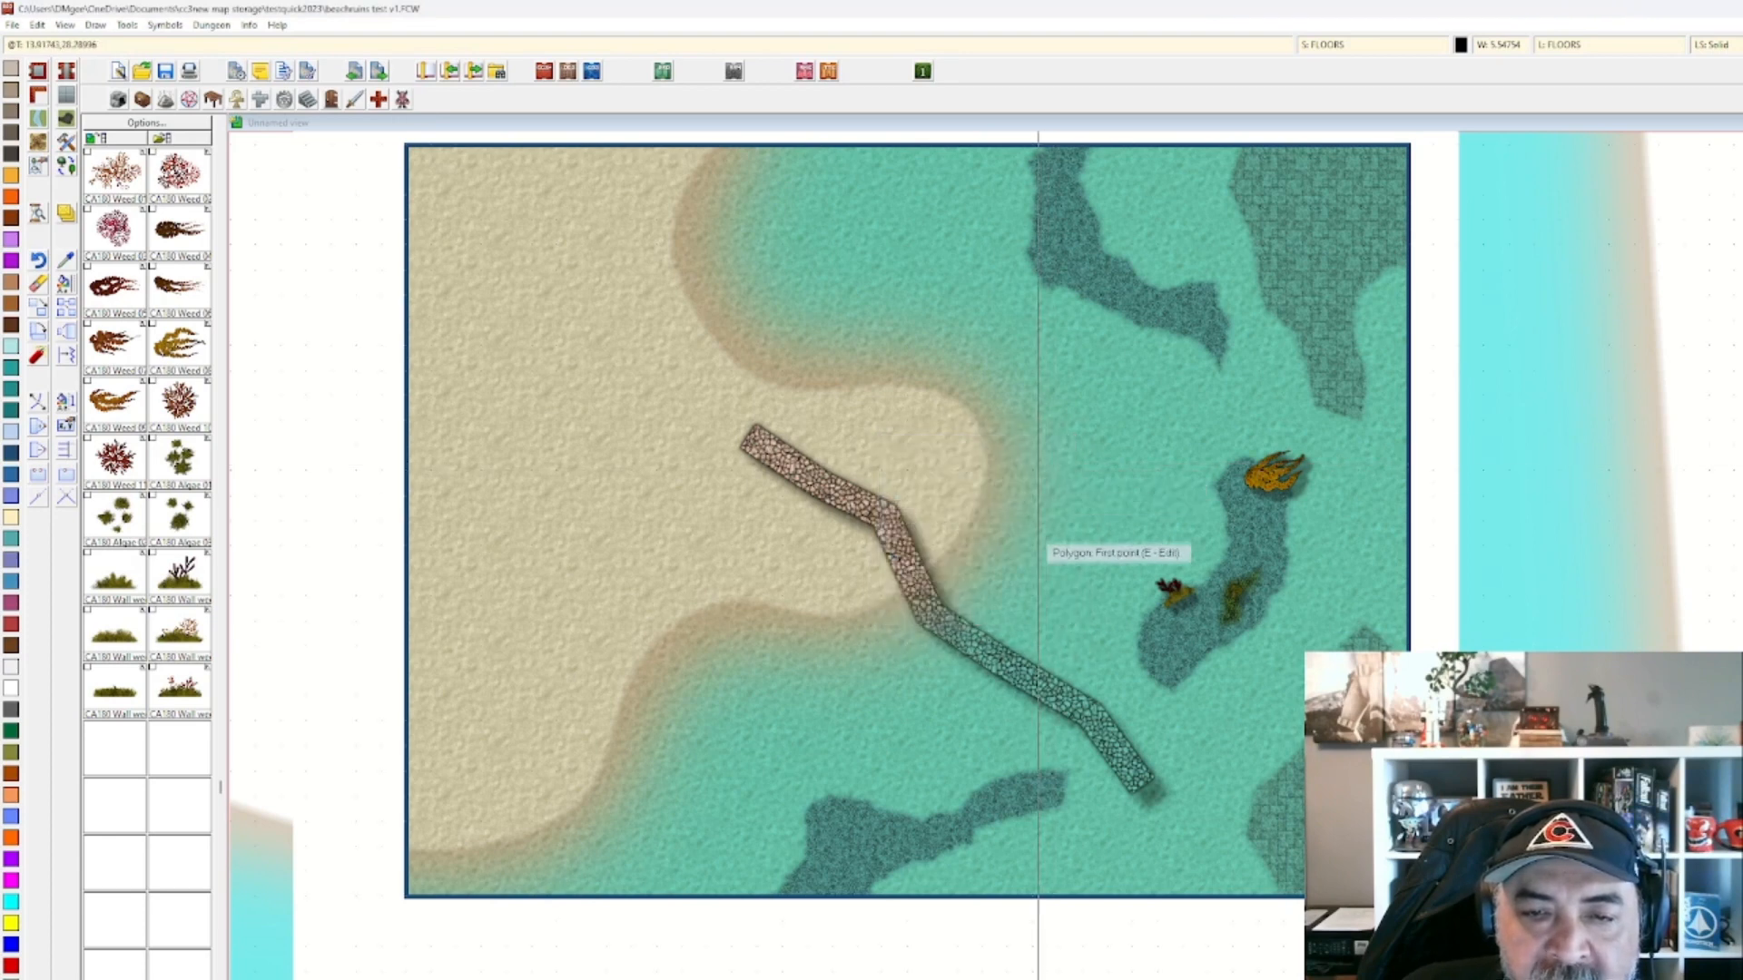
# Draw an irregular flagstone floor polygon on the sand, running alongside the inland section of the stone wall.
pyautogui.click(869, 529)
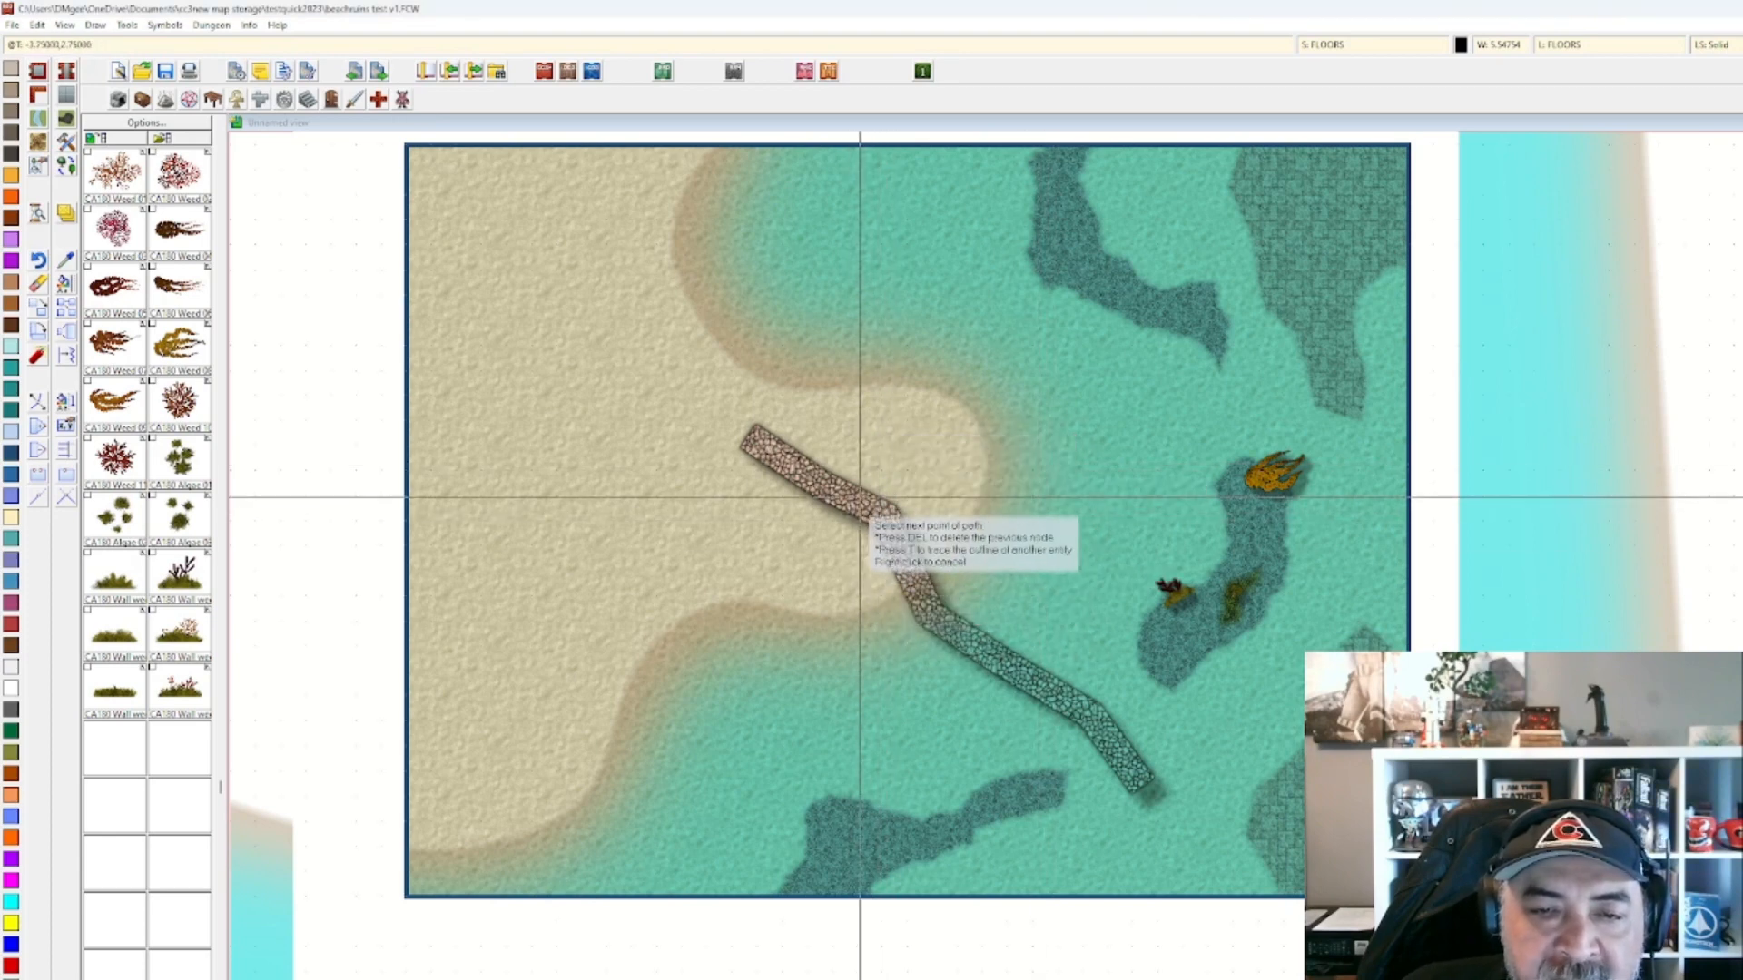
pyautogui.click(722, 562)
pyautogui.click(663, 556)
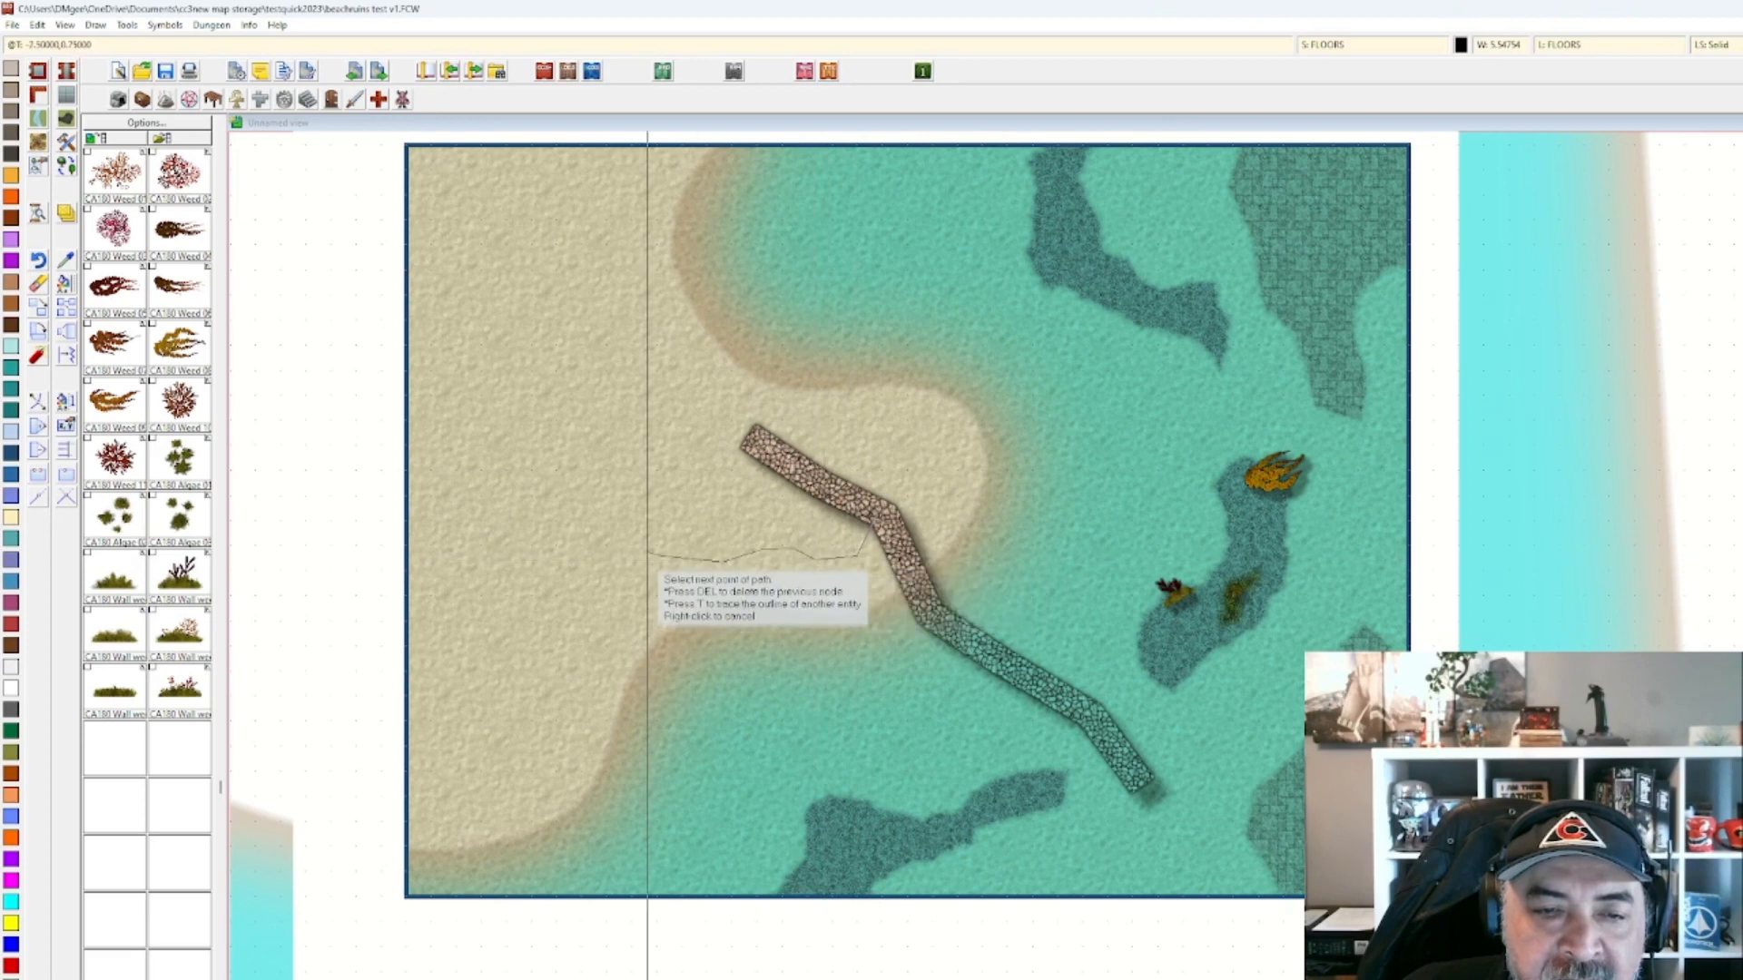
pyautogui.click(636, 547)
pyautogui.click(620, 517)
pyautogui.click(617, 491)
pyautogui.click(673, 469)
pyautogui.click(688, 430)
pyautogui.click(735, 434)
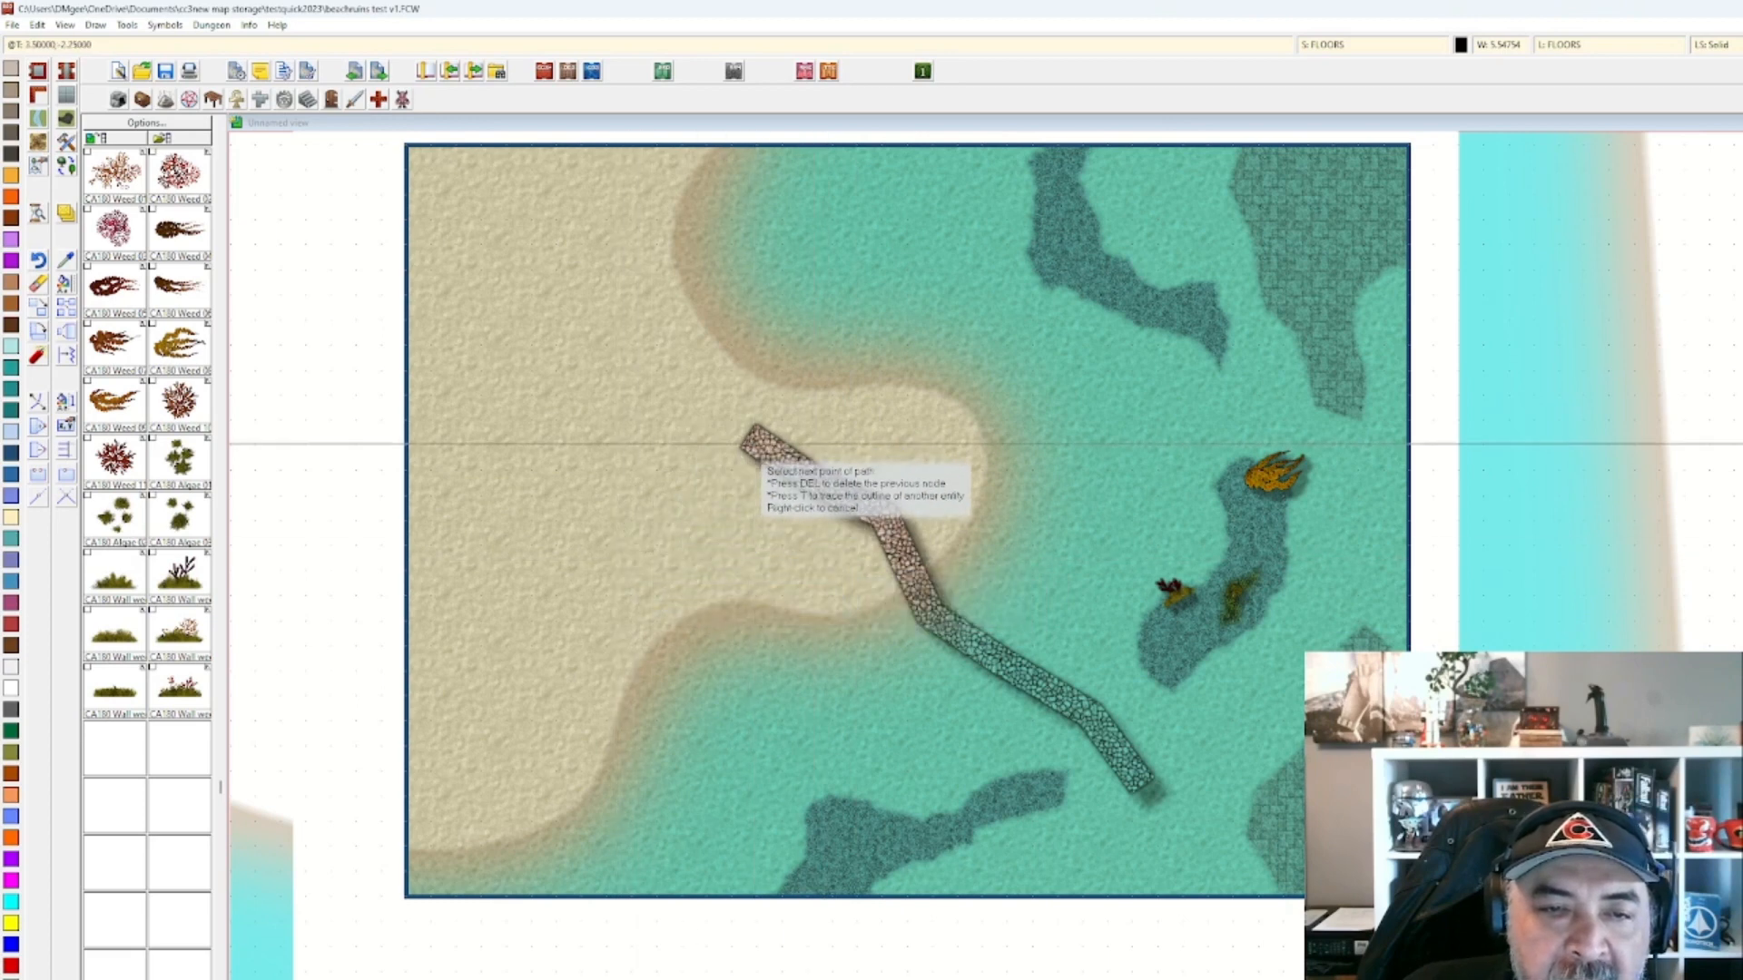
pyautogui.click(769, 447)
pyautogui.click(833, 467)
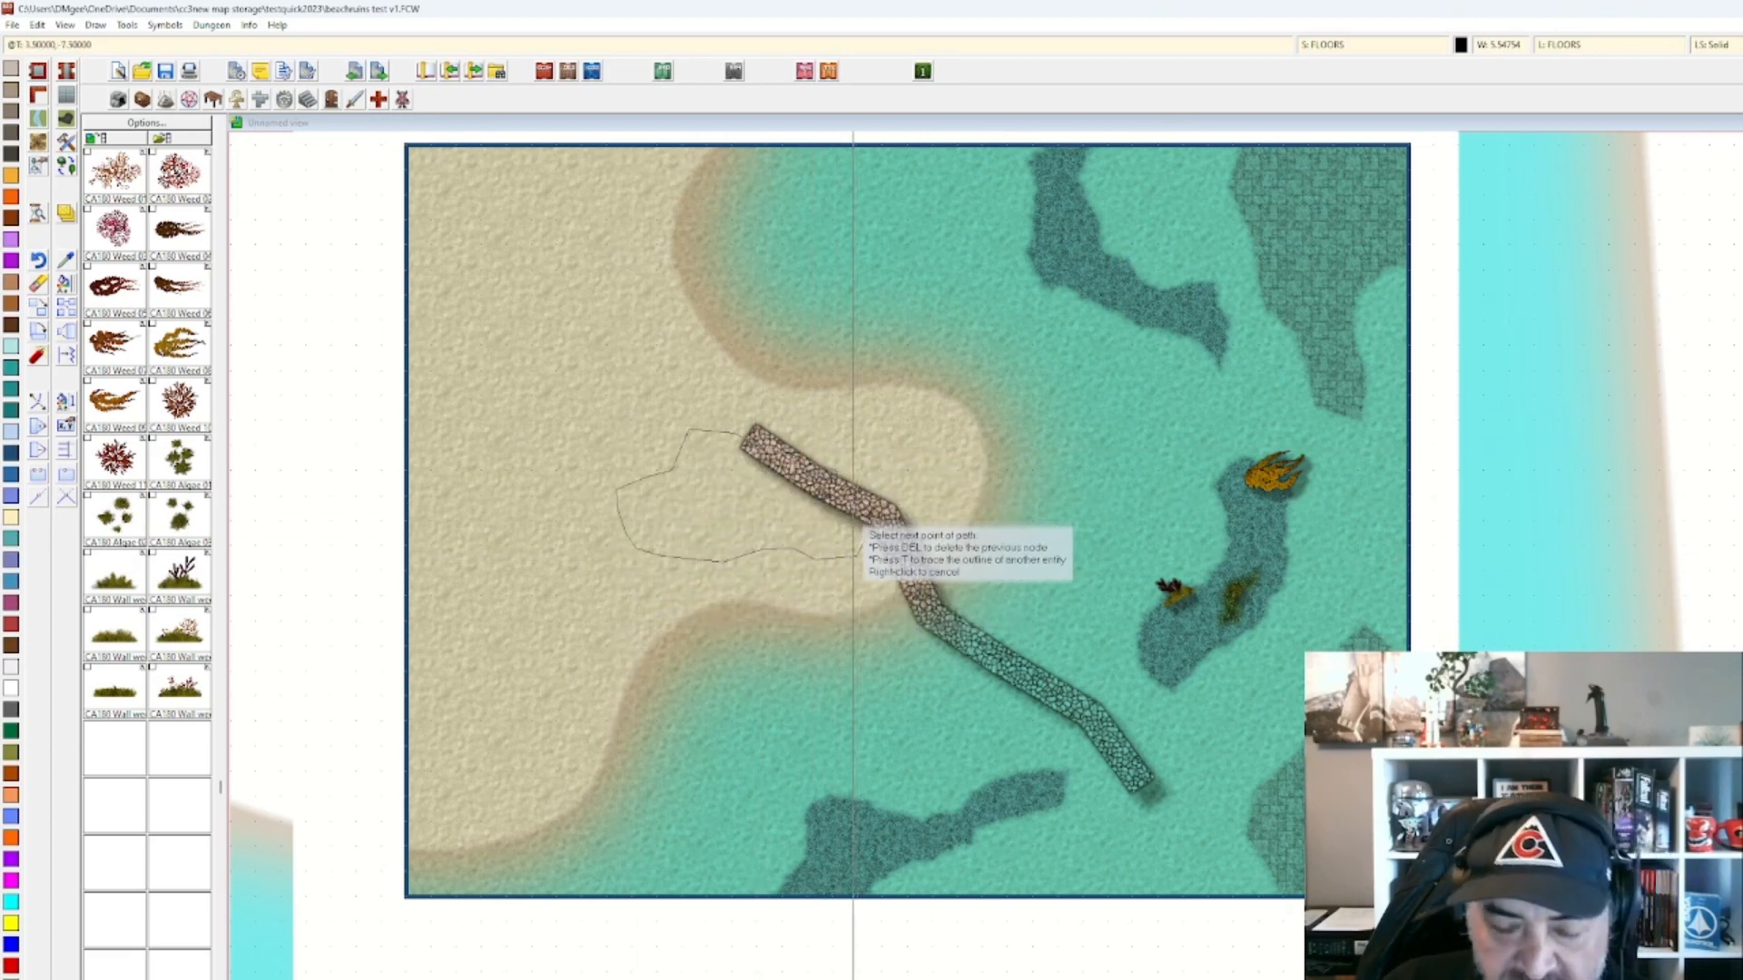
pyautogui.rightClick(877, 517)
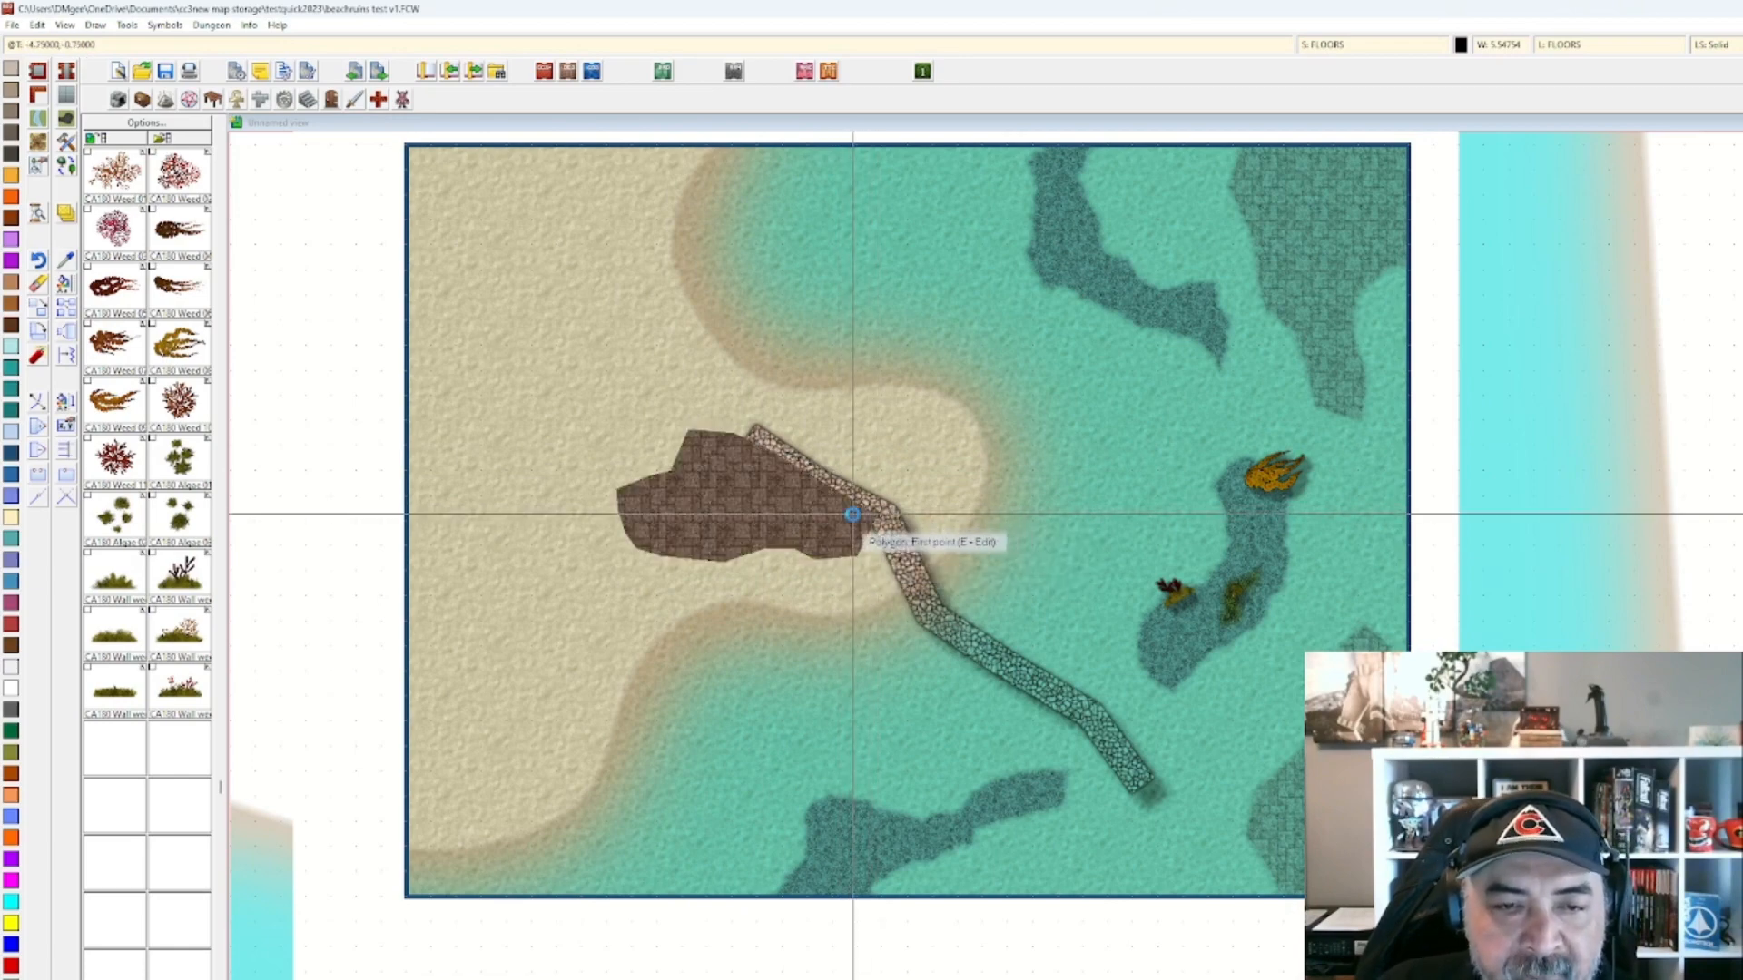
pyautogui.scroll(1, 854, 515)
pyautogui.scroll(1, 726, 531)
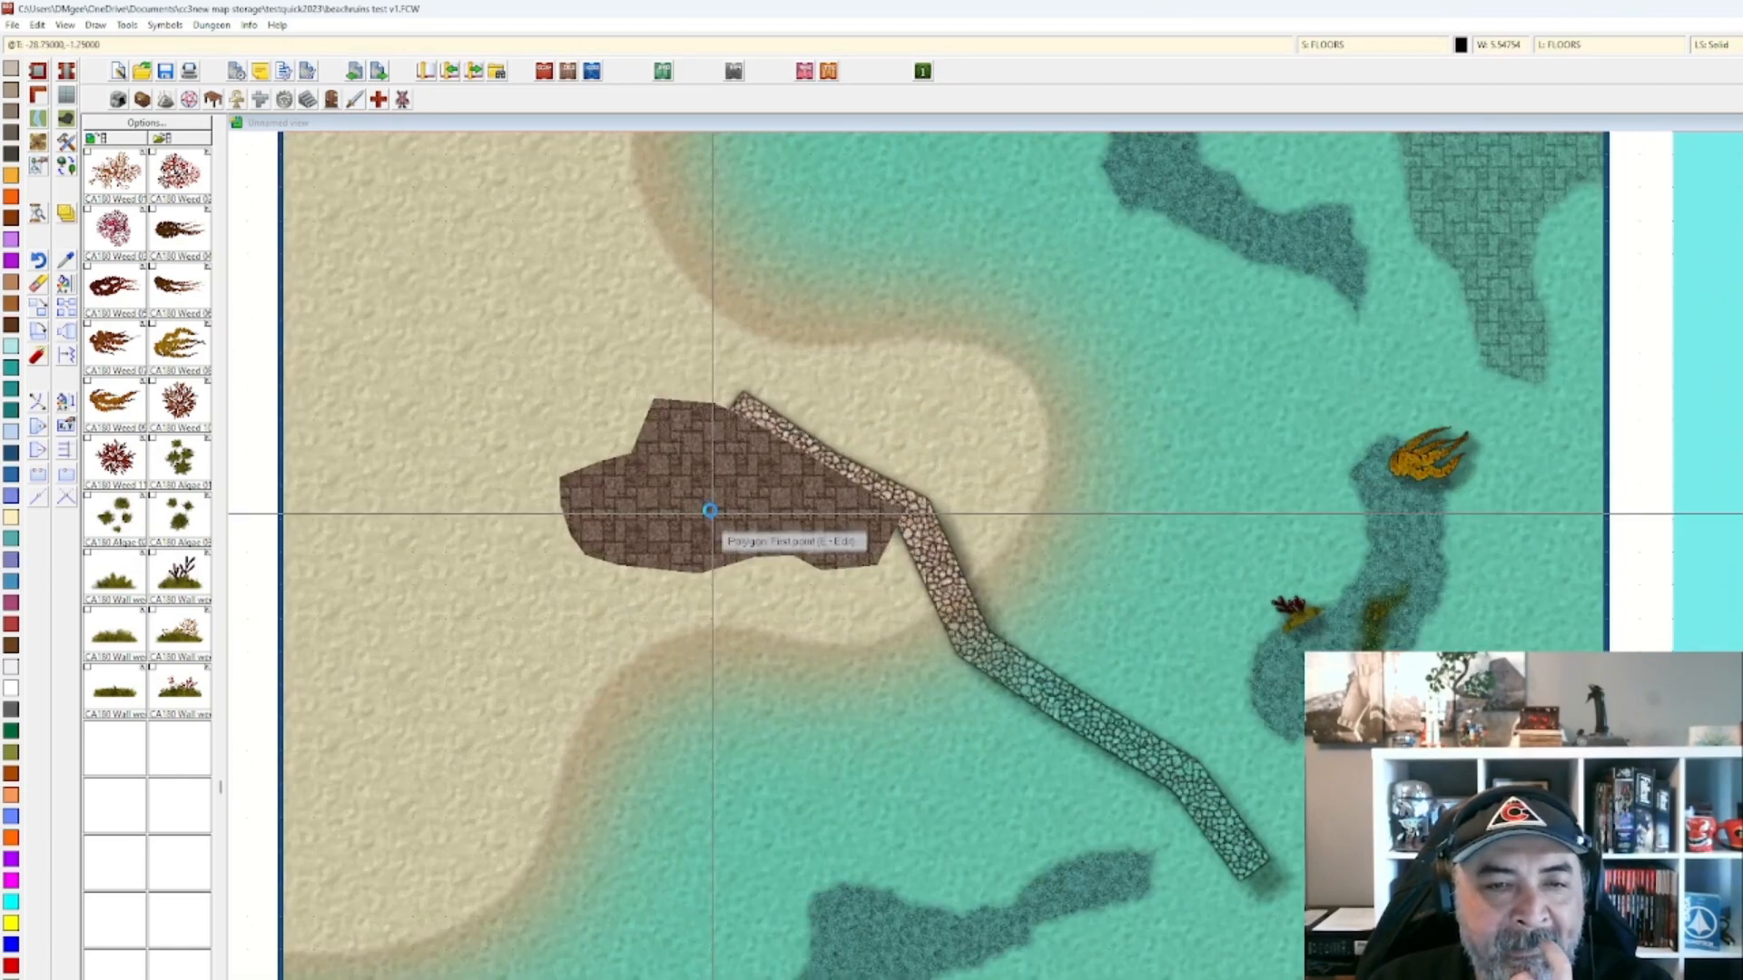
pyautogui.scroll(1, 713, 514)
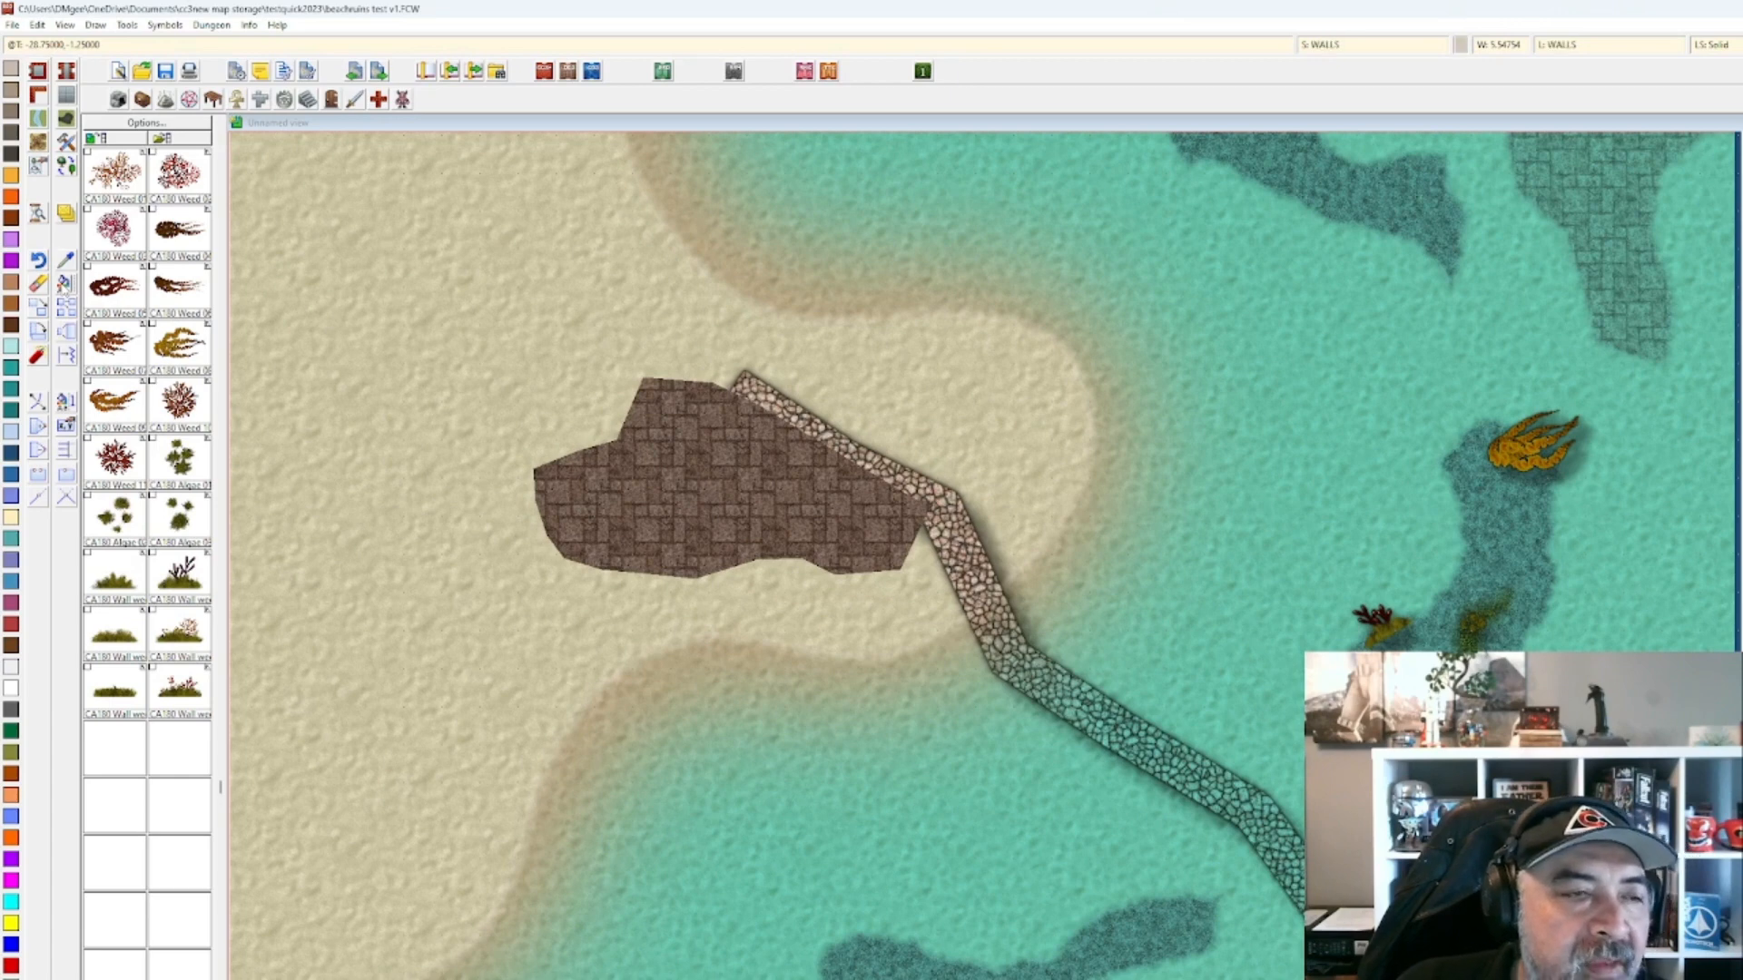
# Examine the sheet order to compare the positions of the FLOORS and WALLS sheets.
pyautogui.click(66, 293)
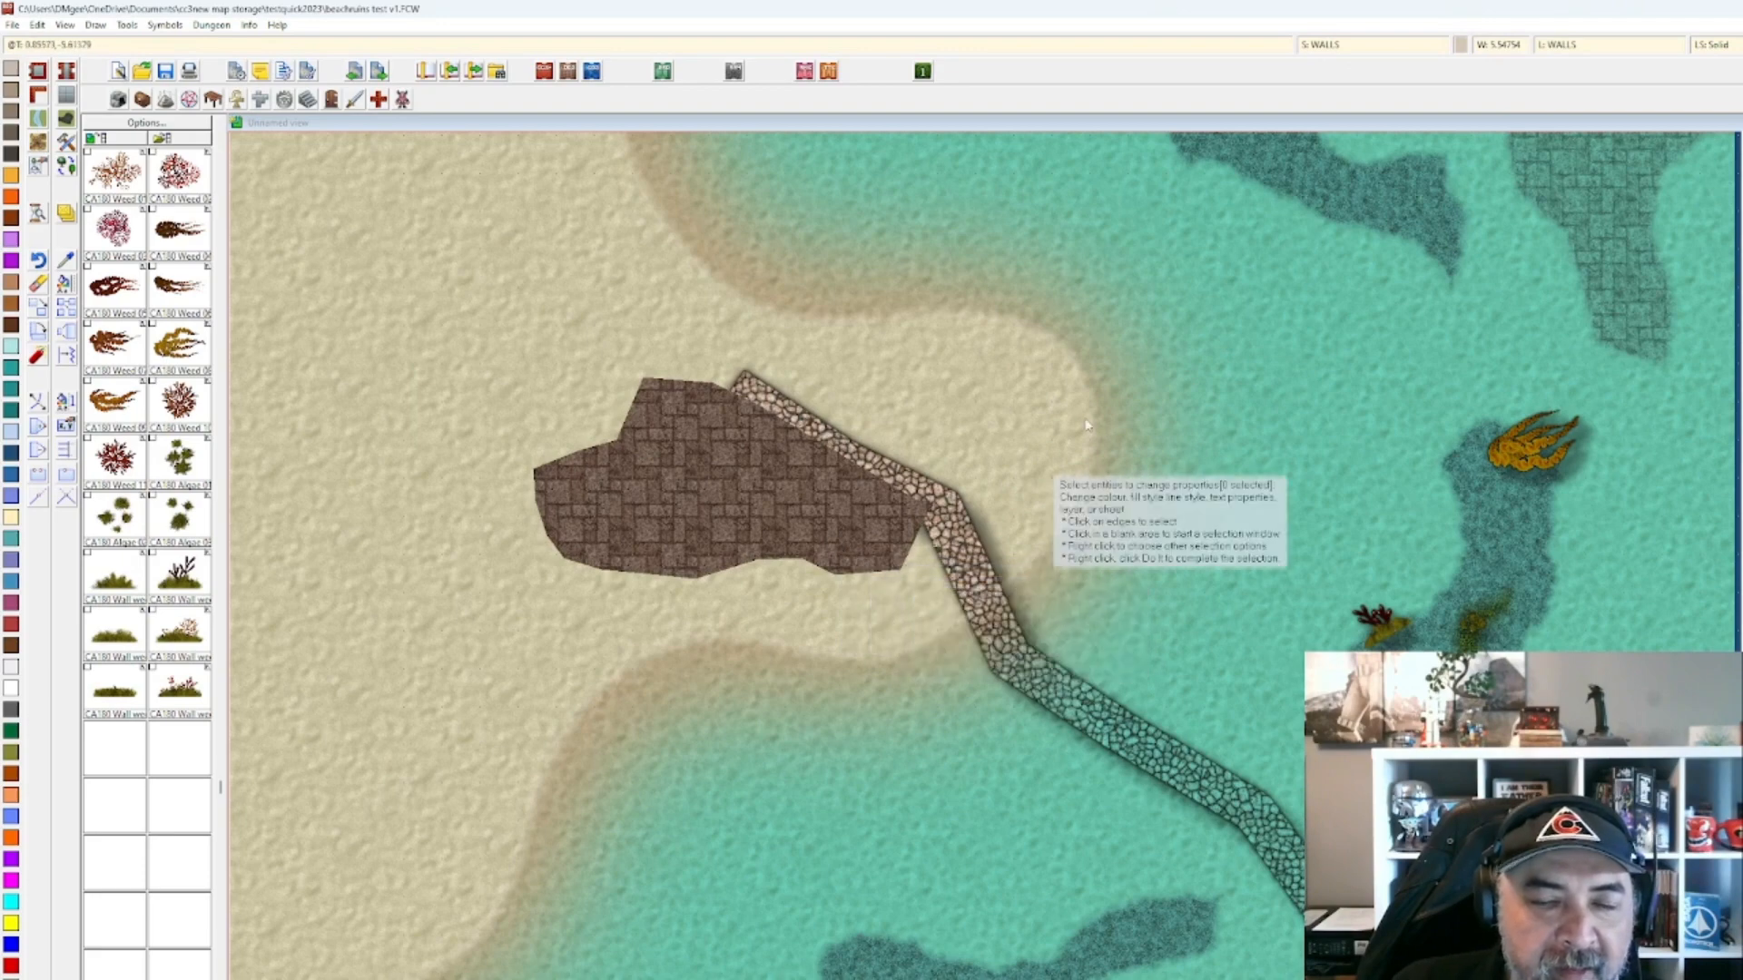
pyautogui.click(1378, 44)
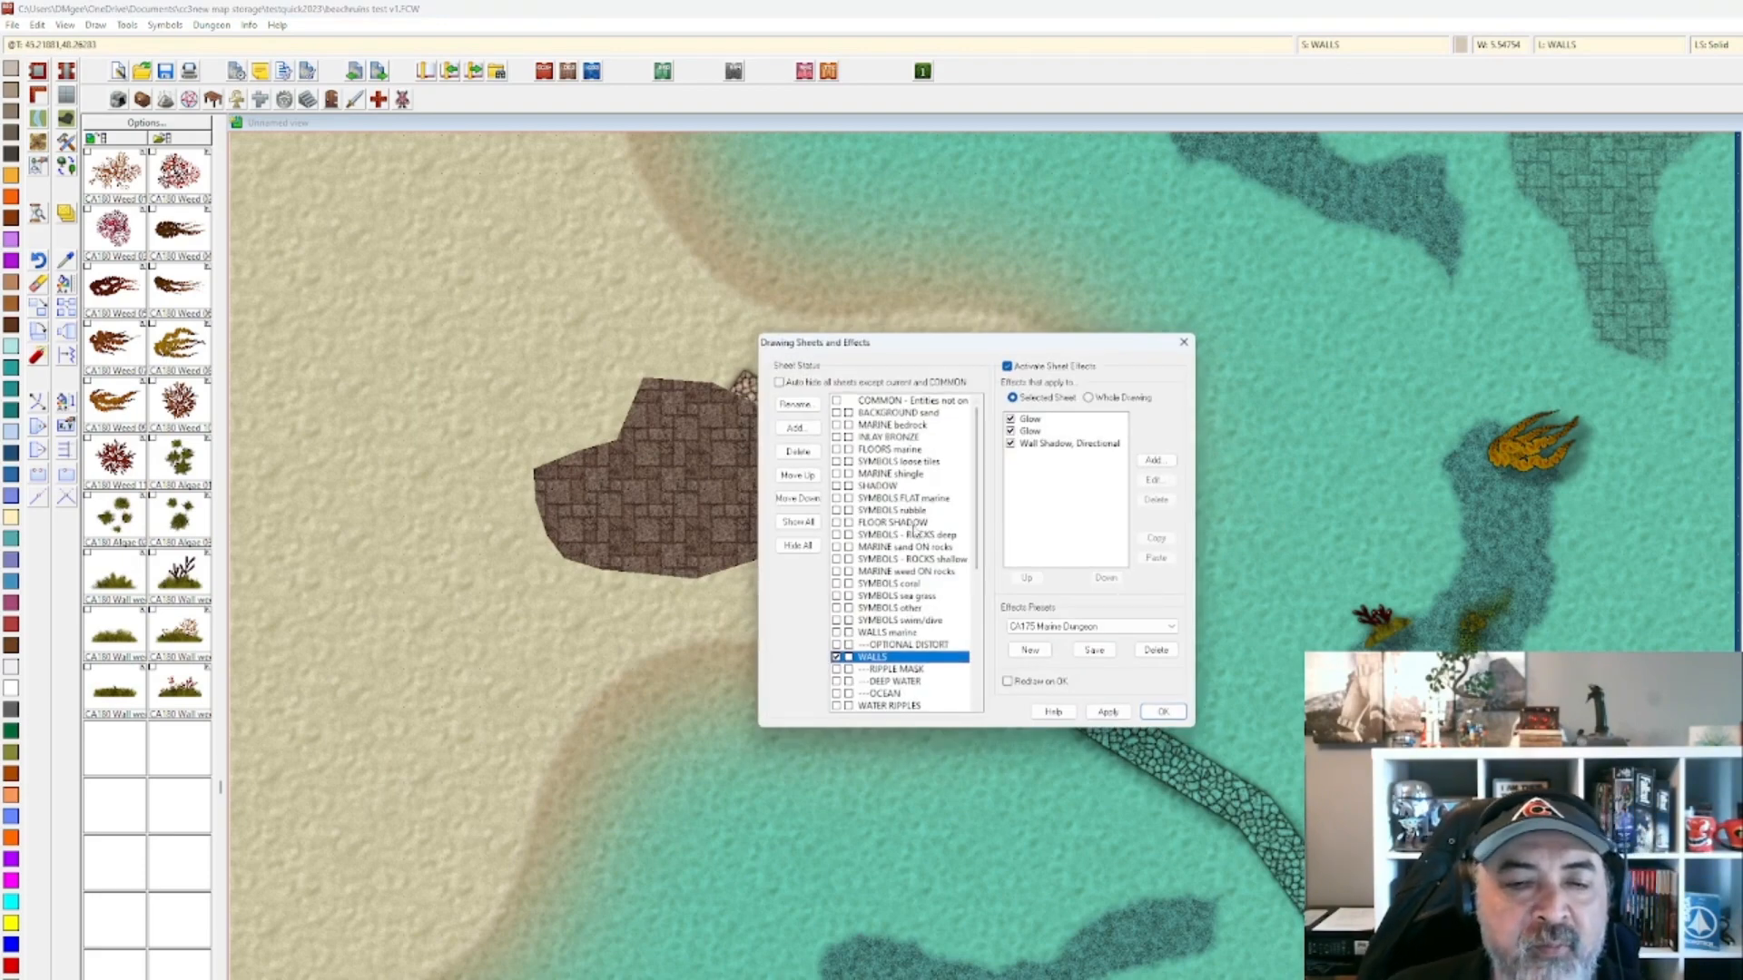
pyautogui.scroll(-7, 914, 531)
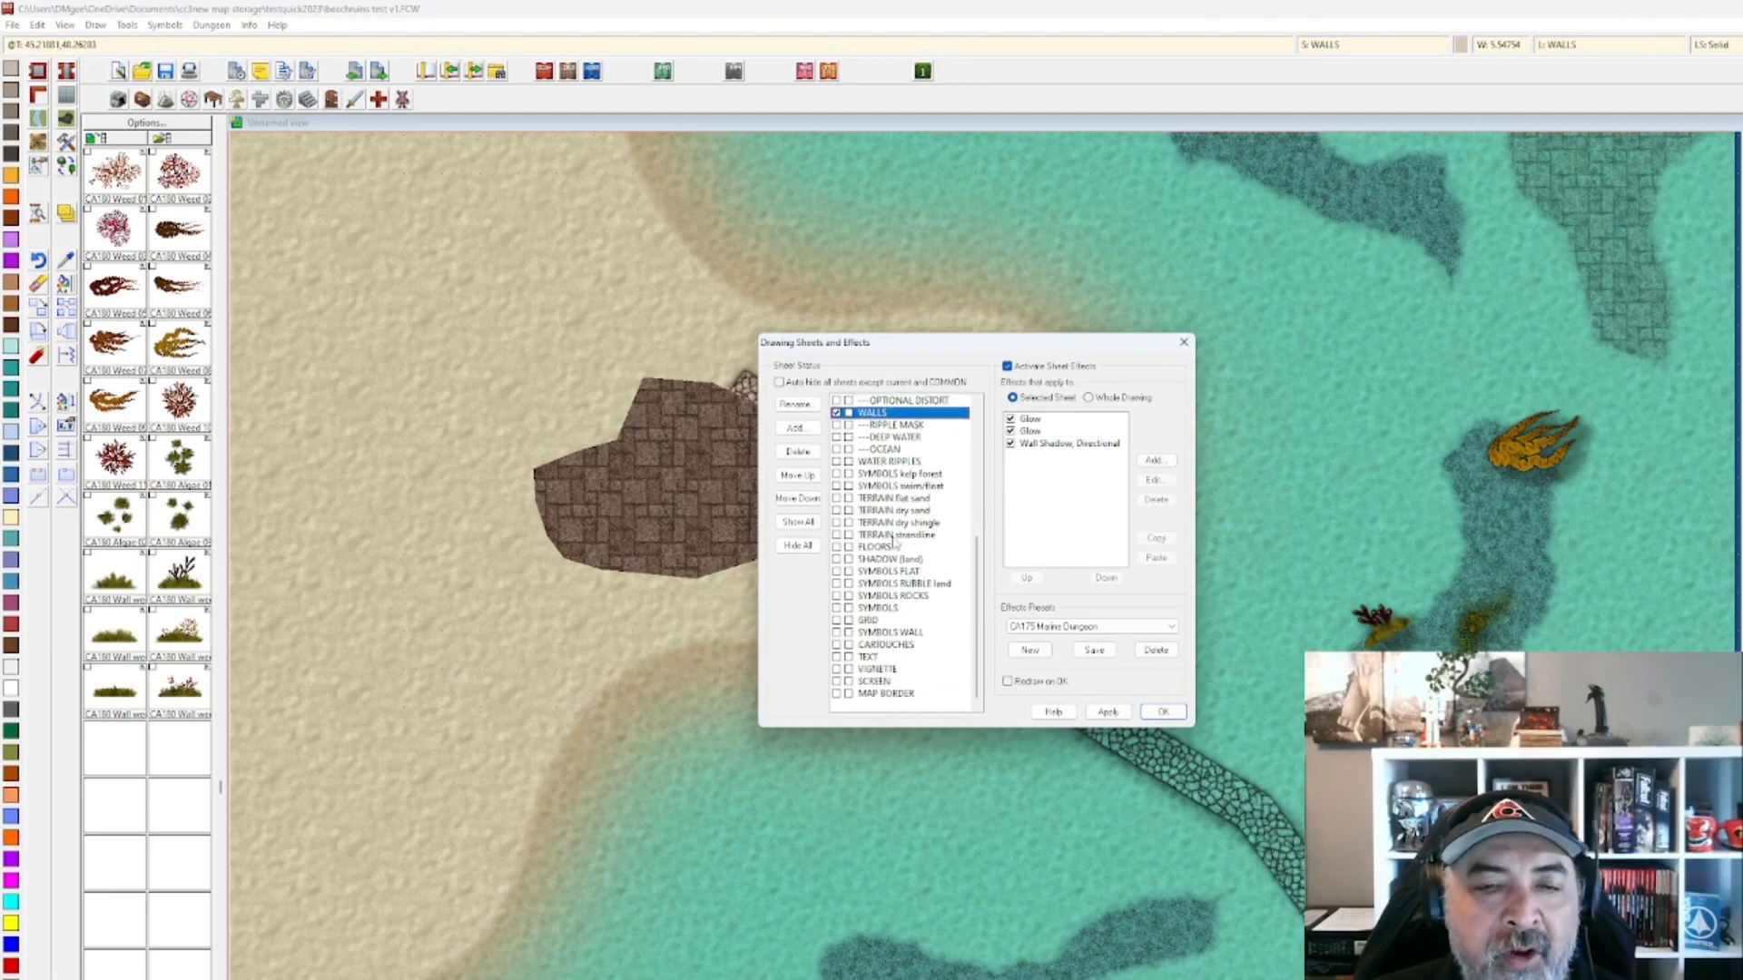
pyautogui.press('Return')
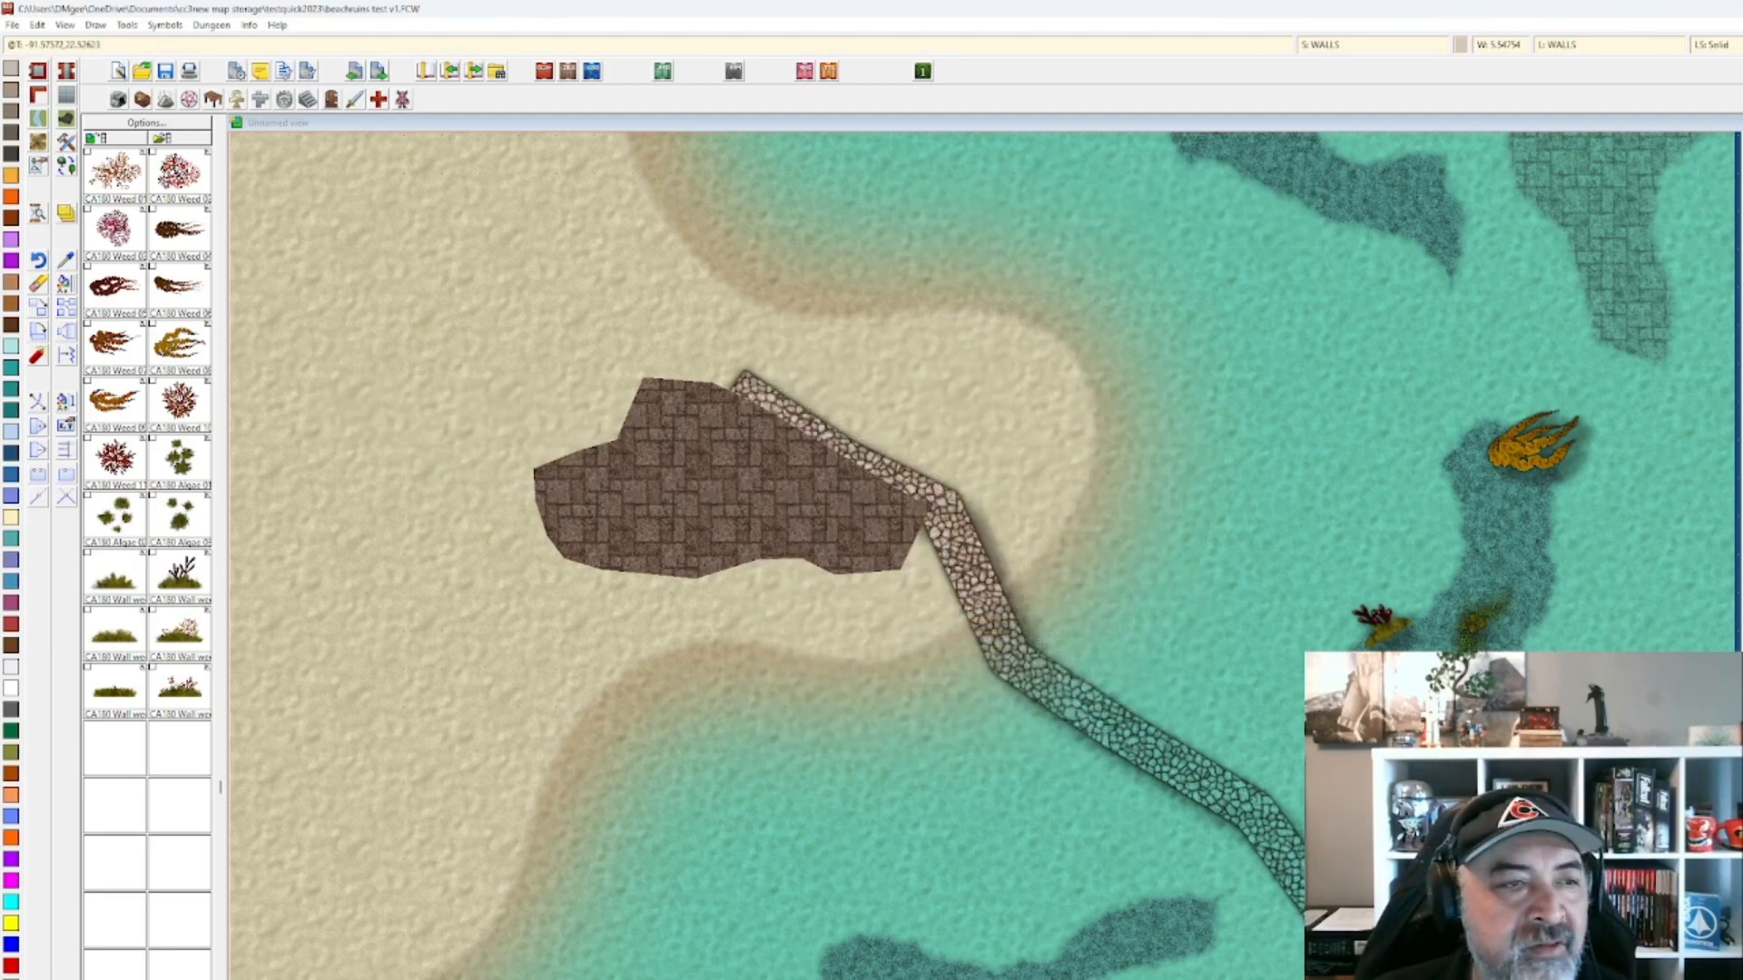
# Change the flagstone floor's sheet property to FLOORS.
pyautogui.click(65, 283)
pyautogui.click(593, 467)
pyautogui.click(590, 467)
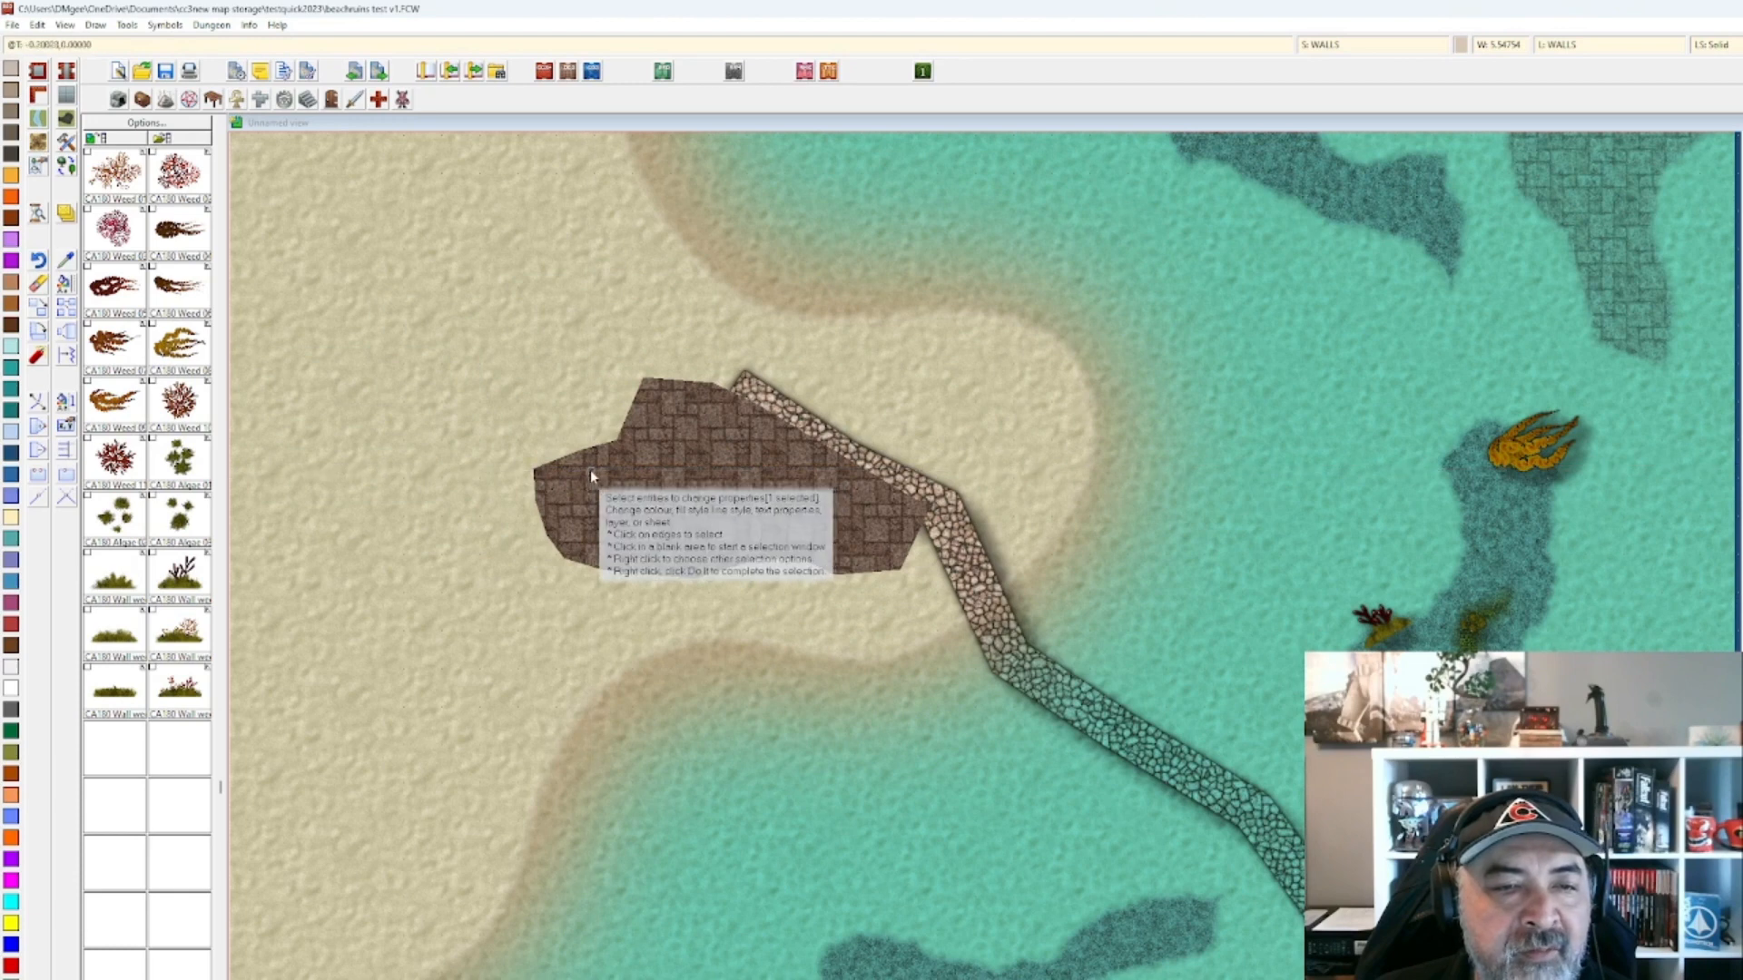
pyautogui.rightClick(591, 467)
pyautogui.click(594, 475)
pyautogui.click(1043, 570)
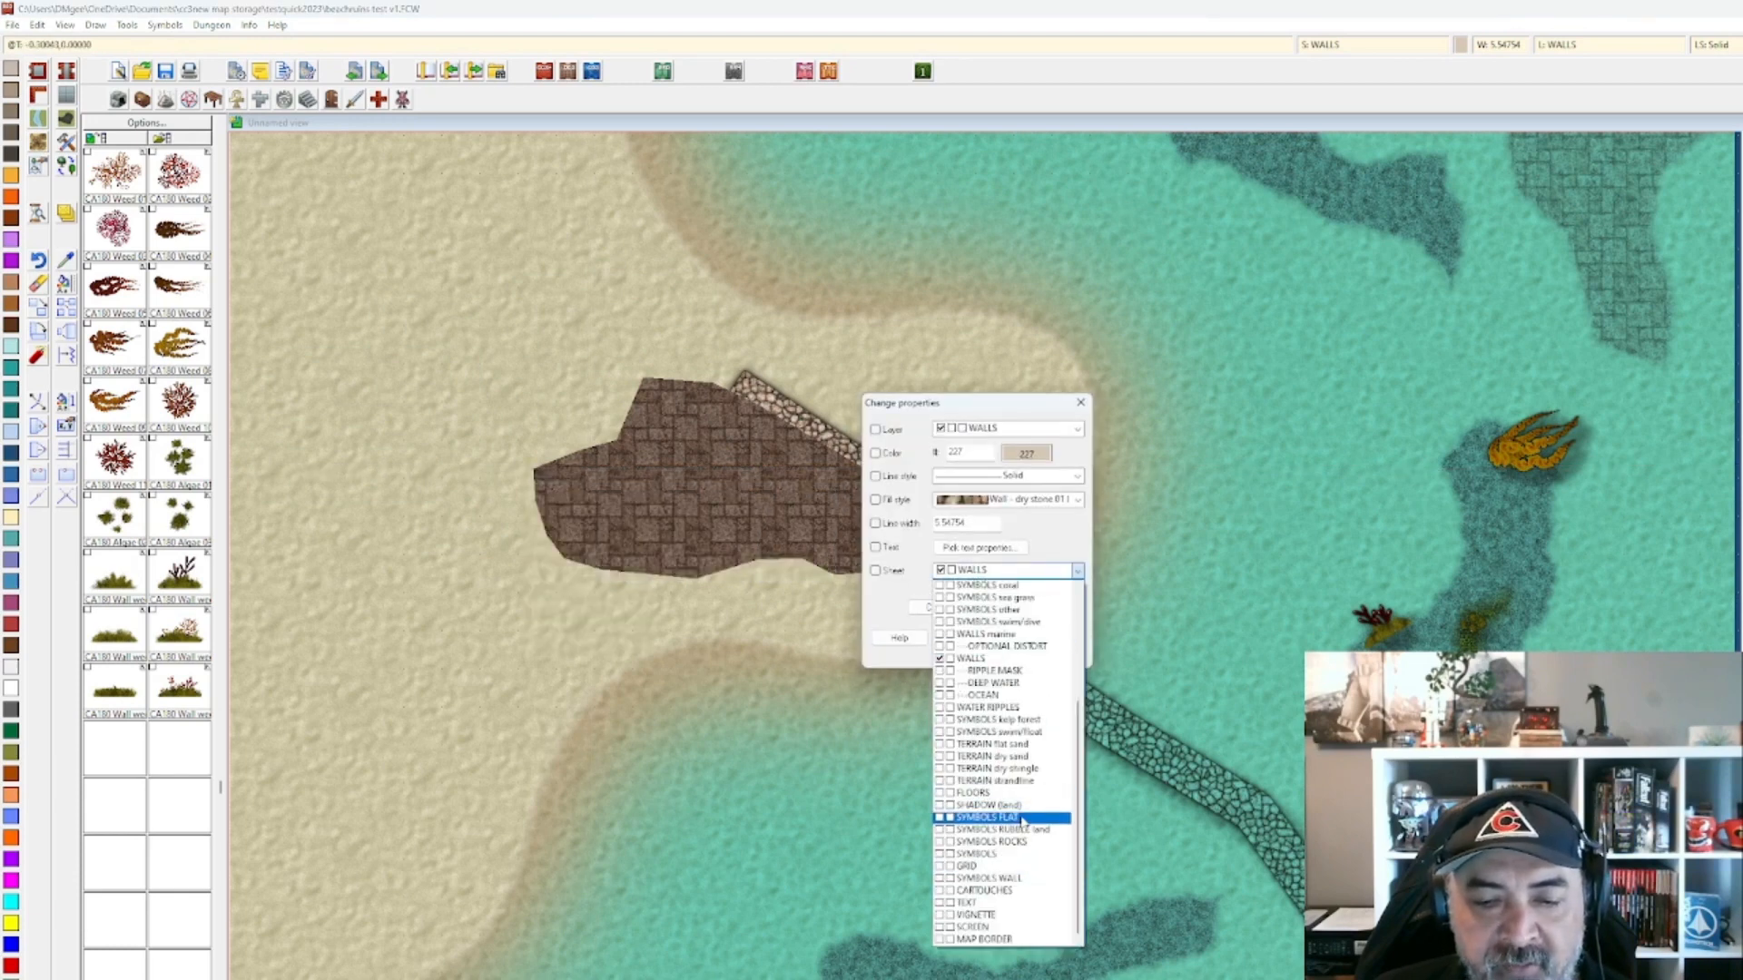
pyautogui.scroll(5, 1021, 817)
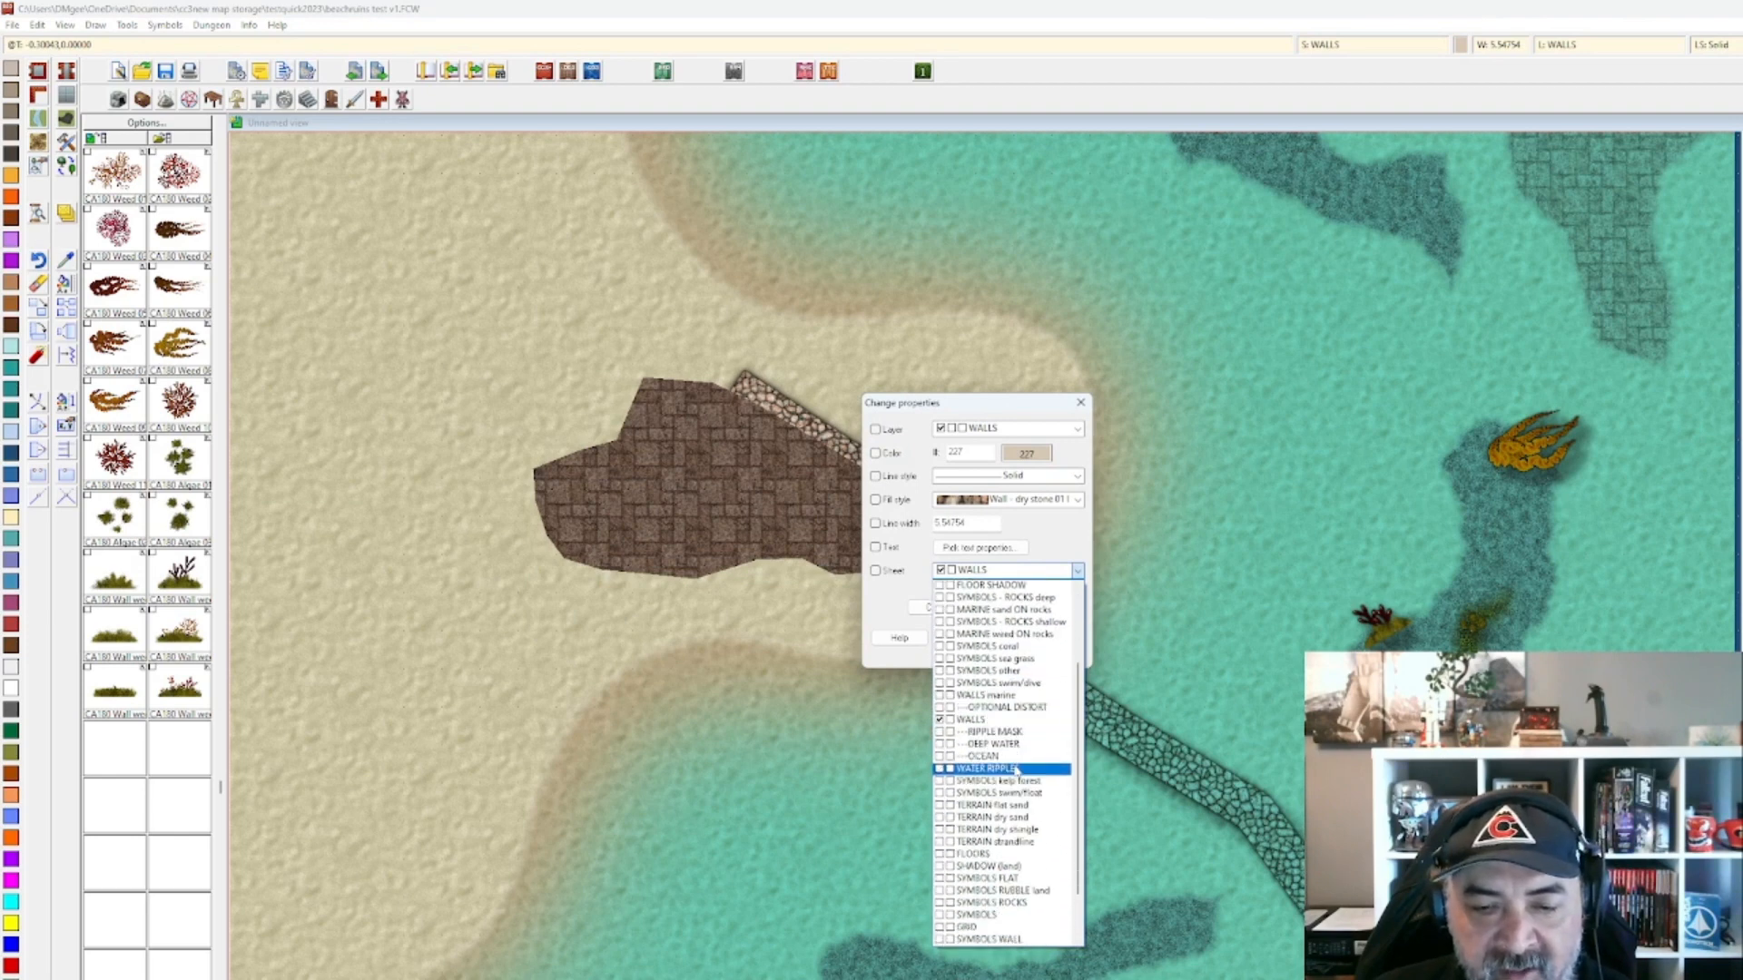
pyautogui.scroll(-5, 1015, 772)
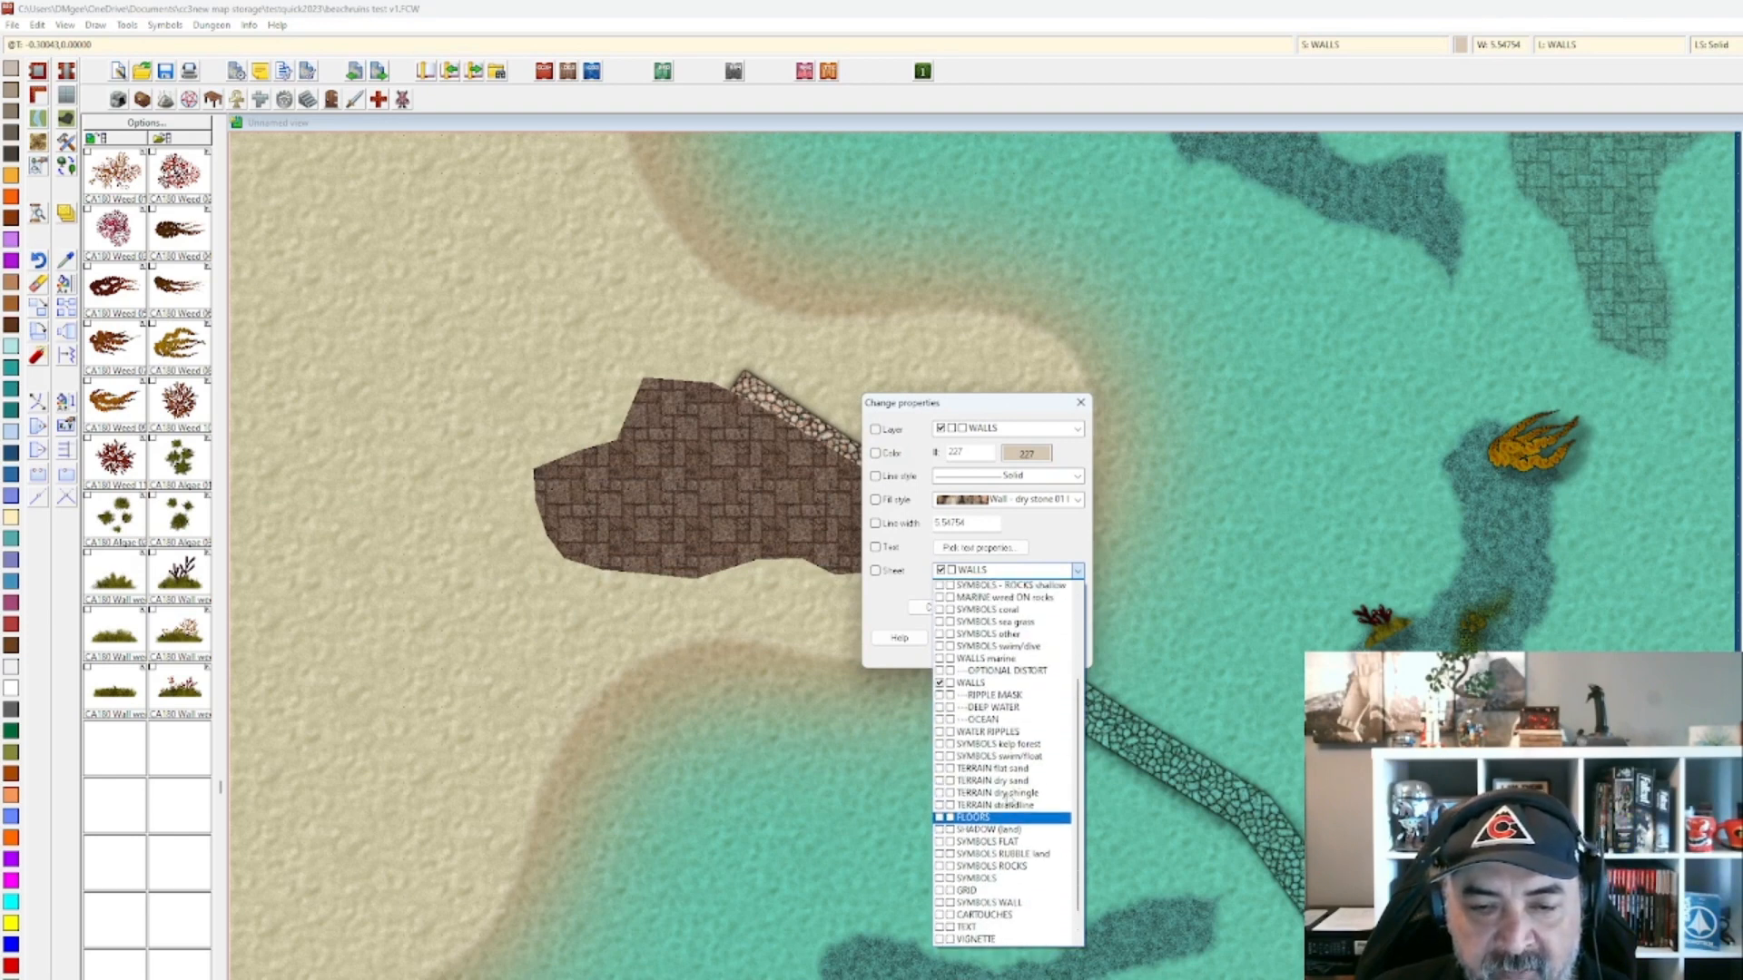
pyautogui.scroll(3, 1010, 790)
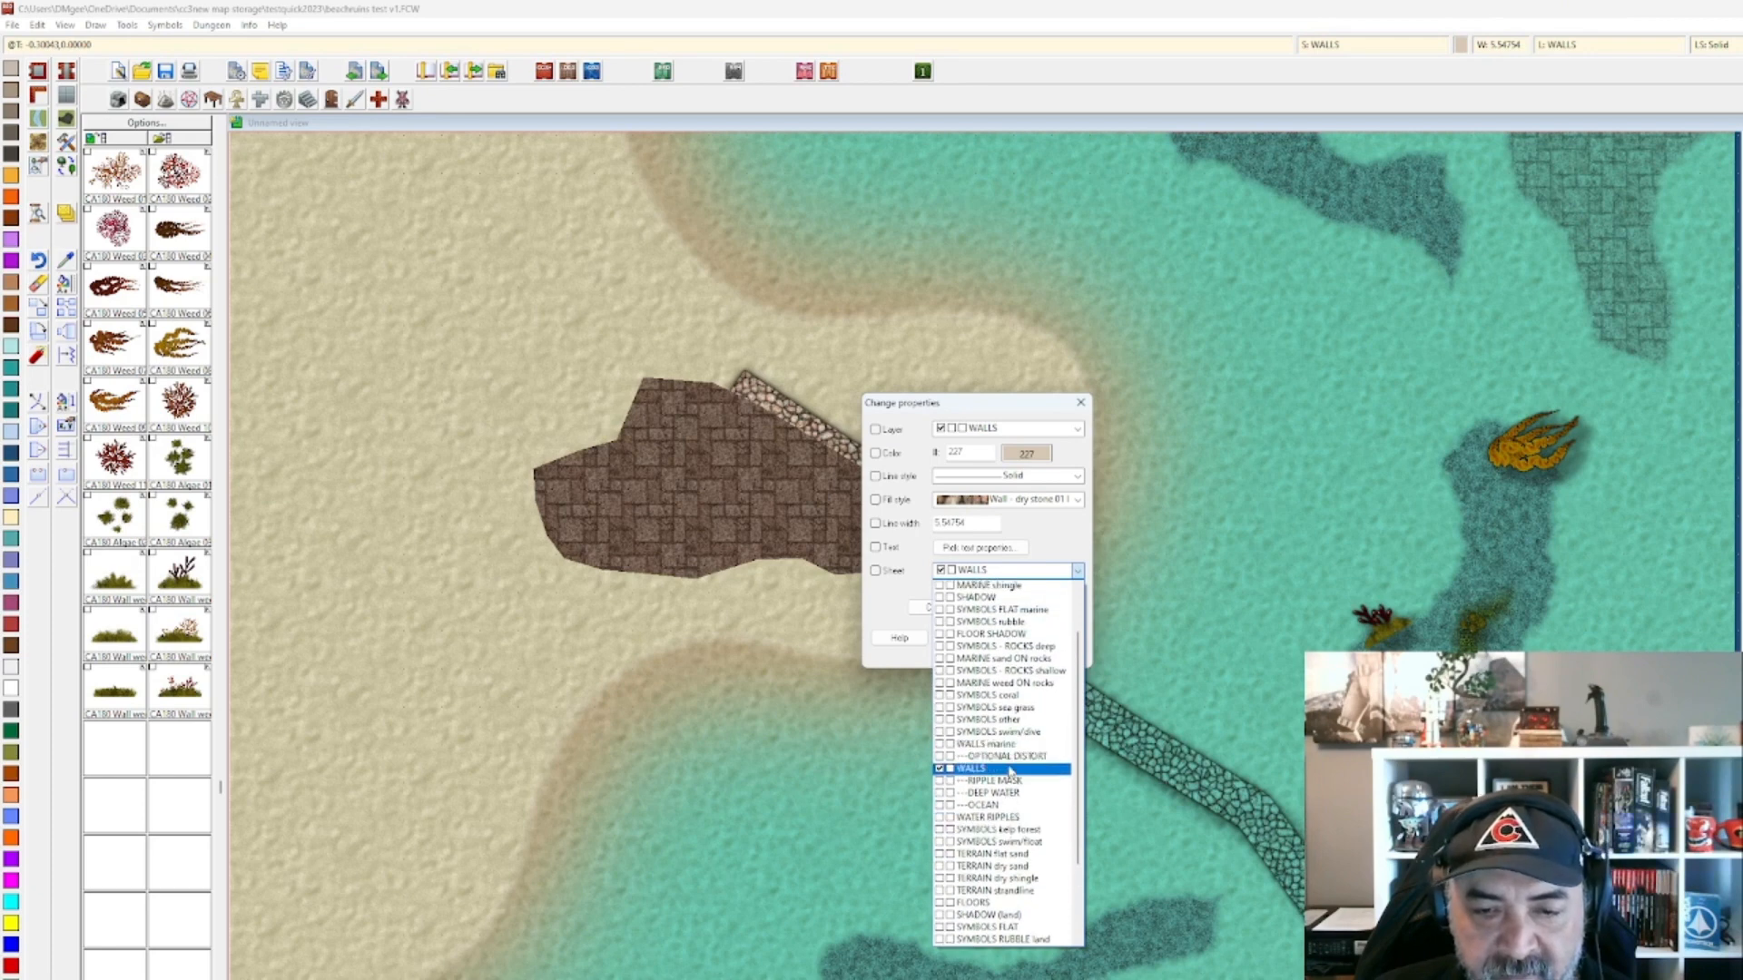
pyautogui.scroll(-1, 1007, 812)
pyautogui.scroll(-1, 1008, 813)
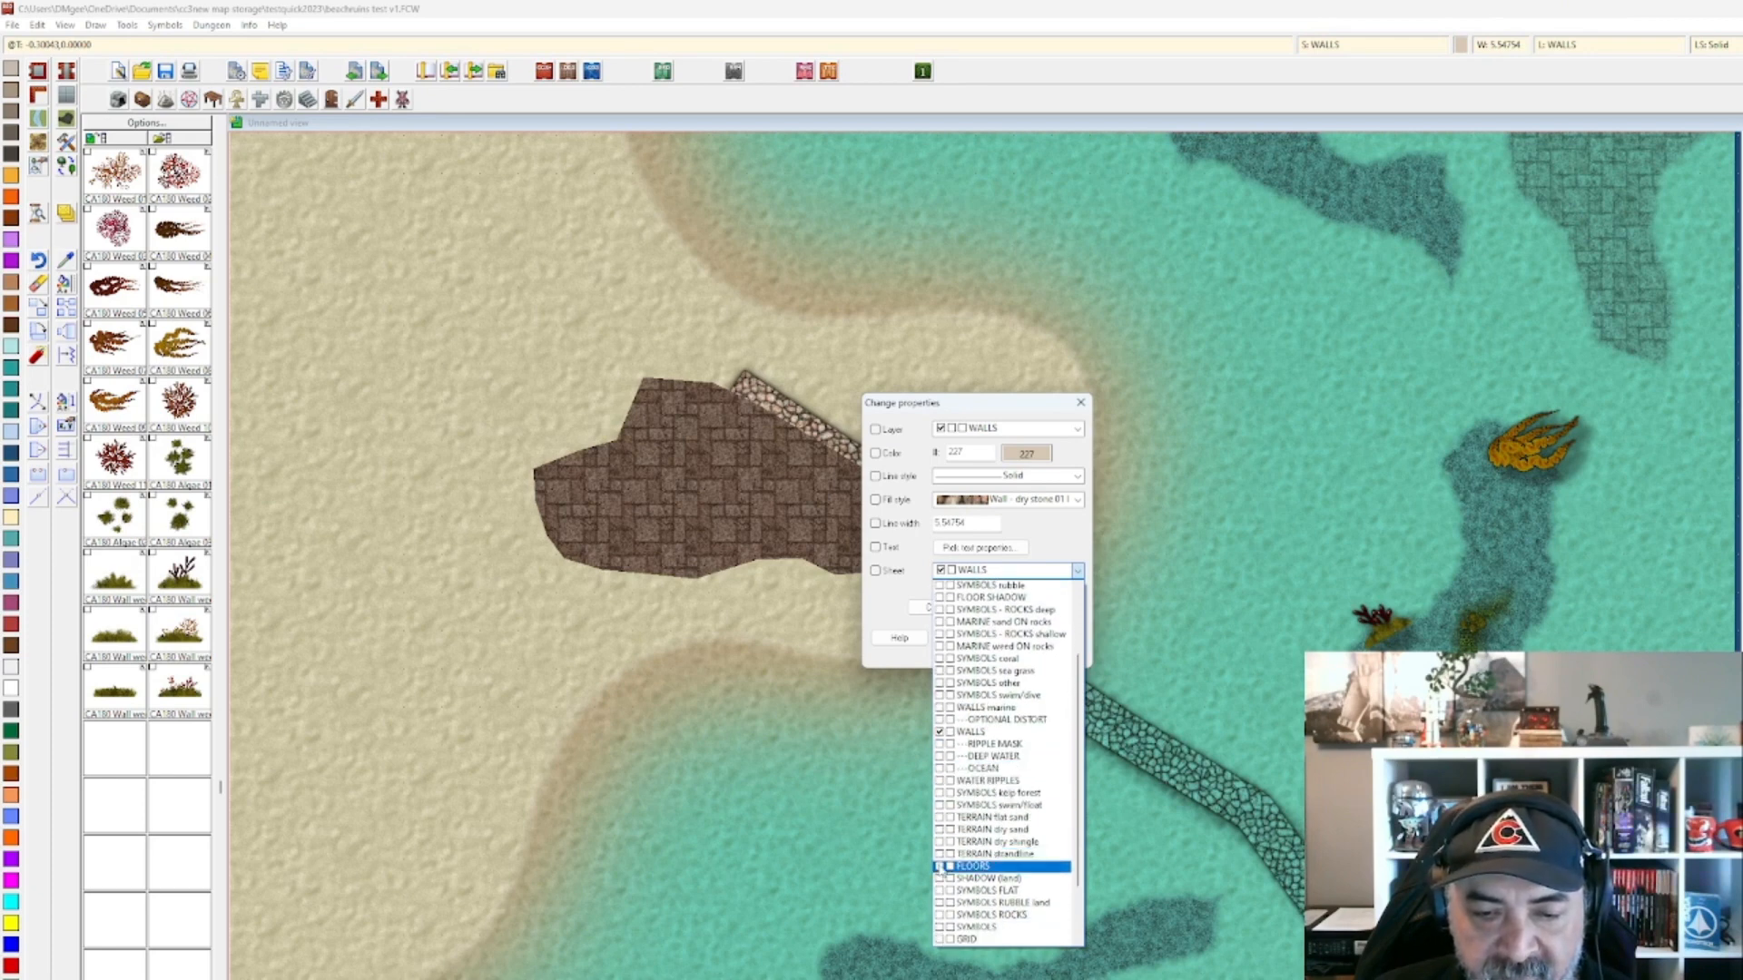
pyautogui.click(946, 864)
pyautogui.click(1053, 639)
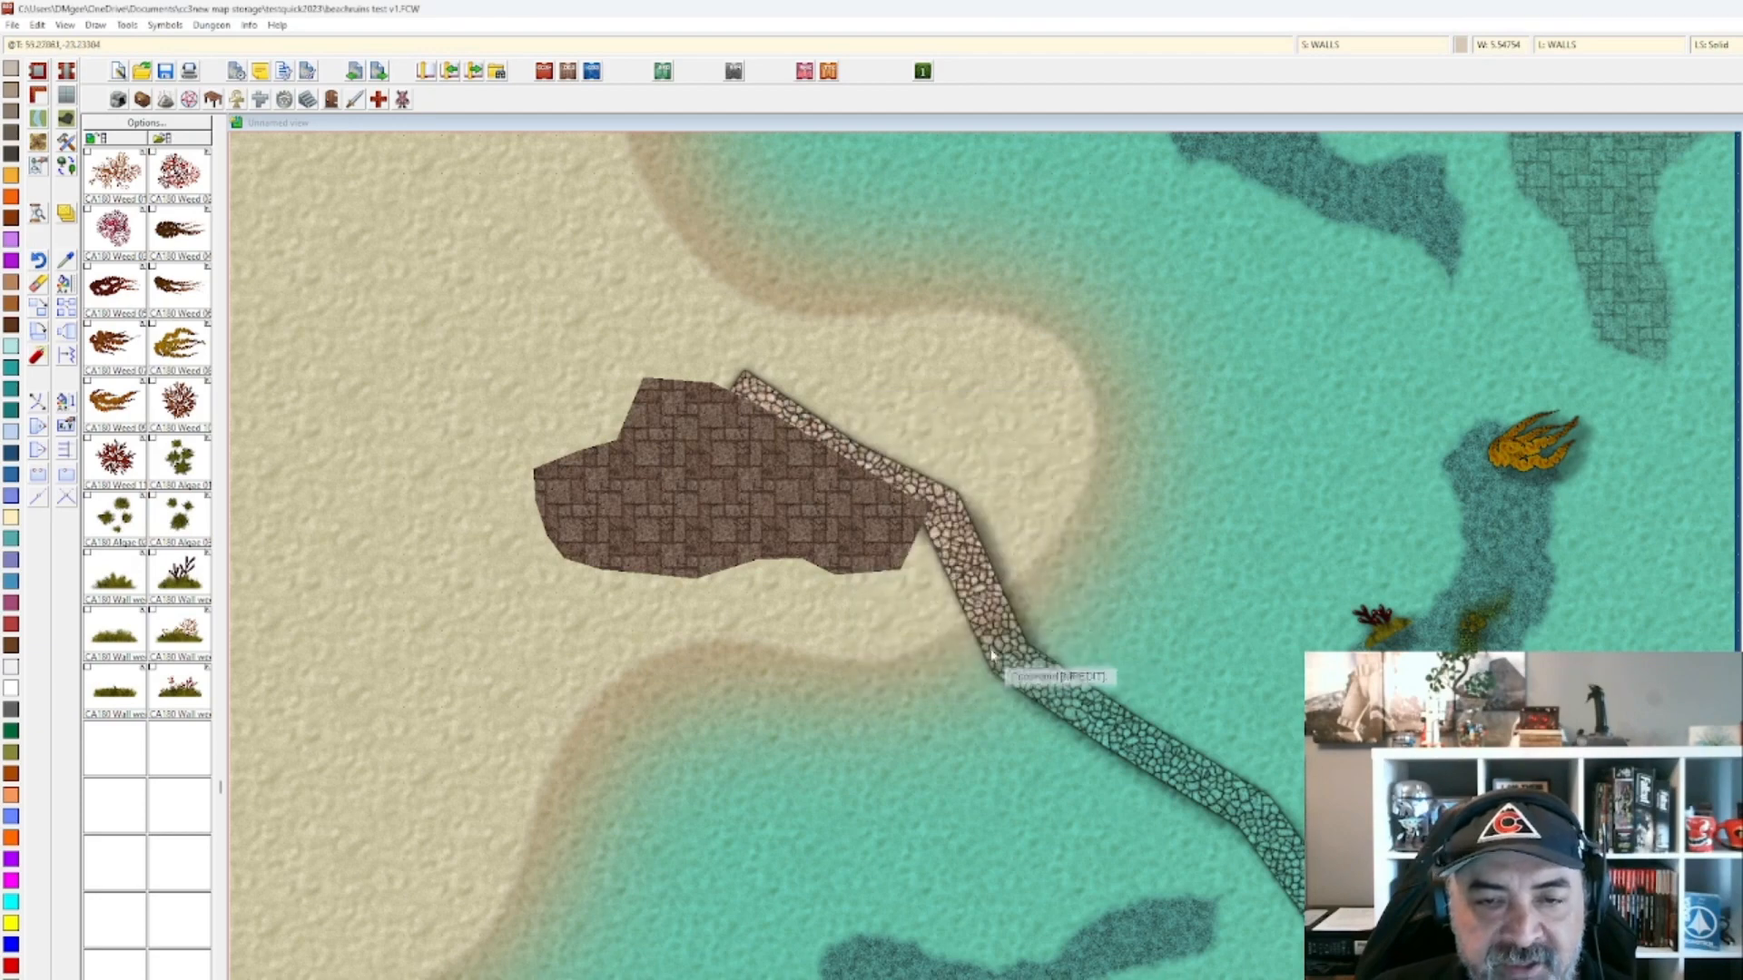
# Add a new drawing sheet named WALL DRY directly after the WALLS sheet.
pyautogui.scroll(1, 928, 626)
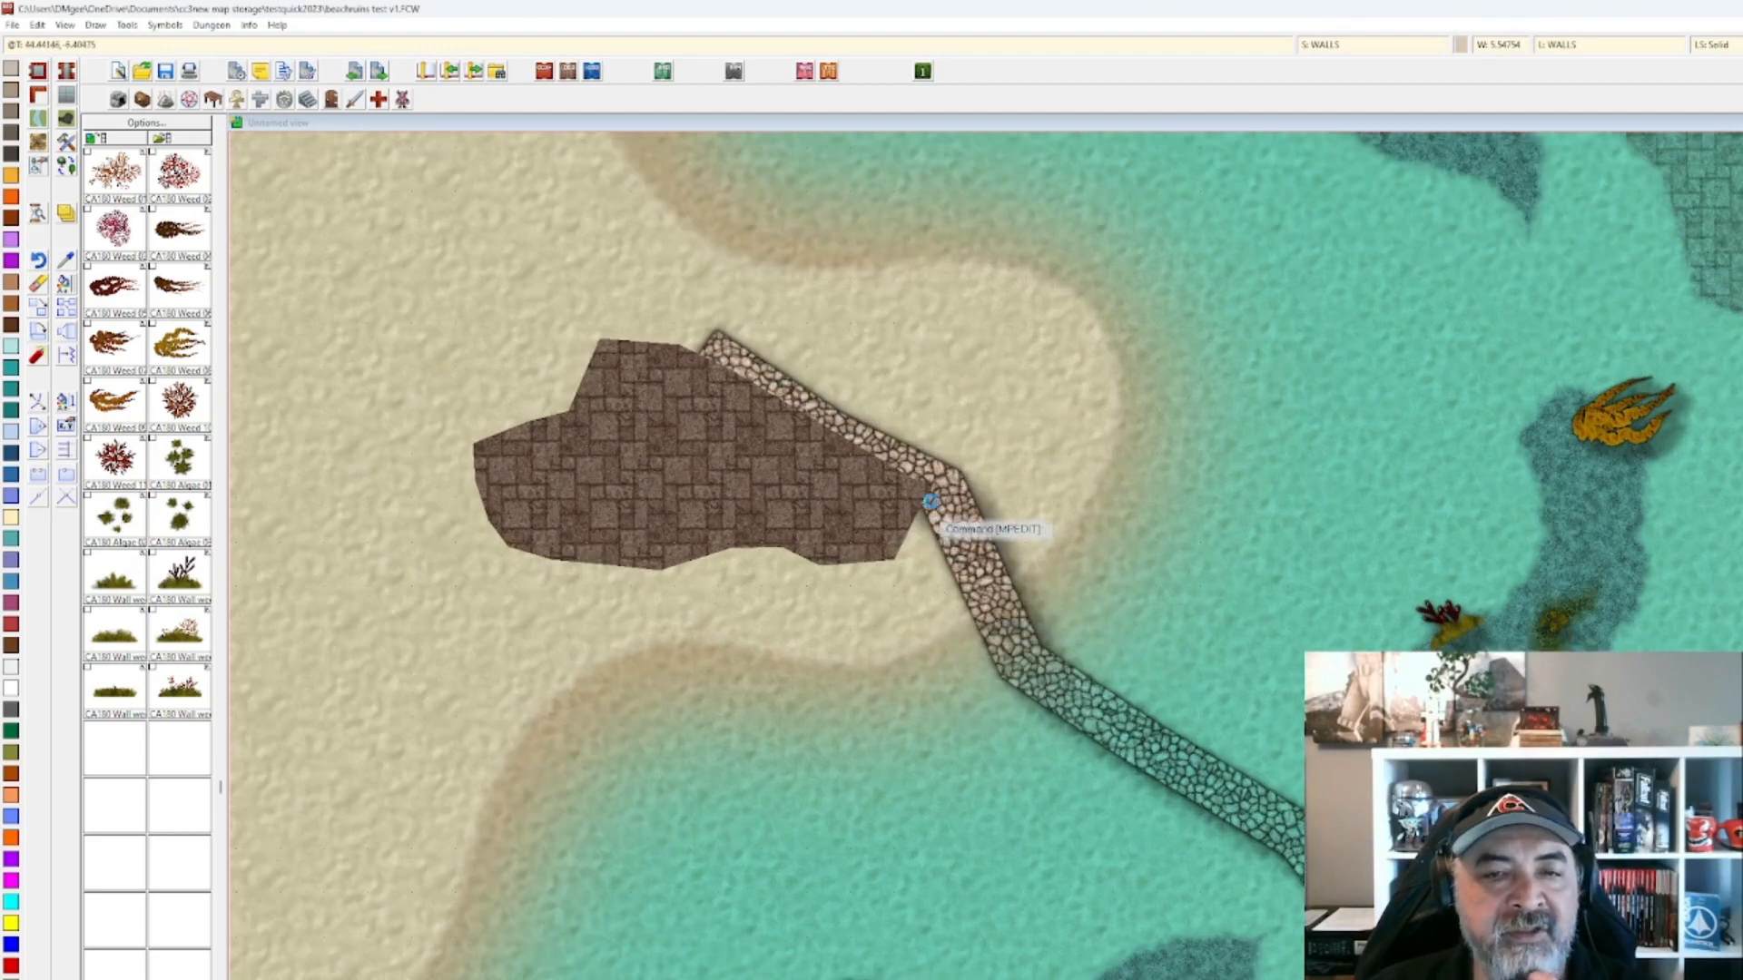
pyautogui.scroll(1, 930, 500)
pyautogui.scroll(1, 938, 486)
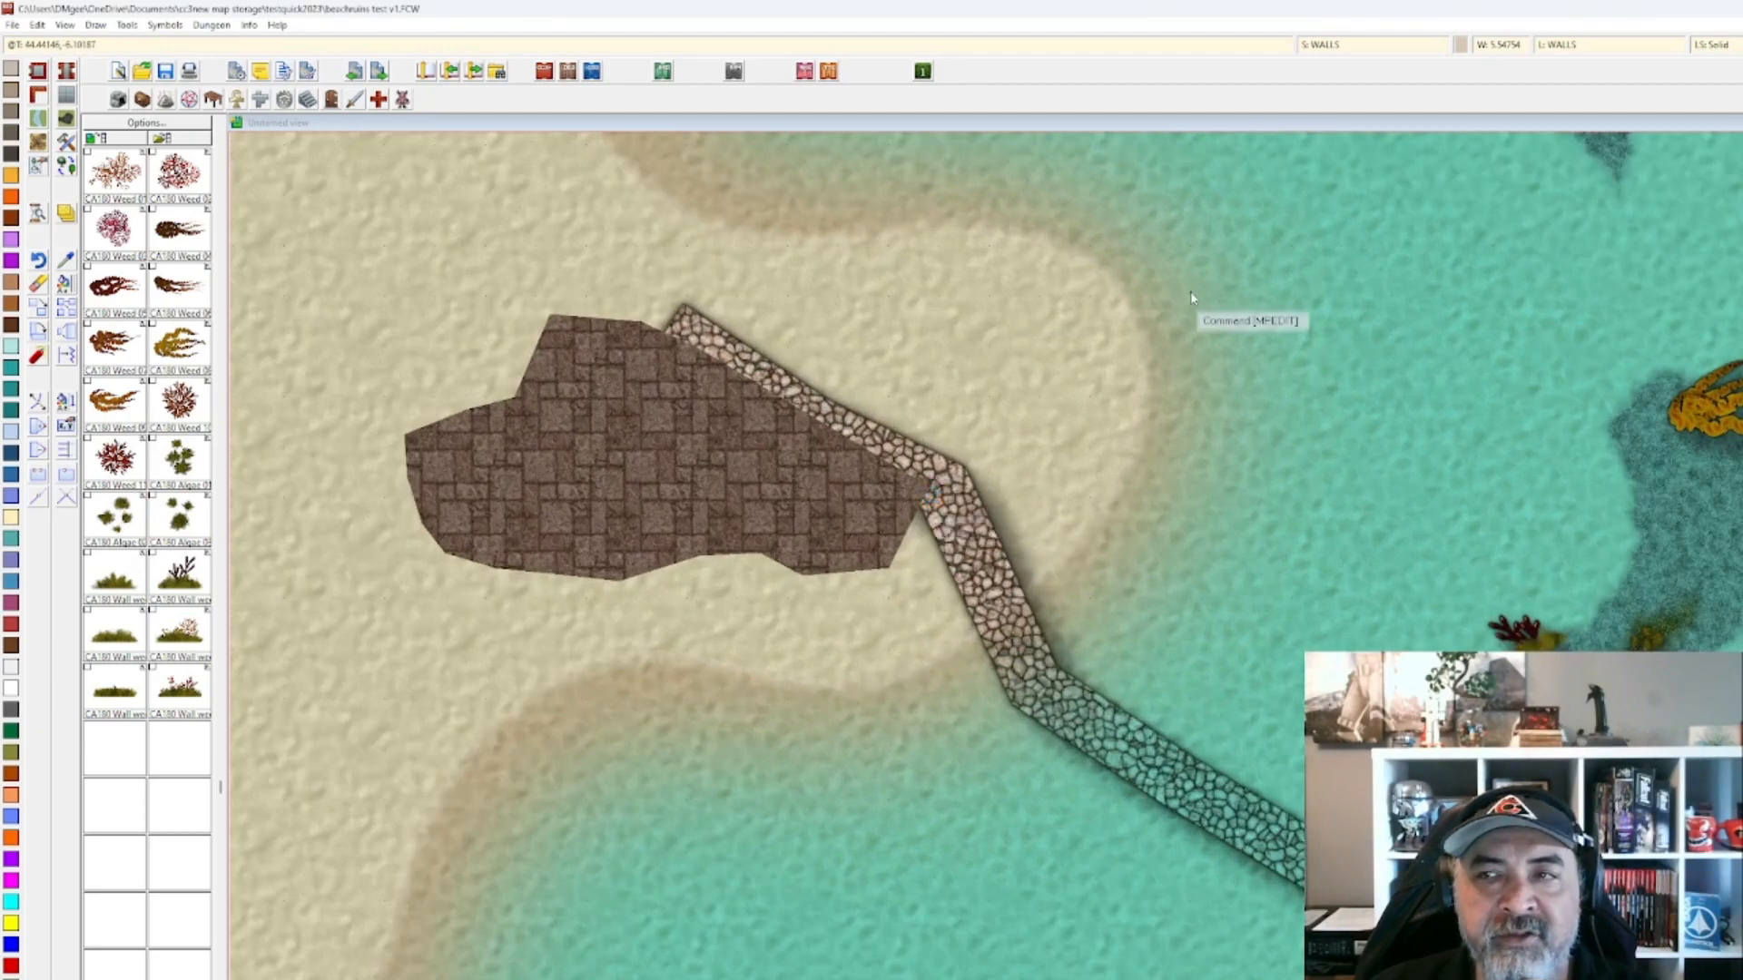
pyautogui.click(1357, 46)
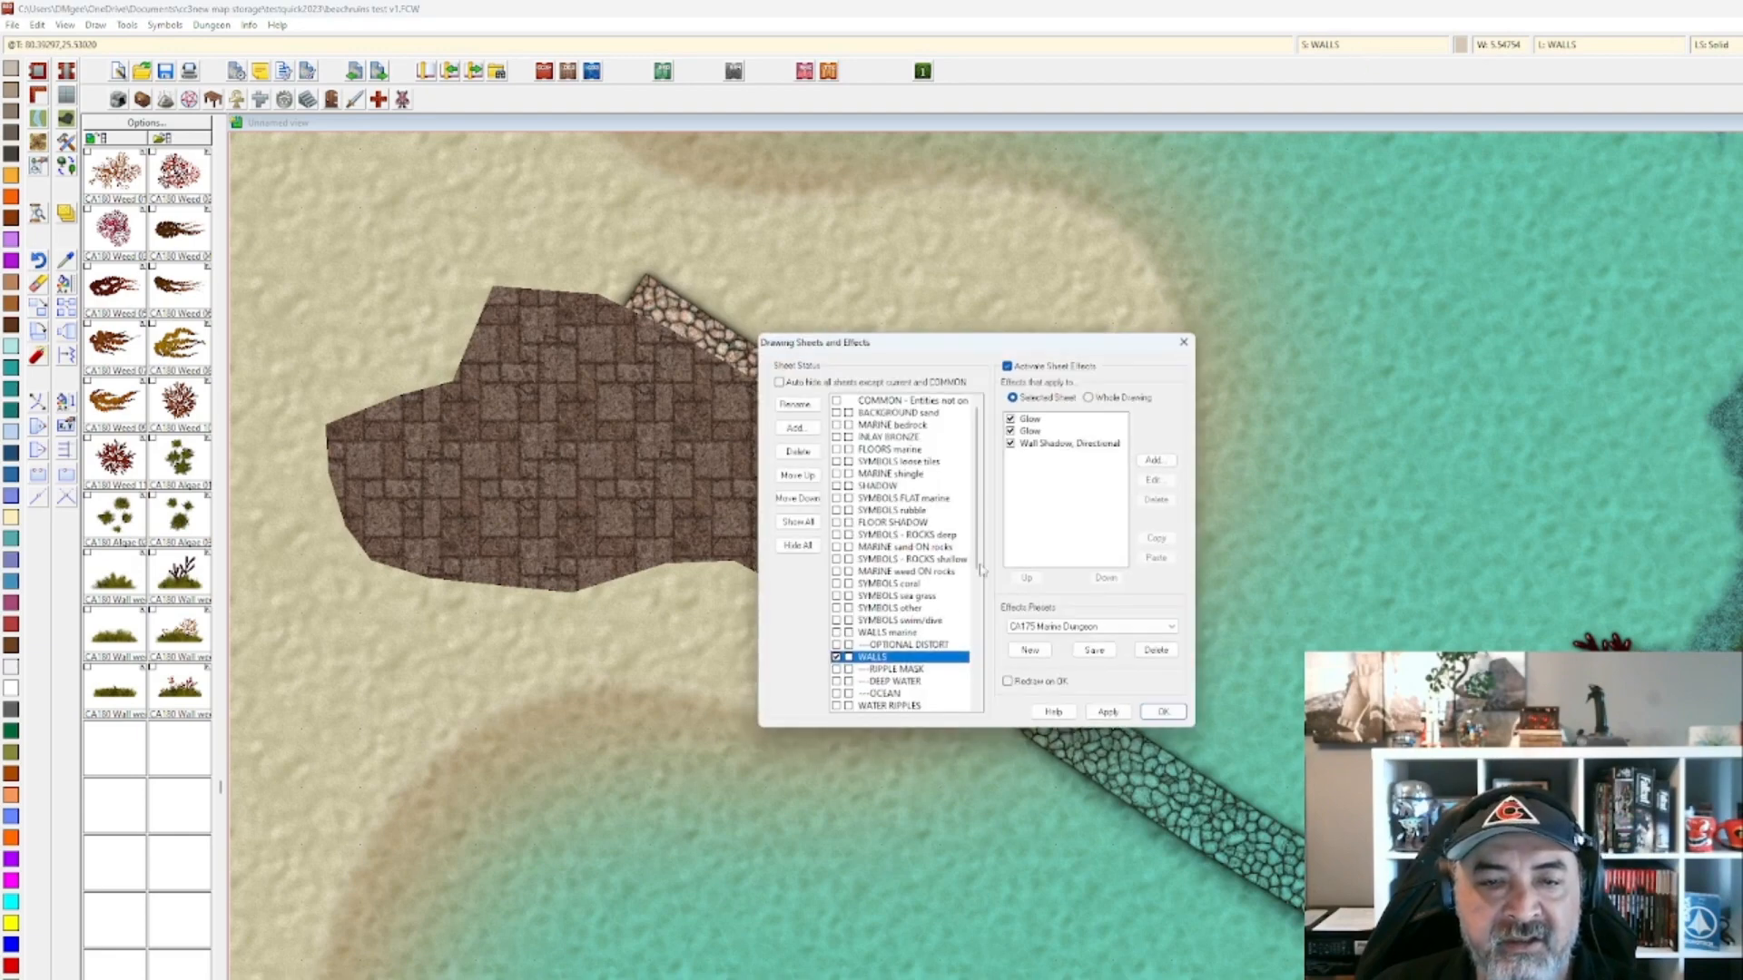
pyautogui.scroll(-2, 883, 670)
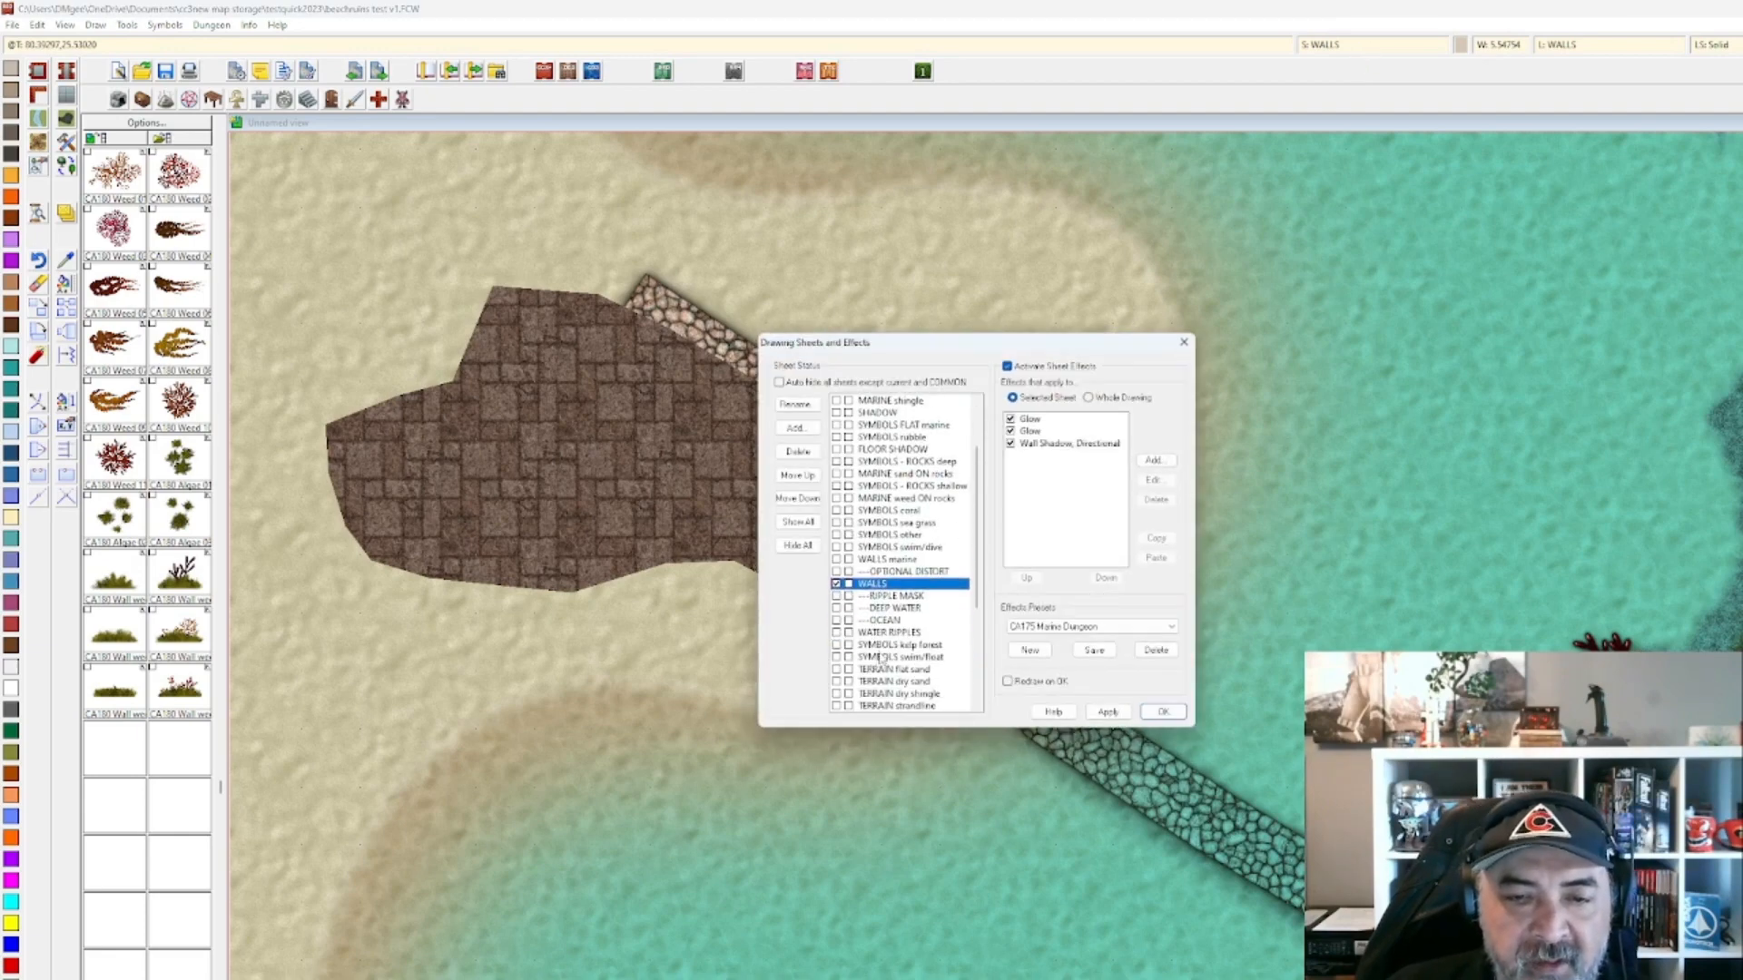
pyautogui.scroll(-3, 885, 585)
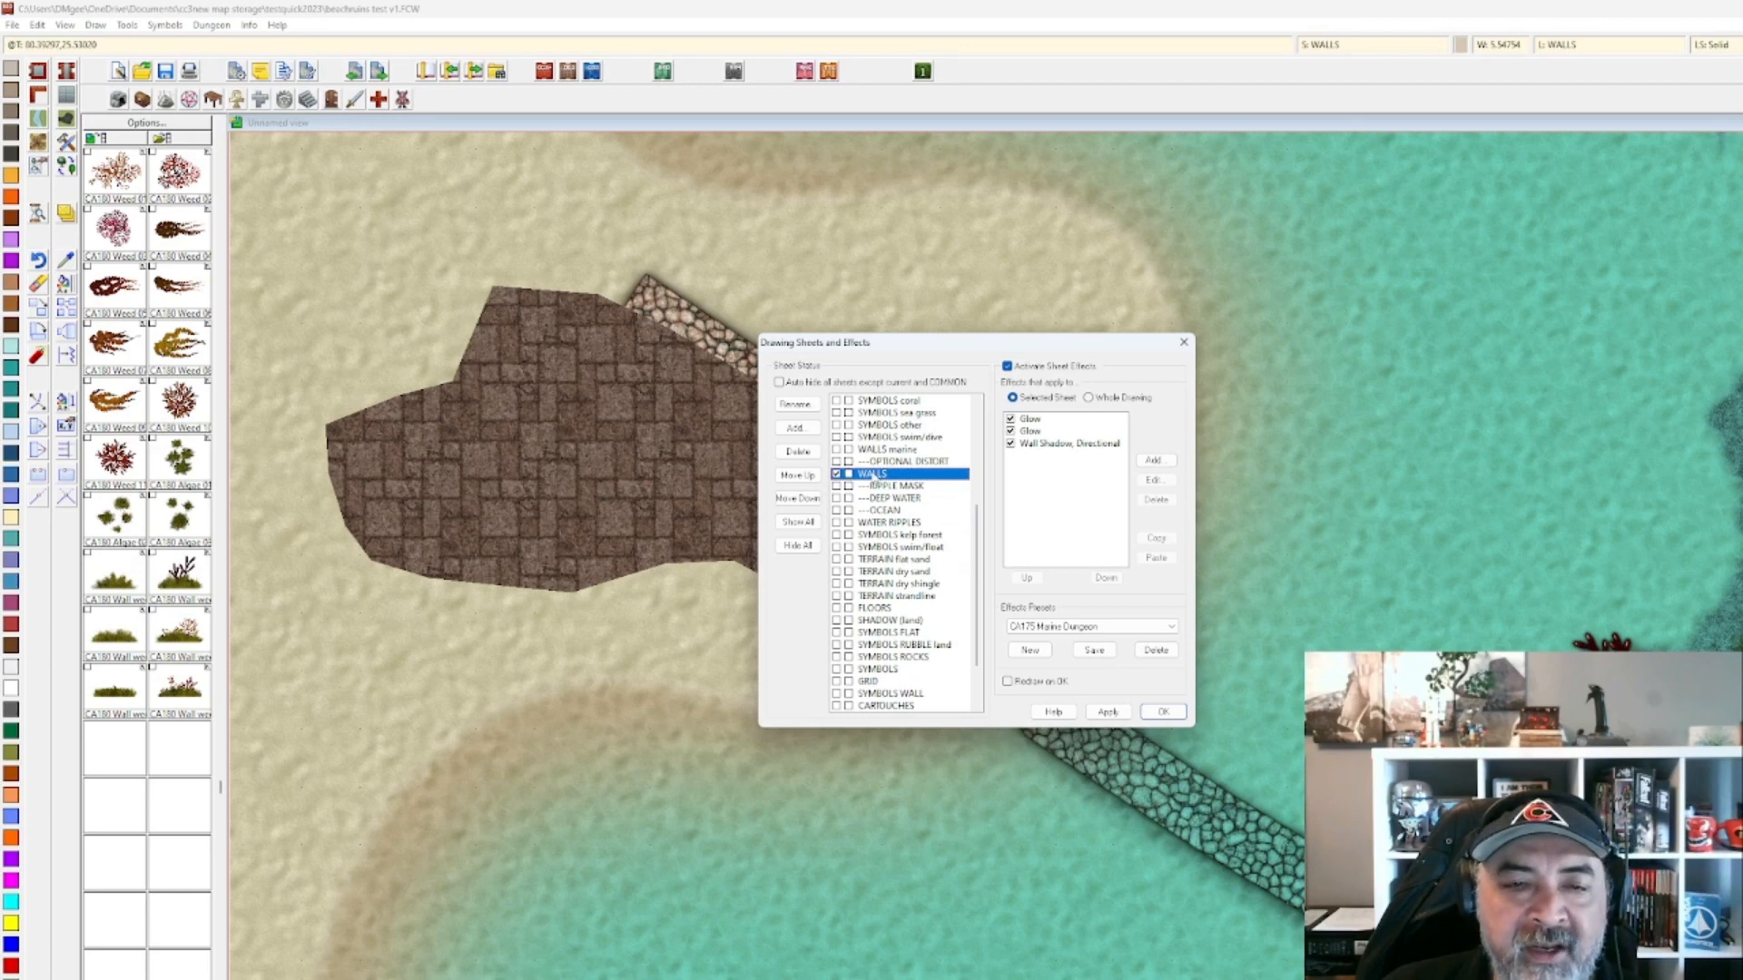
pyautogui.click(803, 430)
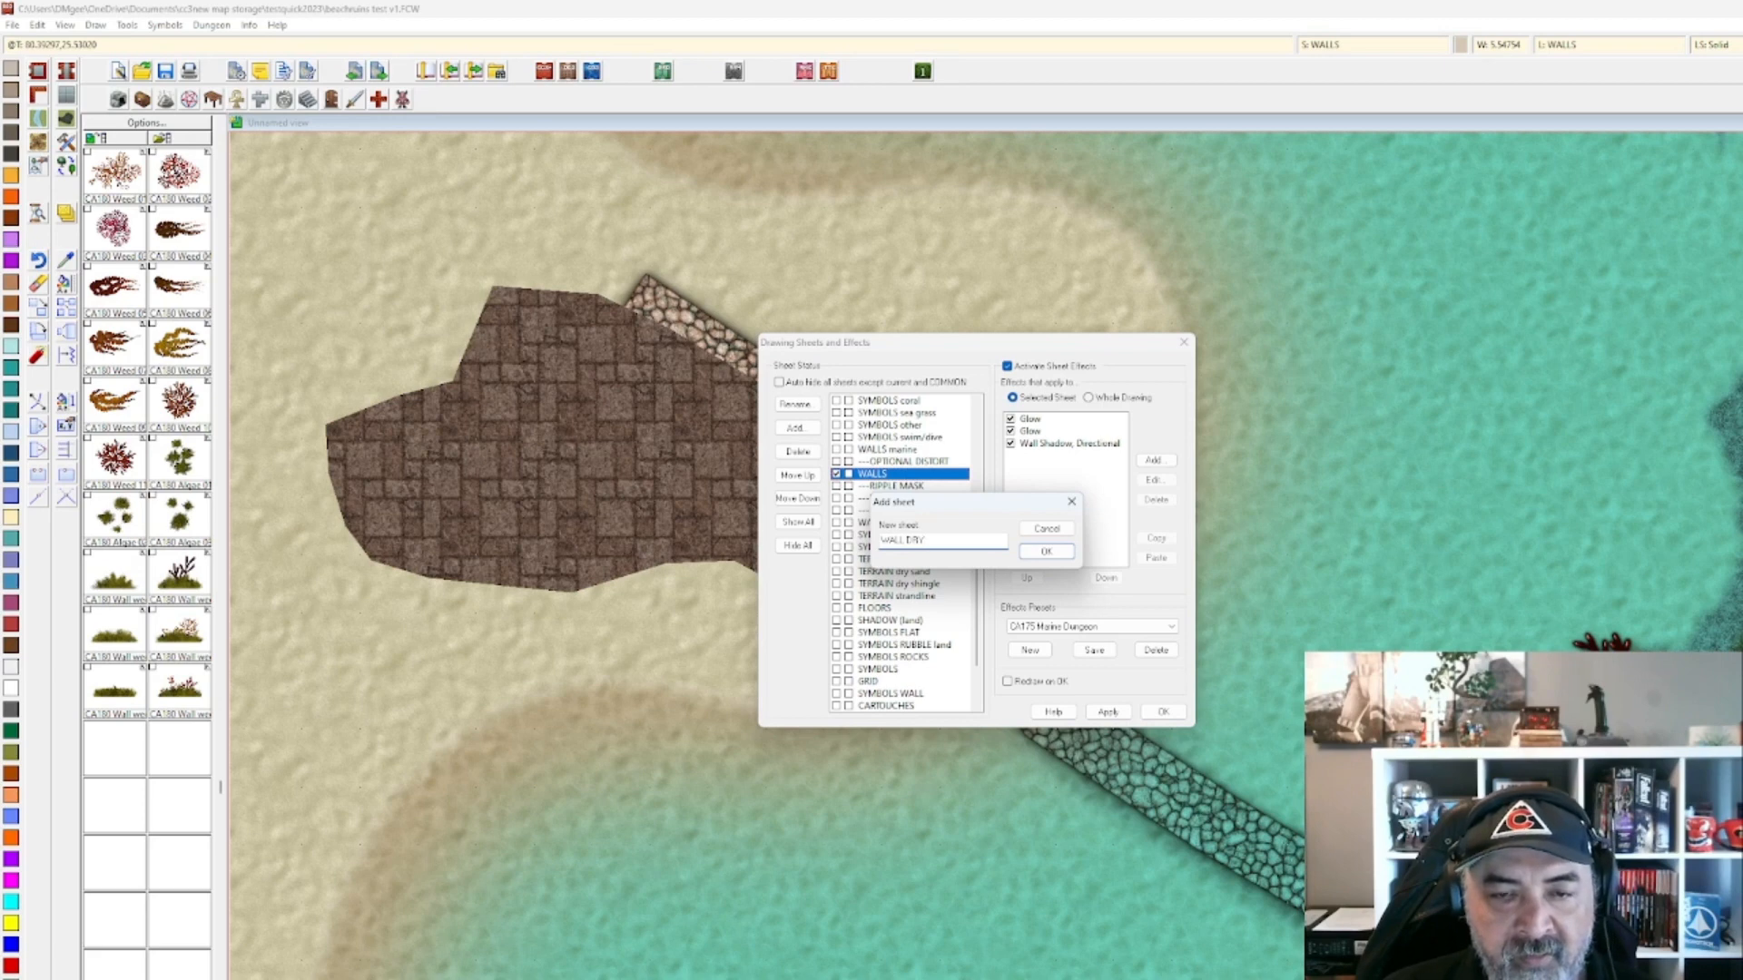
pyautogui.click(1046, 553)
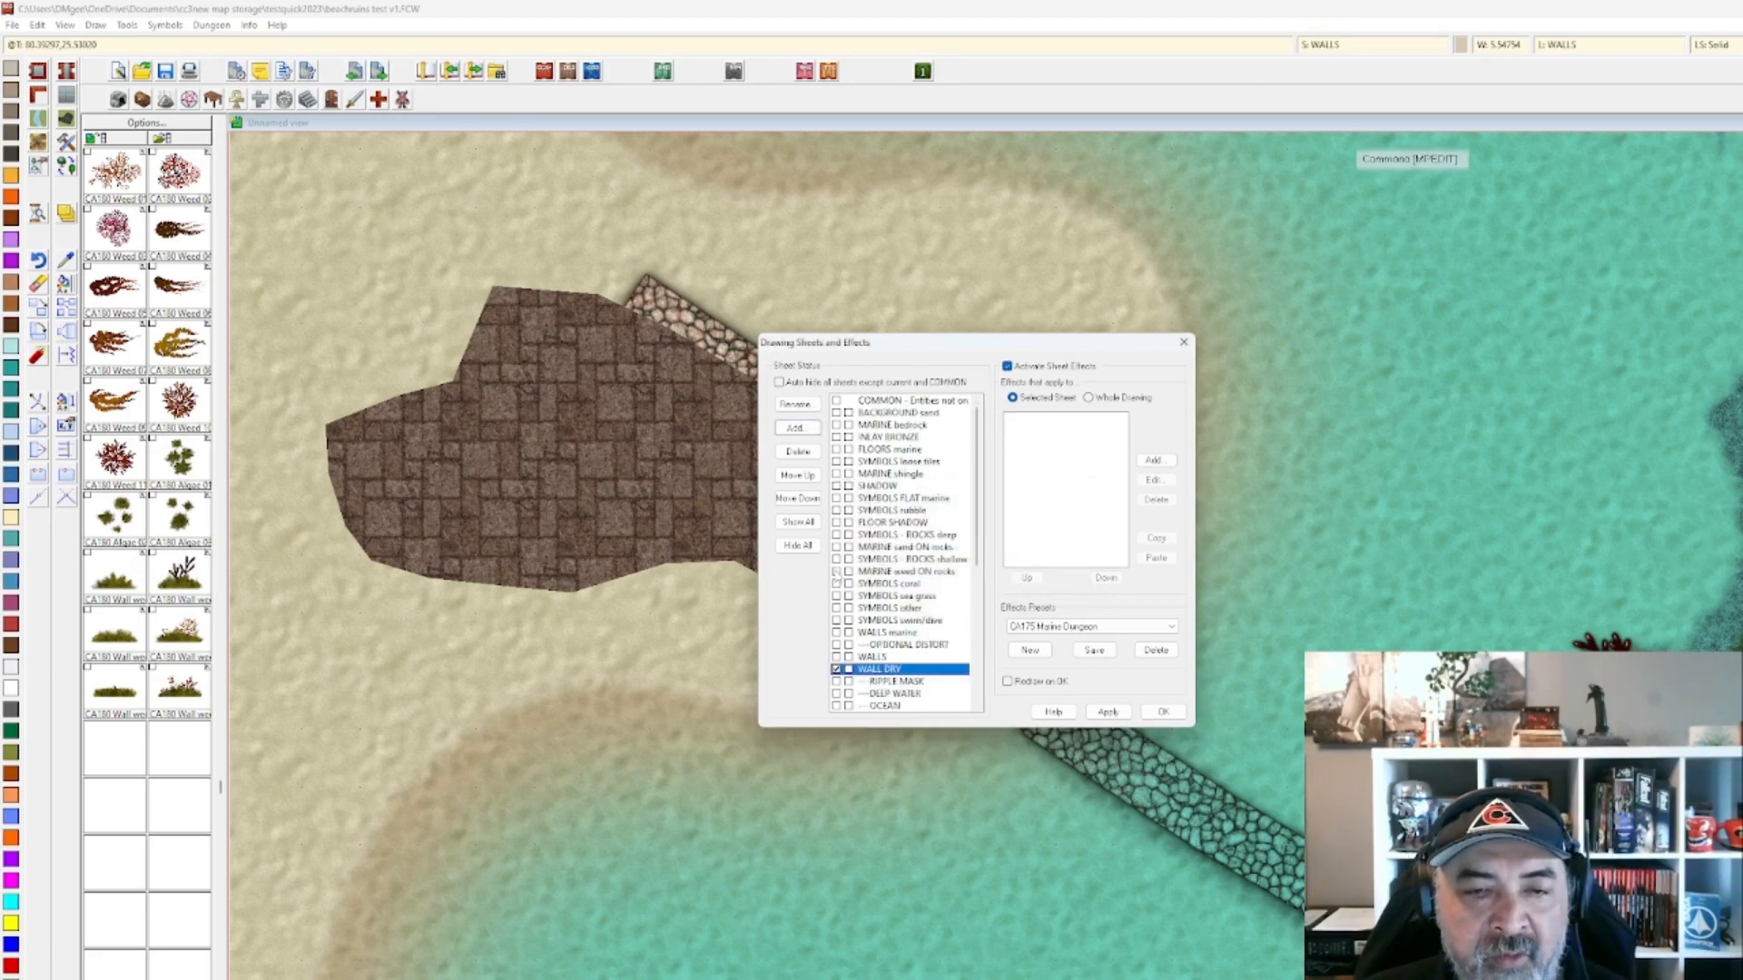
# Move the WALL DRY sheet down the order to just after FLOORS and apply the new sheet order.
pyautogui.click(797, 499)
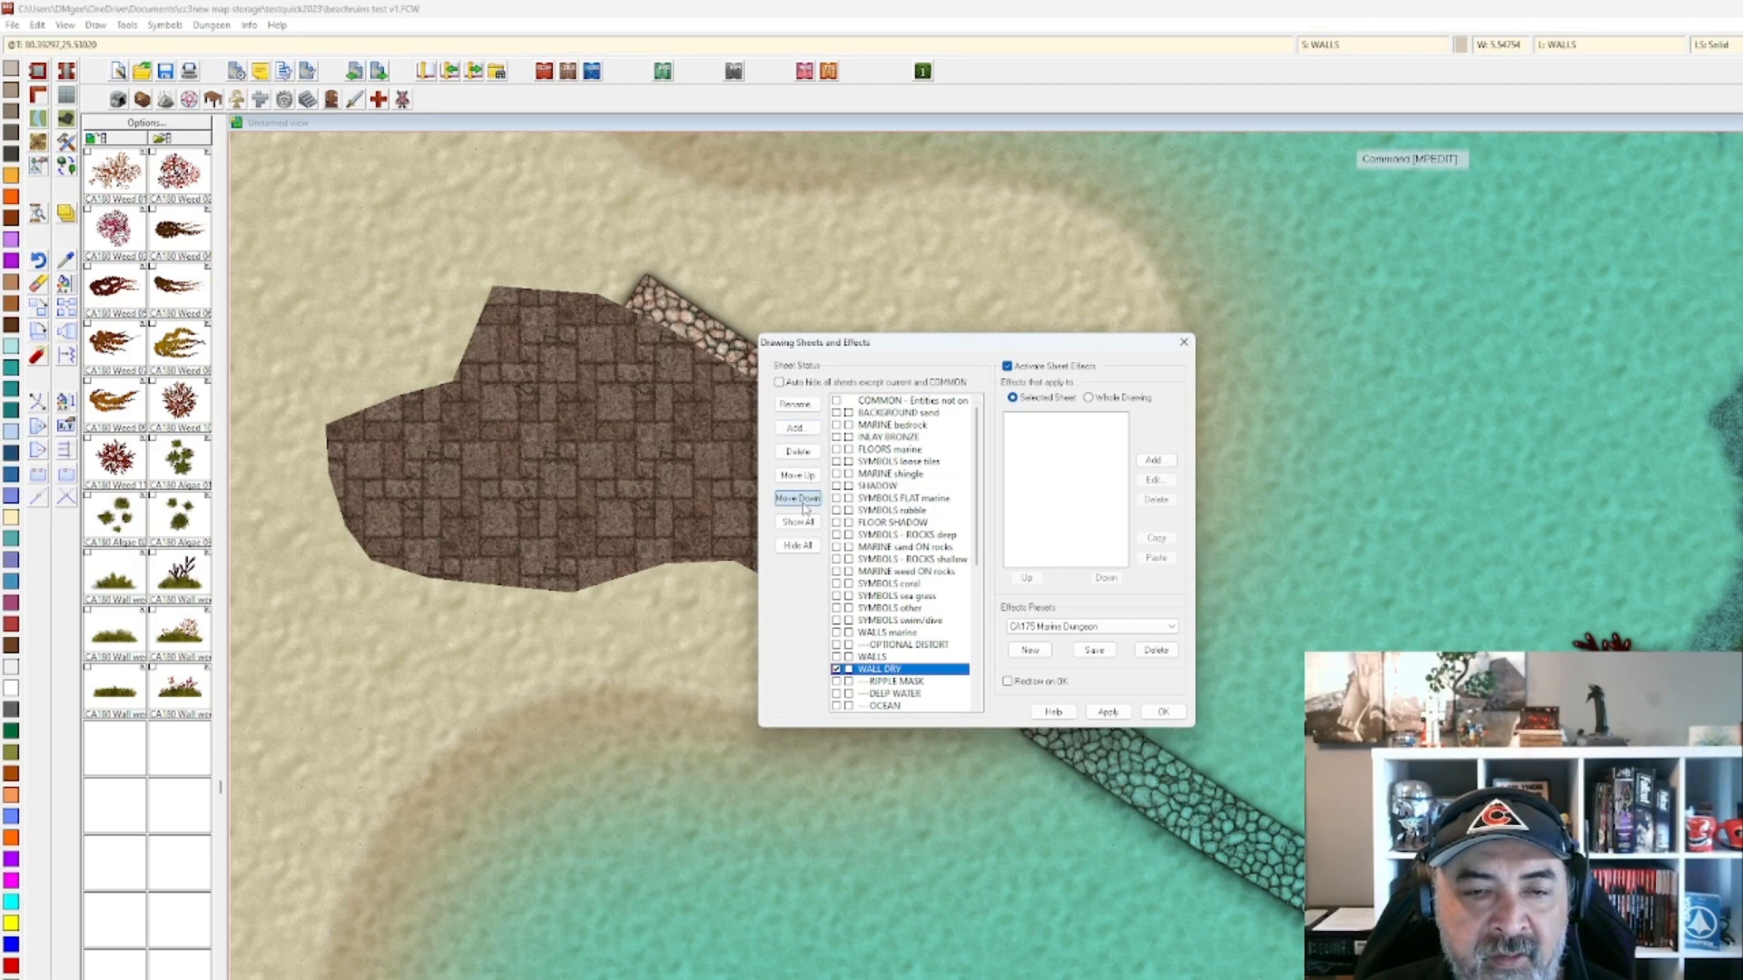
pyautogui.click(797, 499)
pyautogui.click(797, 500)
pyautogui.click(797, 499)
pyautogui.click(797, 499)
pyautogui.click(797, 499)
pyautogui.click(797, 499)
pyautogui.click(797, 499)
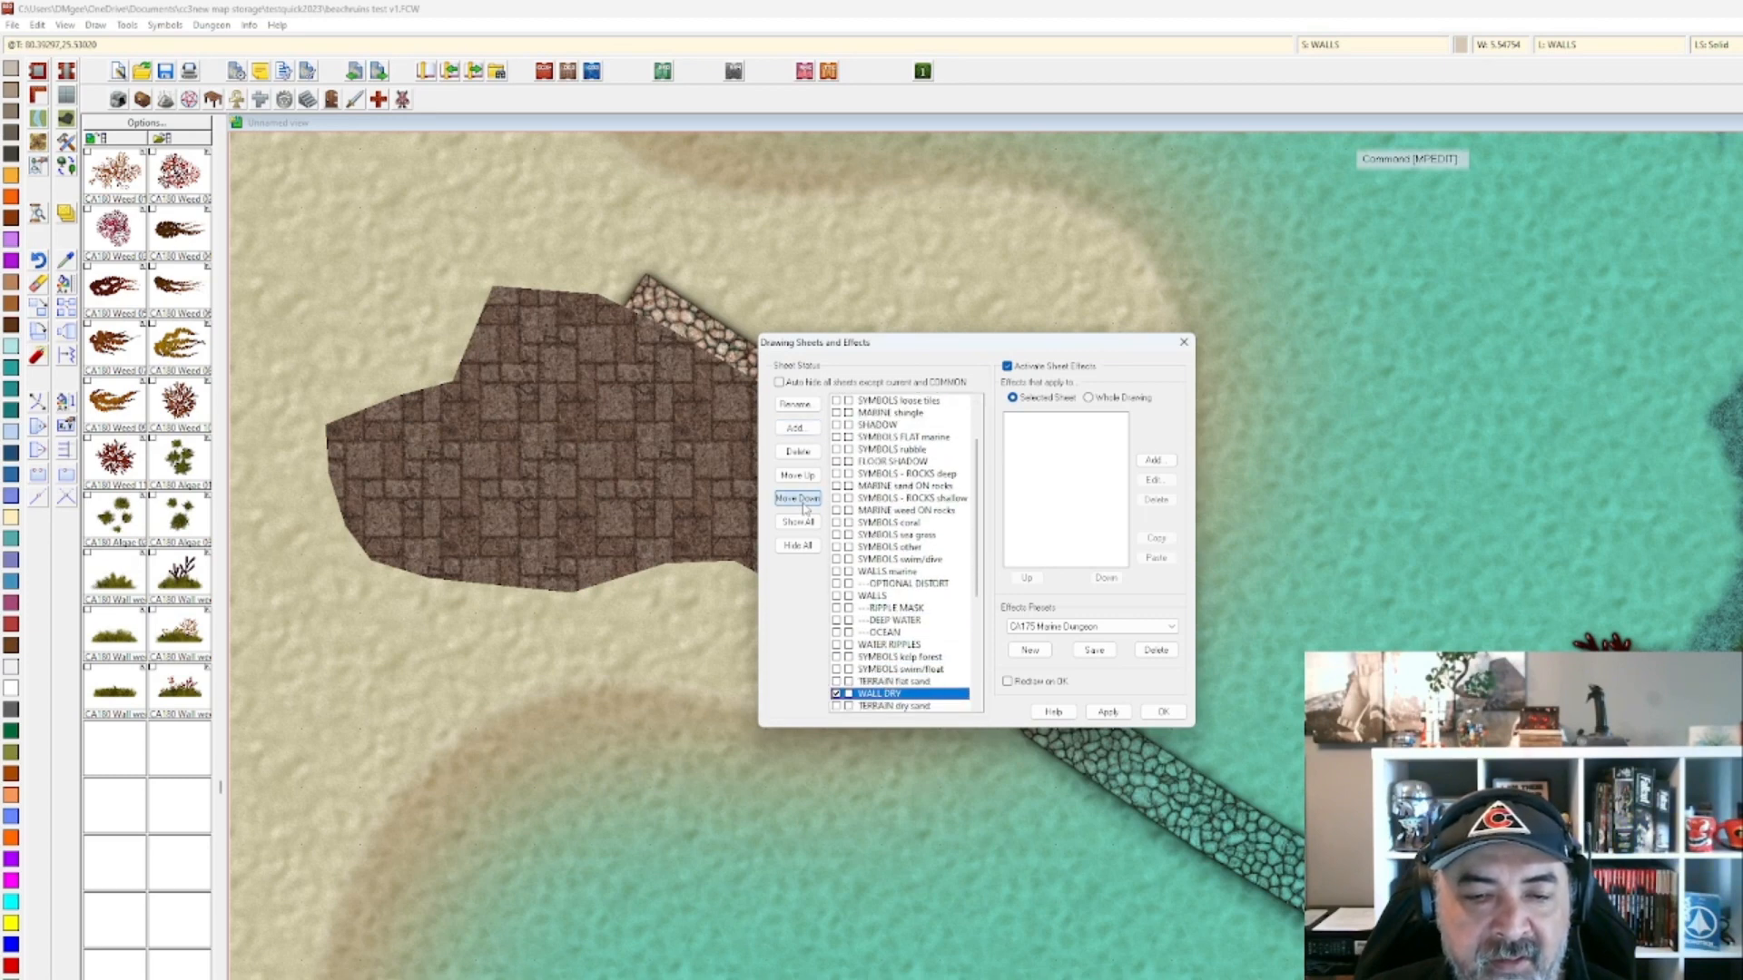
pyautogui.click(797, 499)
pyautogui.click(797, 499)
pyautogui.click(797, 499)
pyautogui.click(797, 499)
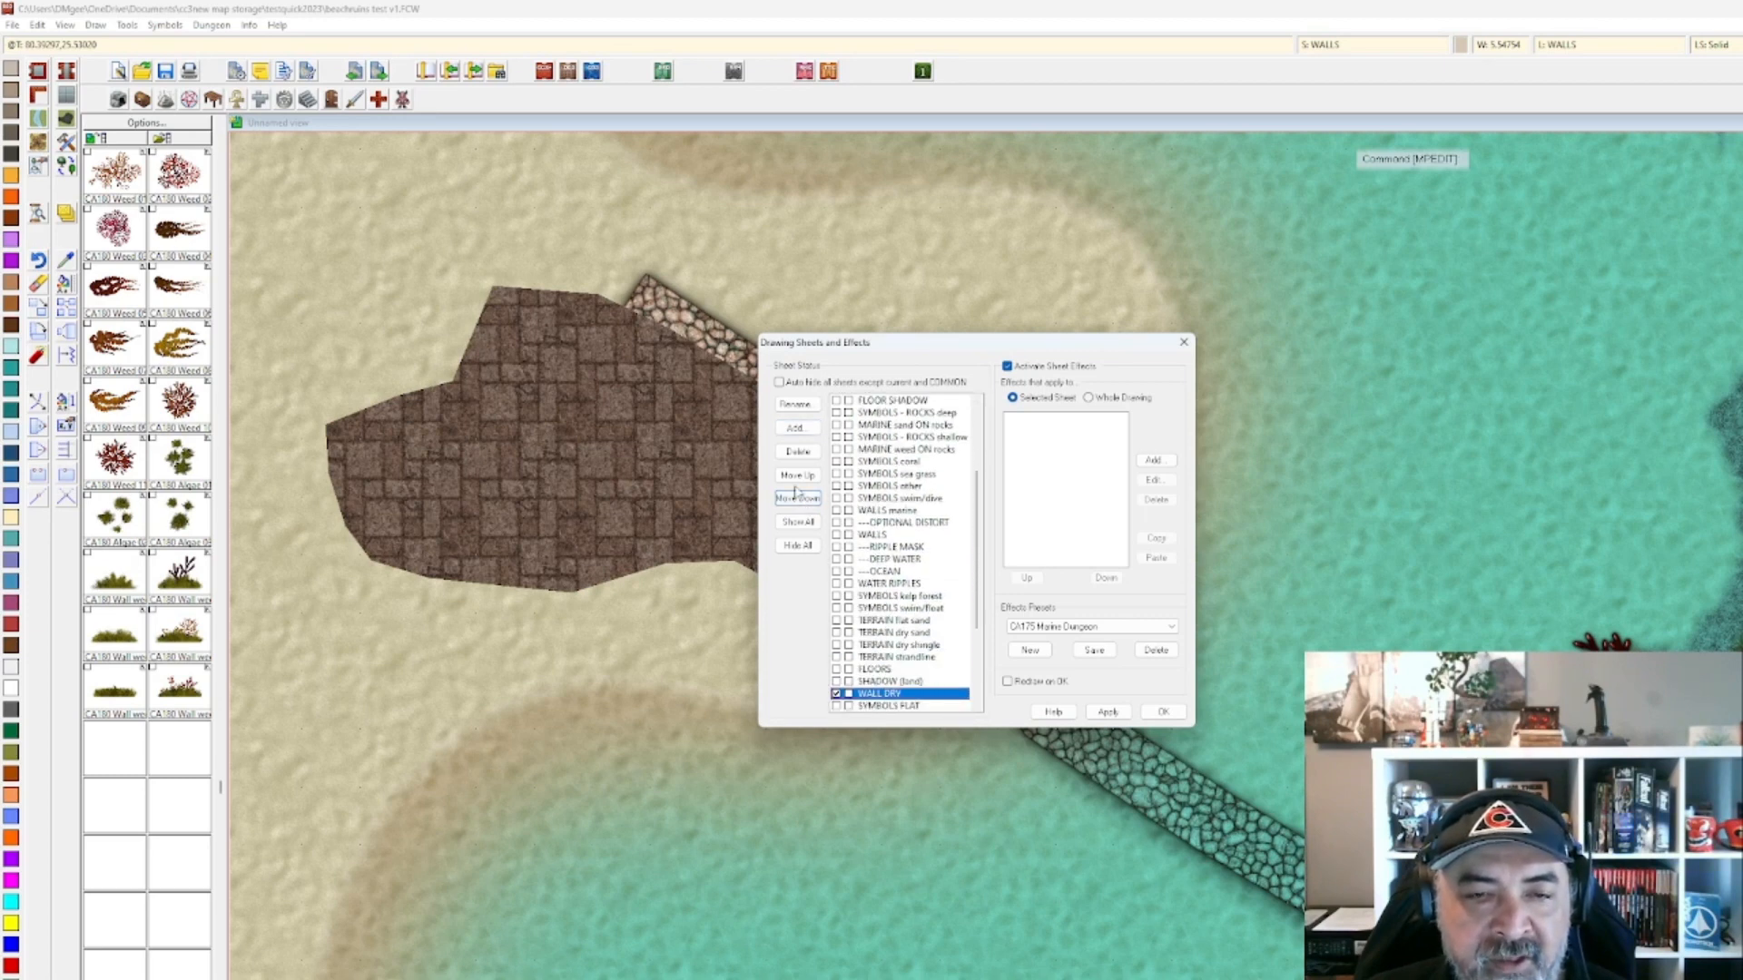
pyautogui.click(799, 477)
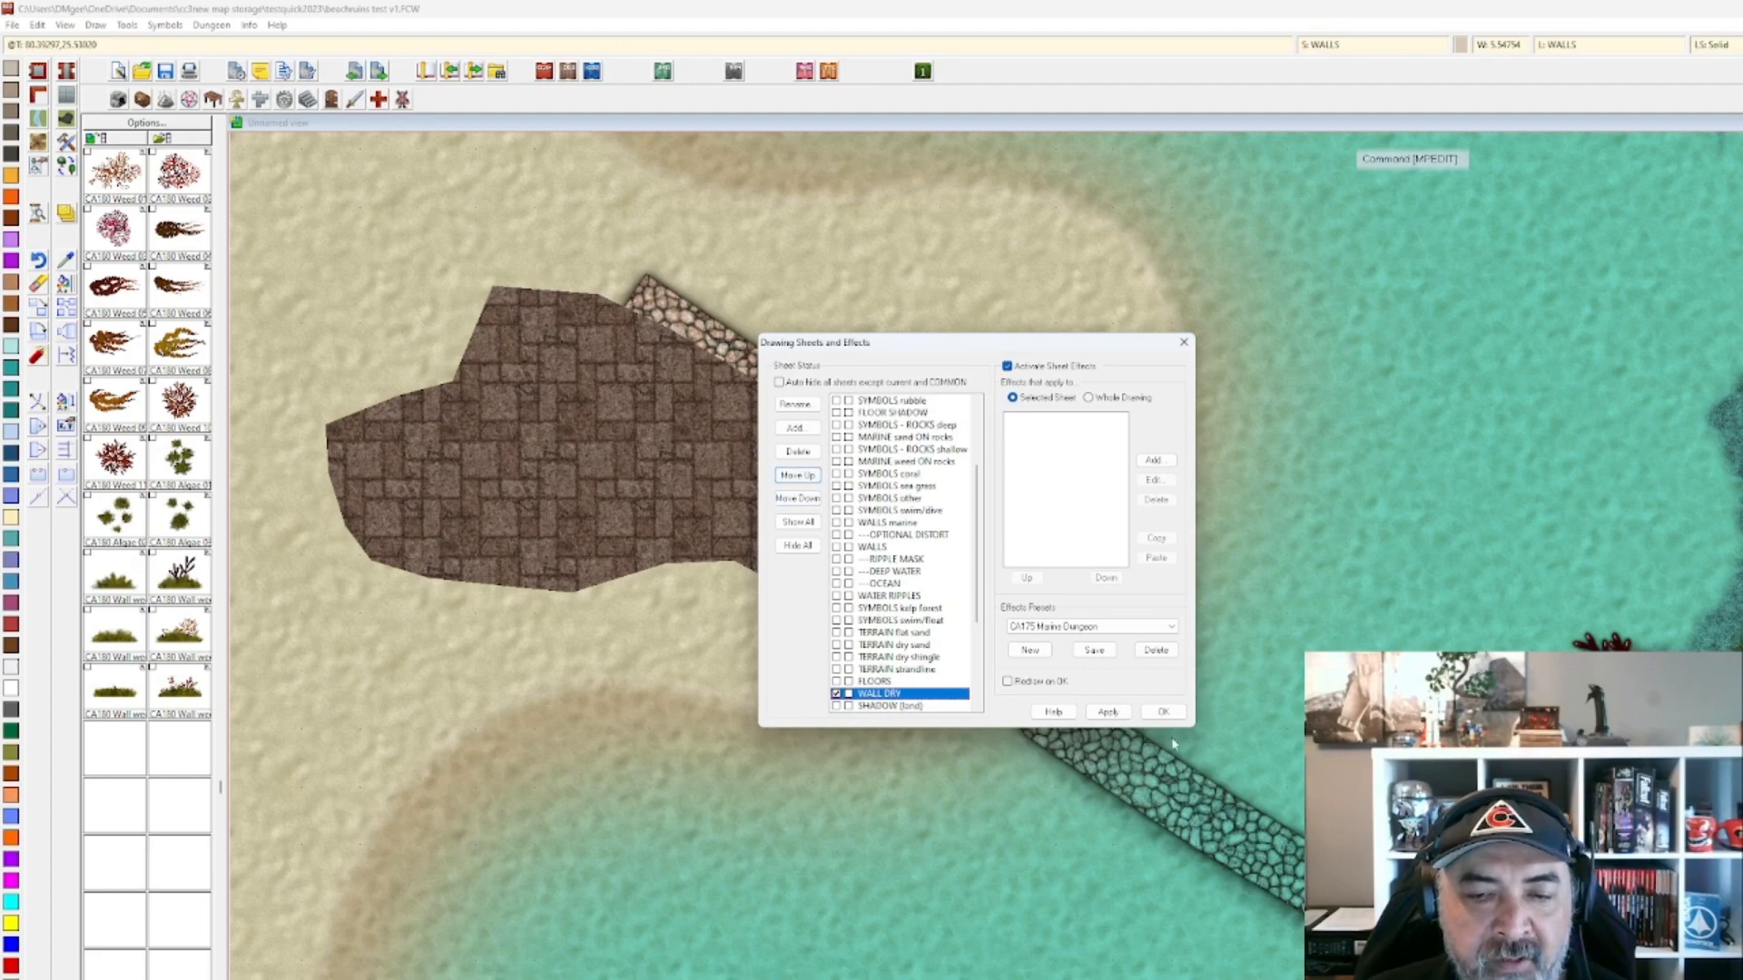
pyautogui.click(1108, 712)
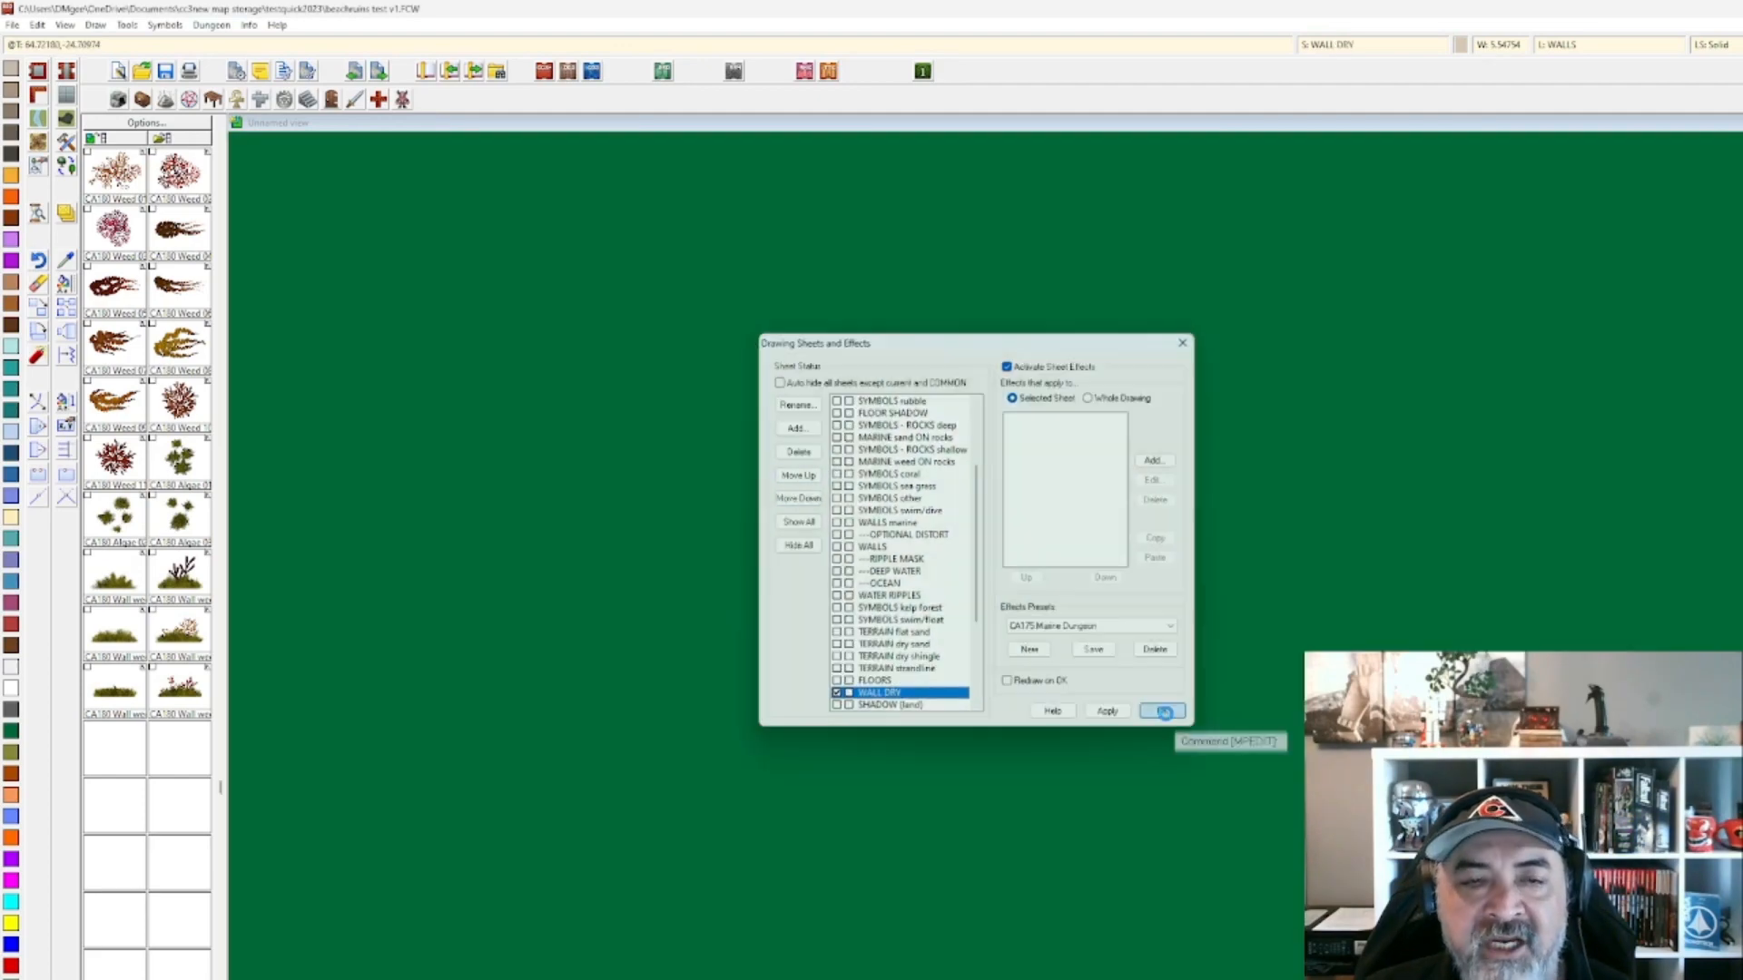
pyautogui.click(1163, 714)
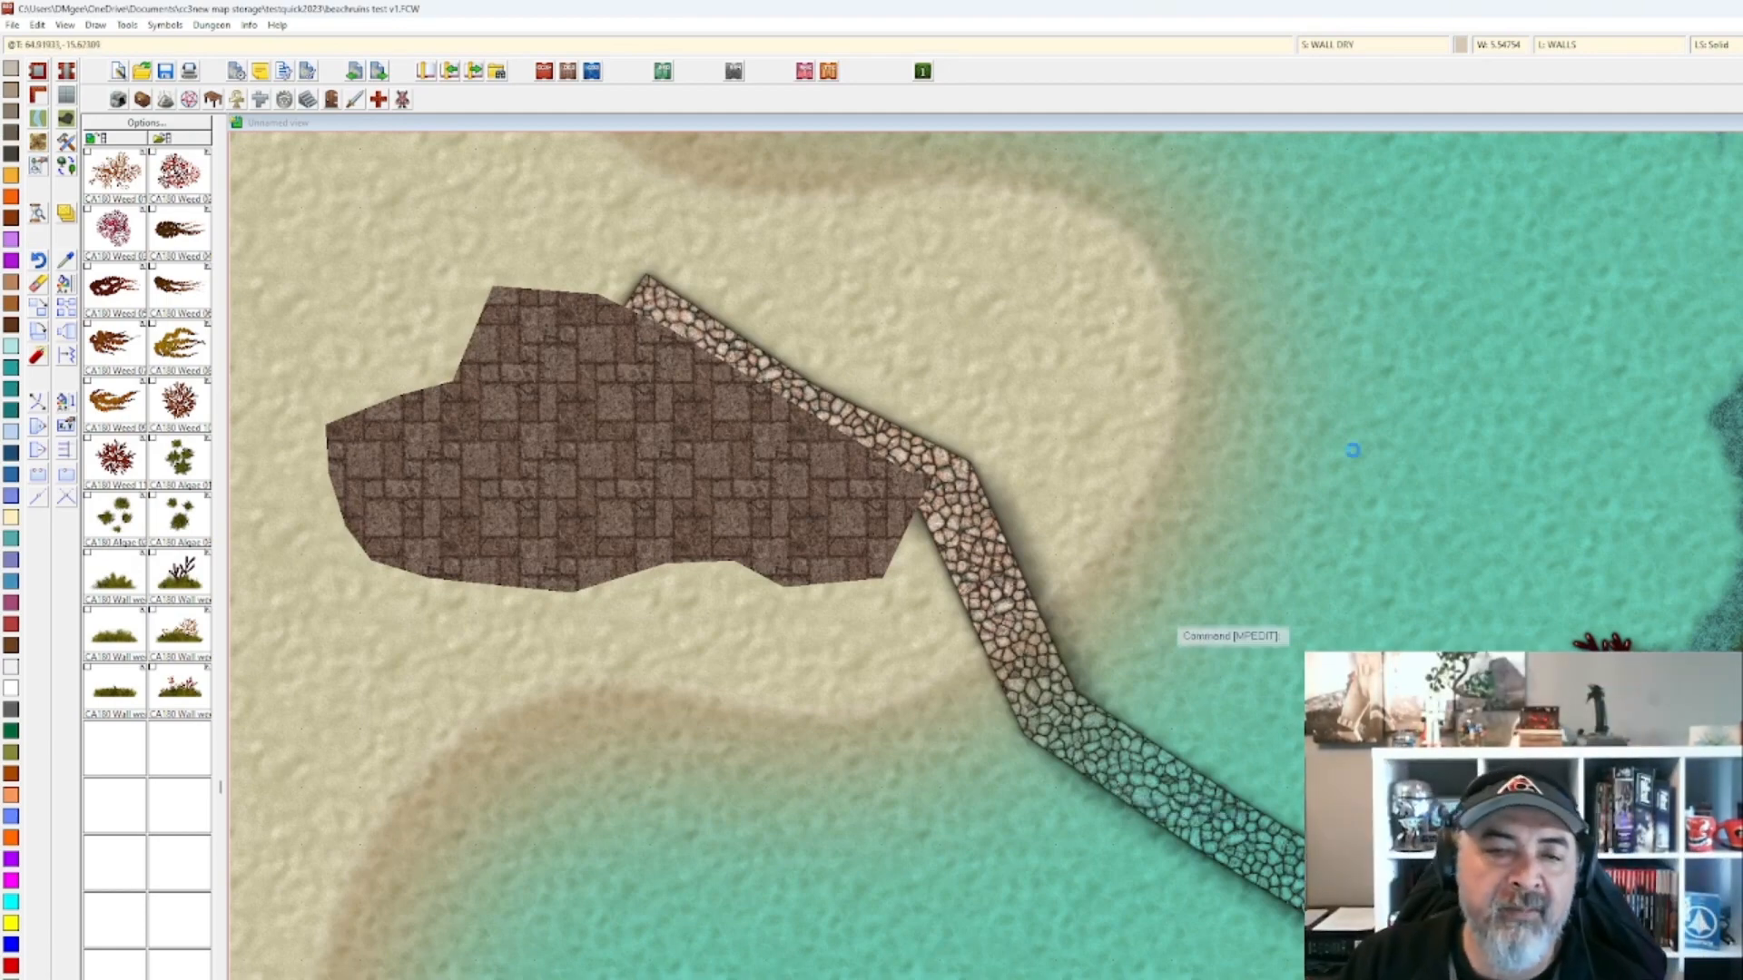
pyautogui.scroll(-1, 946, 534)
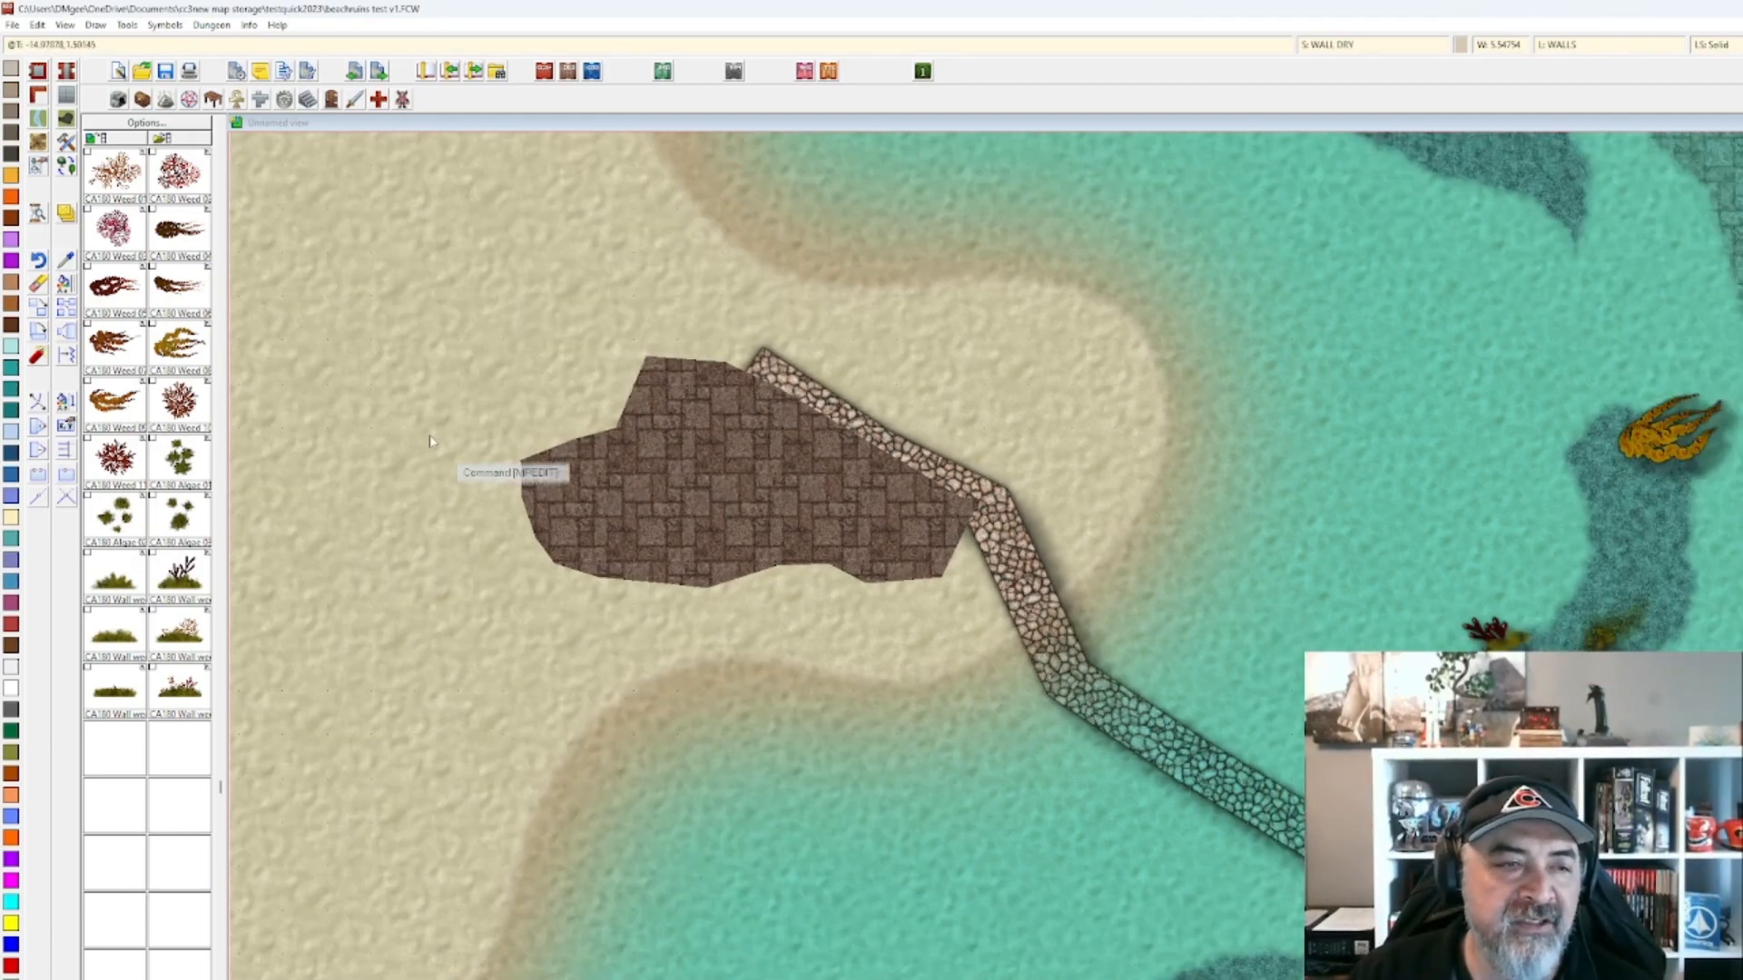
pyautogui.click(65, 283)
pyautogui.click(603, 431)
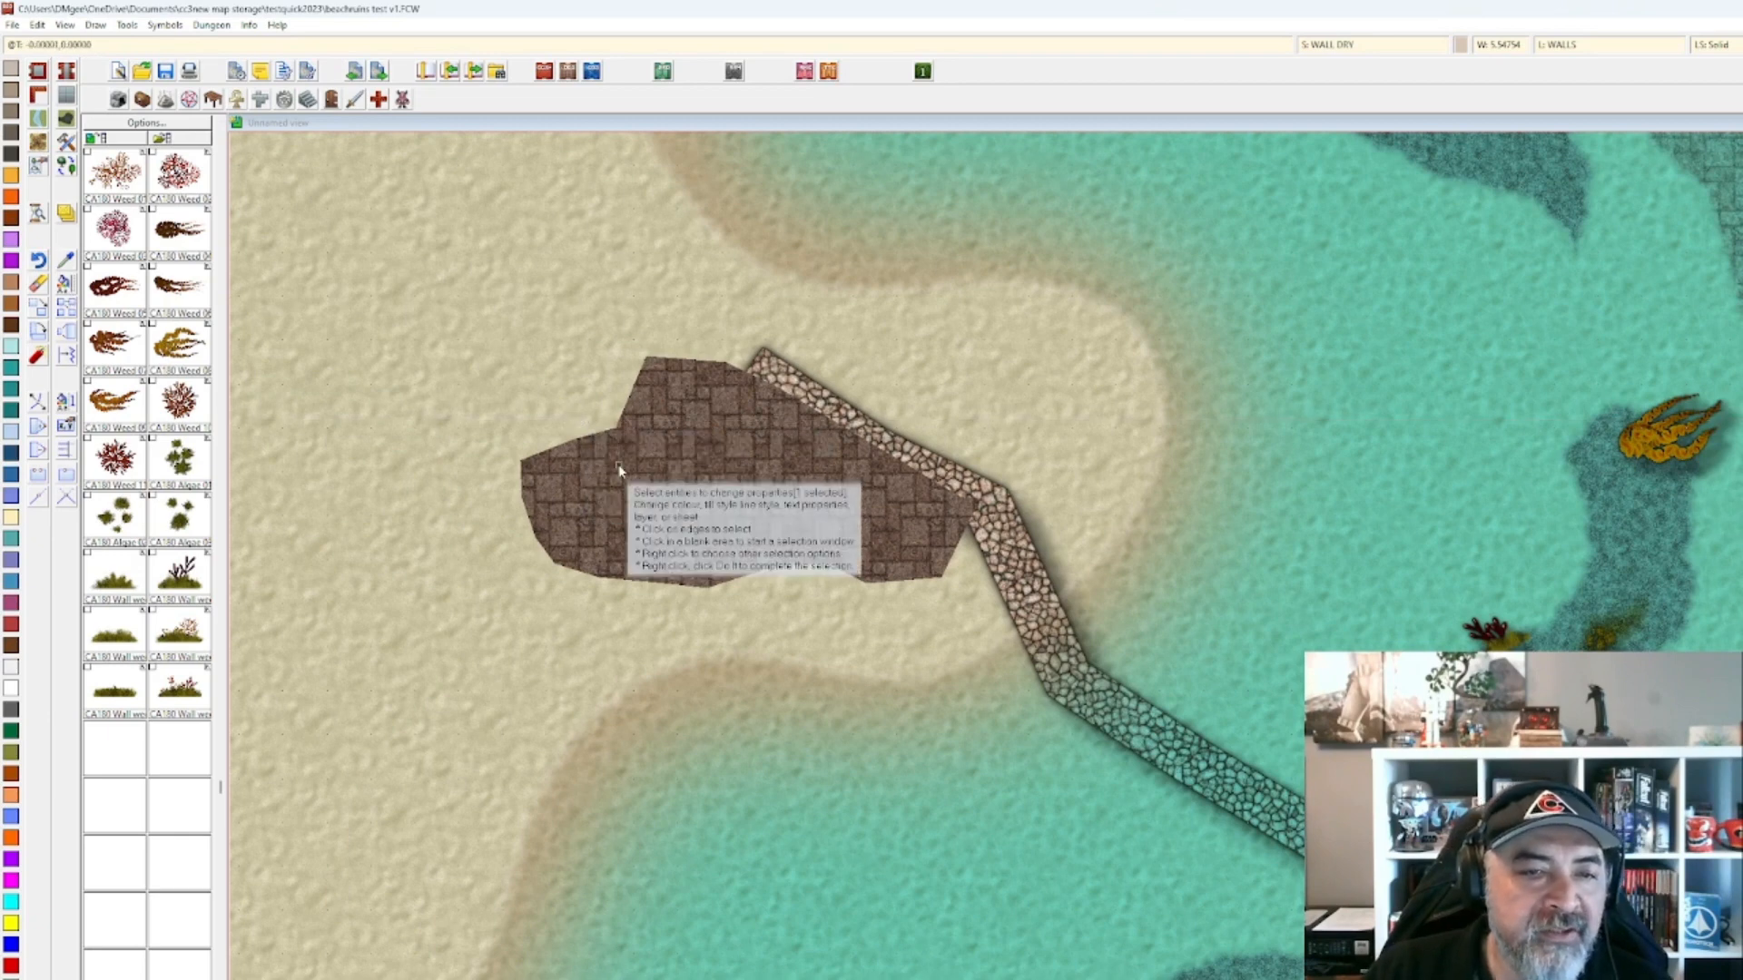
pyautogui.rightClick(620, 469)
pyautogui.click(621, 470)
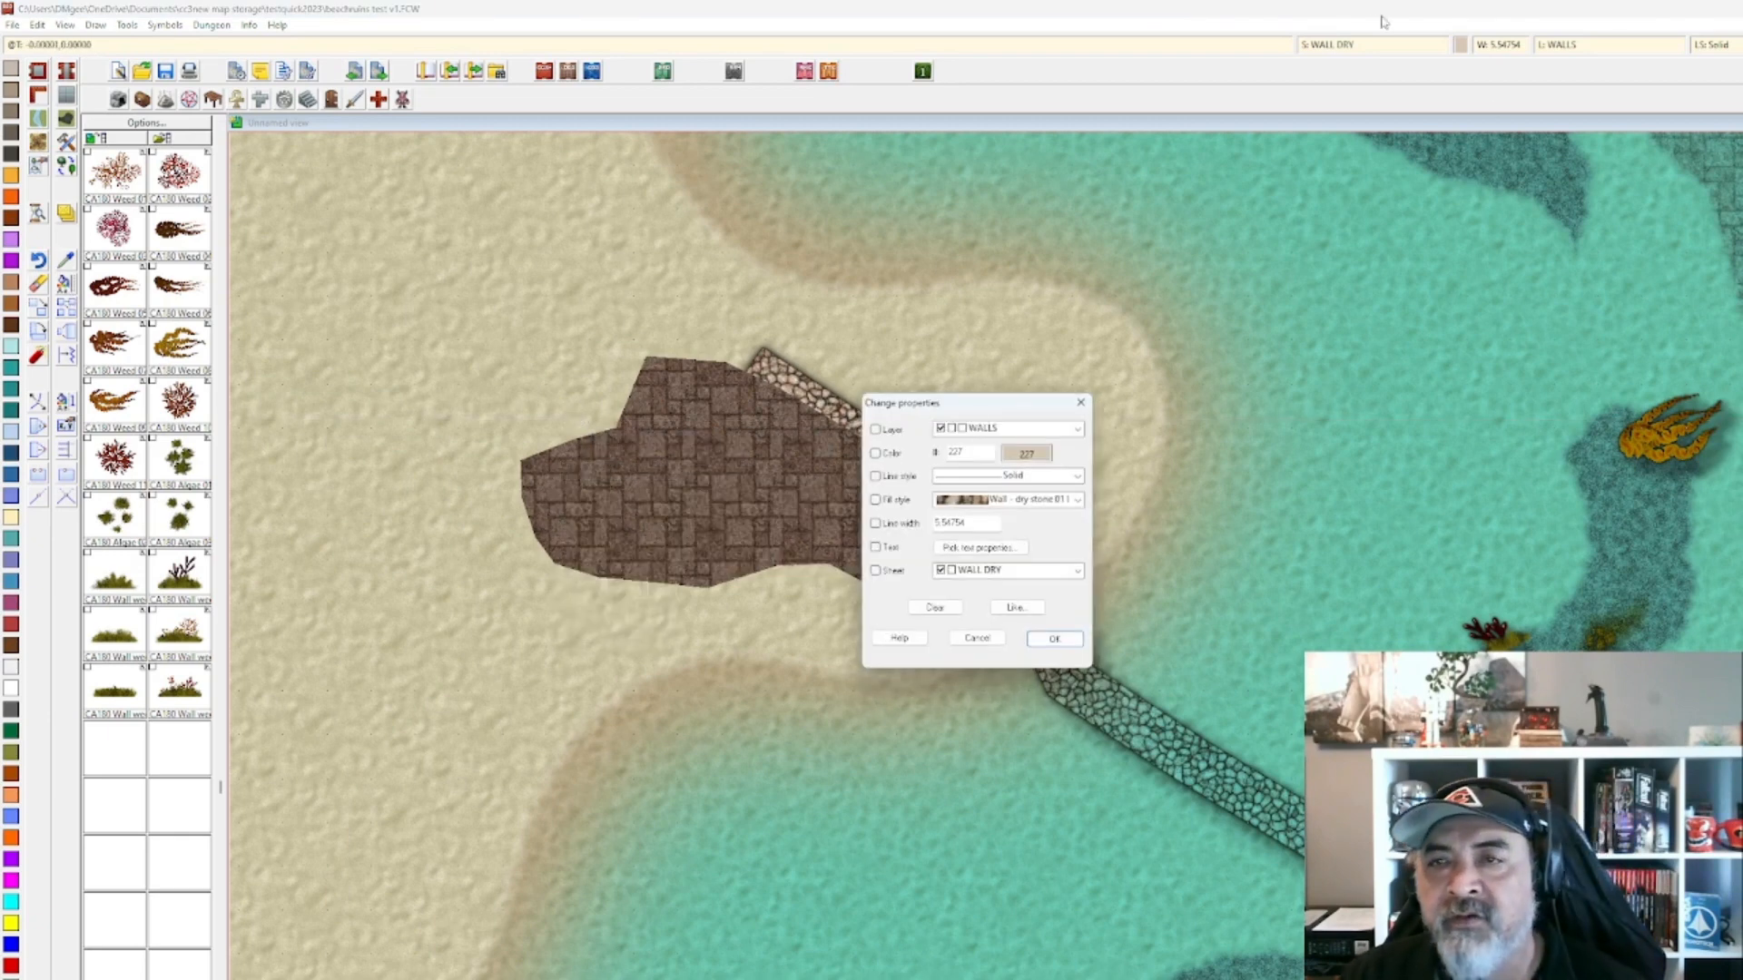
pyautogui.click(1054, 638)
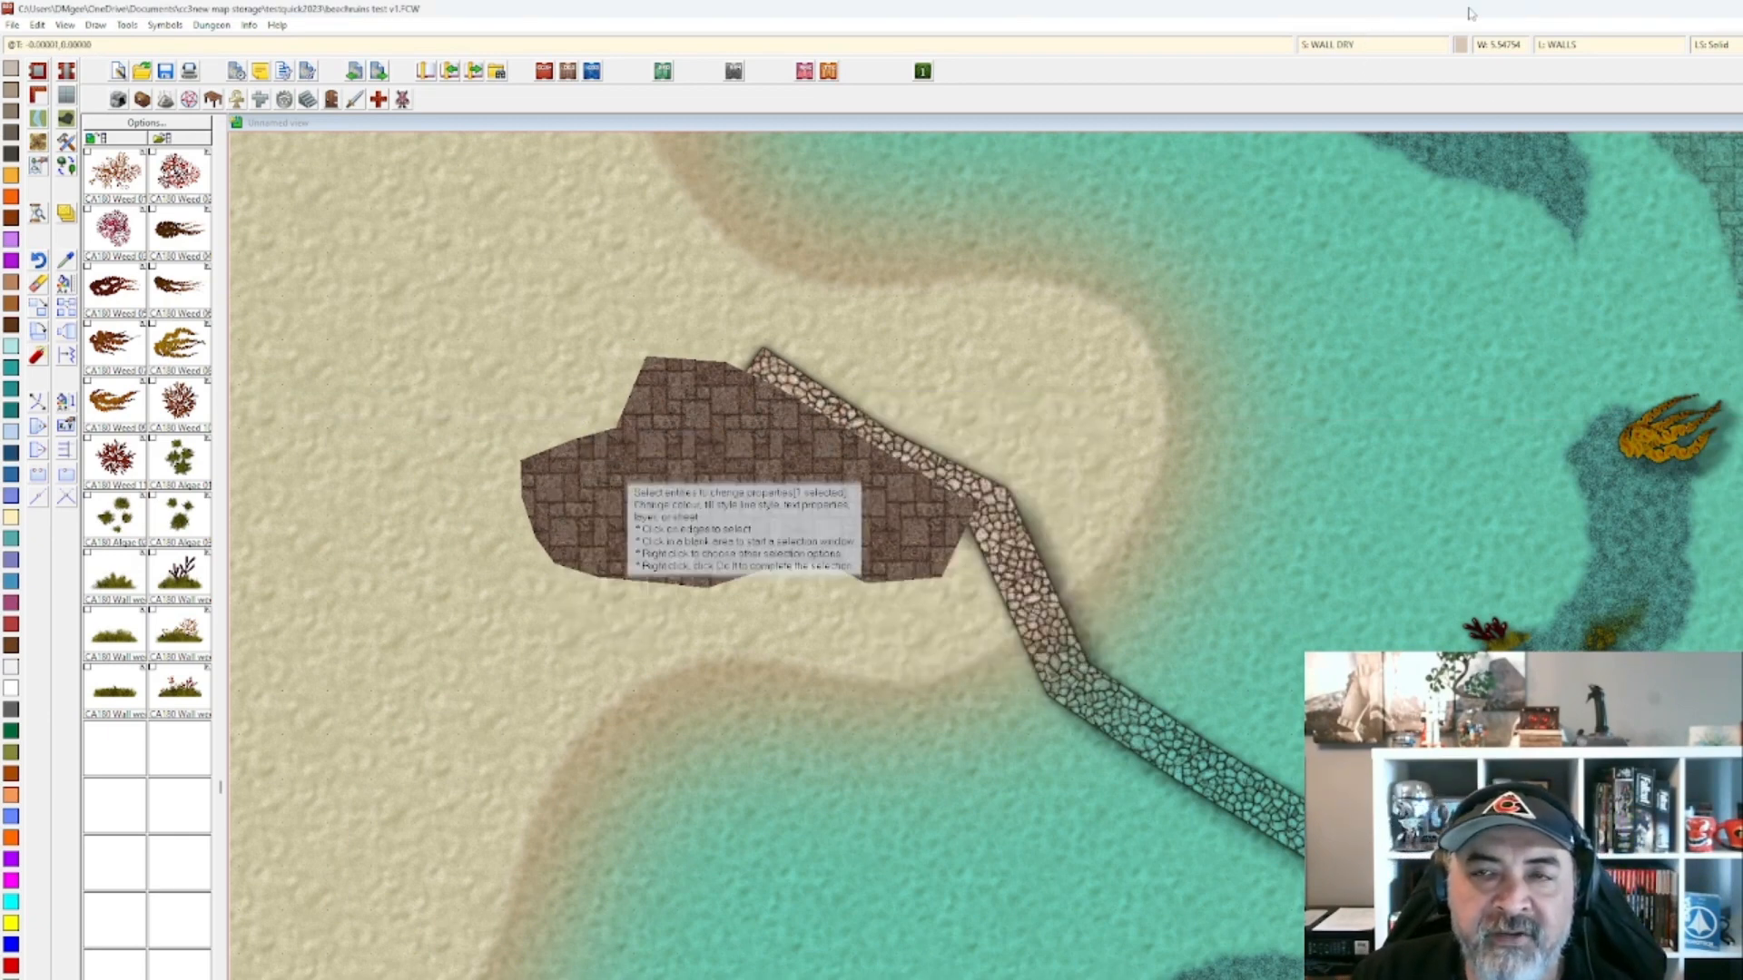
# Add an Edge Fade, Inner effect to the FLOORS sheet with a 4 map unit edge width and a reduced inner opacity.
pyautogui.click(1375, 45)
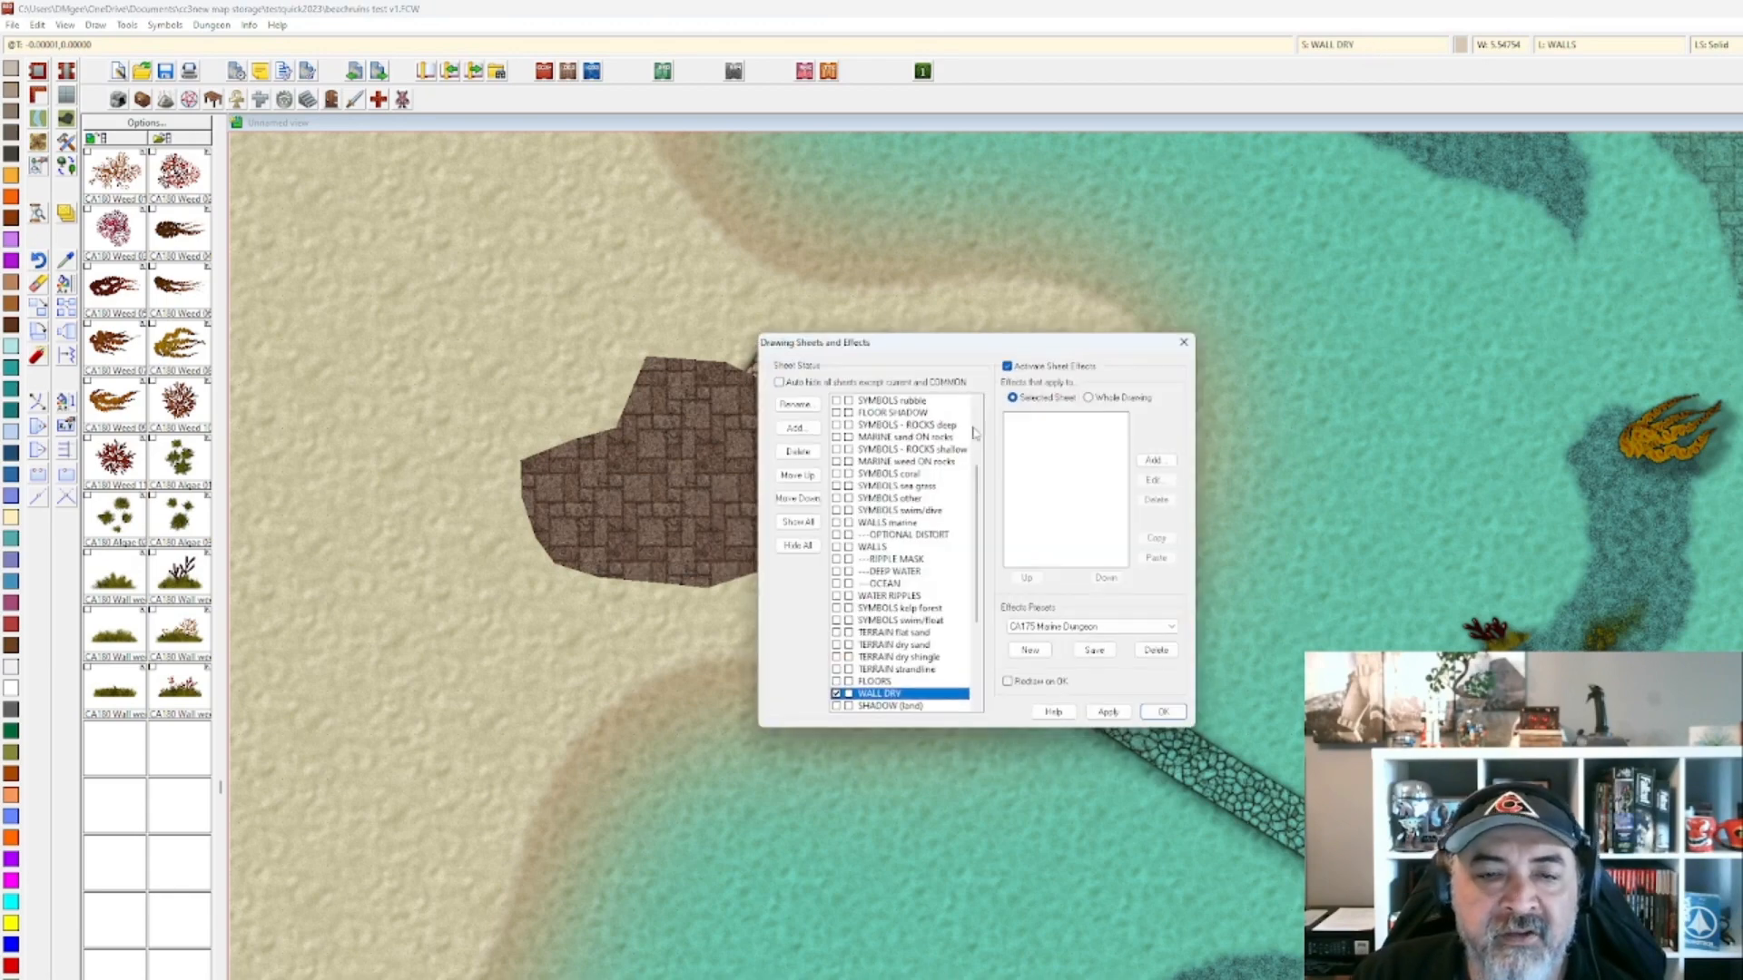
pyautogui.click(898, 682)
pyautogui.click(1149, 461)
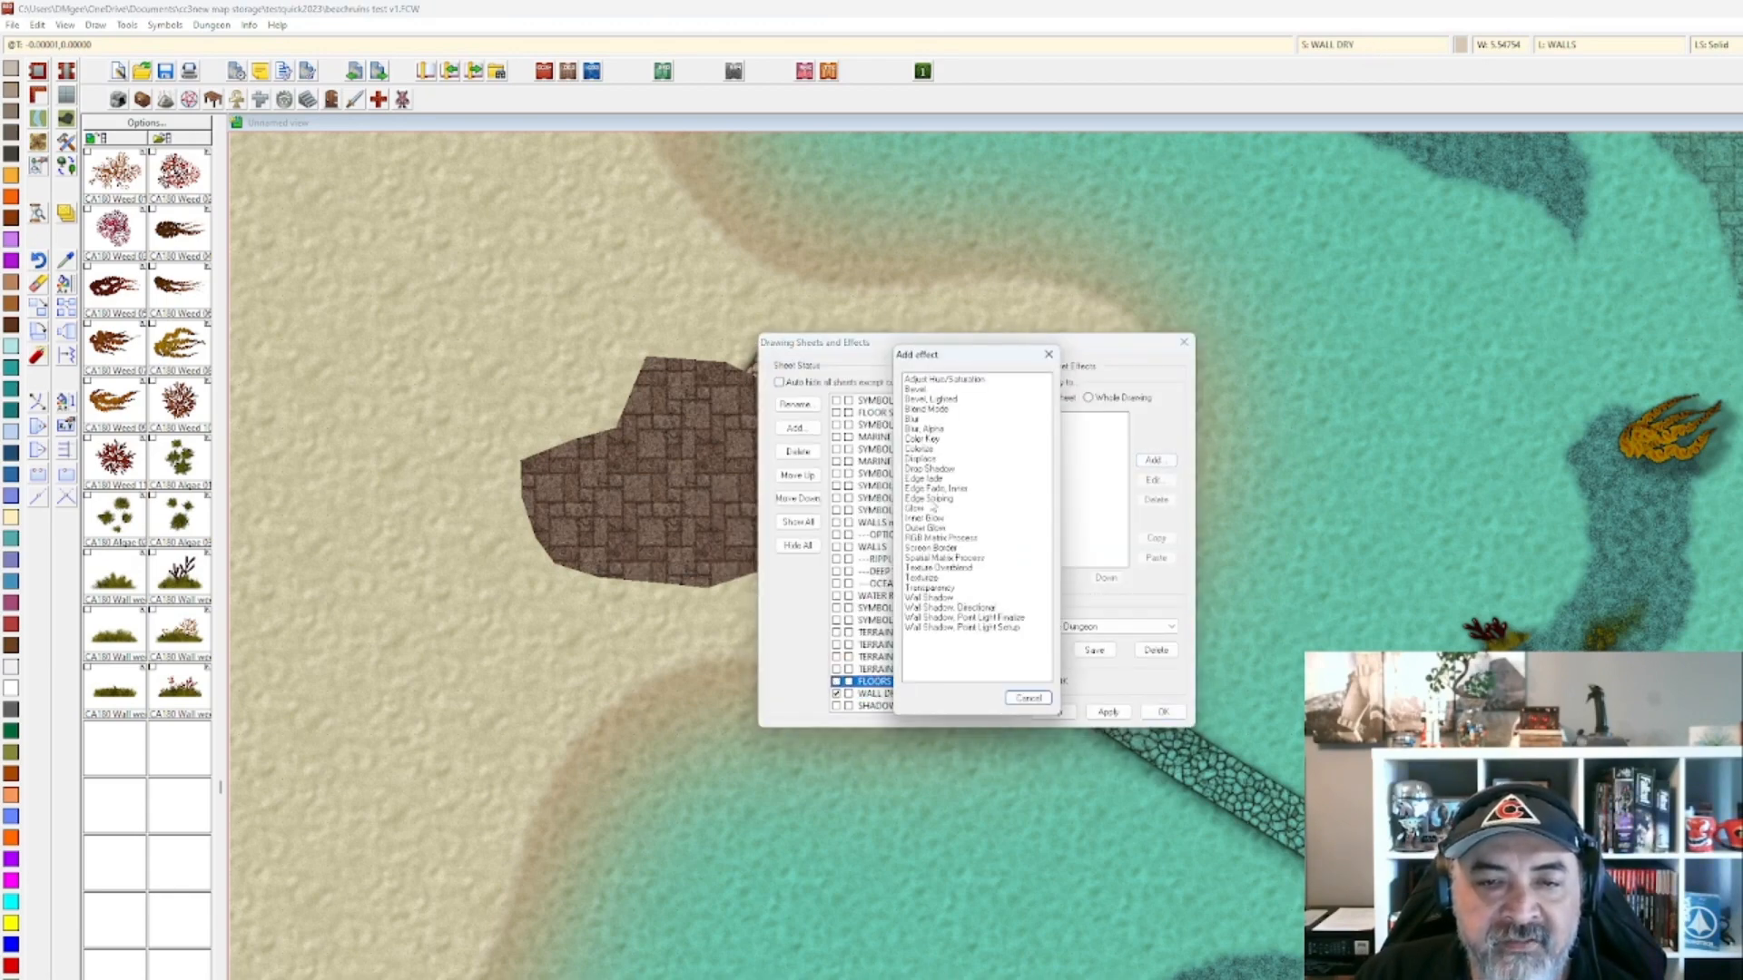
pyautogui.doubleClick(953, 490)
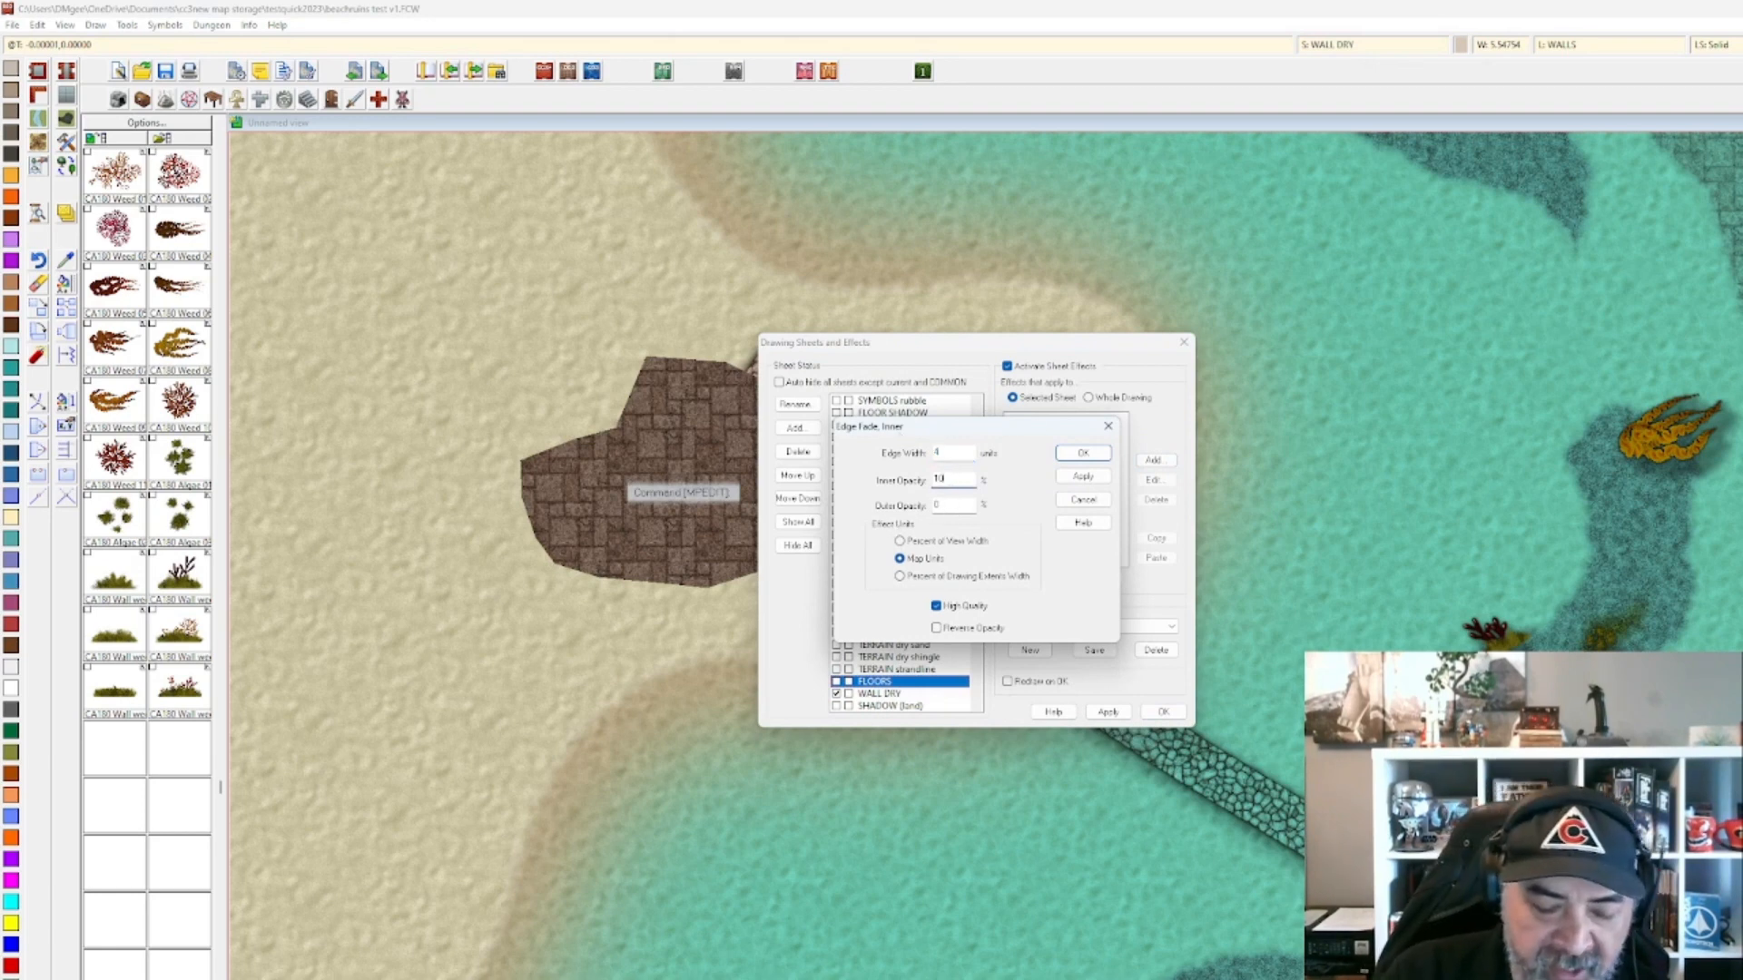
pyautogui.press('BackSpace')
pyautogui.press('BackSpace')
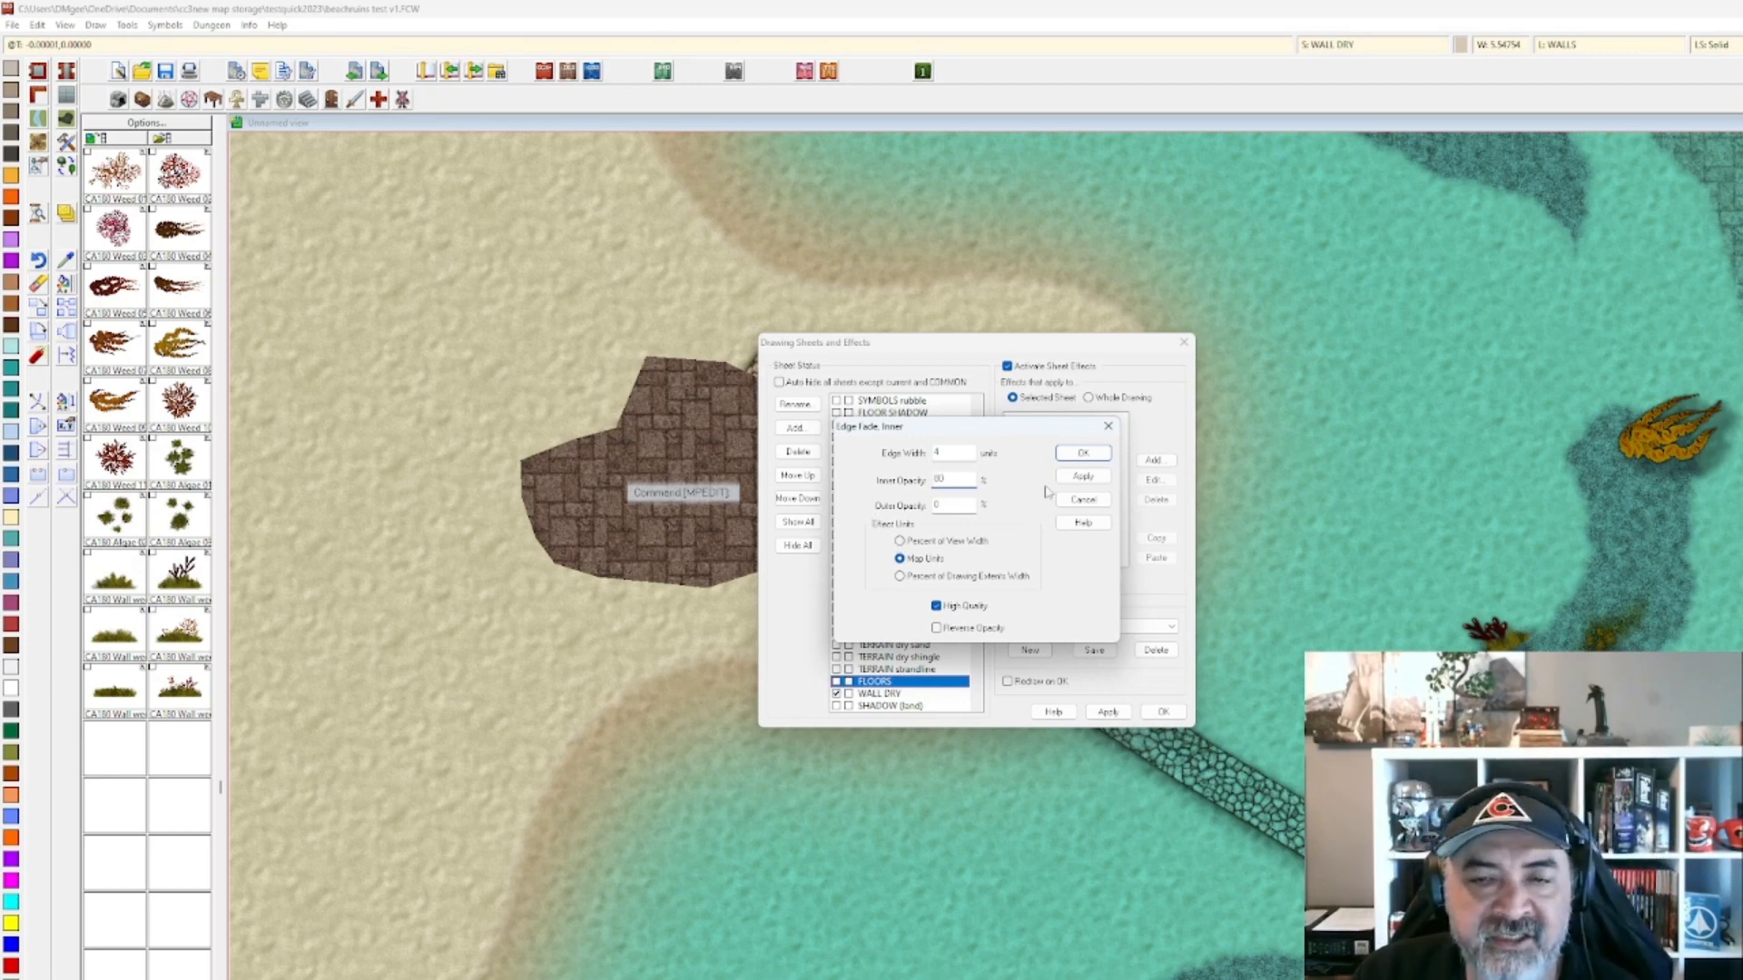
pyautogui.click(1084, 454)
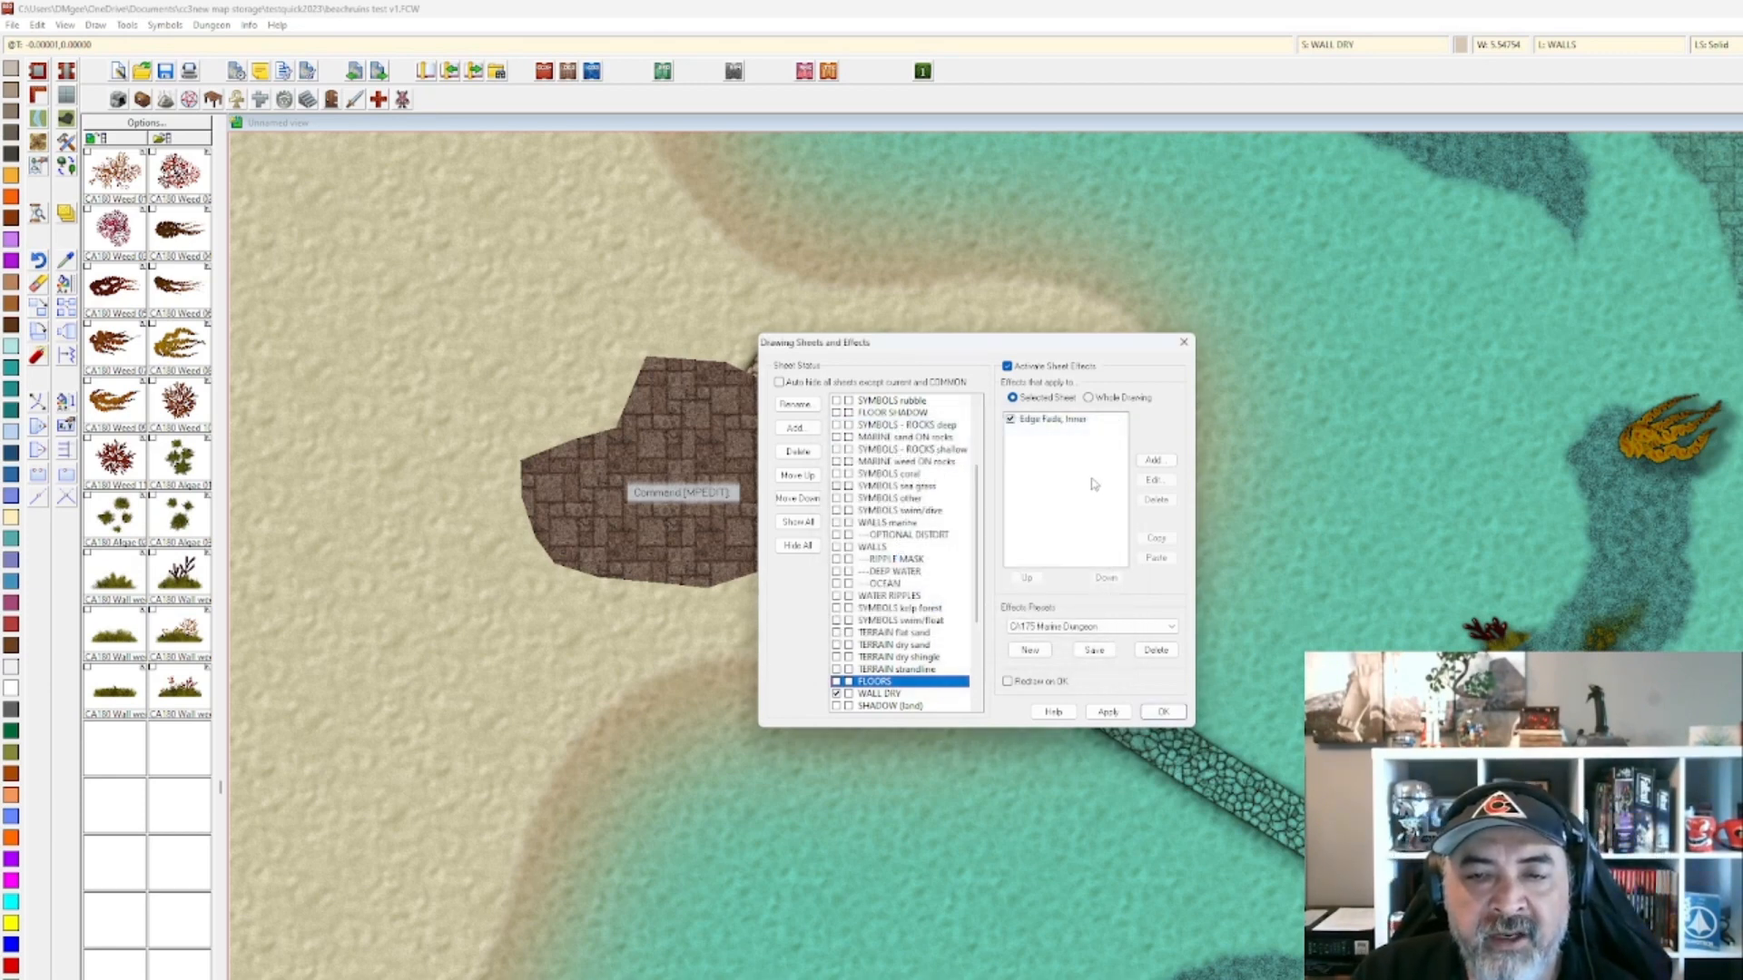
pyautogui.click(1105, 713)
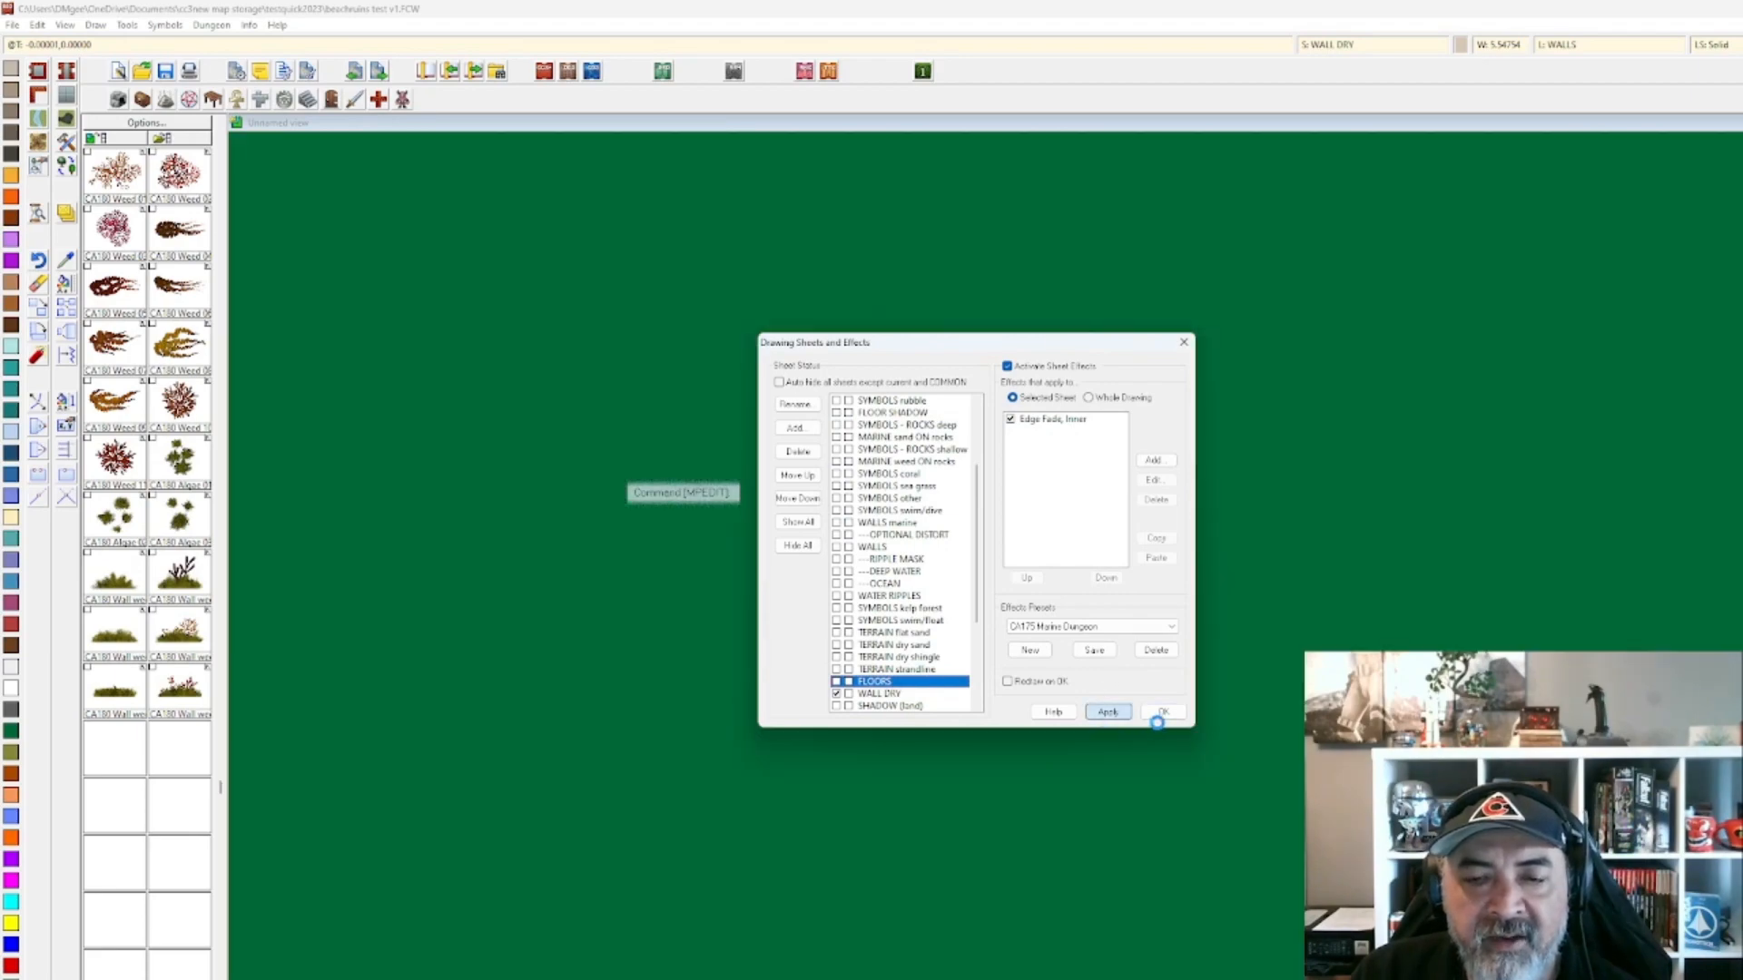
pyautogui.click(1161, 716)
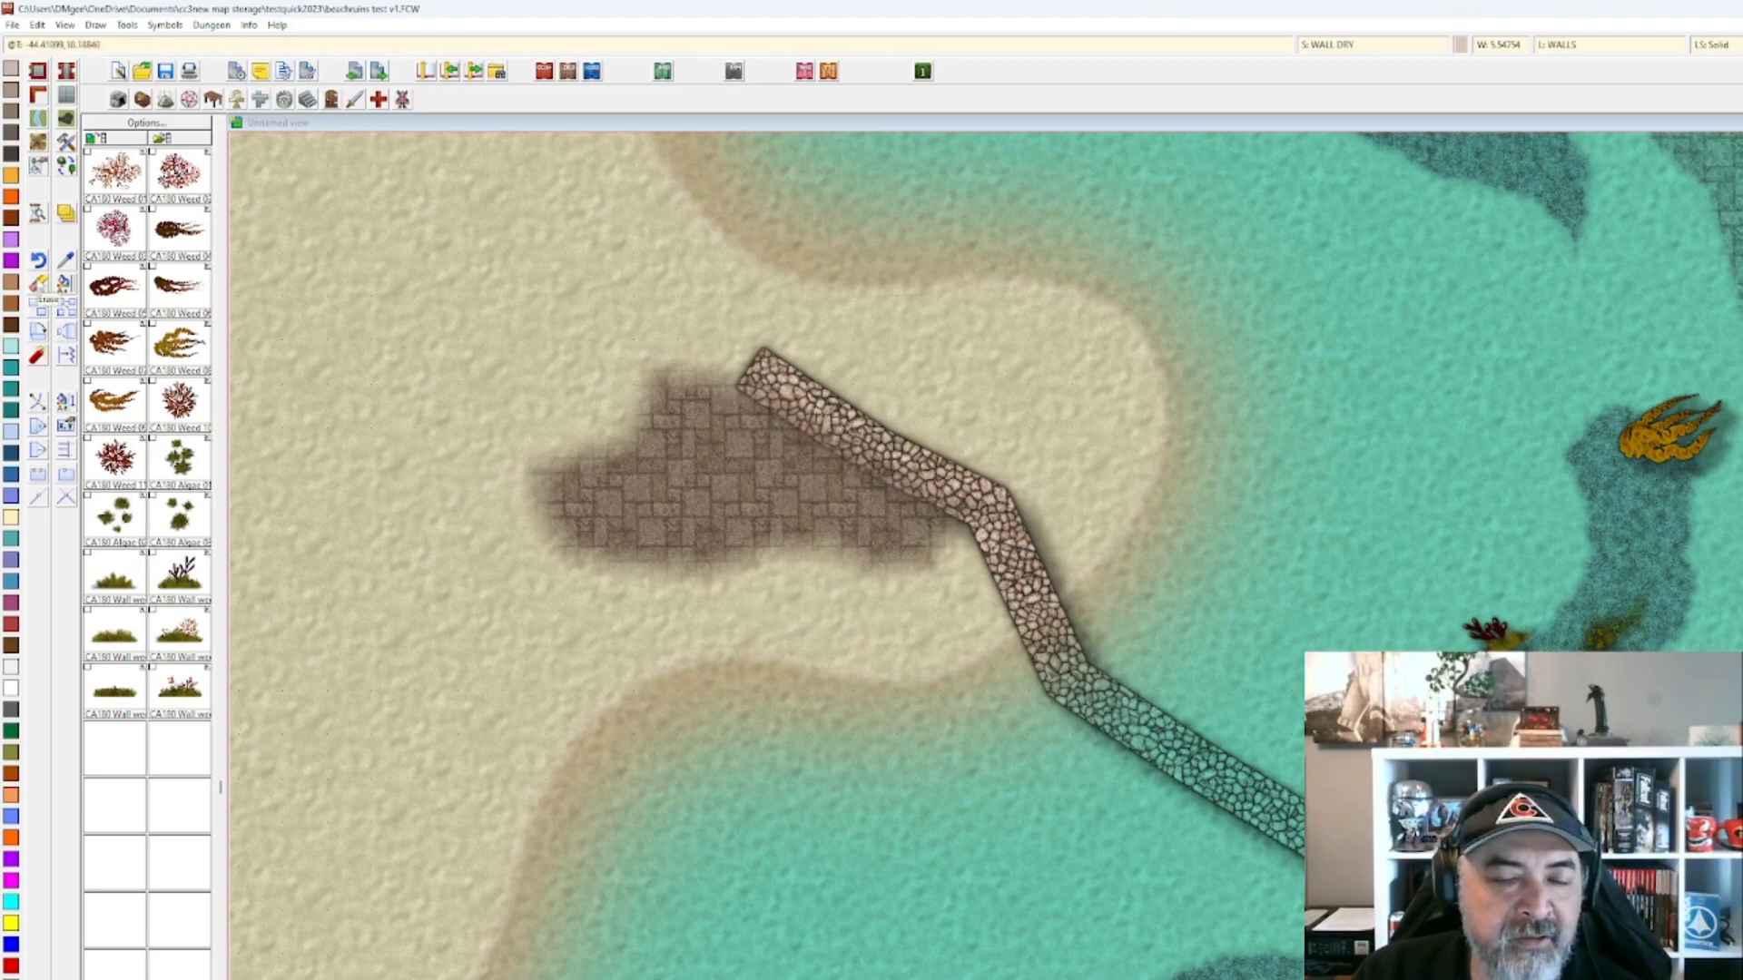
# Erase the stone wall that runs from the flagstone floor into the water.
pyautogui.click(38, 284)
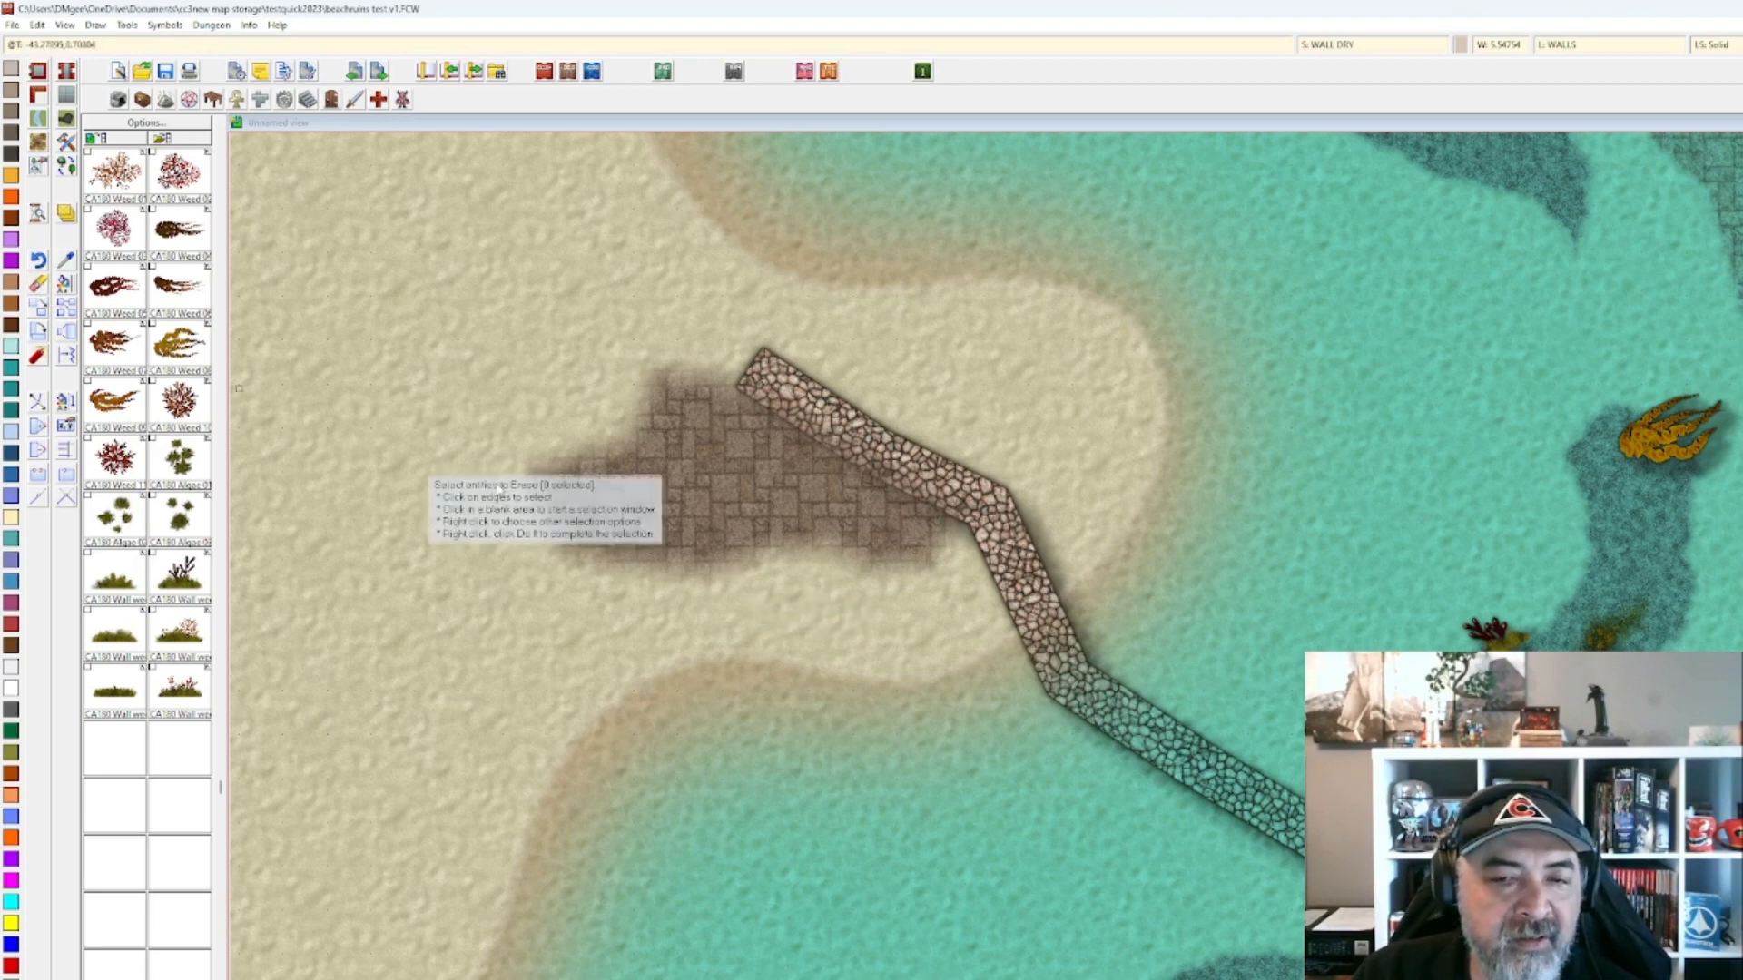
pyautogui.click(1022, 586)
pyautogui.rightClick(1022, 586)
pyautogui.click(1026, 595)
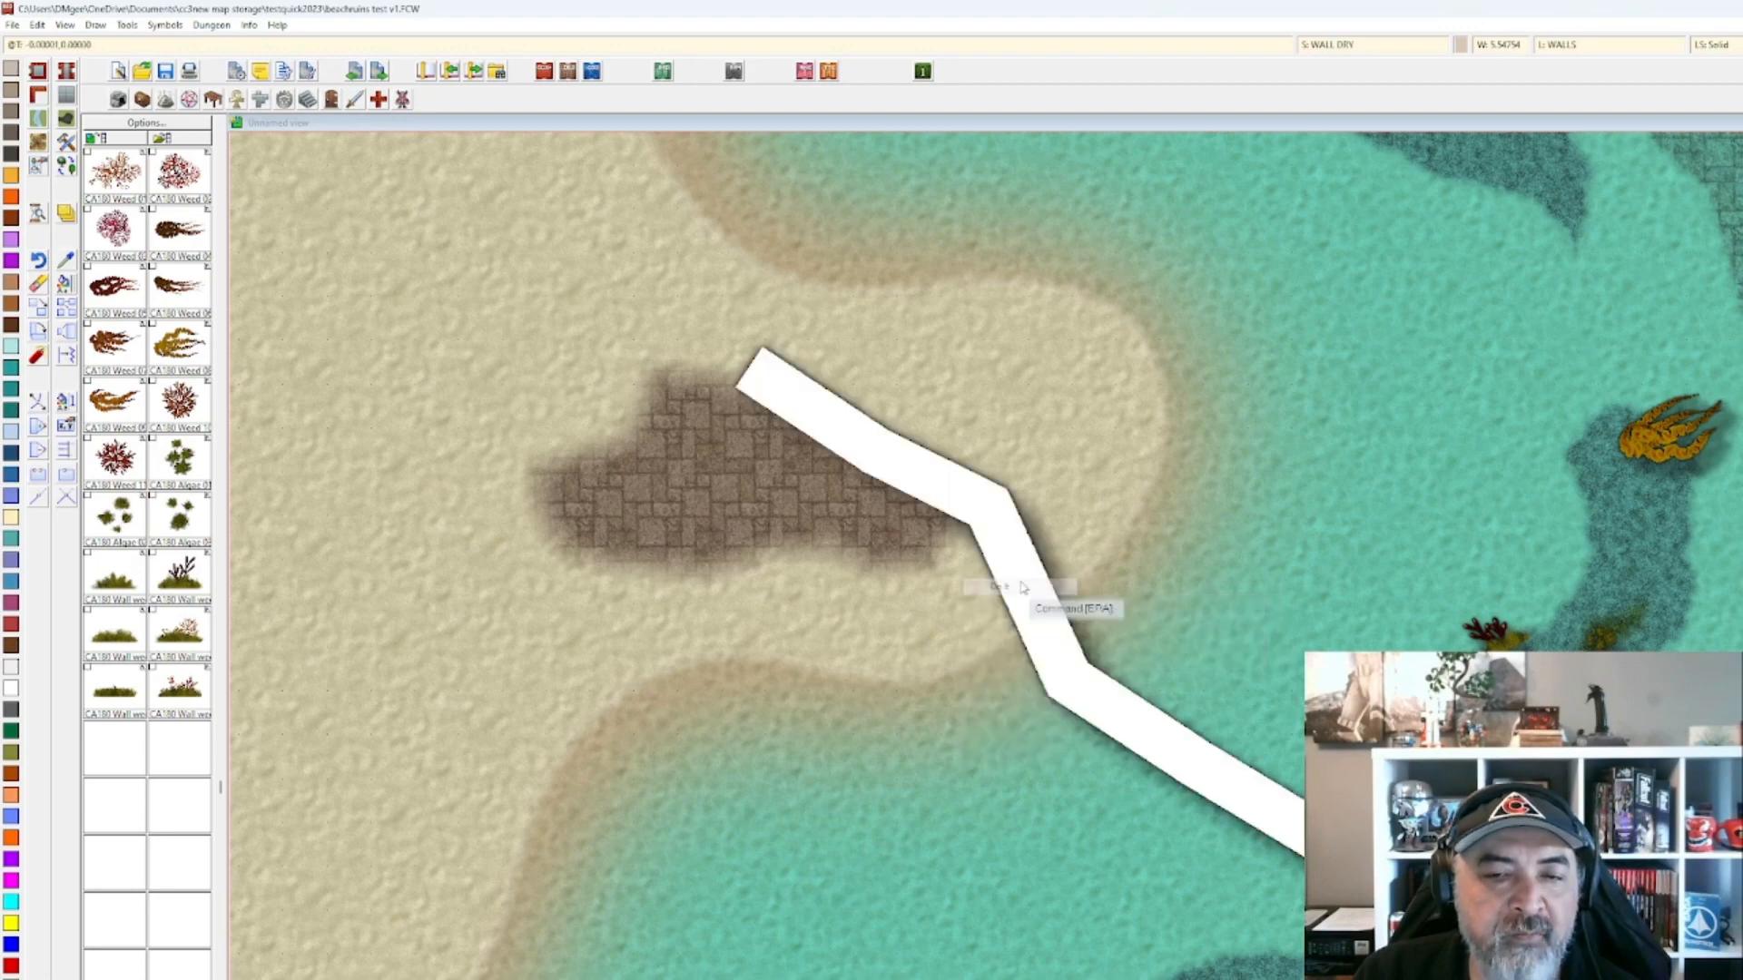
# Choose a stone wall drawing tool and turn off the sheet effects for the map.
pyautogui.scroll(-1, 1019, 581)
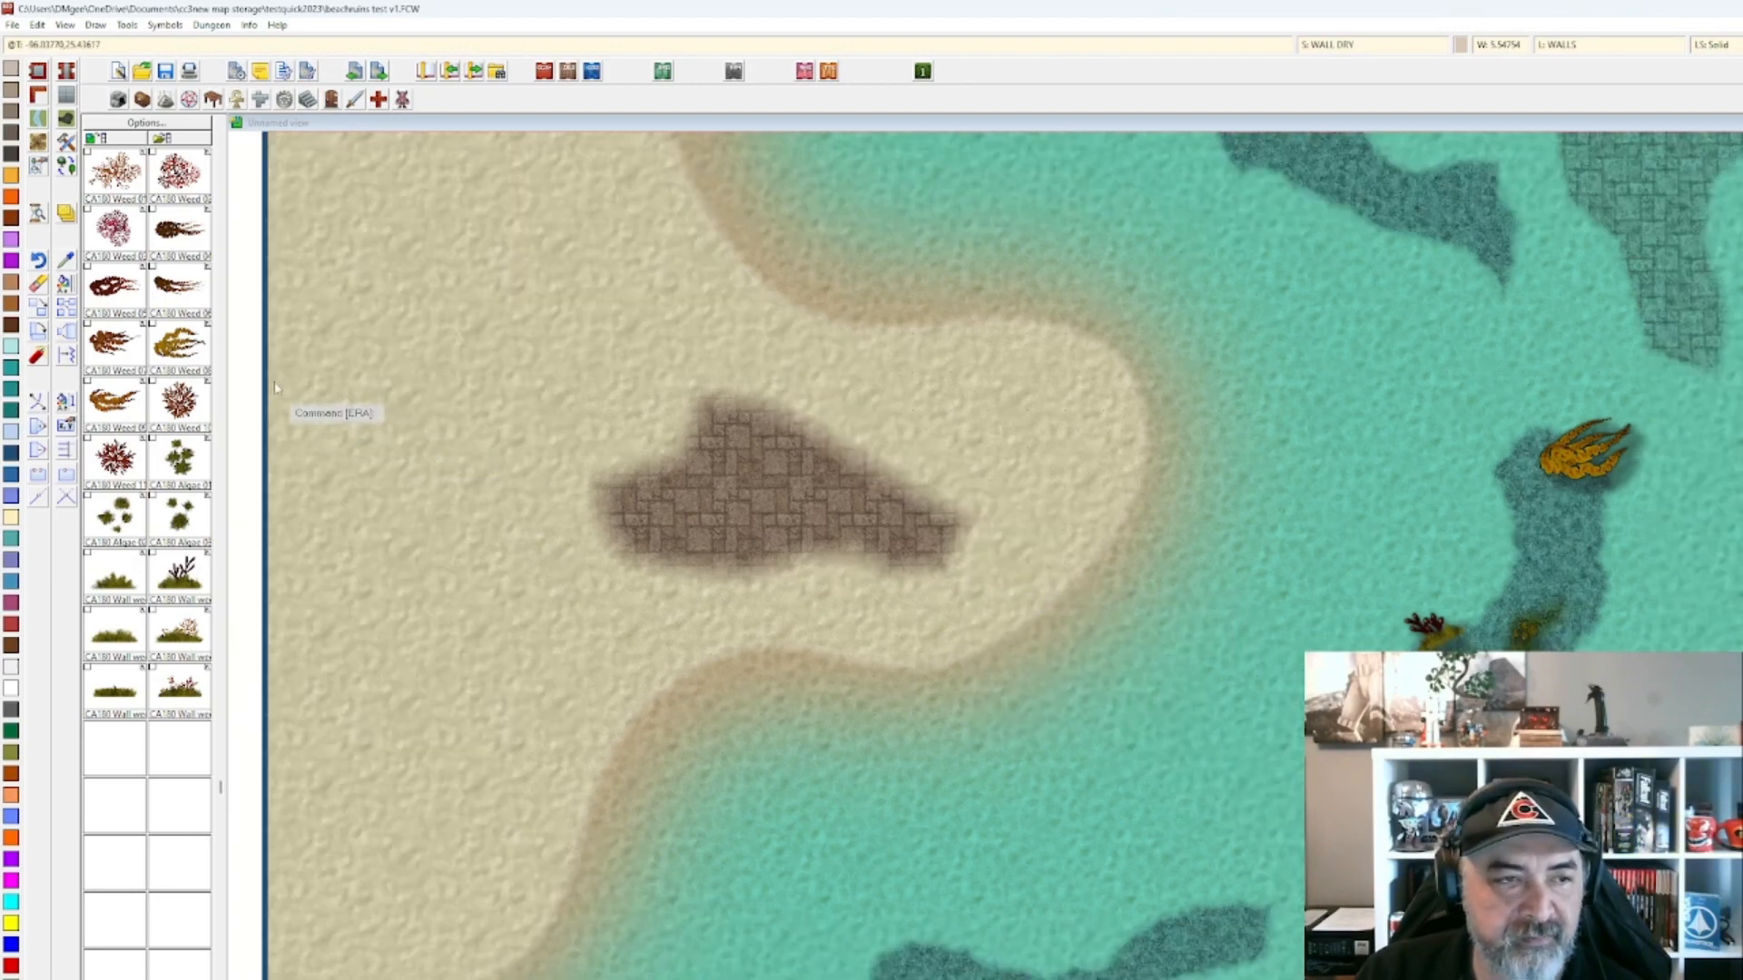
pyautogui.click(38, 94)
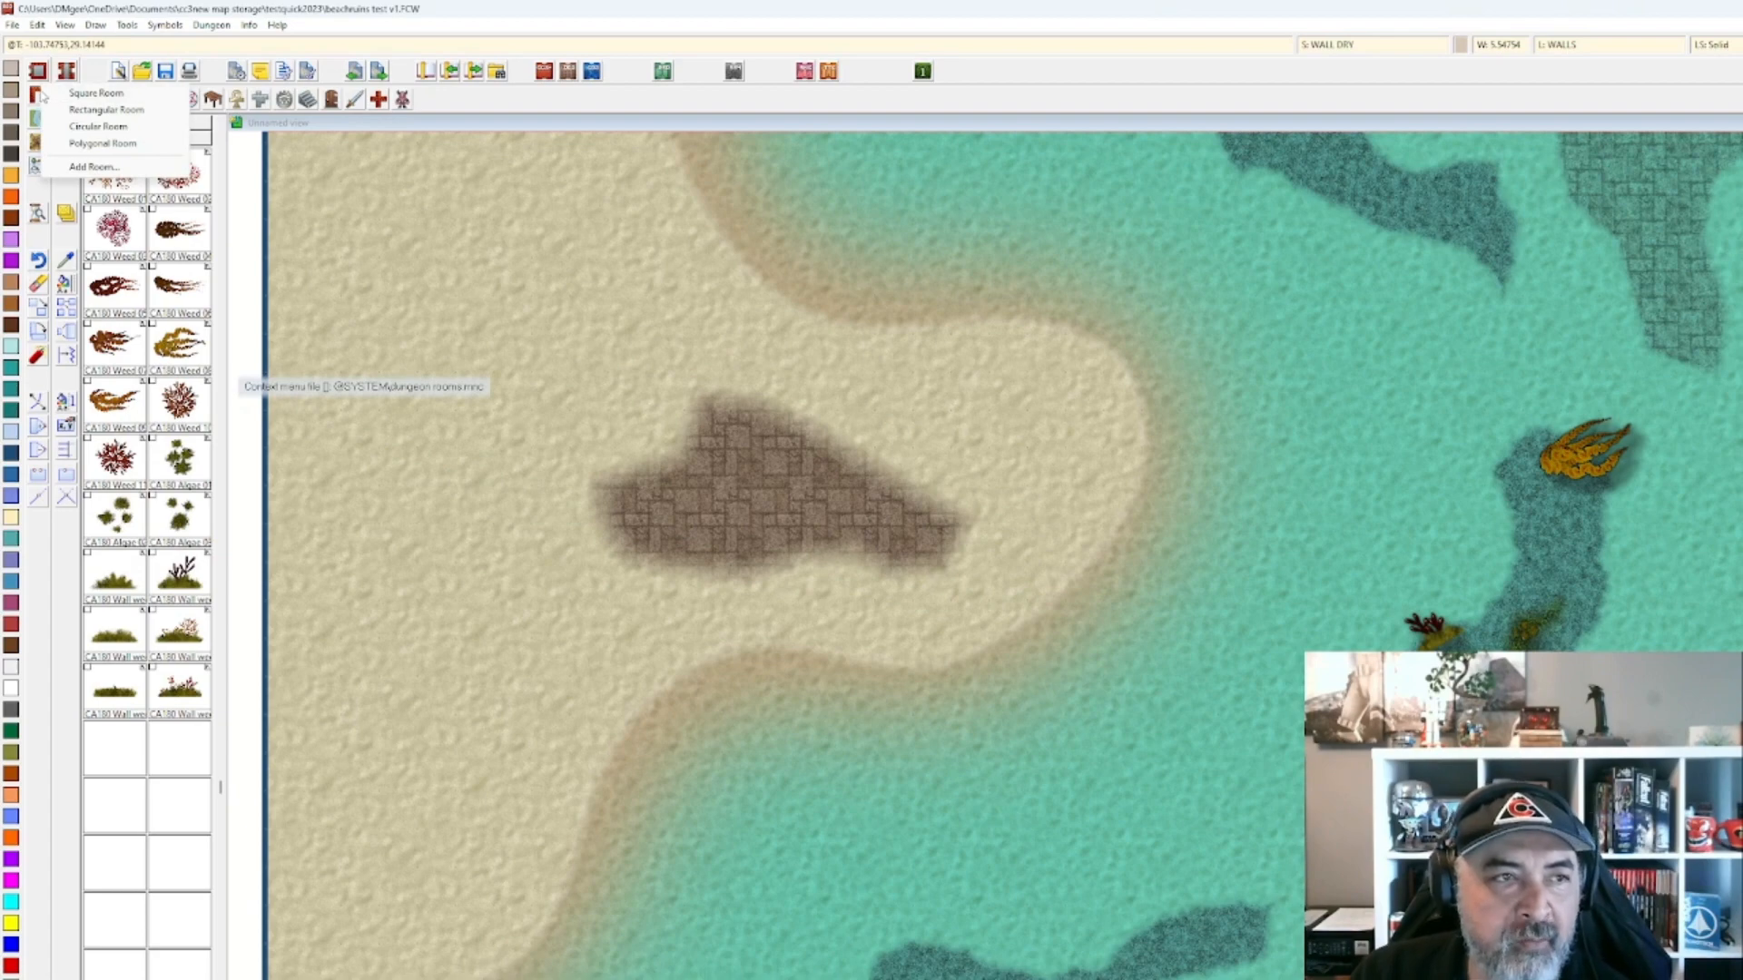
pyautogui.rightClick(40, 95)
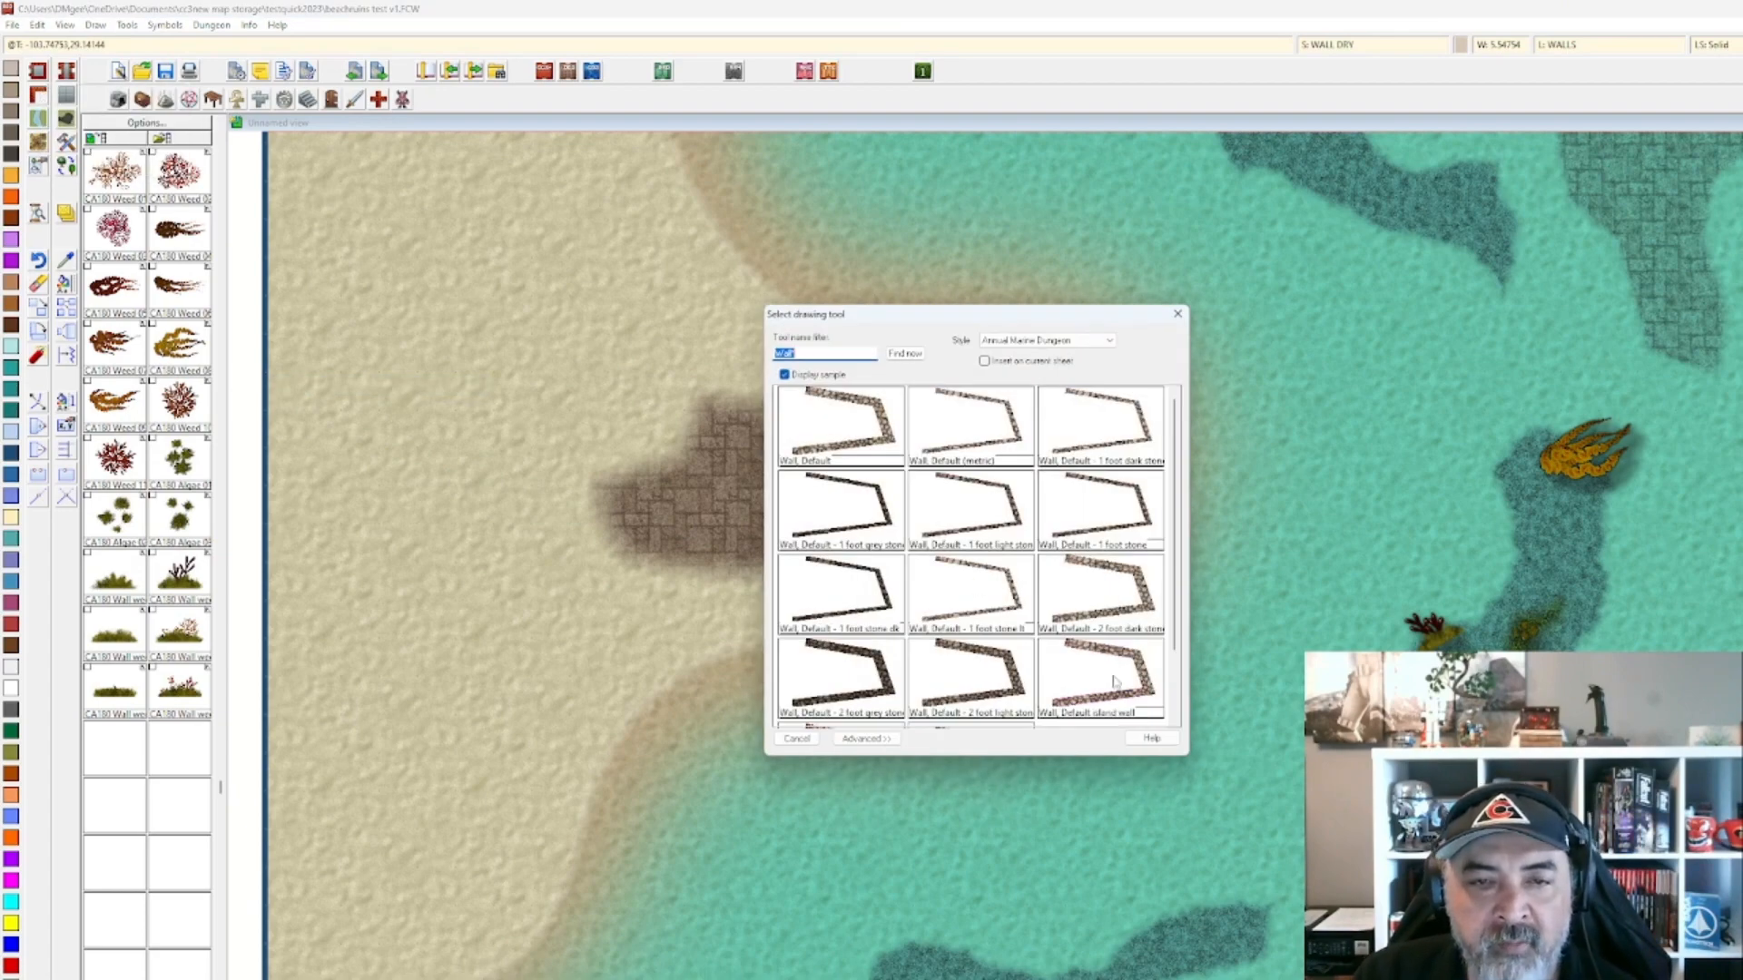
pyautogui.click(866, 445)
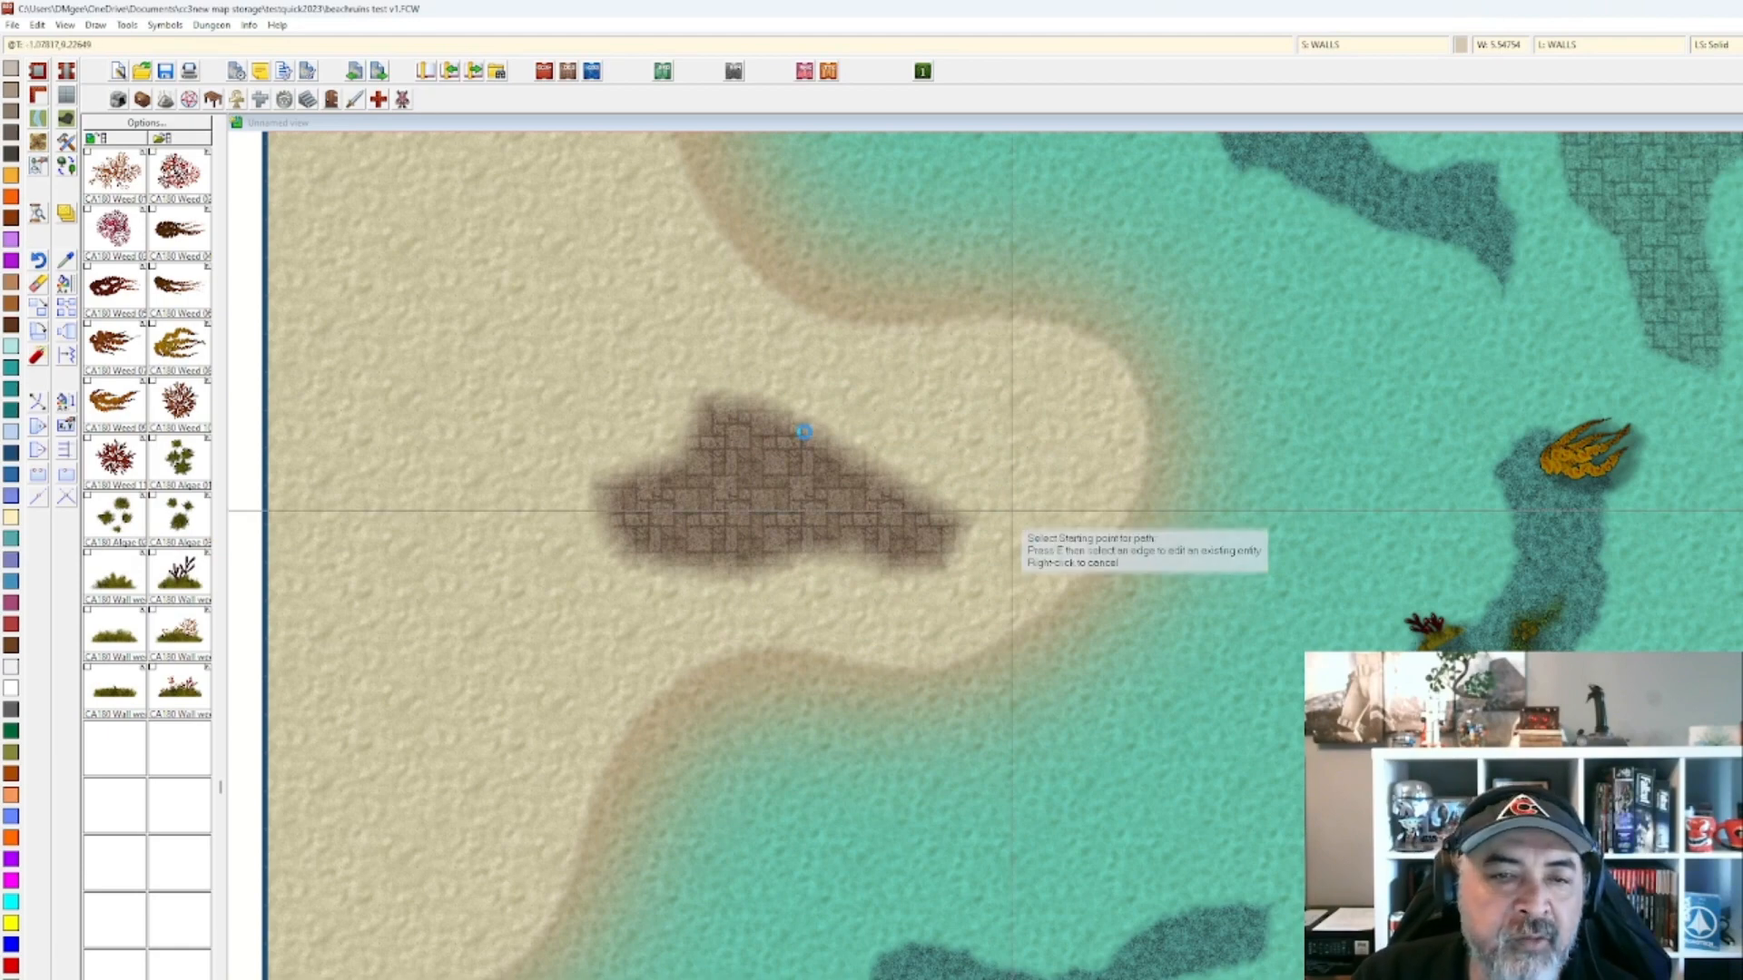
pyautogui.click(1335, 50)
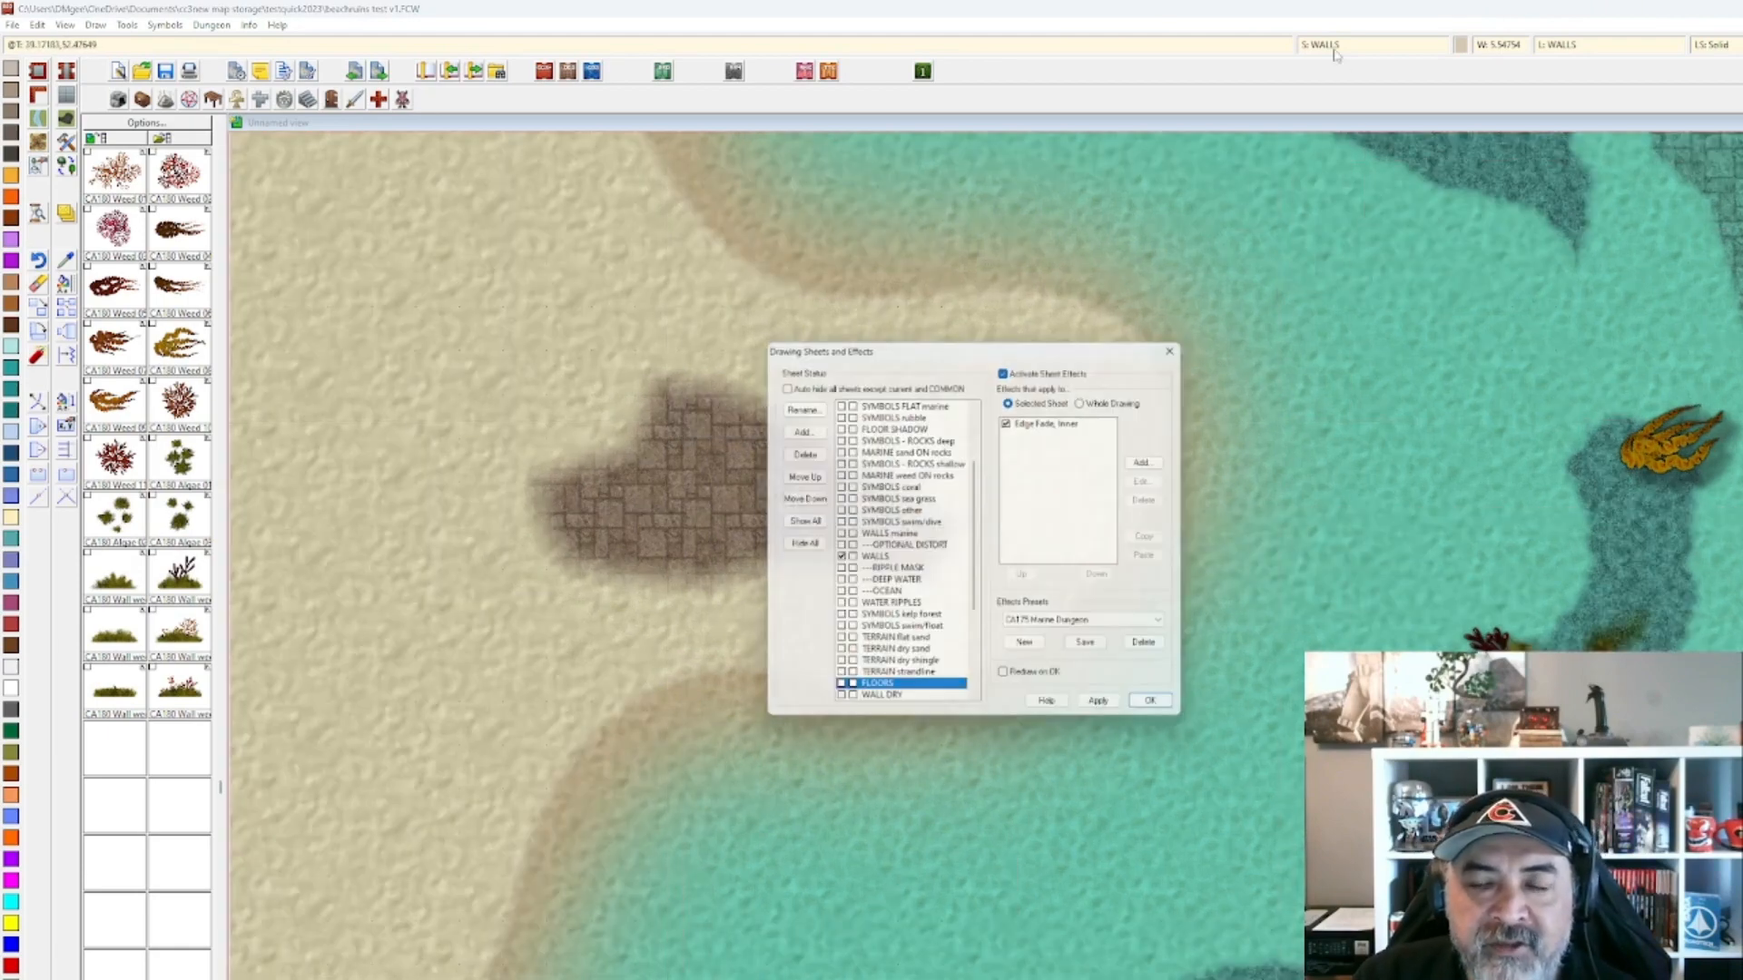
pyautogui.click(1007, 367)
pyautogui.click(1107, 712)
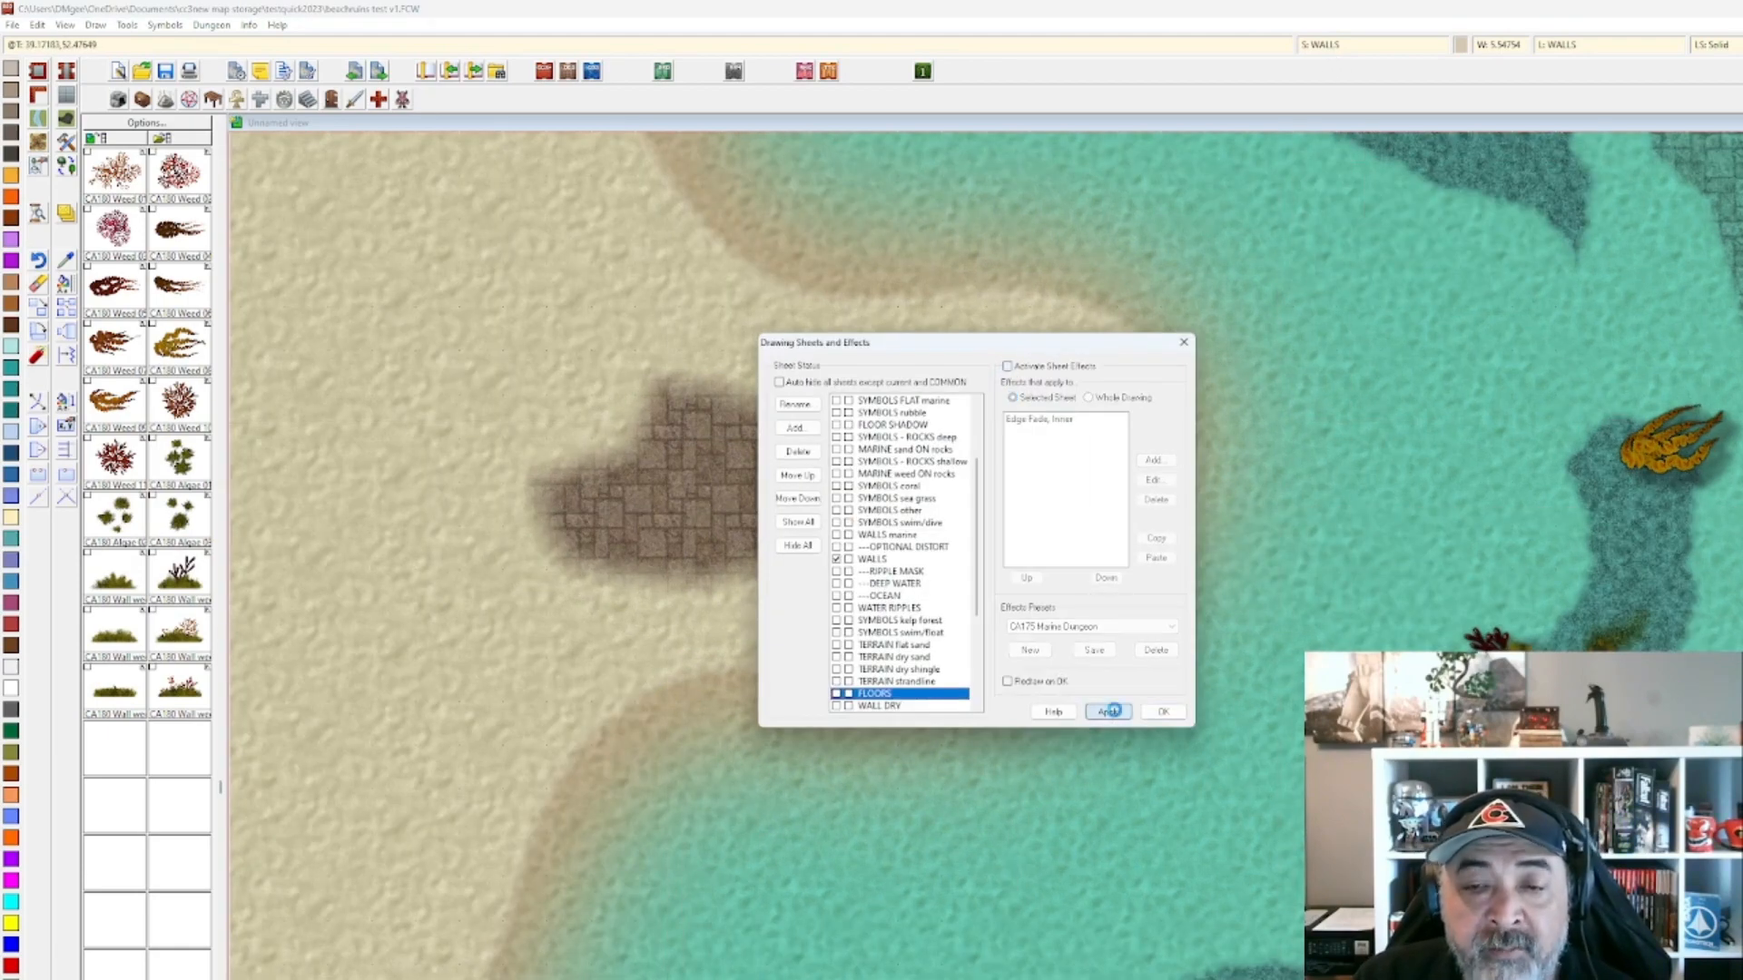
pyautogui.click(1163, 711)
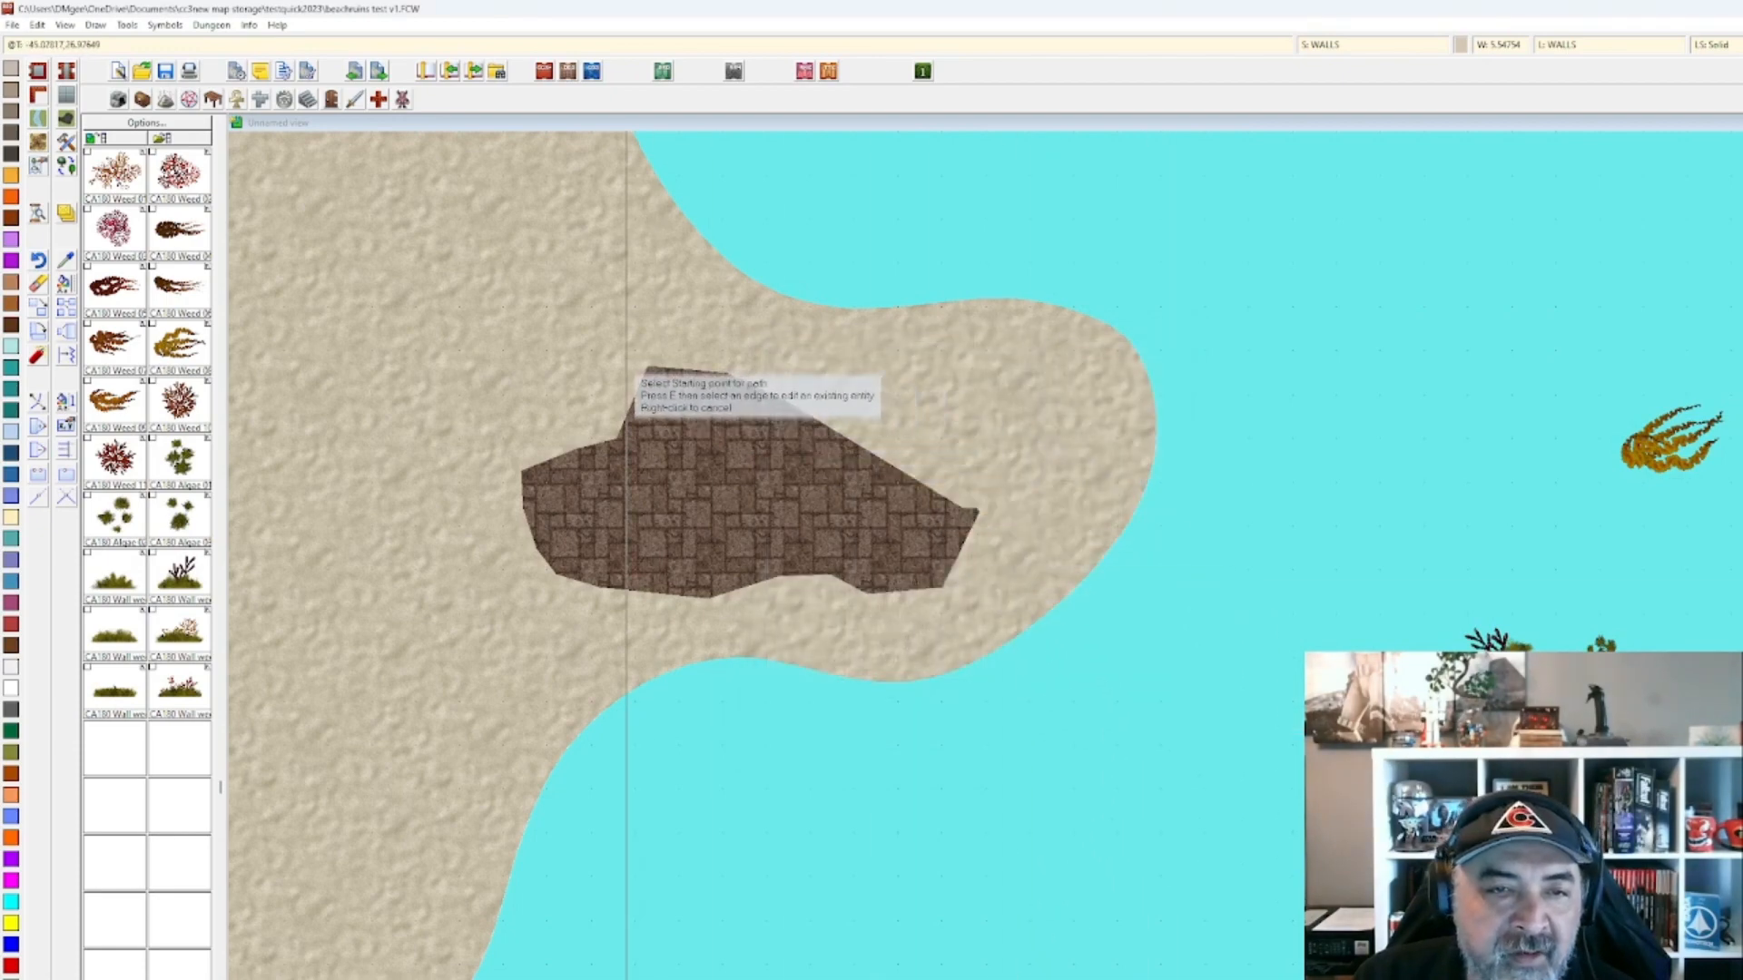
# Draw a stone wall along the upper edge of the flagstone floor, continuing past its tip to the shoreline.
pyautogui.click(626, 360)
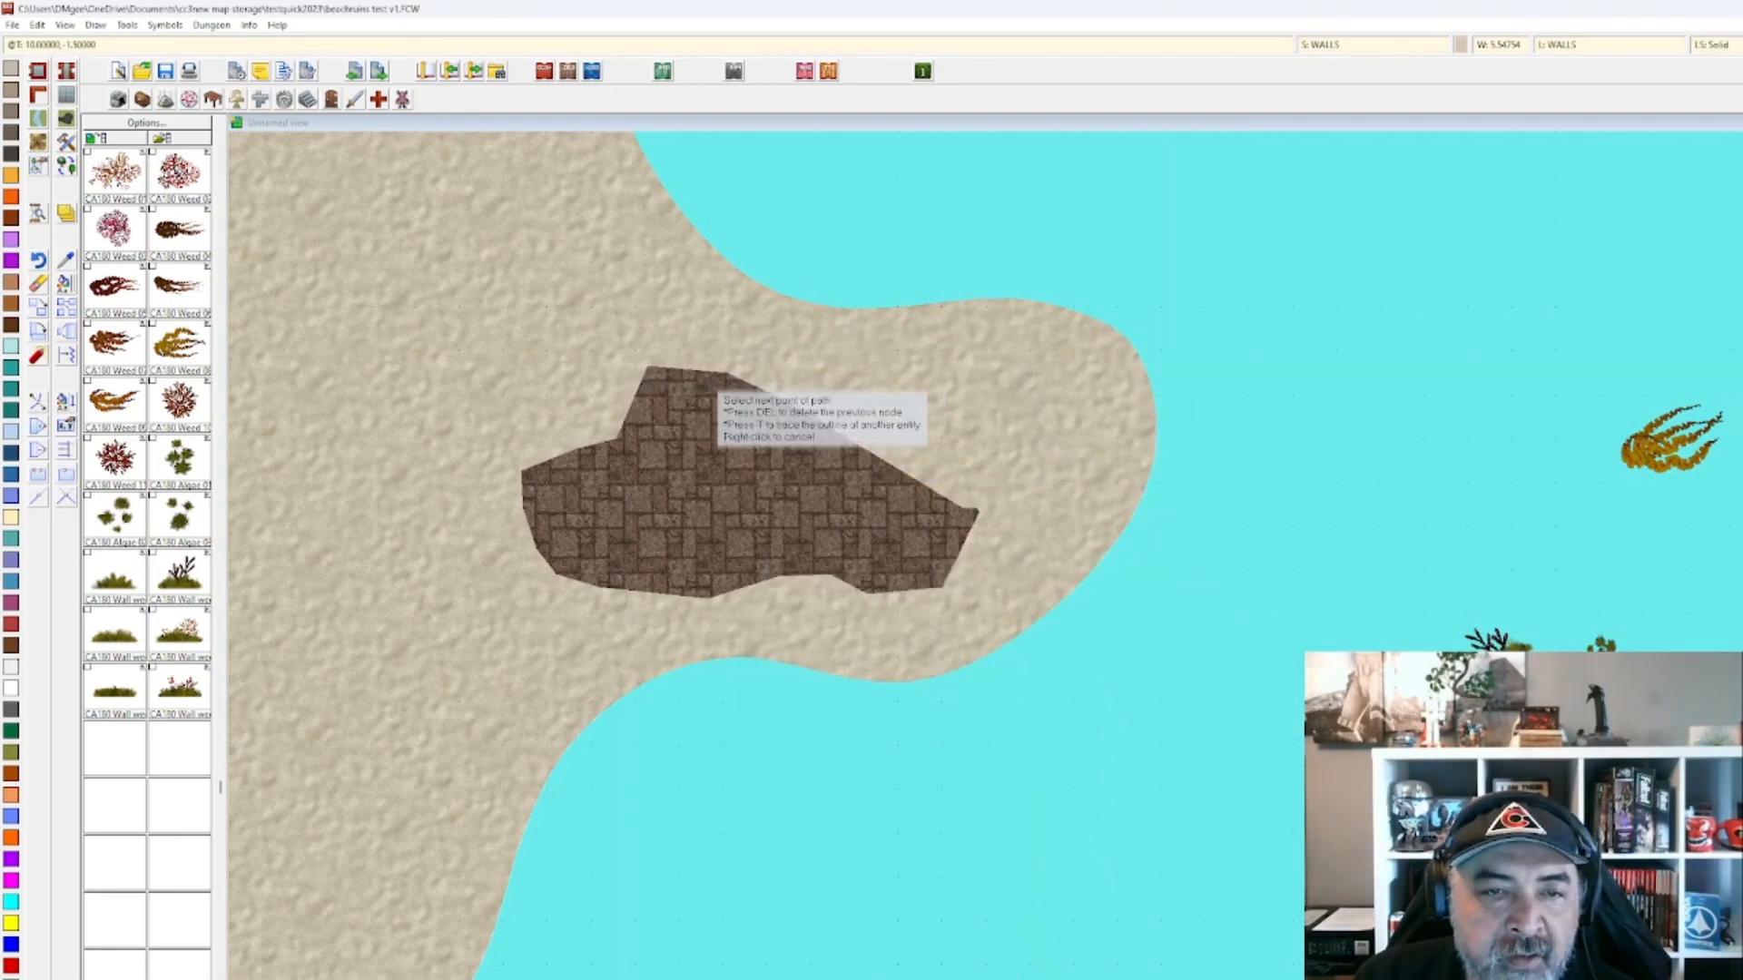
pyautogui.click(724, 370)
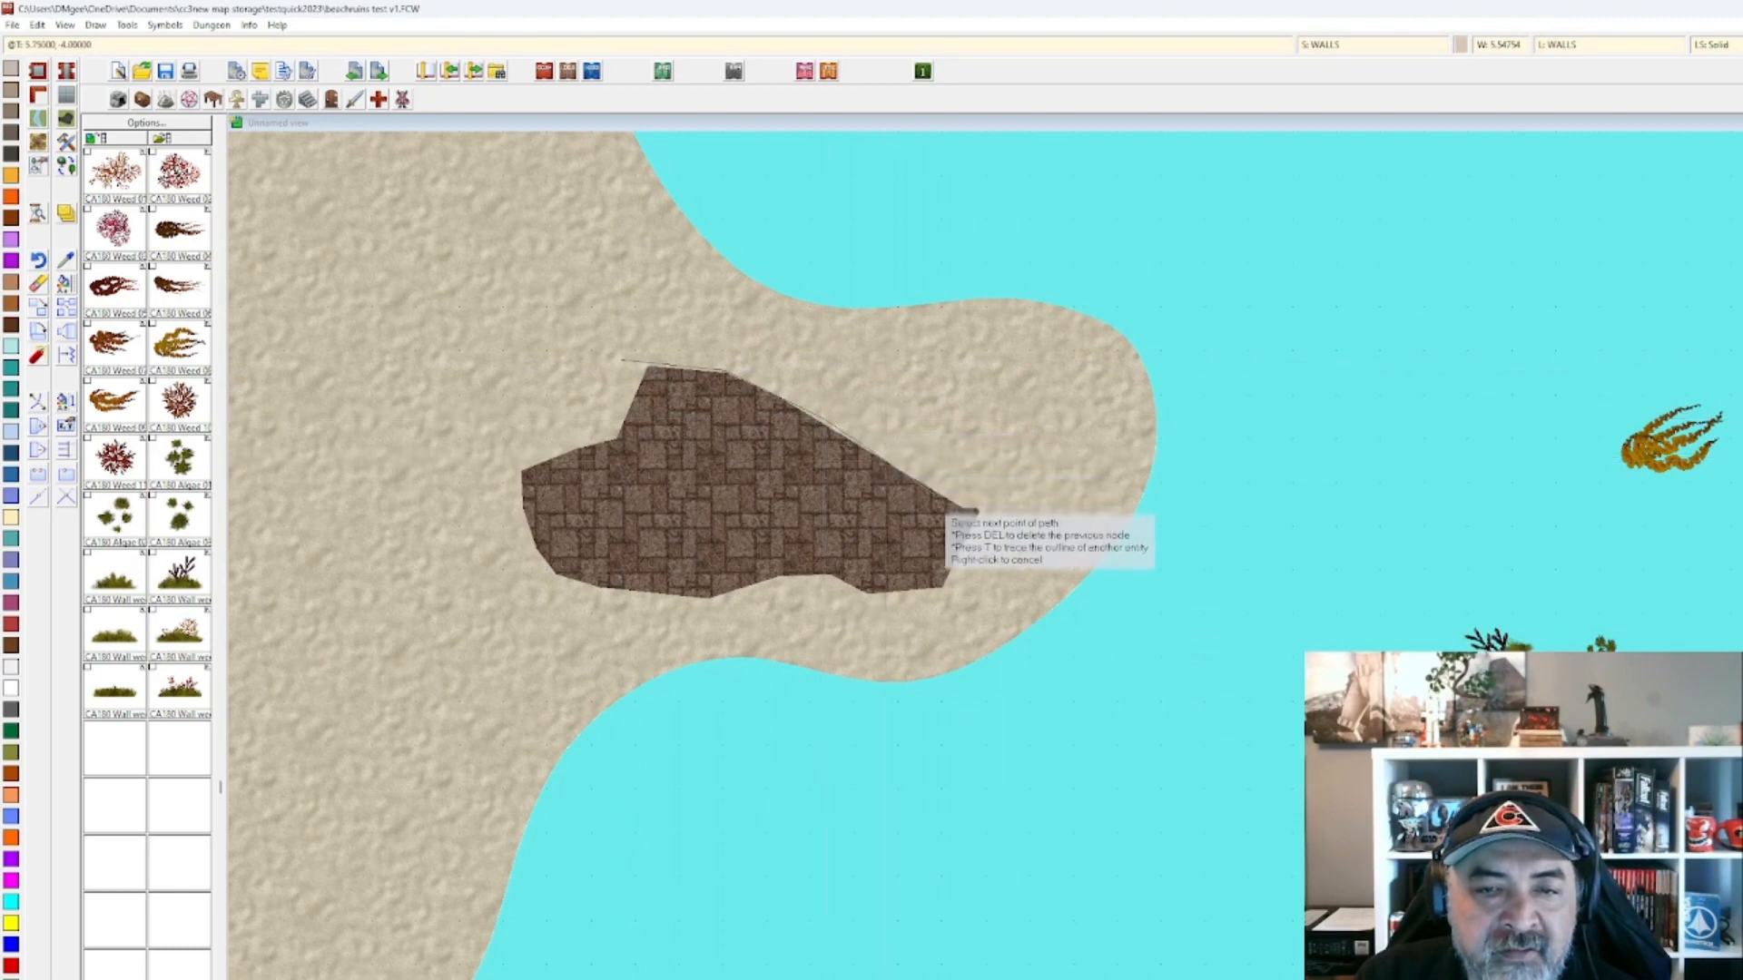
pyautogui.click(978, 514)
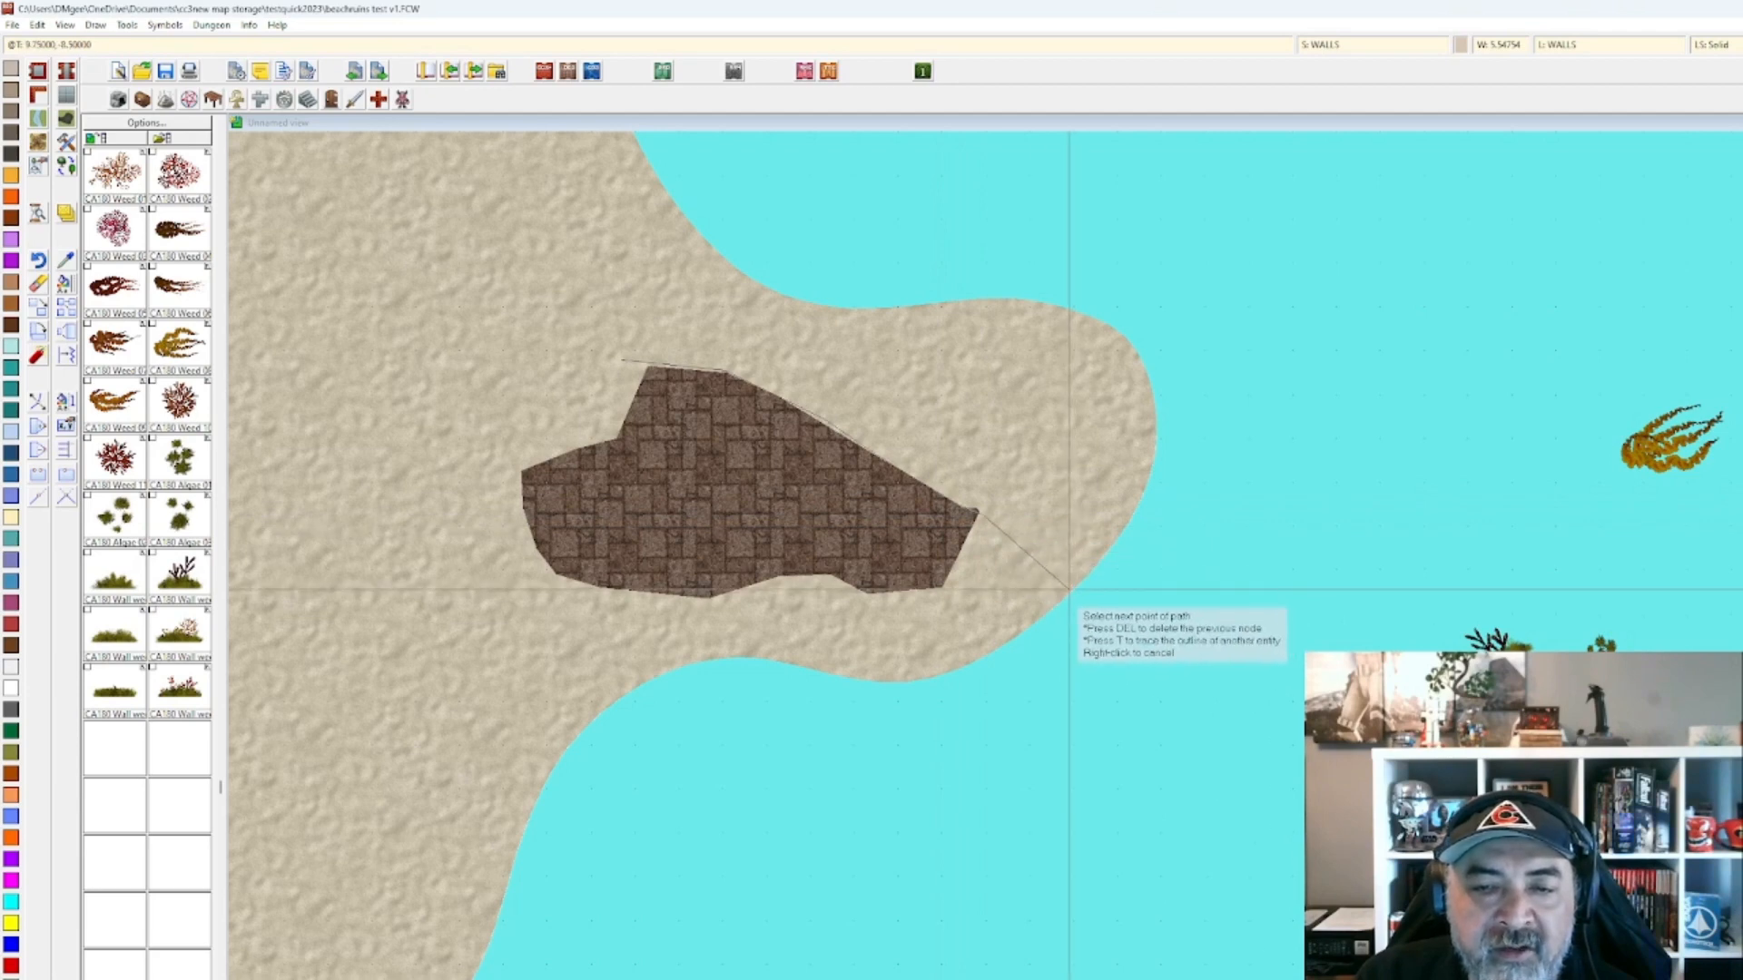
pyautogui.click(1068, 589)
pyautogui.rightClick(1066, 589)
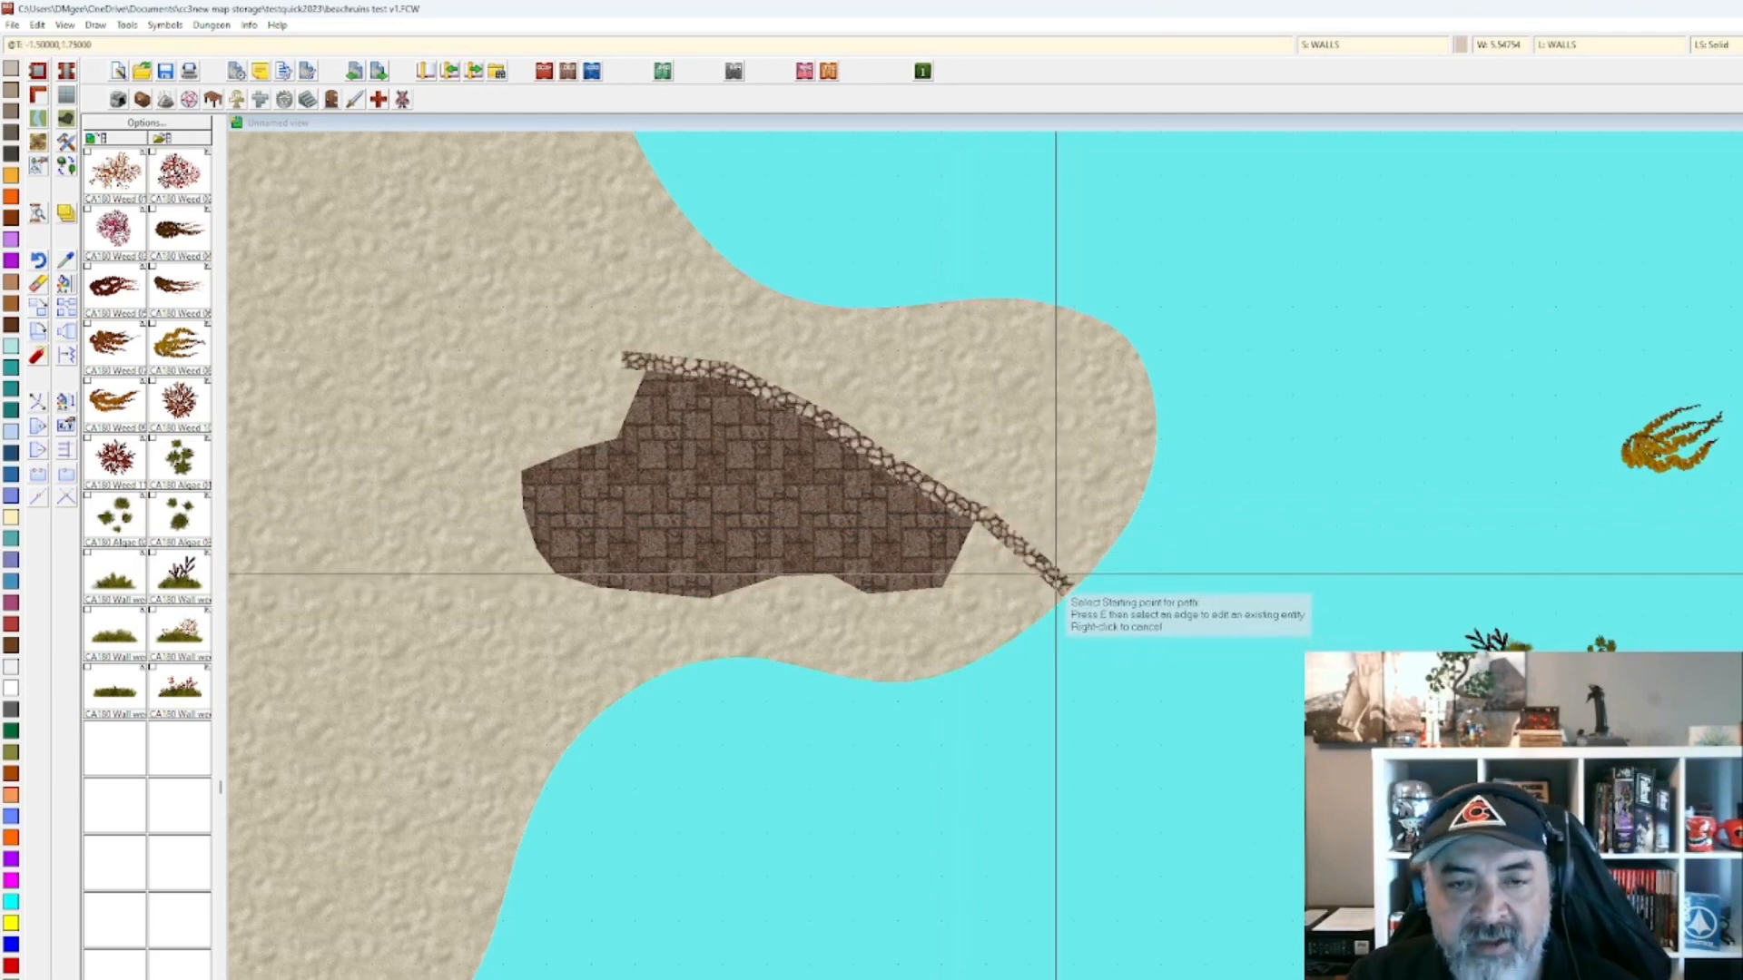
# Change the properties of the new wall beside the flagstone floor to put it on the WALL DRY sheet.
pyautogui.scroll(1, 1055, 575)
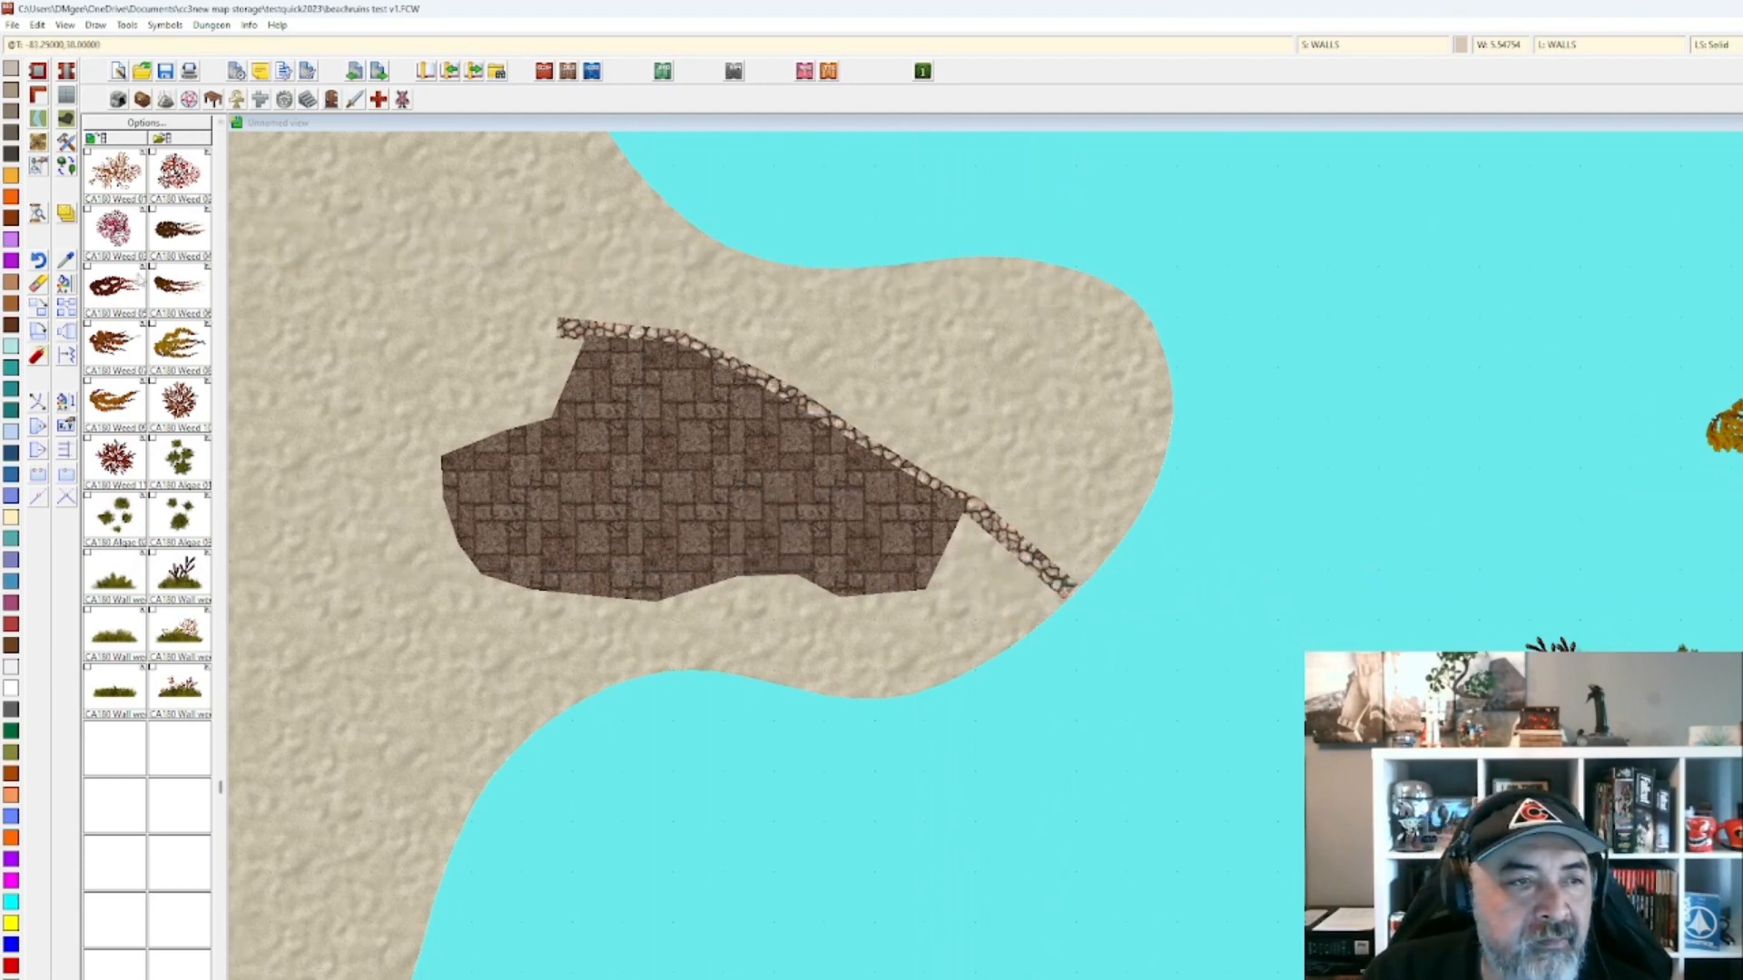
pyautogui.click(65, 284)
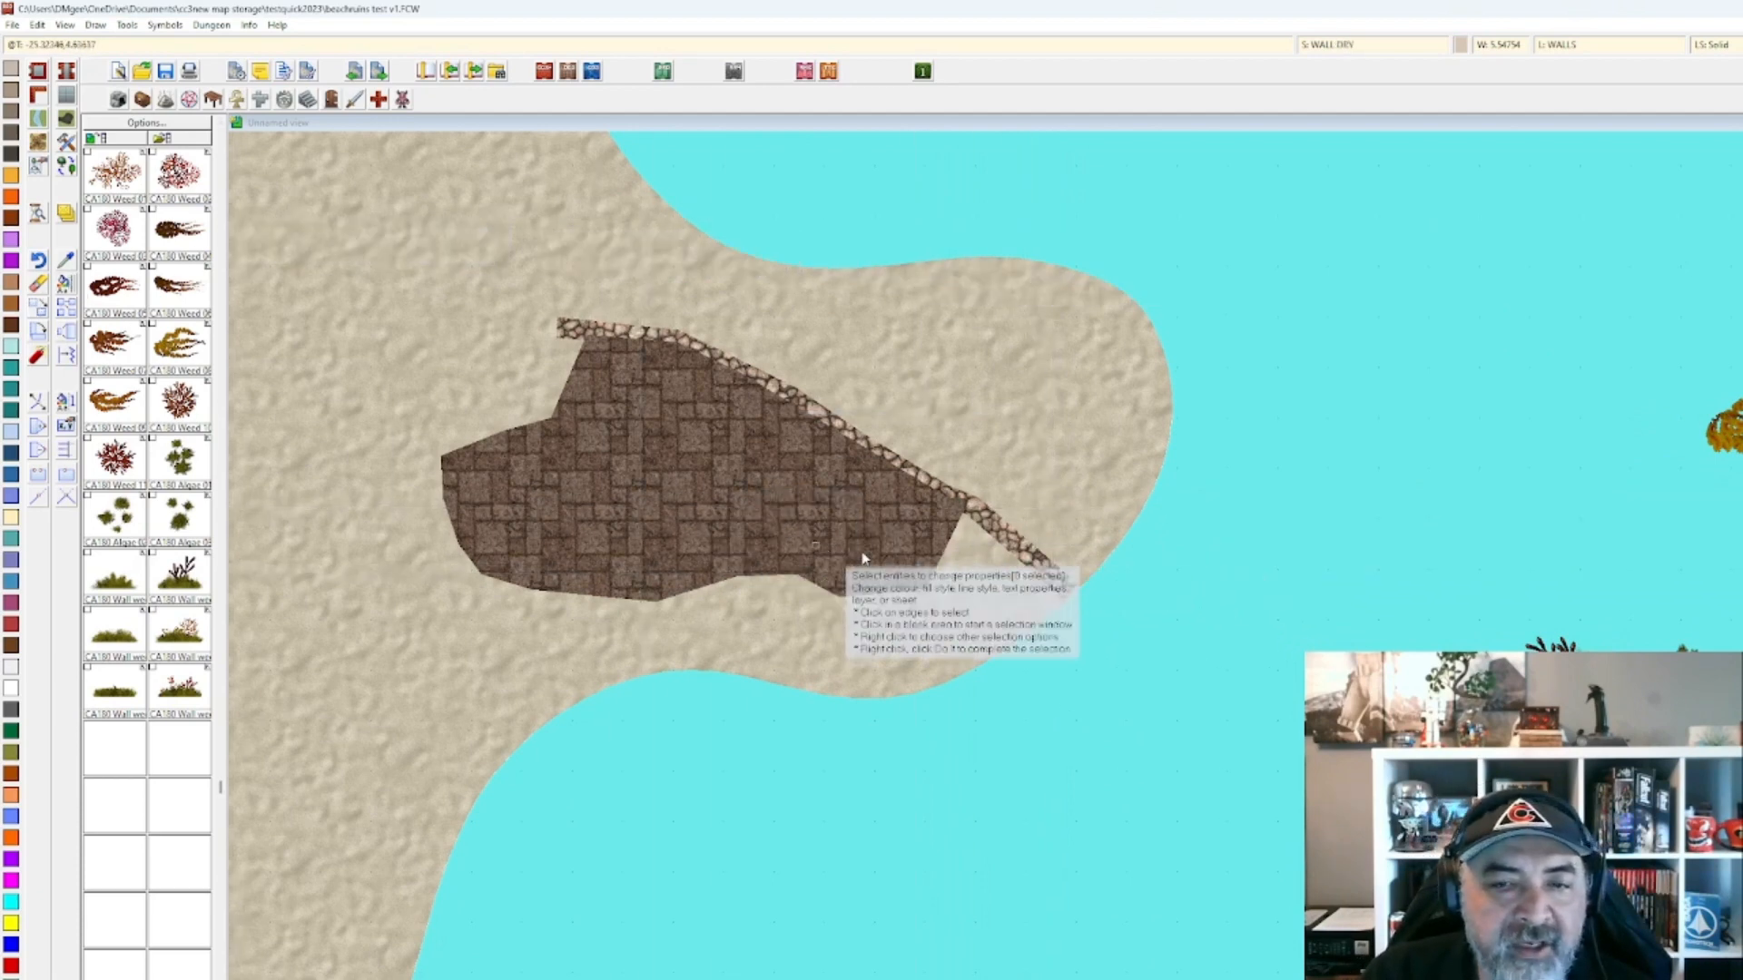
pyautogui.click(1005, 543)
pyautogui.rightClick(1008, 545)
pyautogui.click(1007, 545)
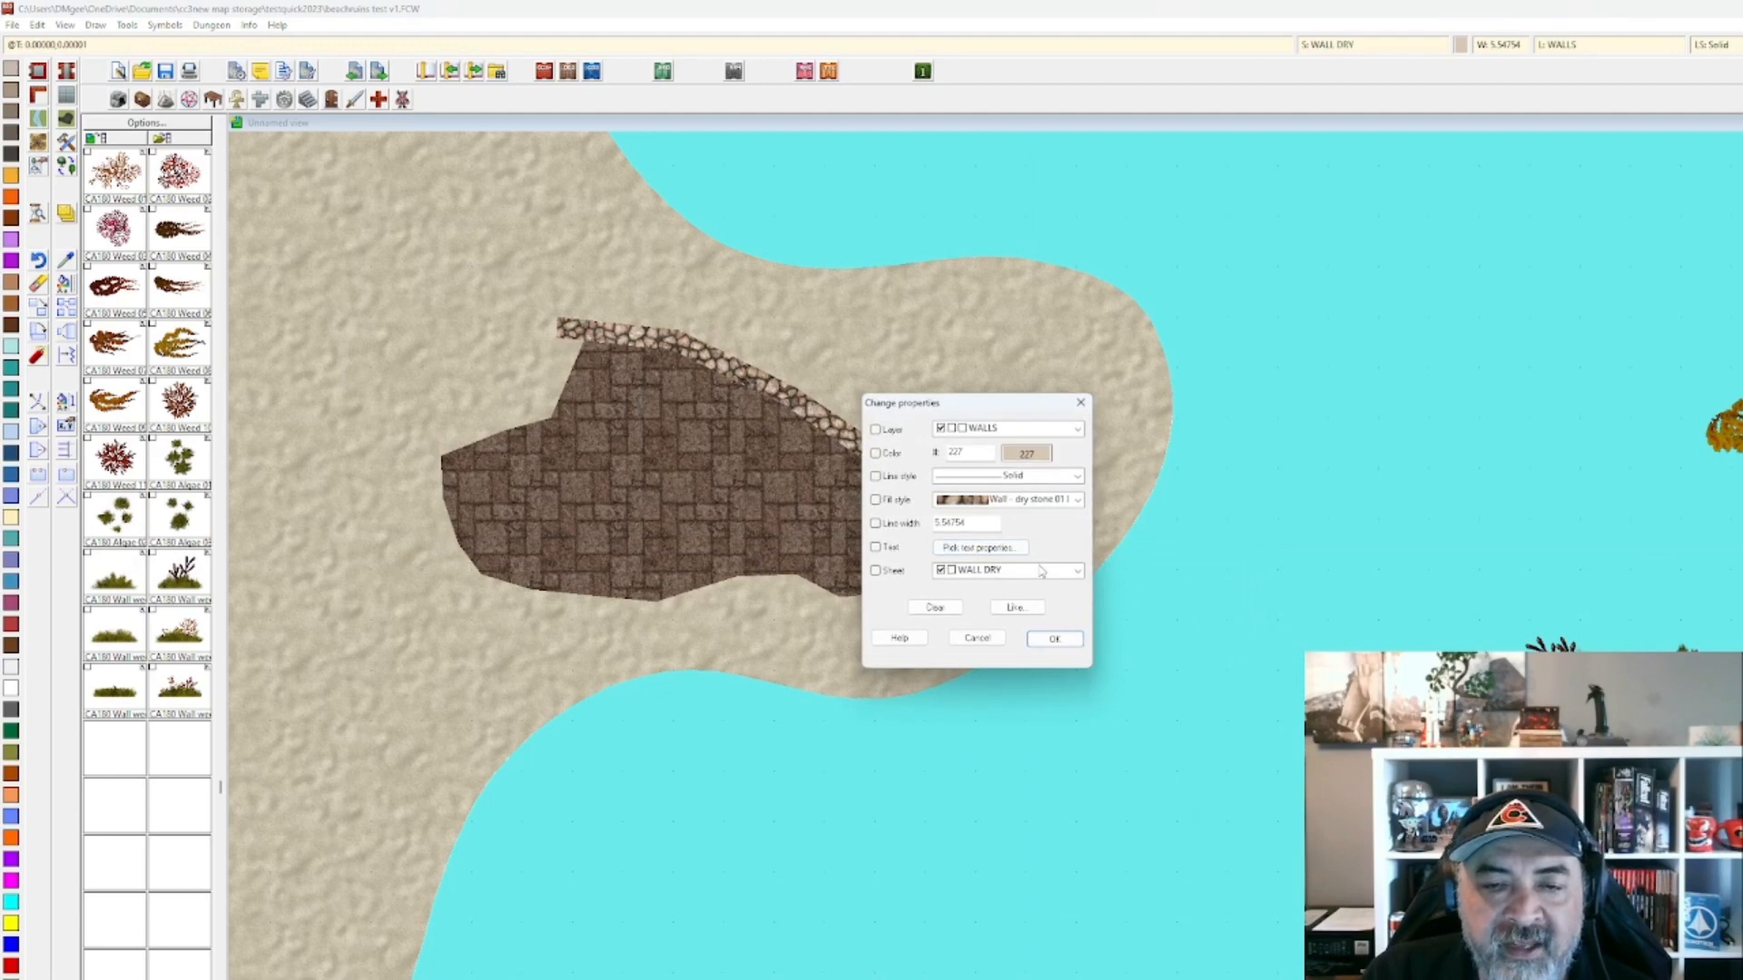
pyautogui.click(1033, 641)
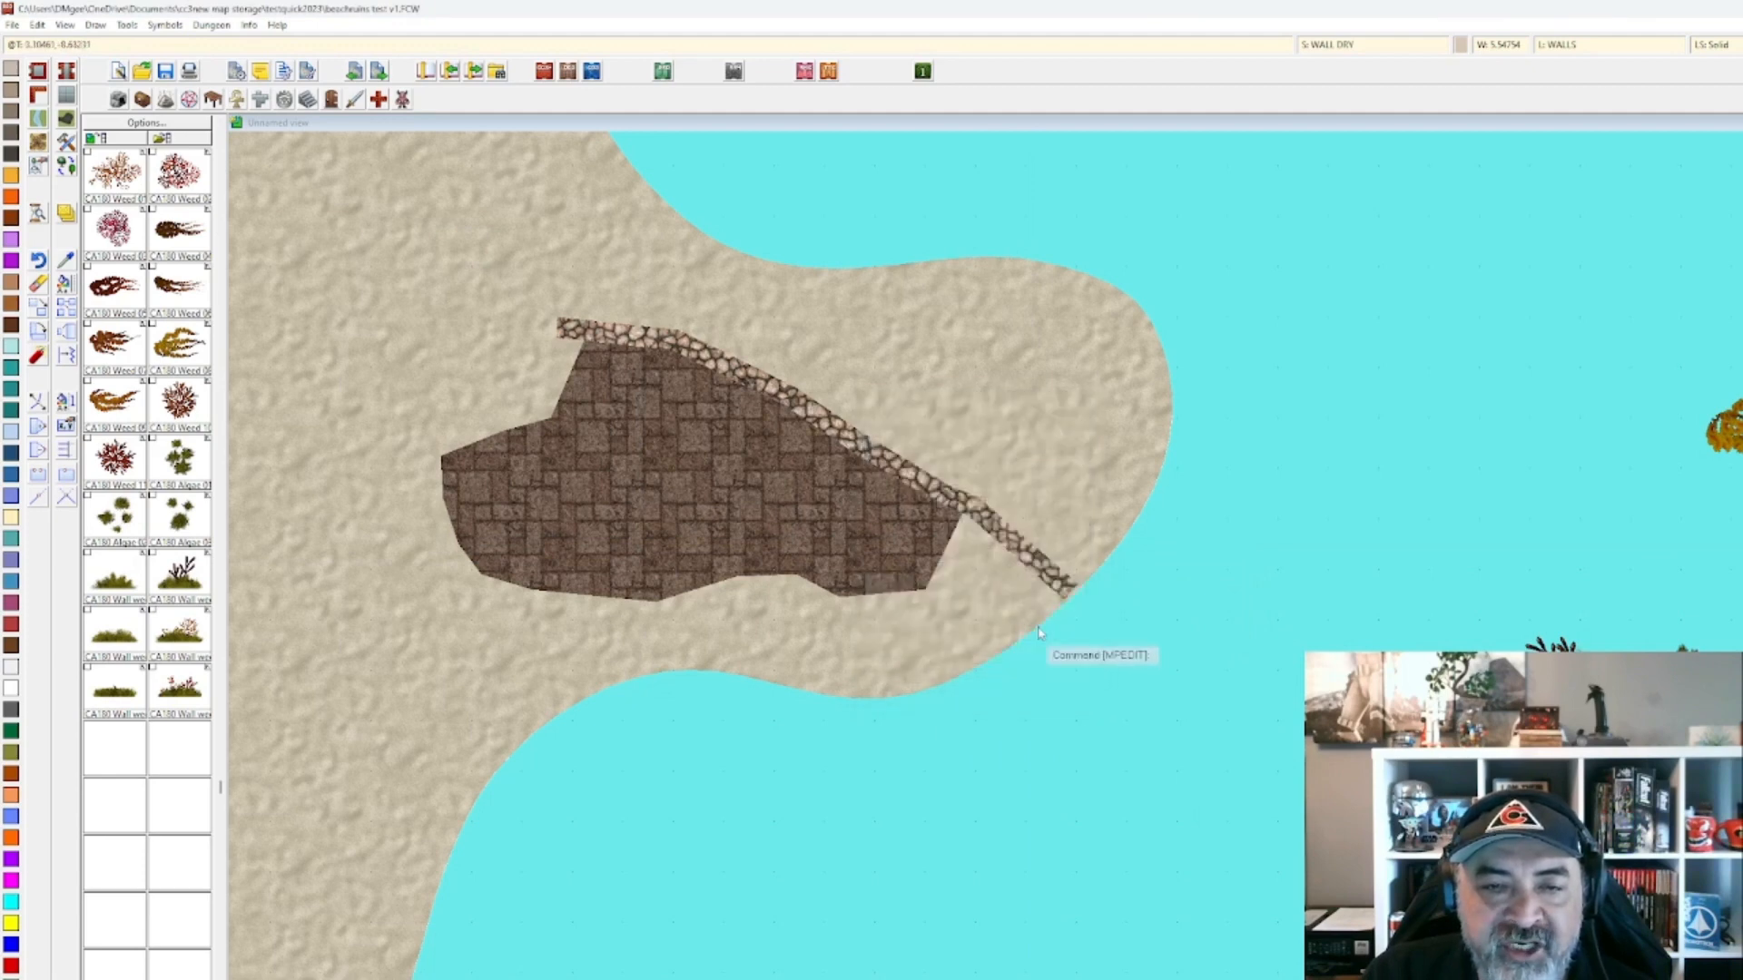
# Draw a second stone wall segment from the shoreline end of the dry wall out into the water, with one bend.
pyautogui.scroll(1, 1033, 640)
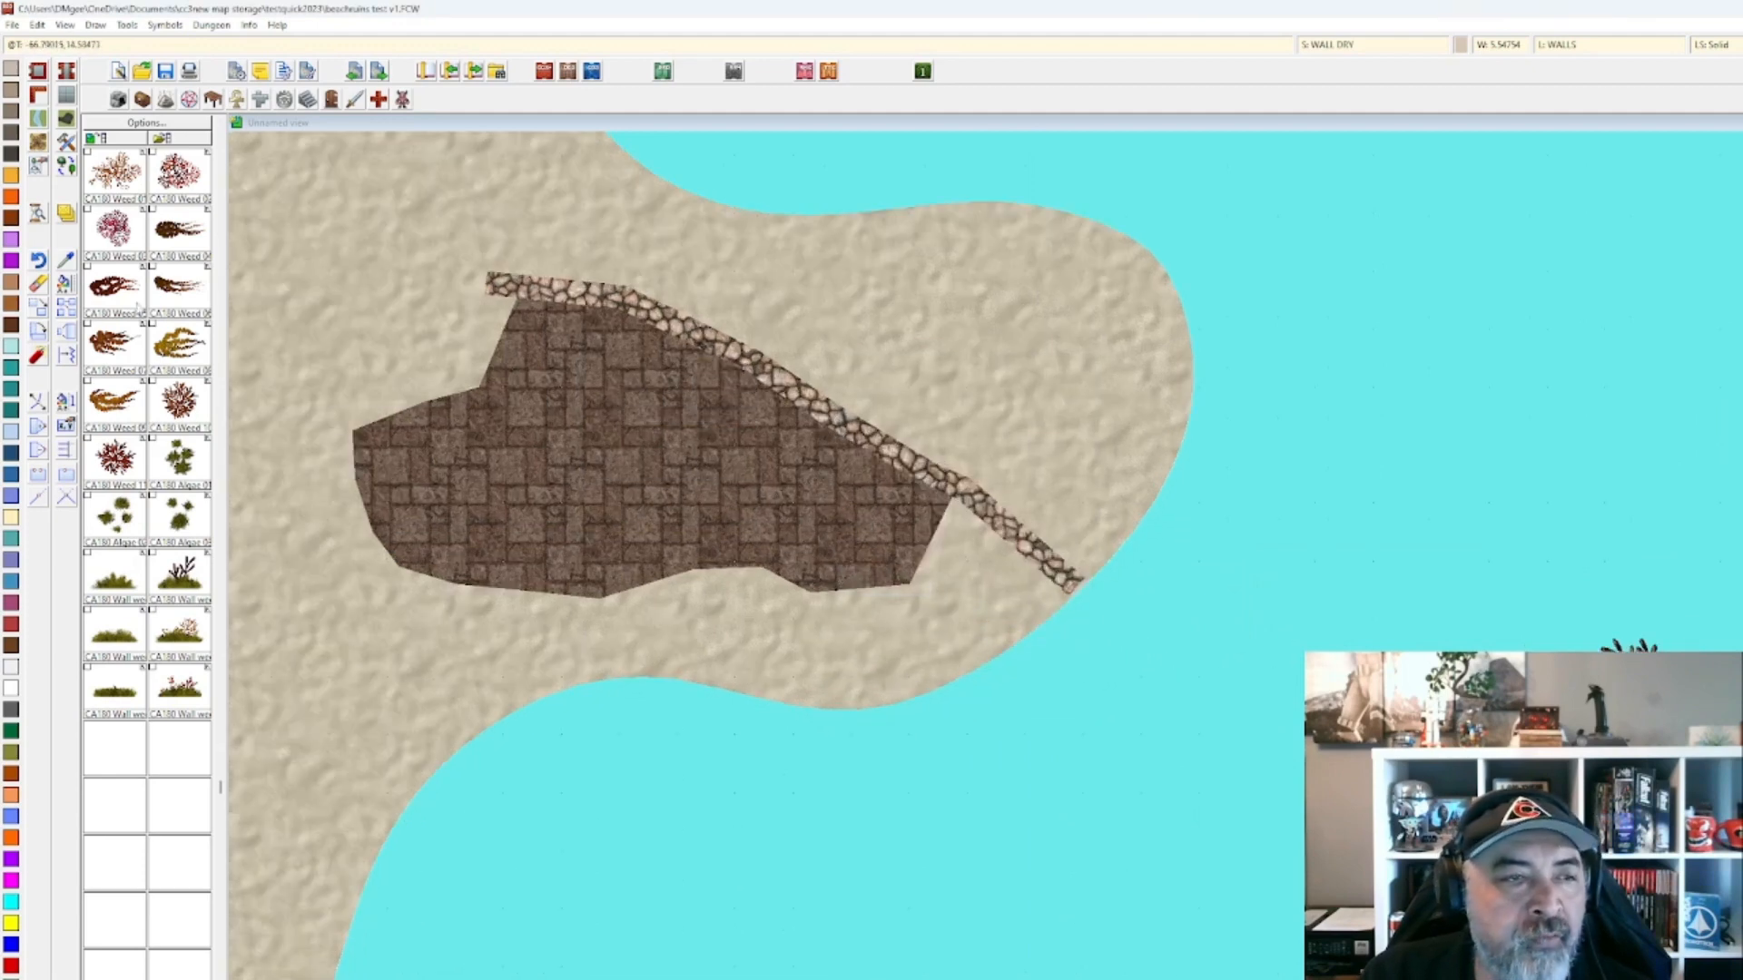
pyautogui.rightClick(39, 96)
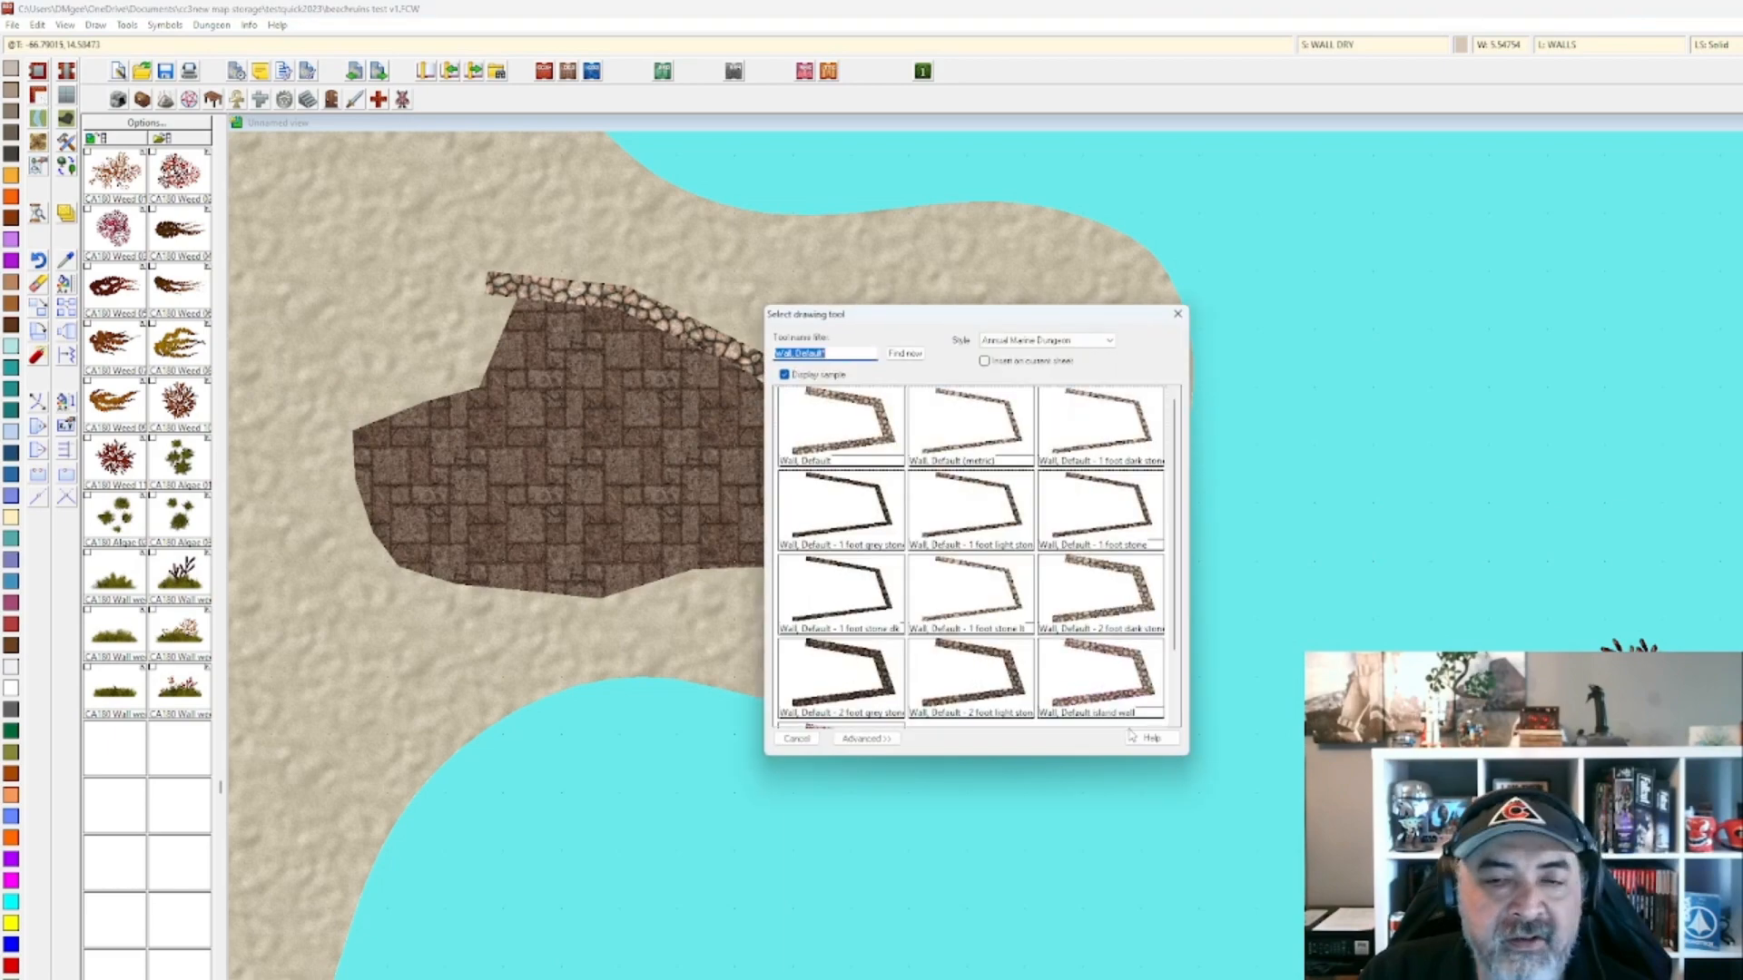
pyautogui.click(926, 505)
pyautogui.scroll(1, 1077, 617)
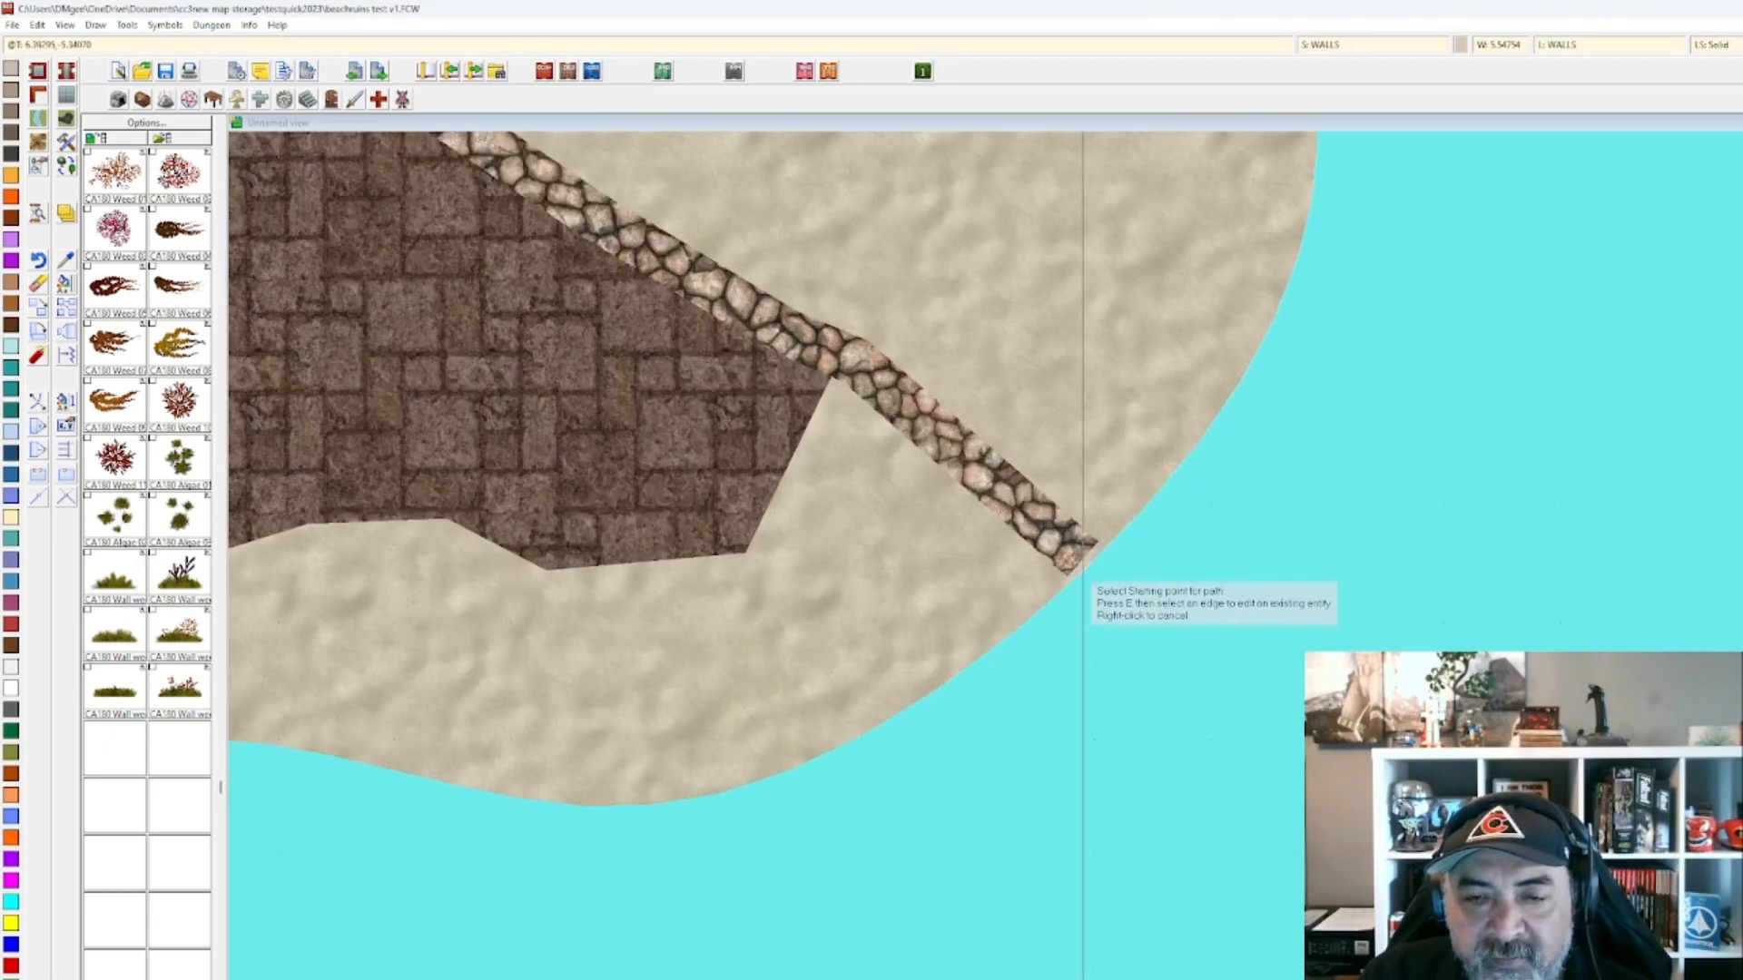
pyautogui.click(1078, 553)
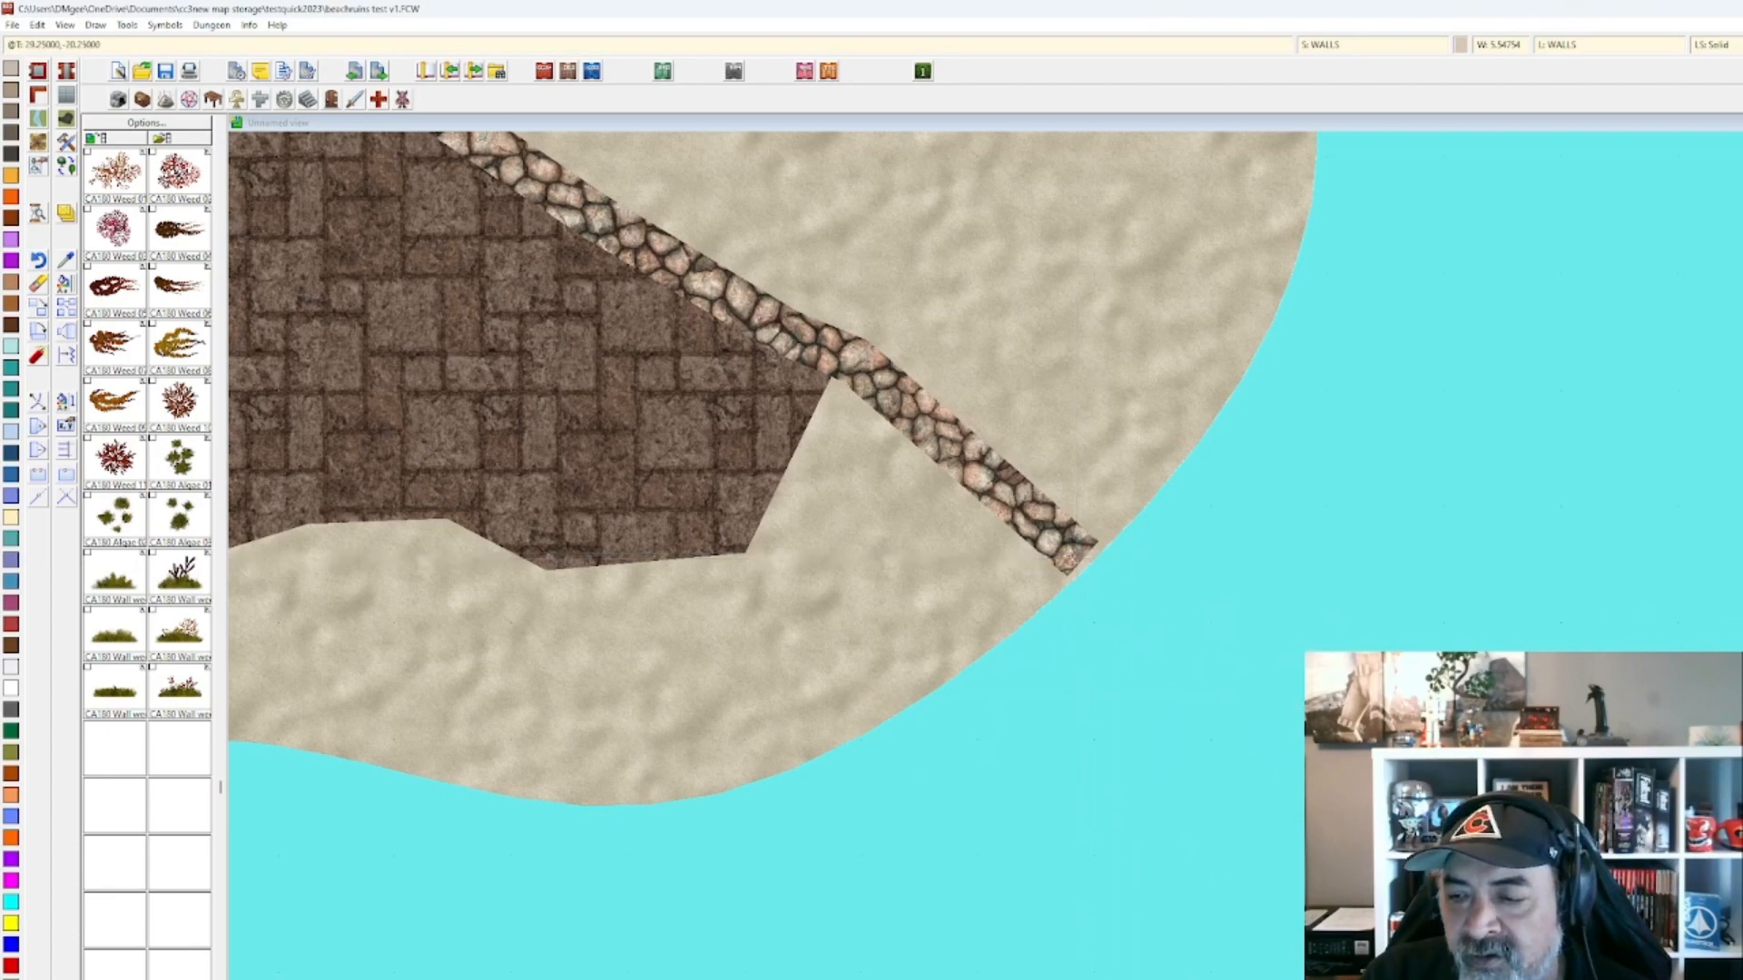
pyautogui.scroll(-1, 1440, 881)
pyautogui.middleClick(1031, 681)
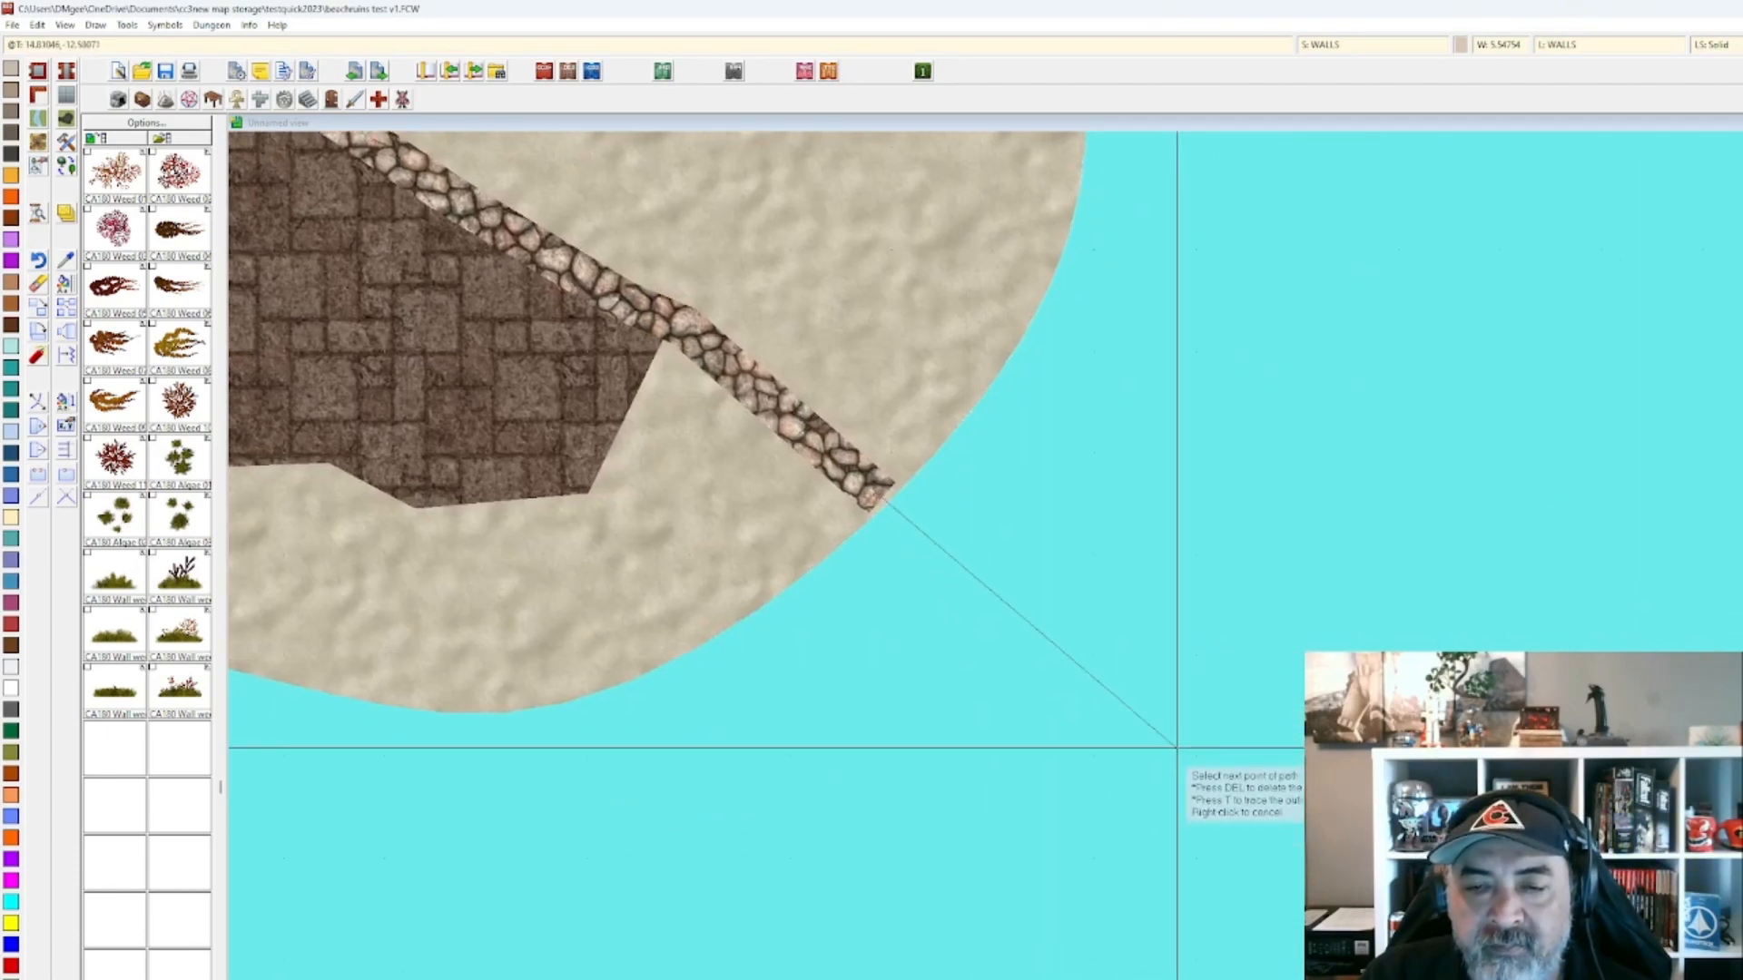
pyautogui.click(1151, 724)
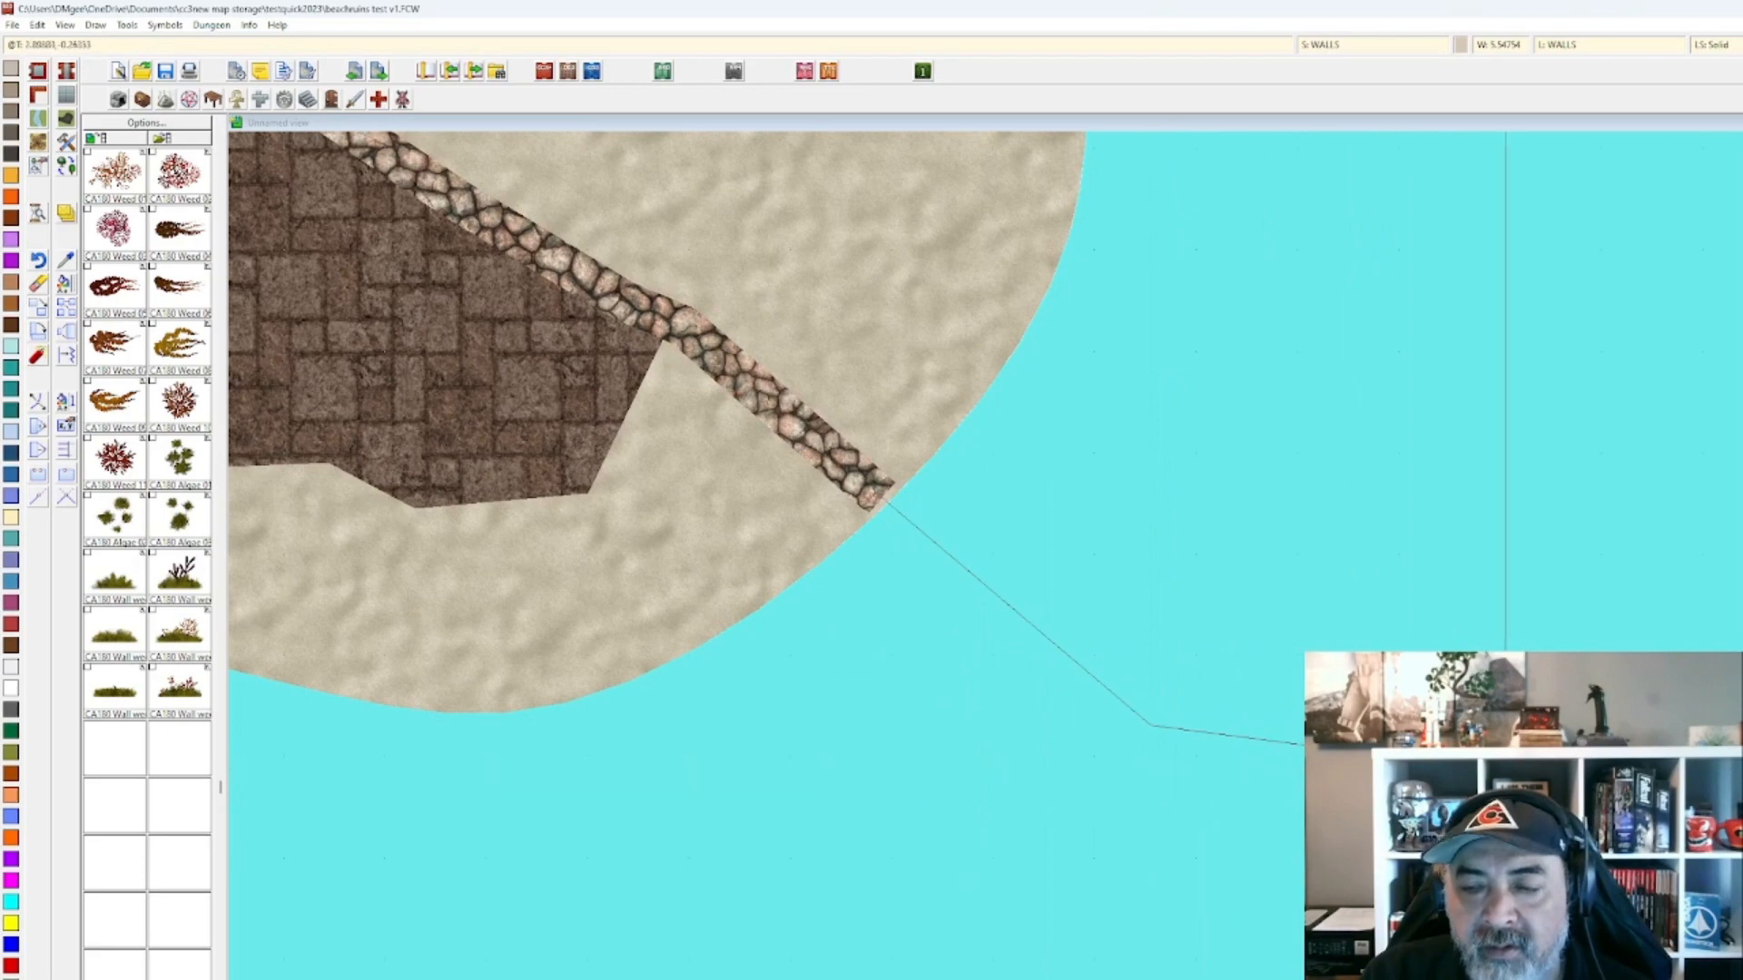
pyautogui.rightClick(1504, 767)
pyautogui.scroll(-1, 1502, 767)
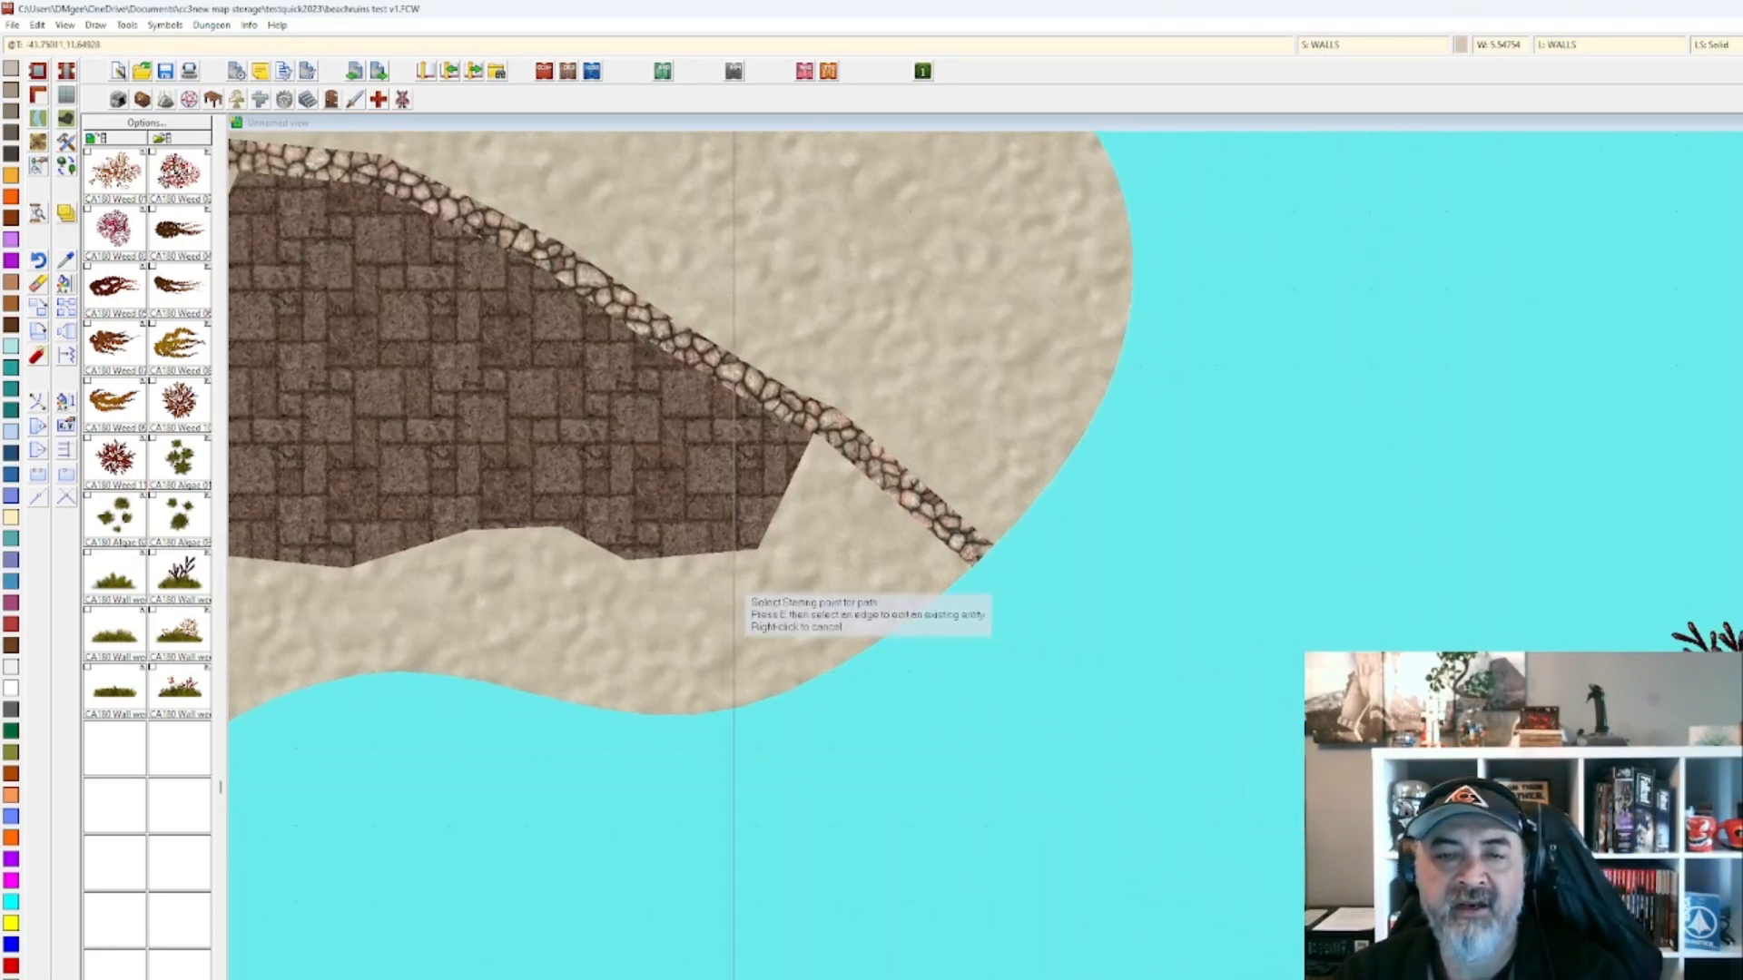
# Change the properties of the underwater wall segment to put it on the WALLS sheet.
pyautogui.click(69, 287)
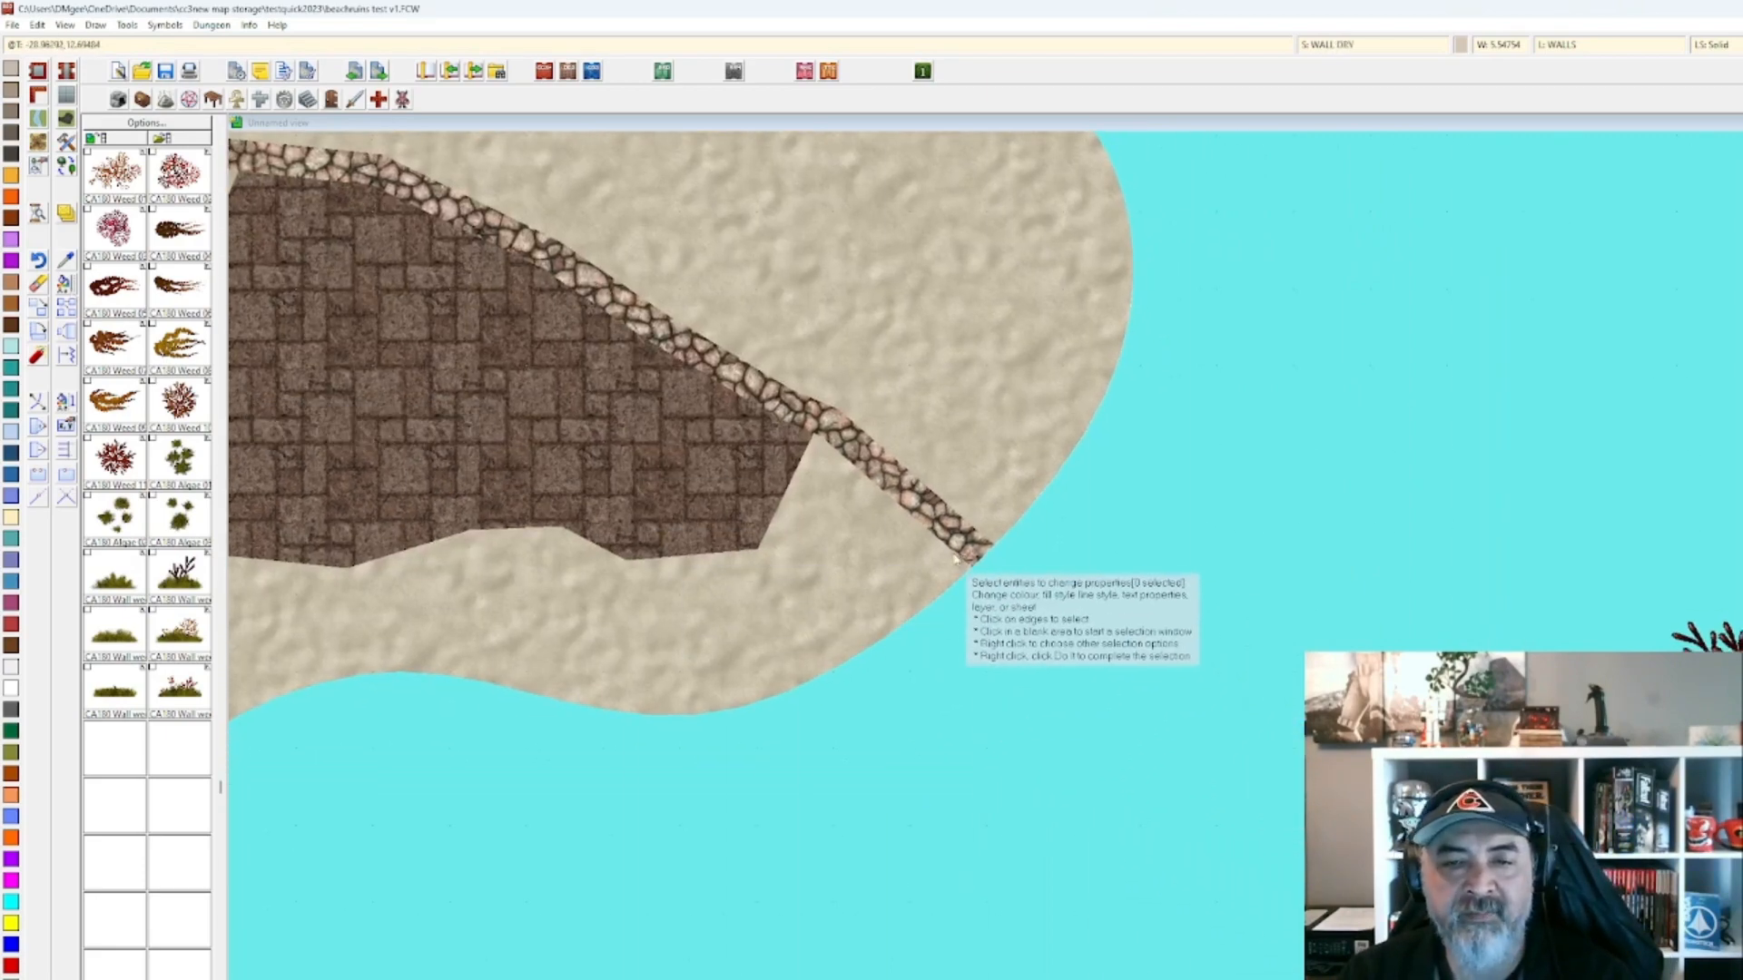
pyautogui.click(1060, 662)
pyautogui.rightClick(1004, 661)
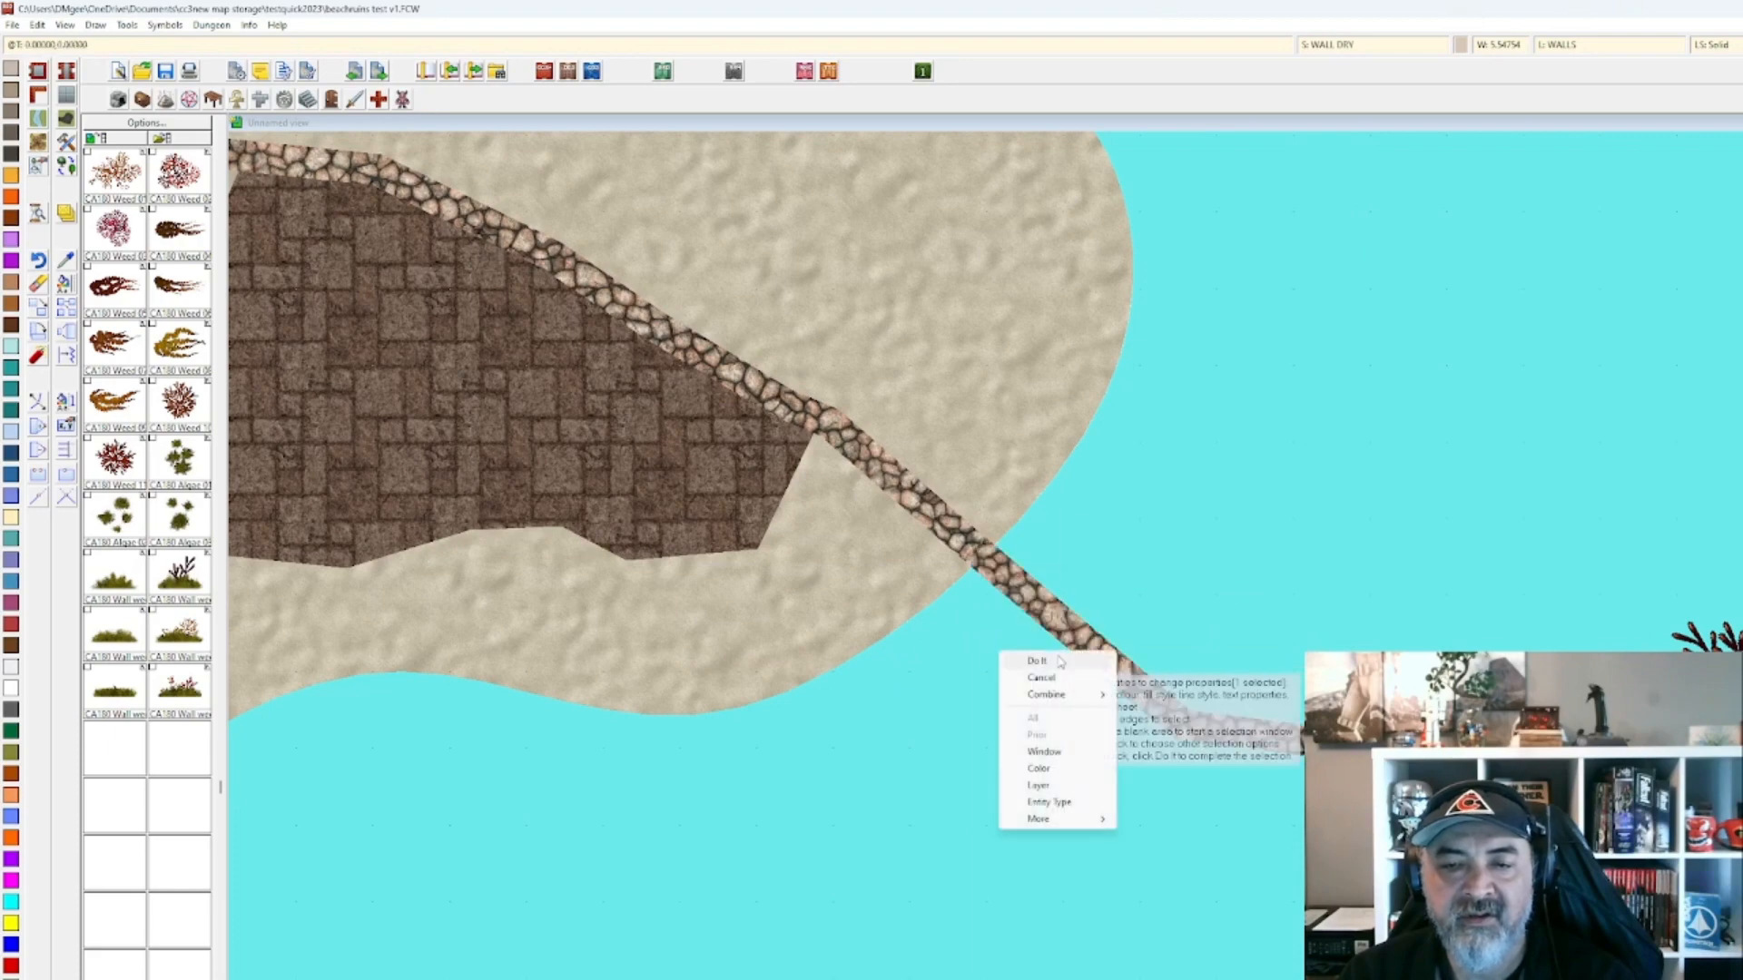
pyautogui.click(1021, 669)
pyautogui.click(1078, 570)
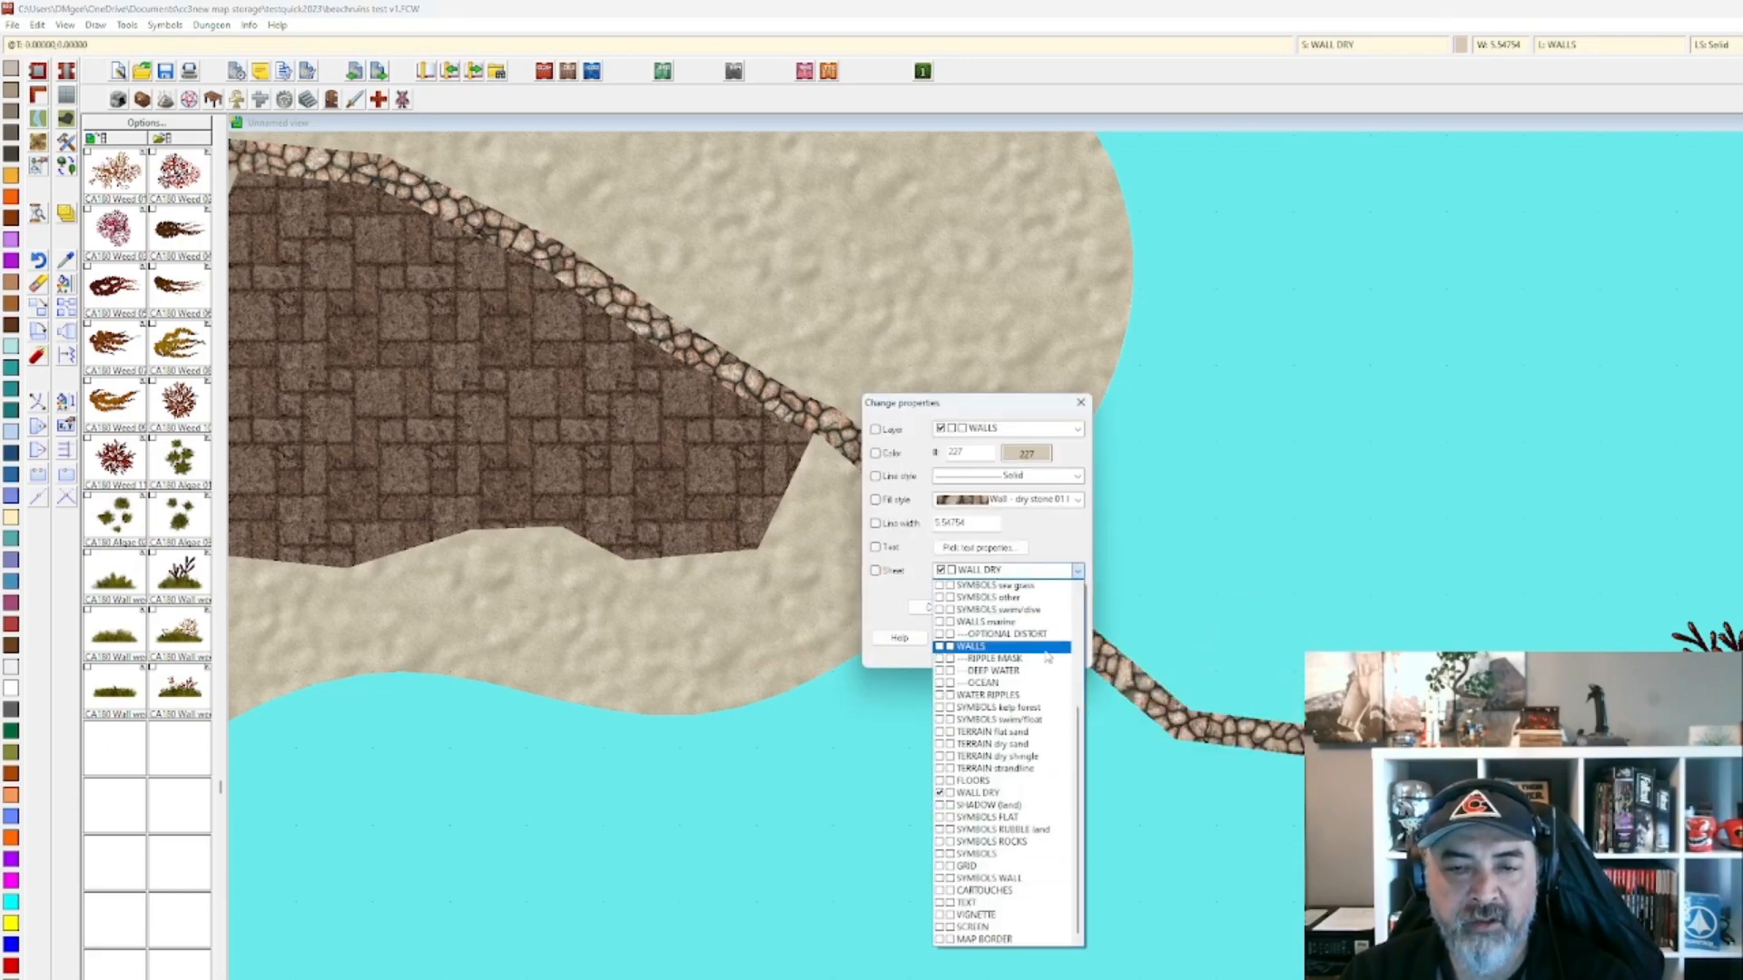
pyautogui.click(1054, 643)
pyautogui.click(1054, 641)
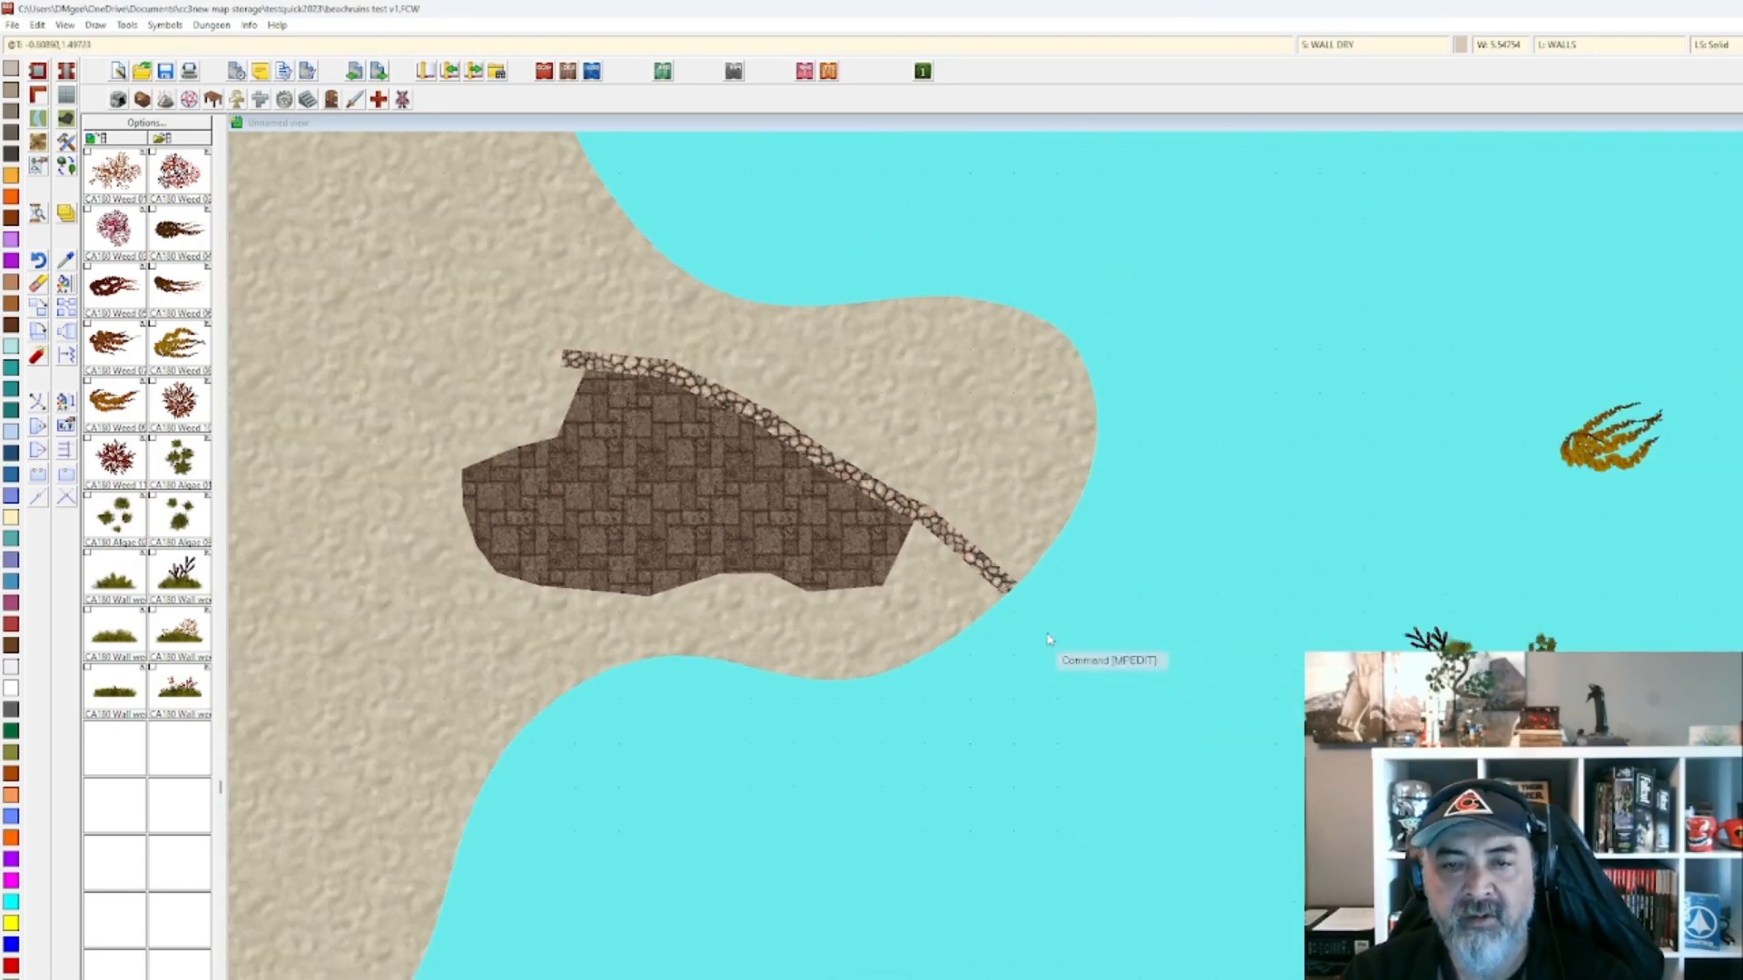
# Turn the sheet effects back on and select the wall beside the flagstone floor for a property change.
pyautogui.click(1352, 49)
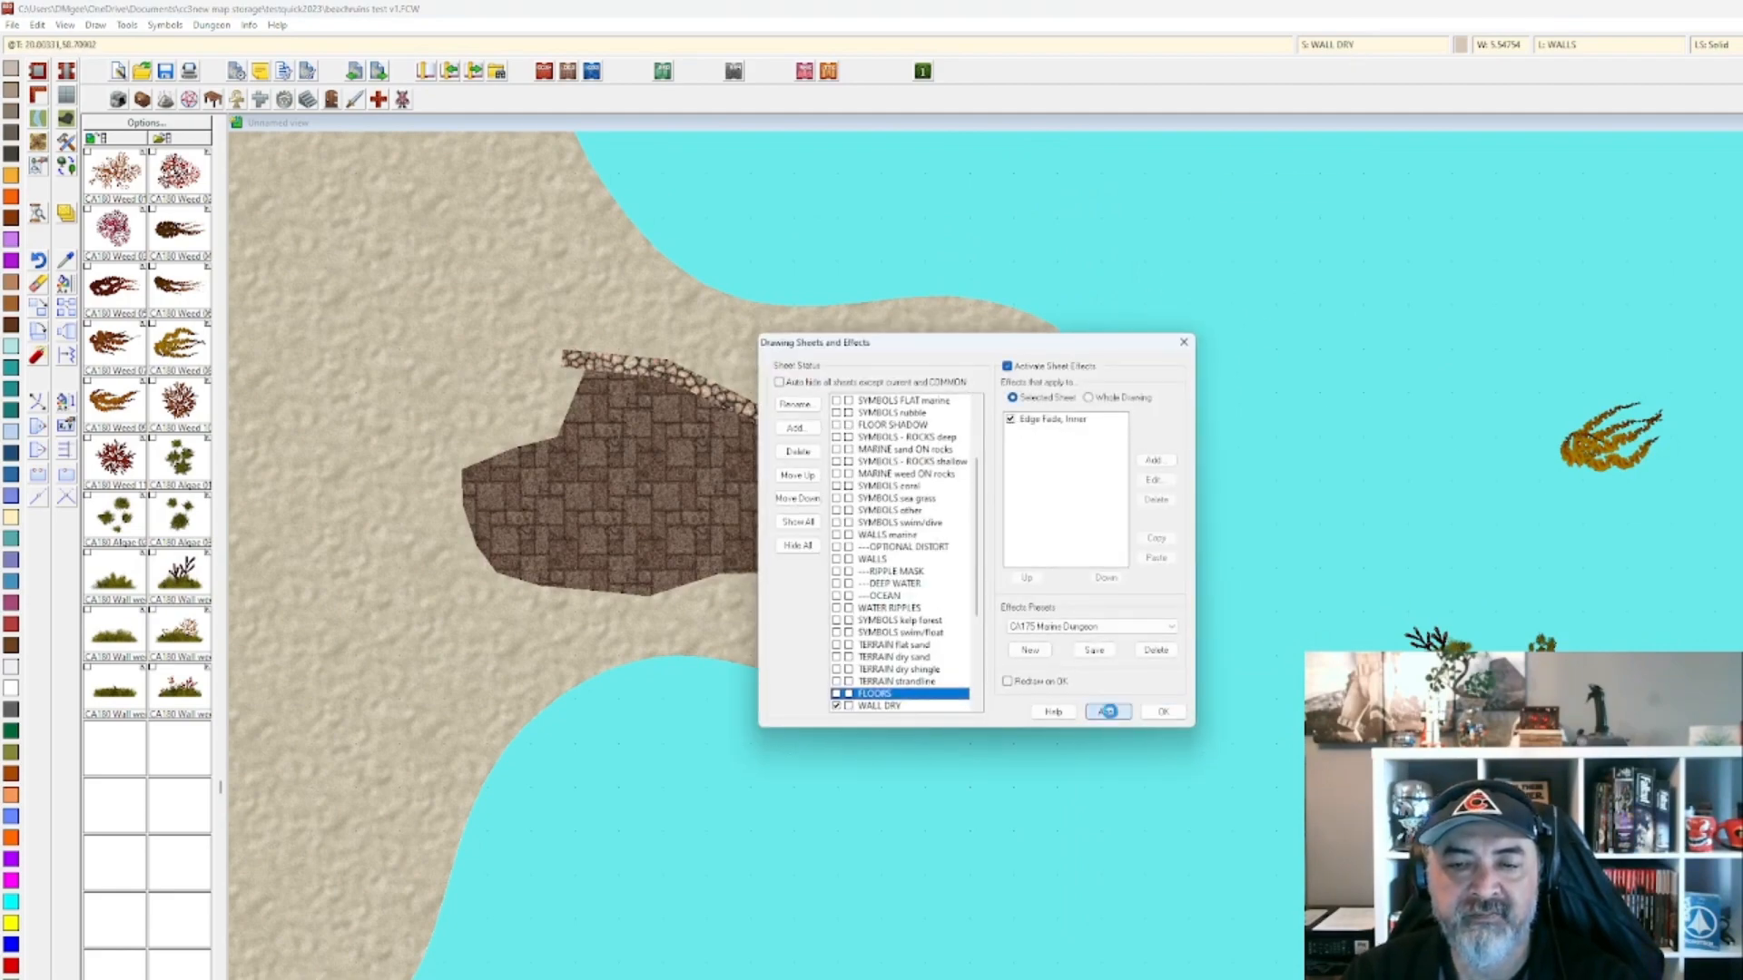
pyautogui.click(1108, 710)
pyautogui.click(1163, 712)
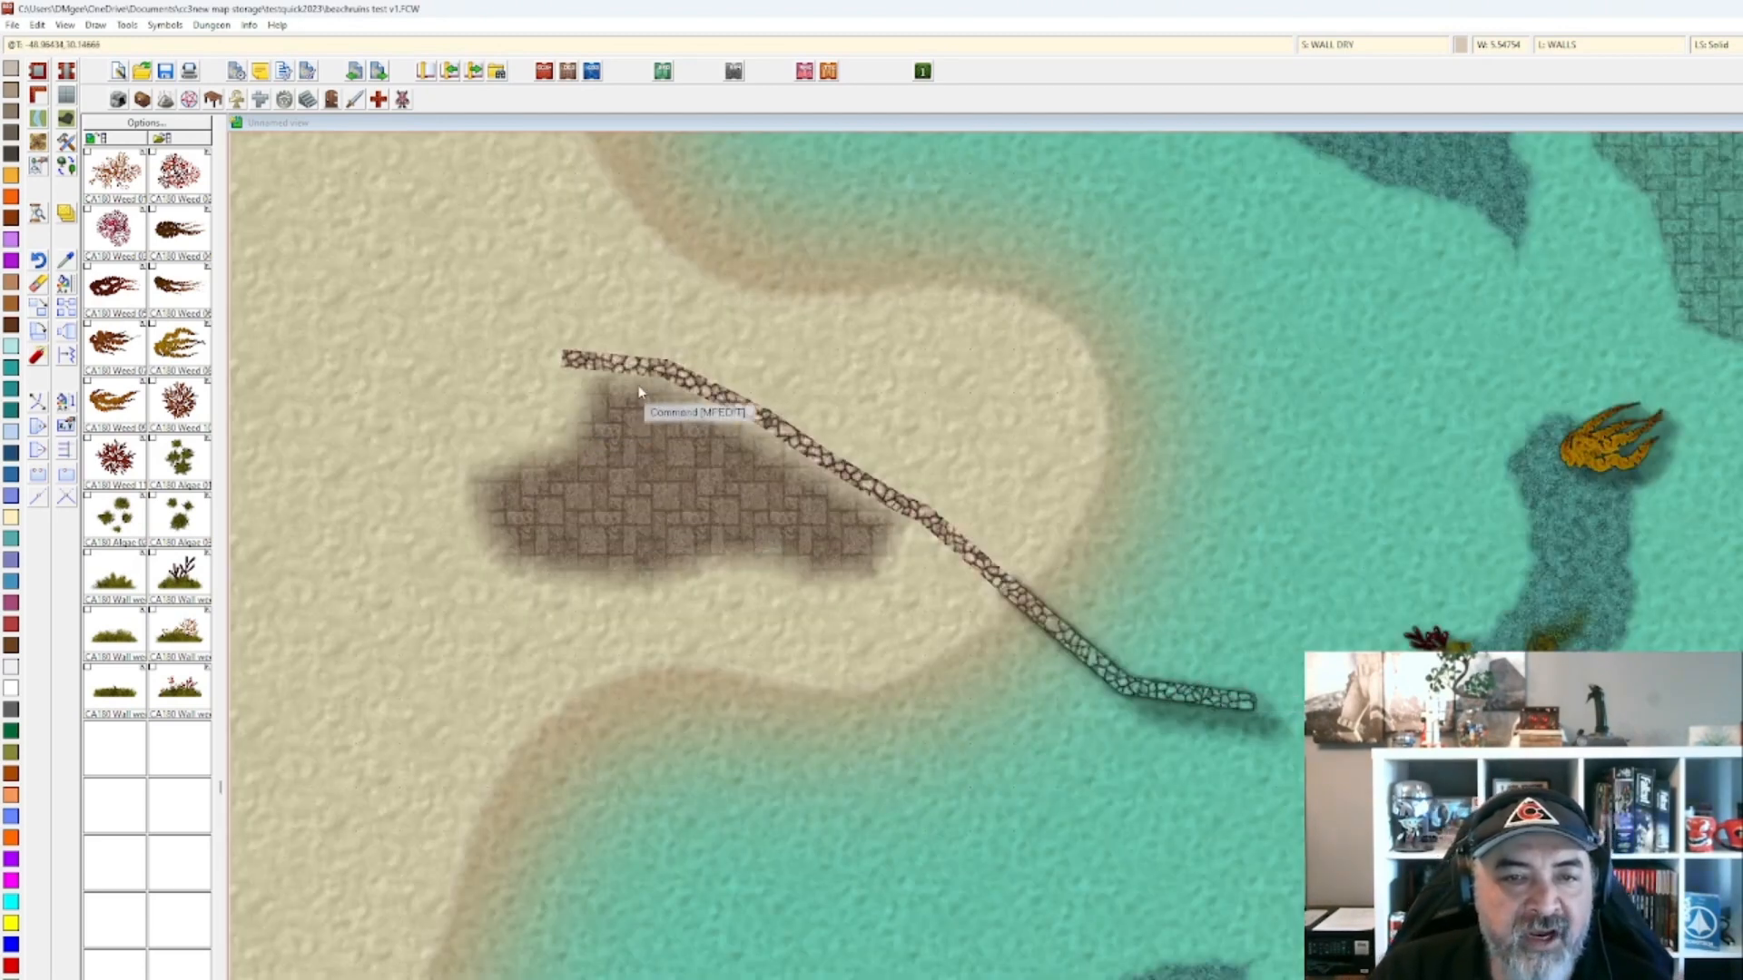
pyautogui.click(867, 495)
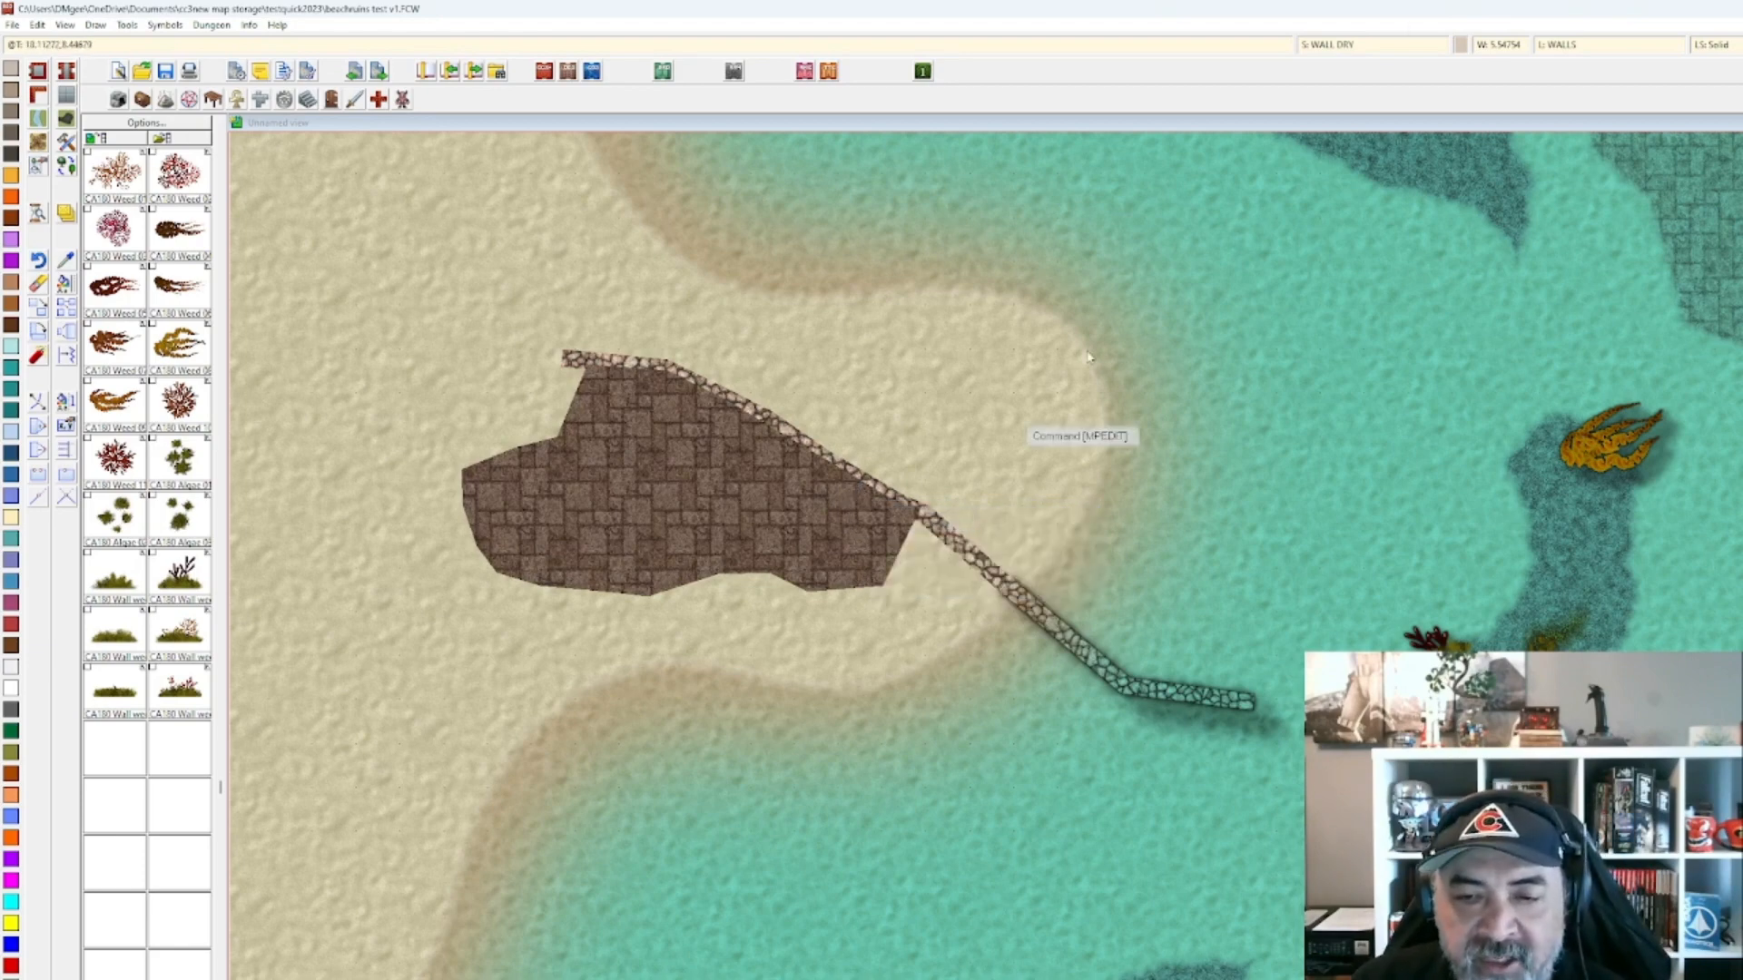
pyautogui.click(951, 540)
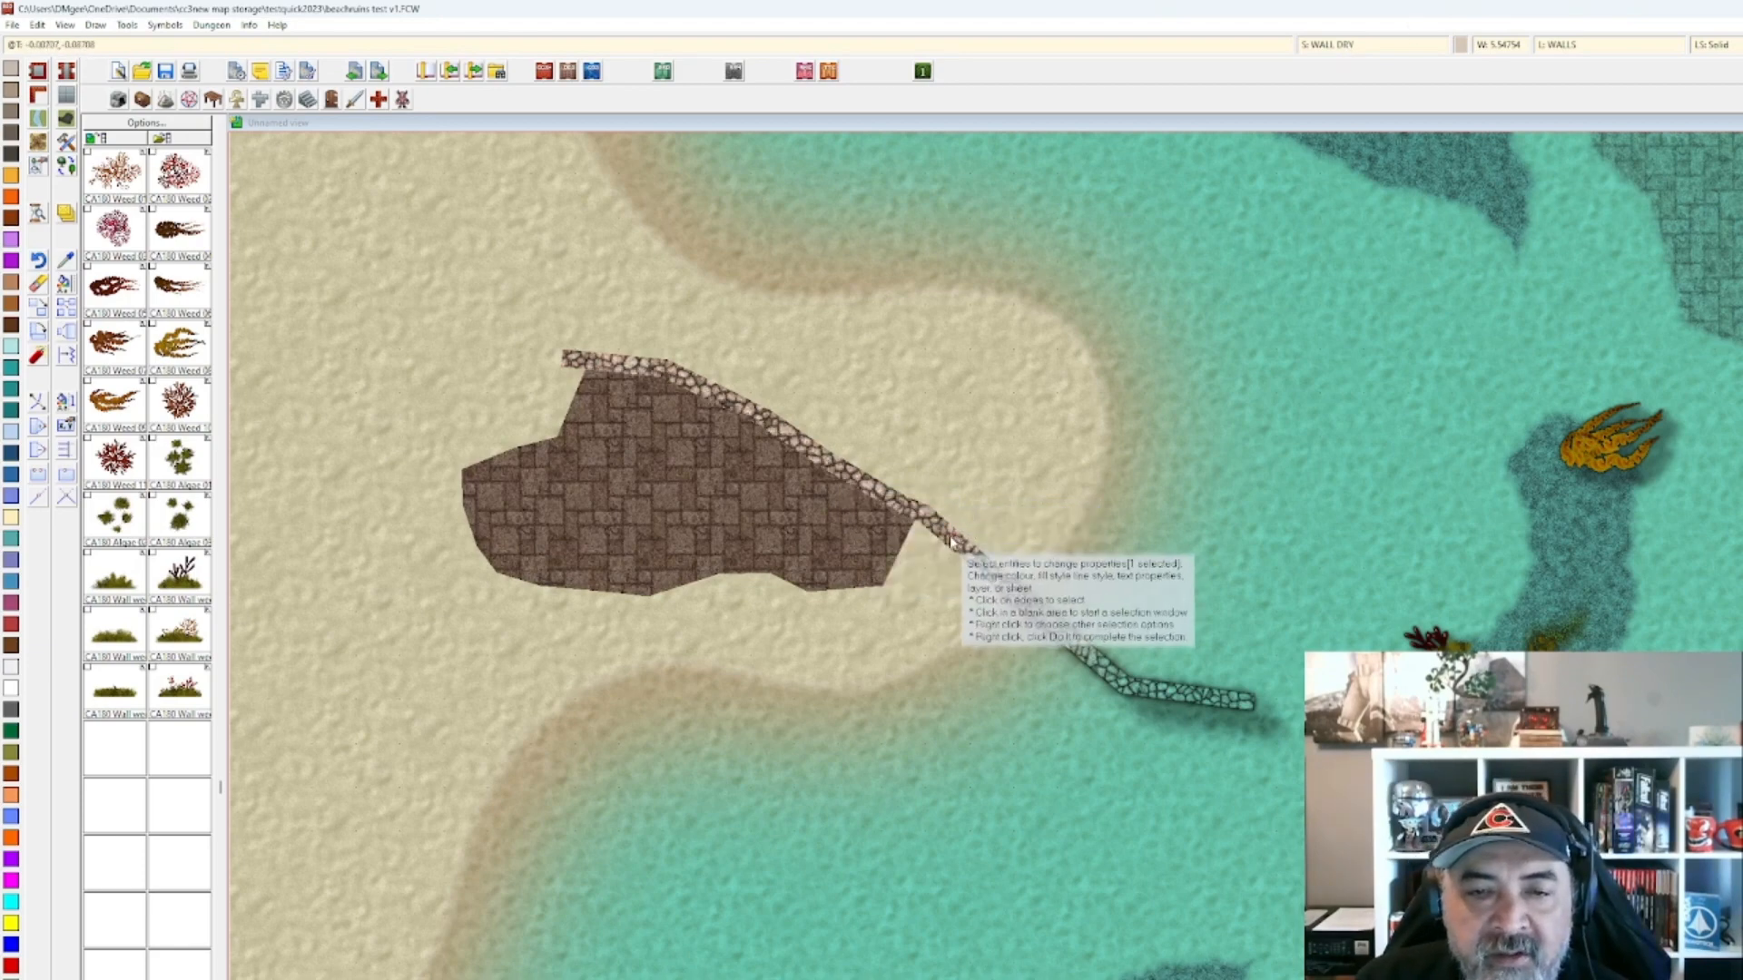
# Copy both Glow effects and the Wall Shadow, Directional effect from the WALLS sheet to WALL DRY and apply them.
pyautogui.click(1363, 48)
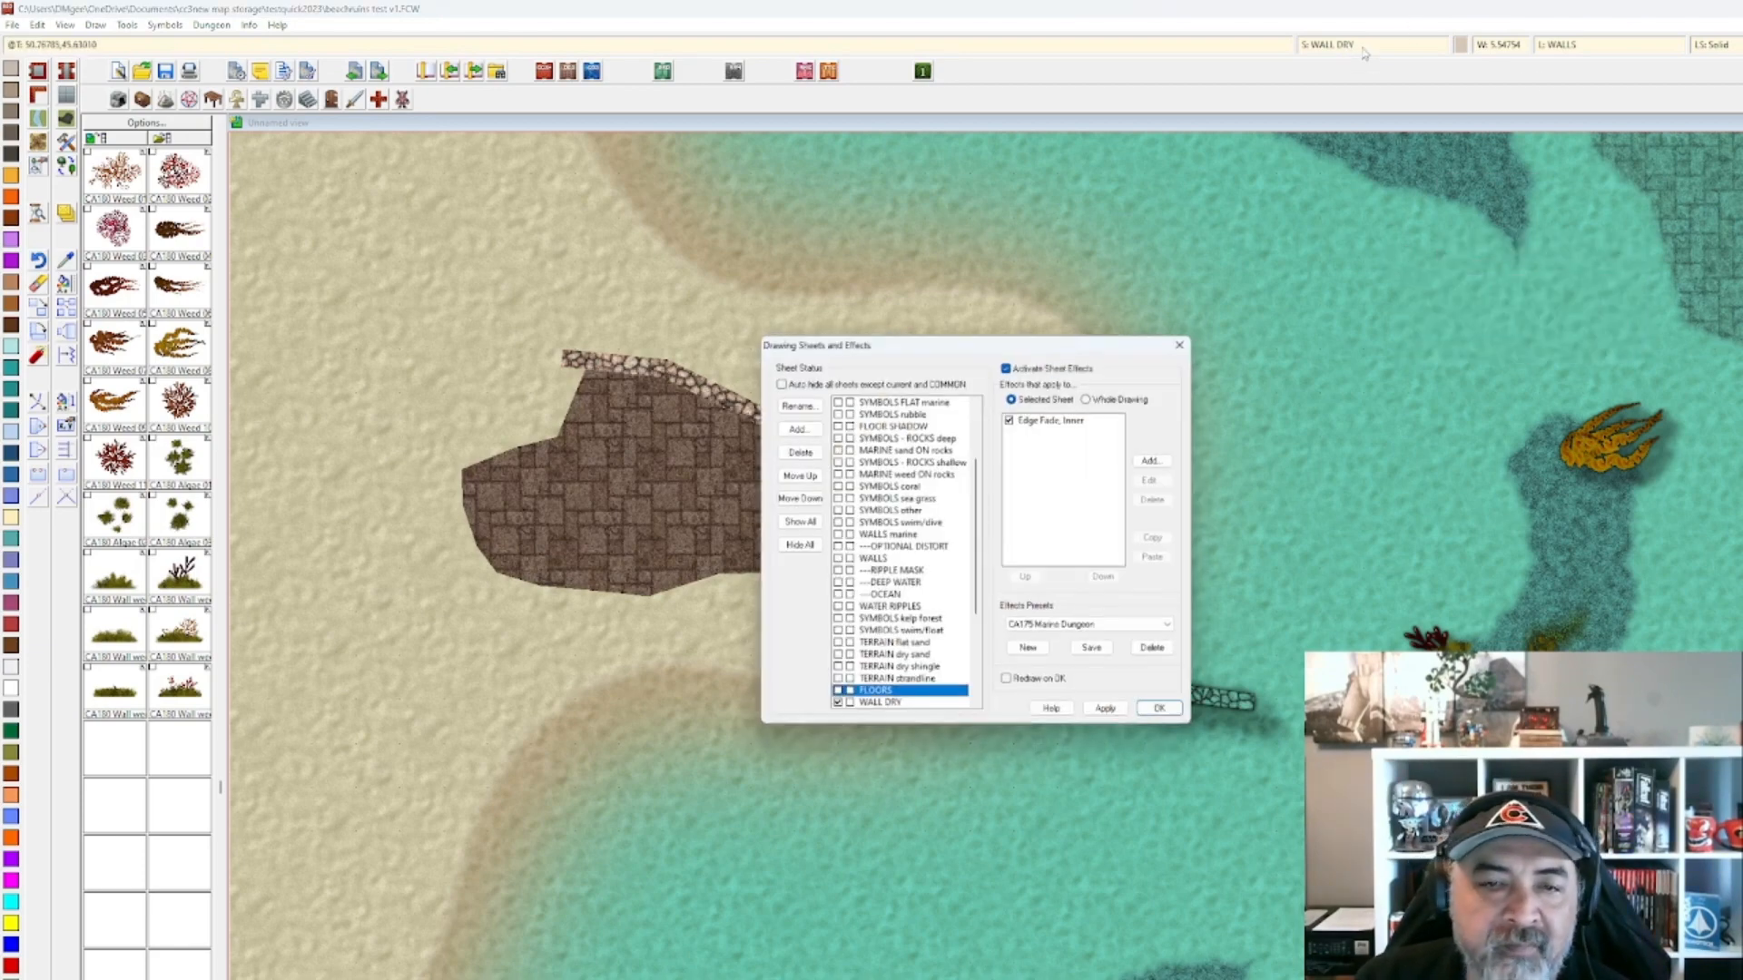
pyautogui.click(882, 562)
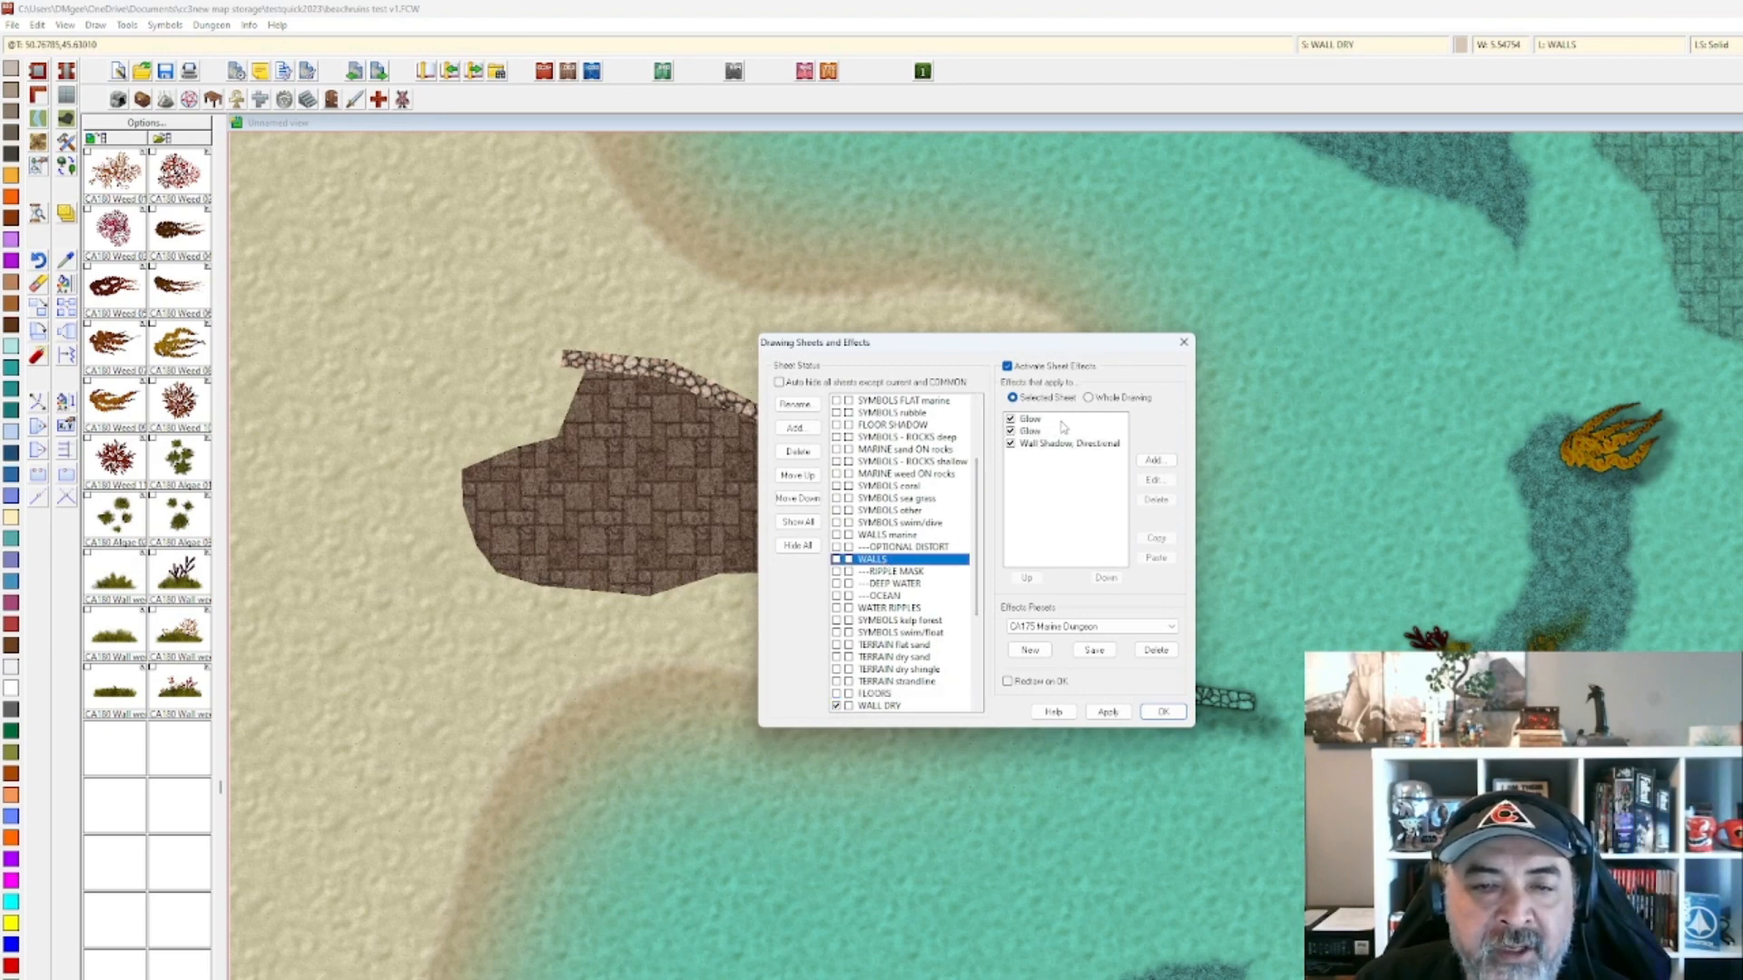
pyautogui.moveTo(1060, 423); pyautogui.dragTo(1014, 453)
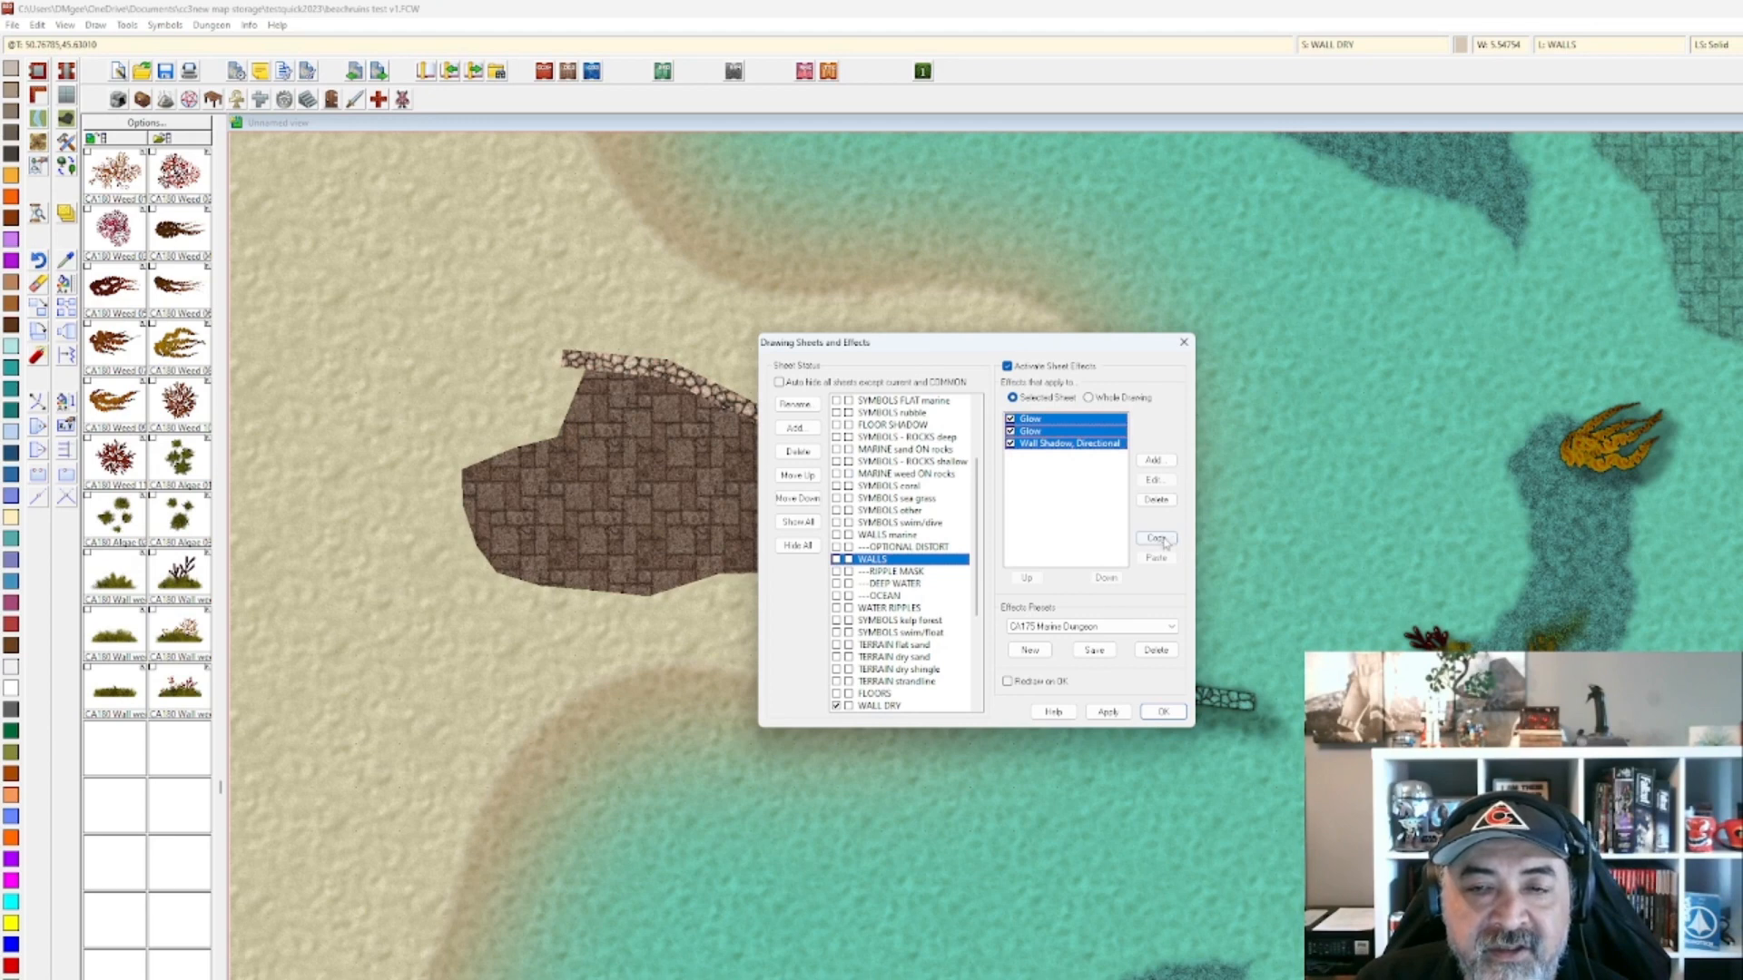
pyautogui.click(904, 705)
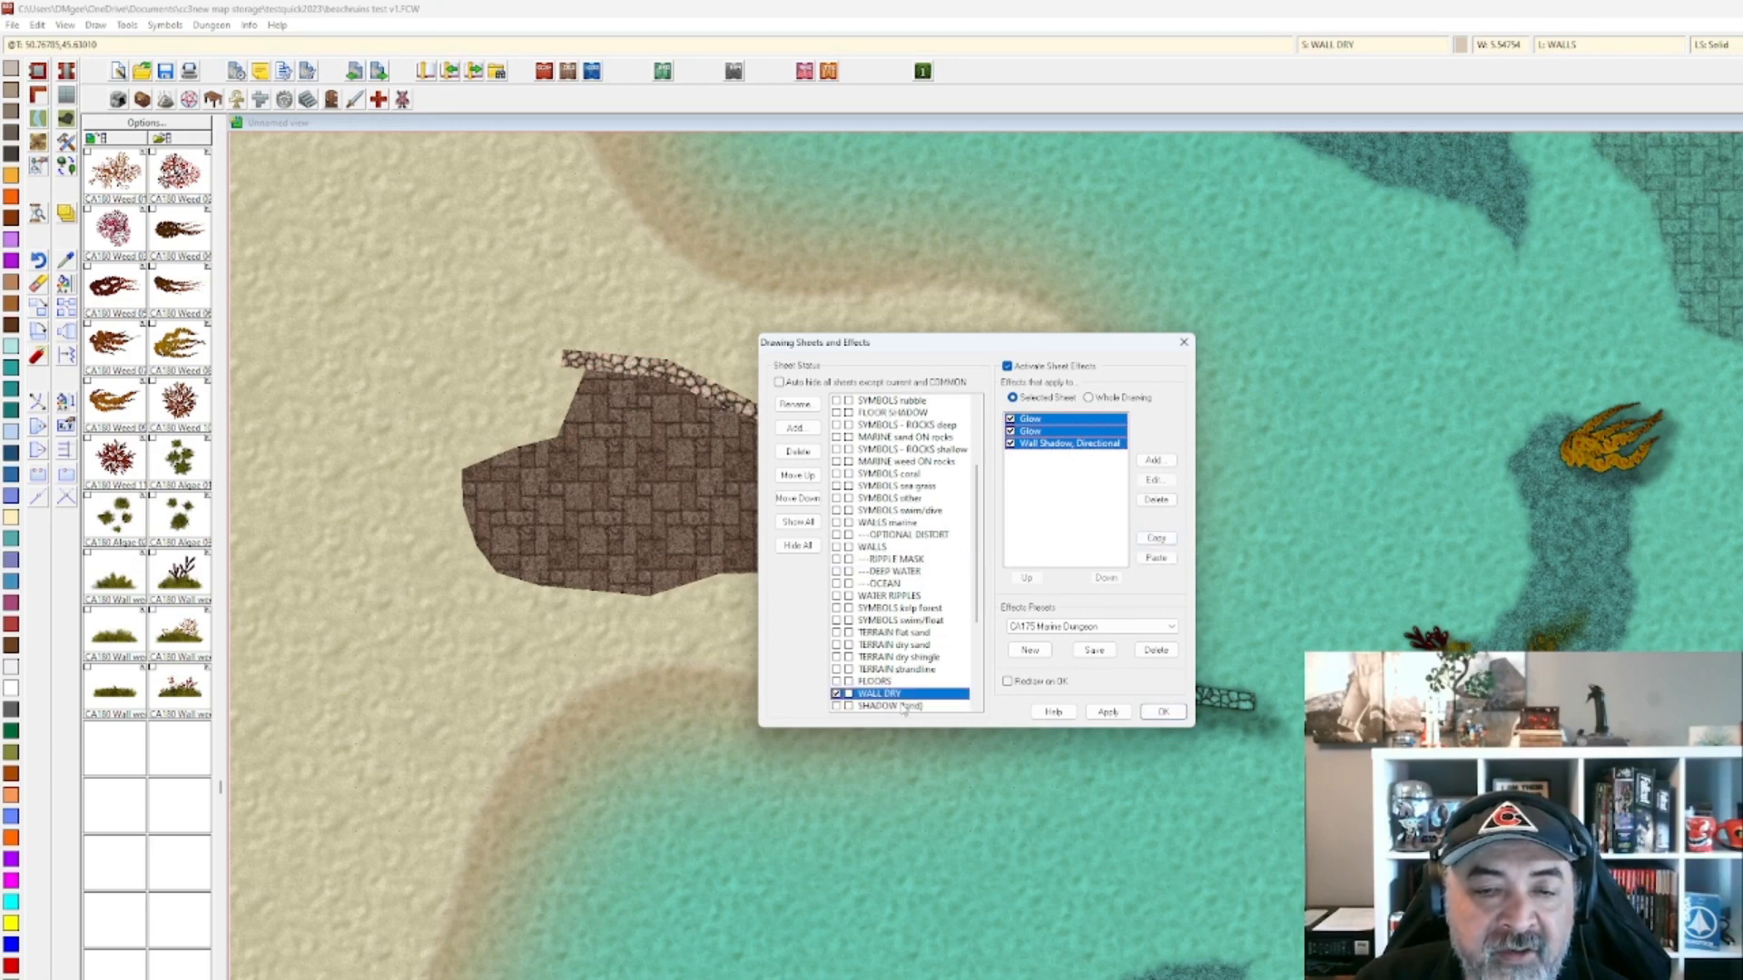
pyautogui.click(1149, 559)
pyautogui.click(1109, 713)
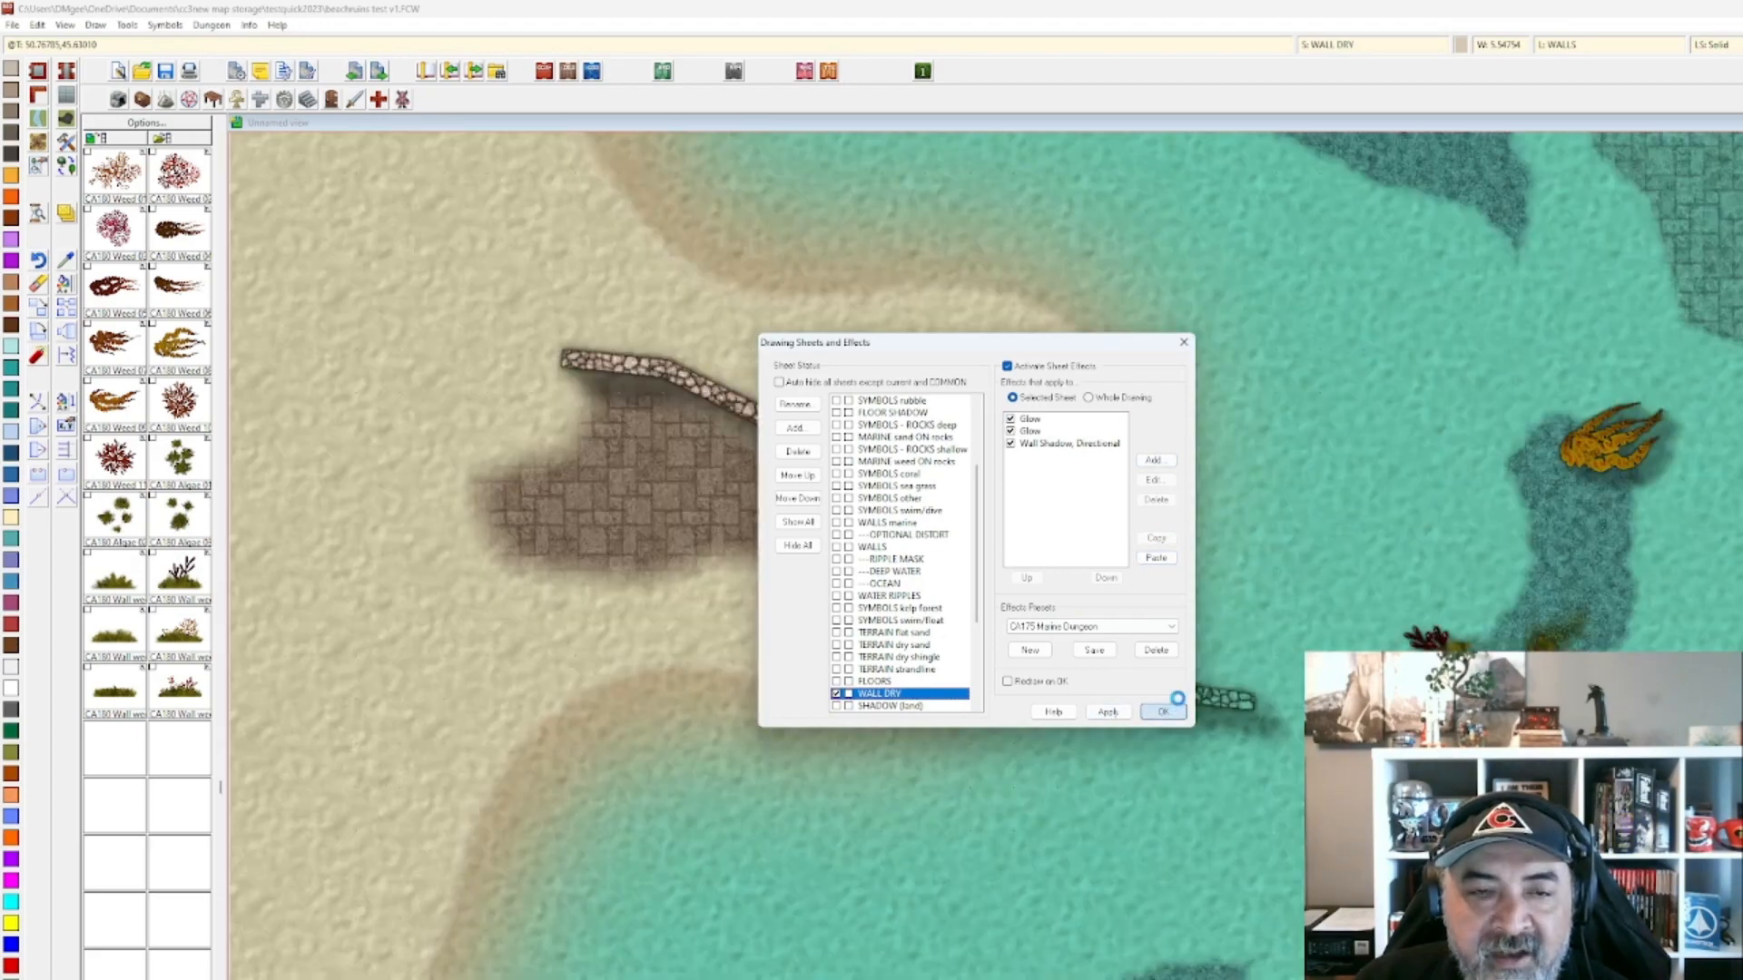
# Confirm the WALL DRY sheet effects and save the drawing.
pyautogui.click(1167, 713)
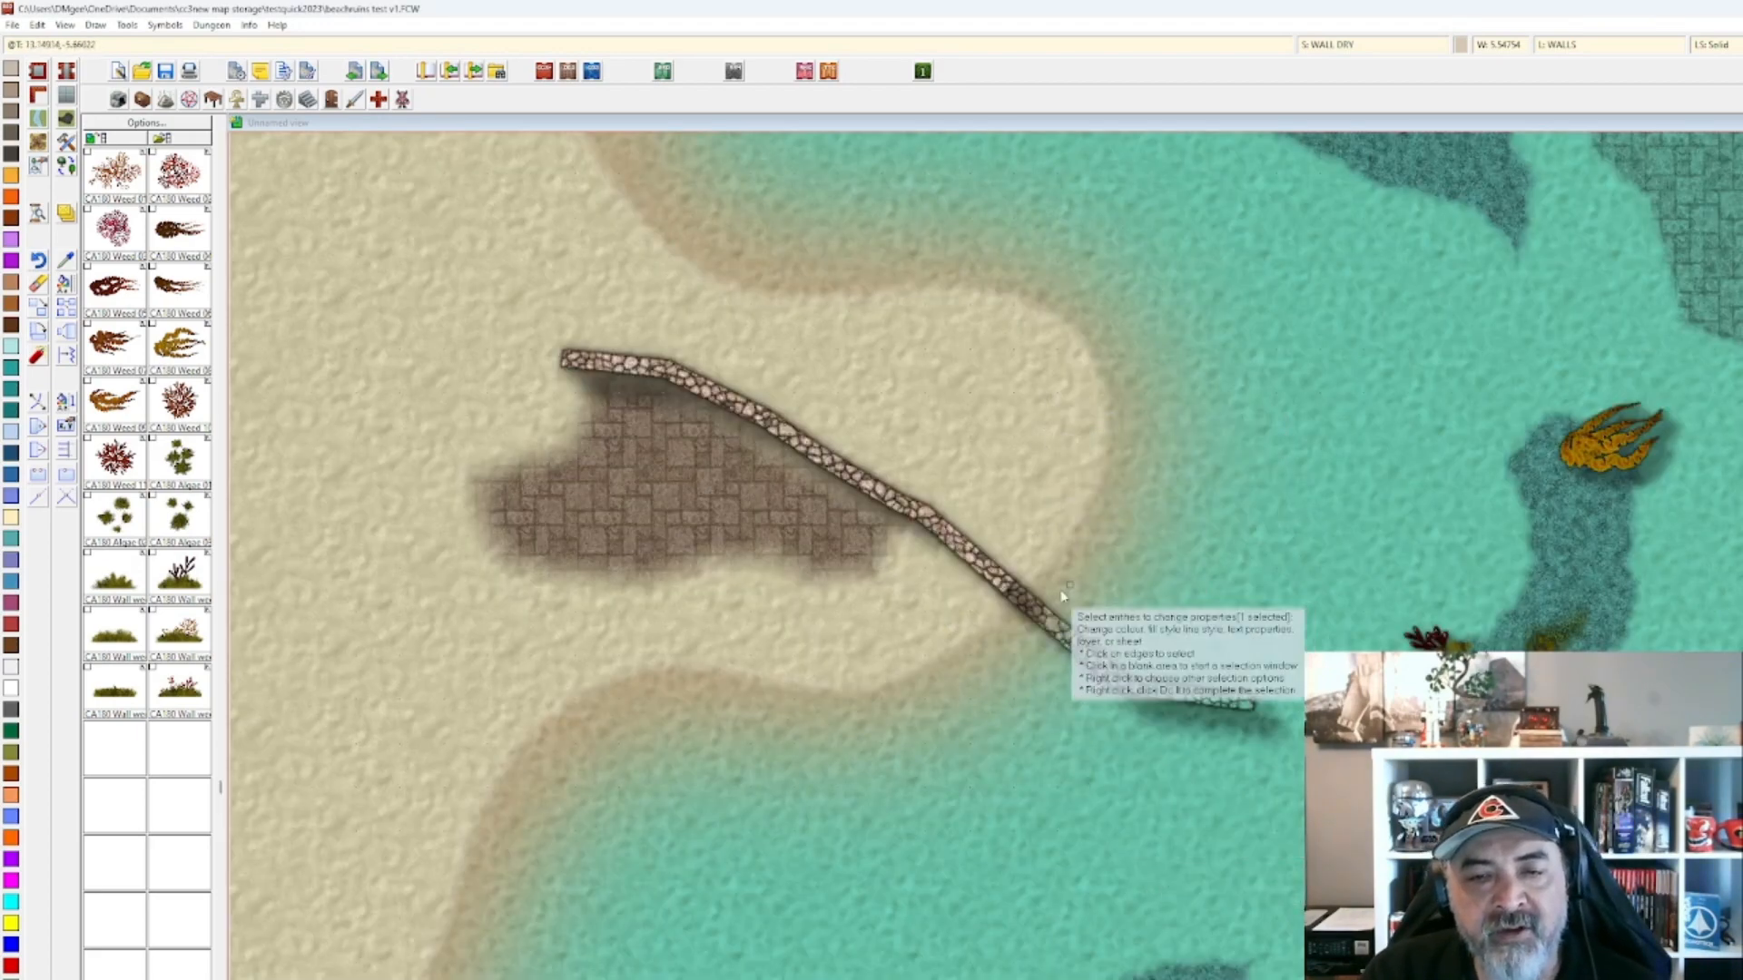
pyautogui.click(1013, 603)
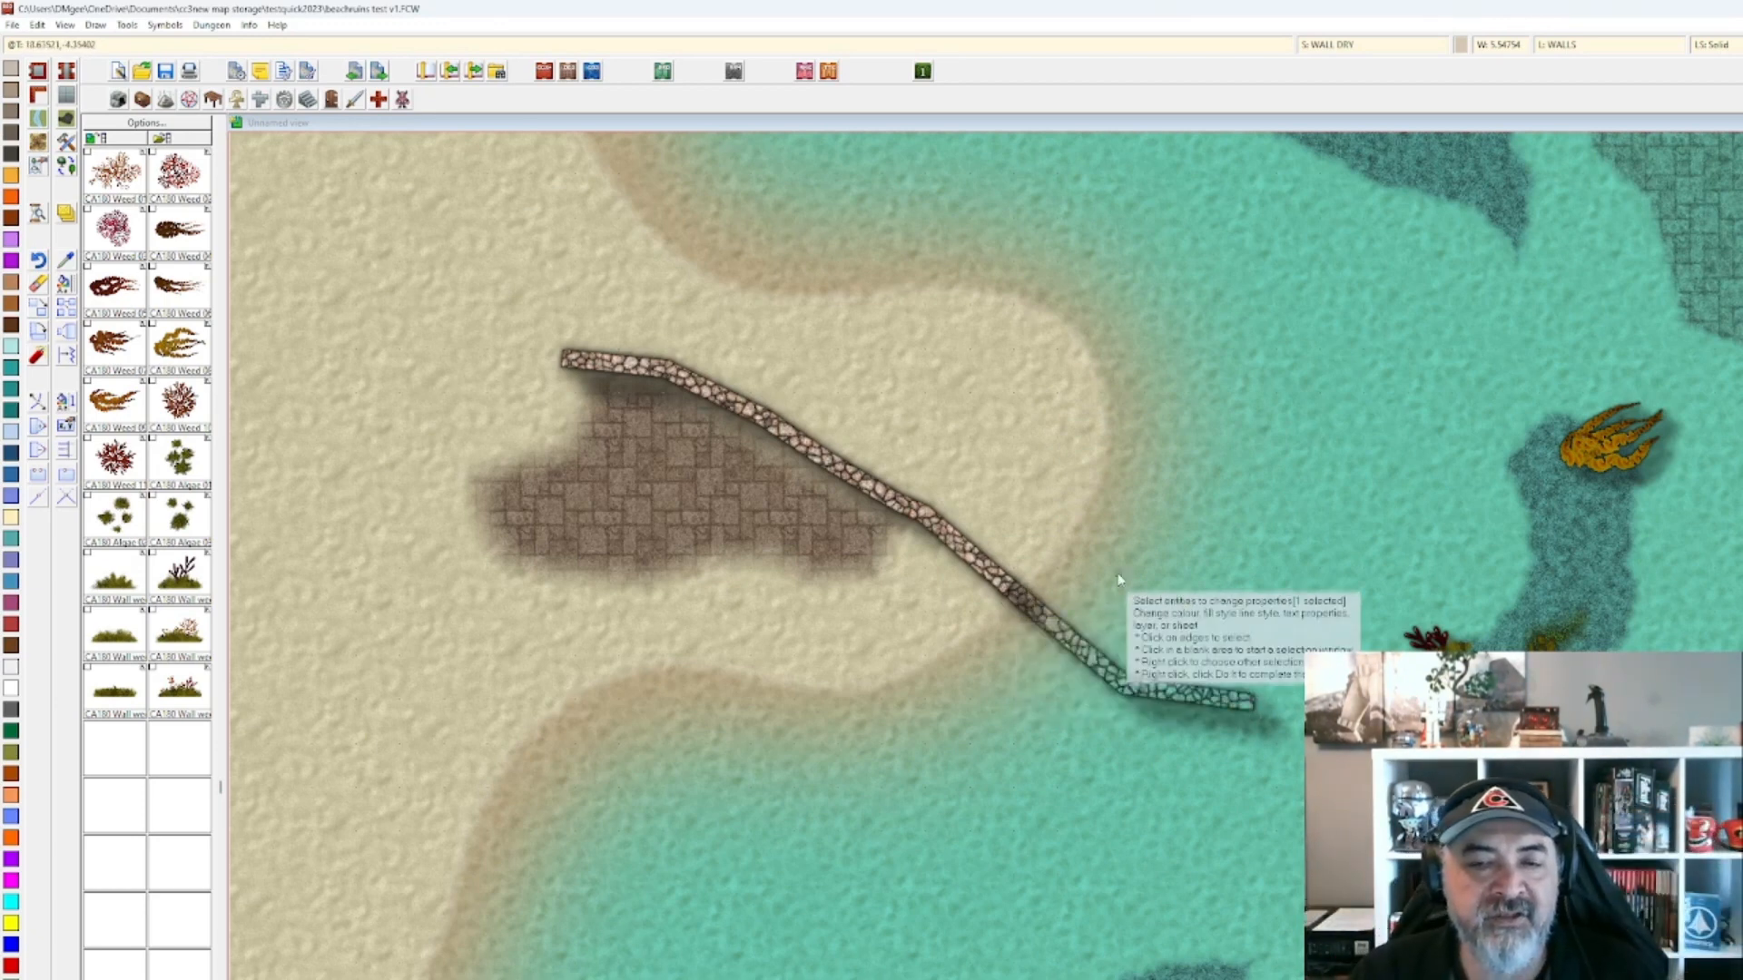
pyautogui.scroll(-1, 1180, 626)
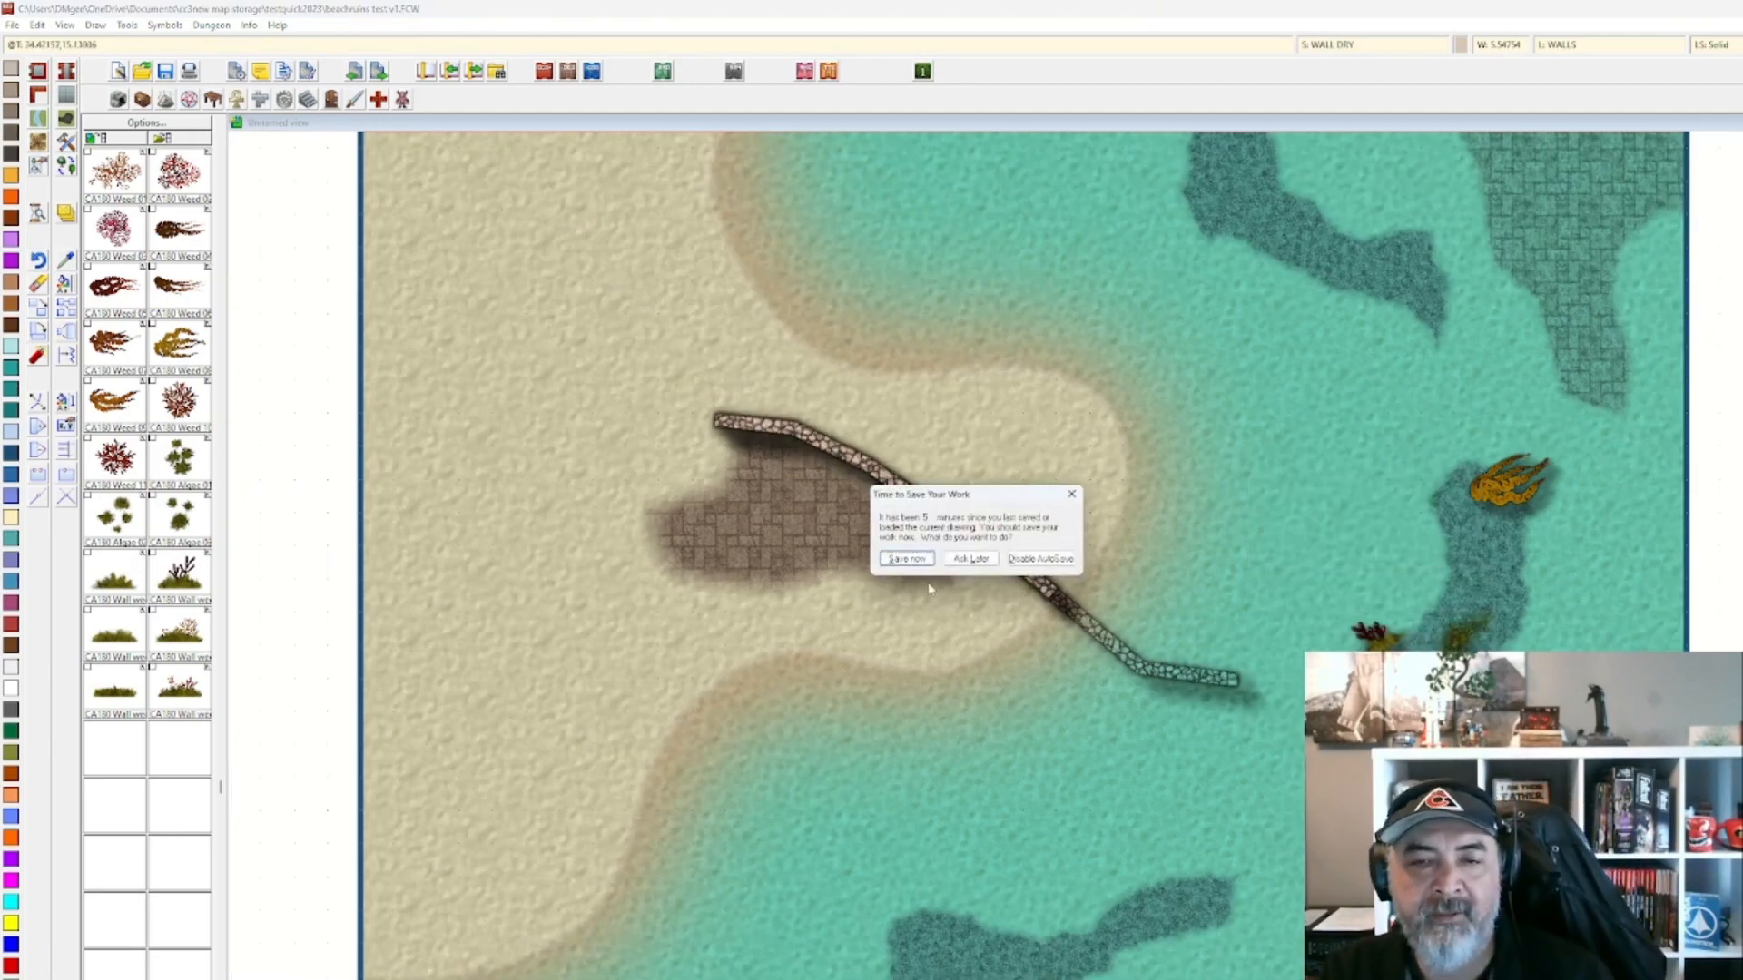
pyautogui.click(908, 560)
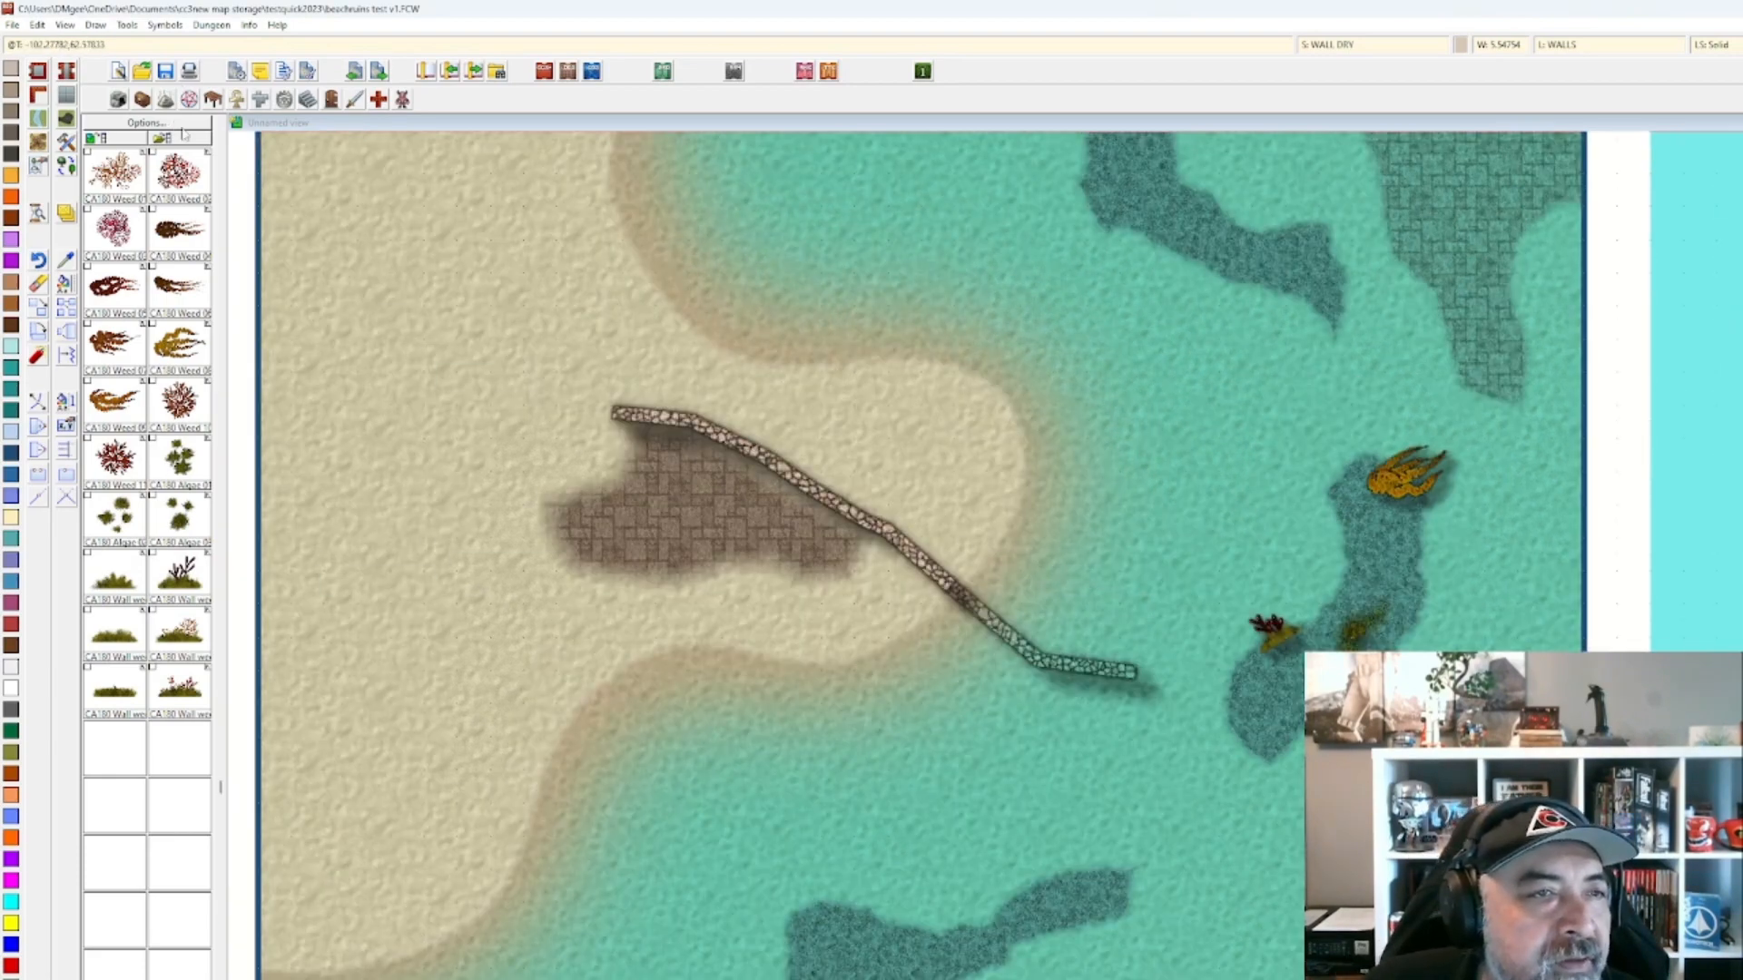
# Place a Canoe 01 symbol on the sand above the stone wall, angled 30 degrees, adjusting its symbol parameters.
pyautogui.click(217, 105)
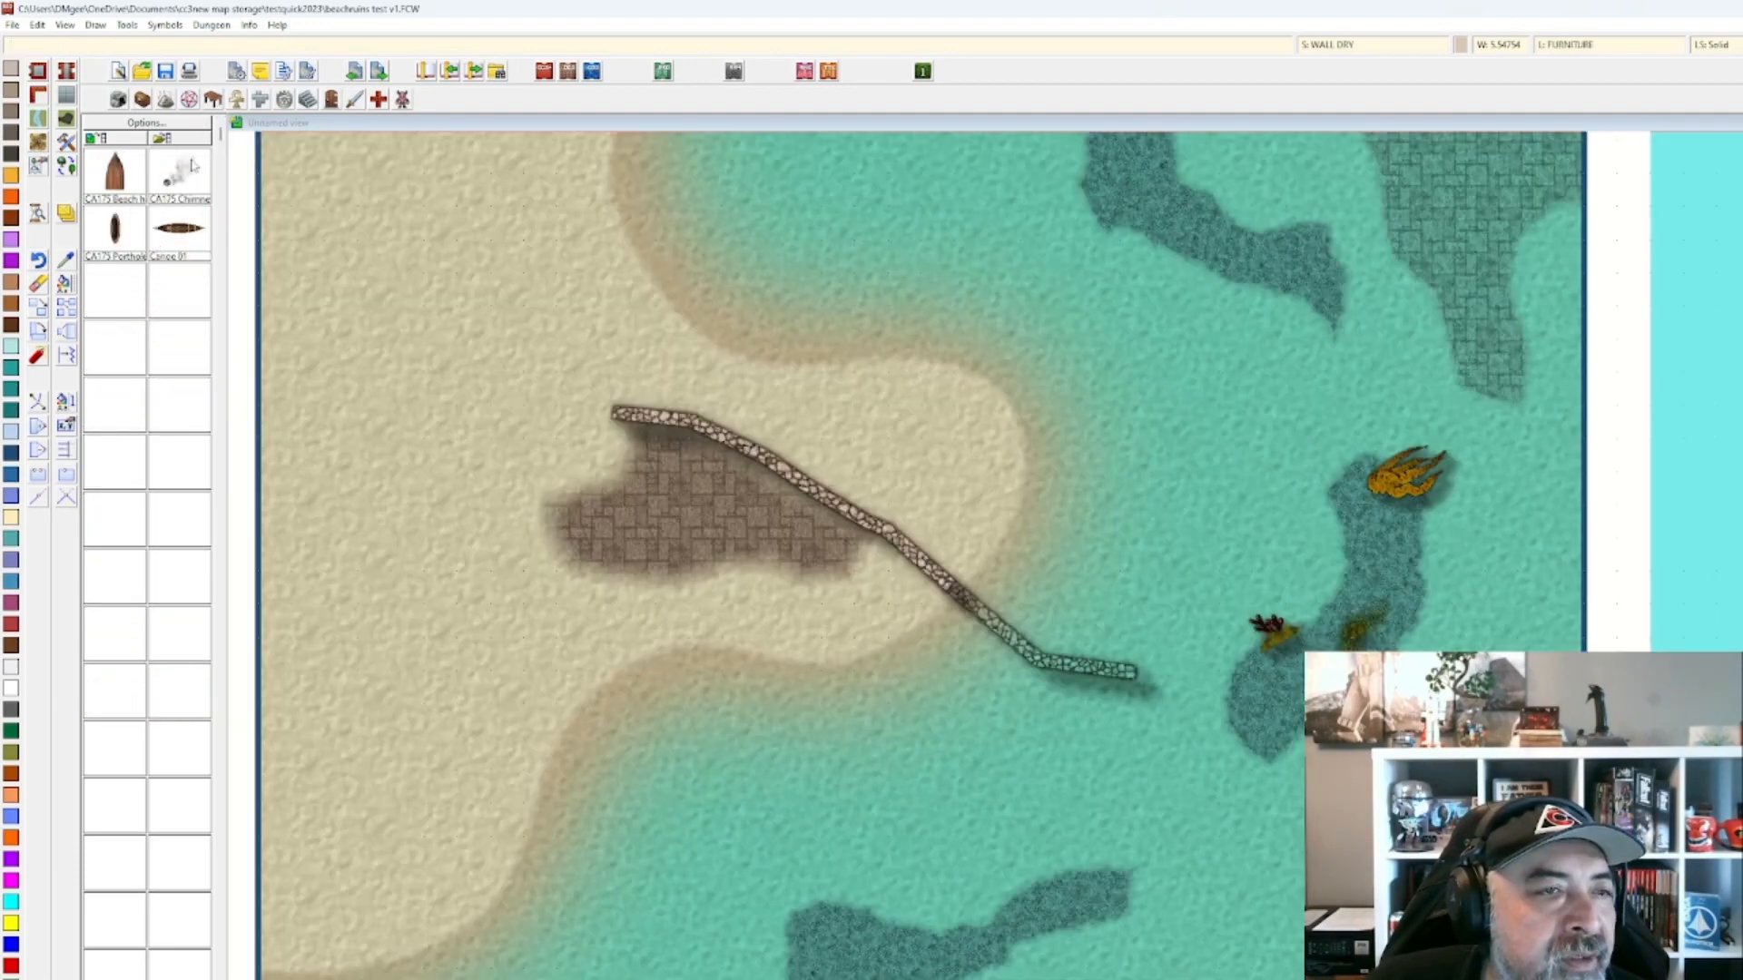
pyautogui.click(179, 228)
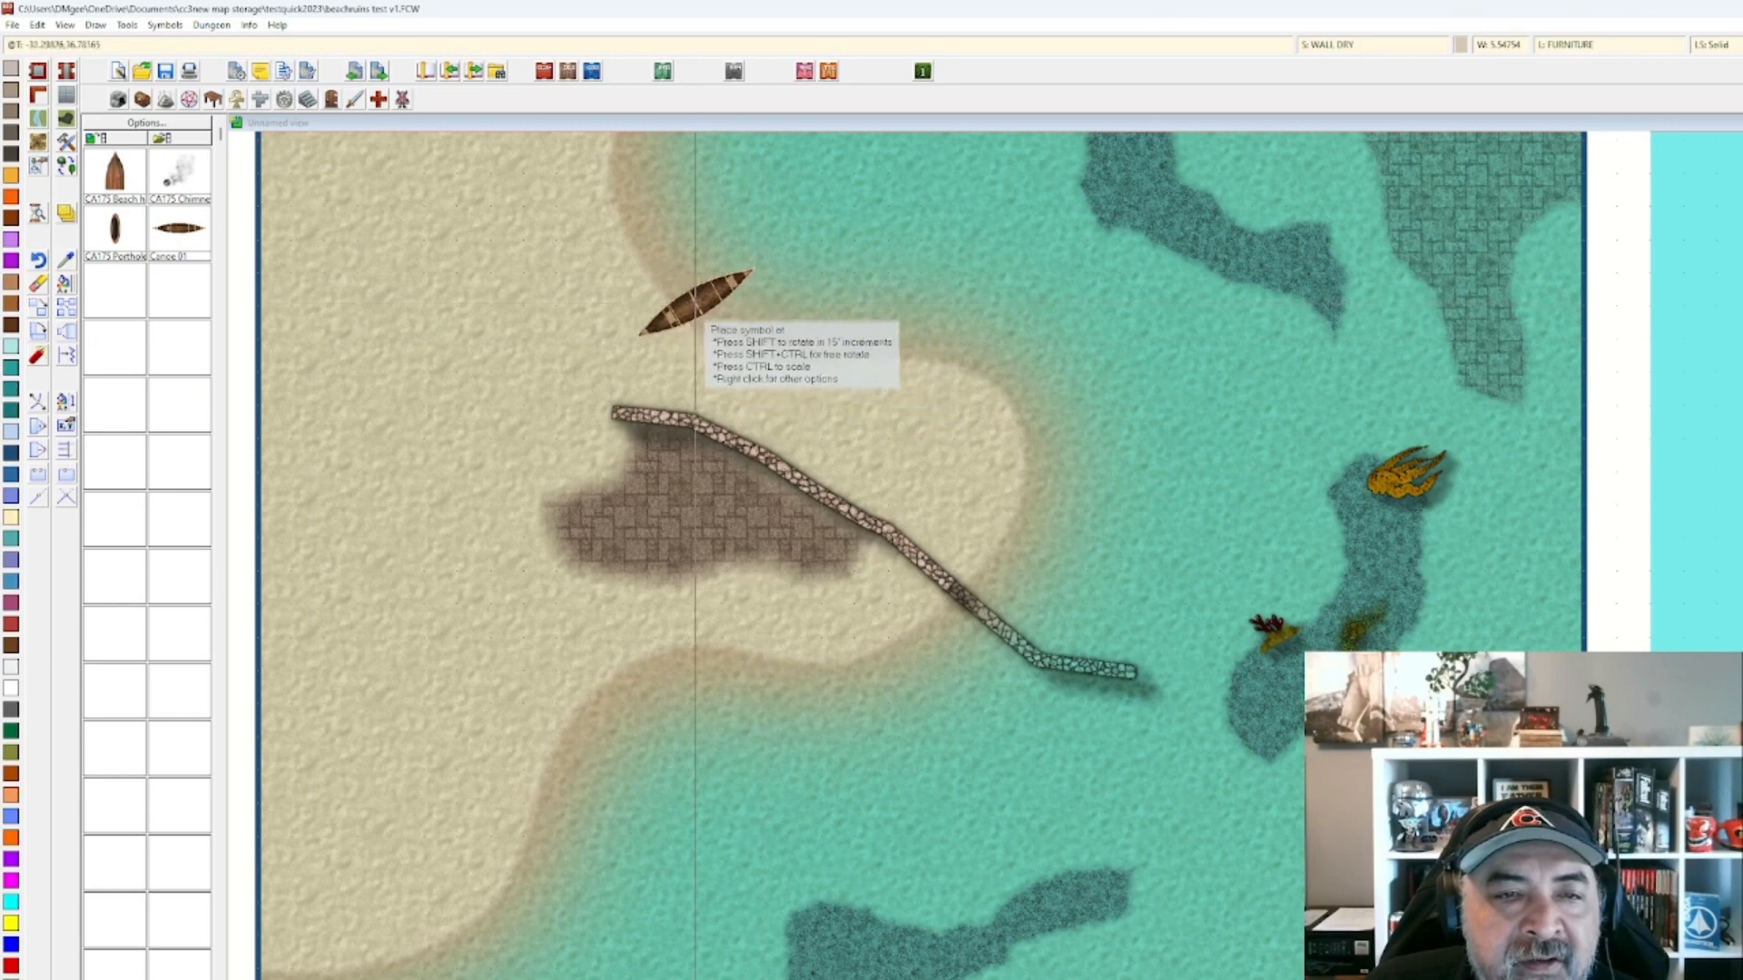
pyautogui.rightClick(690, 305)
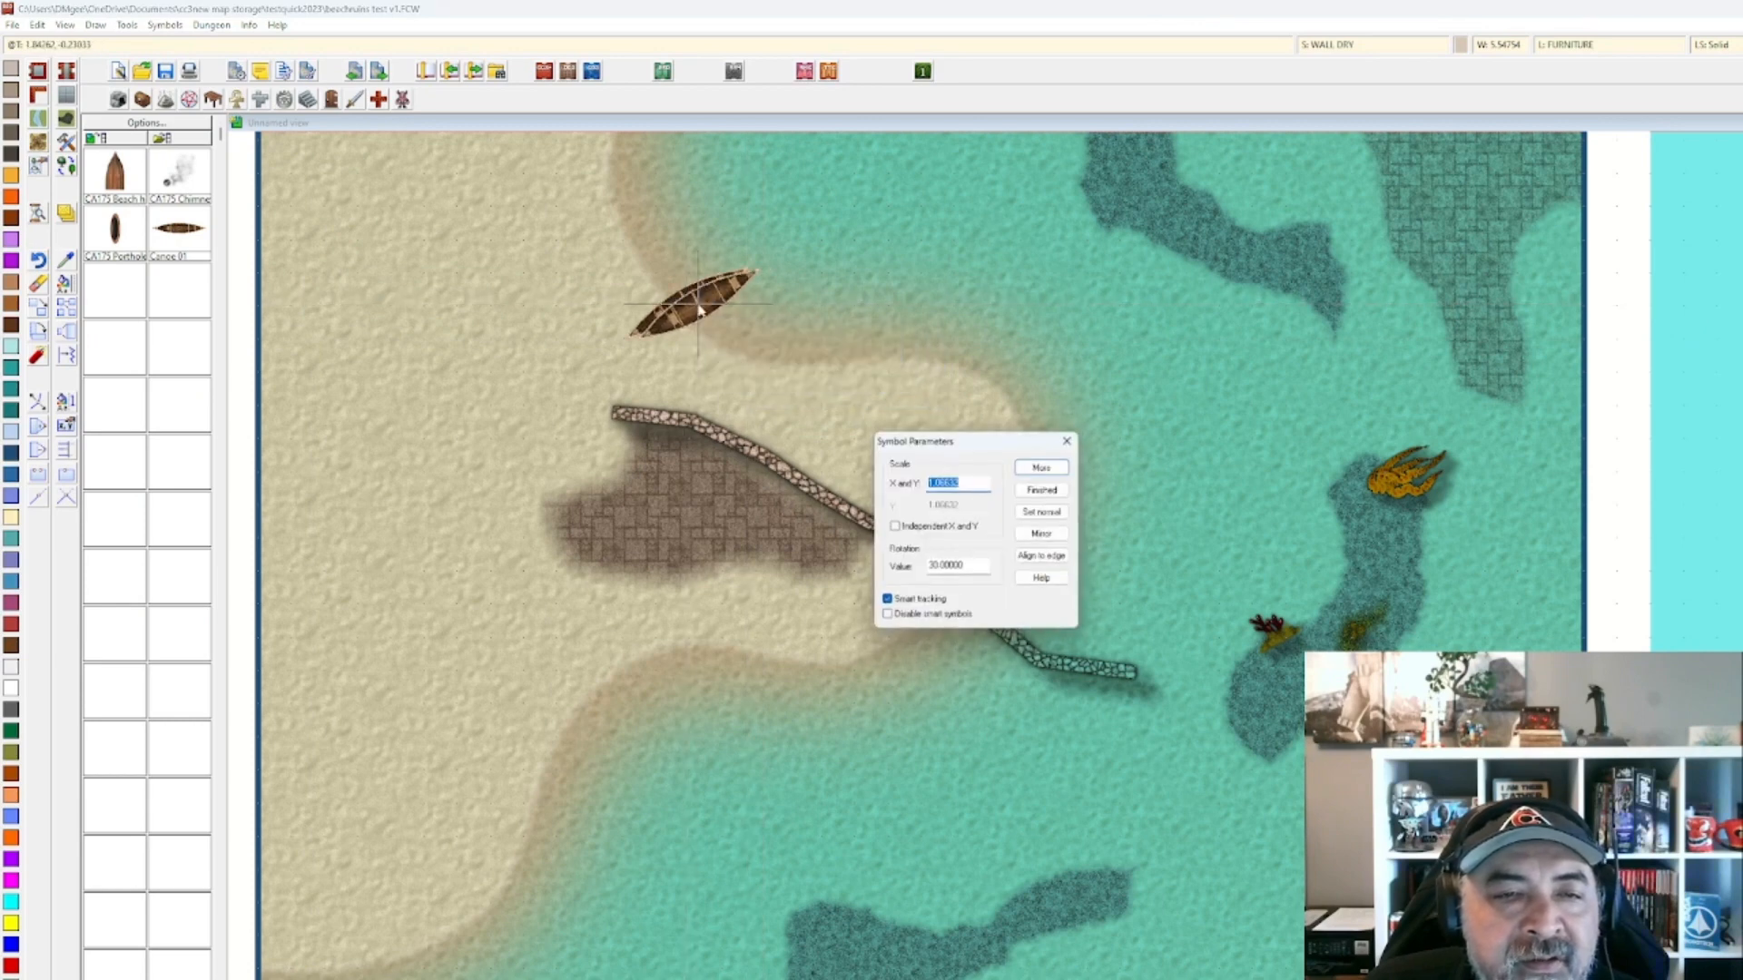
pyautogui.click(1029, 536)
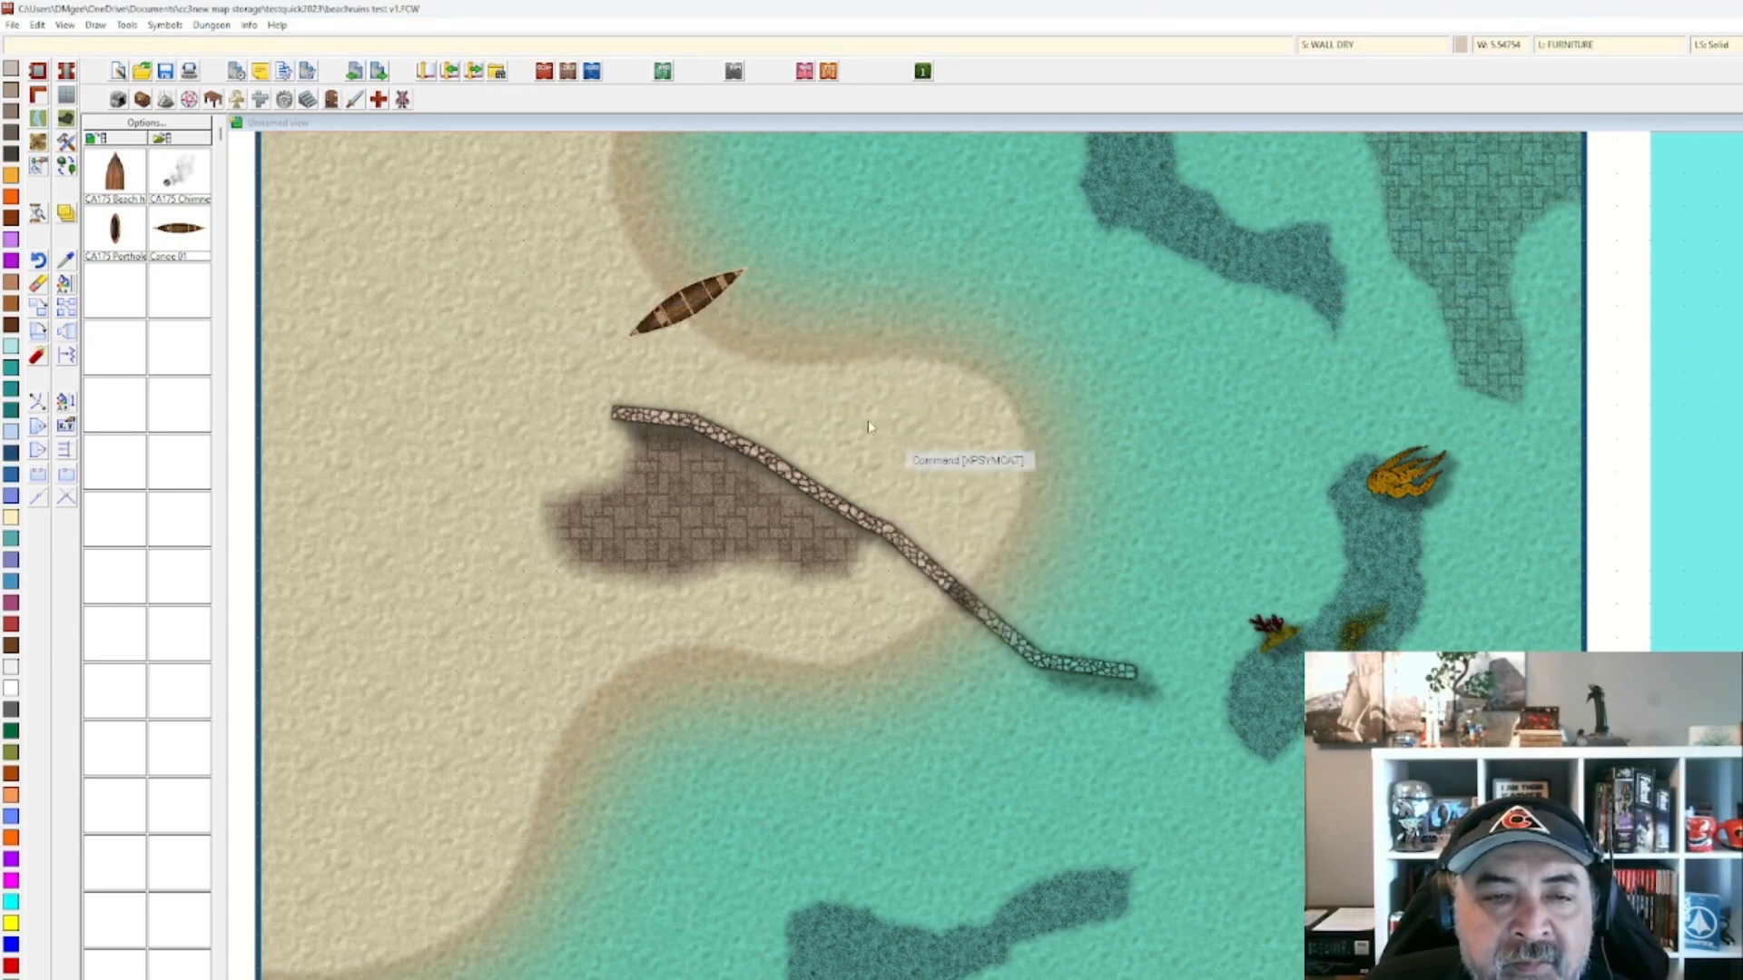
# Erase the canoe just placed on the sand above the wall.
pyautogui.click(38, 282)
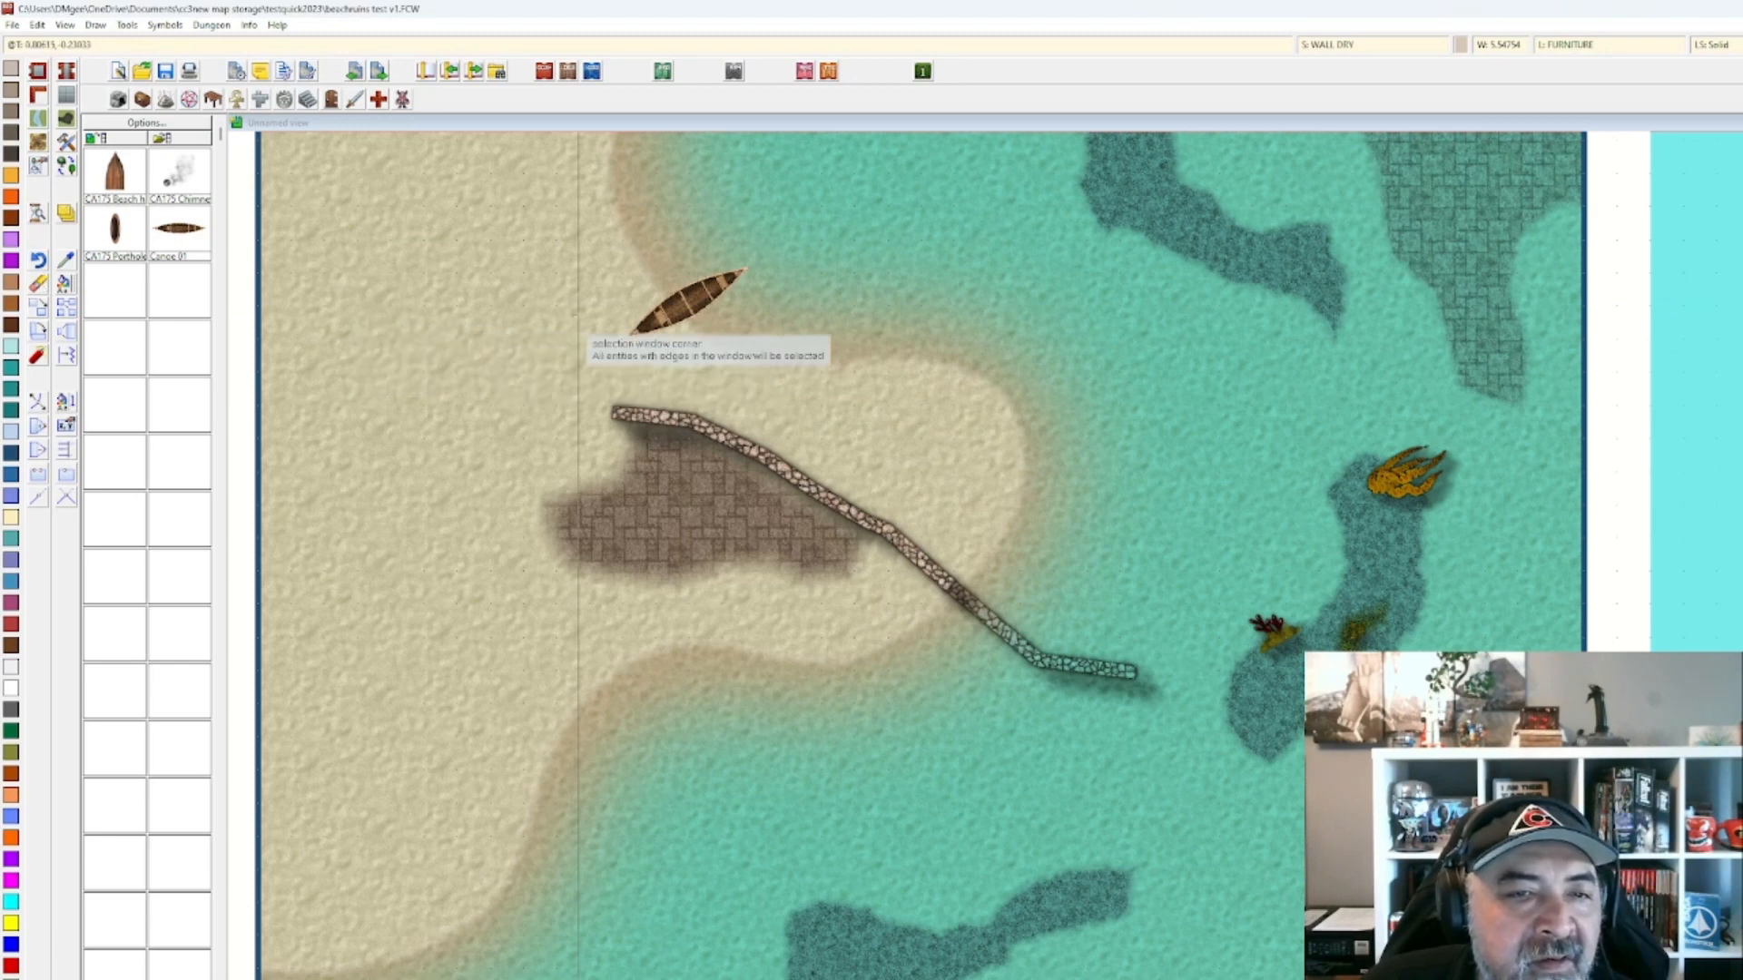
pyautogui.click(640, 331)
pyautogui.rightClick(635, 346)
pyautogui.click(635, 346)
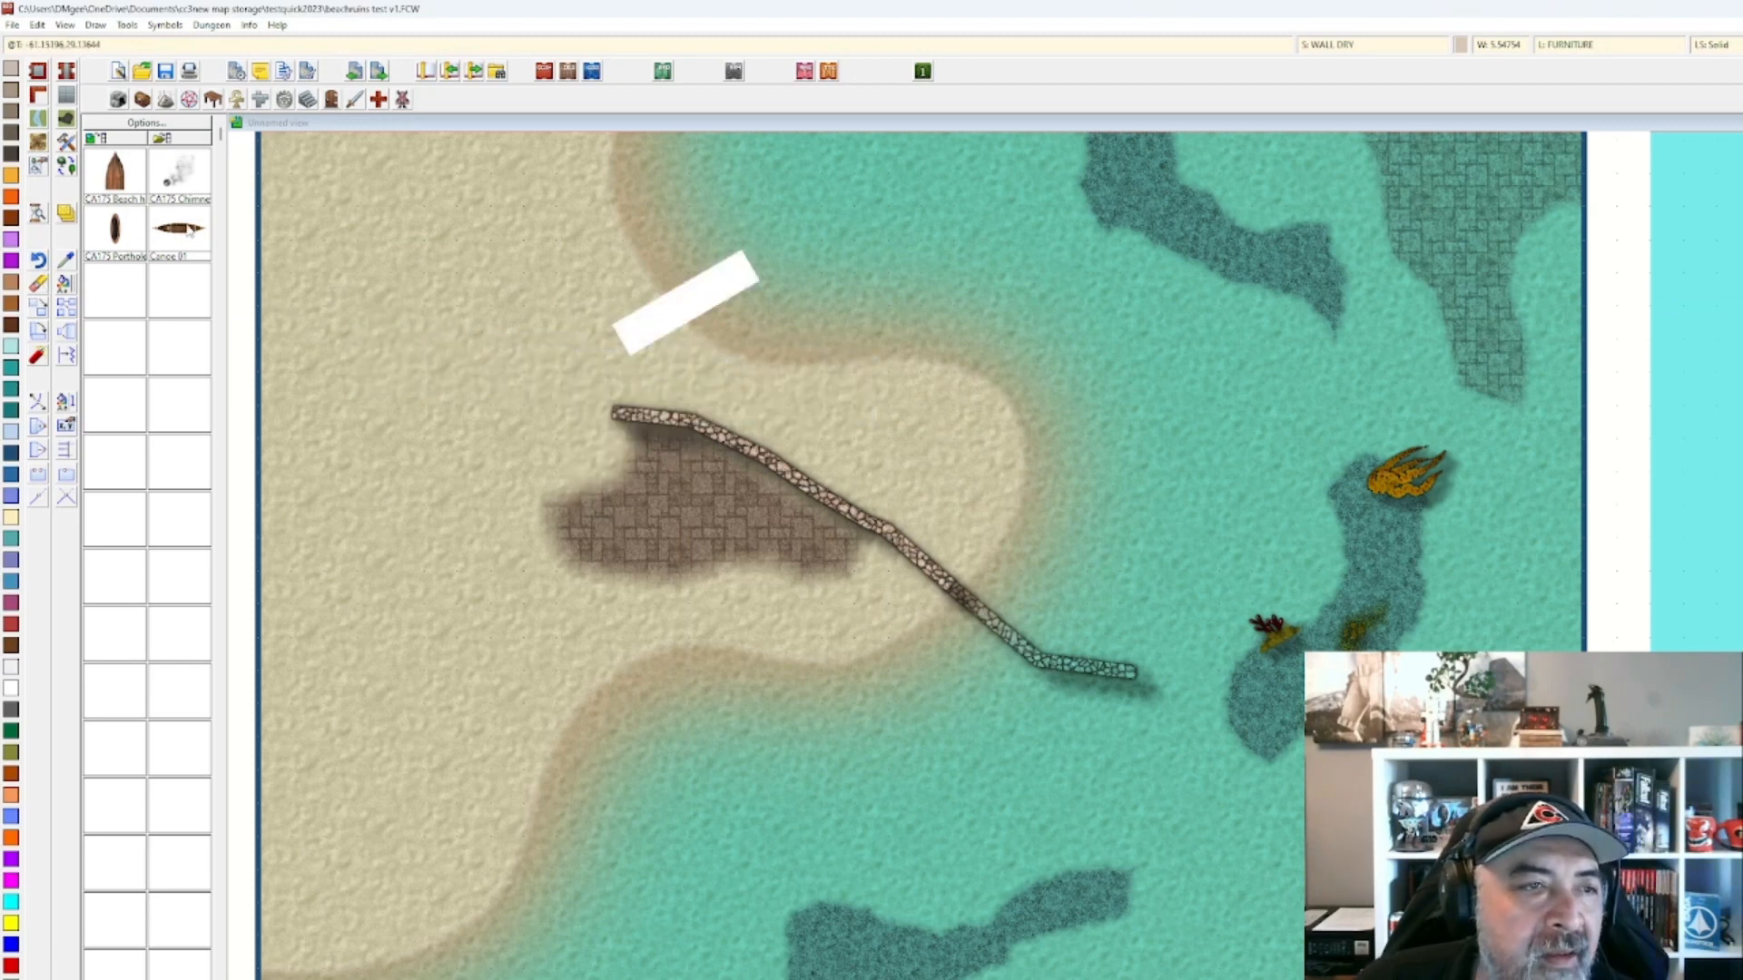
# Reset the Canoe 01 symbol to normal scale and rotation, rotate it steeply, and place it on the shoreline above the wall.
pyautogui.click(186, 229)
pyautogui.rightClick(599, 279)
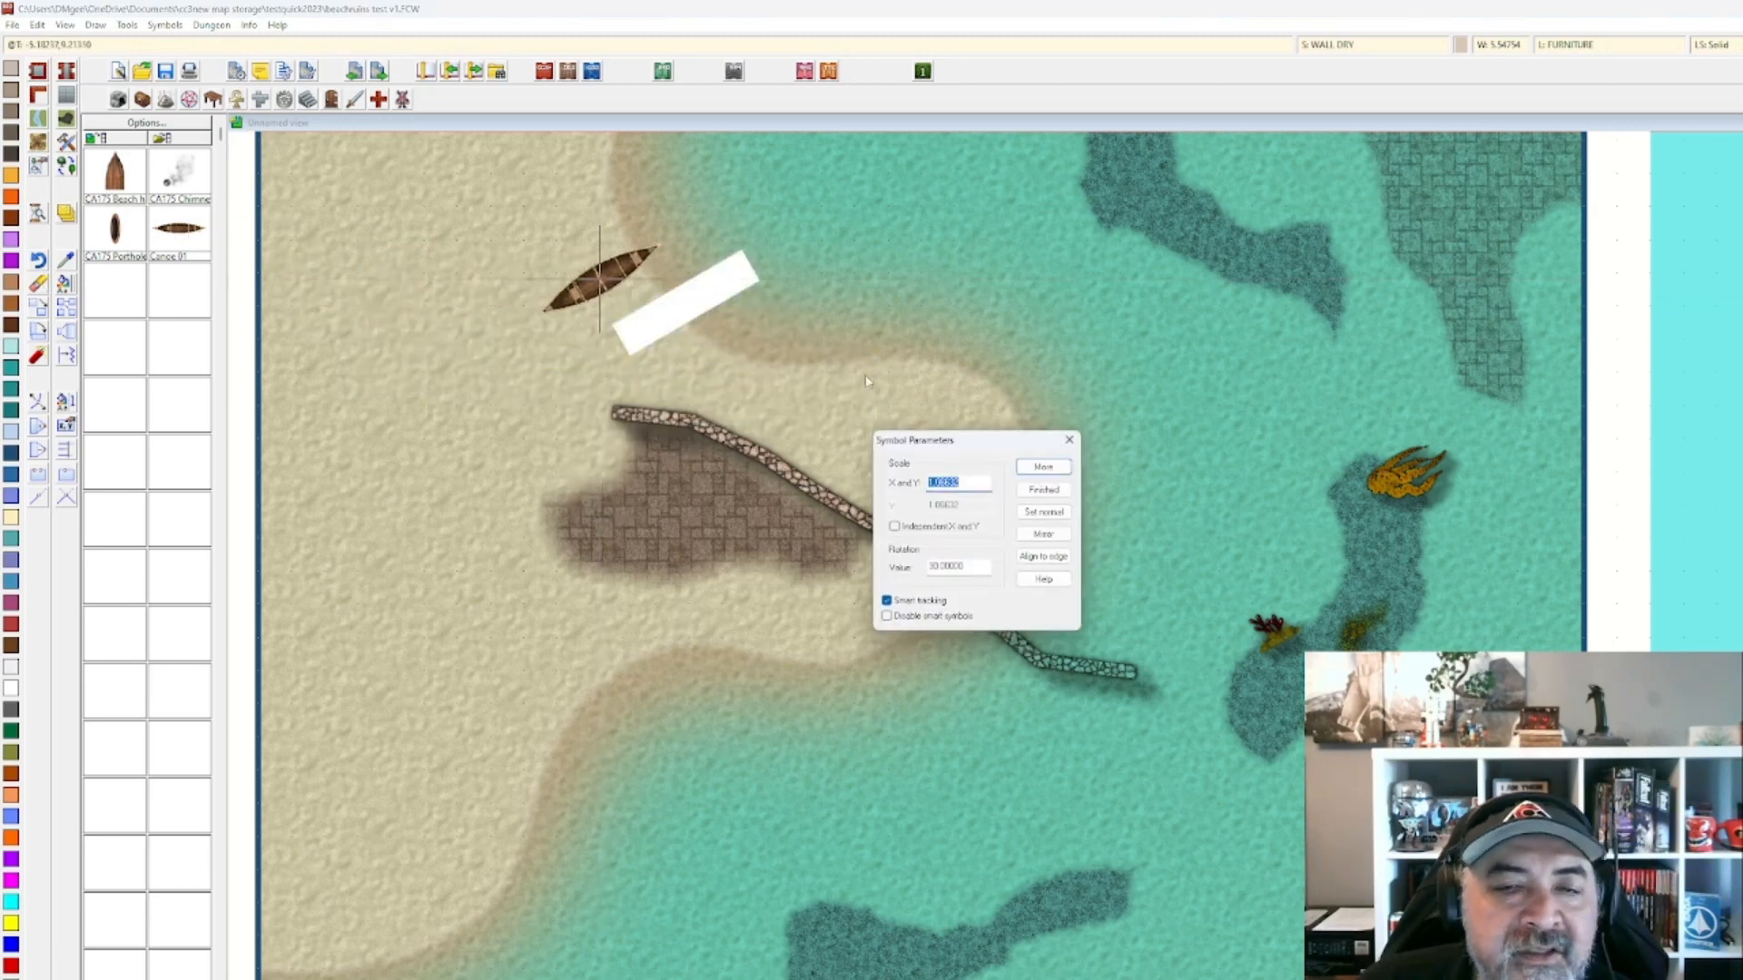
pyautogui.click(1044, 512)
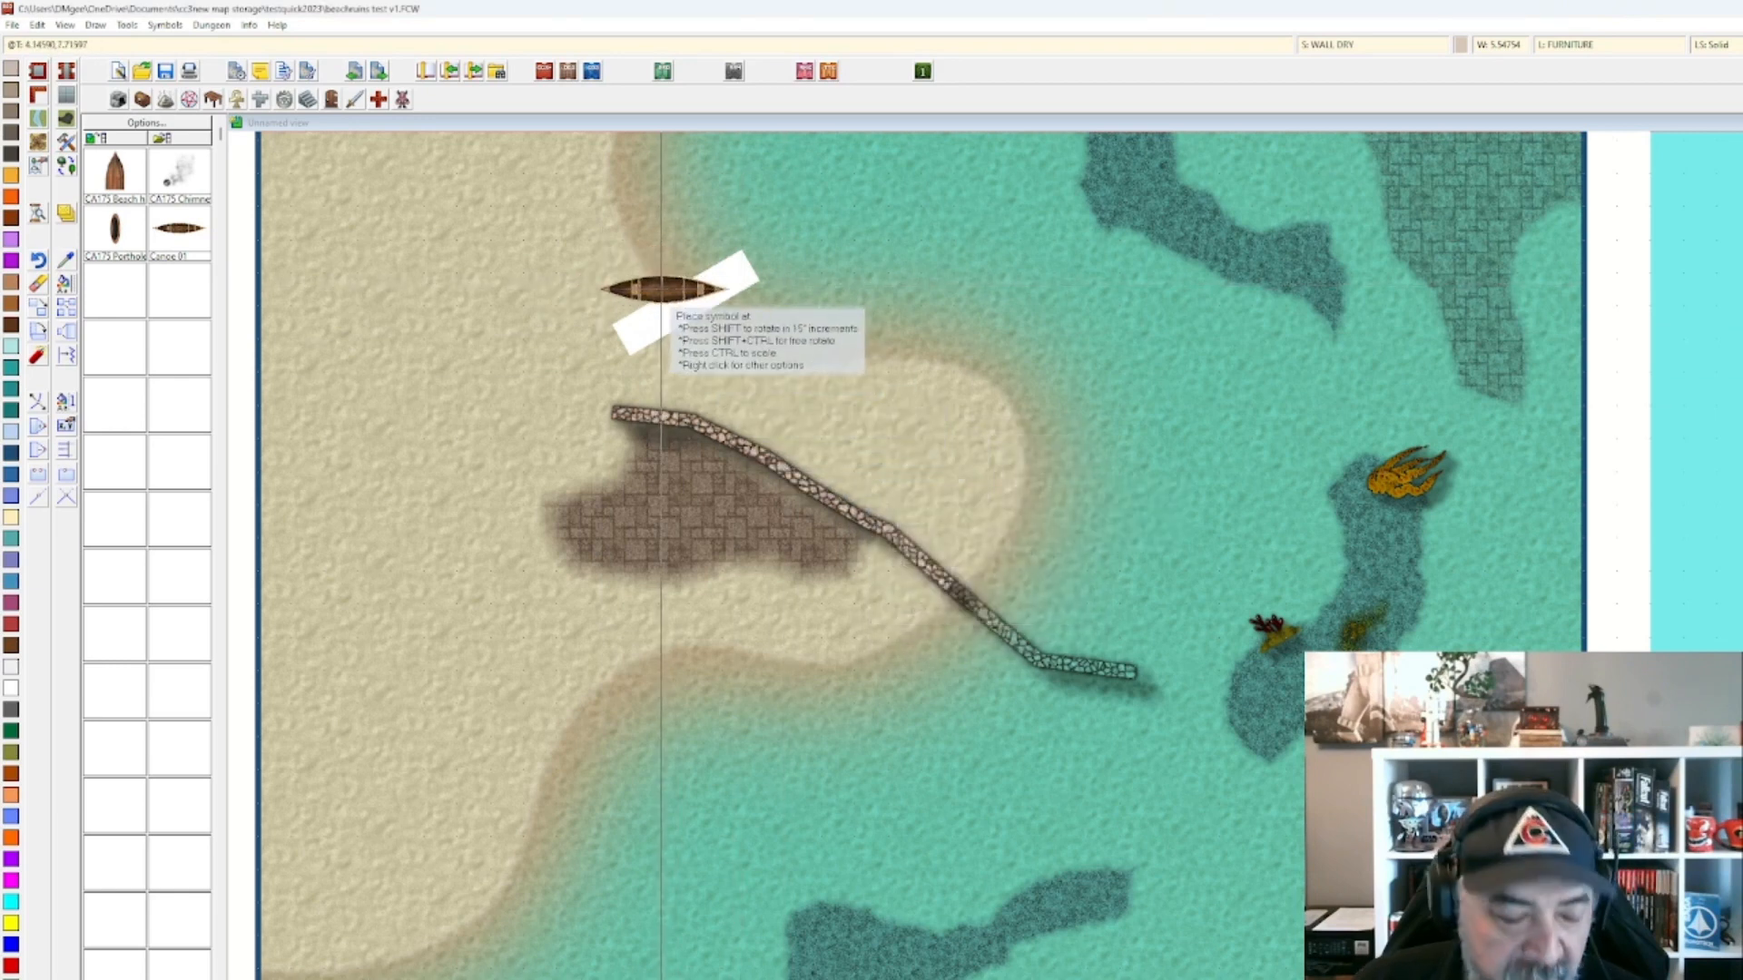
pyautogui.press('shift')
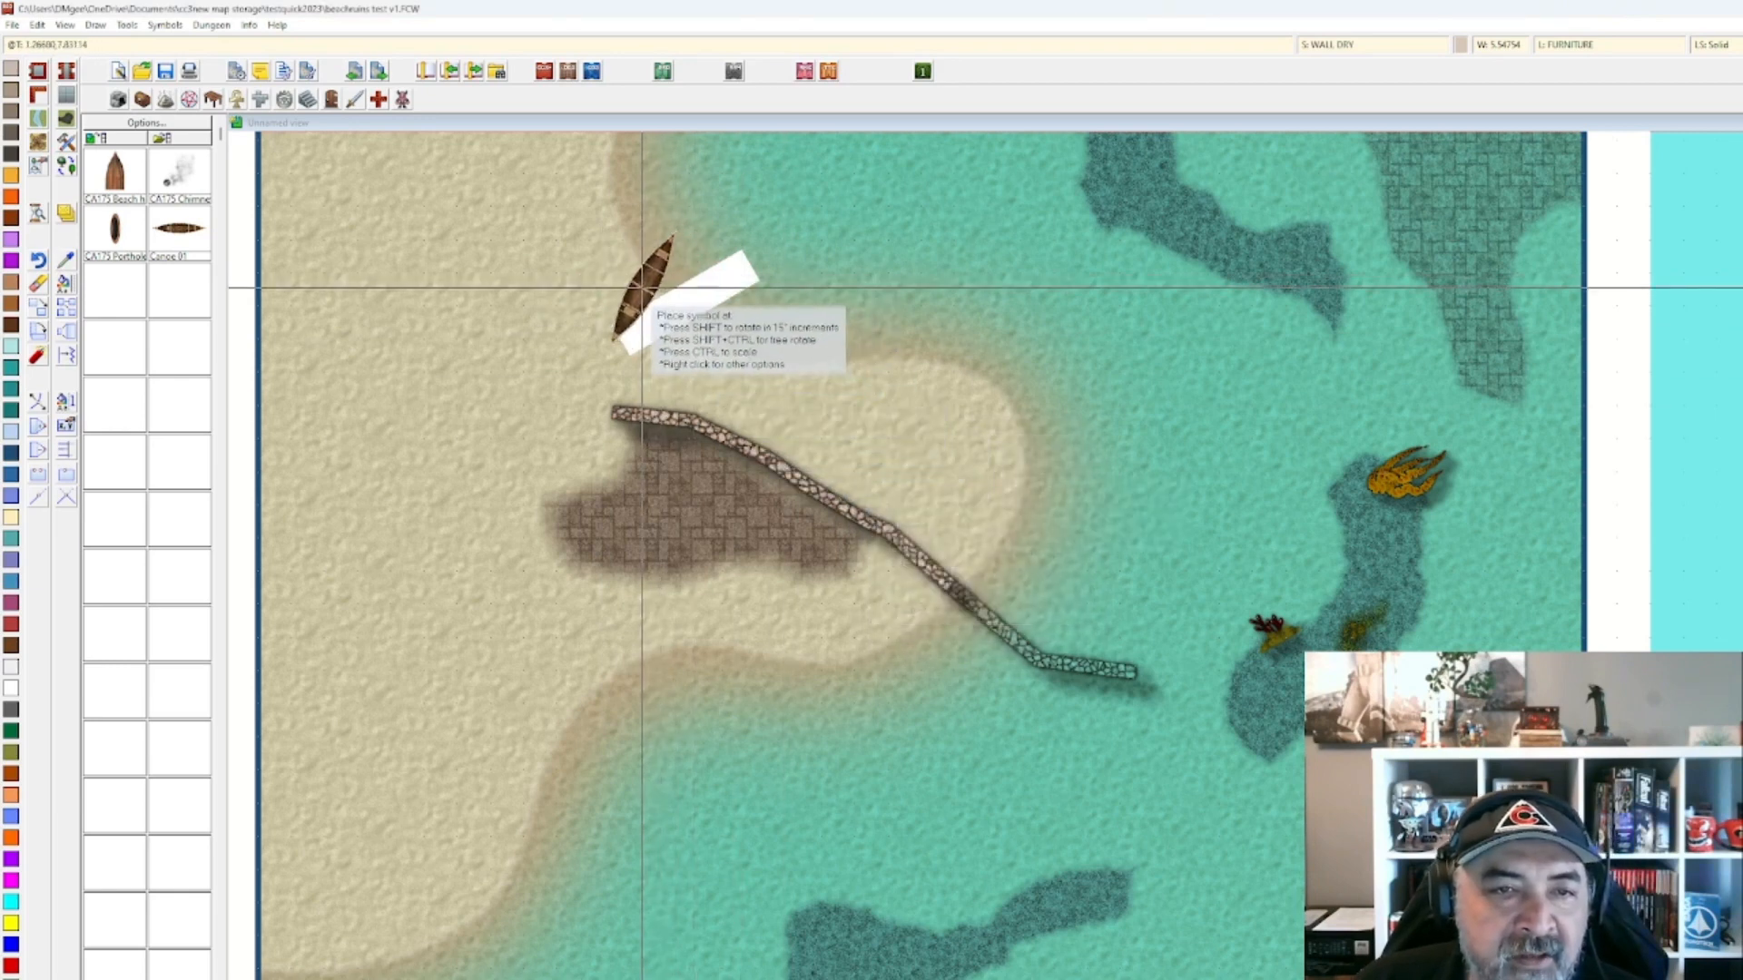
pyautogui.click(642, 289)
pyautogui.scroll(-1, 497, 305)
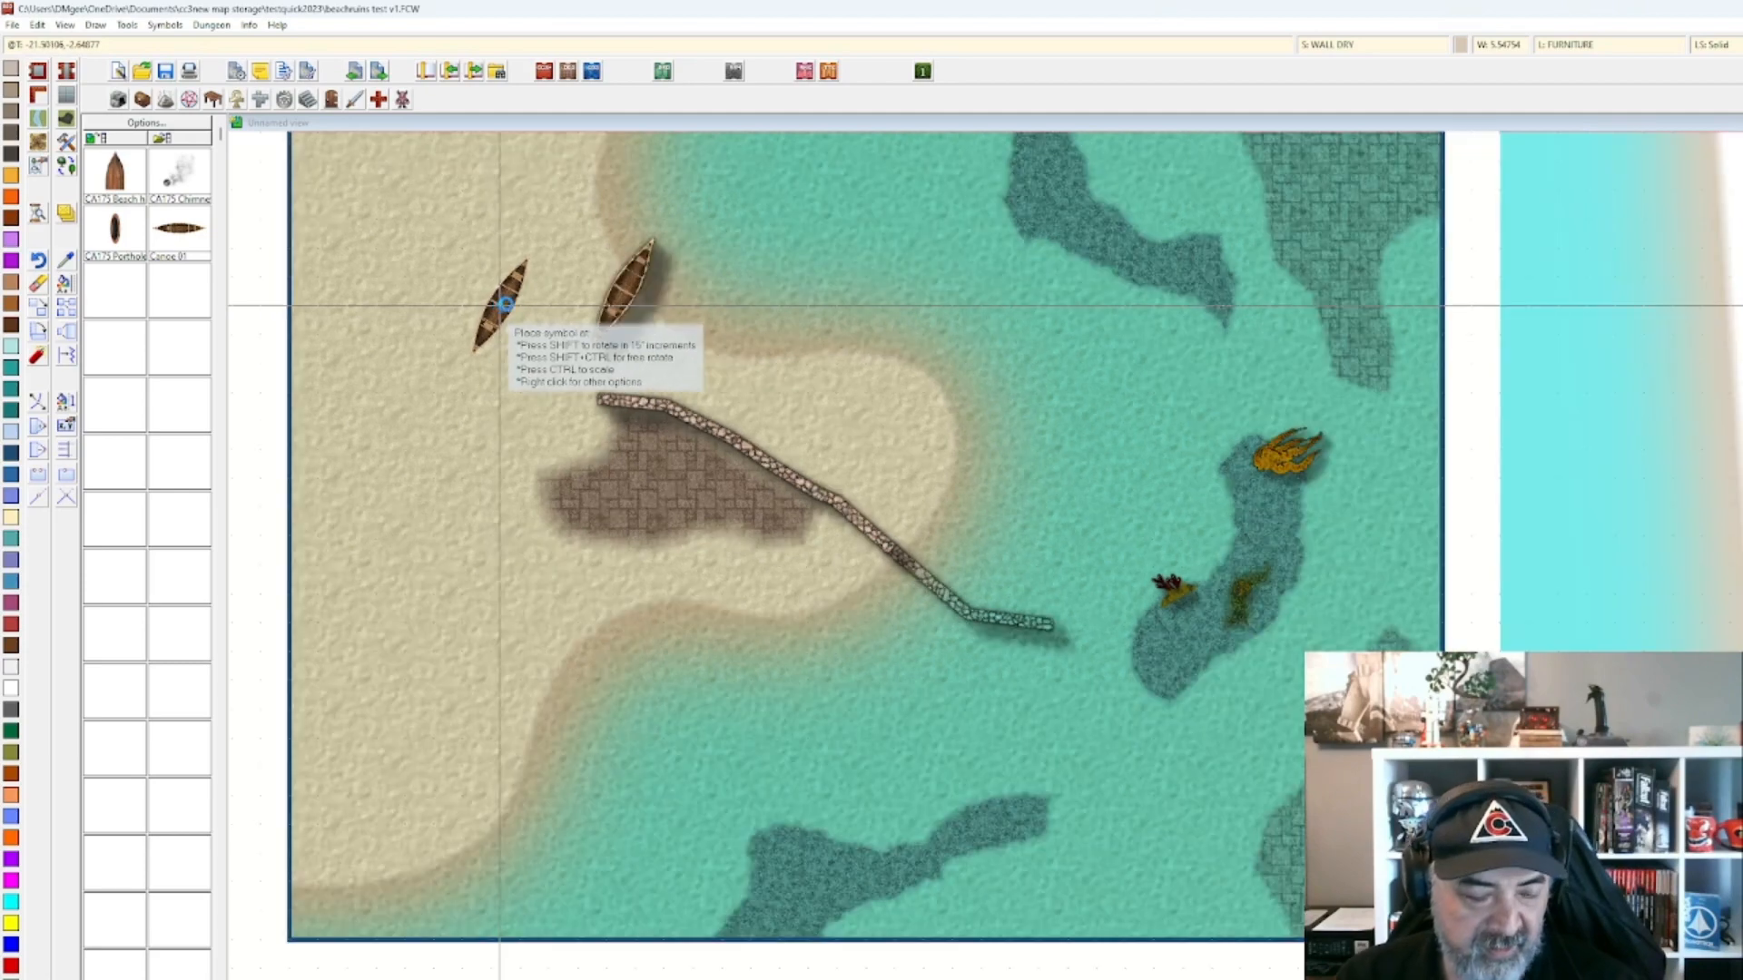
pyautogui.scroll(-1, 512, 299)
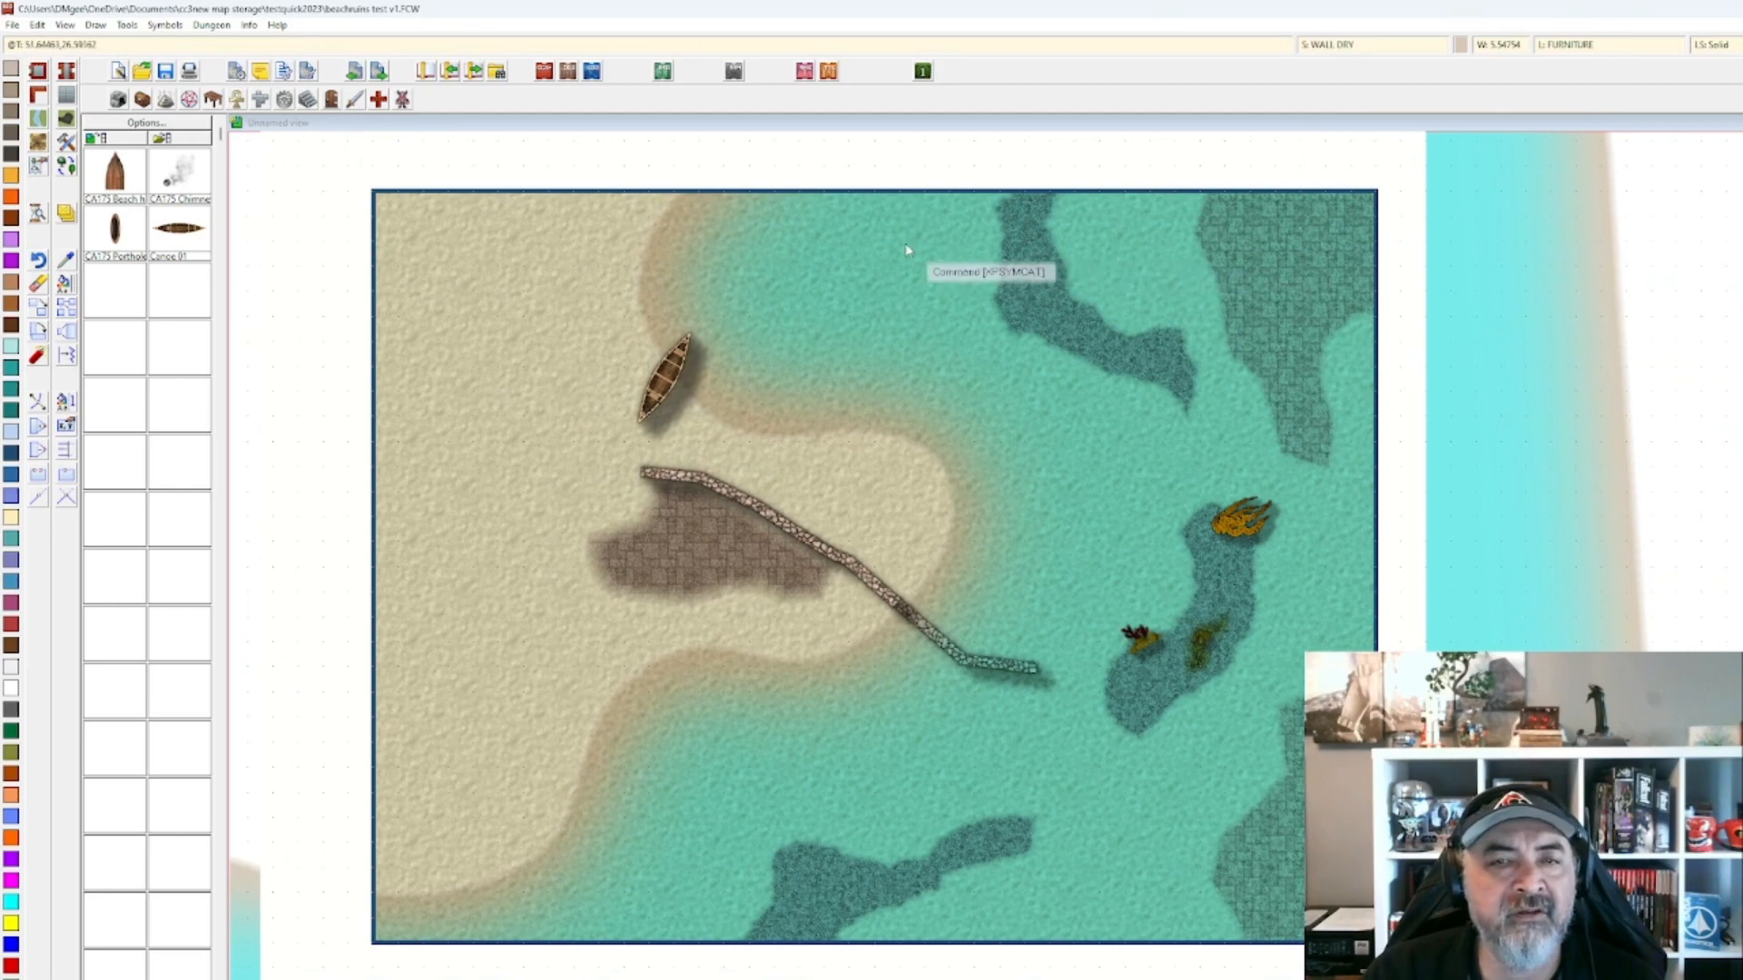
# Place two CA180 column rubble pieces from the debris catalog along the edge of the southeastern underwater flagstone floor.
pyautogui.click(164, 100)
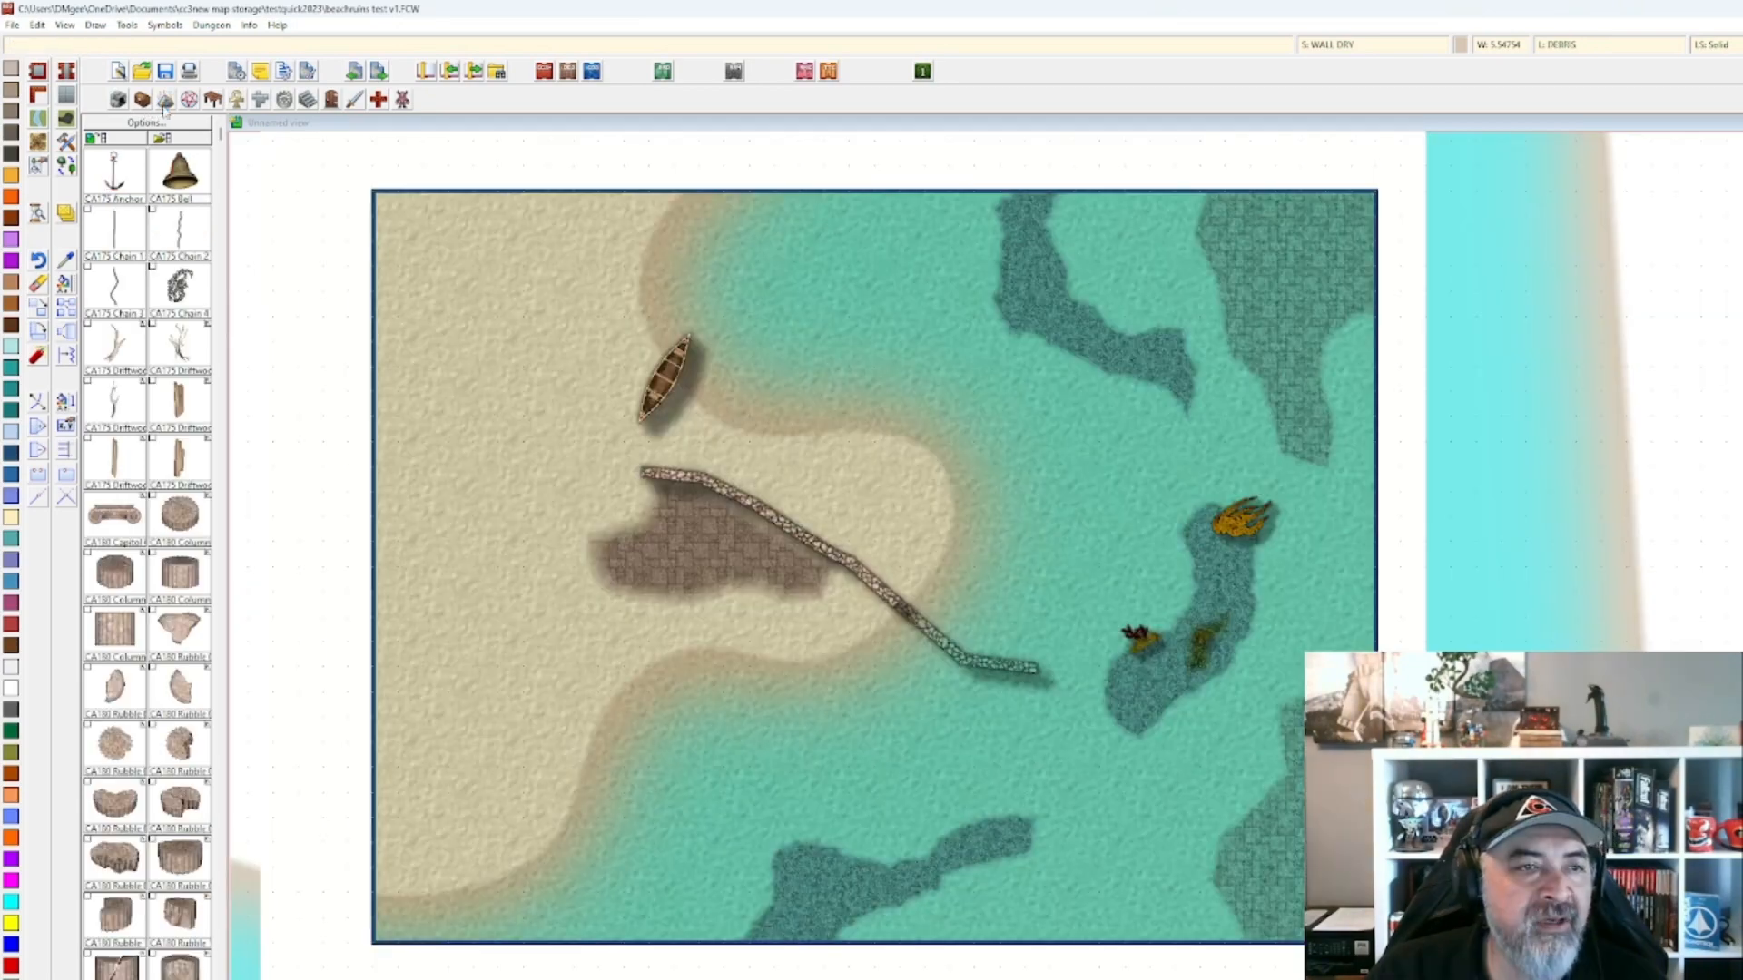
pyautogui.scroll(-1, 127, 503)
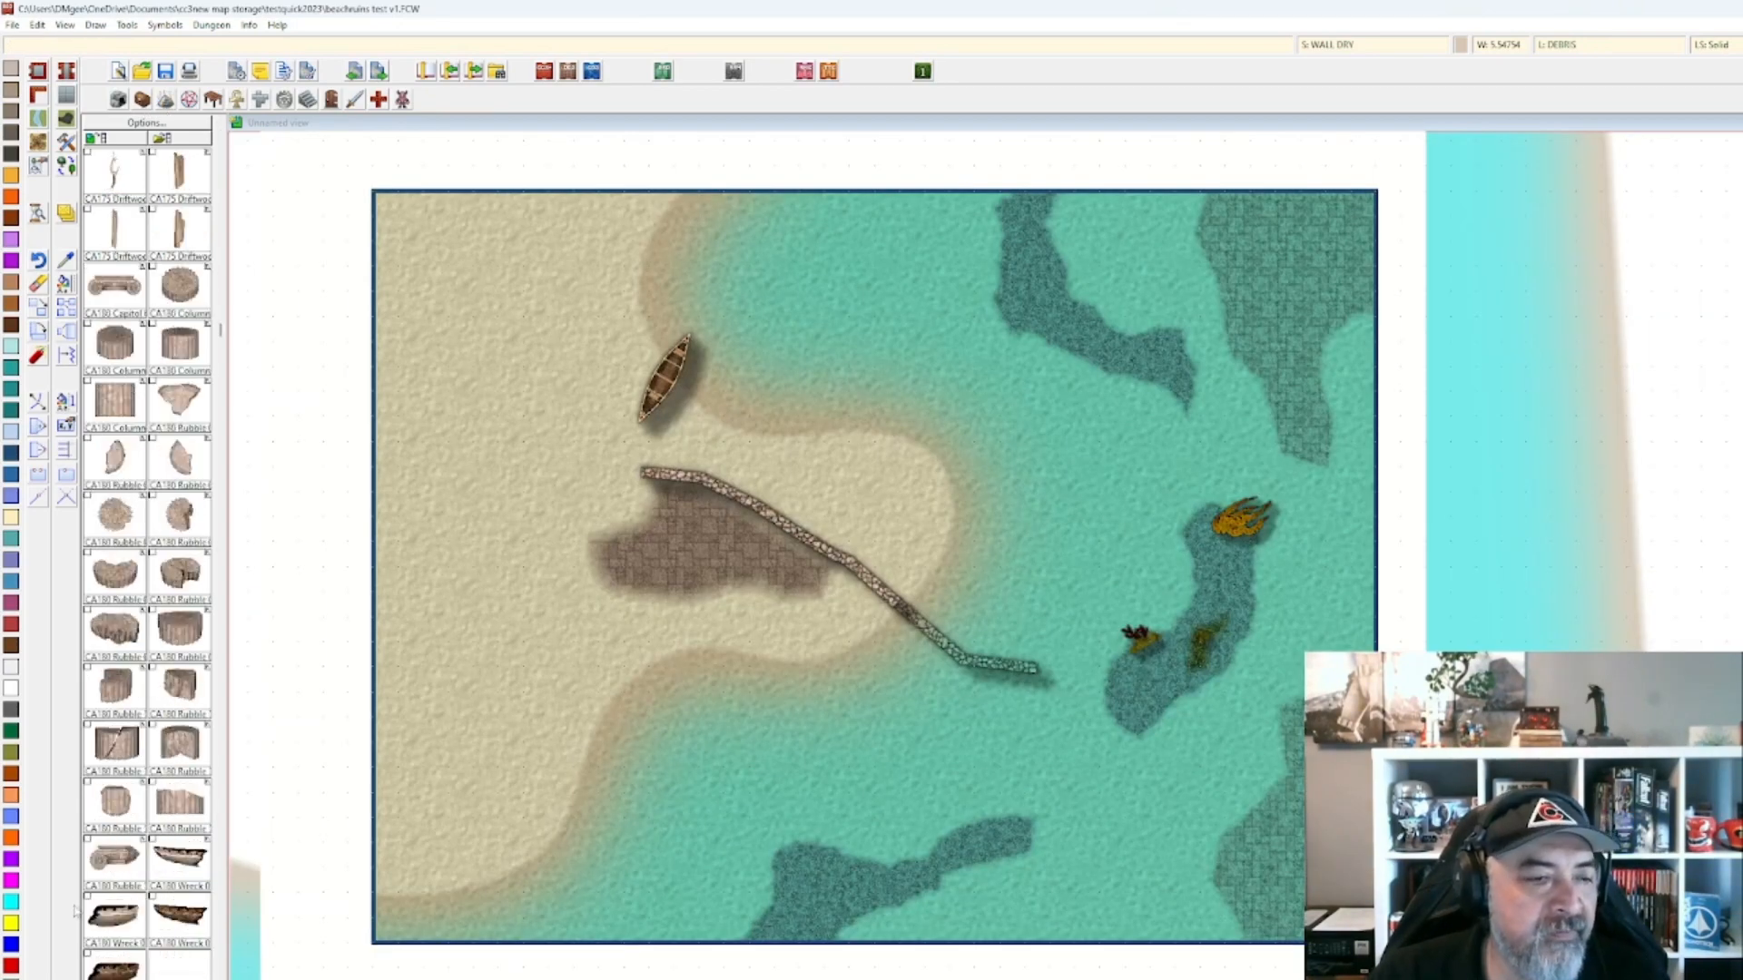
pyautogui.click(116, 743)
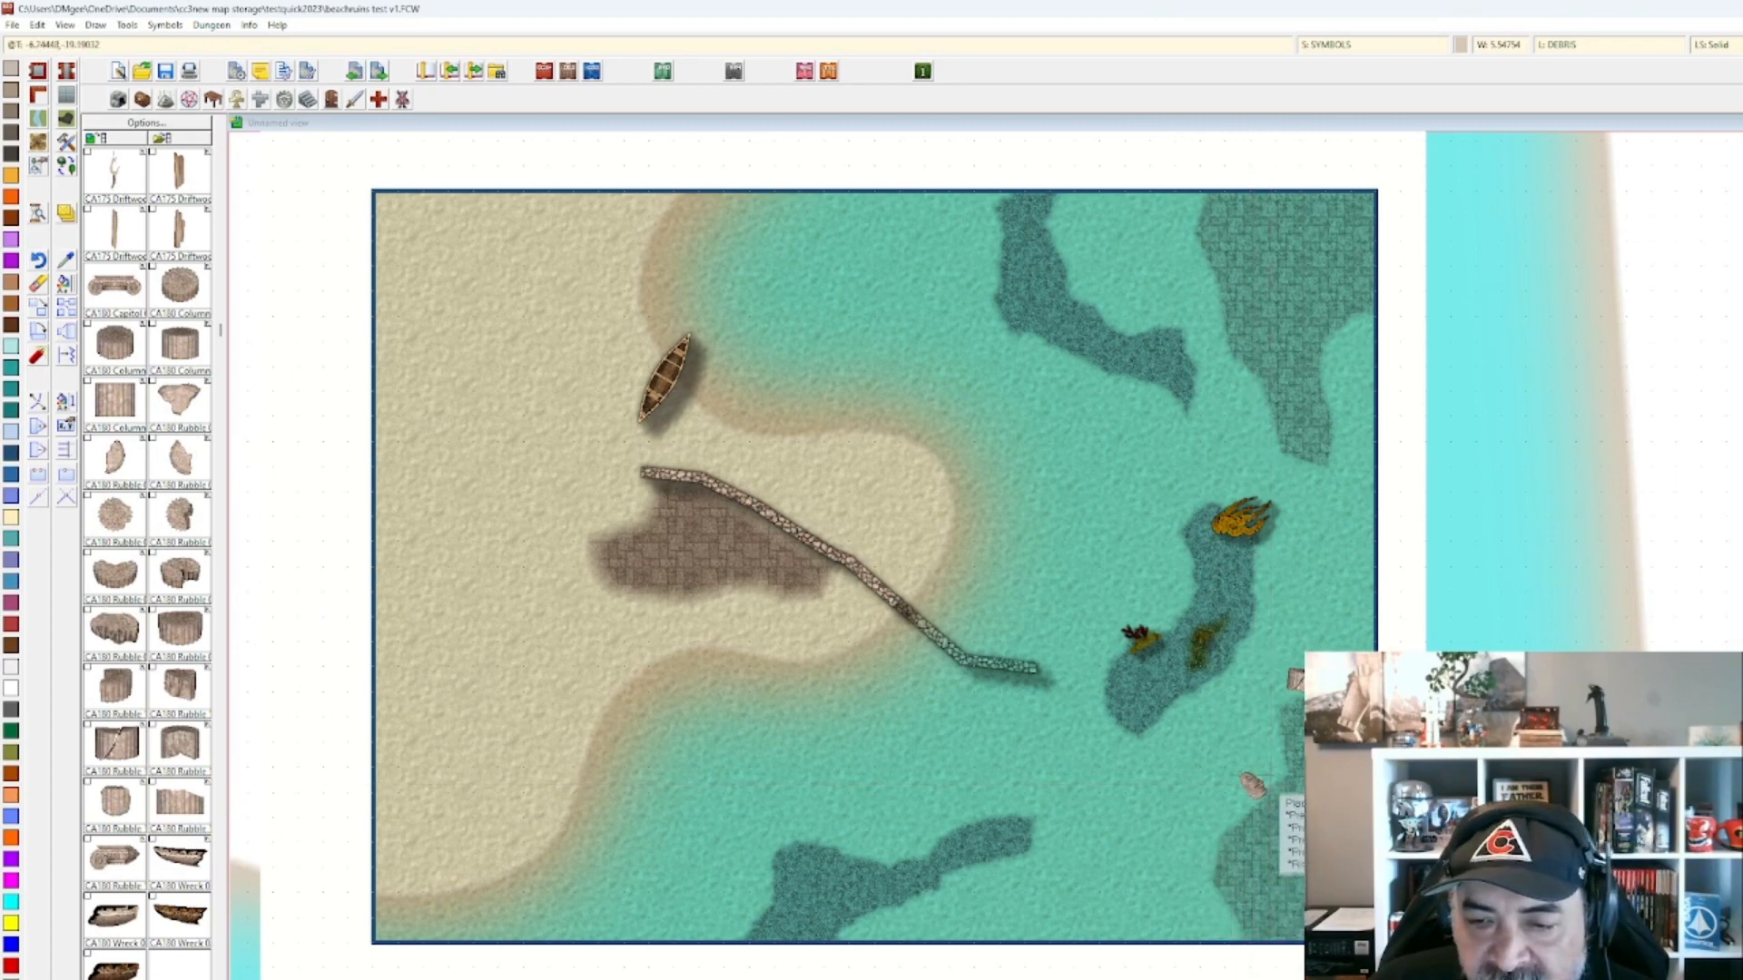
pyautogui.scroll(1, 1282, 796)
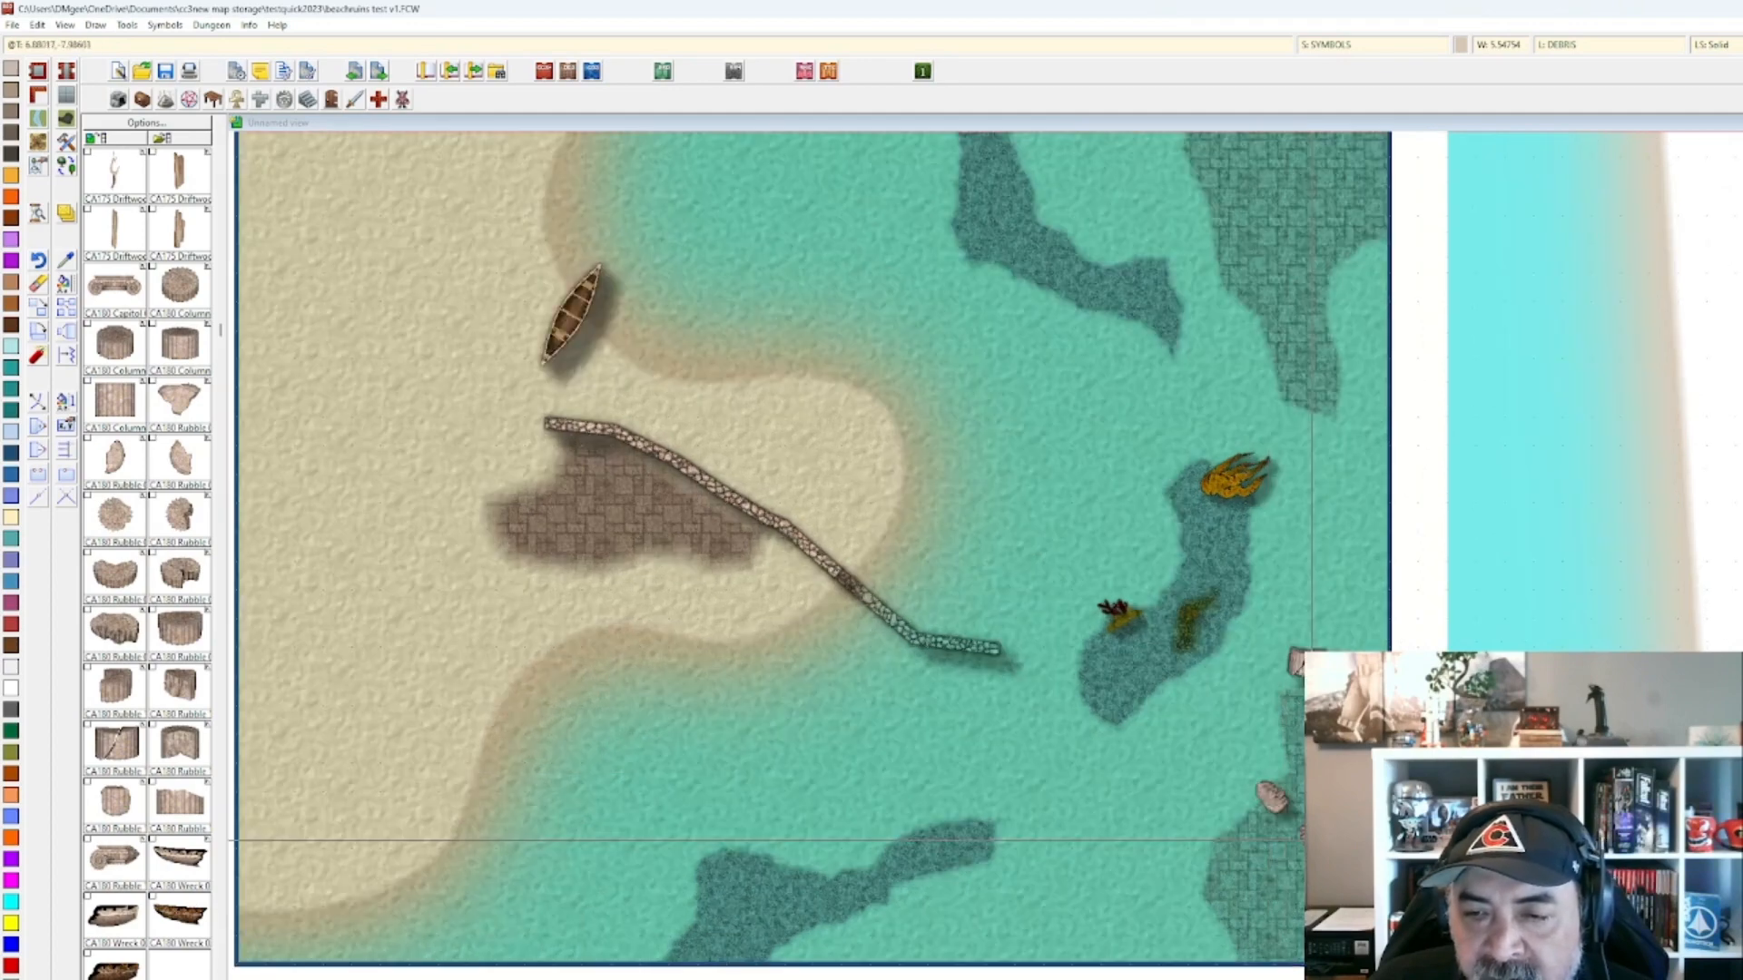
pyautogui.scroll(1, 1311, 841)
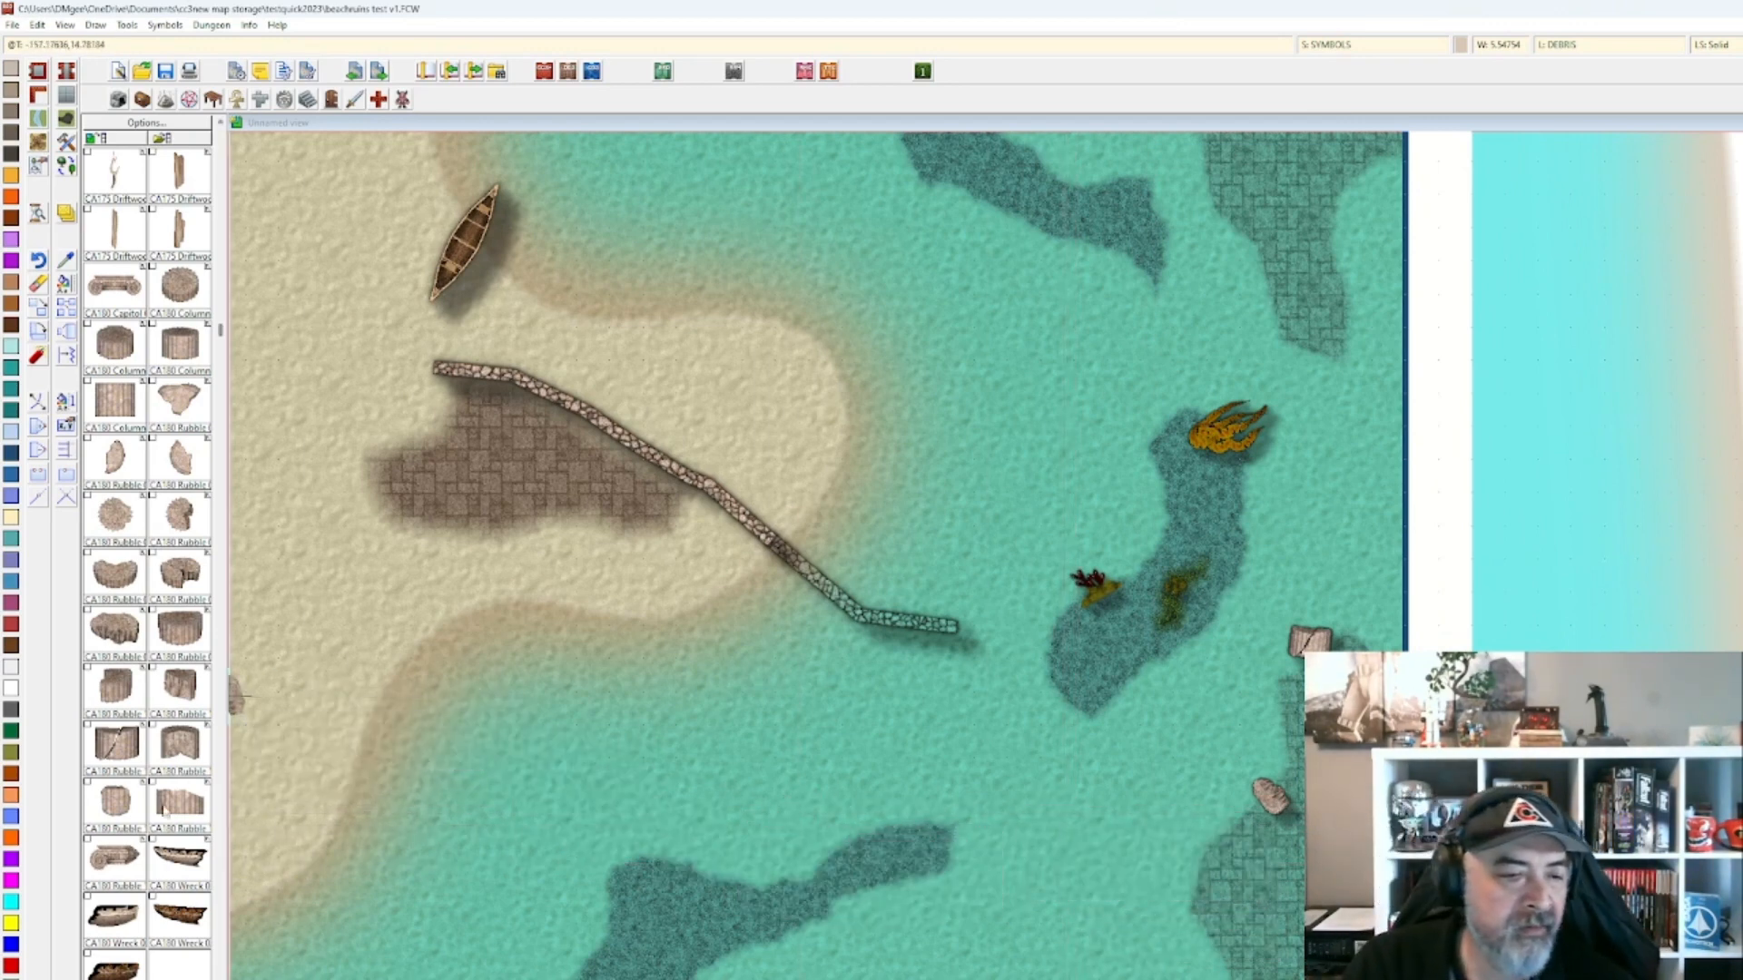
# Place CA175 Driftwood on the sand beside the shoreline end of the dry stone wall.
pyautogui.scroll(4, 136, 690)
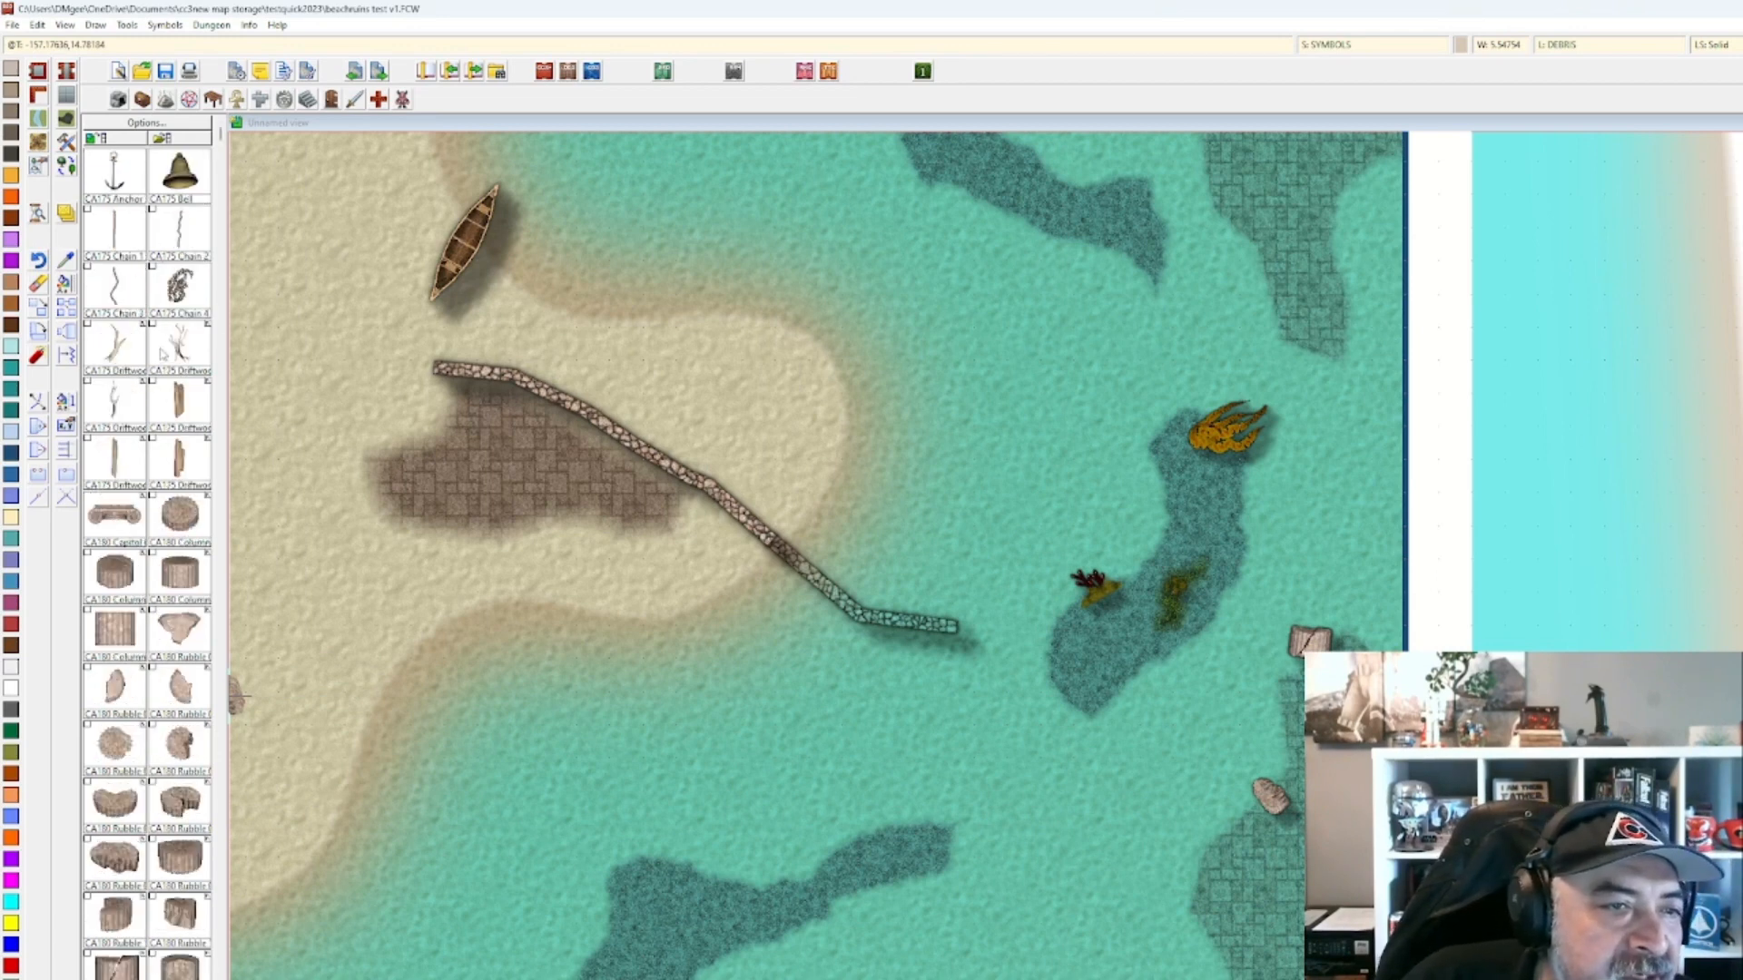
pyautogui.click(164, 354)
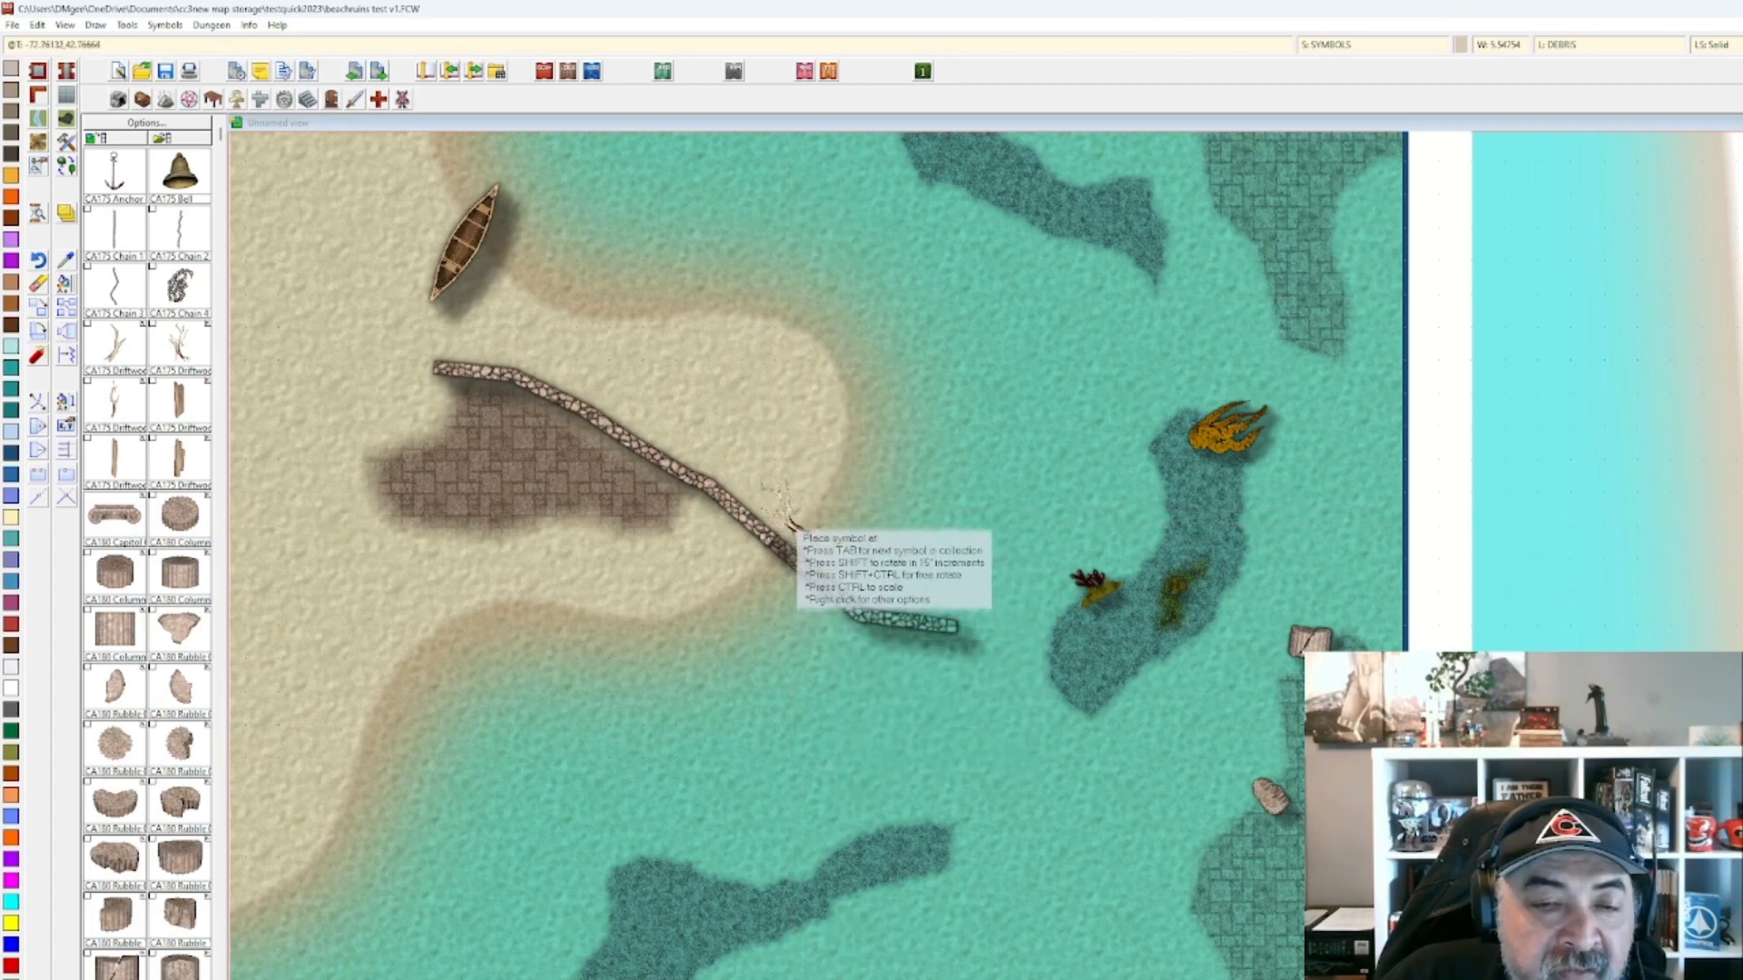
pyautogui.click(833, 534)
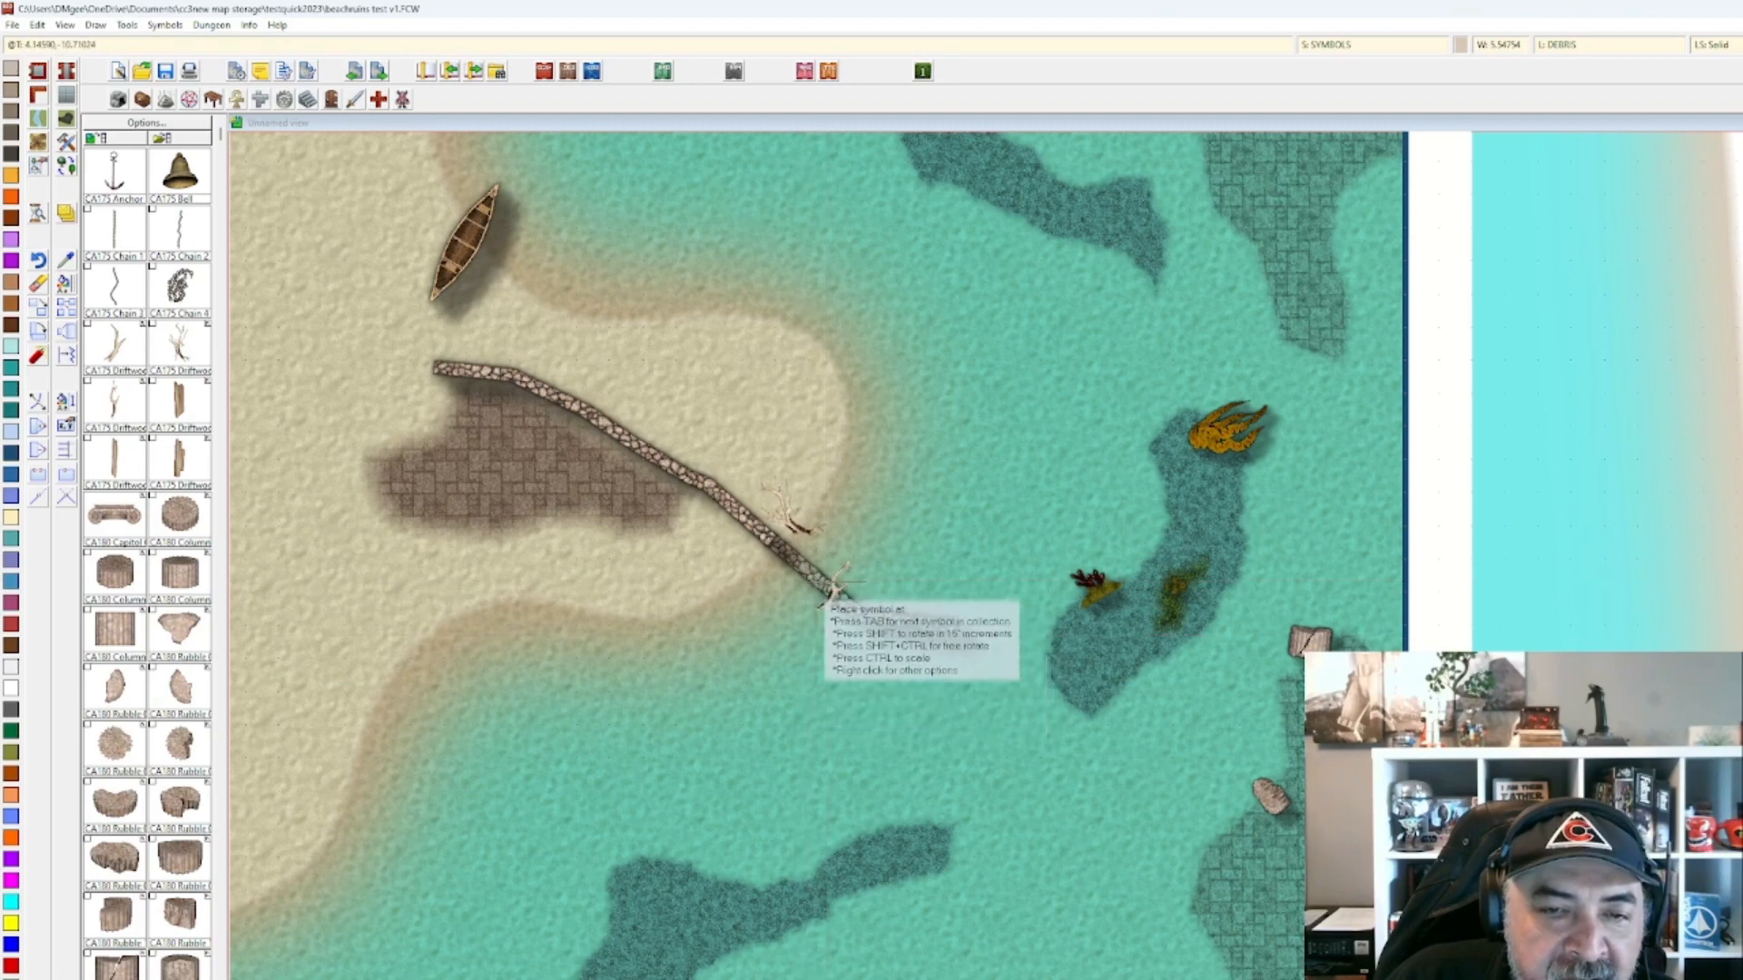
pyautogui.press('Tab')
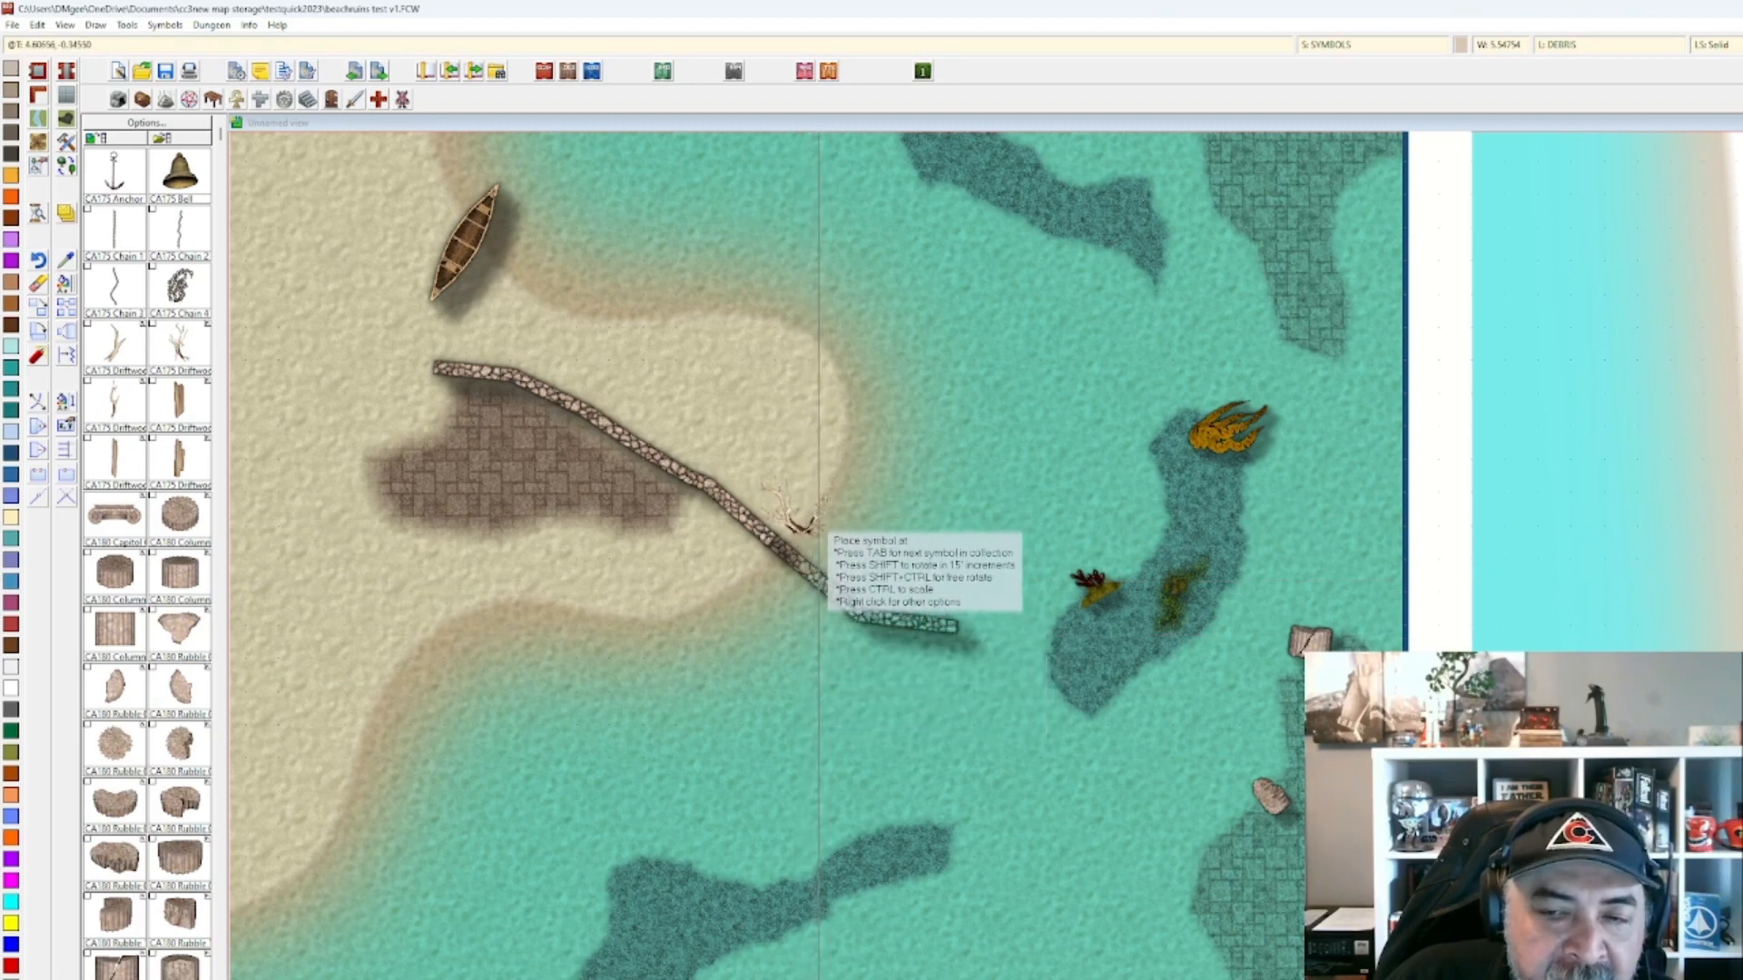
# Place a small round CA180 rubble piece on the dark underwater patch along the southern part of the map.
pyautogui.scroll(-3, 113, 617)
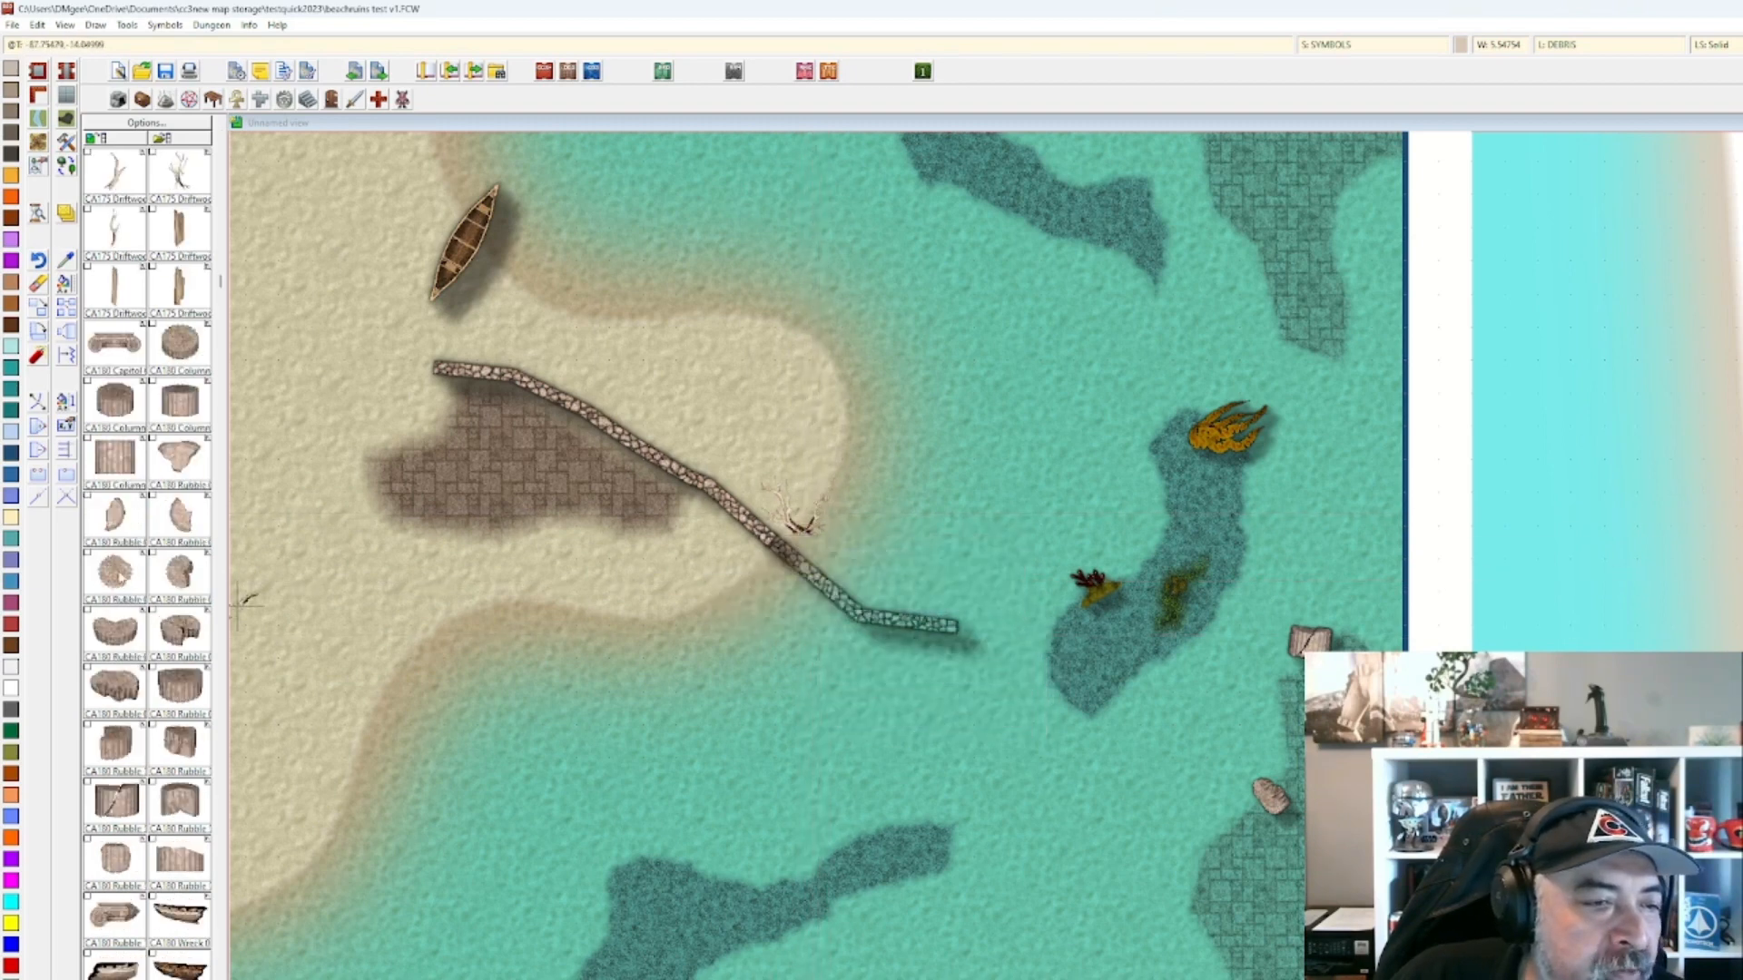
pyautogui.click(856, 860)
pyautogui.scroll(-1, 856, 861)
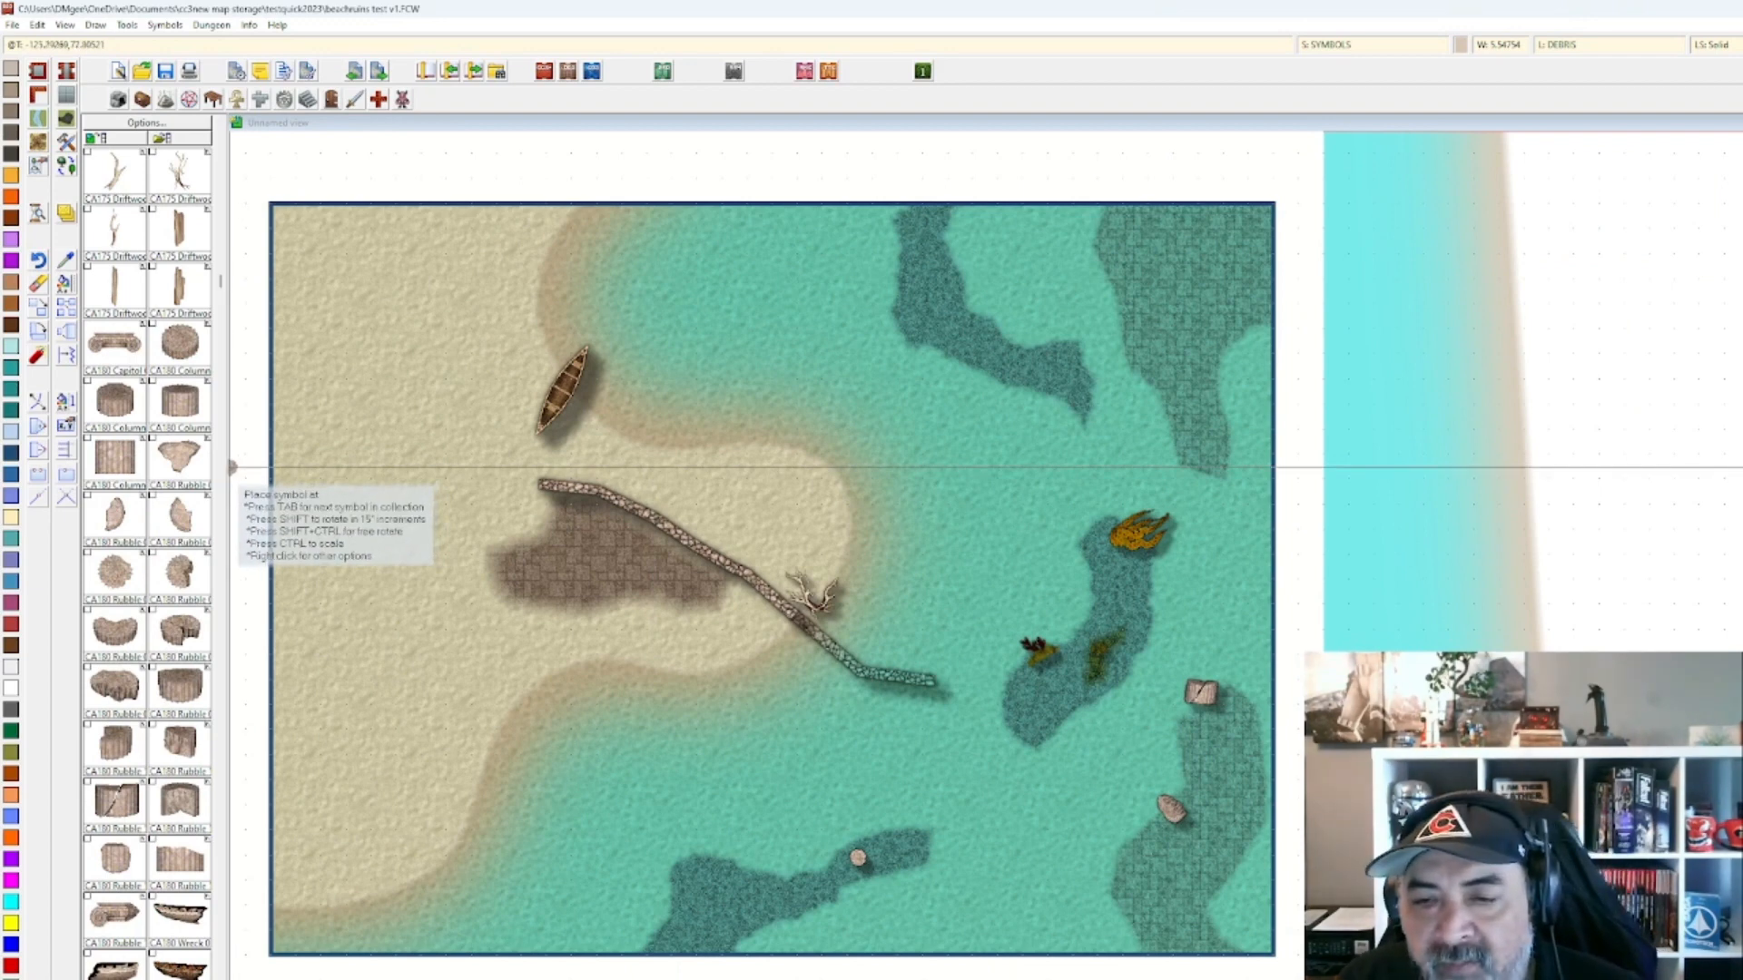
pyautogui.scroll(1, 118, 382)
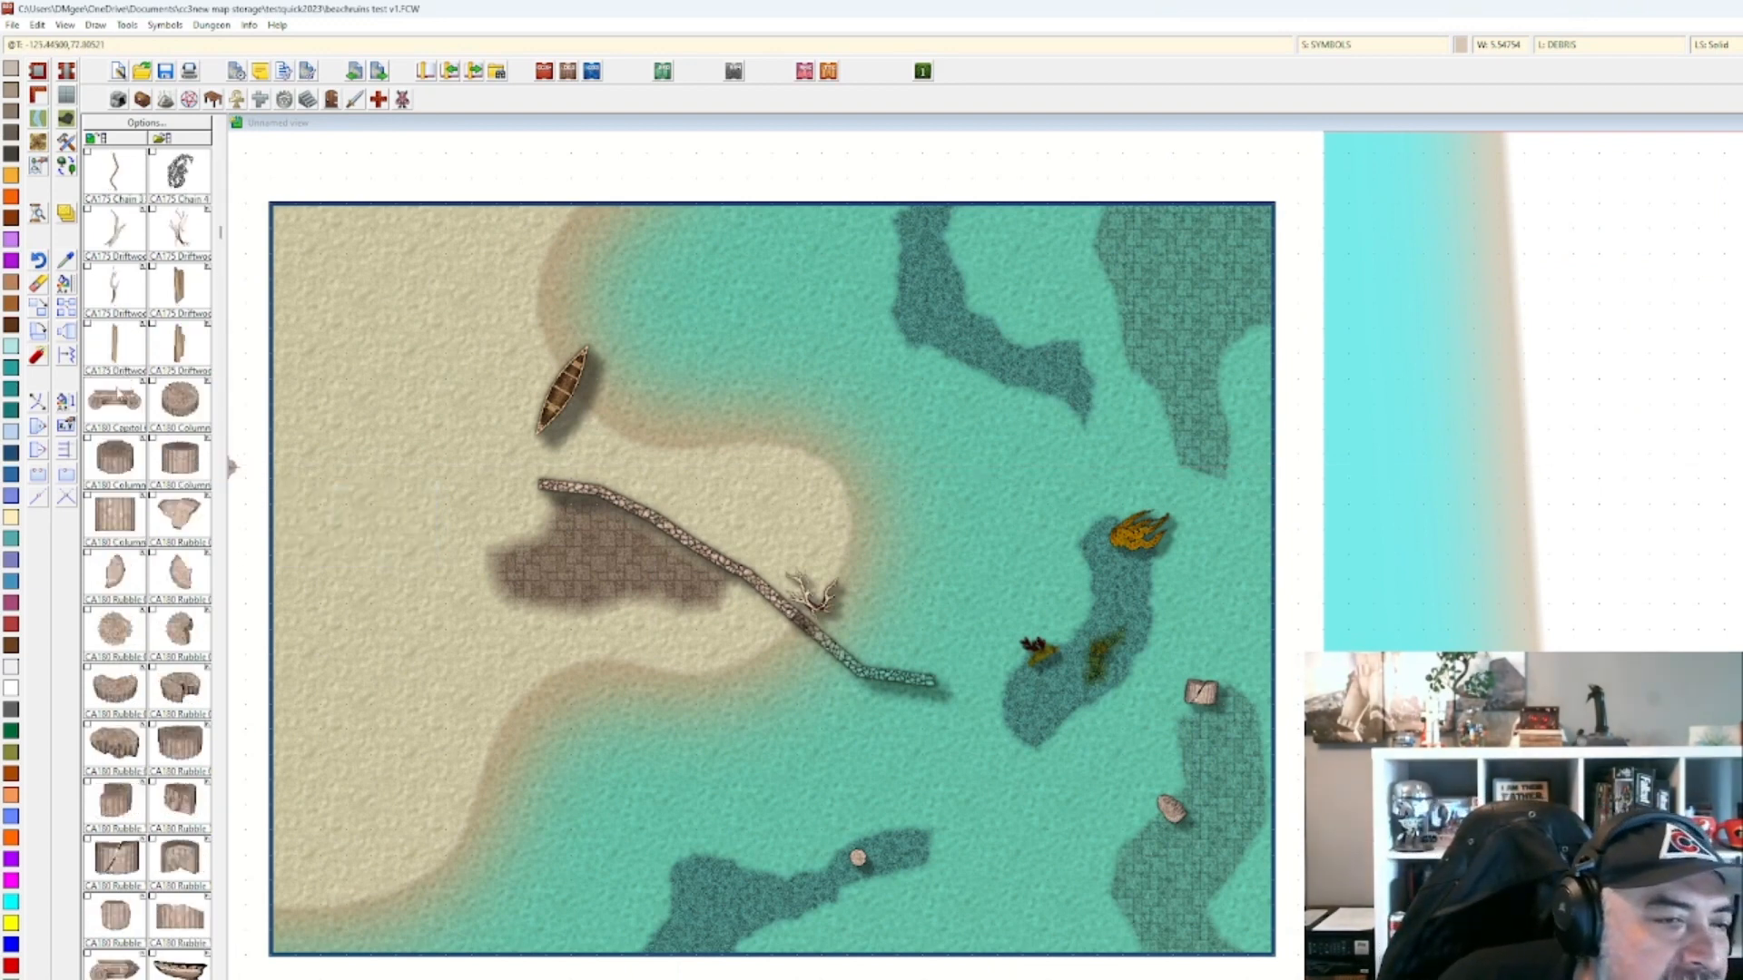
pyautogui.scroll(2, 115, 575)
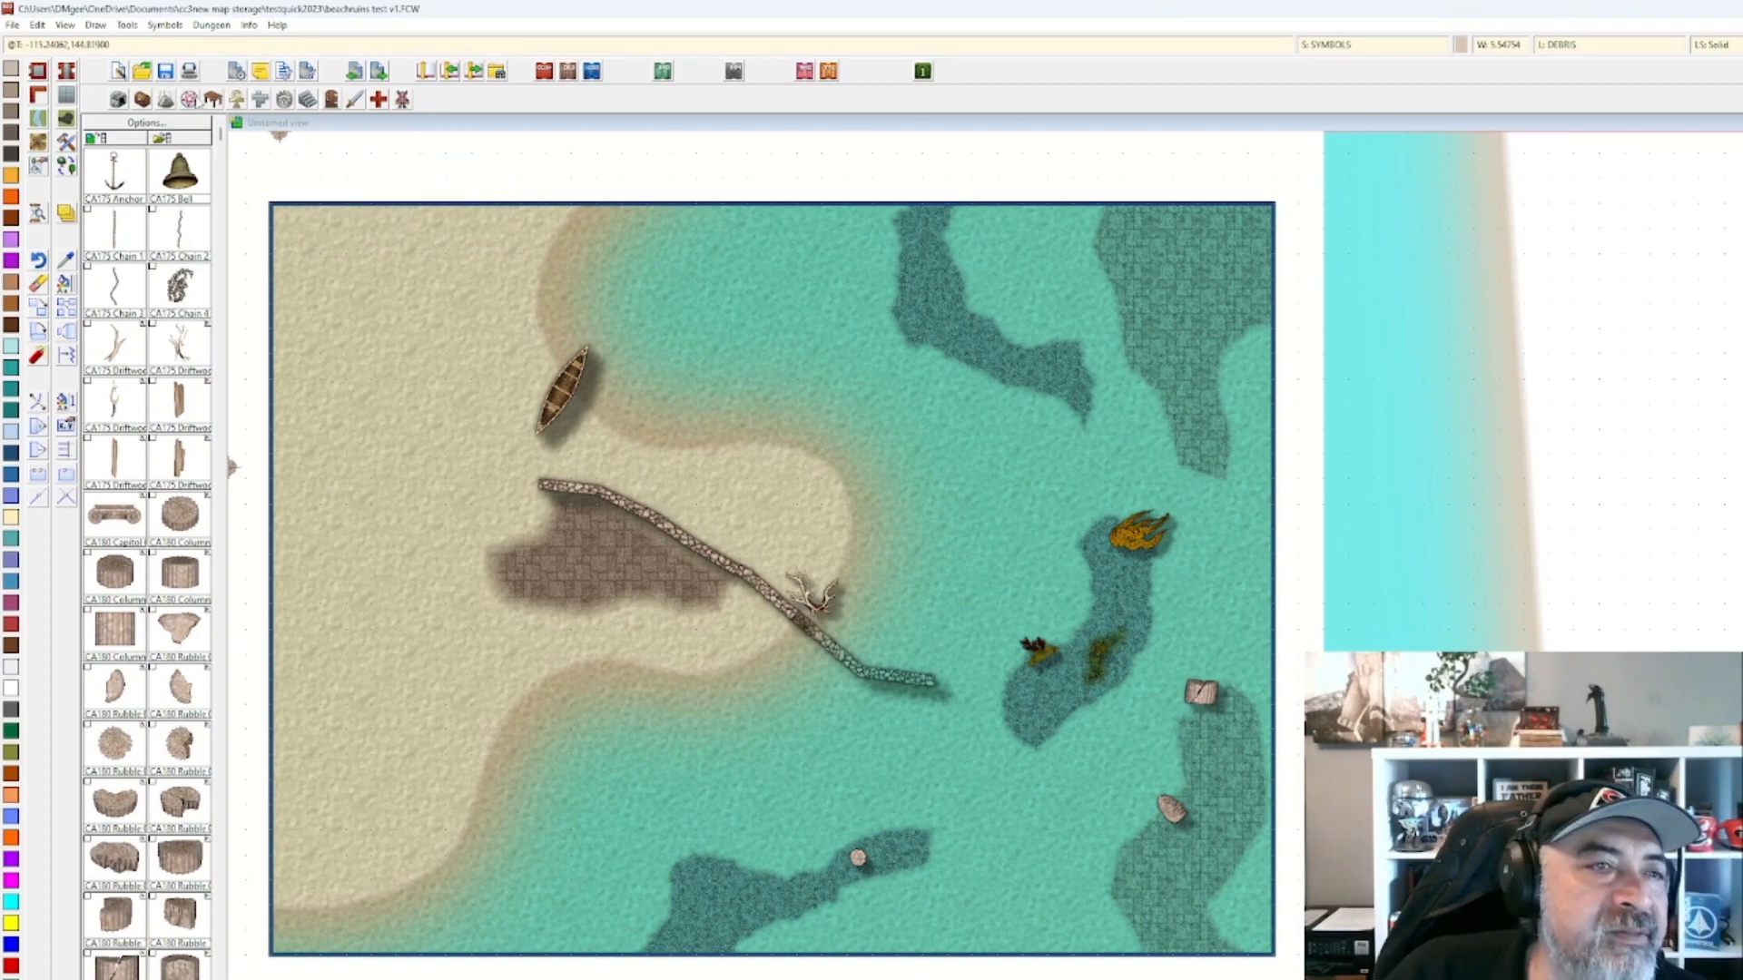
# Look through the elemental and magic symbols and check the Containers and Treasure catalog for available symbols.
pyautogui.click(189, 99)
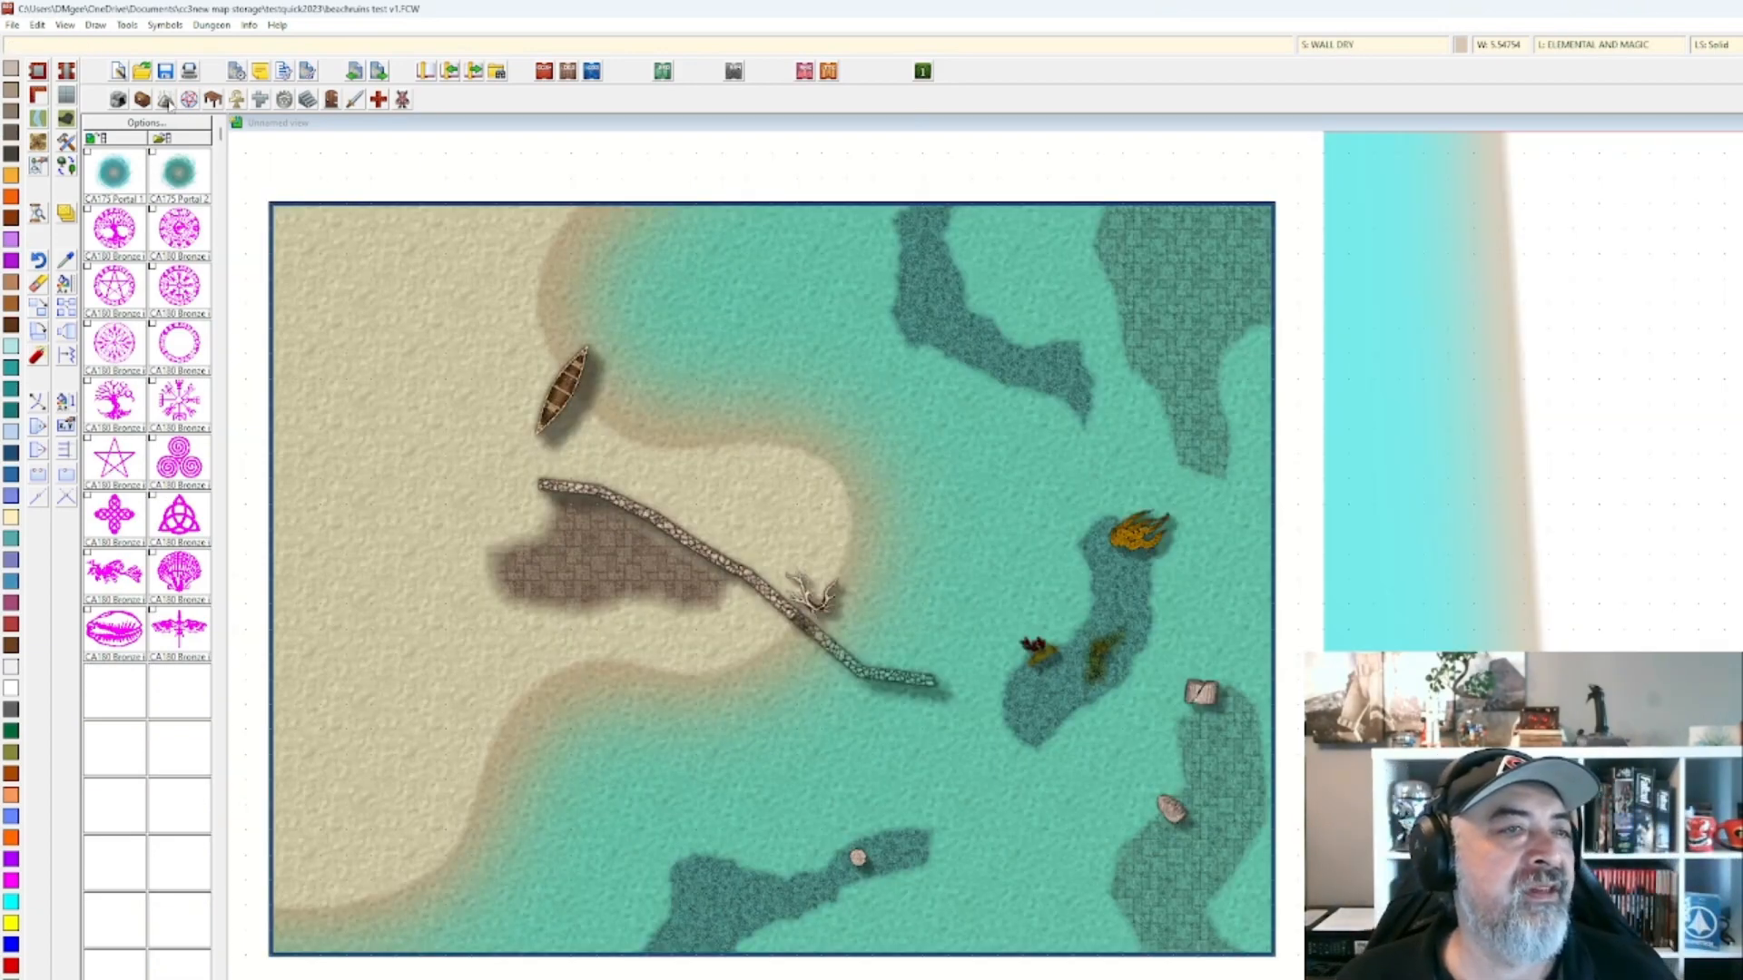
pyautogui.click(143, 101)
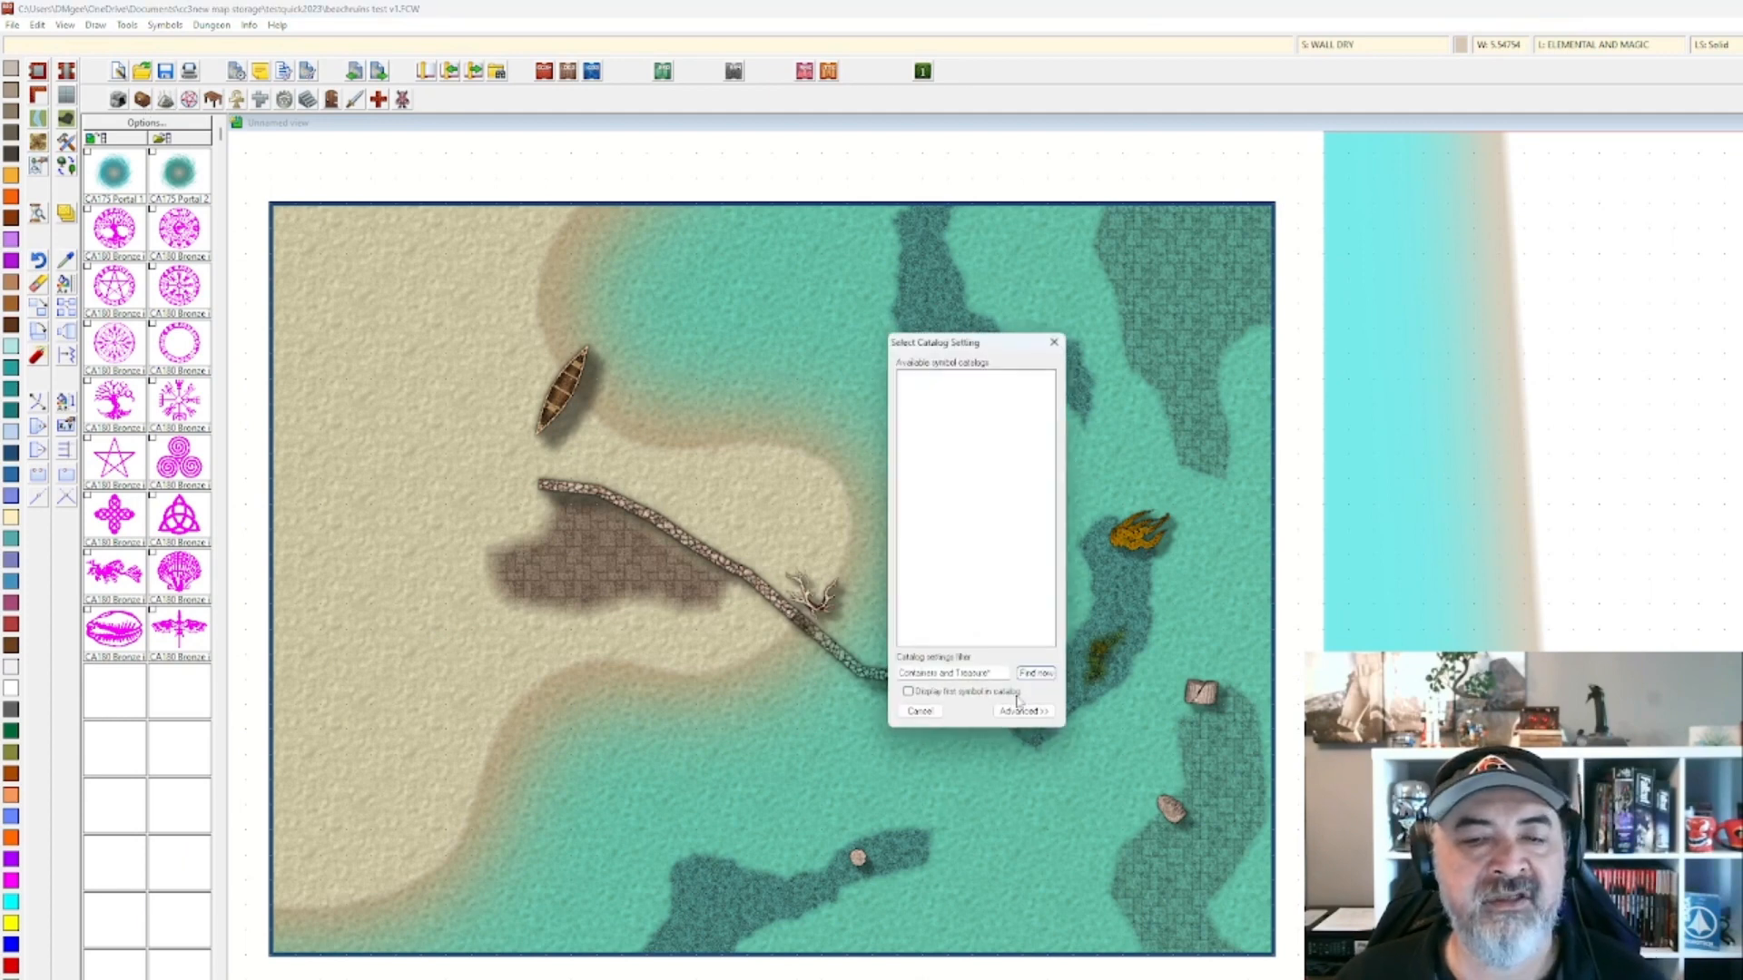
pyautogui.click(920, 714)
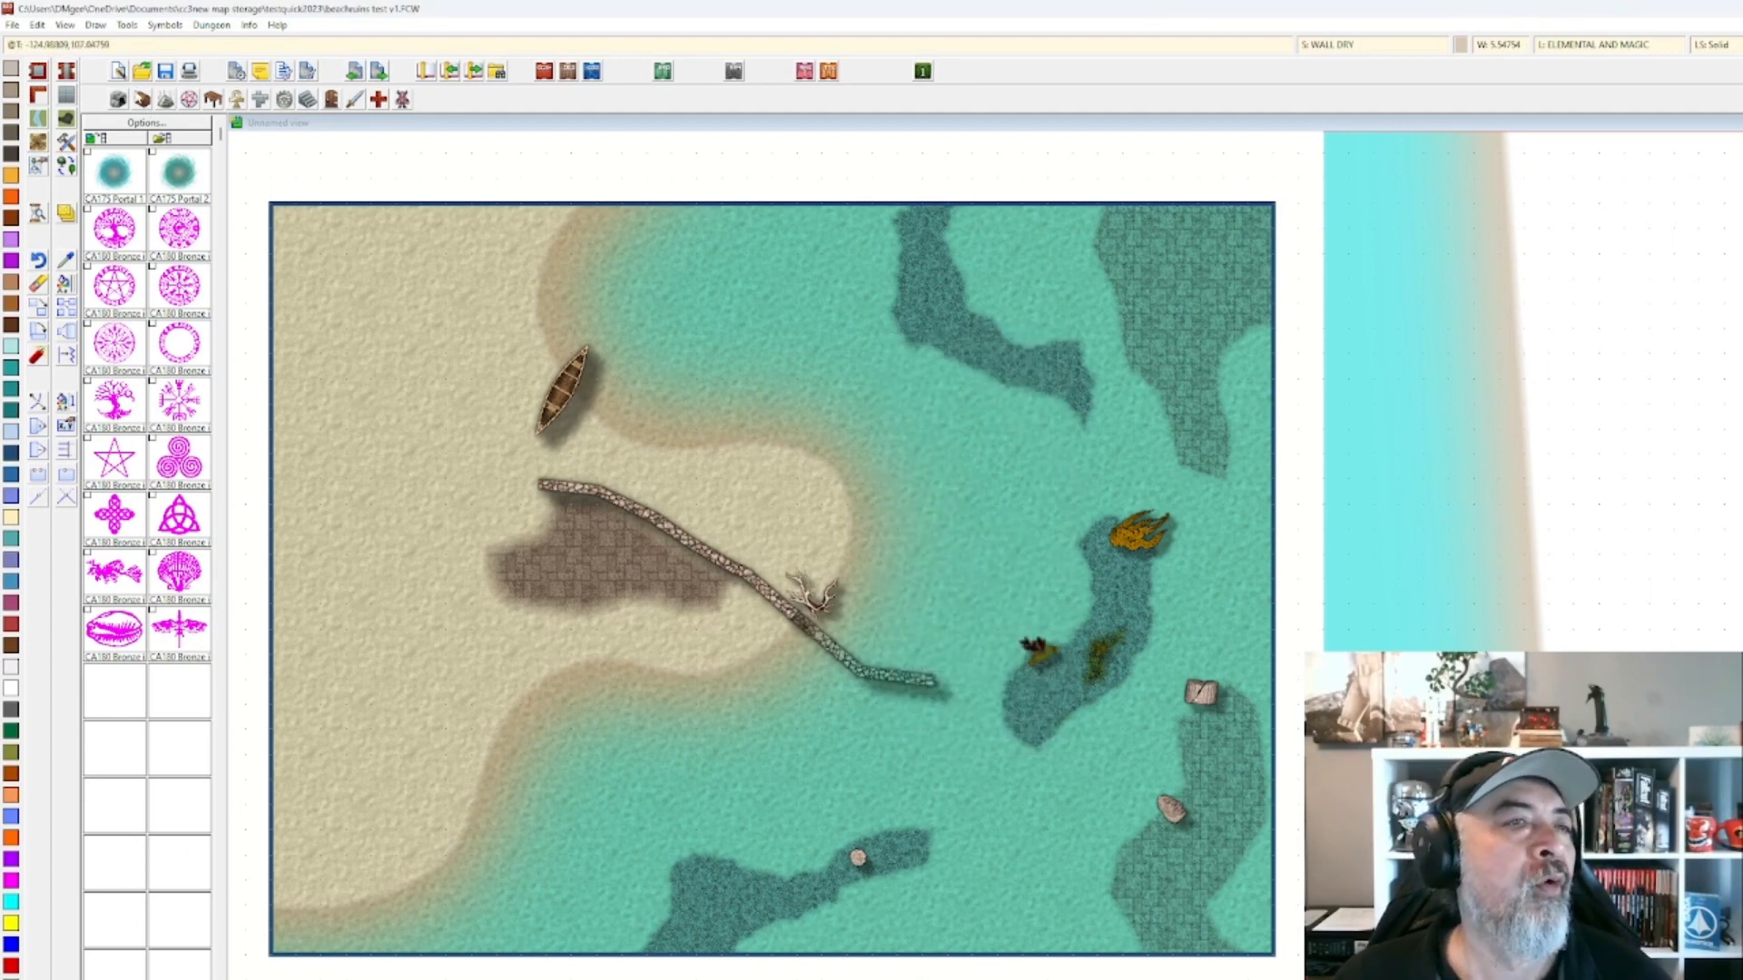
# Check the advanced catalog filters for the Containers and Treasure symbols and close them without saving the settings.
pyautogui.click(141, 100)
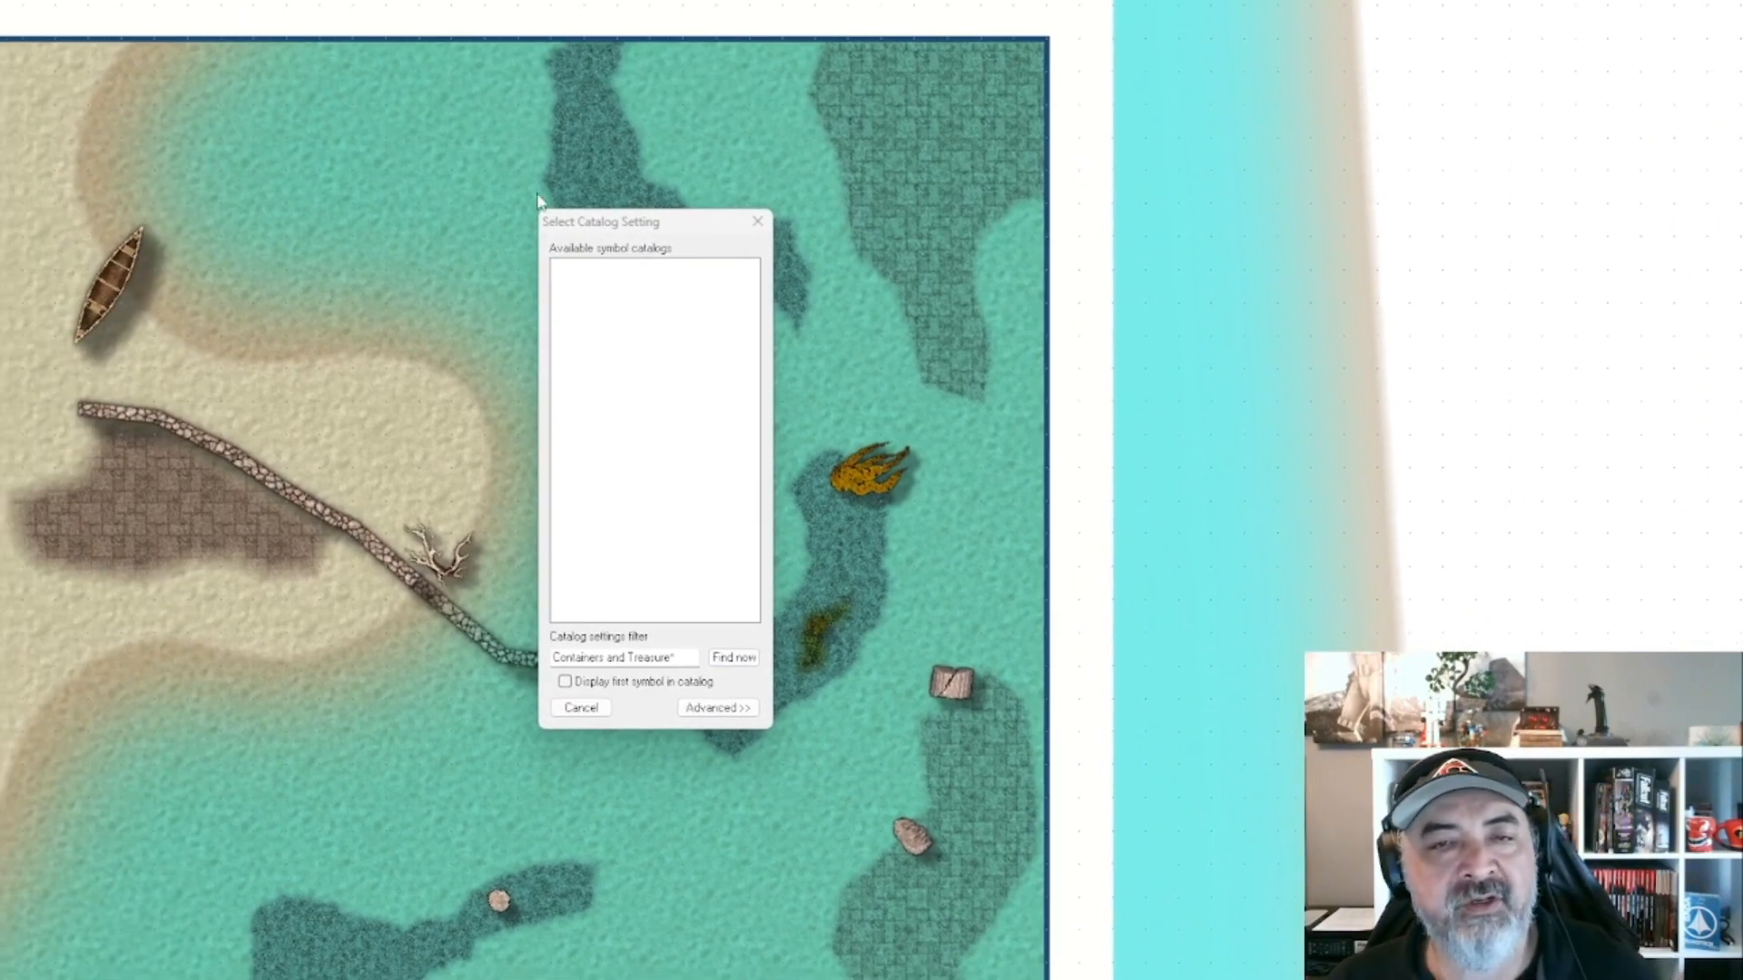
pyautogui.click(641, 227)
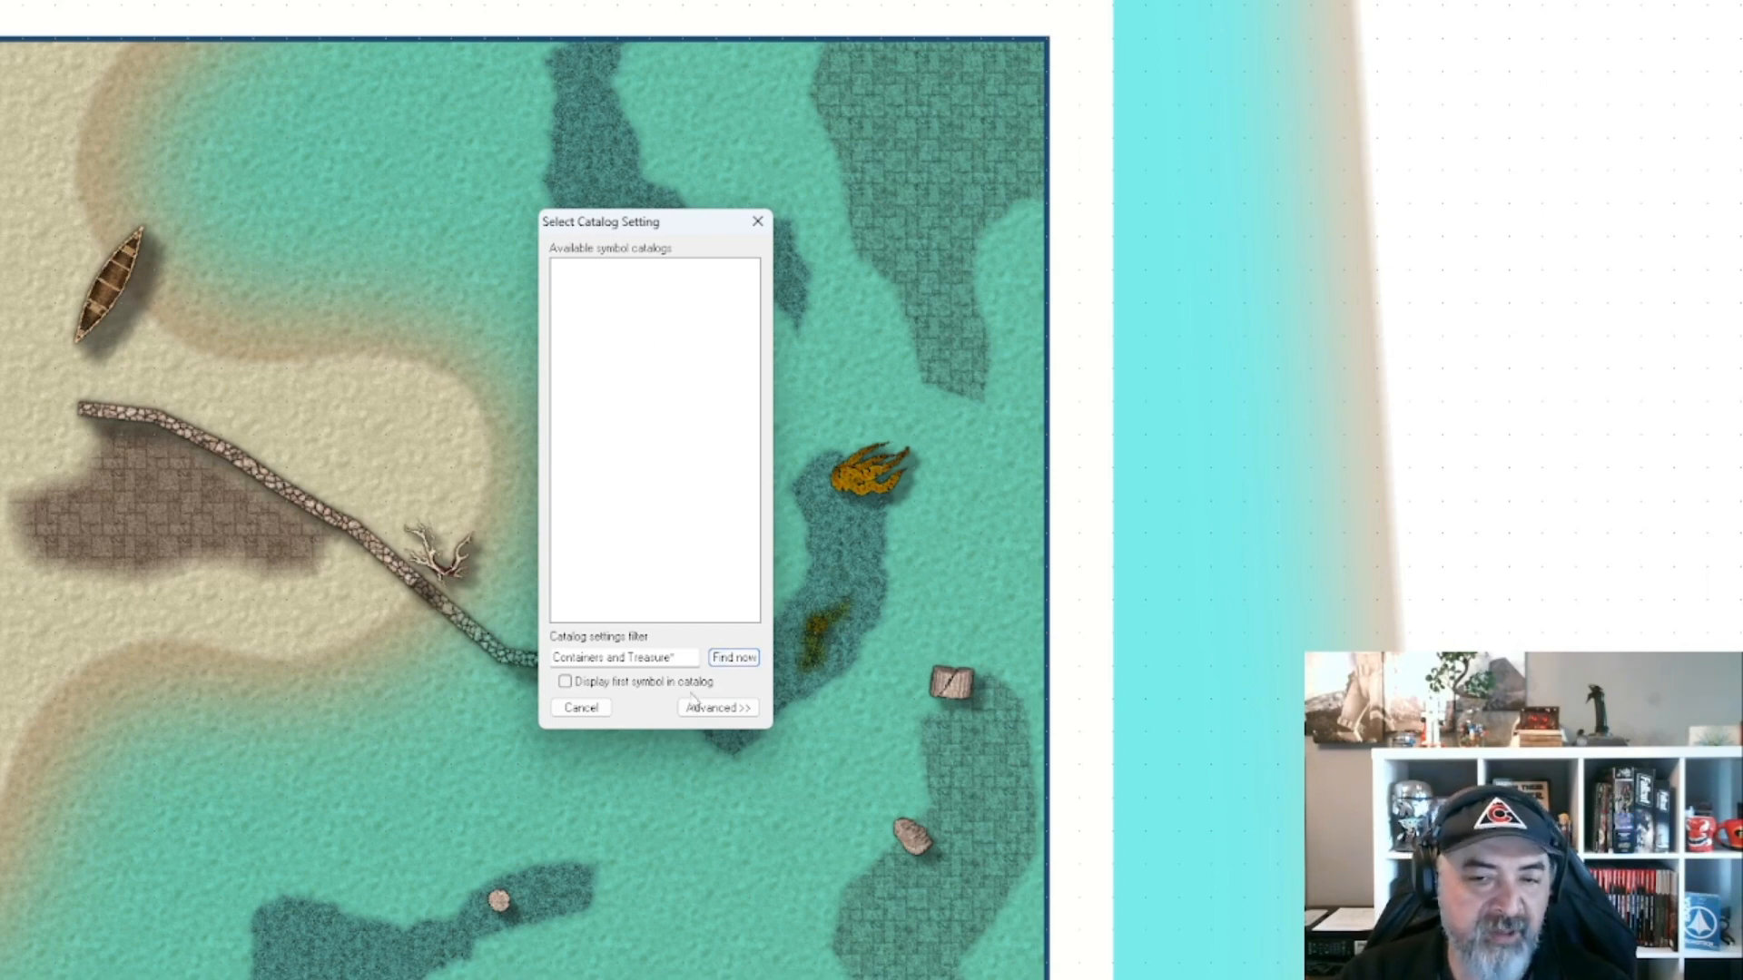
pyautogui.click(717, 708)
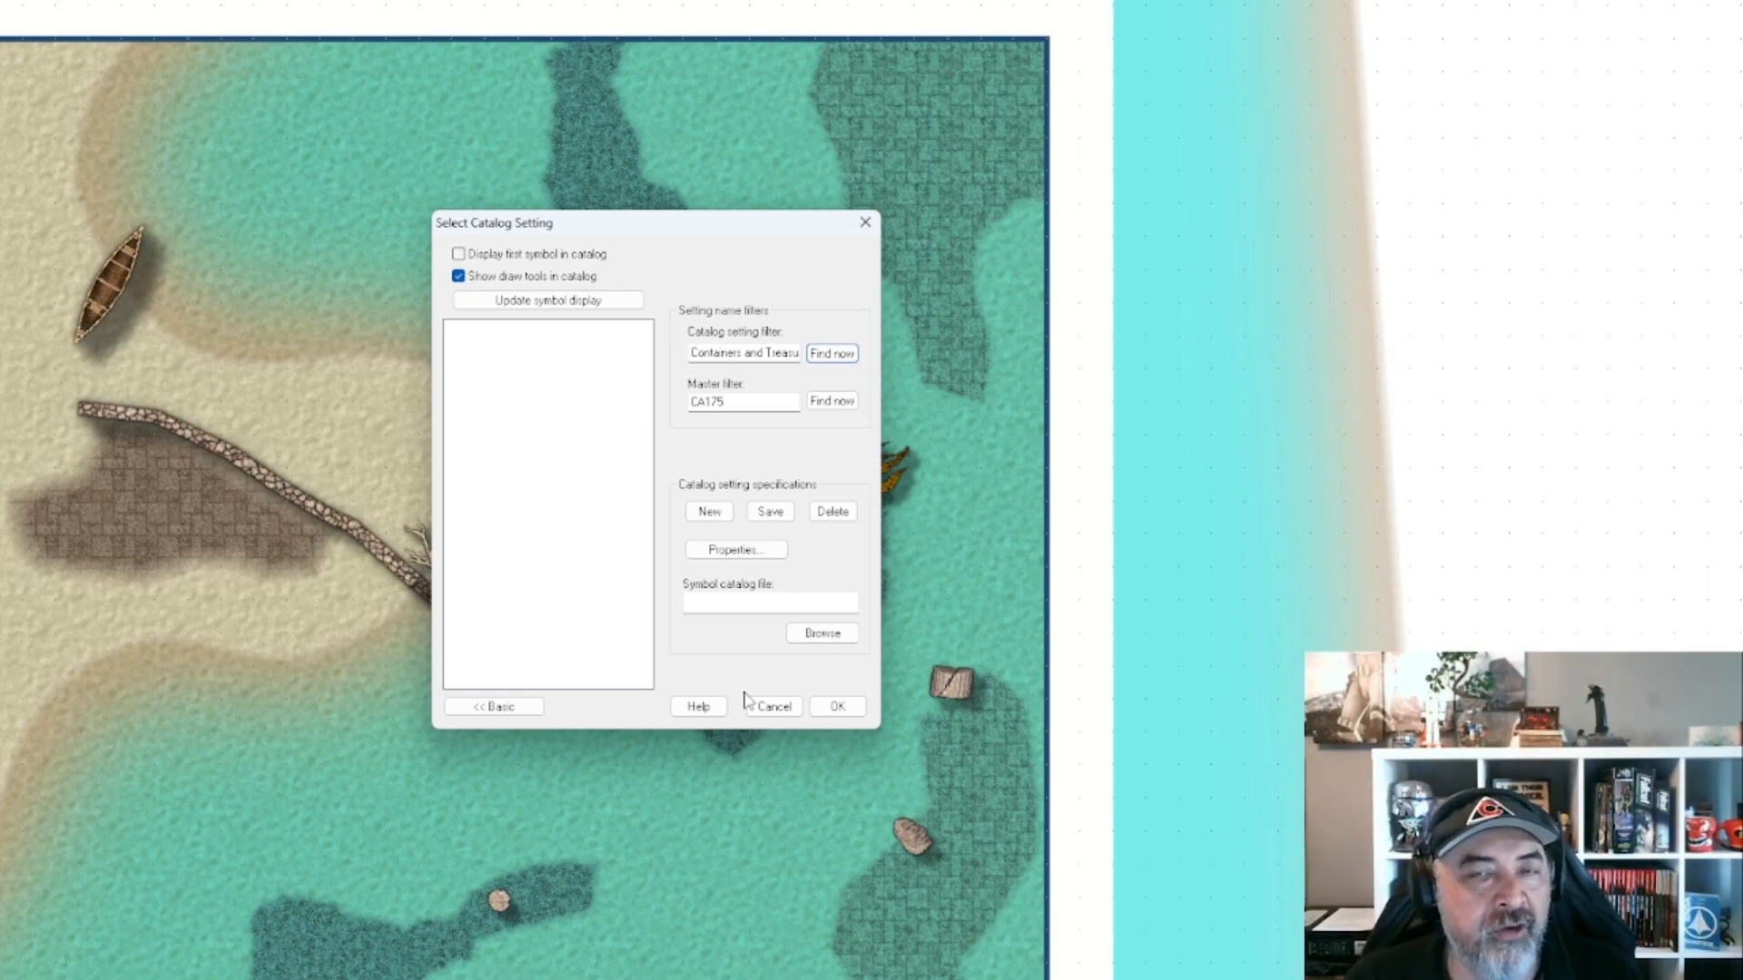
pyautogui.click(826, 707)
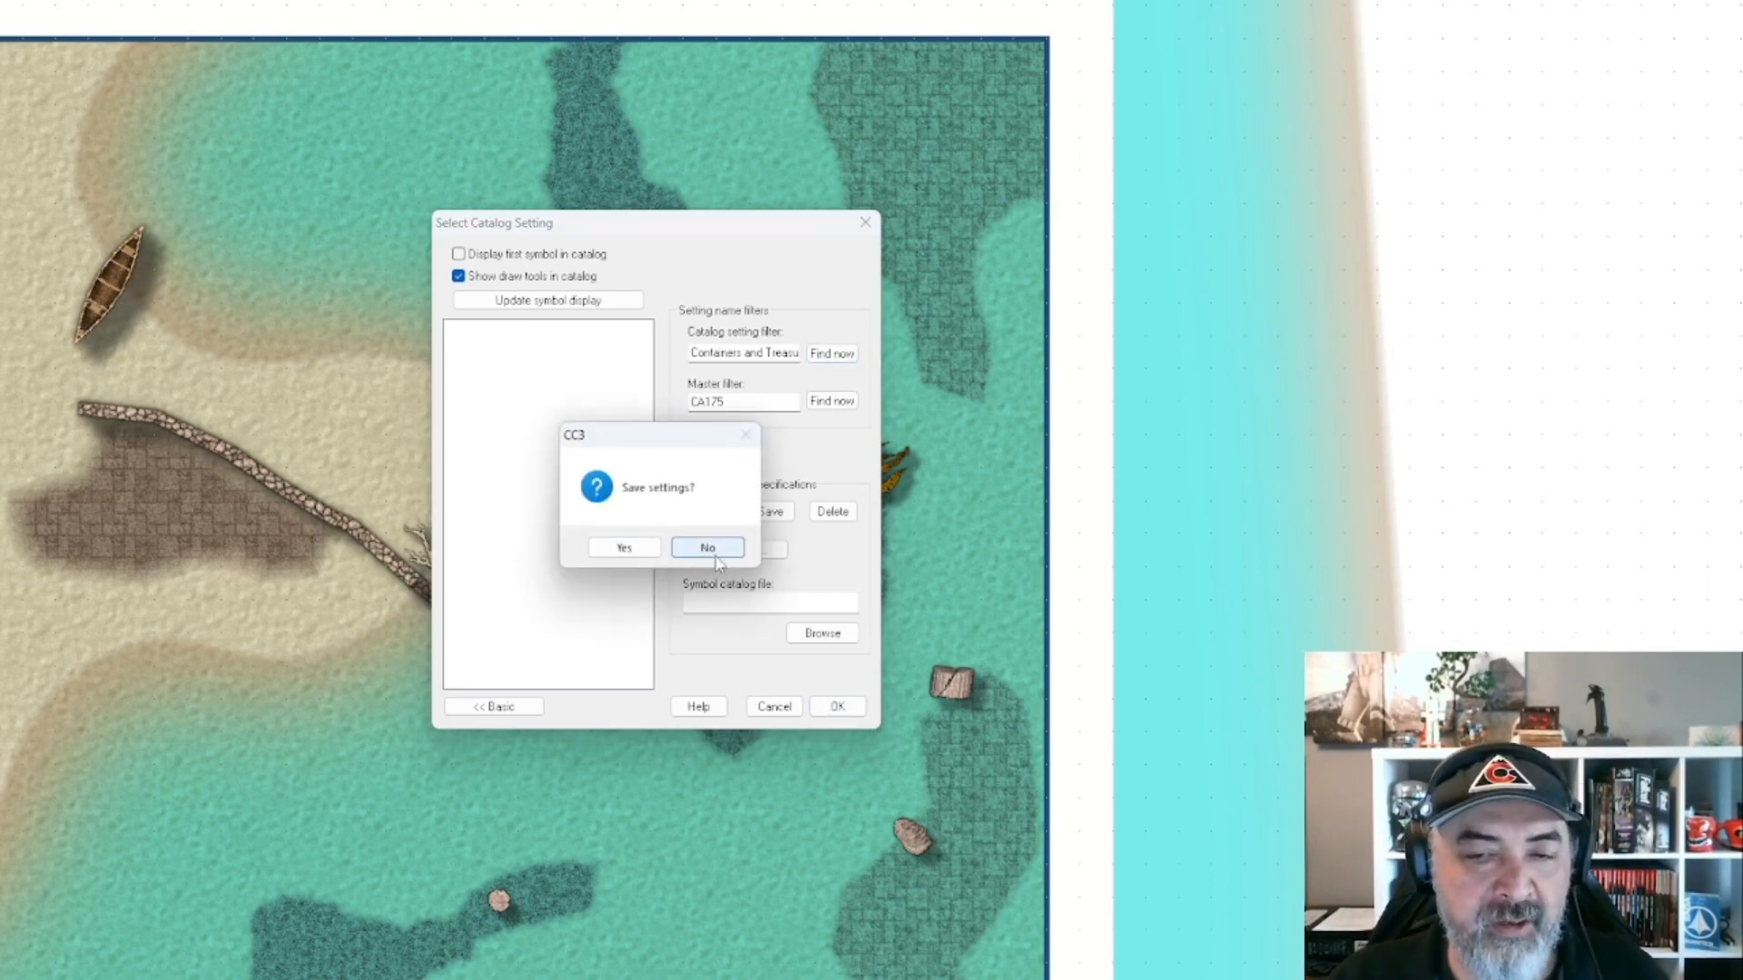
pyautogui.click(708, 548)
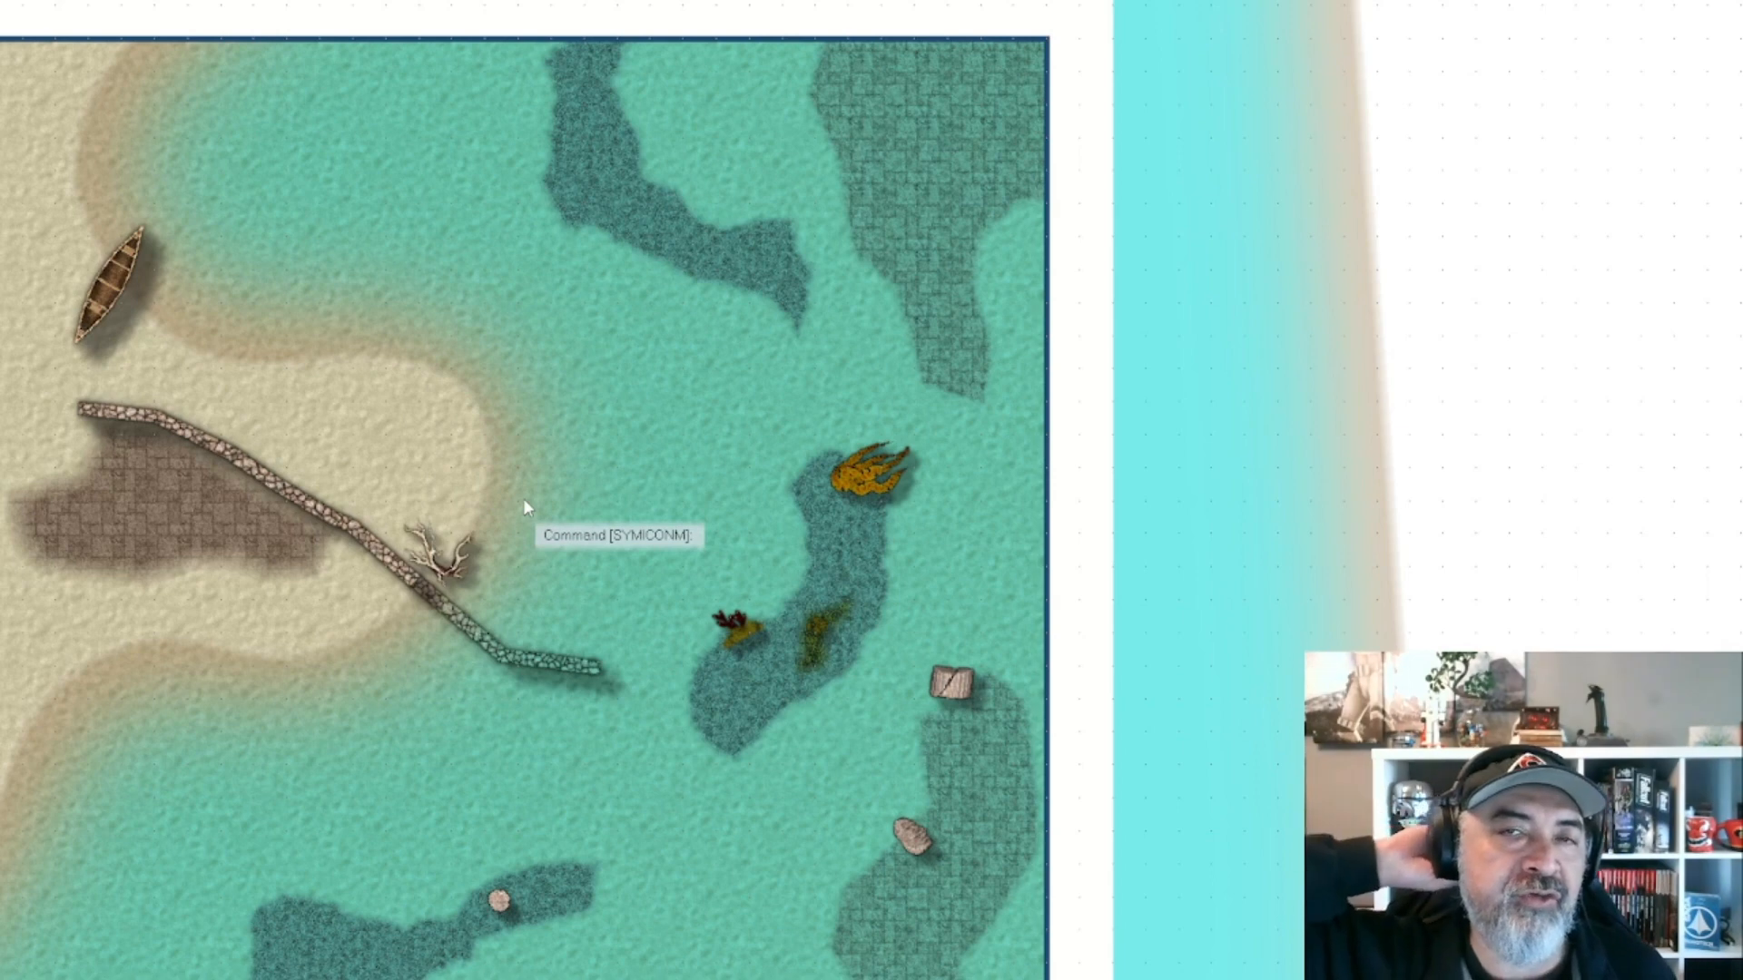
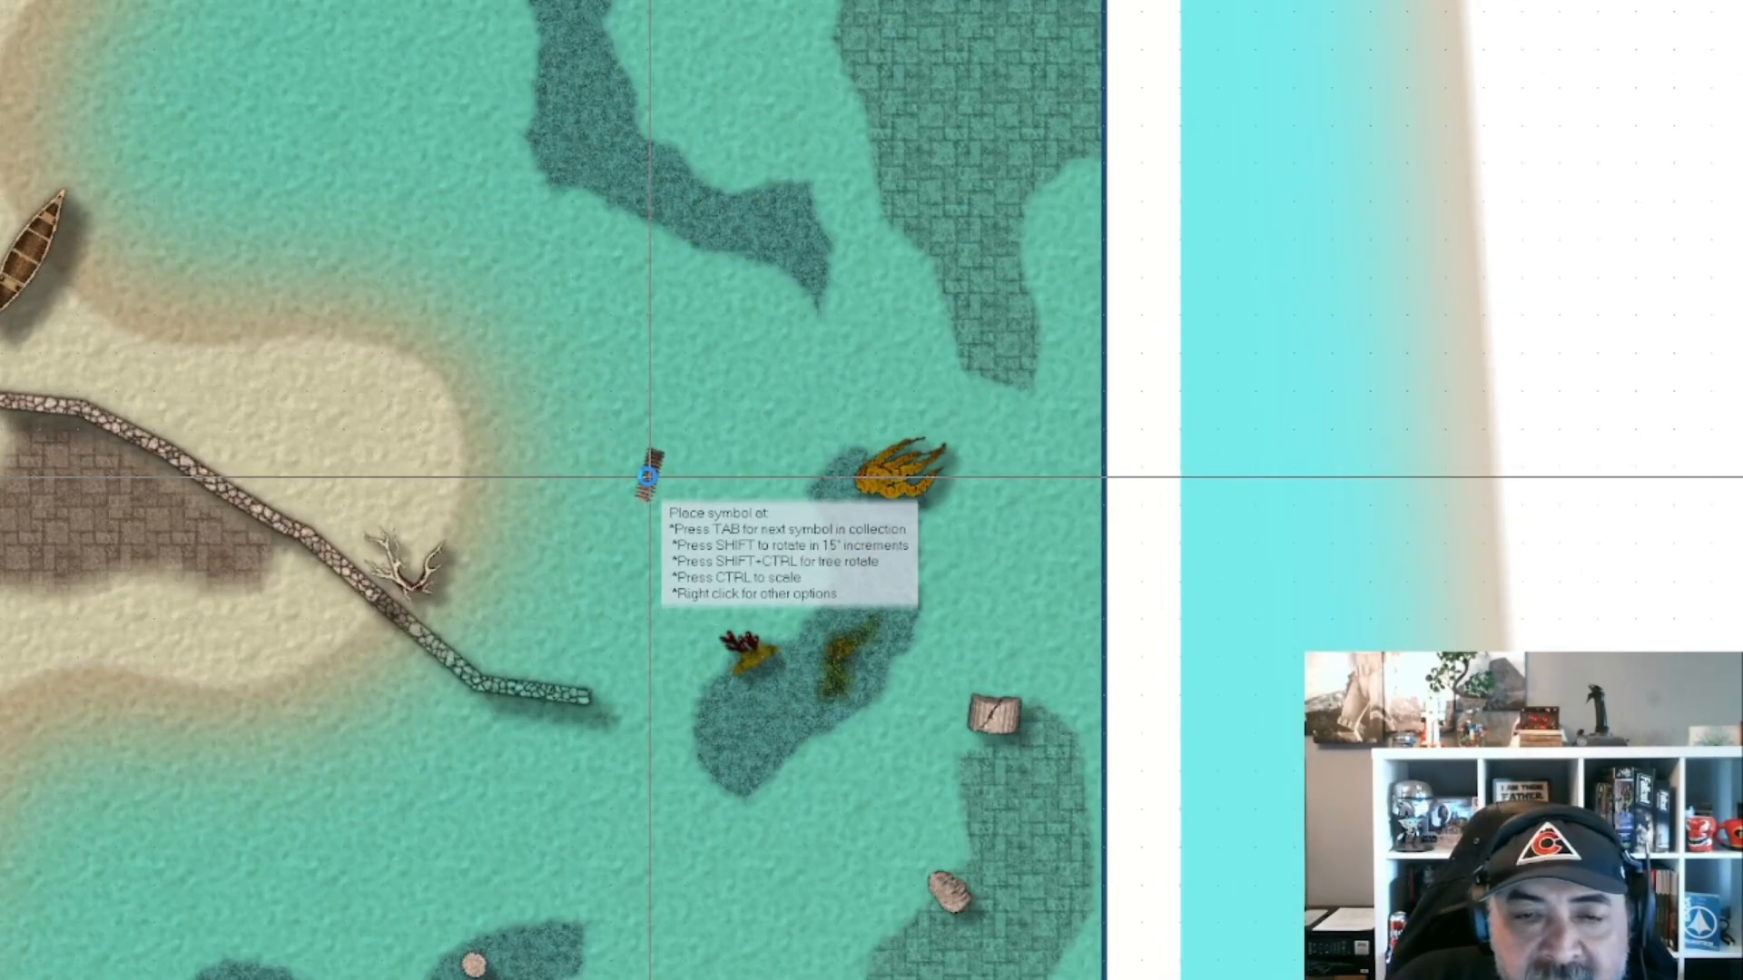
# Place a long straight CA175 steps symbol at normal scale 1.0 against the underwater end of the stone wall.
pyautogui.scroll(1, 653, 474)
pyautogui.rightClick(657, 474)
pyautogui.click(746, 444)
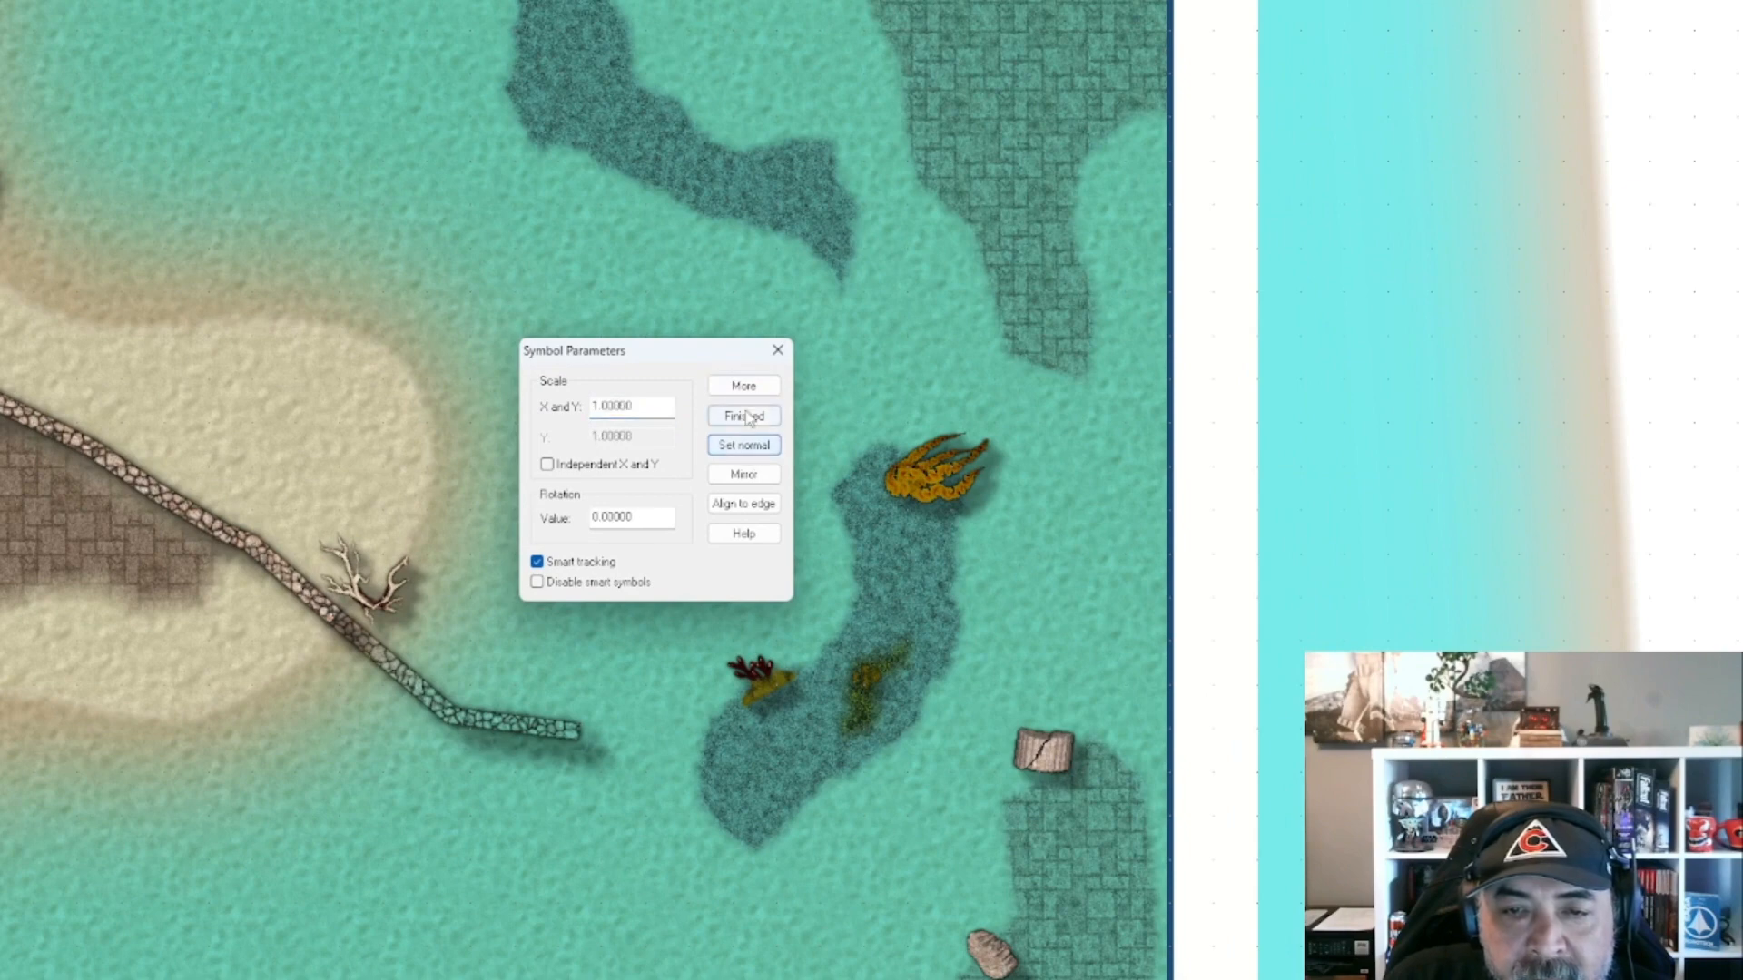
pyautogui.click(743, 387)
pyautogui.press('shift')
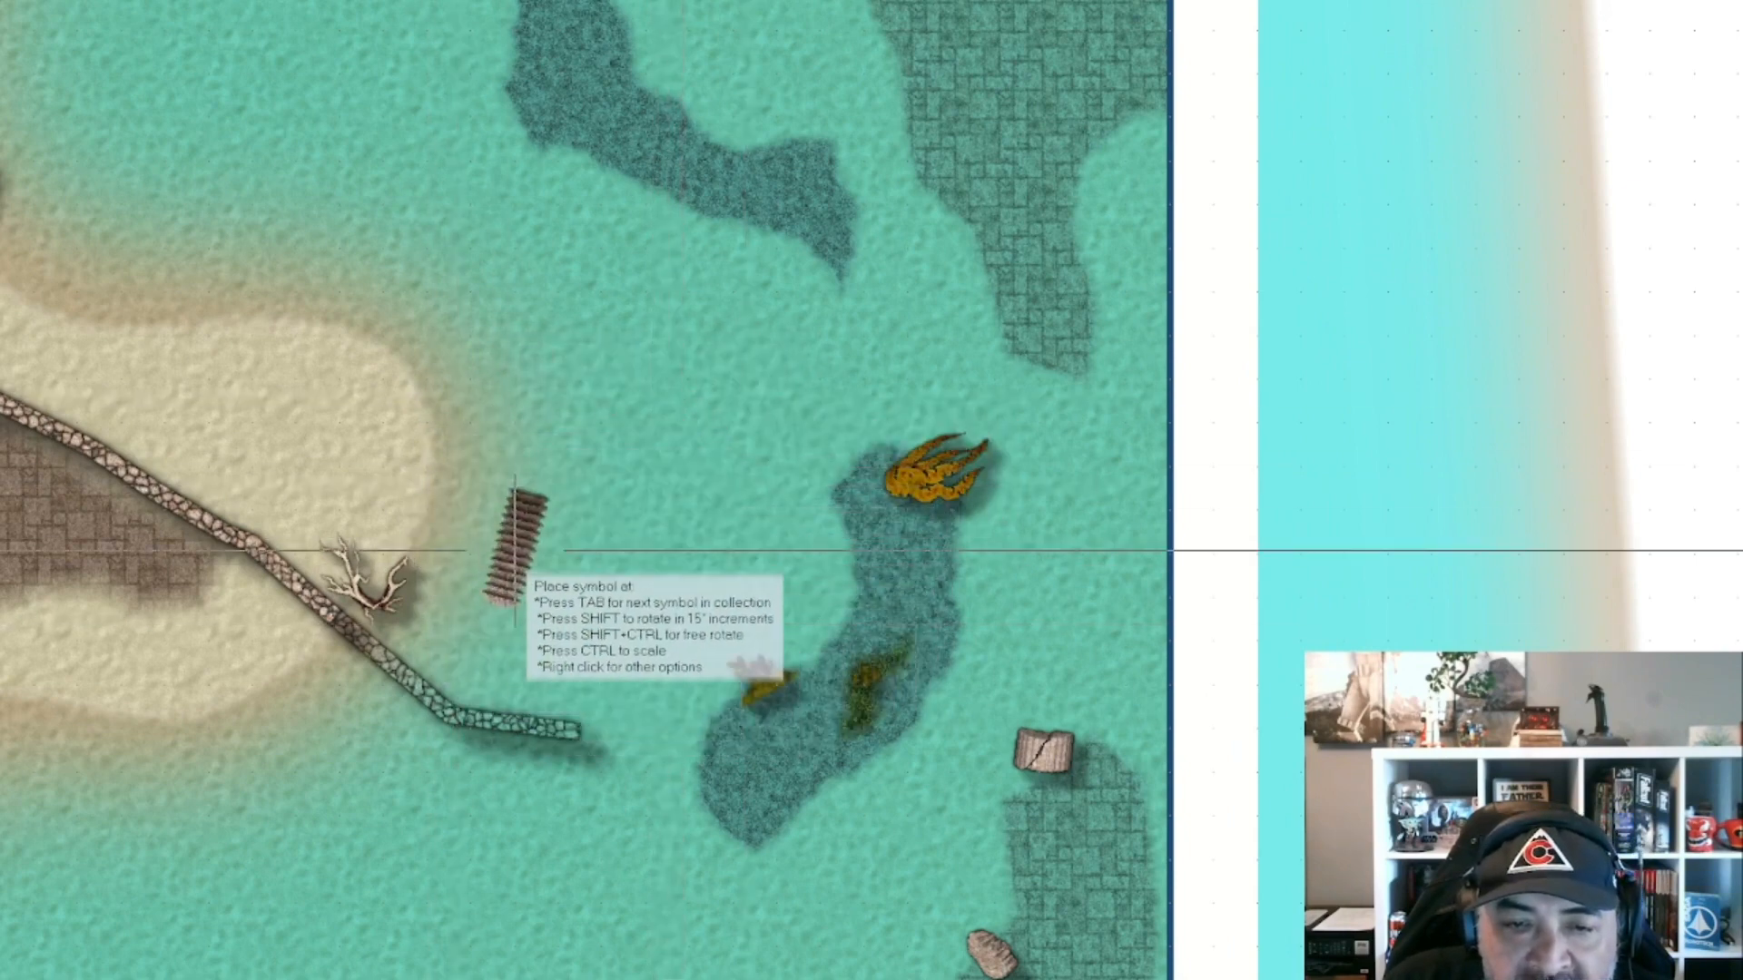
pyautogui.click(578, 671)
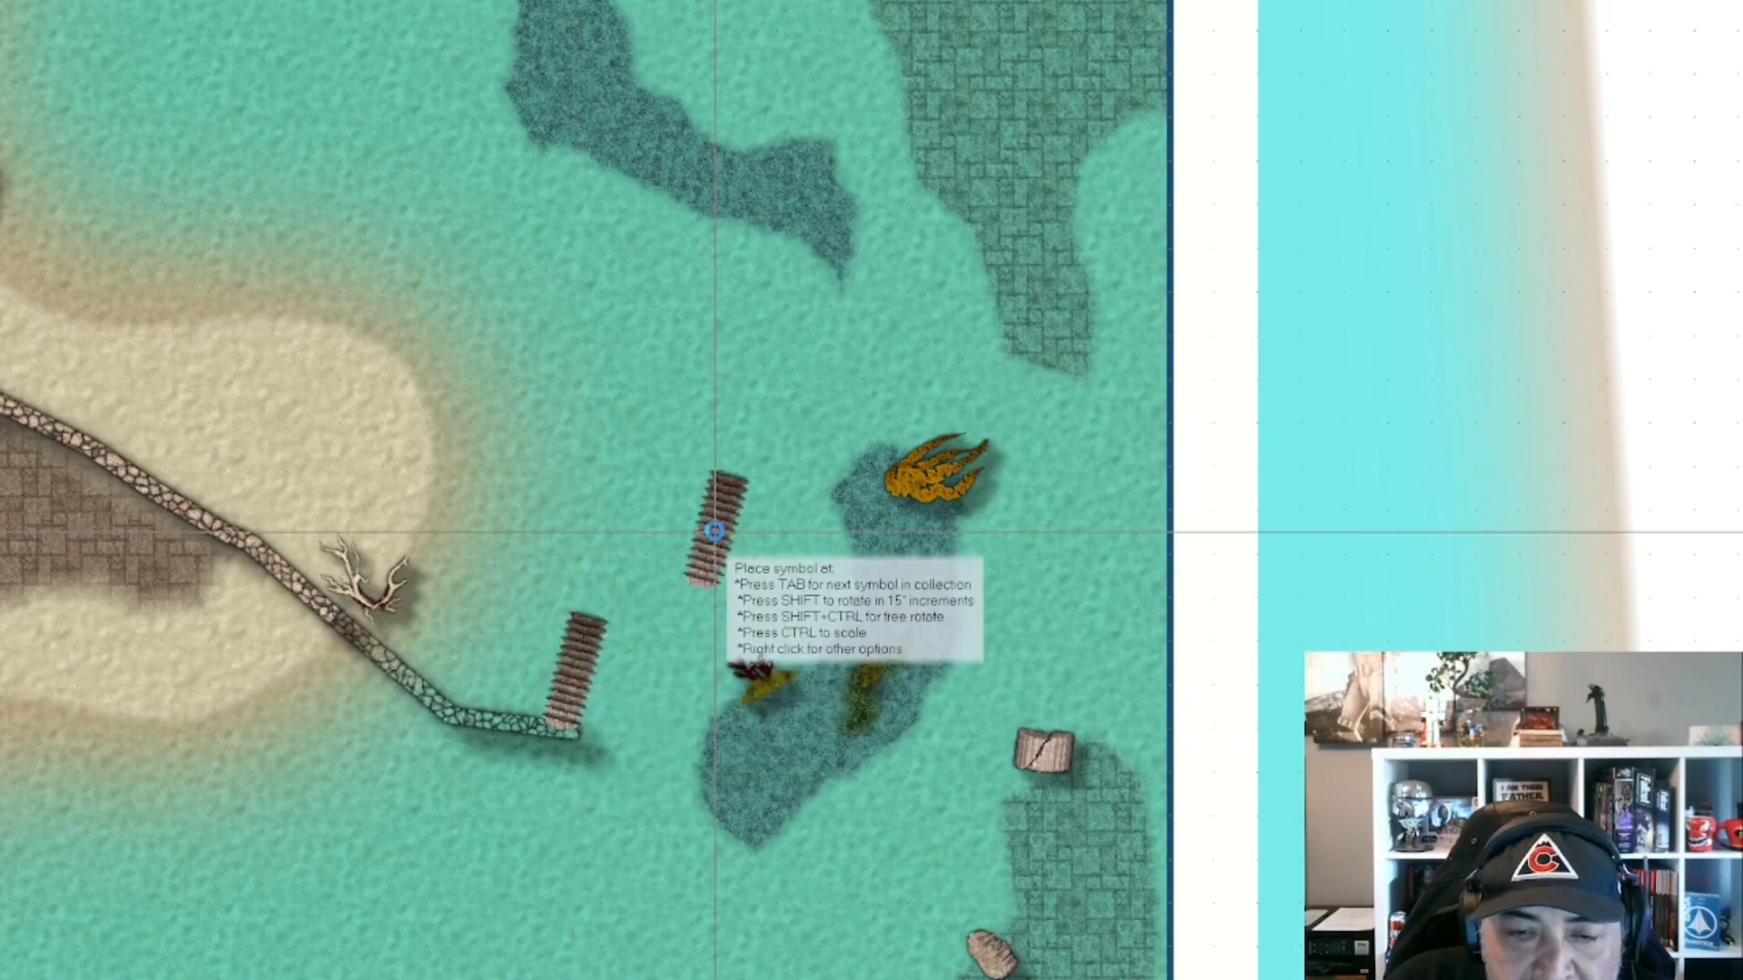
# Place three small step symbols side by side on the sand north of the driftwood.
pyautogui.scroll(2, 714, 531)
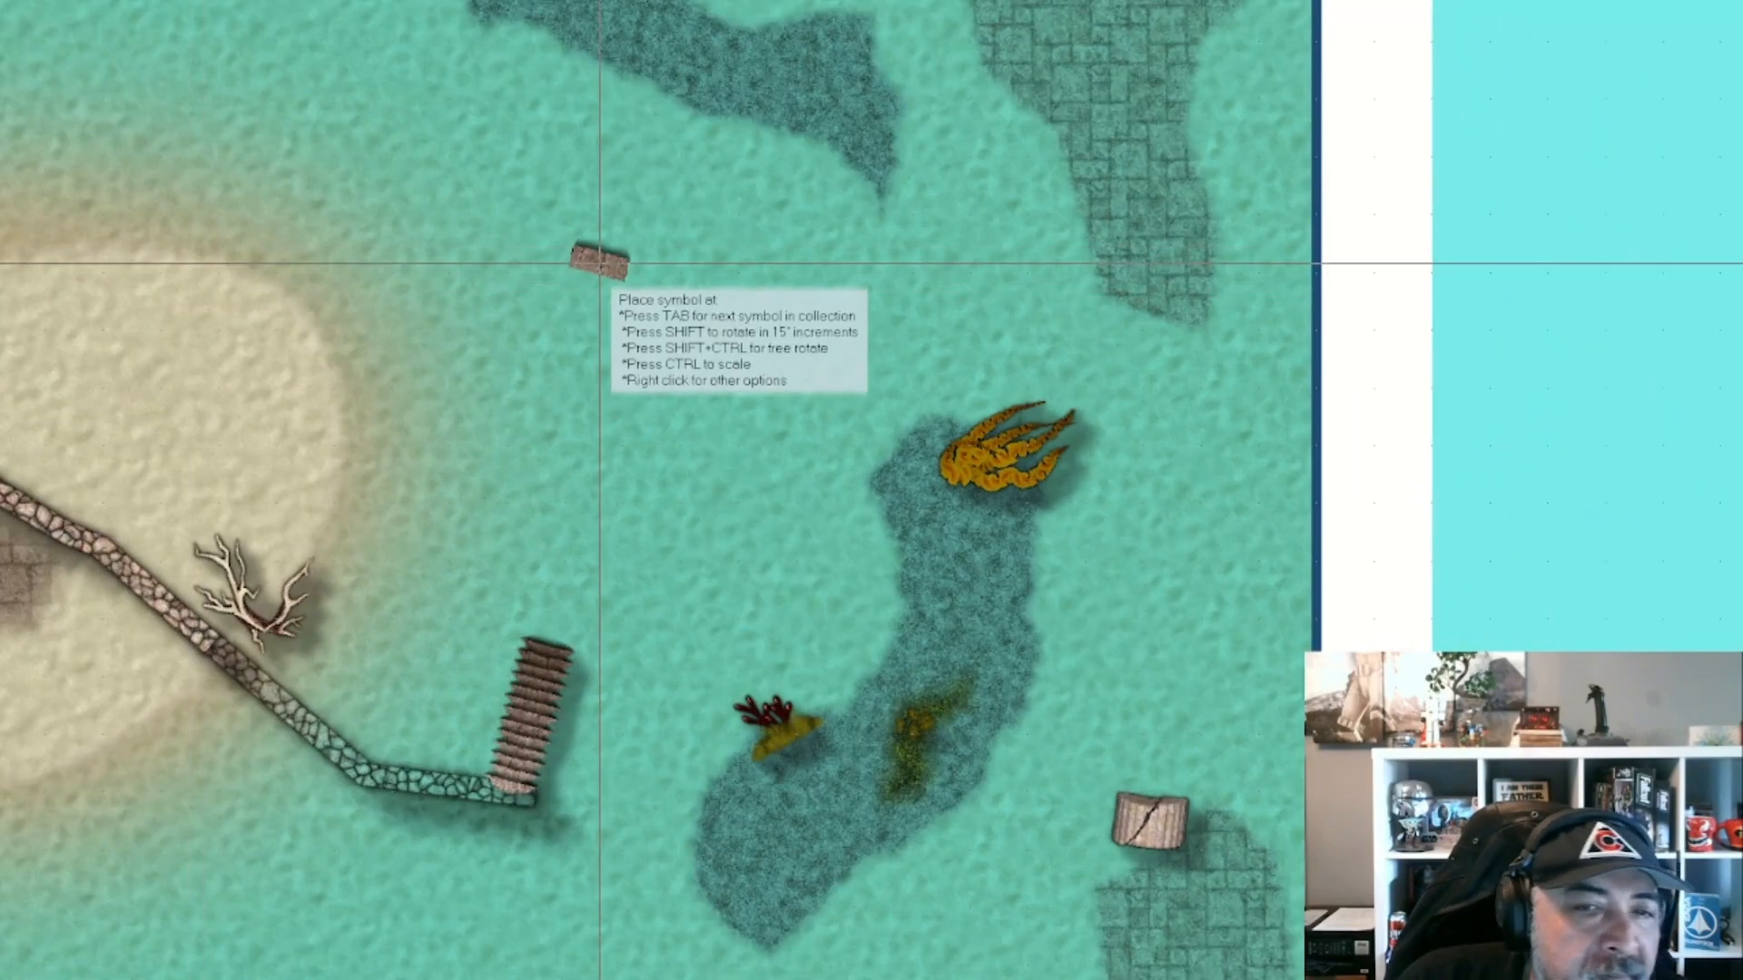
pyautogui.click(183, 419)
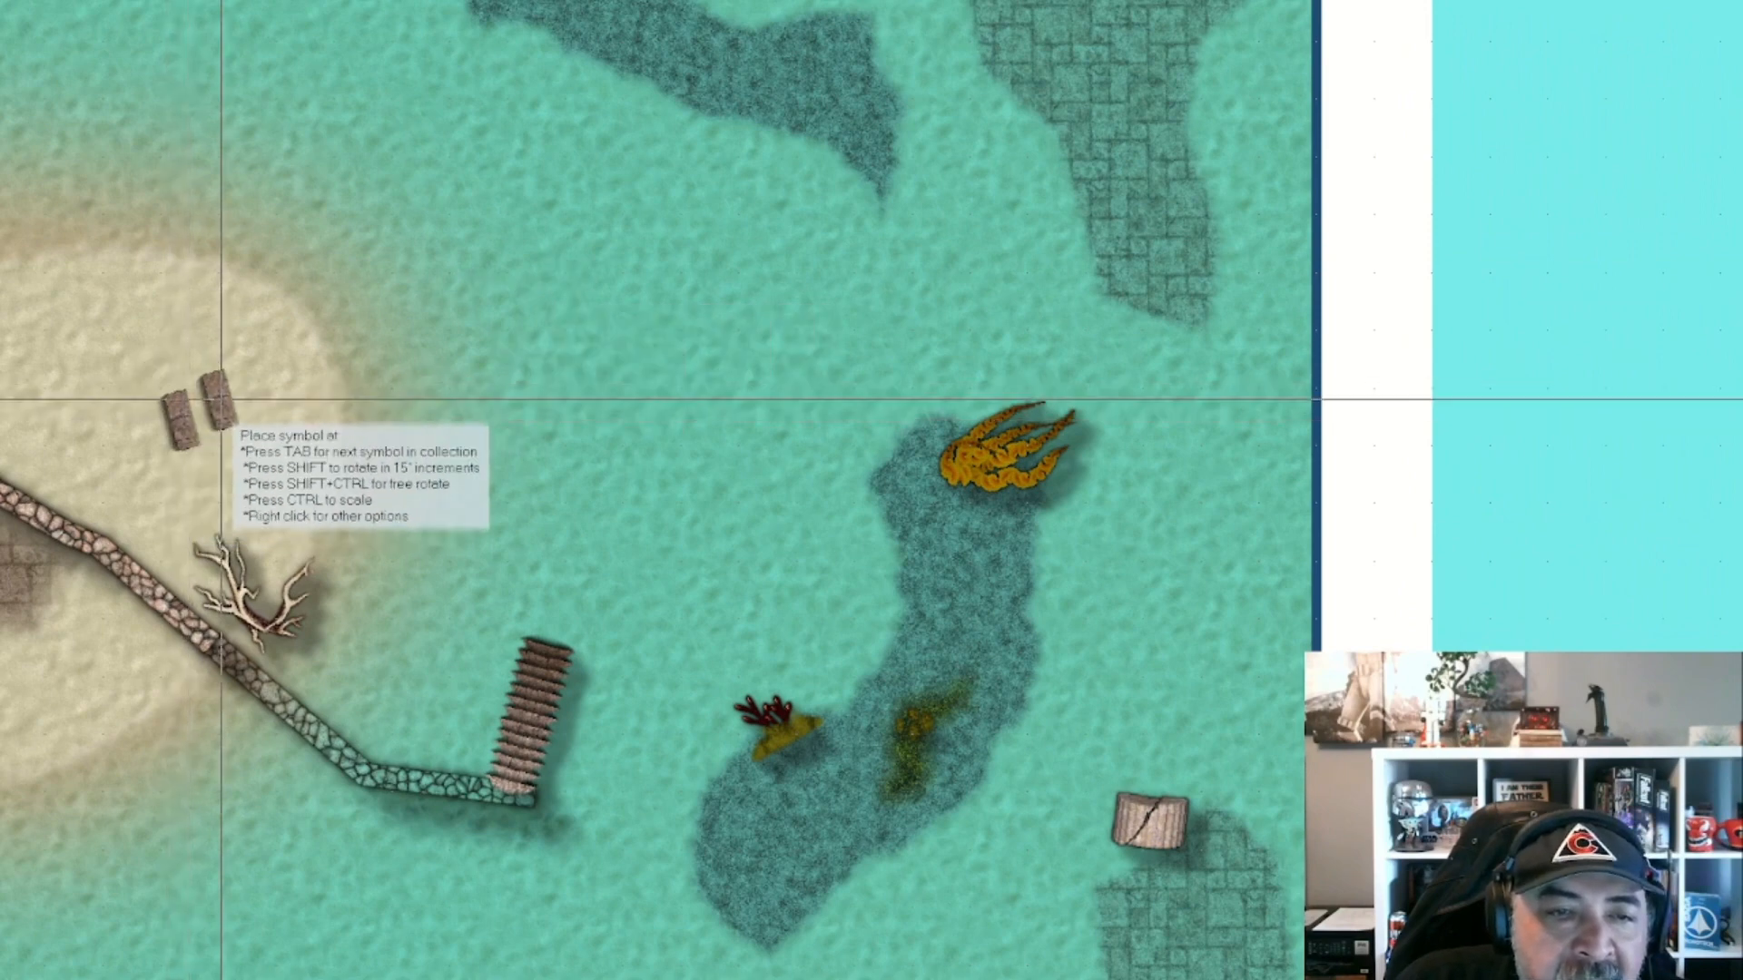
pyautogui.click(201, 413)
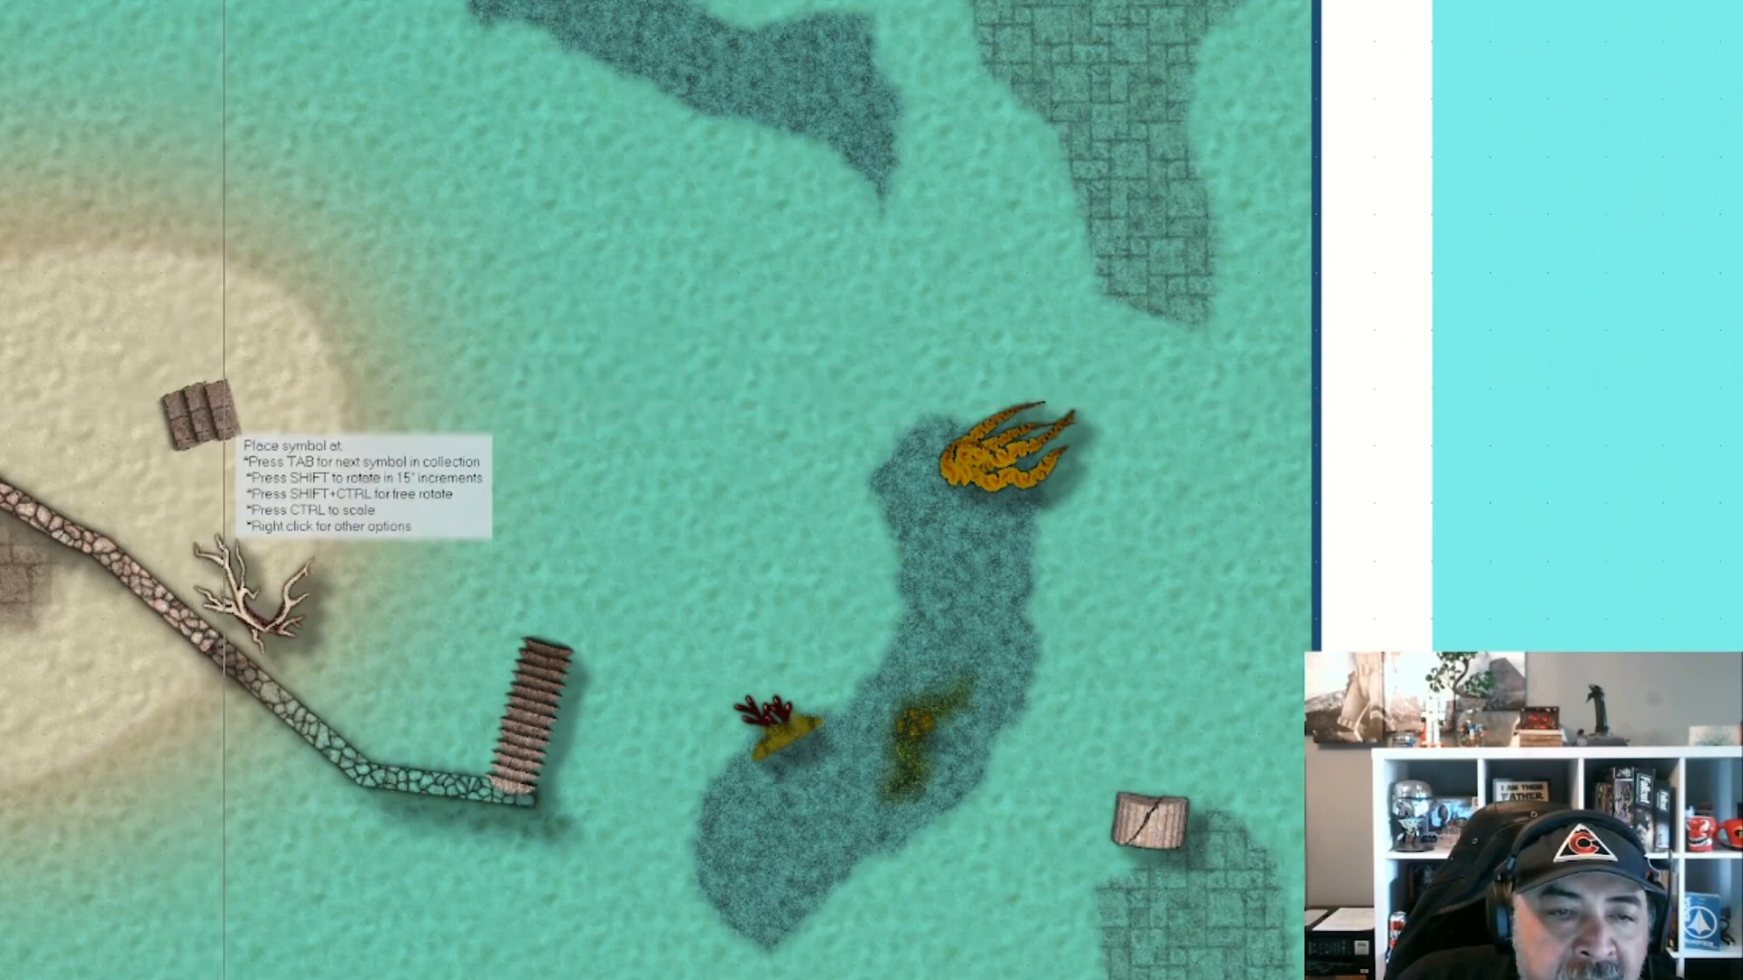
pyautogui.click(222, 405)
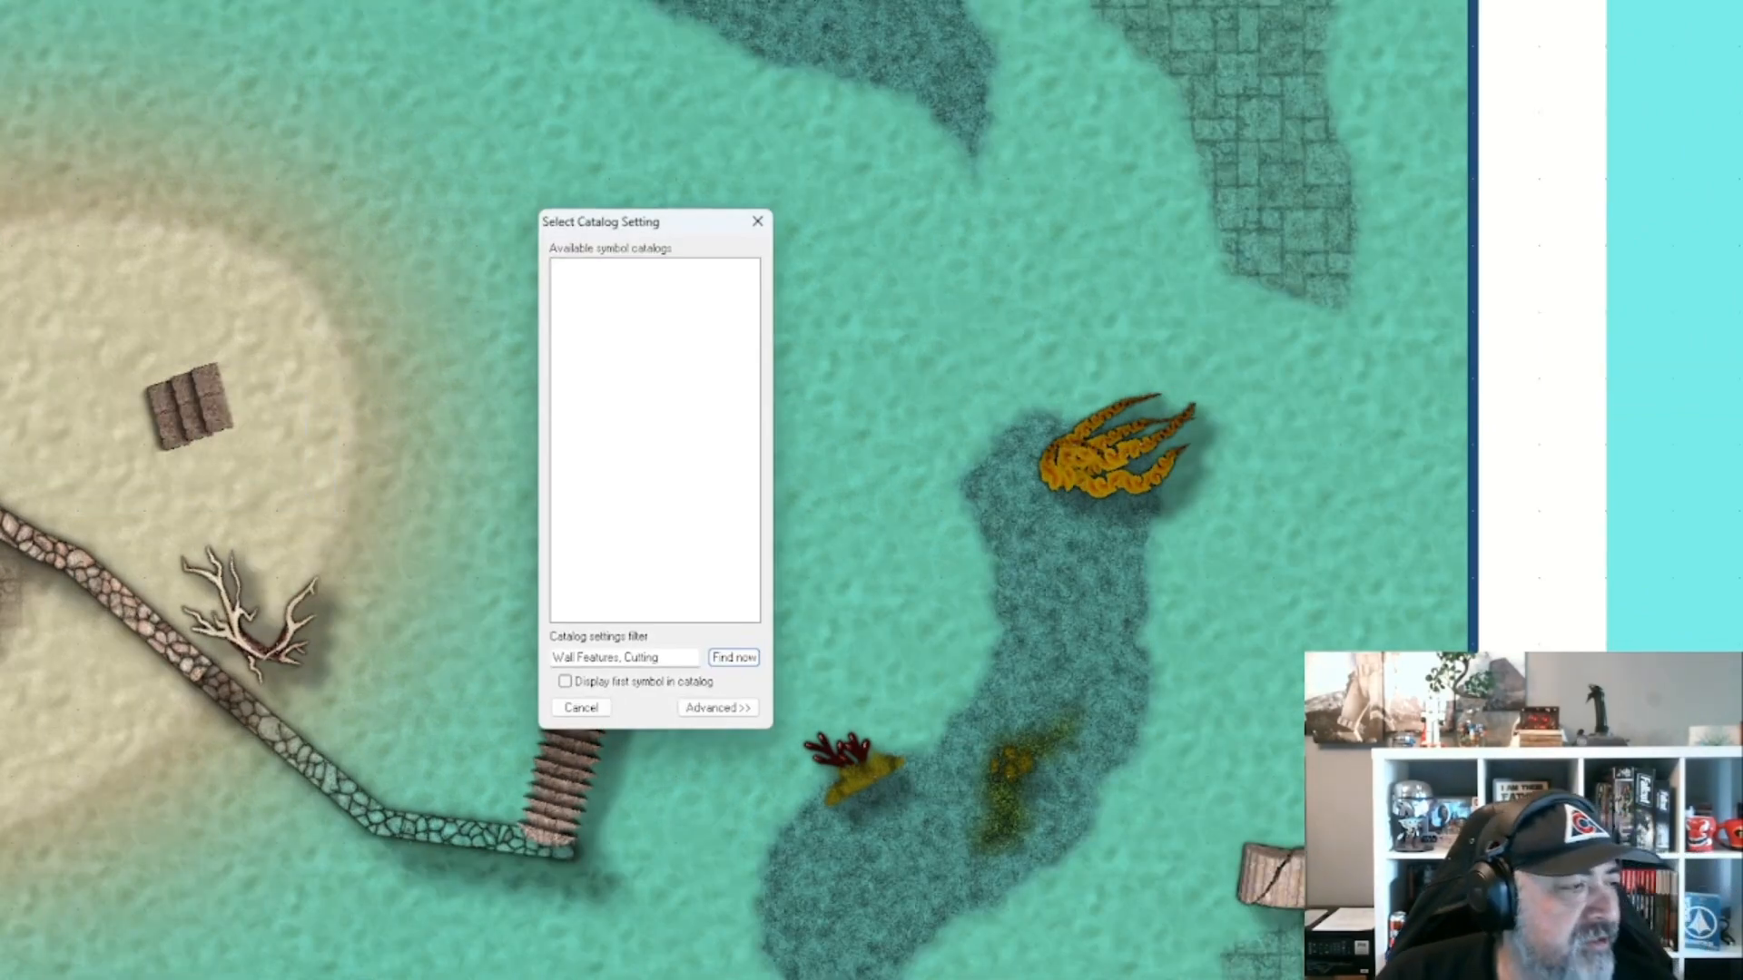
# Check the Wall Features, Cutting catalog and one further symbol category for available catalogs.
pyautogui.click(581, 709)
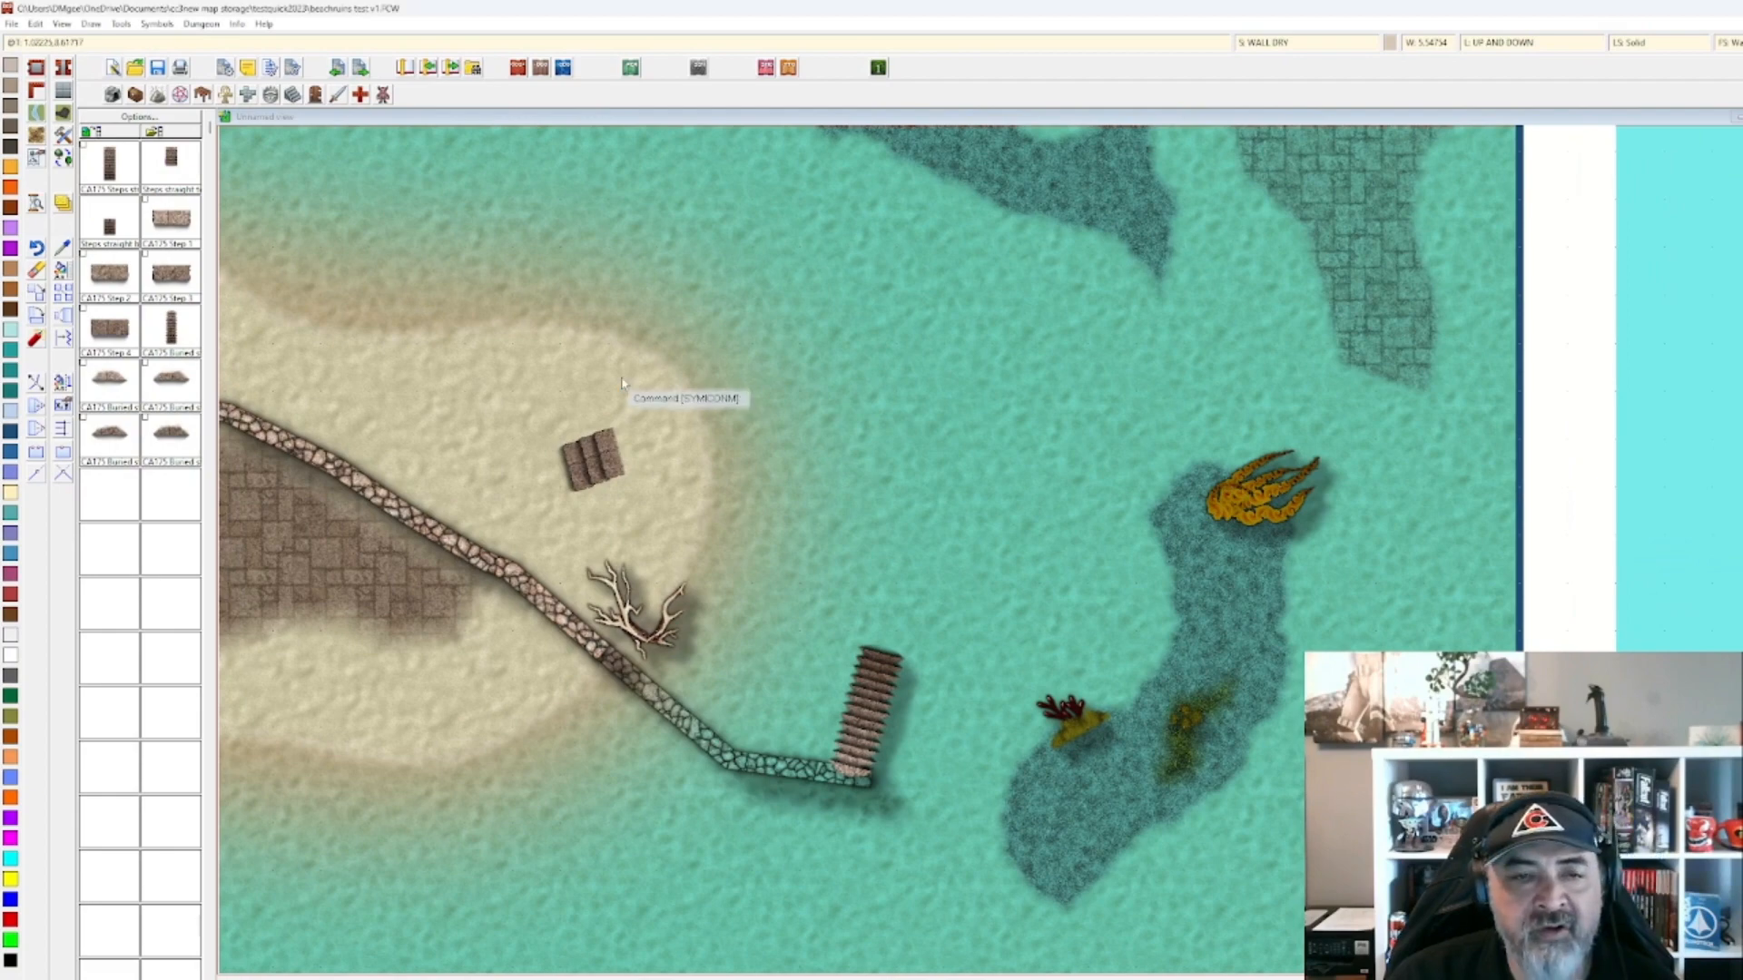
pyautogui.scroll(-1, 569, 390)
pyautogui.scroll(-1, 565, 413)
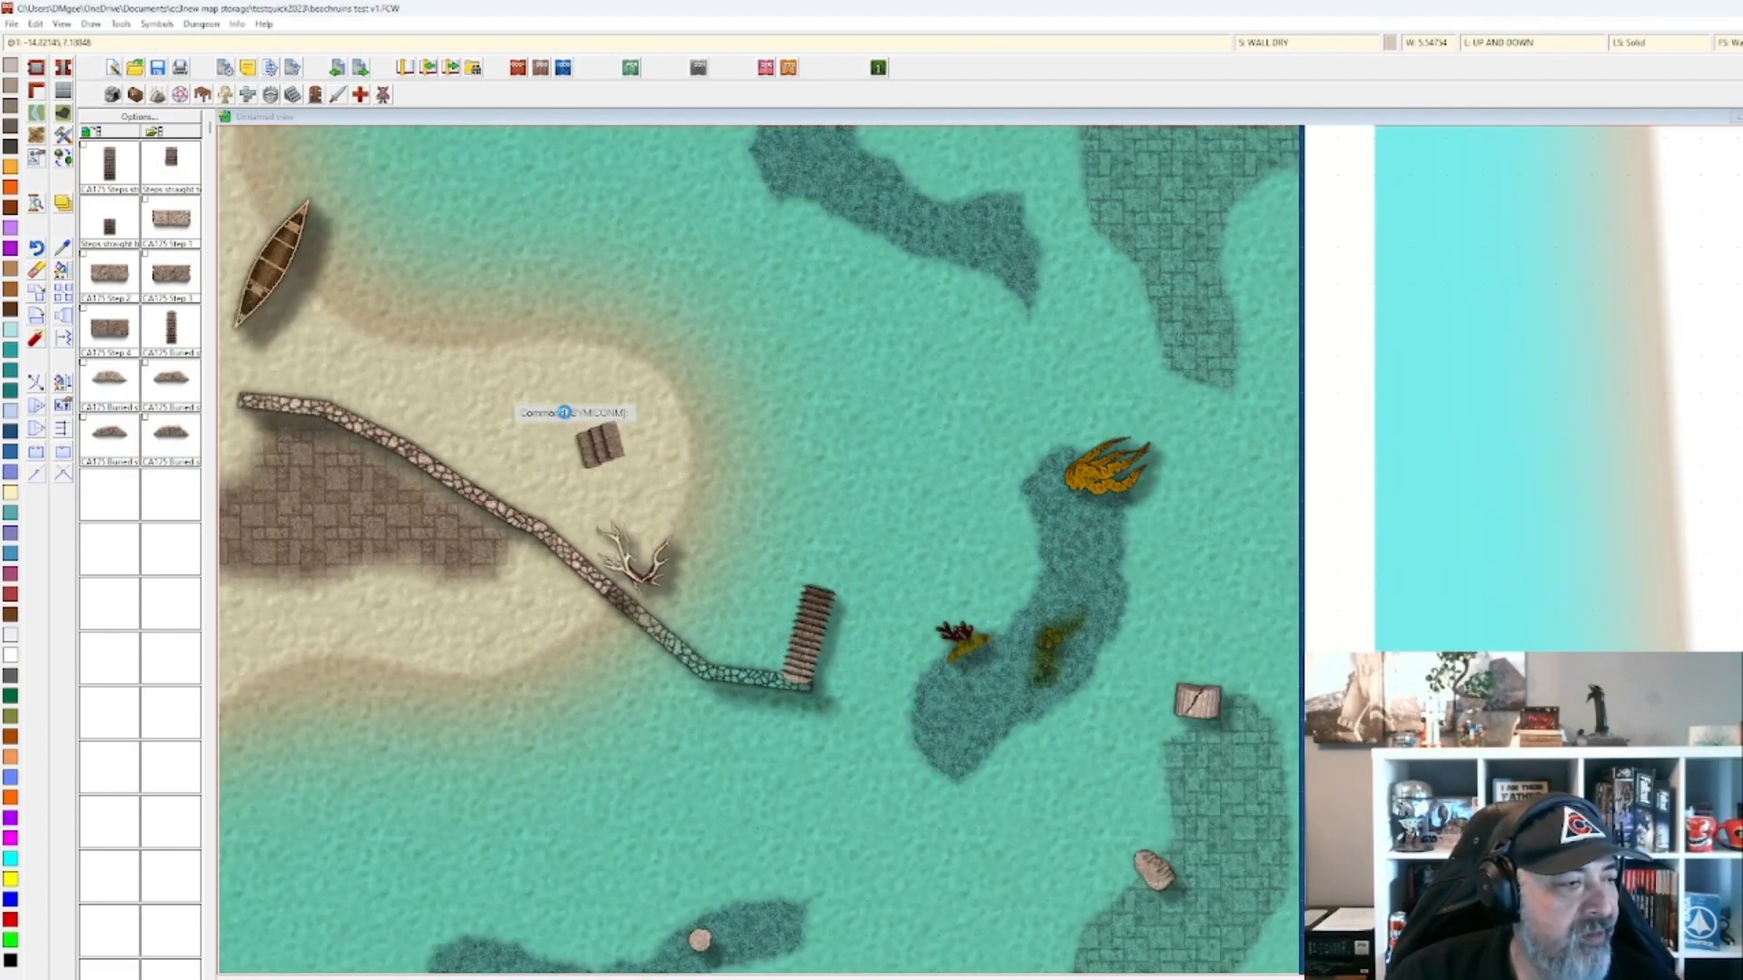
pyautogui.moveTo(577, 403); pyautogui.dragTo(595, 442)
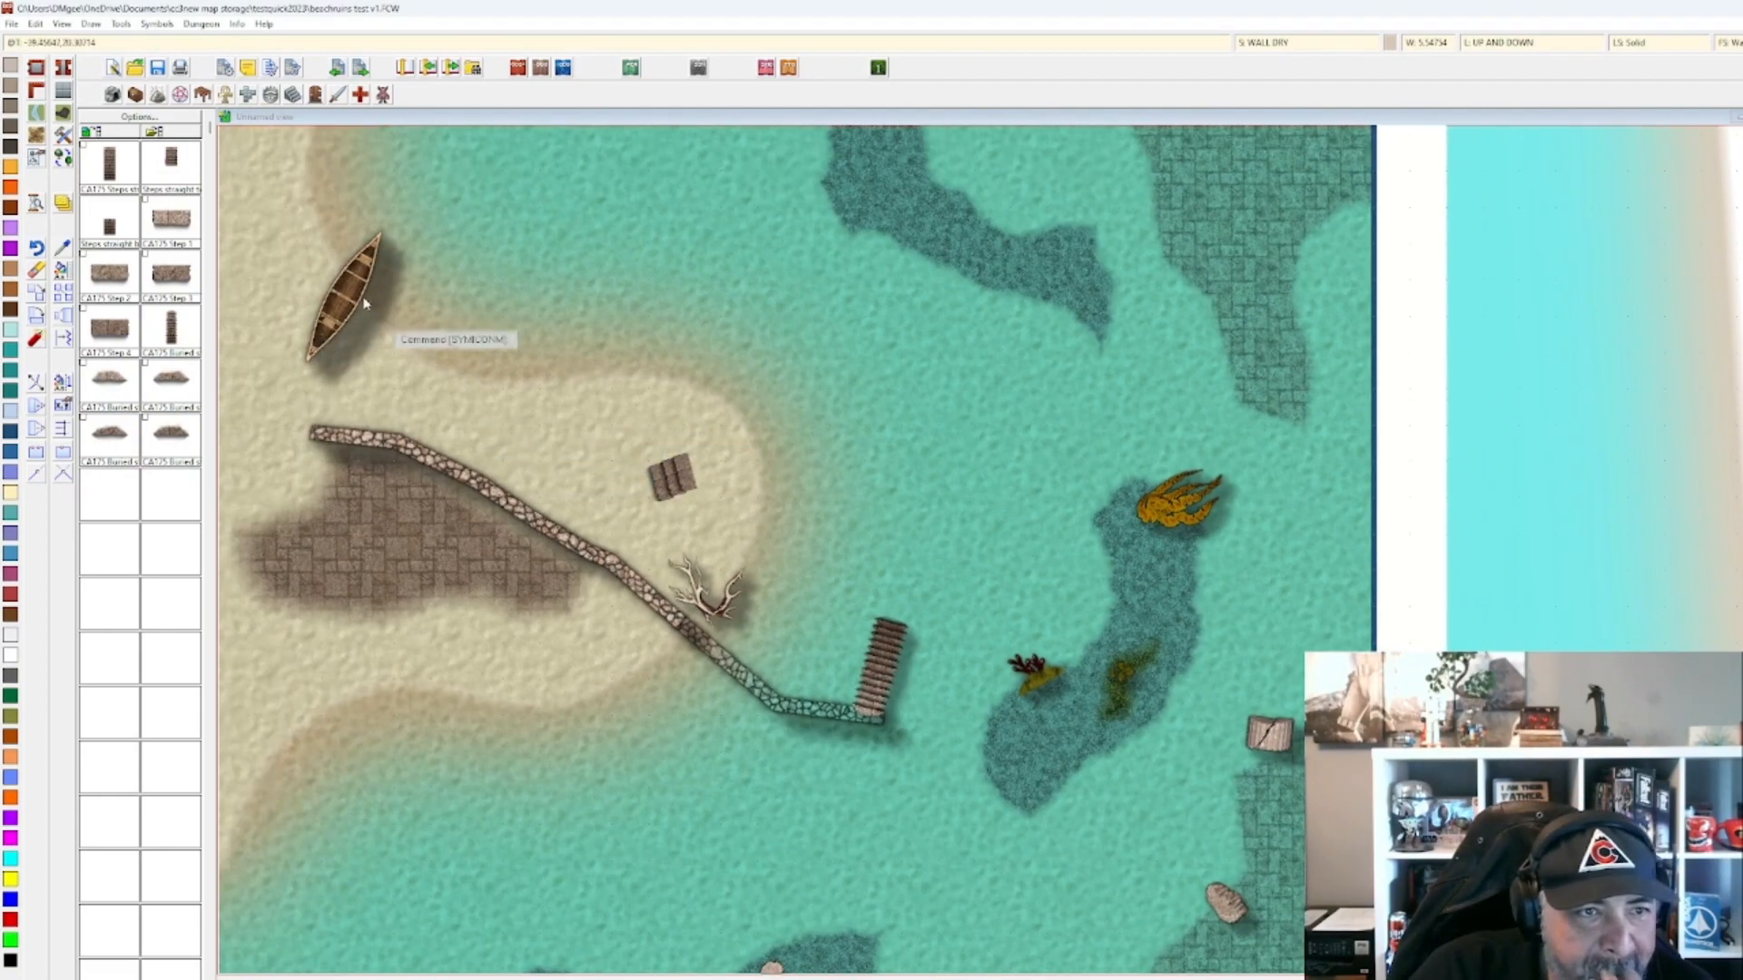
pyautogui.click(338, 94)
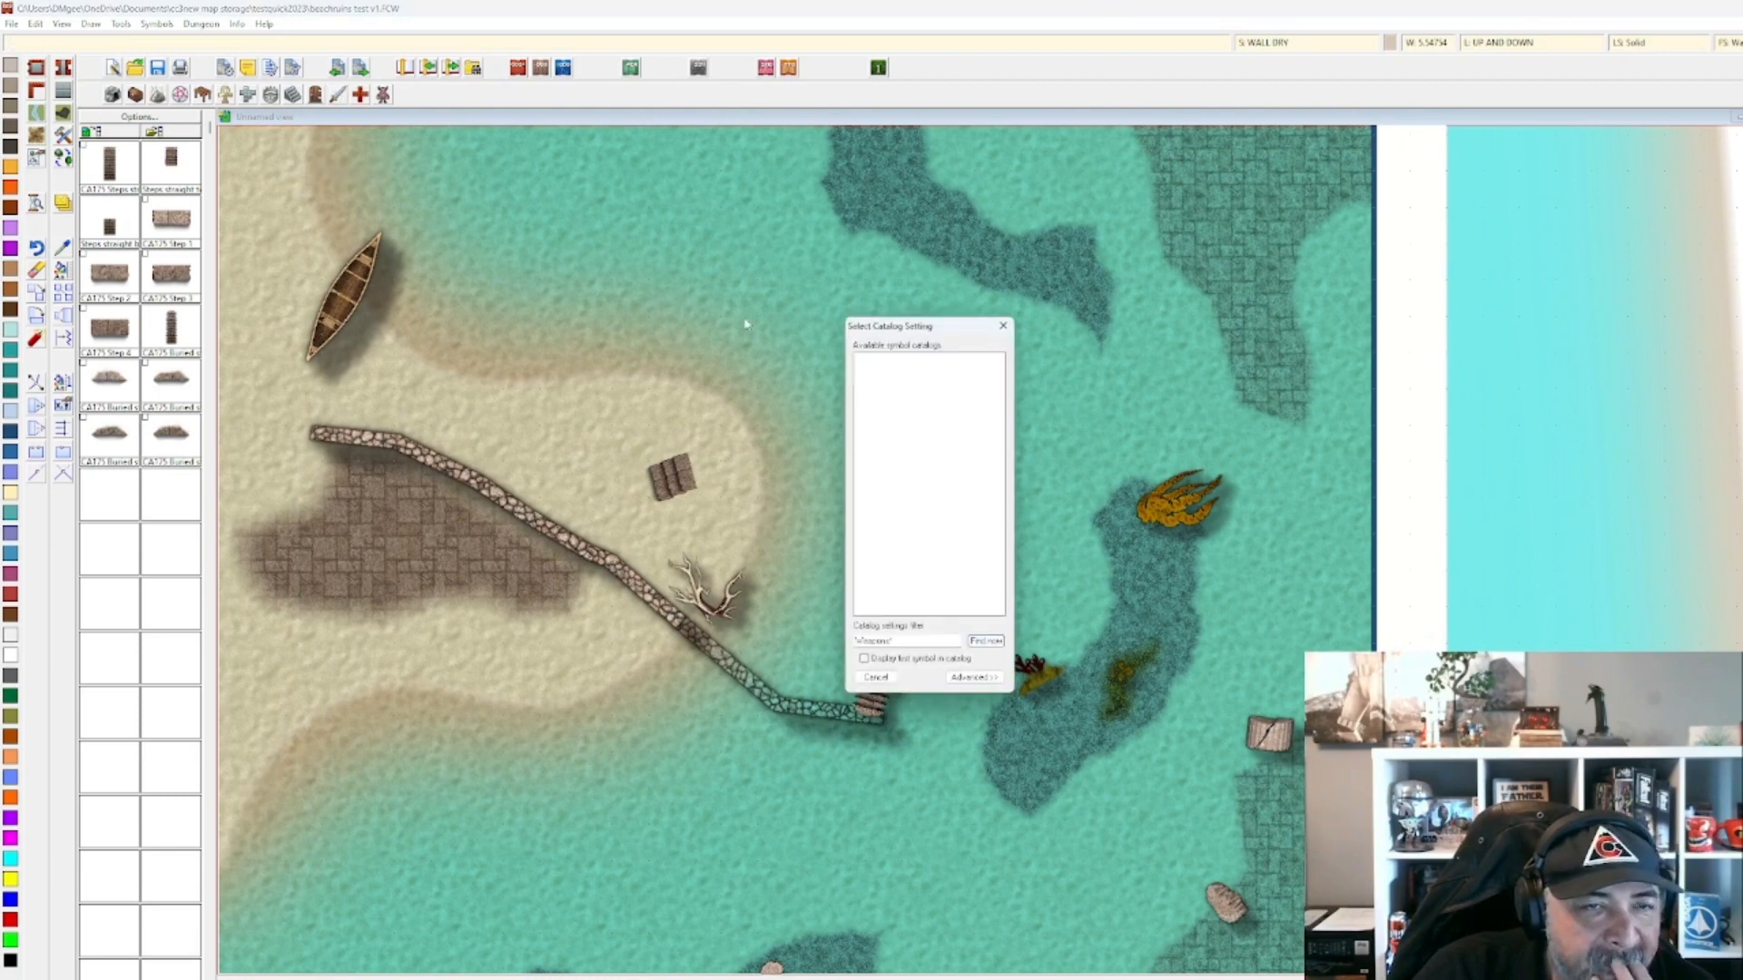
pyautogui.press('Escape')
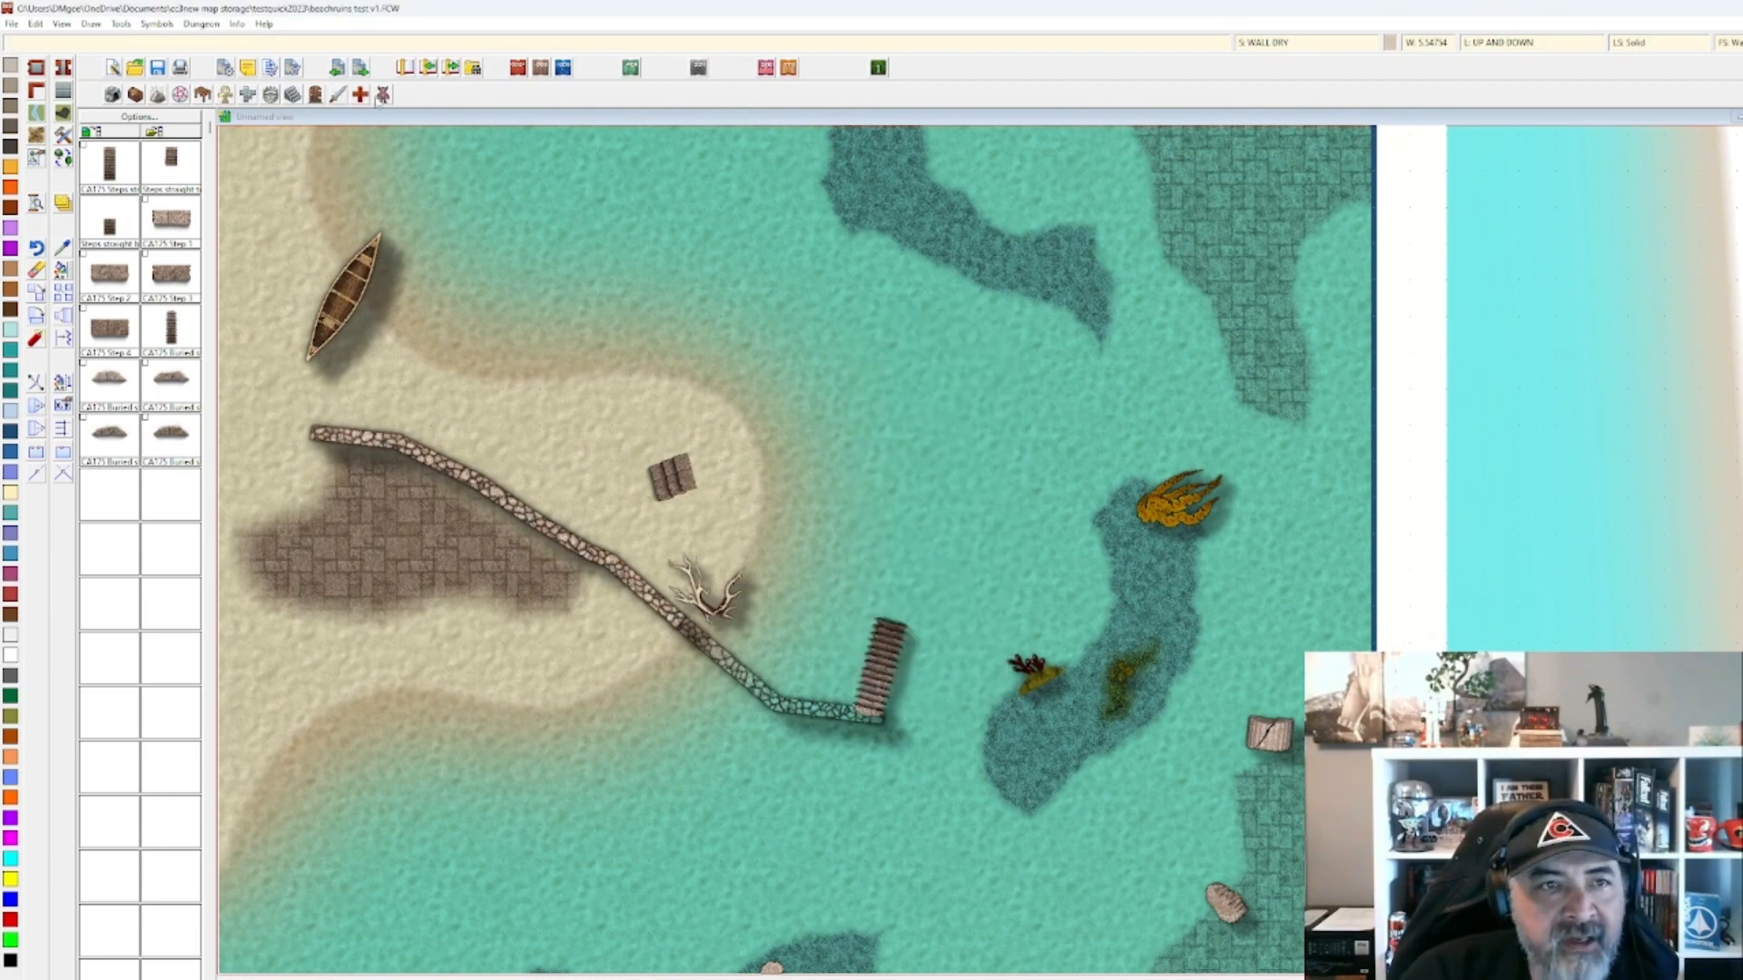
# Load the CA175 Walls Connecting symbol catalog and look through its intact and ruined wall pieces.
pyautogui.click(360, 96)
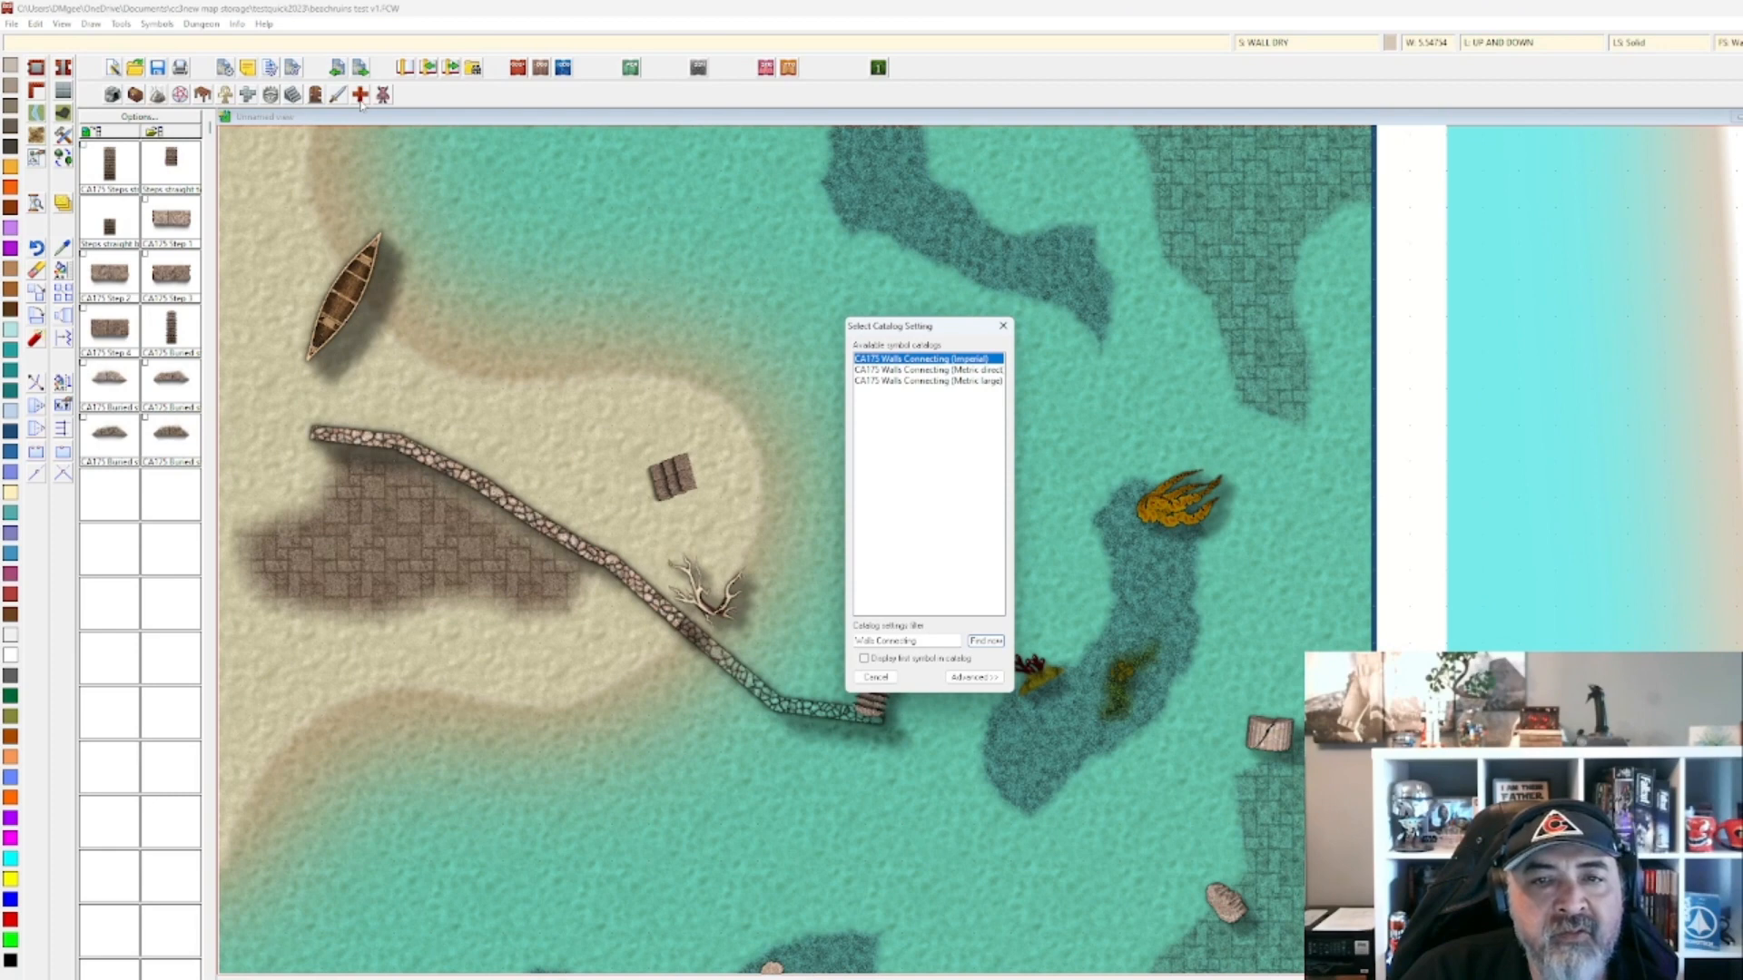
pyautogui.doubleClick(897, 370)
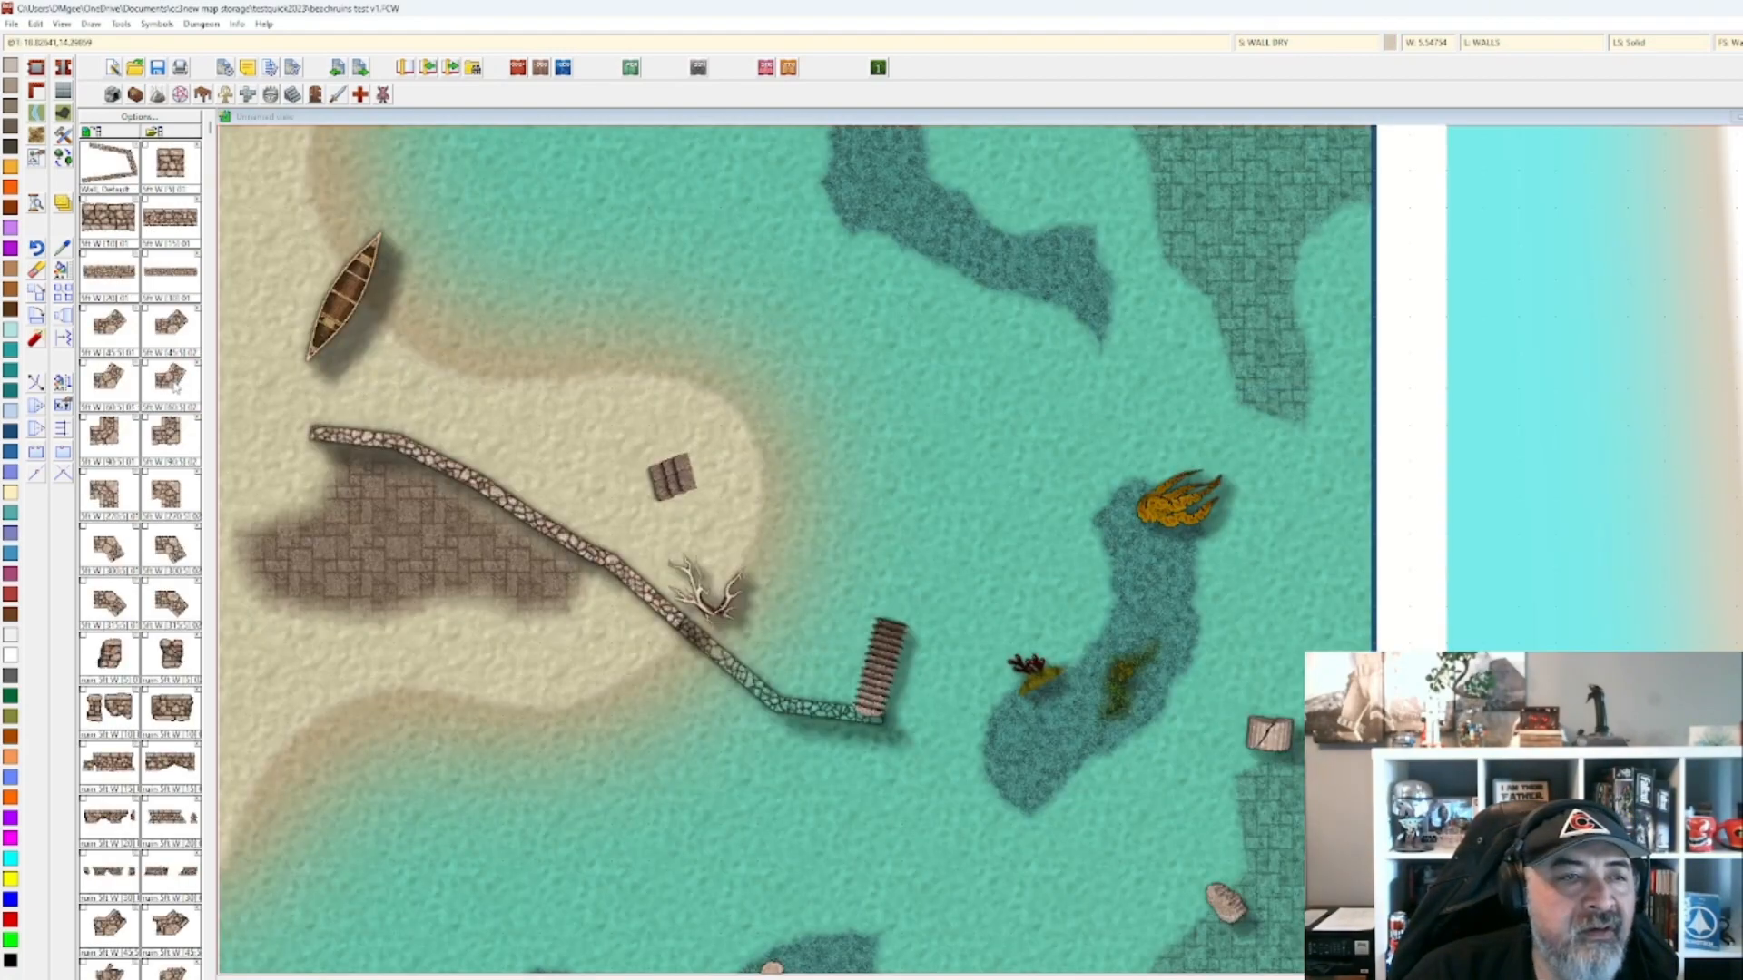
pyautogui.scroll(-15, 172, 390)
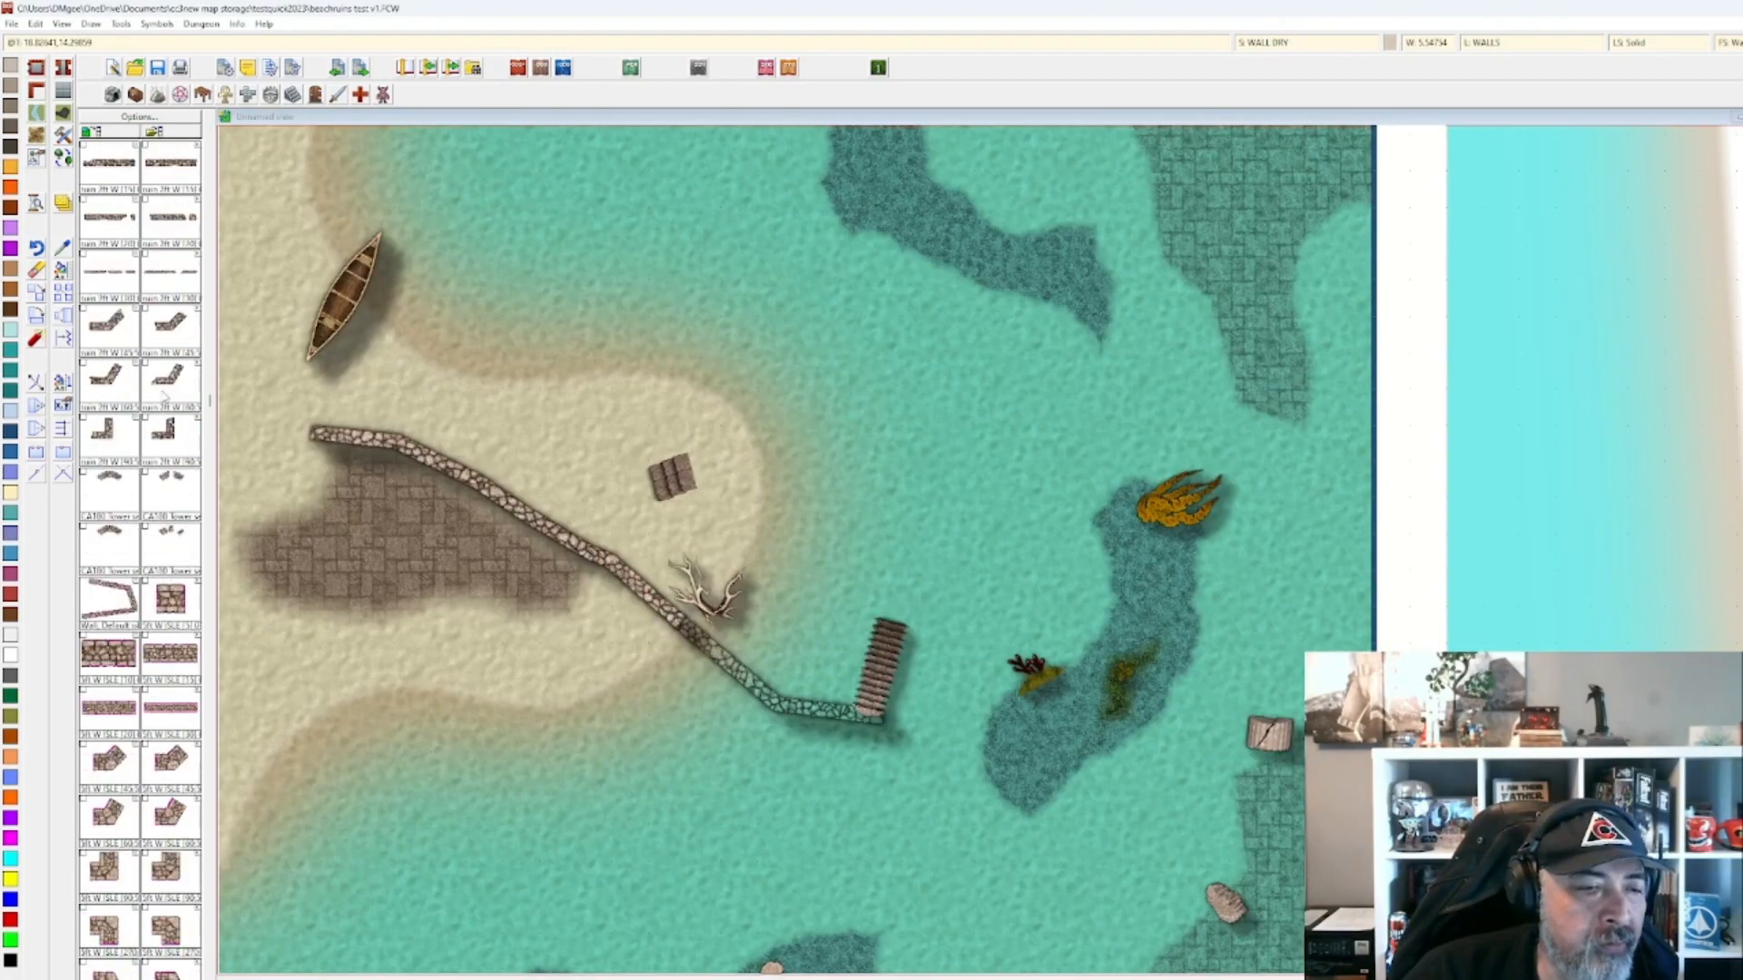
pyautogui.scroll(-10, 163, 395)
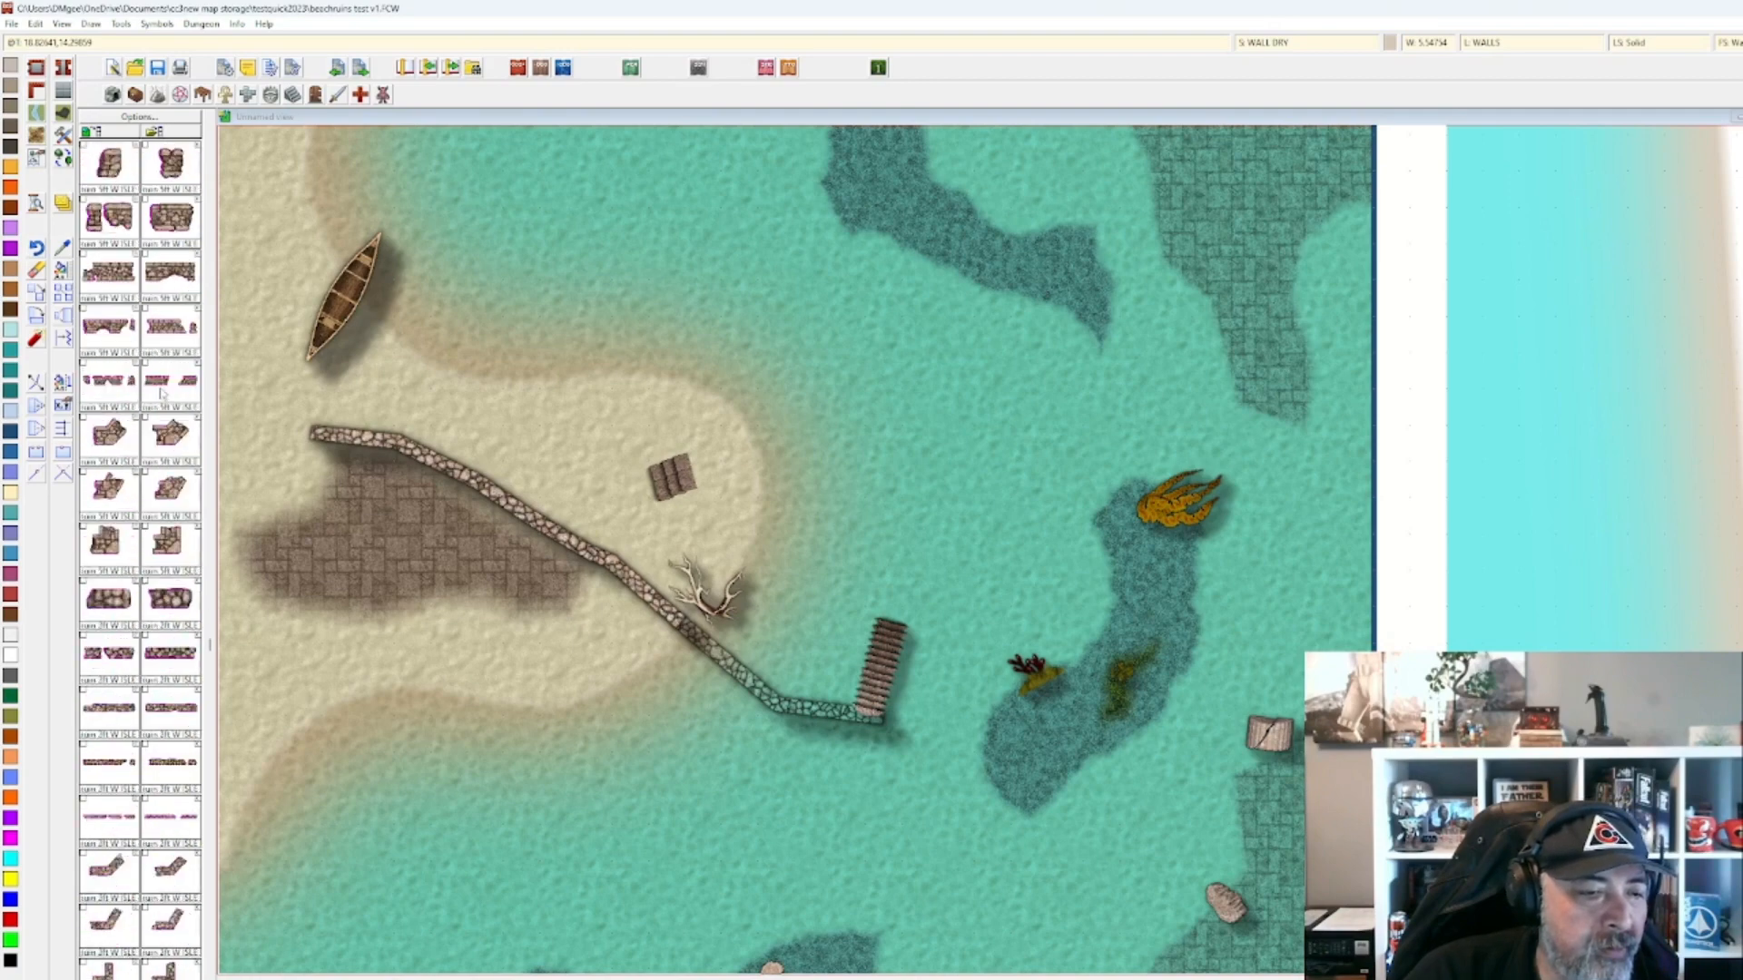
pyautogui.scroll(-5, 162, 392)
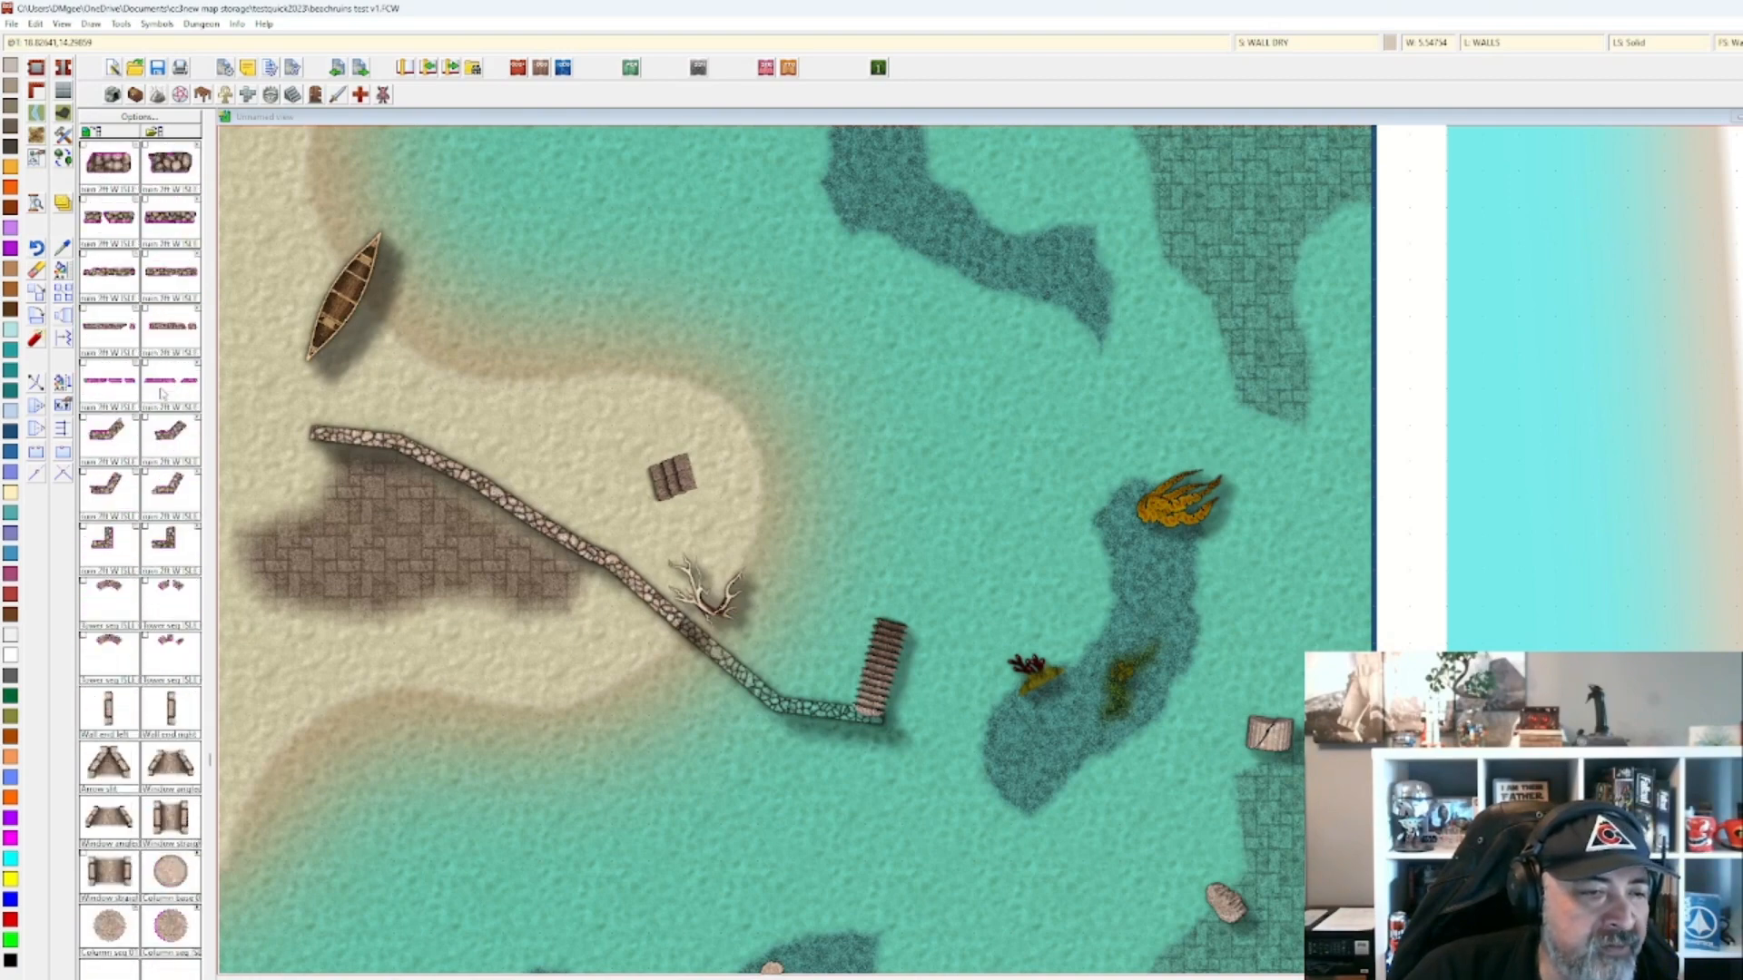
pyautogui.scroll(-5, 163, 391)
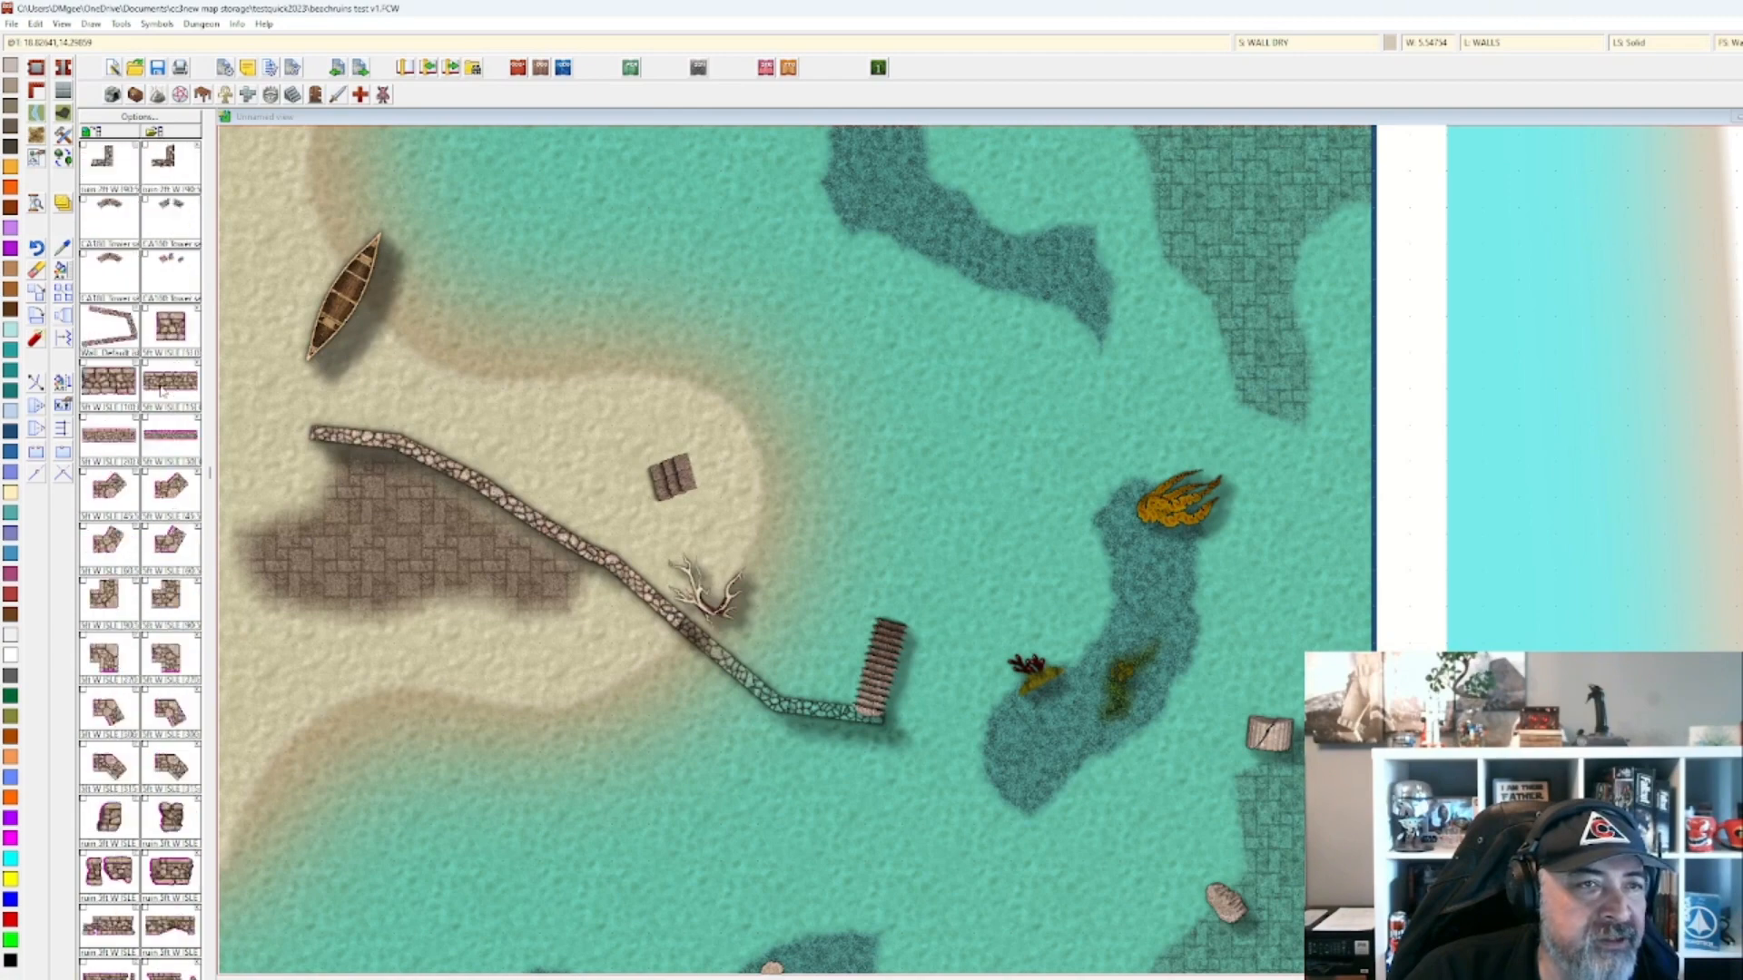
pyautogui.scroll(-8, 163, 392)
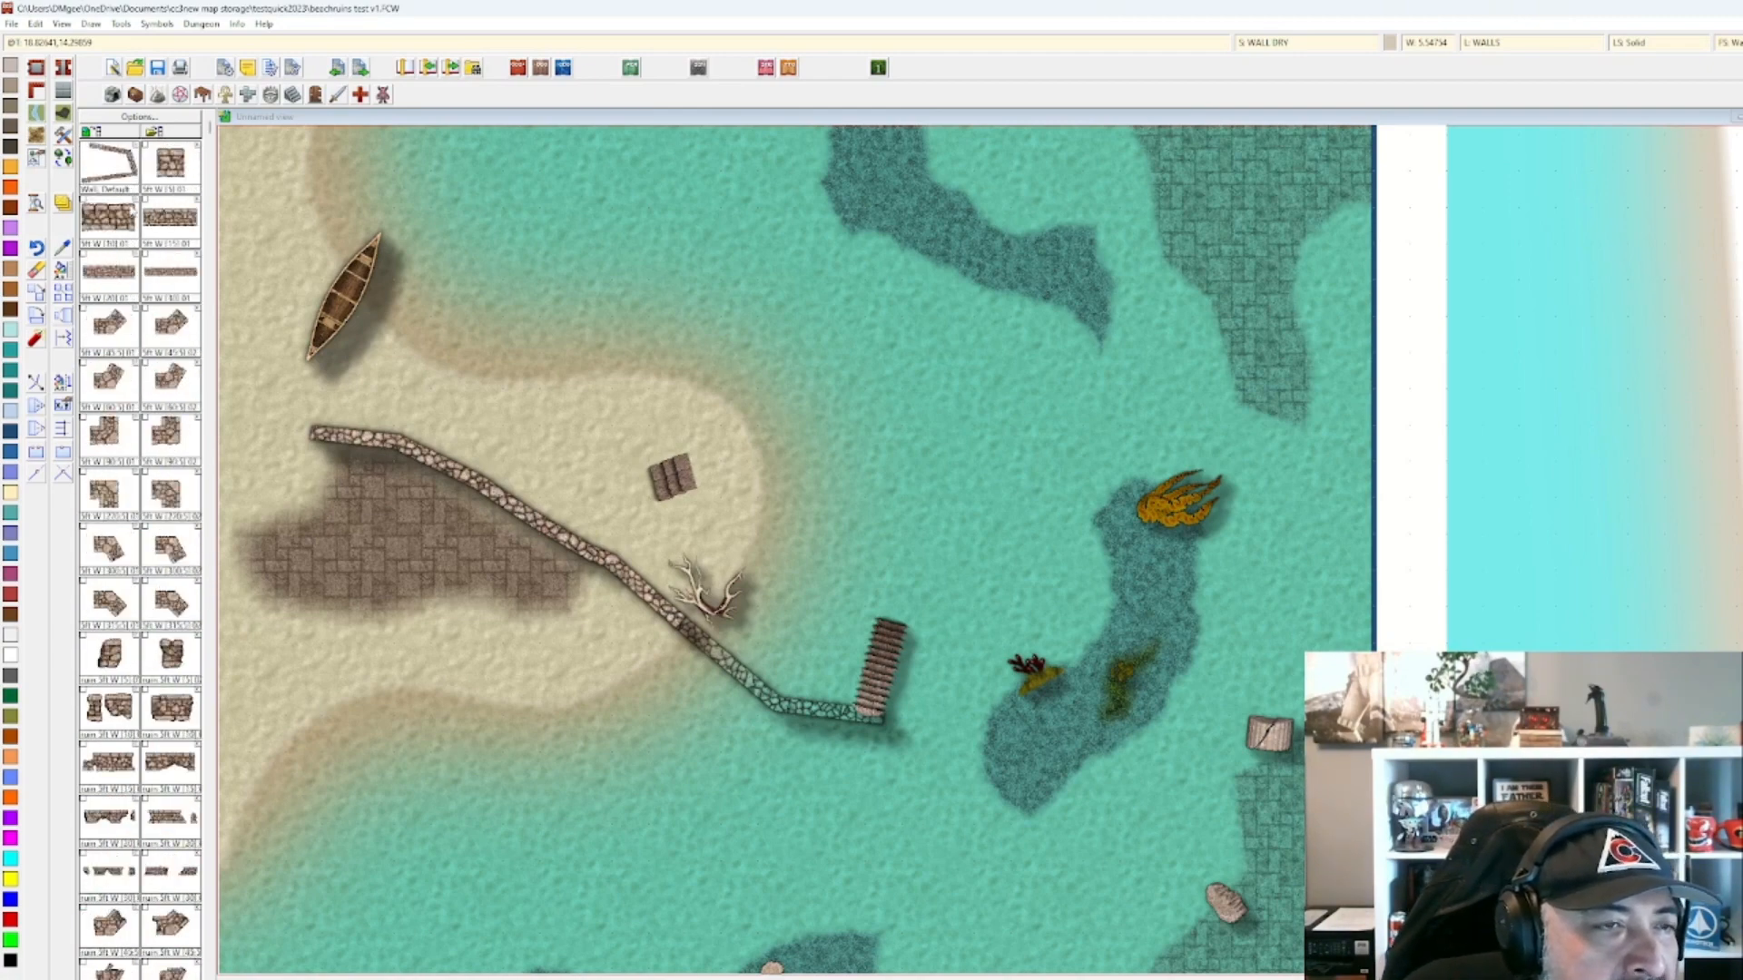
# Draw an angled stone wall with the default wall tool from the sand northeast into the water, ending southward beyond the shoreline.
pyautogui.click(104, 160)
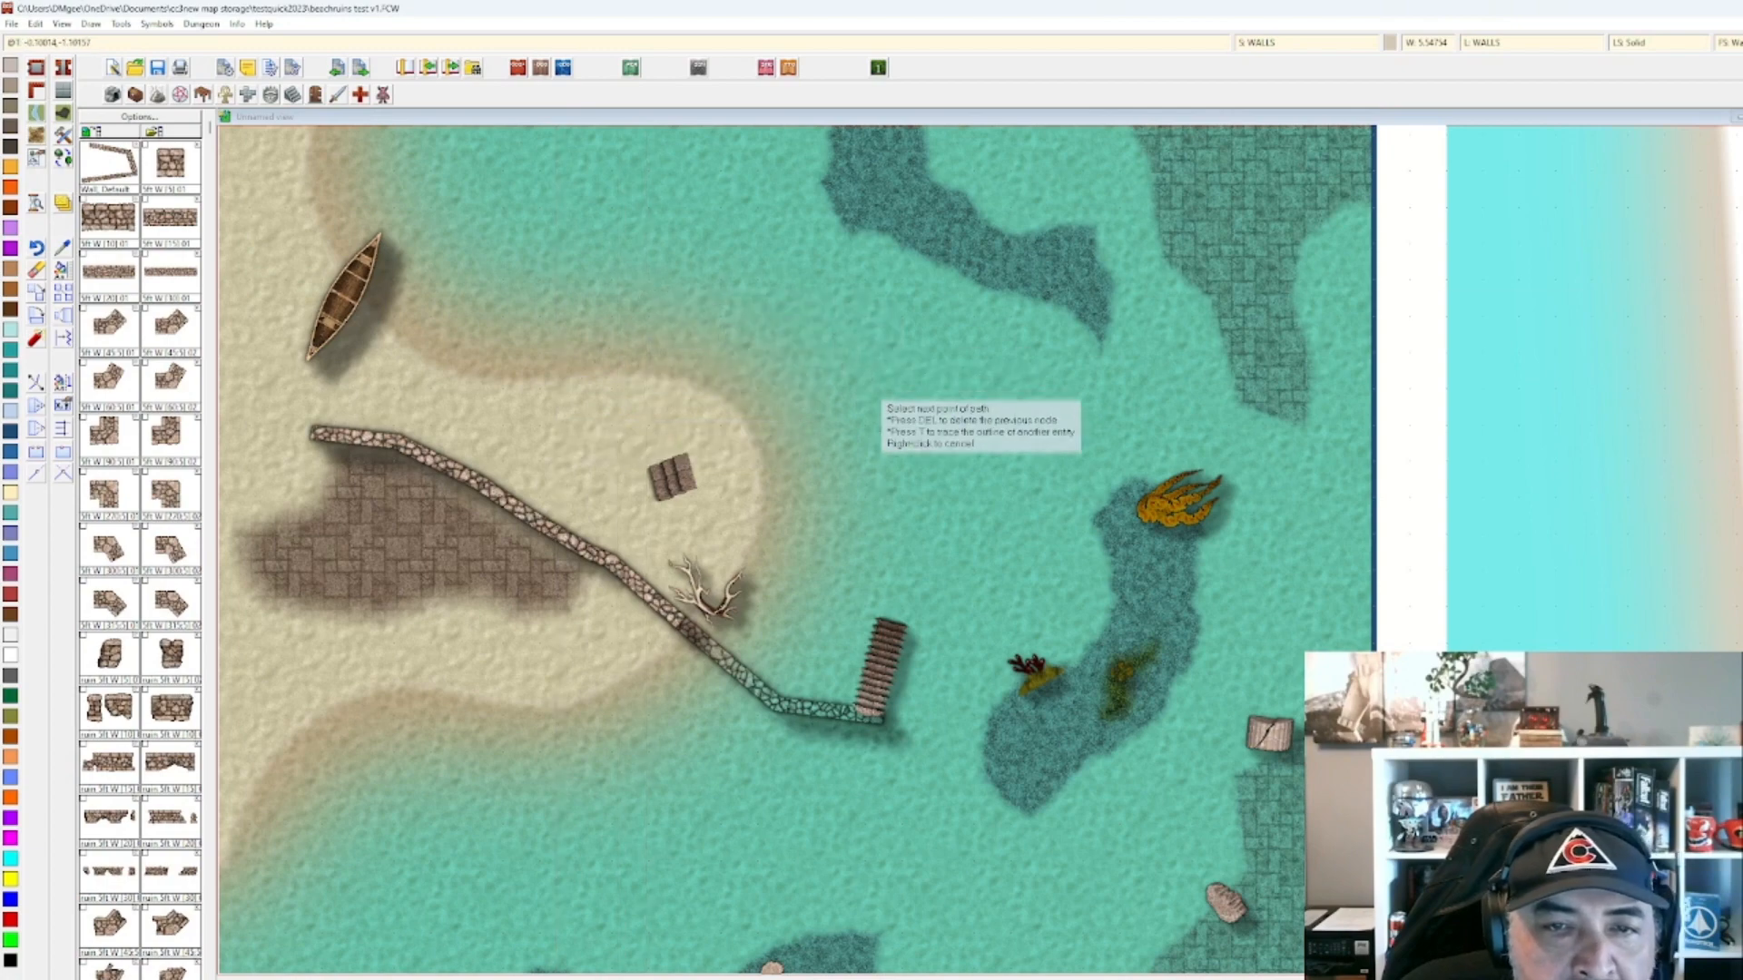
pyautogui.click(846, 463)
pyautogui.rightClick(896, 444)
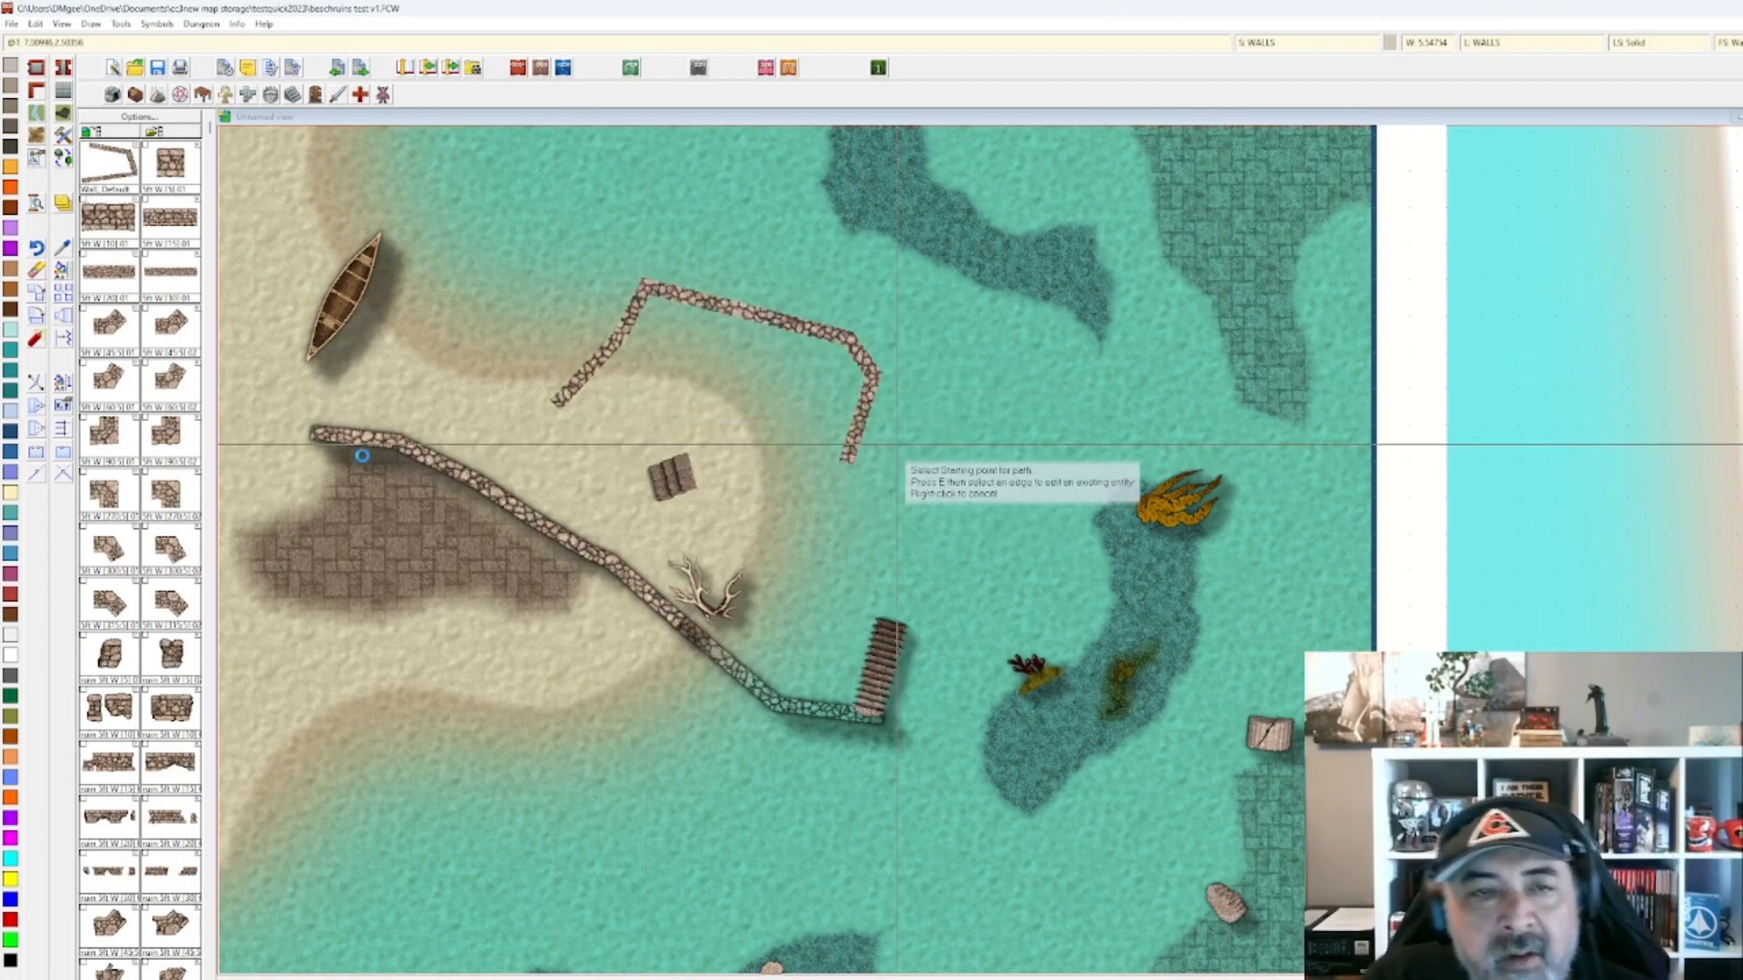
pyautogui.scroll(1, 386, 415)
pyautogui.scroll(1, 386, 416)
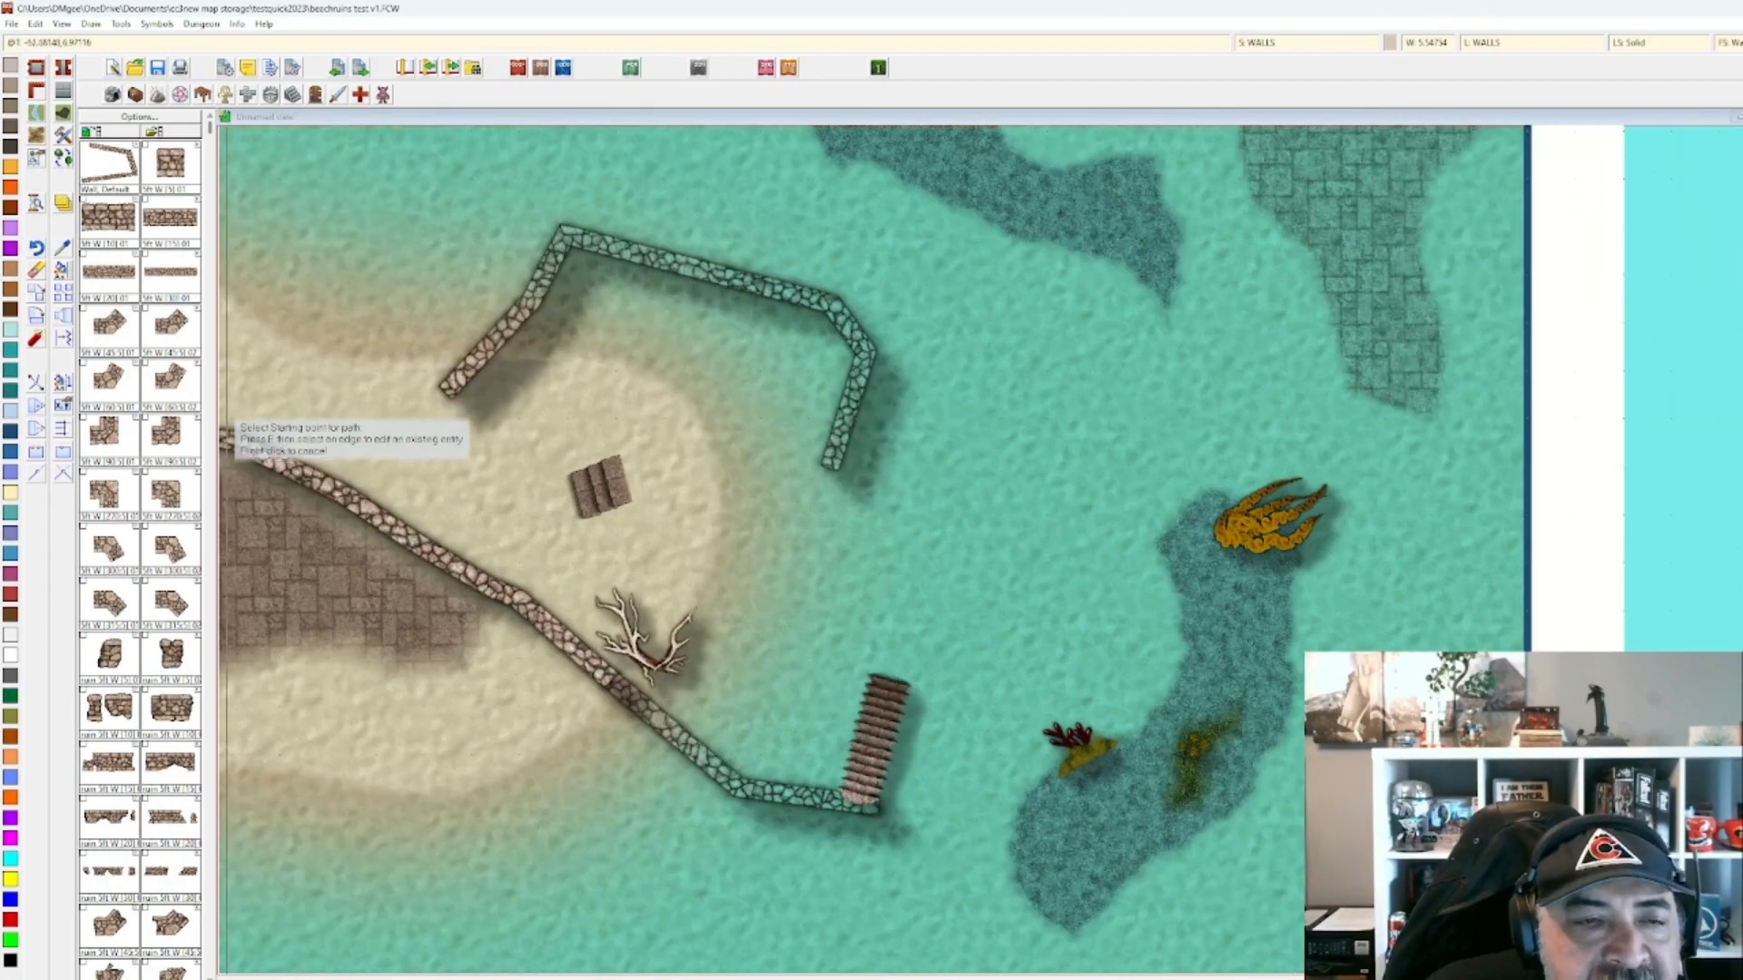
pyautogui.click(128, 327)
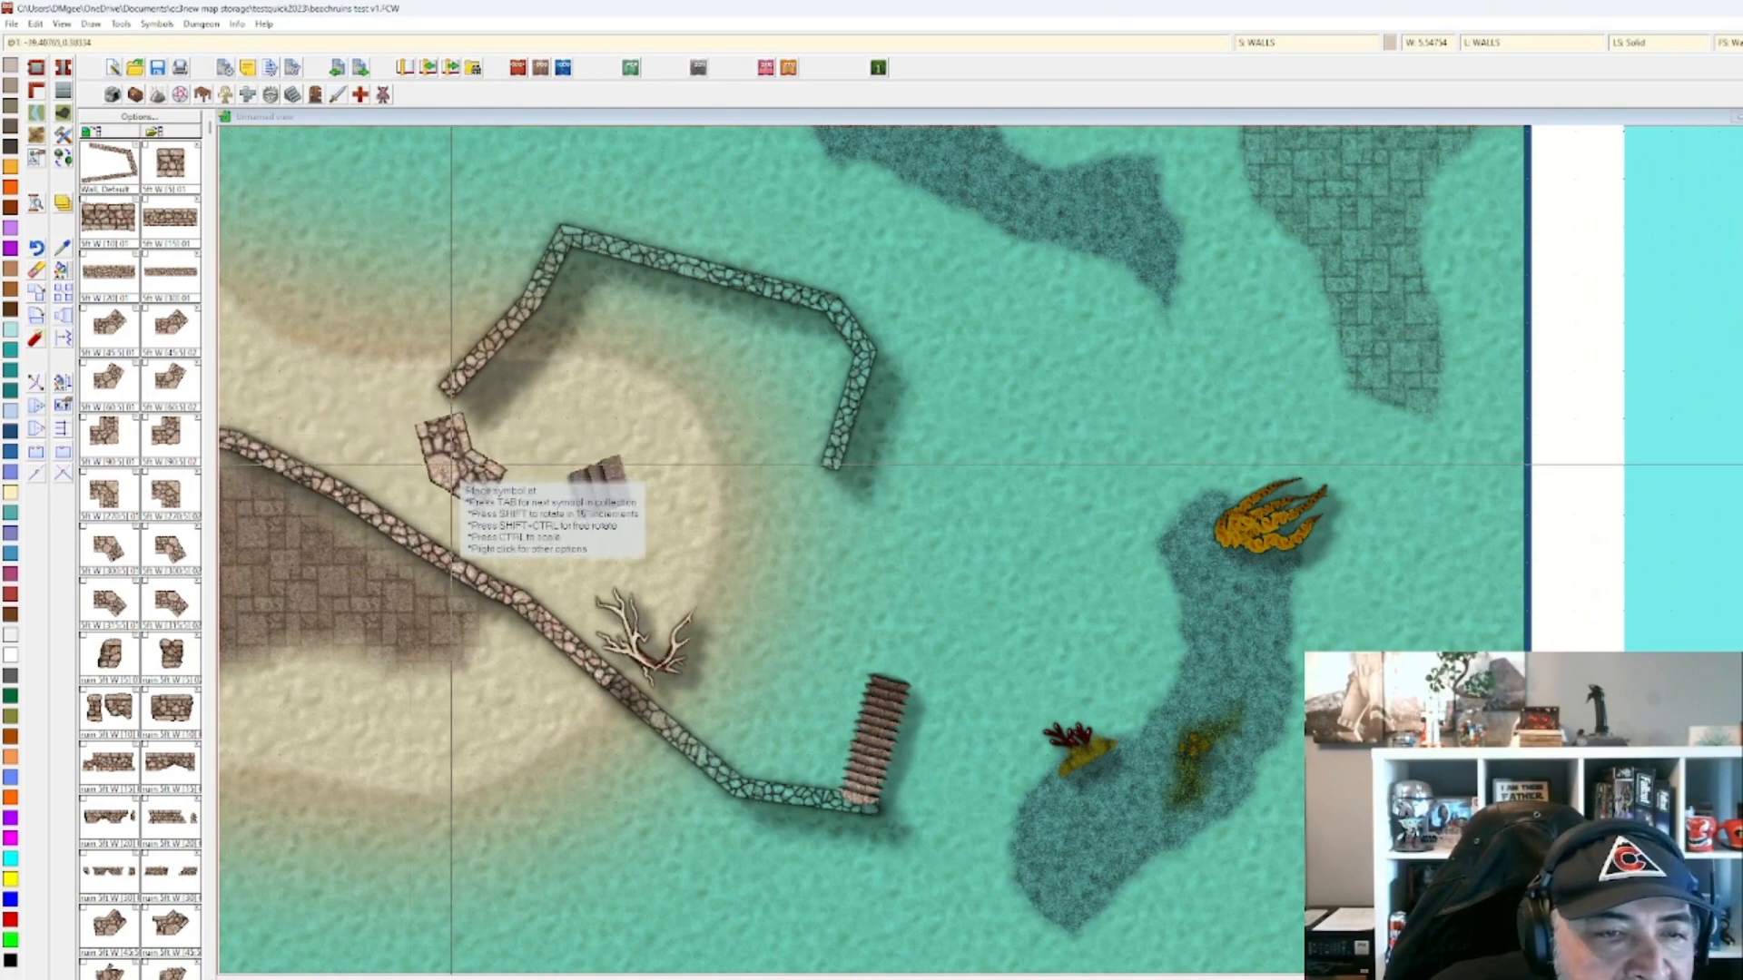
pyautogui.click(171, 654)
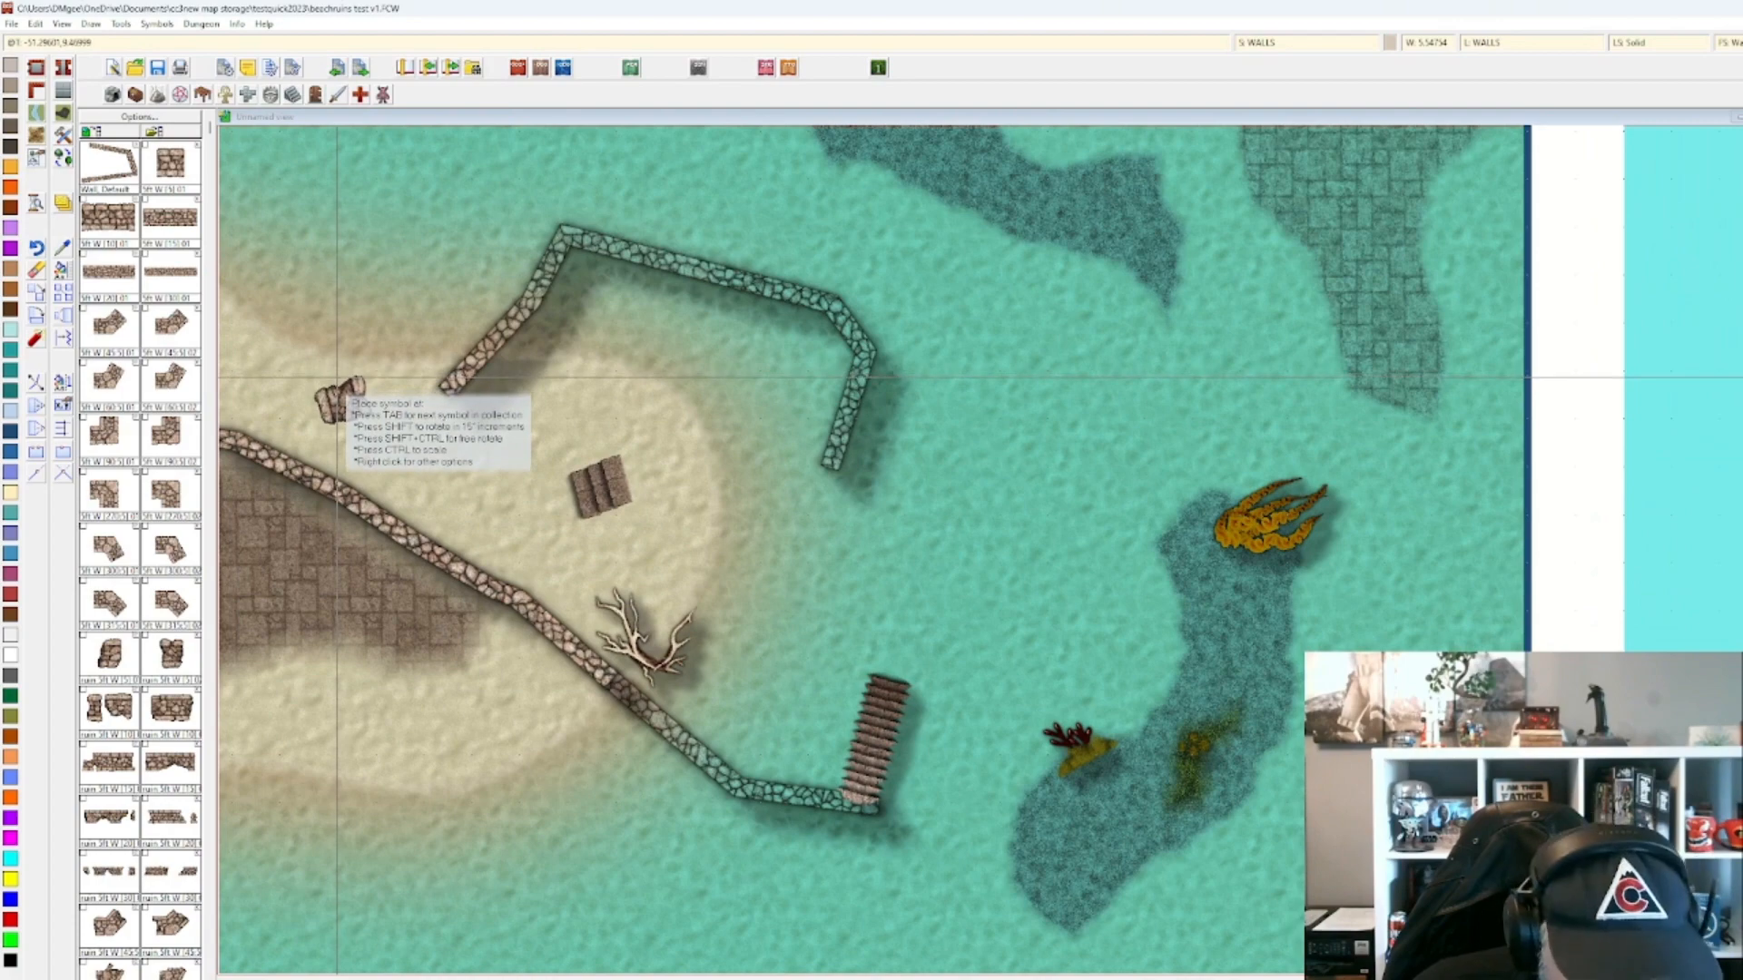
pyautogui.press('shift')
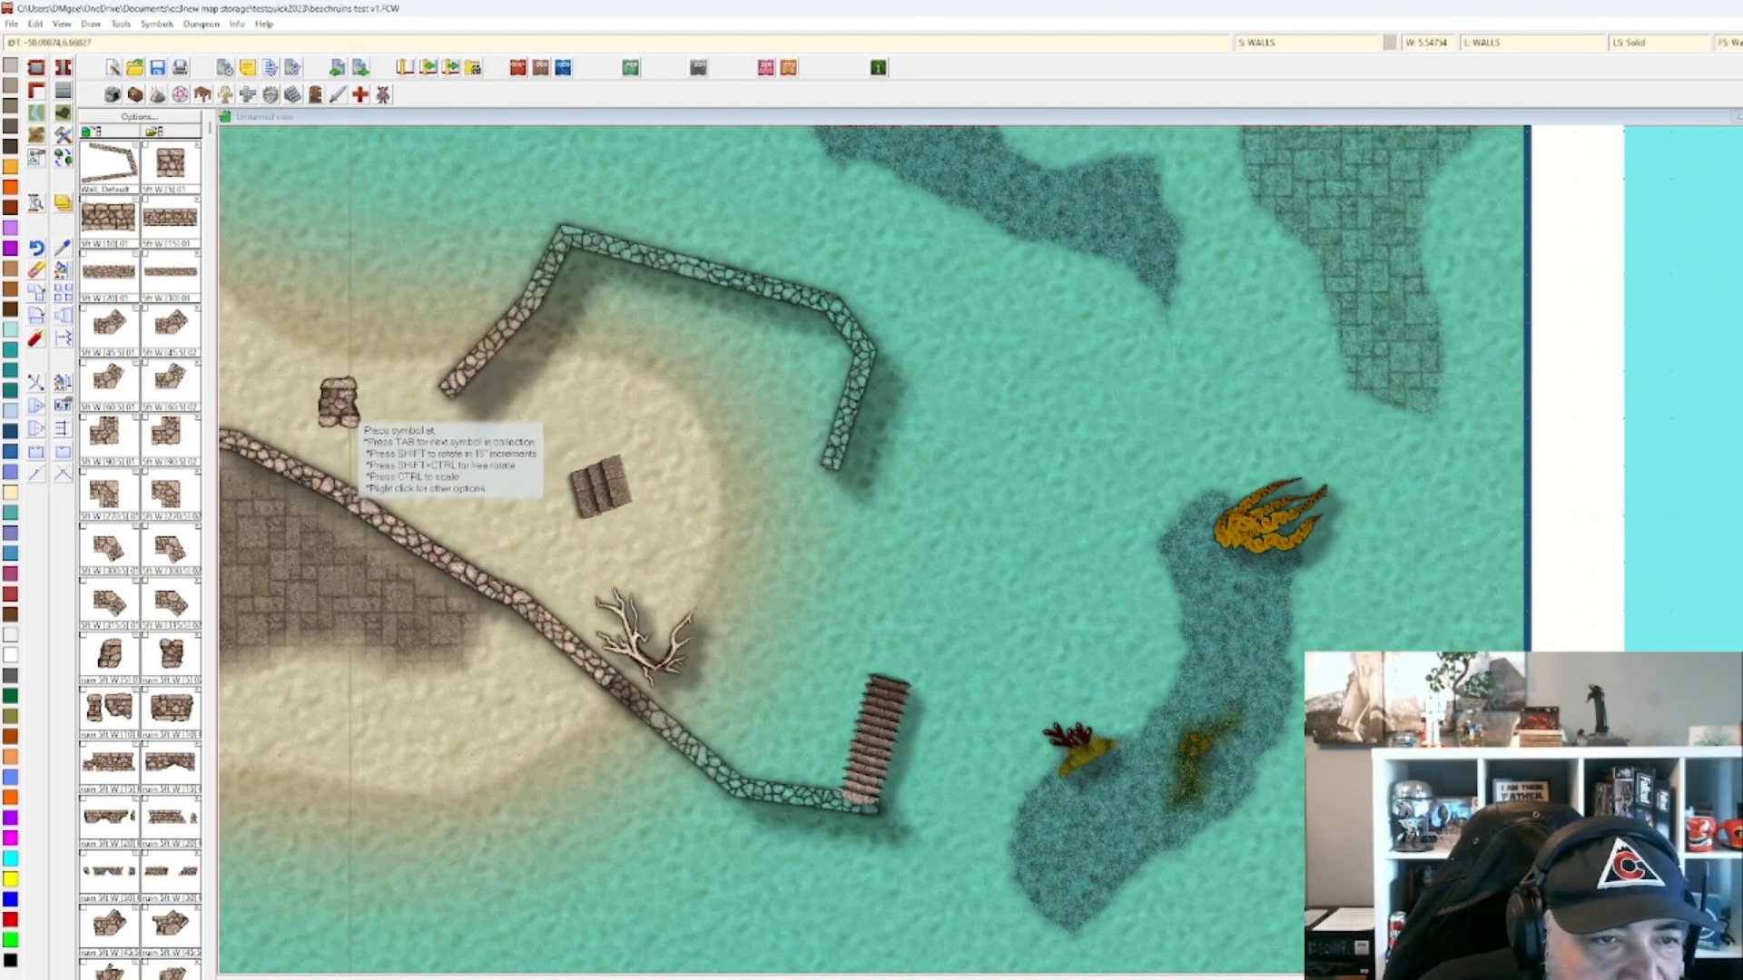
pyautogui.press('shift')
# Draw a near-vertical broken wall of connecting ruin symbols on the western sand, running north-northeast beside the paved floor.
pyautogui.scroll(1, 481, 465)
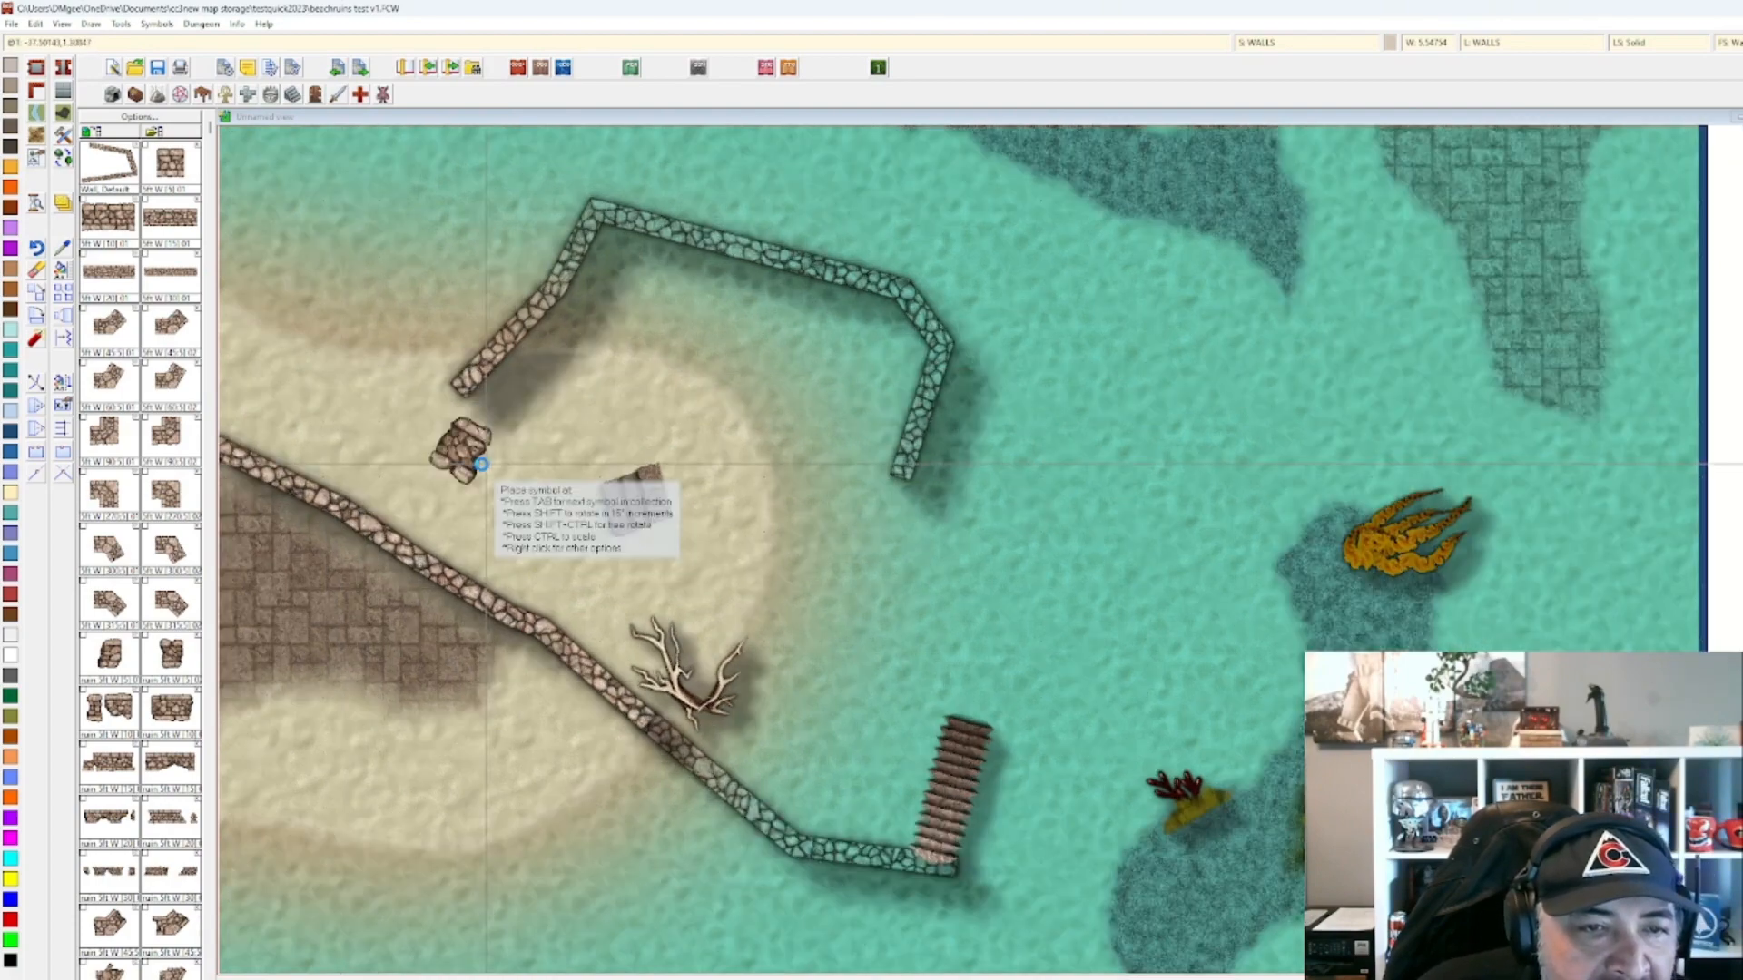
pyautogui.middleClick(473, 462)
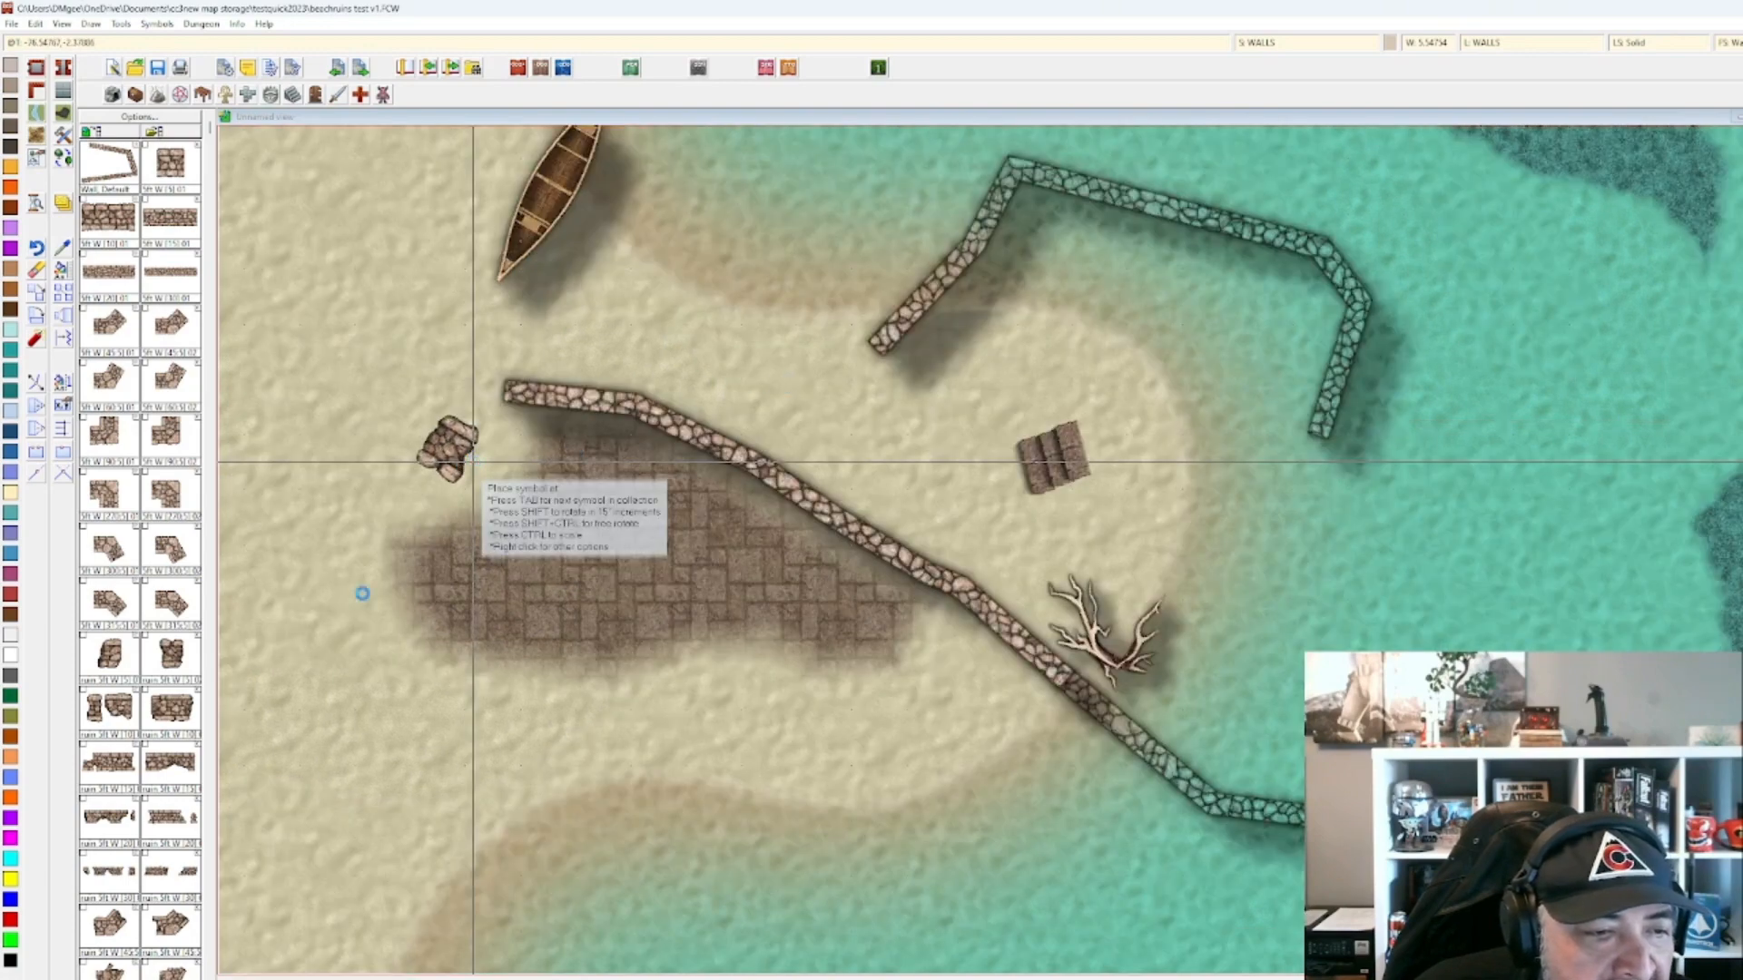
pyautogui.scroll(-1, 473, 462)
pyautogui.middleClick(789, 385)
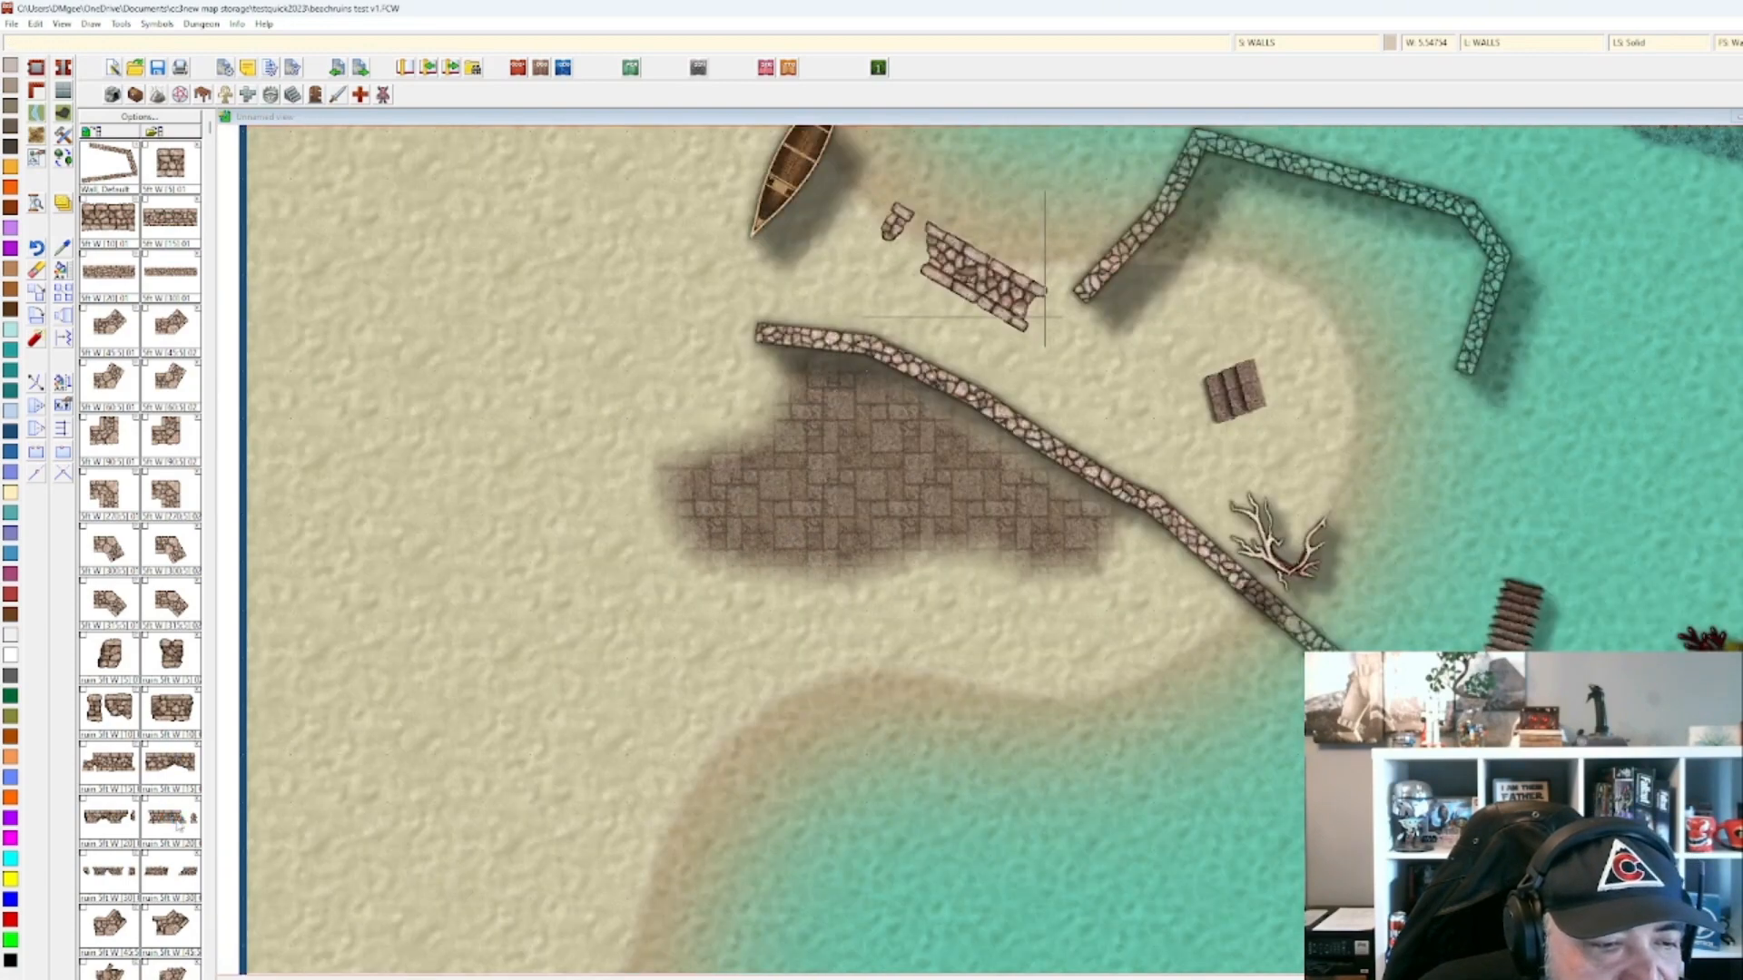
pyautogui.press('shift')
pyautogui.press('shift')
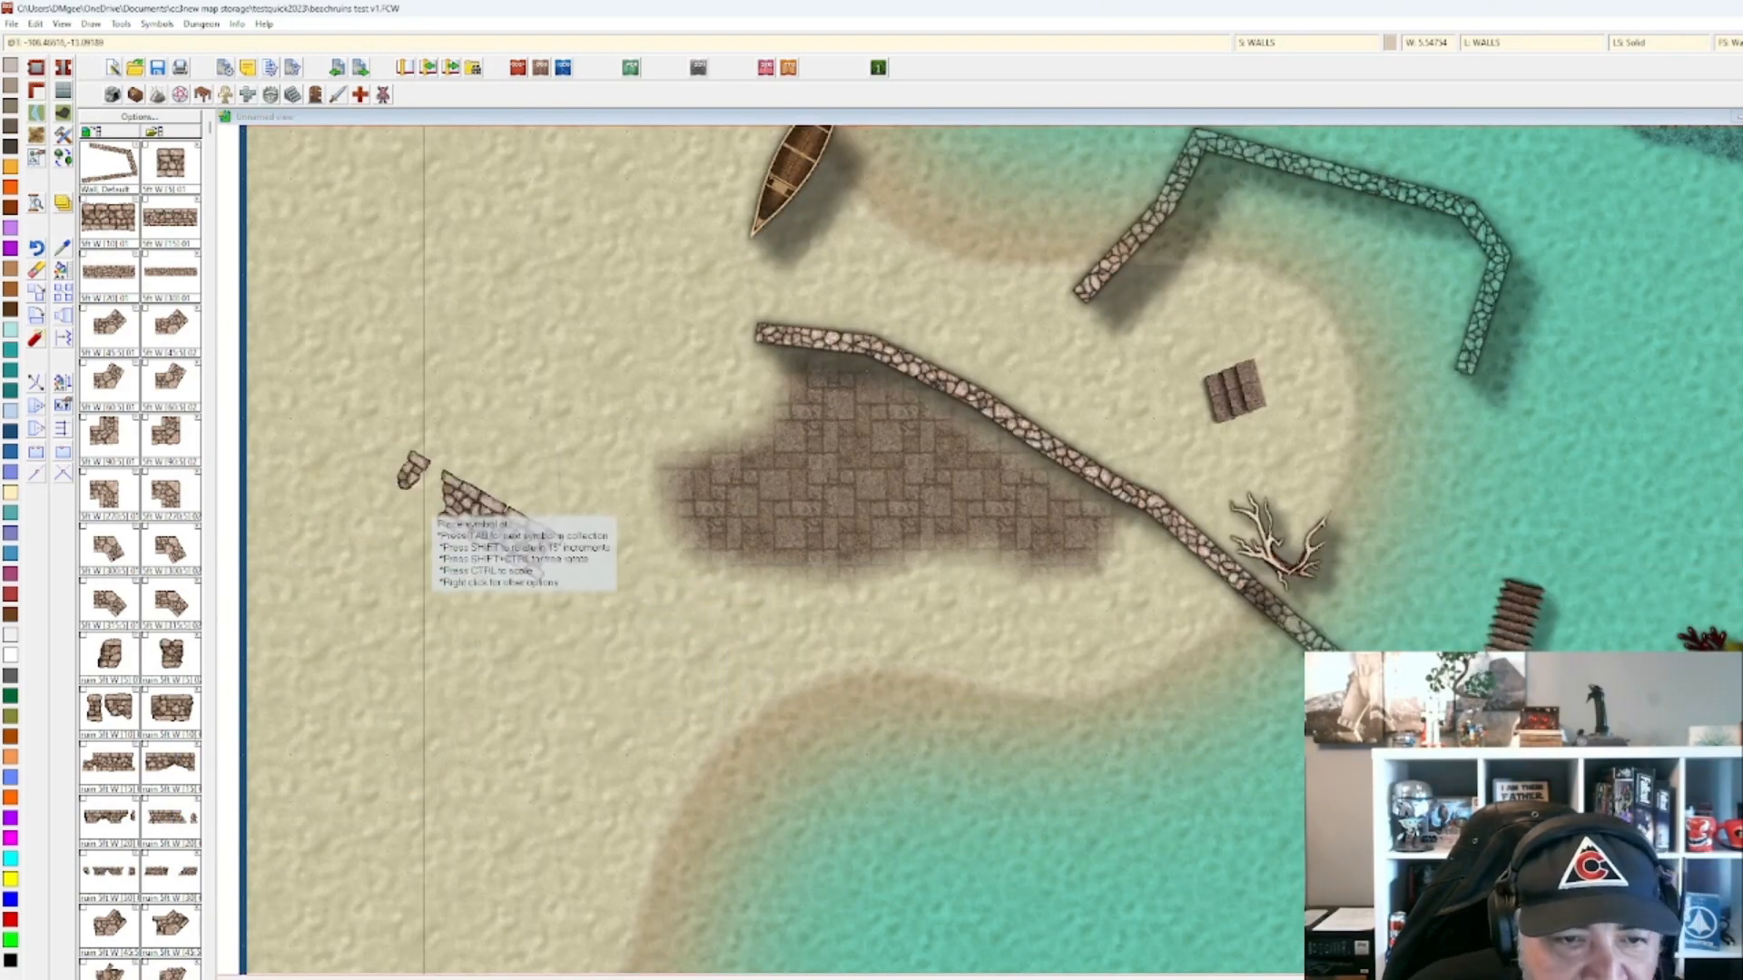
pyautogui.click(515, 630)
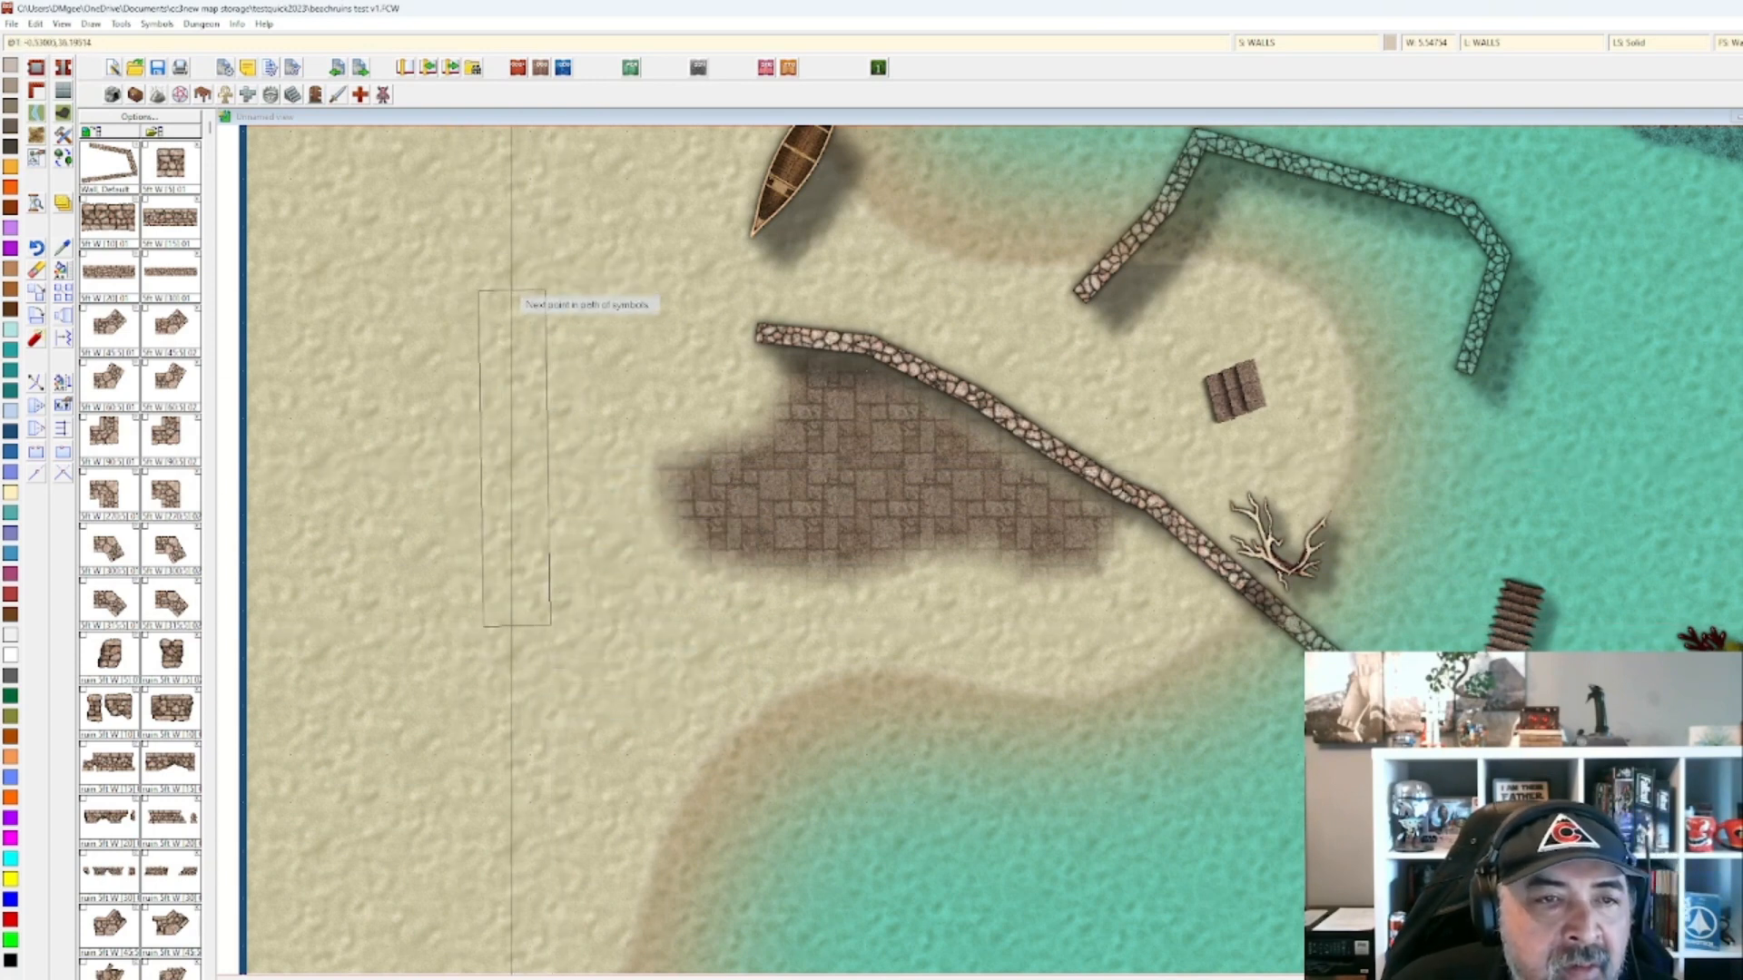
pyautogui.click(559, 268)
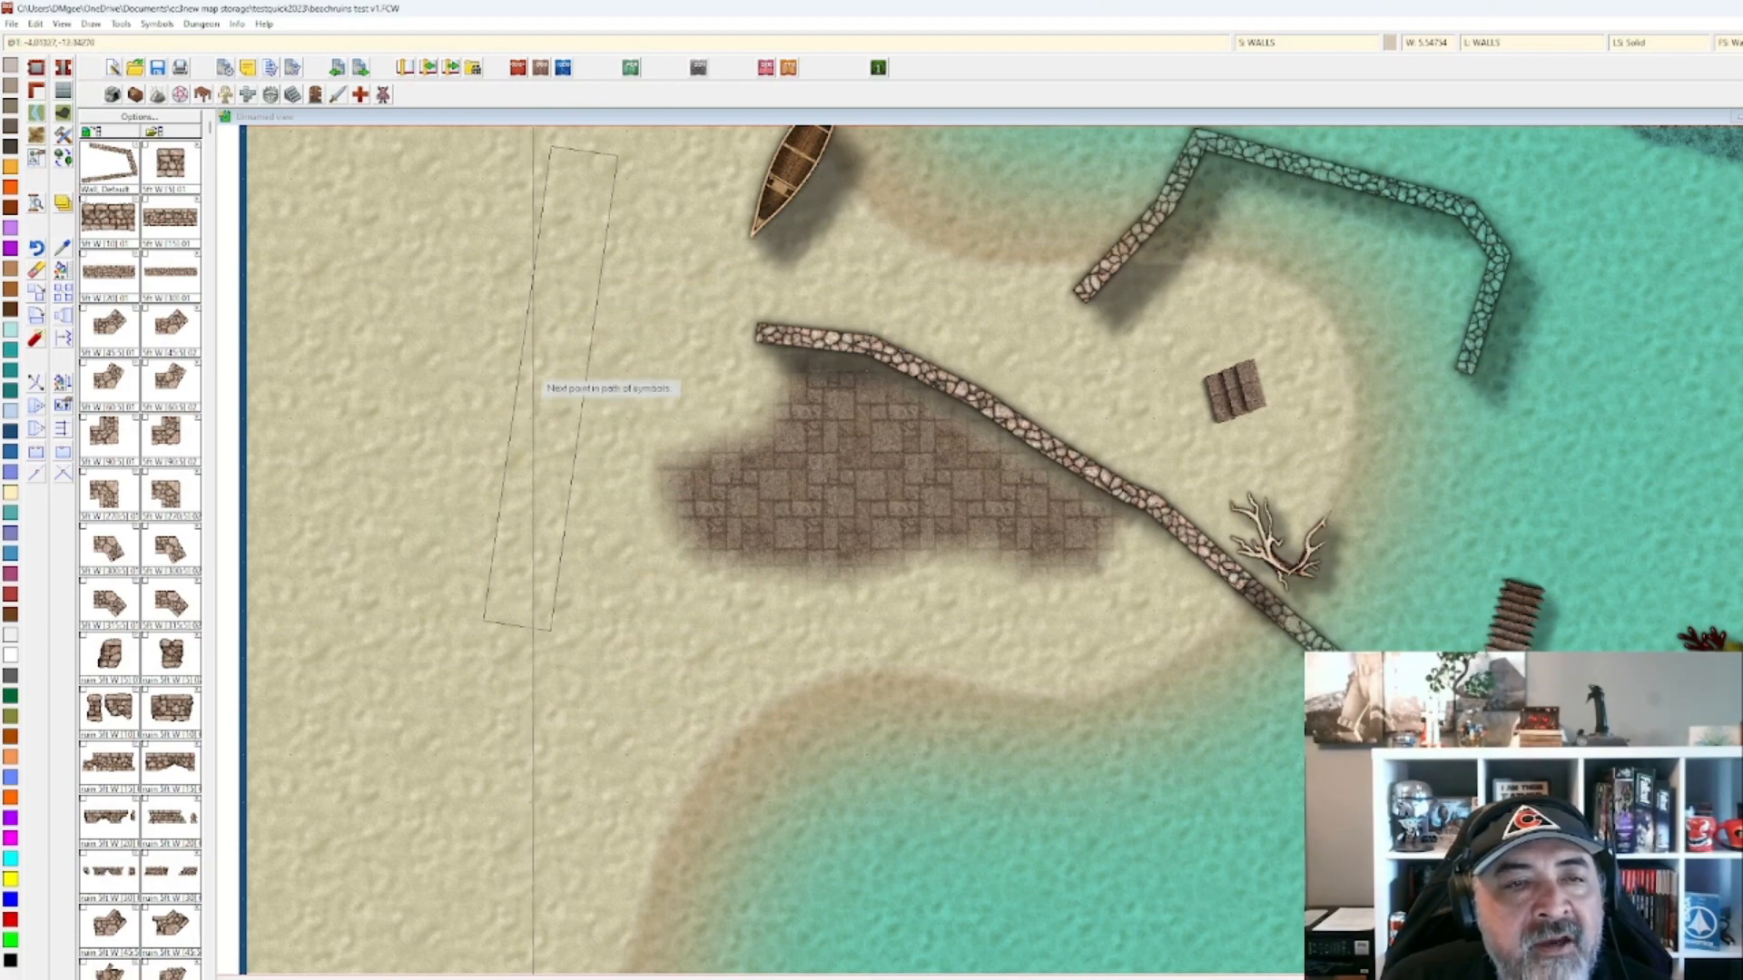
pyautogui.rightClick(538, 353)
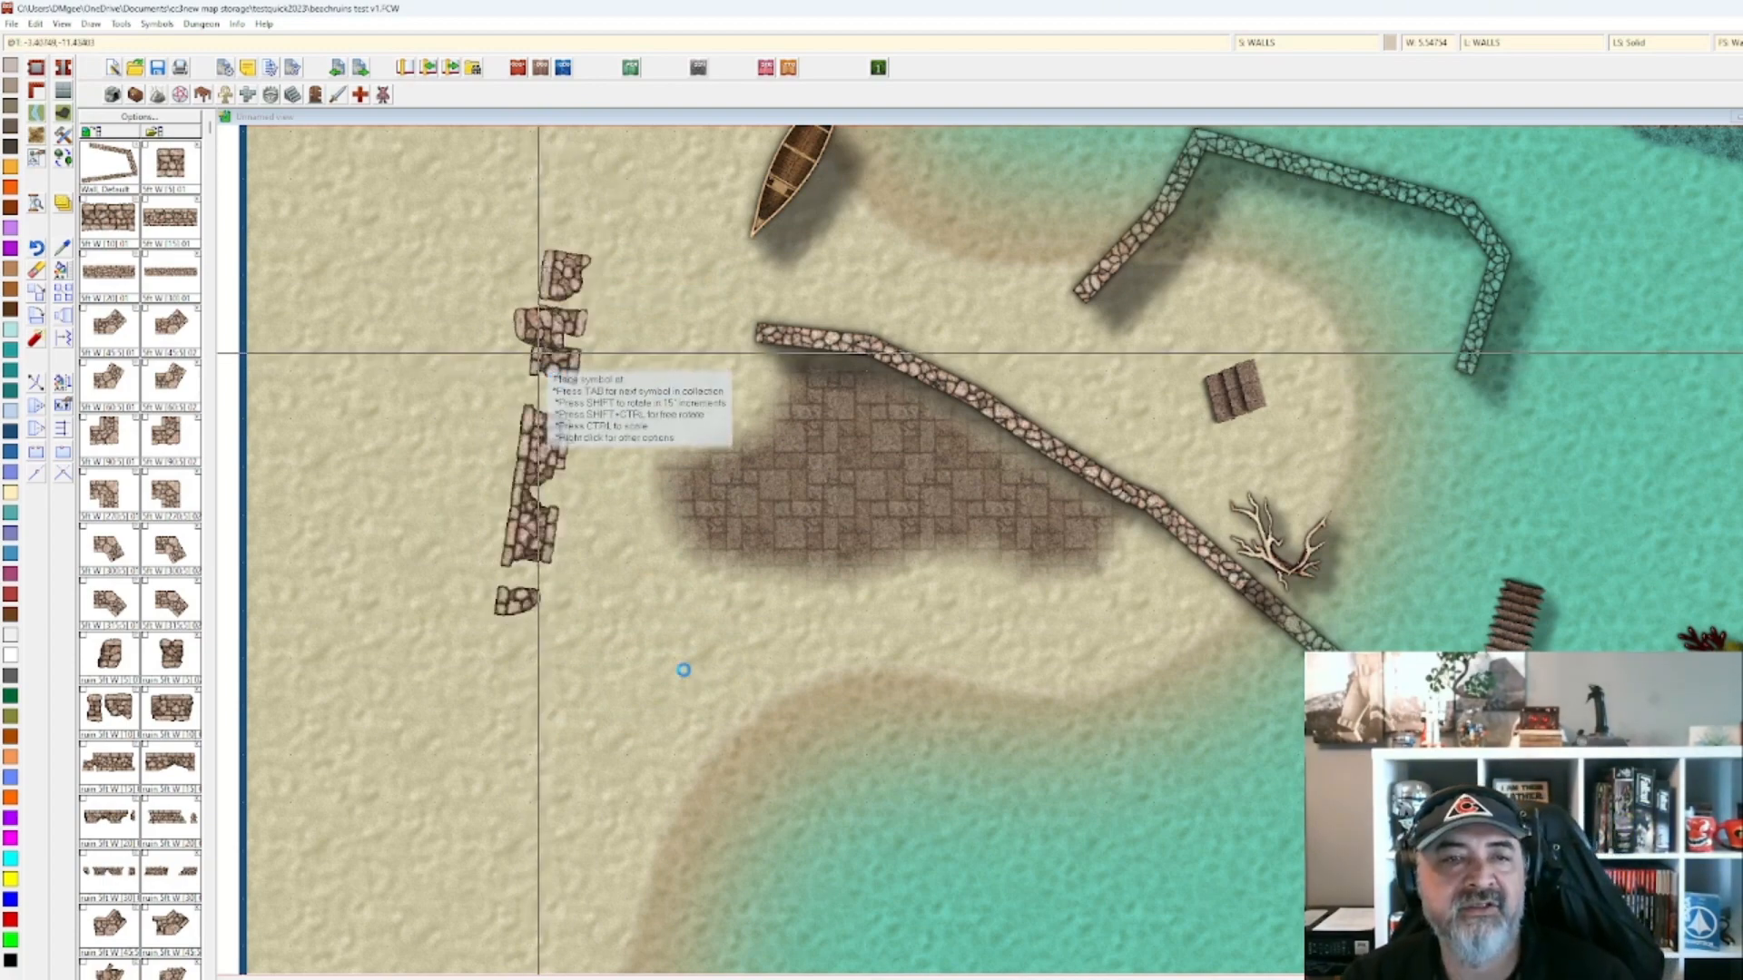
pyautogui.scroll(-2, 676, 667)
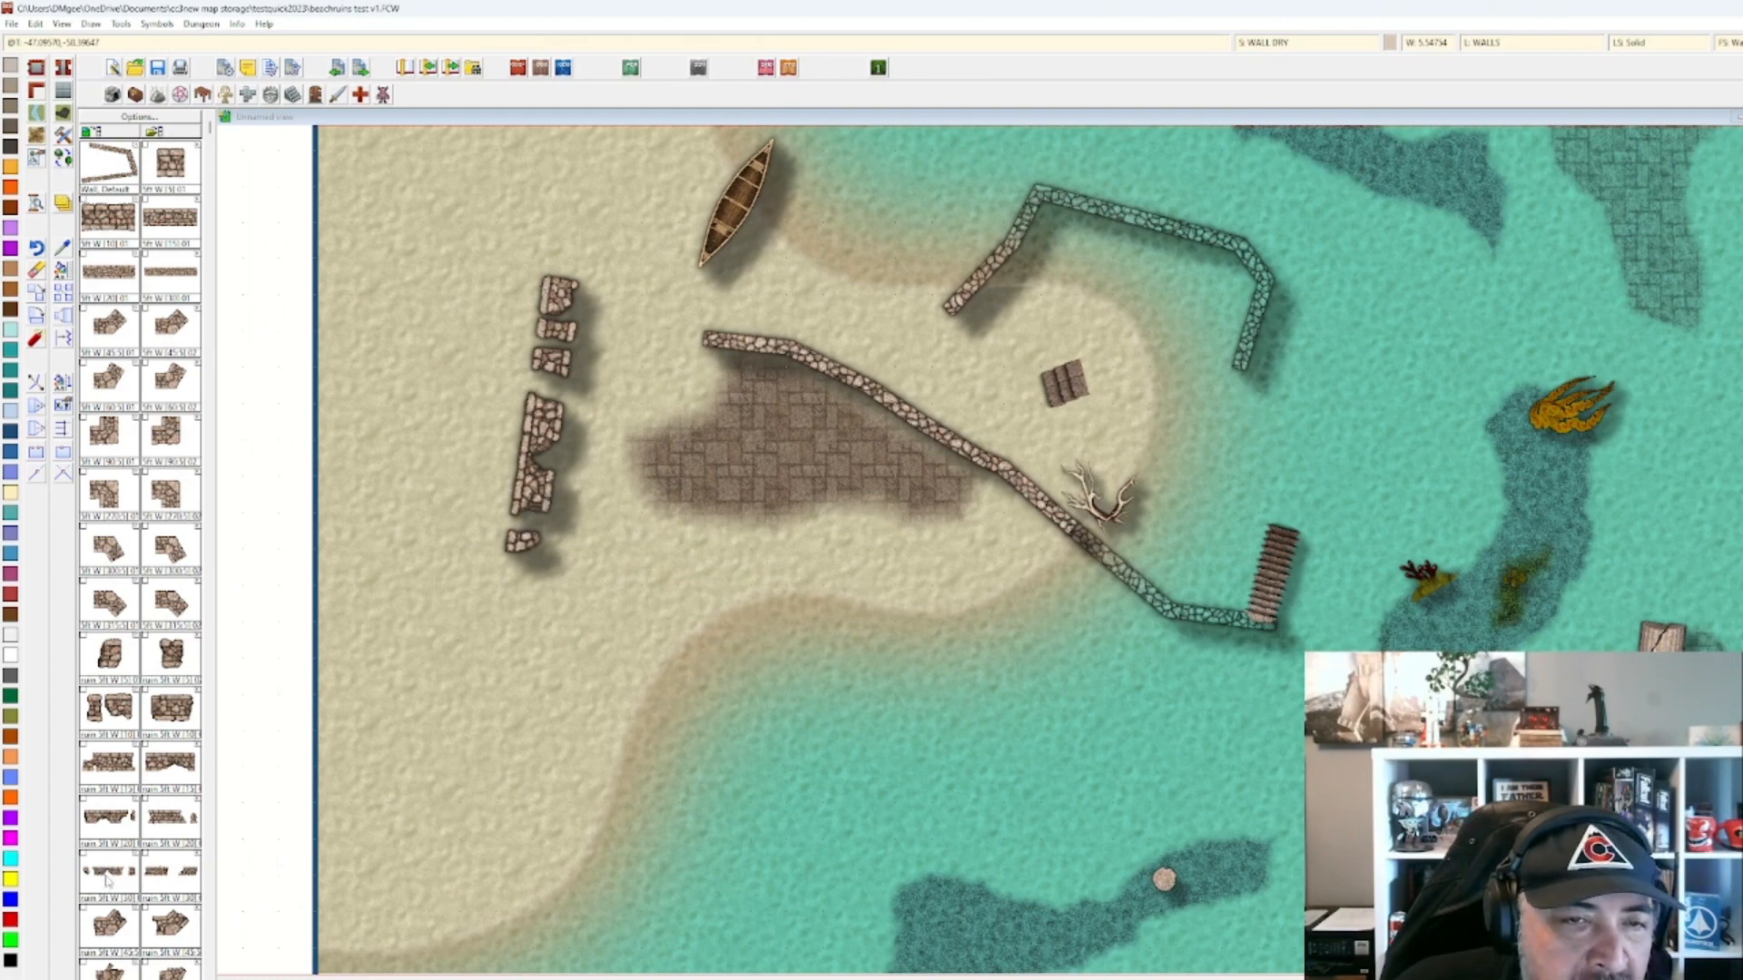
# Draw an angled ruined wall from the southwestern sand northeast to the paved floor's southern edge and down southeast toward the shoreline.
pyautogui.click(157, 873)
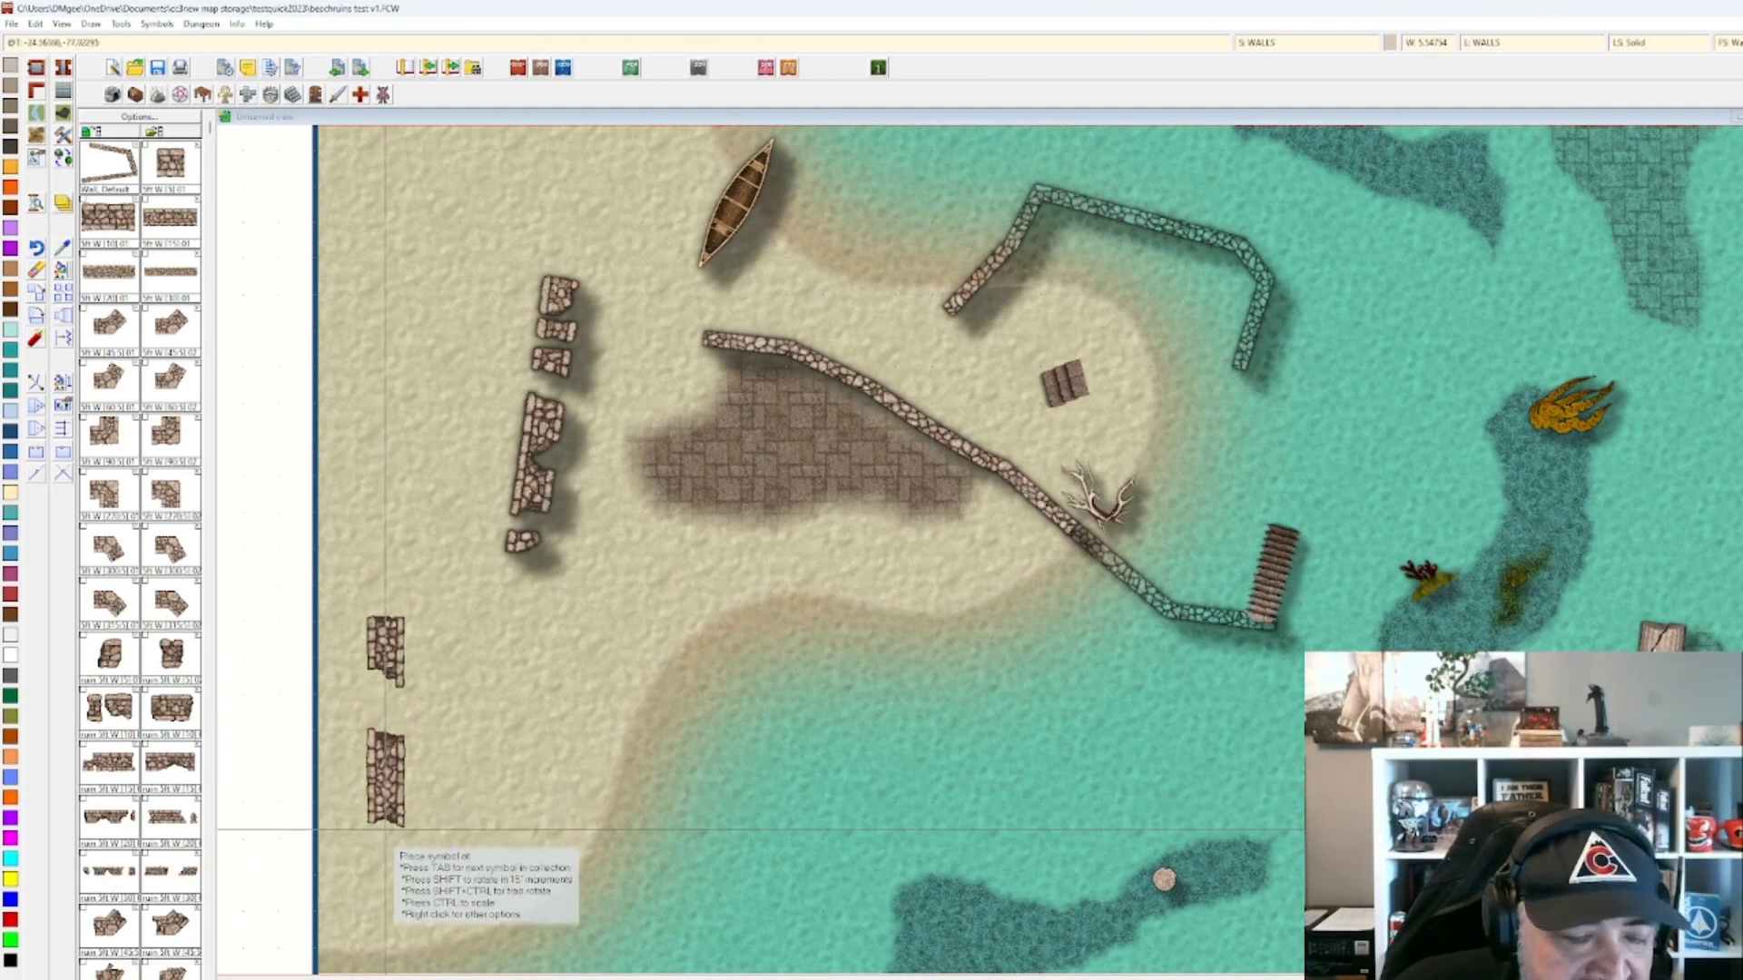
pyautogui.click(407, 803)
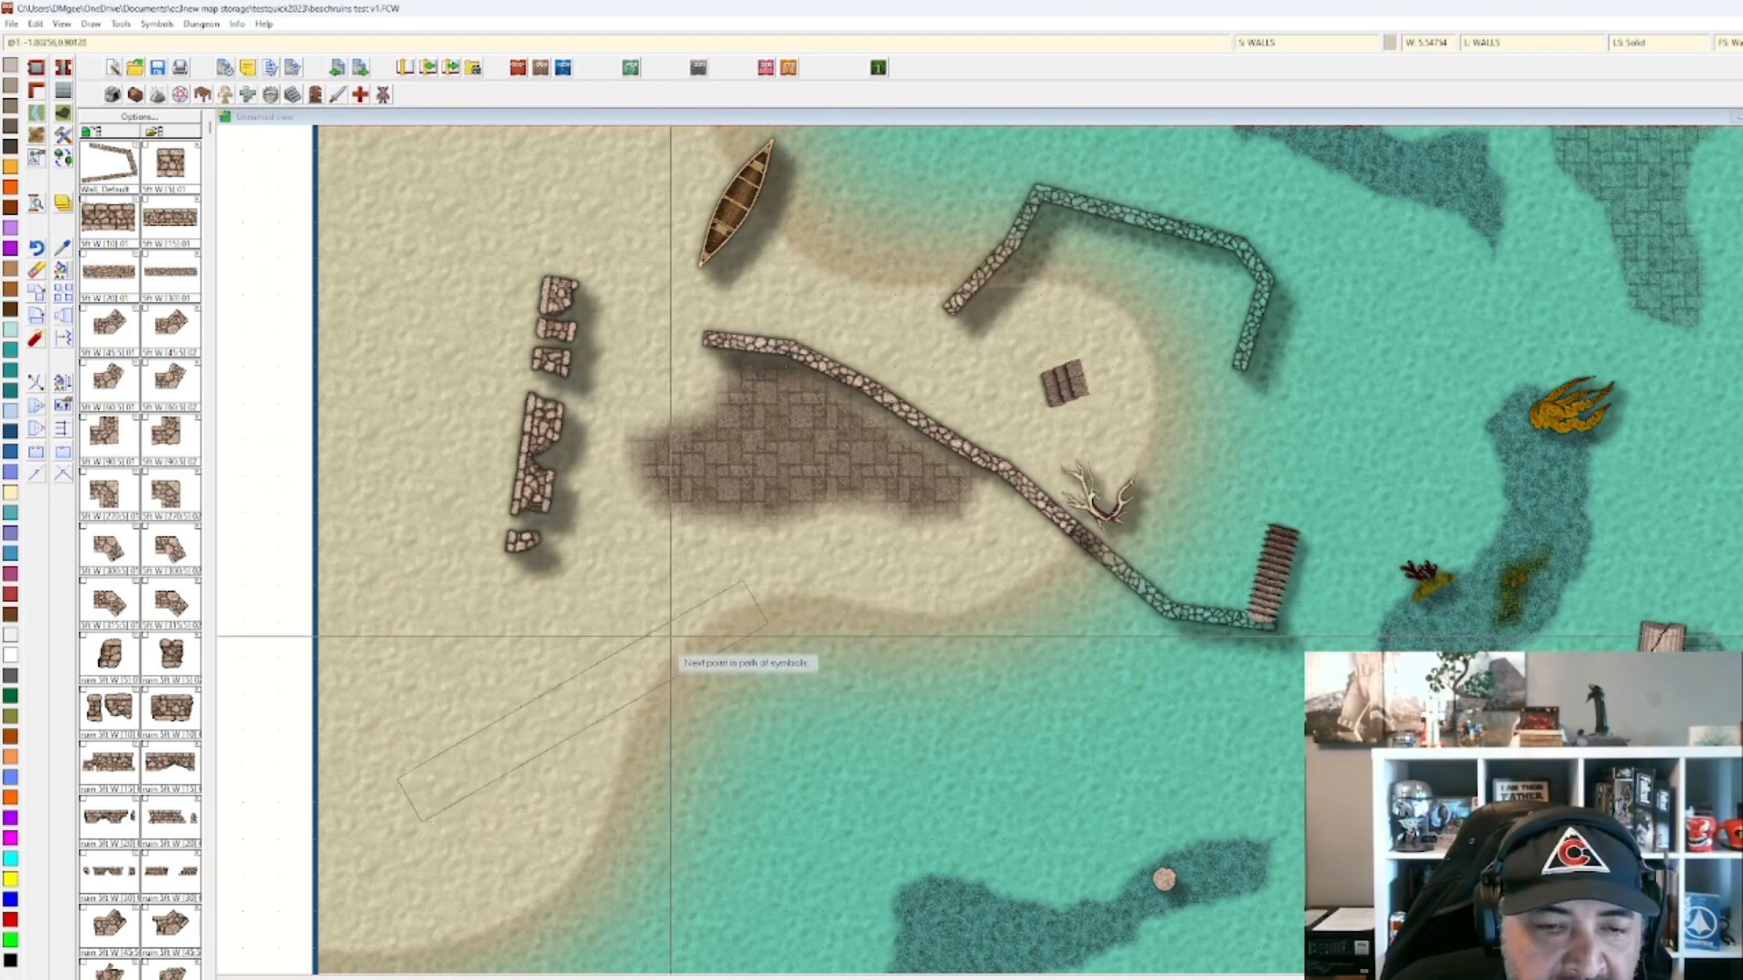
pyautogui.click(668, 599)
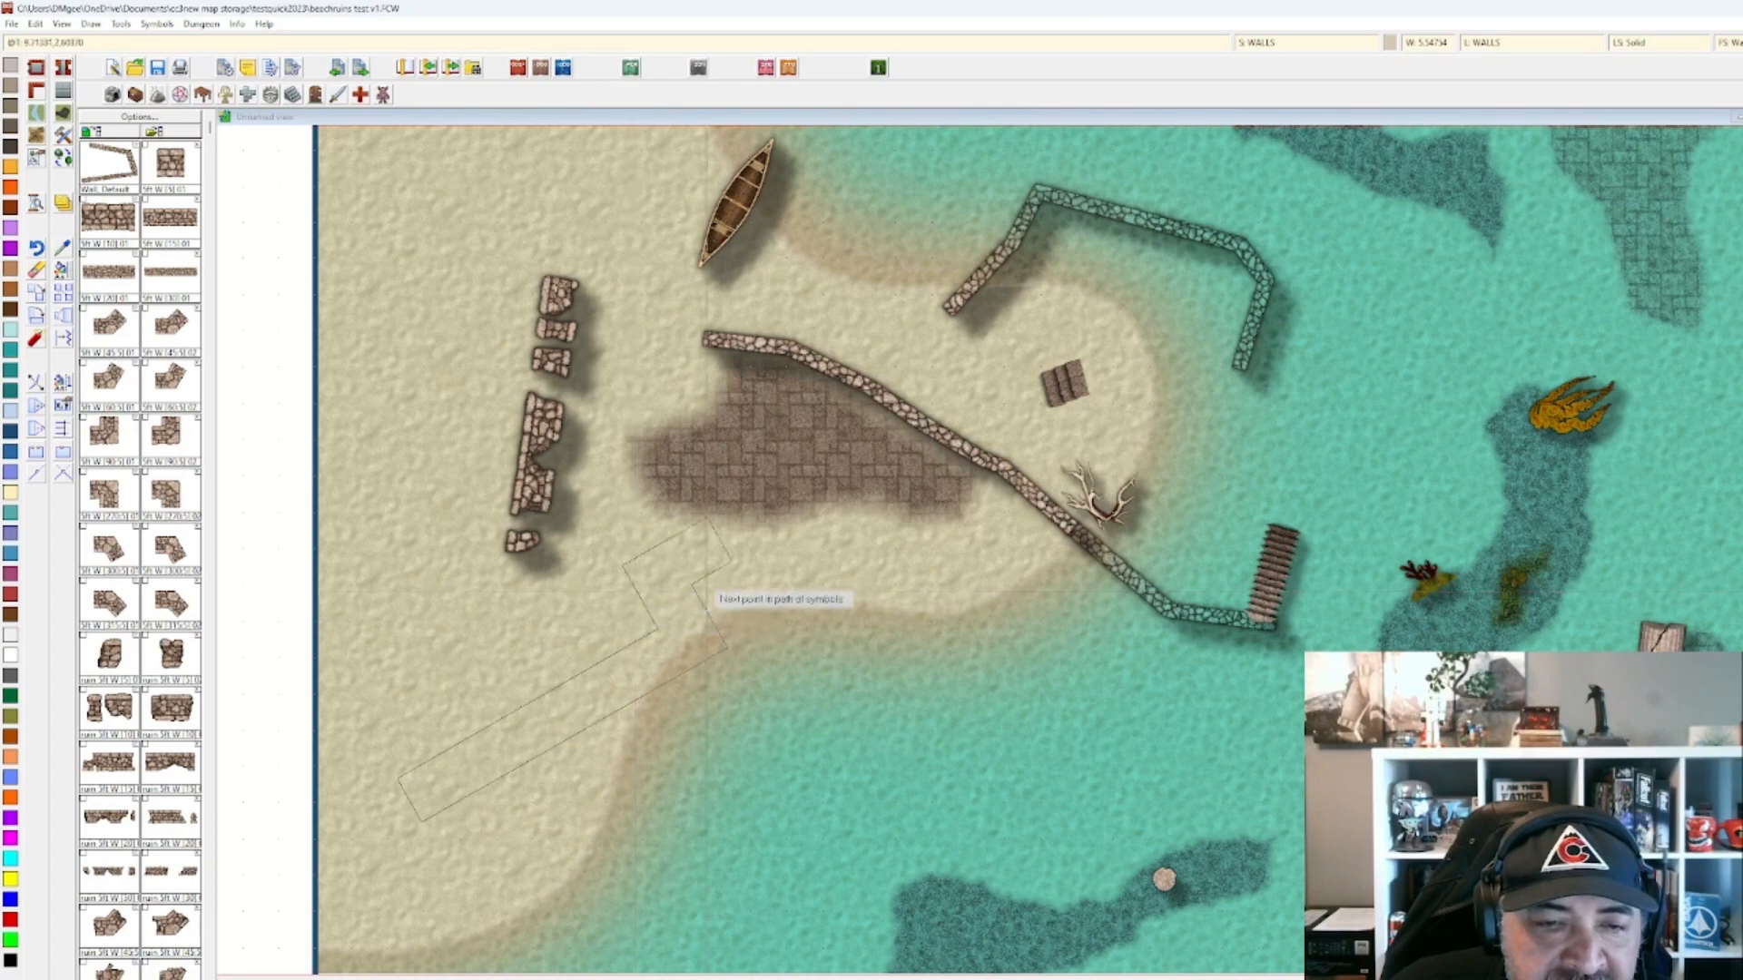
pyautogui.click(939, 599)
pyautogui.rightClick(939, 599)
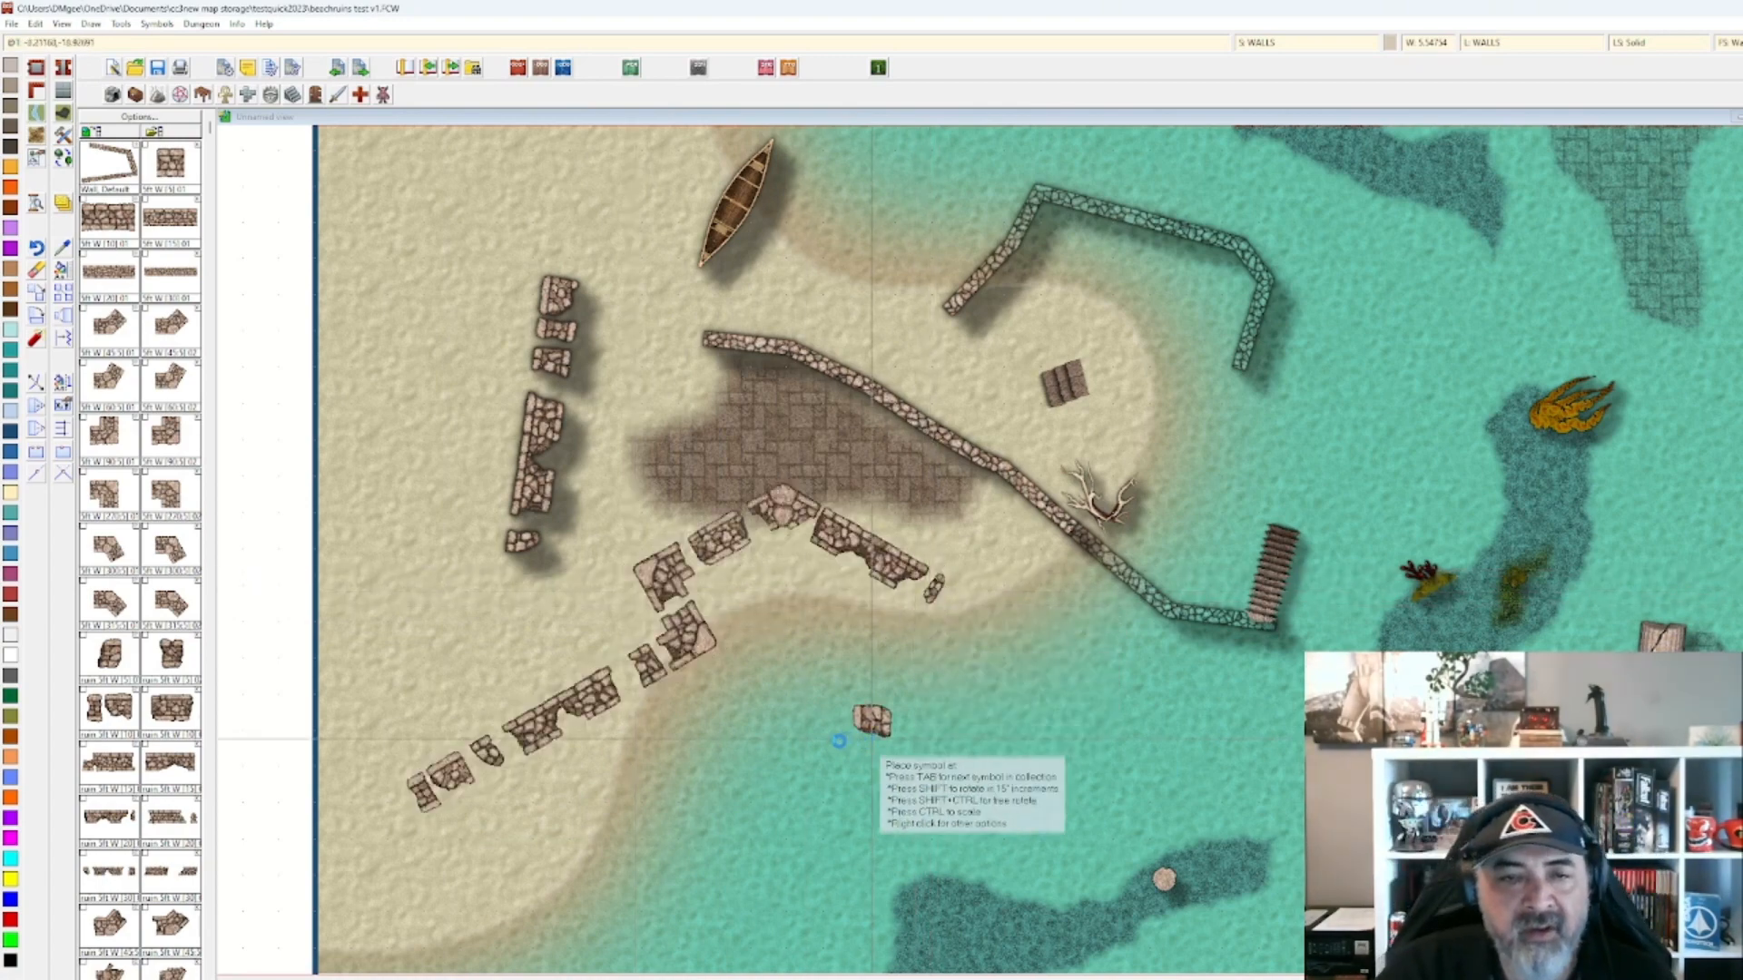
pyautogui.scroll(1, 842, 740)
pyautogui.scroll(1, 836, 745)
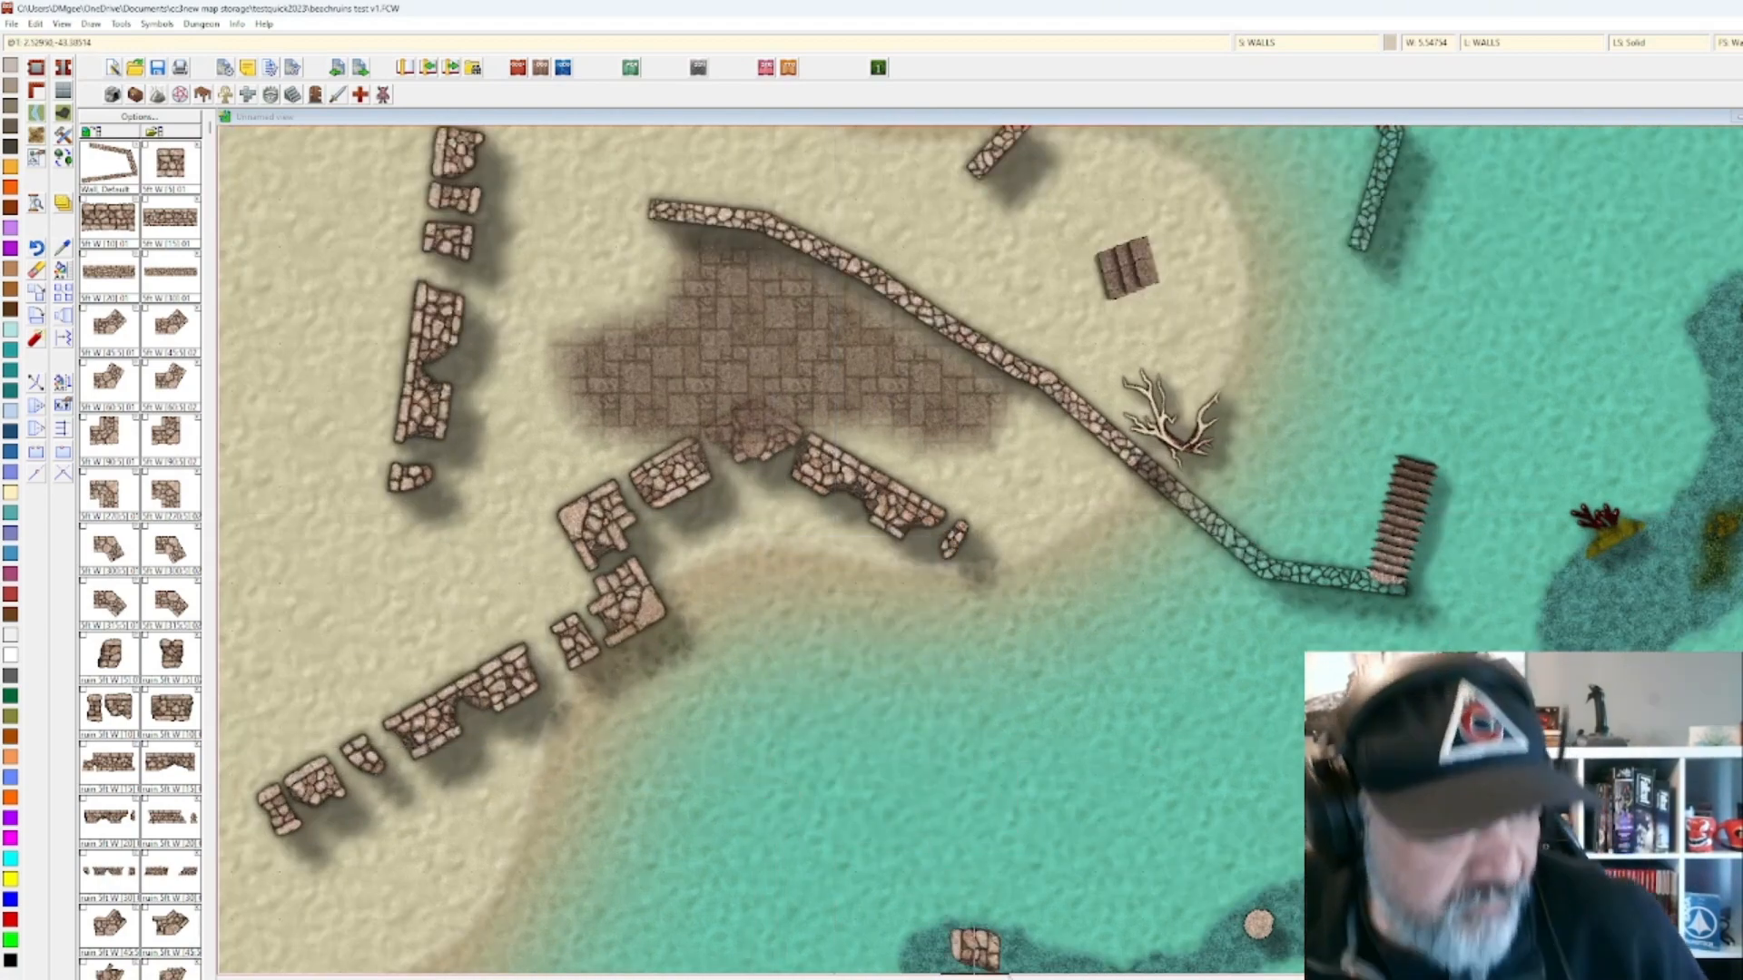
pyautogui.press('Escape')
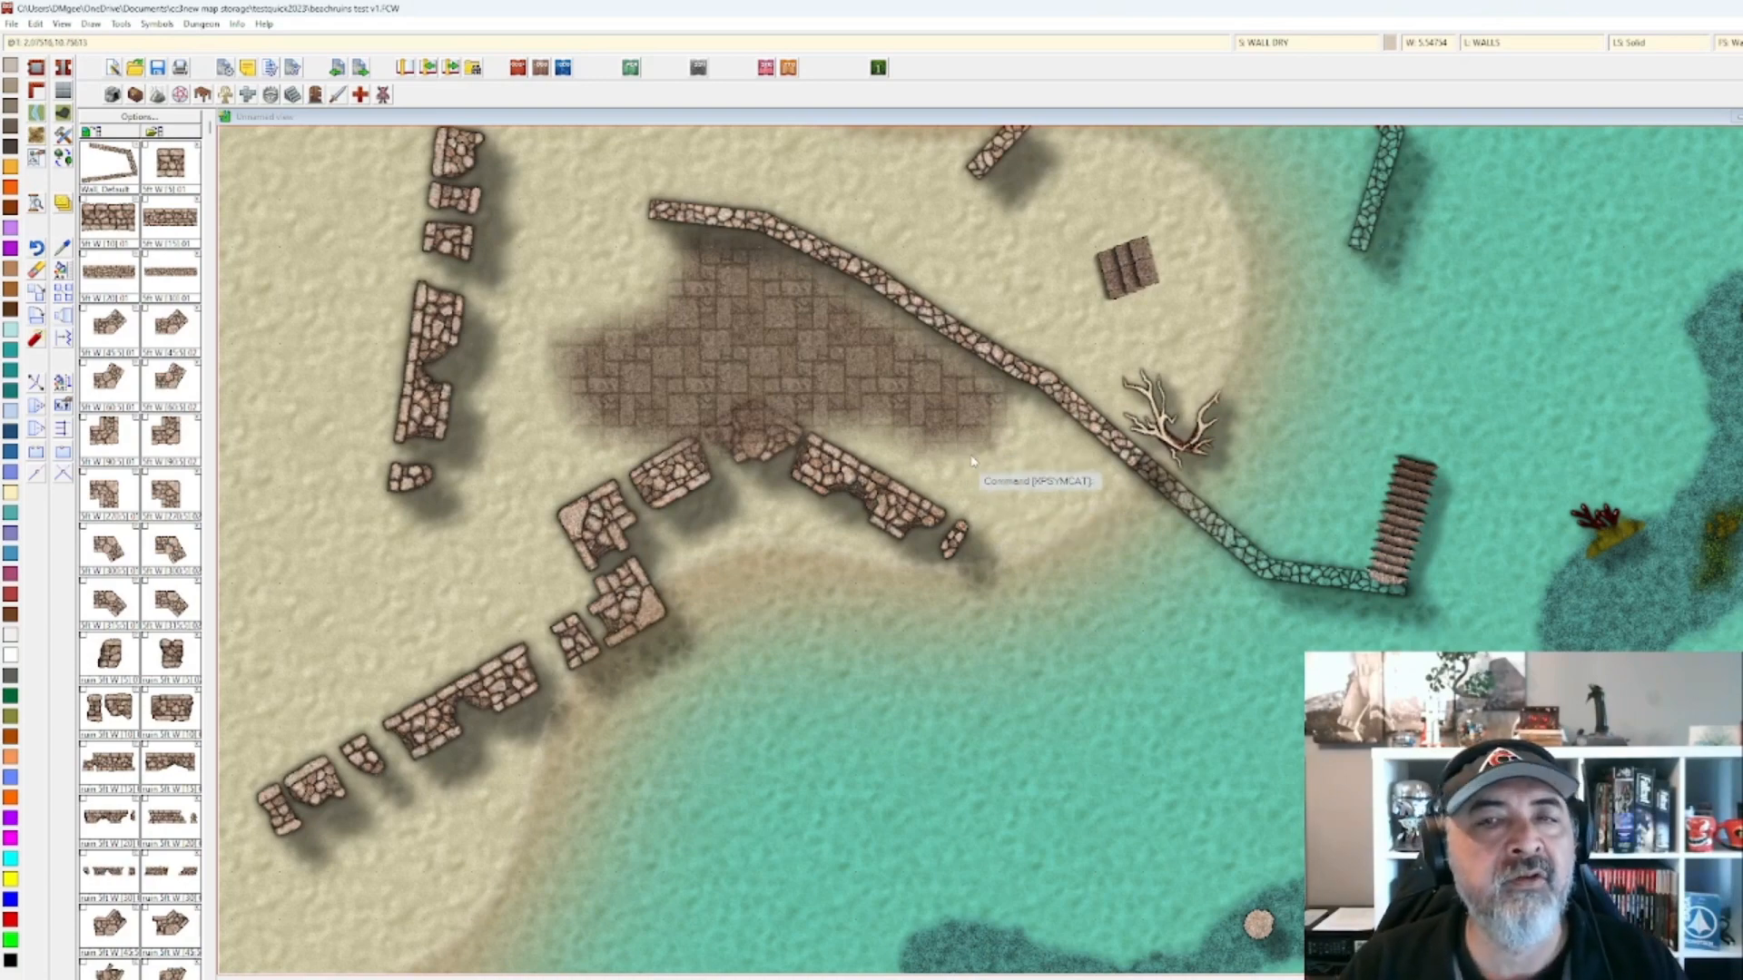
# Compare the whole map with sheet effects deactivated and reactivated.
pyautogui.click(1307, 41)
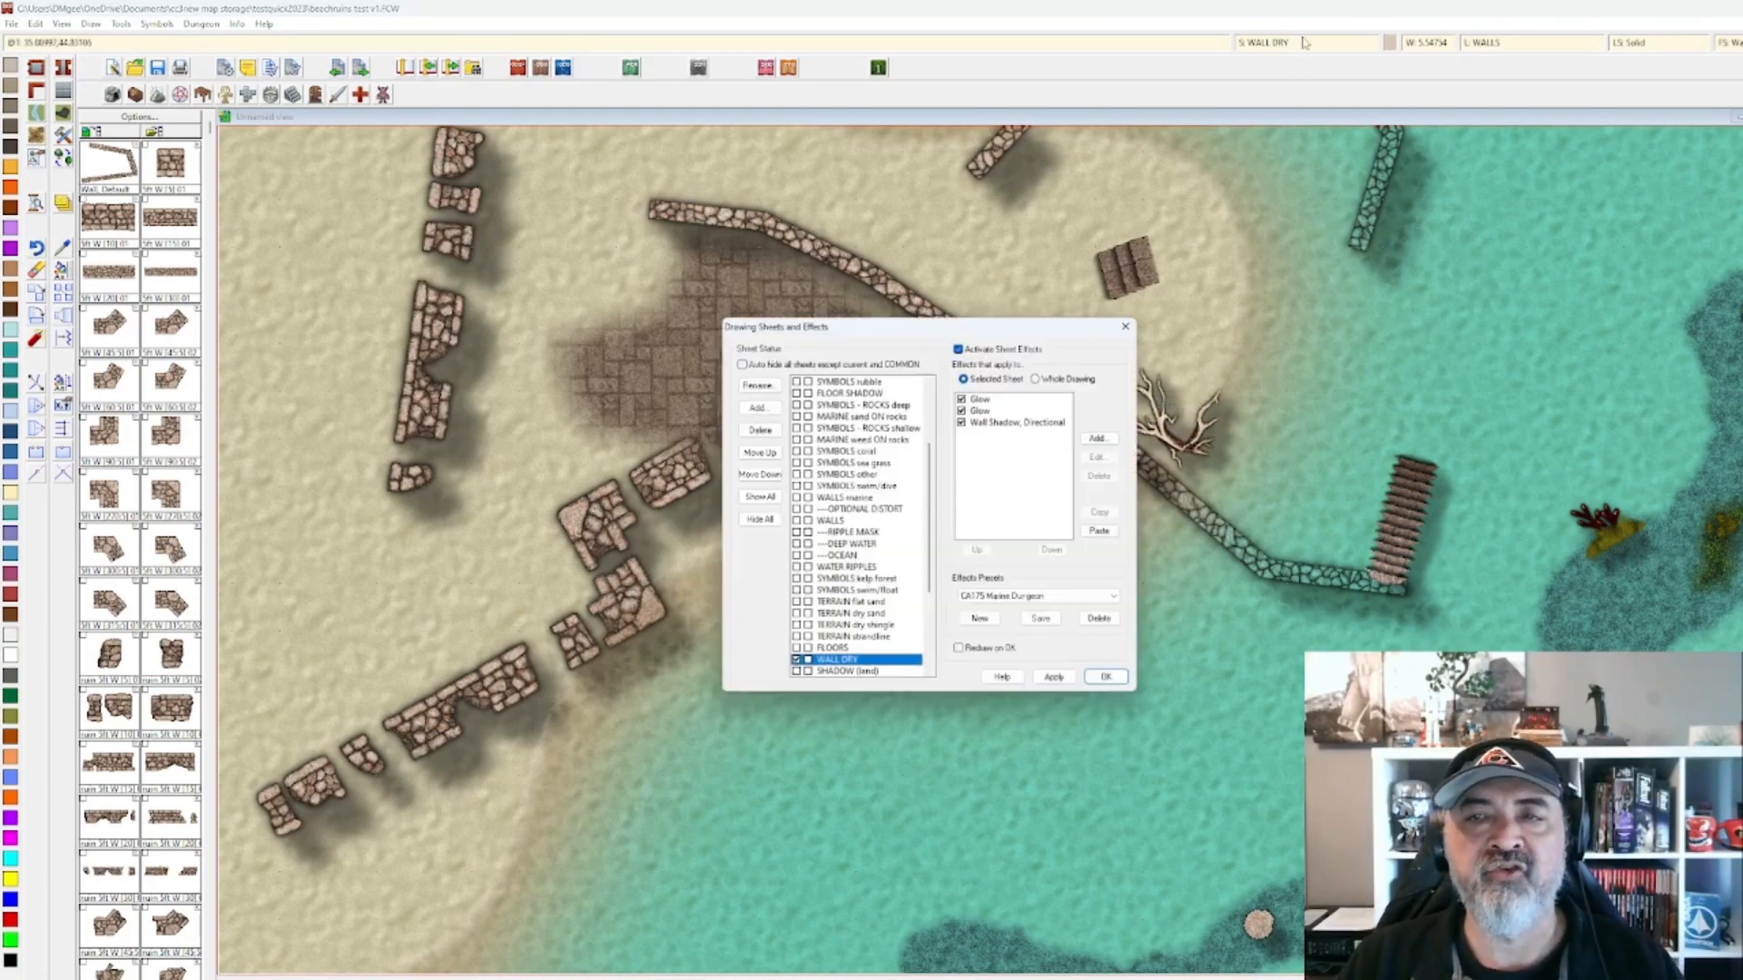
pyautogui.click(958, 349)
pyautogui.click(1055, 677)
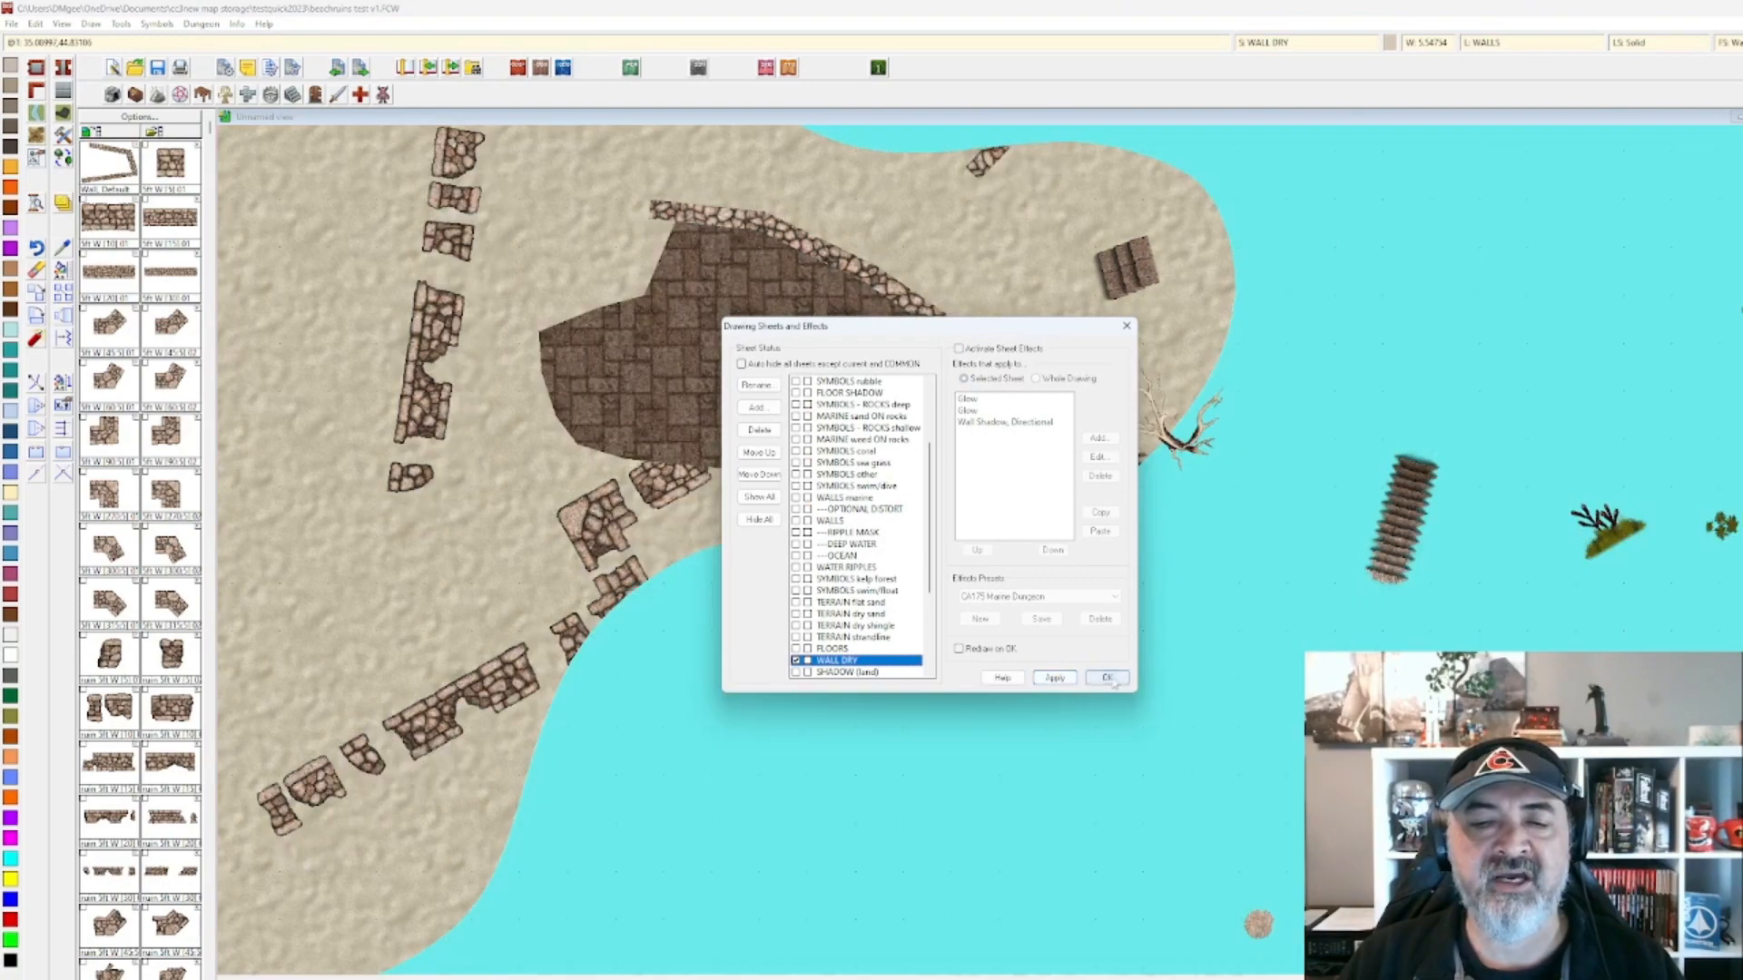
pyautogui.click(1104, 673)
pyautogui.scroll(-4, 1103, 662)
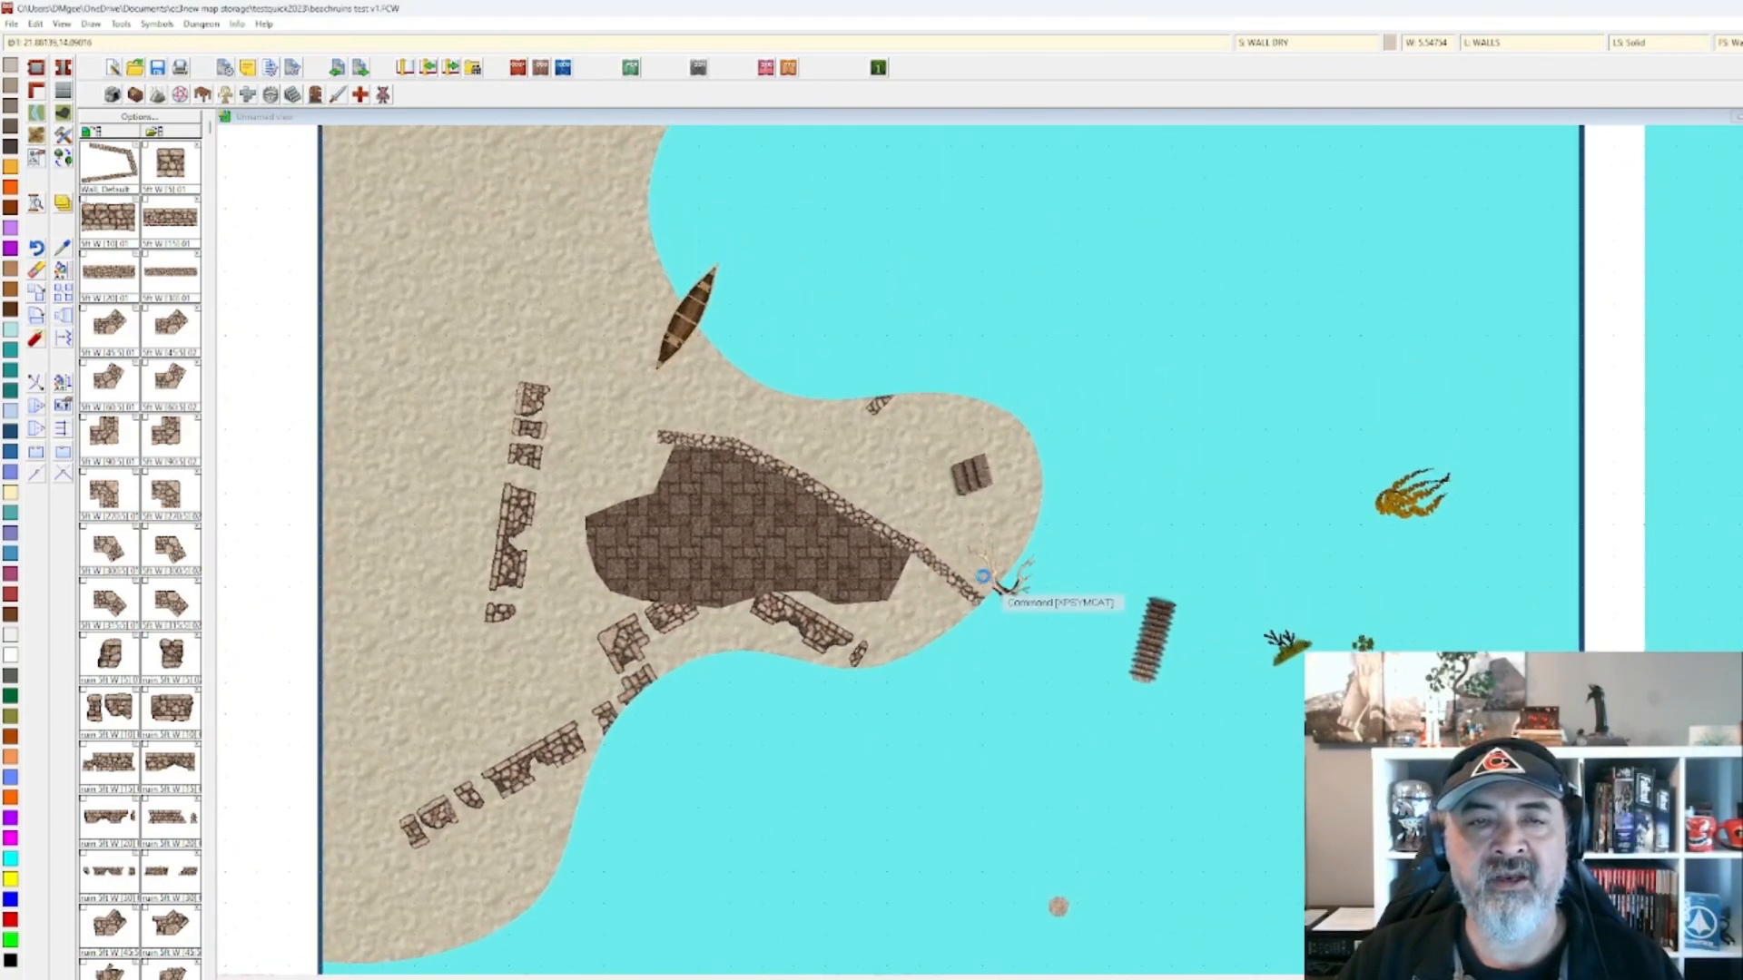
pyautogui.moveTo(940, 536); pyautogui.dragTo(876, 516)
pyautogui.click(1287, 45)
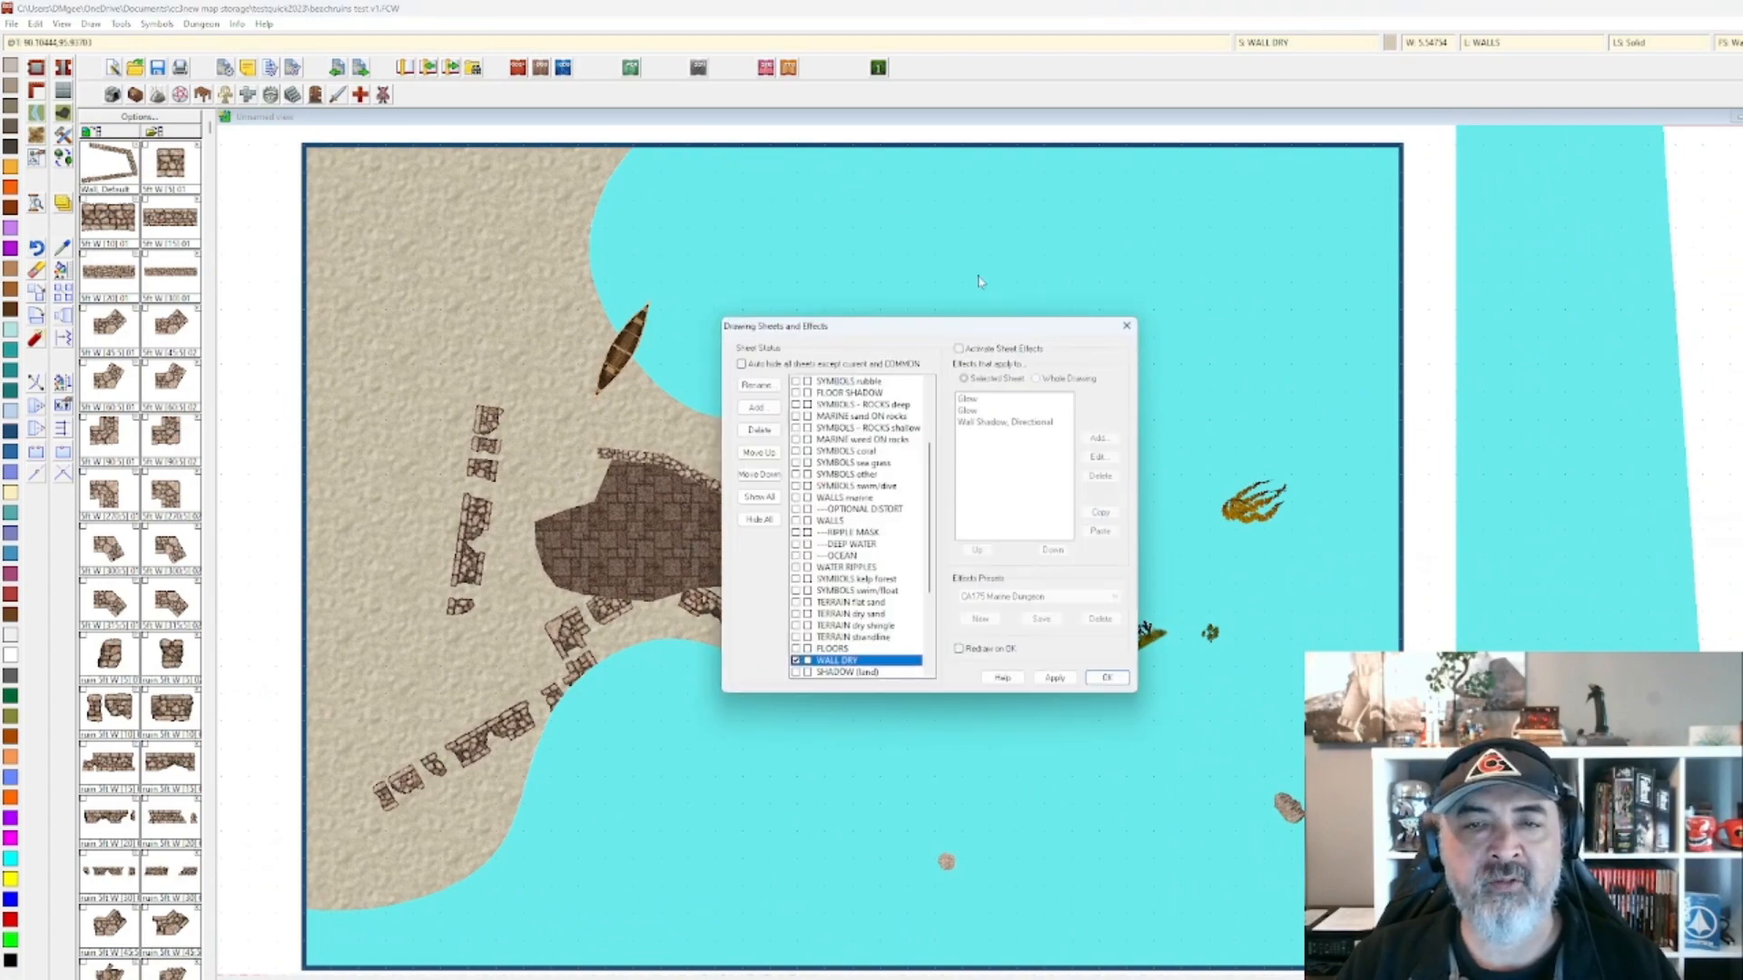
pyautogui.click(966, 349)
pyautogui.click(1053, 677)
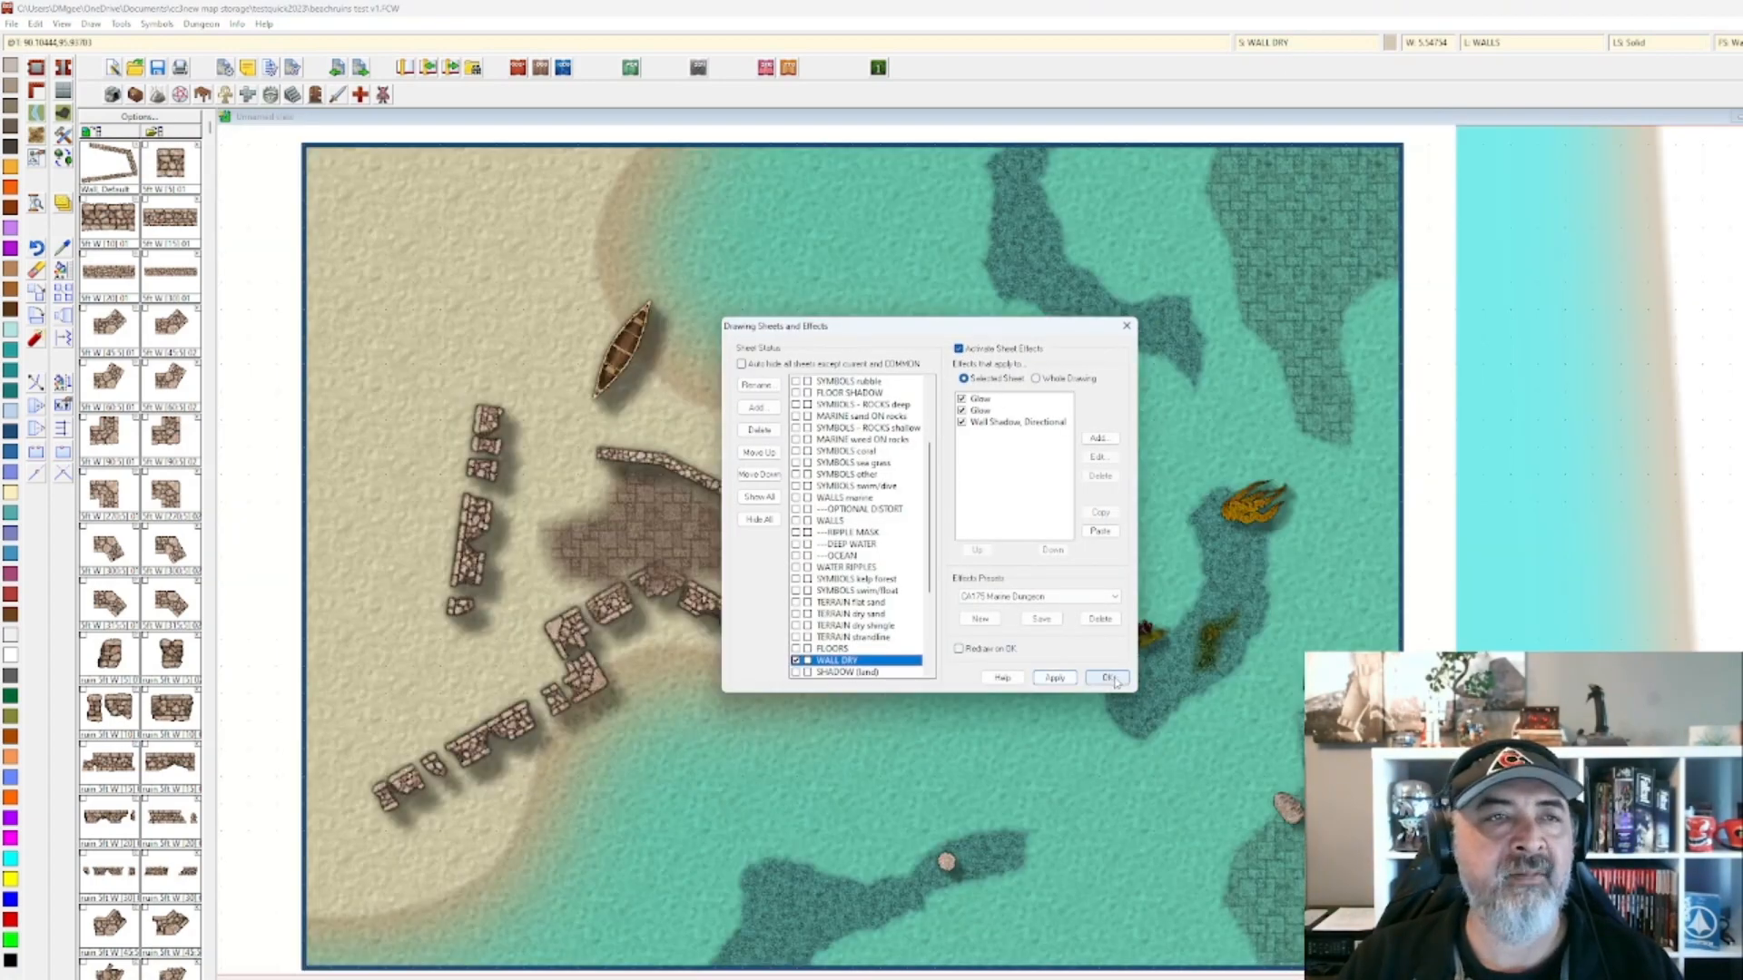
pyautogui.click(1109, 676)
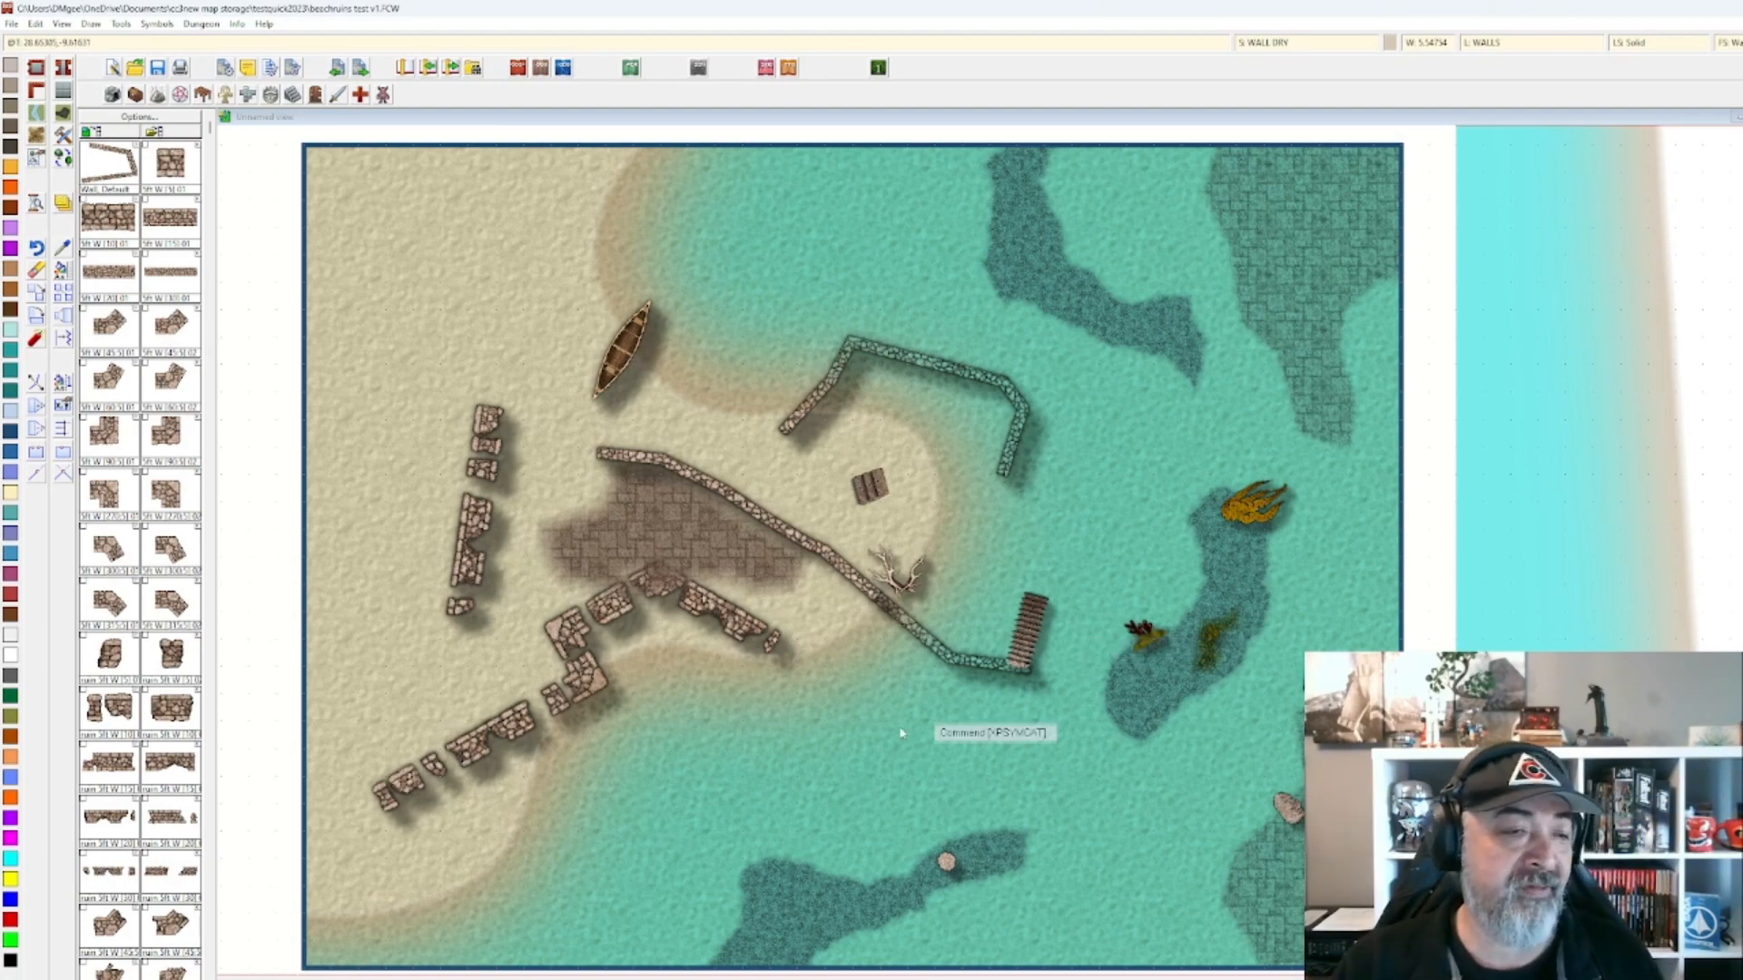
pyautogui.scroll(-4, 148, 597)
pyautogui.scroll(-1, 148, 598)
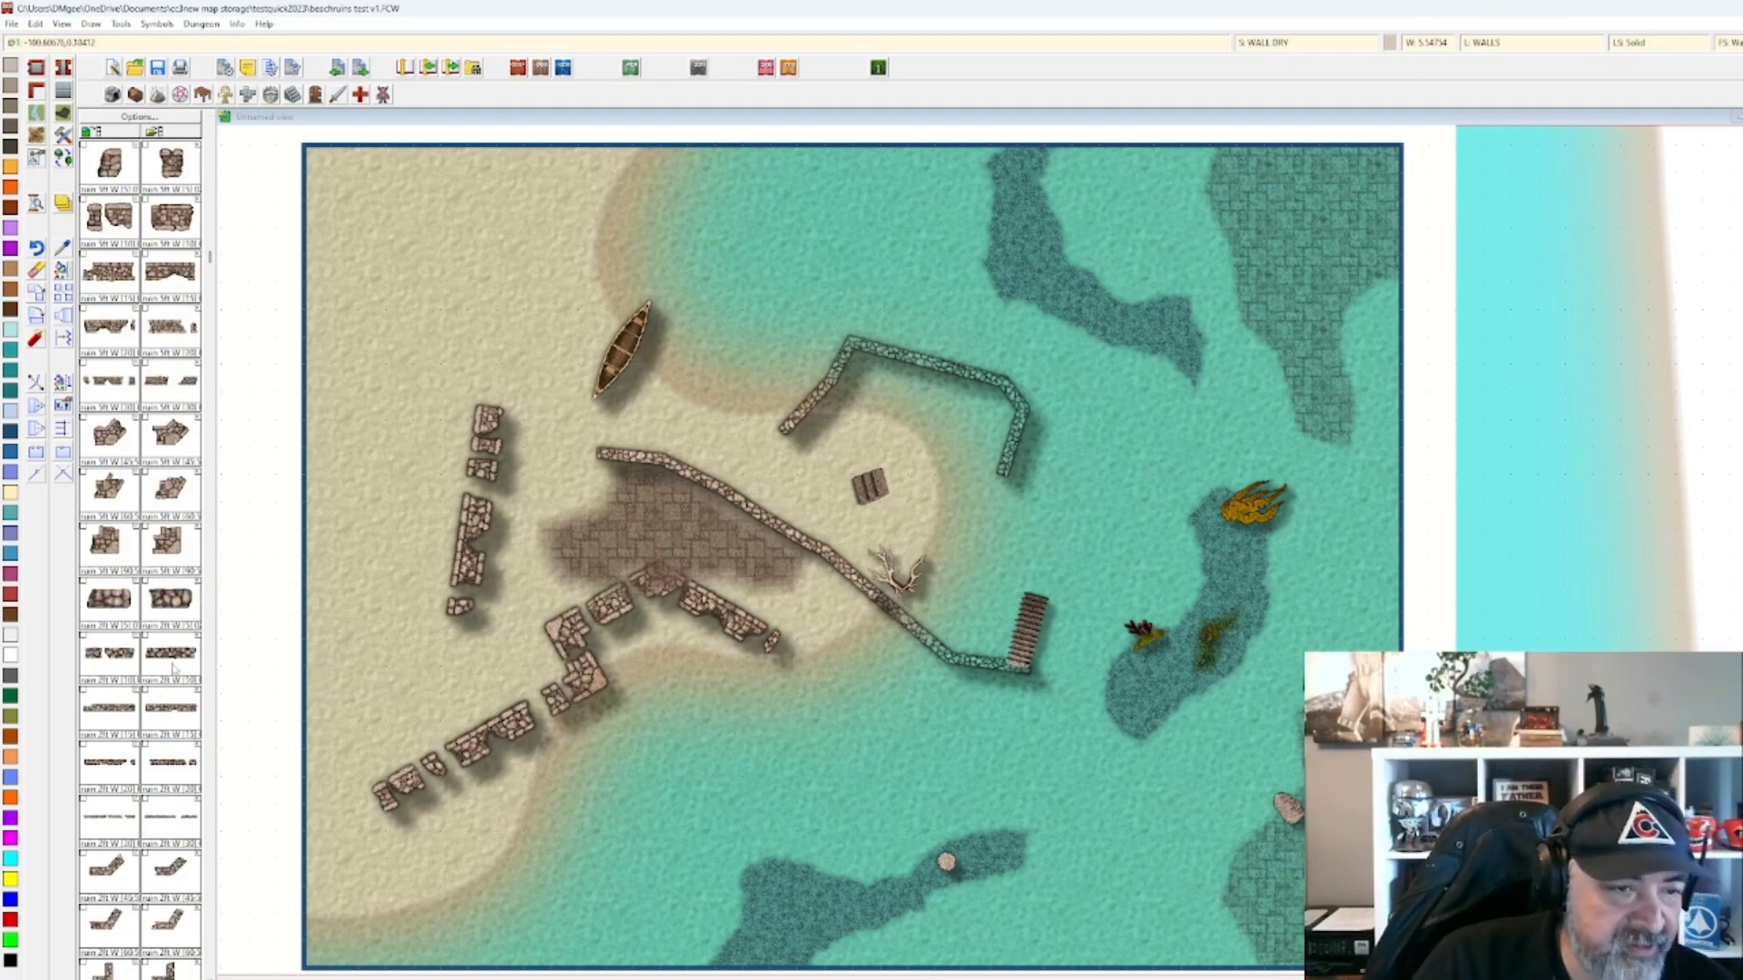
pyautogui.click(155, 132)
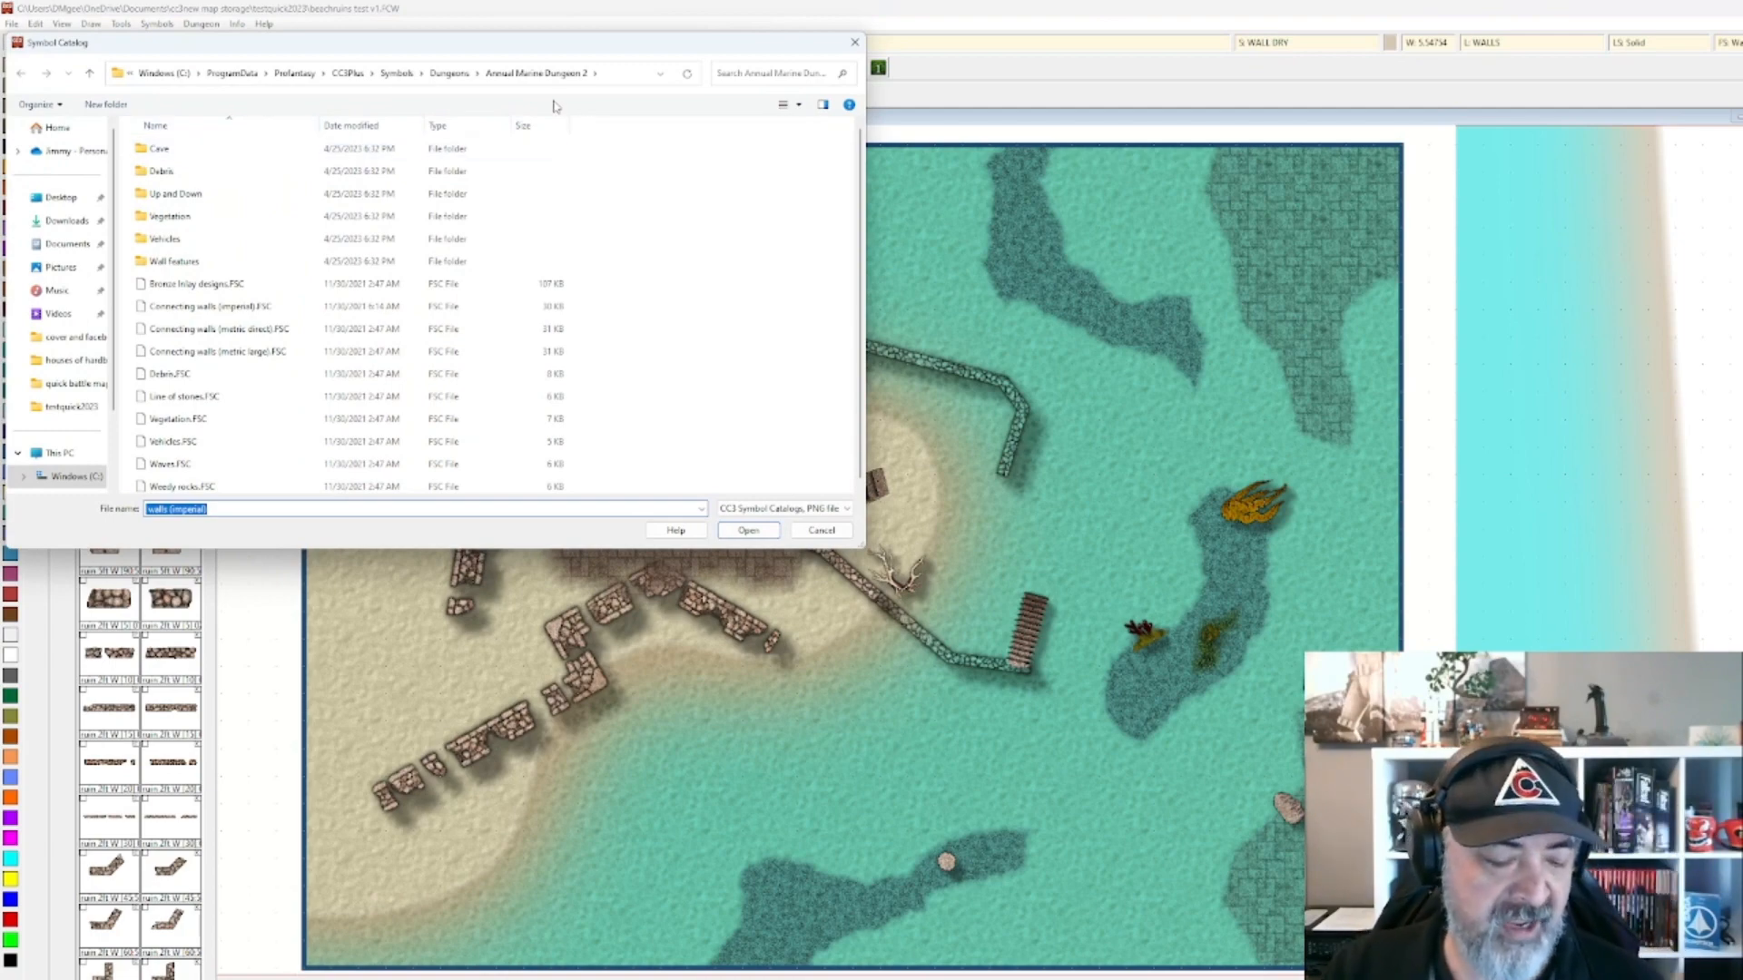
pyautogui.press('Escape')
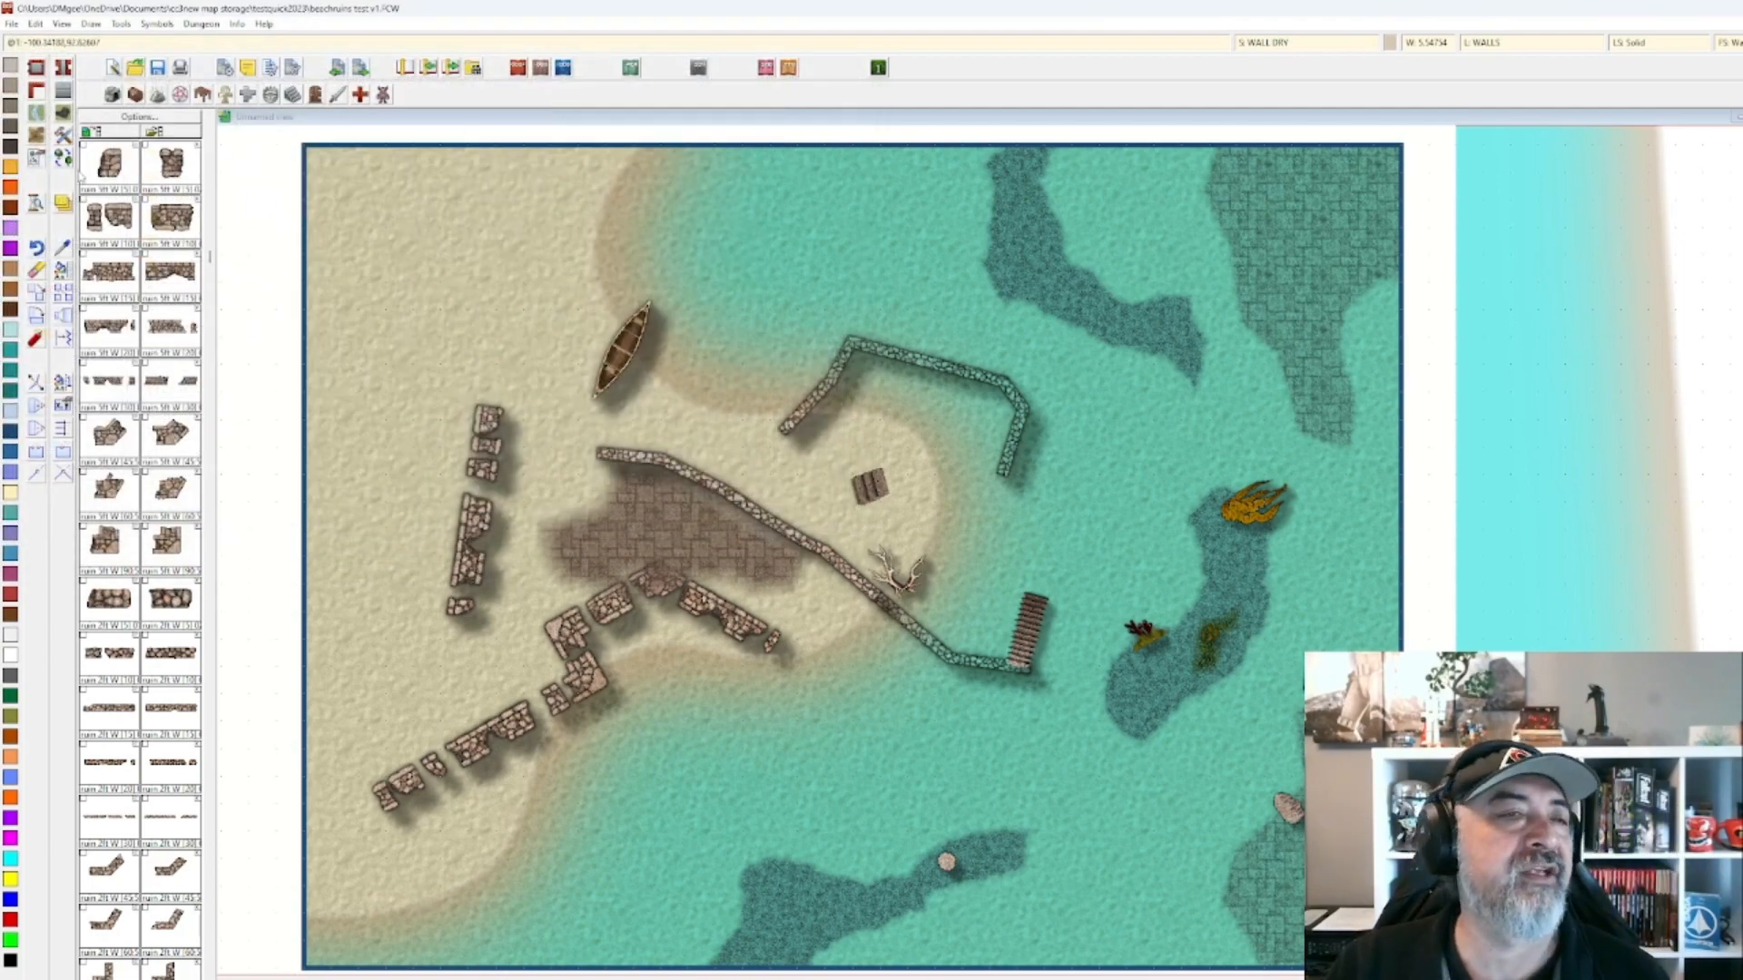
pyautogui.click(183, 126)
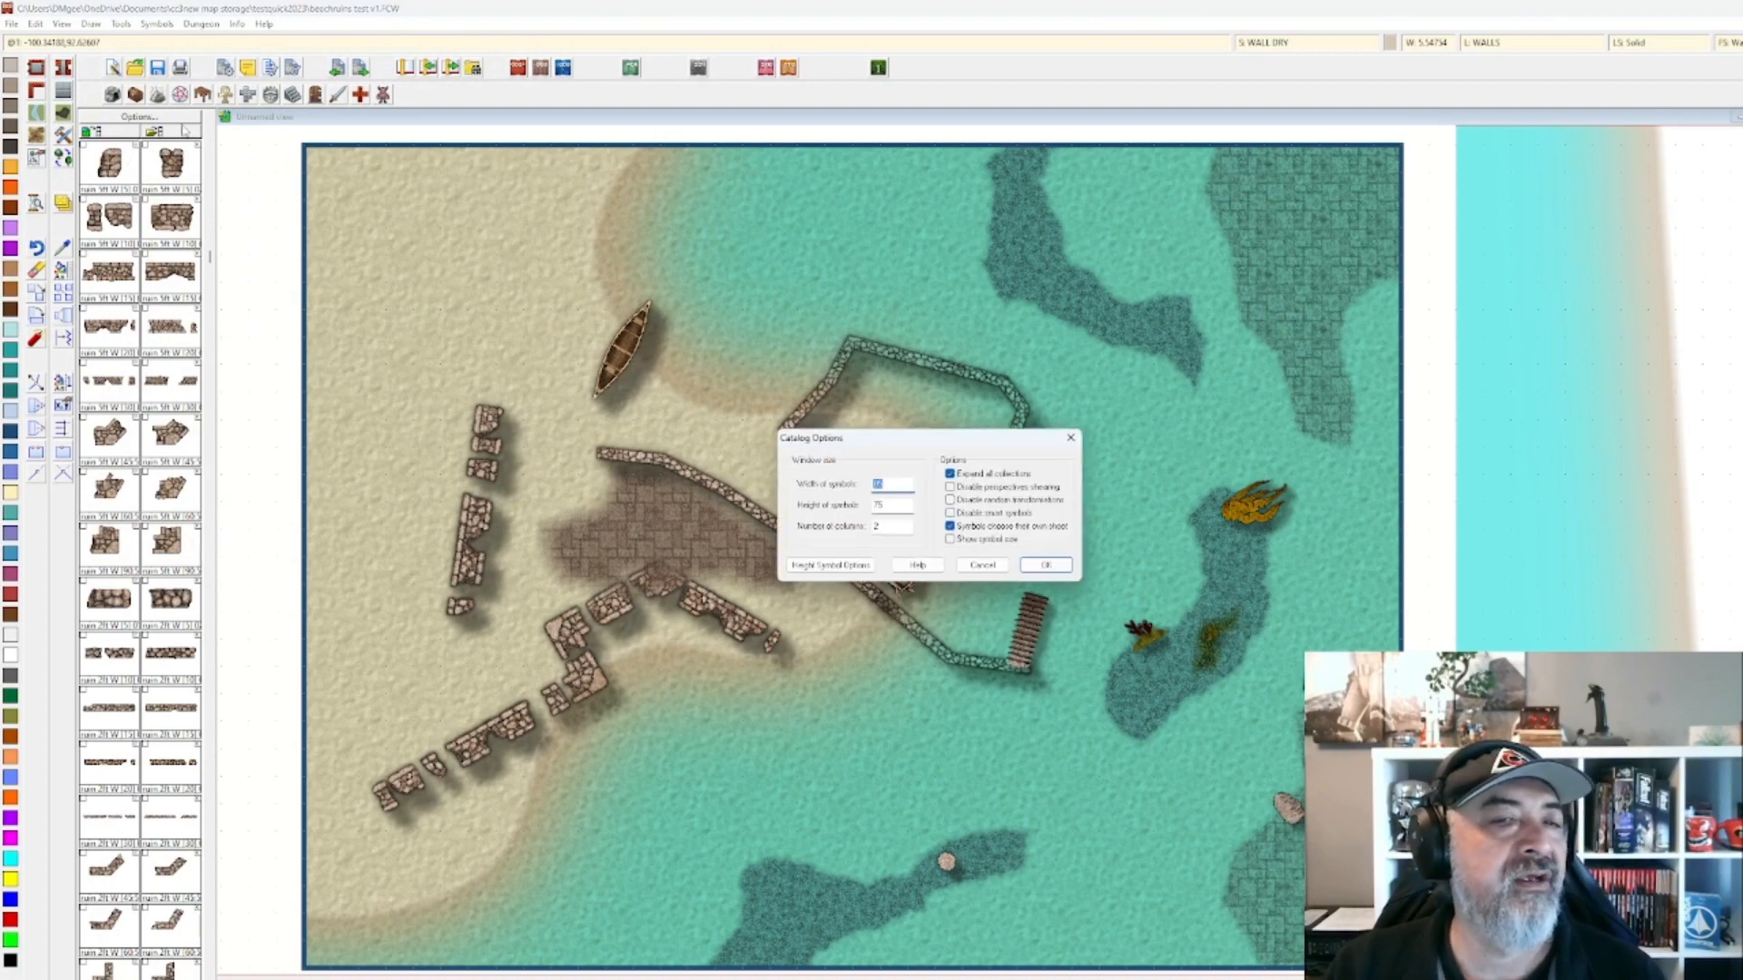
pyautogui.press('Escape')
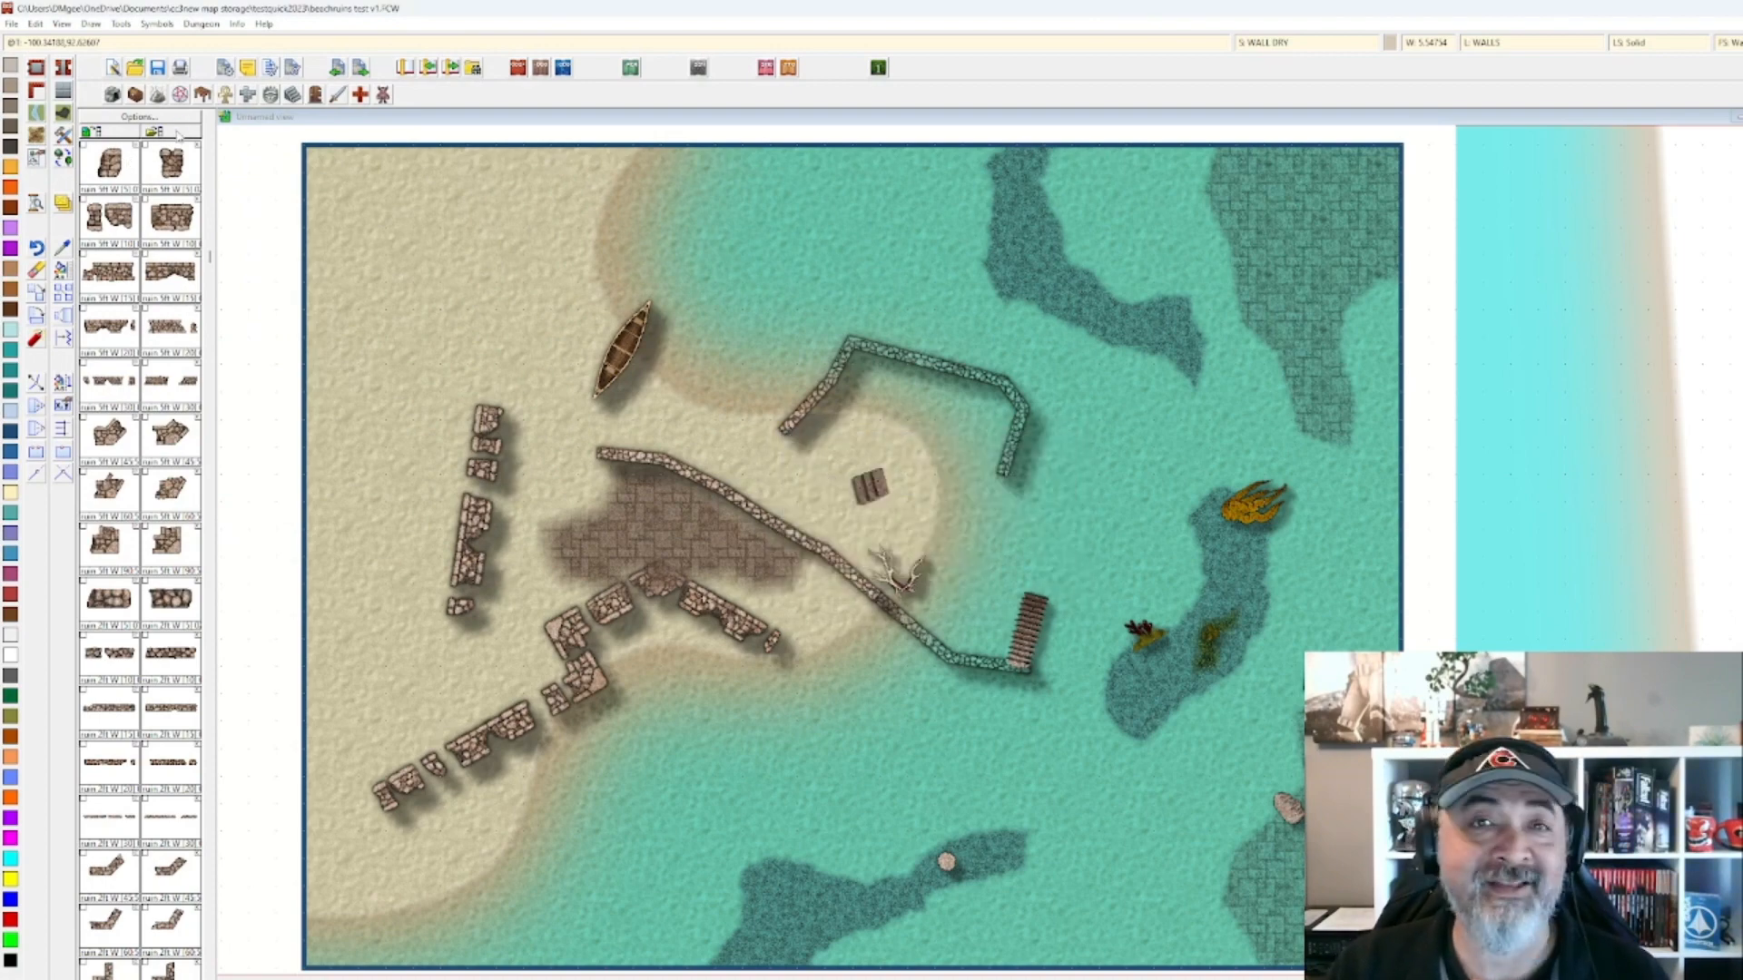
# Browse the Dungeons symbol folders for other styles and open the Annual Marine Dungeon 2 folder.
pyautogui.click(179, 135)
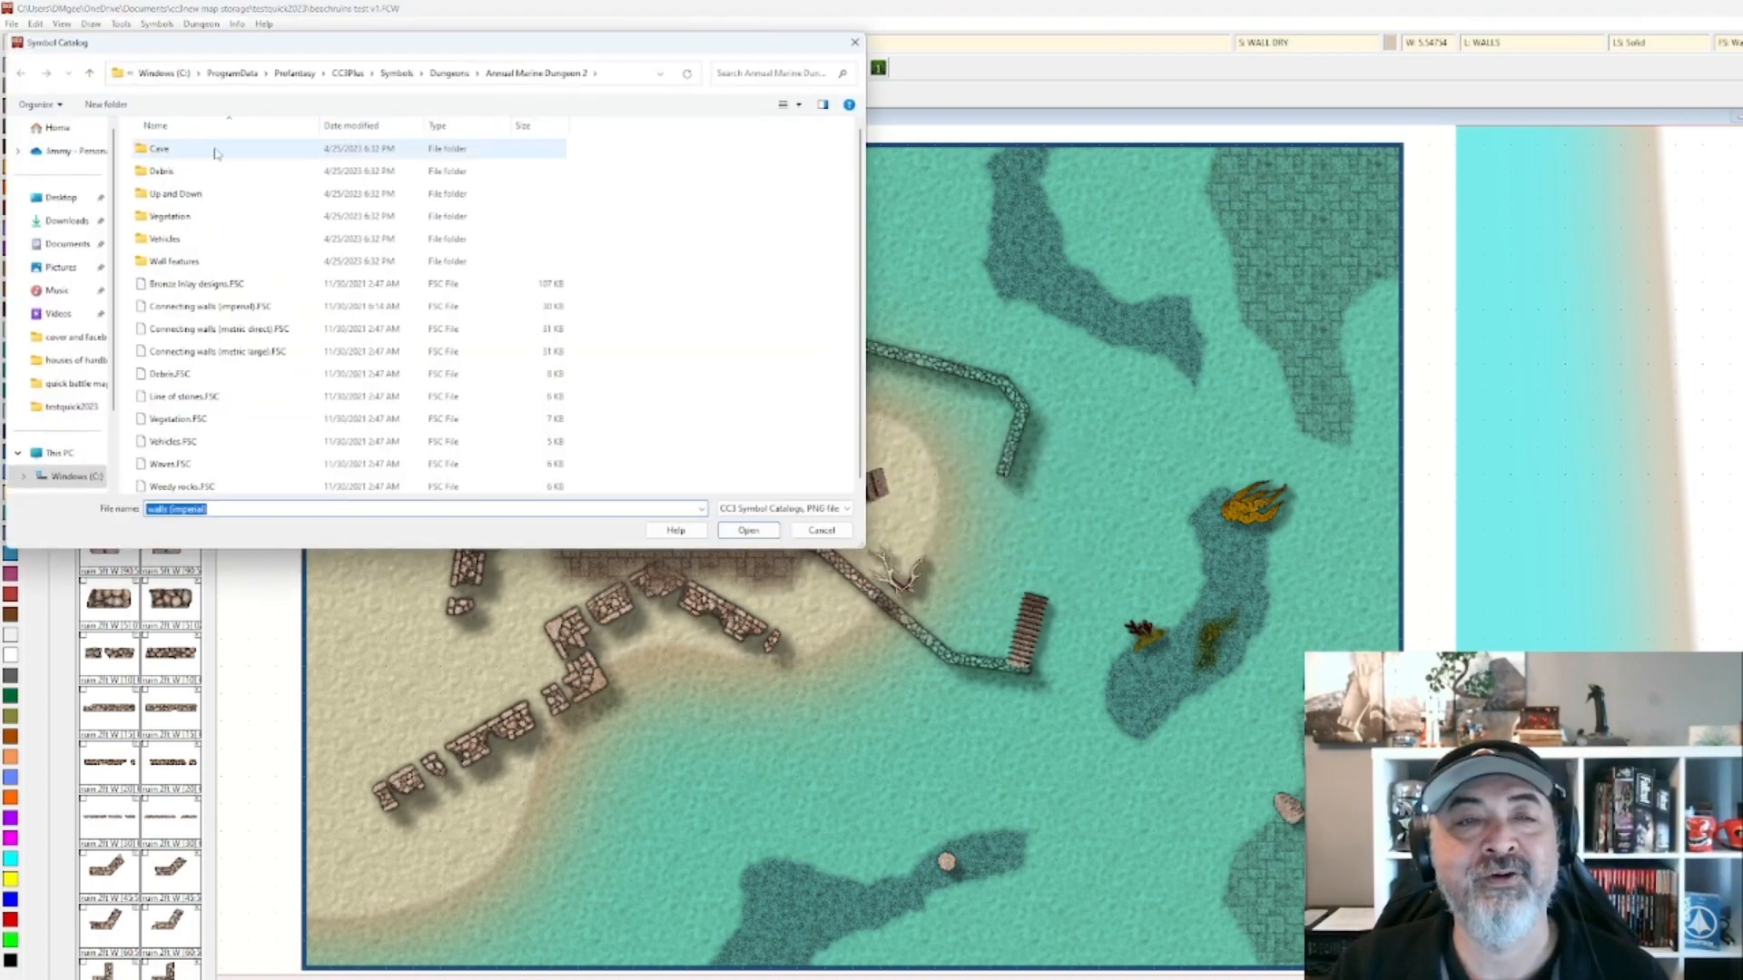
pyautogui.click(440, 75)
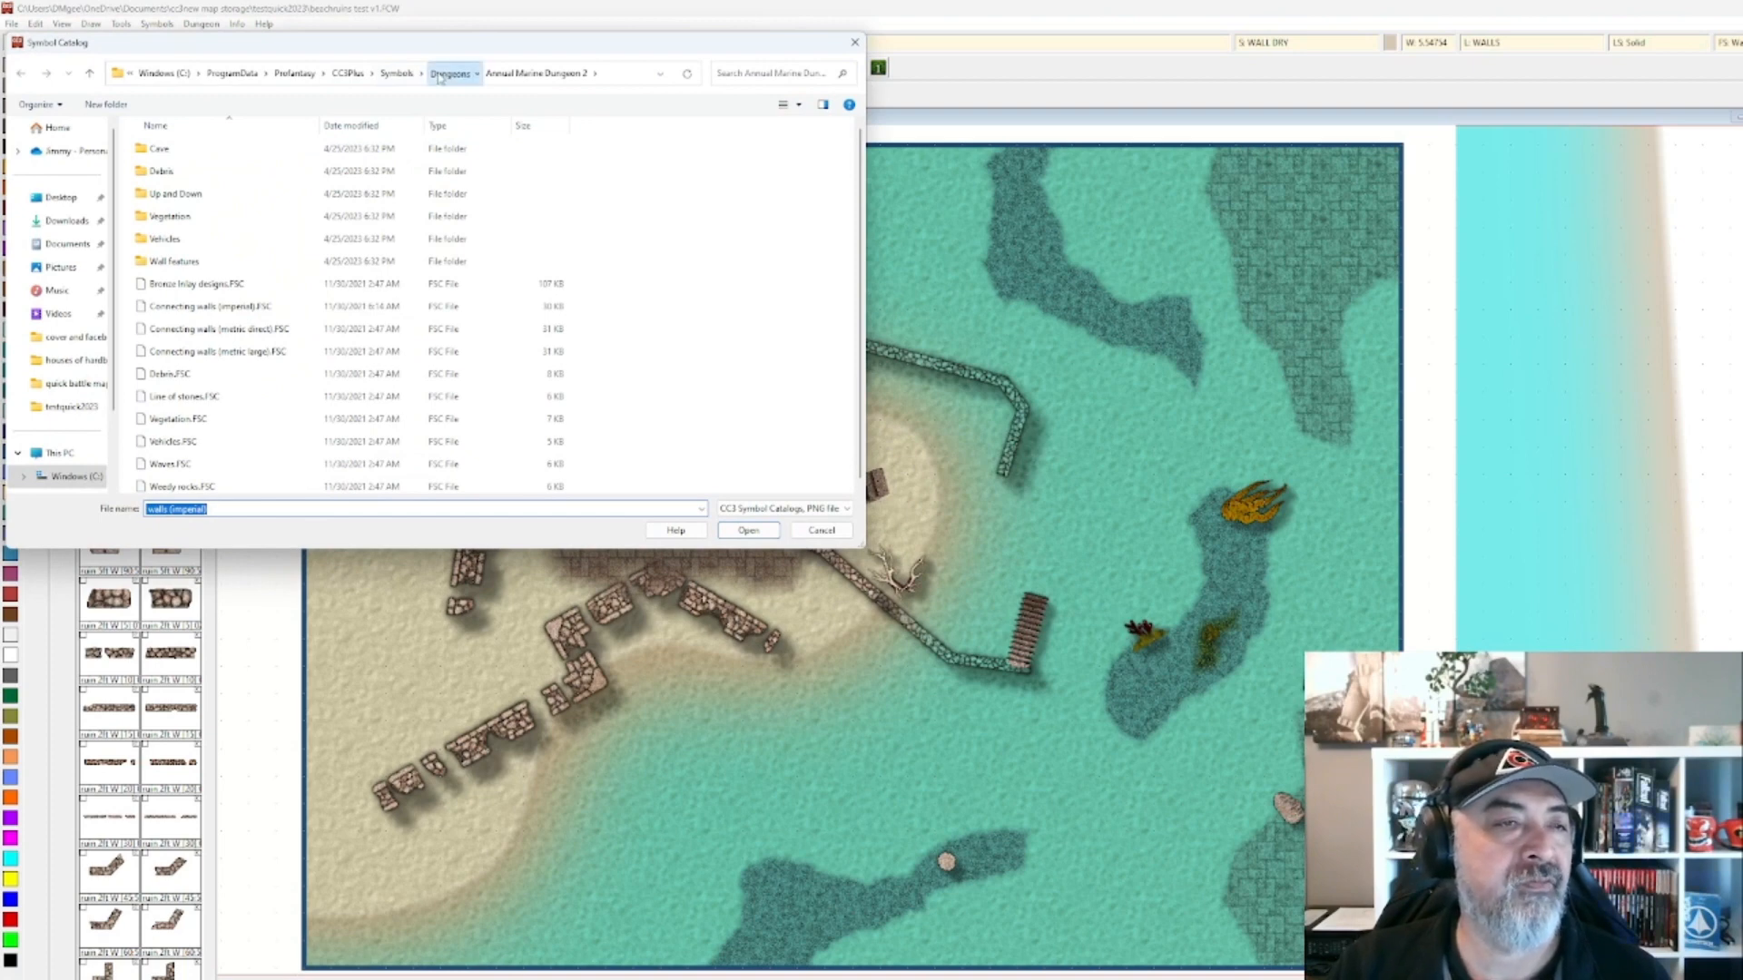
pyautogui.click(442, 73)
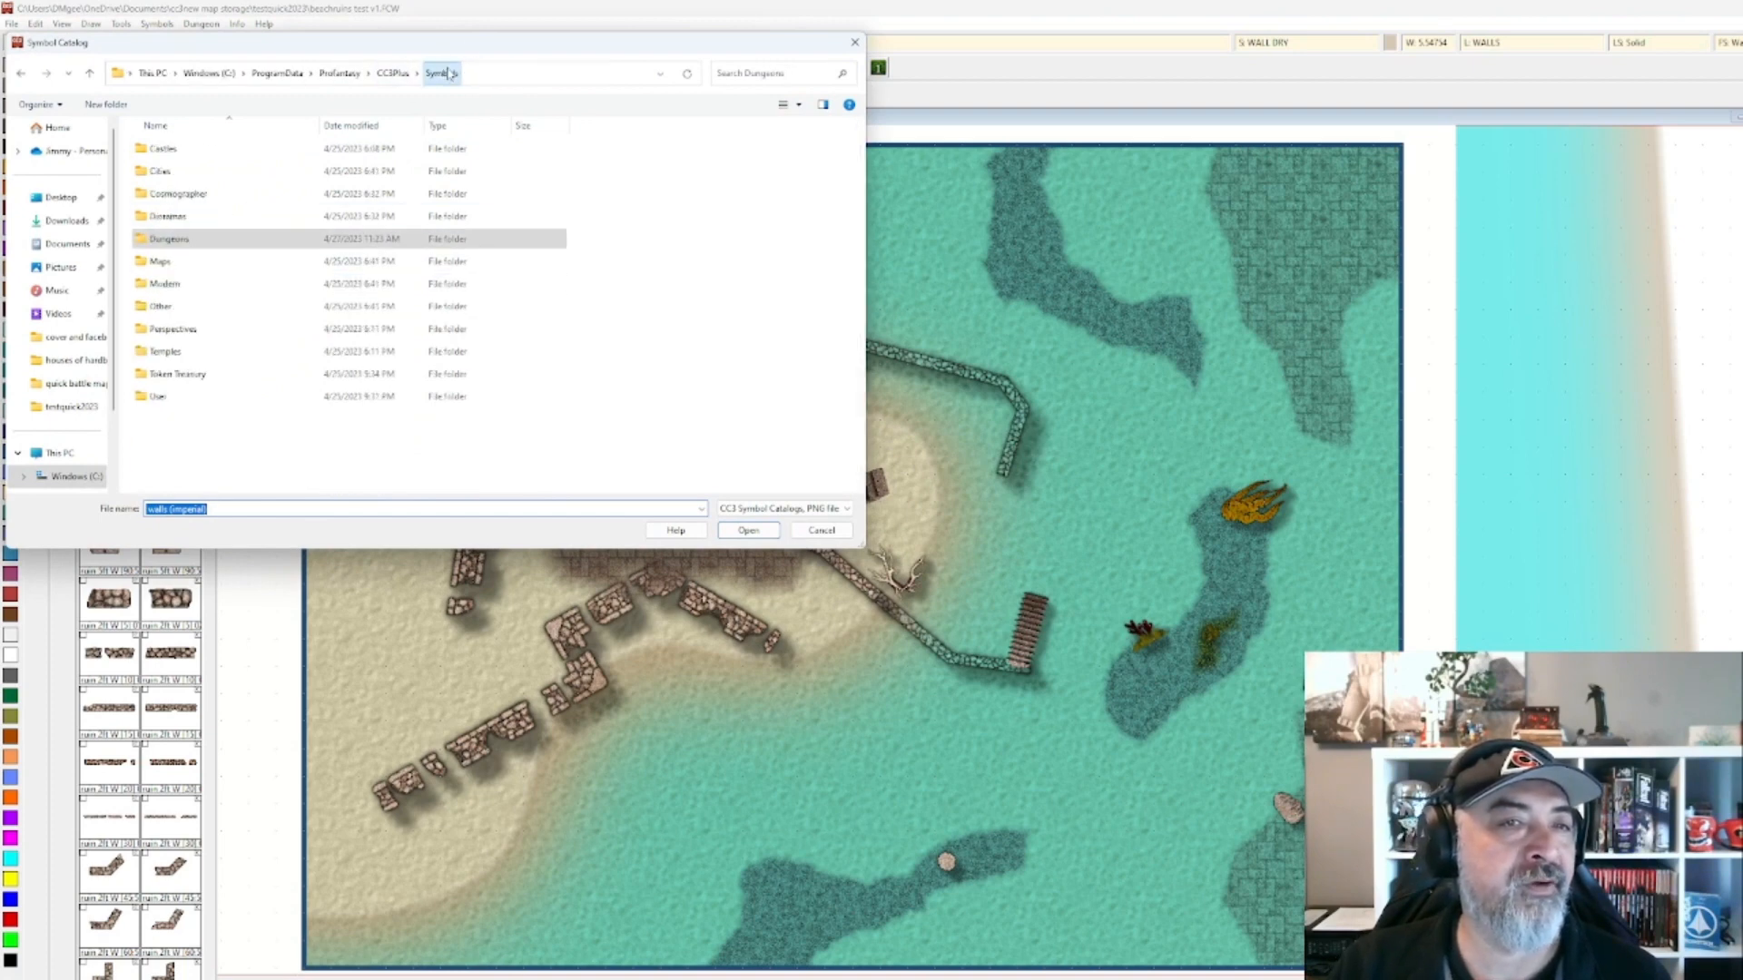
pyautogui.doubleClick(209, 242)
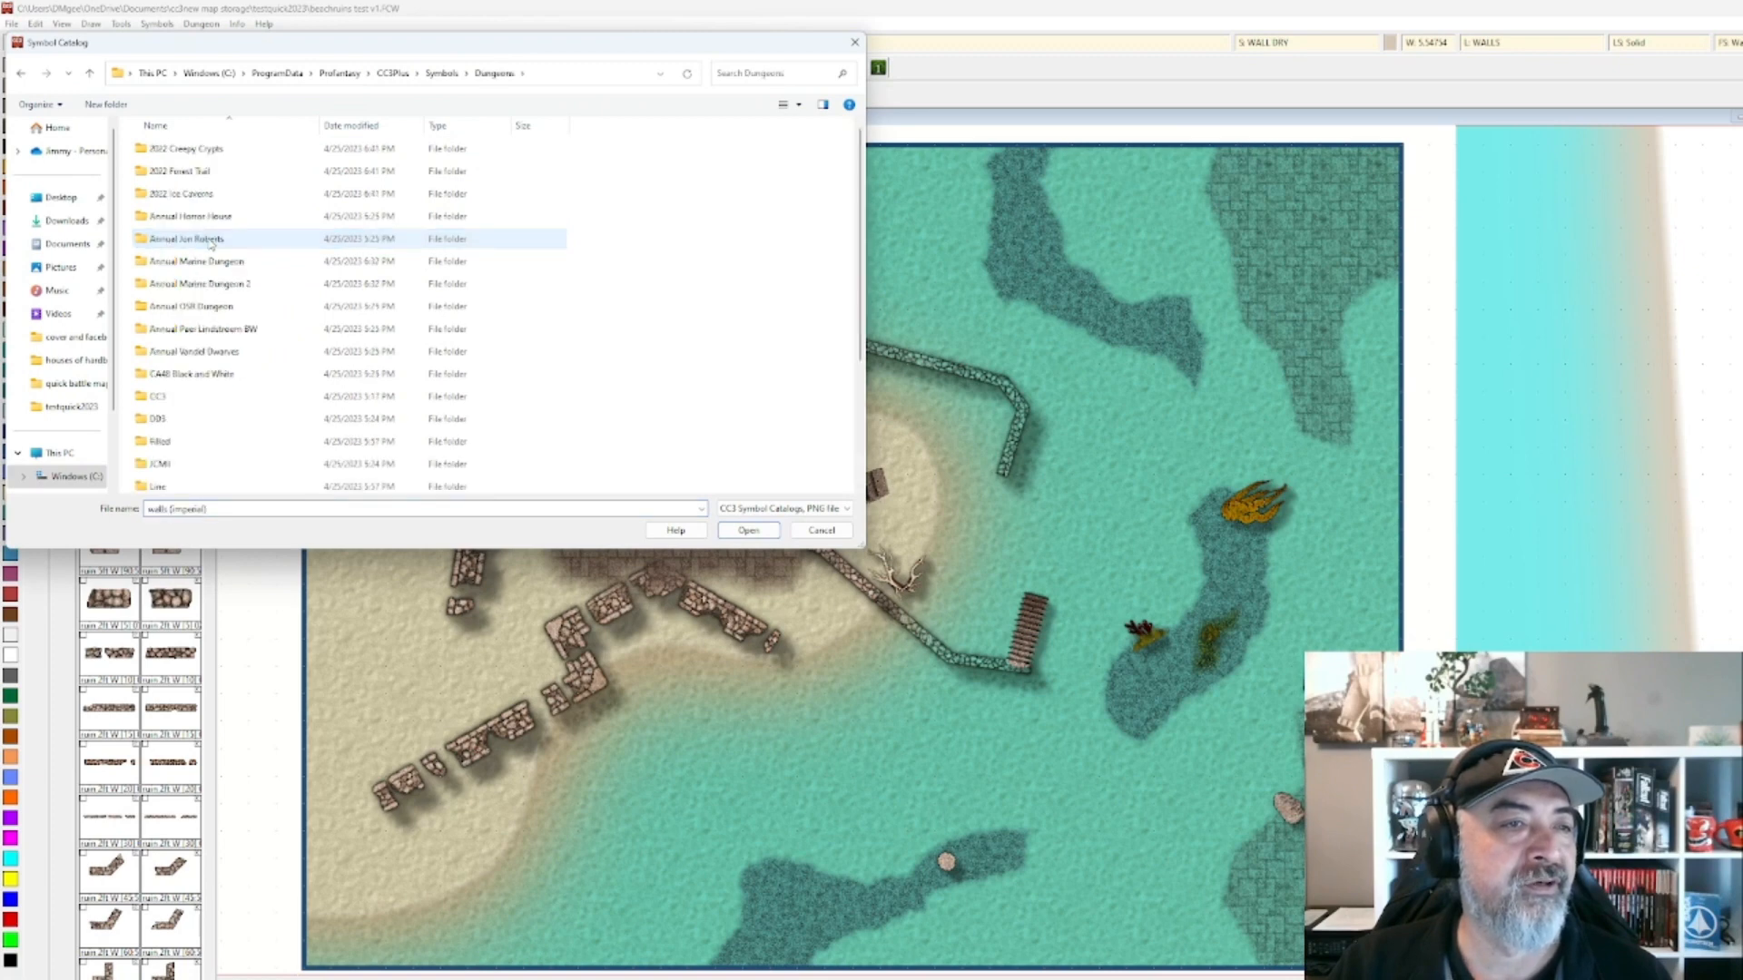
pyautogui.scroll(-3, 302, 177)
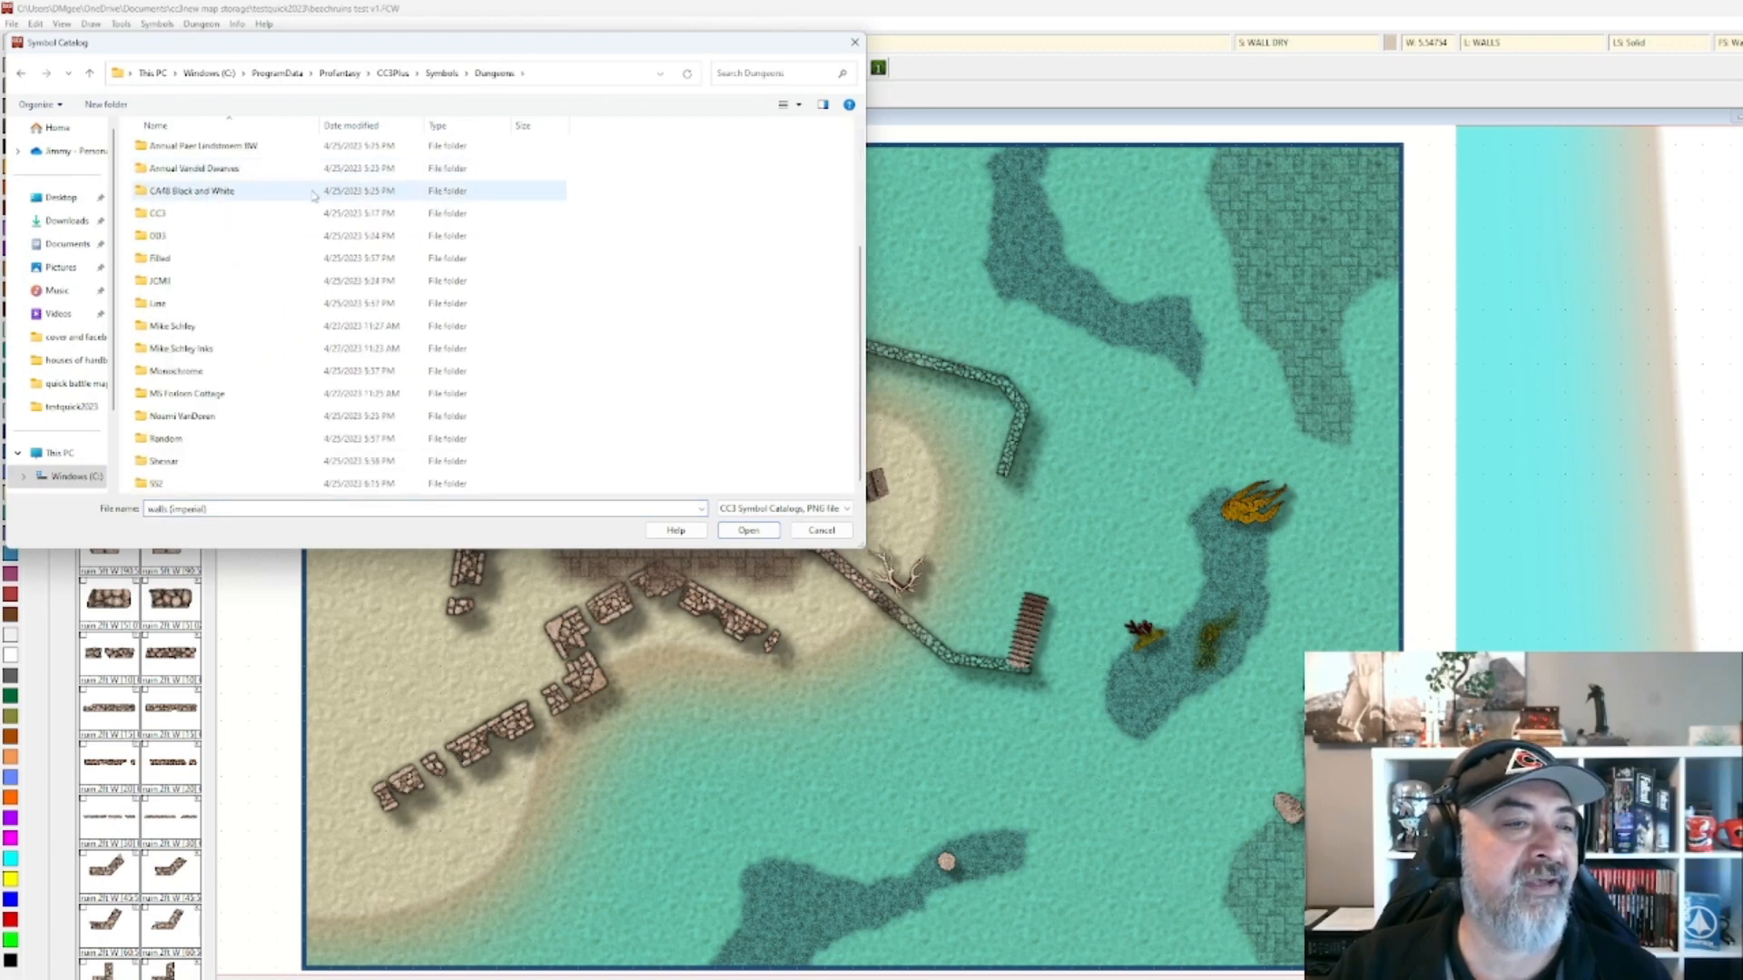
pyautogui.scroll(3, 313, 192)
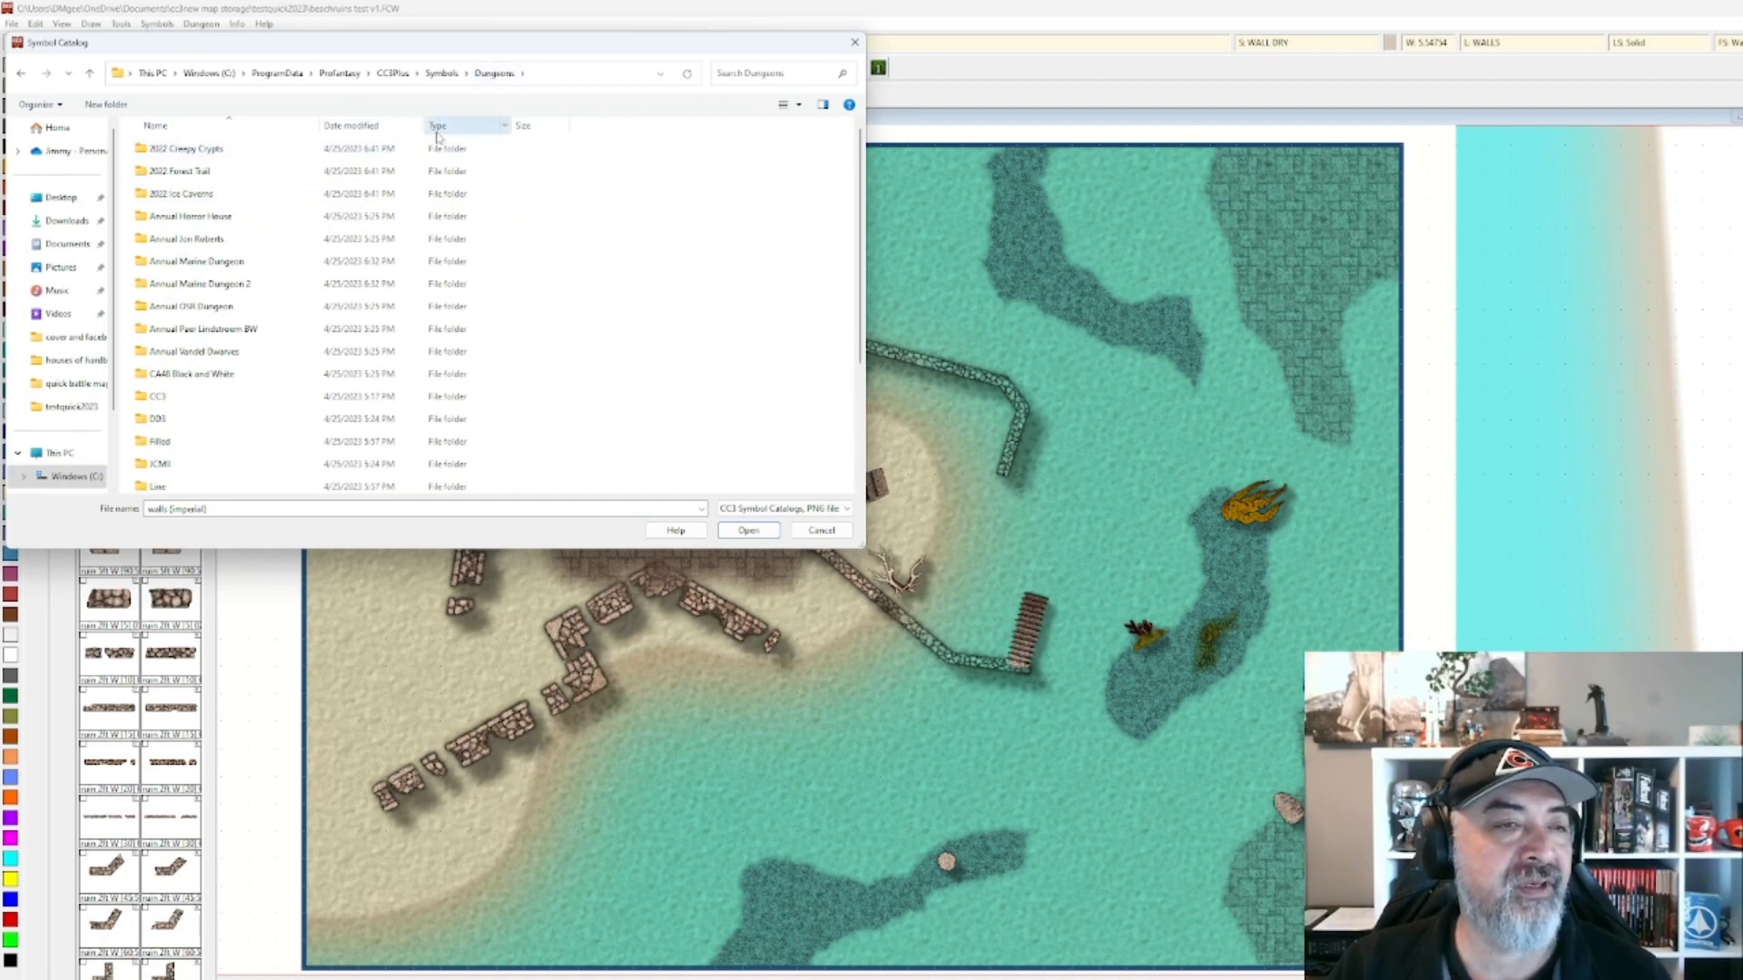
pyautogui.doubleClick(207, 282)
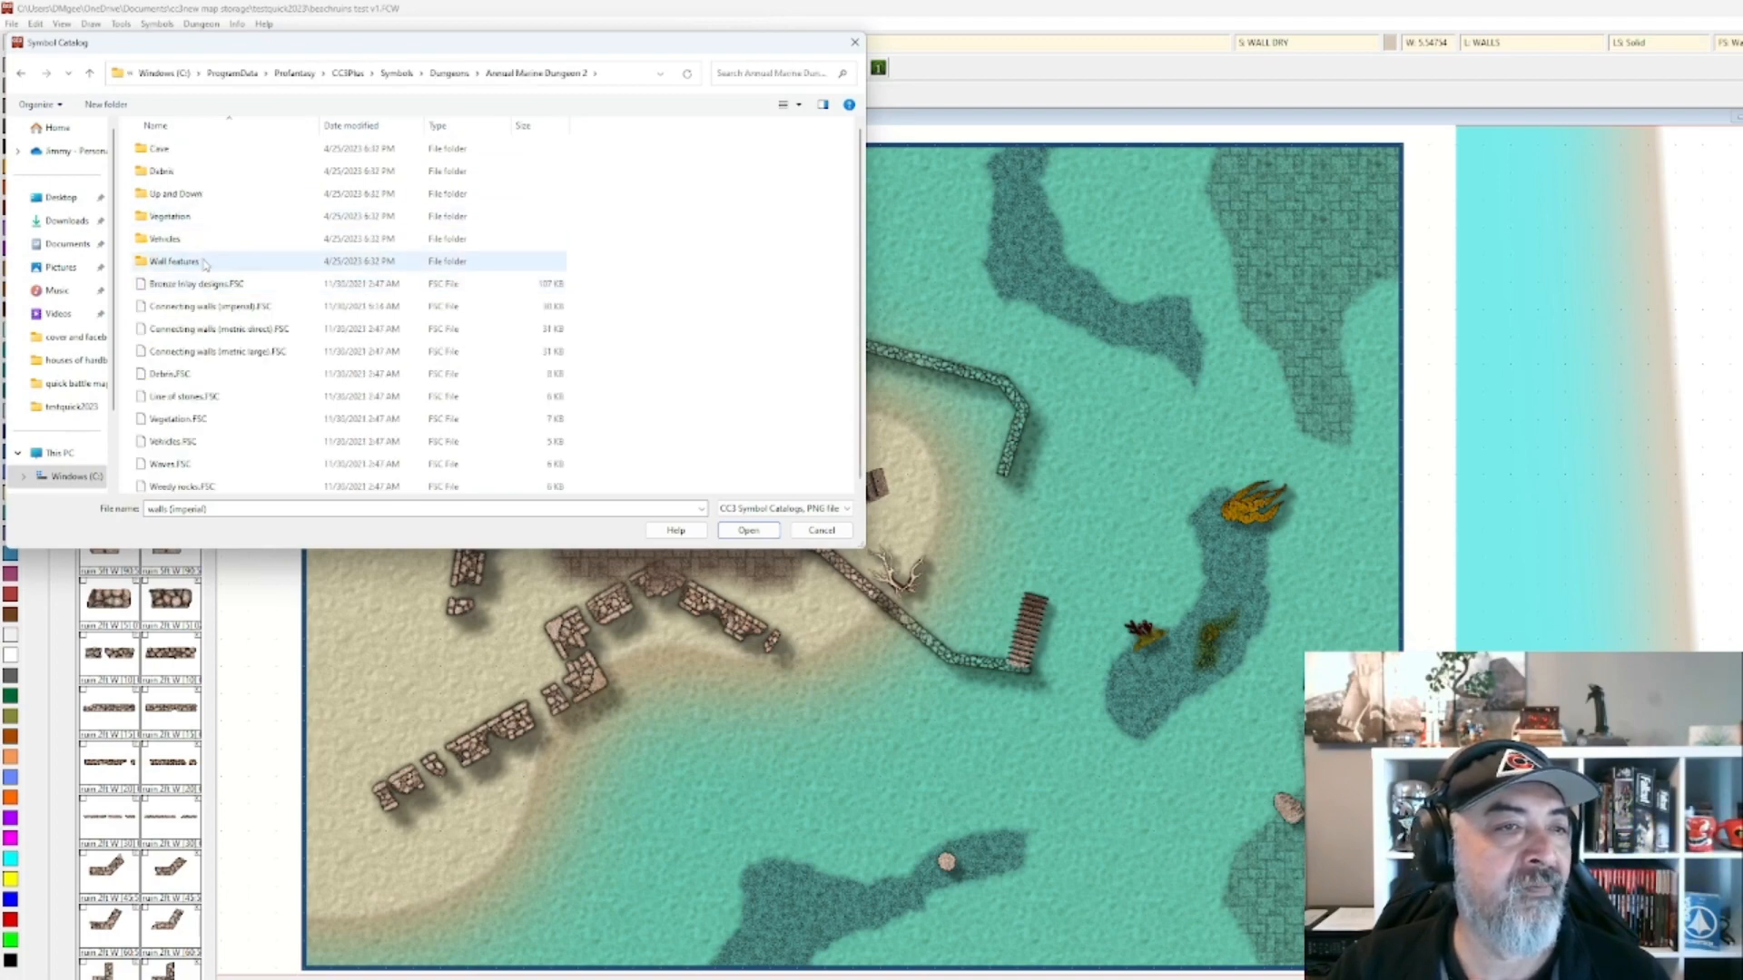
# Look through the wall feature symbol files of Annual Marine Dungeon 2 and close the catalog browser without loading anything.
pyautogui.doubleClick(206, 262)
pyautogui.scroll(-2, 408, 272)
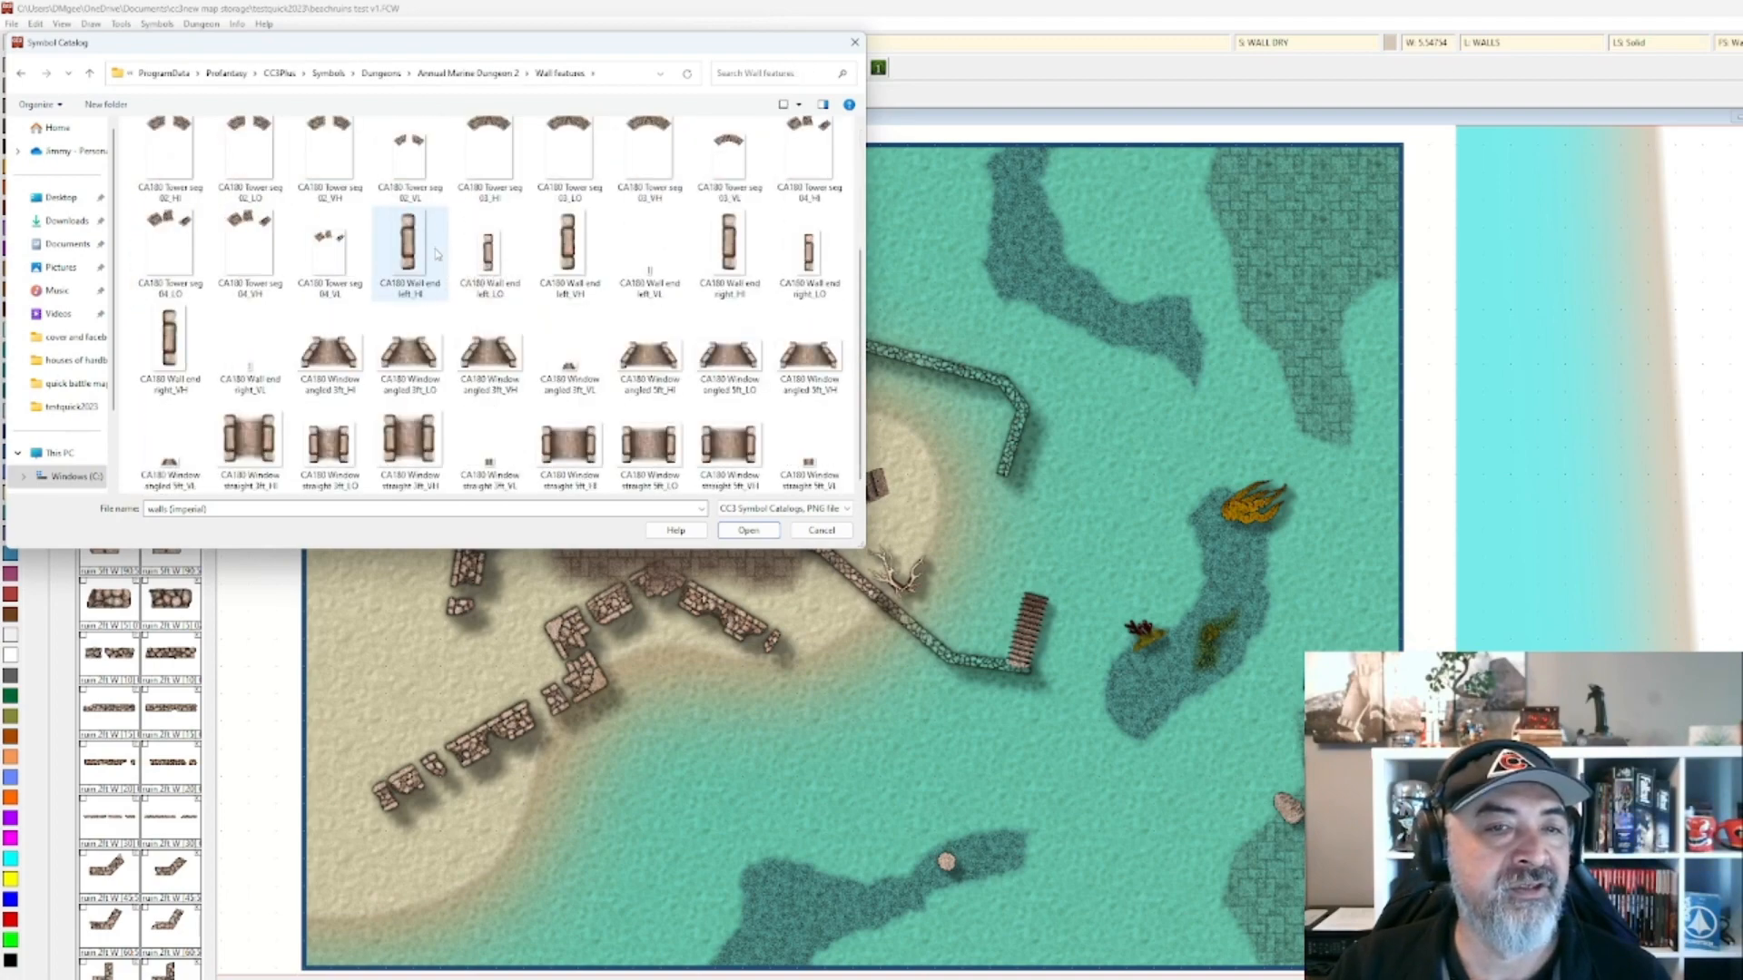
pyautogui.scroll(2, 453, 273)
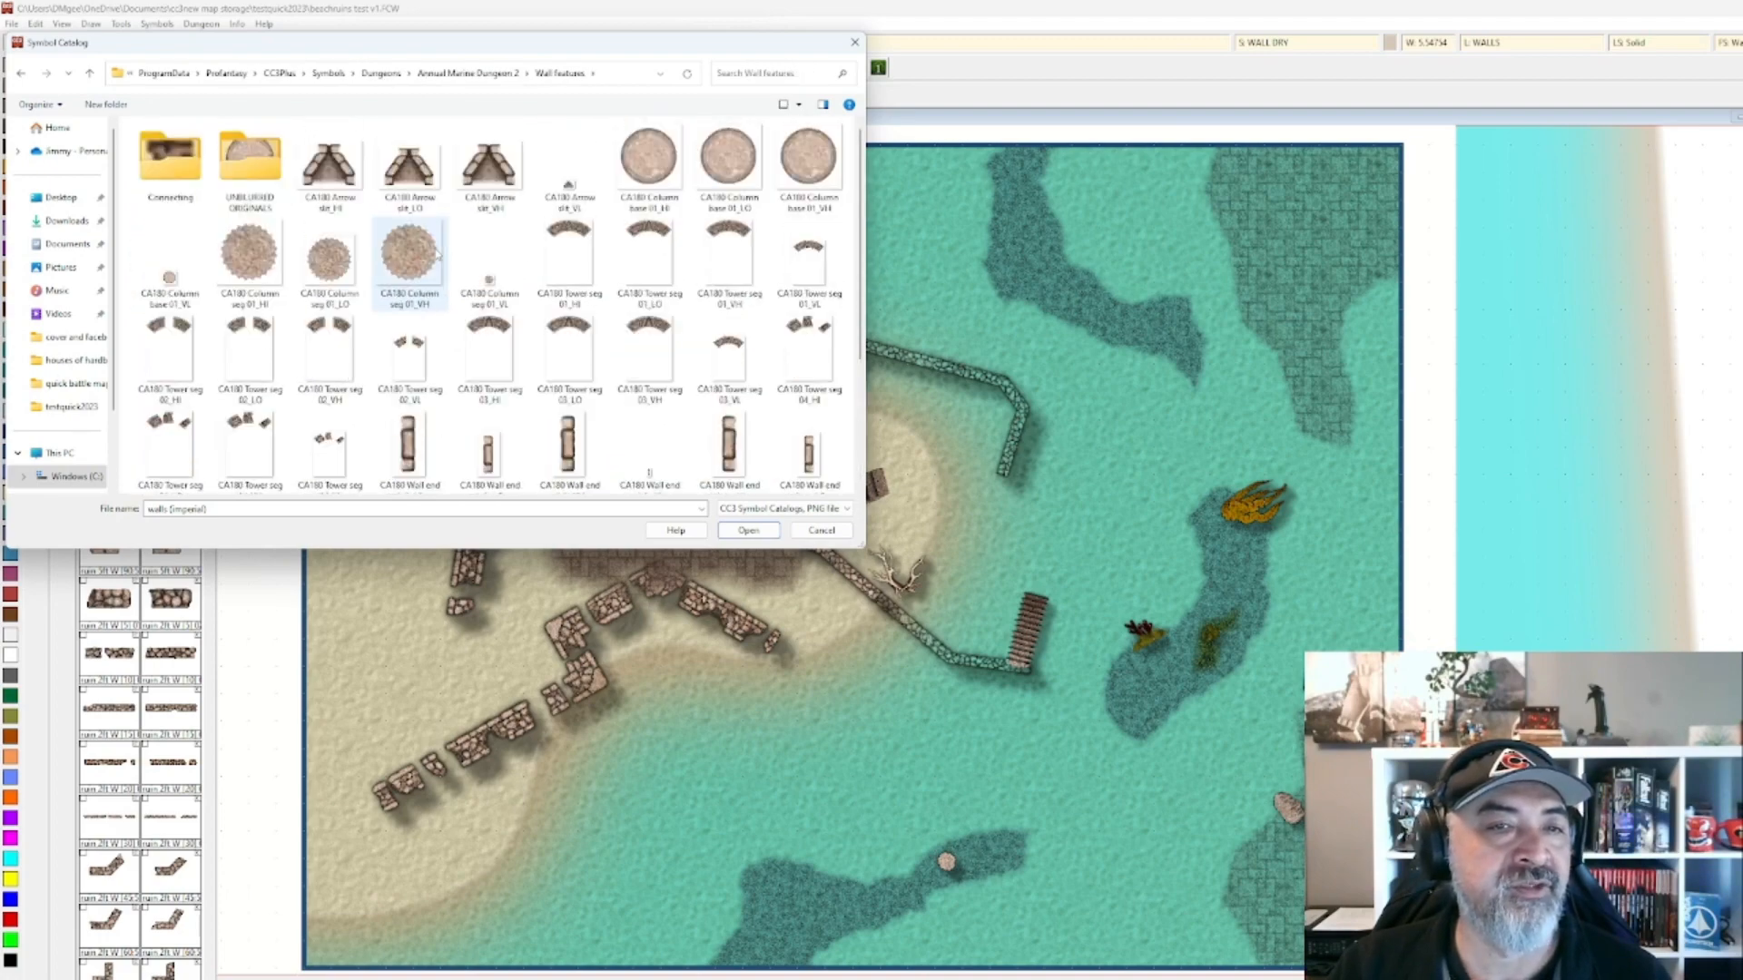
pyautogui.click(853, 44)
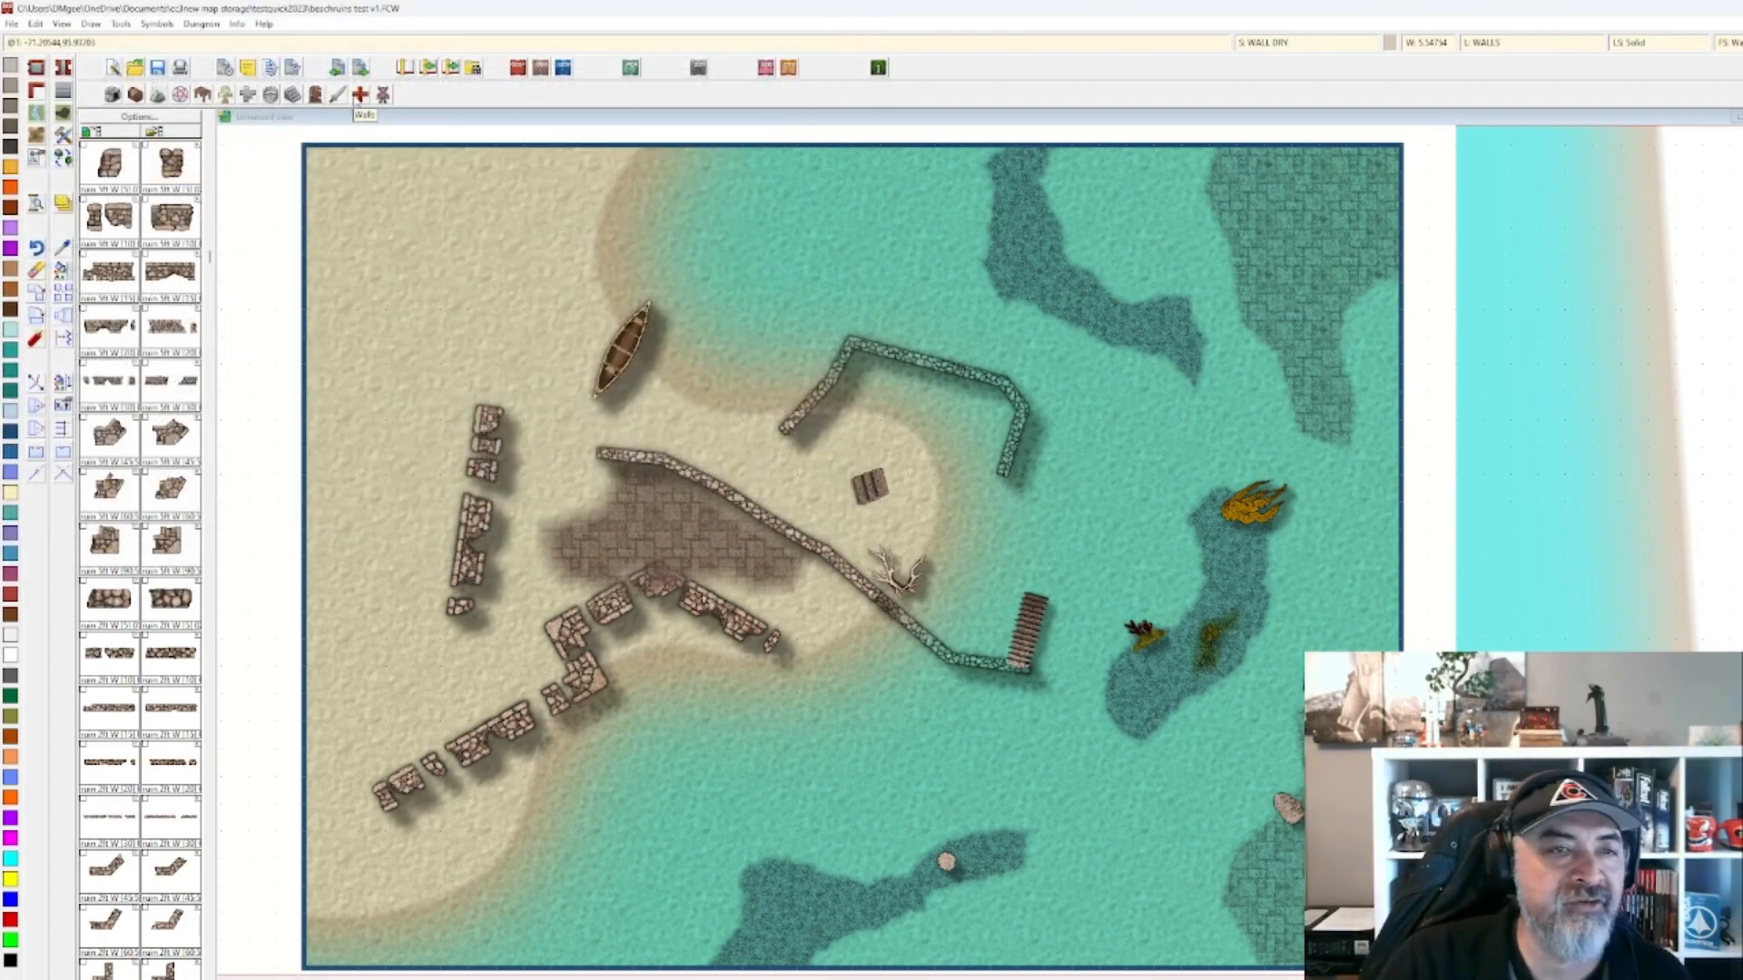
# Load the CA175 Walls Connecting (Imperial) catalog and draw a short broken wall of multi-sheet ruin symbols northeast across the northwestern sand.
pyautogui.click(367, 97)
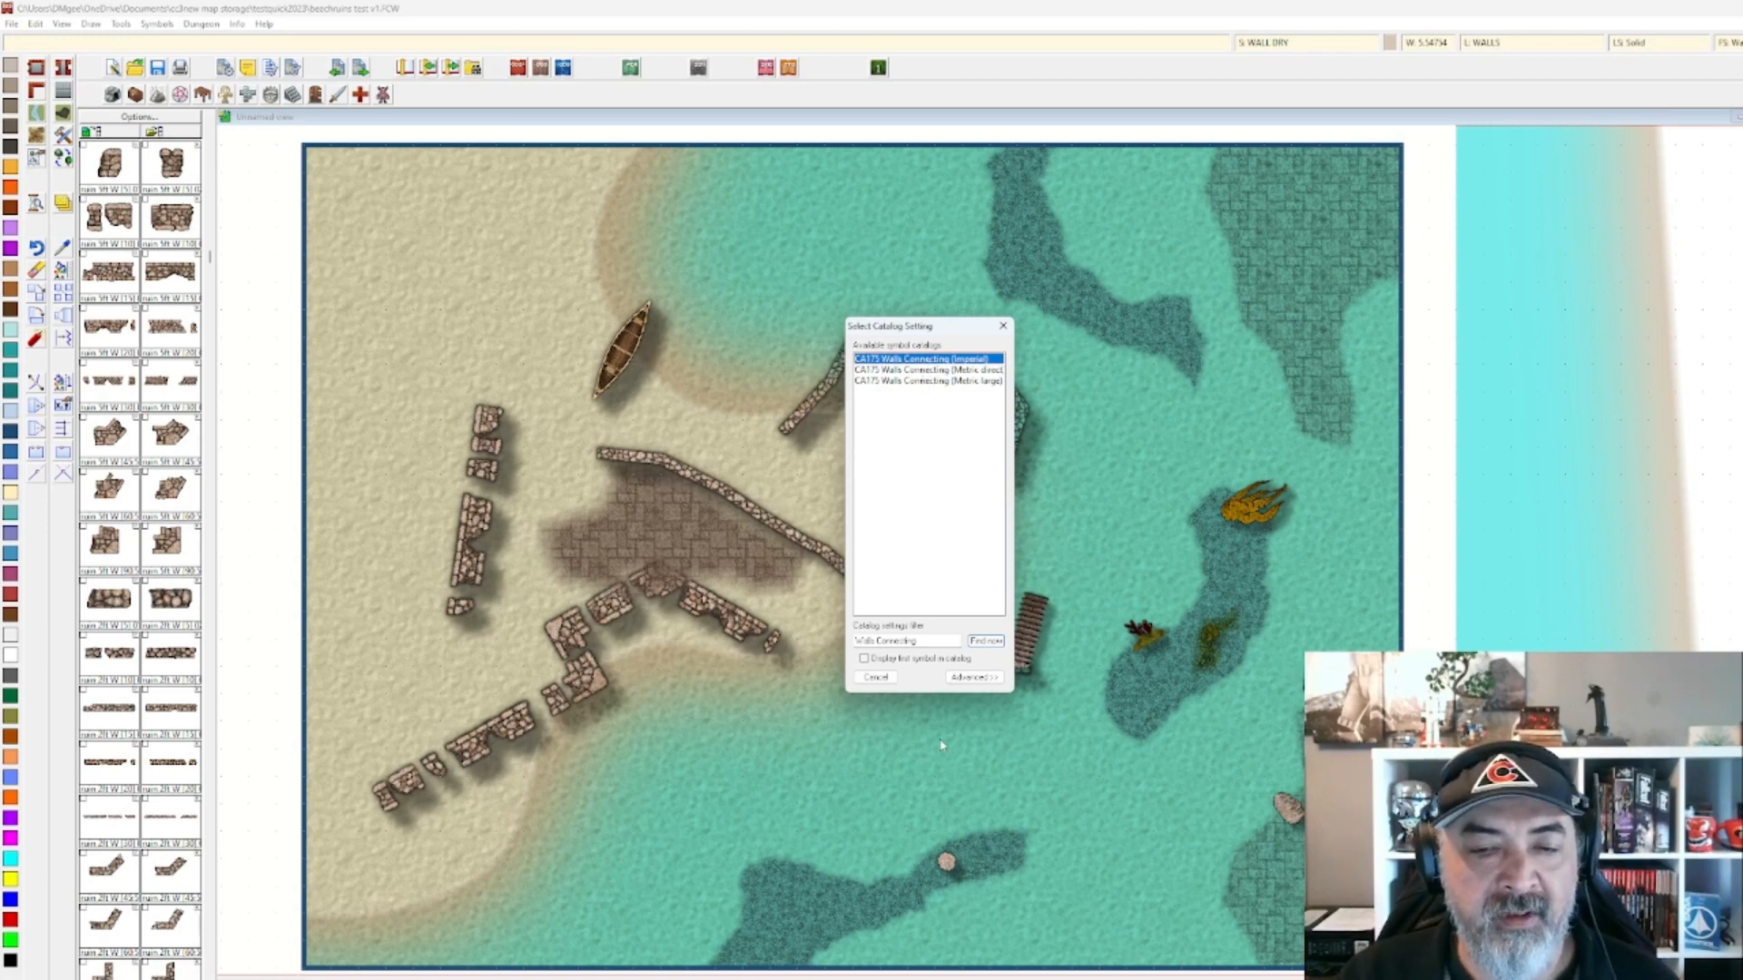
pyautogui.doubleClick(901, 361)
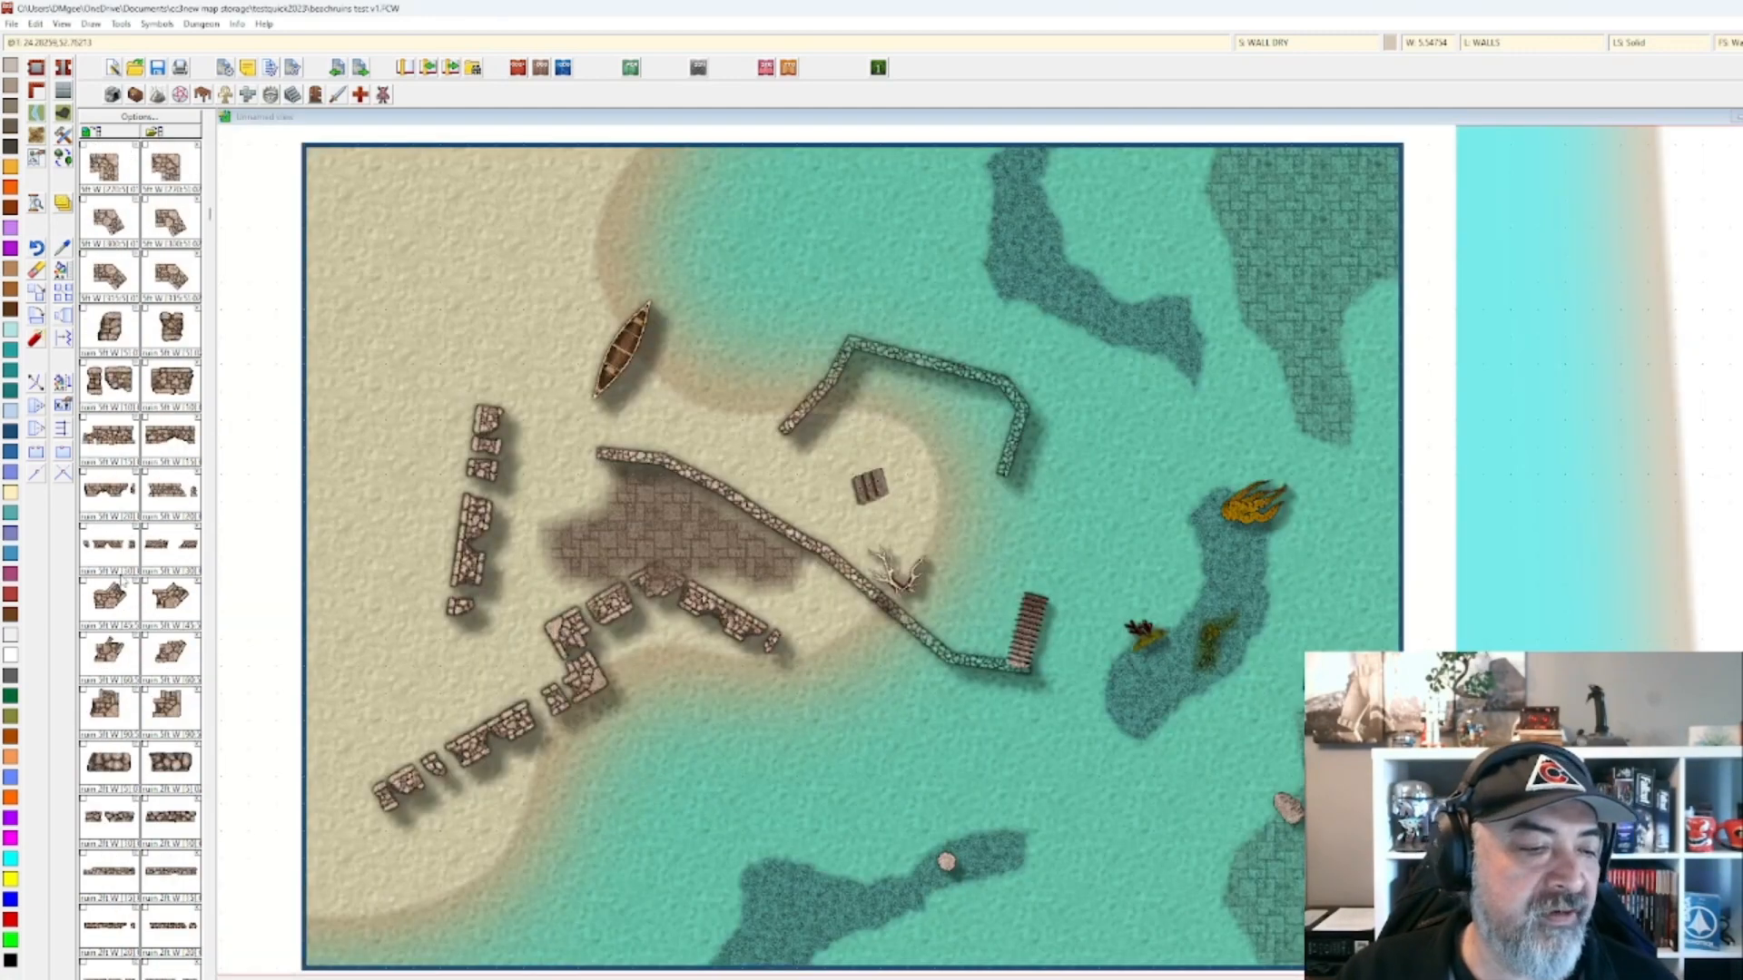
pyautogui.scroll(-13, 121, 595)
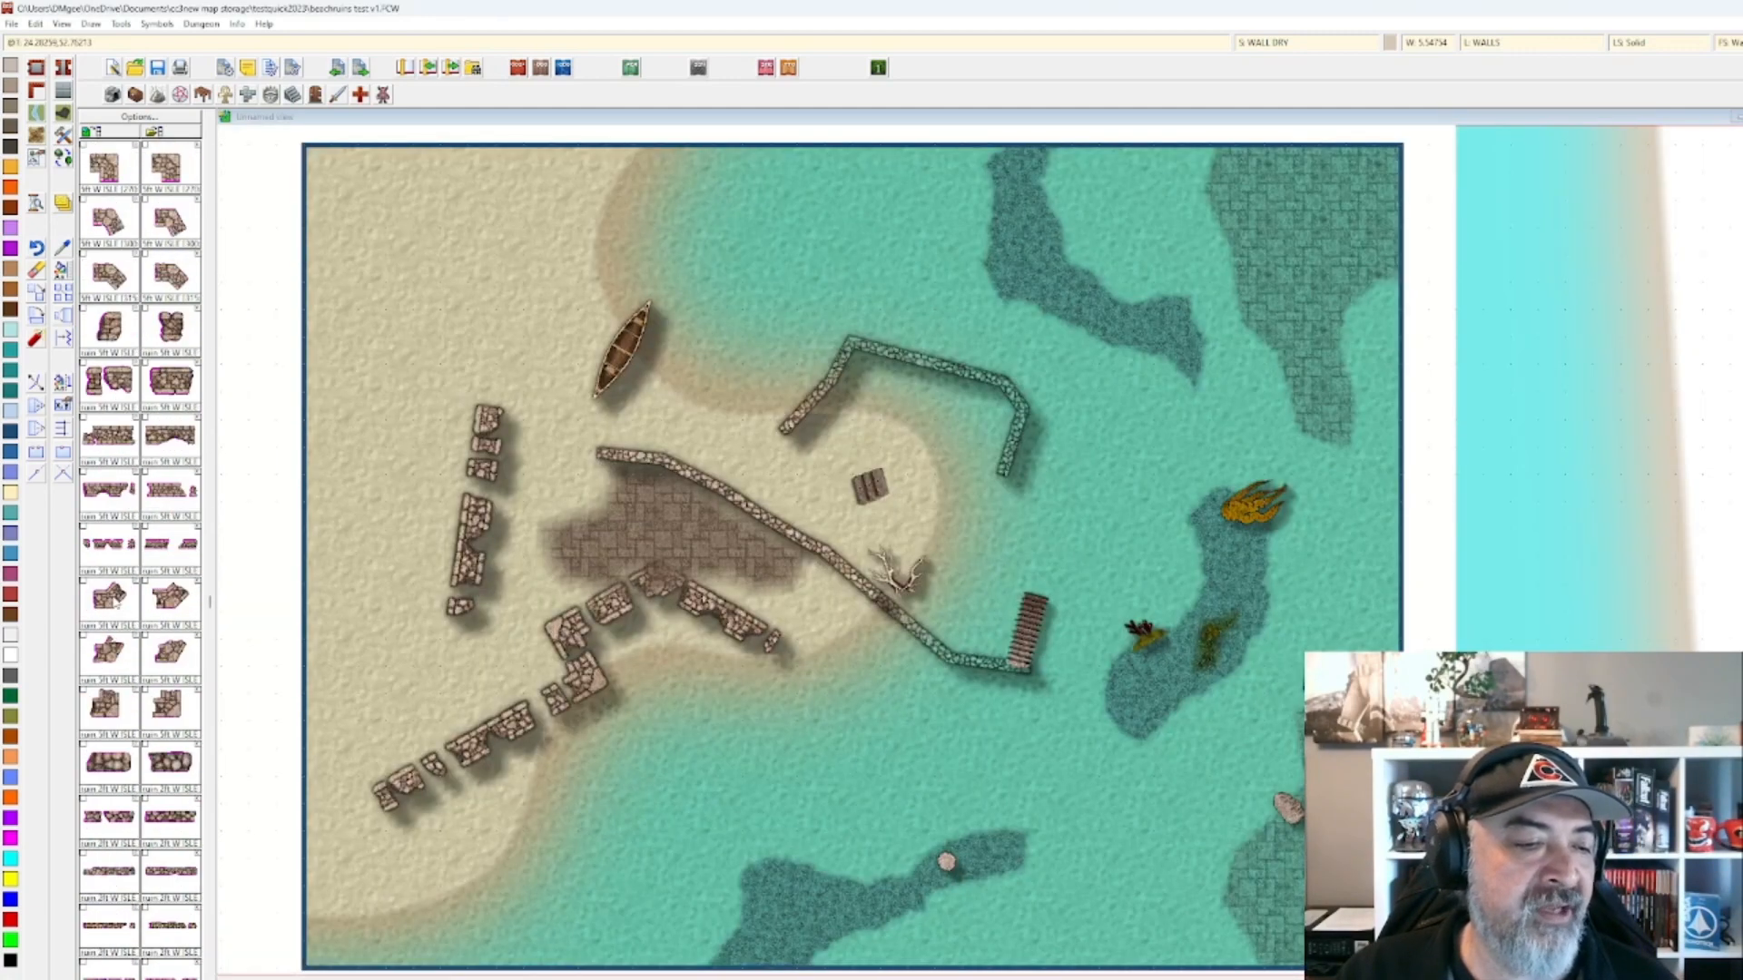
pyautogui.click(166, 726)
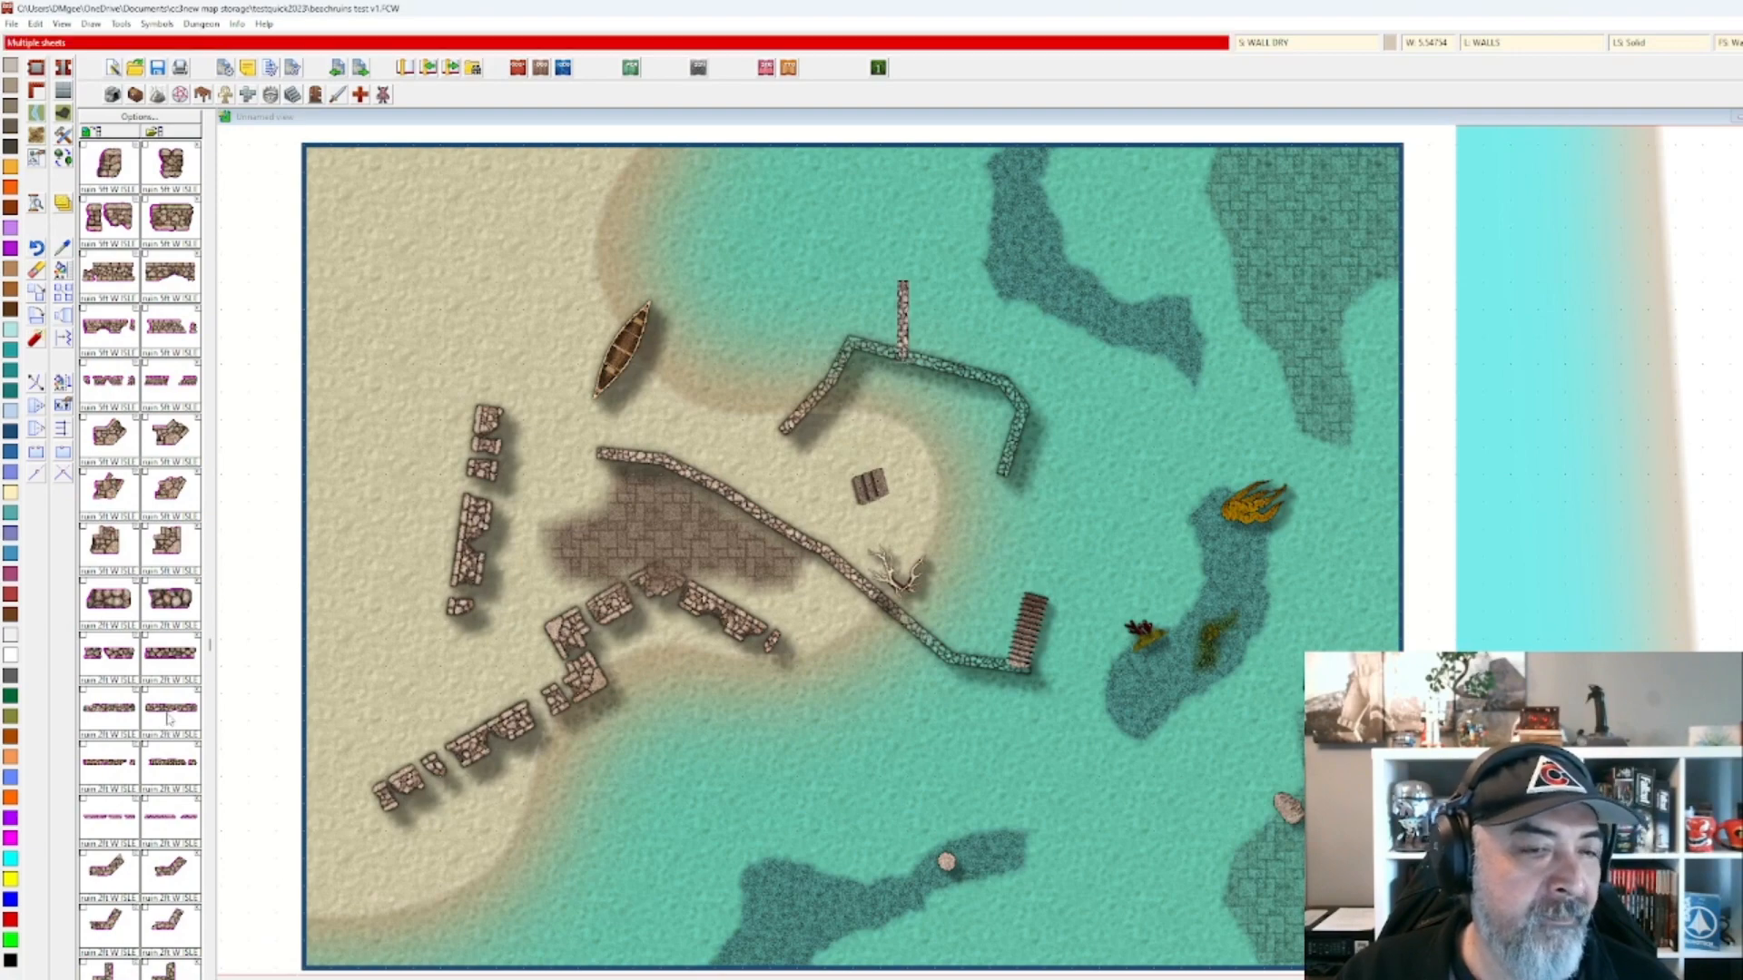
pyautogui.click(404, 332)
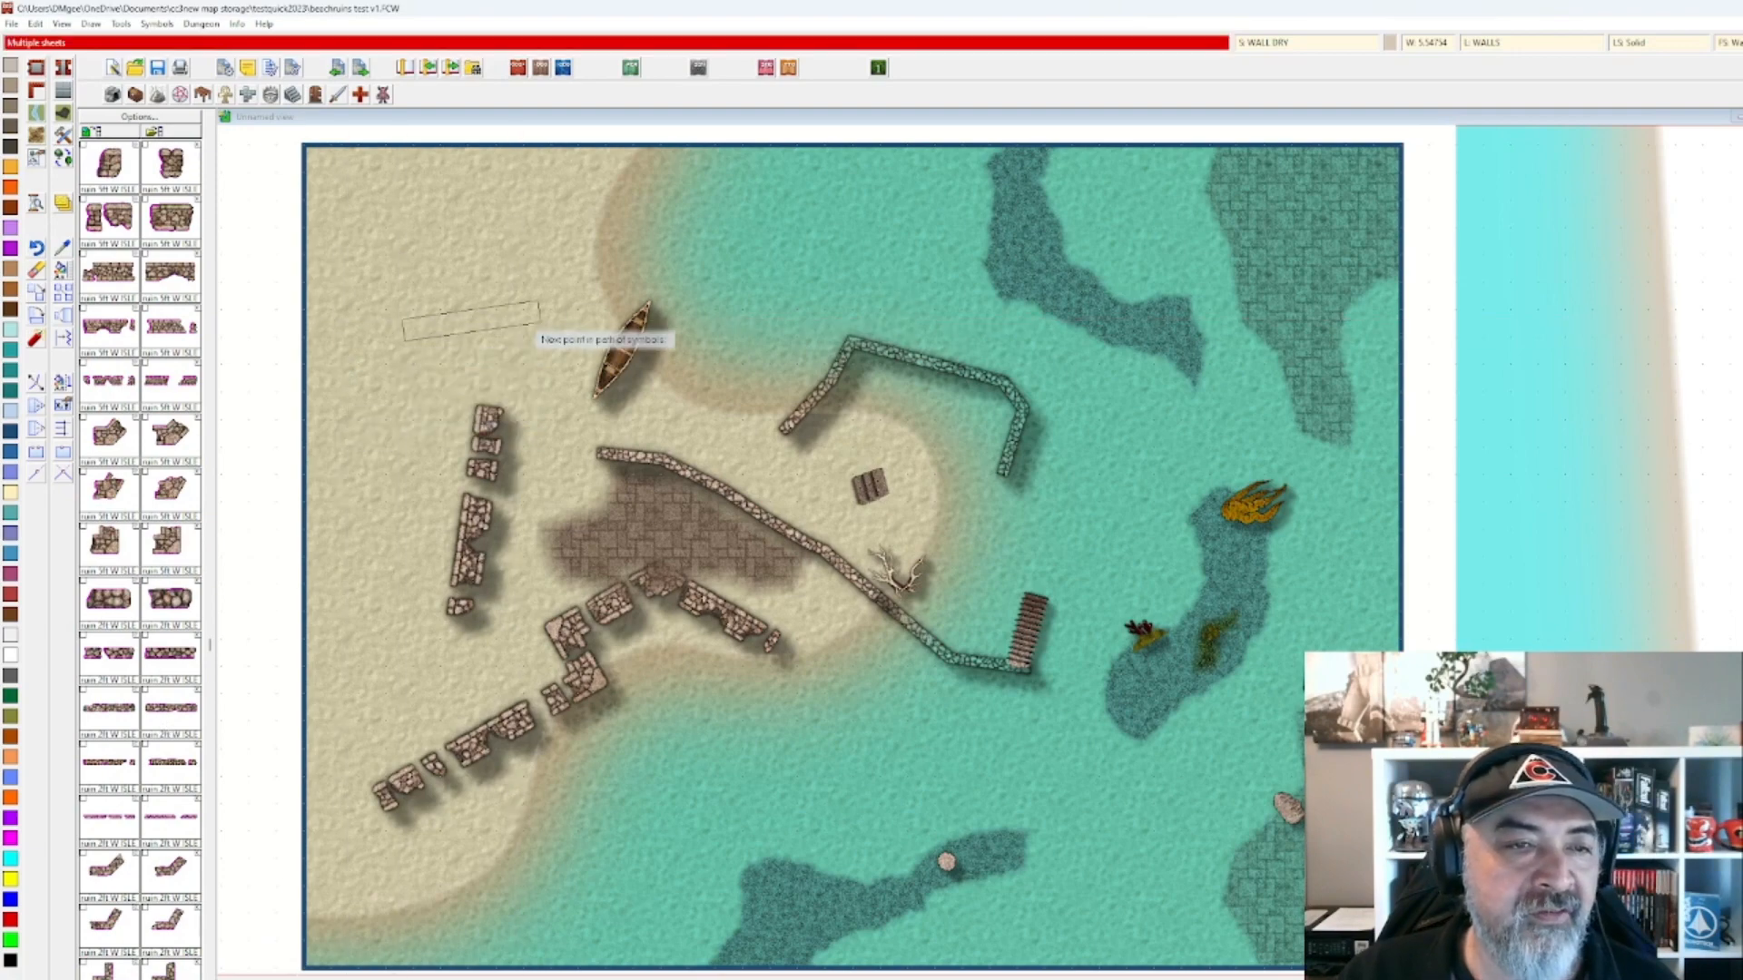
pyautogui.click(573, 257)
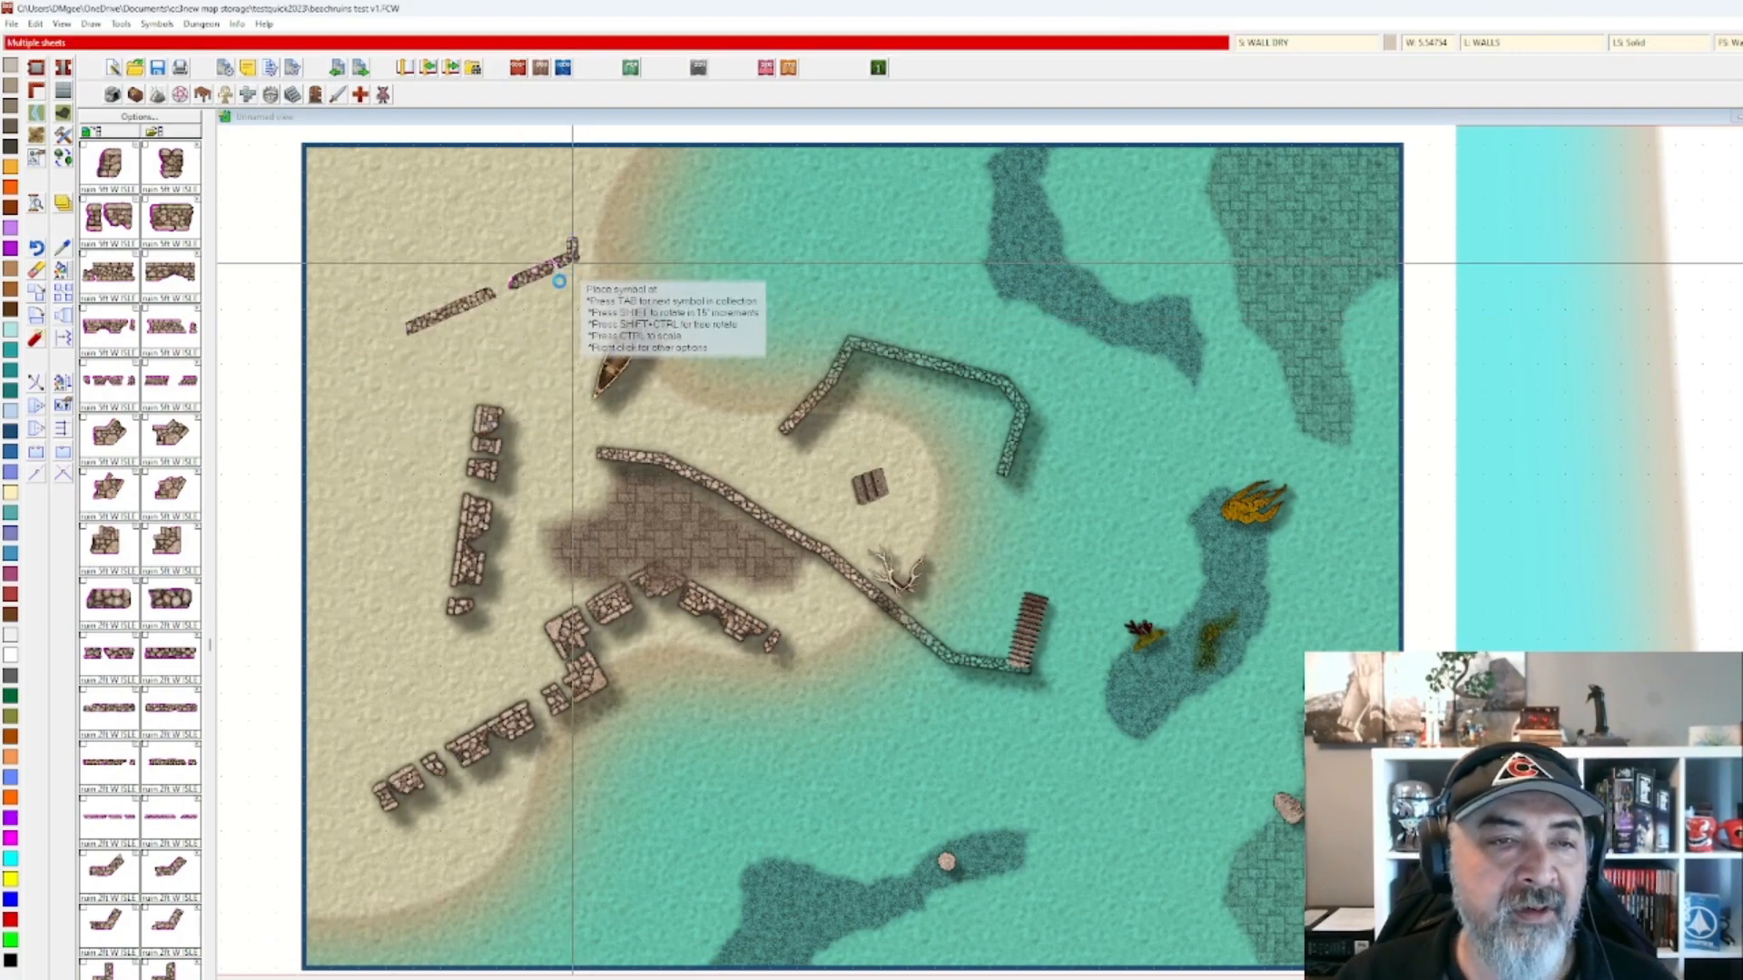
pyautogui.scroll(2, 559, 281)
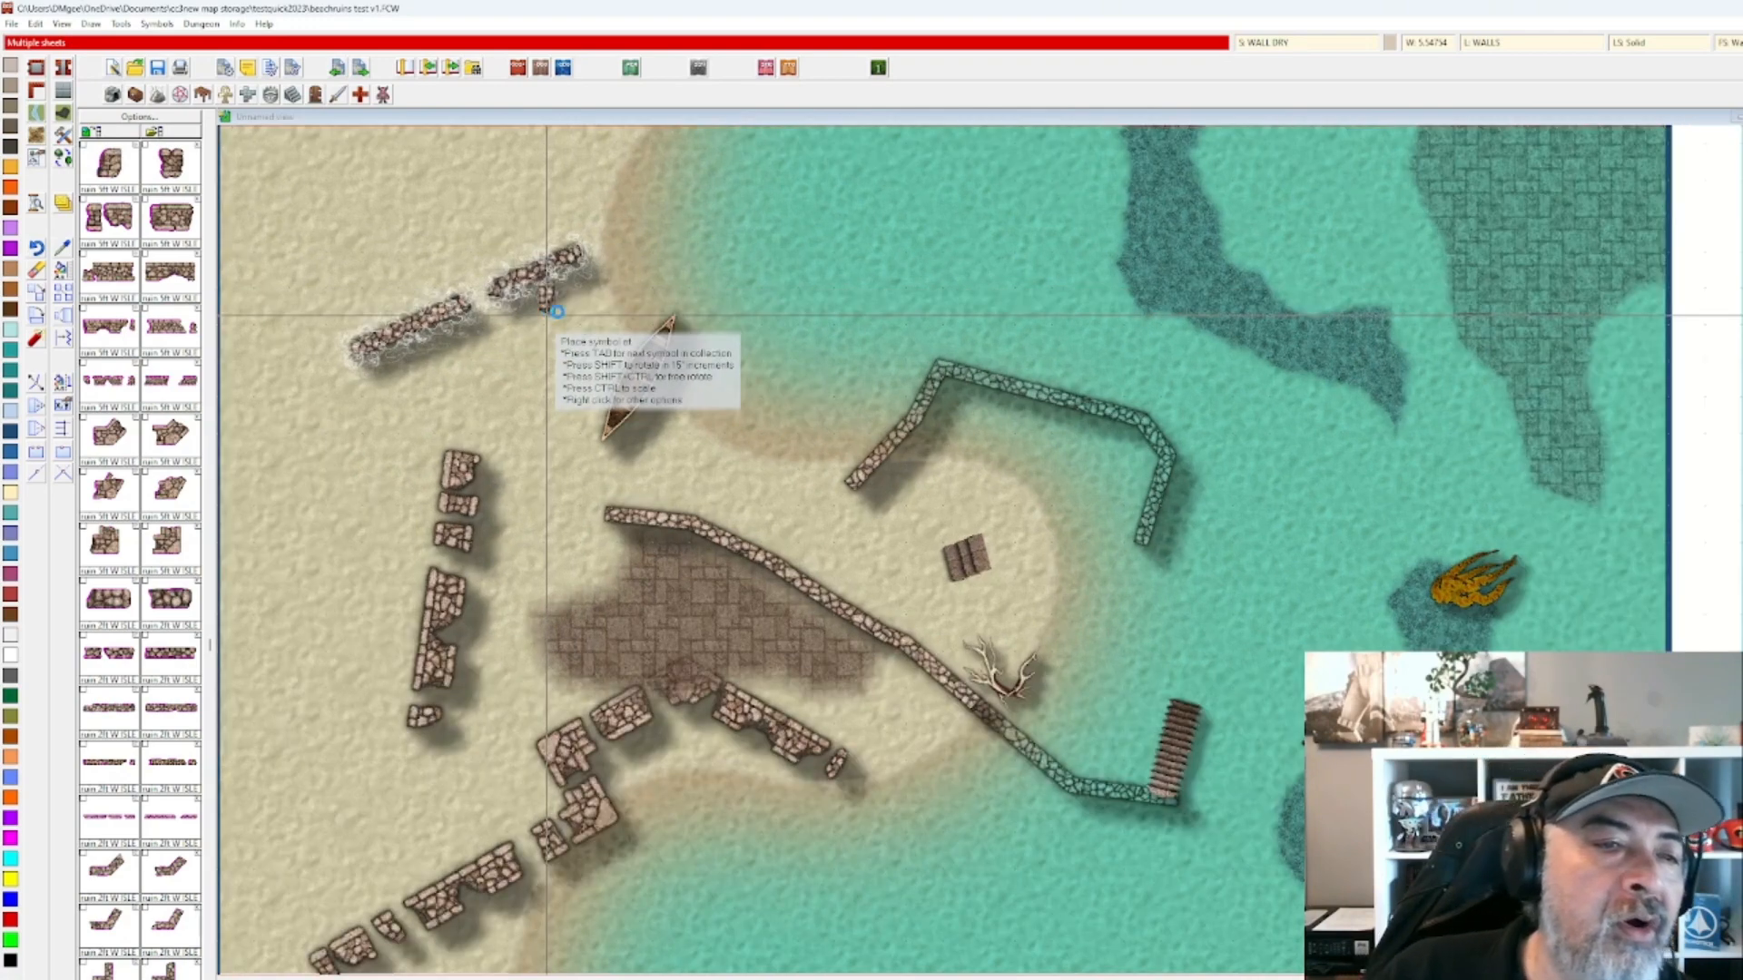
pyautogui.scroll(1, 555, 311)
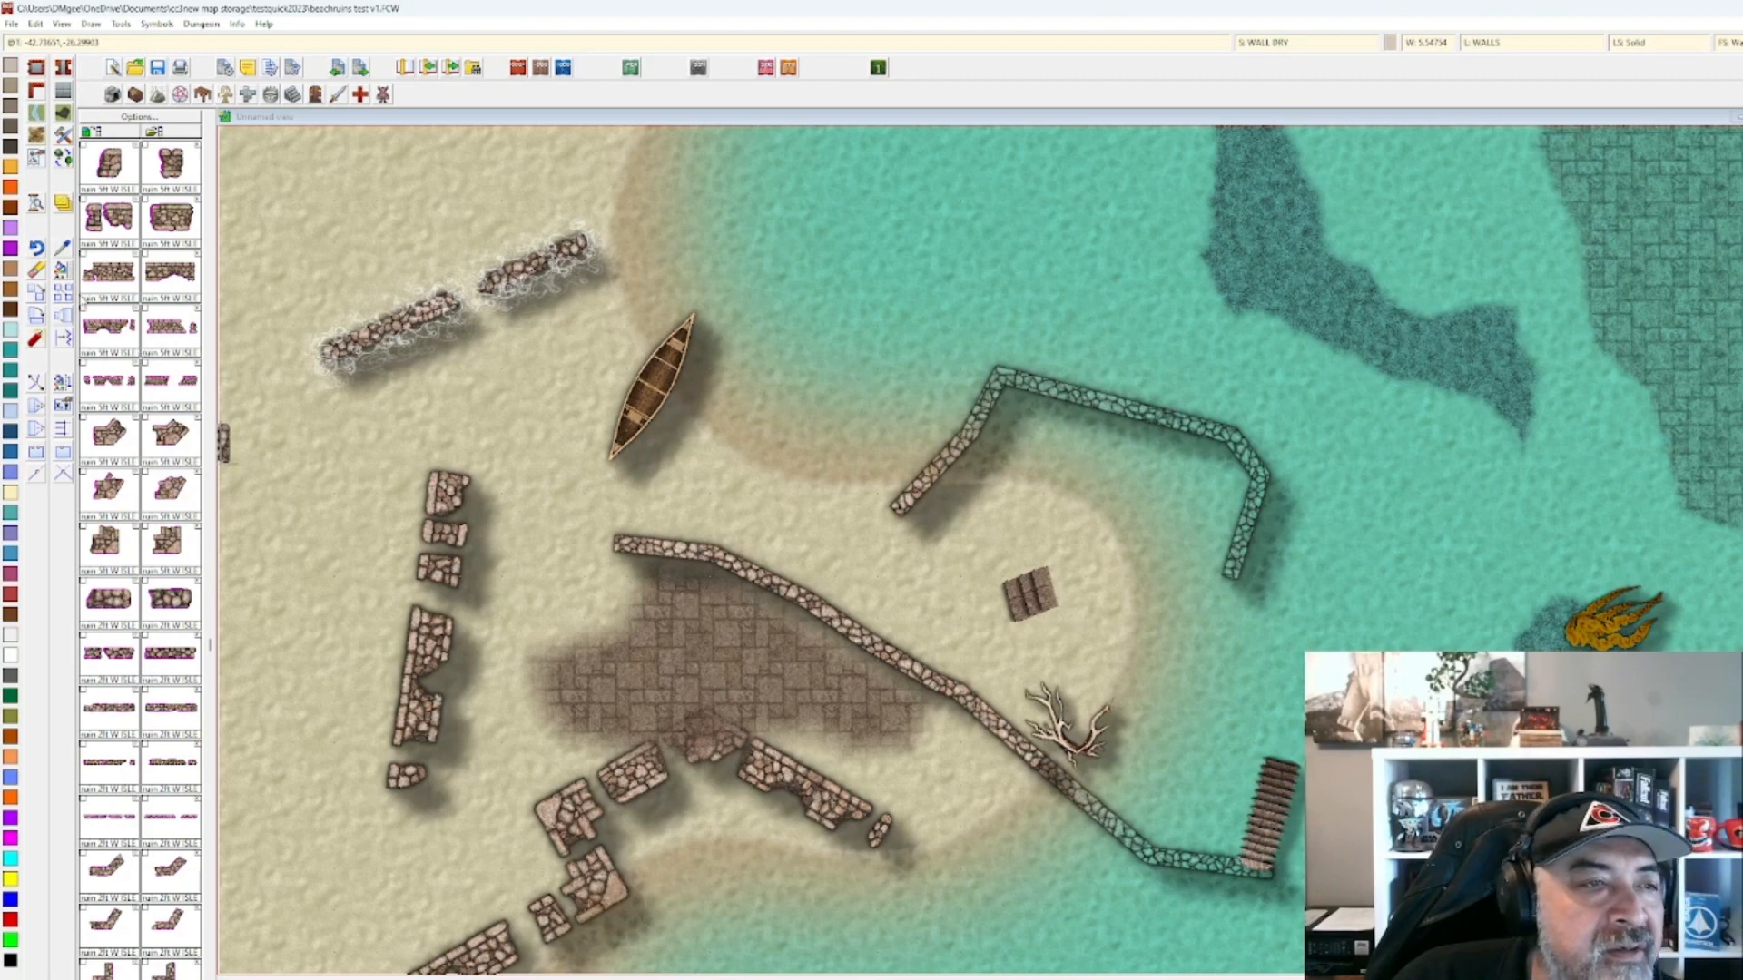
# Move the two long pieces of the wave-edged wall onto the northeastern underwater paved floor, rotating them to run nearly north-south.
pyautogui.click(34, 313)
pyautogui.click(372, 276)
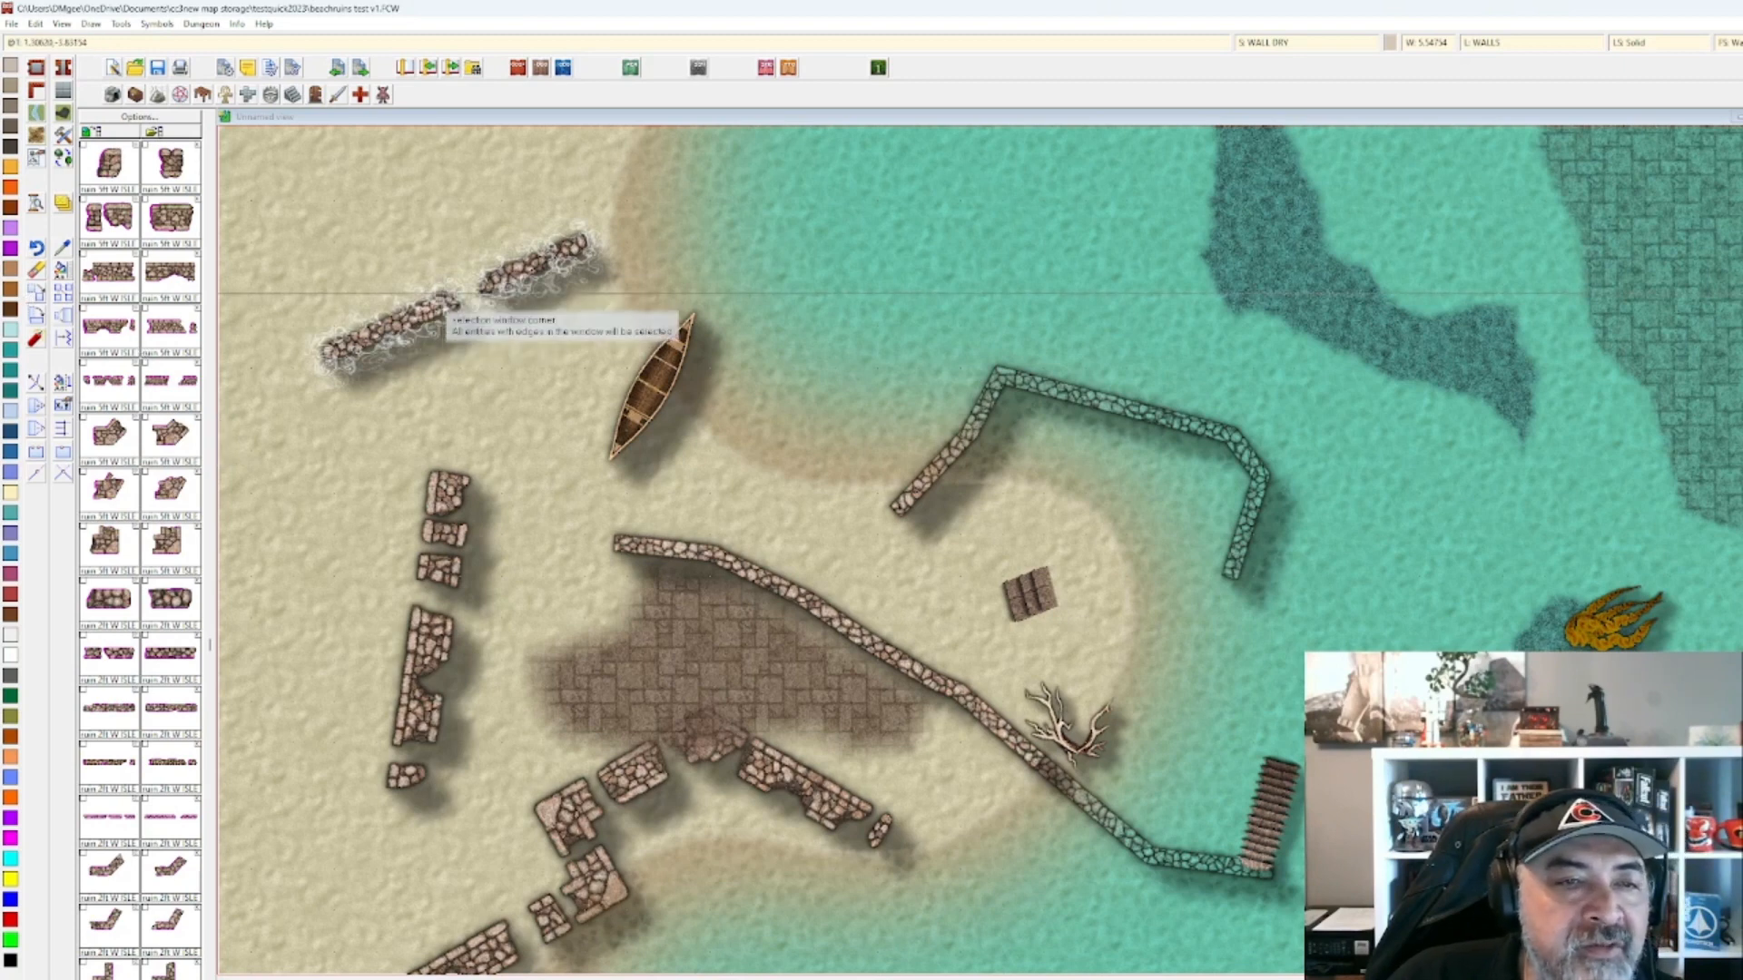
pyautogui.click(465, 328)
pyautogui.rightClick(465, 328)
pyautogui.click(447, 337)
pyautogui.click(472, 336)
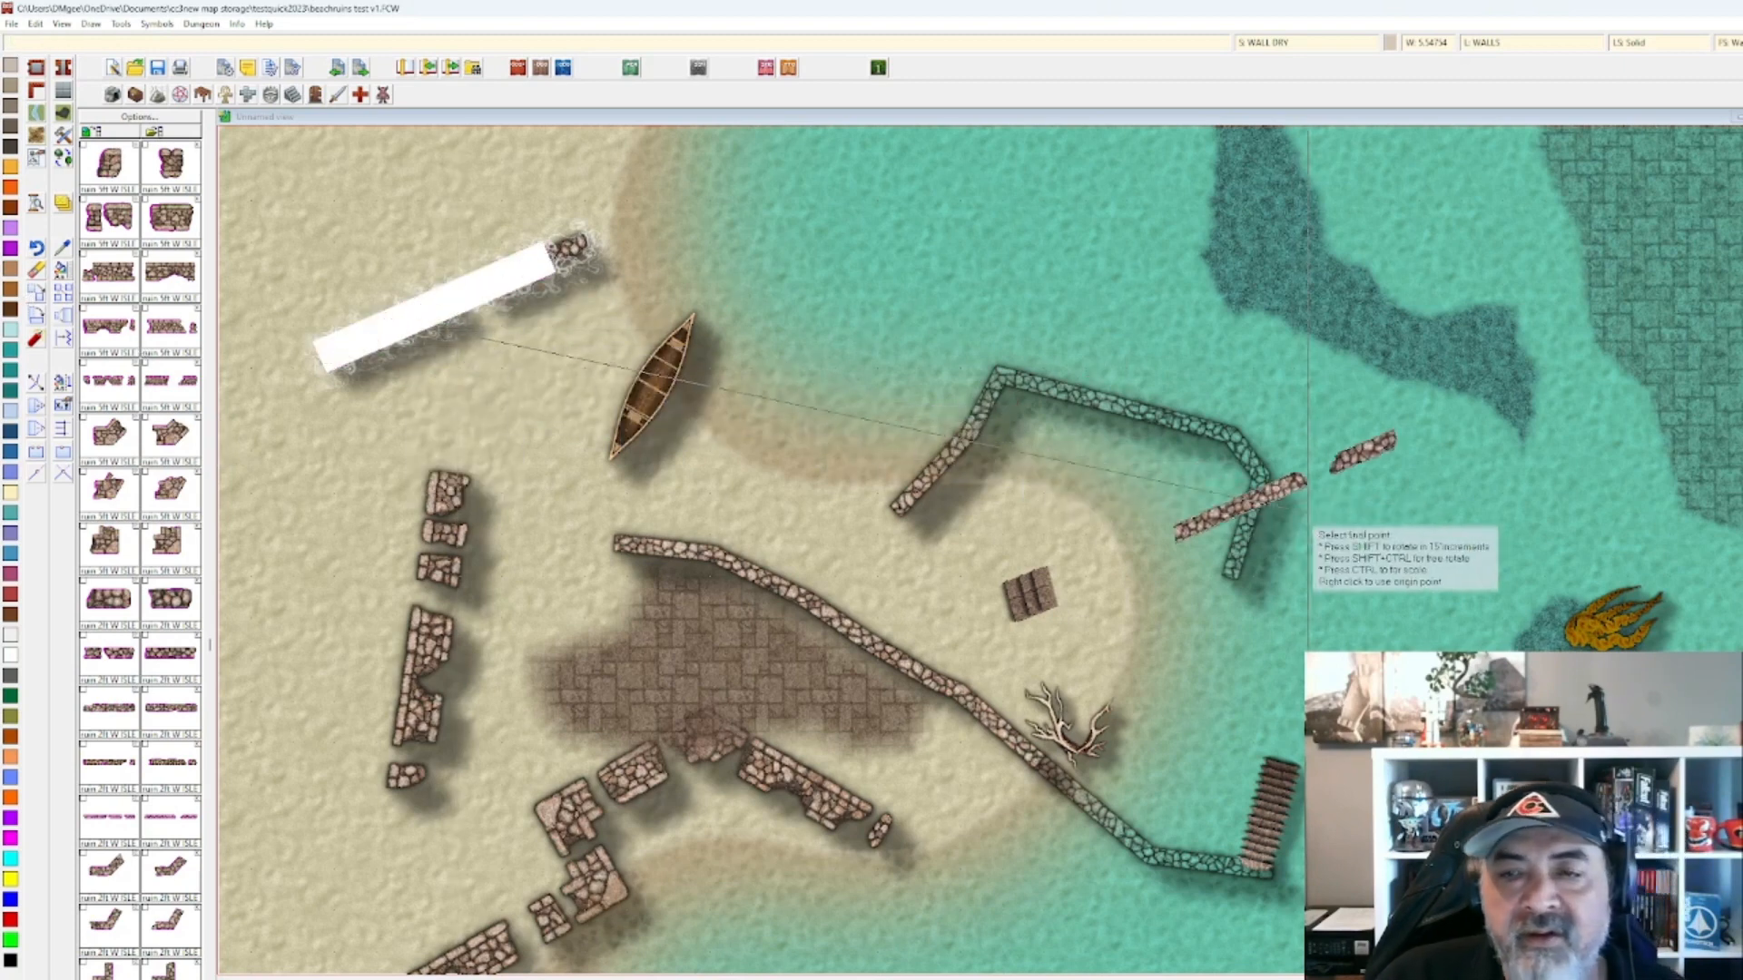
pyautogui.scroll(-1, 1340, 538)
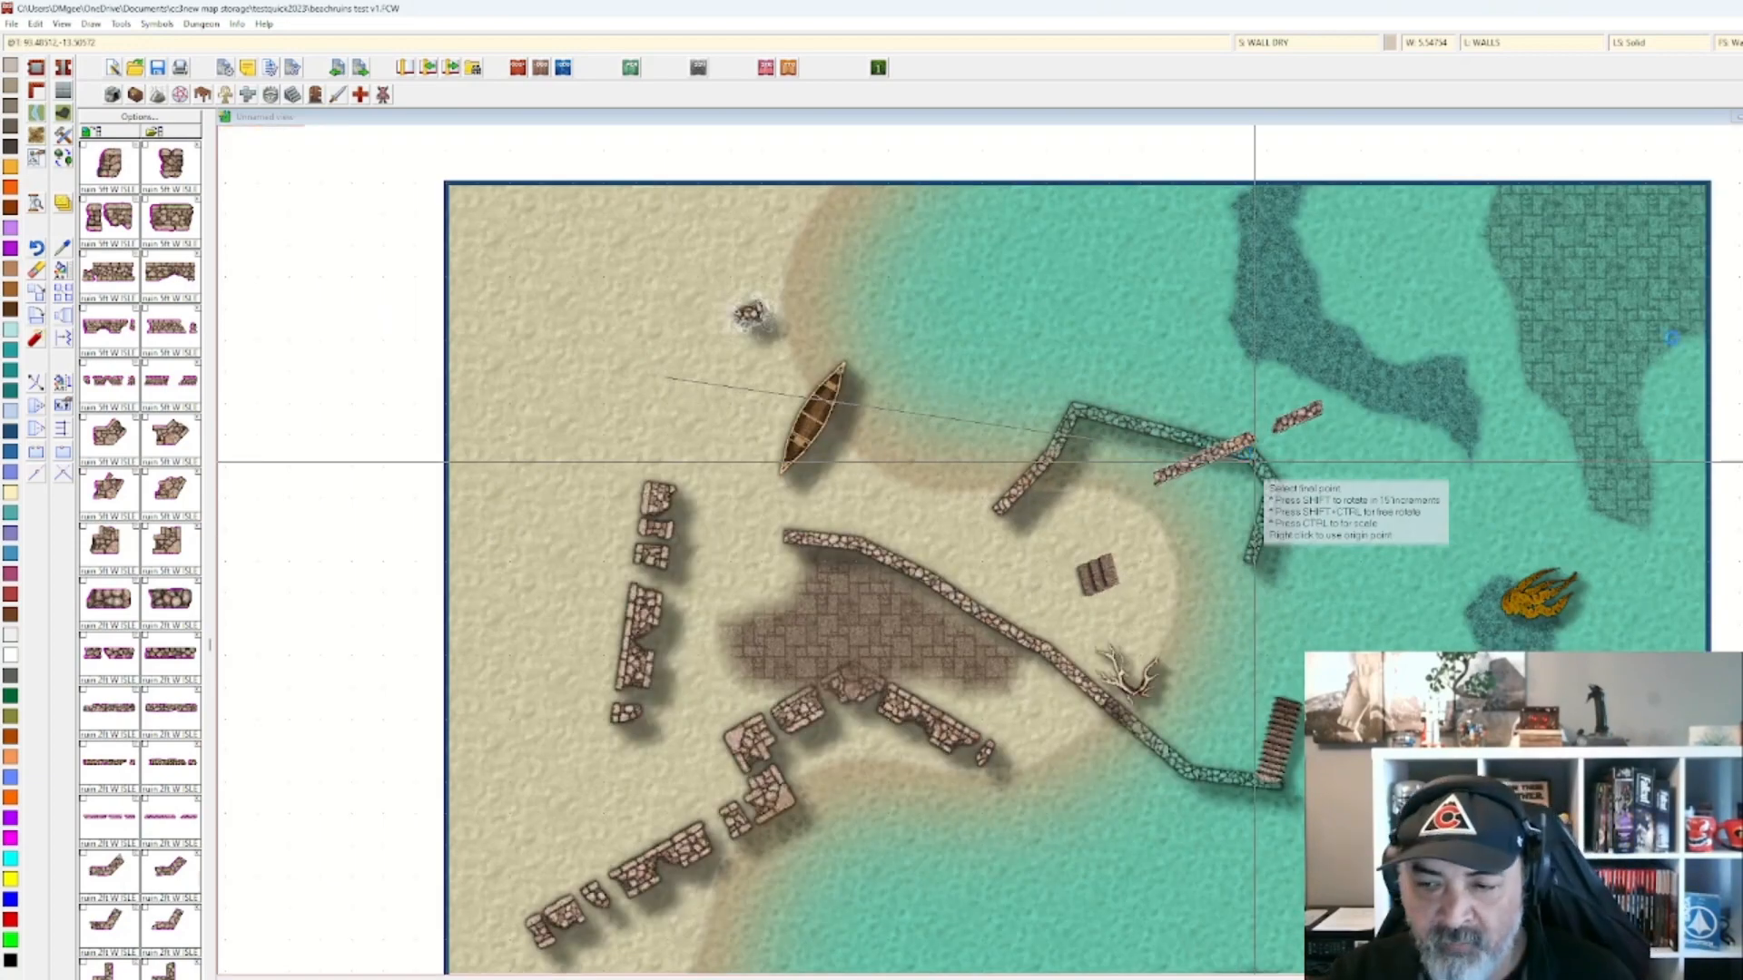
pyautogui.middleClick(1254, 462)
pyautogui.press('shift')
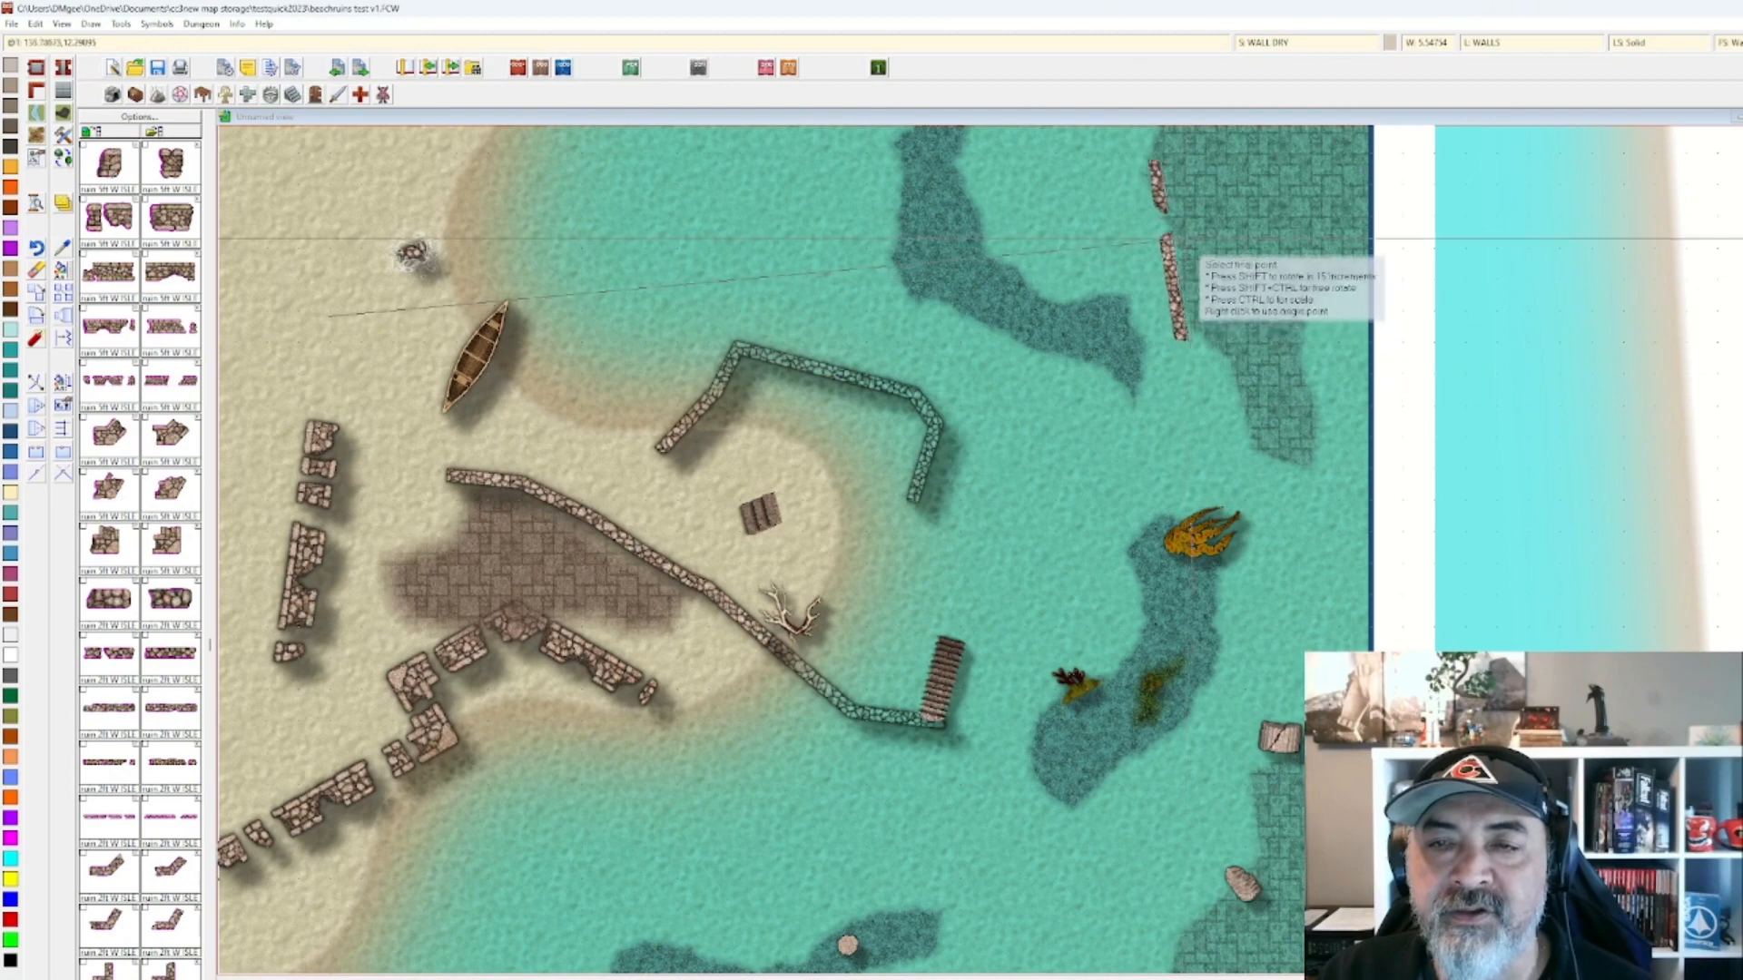
pyautogui.click(1255, 259)
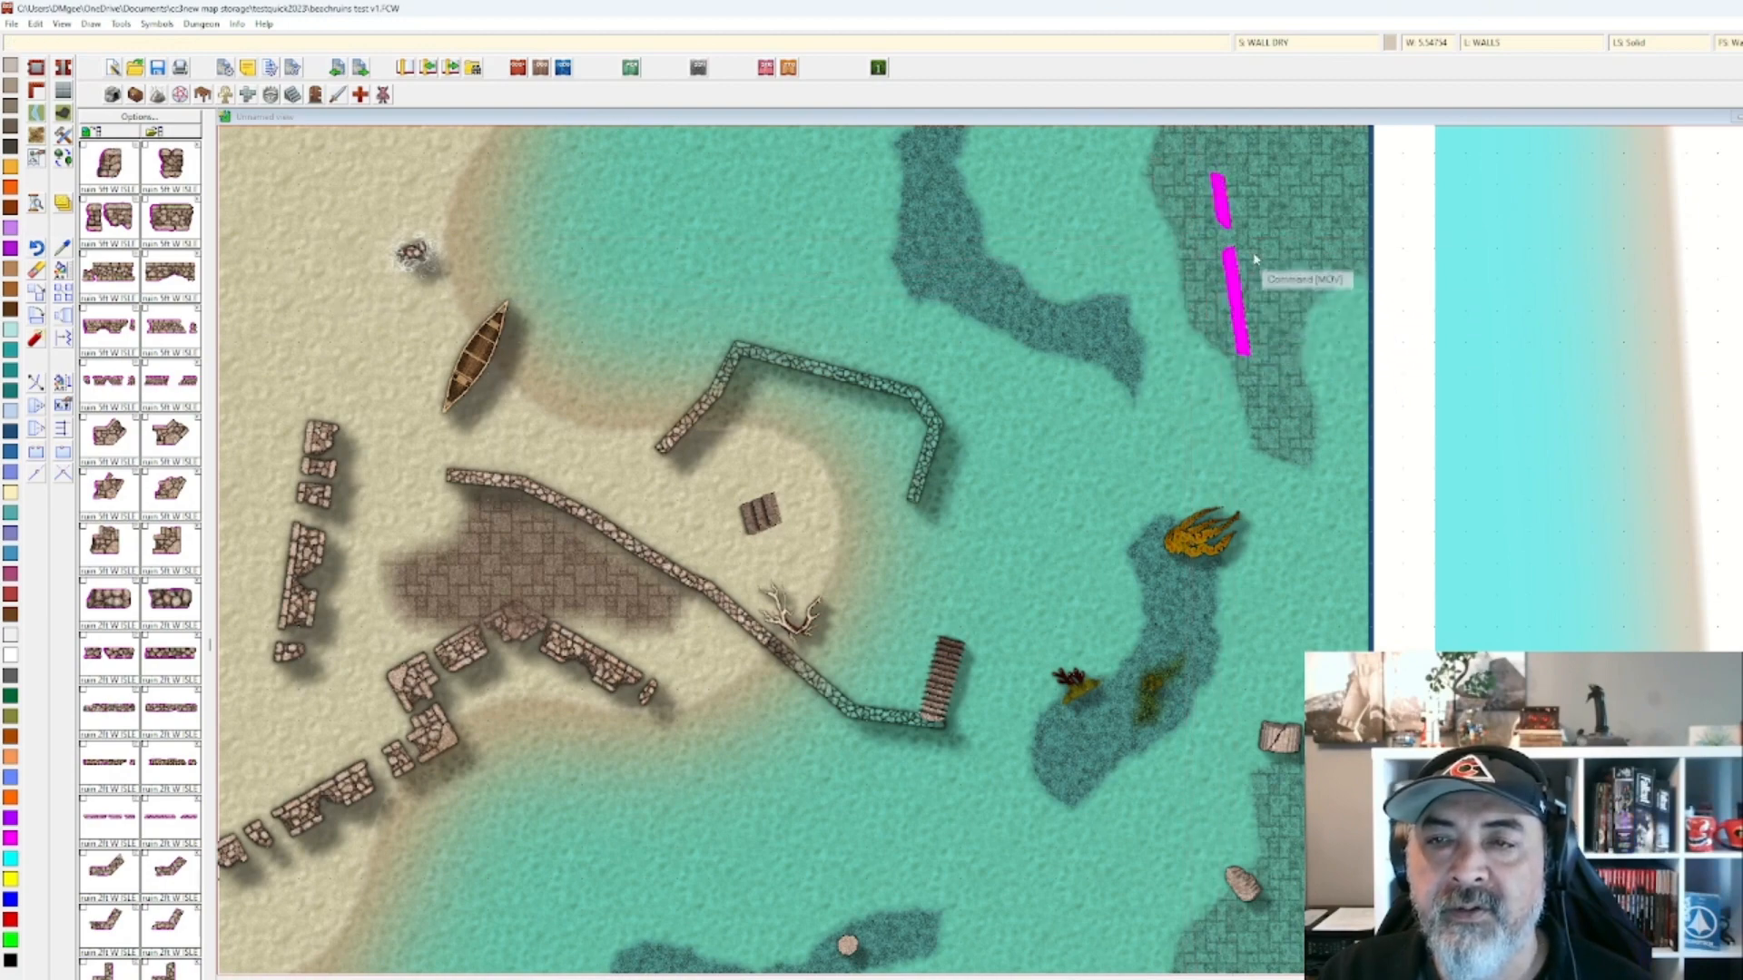
pyautogui.scroll(1, 350, 241)
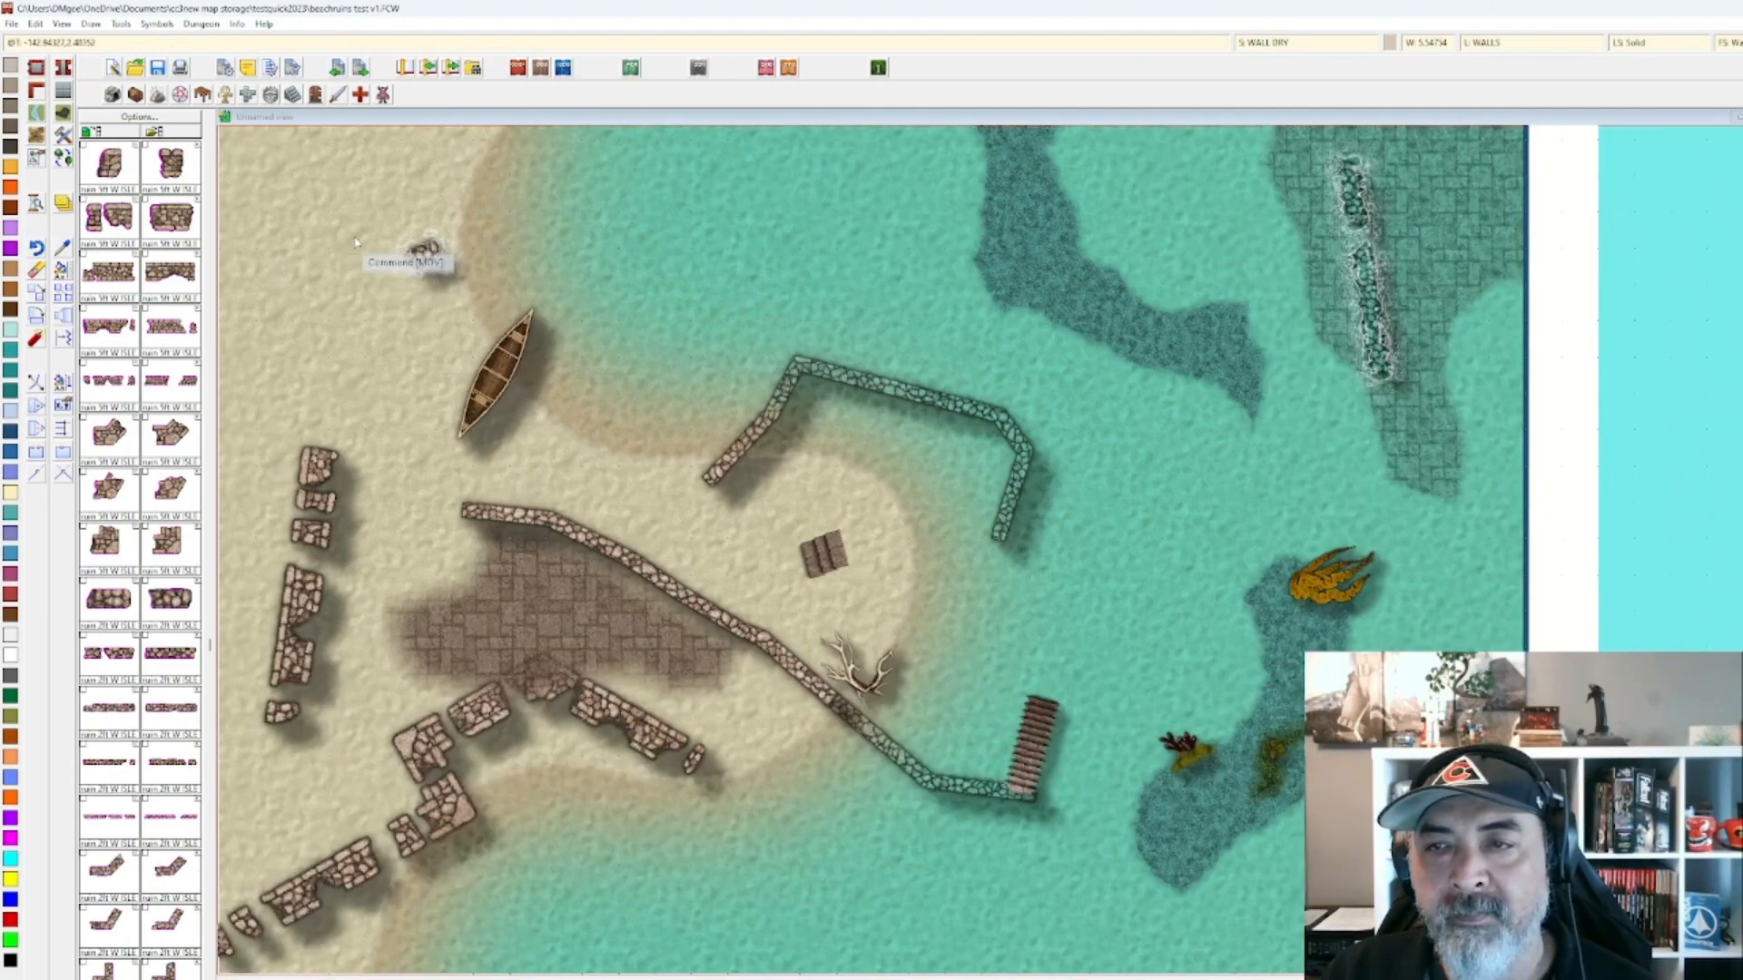
# Move the leftover wall fragment from the northwestern sand to the southern end of the wall on the underwater paved floor.
pyautogui.rightClick(402, 258)
pyautogui.click(415, 265)
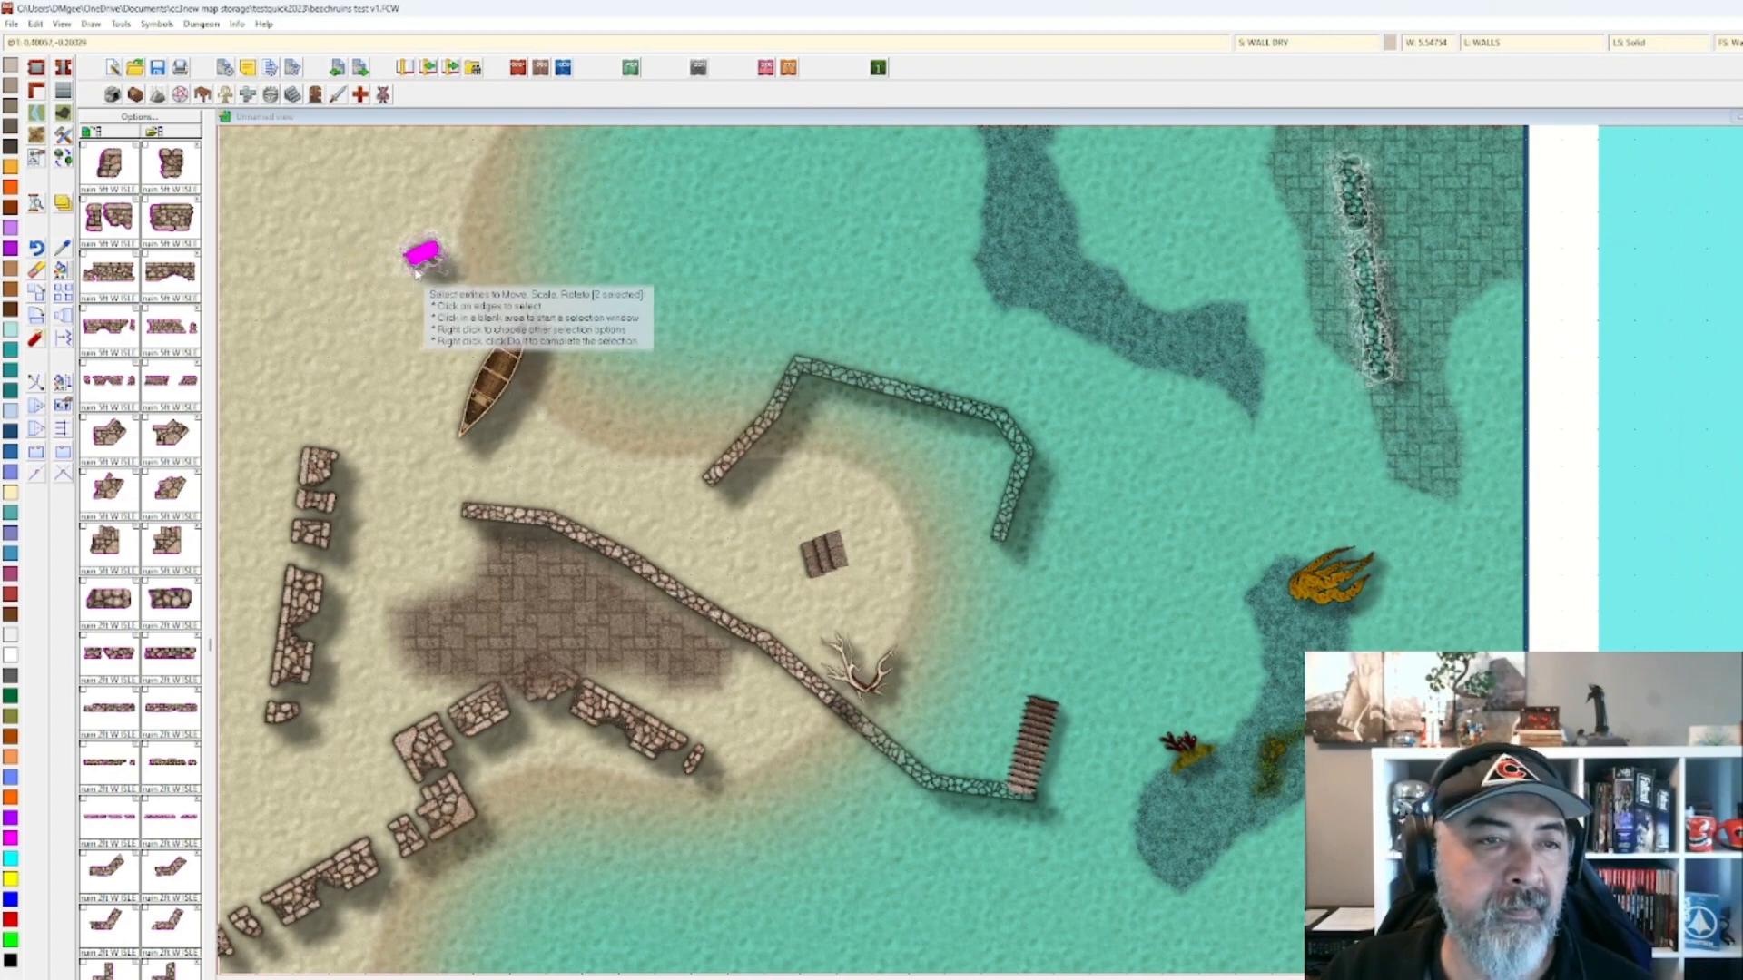
pyautogui.rightClick(416, 270)
pyautogui.click(416, 275)
pyautogui.click(417, 272)
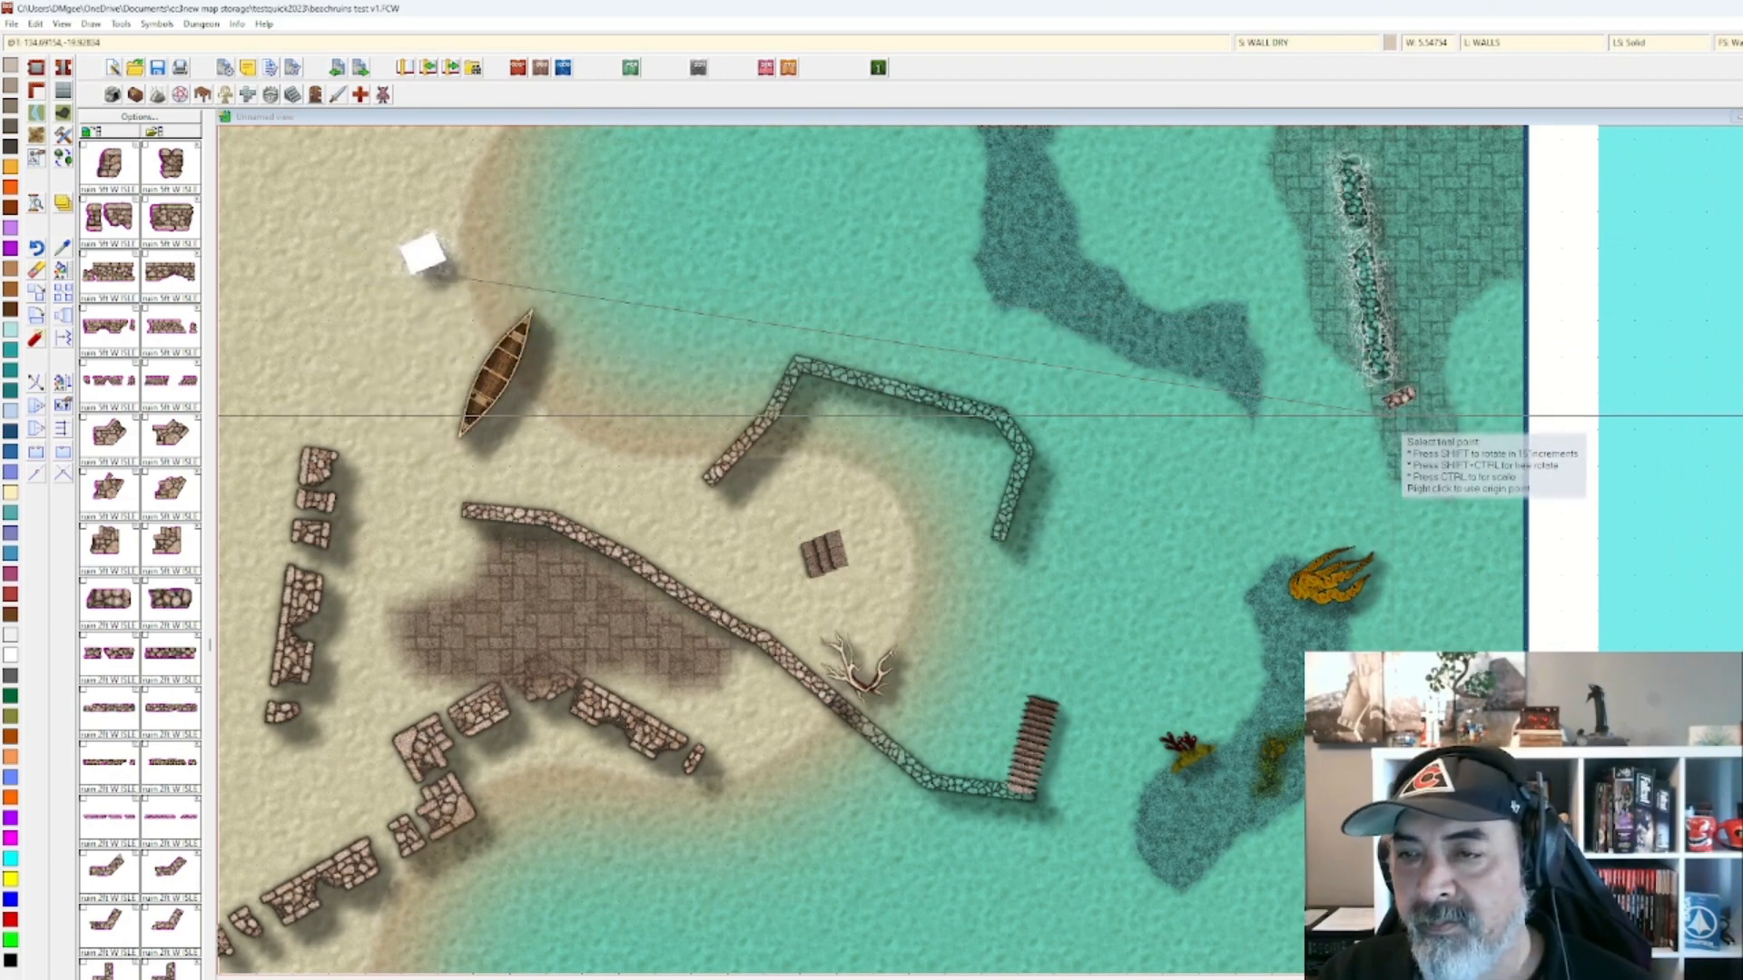
pyautogui.click(1392, 416)
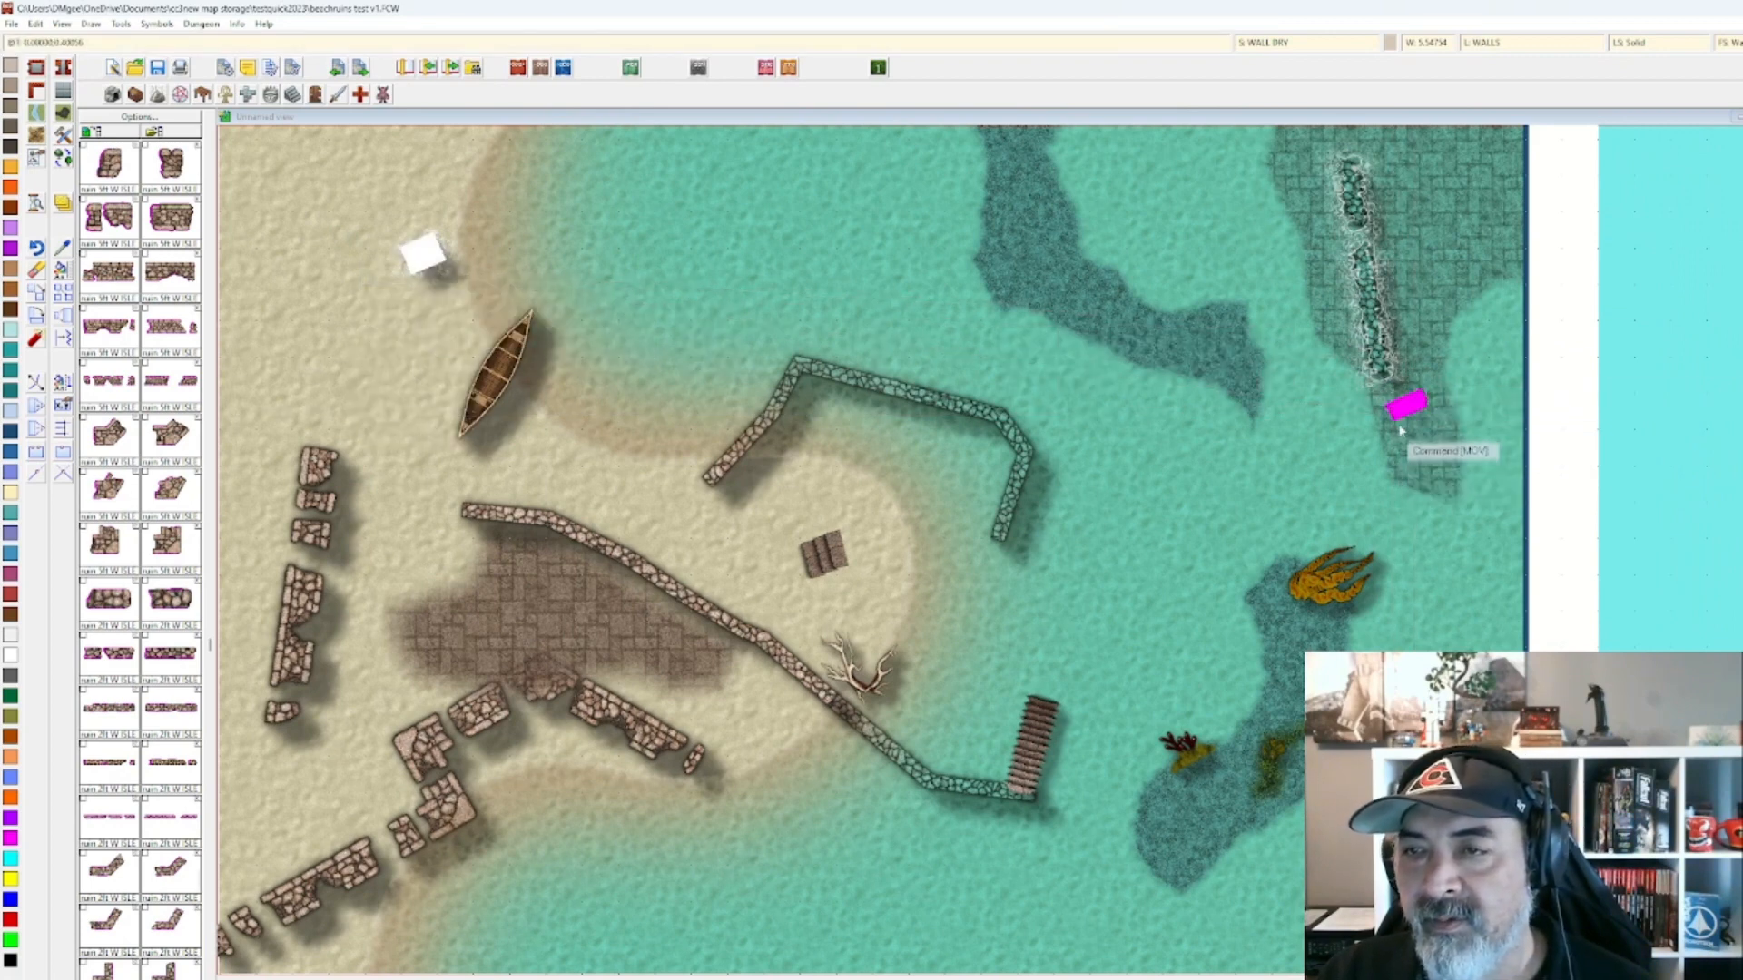
pyautogui.scroll(1, 1405, 403)
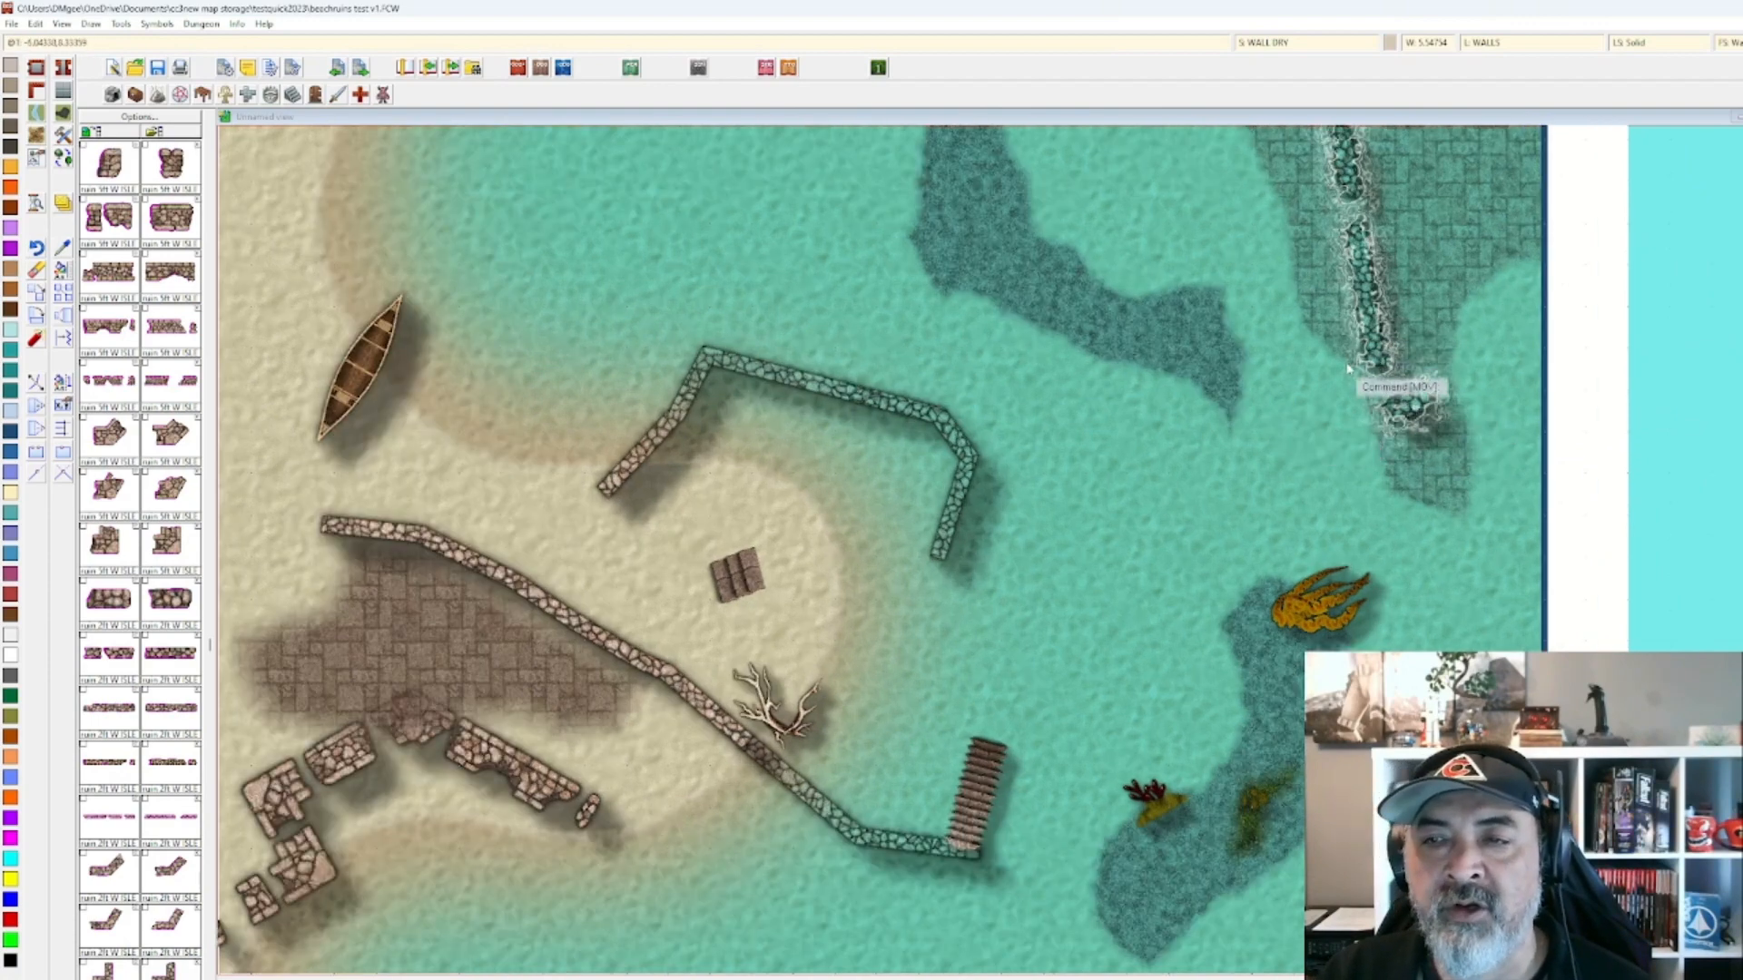
# Place a multi-sheet column segment symbol in the water just north of the angled underwater wall.
pyautogui.scroll(-3, 118, 645)
pyautogui.scroll(-5, 118, 645)
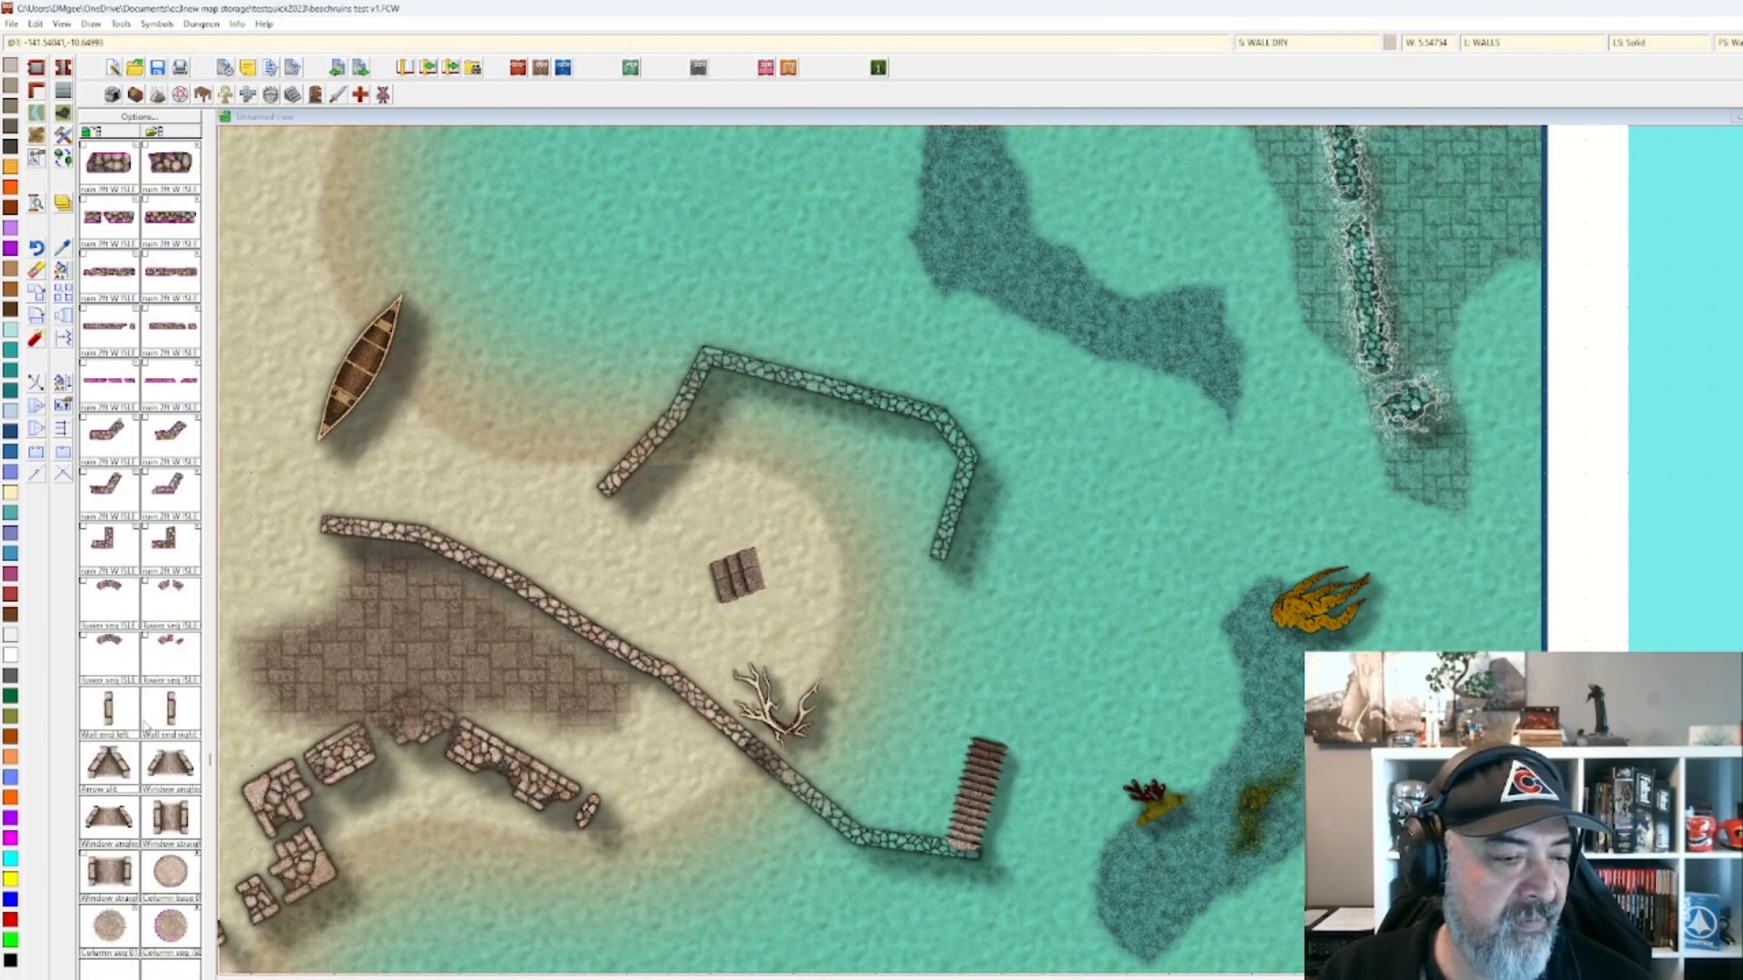
pyautogui.click(170, 930)
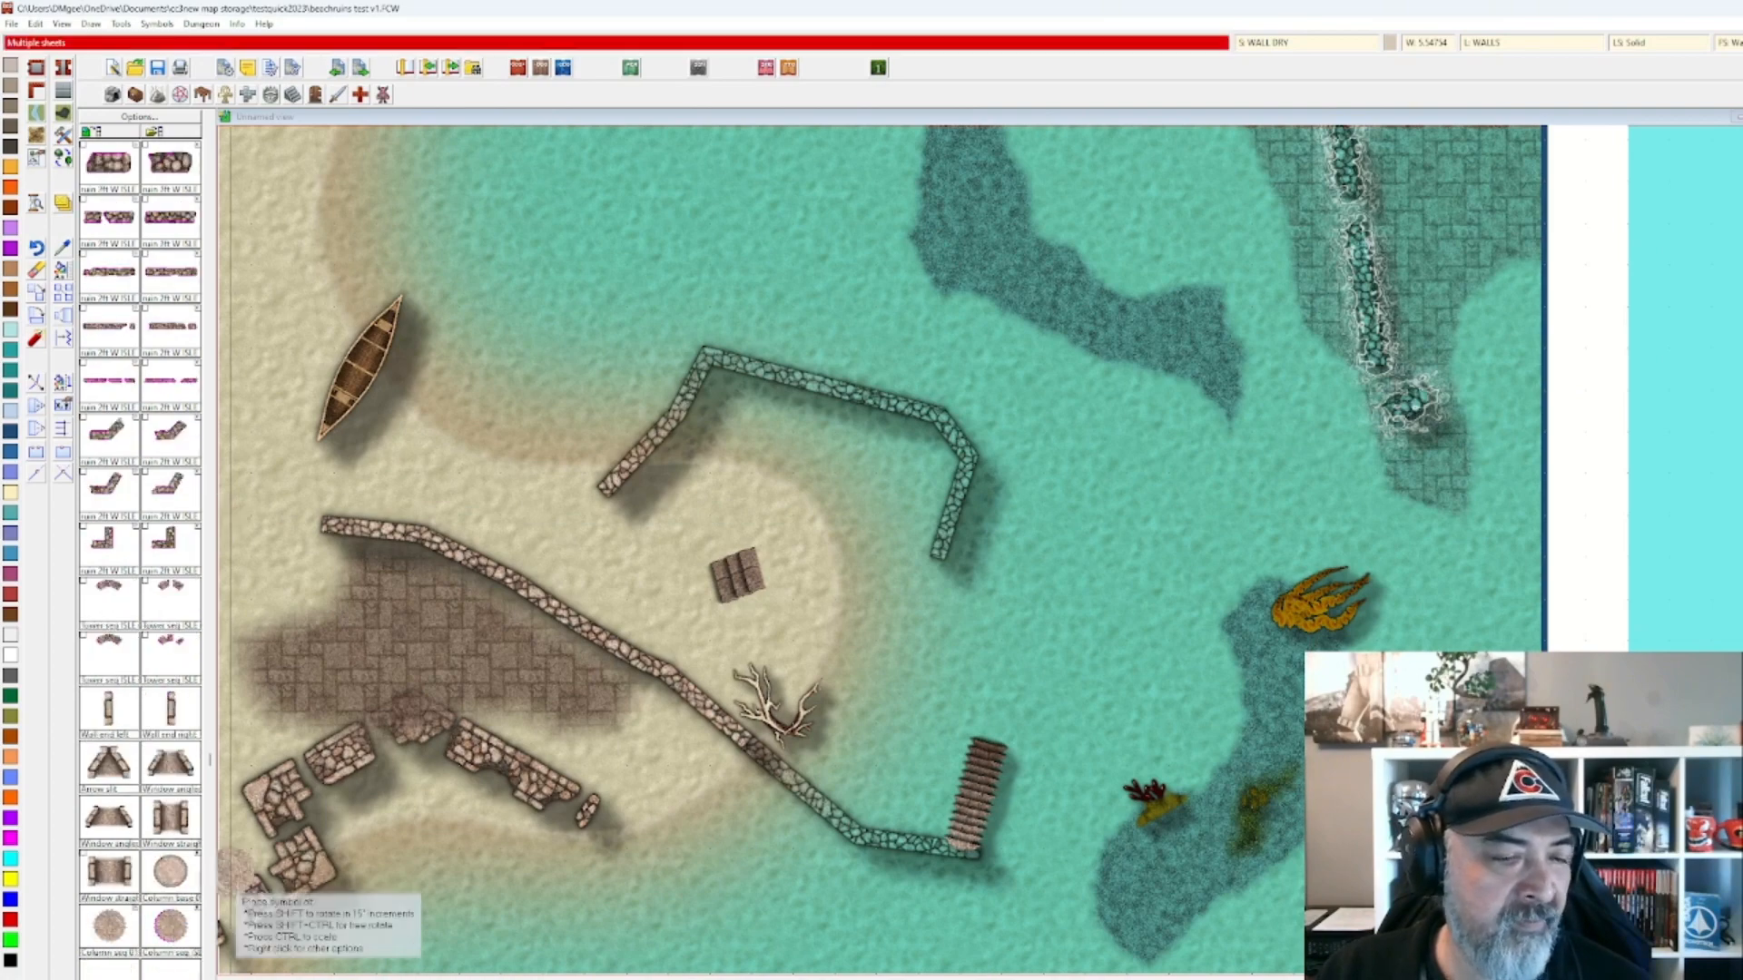
pyautogui.click(864, 280)
pyautogui.scroll(1, 1029, 355)
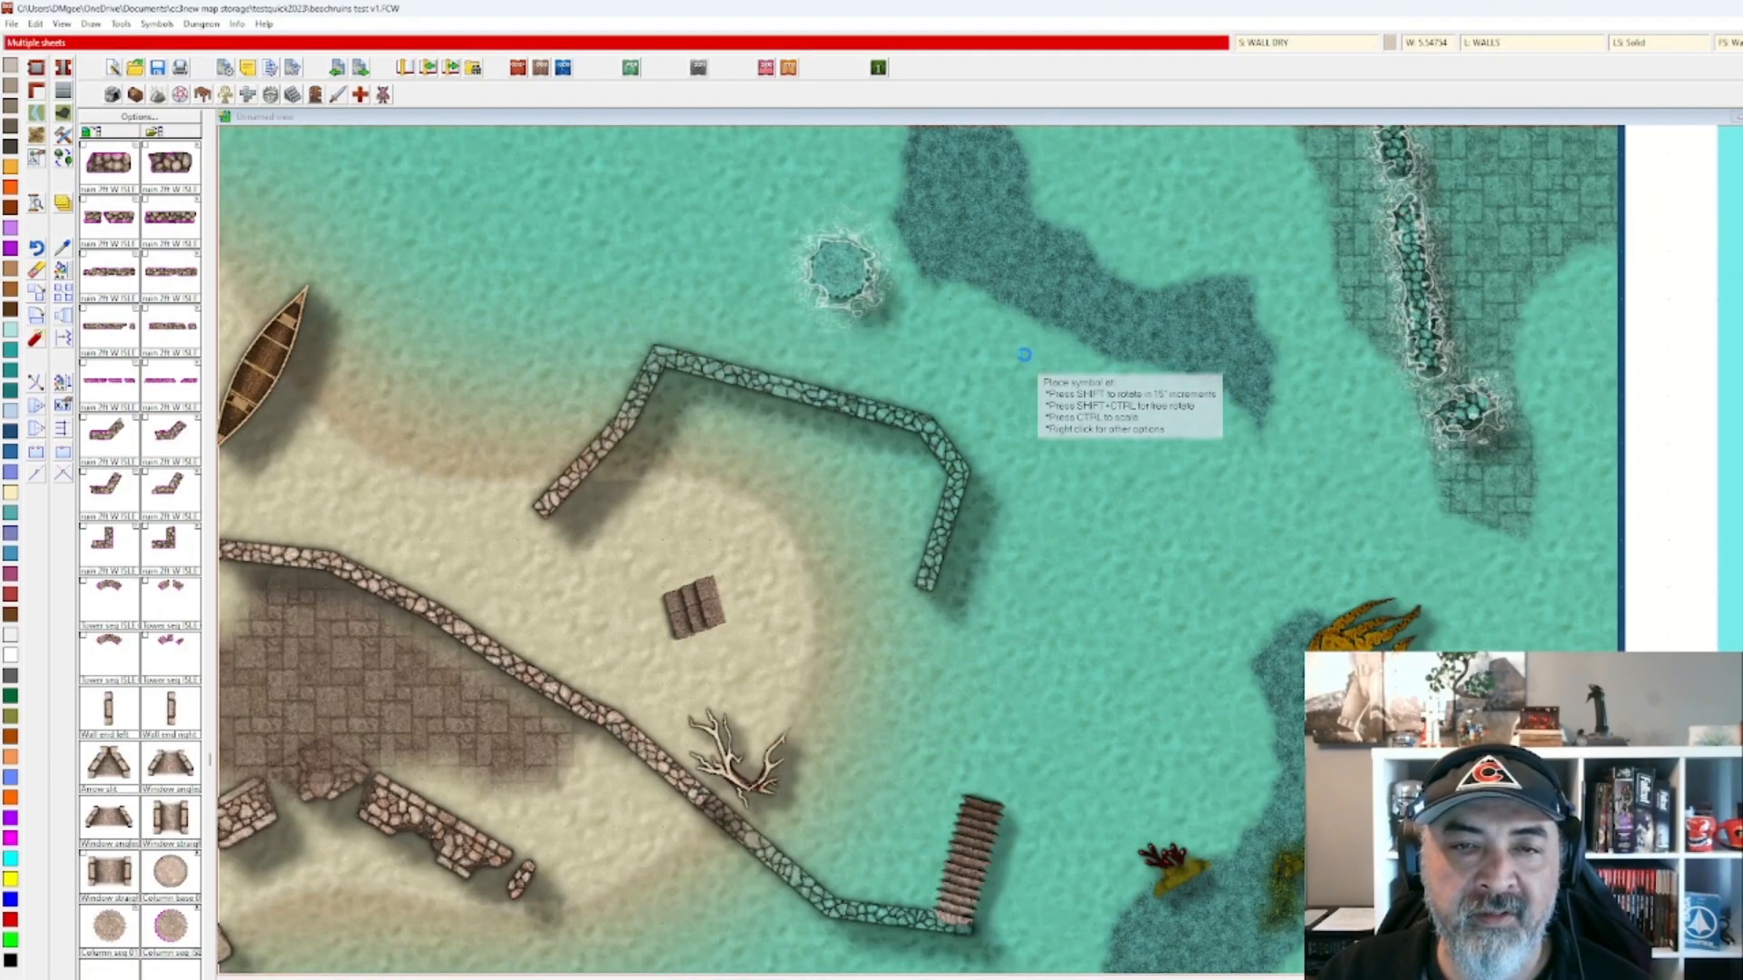
pyautogui.scroll(1, 988, 359)
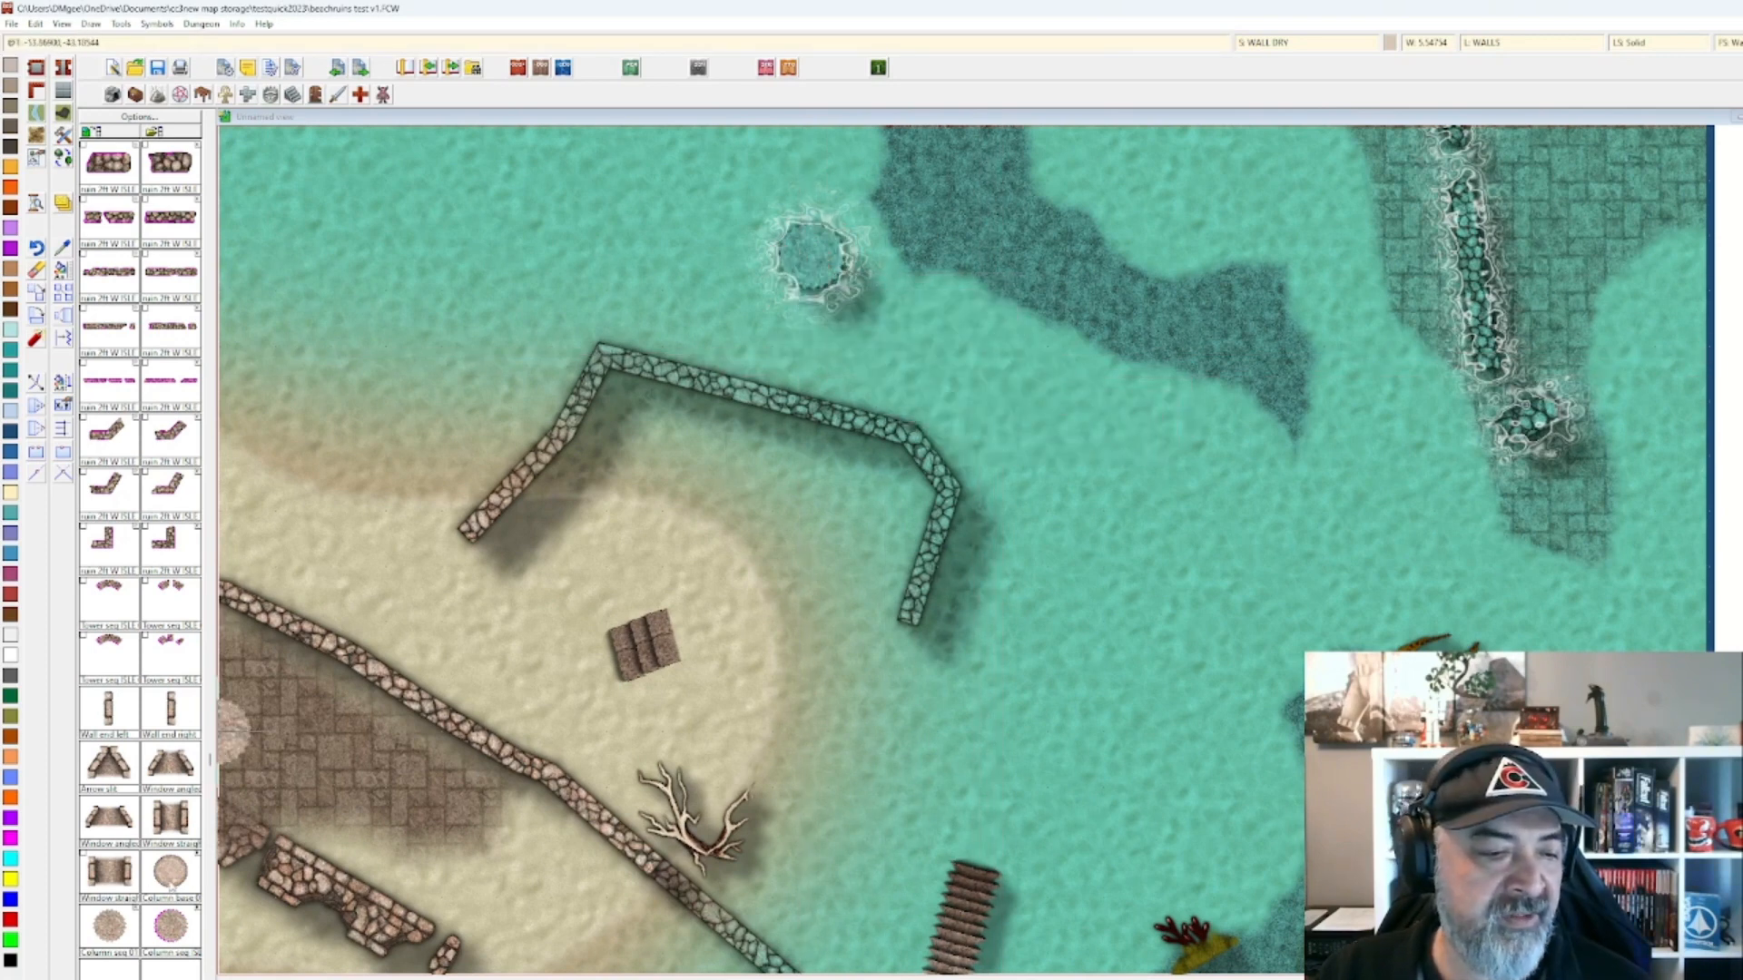
# Try to cover the submerged column with a plain column segment symbol on the WALLS sheet.
pyautogui.click(108, 916)
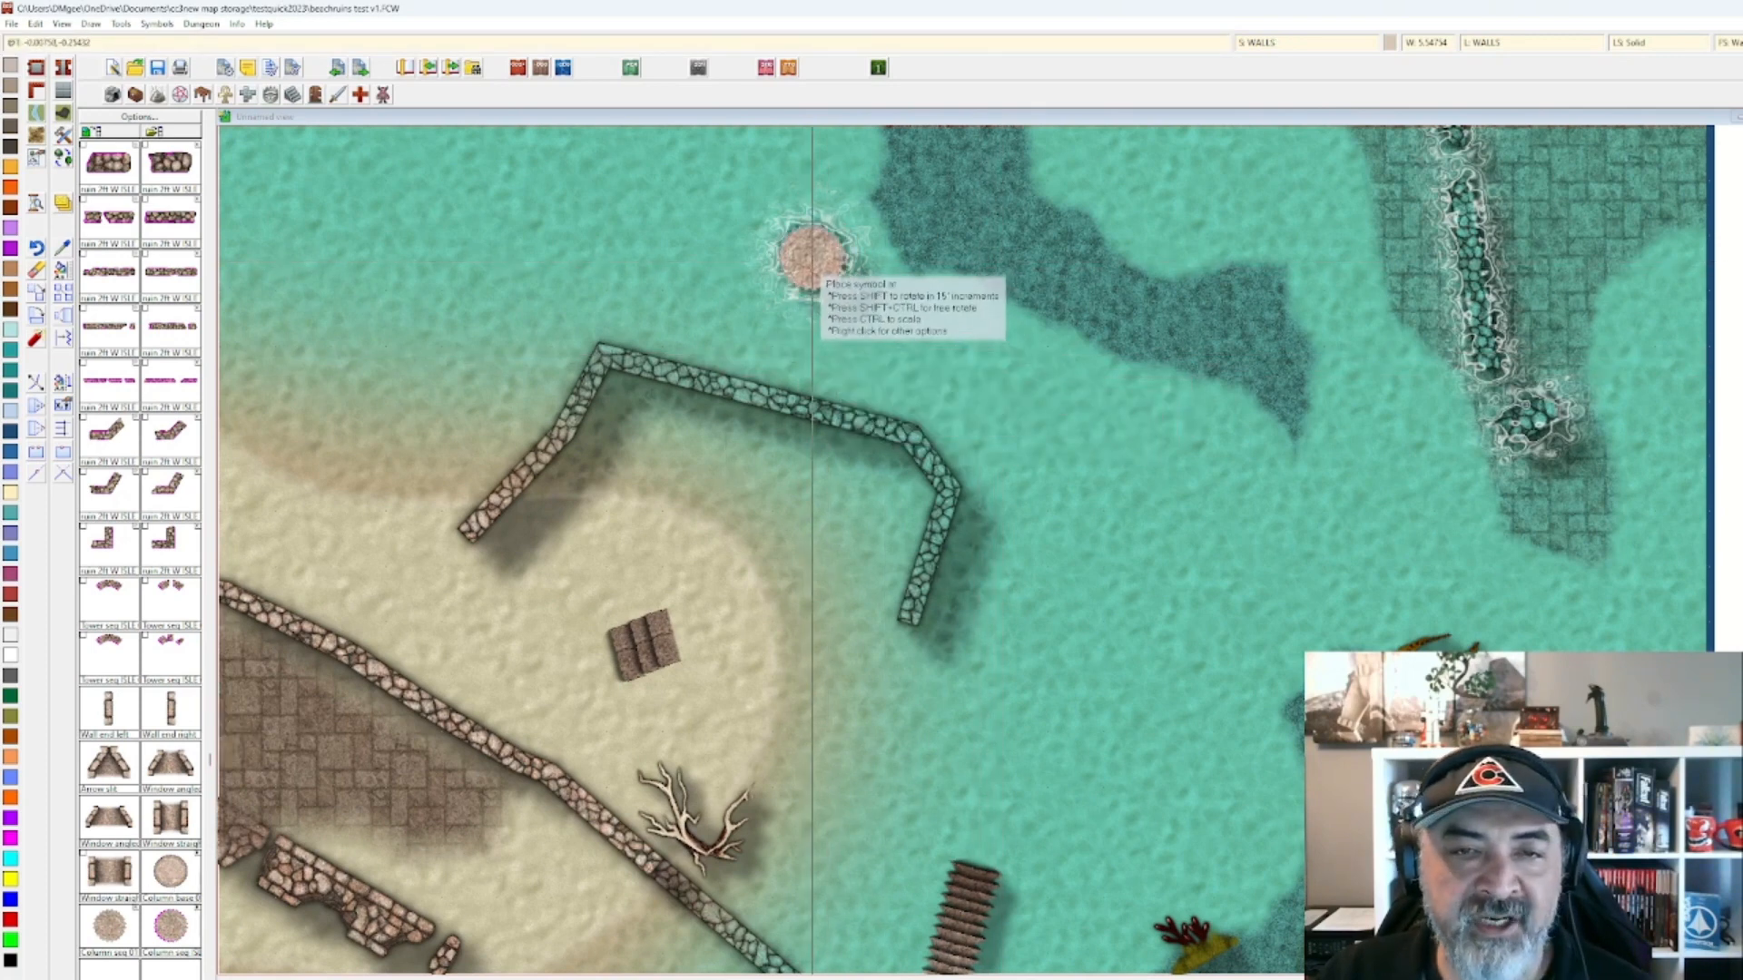
pyautogui.click(812, 257)
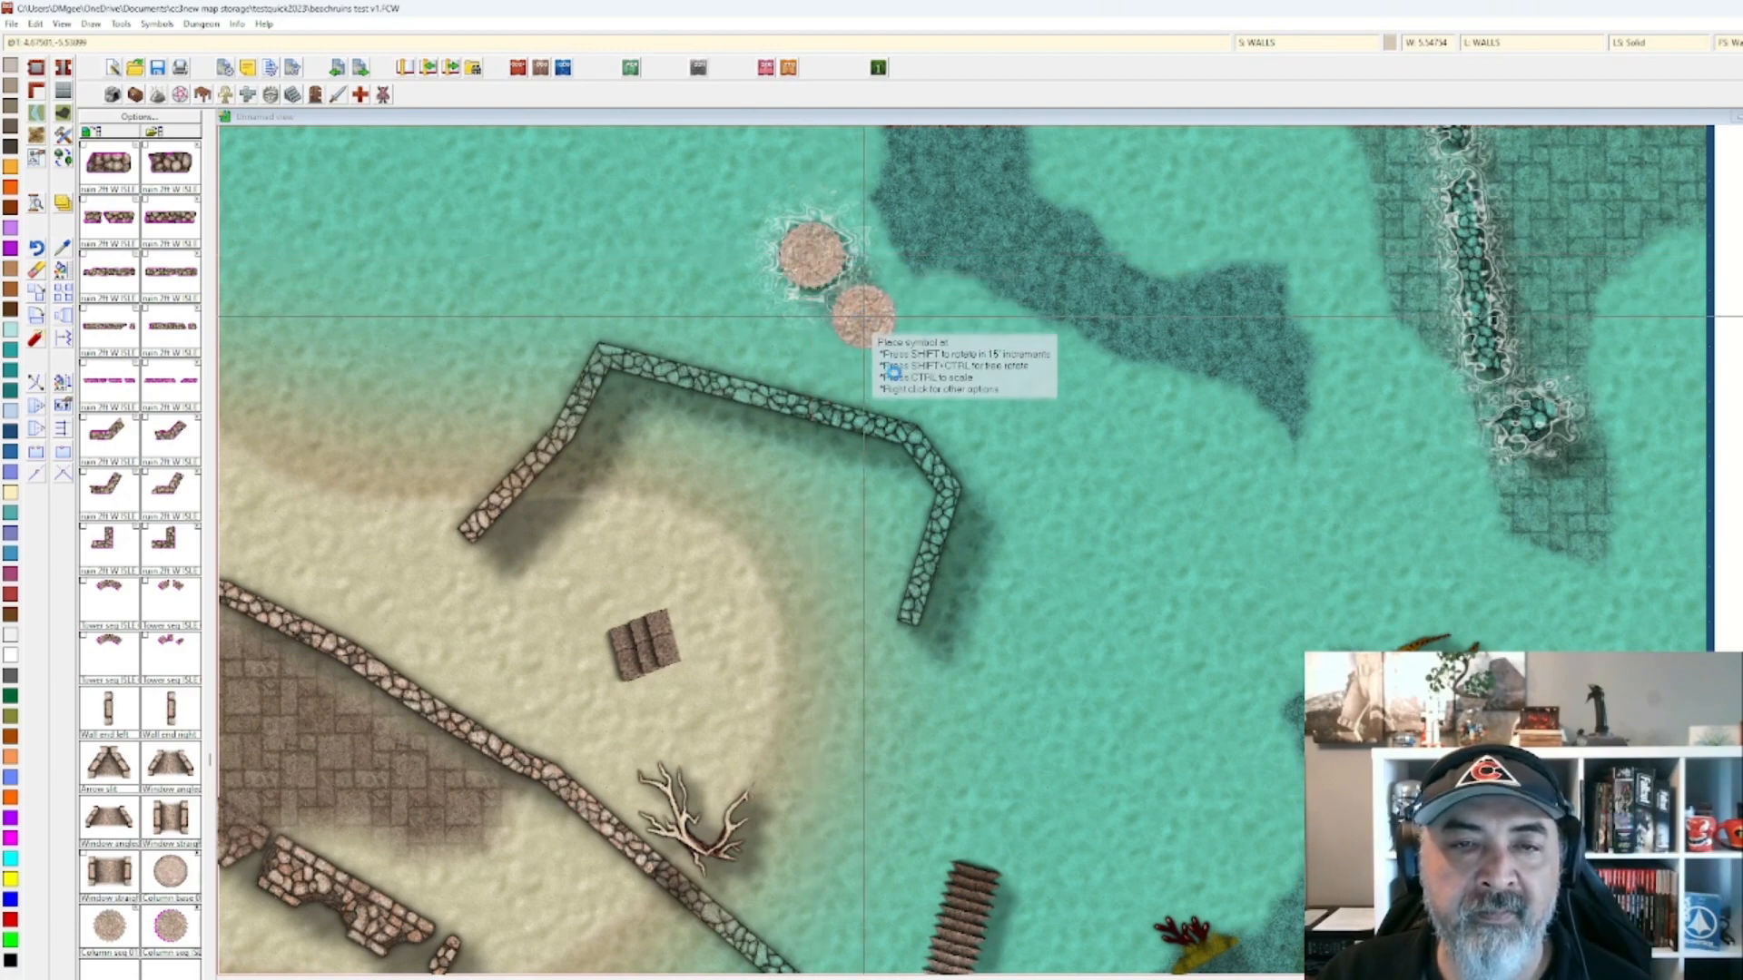
pyautogui.scroll(-1, 864, 316)
pyautogui.scroll(-1, 879, 466)
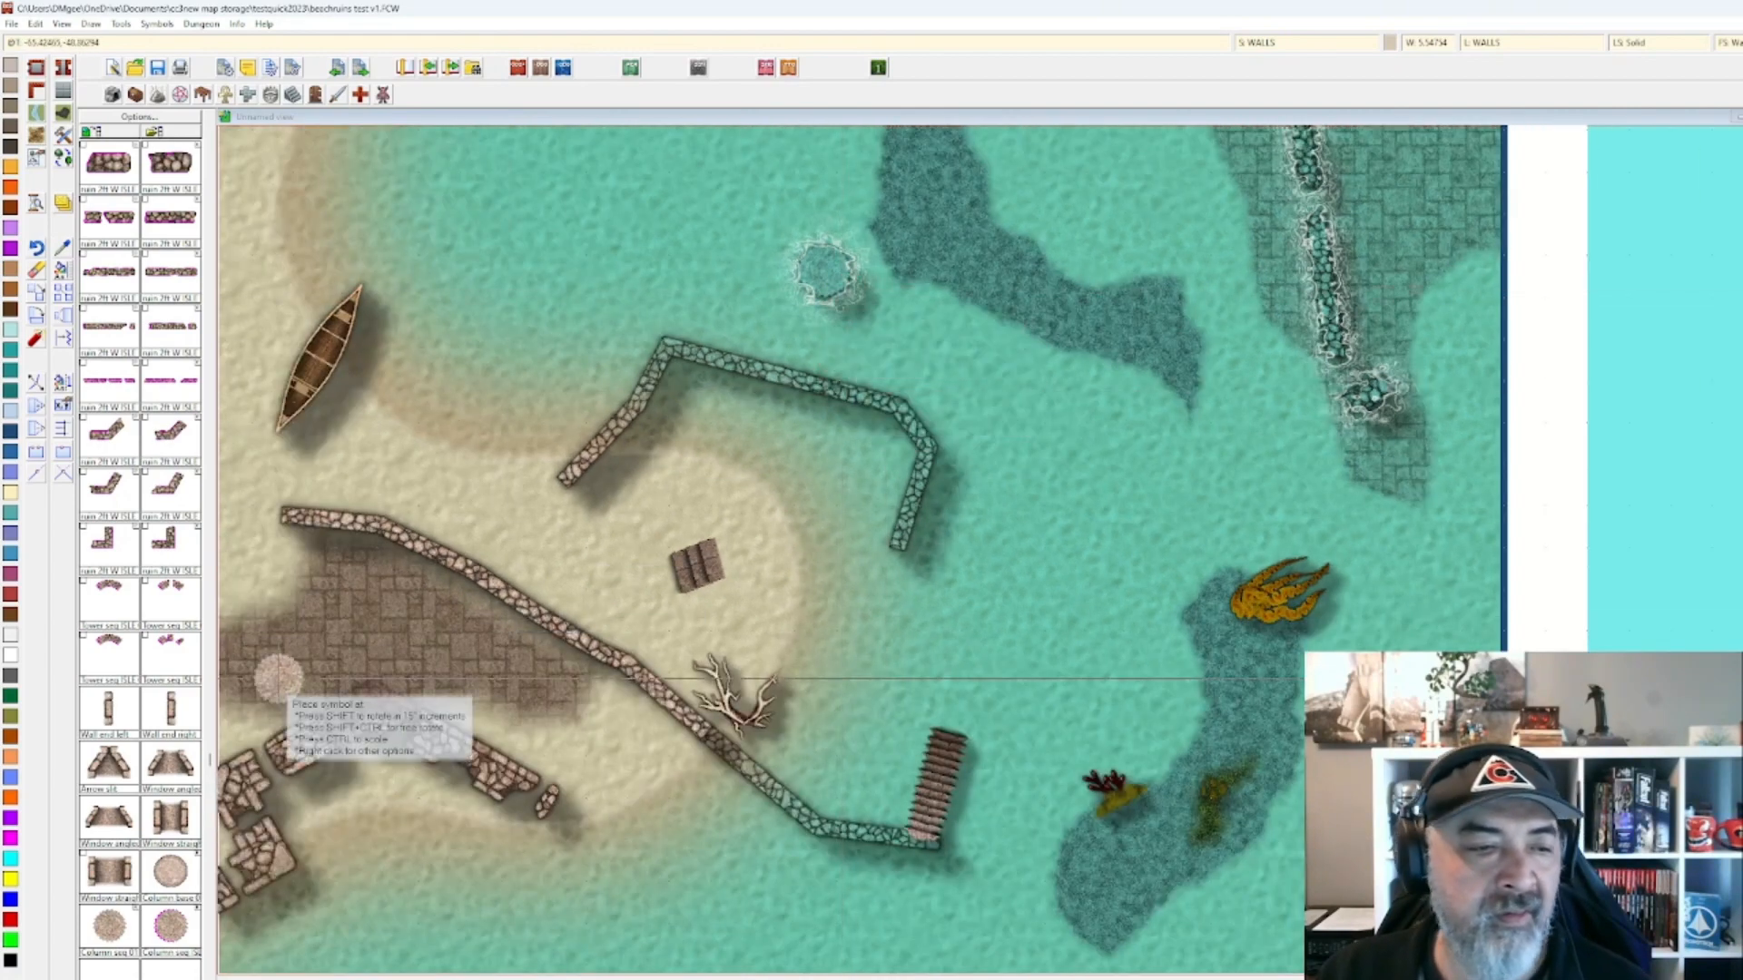
# Switch to the debris symbols and place a round CA180 rubble piece on top of the submerged column as its dry top.
pyautogui.scroll(8, 173, 545)
pyautogui.scroll(7, 175, 546)
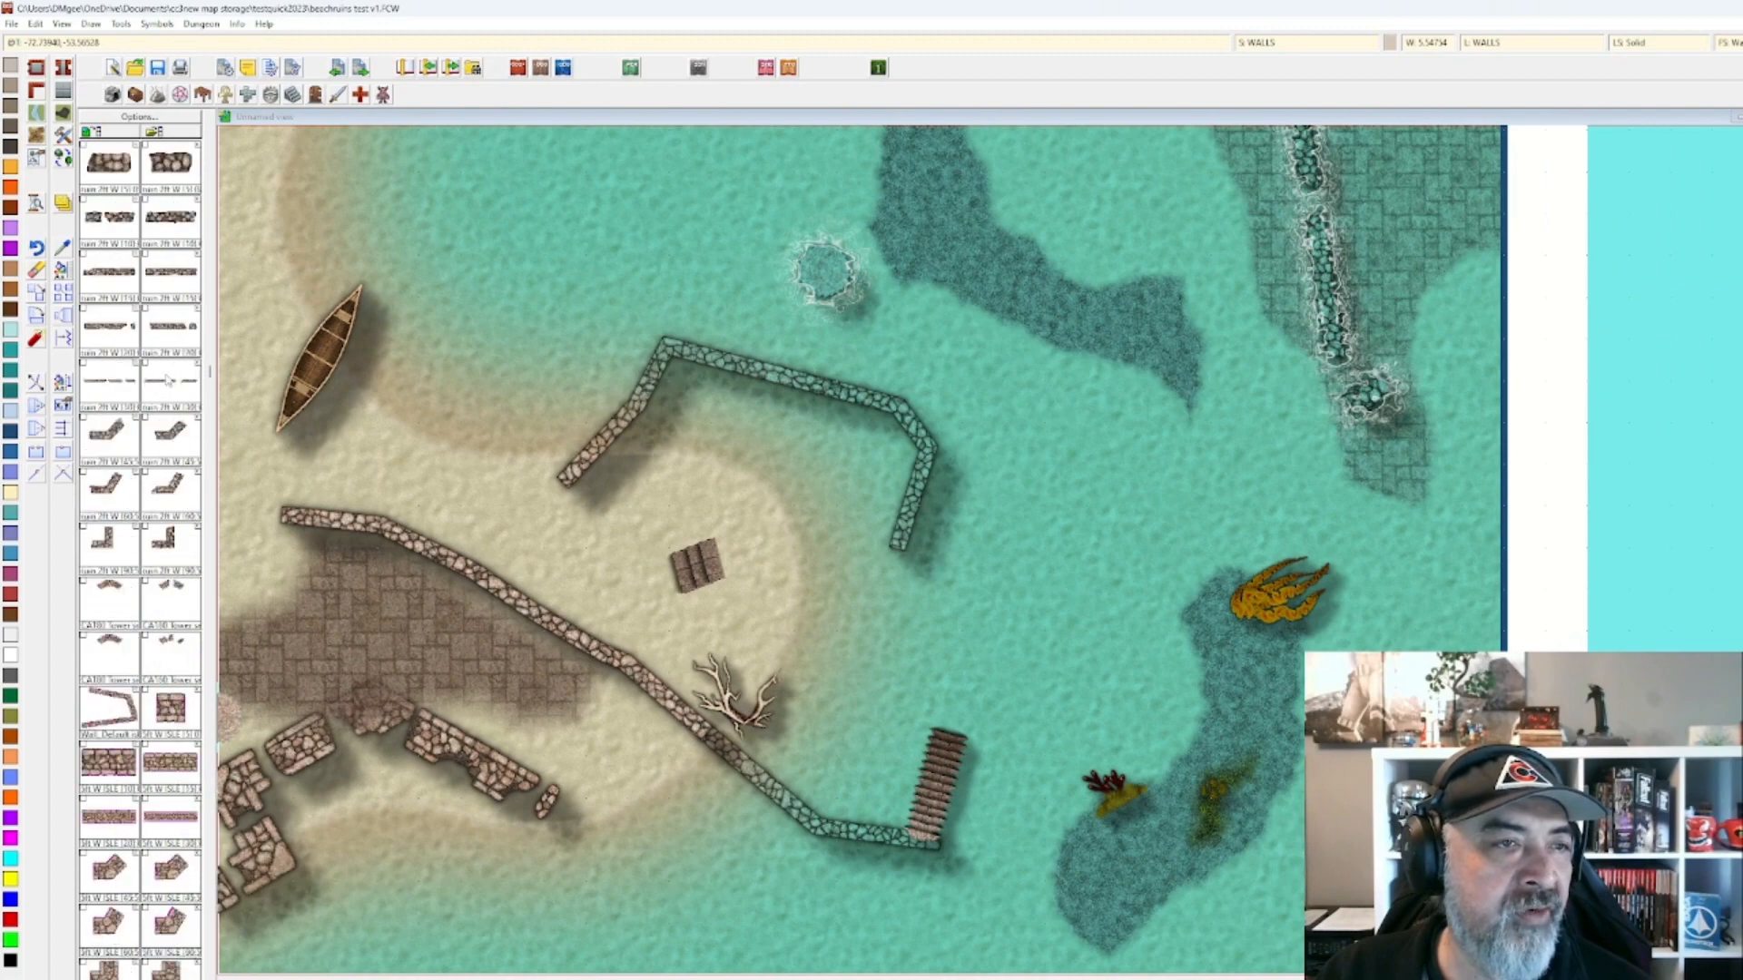
pyautogui.scroll(-2, 172, 313)
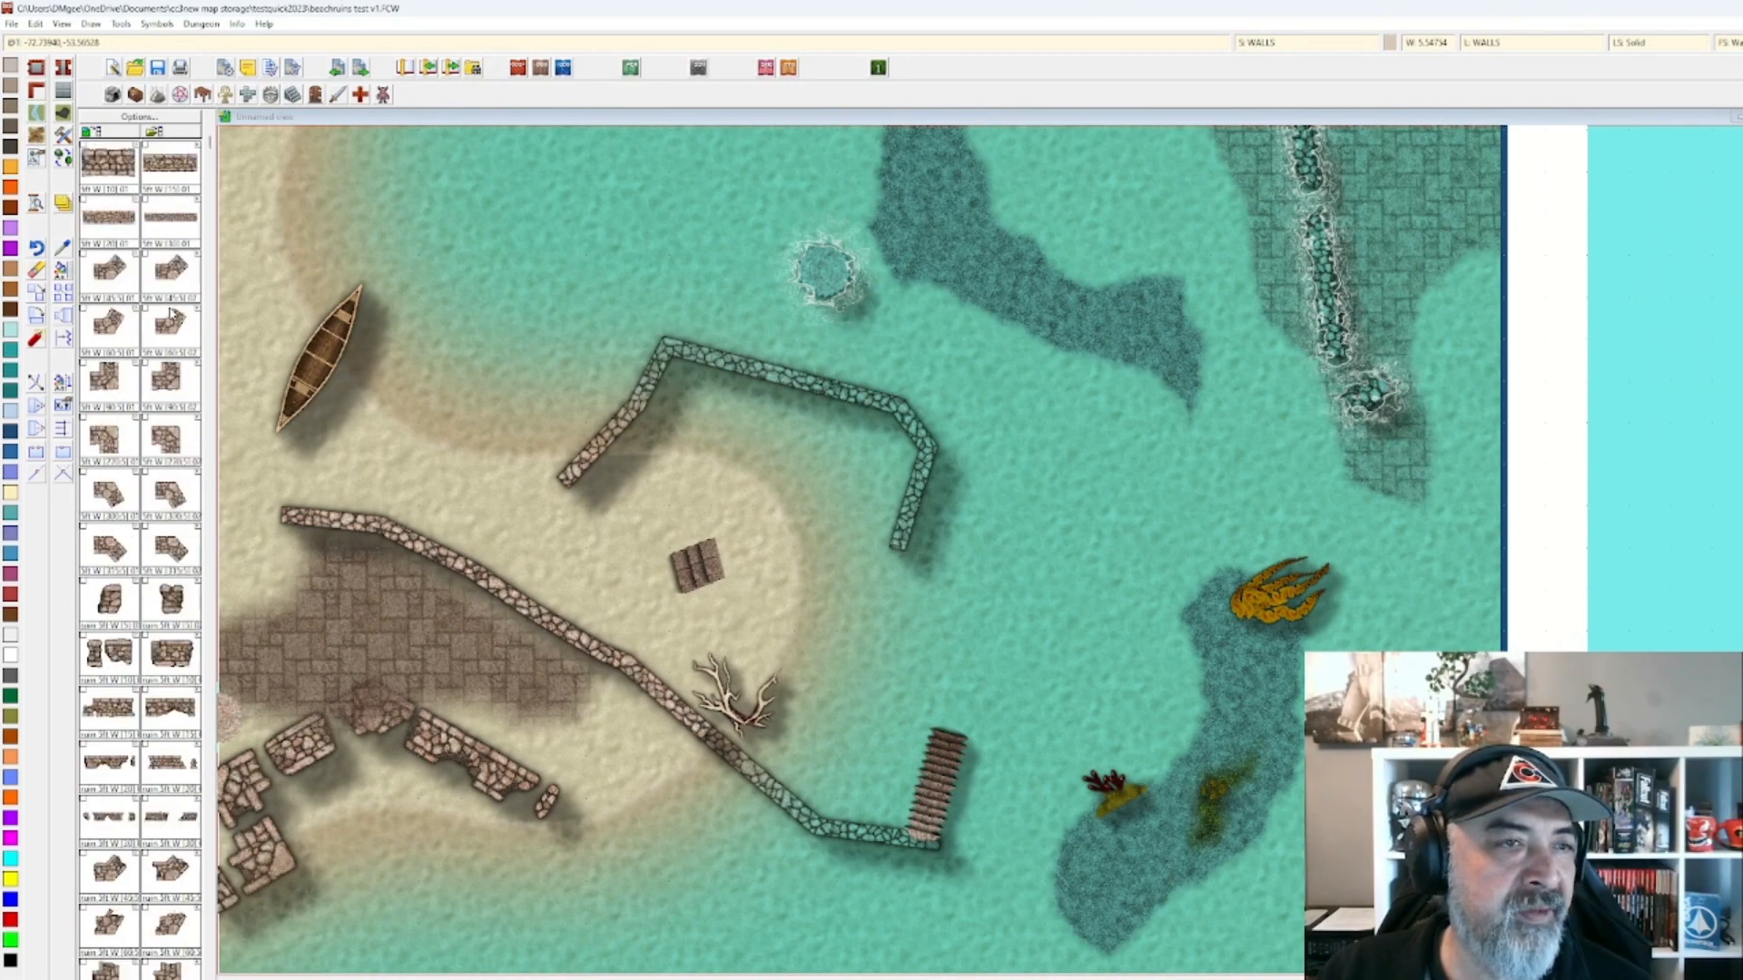
pyautogui.click(142, 404)
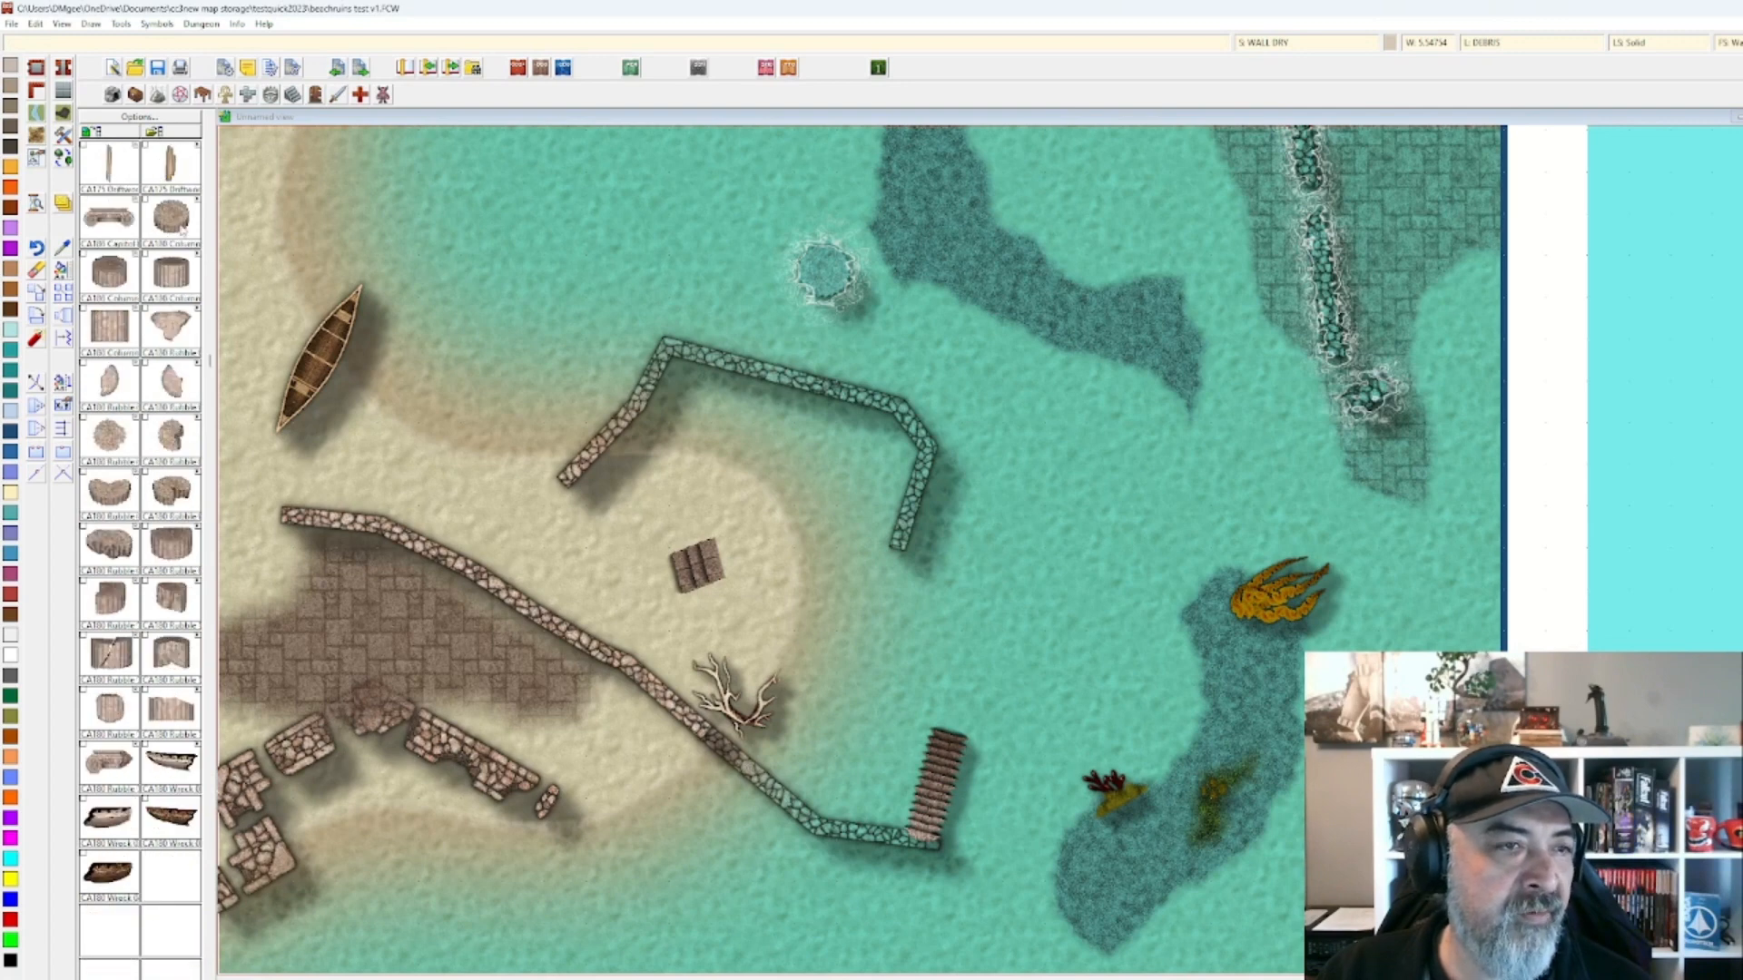
pyautogui.click(127, 440)
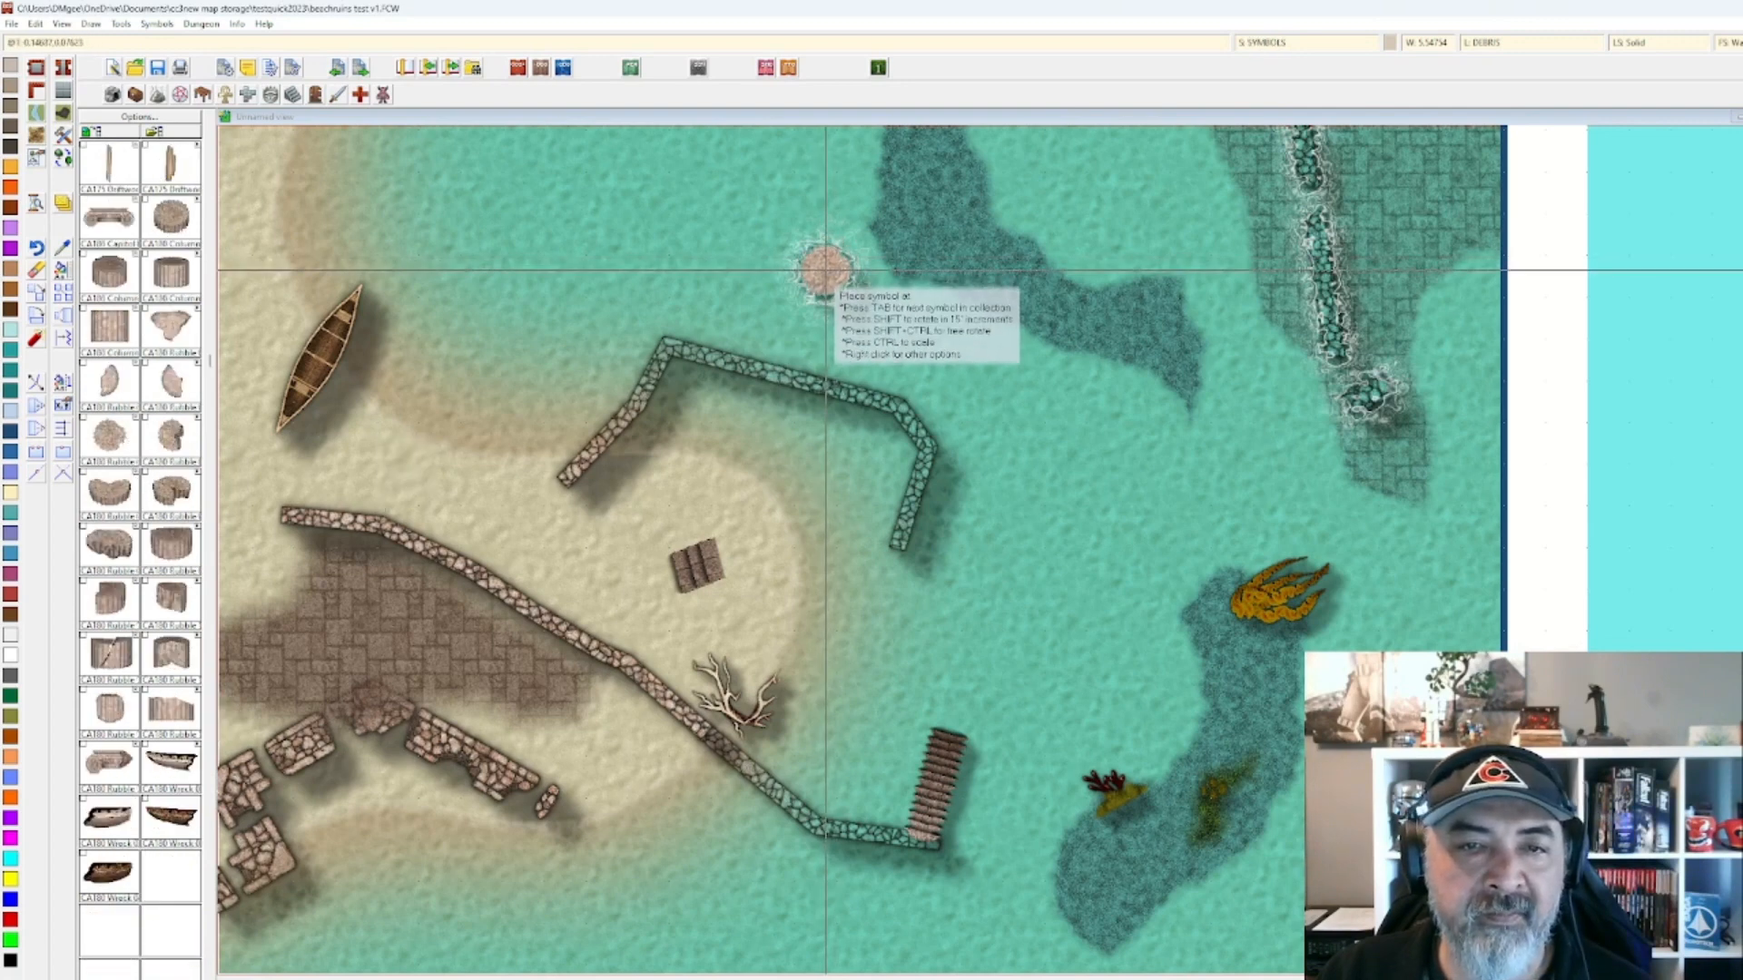
pyautogui.click(840, 294)
pyautogui.scroll(1, 862, 409)
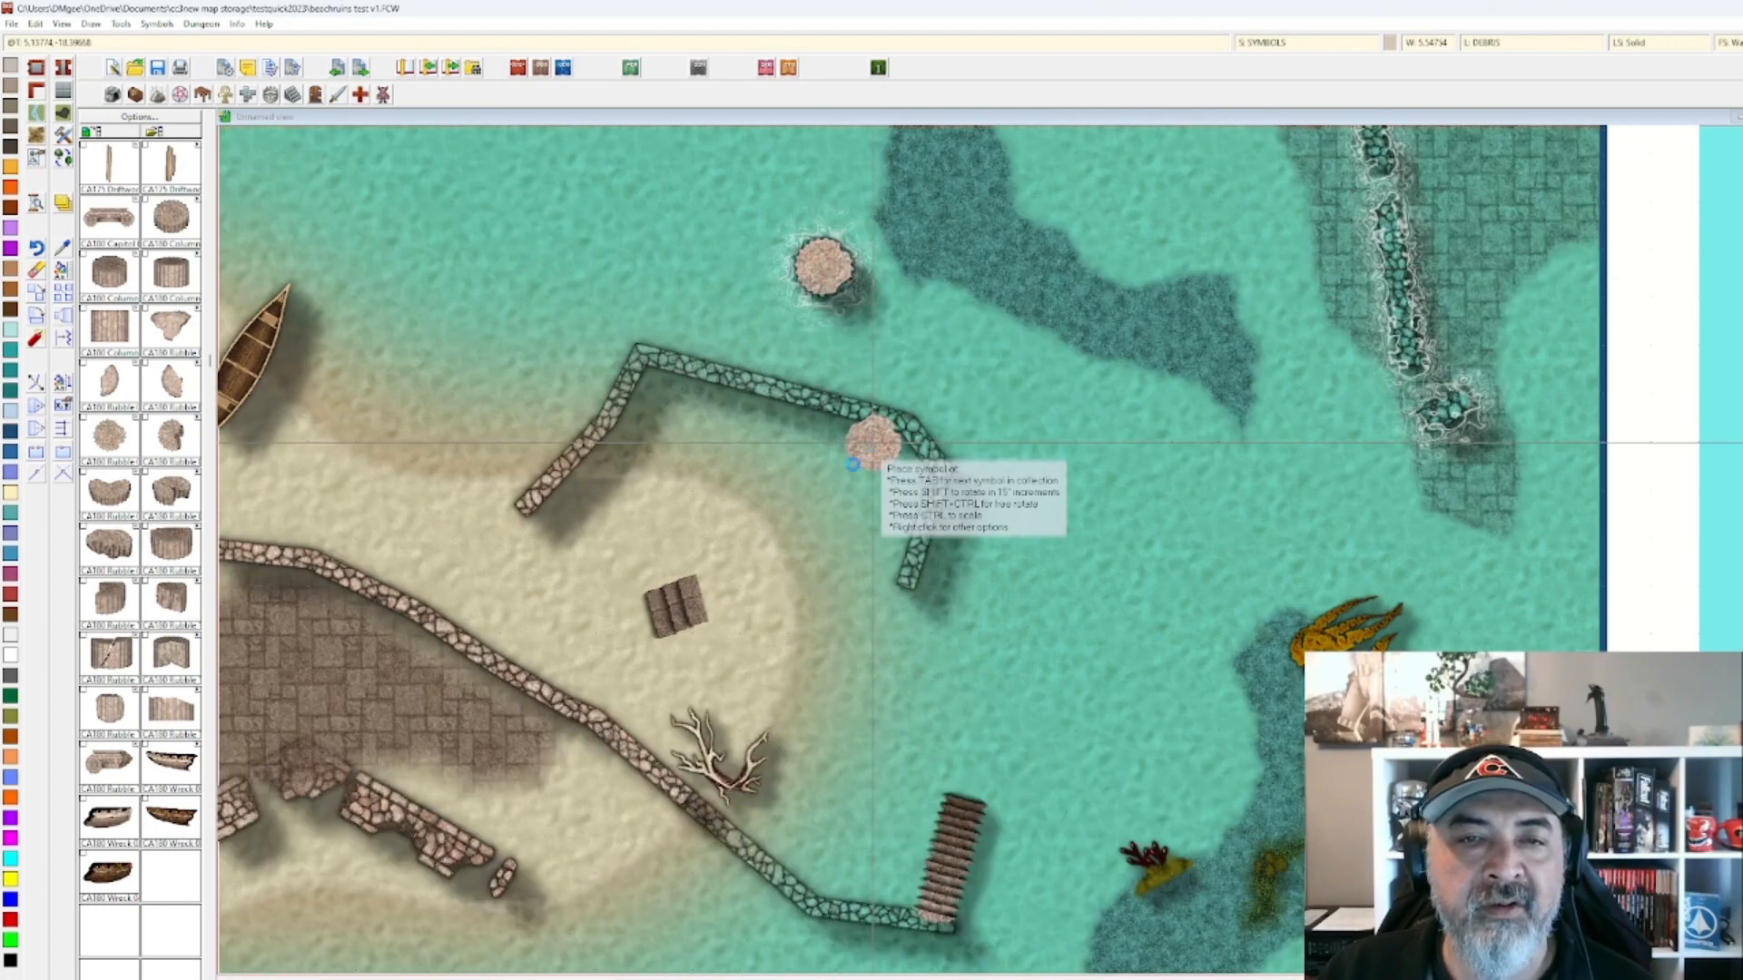
pyautogui.scroll(1, 867, 440)
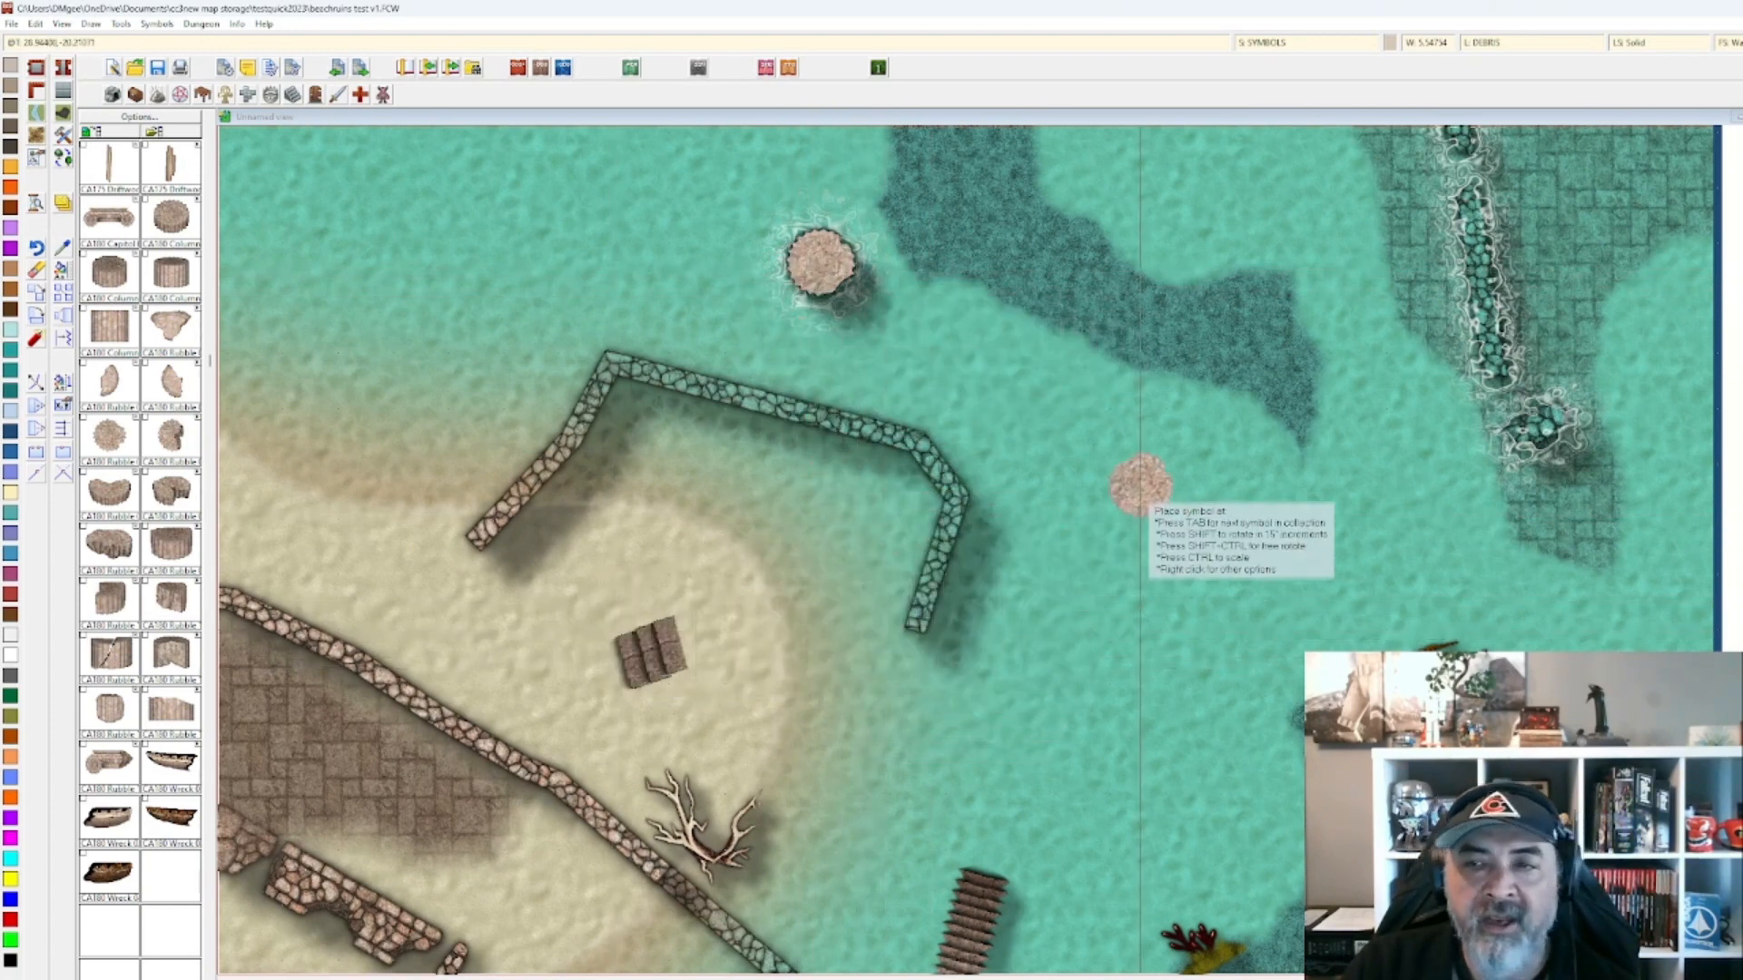
pyautogui.press('Escape')
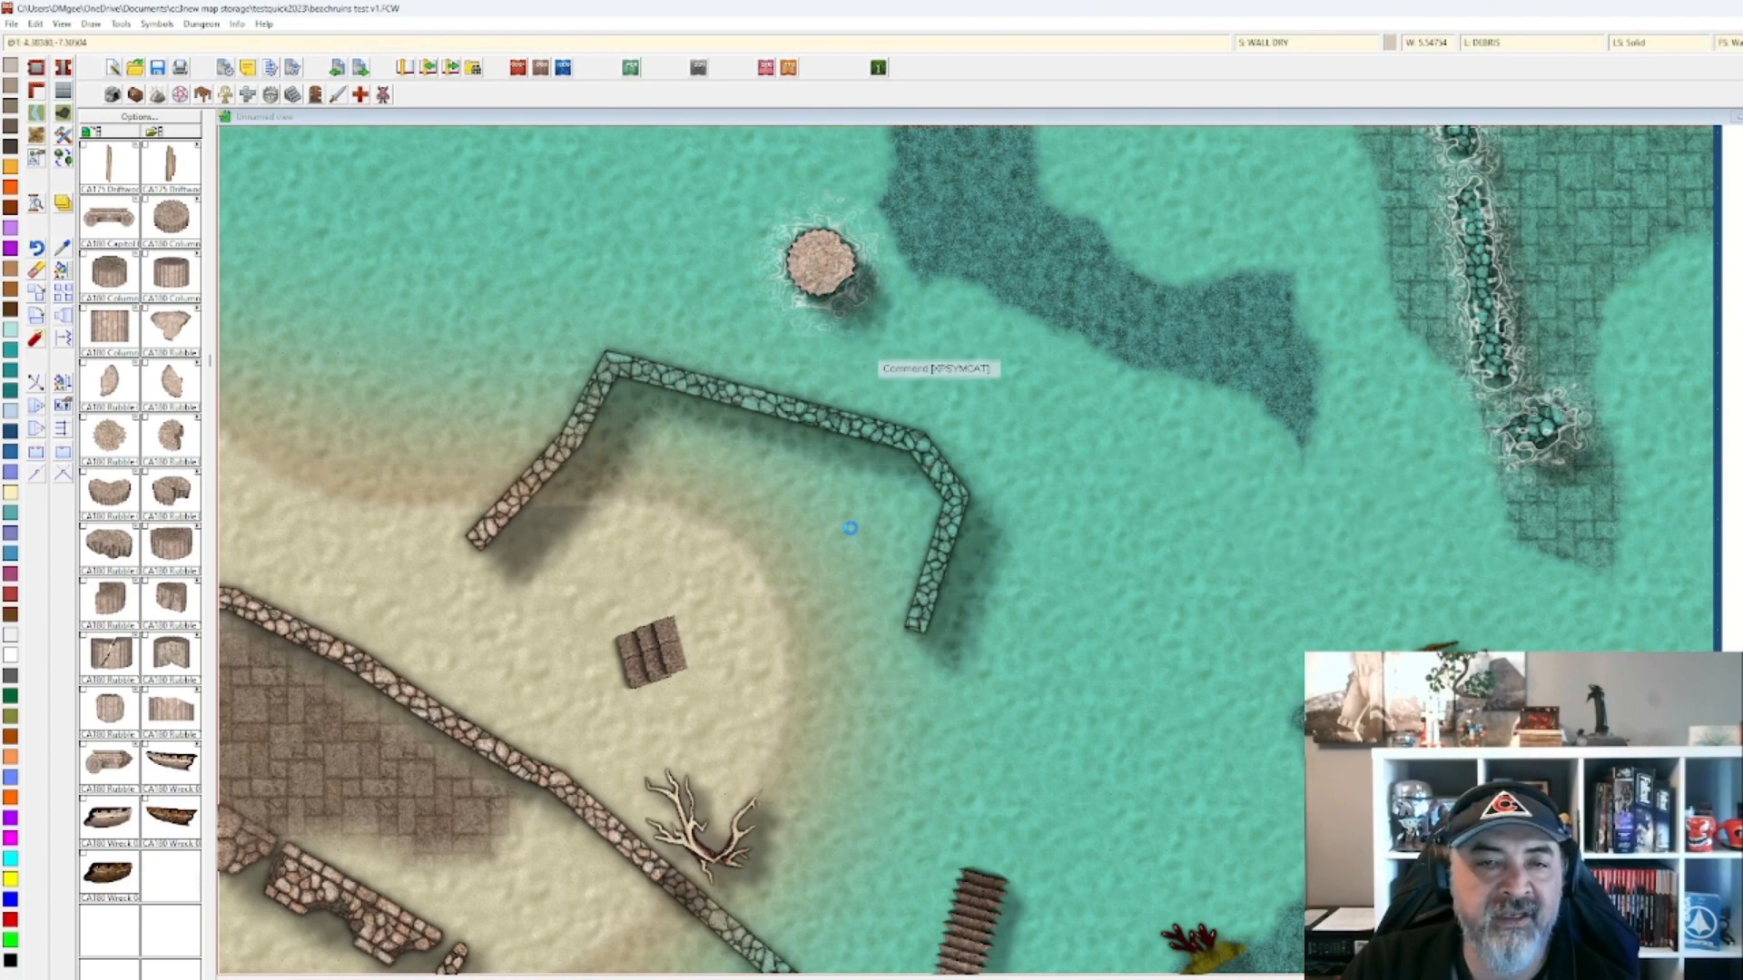
# Load the CA175 Walls Connecting (Imperial) symbols and choose a 2 ft wide ruined wall piece.
pyautogui.scroll(1, 847, 468)
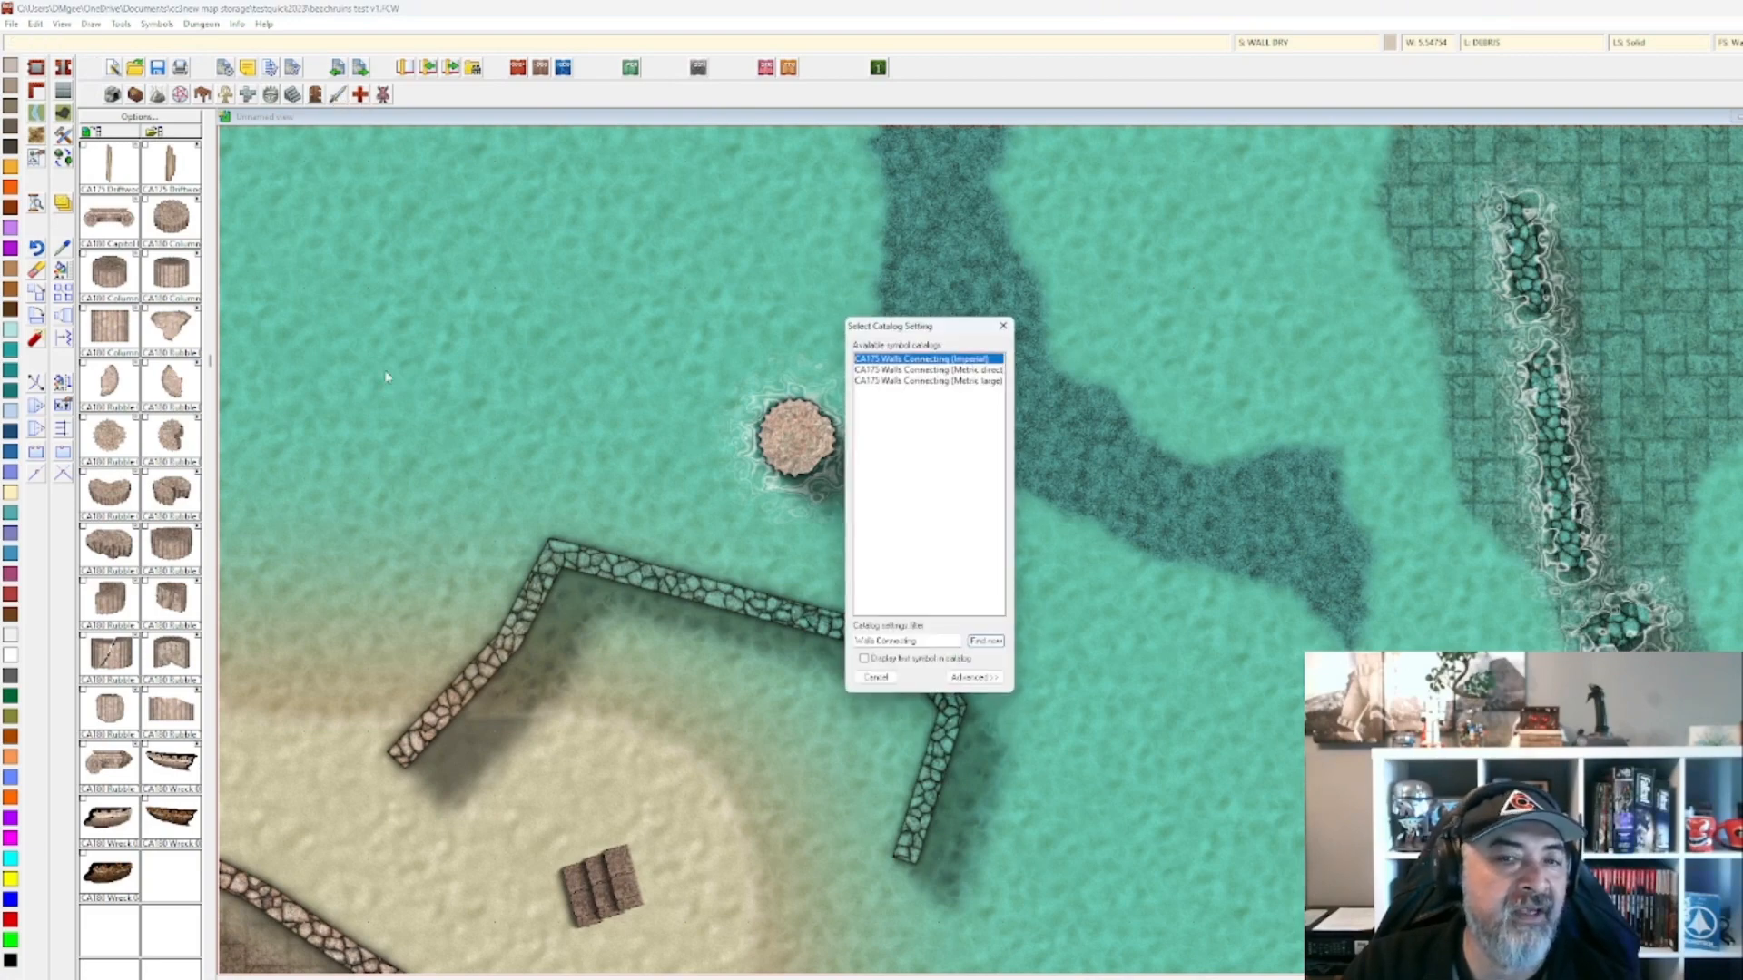
pyautogui.doubleClick(929, 358)
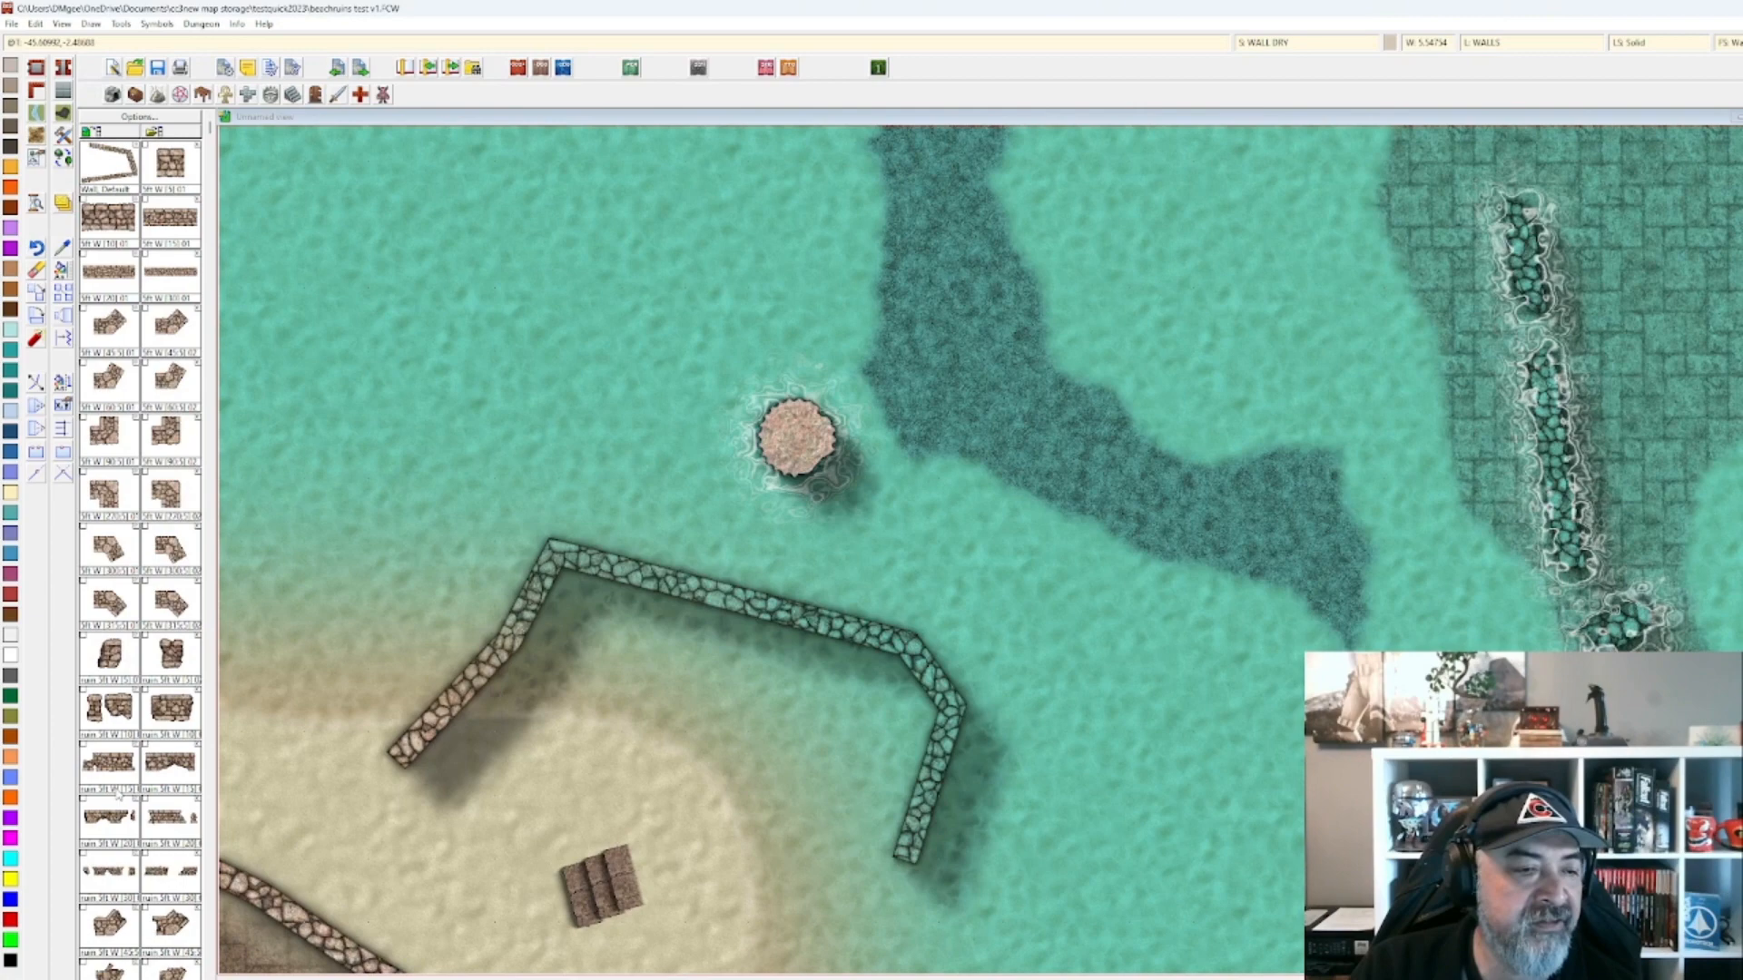
pyautogui.click(119, 796)
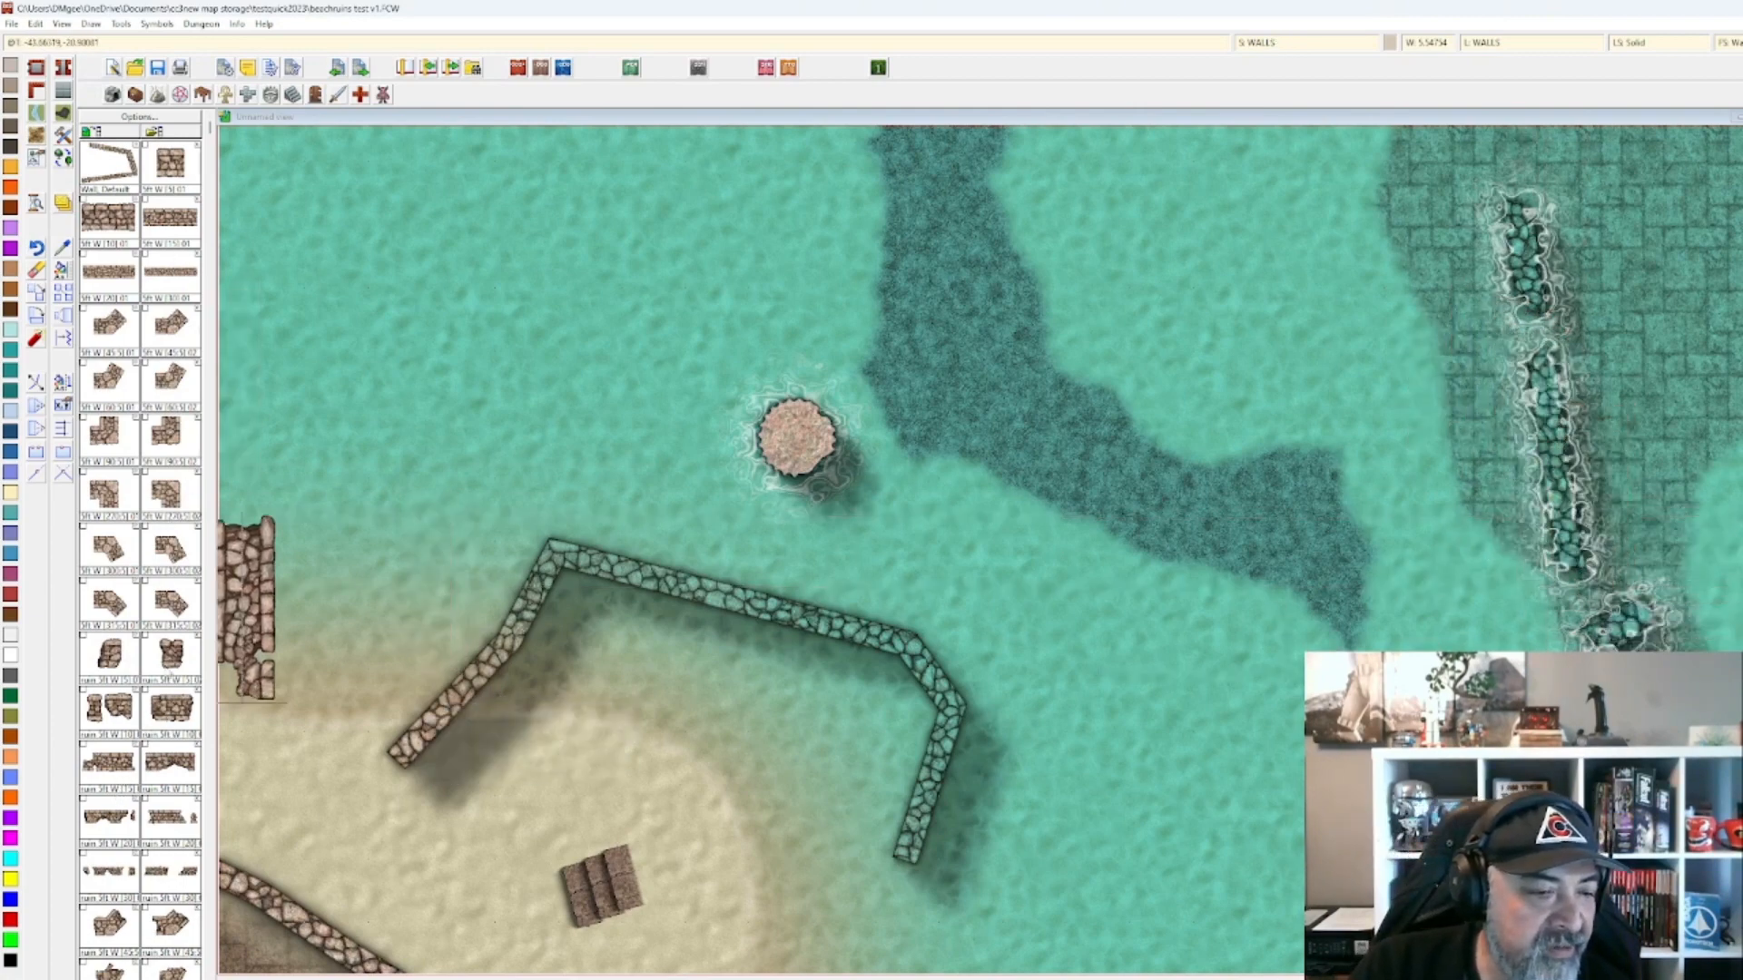
pyautogui.scroll(-1, 152, 755)
pyautogui.scroll(-9, 159, 781)
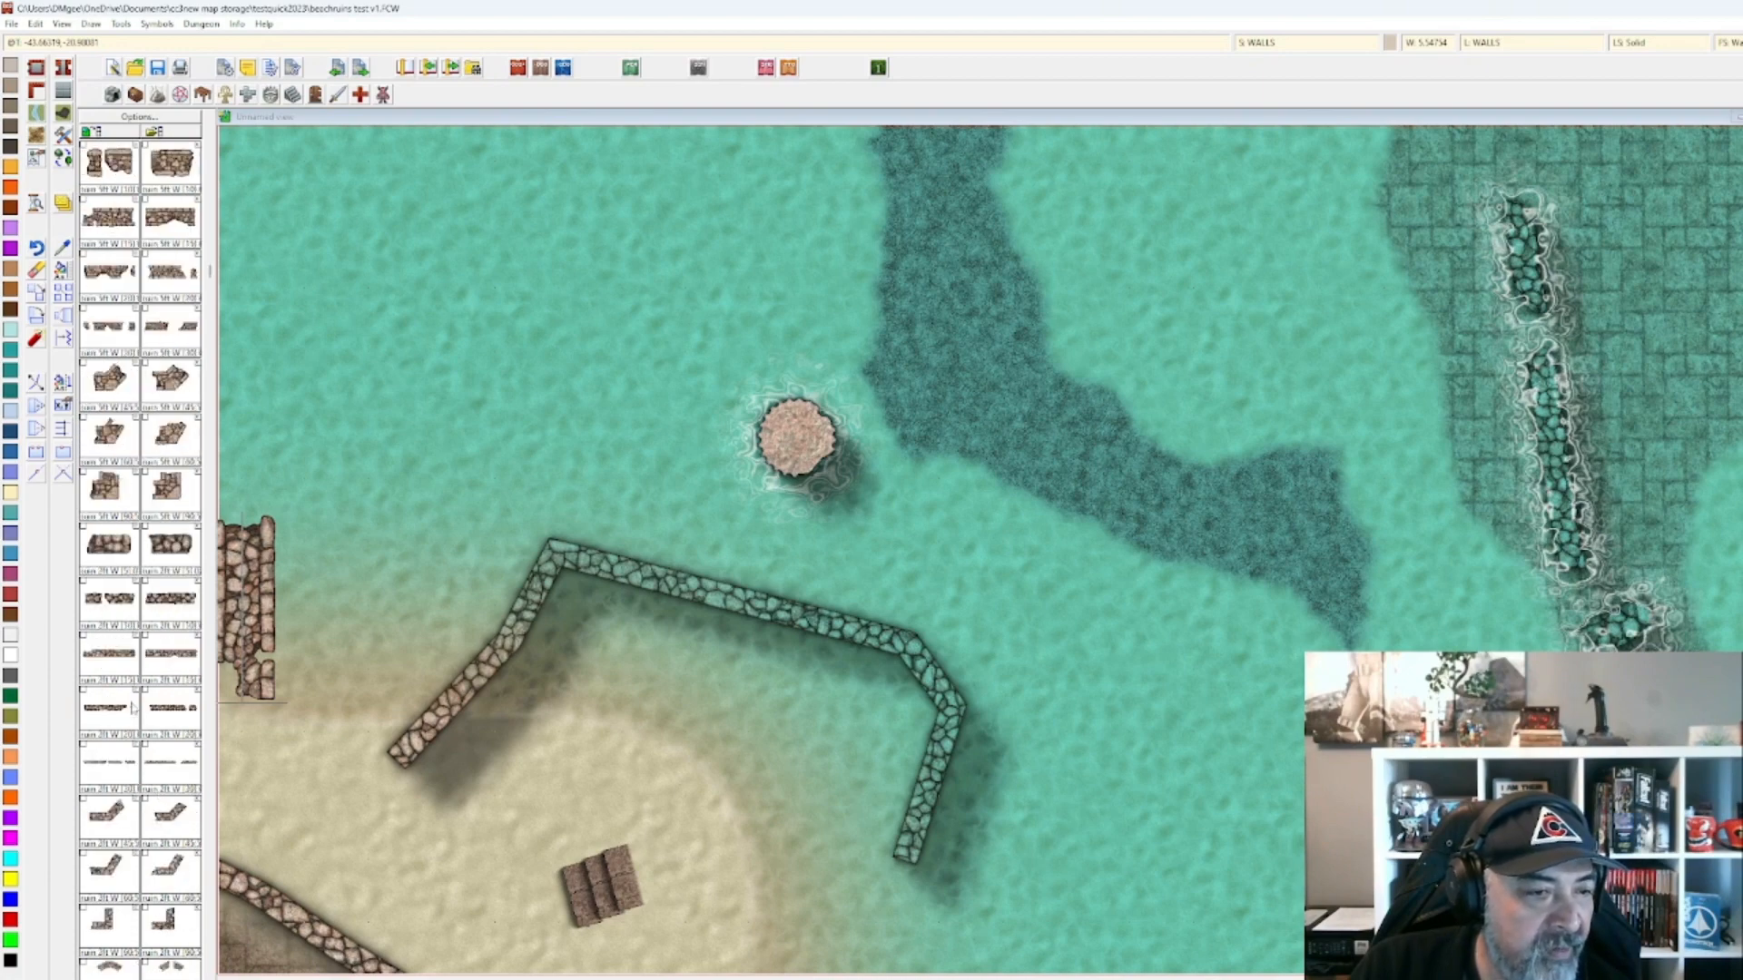
pyautogui.click(118, 622)
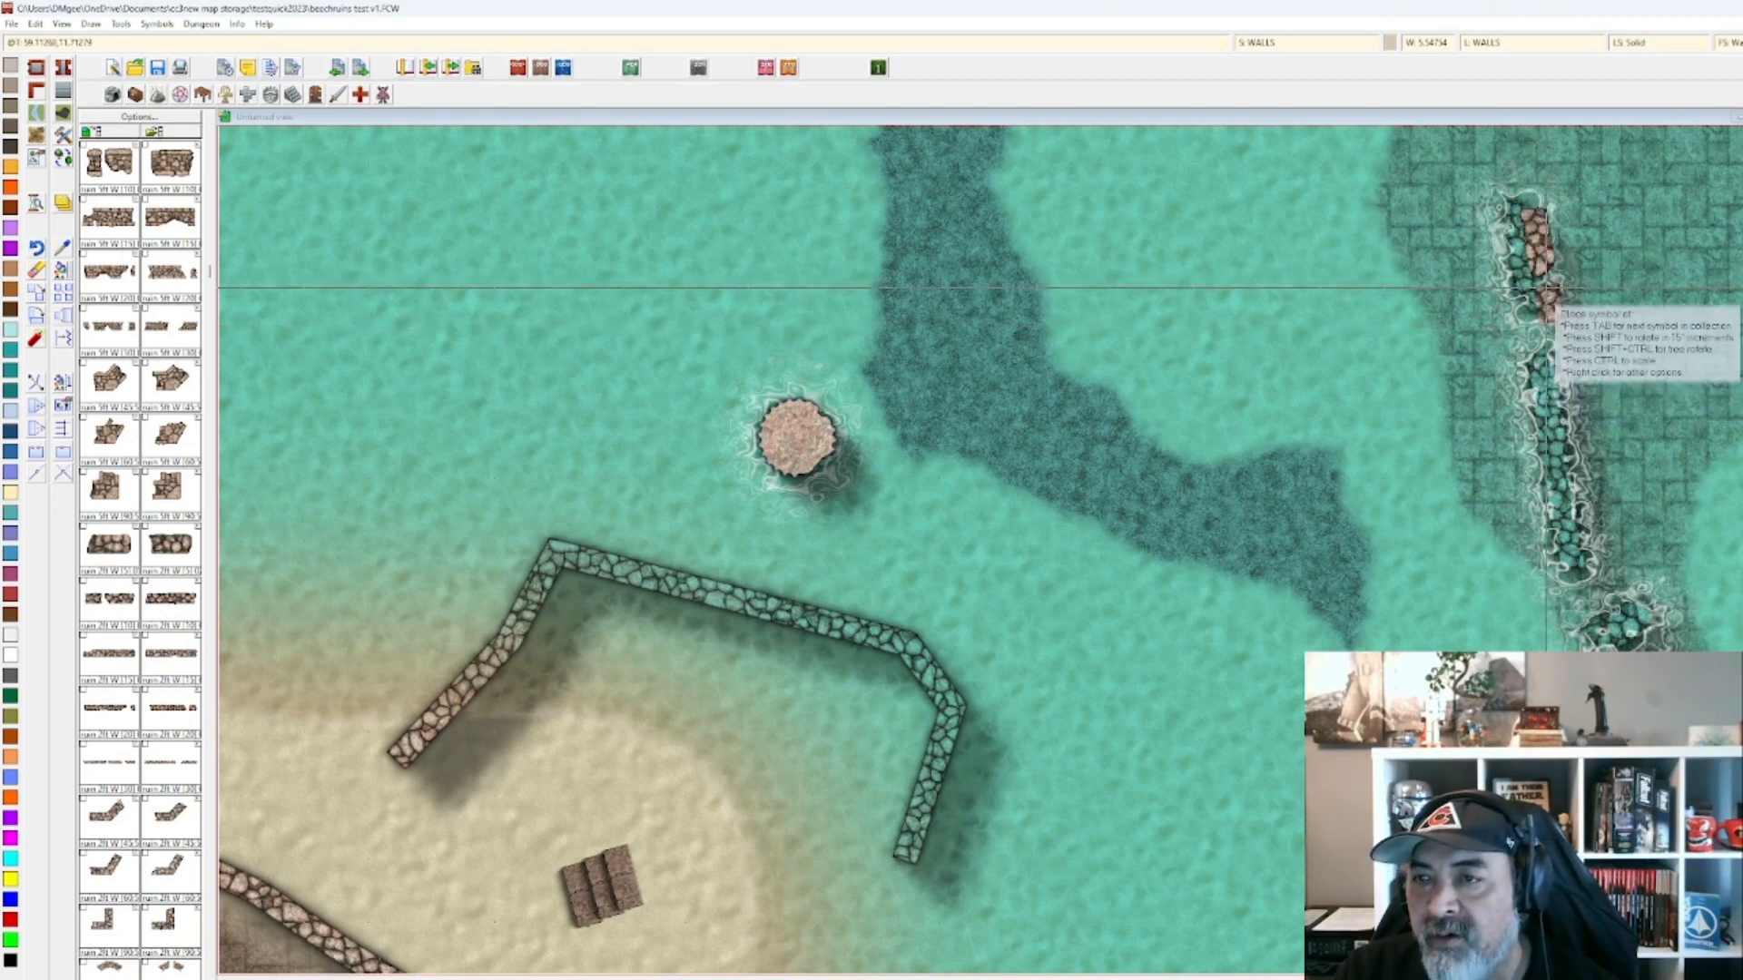
# Place ruined wall pieces on top of the northern and long middle wall segments on the underwater paved floor.
pyautogui.click(1537, 313)
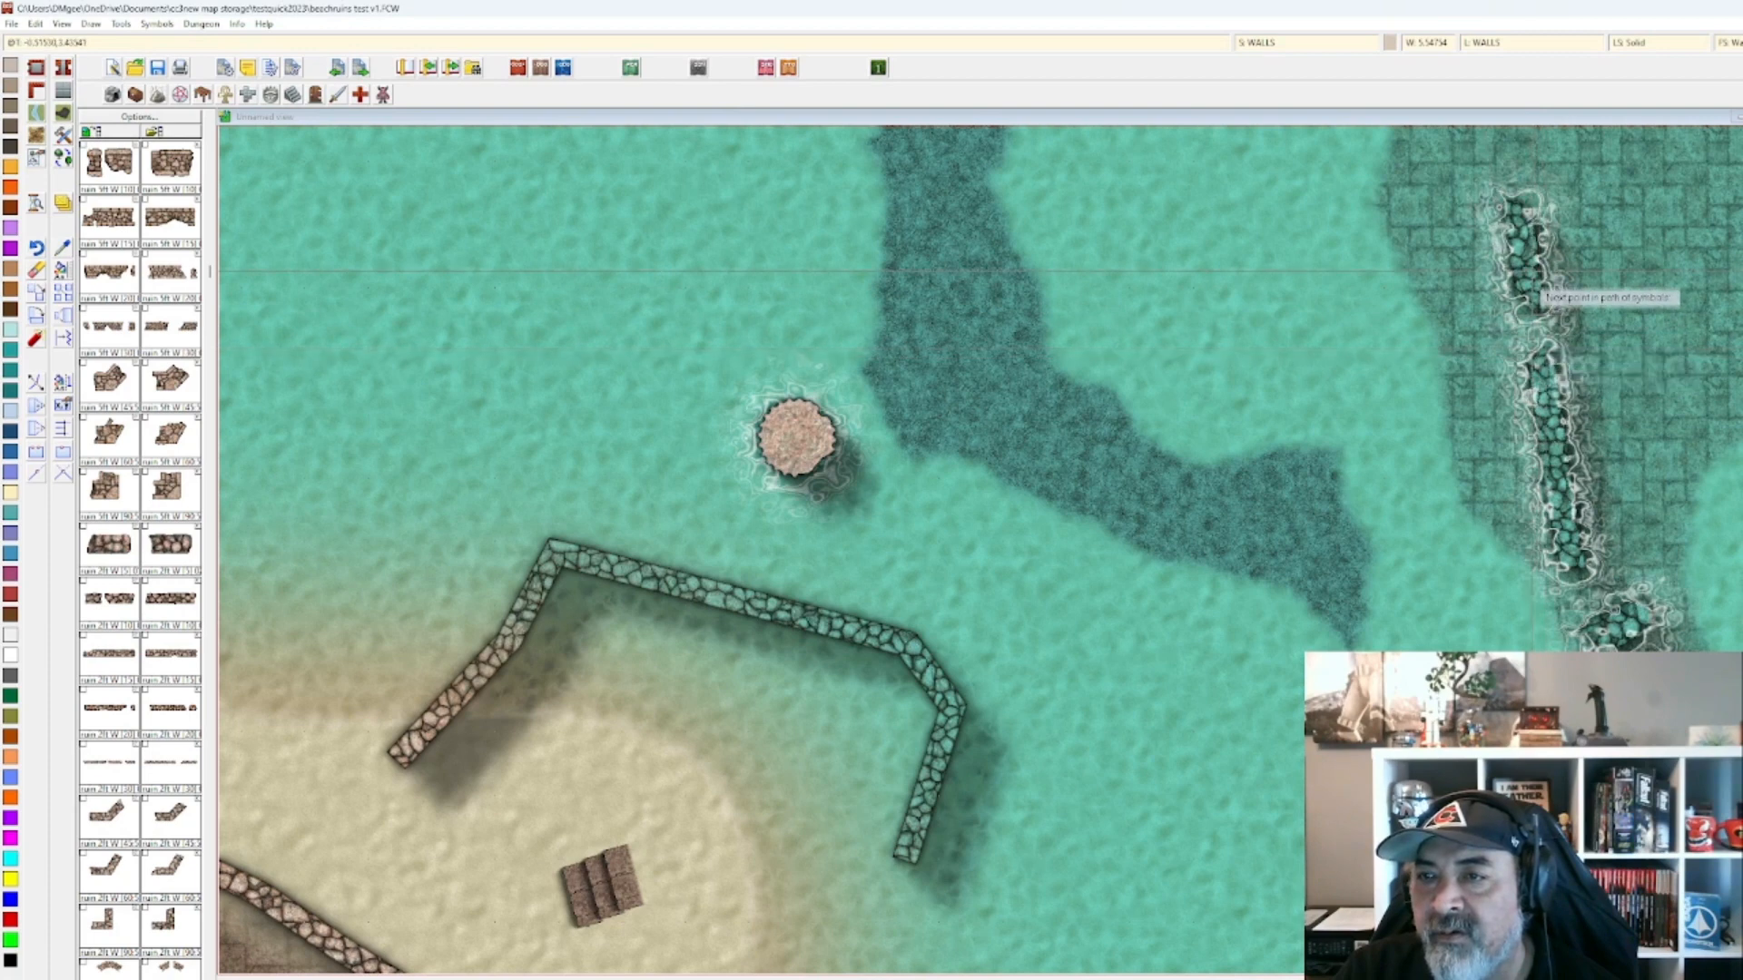
pyautogui.click(1534, 282)
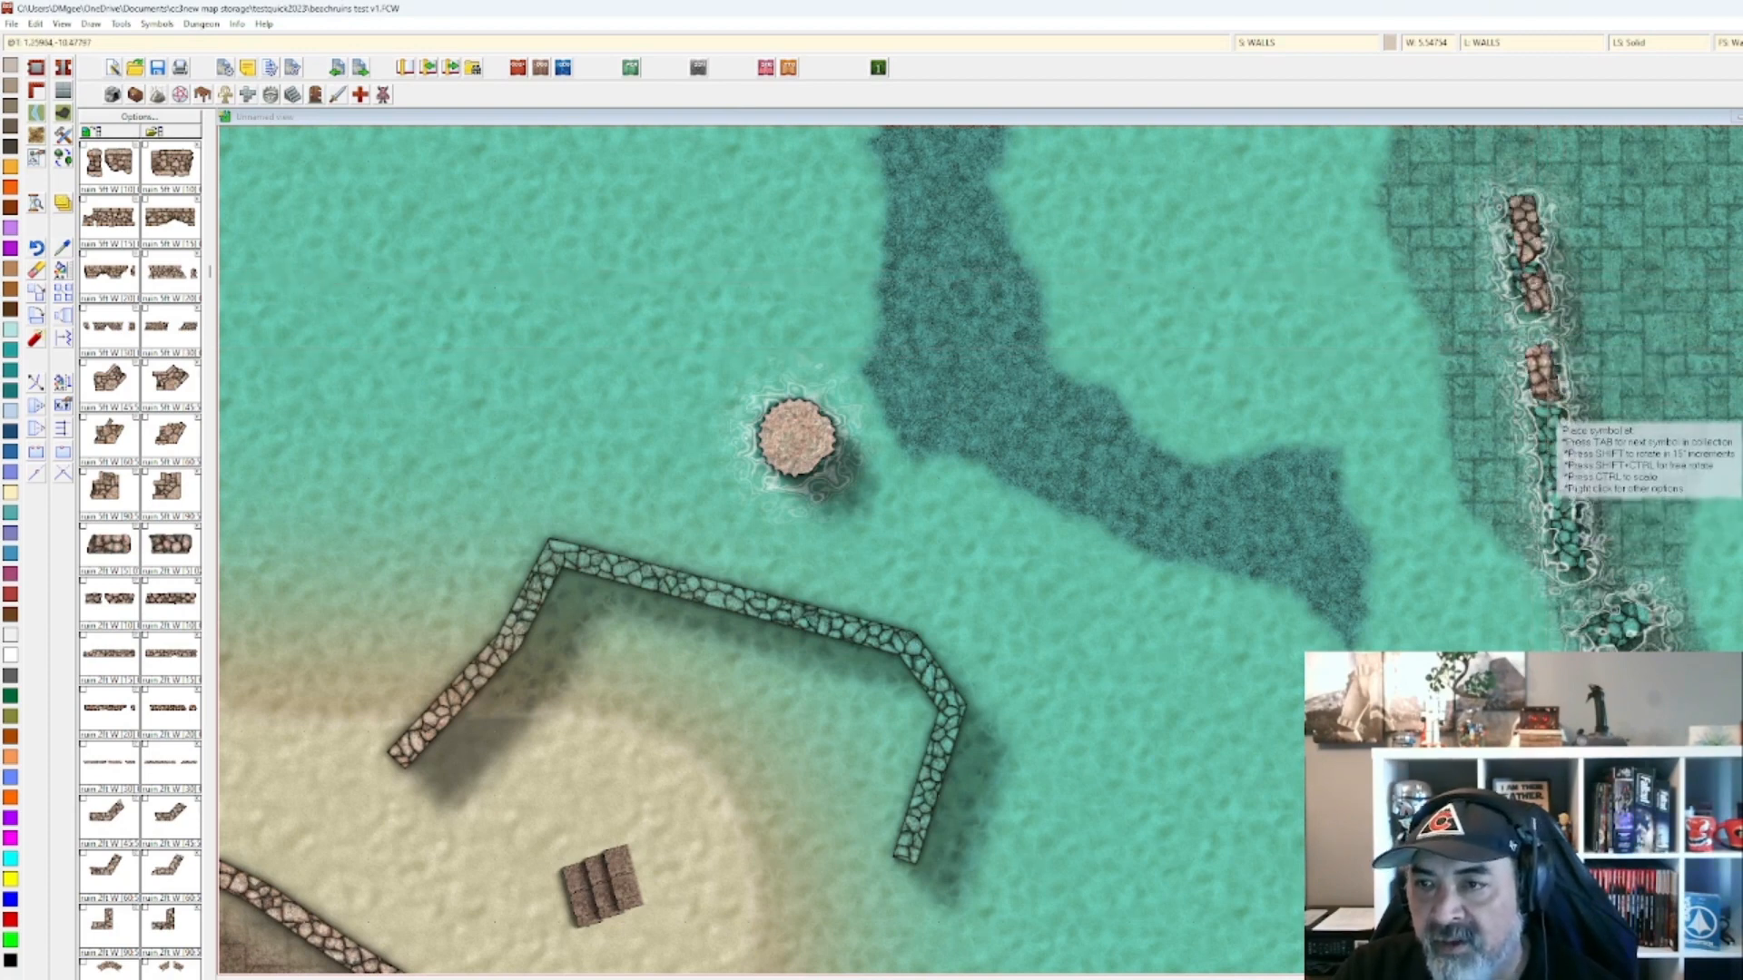
pyautogui.click(1549, 413)
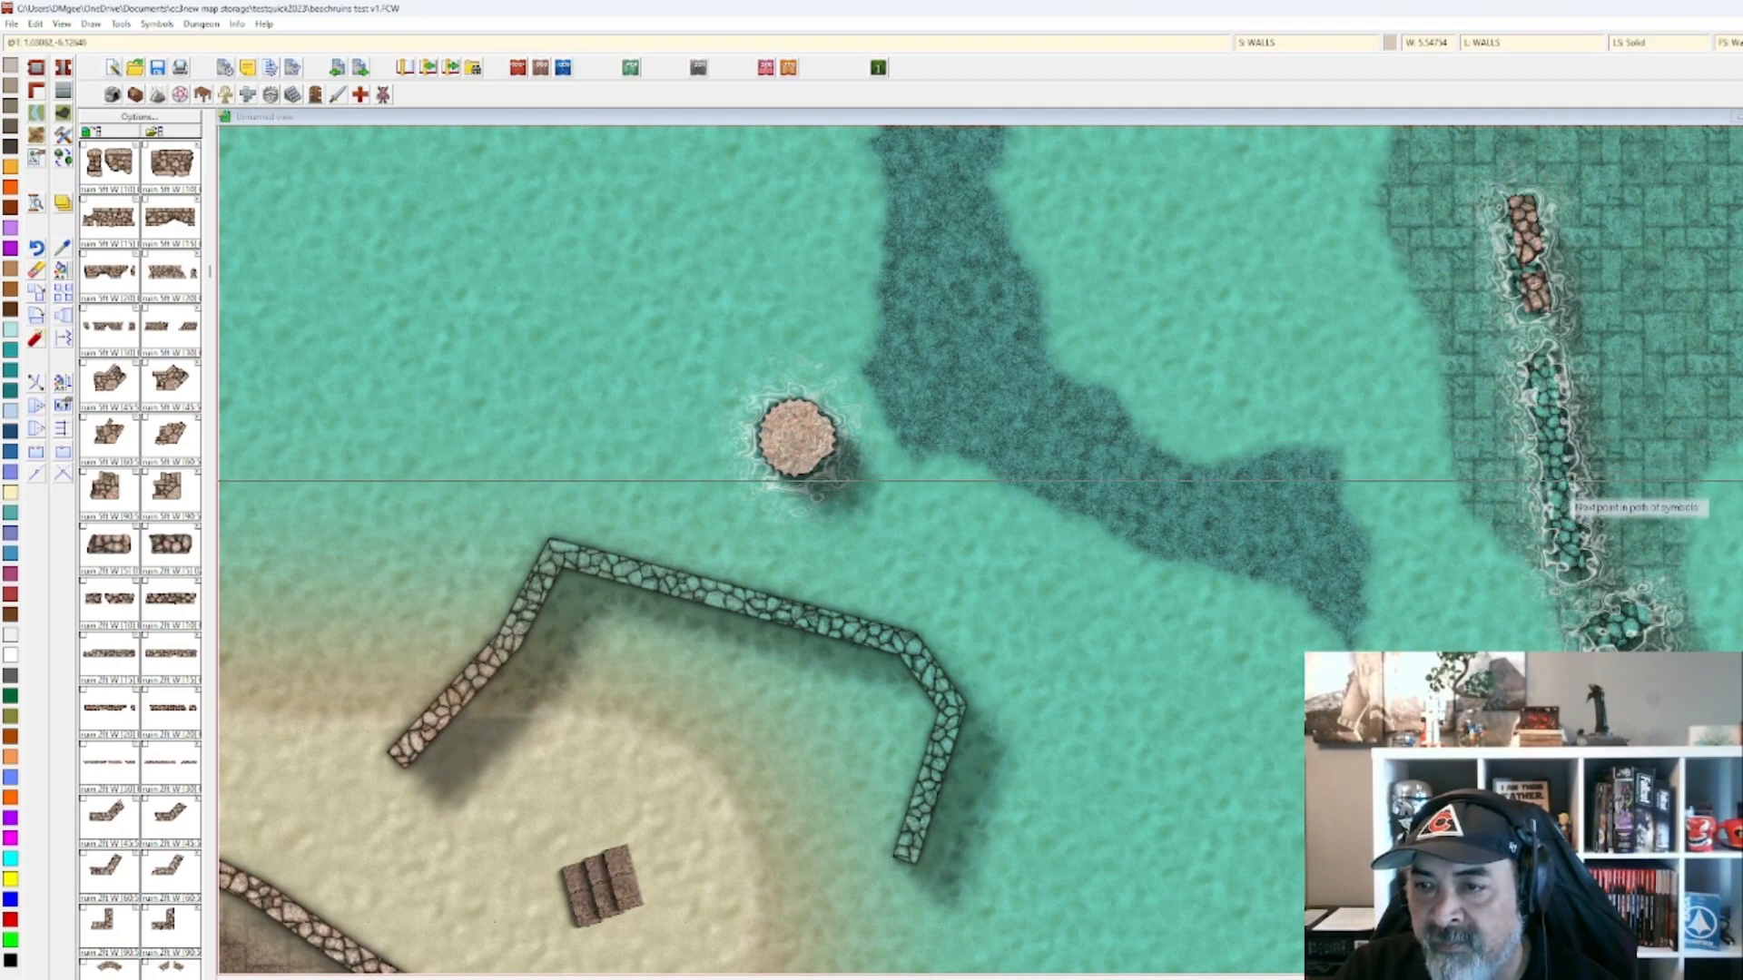
pyautogui.click(1569, 575)
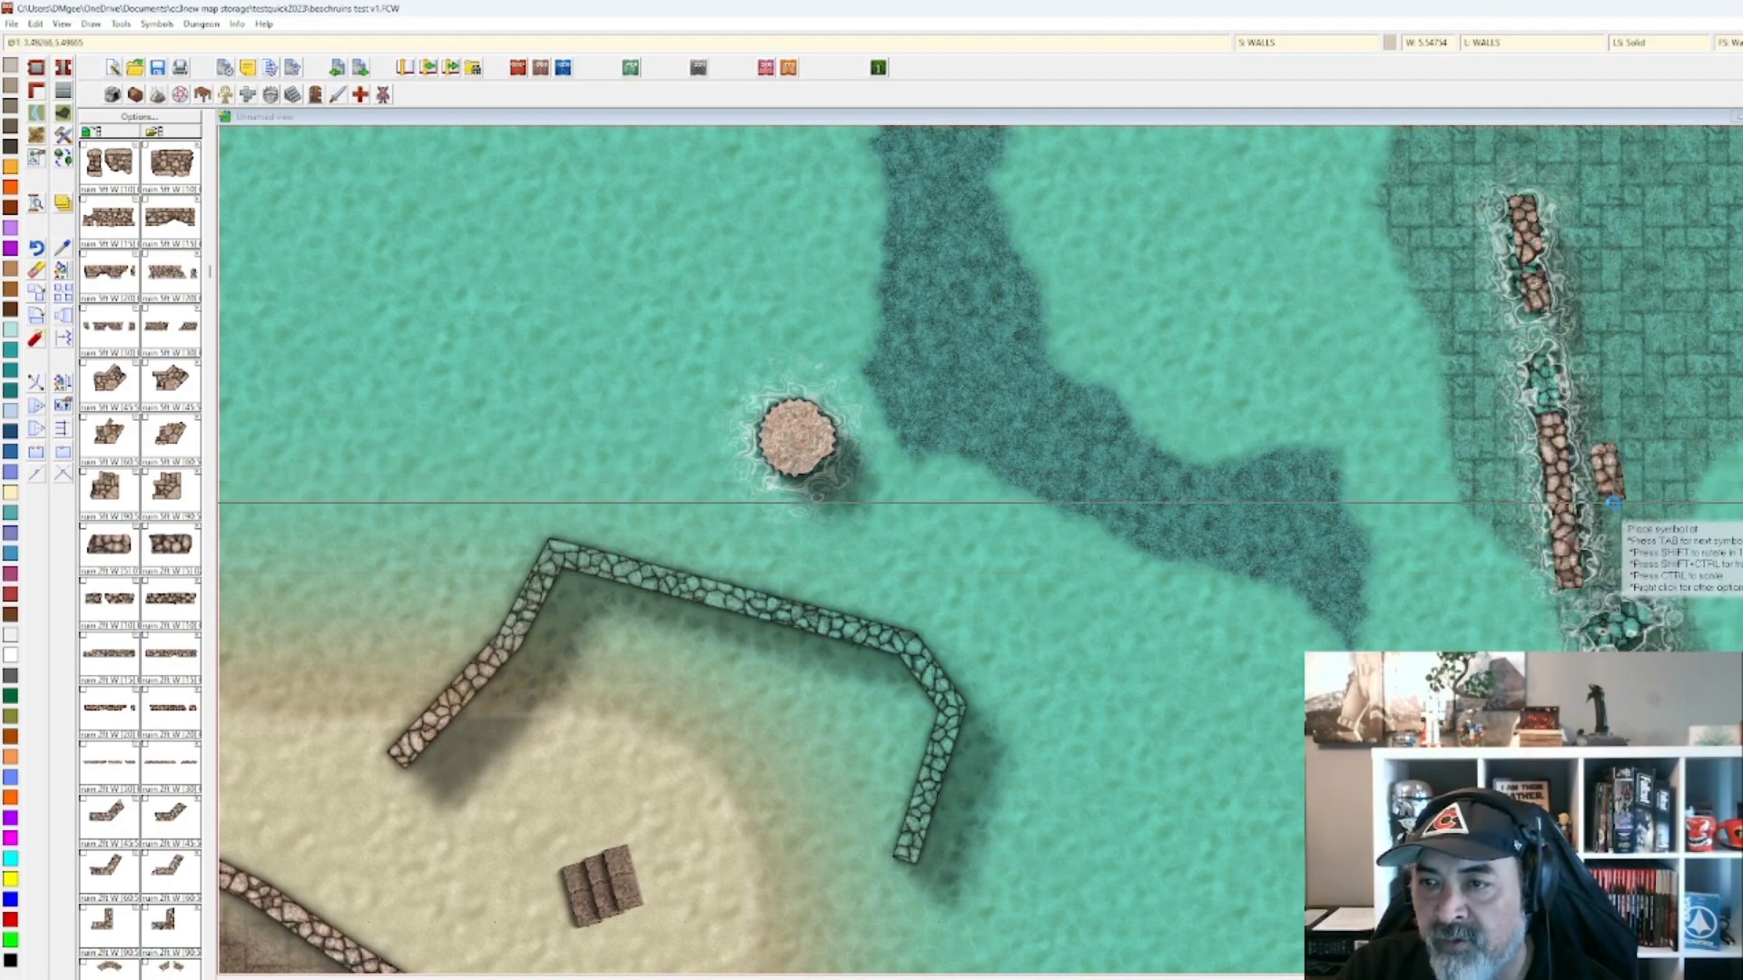
pyautogui.scroll(2, 1595, 502)
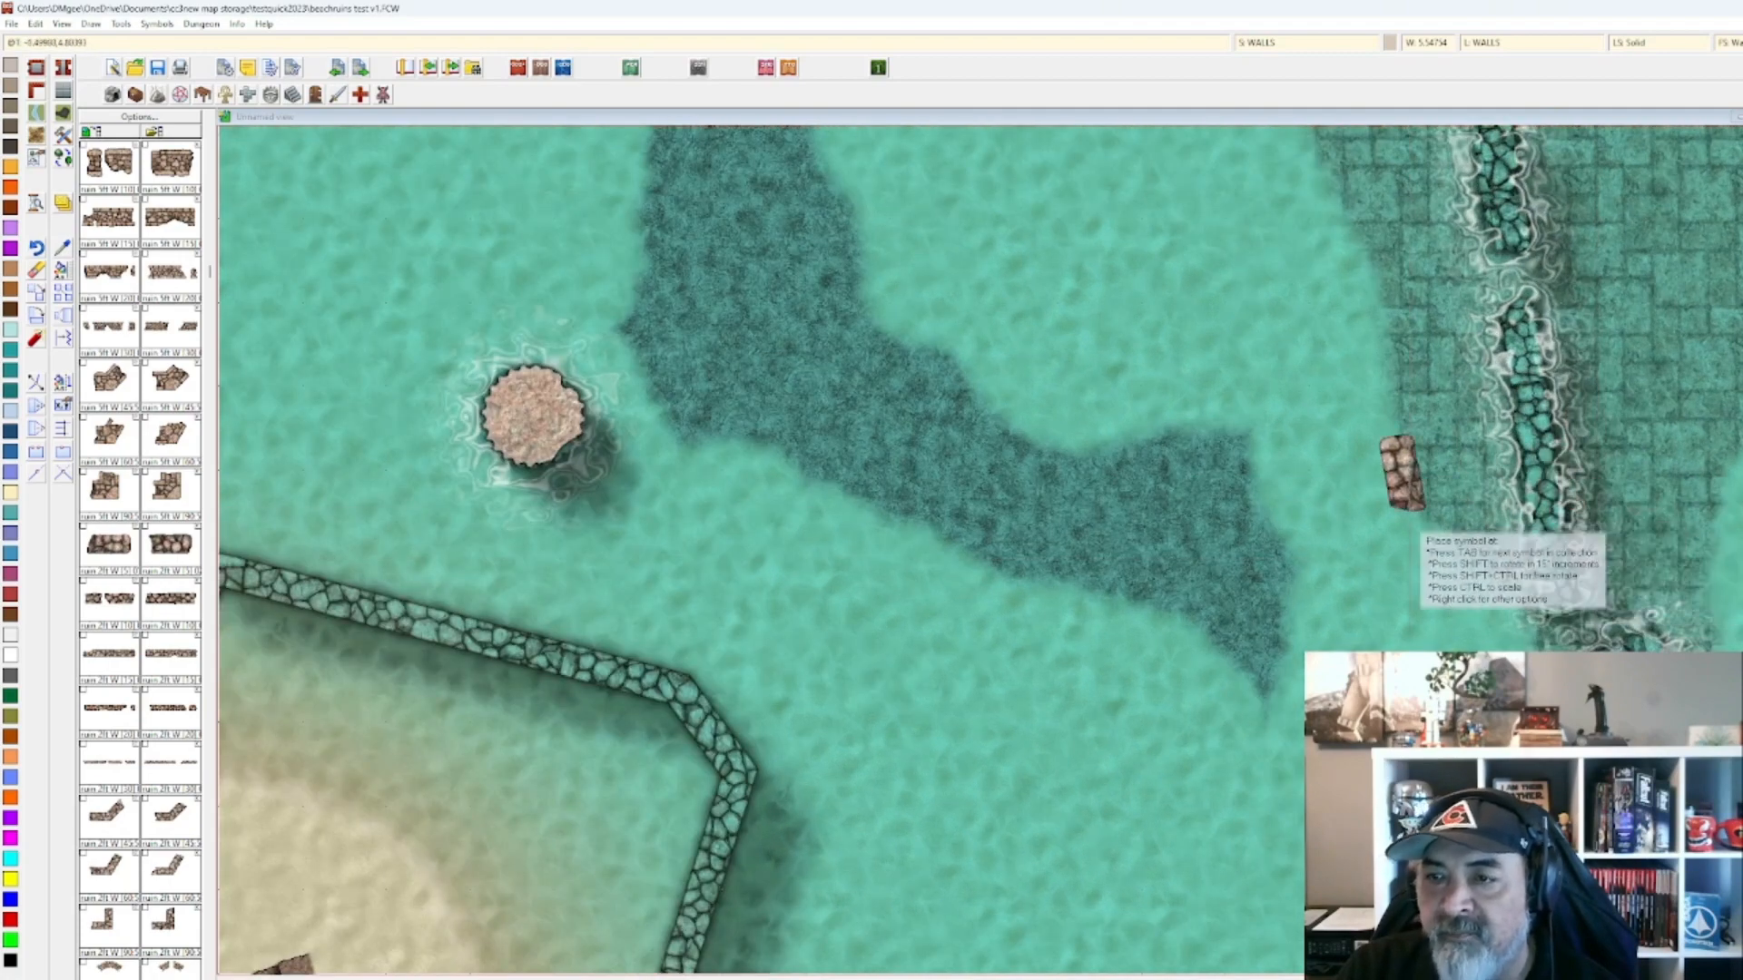
pyautogui.click(62, 271)
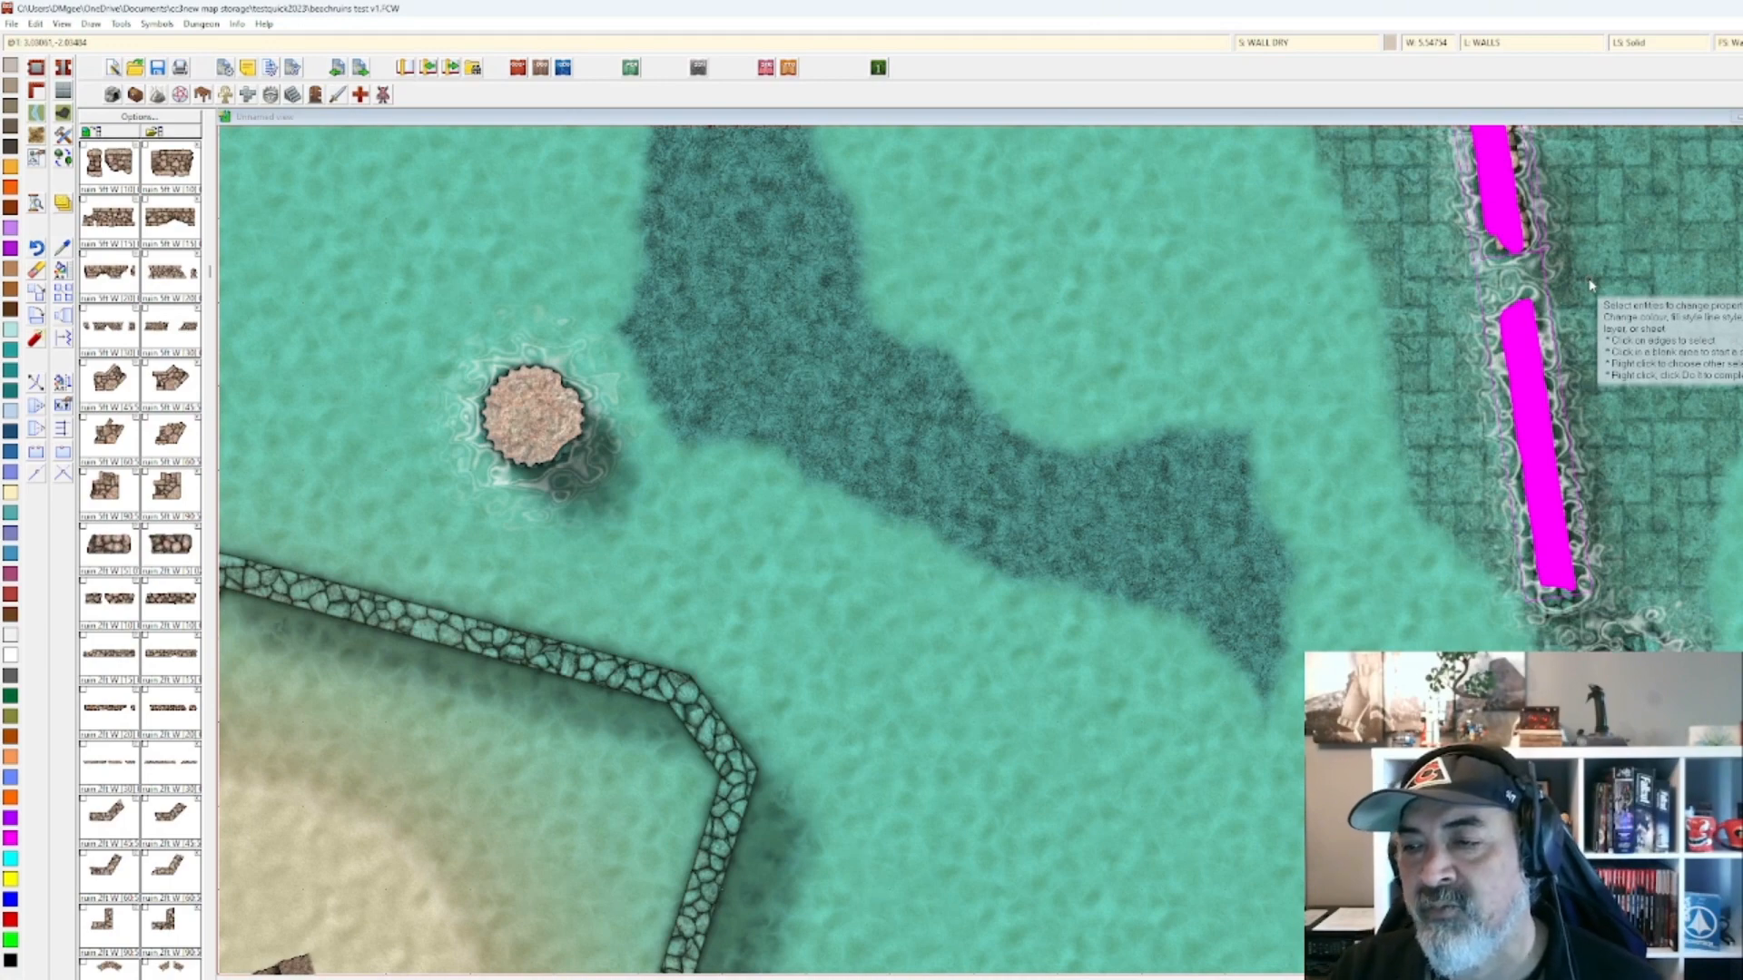
pyautogui.scroll(1, 1510, 322)
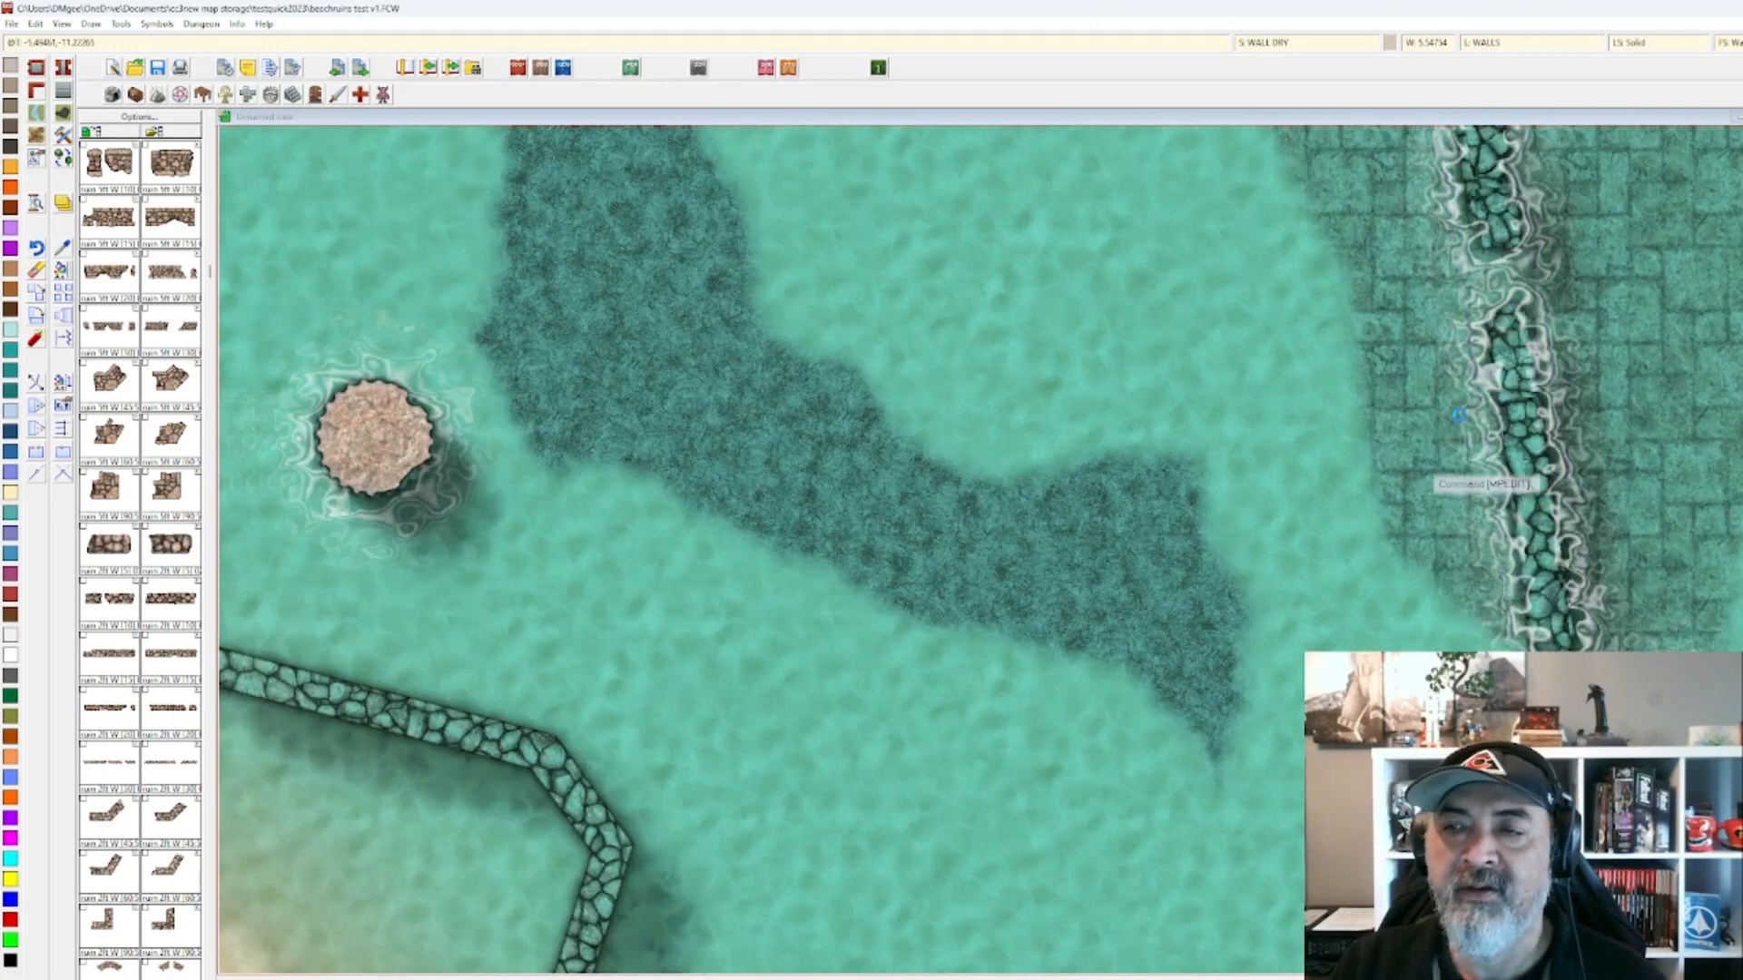
pyautogui.scroll(1, 1564, 258)
pyautogui.scroll(-1, 1319, 465)
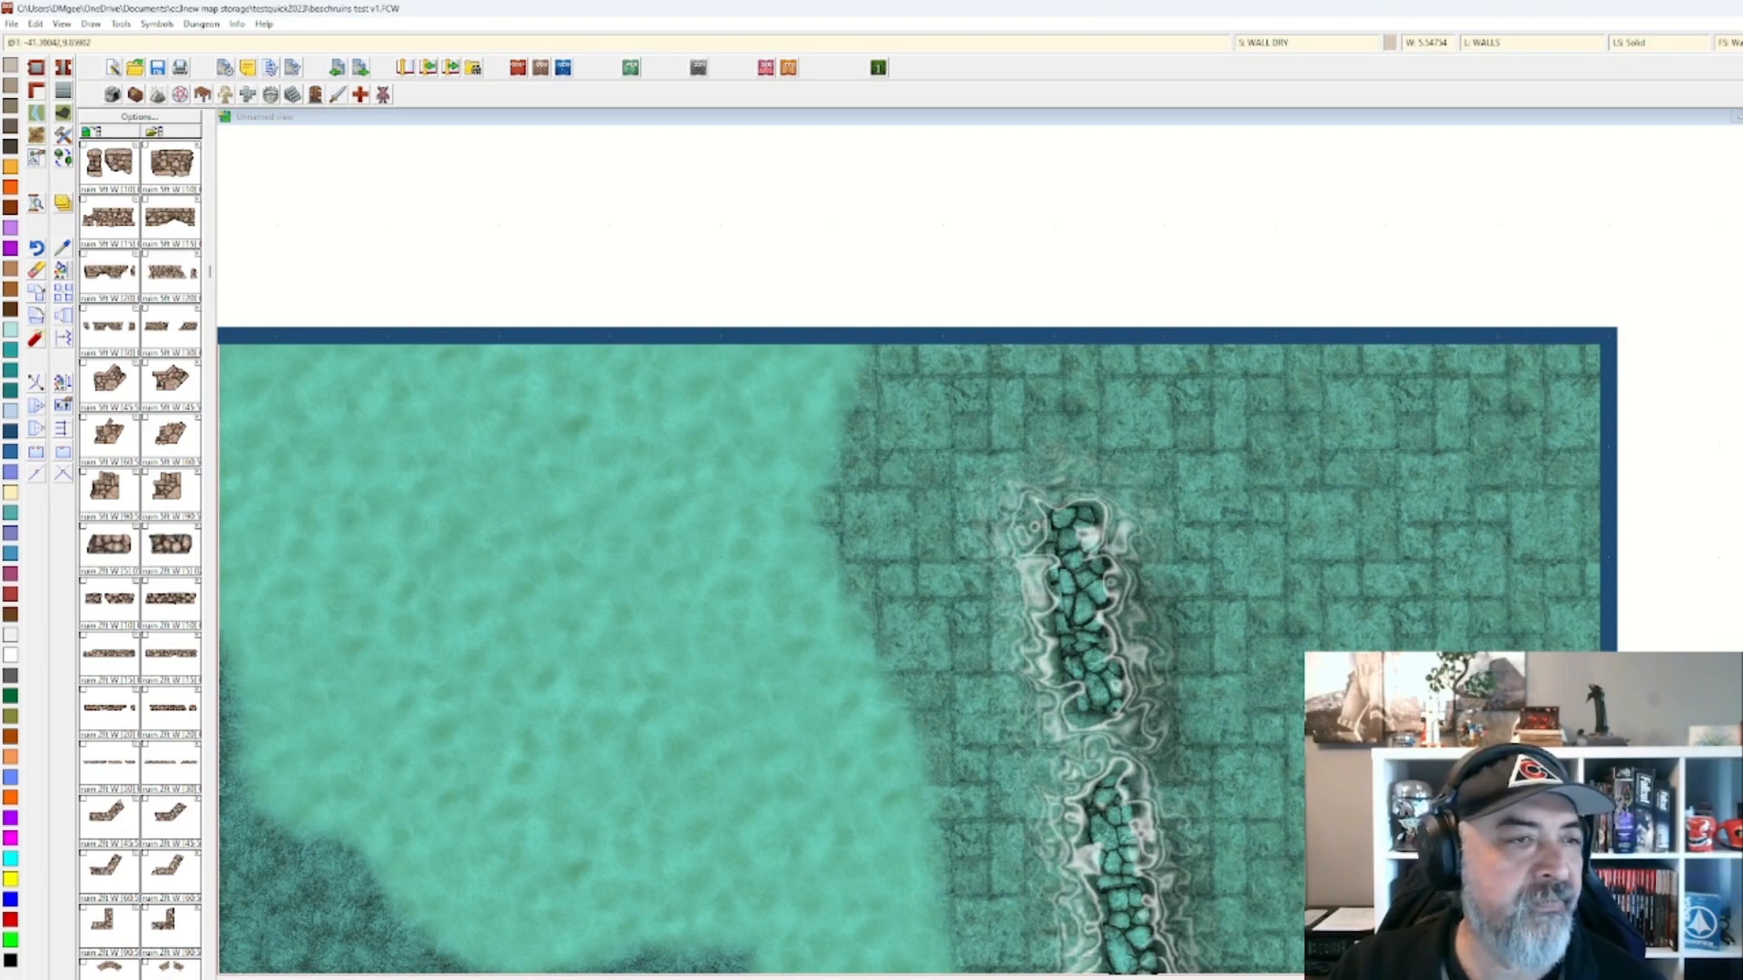
pyautogui.click(1125, 703)
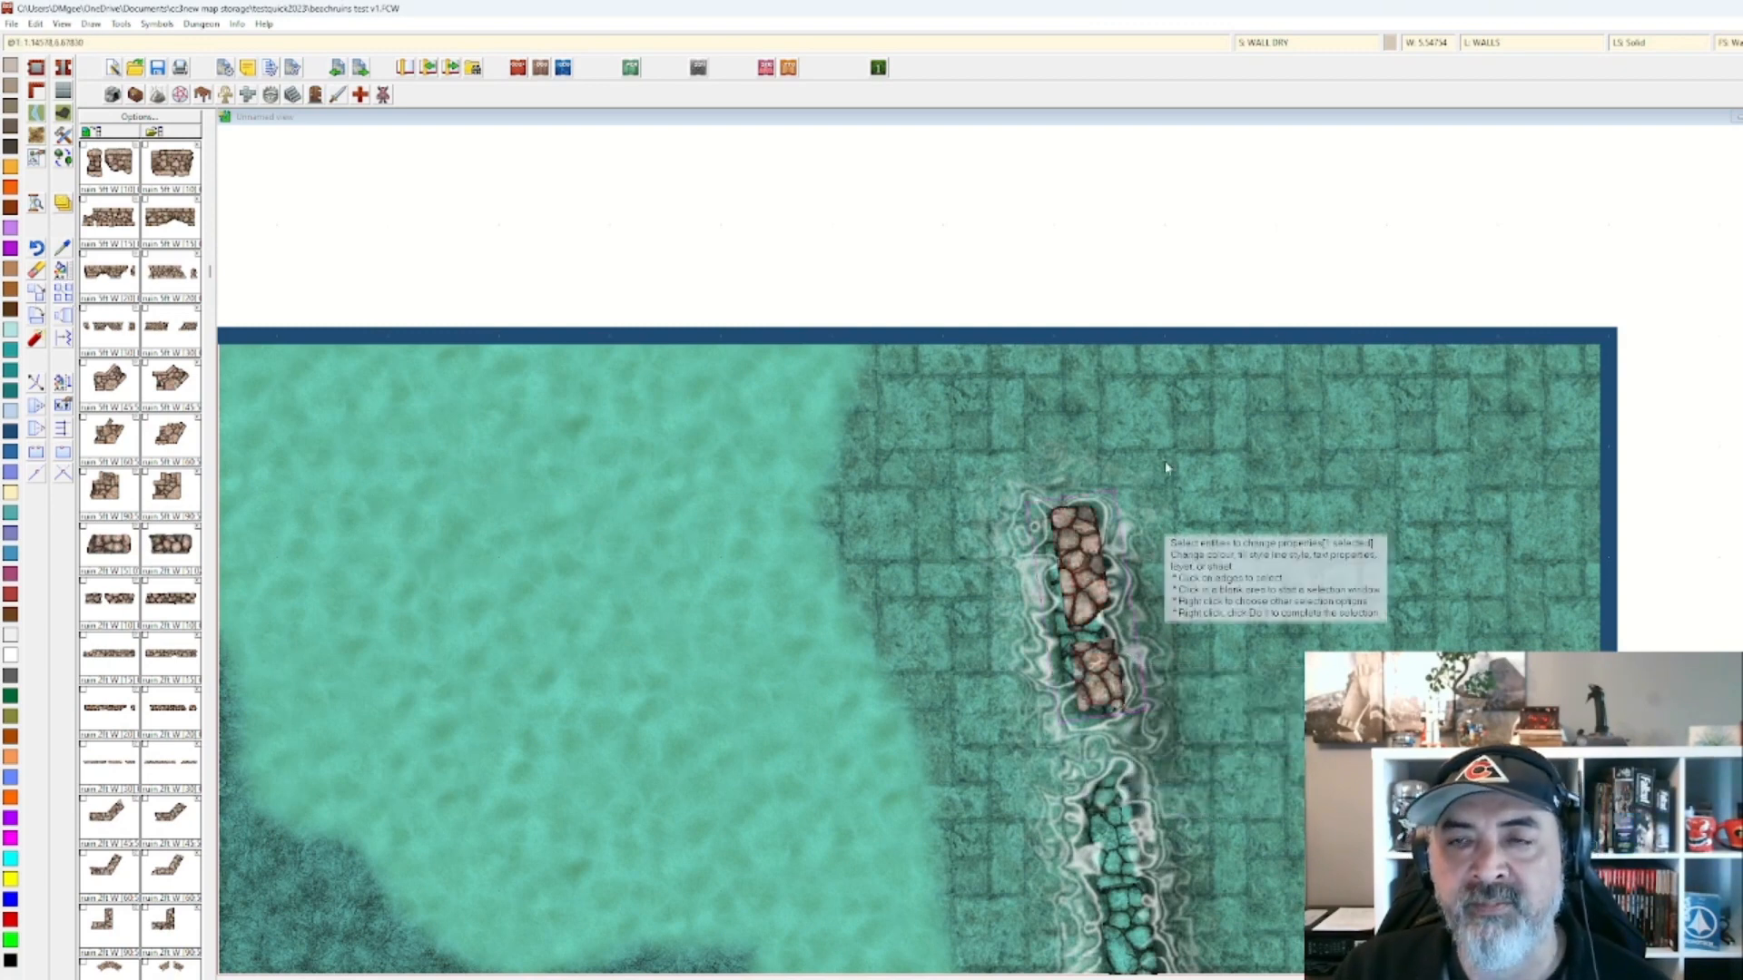
pyautogui.click(1290, 43)
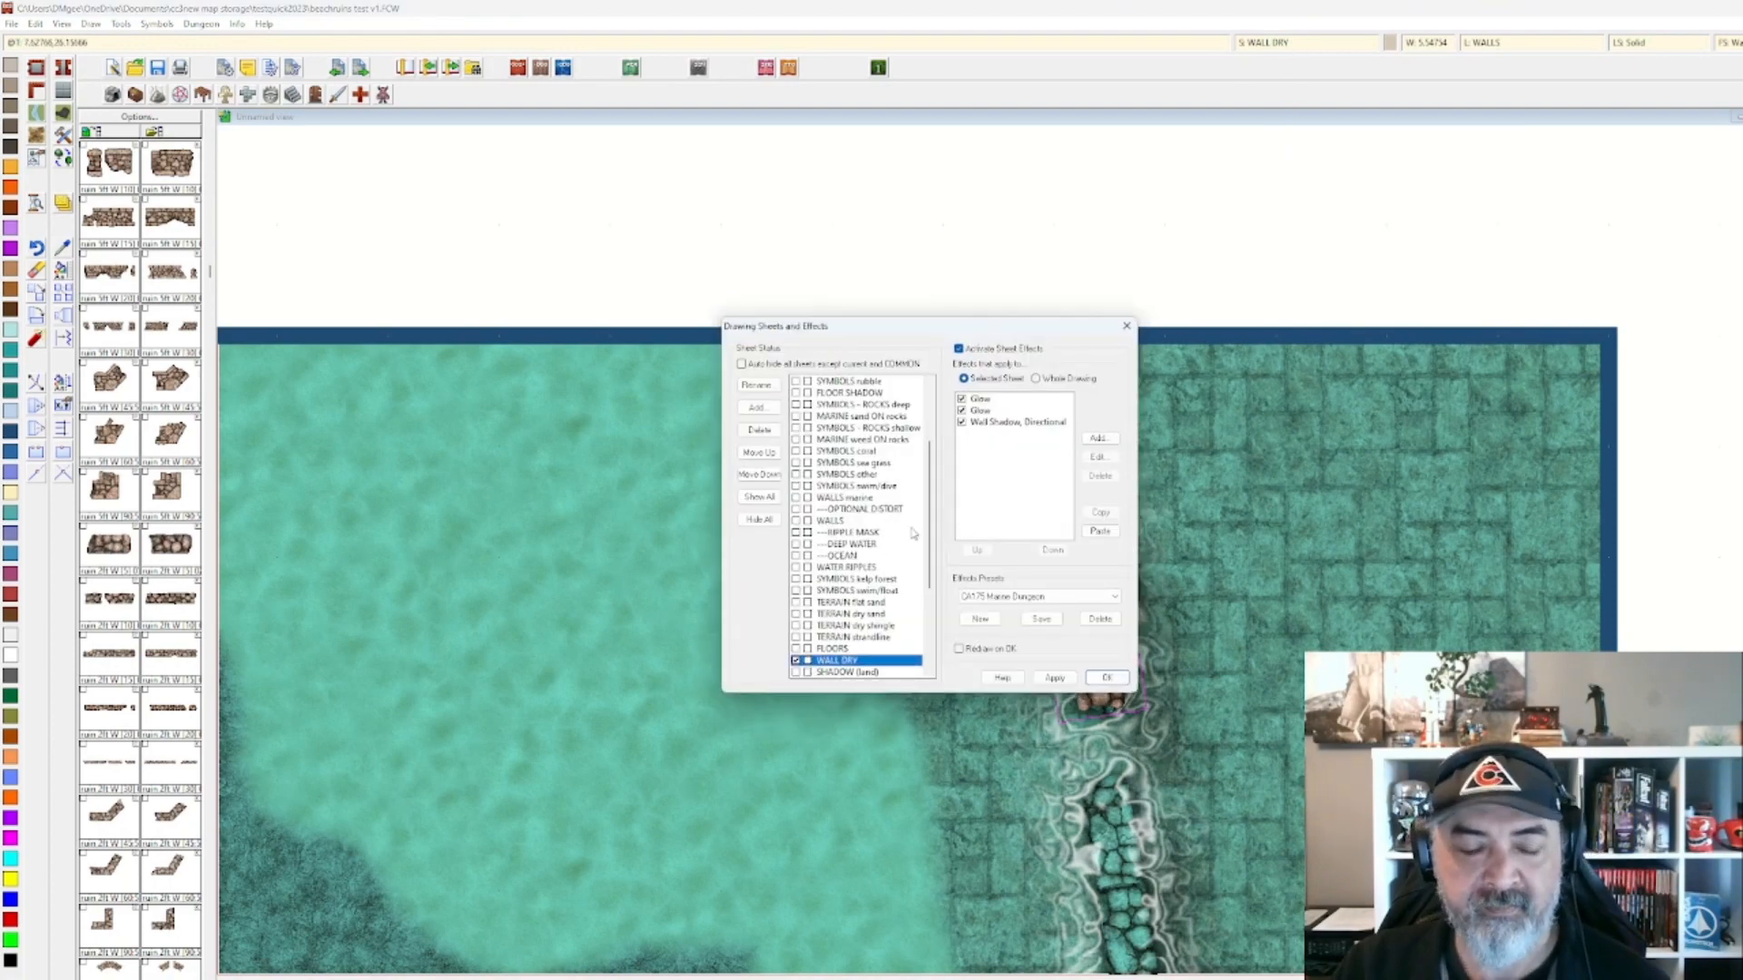
pyautogui.press('Return')
# Move the ruined wall piece on the northern submerged wall segment to the WALL DRY sheet.
pyautogui.click(61, 275)
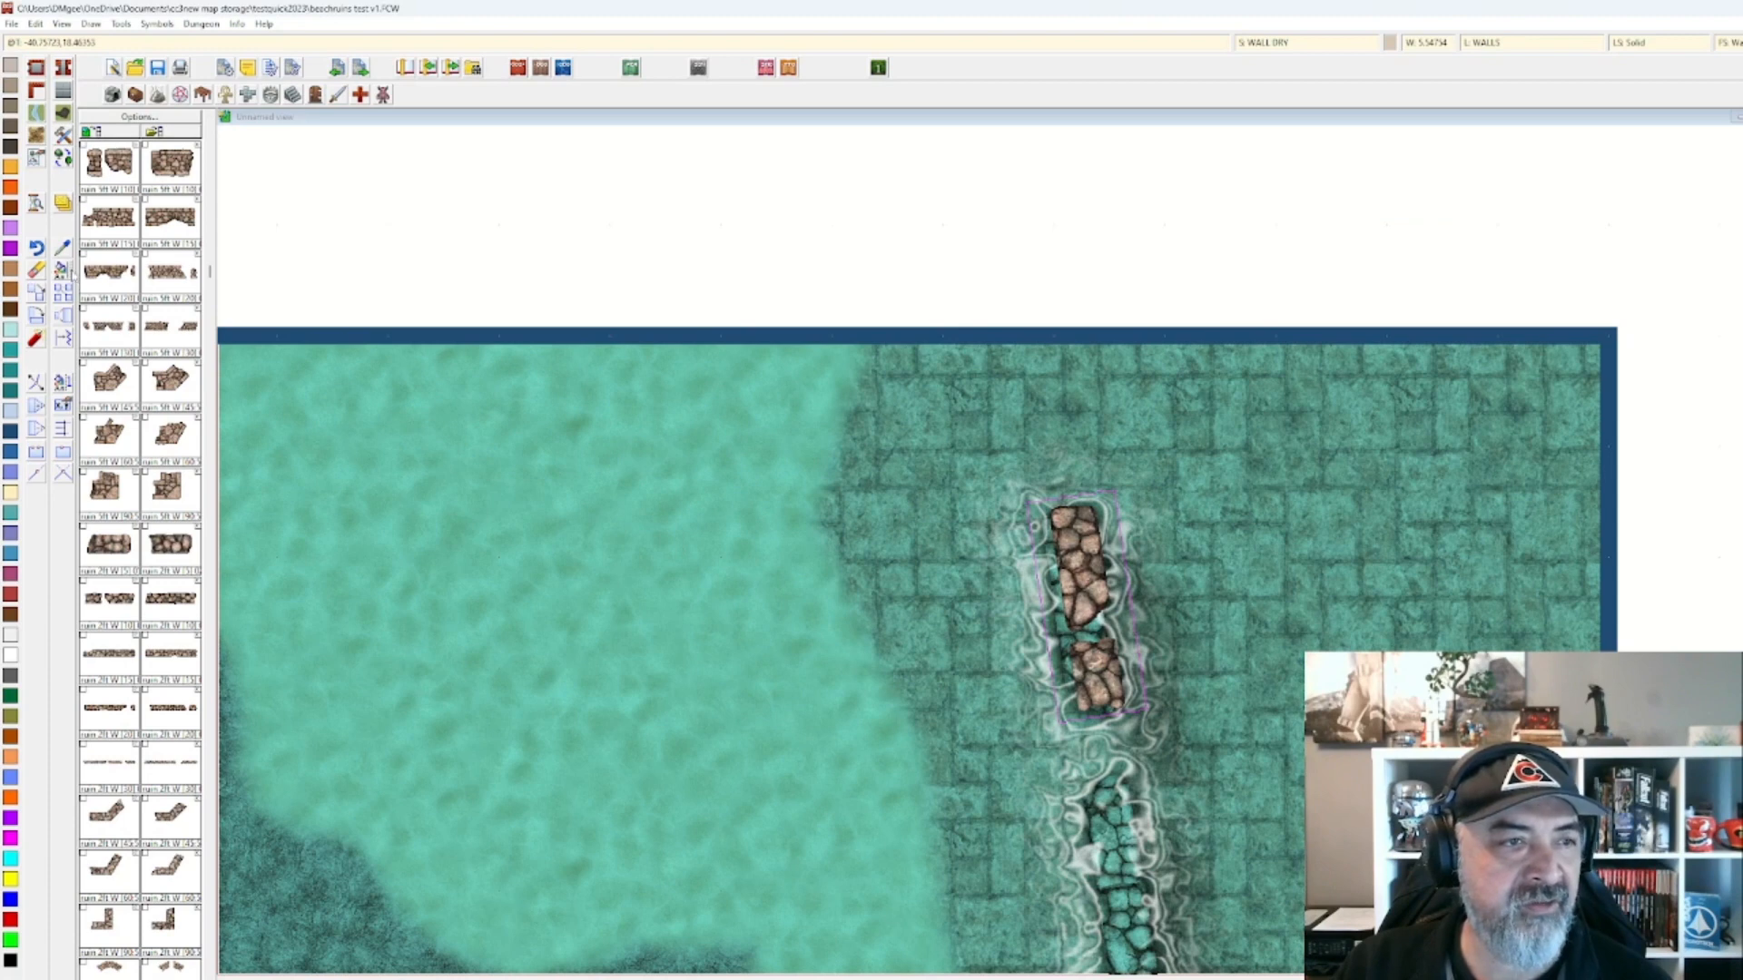
pyautogui.click(1142, 716)
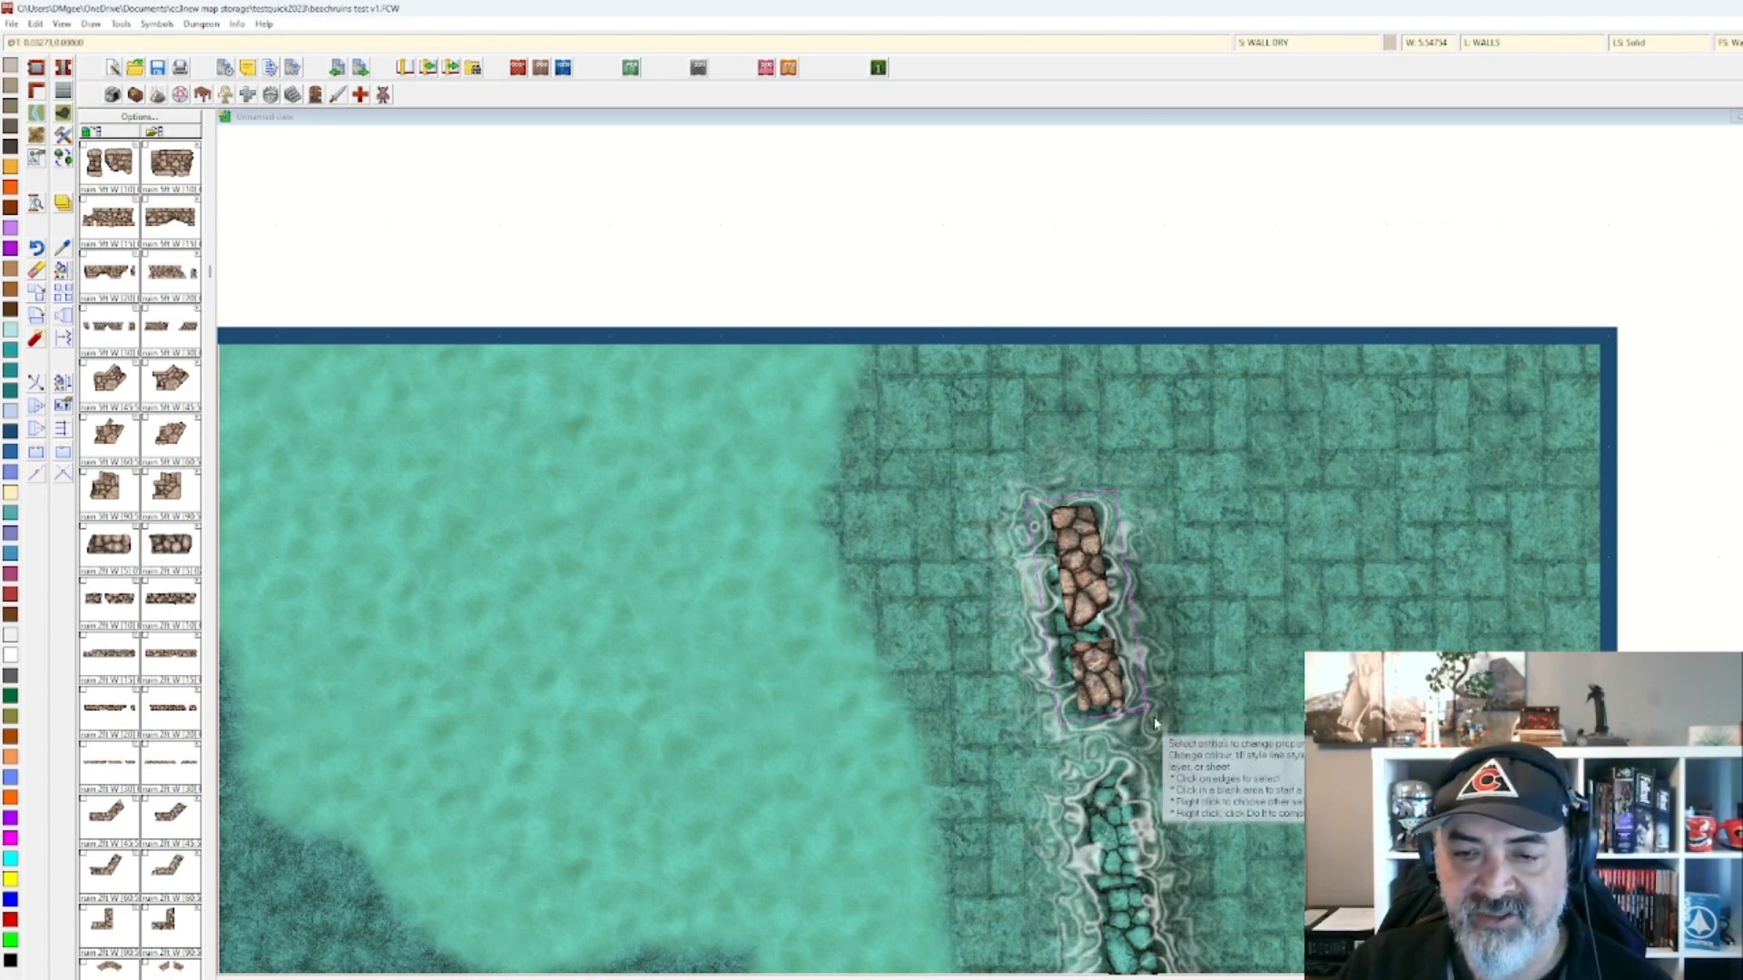
pyautogui.click(1156, 708)
pyautogui.click(1156, 708)
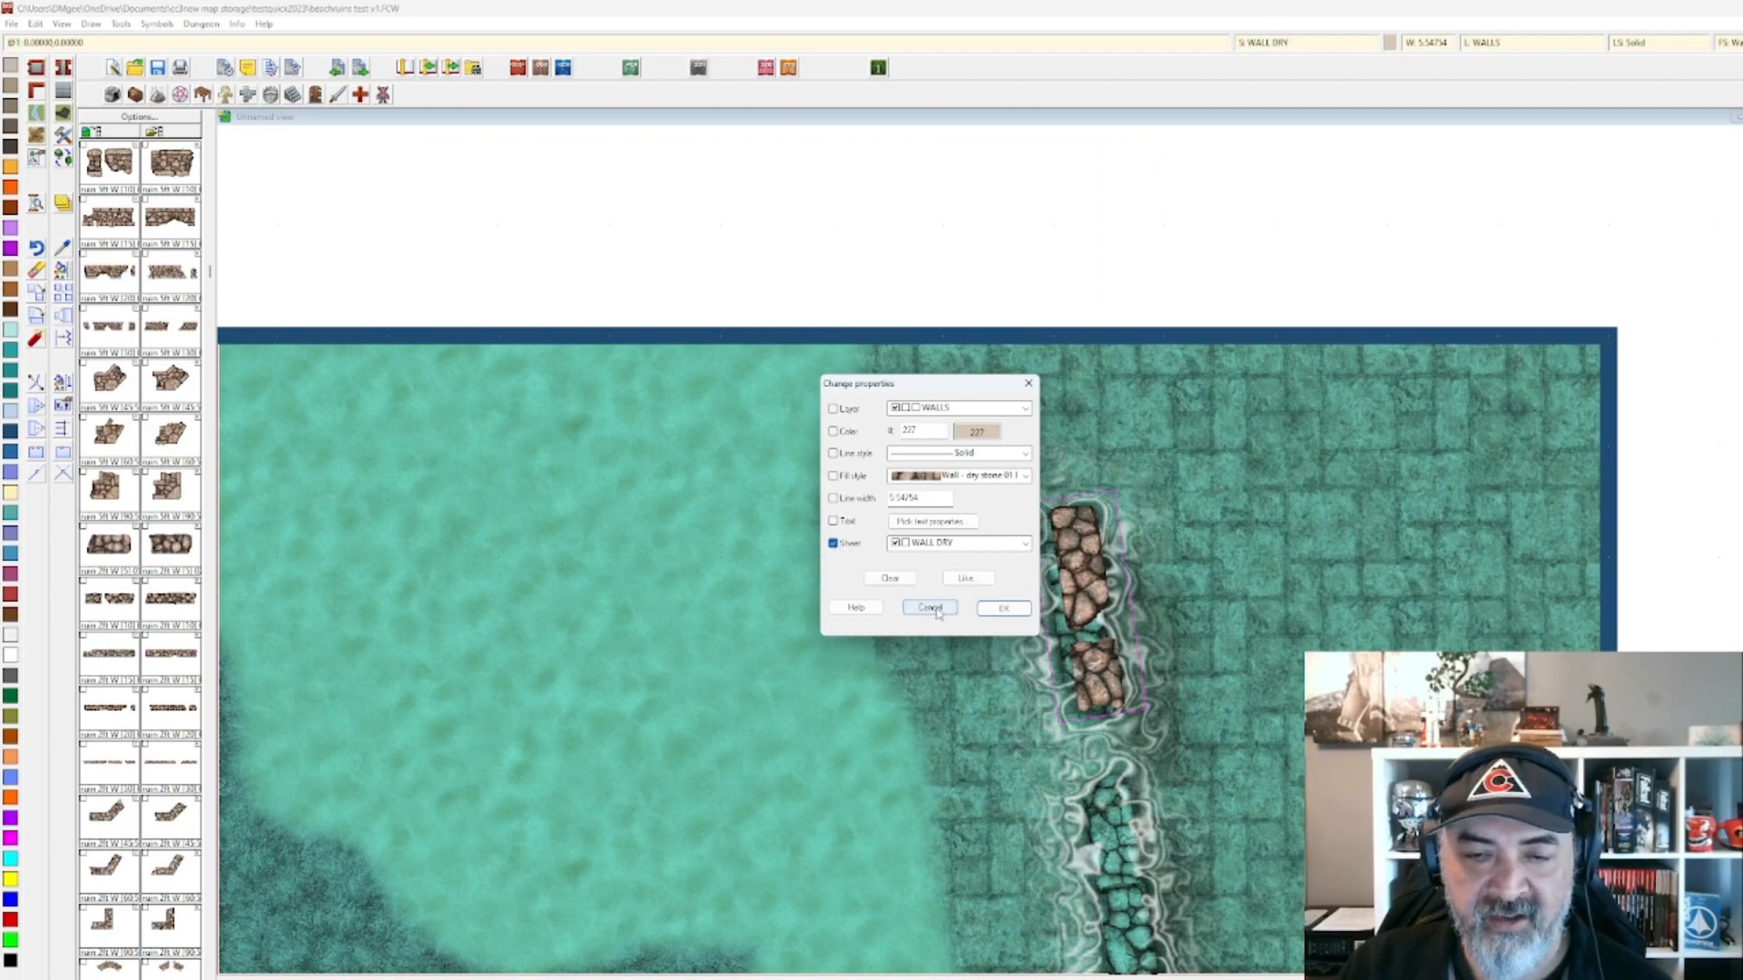
pyautogui.click(930, 608)
pyautogui.scroll(-1, 1239, 652)
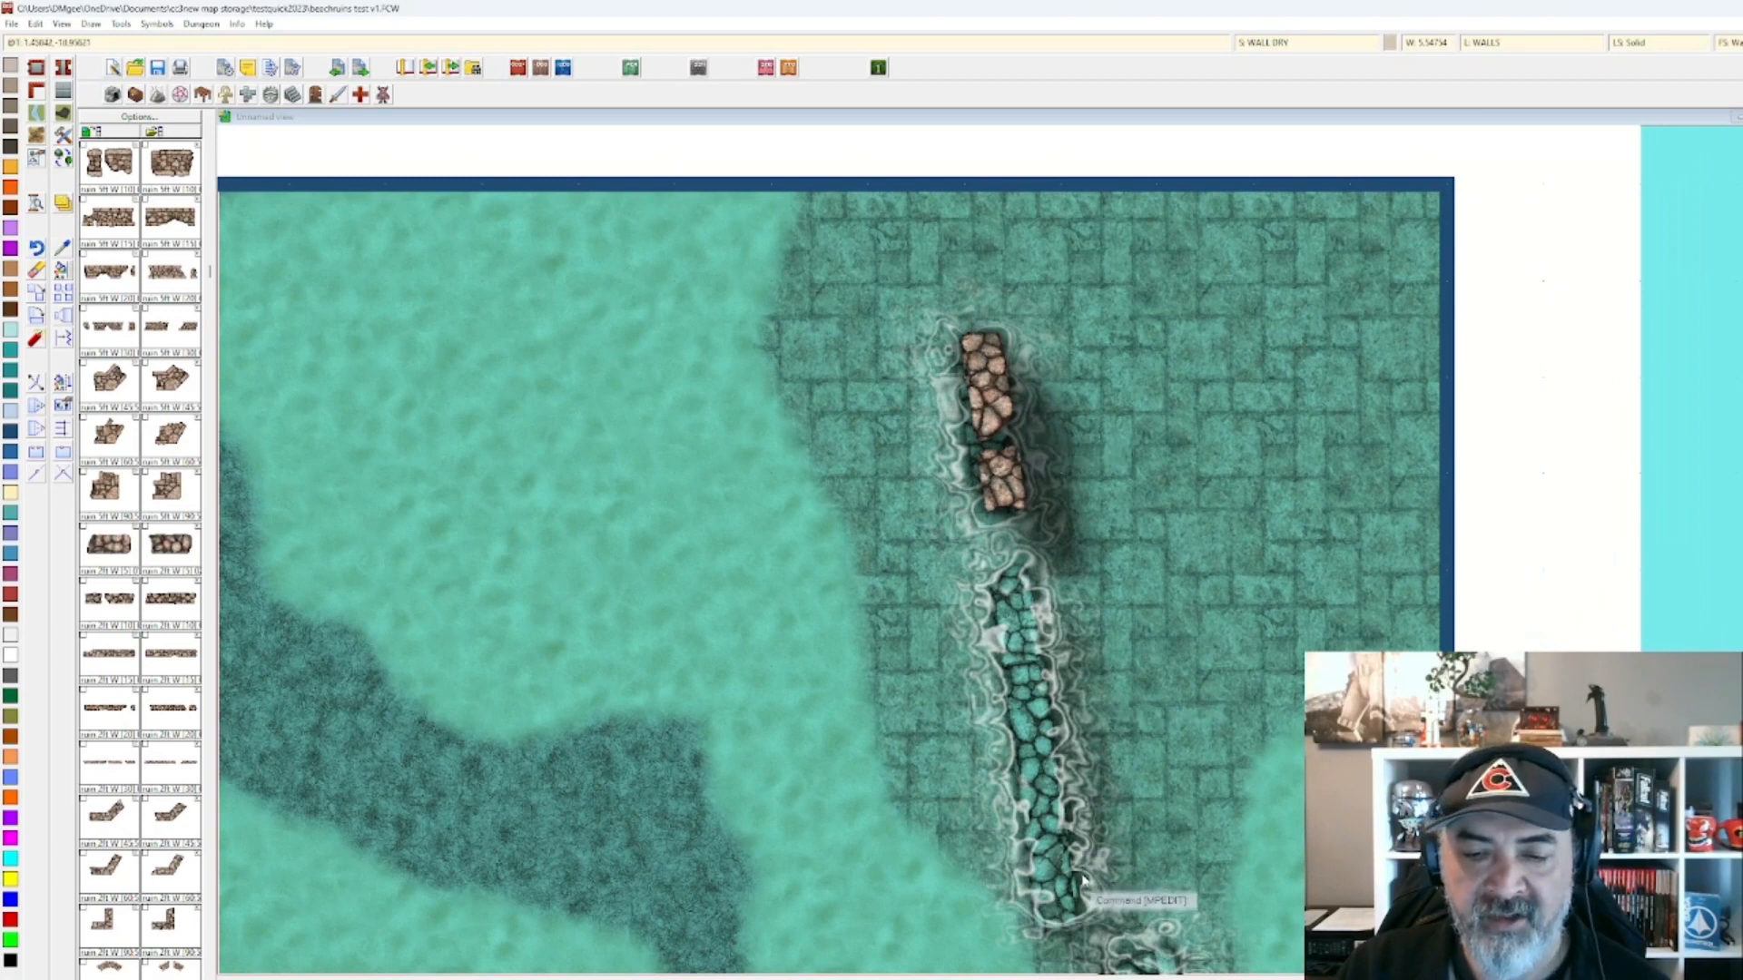
pyautogui.rightClick(1055, 768)
pyautogui.click(1056, 768)
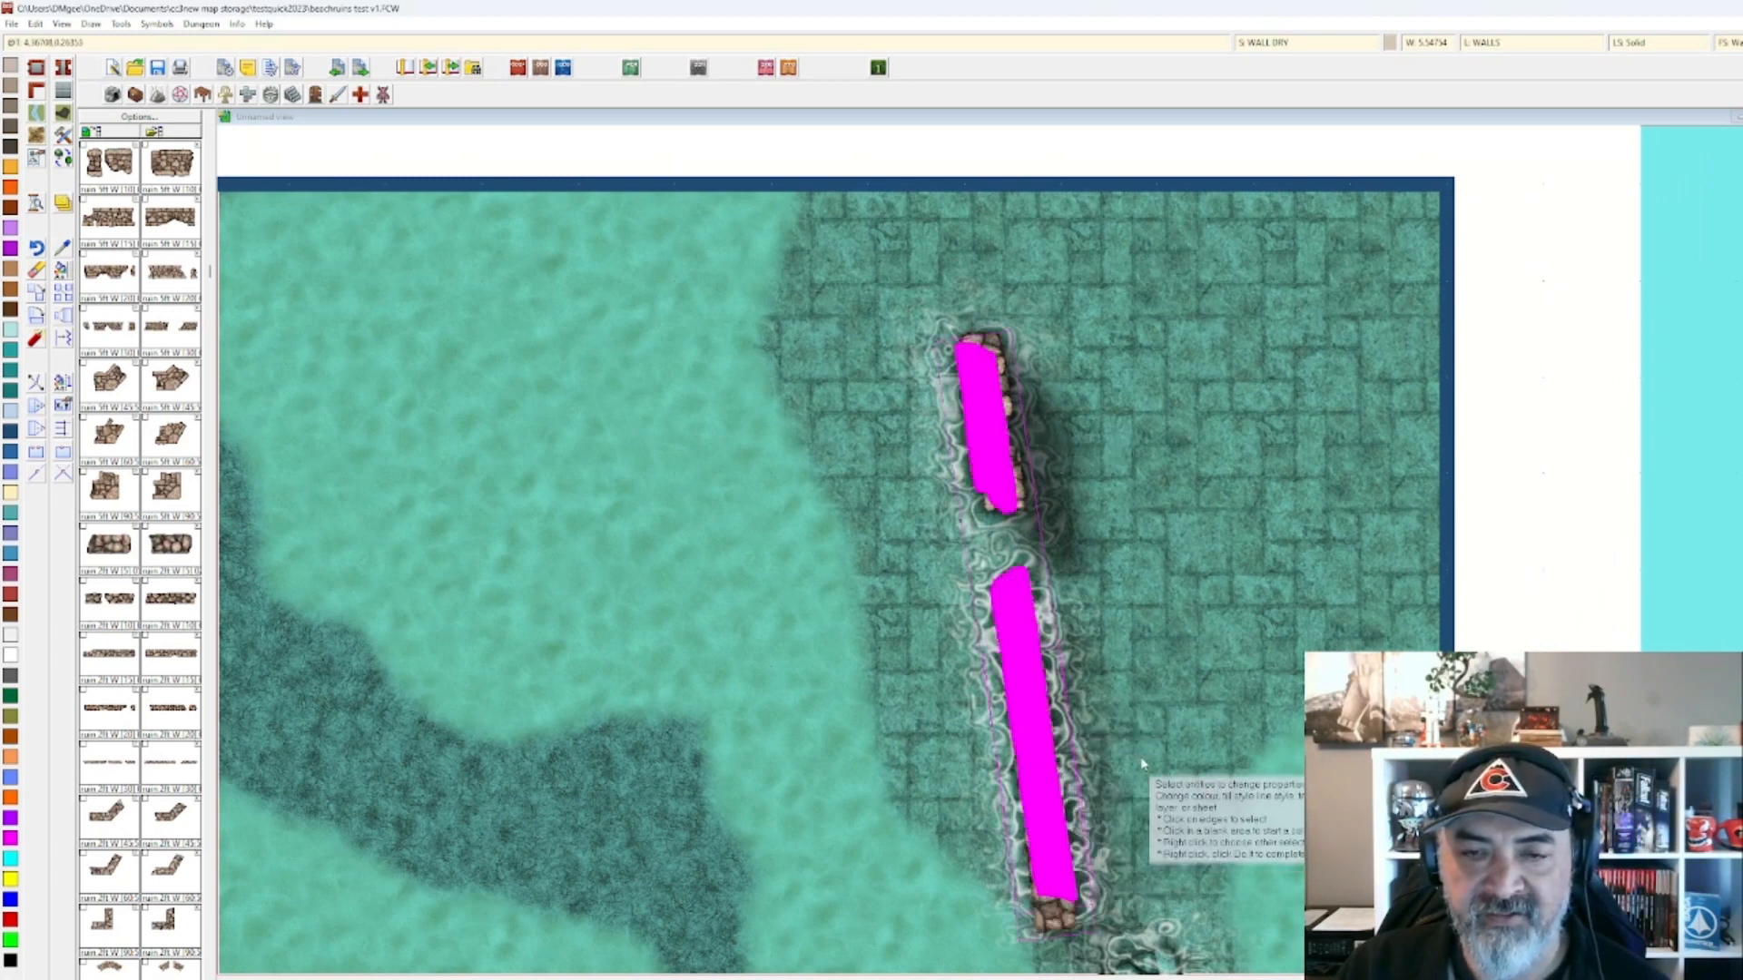
pyautogui.press('d')
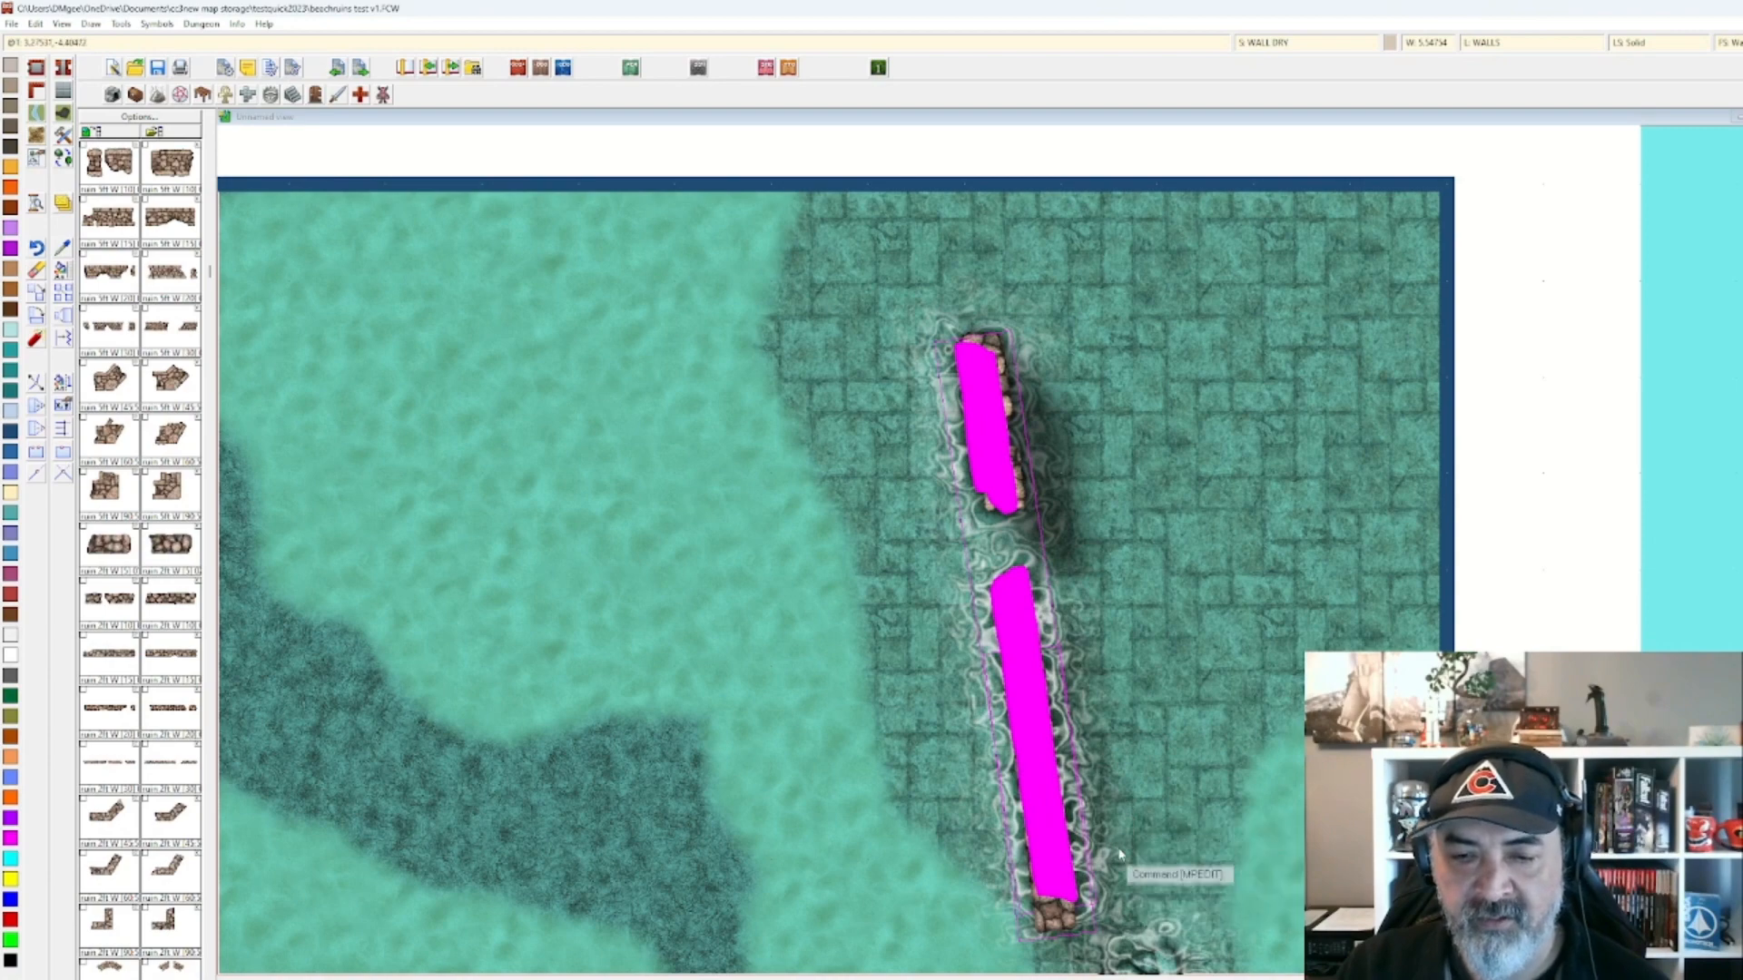
# Change the sheet of the ruined wall piece on the long middle wall segment to WALL DRY.
pyautogui.scroll(1, 1105, 854)
pyautogui.rightClick(1097, 943)
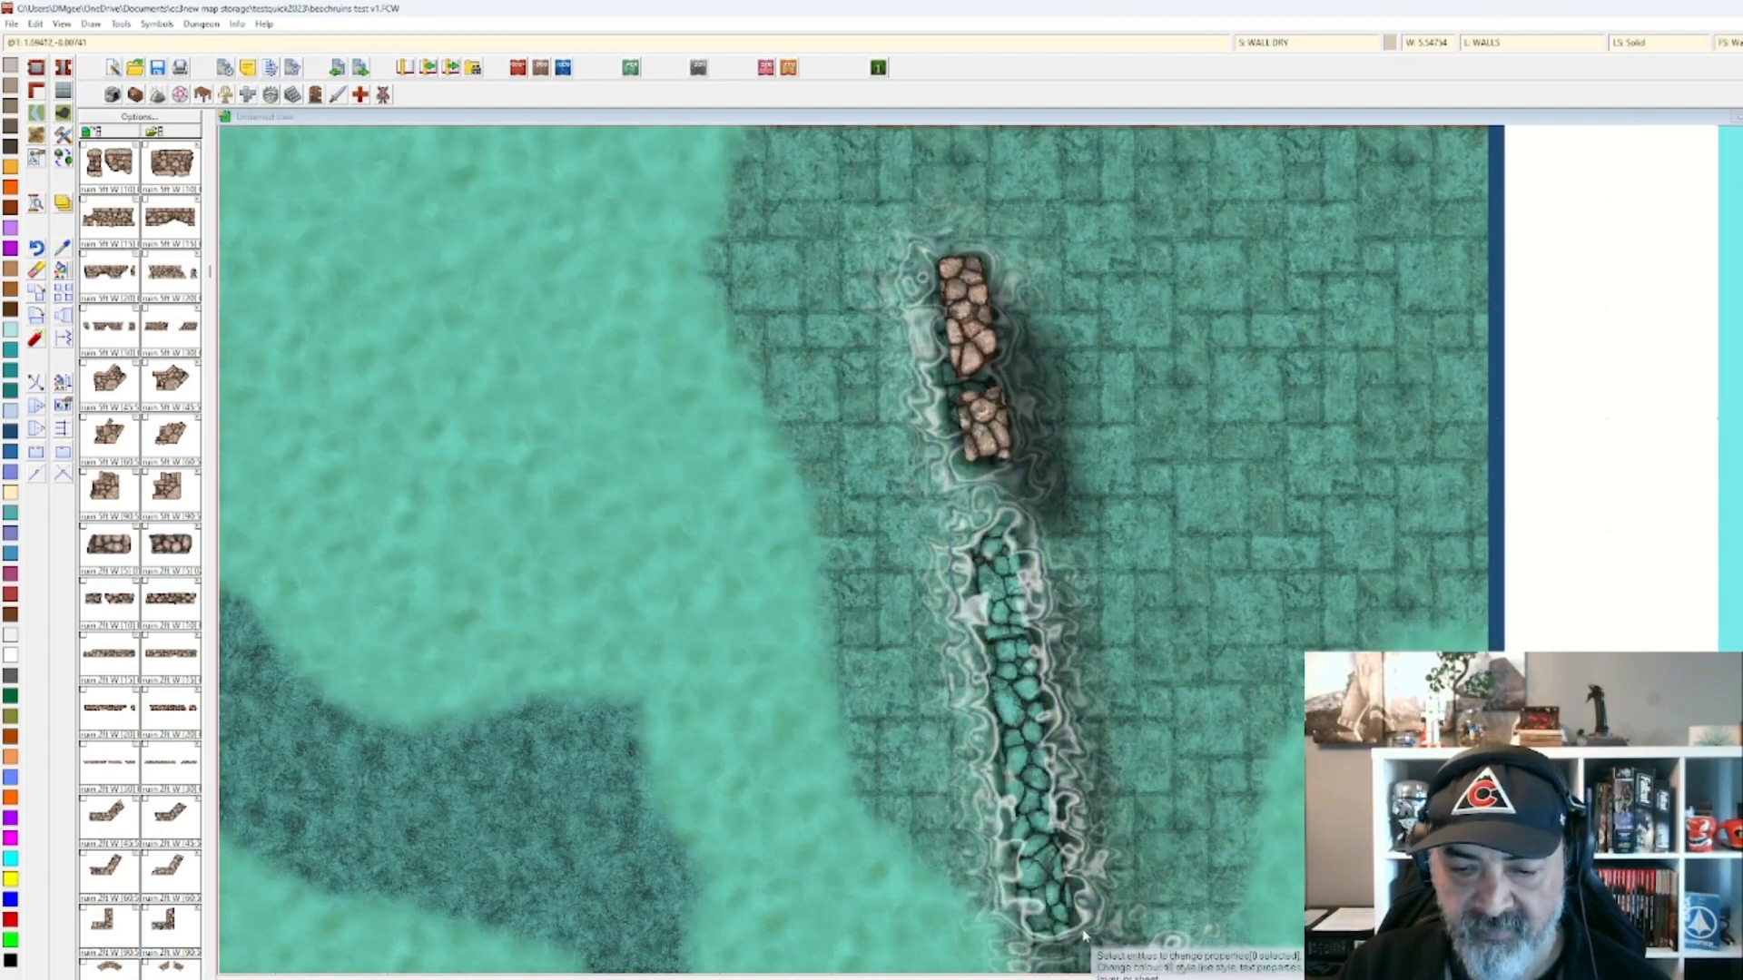
pyautogui.click(1086, 950)
pyautogui.click(1036, 931)
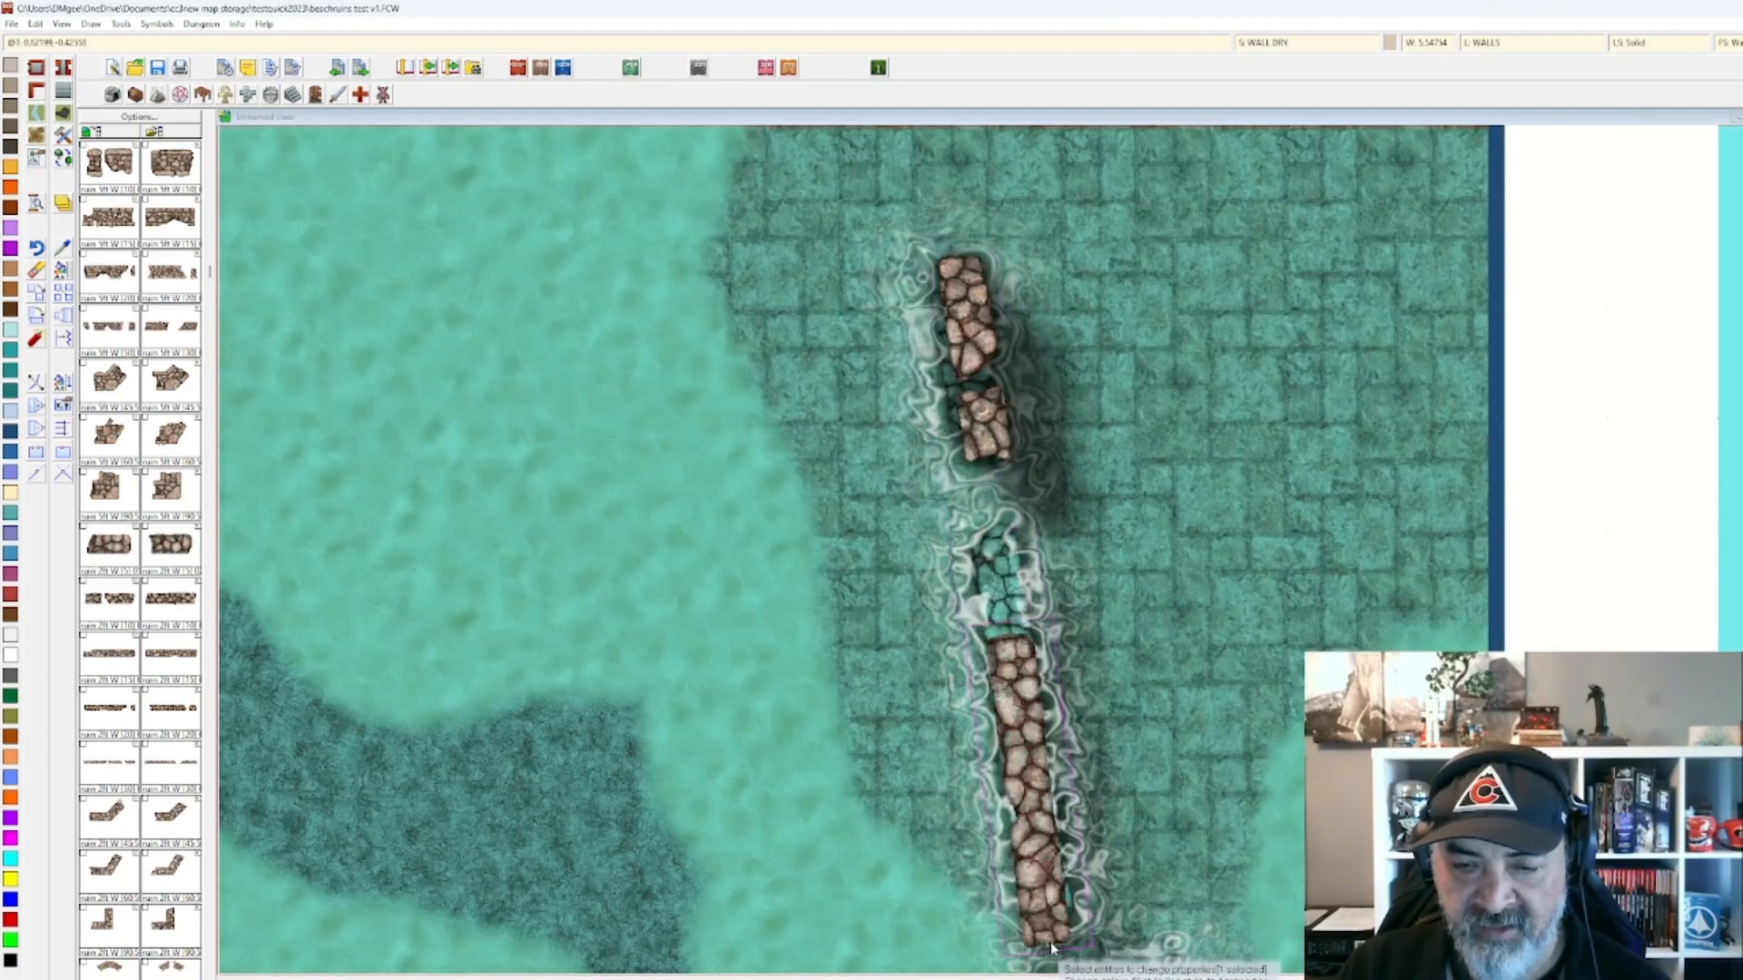
pyautogui.rightClick(1038, 864)
pyautogui.click(1034, 699)
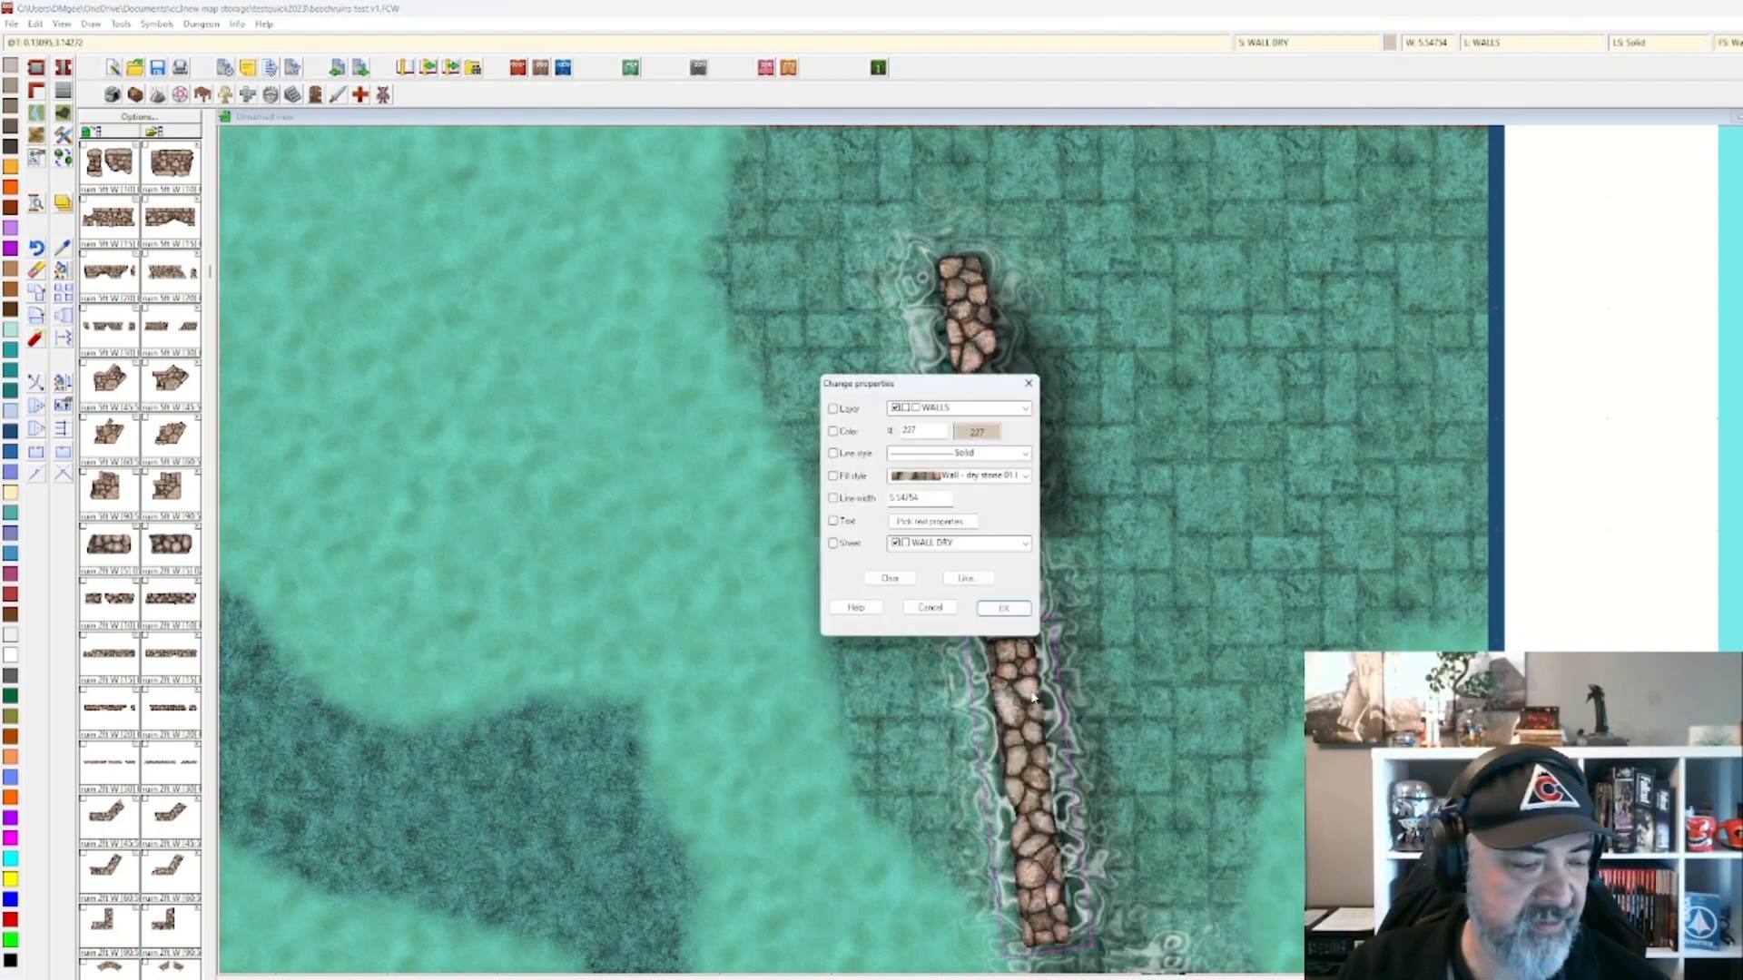
pyautogui.click(832, 543)
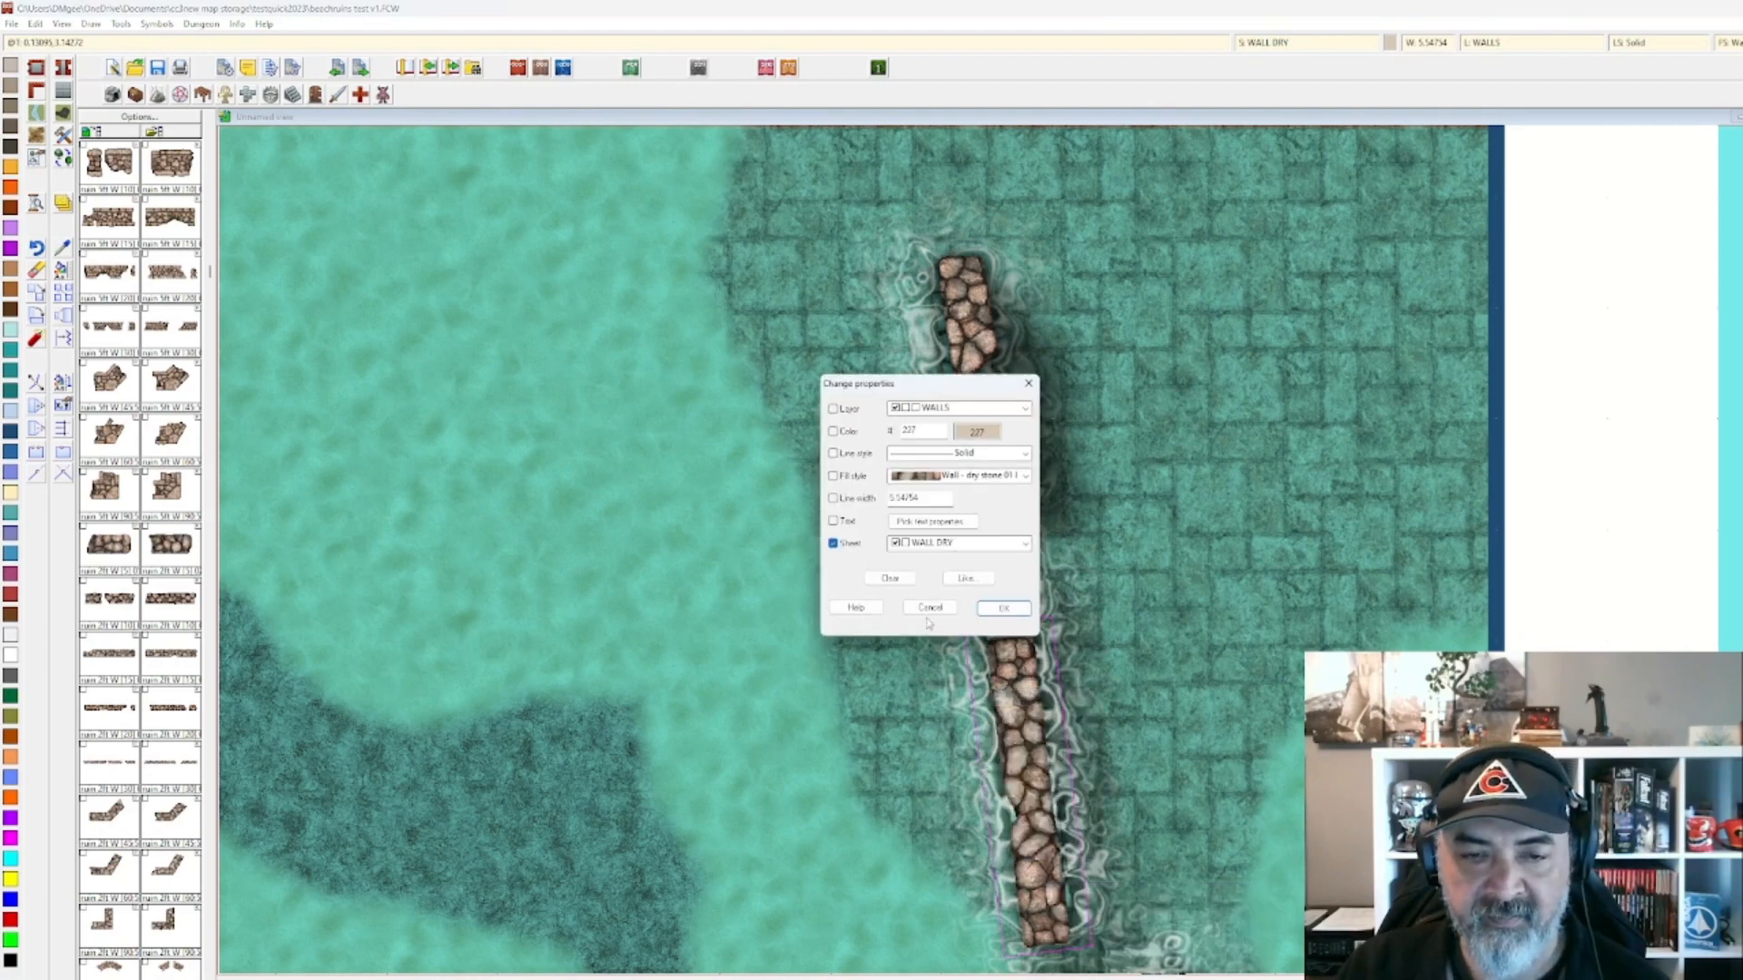
pyautogui.click(1004, 607)
pyautogui.scroll(-1, 1062, 517)
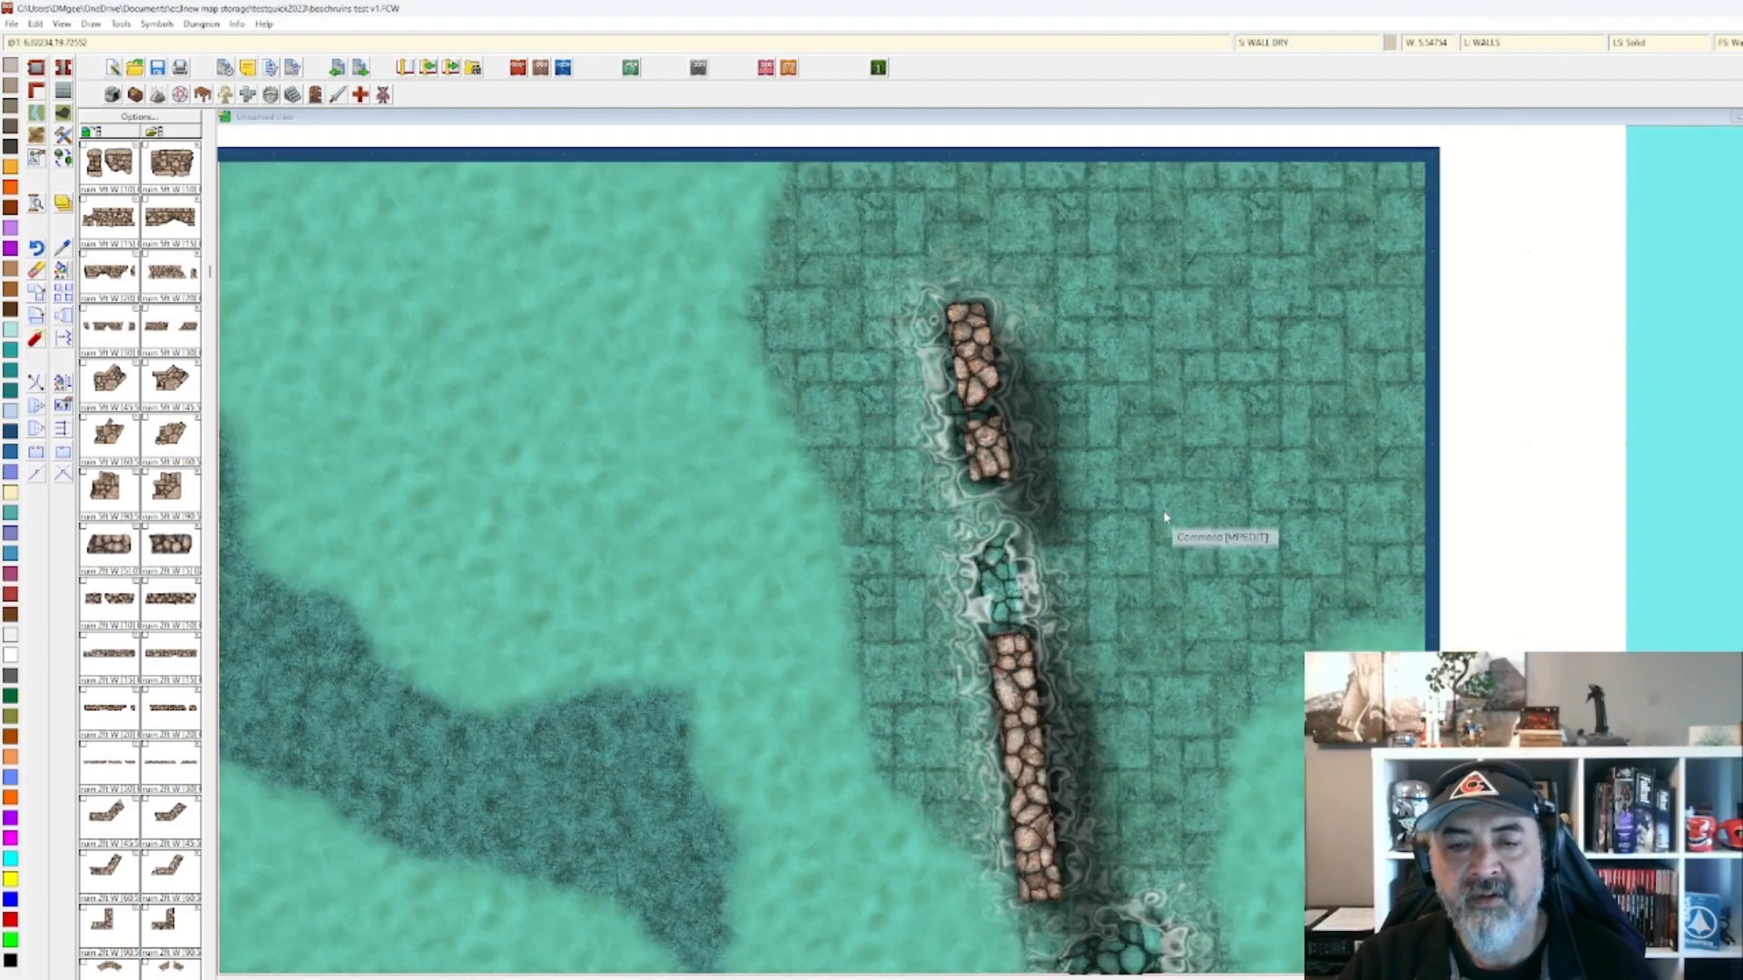
# Examine the dry-topped wall pieces on the underwater paved floor together with the surrounding beach ruins.
pyautogui.scroll(-3, 1166, 567)
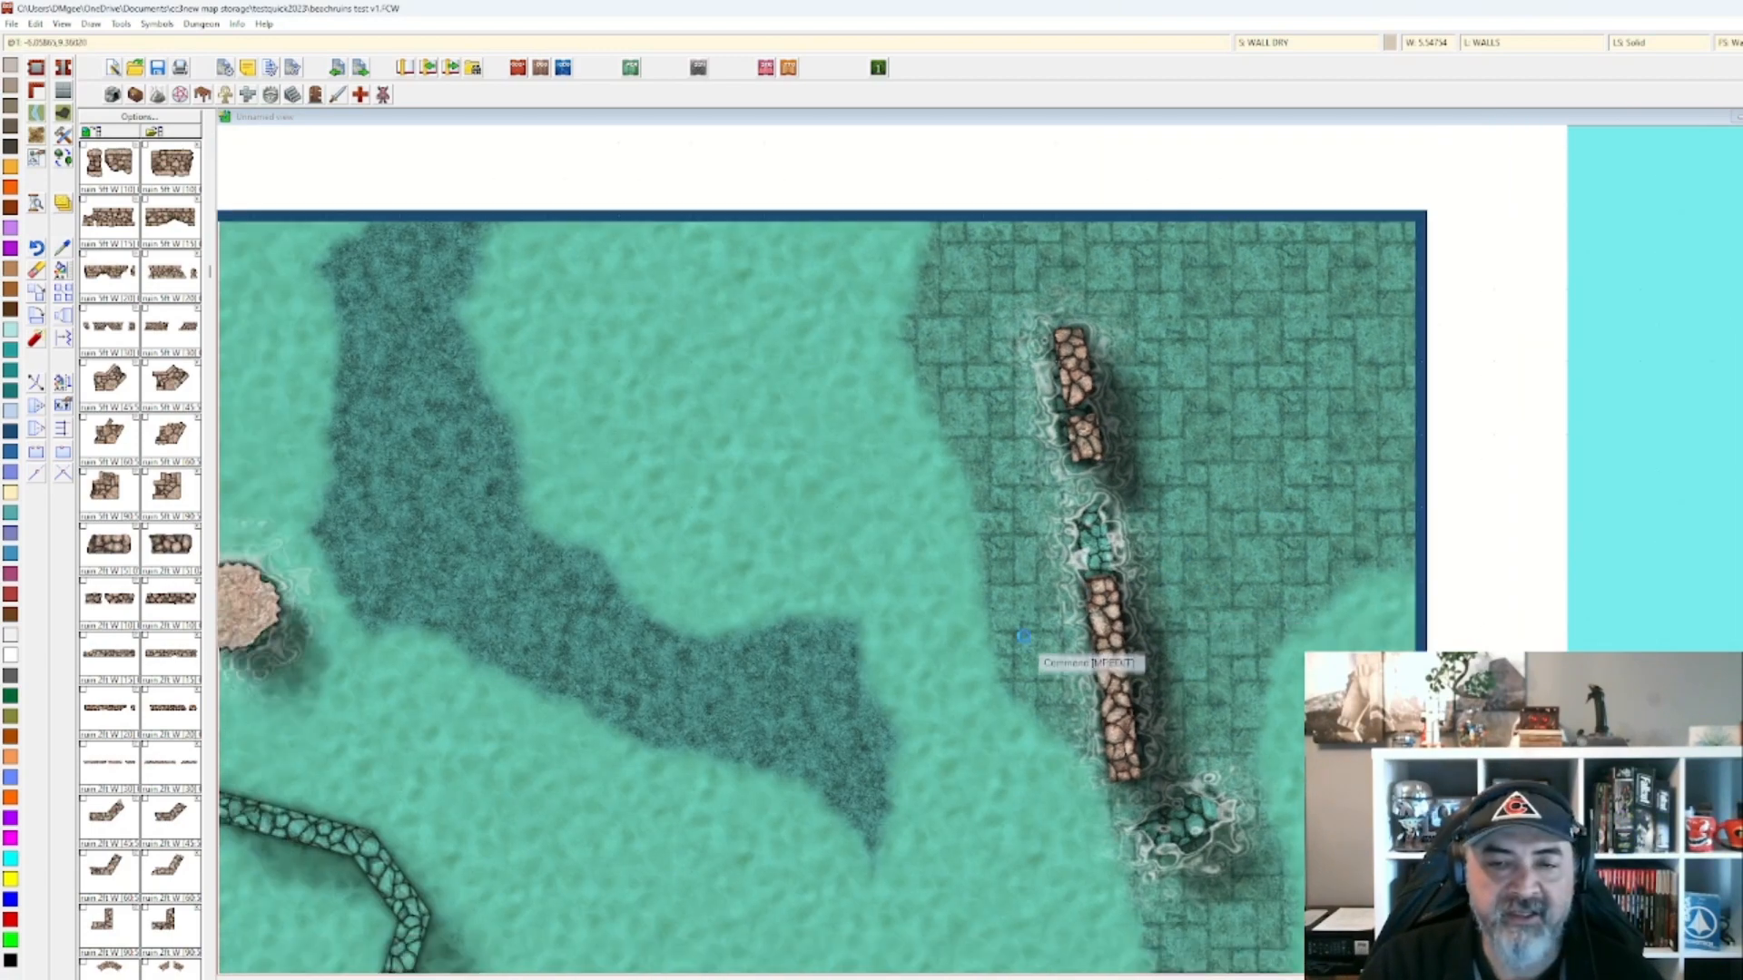
pyautogui.middleClick(1024, 637)
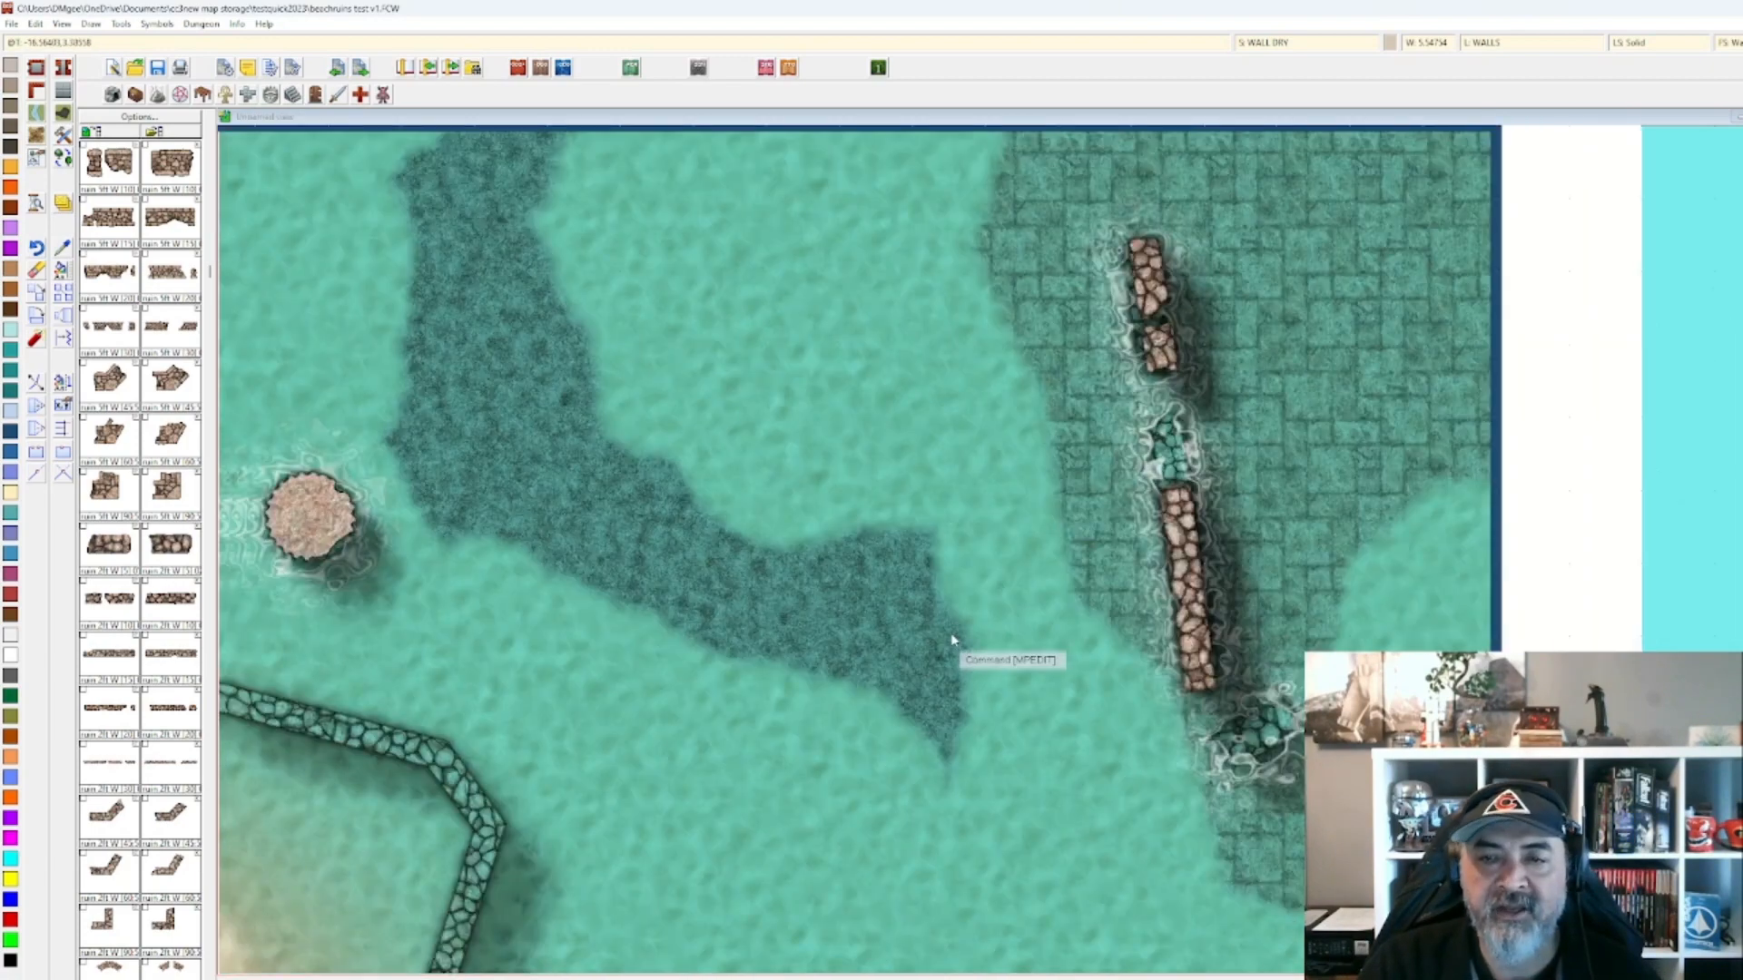
pyautogui.scroll(-1, 953, 634)
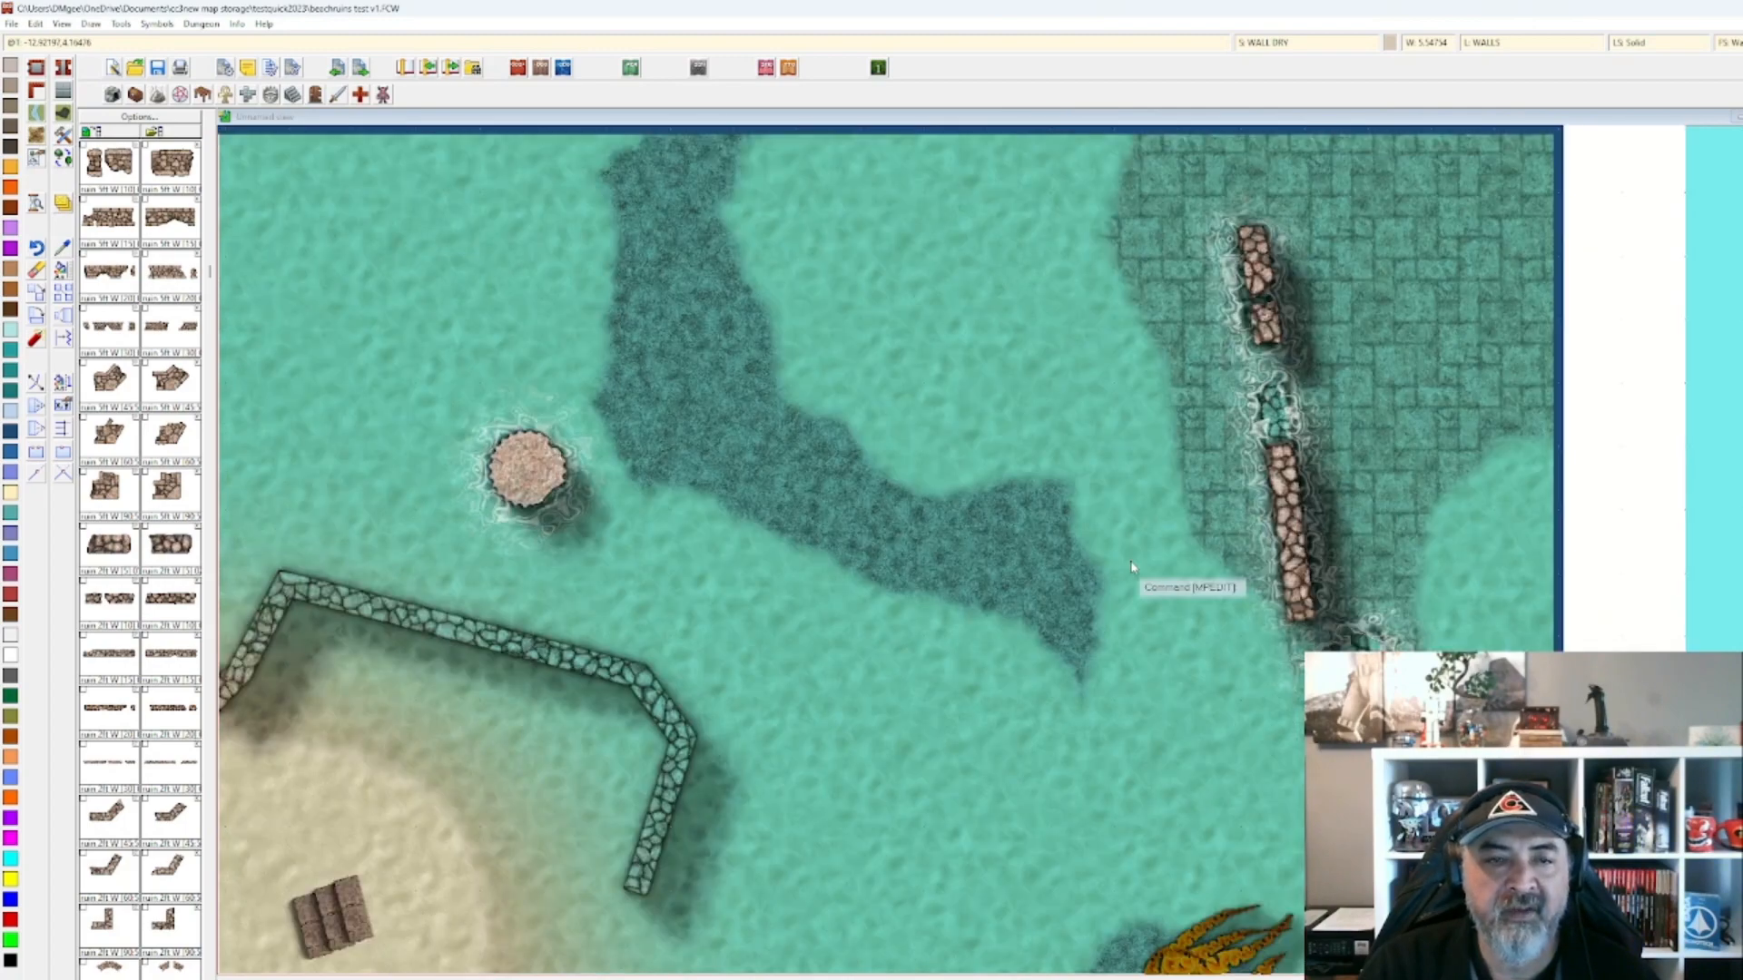
pyautogui.scroll(-1, 1130, 557)
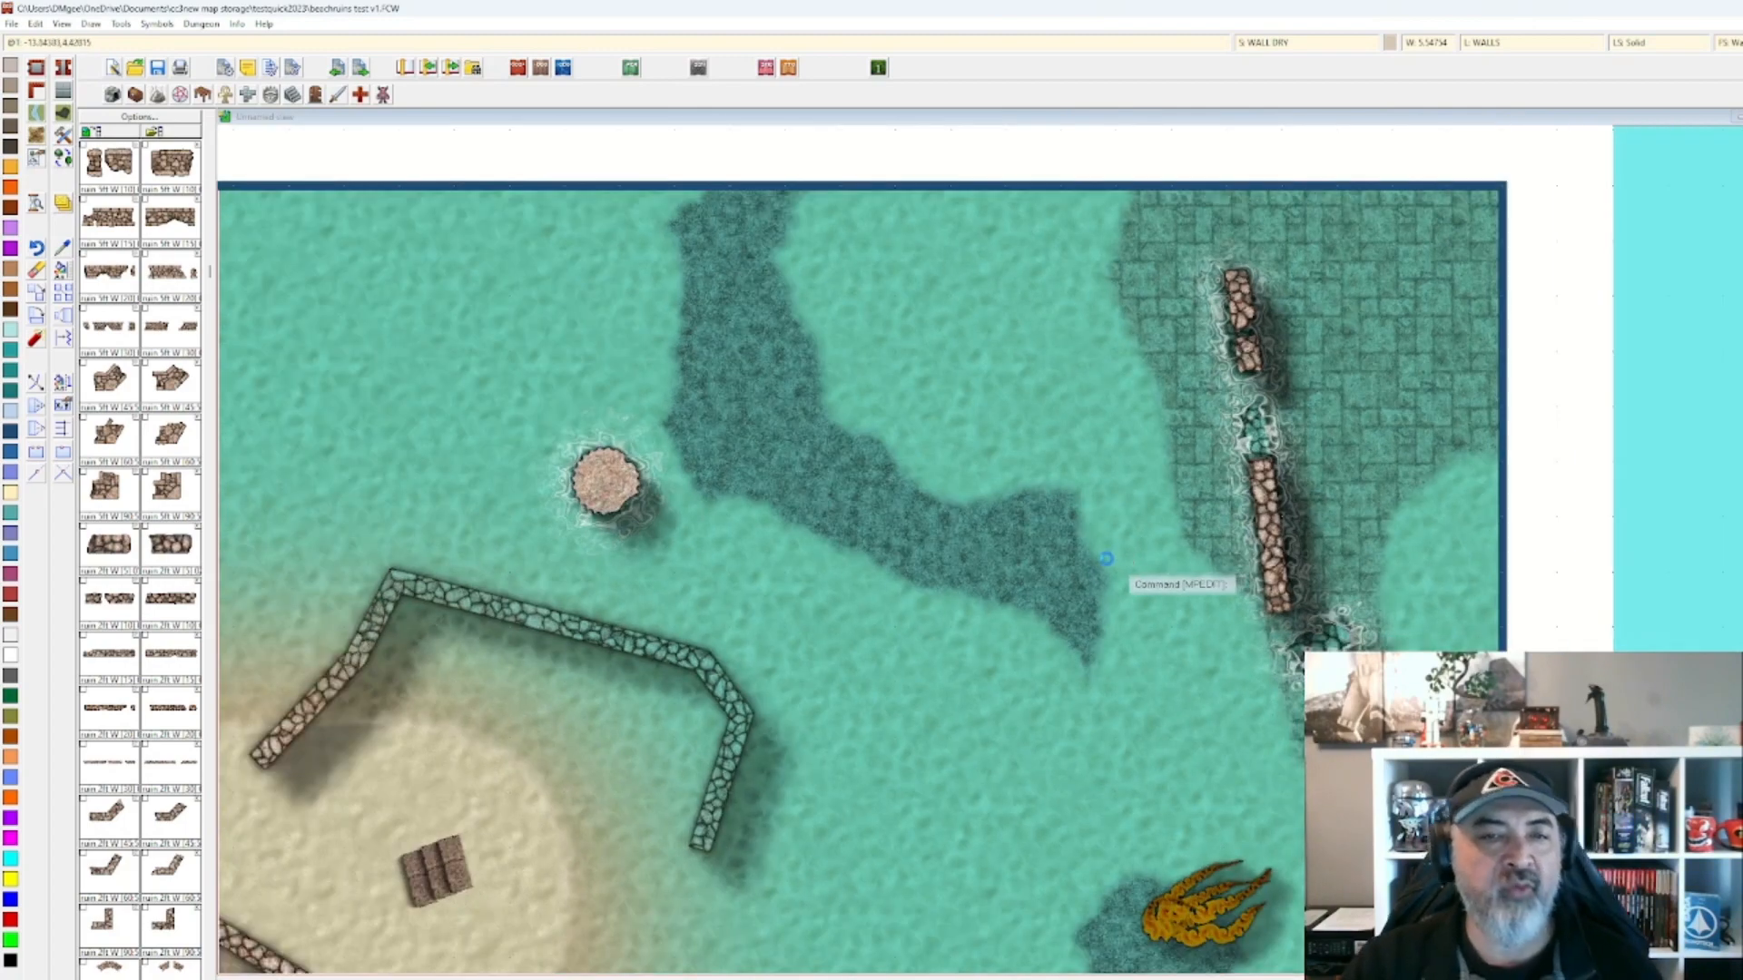
pyautogui.scroll(-1, 1108, 562)
pyautogui.moveTo(1080, 587); pyautogui.dragTo(1178, 575)
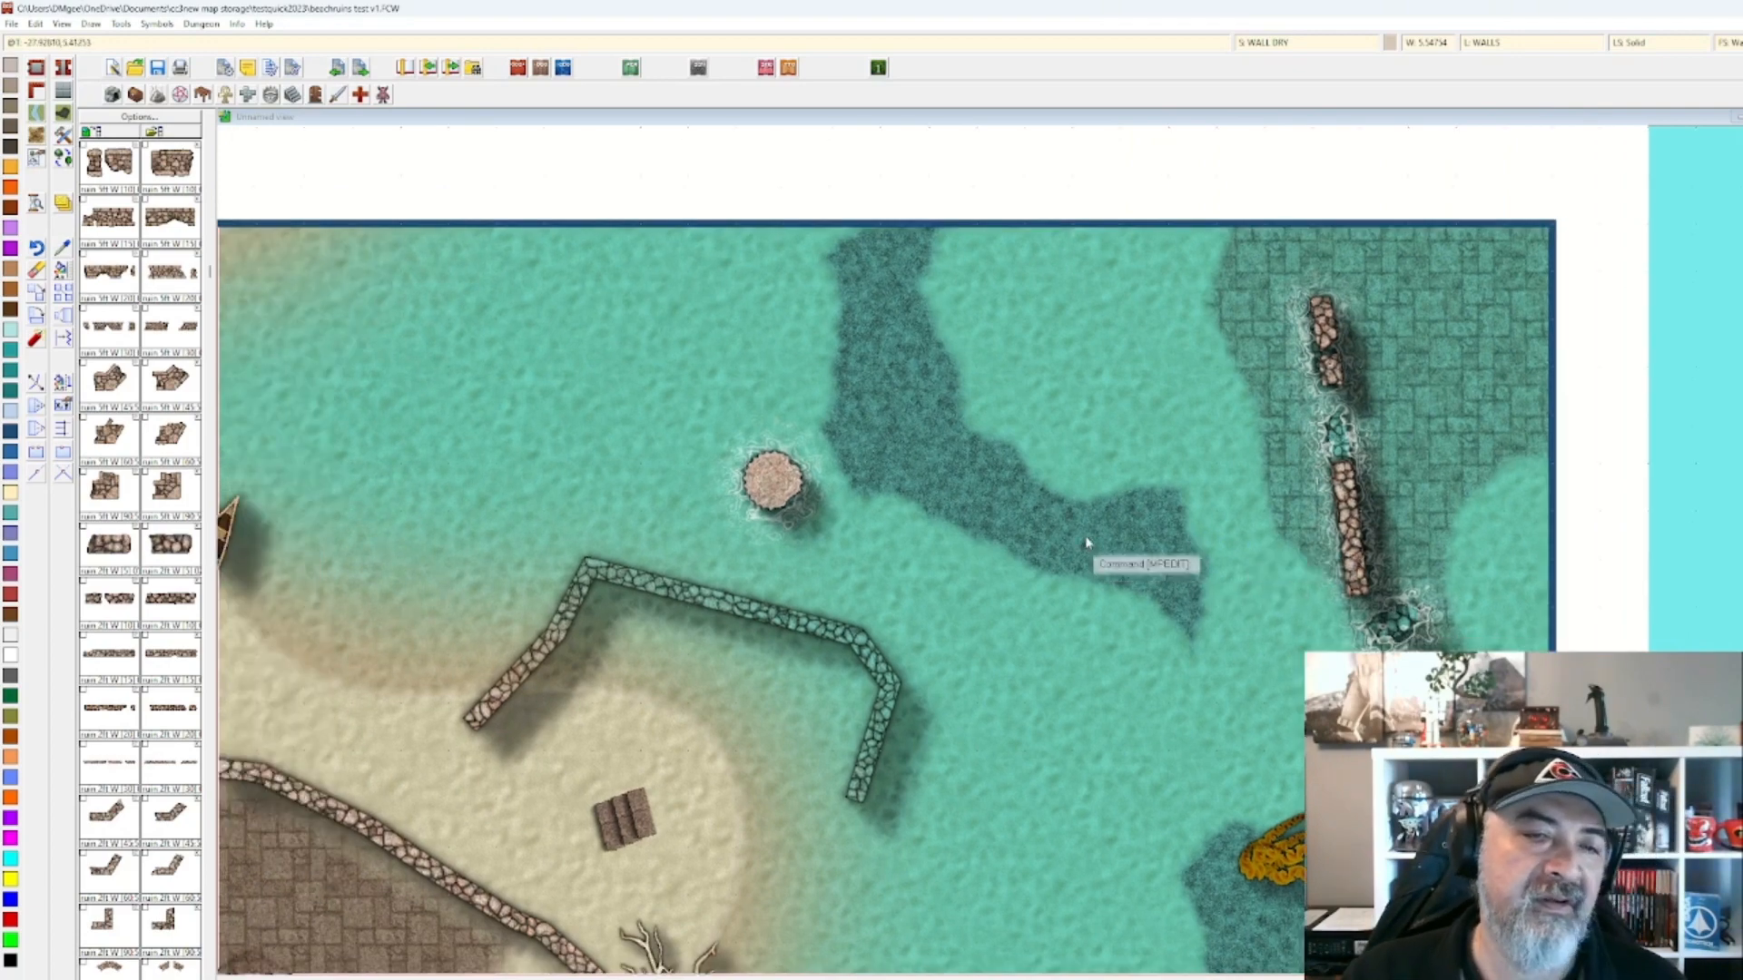
pyautogui.scroll(-1, 1085, 530)
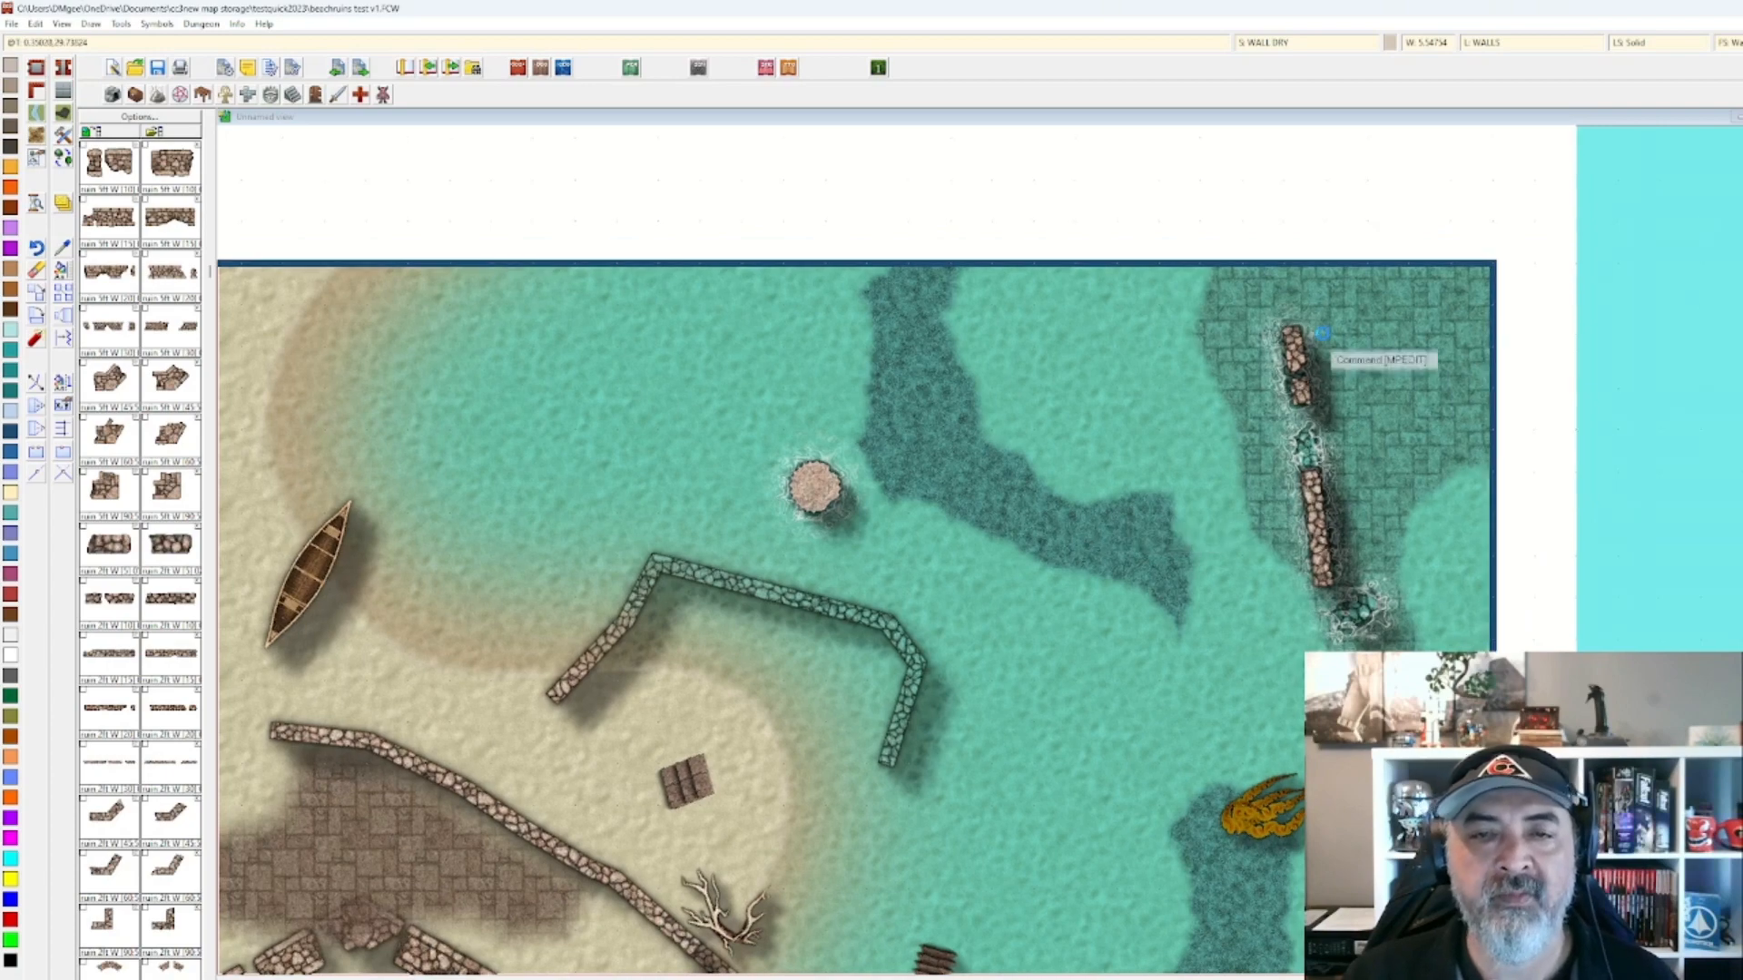
pyautogui.moveTo(1112, 513); pyautogui.dragTo(1323, 333)
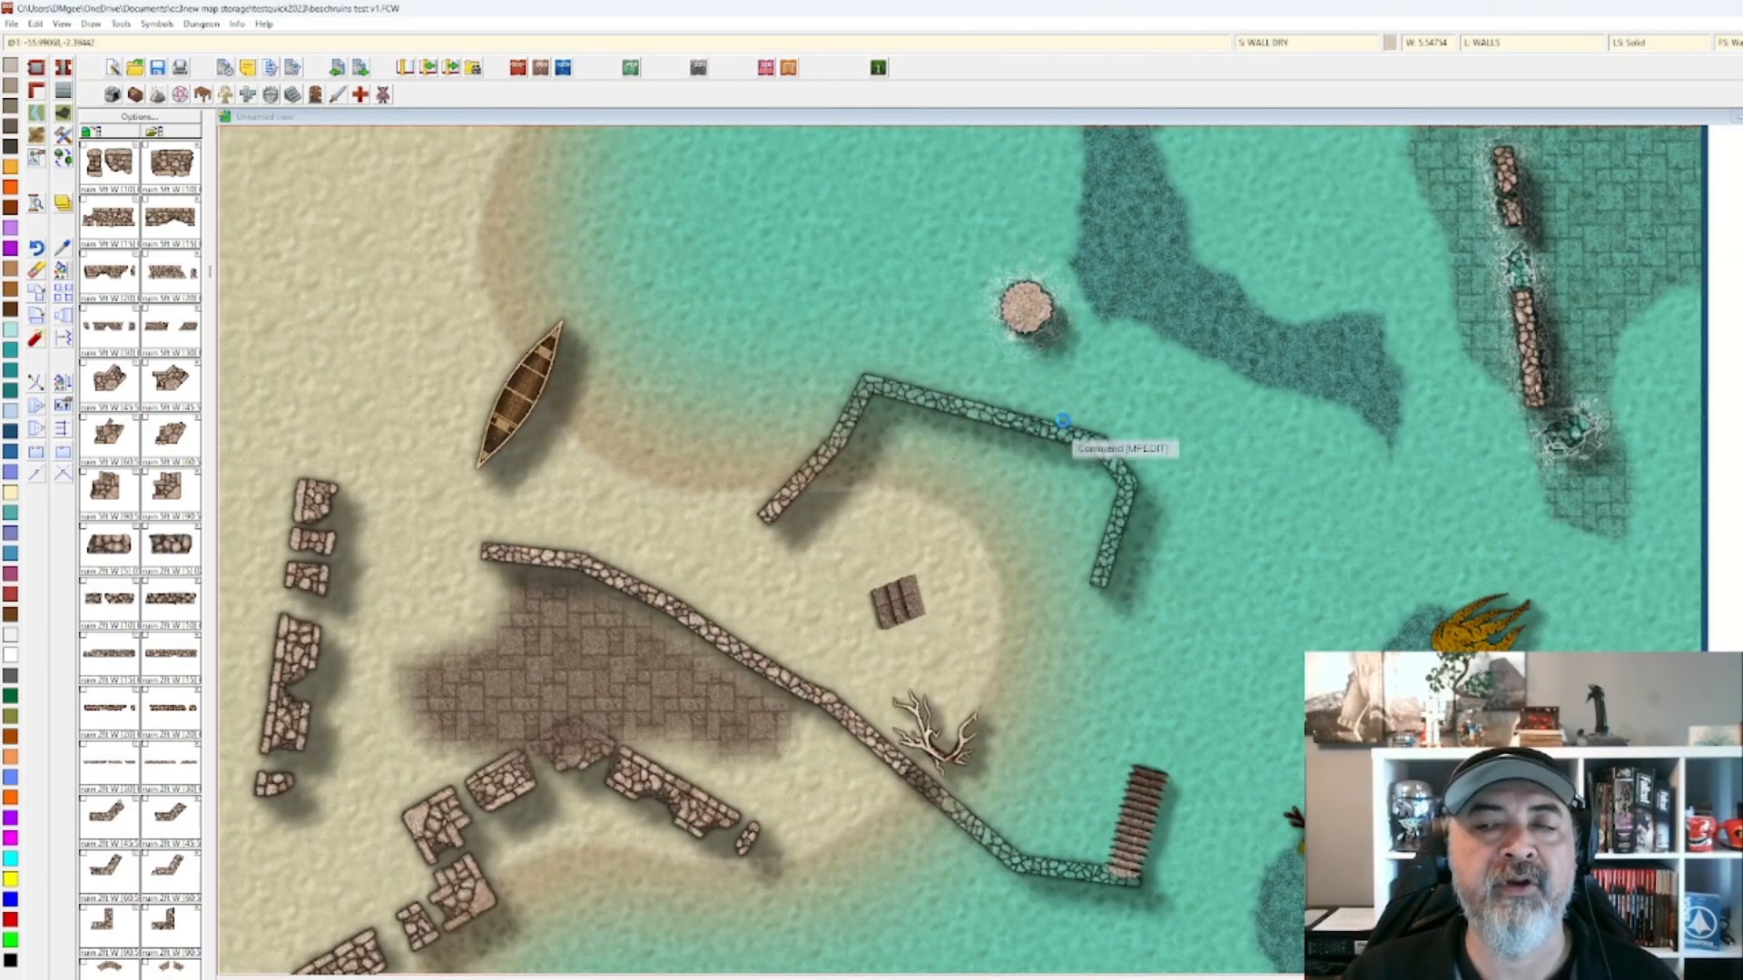
pyautogui.scroll(-1, 1062, 420)
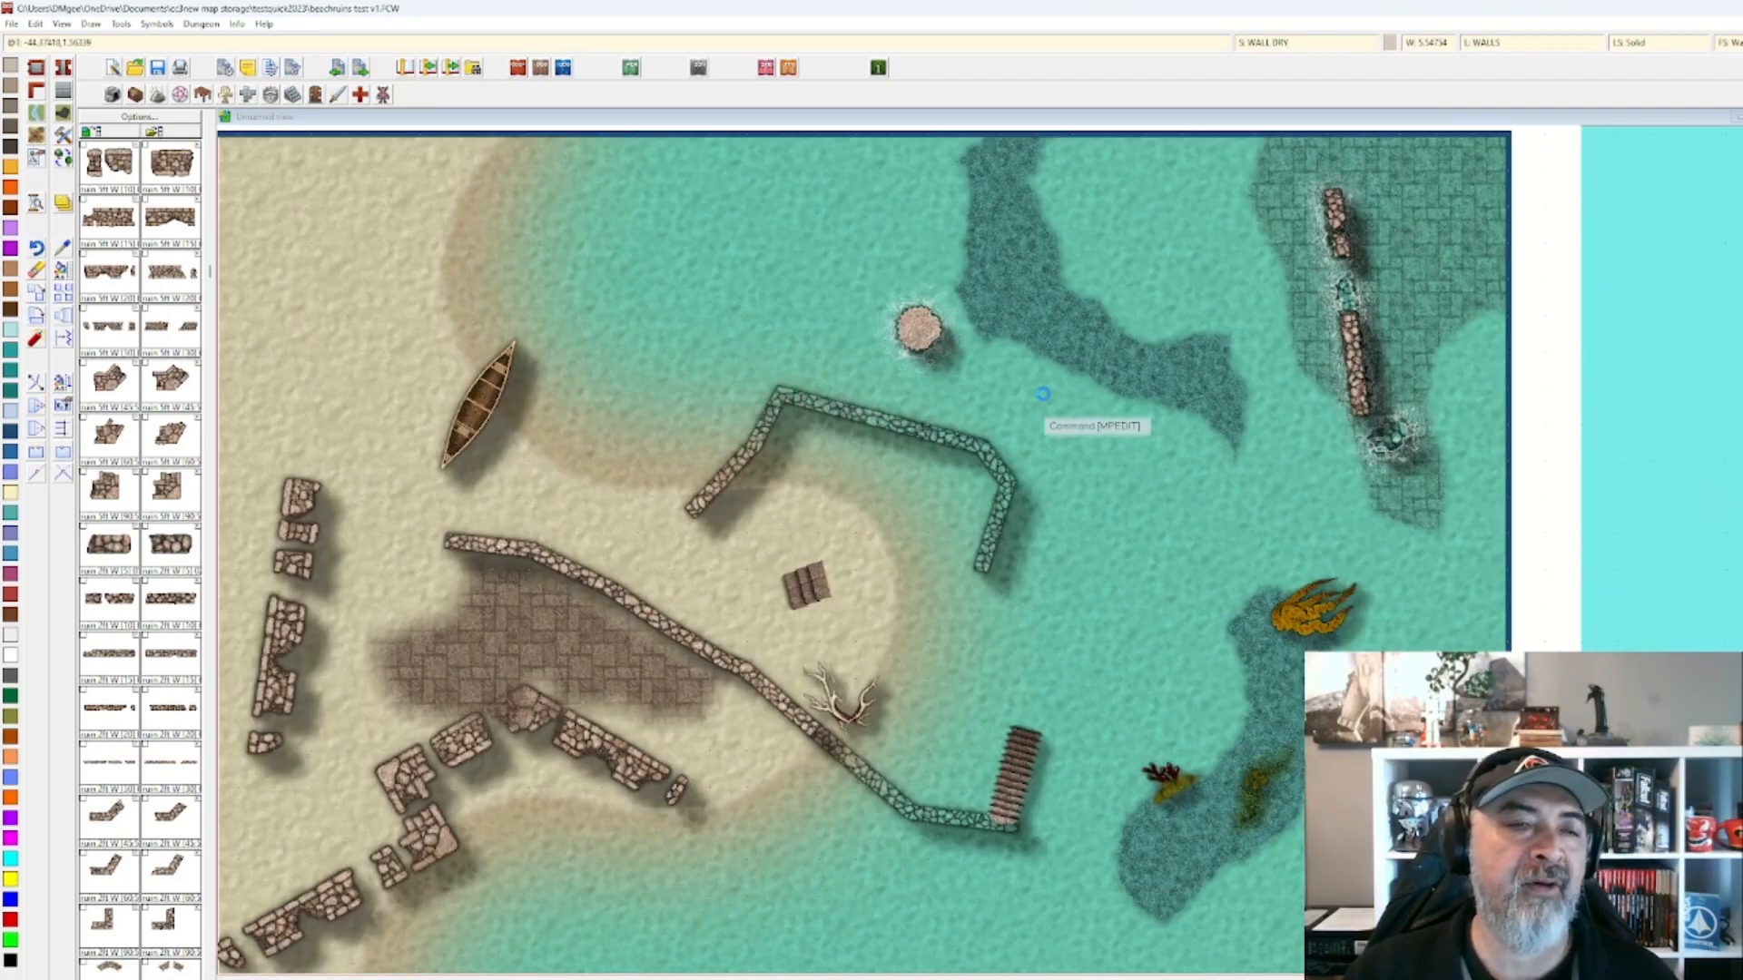
pyautogui.scroll(-1, 1040, 402)
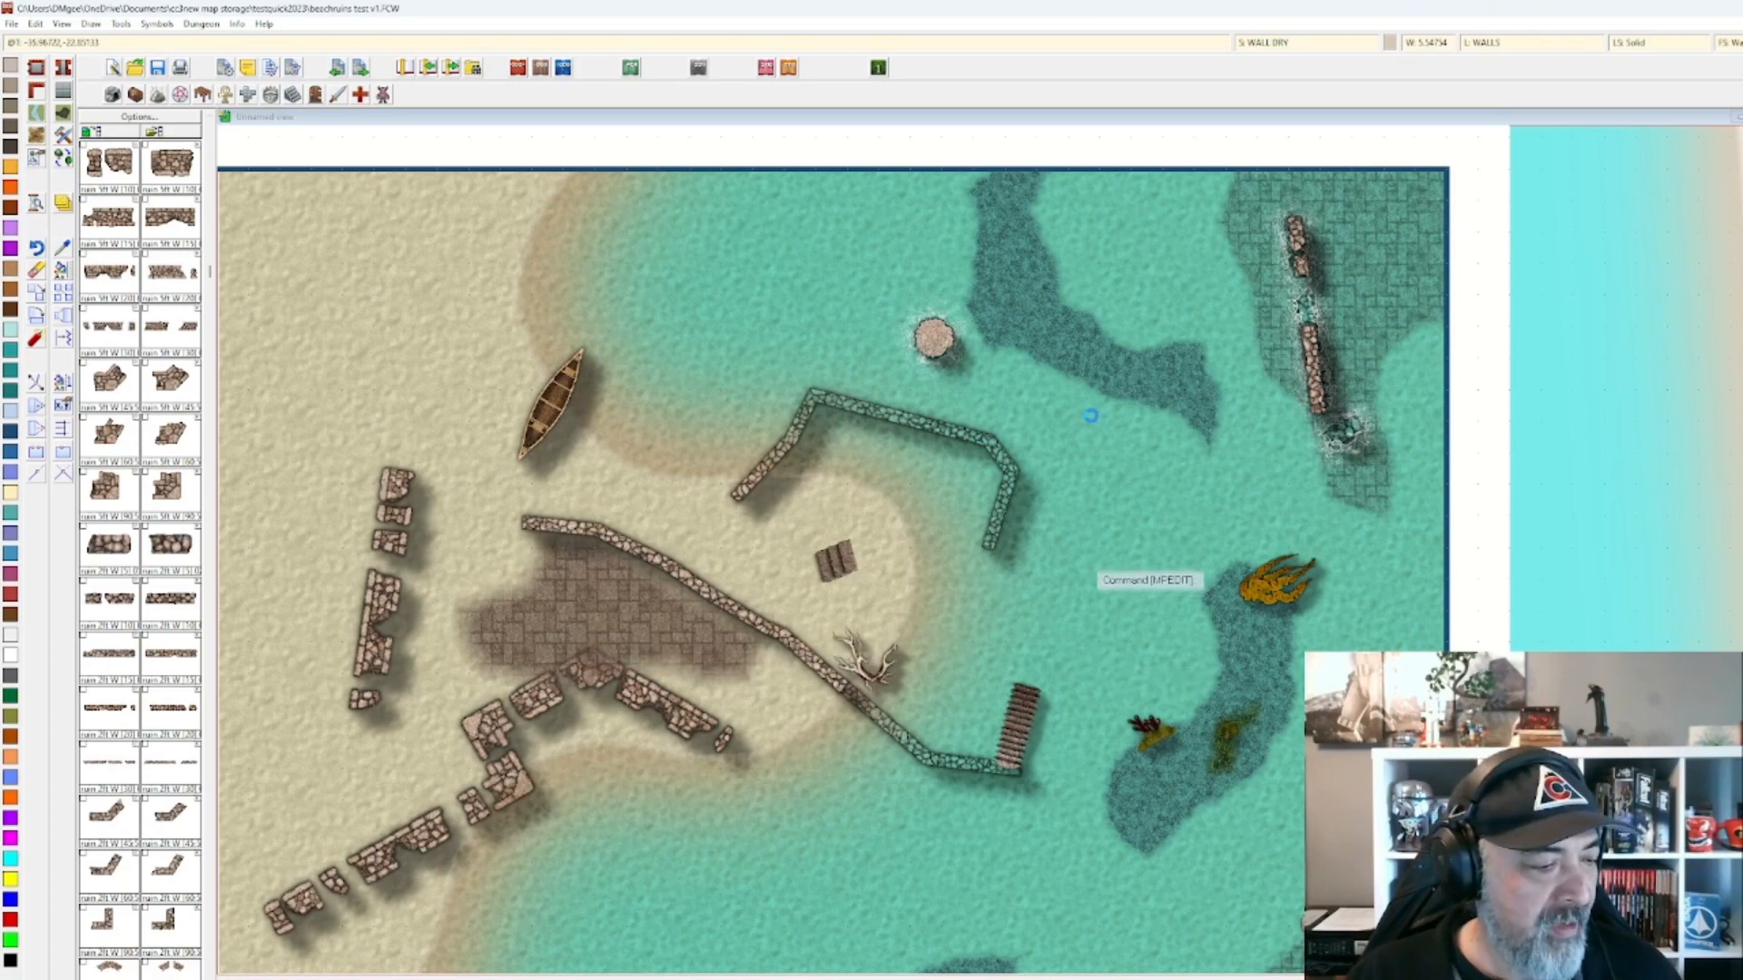
# Deactivate the sheet effects for the drawing and view the whole beach map without them.
pyautogui.scroll(-3, 1035, 377)
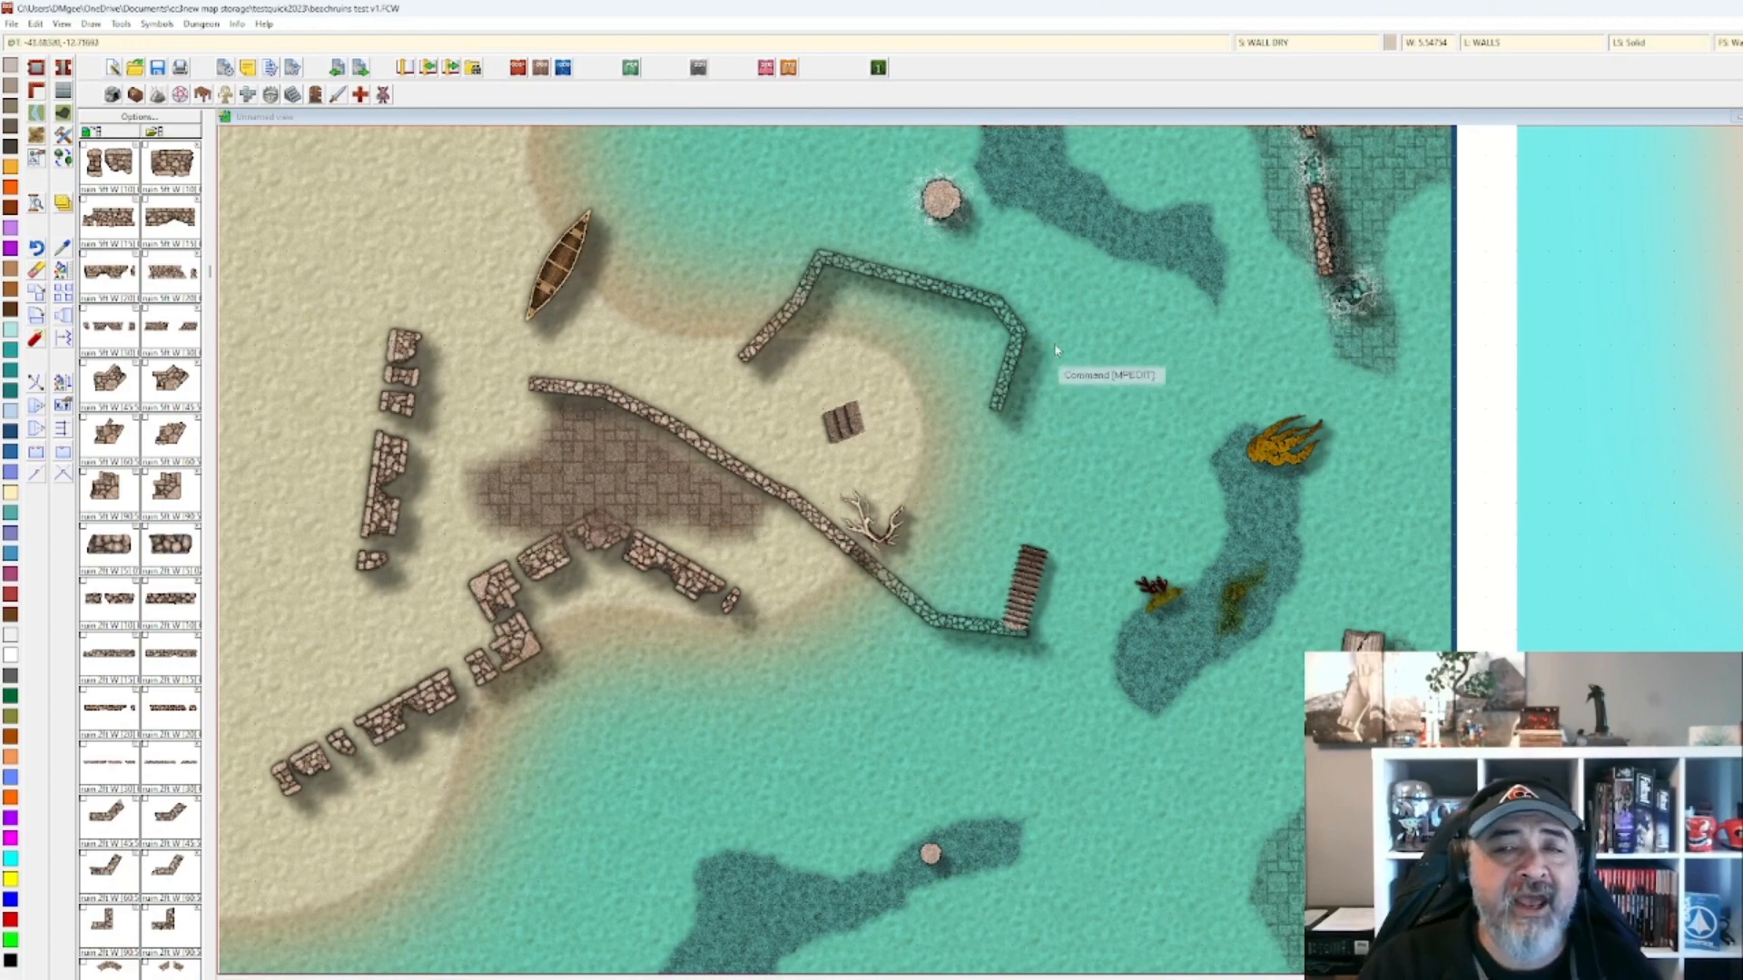
pyautogui.click(1263, 44)
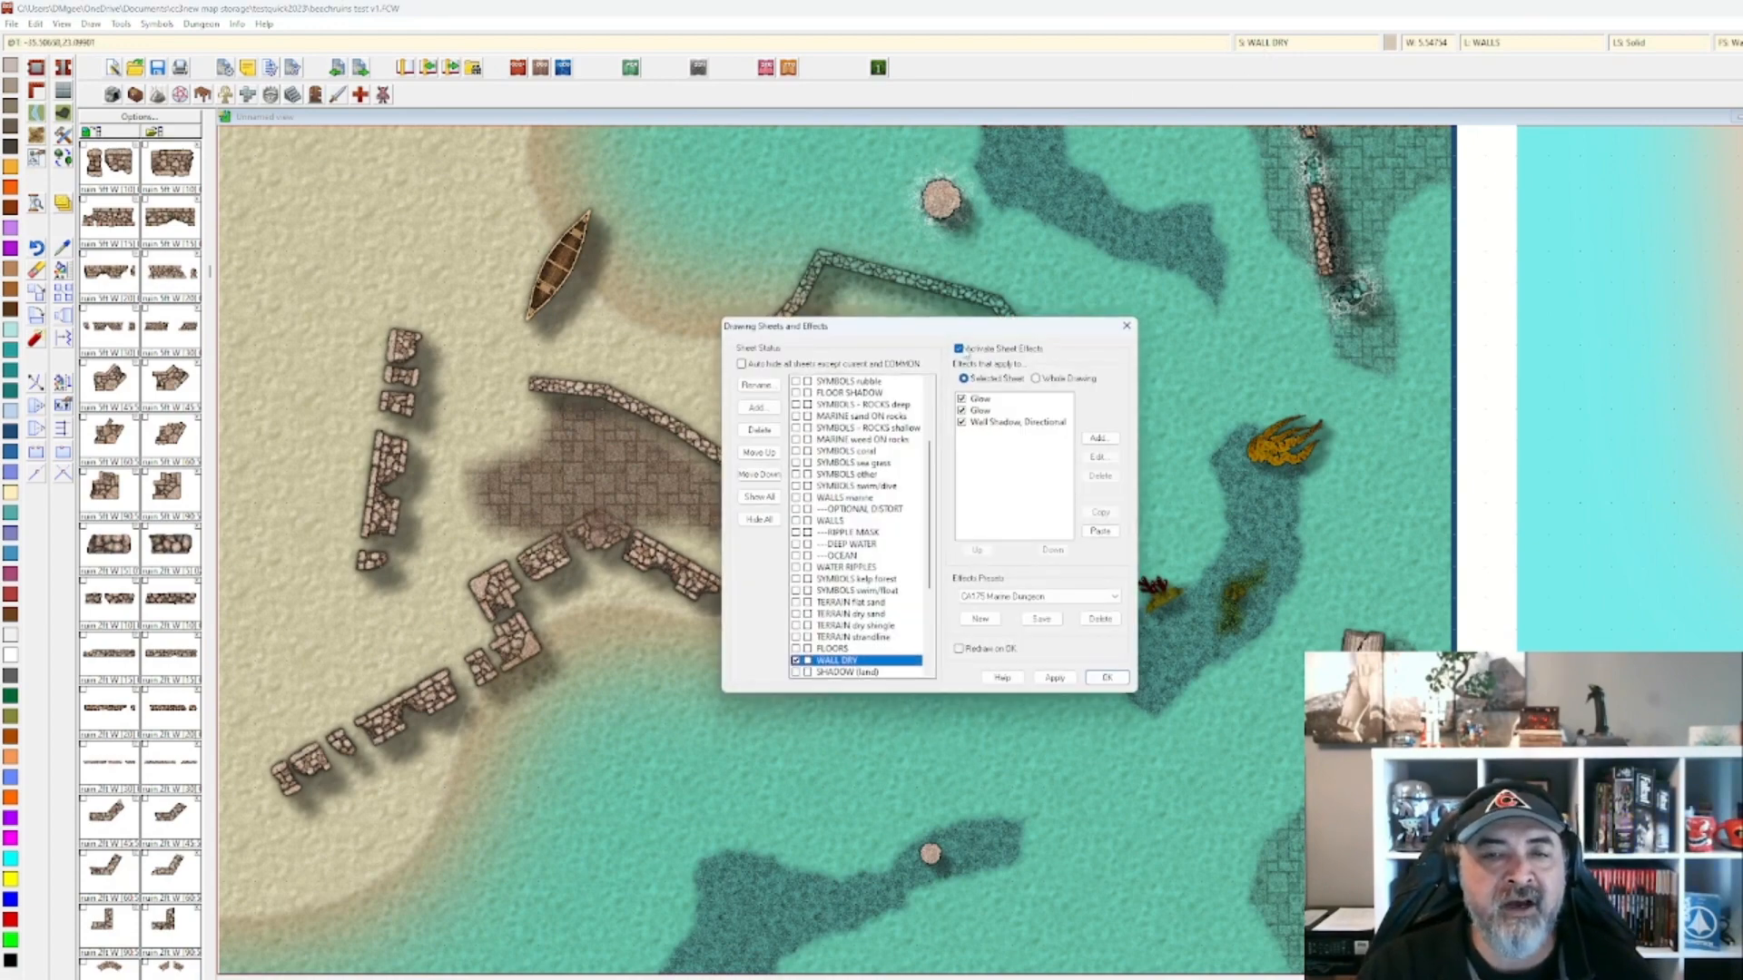
pyautogui.click(959, 349)
pyautogui.click(1055, 679)
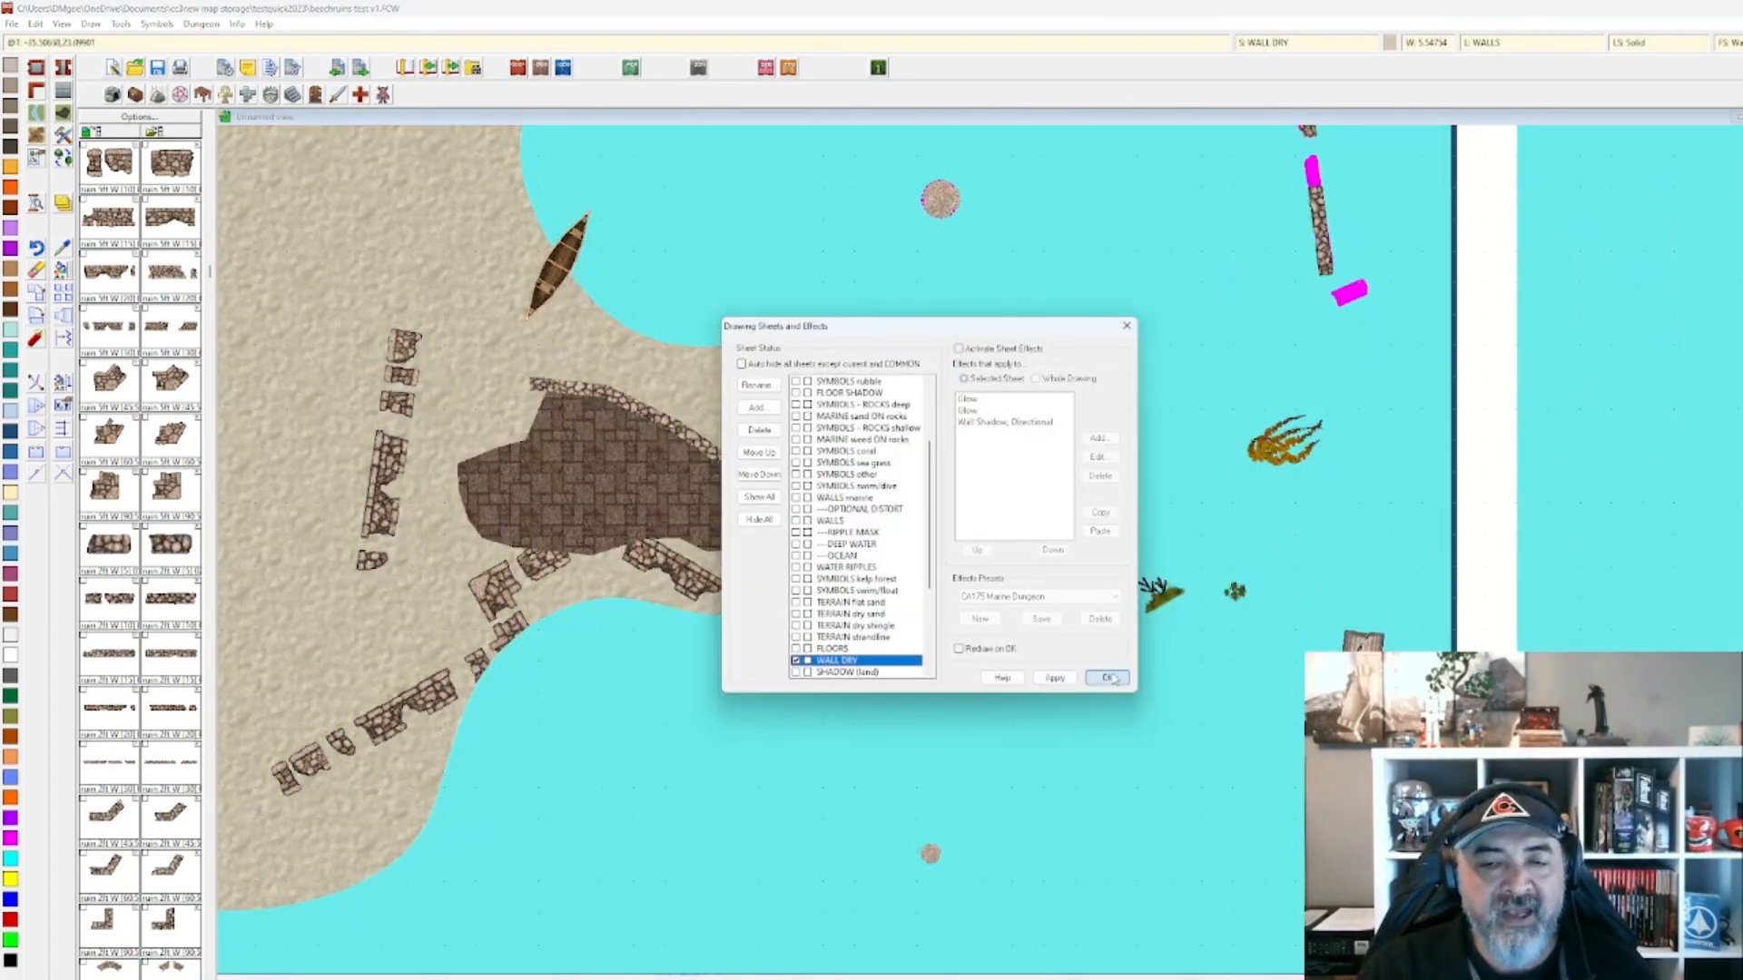
pyautogui.click(1108, 679)
pyautogui.scroll(-2, 1078, 713)
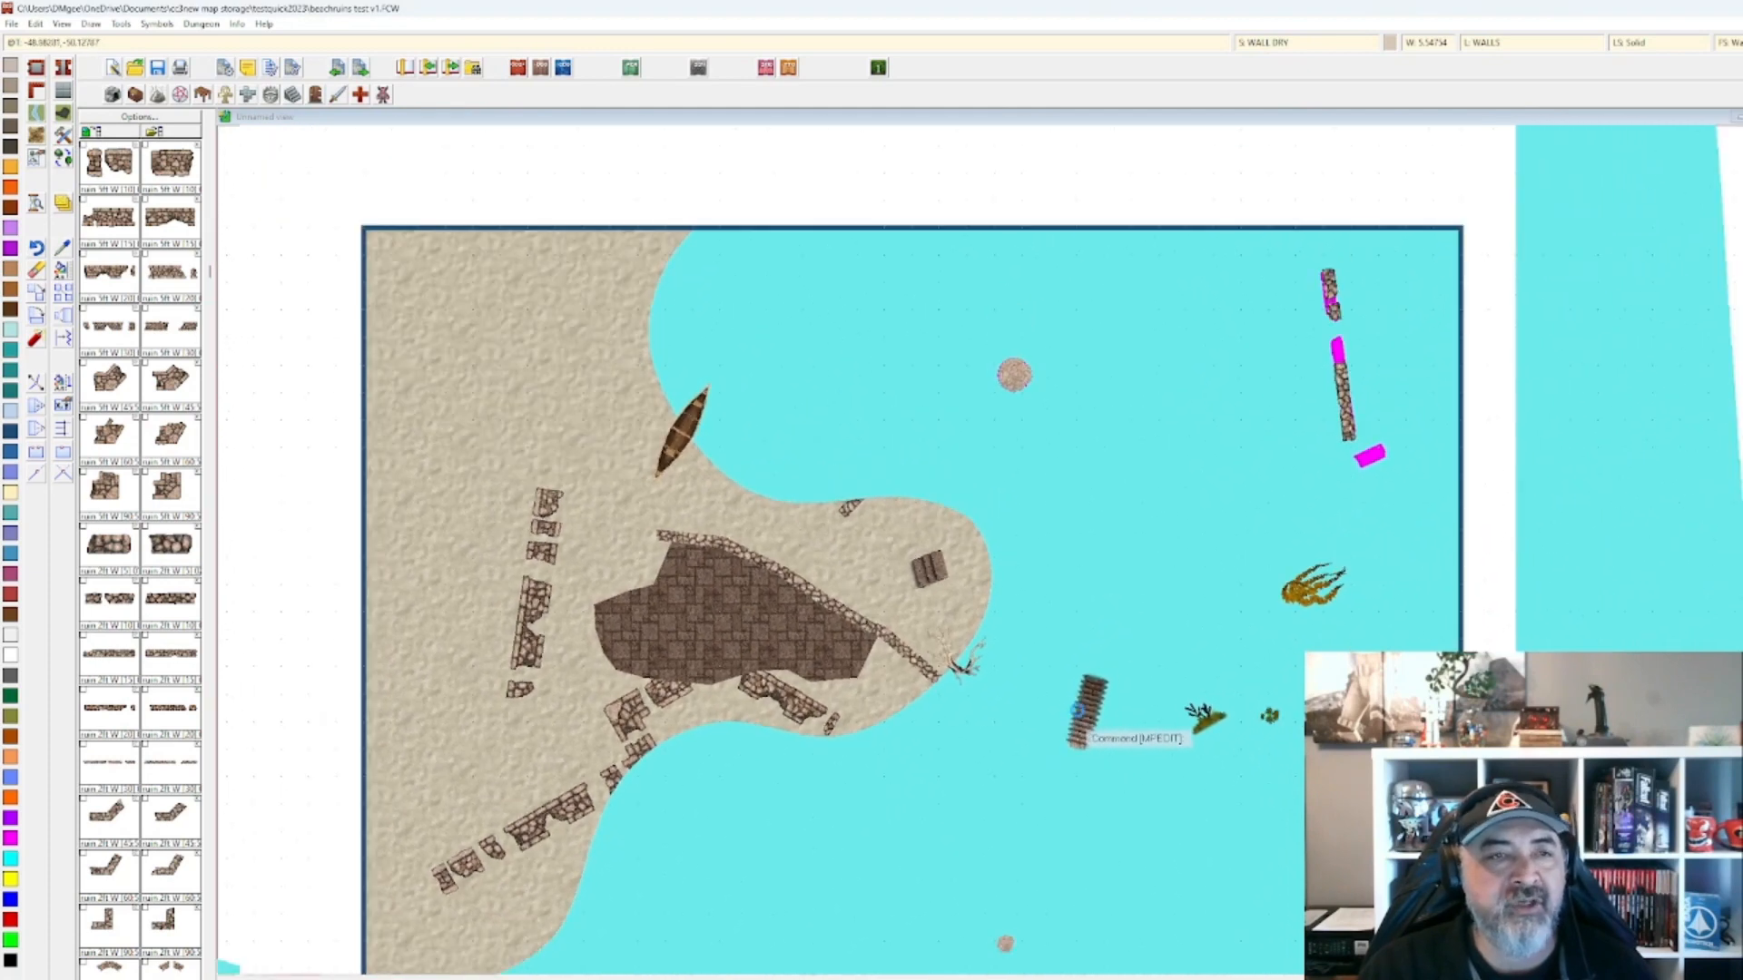
pyautogui.moveTo(1079, 712); pyautogui.dragTo(927, 602)
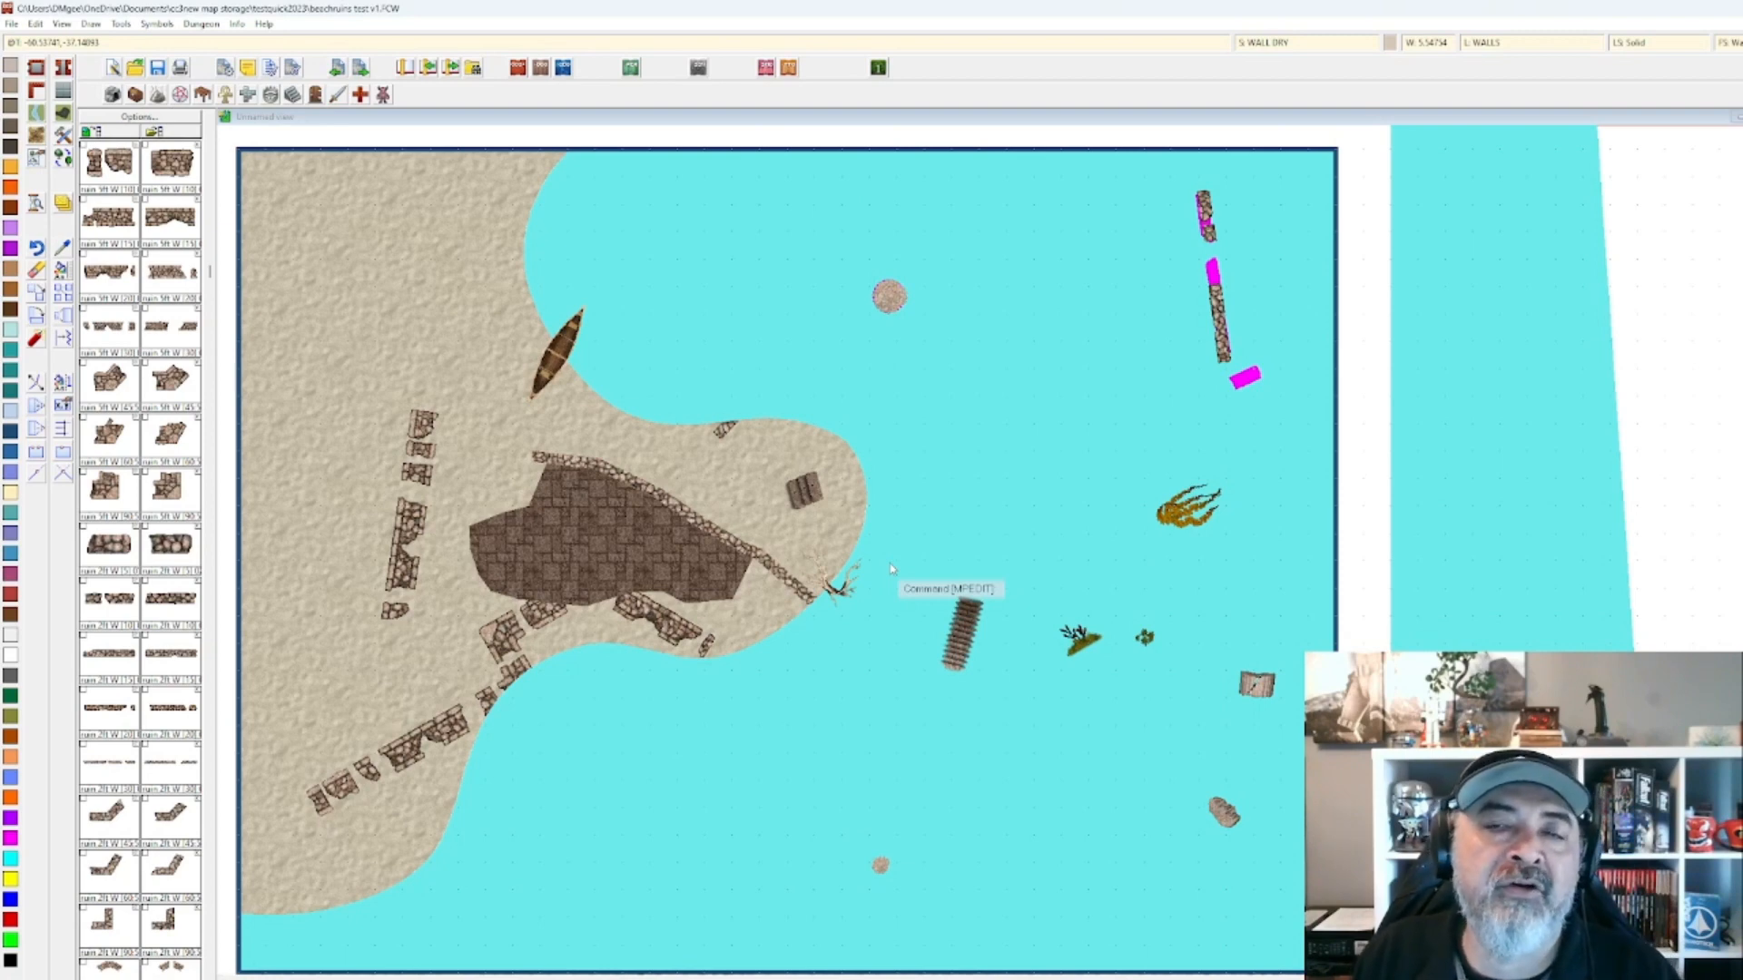
# Reactivate the sheet effects and apply them to the beach map.
pyautogui.click(1316, 42)
pyautogui.click(958, 349)
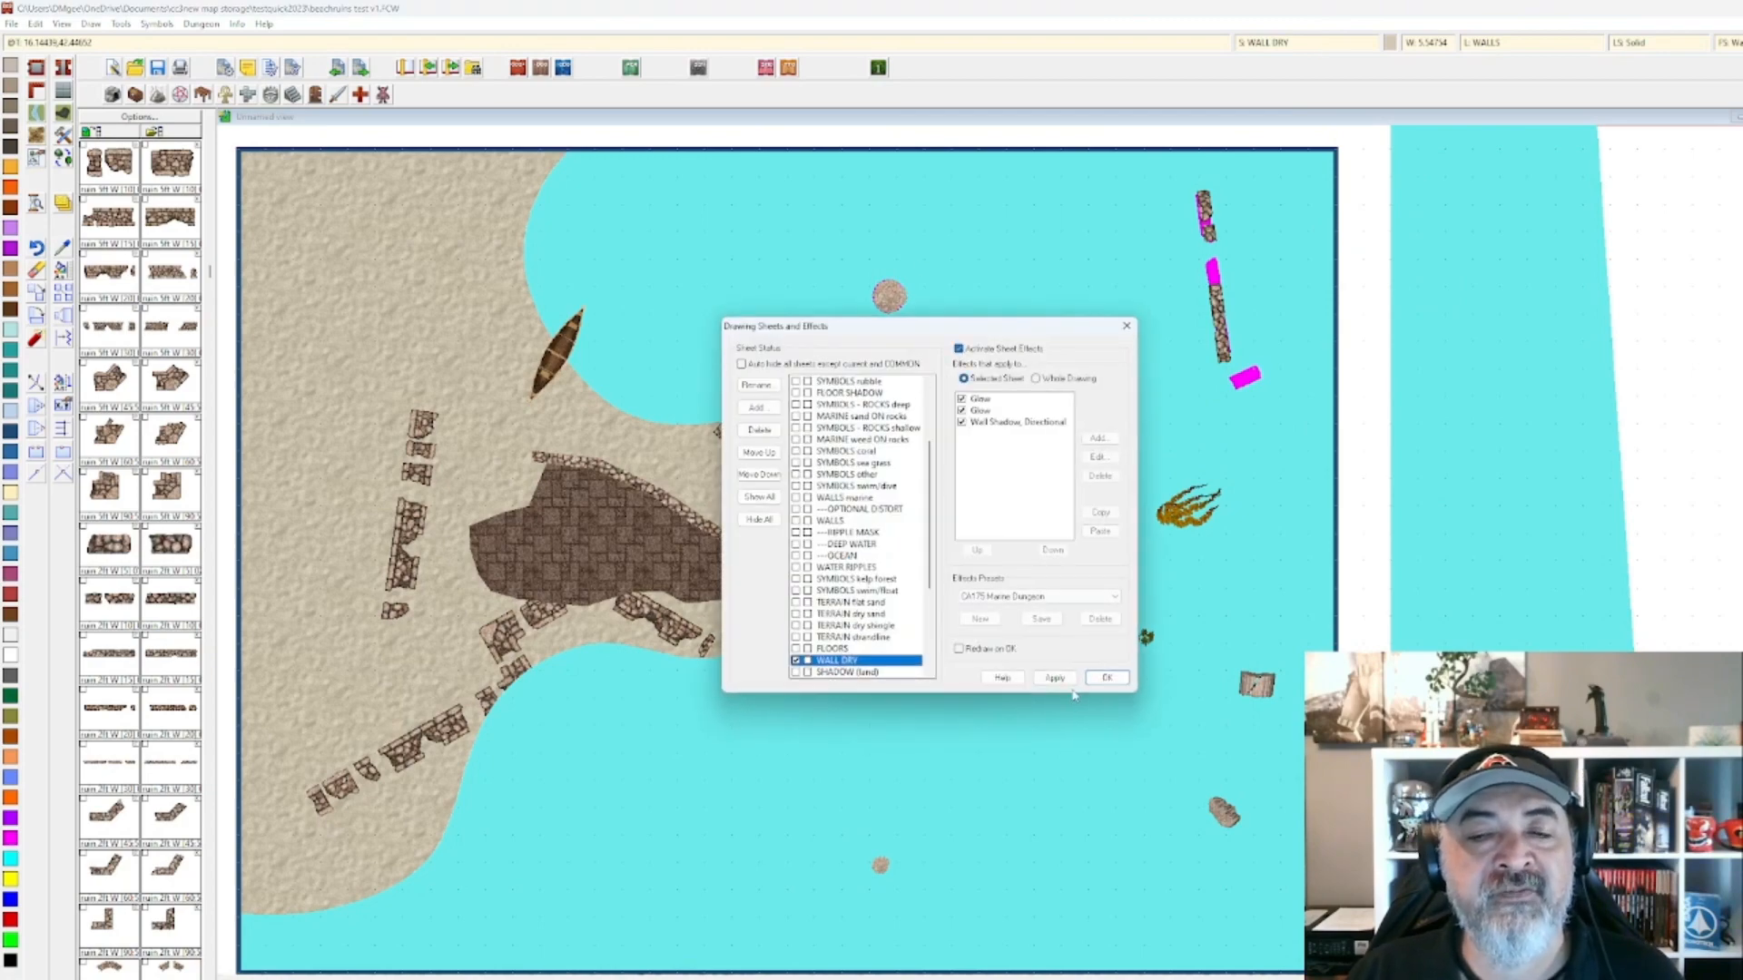
pyautogui.click(1068, 679)
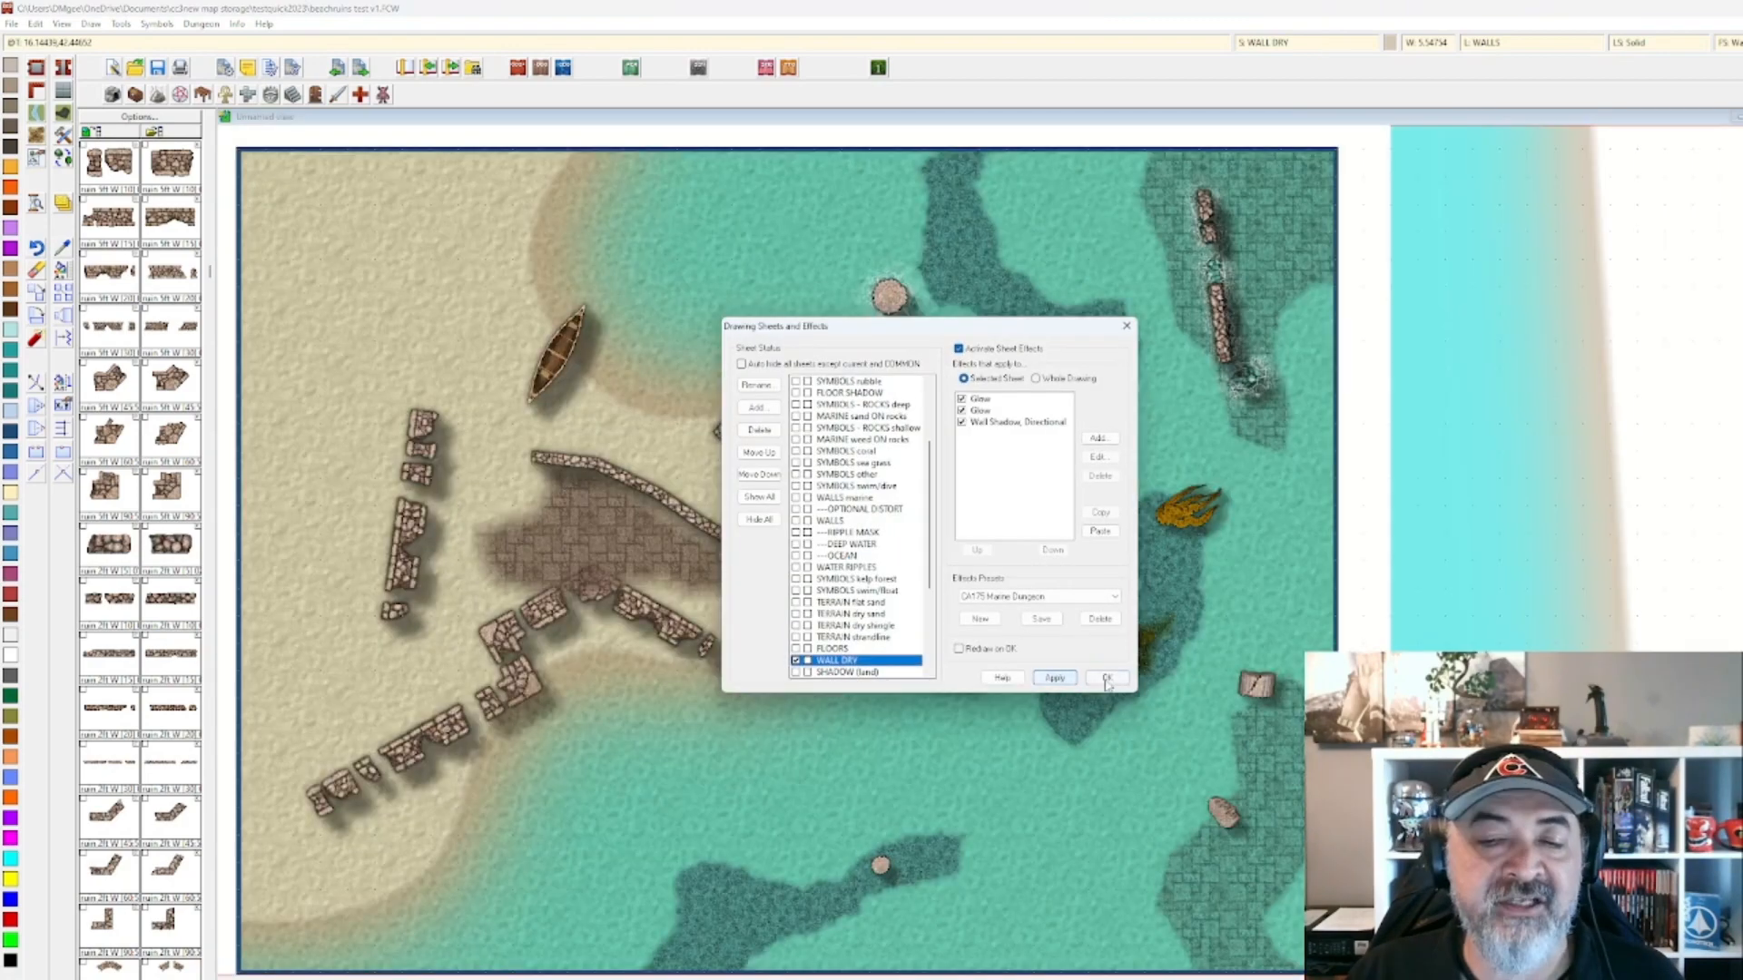
pyautogui.click(1107, 677)
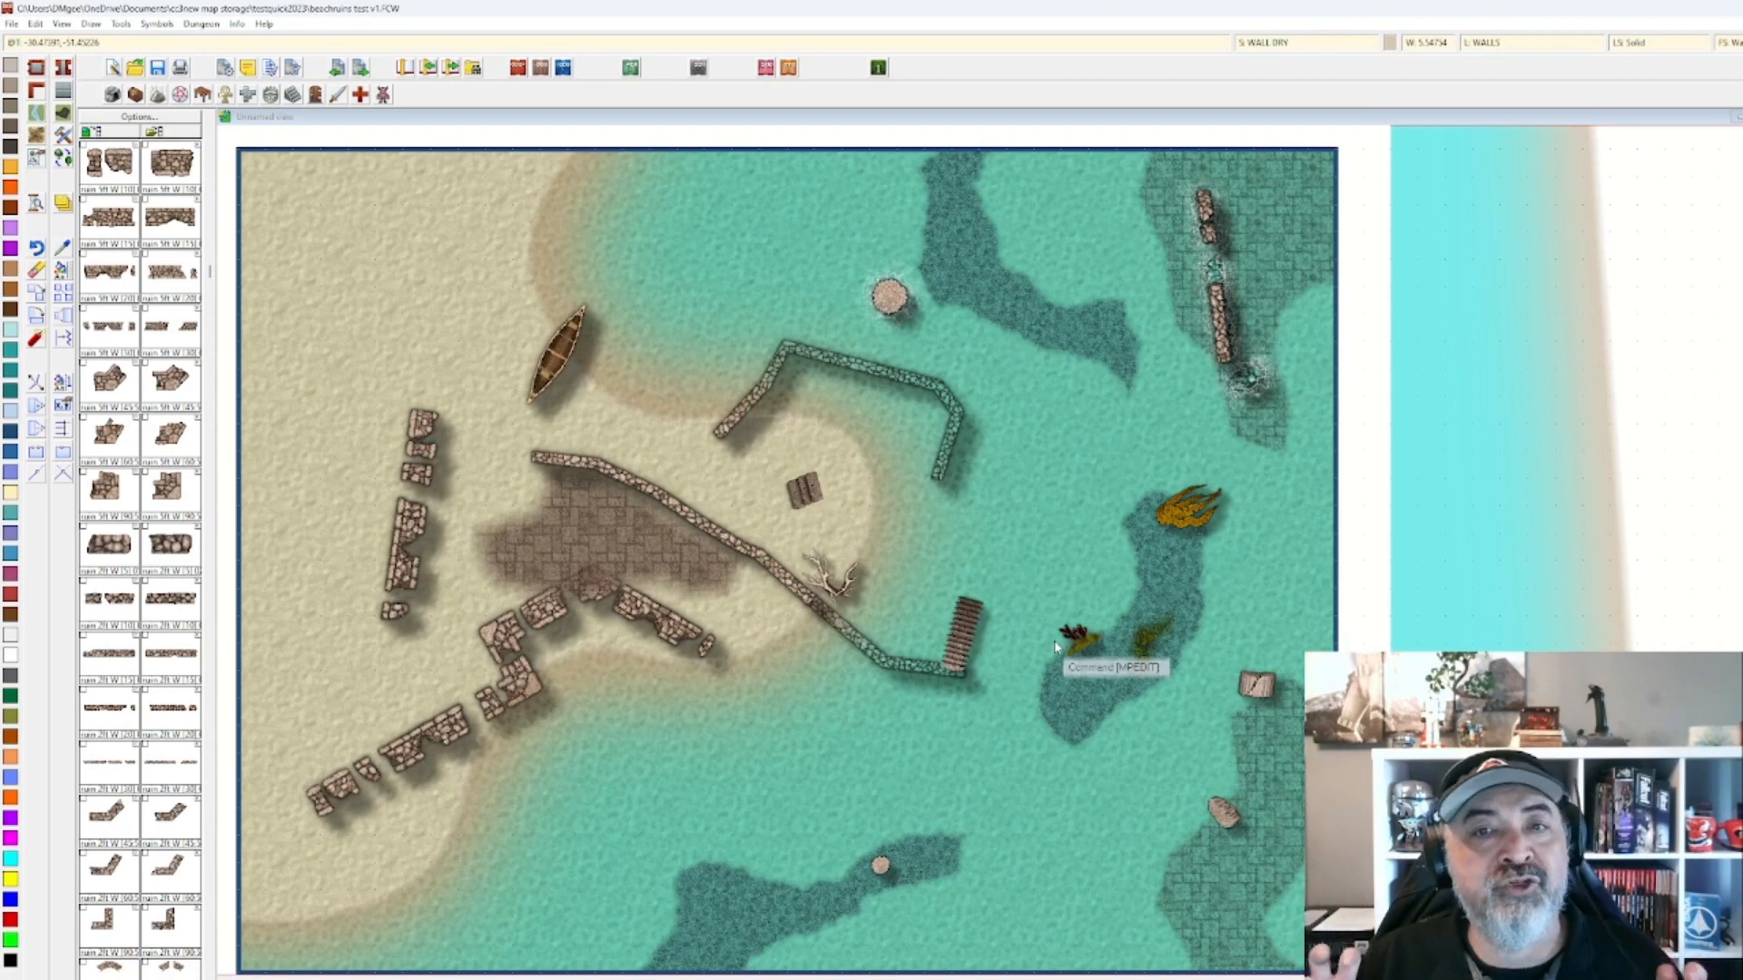